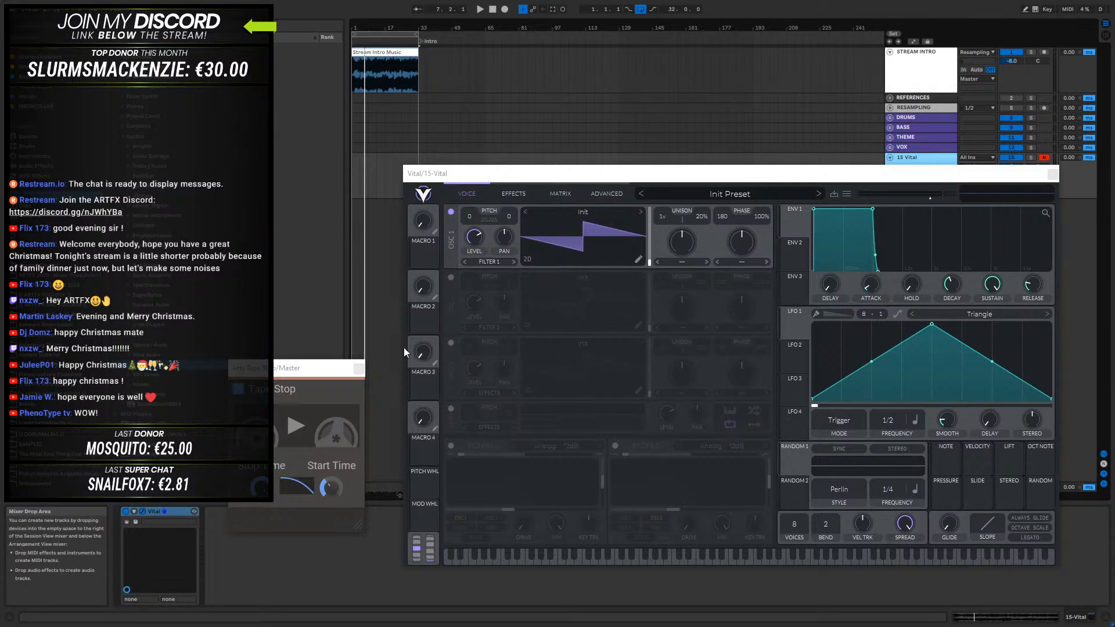
- Move the Tape Stop plugin window aside and close it
{"action": "left_click_drag", "start_coordinate": [313, 370], "coordinate": [231, 270]}
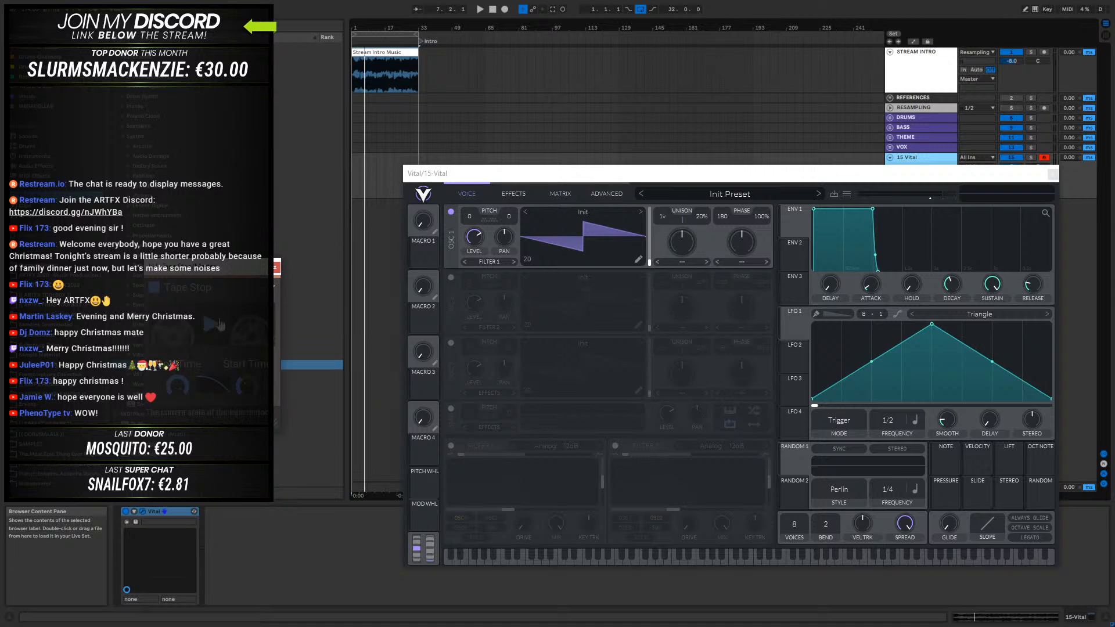
{"action": "left_click", "coordinate": [277, 266]}
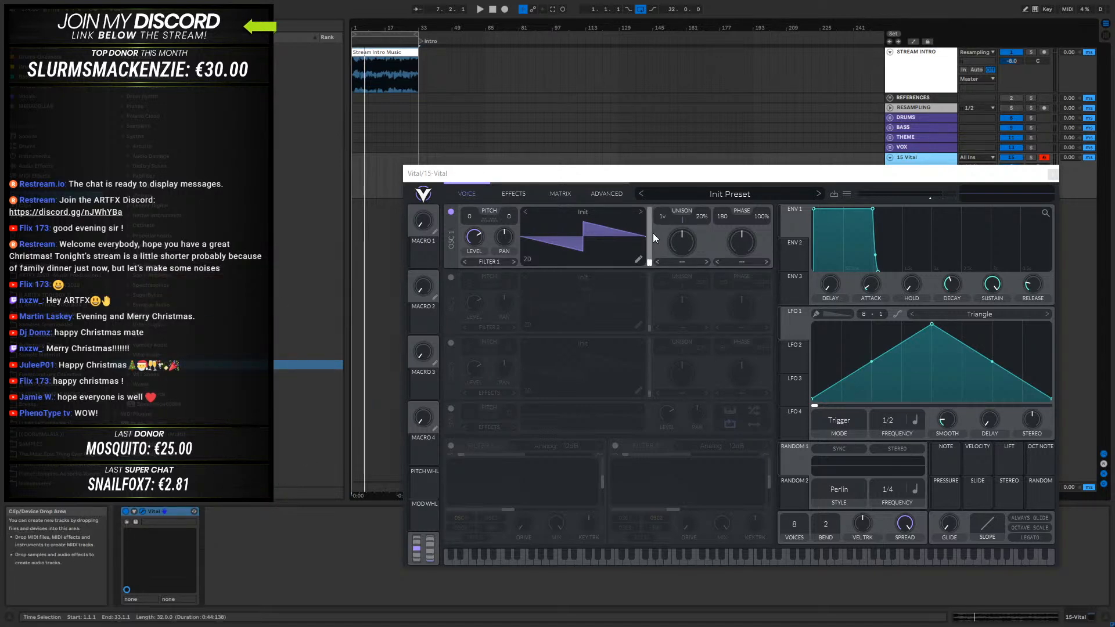
{"action": "mouse_move", "coordinate": [658, 179]}
{"action": "left_mouse_down"}
{"action": "mouse_move", "coordinate": [631, 187]}
{"action": "mouse_move", "coordinate": [648, 188]}
{"action": "left_mouse_up"}
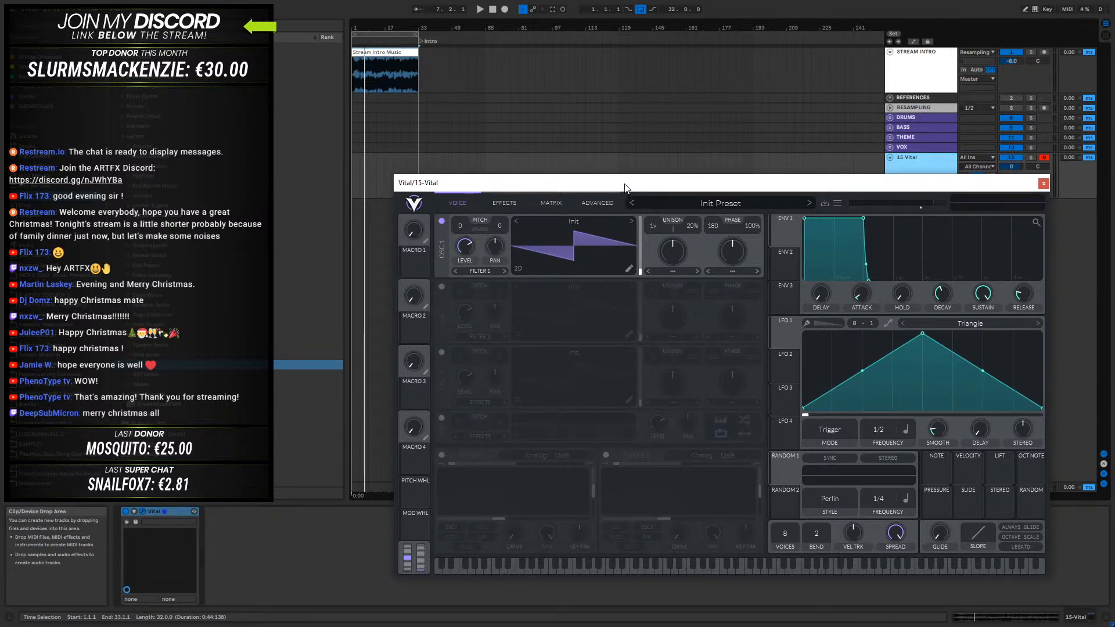
{"action": "left_click_drag", "start_coordinate": [624, 188], "coordinate": [615, 186]}
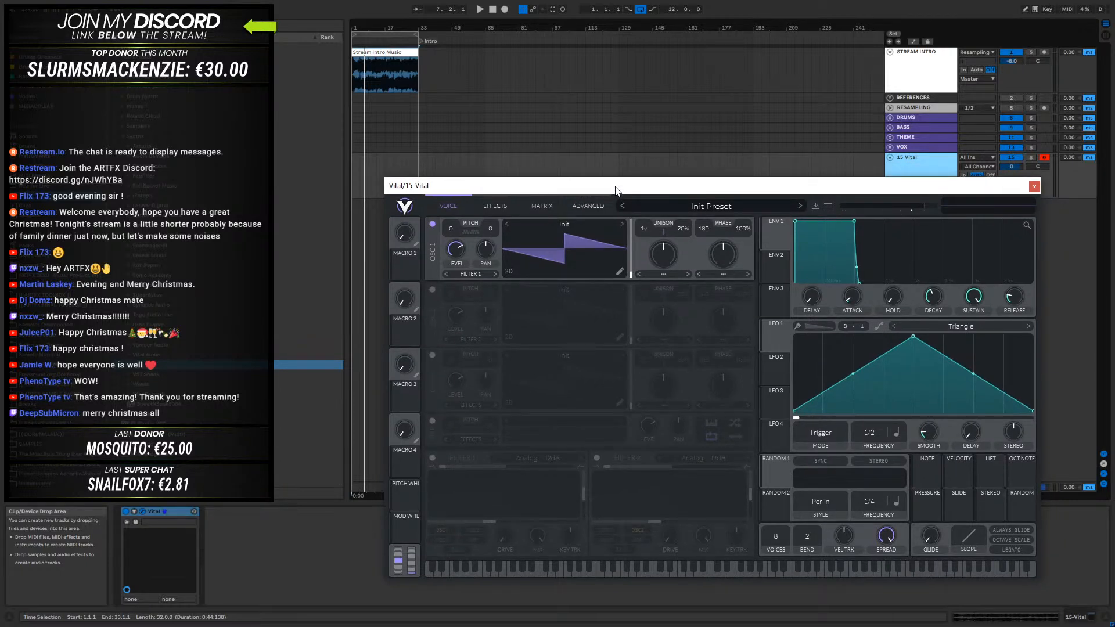
{"action": "mouse_move", "coordinate": [615, 184]}
{"action": "left_mouse_down"}
{"action": "mouse_move", "coordinate": [674, 182]}
{"action": "mouse_move", "coordinate": [627, 184]}
{"action": "left_mouse_up"}
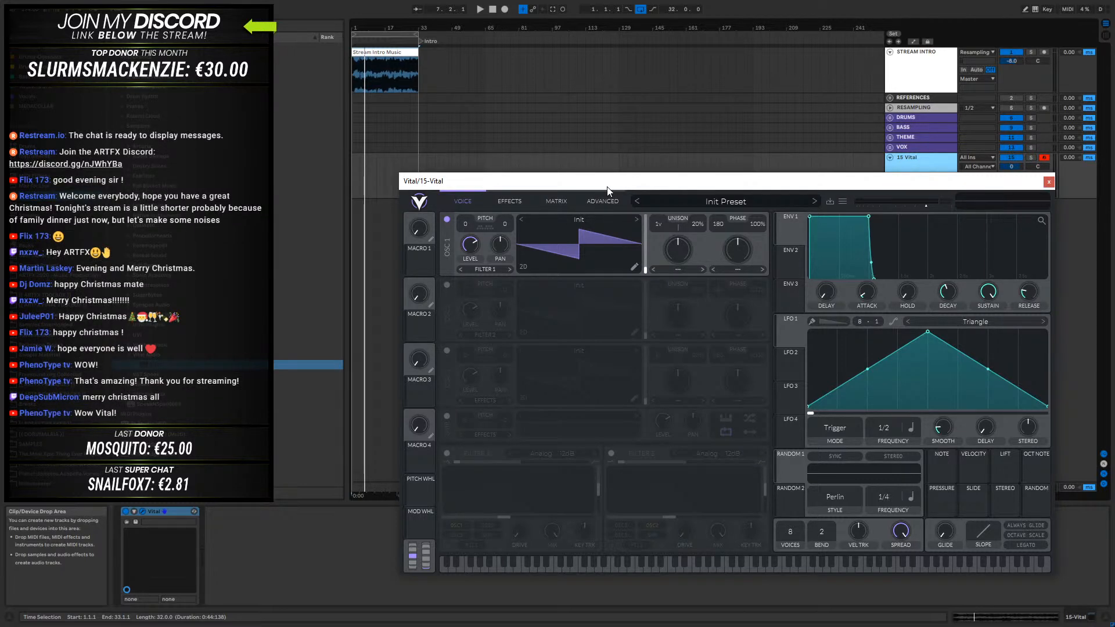
{"action": "mouse_move", "coordinate": [608, 186]}
{"action": "left_mouse_down"}
{"action": "mouse_move", "coordinate": [595, 164]}
{"action": "mouse_move", "coordinate": [594, 183]}
{"action": "left_mouse_up"}
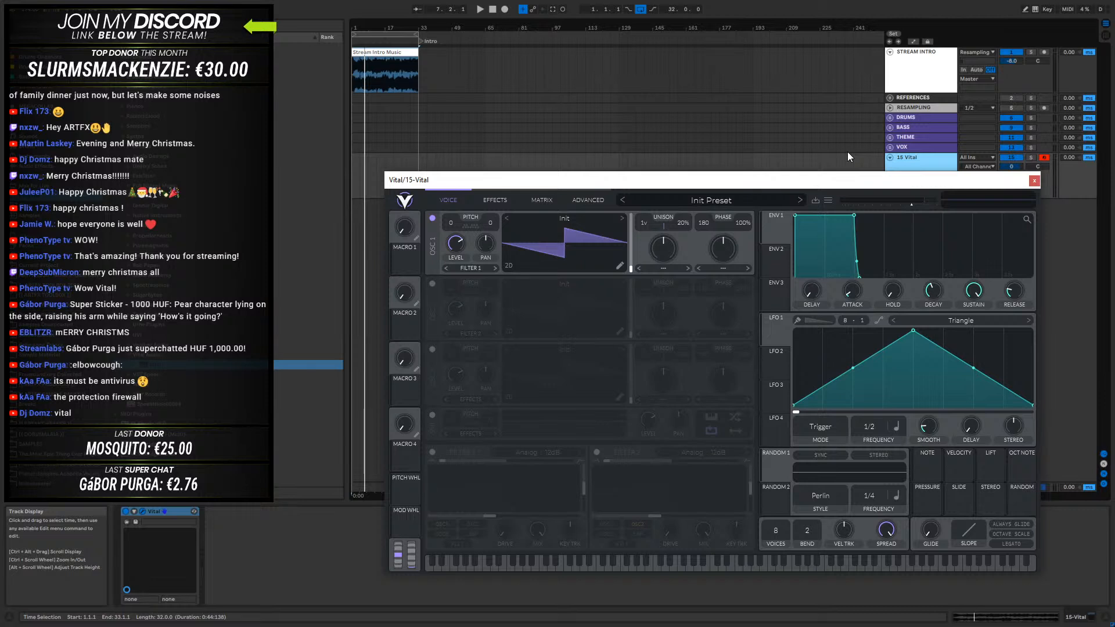
- Narrow the browser pane, and reposition and enlarge the Vital plugin window over the arrangement
{"action": "left_click_drag", "start_coordinate": [814, 172], "coordinate": [793, 114]}
{"action": "left_click_drag", "start_coordinate": [347, 176], "coordinate": [292, 176]}
{"action": "left_click_drag", "start_coordinate": [484, 124], "coordinate": [450, 116]}
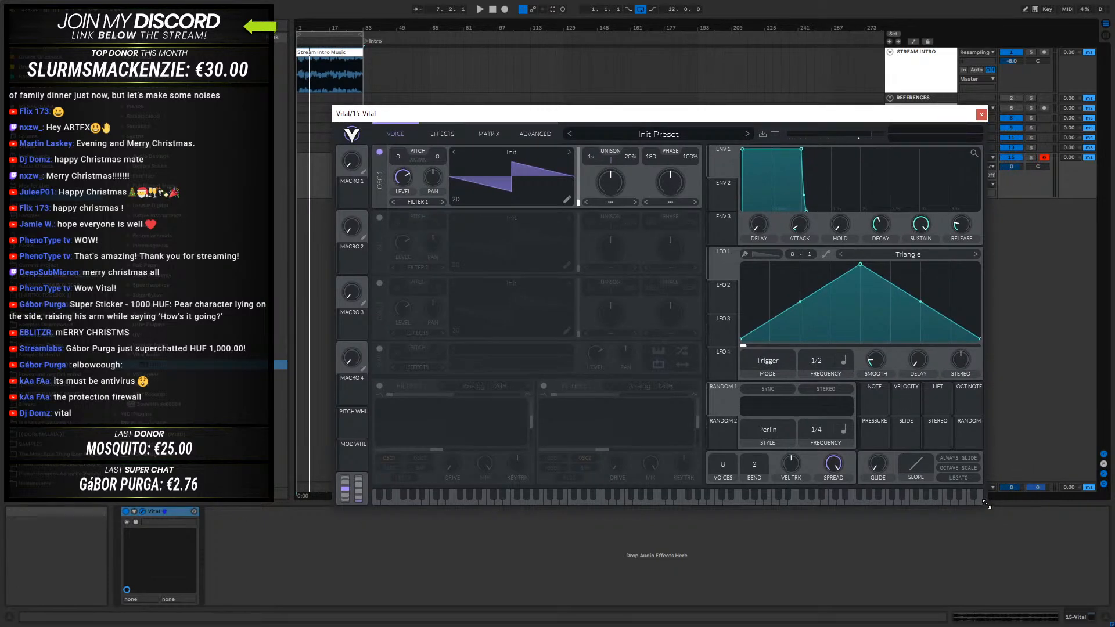
{"action": "left_click_drag", "start_coordinate": [986, 504], "coordinate": [1023, 532]}
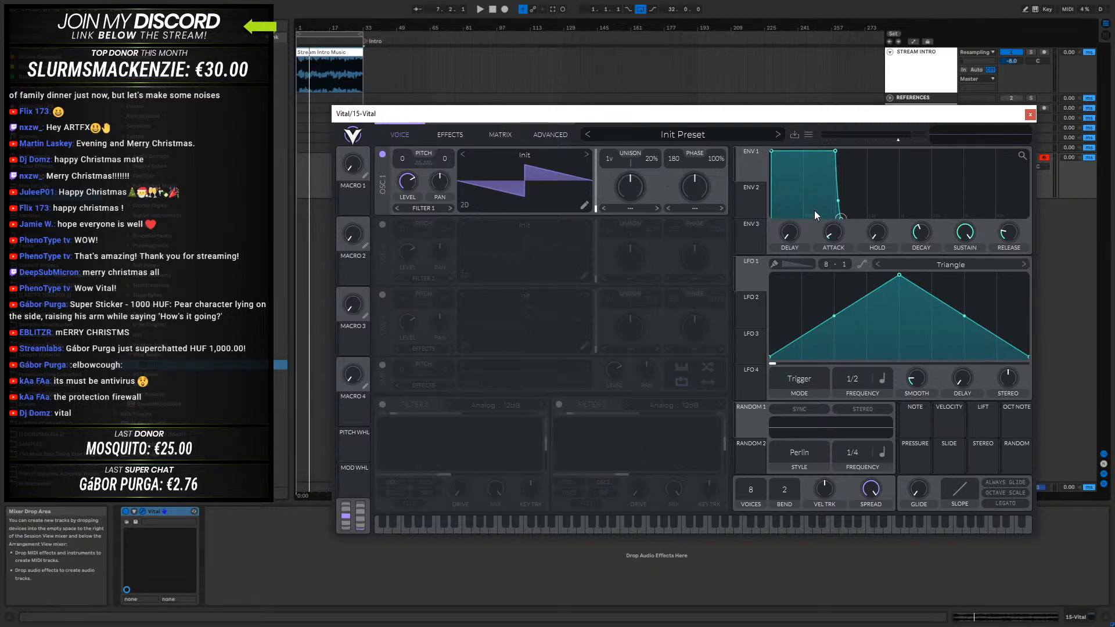
{"action": "mouse_move", "coordinate": [707, 113]}
{"action": "left_mouse_down"}
{"action": "mouse_move", "coordinate": [685, 128]}
{"action": "mouse_move", "coordinate": [699, 117]}
{"action": "left_mouse_up"}
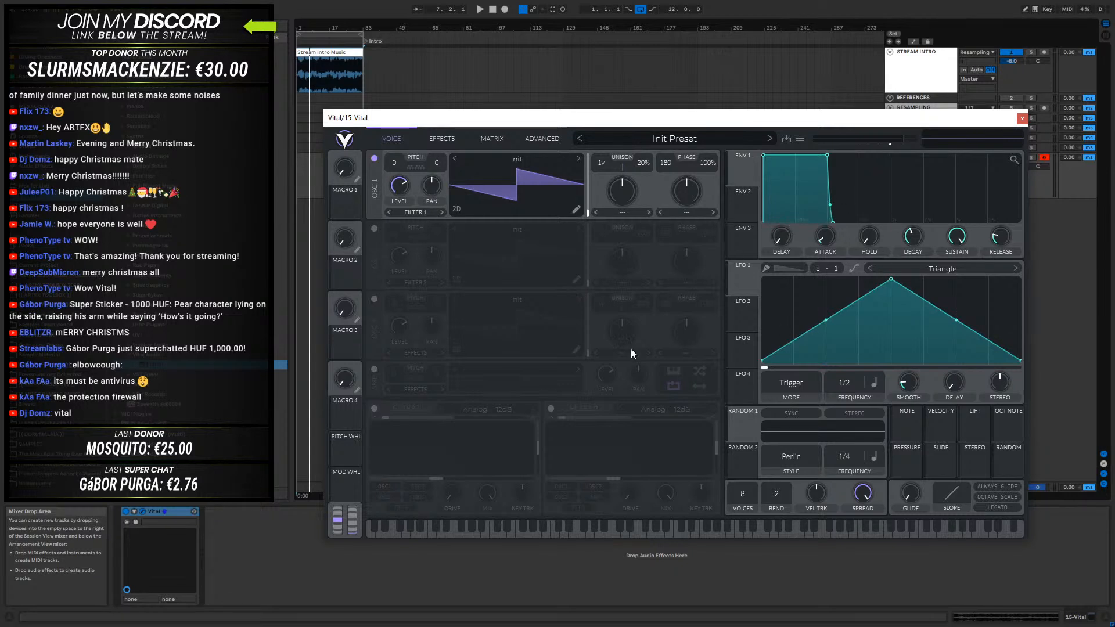
- Try out Filter 1 with a slightly higher cutoff and about 12.4% resonance, and switch the filter off again
{"action": "left_click", "coordinate": [374, 408]}
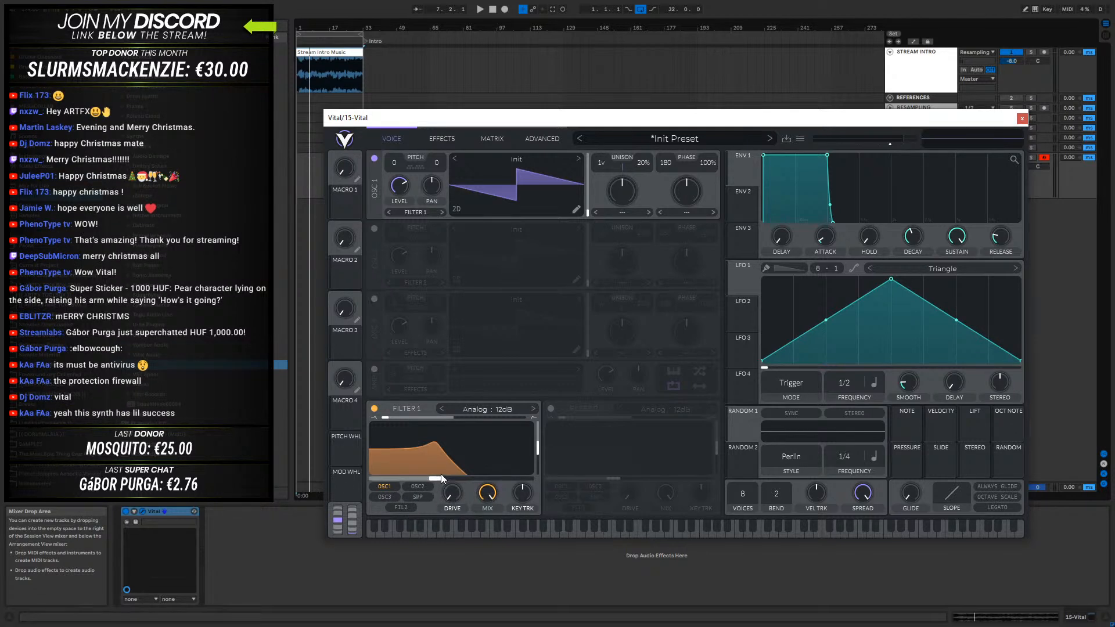
{"action": "left_click_drag", "start_coordinate": [439, 479], "coordinate": [441, 481]}
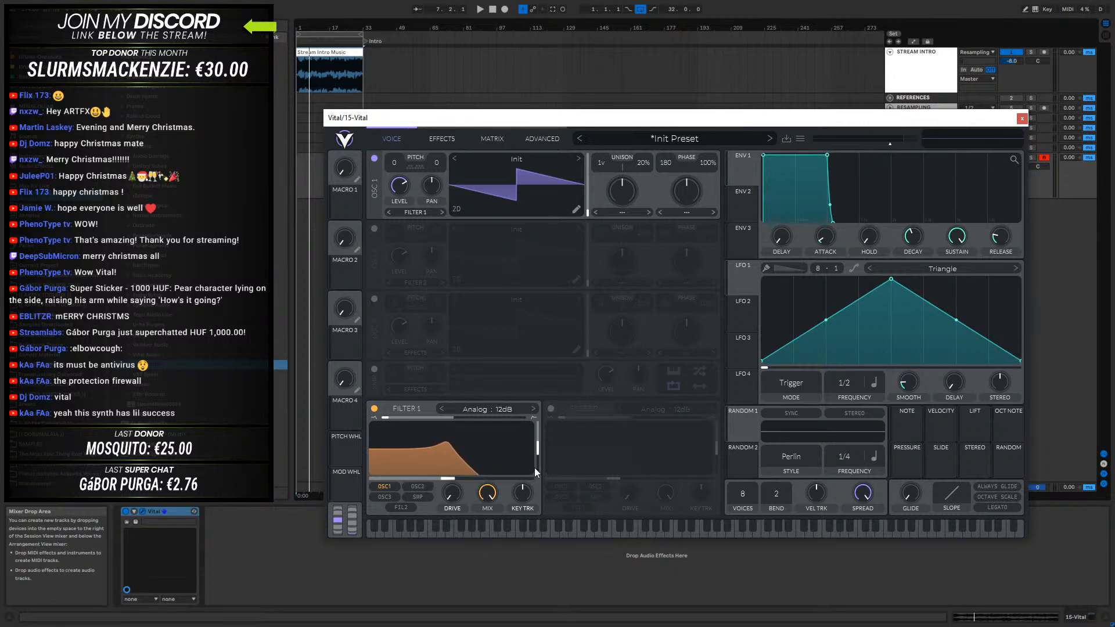
{"action": "left_click_drag", "start_coordinate": [534, 449], "coordinate": [530, 471]}
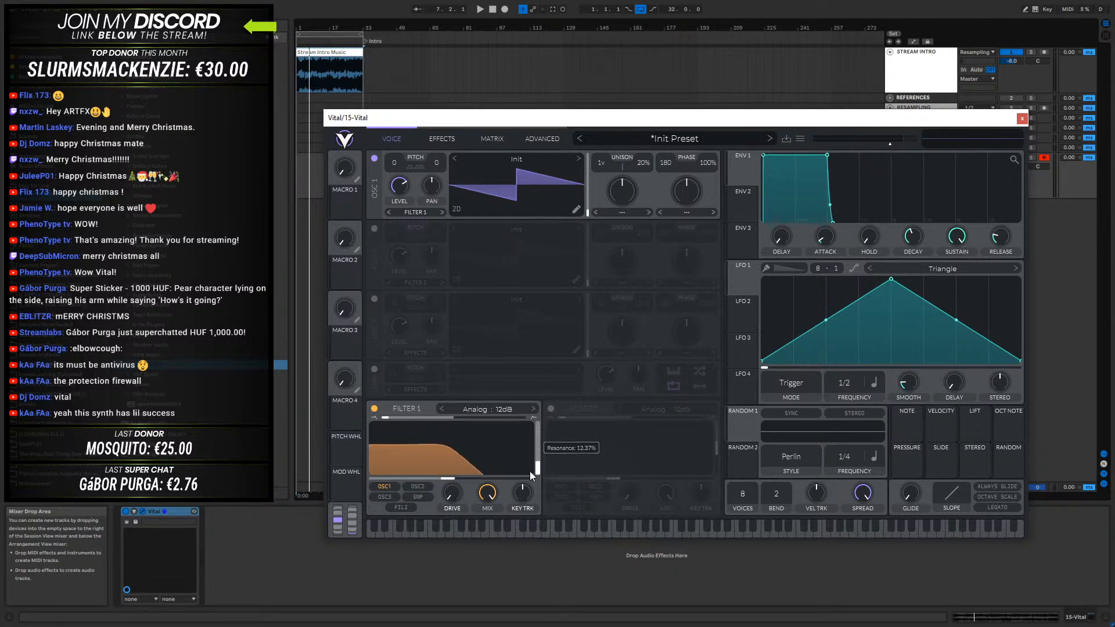
{"action": "left_click", "coordinate": [374, 409]}
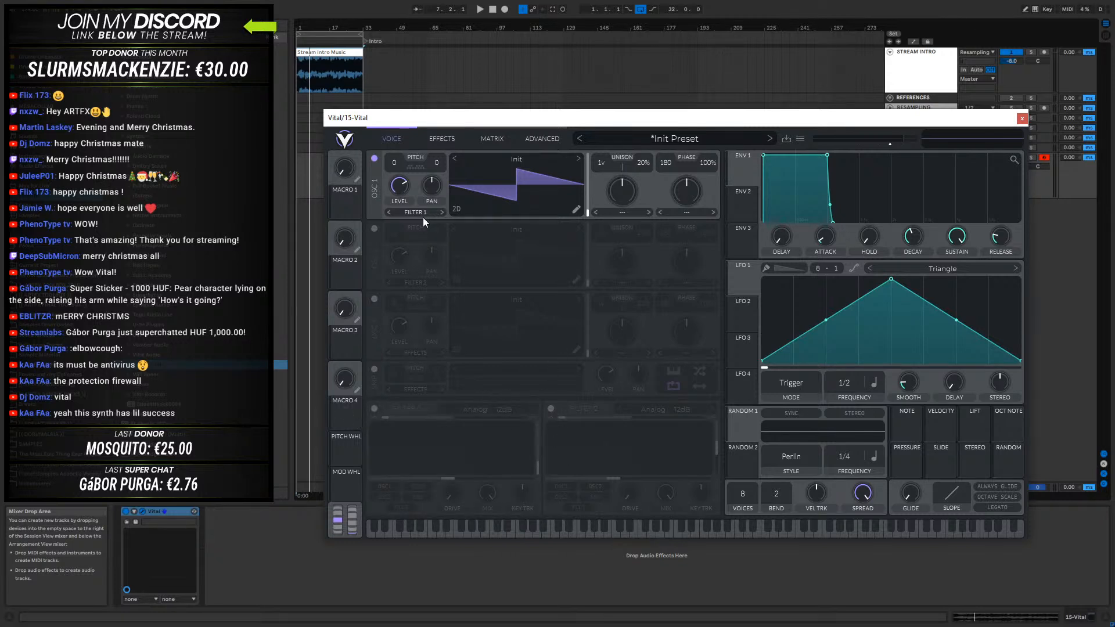
- Try FM Osc 2 modulation on oscillator 1 with oscillator 2 enabled and its level lowered, and remove both again
{"action": "left_click", "coordinate": [374, 228]}
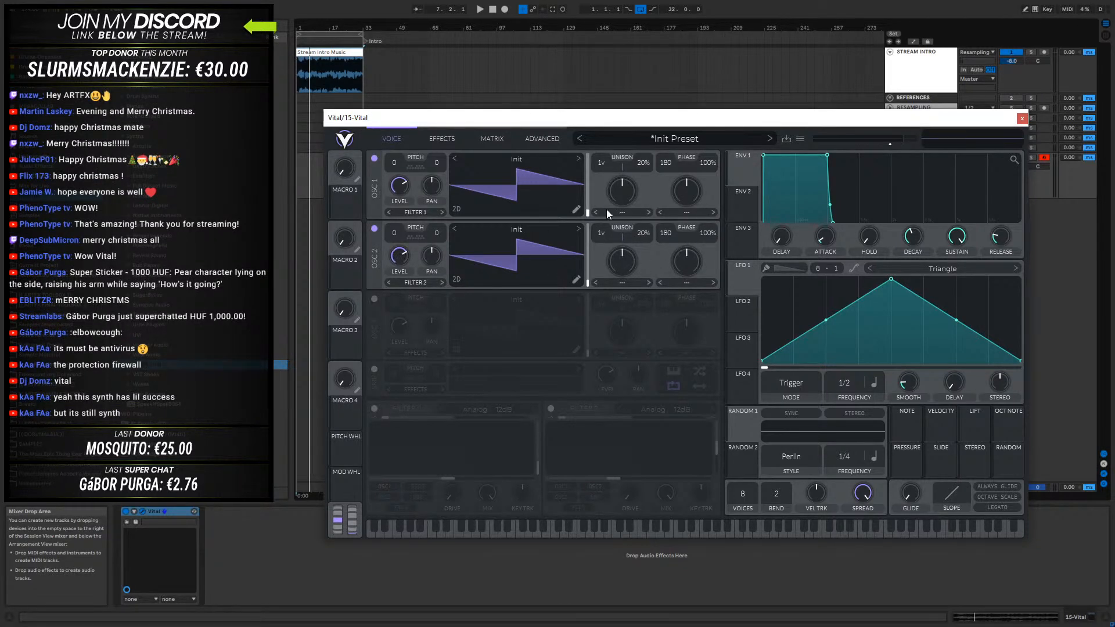
{"action": "left_click", "coordinate": [679, 212]}
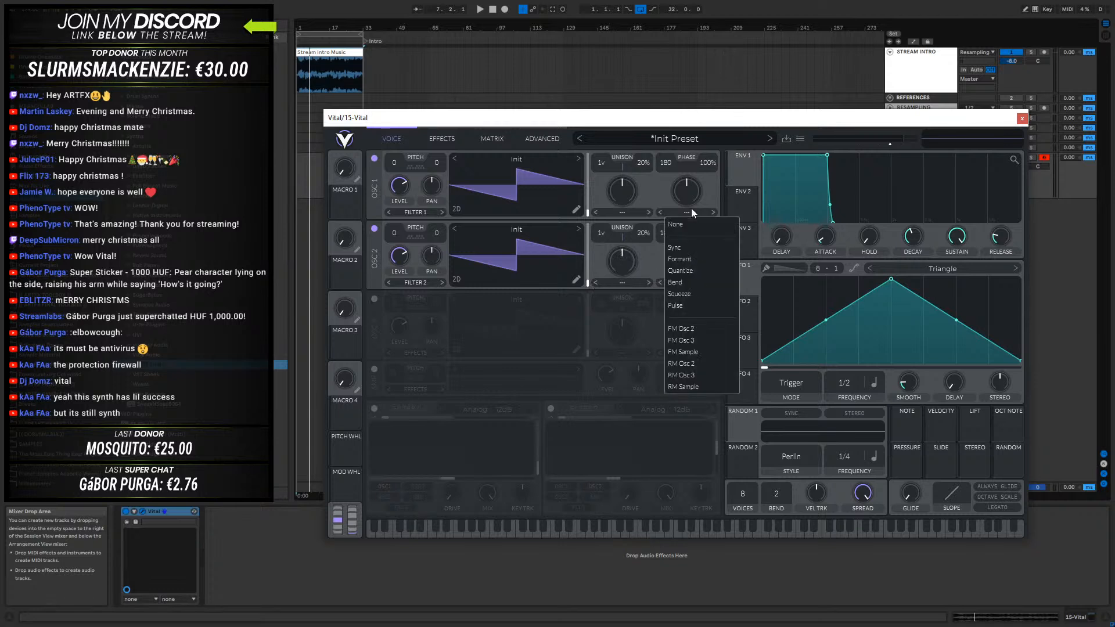
{"action": "left_click", "coordinate": [688, 329]}
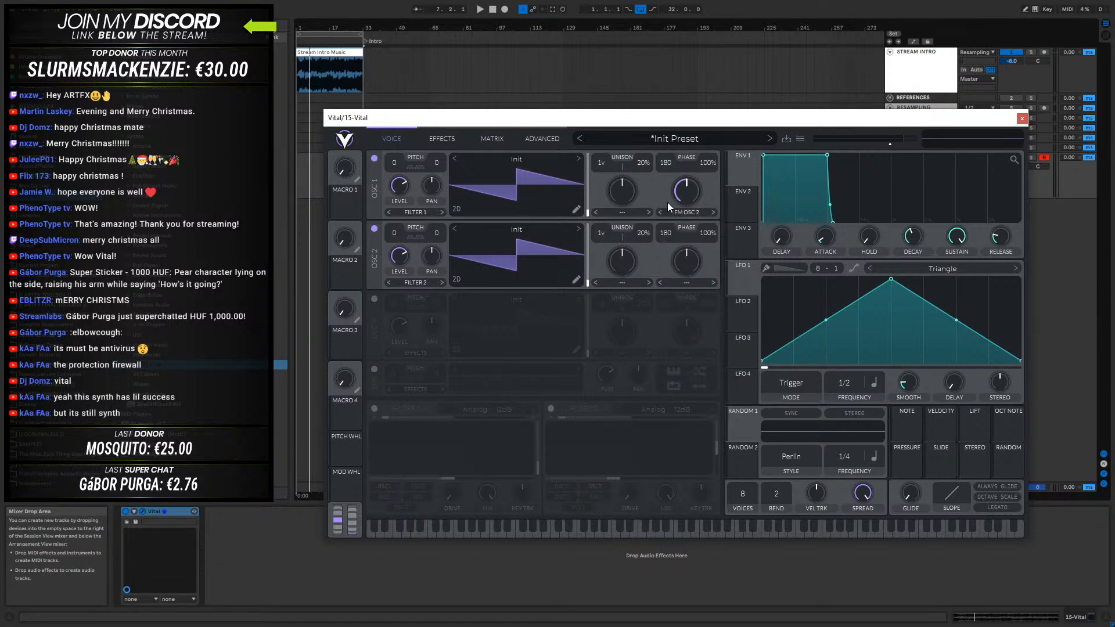
{"action": "left_click_drag", "start_coordinate": [395, 263], "coordinate": [389, 322]}
{"action": "left_click", "coordinate": [702, 212]}
{"action": "left_click", "coordinate": [696, 230]}
{"action": "mouse_move", "coordinate": [400, 255]}
{"action": "left_click", "coordinate": [374, 229]}
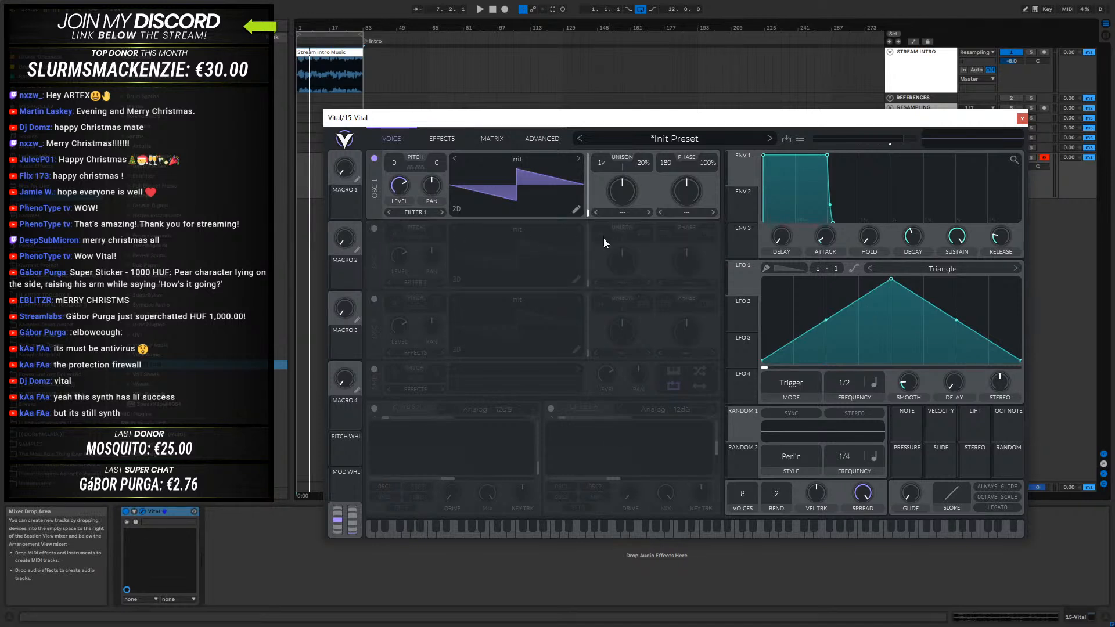
- Try the Vocode spectral morph on oscillator 1 and test its amount
{"action": "left_click", "coordinate": [623, 213]}
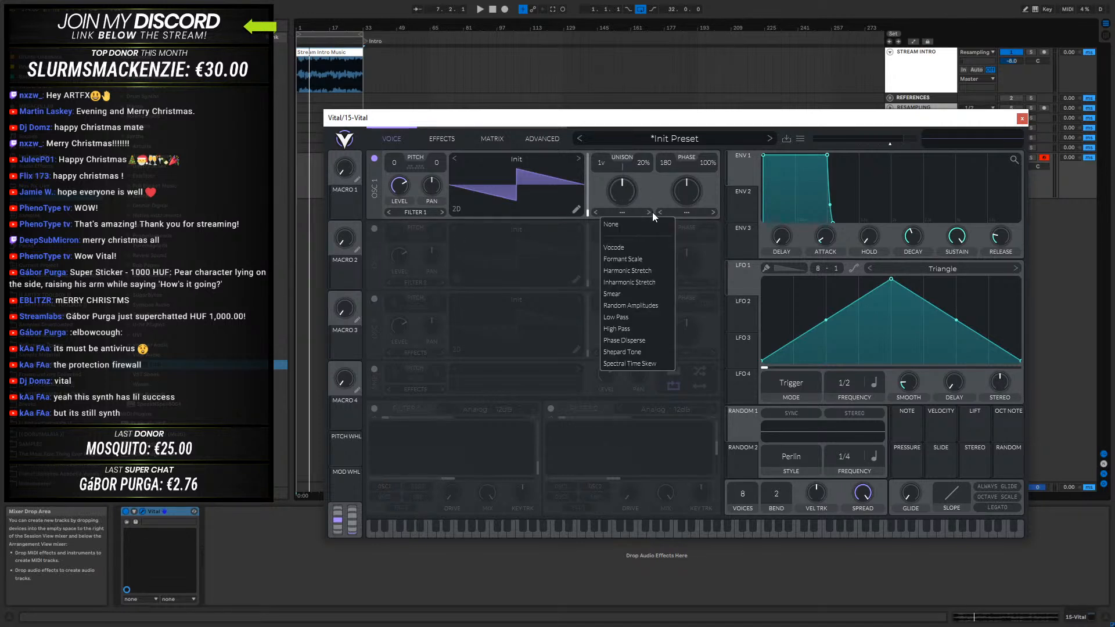
{"action": "left_click", "coordinate": [658, 178]}
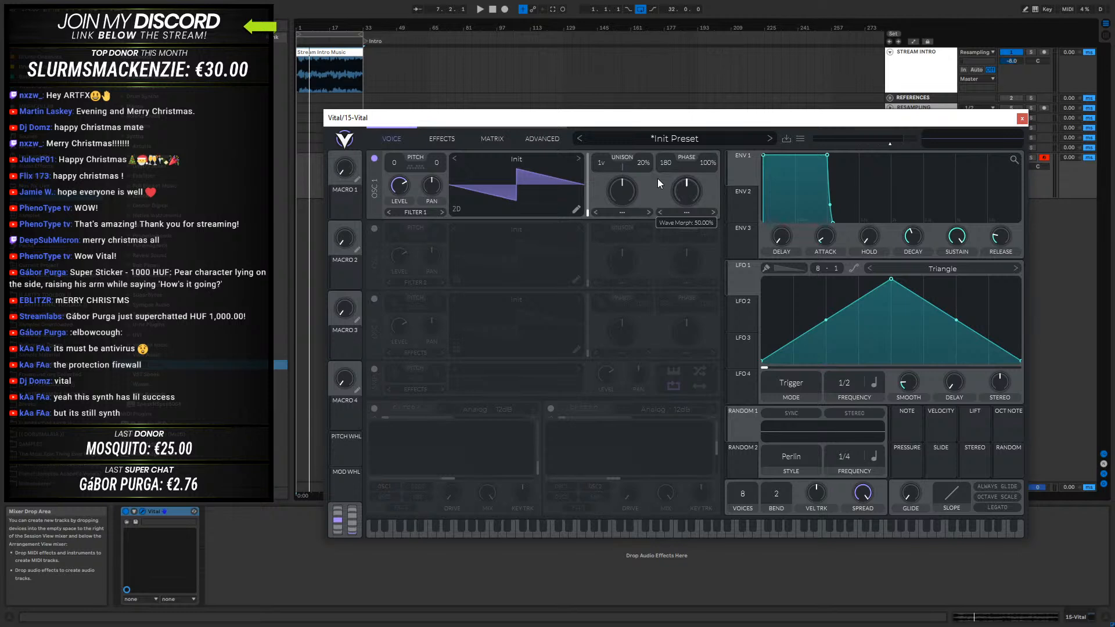
{"action": "left_click", "coordinate": [629, 212]}
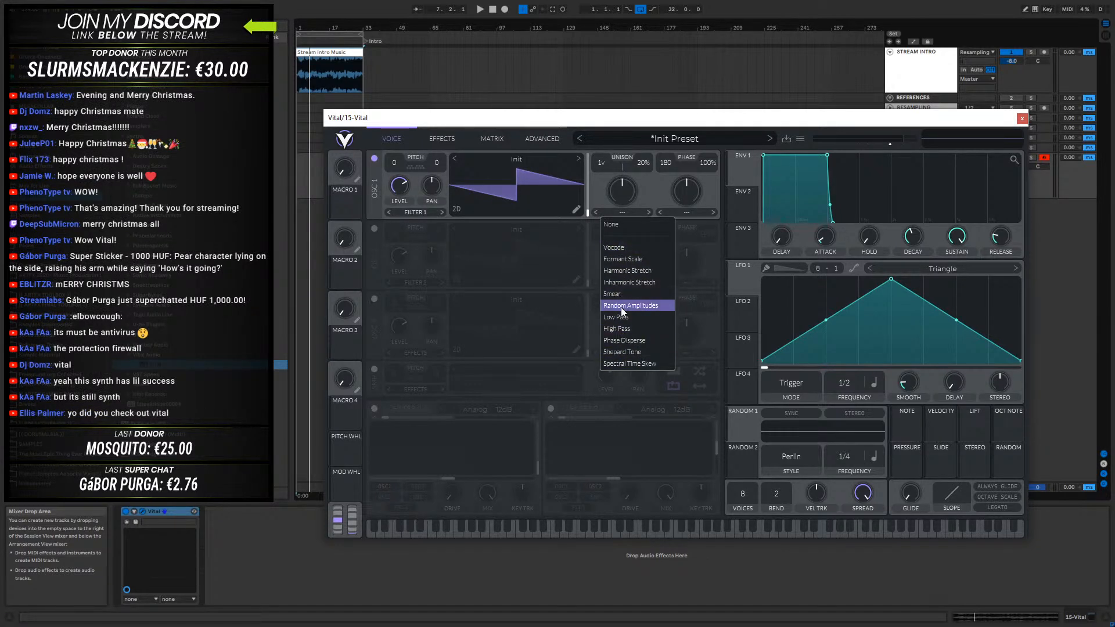
{"action": "left_click", "coordinate": [619, 246]}
{"action": "mouse_move", "coordinate": [628, 183]}
{"action": "left_mouse_down"}
{"action": "mouse_move", "coordinate": [628, 134]}
{"action": "mouse_move", "coordinate": [624, 269]}
{"action": "mouse_move", "coordinate": [627, 132]}
{"action": "mouse_move", "coordinate": [620, 231]}
{"action": "mouse_move", "coordinate": [621, 174]}
{"action": "mouse_move", "coordinate": [626, 190]}
{"action": "left_mouse_up"}
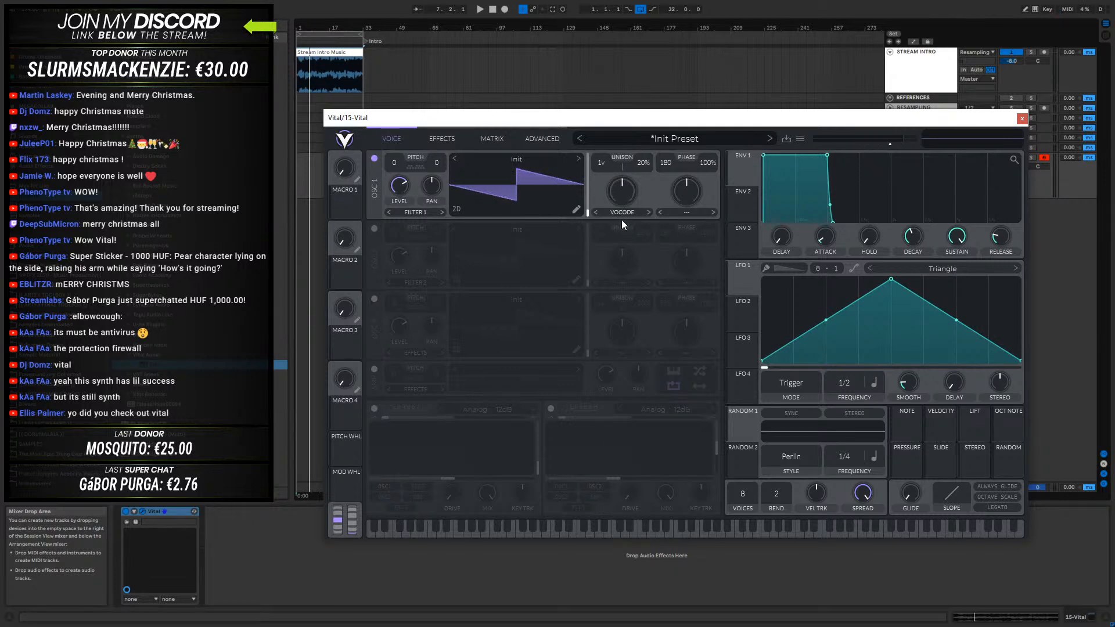
- Try the Formant Scale morph on oscillator 1 at about 87%, and Harmonic Stretch at about 51%
{"action": "left_click", "coordinate": [622, 213]}
{"action": "left_click", "coordinate": [625, 260]}
{"action": "left_click_drag", "start_coordinate": [622, 201], "coordinate": [623, 159]}
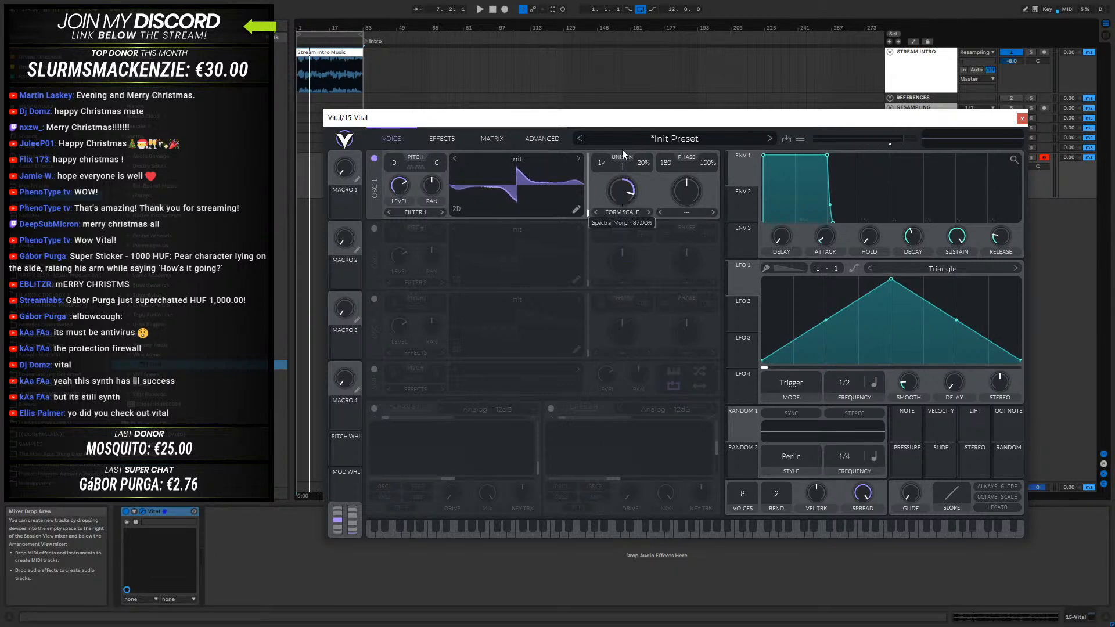
{"action": "left_click", "coordinate": [641, 212]}
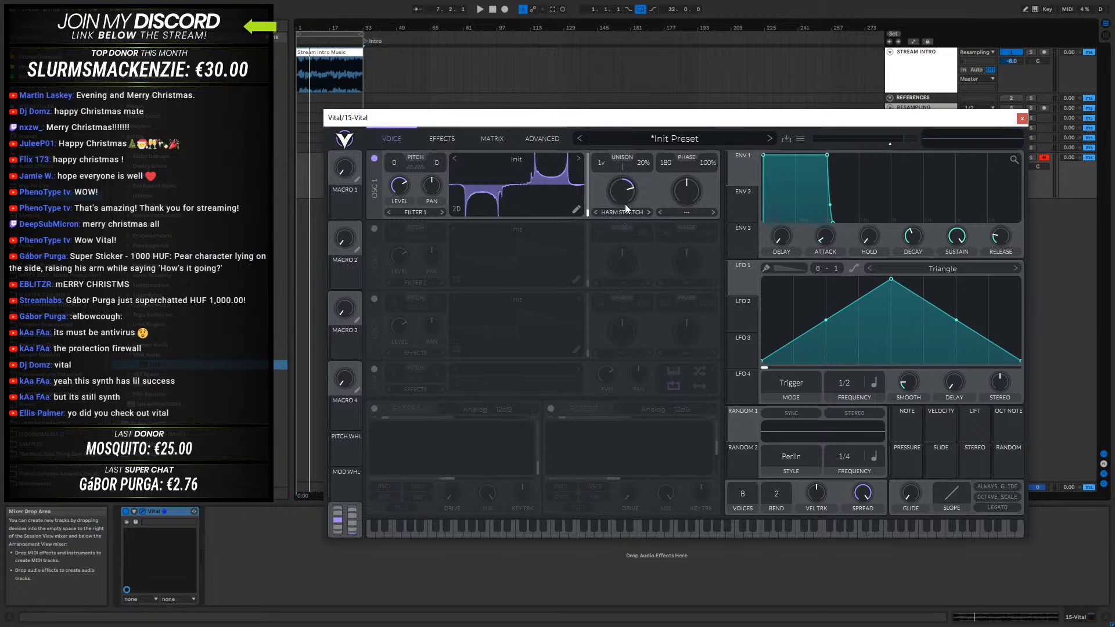
{"action": "mouse_move", "coordinate": [618, 190]}
{"action": "left_mouse_down"}
{"action": "mouse_move", "coordinate": [617, 228]}
{"action": "mouse_move", "coordinate": [624, 147]}
{"action": "mouse_move", "coordinate": [619, 217]}
{"action": "mouse_move", "coordinate": [619, 198]}
{"action": "left_mouse_up"}
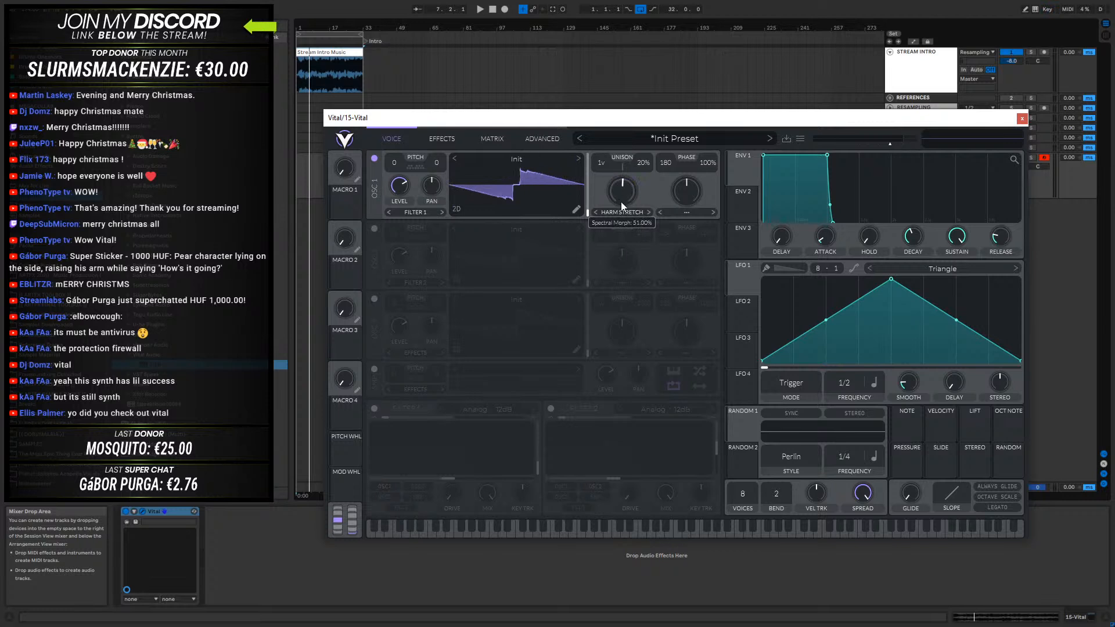
- Try the Phase Disperse morph on oscillator 1, and reset its spectral morph type to None
{"action": "left_click", "coordinate": [625, 212]}
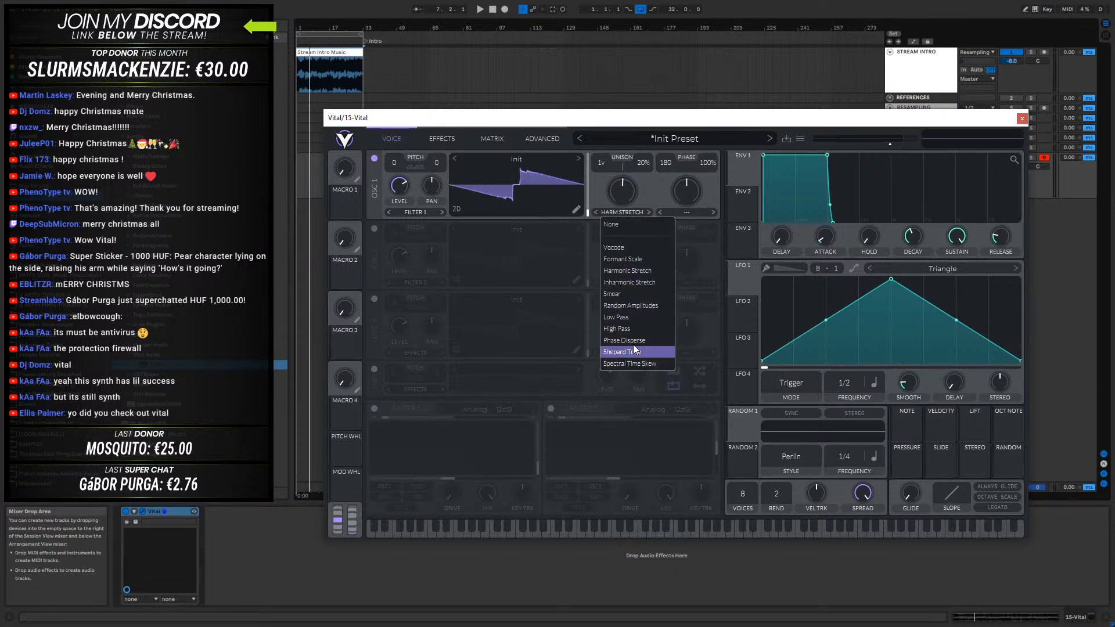
{"action": "left_click", "coordinate": [626, 341]}
{"action": "mouse_move", "coordinate": [630, 210]}
{"action": "left_mouse_down"}
{"action": "mouse_move", "coordinate": [627, 144]}
{"action": "mouse_move", "coordinate": [626, 200]}
{"action": "mouse_move", "coordinate": [622, 175]}
{"action": "mouse_move", "coordinate": [619, 192]}
{"action": "left_mouse_up"}
{"action": "left_click", "coordinate": [628, 213]}
{"action": "left_click", "coordinate": [629, 220]}
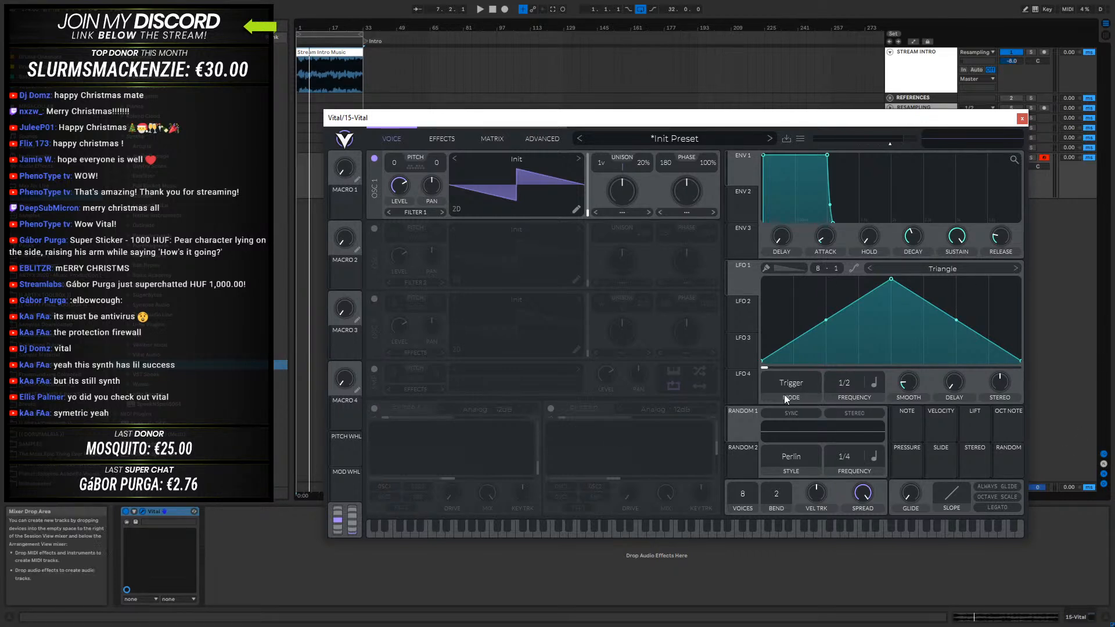
- Review oscillator 1's distortion types and the effects, matrix and advanced pages, and return to the voice page
{"action": "left_click", "coordinate": [687, 212]}
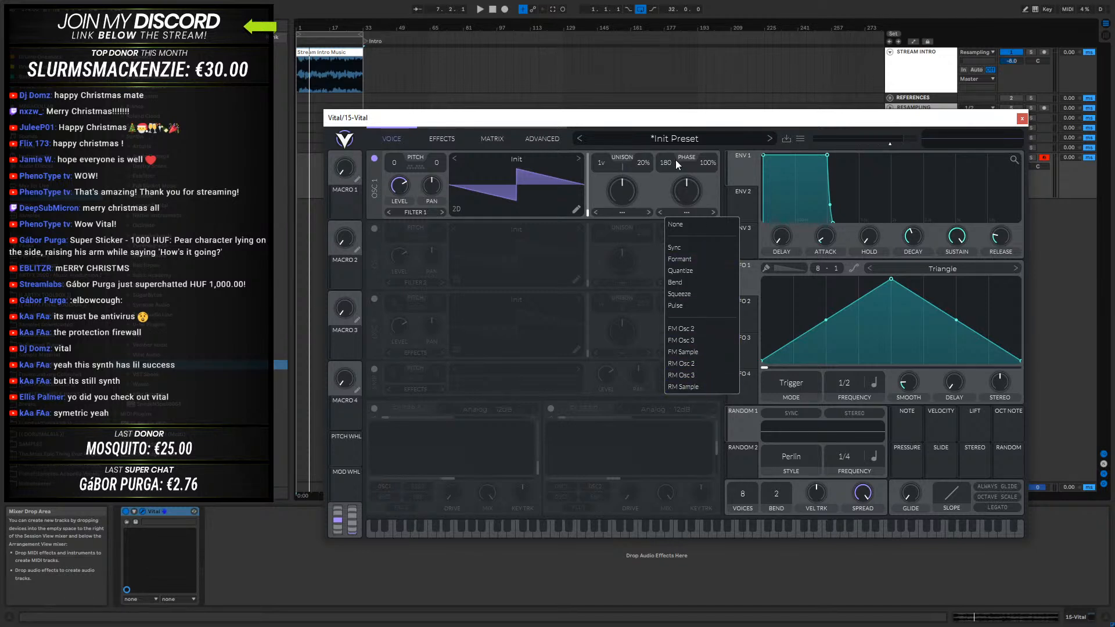
{"action": "left_click", "coordinate": [441, 138]}
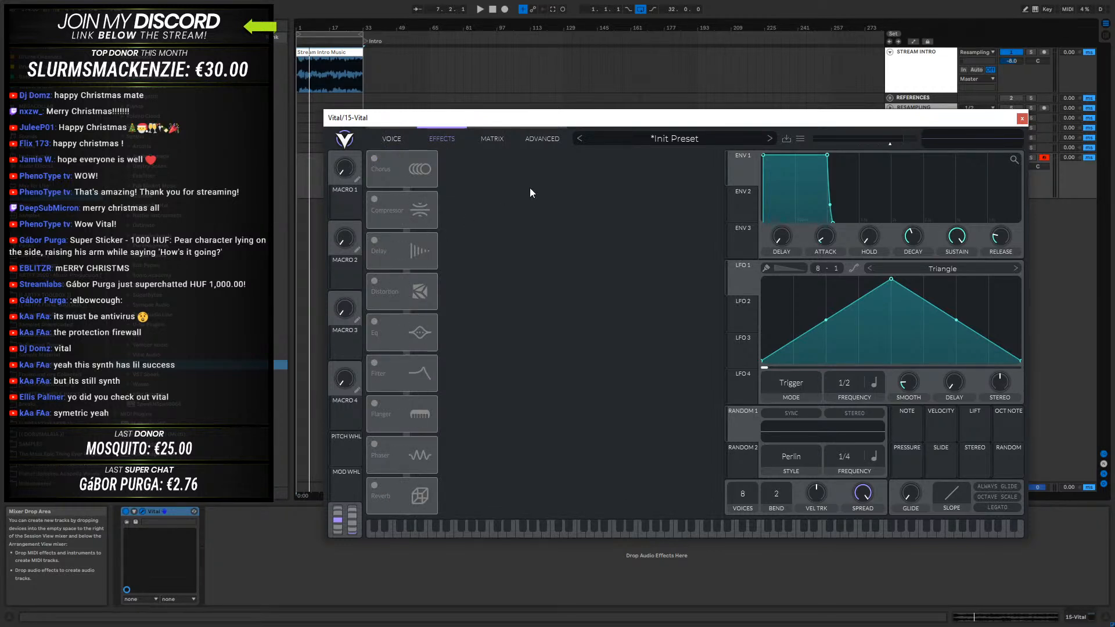
{"action": "left_click", "coordinate": [491, 139]}
{"action": "left_click", "coordinate": [539, 139]}
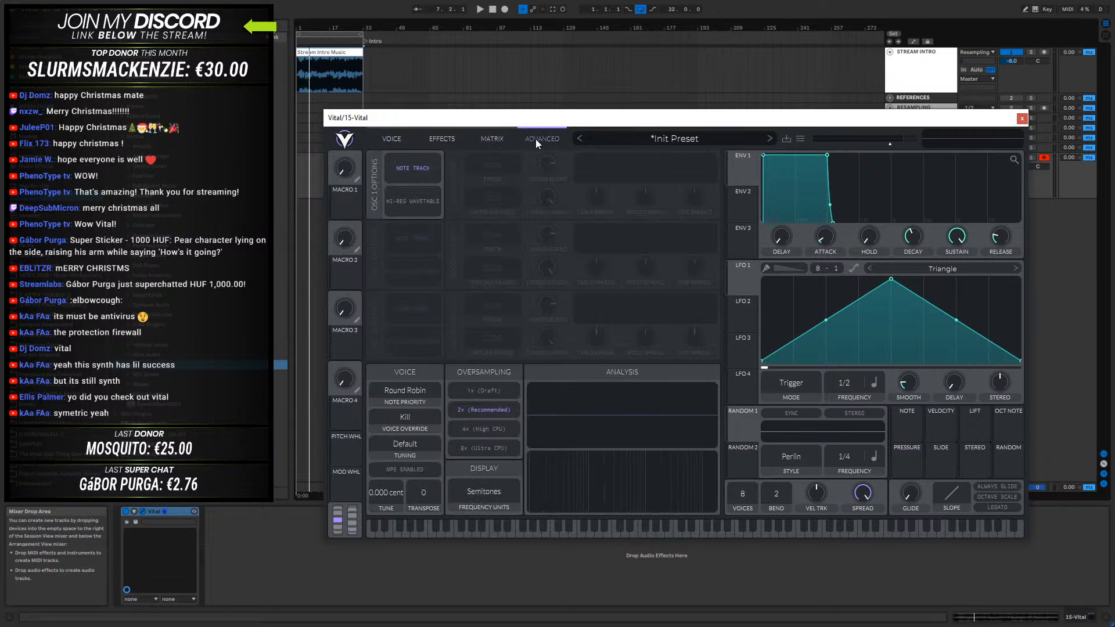
{"action": "left_click", "coordinate": [390, 138]}
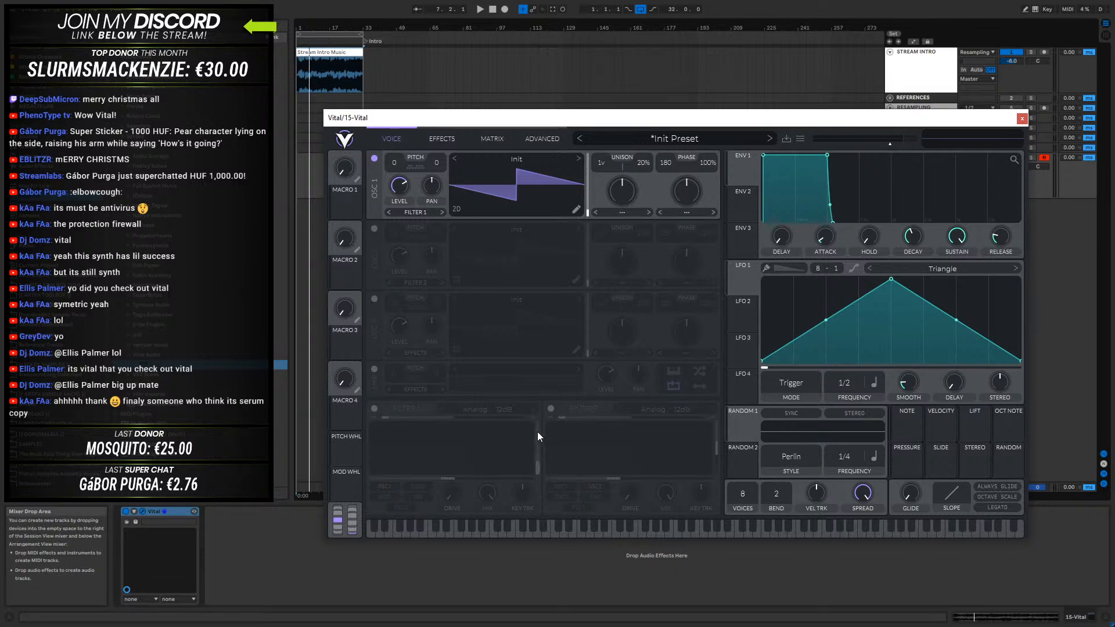
- Enable Filter 1 and Filter 2, and raise Filter 1's resonance to roughly the middle of its range
{"action": "left_click", "coordinate": [375, 409]}
{"action": "left_click", "coordinate": [550, 409]}
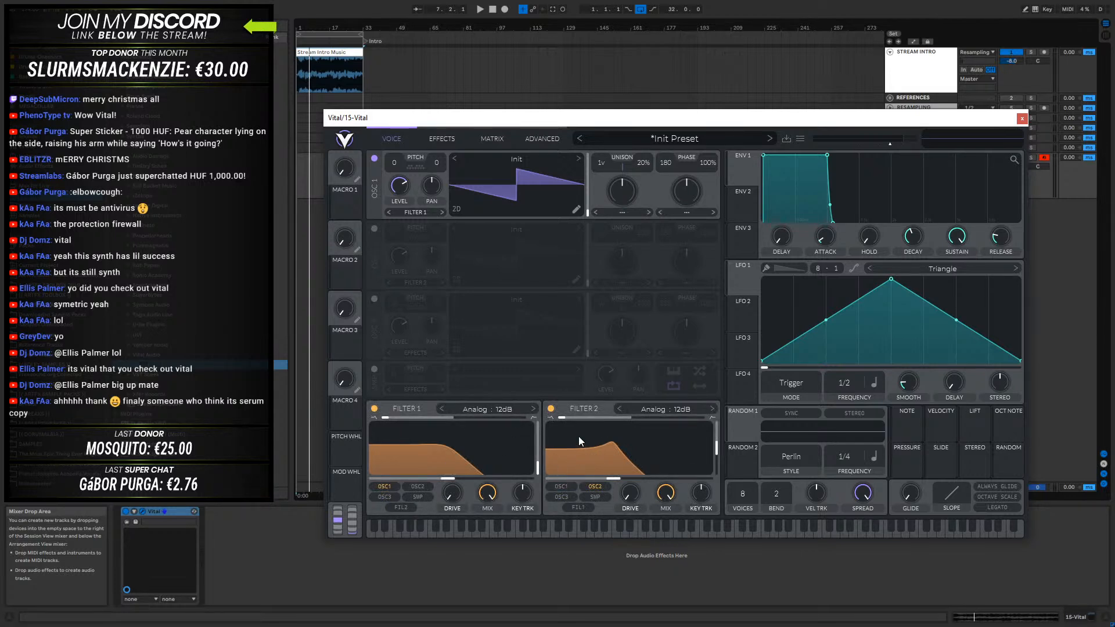
{"action": "left_click_drag", "start_coordinate": [528, 465], "coordinate": [541, 446]}
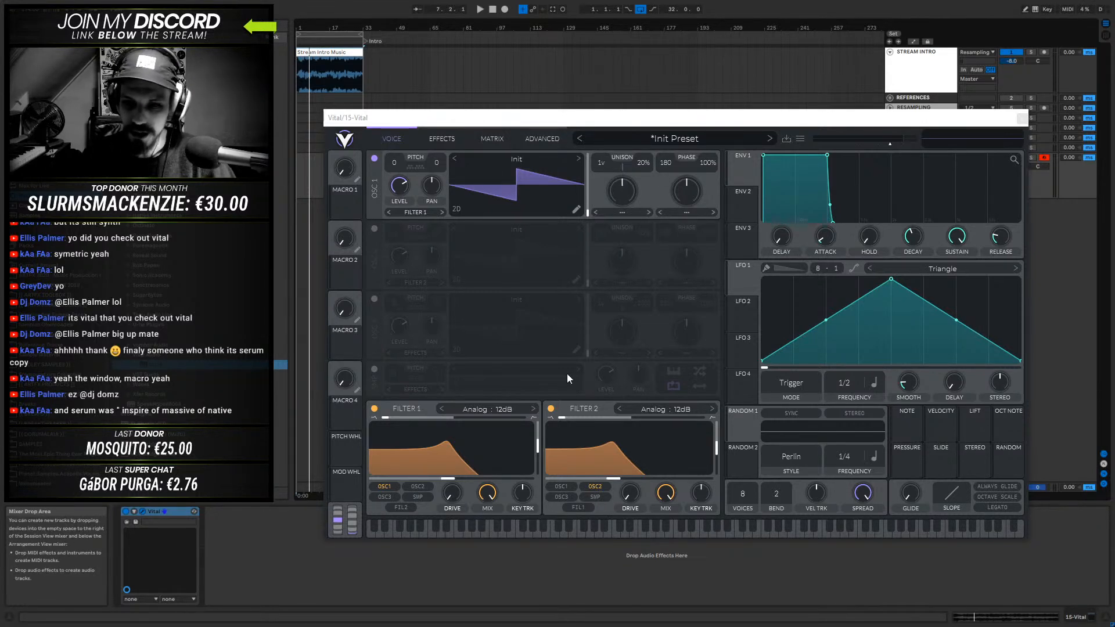
- Set Filter 1's type to Analog B/P/N and look over the other analog filter styles
{"action": "left_click", "coordinate": [506, 409]}
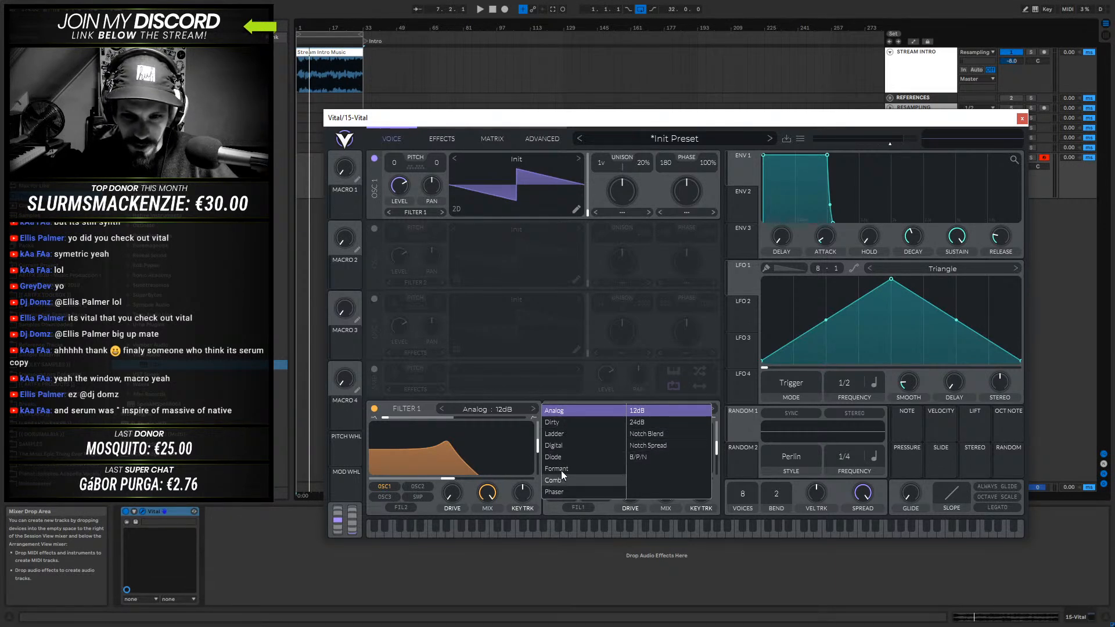
{"action": "left_click", "coordinate": [639, 456]}
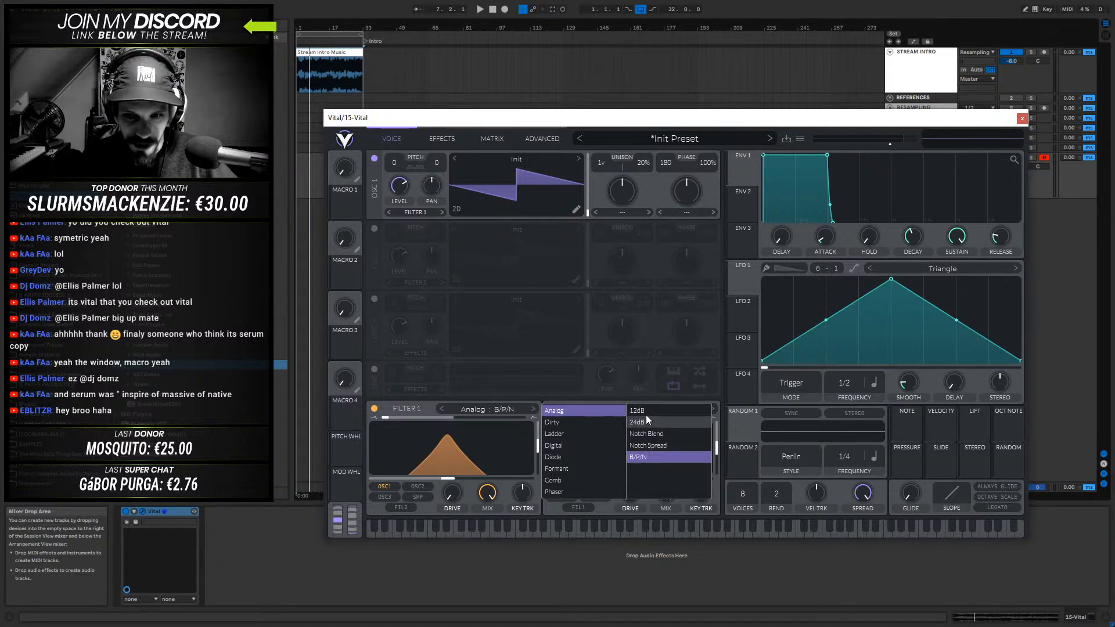
{"action": "left_click", "coordinate": [644, 421]}
{"action": "left_click", "coordinate": [646, 434]}
{"action": "left_click", "coordinate": [649, 445]}
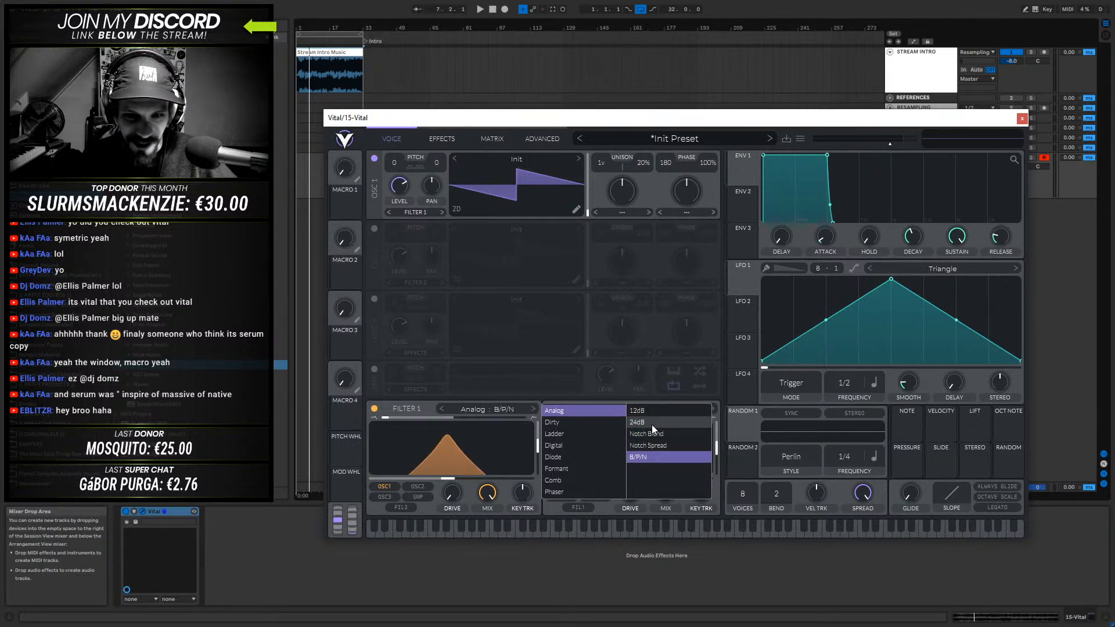
- Try the 24dB, Notch Spread and Notch Blend analog styles on Filter 1, leaving it on Notch Blend
{"action": "left_click", "coordinate": [650, 422]}
{"action": "left_click", "coordinate": [646, 445]}
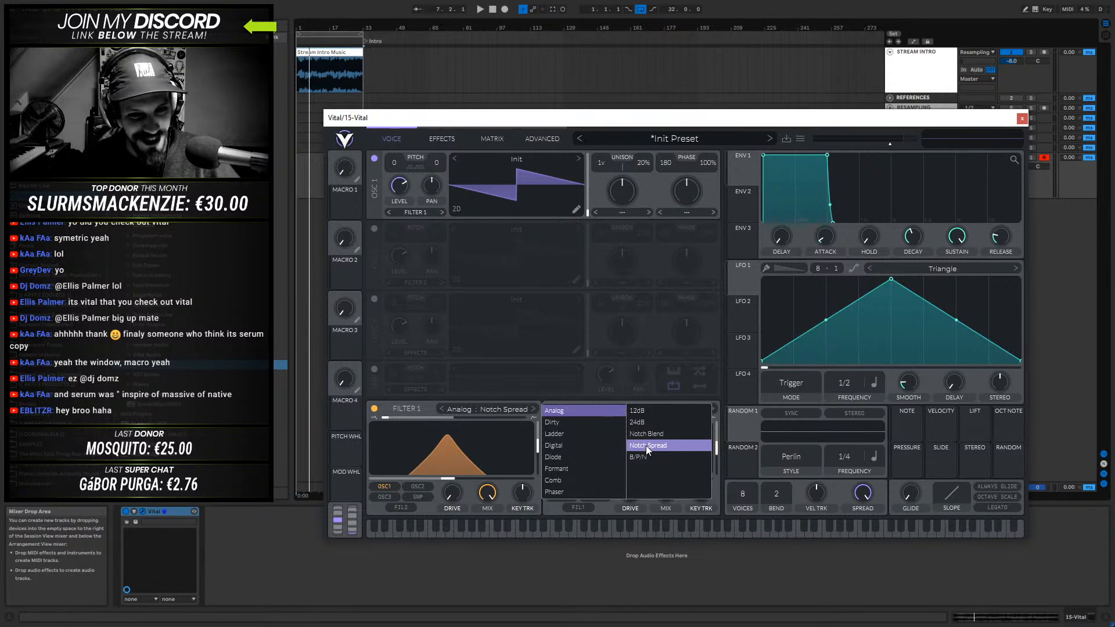
{"action": "left_click", "coordinate": [649, 435]}
{"action": "left_click", "coordinate": [646, 421]}
{"action": "left_click", "coordinate": [650, 438]}
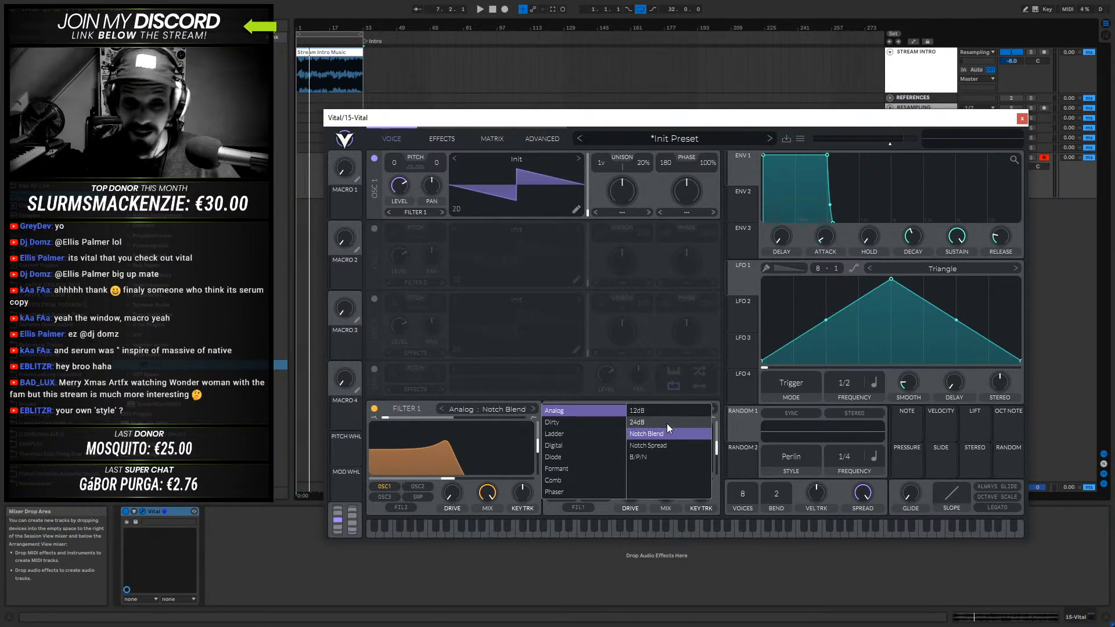
{"action": "left_click", "coordinate": [416, 406]}
{"action": "mouse_move", "coordinate": [385, 420]}
{"action": "left_mouse_down"}
{"action": "mouse_move", "coordinate": [541, 424]}
{"action": "mouse_move", "coordinate": [395, 429]}
{"action": "left_mouse_up"}
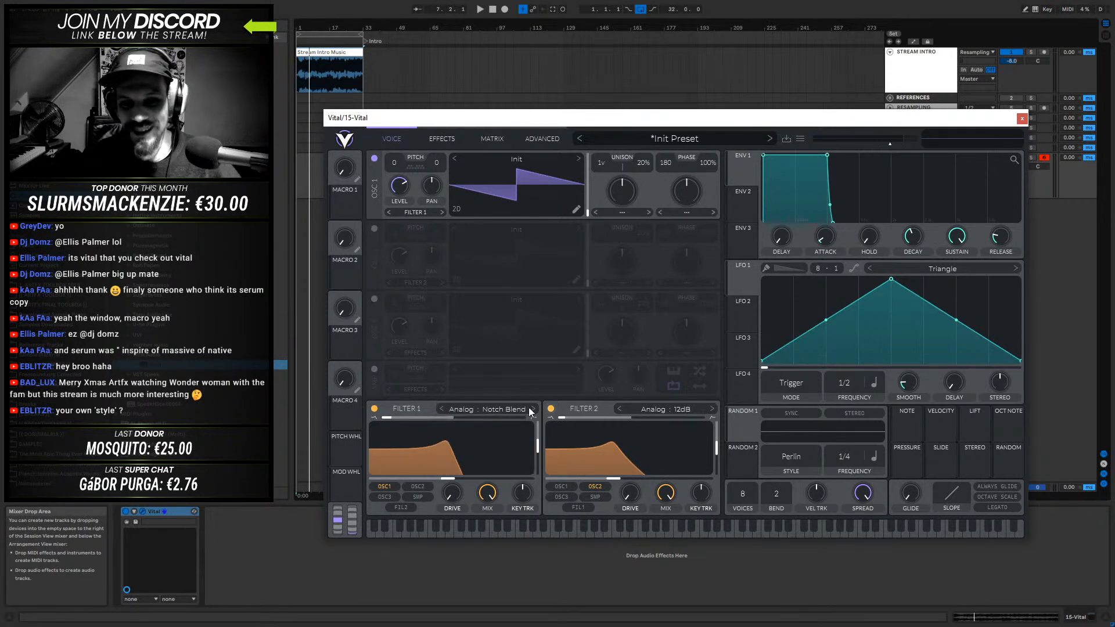
- Try the Ladder 12dB, Digital 12dB and Diode Low Shelf types on Filter 1
{"action": "left_click", "coordinate": [494, 409]}
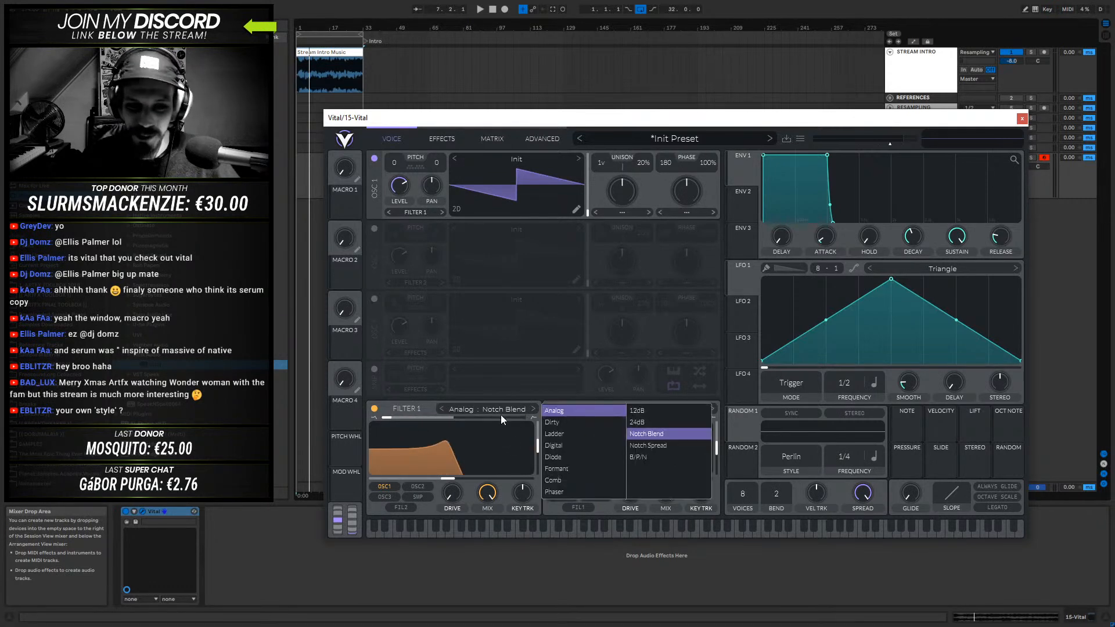
{"action": "left_click", "coordinate": [576, 433]}
{"action": "left_click", "coordinate": [660, 410]}
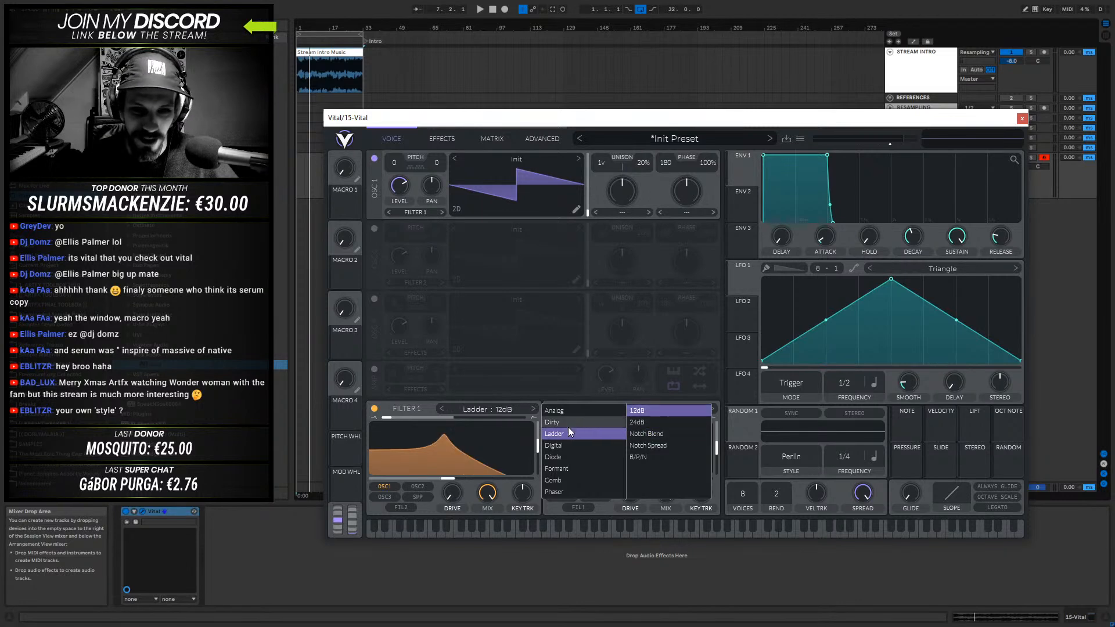
{"action": "left_click", "coordinate": [566, 445]}
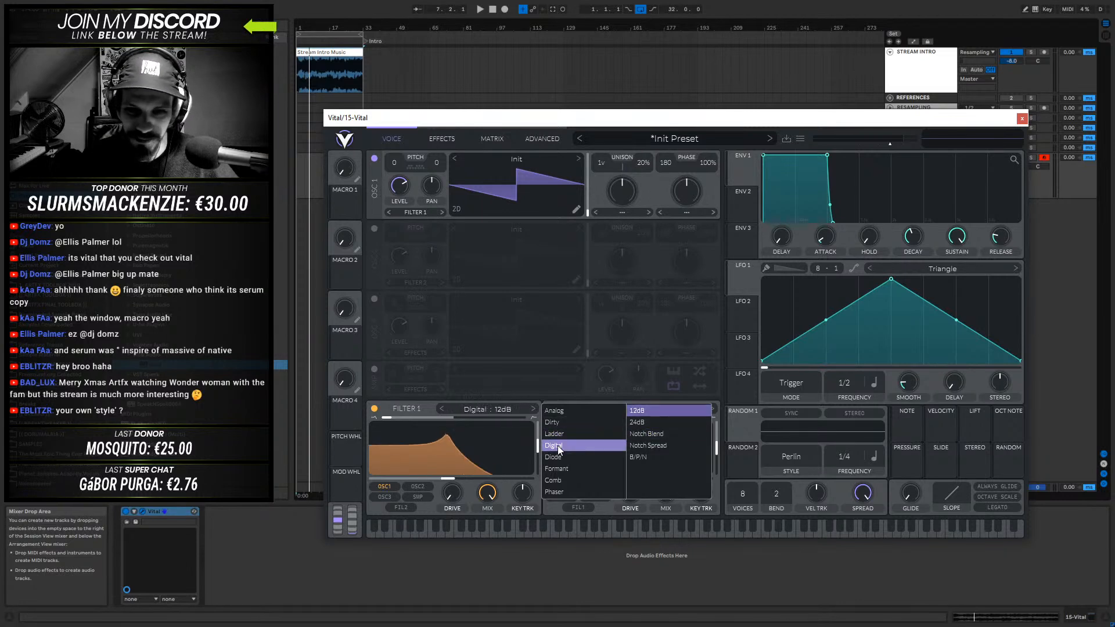
{"action": "left_click", "coordinate": [597, 458]}
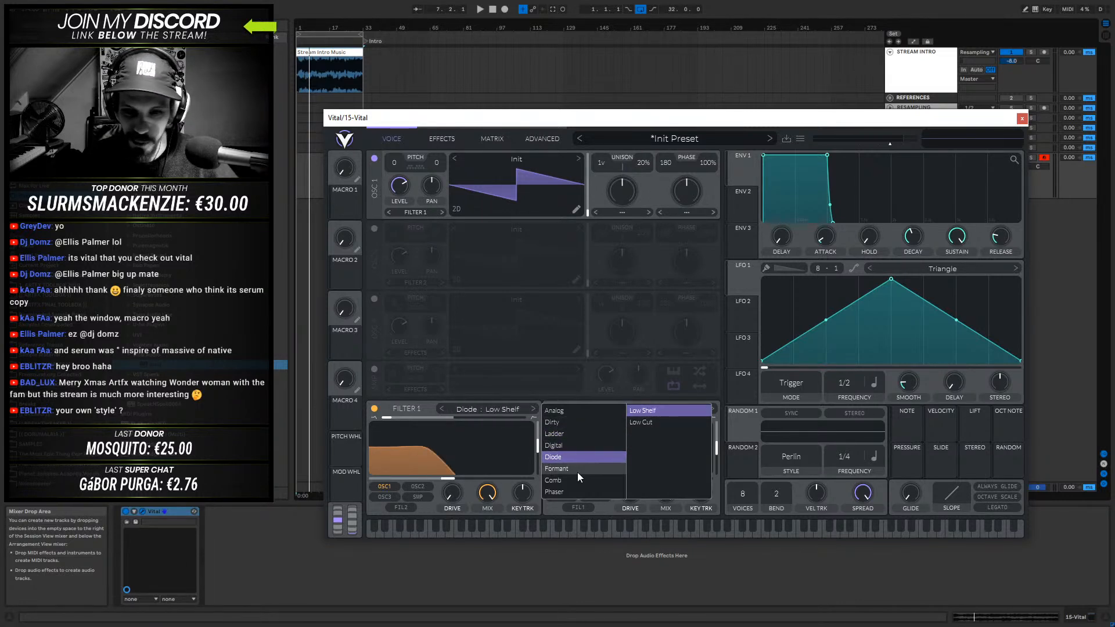
- Try the Formant, Comb and Phaser types on Filter 1, and set it back to Analog 12dB
{"action": "left_click", "coordinate": [574, 470]}
{"action": "left_click", "coordinate": [563, 480]}
{"action": "left_click", "coordinate": [562, 492]}
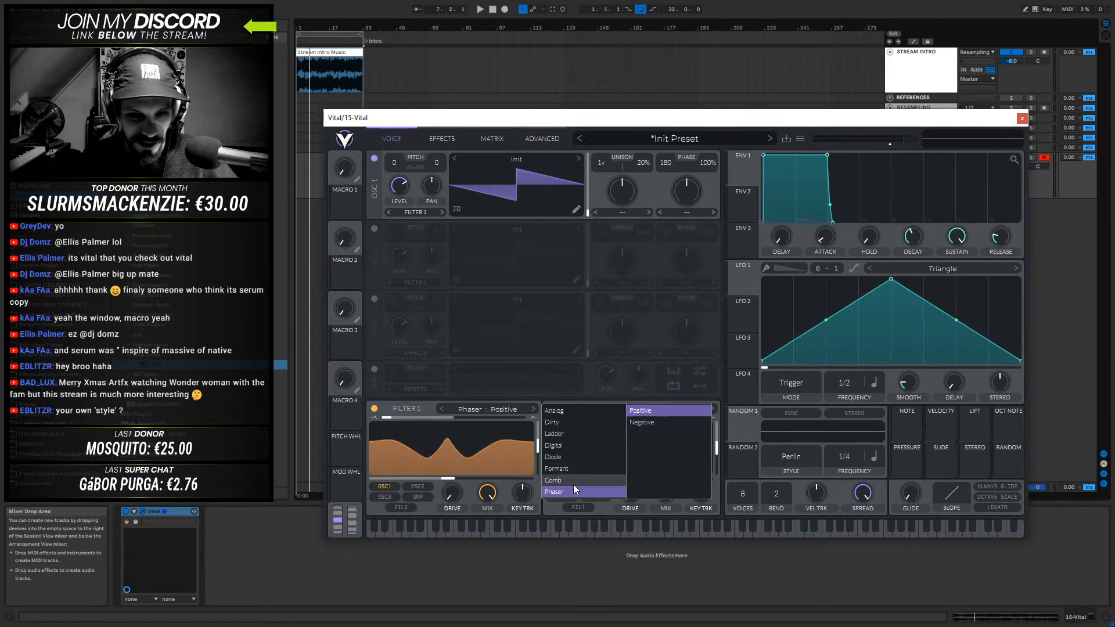
{"action": "left_click", "coordinate": [559, 411]}
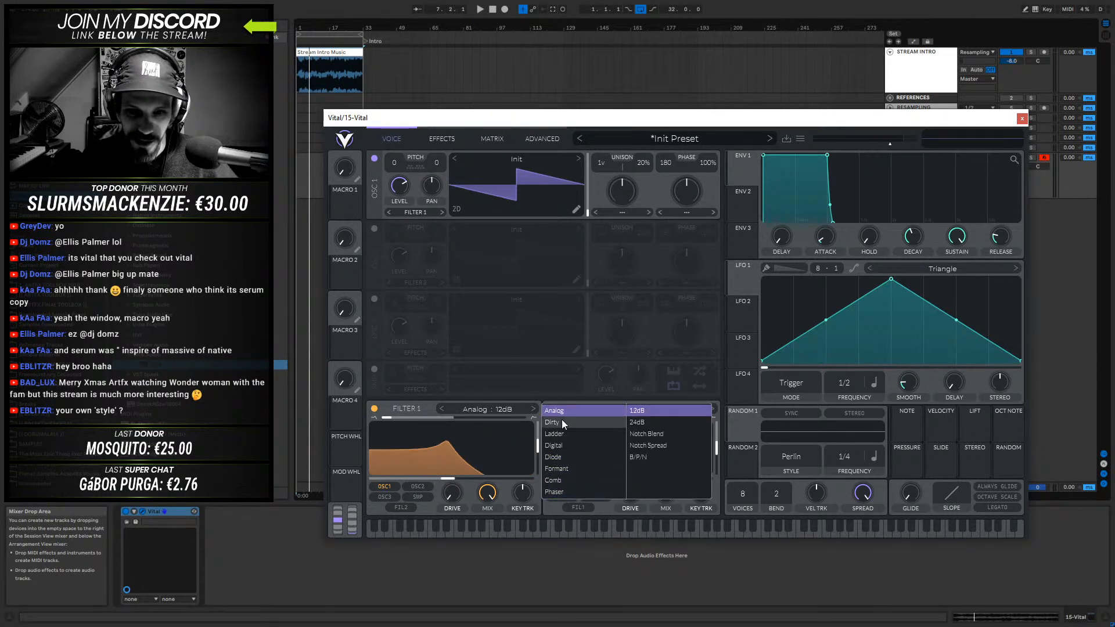
{"action": "left_click", "coordinate": [418, 405]}
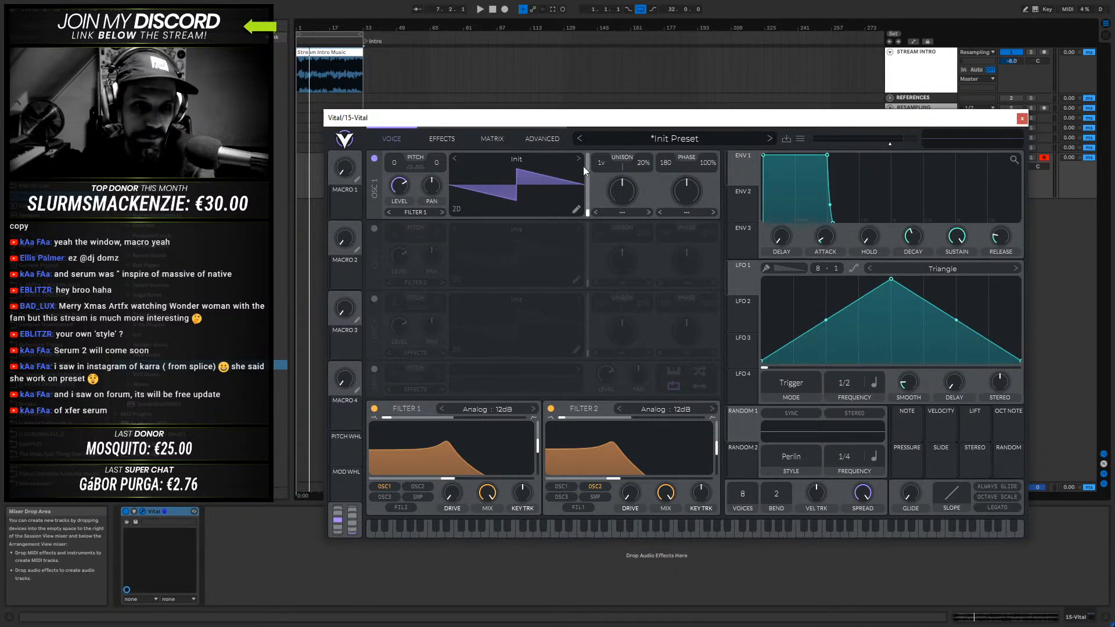
- Open Vital's preset browser and look through the preset list and the preset folders
{"action": "mouse_move", "coordinate": [591, 116]}
{"action": "left_mouse_down"}
{"action": "mouse_move", "coordinate": [558, 123]}
{"action": "mouse_move", "coordinate": [599, 124]}
{"action": "mouse_move", "coordinate": [577, 128]}
{"action": "left_mouse_up"}
{"action": "left_click", "coordinate": [673, 151]}
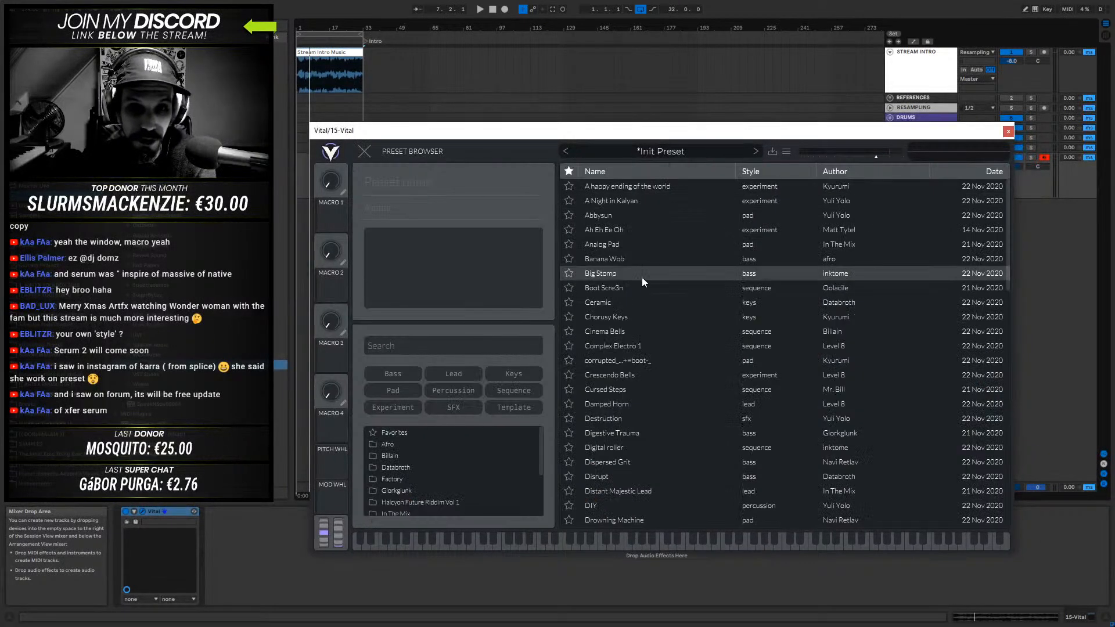
{"action": "scroll", "coordinate": [671, 230], "scroll_direction": "down", "scroll_amount": 10}
{"action": "scroll", "coordinate": [670, 280], "scroll_direction": "down", "scroll_amount": 10}
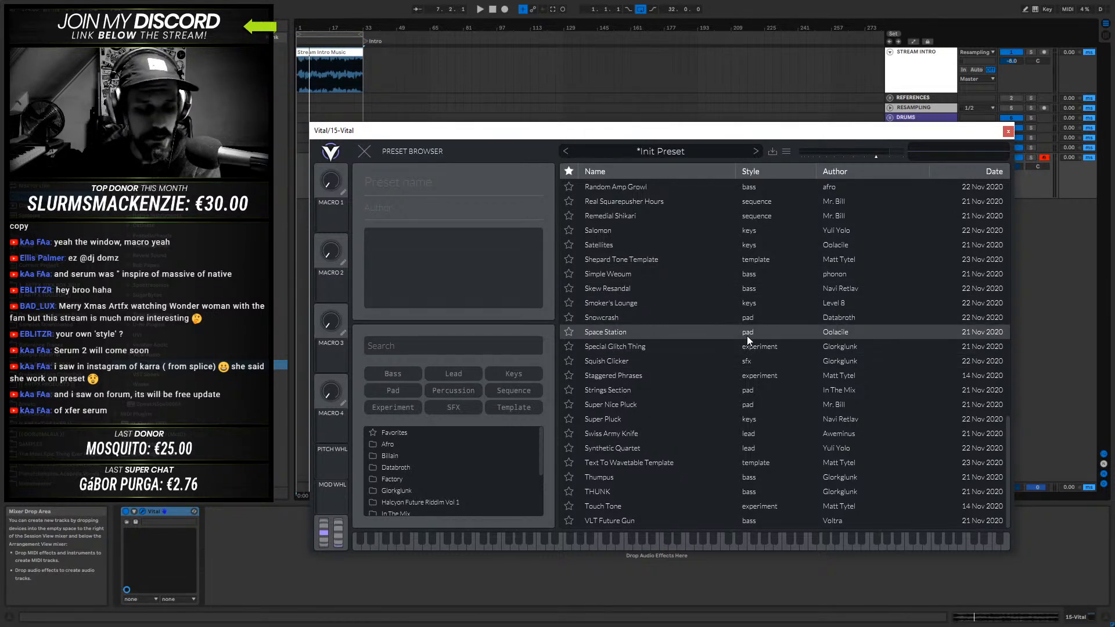
{"action": "scroll", "coordinate": [687, 425], "scroll_direction": "up", "scroll_amount": 8}
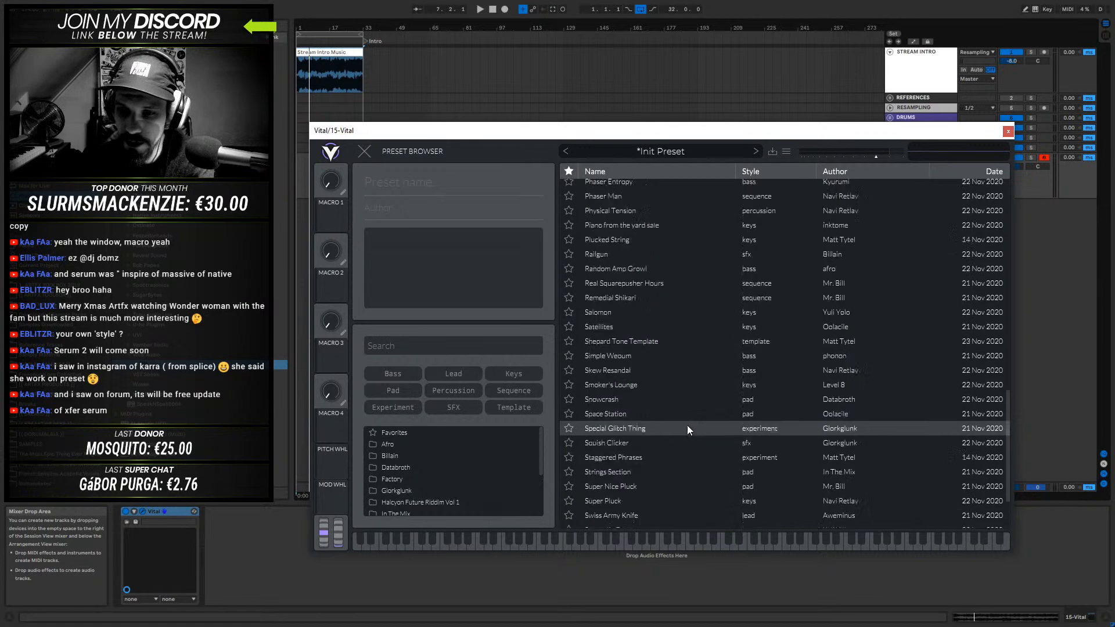
{"action": "scroll", "coordinate": [687, 430], "scroll_direction": "down", "scroll_amount": 8}
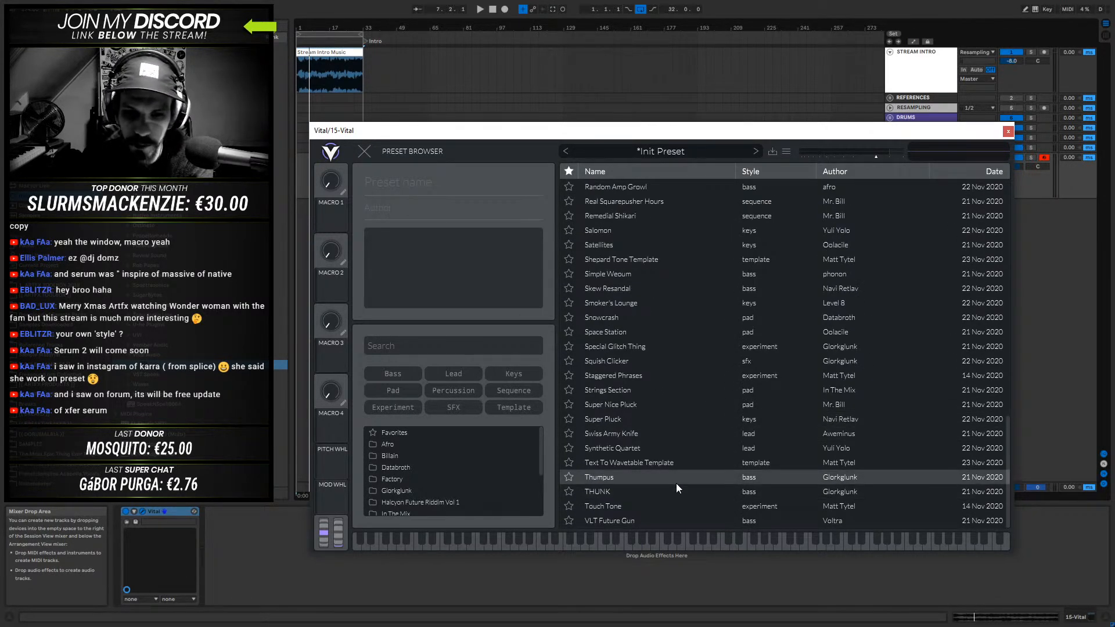
{"action": "scroll", "coordinate": [485, 459], "scroll_direction": "down", "scroll_amount": 3}
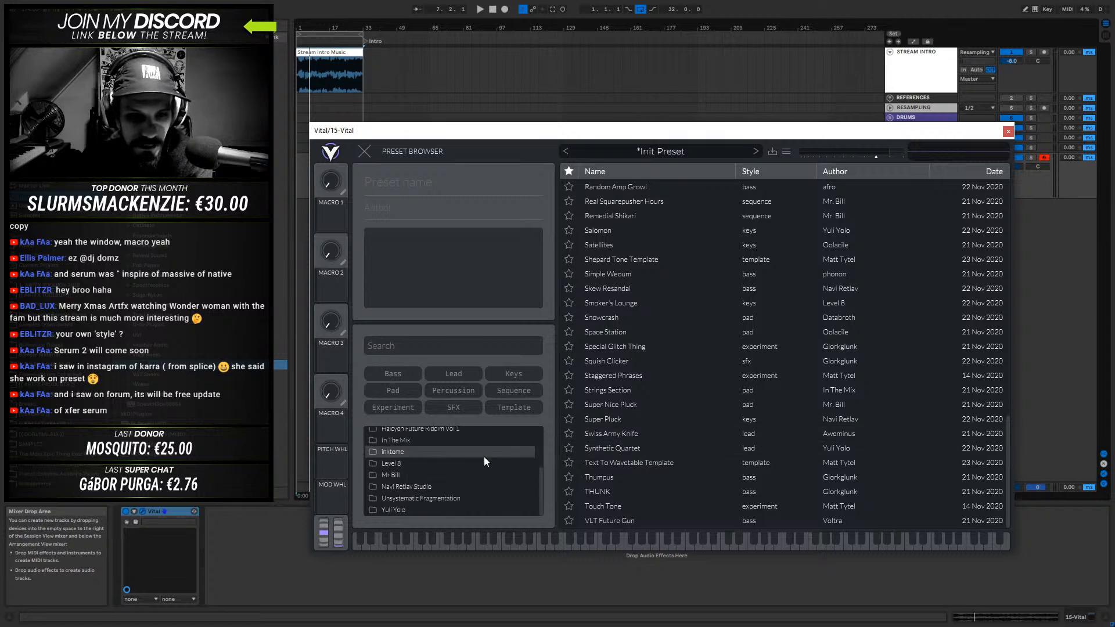
{"action": "scroll", "coordinate": [483, 456], "scroll_direction": "up", "scroll_amount": 3}
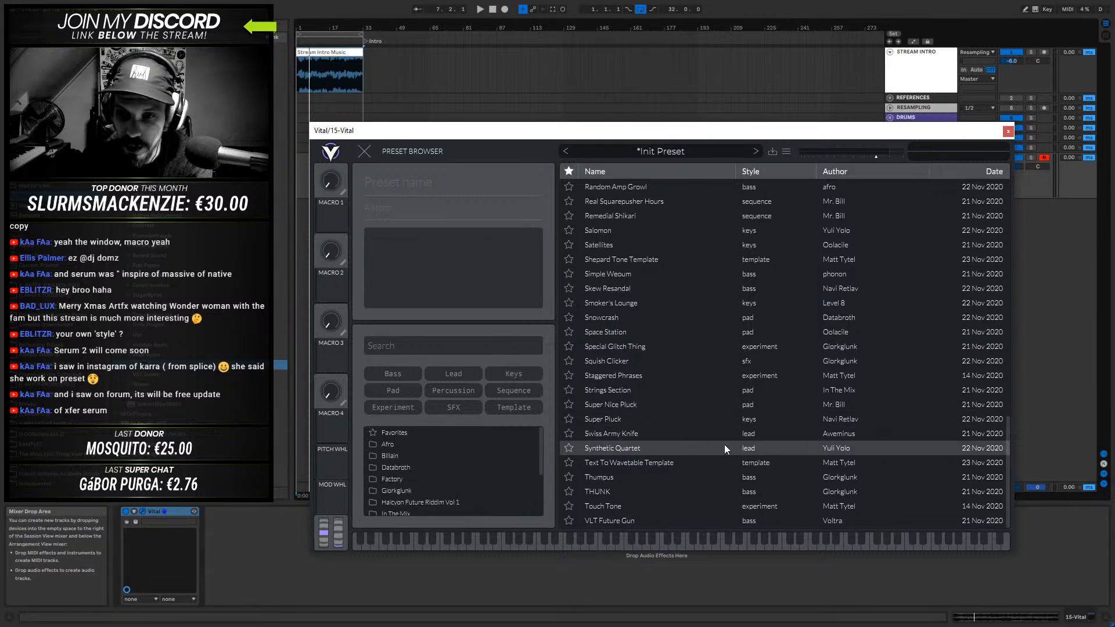
{"action": "scroll", "coordinate": [653, 375], "scroll_direction": "up", "scroll_amount": 5}
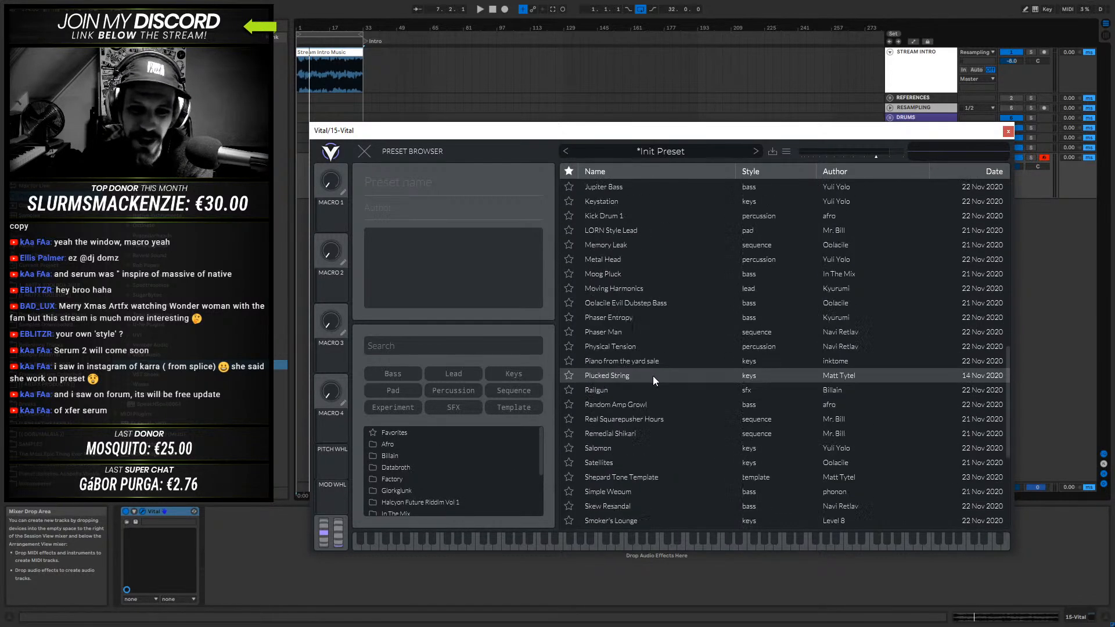
{"action": "scroll", "coordinate": [648, 398], "scroll_direction": "up", "scroll_amount": 6}
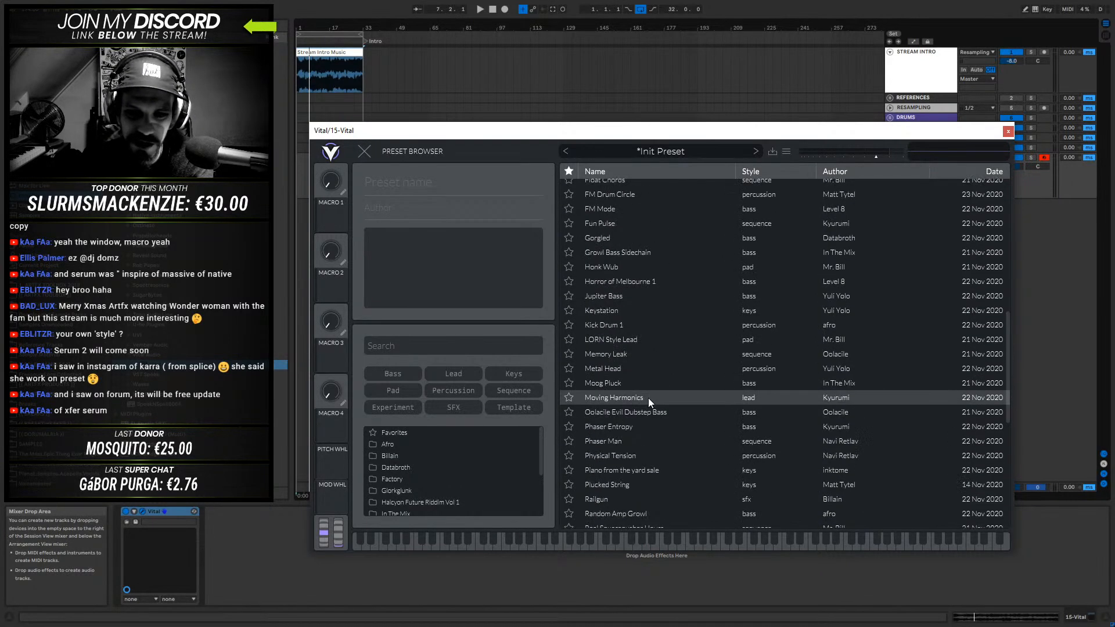
{"action": "scroll", "coordinate": [628, 406], "scroll_direction": "up", "scroll_amount": 6}
- Audition the presets A happy ending of the world, A Night in Kalyan, Digital roller and Fleet
{"action": "left_click", "coordinate": [640, 187]}
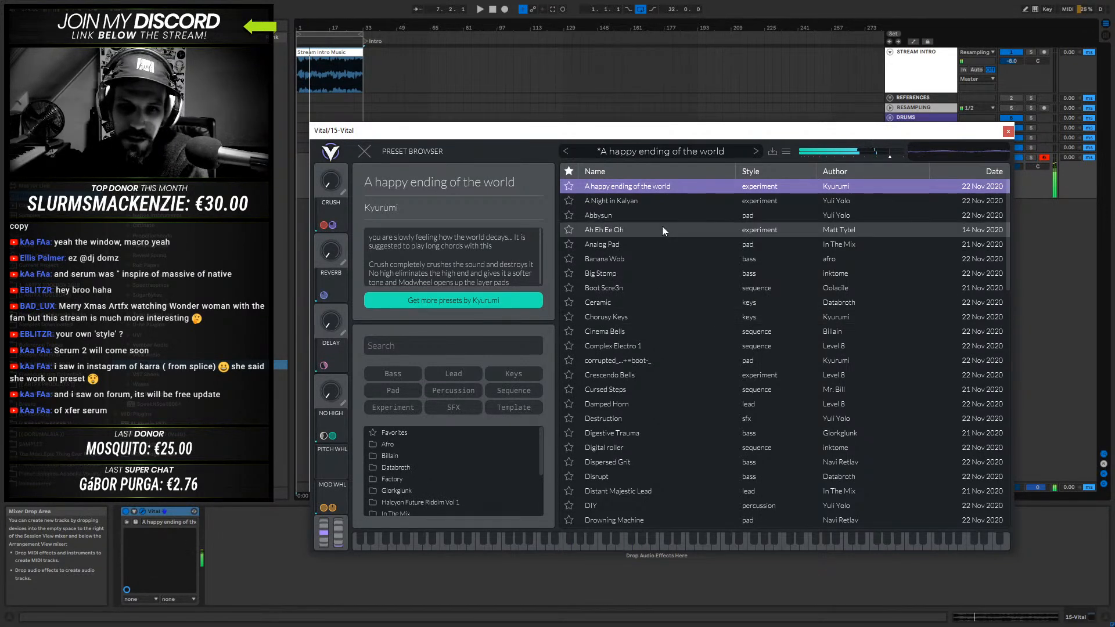
{"action": "left_click", "coordinate": [617, 202]}
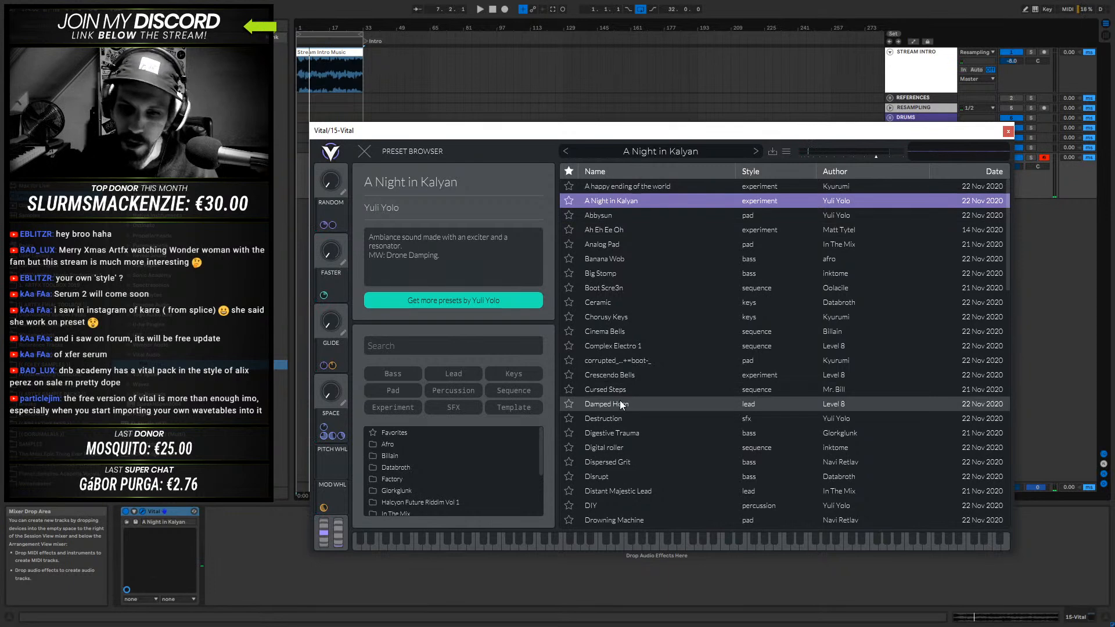
{"action": "left_click", "coordinate": [605, 445]}
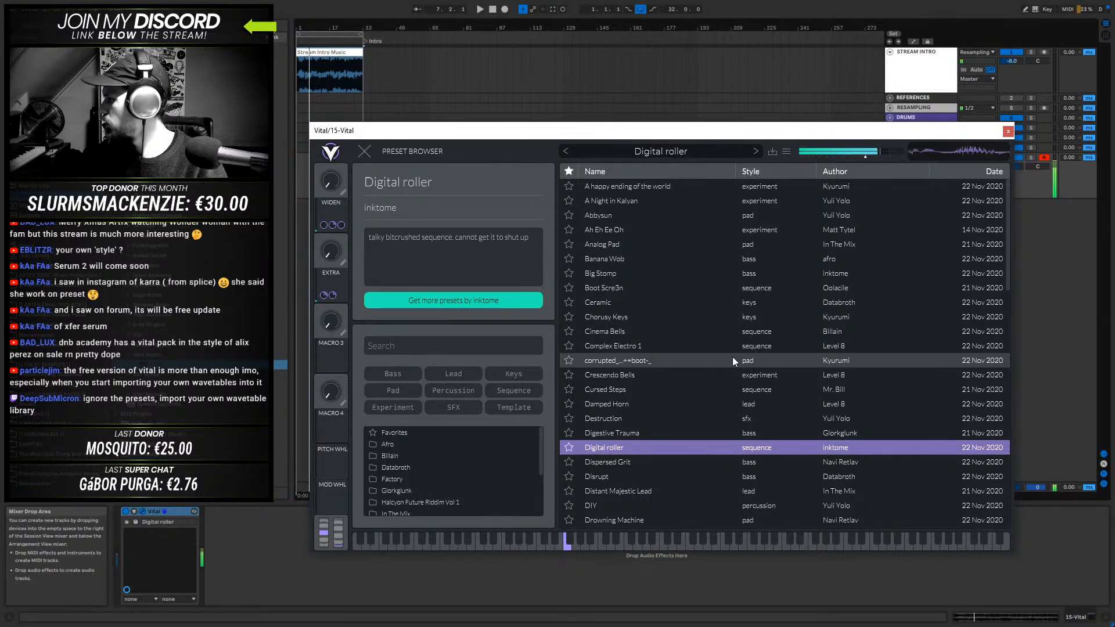
{"action": "scroll", "coordinate": [733, 357], "scroll_direction": "down", "scroll_amount": 10}
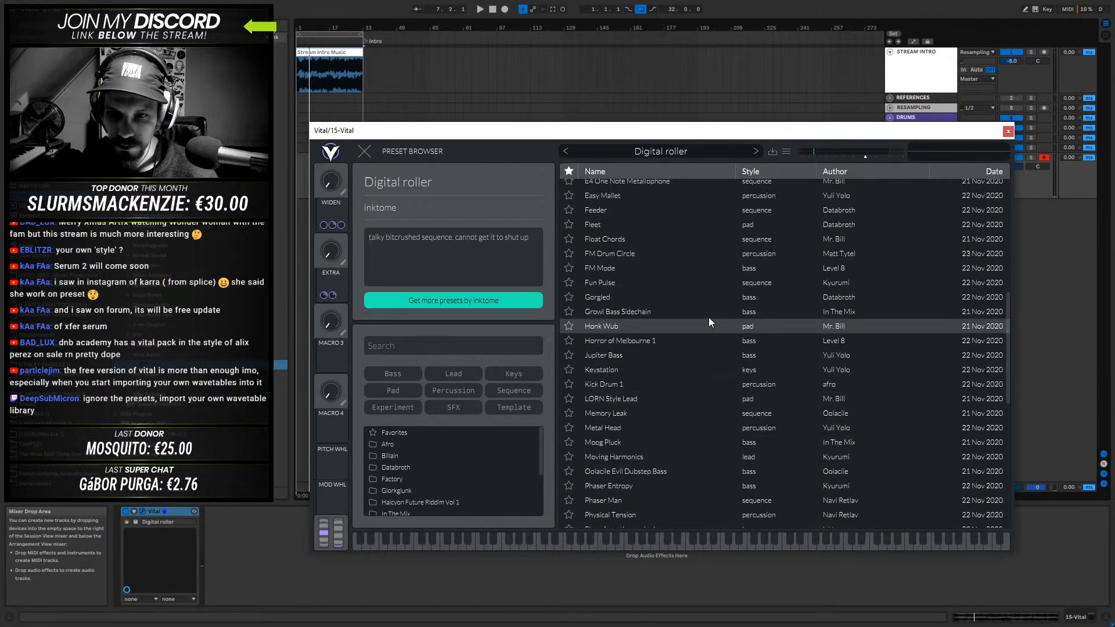
{"action": "left_click", "coordinate": [703, 225]}
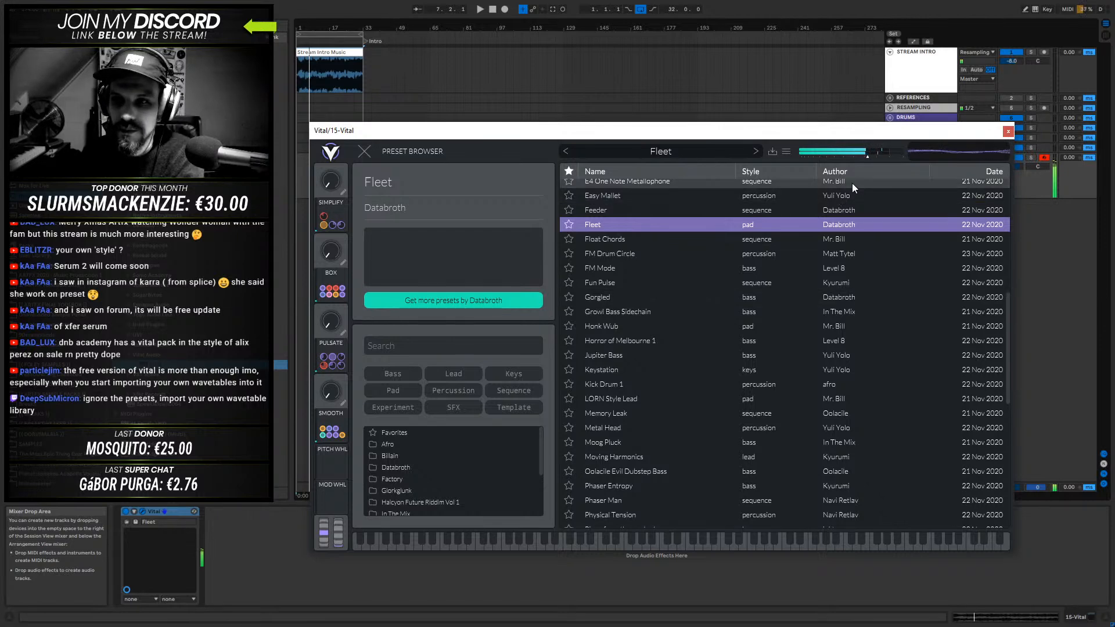
- Leave the preset browser, initialize the preset, and move the Vital window clear of Live's browser
{"action": "left_click", "coordinate": [364, 153]}
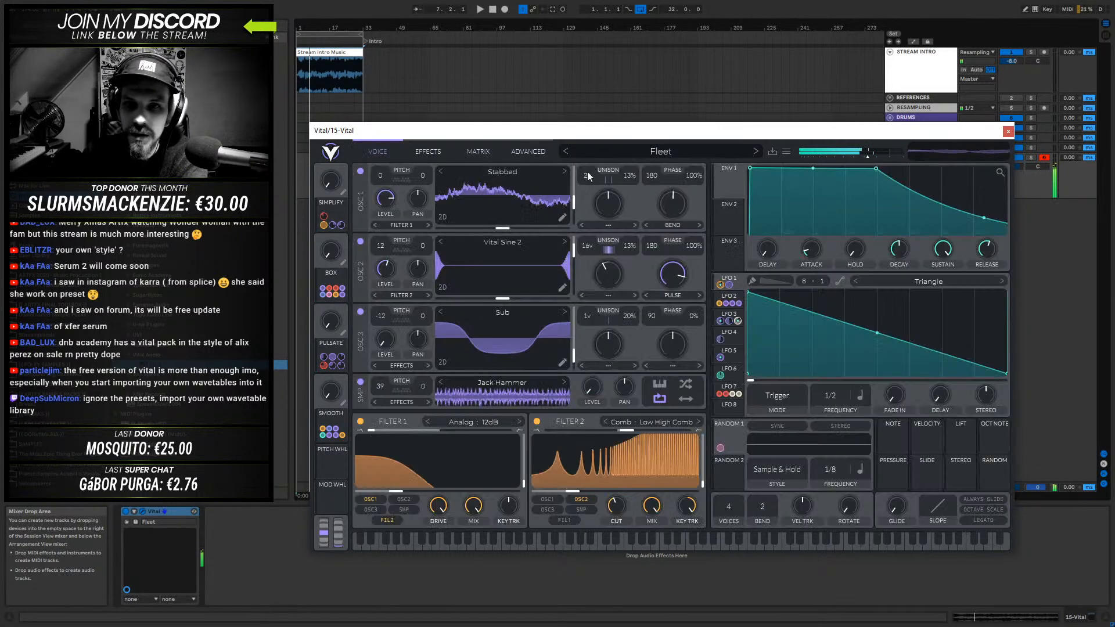
{"action": "left_click", "coordinate": [787, 150]}
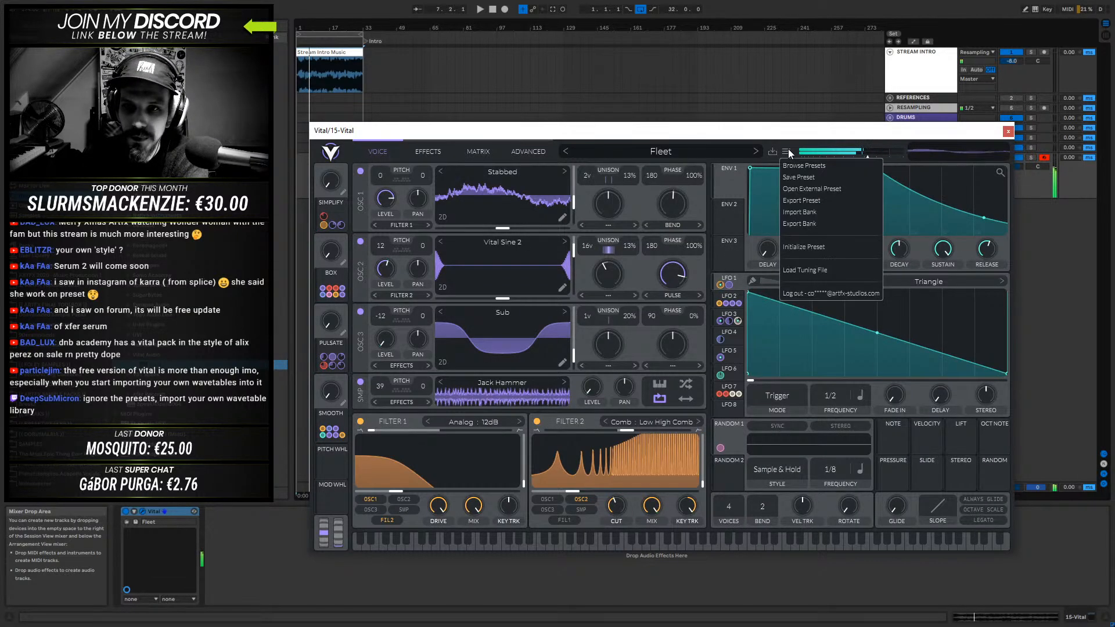
{"action": "left_click", "coordinate": [817, 248]}
{"action": "left_click_drag", "start_coordinate": [672, 133], "coordinate": [738, 129]}
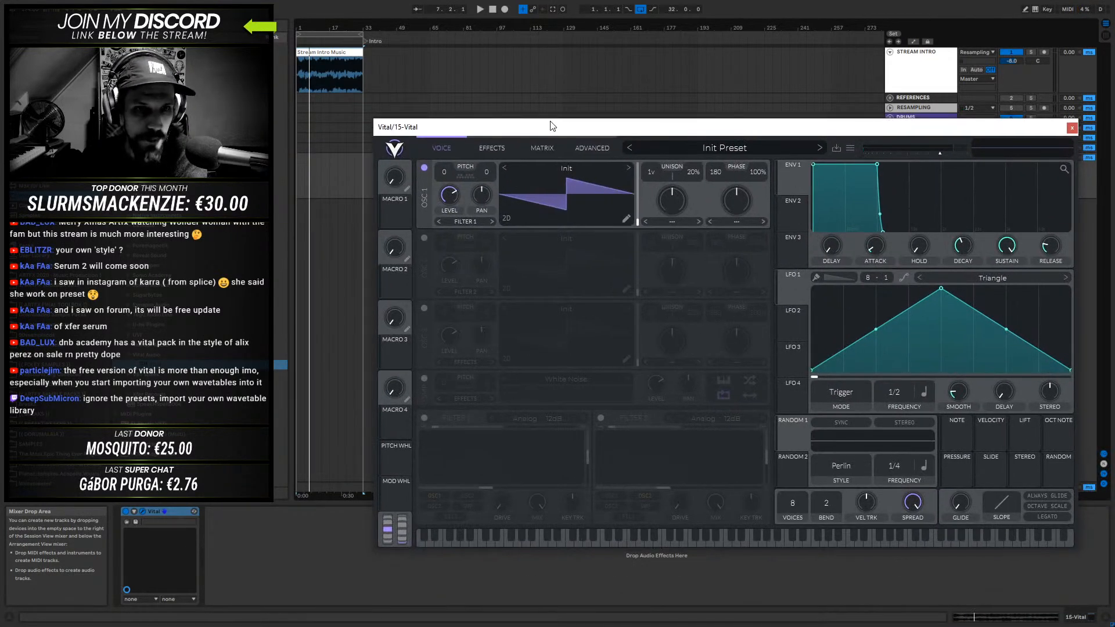
- Look through the user folders and their files in Ableton Live's browser
{"action": "left_click", "coordinate": [366, 163]}
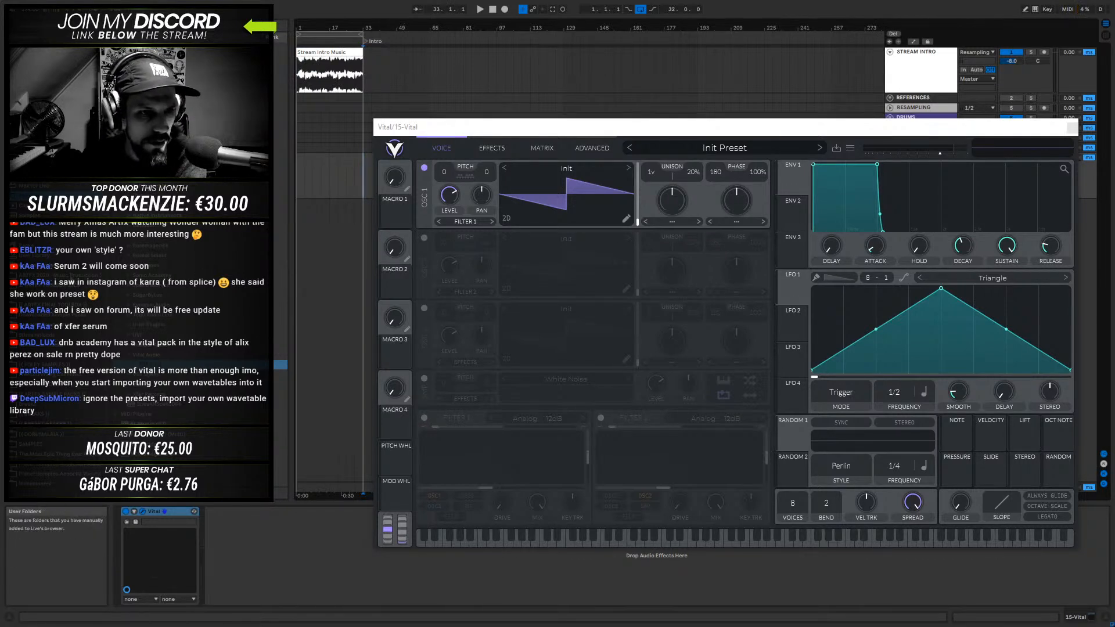
{"action": "left_click", "coordinate": [163, 47]}
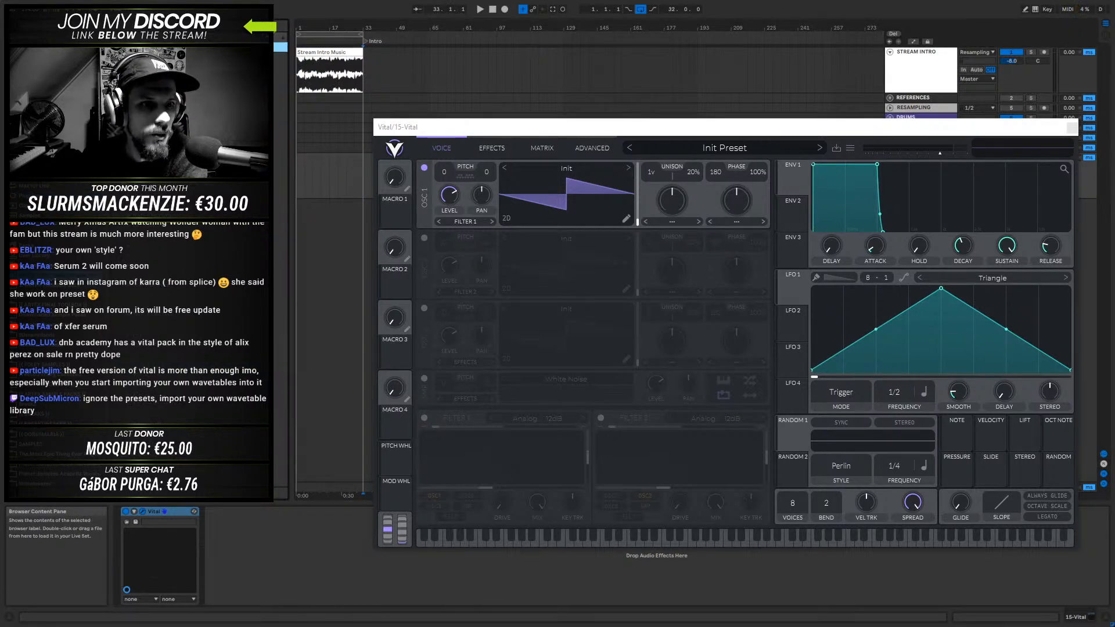
{"action": "left_click", "coordinate": [163, 77]}
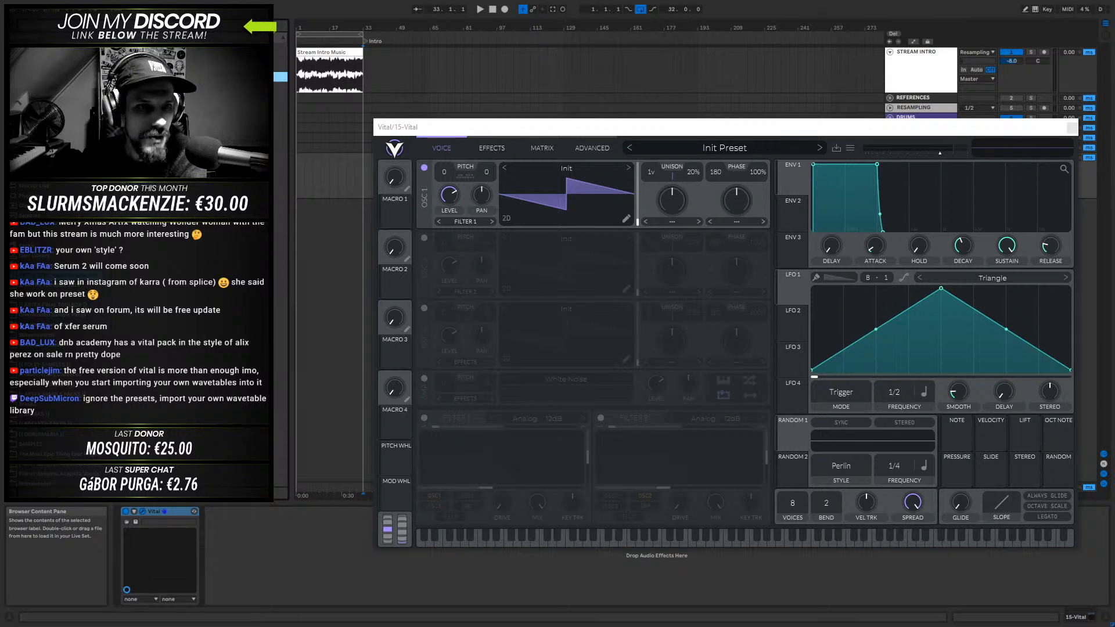
{"action": "left_click", "coordinate": [162, 47]}
{"action": "left_click", "coordinate": [163, 57]}
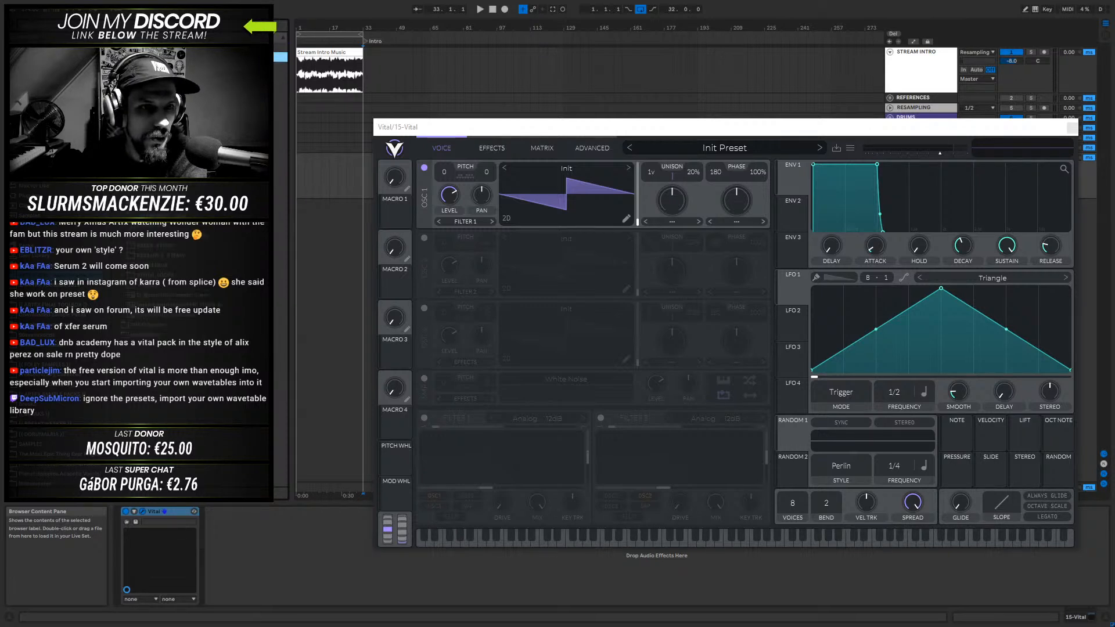
{"action": "left_click", "coordinate": [162, 97]}
{"action": "left_click", "coordinate": [162, 107]}
{"action": "scroll", "coordinate": [226, 213], "scroll_direction": "down", "scroll_amount": 4}
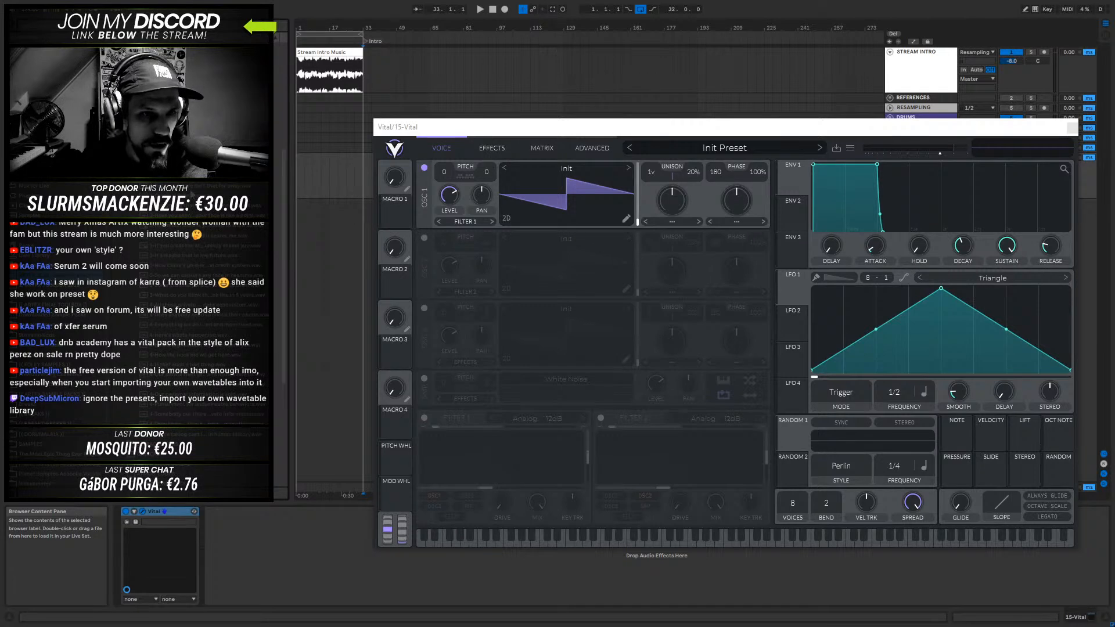
{"action": "scroll", "coordinate": [215, 406], "scroll_direction": "down", "scroll_amount": 3}
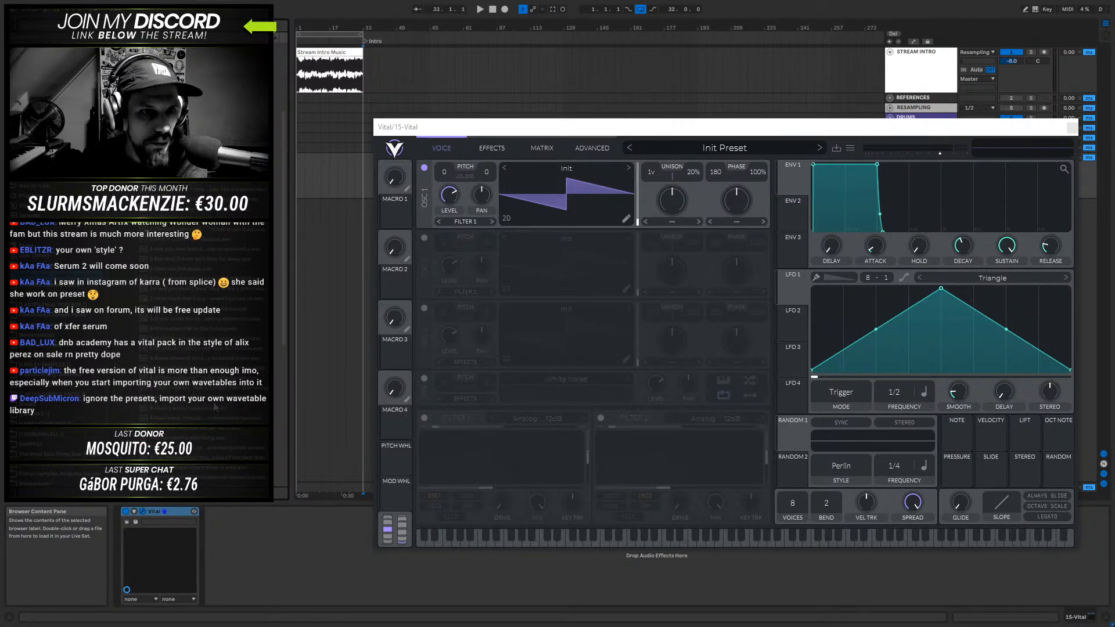
{"action": "scroll", "coordinate": [197, 314], "scroll_direction": "up", "scroll_amount": 4}
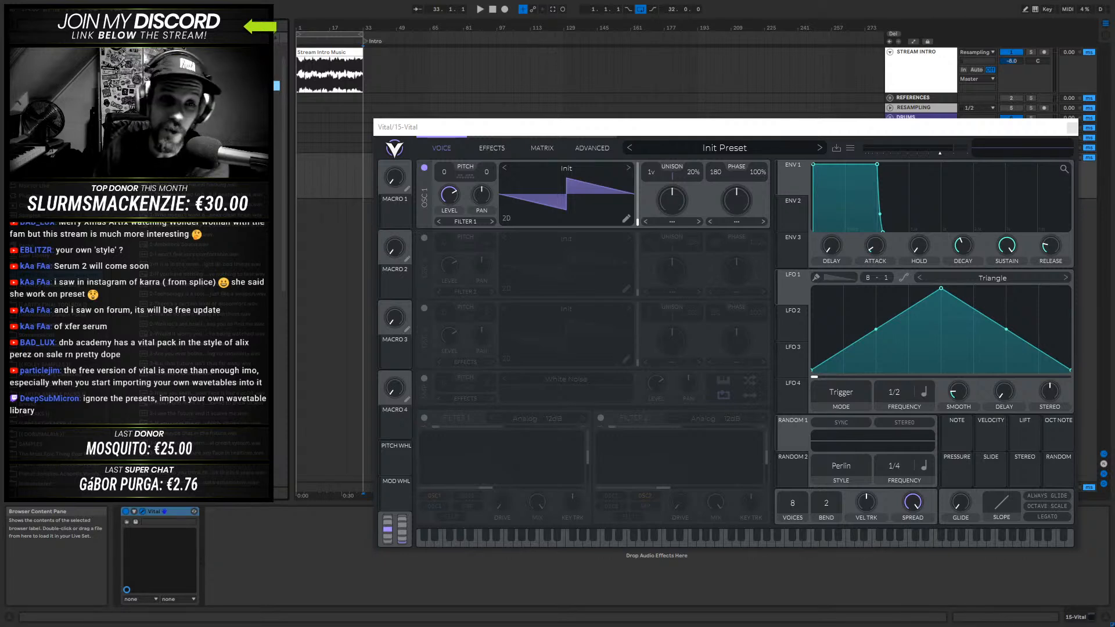
- Select an entry in the browser's file list and widen the browser to make the WAV file names readable
{"action": "left_click", "coordinate": [203, 145]}
{"action": "left_click", "coordinate": [203, 86]}
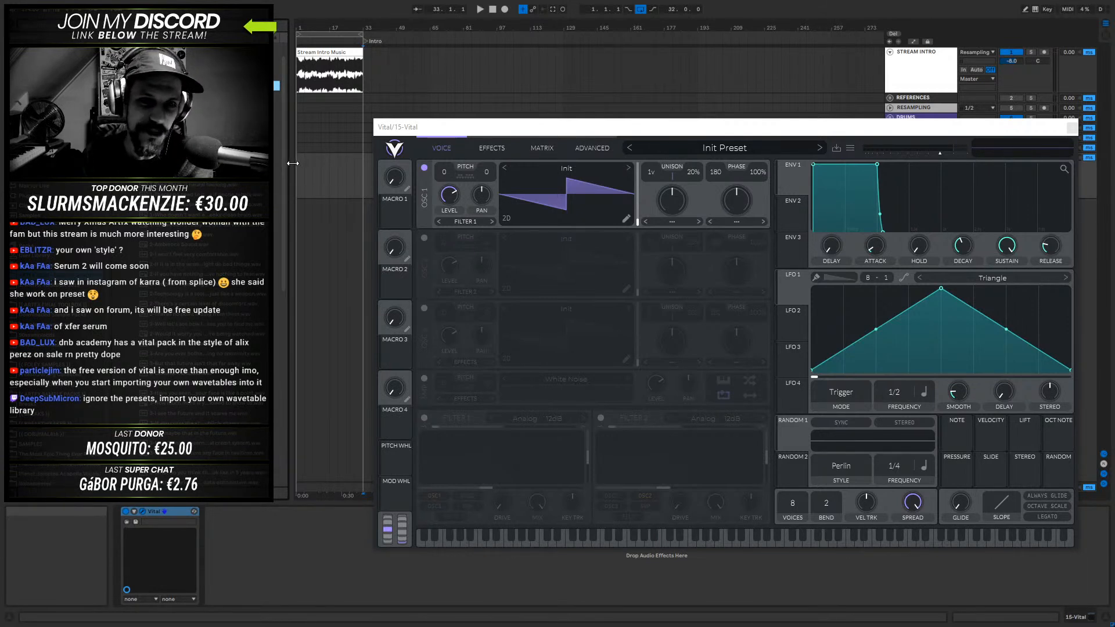
{"action": "left_click_drag", "start_coordinate": [283, 158], "coordinate": [357, 233]}
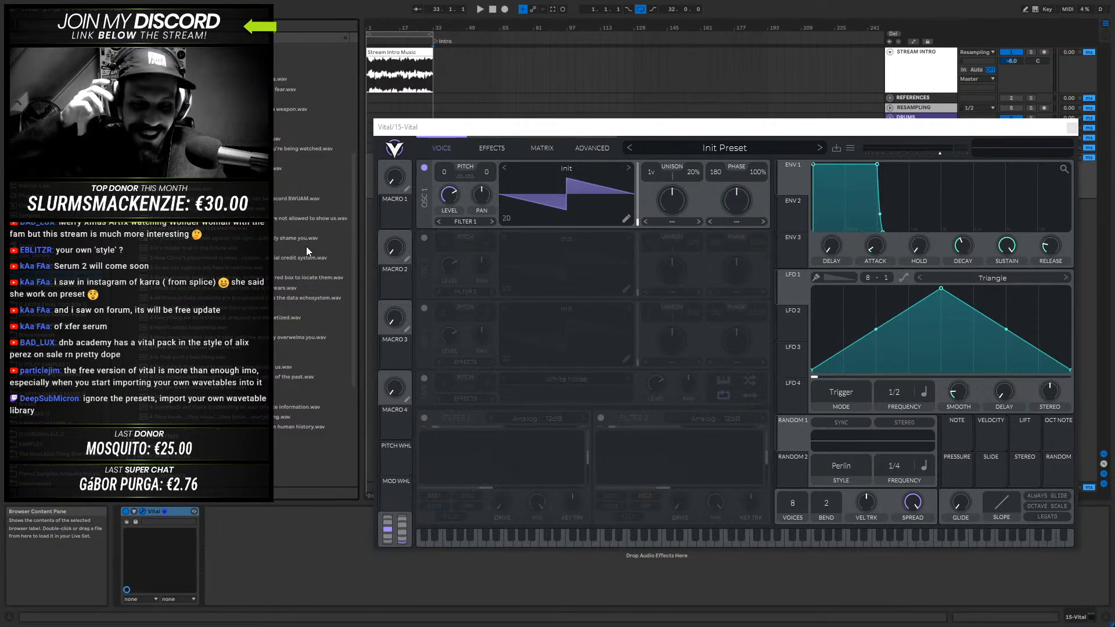
- Narrow Live's browser again so the arrangement regains its full width
{"action": "scroll", "coordinate": [244, 274], "scroll_direction": "up", "scroll_amount": 7}
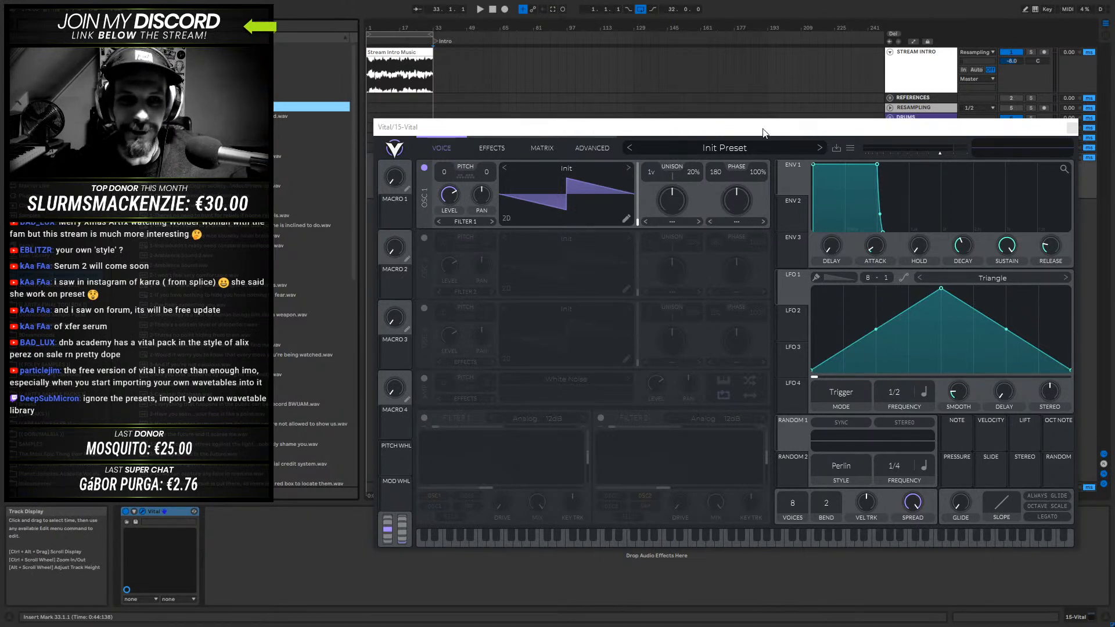
{"action": "left_click_drag", "start_coordinate": [358, 71], "coordinate": [278, 76]}
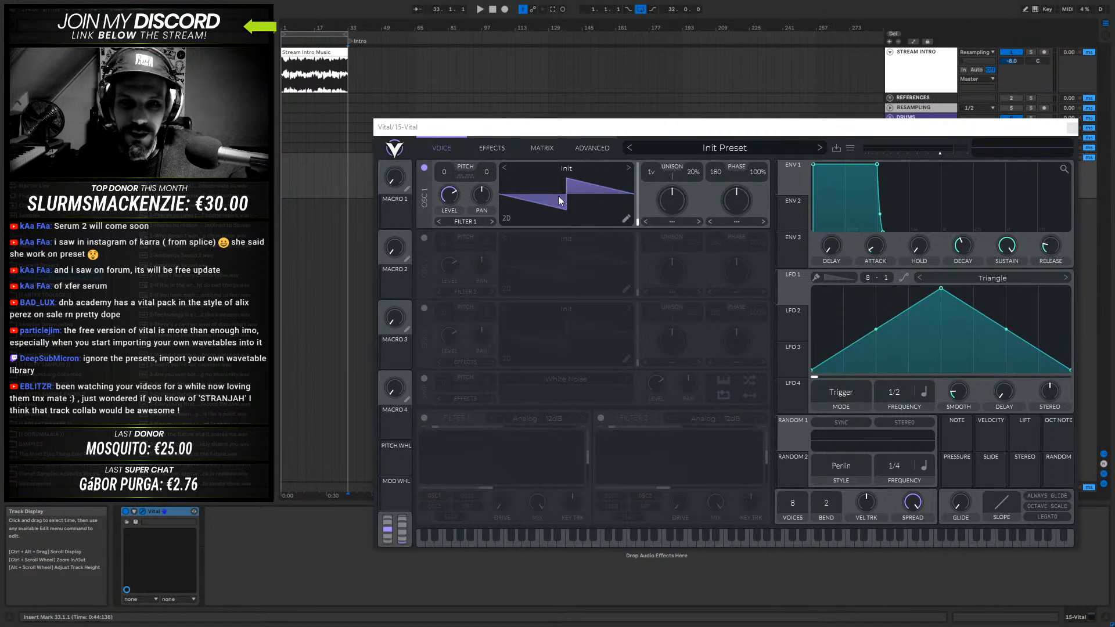
- Enable oscillator 2 in Vital and set oscillator 1's wave morph type to FM Osc 2
{"action": "left_click", "coordinate": [424, 237]}
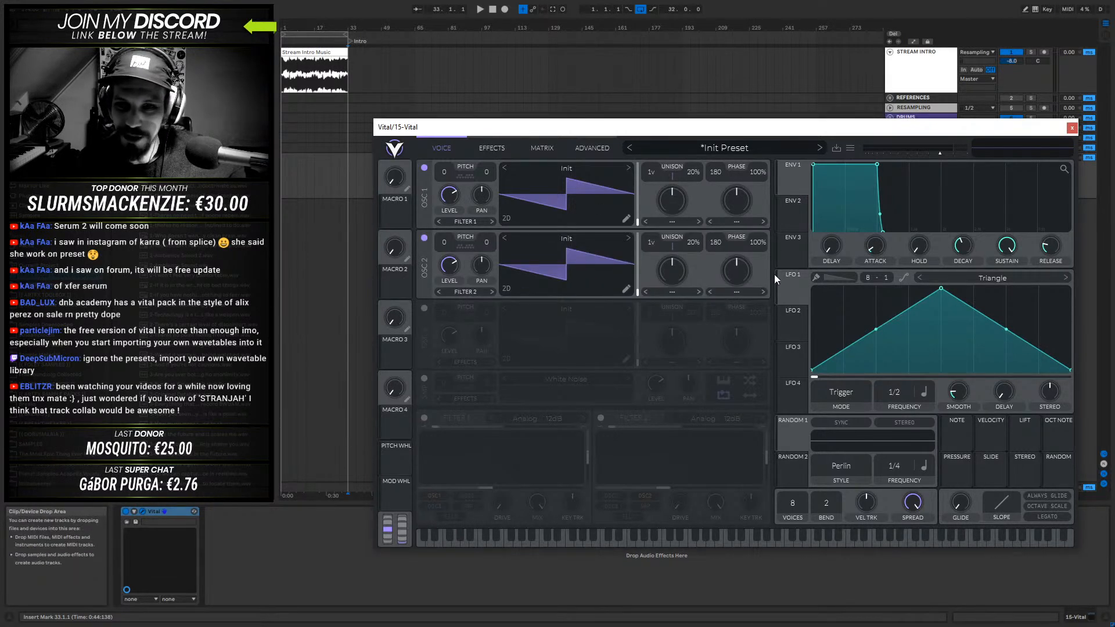
{"action": "left_click", "coordinate": [741, 223]}
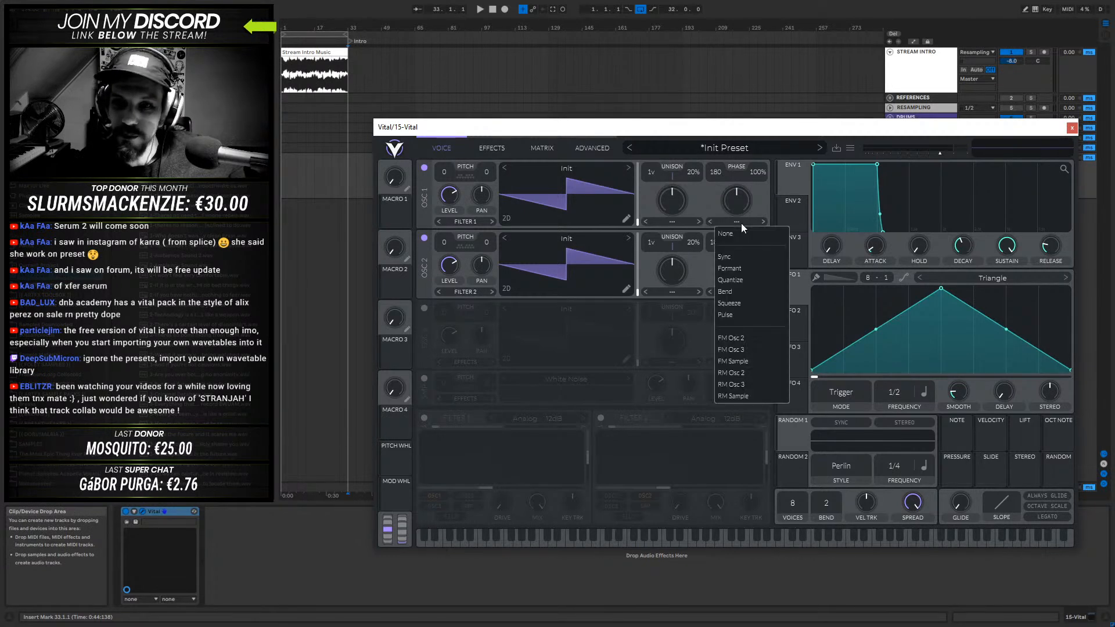
{"action": "left_click", "coordinate": [741, 339]}
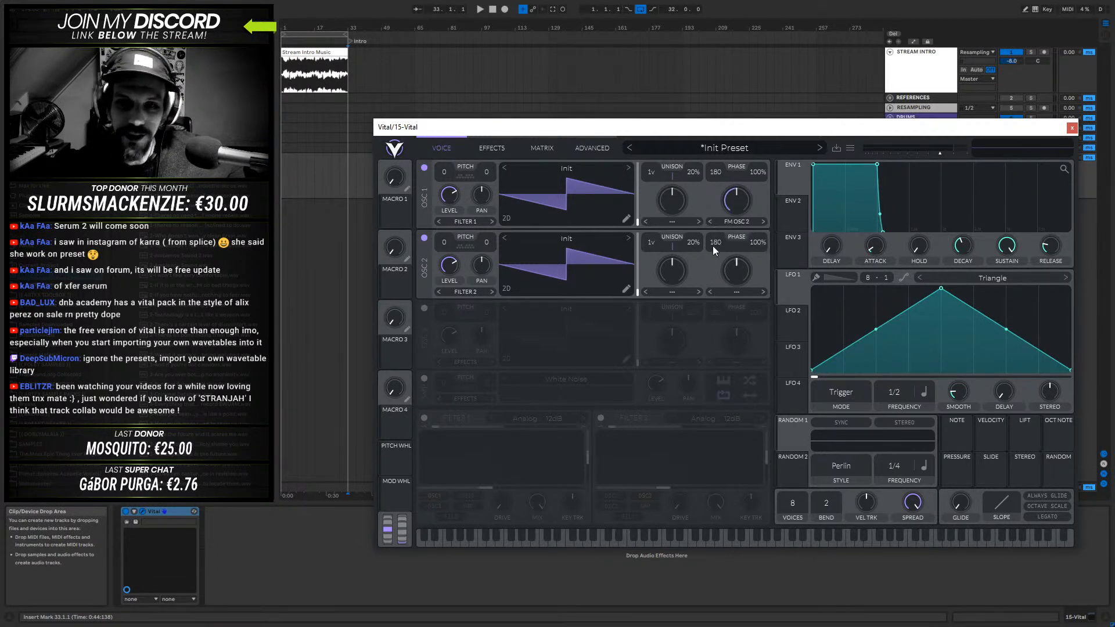
- Turn oscillator 2's level down to zero, keep oscillator 1 audible, and sweep oscillator 1's FM amount
{"action": "left_click_drag", "start_coordinate": [747, 192], "coordinate": [737, 202]}
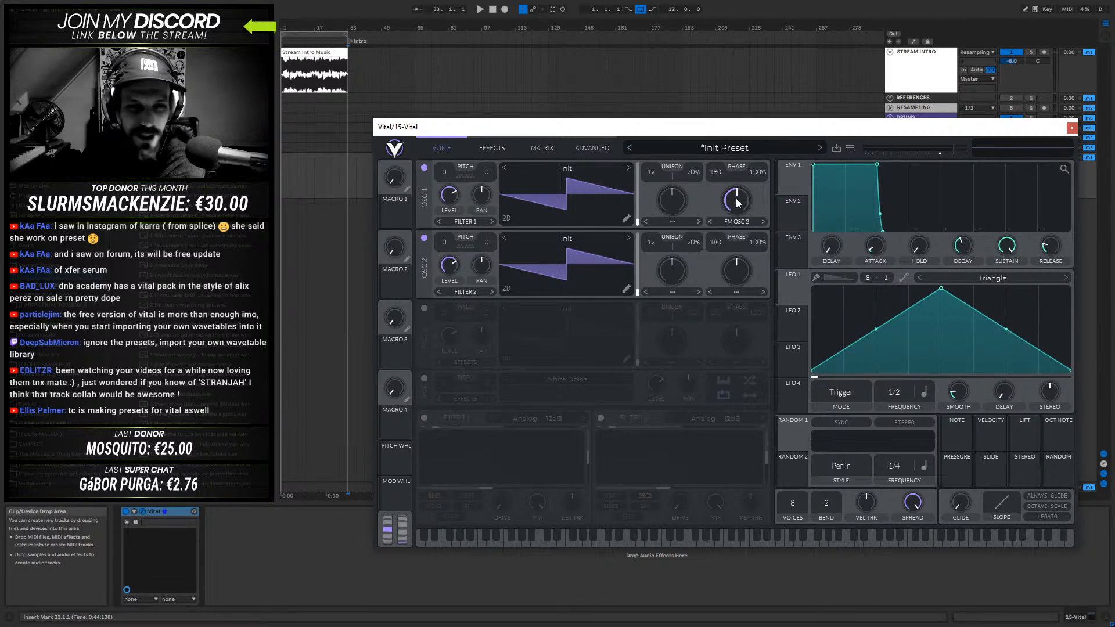
{"action": "mouse_move", "coordinate": [738, 203]}
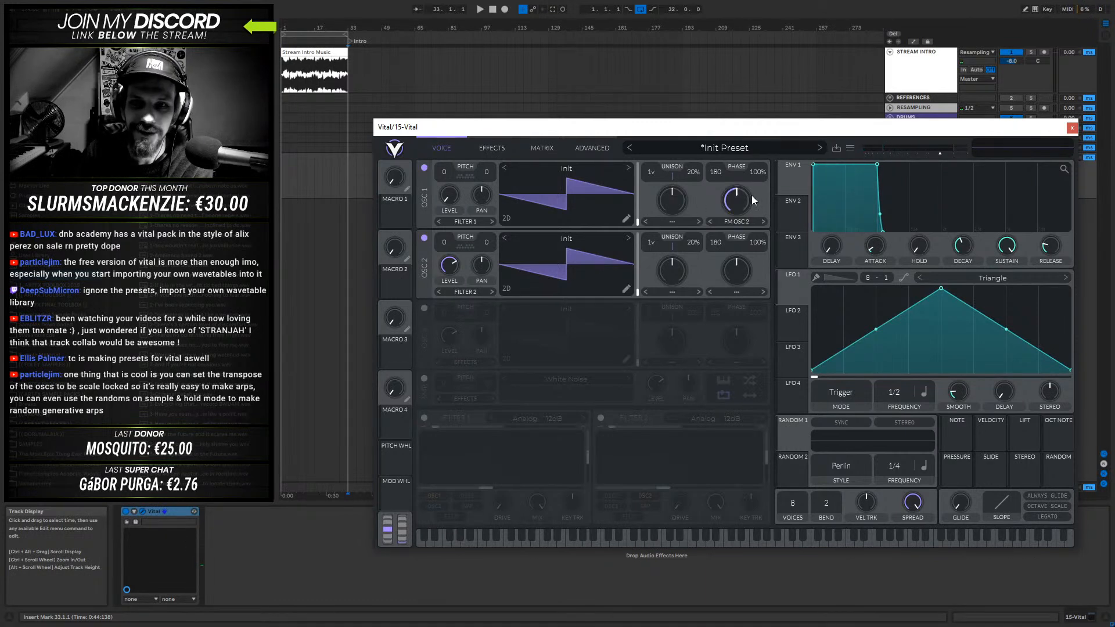
{"action": "left_click_drag", "start_coordinate": [748, 189], "coordinate": [738, 211]}
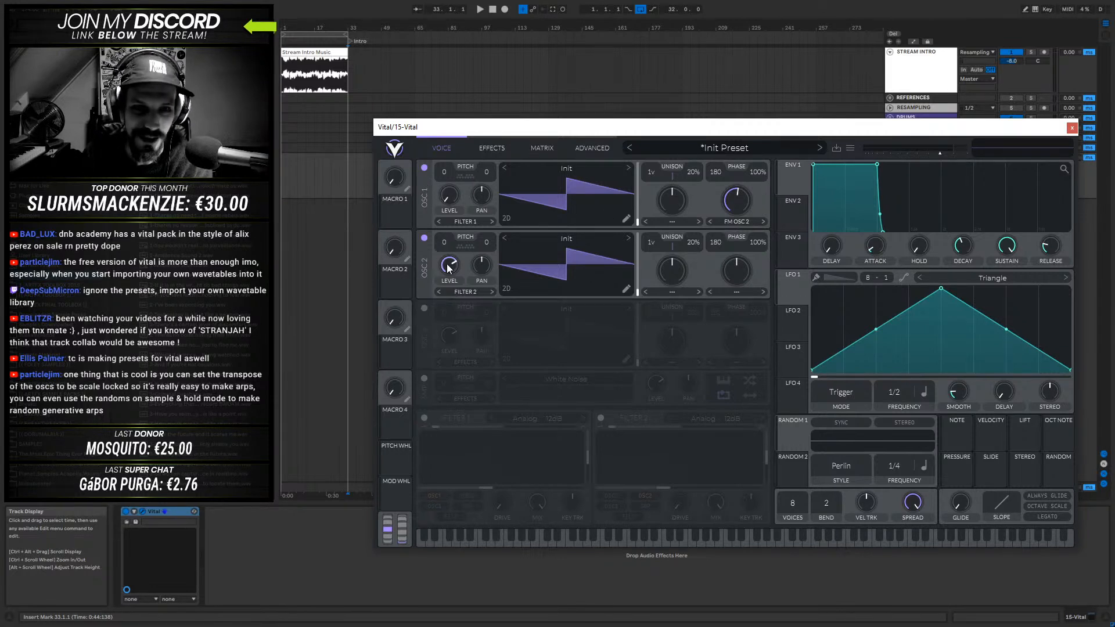
{"action": "left_click_drag", "start_coordinate": [448, 266], "coordinate": [448, 314]}
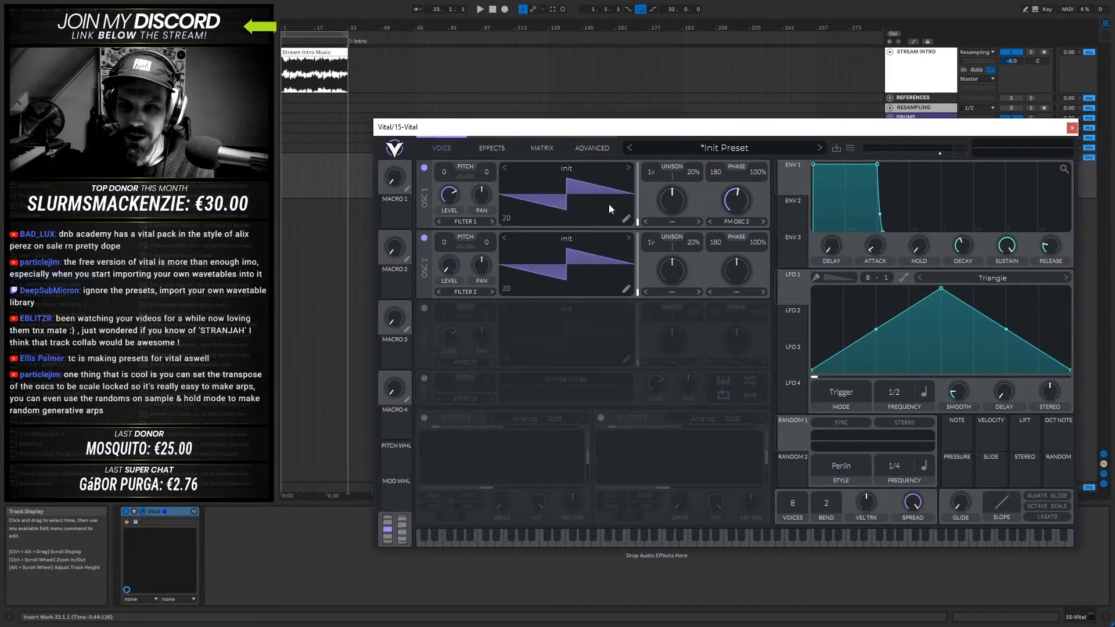
{"action": "mouse_move", "coordinate": [741, 200]}
{"action": "left_click_drag", "start_coordinate": [727, 201], "coordinate": [756, 199]}
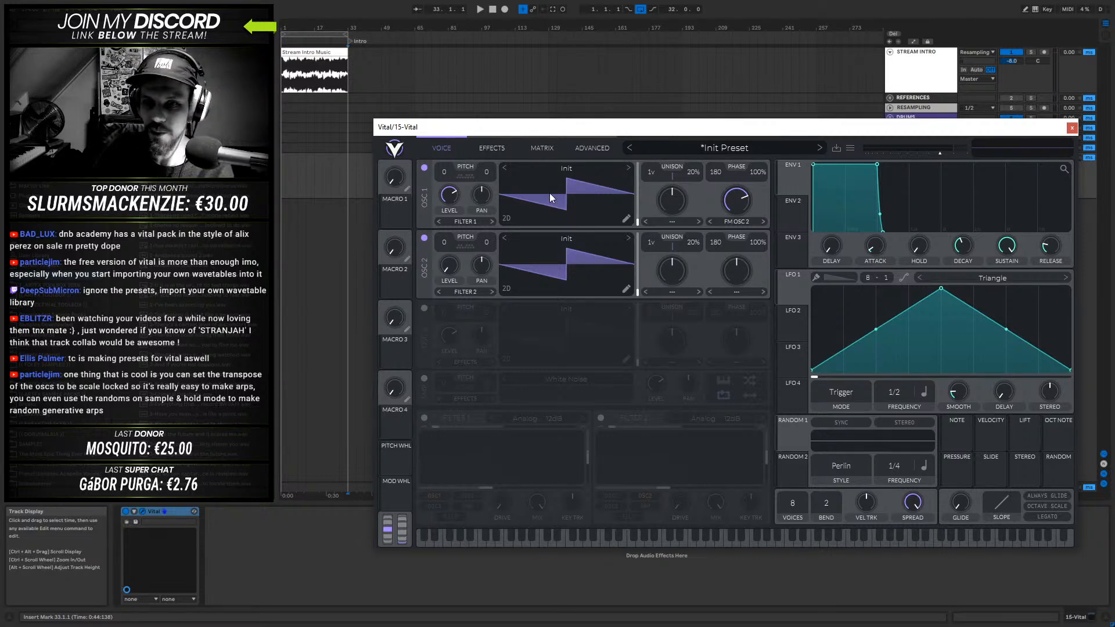
- Try a spectral morph type and its amount on oscillator 1, and reset the type to None
{"action": "left_click", "coordinate": [671, 222]}
{"action": "left_click", "coordinate": [677, 268]}
{"action": "left_click_drag", "start_coordinate": [671, 197], "coordinate": [667, 222]}
{"action": "left_click", "coordinate": [668, 221]}
{"action": "left_click", "coordinate": [670, 243]}
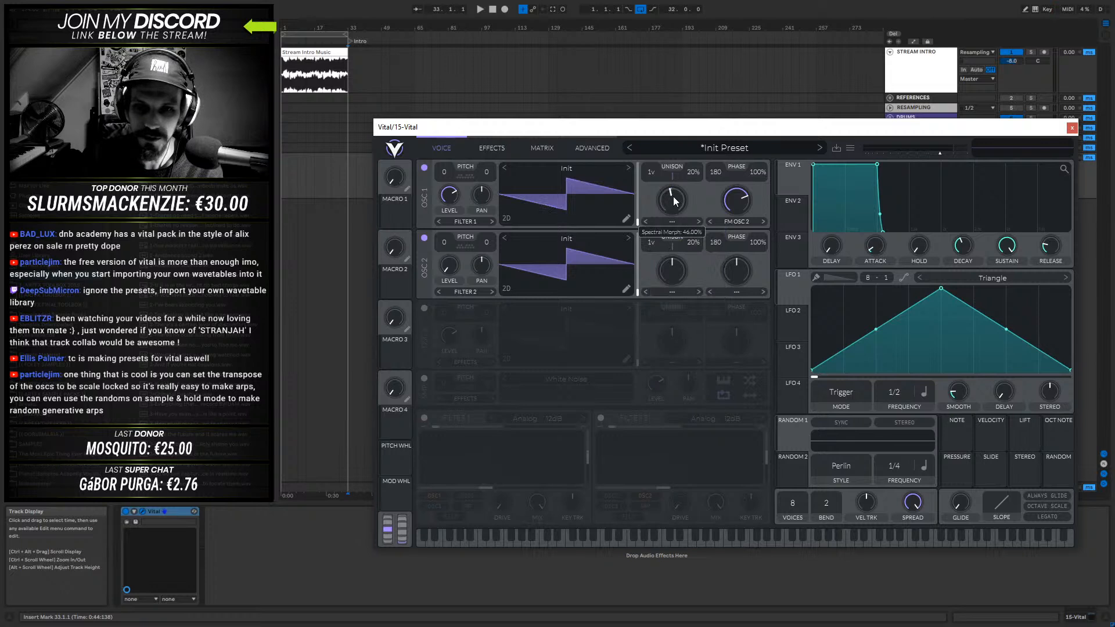
- Lower oscillator 1's FM amount below half, check the advanced oscillator options, and return to the voice page
{"action": "left_click_drag", "start_coordinate": [741, 177], "coordinate": [729, 151]}
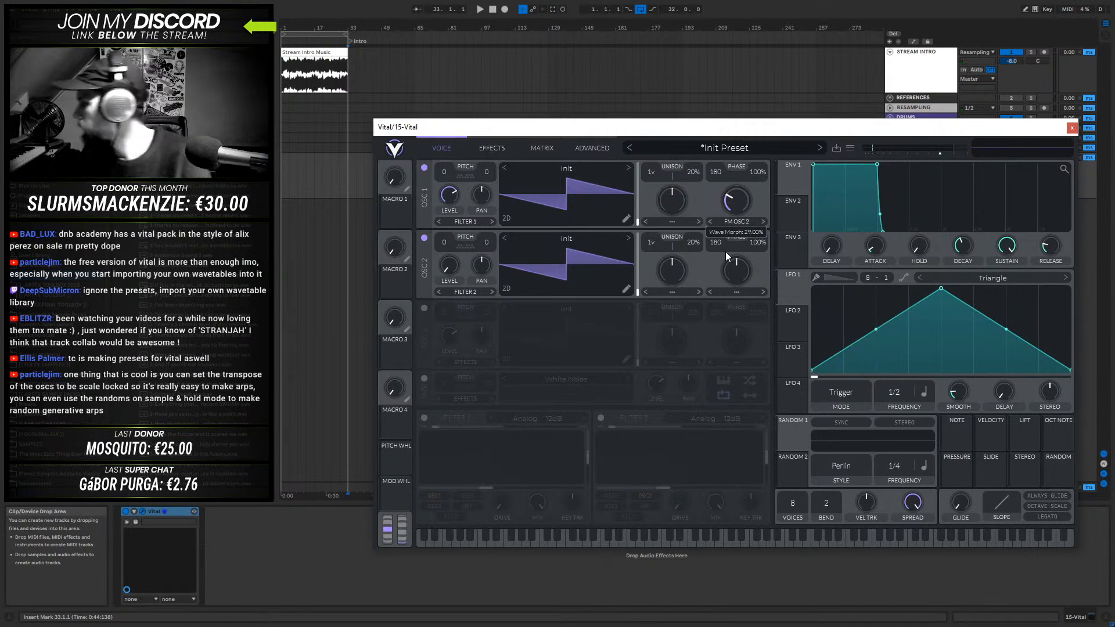
{"action": "mouse_move", "coordinate": [726, 252]}
{"action": "left_mouse_down"}
{"action": "mouse_move", "coordinate": [738, 244]}
{"action": "mouse_move", "coordinate": [724, 256]}
{"action": "mouse_move", "coordinate": [725, 247]}
{"action": "left_mouse_up"}
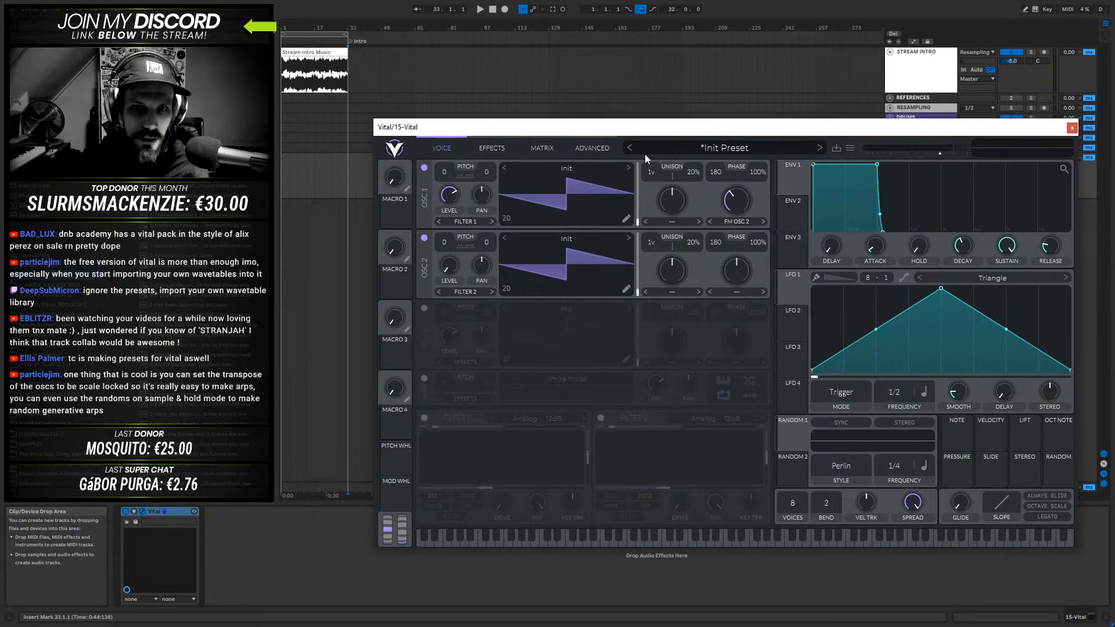
{"action": "left_click", "coordinate": [583, 148]}
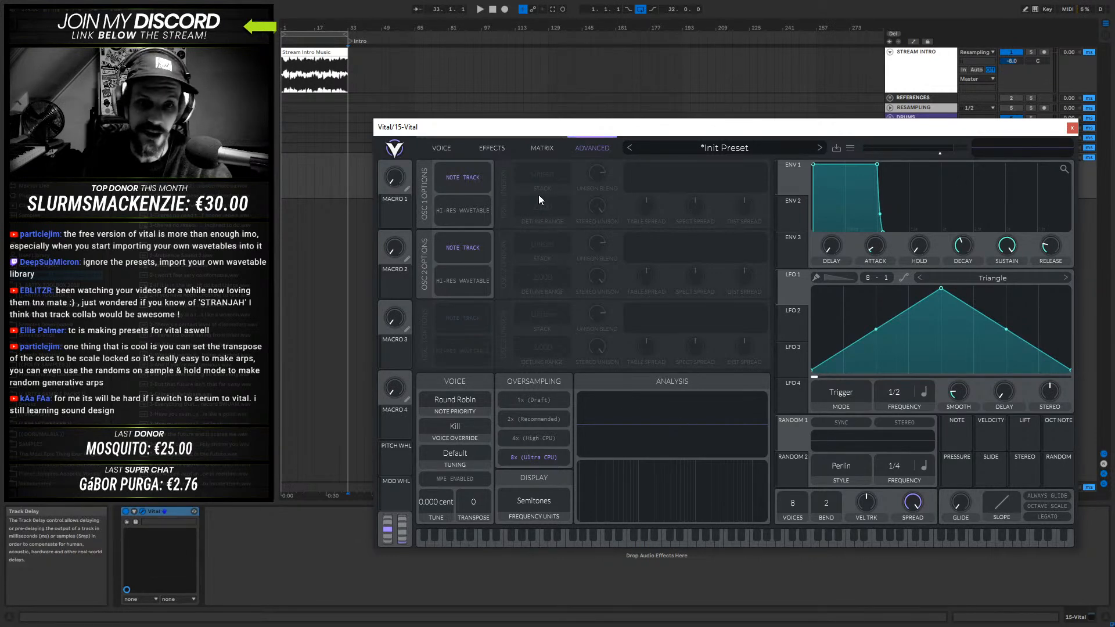
{"action": "left_click", "coordinate": [441, 148]}
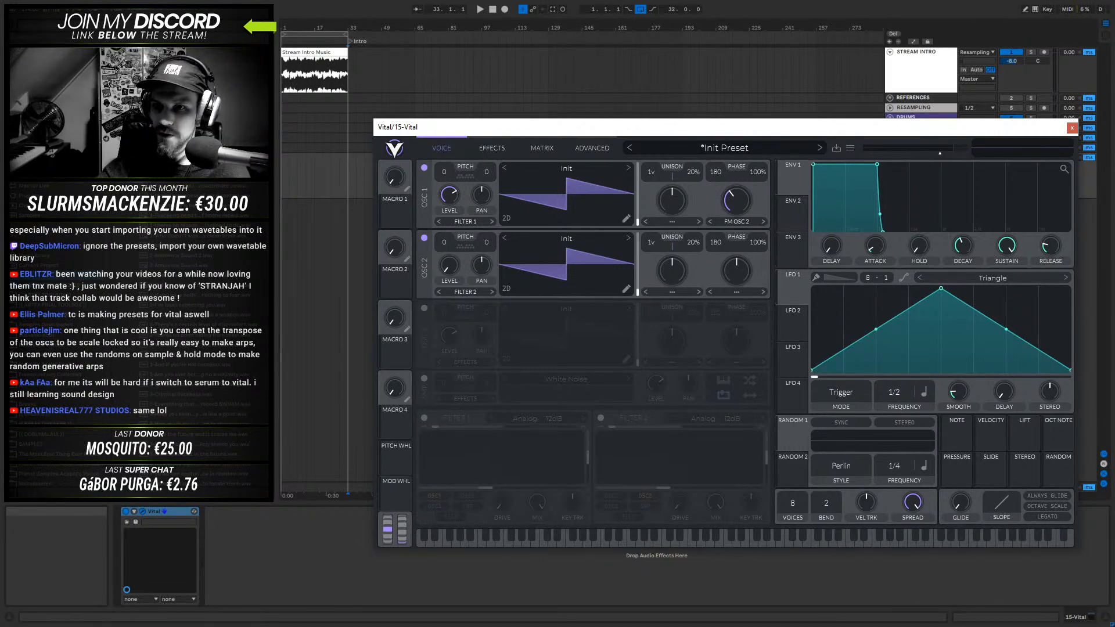
- Set oscillator 1's transpose snap to the notes C, D#, F, G# and A# with Global Snap enabled
{"action": "left_click", "coordinate": [465, 176]}
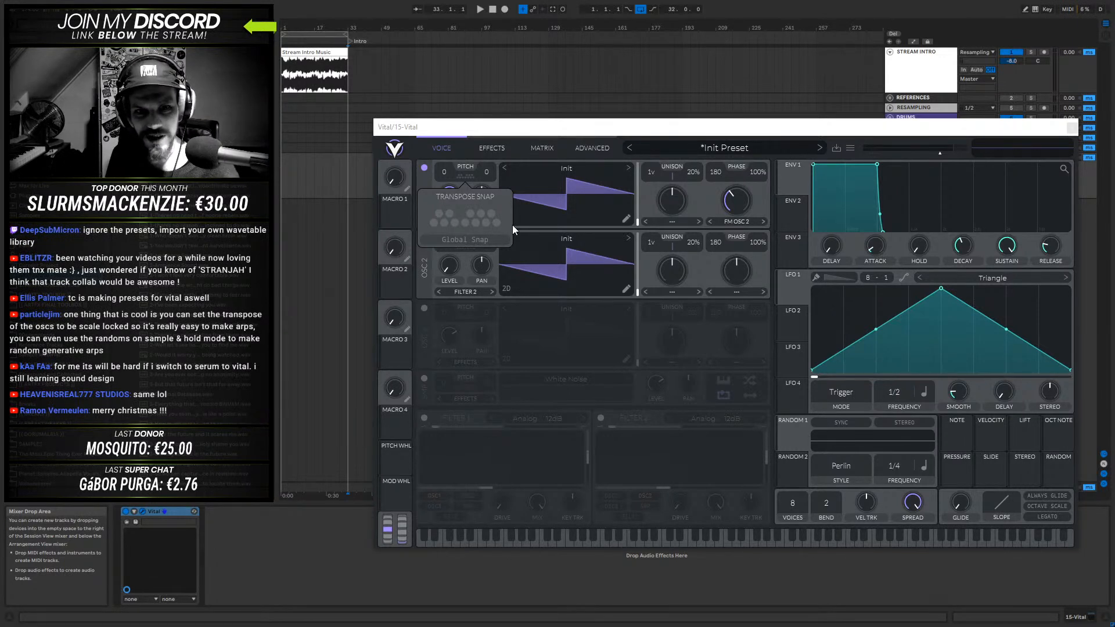
{"action": "left_click", "coordinate": [434, 222]}
{"action": "left_click", "coordinate": [449, 213]}
{"action": "left_click", "coordinate": [465, 223]}
{"action": "left_click", "coordinate": [481, 213]}
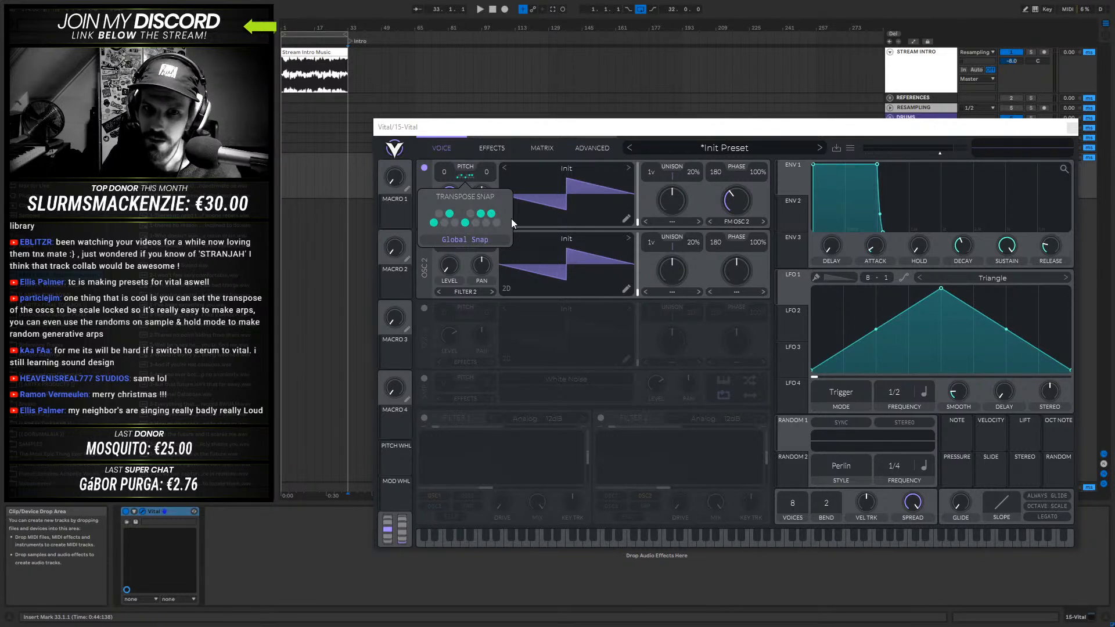
- Clear all selected notes from oscillator 1's transpose snap and close its settings
{"action": "left_click", "coordinate": [434, 223]}
{"action": "left_click", "coordinate": [450, 214]}
{"action": "left_click", "coordinate": [465, 223]}
{"action": "left_click", "coordinate": [480, 214]}
{"action": "left_click", "coordinate": [491, 215]}
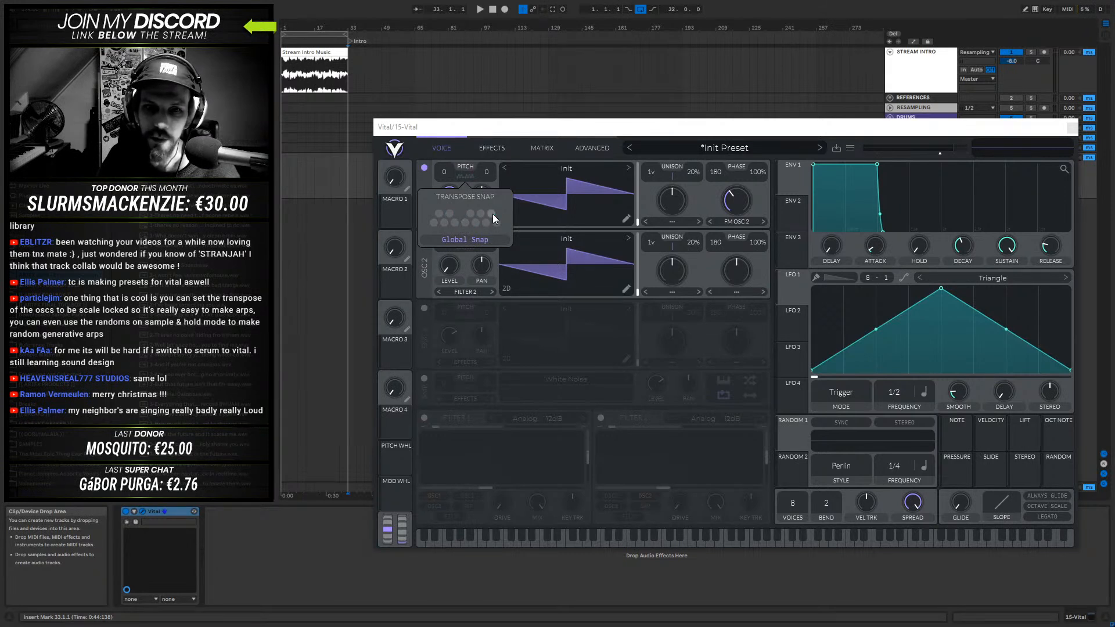
{"action": "left_click", "coordinate": [460, 176]}
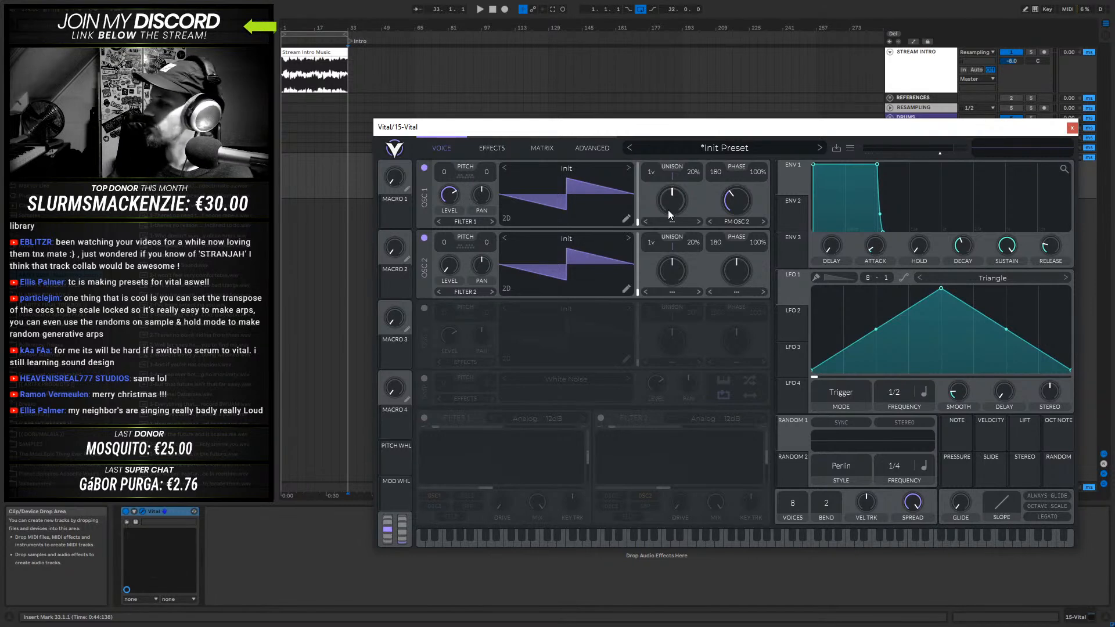
- Reduce oscillator 1's FM amount and set the phase randomization of oscillators 1 and 2 to 0%
{"action": "left_click_drag", "start_coordinate": [733, 199], "coordinate": [732, 209]}
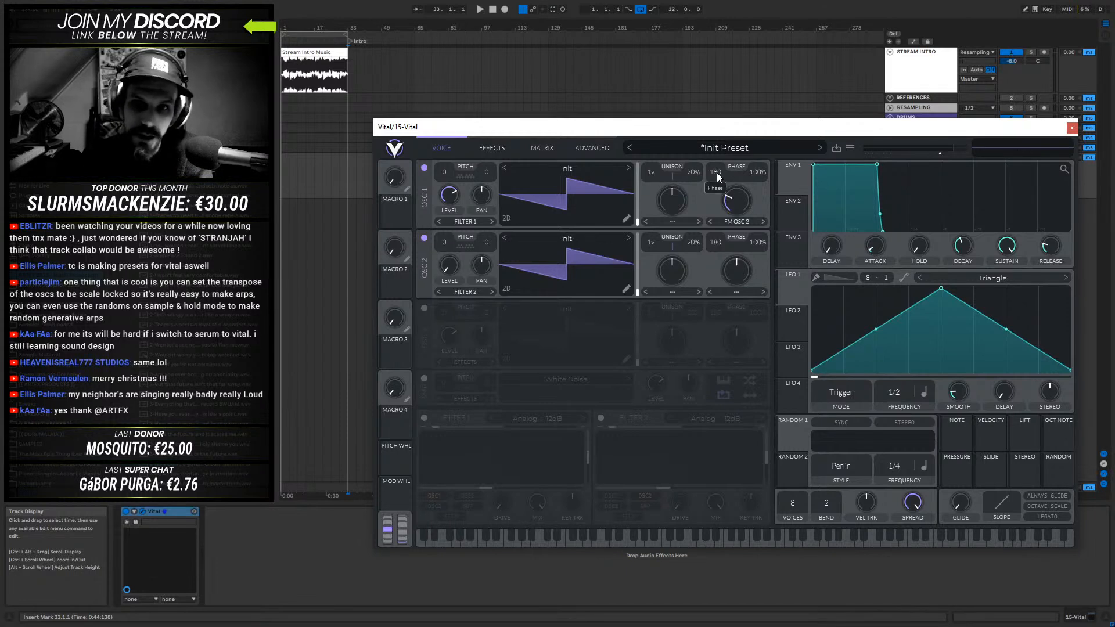
{"action": "left_click_drag", "start_coordinate": [761, 172], "coordinate": [752, 295]}
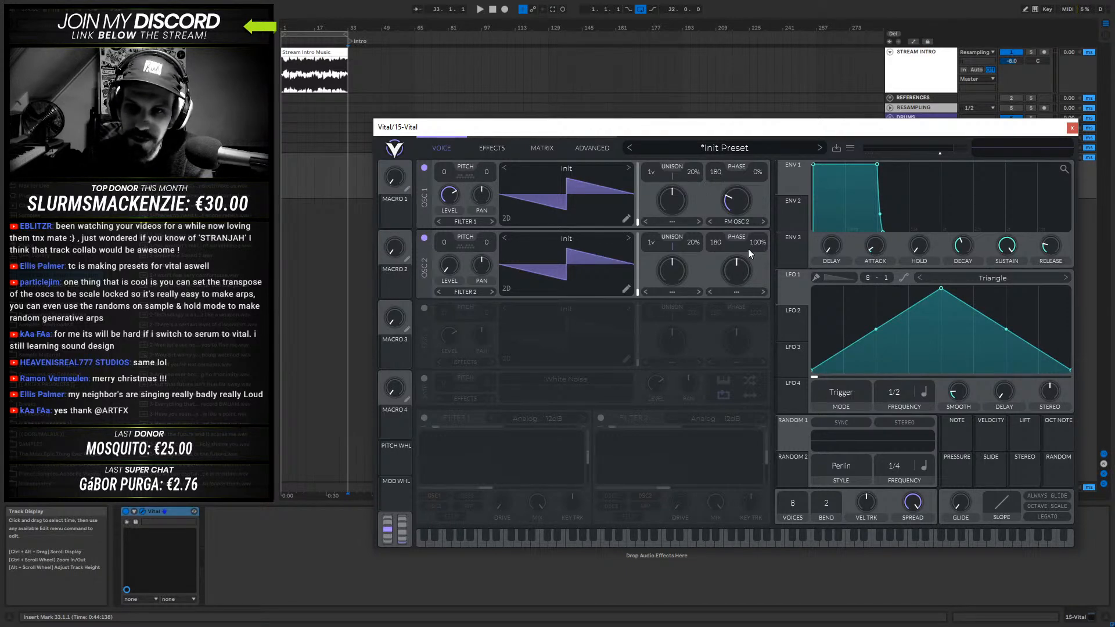
{"action": "left_click_drag", "start_coordinate": [744, 339], "coordinate": [740, 373]}
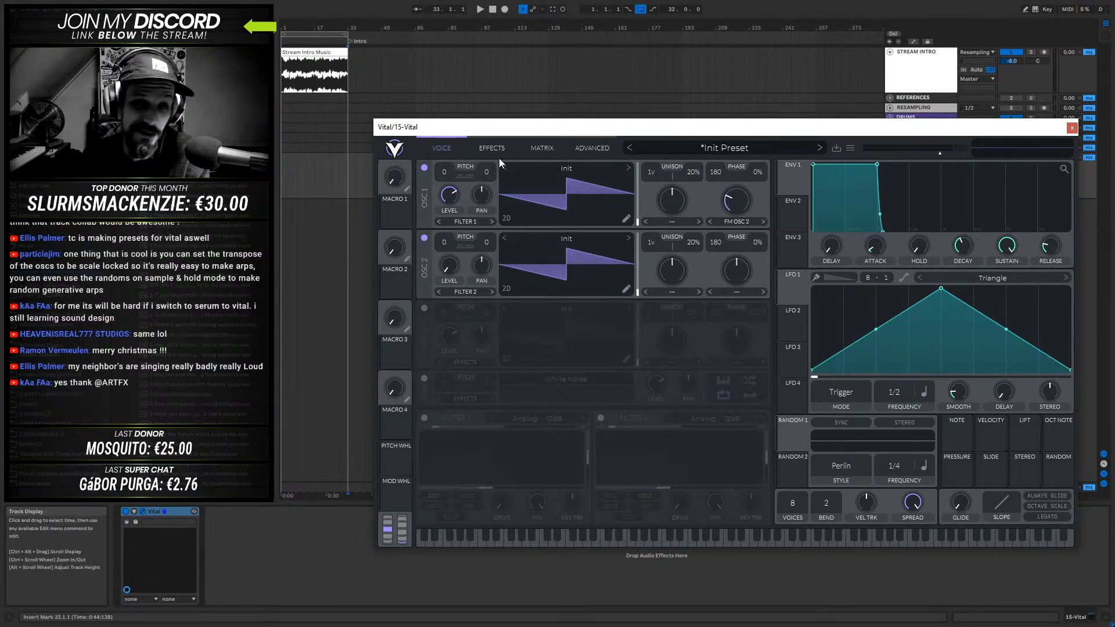
- Make the Vital window slightly smaller and reposition it over the arrangement
{"action": "left_click_drag", "start_coordinate": [529, 126], "coordinate": [514, 96]}
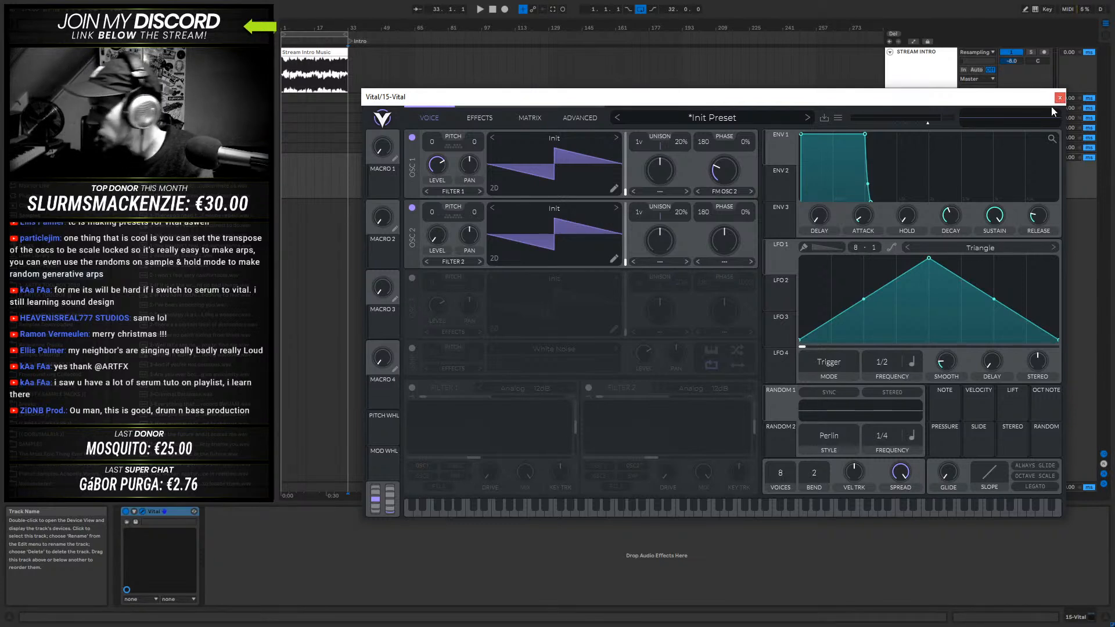
{"action": "left_click_drag", "start_coordinate": [899, 99], "coordinate": [858, 139]}
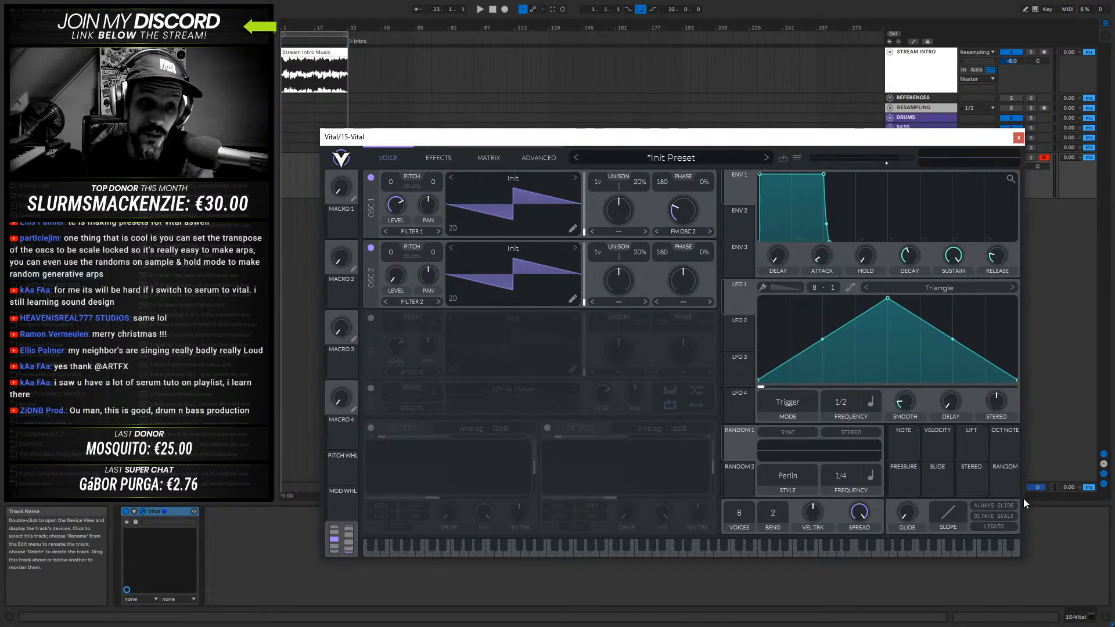
{"action": "left_click_drag", "start_coordinate": [1020, 556], "coordinate": [987, 542]}
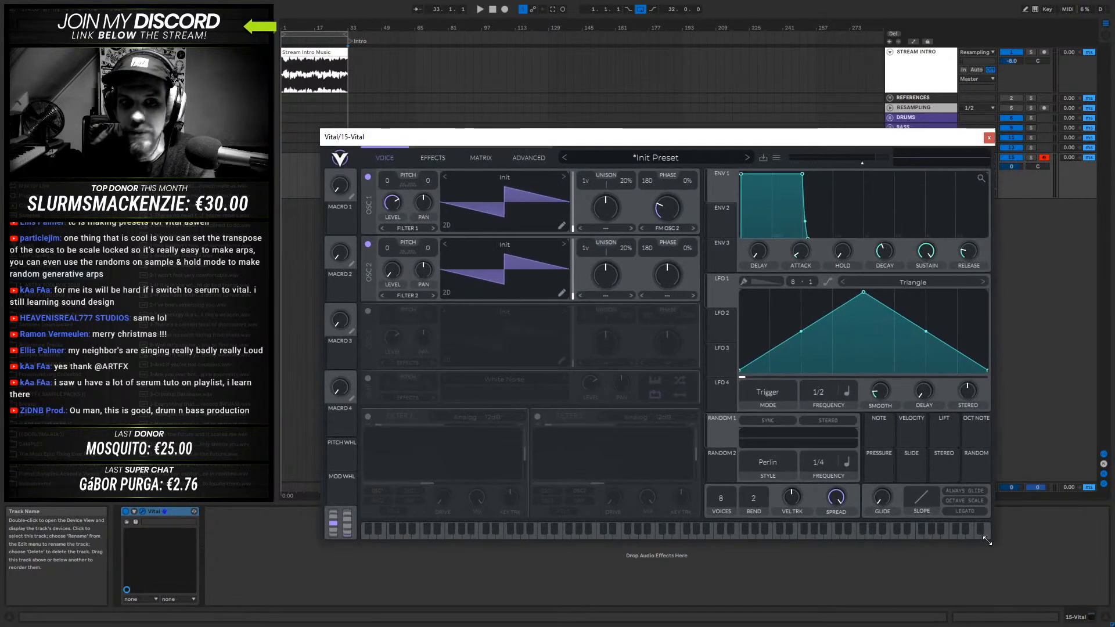
{"action": "left_click_drag", "start_coordinate": [579, 138], "coordinate": [654, 157]}
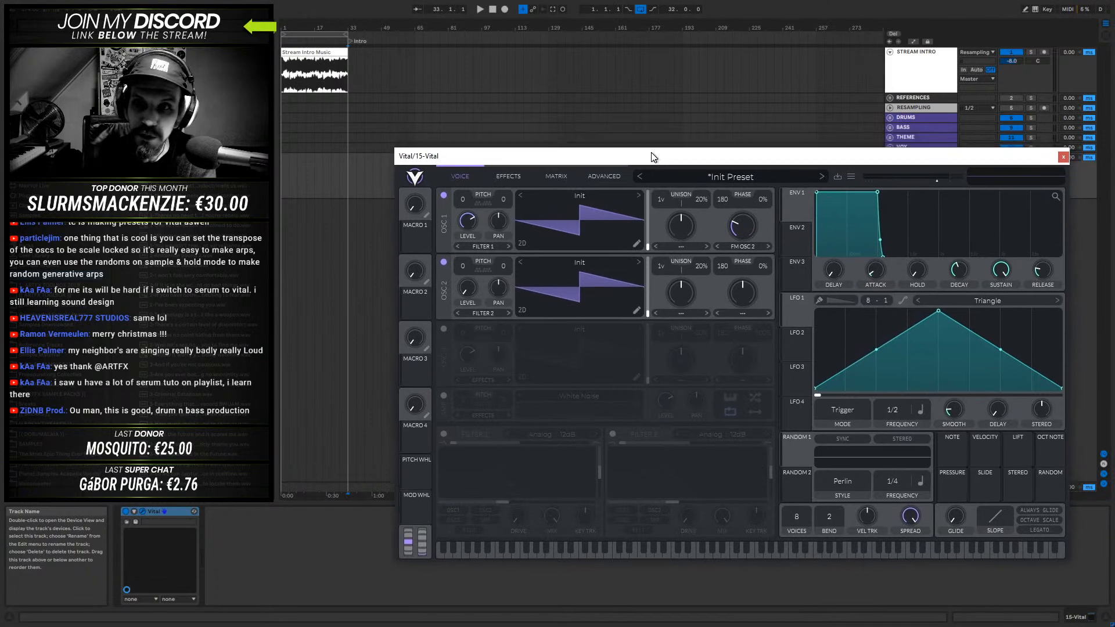
- Close and reopen the Vital window, and place it below the arrangement tracks
{"action": "left_click", "coordinate": [1063, 157]}
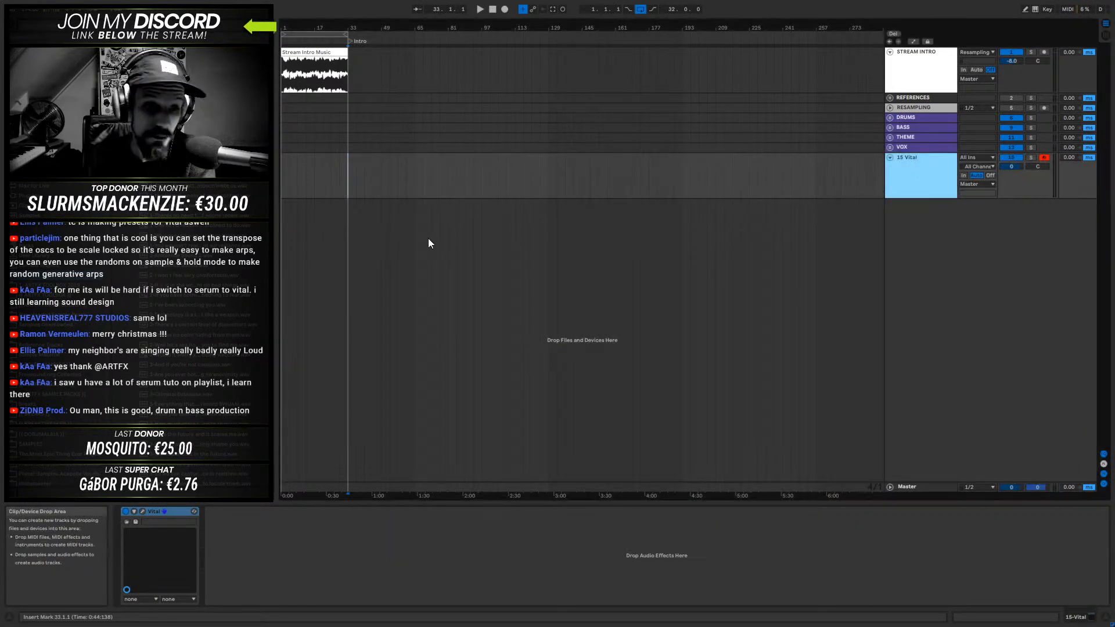
{"action": "left_click", "coordinate": [143, 511]}
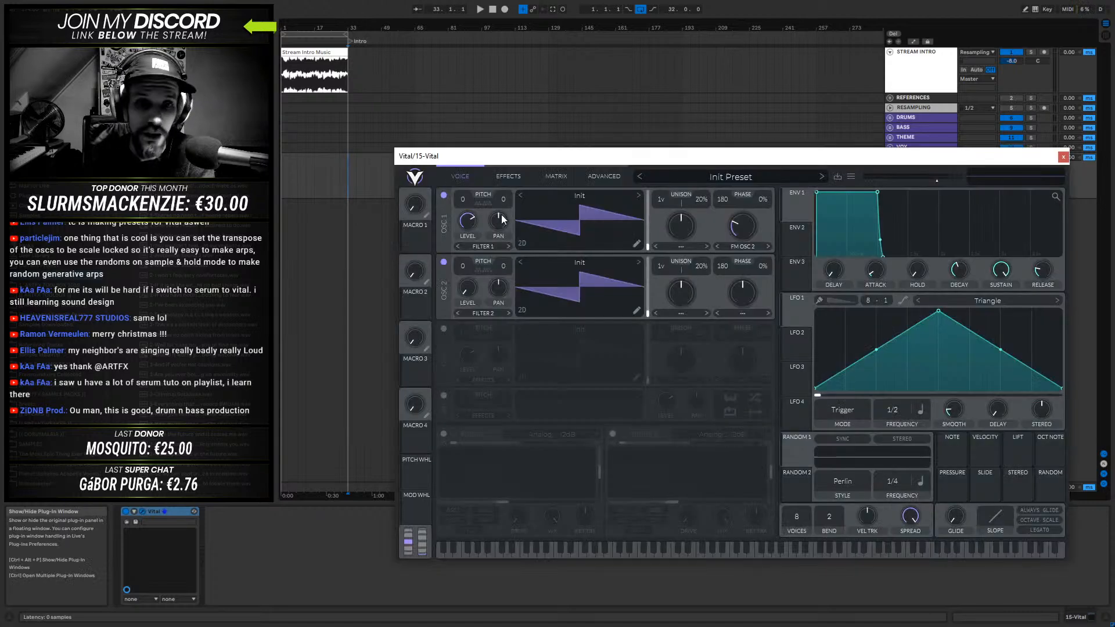
{"action": "left_click_drag", "start_coordinate": [482, 160], "coordinate": [468, 288]}
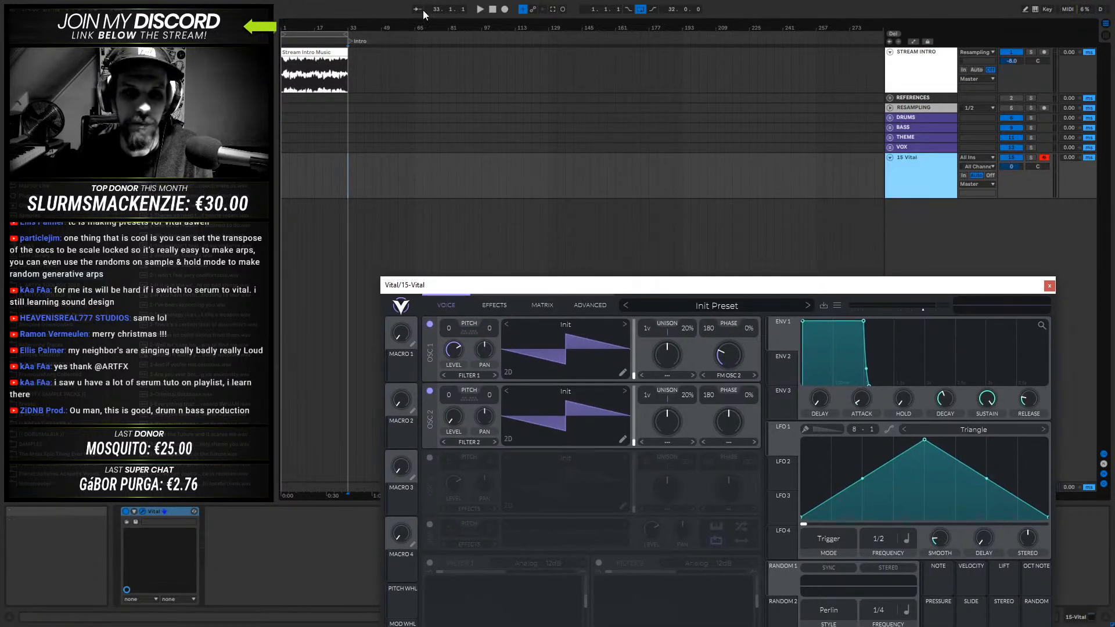
- Insert a four-bar MIDI clip at bar 65 on the Vital track, loop that range, and open the clip
{"action": "left_click_drag", "start_coordinate": [418, 27], "coordinate": [609, 184]}
{"action": "left_click", "coordinate": [581, 176]}
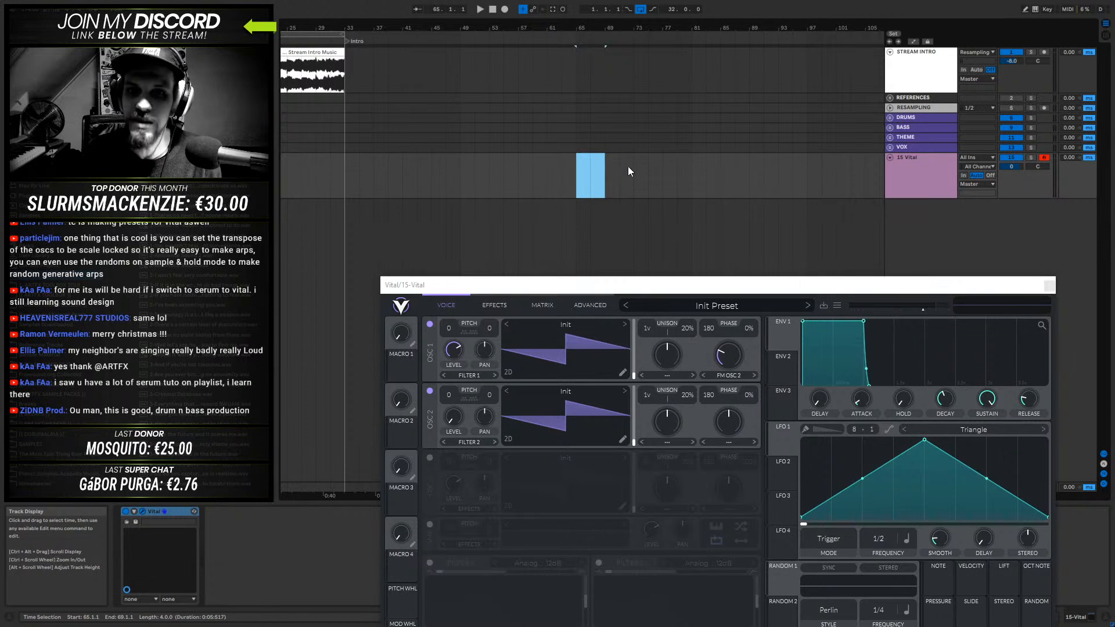
{"action": "left_click_drag", "start_coordinate": [577, 166], "coordinate": [591, 167]}
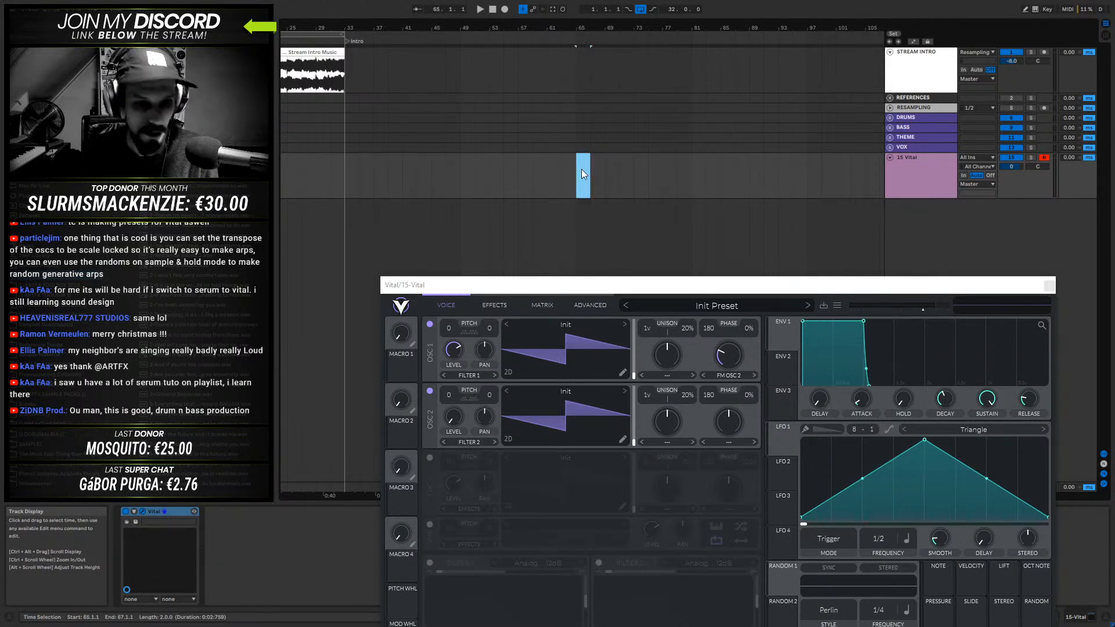
{"action": "left_click", "coordinate": [604, 169], "text": "shift"}
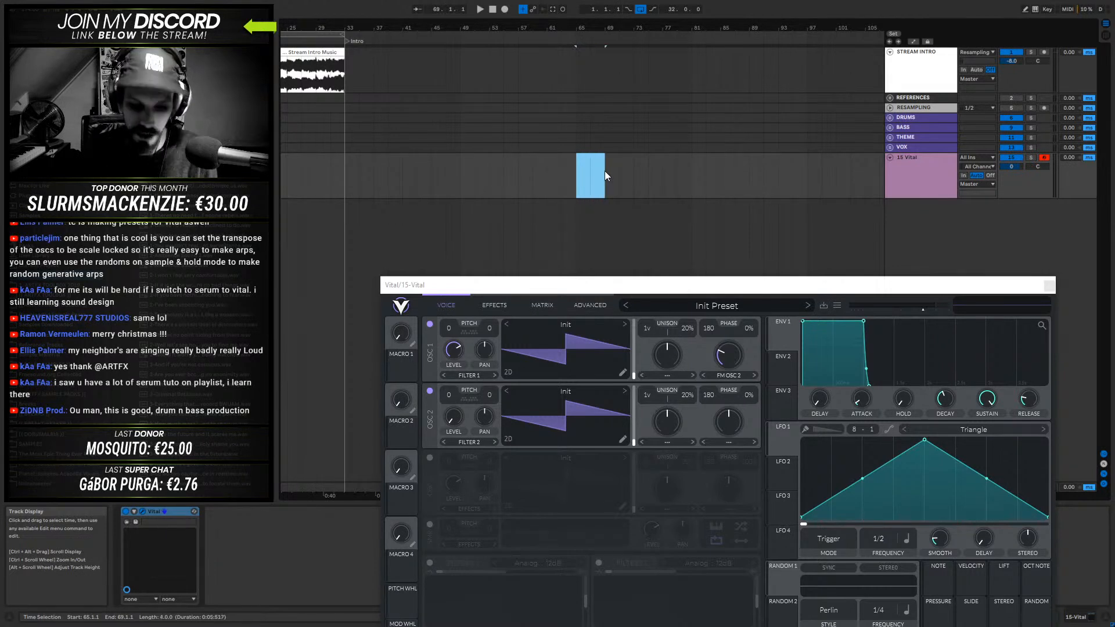
{"action": "key", "text": "ctrl+shift+m"}
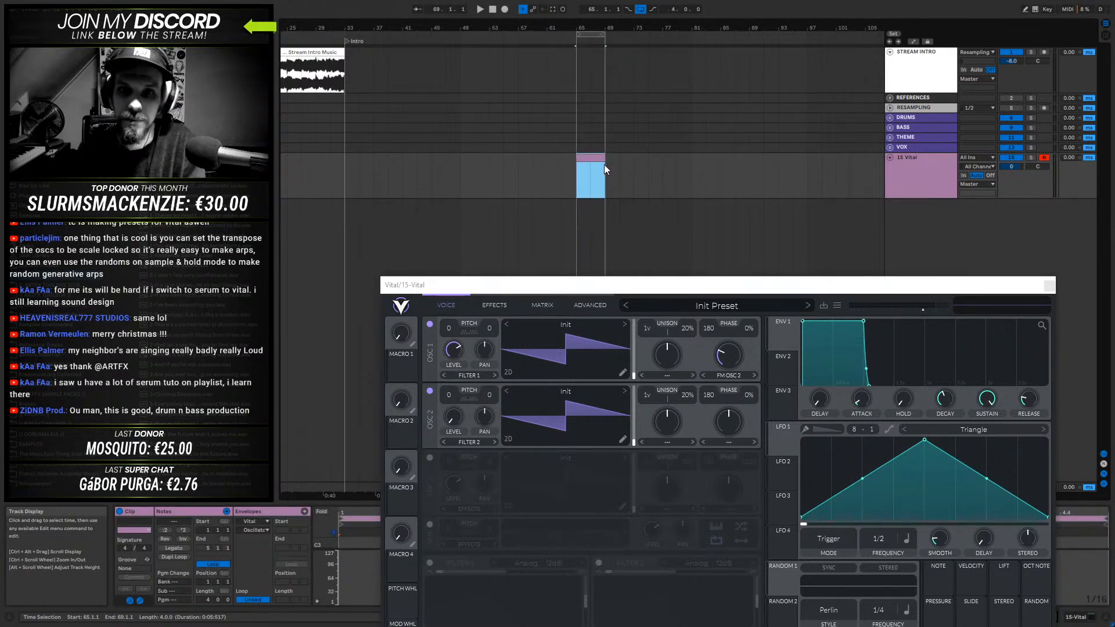
{"action": "double_click", "coordinate": [593, 157]}
- Close the Vital window and show the Vital track's device chain instead of the clip editor
{"action": "left_click", "coordinate": [1050, 286]}
{"action": "left_click", "coordinate": [1050, 287]}
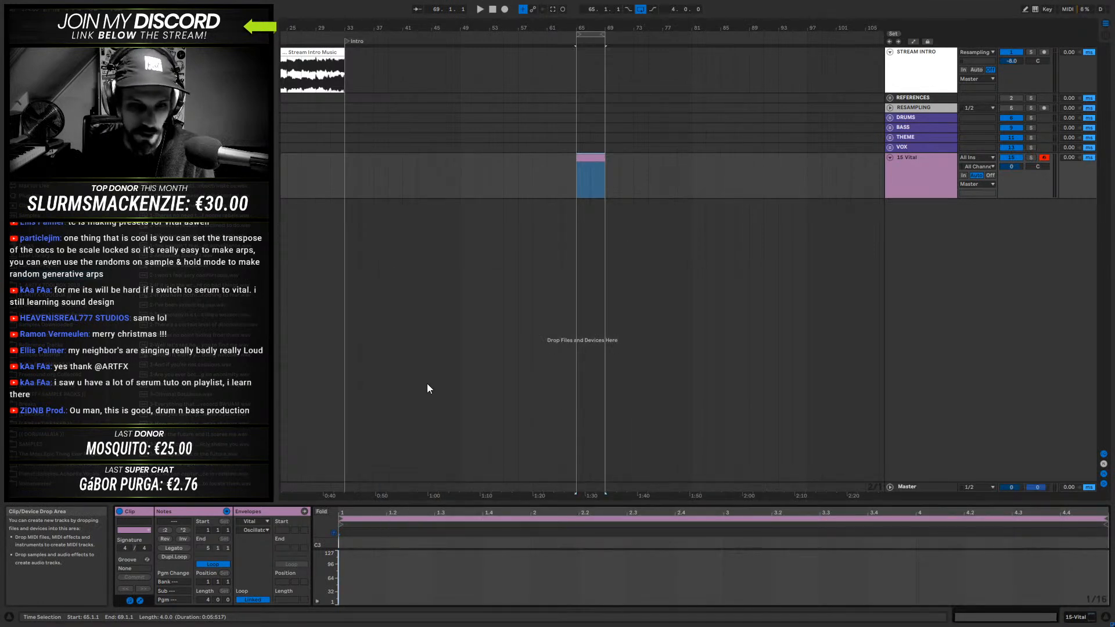
{"action": "left_click", "coordinate": [1106, 617]}
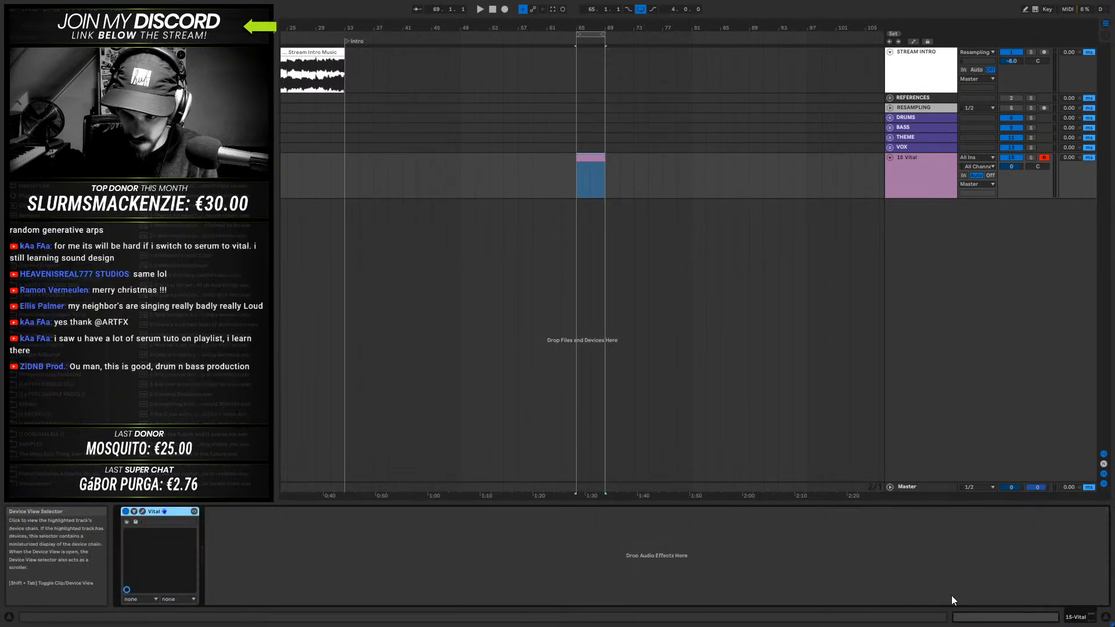
- Open the Vital window to look over the oscillator section, close it, and show the MIDI clip's note editor
{"action": "left_click", "coordinate": [141, 511]}
{"action": "left_click", "coordinate": [430, 306]}
{"action": "left_click", "coordinate": [728, 289]}
{"action": "left_click", "coordinate": [741, 300]}
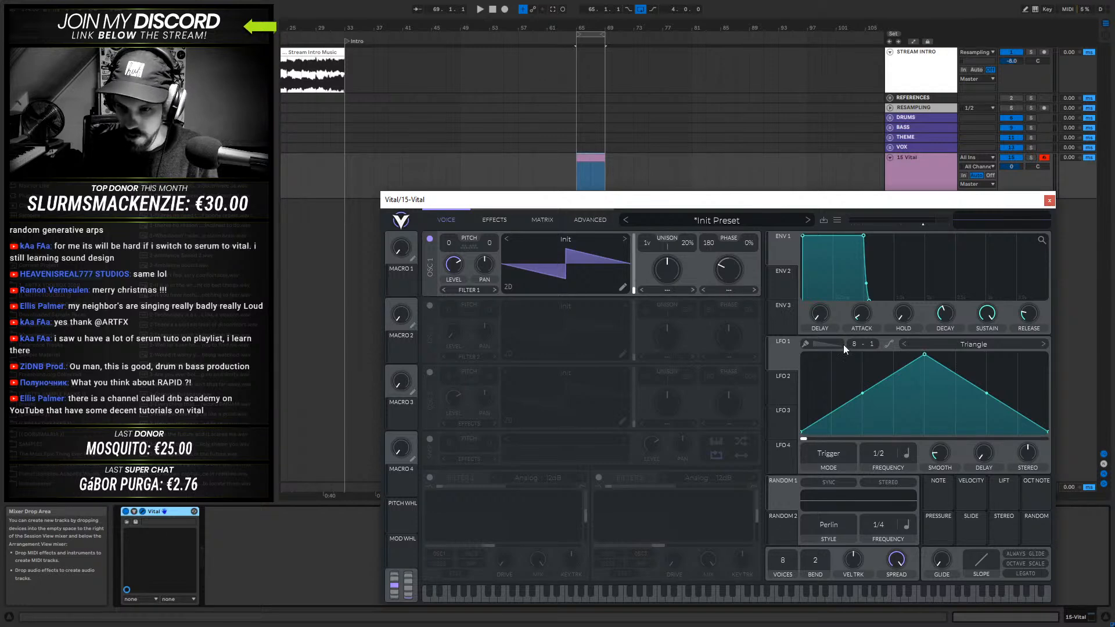
{"action": "left_click", "coordinate": [1049, 201]}
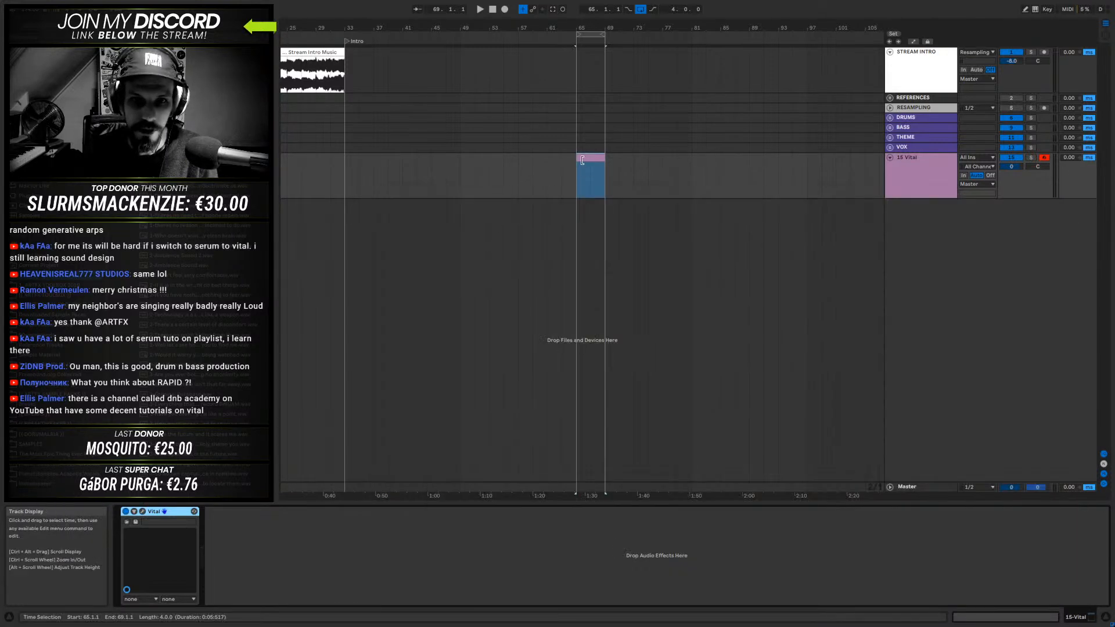
{"action": "left_click", "coordinate": [584, 193]}
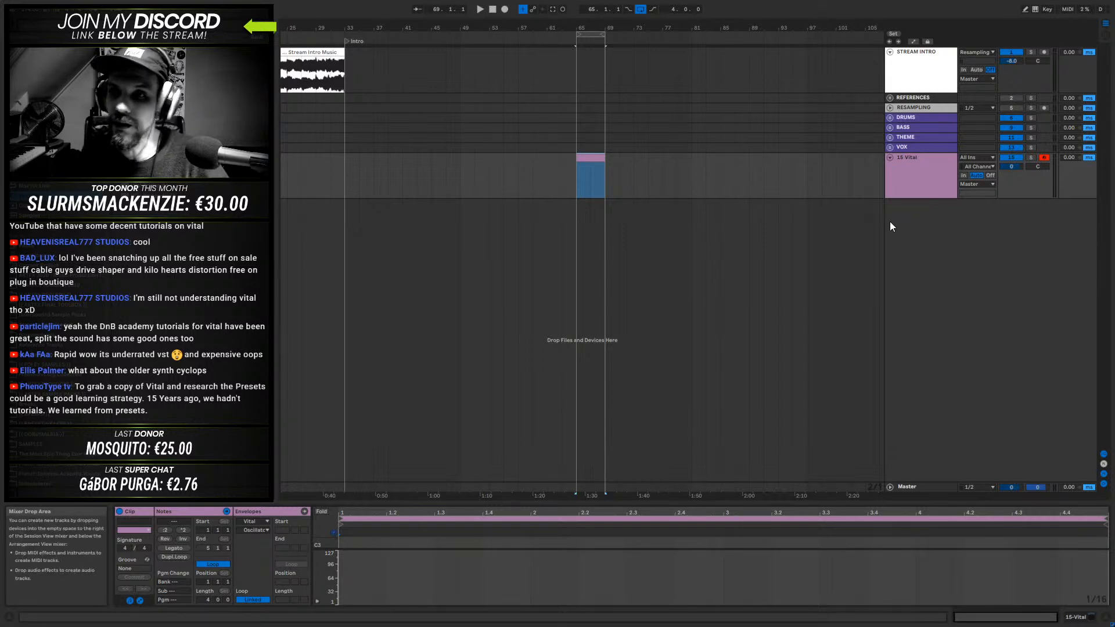
- Load the Cyclop synth from the browser into the empty arrangement area as a new MIDI track
{"action": "left_click", "coordinate": [905, 176]}
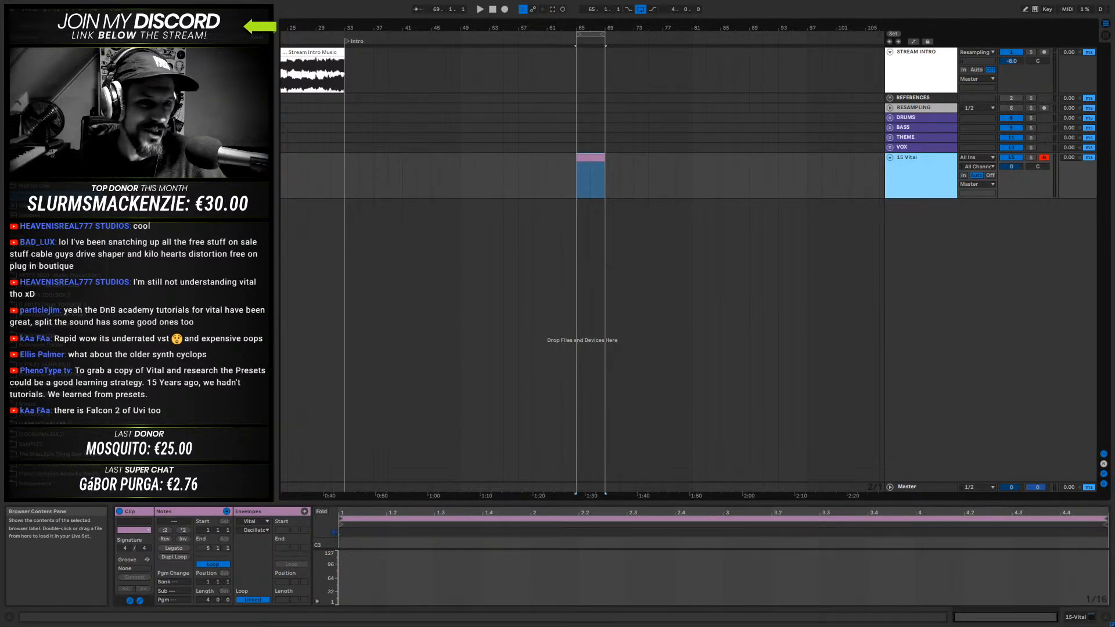
{"action": "left_click", "coordinate": [158, 328]}
{"action": "left_click", "coordinate": [130, 296]}
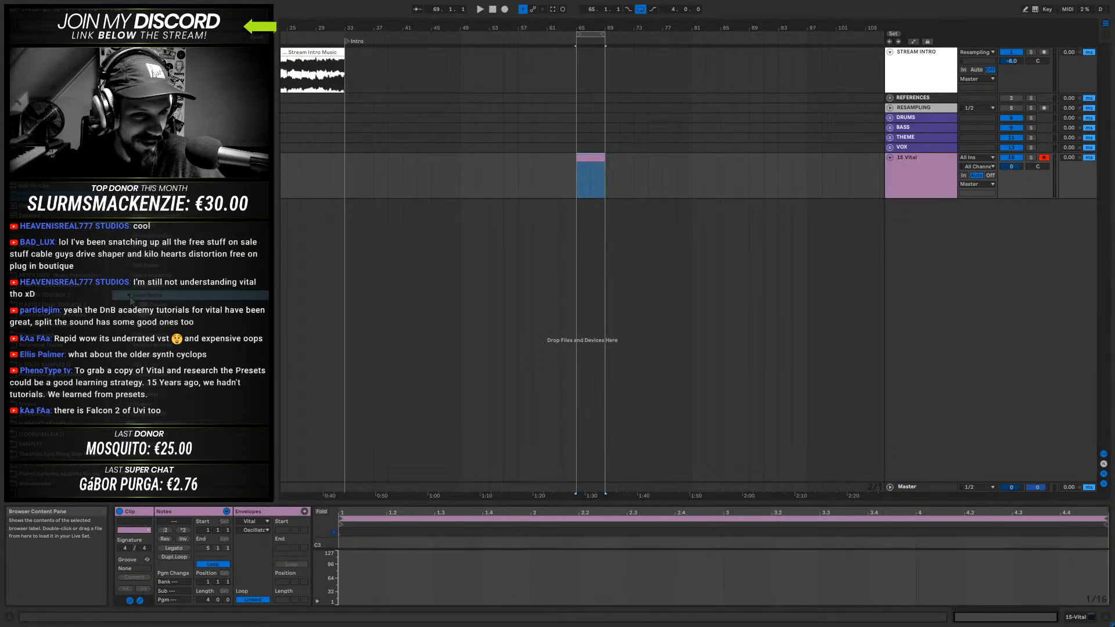
{"action": "left_click_drag", "start_coordinate": [153, 306], "coordinate": [551, 272]}
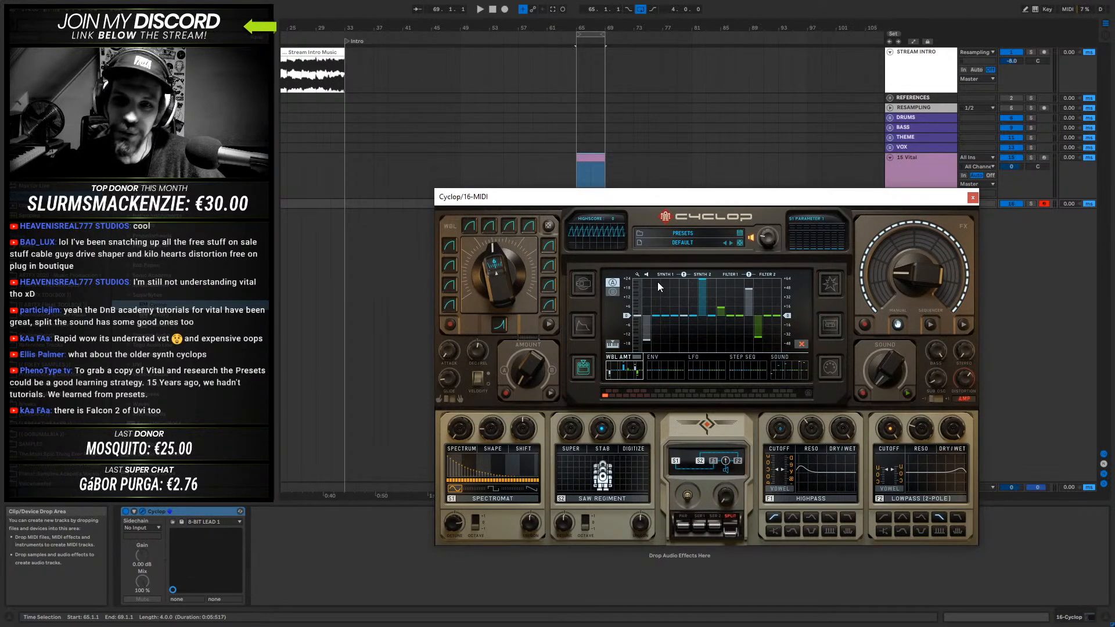
- Launch Cyclop's built-in robot shooting game, play it for a while, and return to the synth's modulation display
{"action": "left_click", "coordinate": [665, 217]}
{"action": "left_click_drag", "start_coordinate": [635, 370], "coordinate": [713, 370]}
{"action": "left_click", "coordinate": [637, 365]}
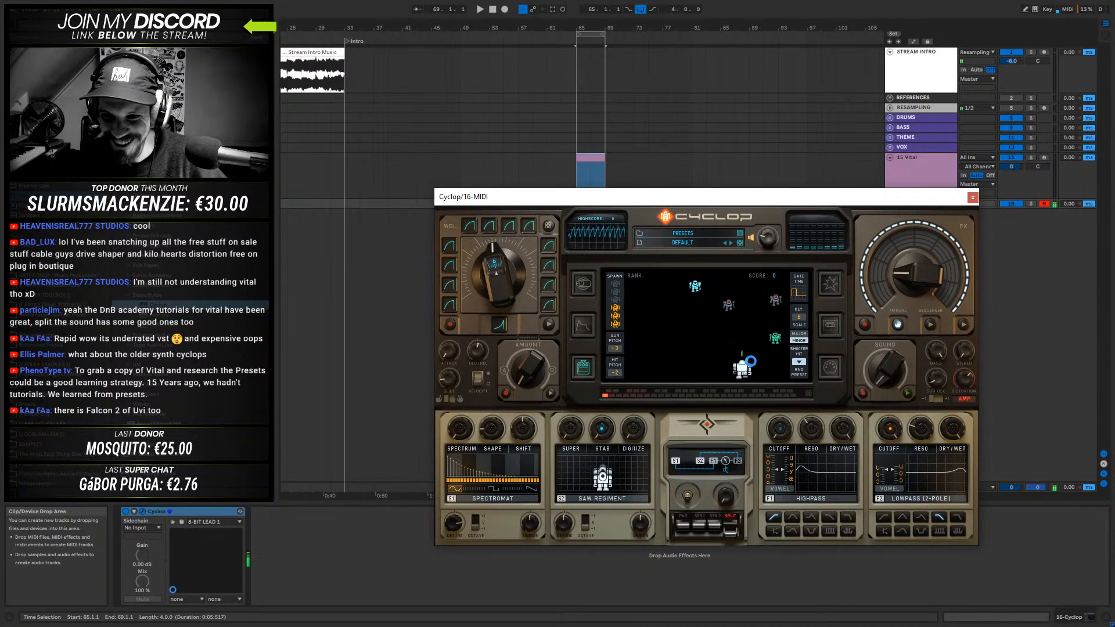
{"action": "left_click", "coordinate": [696, 346]}
{"action": "left_click", "coordinate": [678, 343]}
{"action": "left_click", "coordinate": [754, 345]}
{"action": "left_click", "coordinate": [693, 342]}
{"action": "left_click", "coordinate": [692, 336]}
{"action": "left_click", "coordinate": [706, 334]}
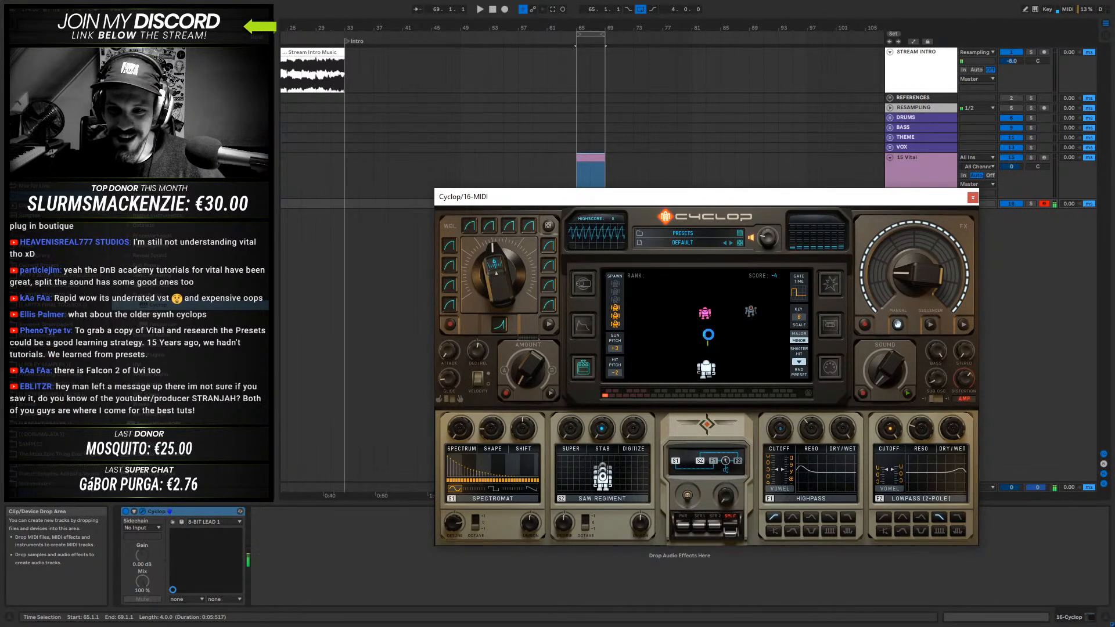
{"action": "left_click", "coordinate": [697, 325]}
{"action": "left_click", "coordinate": [666, 337]}
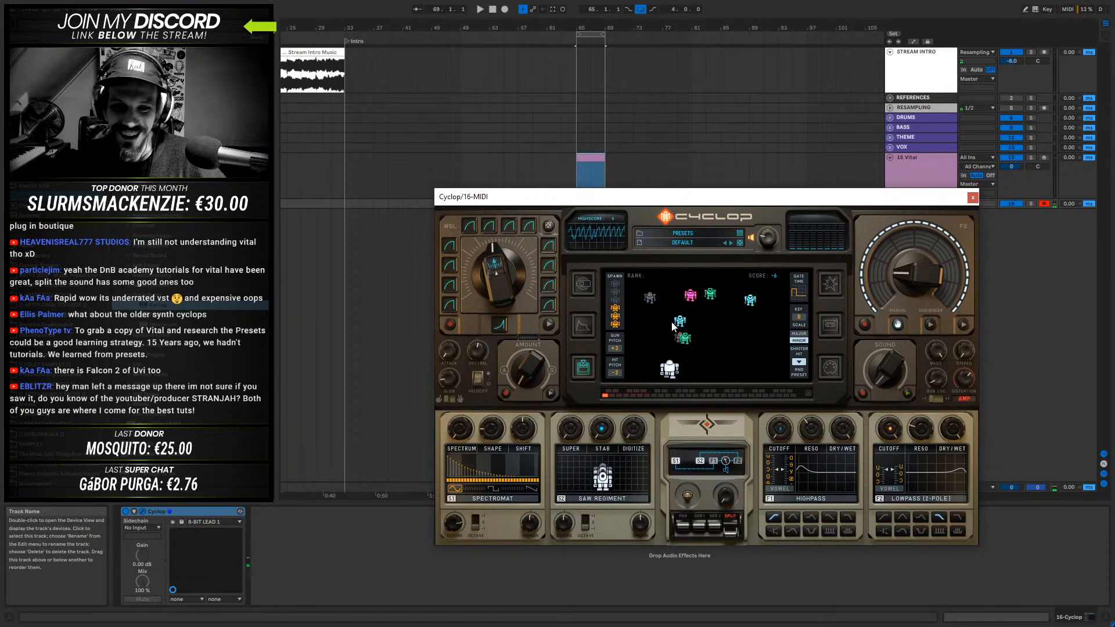
{"action": "left_click", "coordinate": [663, 221]}
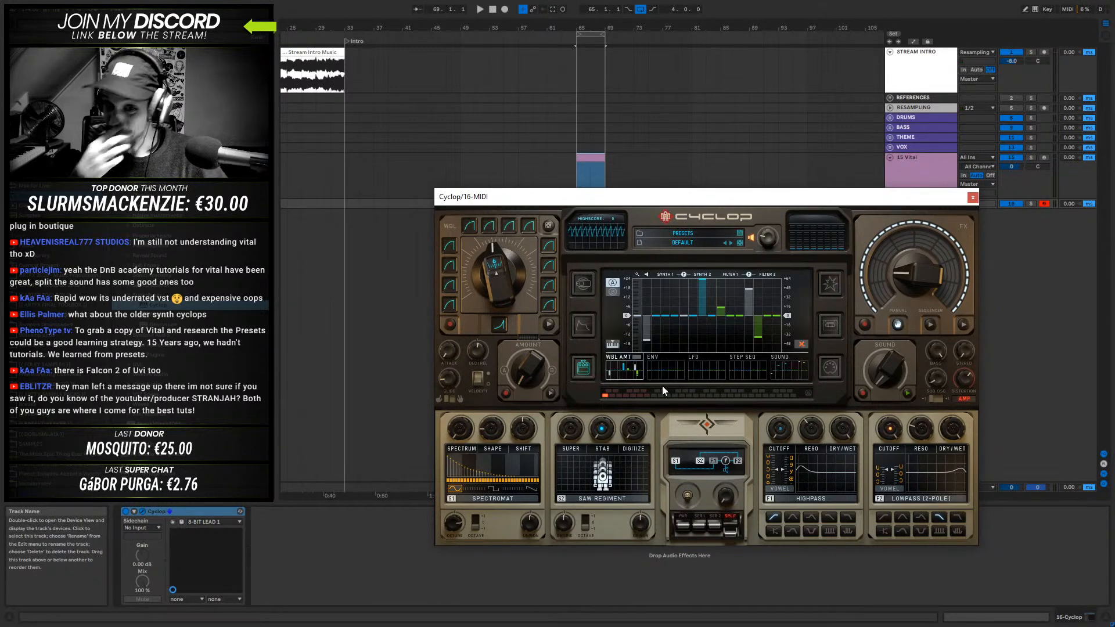
- Replace Cyclop with the Obscurium synth on the new track and move its window higher
{"action": "left_click_drag", "start_coordinate": [160, 324], "coordinate": [194, 521]}
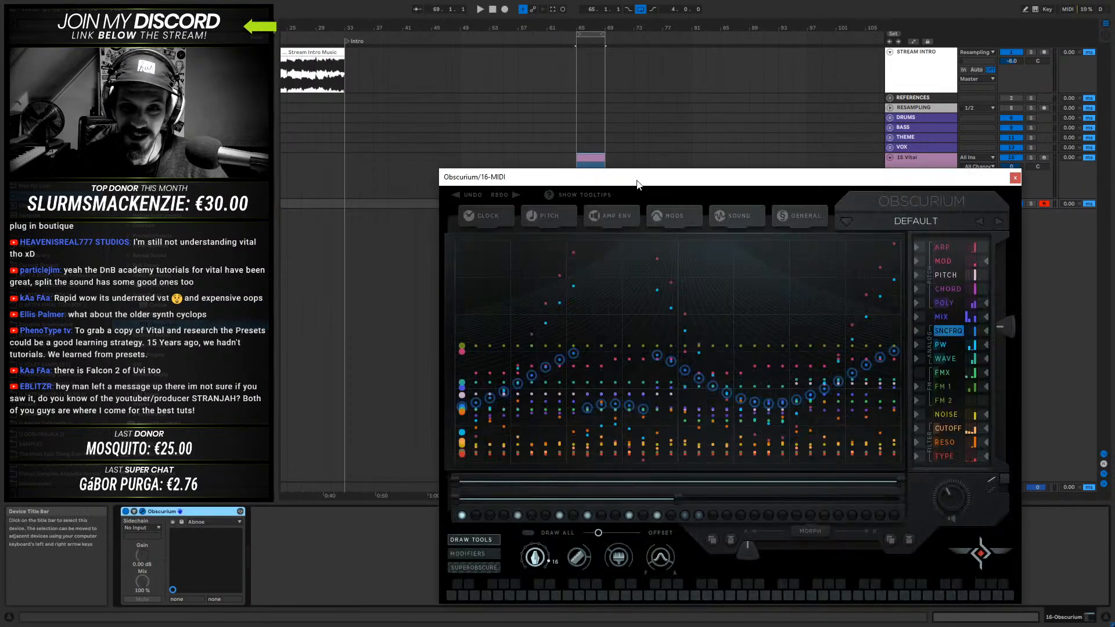
{"action": "left_click_drag", "start_coordinate": [637, 185], "coordinate": [664, 127]}
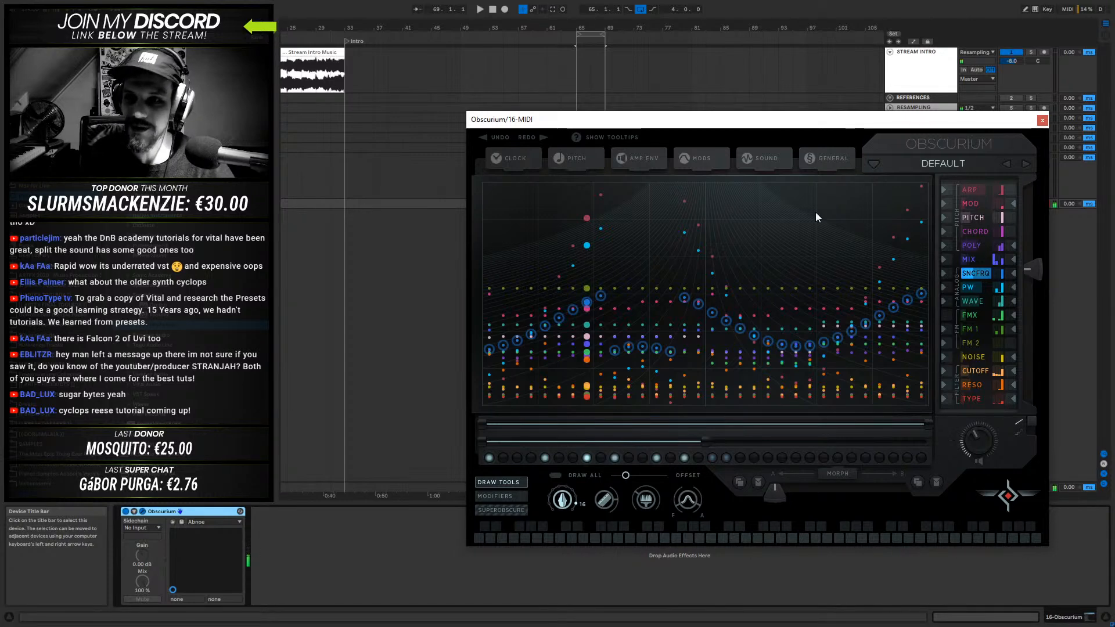
- Look through Obscurium's preset categories, keep the default preset, and redraw the SNCFRQ steps in the sequencer grid
{"action": "left_click", "coordinate": [944, 165]}
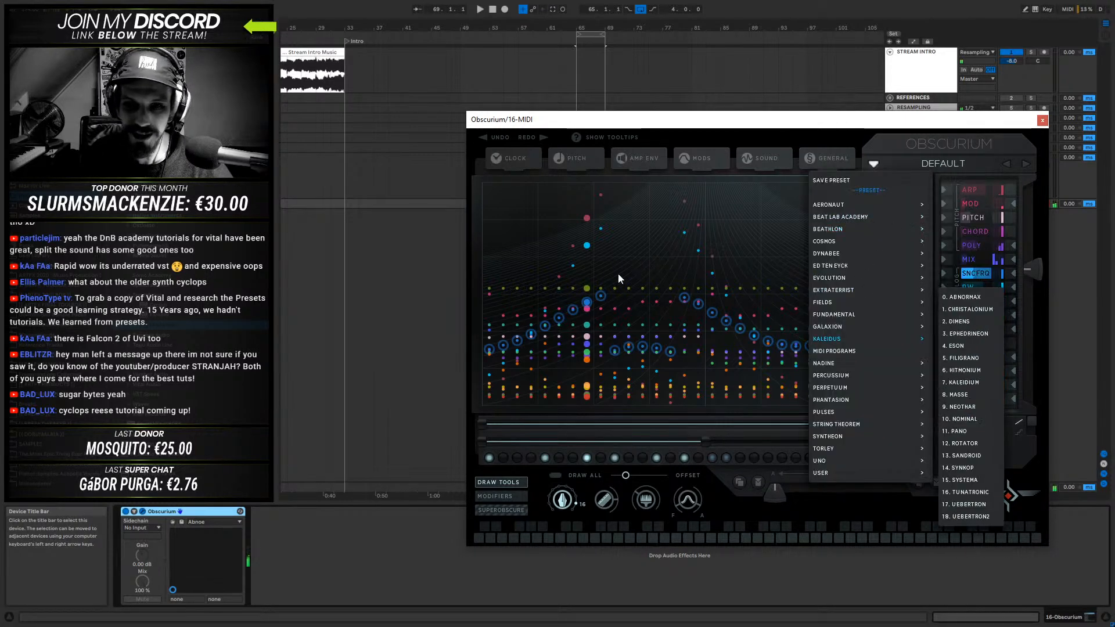
{"action": "left_click", "coordinate": [614, 317]}
{"action": "mouse_move", "coordinate": [640, 347]}
{"action": "left_mouse_down"}
{"action": "mouse_move", "coordinate": [665, 231]}
{"action": "mouse_move", "coordinate": [619, 348]}
{"action": "mouse_move", "coordinate": [637, 237]}
{"action": "mouse_move", "coordinate": [549, 326]}
{"action": "mouse_move", "coordinate": [773, 325]}
{"action": "mouse_move", "coordinate": [520, 334]}
{"action": "mouse_move", "coordinate": [501, 238]}
{"action": "mouse_move", "coordinate": [542, 356]}
{"action": "mouse_move", "coordinate": [603, 338]}
{"action": "mouse_move", "coordinate": [824, 328]}
{"action": "left_mouse_up"}
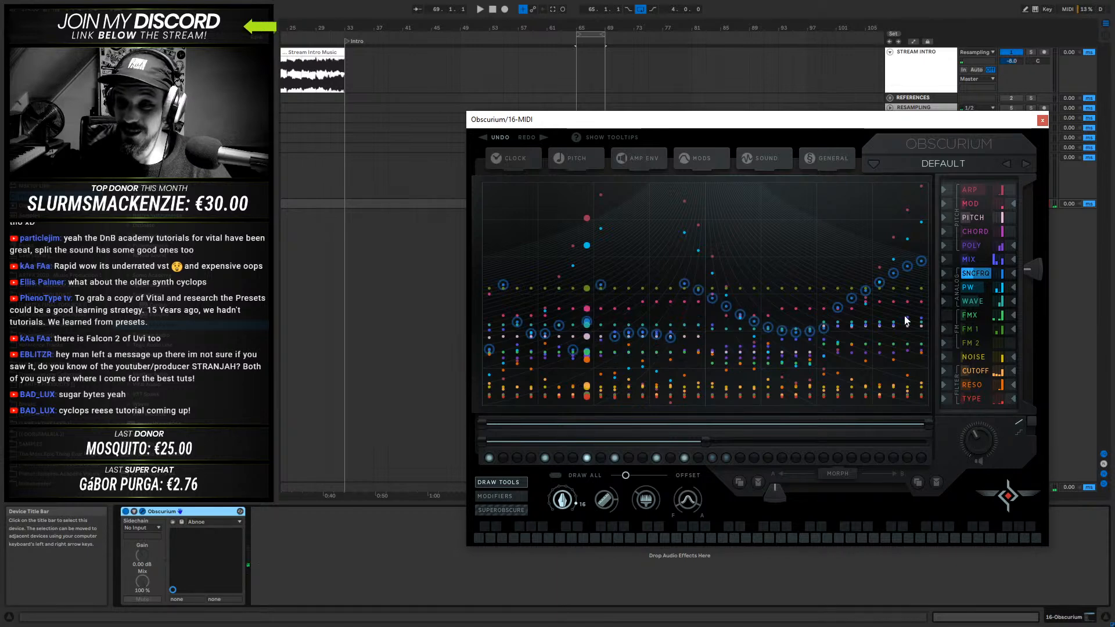
- Close the Obscurium window and delete its track below the Vital track
{"action": "left_click", "coordinate": [1043, 121]}
{"action": "left_click", "coordinate": [912, 202]}
{"action": "key", "text": "Delete"}
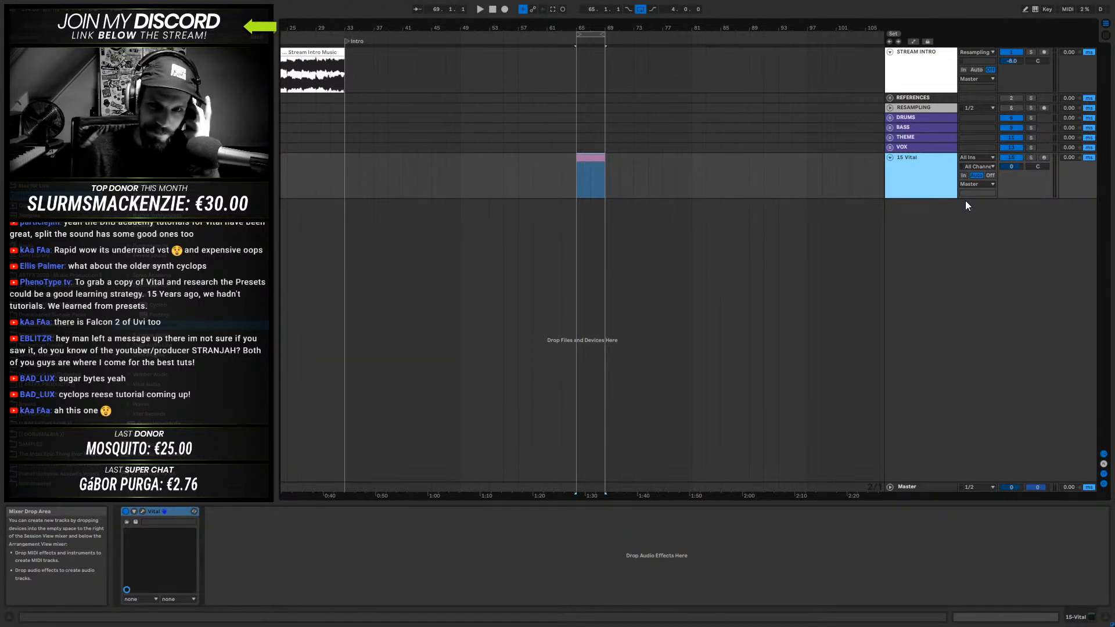
- Replace Vital with Cyclop on the existing track, lower its window, and turn its large wobble knob
{"action": "left_click_drag", "start_coordinate": [162, 305], "coordinate": [202, 506]}
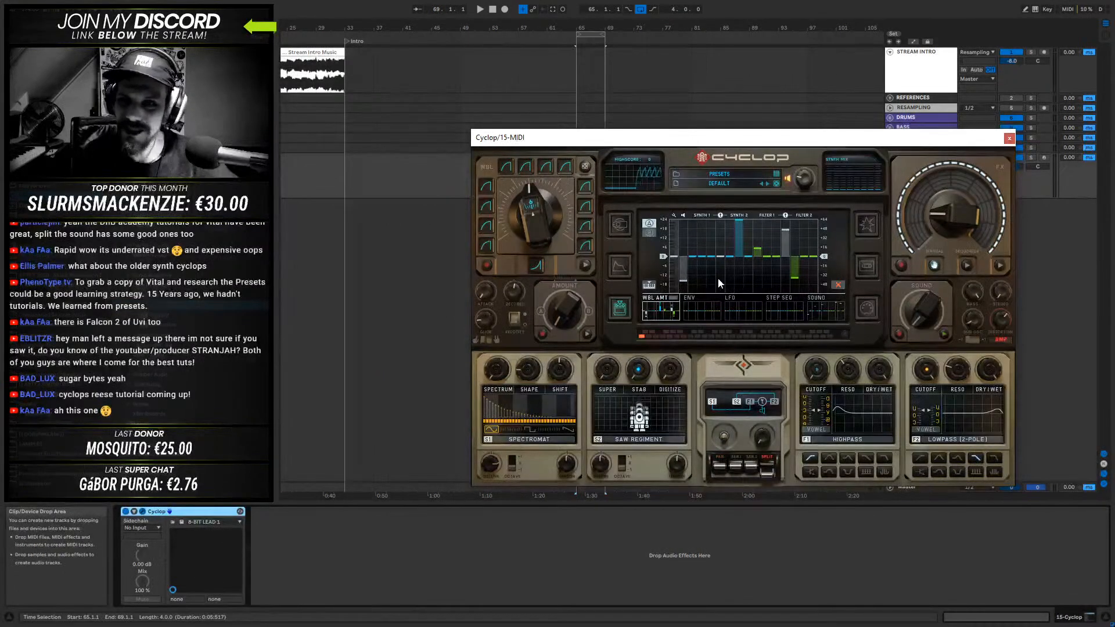
{"action": "left_click_drag", "start_coordinate": [749, 143], "coordinate": [803, 232]}
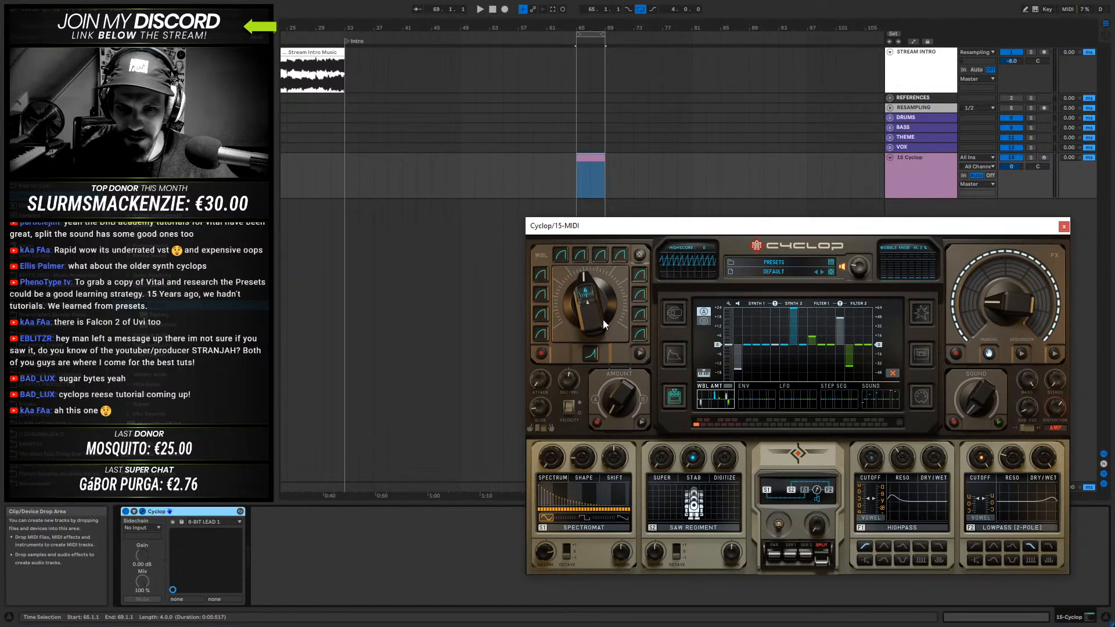
{"action": "left_click_drag", "start_coordinate": [586, 332], "coordinate": [571, 356]}
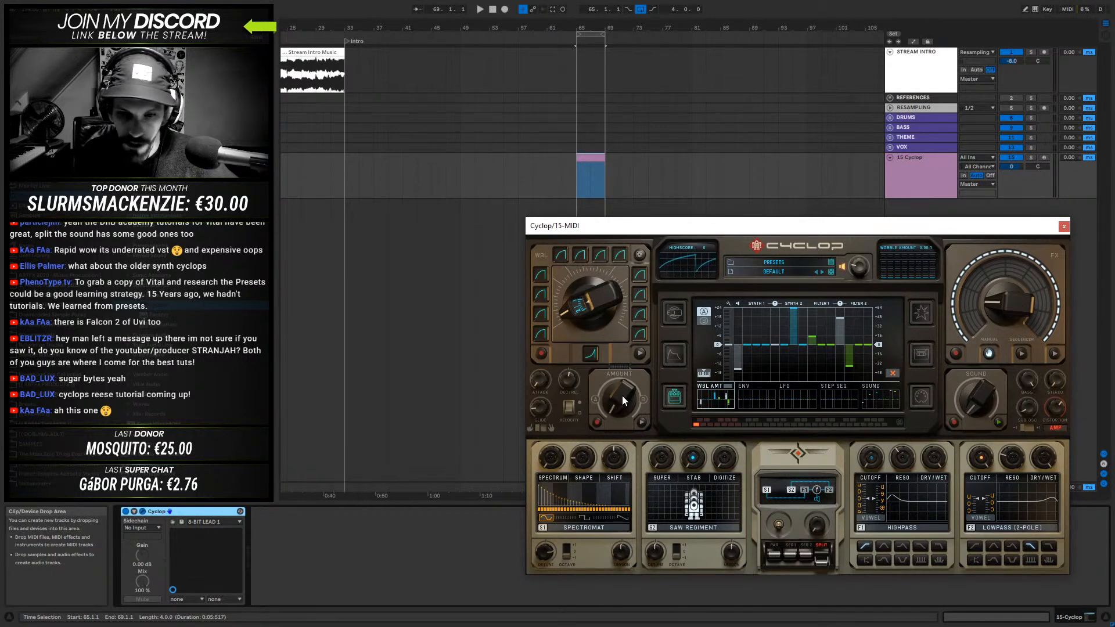
- Close the Cyclop window and load Vital from the browser in its place on the track
{"action": "left_click", "coordinate": [1063, 226]}
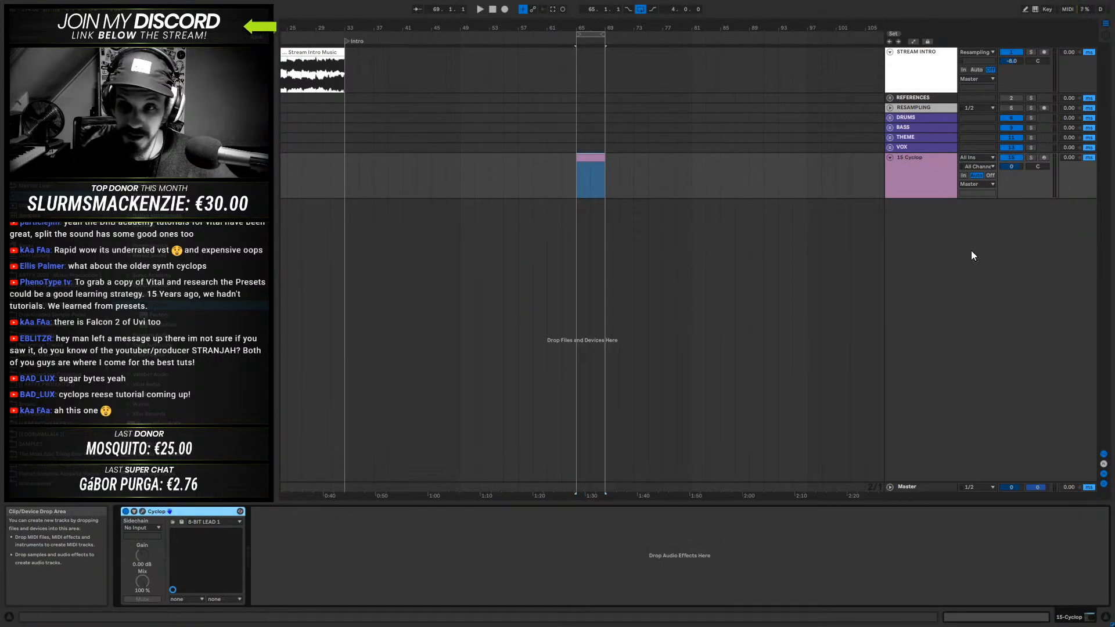
{"action": "left_click", "coordinate": [923, 191]}
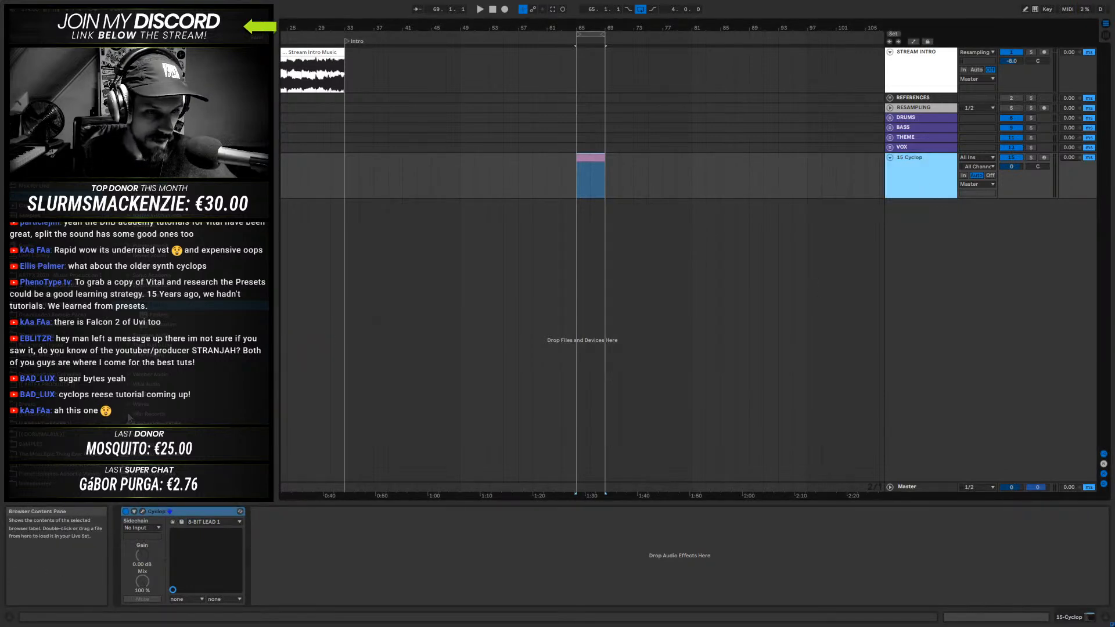
{"action": "left_click", "coordinate": [131, 384]}
{"action": "left_click_drag", "start_coordinate": [157, 367], "coordinate": [205, 533]}
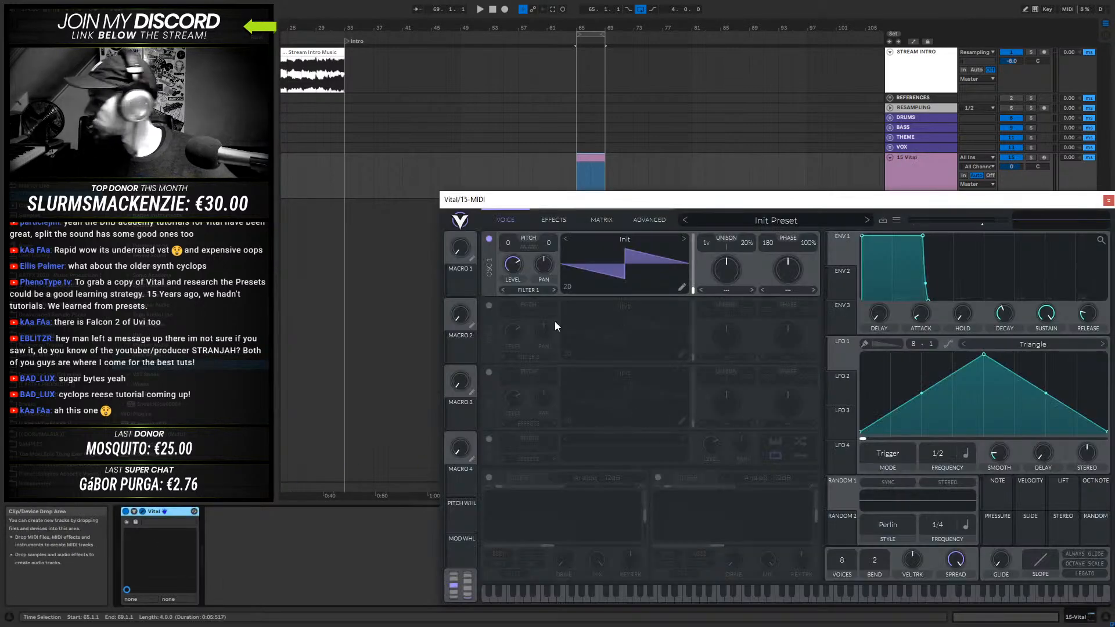
- Open the MIDI clip on the Vital track and close the Vital window covering it
{"action": "double_click", "coordinate": [593, 158]}
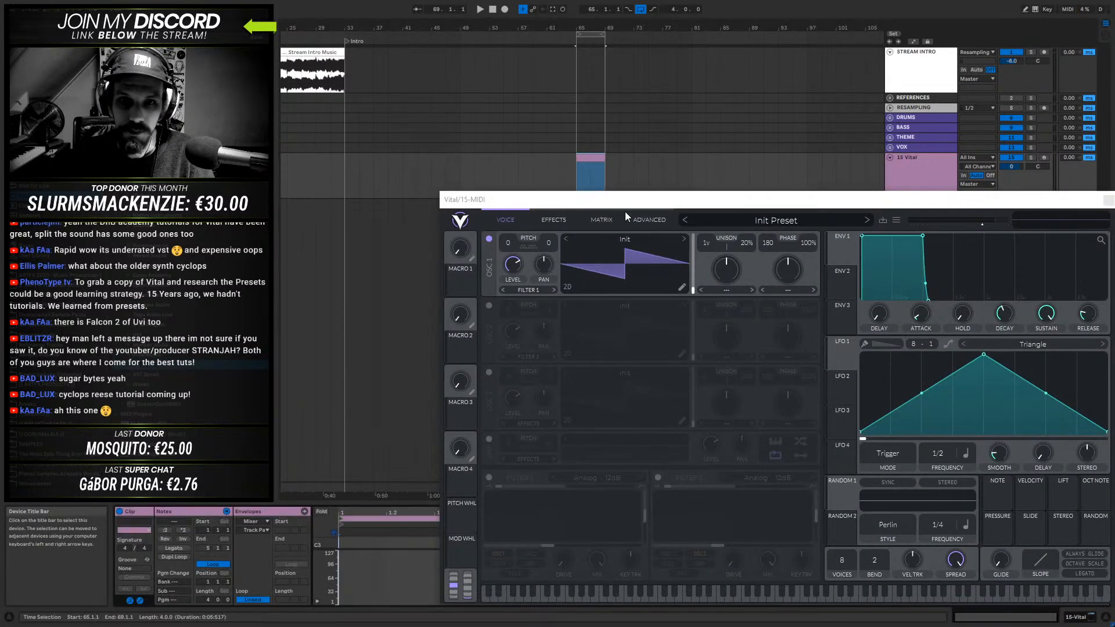
{"action": "left_click", "coordinate": [1108, 200]}
{"action": "left_click", "coordinate": [591, 158]}
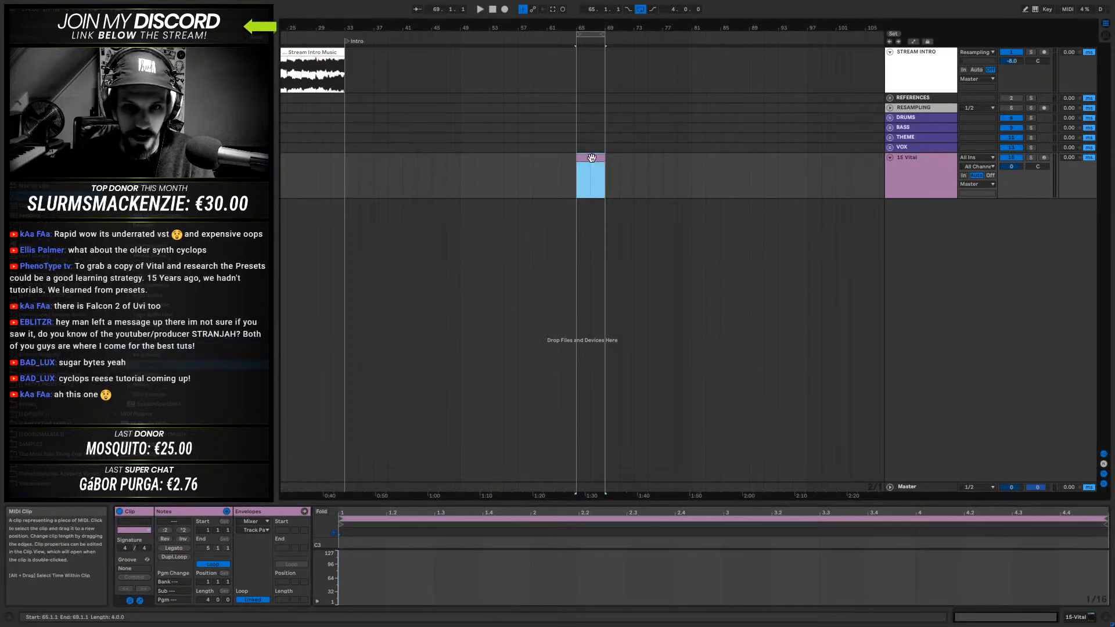
- Enlarge the clip editor, add a one-beat note at the clip's start, and transpose it down to F0
{"action": "left_click_drag", "start_coordinate": [411, 502], "coordinate": [497, 225]}
{"action": "left_click_drag", "start_coordinate": [323, 469], "coordinate": [390, 476]}
{"action": "double_click", "coordinate": [341, 474]}
{"action": "key", "text": "shift+Down"}
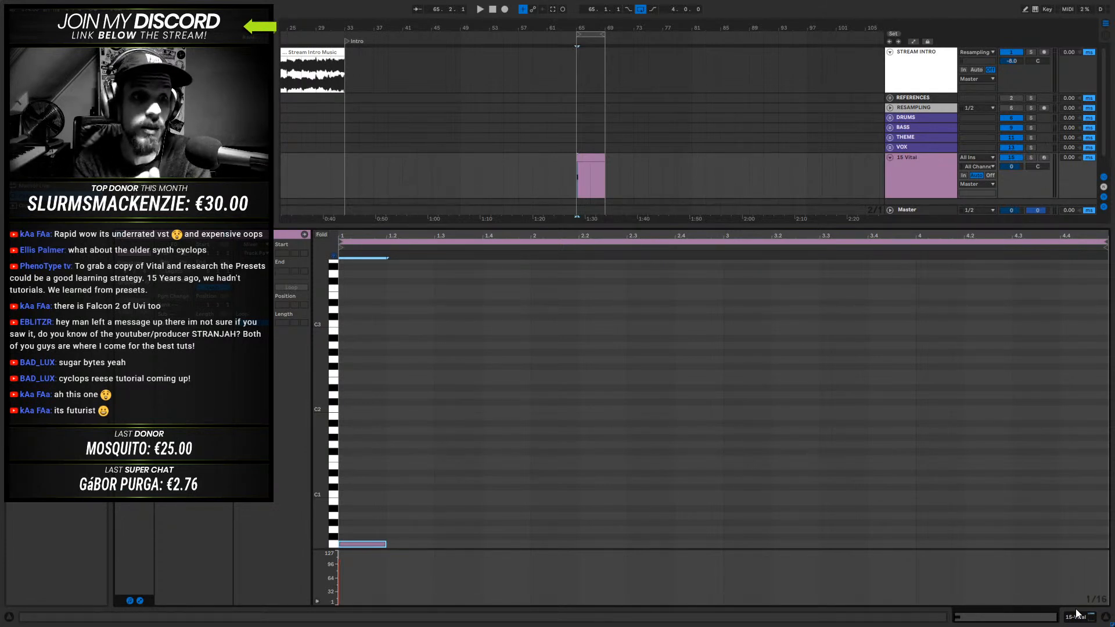
- Shrink the clip editor to show more of the arrangement, and reopen the Vital track's MIDI clip
{"action": "left_click_drag", "start_coordinate": [286, 224], "coordinate": [286, 393]}
{"action": "scroll", "coordinate": [179, 294], "scroll_direction": "down", "scroll_amount": 3}
{"action": "scroll", "coordinate": [179, 294], "scroll_direction": "up", "scroll_amount": 3}
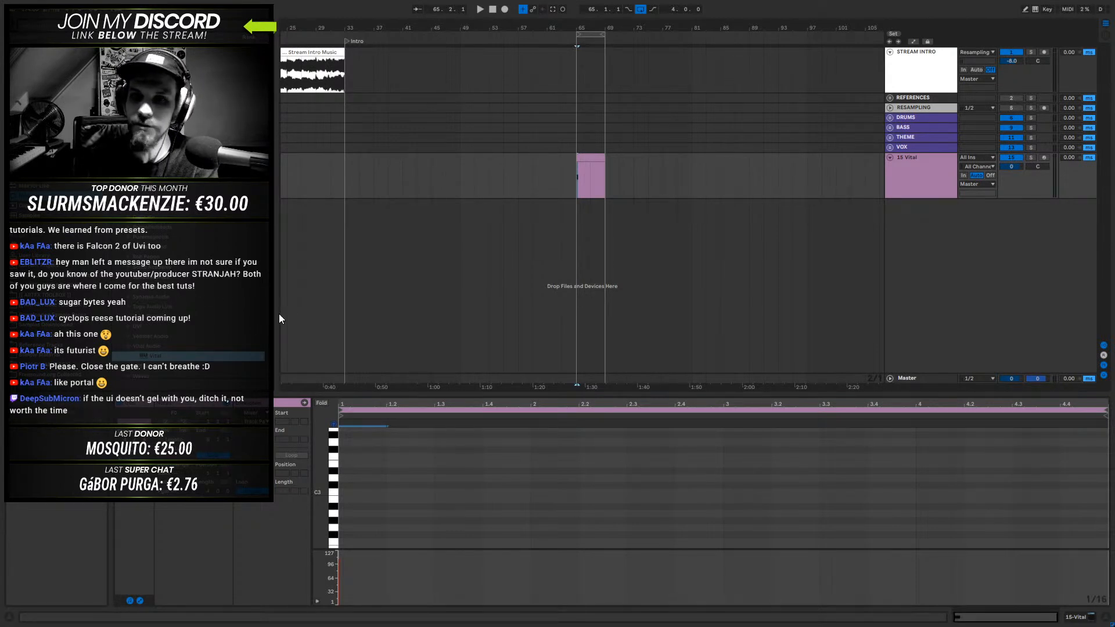
{"action": "left_click", "coordinate": [596, 158]}
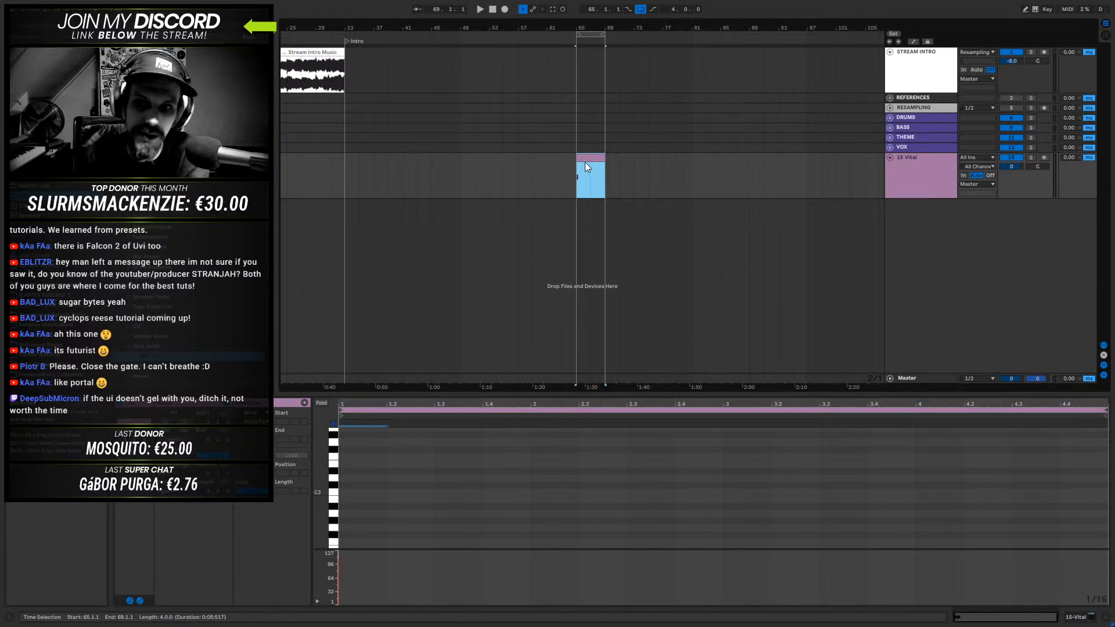
{"action": "double_click", "coordinate": [583, 157]}
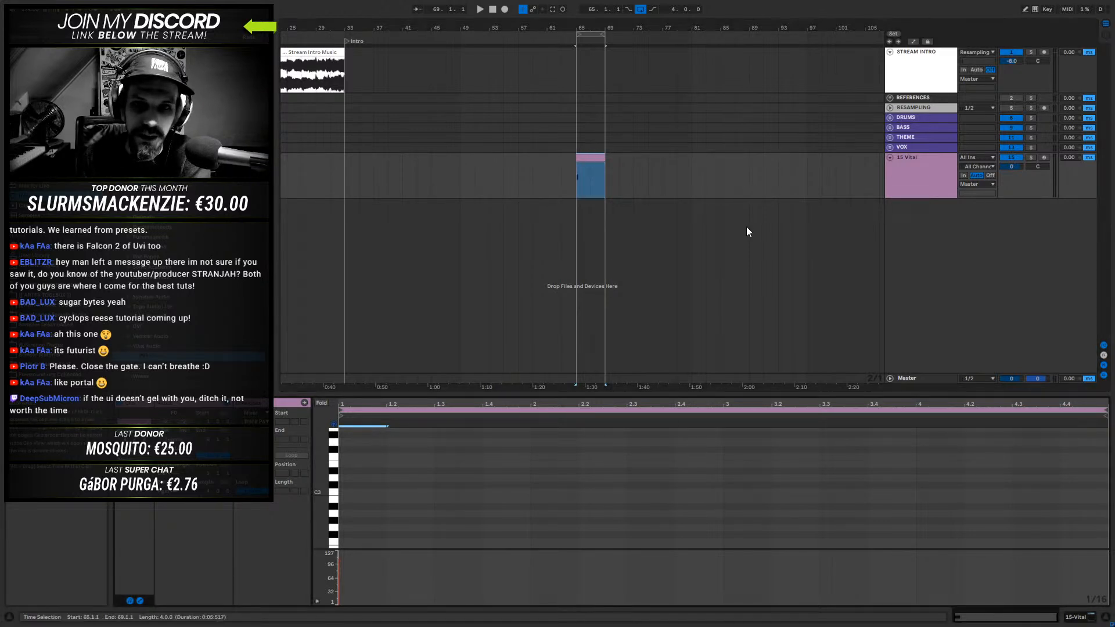
- Enlarge the clip editor again and shorten the F0 note at the clip's start to two sixteenths
{"action": "scroll", "coordinate": [416, 499], "scroll_direction": "down", "scroll_amount": 2}
{"action": "scroll", "coordinate": [416, 498], "scroll_direction": "down", "scroll_amount": 2}
{"action": "left_click_drag", "start_coordinate": [548, 396], "coordinate": [581, 133]}
{"action": "scroll", "coordinate": [455, 434], "scroll_direction": "up", "scroll_amount": 5}
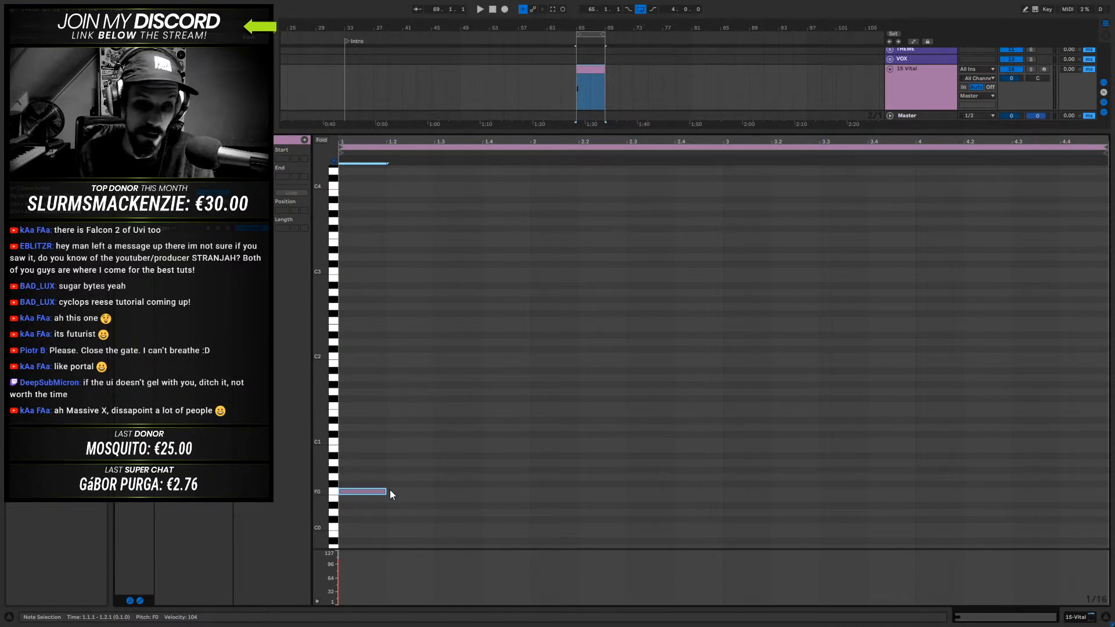
{"action": "left_click_drag", "start_coordinate": [386, 491], "coordinate": [362, 491]}
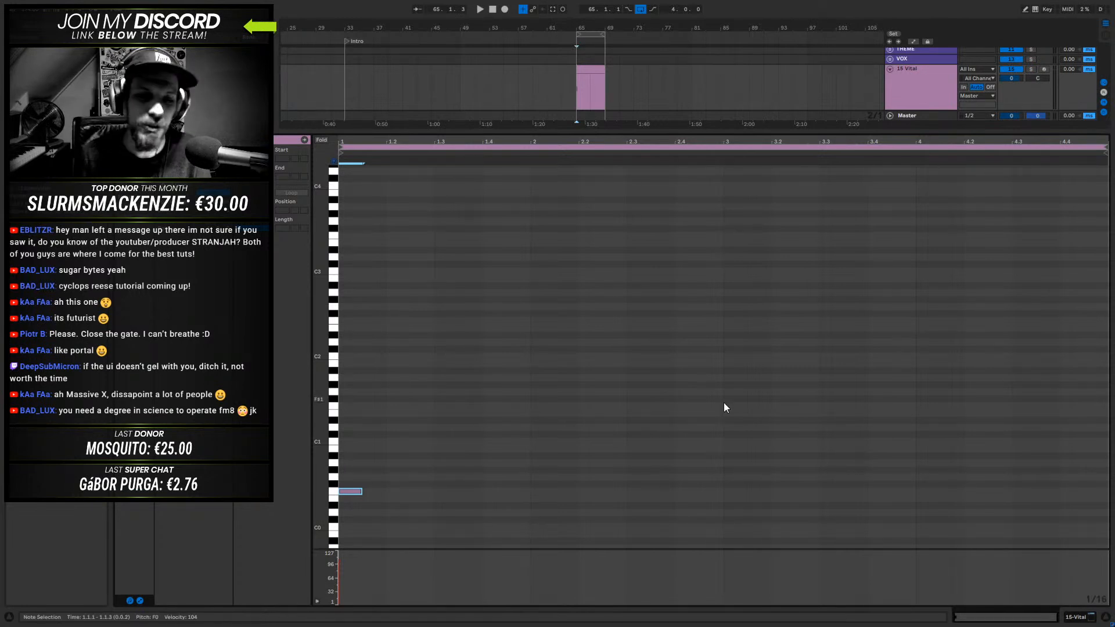
{"action": "left_click", "coordinate": [352, 492]}
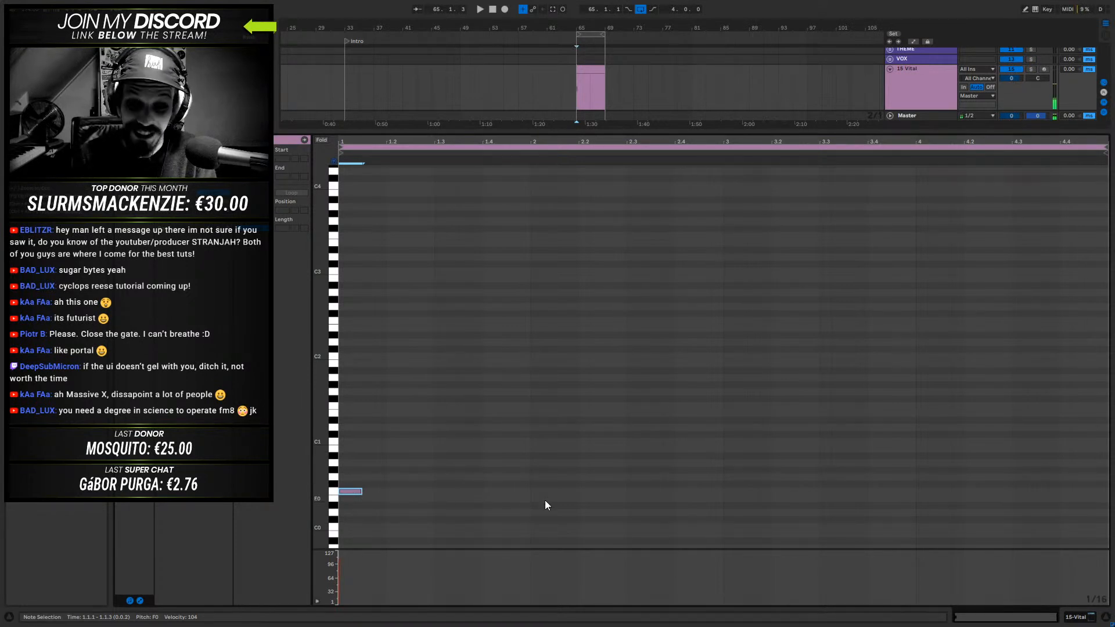
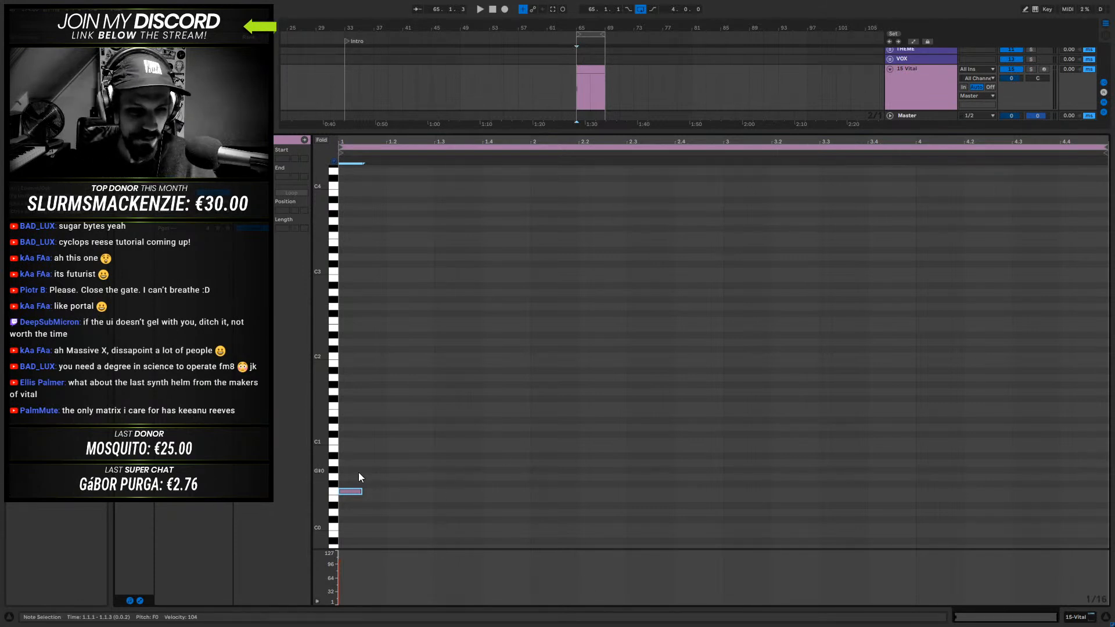
- Duplicate the F0 note twice, raise the third note an octave to F1, and start playback
{"action": "key", "text": "ctrl+d"}
{"action": "key", "text": "ctrl+d"}
{"action": "key", "text": "shift+Up"}
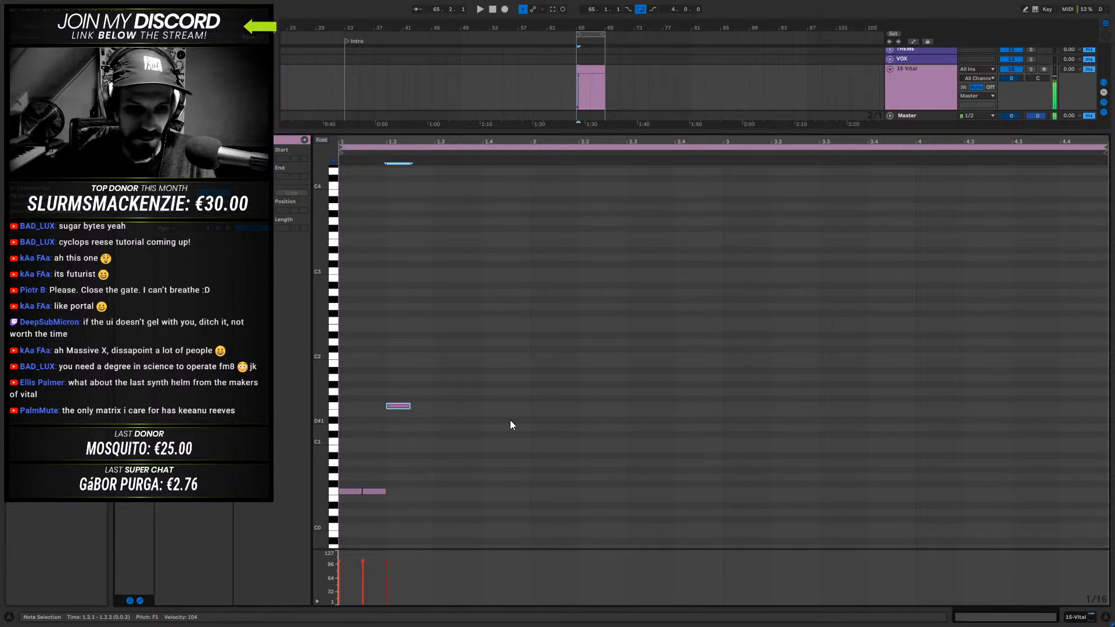
{"action": "key", "text": "space"}
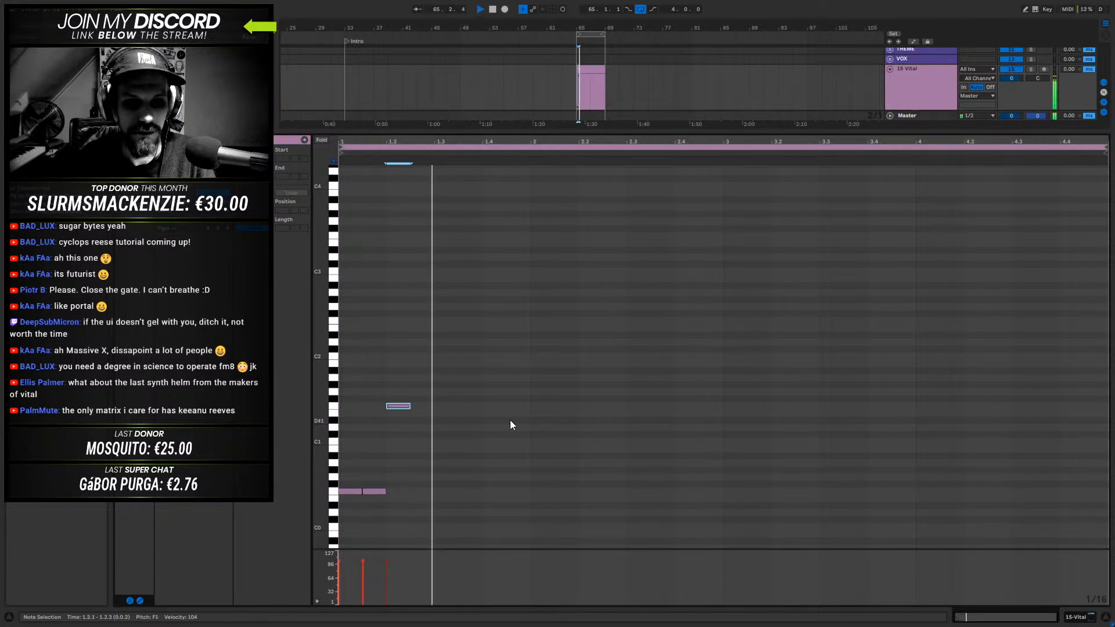
- Continue the pattern with two more F0 notes after the F1 note, at 1.2.3 and 1.3.1
{"action": "key", "text": "ctrl+d"}
{"action": "key", "text": "Down"}
{"action": "key", "text": "Down"}
{"action": "key", "text": "Down"}
{"action": "key", "text": "Up"}
{"action": "key", "text": "Up"}
{"action": "key", "text": "Up"}
{"action": "key", "text": "shift+Down"}
{"action": "key", "text": "ctrl+d"}
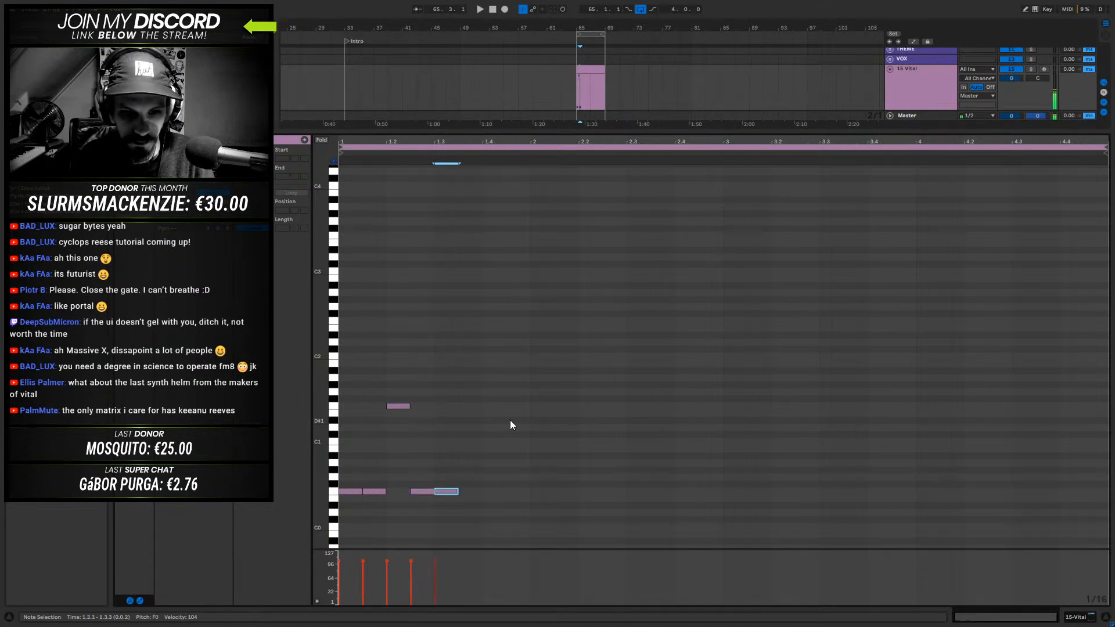
- Add an F#1 note at 1.3.3, followed by an F0 note at 1.4.1
{"action": "key", "text": "ctrl+d"}
{"action": "key", "text": "shift+Up"}
{"action": "key", "text": "shift+Up"}
{"action": "key", "text": "shift+Down"}
{"action": "key", "text": "Up"}
{"action": "key", "text": "ctrl+d"}
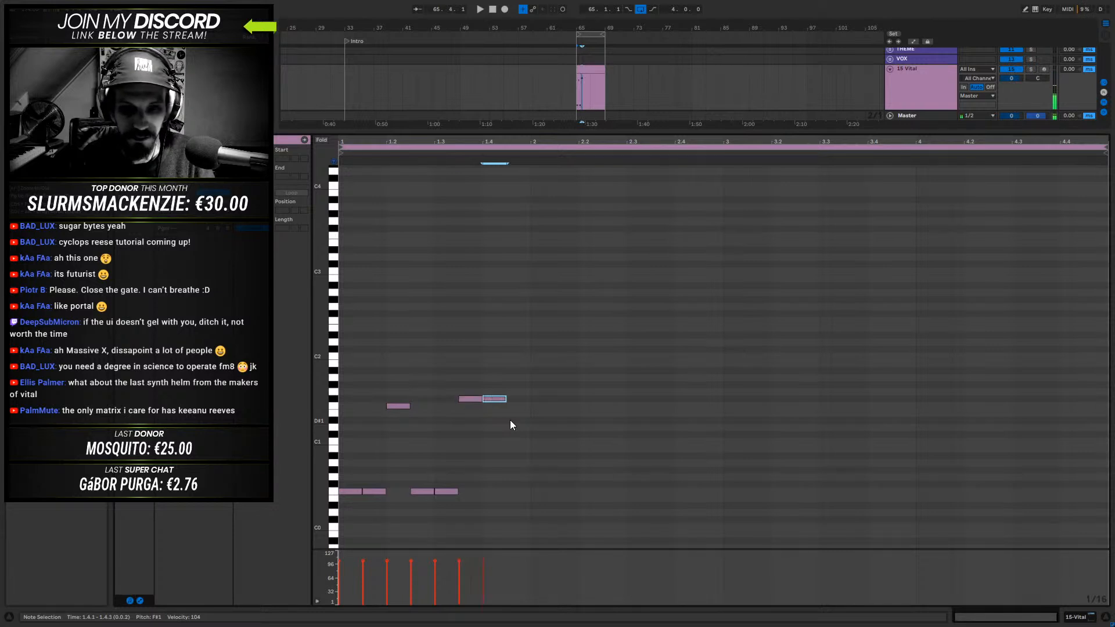
{"action": "key", "text": "Down"}
{"action": "key", "text": "shift+Down"}
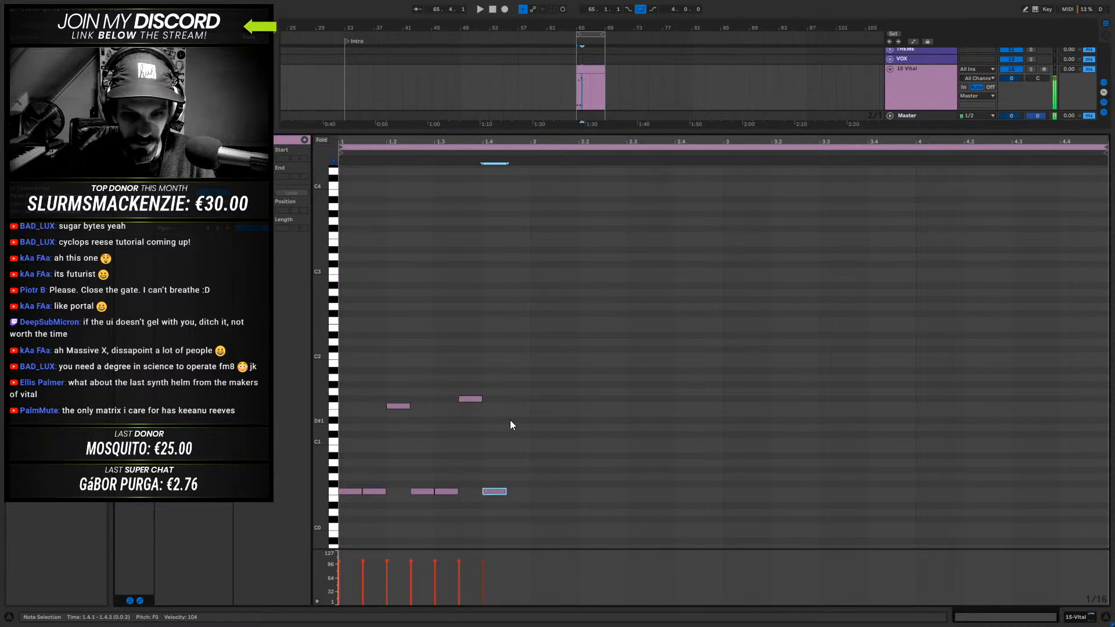
- Finish the first bar with a D#2 note at 1.4.3
{"action": "key", "text": "ctrl+d"}
{"action": "key", "text": "shift+Up"}
{"action": "key", "text": "shift+Up"}
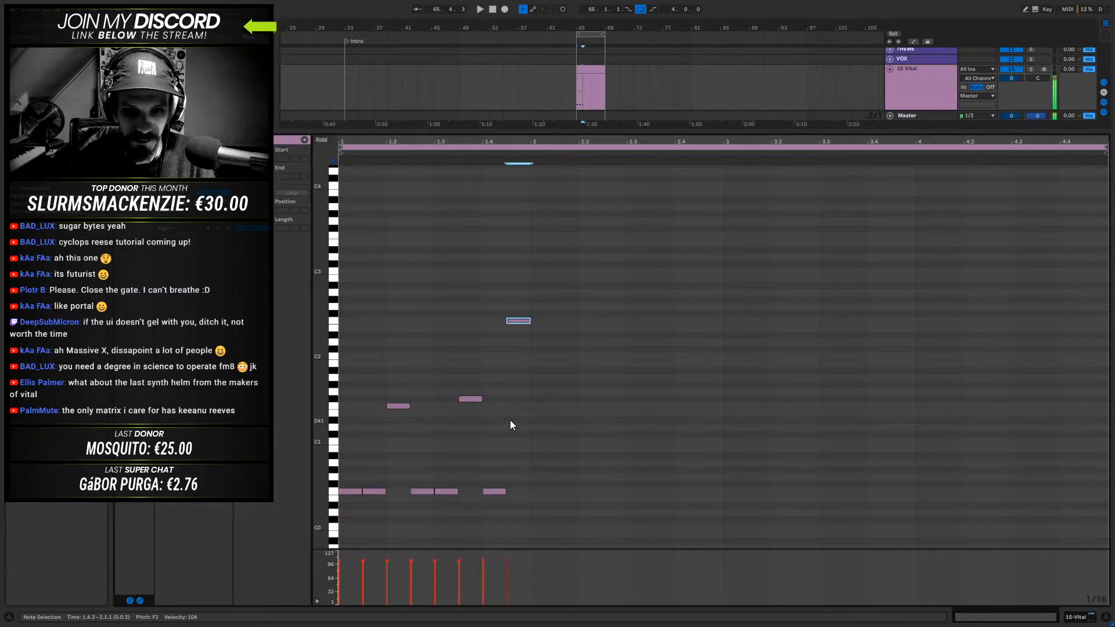
{"action": "key", "text": "Down"}
{"action": "key", "text": "Down"}
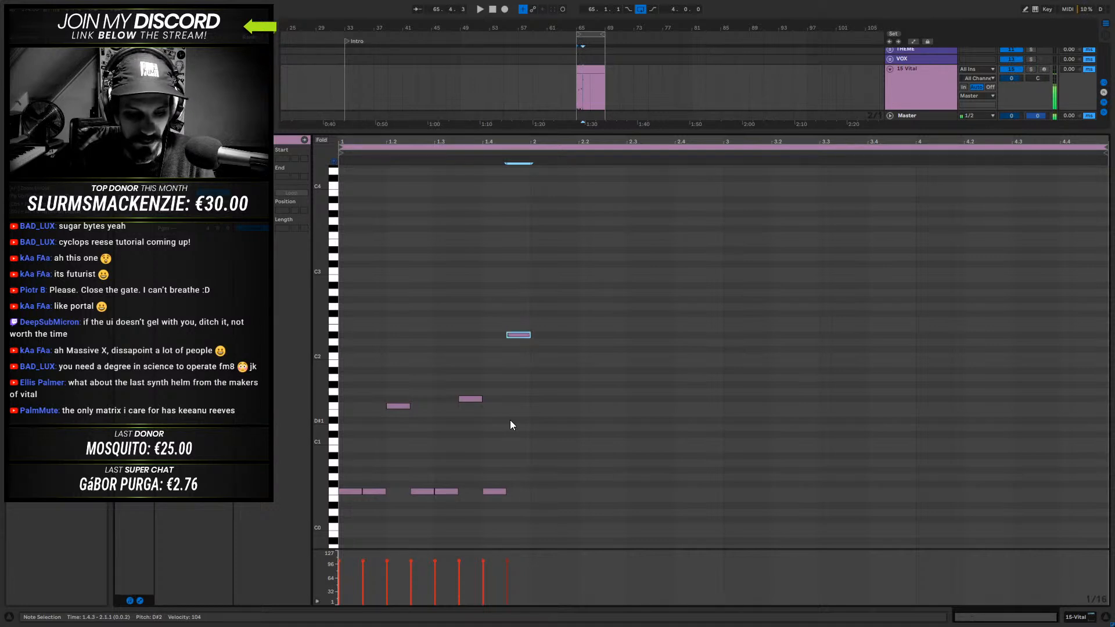
- Duplicate the one-bar pattern into bar 2, play it back, and lower the last note an octave to D#1
{"action": "key", "text": "ctrl+a"}
{"action": "key", "text": "ctrl+d"}
{"action": "key", "text": "space"}
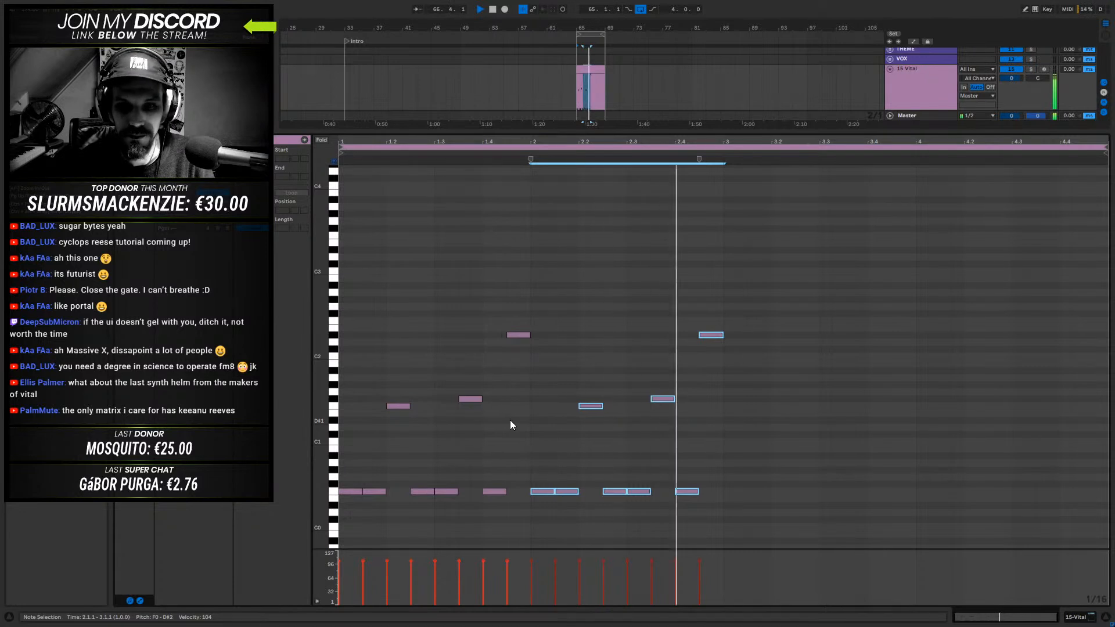
{"action": "key", "text": "space"}
{"action": "left_click", "coordinate": [711, 335]}
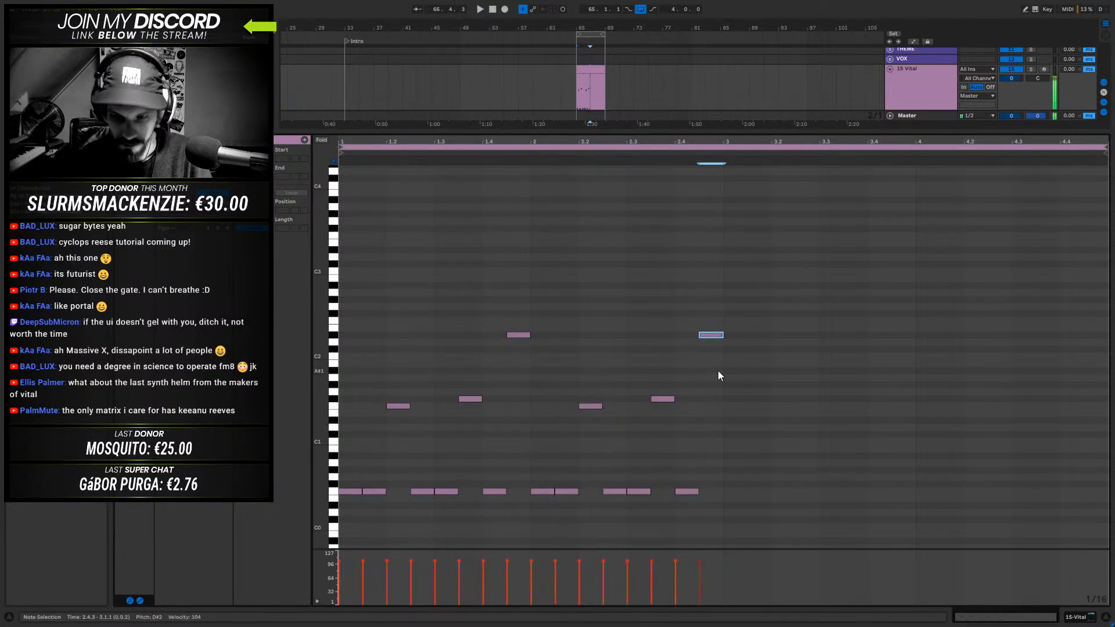
{"action": "key", "text": "shift+Down"}
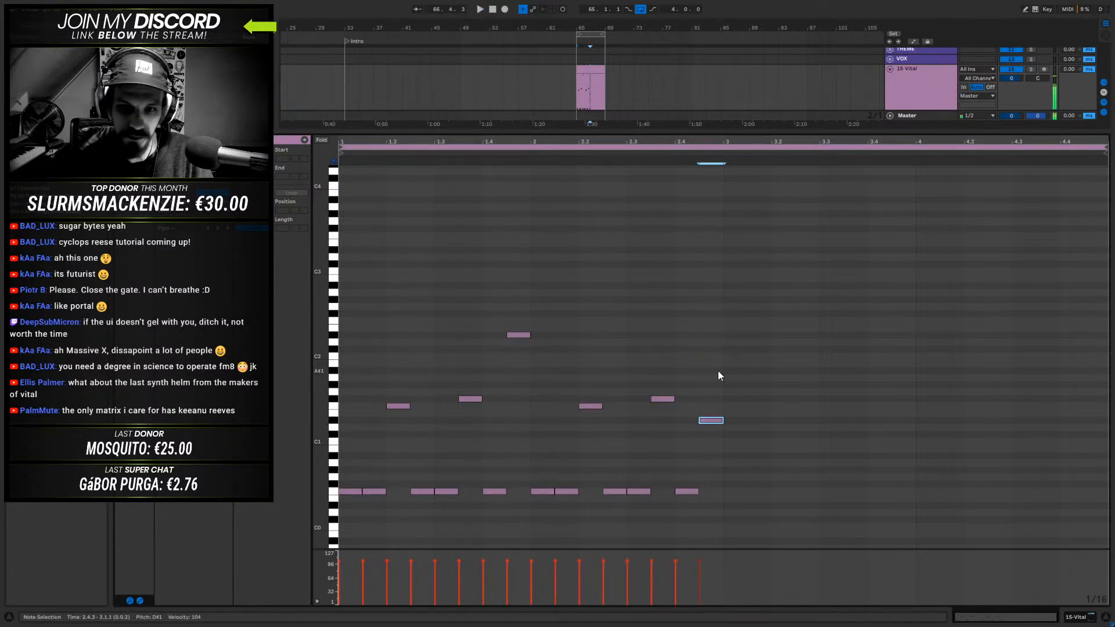
- Duplicate the two-bar pattern to fill bars 3 and 4, and play the clip
{"action": "key", "text": "ctrl+a"}
{"action": "key", "text": "ctrl+d"}
{"action": "key", "text": "space"}
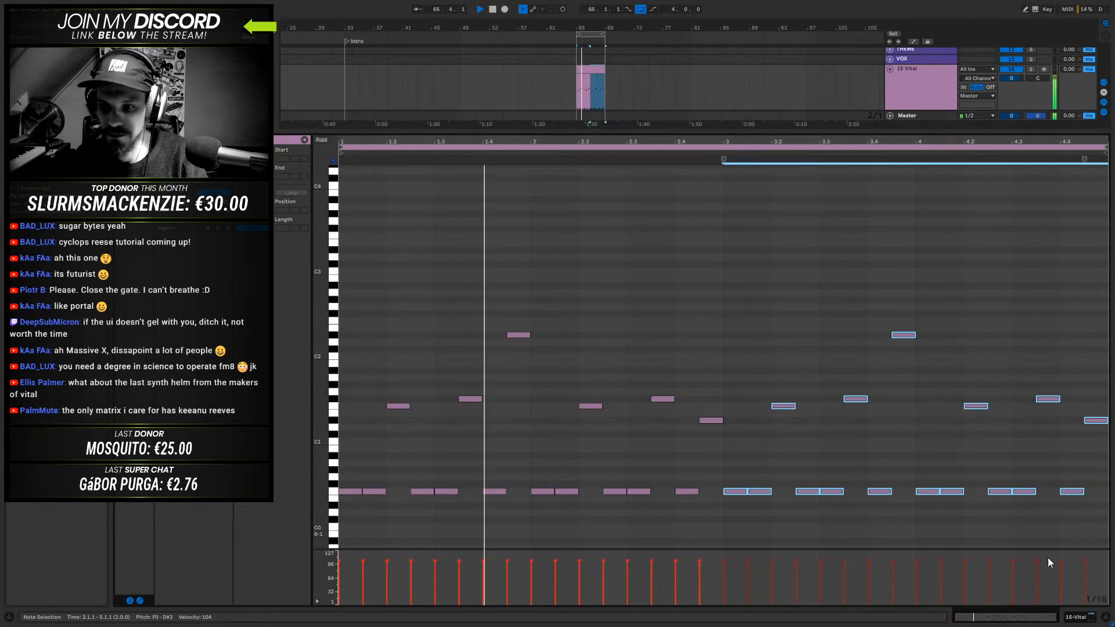
- Show the Vital track's device, open its plug-in window, and move the window up over the arrangement
{"action": "left_click", "coordinate": [1091, 618]}
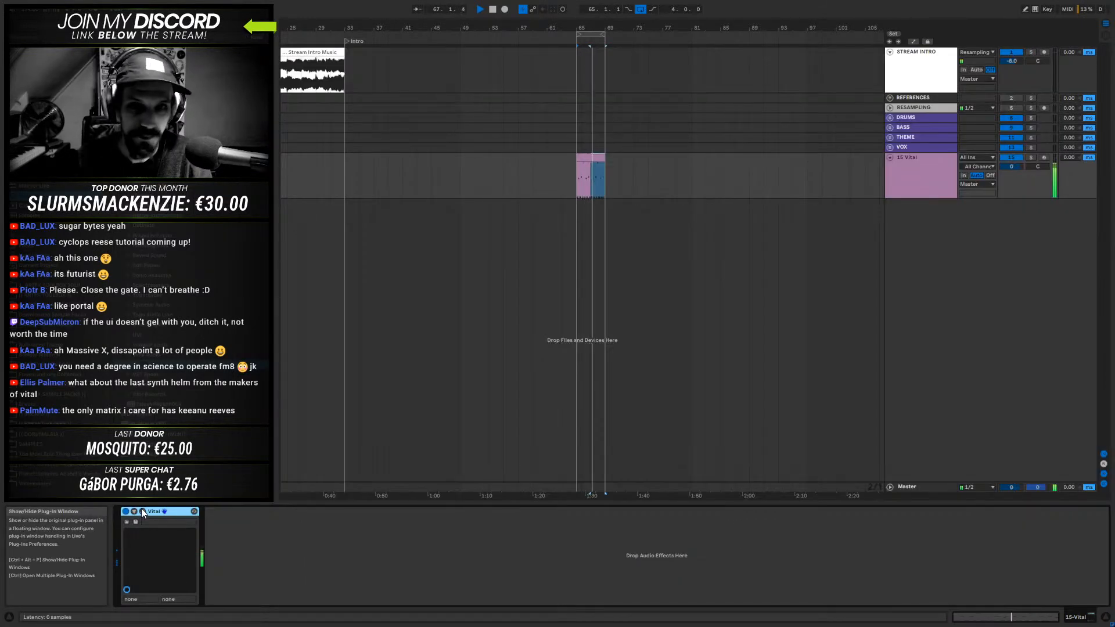
{"action": "left_click", "coordinate": [142, 511]}
{"action": "left_click_drag", "start_coordinate": [656, 199], "coordinate": [556, 112]}
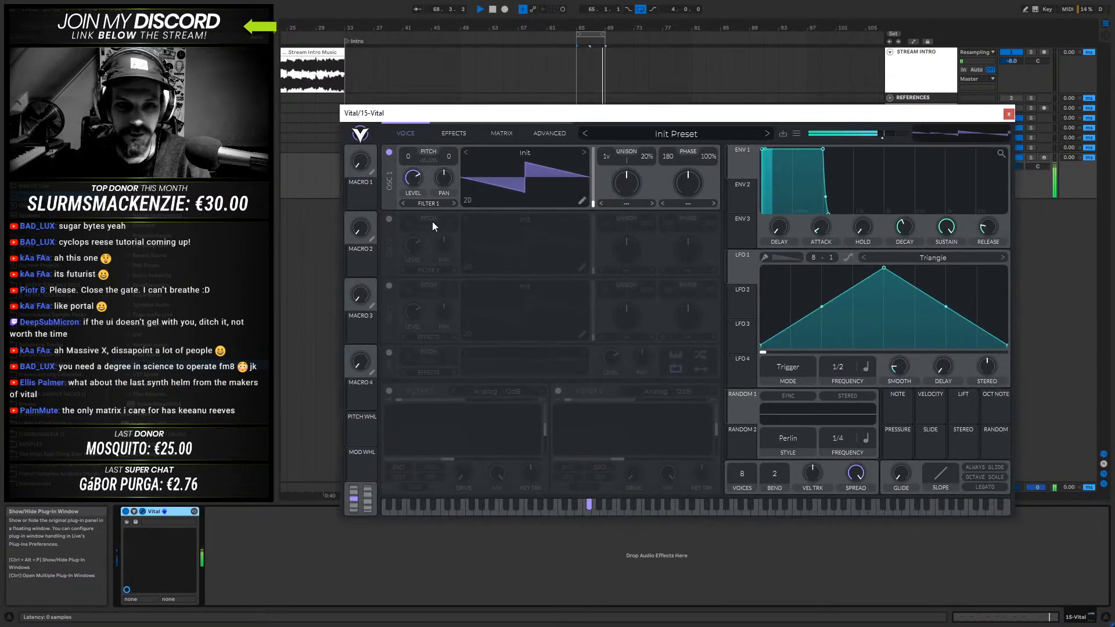
- Enable oscillator 2 with its level at zero, and set the phase randomness of oscillators 1 and 2 to 0%
{"action": "left_click", "coordinate": [389, 221]}
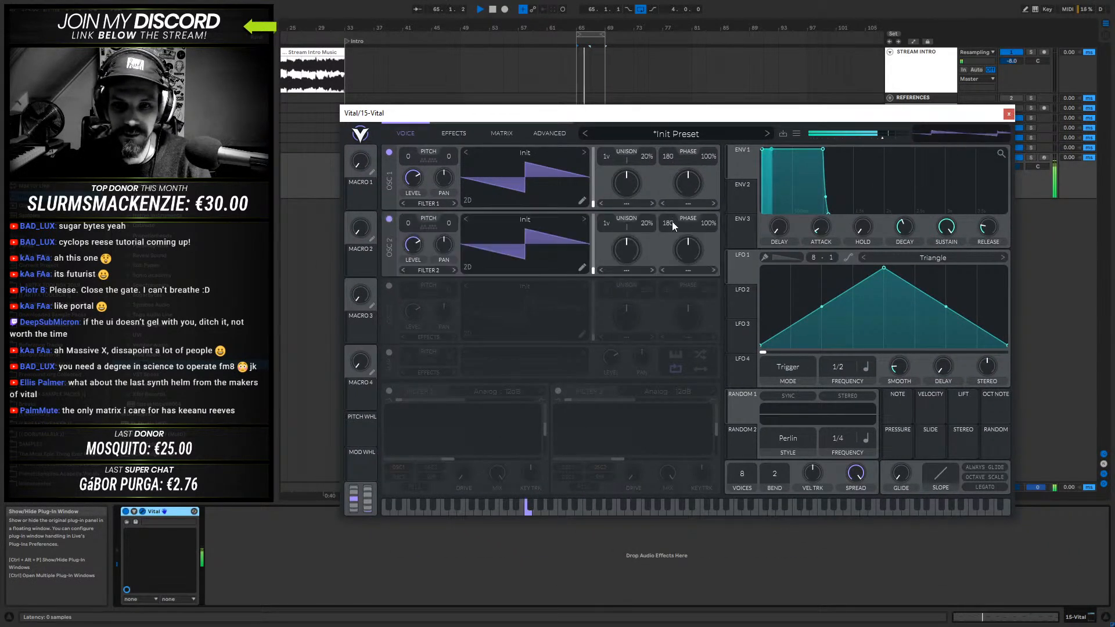
{"action": "left_click_drag", "start_coordinate": [707, 162], "coordinate": [691, 281]}
{"action": "left_click_drag", "start_coordinate": [709, 224], "coordinate": [464, 296]}
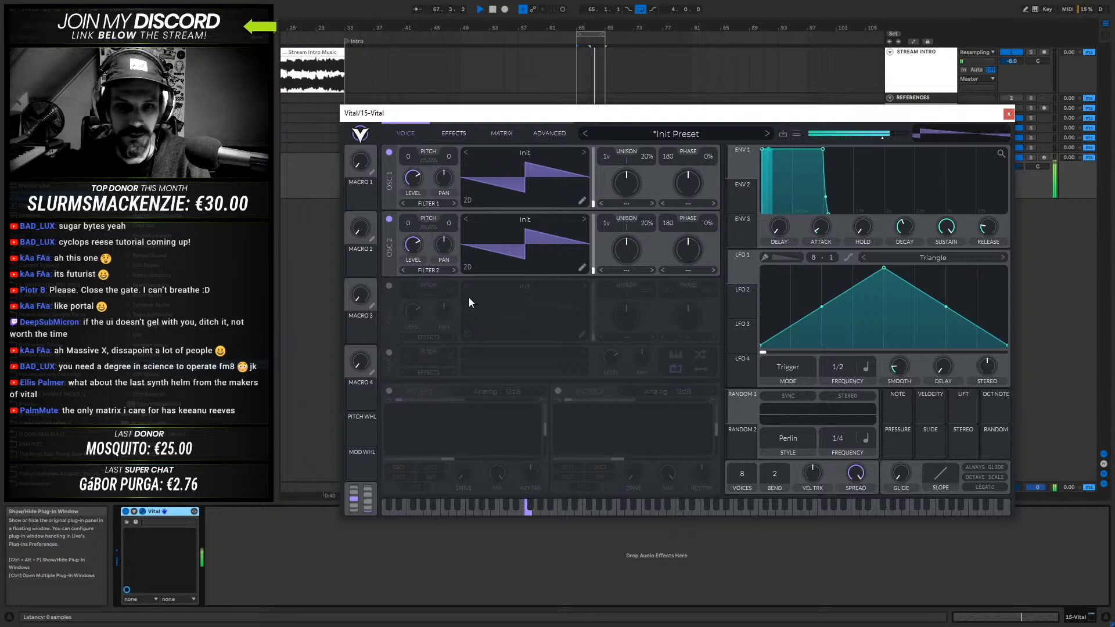
{"action": "left_click_drag", "start_coordinate": [413, 245], "coordinate": [415, 313]}
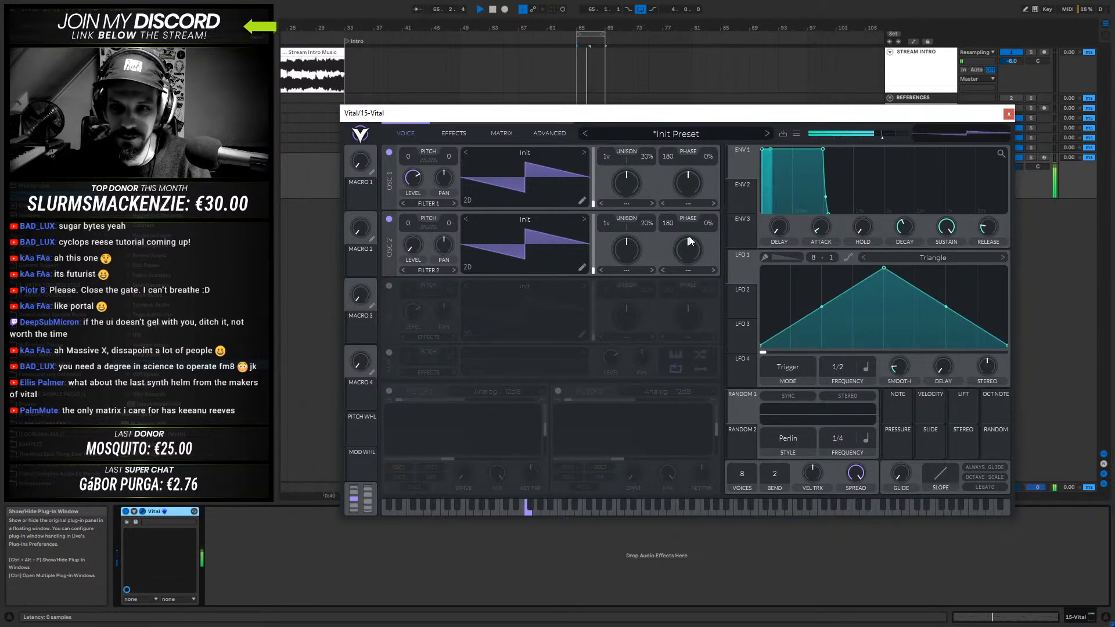
- Set oscillator 1's phase distortion mode to FM OSC 2 and turn its amount down low
{"action": "left_click", "coordinate": [687, 204]}
{"action": "left_click", "coordinate": [694, 314]}
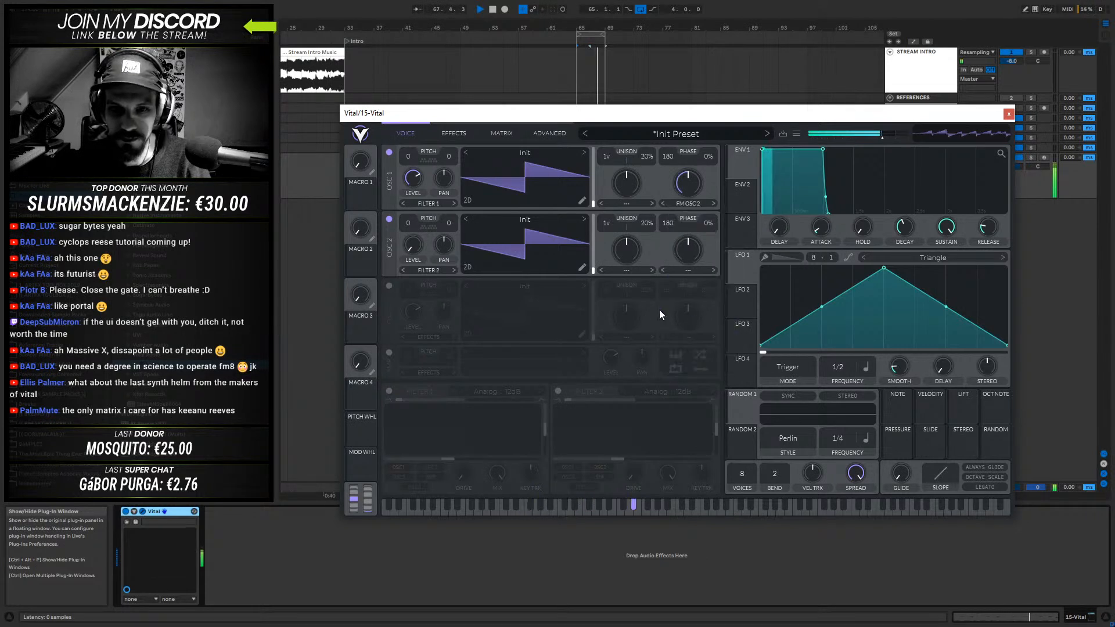
{"action": "left_click_drag", "start_coordinate": [688, 184], "coordinate": [682, 208]}
- Load Spectral Growl 001 from Spectral Growl Wavetables Vol 1 into oscillator 2 and move its wave frame to around the middle
{"action": "left_click", "coordinate": [525, 219]}
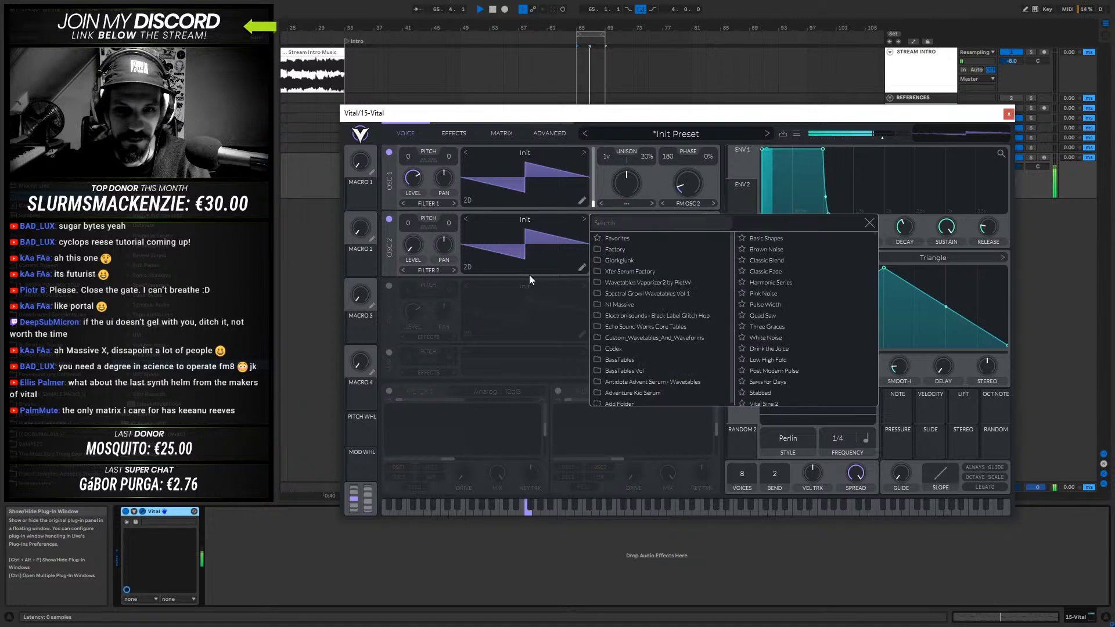
{"action": "scroll", "coordinate": [649, 360], "scroll_direction": "down", "scroll_amount": 1}
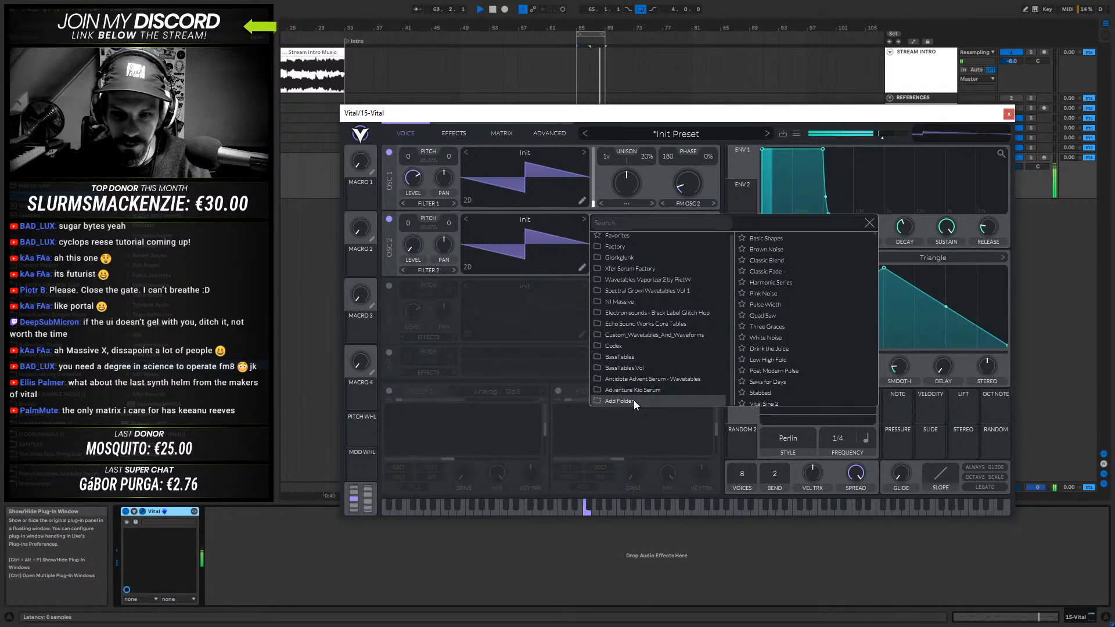
{"action": "scroll", "coordinate": [642, 311], "scroll_direction": "up", "scroll_amount": 1}
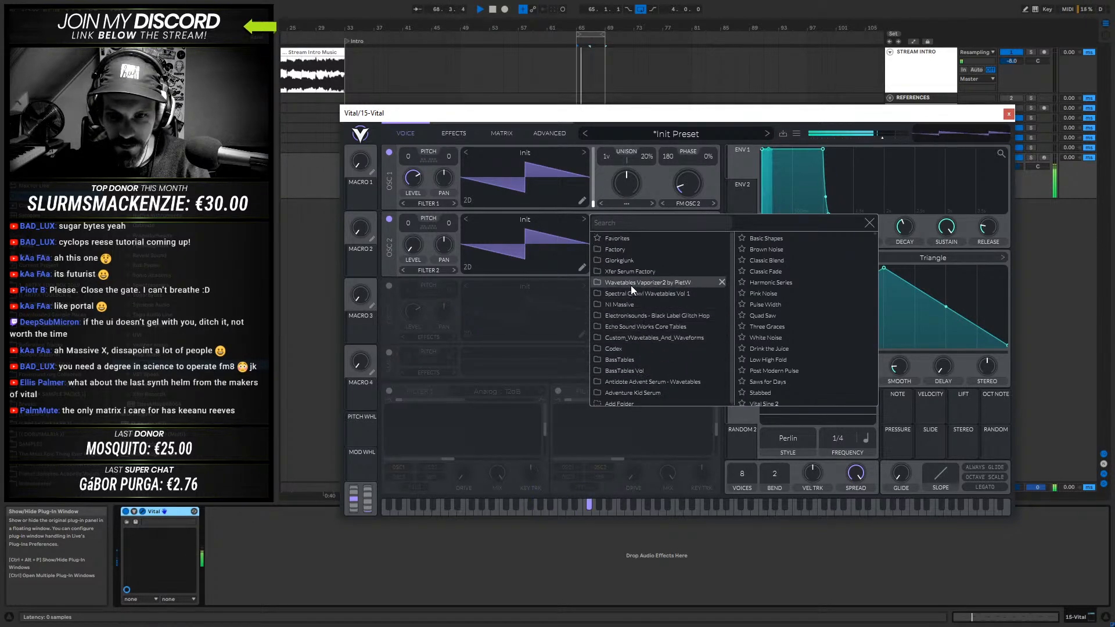
{"action": "left_click", "coordinate": [633, 293]}
{"action": "left_click", "coordinate": [780, 238]}
{"action": "left_click", "coordinate": [519, 243]}
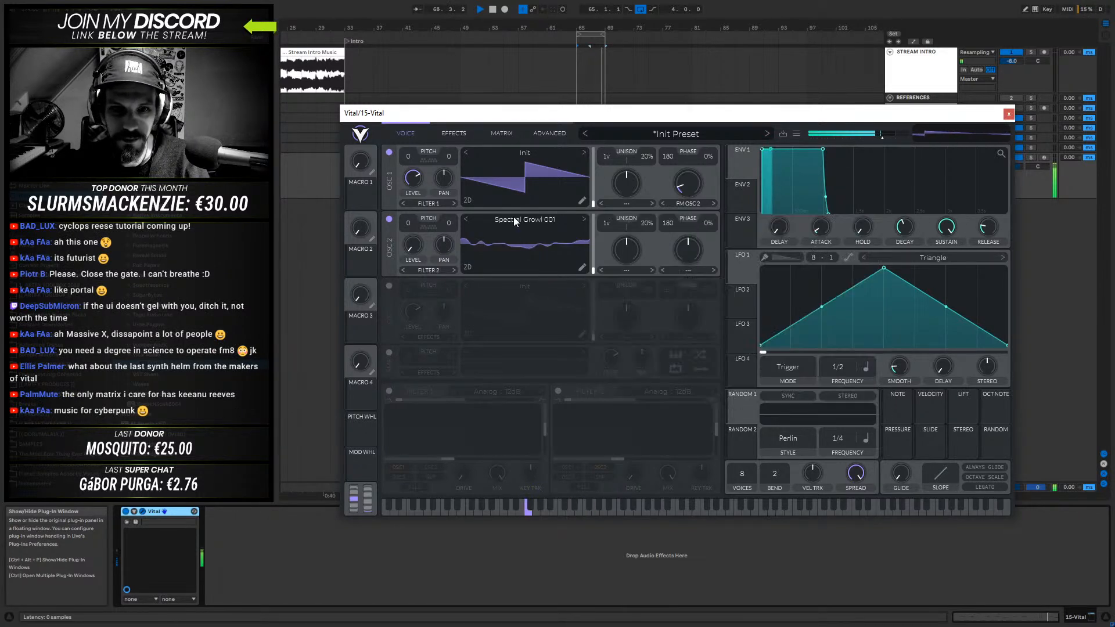
{"action": "left_click_drag", "start_coordinate": [506, 252], "coordinate": [541, 216]}
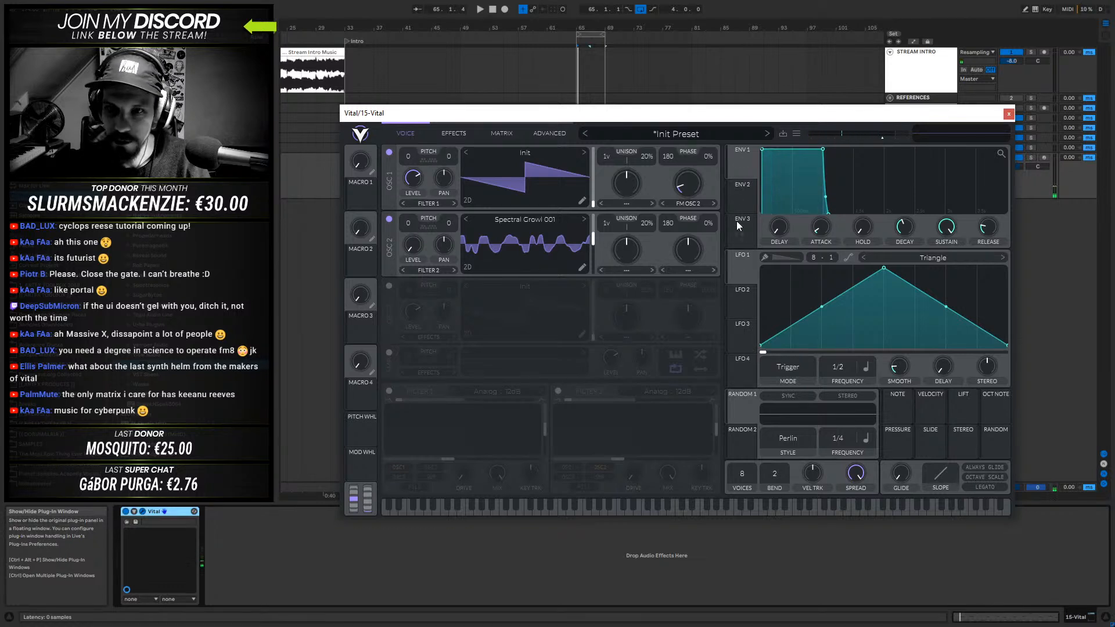
- Shape ENV 2 as a plucky decay with zero sustain and assign it to oscillator 2's wave frame position
{"action": "left_click", "coordinate": [741, 192]}
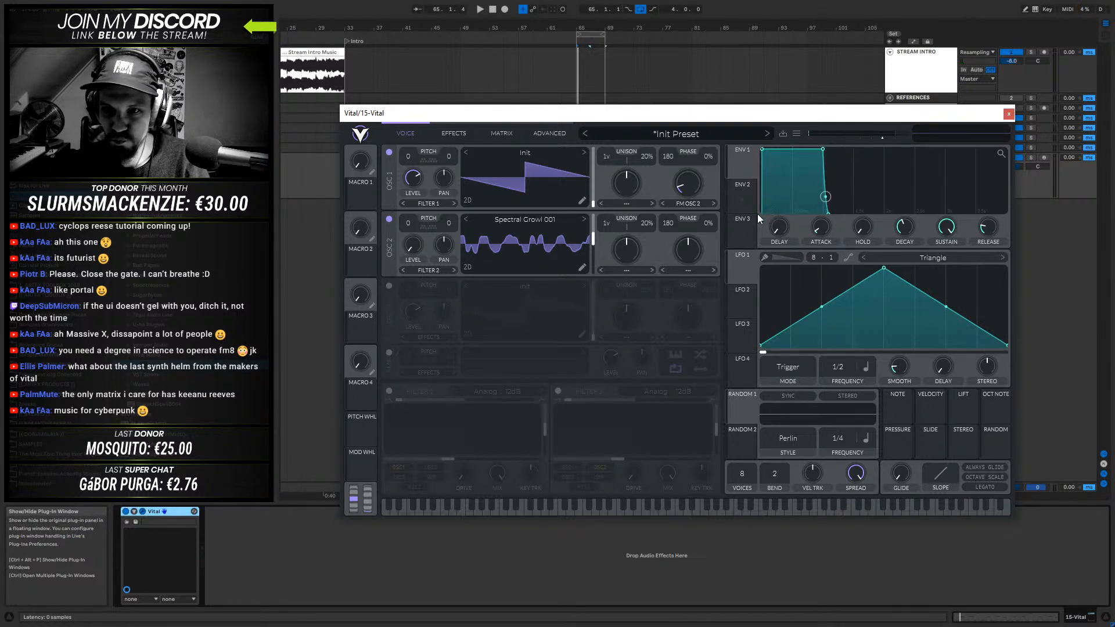
{"action": "left_click_drag", "start_coordinate": [822, 151], "coordinate": [812, 218]}
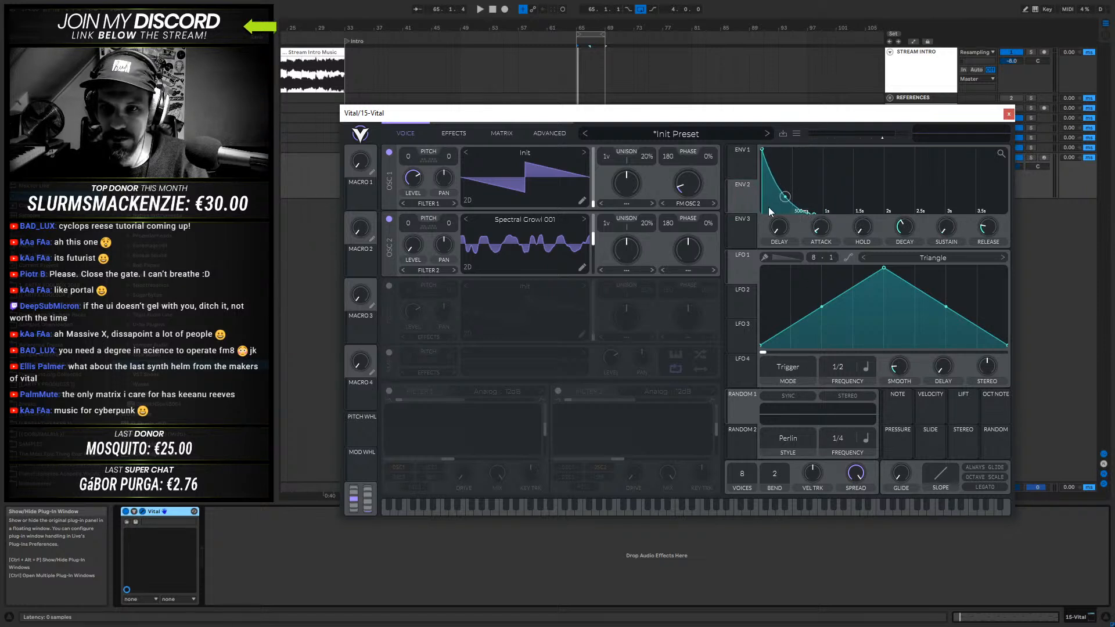
{"action": "left_click_drag", "start_coordinate": [743, 198], "coordinate": [582, 229]}
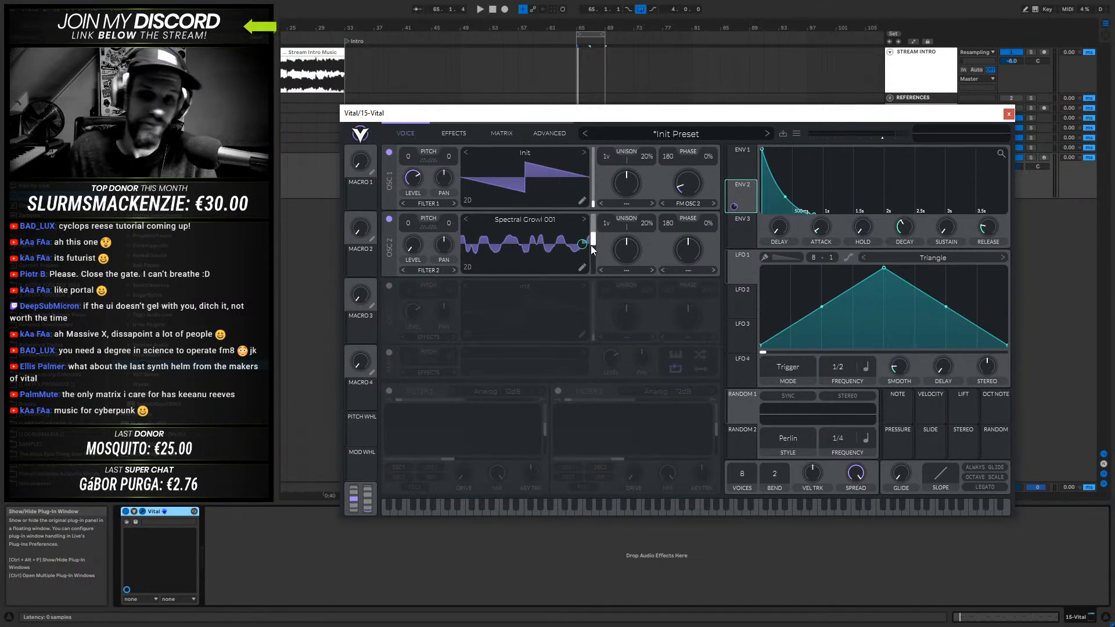
- Adjust oscillator 2's wave frame position and its ENV 2 modulation depth during playback
{"action": "key", "text": "space"}
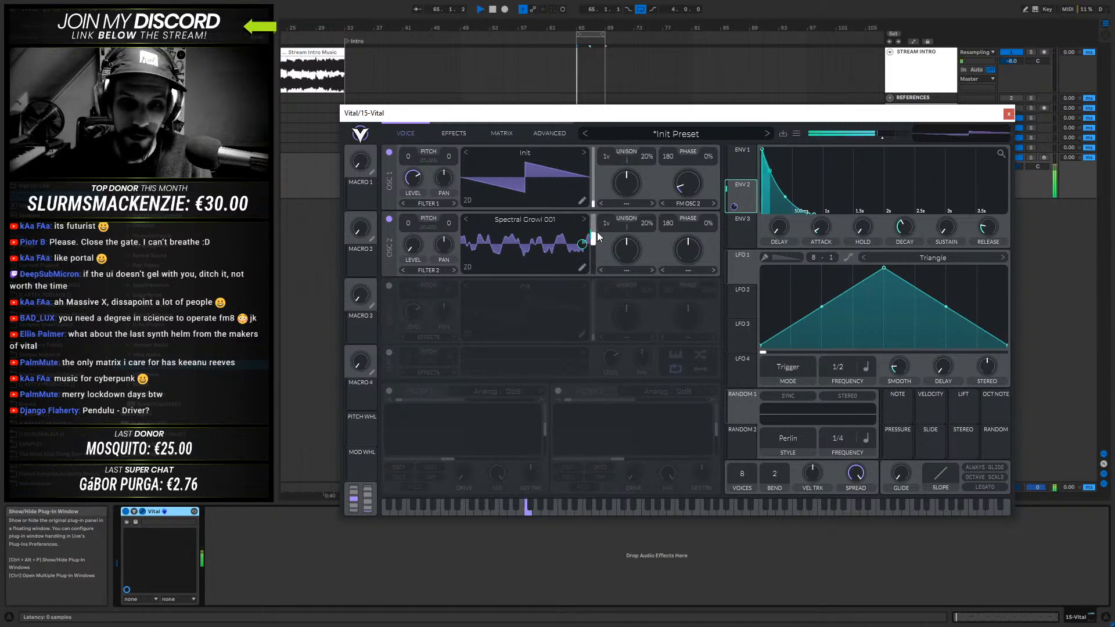
{"action": "left_click_drag", "start_coordinate": [596, 232], "coordinate": [597, 231]}
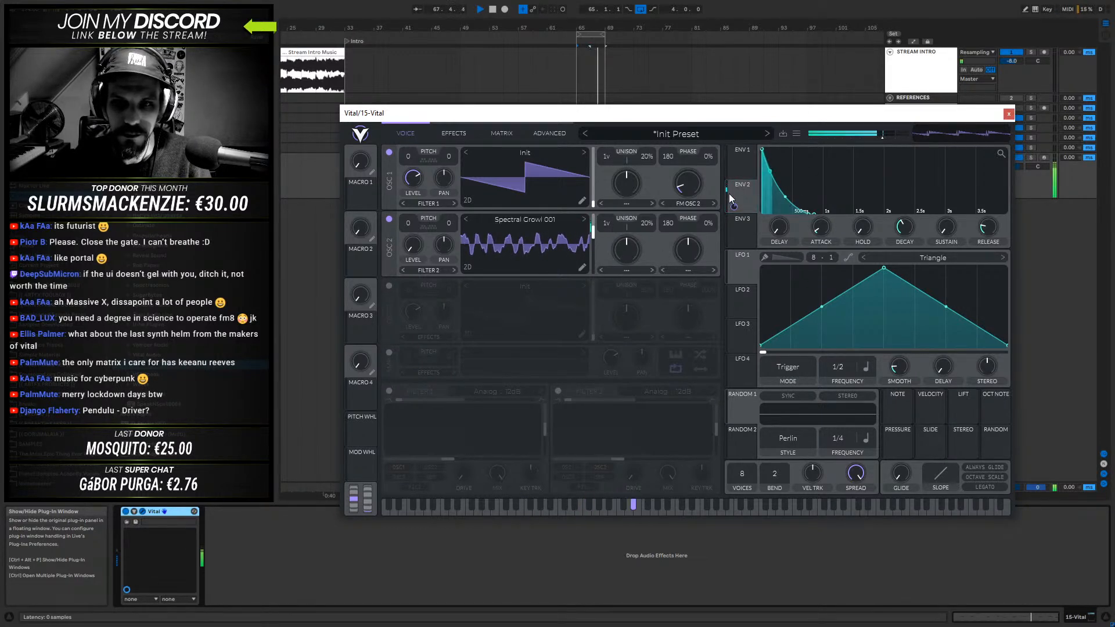
{"action": "left_click_drag", "start_coordinate": [582, 244], "coordinate": [582, 277]}
{"action": "key", "text": "space"}
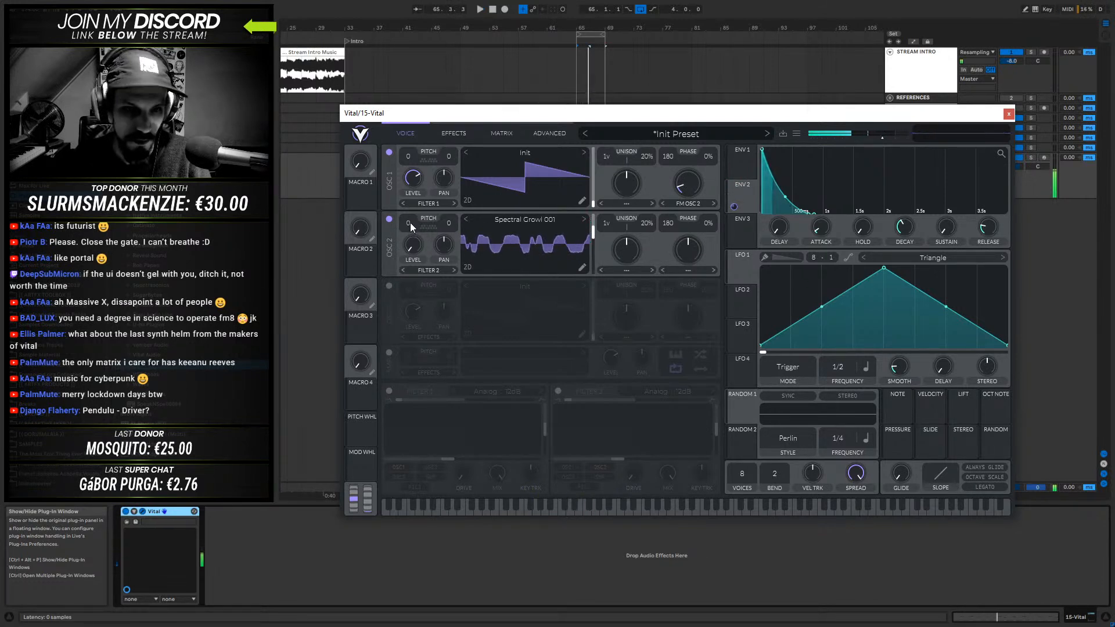
- Transpose oscillator 2 up 12 semitones and lower its wave frame position during playback
{"action": "left_click_drag", "start_coordinate": [410, 222], "coordinate": [428, 168]}
{"action": "key", "text": "space"}
{"action": "mouse_move", "coordinate": [592, 235]}
{"action": "left_mouse_down"}
{"action": "mouse_move", "coordinate": [592, 255]}
{"action": "mouse_move", "coordinate": [597, 216]}
{"action": "mouse_move", "coordinate": [592, 247]}
{"action": "left_mouse_up"}
- Switch oscillator 2 to the Spectral Growl 004 wavetable and readjust the ENV 2 modulation of its wave frame
{"action": "left_click", "coordinate": [585, 222]}
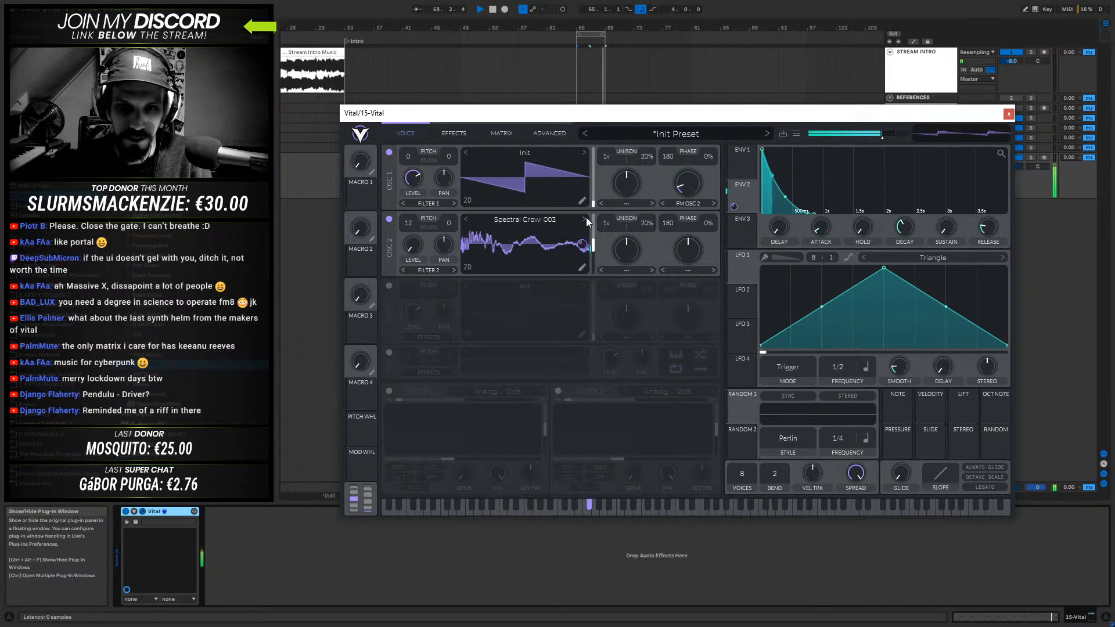
{"action": "left_click", "coordinate": [585, 222]}
{"action": "mouse_move", "coordinate": [581, 247]}
{"action": "left_mouse_down"}
{"action": "mouse_move", "coordinate": [581, 209]}
{"action": "mouse_move", "coordinate": [591, 264]}
{"action": "mouse_move", "coordinate": [591, 223]}
{"action": "mouse_move", "coordinate": [591, 240]}
{"action": "left_mouse_up"}
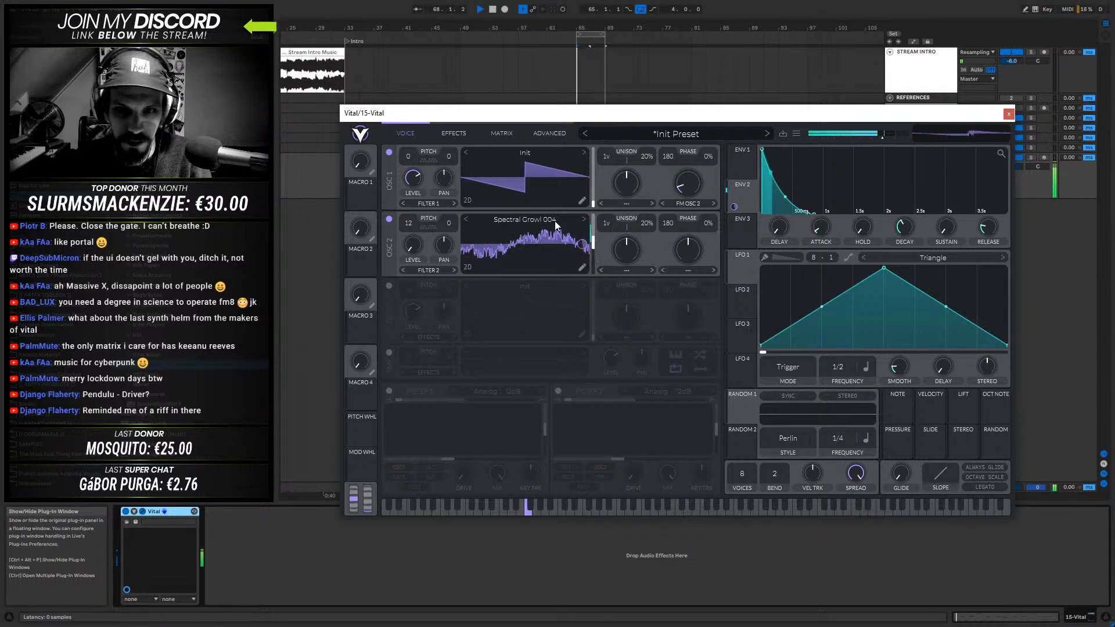
- Raise oscillator 1's FM OSC 2 amount and stop playback
{"action": "mouse_move", "coordinate": [694, 187]}
{"action": "left_mouse_down"}
{"action": "mouse_move", "coordinate": [699, 154]}
{"action": "mouse_move", "coordinate": [696, 172]}
{"action": "left_mouse_up"}
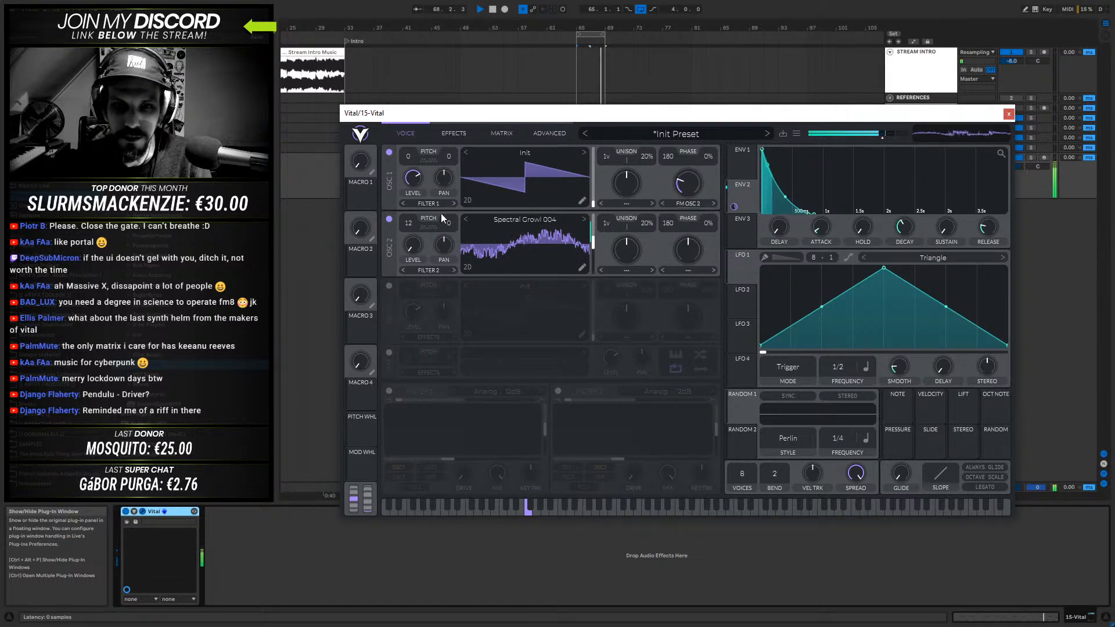
{"action": "key", "text": "space"}
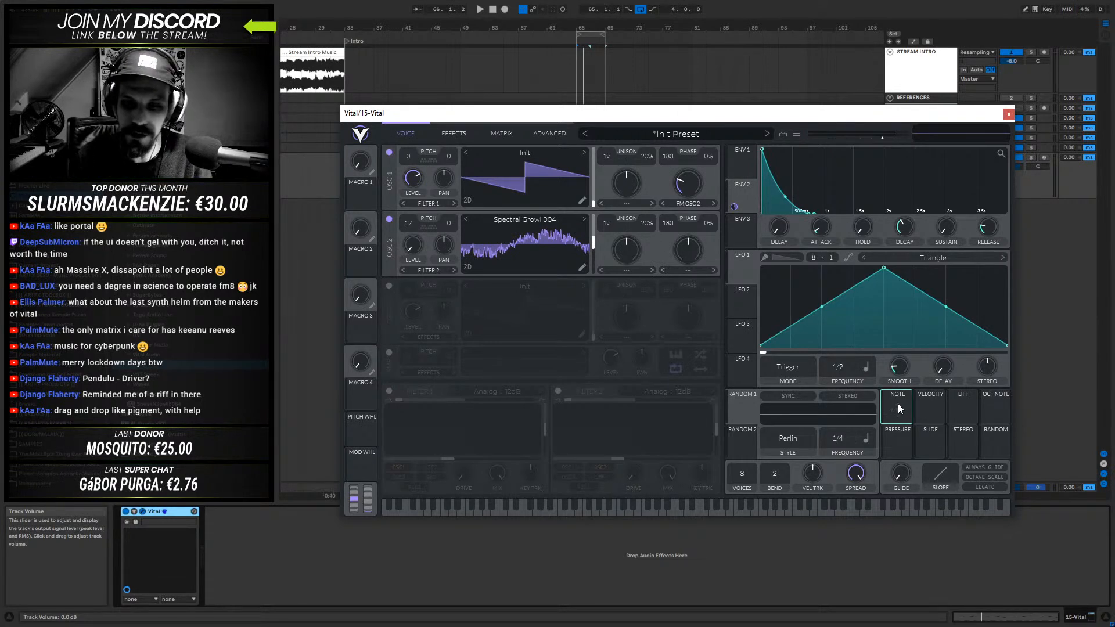
- Play the clip to examine the Note modulation source, and inspect the Pressure source
{"action": "key", "text": "space"}
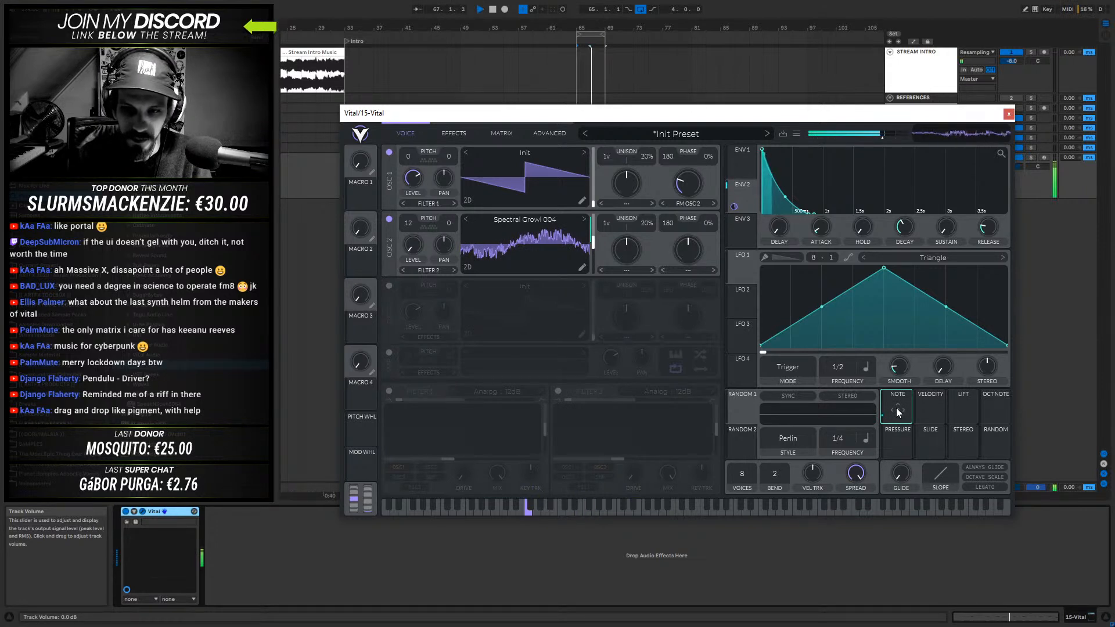
{"action": "key", "text": "space"}
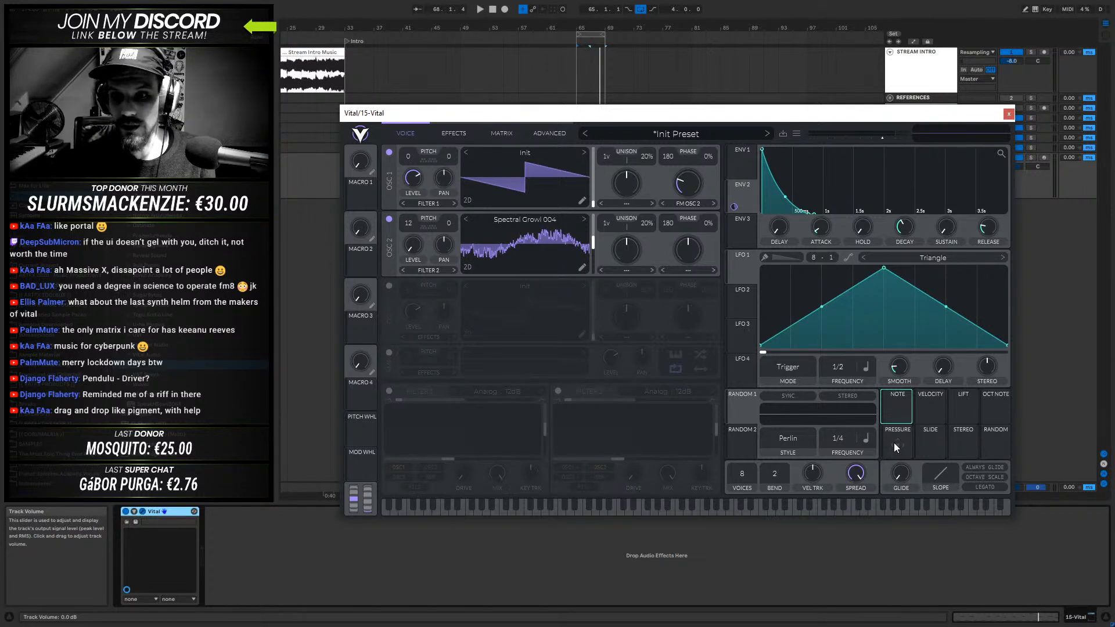
{"action": "left_click", "coordinate": [894, 428]}
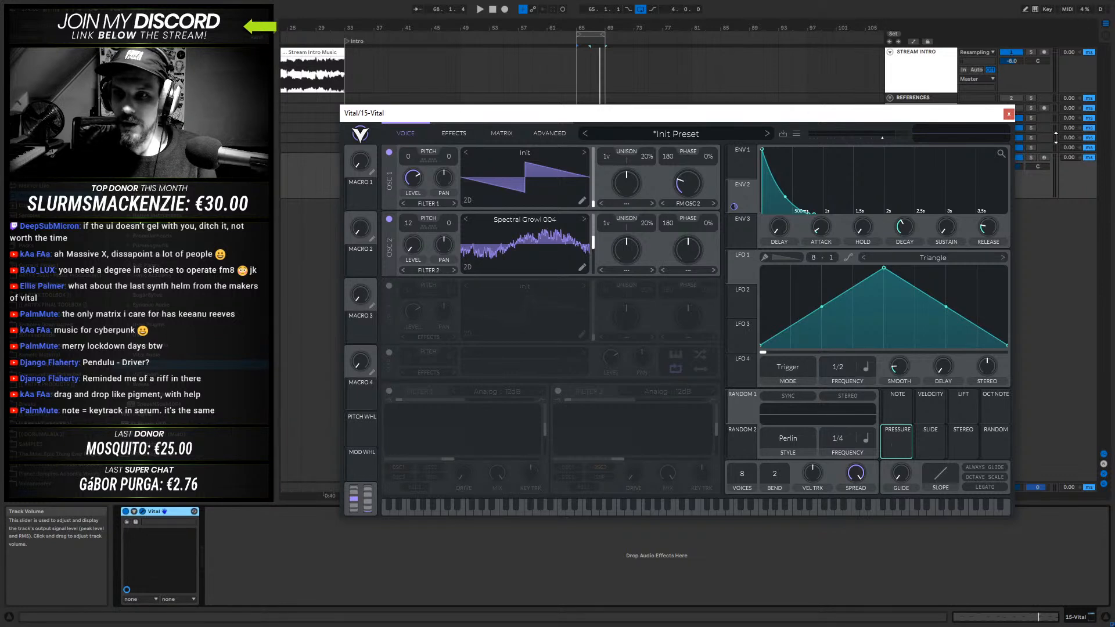
- Arm the Vital track for live input and inspect the Pressure and Note modulation sources
{"action": "left_click", "coordinate": [1043, 157]}
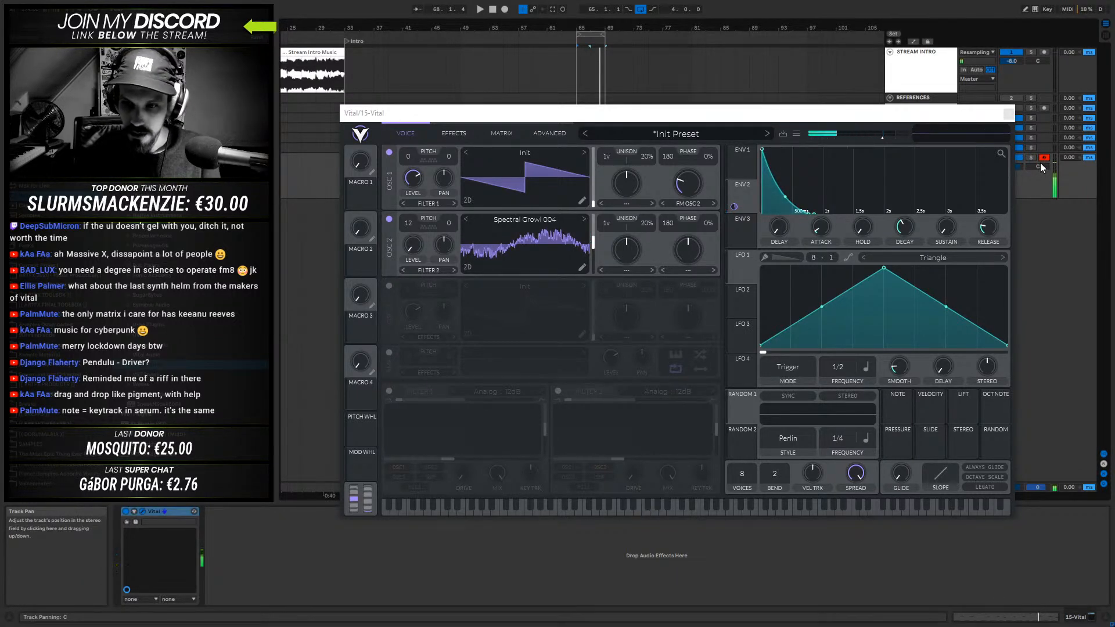
{"action": "left_click", "coordinate": [901, 433]}
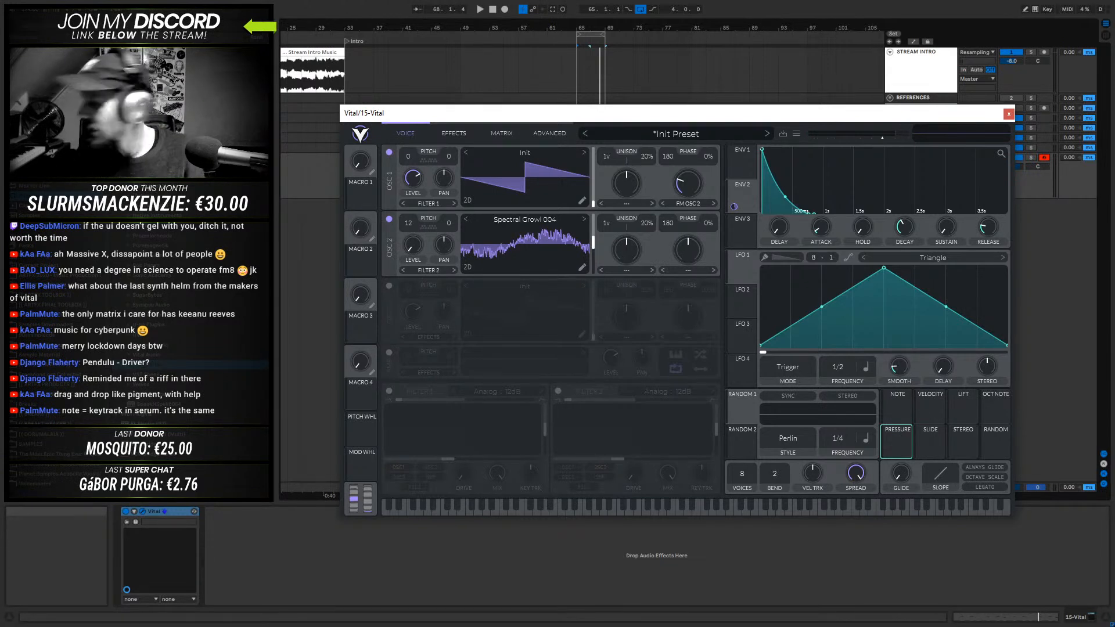
{"action": "left_click", "coordinate": [897, 404]}
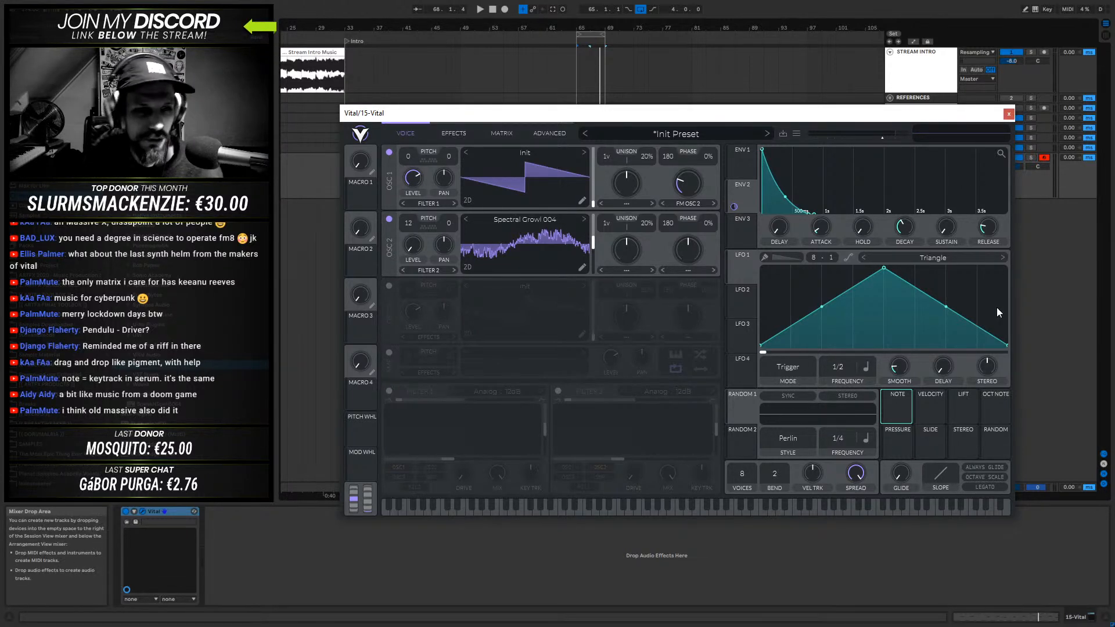
- Move the Vital window out of the way and load Massive on a new MIDI track
{"action": "left_click_drag", "start_coordinate": [984, 111], "coordinate": [1084, 261]}
{"action": "left_click", "coordinate": [130, 224]}
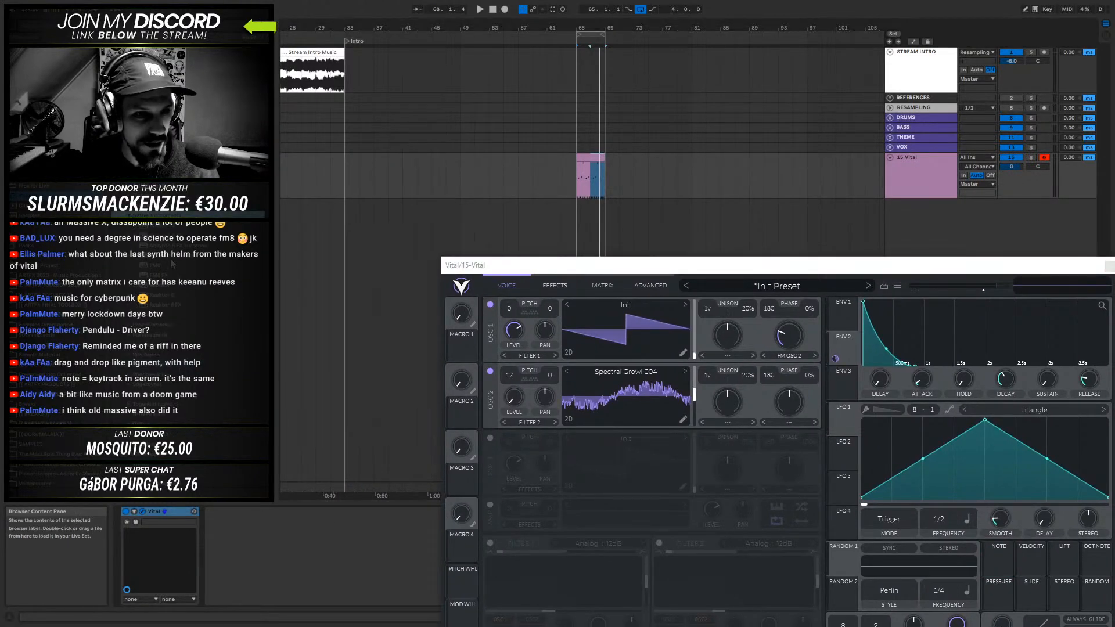
{"action": "left_click_drag", "start_coordinate": [159, 287], "coordinate": [613, 213]}
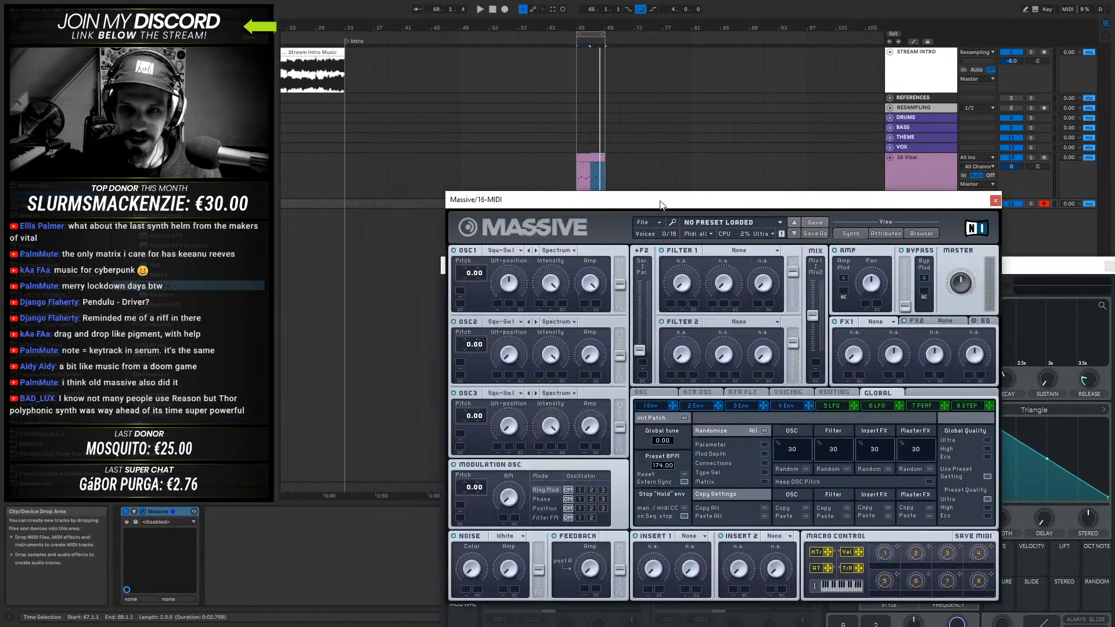
{"action": "left_click_drag", "start_coordinate": [630, 202], "coordinate": [563, 93]}
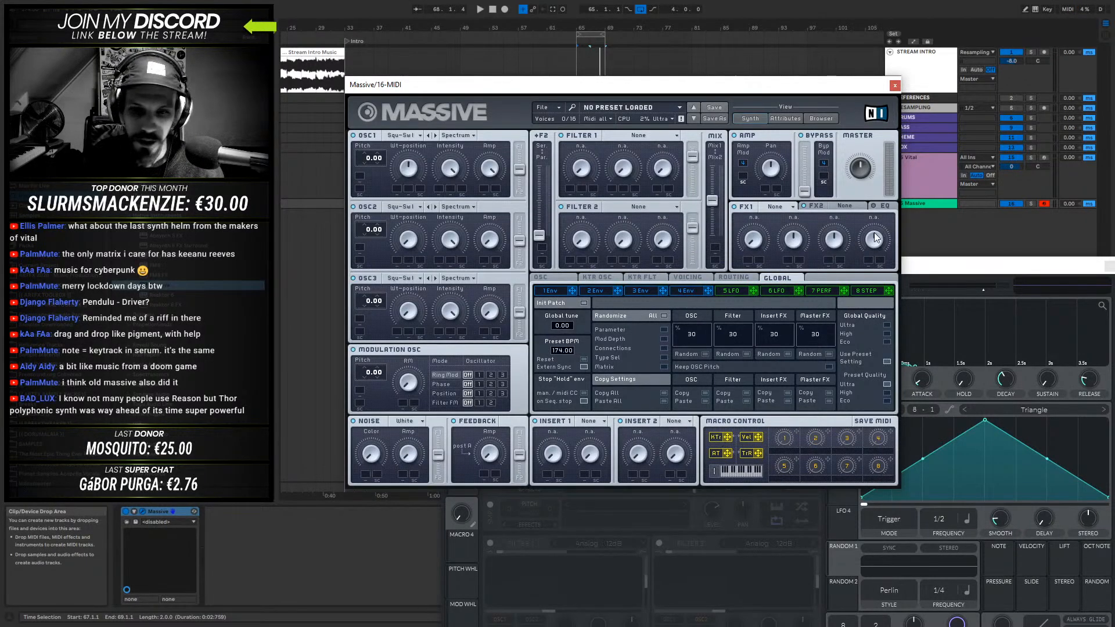
- Close Massive and delete its track
{"action": "left_click", "coordinate": [894, 85]}
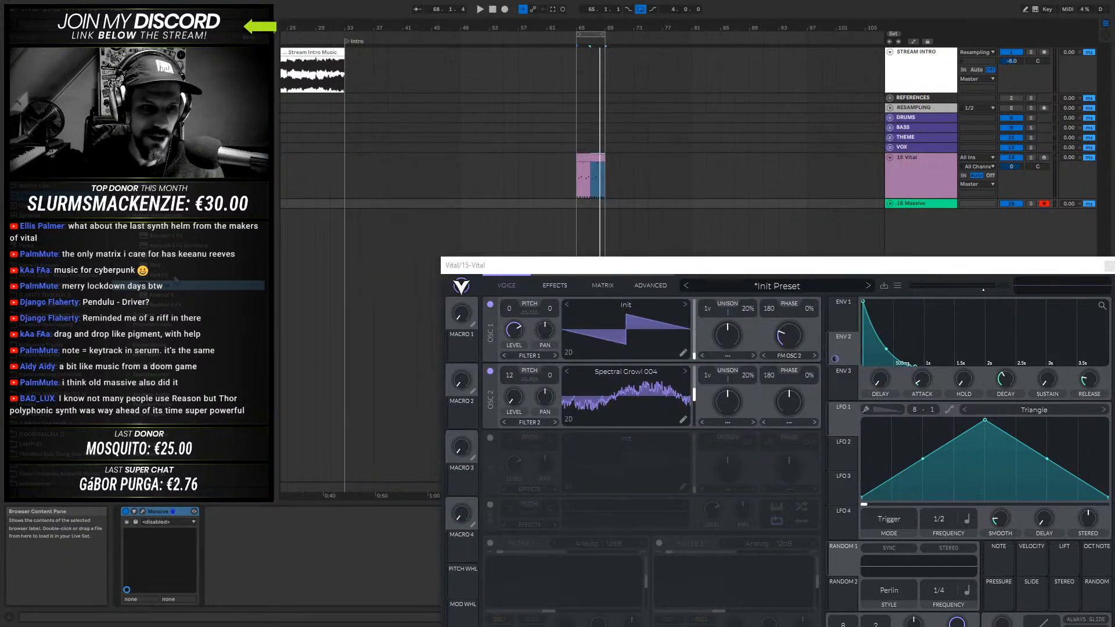
{"action": "left_click", "coordinate": [915, 204]}
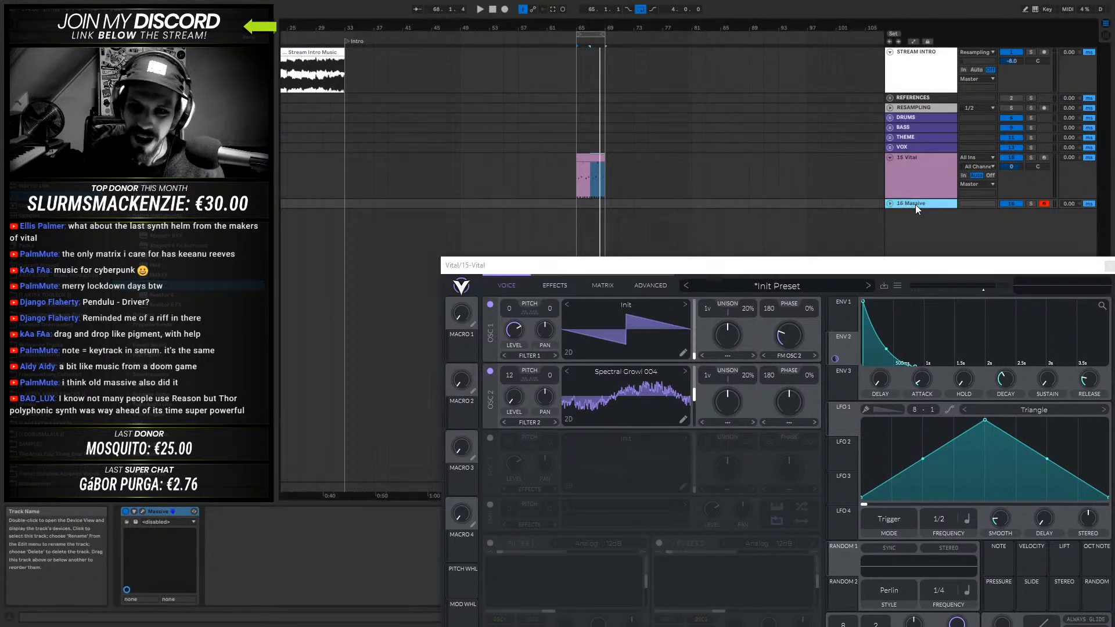
{"action": "key", "text": "Delete"}
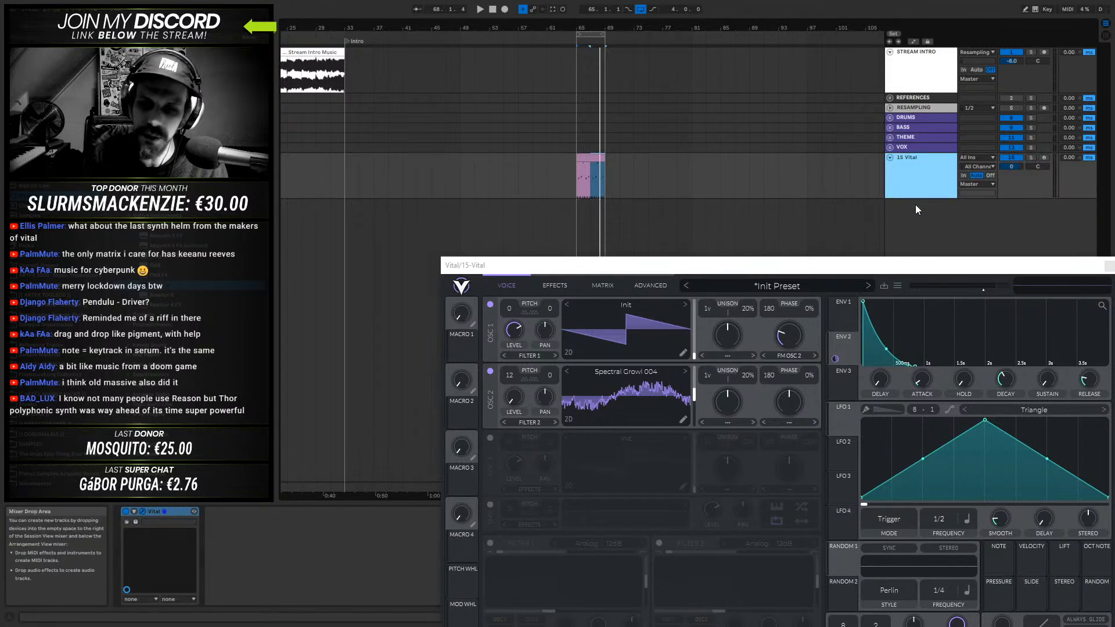
- Load Sylenth1 on a new MIDI track, declining its update, and set the first Misc 2 source to KeyTrack
{"action": "left_click", "coordinate": [589, 157]}
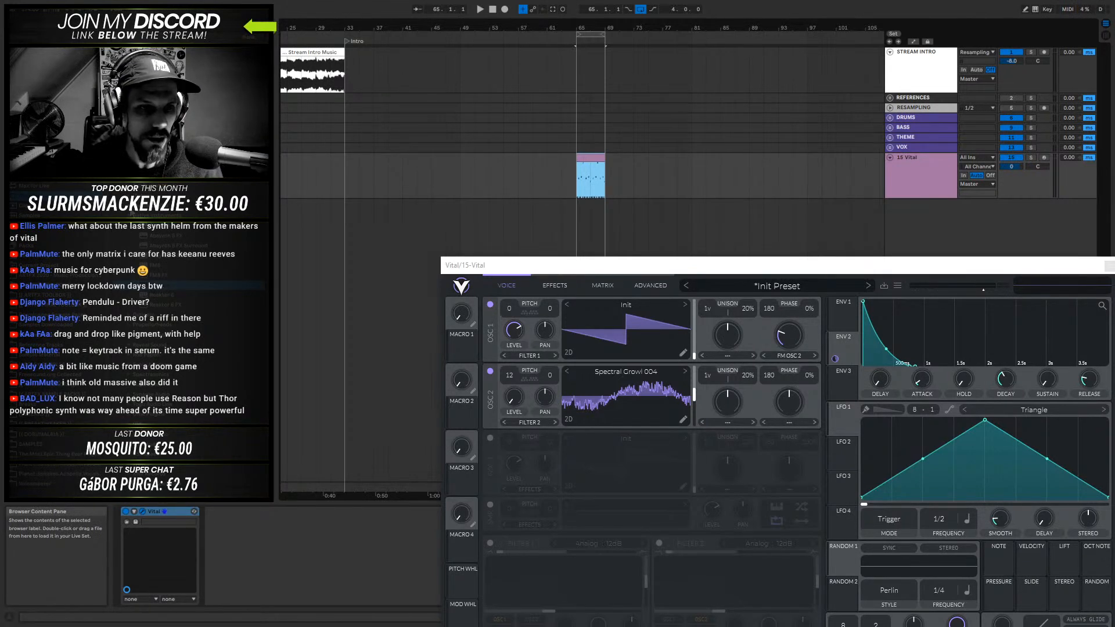
{"action": "left_click", "coordinate": [131, 213]}
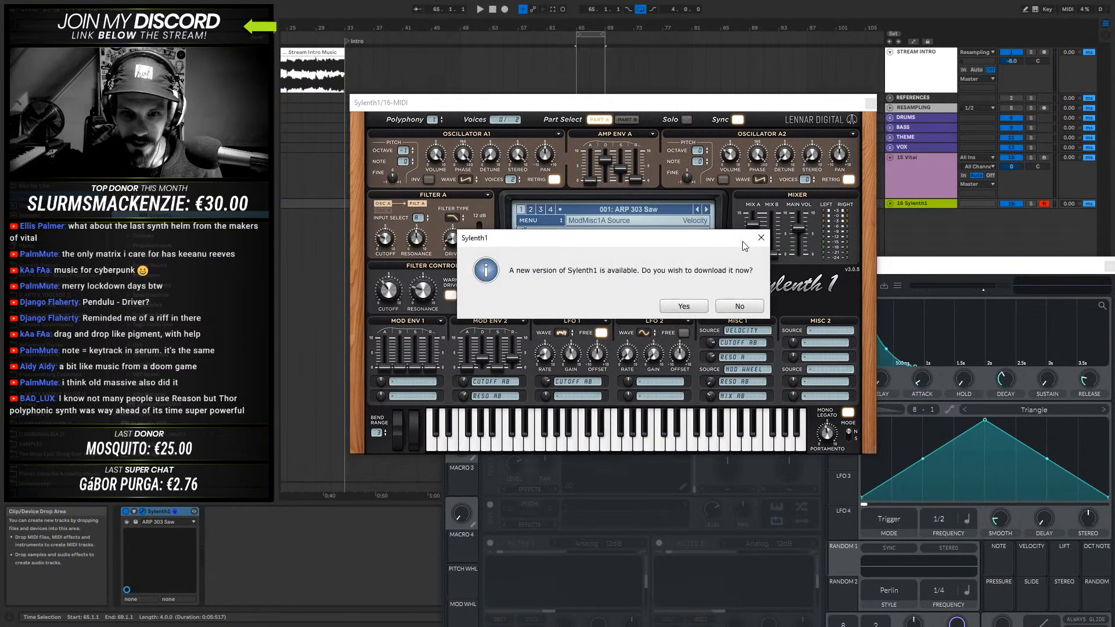
{"action": "left_click", "coordinate": [739, 306]}
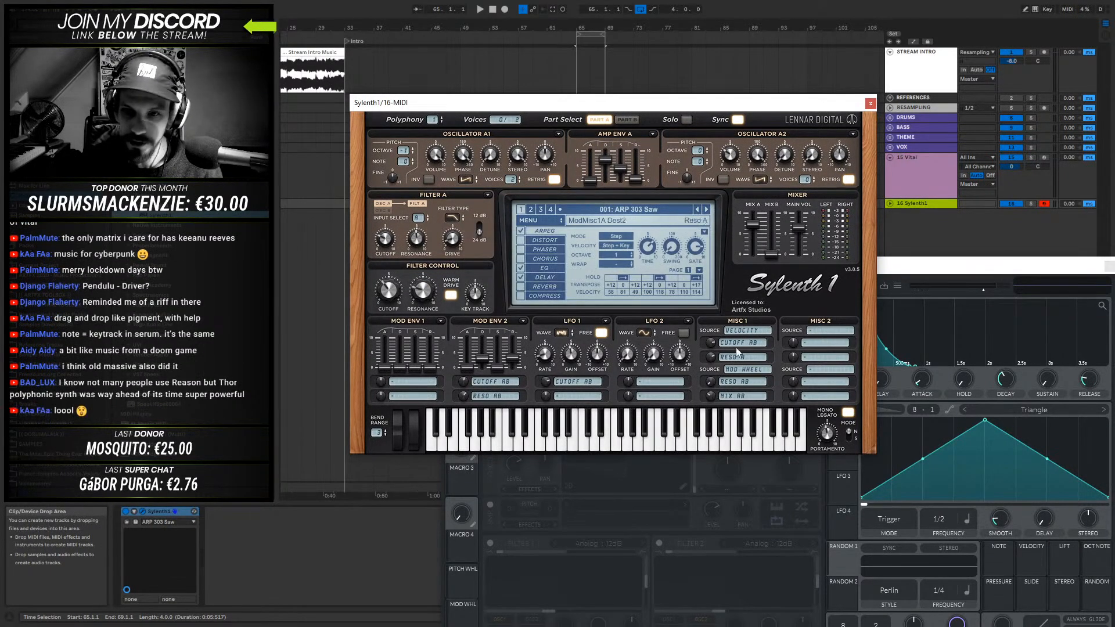
{"action": "left_click", "coordinate": [815, 333]}
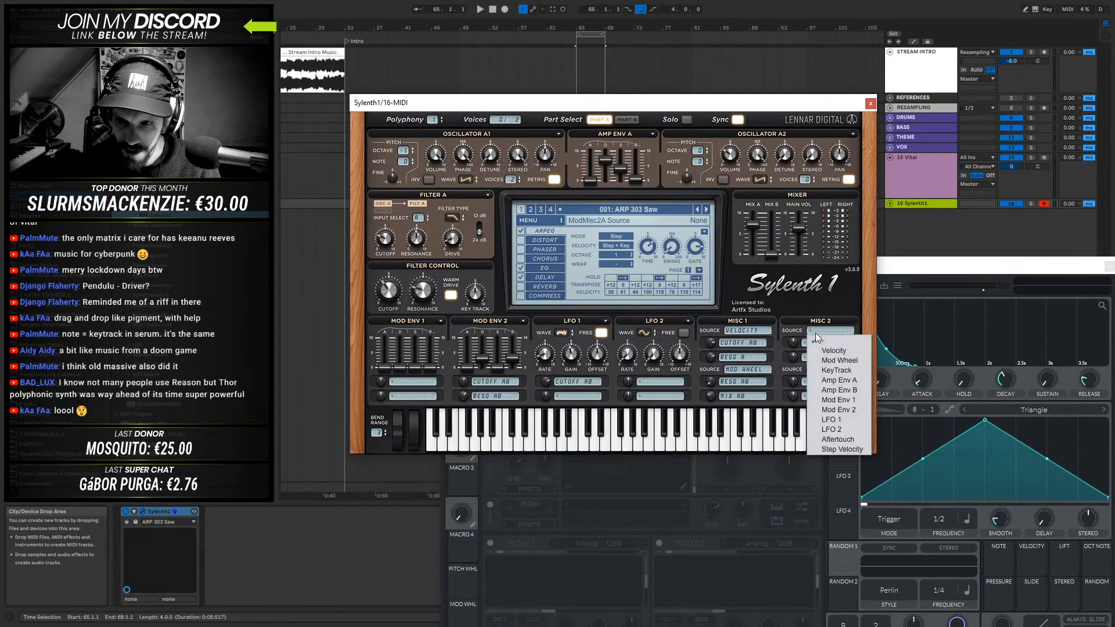
{"action": "left_click", "coordinate": [839, 371]}
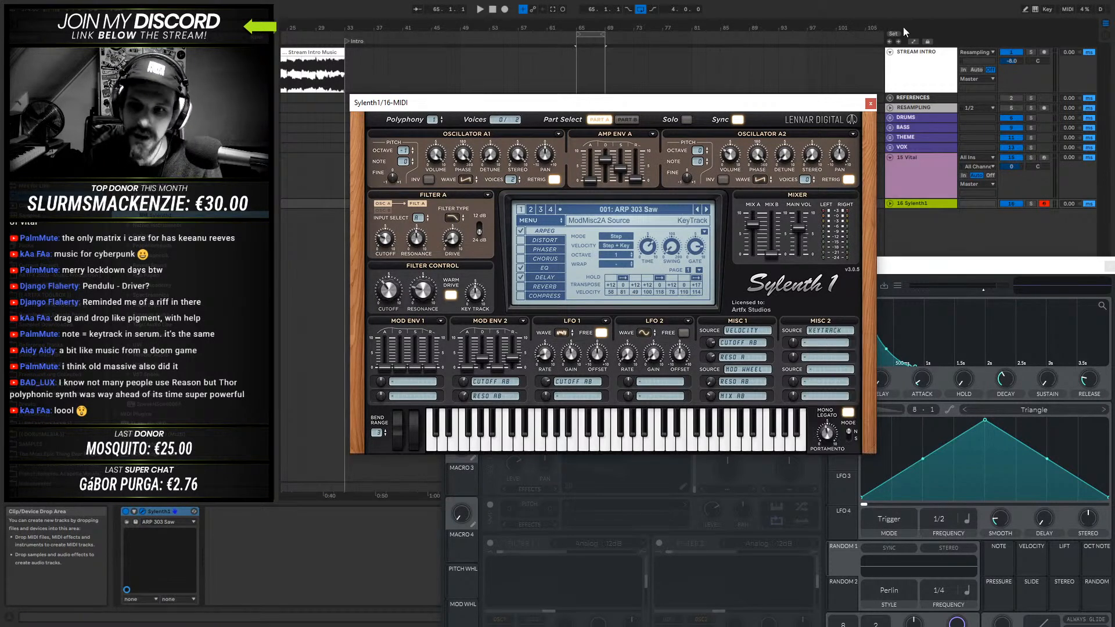
- Close Sylenth1 and delete its track
{"action": "left_click", "coordinate": [870, 104]}
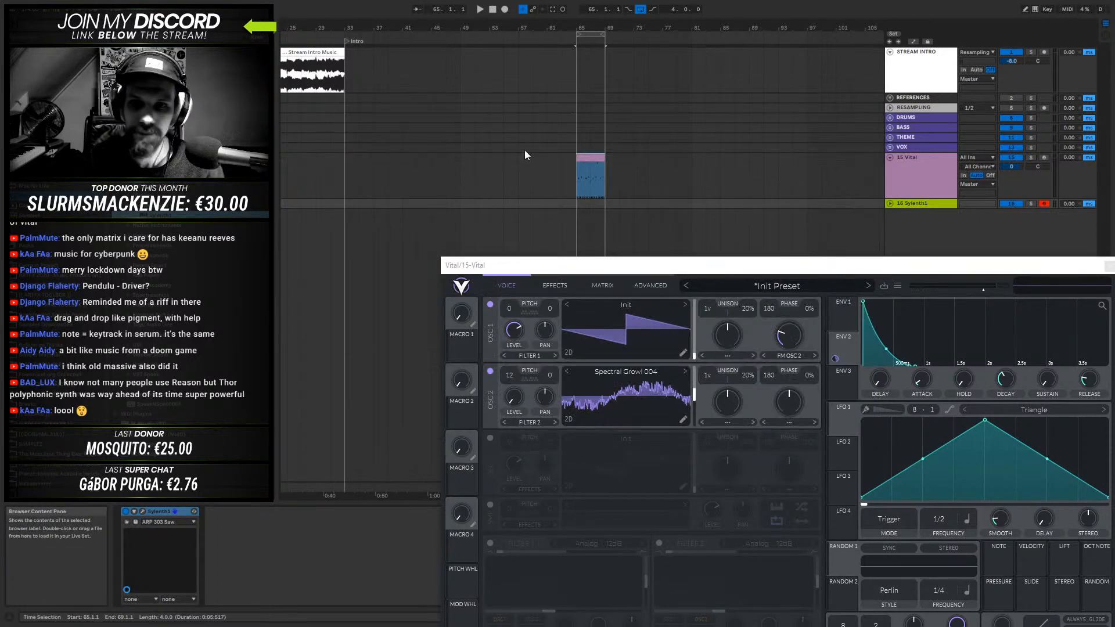
{"action": "left_click", "coordinate": [928, 207]}
{"action": "key", "text": "Delete"}
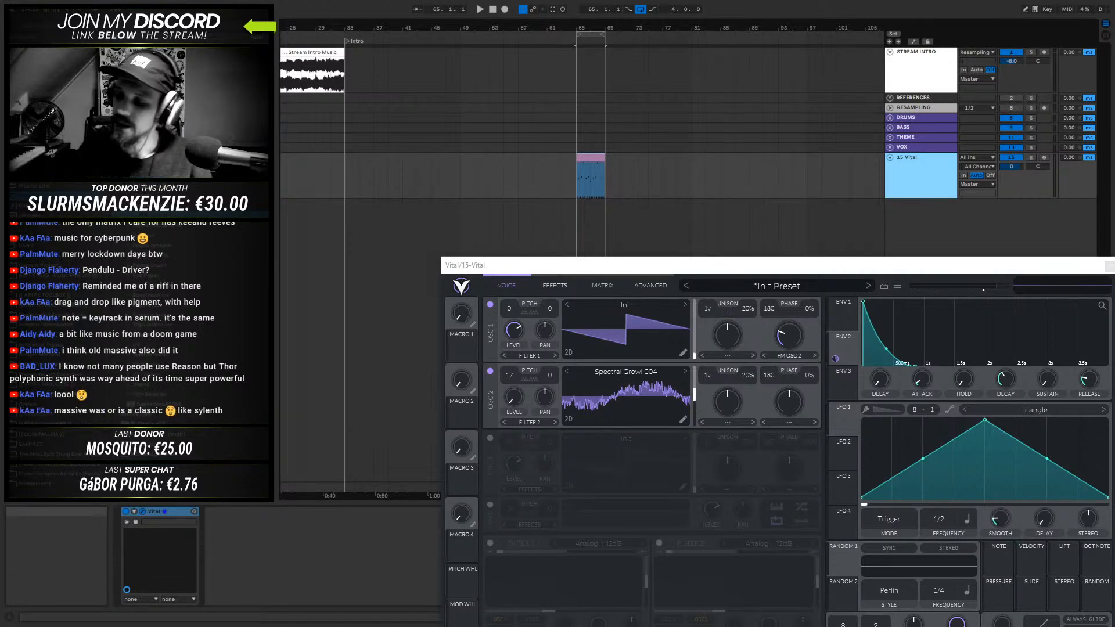
- Reposition the Vital window and load the Hollow Distorted FM wavetable into oscillator 2
{"action": "left_click_drag", "start_coordinate": [789, 265], "coordinate": [730, 203]}
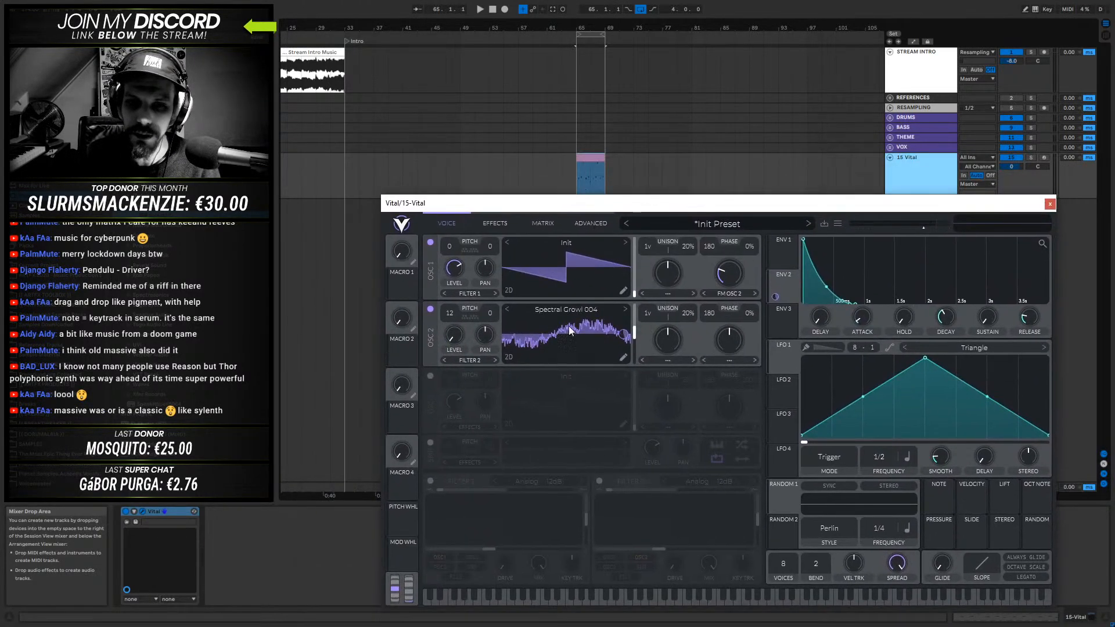
{"action": "left_click", "coordinate": [578, 308]}
{"action": "scroll", "coordinate": [693, 453], "scroll_direction": "down", "scroll_amount": 1}
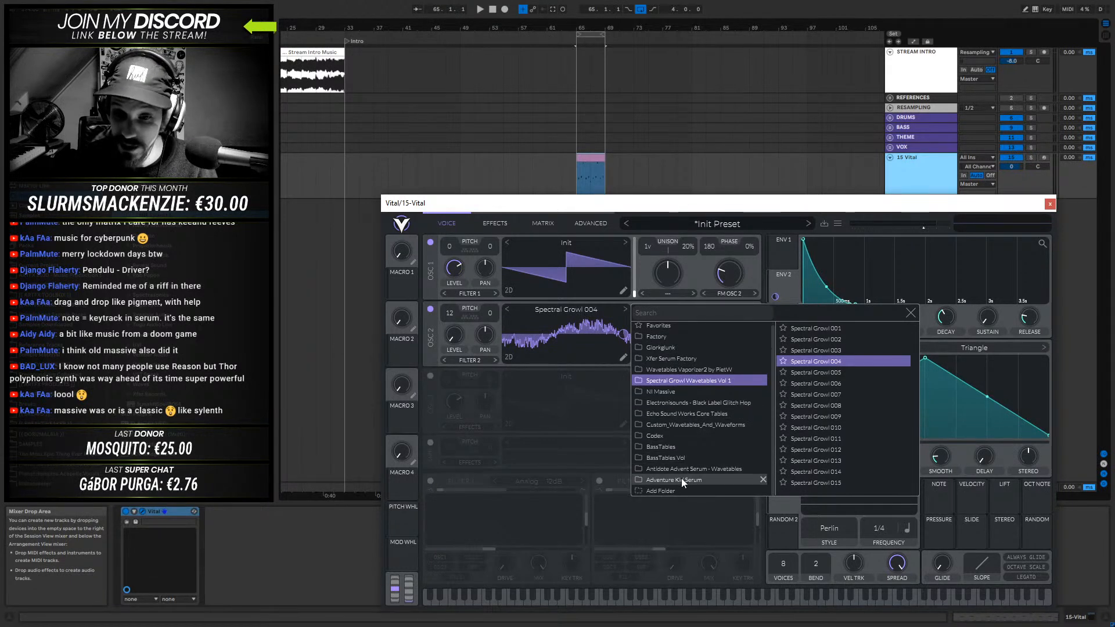
{"action": "scroll", "coordinate": [689, 420], "scroll_direction": "up", "scroll_amount": 1}
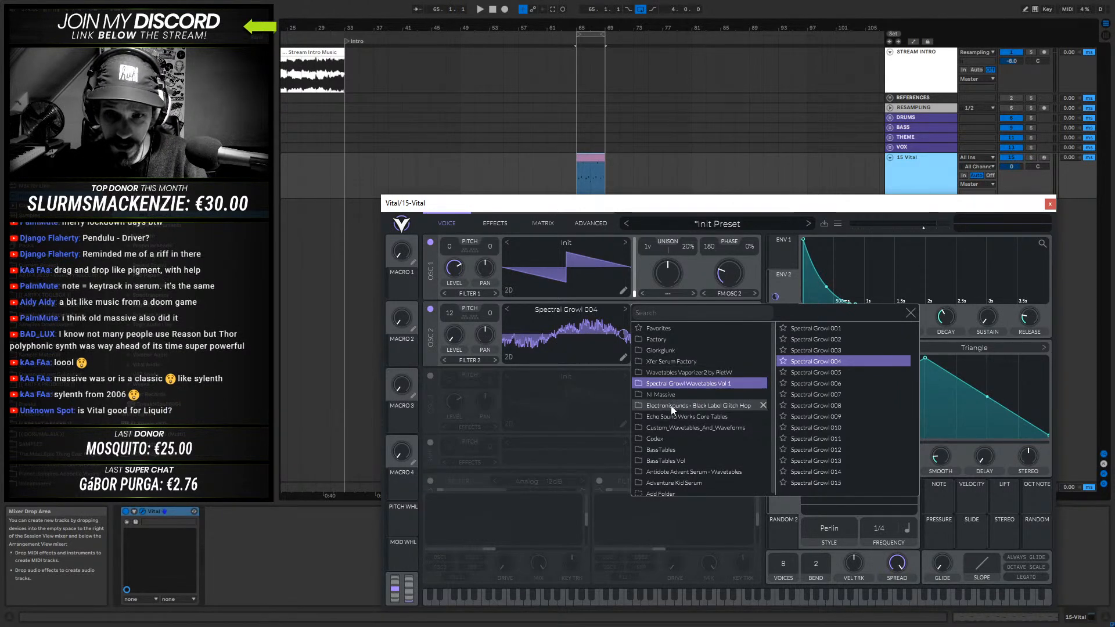
{"action": "left_click", "coordinate": [678, 363]}
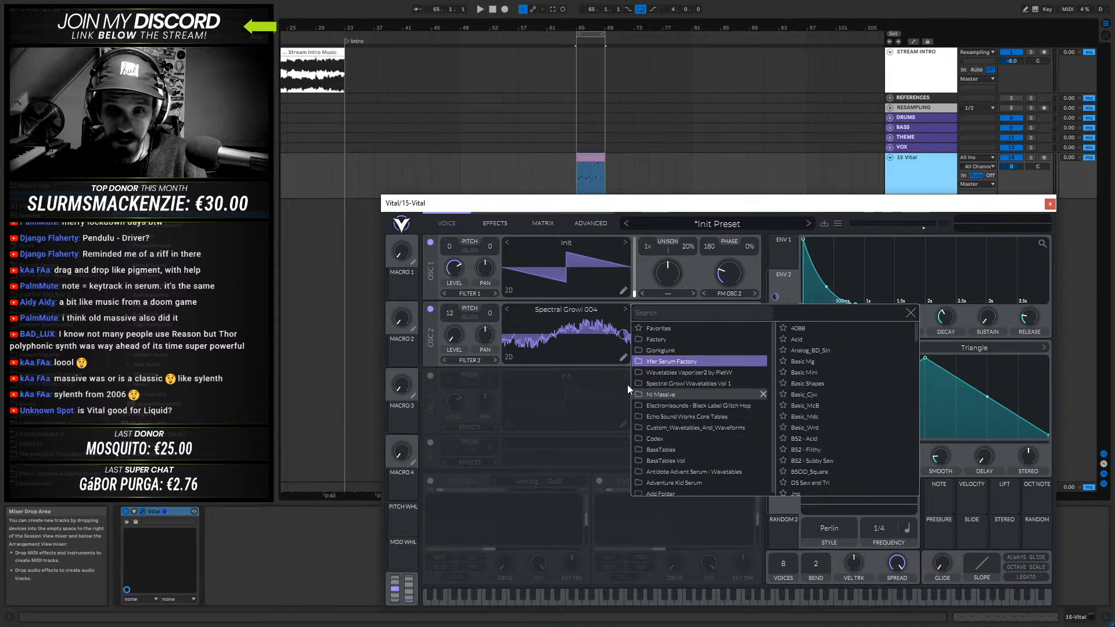
{"action": "left_click", "coordinate": [674, 351]}
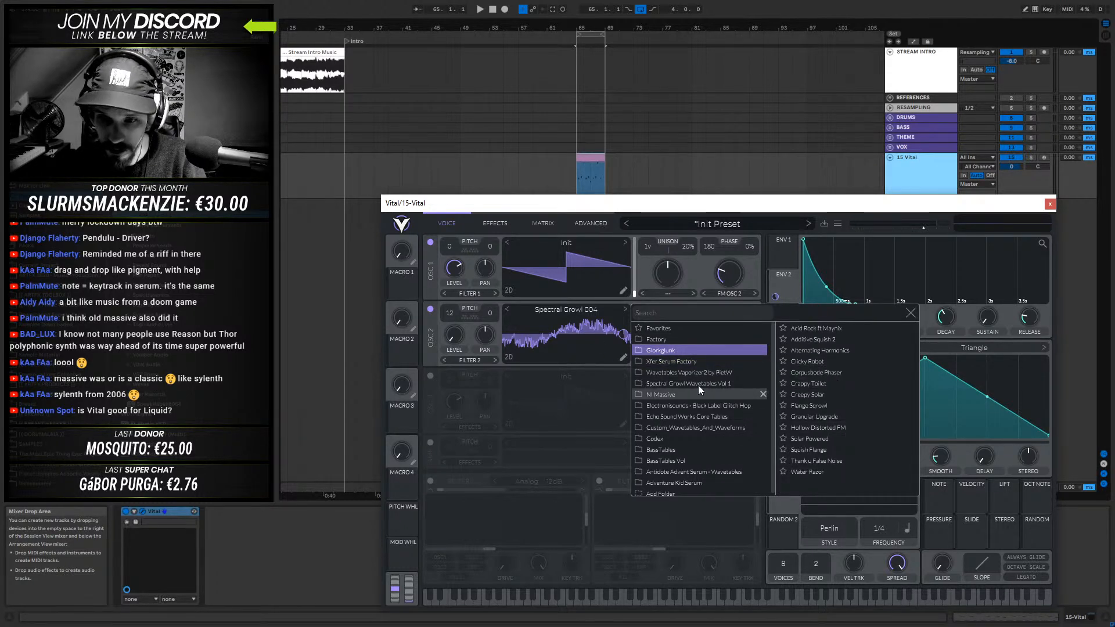
{"action": "left_click", "coordinate": [829, 429]}
{"action": "left_click", "coordinate": [588, 335]}
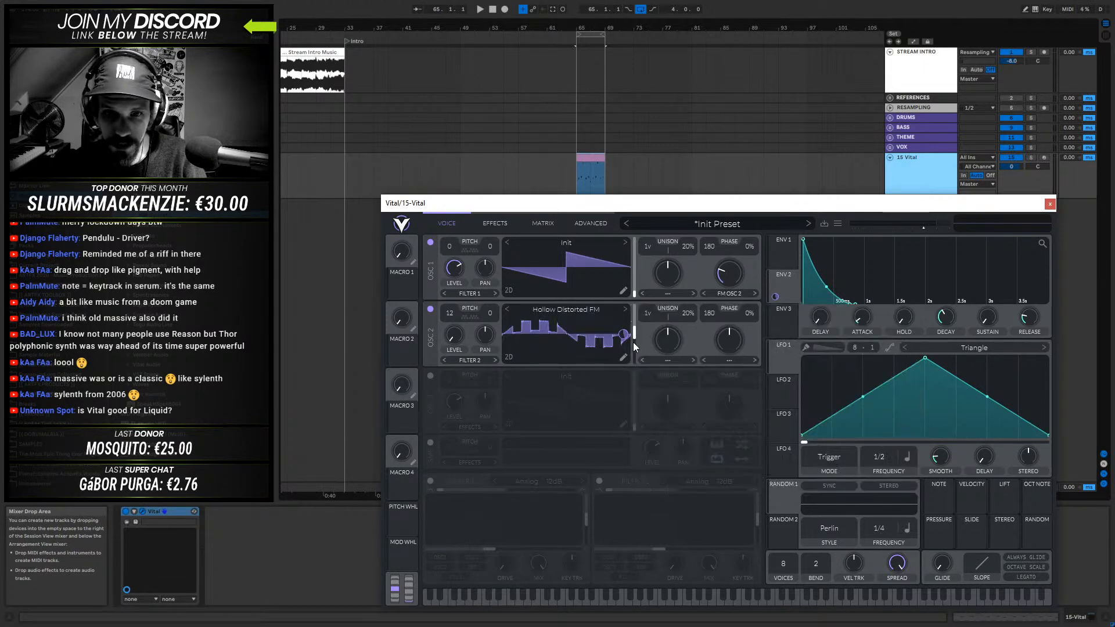
- Load the Factory wavetable Jaw Harp into oscillator 2 and adjust its wave frame during playback
{"action": "left_click", "coordinate": [557, 313]}
{"action": "left_click", "coordinate": [665, 338]}
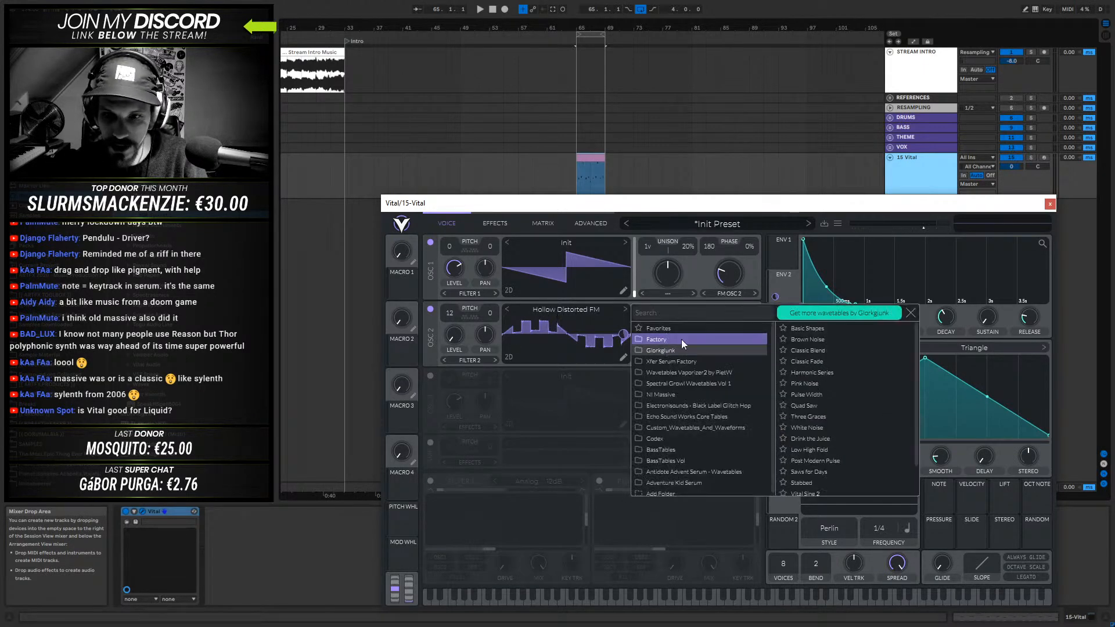
{"action": "scroll", "coordinate": [825, 407], "scroll_direction": "down", "scroll_amount": 2}
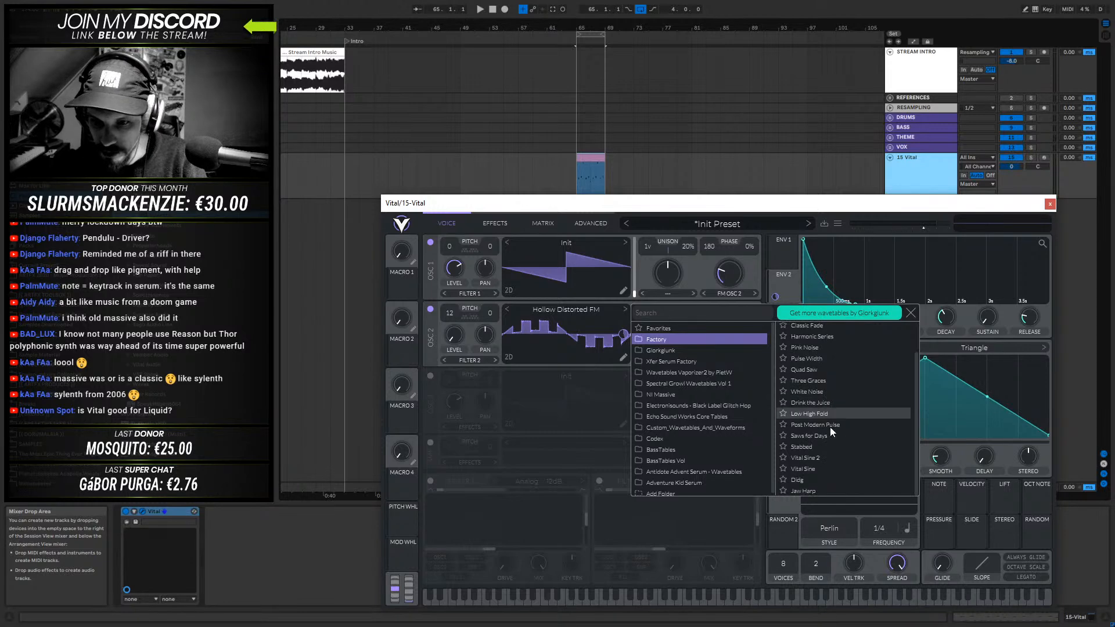
{"action": "left_click", "coordinate": [809, 491]}
{"action": "left_click", "coordinate": [537, 321]}
{"action": "key", "text": "space"}
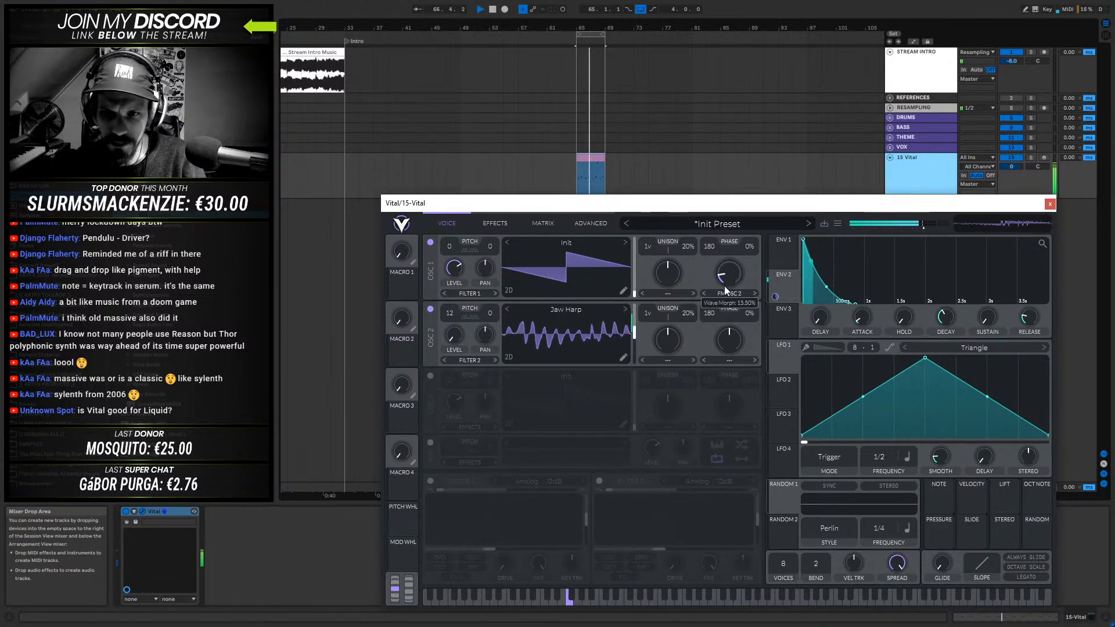
{"action": "mouse_move", "coordinate": [559, 339]}
{"action": "left_mouse_down"}
{"action": "mouse_move", "coordinate": [556, 360]}
{"action": "mouse_move", "coordinate": [563, 320]}
{"action": "mouse_move", "coordinate": [557, 347]}
{"action": "left_mouse_up"}
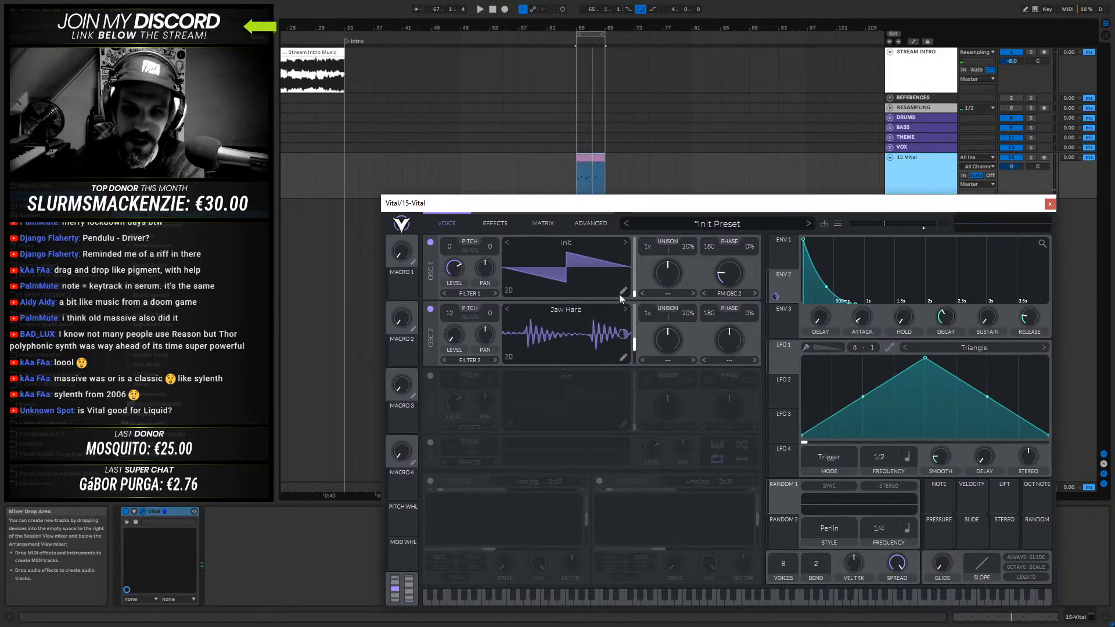
- Set oscillator 2's spectral morph to Vocode and lower its amount slightly while auditioning the clip
{"action": "left_click", "coordinate": [671, 361]}
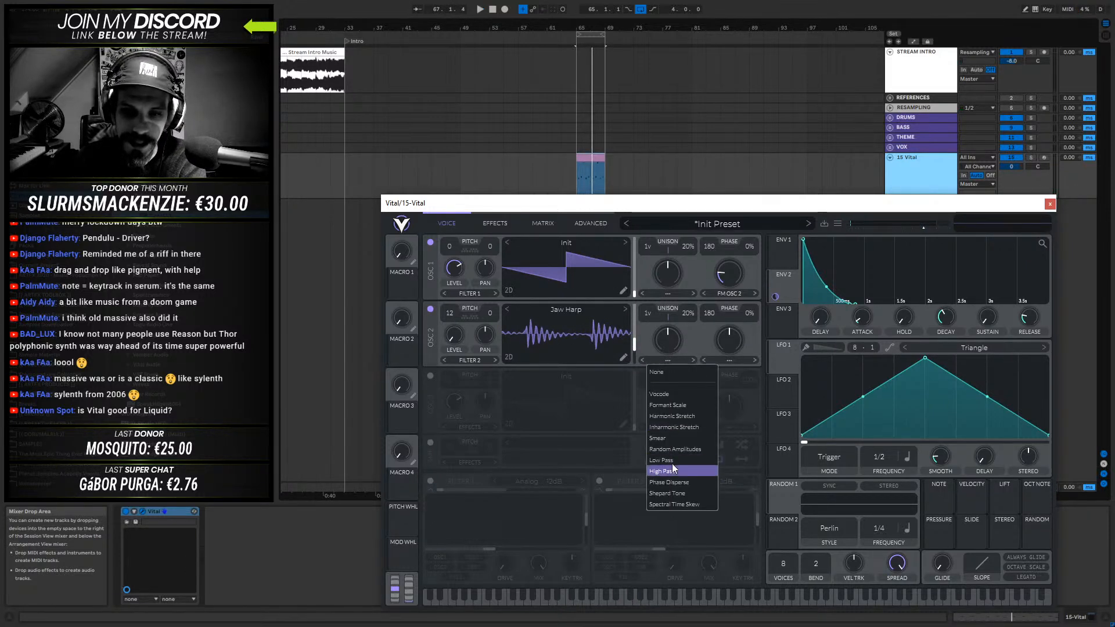
{"action": "left_click", "coordinate": [675, 393]}
{"action": "mouse_move", "coordinate": [668, 343]}
{"action": "left_mouse_down"}
{"action": "mouse_move", "coordinate": [679, 301]}
{"action": "mouse_move", "coordinate": [665, 398]}
{"action": "mouse_move", "coordinate": [659, 347]}
{"action": "left_mouse_up"}
{"action": "key", "text": "space"}
- Enable Filter 1 and lower its cutoff and resonance
{"action": "left_click", "coordinate": [430, 481]}
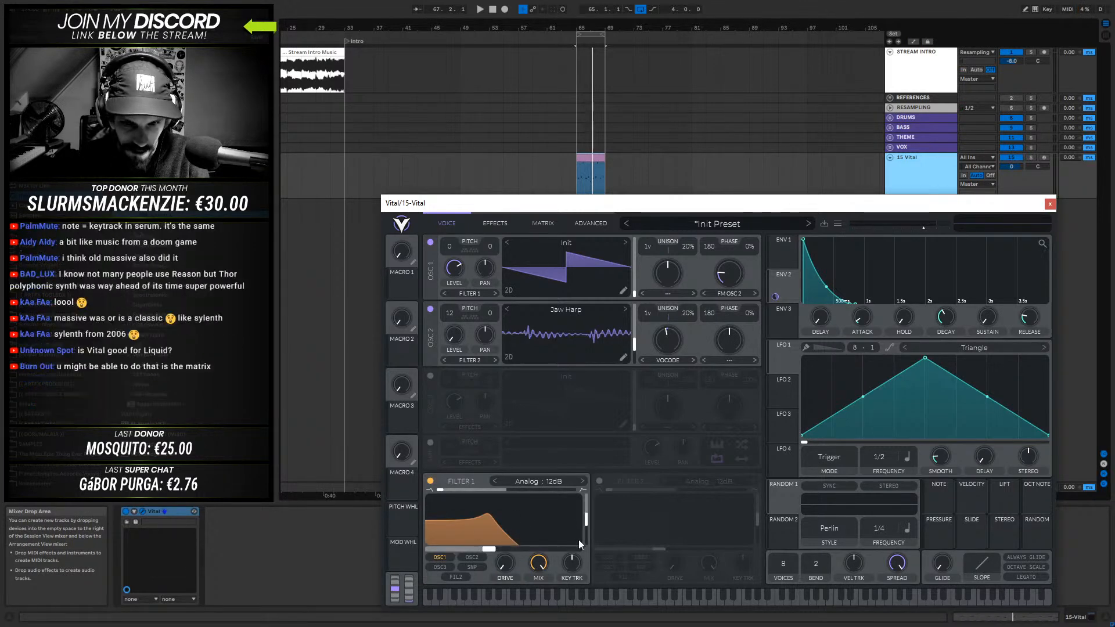
{"action": "left_click_drag", "start_coordinate": [586, 519], "coordinate": [586, 543]}
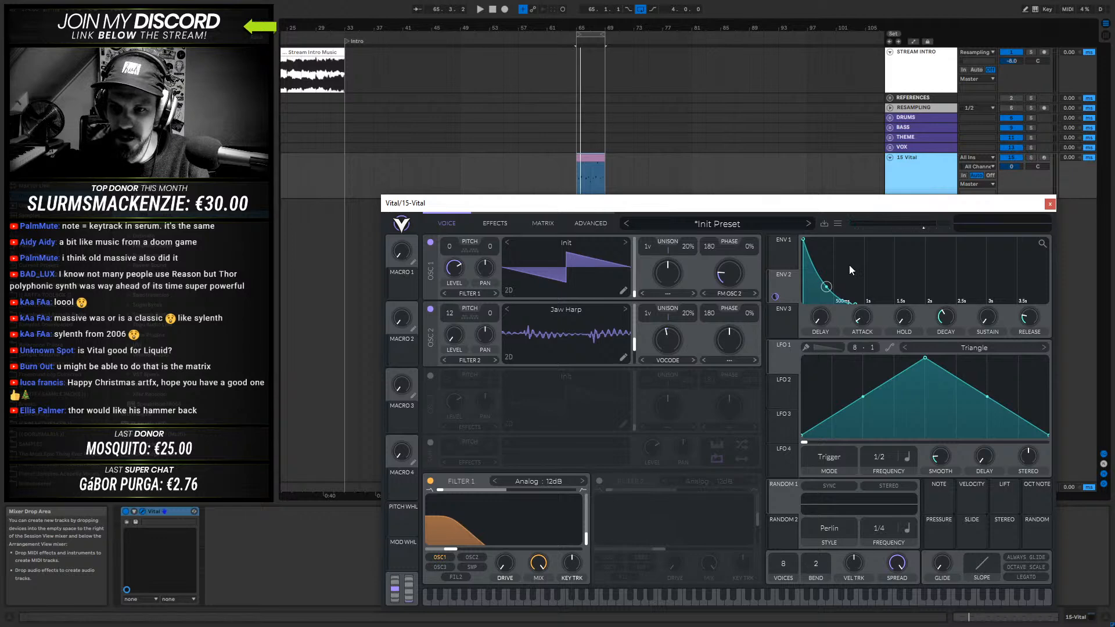
- Try to assign ENV 3 as a modulation source for Filter 1's cutoff
{"action": "left_click_drag", "start_coordinate": [784, 316], "coordinate": [478, 537]}
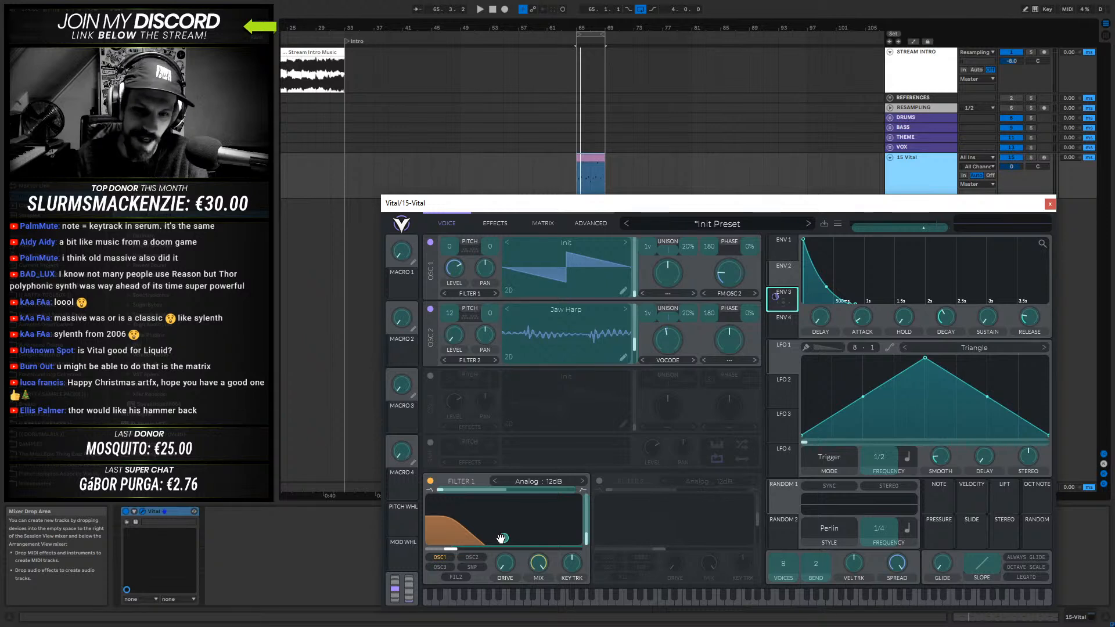
{"action": "left_click_drag", "start_coordinate": [501, 538], "coordinate": [501, 538]}
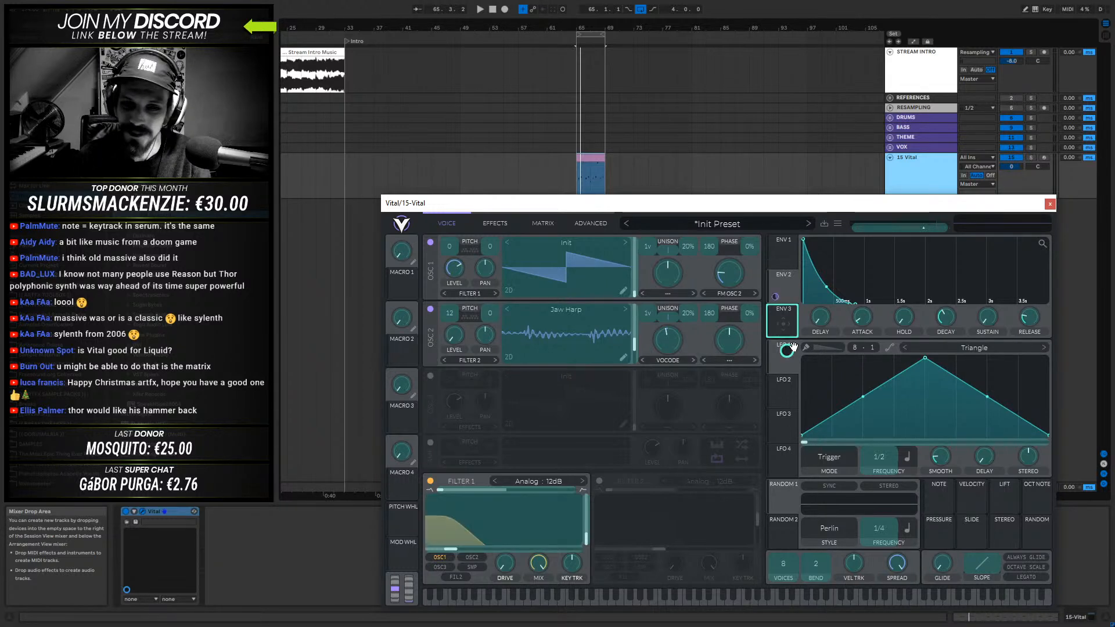
{"action": "left_click_drag", "start_coordinate": [781, 318], "coordinate": [789, 320]}
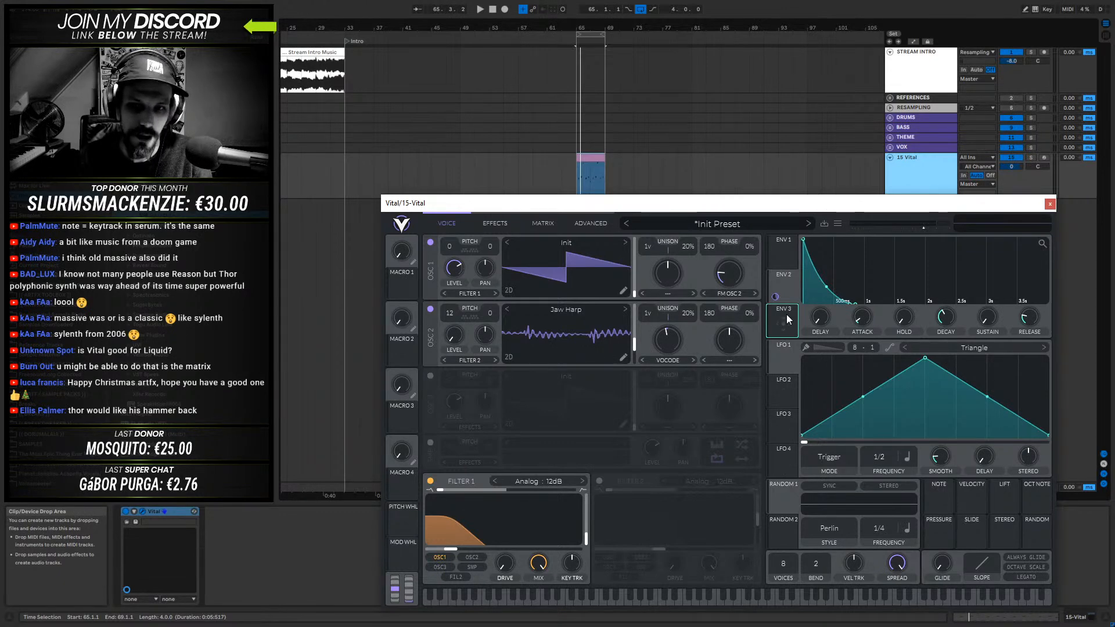
{"action": "left_click_drag", "start_coordinate": [784, 321], "coordinate": [503, 540]}
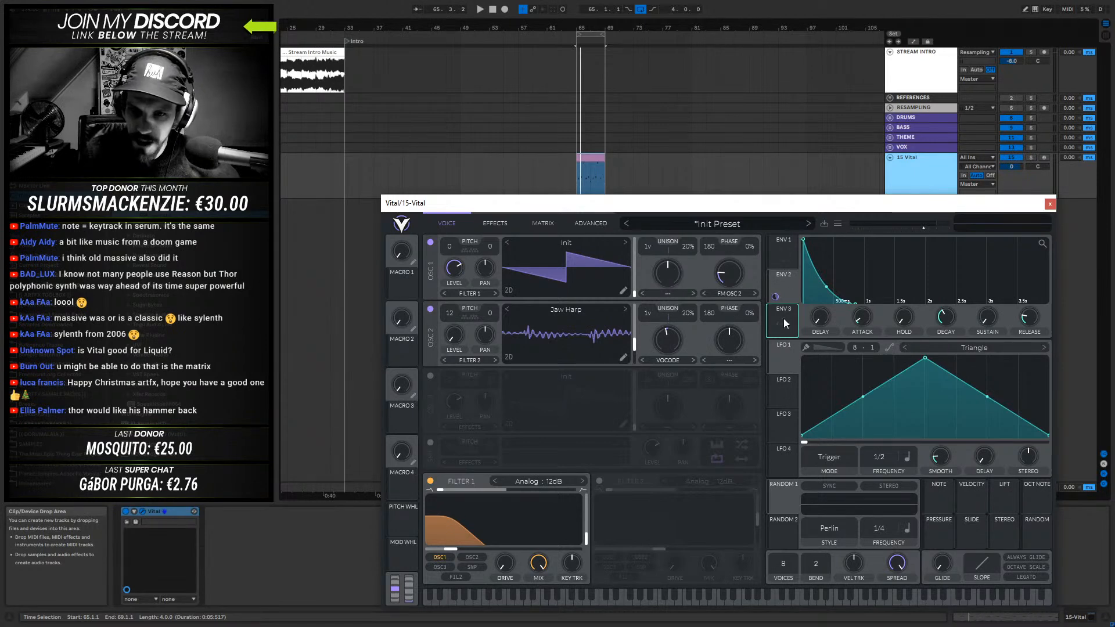
- Assign ENV 3 and additional envelopes as modulation sources for Filter 1's cutoff, and open ENV 4
{"action": "left_click_drag", "start_coordinate": [786, 322], "coordinate": [514, 531]}
{"action": "left_click_drag", "start_coordinate": [782, 322], "coordinate": [516, 528]}
{"action": "mouse_move", "coordinate": [787, 330]}
{"action": "left_mouse_down"}
{"action": "mouse_move", "coordinate": [502, 539]}
{"action": "mouse_move", "coordinate": [783, 330]}
{"action": "left_mouse_up"}
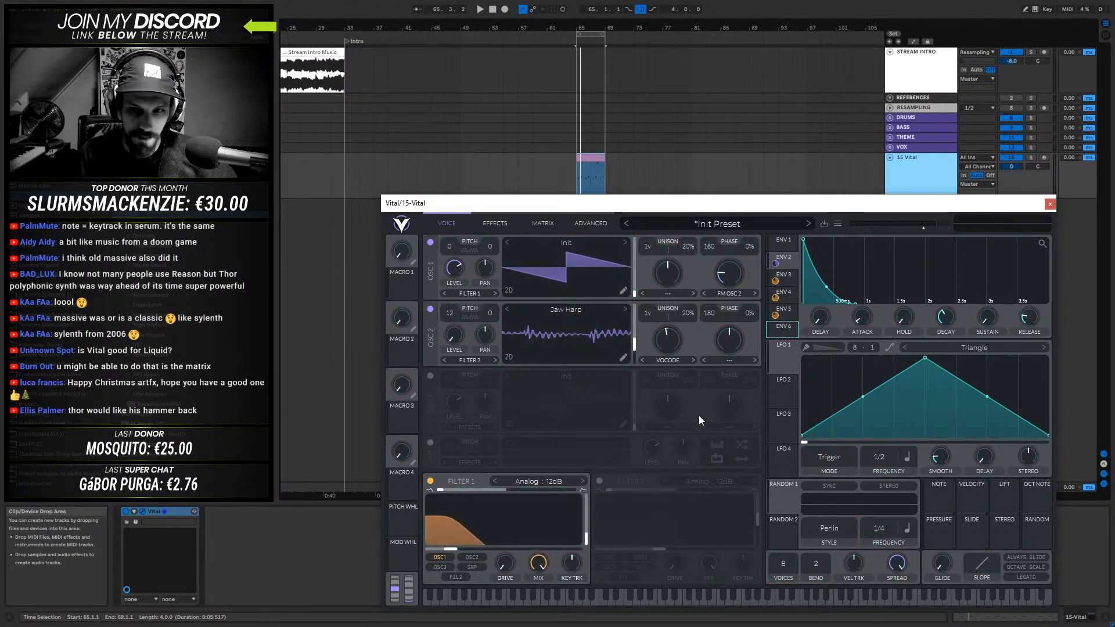
{"action": "left_click", "coordinate": [783, 312]}
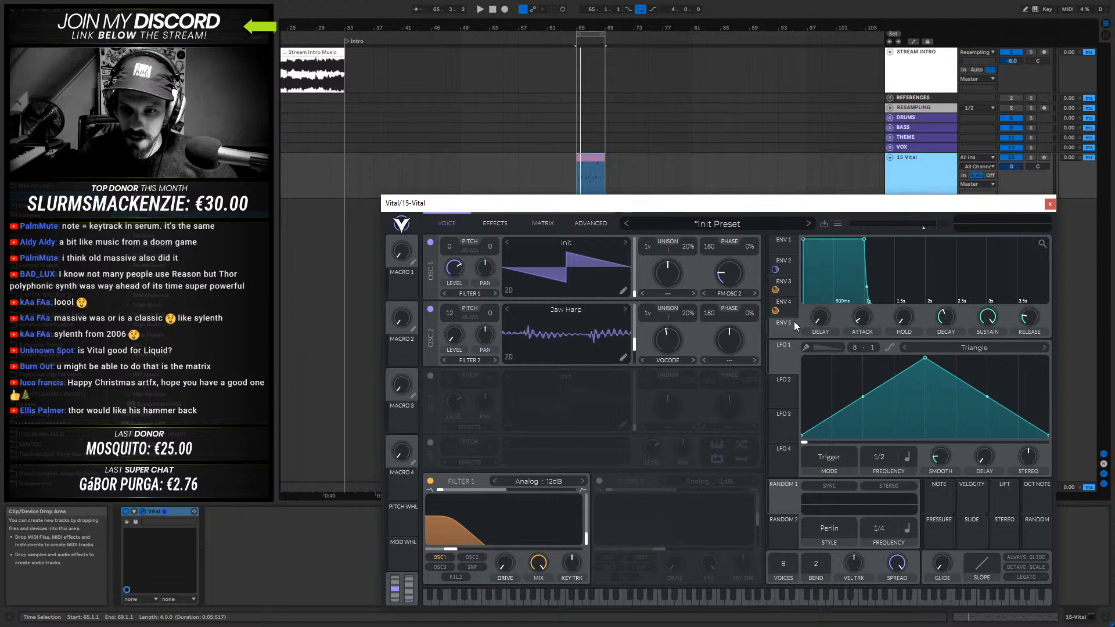
- Remove the envelope modulations from Filter 1's cutoff and try Macro 4 as a modulation source for Filter 1
{"action": "right_click", "coordinate": [785, 315]}
{"action": "left_click", "coordinate": [807, 313]}
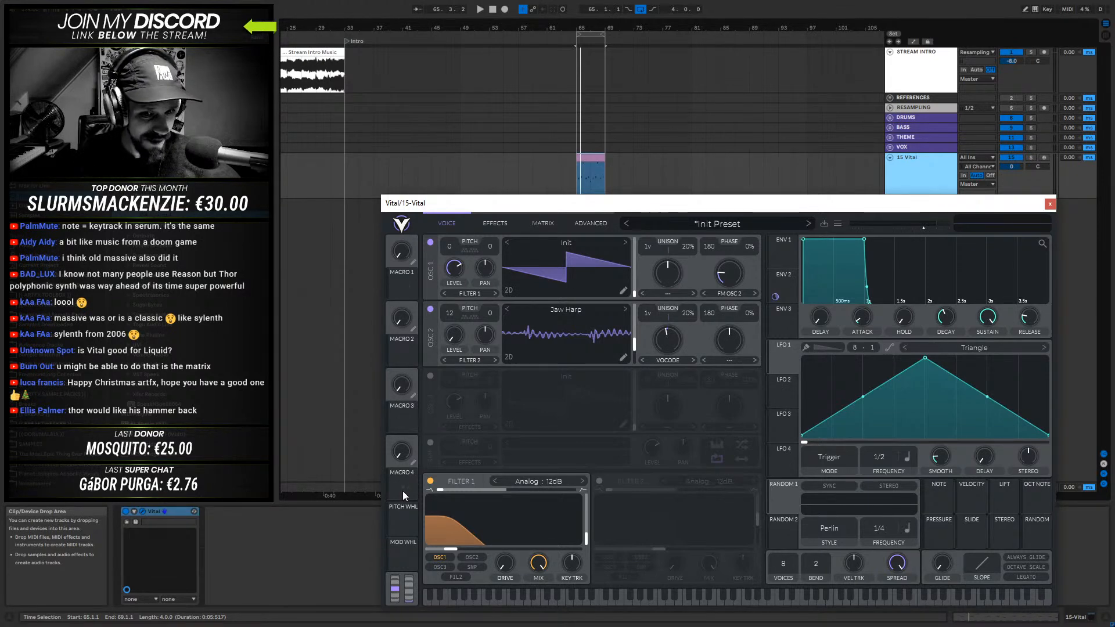
{"action": "left_click_drag", "start_coordinate": [405, 486], "coordinate": [532, 539]}
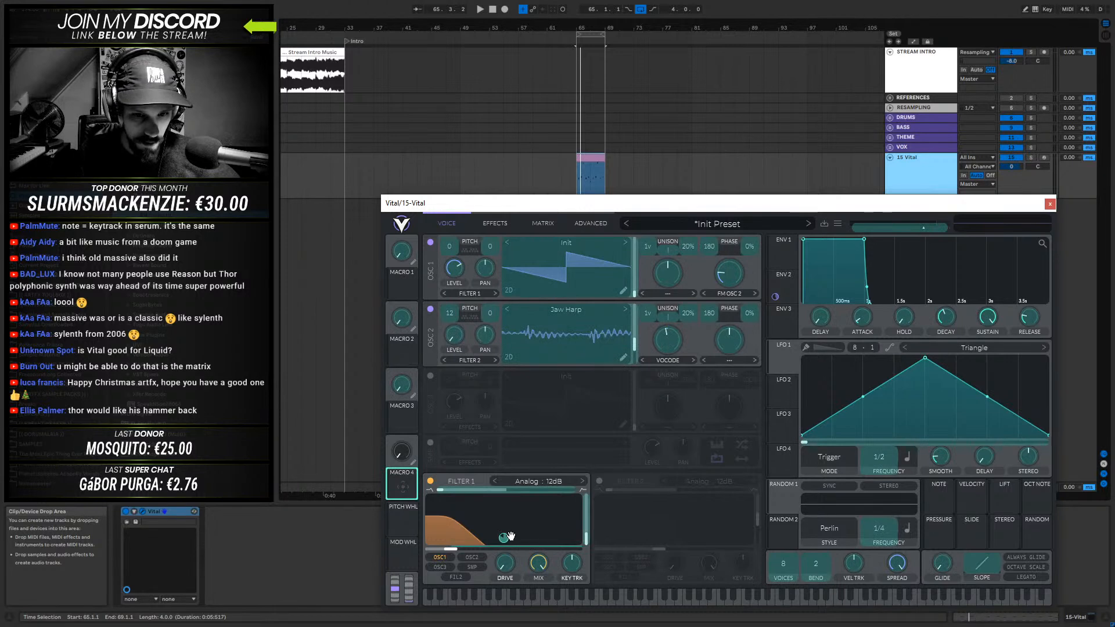
{"action": "left_click_drag", "start_coordinate": [471, 526], "coordinate": [409, 482]}
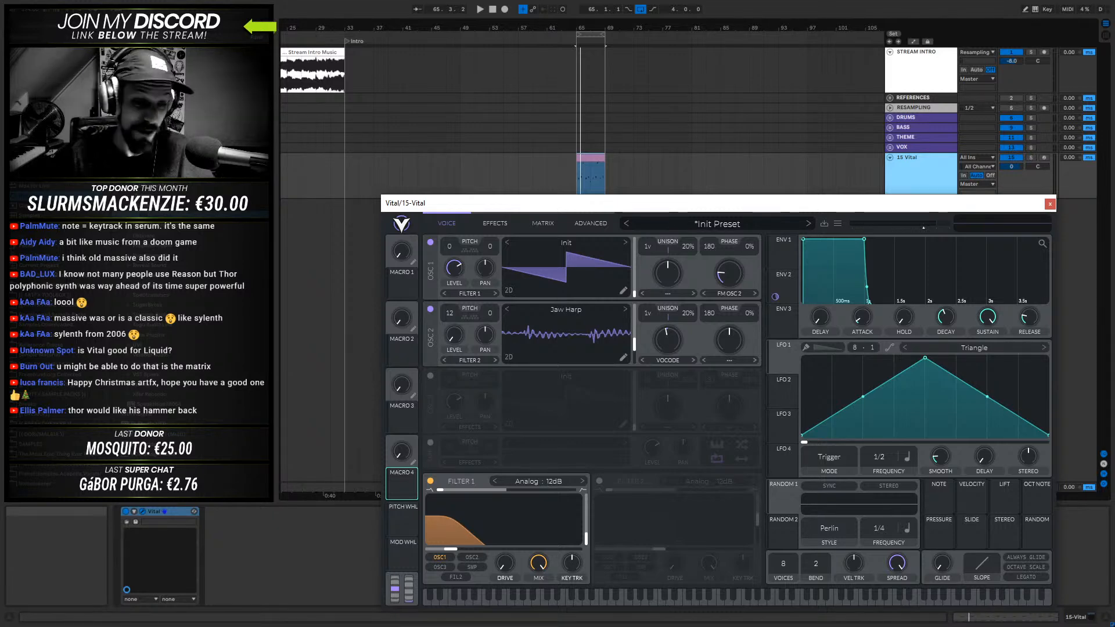
- Assign ENV 3 as a modulation source for Filter 1's cutoff and lower the envelope's sustain to zero
{"action": "left_click_drag", "start_coordinate": [785, 208], "coordinate": [746, 205]}
{"action": "left_click", "coordinate": [595, 28]}
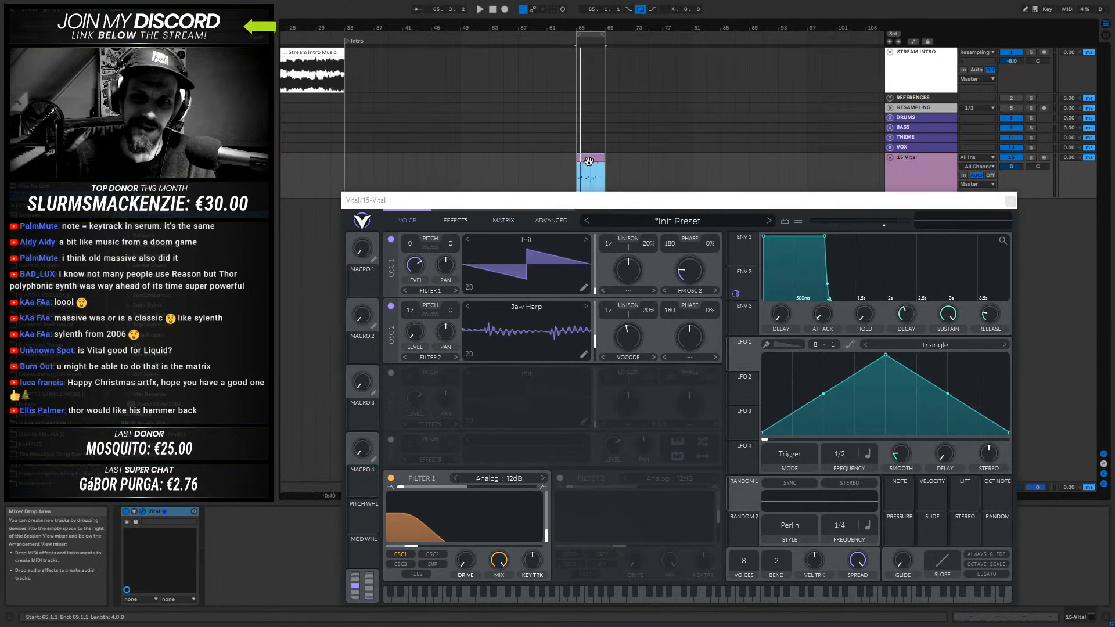
{"action": "left_click_drag", "start_coordinate": [595, 27], "coordinate": [608, 166]}
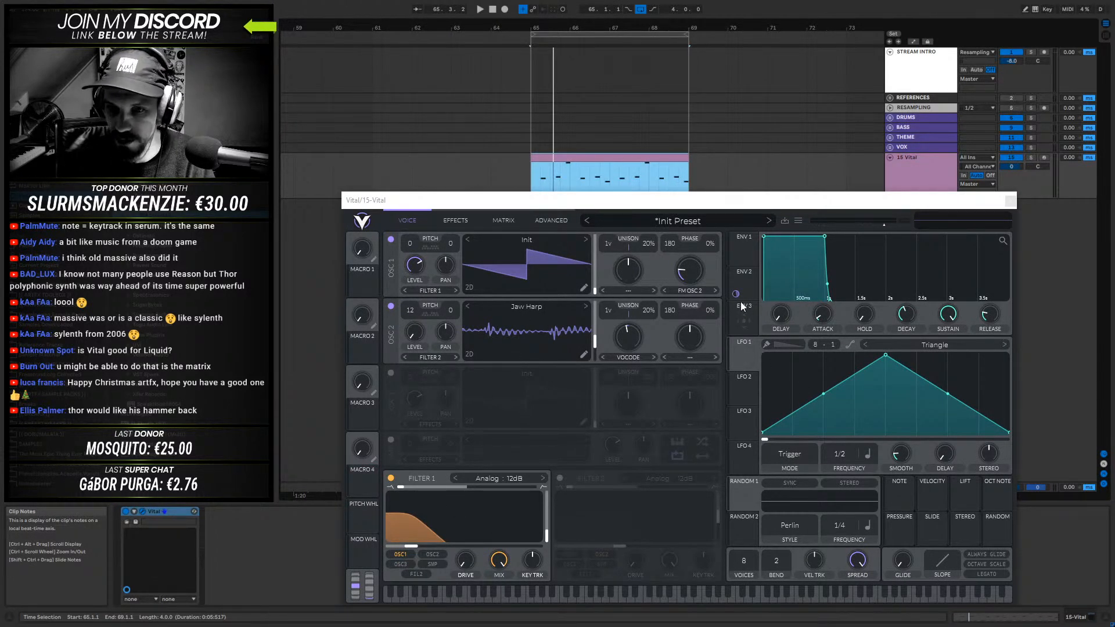
{"action": "left_click", "coordinate": [747, 274]}
{"action": "left_click", "coordinate": [750, 319]}
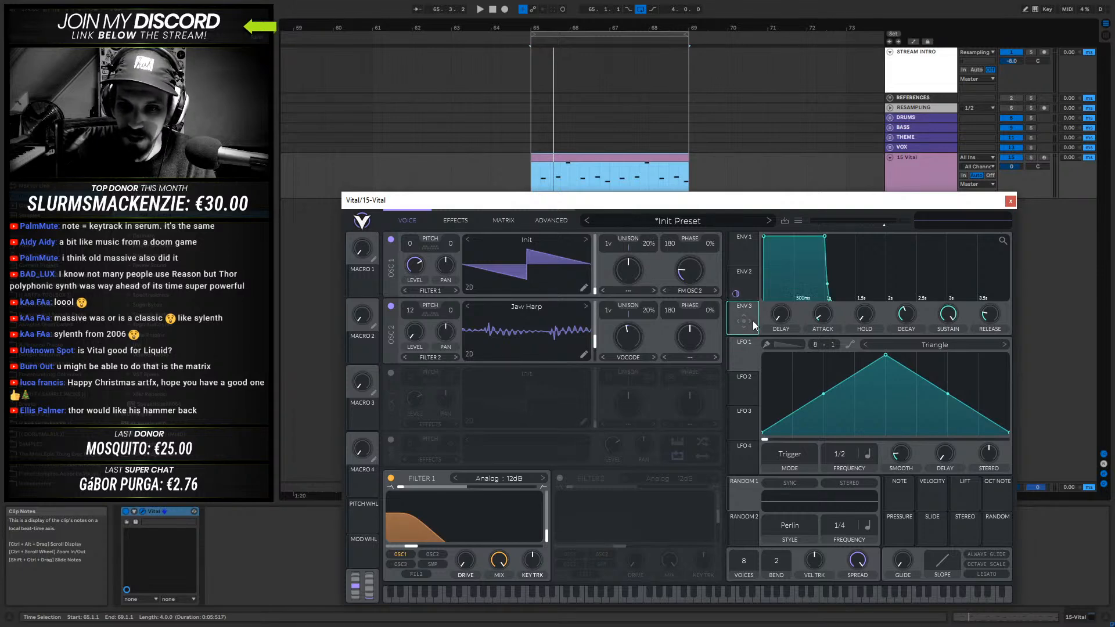
{"action": "mouse_move", "coordinate": [743, 320]}
{"action": "left_mouse_down"}
{"action": "mouse_move", "coordinate": [457, 515]}
{"action": "mouse_move", "coordinate": [464, 535]}
{"action": "left_mouse_up"}
{"action": "left_click_drag", "start_coordinate": [950, 318], "coordinate": [909, 521]}
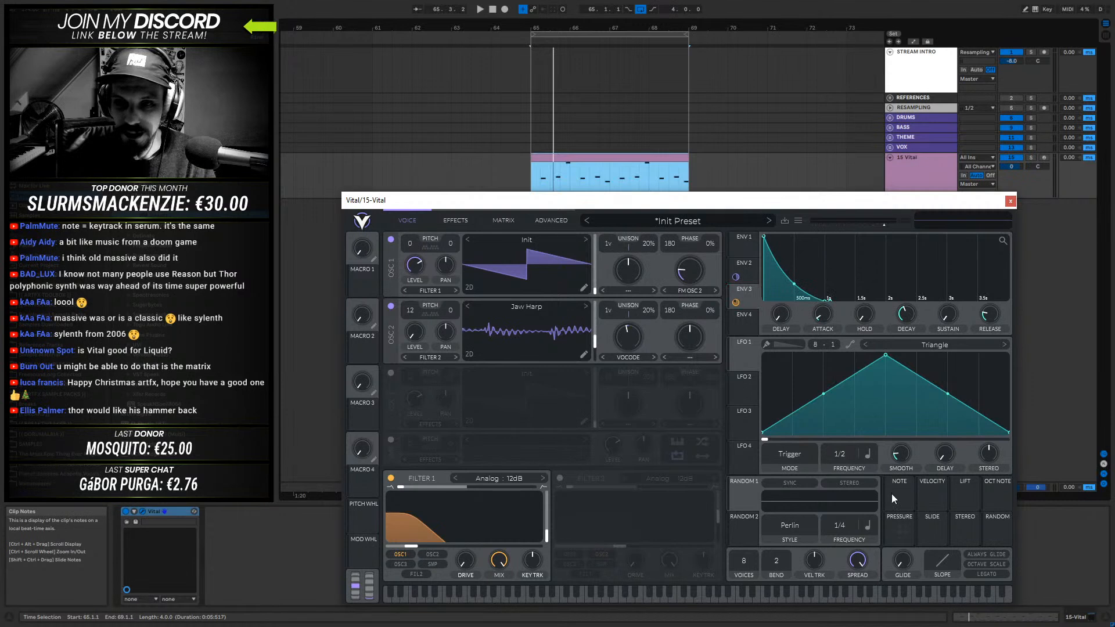
{"action": "mouse_move", "coordinate": [796, 285]}
{"action": "left_mouse_down"}
{"action": "mouse_move", "coordinate": [789, 297]}
{"action": "mouse_move", "coordinate": [795, 290]}
{"action": "left_mouse_up"}
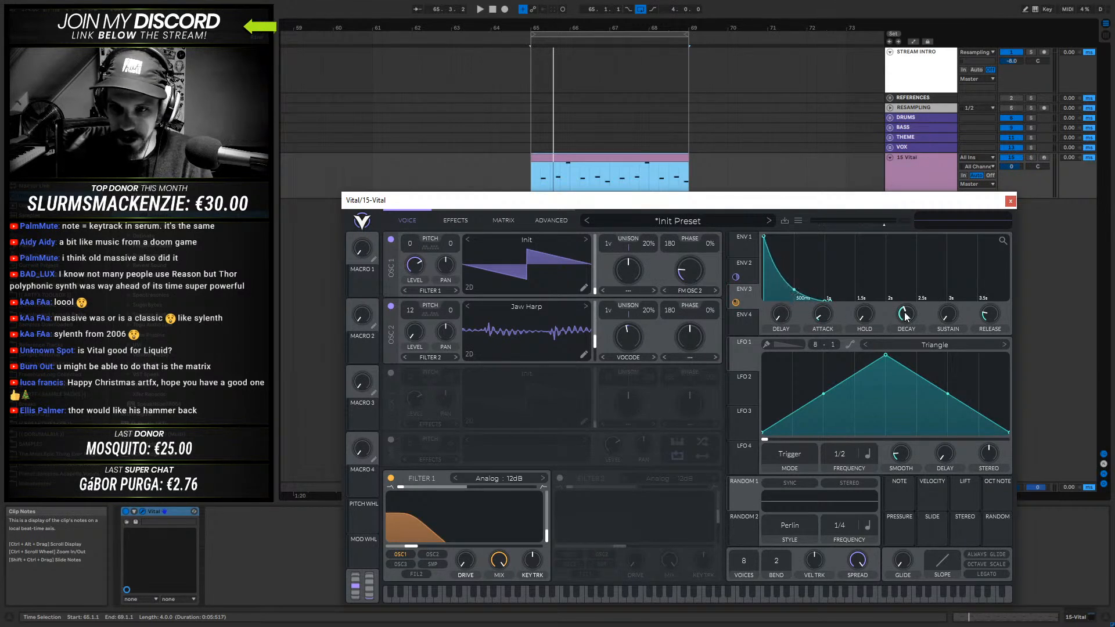
- Shorten ENV 3's decay and slightly lengthen its attack while auditioning the clip
{"action": "key", "text": "space"}
{"action": "left_click_drag", "start_coordinate": [911, 325], "coordinate": [909, 336]}
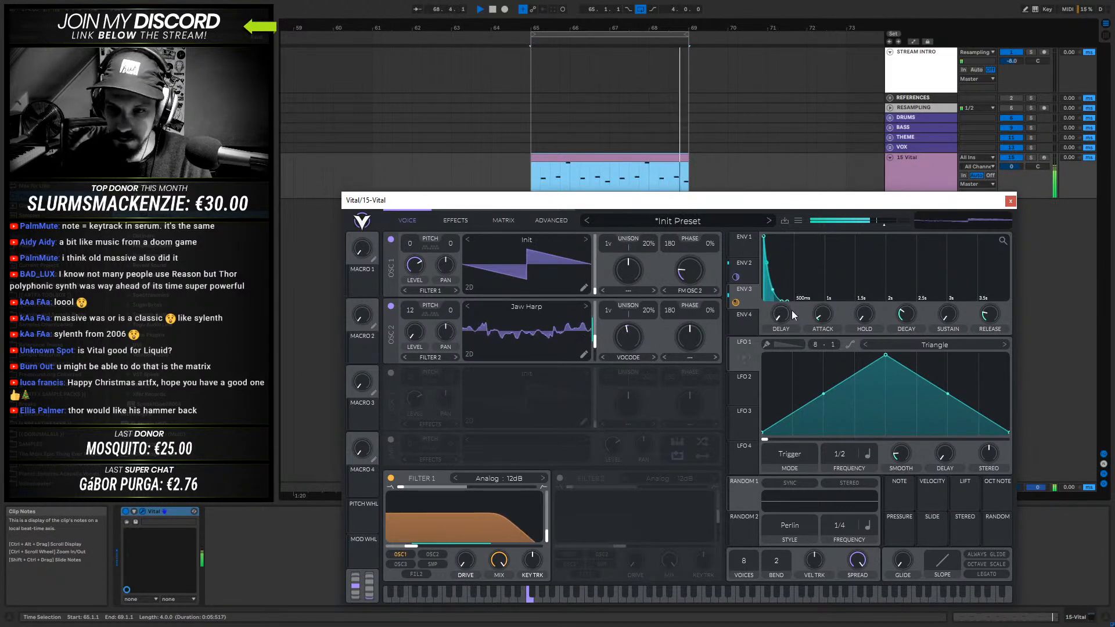
{"action": "mouse_move", "coordinate": [831, 309]}
{"action": "left_mouse_down"}
{"action": "mouse_move", "coordinate": [831, 295]}
{"action": "mouse_move", "coordinate": [832, 303]}
{"action": "left_mouse_up"}
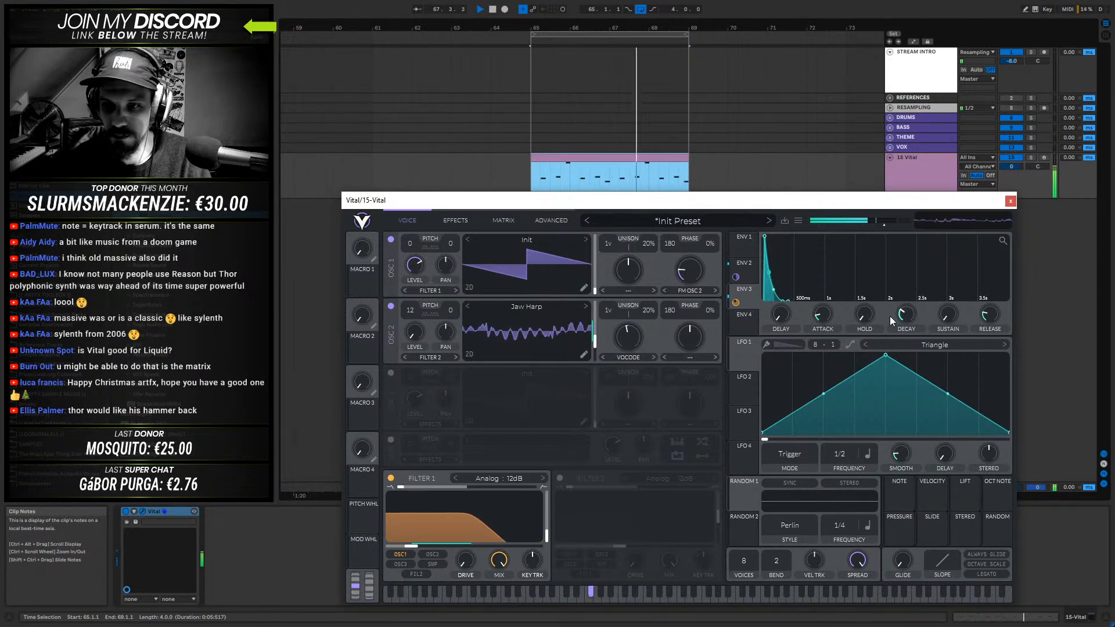
{"action": "left_click_drag", "start_coordinate": [901, 315], "coordinate": [902, 320]}
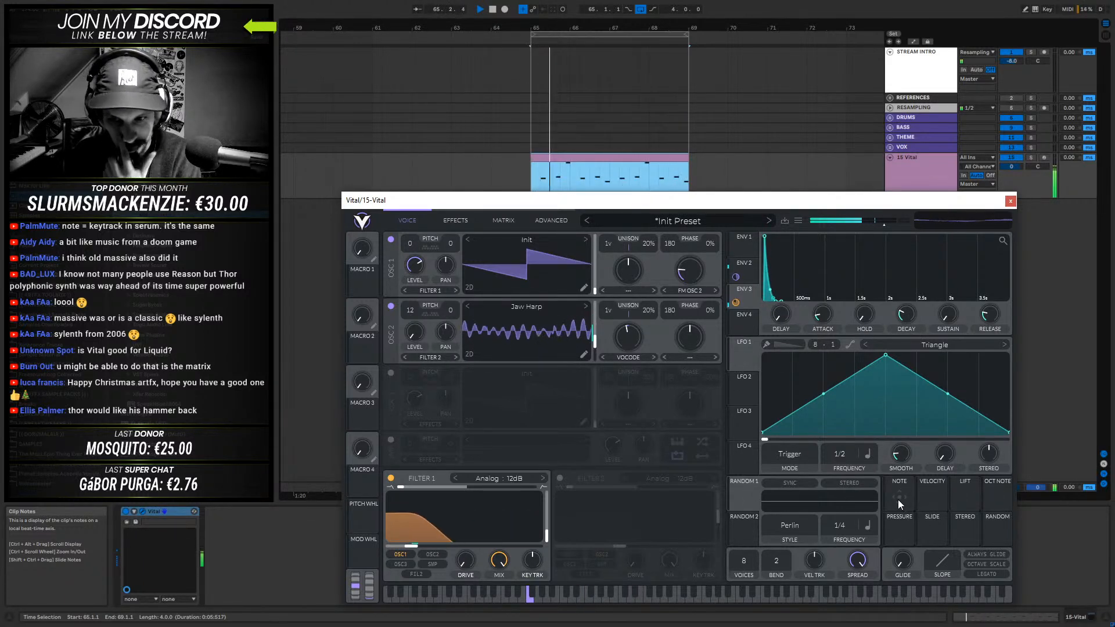
- Assign Note as a modulation source for ENV 3's decay and audition the clip
{"action": "left_click_drag", "start_coordinate": [899, 496], "coordinate": [905, 318]}
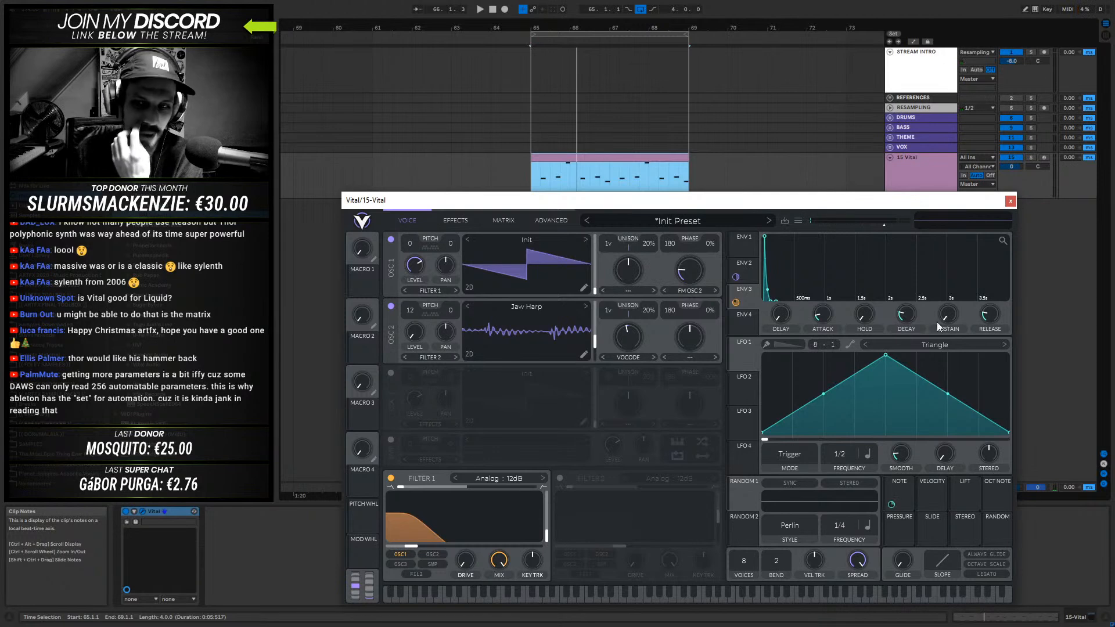
{"action": "key", "text": "space"}
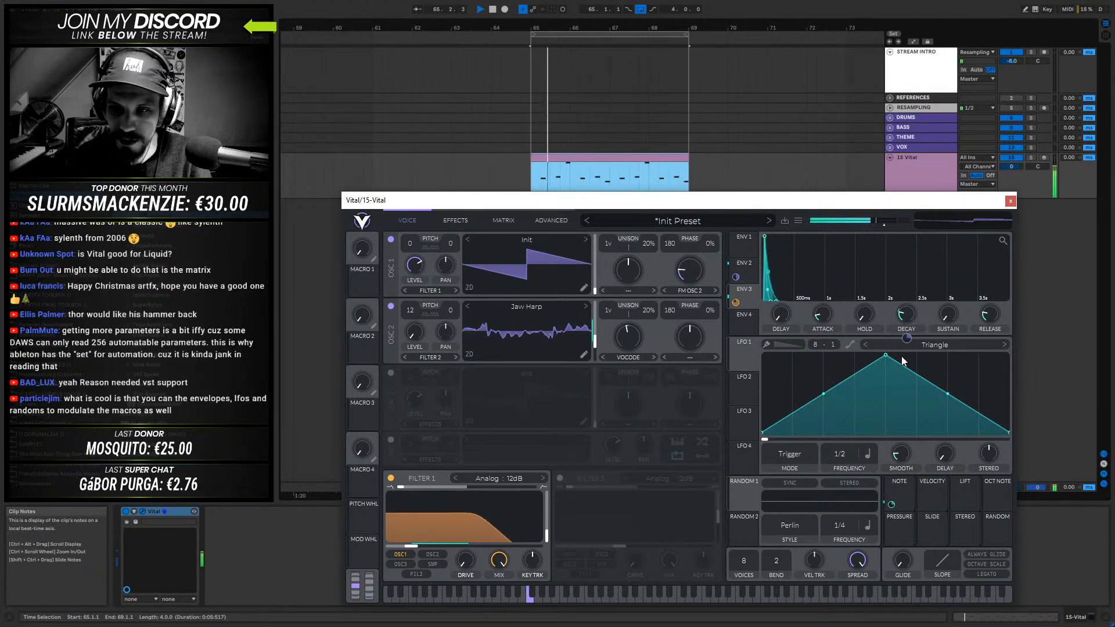
{"action": "key", "text": "space"}
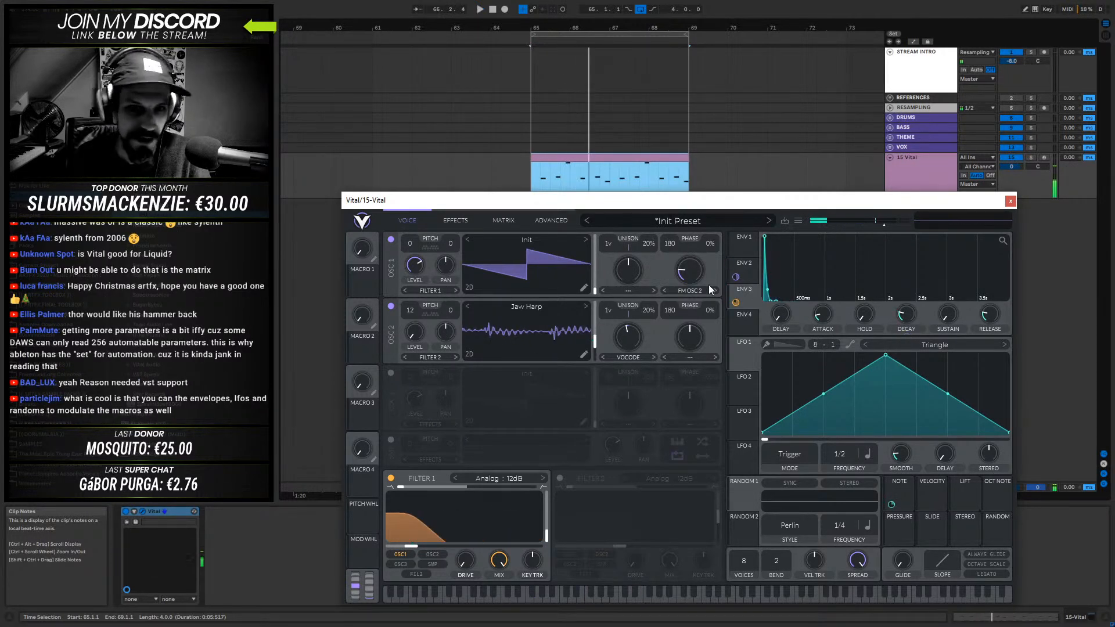
- Audition the clip while raising and lowering the drive of Filter 1's Analog 12dB model
{"action": "mouse_move", "coordinate": [464, 534]}
{"action": "key", "text": "space"}
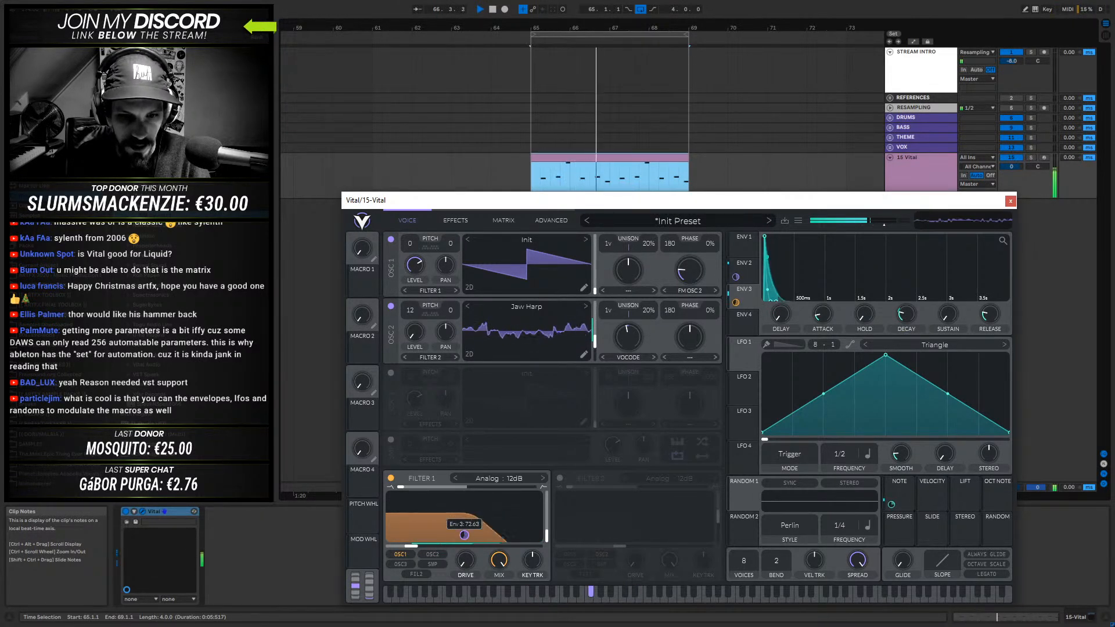
{"action": "key", "text": "space"}
{"action": "left_click_drag", "start_coordinate": [465, 563], "coordinate": [473, 466]}
{"action": "key", "text": "space"}
{"action": "left_click_drag", "start_coordinate": [464, 546], "coordinate": [410, 469]}
{"action": "key", "text": "space"}
{"action": "left_click_drag", "start_coordinate": [466, 561], "coordinate": [448, 614]}
- Change Filter 1 to the Dirty 12dB model and raise, then lower its drive while auditioning the clip
{"action": "left_click", "coordinate": [506, 478]}
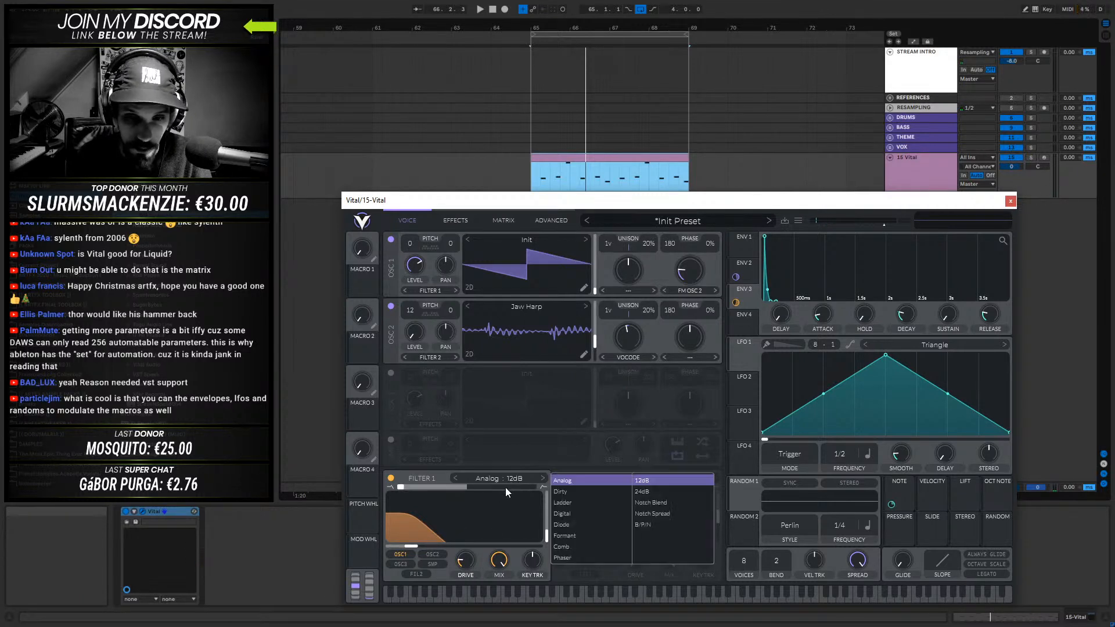
{"action": "left_click", "coordinate": [561, 492]}
{"action": "left_click", "coordinate": [438, 474]}
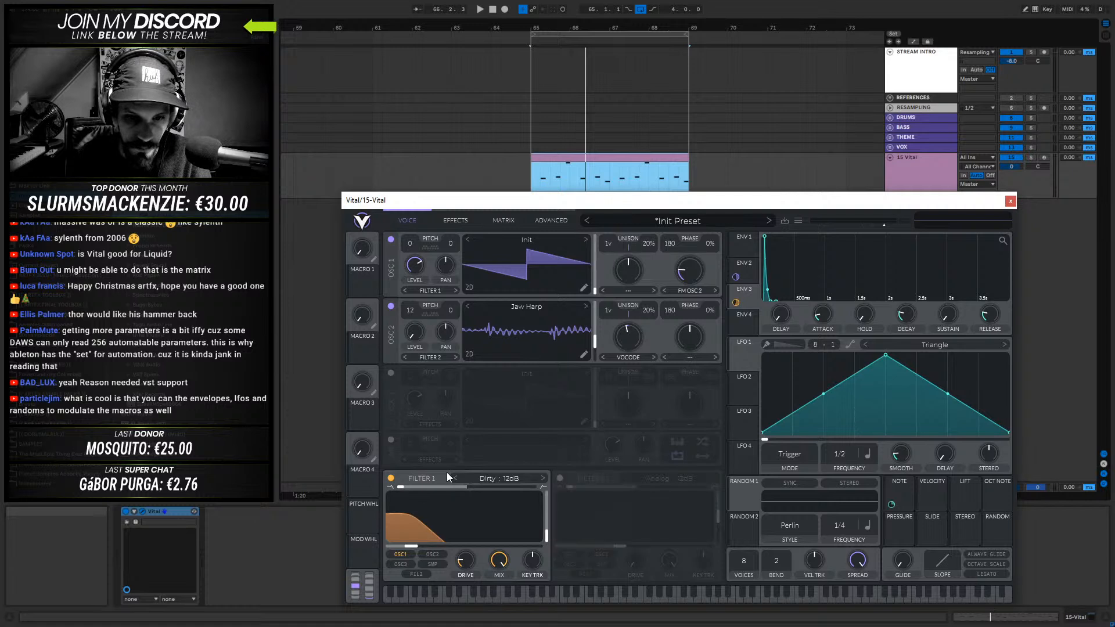
{"action": "key", "text": "space"}
{"action": "left_click_drag", "start_coordinate": [466, 562], "coordinate": [482, 442]}
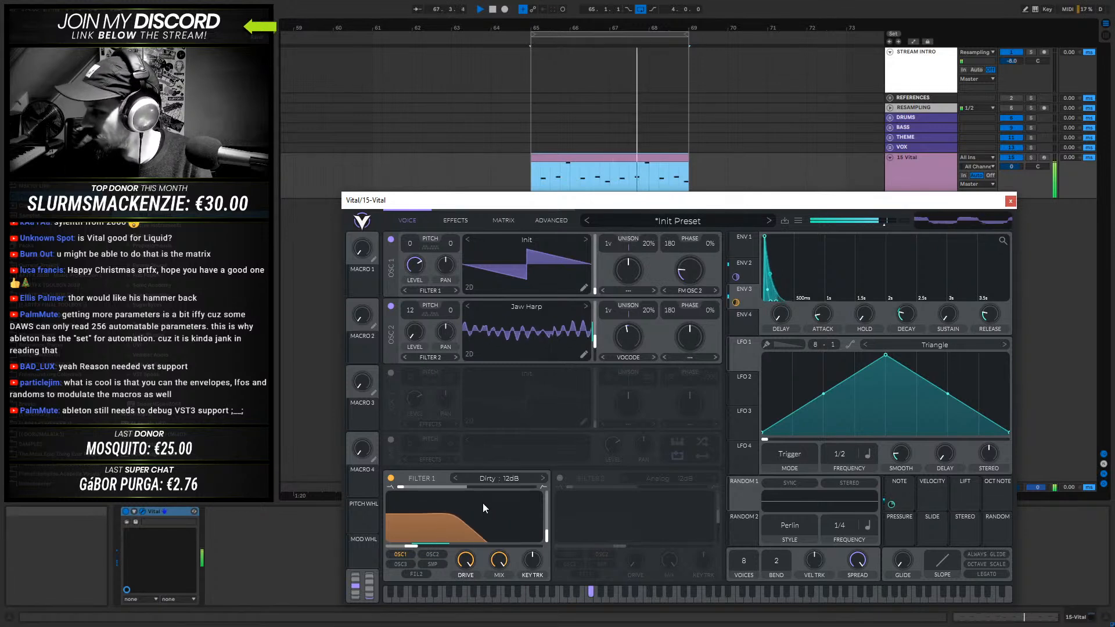
{"action": "left_click_drag", "start_coordinate": [464, 559], "coordinate": [472, 584]}
- Switch Filter 1 back to the Analog 12dB model and vary its drive during playback, ending at 0 dB
{"action": "left_click", "coordinate": [497, 478]}
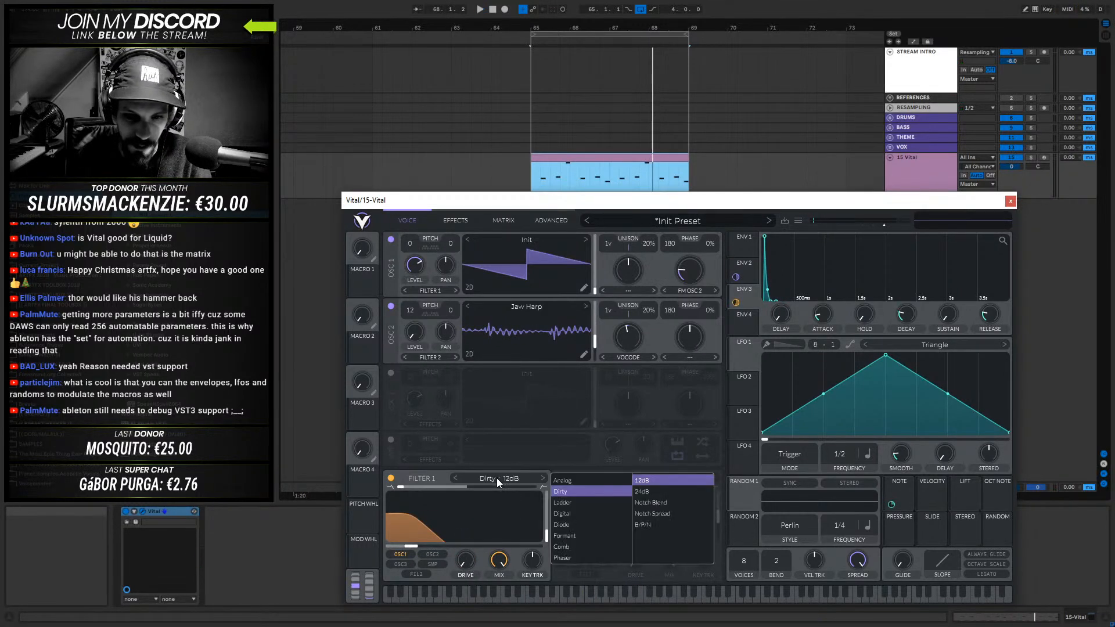
{"action": "left_click", "coordinate": [573, 480]}
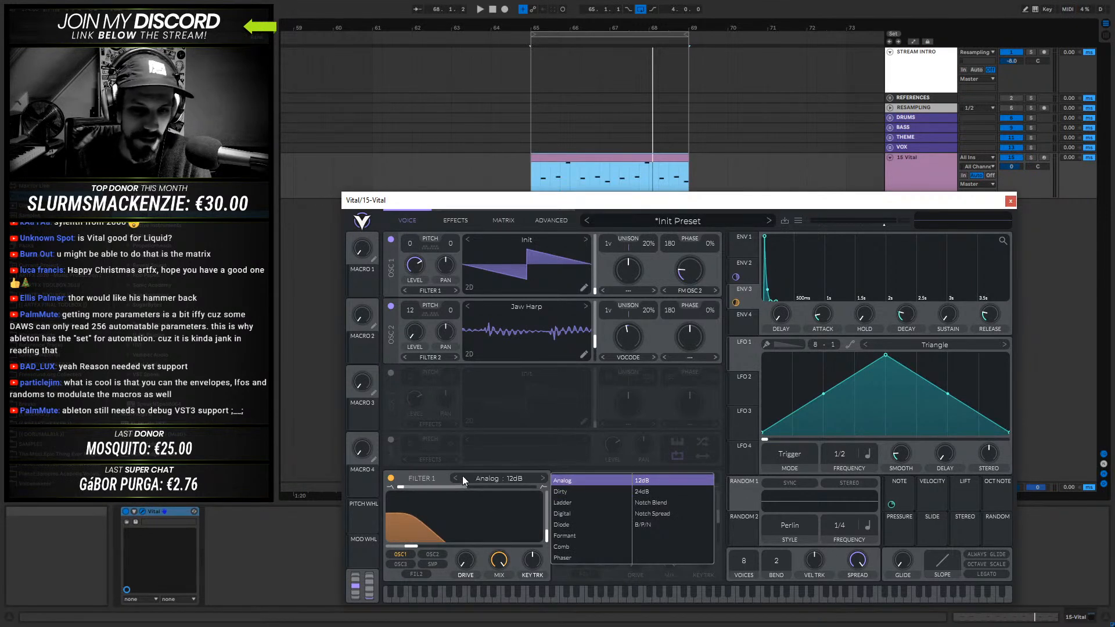
{"action": "left_click", "coordinate": [469, 558]}
{"action": "left_click_drag", "start_coordinate": [468, 533], "coordinate": [452, 596]}
{"action": "key", "text": "space"}
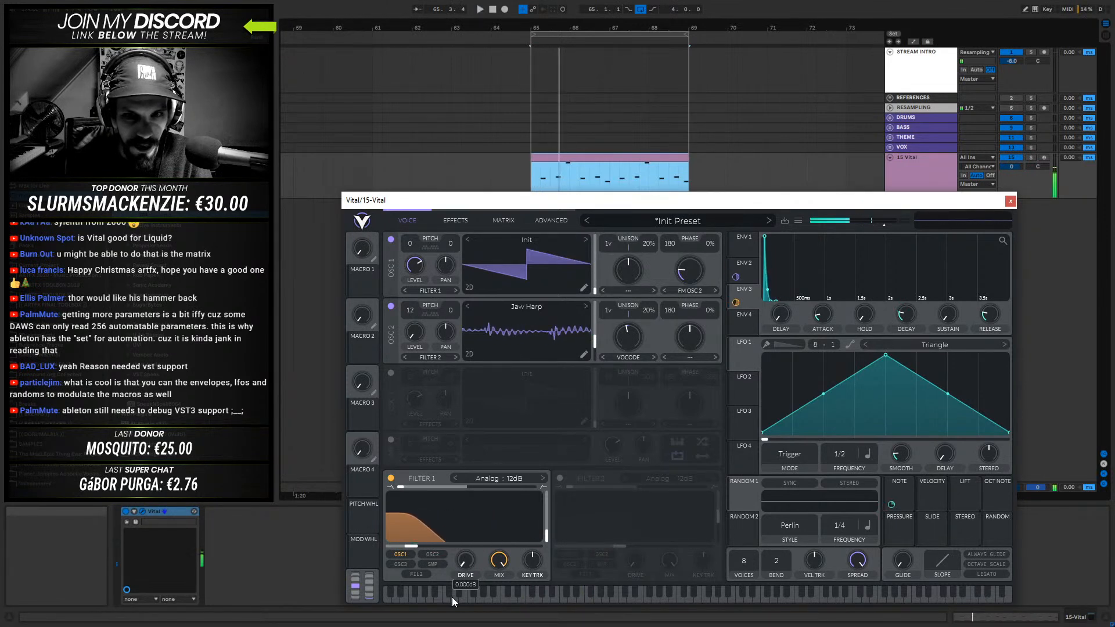
- Select Filter 1's Dirty model again and compare high and low drive amounts during playback
{"action": "left_click", "coordinate": [501, 475]}
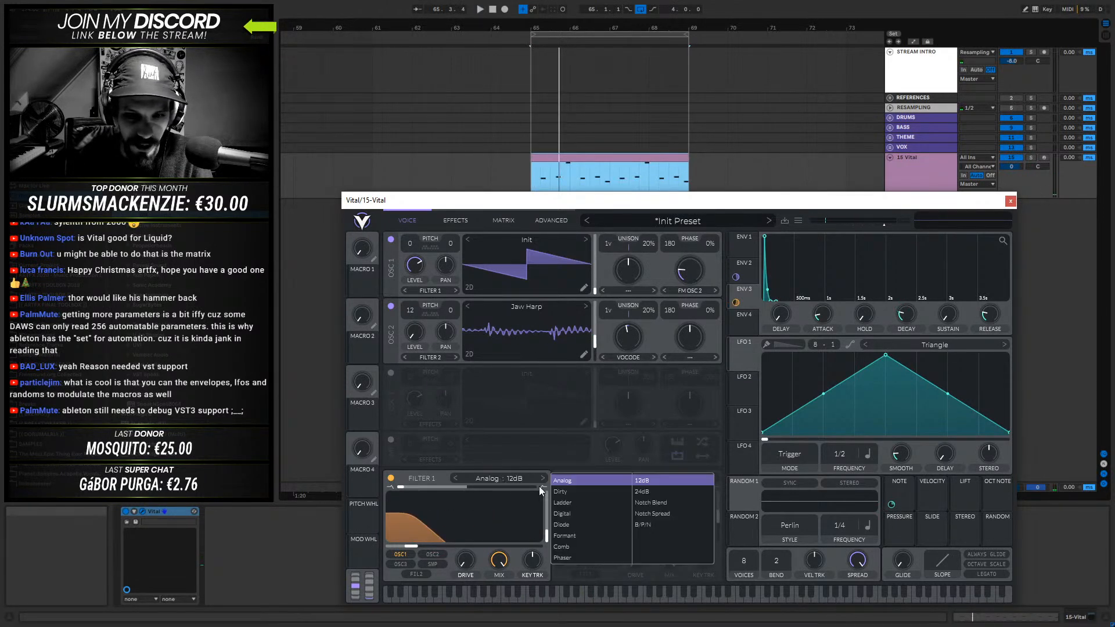
{"action": "left_click", "coordinate": [581, 491]}
{"action": "left_click_drag", "start_coordinate": [457, 562], "coordinate": [499, 431]}
{"action": "key", "text": "space"}
{"action": "left_click_drag", "start_coordinate": [470, 563], "coordinate": [458, 622]}
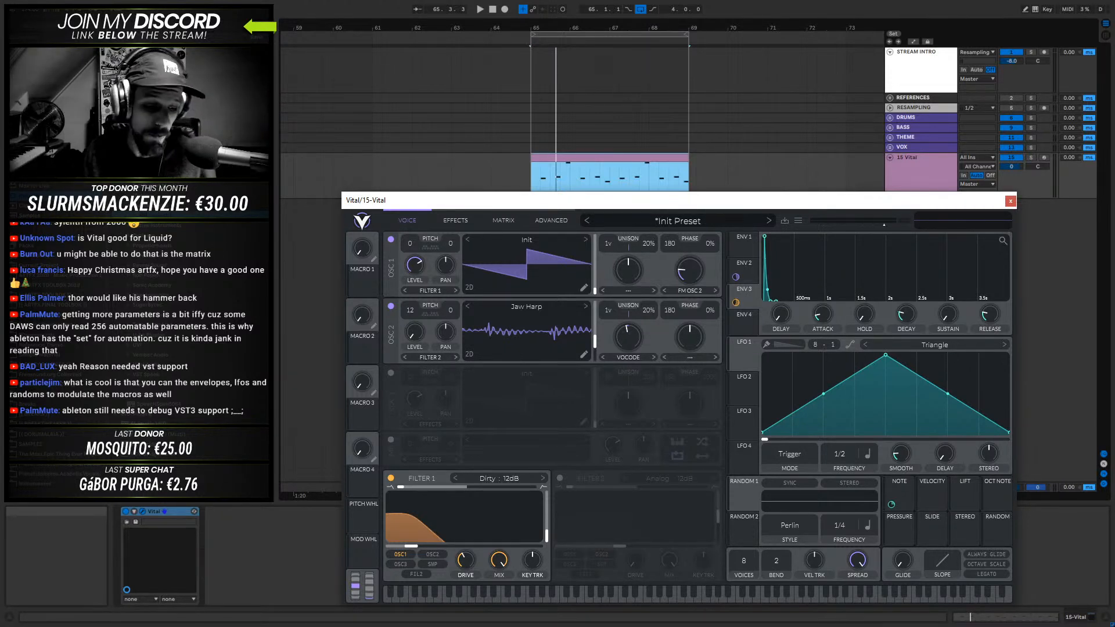
- Switch Filter 1 to Dirty 24dB while auditioning the clip
{"action": "left_click_drag", "start_coordinate": [765, 204], "coordinate": [731, 155]}
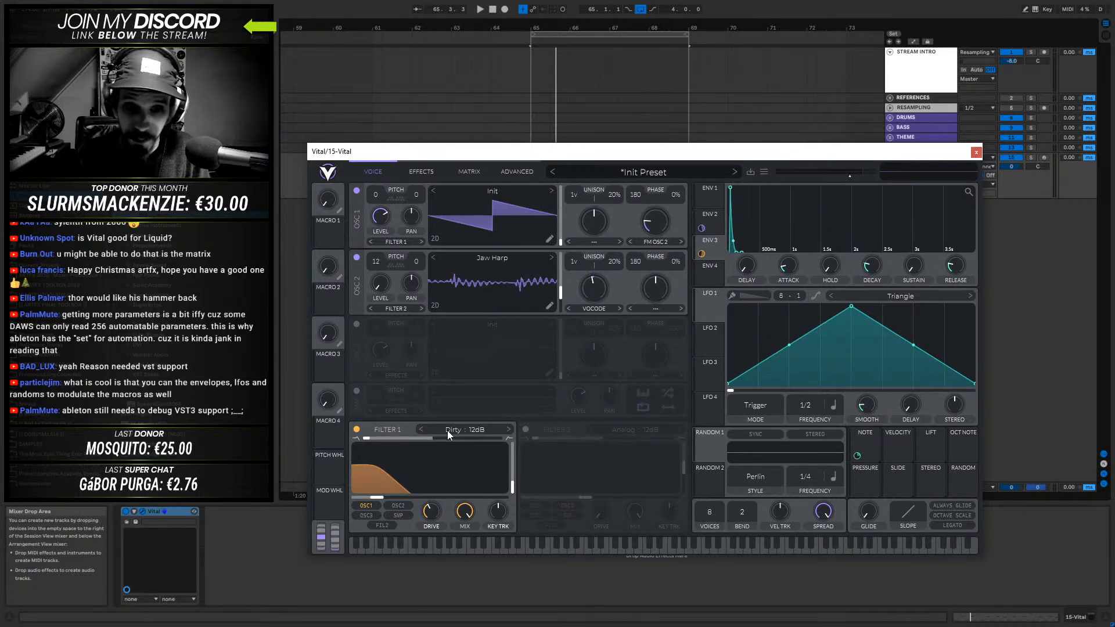
{"action": "key", "text": "space"}
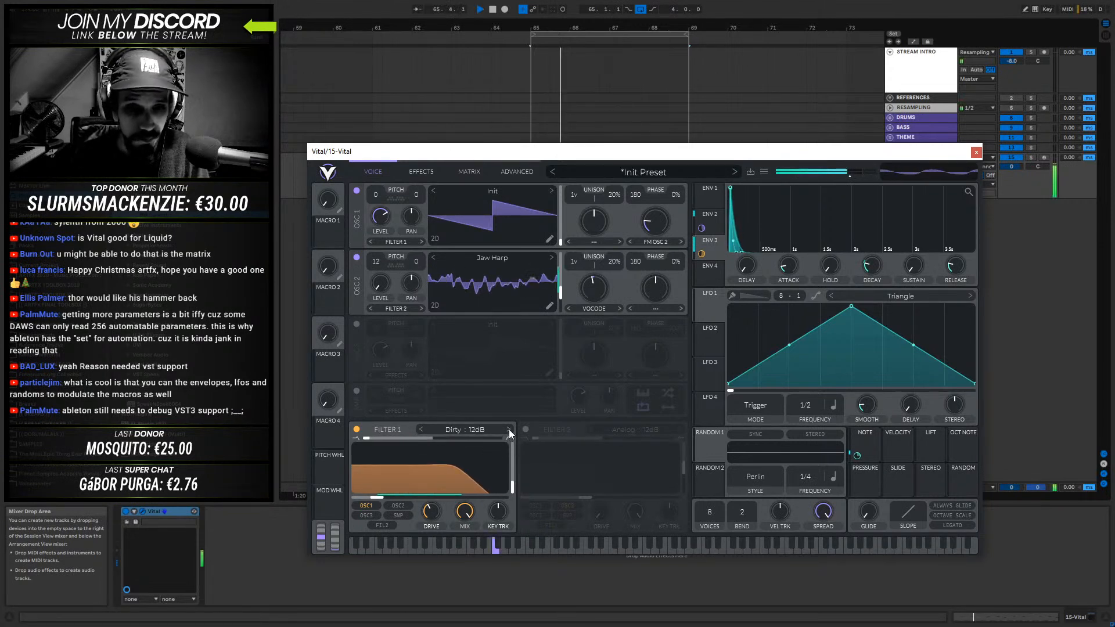
{"action": "key", "text": "space"}
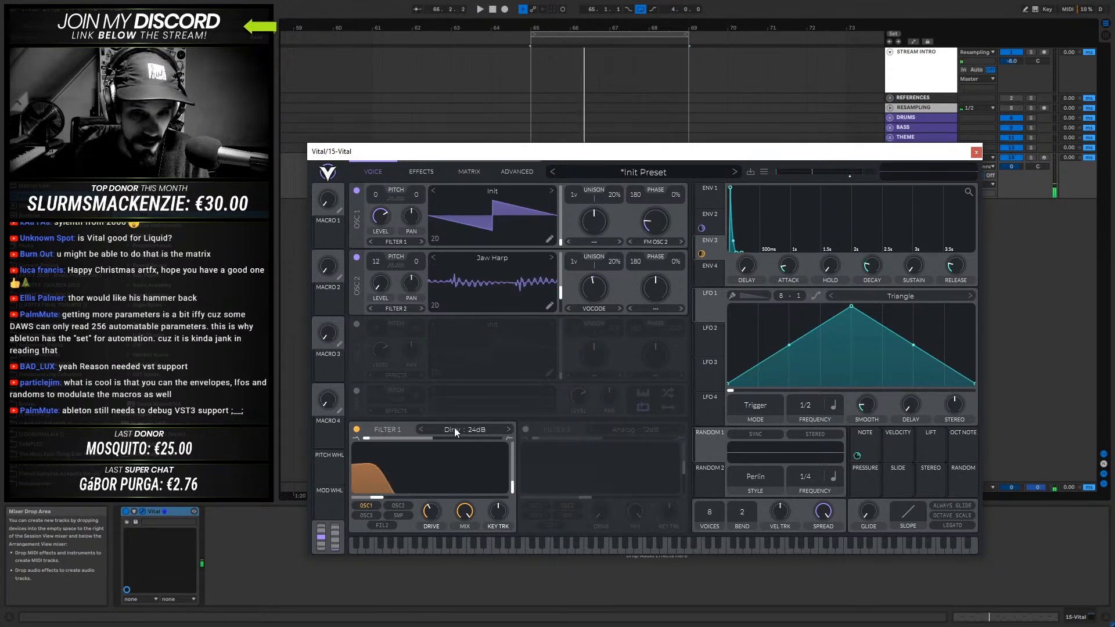
- Change Filter 1 to the Ladder 12dB model and turn its drive down to minimum during playback
{"action": "left_click", "coordinate": [464, 430]}
{"action": "left_click", "coordinate": [543, 454]}
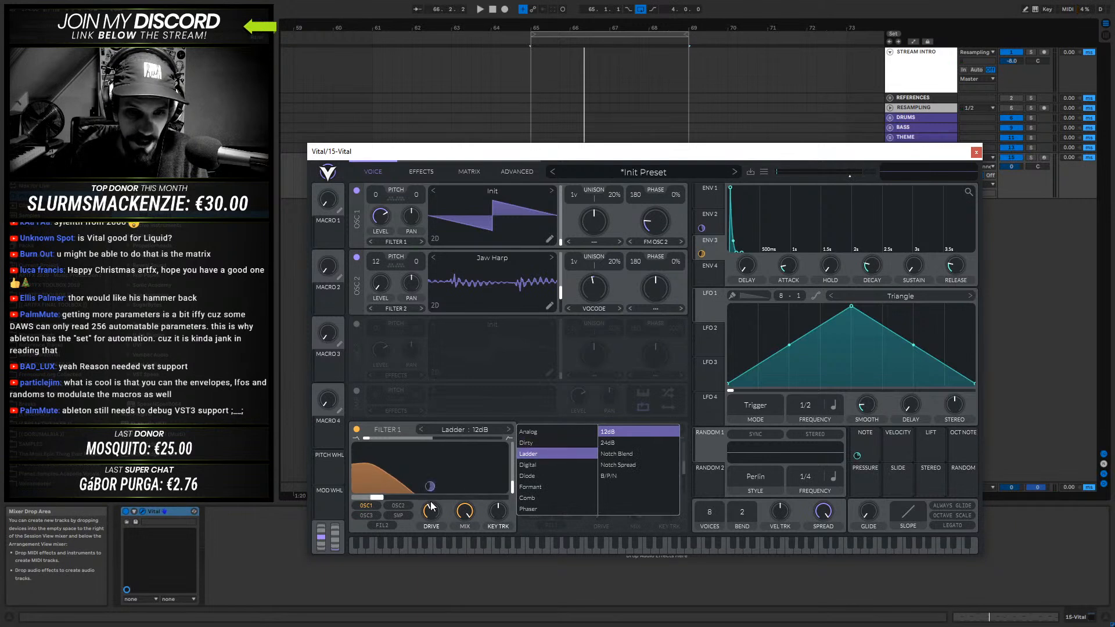
{"action": "key", "text": "space"}
{"action": "left_click", "coordinate": [431, 514]}
{"action": "left_click_drag", "start_coordinate": [430, 513], "coordinate": [419, 600]}
{"action": "key", "text": "space"}
- Change Filter 1 to the Digital 12dB model and audition the clip while varying its drive
{"action": "left_click", "coordinate": [465, 429]}
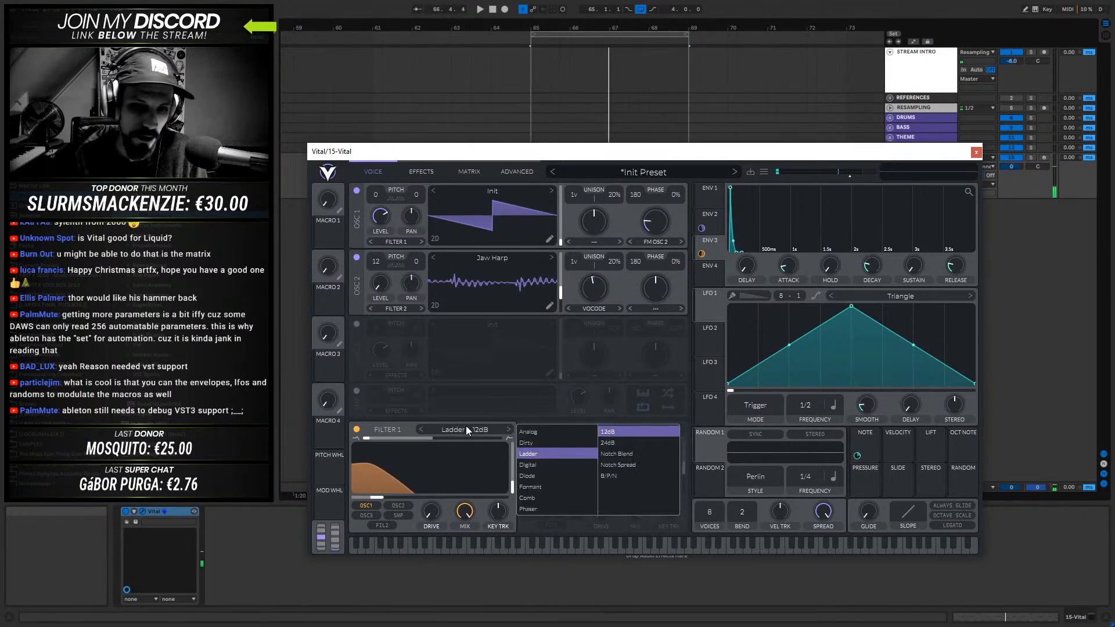
{"action": "key", "text": "space"}
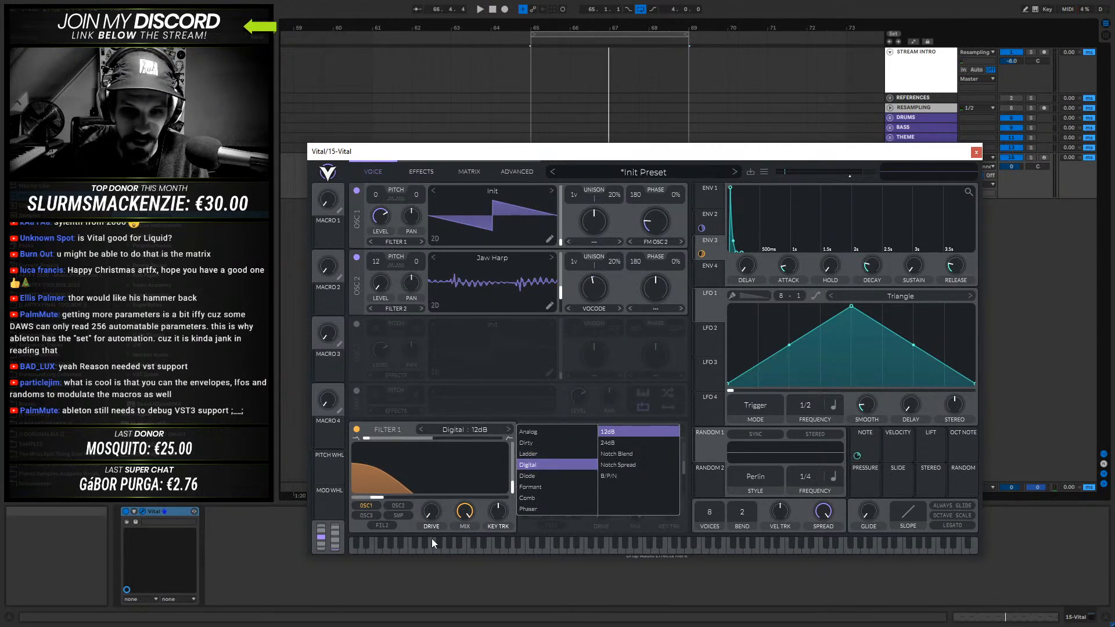
{"action": "left_click", "coordinate": [535, 463]}
{"action": "mouse_move", "coordinate": [432, 505]}
{"action": "left_mouse_down"}
{"action": "mouse_move", "coordinate": [437, 403]}
{"action": "mouse_move", "coordinate": [430, 490]}
{"action": "left_mouse_up"}
{"action": "key", "text": "space"}
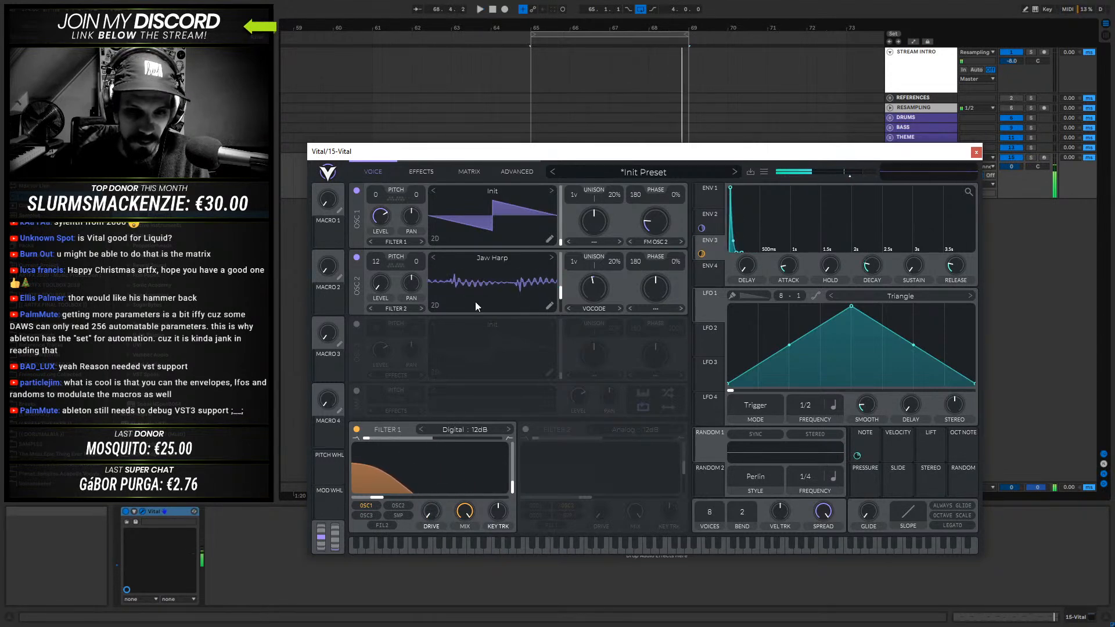
- Turn off oscillator 2 and audition Filter 1's drive on oscillator 1 alone
{"action": "left_click", "coordinate": [356, 257]}
{"action": "key", "text": "space"}
{"action": "mouse_move", "coordinate": [426, 490]}
{"action": "left_mouse_down"}
{"action": "mouse_move", "coordinate": [447, 391]}
{"action": "mouse_move", "coordinate": [431, 511]}
{"action": "mouse_move", "coordinate": [434, 378]}
{"action": "mouse_move", "coordinate": [434, 508]}
{"action": "left_mouse_up"}
{"action": "key", "text": "space"}
- Change Filter 1 to the Diode Low Shelf model and audition it while adjusting the drive
{"action": "left_click", "coordinate": [466, 430]}
{"action": "left_click", "coordinate": [546, 476]}
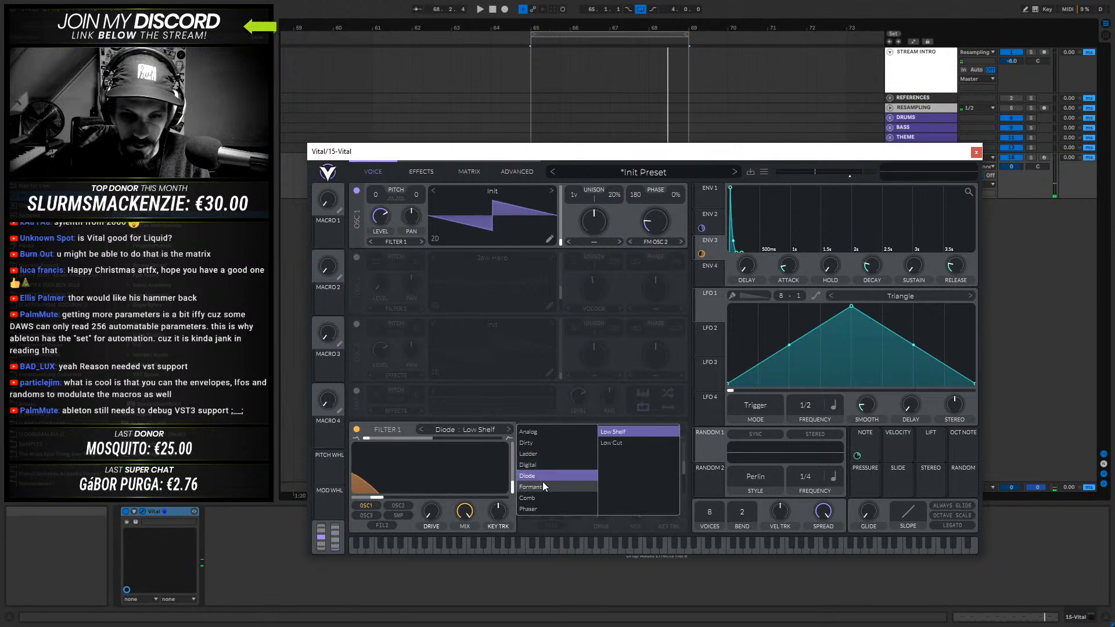
{"action": "mouse_move", "coordinate": [433, 514]}
{"action": "left_mouse_down"}
{"action": "mouse_move", "coordinate": [452, 405]}
{"action": "mouse_move", "coordinate": [441, 525]}
{"action": "left_mouse_up"}
{"action": "key", "text": "space"}
{"action": "key", "text": "space"}
- Change Filter 1 to the Formant AOIE model and audition the clip
{"action": "left_click", "coordinate": [468, 430]}
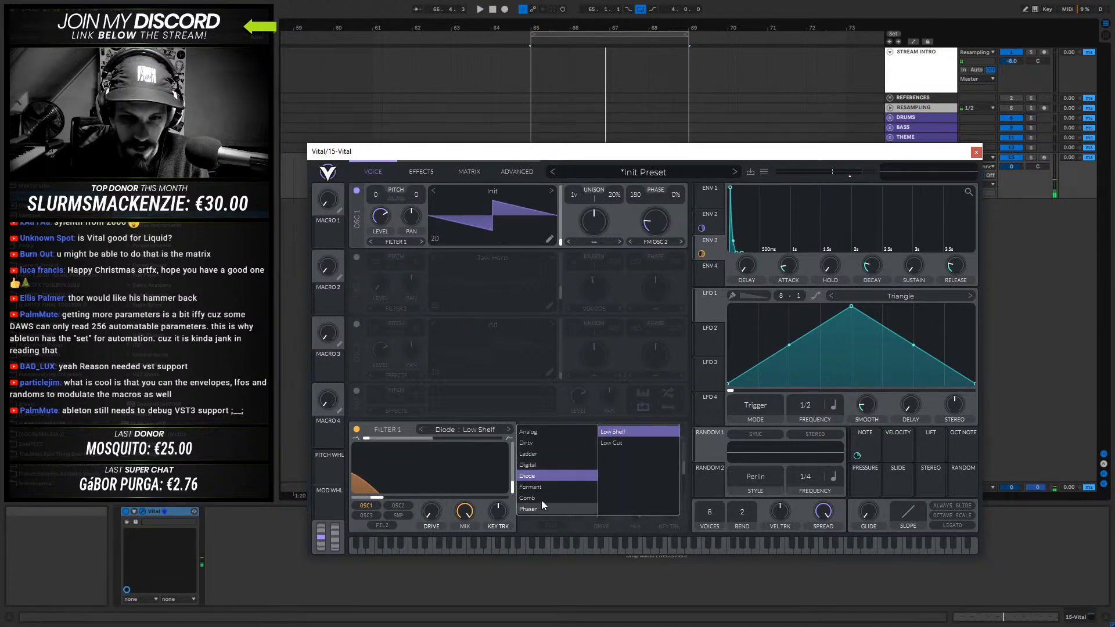
{"action": "left_click", "coordinate": [540, 486]}
{"action": "key", "text": "space"}
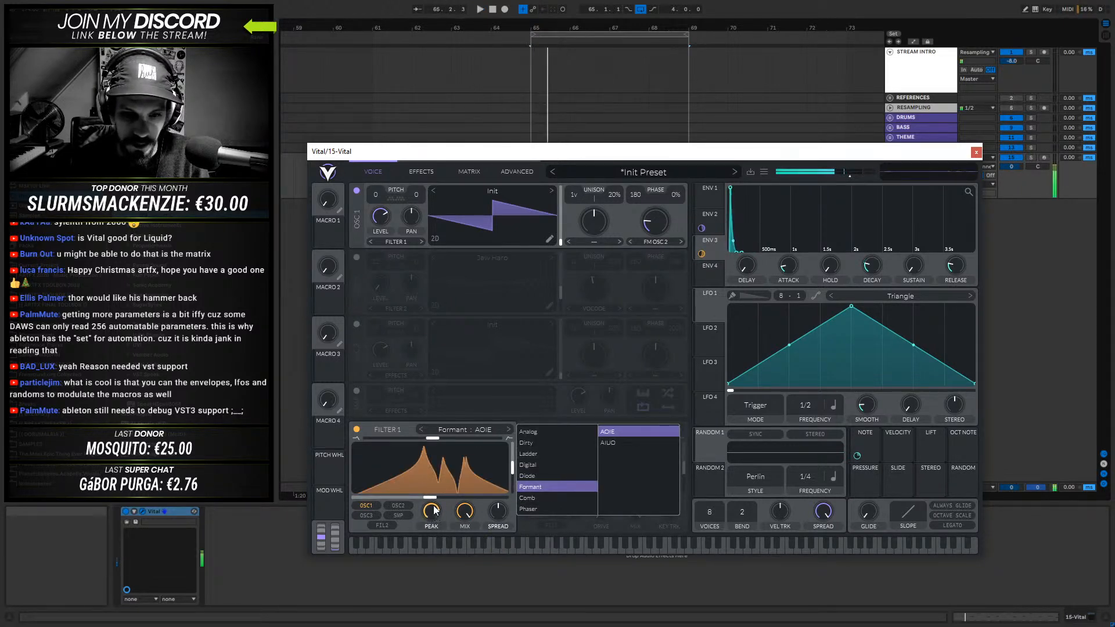
- Set Filter 1 to the Dirty 12dB model and raise its drive while auditioning the clip
{"action": "left_click", "coordinate": [533, 443]}
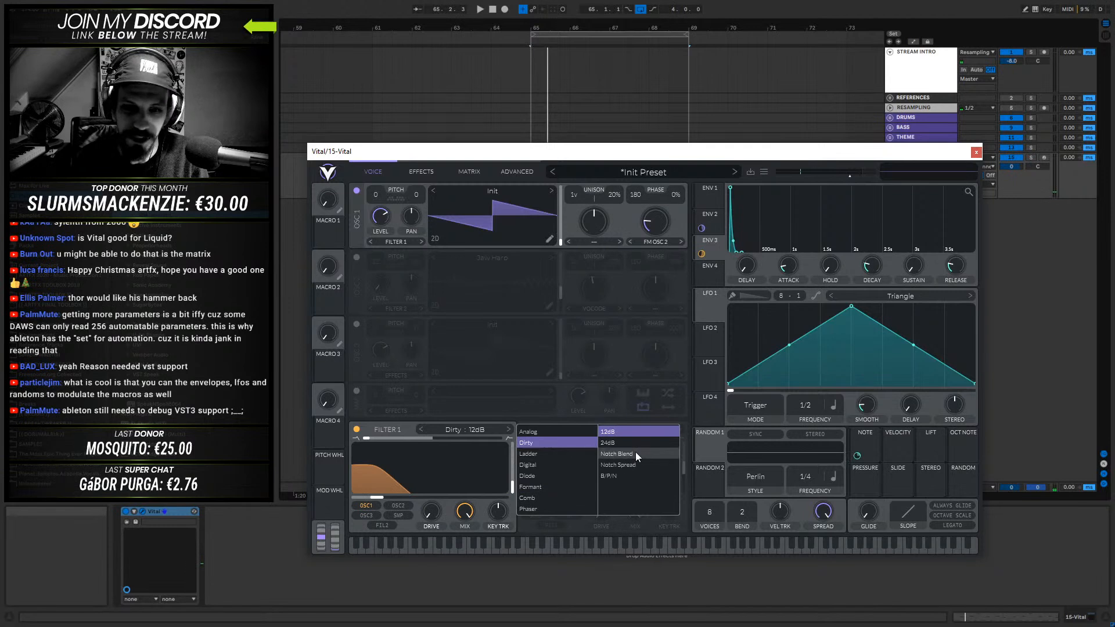
{"action": "left_click_drag", "start_coordinate": [443, 518], "coordinate": [441, 476]}
{"action": "key", "text": "space"}
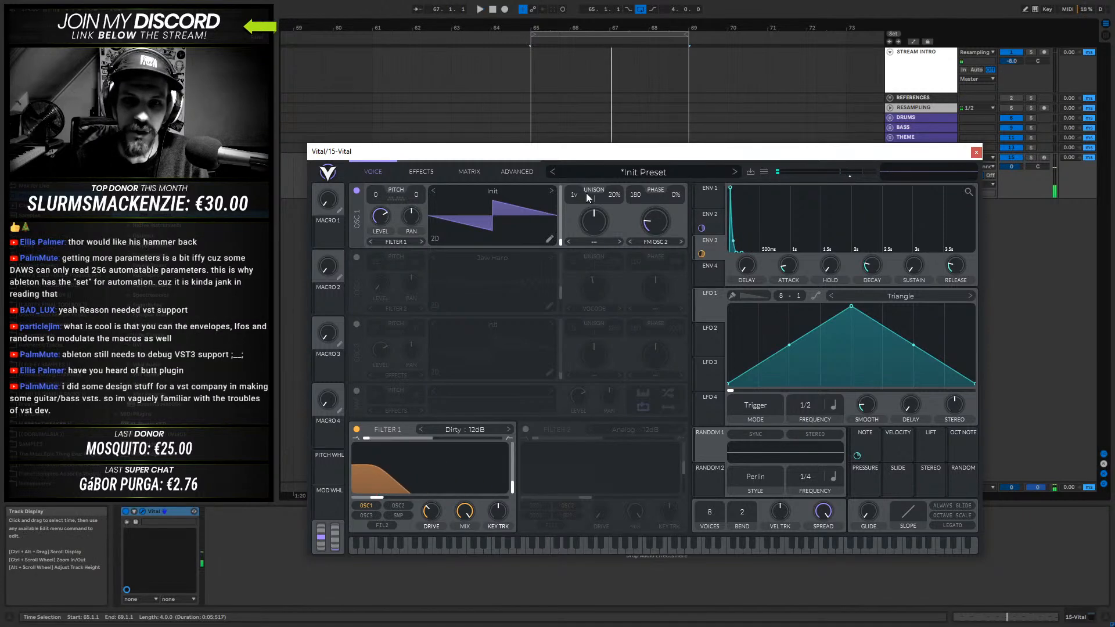
- Set oscillator 1 to 5 unison voices with 26% detune while auditioning the clip
{"action": "left_click_drag", "start_coordinate": [580, 193], "coordinate": [584, 176]}
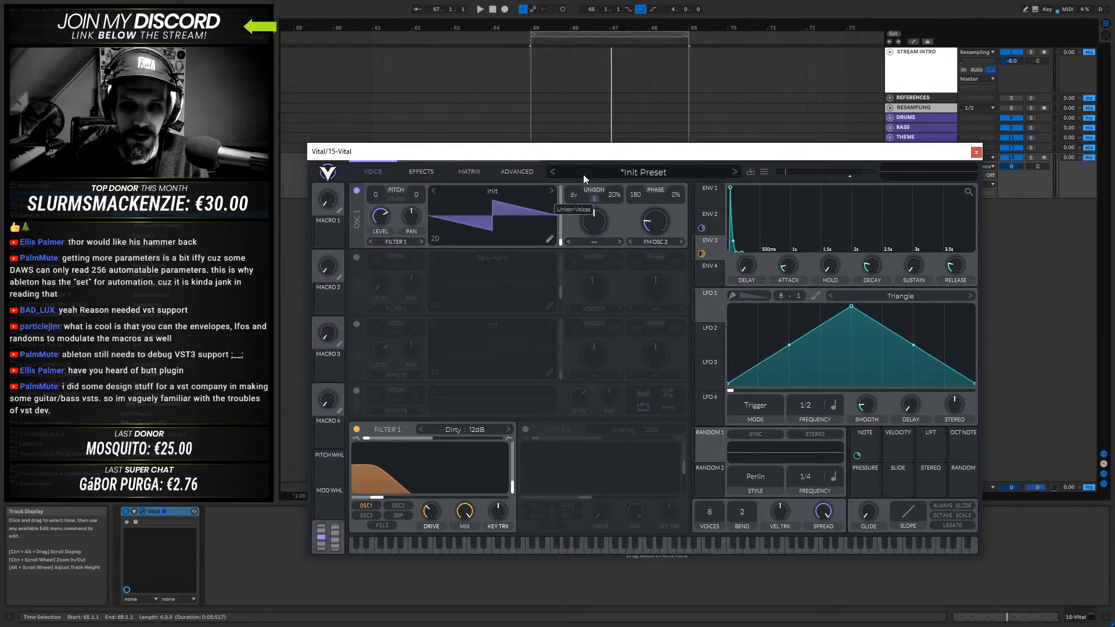
{"action": "left_click_drag", "start_coordinate": [584, 176], "coordinate": [584, 170]}
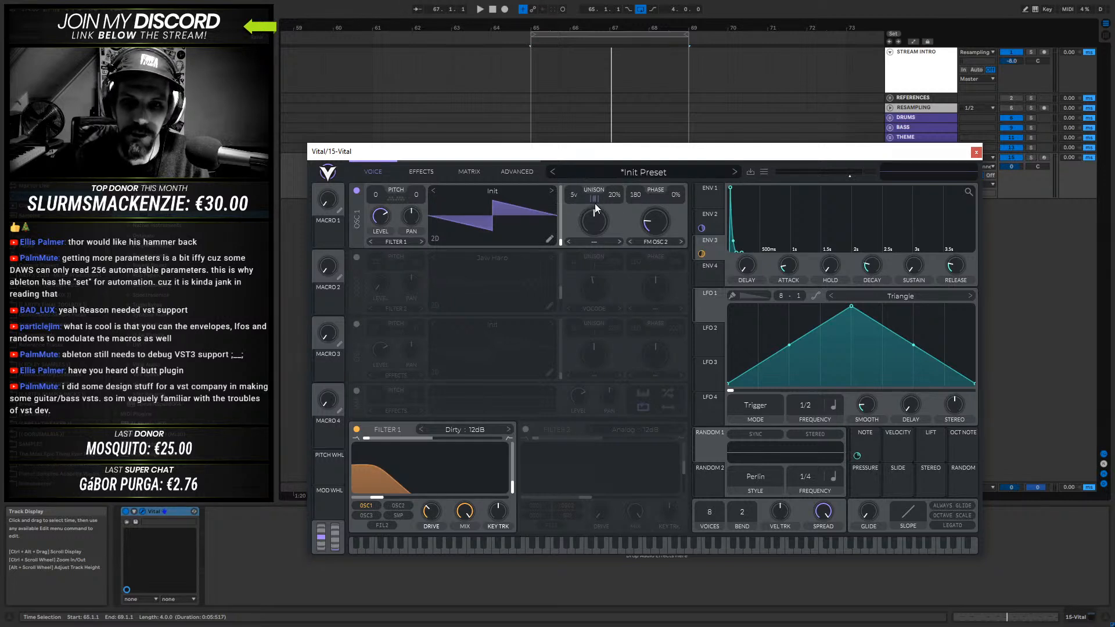
{"action": "key", "text": "space"}
{"action": "mouse_move", "coordinate": [614, 194]}
{"action": "left_mouse_down"}
{"action": "mouse_move", "coordinate": [619, 179]}
{"action": "mouse_move", "coordinate": [615, 218]}
{"action": "mouse_move", "coordinate": [619, 187]}
{"action": "left_mouse_up"}
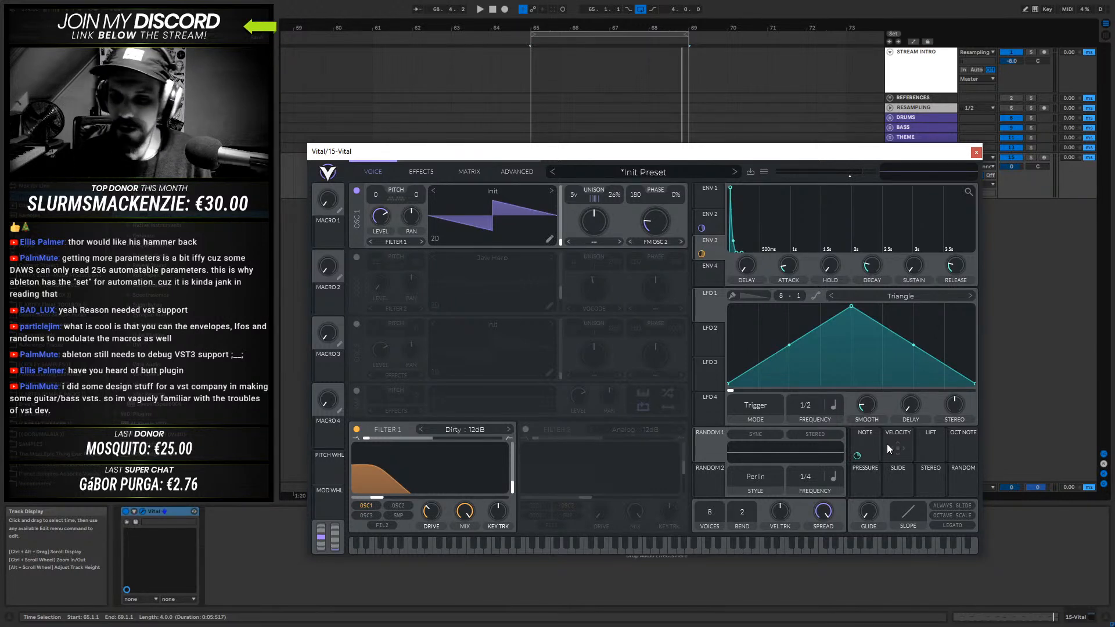
- Audition the clip and lower oscillator 1's unison detune to 14%
{"action": "mouse_move", "coordinate": [858, 454]}
{"action": "left_mouse_down"}
{"action": "mouse_move", "coordinate": [865, 445]}
{"action": "mouse_move", "coordinate": [744, 267]}
{"action": "mouse_move", "coordinate": [587, 206]}
{"action": "mouse_move", "coordinate": [611, 197]}
{"action": "mouse_move", "coordinate": [873, 443]}
{"action": "left_mouse_up"}
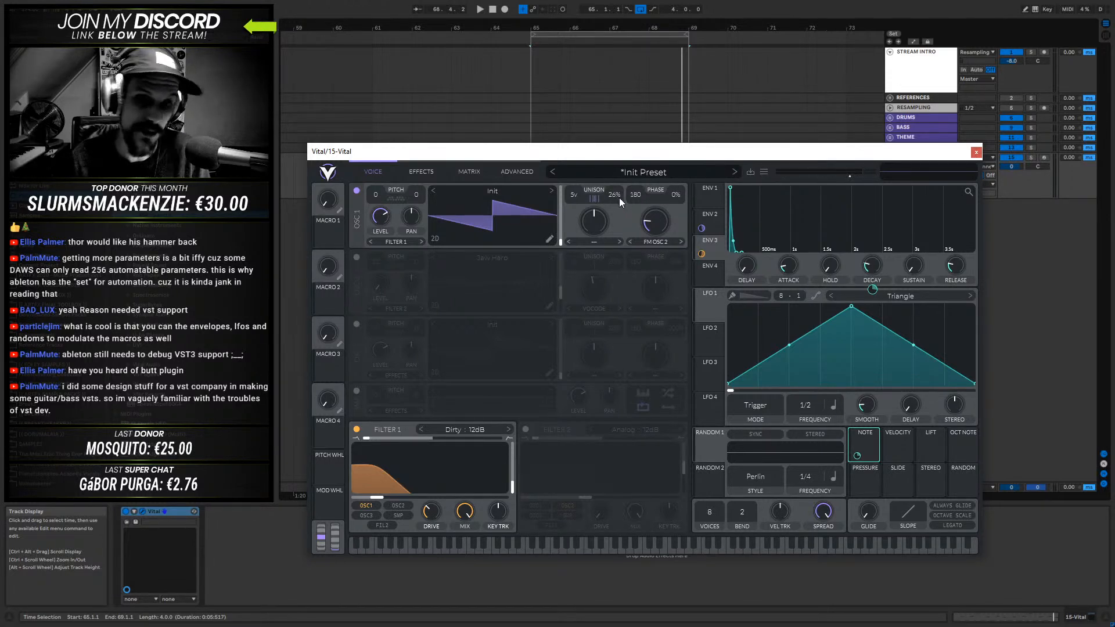
{"action": "key", "text": "space"}
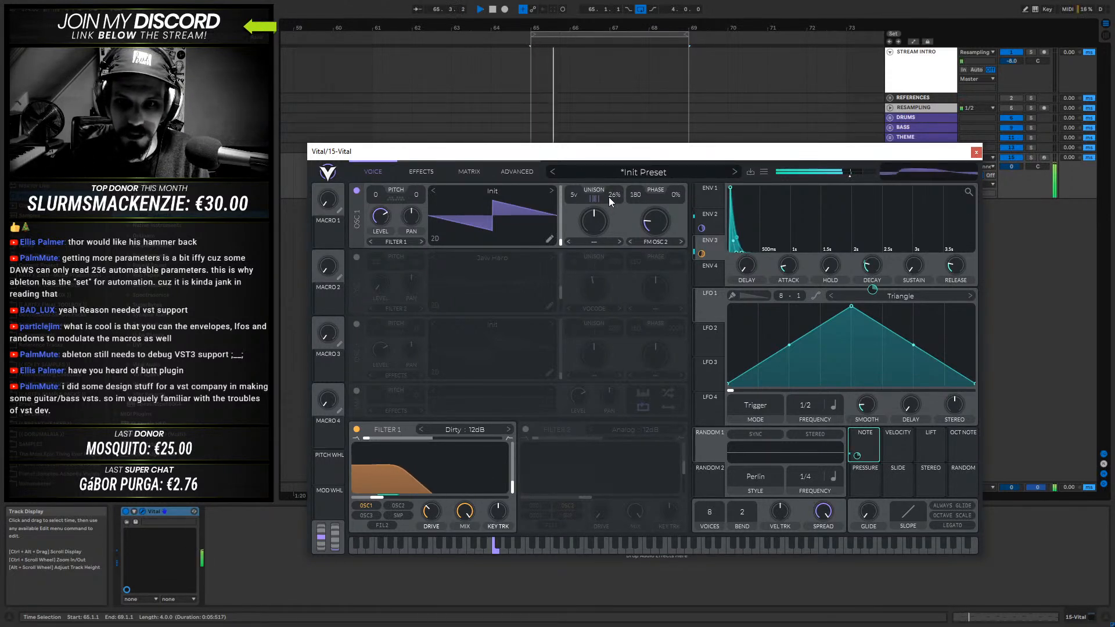
{"action": "key", "text": "space"}
{"action": "left_click_drag", "start_coordinate": [614, 196], "coordinate": [614, 203]}
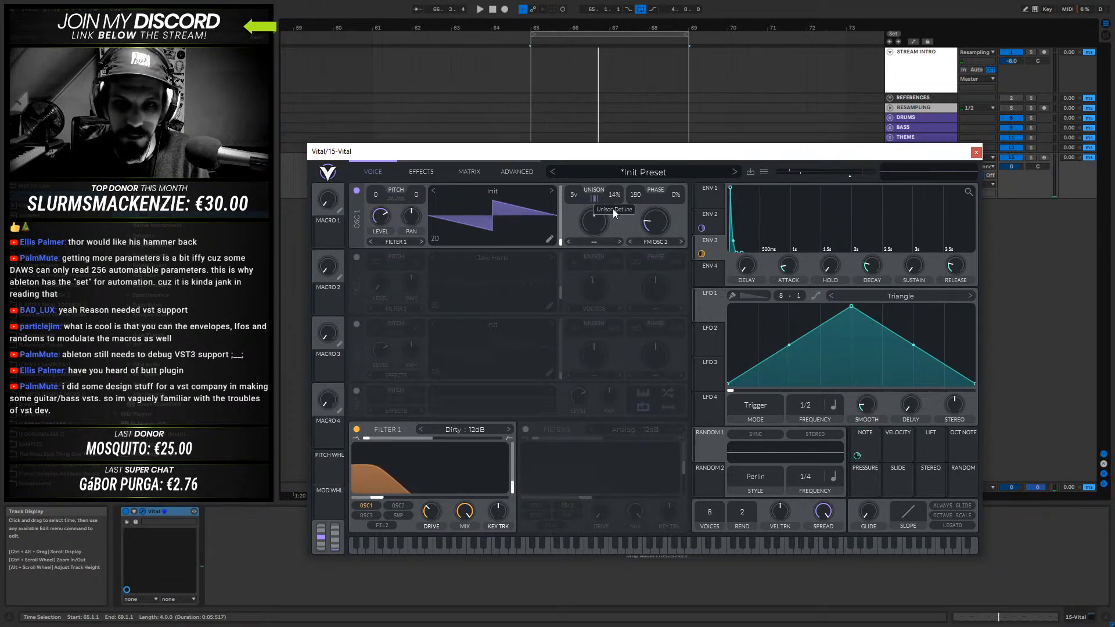
{"action": "key", "text": "space"}
- Set oscillator 1's unison detune to 15% and its phase randomization to 29%, auditioning the clip
{"action": "left_click_drag", "start_coordinate": [615, 207], "coordinate": [673, 197]}
{"action": "key", "text": "space"}
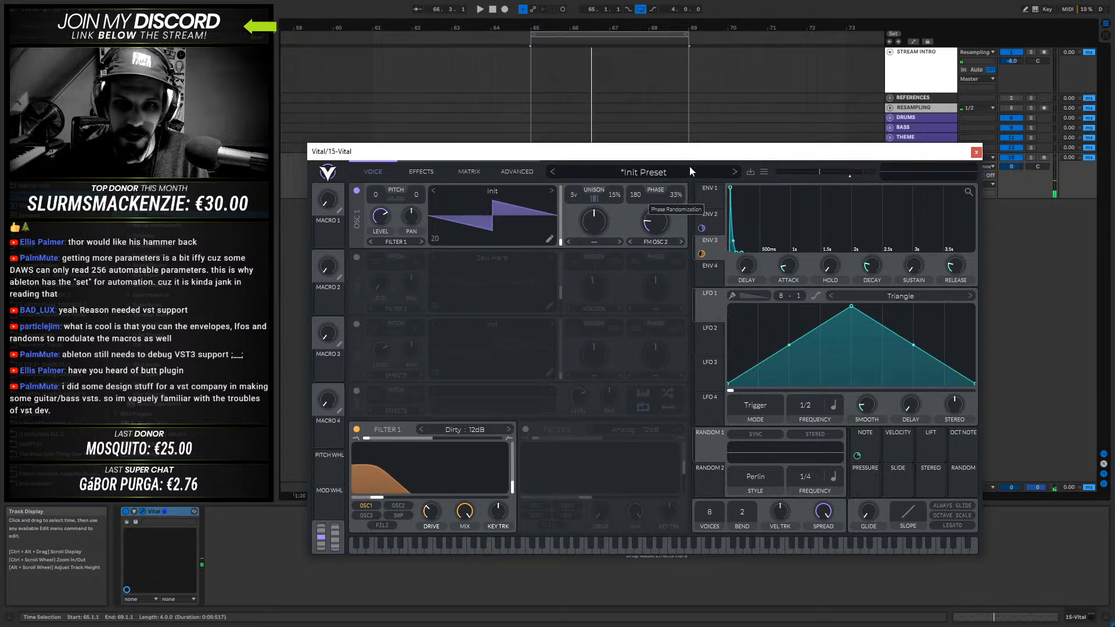
{"action": "key", "text": "space"}
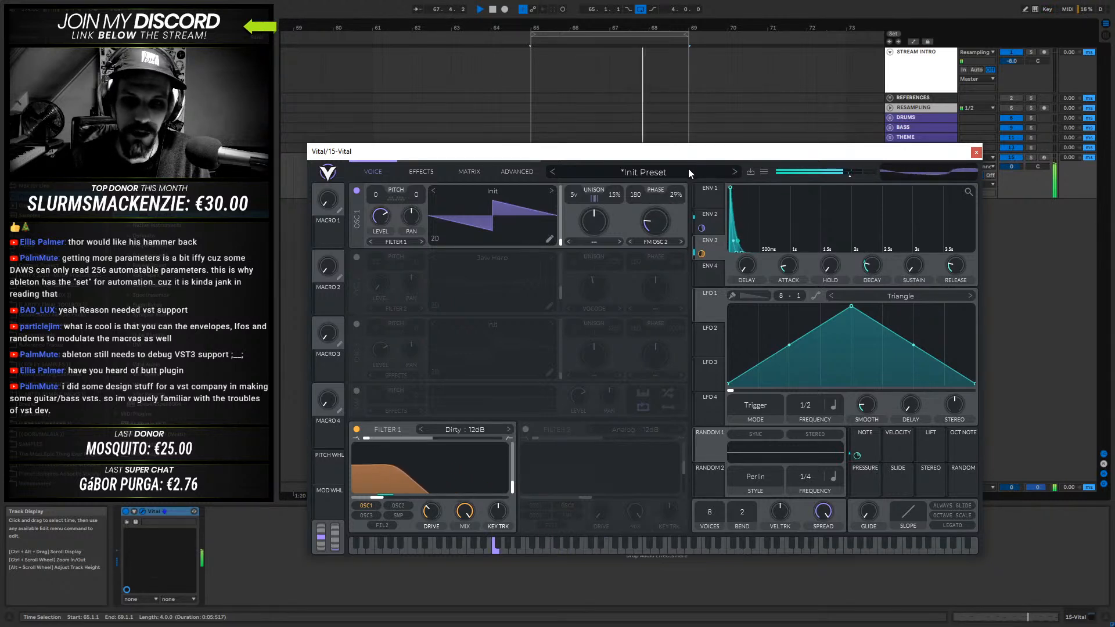
{"action": "key", "text": "space"}
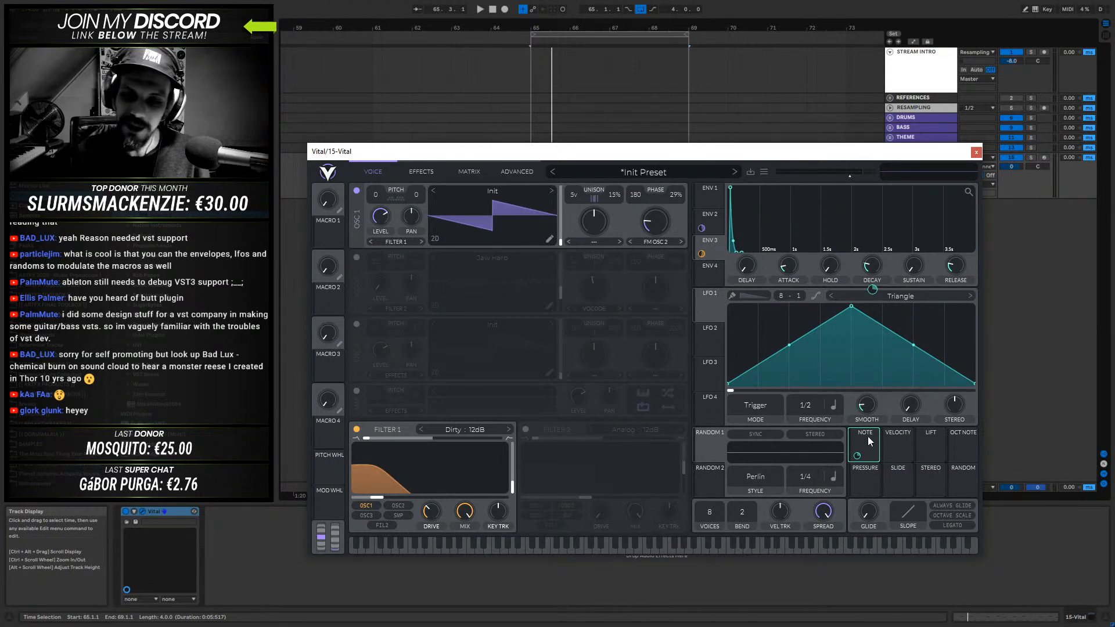
- Modulate oscillator 1's unison detune with Note, adjust the modulation amount, and lower the base detune to 10% during playback
{"action": "left_click_drag", "start_coordinate": [866, 444], "coordinate": [536, 224]}
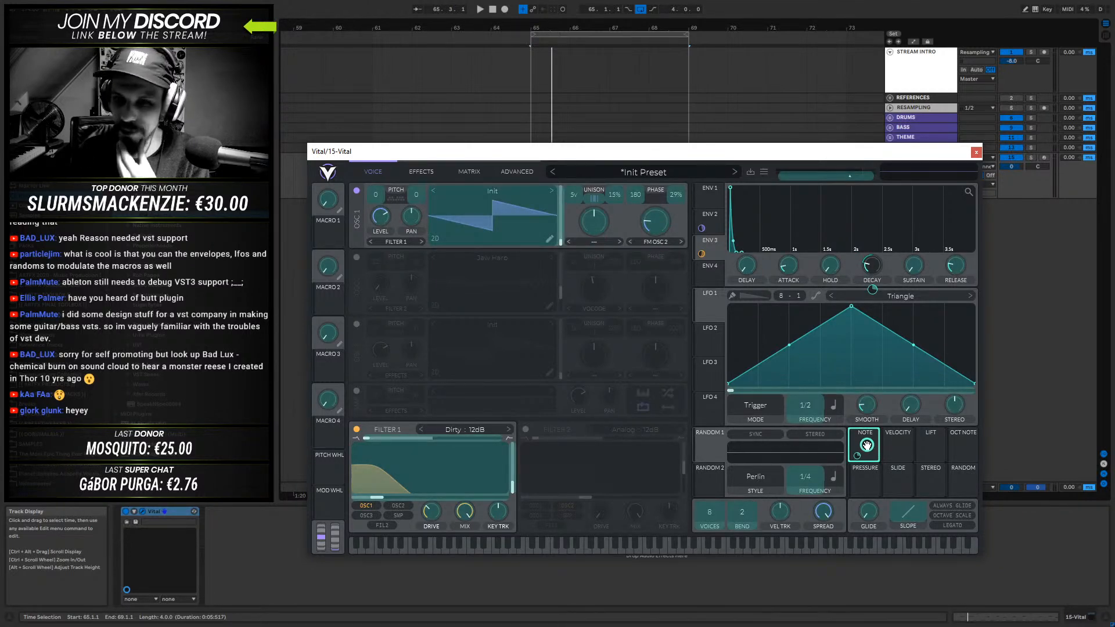
{"action": "left_click_drag", "start_coordinate": [866, 444], "coordinate": [614, 233]}
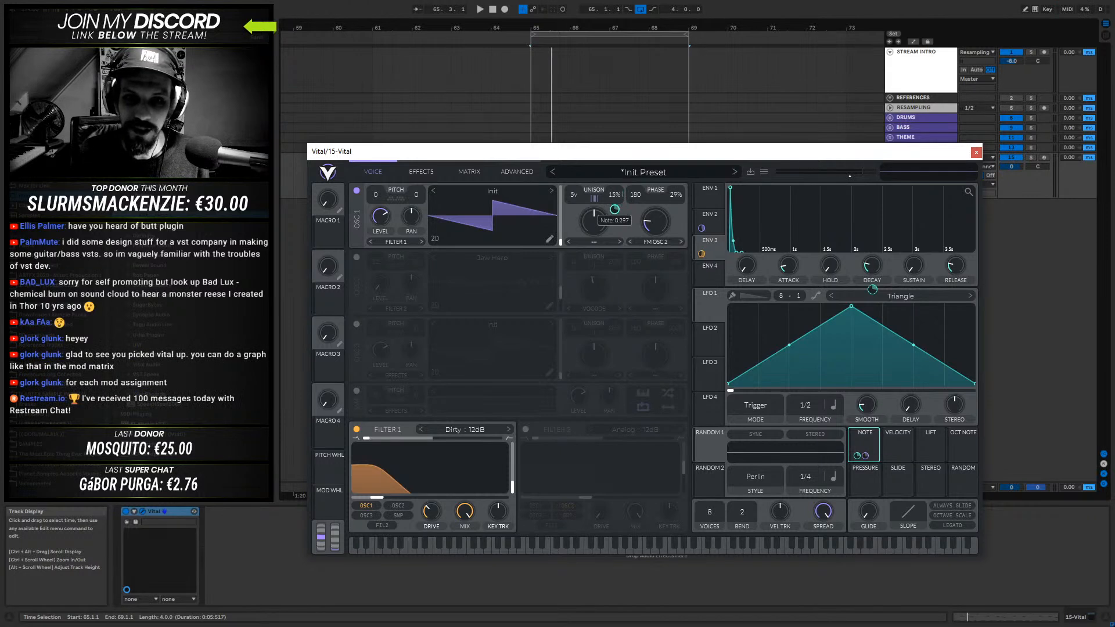
{"action": "key", "text": "space"}
{"action": "left_click_drag", "start_coordinate": [610, 213], "coordinate": [610, 186]}
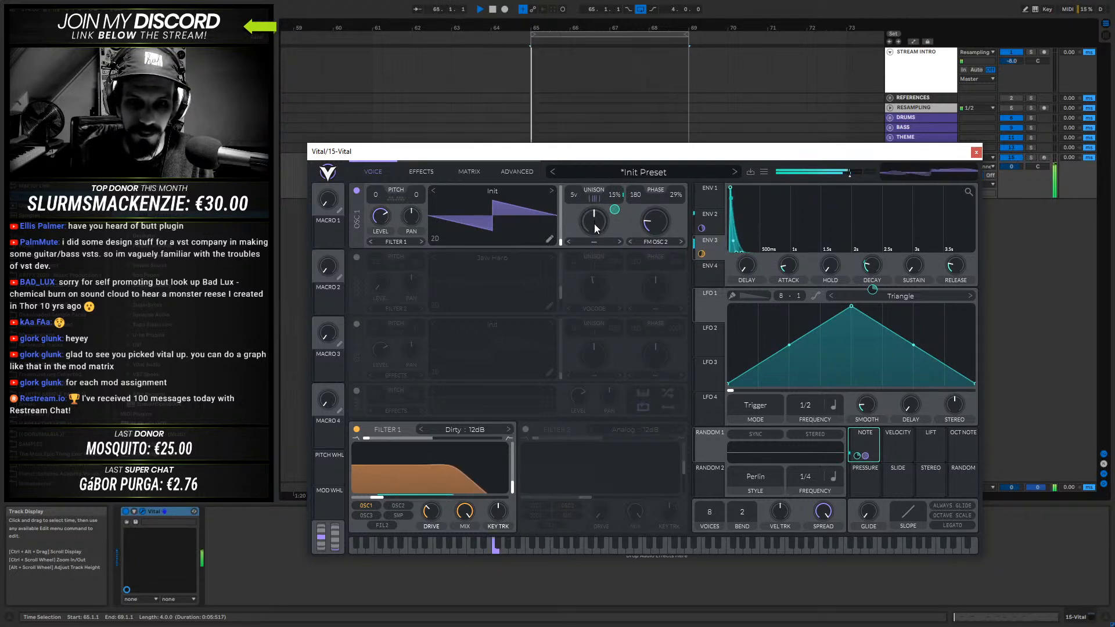
{"action": "mouse_move", "coordinate": [614, 197]}
{"action": "left_mouse_down"}
{"action": "mouse_move", "coordinate": [614, 226]}
{"action": "mouse_move", "coordinate": [618, 190]}
{"action": "left_mouse_up"}
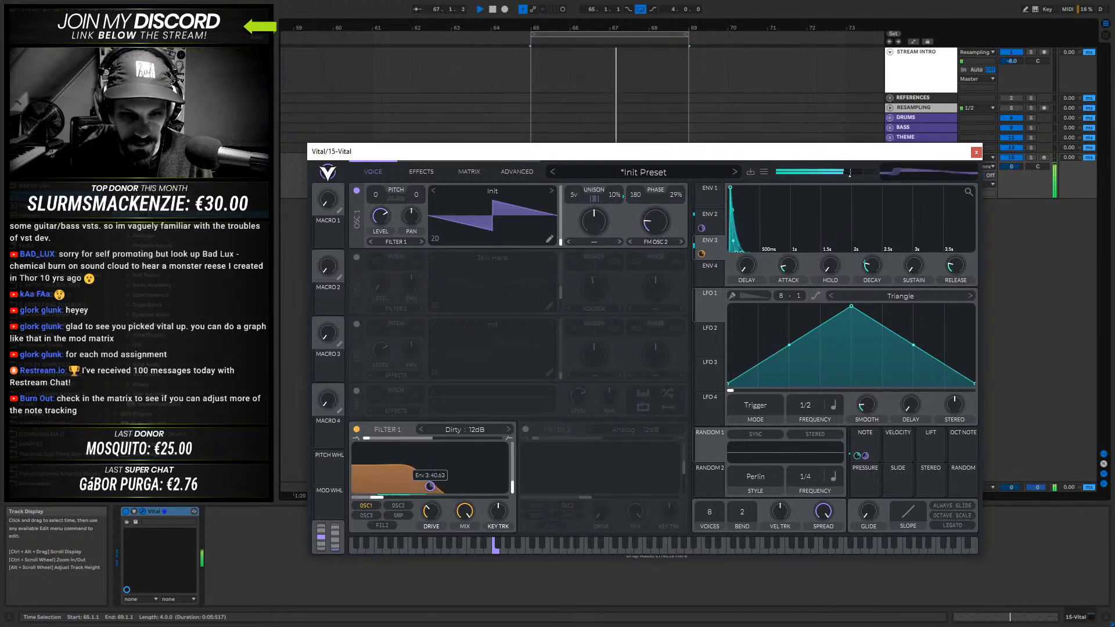
- Raise Filter 1's key tracking to 59% and its cutoff slightly while the clip plays
{"action": "left_click_drag", "start_coordinate": [497, 512], "coordinate": [507, 488]}
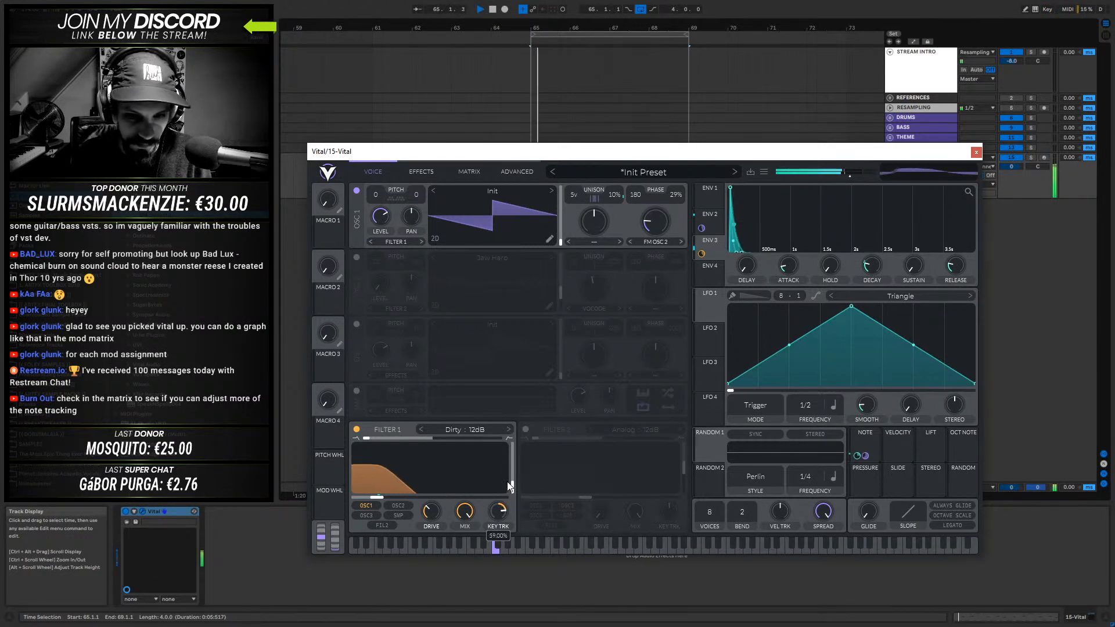
{"action": "left_click_drag", "start_coordinate": [378, 497], "coordinate": [392, 497]}
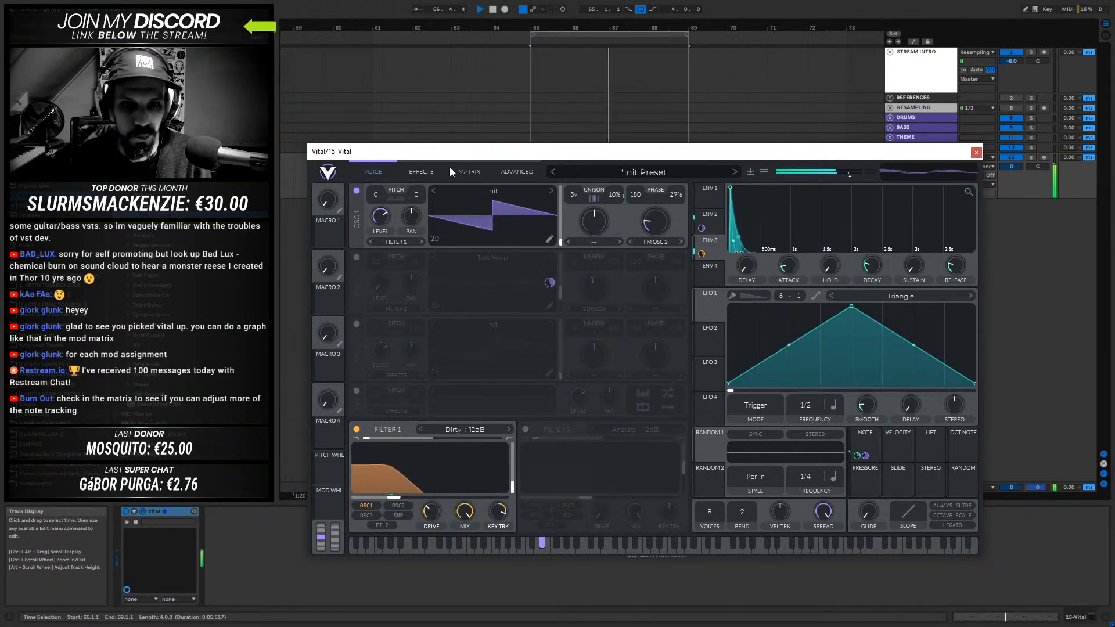
- Add the Distortion effect with the Soft Clip type, switching it off and on again
{"action": "left_click", "coordinate": [422, 171]}
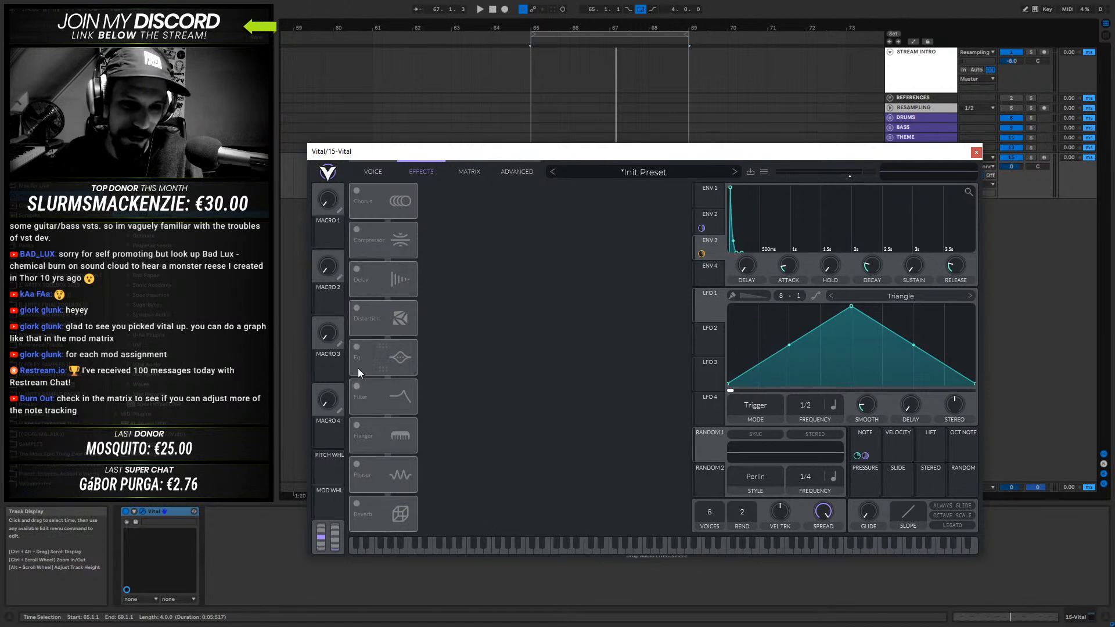
{"action": "left_click", "coordinate": [364, 322]}
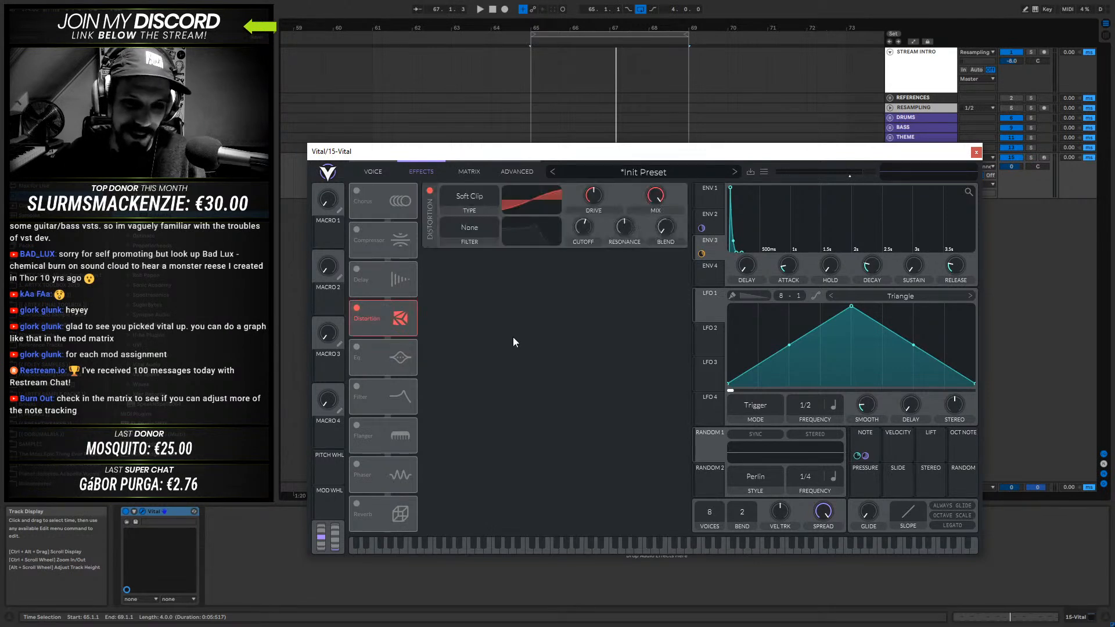
{"action": "left_click", "coordinate": [479, 196]}
{"action": "left_click", "coordinate": [430, 190]}
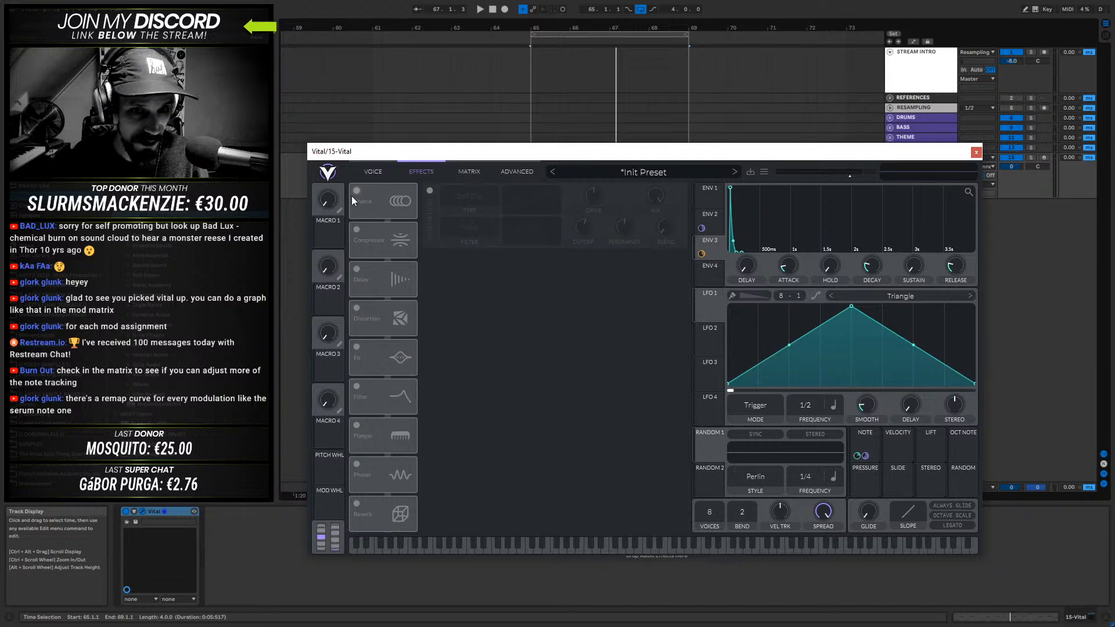
{"action": "left_click", "coordinate": [357, 308]}
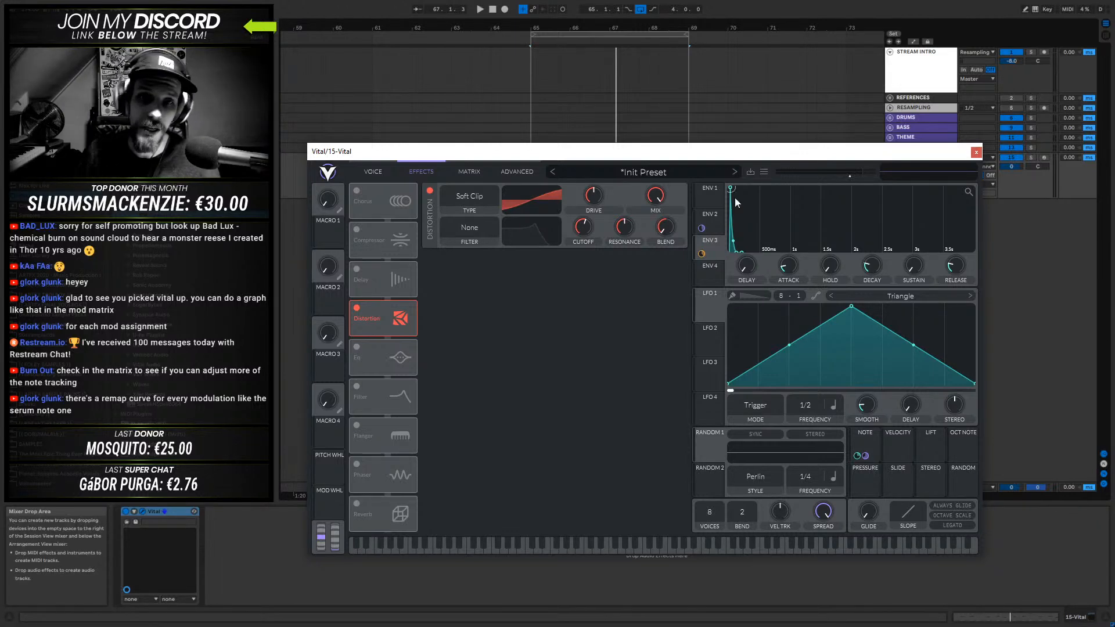
- Make the Note to Env 3 Decay modulation stereo and reshape its remap curve to stay at zero until past the midpoint
{"action": "left_click", "coordinate": [467, 170]}
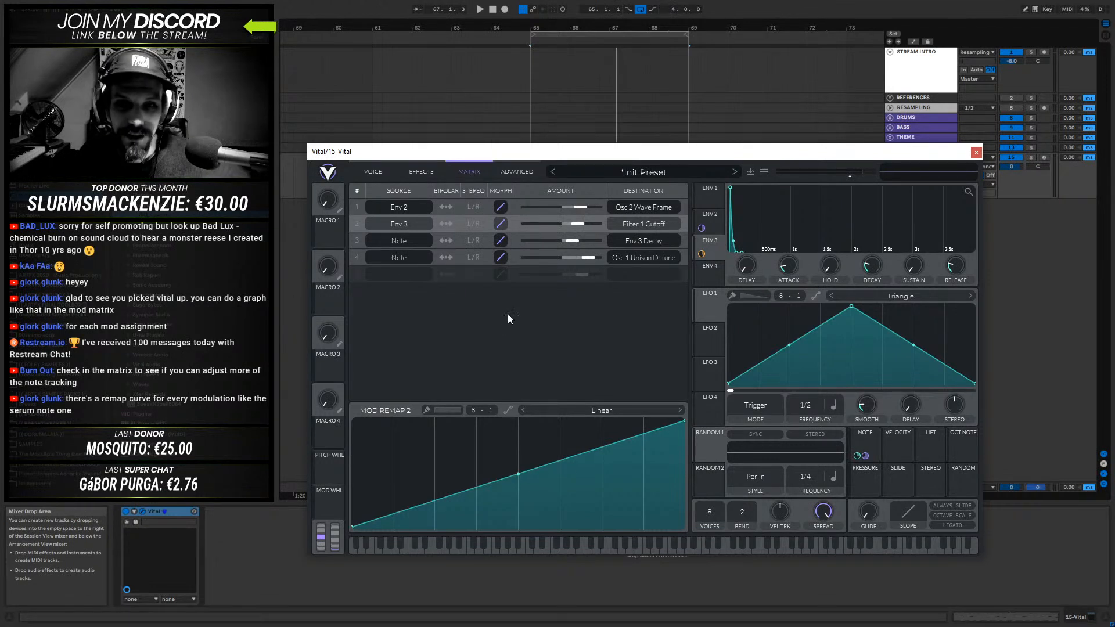
{"action": "left_click", "coordinate": [413, 240]}
{"action": "left_click", "coordinate": [489, 327]}
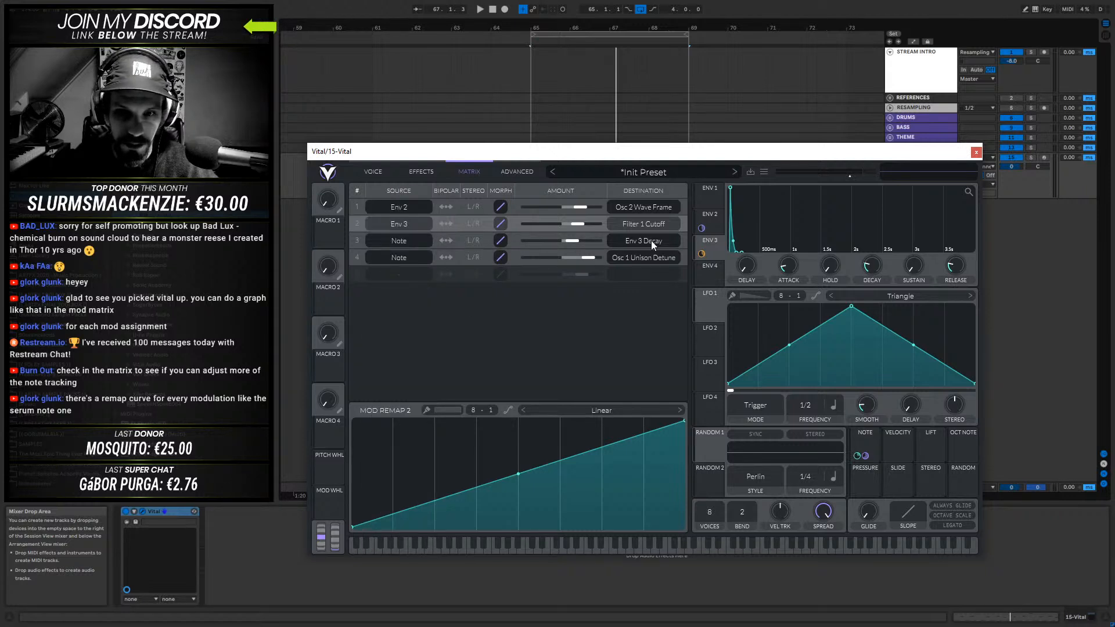
{"action": "left_click", "coordinate": [472, 240]}
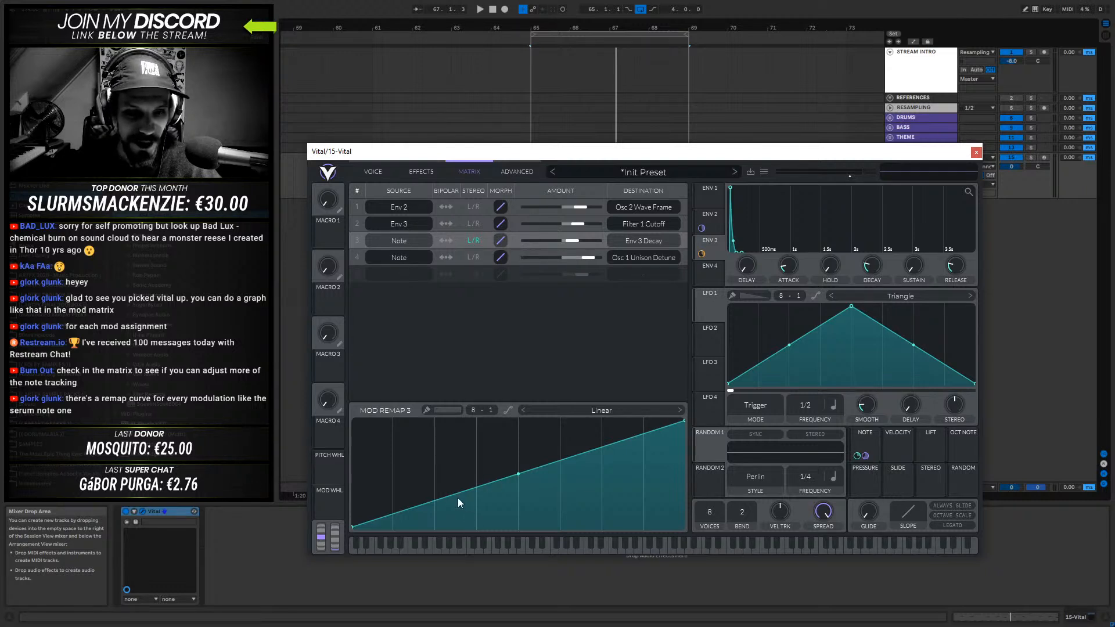
{"action": "left_click_drag", "start_coordinate": [474, 468], "coordinate": [545, 580]}
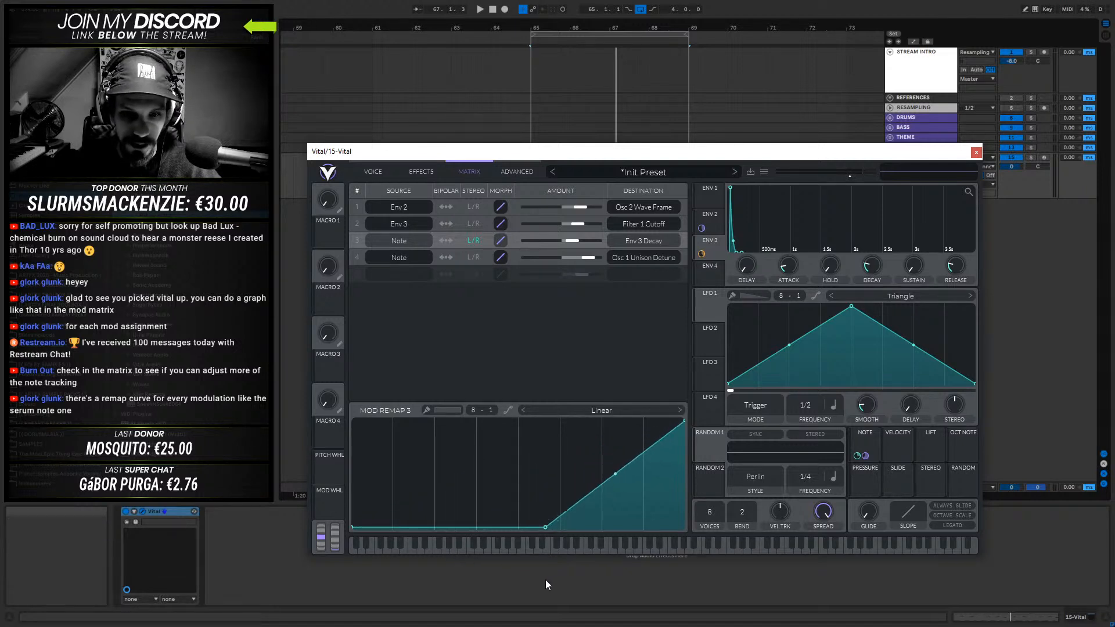
- Try stereo on the Note to unison detune modulation, then switch stereo off for both Note modulations
{"action": "left_click", "coordinate": [463, 257]}
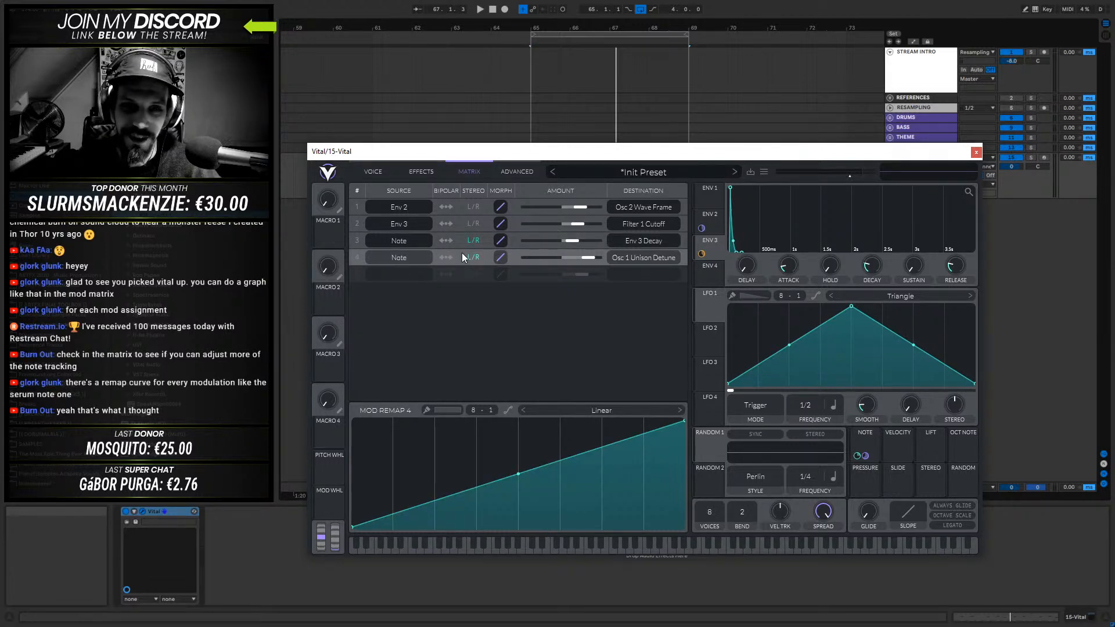
{"action": "left_click", "coordinate": [468, 240]}
{"action": "left_click", "coordinate": [473, 257]}
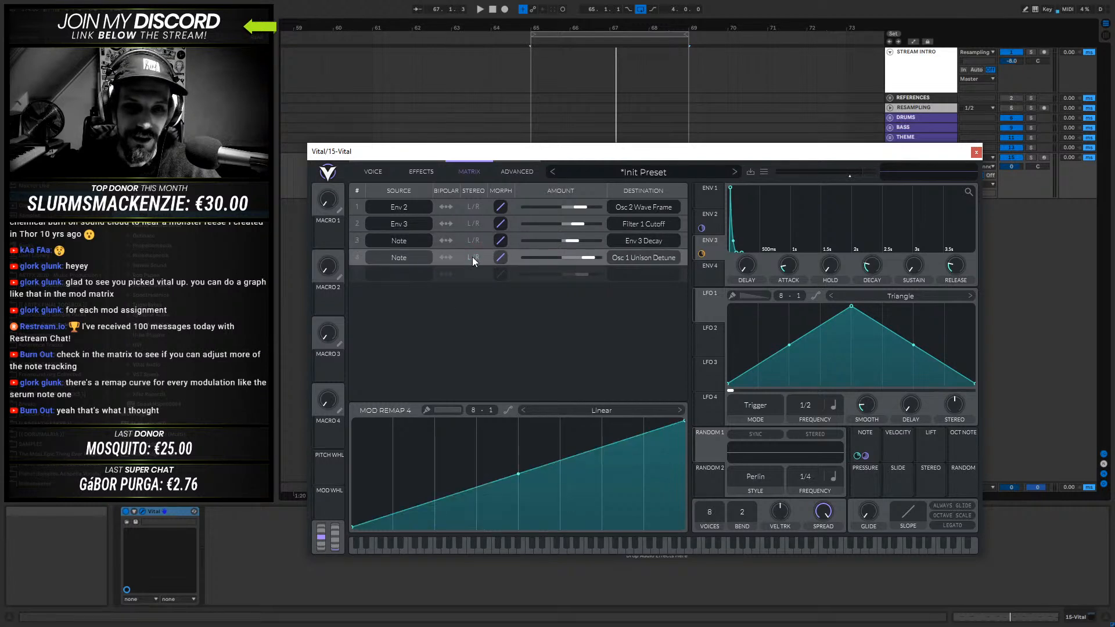
- Compare the remap curves of both Note modulations and restore the Env 3 Decay curve to a straight line
{"action": "left_click", "coordinate": [359, 242]}
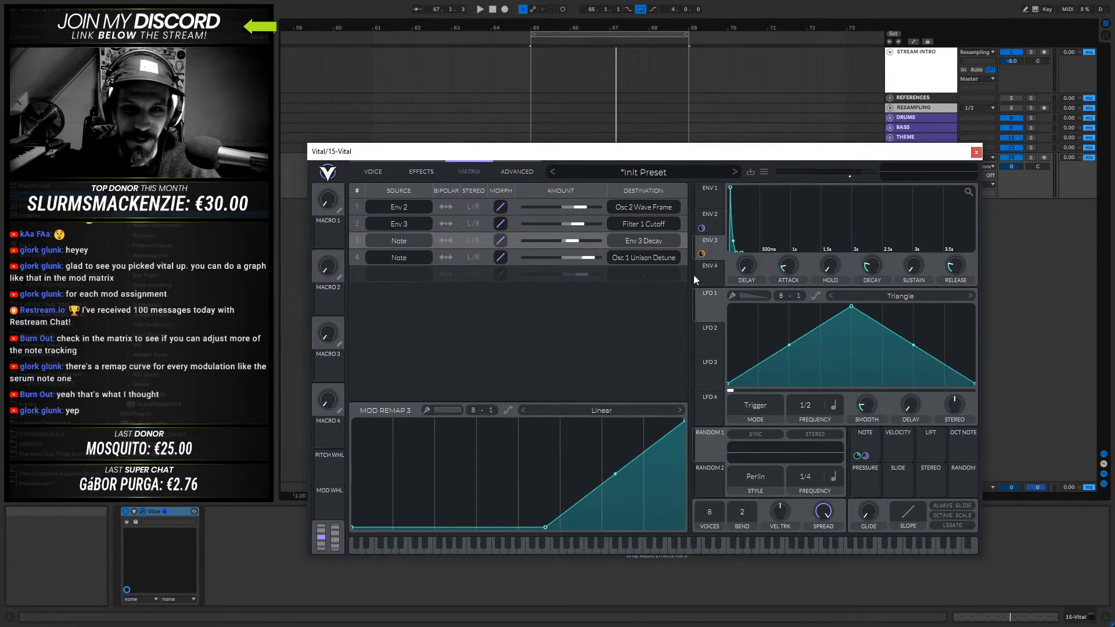
{"action": "left_click", "coordinate": [685, 259]}
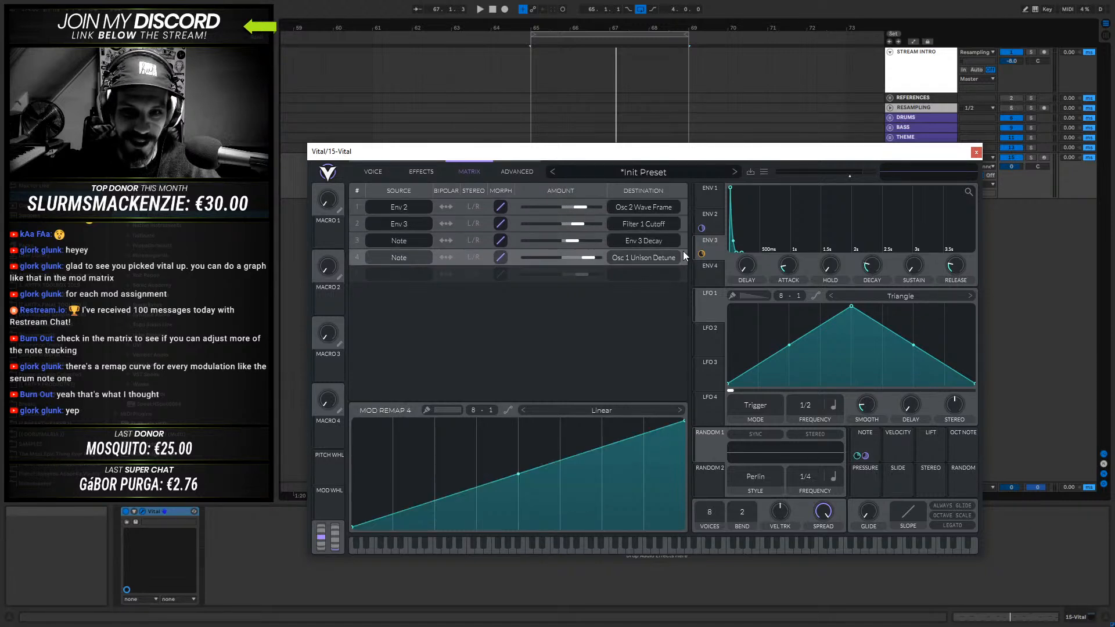
{"action": "double_click", "coordinate": [544, 527]}
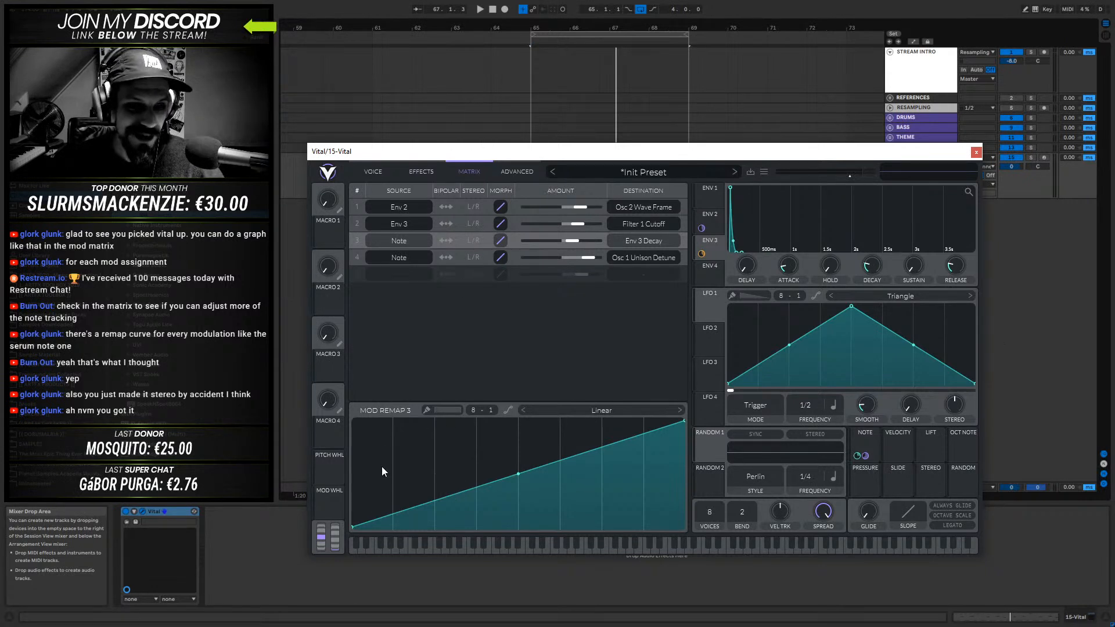
{"action": "left_click", "coordinate": [372, 172]}
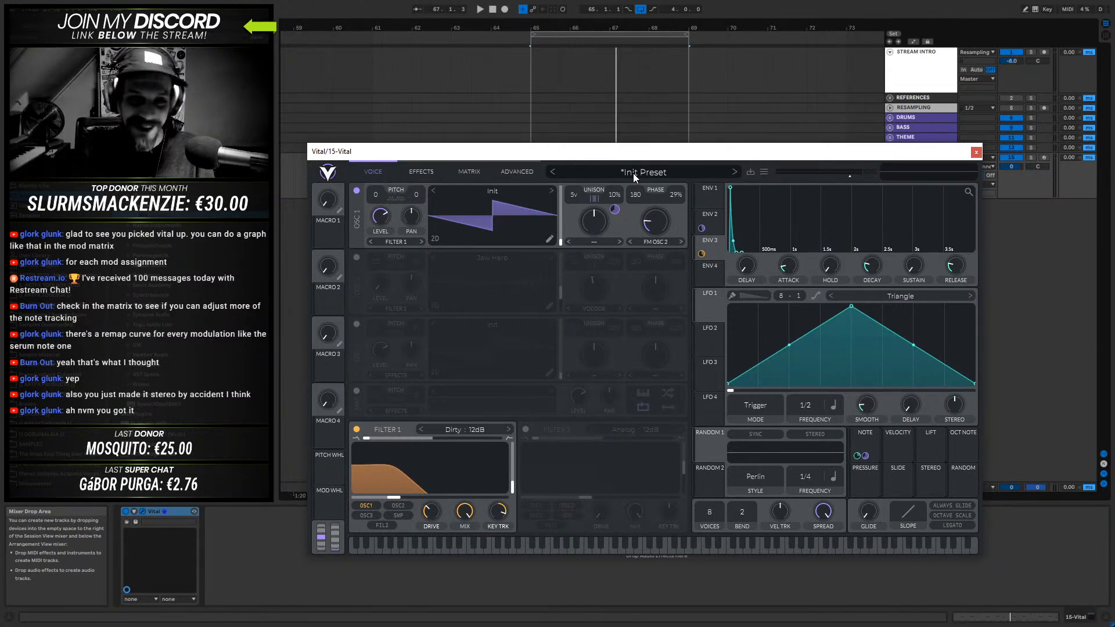
{"action": "left_click", "coordinate": [466, 171]}
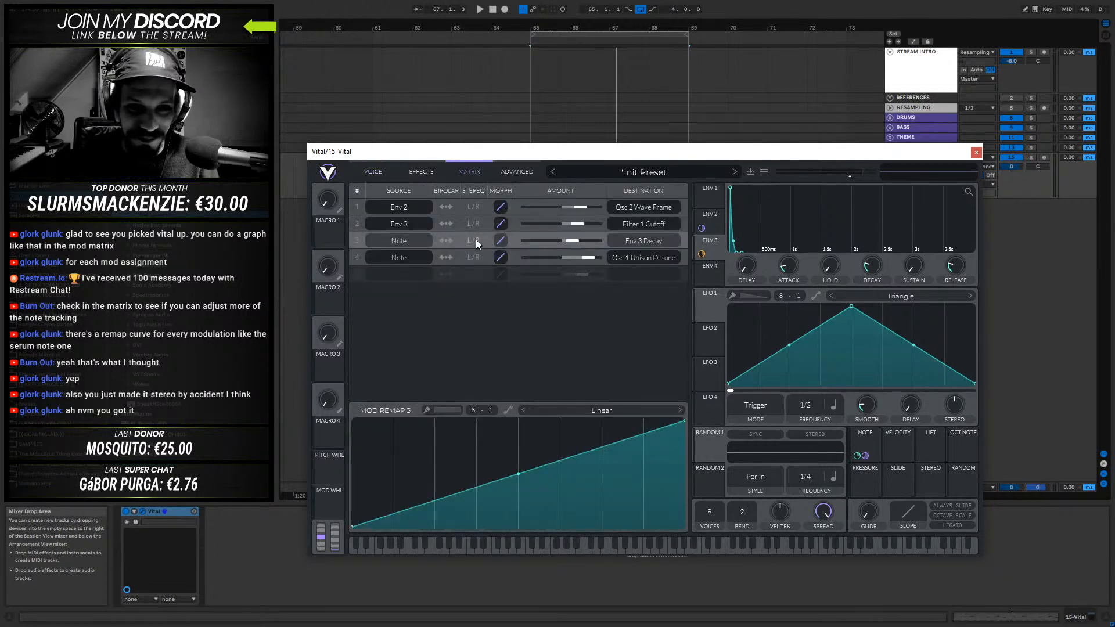
{"action": "left_click", "coordinate": [476, 257]}
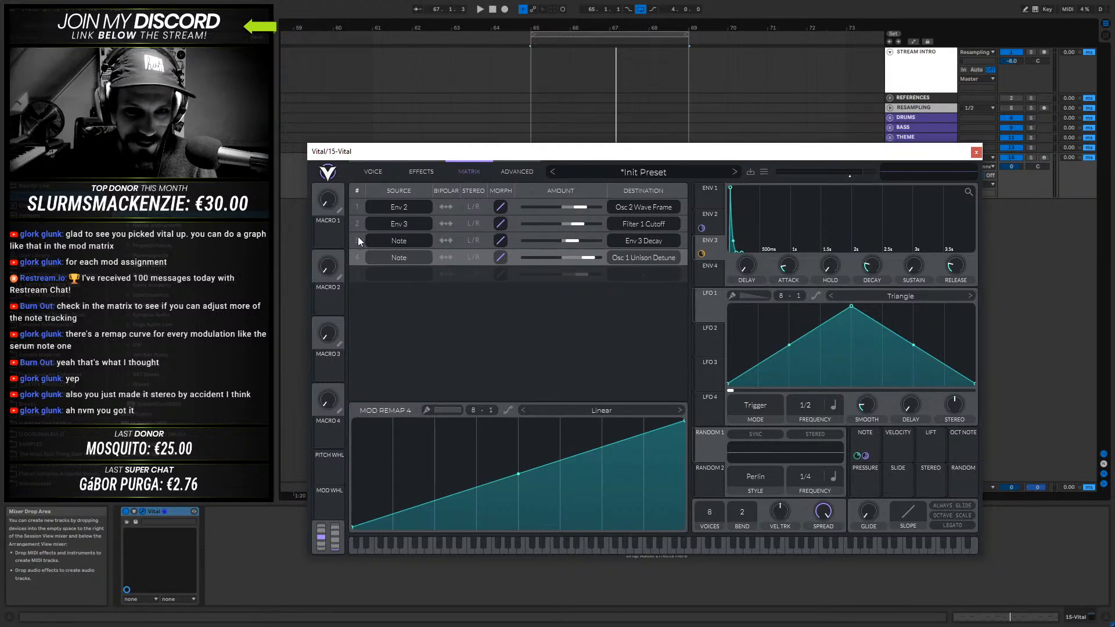
{"action": "left_click", "coordinate": [371, 172]}
- Raise the Distortion drive during playback and set the effect's filter to Post
{"action": "left_click", "coordinate": [422, 173]}
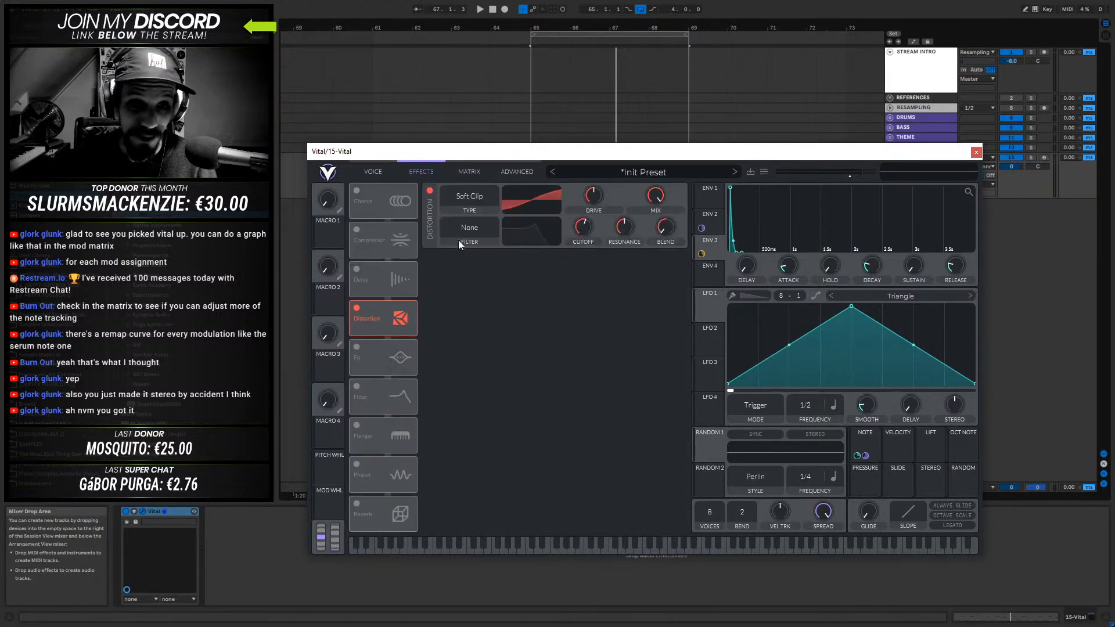
{"action": "key", "text": "space"}
{"action": "left_click_drag", "start_coordinate": [605, 200], "coordinate": [605, 164]}
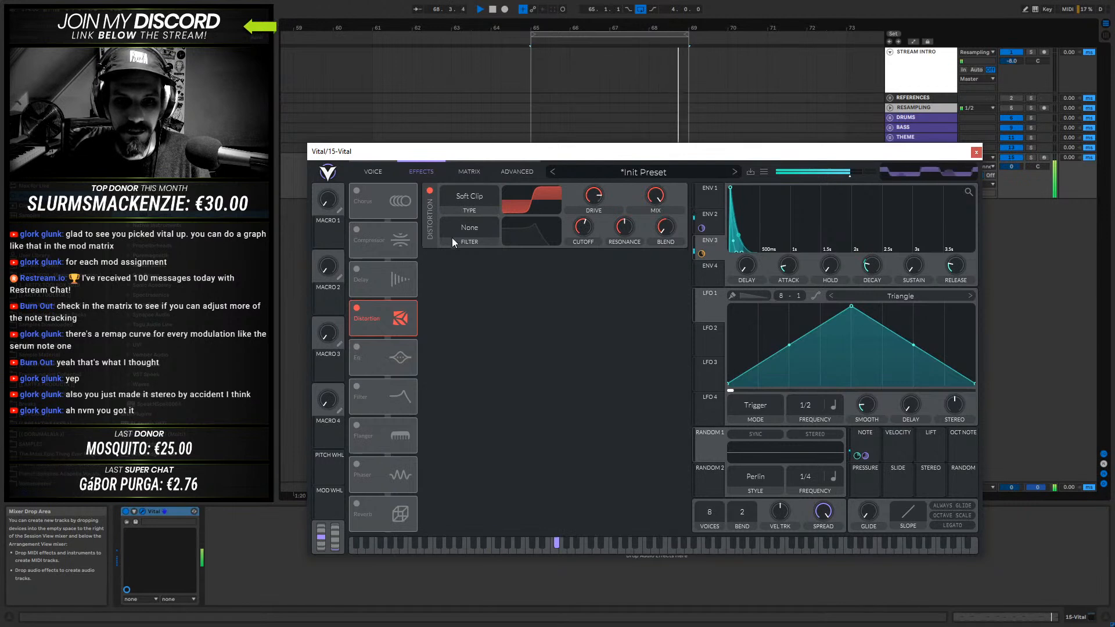
{"action": "left_click", "coordinate": [470, 233]}
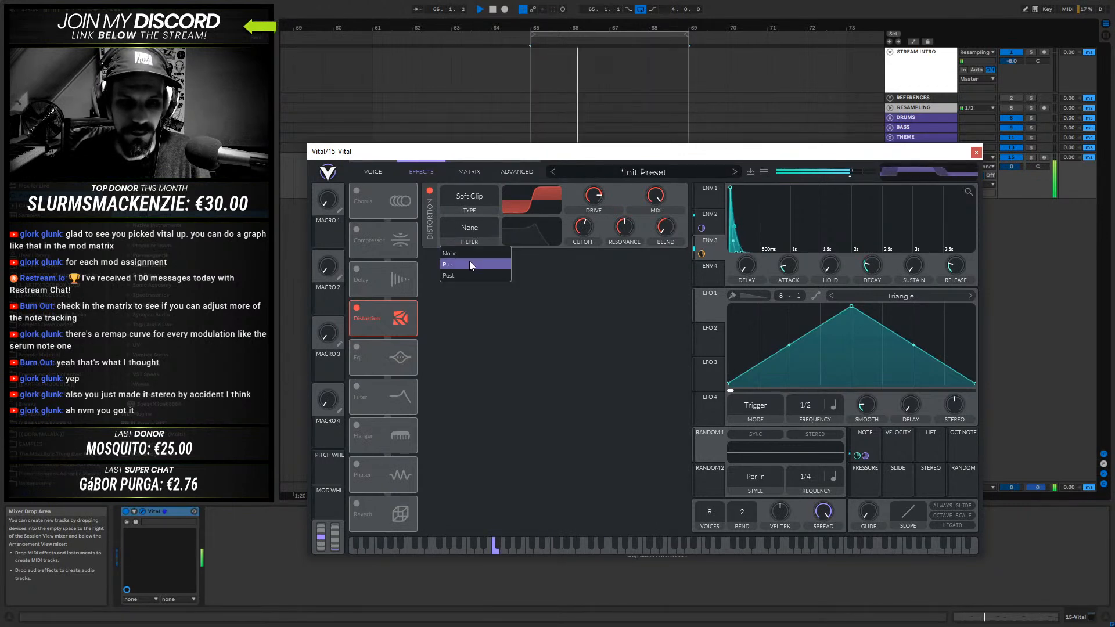
{"action": "left_click", "coordinate": [460, 280]}
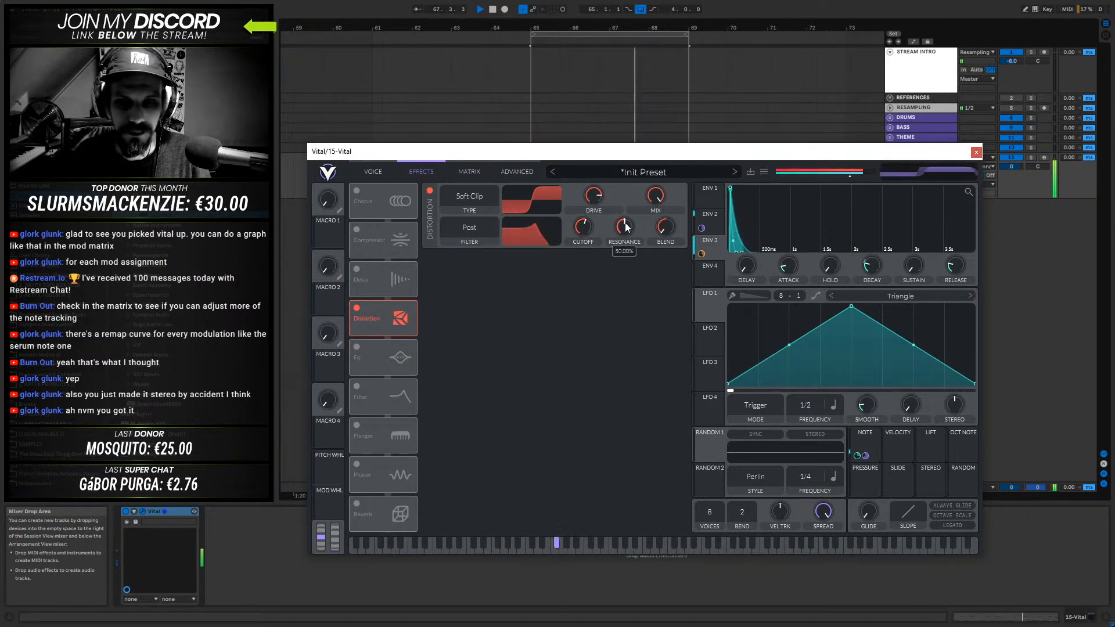
- Lower the Distortion filter's cutoff and assign Env 3 to modulate that cutoff
{"action": "left_click_drag", "start_coordinate": [583, 227], "coordinate": [577, 253]}
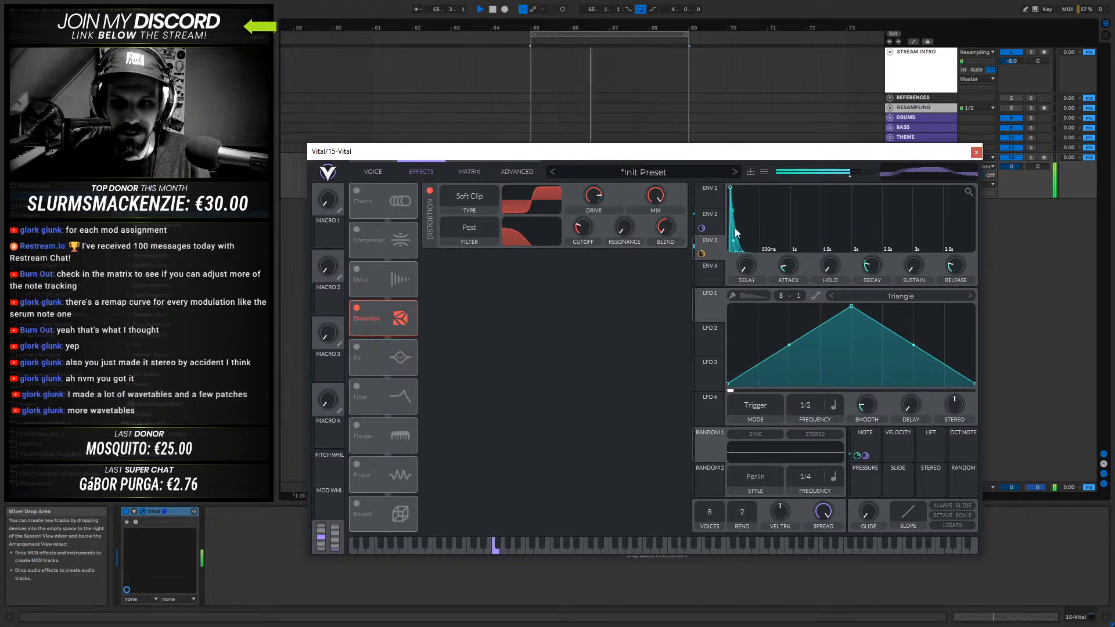
{"action": "left_click_drag", "start_coordinate": [703, 254], "coordinate": [582, 252]}
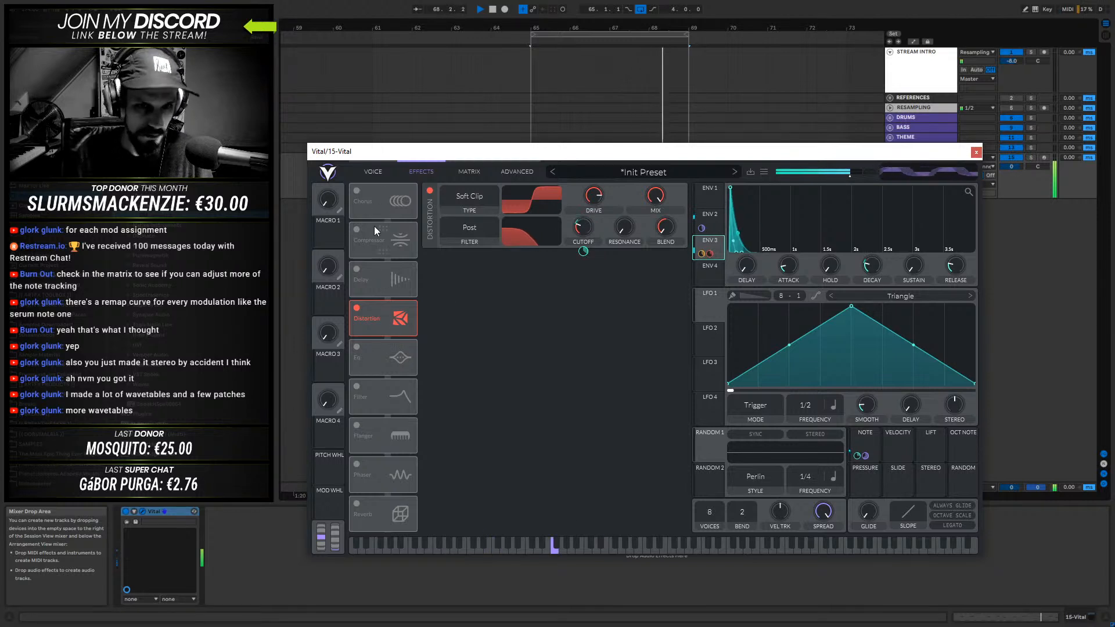
- Move the Compressor after Distortion in the effects chain, enable it and lower its mix
{"action": "left_click_drag", "start_coordinate": [361, 228], "coordinate": [357, 308]}
{"action": "left_click", "coordinate": [357, 308]}
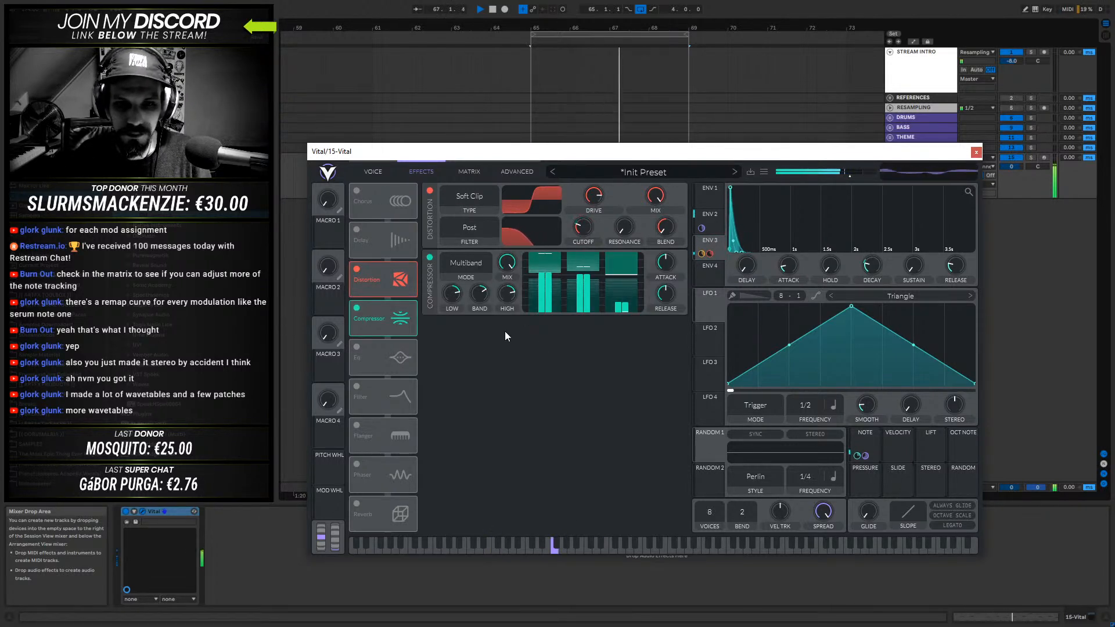
{"action": "left_click_drag", "start_coordinate": [504, 268], "coordinate": [494, 312]}
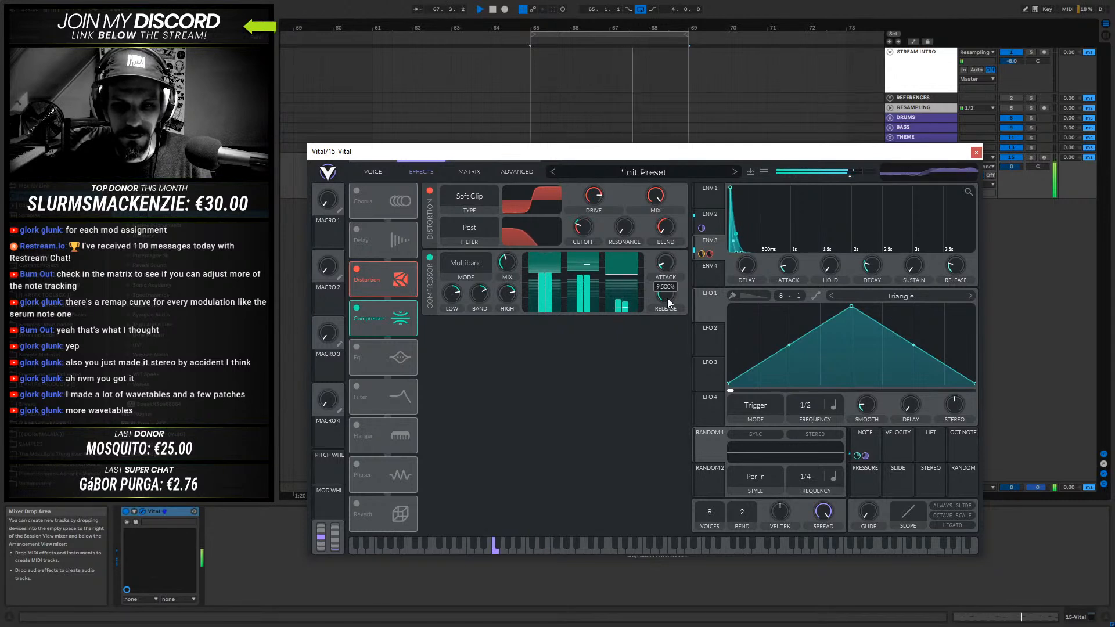
- Try low and high attack and release on the Compressor at full mix, then settle both and reduce the mix to about half
{"action": "left_click_drag", "start_coordinate": [507, 262], "coordinate": [528, 144]}
{"action": "left_click_drag", "start_coordinate": [666, 263], "coordinate": [670, 220]}
{"action": "left_click_drag", "start_coordinate": [665, 295], "coordinate": [650, 410]}
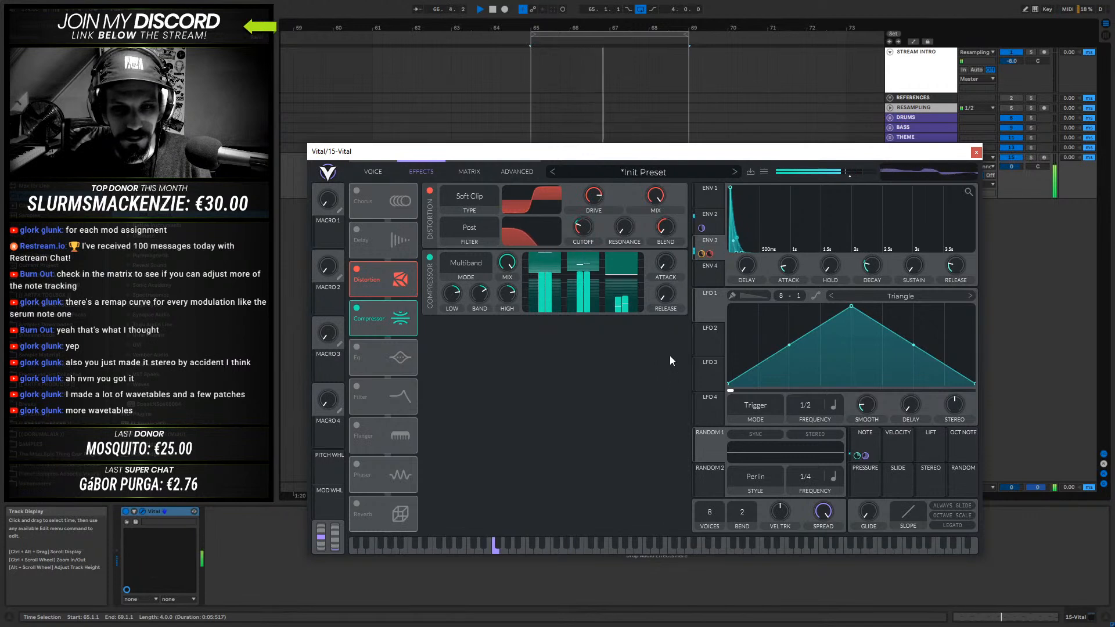
{"action": "left_click_drag", "start_coordinate": [663, 269], "coordinate": [745, 150]}
{"action": "left_click_drag", "start_coordinate": [667, 287], "coordinate": [671, 177]}
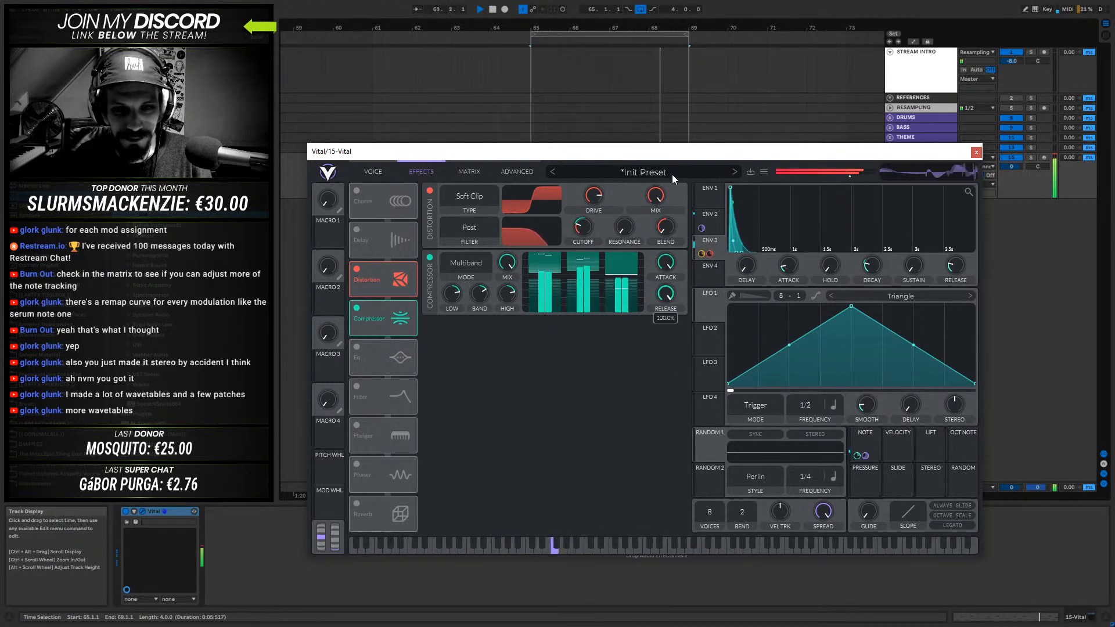
{"action": "left_click_drag", "start_coordinate": [666, 265], "coordinate": [657, 359]}
{"action": "left_click_drag", "start_coordinate": [671, 299], "coordinate": [669, 362]}
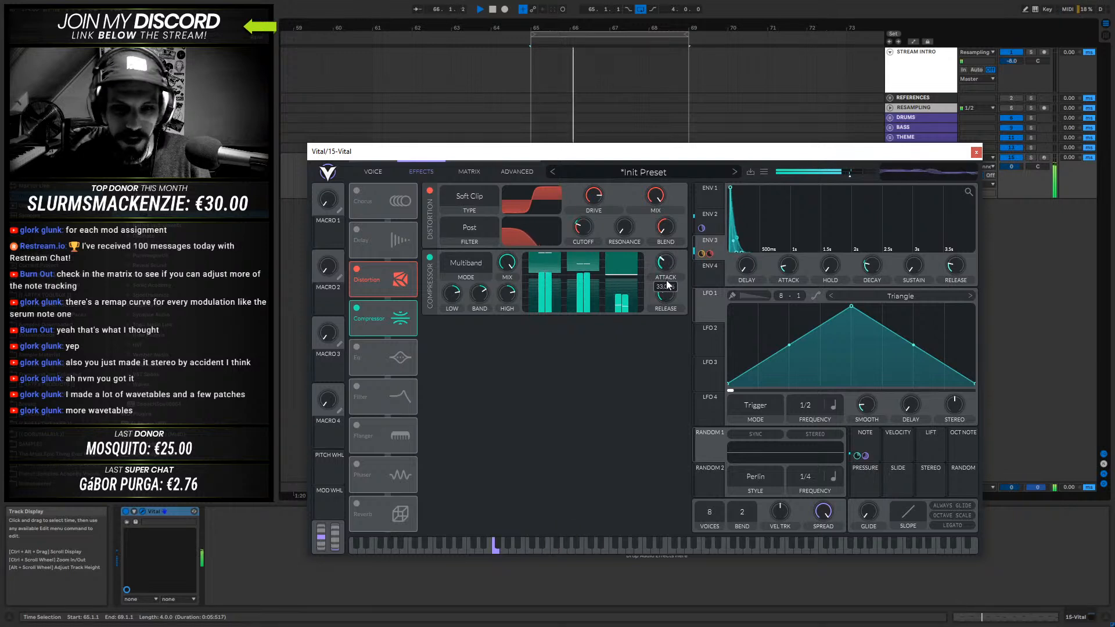
{"action": "left_click_drag", "start_coordinate": [513, 264], "coordinate": [501, 309]}
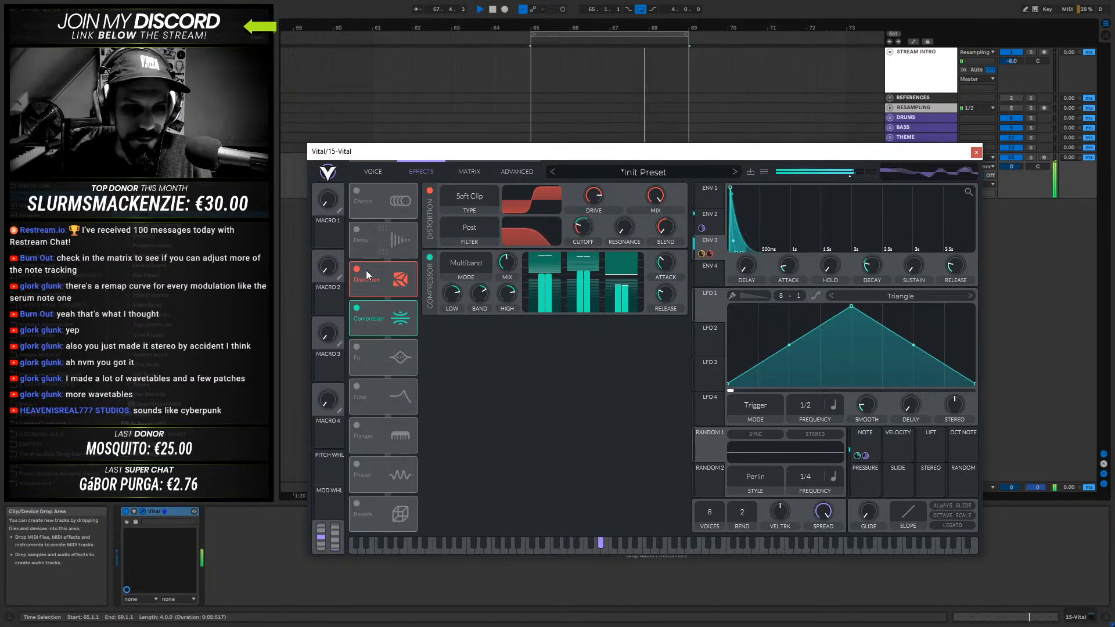
- Enable the Filter effect in Analog Notch Spread mode, set its blend to the middle and sweep its cutoff to around midrange
{"action": "left_click", "coordinate": [357, 387]}
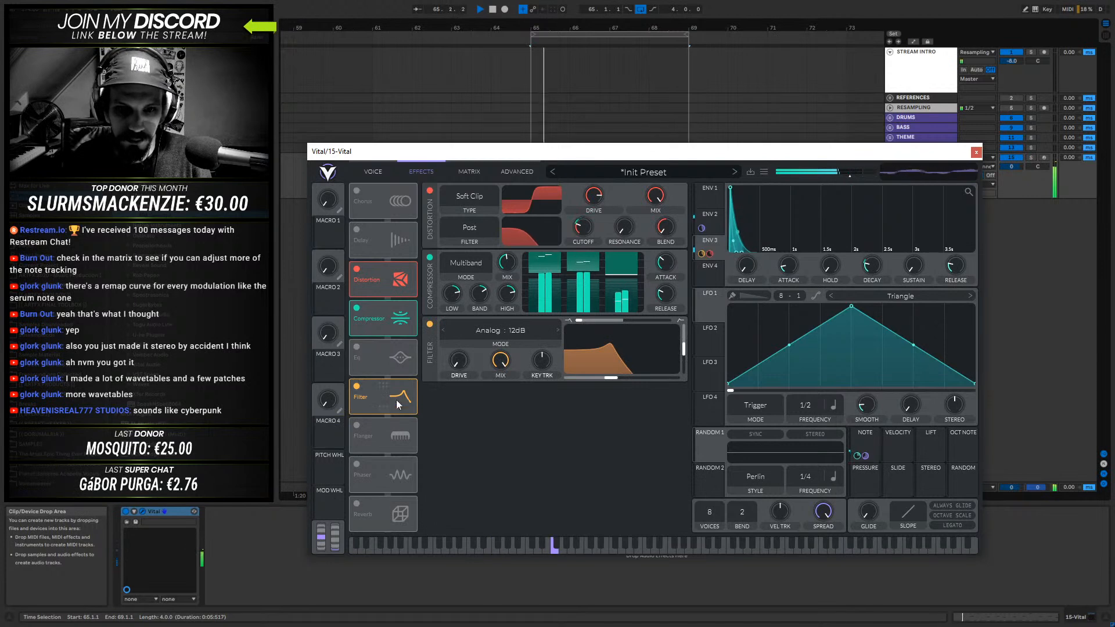
{"action": "left_click", "coordinate": [549, 336]}
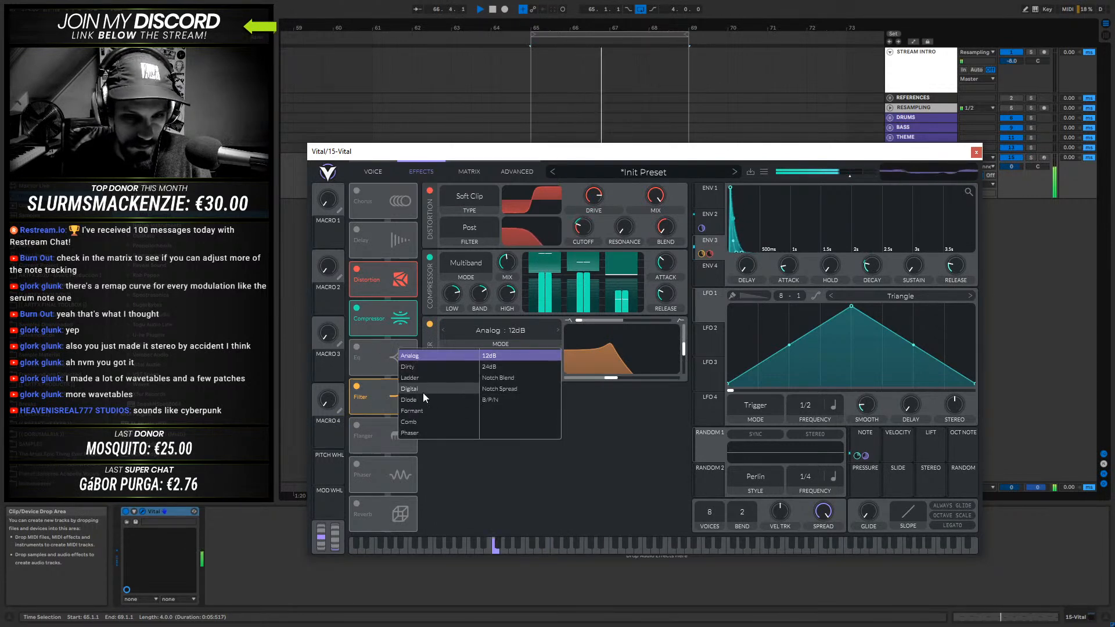
{"action": "left_click", "coordinate": [507, 388]}
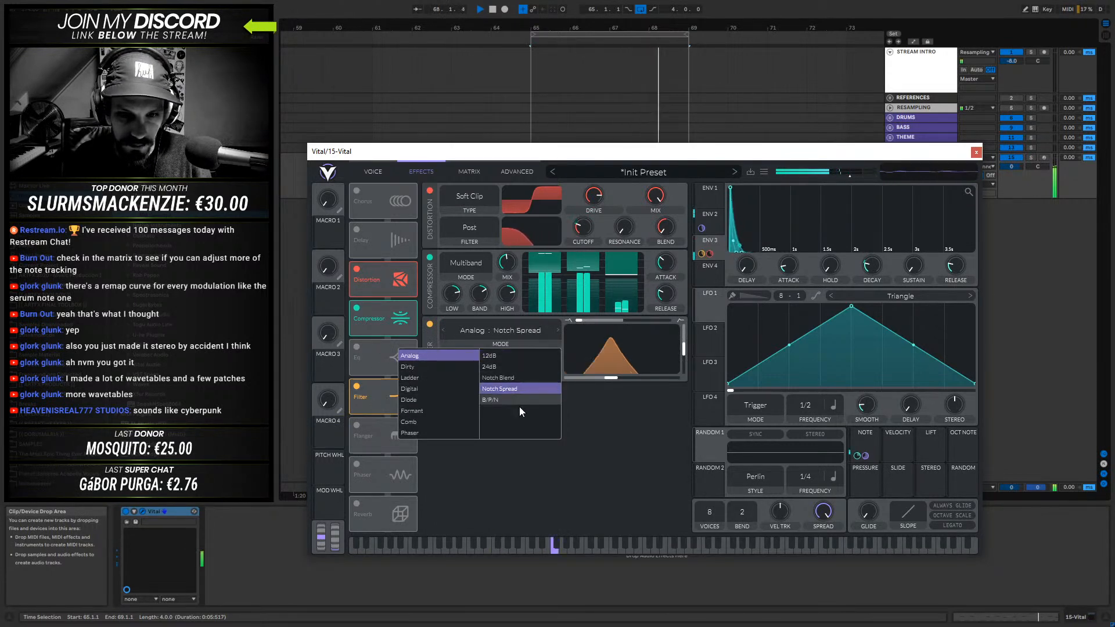
{"action": "left_click", "coordinate": [580, 318]}
{"action": "left_click_drag", "start_coordinate": [580, 319], "coordinate": [627, 322]}
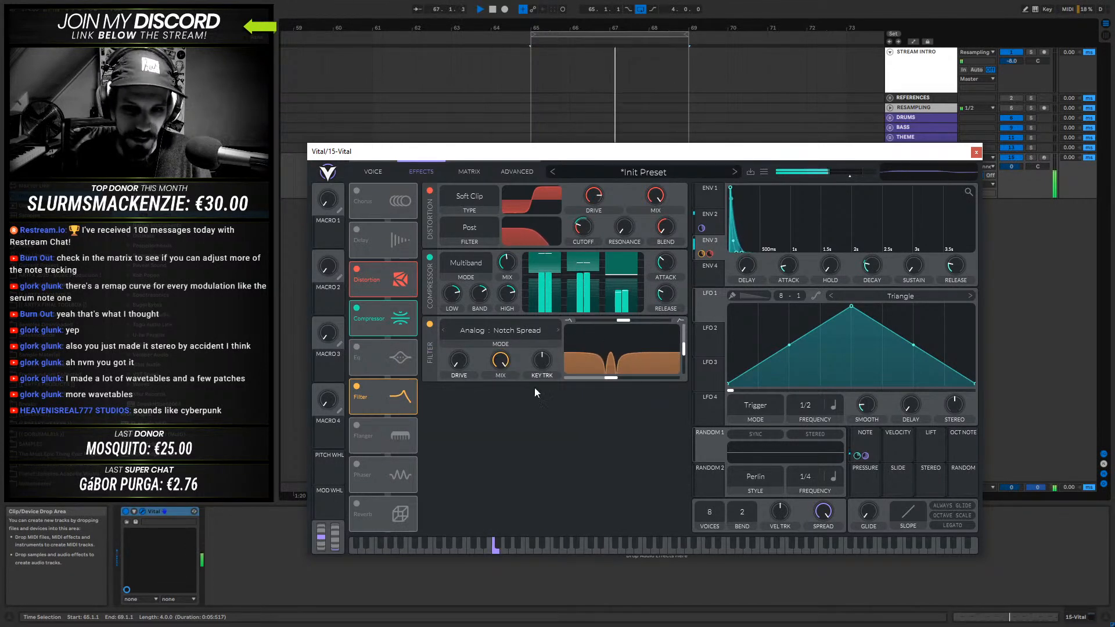
{"action": "left_click_drag", "start_coordinate": [607, 378], "coordinate": [685, 348]}
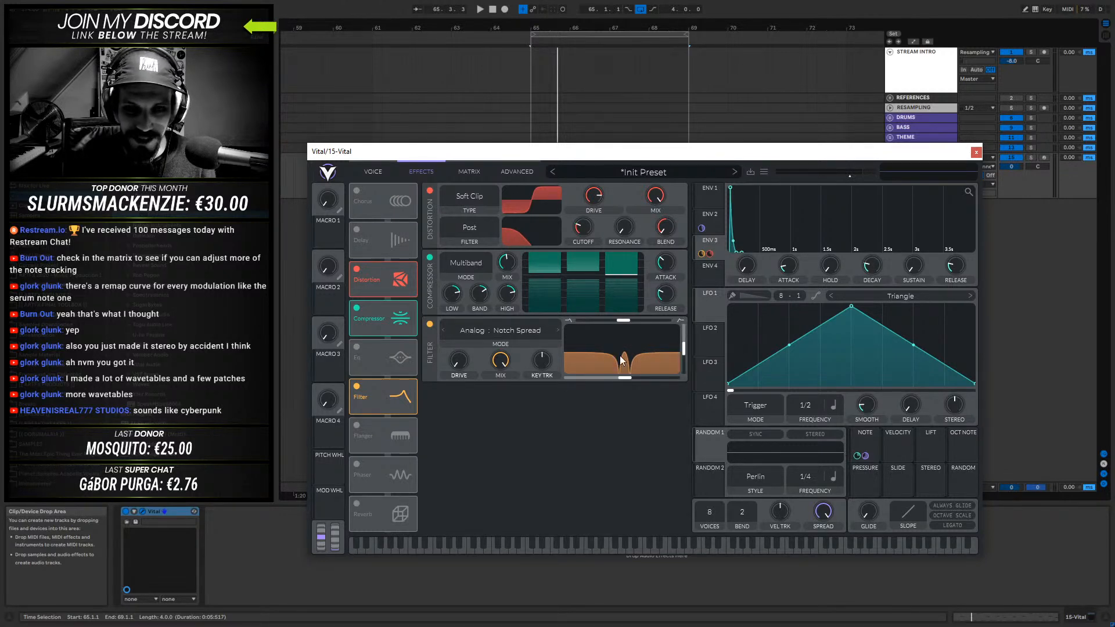
{"action": "left_click_drag", "start_coordinate": [626, 358], "coordinate": [613, 379]}
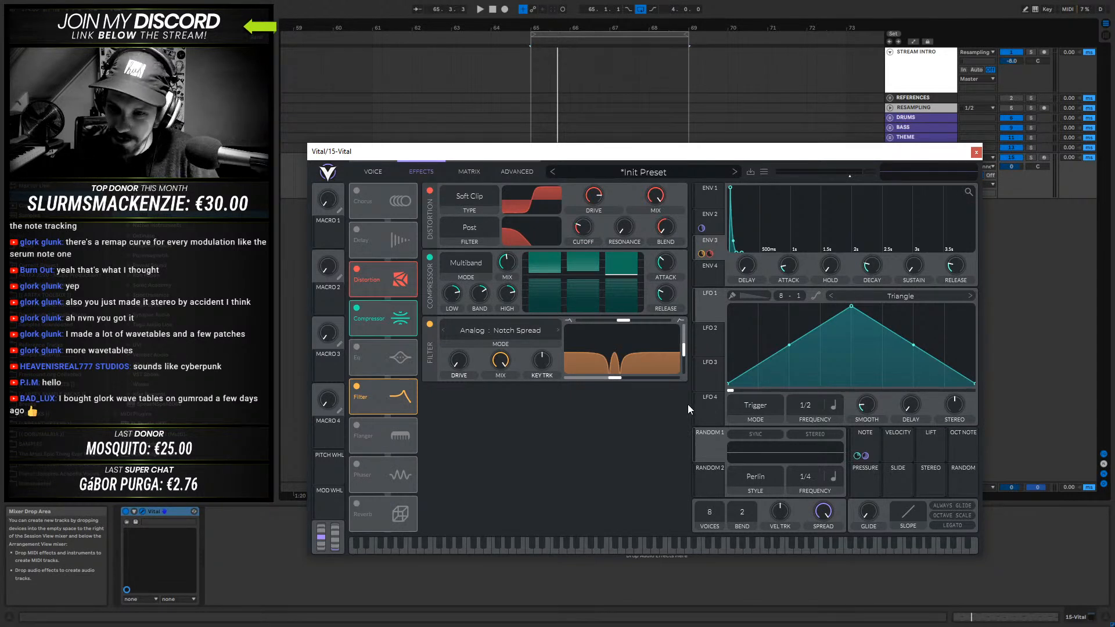
- Review the LFO 1 mode and frequency options, try the Keytrack frequency type and return to Tempo
{"action": "left_click", "coordinate": [771, 405]}
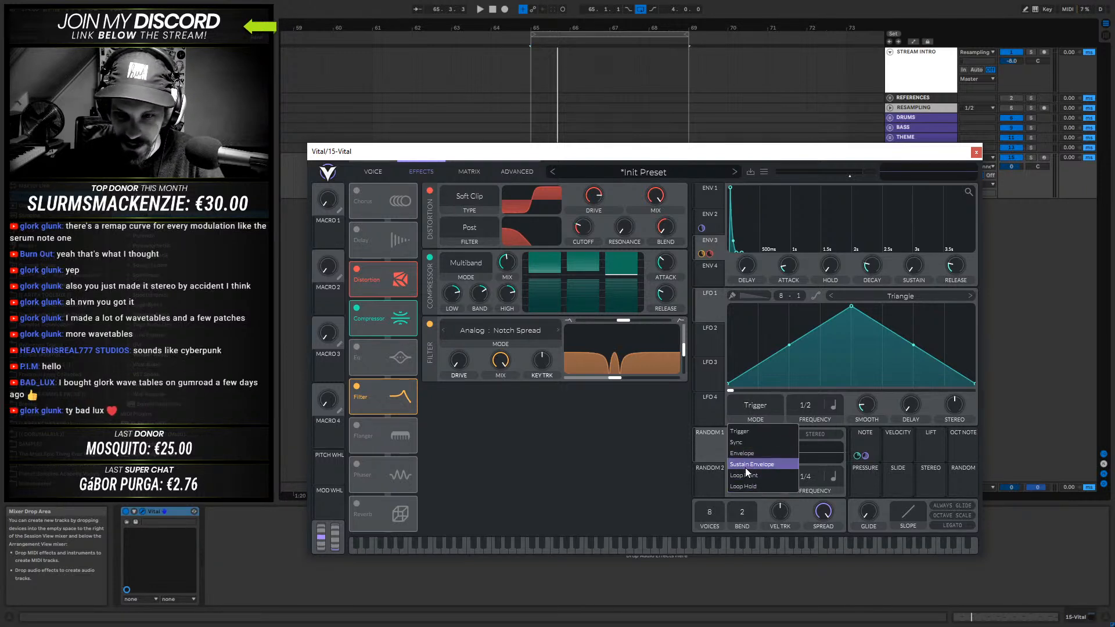
{"action": "left_click", "coordinate": [753, 402]}
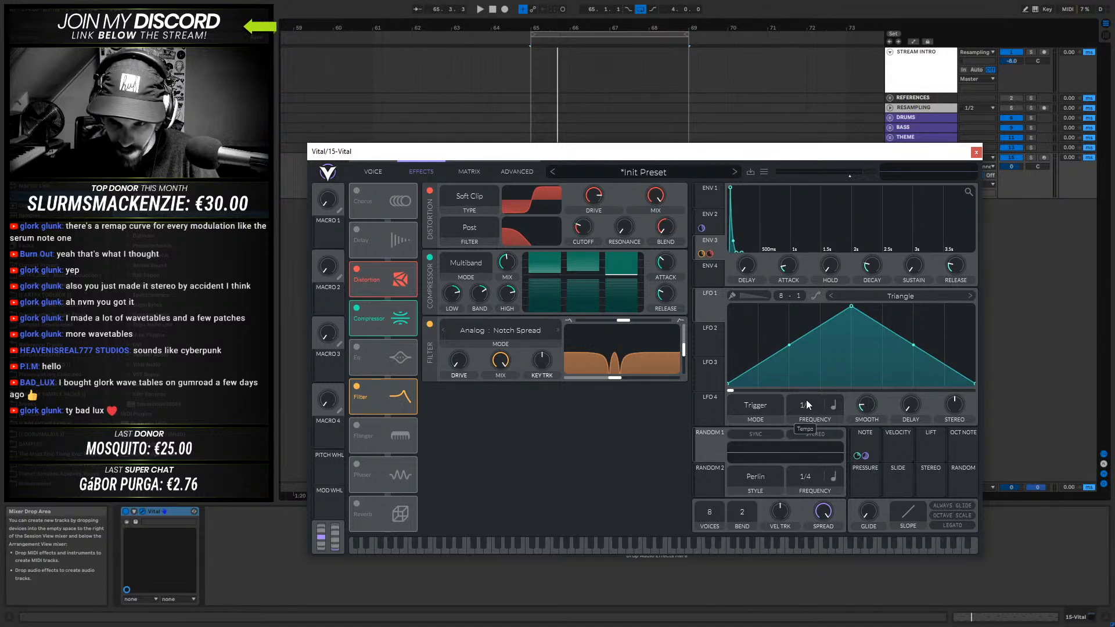
{"action": "left_click", "coordinate": [835, 405]}
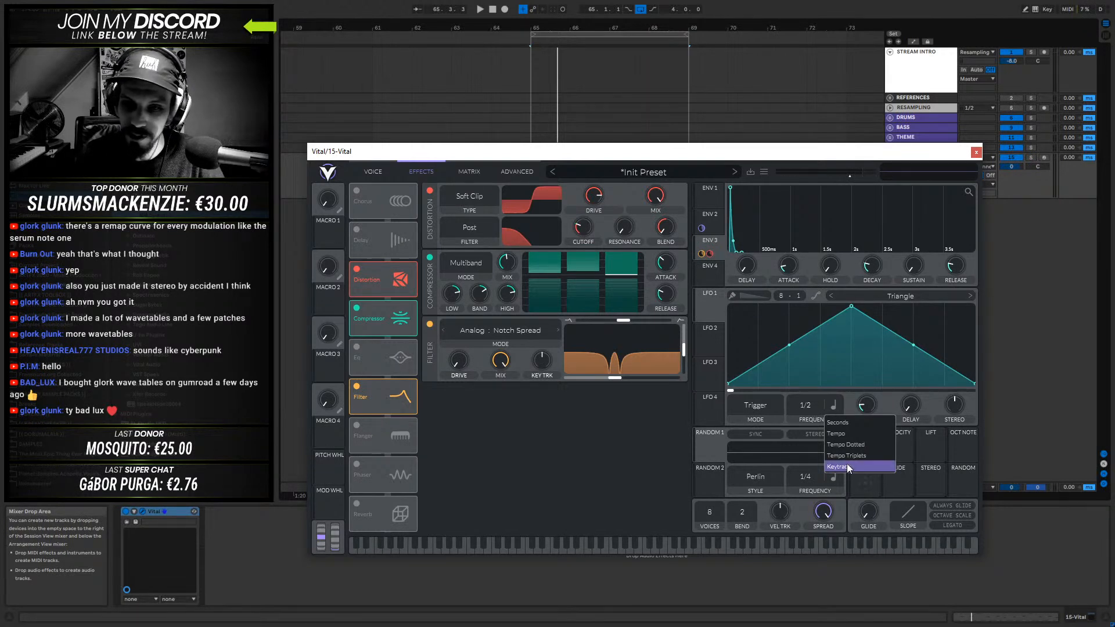
{"action": "left_click", "coordinate": [970, 398]}
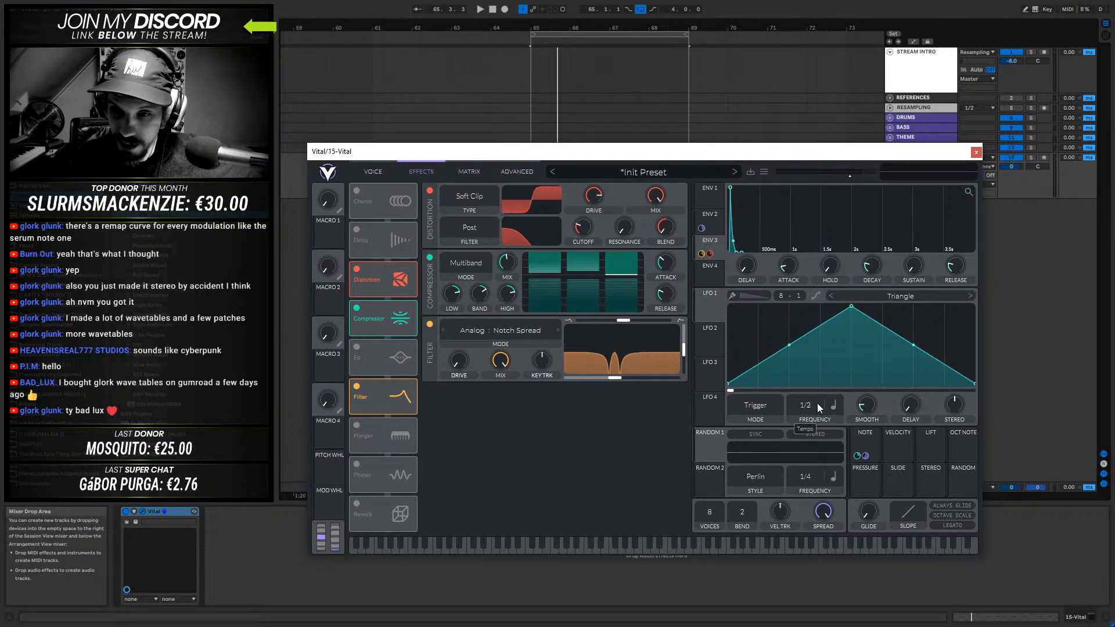
{"action": "left_click", "coordinate": [834, 405]}
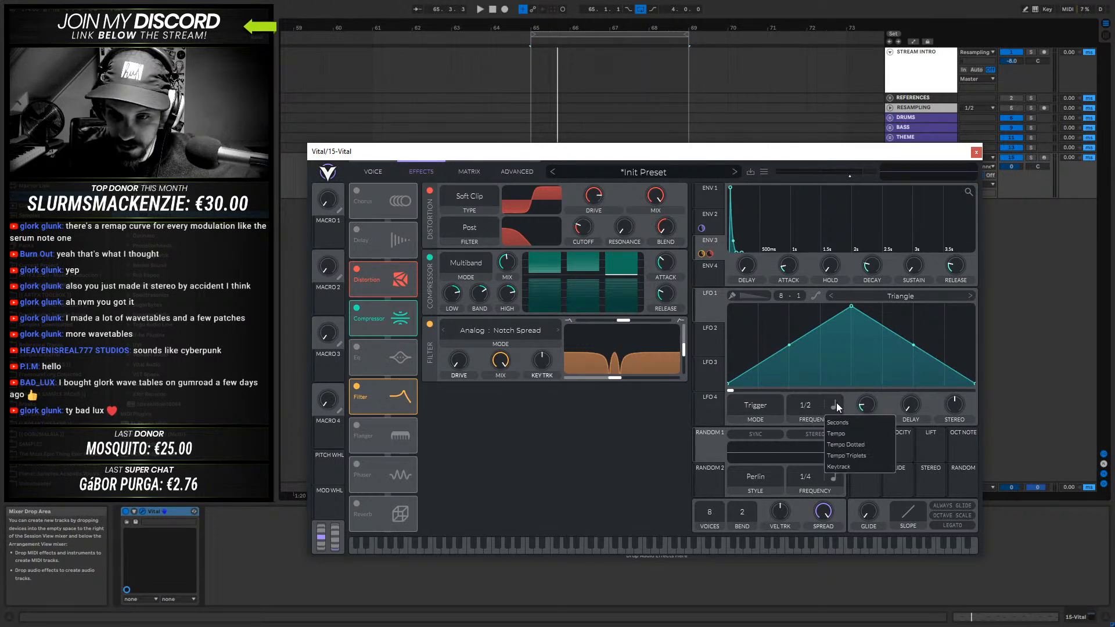
{"action": "left_click", "coordinate": [845, 467]}
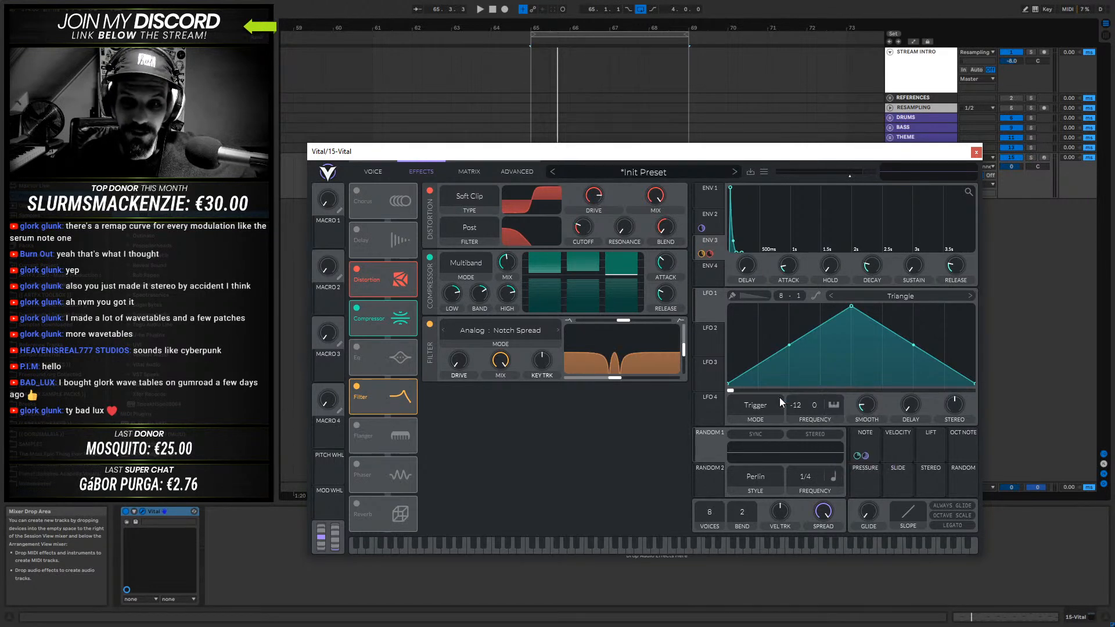
{"action": "left_click", "coordinate": [834, 405]}
{"action": "left_click", "coordinate": [842, 432]}
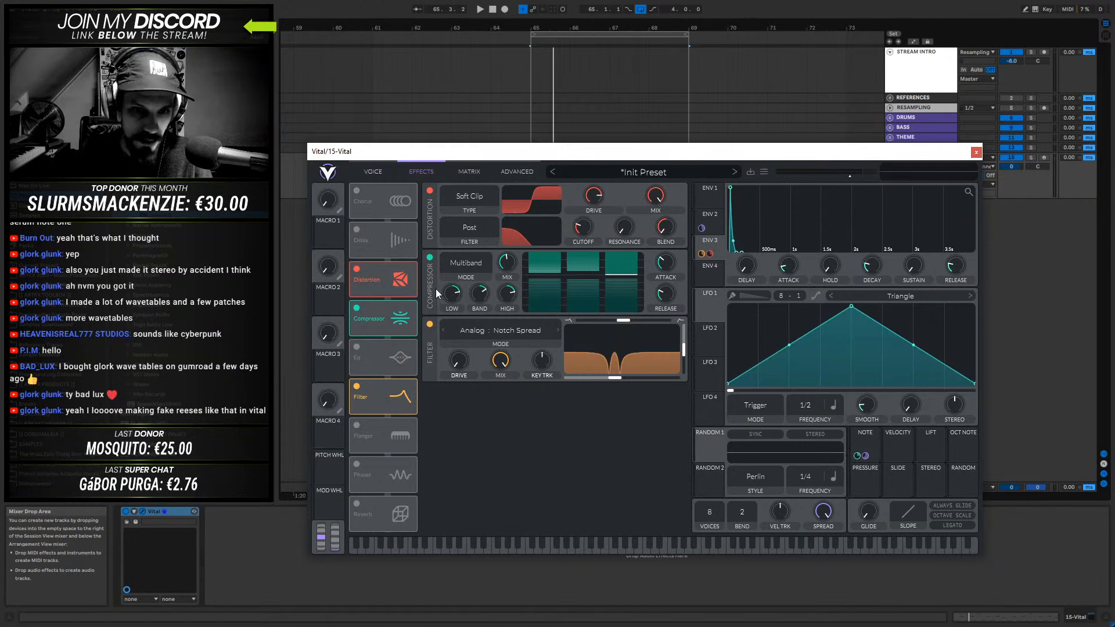
- Move the Filter effect between Distortion and Compressor and assign LFO 1 to its cutoff
{"action": "left_click_drag", "start_coordinate": [374, 388], "coordinate": [386, 305]}
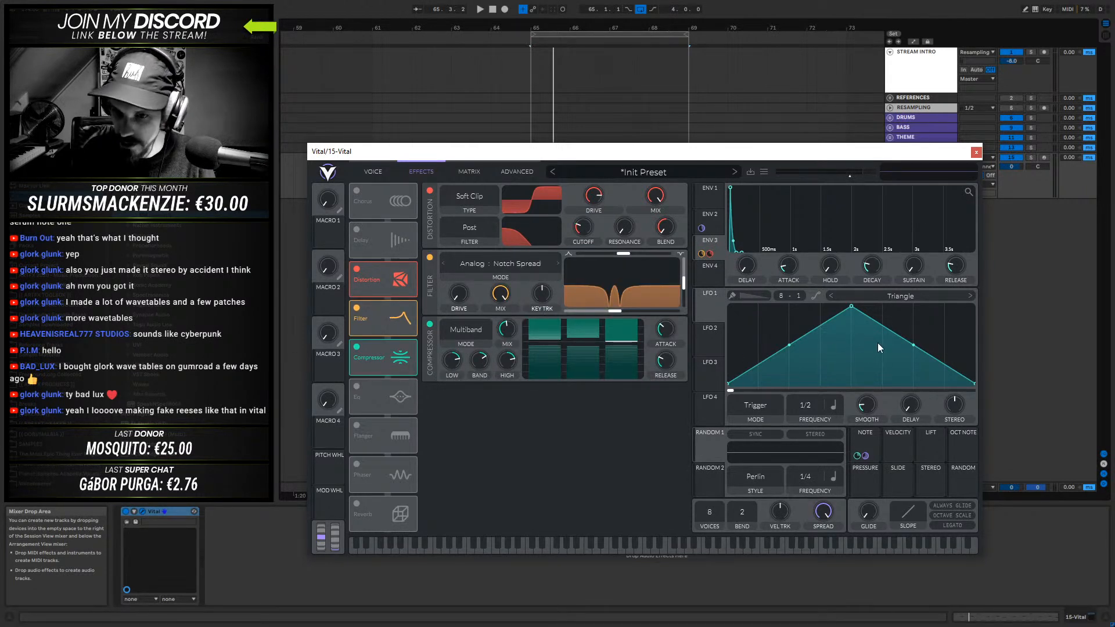
{"action": "left_click_drag", "start_coordinate": [709, 308], "coordinate": [617, 293]}
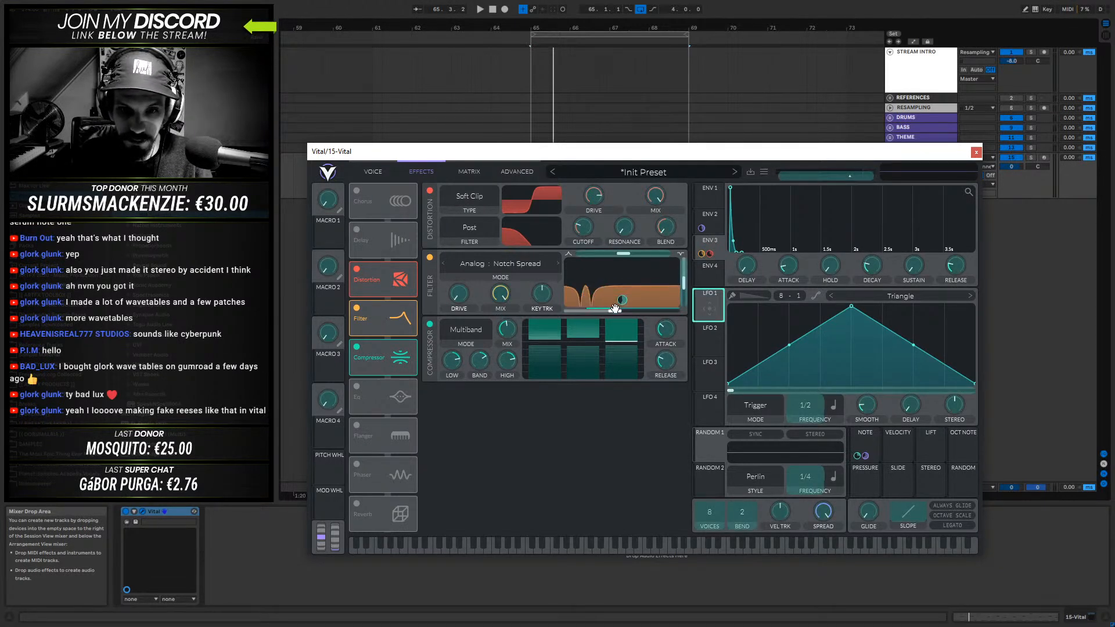
- Set LFO 1 to Sync mode and slow its frequency to 2/1, auditioning the notch movement
{"action": "left_click", "coordinate": [761, 414]}
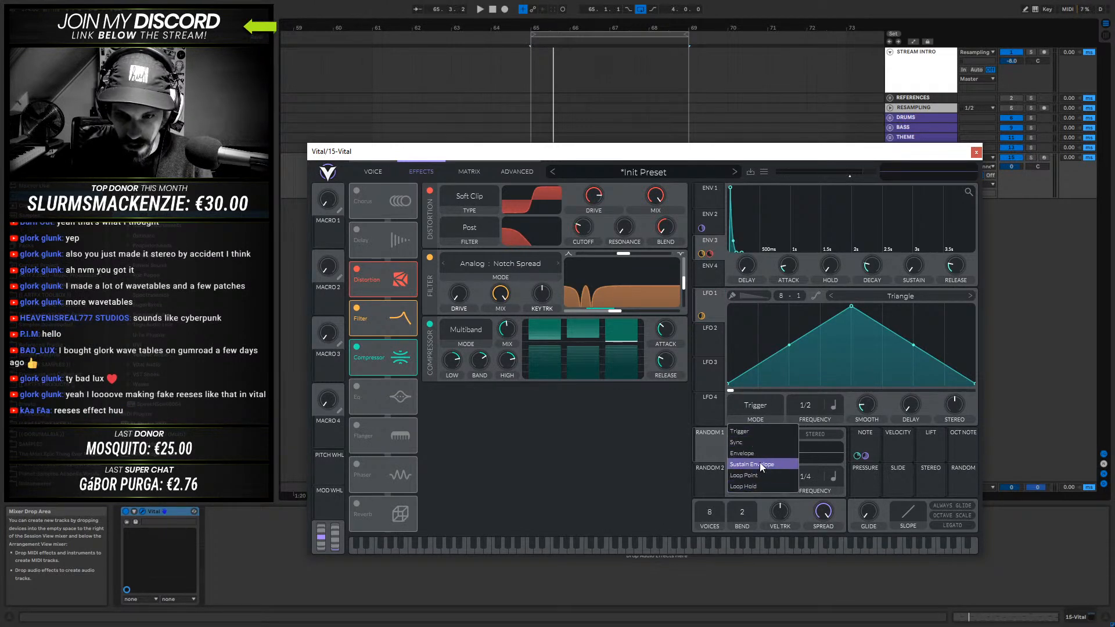
{"action": "left_click", "coordinate": [751, 433]}
{"action": "left_click", "coordinate": [757, 403]}
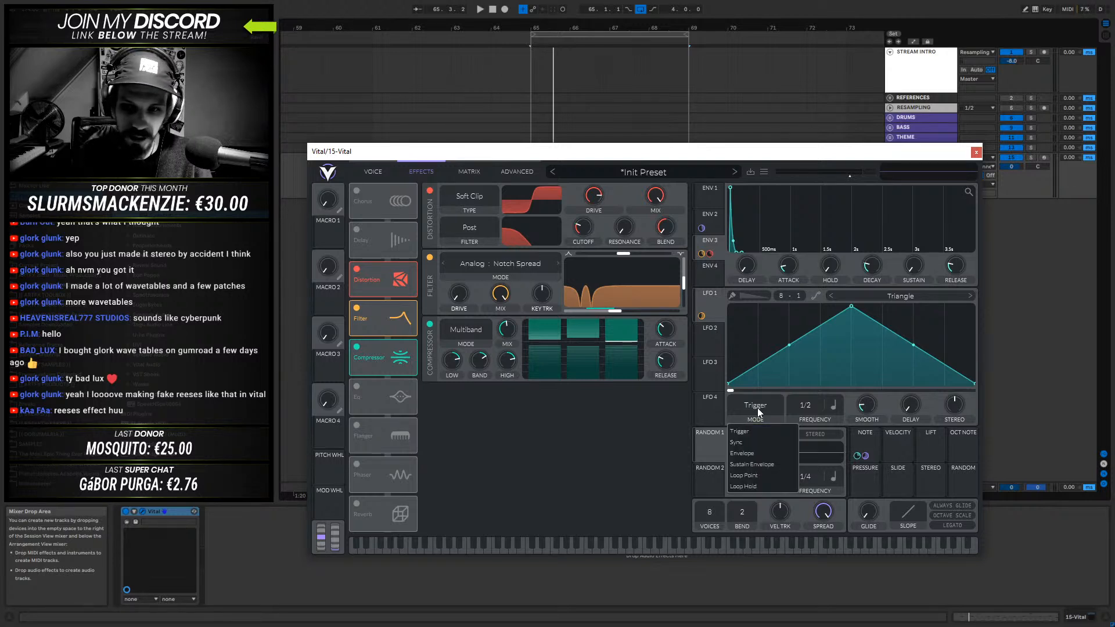
{"action": "left_click", "coordinate": [754, 444]}
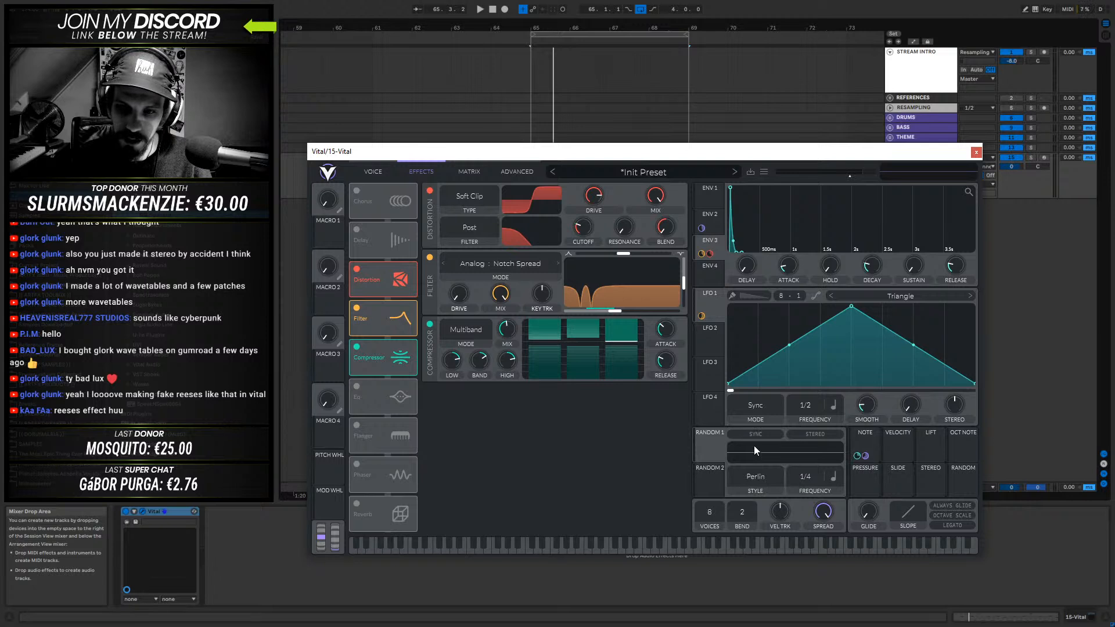
{"action": "key", "text": "space"}
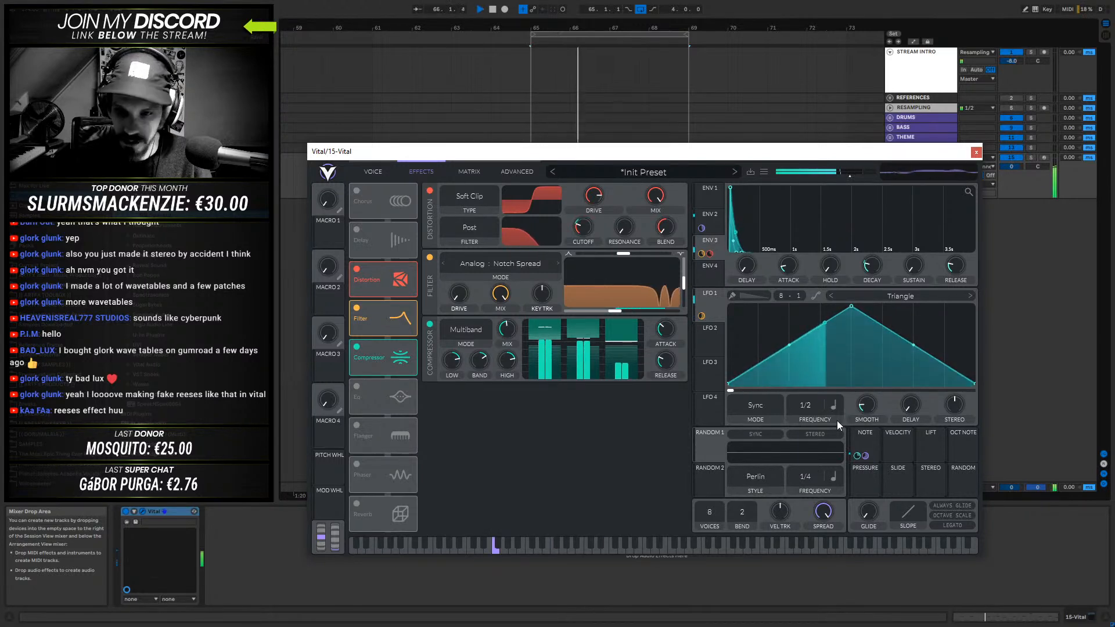
{"action": "key", "text": "space"}
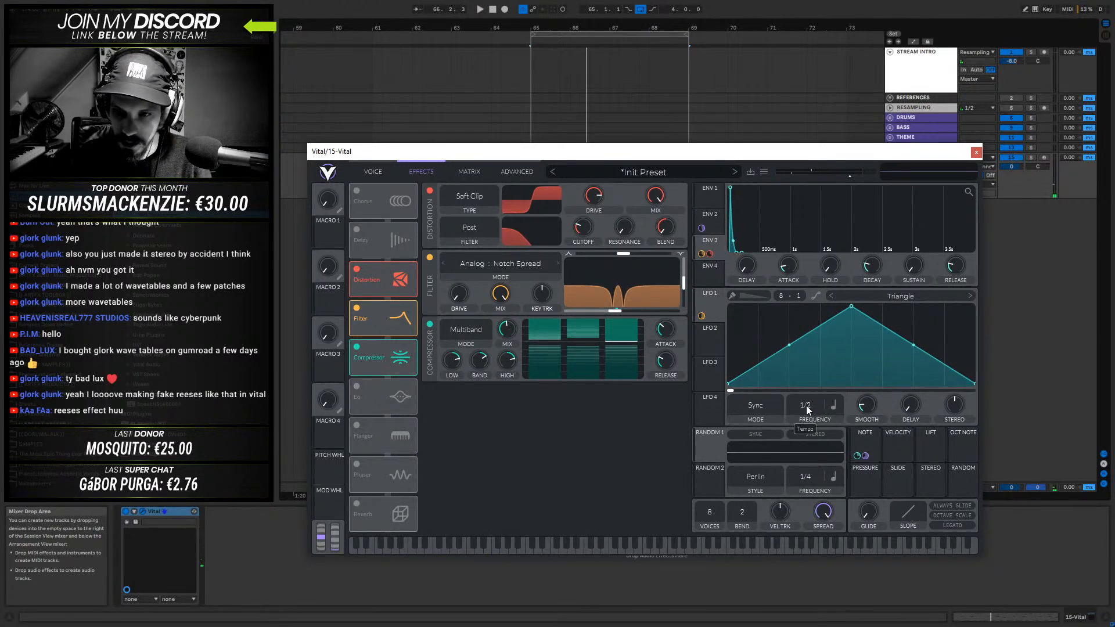
{"action": "left_click_drag", "start_coordinate": [805, 440], "coordinate": [804, 430]}
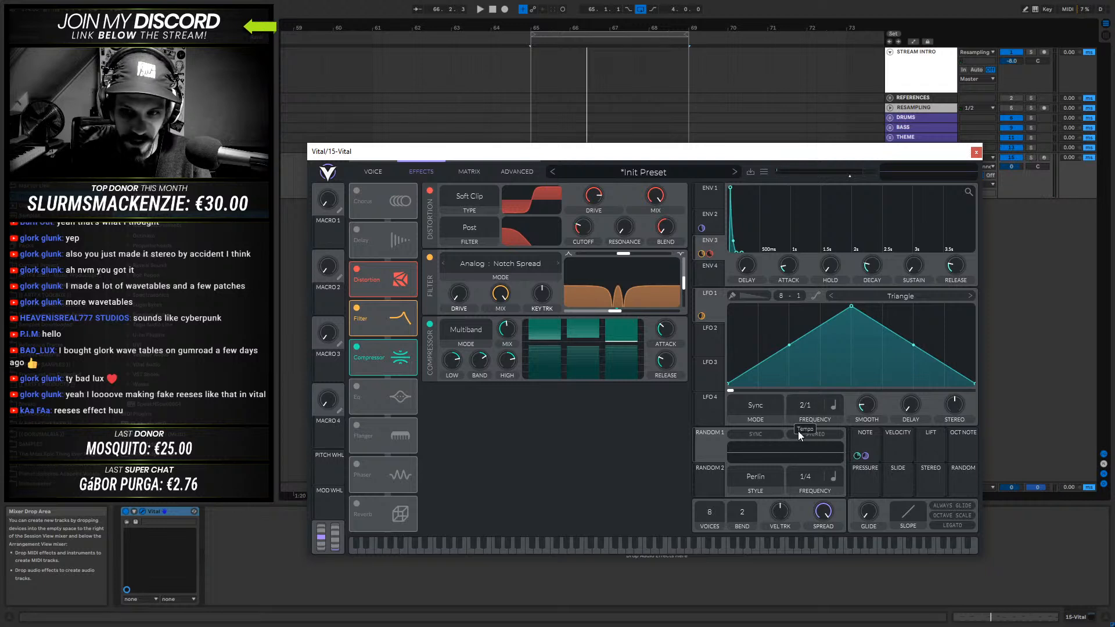
{"action": "key", "text": "space"}
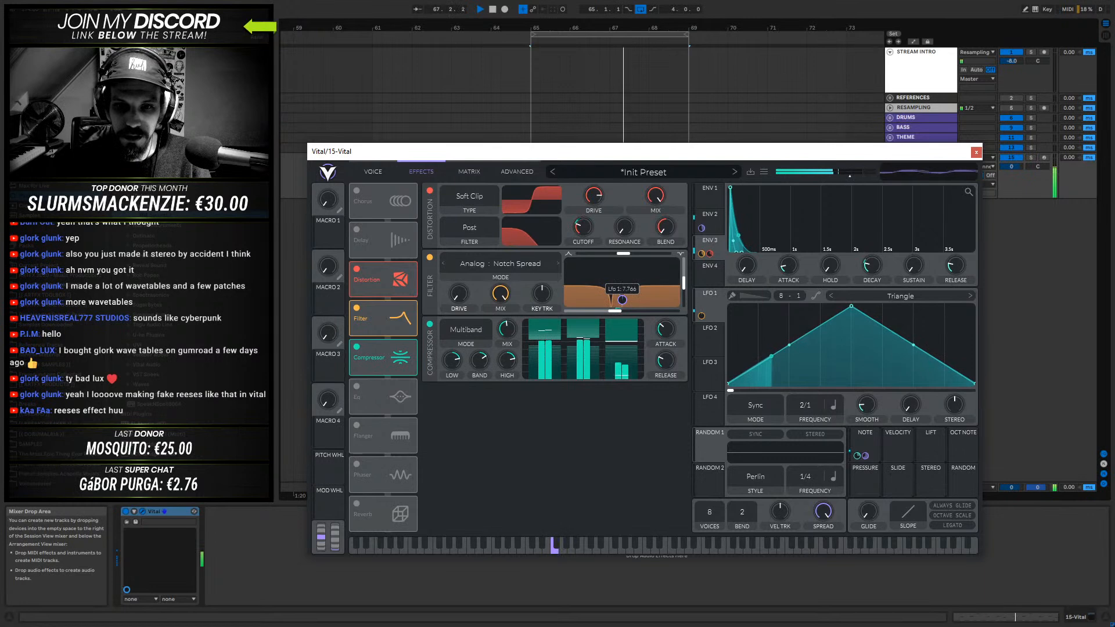
- Fine-tune the notch filter's cutoff and keep its blend at 1.000 while auditioning the patch
{"action": "mouse_move", "coordinate": [612, 311]}
{"action": "left_mouse_down"}
{"action": "mouse_move", "coordinate": [592, 314]}
{"action": "mouse_move", "coordinate": [636, 314]}
{"action": "mouse_move", "coordinate": [609, 314]}
{"action": "left_mouse_up"}
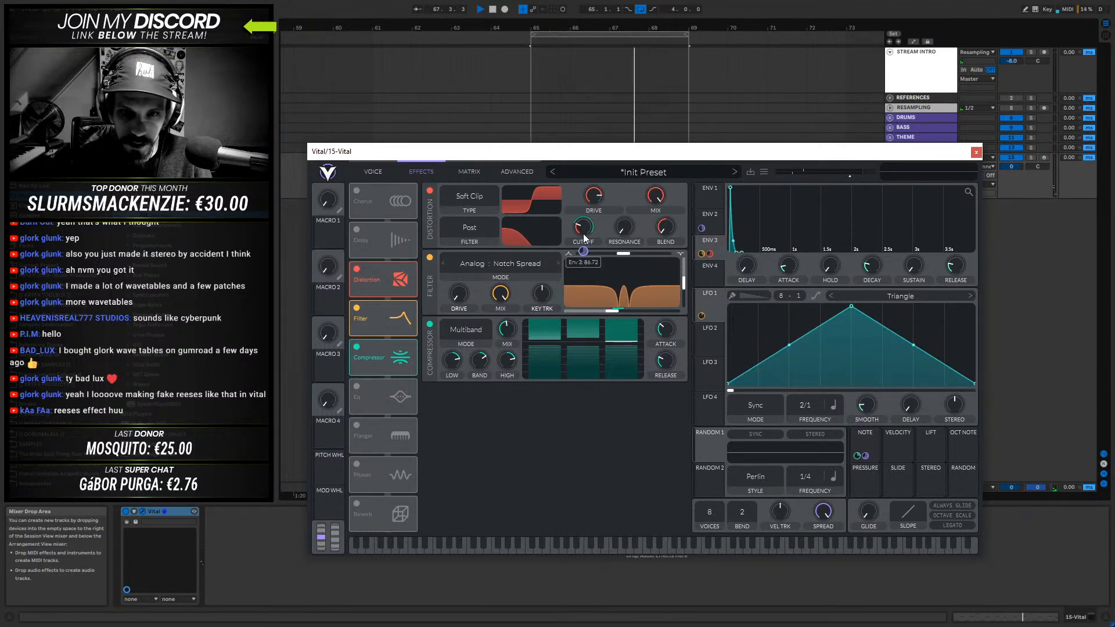
{"action": "key", "text": "space"}
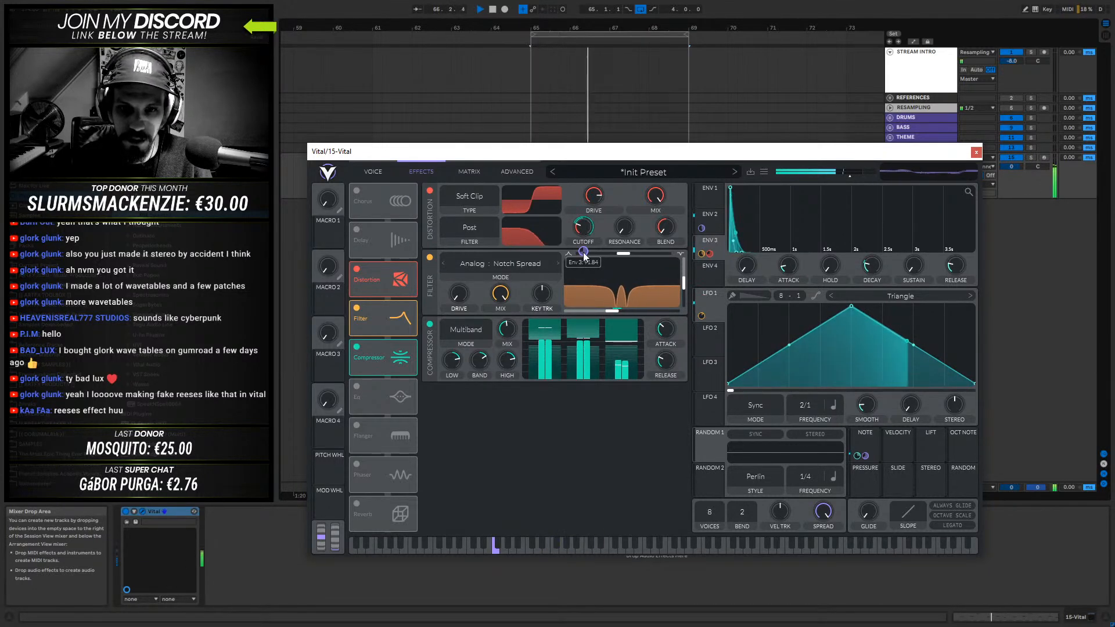
{"action": "mouse_move", "coordinate": [614, 312]}
{"action": "left_mouse_down"}
{"action": "mouse_move", "coordinate": [594, 312]}
{"action": "mouse_move", "coordinate": [623, 312]}
{"action": "left_mouse_up"}
{"action": "mouse_move", "coordinate": [623, 255]}
{"action": "left_mouse_down"}
{"action": "mouse_move", "coordinate": [595, 255]}
{"action": "mouse_move", "coordinate": [654, 256]}
{"action": "mouse_move", "coordinate": [598, 258]}
{"action": "mouse_move", "coordinate": [625, 259]}
{"action": "left_mouse_up"}
{"action": "key", "text": "space"}
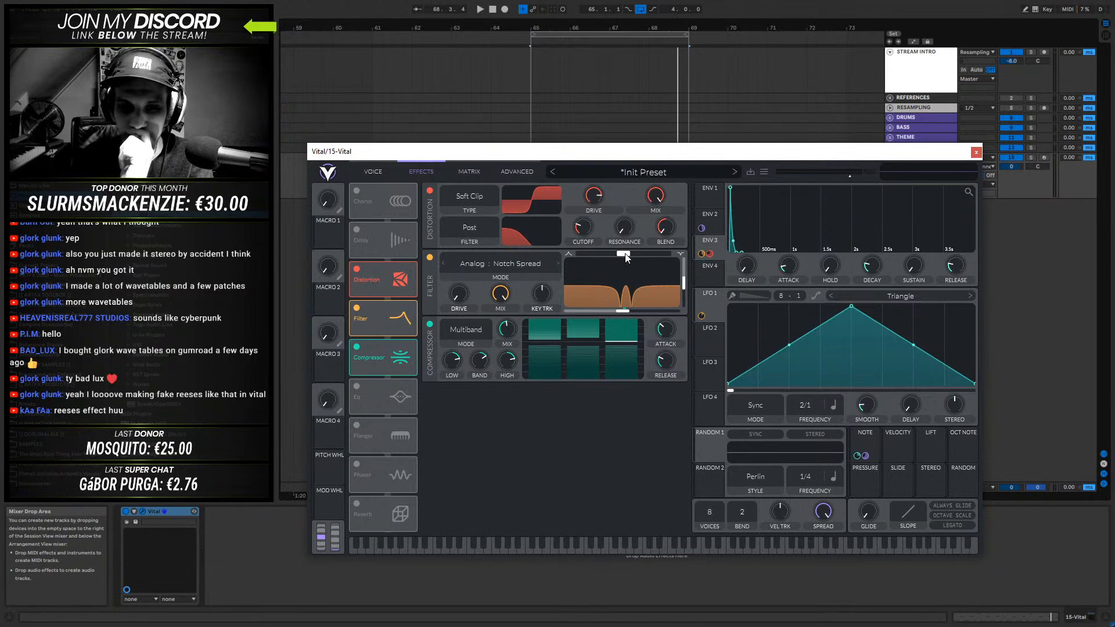
{"action": "mouse_move", "coordinate": [625, 258]}
{"action": "left_mouse_down"}
{"action": "mouse_move", "coordinate": [575, 257]}
{"action": "mouse_move", "coordinate": [663, 256]}
{"action": "mouse_move", "coordinate": [590, 256]}
{"action": "mouse_move", "coordinate": [649, 256]}
{"action": "mouse_move", "coordinate": [625, 256]}
{"action": "left_mouse_up"}
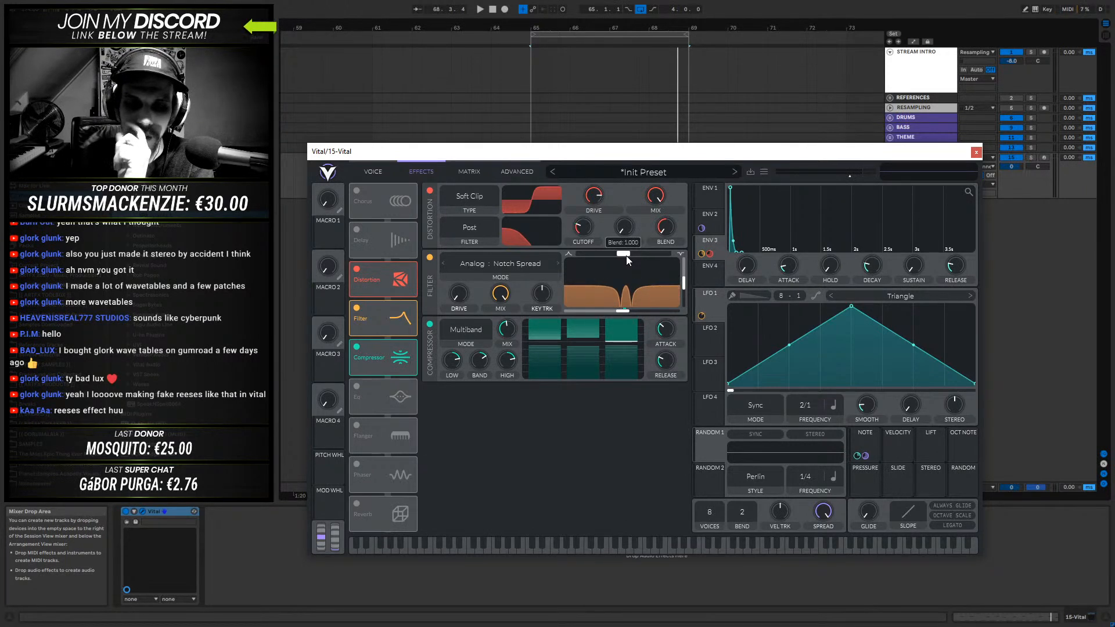
- Review the Filter effect's mode list, change it to Analog Notch Blend and lower its blend to 0.000
{"action": "left_click", "coordinate": [535, 262]}
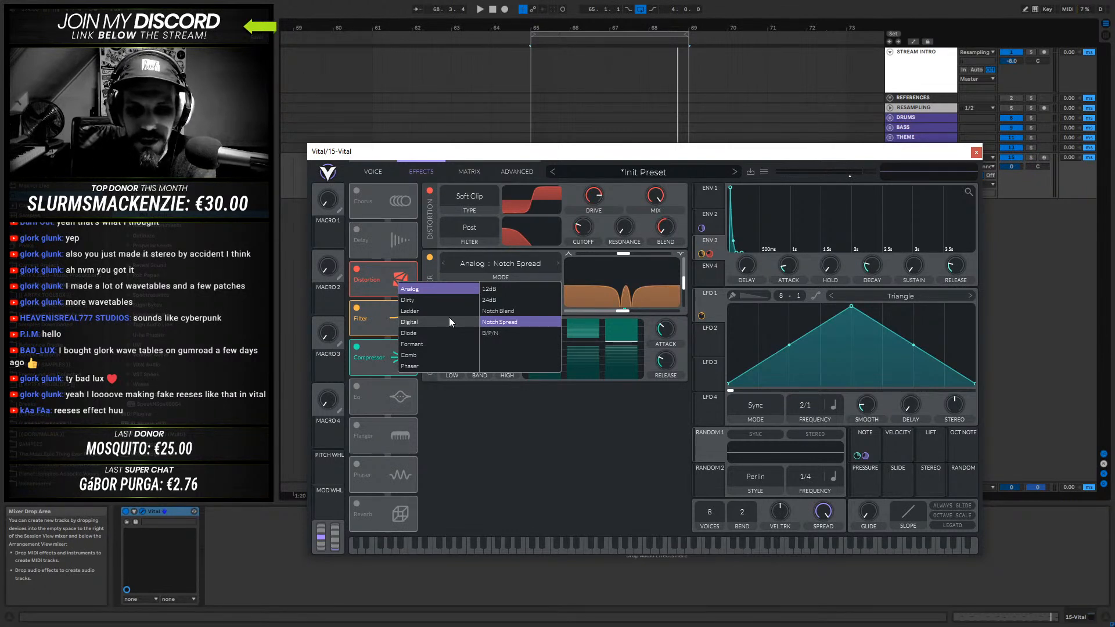
{"action": "mouse_move", "coordinate": [625, 253]}
{"action": "left_mouse_down"}
{"action": "mouse_move", "coordinate": [595, 254]}
{"action": "mouse_move", "coordinate": [666, 254]}
{"action": "mouse_move", "coordinate": [623, 254]}
{"action": "left_mouse_up"}
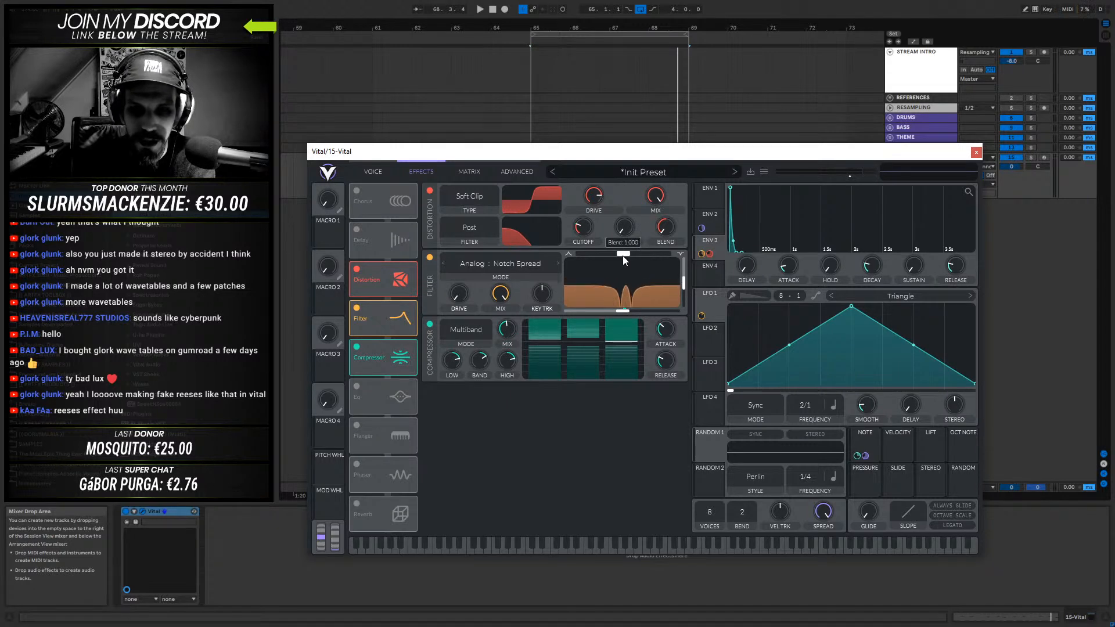
{"action": "left_click", "coordinate": [525, 263]}
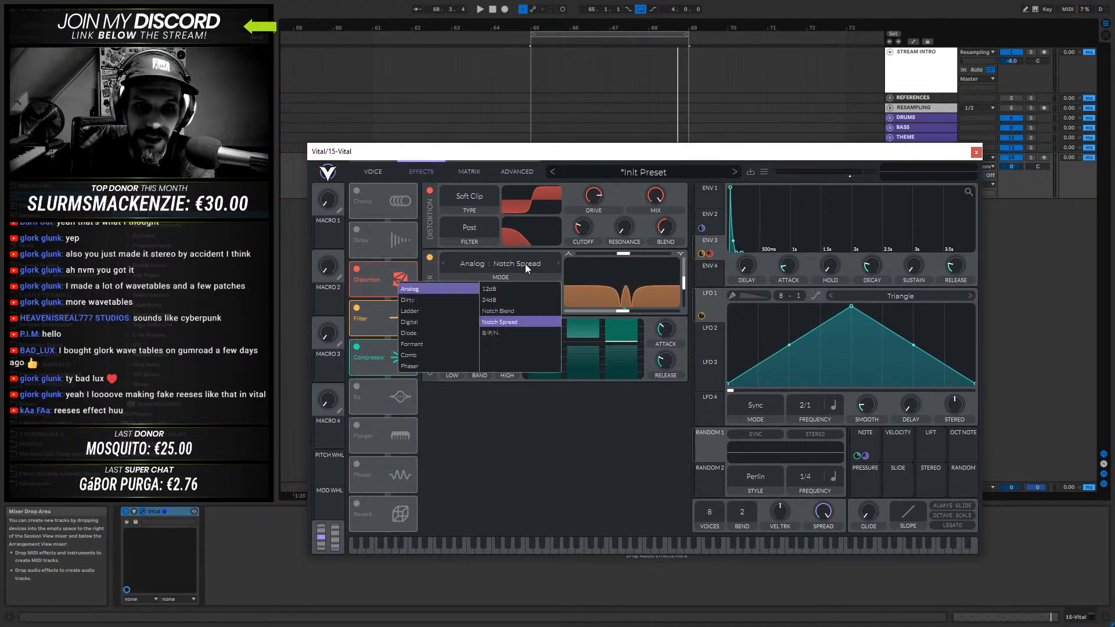
{"action": "left_click", "coordinate": [509, 311]}
{"action": "left_click_drag", "start_coordinate": [629, 255], "coordinate": [541, 253]}
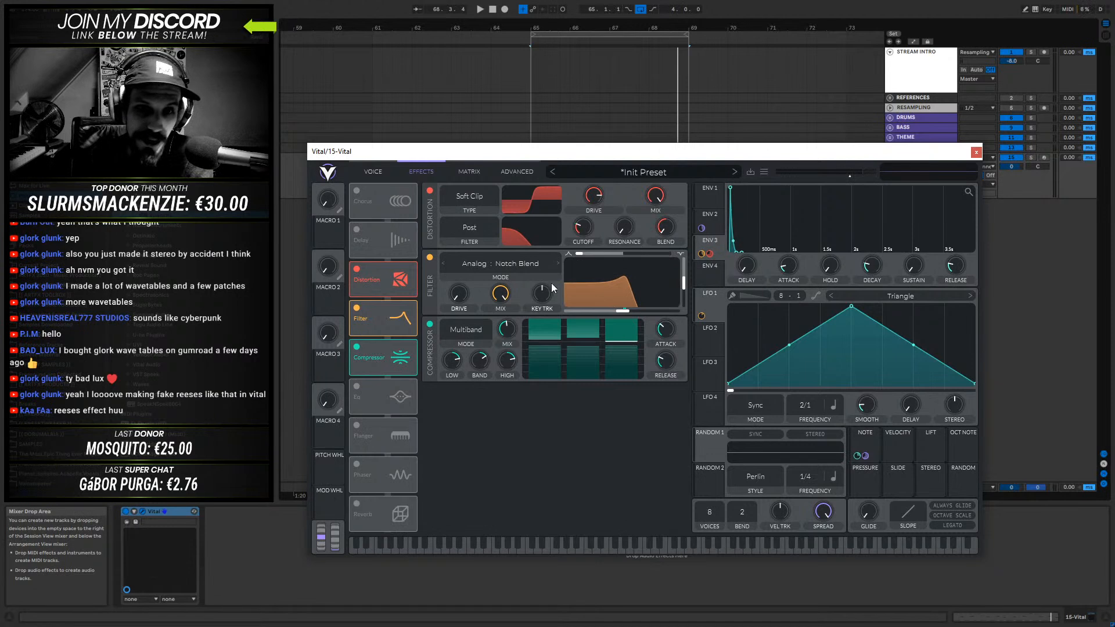
- Try the Filter effect's Analog B/P/N mode and sweep its blend from 0.000 to 1.000
{"action": "left_click", "coordinate": [521, 267]}
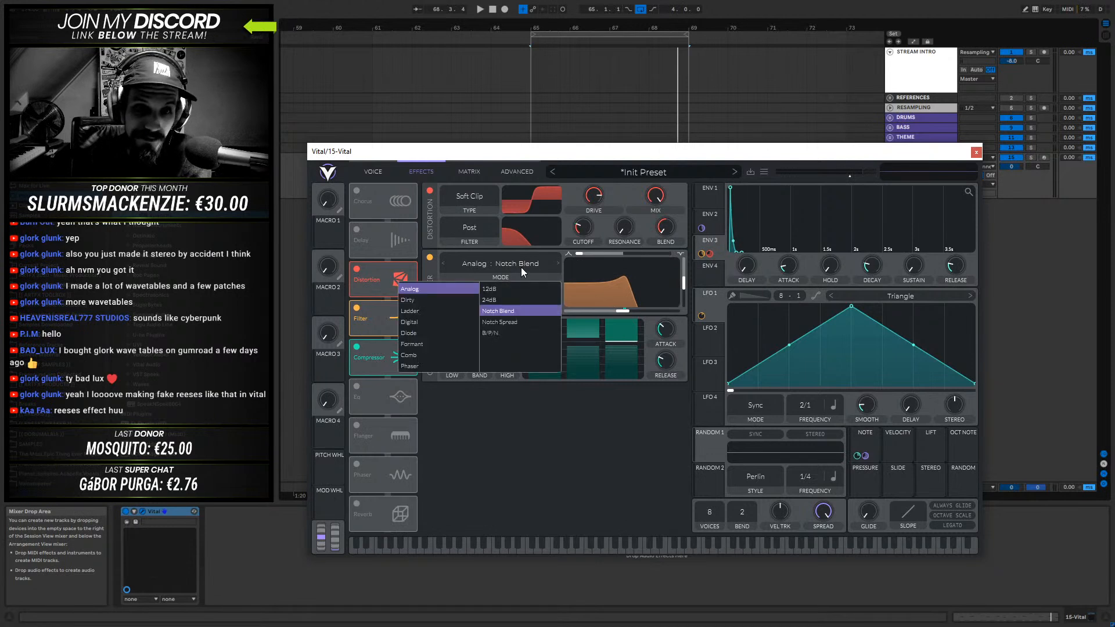
{"action": "left_click", "coordinate": [500, 333]}
{"action": "mouse_move", "coordinate": [579, 257]}
{"action": "left_mouse_down"}
{"action": "mouse_move", "coordinate": [682, 255]}
{"action": "mouse_move", "coordinate": [578, 256]}
{"action": "left_mouse_up"}
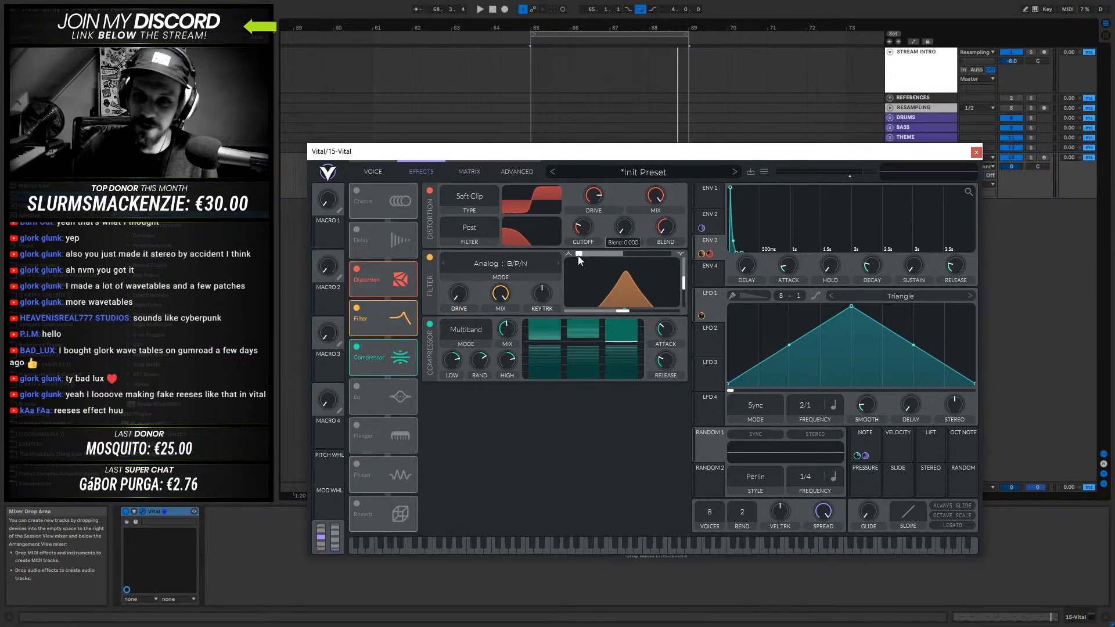
{"action": "left_click_drag", "start_coordinate": [579, 256], "coordinate": [625, 255]}
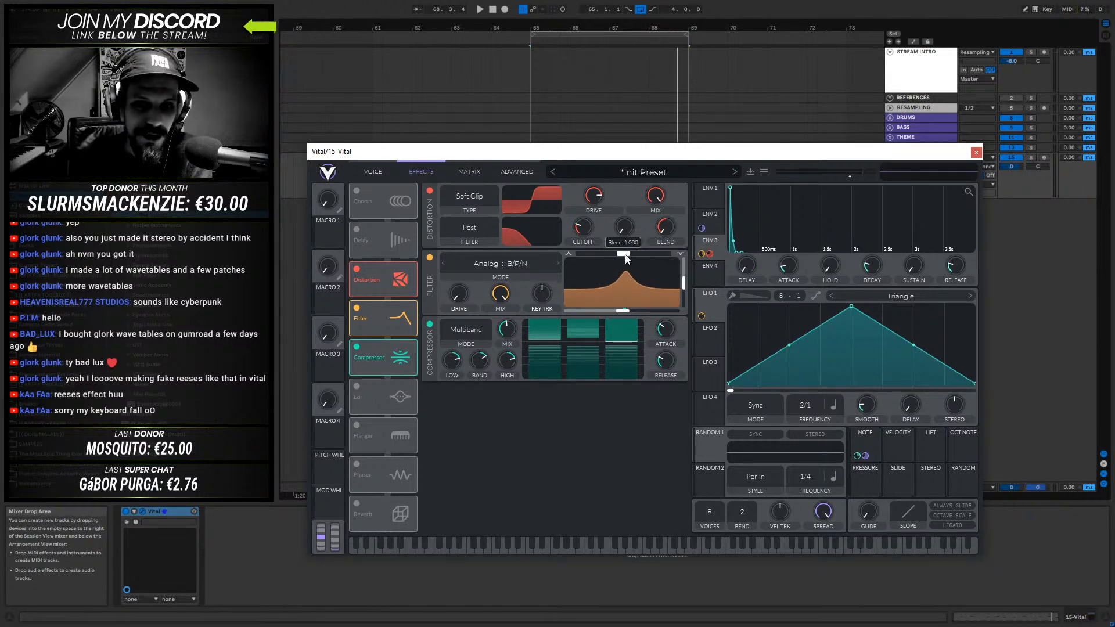
- Try the Dirty B/P/N filter mode with 10 dB of drive and its blend lowered to 0.000
{"action": "left_click", "coordinate": [491, 264]}
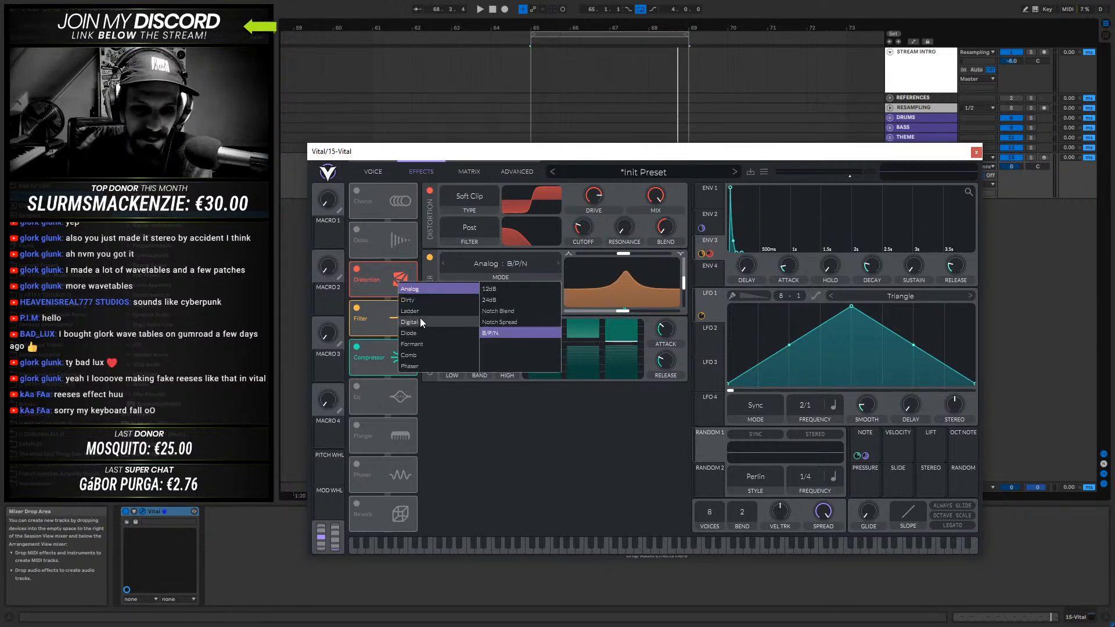
{"action": "left_click", "coordinate": [419, 301]}
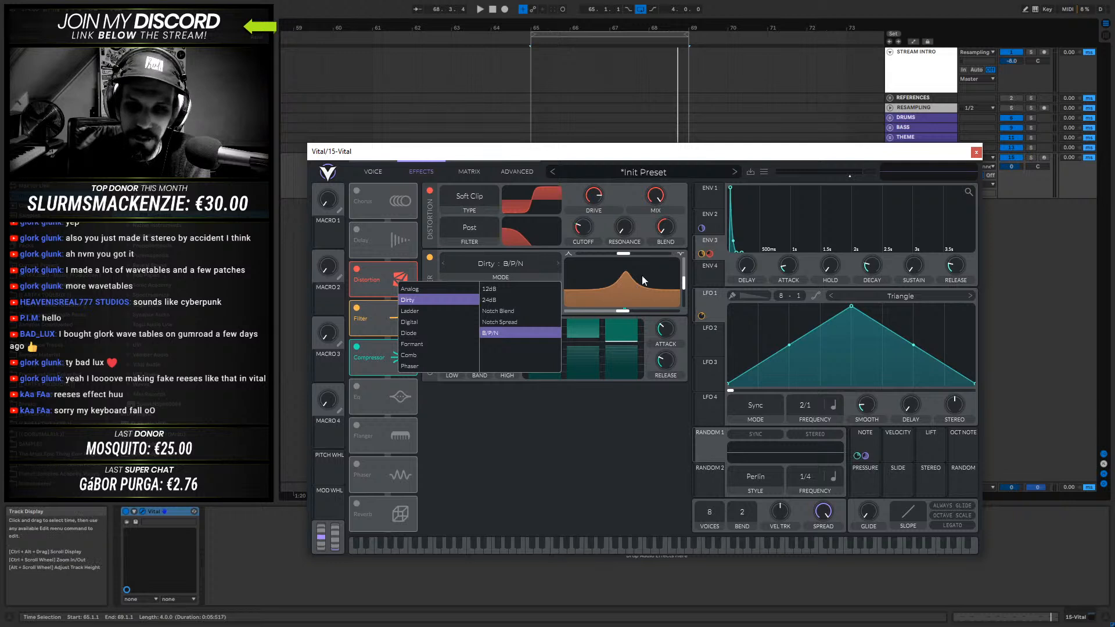
{"action": "left_click", "coordinate": [623, 254]}
{"action": "mouse_move", "coordinate": [623, 254]}
{"action": "left_mouse_down"}
{"action": "mouse_move", "coordinate": [631, 256]}
{"action": "mouse_move", "coordinate": [584, 253]}
{"action": "mouse_move", "coordinate": [622, 260]}
{"action": "left_mouse_up"}
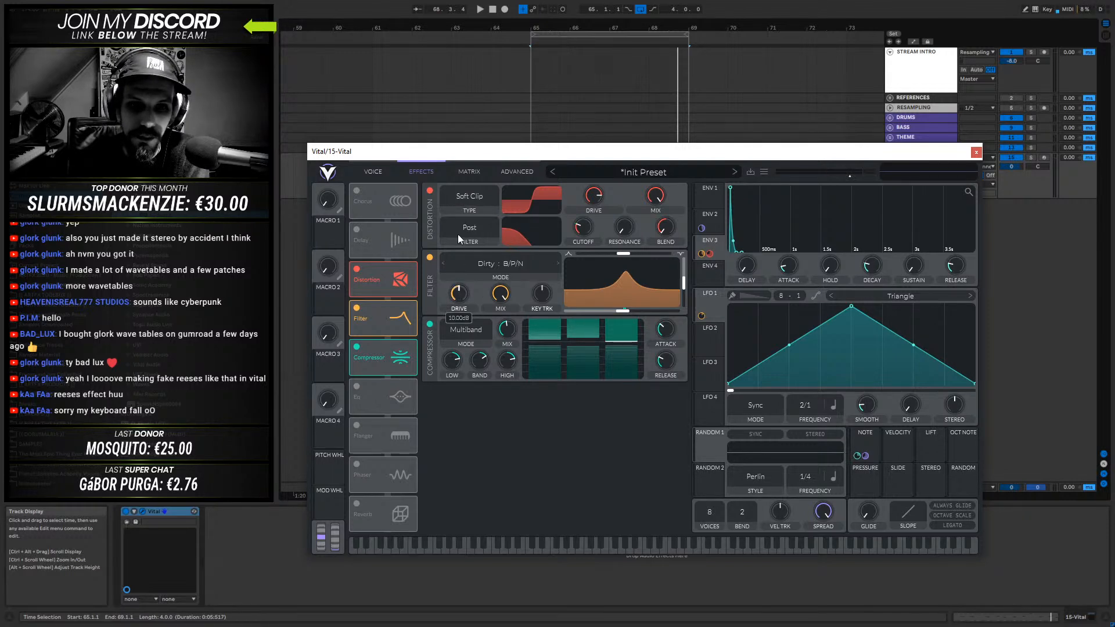
{"action": "left_click_drag", "start_coordinate": [623, 253], "coordinate": [533, 250]}
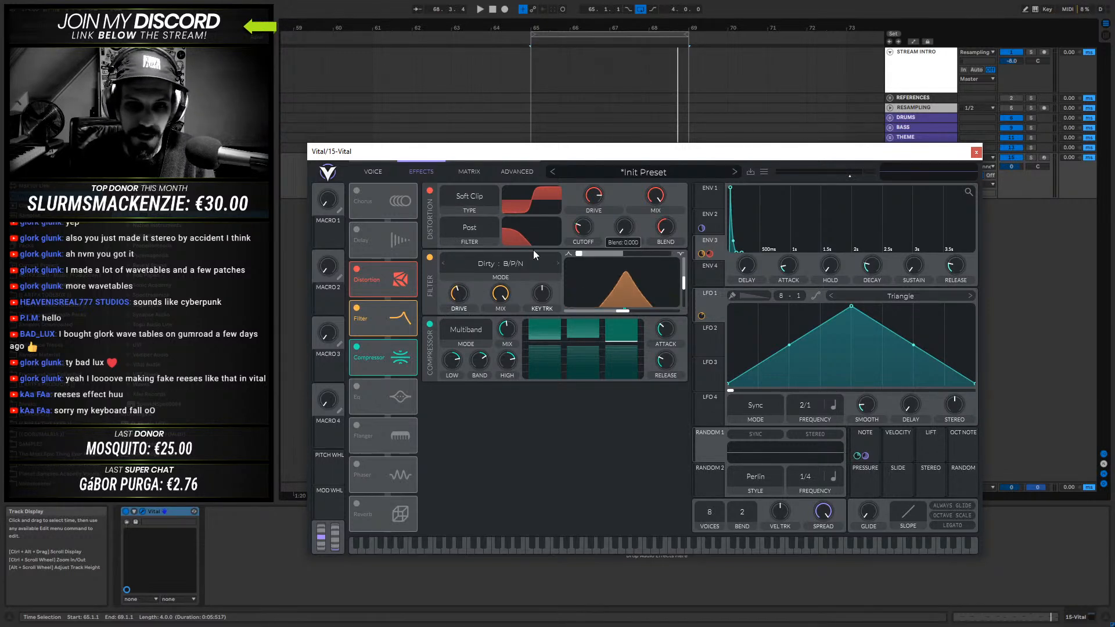
- Set the Filter effect to Dirty Notch Blend with blend raised to the midpoint, auditioning it with the drive lowered to 0 dB
{"action": "left_click", "coordinate": [515, 261]}
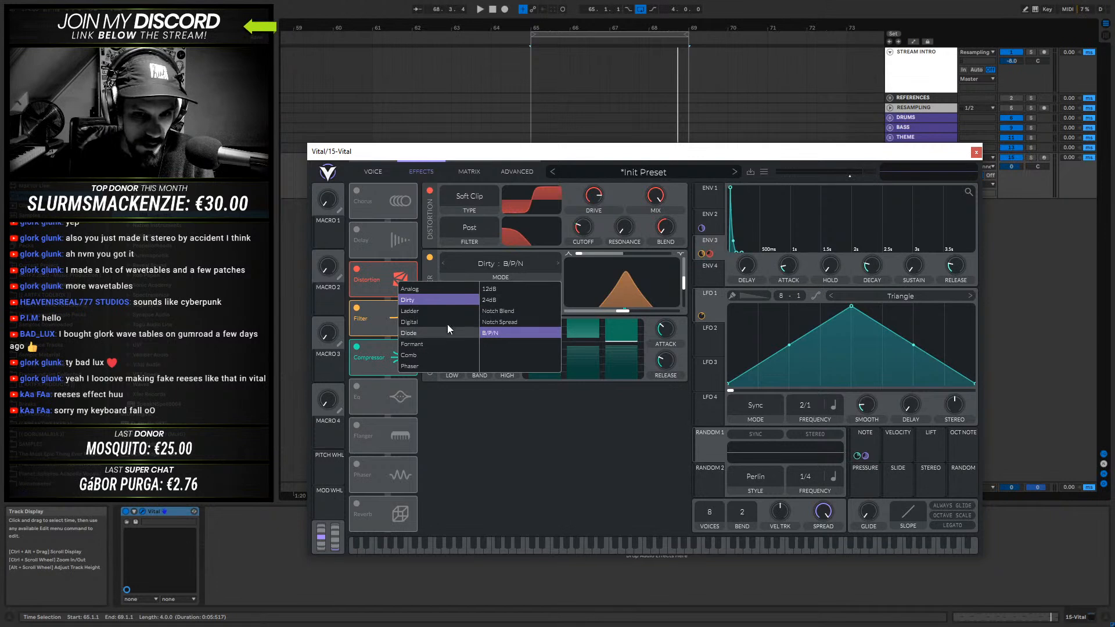
{"action": "left_click", "coordinate": [521, 312]}
{"action": "left_click", "coordinate": [583, 255]}
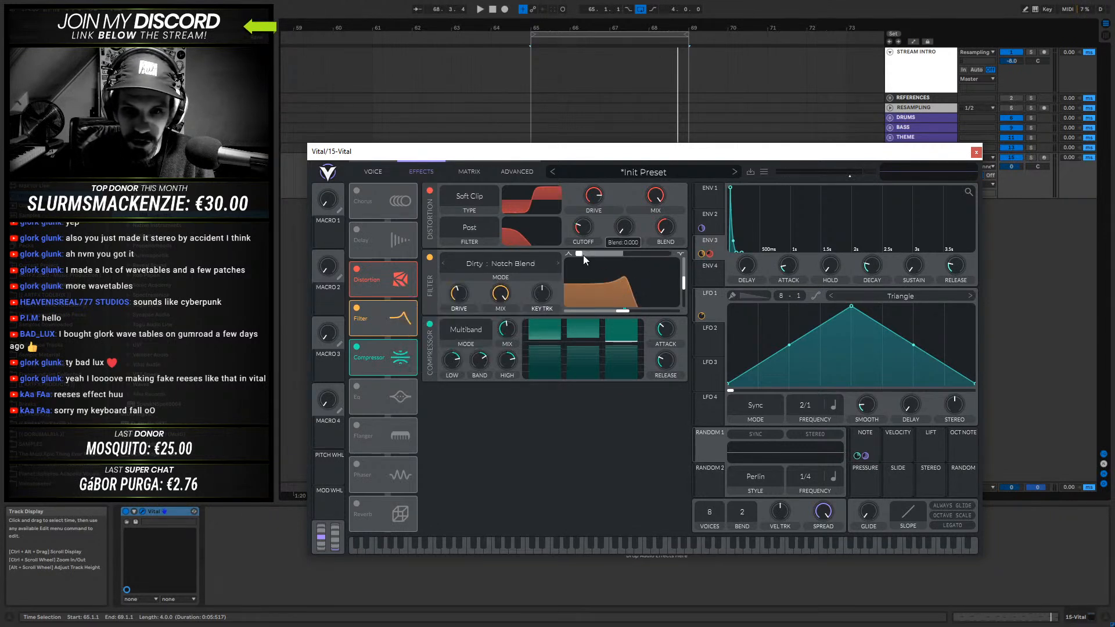
{"action": "left_click_drag", "start_coordinate": [583, 256], "coordinate": [632, 254]}
{"action": "key", "text": "space"}
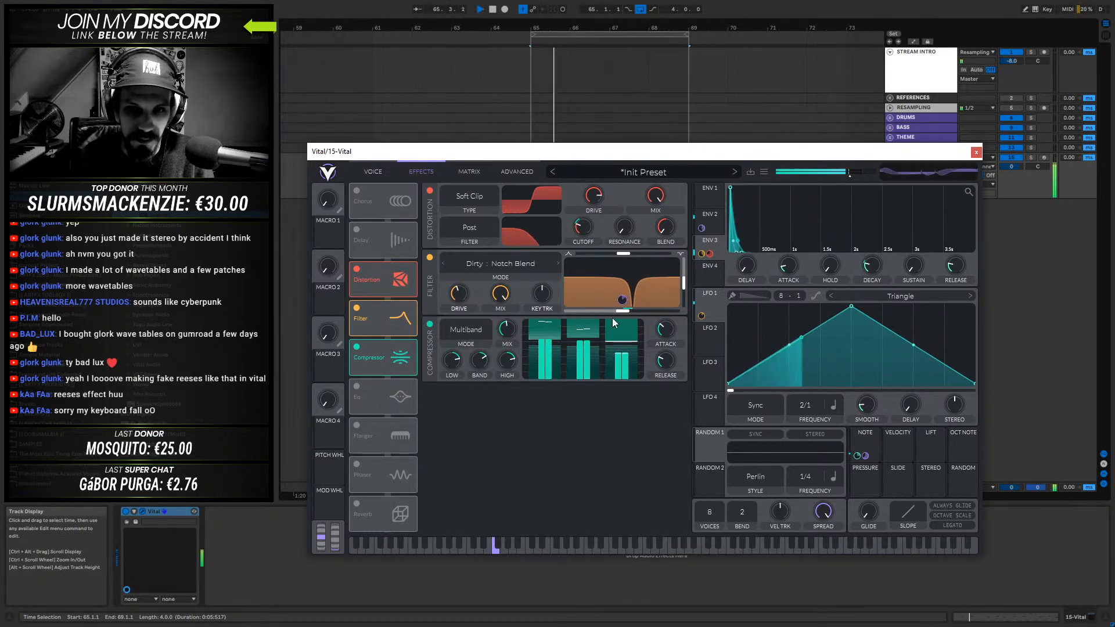
{"action": "mouse_move", "coordinate": [451, 315]}
{"action": "left_mouse_down"}
{"action": "mouse_move", "coordinate": [472, 264]}
{"action": "mouse_move", "coordinate": [454, 333]}
{"action": "left_mouse_up"}
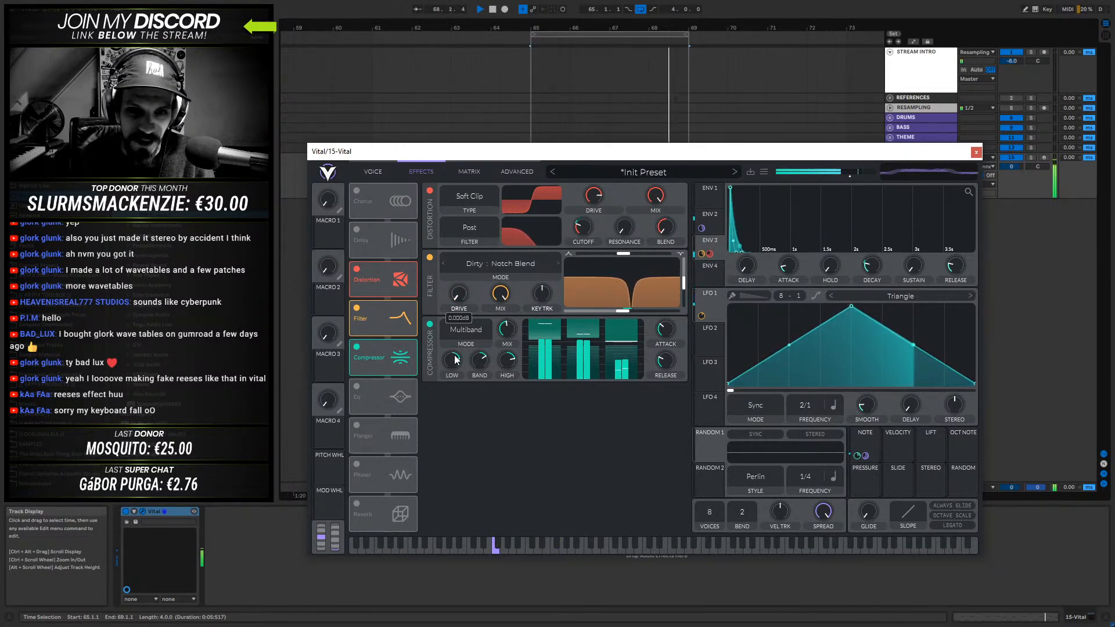
{"action": "key", "text": "space"}
- Switch the Filter effect to Digital Notch Blend, then lower its cutoff slightly and raise its blend past the midpoint during playback
{"action": "left_click", "coordinate": [489, 260]}
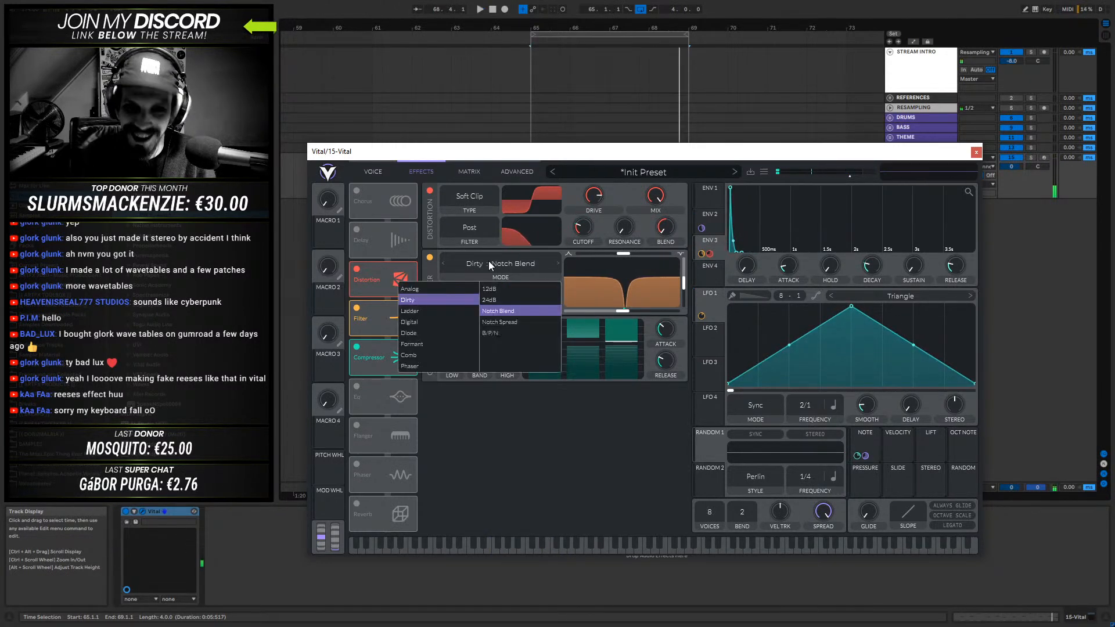
{"action": "left_click", "coordinate": [423, 319]}
{"action": "key", "text": "space"}
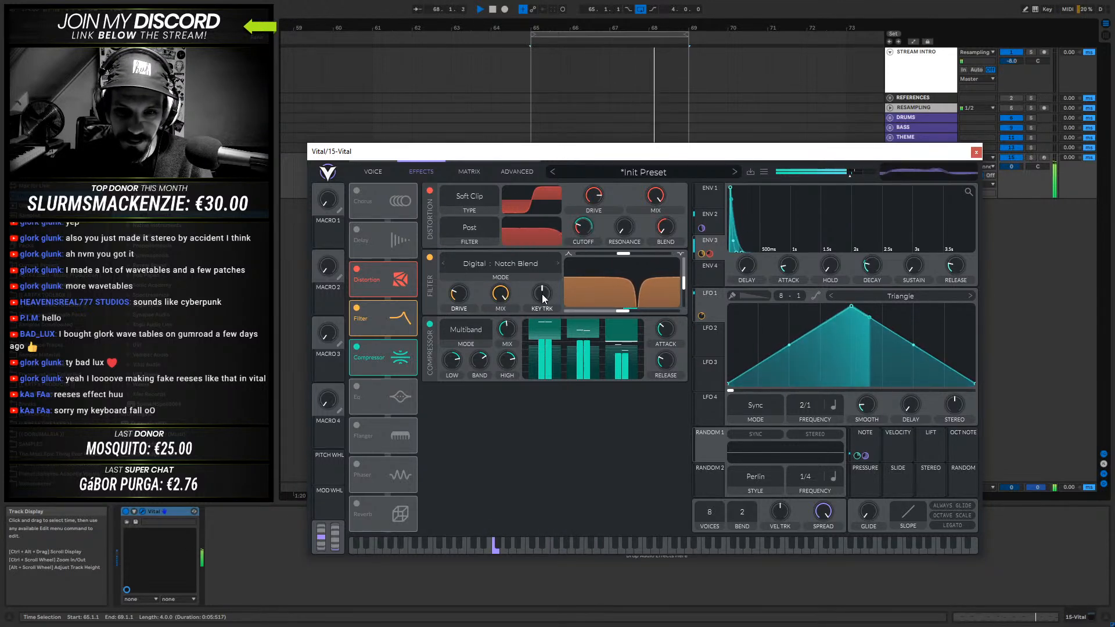
{"action": "mouse_move", "coordinate": [623, 310]}
{"action": "left_mouse_down"}
{"action": "mouse_move", "coordinate": [585, 314]}
{"action": "mouse_move", "coordinate": [611, 314]}
{"action": "left_mouse_up"}
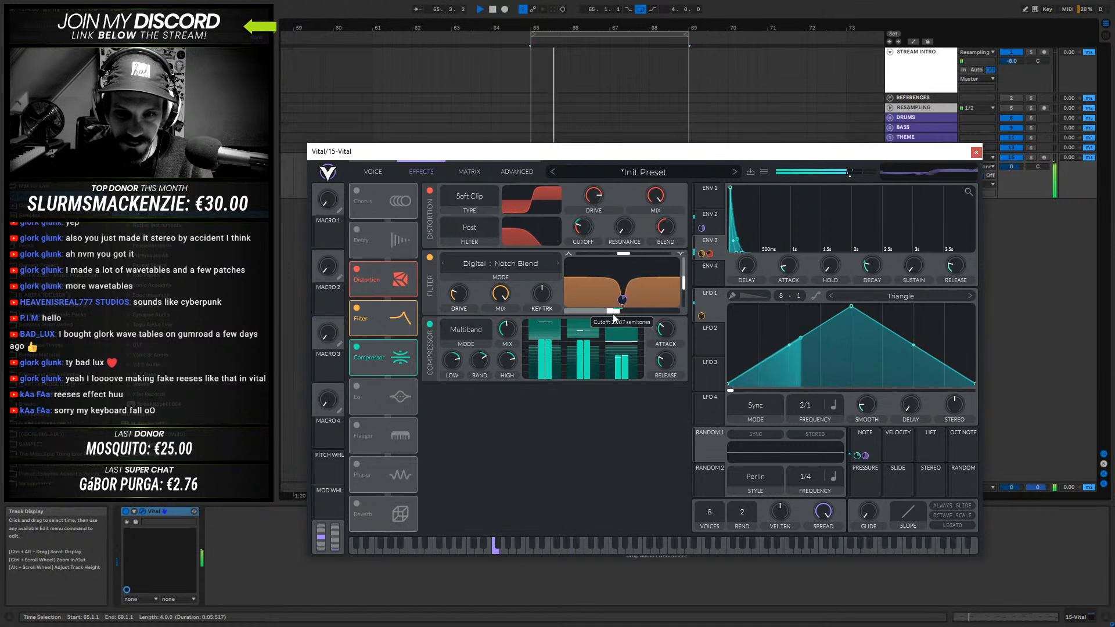
{"action": "left_click_drag", "start_coordinate": [626, 254], "coordinate": [644, 257]}
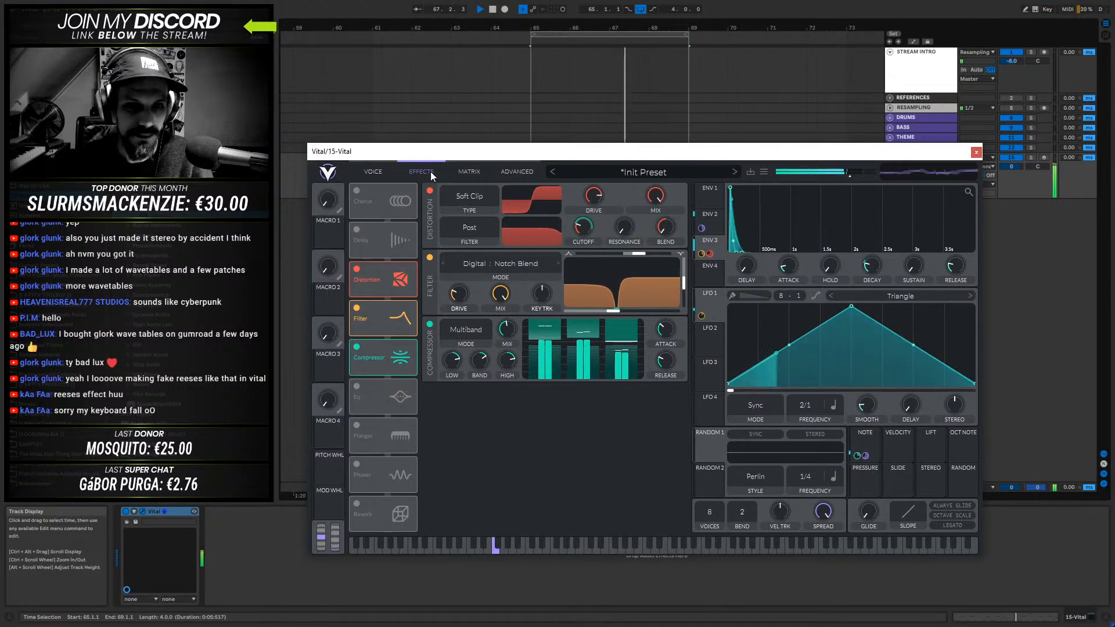
- Turn on oscillator 2 in the voice section and audition it as oscillator 1's FM source
{"action": "left_click", "coordinate": [373, 172]}
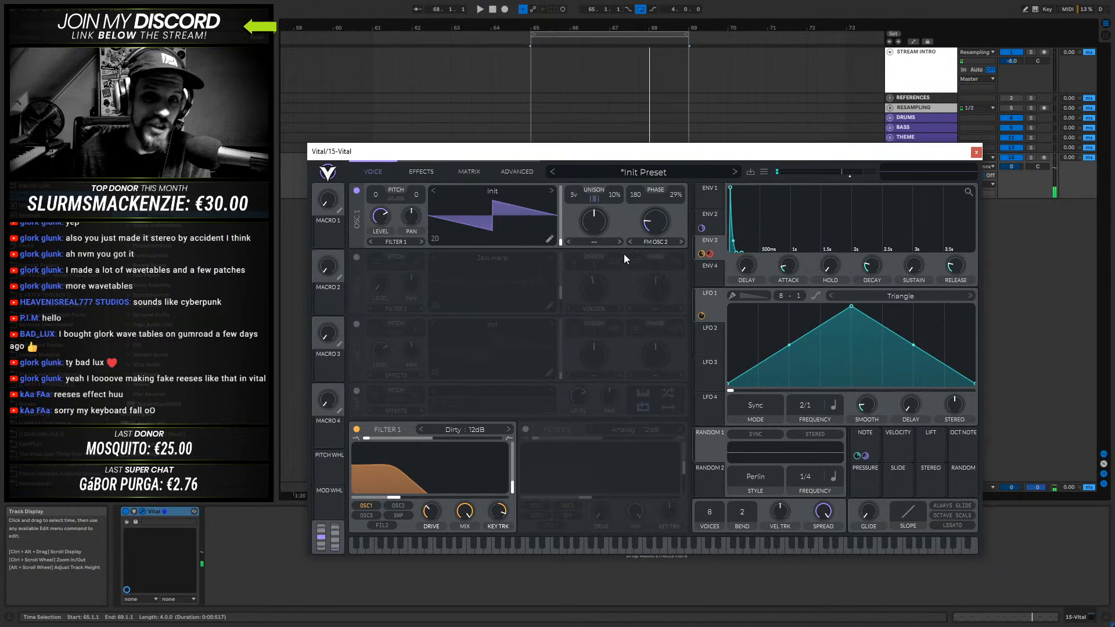
{"action": "left_click", "coordinate": [357, 257]}
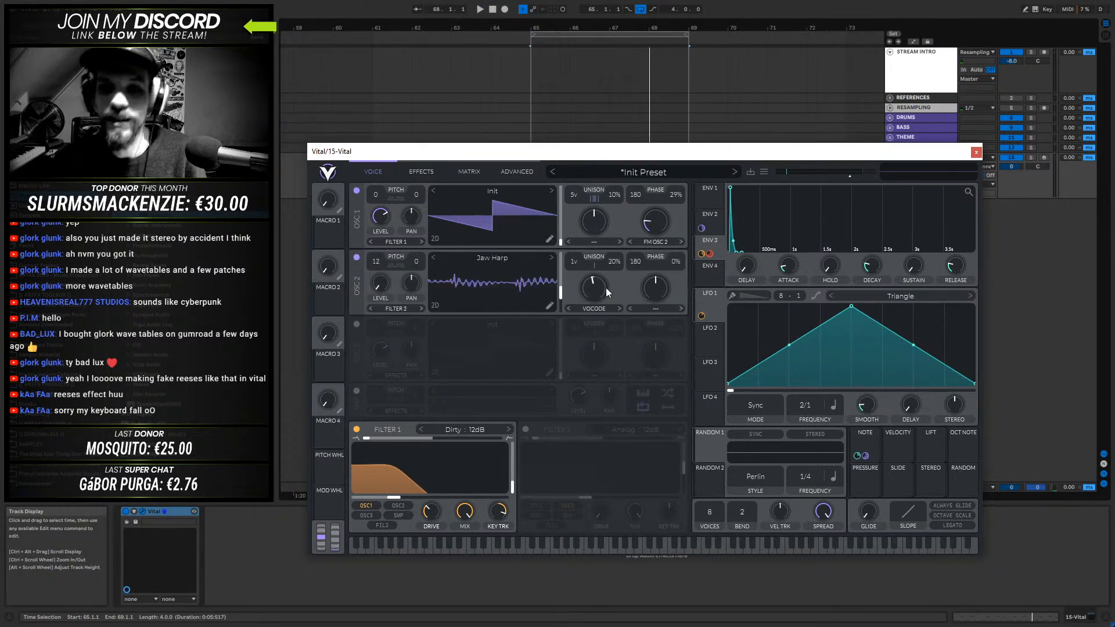
{"action": "key", "text": "space"}
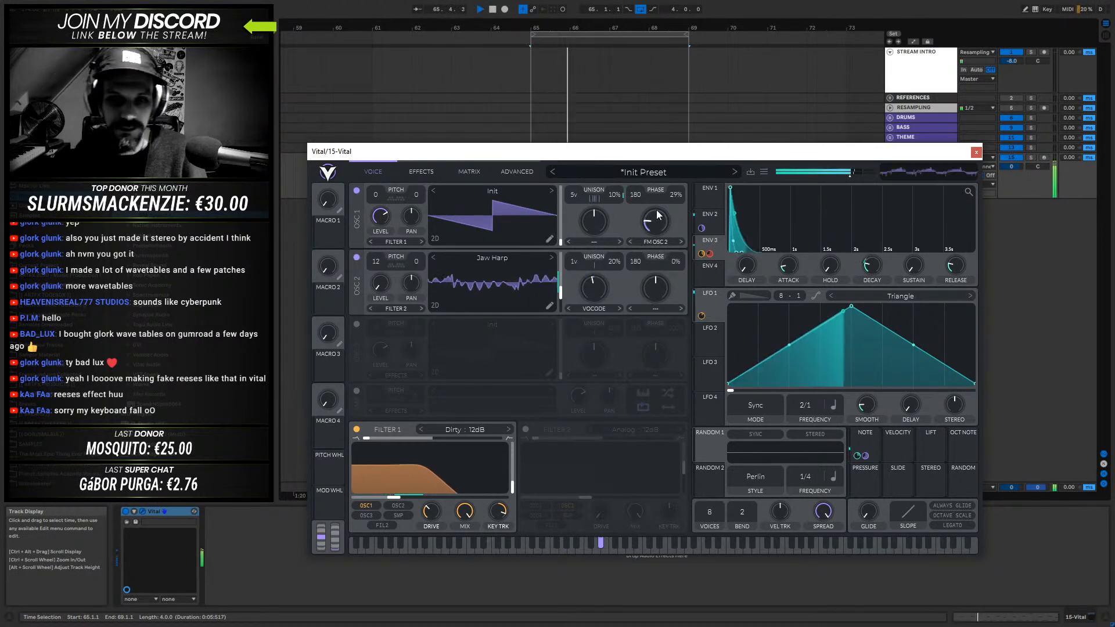
- Change oscillator 2's wavetable to Additive Squish 2 and raise oscillator 1's FM amount to about 48%
{"action": "left_click_drag", "start_coordinate": [470, 284], "coordinate": [476, 306]}
{"action": "left_click", "coordinate": [552, 257]}
{"action": "left_click", "coordinate": [552, 257]}
{"action": "mouse_move", "coordinate": [663, 208]}
{"action": "left_mouse_down"}
{"action": "mouse_move", "coordinate": [664, 196]}
{"action": "mouse_move", "coordinate": [662, 213]}
{"action": "left_mouse_up"}
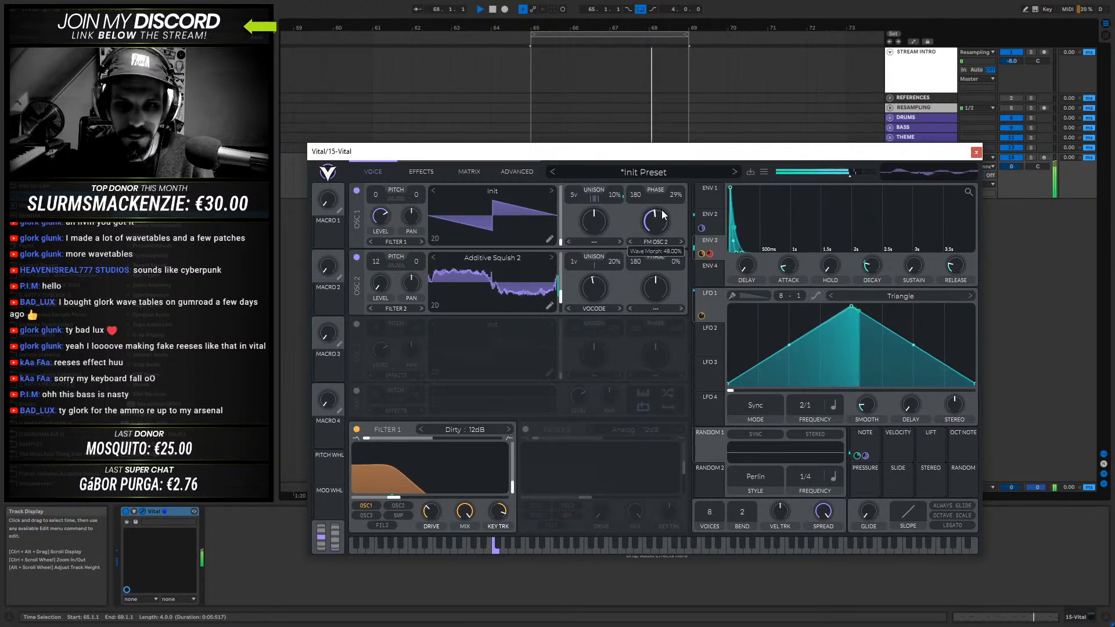
- Try oscillator 2 transposed to 24 semitones, reset its transpose to 0 and reduce oscillator 1's FM amount
{"action": "left_click_drag", "start_coordinate": [375, 266], "coordinate": [398, 208]}
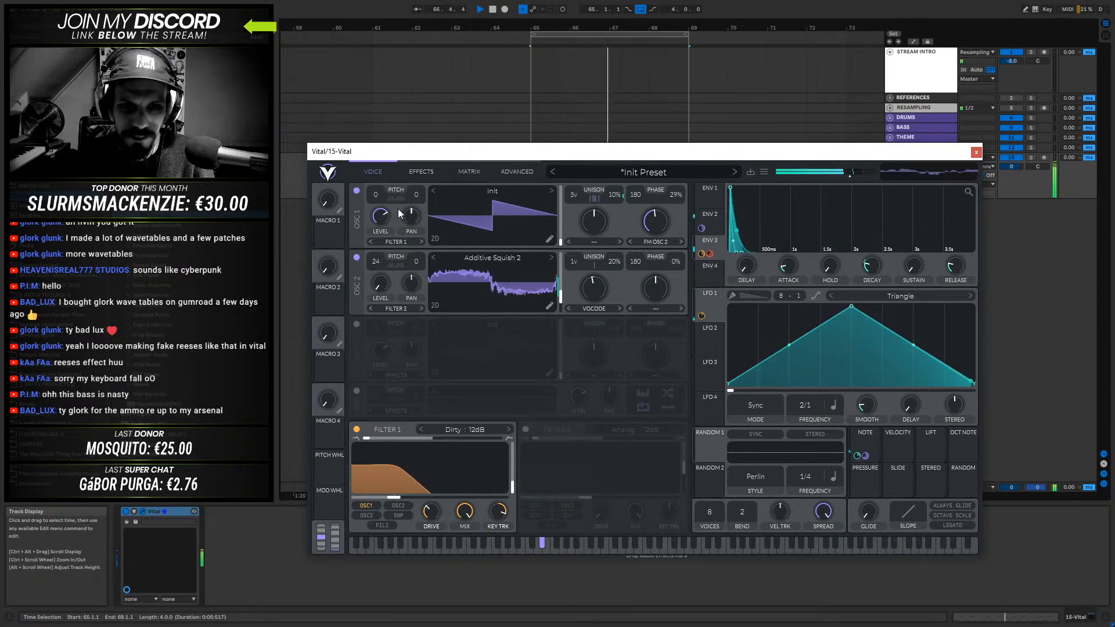
{"action": "double_click", "coordinate": [377, 263]}
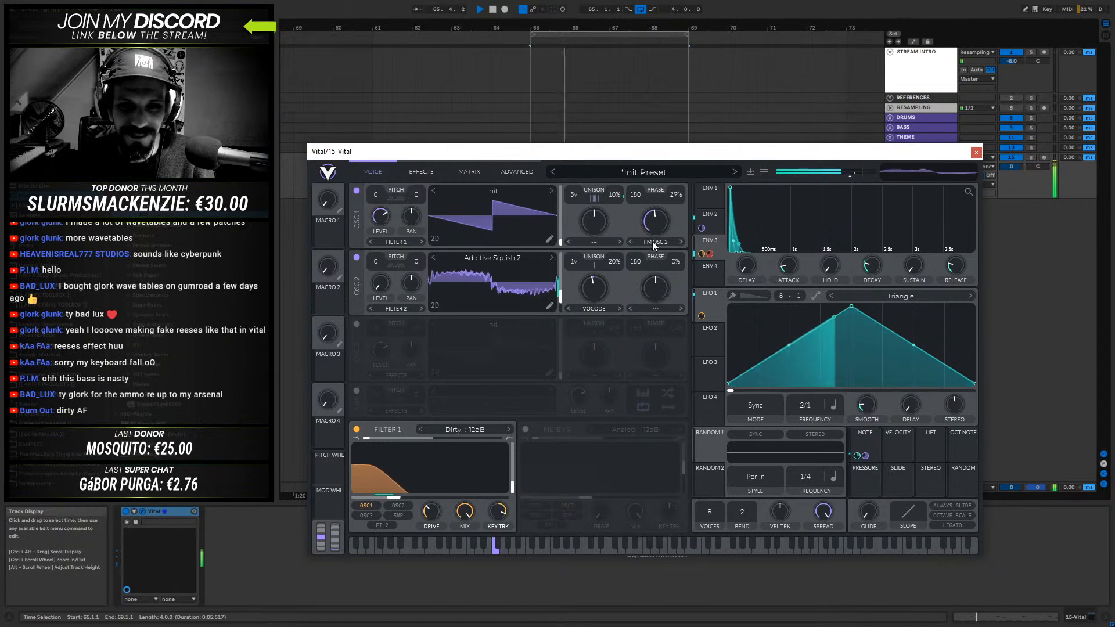
{"action": "left_click_drag", "start_coordinate": [657, 223], "coordinate": [656, 231]}
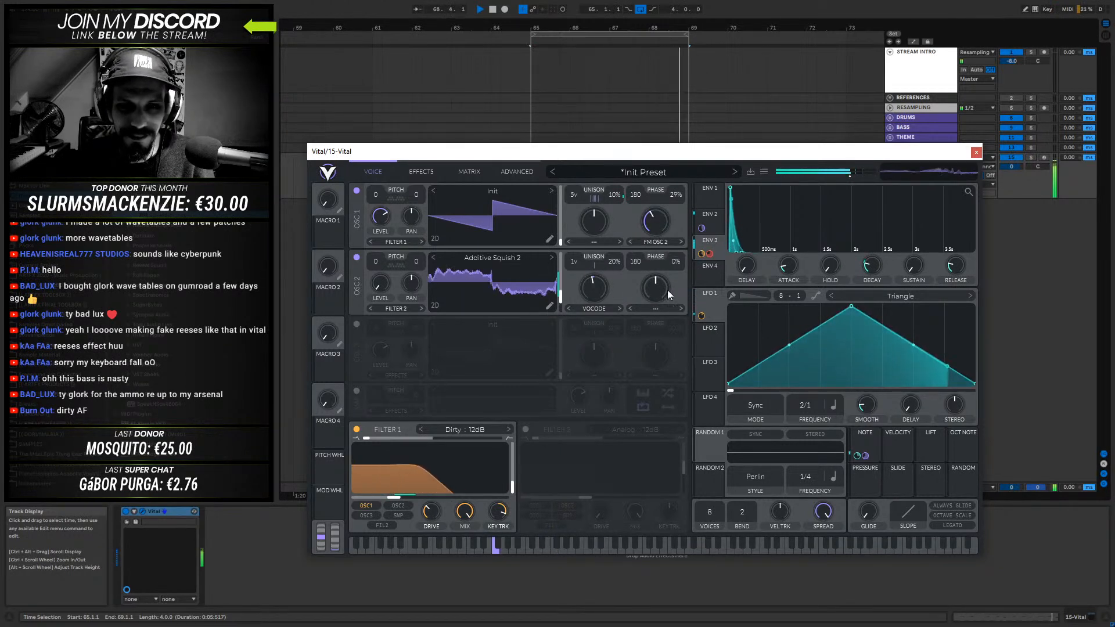
- Change oscillator 2's wavetable to Alternating Harmonics, adjust its frame position and shorten envelope 2's decay to about 0.27 seconds
{"action": "left_click", "coordinate": [552, 258]}
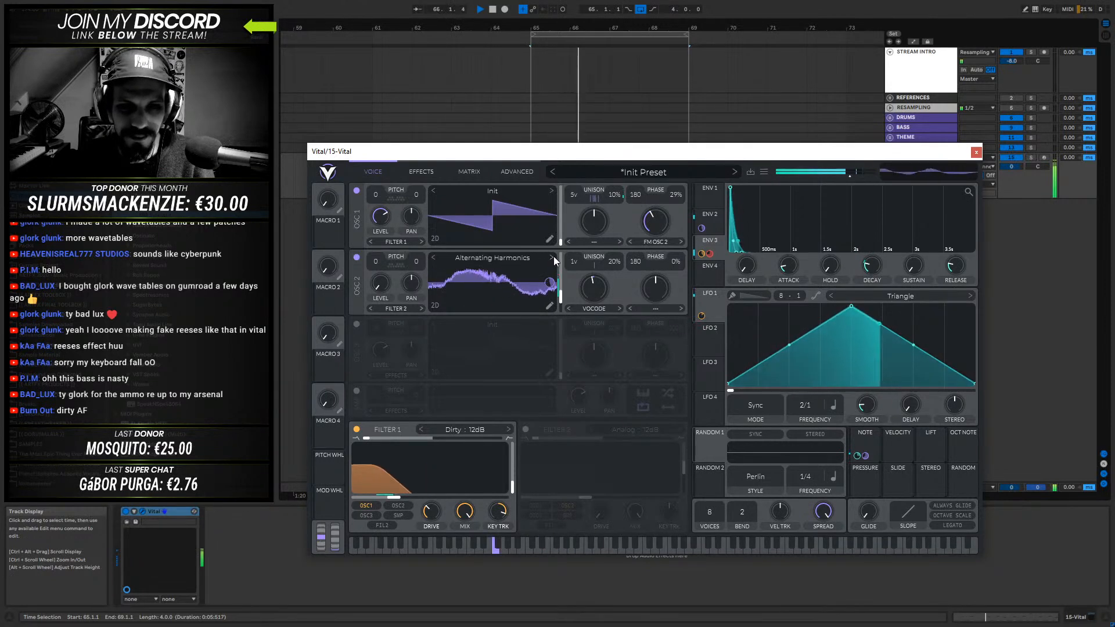
{"action": "mouse_move", "coordinate": [558, 295]}
{"action": "left_mouse_down"}
{"action": "mouse_move", "coordinate": [560, 270]}
{"action": "mouse_move", "coordinate": [560, 290]}
{"action": "left_mouse_up"}
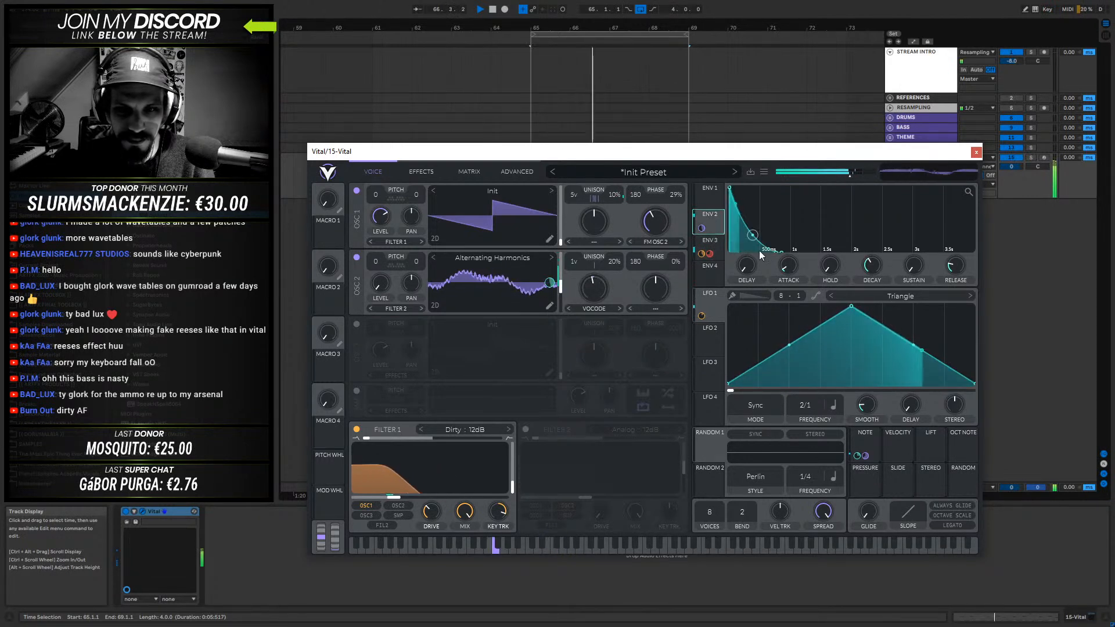
{"action": "mouse_move", "coordinate": [869, 270]}
{"action": "left_mouse_down"}
{"action": "mouse_move", "coordinate": [870, 289]}
{"action": "mouse_move", "coordinate": [876, 267]}
{"action": "mouse_move", "coordinate": [870, 277]}
{"action": "left_mouse_up"}
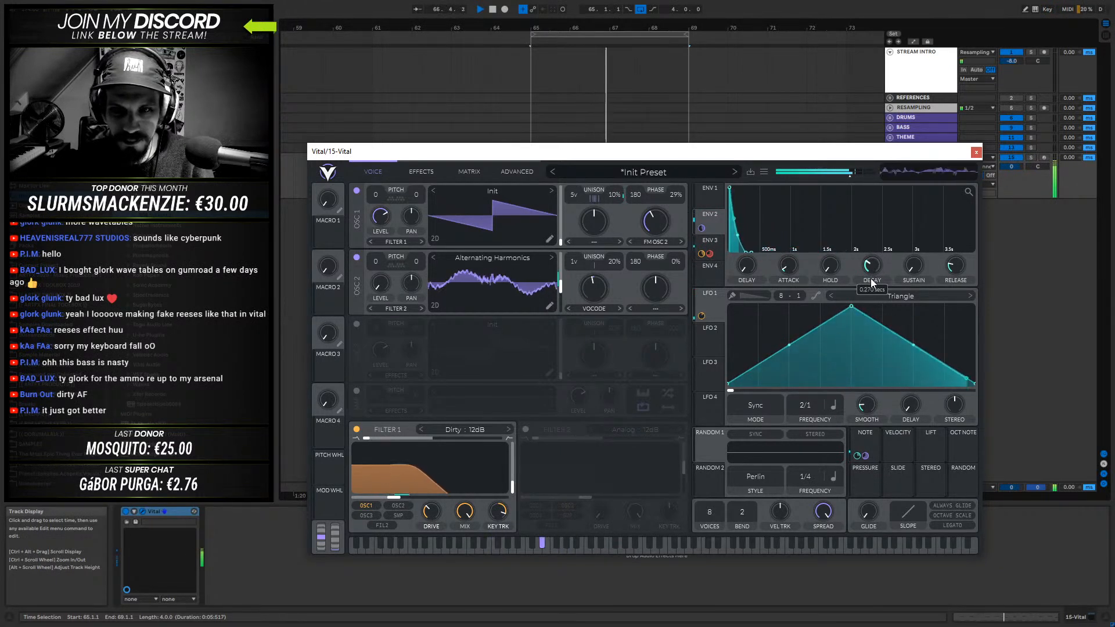
- Replace oscillator 2's Vocode morph with Harmonic Stretch, raise its amount and set oscillator 1's FM amount to about 28.5%
{"action": "mouse_move", "coordinate": [591, 305]}
{"action": "left_mouse_down"}
{"action": "mouse_move", "coordinate": [607, 238]}
{"action": "mouse_move", "coordinate": [590, 302]}
{"action": "left_mouse_up"}
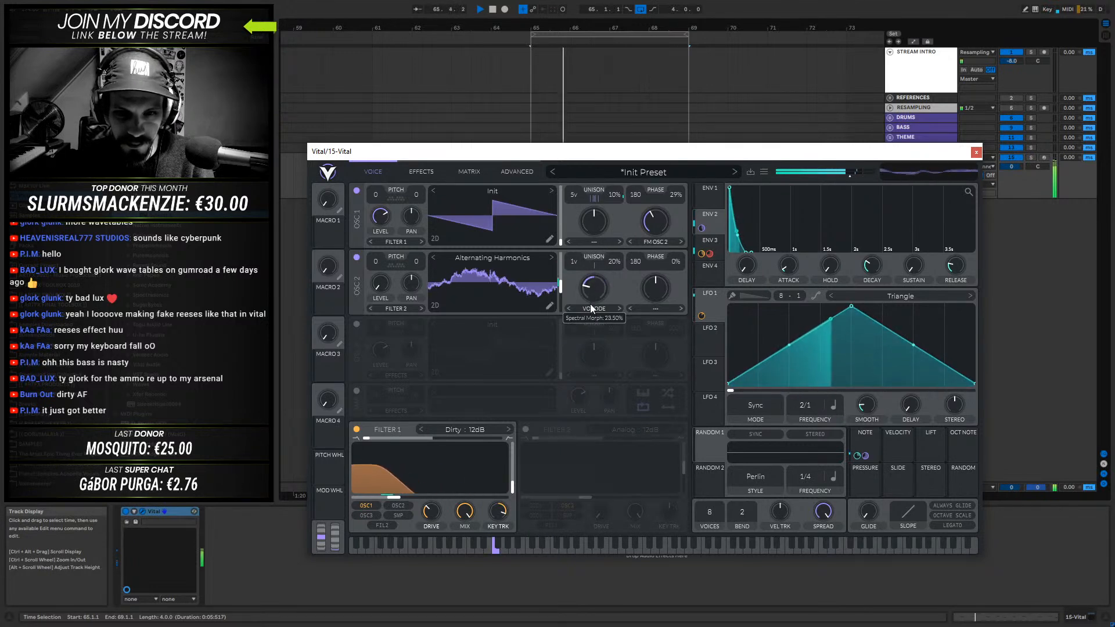
{"action": "left_click", "coordinate": [604, 307]}
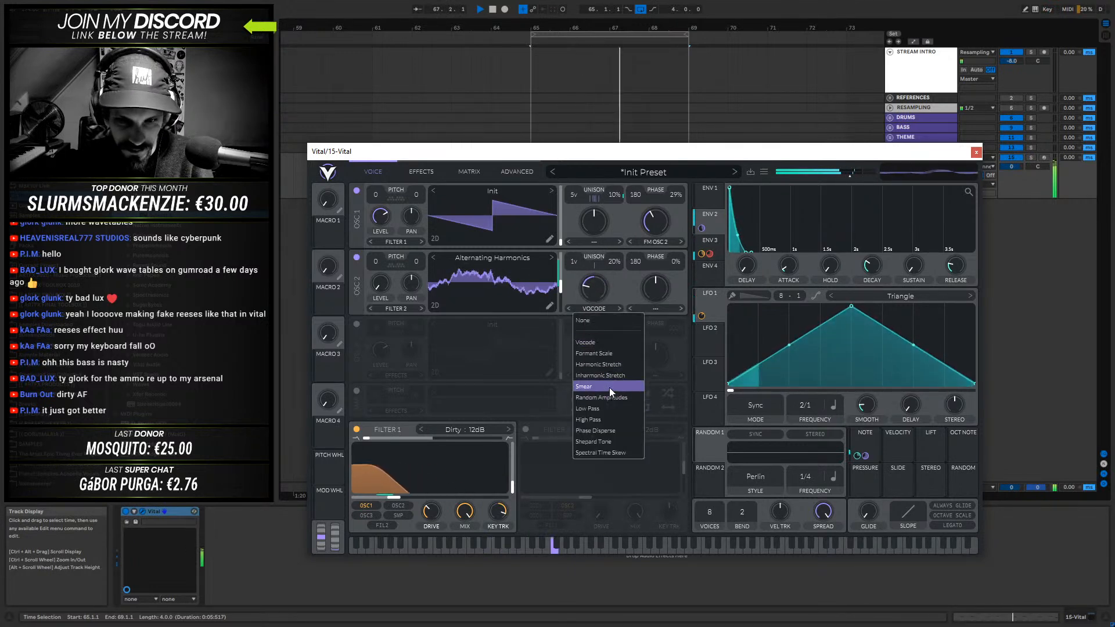
{"action": "left_click", "coordinate": [607, 364]}
{"action": "left_click_drag", "start_coordinate": [603, 279], "coordinate": [659, 234]}
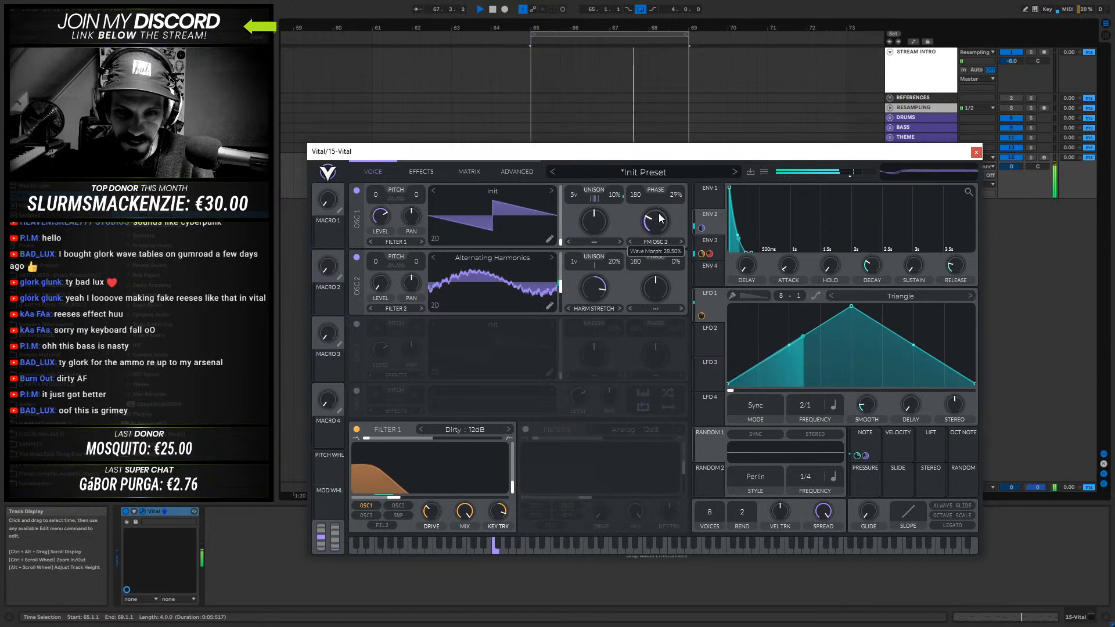
- Transpose oscillator 2 up 12 semitones and raise oscillator 1's FM amount while auditioning the bass
{"action": "left_click_drag", "start_coordinate": [375, 259], "coordinate": [394, 220]}
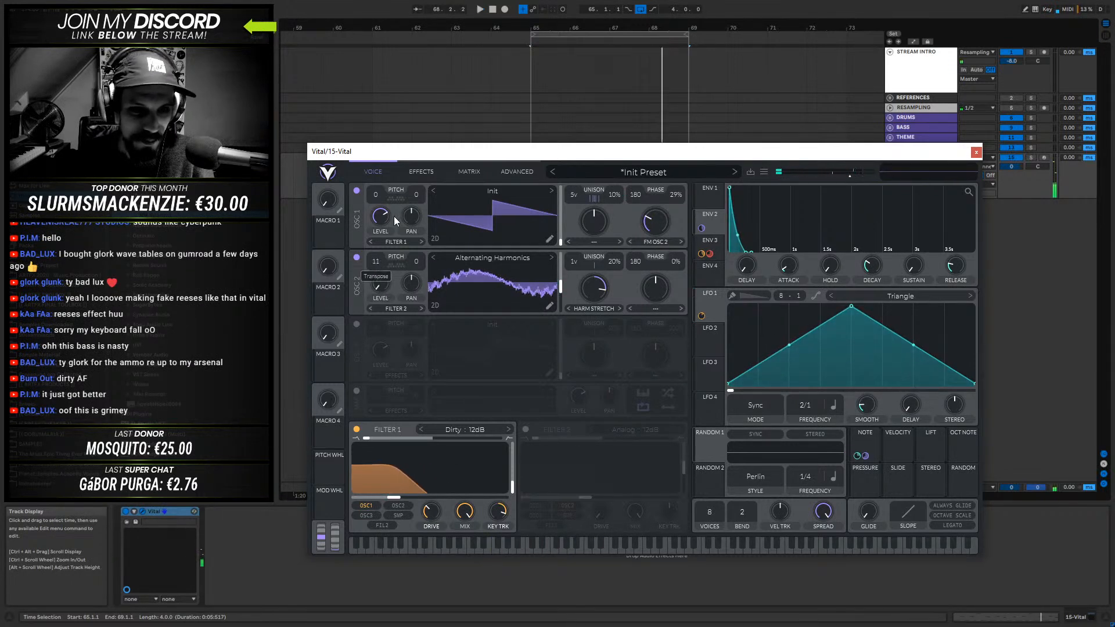
{"action": "left_click_drag", "start_coordinate": [648, 228], "coordinate": [654, 205]}
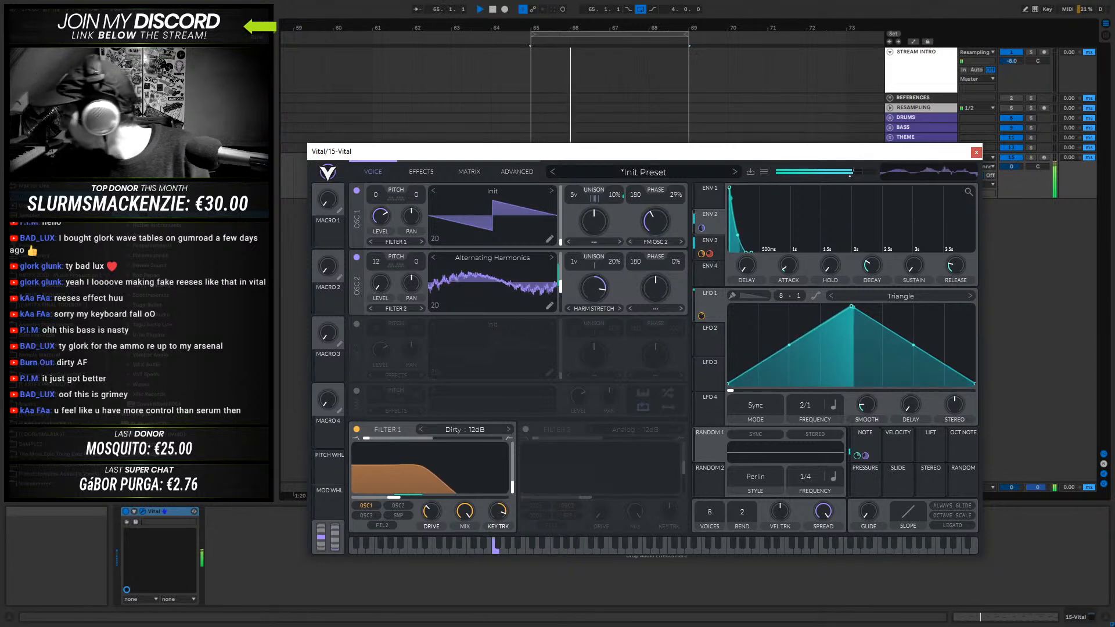
{"action": "key", "text": "space"}
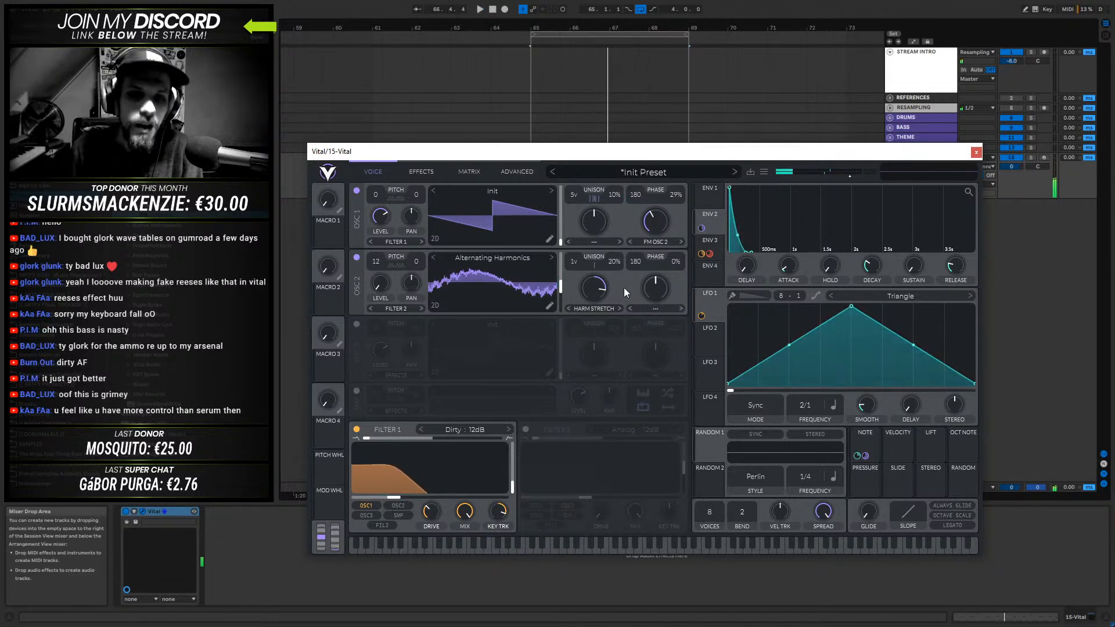
- Lower oscillator 2's Harmonic Stretch amount, replace that morph with Phase Disperse and audition different amounts
{"action": "mouse_move", "coordinate": [594, 296]}
{"action": "left_mouse_down"}
{"action": "mouse_move", "coordinate": [584, 359]}
{"action": "mouse_move", "coordinate": [590, 260]}
{"action": "mouse_move", "coordinate": [577, 296]}
{"action": "left_mouse_up"}
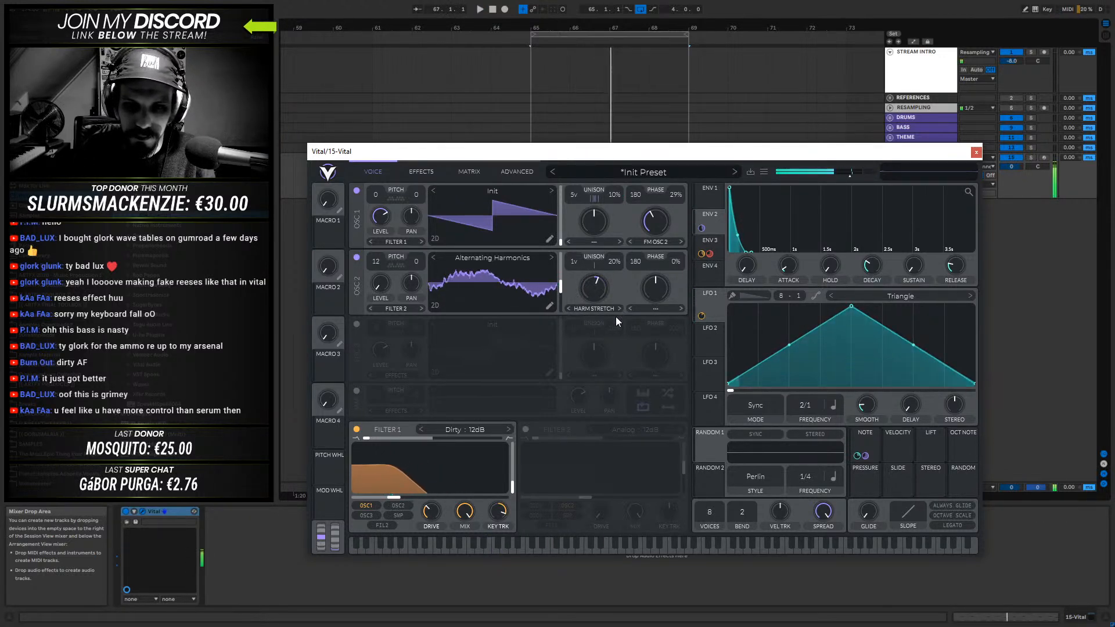
{"action": "left_click", "coordinate": [592, 308]}
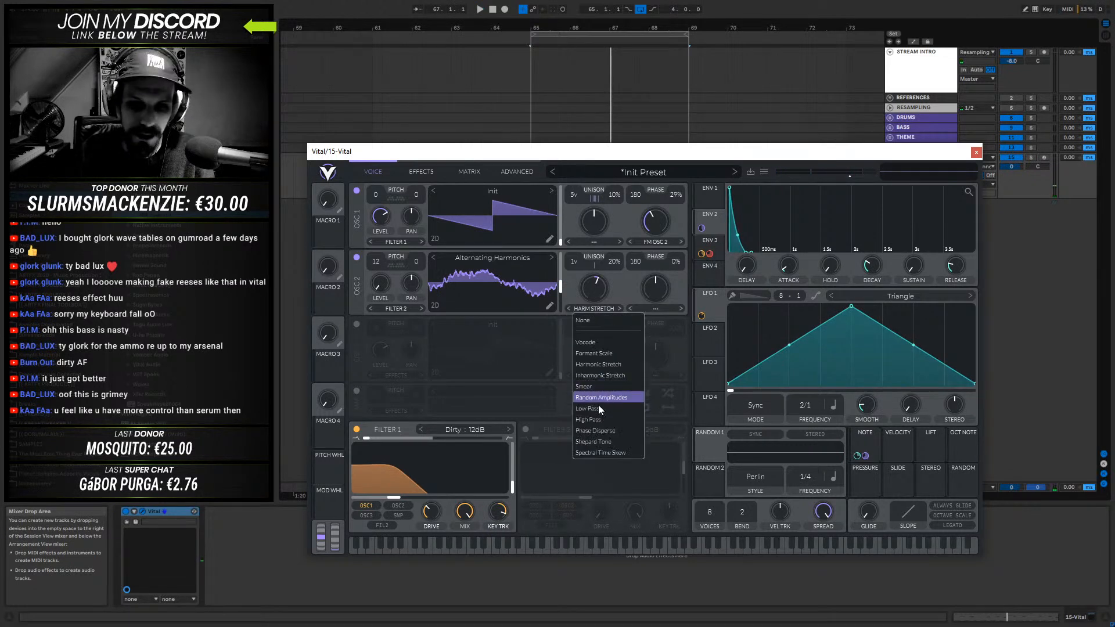
{"action": "left_click", "coordinate": [593, 431]}
{"action": "left_click_drag", "start_coordinate": [608, 298], "coordinate": [595, 233]}
{"action": "key", "text": "space"}
- Try the Haunt wavetable from the Antidote Advent Serum folder on oscillator 2 and adjust its Phase Disperse amount during playback
{"action": "left_click", "coordinate": [503, 256]}
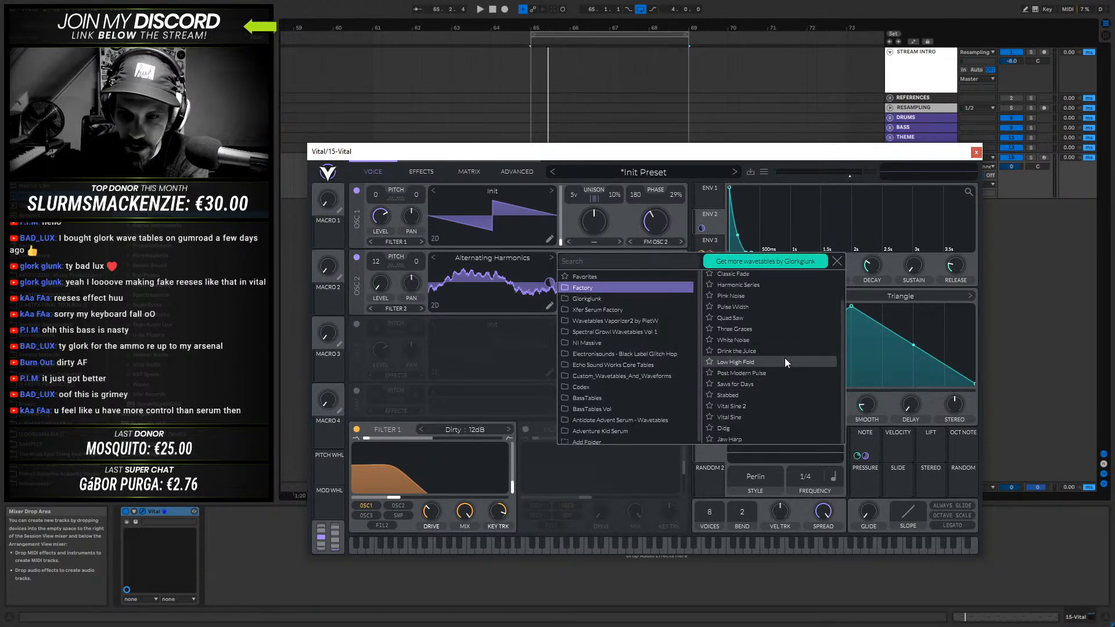
{"action": "scroll", "coordinate": [602, 344], "scroll_direction": "down", "scroll_amount": 1}
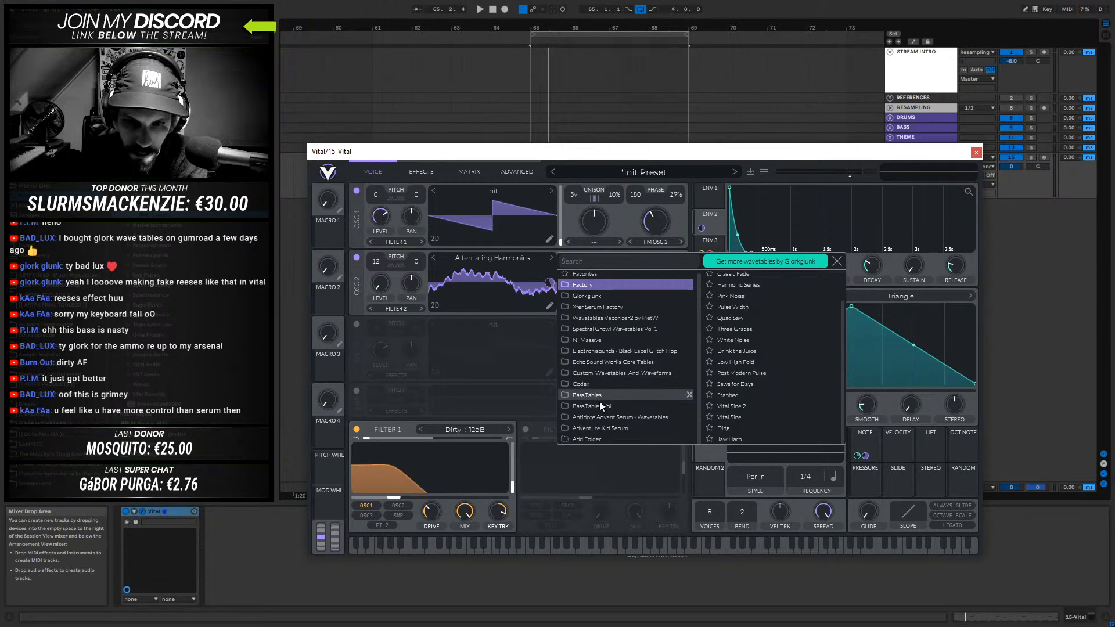
{"action": "left_click", "coordinate": [597, 418]}
{"action": "left_click", "coordinate": [781, 333]}
{"action": "left_click", "coordinate": [481, 267]}
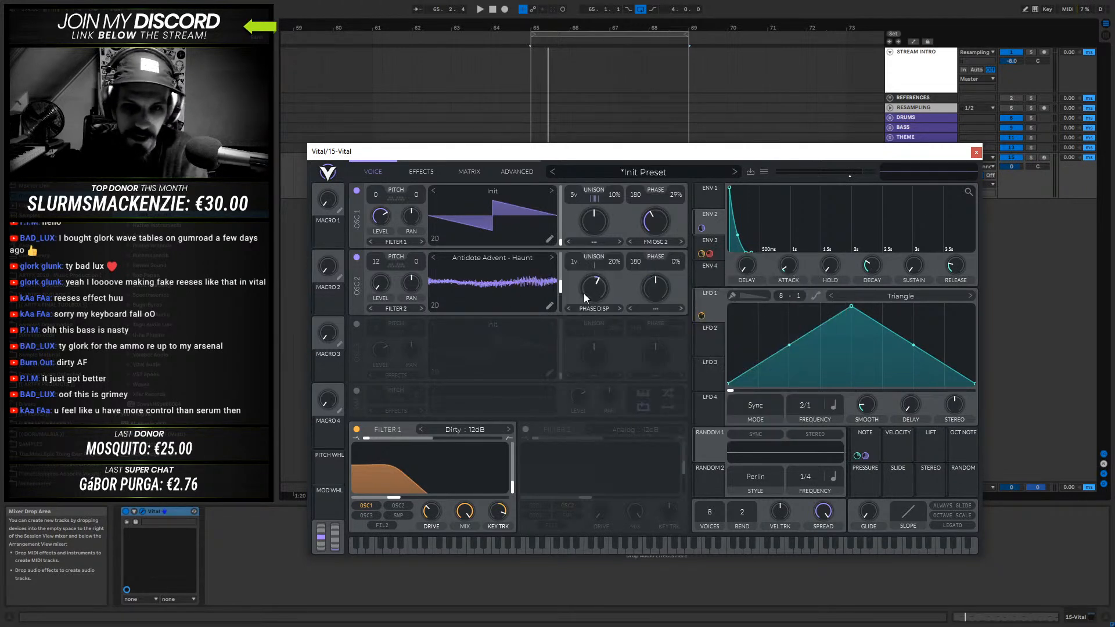
{"action": "key", "text": "space"}
{"action": "mouse_move", "coordinate": [591, 287]}
{"action": "left_mouse_down"}
{"action": "mouse_move", "coordinate": [589, 313]}
{"action": "mouse_move", "coordinate": [595, 293]}
{"action": "left_mouse_up"}
{"action": "key", "text": "space"}
- Load the Acid Rock ft Maynix wavetable from the Glorkglunk folder into oscillator 2 and audition it
{"action": "left_click", "coordinate": [488, 258]}
{"action": "left_click", "coordinate": [590, 286]}
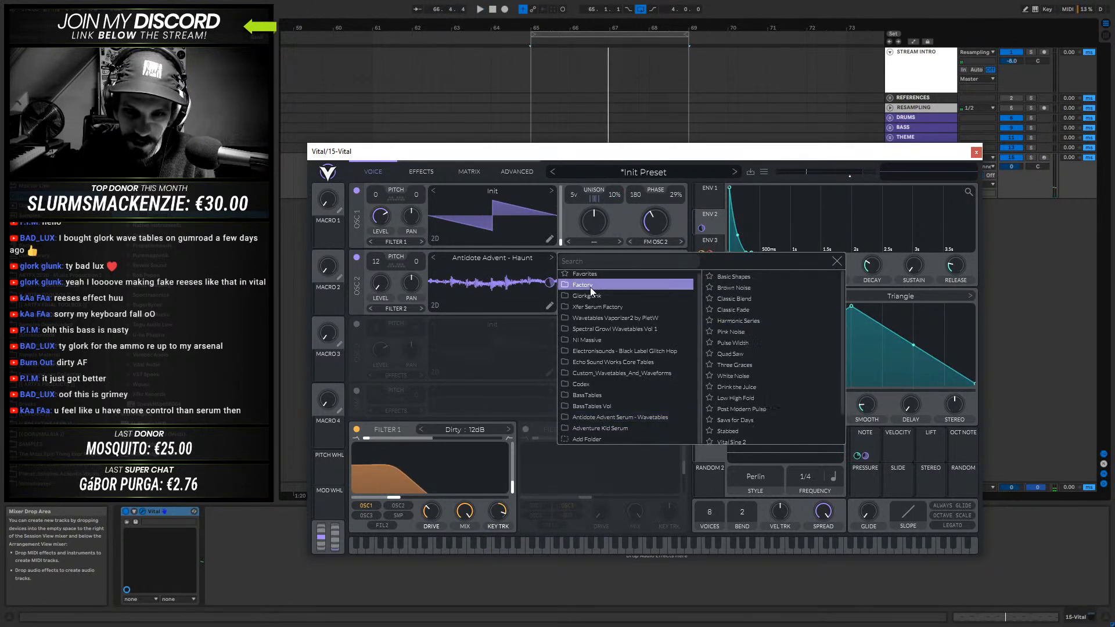
{"action": "left_click", "coordinate": [600, 295]}
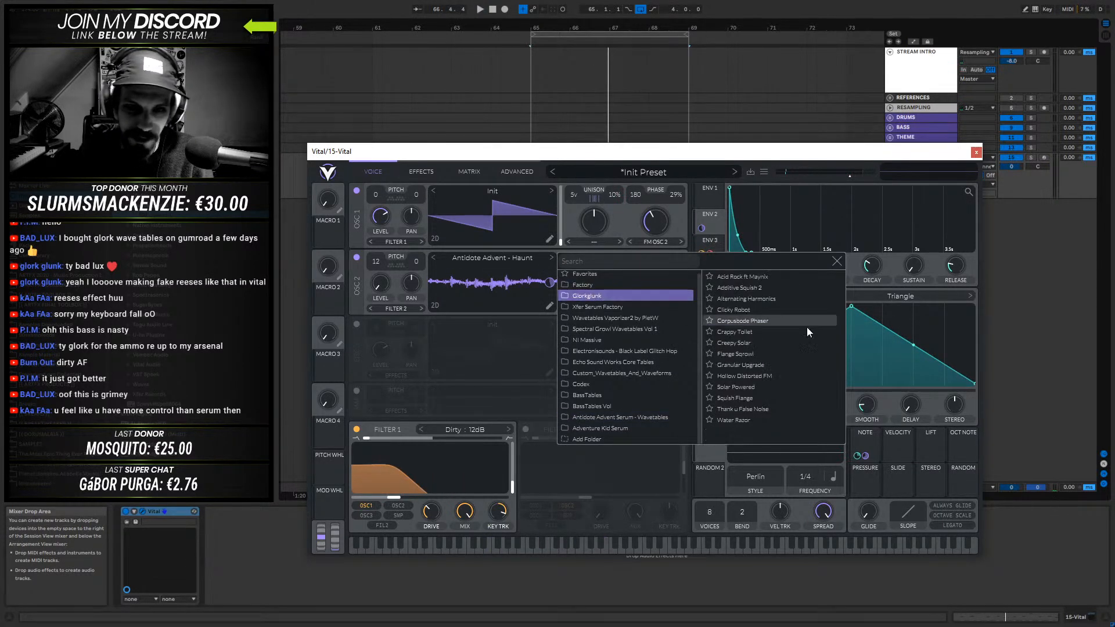
{"action": "left_click", "coordinate": [743, 277]}
{"action": "key", "text": "space"}
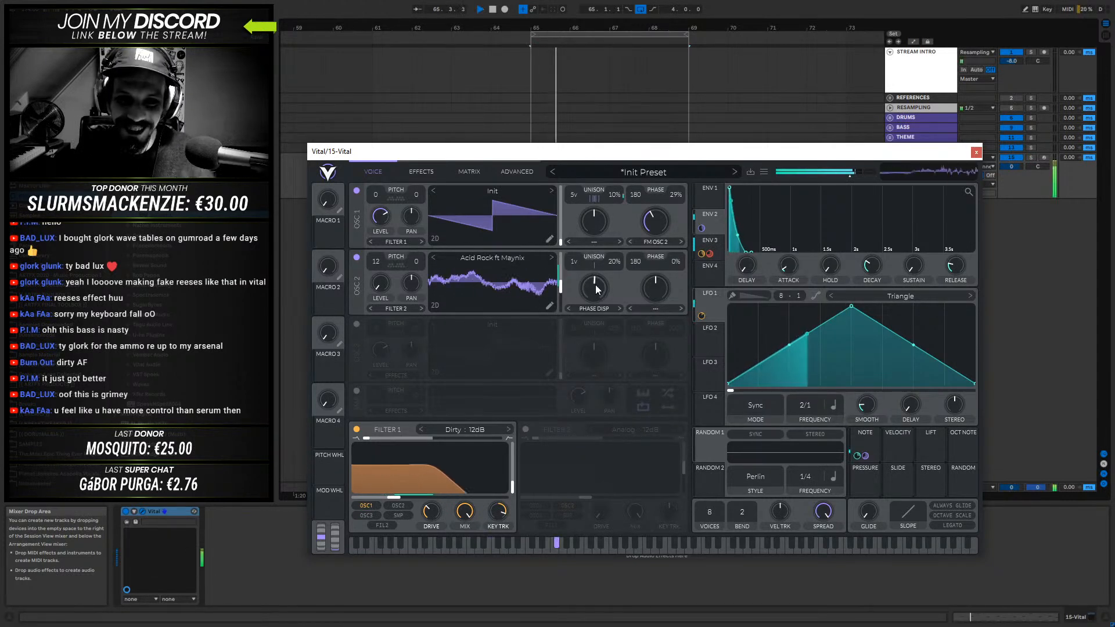
{"action": "key", "text": "space"}
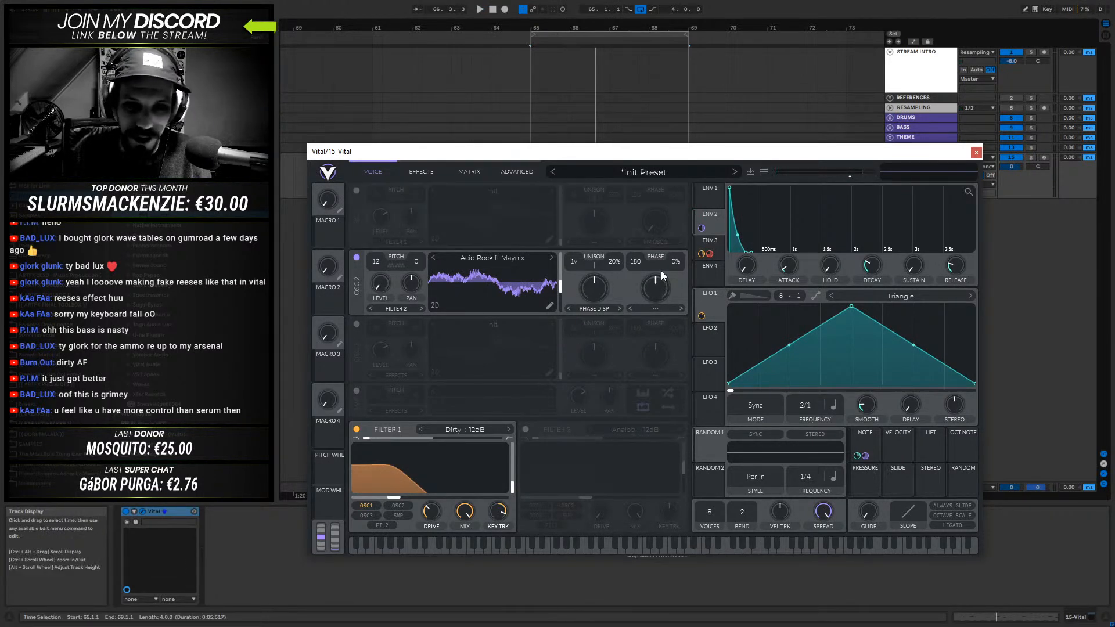
- Route oscillator 2 to Filter 1, reset its transpose to 0 and raise its Phase Disperse amount to about 79.5%
{"action": "left_click", "coordinate": [389, 306]}
{"action": "left_click", "coordinate": [391, 323]}
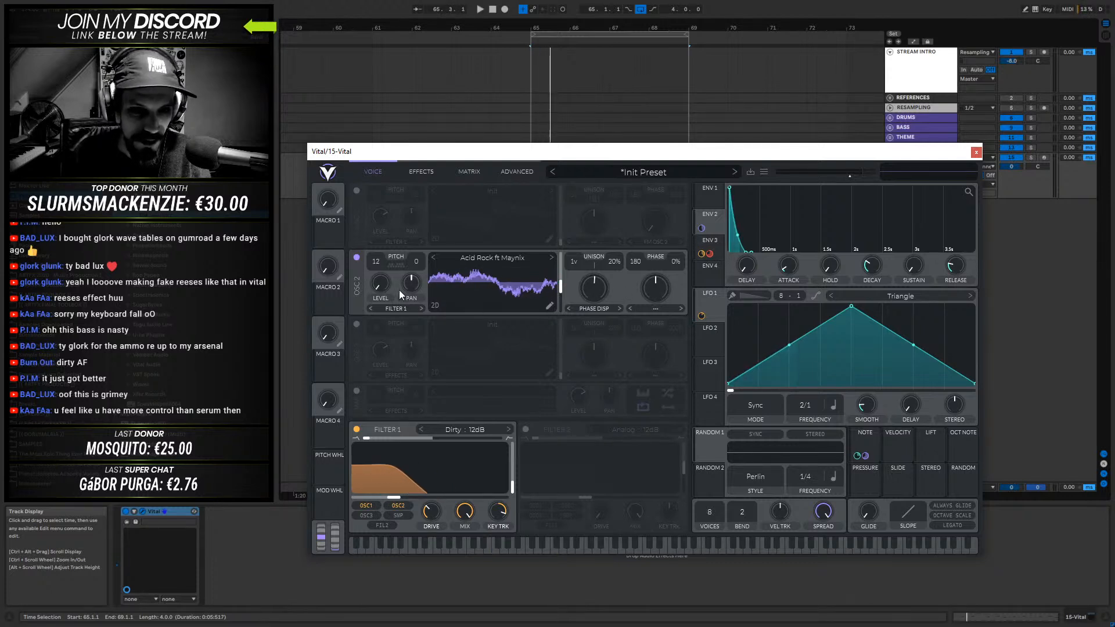
{"action": "left_click_drag", "start_coordinate": [378, 263], "coordinate": [371, 328]}
{"action": "left_click_drag", "start_coordinate": [561, 283], "coordinate": [579, 234]}
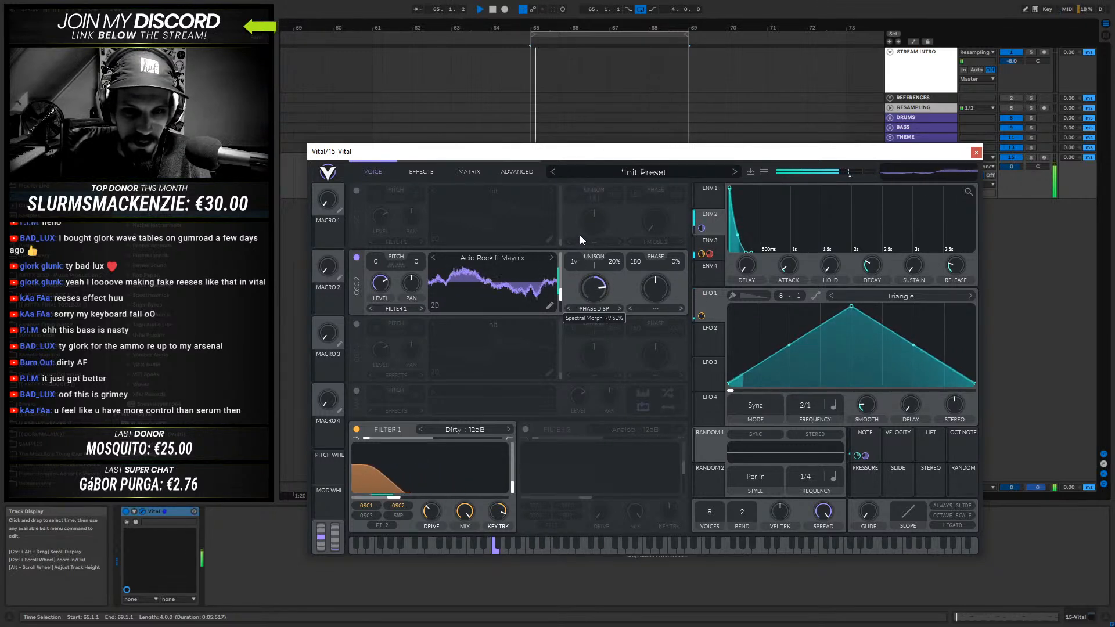
- Advance oscillator 2's wavetable to Alternating Harmonics and set its spectral morph to None
{"action": "left_click", "coordinate": [552, 255]}
{"action": "left_click_drag", "start_coordinate": [591, 288], "coordinate": [578, 255]}
{"action": "left_click", "coordinate": [551, 257]}
{"action": "left_click", "coordinate": [592, 311]}
{"action": "left_click", "coordinate": [590, 320]}
- Audition lower frames of Alternating Harmonics, switch oscillator 2 to the Clicky Robot wavetable and move its frame to about 106.9
{"action": "key", "text": "space"}
{"action": "mouse_move", "coordinate": [560, 292]}
{"action": "left_mouse_down"}
{"action": "mouse_move", "coordinate": [567, 270]}
{"action": "mouse_move", "coordinate": [563, 310]}
{"action": "left_mouse_up"}
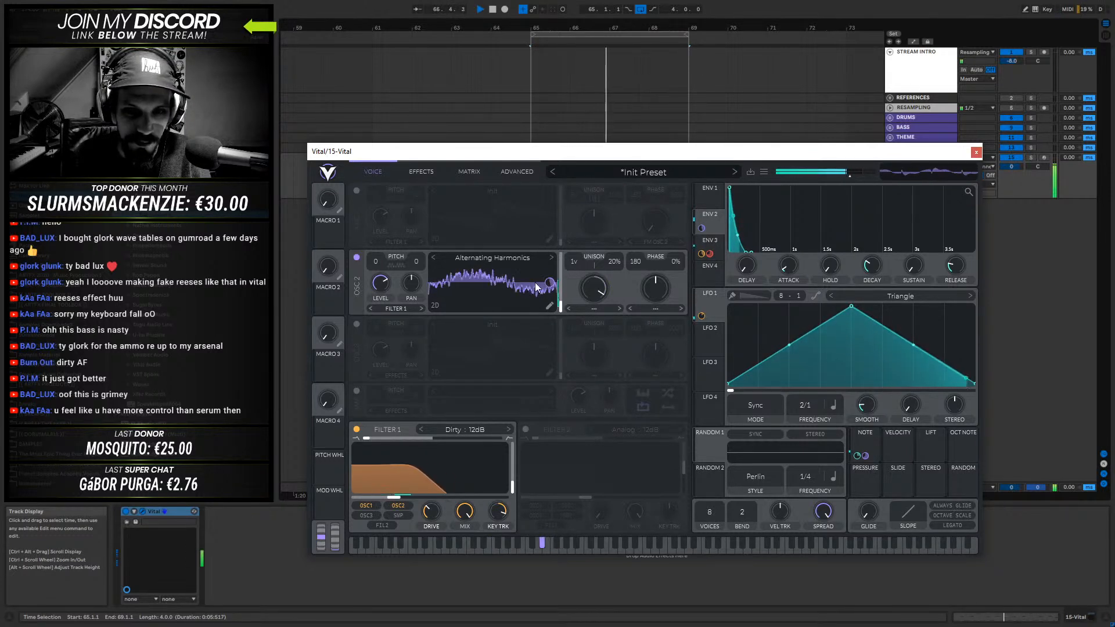
{"action": "left_click", "coordinate": [552, 260]}
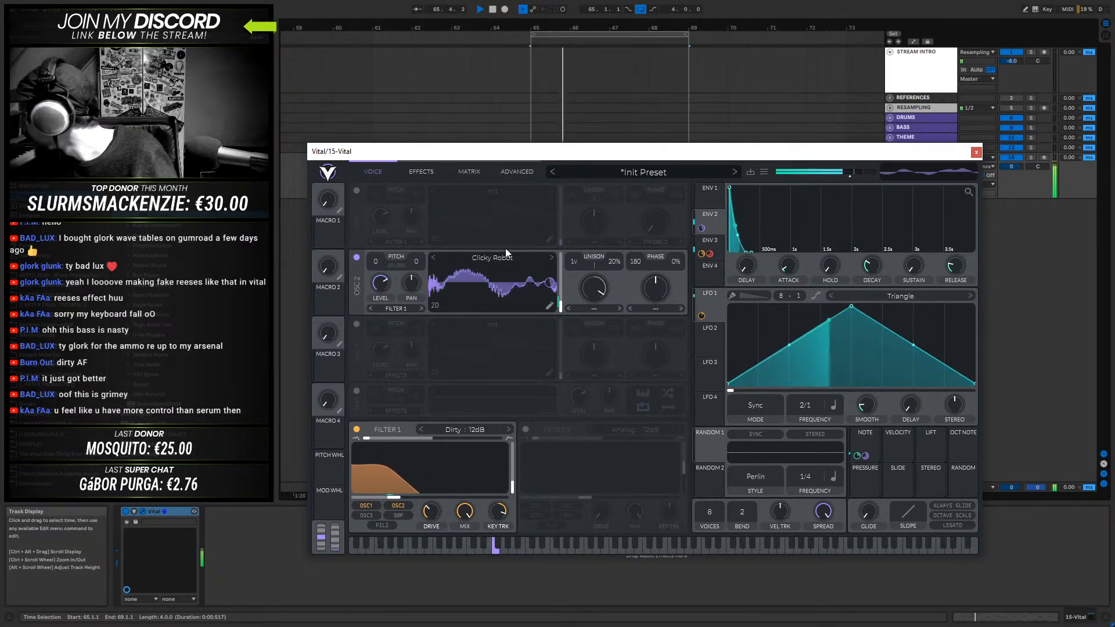
{"action": "left_click_drag", "start_coordinate": [513, 300], "coordinate": [507, 274]}
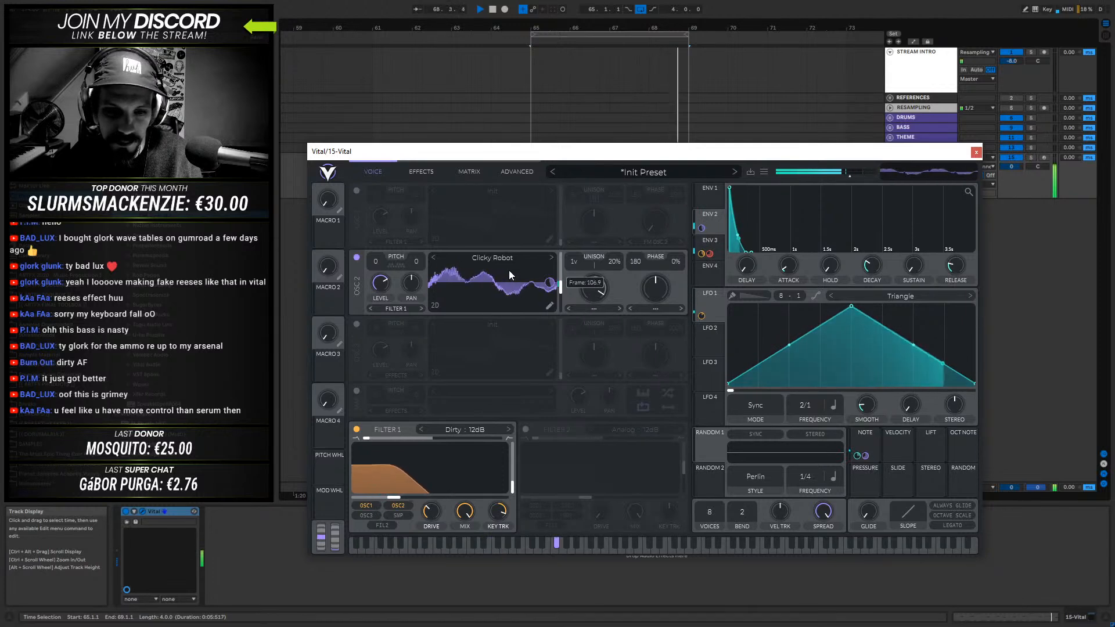
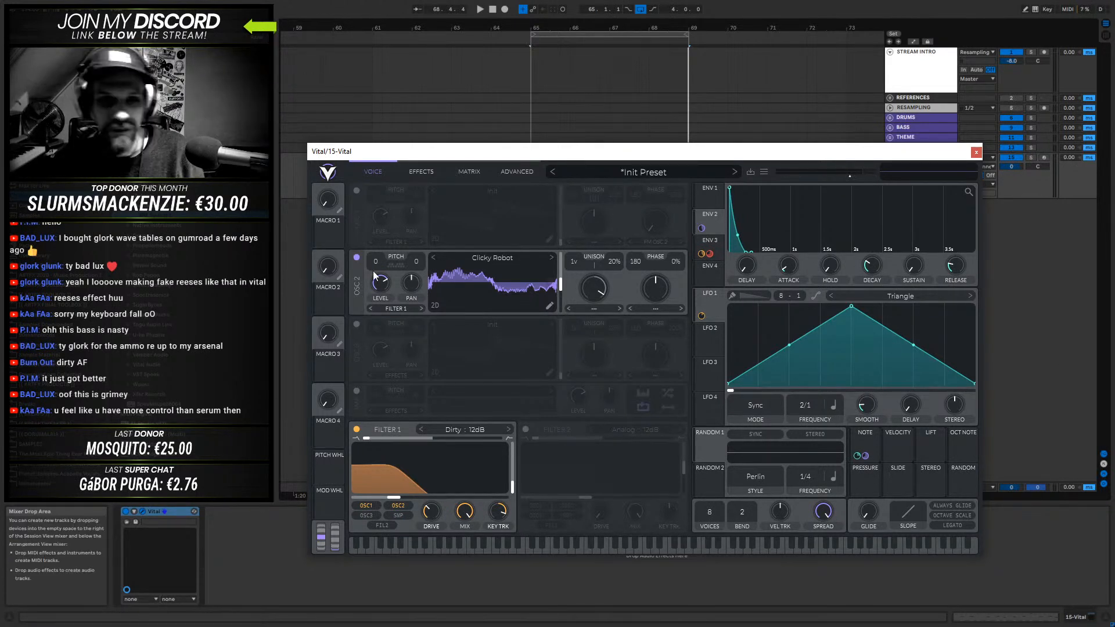
- Audition higher frames of Clicky Robot, advance oscillator 2's wavetable to Crappy Toilet and move its frame to near the middle
{"action": "key", "text": "space"}
{"action": "left_click_drag", "start_coordinate": [560, 282], "coordinate": [561, 298]}
{"action": "left_click", "coordinate": [551, 257]}
{"action": "mouse_move", "coordinate": [561, 290]}
{"action": "left_mouse_down"}
{"action": "mouse_move", "coordinate": [560, 268]}
{"action": "mouse_move", "coordinate": [560, 313]}
{"action": "left_mouse_up"}
{"action": "left_click", "coordinate": [551, 257]}
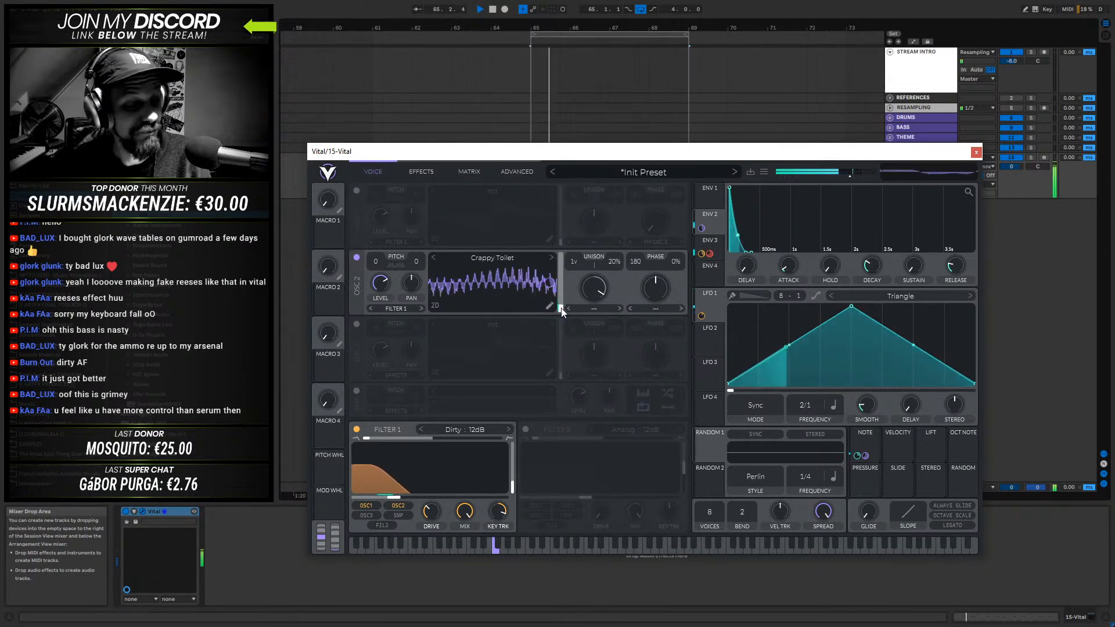
{"action": "mouse_move", "coordinate": [561, 308]}
{"action": "left_mouse_down"}
{"action": "mouse_move", "coordinate": [566, 268]}
{"action": "mouse_move", "coordinate": [562, 303]}
{"action": "mouse_move", "coordinate": [564, 287]}
{"action": "left_mouse_up"}
- Adjust the Env 2 modulation of oscillator 2's wavetable frame to about -57.99 while auditioning the bass
{"action": "key", "text": "space"}
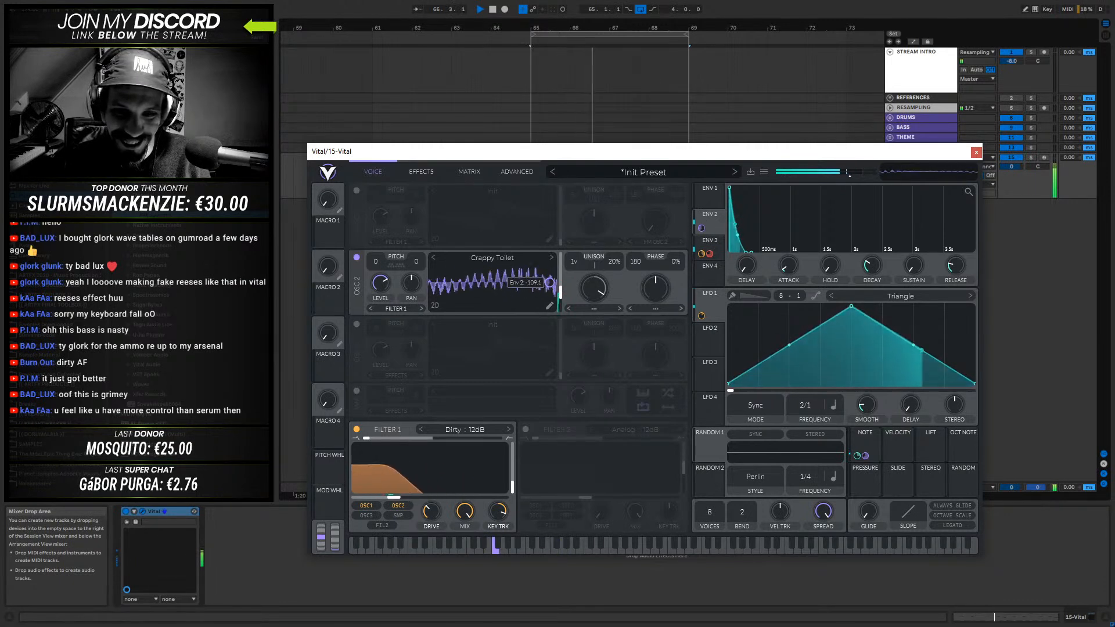
{"action": "key", "text": "space"}
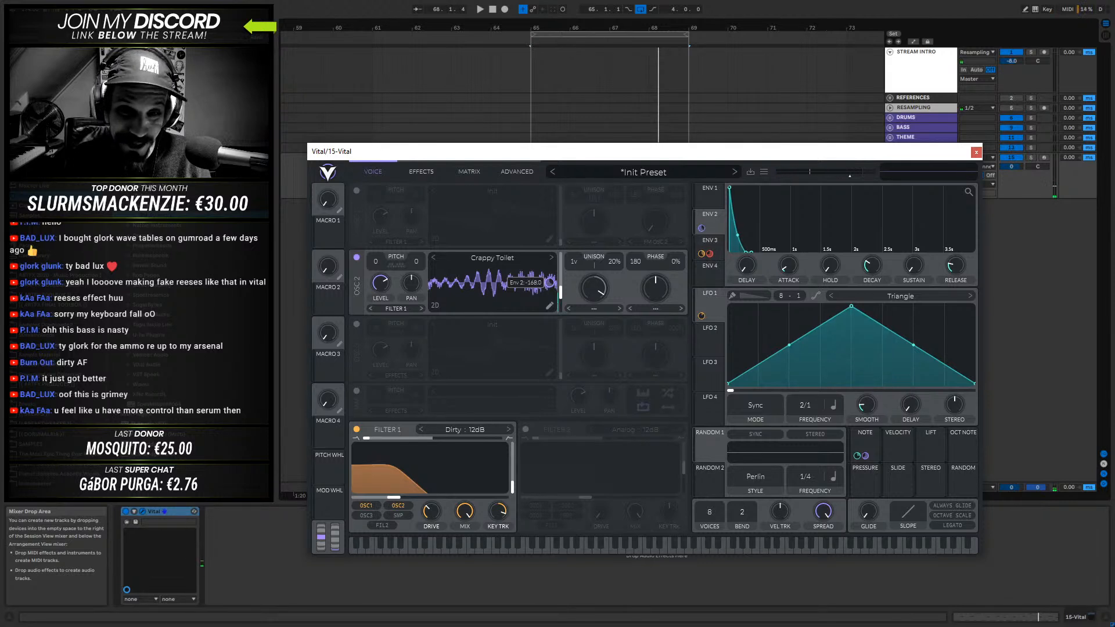
{"action": "key", "text": "space"}
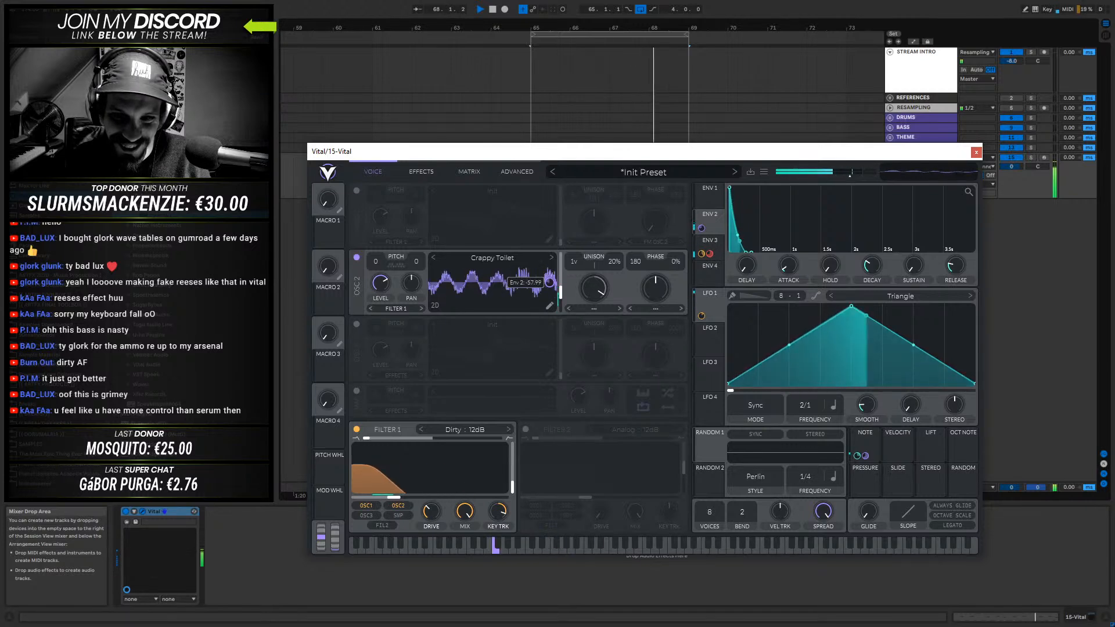
{"action": "key", "text": "space"}
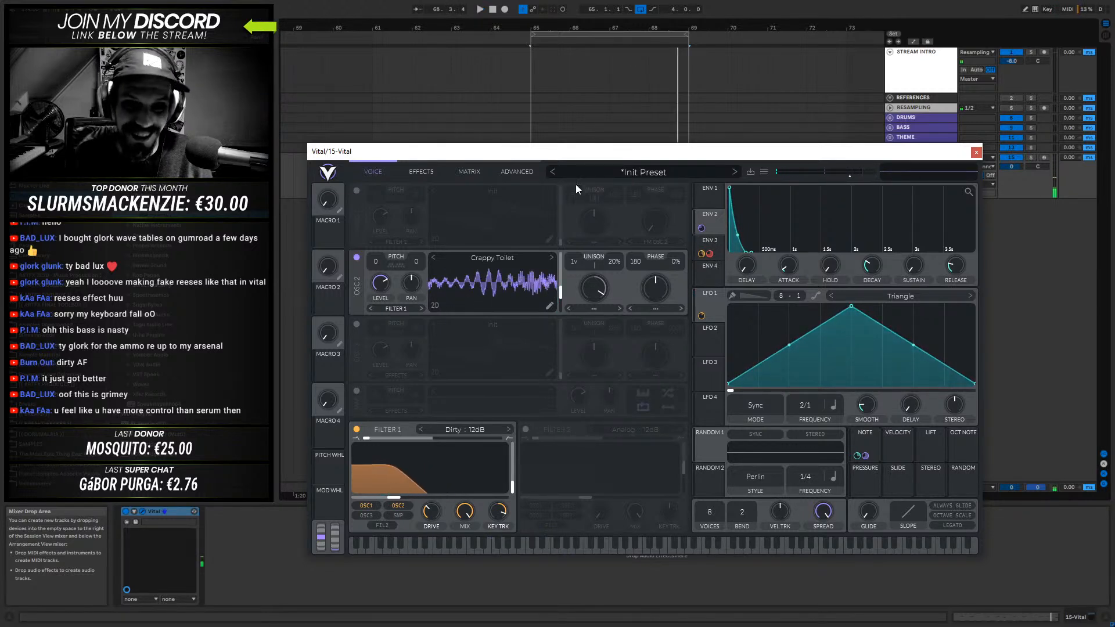
- Enable oscillator 1 with its Init saw, raise its FM Osc 2 amount and run it with oscillator 2 silenced
{"action": "left_click", "coordinate": [356, 256]}
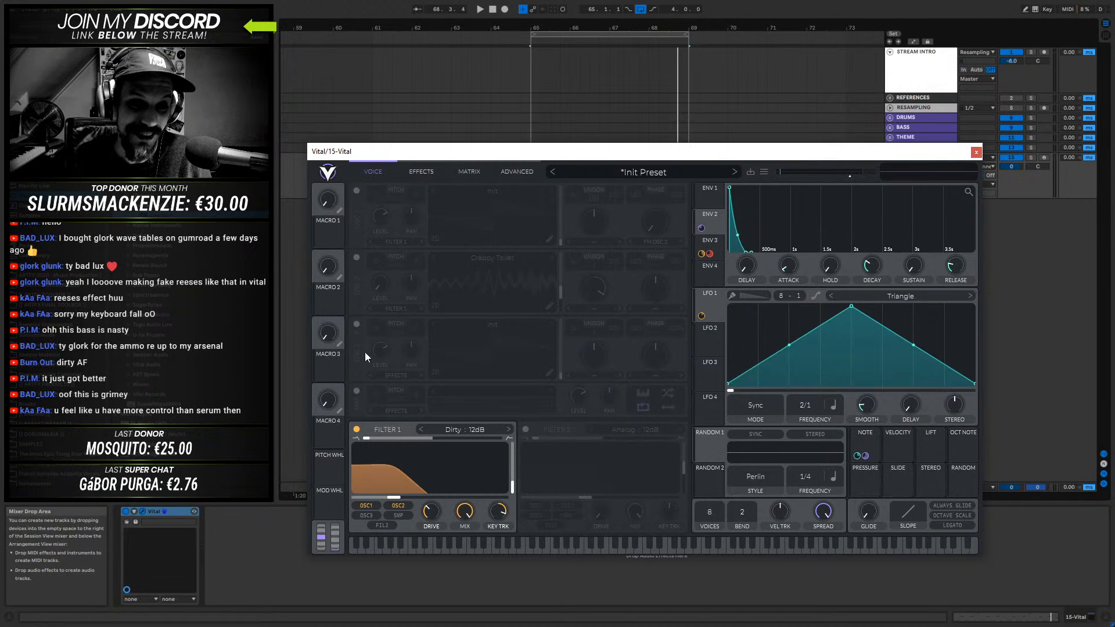
{"action": "left_click", "coordinate": [356, 191]}
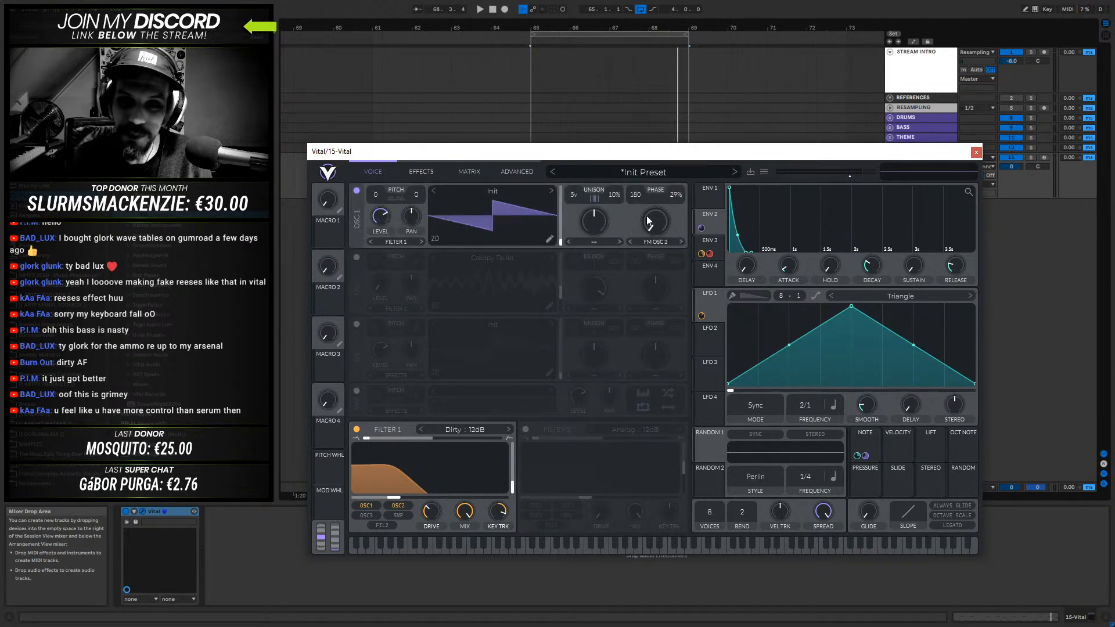
{"action": "key", "text": "space"}
{"action": "left_click_drag", "start_coordinate": [650, 224], "coordinate": [669, 156]}
{"action": "left_click", "coordinate": [357, 257]}
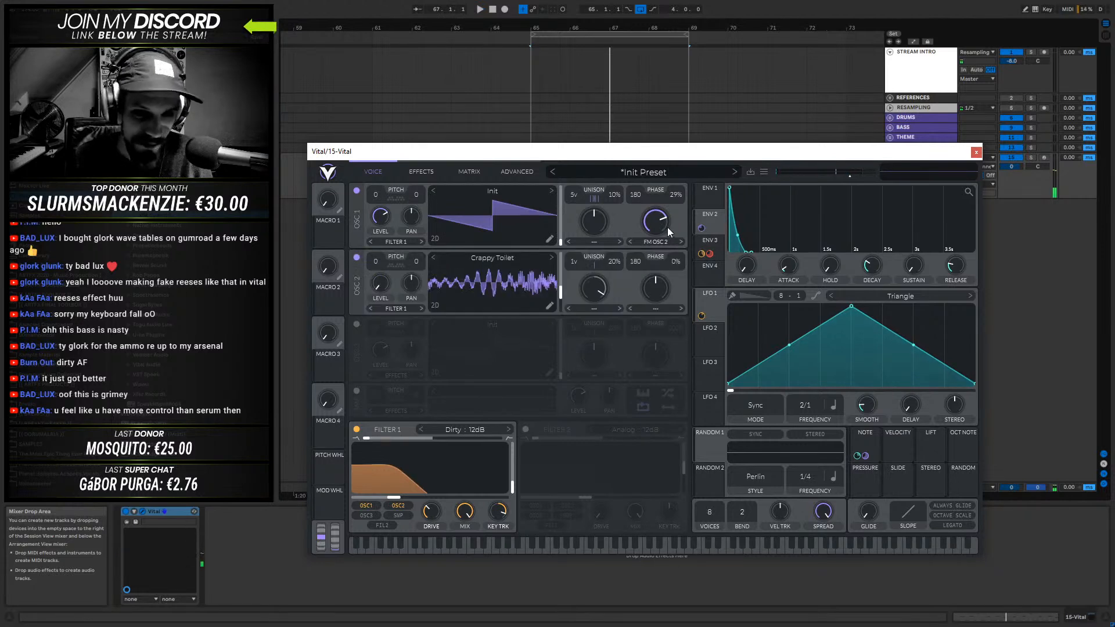
- Lower oscillator 1's FM amount and set its distortion mode to None, restore oscillator 2's level and audition both layers
{"action": "left_click_drag", "start_coordinate": [655, 223], "coordinate": [630, 257]}
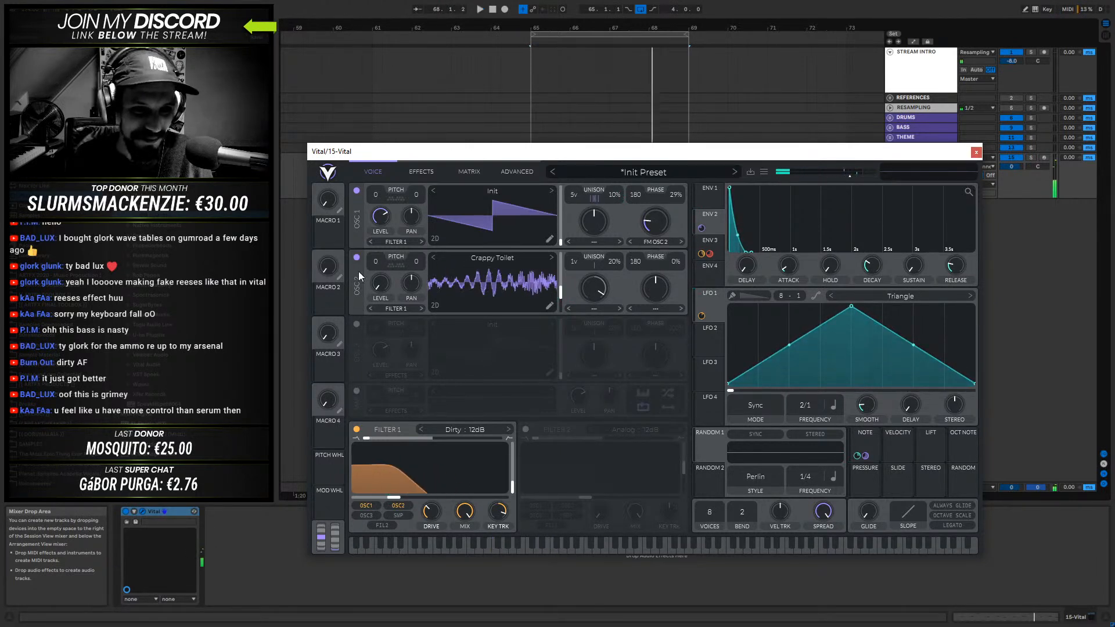
{"action": "left_click", "coordinate": [670, 243]}
{"action": "left_click", "coordinate": [653, 256]}
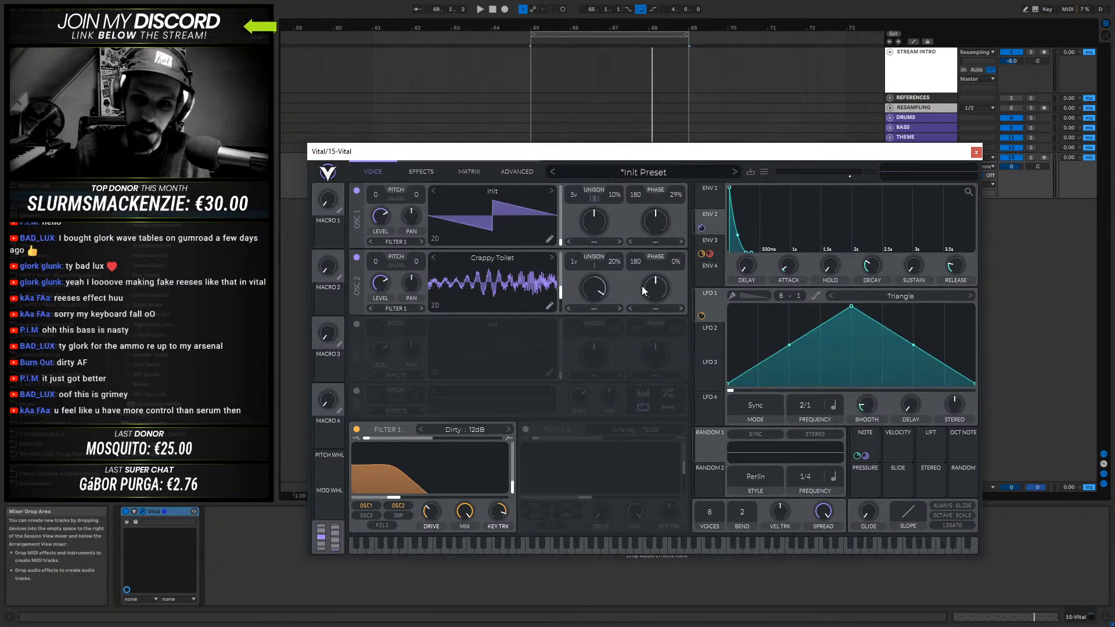
{"action": "key", "text": "space"}
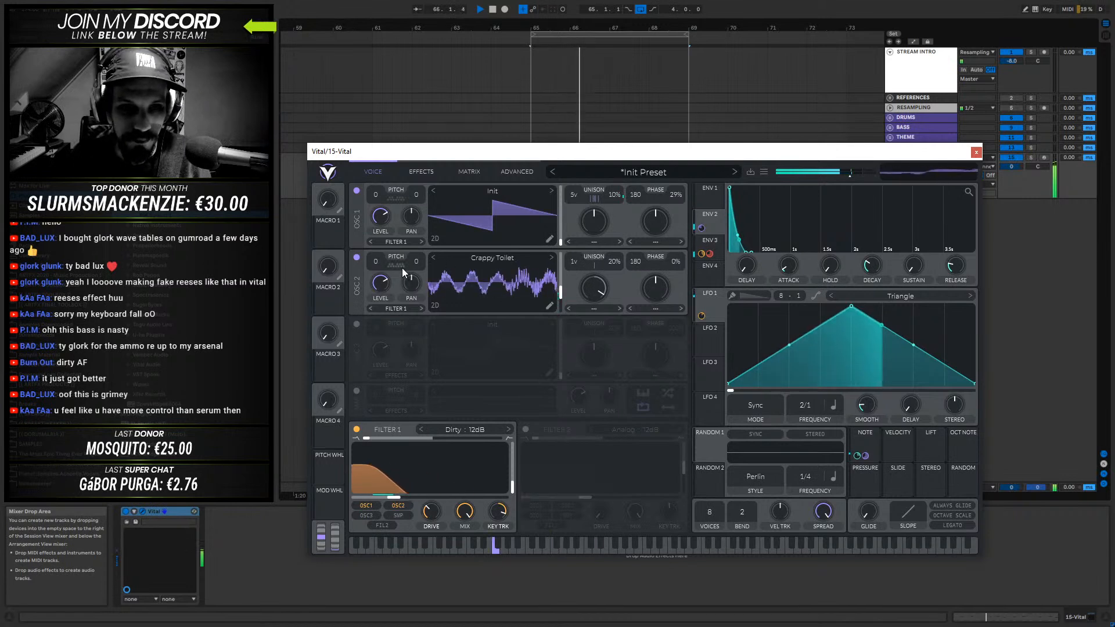
{"action": "key", "text": "space"}
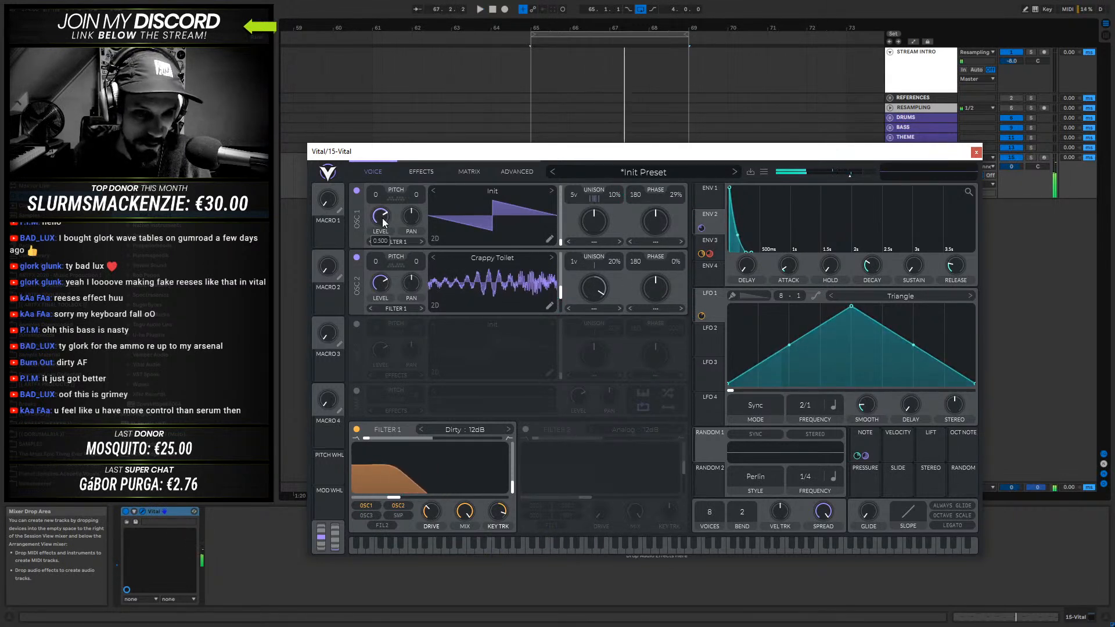
- Fine-tune oscillator 1's level while auditioning it layered with oscillator 2, then switch oscillator 2 off
{"action": "mouse_move", "coordinate": [383, 219]}
{"action": "left_mouse_down"}
{"action": "mouse_move", "coordinate": [384, 236]}
{"action": "mouse_move", "coordinate": [376, 211]}
{"action": "mouse_move", "coordinate": [372, 287]}
{"action": "mouse_move", "coordinate": [383, 216]}
{"action": "left_mouse_up"}
{"action": "key", "text": "space"}
{"action": "key", "text": "space"}
{"action": "key", "text": "space"}
{"action": "key", "text": "space"}
{"action": "key", "text": "space"}
{"action": "key", "text": "space"}
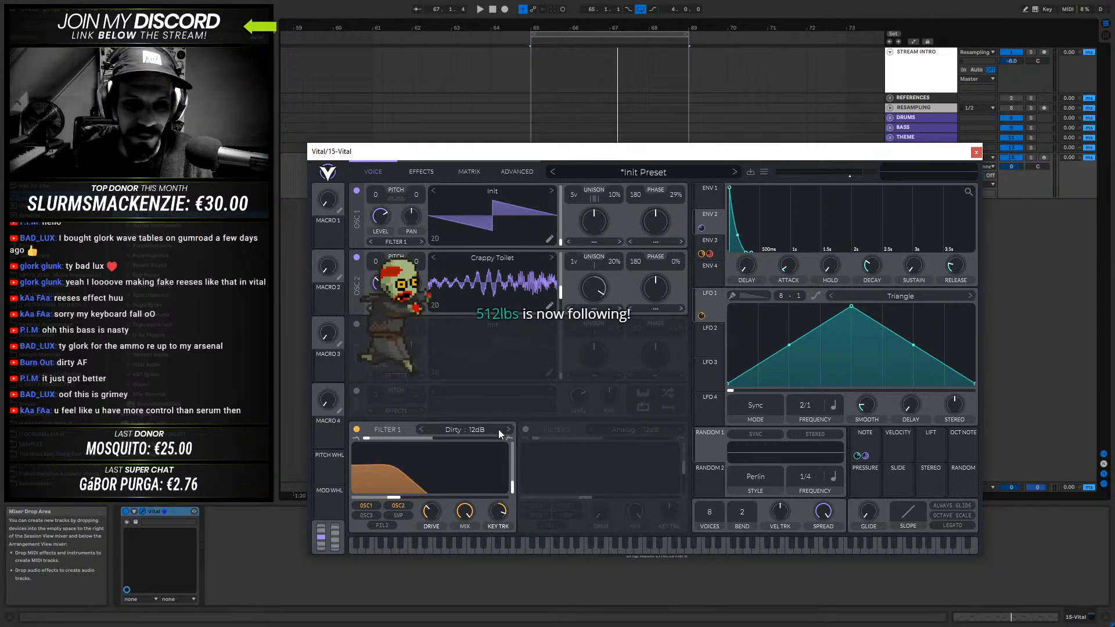
{"action": "key", "text": "space"}
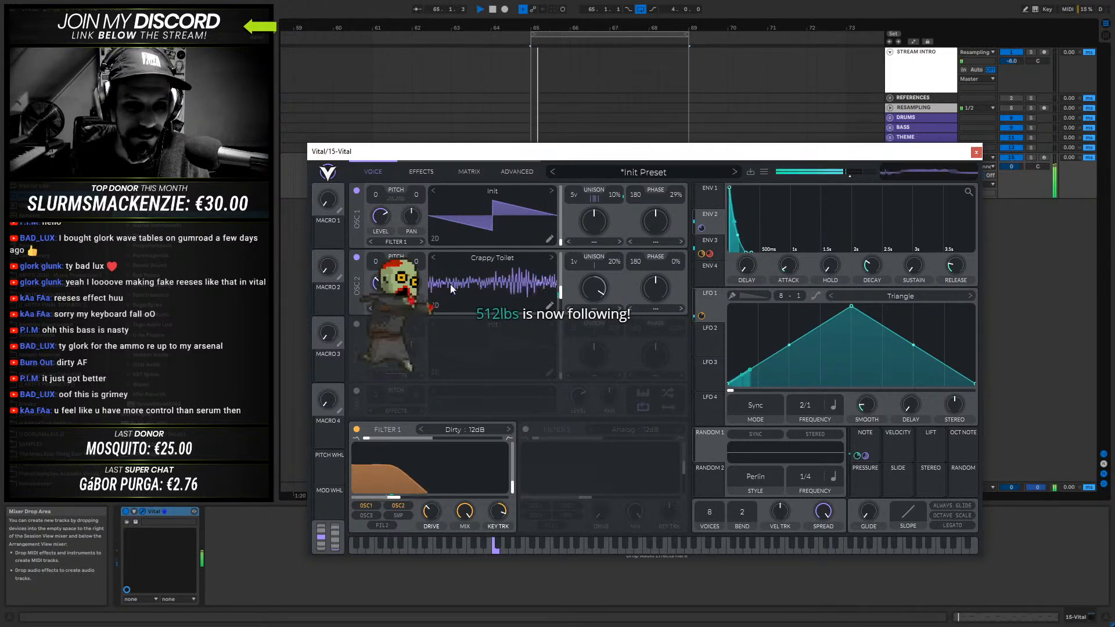
{"action": "left_click", "coordinate": [357, 257]}
{"action": "key", "text": "space"}
- Enable the EQ effect and try out its low-cut, notch and high band modes, leaving the high band selected
{"action": "left_click", "coordinate": [420, 171]}
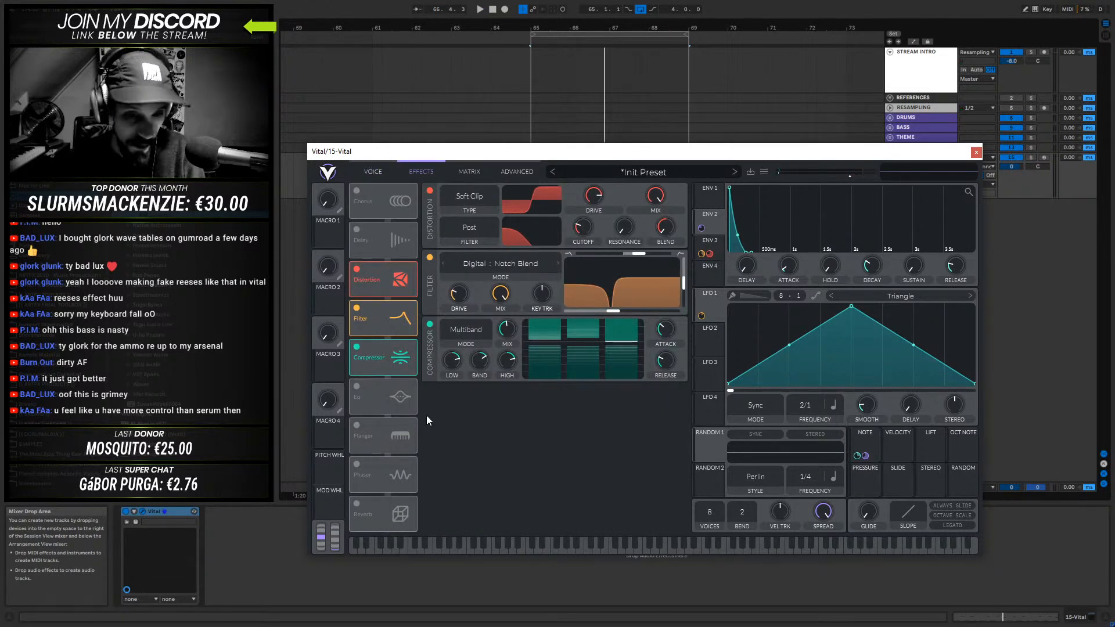
{"action": "left_click", "coordinate": [357, 387]}
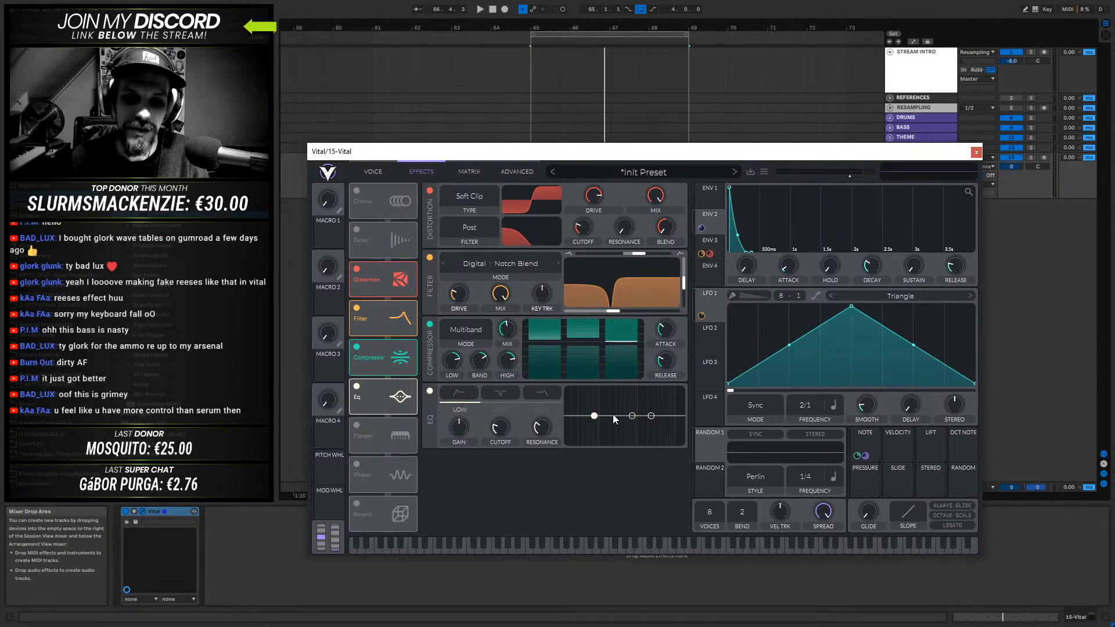
{"action": "left_click", "coordinate": [460, 395]}
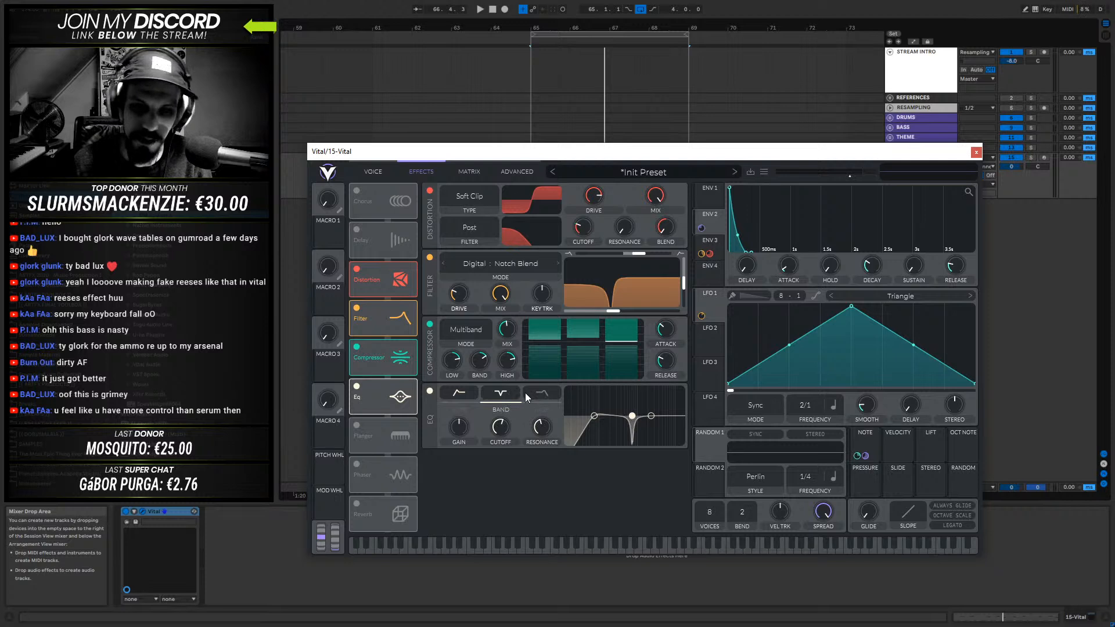
{"action": "left_click", "coordinate": [525, 392]}
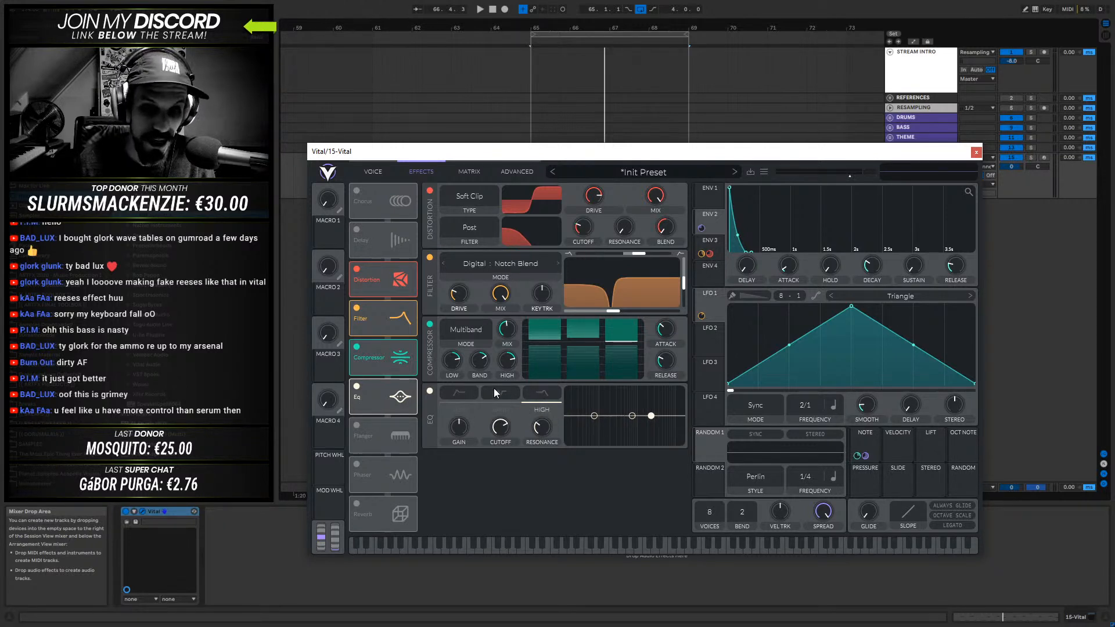
{"action": "mouse_move", "coordinate": [636, 419]}
{"action": "left_mouse_down"}
{"action": "mouse_move", "coordinate": [630, 400]}
{"action": "mouse_move", "coordinate": [661, 397]}
{"action": "mouse_move", "coordinate": [653, 418]}
{"action": "mouse_move", "coordinate": [627, 401]}
{"action": "mouse_move", "coordinate": [630, 415]}
{"action": "left_mouse_up"}
{"action": "left_click", "coordinate": [626, 400]}
{"action": "left_click", "coordinate": [594, 414]}
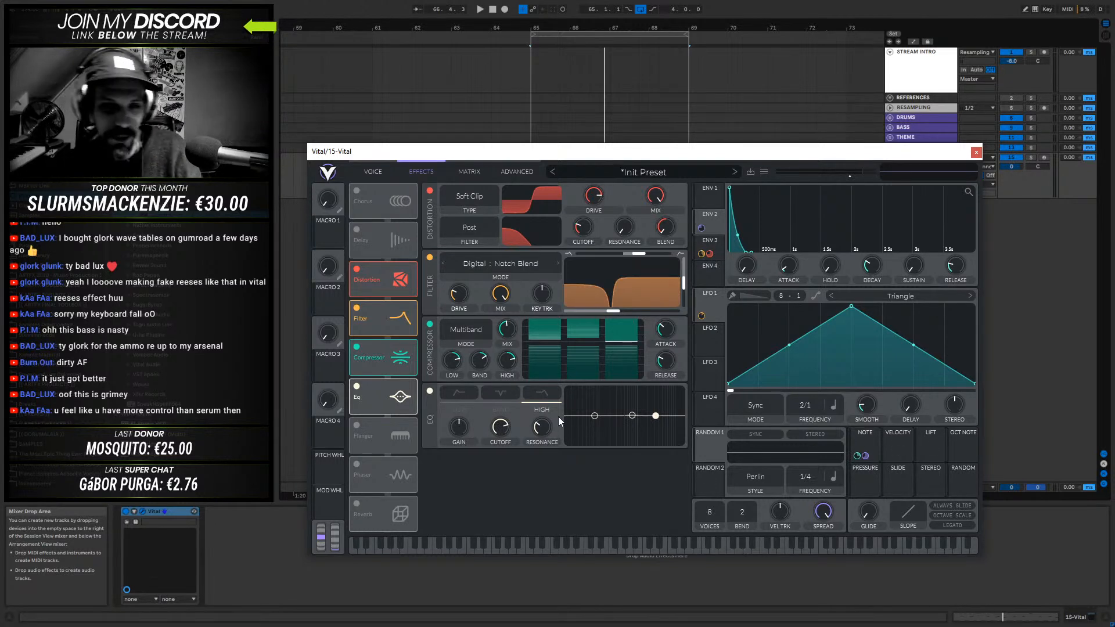
- Raise the multiband compressor's mix and boost the EQ's high shelf while auditioning the bass
{"action": "left_click_drag", "start_coordinate": [508, 331], "coordinate": [505, 275]}
{"action": "key", "text": "space"}
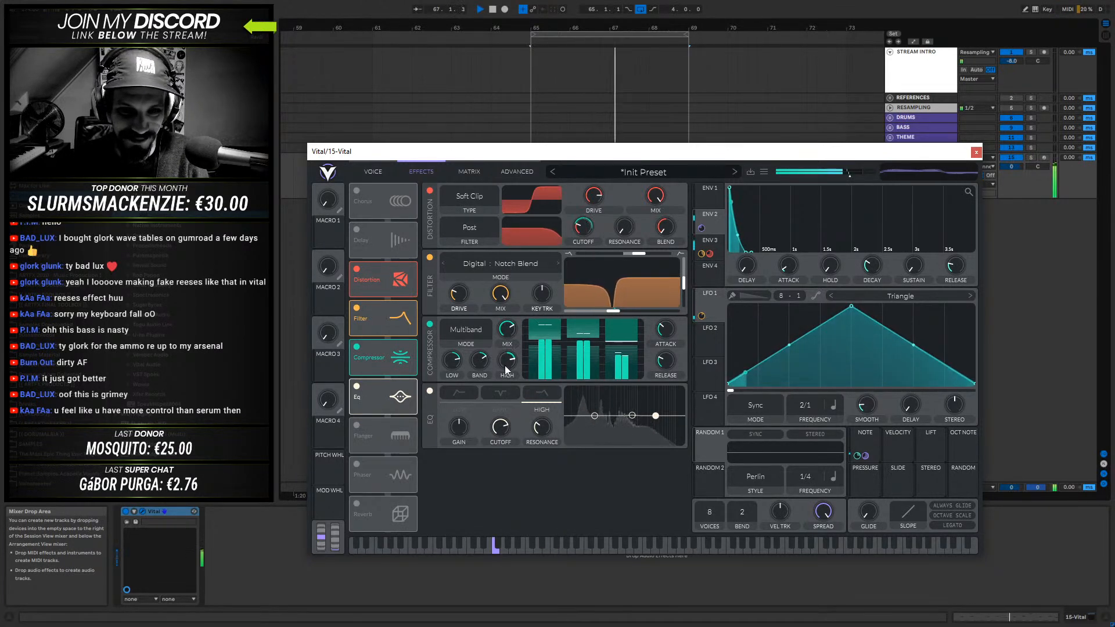
{"action": "left_click", "coordinate": [466, 392]}
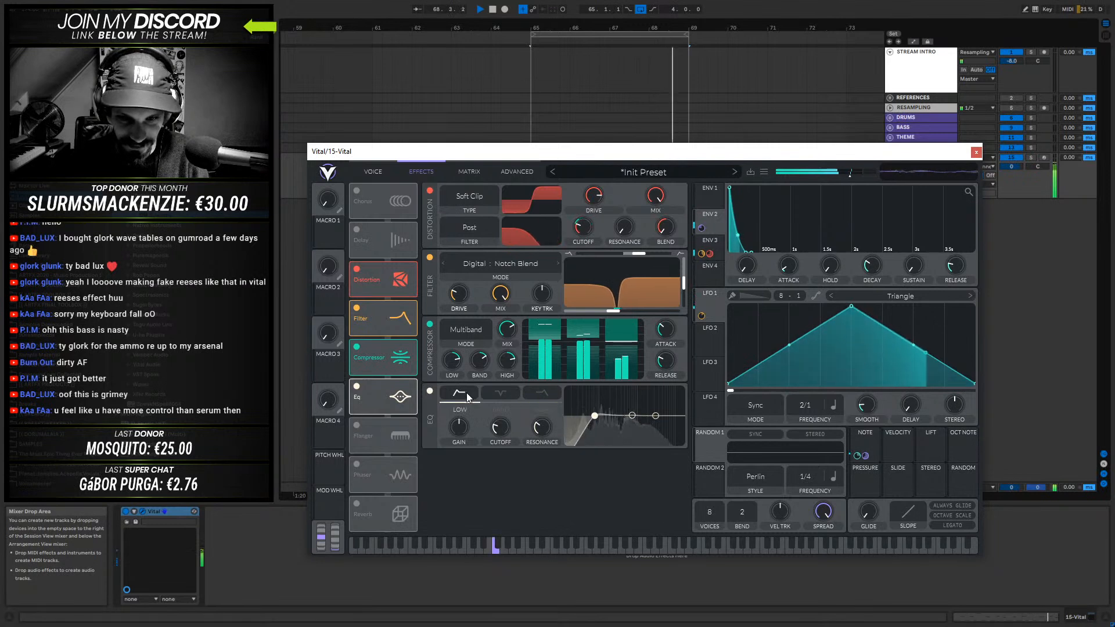
{"action": "left_click_drag", "start_coordinate": [655, 416], "coordinate": [650, 401]}
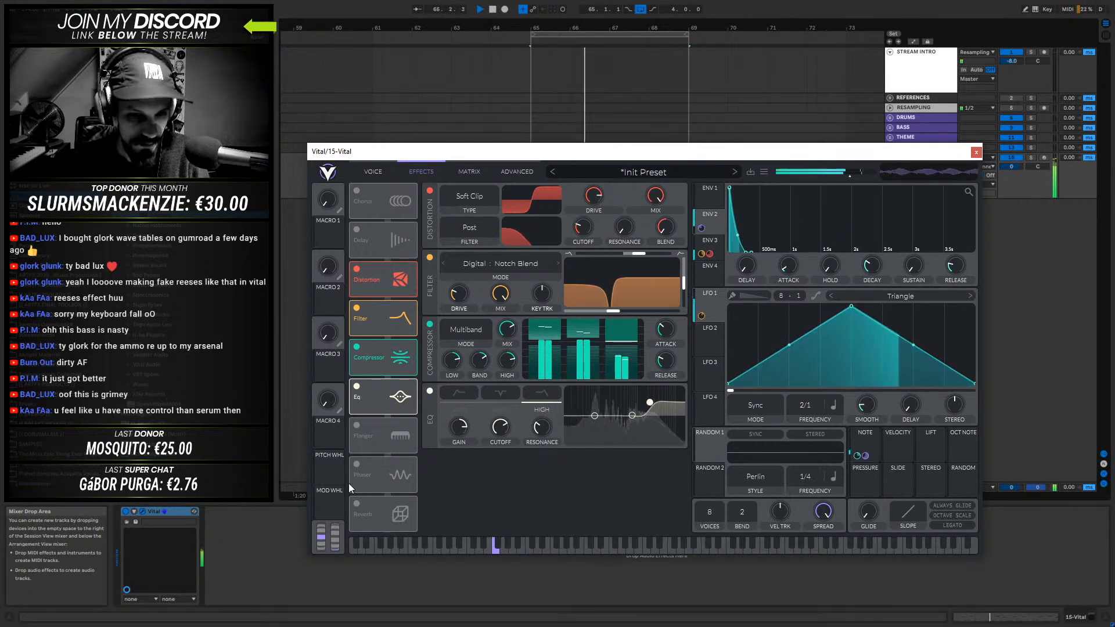
- Enable the Phaser effect, set its frequency to Freeze and lower its offset to the minimum
{"action": "left_click", "coordinate": [356, 465]}
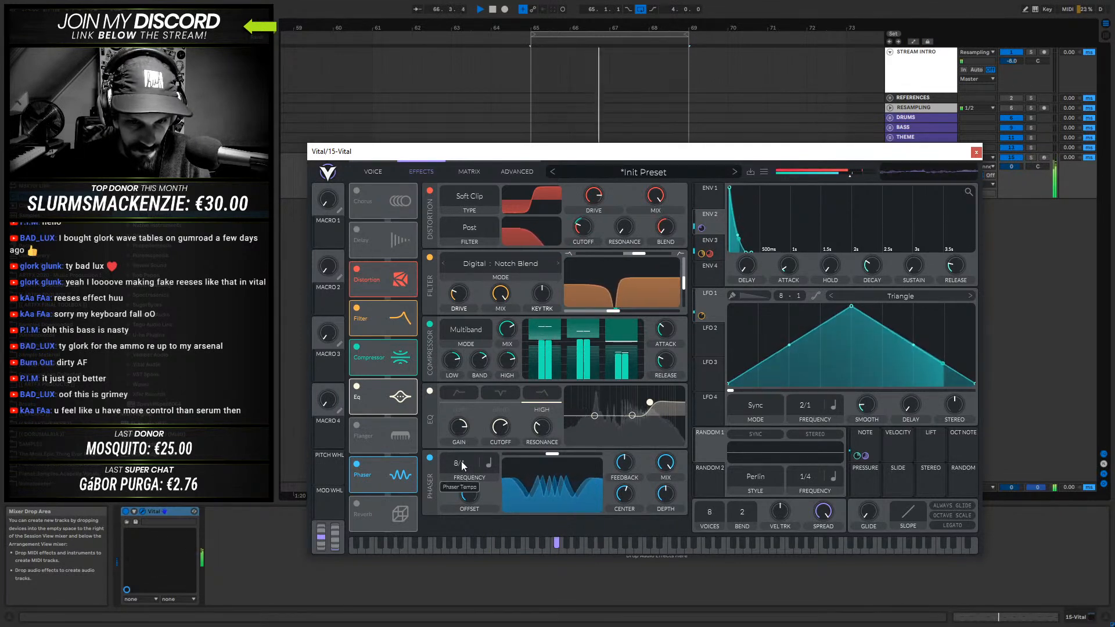
{"action": "left_click_drag", "start_coordinate": [462, 490], "coordinate": [459, 618]}
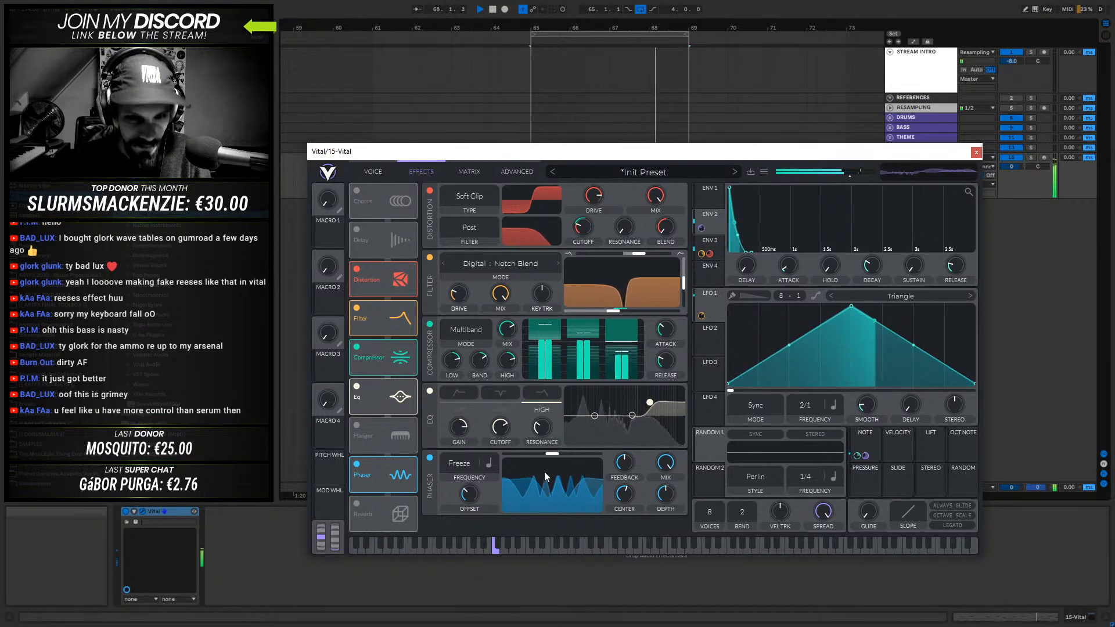
{"action": "key", "text": "space"}
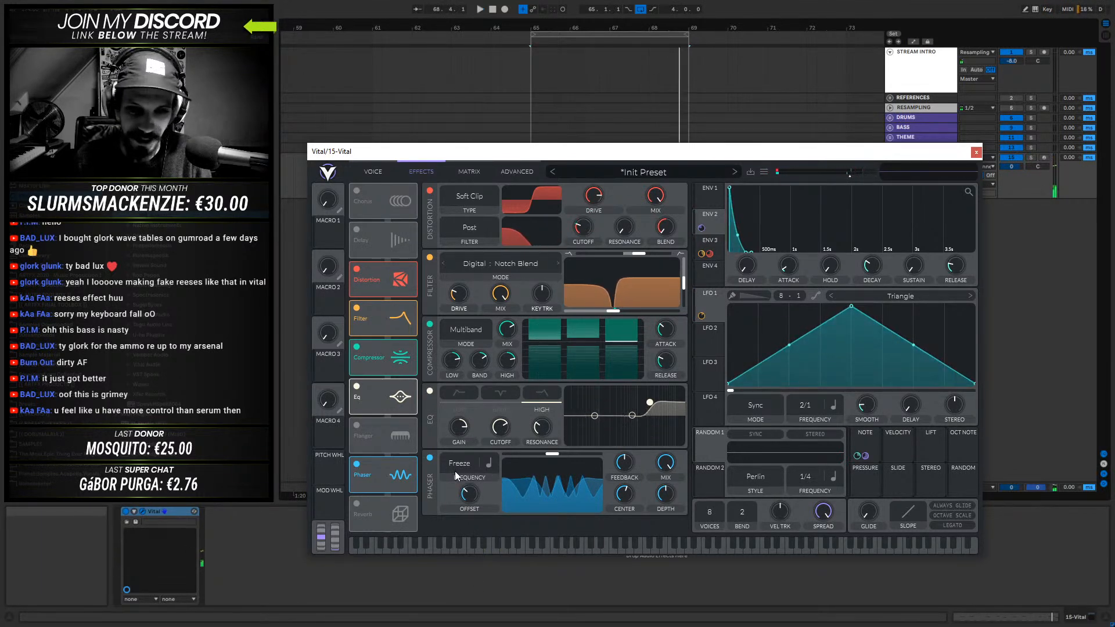
{"action": "left_click_drag", "start_coordinate": [554, 455], "coordinate": [524, 454]}
{"action": "left_click_drag", "start_coordinate": [596, 458], "coordinate": [552, 455]}
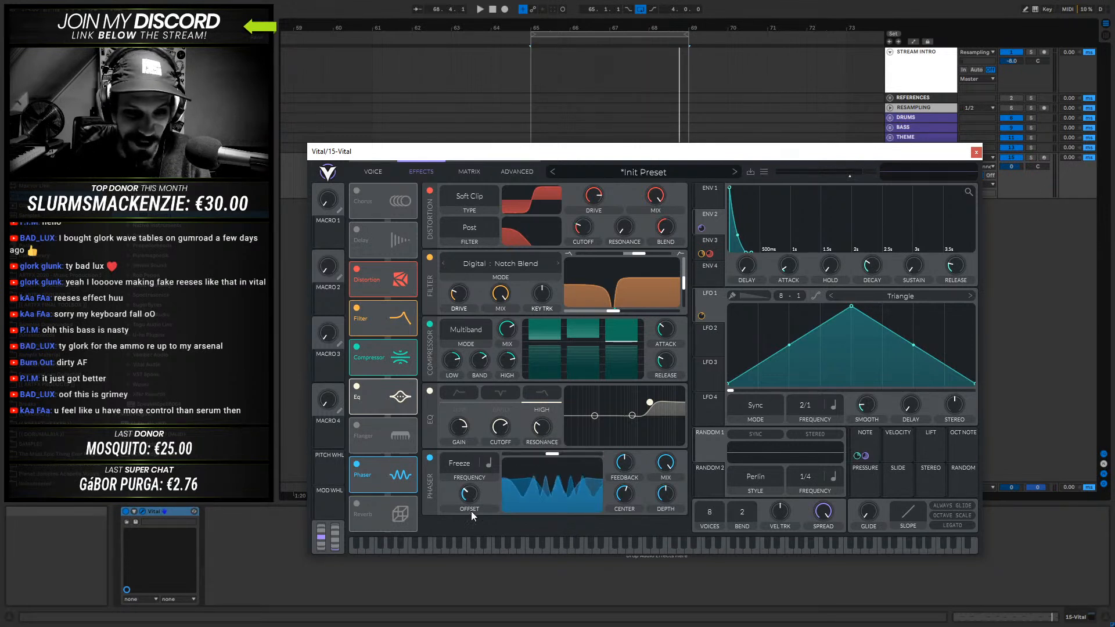
{"action": "left_click_drag", "start_coordinate": [472, 496], "coordinate": [466, 560]}
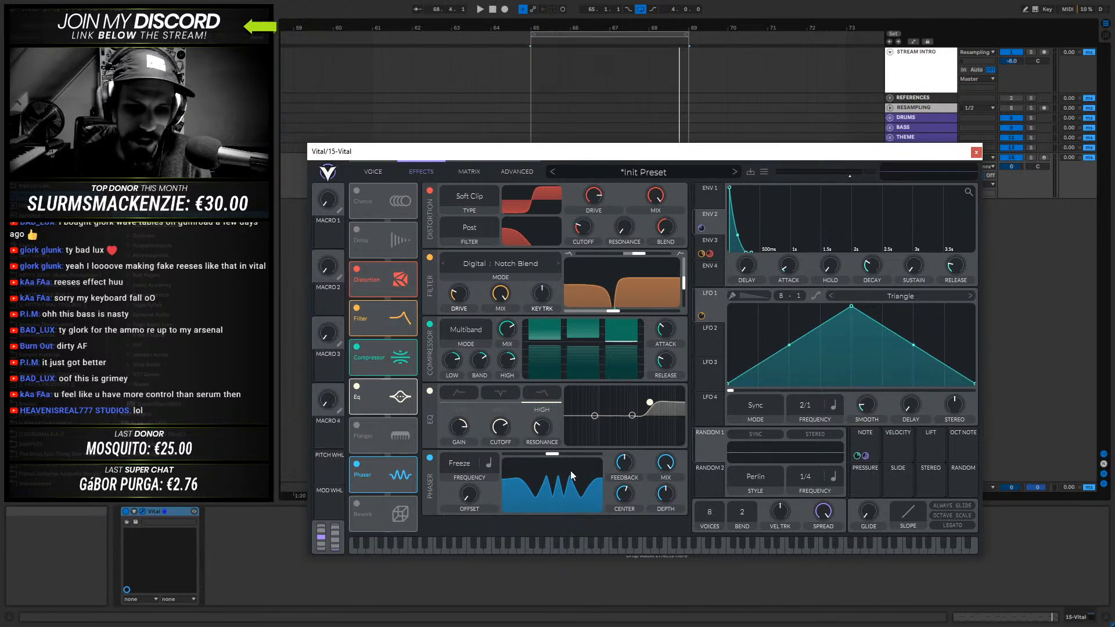
- Lower the phaser's center slightly, assign Env 2 to modulate it and adjust the modulation amount during playback
{"action": "key", "text": "space"}
{"action": "mouse_move", "coordinate": [626, 496]}
{"action": "mouse_move", "coordinate": [626, 496]}
{"action": "left_mouse_down"}
{"action": "mouse_move", "coordinate": [620, 511]}
{"action": "mouse_move", "coordinate": [623, 501]}
{"action": "left_mouse_up"}
{"action": "key", "text": "space"}
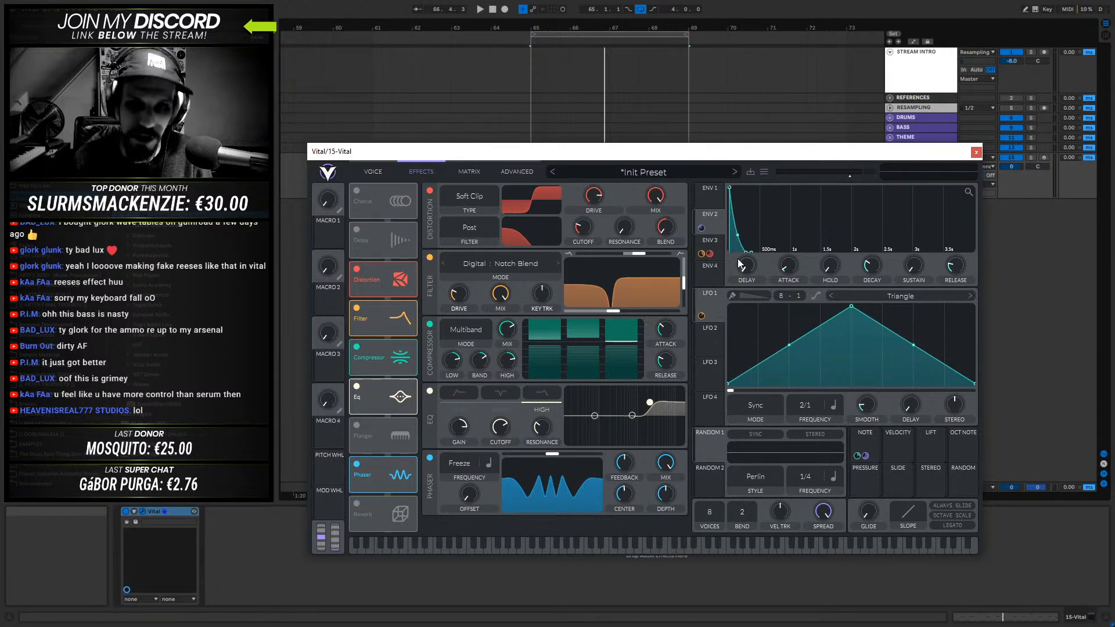
{"action": "left_click_drag", "start_coordinate": [702, 226], "coordinate": [627, 490]}
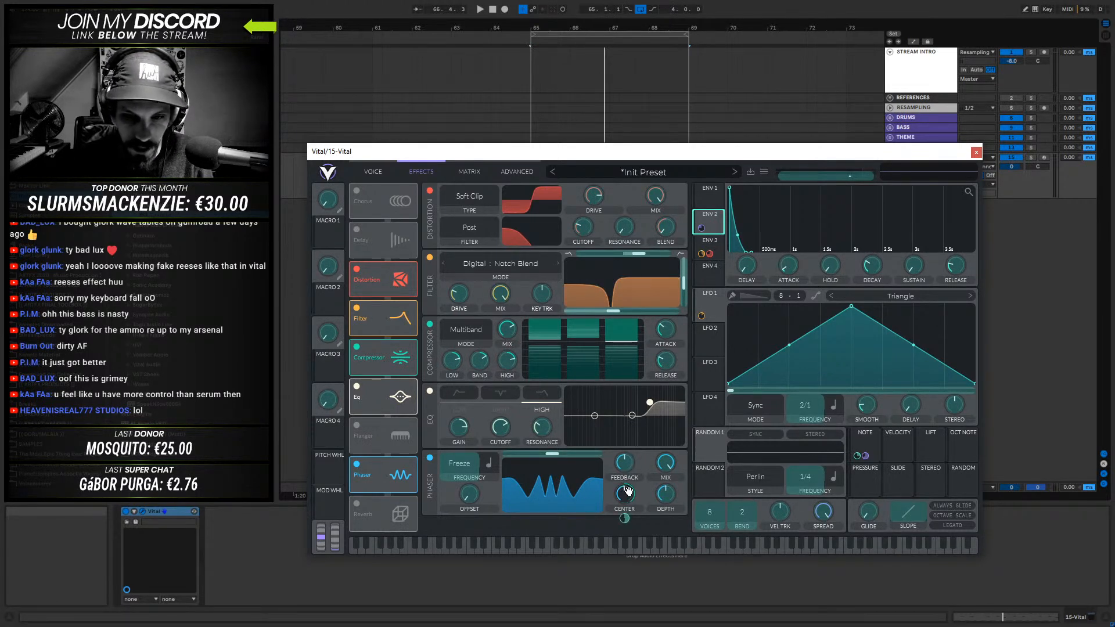
{"action": "key", "text": "space"}
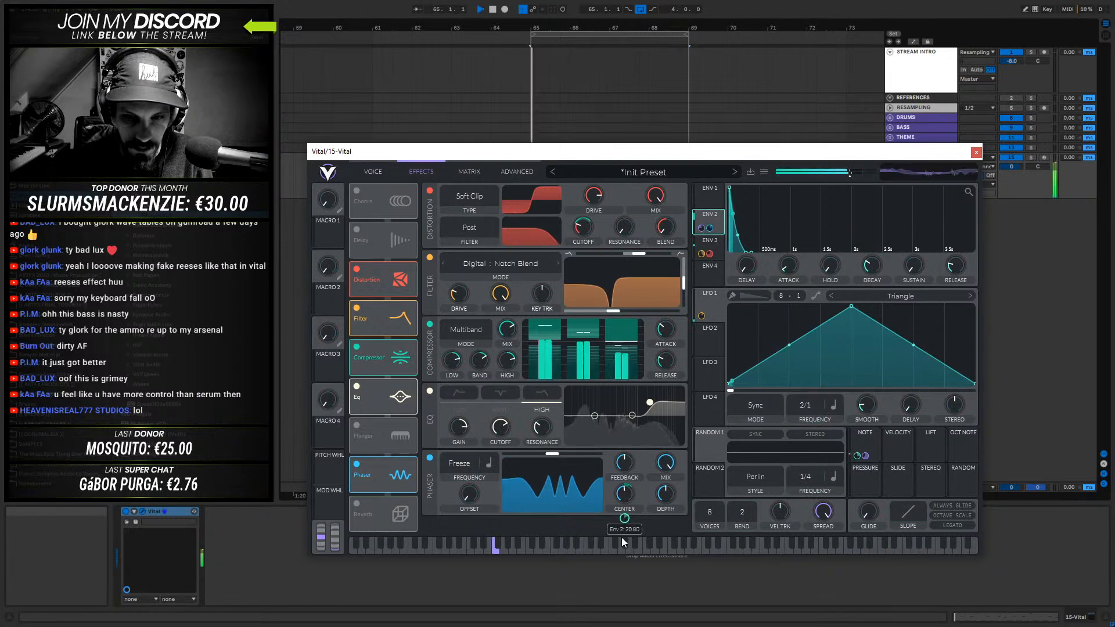
{"action": "left_click_drag", "start_coordinate": [624, 518], "coordinate": [623, 550]}
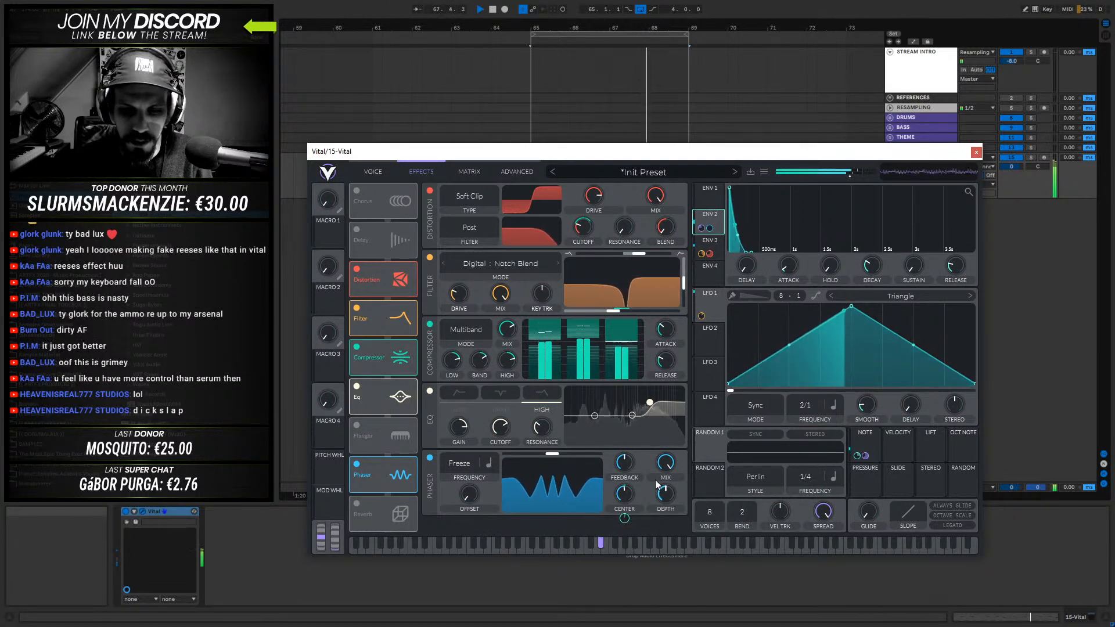
- Assign LFO 1 to the phaser's center at about 16.96 and lower the center a little
{"action": "left_click_drag", "start_coordinate": [698, 325], "coordinate": [625, 494]}
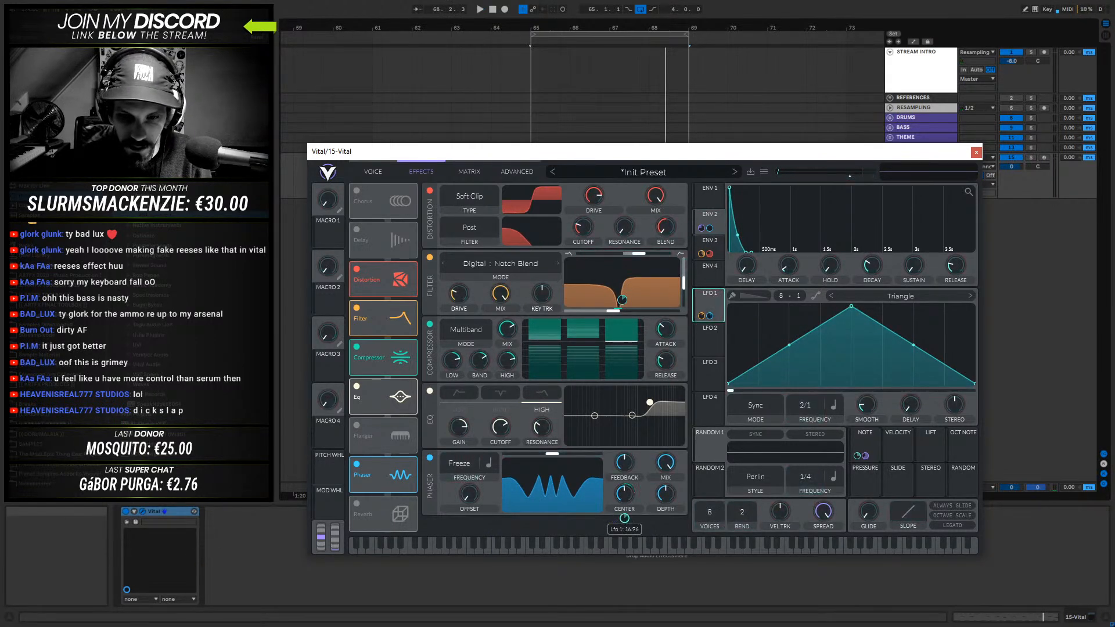
{"action": "key", "text": "space"}
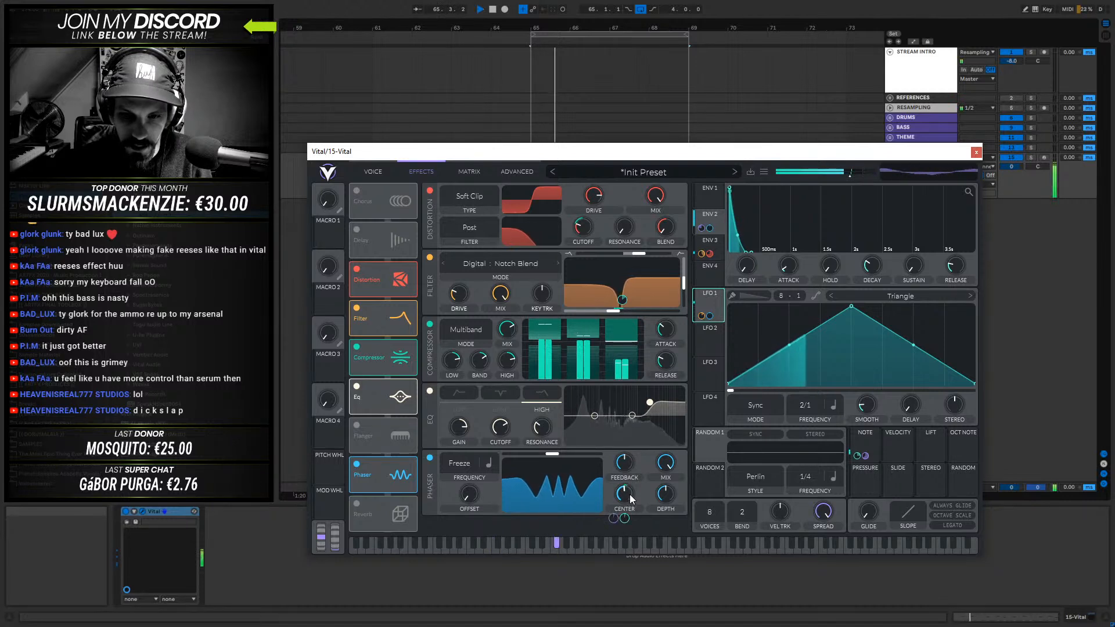
{"action": "left_click_drag", "start_coordinate": [626, 495], "coordinate": [626, 504]}
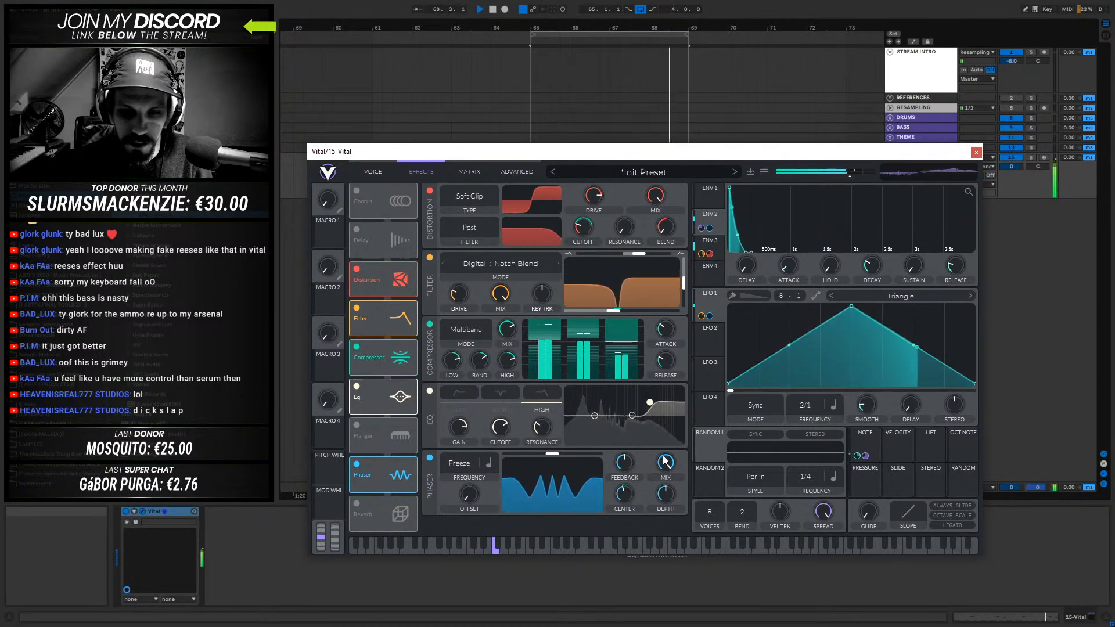
- Reduce the phaser's mix to roughly the middle of its range while auditioning the bass
{"action": "key", "text": "space"}
{"action": "left_click_drag", "start_coordinate": [671, 461], "coordinate": [663, 510]}
{"action": "key", "text": "space"}
{"action": "left_click_drag", "start_coordinate": [667, 465], "coordinate": [668, 471]}
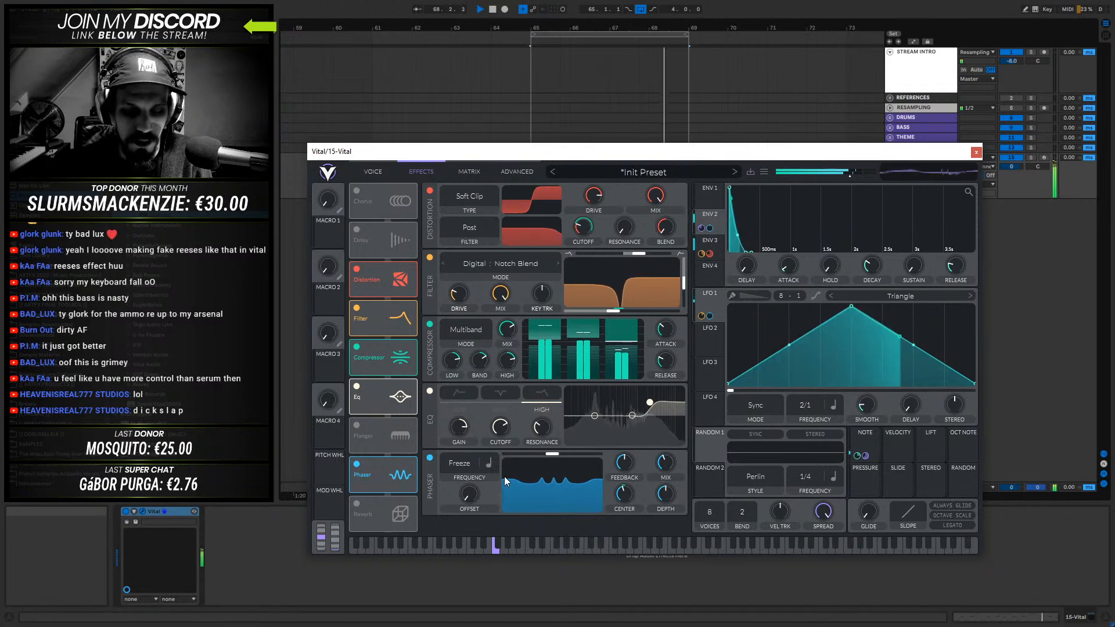
- Move the Phaser between Distortion and Filter in the effects chain and audition the bass
{"action": "key", "text": "space"}
{"action": "left_click_drag", "start_coordinate": [391, 458], "coordinate": [386, 315]}
{"action": "key", "text": "space"}
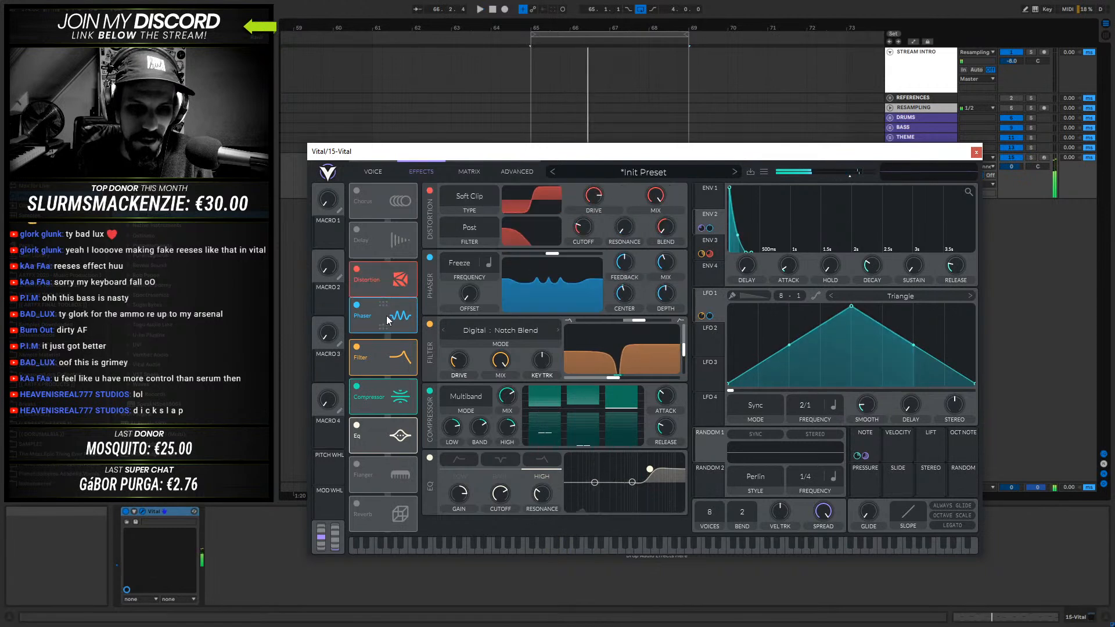
{"action": "key", "text": "space"}
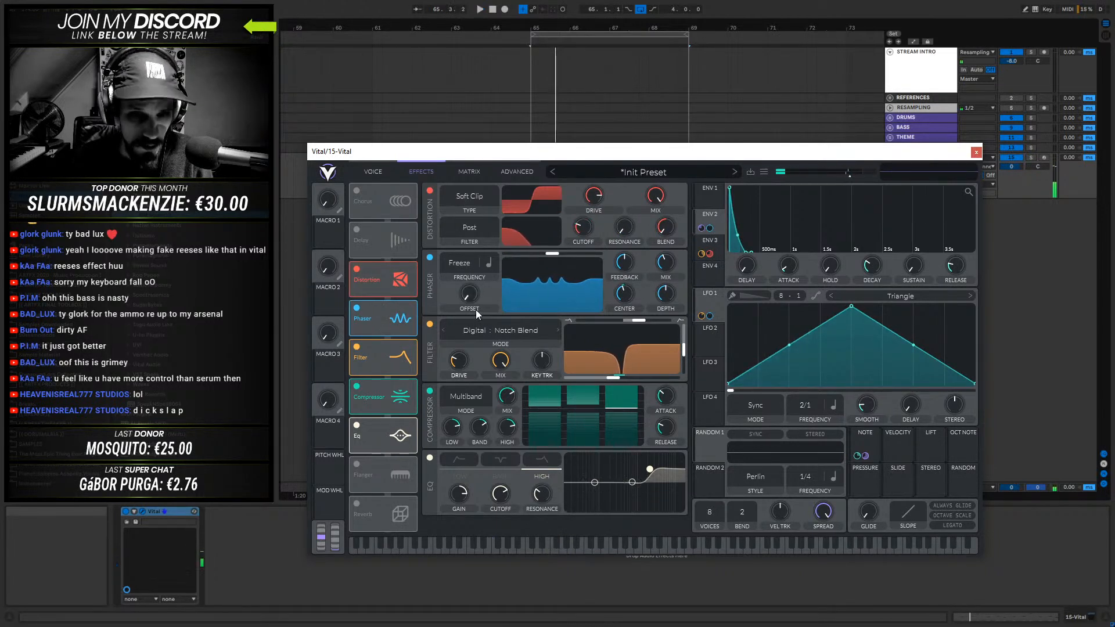
- Try raised phaser offset amounts during playback, returning the offset to its minimum
{"action": "key", "text": "space"}
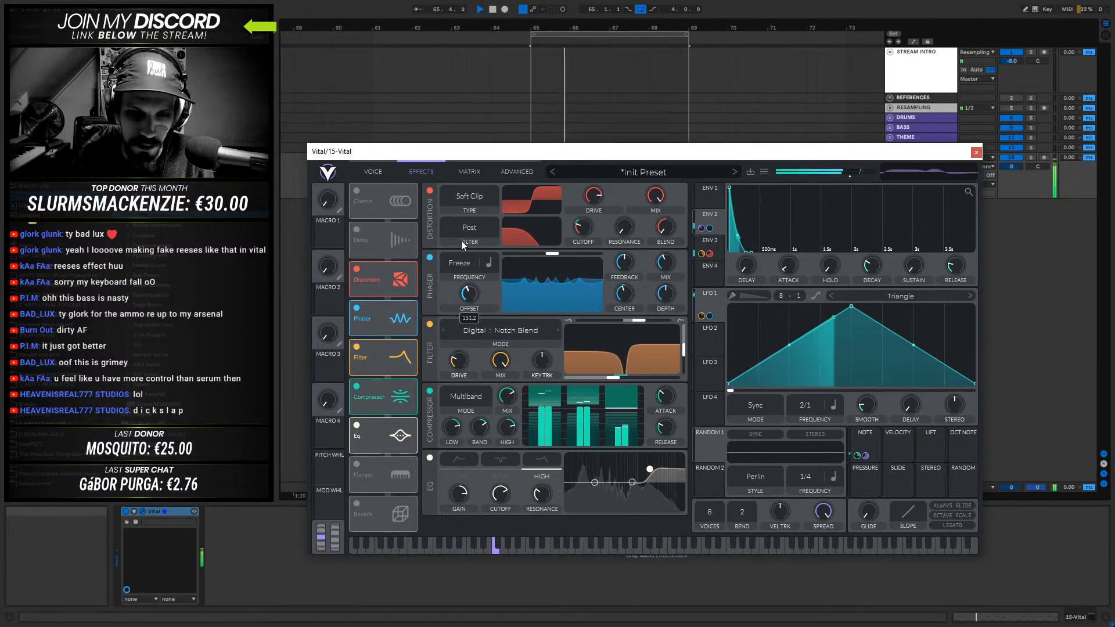
{"action": "key", "text": "space"}
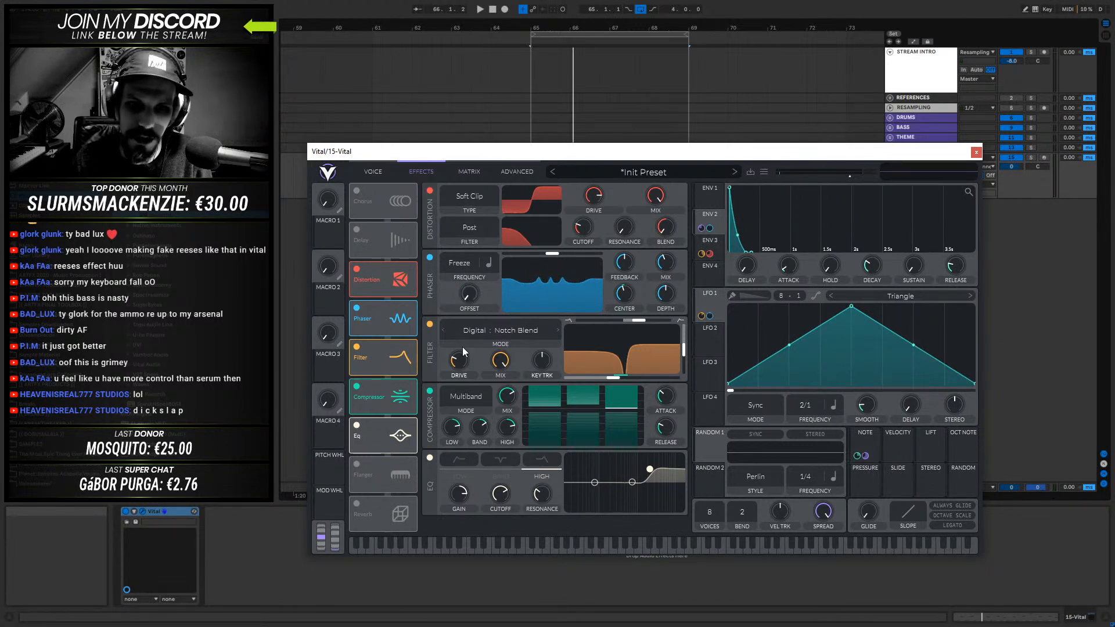
{"action": "key", "text": "space"}
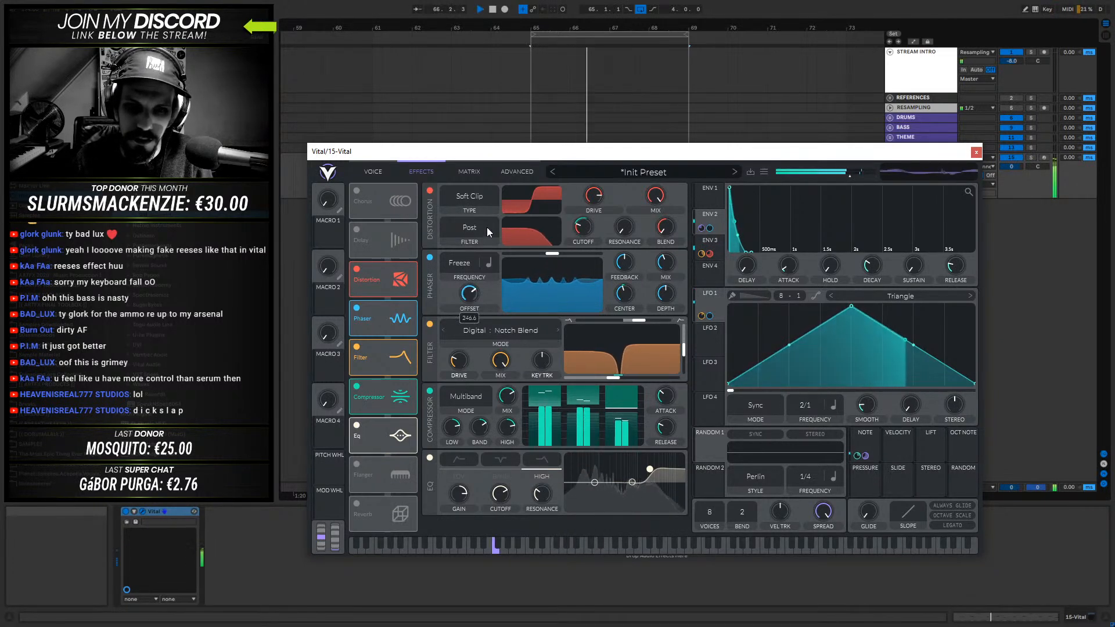
{"action": "mouse_move", "coordinate": [487, 228]}
{"action": "left_mouse_down"}
{"action": "mouse_move", "coordinate": [476, 290]}
{"action": "mouse_move", "coordinate": [479, 232]}
{"action": "left_mouse_up"}
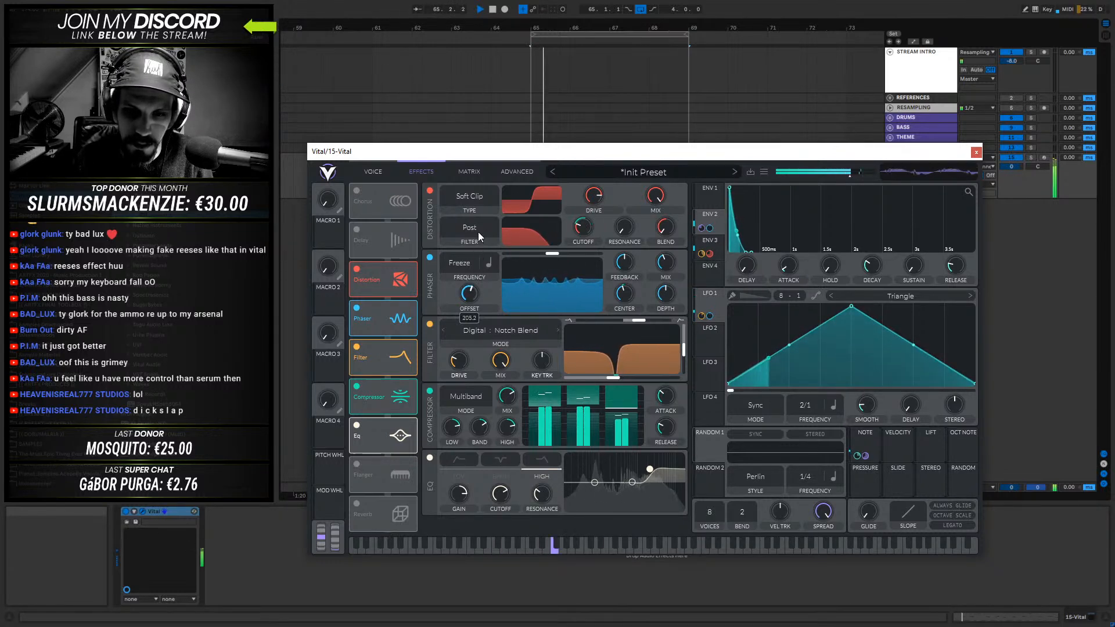
{"action": "mouse_move", "coordinate": [624, 263]}
{"action": "left_mouse_down"}
{"action": "mouse_move", "coordinate": [627, 300]}
{"action": "mouse_move", "coordinate": [622, 275]}
{"action": "left_mouse_up"}
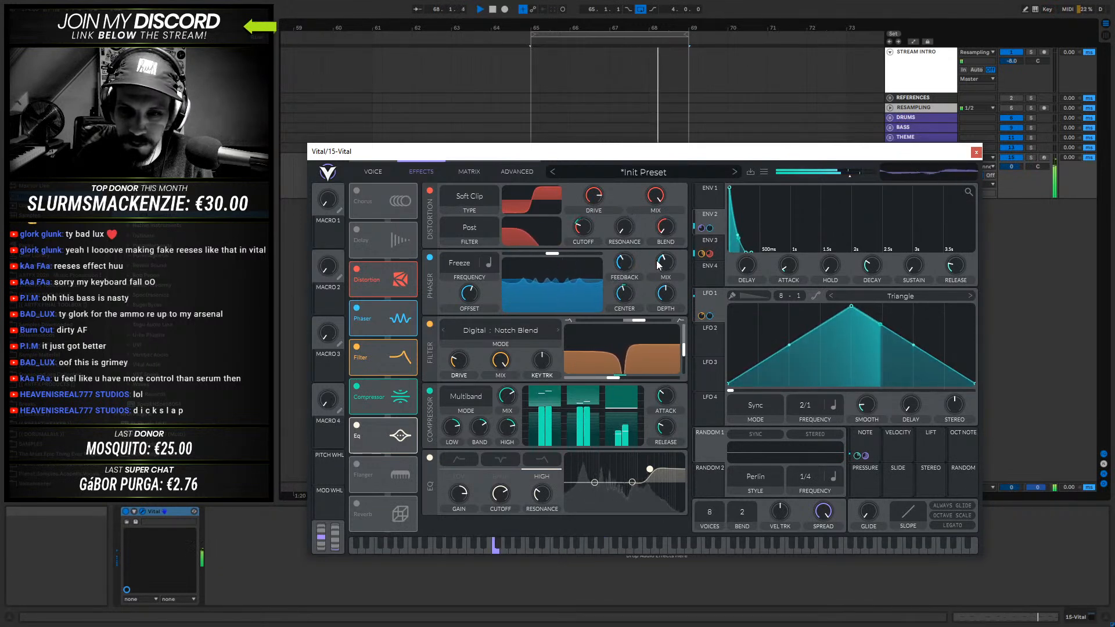
{"action": "left_click_drag", "start_coordinate": [469, 293], "coordinate": [459, 426]}
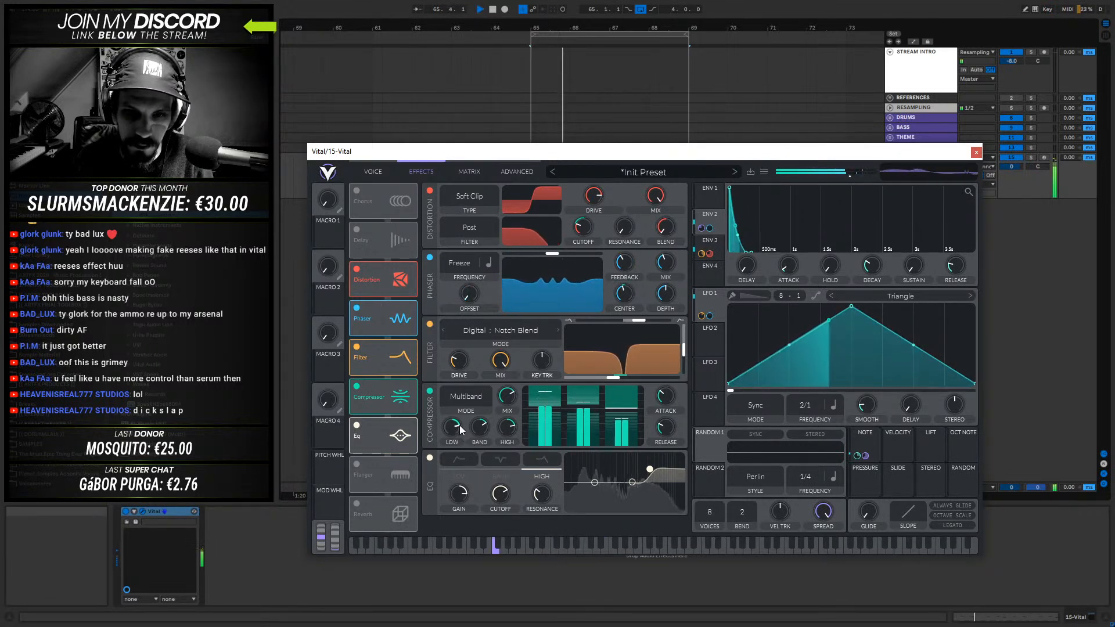
{"action": "key", "text": "space"}
{"action": "left_click_drag", "start_coordinate": [470, 274], "coordinate": [472, 317]}
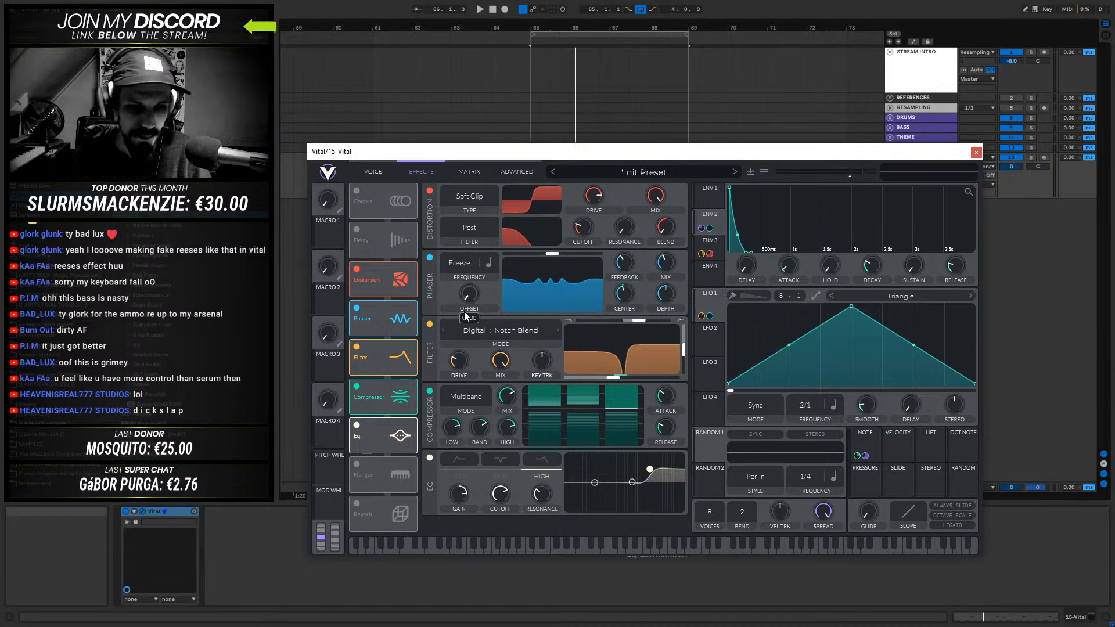
- Enable the Reverb effect and bring its controls fully into view
{"action": "left_click", "coordinate": [354, 504]}
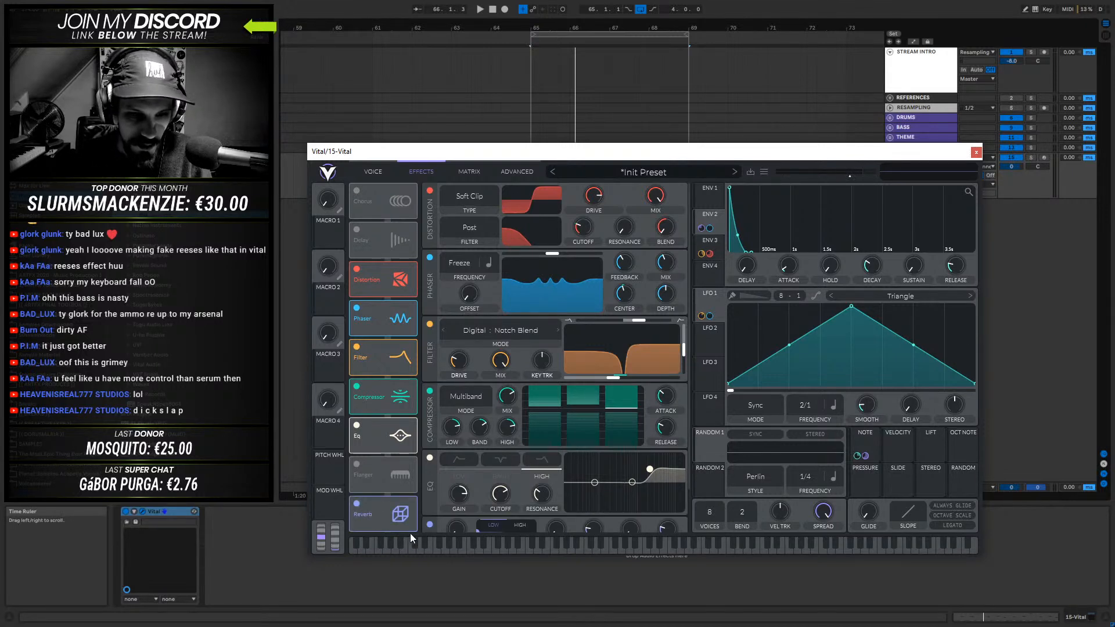
{"action": "left_click_drag", "start_coordinate": [691, 347], "coordinate": [685, 433]}
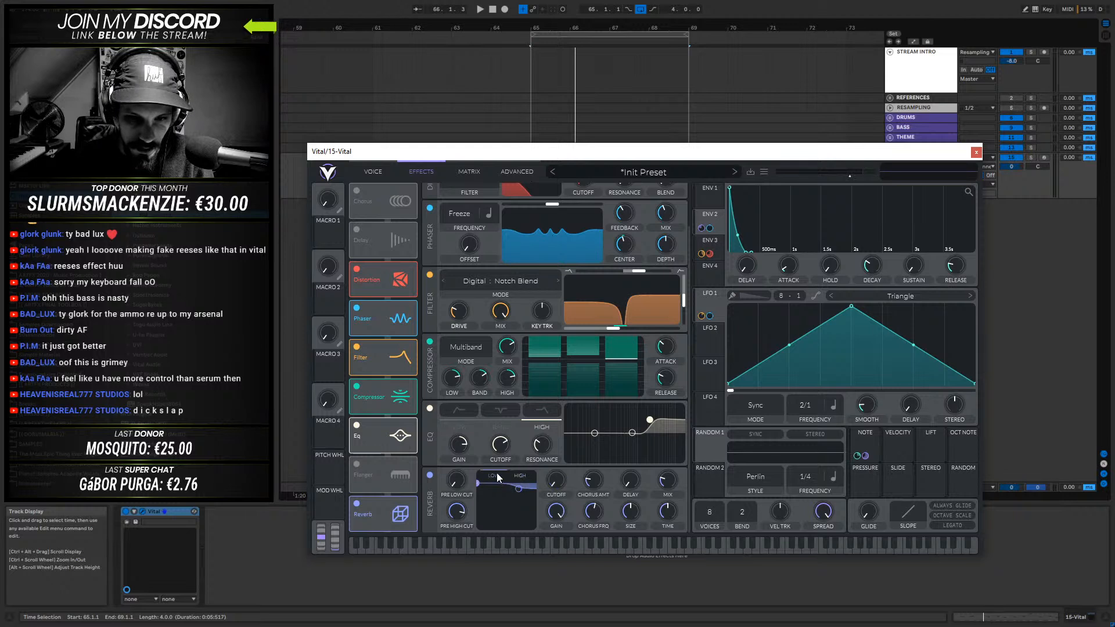
- Try cutting the reverb's low shelf and raising its pre low cut while auditioning, restoring both settings
{"action": "left_click_drag", "start_coordinate": [477, 488], "coordinate": [514, 576]}
{"action": "key", "text": "space"}
{"action": "key", "text": "space"}
{"action": "key", "text": "space"}
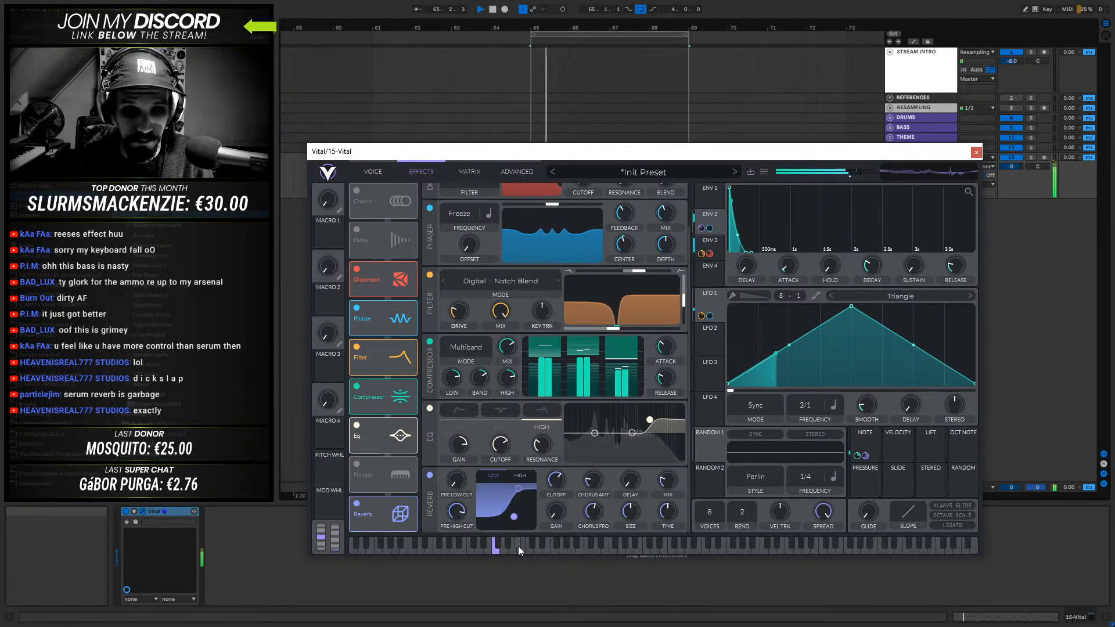
{"action": "key", "text": "space"}
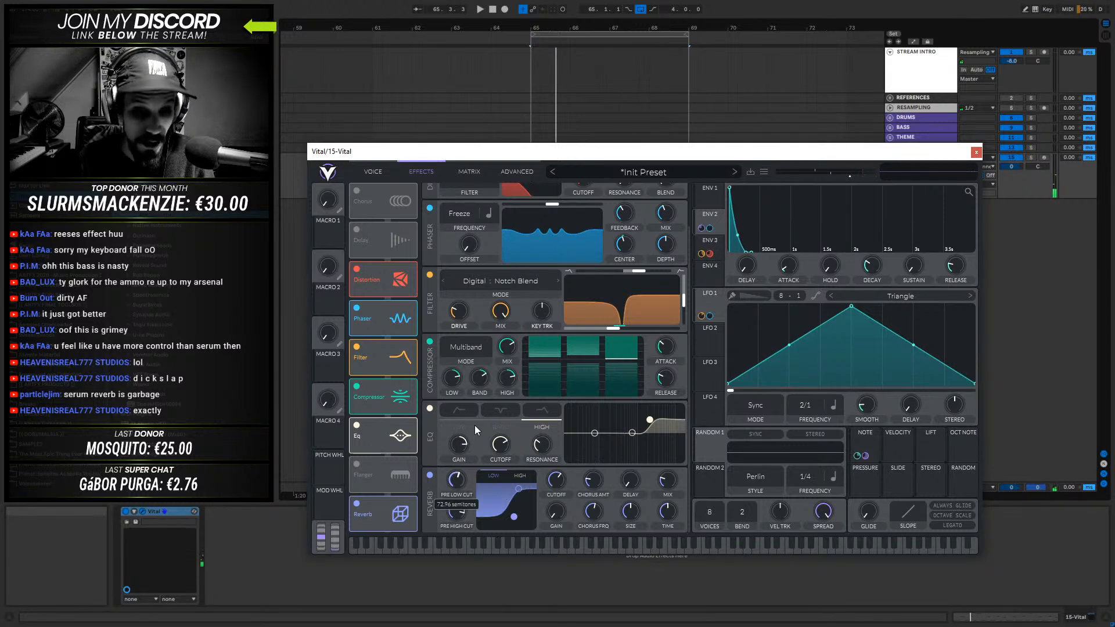
{"action": "key", "text": "space"}
{"action": "key", "text": "space"}
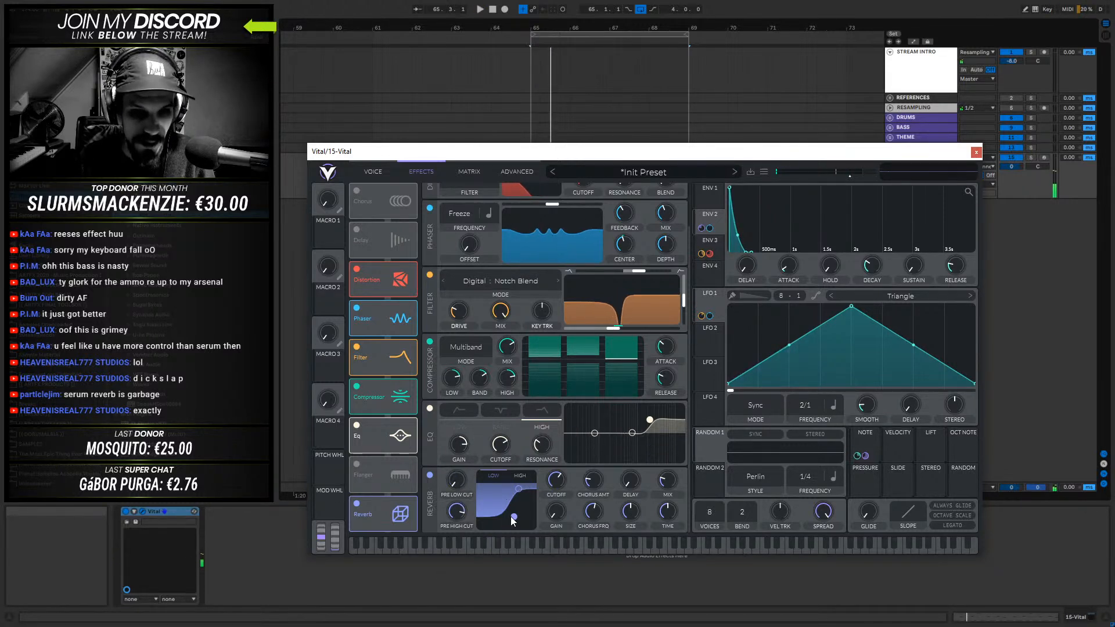
{"action": "left_click_drag", "start_coordinate": [510, 516], "coordinate": [497, 481]}
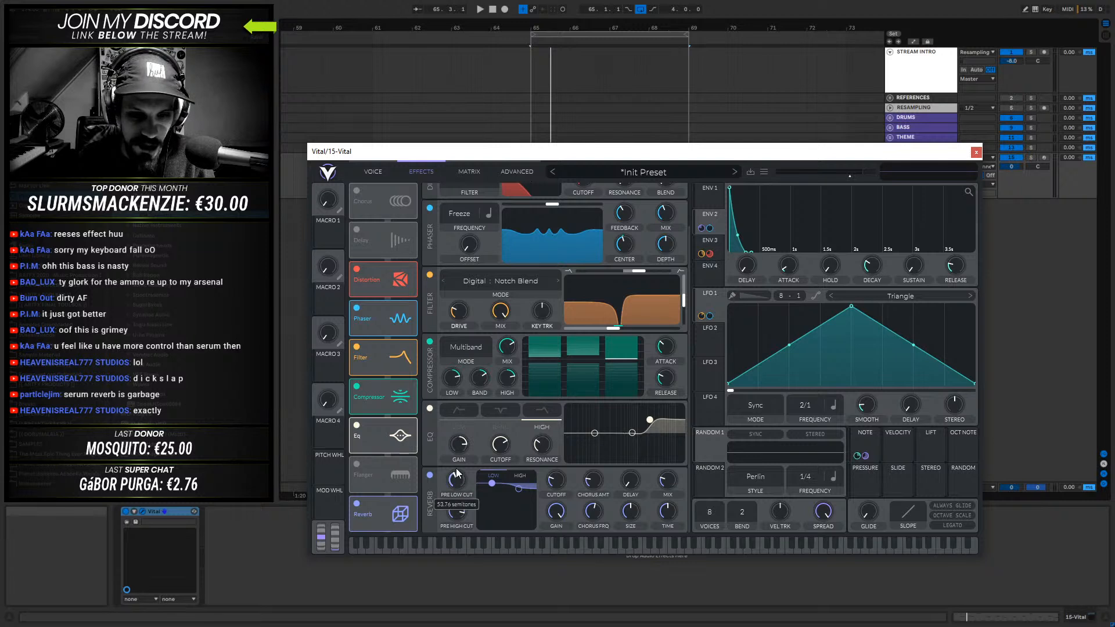
{"action": "scroll", "coordinate": [456, 468], "scroll_direction": "up", "scroll_amount": 1}
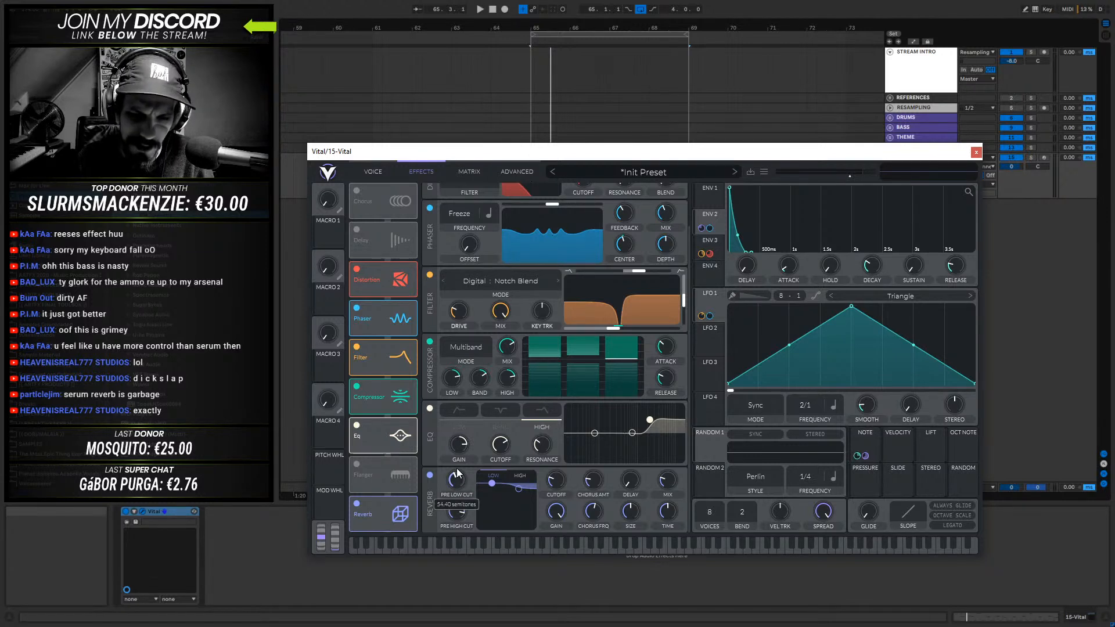
- Change the synth's display frequency units to Hz and return to the effects chain
{"action": "left_click", "coordinate": [514, 172]}
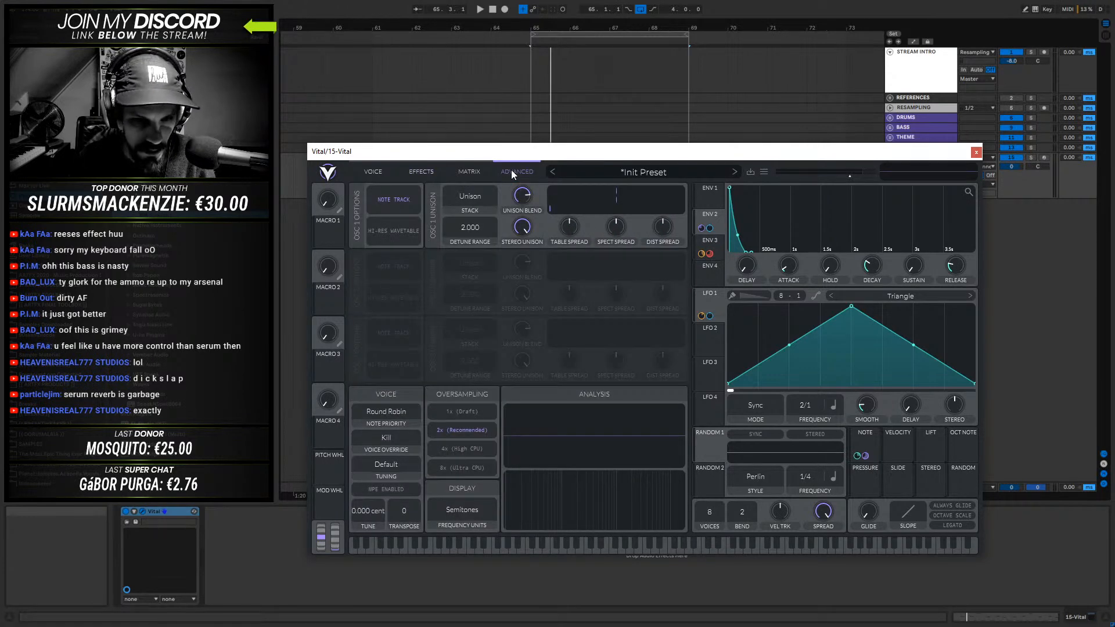
{"action": "left_click", "coordinate": [459, 508]}
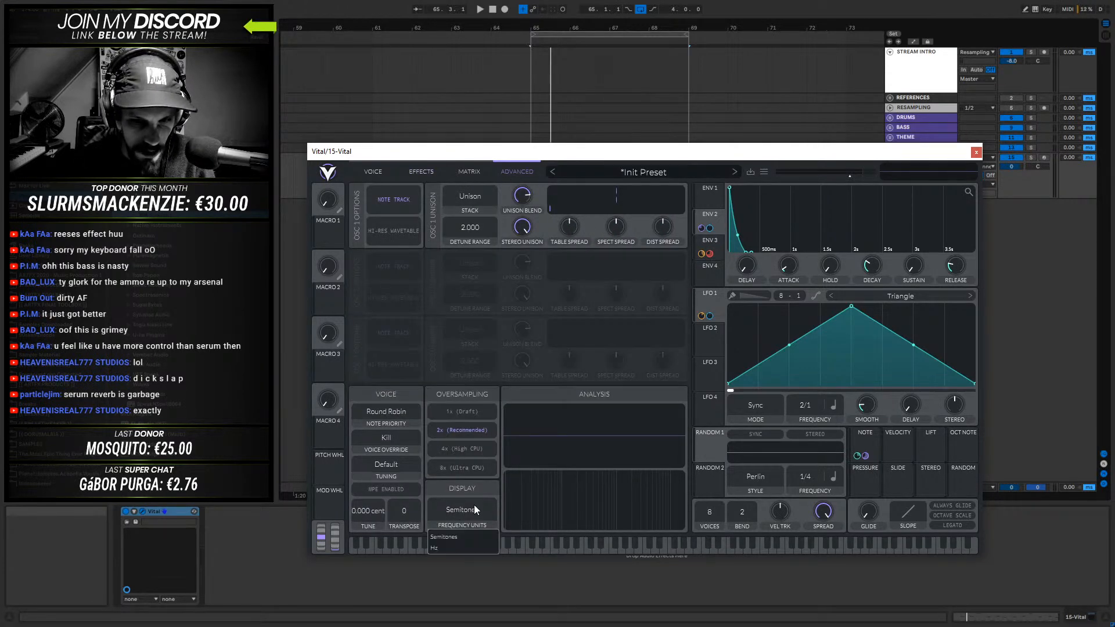
{"action": "left_click", "coordinate": [451, 549]}
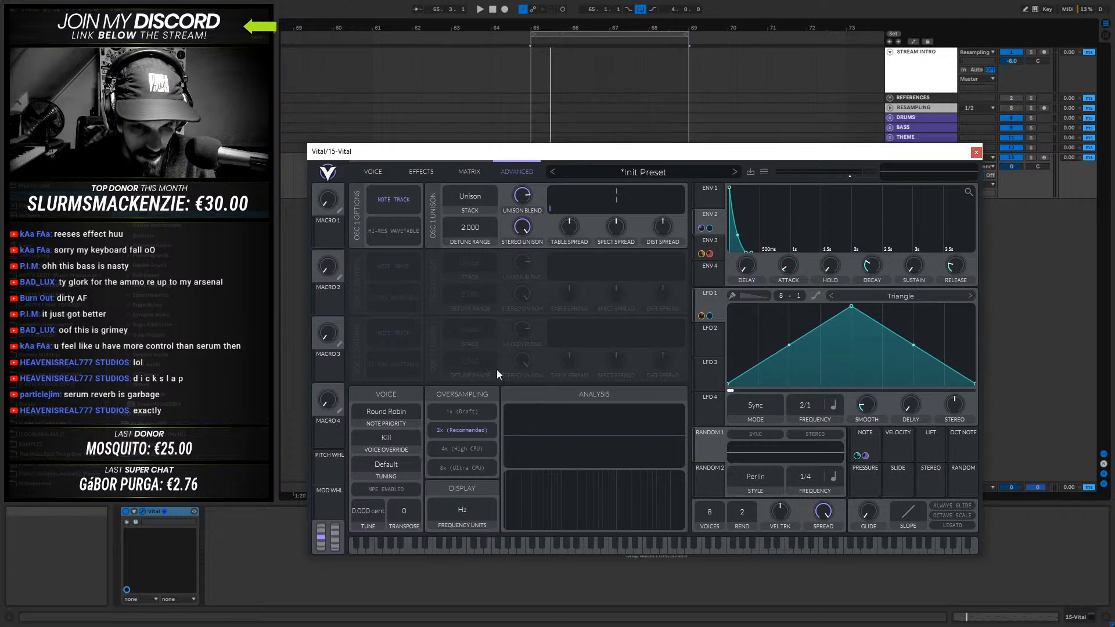
{"action": "left_click", "coordinate": [383, 173]}
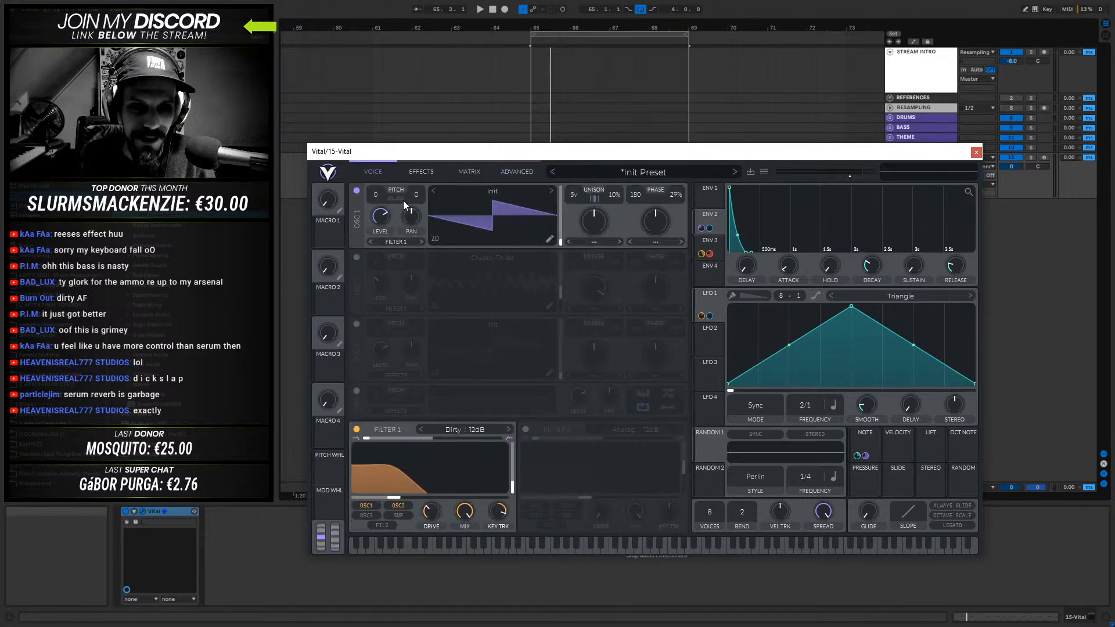
{"action": "left_click", "coordinate": [413, 172]}
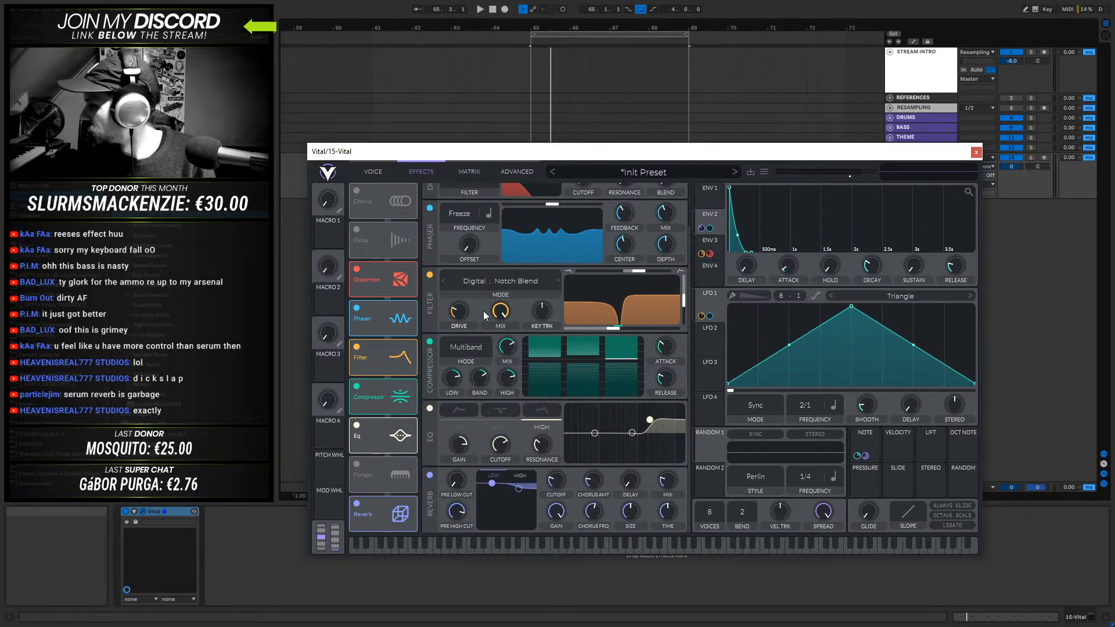
- Raise the reverb's pre low cut to about 219.4 Hz
{"action": "mouse_move", "coordinate": [458, 436]}
{"action": "left_mouse_down"}
{"action": "mouse_move", "coordinate": [455, 454]}
{"action": "mouse_move", "coordinate": [460, 440]}
{"action": "left_mouse_up"}
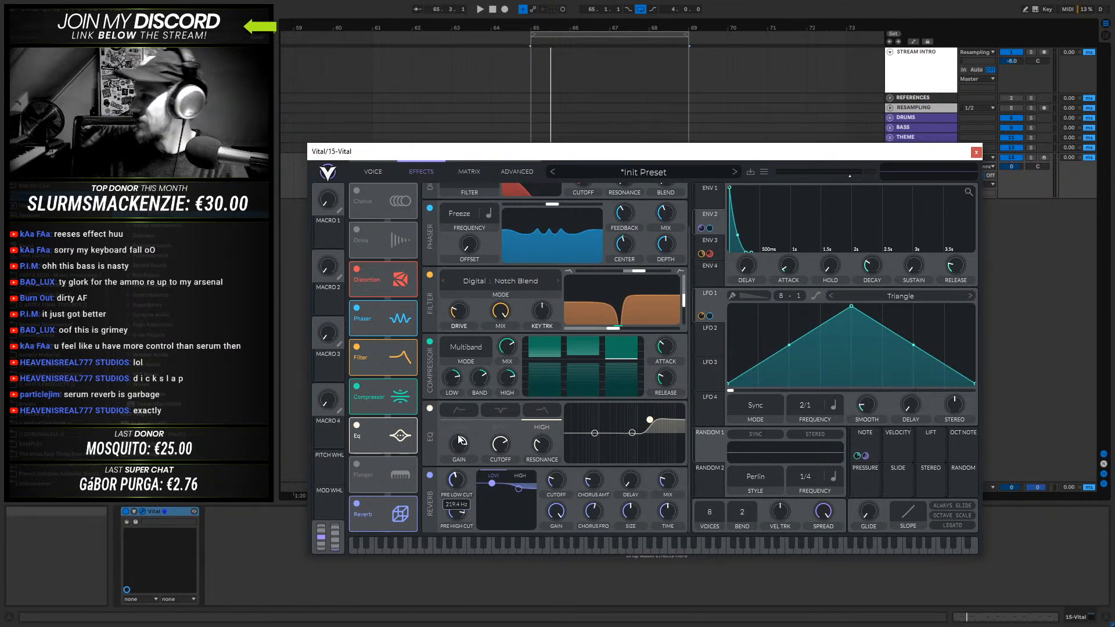
{"action": "left_click_drag", "start_coordinate": [459, 440], "coordinate": [459, 440]}
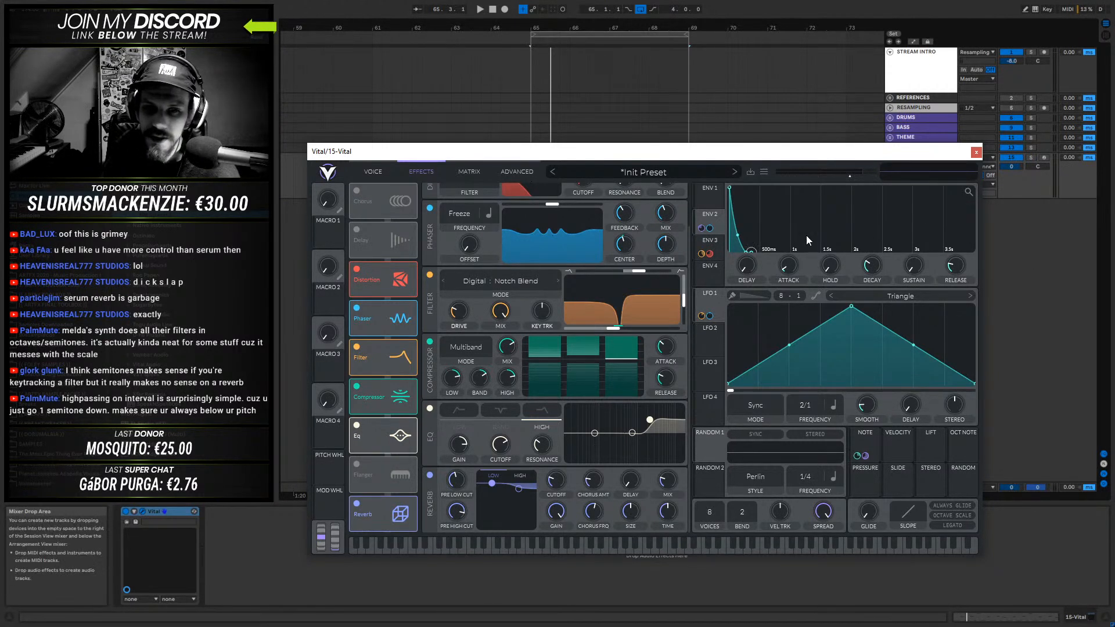
- Move the Vital plugin window slightly up and away from the stream overlay
{"action": "mouse_move", "coordinate": [825, 156]}
{"action": "left_mouse_down"}
{"action": "mouse_move", "coordinate": [782, 135]}
{"action": "mouse_move", "coordinate": [814, 154]}
{"action": "left_mouse_up"}
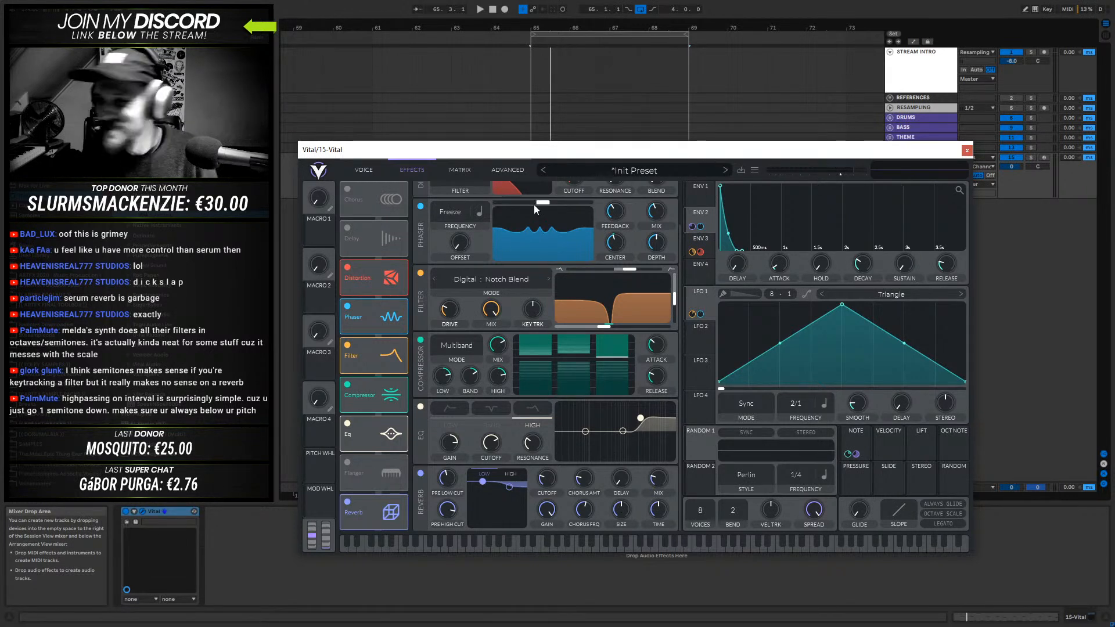
{"action": "left_click_drag", "start_coordinate": [644, 153], "coordinate": [716, 143]}
- Raise the reverb's mix and pre high cut to maximum and reduce its size and time while auditioning
{"action": "key", "text": "space"}
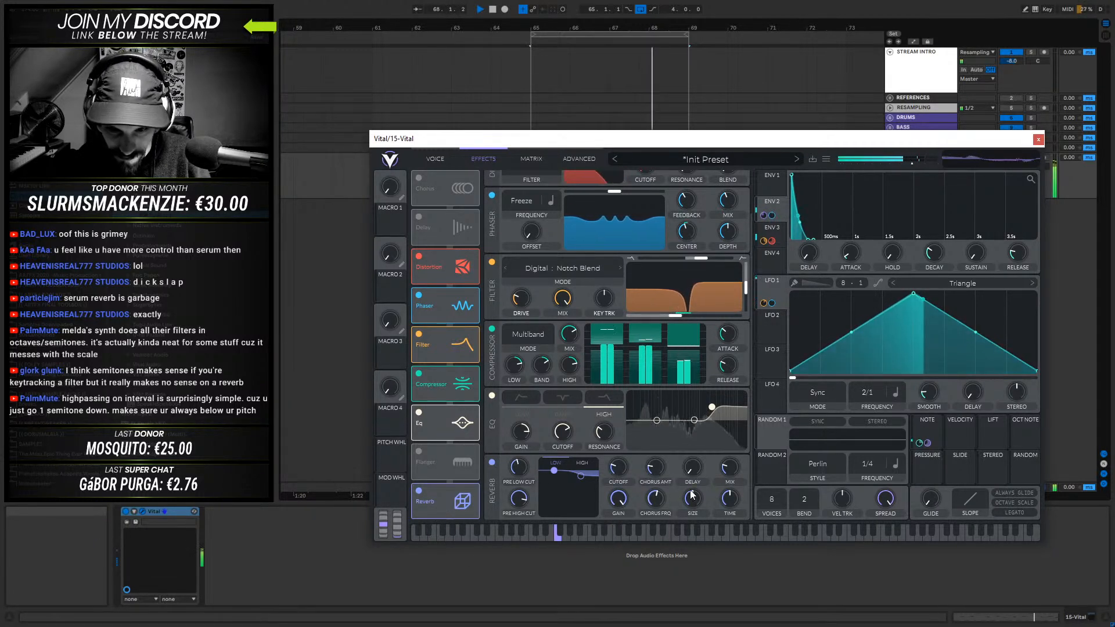
{"action": "left_click_drag", "start_coordinate": [729, 500], "coordinate": [730, 527]}
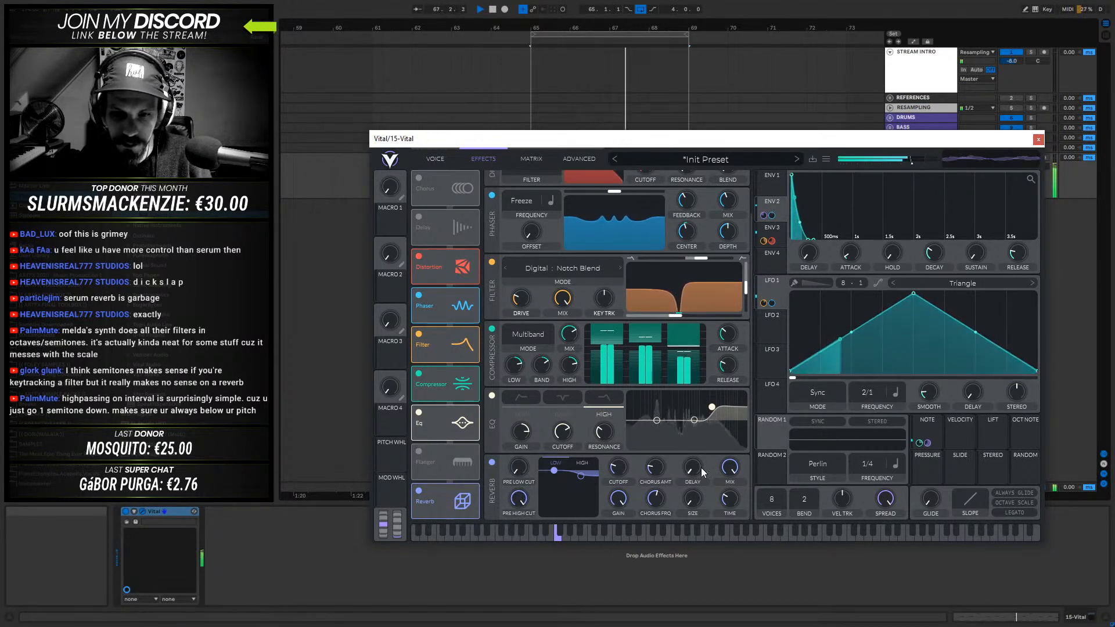
{"action": "key", "text": "space"}
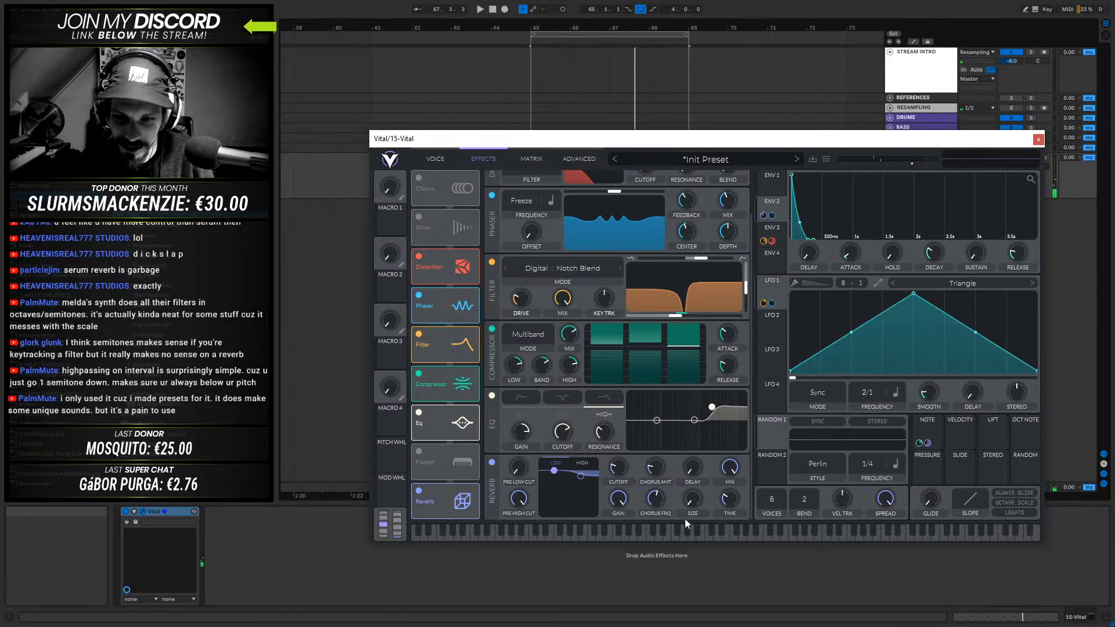
{"action": "key", "text": "space"}
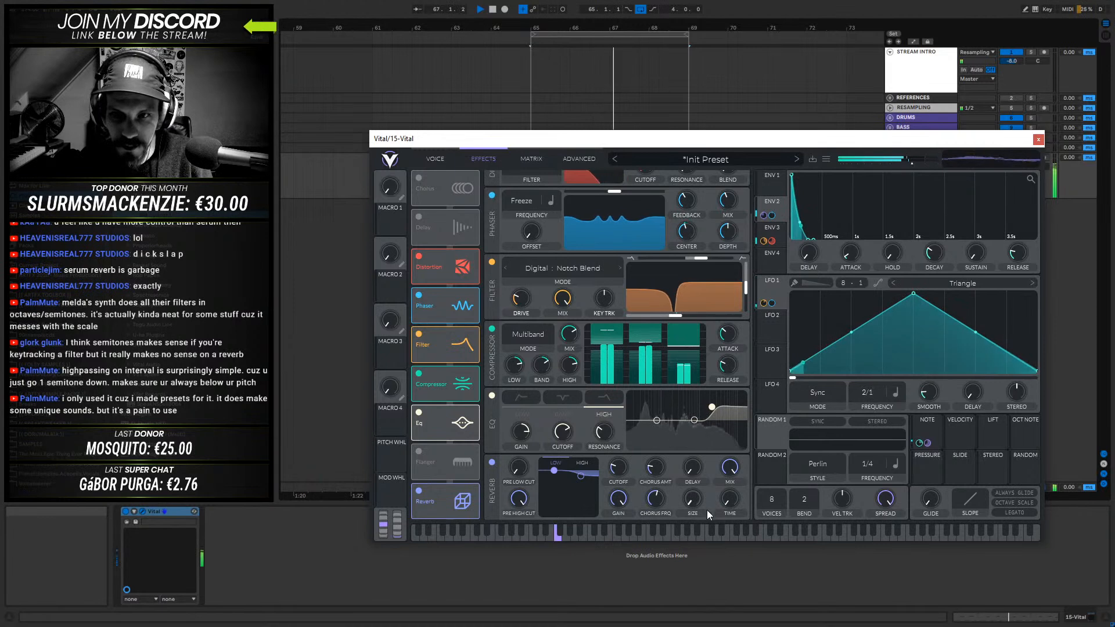
{"action": "key", "text": "space"}
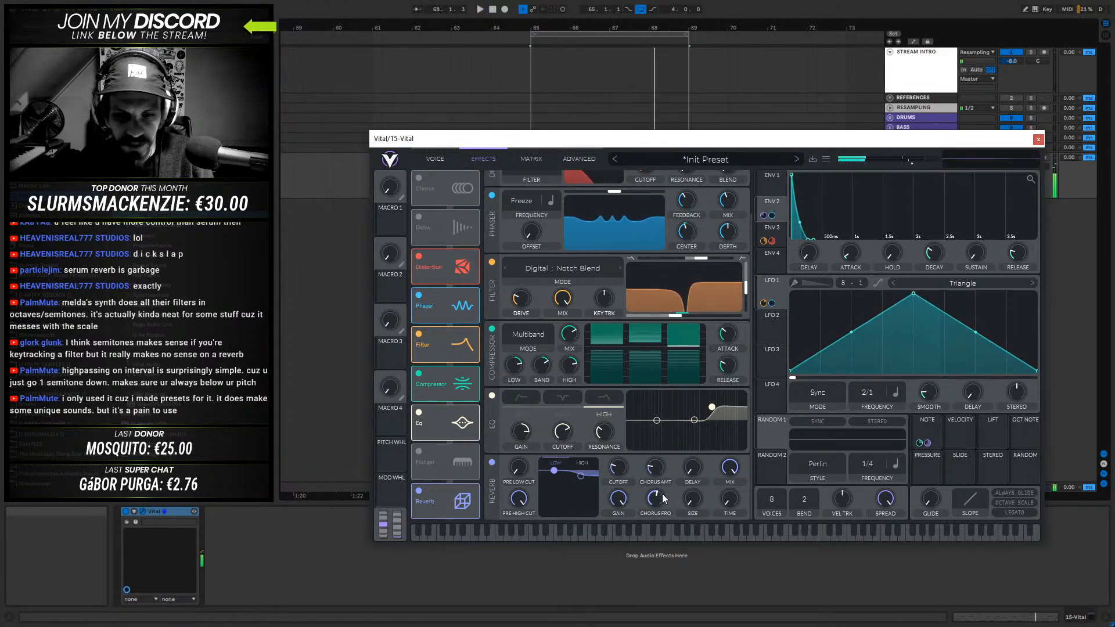
- Lower the reverb's low-shelf cutoff to the minimum and audition the bass
{"action": "left_click_drag", "start_coordinate": [619, 468], "coordinate": [608, 533]}
{"action": "key", "text": "space"}
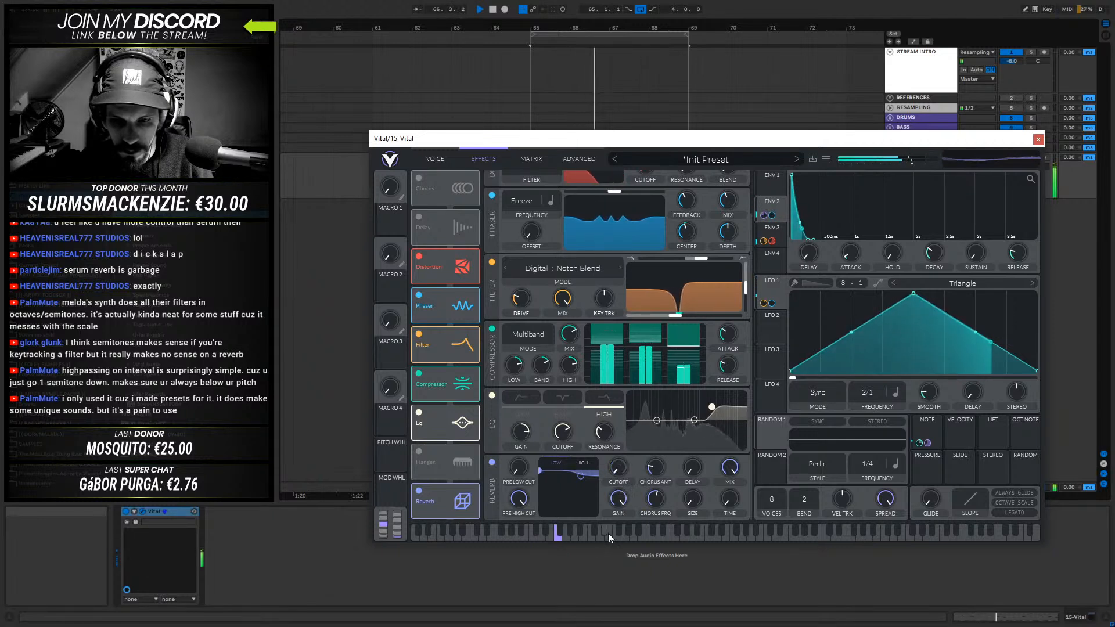
{"action": "key", "text": "space"}
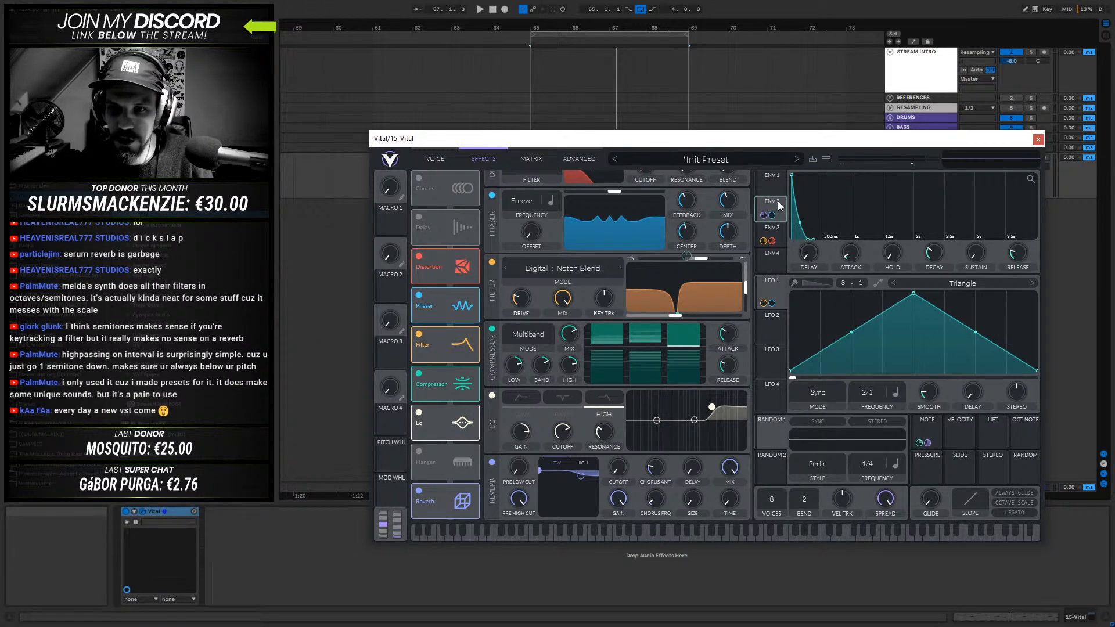
- Drop Env 1's sustain to zero and shorten its decay to about 0.023 secs while auditioning the reverb tail
{"action": "left_click", "coordinate": [772, 177]}
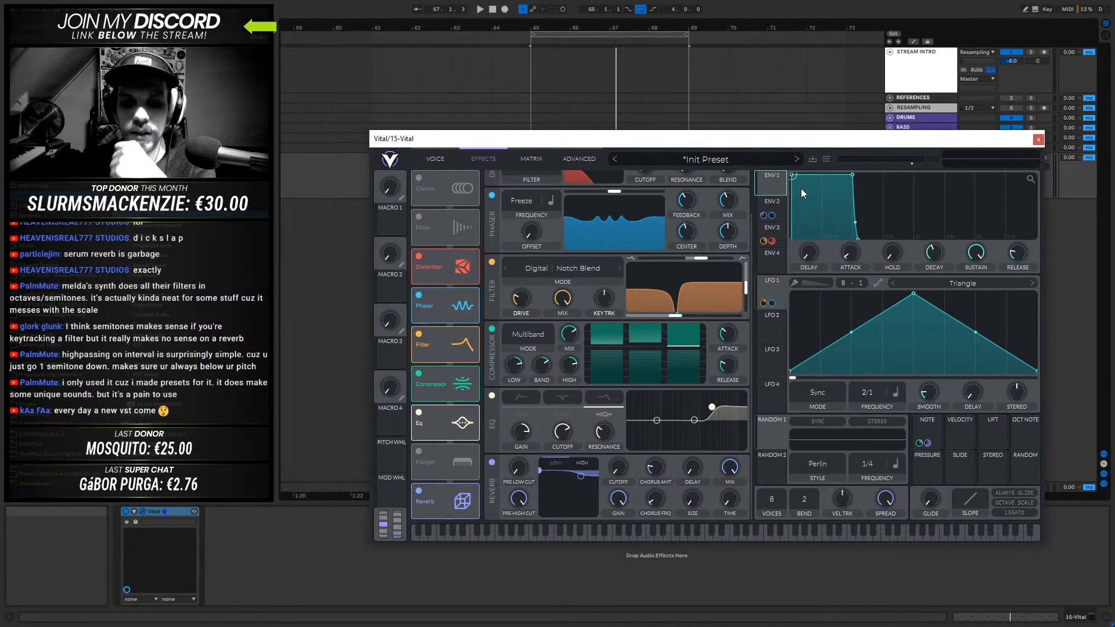
{"action": "left_click_drag", "start_coordinate": [853, 175], "coordinate": [792, 280]}
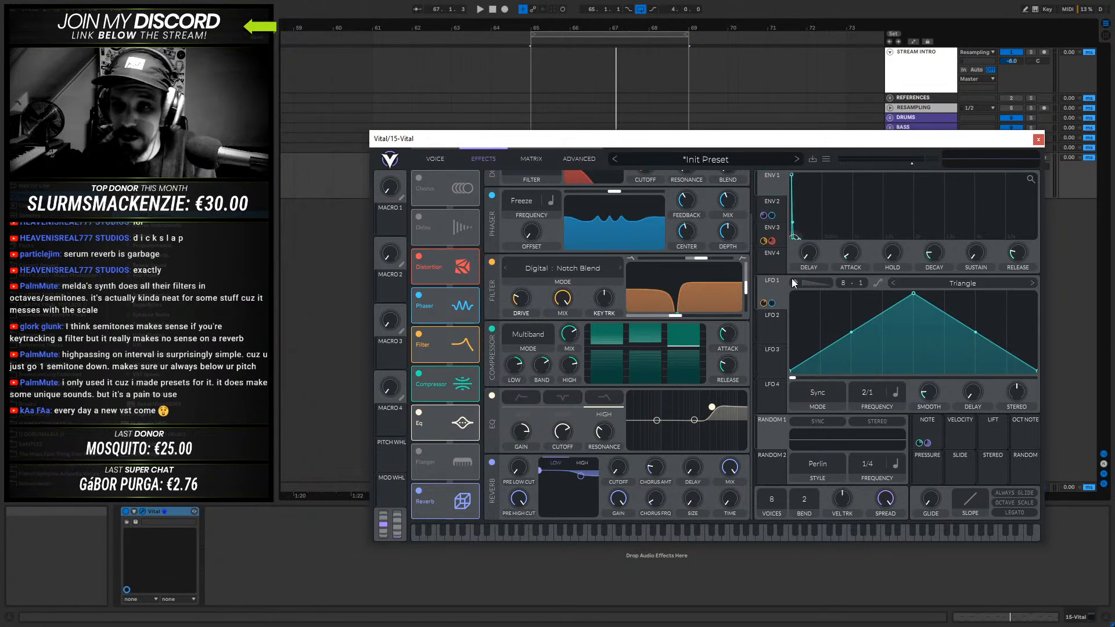
{"action": "key", "text": "space"}
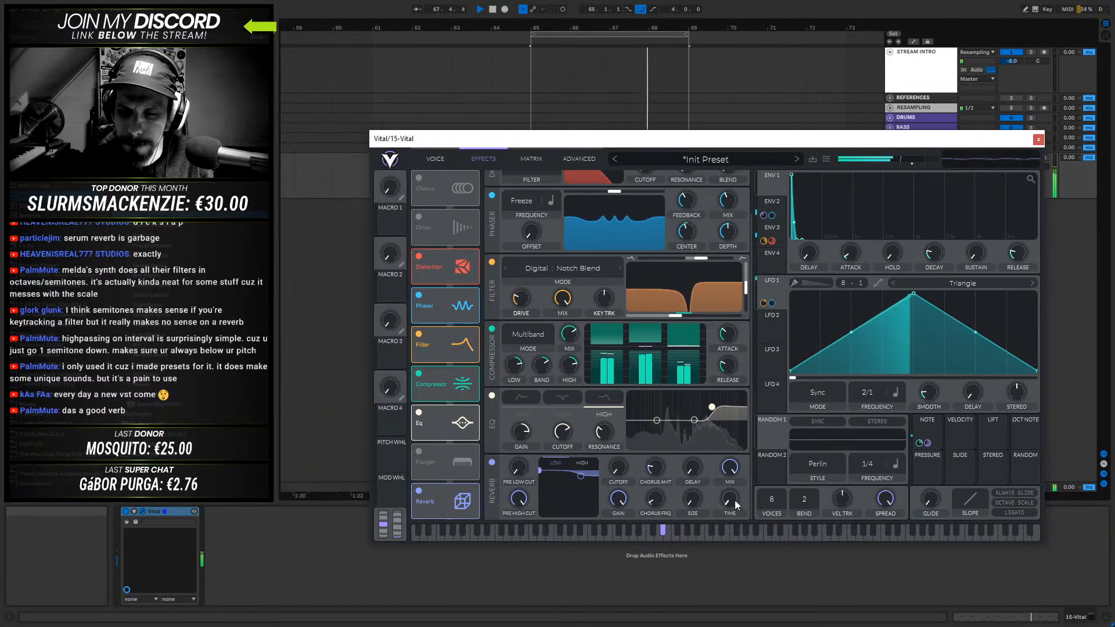
{"action": "mouse_move", "coordinate": [736, 486]}
{"action": "left_mouse_down"}
{"action": "mouse_move", "coordinate": [743, 442]}
{"action": "mouse_move", "coordinate": [740, 502]}
{"action": "left_mouse_up"}
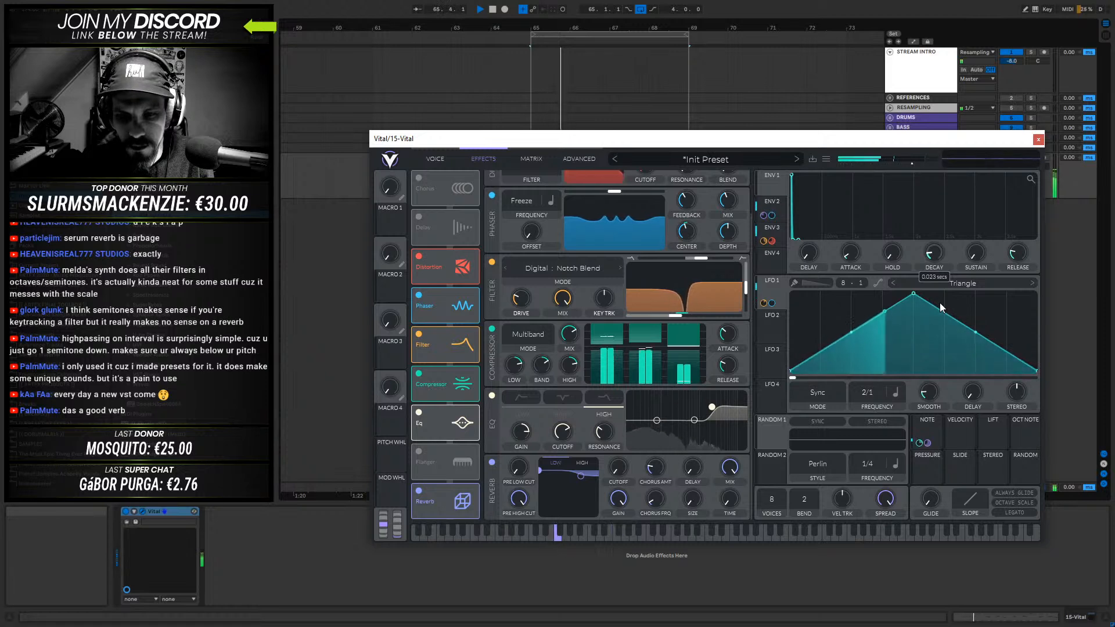
- Lengthen Env 1's decay and reduce the reverb's mix while auditioning the bass
{"action": "mouse_move", "coordinate": [940, 303]}
{"action": "left_mouse_down"}
{"action": "mouse_move", "coordinate": [953, 267]}
{"action": "mouse_move", "coordinate": [945, 286]}
{"action": "left_mouse_up"}
{"action": "key", "text": "space"}
{"action": "left_click_drag", "start_coordinate": [729, 472], "coordinate": [723, 518]}
{"action": "key", "text": "space"}
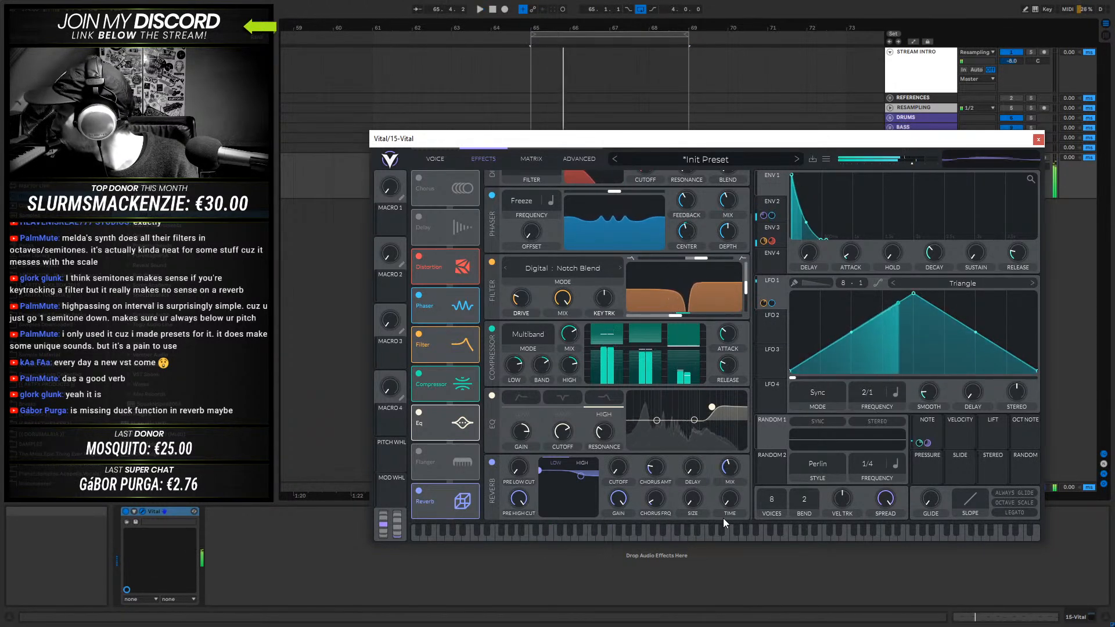
{"action": "key", "text": "space"}
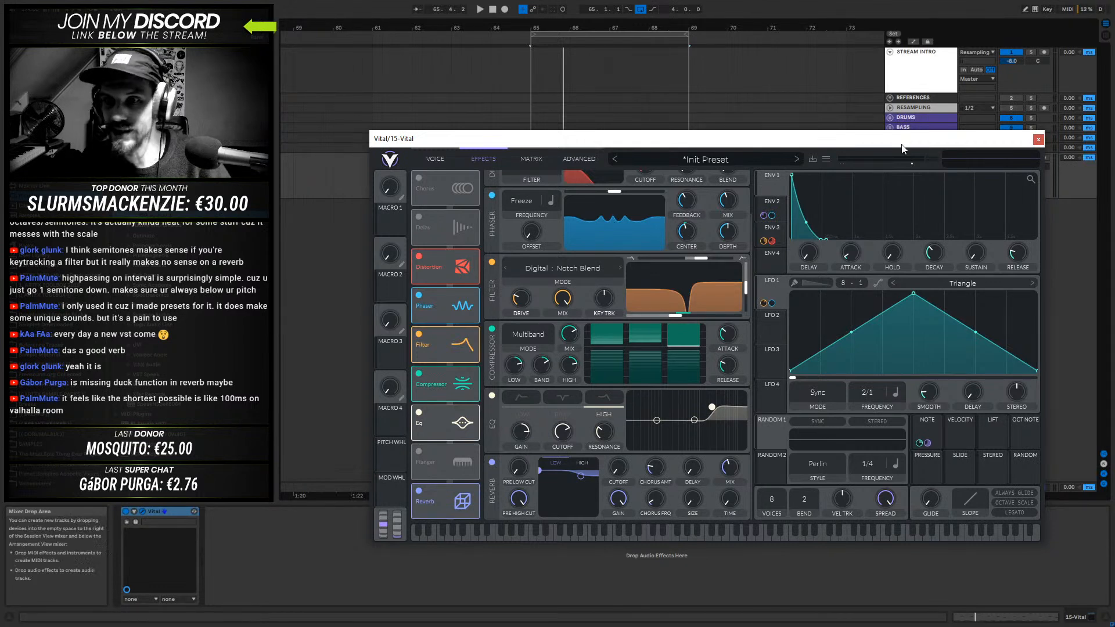
- Move the Vital plugin window closer to the stream overlay and close it
{"action": "left_click_drag", "start_coordinate": [868, 142], "coordinate": [798, 168]}
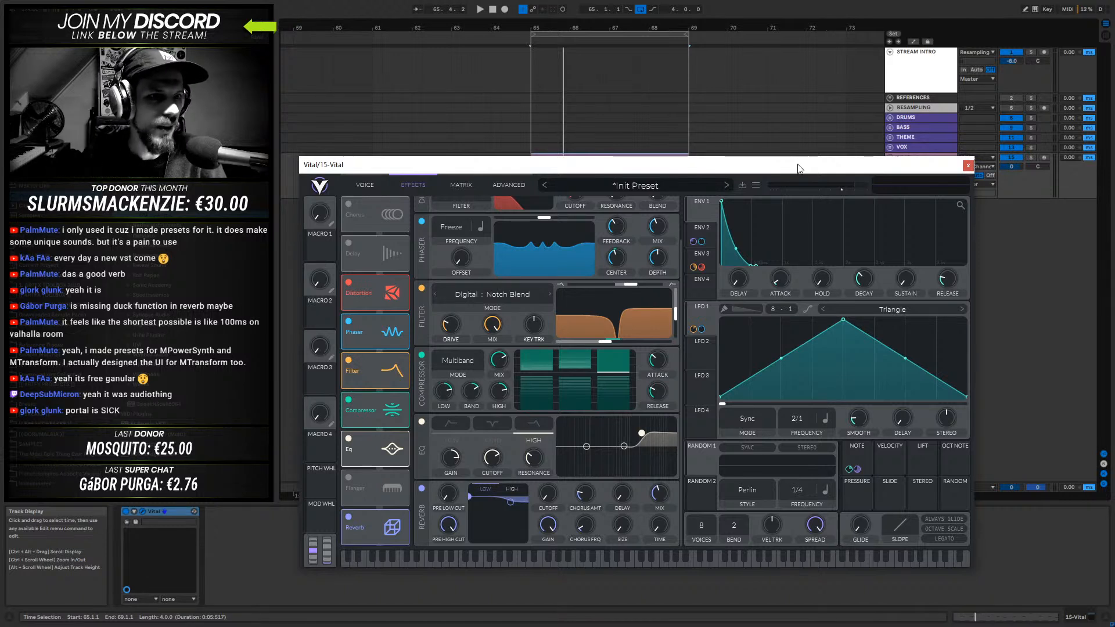
{"action": "left_click", "coordinate": [174, 290]}
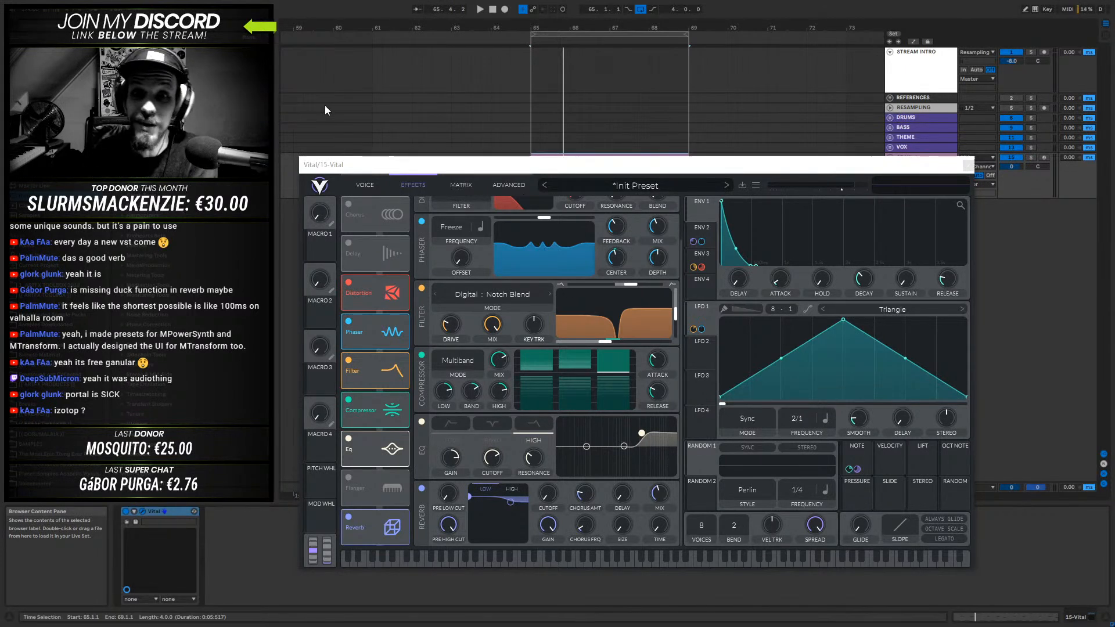
{"action": "left_click", "coordinate": [968, 168]}
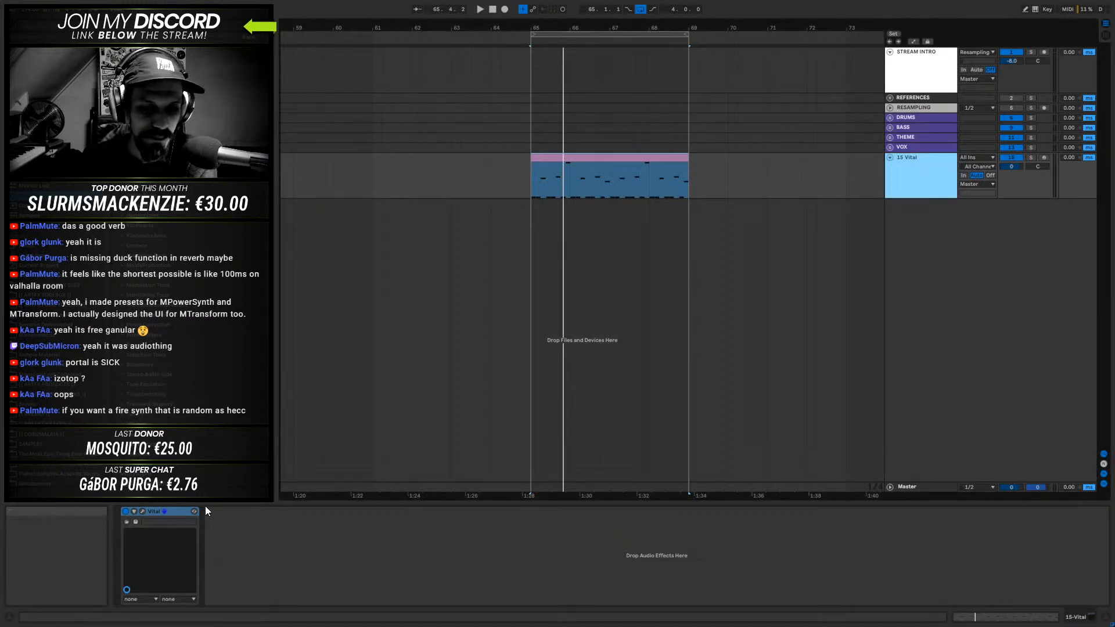
{"action": "left_click", "coordinate": [142, 512]}
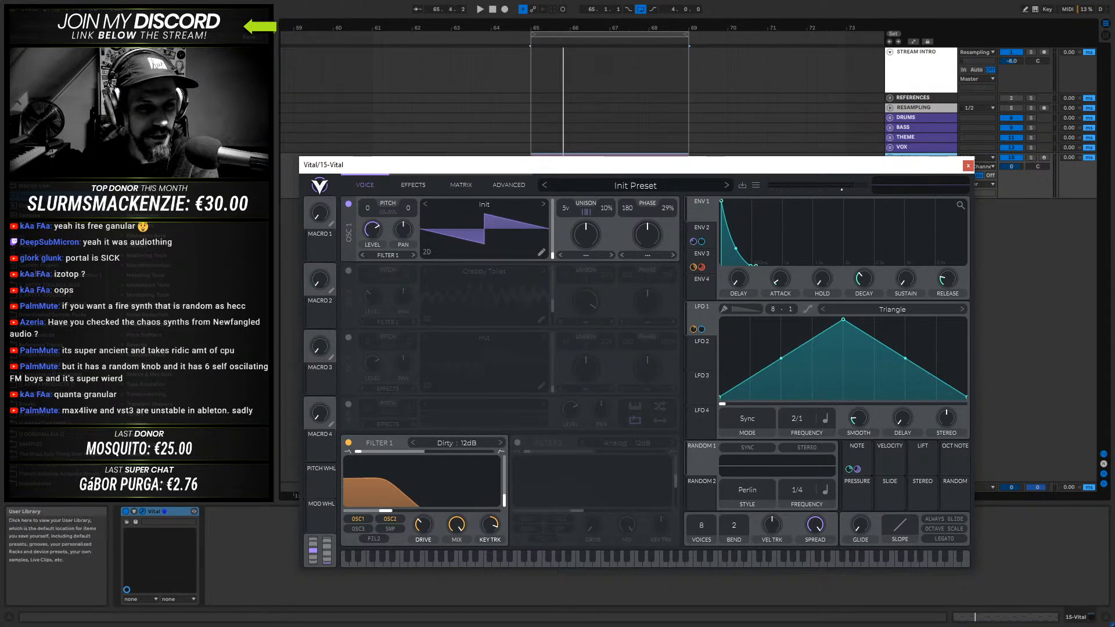
{"action": "left_click", "coordinate": [50, 266]}
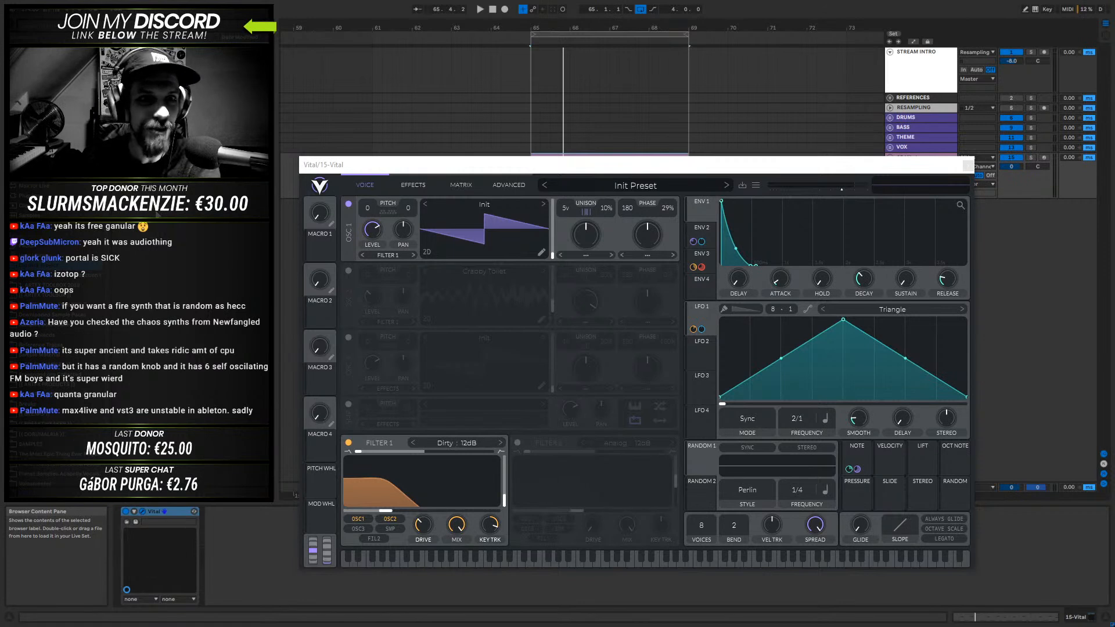
{"action": "left_click", "coordinate": [513, 170]}
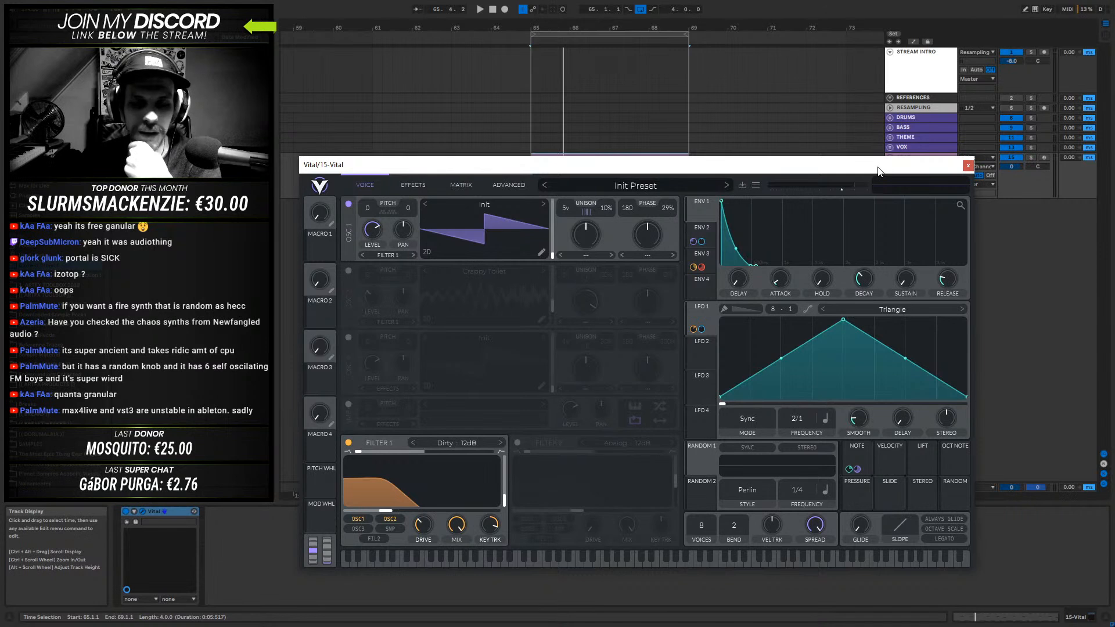
{"action": "left_click", "coordinate": [966, 167]}
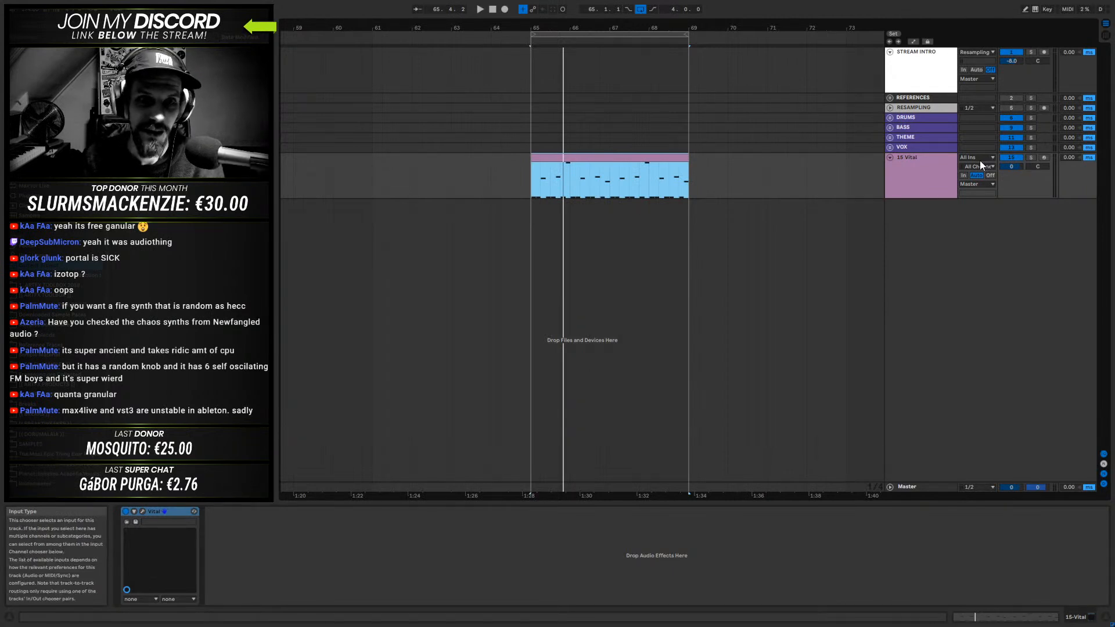
{"action": "left_click", "coordinate": [934, 172]}
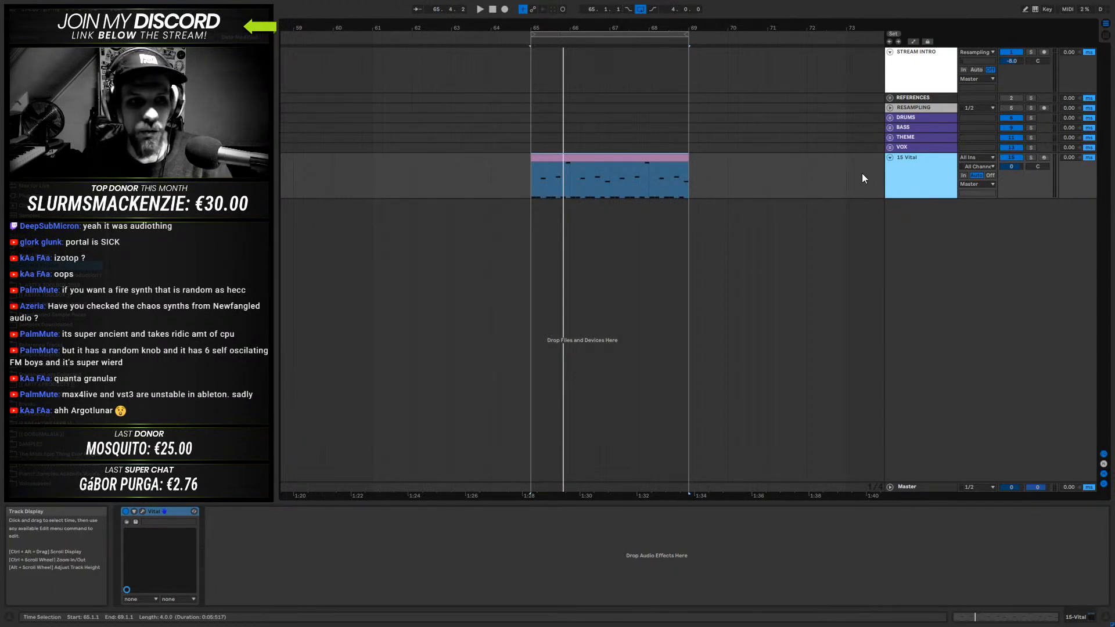
{"action": "left_click", "coordinate": [910, 148]}
{"action": "left_click", "coordinate": [911, 138]}
{"action": "left_click", "coordinate": [911, 128]}
{"action": "left_click", "coordinate": [913, 117]}
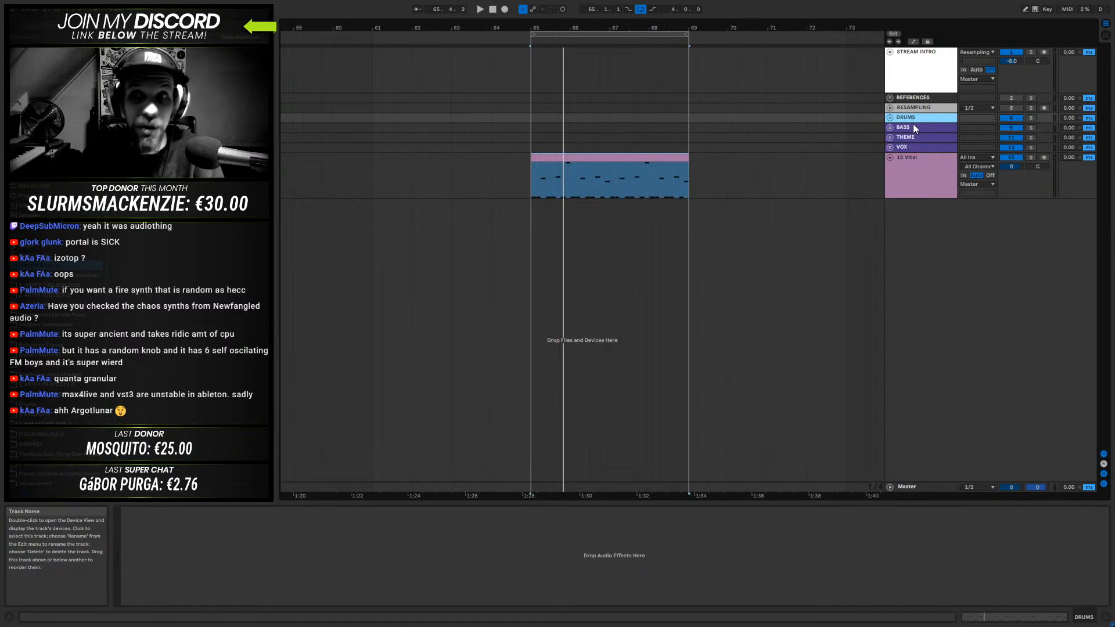
{"action": "left_click", "coordinate": [913, 125]}
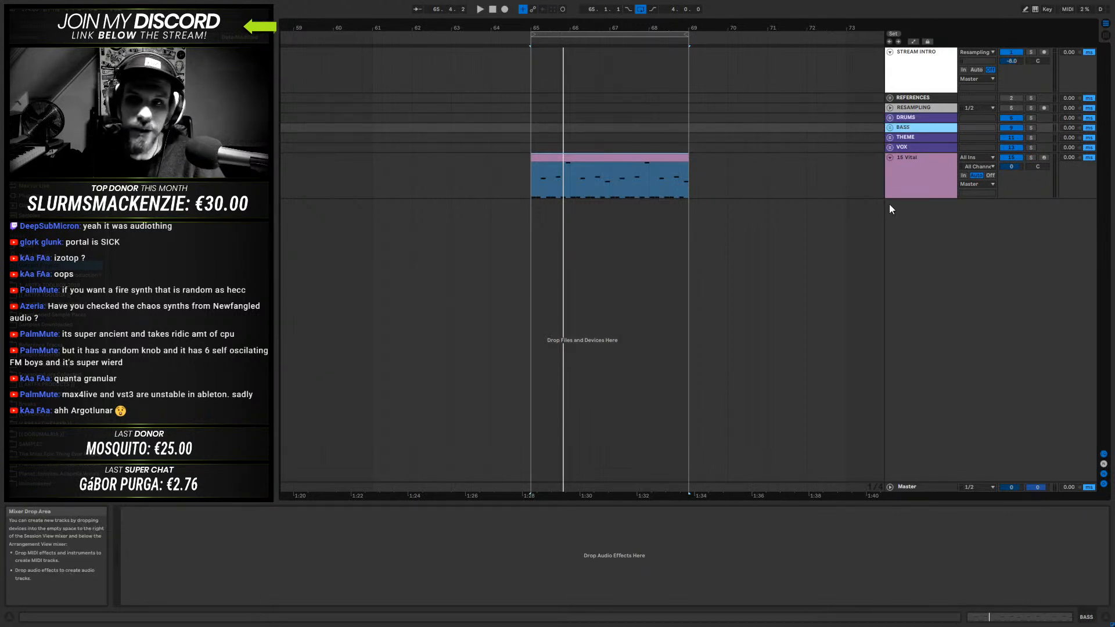
{"action": "left_click", "coordinate": [917, 162]}
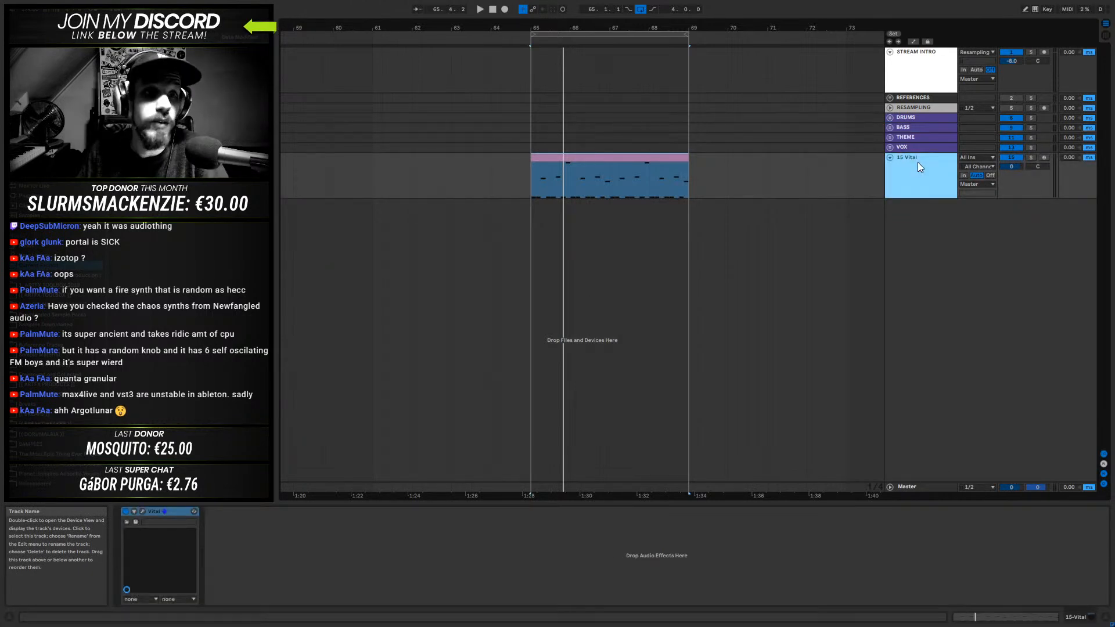
{"action": "left_click", "coordinate": [598, 159]}
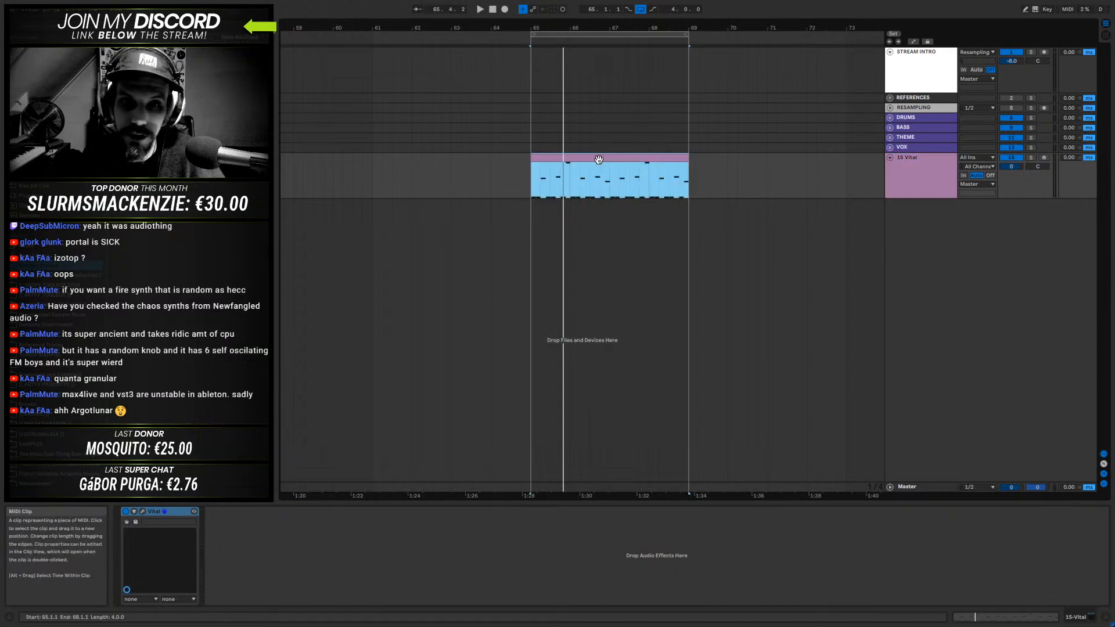
{"action": "key", "text": "space"}
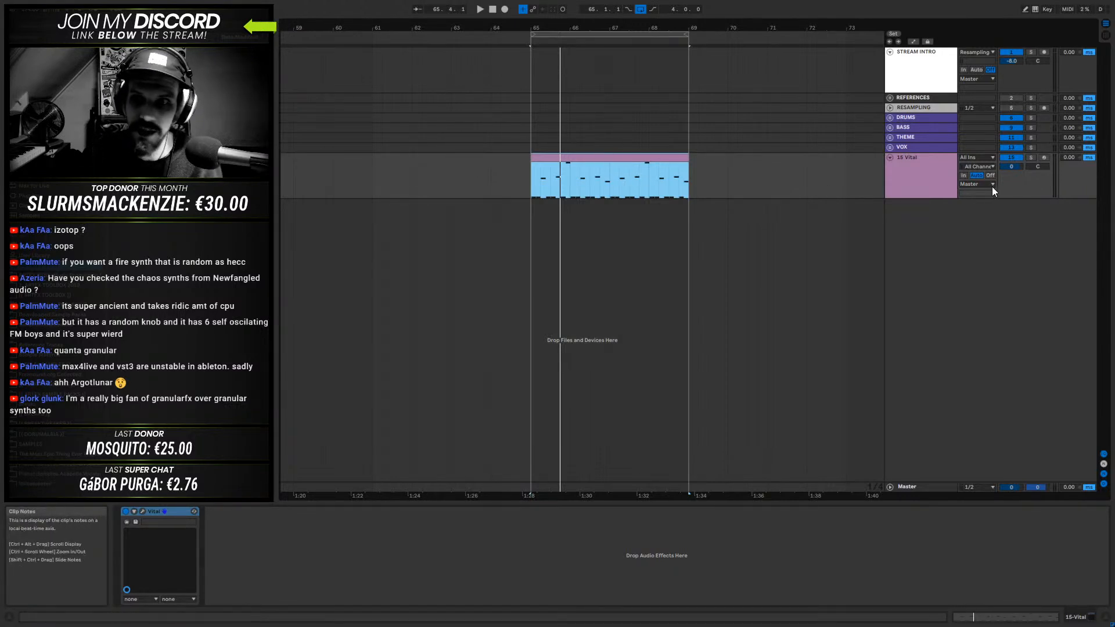
{"action": "left_click", "coordinate": [913, 161]}
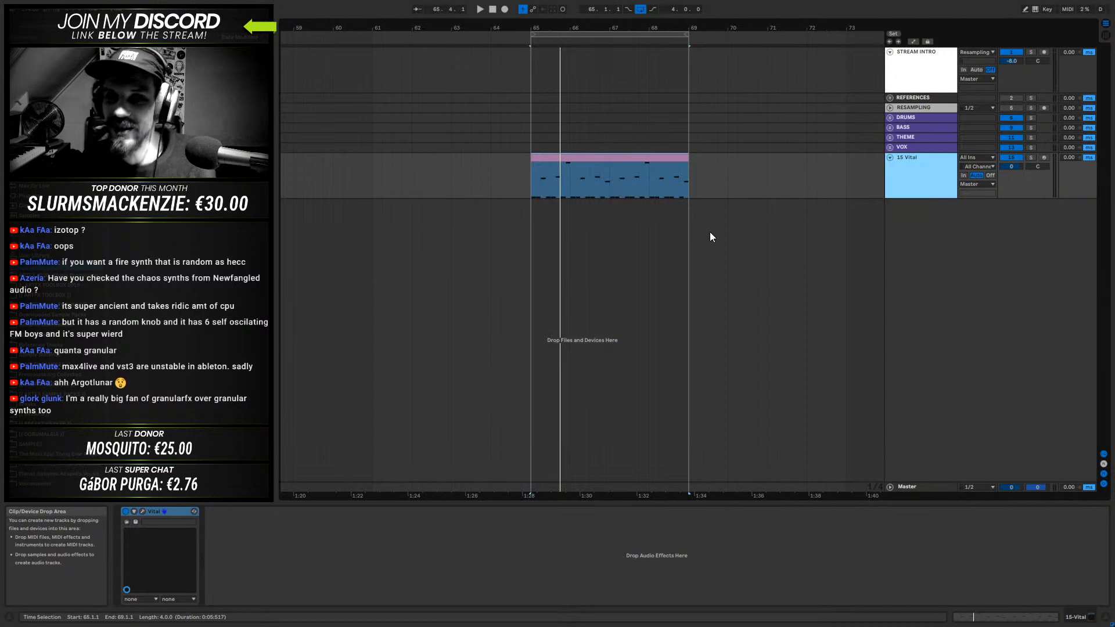
{"action": "left_click", "coordinate": [914, 148]}
{"action": "left_click", "coordinate": [917, 172]}
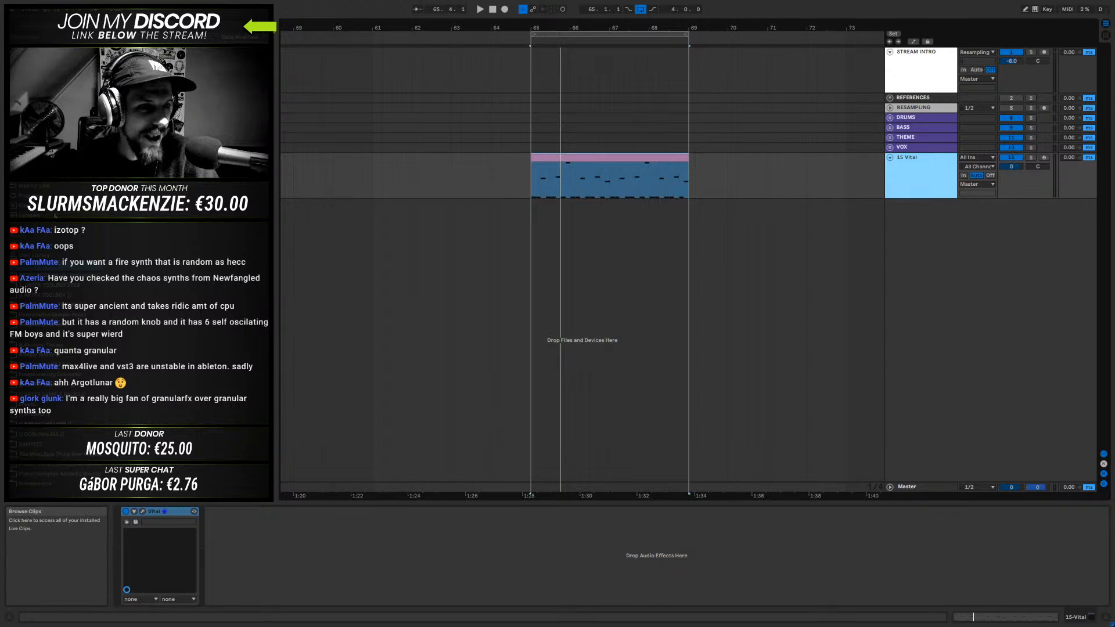
{"action": "left_click", "coordinate": [35, 195]}
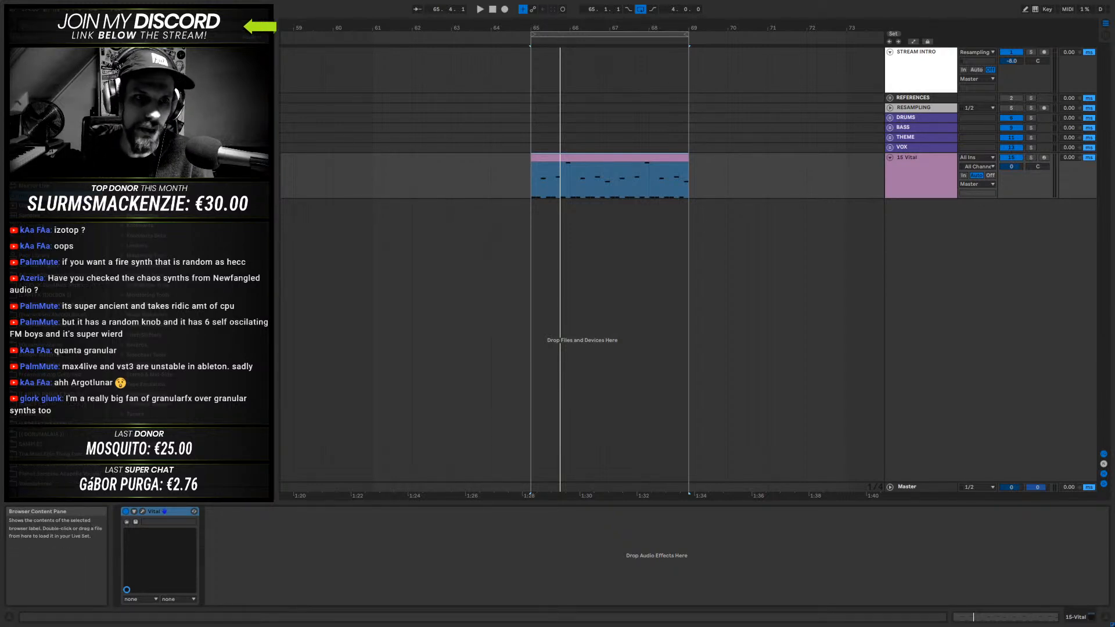
{"action": "left_click", "coordinate": [896, 173]}
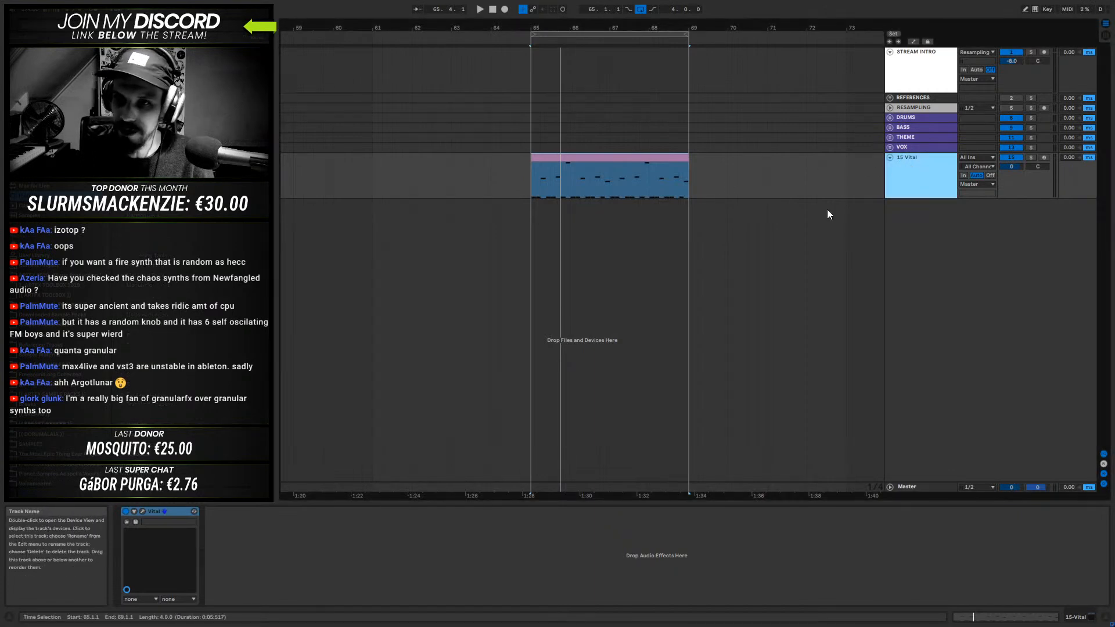
- Reopen the Vital plugin window on the 15-Vital track and audition the bass with its effects chain shown
{"action": "left_click", "coordinate": [134, 511]}
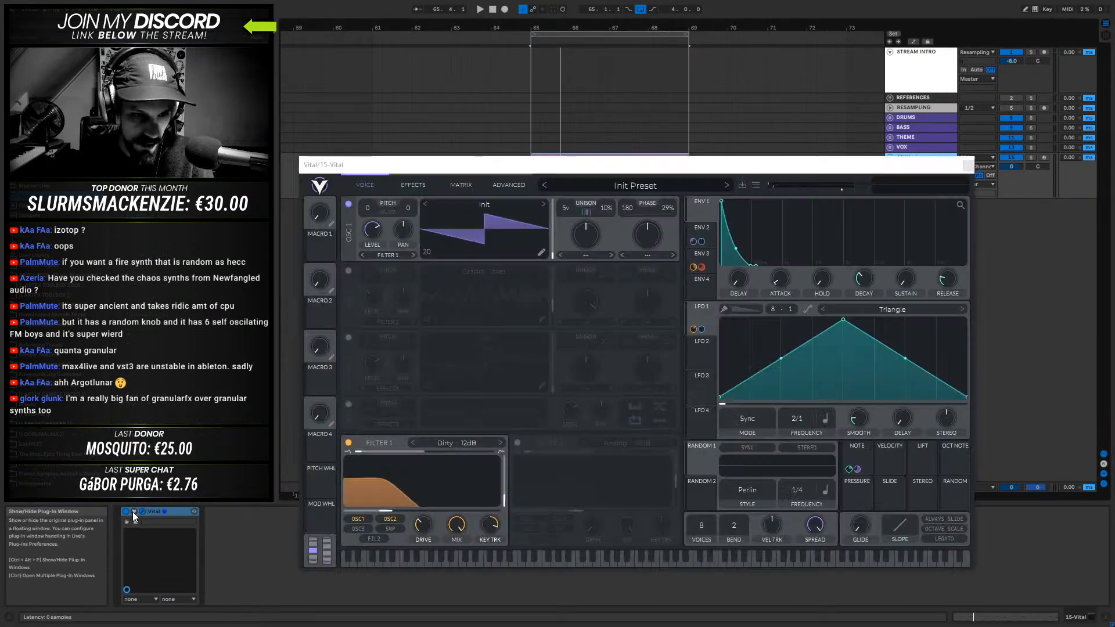
{"action": "key", "text": "space"}
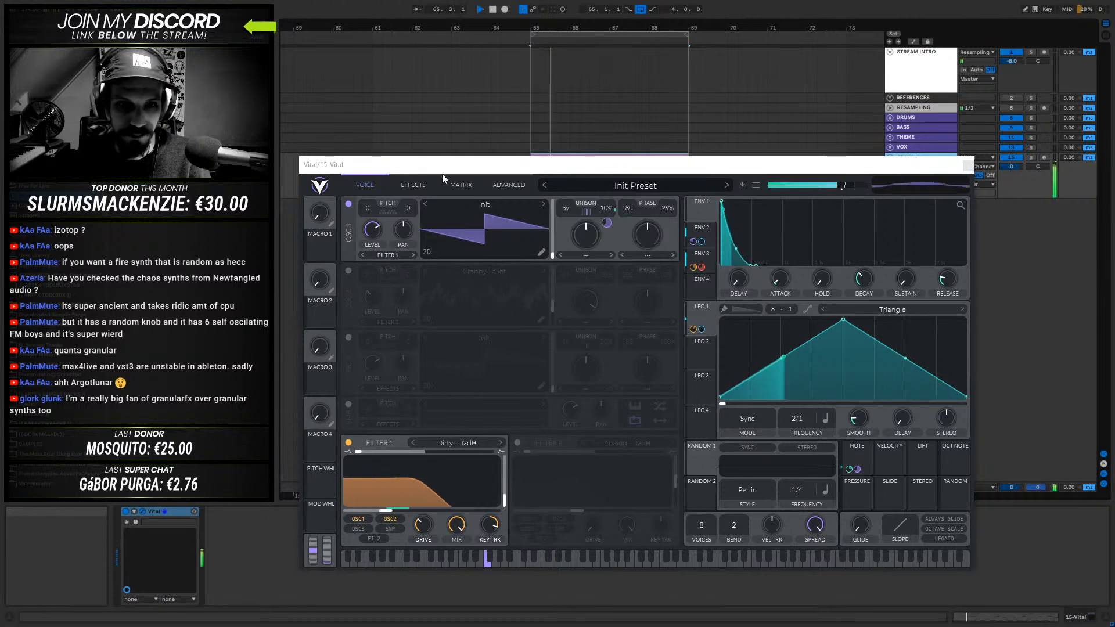
{"action": "left_click", "coordinate": [413, 184]}
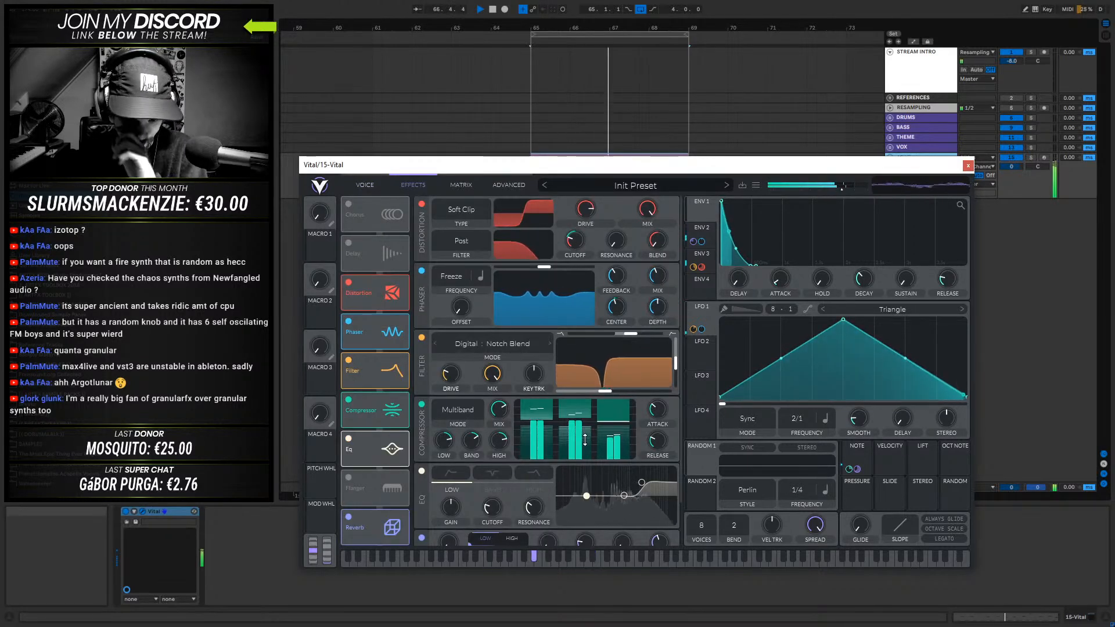
{"action": "key", "text": "space"}
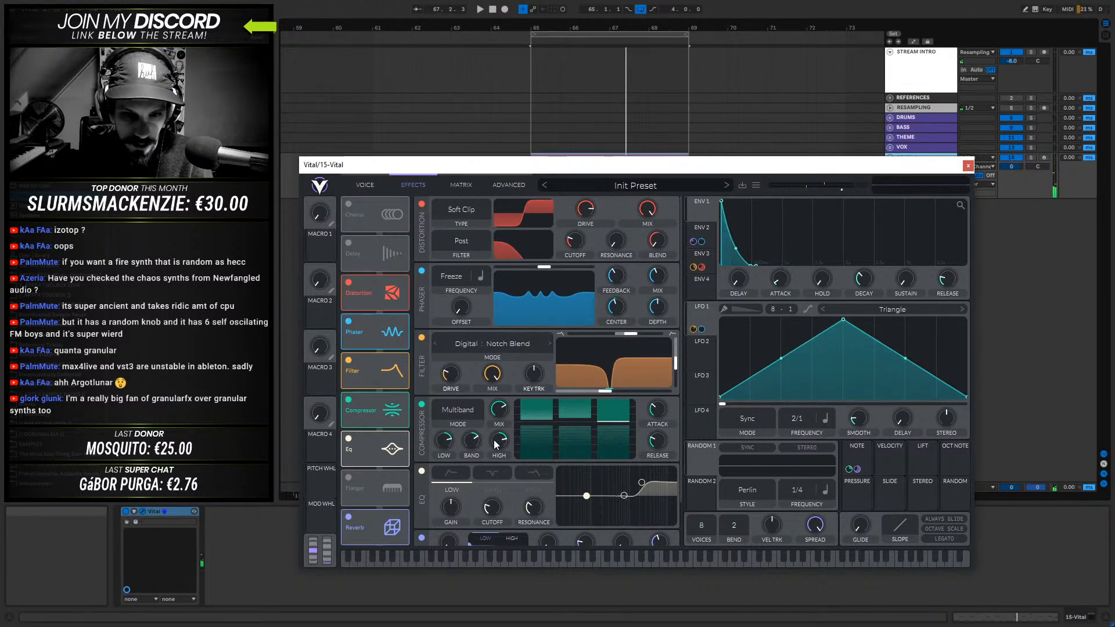
- Audition the bass with the multiband compressor's release at 39%
{"action": "mouse_move", "coordinate": [662, 438]}
{"action": "key", "text": "space"}
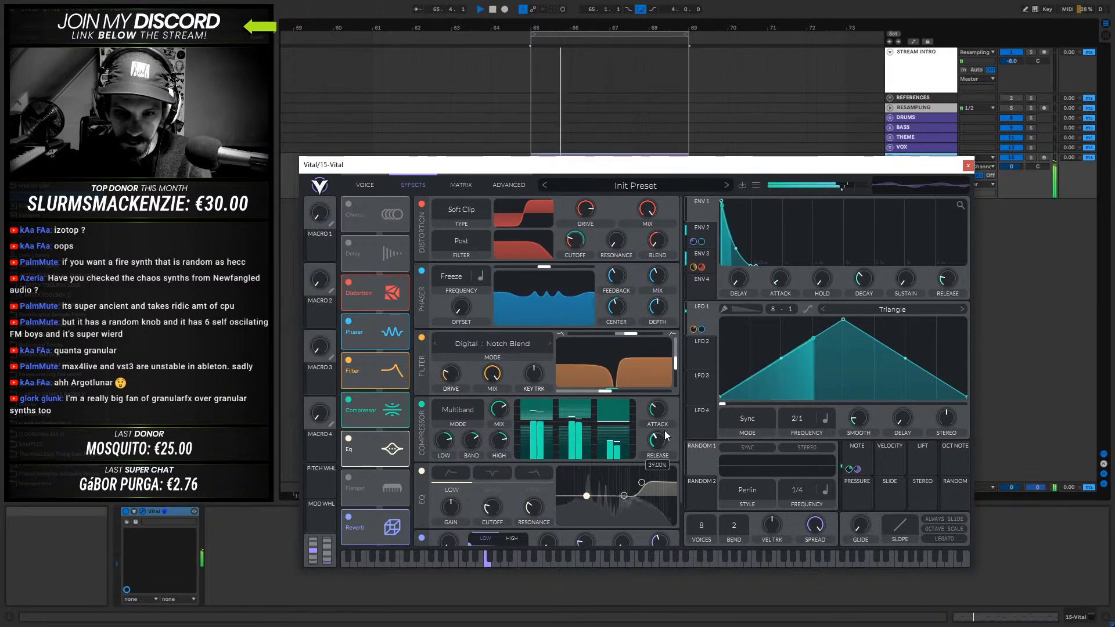
{"action": "key", "text": "space"}
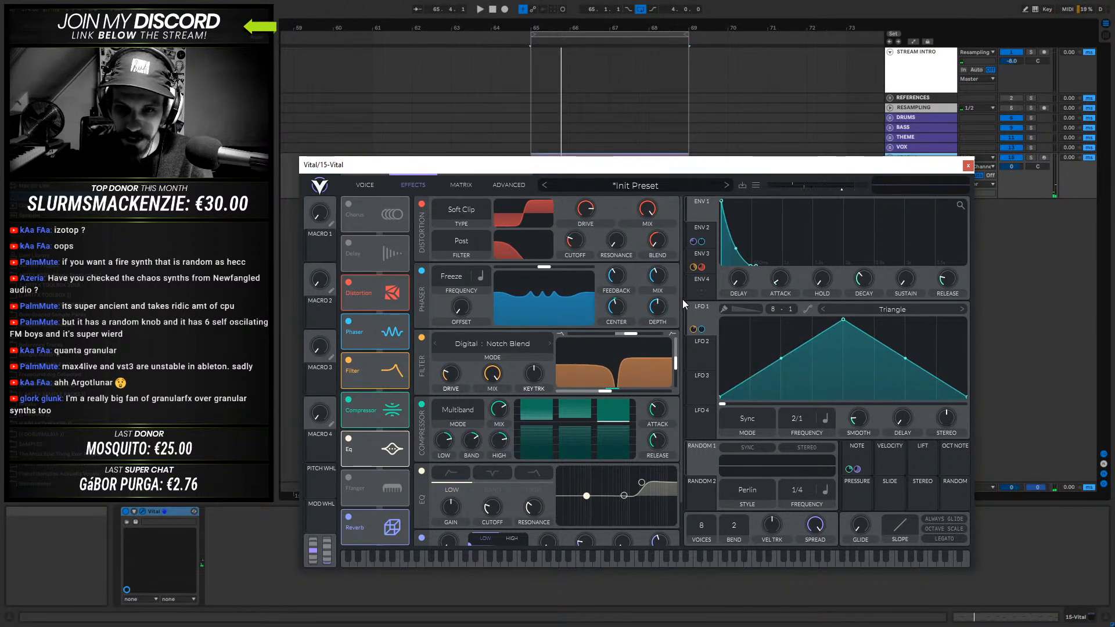
- Raise the reverb's size to about 33.5% and increase its time while auditioning the bass
{"action": "scroll", "coordinate": [683, 298], "scroll_direction": "down", "scroll_amount": 2}
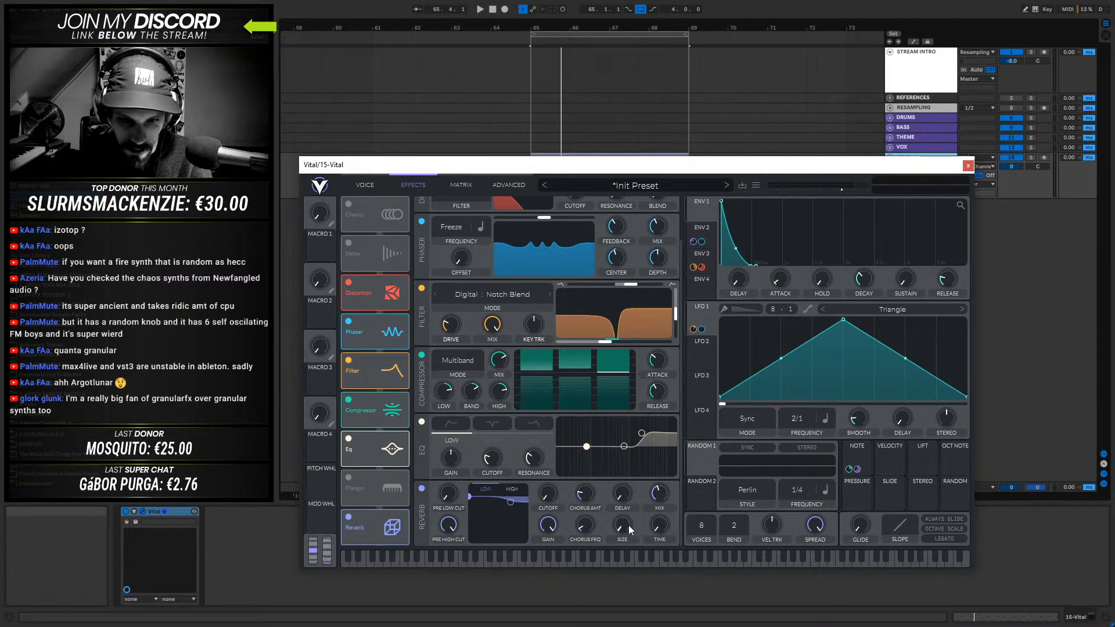
{"action": "key", "text": "space"}
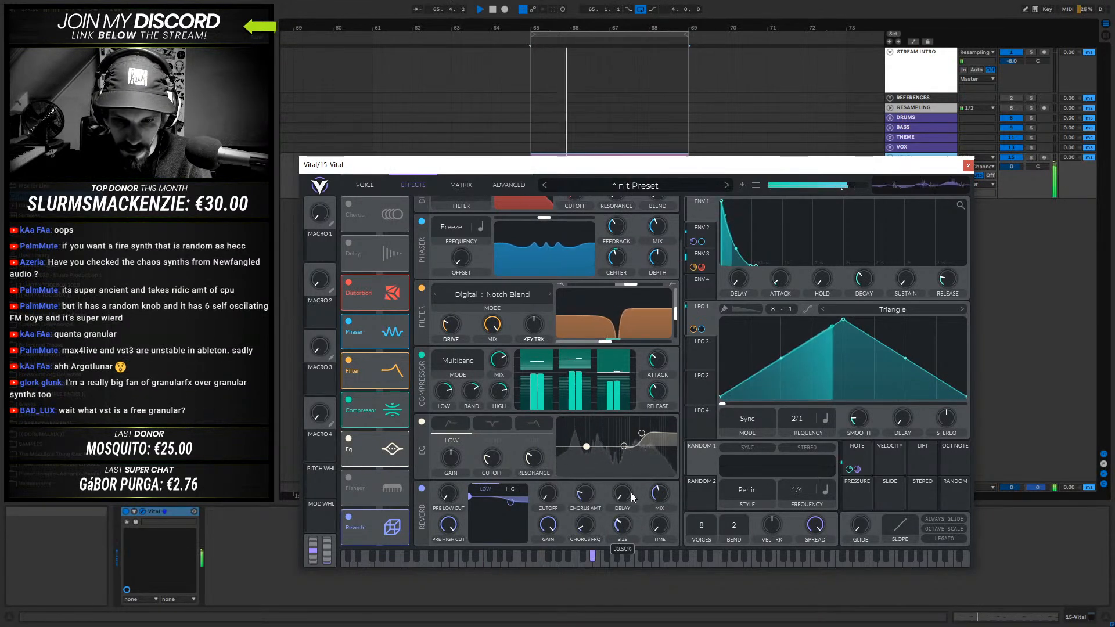
{"action": "mouse_move", "coordinate": [664, 478]}
{"action": "left_mouse_down"}
{"action": "mouse_move", "coordinate": [667, 461]}
{"action": "mouse_move", "coordinate": [656, 498]}
{"action": "mouse_move", "coordinate": [657, 485]}
{"action": "left_mouse_up"}
{"action": "key", "text": "space"}
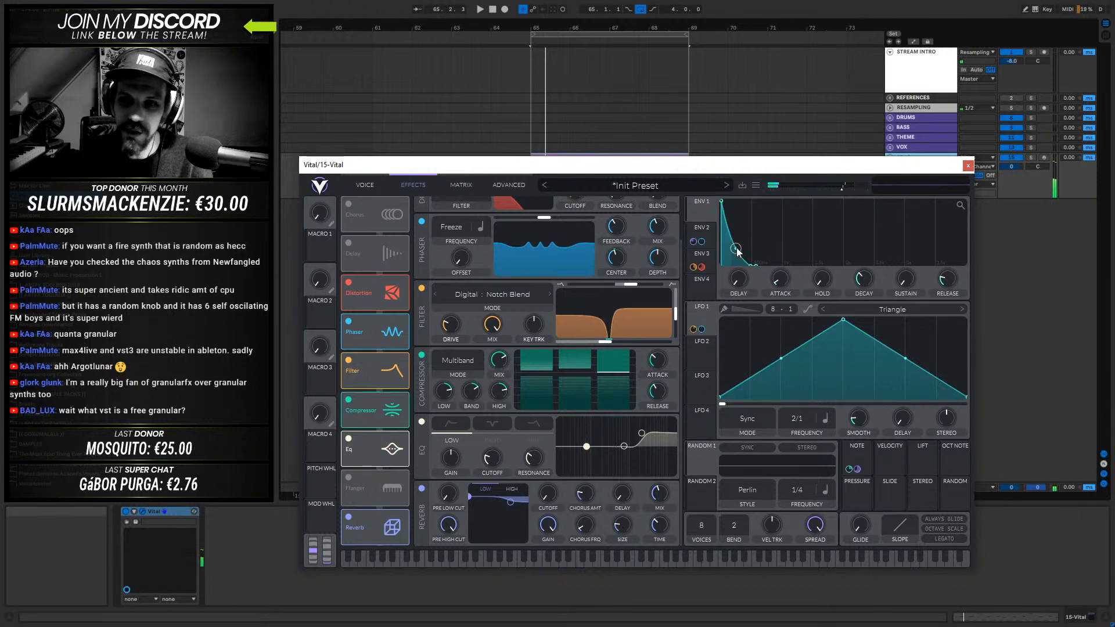
- Adjust the envelope's decay and reduce oscillator 1's unison detune to 7% during playback
{"action": "mouse_move", "coordinate": [863, 279]}
{"action": "left_mouse_down"}
{"action": "mouse_move", "coordinate": [852, 308]}
{"action": "mouse_move", "coordinate": [859, 266]}
{"action": "mouse_move", "coordinate": [848, 273]}
{"action": "left_mouse_up"}
{"action": "key", "text": "space"}
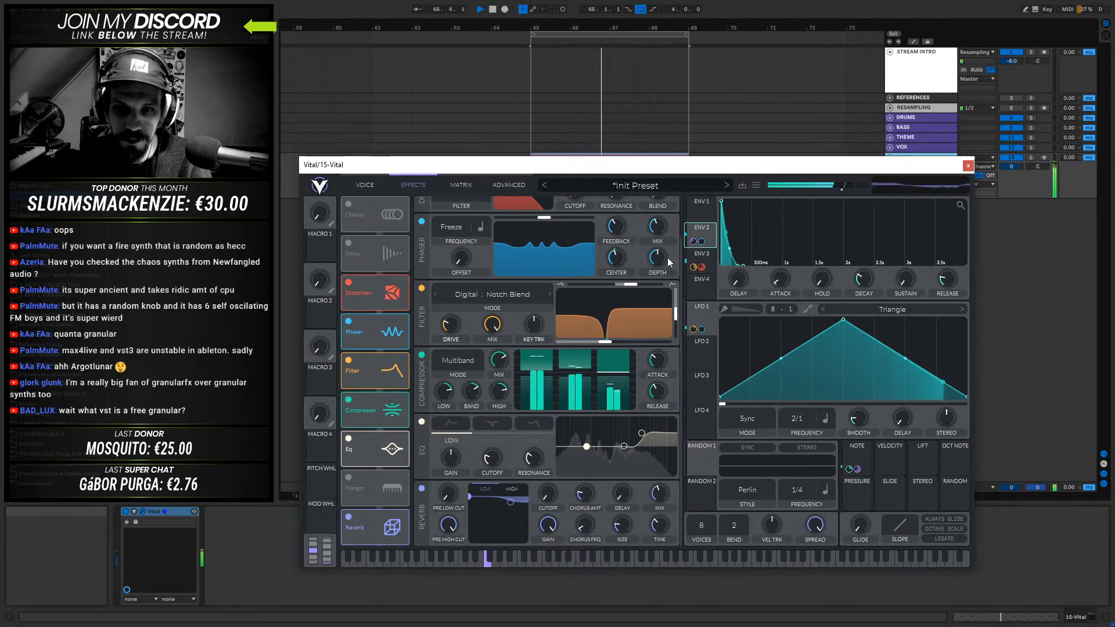
{"action": "left_click", "coordinate": [366, 185]}
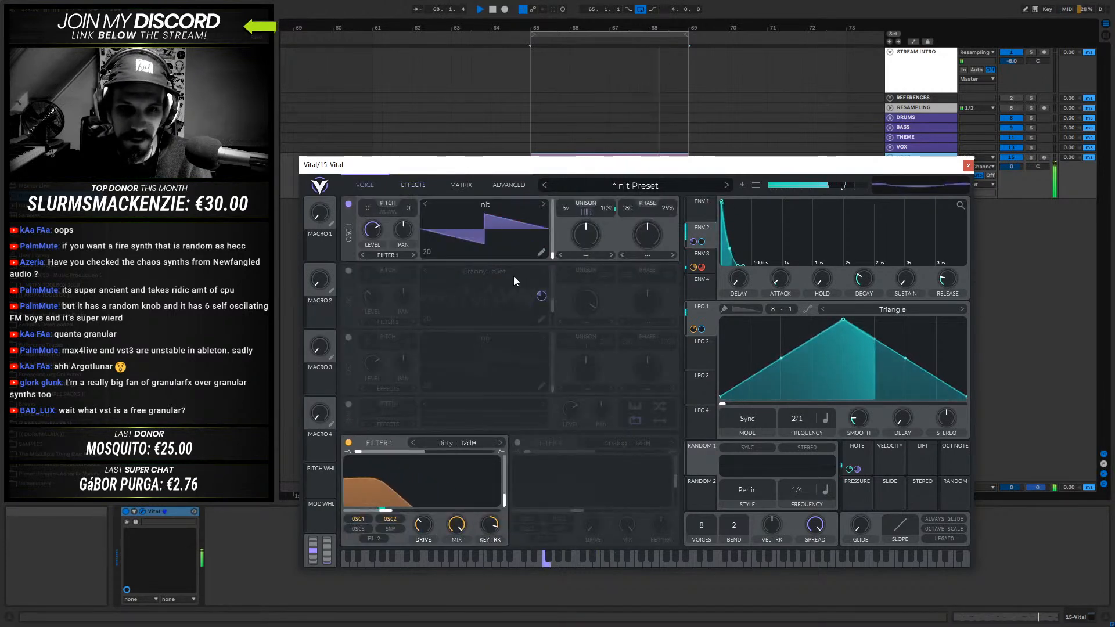
{"action": "mouse_move", "coordinate": [601, 207]}
{"action": "left_mouse_down"}
{"action": "mouse_move", "coordinate": [602, 224]}
{"action": "mouse_move", "coordinate": [611, 192]}
{"action": "mouse_move", "coordinate": [602, 211]}
{"action": "left_mouse_up"}
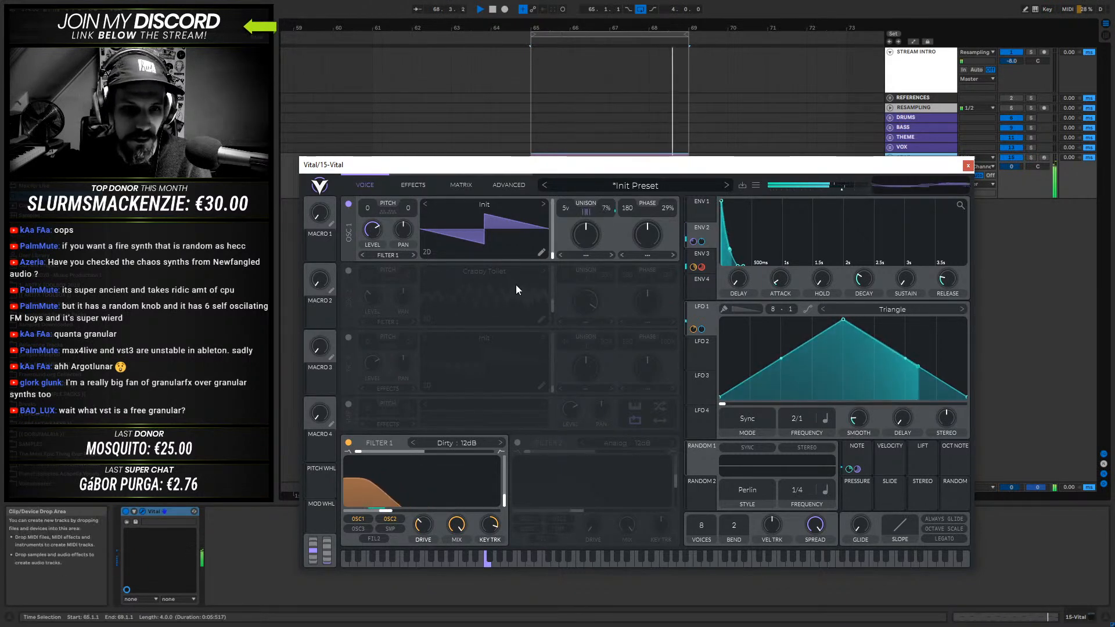
- Turn on oscillator 2 and load the Bass_Fundament_Osc A wavetable from the Custom_Wavetables_And_Waveforms folder into it
{"action": "left_click", "coordinate": [349, 271]}
{"action": "left_click", "coordinate": [493, 271]}
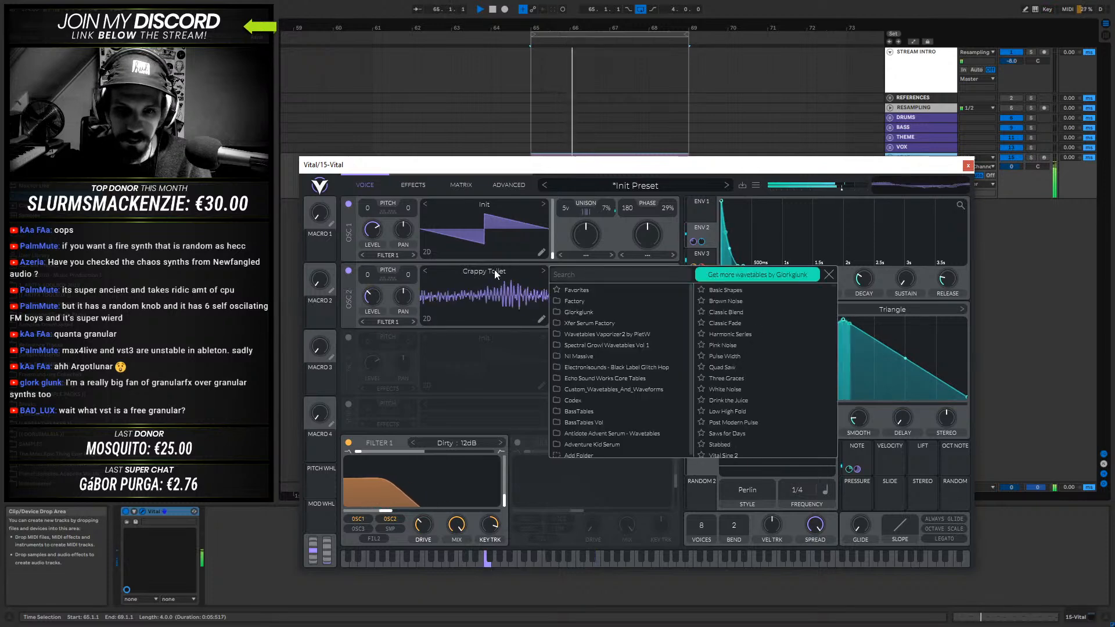
{"action": "left_click", "coordinate": [588, 312]}
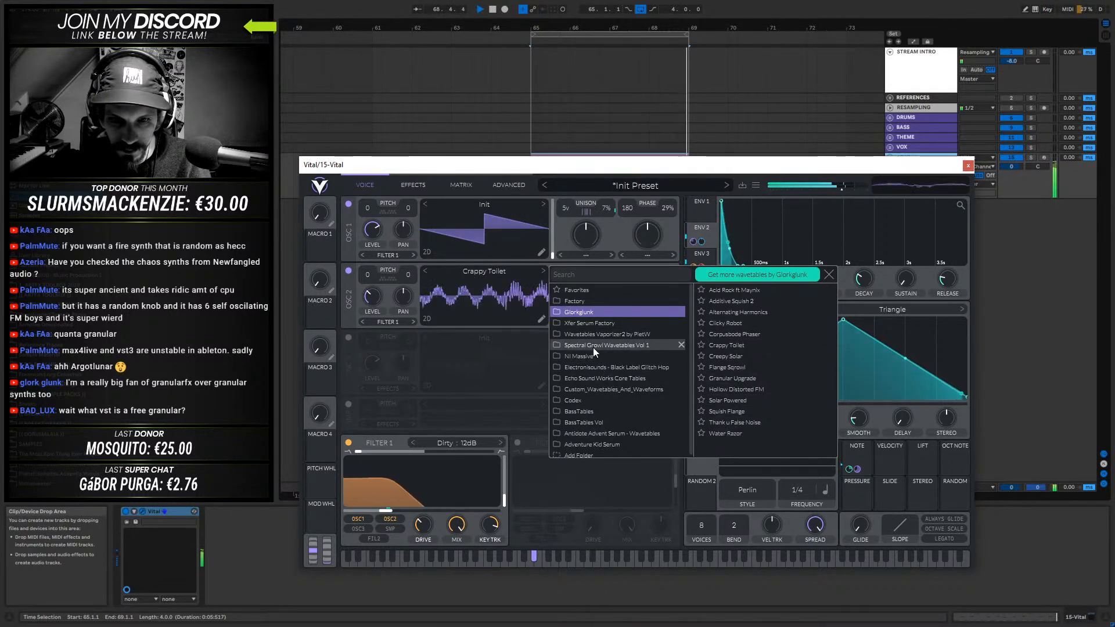
{"action": "left_click", "coordinate": [626, 334]}
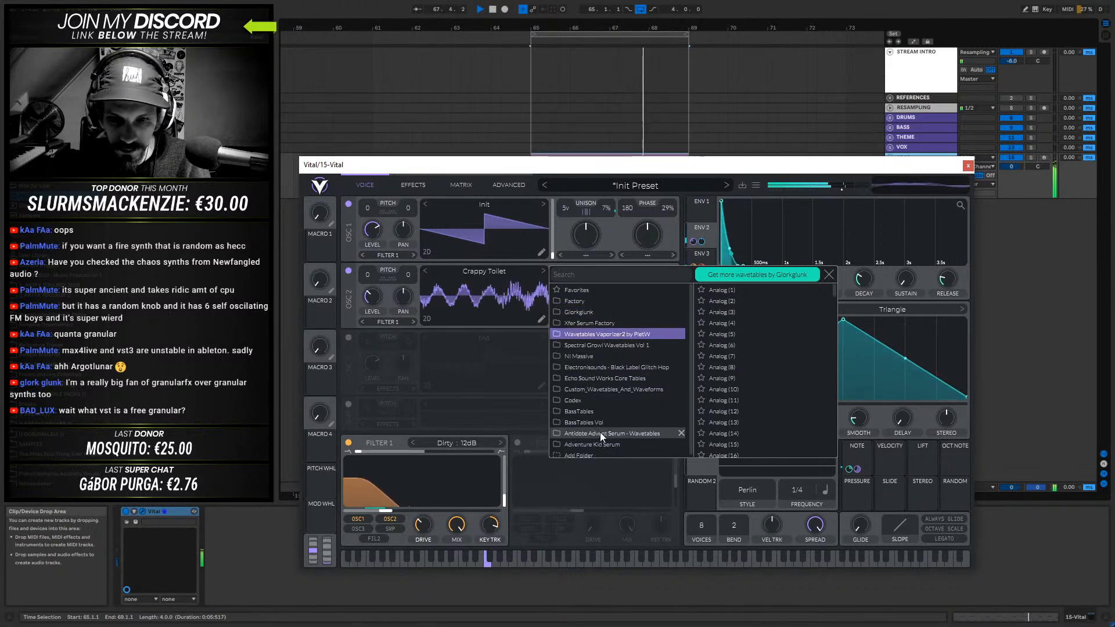
{"action": "scroll", "coordinate": [600, 443], "scroll_direction": "down", "scroll_amount": 1}
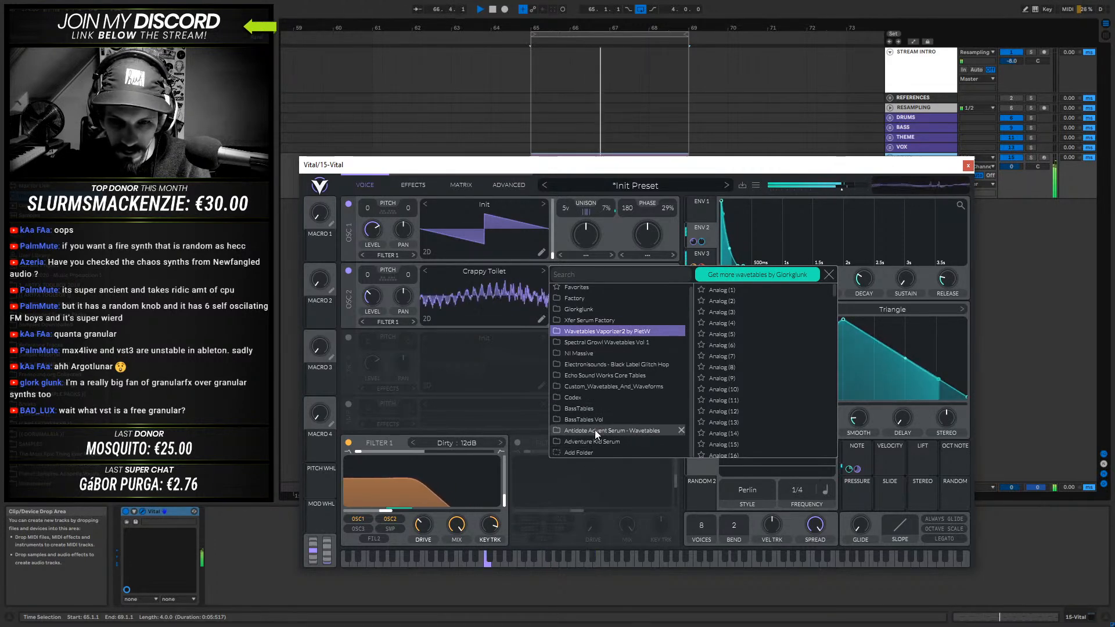
{"action": "left_click", "coordinate": [598, 385]}
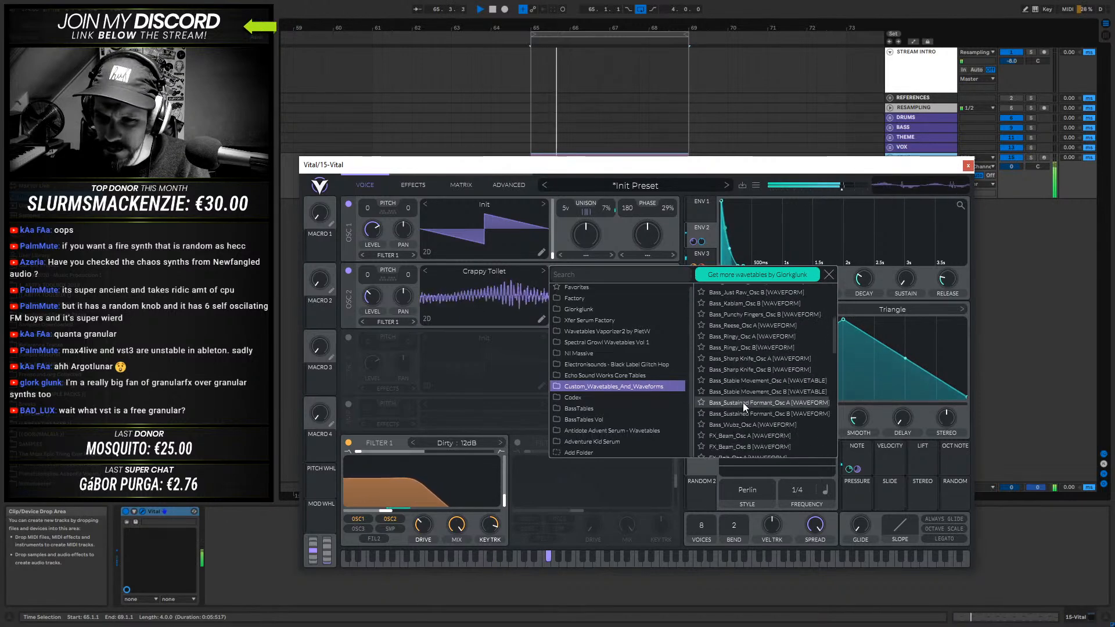
{"action": "scroll", "coordinate": [743, 372], "scroll_direction": "down", "scroll_amount": 3}
{"action": "left_click", "coordinate": [741, 353]}
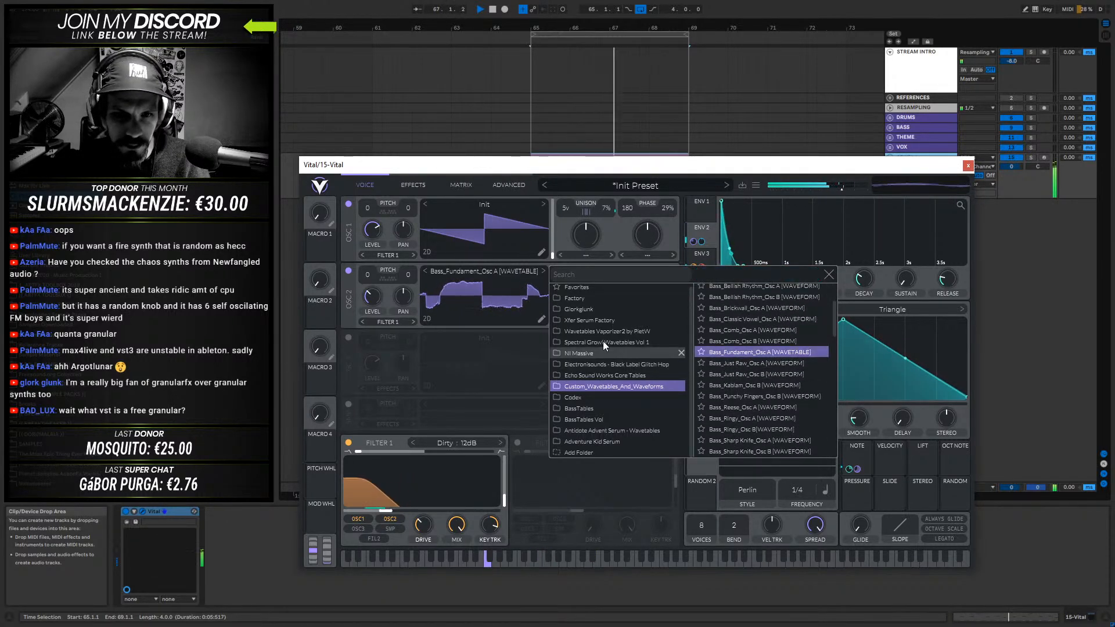
- Set oscillator 2's wavetable frame to about 130 and raise its level to about 0.635 during playback, stopping when done
{"action": "left_click", "coordinate": [481, 270]}
{"action": "mouse_move", "coordinate": [555, 299]}
{"action": "left_mouse_down"}
{"action": "mouse_move", "coordinate": [562, 281]}
{"action": "mouse_move", "coordinate": [560, 297]}
{"action": "left_mouse_up"}
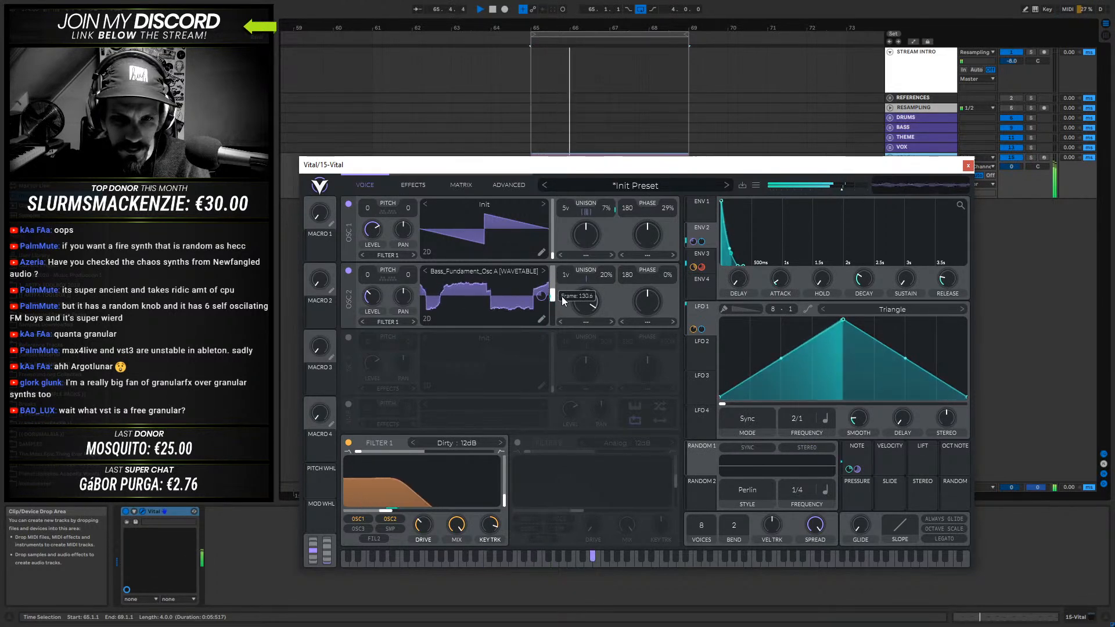
{"action": "left_click_drag", "start_coordinate": [378, 299], "coordinate": [381, 255]}
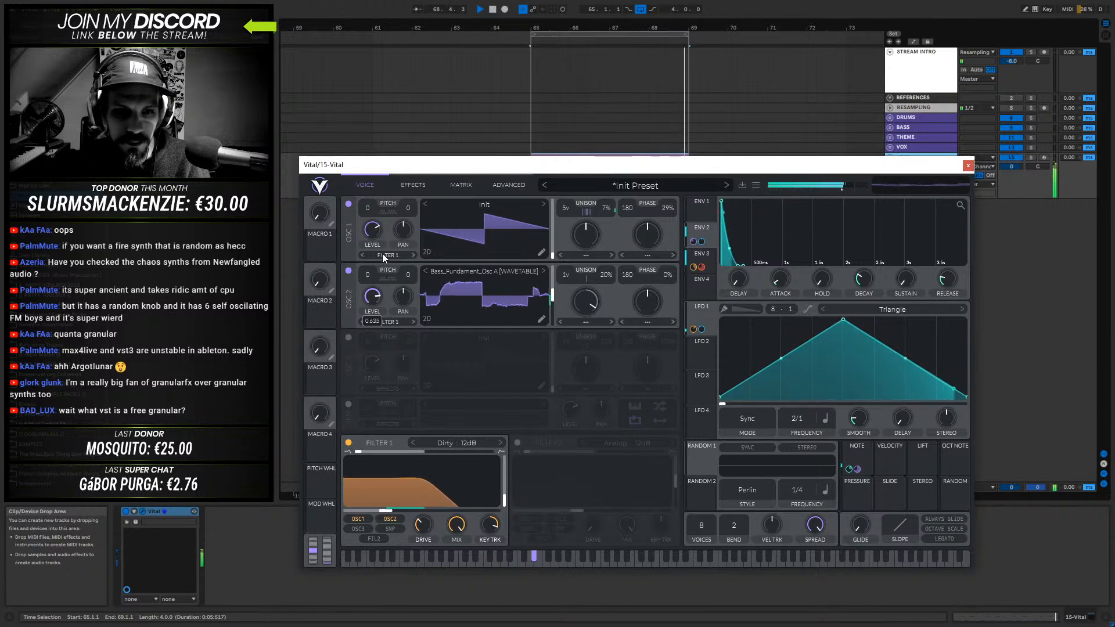
{"action": "key", "text": "space"}
- Route oscillator 2 to Filter 2 and switch Filter 2 on
{"action": "left_click", "coordinate": [399, 320]}
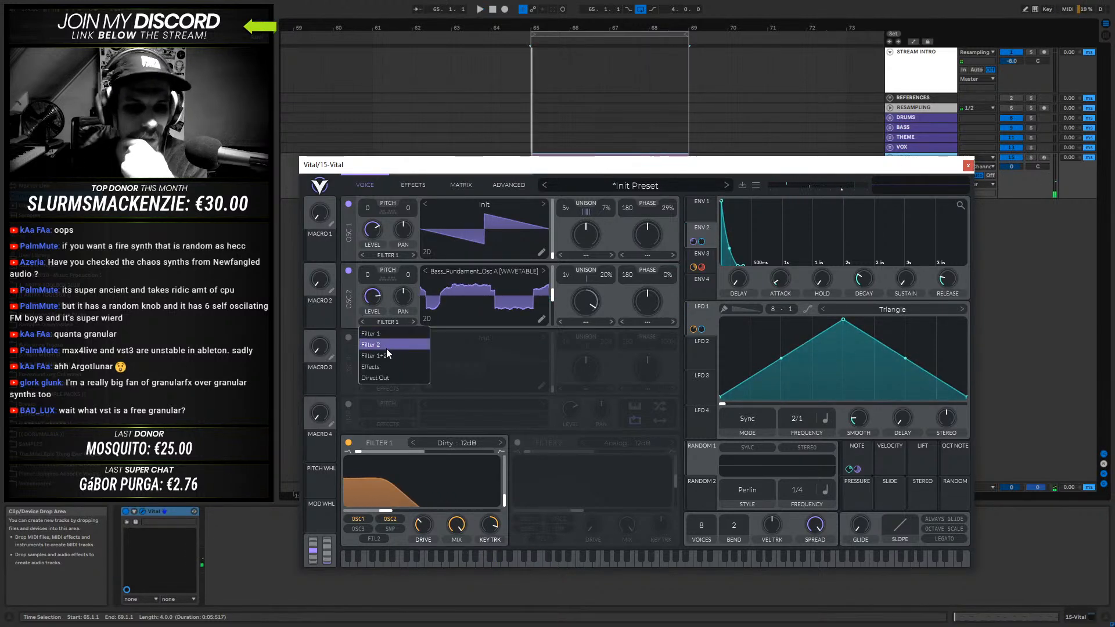
{"action": "left_click", "coordinate": [382, 344]}
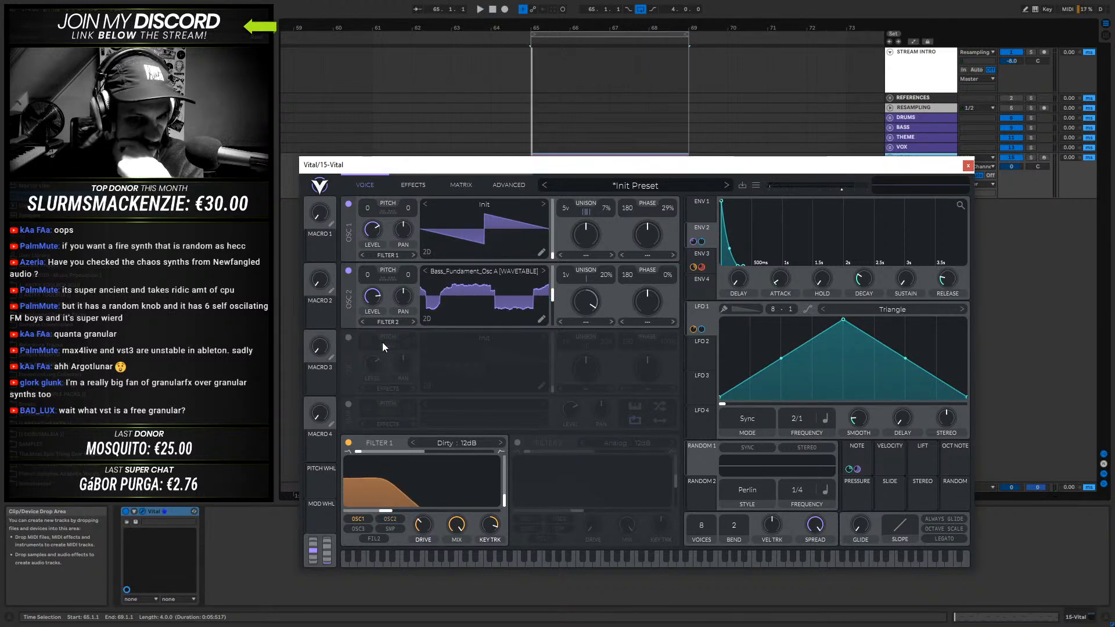
{"action": "key", "text": "space"}
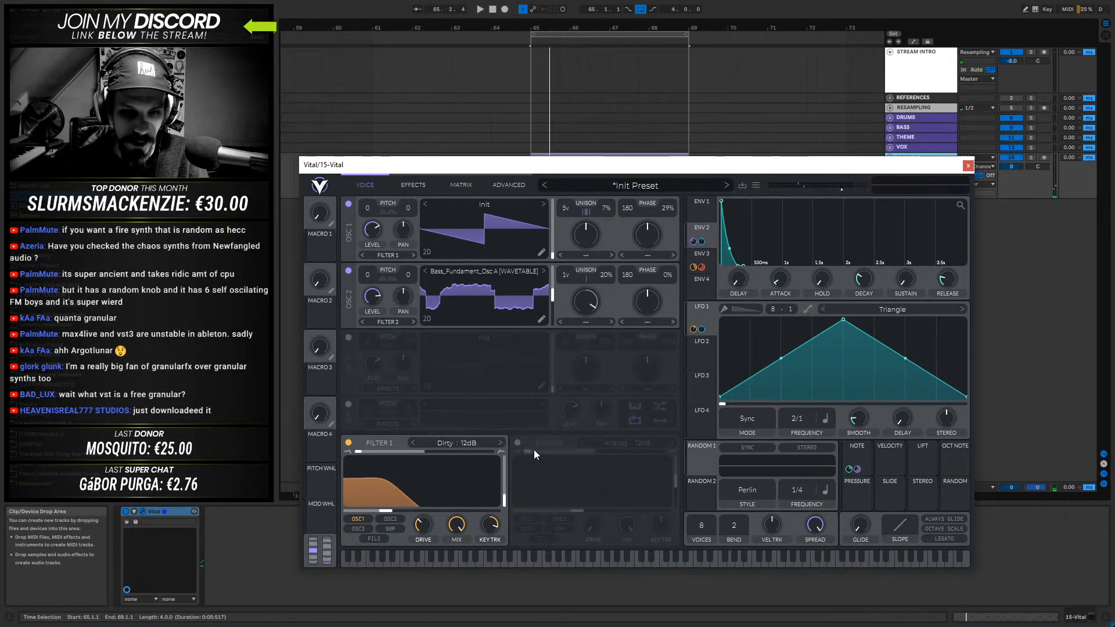
{"action": "left_click", "coordinate": [516, 442]}
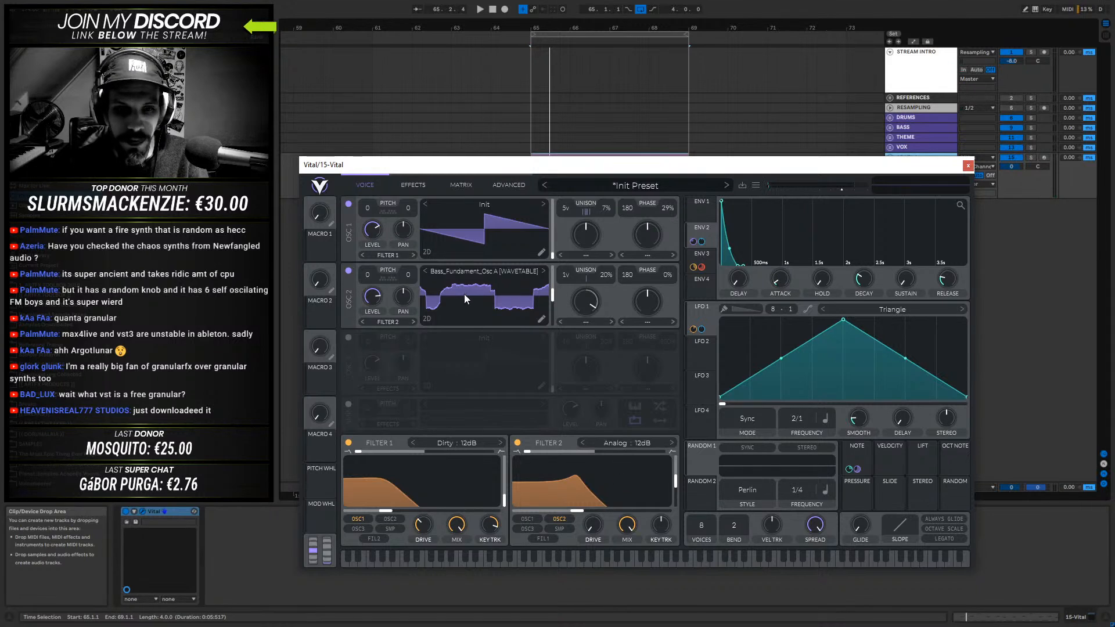
- Switch Filter 2 and oscillator 2 back off
{"action": "left_click", "coordinate": [517, 443]}
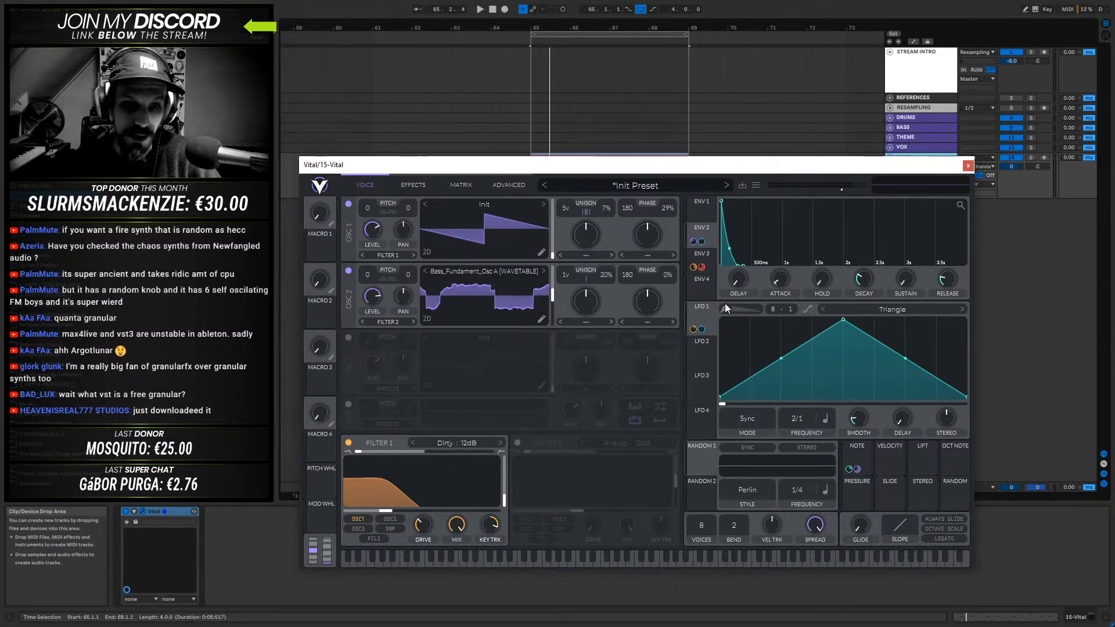
{"action": "left_click", "coordinate": [348, 271]}
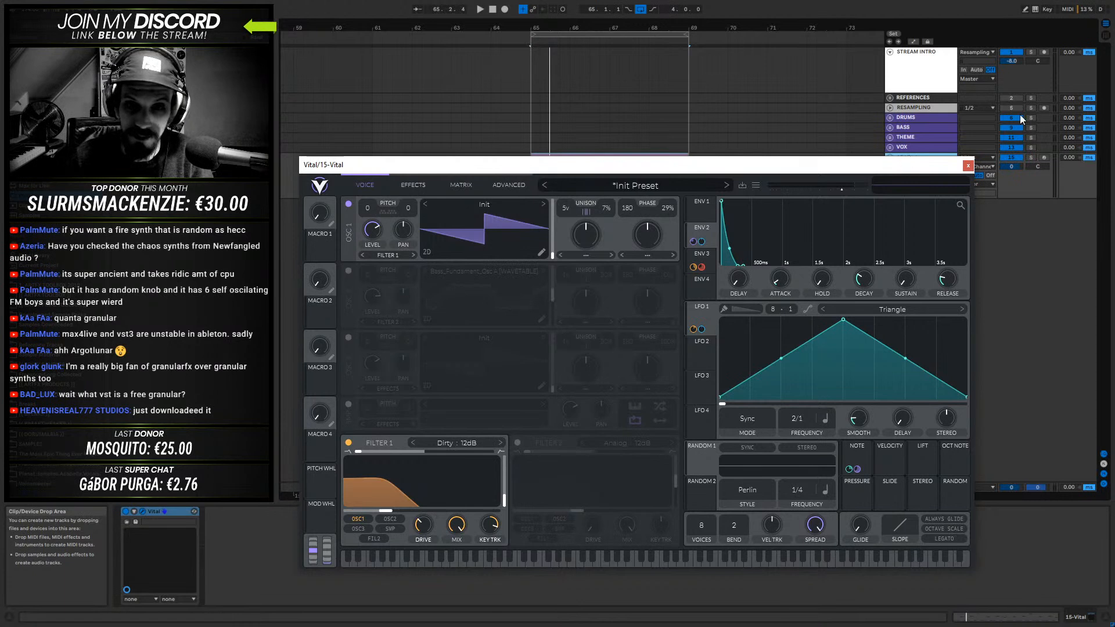
- Close the Vital window, add the Portal effect after Vital on the 15-Vital track and start playback
{"action": "left_click", "coordinate": [968, 166]}
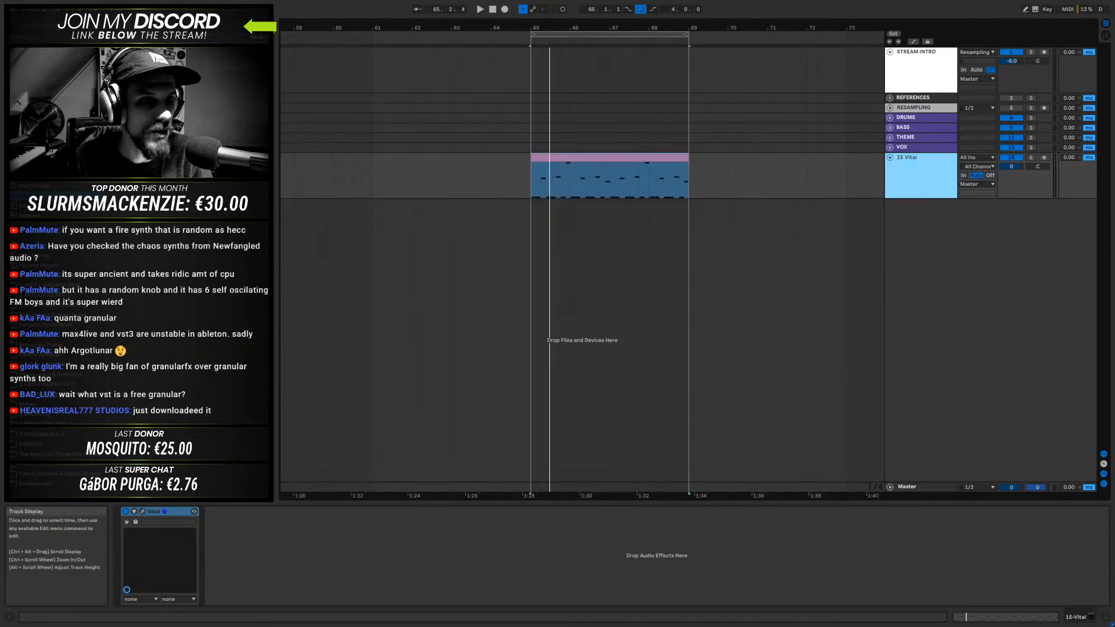
{"action": "key", "text": "ctrl+f"}
{"action": "scroll", "coordinate": [174, 326], "scroll_direction": "down", "scroll_amount": 2}
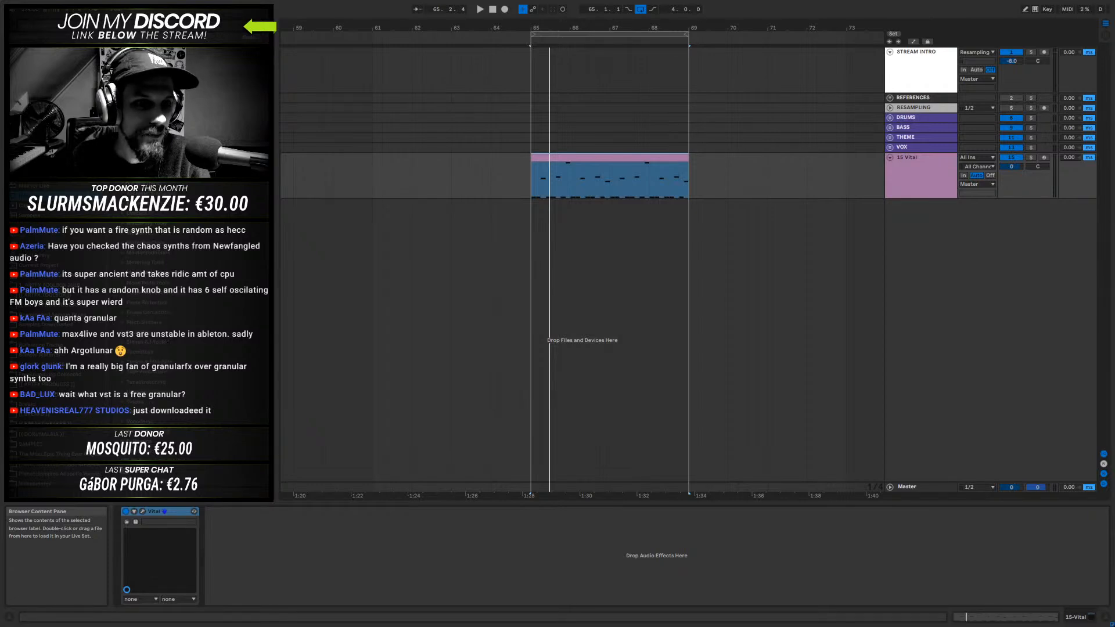
{"action": "left_click_drag", "start_coordinate": [174, 193], "coordinate": [583, 195]}
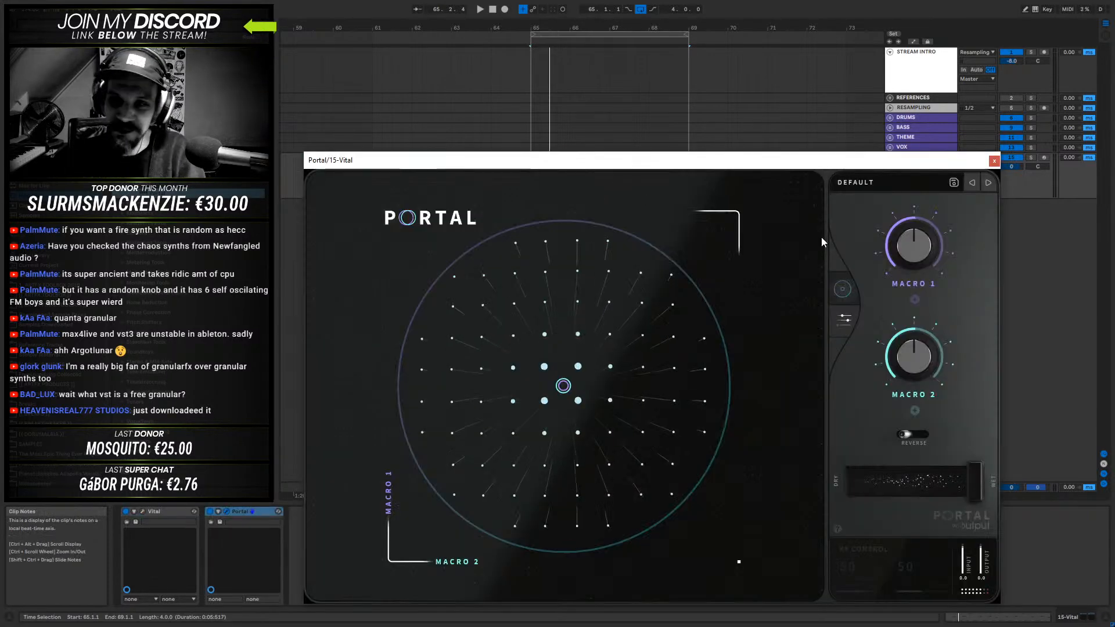
{"action": "key", "text": "space"}
{"action": "left_click_drag", "start_coordinate": [819, 164], "coordinate": [789, 81]}
- Load Portal's The Great Slowness preset and move its XY control to 68 and 21 percent while auditioning the bass
{"action": "left_click", "coordinate": [834, 98]}
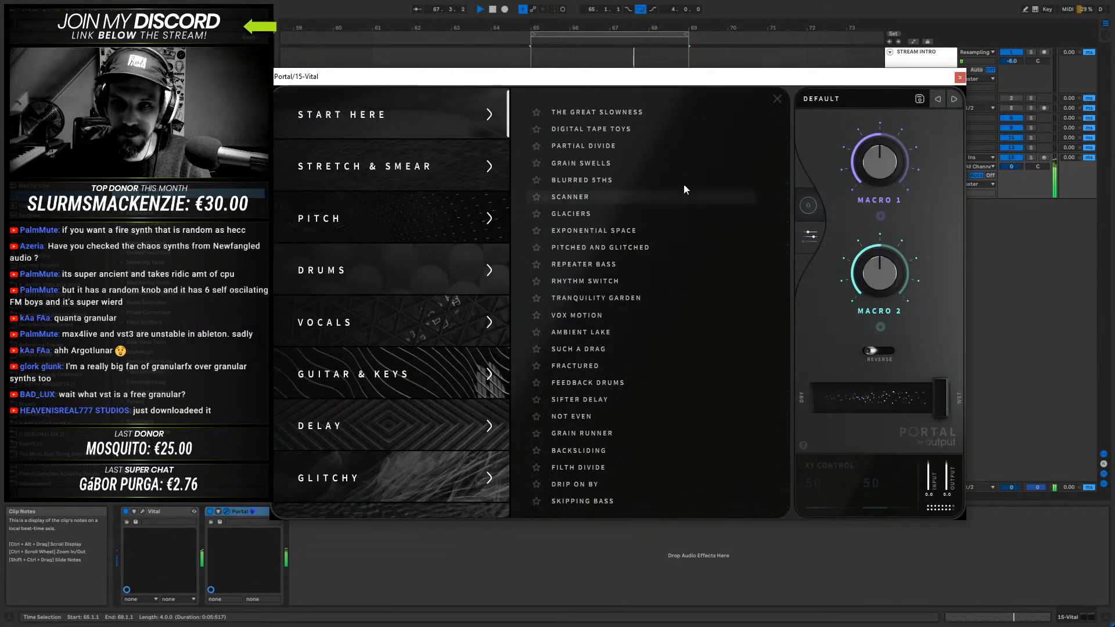
{"action": "left_click", "coordinate": [604, 112]}
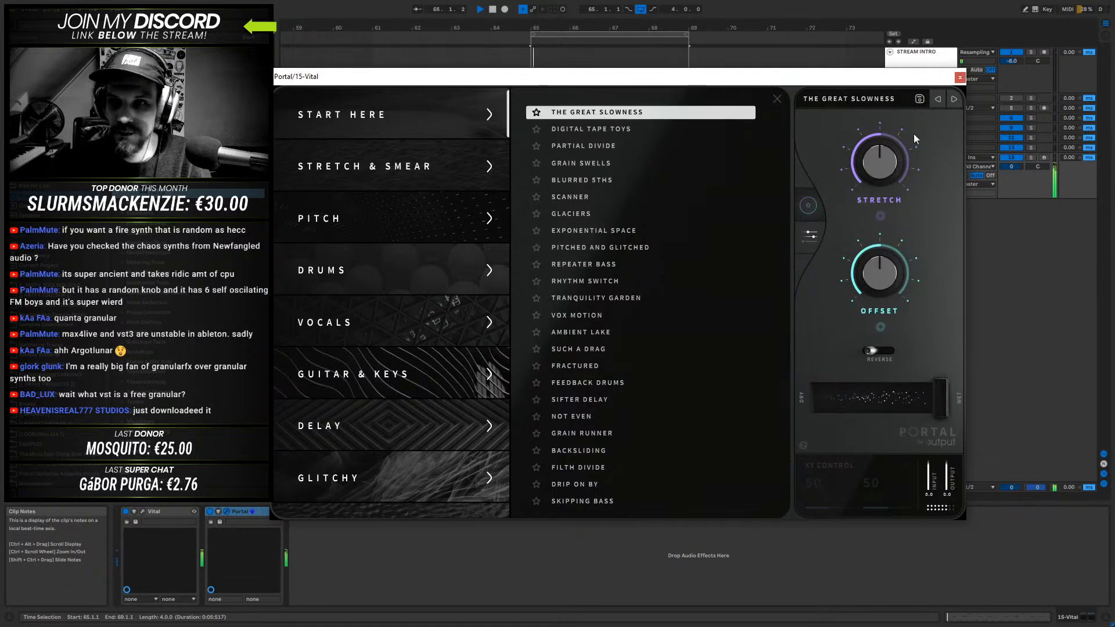
{"action": "left_click", "coordinate": [804, 206]}
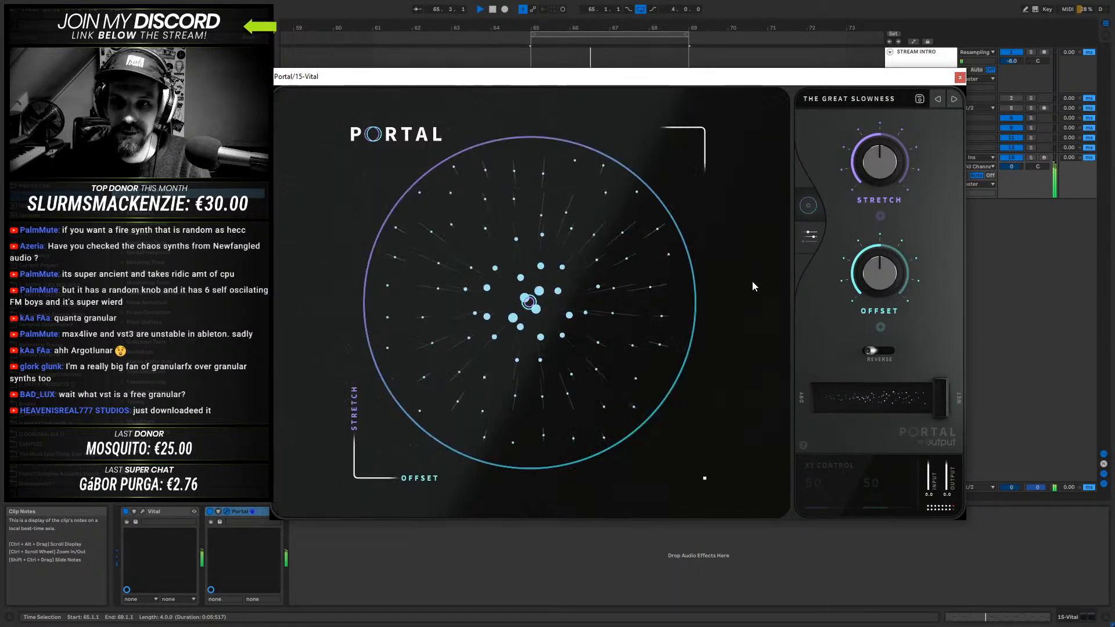
{"action": "left_click_drag", "start_coordinate": [514, 291], "coordinate": [457, 256]}
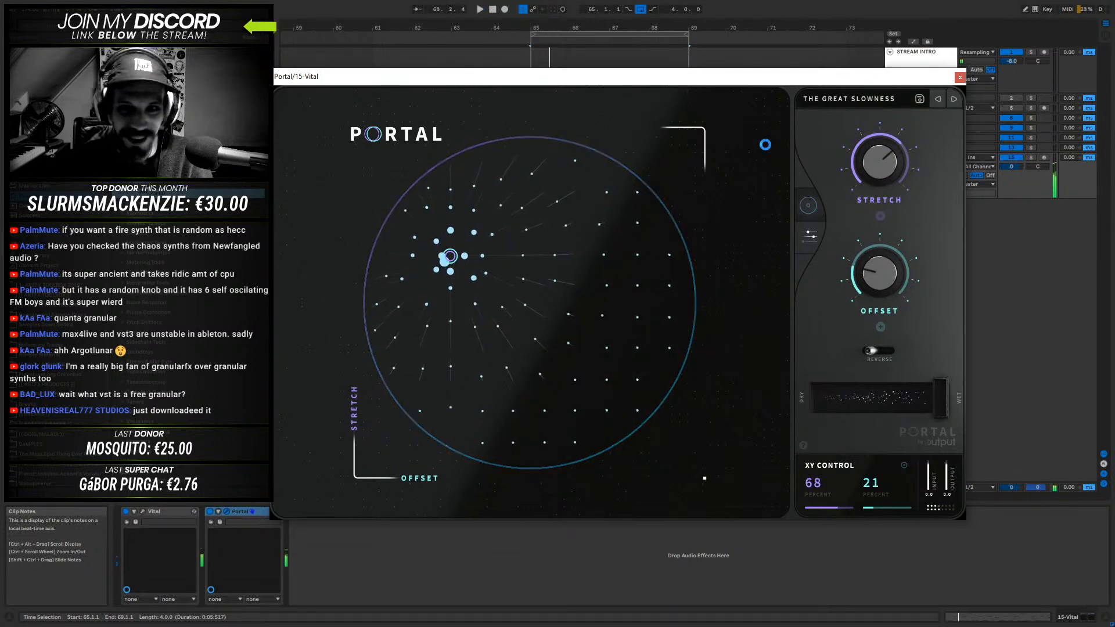
- Load the Crystaline Wish preset from Portal's Pitch category and audition it while moving the XY control
{"action": "left_click", "coordinate": [868, 98]}
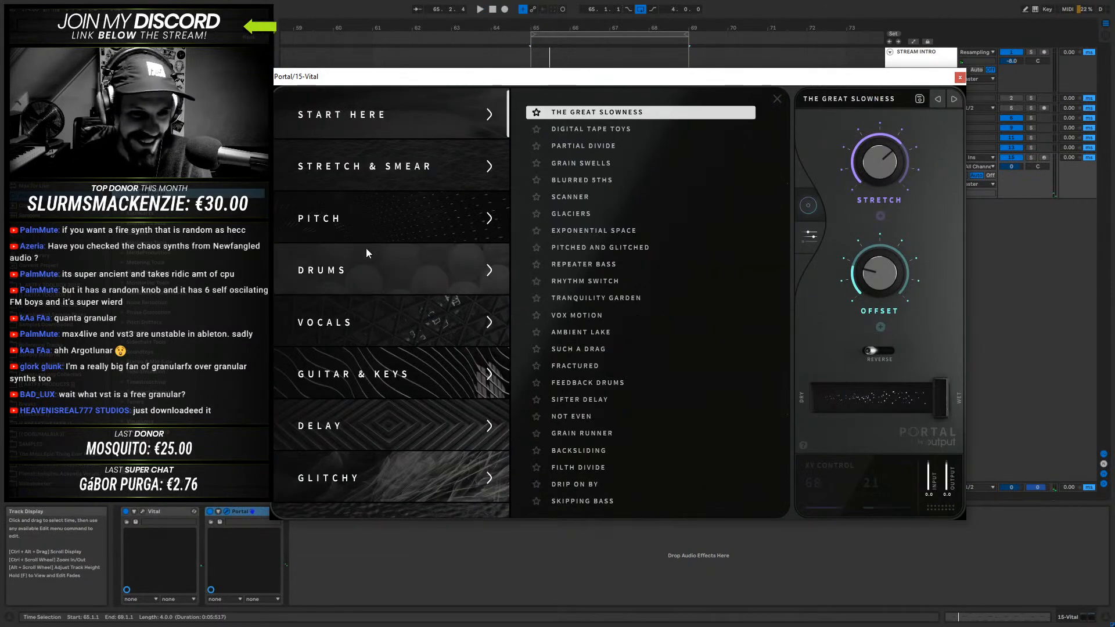
{"action": "left_click", "coordinate": [340, 209]}
{"action": "left_click", "coordinate": [602, 114]}
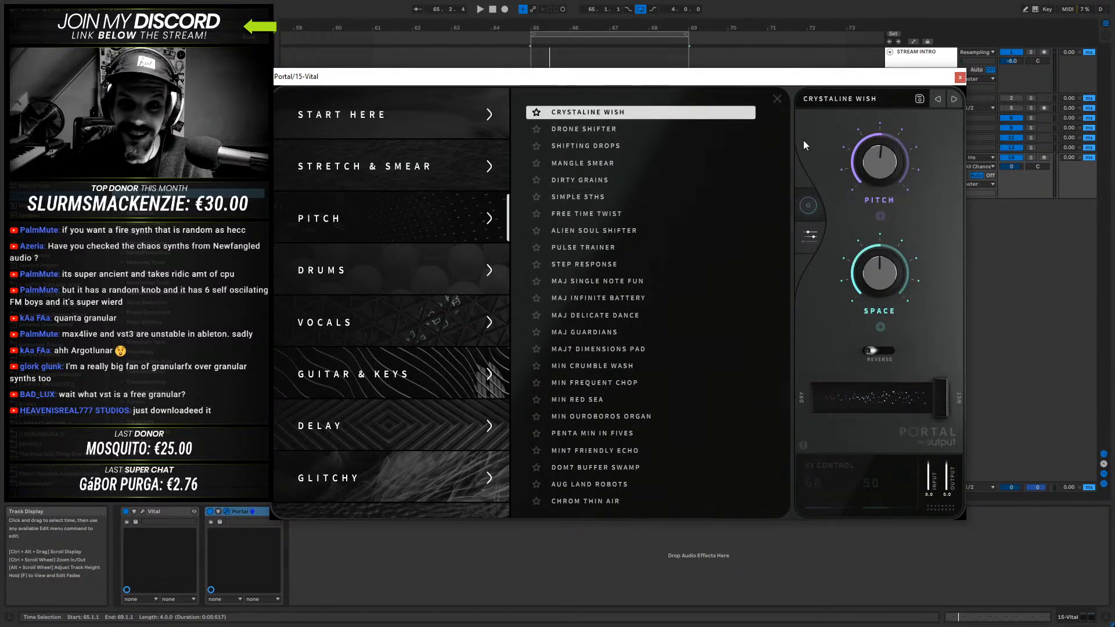
{"action": "left_click", "coordinate": [778, 100]}
{"action": "key", "text": "space"}
{"action": "left_click_drag", "start_coordinate": [529, 301], "coordinate": [565, 331]}
{"action": "left_click_drag", "start_coordinate": [611, 343], "coordinate": [503, 223]}
- Open the 15-Vital MIDI clip, stretch all its notes to four times their length and extend the clip loop to 16 bars
{"action": "left_click", "coordinate": [960, 77]}
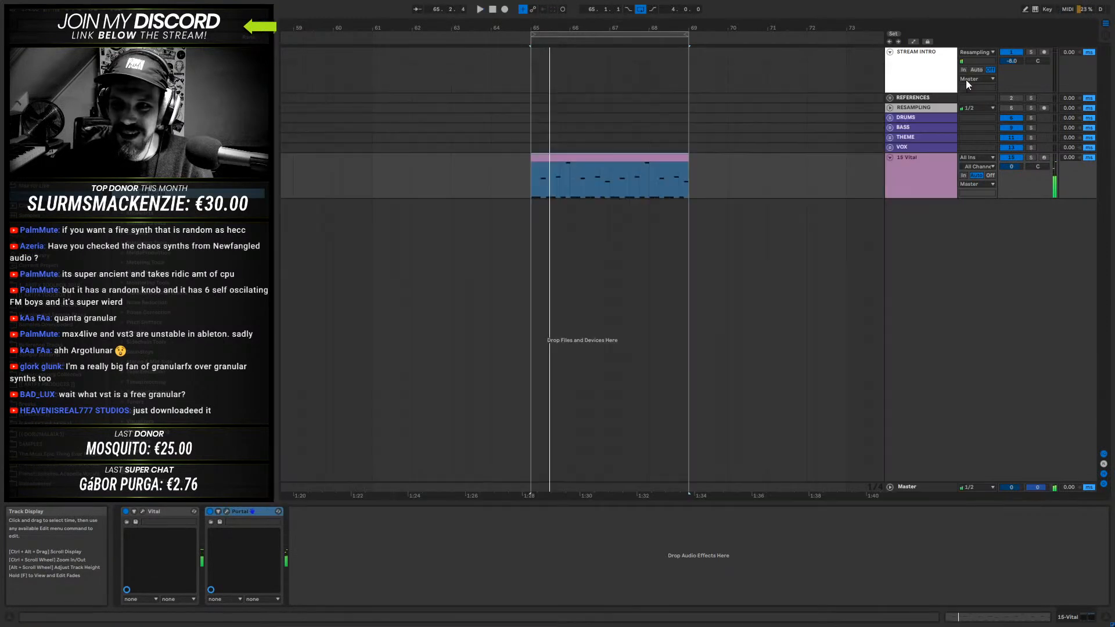
{"action": "double_click", "coordinate": [604, 154]}
{"action": "key", "text": "ctrl+a"}
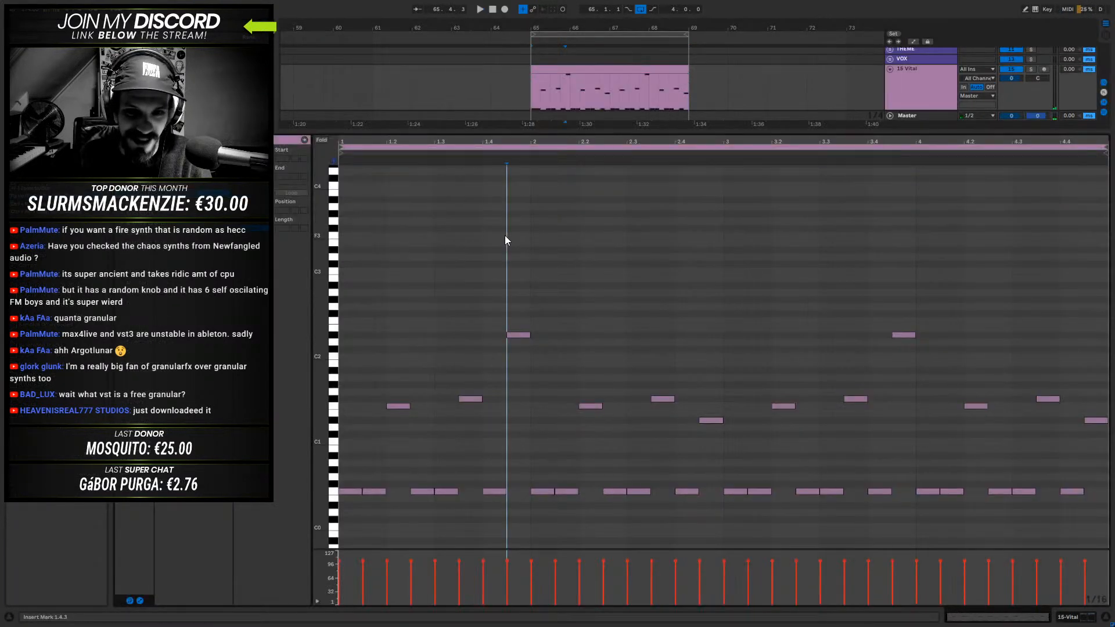
{"action": "left_click", "coordinate": [263, 158]}
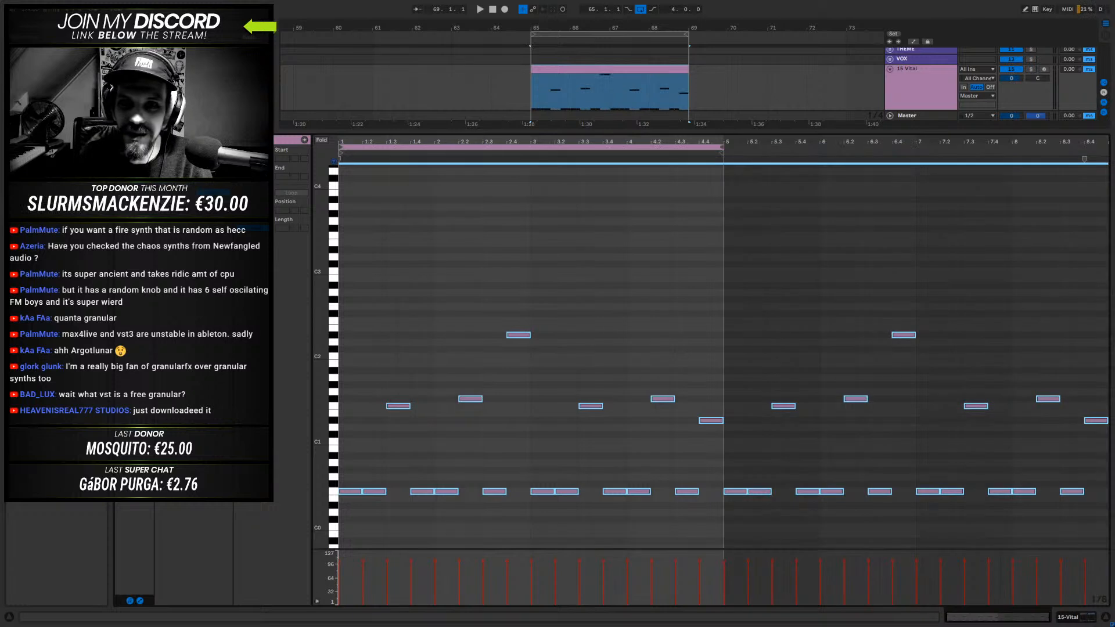
{"action": "left_click", "coordinate": [263, 158]}
{"action": "left_click_drag", "start_coordinate": [528, 147], "coordinate": [960, 226]}
- Lengthen the 15-Vital clip in the arrangement to 16 bars and extend the arrangement loop to the same 16 bars
{"action": "left_click_drag", "start_coordinate": [609, 28], "coordinate": [609, 11]}
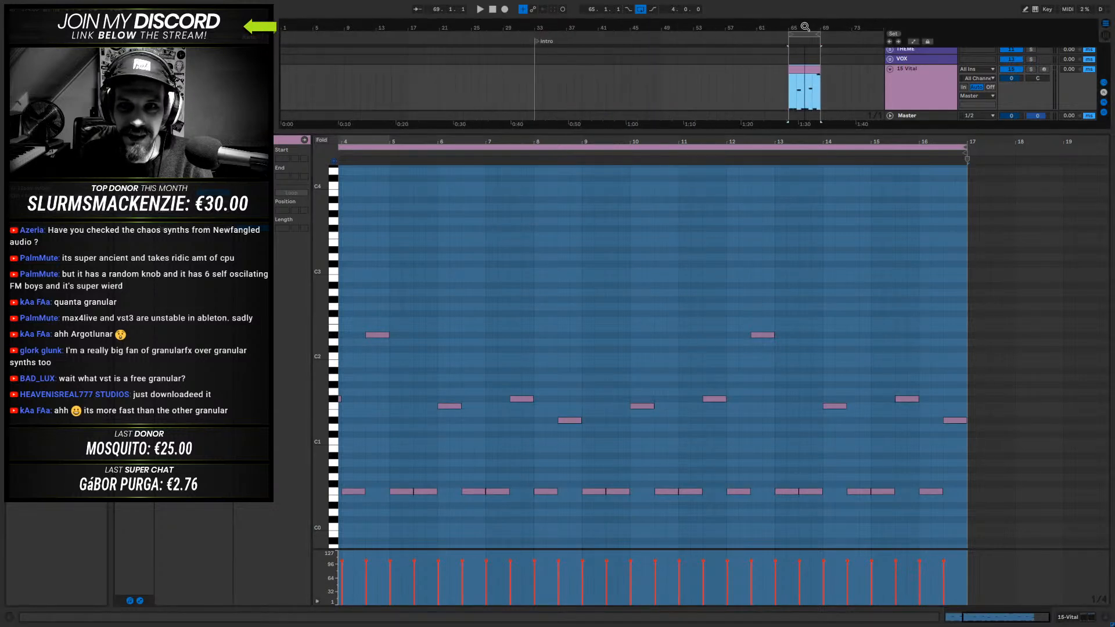
{"action": "left_click_drag", "start_coordinate": [816, 71], "coordinate": [843, 74]}
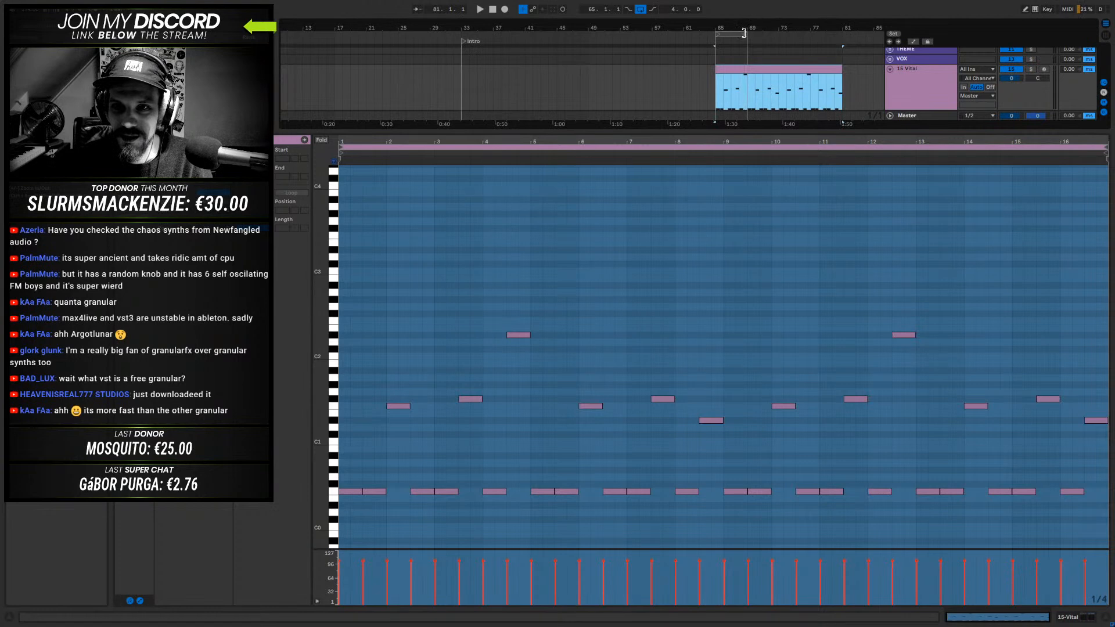
{"action": "left_click_drag", "start_coordinate": [744, 31], "coordinate": [834, 46]}
{"action": "left_click", "coordinate": [803, 71]}
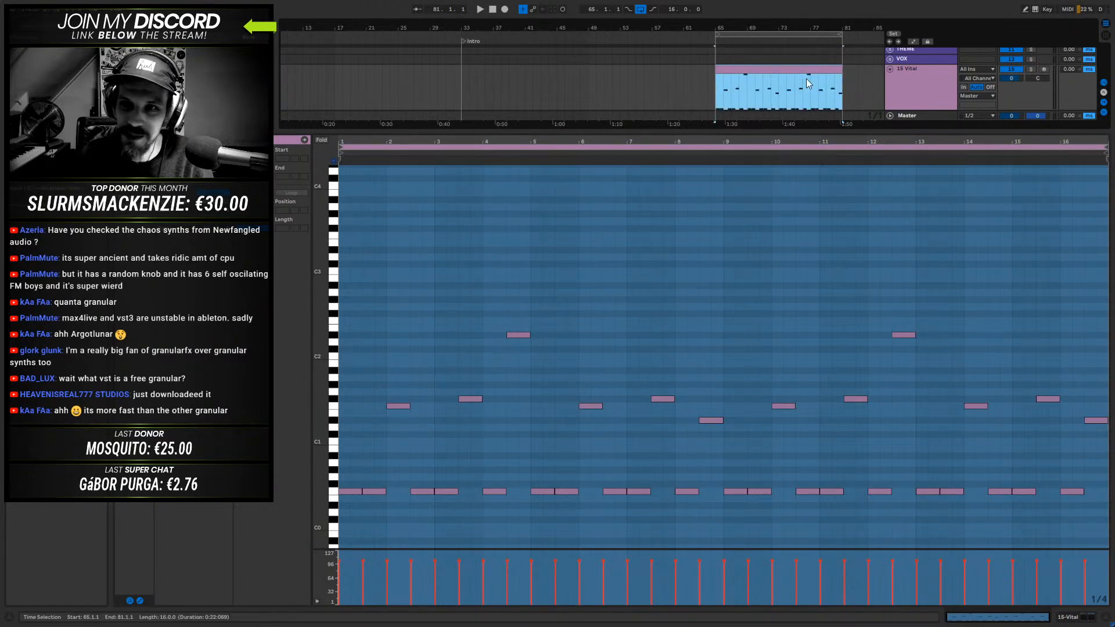
- Reopen Portal on the 15-Vital track and audition Crystaline Wish with reverse on and the XY control at 51 and 54 percent
{"action": "key", "text": "shift+Tab"}
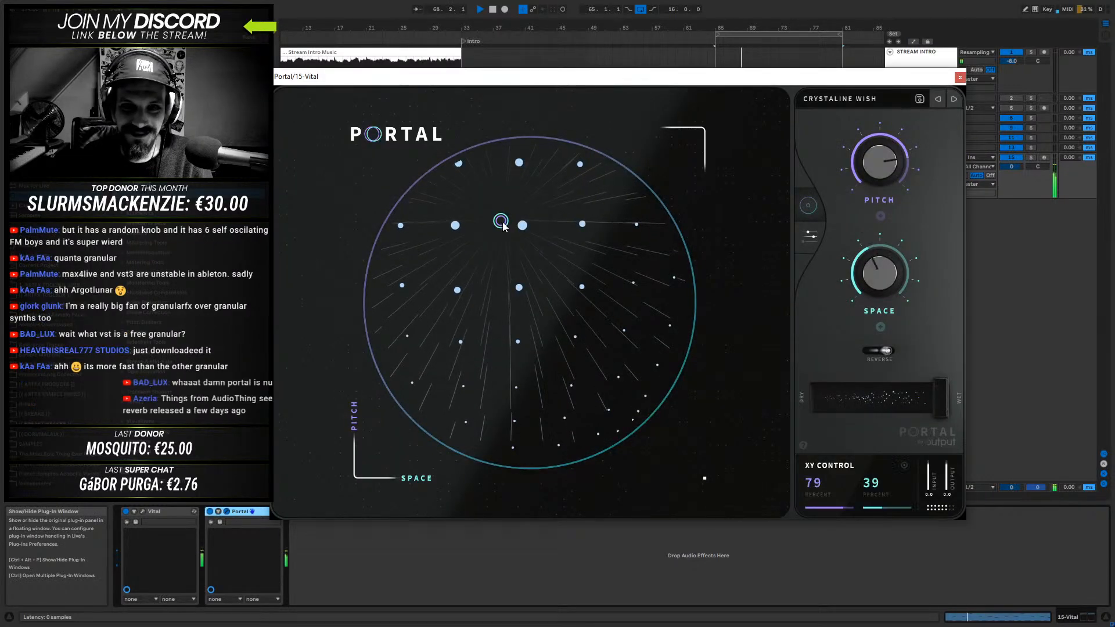
{"action": "left_click_drag", "start_coordinate": [503, 222], "coordinate": [537, 302]}
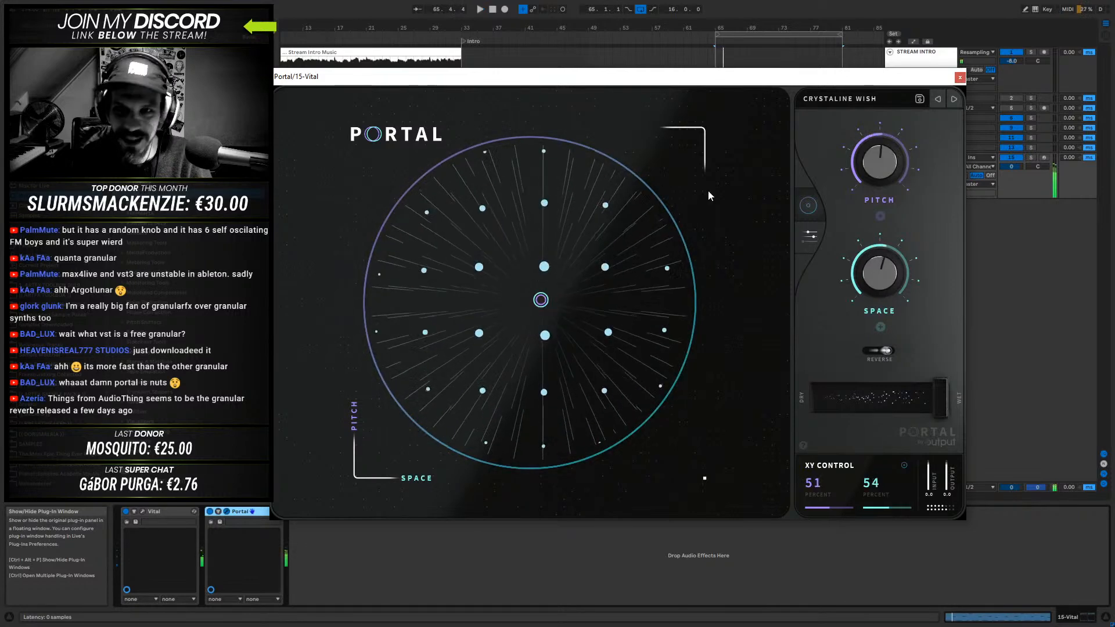
- Load Portal's Mangle Smear preset and audition the bass while moving the XY control to a Mangle of about 92 percent
{"action": "left_click", "coordinate": [839, 100]}
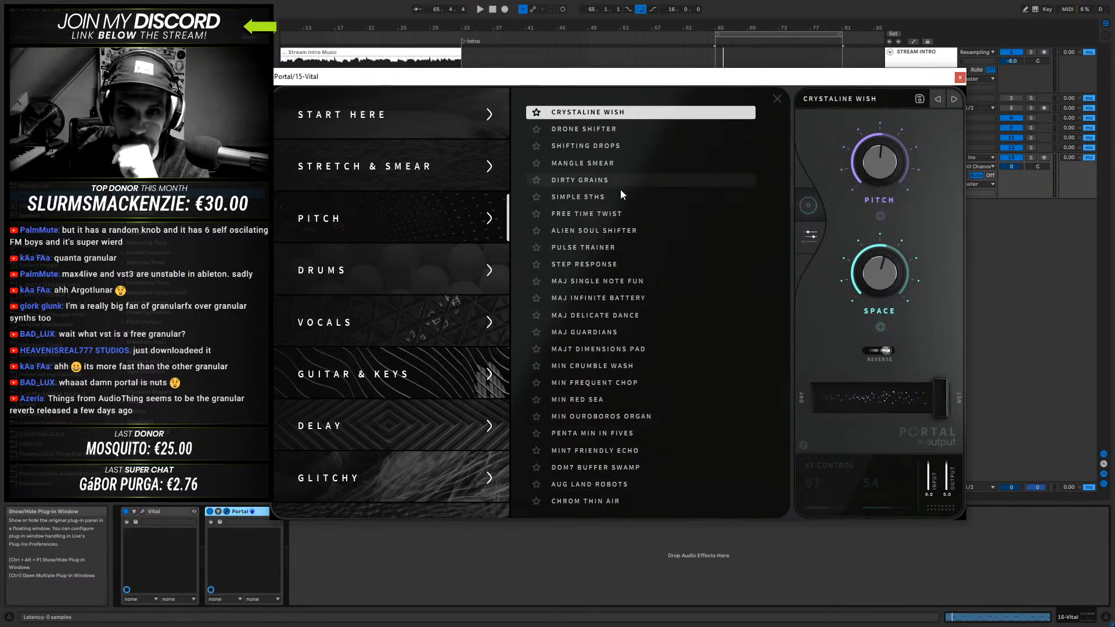
{"action": "left_click", "coordinate": [595, 162]}
{"action": "left_click", "coordinate": [777, 97]}
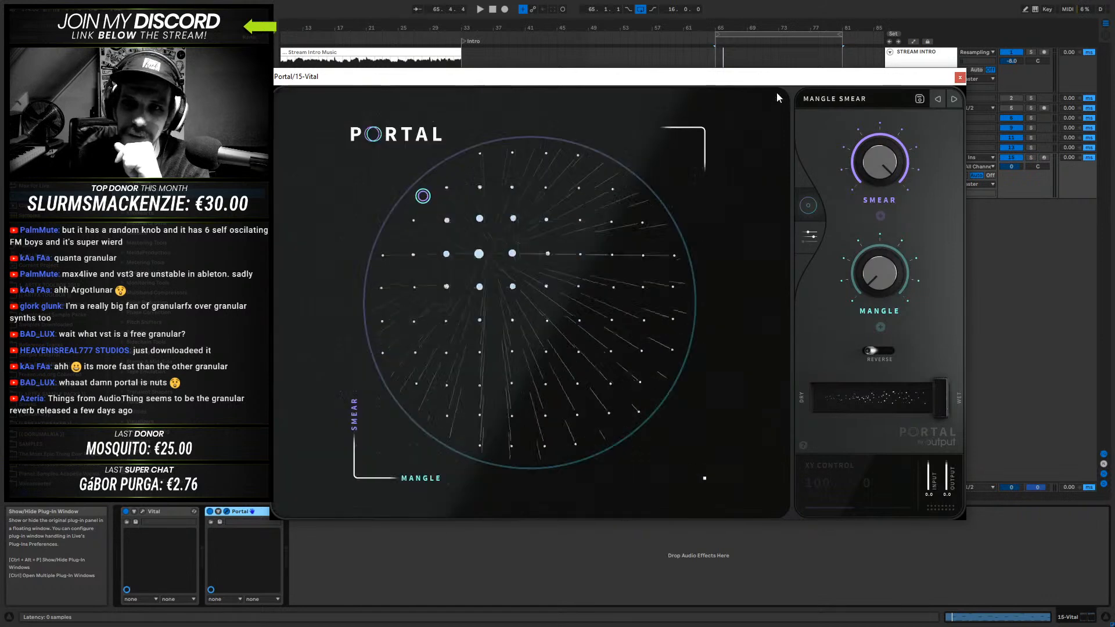
{"action": "key", "text": "space"}
{"action": "mouse_move", "coordinate": [426, 199]}
{"action": "left_mouse_down"}
{"action": "mouse_move", "coordinate": [498, 256]}
{"action": "mouse_move", "coordinate": [526, 318]}
{"action": "mouse_move", "coordinate": [631, 394]}
{"action": "mouse_move", "coordinate": [430, 442]}
{"action": "mouse_move", "coordinate": [439, 320]}
{"action": "mouse_move", "coordinate": [587, 258]}
{"action": "mouse_move", "coordinate": [620, 321]}
{"action": "mouse_move", "coordinate": [607, 383]}
{"action": "mouse_move", "coordinate": [583, 408]}
{"action": "mouse_move", "coordinate": [553, 187]}
{"action": "mouse_move", "coordinate": [604, 197]}
{"action": "mouse_move", "coordinate": [637, 226]}
{"action": "left_mouse_up"}
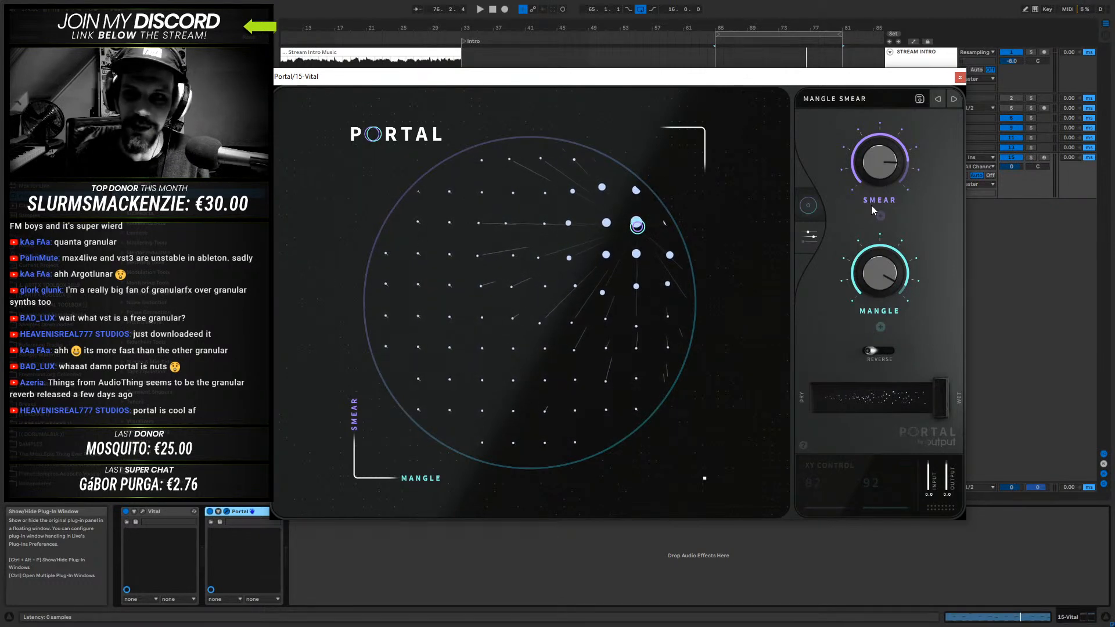
- Load the Alien Soul Shifter preset in Portal
{"action": "left_click", "coordinate": [843, 97]}
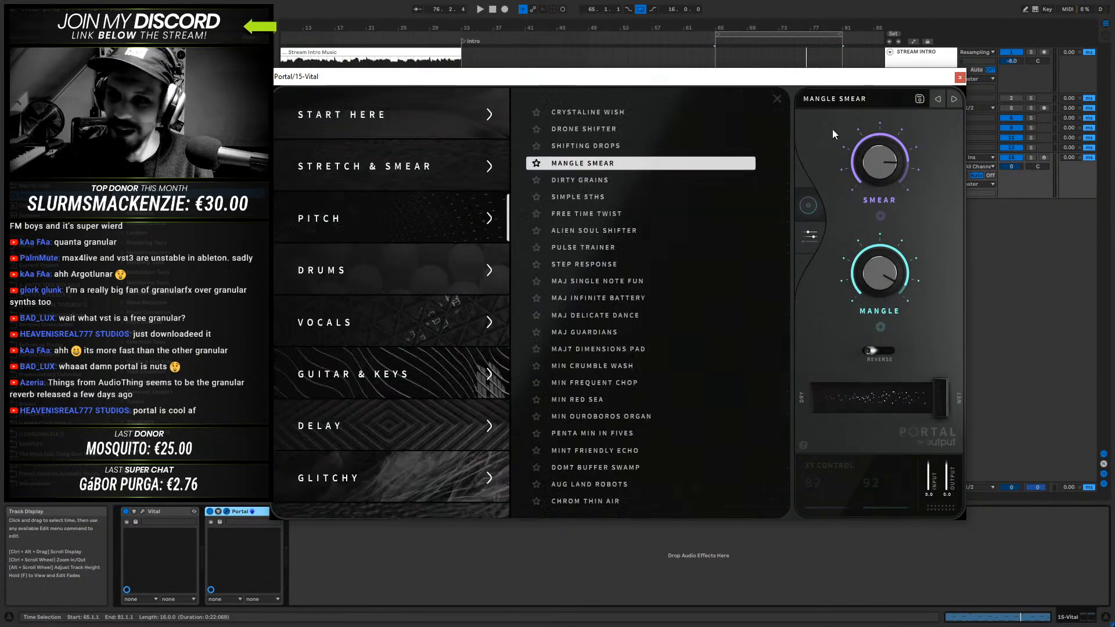
{"action": "left_click", "coordinate": [614, 236]}
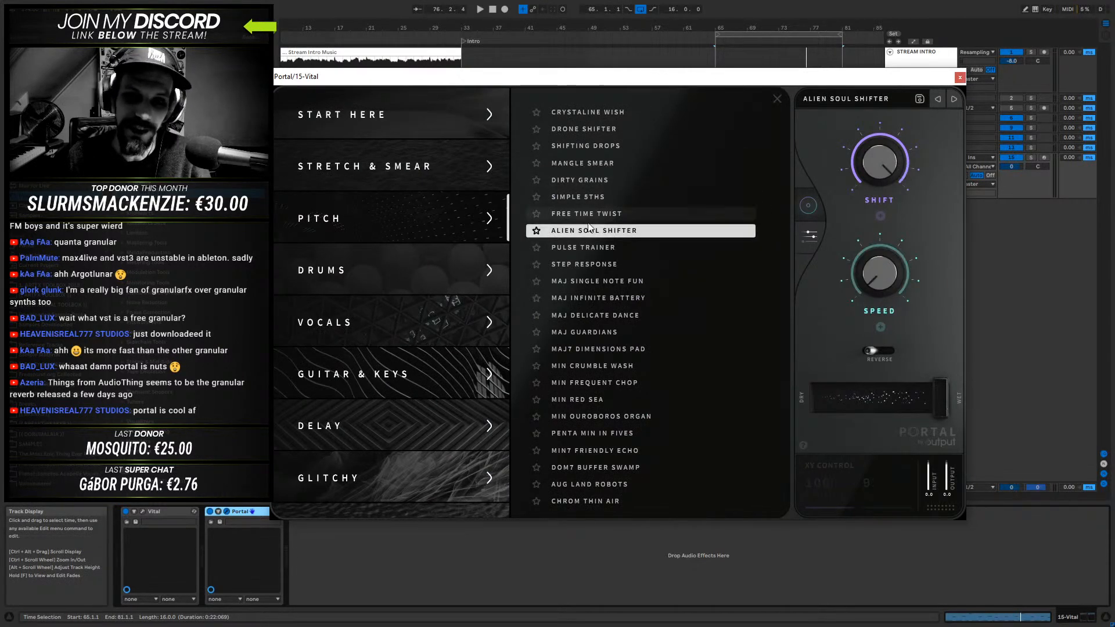
- Audition the Alien Soul Shifter preset on the bass while moving the XY control to 94 and 56 percent
{"action": "left_click", "coordinate": [774, 99]}
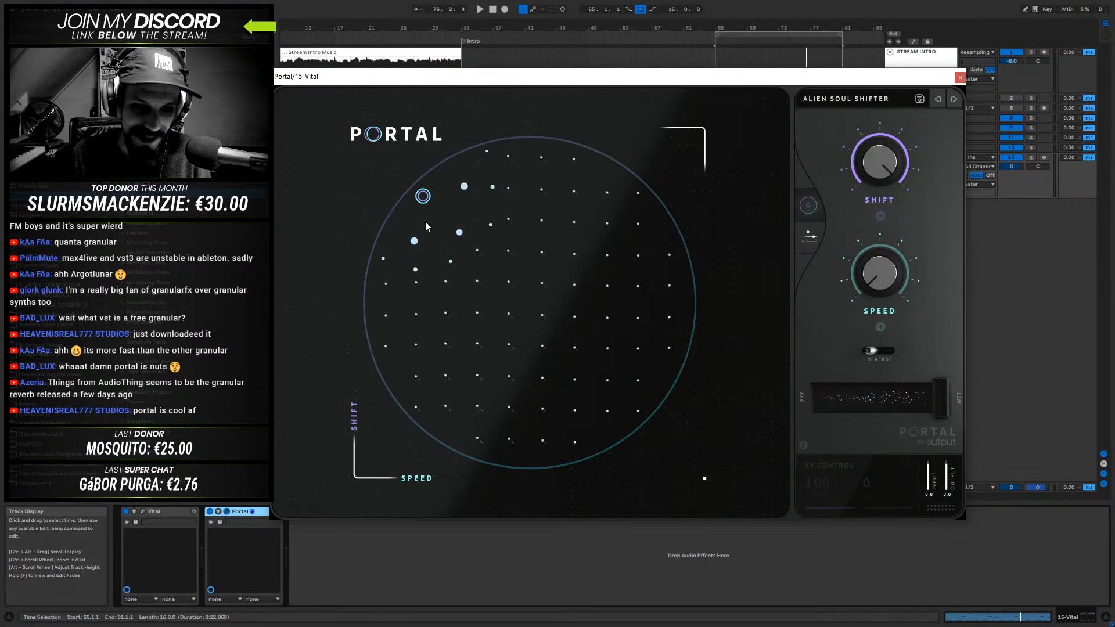
{"action": "key", "text": "space"}
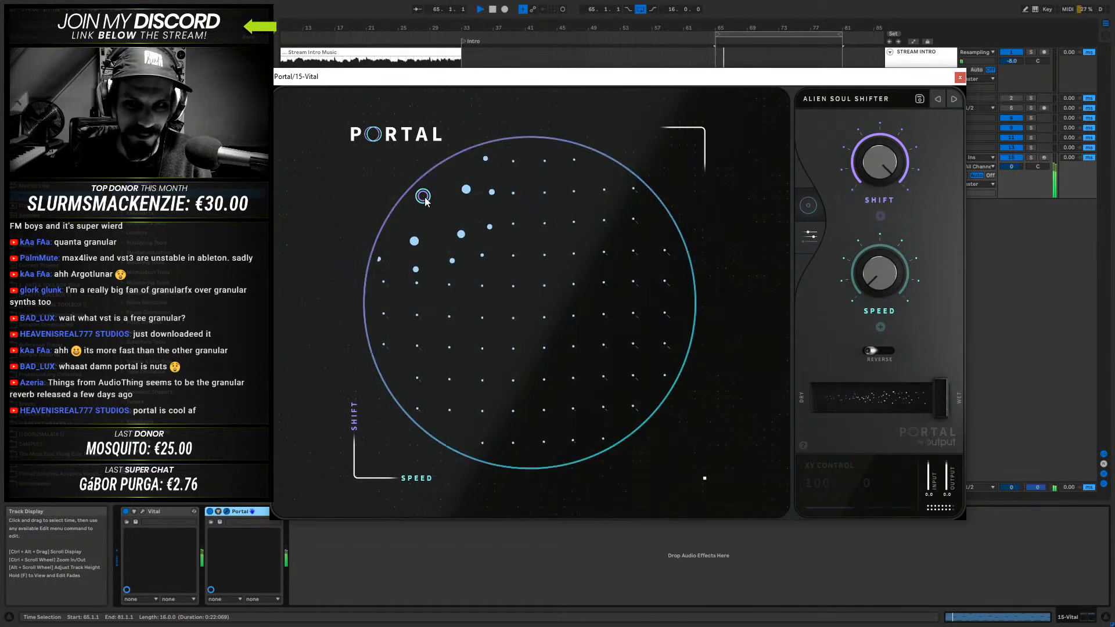
{"action": "left_click_drag", "start_coordinate": [424, 197], "coordinate": [530, 327]}
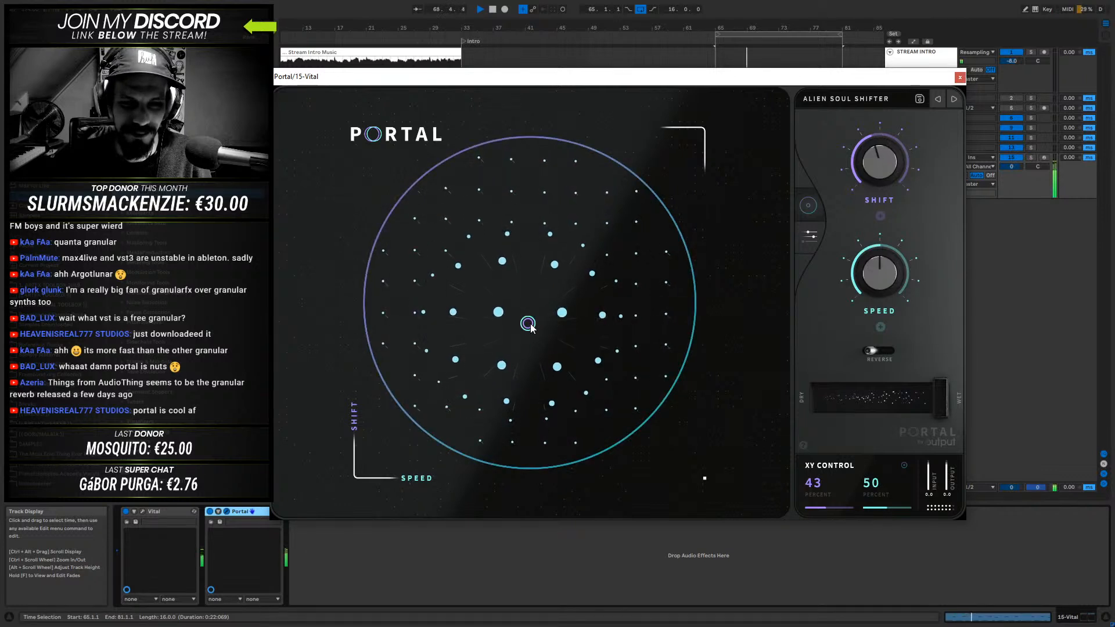
{"action": "left_click_drag", "start_coordinate": [530, 327], "coordinate": [544, 179]}
{"action": "key", "text": "space"}
- Load the Mutation preset from Portal's favorites and audition the bass while moving the XY control to 70 and 68 percent
{"action": "left_click", "coordinate": [852, 107]}
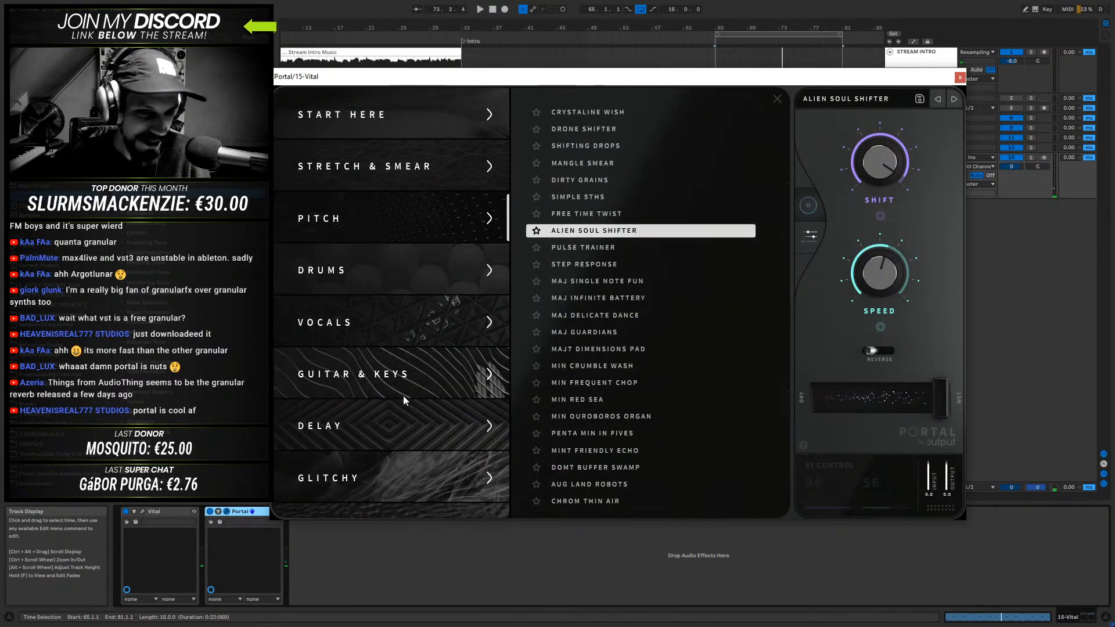
{"action": "scroll", "coordinate": [401, 398], "scroll_direction": "down", "scroll_amount": 5}
{"action": "left_click", "coordinate": [353, 440]}
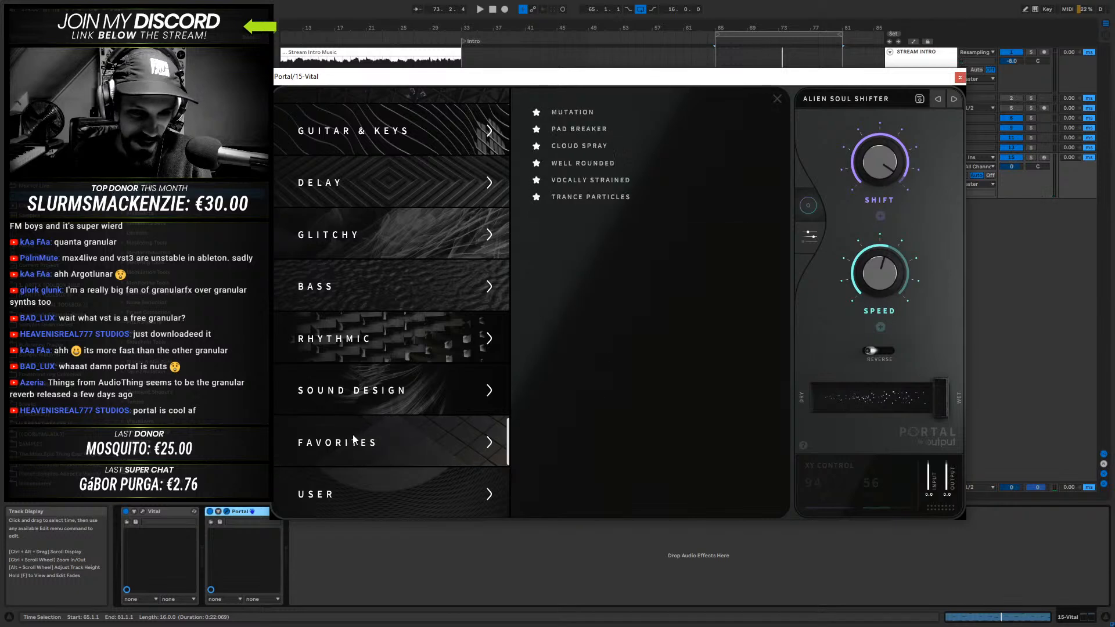
{"action": "left_click", "coordinate": [589, 113]}
{"action": "key", "text": "space"}
{"action": "left_click", "coordinate": [778, 98]}
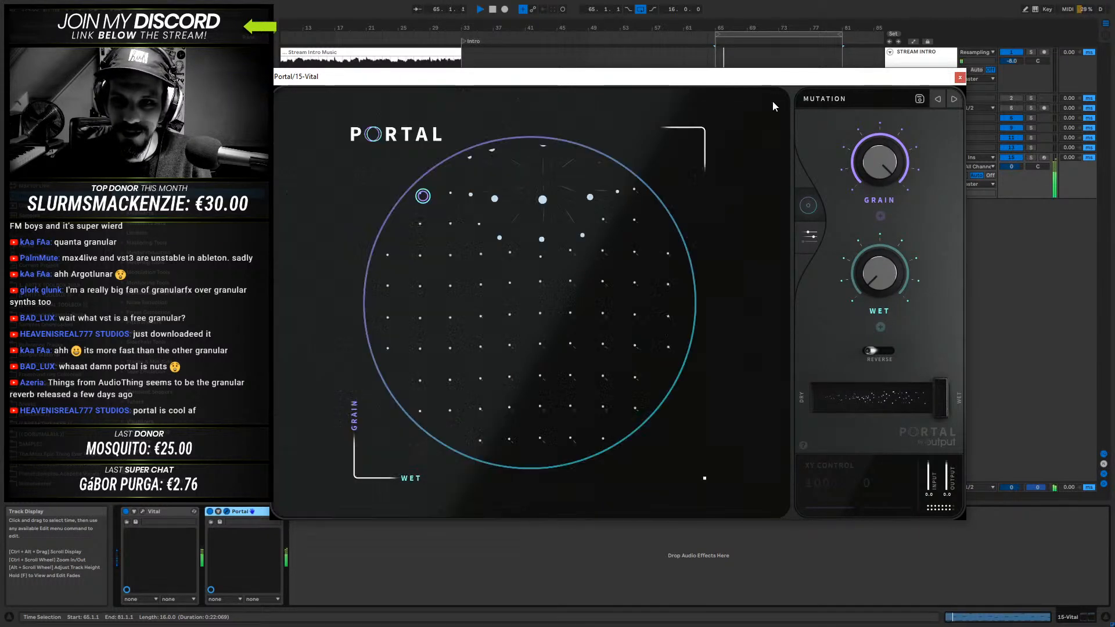
{"action": "left_click_drag", "start_coordinate": [430, 200], "coordinate": [605, 291]}
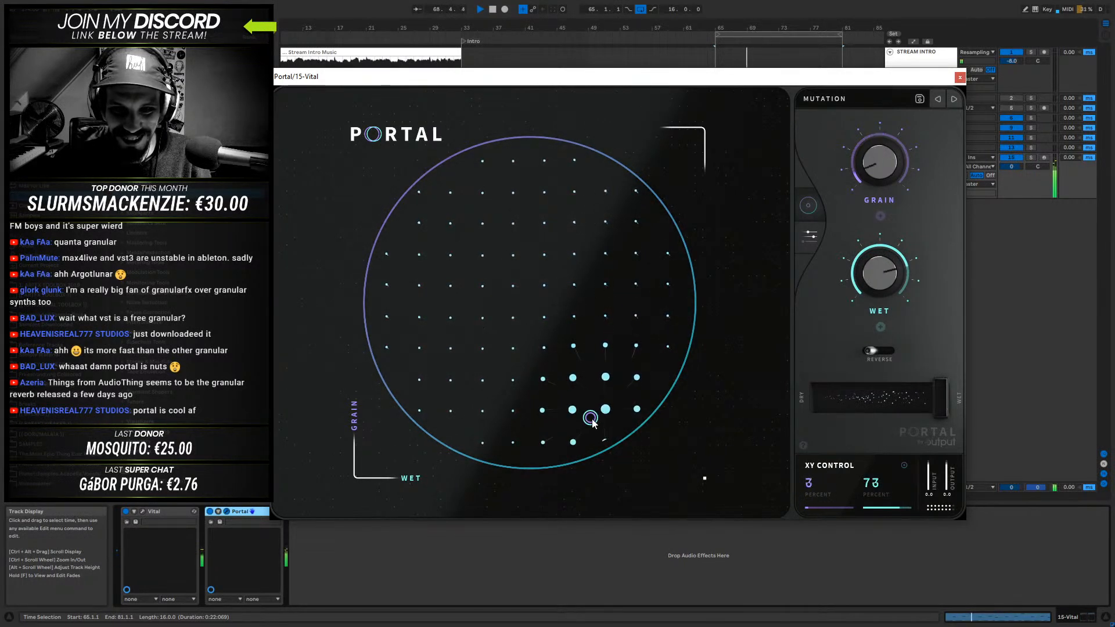
{"action": "left_click_drag", "start_coordinate": [557, 436], "coordinate": [587, 266]}
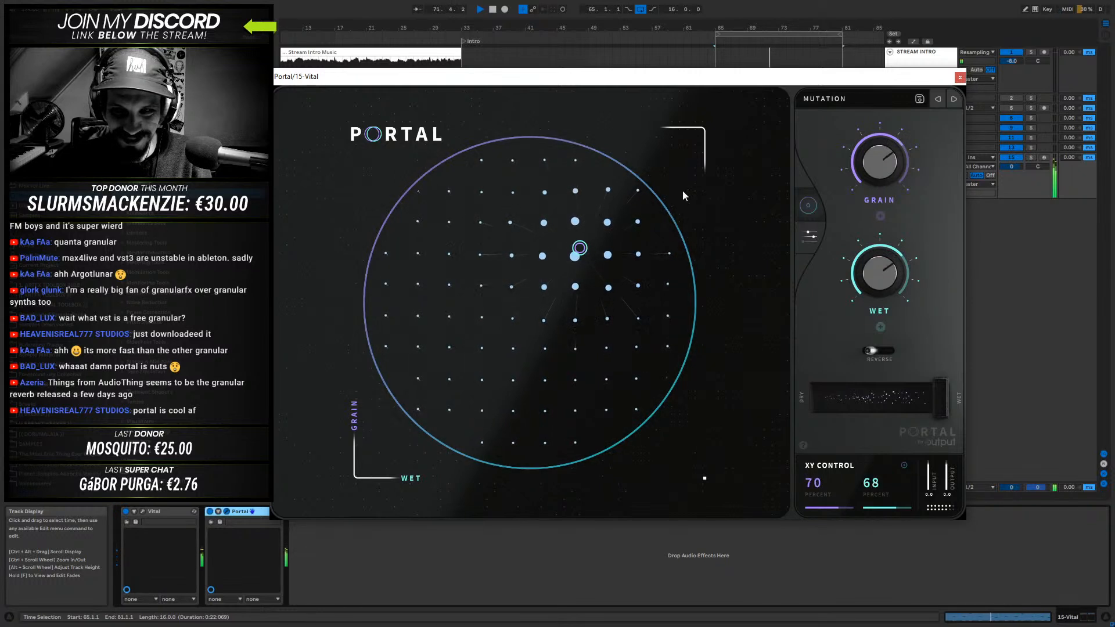
- Load the Pad Breaker preset and audition the bass while moving the XY control to 24 and 33 percent
{"action": "left_click", "coordinate": [952, 102]}
{"action": "left_click_drag", "start_coordinate": [456, 218], "coordinate": [507, 393]}
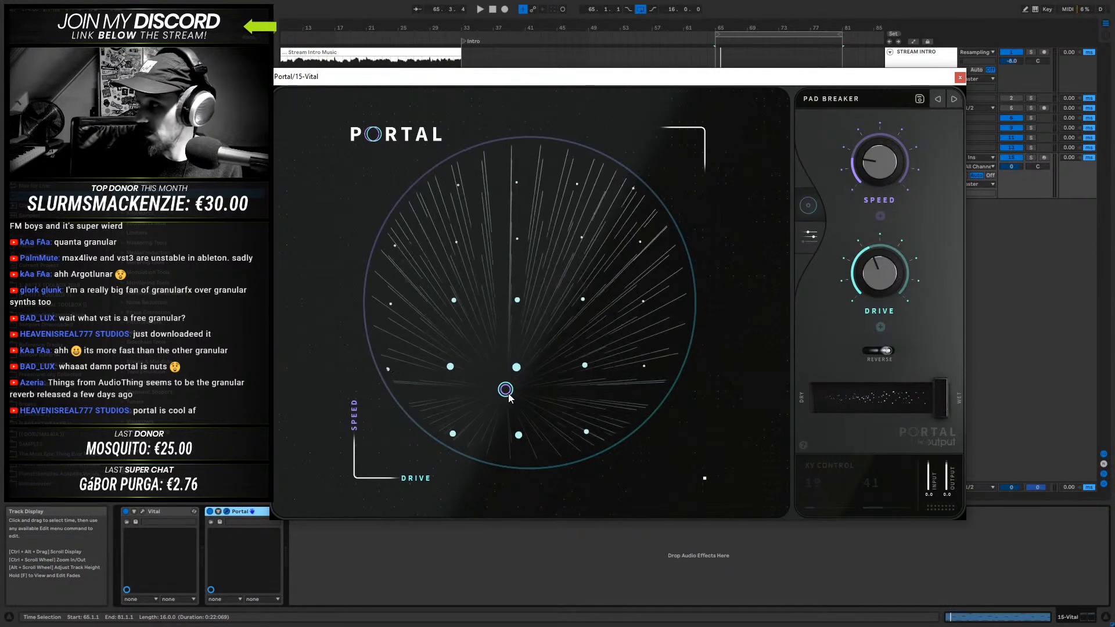
{"action": "left_click_drag", "start_coordinate": [509, 394], "coordinate": [591, 351]}
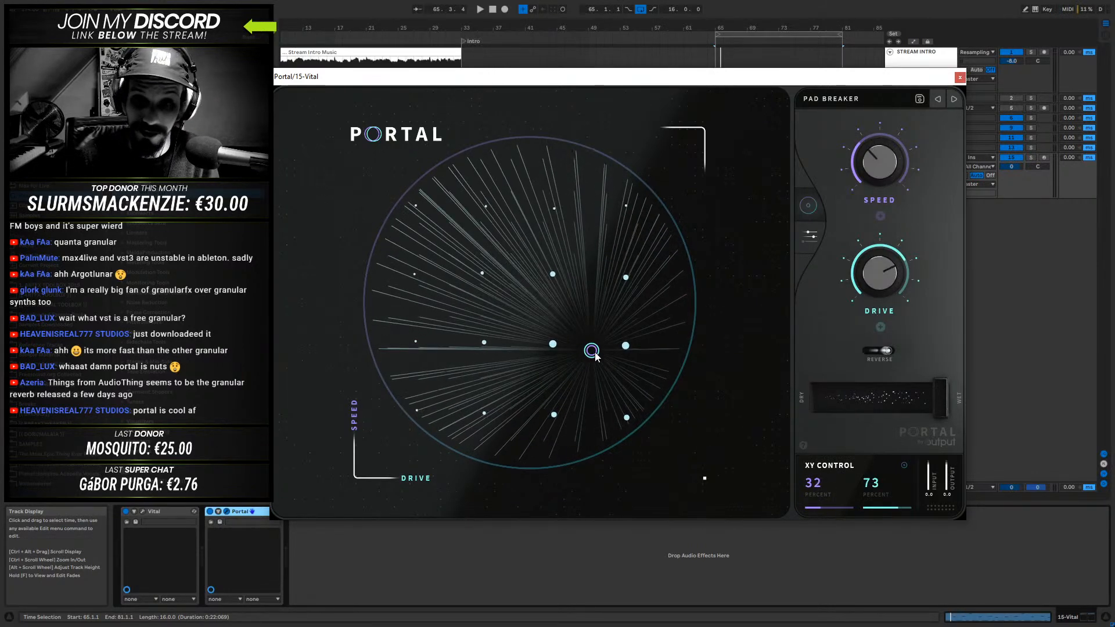
{"action": "key", "text": "space"}
{"action": "left_click_drag", "start_coordinate": [591, 350], "coordinate": [590, 341]}
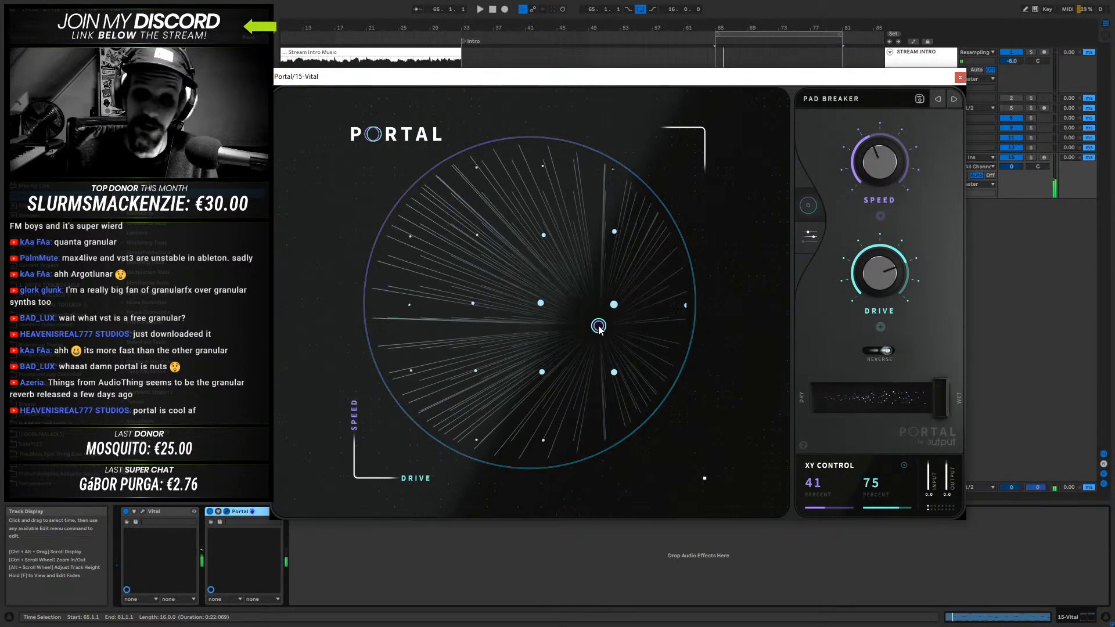
{"action": "left_click_drag", "start_coordinate": [599, 329], "coordinate": [484, 377]}
- Load the Cloud Spray preset from Portal's favorites, audition it on the bass and close the Portal window
{"action": "left_click", "coordinate": [844, 101]}
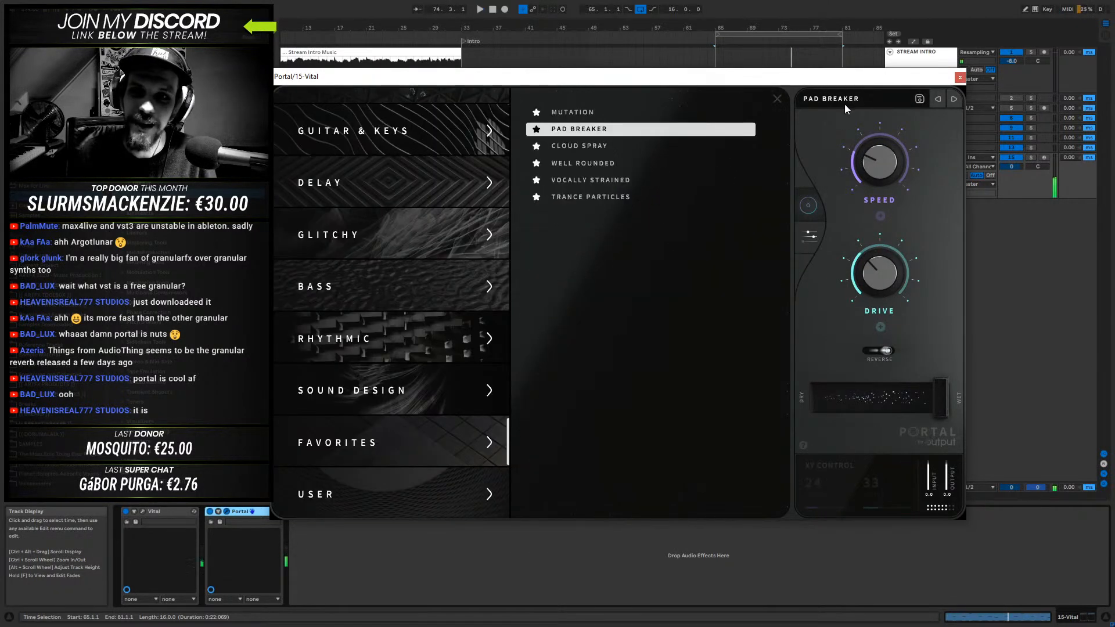
{"action": "left_click", "coordinate": [575, 146]}
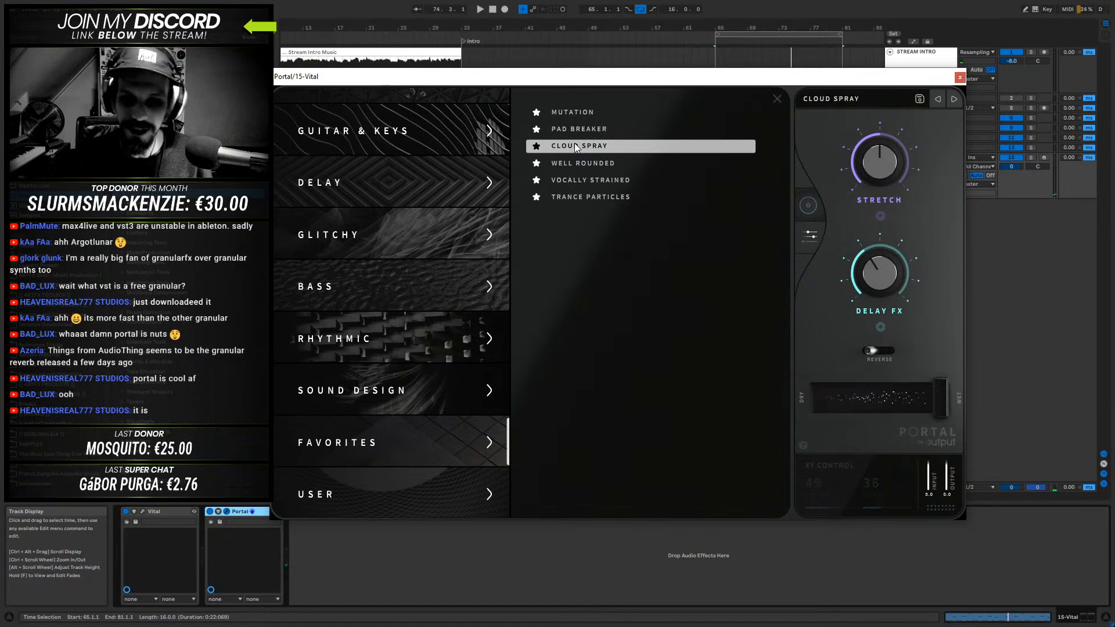
{"action": "left_click", "coordinate": [780, 100]}
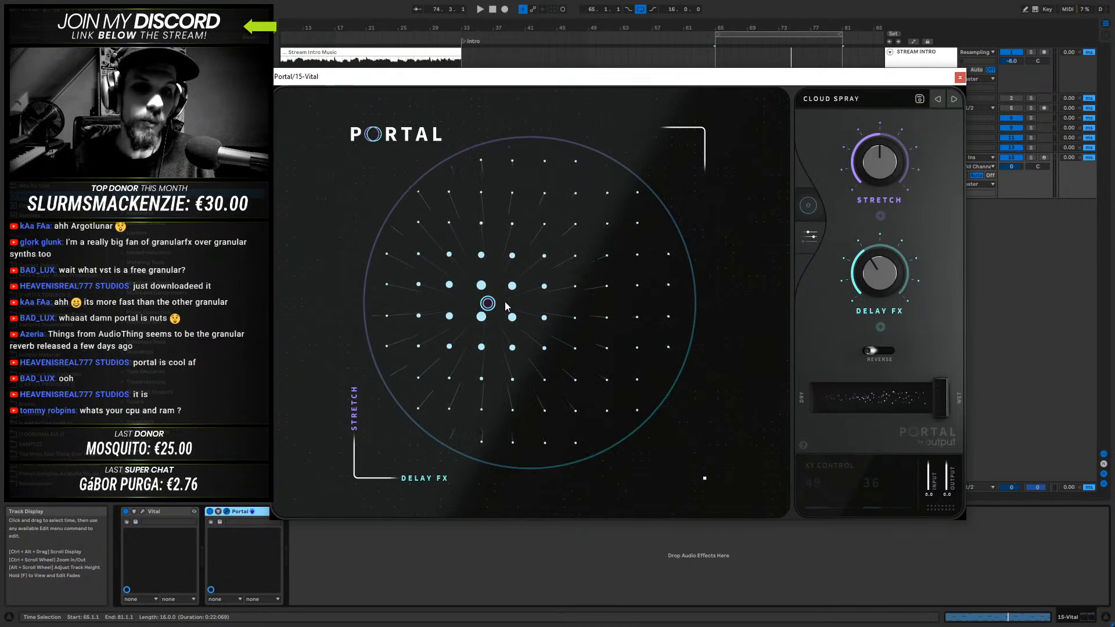
{"action": "key", "text": "space"}
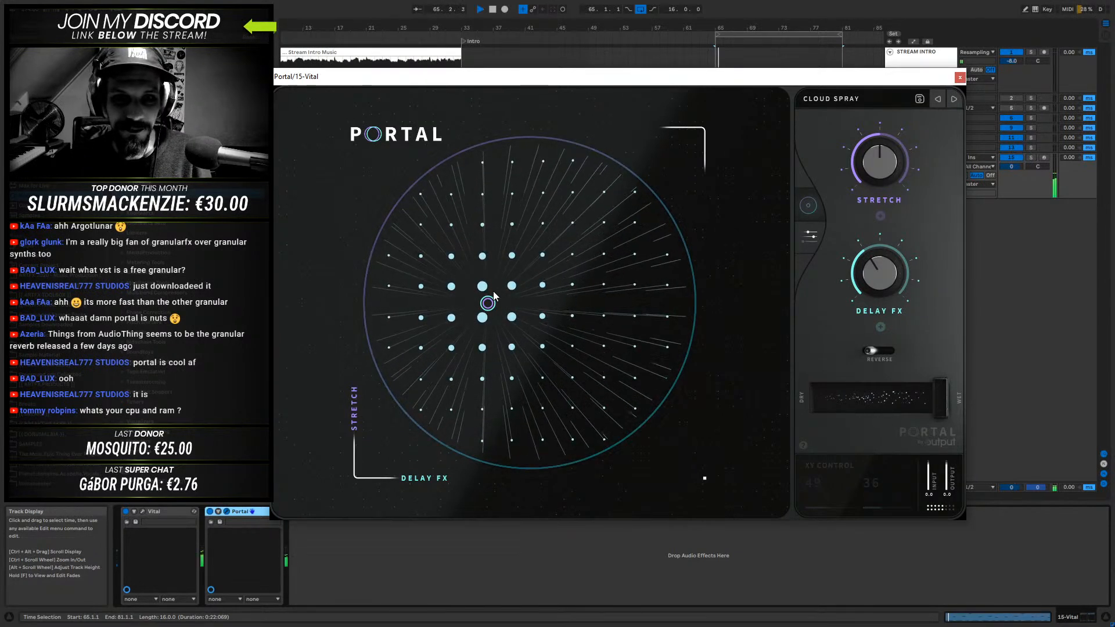
{"action": "key", "text": "space"}
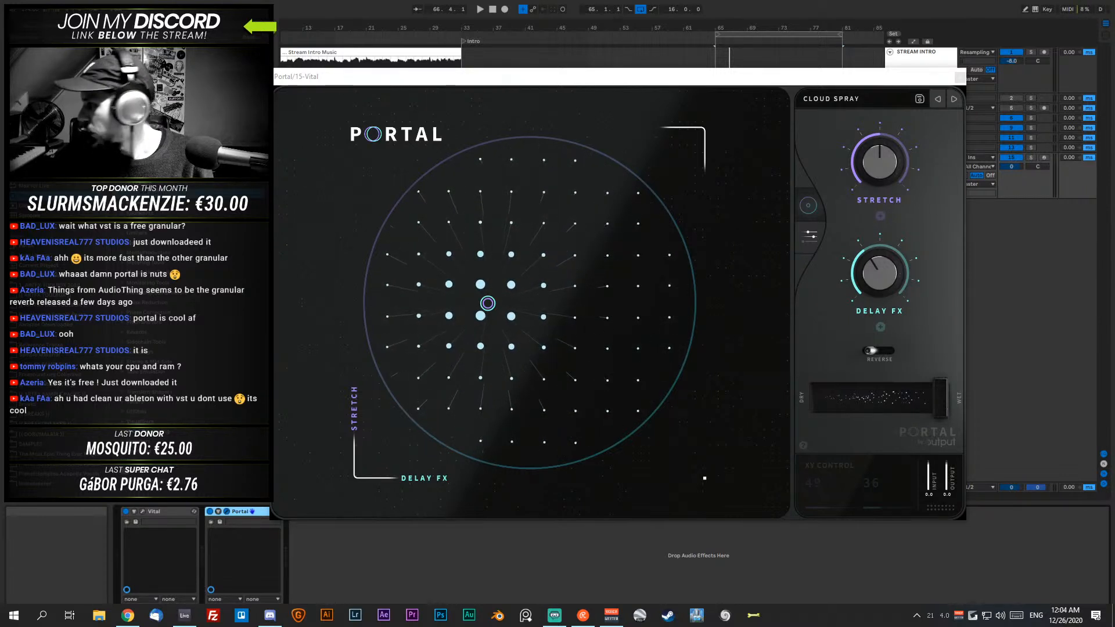
{"action": "left_click", "coordinate": [525, 79]}
{"action": "left_click_drag", "start_coordinate": [888, 82], "coordinate": [835, 122]}
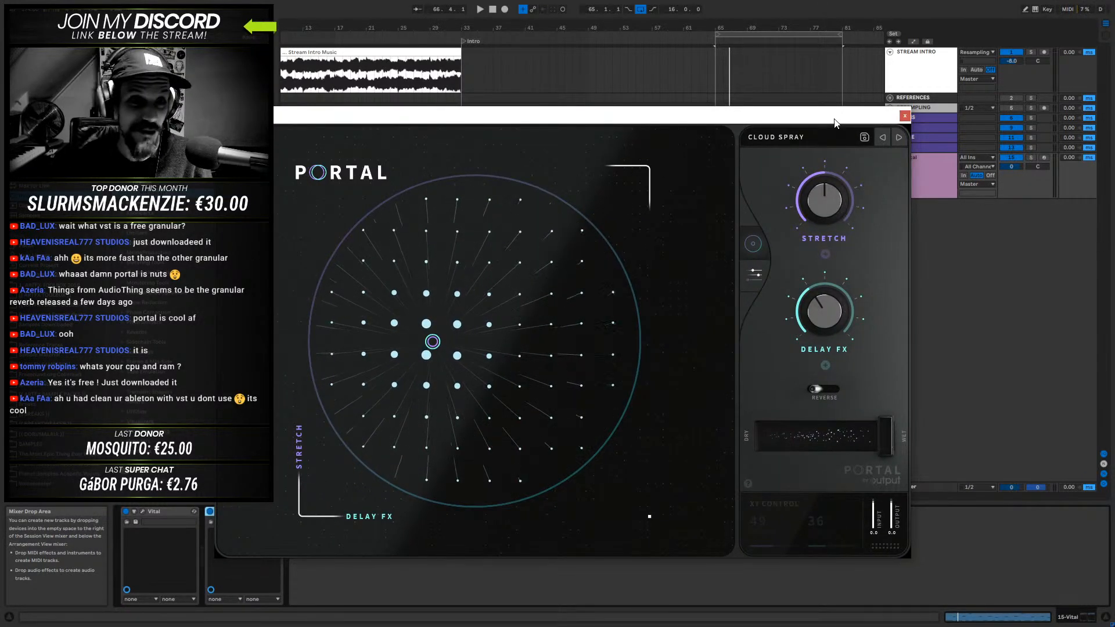
{"action": "left_click", "coordinate": [904, 116]}
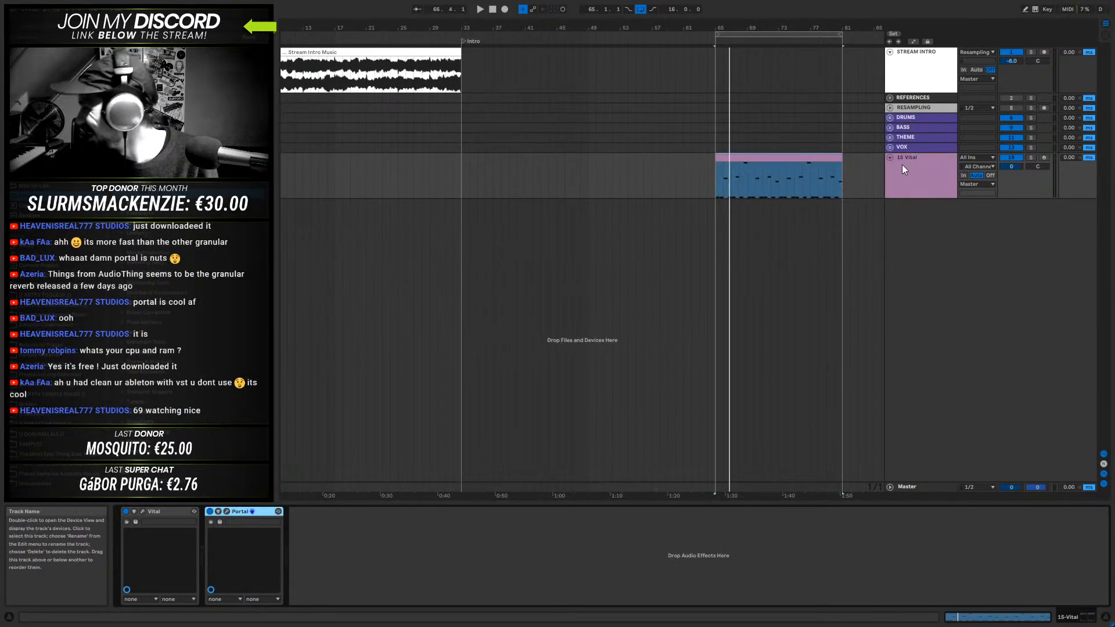
- Reopen Portal and audition Cloud Spray while moving the XY control to 23 and 30 percent, closing the plug-in window when done
{"action": "left_click", "coordinate": [745, 157]}
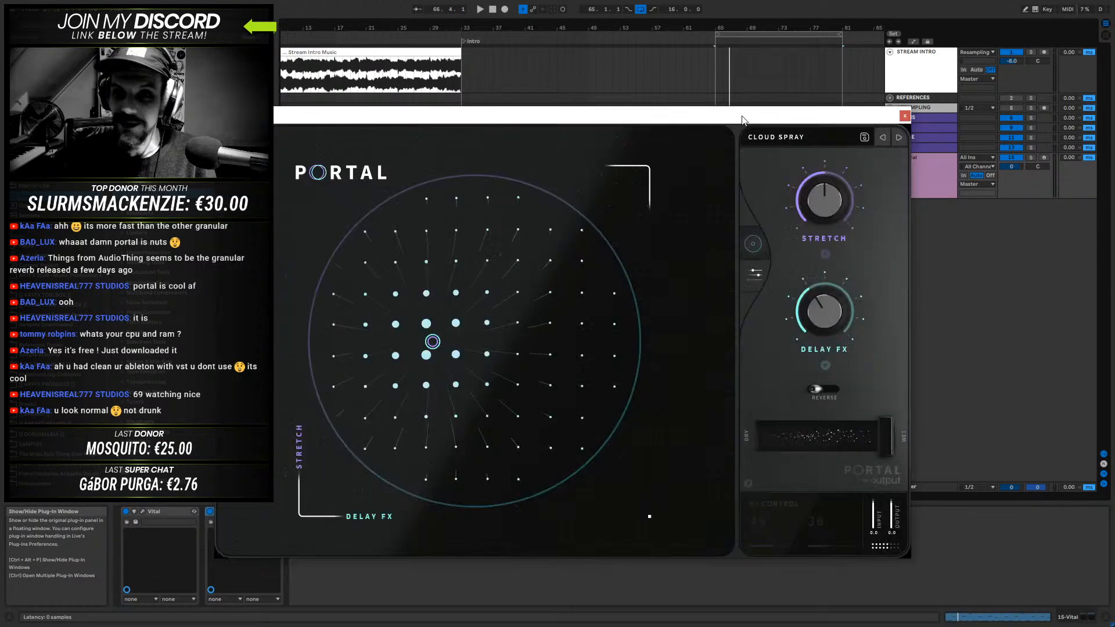
{"action": "left_click_drag", "start_coordinate": [718, 109], "coordinate": [825, 120]}
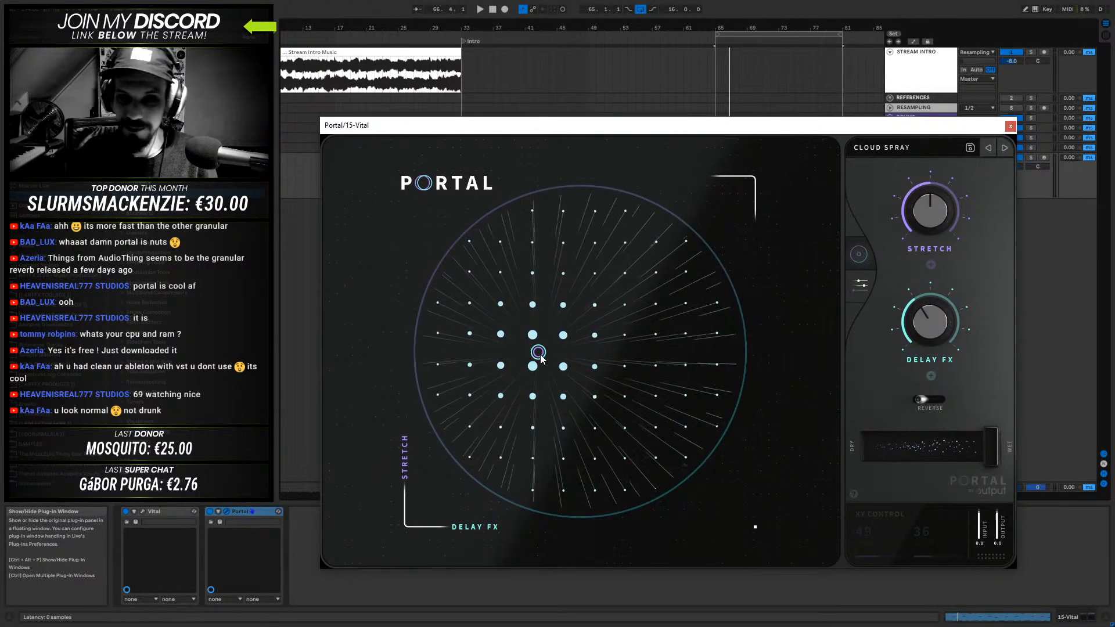
{"action": "left_click_drag", "start_coordinate": [540, 355], "coordinate": [516, 382]}
{"action": "key", "text": "space"}
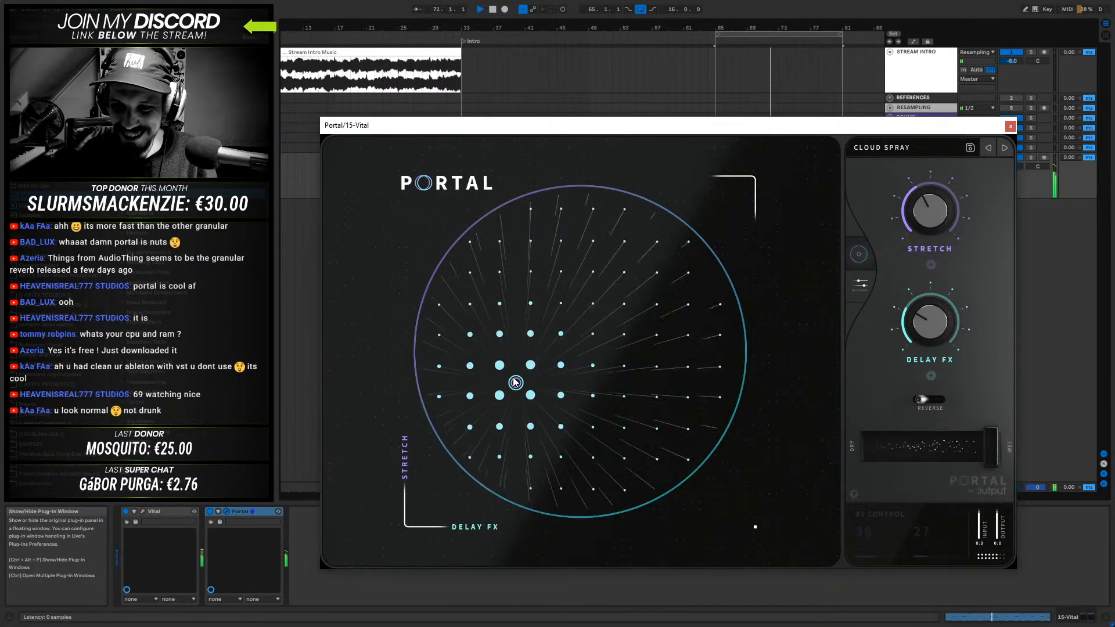
{"action": "left_click_drag", "start_coordinate": [515, 382], "coordinate": [527, 425]}
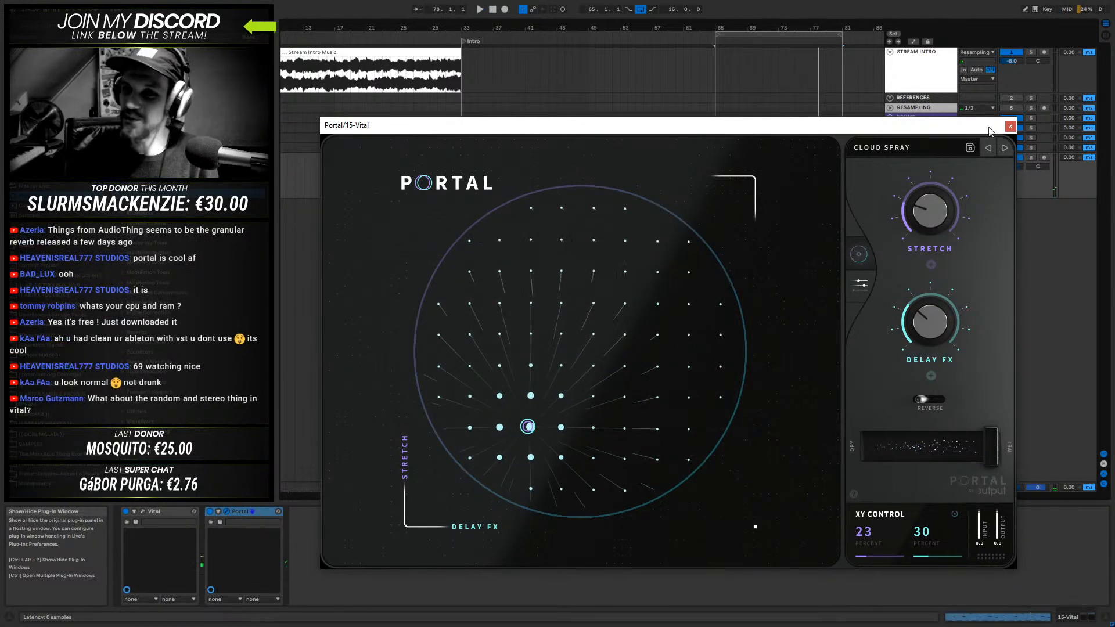
{"action": "left_click", "coordinate": [1010, 126]}
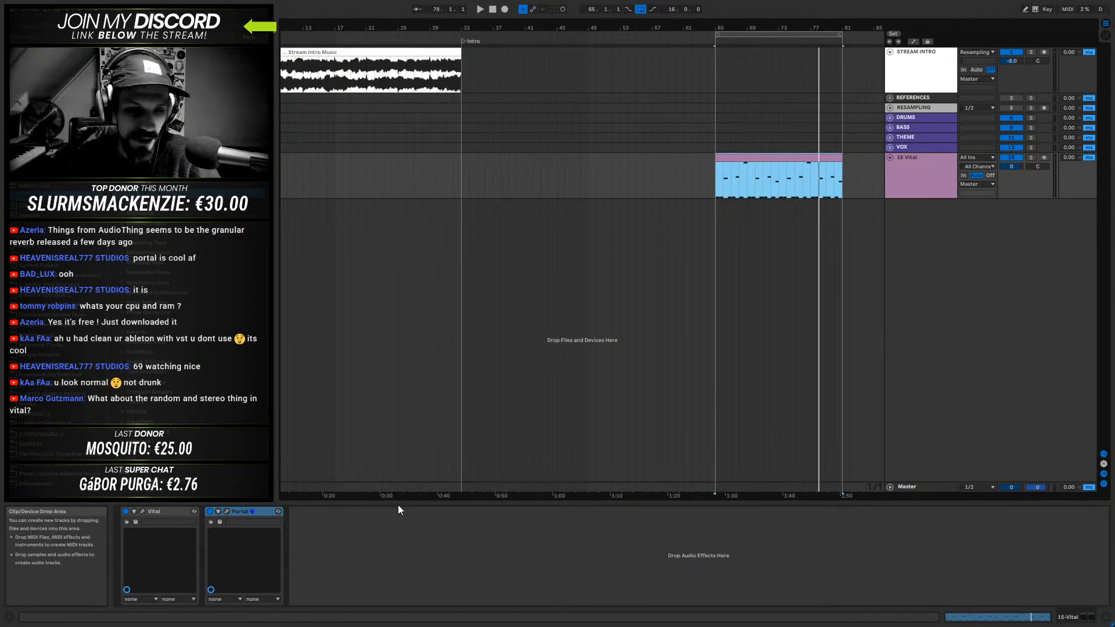
- Open Vital on the 15-Vital track and examine the Random 1 style options and the Stereo modulation source while playing the bass
{"action": "left_click", "coordinate": [142, 511]}
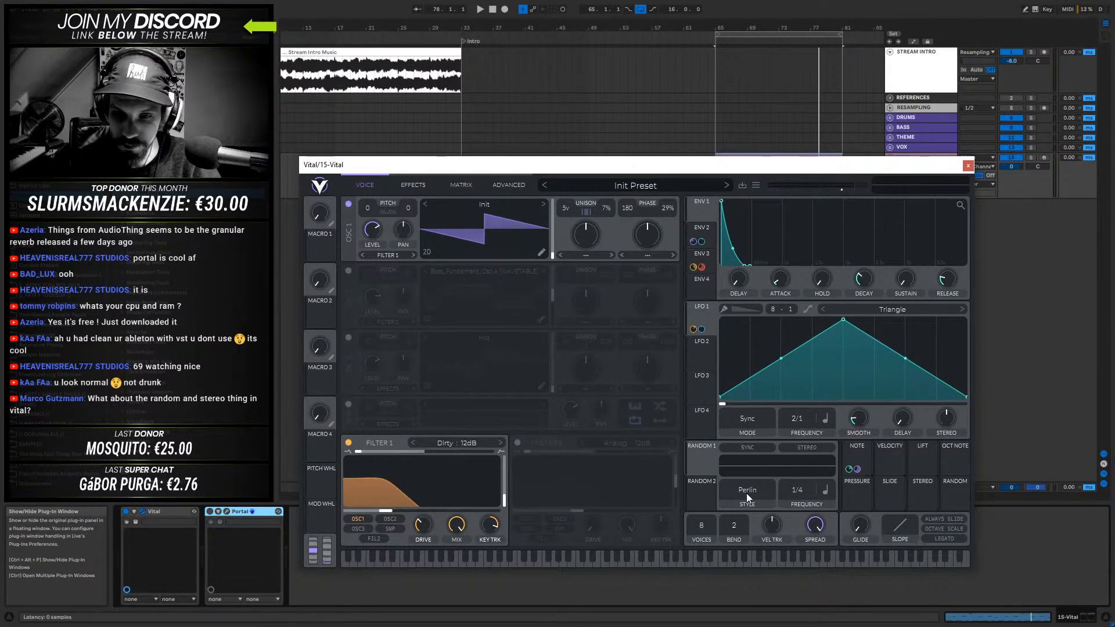
{"action": "left_click", "coordinate": [747, 493]}
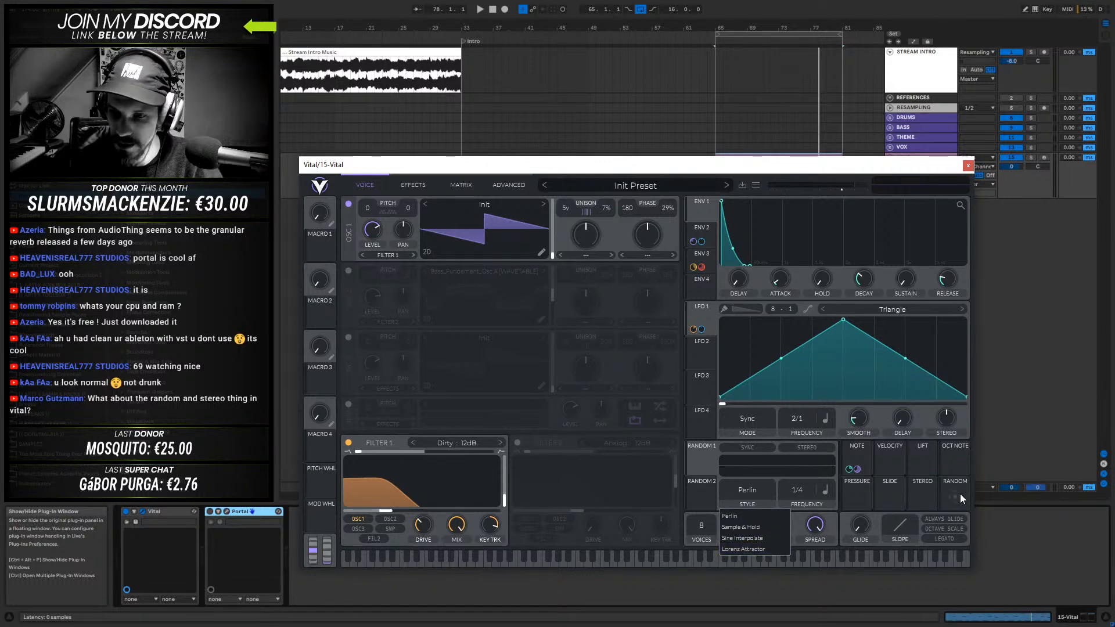
{"action": "left_click", "coordinate": [921, 487]}
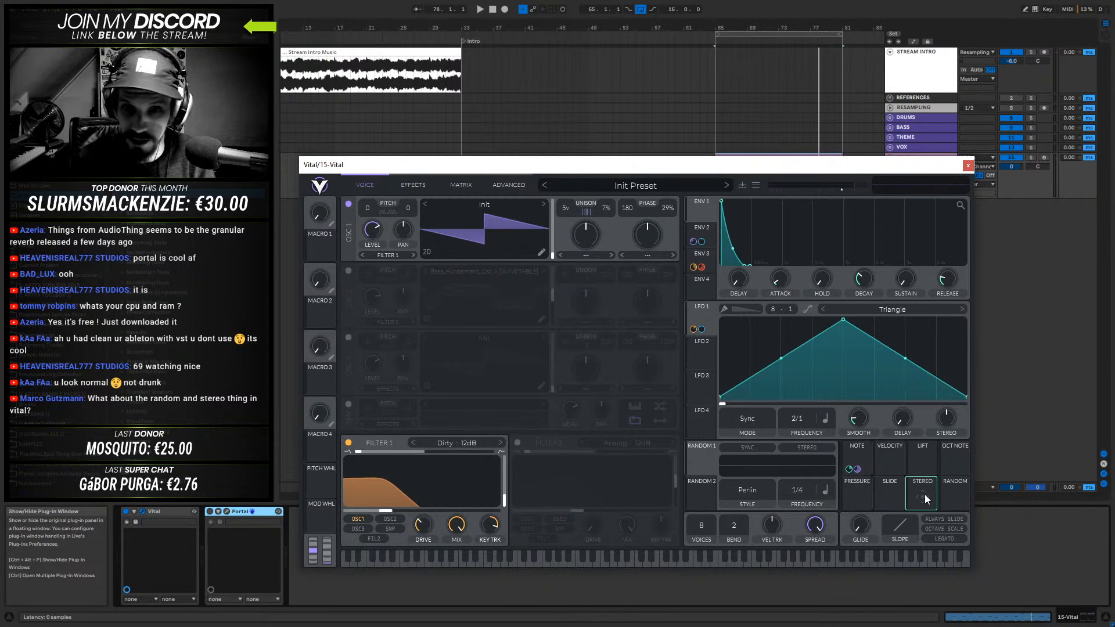
{"action": "key", "text": "space"}
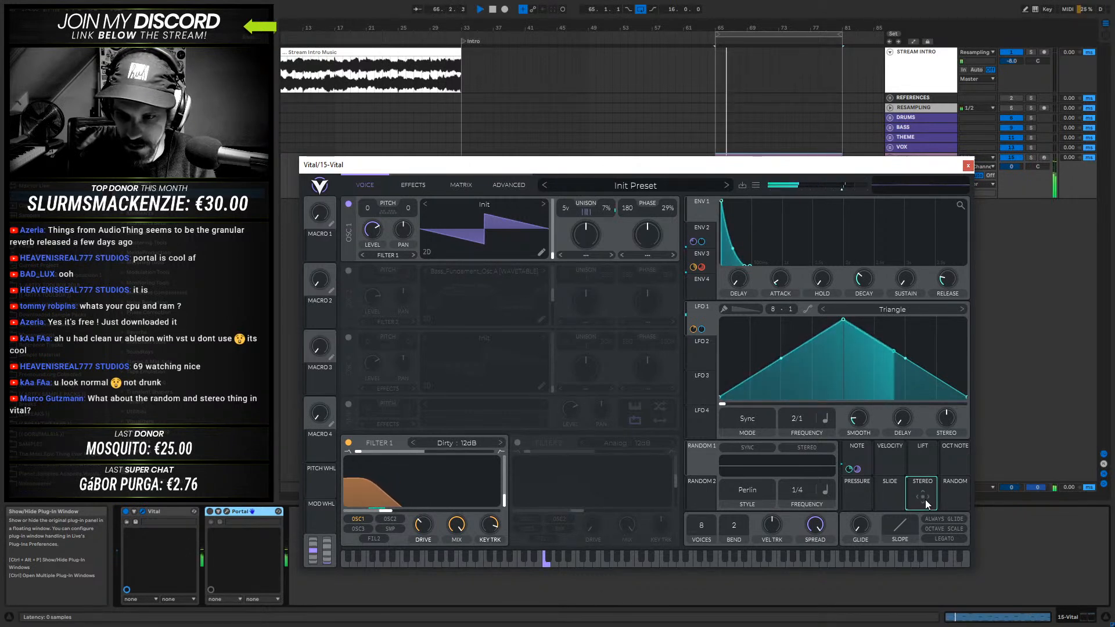
{"action": "key", "text": "space"}
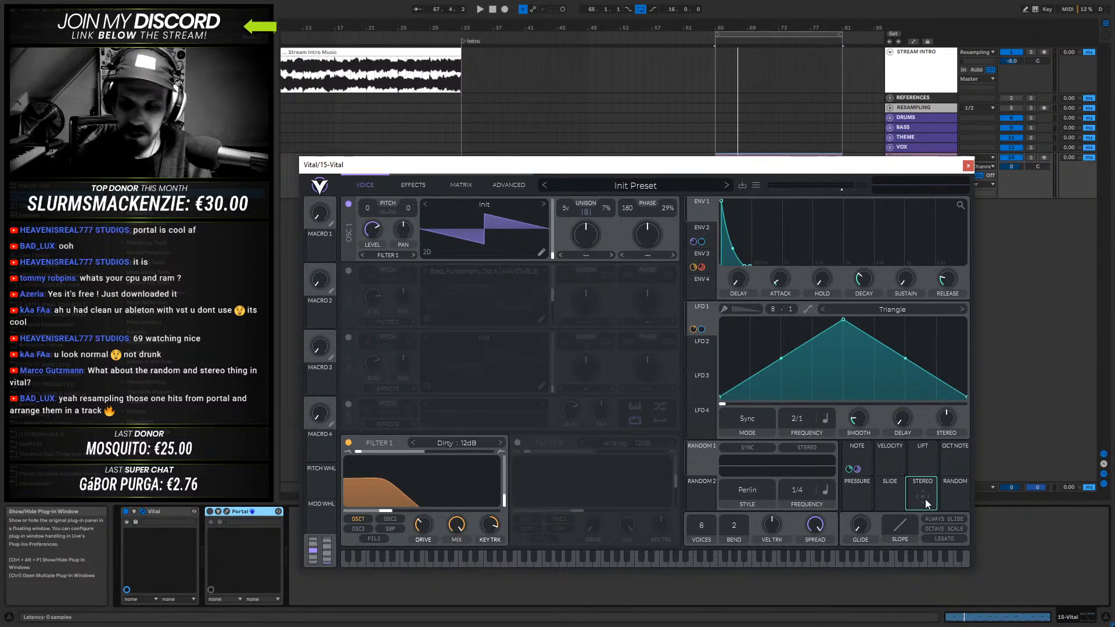
{"action": "key", "text": "space"}
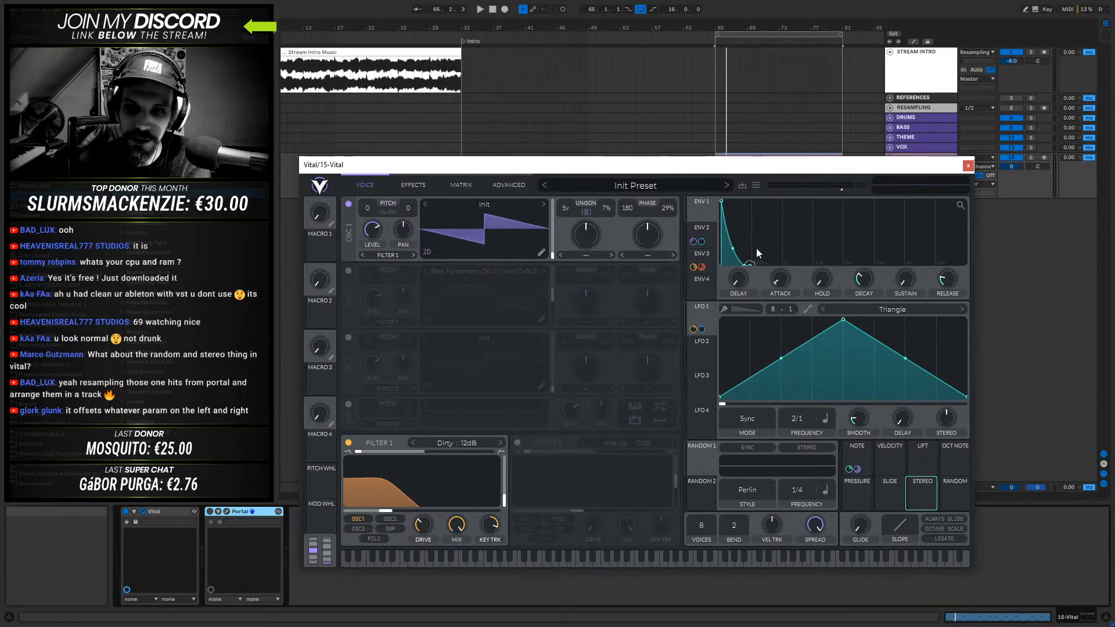
- Toggle the stereo option of Vital's Random 1 modulator on and off to demonstrate it
{"action": "mouse_move", "coordinate": [422, 499]}
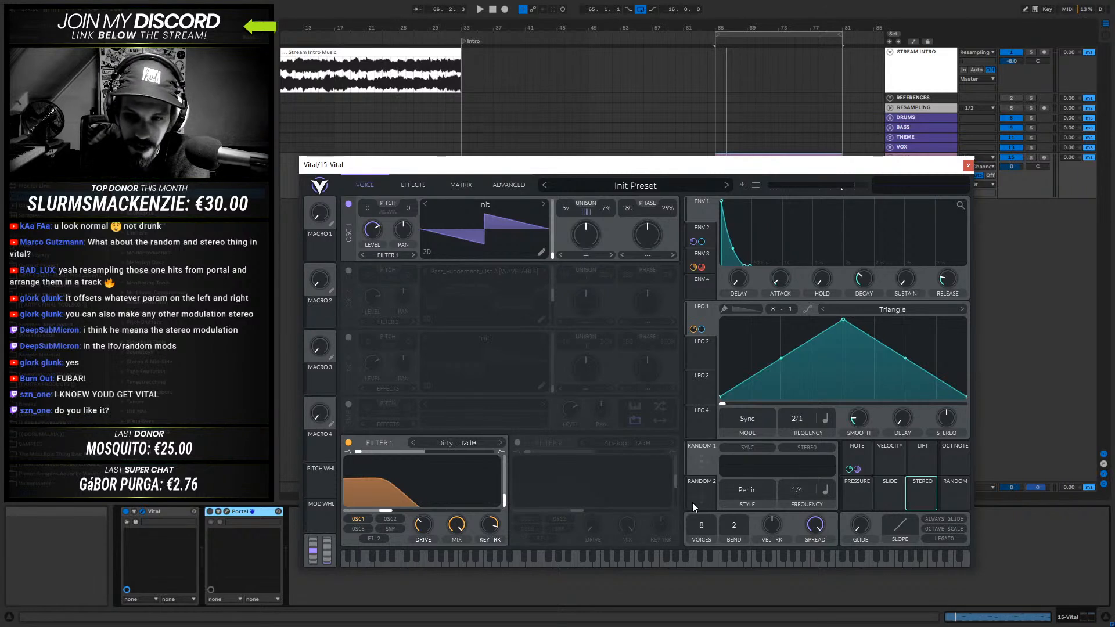
{"action": "left_click", "coordinate": [805, 447]}
{"action": "left_click", "coordinate": [801, 449]}
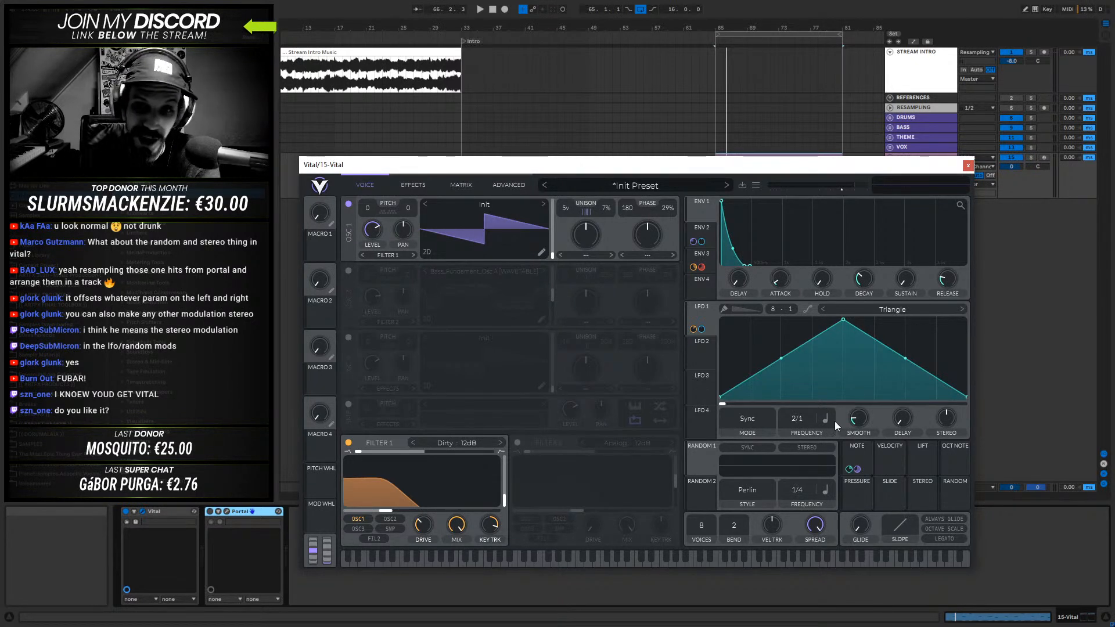
{"action": "left_click", "coordinate": [810, 447]}
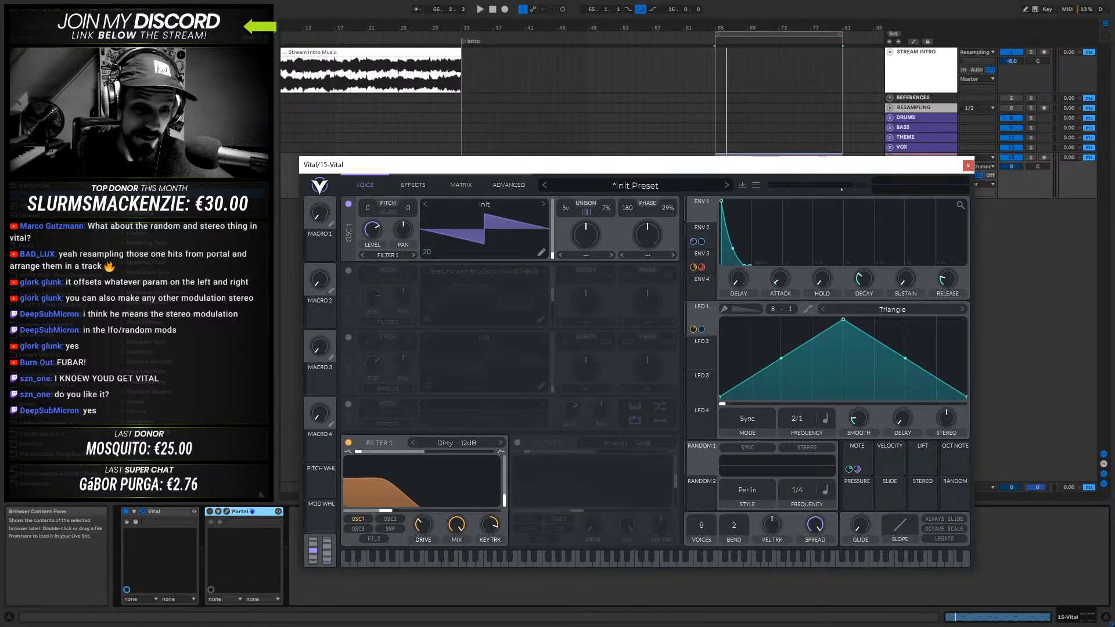
- Delete Portal from the 15-Vital track, close the Vital window and select the track's MIDI clip
{"action": "left_click", "coordinate": [256, 512]}
{"action": "key", "text": "Delete"}
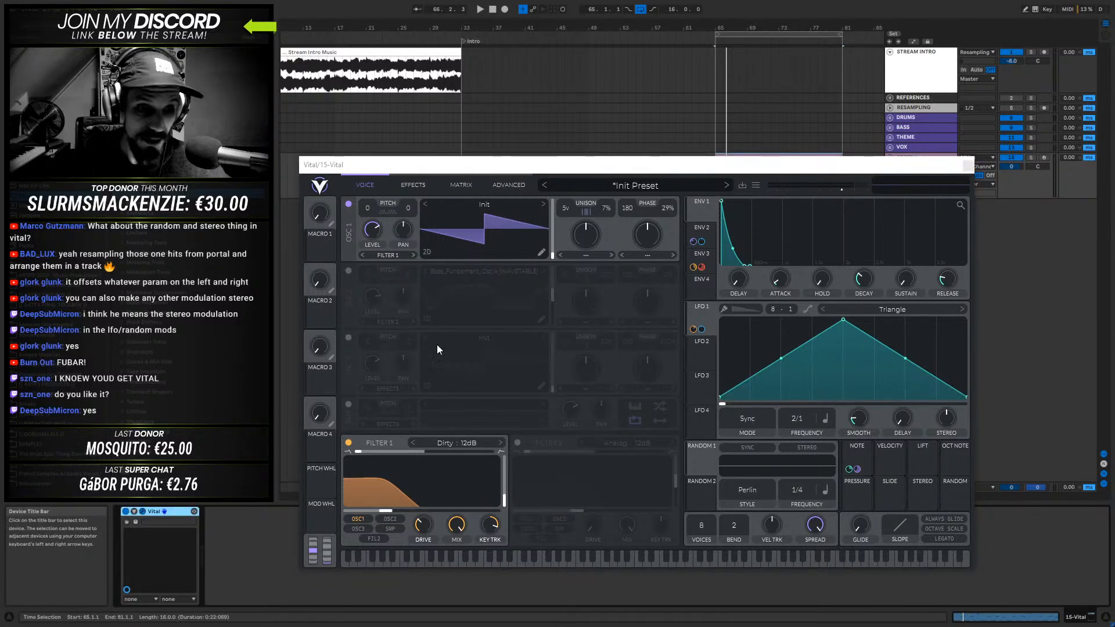
{"action": "left_click", "coordinate": [968, 167]}
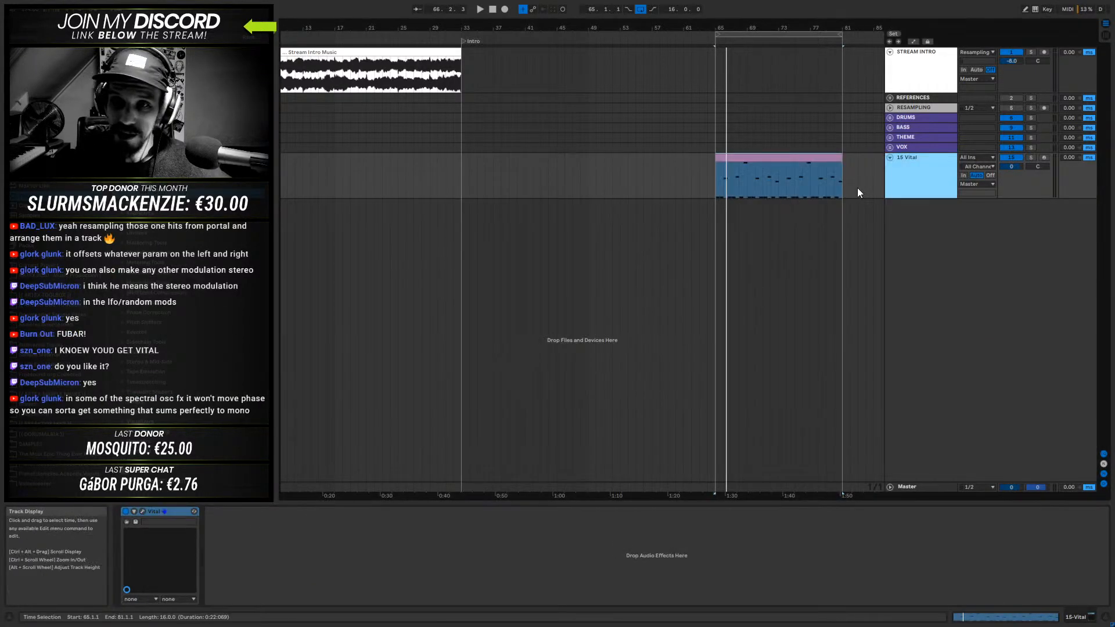
{"action": "left_click", "coordinate": [800, 158]}
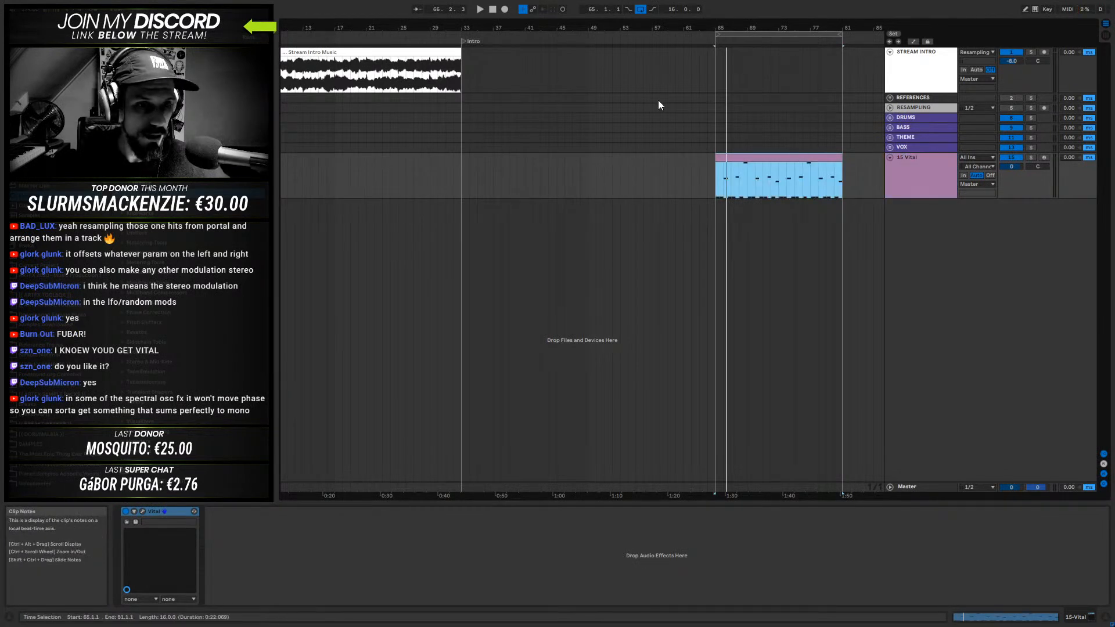
{"action": "left_click_drag", "start_coordinate": [697, 28], "coordinate": [701, 18]}
{"action": "left_click", "coordinate": [800, 181]}
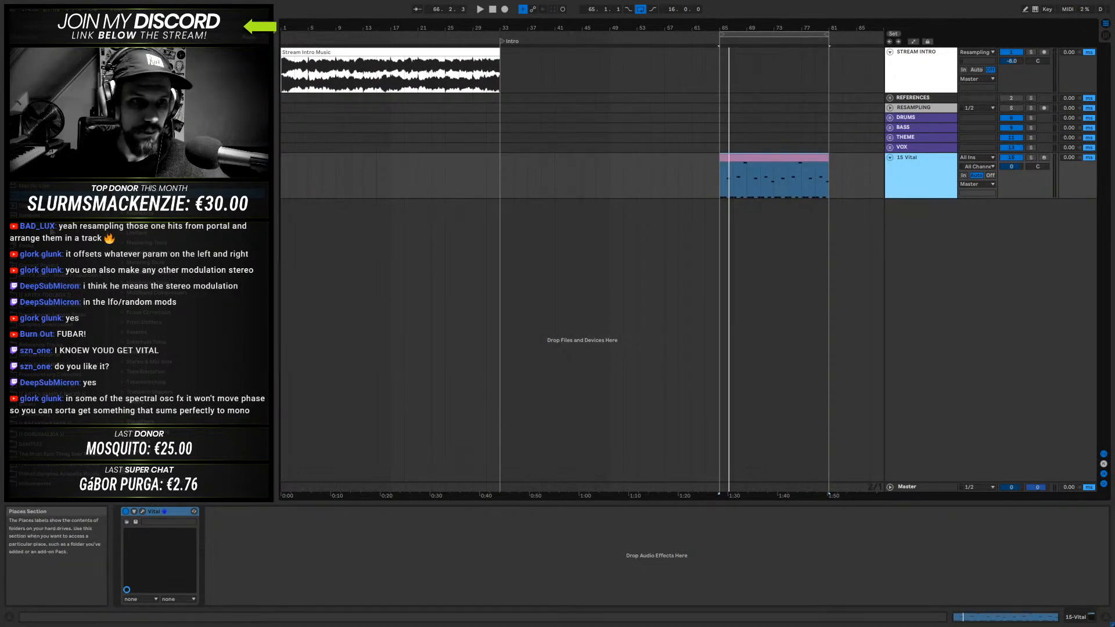
{"action": "left_click", "coordinate": [775, 167]}
{"action": "left_click", "coordinate": [922, 182]}
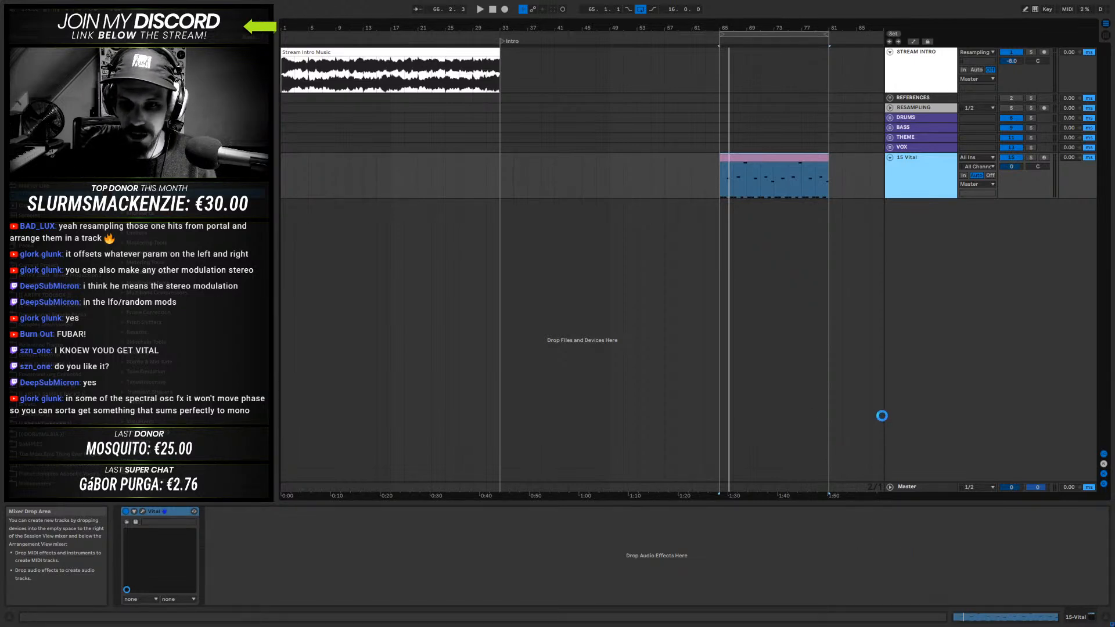
- Exit full-screen mode and open the recent Live Set from the "12-18-20 Stream from scrattch v1" project
{"action": "key", "text": "F11"}
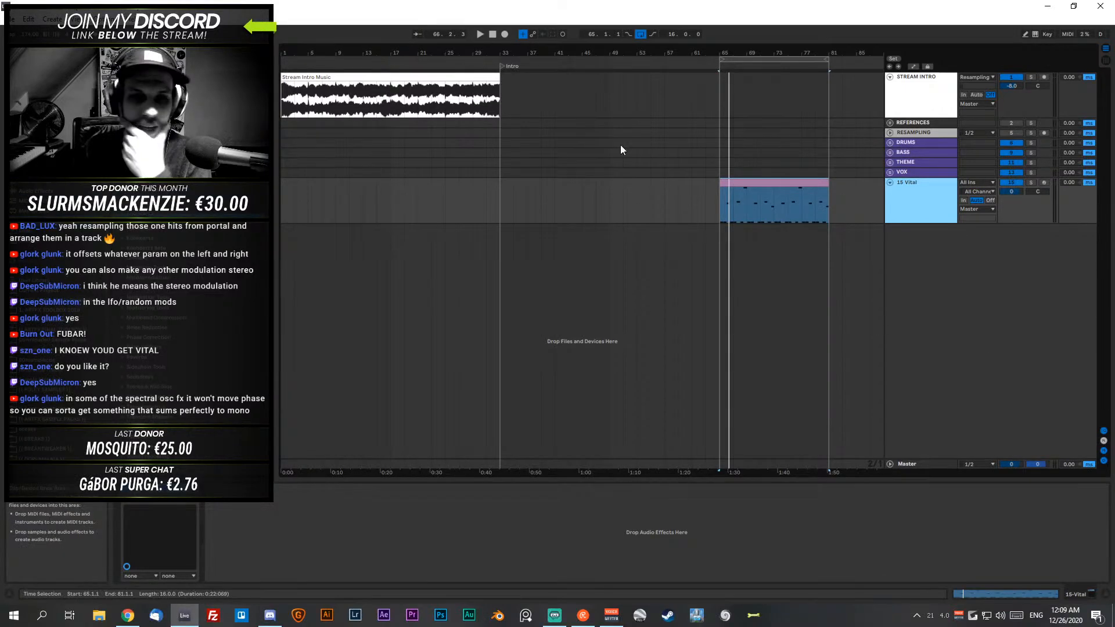
{"action": "left_click", "coordinate": [13, 19]}
{"action": "mouse_move", "coordinate": [267, 59]}
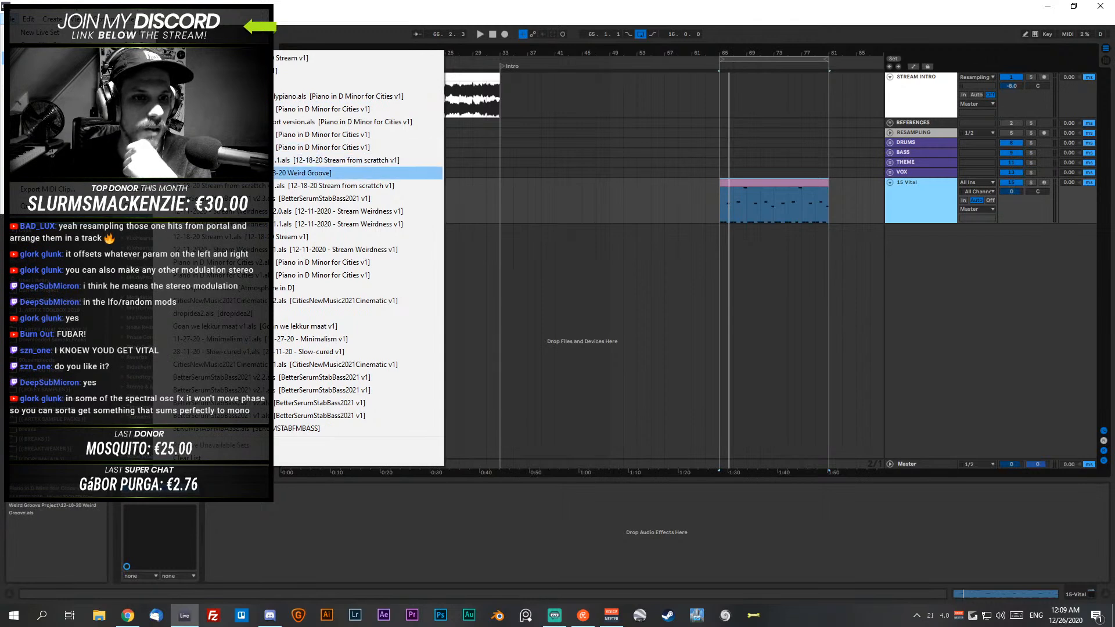
{"action": "left_click", "coordinate": [349, 160]}
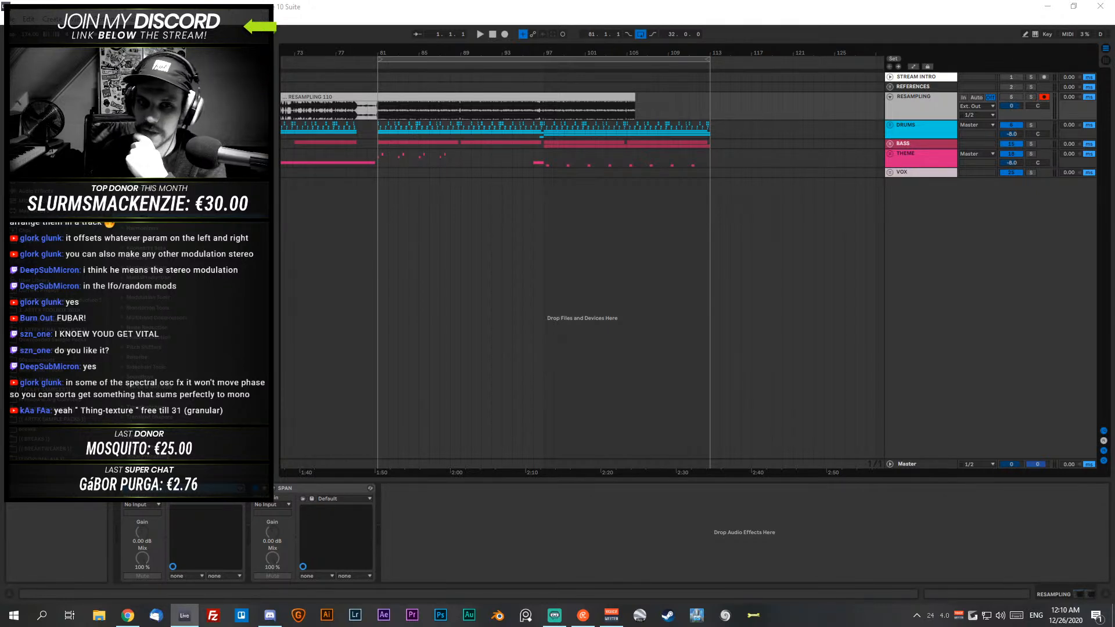
{"action": "left_click_drag", "start_coordinate": [471, 52], "coordinate": [725, 49]}
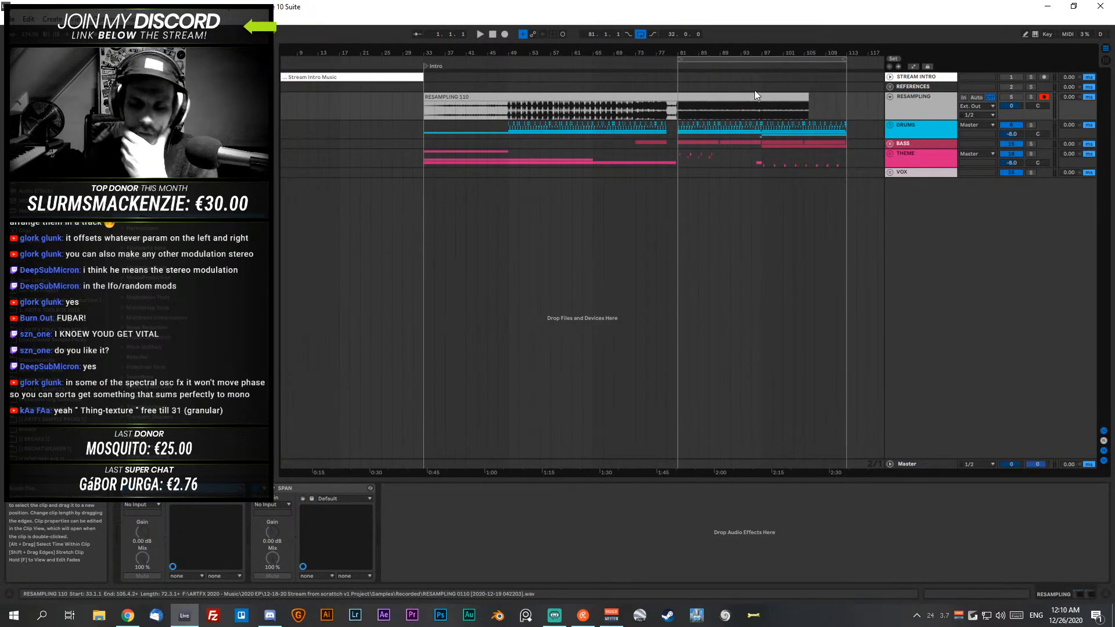
{"action": "left_click_drag", "start_coordinate": [816, 52], "coordinate": [814, 54]}
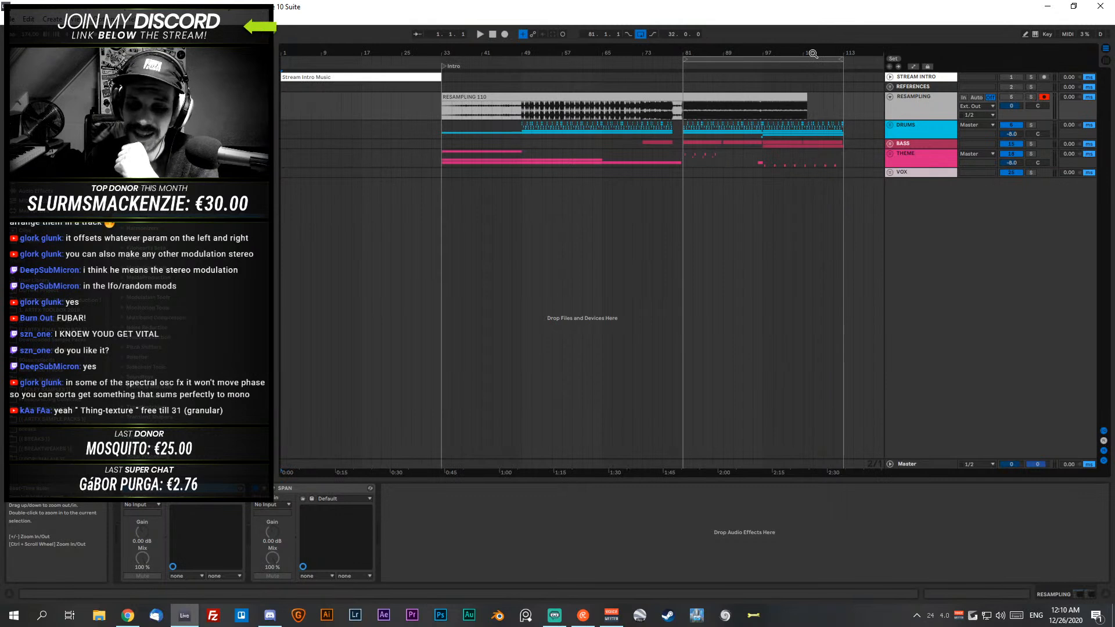
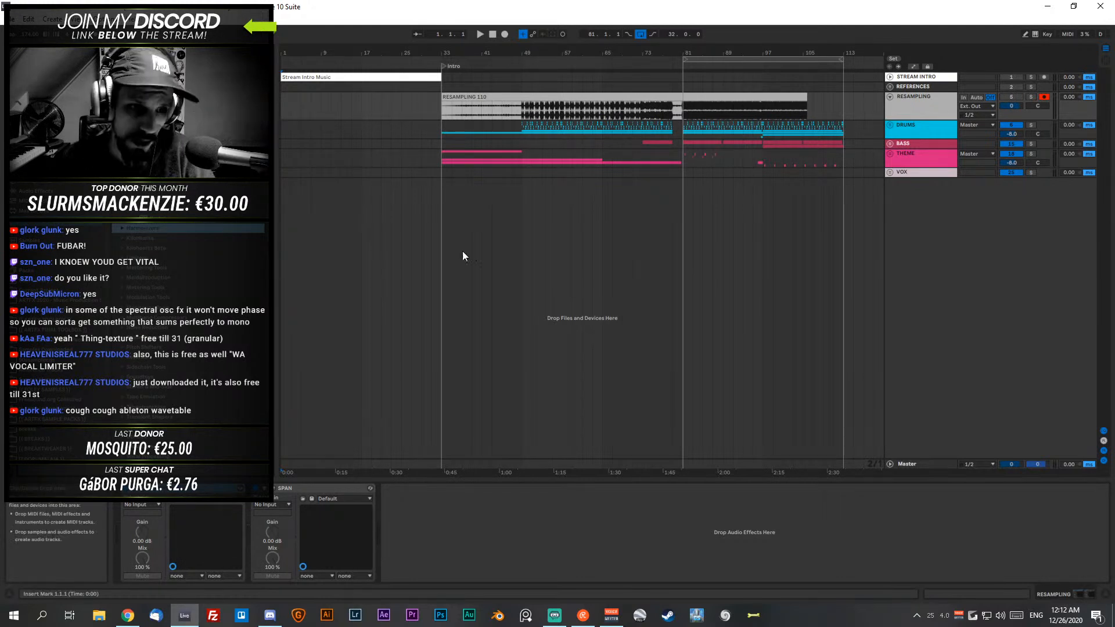
{"action": "left_click", "coordinate": [134, 263]}
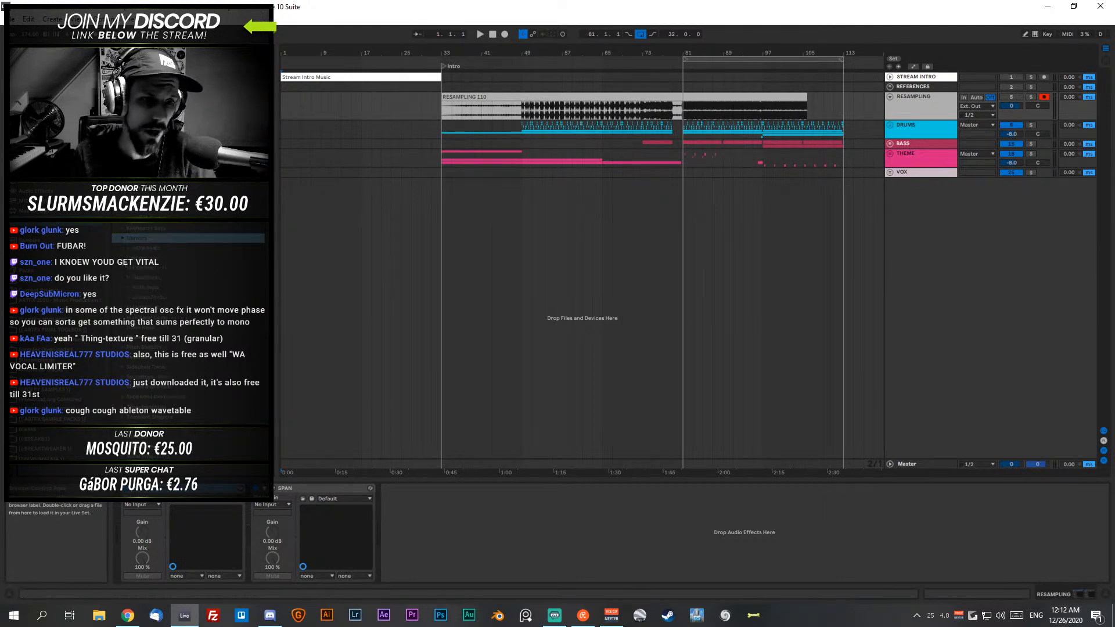
{"action": "left_click", "coordinate": [132, 269]}
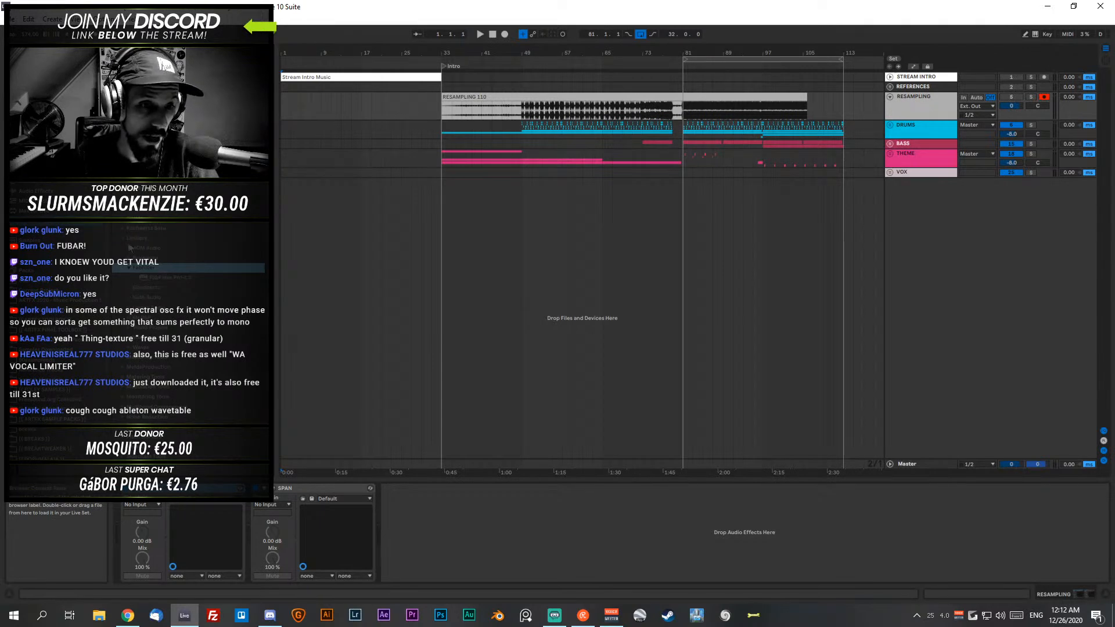
{"action": "left_click", "coordinate": [123, 237]}
{"action": "scroll", "coordinate": [186, 289], "scroll_direction": "up", "scroll_amount": 3}
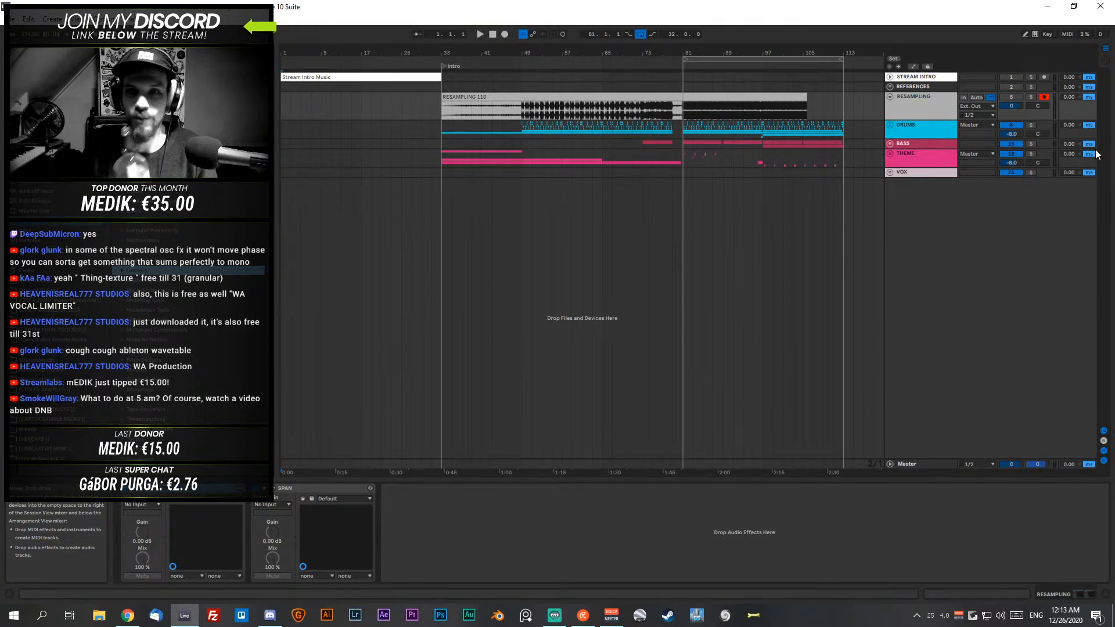
- Select the RESAMPLING clip and play the arrangement from its start at bar 33
{"action": "left_click", "coordinate": [572, 93]}
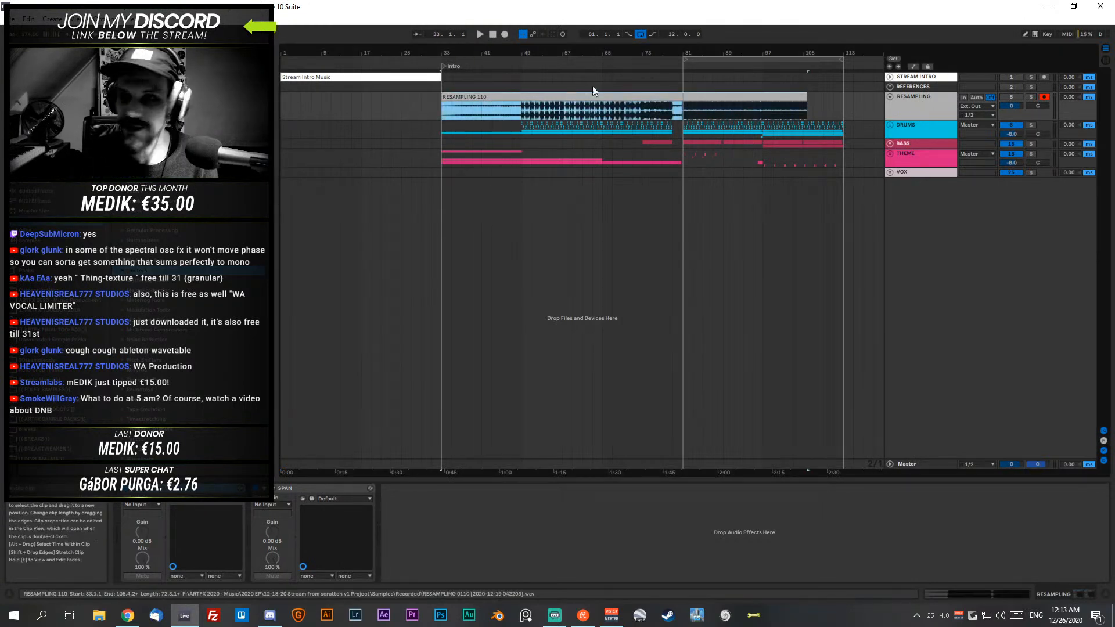
{"action": "left_click", "coordinate": [482, 33]}
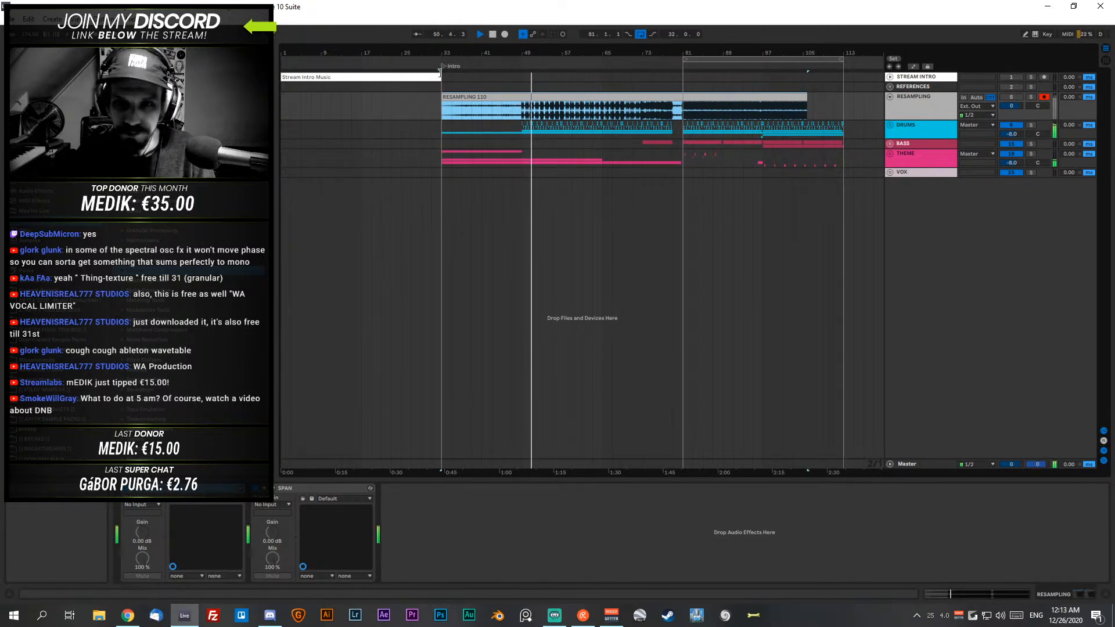
{"action": "left_click", "coordinate": [908, 126]}
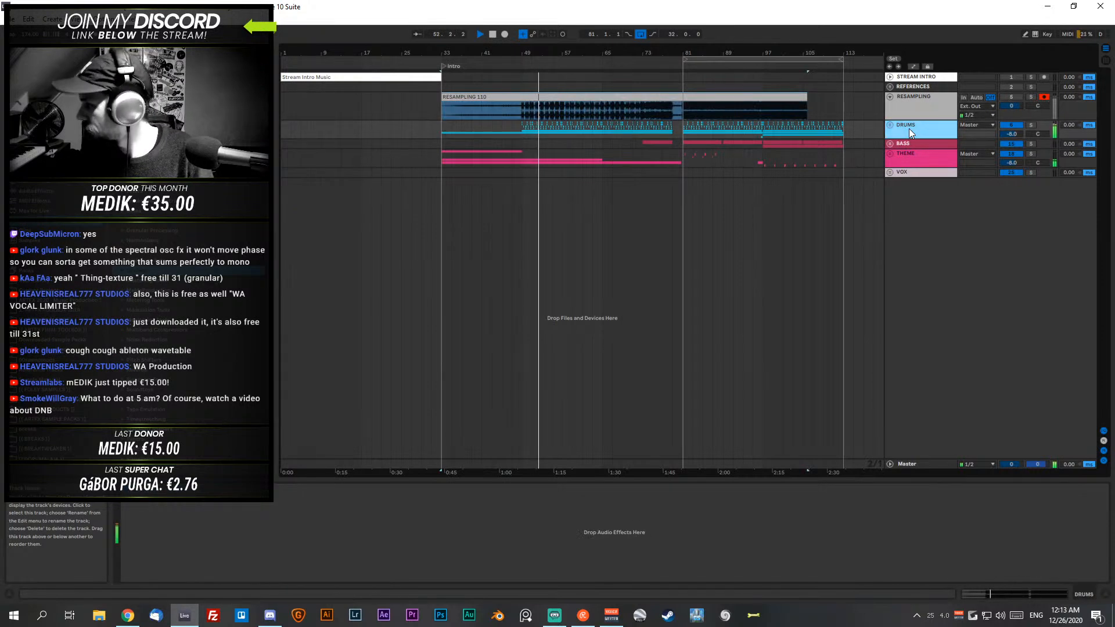
- Turn off kHs Tape Stop and Utility on the Master track, and toggle Insight 2 and SPAN Plus off and back on
{"action": "left_click", "coordinate": [921, 462]}
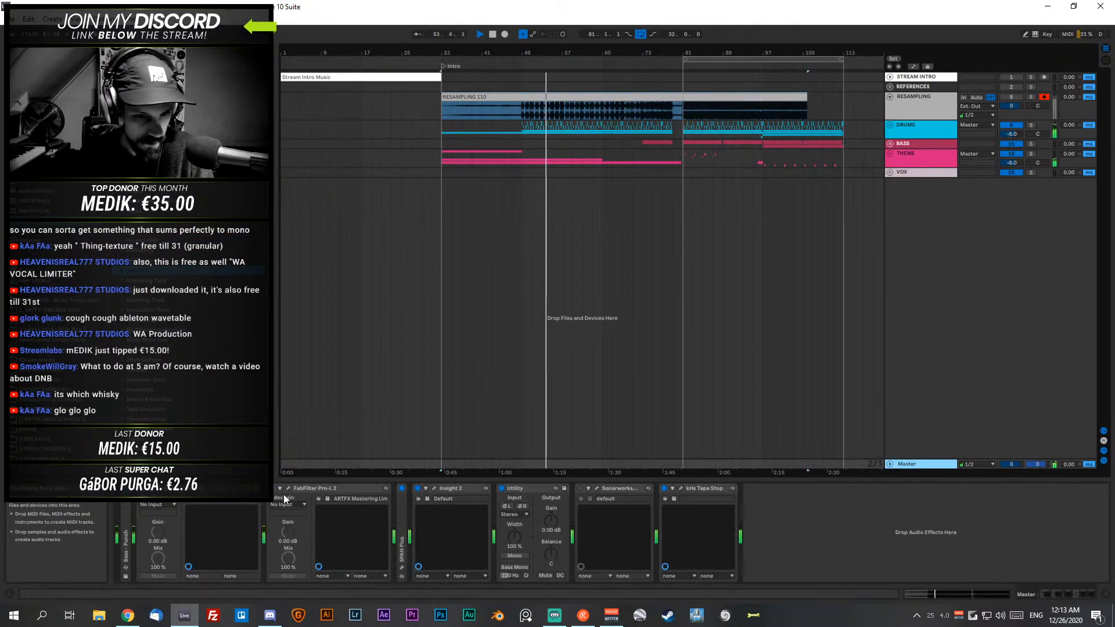
{"action": "left_click", "coordinate": [705, 490]}
{"action": "left_click", "coordinate": [501, 487]}
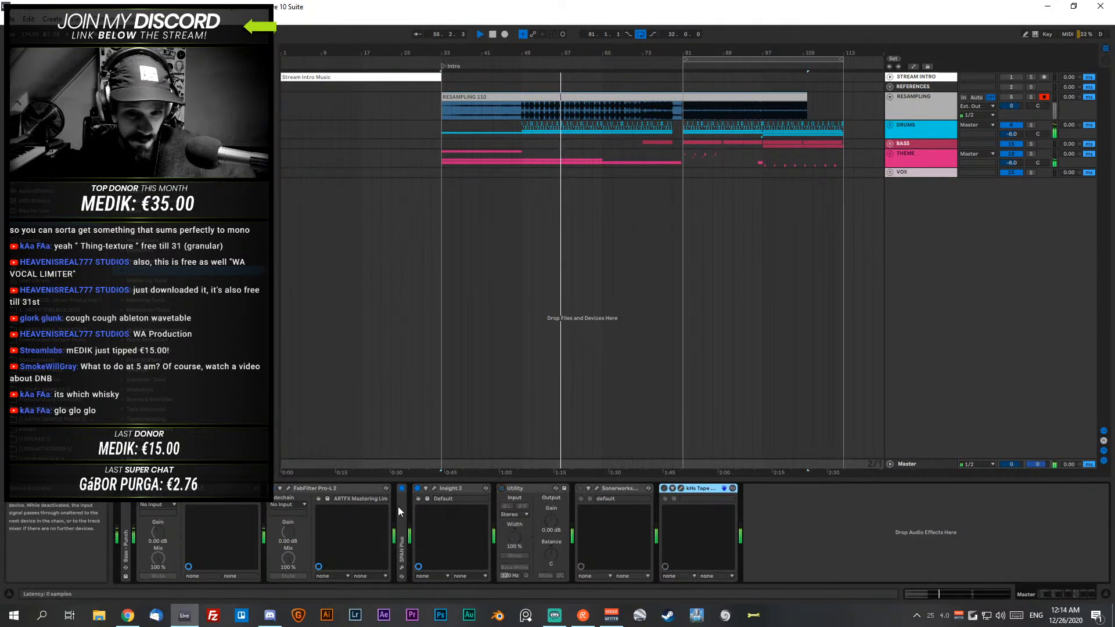
{"action": "left_click", "coordinate": [418, 488]}
{"action": "left_click", "coordinate": [402, 489]}
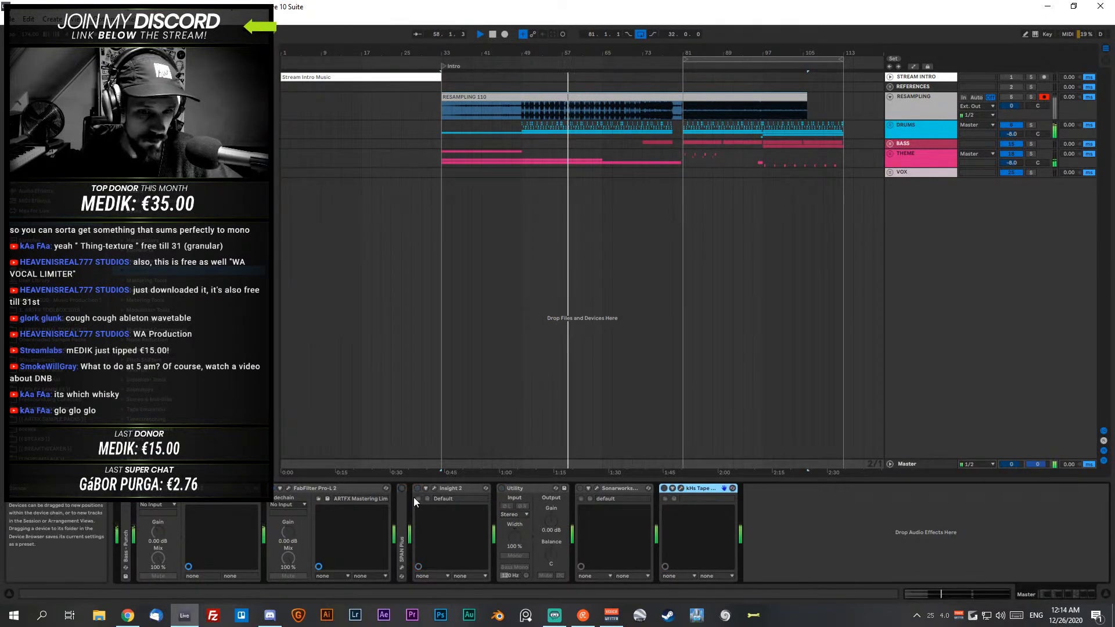
{"action": "left_click", "coordinate": [402, 488]}
{"action": "left_click", "coordinate": [418, 488]}
{"action": "left_click", "coordinate": [501, 488]}
- Fold the Utility, Sonarworks and kHs Tape Stop devices on the Master track and stop playback
{"action": "left_click", "coordinate": [533, 489]}
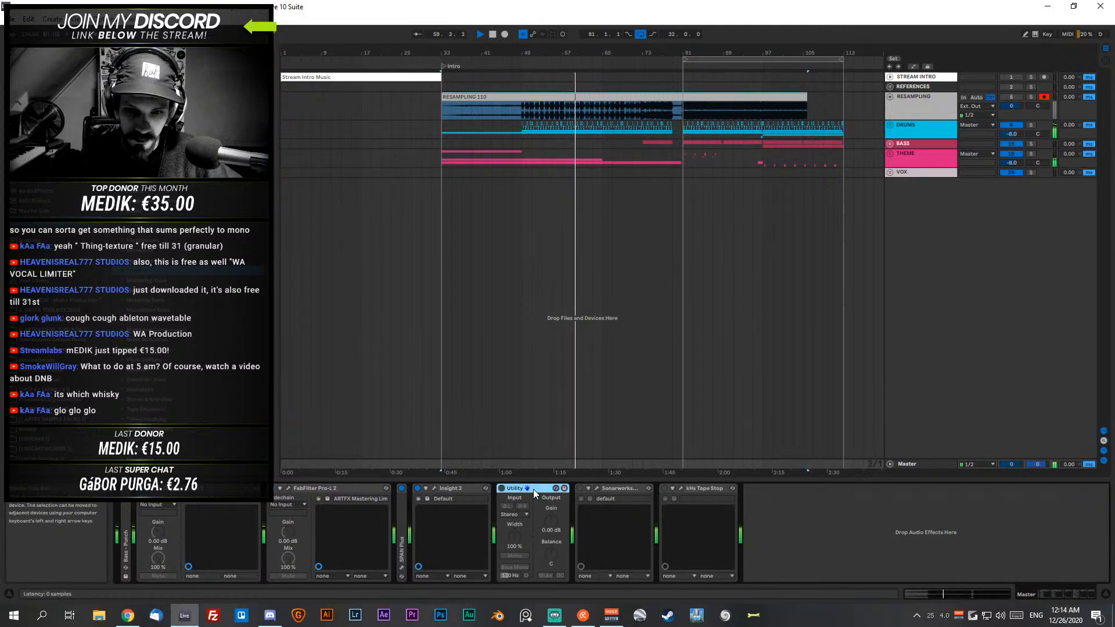
{"action": "double_click", "coordinate": [533, 489]}
{"action": "double_click", "coordinate": [572, 489]}
{"action": "double_click", "coordinate": [570, 487]}
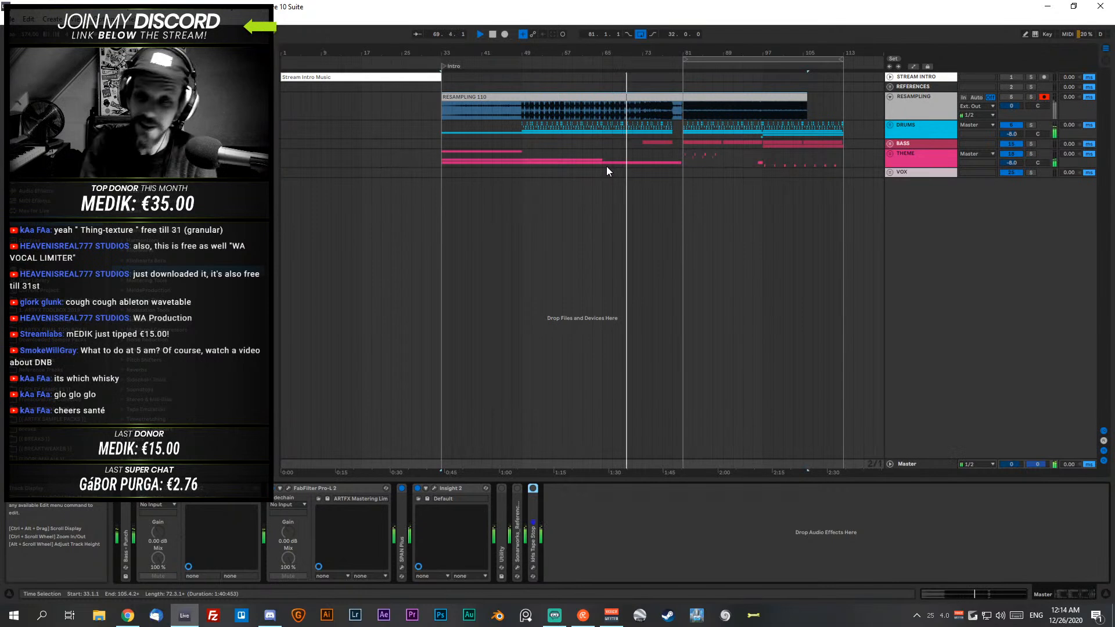
{"action": "left_click", "coordinate": [493, 35]}
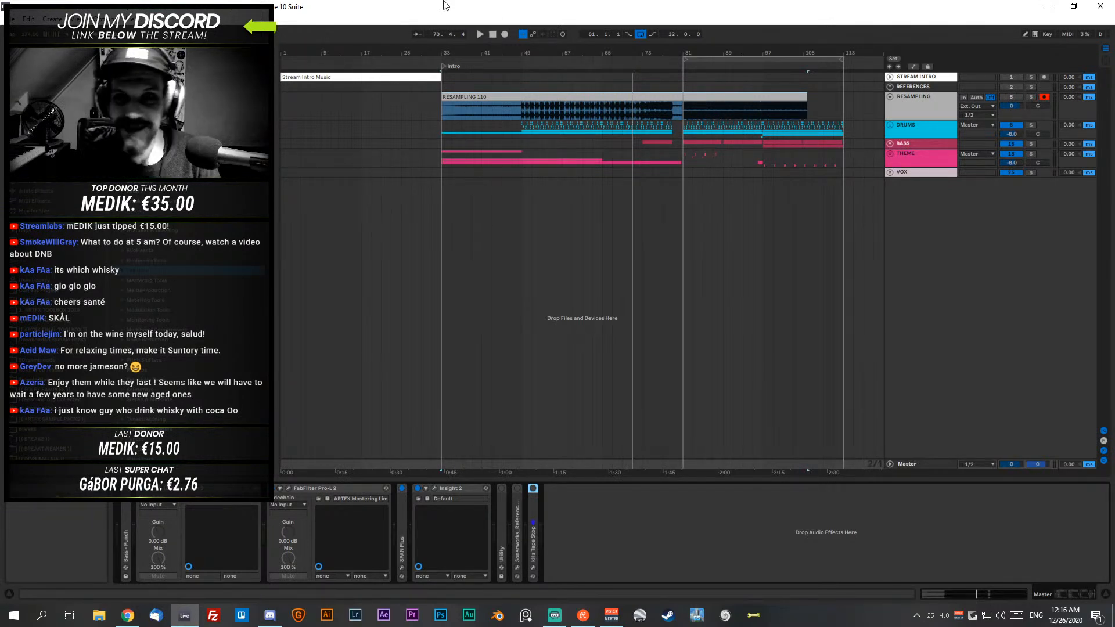
{"action": "left_click", "coordinate": [521, 97]}
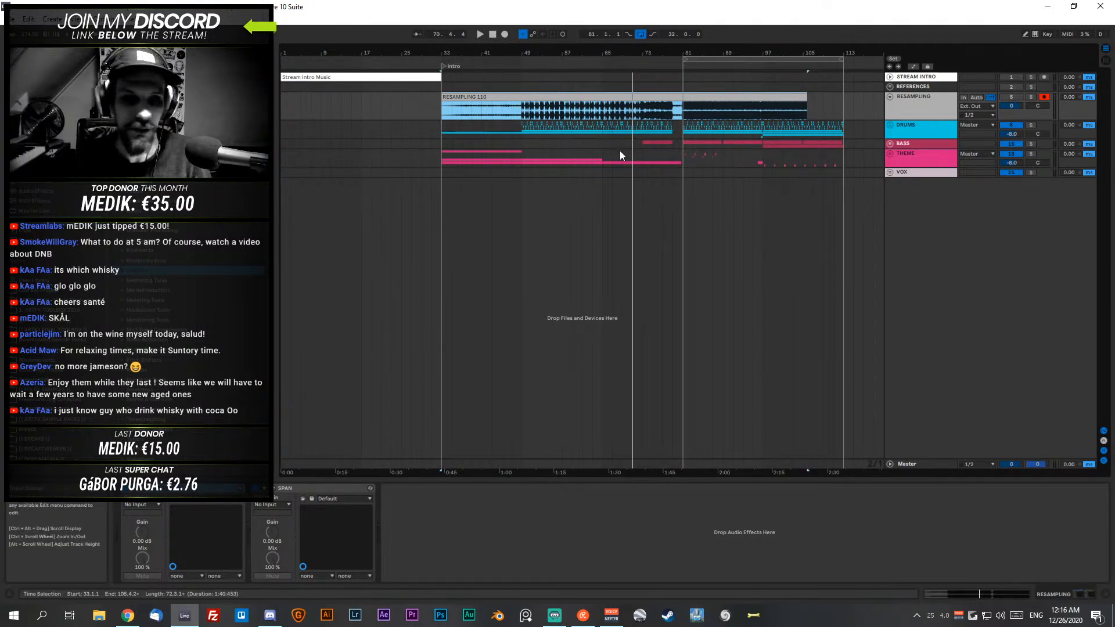
{"action": "left_click", "coordinate": [667, 111]}
{"action": "left_click", "coordinate": [516, 111]}
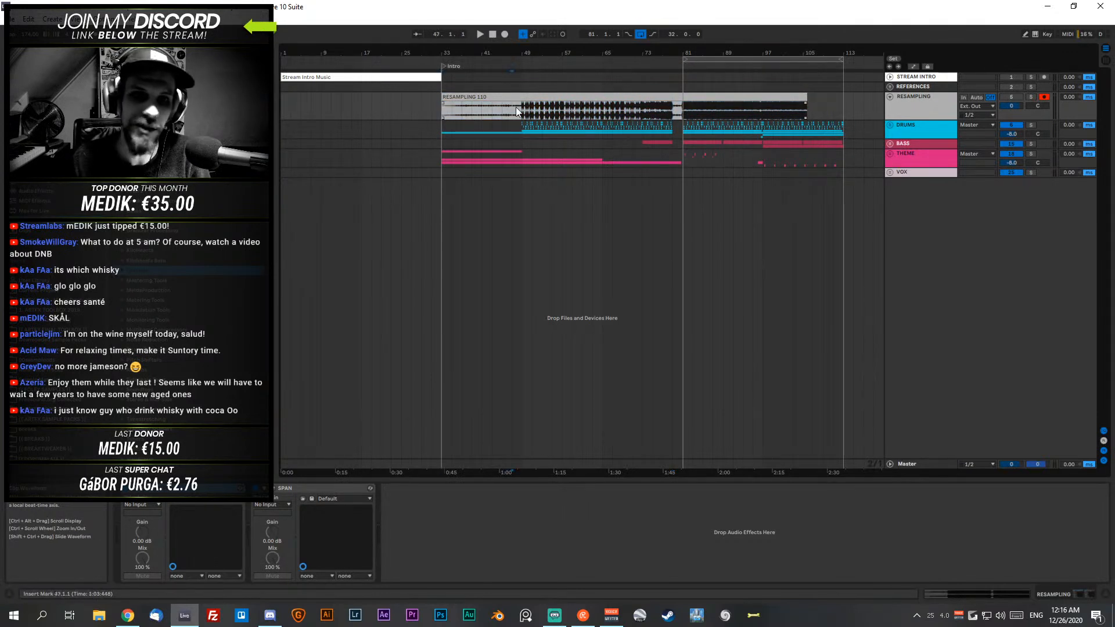
{"action": "left_click", "coordinate": [515, 108]}
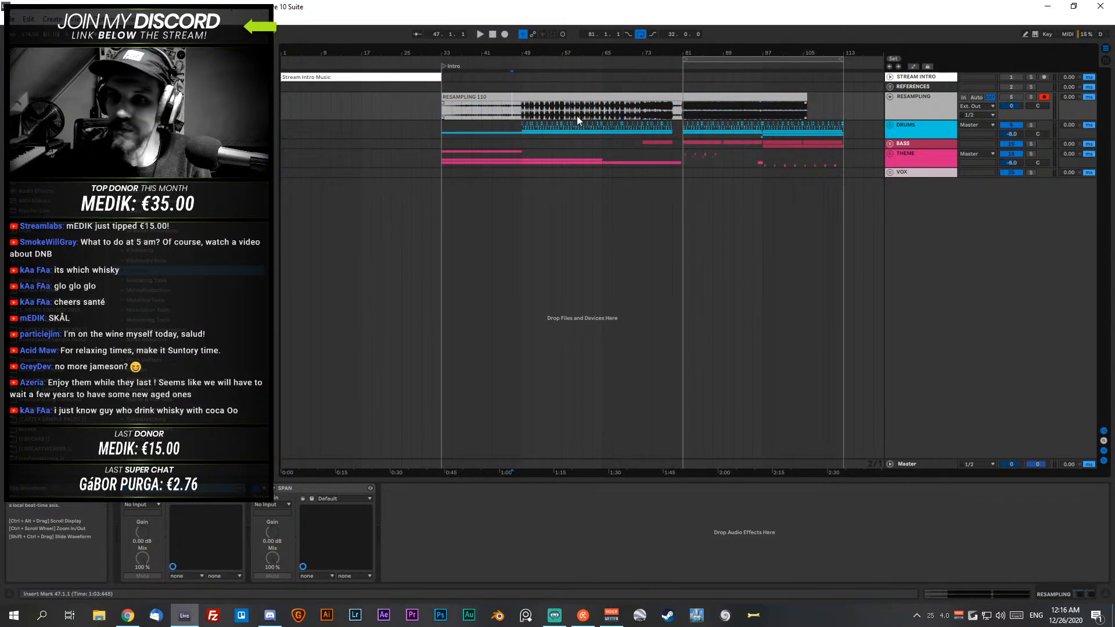
{"action": "left_click", "coordinate": [493, 109]}
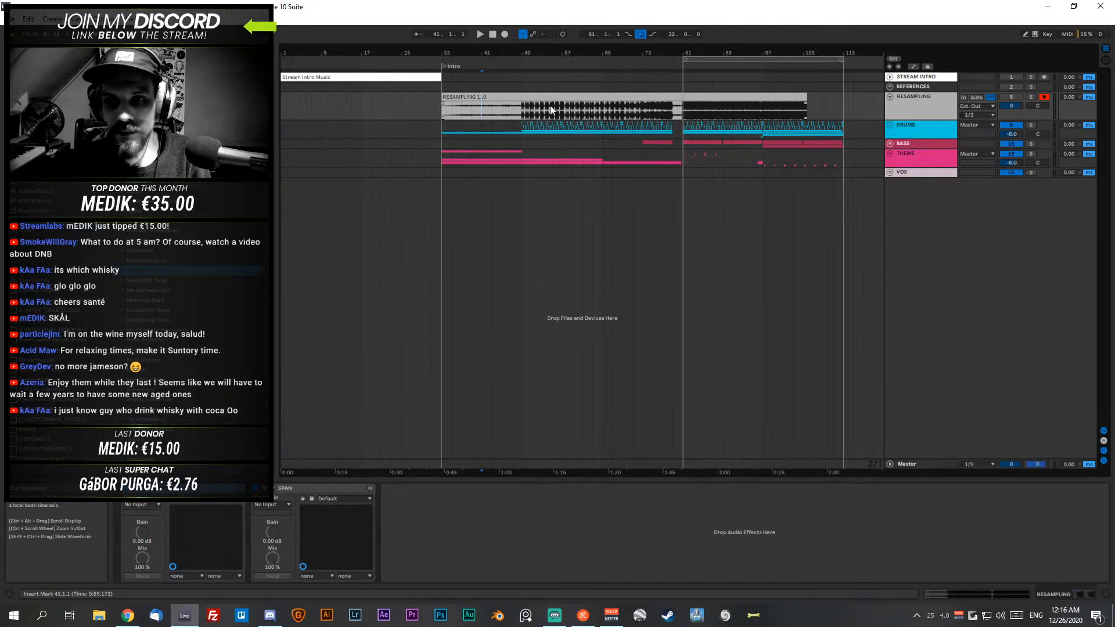
{"action": "left_click", "coordinate": [466, 97]}
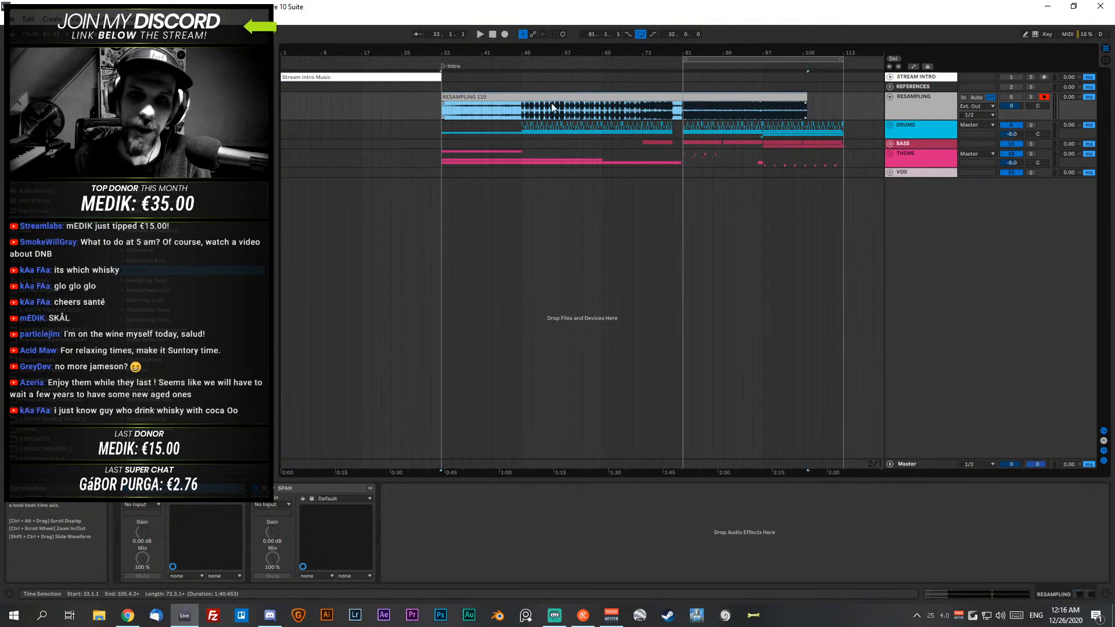
- Play the arrangement from bar 49 and switch the Live window to full-screen mode
{"action": "left_click", "coordinate": [521, 115]}
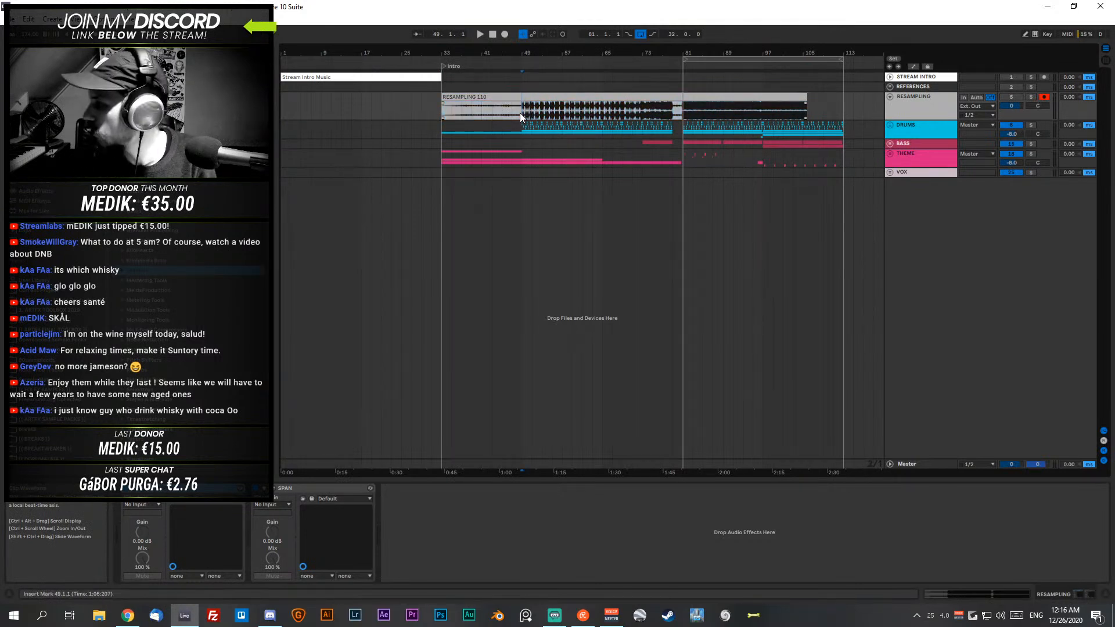
{"action": "left_click", "coordinate": [448, 96]}
{"action": "key", "text": "space"}
{"action": "left_click", "coordinate": [533, 114]}
{"action": "key", "text": "space"}
{"action": "key", "text": "space"}
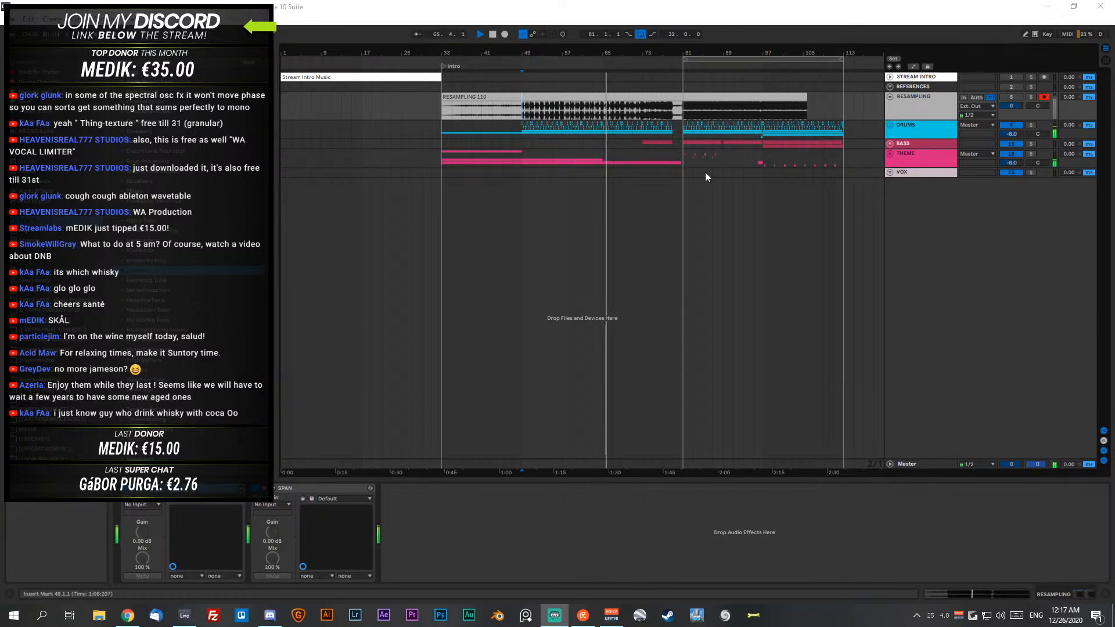
{"action": "key", "text": "F11"}
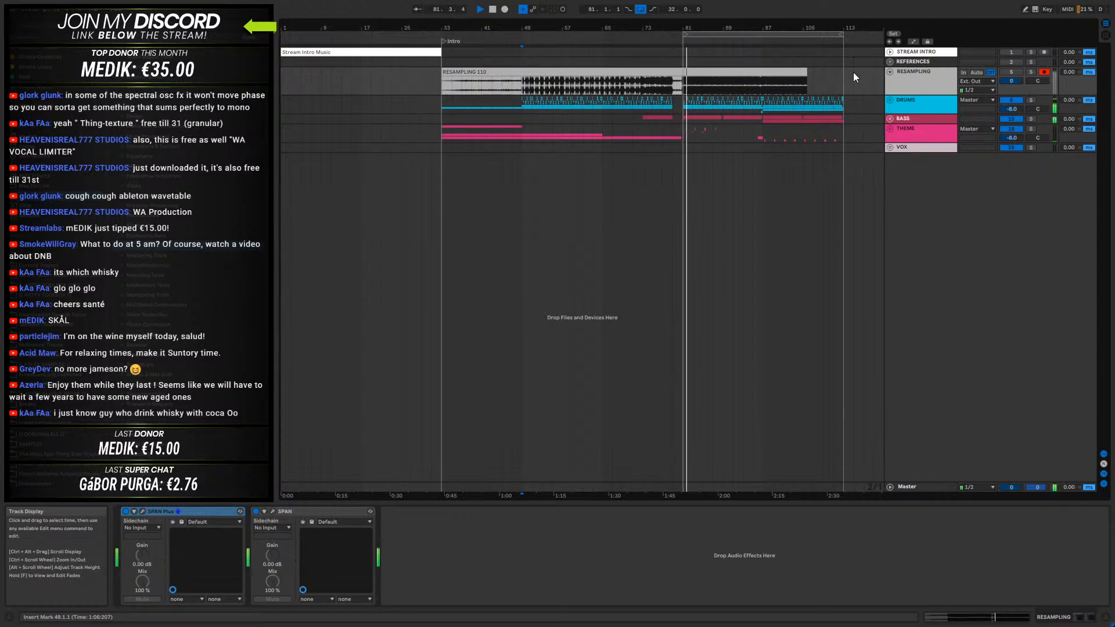
- Unfold the BASS group to show its two Phase Plant tracks around bars 81 to 113
{"action": "left_click", "coordinate": [900, 118]}
{"action": "left_click", "coordinate": [889, 119]}
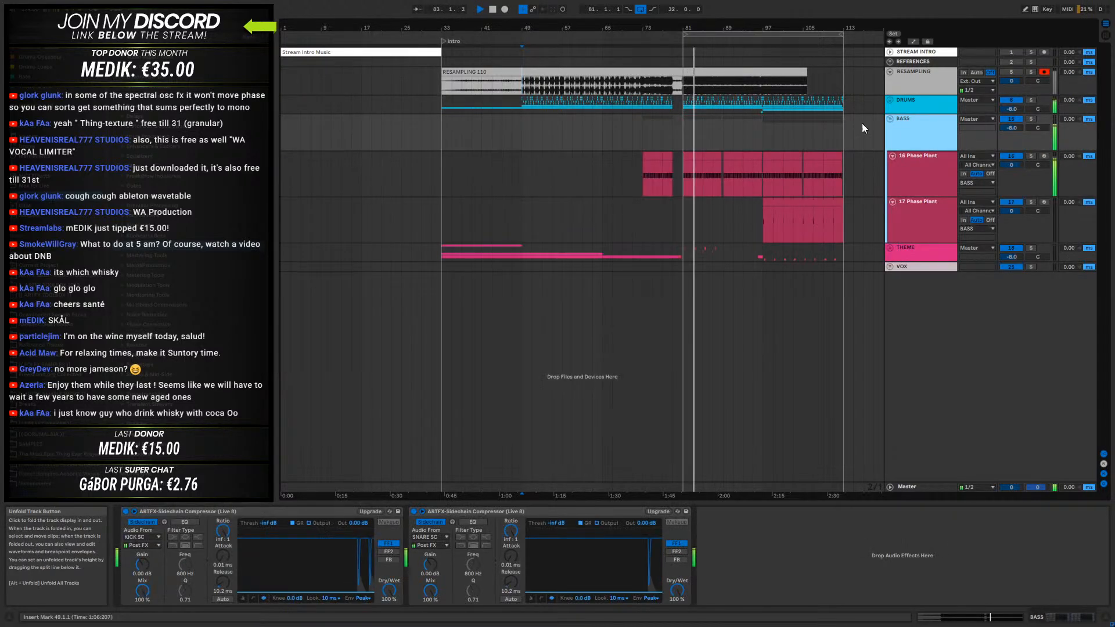
{"action": "left_click_drag", "start_coordinate": [723, 29], "coordinate": [555, 7]}
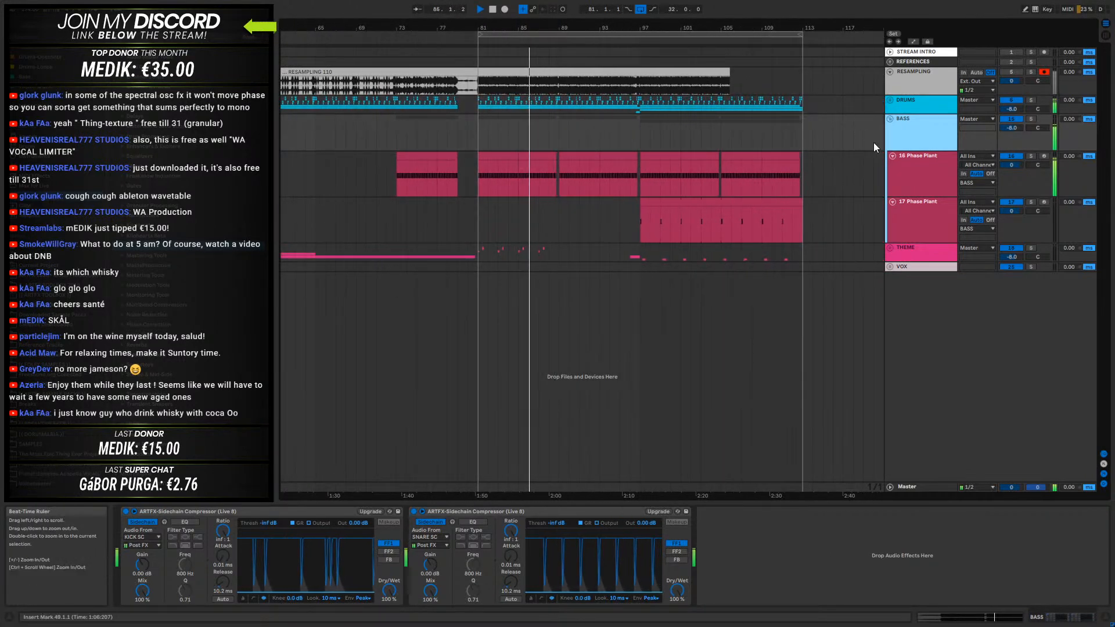
- Open Phase Plant on the 16-Phase Plant track to examine the bass patch during playback, and close its window
{"action": "left_click", "coordinate": [906, 166]}
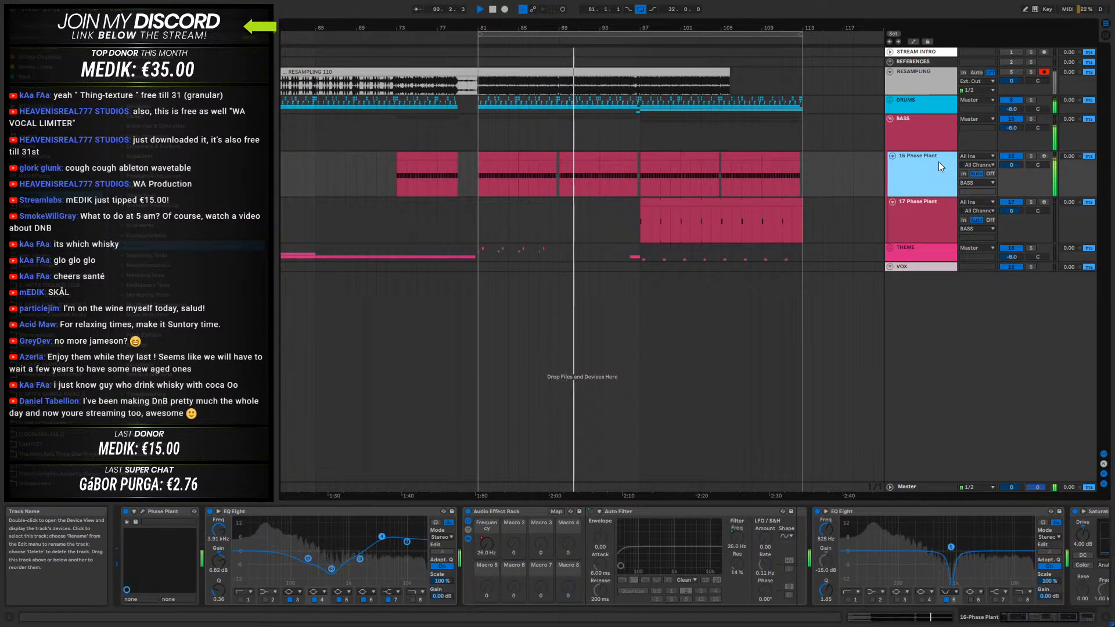
{"action": "left_click", "coordinate": [143, 511]}
{"action": "left_click_drag", "start_coordinate": [754, 58], "coordinate": [849, 61]}
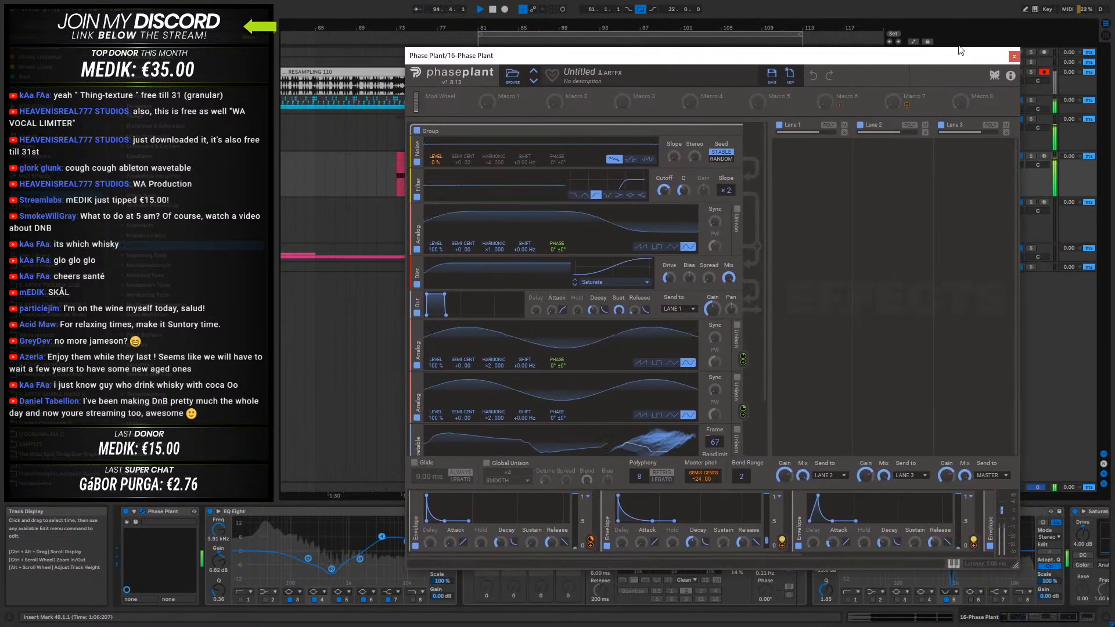
{"action": "left_click", "coordinate": [1014, 56]}
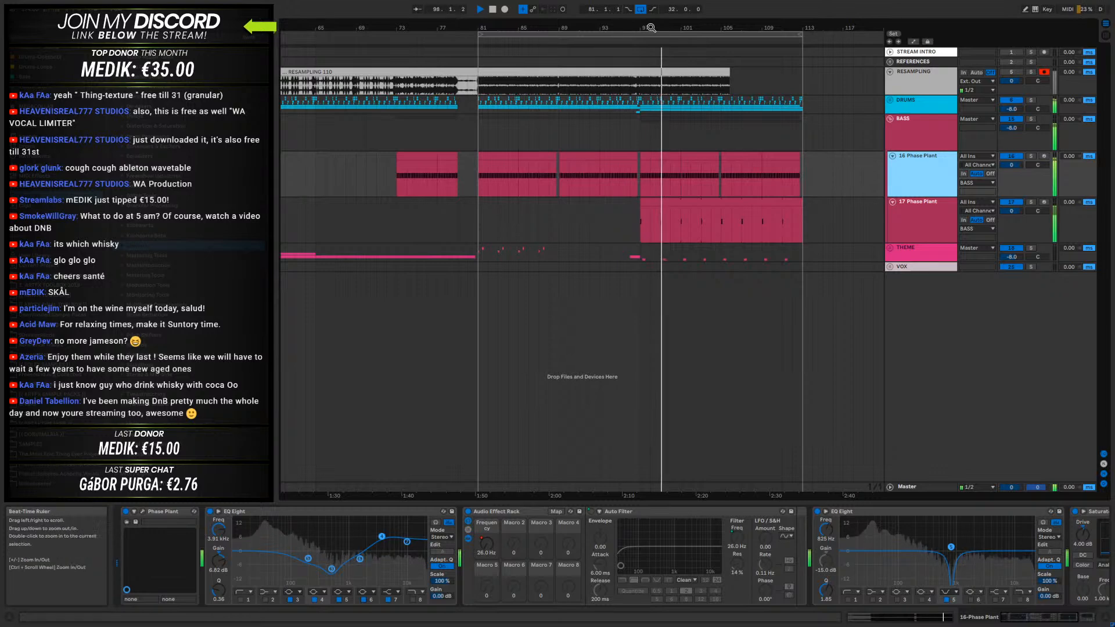
- Unfold the THEME group and raise the volume of its 24-174_D_Stab Resampled track to -4.2 dB
{"action": "left_click_drag", "start_coordinate": [651, 27], "coordinate": [650, 87]}
{"action": "left_click", "coordinate": [906, 254]}
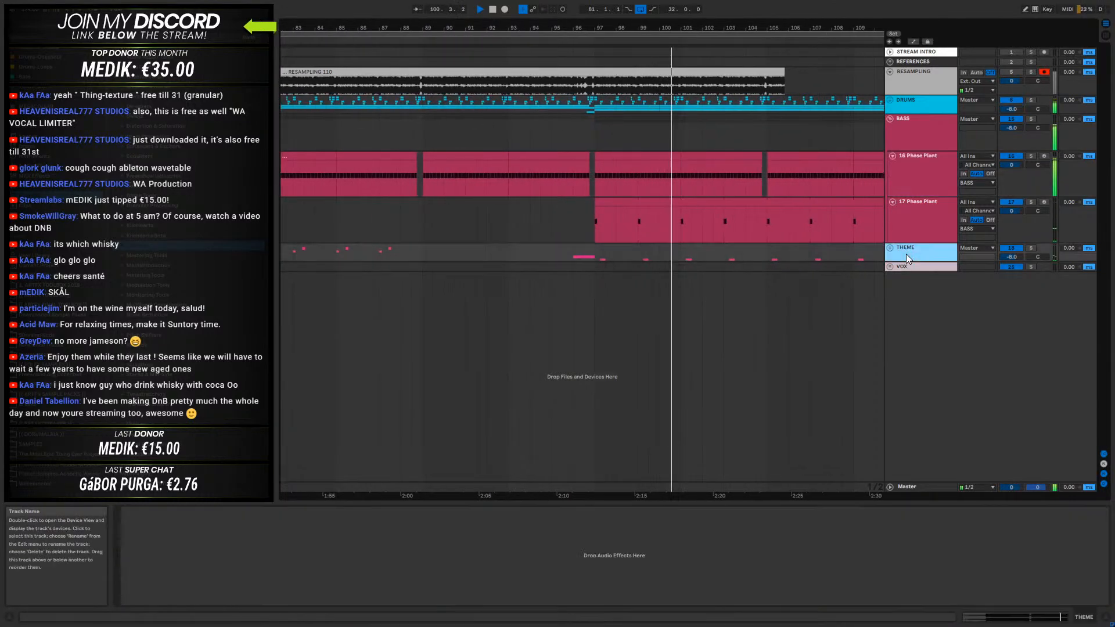
{"action": "key", "text": "u"}
{"action": "scroll", "coordinate": [925, 267], "scroll_direction": "down", "scroll_amount": 2}
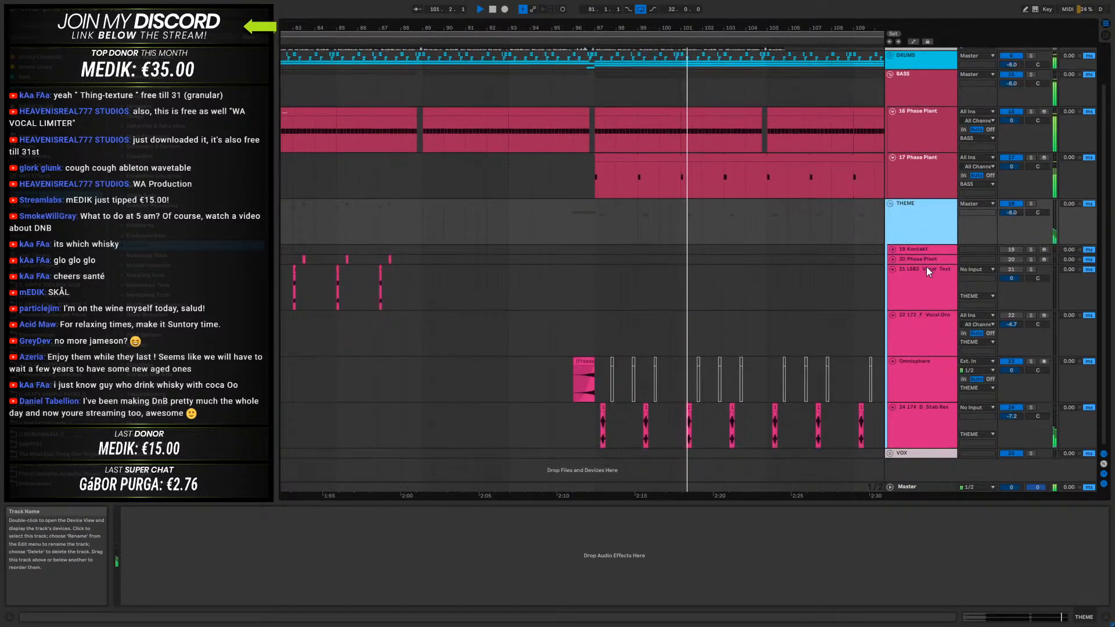
{"action": "left_click", "coordinate": [929, 414]}
{"action": "left_click_drag", "start_coordinate": [1013, 416], "coordinate": [1013, 400]}
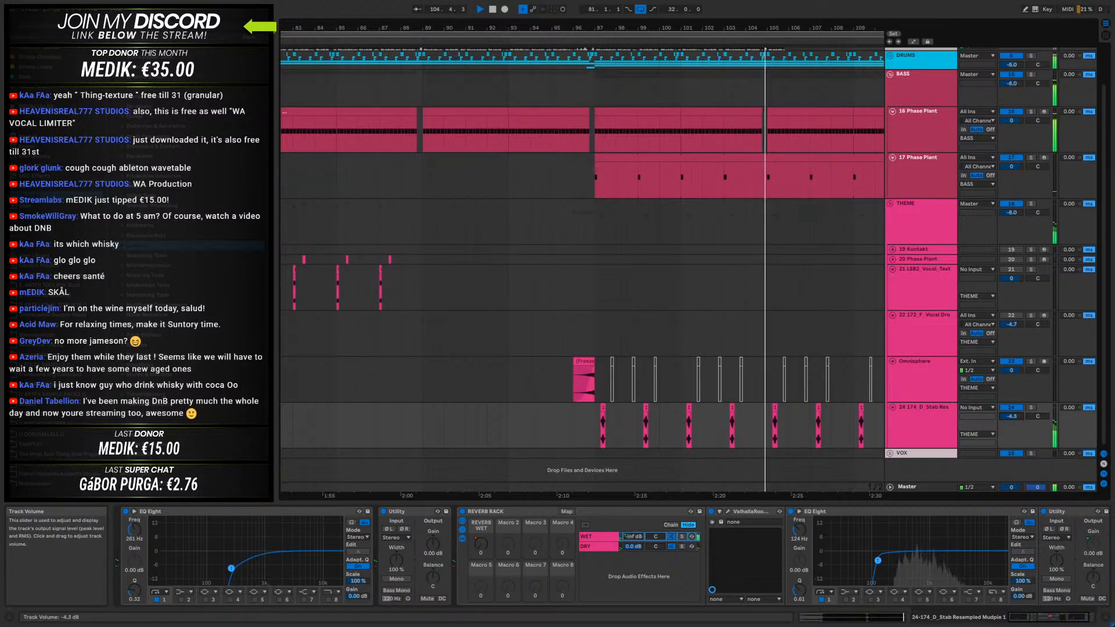
- Select the DRUMS group and unfold it to show its individual drum tracks
{"action": "mouse_move", "coordinate": [721, 28]}
{"action": "left_mouse_down"}
{"action": "mouse_move", "coordinate": [774, 2]}
{"action": "mouse_move", "coordinate": [775, 13]}
{"action": "mouse_move", "coordinate": [733, 9]}
{"action": "left_mouse_up"}
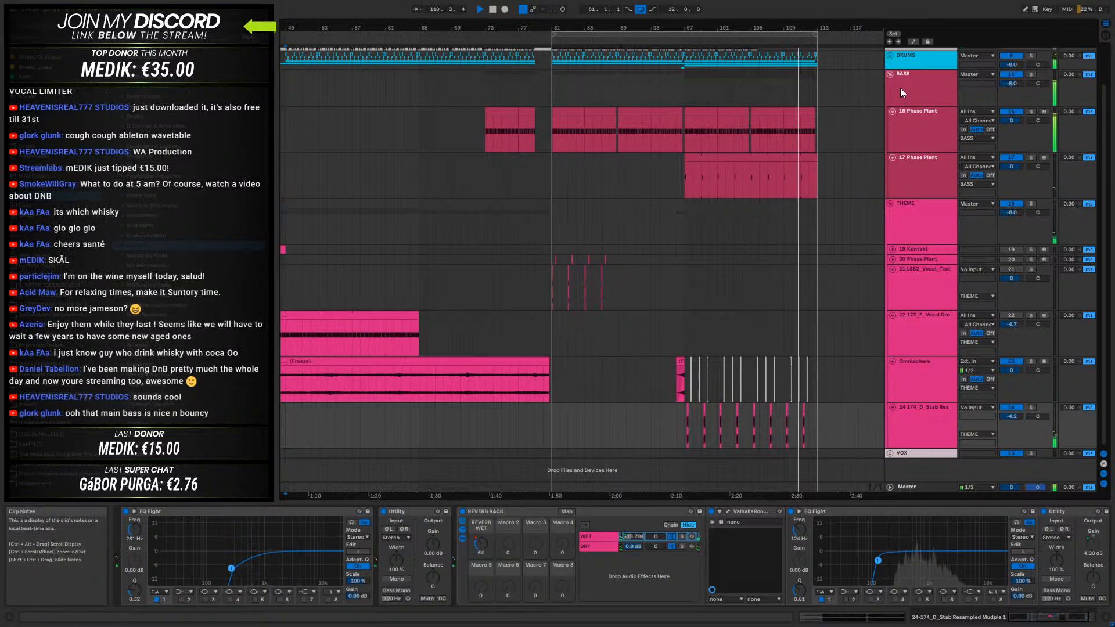
{"action": "scroll", "coordinate": [905, 134], "scroll_direction": "up", "scroll_amount": 2}
{"action": "left_click", "coordinate": [928, 110]}
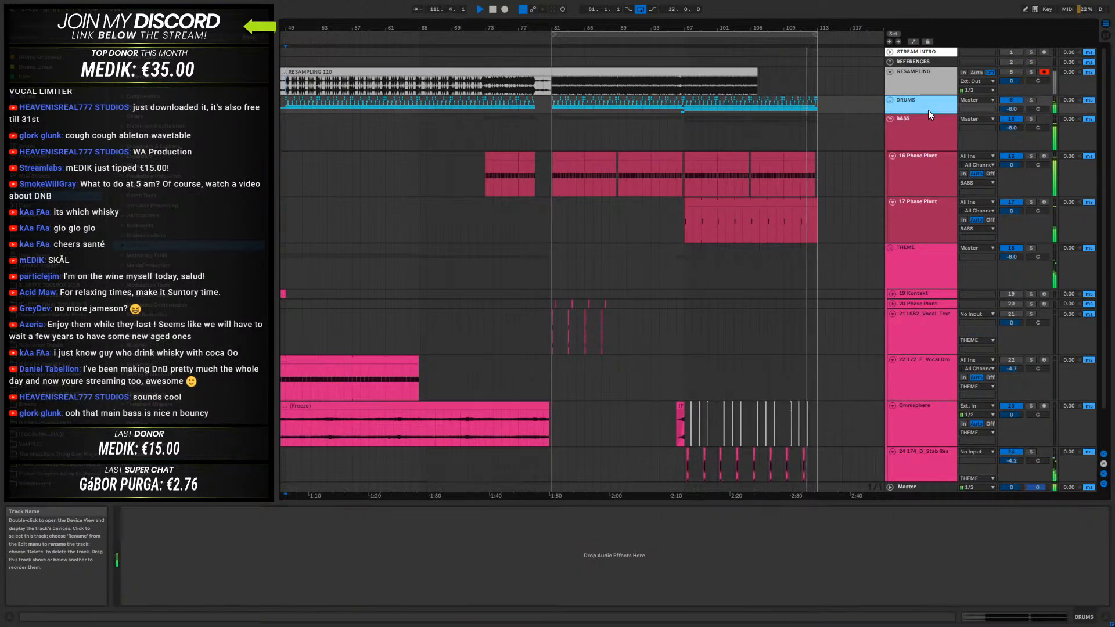
{"action": "left_click", "coordinate": [889, 99]}
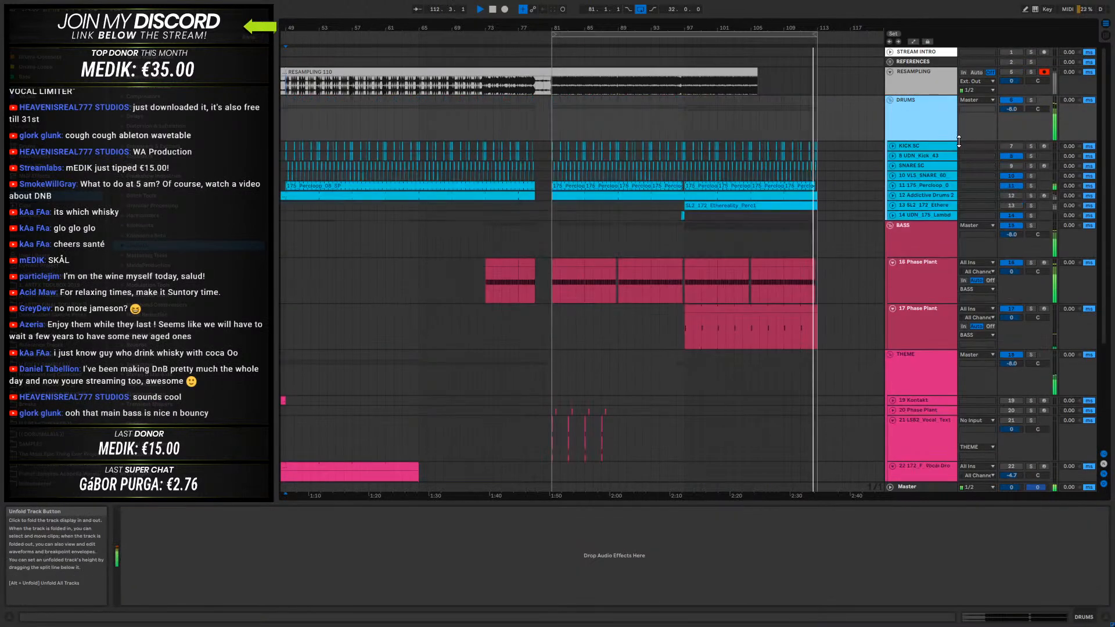
- Unfold and mute the 12-Addictive Drums 2 track, and unfold, activate and select the 13-SL2_172_Ethereality_Perc1 track
{"action": "left_click", "coordinate": [921, 196]}
{"action": "left_click", "coordinate": [893, 196]}
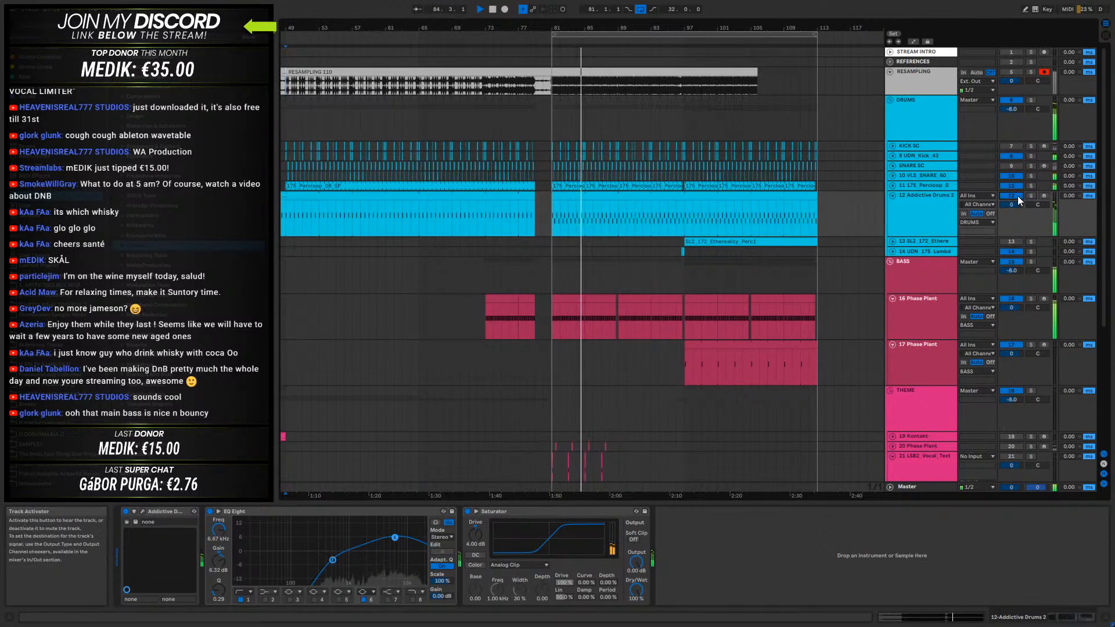
{"action": "left_click", "coordinate": [892, 241]}
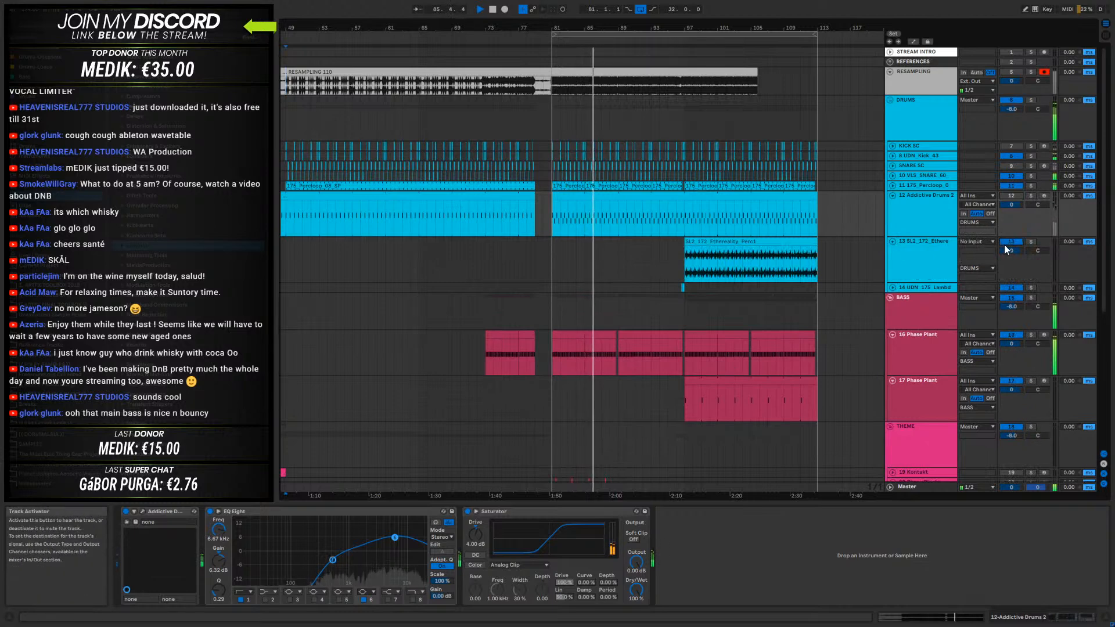
{"action": "left_click", "coordinate": [689, 253]}
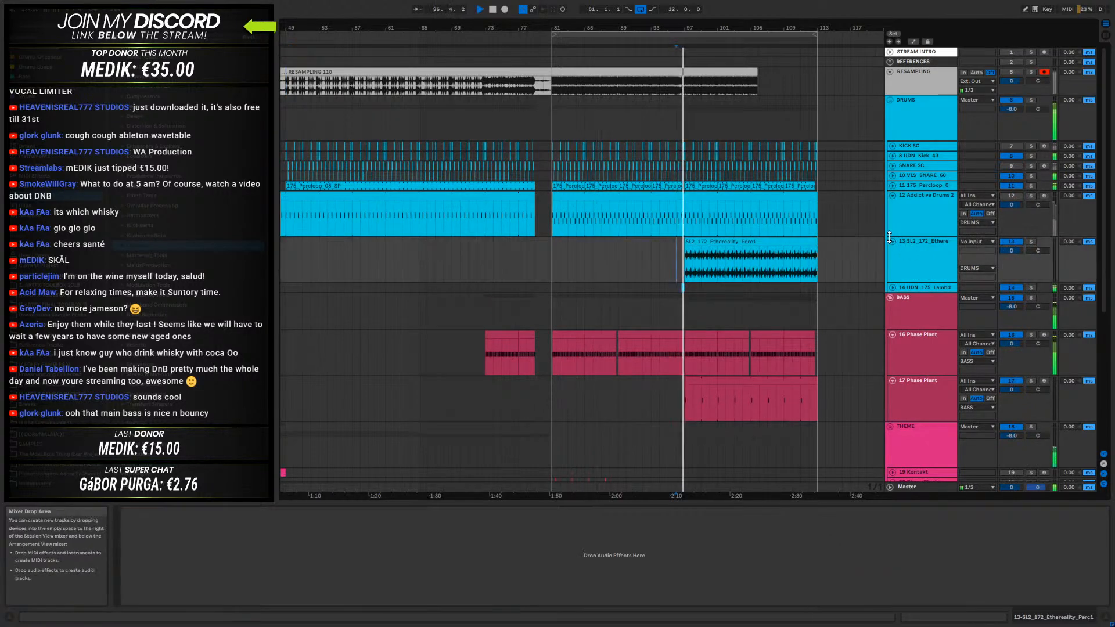
{"action": "left_click", "coordinate": [943, 242]}
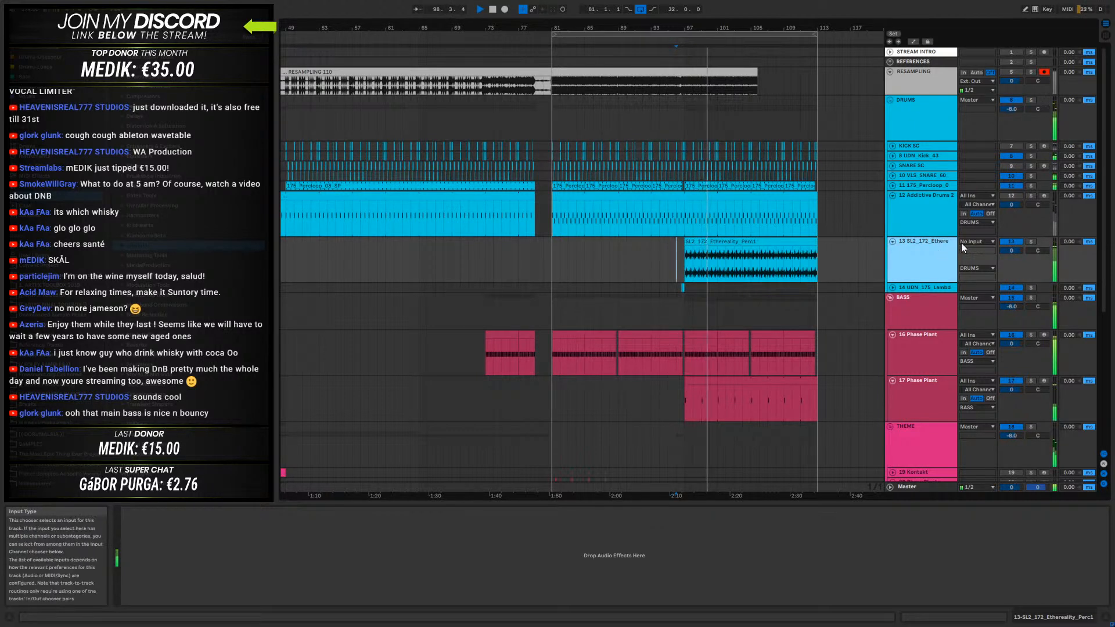
- Solo the 13-SL2_172_Ethereality_Perc1 track to hear its percussion loop alone, and turn the solo off again
{"action": "left_click", "coordinate": [1030, 242]}
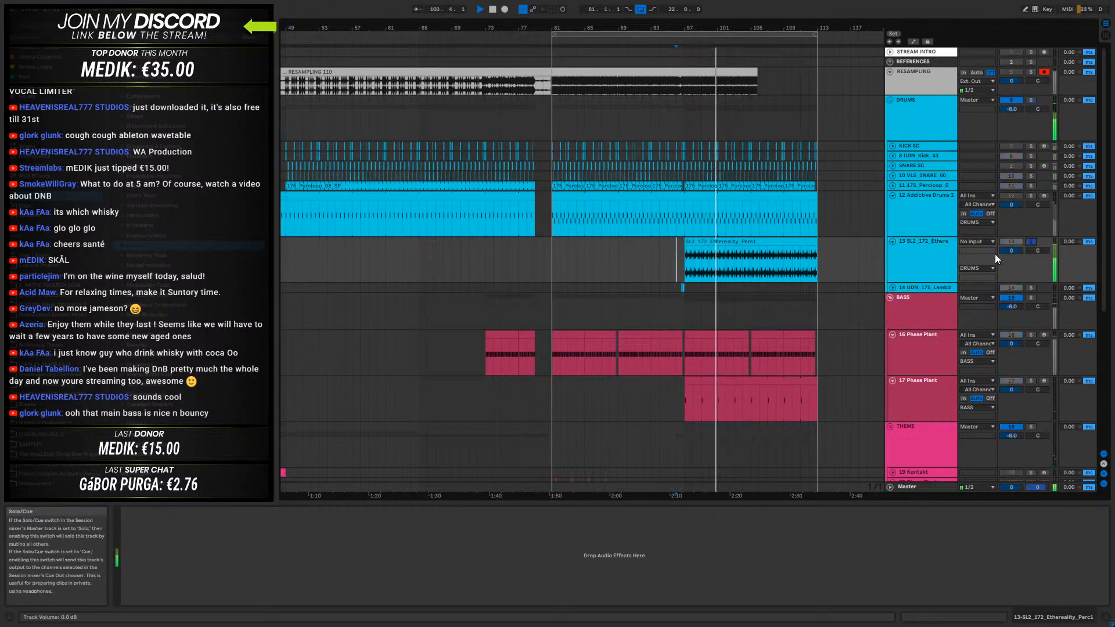
{"action": "left_click", "coordinate": [1030, 241]}
{"action": "scroll", "coordinate": [618, 166], "scroll_direction": "down", "scroll_amount": 5}
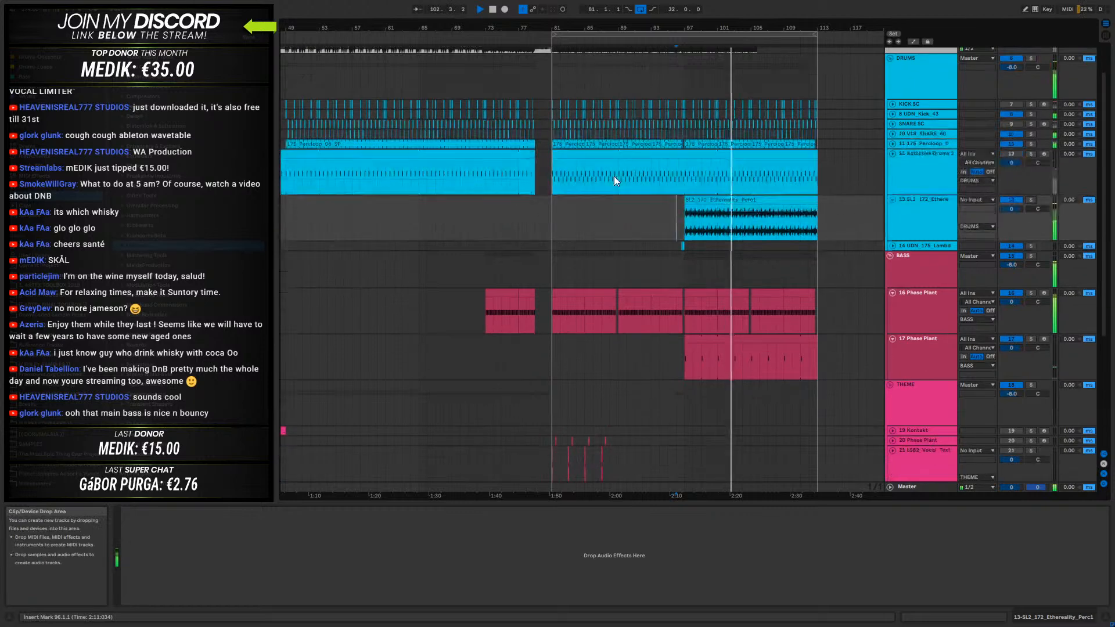
{"action": "scroll", "coordinate": [614, 176], "scroll_direction": "down", "scroll_amount": 1}
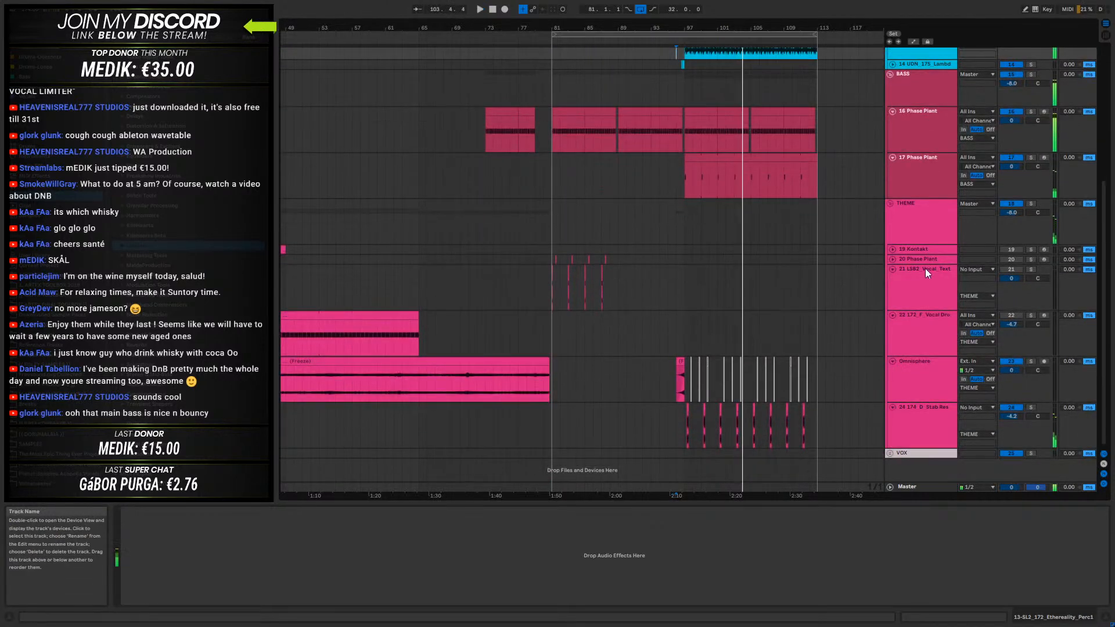
- Play the 21-LSB2_Vocal_Texture track from bar 81 and delete its repeated clips from bar 83 onward
{"action": "left_click", "coordinate": [924, 287]}
{"action": "left_click", "coordinate": [551, 291]}
{"action": "key", "text": "space"}
{"action": "key", "text": "space"}
{"action": "left_click_drag", "start_coordinate": [552, 290], "coordinate": [628, 298]}
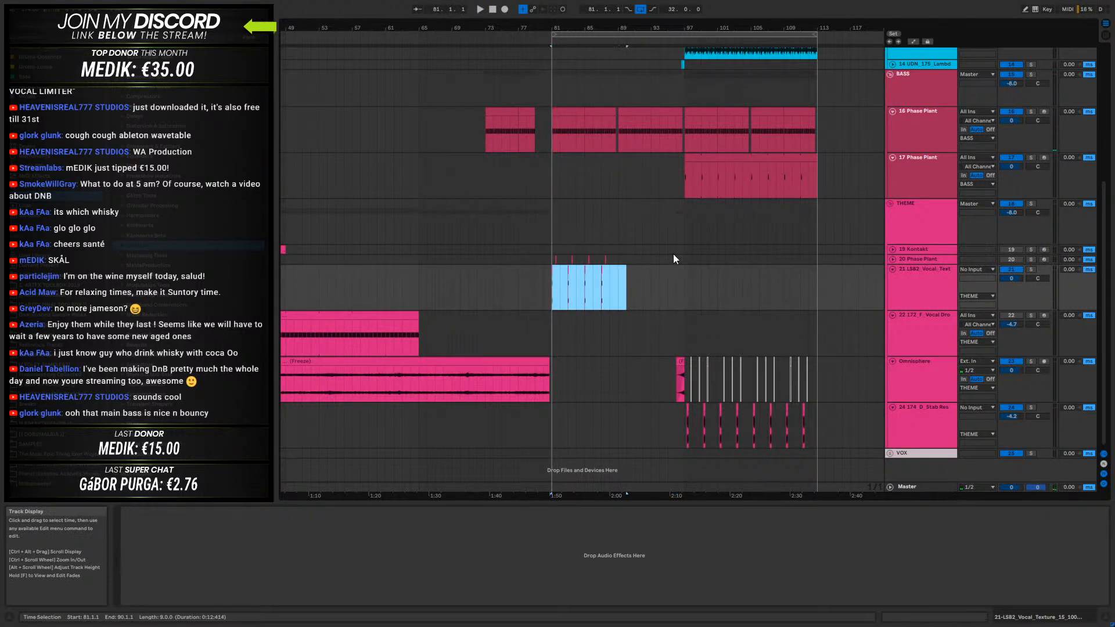
{"action": "left_click", "coordinate": [918, 284]}
{"action": "key", "text": "space"}
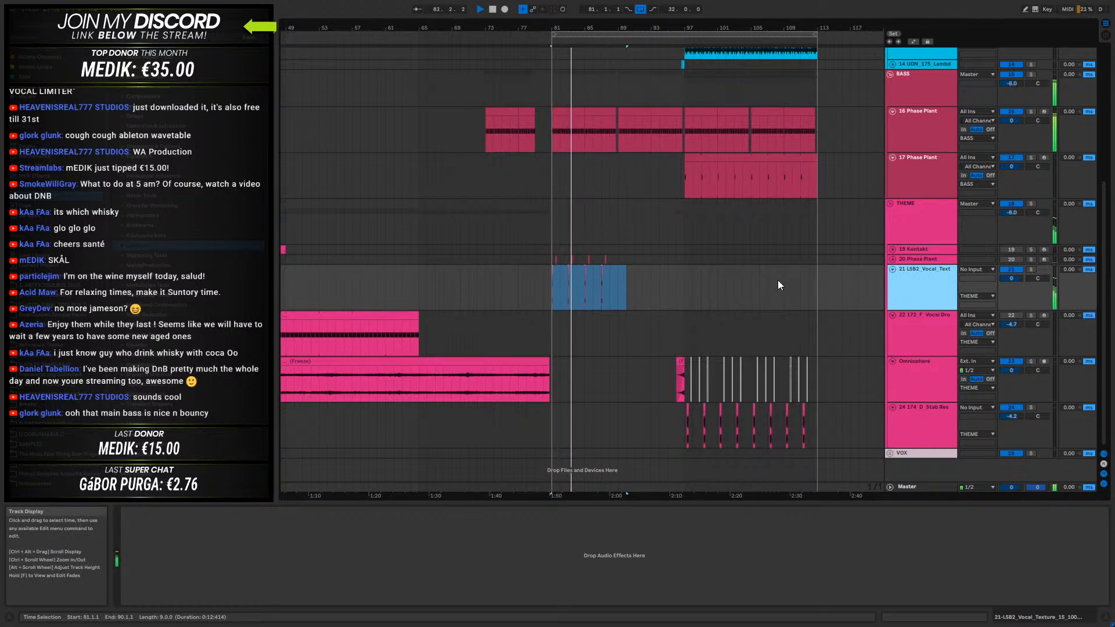
{"action": "key", "text": "space"}
{"action": "left_click_drag", "start_coordinate": [567, 281], "coordinate": [667, 297]}
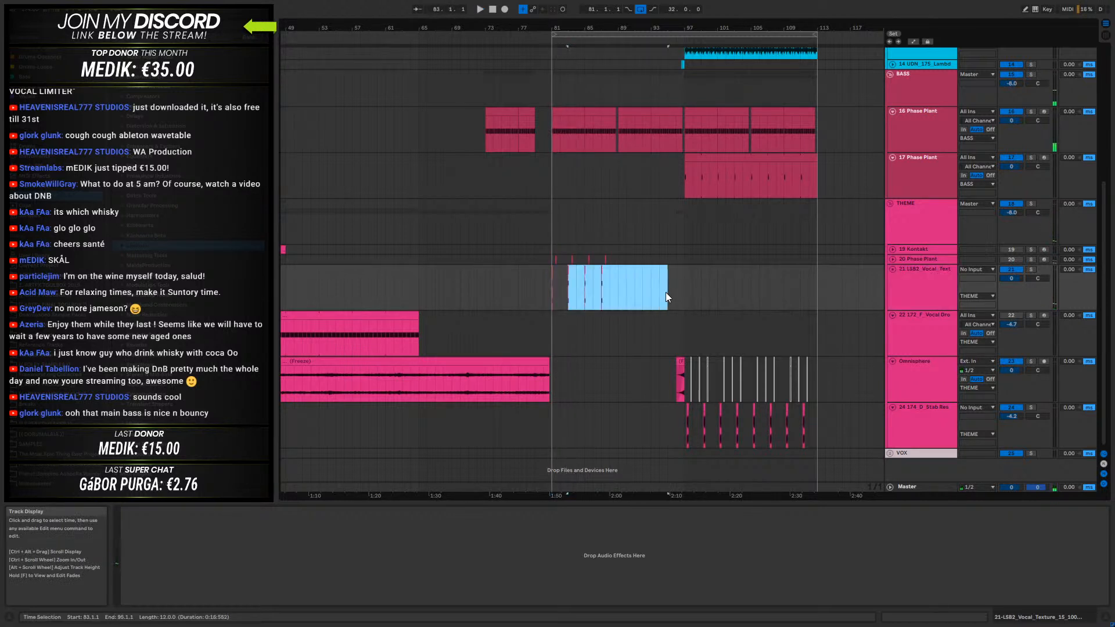
- Move the remaining vocal texture clip on the 21-LSB2_Vocal_Texture track from bar 81 to bar 49
{"action": "left_click", "coordinate": [553, 287]}
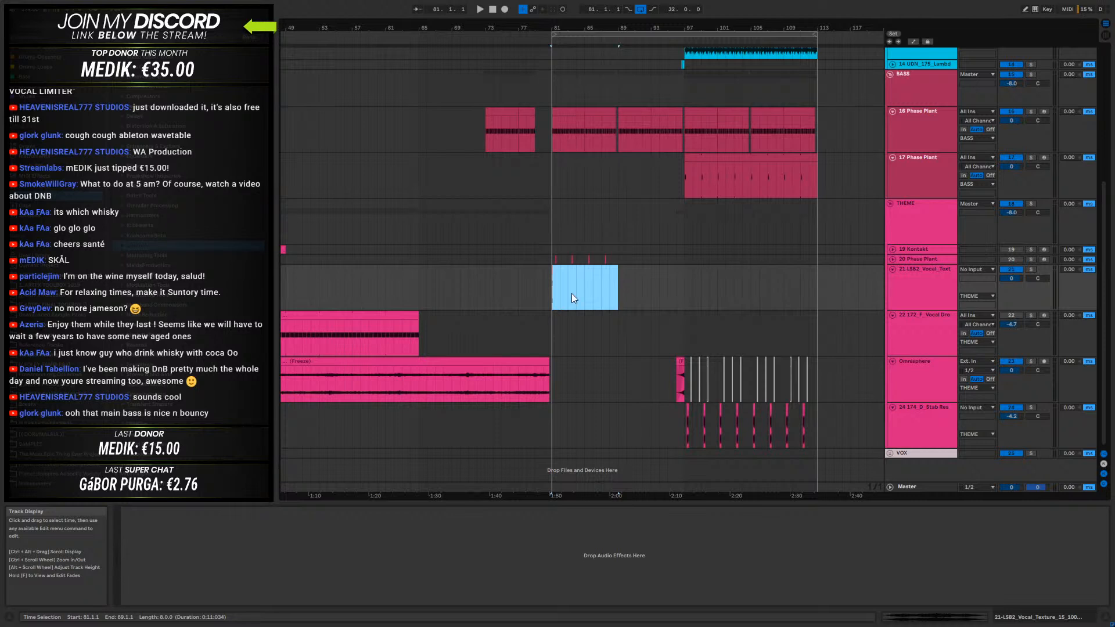
{"action": "left_click_drag", "start_coordinate": [431, 28], "coordinate": [583, 17]}
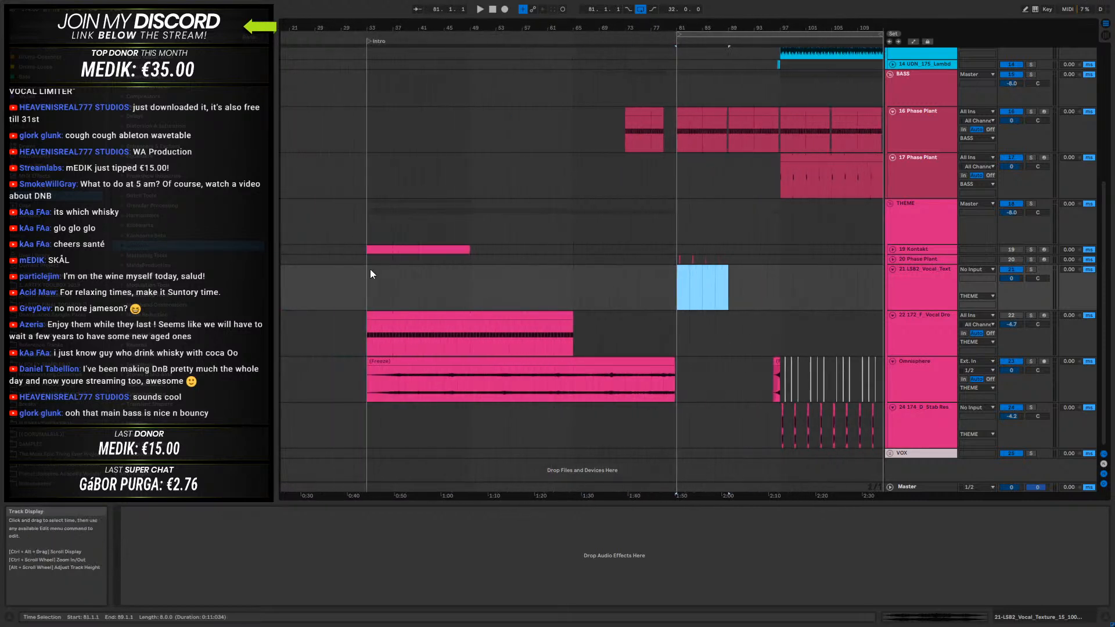
{"action": "key", "text": "ctrl+x"}
{"action": "left_click", "coordinate": [473, 290]}
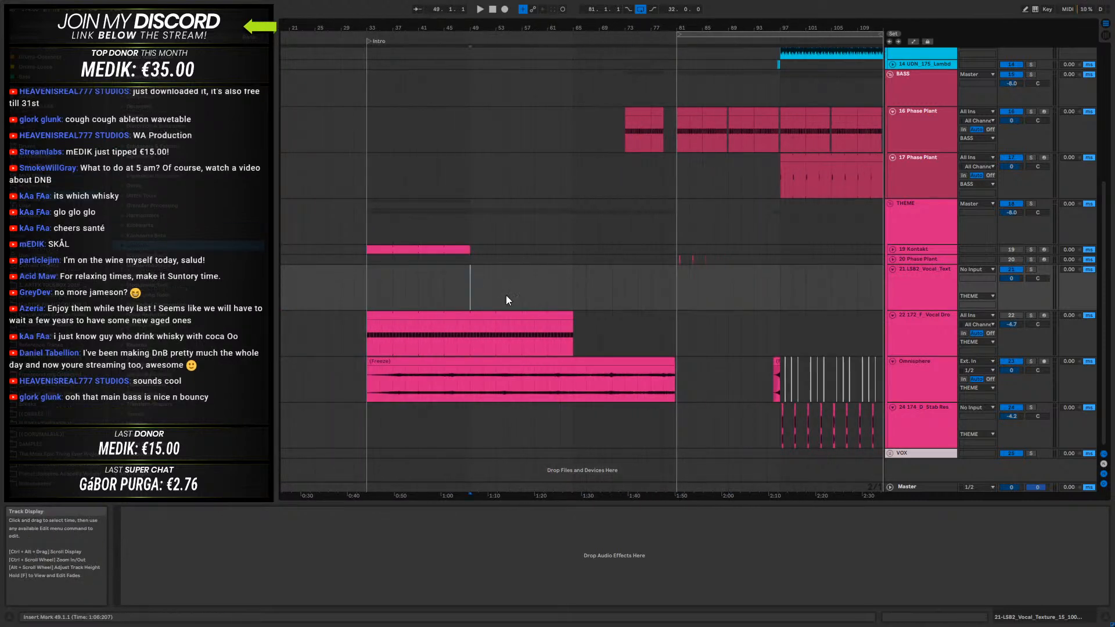
{"action": "key", "text": "ctrl+v"}
- Play the arrangement from bar 47 and duplicate the four-bar vocal texture section starting at bar 49 three times
{"action": "left_click", "coordinate": [464, 281]}
{"action": "key", "text": "space"}
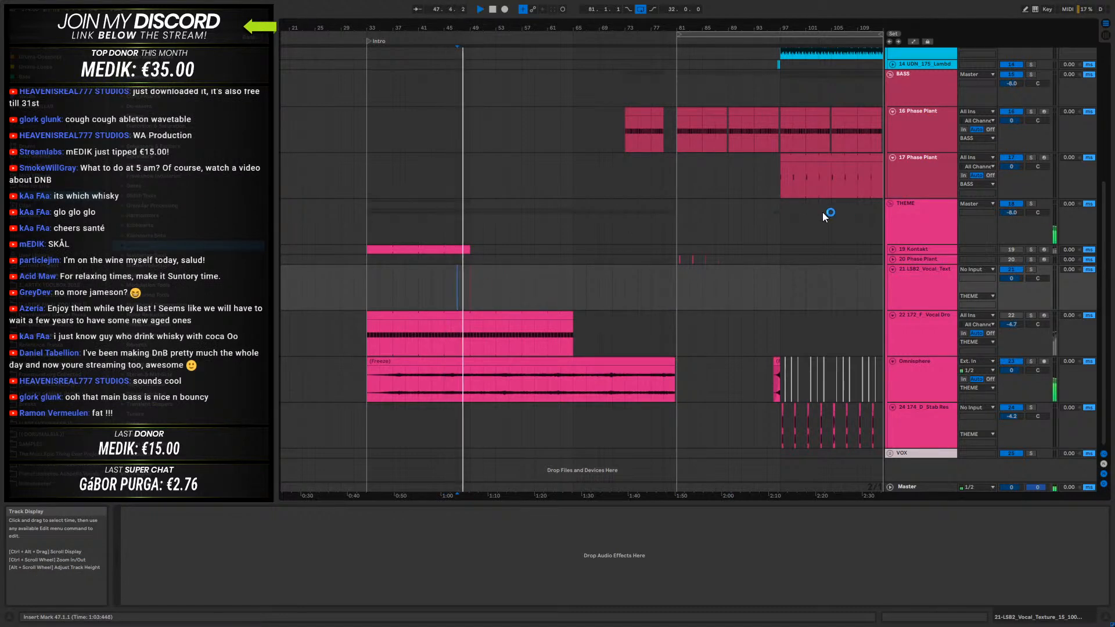
{"action": "scroll", "coordinate": [636, 247], "scroll_direction": "up", "scroll_amount": 4}
{"action": "scroll", "coordinate": [551, 343], "scroll_direction": "down", "scroll_amount": 4}
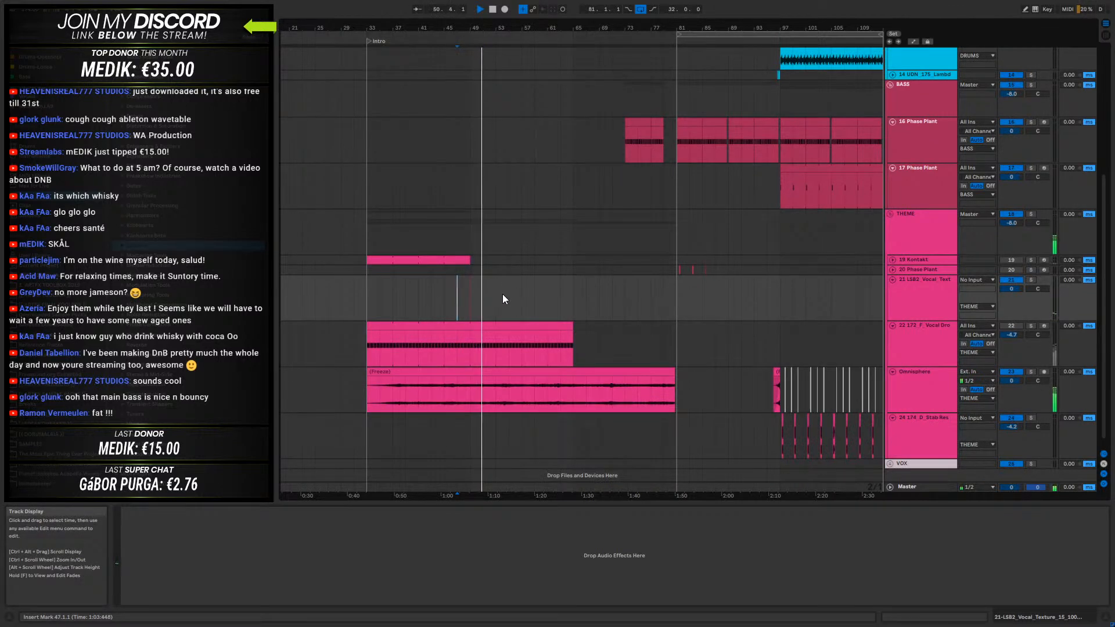
{"action": "left_click_drag", "start_coordinate": [469, 292], "coordinate": [495, 301]}
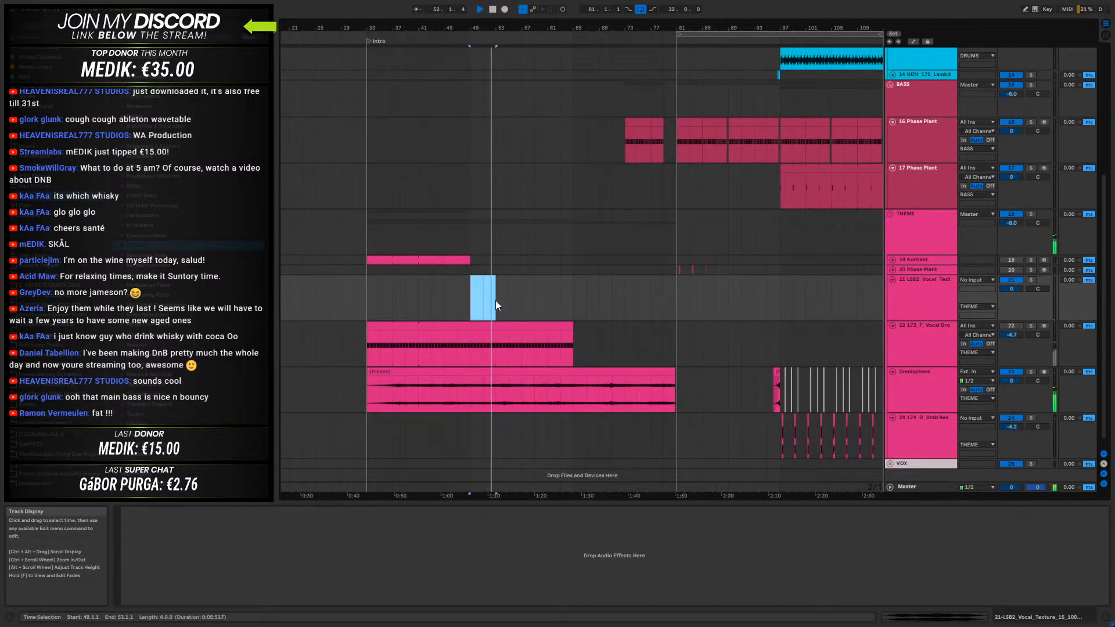
{"action": "key", "text": "ctrl+d"}
{"action": "key", "text": "ctrl+d"}
{"action": "key", "text": "ctrl+d"}
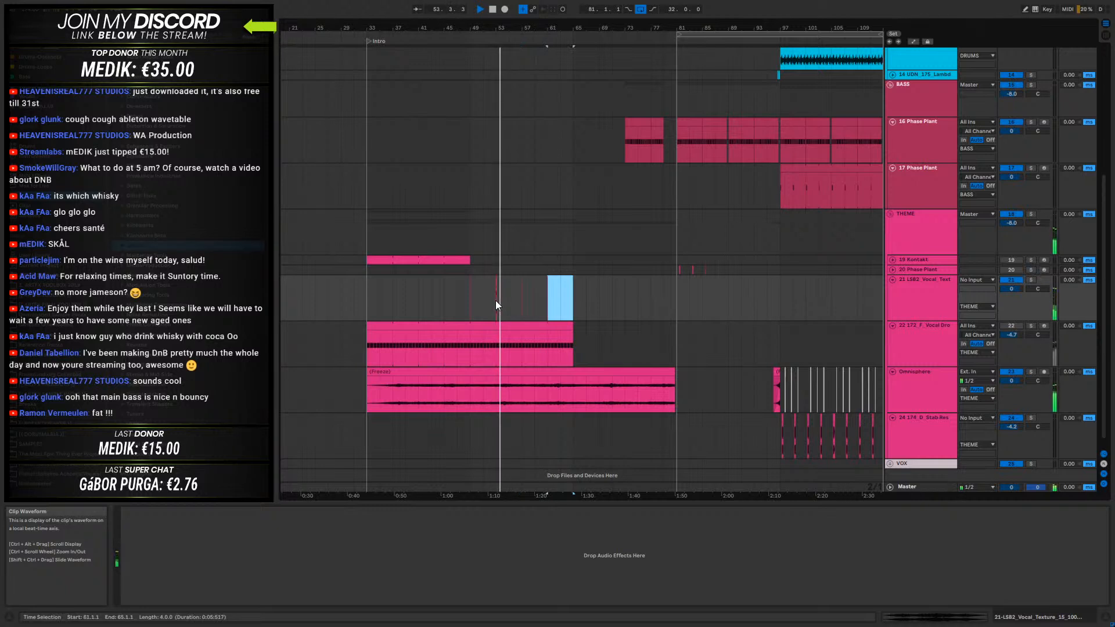
- Move the 16-bar block of vocal texture repeats from bar 49 to bar 65, and play the passage from bar 61
{"action": "left_click_drag", "start_coordinate": [472, 297], "coordinate": [561, 307]}
{"action": "key", "text": "space"}
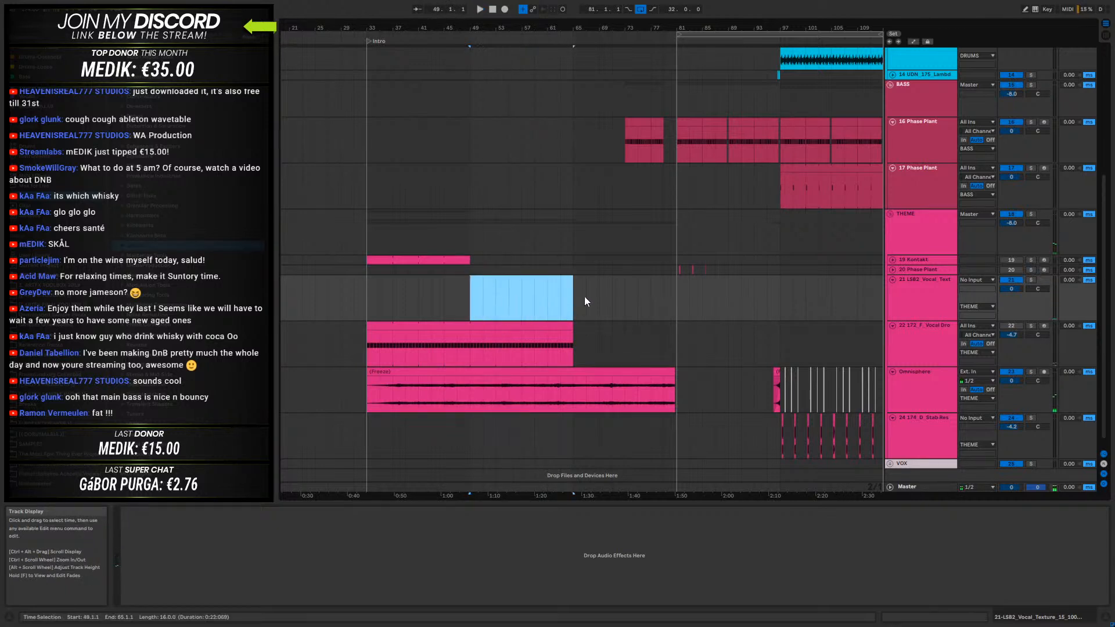
{"action": "key", "text": "Delete"}
{"action": "left_click", "coordinate": [547, 288]}
{"action": "key", "text": "space"}
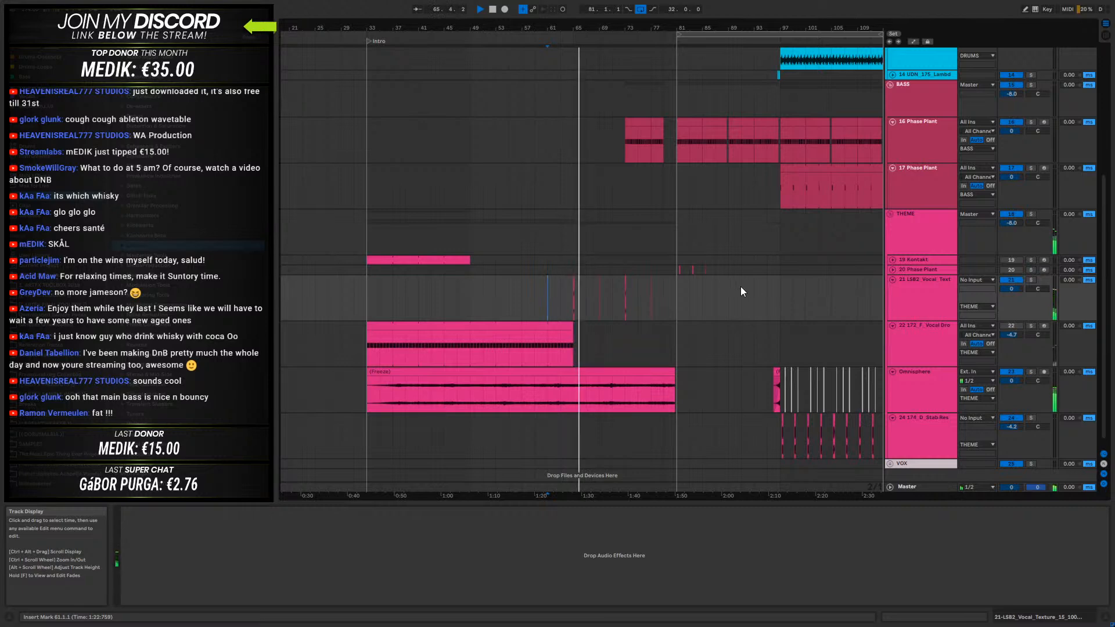
{"action": "key", "text": "space"}
- Solo the 16-Phase Plant bass track and play it from bar 81
{"action": "scroll", "coordinate": [760, 202], "scroll_direction": "up", "scroll_amount": 3}
{"action": "left_click", "coordinate": [929, 232]}
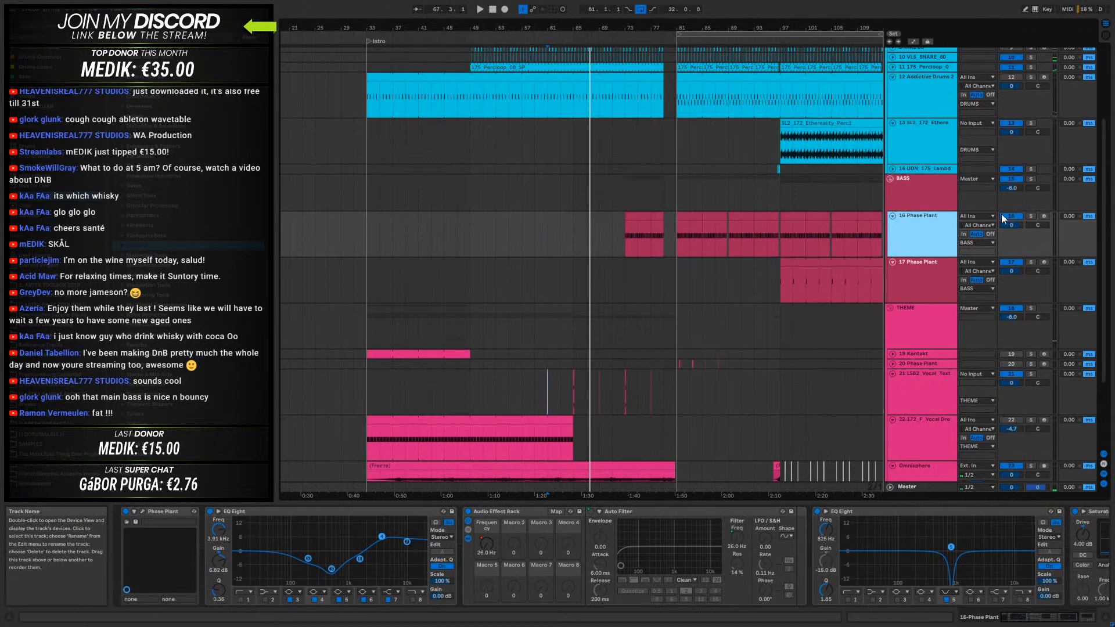
{"action": "left_click", "coordinate": [1031, 216]}
{"action": "left_click", "coordinate": [680, 236]}
{"action": "key", "text": "space"}
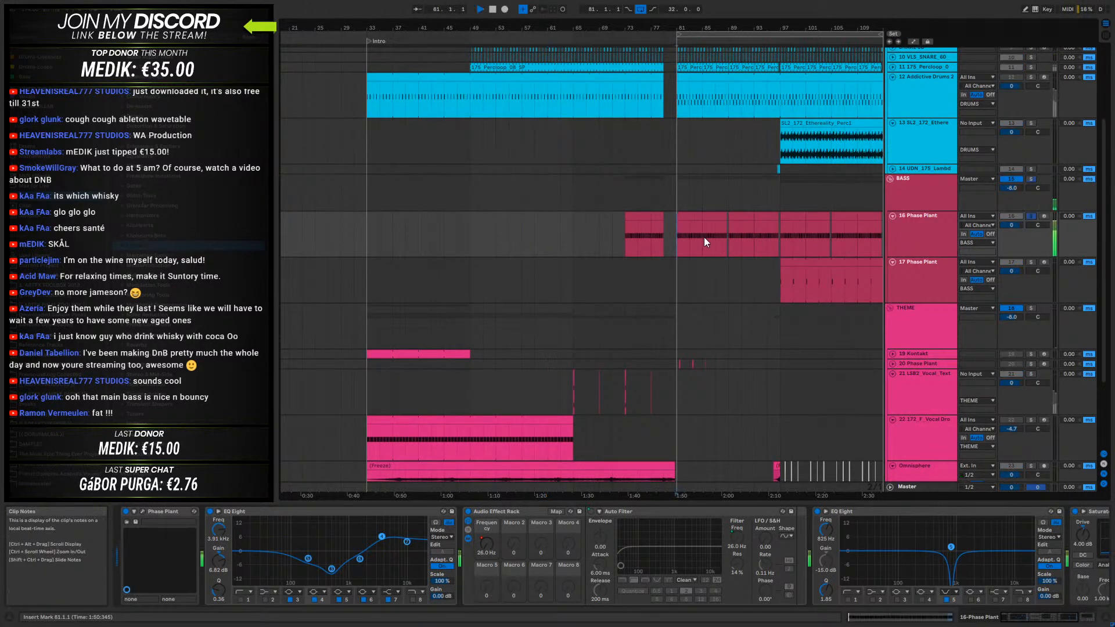
{"action": "left_click_drag", "start_coordinate": [697, 29], "coordinate": [632, 35]}
{"action": "left_click", "coordinate": [936, 222]}
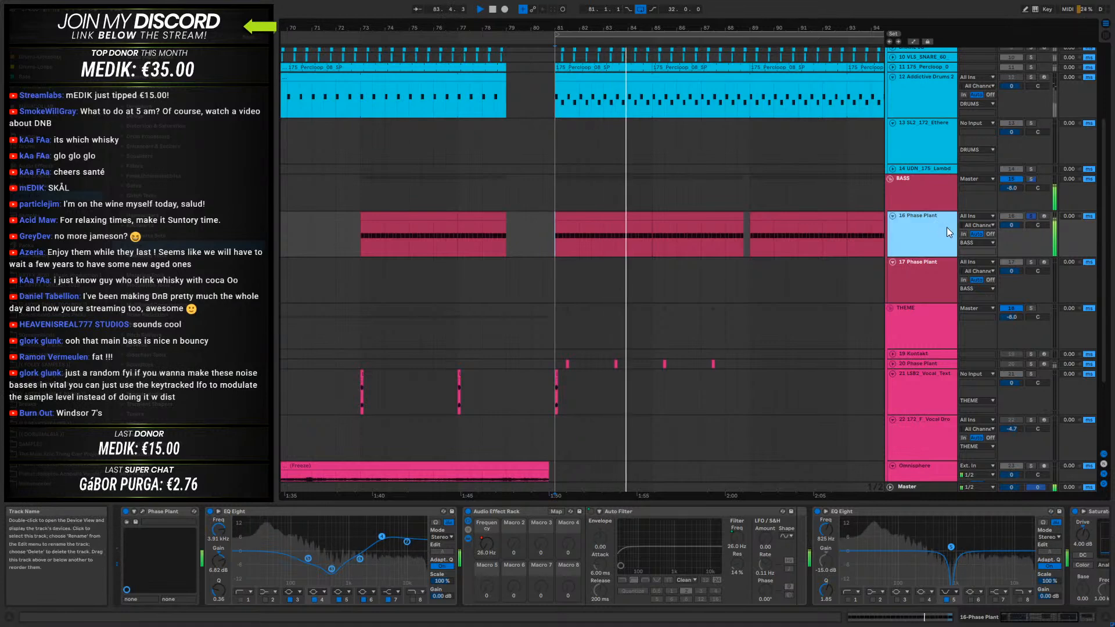
- Set the loop to the 16-Phase Plant clip at bars 81 to 85, play it briefly, and unsolo the track
{"action": "double_click", "coordinate": [638, 235]}
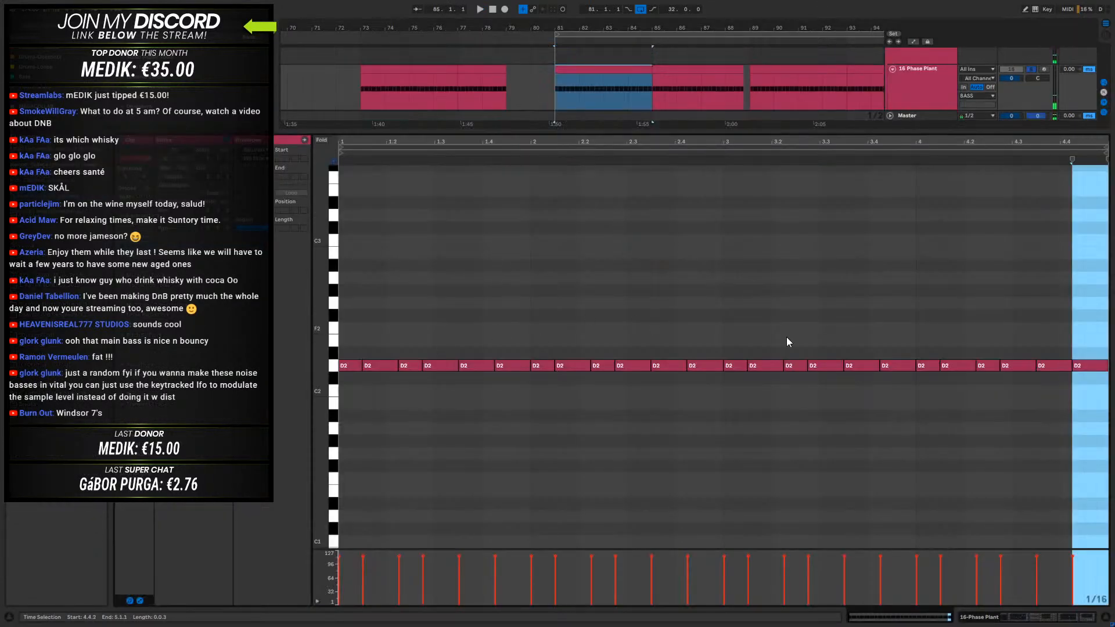
{"action": "left_click", "coordinate": [1074, 614]}
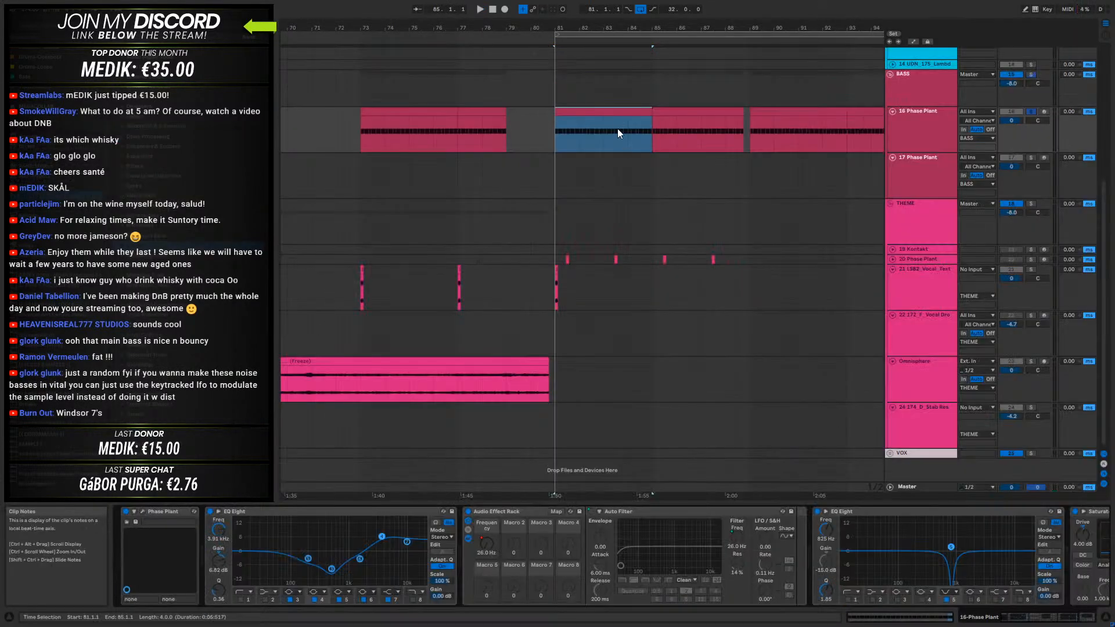
{"action": "left_click", "coordinate": [593, 109]}
{"action": "key", "text": "ctrl+l"}
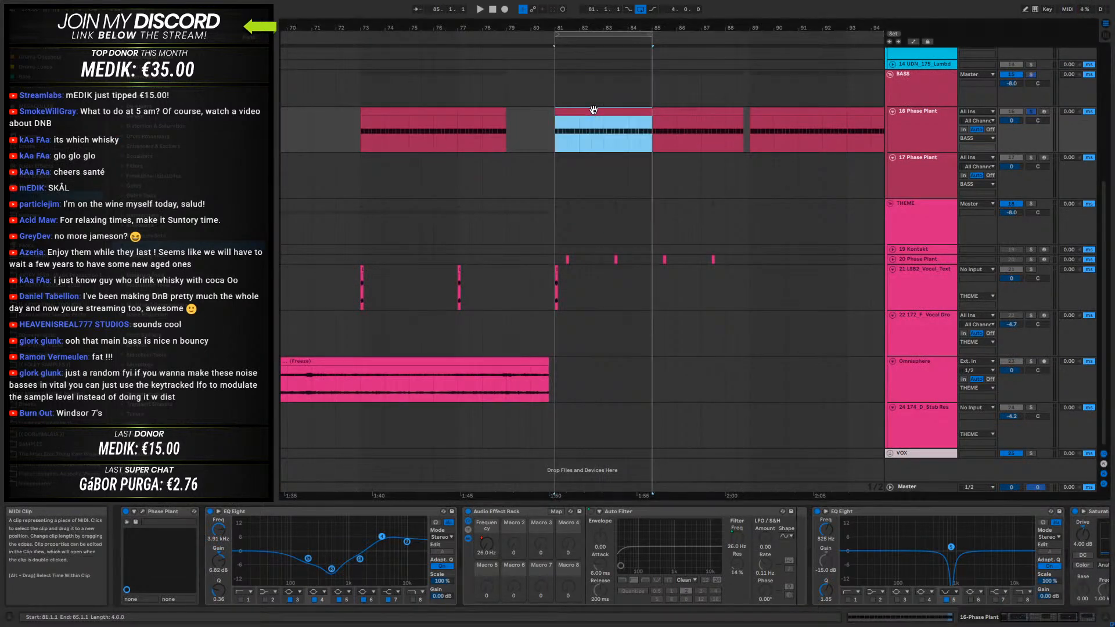
{"action": "key", "text": "space"}
{"action": "key", "text": "space"}
{"action": "left_click", "coordinate": [1032, 112]}
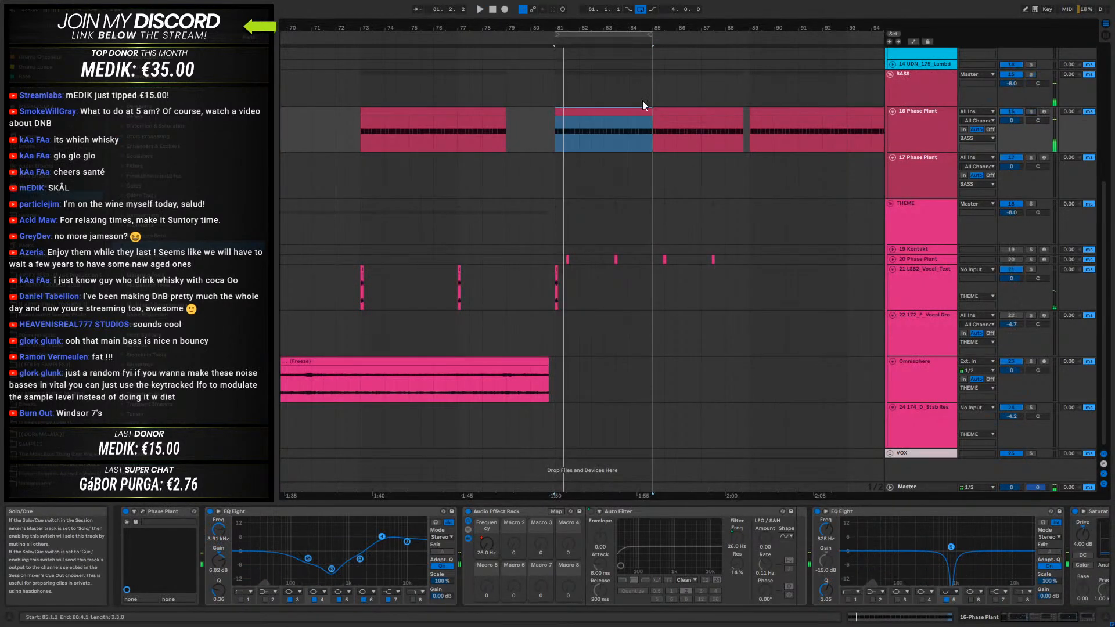
- Open the notes of the looped bass clip and shift its start marker to the second D2 note
{"action": "double_click", "coordinate": [569, 124]}
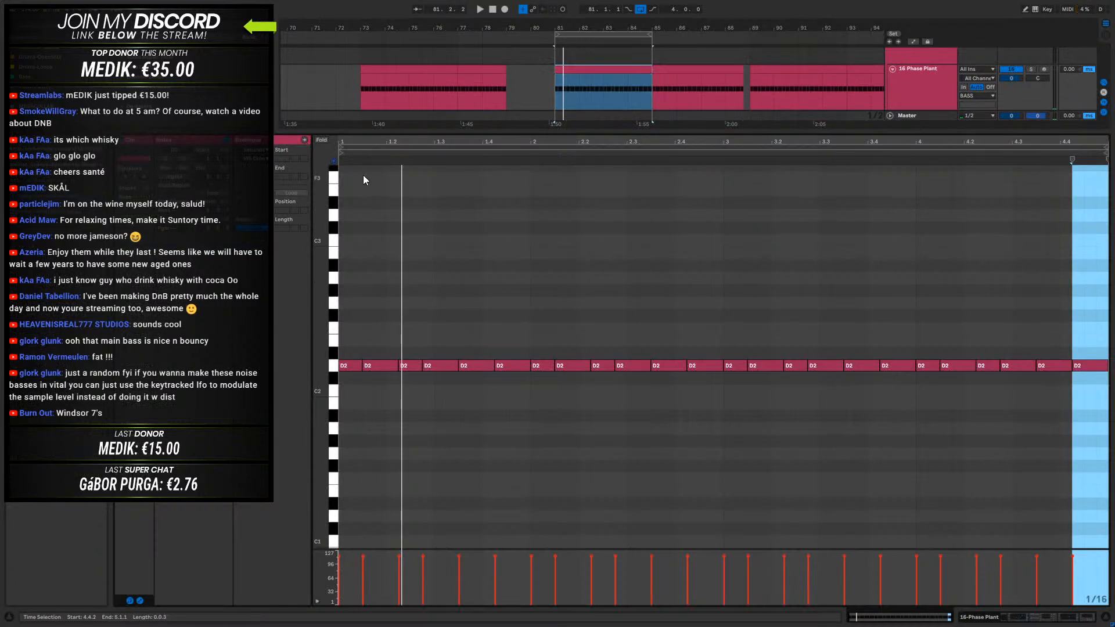
{"action": "left_click", "coordinate": [345, 155]}
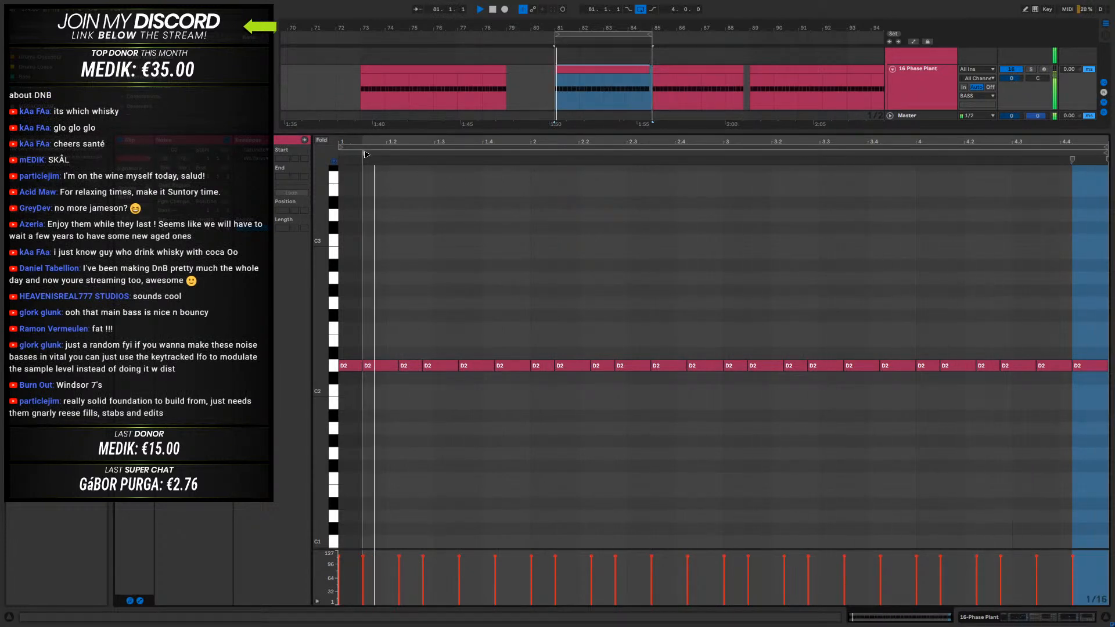
- Try the bass clip's start marker at the third D2 note, one sixteenth past it, and the clip's beginning, playing the loop each time
{"action": "left_click_drag", "start_coordinate": [366, 153], "coordinate": [405, 159]}
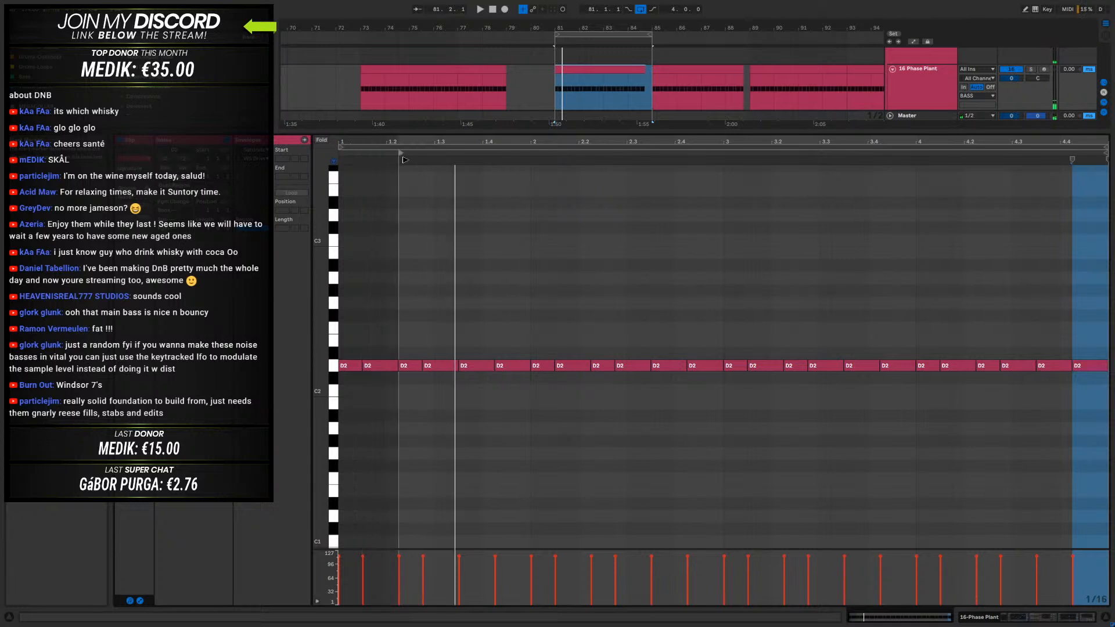
{"action": "key", "text": "space"}
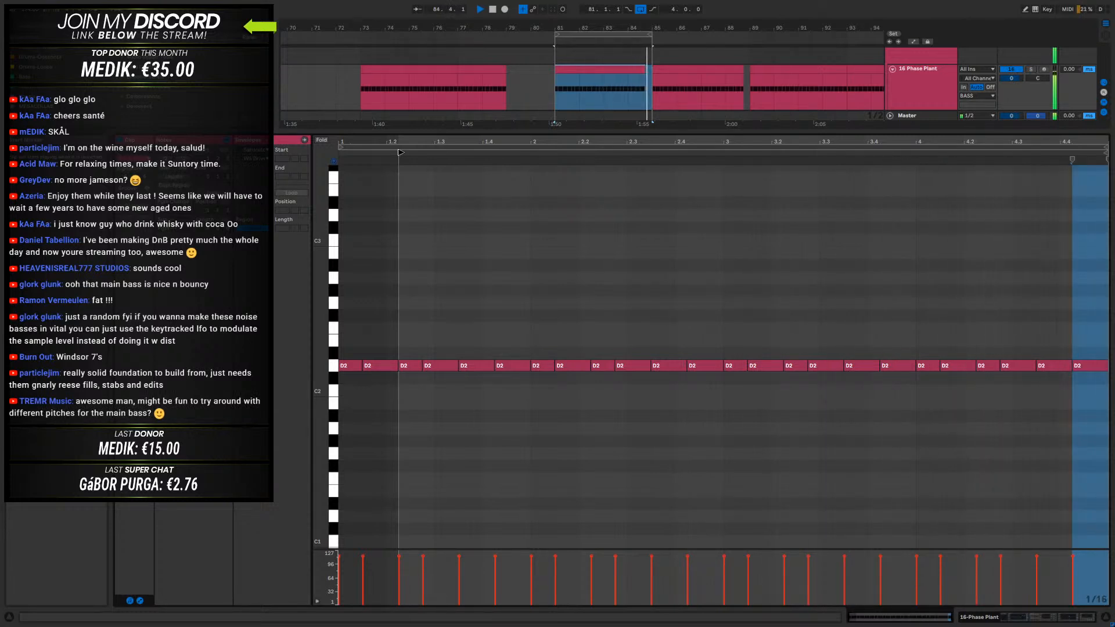
{"action": "mouse_move", "coordinate": [400, 153]}
{"action": "left_mouse_down"}
{"action": "mouse_move", "coordinate": [430, 153]}
{"action": "mouse_move", "coordinate": [415, 161]}
{"action": "left_mouse_up"}
{"action": "key", "text": "space"}
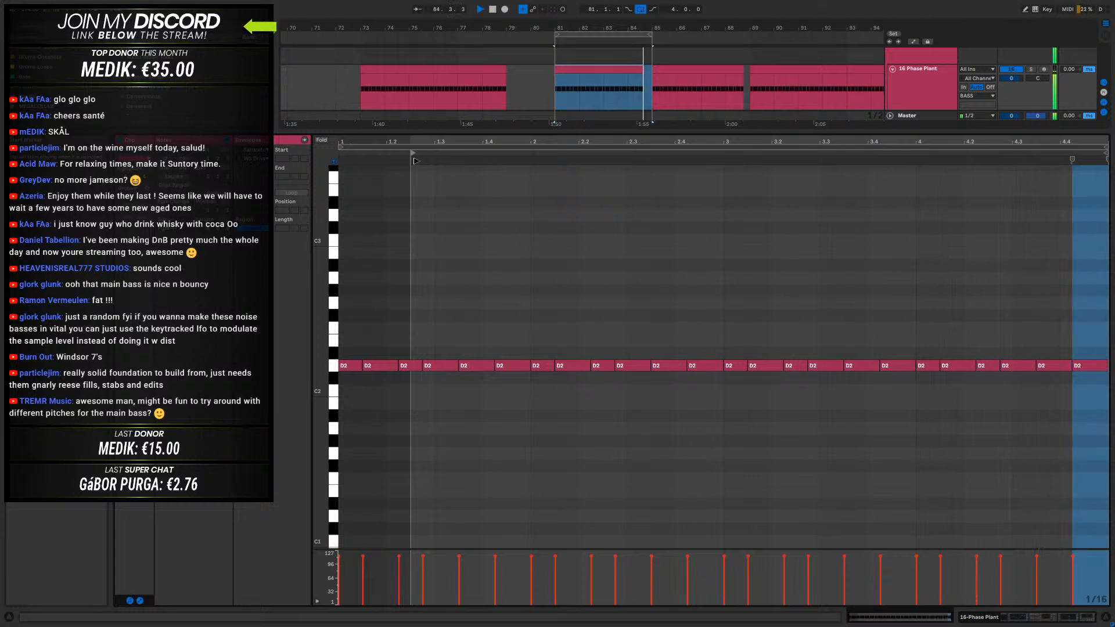
{"action": "mouse_move", "coordinate": [414, 161]}
{"action": "left_mouse_down"}
{"action": "mouse_move", "coordinate": [434, 163]}
{"action": "mouse_move", "coordinate": [355, 161]}
{"action": "left_mouse_up"}
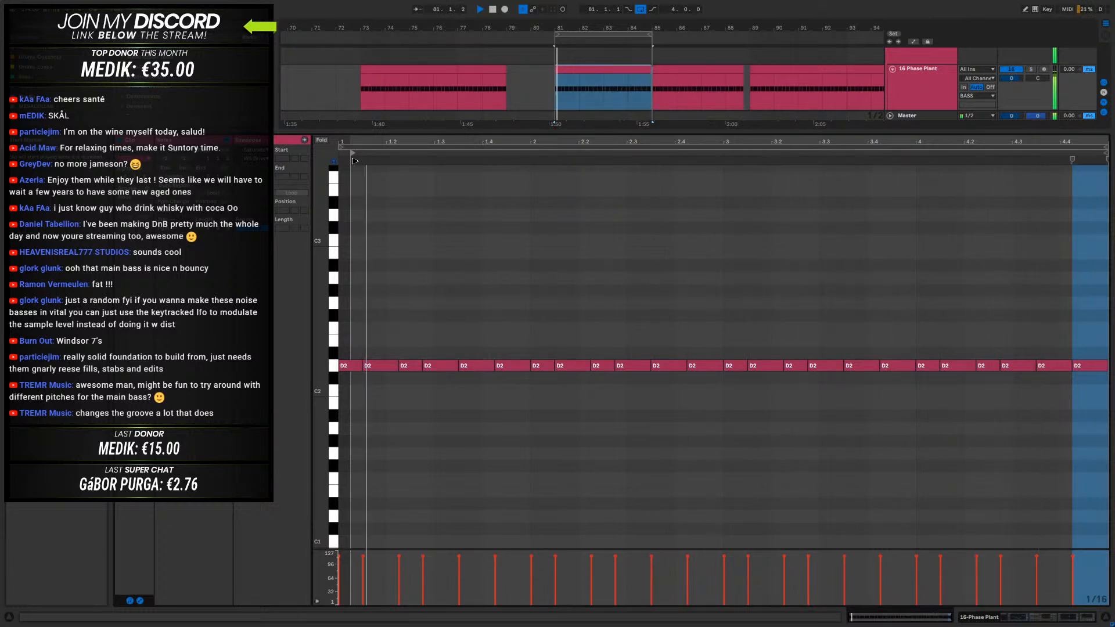
{"action": "left_click_drag", "start_coordinate": [355, 161], "coordinate": [343, 163]}
{"action": "key", "text": "space"}
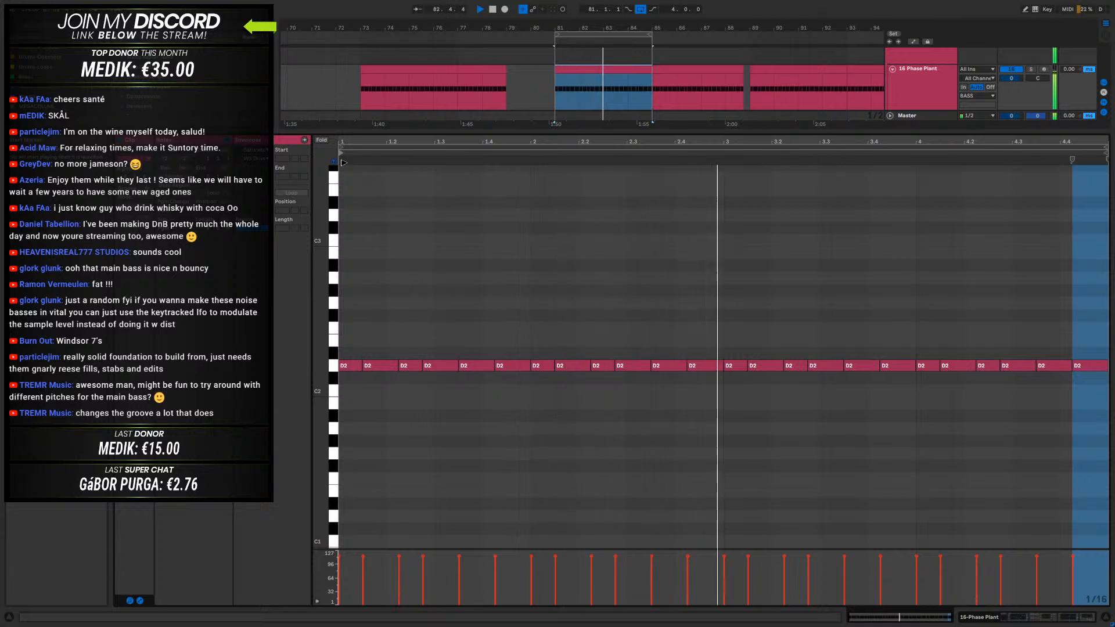
- Set the bass clip's start marker back on the second D2 note and play the loop
{"action": "left_click_drag", "start_coordinate": [345, 163], "coordinate": [363, 165]}
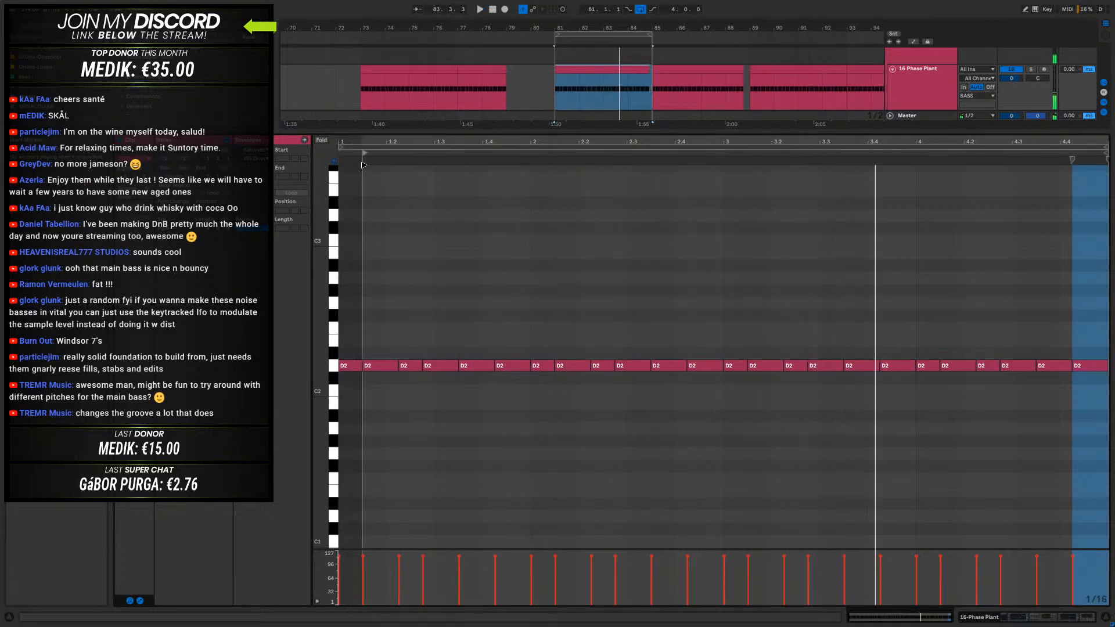
{"action": "key", "text": "space"}
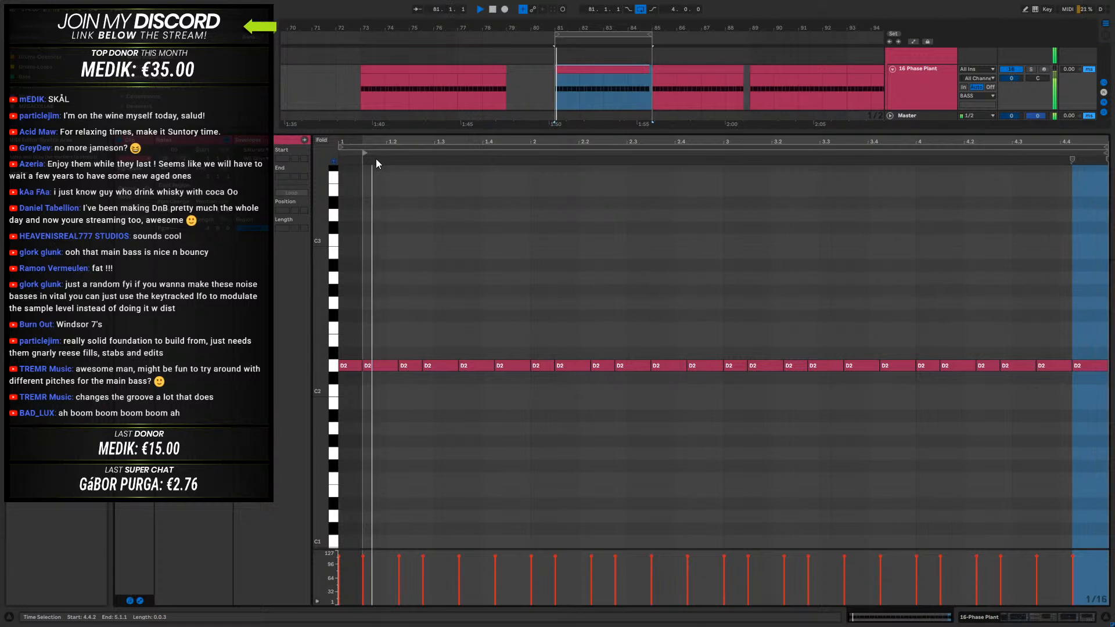
{"action": "key", "text": "space"}
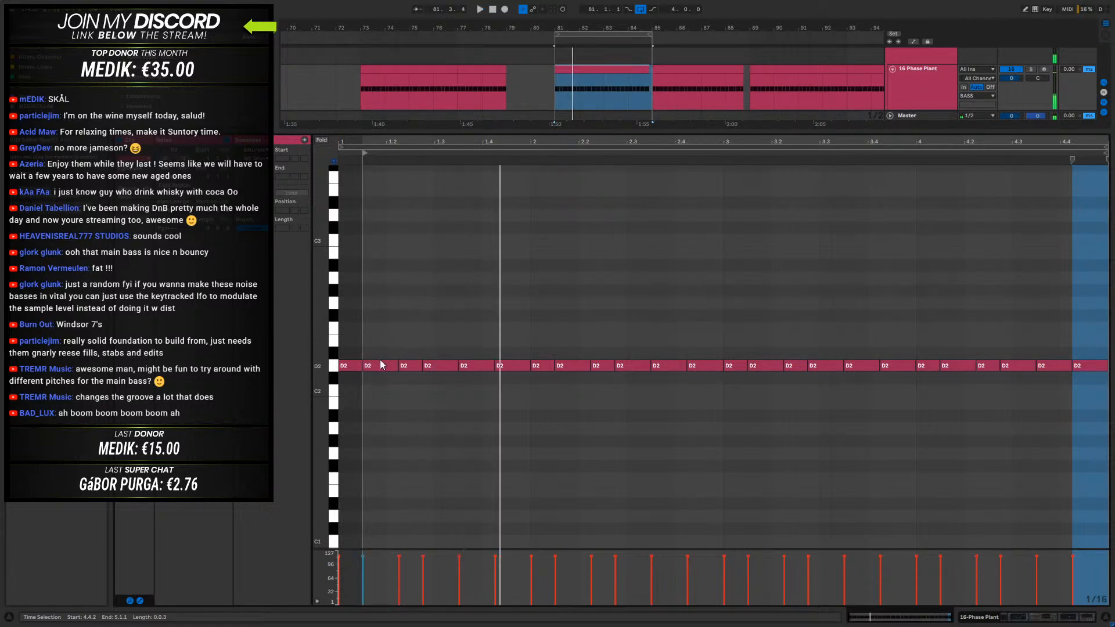
- Shorten the 16-Phase Plant clip at bar 81 to one bar and play it with its notes in view
{"action": "left_click", "coordinate": [579, 66]}
{"action": "left_click_drag", "start_coordinate": [648, 68], "coordinate": [581, 76]}
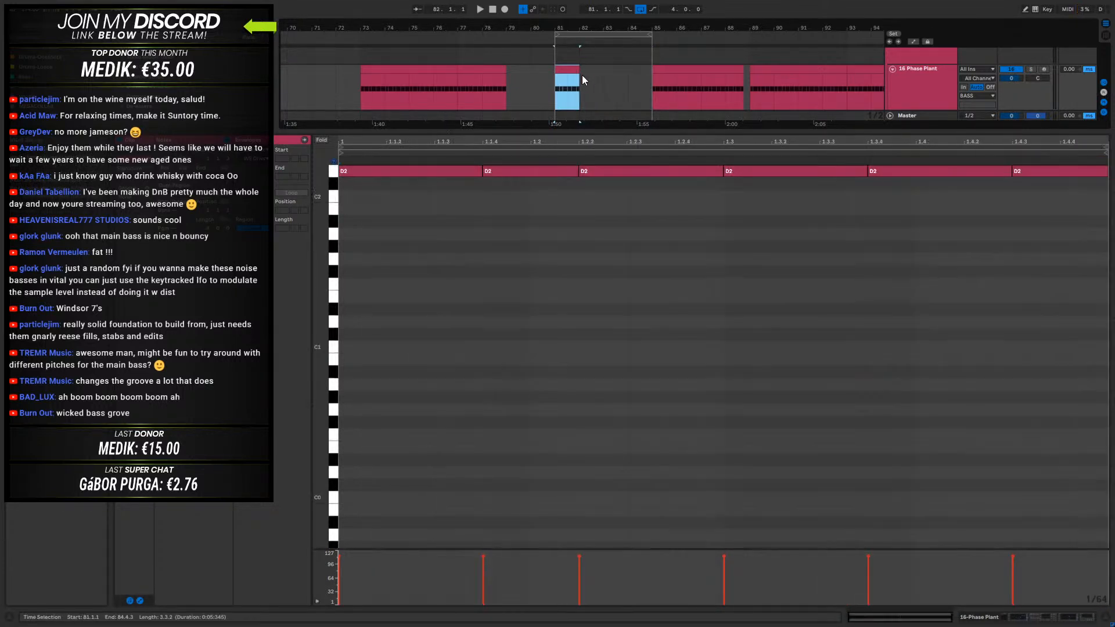
{"action": "scroll", "coordinate": [563, 259], "scroll_direction": "up", "scroll_amount": 3}
{"action": "key", "text": "space"}
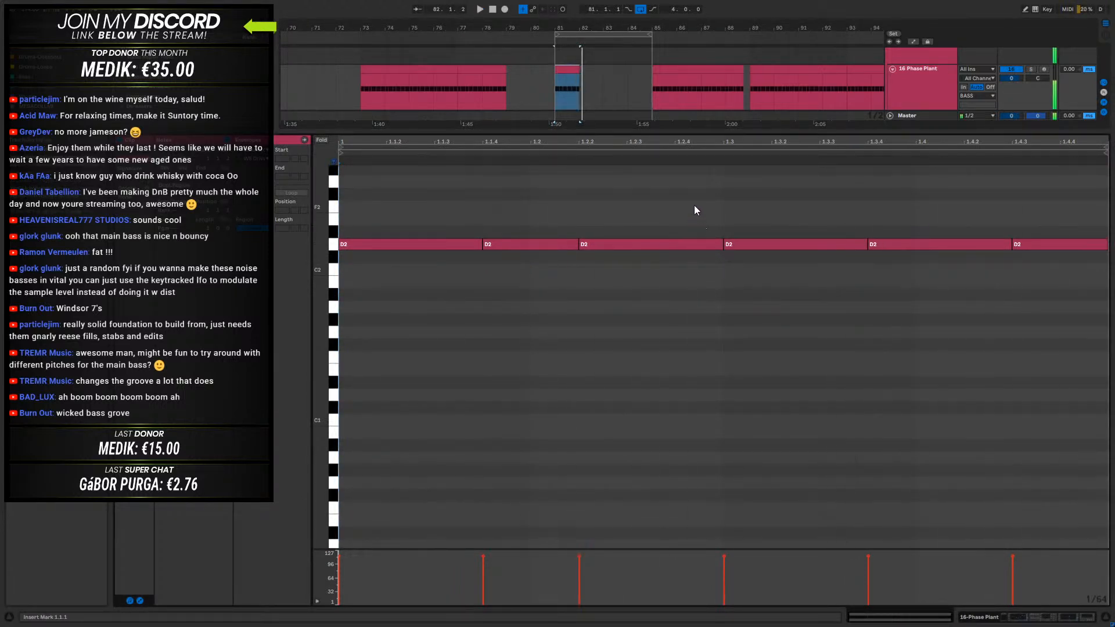
- Duplicate the first three D2 notes over the second half of the bar, play the pattern, and select the one-bar clip
{"action": "left_click_drag", "start_coordinate": [679, 207], "coordinate": [477, 277]}
{"action": "key", "text": "ctrl+d"}
{"action": "key", "text": "space"}
{"action": "key", "text": "space"}
{"action": "left_click", "coordinate": [567, 73]}
{"action": "mouse_move", "coordinate": [576, 70]}
{"action": "left_mouse_down"}
{"action": "mouse_move", "coordinate": [663, 73]}
{"action": "mouse_move", "coordinate": [586, 75]}
{"action": "left_mouse_up"}
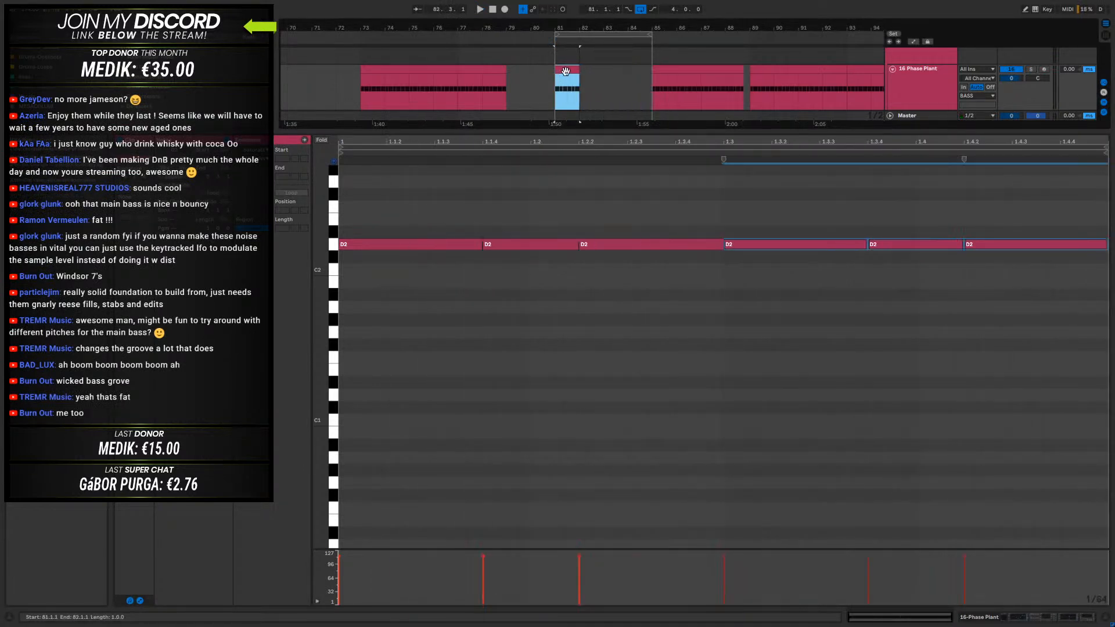
- Duplicate the one-bar bass clip three times, consolidate the copies into one four-bar clip at bar 81, and play the loop
{"action": "key", "text": "ctrl+d"}
{"action": "key", "text": "ctrl+d"}
{"action": "key", "text": "ctrl+d"}
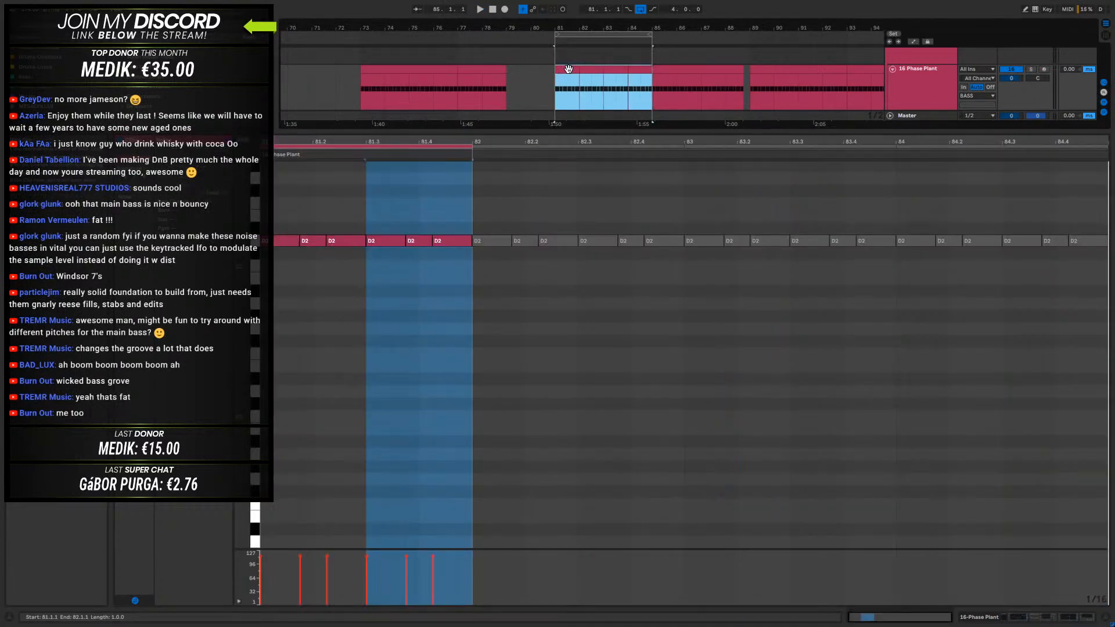
{"action": "key", "text": "ctrl+l"}
{"action": "key", "text": "ctrl+j"}
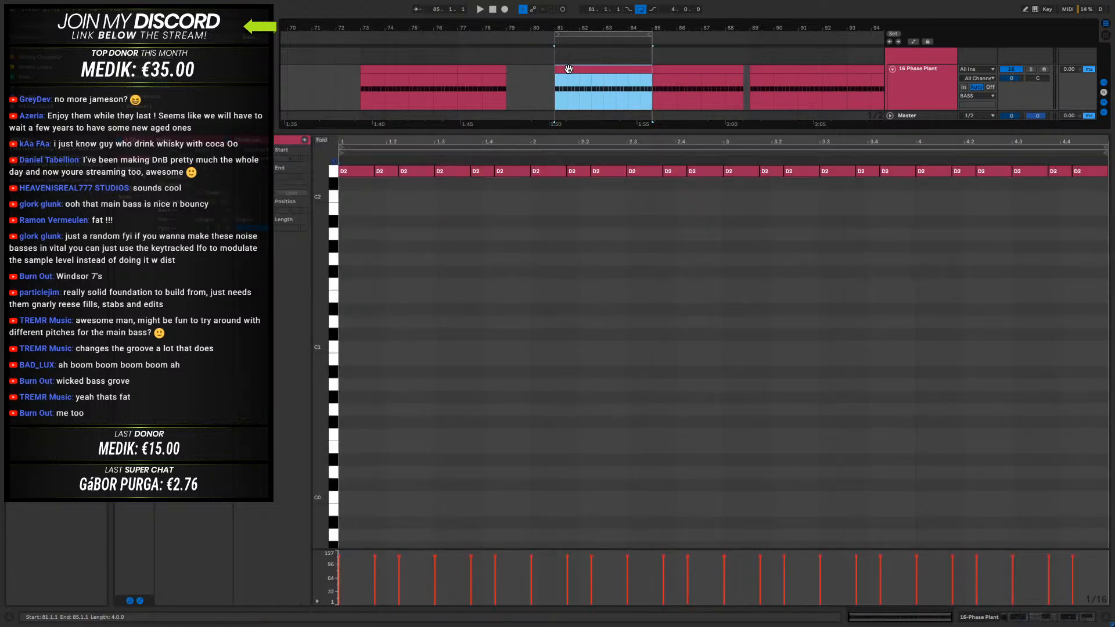
{"action": "key", "text": "space"}
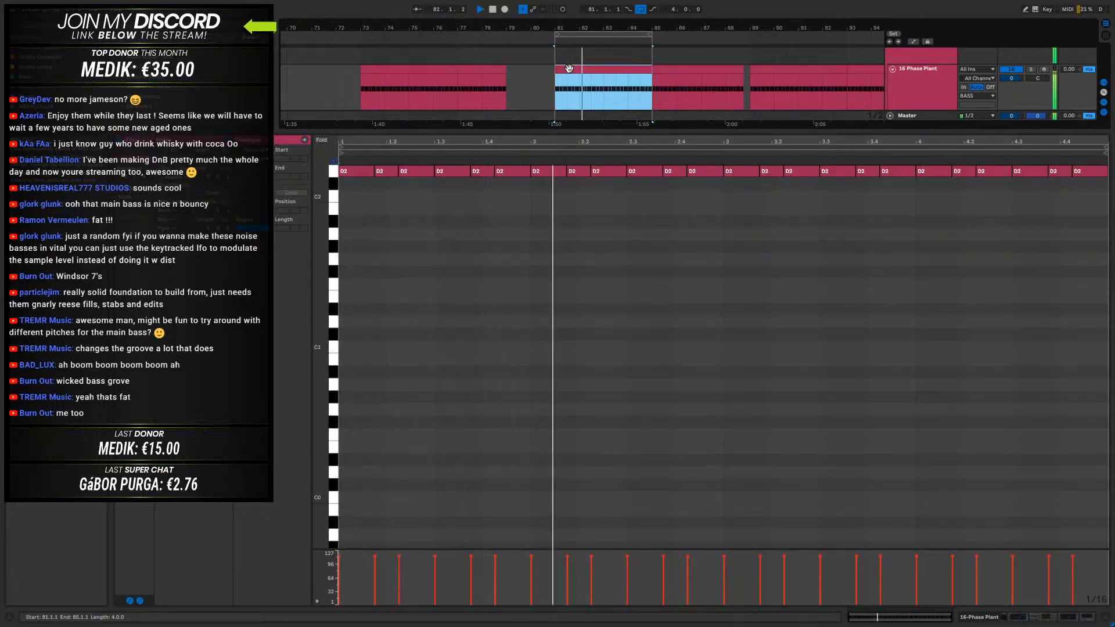
{"action": "left_click", "coordinate": [722, 142]}
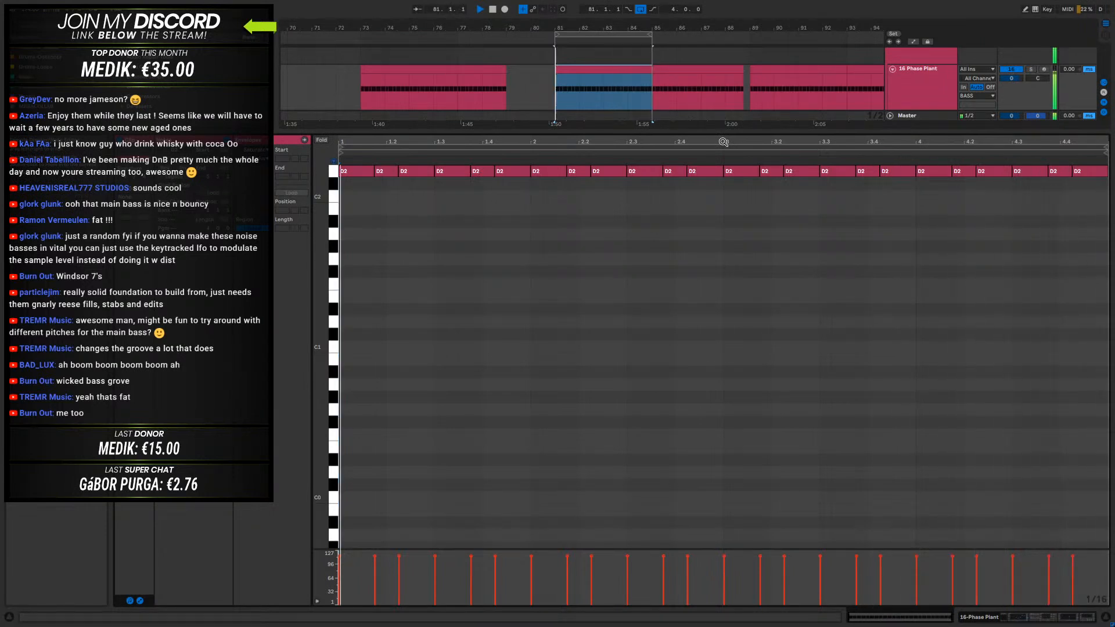
{"action": "key", "text": "space"}
{"action": "left_click", "coordinate": [595, 72]}
{"action": "key", "text": "ctrl+d"}
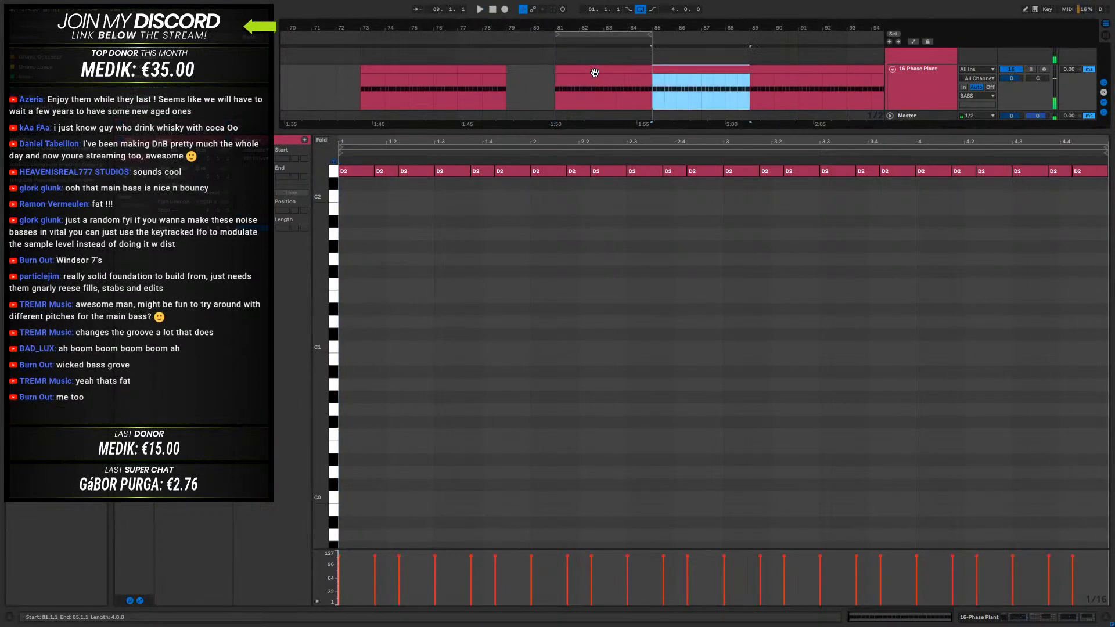
{"action": "key", "text": "ctrl+z"}
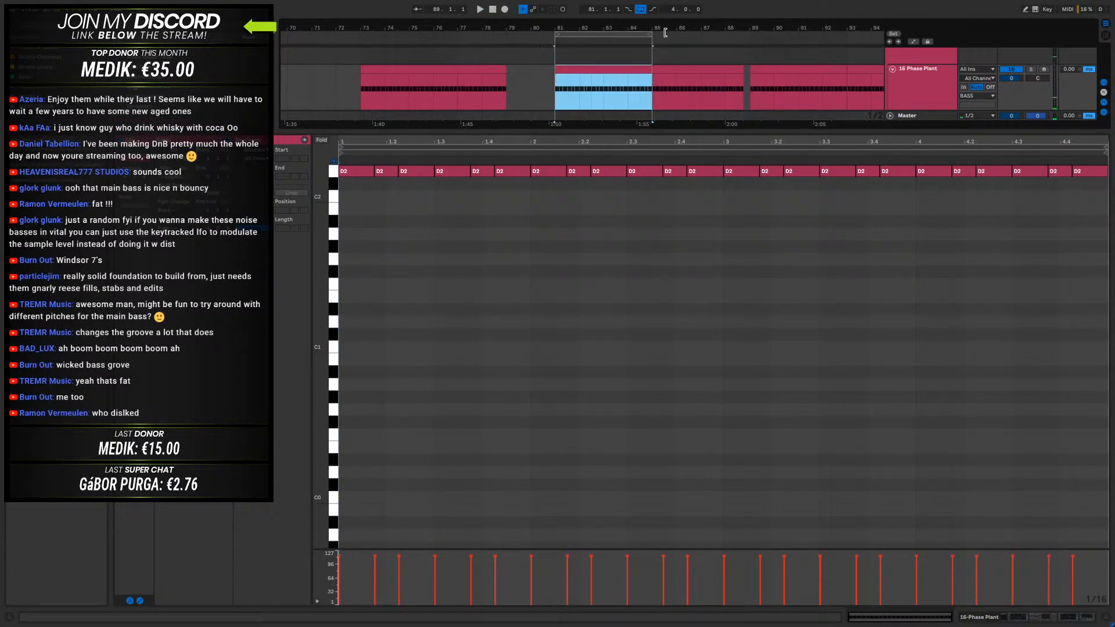
- Lock the envelopes and show the 16-Phase Plant track's automated parameters in separate lanes
{"action": "left_click", "coordinate": [928, 42]}
{"action": "left_click", "coordinate": [1085, 620]}
{"action": "key", "text": "a"}
{"action": "right_click", "coordinate": [918, 137]}
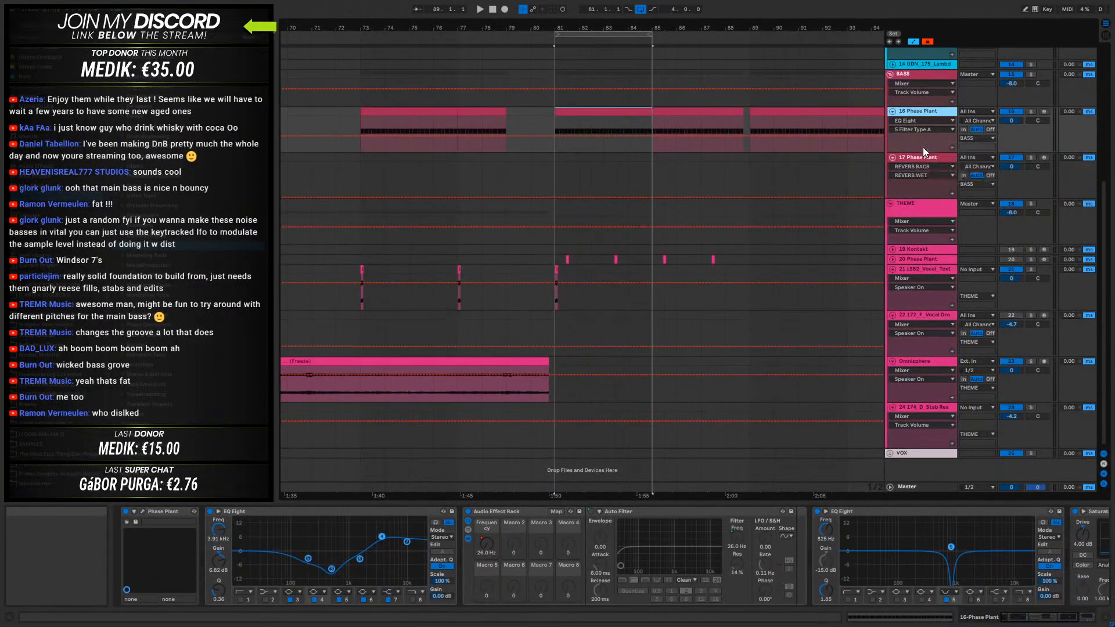
{"action": "left_click", "coordinate": [923, 149]}
{"action": "left_click_drag", "start_coordinate": [705, 29], "coordinate": [603, 35]}
{"action": "left_click", "coordinate": [563, 107]}
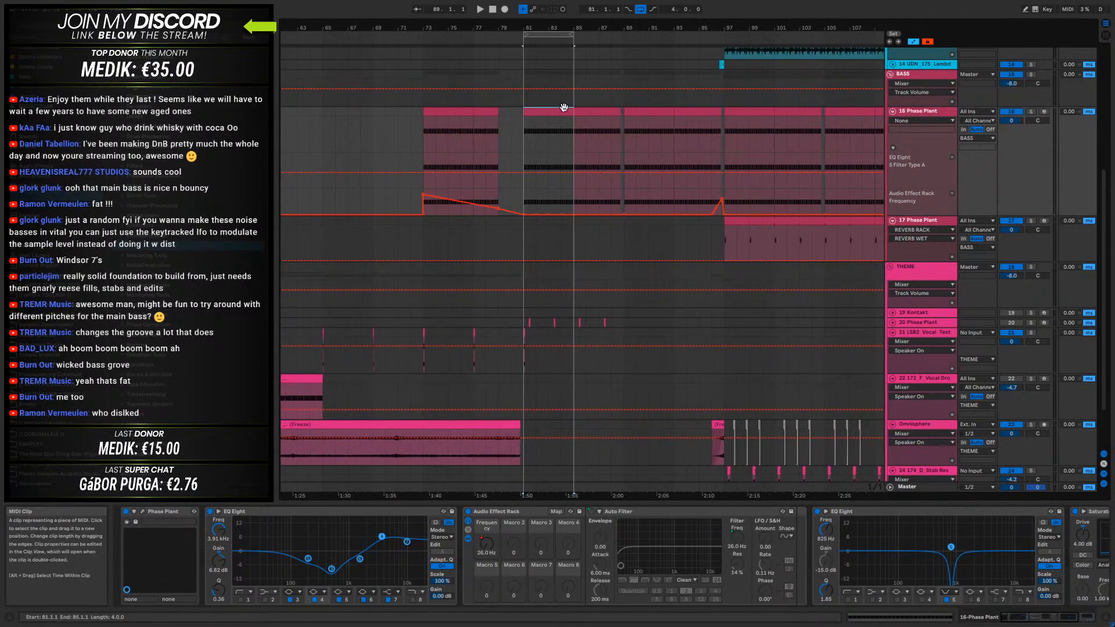
{"action": "left_click_drag", "start_coordinate": [626, 26], "coordinate": [716, 74]}
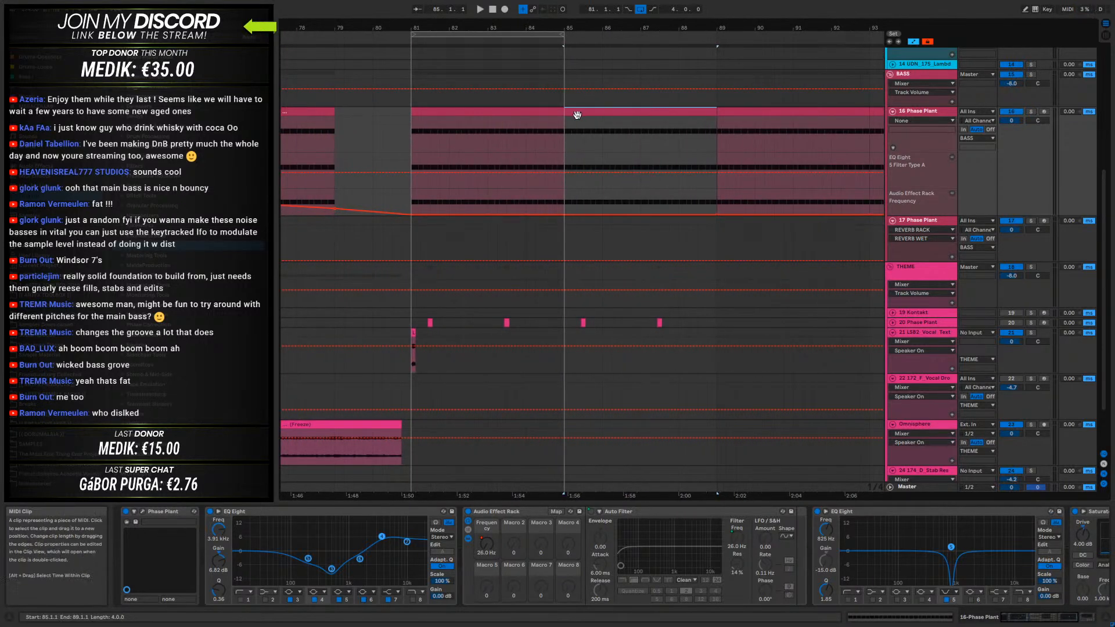
{"action": "key", "text": "ctrl+z"}
- Shorten the bass clip at bar 81 to end at 84.4.3 and play the loop from 81.1.1
{"action": "left_click", "coordinate": [556, 130]}
{"action": "mouse_move", "coordinate": [504, 28]}
{"action": "left_mouse_down"}
{"action": "mouse_move", "coordinate": [459, 72]}
{"action": "mouse_move", "coordinate": [537, 53]}
{"action": "left_mouse_up"}
{"action": "left_click", "coordinate": [640, 112]}
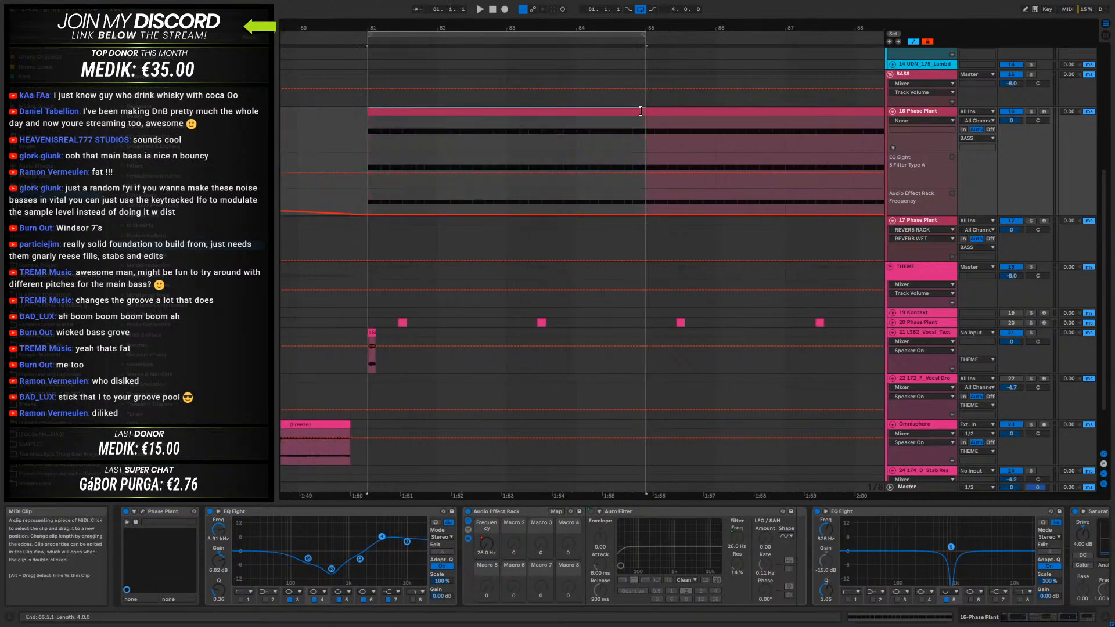
{"action": "left_click", "coordinate": [369, 135]}
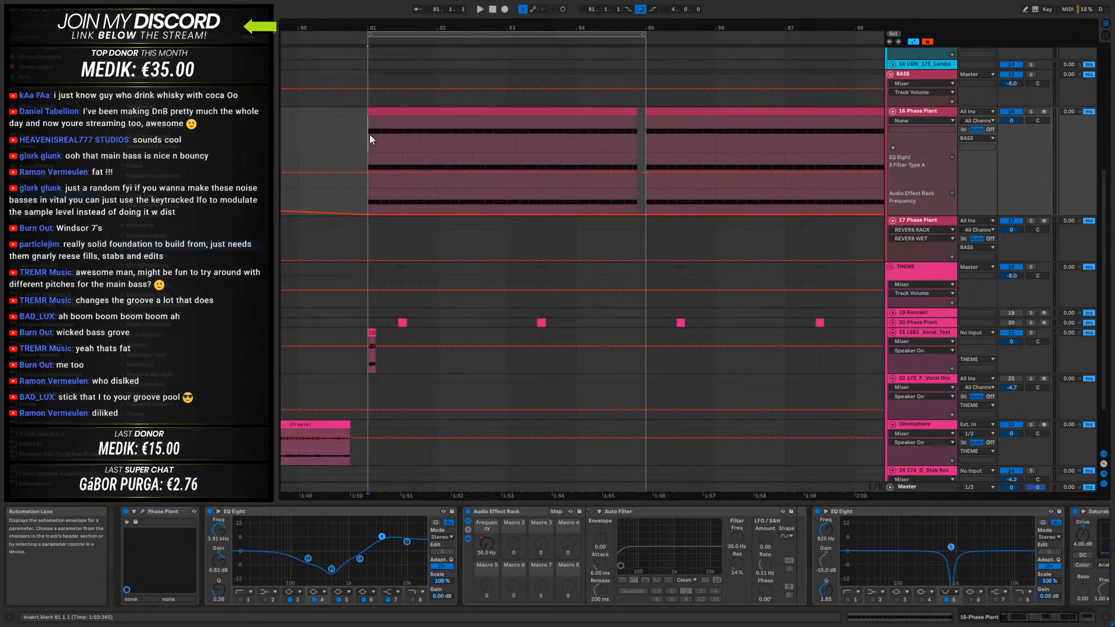
{"action": "key", "text": "space"}
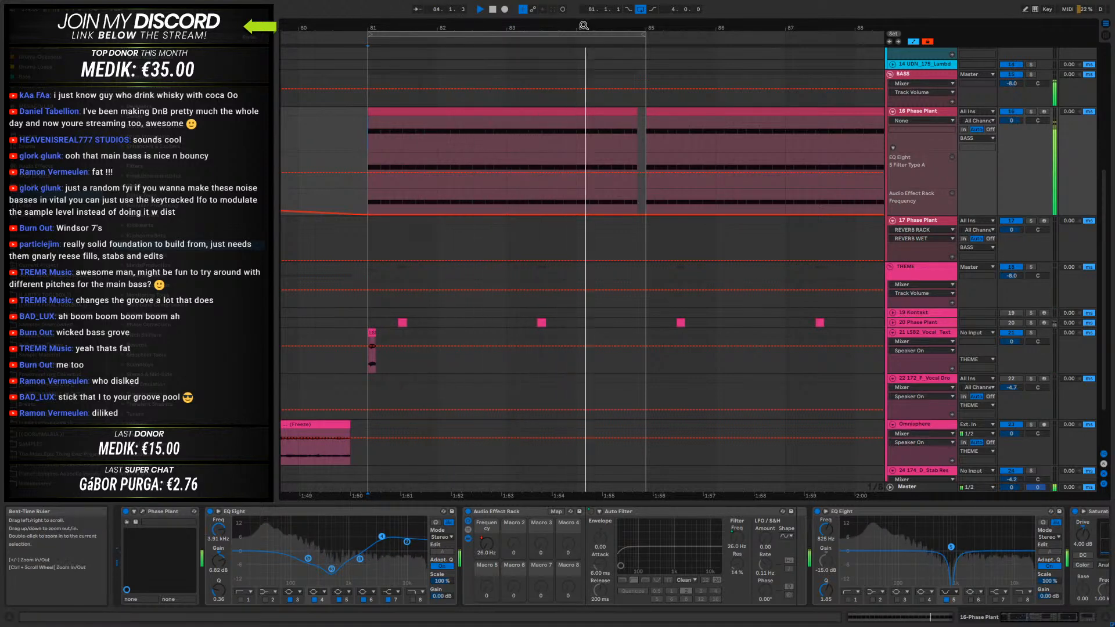
- Set the bar 81 bass clip's start marker on its second D2 note, extend the clip's end to bar 85, and play the loop
{"action": "scroll", "coordinate": [684, 58], "scroll_direction": "left", "scroll_amount": 5}
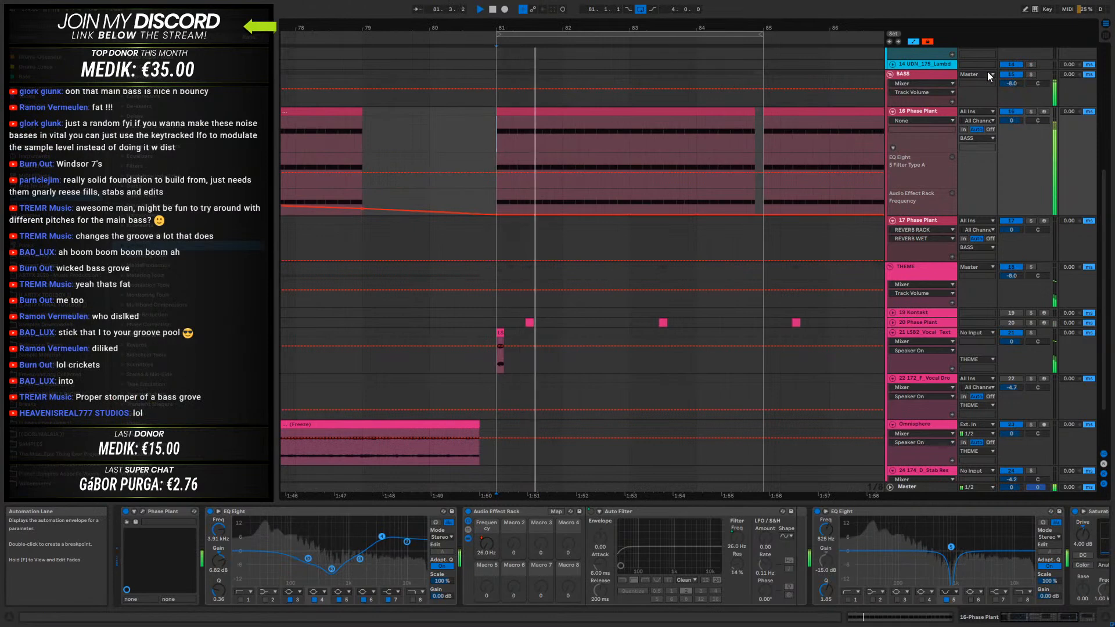
{"action": "left_click", "coordinate": [924, 113]}
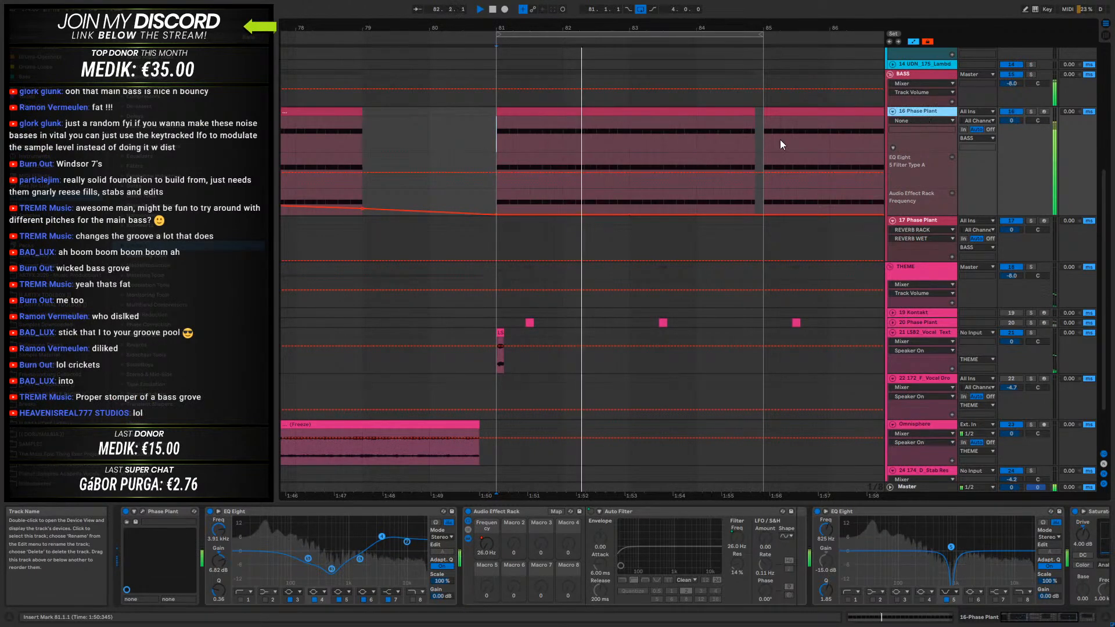
{"action": "left_click", "coordinate": [922, 220]}
{"action": "left_click_drag", "start_coordinate": [623, 28], "coordinate": [591, 109]}
{"action": "double_click", "coordinate": [592, 110]}
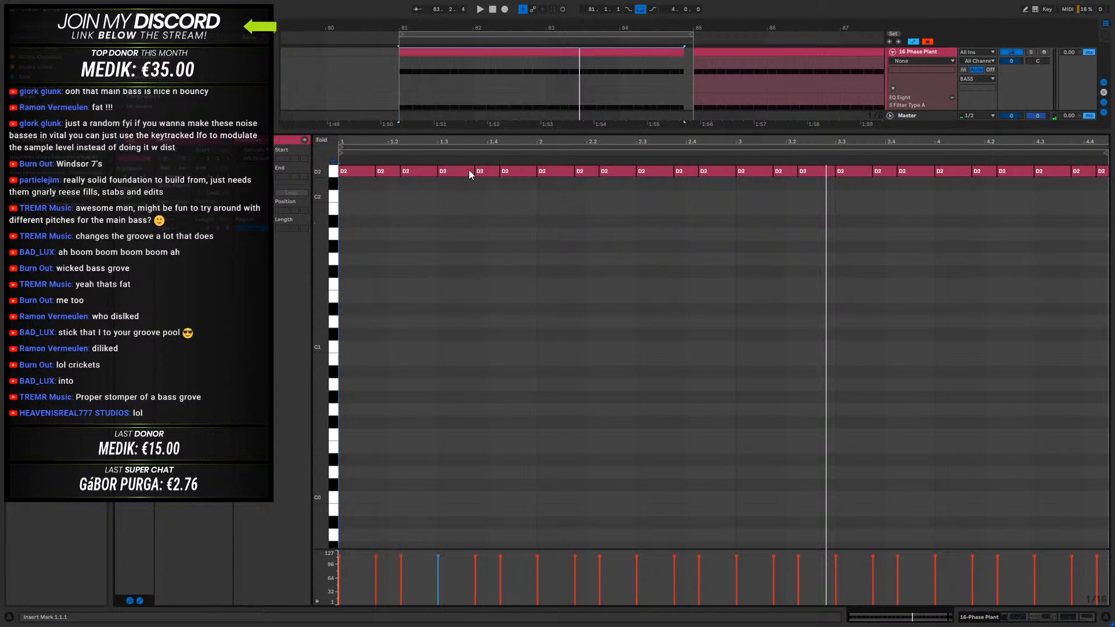
{"action": "left_click_drag", "start_coordinate": [342, 149], "coordinate": [379, 153]}
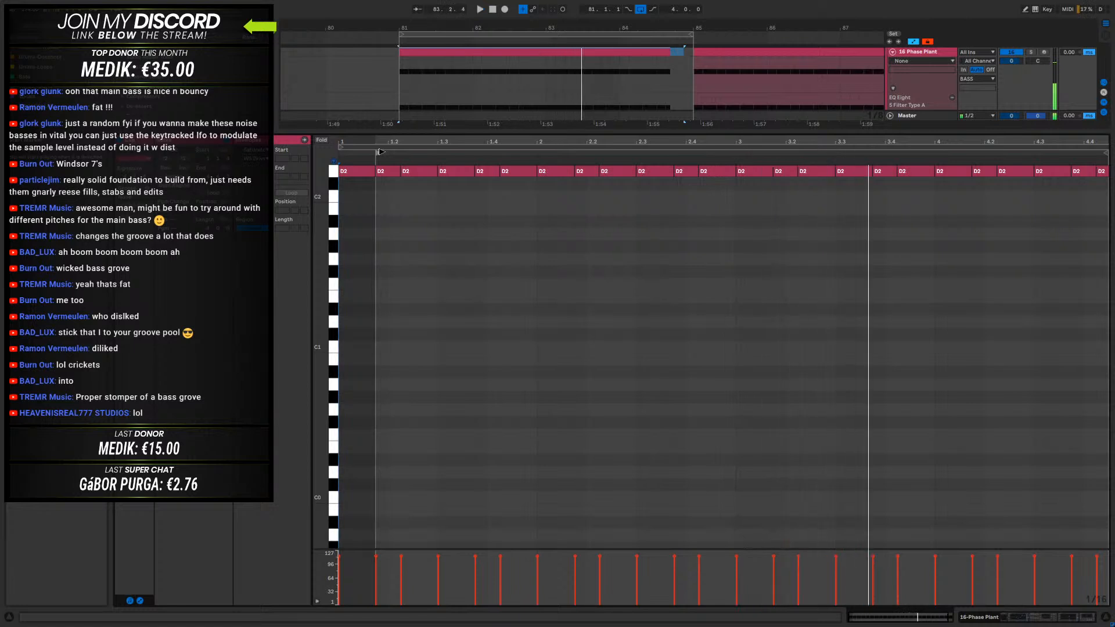
{"action": "key", "text": "space"}
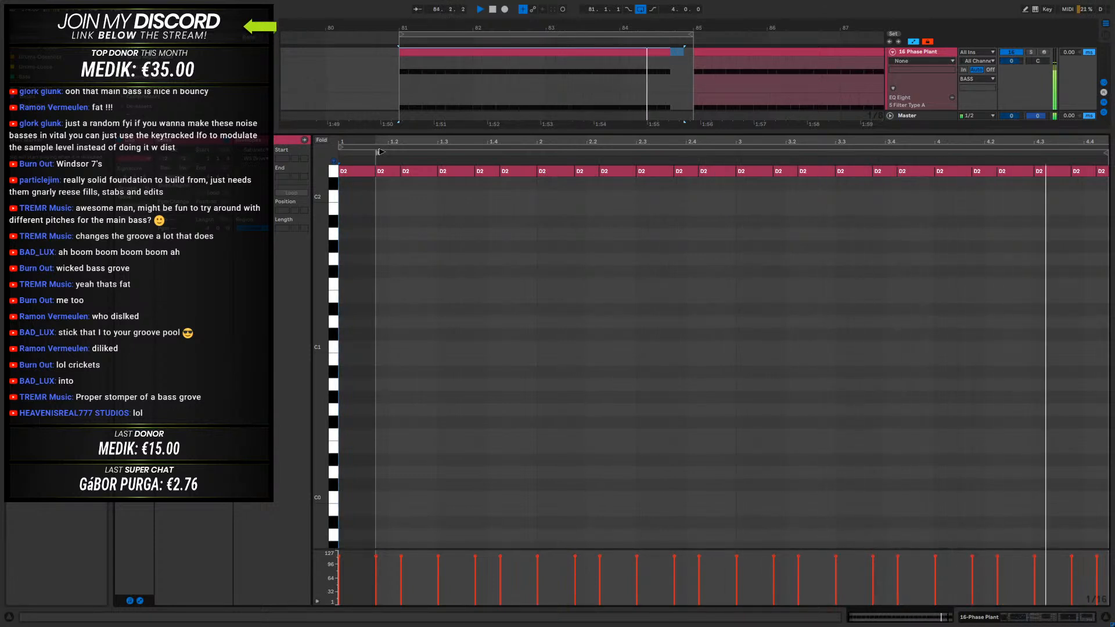
{"action": "key", "text": "space"}
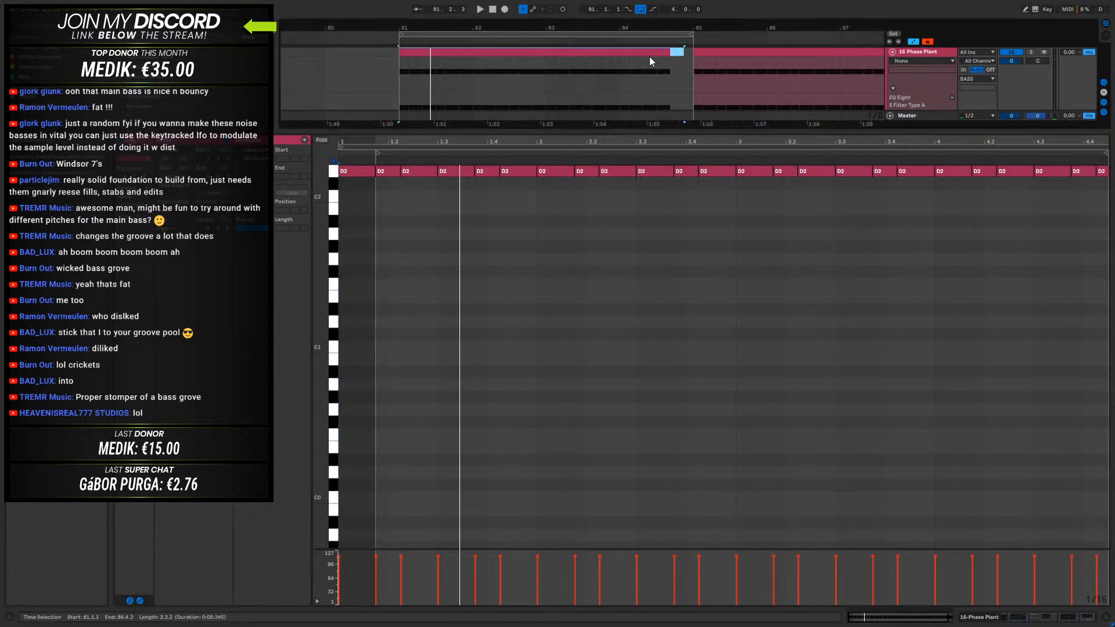
{"action": "left_click_drag", "start_coordinate": [684, 52], "coordinate": [693, 55]}
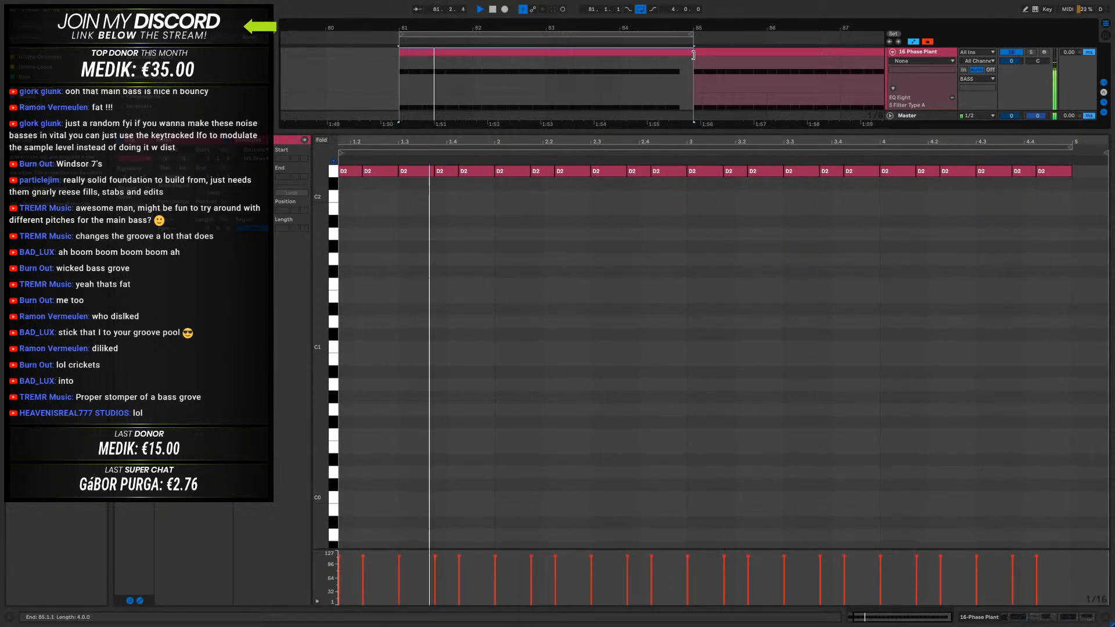
{"action": "key", "text": "space"}
- Copy the clip's first D2 note to 5.1.1, transpose the copy up to D#3, and play the loop
{"action": "left_click_drag", "start_coordinate": [365, 143], "coordinate": [367, 133]}
{"action": "left_click_drag", "start_coordinate": [349, 171], "coordinate": [1084, 347]}
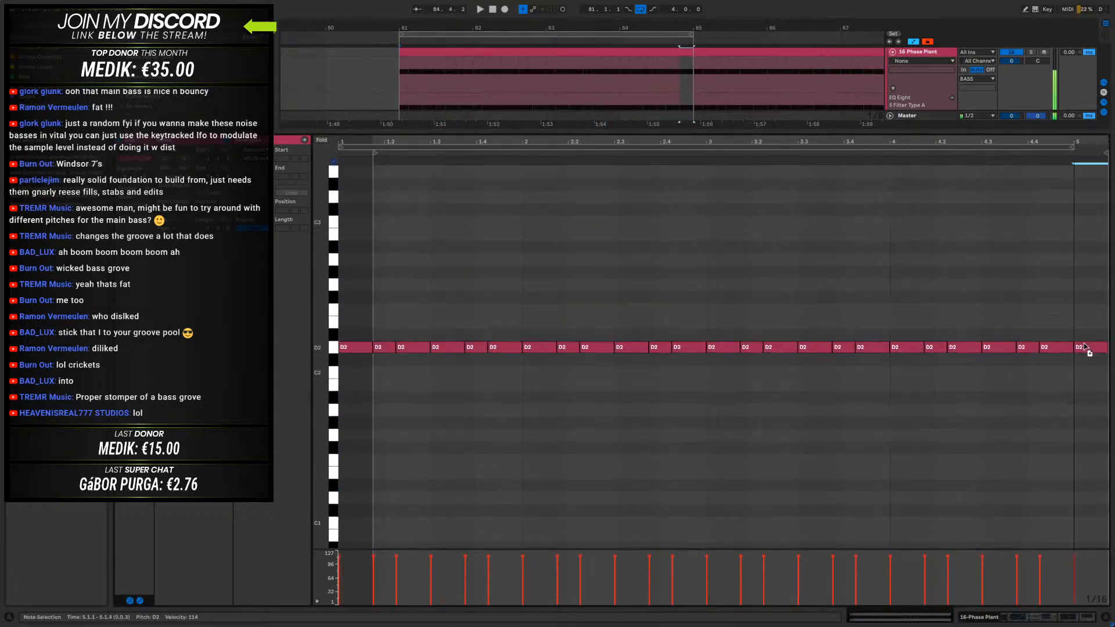
{"action": "key", "text": "shift+Up"}
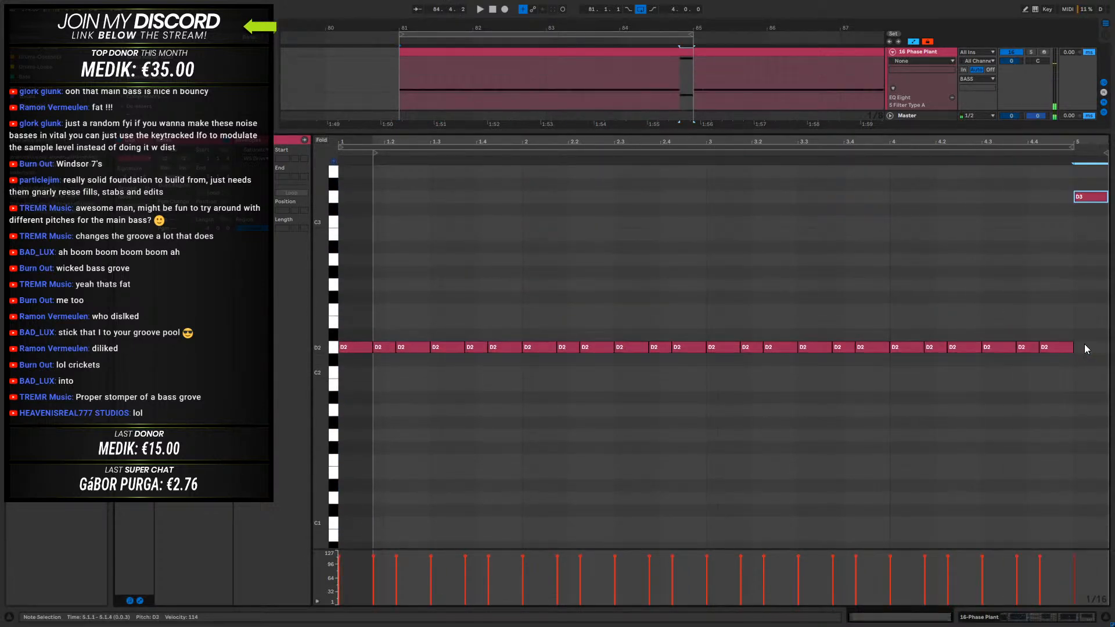
{"action": "key", "text": "Up"}
{"action": "key", "text": "space"}
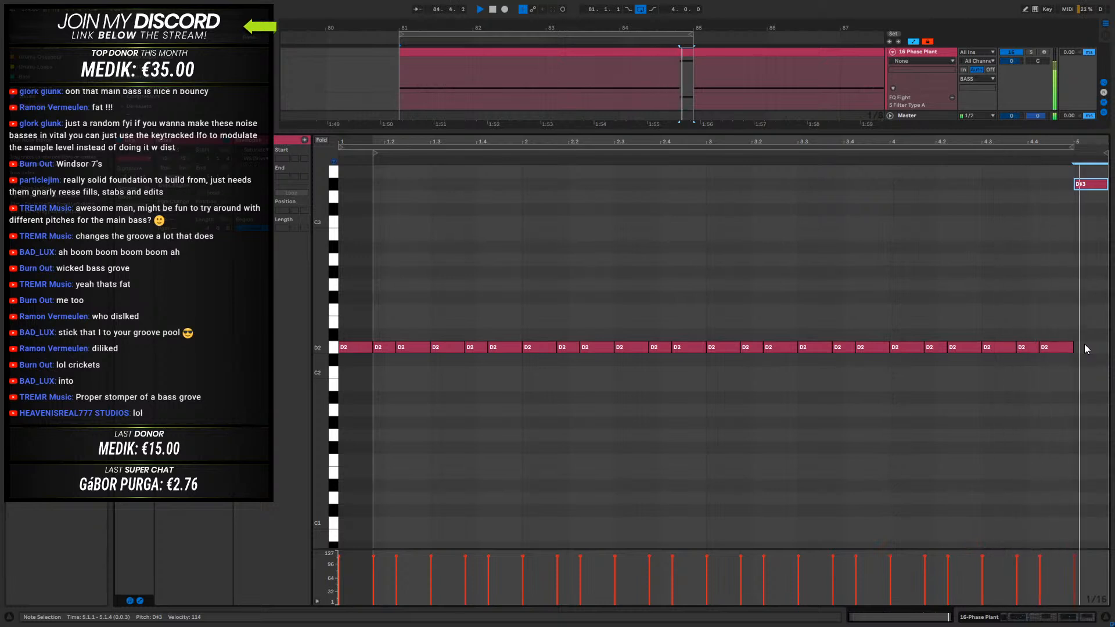
- Try the closing note an octave lower, return it to D#3, and shorten it to two sixteenths
{"action": "key", "text": "shift+Down"}
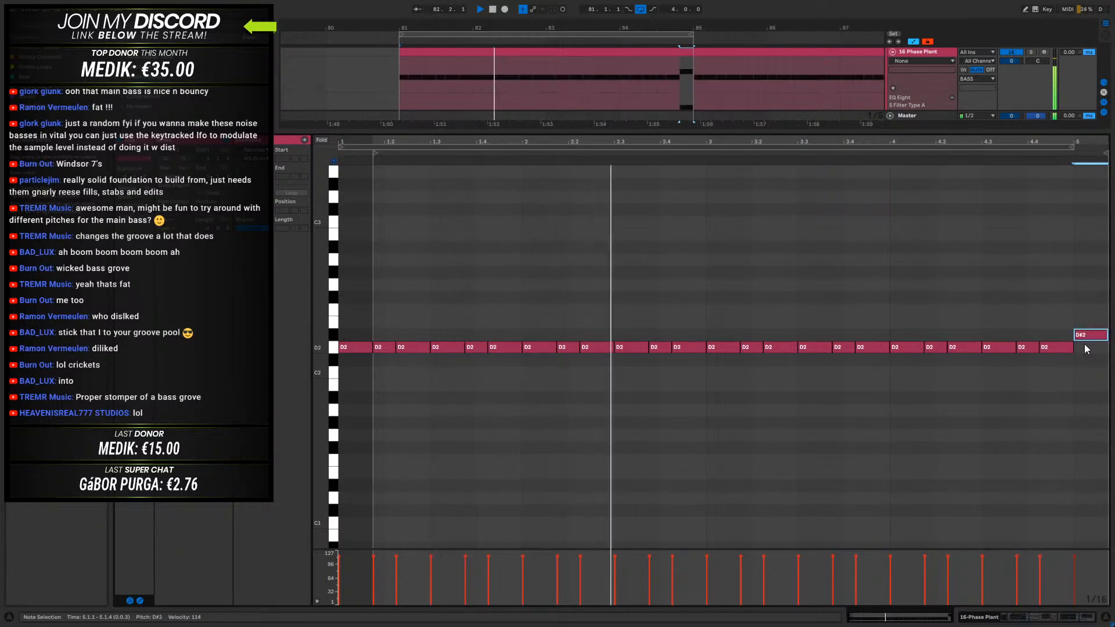
{"action": "key", "text": "shift+Up"}
{"action": "key", "text": "space"}
{"action": "scroll", "coordinate": [1076, 230], "scroll_direction": "up", "scroll_amount": 1}
{"action": "left_click_drag", "start_coordinate": [1106, 227], "coordinate": [1081, 227]}
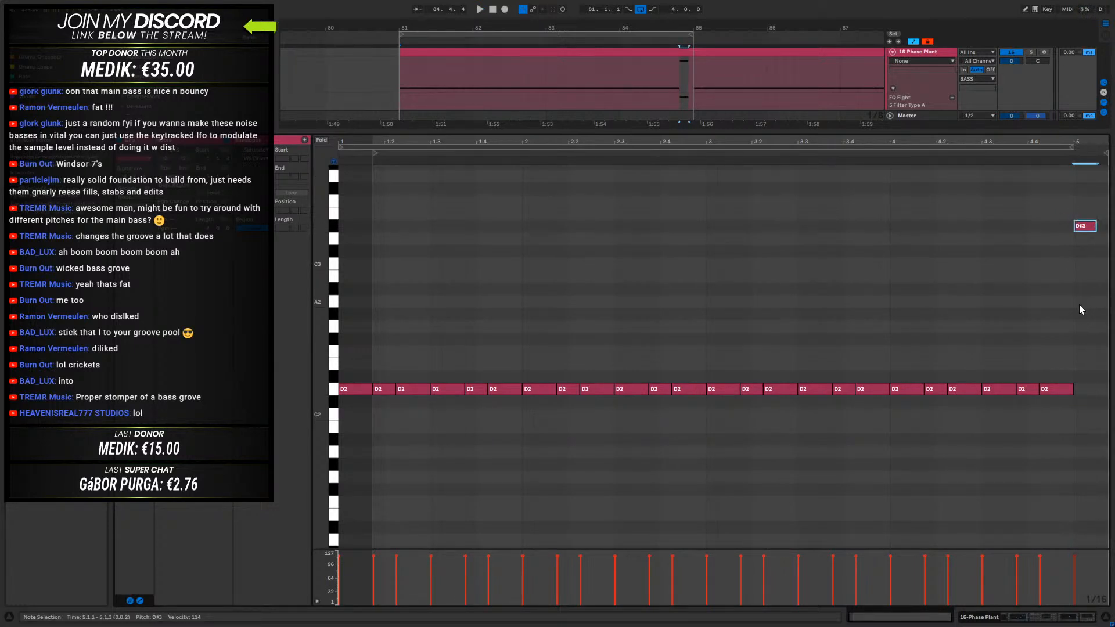
- Consolidate the 16-Phase Plant clip over bars 81 to 85 and play the loop
{"action": "left_click", "coordinate": [672, 46]}
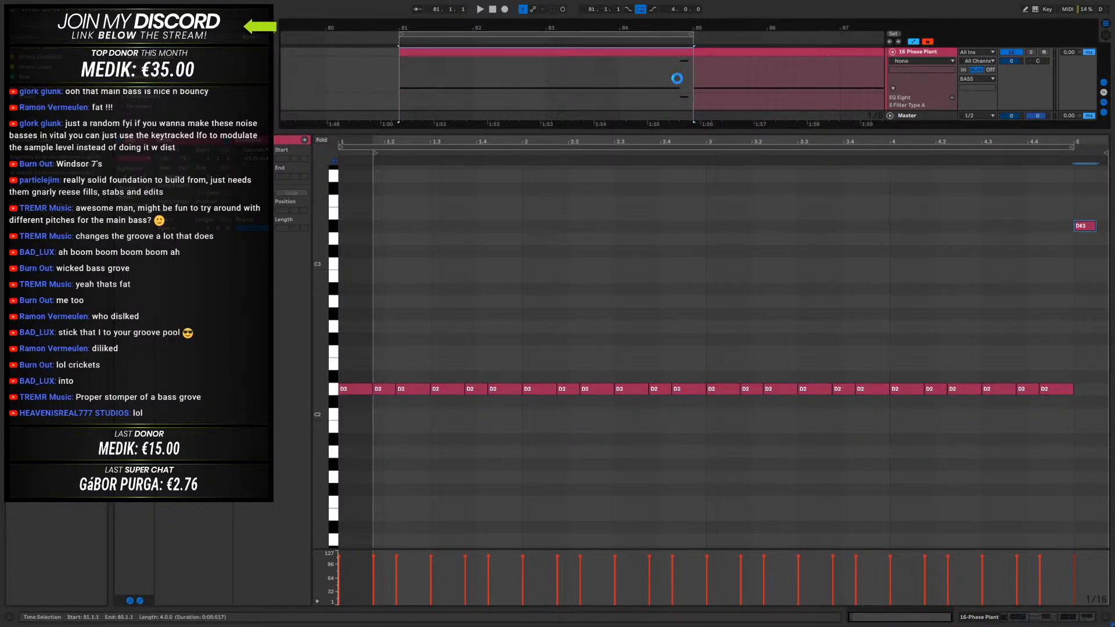
{"action": "key", "text": "ctrl+j"}
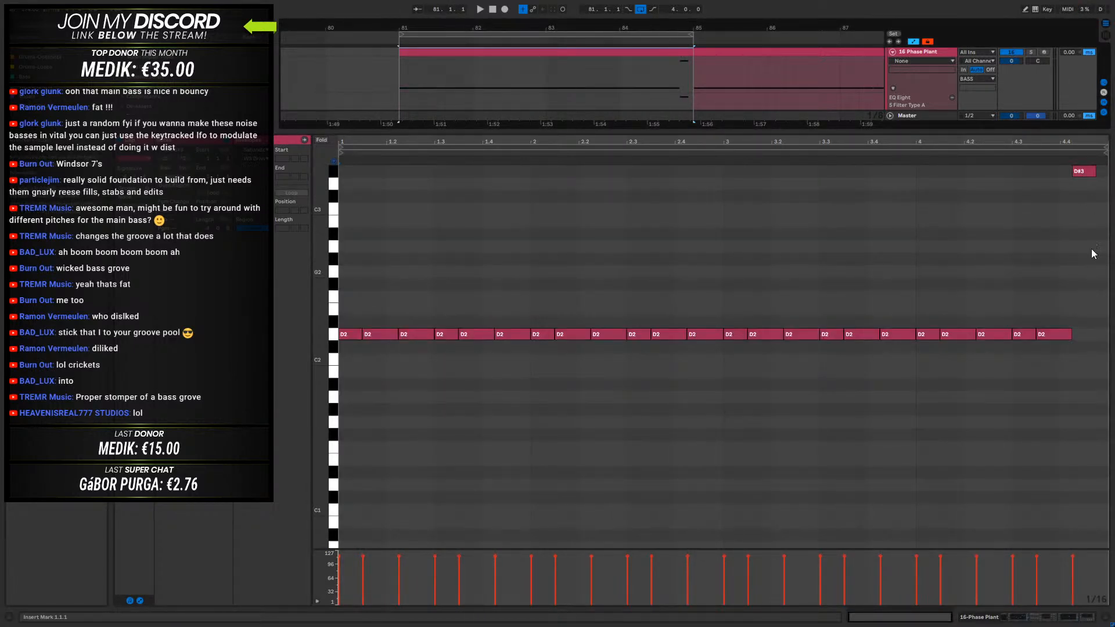
{"action": "key", "text": "space"}
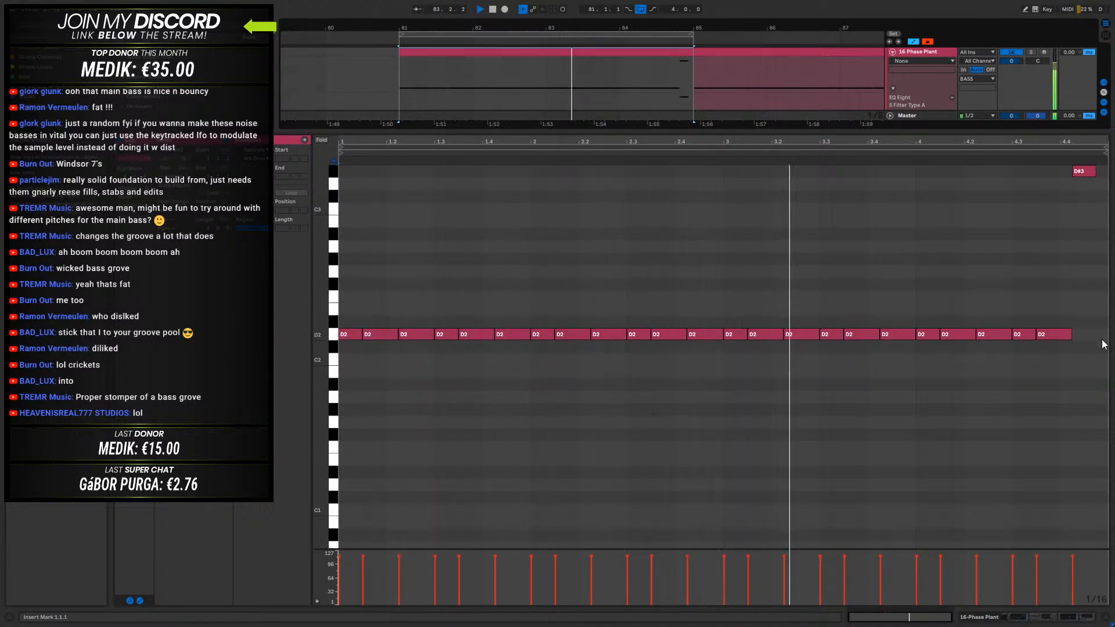
- Try a two-note ending by moving the D#3 earlier over a shortened last D2 and adding a two-sixteenth F3 at 4.4.3
{"action": "double_click", "coordinate": [1099, 184]}
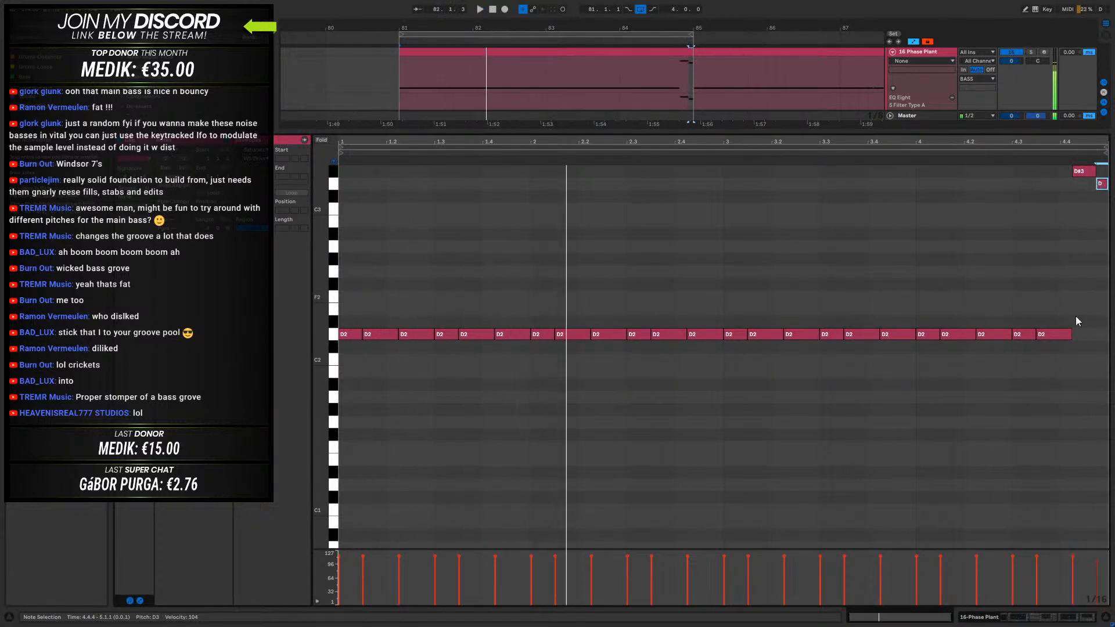
{"action": "left_click_drag", "start_coordinate": [1070, 336], "coordinate": [1060, 336]}
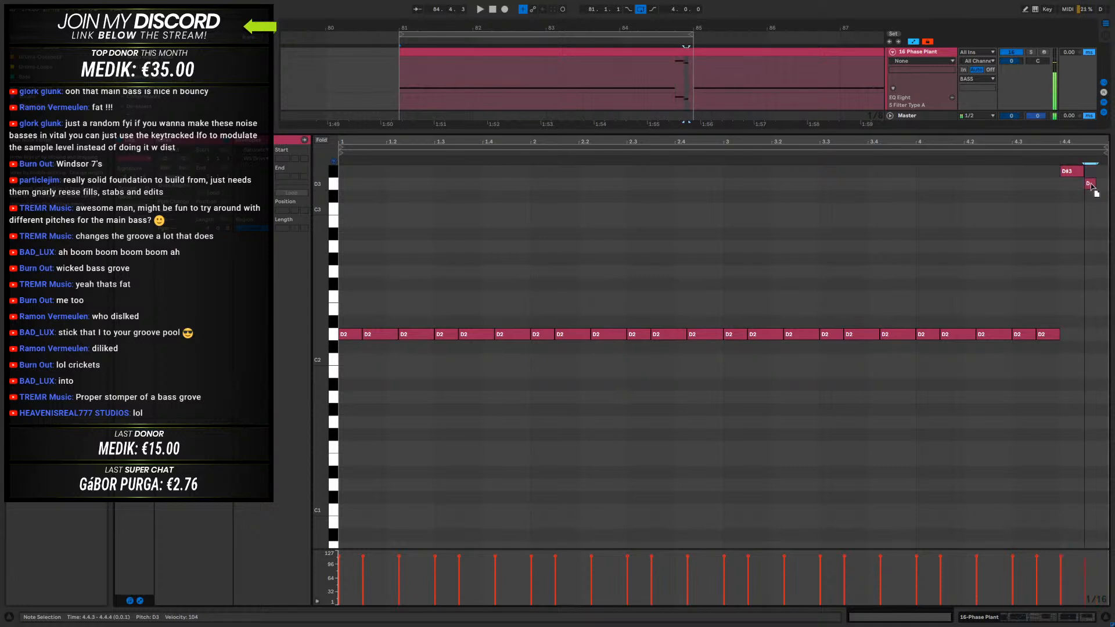
{"action": "left_click_drag", "start_coordinate": [1093, 169], "coordinate": [1095, 201]}
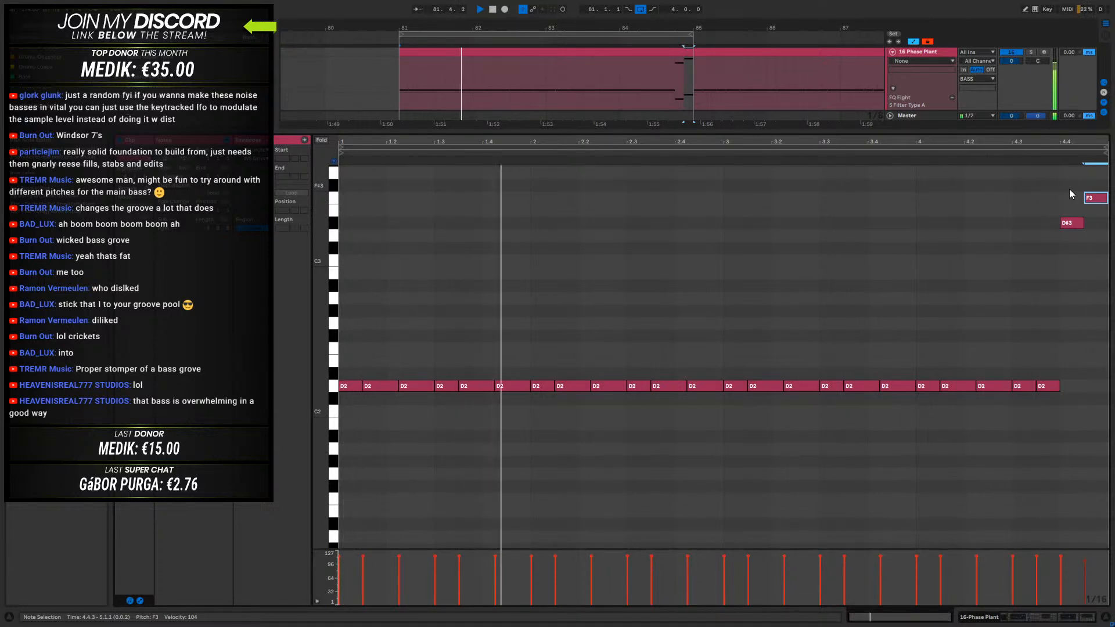
- Delete the D#3 and F3 notes at the end of the bass clip
{"action": "left_click_drag", "start_coordinate": [1074, 142], "coordinate": [1037, 173]}
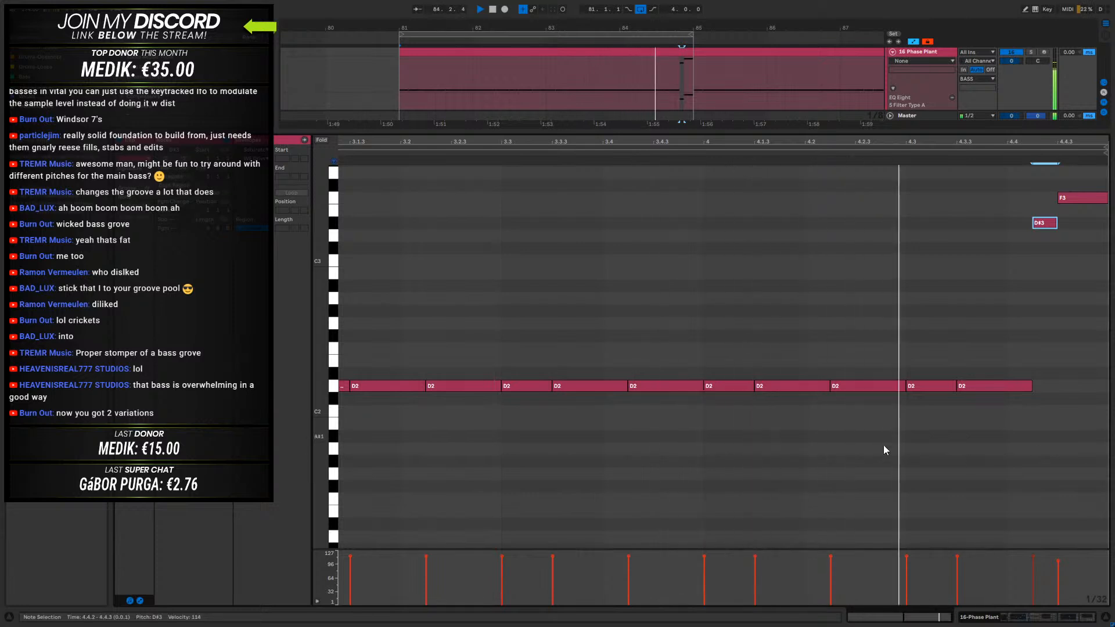
{"action": "left_click_drag", "start_coordinate": [1039, 190], "coordinate": [1074, 246]}
{"action": "key", "text": "Delete"}
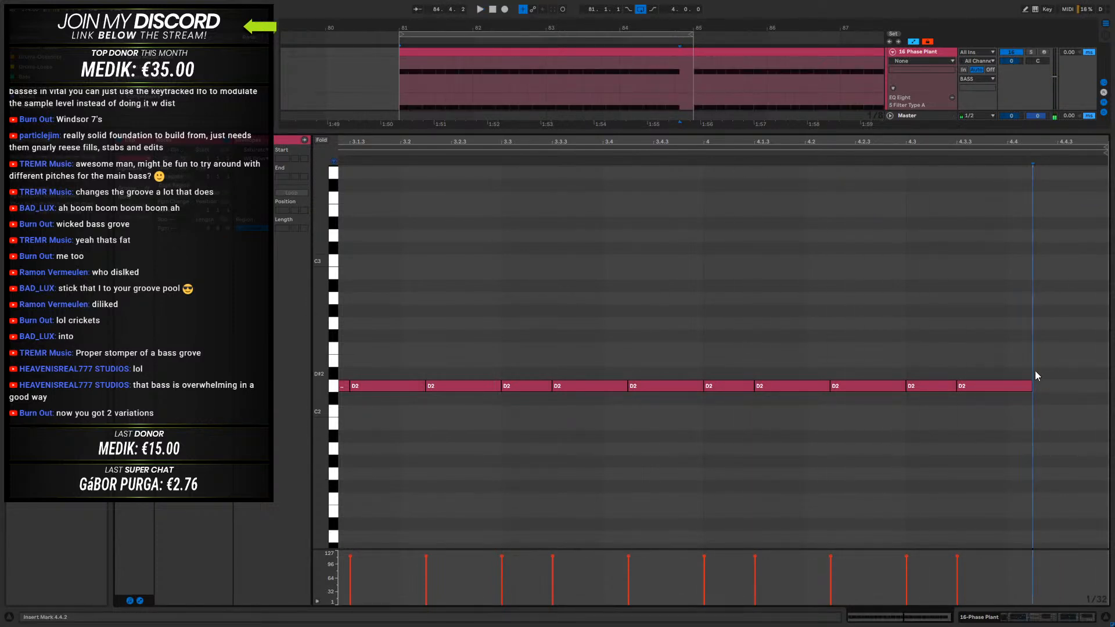
- Select the two four-bar 16-Phase Plant clips from bar 81 to 89 and duplicate them three times, filling the track to bar 113
{"action": "left_click", "coordinate": [1074, 623]}
{"action": "left_click_drag", "start_coordinate": [613, 28], "coordinate": [613, 6]}
{"action": "left_click", "coordinate": [586, 52]}
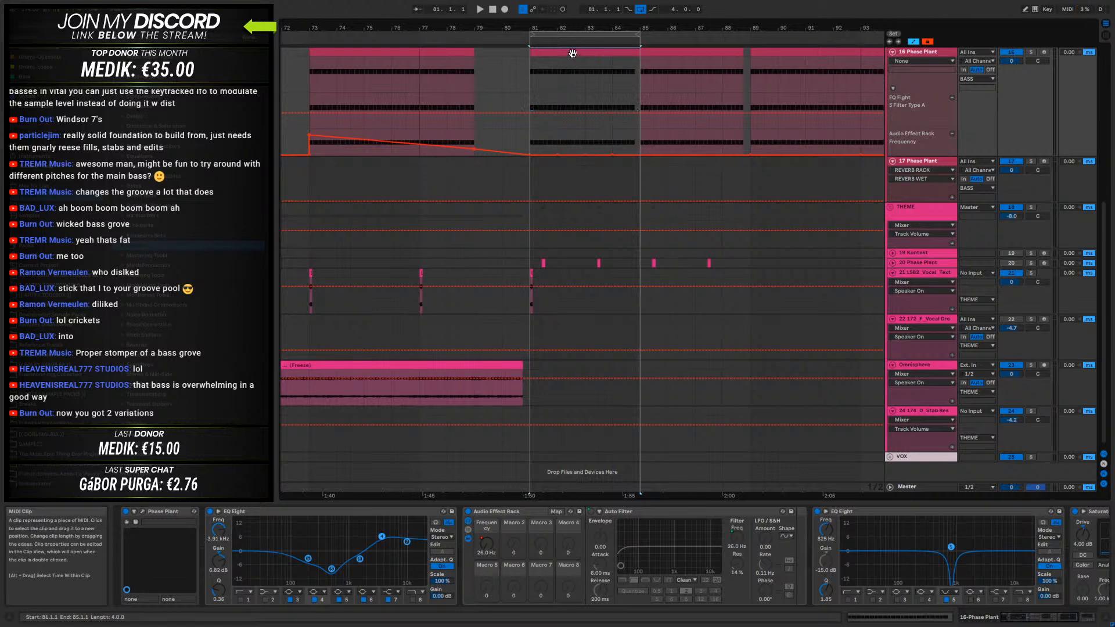
{"action": "left_click", "coordinate": [664, 54]}
{"action": "scroll", "coordinate": [679, 75], "scroll_direction": "up", "scroll_amount": 1}
{"action": "left_click_drag", "start_coordinate": [688, 97], "coordinate": [688, 95]}
{"action": "left_click_drag", "start_coordinate": [682, 28], "coordinate": [546, 11]}
{"action": "left_click", "coordinate": [493, 80], "text": "shift"}
{"action": "key", "text": "ctrl+d"}
{"action": "key", "text": "ctrl+d"}
{"action": "key", "text": "ctrl+d"}
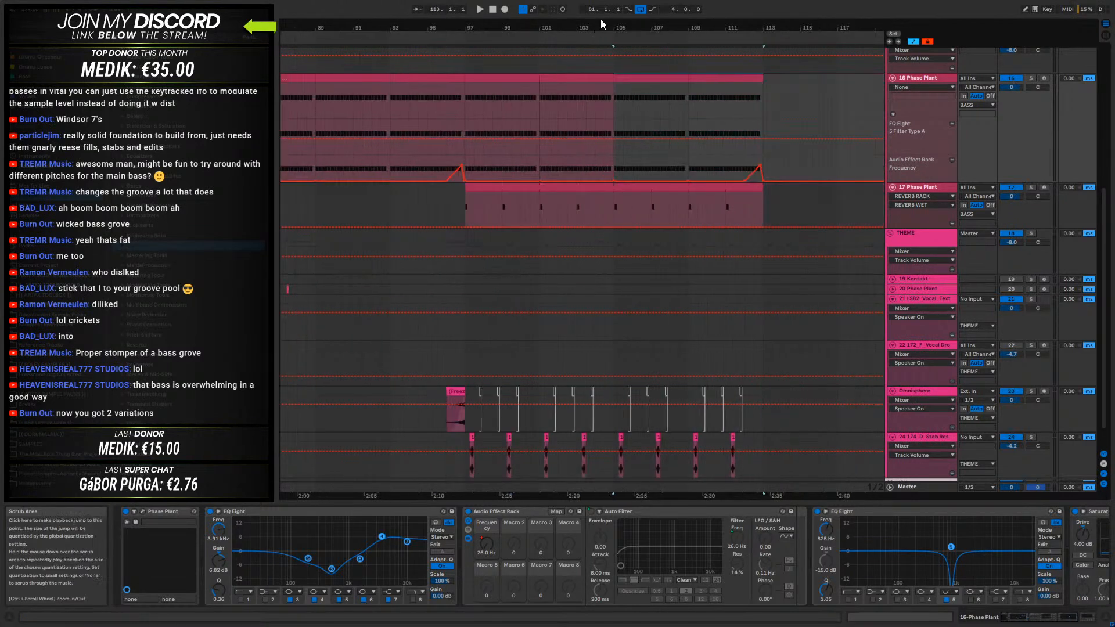
{"action": "left_click_drag", "start_coordinate": [602, 26], "coordinate": [738, 10]}
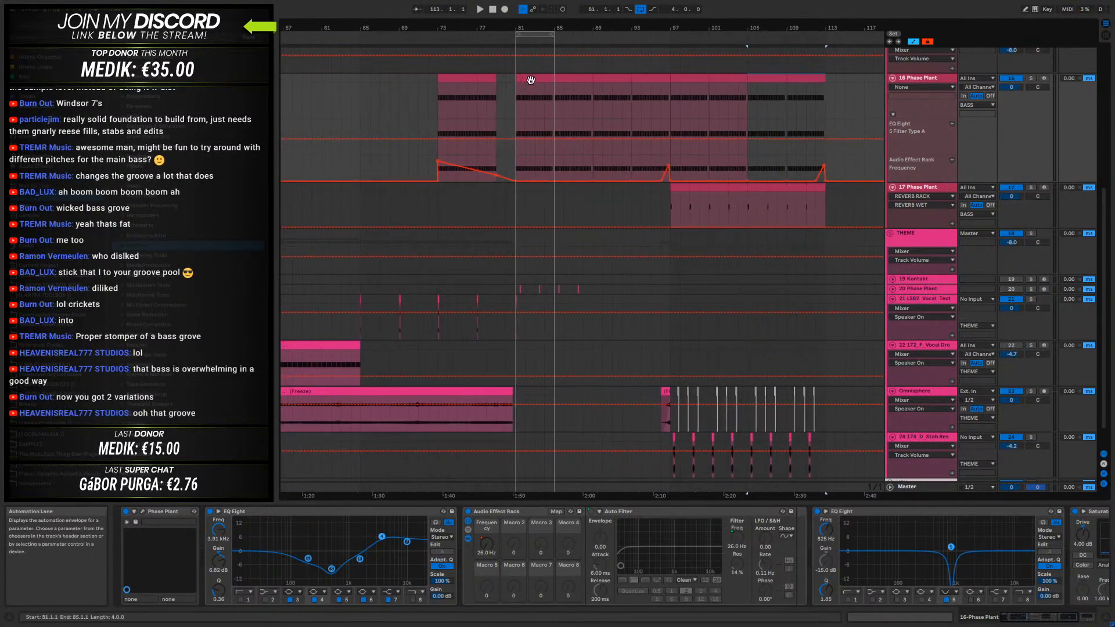
- Fill bars 73 to 80 of the 16-Phase Plant track with the bass groove, leaving the last bar before 81 empty
{"action": "left_click", "coordinate": [459, 85]}
{"action": "left_click_drag", "start_coordinate": [459, 84], "coordinate": [500, 88]}
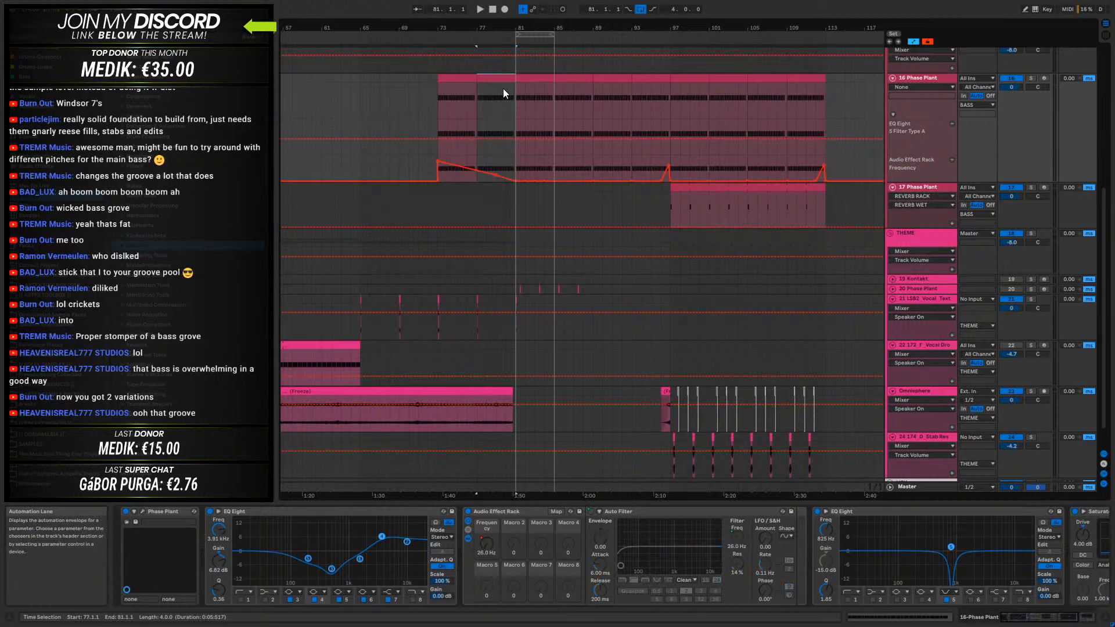
{"action": "left_click", "coordinate": [515, 79]}
{"action": "left_click", "coordinate": [438, 91]}
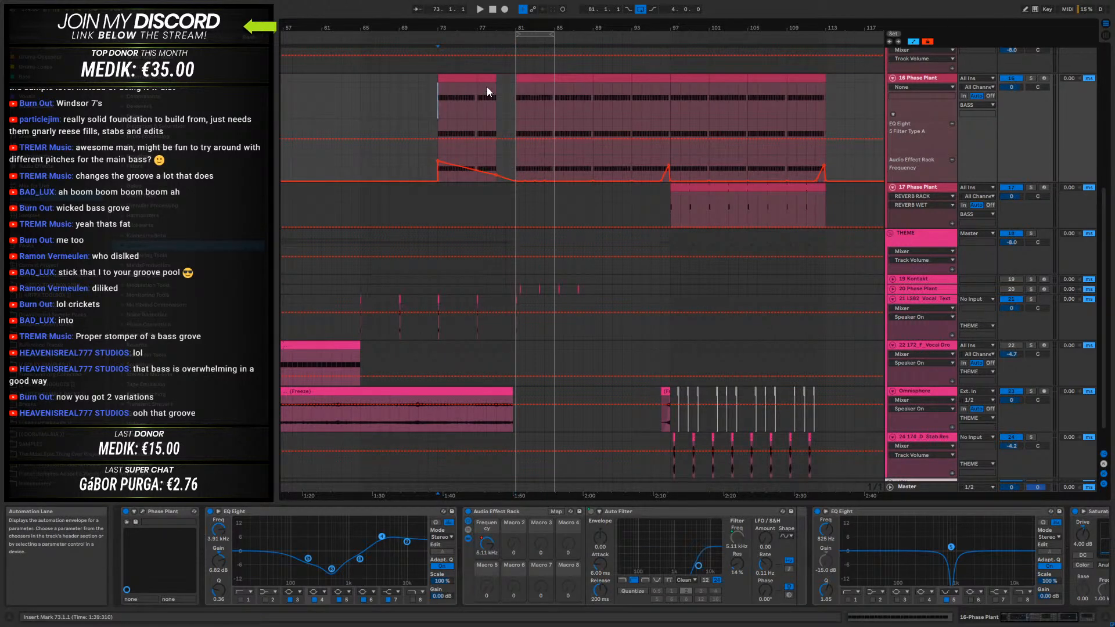
{"action": "key", "text": "space"}
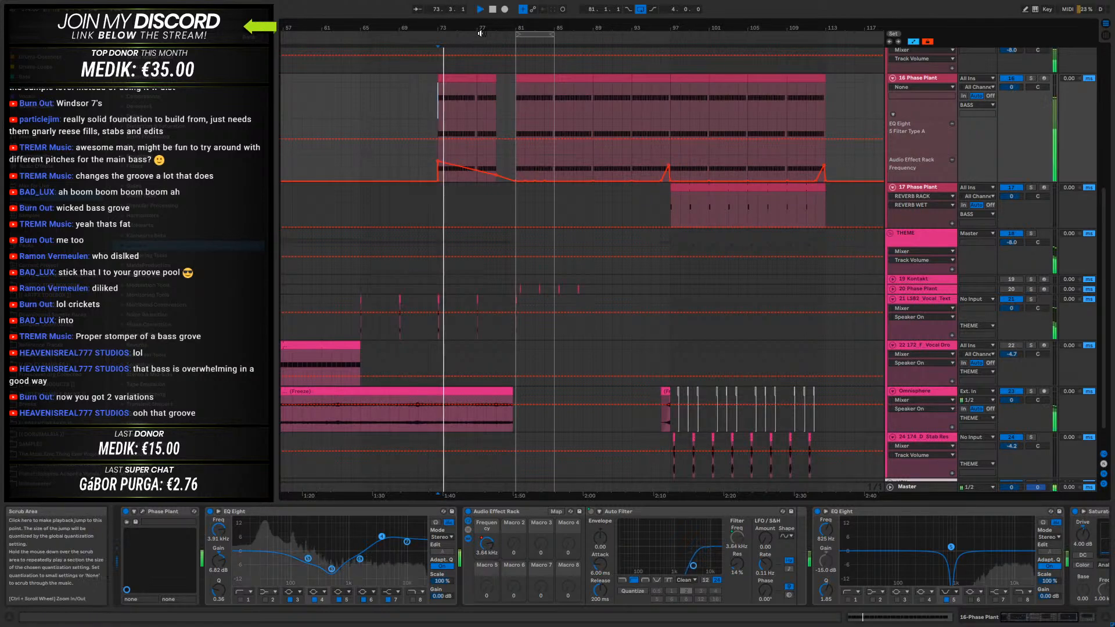
{"action": "left_click_drag", "start_coordinate": [483, 26], "coordinate": [610, 77]}
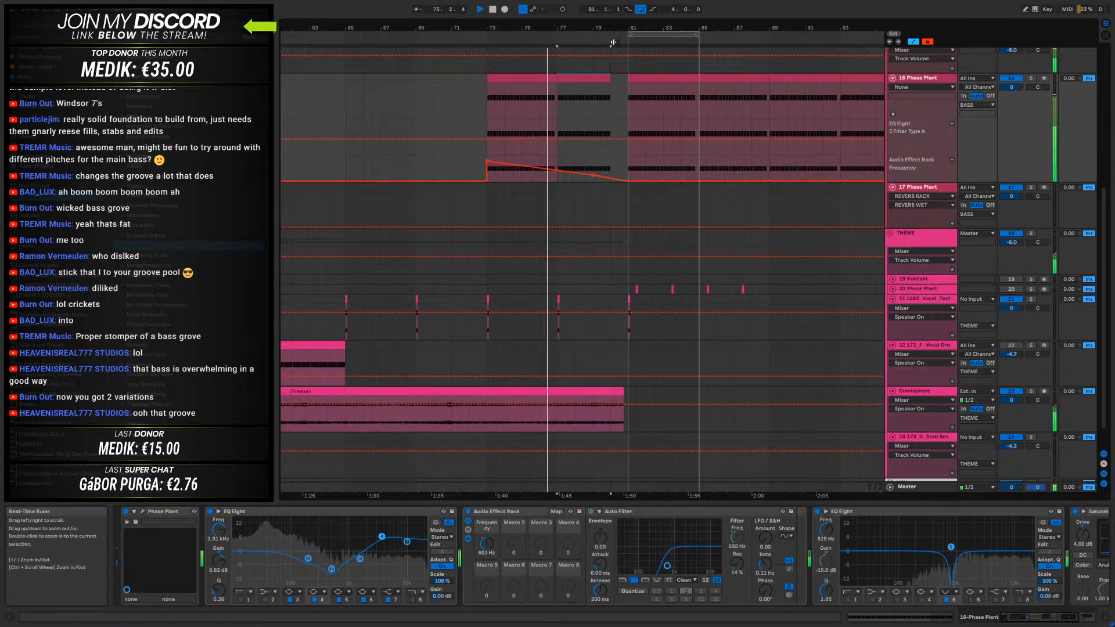
- Extend the 175_Percloop and Addictive Drums 2 clips that stop at bar 79 so they end at bar 80
{"action": "scroll", "coordinate": [584, 93], "scroll_direction": "up", "scroll_amount": 5}
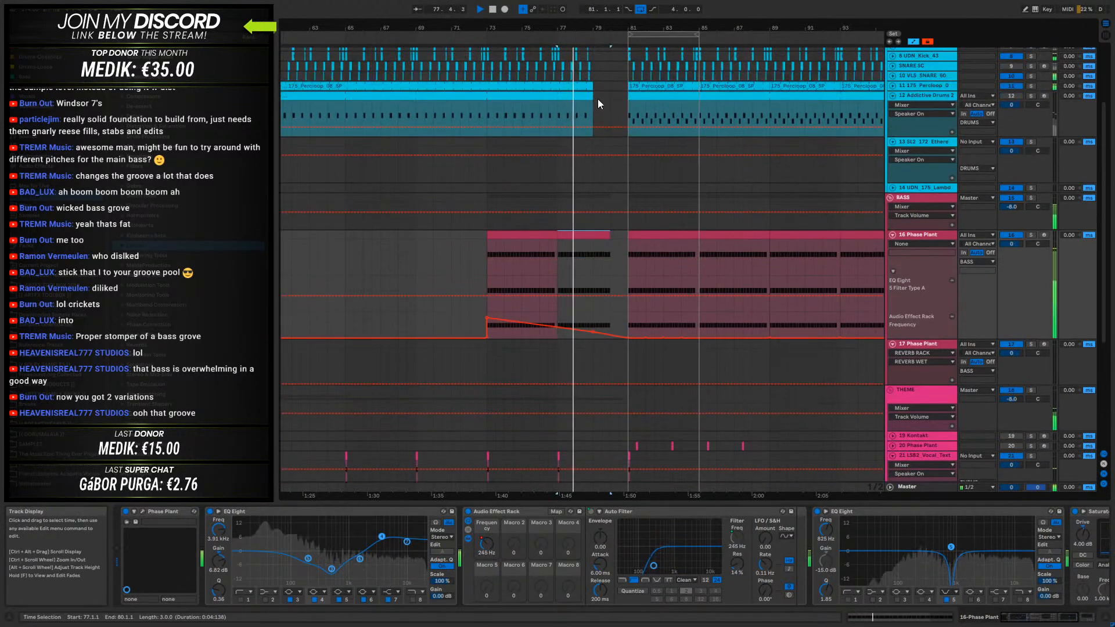
{"action": "scroll", "coordinate": [598, 100], "scroll_direction": "up", "scroll_amount": 1}
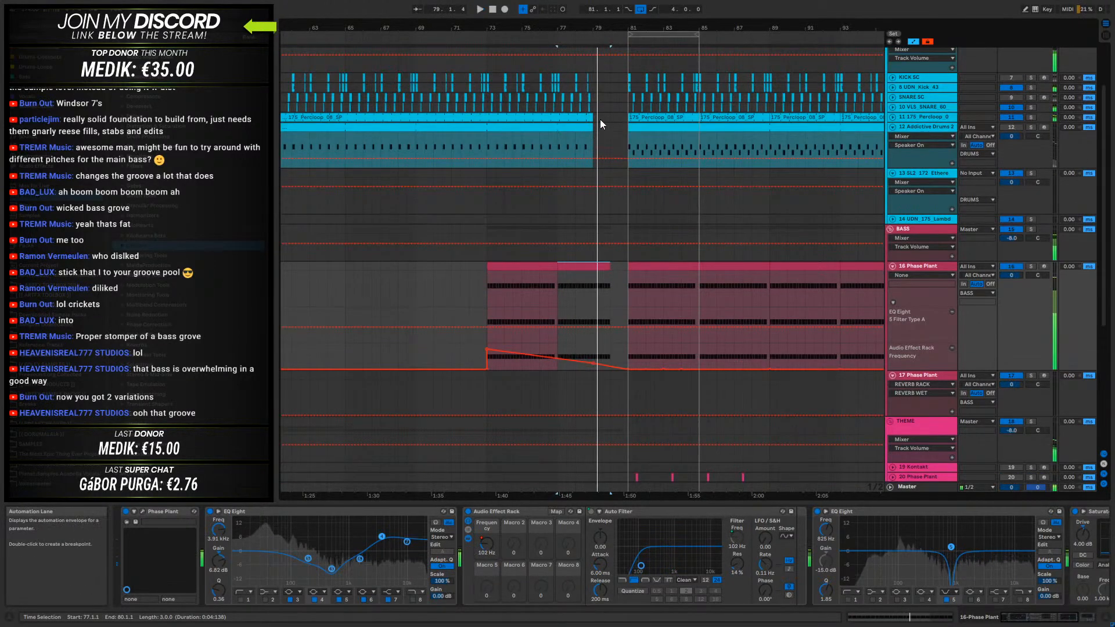
{"action": "key", "text": "space"}
{"action": "left_click", "coordinate": [591, 117]}
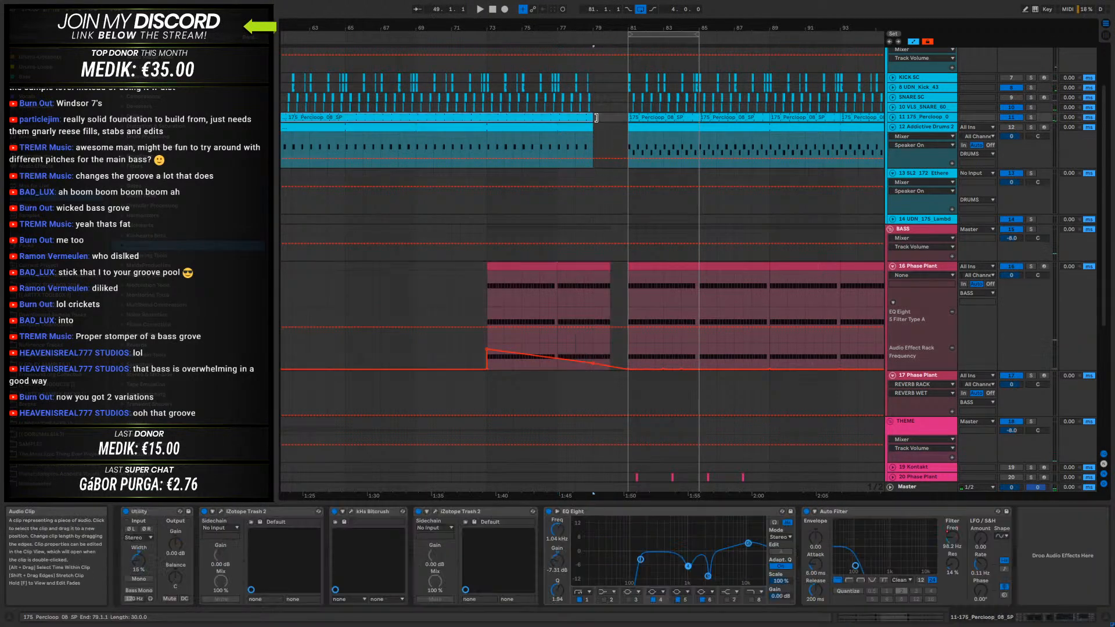
{"action": "left_click", "coordinate": [608, 129]}
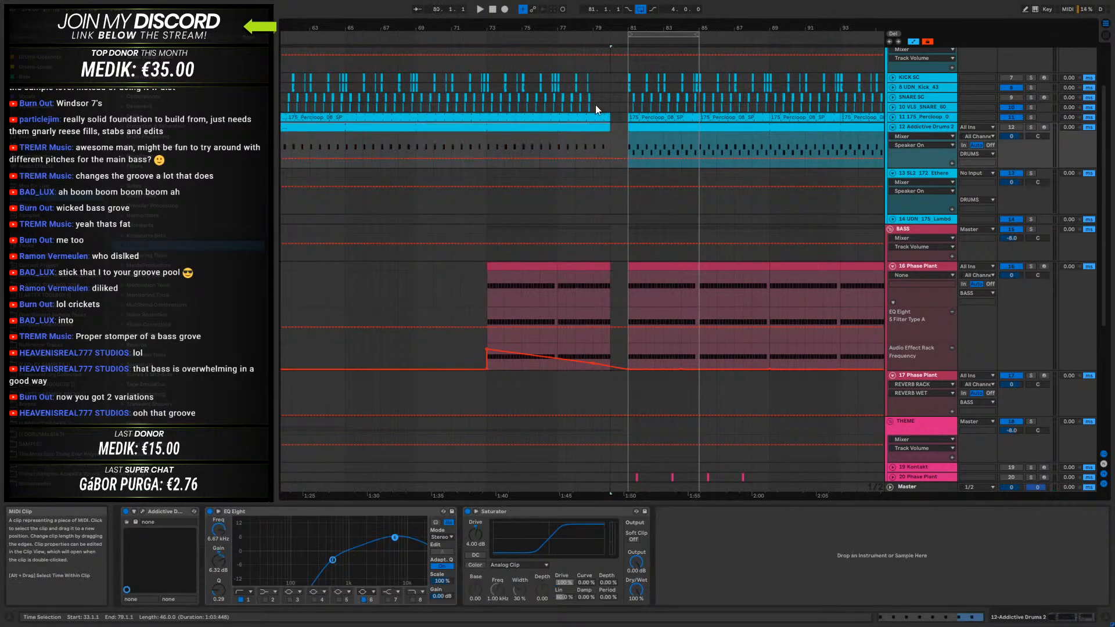
- Duplicate the kick and snare clips of bars 73 to 77 over the following four bars and clear the bar from 80 to 81
{"action": "left_click_drag", "start_coordinate": [489, 107], "coordinate": [539, 79]}
{"action": "key", "text": "ctrl+d"}
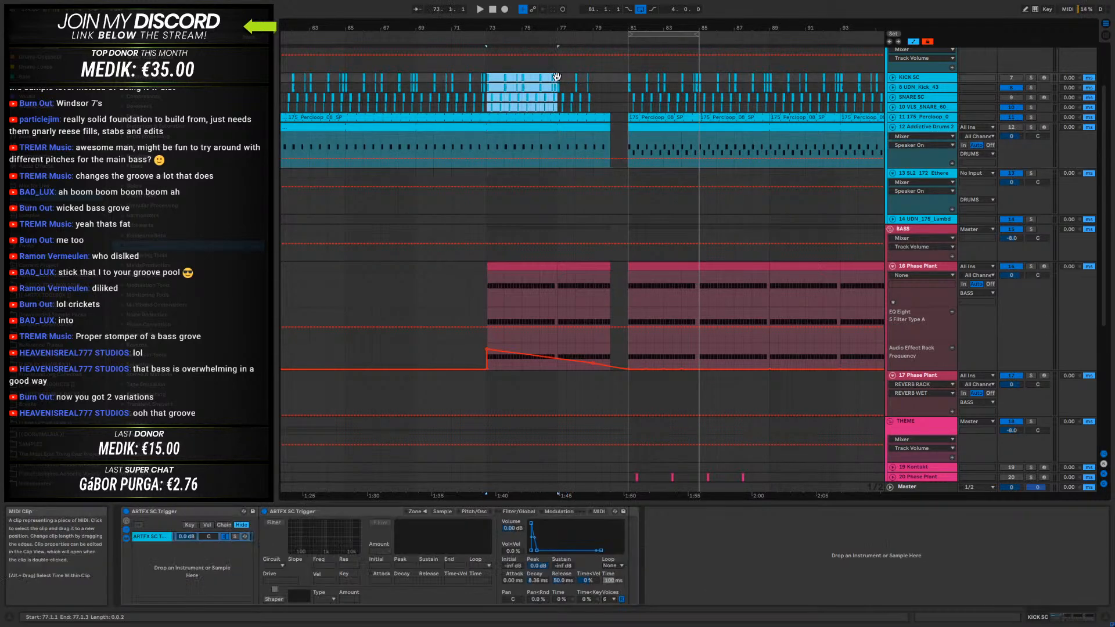
{"action": "left_click", "coordinate": [627, 107]}
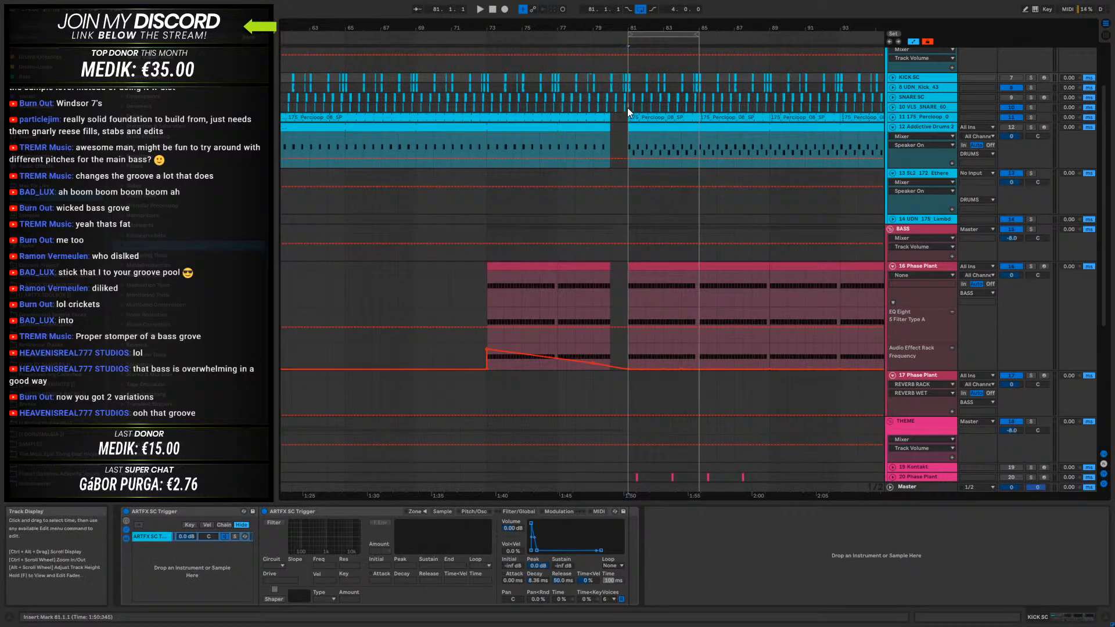
{"action": "key", "text": "Delete"}
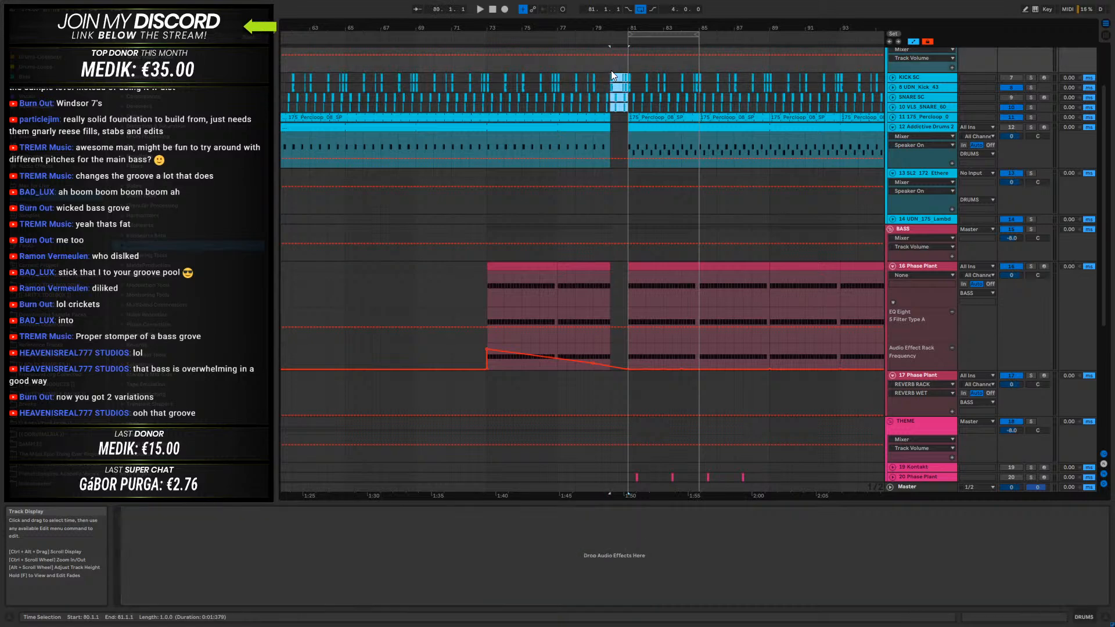
- Play the arrangement from bar 73 through the break at bar 80 into the drop at bar 81
{"action": "left_click", "coordinate": [486, 76]}
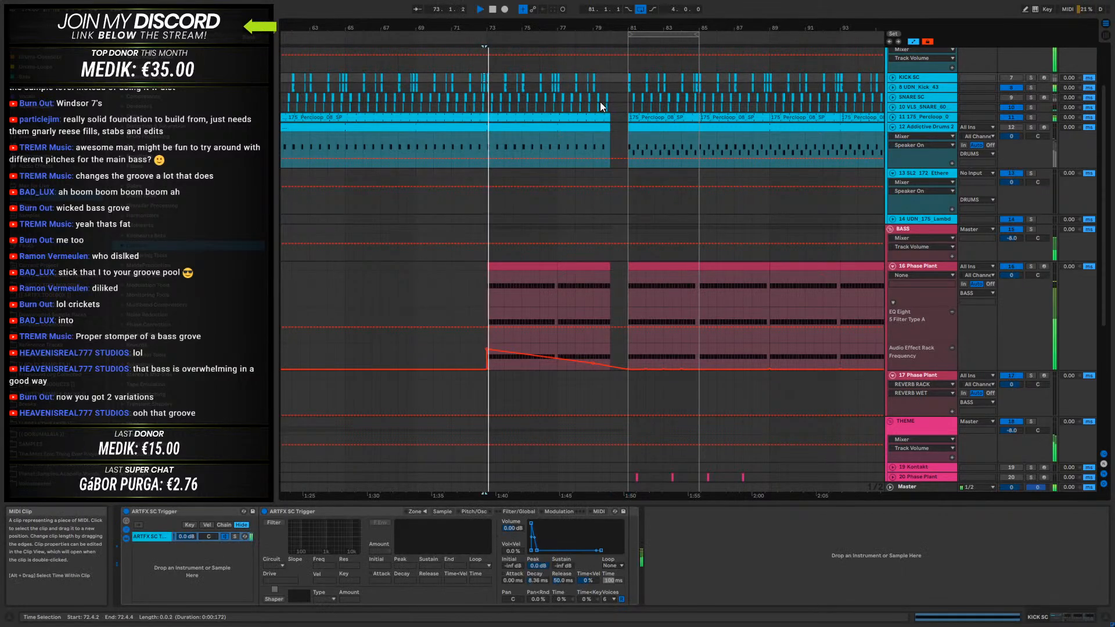
{"action": "key", "text": "space"}
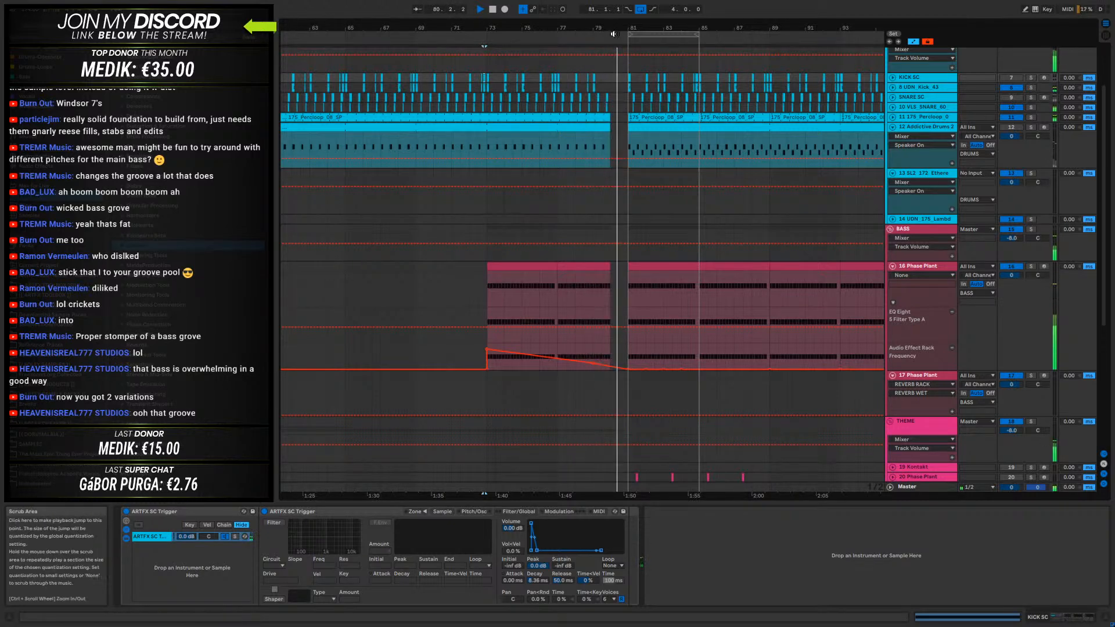
{"action": "left_click_drag", "start_coordinate": [620, 26], "coordinate": [616, 64]}
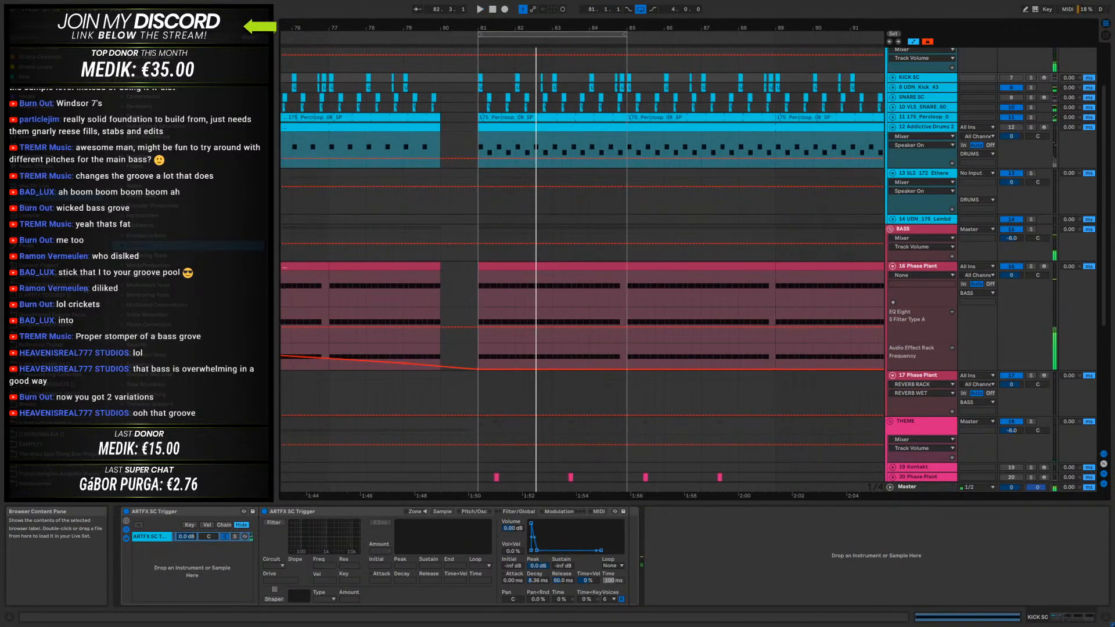
- Look through the sample library's folders for a vocal sample to fill the break
{"action": "left_click", "coordinate": [93, 277]}
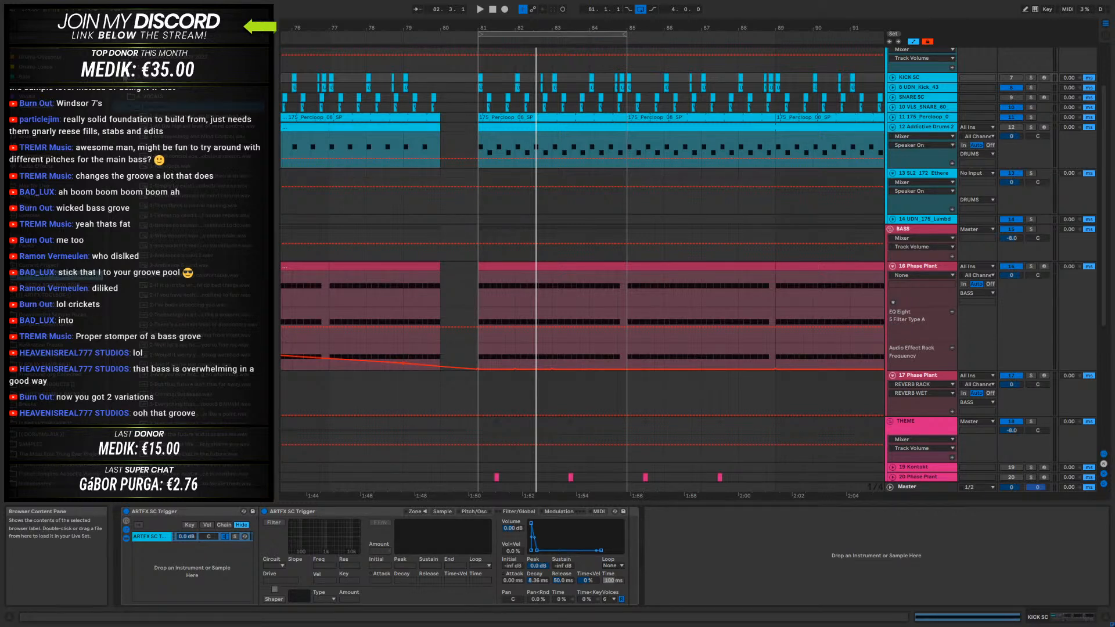
{"action": "left_click", "coordinate": [118, 58]}
{"action": "left_click", "coordinate": [119, 67]}
{"action": "left_click", "coordinate": [118, 57]}
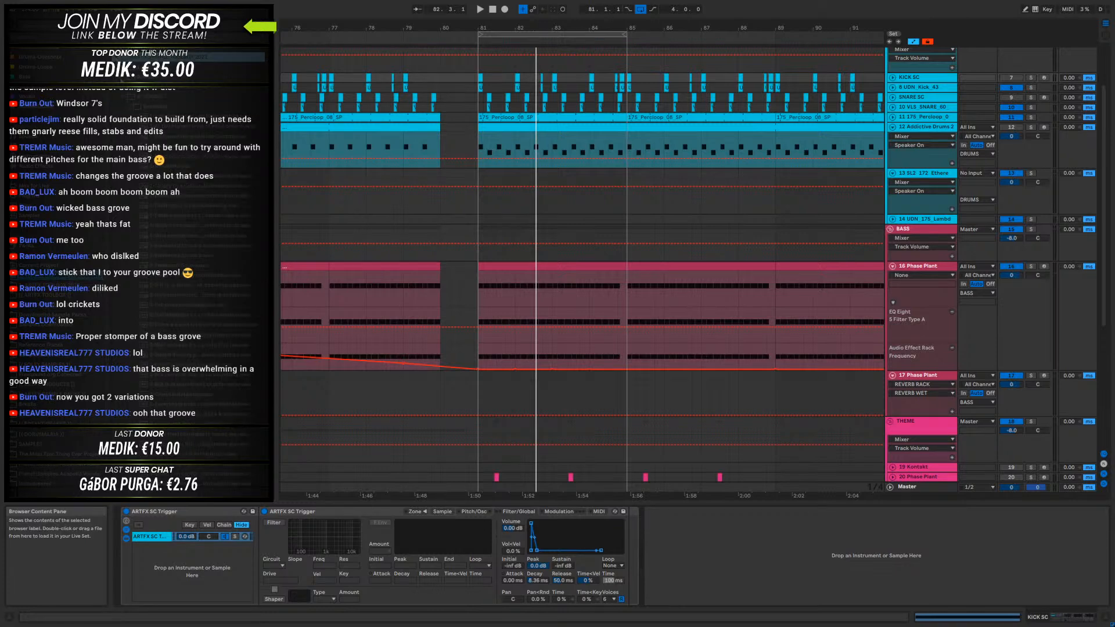
{"action": "left_click", "coordinate": [124, 96]}
{"action": "left_click", "coordinate": [131, 288]}
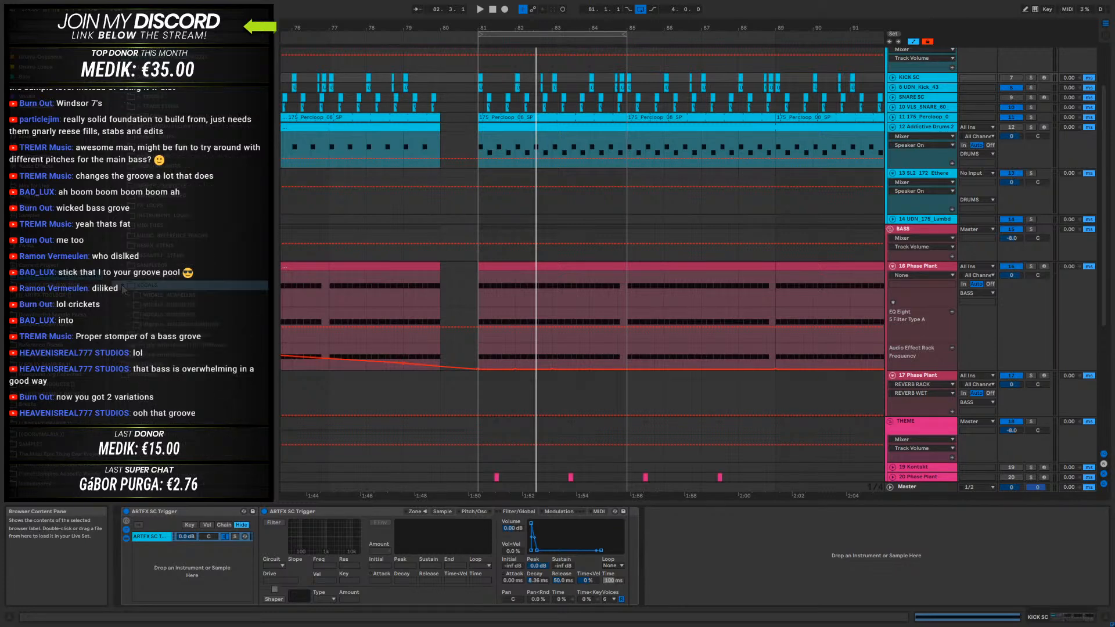
{"action": "left_click", "coordinate": [132, 325]}
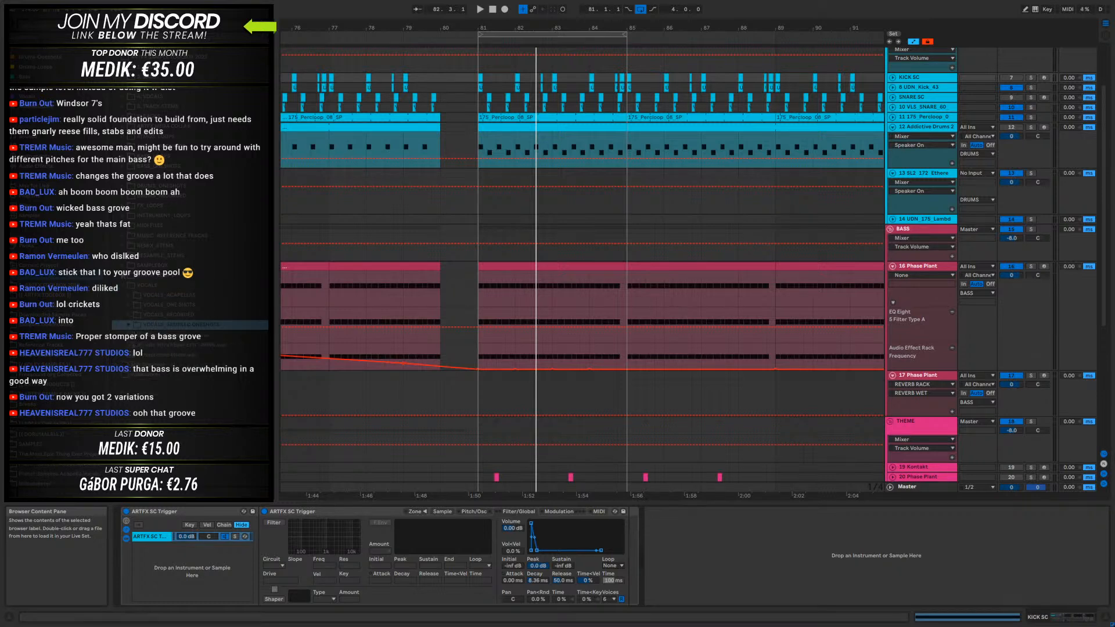
{"action": "left_click", "coordinate": [125, 266]}
{"action": "left_click", "coordinate": [135, 325]}
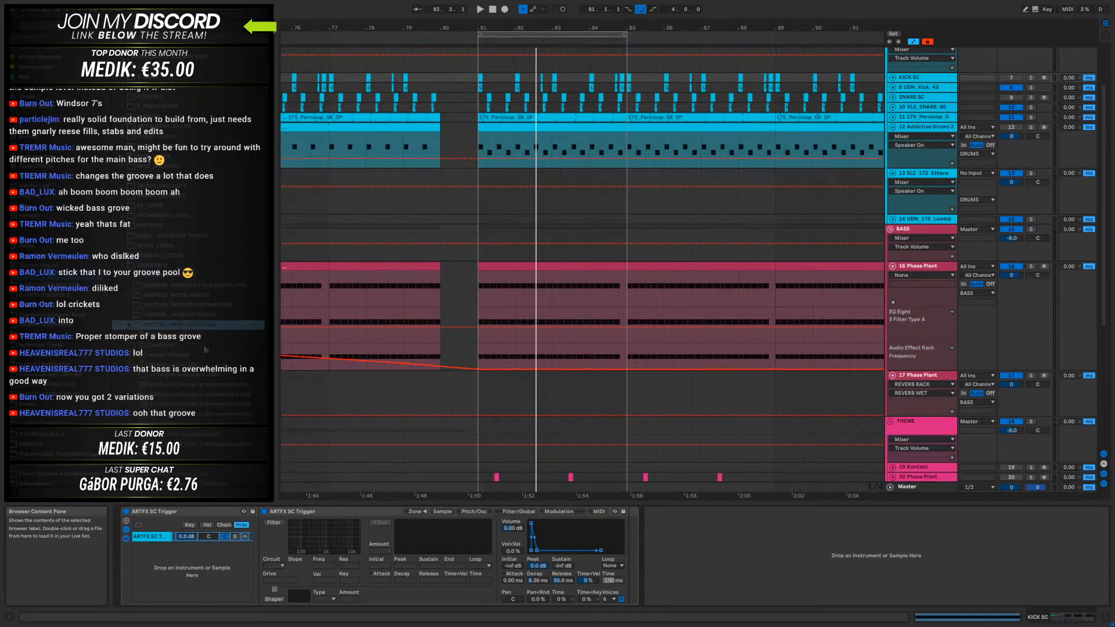
{"action": "scroll", "coordinate": [200, 376], "scroll_direction": "down", "scroll_amount": 2}
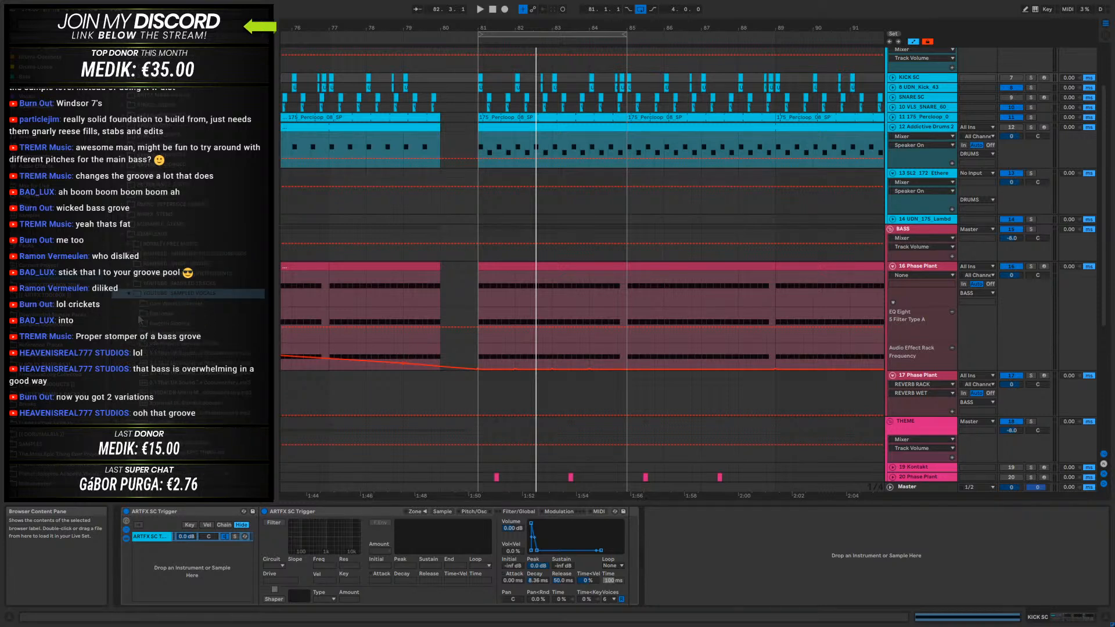
{"action": "left_click", "coordinate": [140, 317]}
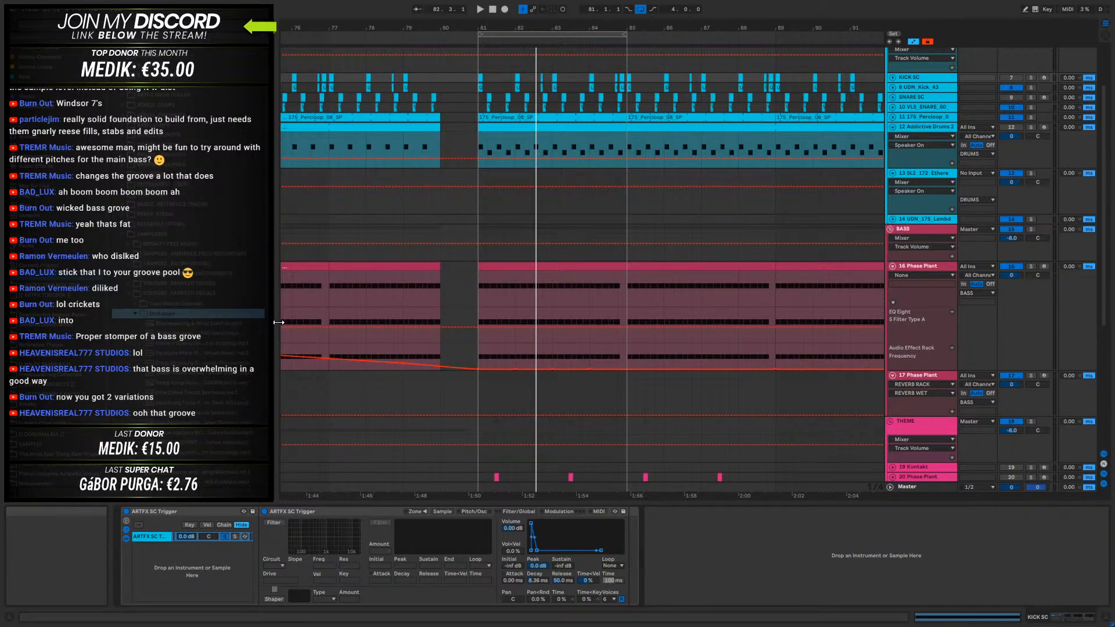
- Widen the browser and preview the 1-Nanobots.wav sample from the Dystopian vocals folder
{"action": "left_click_drag", "start_coordinate": [277, 328], "coordinate": [367, 338]}
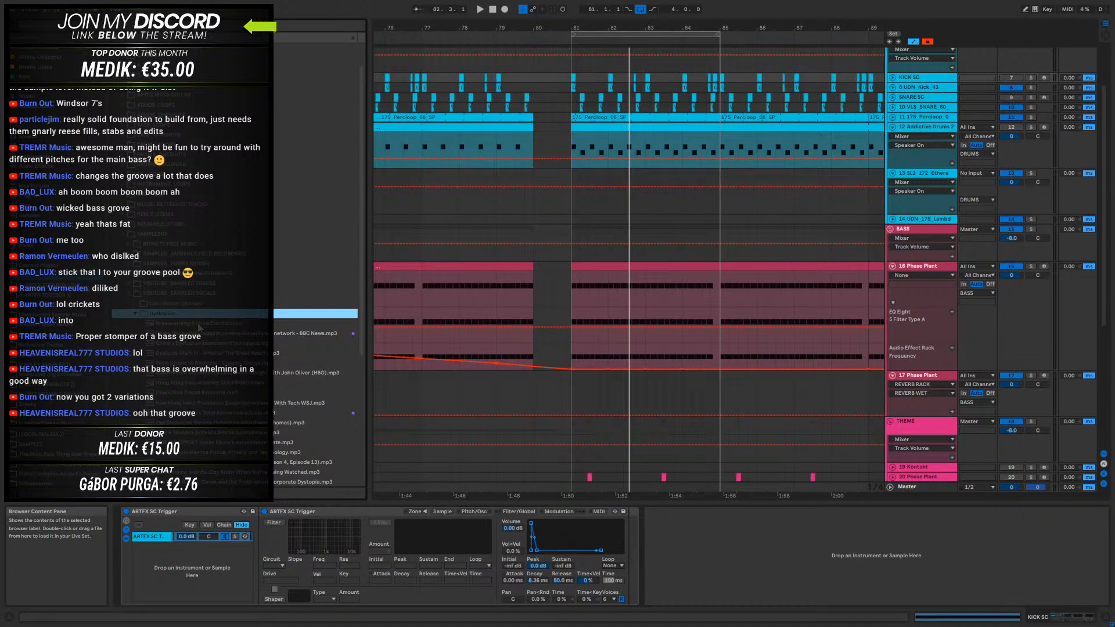
{"action": "left_click", "coordinate": [136, 314]}
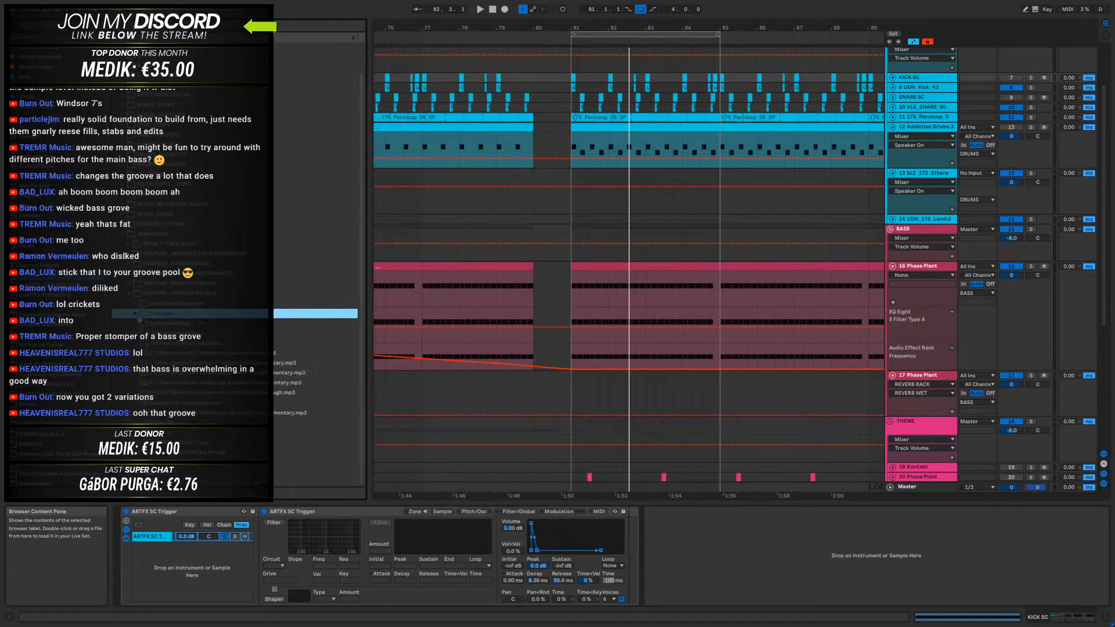
{"action": "left_click_drag", "start_coordinate": [361, 230], "coordinate": [355, 177]}
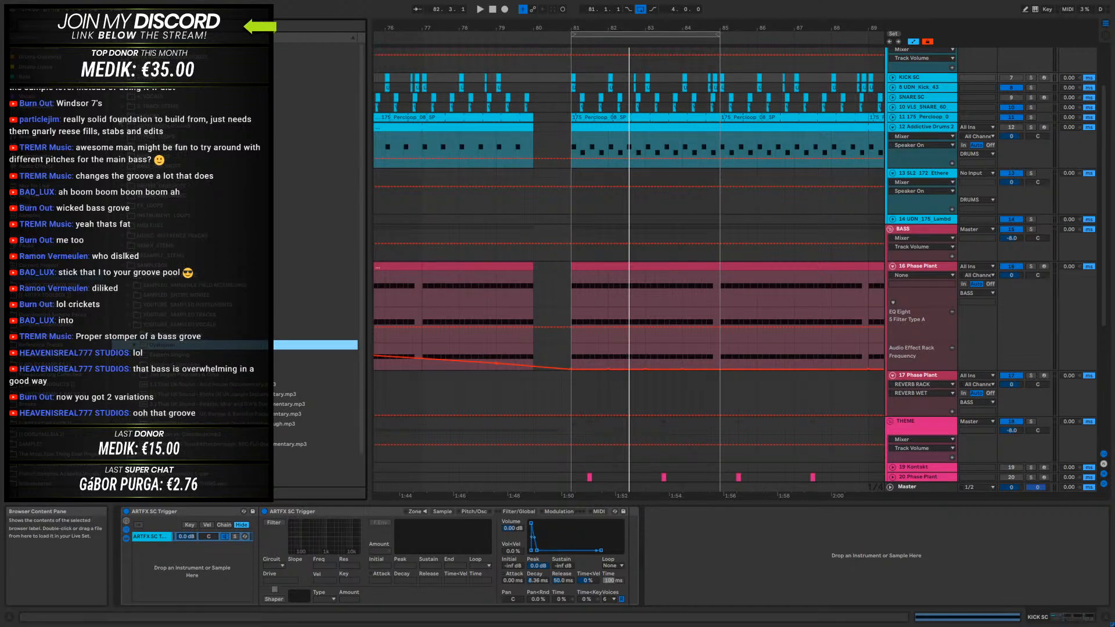
{"action": "left_click", "coordinate": [123, 86]}
{"action": "left_click", "coordinate": [123, 96]}
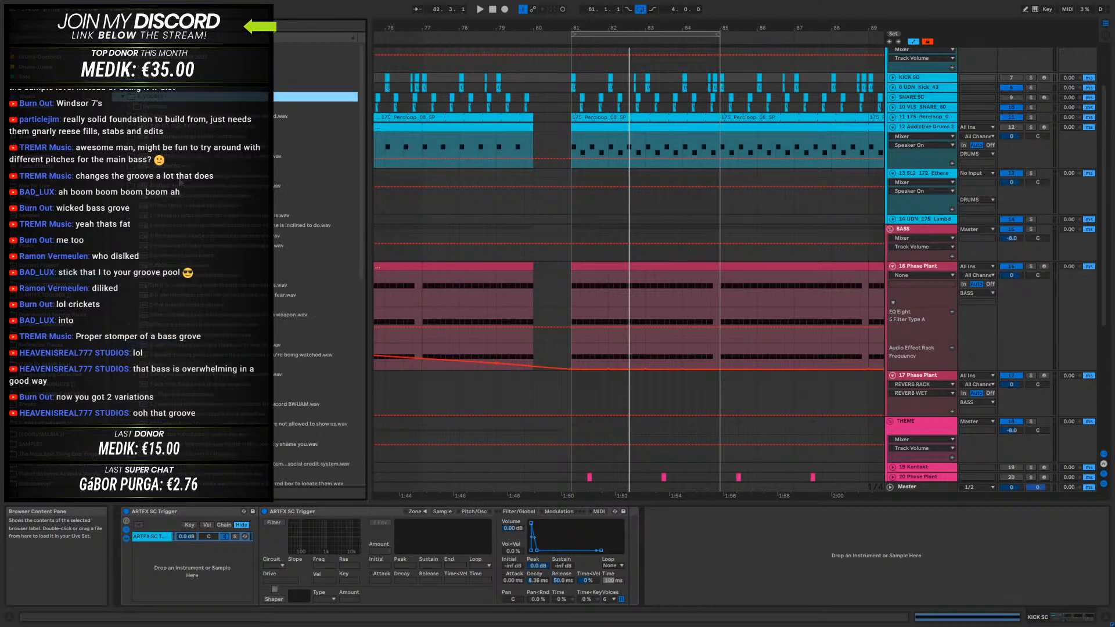
{"action": "left_click", "coordinate": [169, 167]}
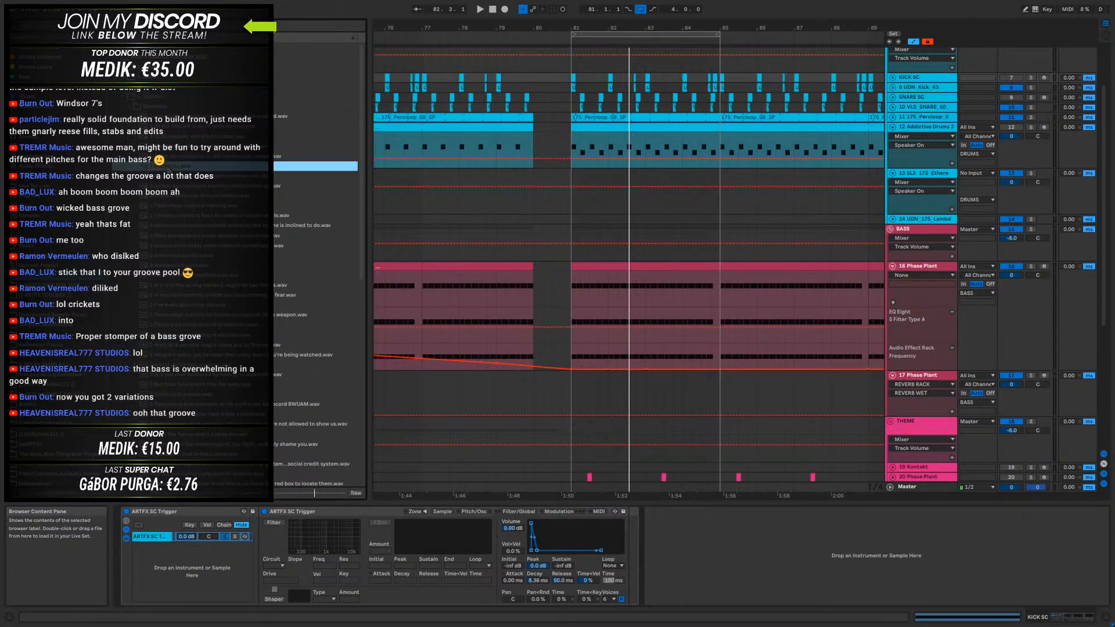
- Unfold the VOX group and place the 1-Nanobots sample on its empty audio track at 80.2.1
{"action": "left_click_drag", "start_coordinate": [169, 167], "coordinate": [239, 189]}
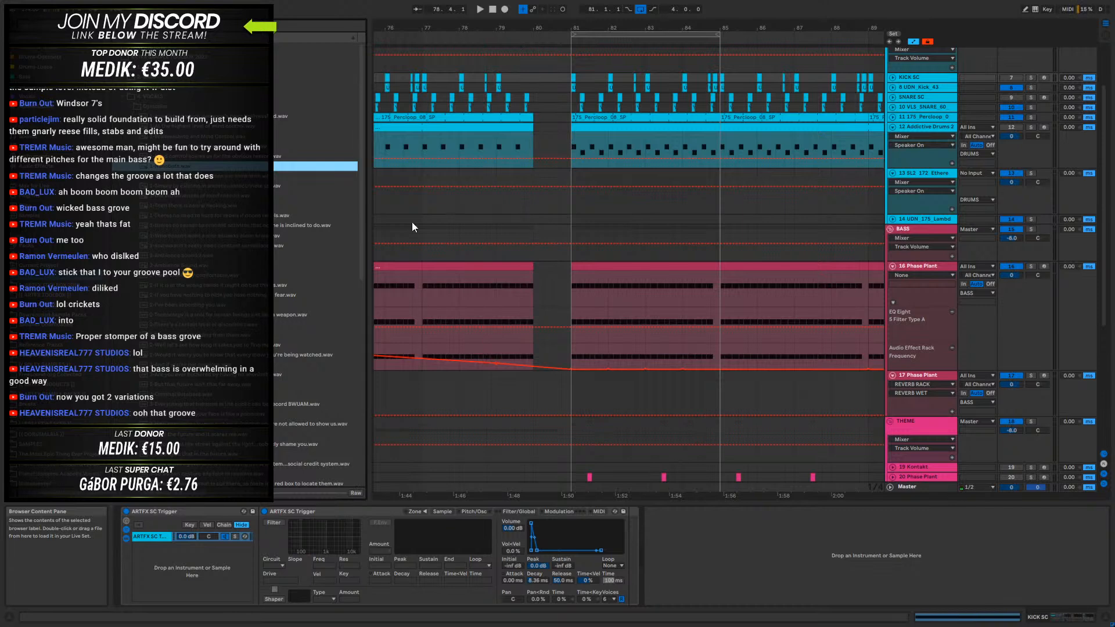
{"action": "scroll", "coordinate": [950, 367], "scroll_direction": "down", "scroll_amount": 6}
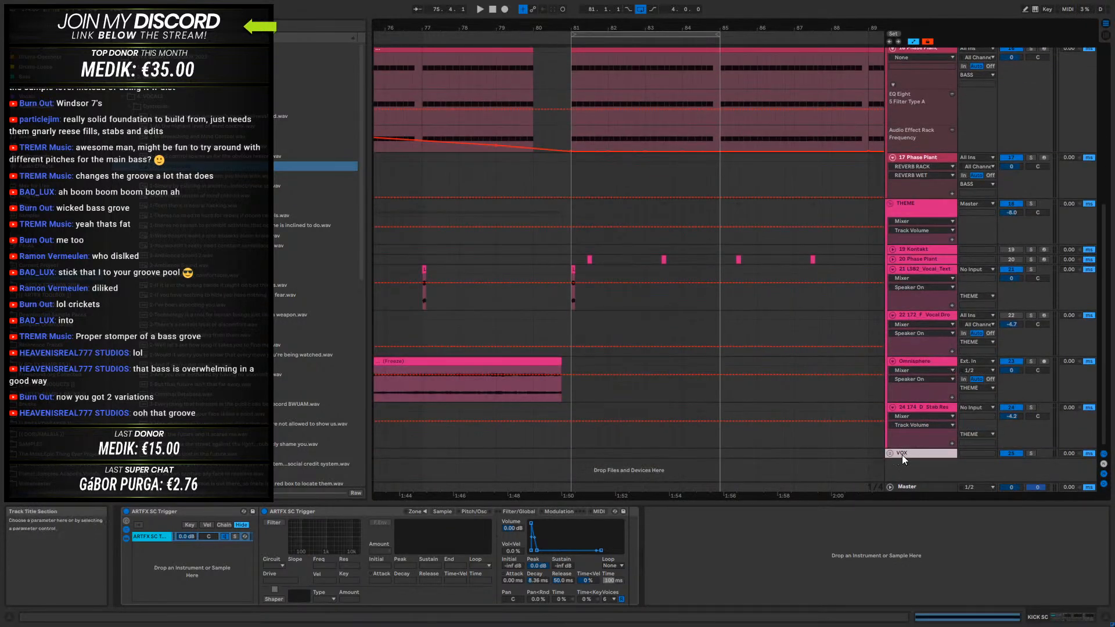
{"action": "left_click", "coordinate": [890, 452]}
{"action": "left_click", "coordinate": [920, 421]}
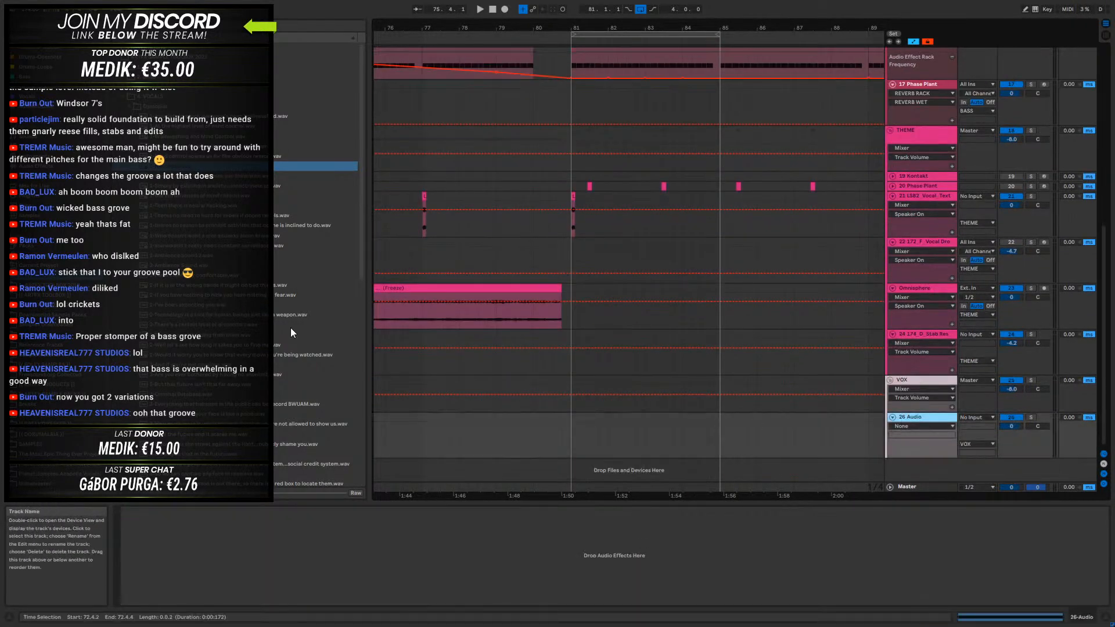
{"action": "left_click_drag", "start_coordinate": [192, 166], "coordinate": [547, 441]}
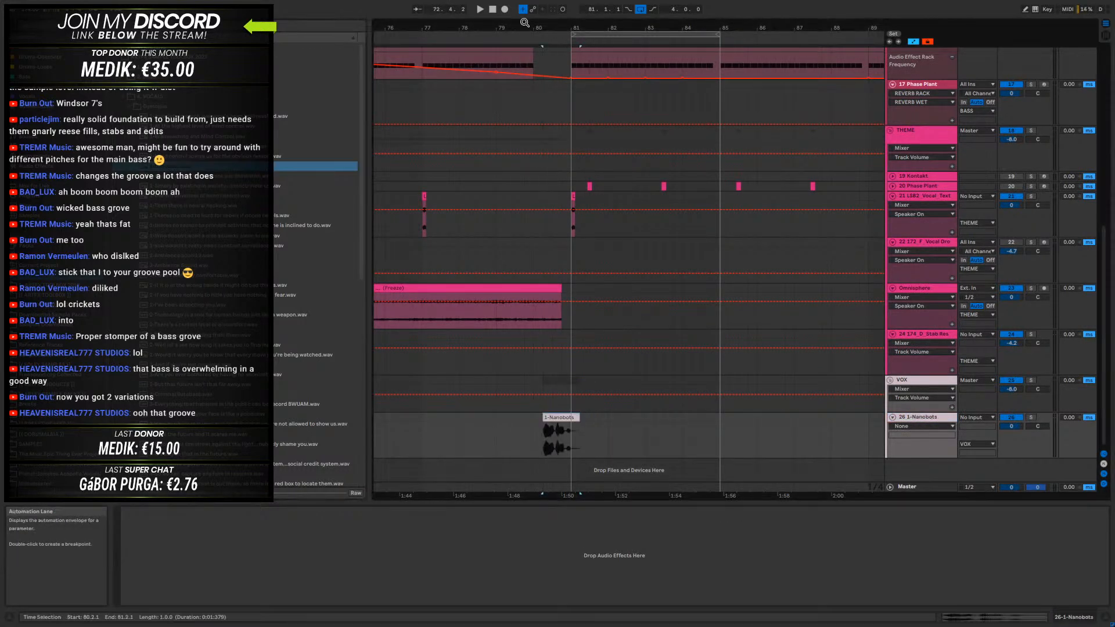
- Solo the 1-Nanobots track, audition the vocal and trim the clip's tail to end shortly after 80.4.2
{"action": "left_click_drag", "start_coordinate": [559, 28], "coordinate": [567, 78]}
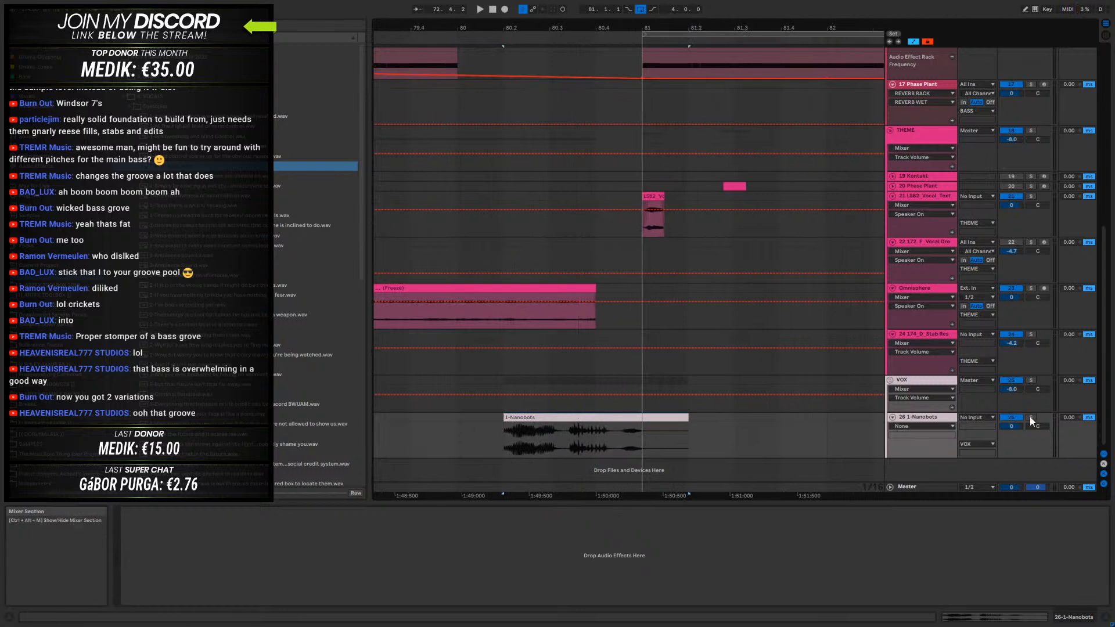
{"action": "key", "text": "space"}
{"action": "key", "text": "space"}
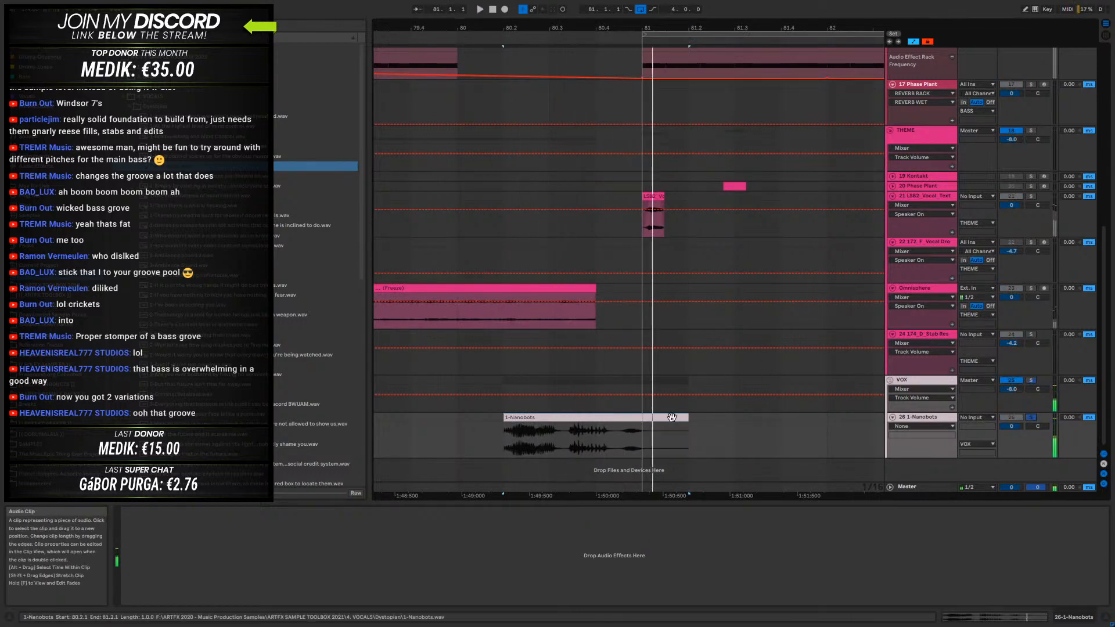
{"action": "double_click", "coordinate": [672, 417]}
{"action": "left_click", "coordinate": [223, 149]}
{"action": "key", "text": "space"}
{"action": "left_click", "coordinate": [1088, 617]}
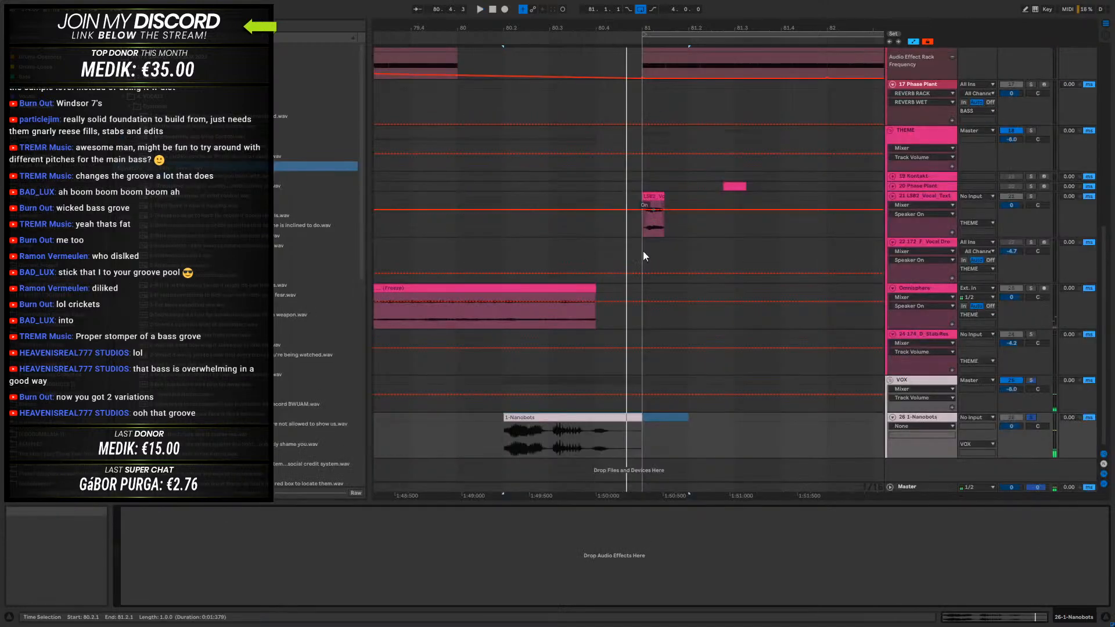
{"action": "key", "text": "space"}
{"action": "left_click_drag", "start_coordinate": [635, 416], "coordinate": [611, 418]}
- Hide the automation lanes, audition the trimmed vocal and move the clip so it ends at bar 81
{"action": "key", "text": "a"}
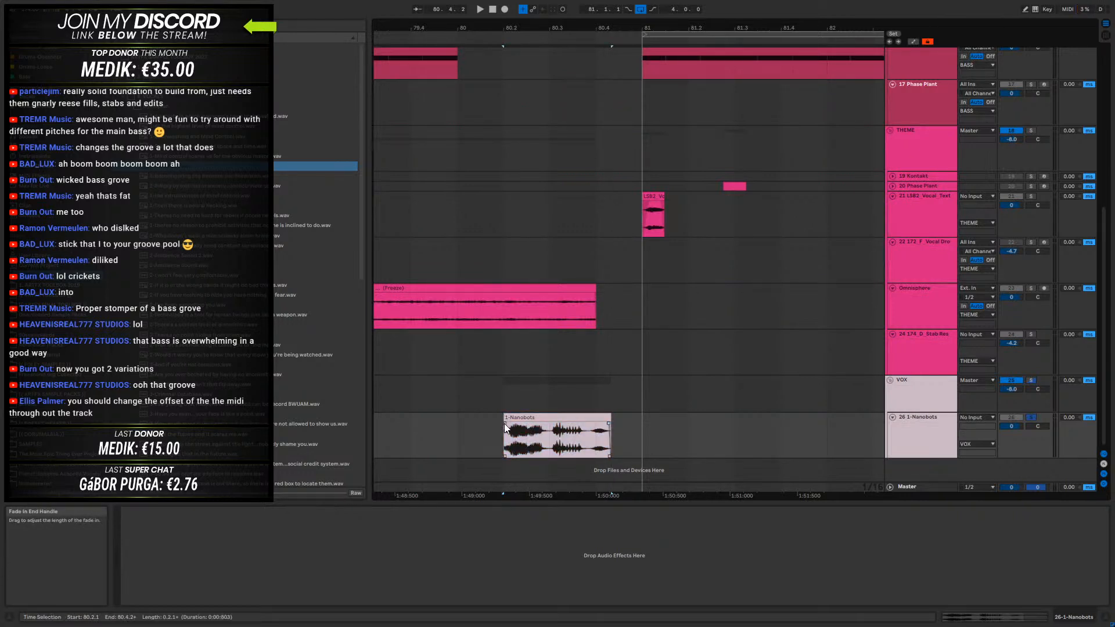
{"action": "key", "text": "space"}
{"action": "key", "text": "space"}
{"action": "left_click_drag", "start_coordinate": [528, 418], "coordinate": [558, 425]}
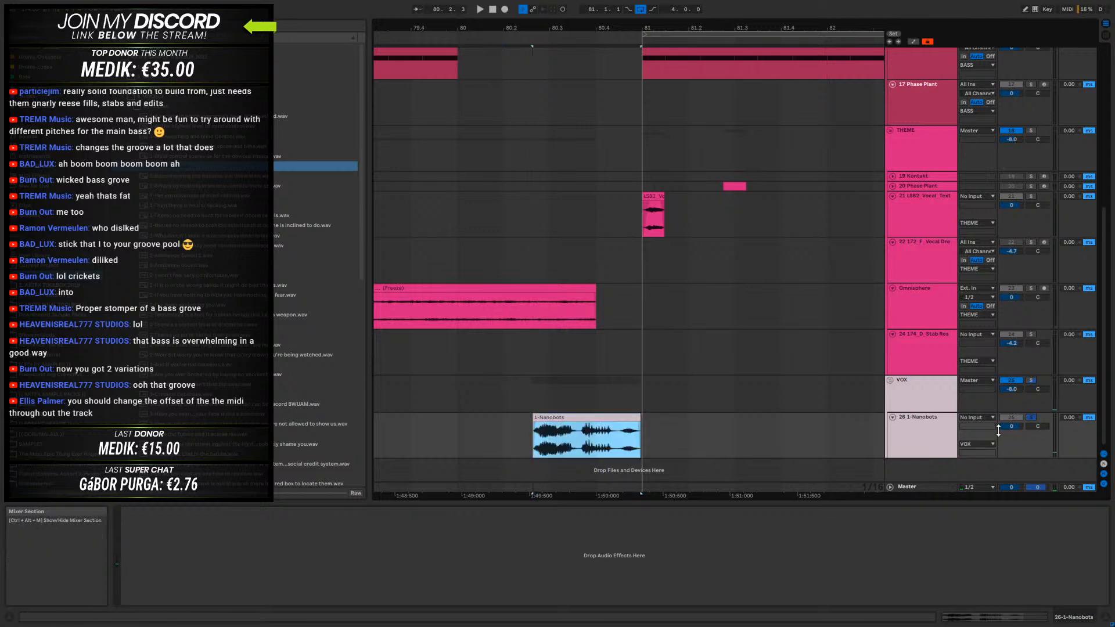
- Lower the 1-Nanobots track's volume to -4.2 dB and select its vocal clip
{"action": "left_click_drag", "start_coordinate": [1017, 434], "coordinate": [1016, 446]}
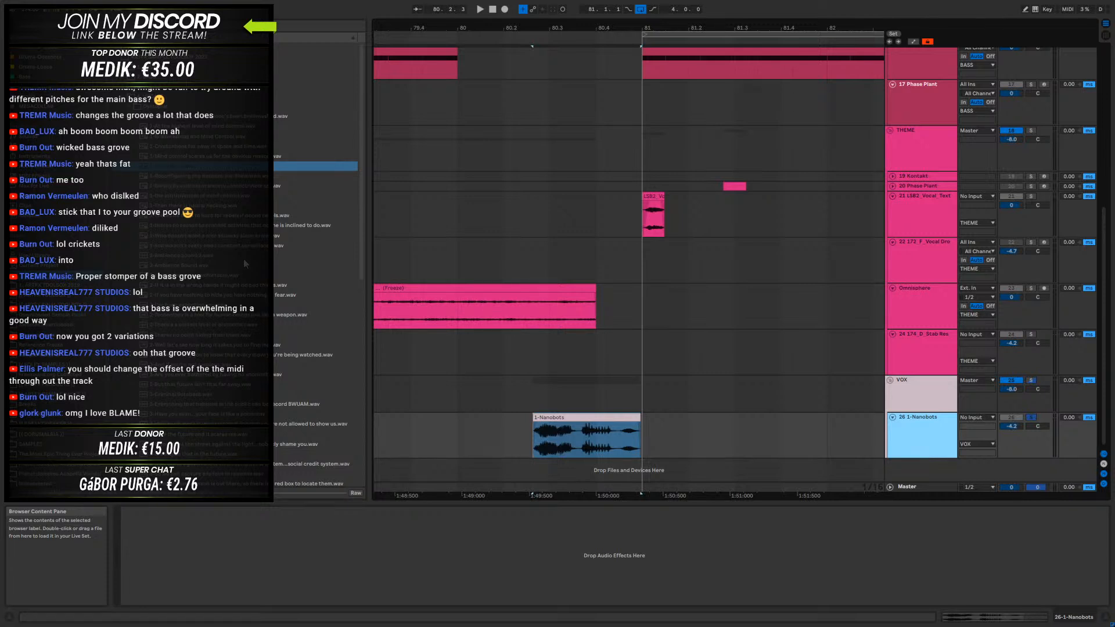
{"action": "left_click", "coordinate": [567, 417]}
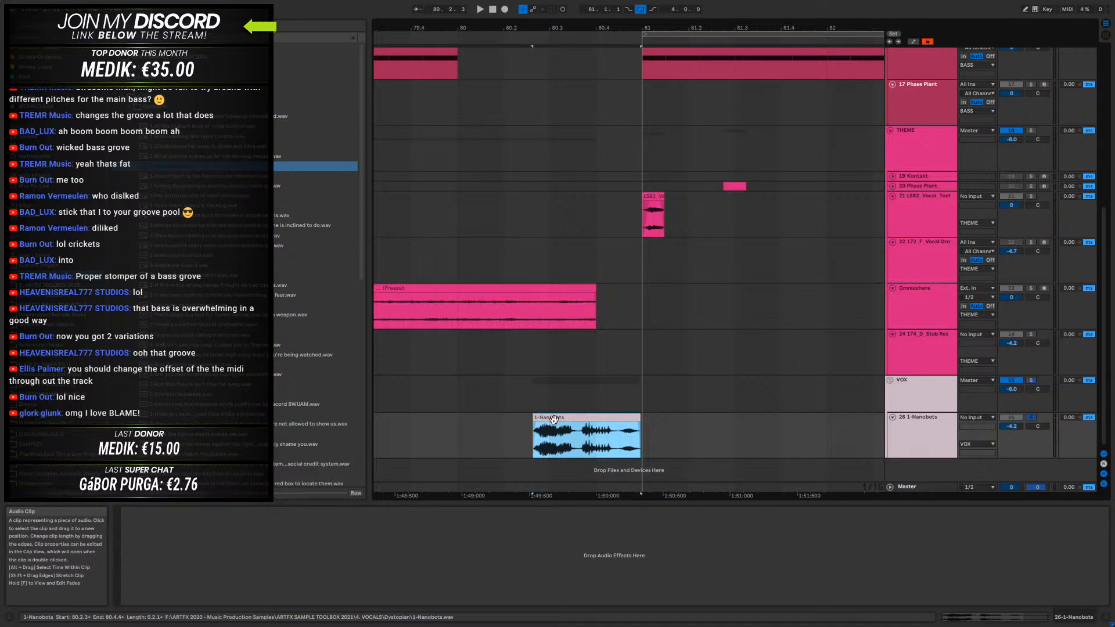
- Look through the Dystopian vocals folder for more samples and preview two of those listed above 1-Nanobots.wav
{"action": "scroll", "coordinate": [309, 247], "scroll_direction": "down", "scroll_amount": 3}
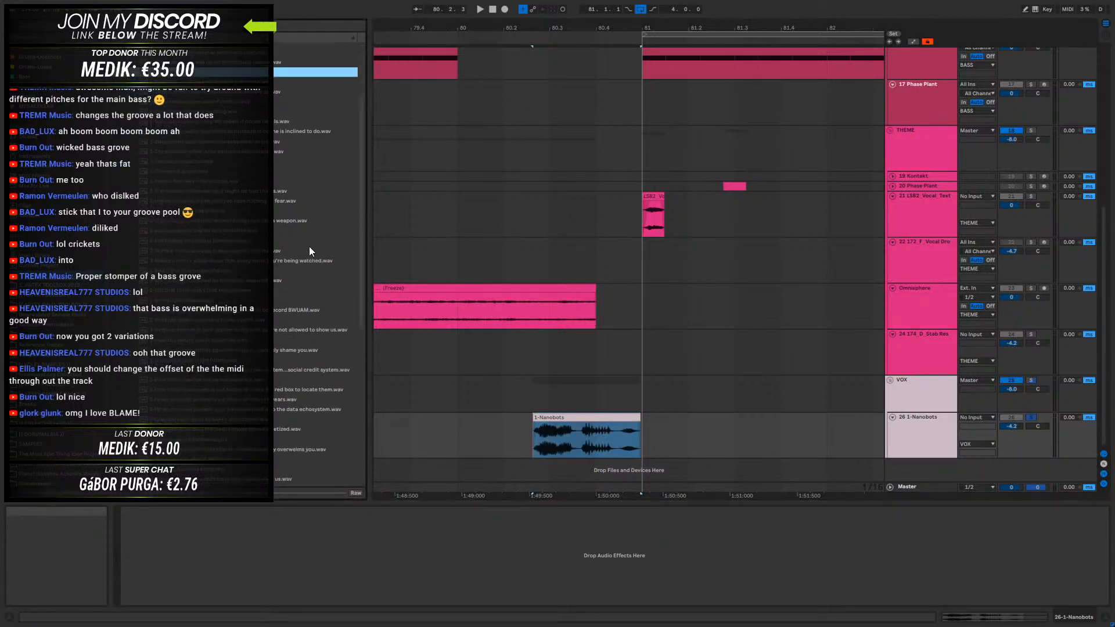
{"action": "scroll", "coordinate": [310, 247], "scroll_direction": "down", "scroll_amount": 3}
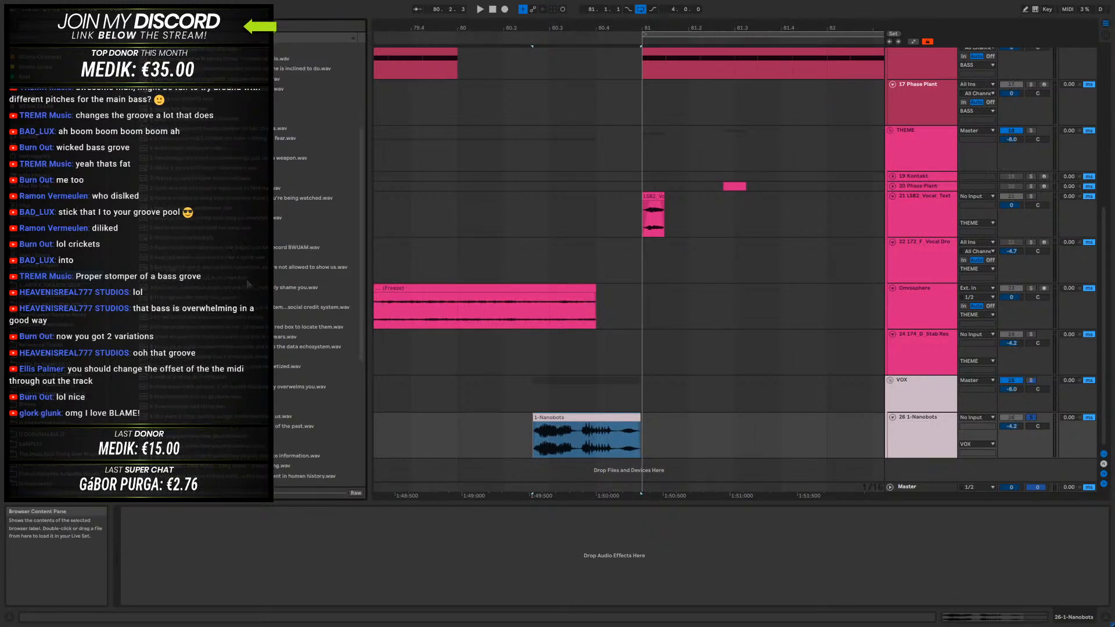
{"action": "scroll", "coordinate": [309, 246], "scroll_direction": "down", "scroll_amount": 5}
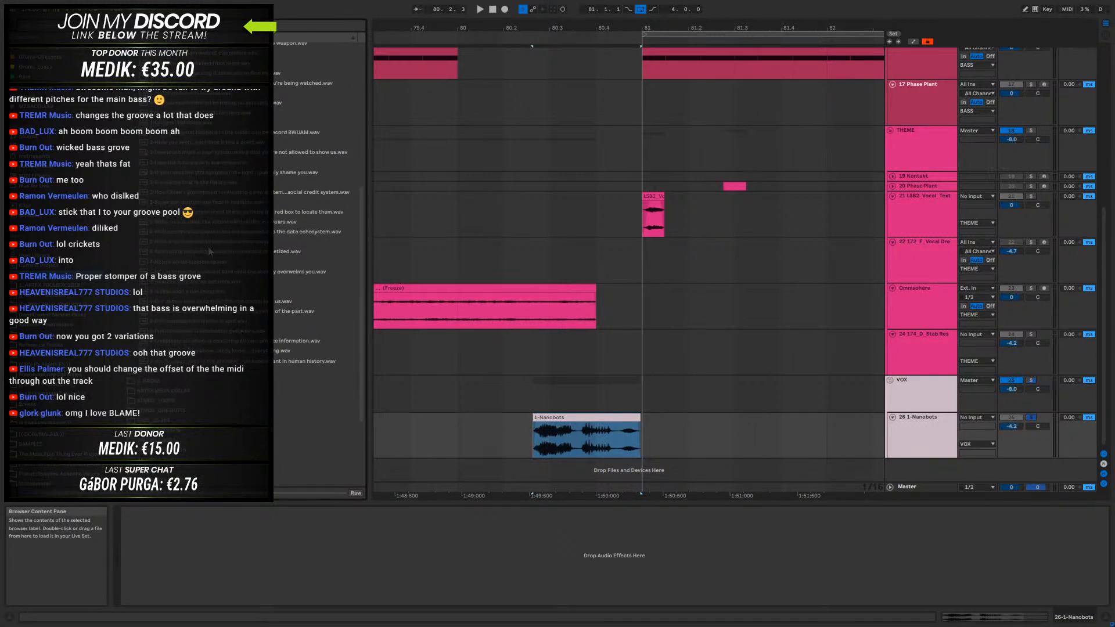
{"action": "scroll", "coordinate": [199, 324], "scroll_direction": "up", "scroll_amount": 5}
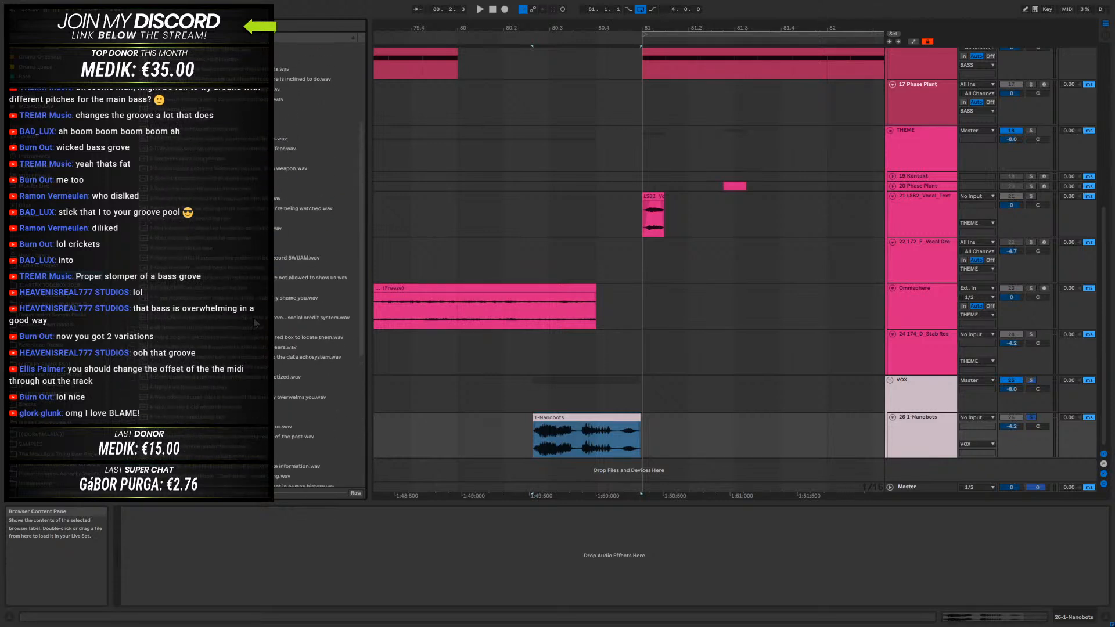
{"action": "scroll", "coordinate": [180, 160], "scroll_direction": "up", "scroll_amount": 3}
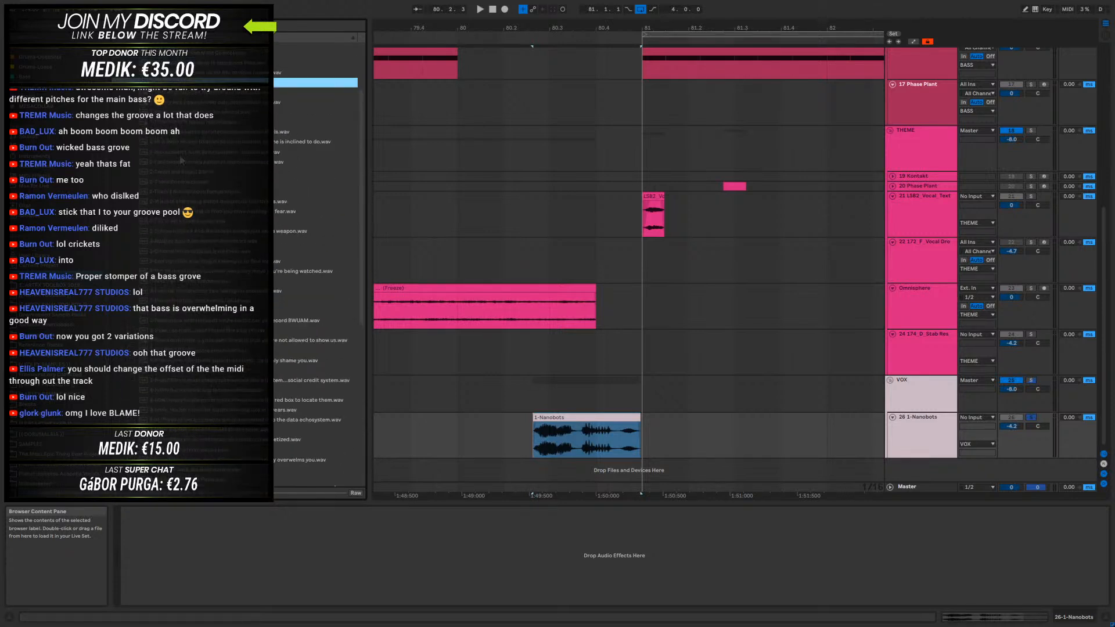
{"action": "scroll", "coordinate": [203, 139], "scroll_direction": "up", "scroll_amount": 4}
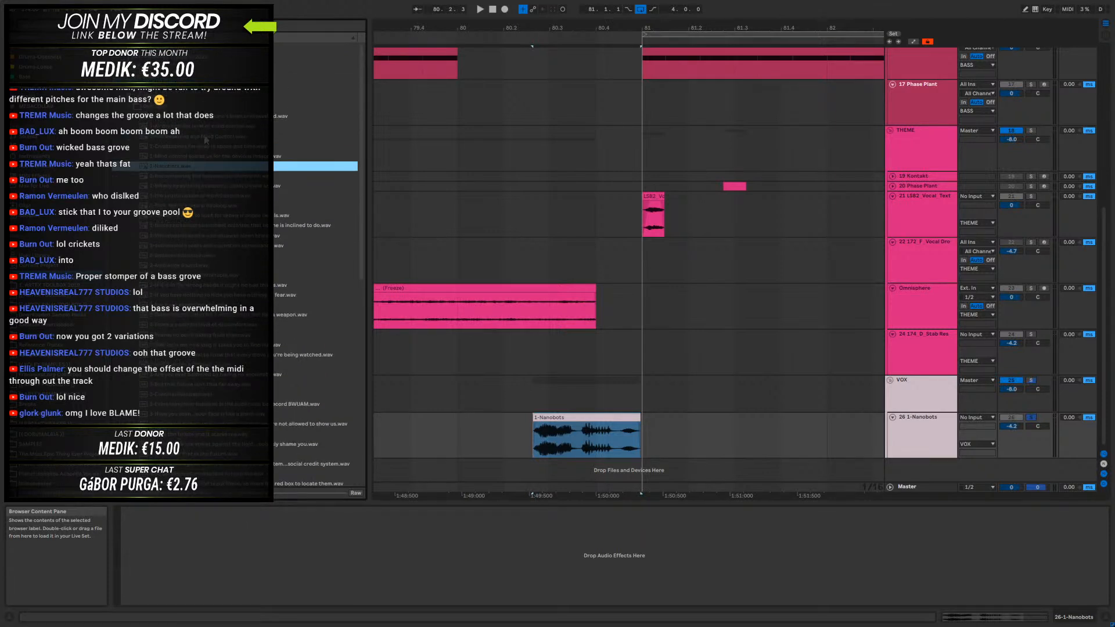
{"action": "left_click", "coordinate": [178, 136]}
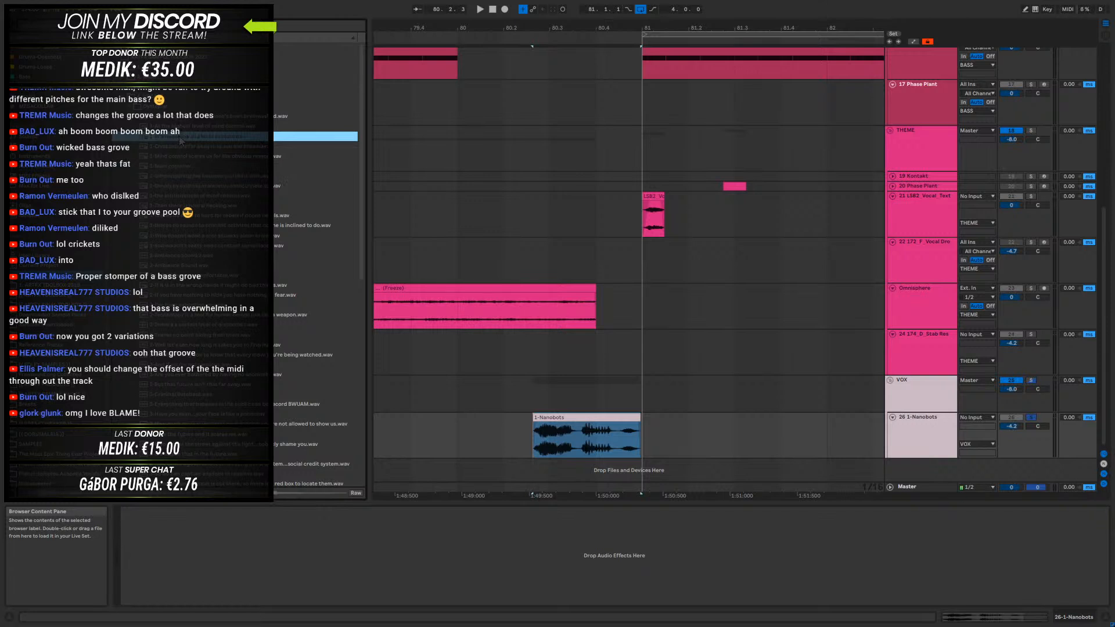
{"action": "left_click", "coordinate": [152, 106]}
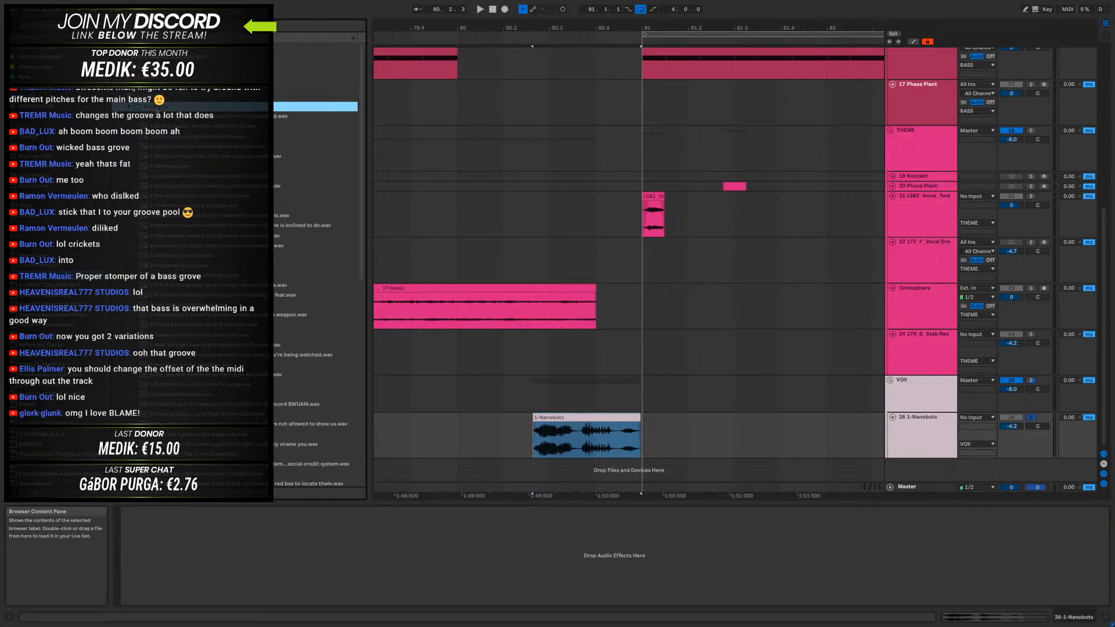
- Search the rest of the vocal sample list for another suitable phrase and preview a candidate farther down
{"action": "scroll", "coordinate": [302, 217], "scroll_direction": "down", "scroll_amount": 2}
{"action": "scroll", "coordinate": [302, 217], "scroll_direction": "down", "scroll_amount": 2}
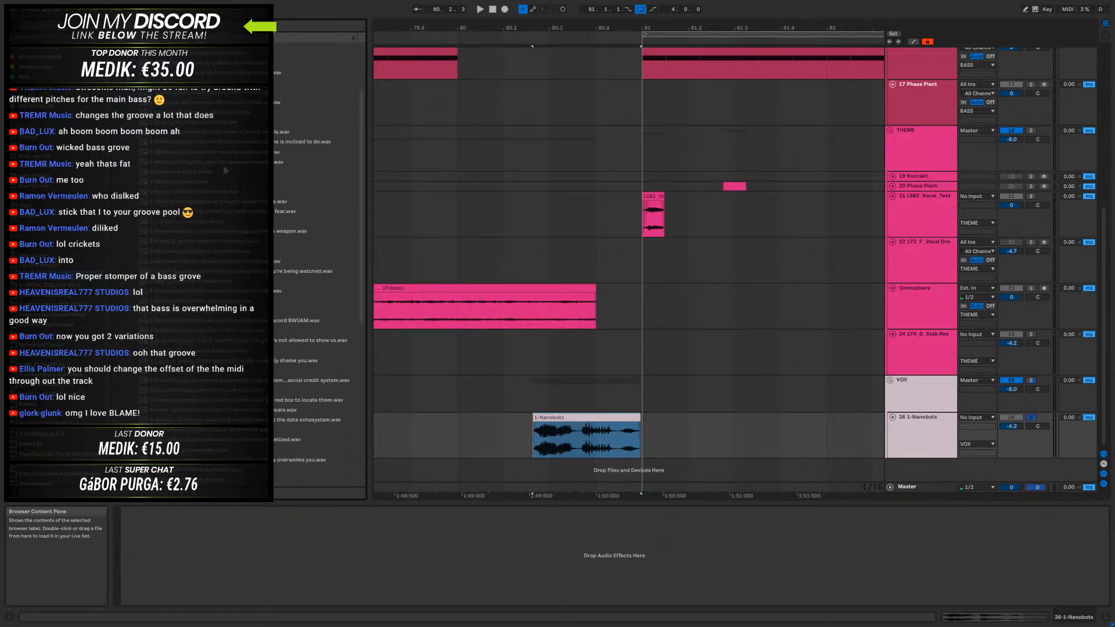
{"action": "scroll", "coordinate": [242, 170], "scroll_direction": "down", "scroll_amount": 2}
{"action": "scroll", "coordinate": [188, 173], "scroll_direction": "down", "scroll_amount": 2}
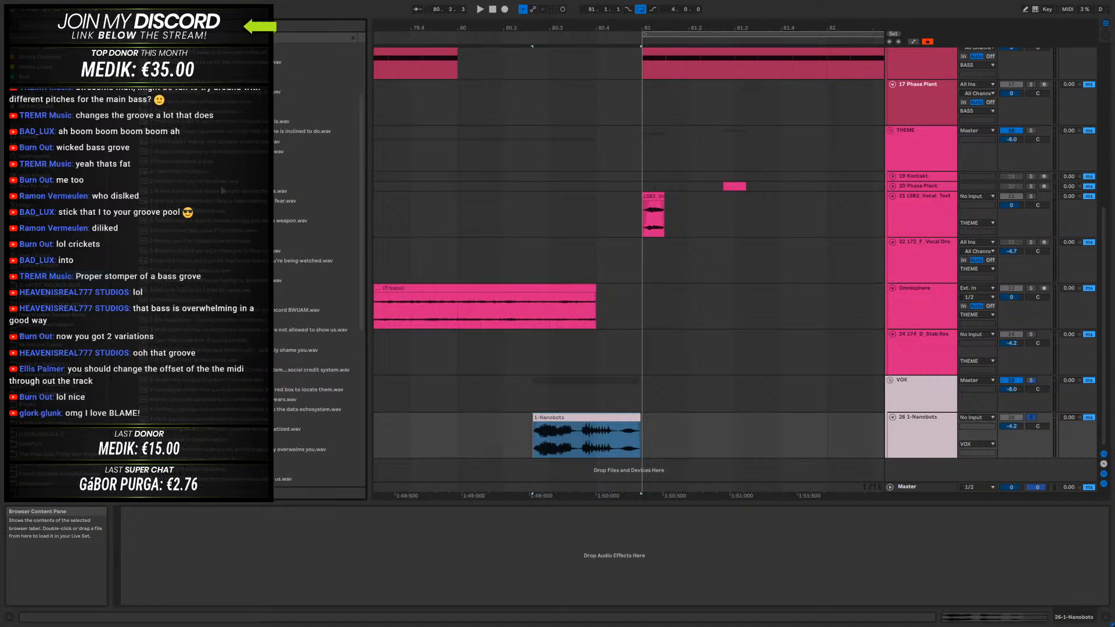
{"action": "scroll", "coordinate": [254, 208], "scroll_direction": "up", "scroll_amount": 8}
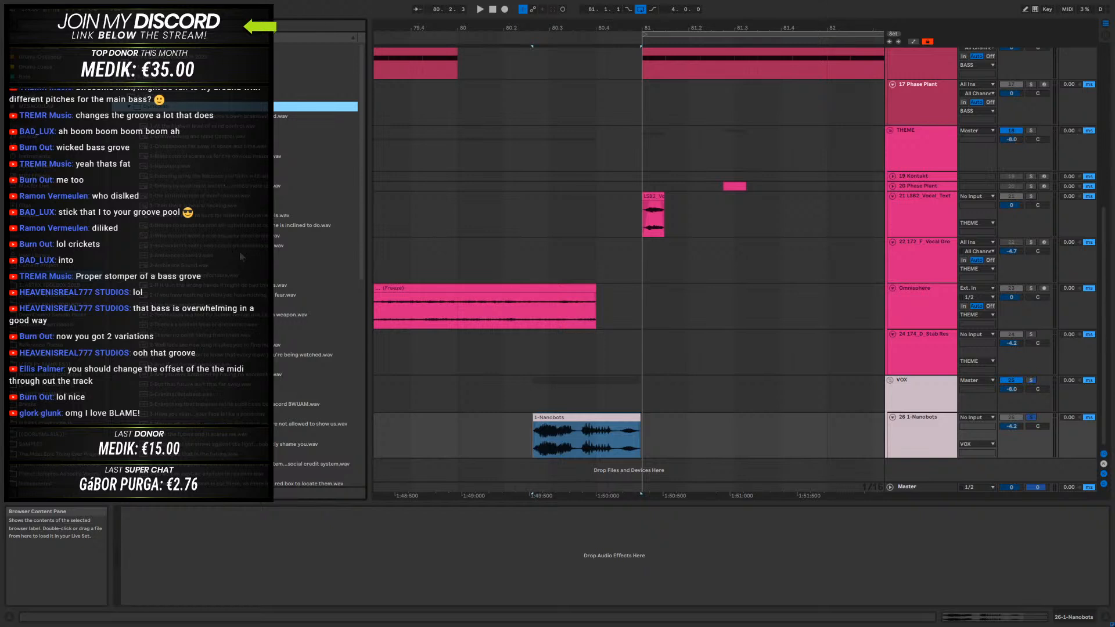
{"action": "scroll", "coordinate": [252, 254], "scroll_direction": "down", "scroll_amount": 6}
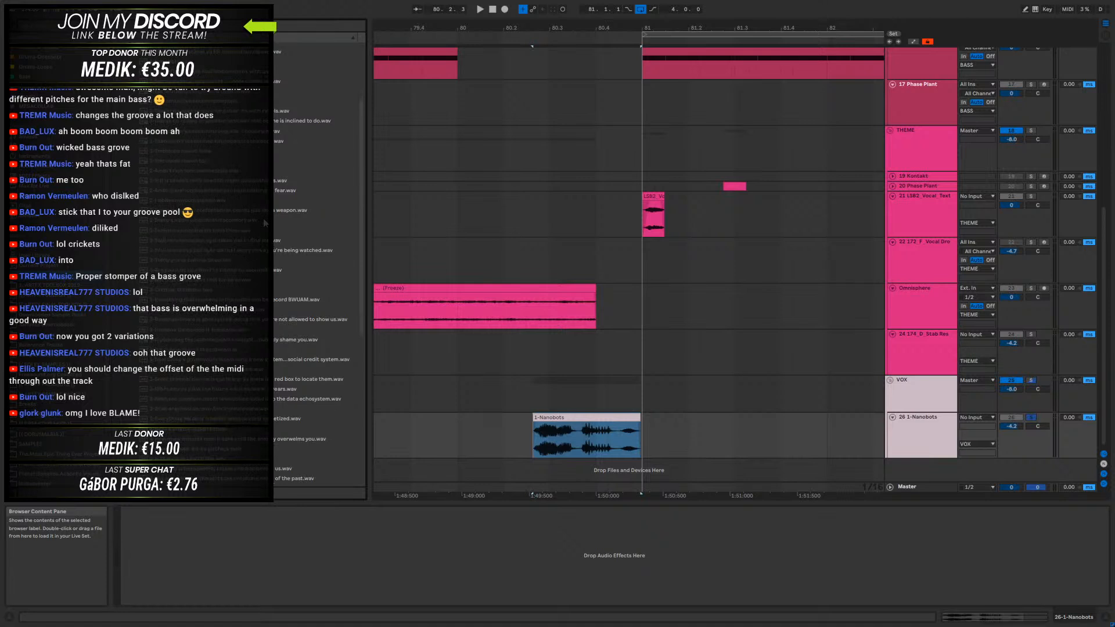
{"action": "scroll", "coordinate": [241, 261], "scroll_direction": "down", "scroll_amount": 2}
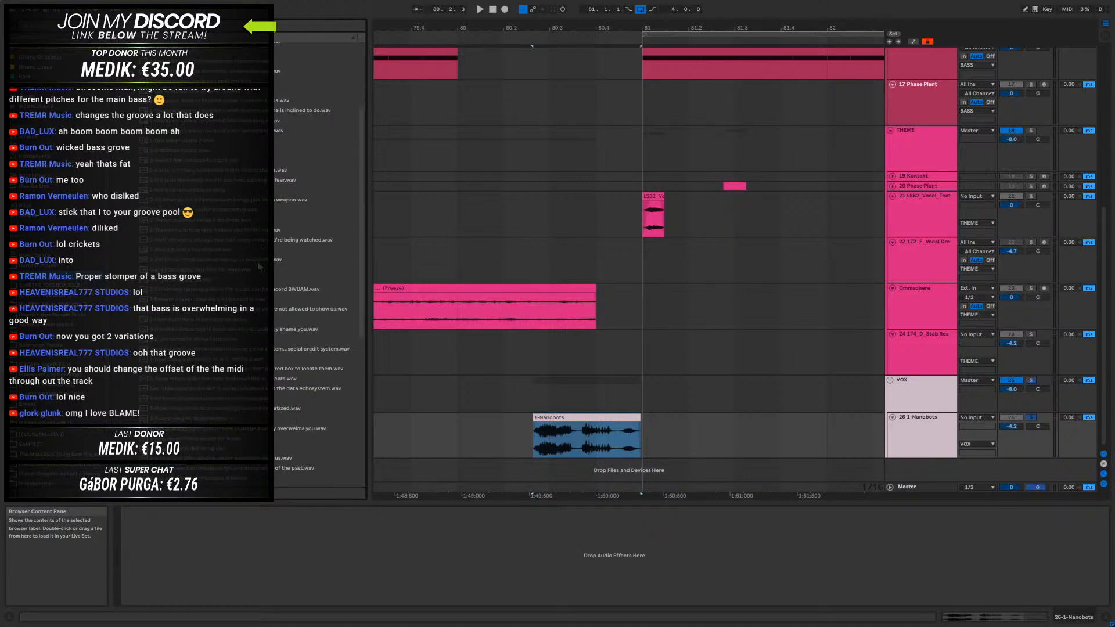
{"action": "scroll", "coordinate": [282, 256], "scroll_direction": "down", "scroll_amount": 1}
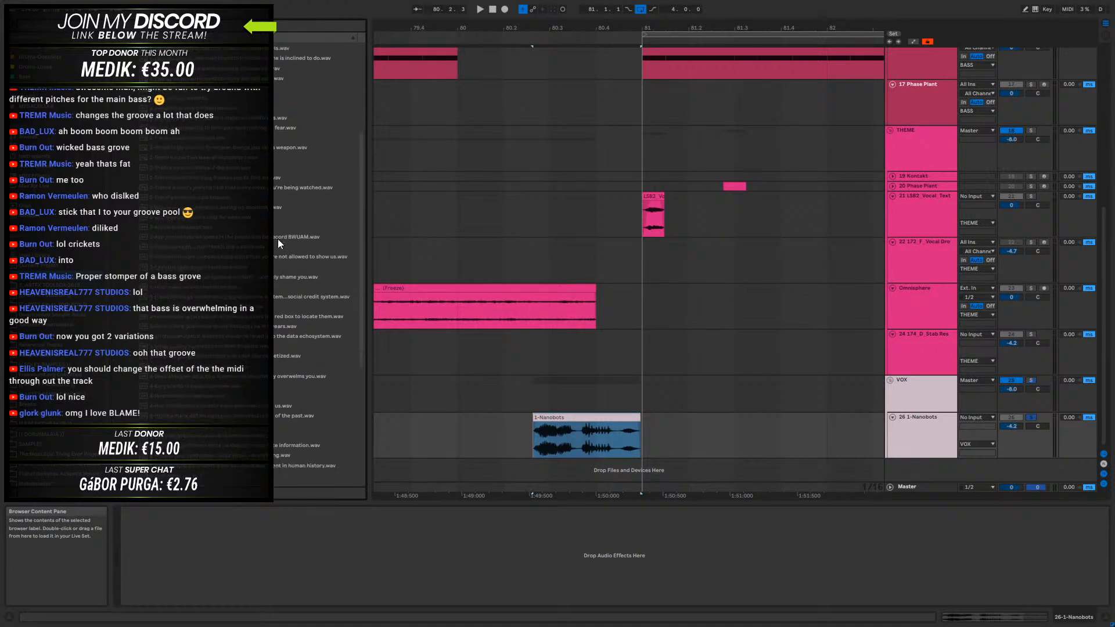
{"action": "scroll", "coordinate": [243, 237], "scroll_direction": "down", "scroll_amount": 2}
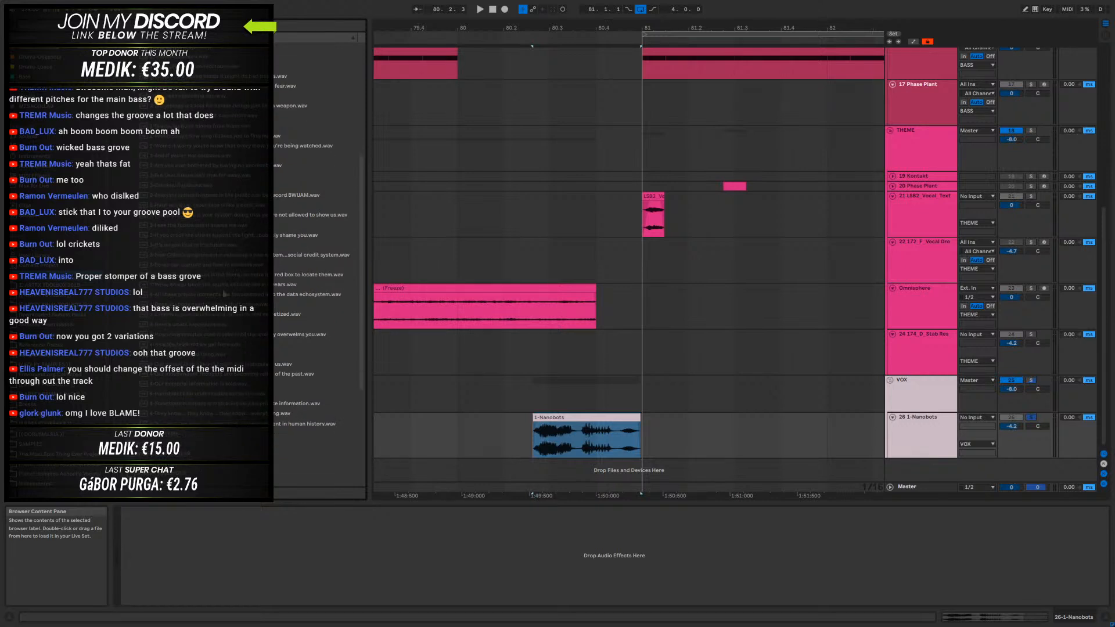
{"action": "left_click", "coordinate": [201, 229]}
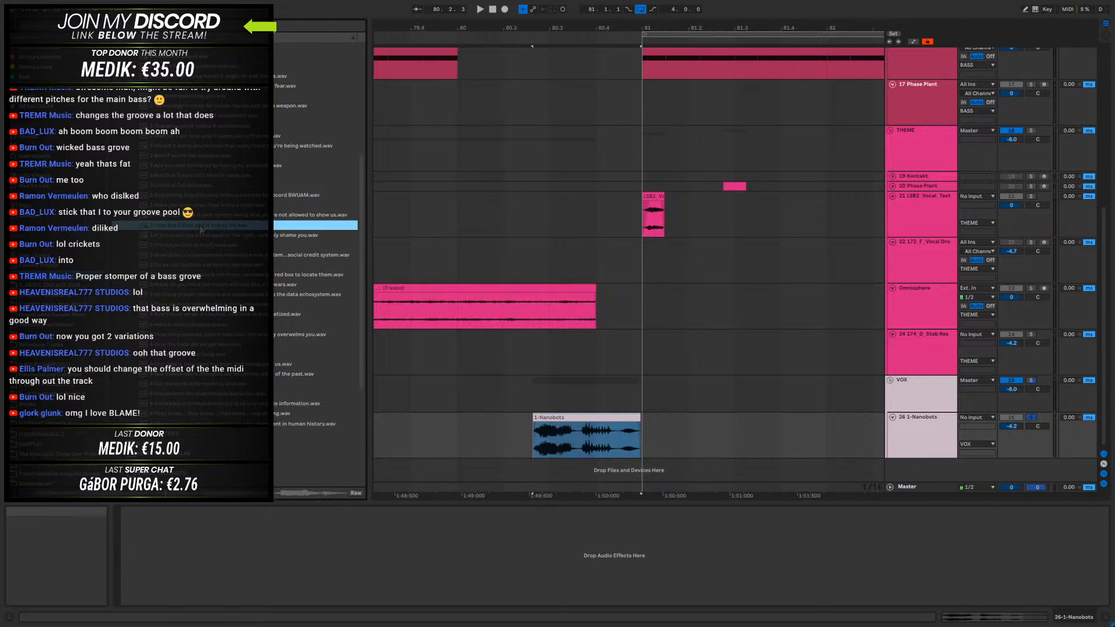
{"action": "left_click", "coordinate": [46, 207]}
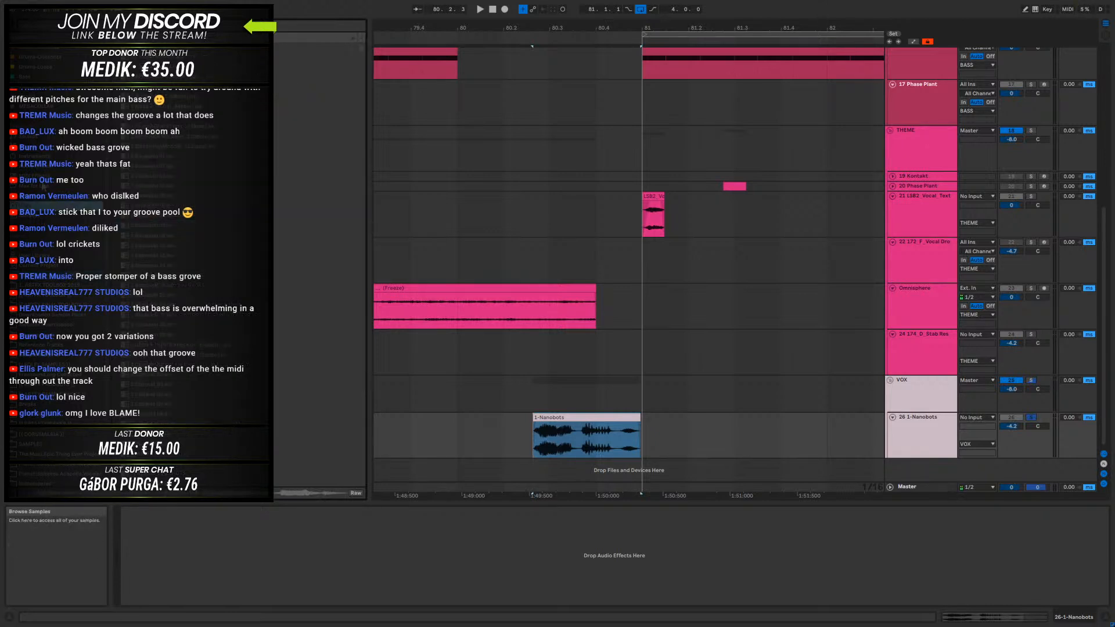
{"action": "left_click", "coordinate": [53, 275]}
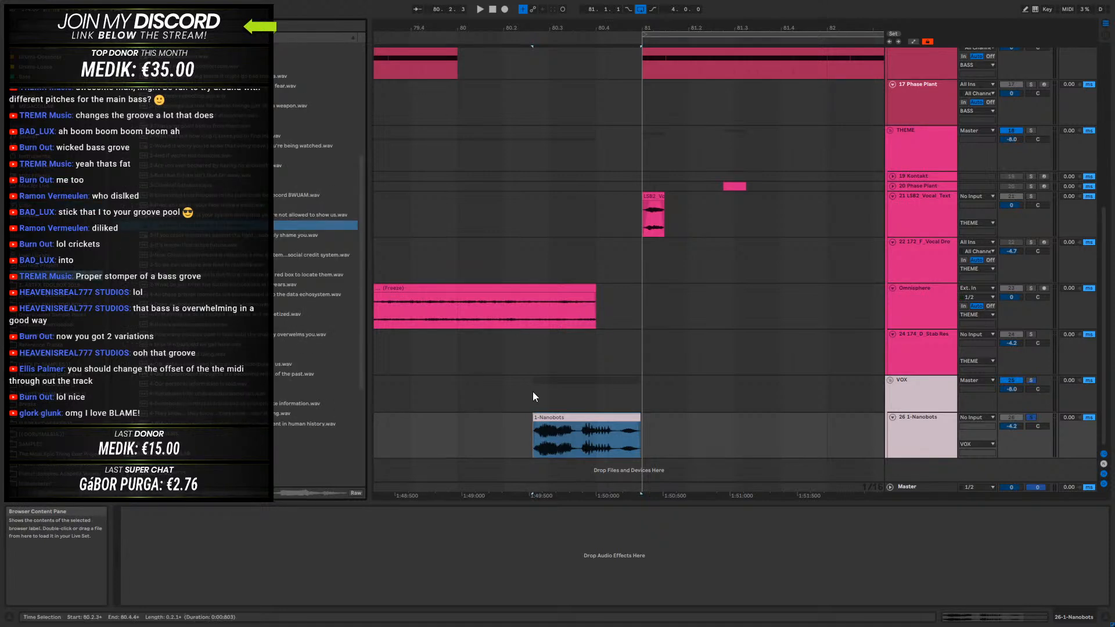
- Move the 1-Nanobots clip to start at 80.3.1 and turn on Warp for it
{"action": "left_click", "coordinate": [582, 417]}
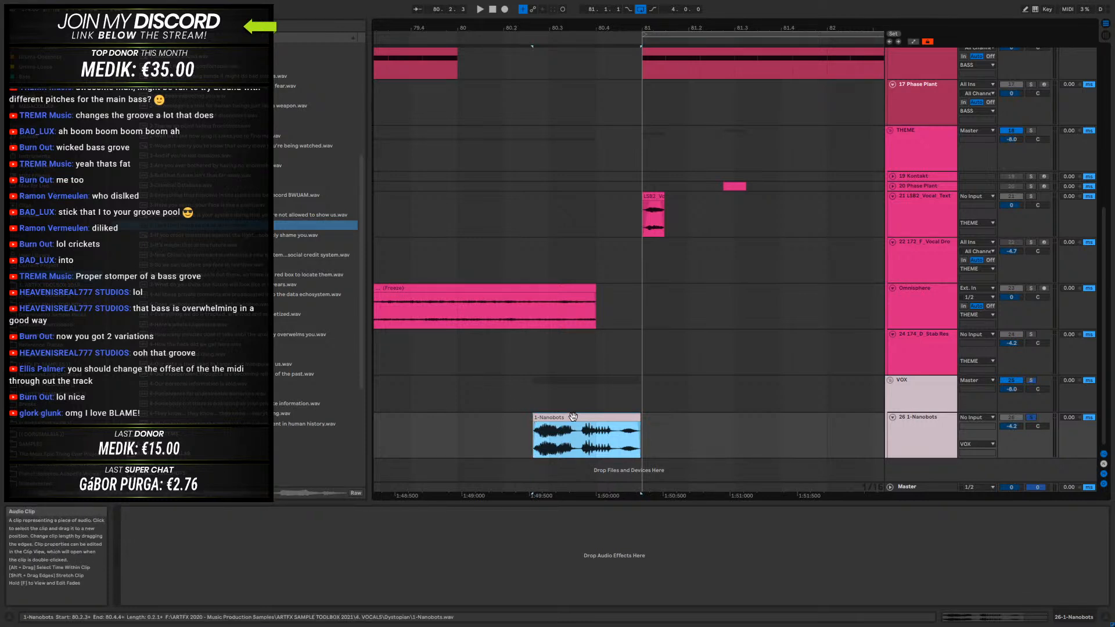
{"action": "left_click_drag", "start_coordinate": [576, 418], "coordinate": [592, 420]}
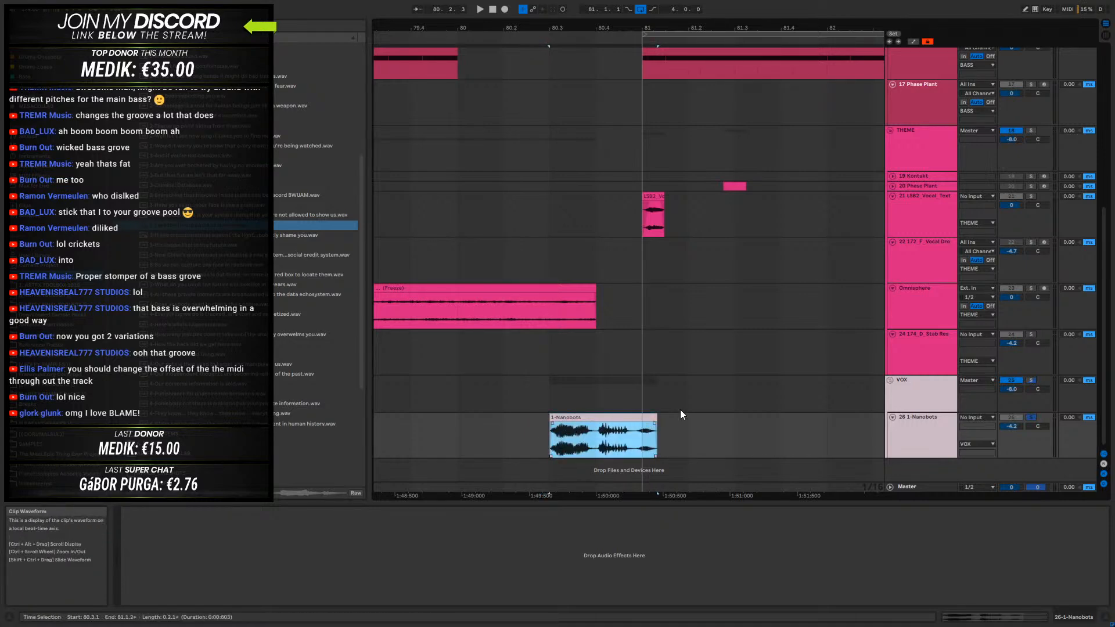
{"action": "double_click", "coordinate": [578, 427]}
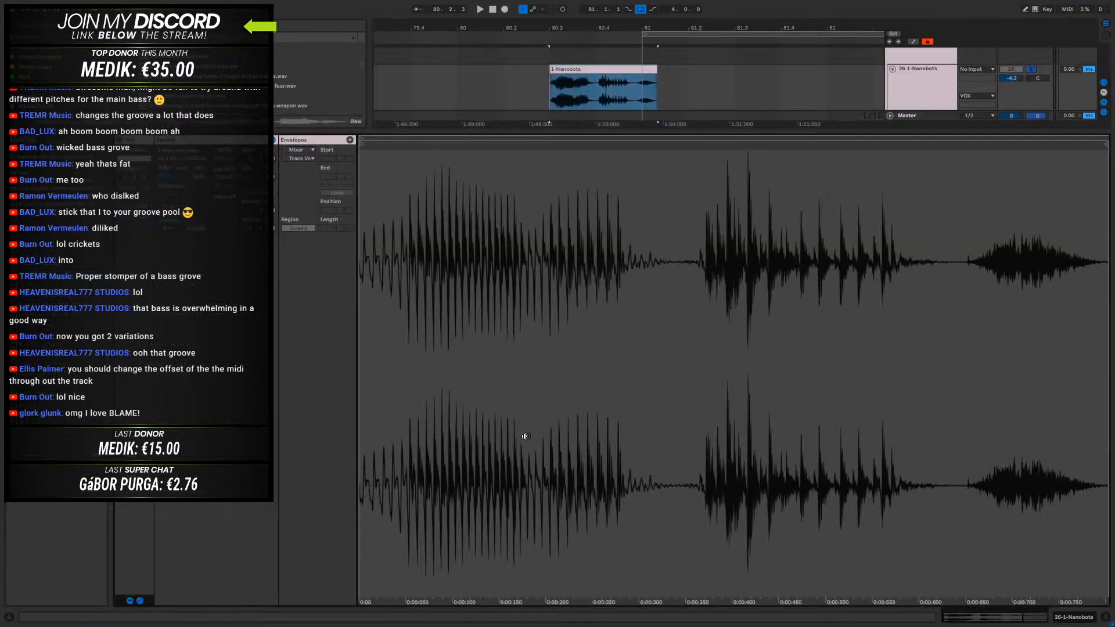
{"action": "left_click", "coordinate": [225, 151]}
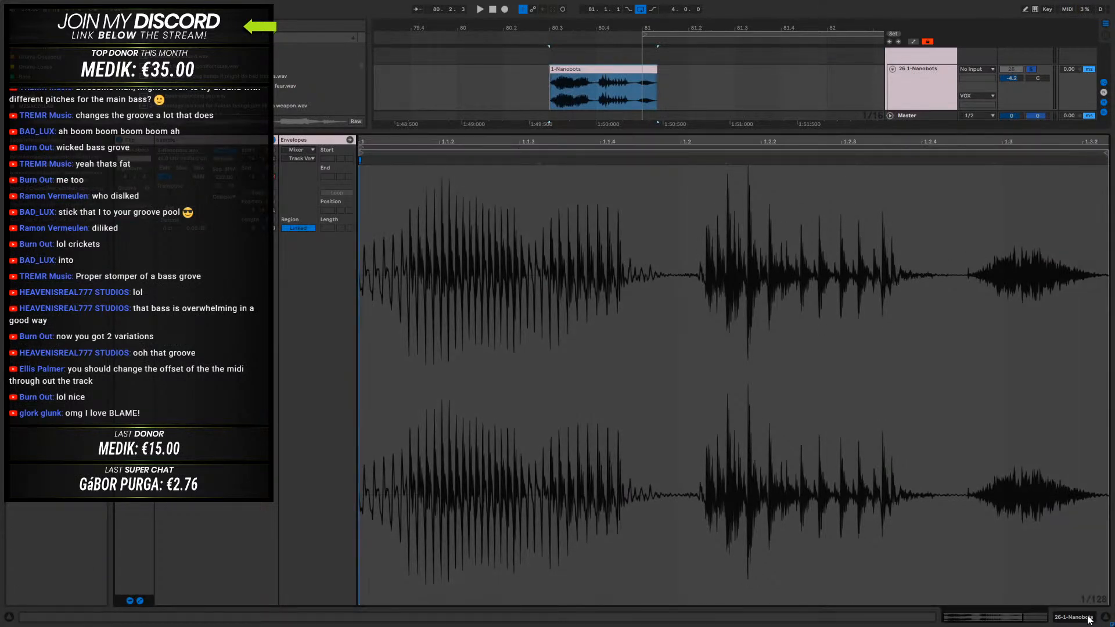
{"action": "left_click", "coordinate": [1089, 619]}
- Time-compress the 1-Nanobots clip from both edges so it starts just after 80.3.1 and ends at bar 81, and audition it
{"action": "left_click_drag", "start_coordinate": [656, 415], "coordinate": [639, 415]}
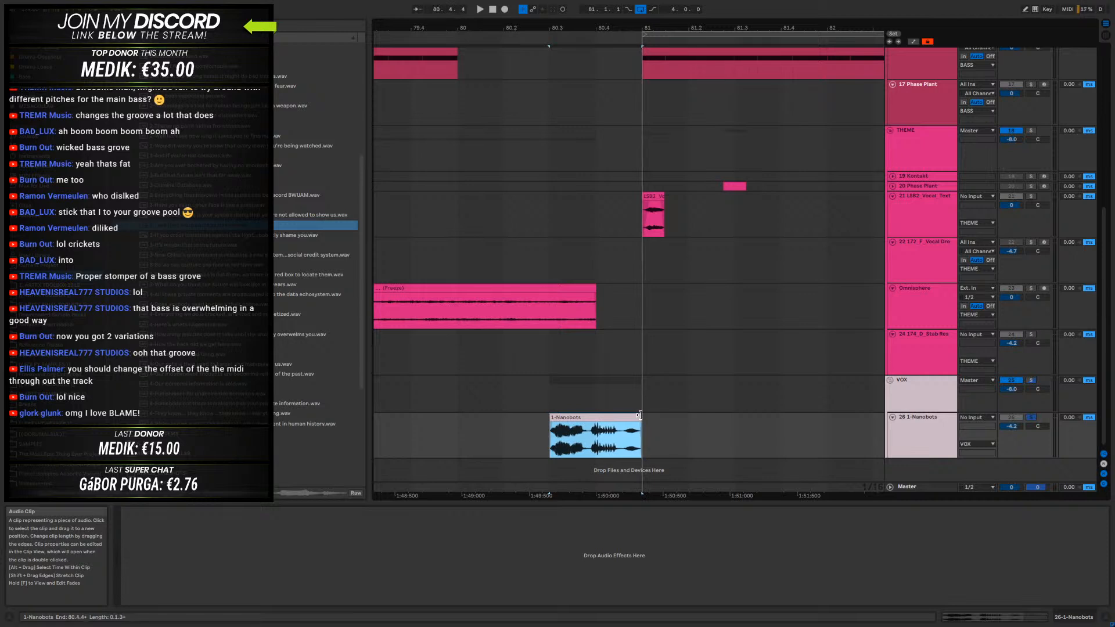
{"action": "key", "text": "space"}
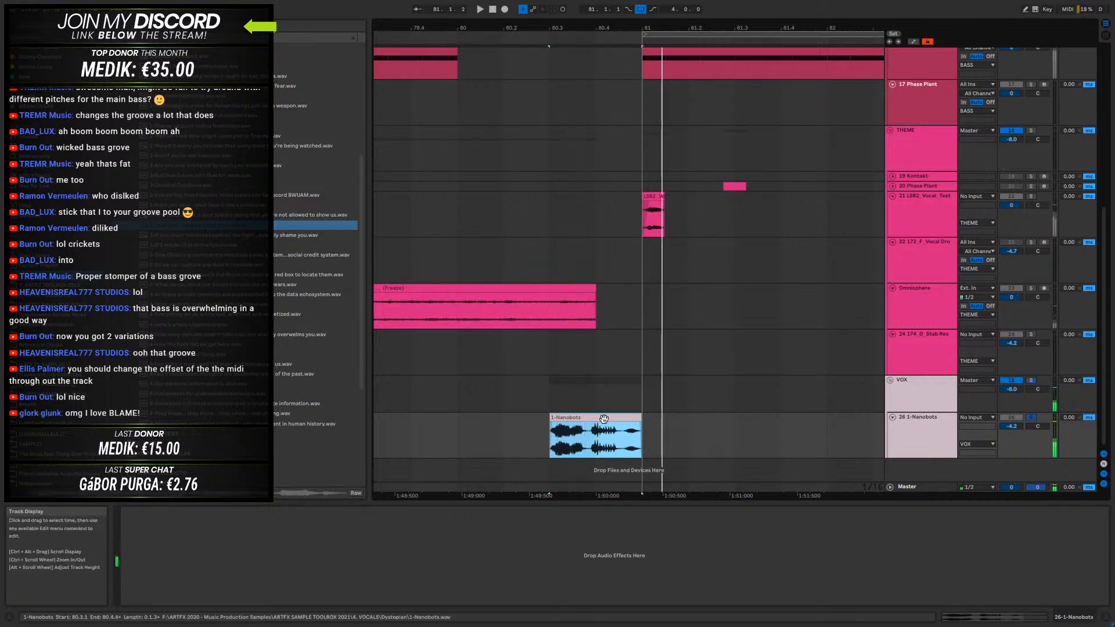
{"action": "mouse_move", "coordinate": [550, 422]}
{"action": "left_mouse_down"}
{"action": "mouse_move", "coordinate": [582, 422]}
{"action": "mouse_move", "coordinate": [559, 421]}
{"action": "left_mouse_up"}
{"action": "key", "text": "space"}
{"action": "key", "text": "space"}
{"action": "key", "text": "space"}
- Open the 1-Nanobots clip's sample settings, transpose it to -8 semitones with Formants at 58.59, and audition it
{"action": "double_click", "coordinate": [601, 423]}
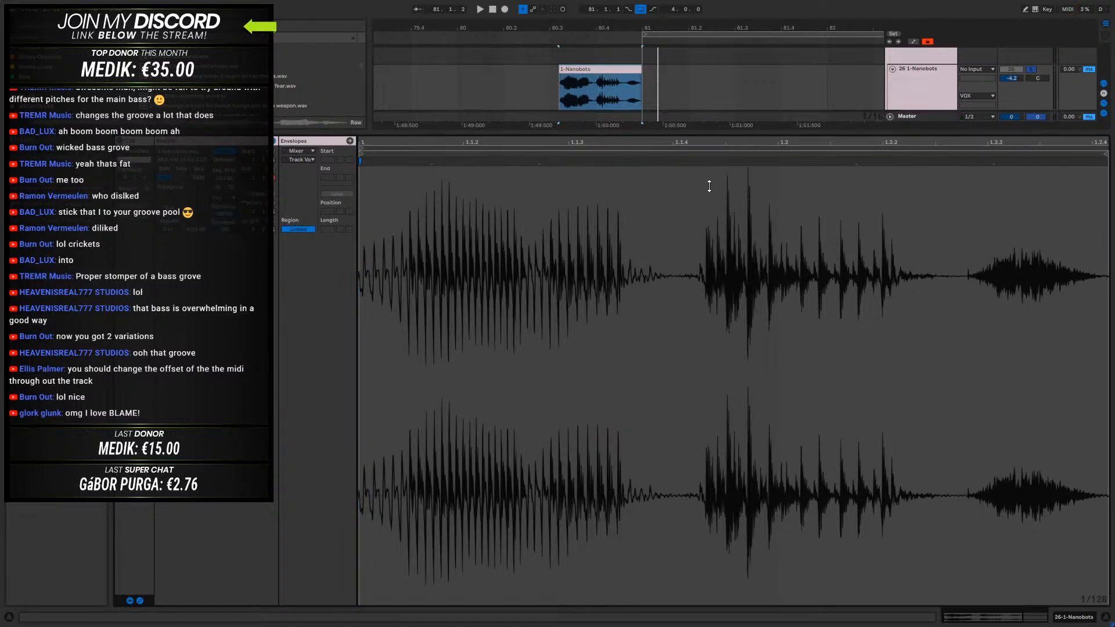
{"action": "left_click_drag", "start_coordinate": [699, 134], "coordinate": [699, 503]}
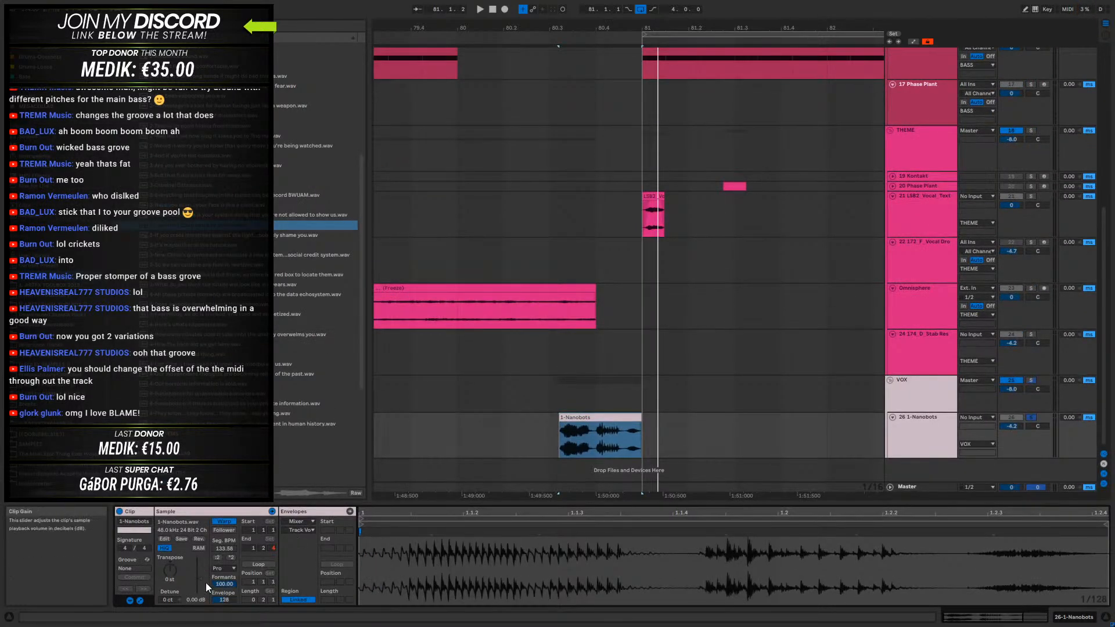
{"action": "left_click_drag", "start_coordinate": [224, 583], "coordinate": [225, 603]}
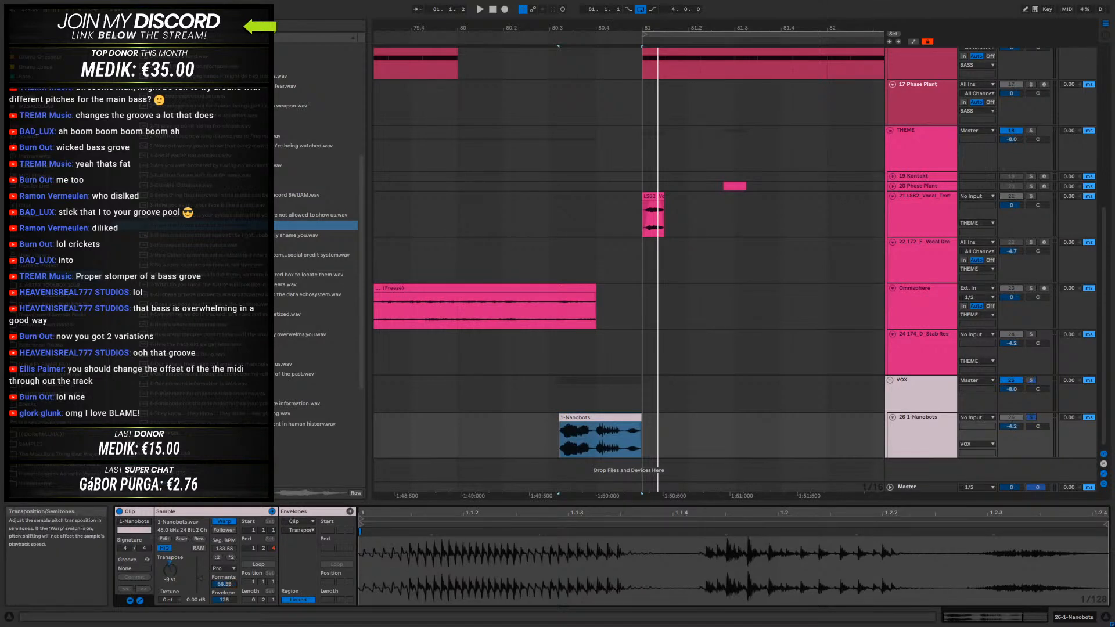
{"action": "key", "text": "space"}
- Fine-tune the vocal clip's Formants amount while repeatedly auditioning it
{"action": "key", "text": "space"}
- Audition the vocal with adjusted transposition and Formants at 67.19, and reset the clip's transposition
{"action": "key", "text": "space"}
{"action": "mouse_move", "coordinate": [225, 584]}
{"action": "left_mouse_down"}
{"action": "mouse_move", "coordinate": [224, 603]}
{"action": "mouse_move", "coordinate": [224, 561]}
{"action": "mouse_move", "coordinate": [224, 592]}
{"action": "left_mouse_up"}
{"action": "key", "text": "space"}
{"action": "key", "text": "space"}
{"action": "key", "text": "space"}
{"action": "key", "text": "space"}
{"action": "key", "text": "space"}
{"action": "key", "text": "space"}
{"action": "key", "text": "space"}
{"action": "key", "text": "space"}
{"action": "key", "text": "space"}
{"action": "key", "text": "space"}
{"action": "key", "text": "space"}
{"action": "key", "text": "space"}
{"action": "key", "text": "space"}
{"action": "key", "text": "space"}
{"action": "mouse_move", "coordinate": [169, 571]}
{"action": "left_mouse_down"}
{"action": "mouse_move", "coordinate": [224, 600]}
{"action": "mouse_move", "coordinate": [224, 558]}
{"action": "mouse_move", "coordinate": [224, 597]}
{"action": "mouse_move", "coordinate": [224, 580]}
{"action": "left_mouse_up"}
{"action": "key", "text": "space"}
{"action": "key", "text": "space"}
{"action": "key", "text": "space"}
{"action": "key", "text": "space"}
{"action": "key", "text": "space"}
{"action": "key", "text": "space"}
{"action": "key", "text": "space"}
{"action": "key", "text": "space"}
{"action": "key", "text": "space"}
{"action": "key", "text": "space"}
{"action": "key", "text": "space"}
{"action": "key", "text": "space"}
{"action": "key", "text": "space"}
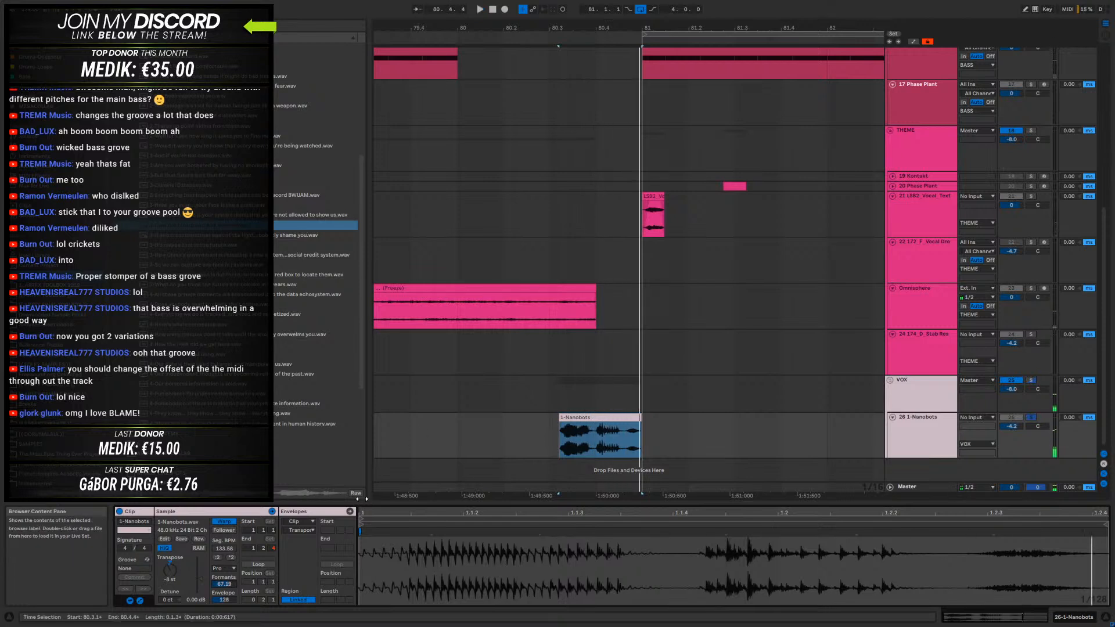
{"action": "double_click", "coordinate": [171, 562]}
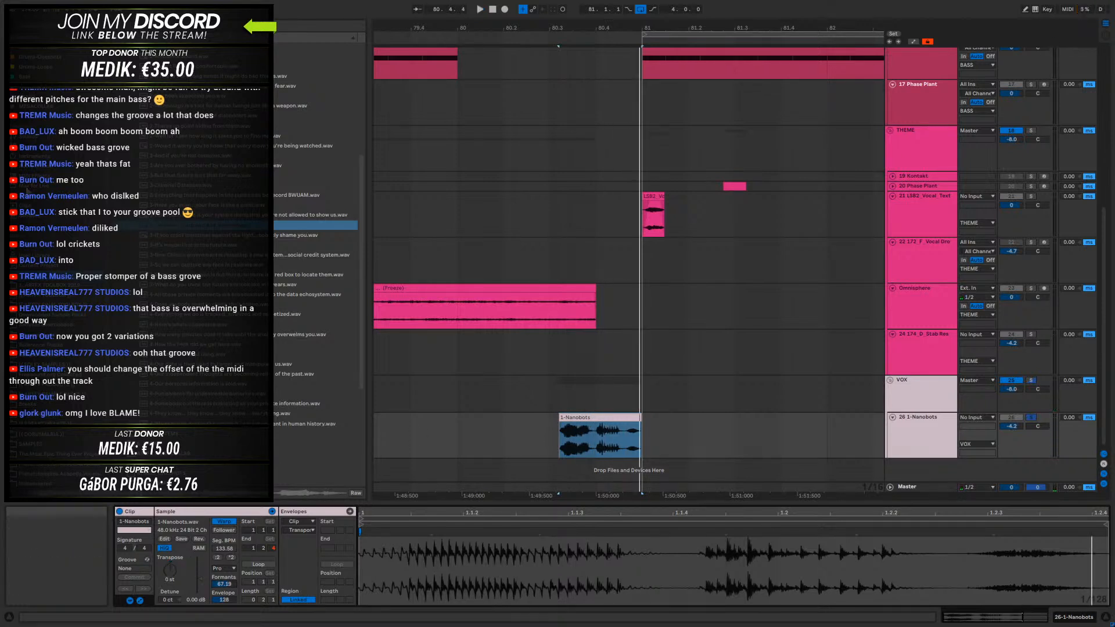
- Find the Manipulator plug-in in the browser and add it to the 1-Nanobots track
{"action": "left_click", "coordinate": [38, 195]}
{"action": "scroll", "coordinate": [185, 294], "scroll_direction": "down", "scroll_amount": 2}
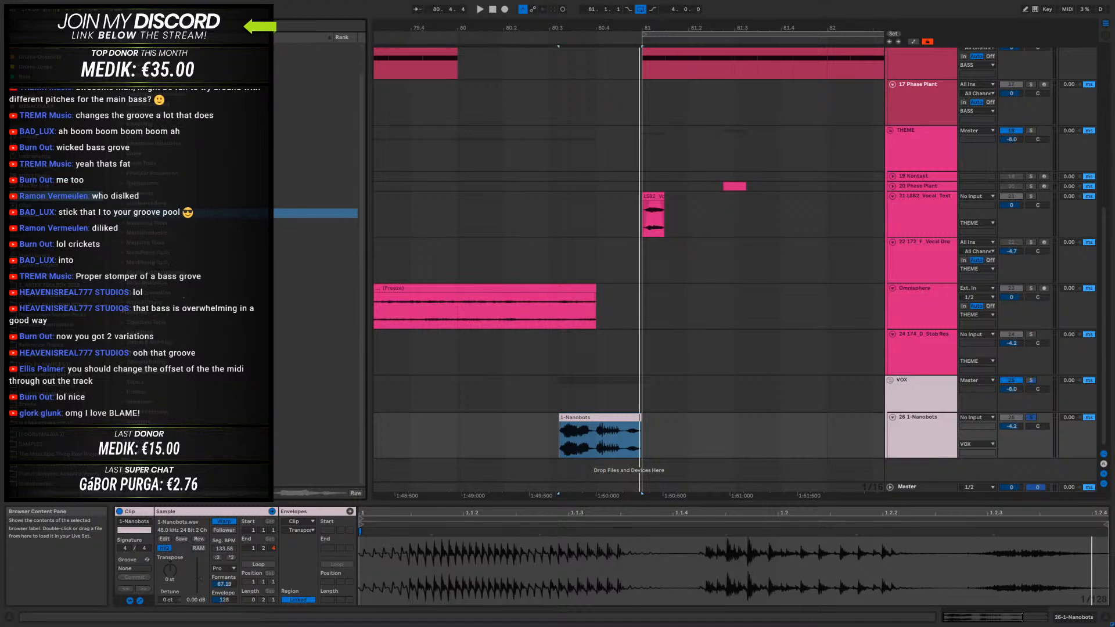
{"action": "left_click", "coordinate": [123, 304]}
{"action": "scroll", "coordinate": [124, 302], "scroll_direction": "down", "scroll_amount": 2}
{"action": "left_click", "coordinate": [131, 284]}
{"action": "left_click_drag", "start_coordinate": [127, 303], "coordinate": [602, 453]}
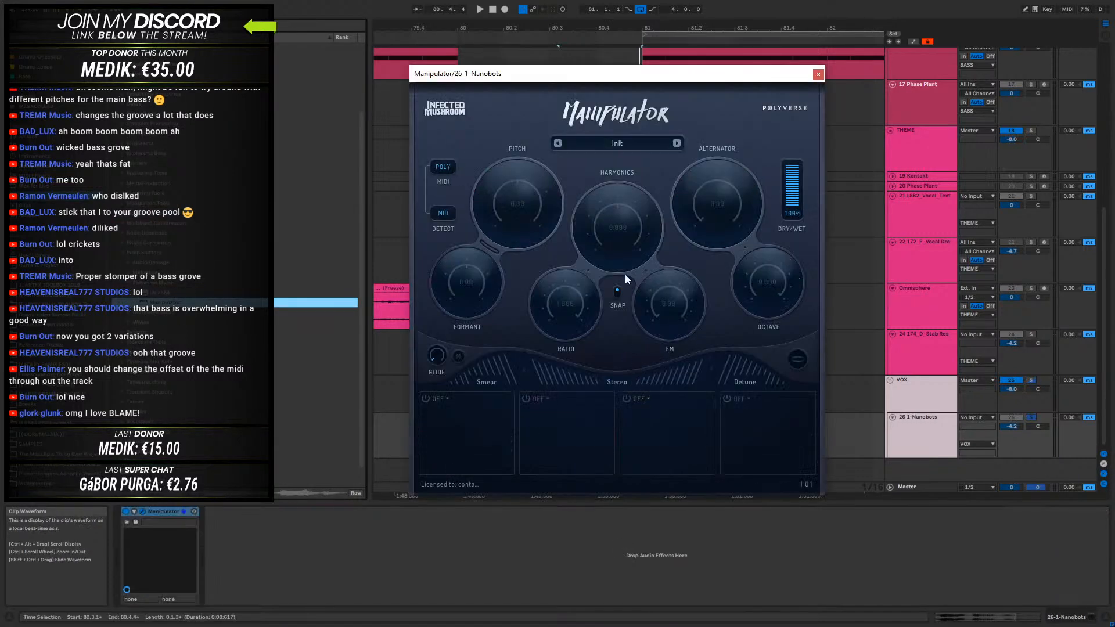
- Set Manipulator's Formant to -8.00 and Pitch to -9.00 while auditioning the vocal
{"action": "left_click_drag", "start_coordinate": [466, 266], "coordinate": [445, 251]}
{"action": "key", "text": "space"}
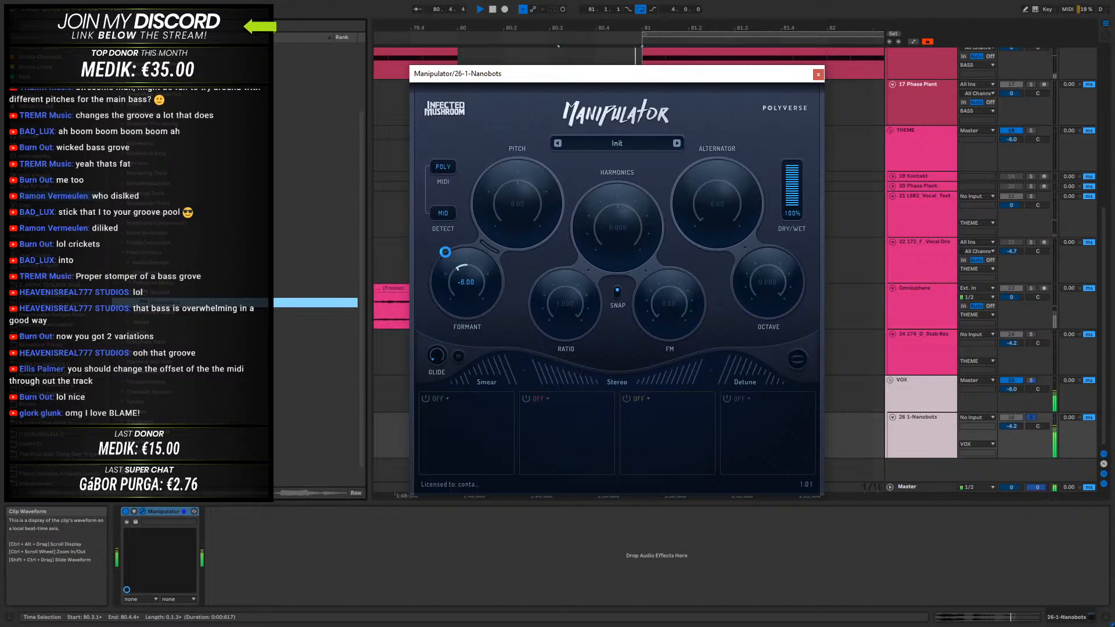
{"action": "left_click_drag", "start_coordinate": [534, 205], "coordinate": [496, 187]}
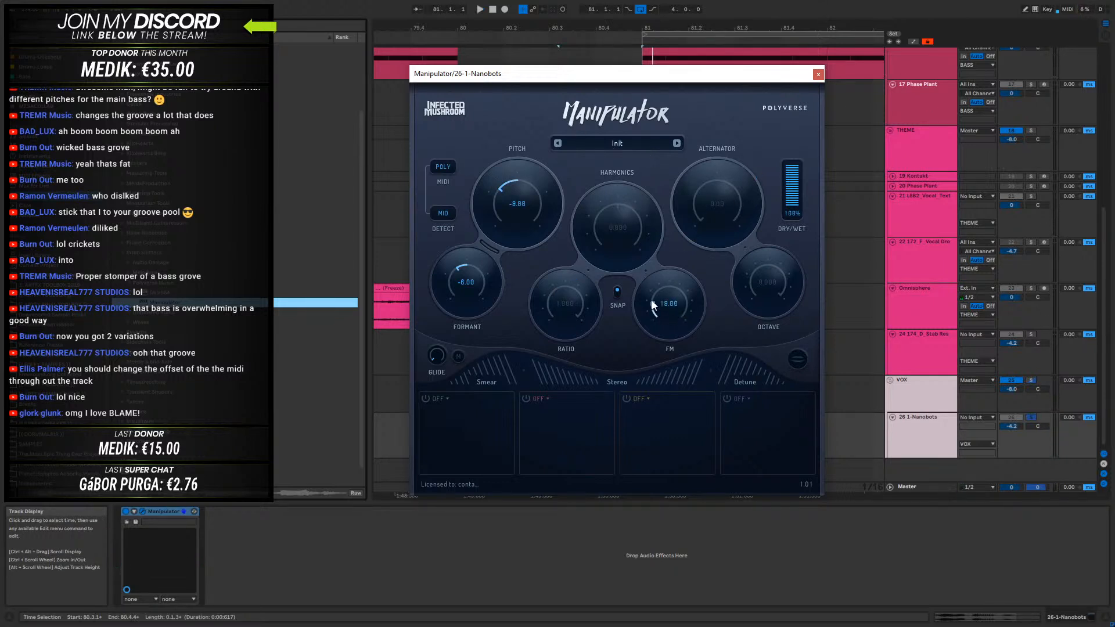
- Try Manipulator with FM at 50.00, Harmonics at -0.875, Formant at 0.00 and Pitch at -5.00 while auditioning the vocal
{"action": "left_click_drag", "start_coordinate": [665, 267], "coordinate": [671, 268]}
{"action": "key", "text": "space"}
{"action": "key", "text": "space"}
{"action": "left_click_drag", "start_coordinate": [617, 240], "coordinate": [603, 203]}
{"action": "key", "text": "space"}
{"action": "left_click_drag", "start_coordinate": [501, 185], "coordinate": [521, 178]}
{"action": "mouse_move", "coordinate": [607, 208]}
{"action": "left_mouse_down"}
{"action": "mouse_move", "coordinate": [594, 231]}
{"action": "mouse_move", "coordinate": [608, 208]}
{"action": "mouse_move", "coordinate": [643, 193]}
{"action": "mouse_move", "coordinate": [663, 243]}
{"action": "mouse_move", "coordinate": [611, 205]}
{"action": "mouse_move", "coordinate": [599, 216]}
{"action": "mouse_move", "coordinate": [604, 206]}
{"action": "left_mouse_up"}
{"action": "left_click_drag", "start_coordinate": [524, 193], "coordinate": [507, 187]}
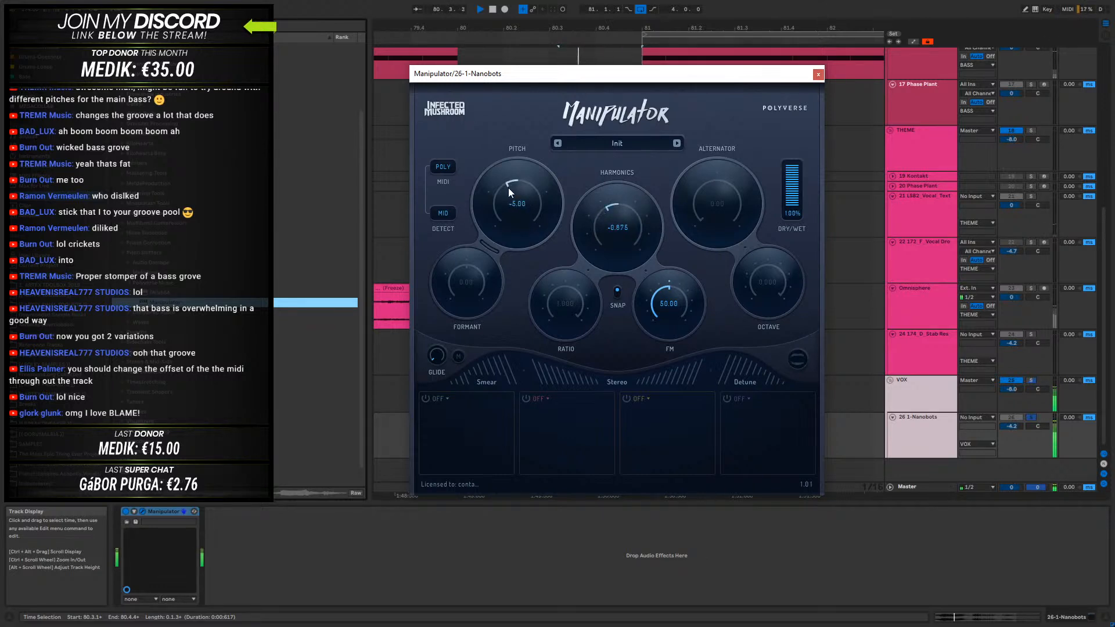
- Load the Subtle preset John in Manipulator and audition successive presets on the vocal up to Tractor
{"action": "left_click", "coordinate": [621, 142]}
{"action": "mouse_move", "coordinate": [594, 186]}
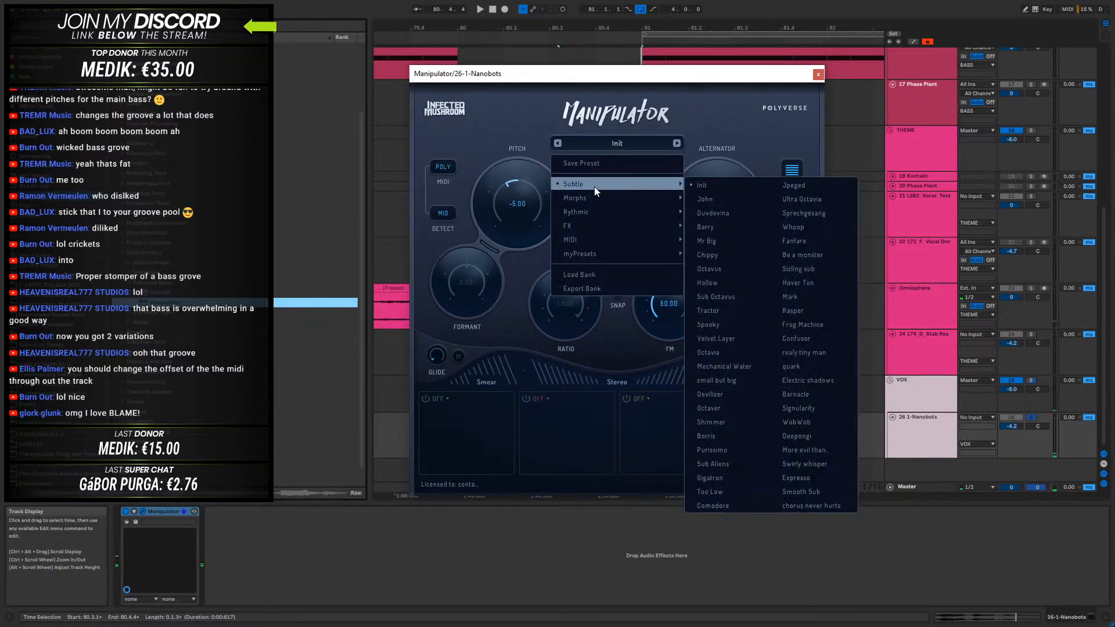
{"action": "left_click", "coordinate": [708, 198]}
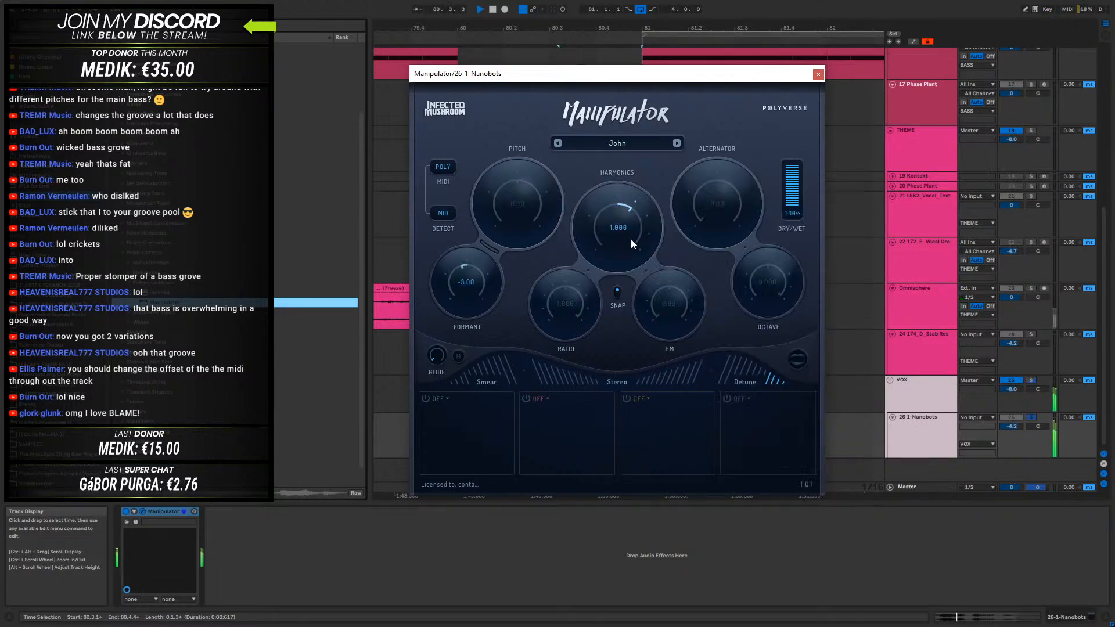
{"action": "left_click", "coordinate": [677, 144]}
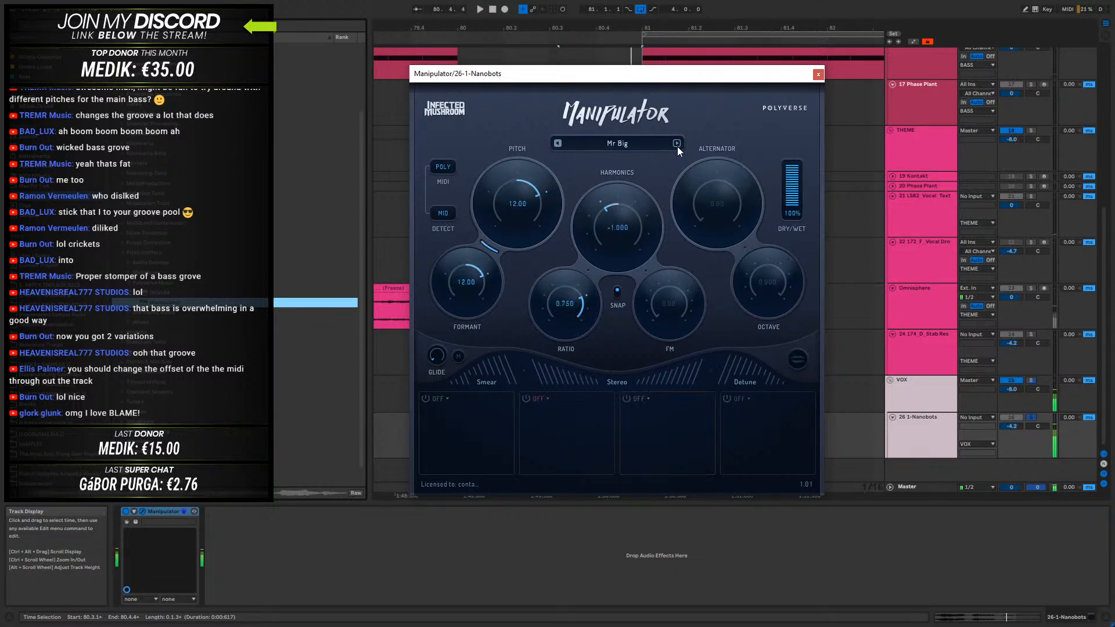
{"action": "left_click", "coordinate": [677, 143]}
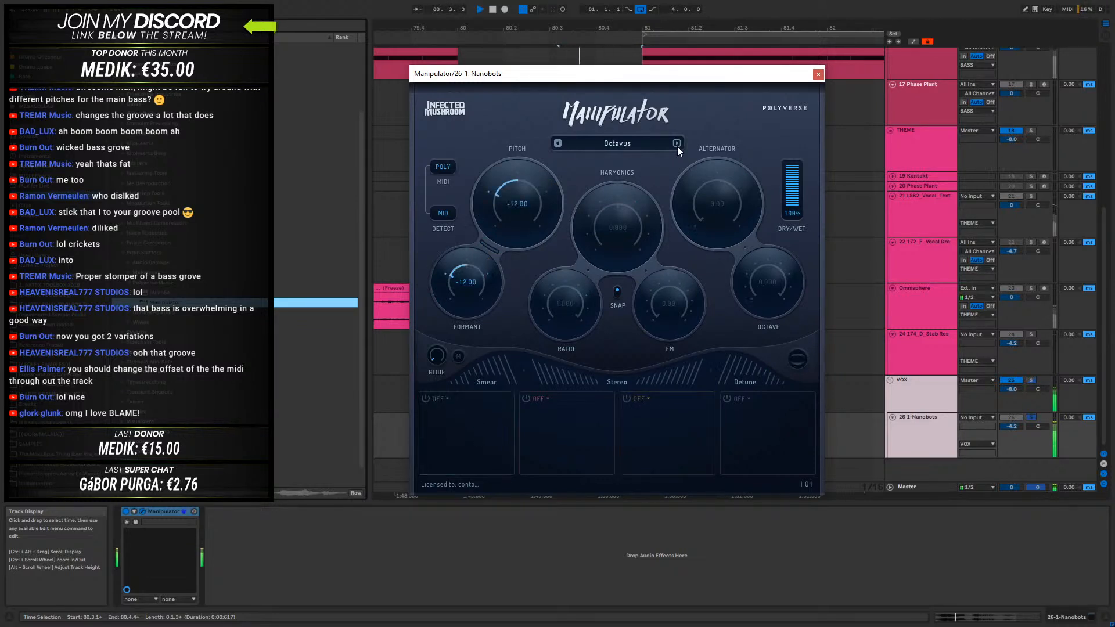
{"action": "left_click", "coordinate": [677, 144]}
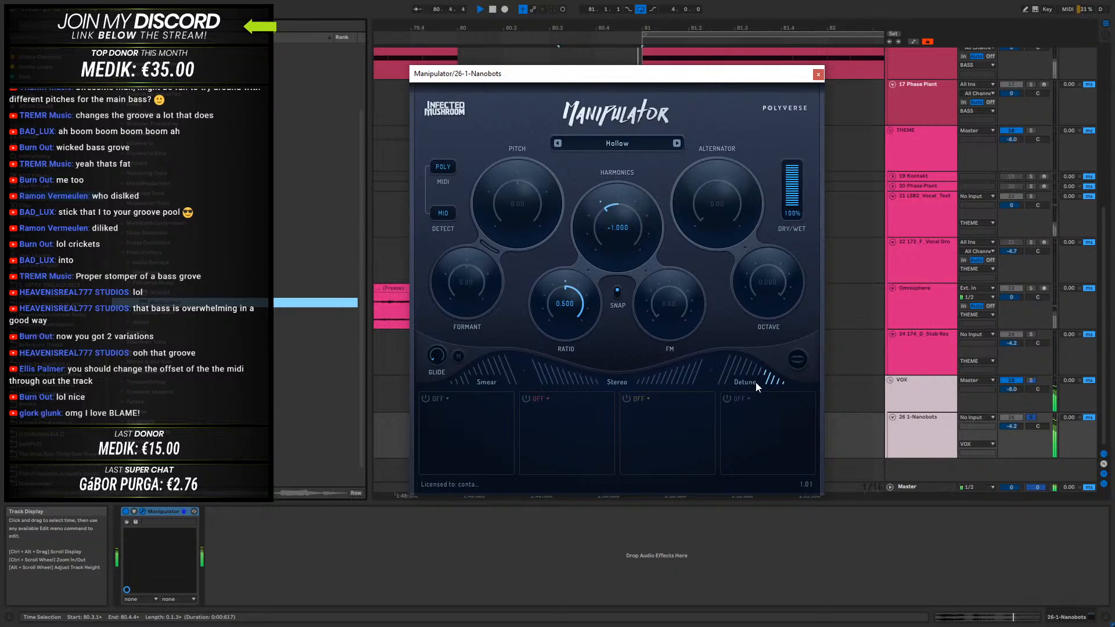
{"action": "left_click_drag", "start_coordinate": [663, 382], "coordinate": [654, 385]}
{"action": "left_click", "coordinate": [677, 144]}
{"action": "left_click", "coordinate": [677, 144]}
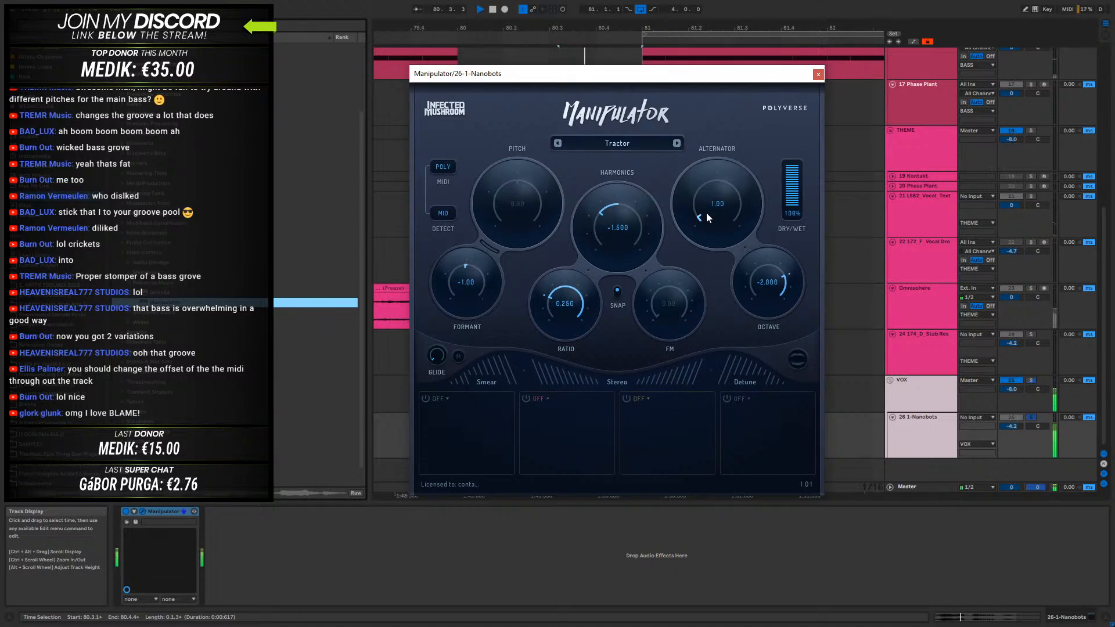
- Audition Tractor with different Alternator amounts, leaving Alternator at 0.00, Stereo raised and Formant at -3.00
{"action": "key", "text": "space"}
{"action": "key", "text": "space"}
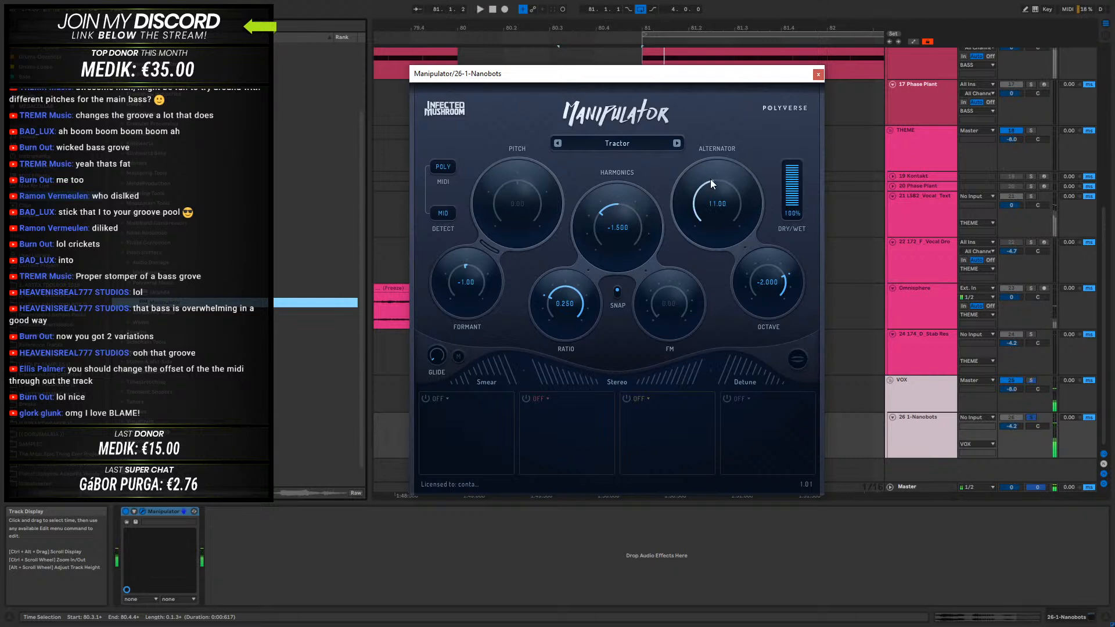
{"action": "left_click_drag", "start_coordinate": [707, 183], "coordinate": [701, 204]}
{"action": "key", "text": "space"}
{"action": "key", "text": "space"}
{"action": "left_click_drag", "start_coordinate": [660, 380], "coordinate": [651, 383]}
{"action": "key", "text": "space"}
{"action": "left_click_drag", "start_coordinate": [691, 189], "coordinate": [681, 279]}
{"action": "mouse_move", "coordinate": [454, 265]}
{"action": "left_mouse_down"}
{"action": "mouse_move", "coordinate": [497, 256]}
{"action": "mouse_move", "coordinate": [461, 266]}
{"action": "left_mouse_up"}
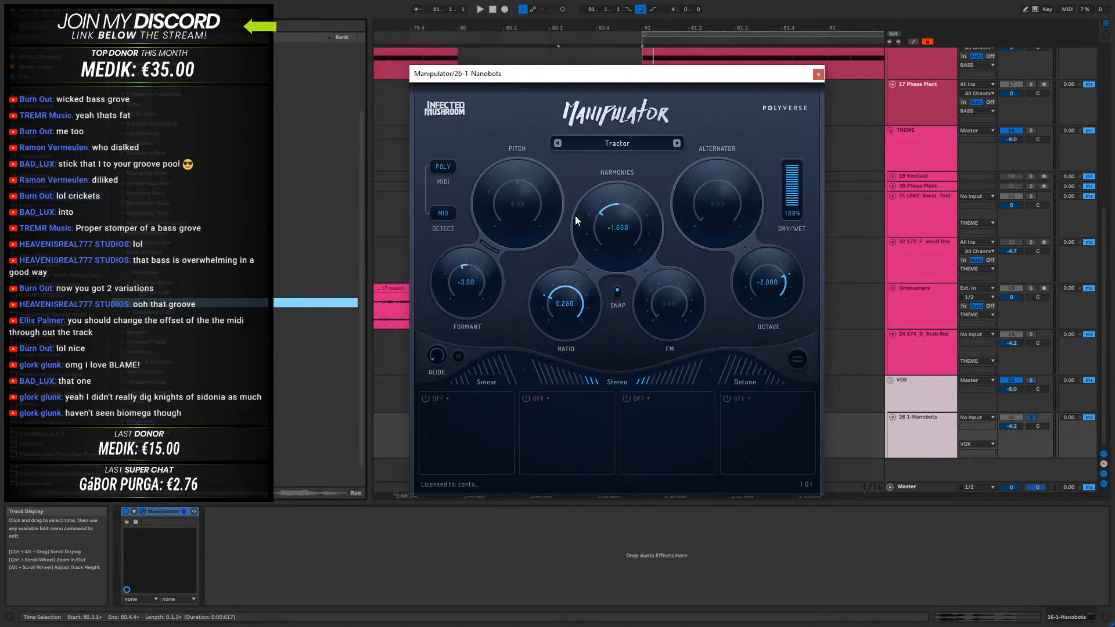
- Unsolo the 1-Nanobots track and close the Manipulator window
{"action": "left_click", "coordinate": [1032, 418]}
{"action": "left_click_drag", "start_coordinate": [794, 75], "coordinate": [841, 151]}
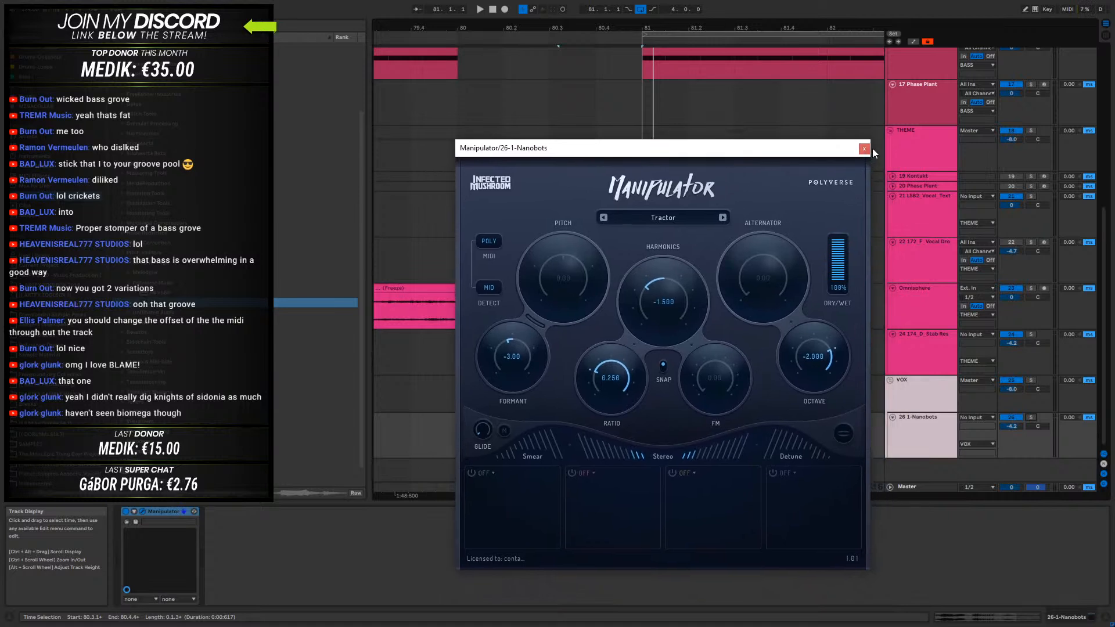
{"action": "left_click", "coordinate": [866, 149]}
- Shift the Nanobots vocal clip slightly earlier before bar 81 and audition the arrangement from around bar 77
{"action": "left_click_drag", "start_coordinate": [606, 415], "coordinate": [566, 419]}
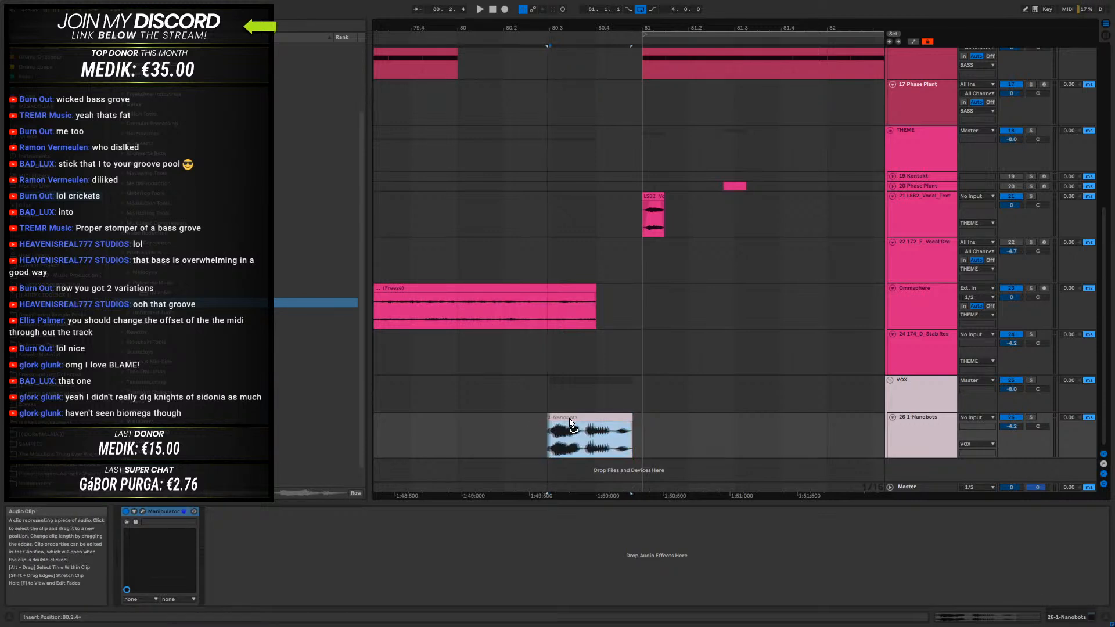
{"action": "left_click", "coordinate": [471, 436]}
{"action": "left_click_drag", "start_coordinate": [470, 26], "coordinate": [622, 26]}
{"action": "left_click", "coordinate": [517, 436]}
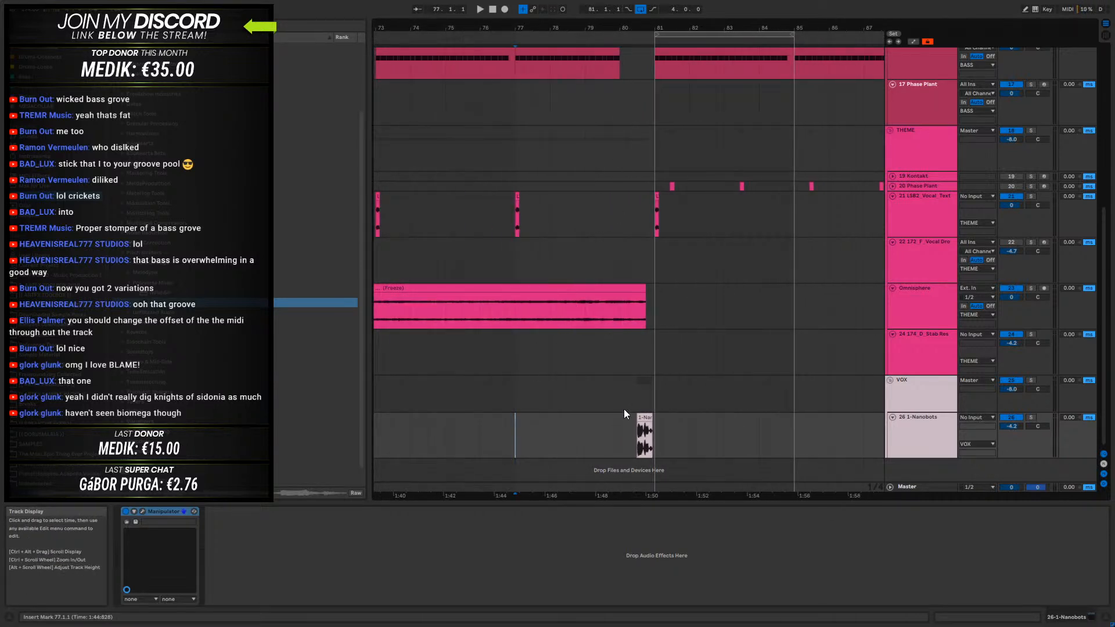
{"action": "key", "text": "space"}
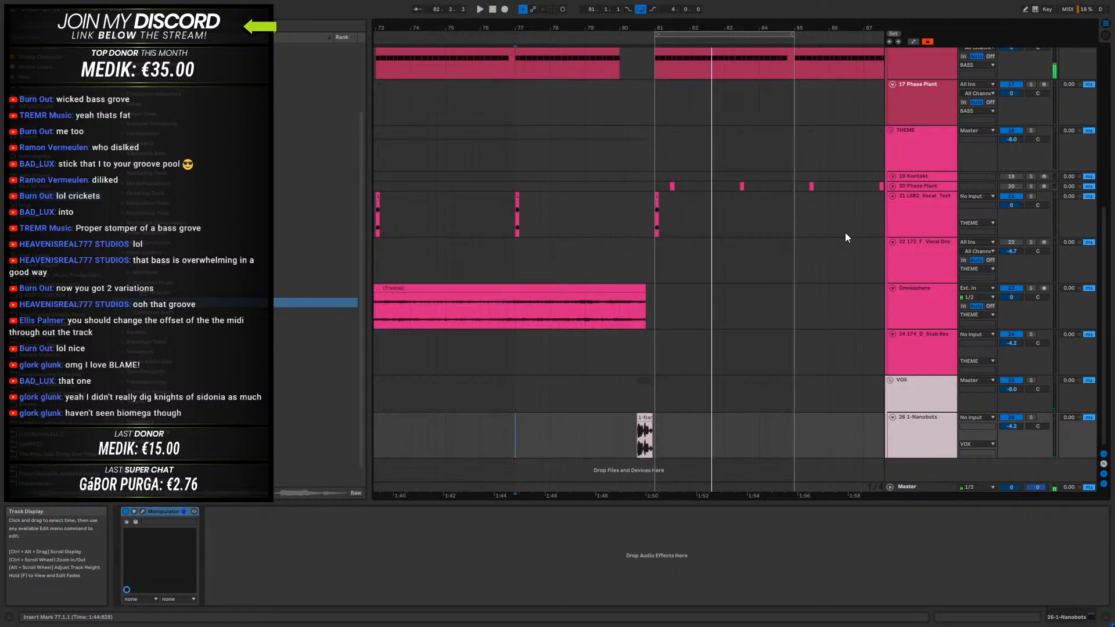
{"action": "key", "text": "space"}
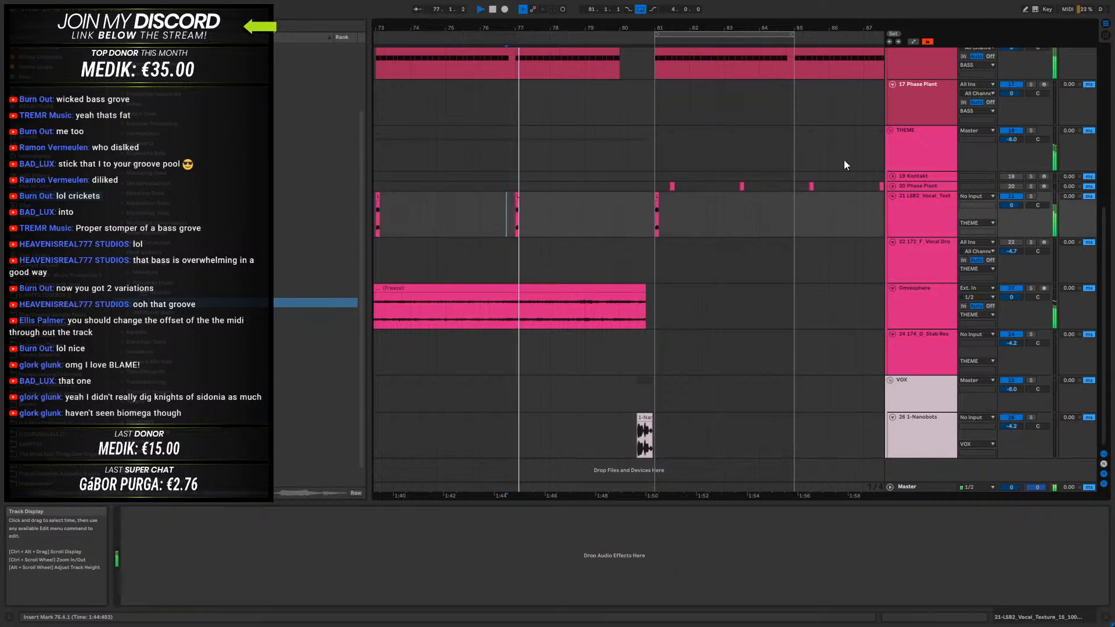
- Shorten the frozen Omnisphere clip to end at 80.3.1 while the arrangement plays
{"action": "left_click_drag", "start_coordinate": [645, 289], "coordinate": [635, 289]}
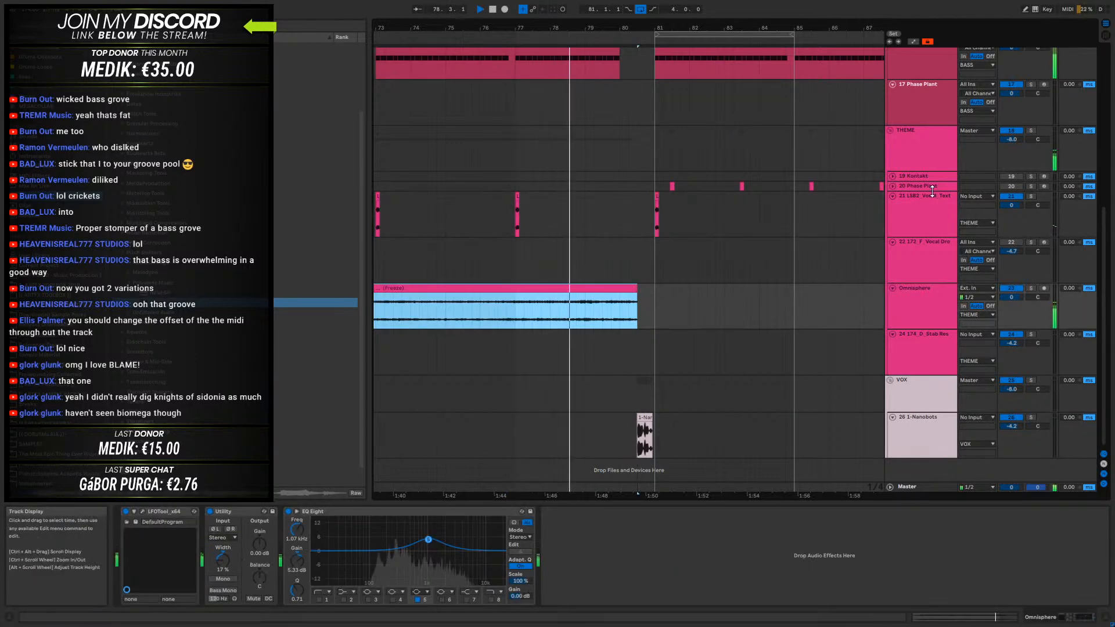
{"action": "scroll", "coordinate": [932, 280], "scroll_direction": "up", "scroll_amount": 5}
{"action": "scroll", "coordinate": [932, 281], "scroll_direction": "down", "scroll_amount": 5}
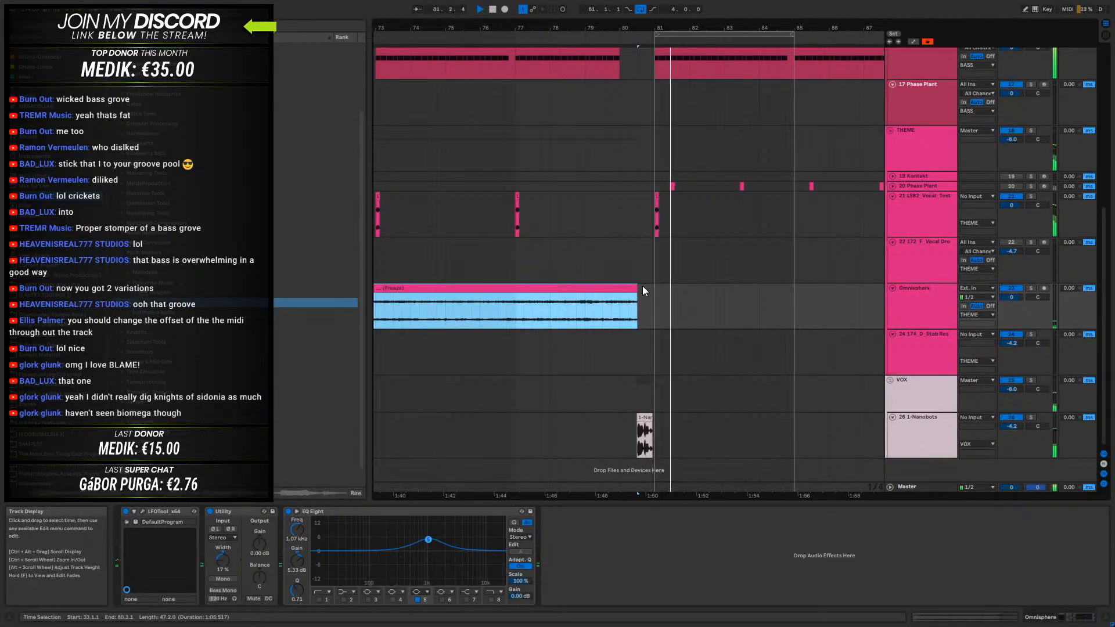
- Loop bars 81 to 89 and duplicate the vocal texture hit from bar 81 to bars 85, 89 and 93
{"action": "left_click_drag", "start_coordinate": [724, 28], "coordinate": [709, 49]}
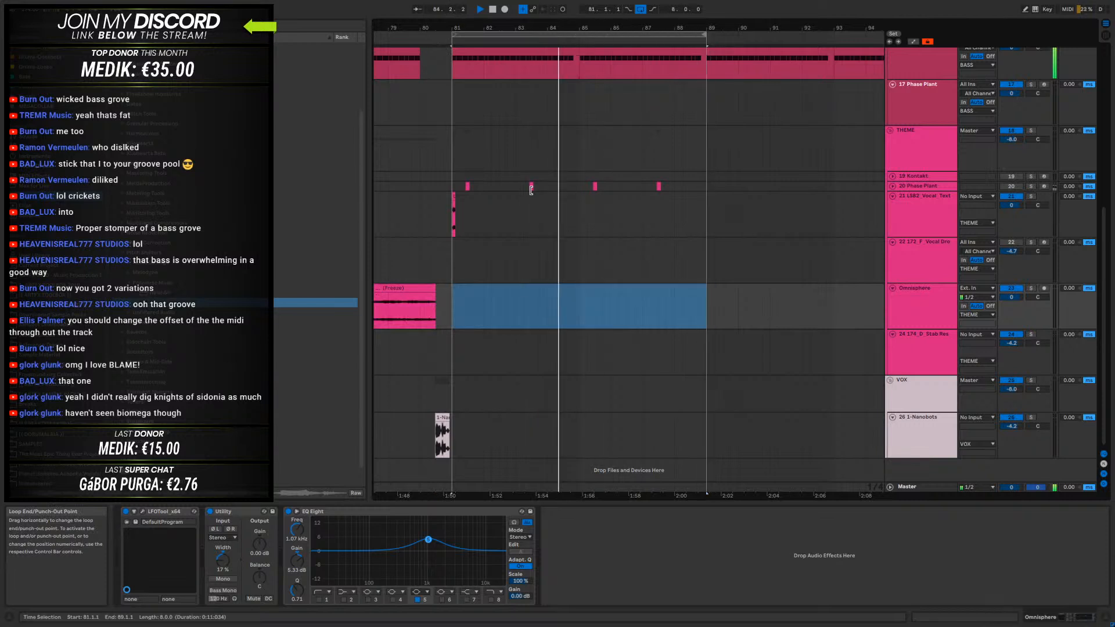
{"action": "left_click_drag", "start_coordinate": [577, 203], "coordinate": [454, 210]}
{"action": "key", "text": "ctrl+d"}
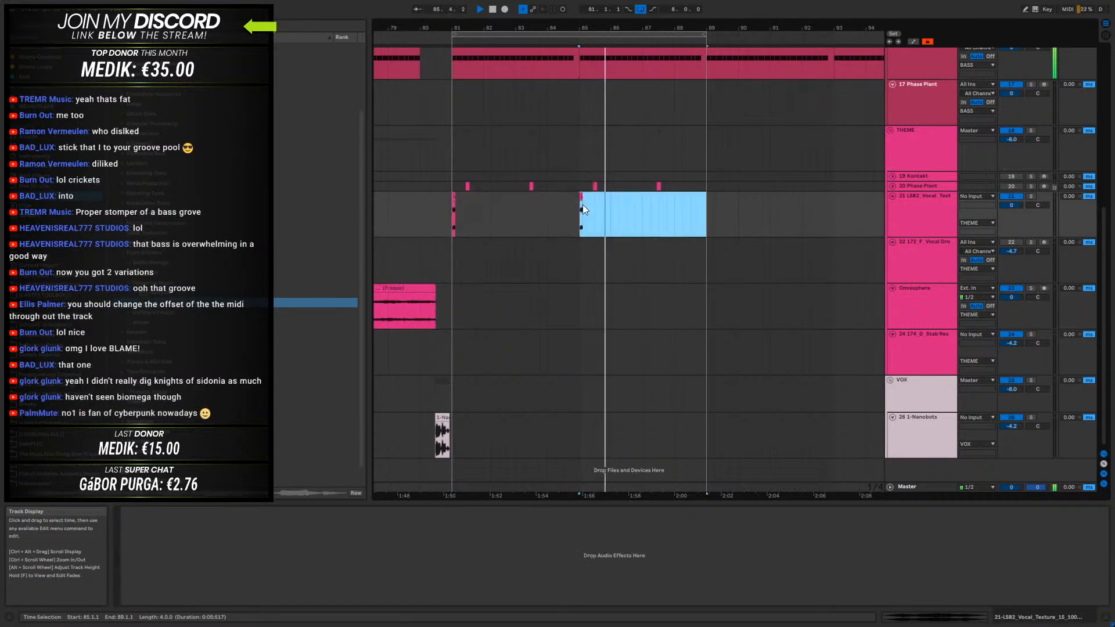
{"action": "left_click_drag", "start_coordinate": [704, 204], "coordinate": [449, 214]}
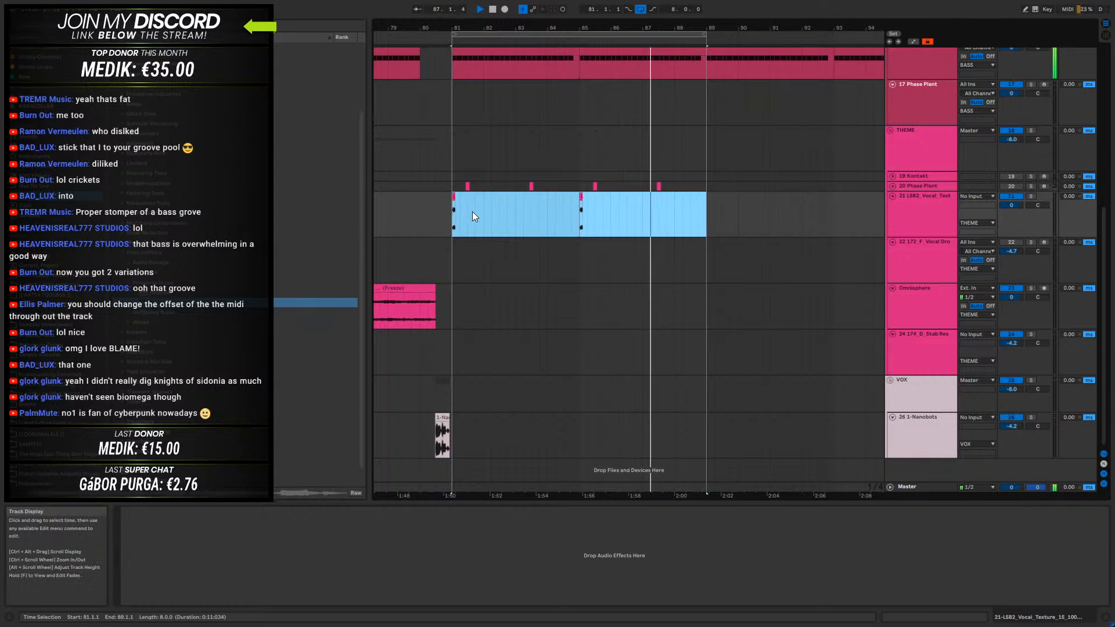
{"action": "key", "text": "ctrl+d"}
{"action": "left_click_drag", "start_coordinate": [649, 28], "coordinate": [749, 12]}
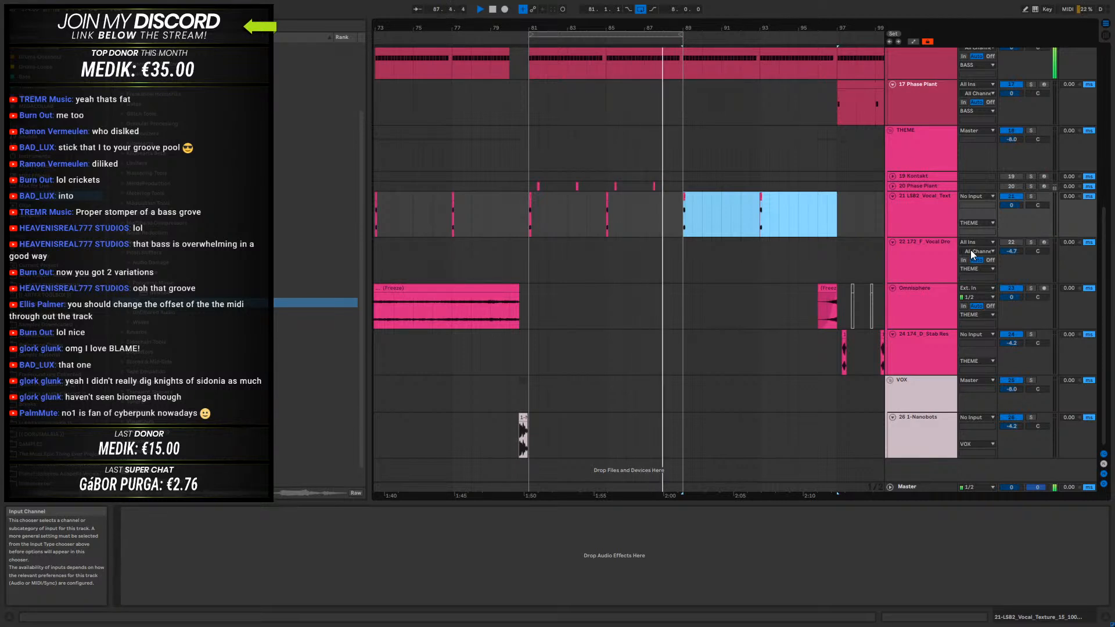
- Set the arrangement loop from bar 33 to bar 113 and play the track from about bar 63
{"action": "key", "text": "space"}
{"action": "left_click_drag", "start_coordinate": [553, 28], "coordinate": [638, 26]}
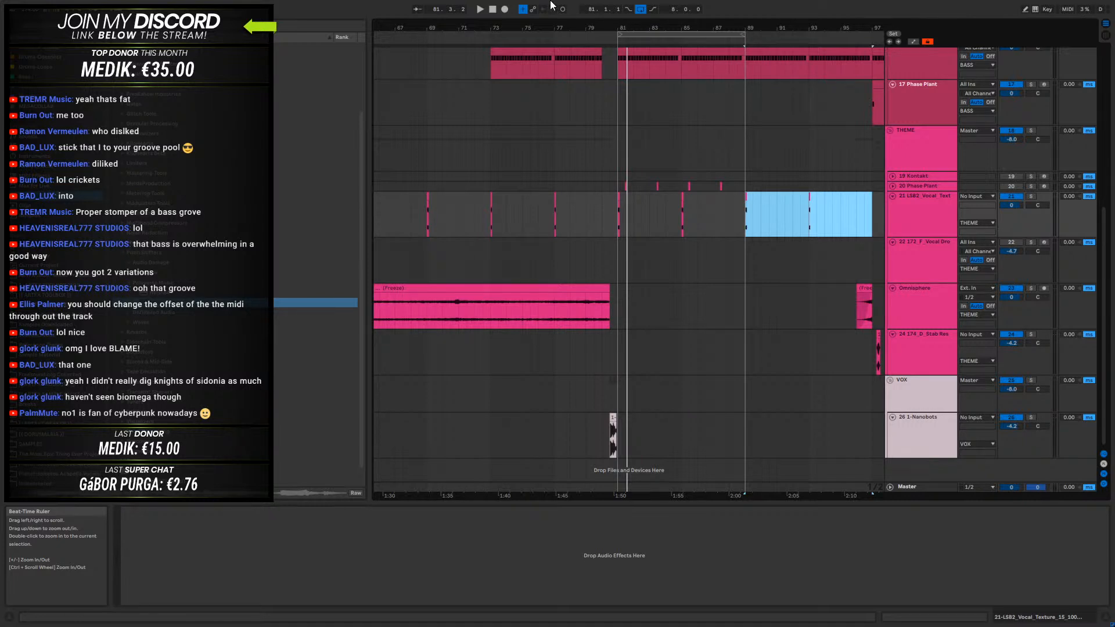
{"action": "left_click_drag", "start_coordinate": [604, 26], "coordinate": [656, 34]}
{"action": "left_click_drag", "start_coordinate": [560, 28], "coordinate": [492, 36]}
{"action": "left_click_drag", "start_coordinate": [719, 27], "coordinate": [836, 53]}
{"action": "left_click", "coordinate": [638, 205]}
{"action": "key", "text": "space"}
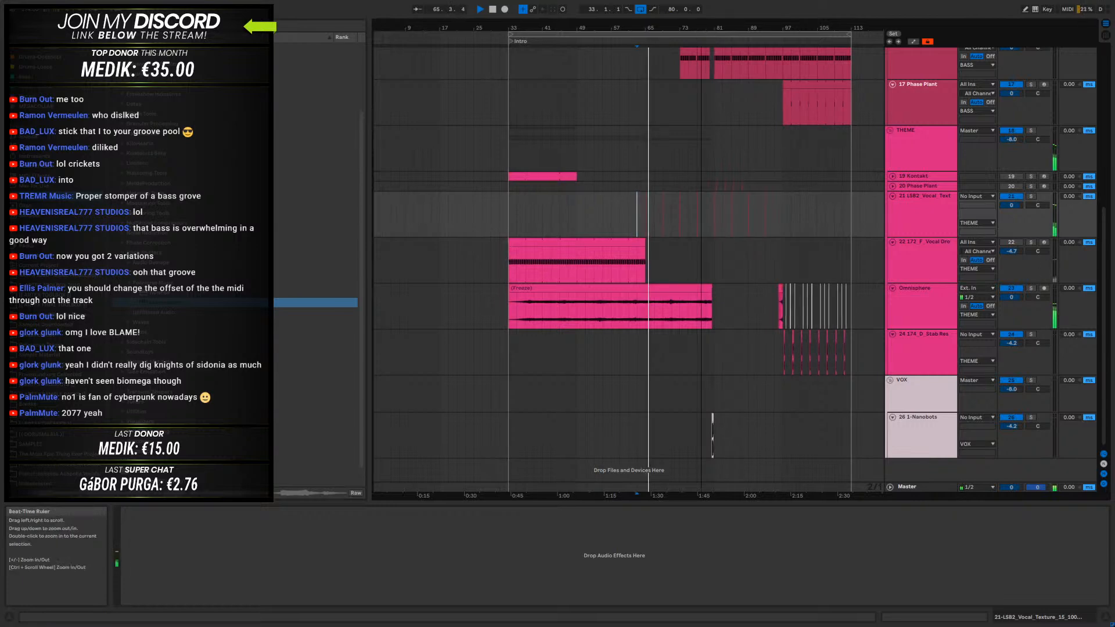
- Review the bass, theme and drum tracks during playback, including the Addictive Drums 2 device chain
{"action": "left_click_drag", "start_coordinate": [702, 28], "coordinate": [702, 81]}
{"action": "left_click", "coordinate": [907, 221]}
{"action": "scroll", "coordinate": [906, 221], "scroll_direction": "up", "scroll_amount": 1}
{"action": "scroll", "coordinate": [907, 220], "scroll_direction": "up", "scroll_amount": 3}
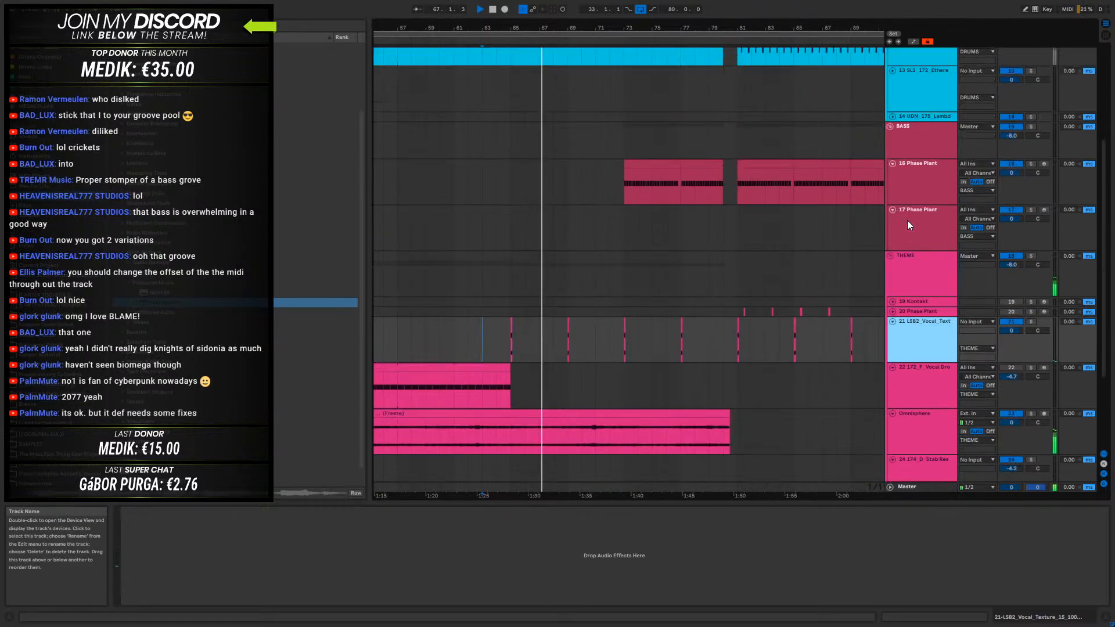
{"action": "scroll", "coordinate": [907, 221], "scroll_direction": "down", "scroll_amount": 4}
{"action": "scroll", "coordinate": [907, 221], "scroll_direction": "up", "scroll_amount": 10}
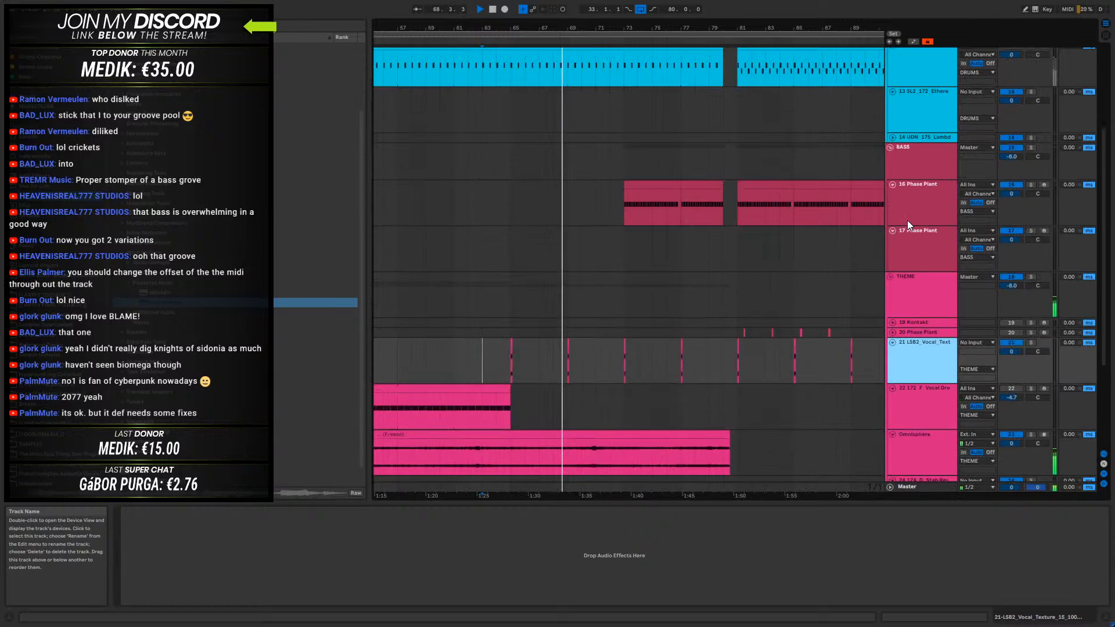
{"action": "left_click", "coordinate": [916, 200]}
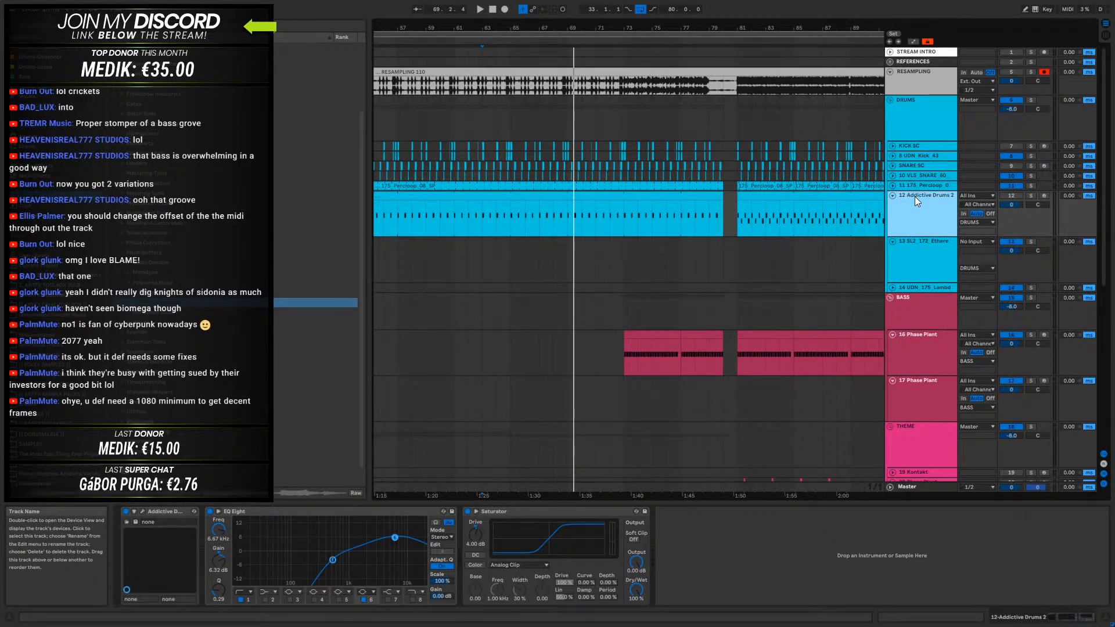
{"action": "left_click", "coordinate": [528, 213]}
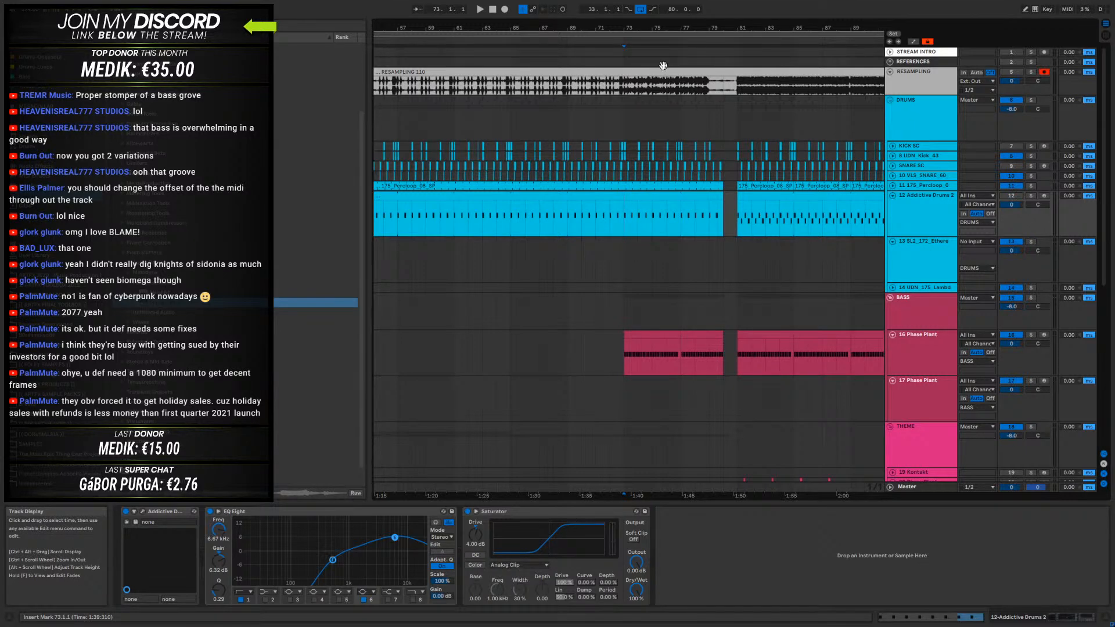
- Fold the Addictive Drums 2 track and collapse the DRUMS, BASS, THEME and VOX groups
{"action": "left_click_drag", "start_coordinate": [653, 28], "coordinate": [654, 5]}
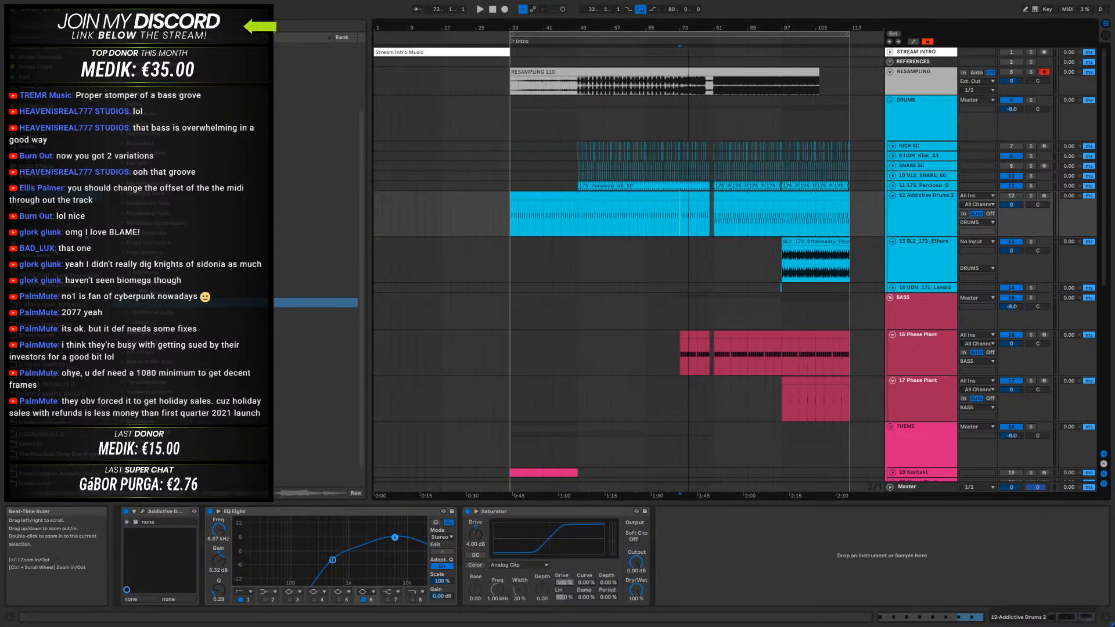
{"action": "left_click", "coordinate": [890, 196]}
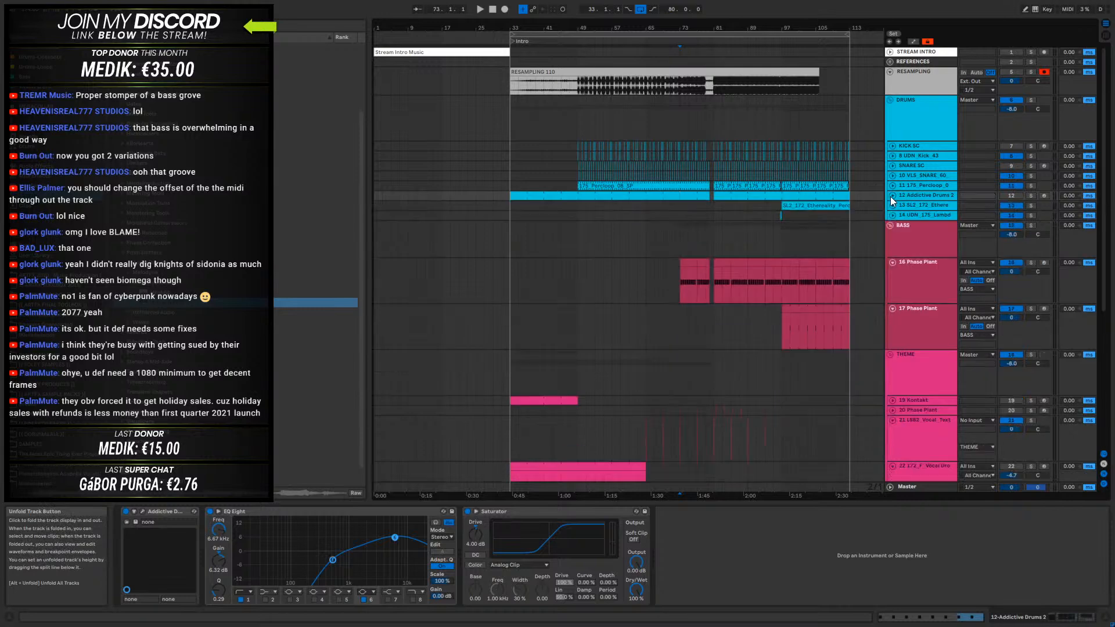
{"action": "left_click", "coordinate": [890, 226], "text": "alt"}
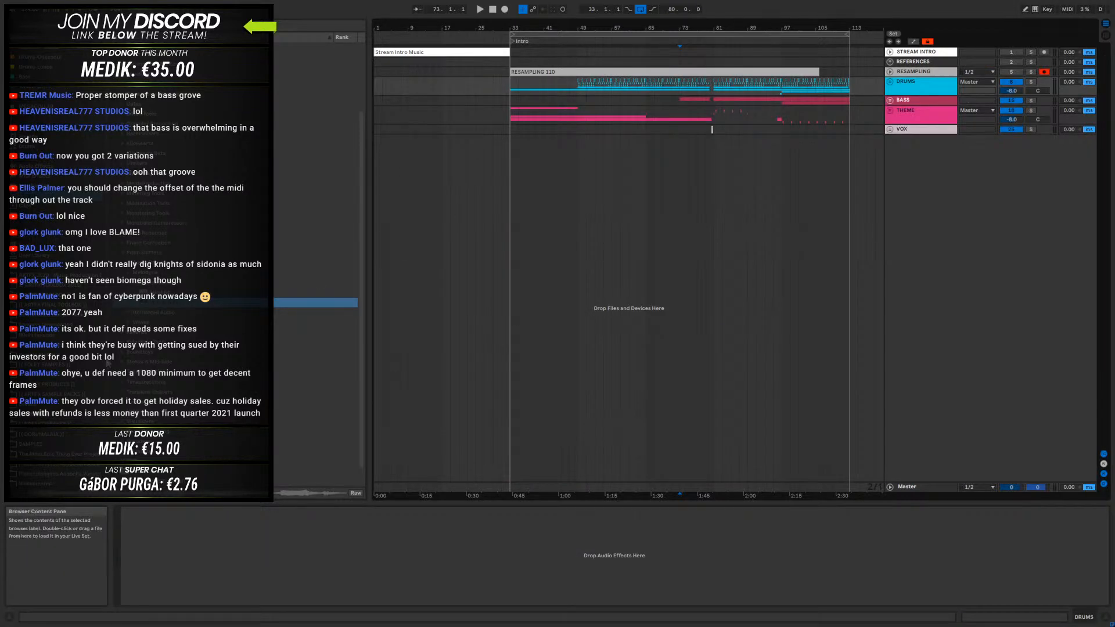
- Place Minimal Bitcrushing Allowed v1.4 from the browser on a new audio track at bar 33 and open its clip settings
{"action": "left_click", "coordinate": [56, 275]}
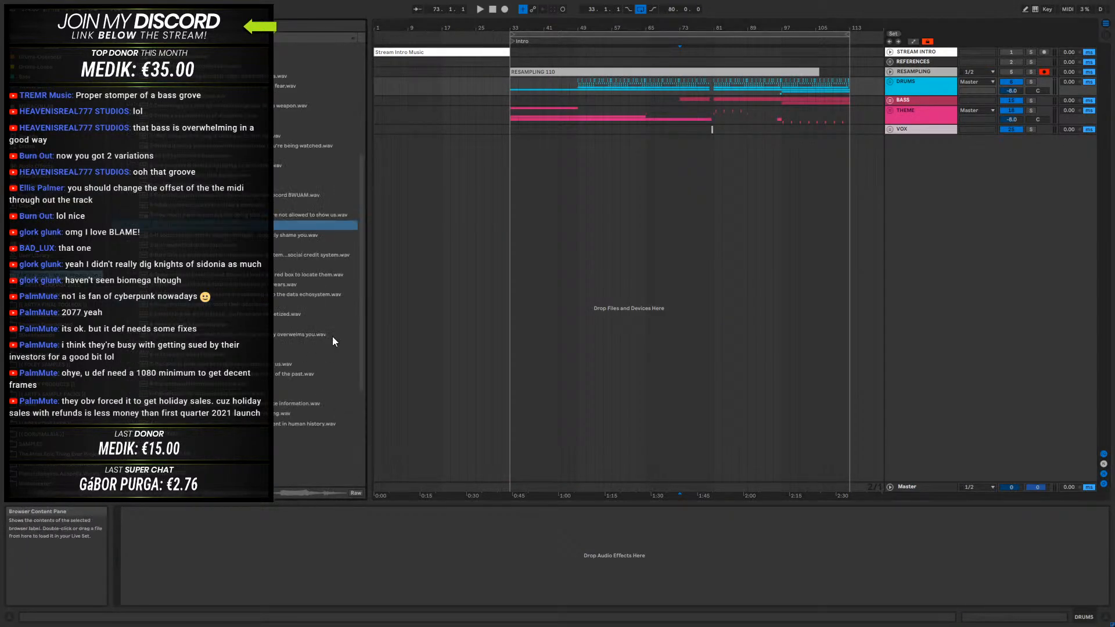
{"action": "scroll", "coordinate": [351, 360], "scroll_direction": "down", "scroll_amount": 5}
{"action": "scroll", "coordinate": [70, 477], "scroll_direction": "down", "scroll_amount": 3}
{"action": "left_click", "coordinate": [62, 458]}
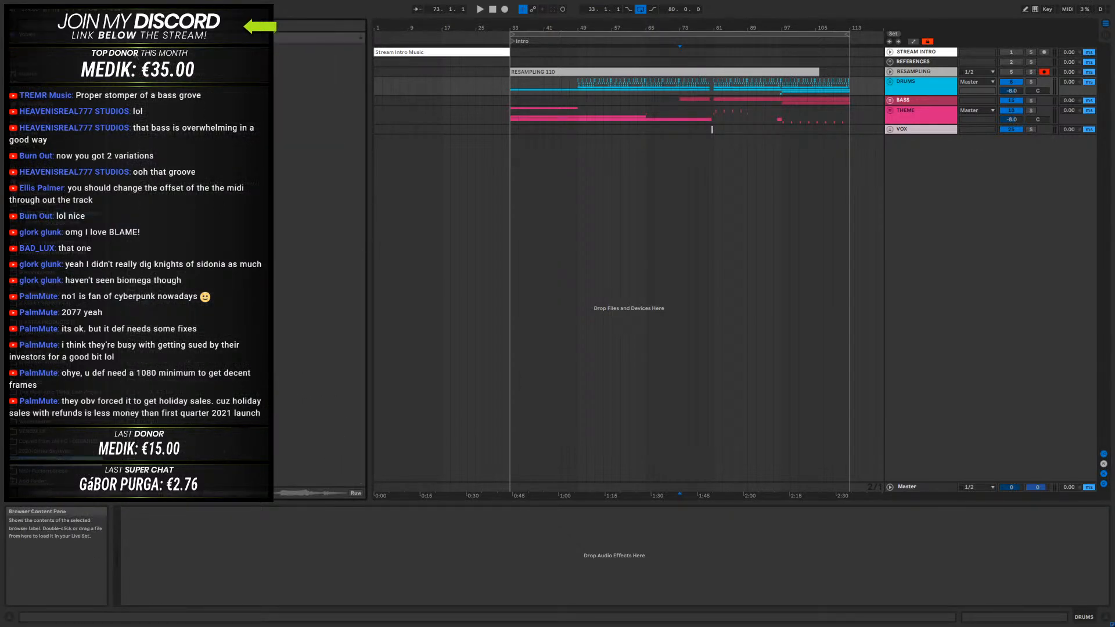
{"action": "scroll", "coordinate": [145, 360], "scroll_direction": "down", "scroll_amount": 7}
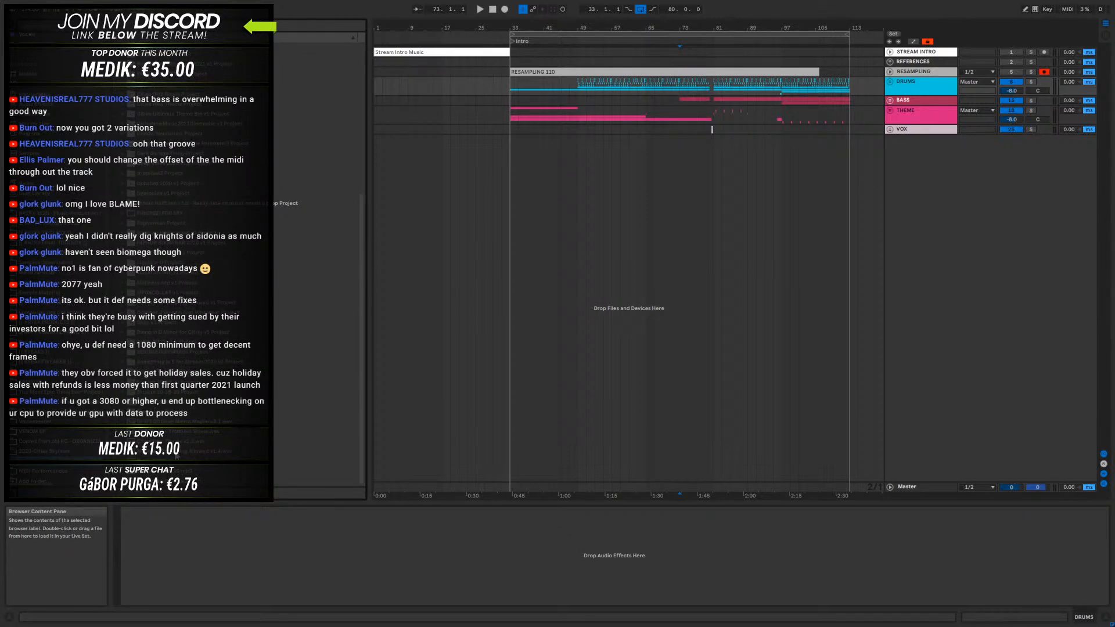
{"action": "left_click_drag", "start_coordinate": [172, 451], "coordinate": [511, 238]}
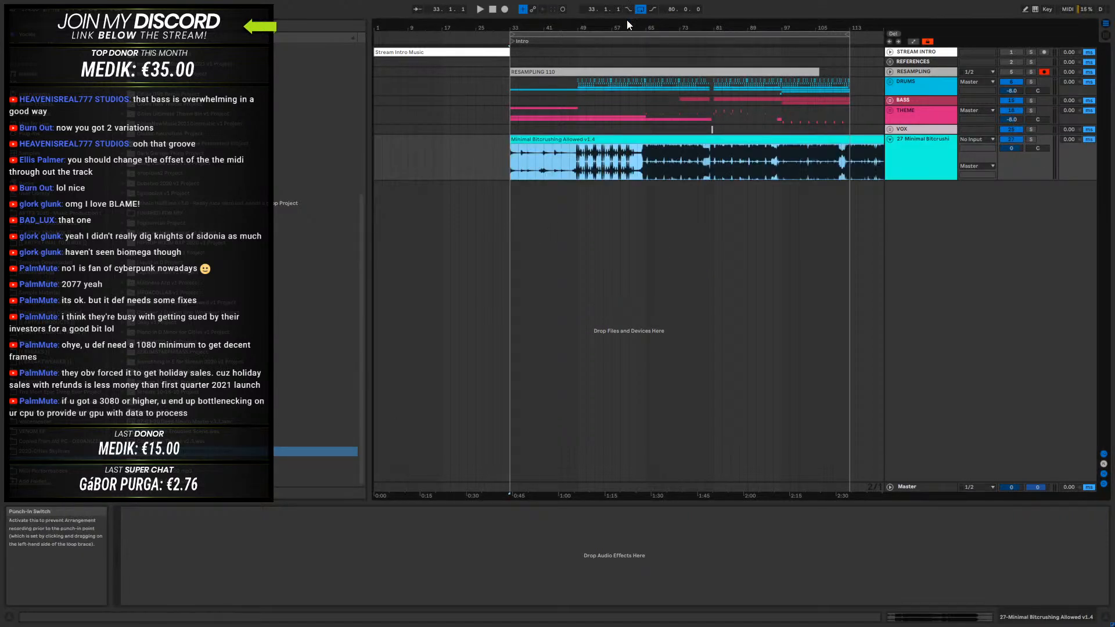
{"action": "left_click_drag", "start_coordinate": [629, 27], "coordinate": [629, 5]}
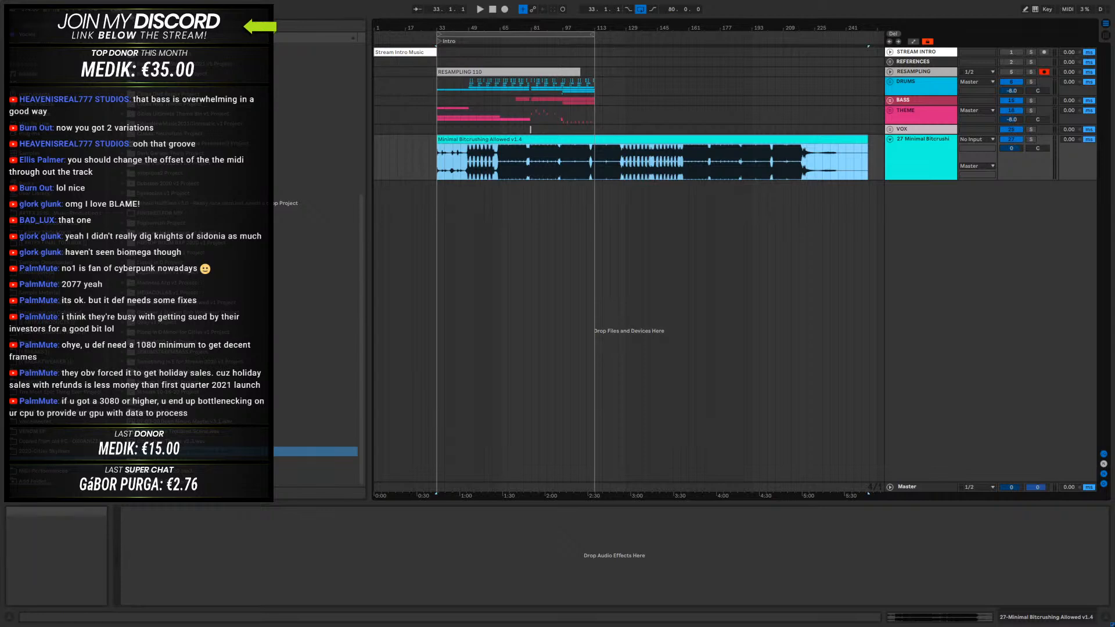
{"action": "left_click", "coordinate": [612, 151]}
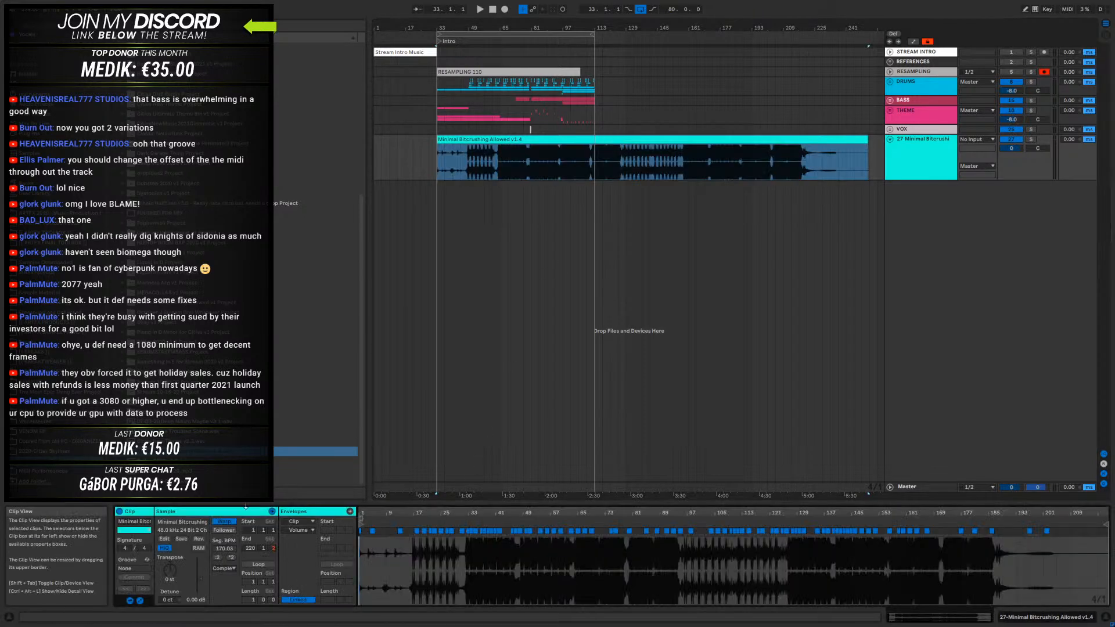
- Re-enable warping on the Minimal Bitcrushing Allowed clip, set its segment tempo to 172 BPM and choose the Re-Pitch warp mode
{"action": "left_click", "coordinate": [225, 522]}
{"action": "left_click_drag", "start_coordinate": [361, 515], "coordinate": [353, 515]}
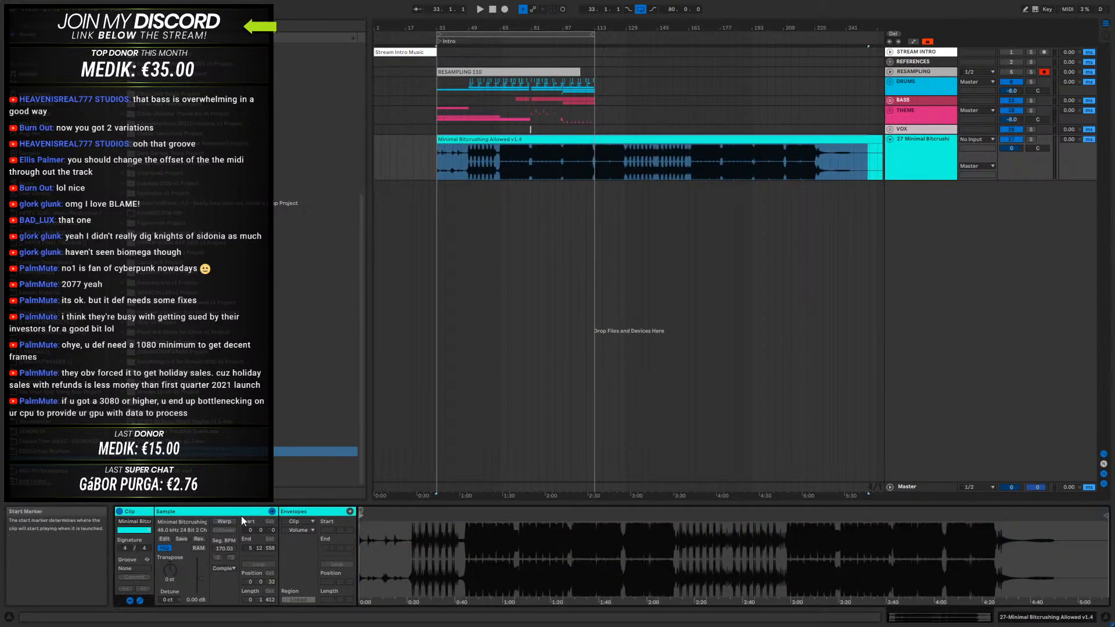
{"action": "left_click", "coordinate": [224, 520]}
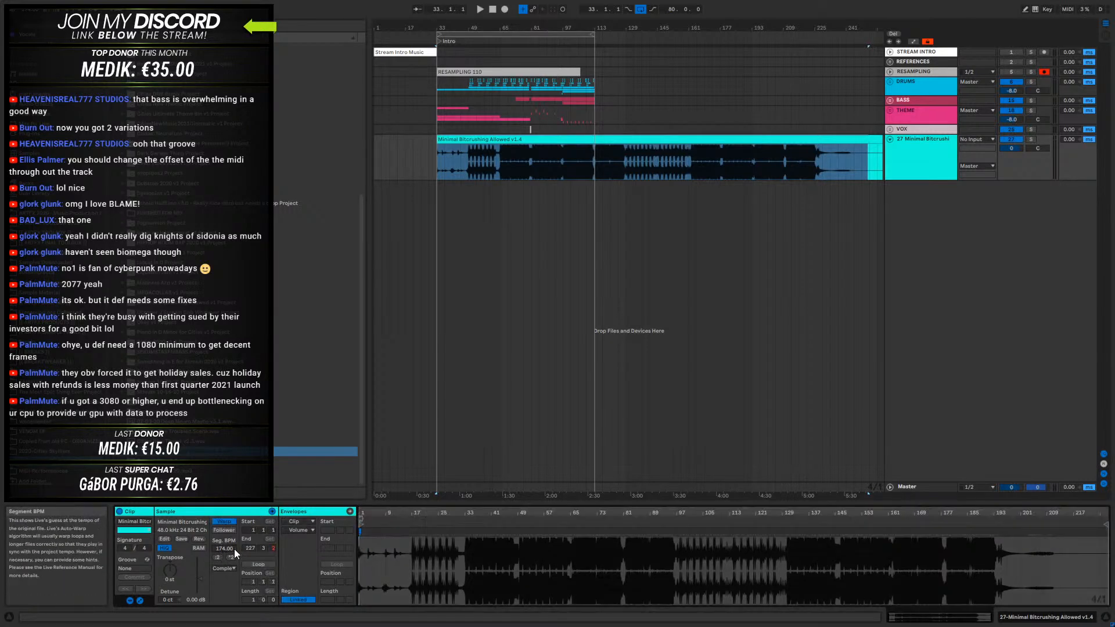
{"action": "type", "text": "172"}
{"action": "key", "text": "Return"}
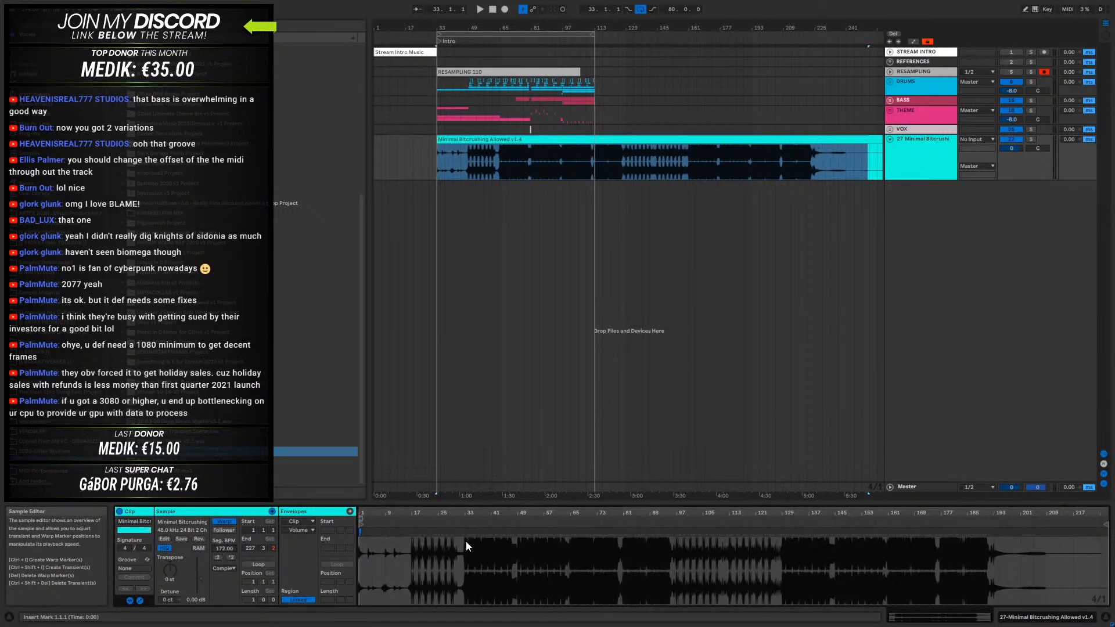
{"action": "left_click_drag", "start_coordinate": [595, 27], "coordinate": [595, 20]}
{"action": "left_click", "coordinate": [224, 569]}
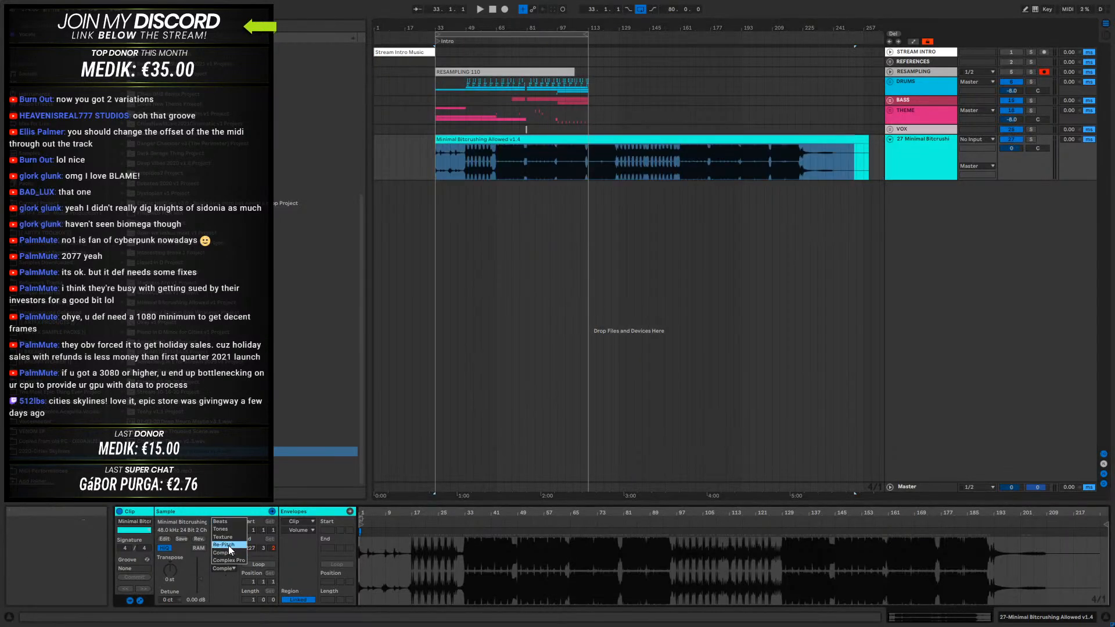
- Set the arrangement loop from bar 33 to bar 161 over the Minimal Bitcrushing Allowed clip
{"action": "left_click", "coordinate": [543, 138]}
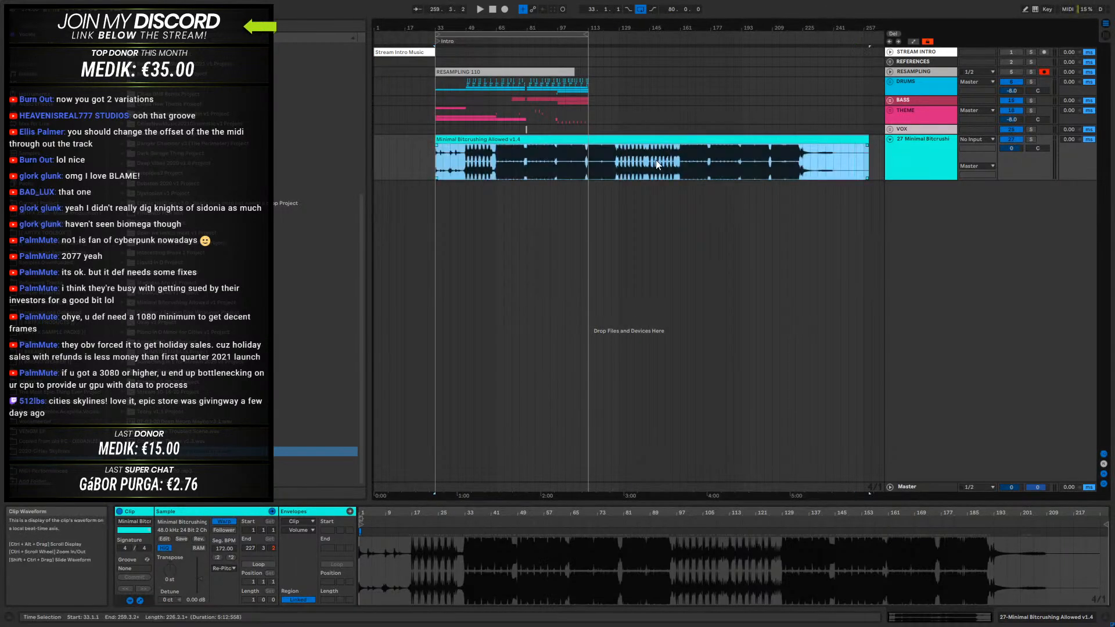
{"action": "left_click", "coordinate": [800, 162], "text": "shift"}
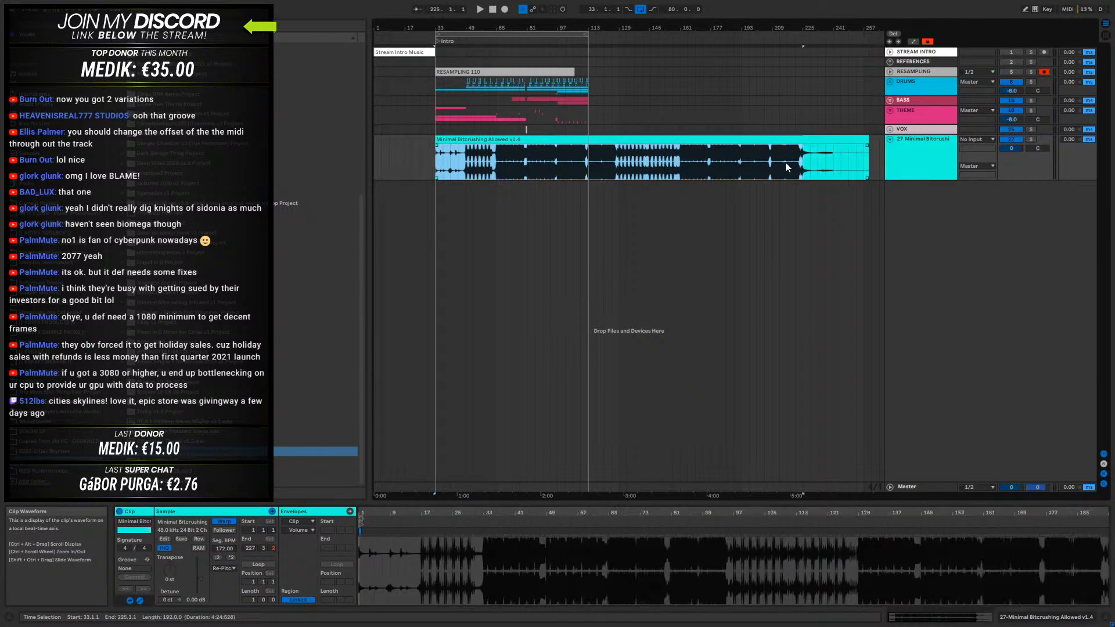
{"action": "left_click", "coordinate": [680, 162], "text": "shift"}
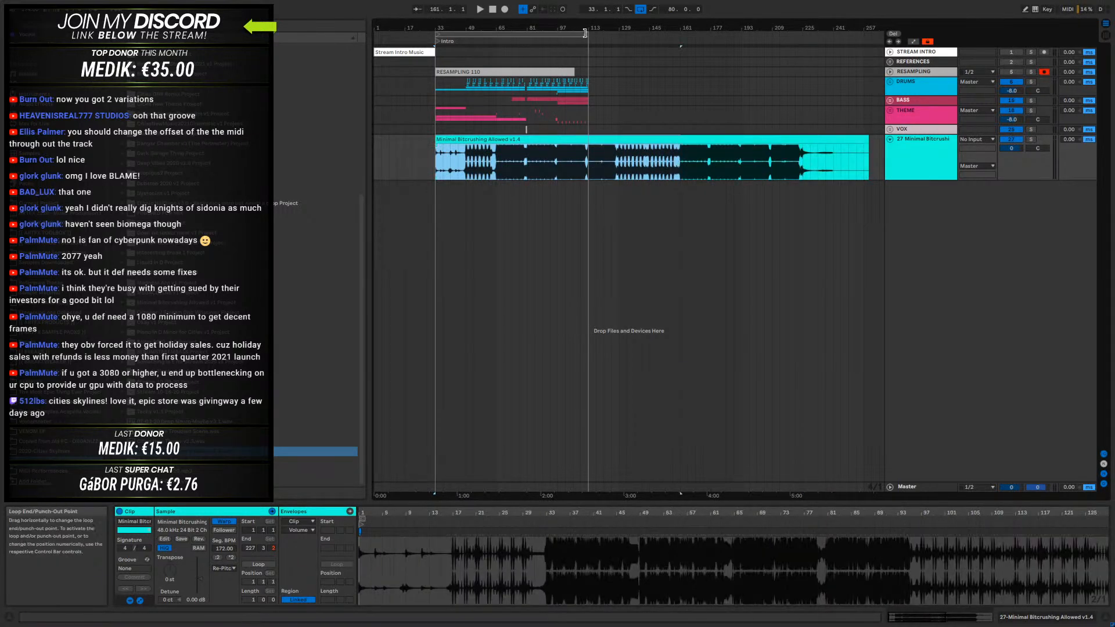
{"action": "key", "text": "ctrl+l"}
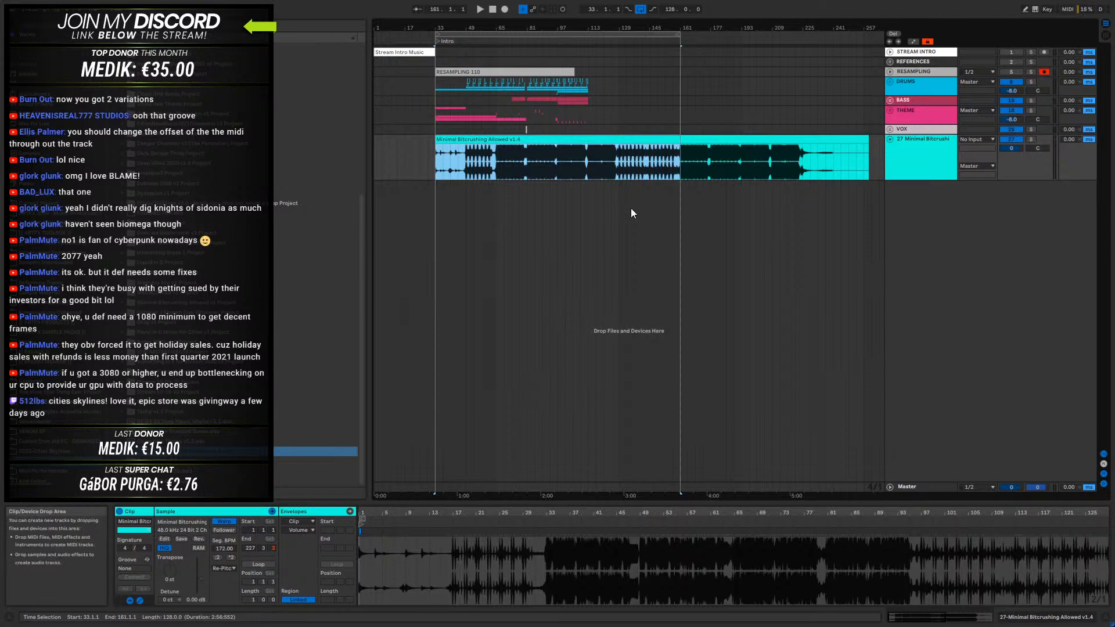
- Solo the Minimal Bitcrushing Allowed track during playback from bar 33 and set its volume to -3.2 dB
{"action": "left_click", "coordinate": [1027, 141]}
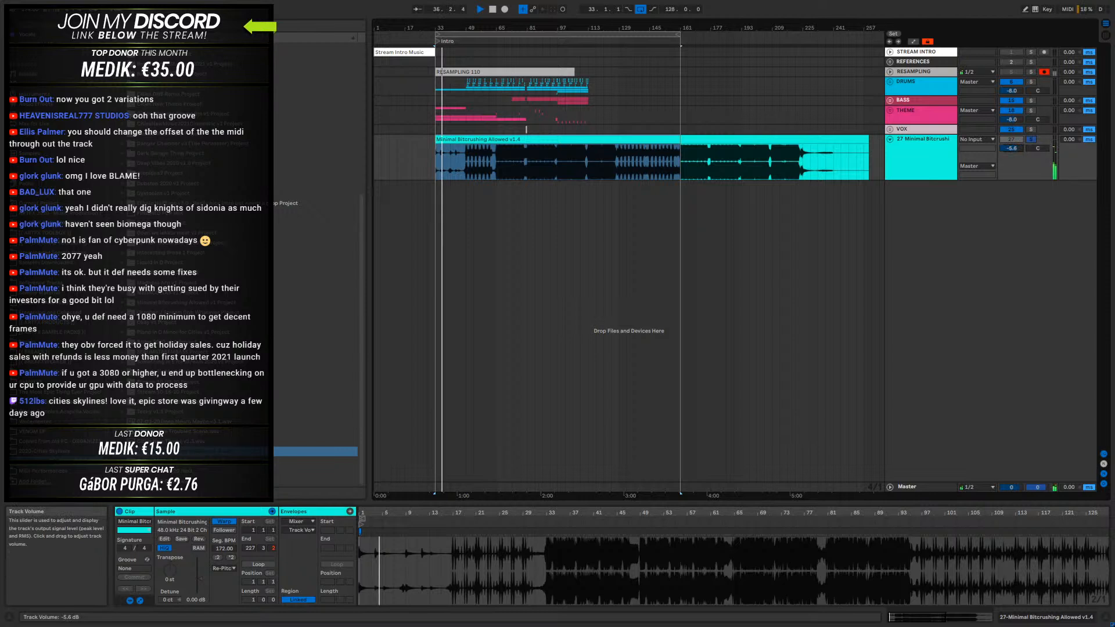
{"action": "left_click", "coordinate": [976, 166]}
{"action": "left_click", "coordinate": [1004, 155]}
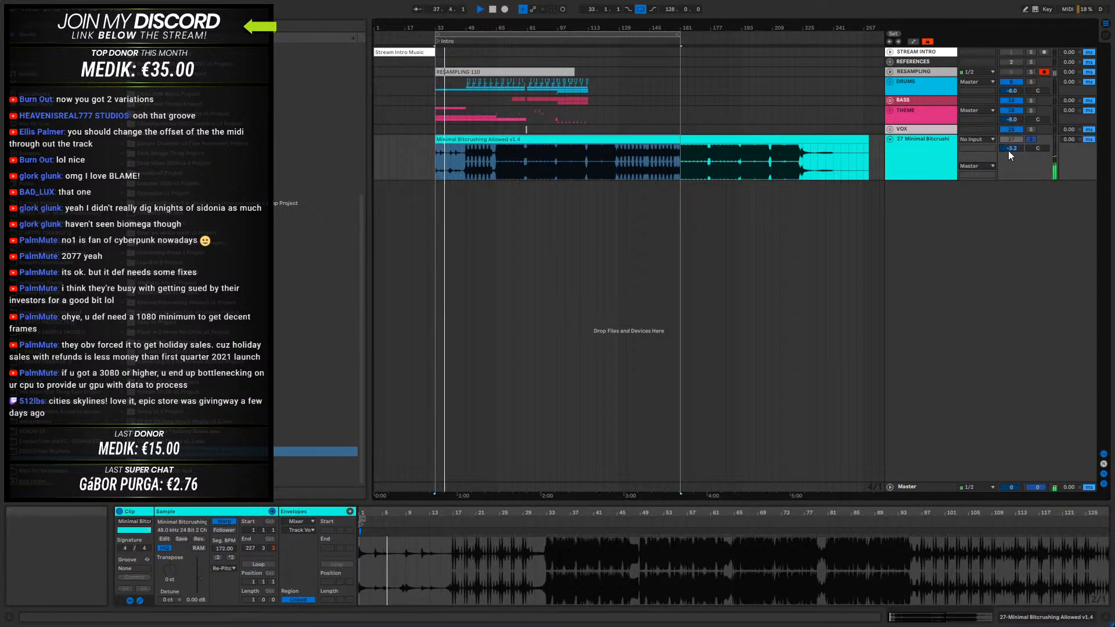
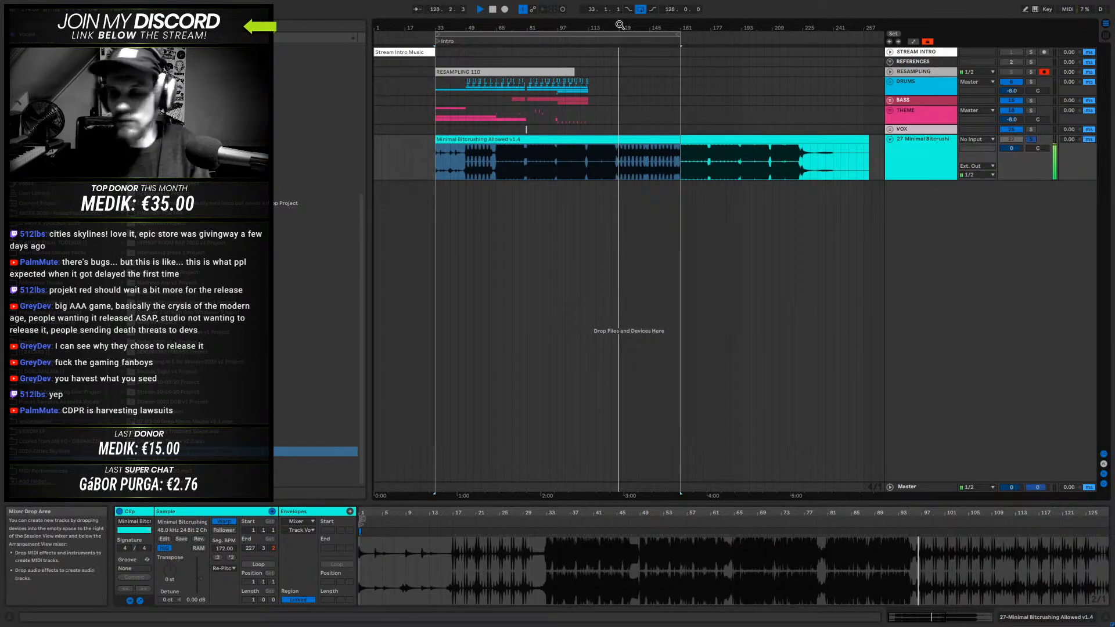
- Stop playback and delete the Minimal Bitcrushing Allowed v1.4 clip together with its audio track
{"action": "key", "text": "space"}
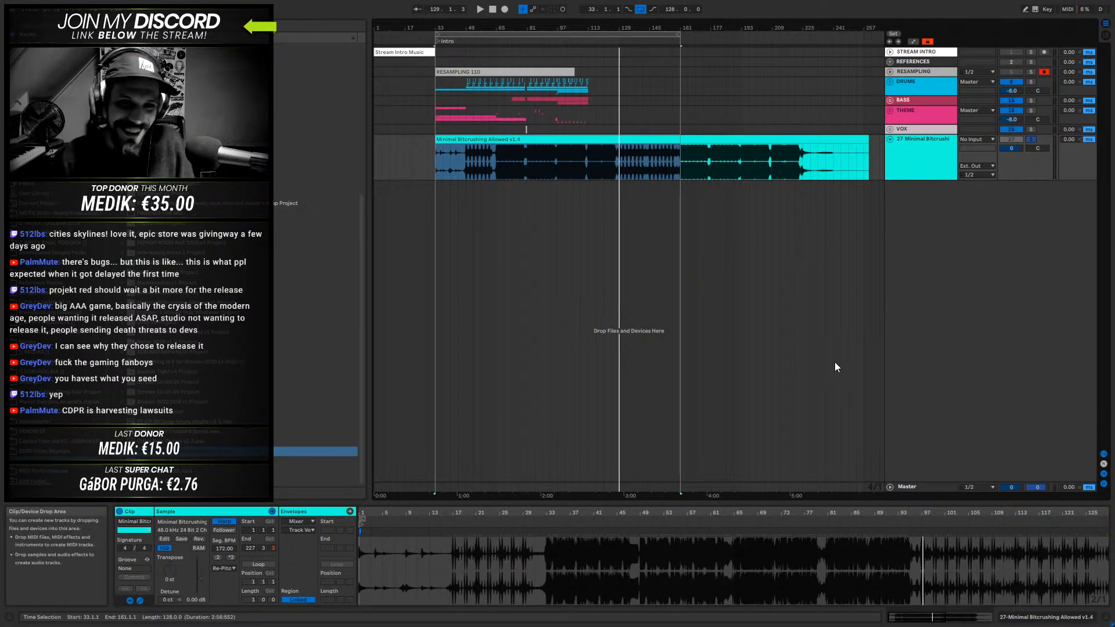
{"action": "left_click", "coordinate": [637, 141]}
{"action": "key", "text": "Delete"}
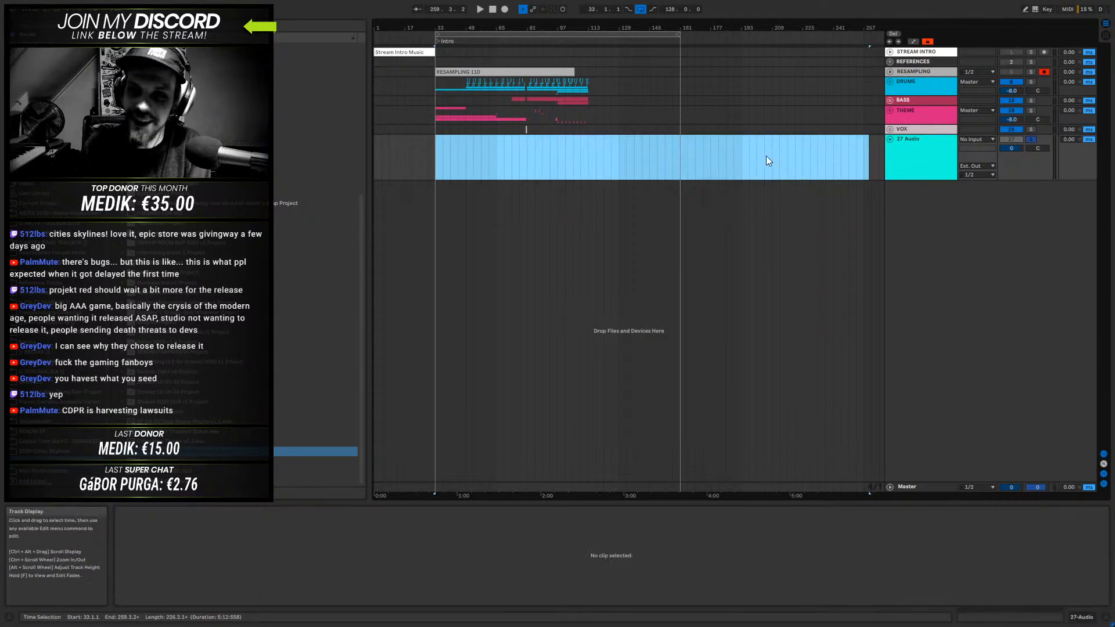
{"action": "left_click", "coordinate": [918, 143]}
{"action": "key", "text": "Delete"}
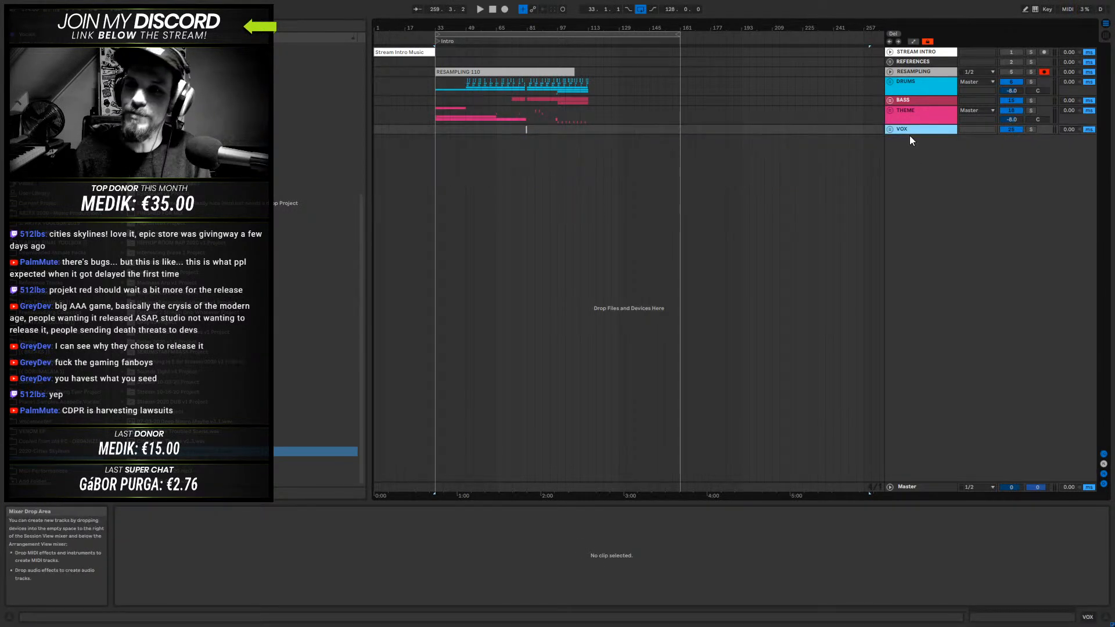
- Play the project's own arrangement from bar 81 to review the DRUMS, BASS and THEME parts
{"action": "left_click", "coordinate": [909, 82]}
{"action": "left_click", "coordinate": [894, 102]}
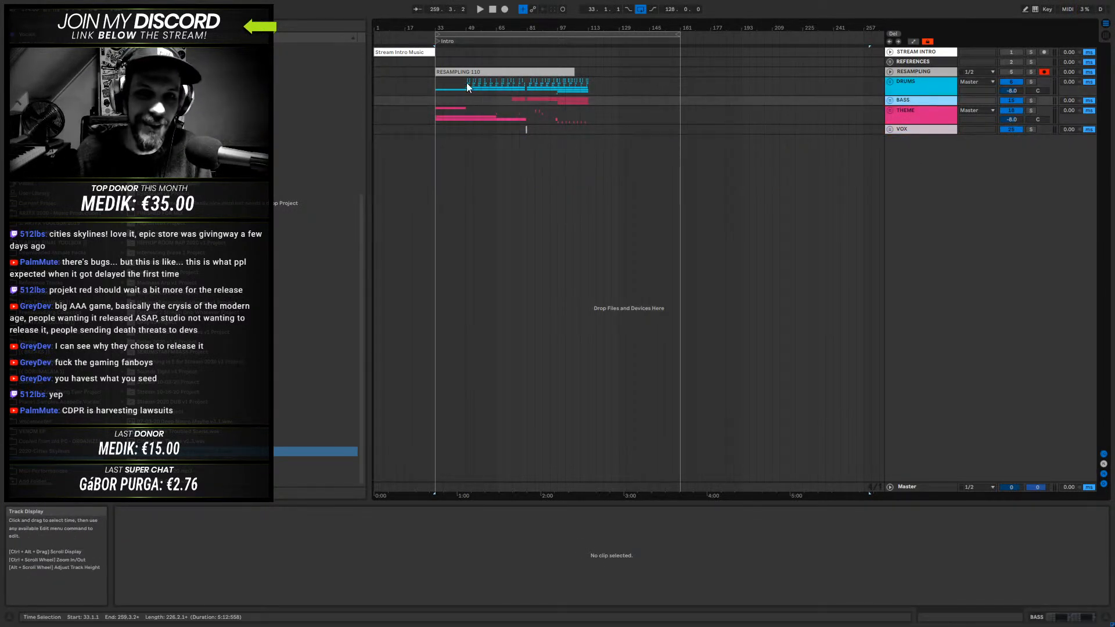
{"action": "mouse_move", "coordinate": [489, 24]}
{"action": "left_mouse_down"}
{"action": "mouse_move", "coordinate": [490, 38]}
{"action": "mouse_move", "coordinate": [569, 76]}
{"action": "mouse_move", "coordinate": [497, 40]}
{"action": "left_mouse_up"}
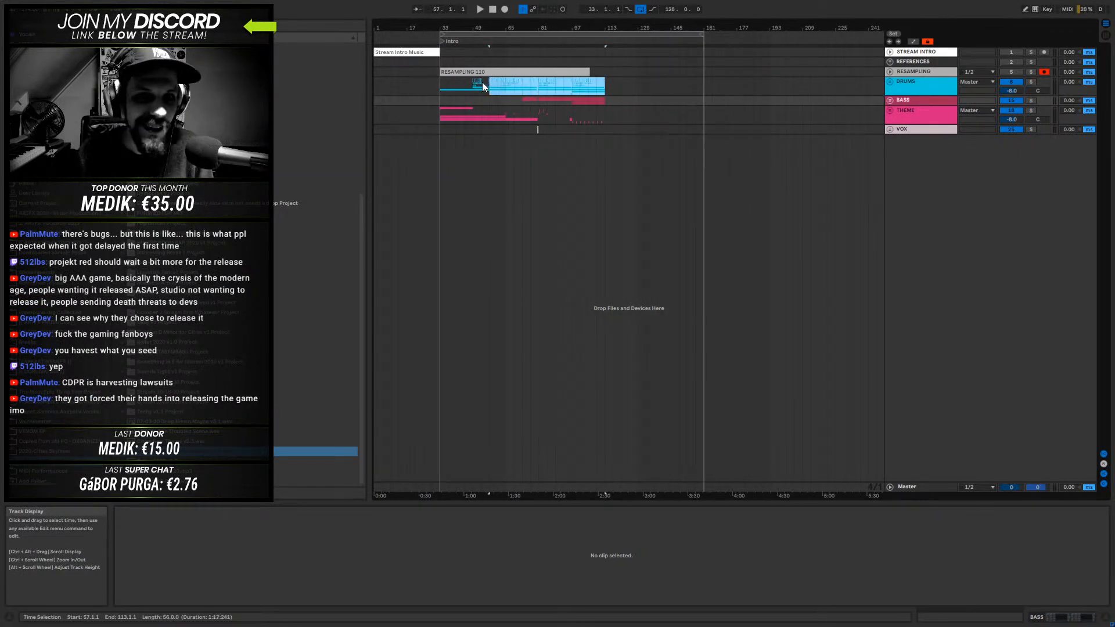
{"action": "left_click", "coordinate": [441, 99]}
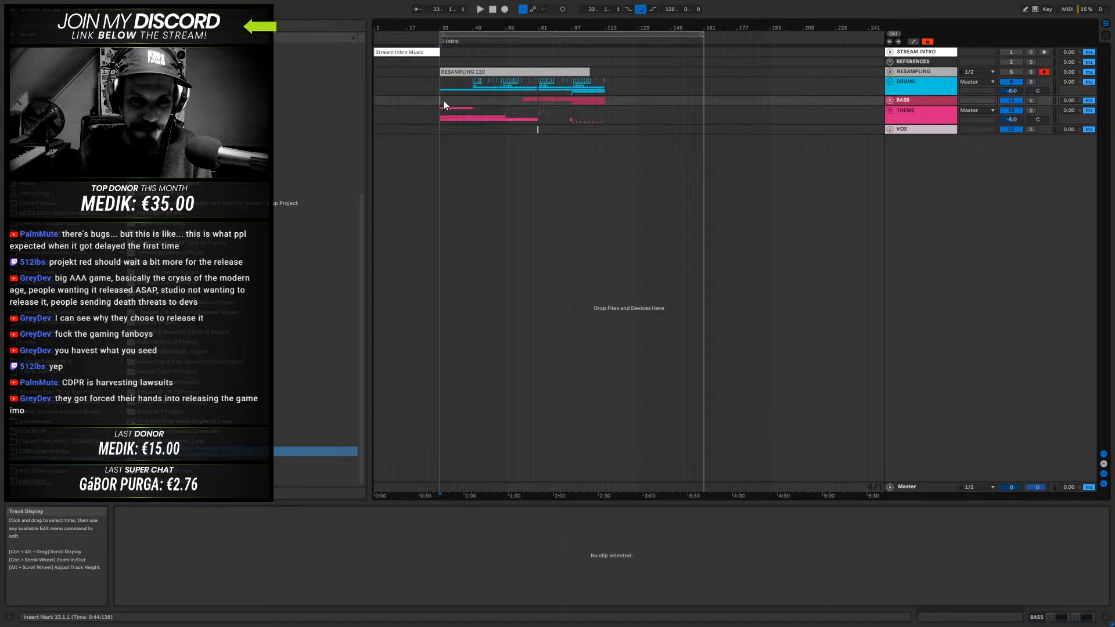
{"action": "left_click", "coordinate": [444, 86]}
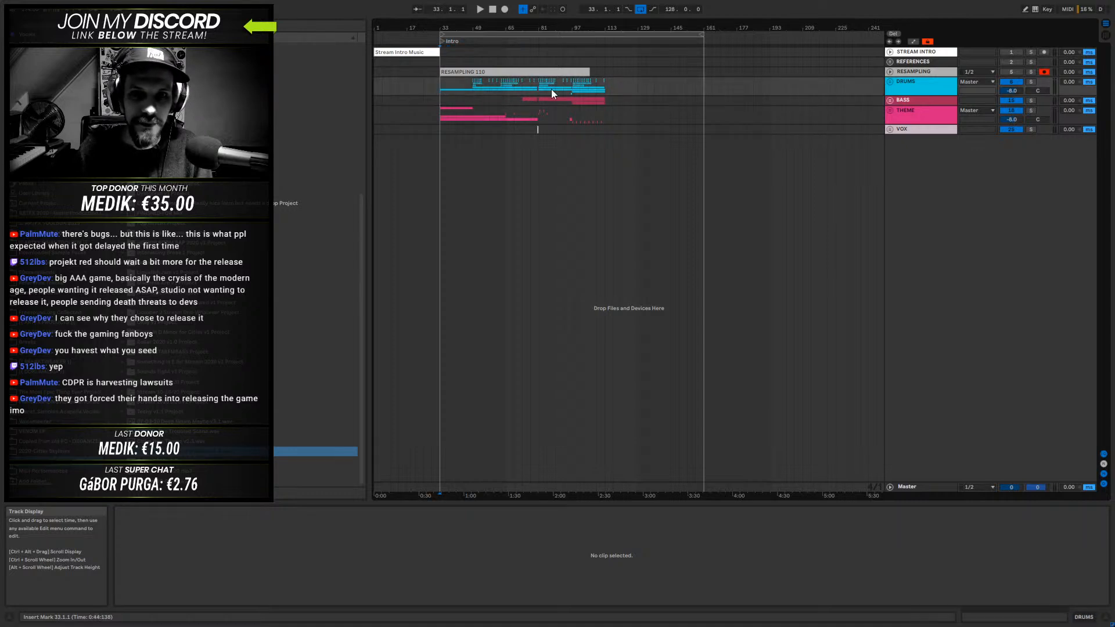
{"action": "left_click_drag", "start_coordinate": [577, 29], "coordinate": [891, 82]}
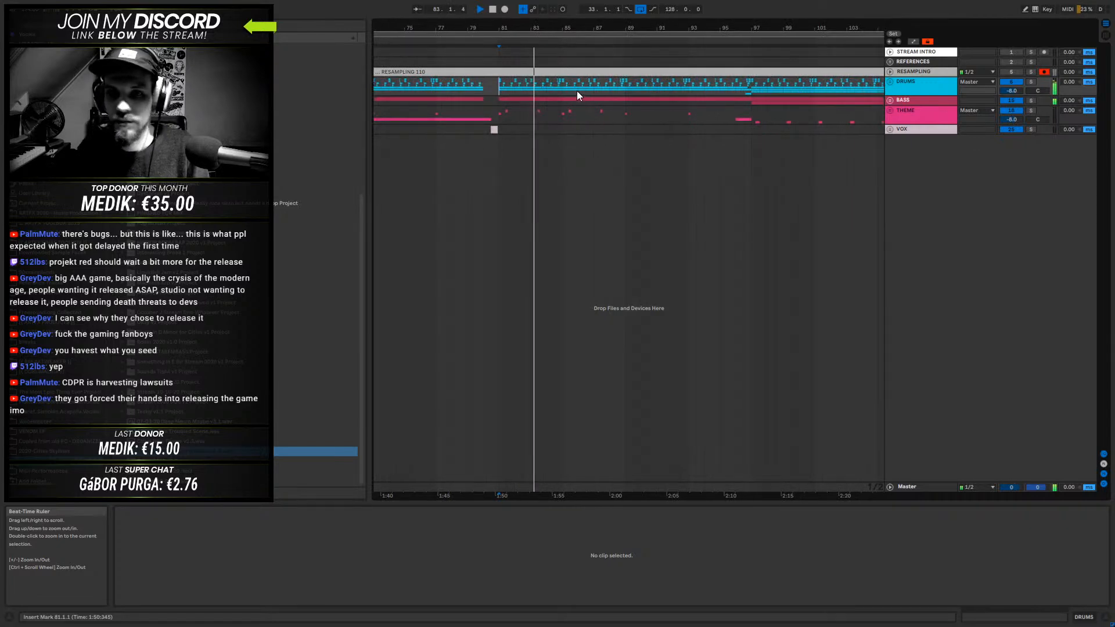
- Set the arrangement loop to the eight bars from bar 81 to bar 89 and play back from bar 77
{"action": "left_click_drag", "start_coordinate": [501, 116], "coordinate": [623, 123]}
{"action": "key", "text": "ctrl+l"}
{"action": "left_click_drag", "start_coordinate": [551, 23], "coordinate": [613, 47]}
{"action": "key", "text": "space"}
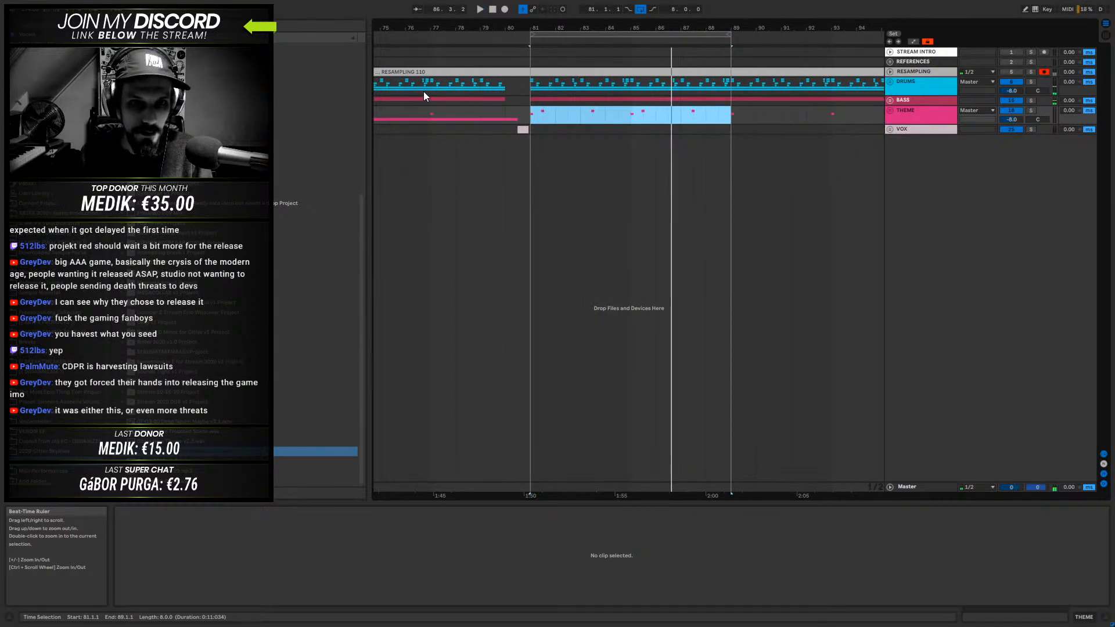
{"action": "left_click", "coordinate": [435, 85]}
{"action": "key", "text": "space"}
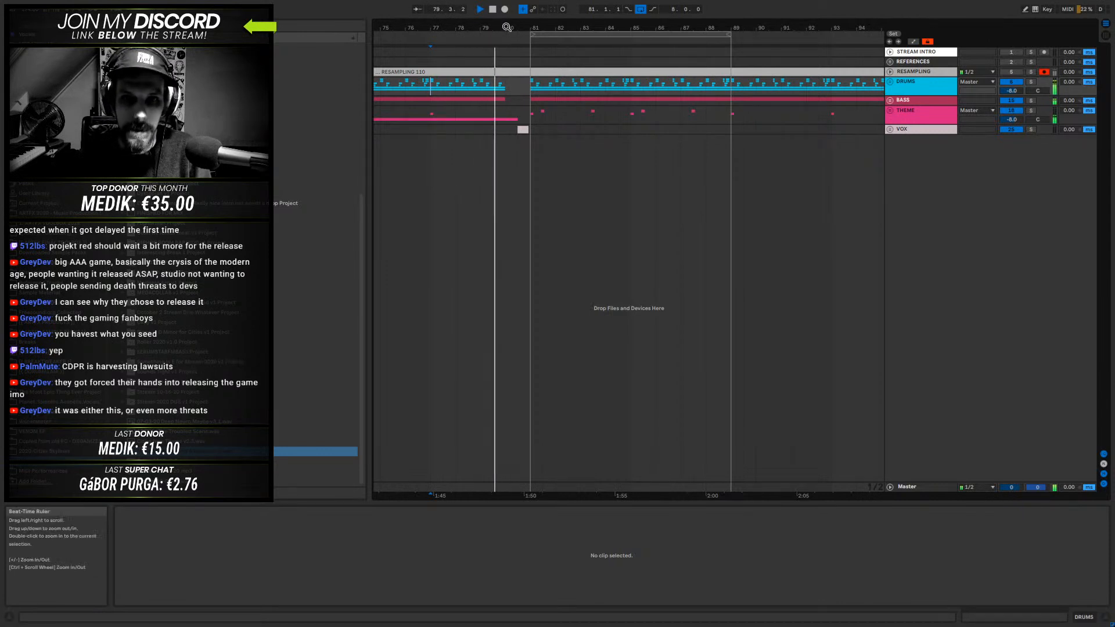
{"action": "left_click_drag", "start_coordinate": [508, 21], "coordinate": [509, 64]}
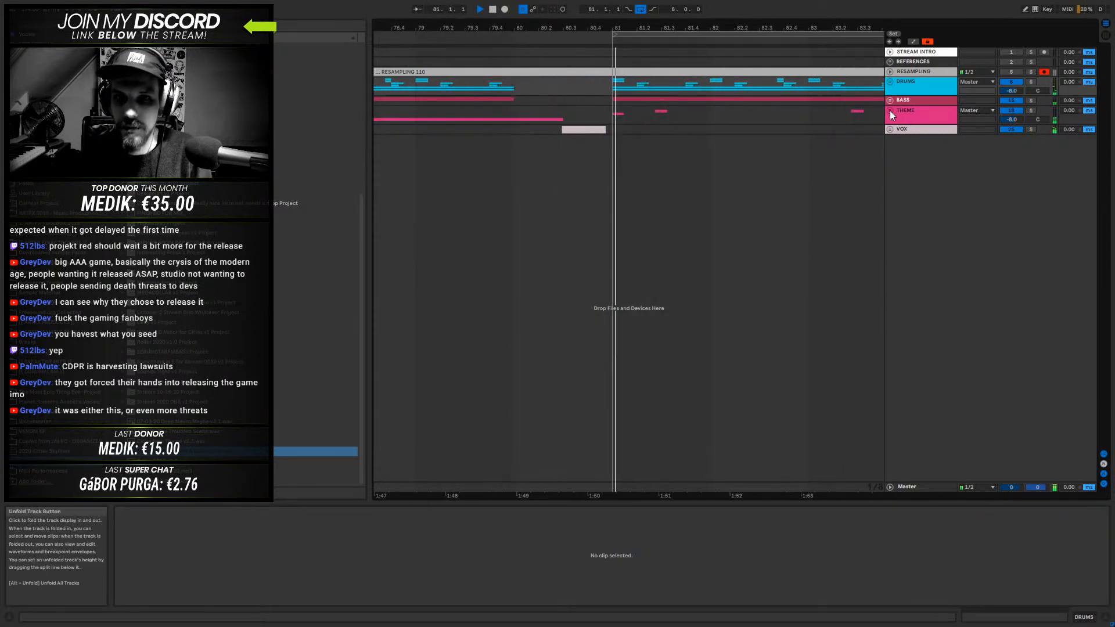
- Unfold the THEME group and set the arrangement loop to 16 bars, from bar 81 to bar 97
{"action": "left_click", "coordinate": [890, 110]}
{"action": "left_click_drag", "start_coordinate": [706, 27], "coordinate": [522, 3]}
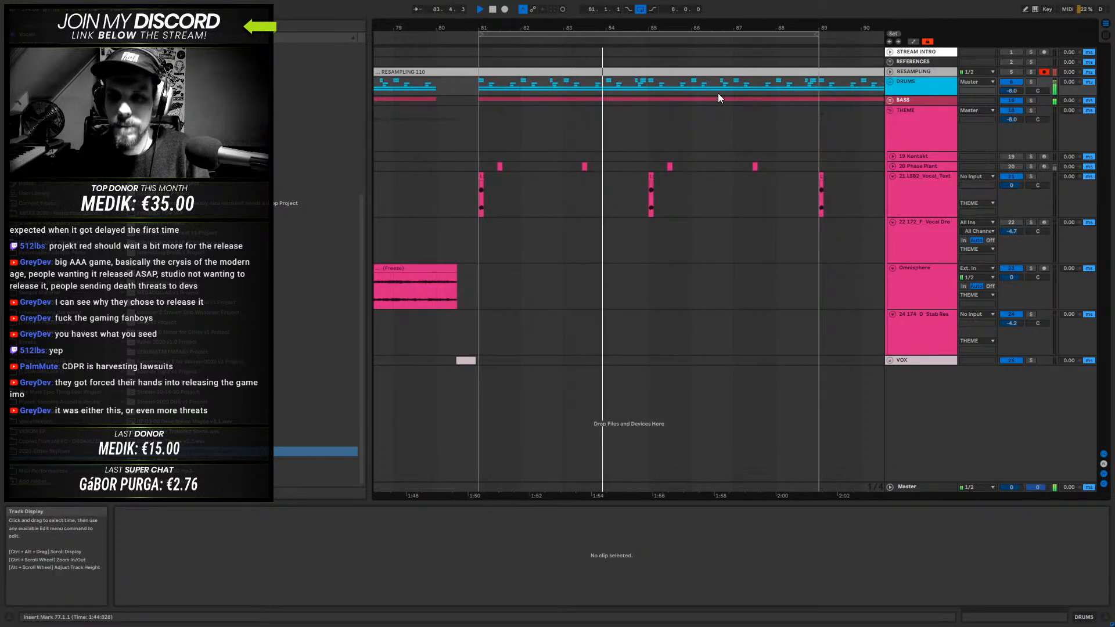
{"action": "left_click_drag", "start_coordinate": [821, 24], "coordinate": [738, 43]}
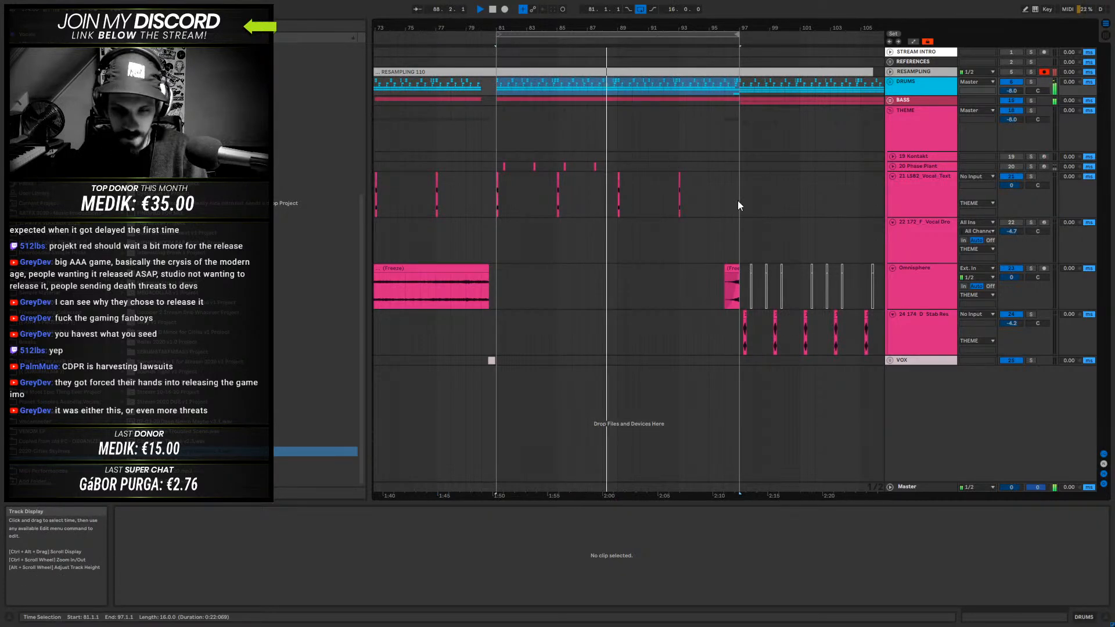
- Try a copy of the short Omnisphere freeze clip at bar 88, audition it from bar 87 and delete the copy
{"action": "left_click", "coordinate": [731, 269], "text": "ctrl"}
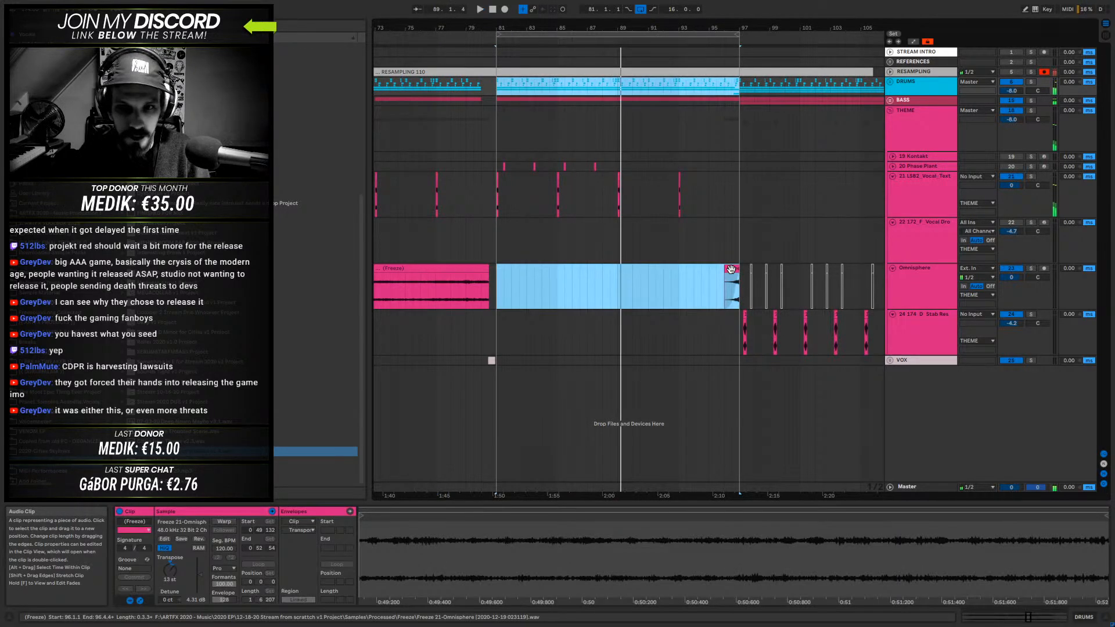
{"action": "left_click", "coordinate": [731, 269]}
{"action": "left_click_drag", "start_coordinate": [731, 270], "coordinate": [614, 280]}
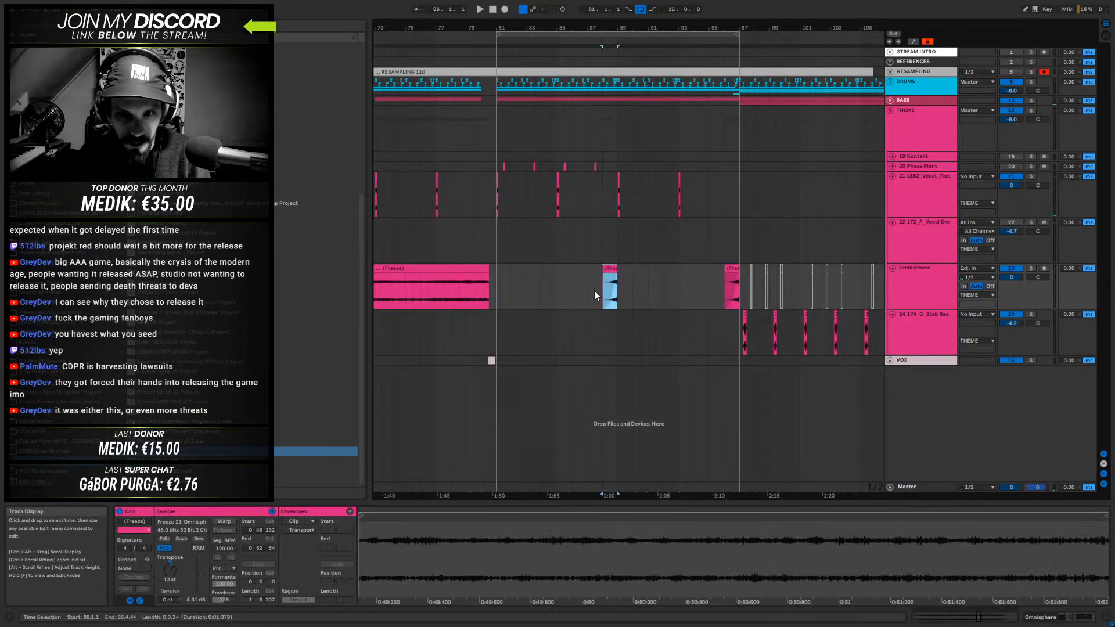
{"action": "left_click", "coordinate": [587, 285]}
{"action": "key", "text": "space"}
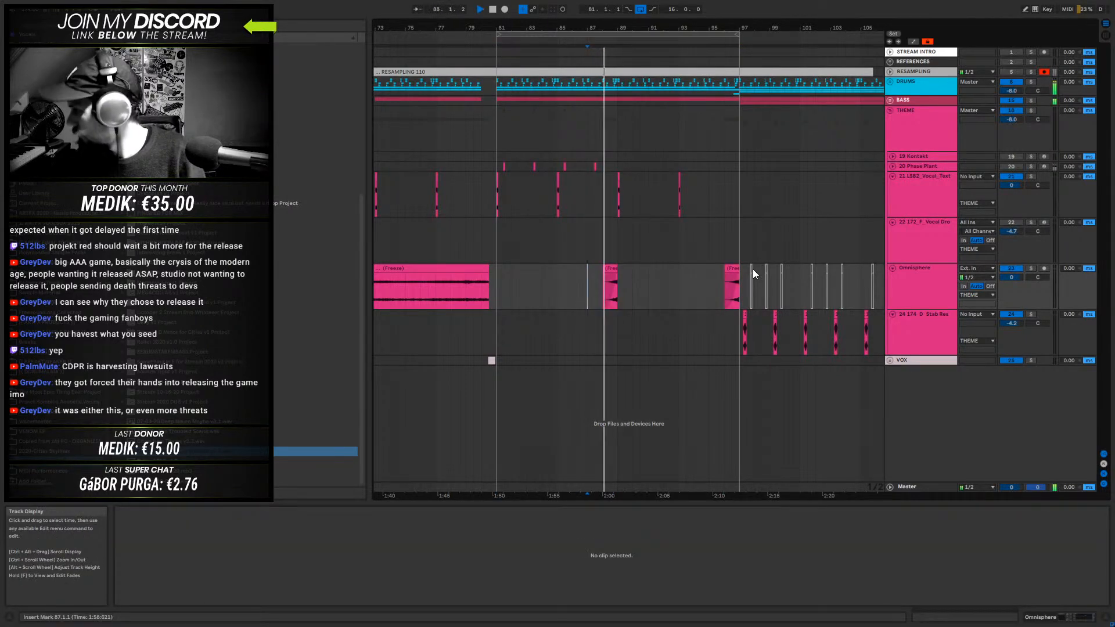
{"action": "left_click", "coordinate": [612, 269]}
{"action": "key", "text": "space"}
{"action": "key", "text": "Delete"}
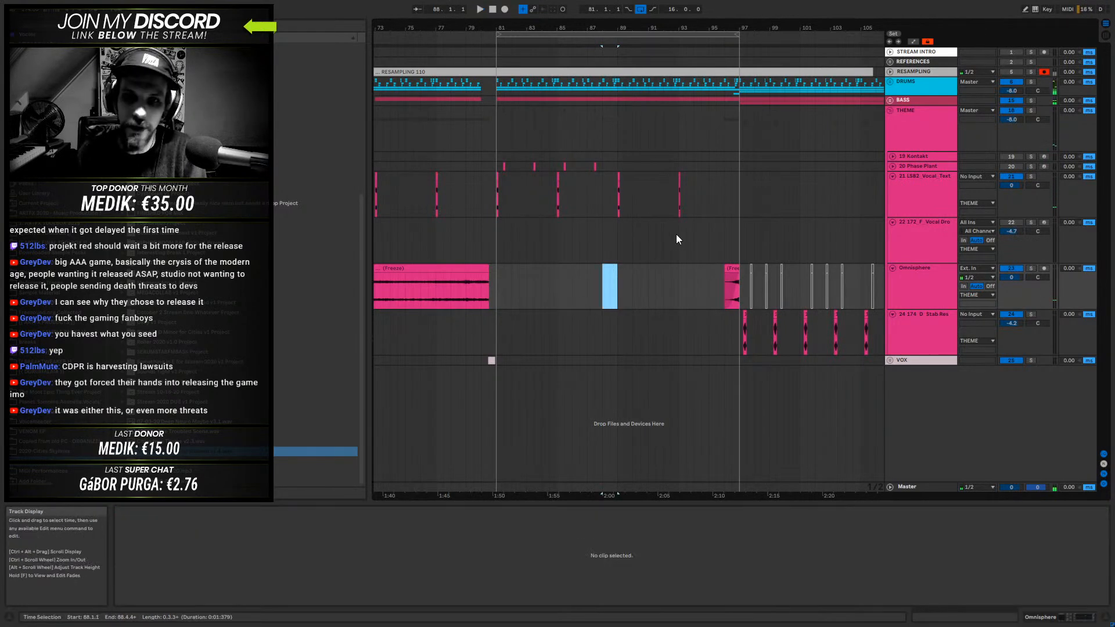
- Play the looped section from around bar 81 to listen to the THEME parts
{"action": "left_click", "coordinate": [730, 292]}
{"action": "left_click", "coordinate": [504, 281]}
{"action": "key", "text": "space"}
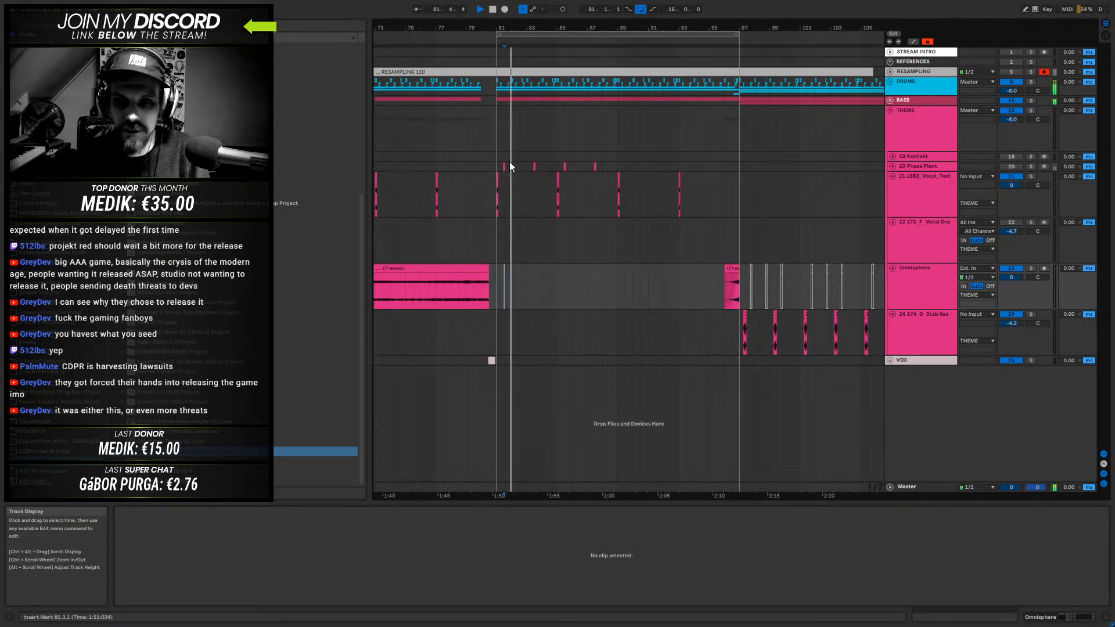
{"action": "left_click", "coordinate": [490, 160]}
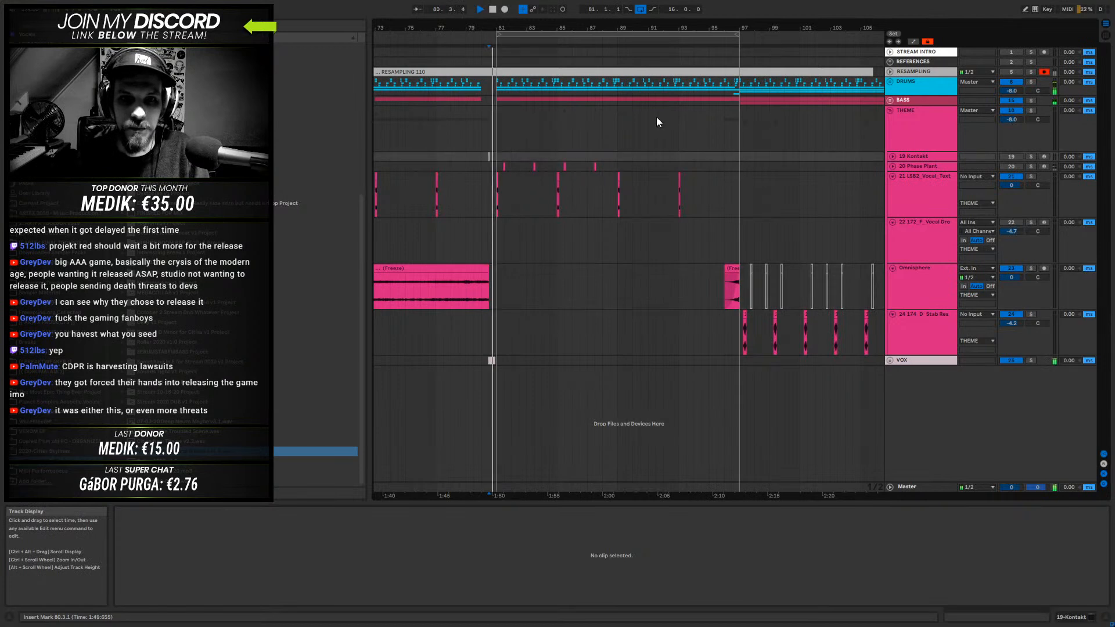
- Fold the tracks inside the THEME group and unfold the BASS group to show its Phase Plant tracks
{"action": "left_click", "coordinate": [893, 176], "text": "alt"}
{"action": "left_click", "coordinate": [921, 176]}
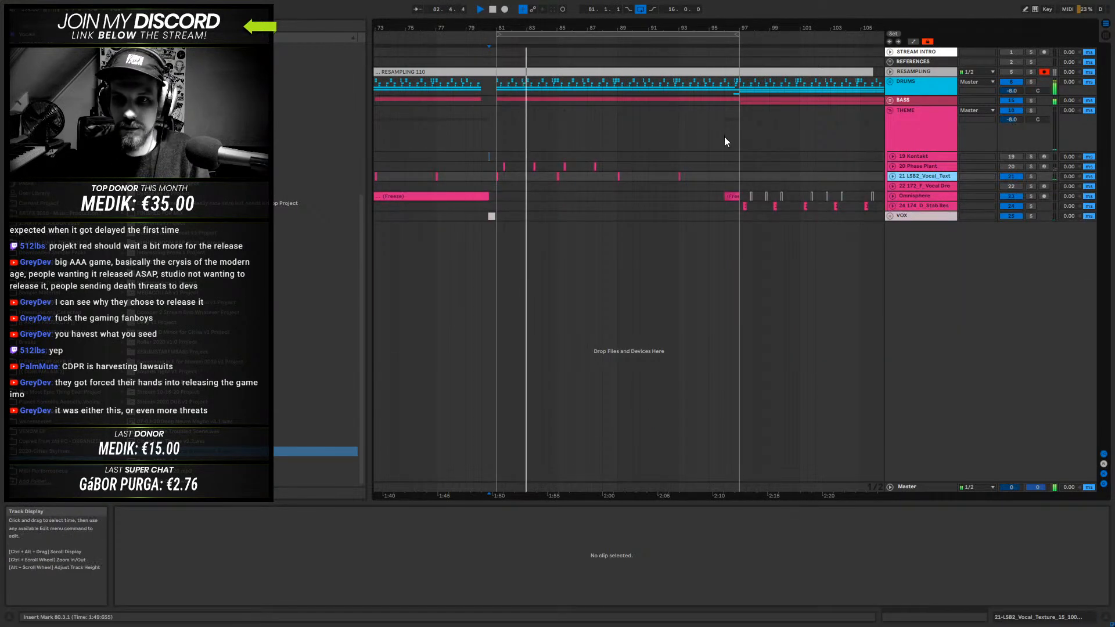
{"action": "left_click", "coordinate": [889, 100]}
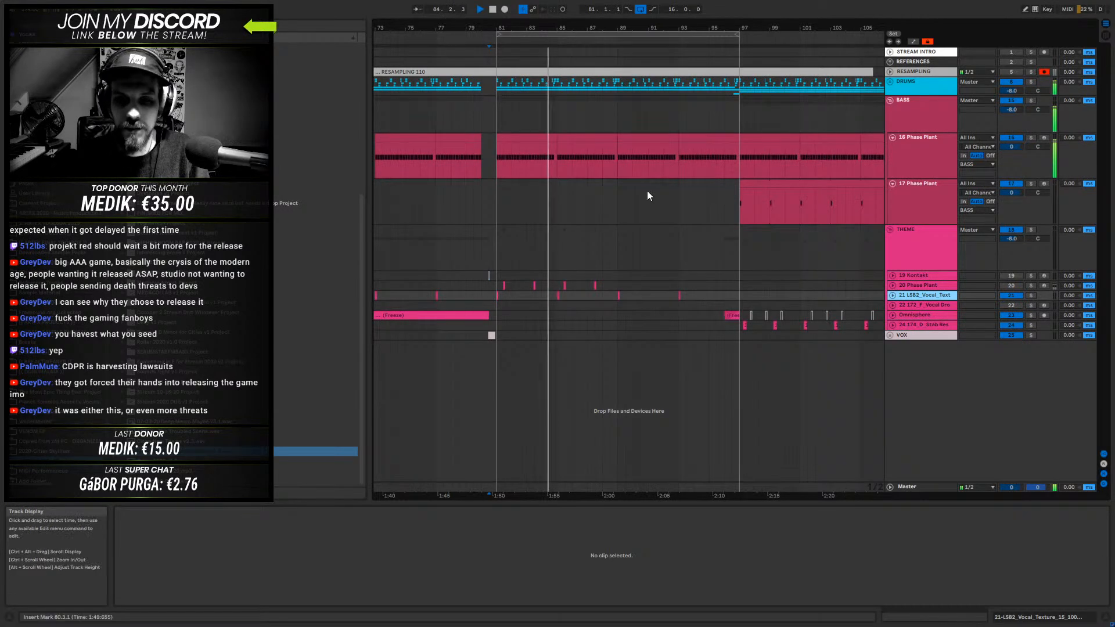
{"action": "left_click", "coordinate": [914, 277]}
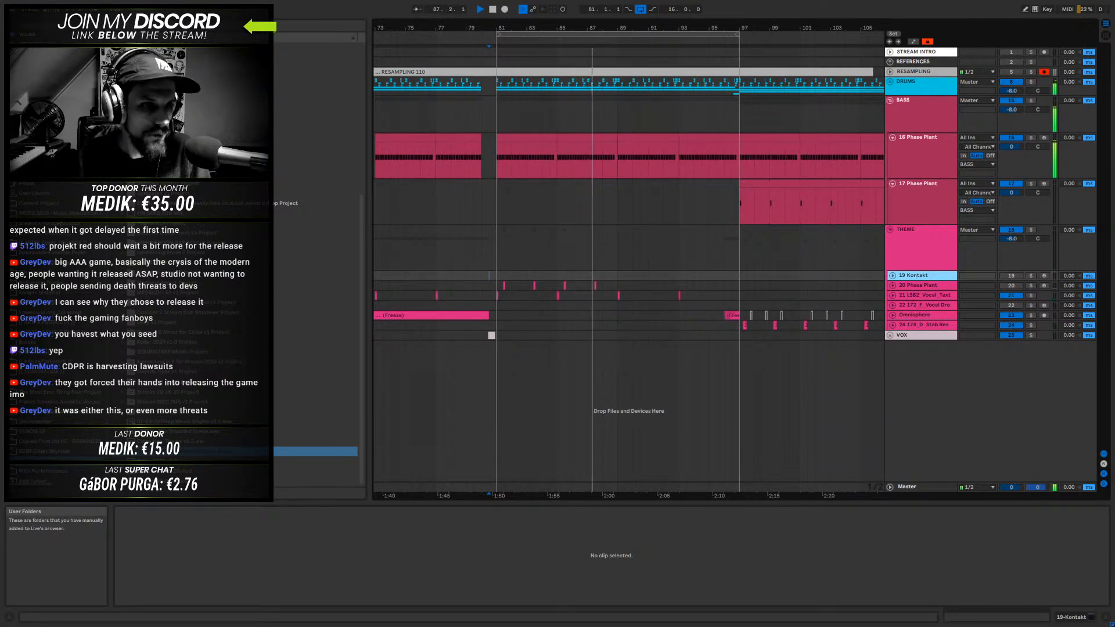
- Browse the user sample folders for a new sound while the loop plays
{"action": "left_click", "coordinate": [53, 223]}
{"action": "left_click", "coordinate": [162, 67]}
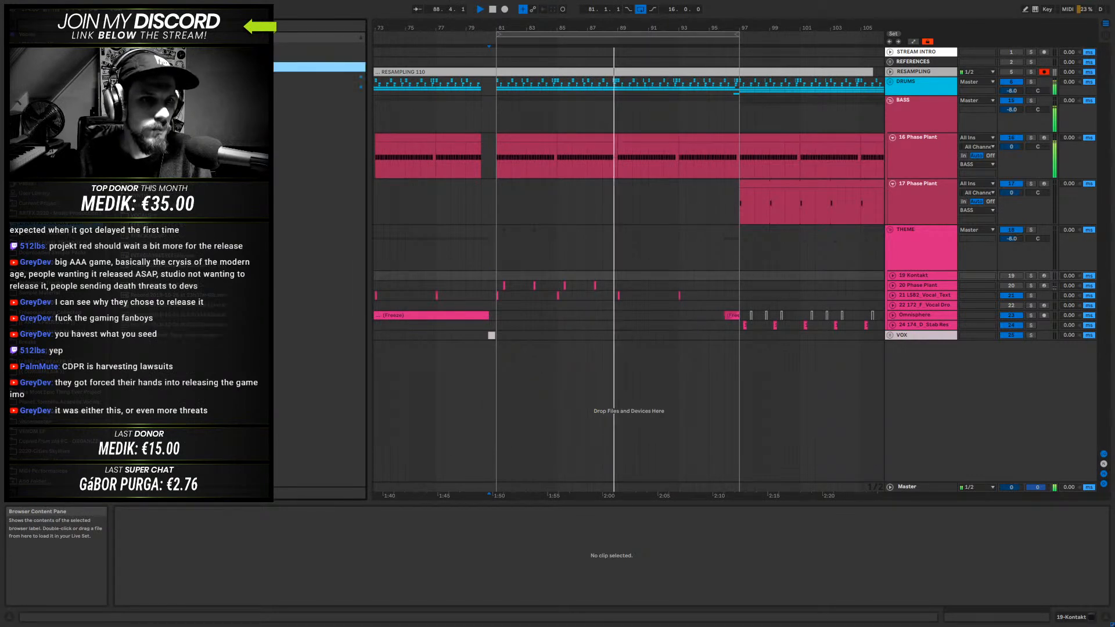
{"action": "left_click", "coordinate": [58, 213]}
{"action": "scroll", "coordinate": [199, 185], "scroll_direction": "up", "scroll_amount": 3}
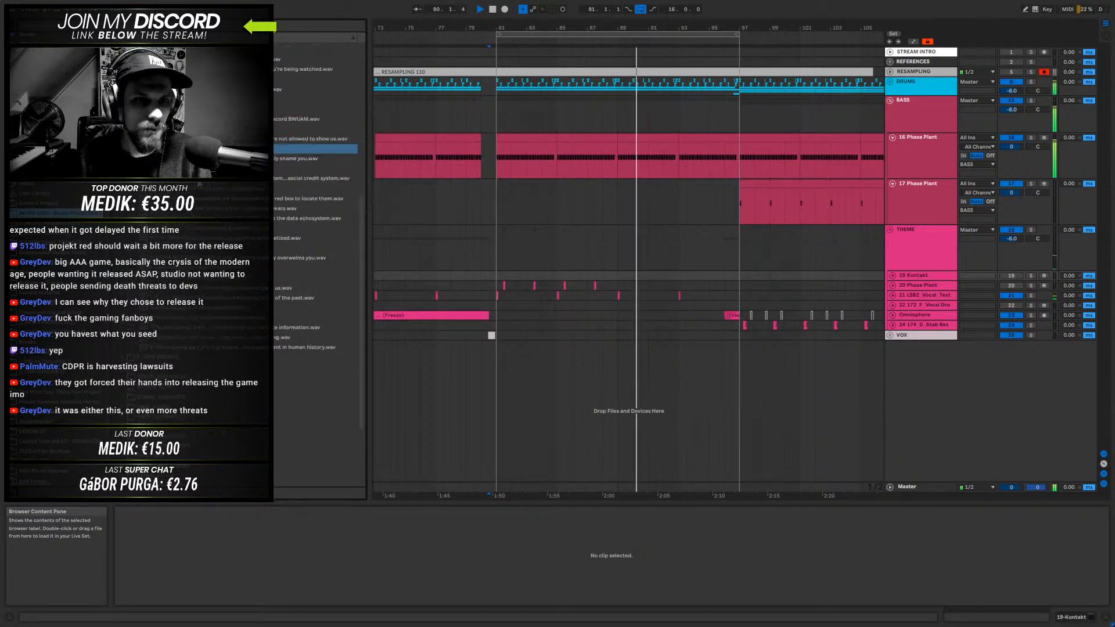
{"action": "scroll", "coordinate": [199, 185], "scroll_direction": "up", "scroll_amount": 10}
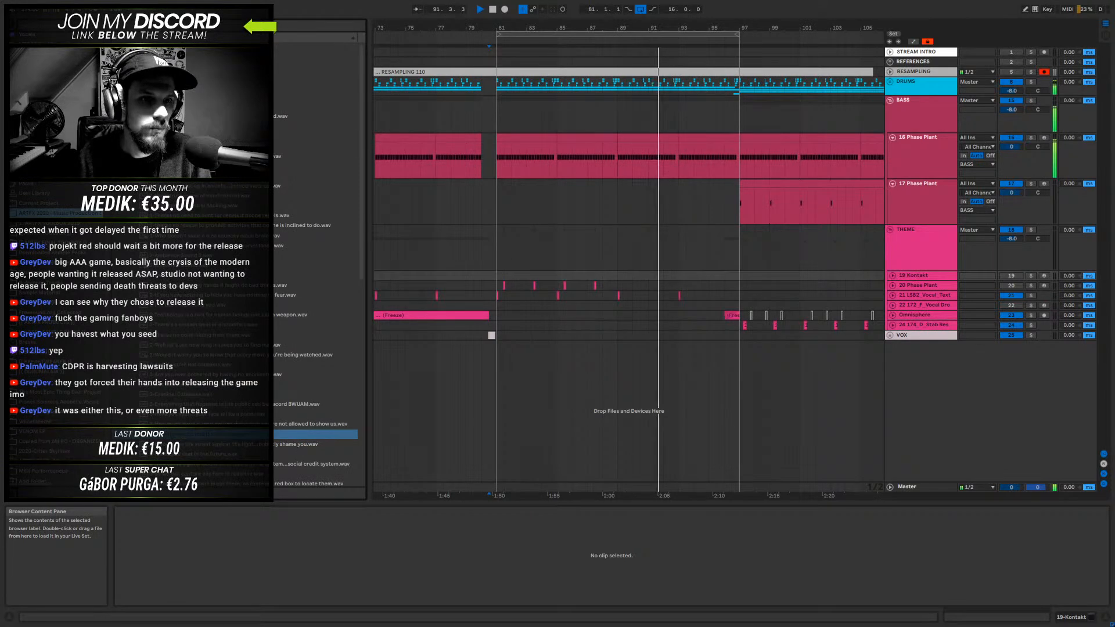
{"action": "left_click", "coordinate": [126, 87]}
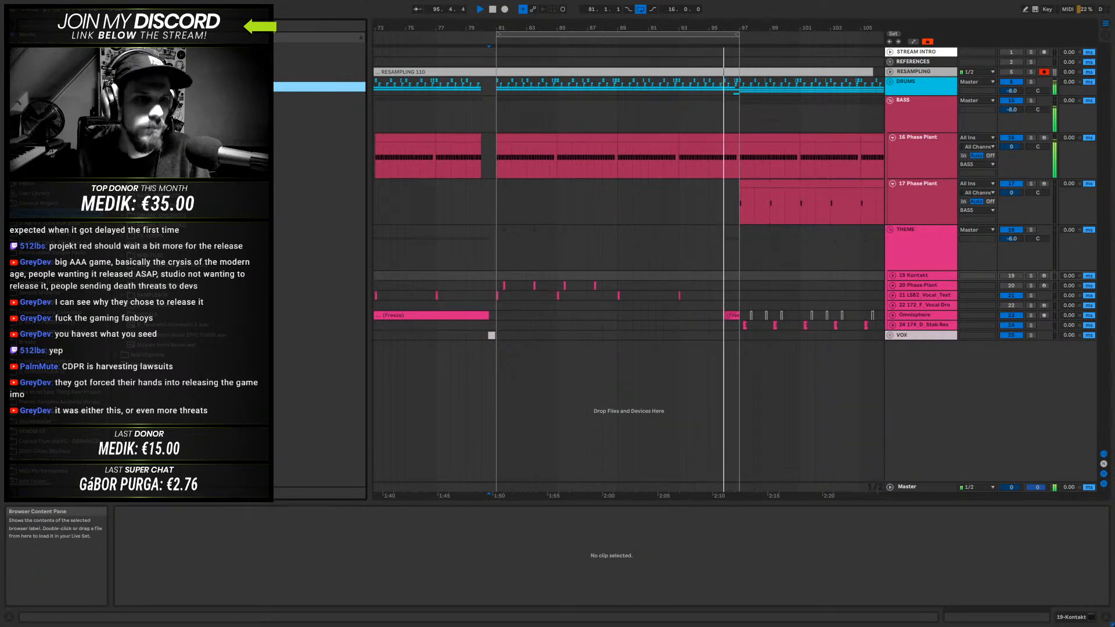
{"action": "left_click", "coordinate": [127, 106]}
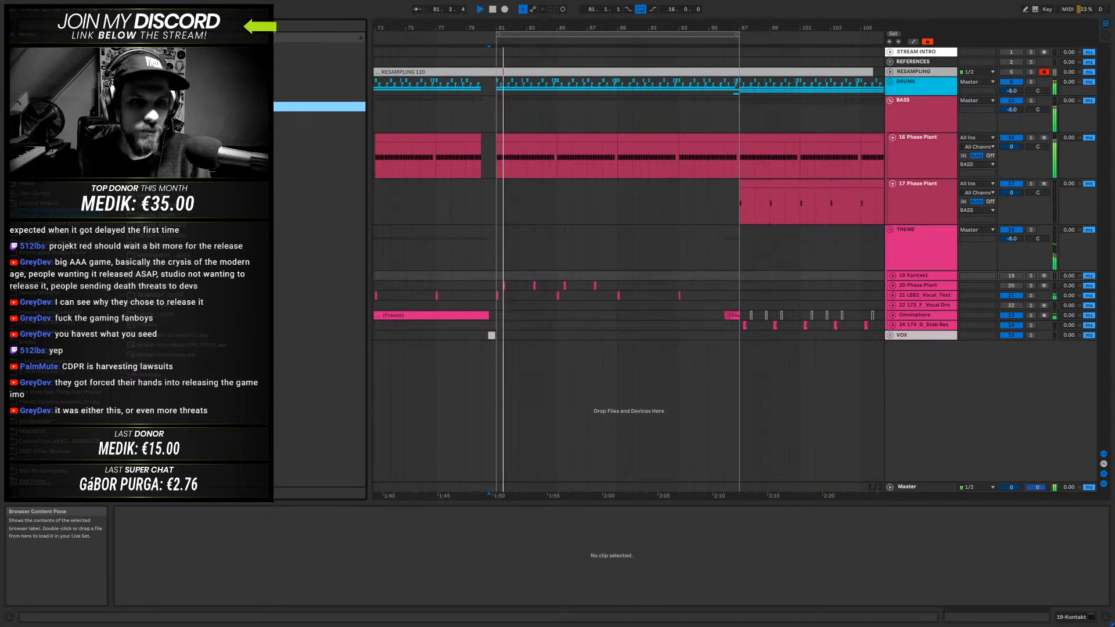
- Stop playback and preview individual samples in the browser folders
{"action": "key", "text": "Down"}
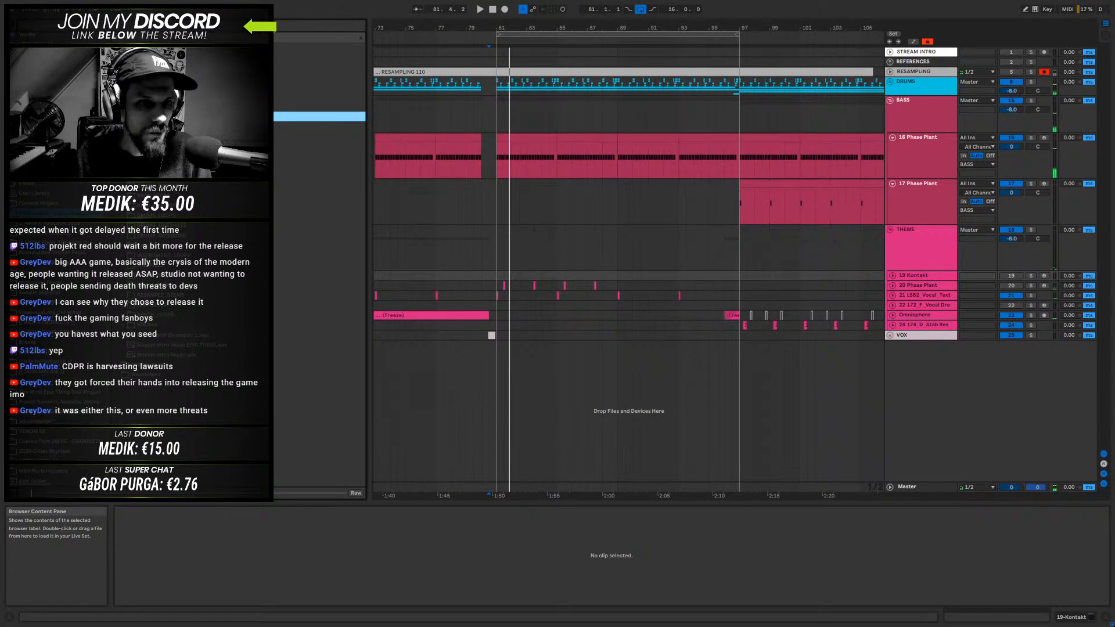
{"action": "left_click", "coordinate": [145, 156]}
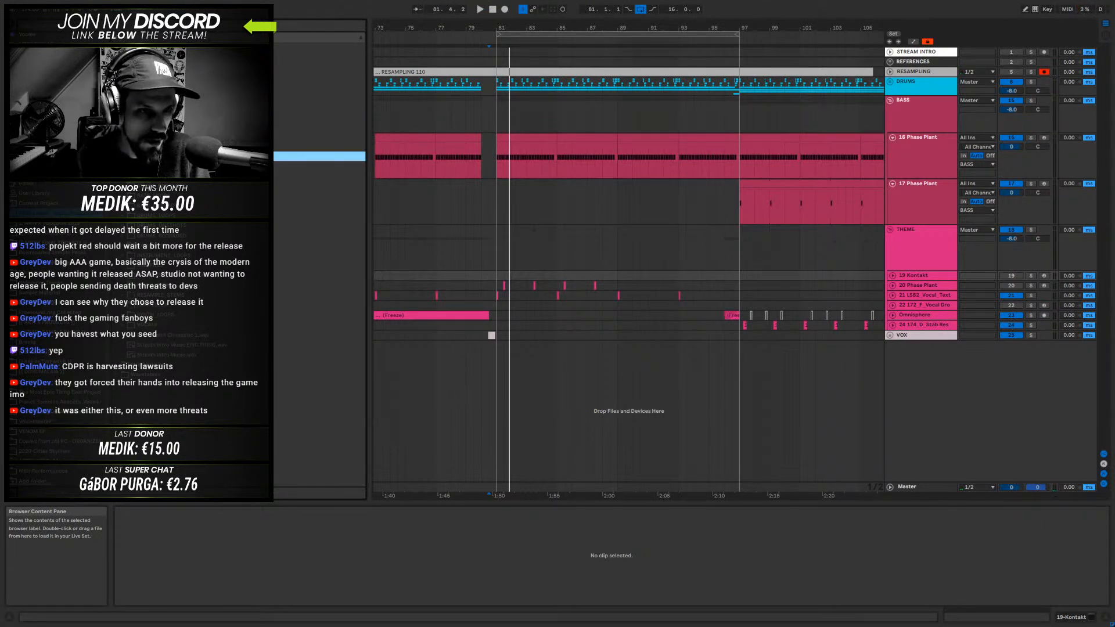
{"action": "left_click", "coordinate": [130, 146]}
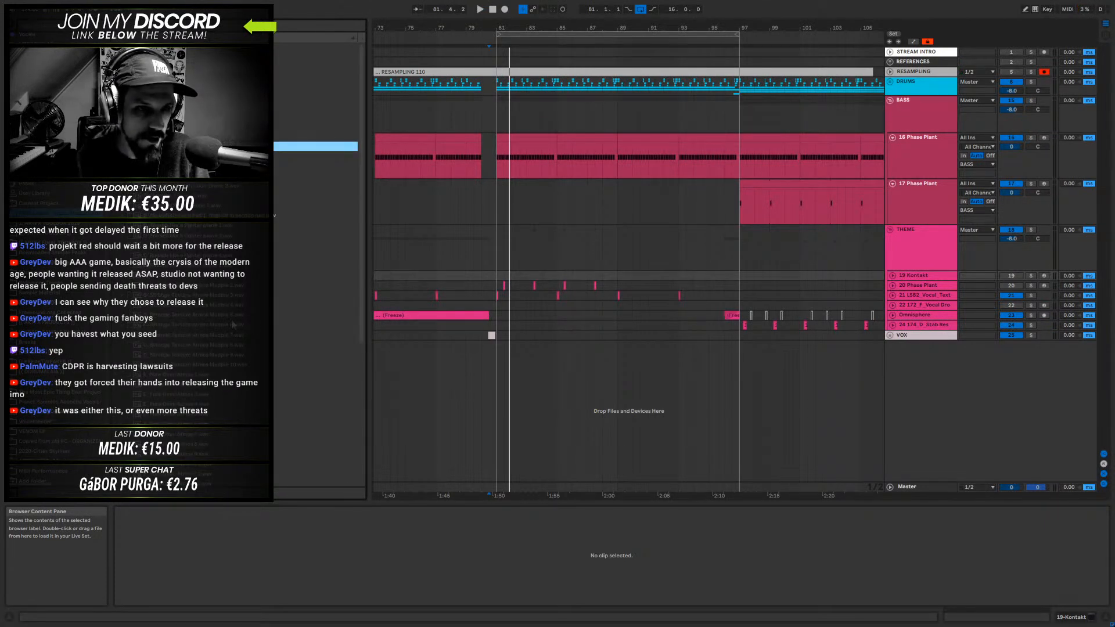
{"action": "scroll", "coordinate": [215, 320], "scroll_direction": "down", "scroll_amount": 6}
{"action": "left_click", "coordinate": [208, 259]}
{"action": "scroll", "coordinate": [266, 274], "scroll_direction": "up", "scroll_amount": 1}
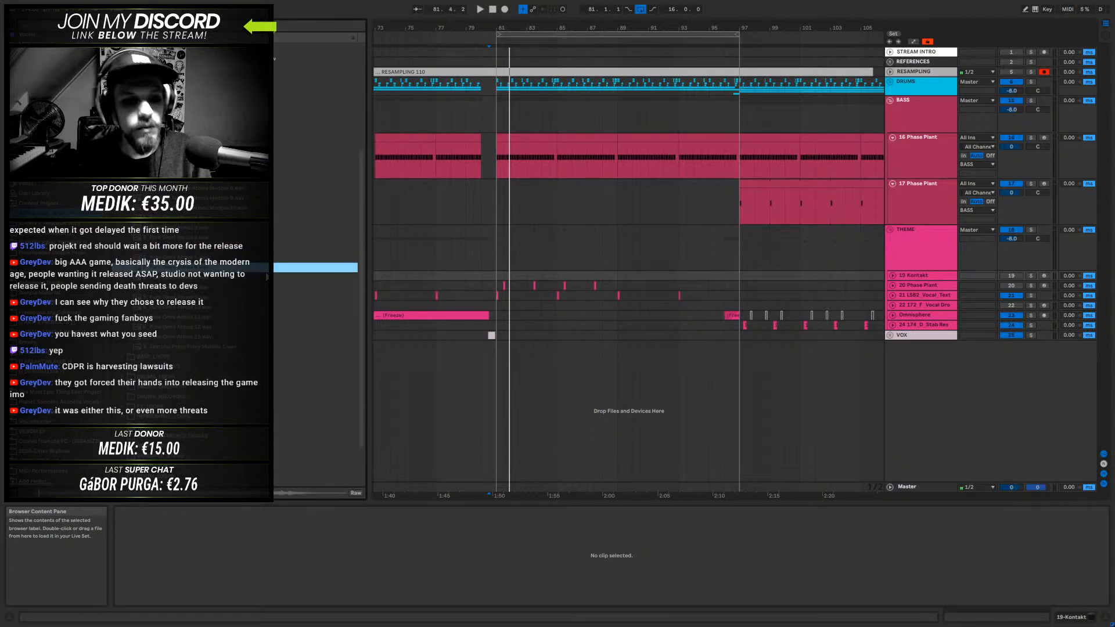
{"action": "key", "text": "Down"}
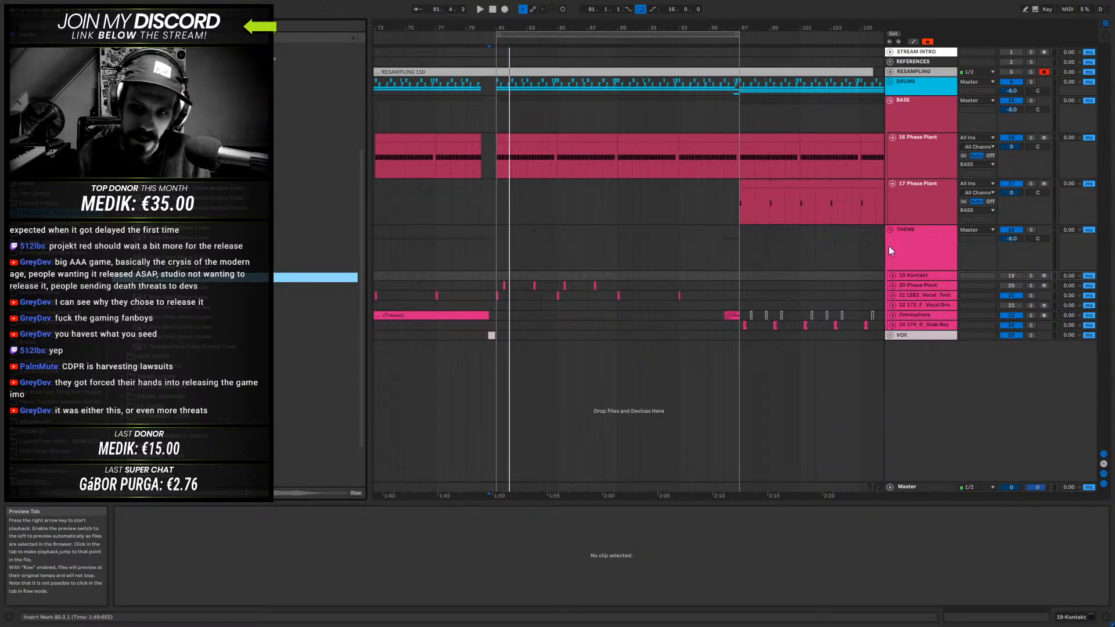
- Insert a new MIDI track at the end of the THEME group, below the 174_D_Stab track
{"action": "left_click", "coordinate": [912, 274]}
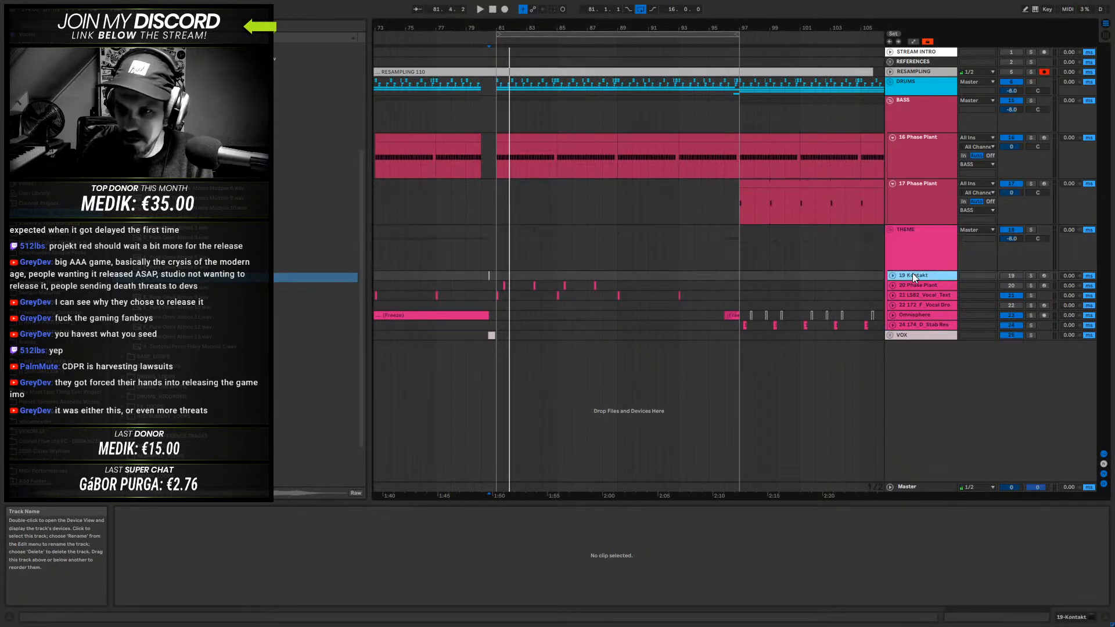
{"action": "left_click", "coordinate": [918, 326]}
{"action": "right_click", "coordinate": [917, 327]}
{"action": "left_click", "coordinate": [908, 419]}
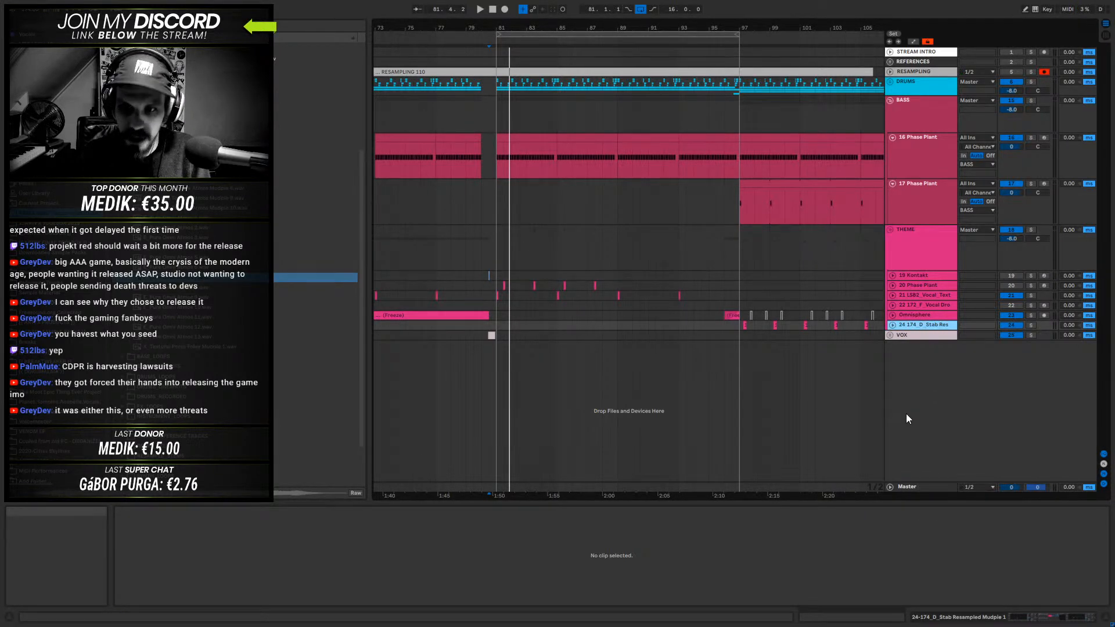
- Load the E_Pure Omni Atmos 7 sample onto the new MIDI track and convert its Simpler to Sampler
{"action": "left_click_drag", "start_coordinate": [204, 277], "coordinate": [509, 574]}
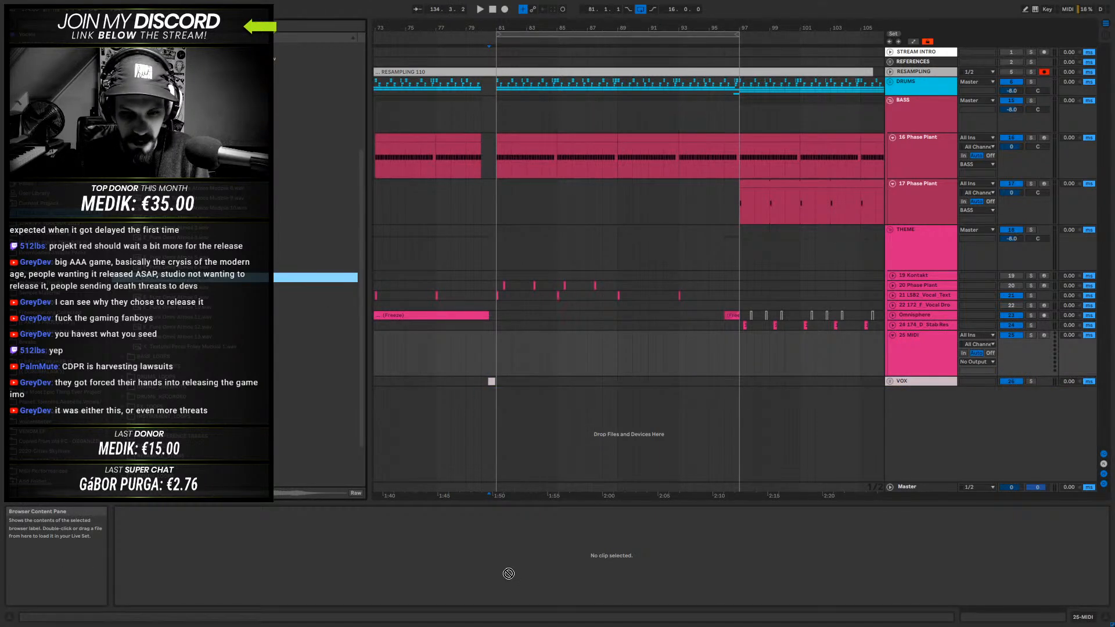
{"action": "left_click_drag", "start_coordinate": [1097, 609], "coordinate": [1072, 572]}
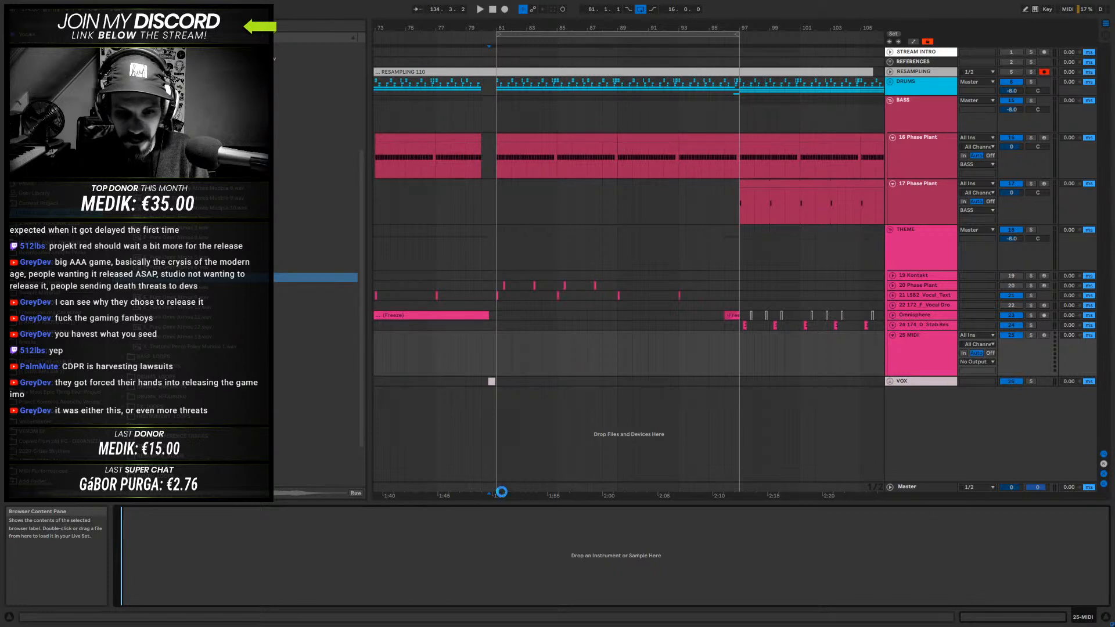
{"action": "right_click", "coordinate": [406, 514]}
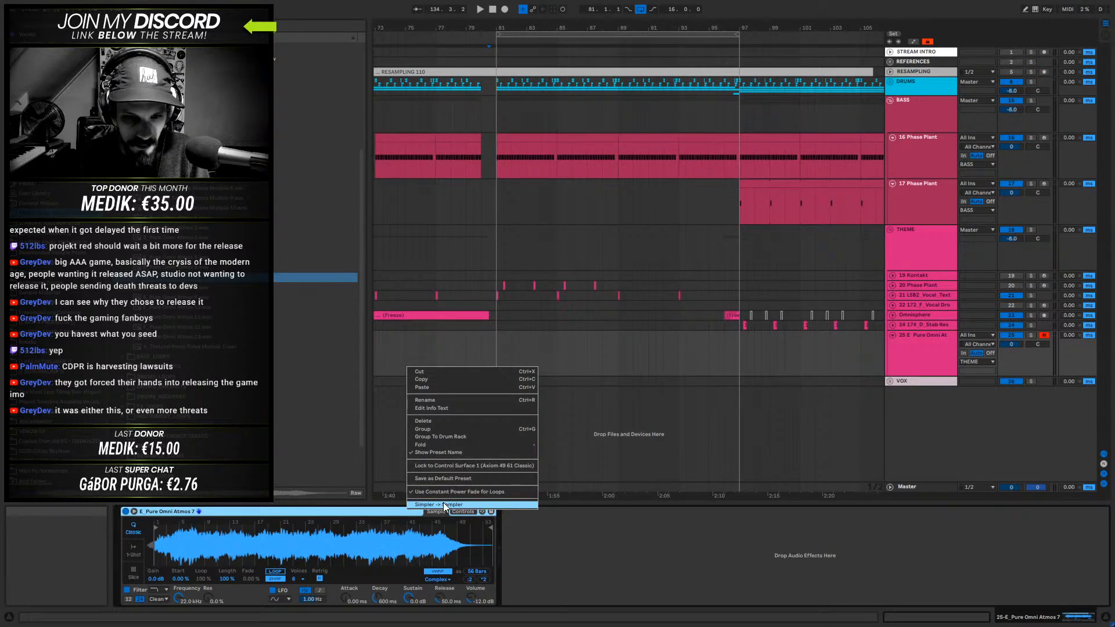
{"action": "left_click", "coordinate": [441, 504]}
{"action": "left_click_drag", "start_coordinate": [135, 527], "coordinate": [124, 527]}
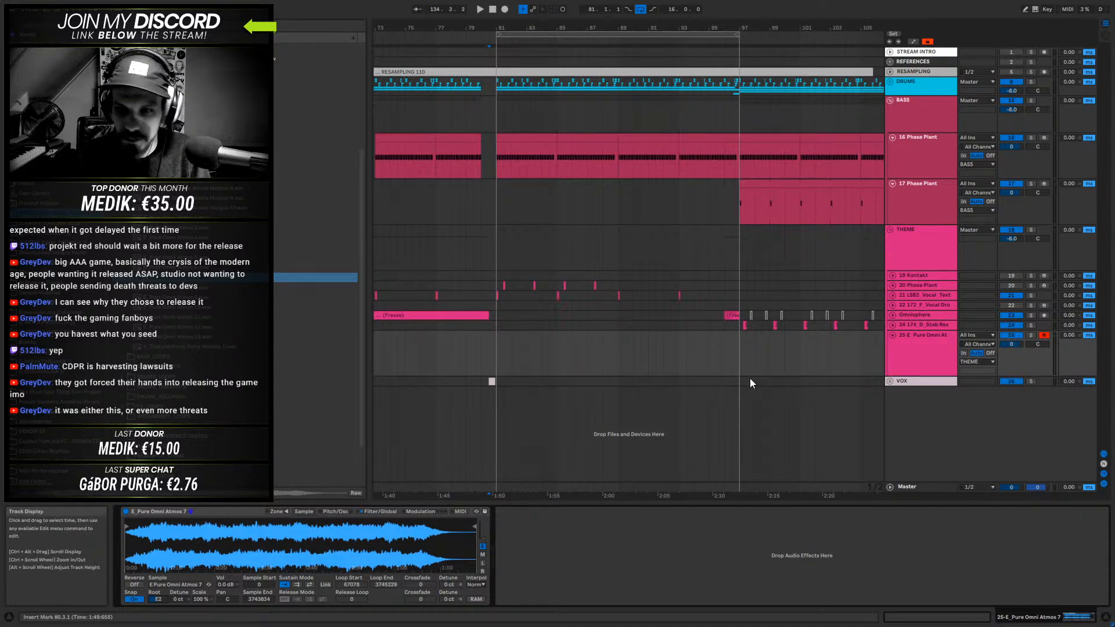
- Create an empty four-bar MIDI clip from bar 93 to 97 on the E_Pure Omni Atmos track
{"action": "left_click", "coordinate": [528, 147]}
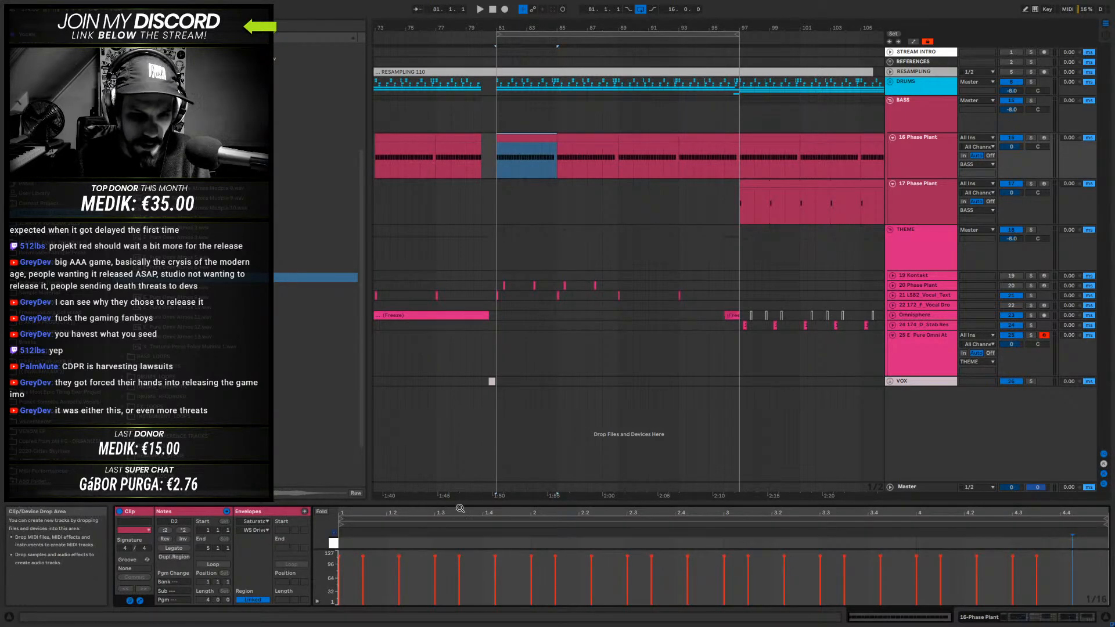
{"action": "left_click_drag", "start_coordinate": [459, 504], "coordinate": [556, 482]}
{"action": "left_click_drag", "start_coordinate": [499, 356], "coordinate": [746, 354]}
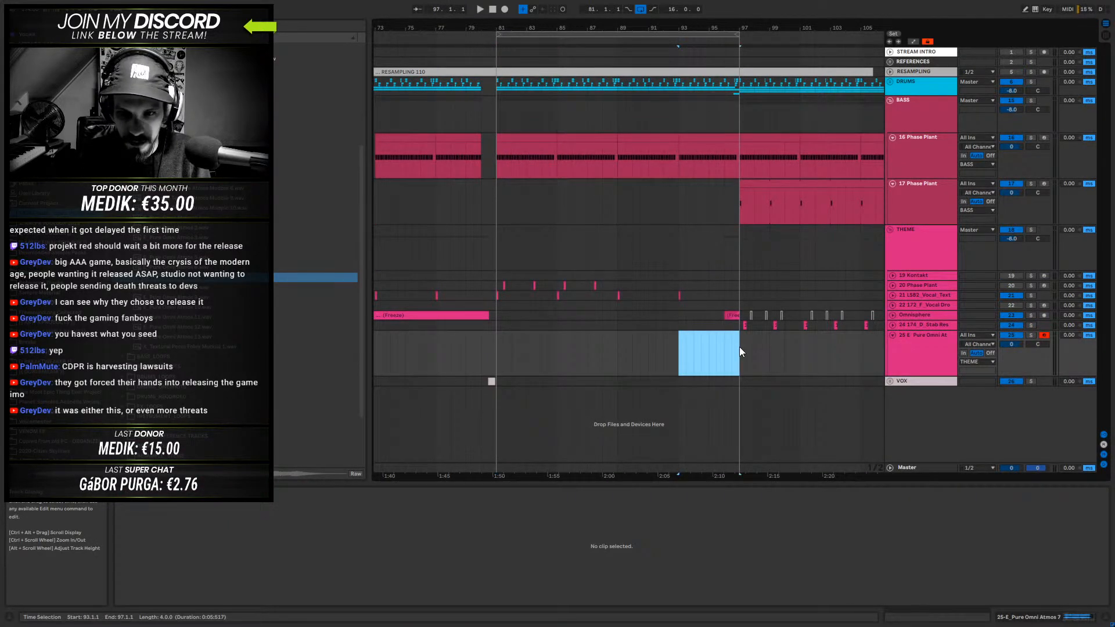
{"action": "key", "text": "ctrl+shift+m"}
- Draw an E2 note spanning the full four bars of the new MIDI clip
{"action": "left_click_drag", "start_coordinate": [473, 483], "coordinate": [468, 225]}
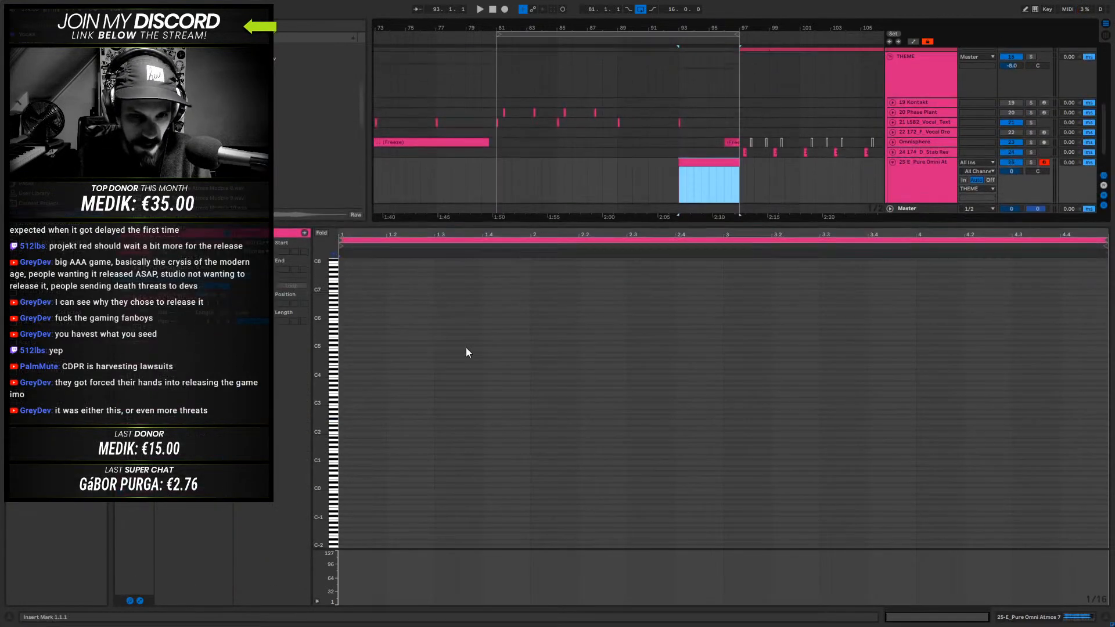
{"action": "left_click", "coordinate": [336, 396]}
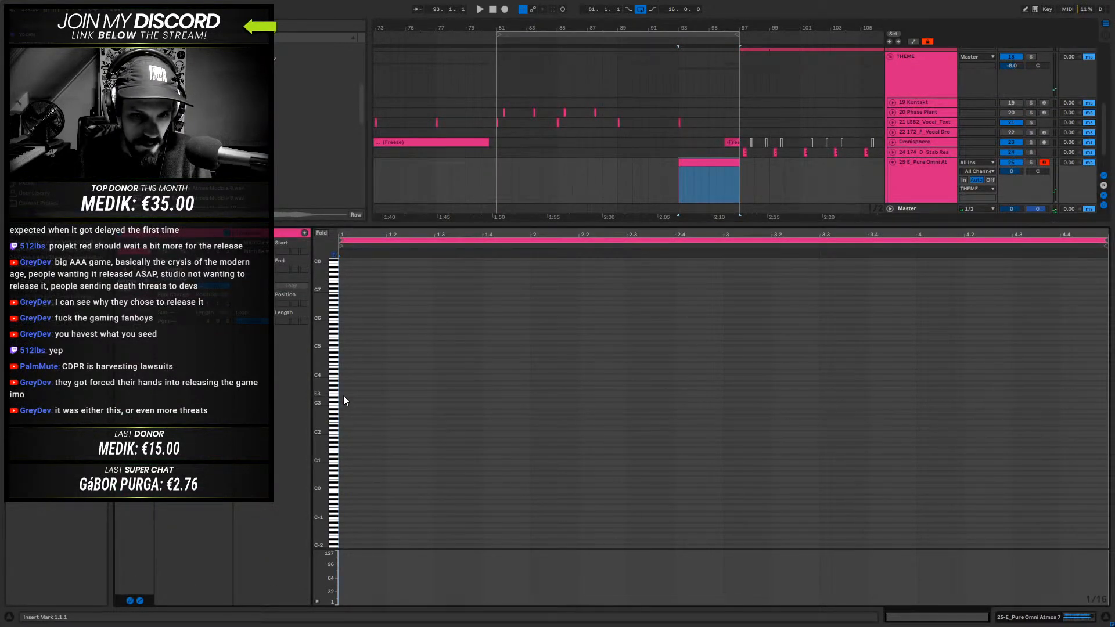
{"action": "double_click", "coordinate": [342, 424]}
{"action": "left_click_drag", "start_coordinate": [342, 424], "coordinate": [1107, 429]}
- Solo the E_Pure Omni Atmos track, play its clip and show the track's devices
{"action": "key", "text": "space"}
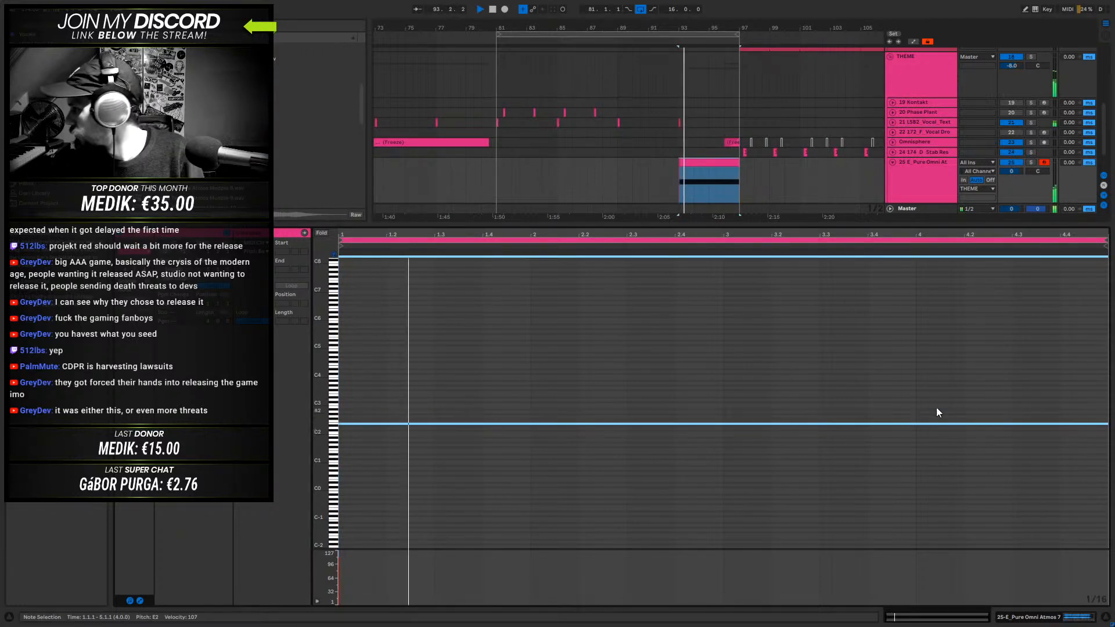
{"action": "left_click", "coordinate": [1031, 162]}
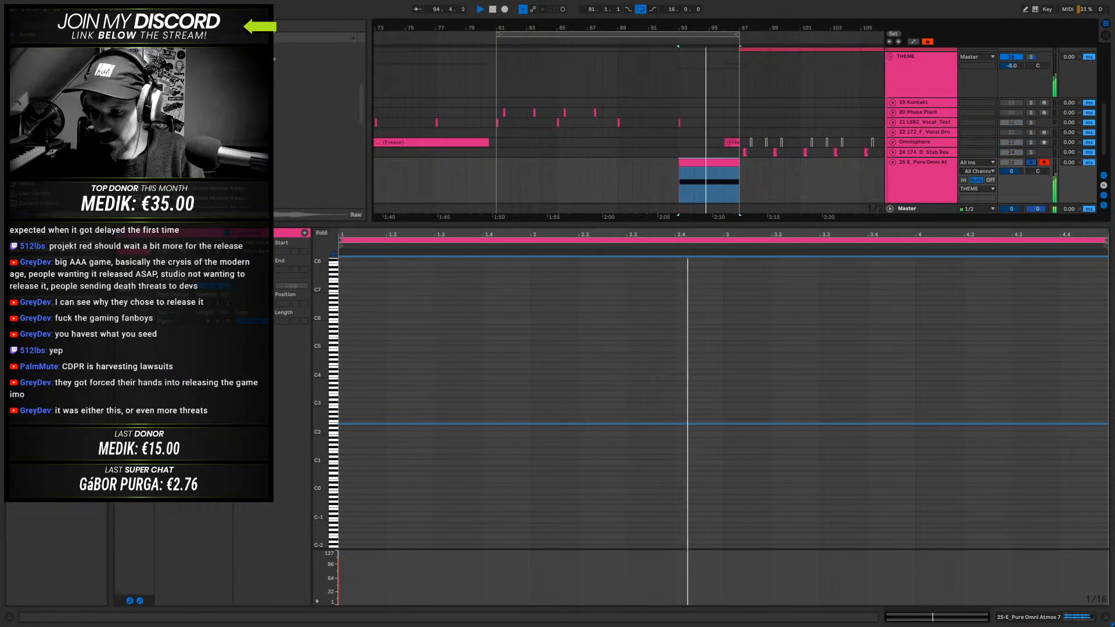
{"action": "left_click", "coordinate": [1037, 618]}
{"action": "key", "text": "space"}
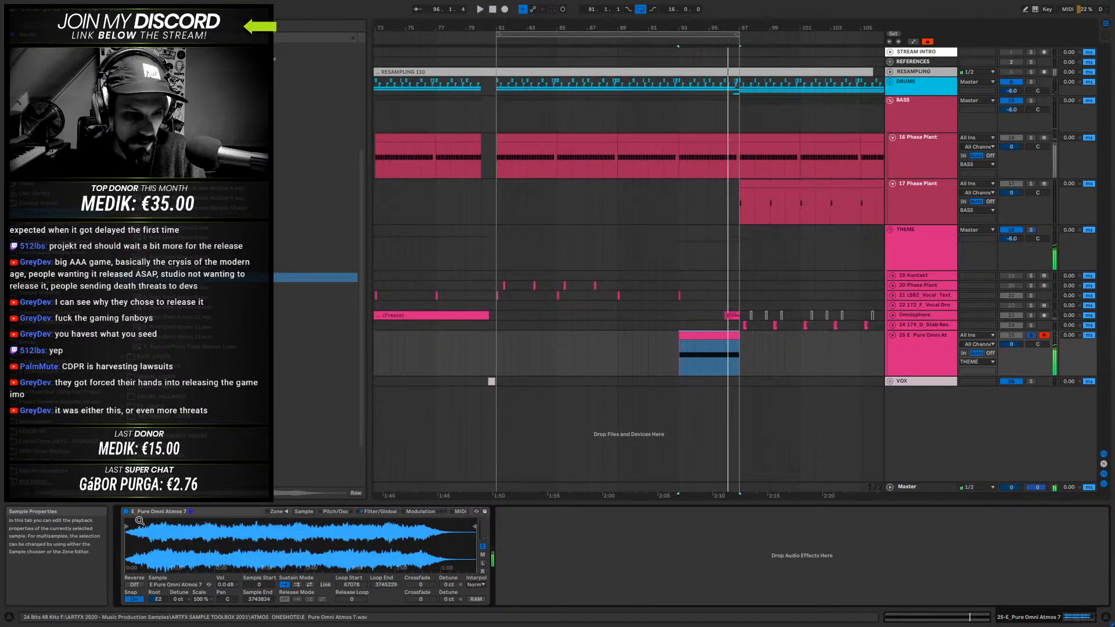
- Try a Sampler start point of about 1390989 for the atmosphere sample while auditioning the clip
{"action": "key", "text": "space"}
{"action": "mouse_move", "coordinate": [127, 526]}
{"action": "left_mouse_down"}
{"action": "mouse_move", "coordinate": [335, 535]}
{"action": "mouse_move", "coordinate": [292, 546]}
{"action": "left_mouse_up"}
{"action": "key", "text": "space"}
{"action": "key", "text": "space"}
{"action": "key", "text": "space"}
{"action": "key", "text": "space"}
{"action": "left_click_drag", "start_coordinate": [292, 546], "coordinate": [260, 546]}
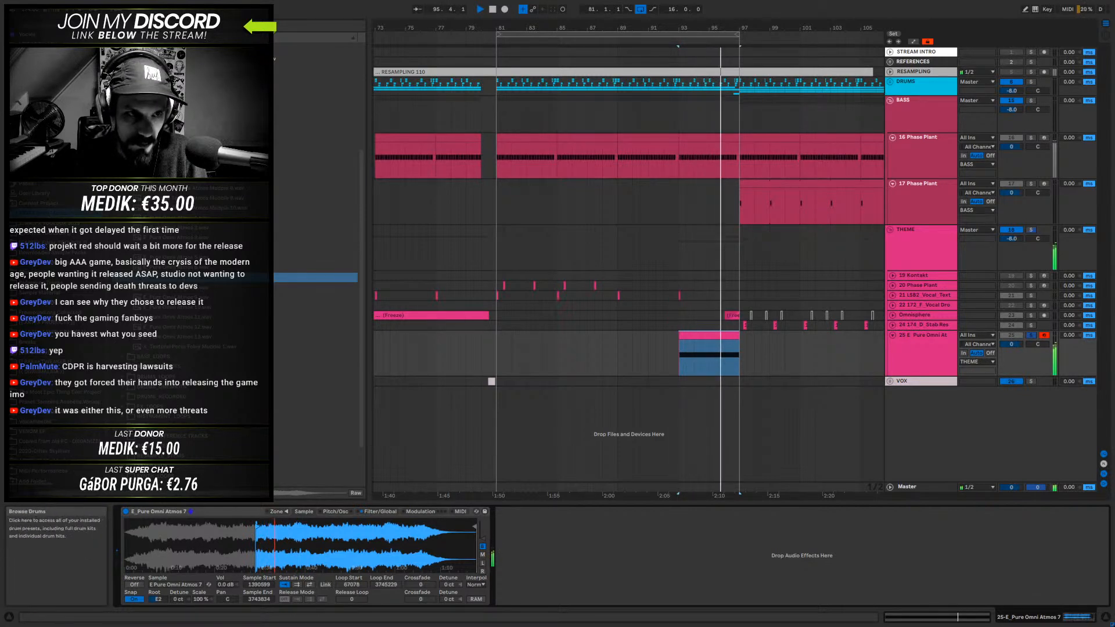
- Add EQ Eight after the Sampler and shape filter 1 as a low cut at about 170 Hz
{"action": "left_click", "coordinate": [35, 109]}
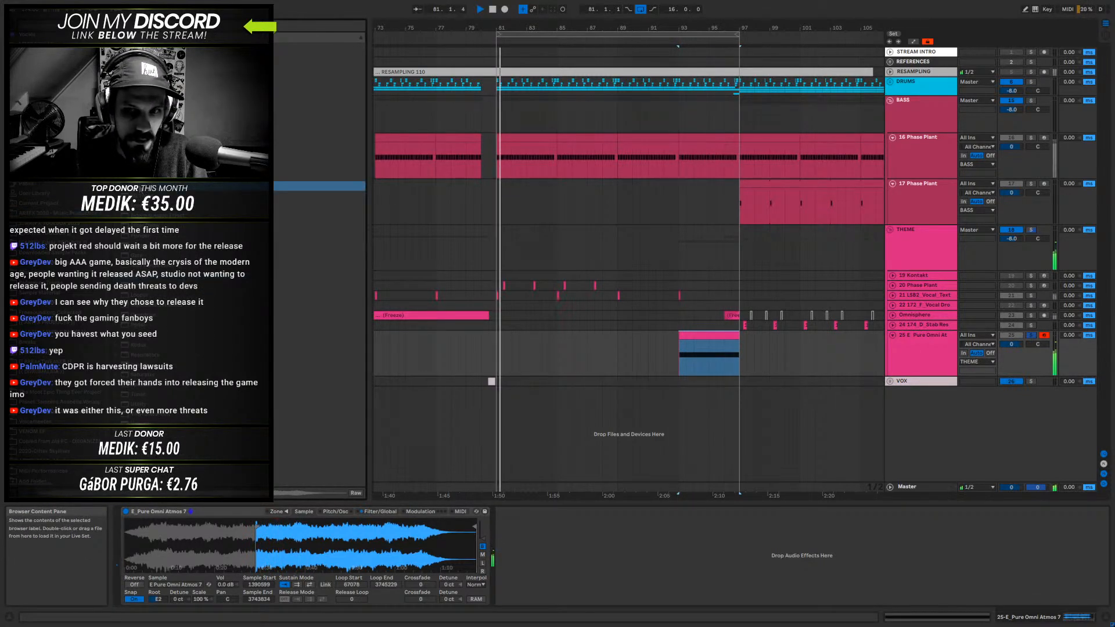
{"action": "key", "text": "space"}
{"action": "left_click_drag", "start_coordinate": [140, 188], "coordinate": [263, 307]}
{"action": "mouse_move", "coordinate": [575, 559]}
{"action": "left_mouse_down"}
{"action": "mouse_move", "coordinate": [601, 537]}
{"action": "mouse_move", "coordinate": [604, 560]}
{"action": "mouse_move", "coordinate": [630, 559]}
{"action": "left_mouse_up"}
{"action": "left_click", "coordinate": [531, 599]}
{"action": "key", "text": "space"}
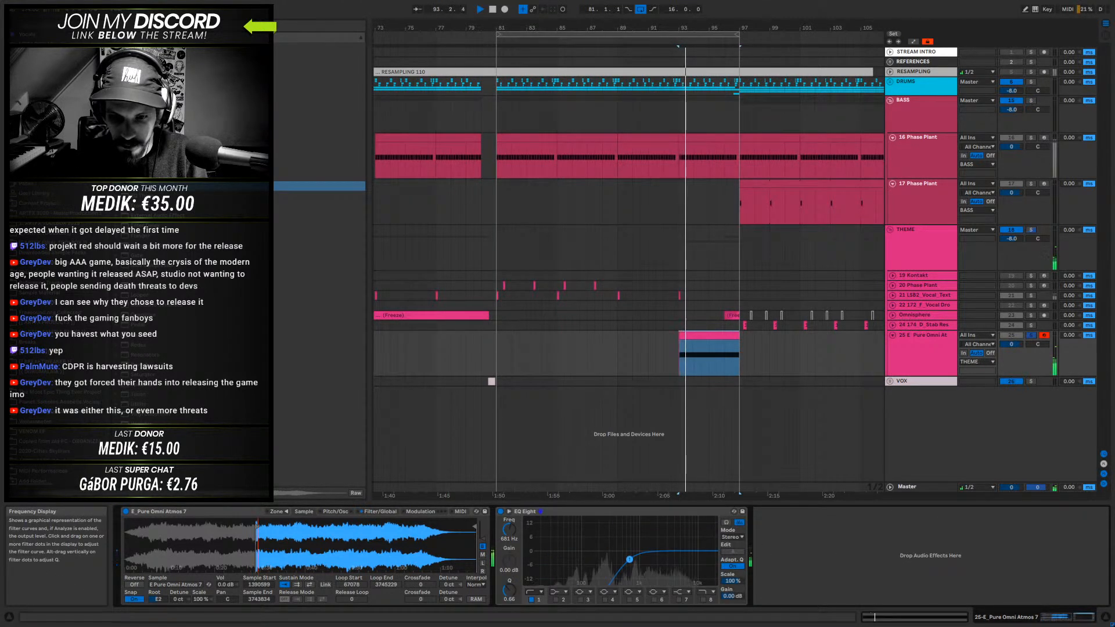
{"action": "left_click", "coordinate": [533, 592]}
{"action": "left_click", "coordinate": [532, 529]}
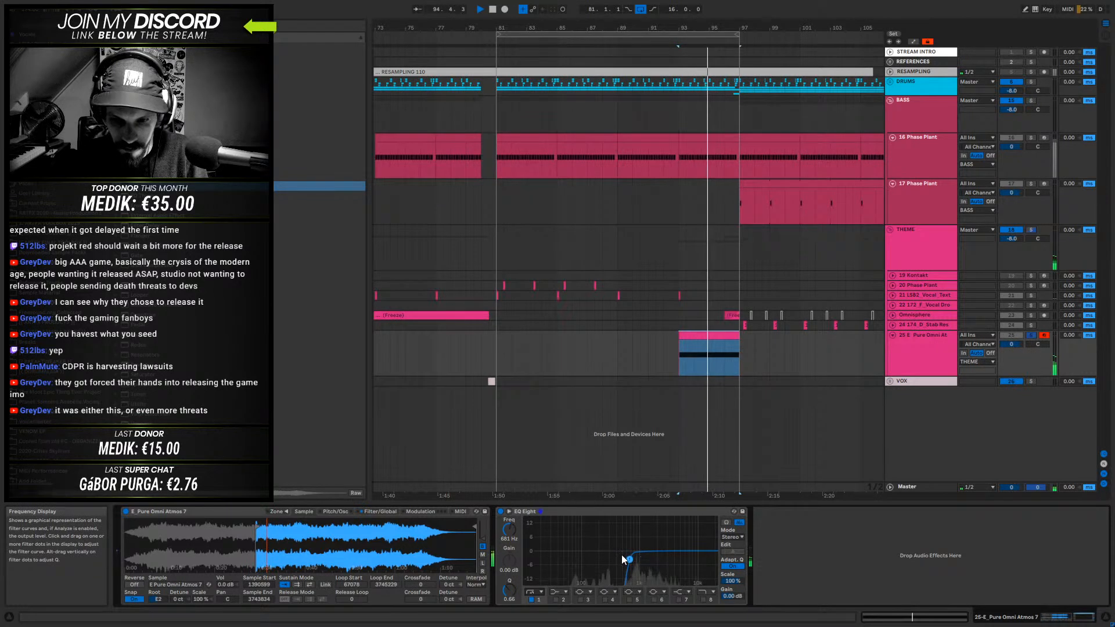
{"action": "left_click_drag", "start_coordinate": [630, 559], "coordinate": [595, 564]}
- Audition several start points of the atmosphere sample and set Sample Start to about 484068
{"action": "mouse_move", "coordinate": [258, 527]}
{"action": "left_mouse_down"}
{"action": "mouse_move", "coordinate": [314, 536]}
{"action": "mouse_move", "coordinate": [216, 534]}
{"action": "left_mouse_up"}
{"action": "key", "text": "space"}
{"action": "key", "text": "space"}
{"action": "key", "text": "space"}
{"action": "key", "text": "space"}
{"action": "key", "text": "space"}
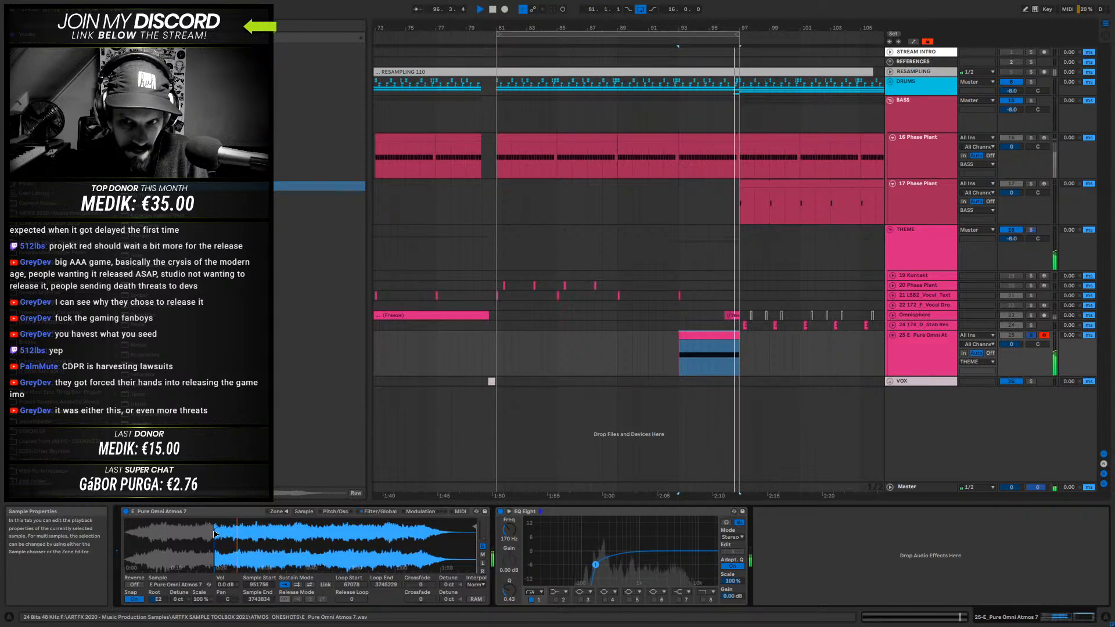
{"action": "key", "text": "space"}
{"action": "left_click_drag", "start_coordinate": [216, 534], "coordinate": [187, 534]}
{"action": "key", "text": "space"}
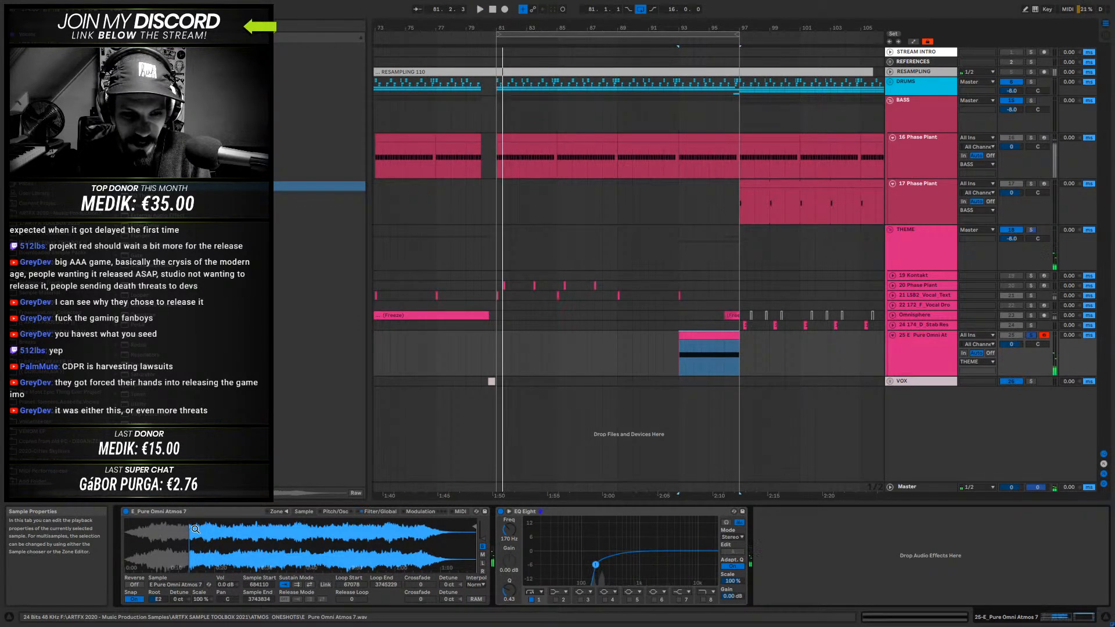
{"action": "key", "text": "space"}
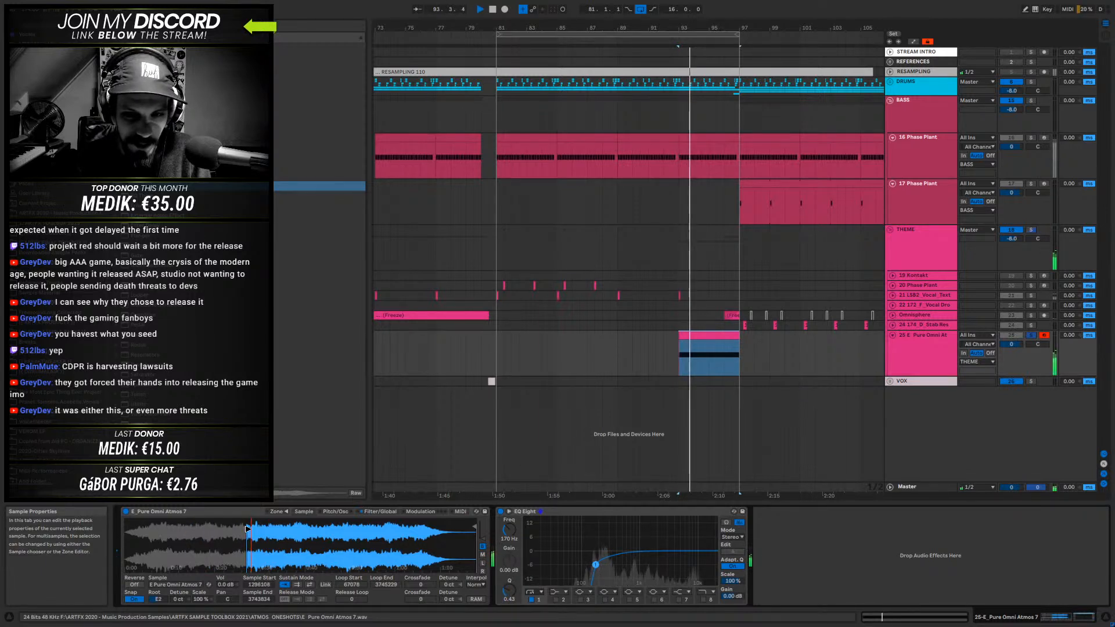
{"action": "key", "text": "space"}
{"action": "left_click_drag", "start_coordinate": [287, 528], "coordinate": [387, 532]}
{"action": "key", "text": "space"}
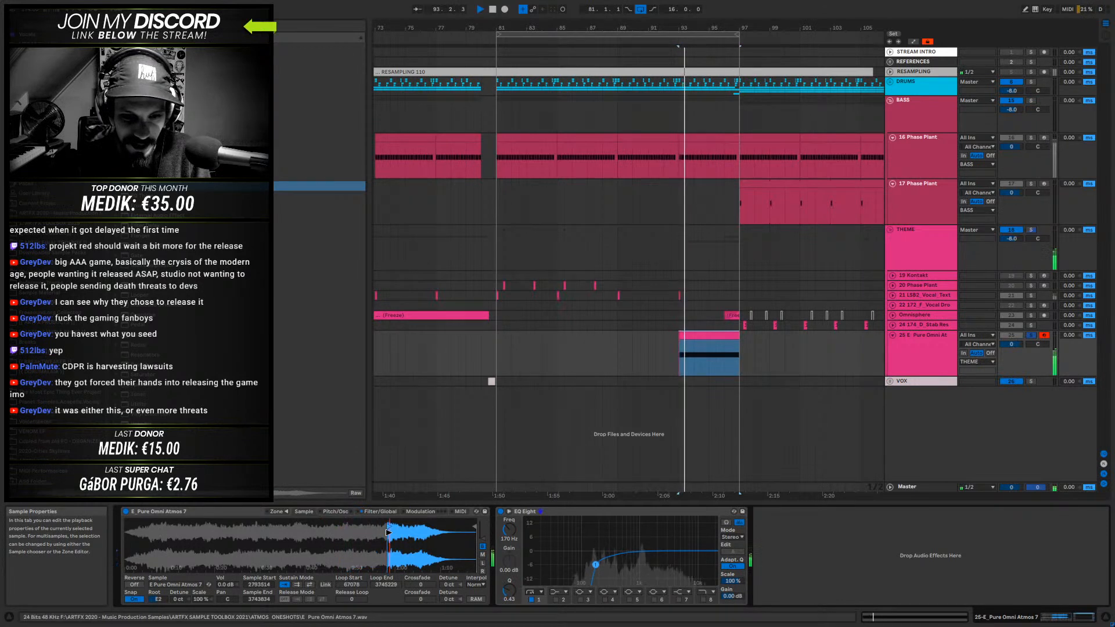
{"action": "left_click_drag", "start_coordinate": [176, 525], "coordinate": [170, 526]}
{"action": "key", "text": "space"}
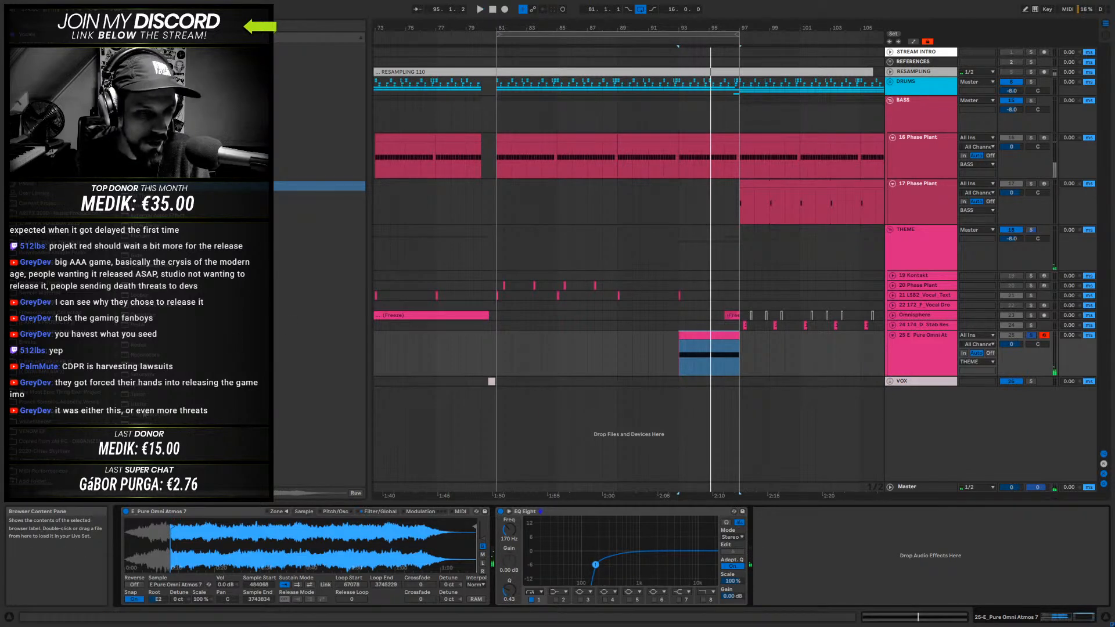
- Add a Utility after EQ Eight and automate its Gain to ramp up from bar 93 to 0 dB at bar 97
{"action": "left_click_drag", "start_coordinate": [141, 404], "coordinate": [667, 529]}
{"action": "left_click_drag", "start_coordinate": [852, 556], "coordinate": [770, 549]}
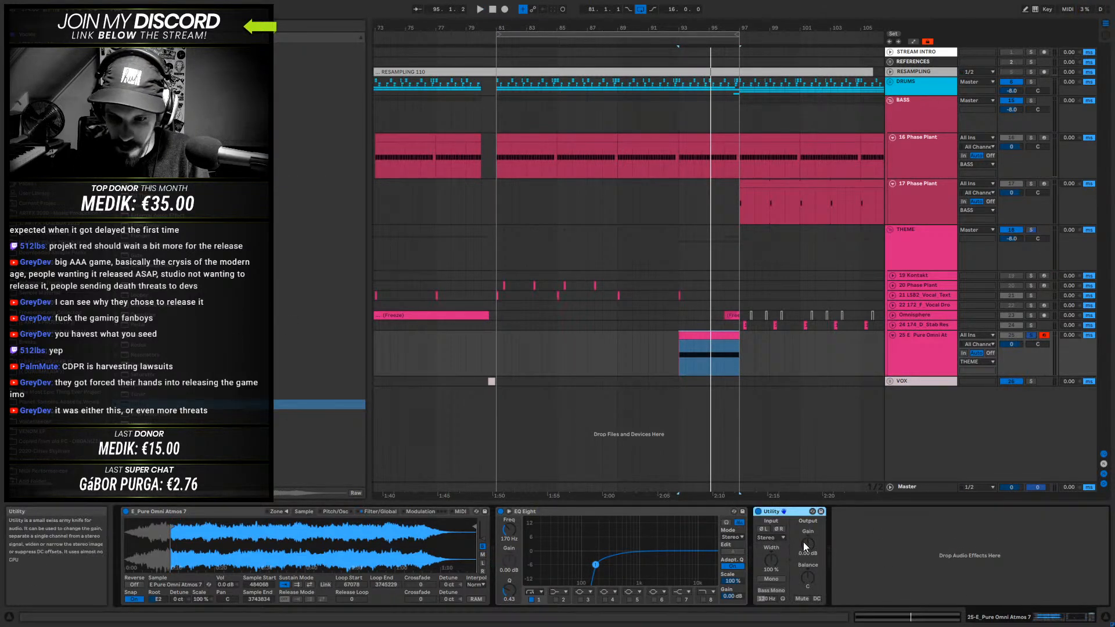
{"action": "key", "text": "a"}
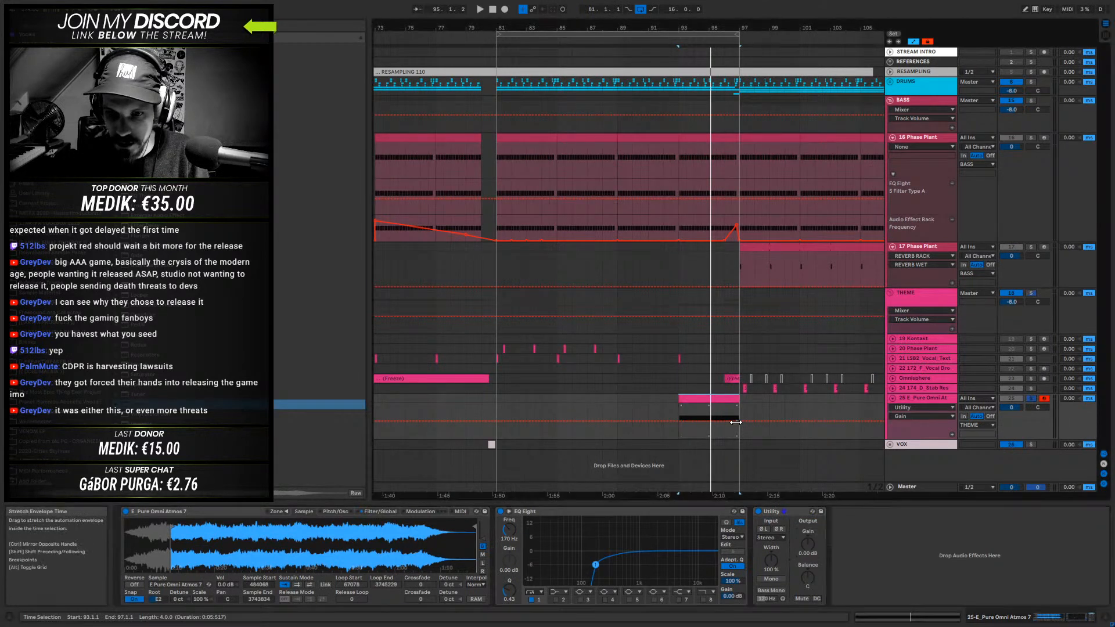
{"action": "left_click", "coordinate": [738, 422]}
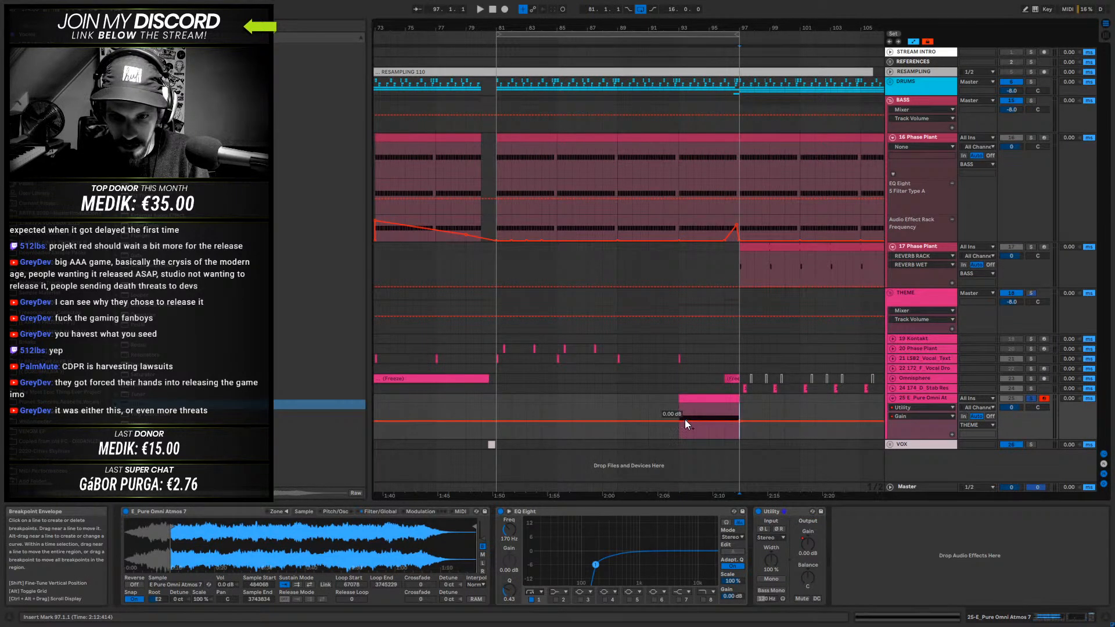
{"action": "left_click_drag", "start_coordinate": [678, 420], "coordinate": [678, 437]}
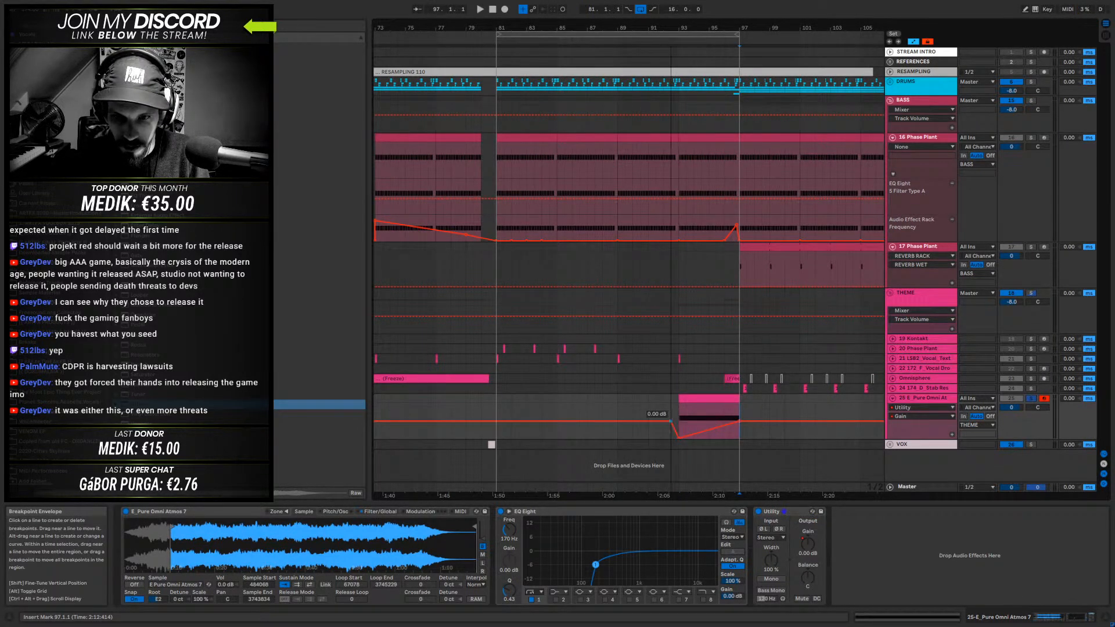
- Play the atmosphere fade-in from bar 93, then unsolo the track to hear it in the full mix
{"action": "left_click", "coordinate": [680, 406]}
{"action": "key", "text": "space"}
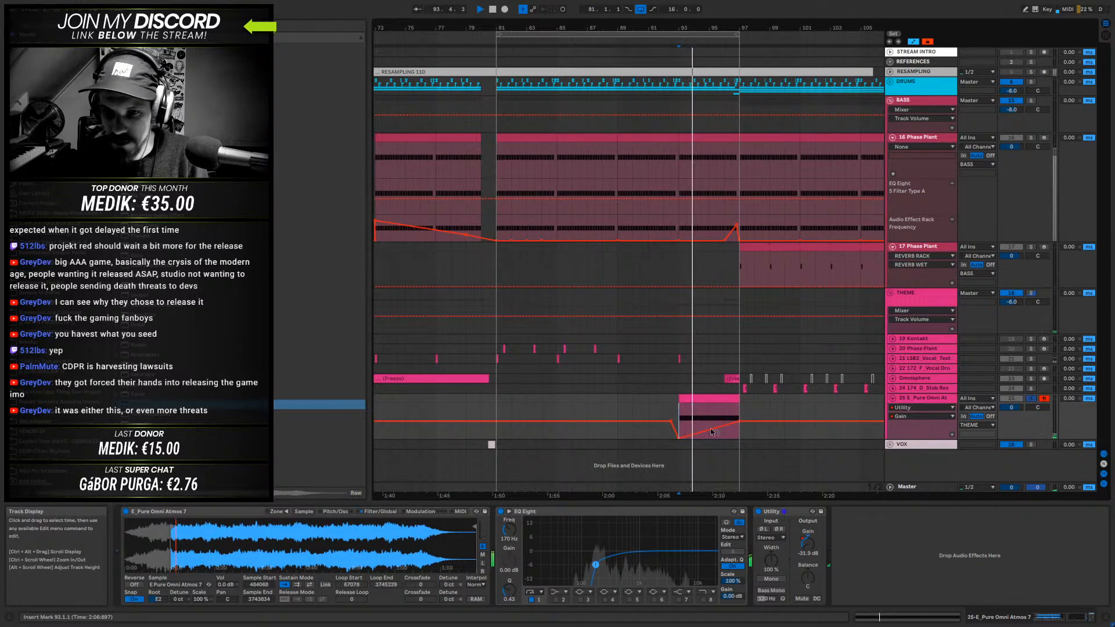
{"action": "key", "text": "space"}
{"action": "key", "text": "space"}
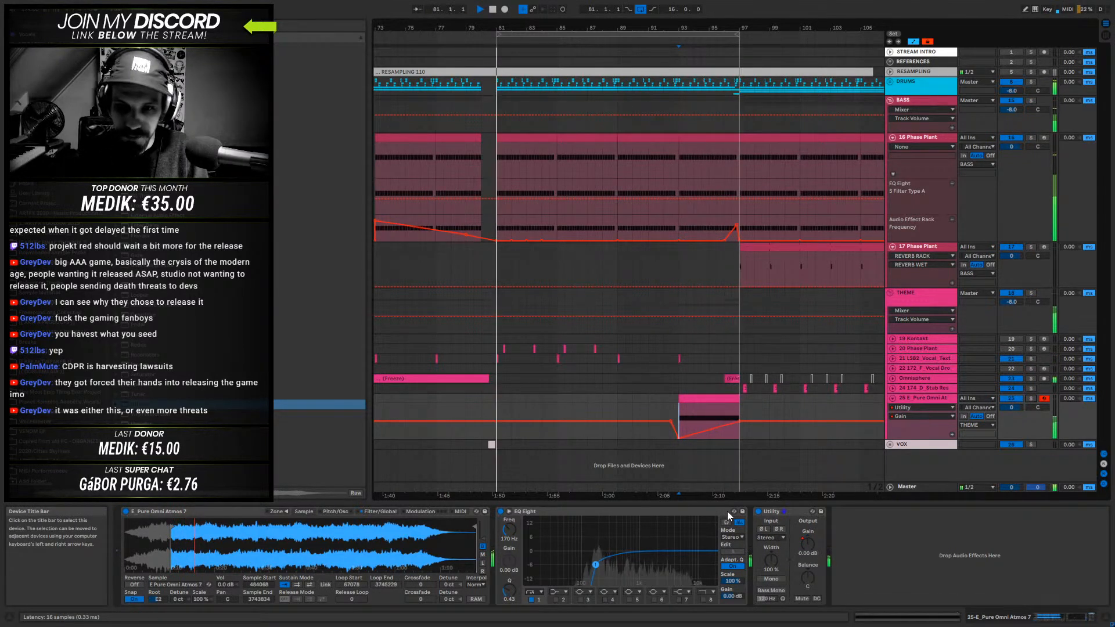
{"action": "left_click_drag", "start_coordinate": [661, 28], "coordinate": [662, 11]}
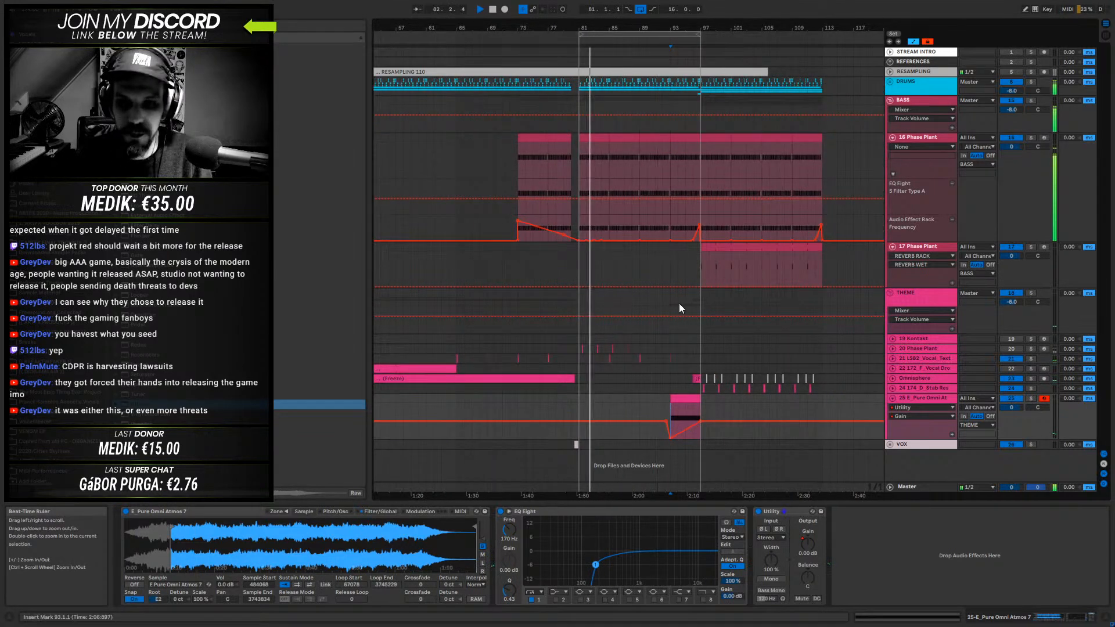
{"action": "key", "text": "space"}
- Transpose the atmosphere clip's note down a semitone to D#2 and play it with the mix
{"action": "double_click", "coordinate": [686, 398]}
{"action": "key", "text": "space"}
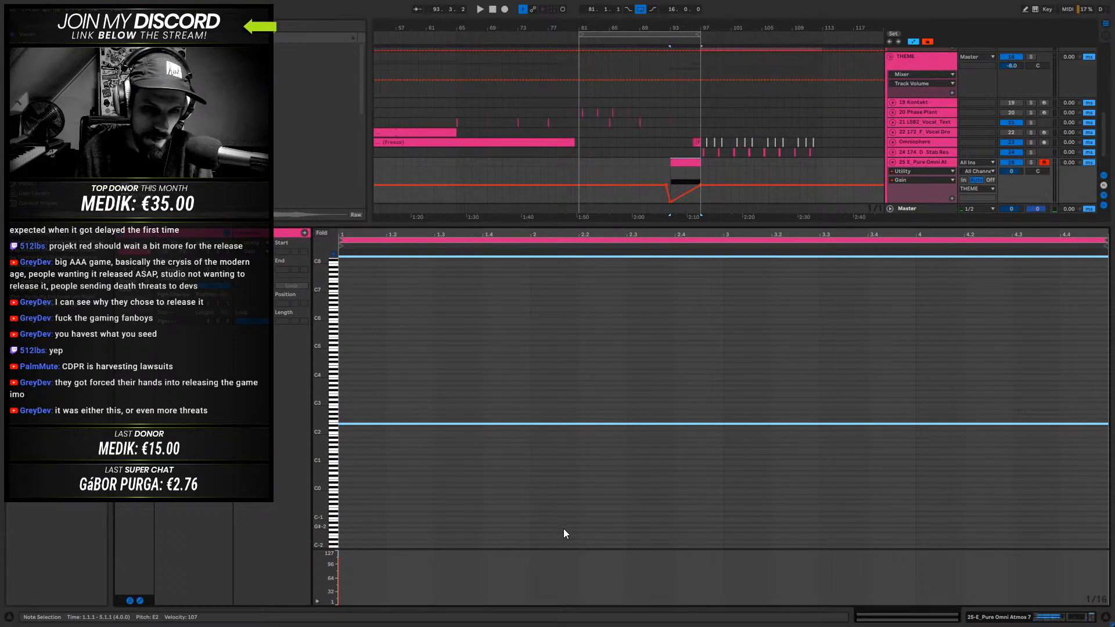
{"action": "key", "text": "Down"}
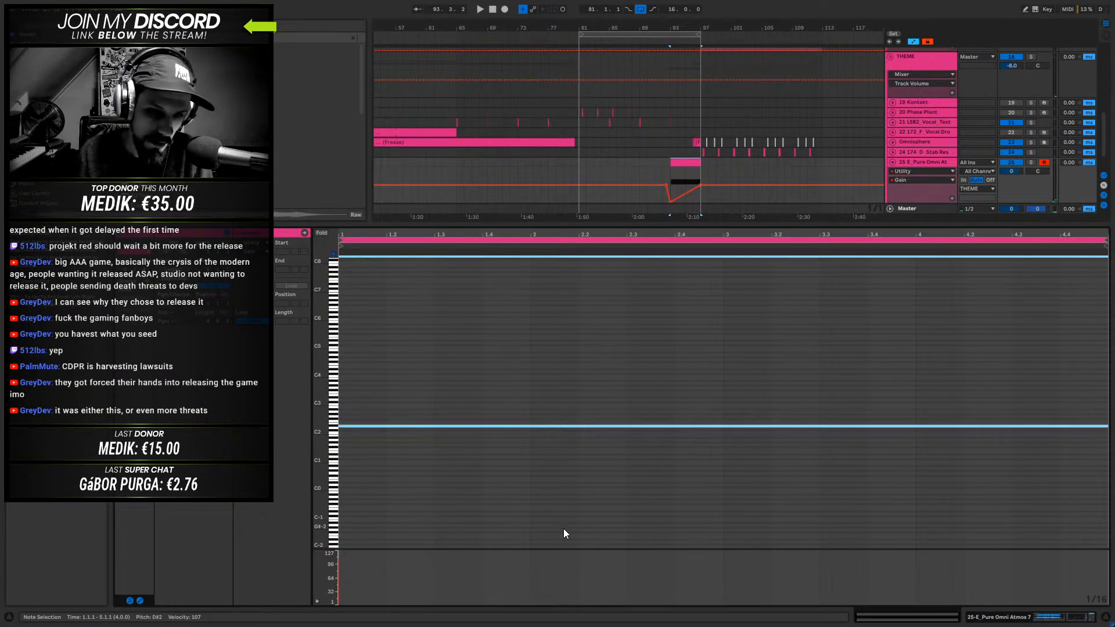
{"action": "key", "text": "space"}
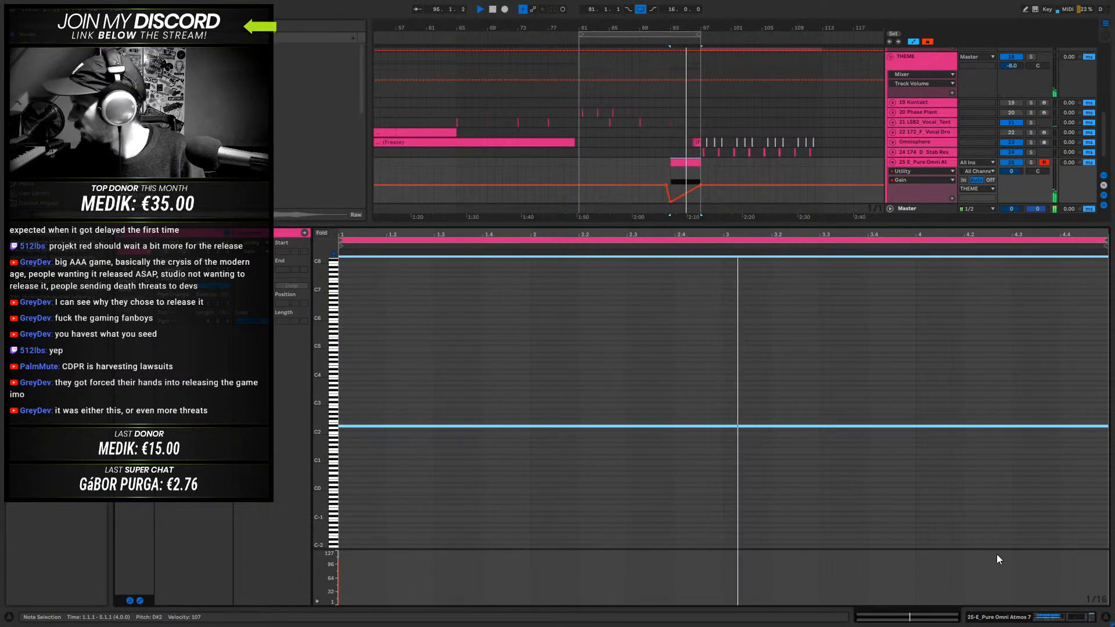
{"action": "left_click", "coordinate": [1055, 617]}
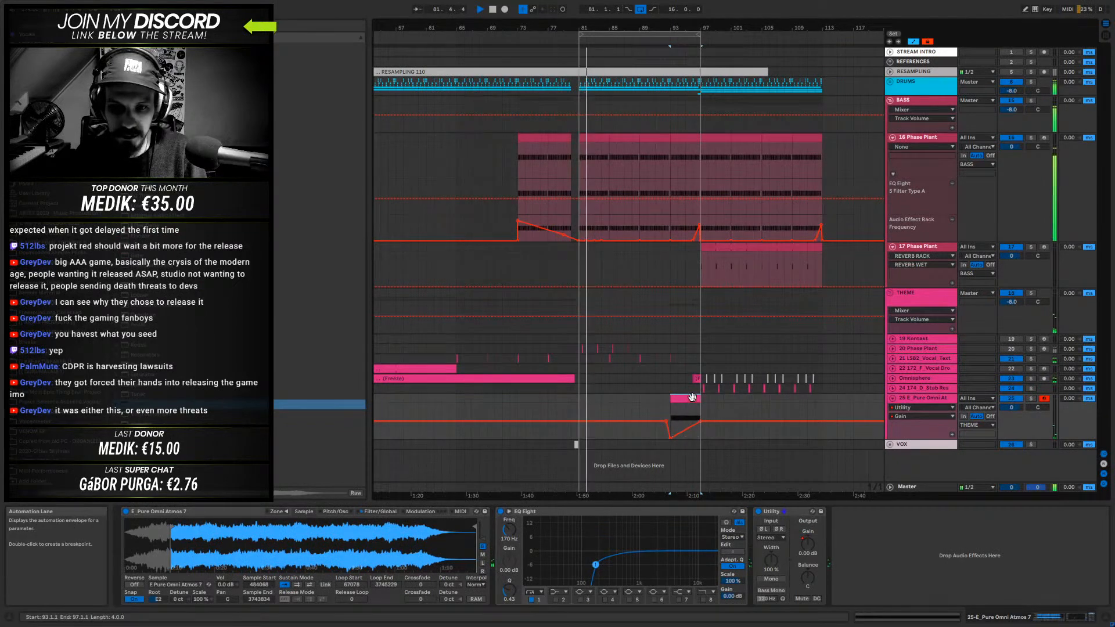
- Extend the loop to 32 bars, from bar 81 to 113, for playback and hide the automation lanes
{"action": "key", "text": "space"}
{"action": "left_click_drag", "start_coordinate": [699, 35], "coordinate": [820, 35]}
{"action": "key", "text": "space"}
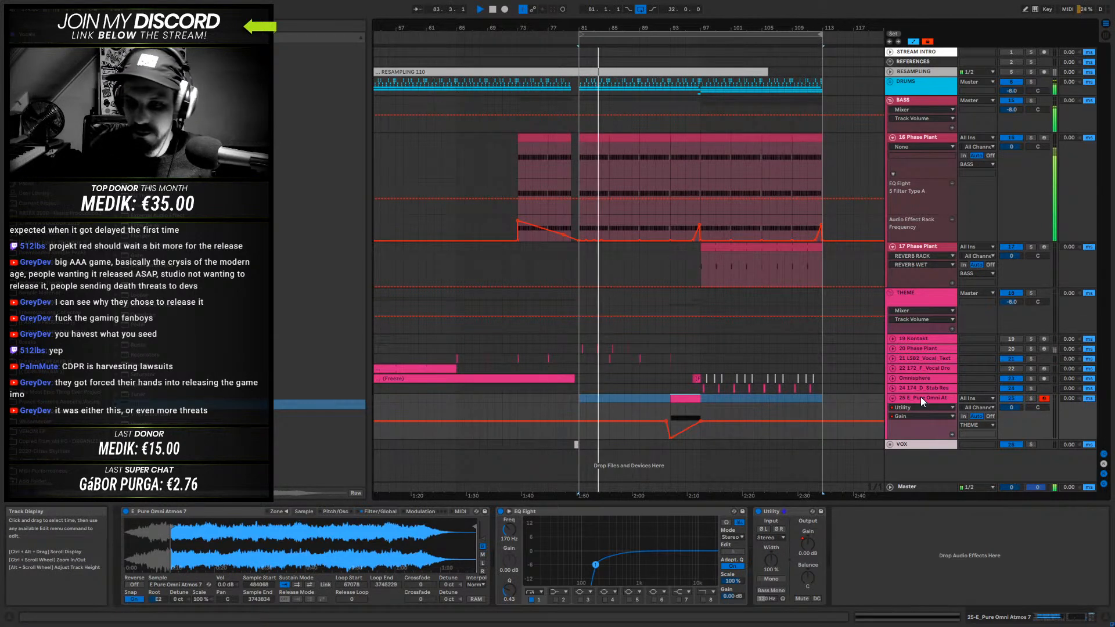
{"action": "key", "text": "a"}
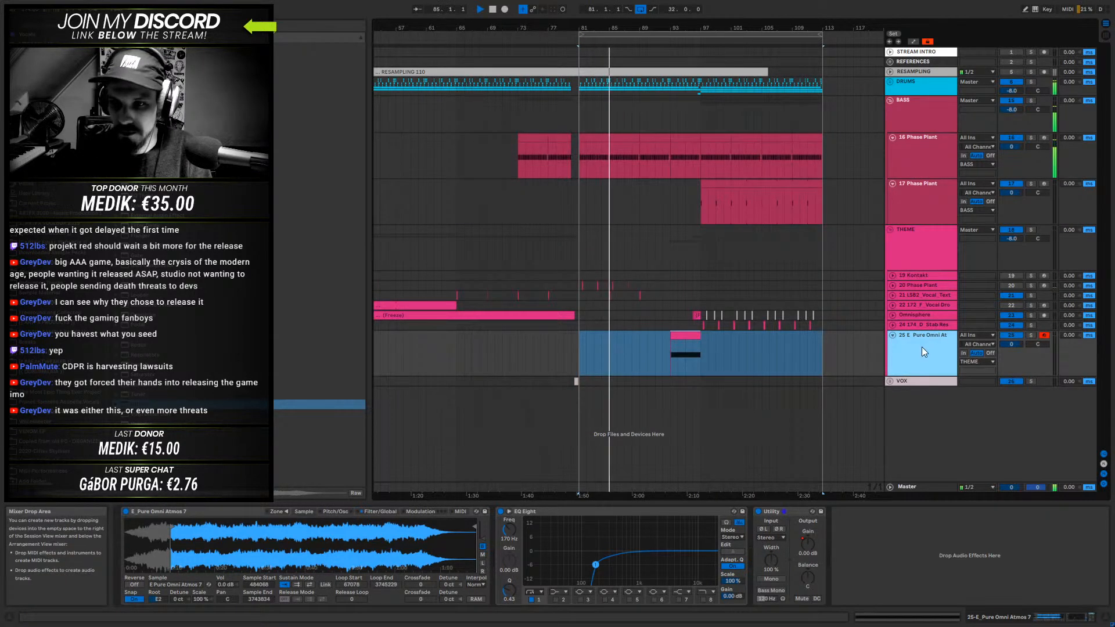
{"action": "left_click", "coordinate": [923, 323]}
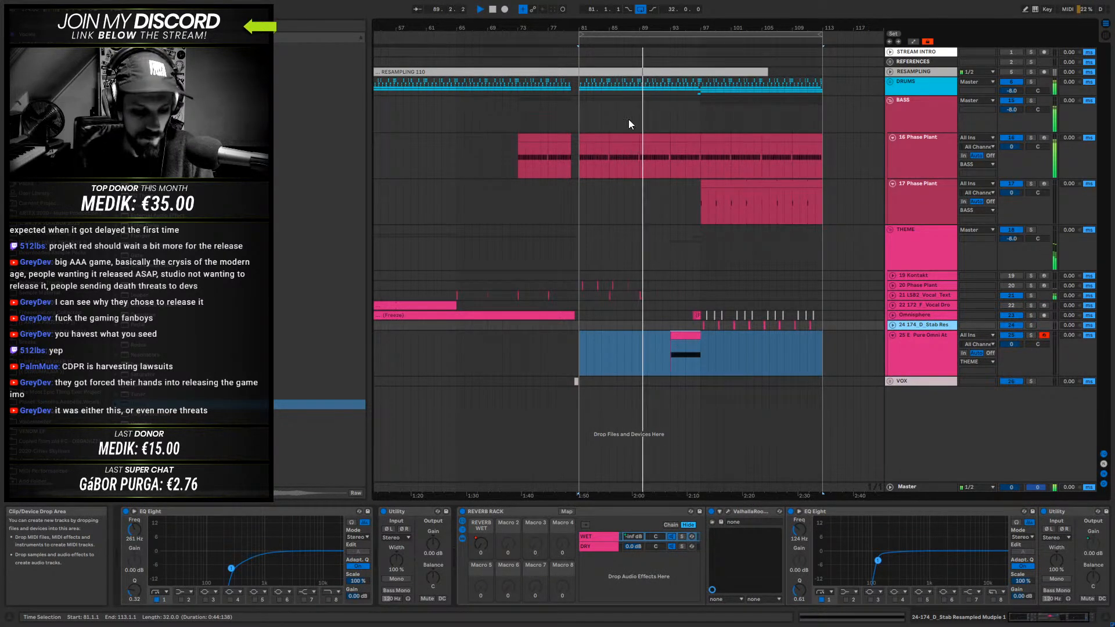
{"action": "left_click_drag", "start_coordinate": [654, 28], "coordinate": [803, 84]}
{"action": "left_click", "coordinate": [923, 197]}
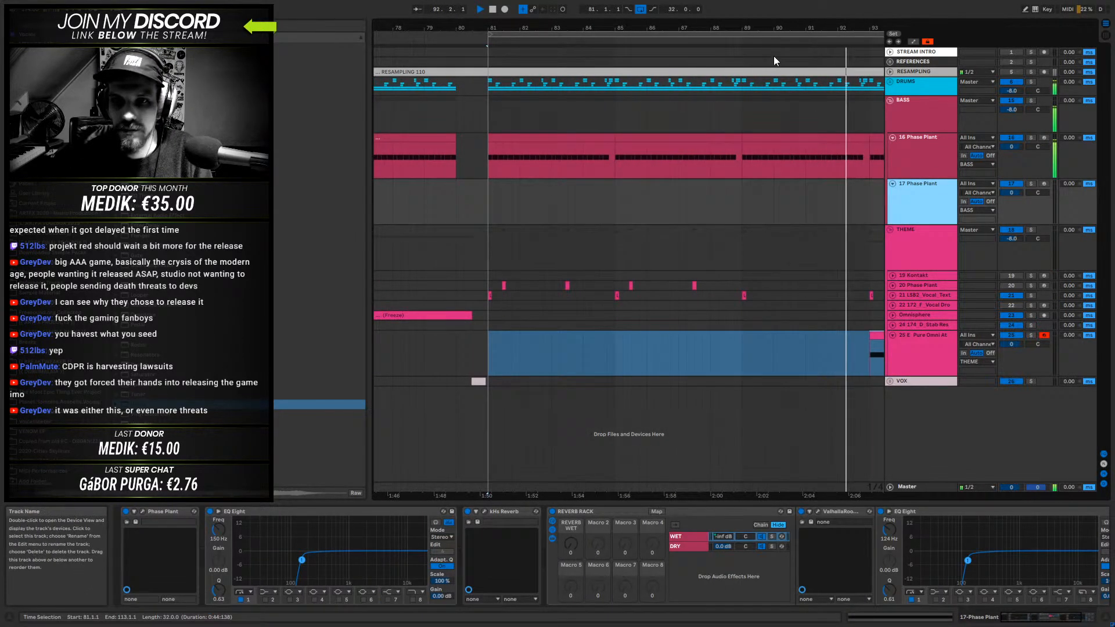
- Duplicate the vocal texture clips across bars 97 to 113, then play the arrangement from bar 96
{"action": "left_click_drag", "start_coordinate": [767, 28], "coordinate": [721, 15]}
{"action": "key", "text": "space"}
{"action": "left_click_drag", "start_coordinate": [737, 296], "coordinate": [524, 294]}
{"action": "key", "text": "ctrl+d"}
{"action": "left_click", "coordinate": [557, 295]}
{"action": "key", "text": "space"}
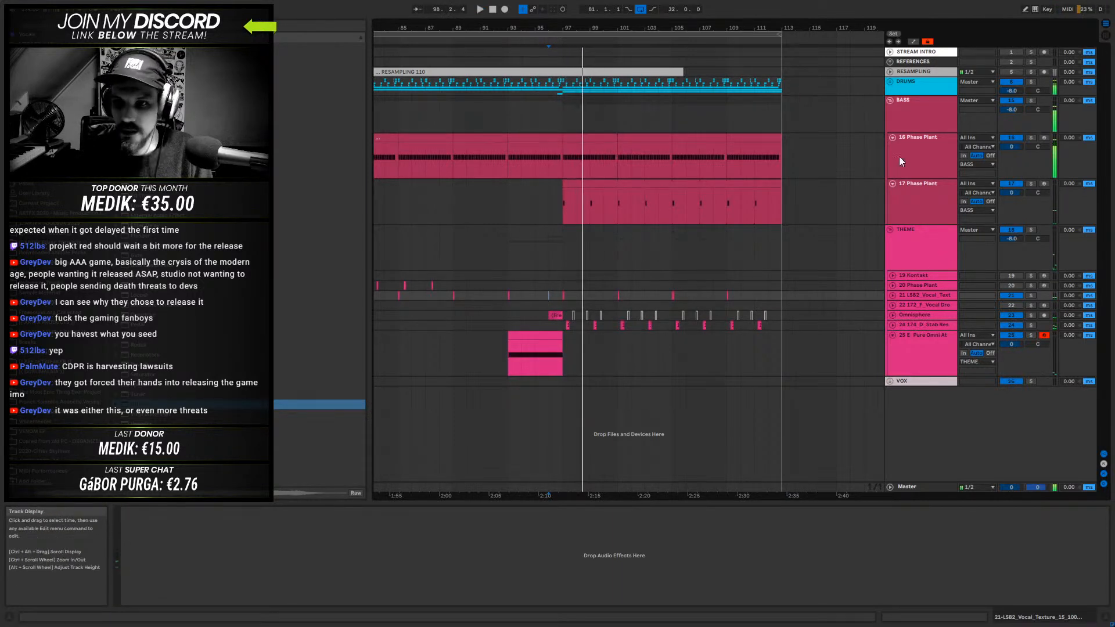
- Expand the DRUMS group, delete the SL2_172_Ethereality_Perc1 track, and play the mix from bar 96
{"action": "left_click", "coordinate": [889, 83]}
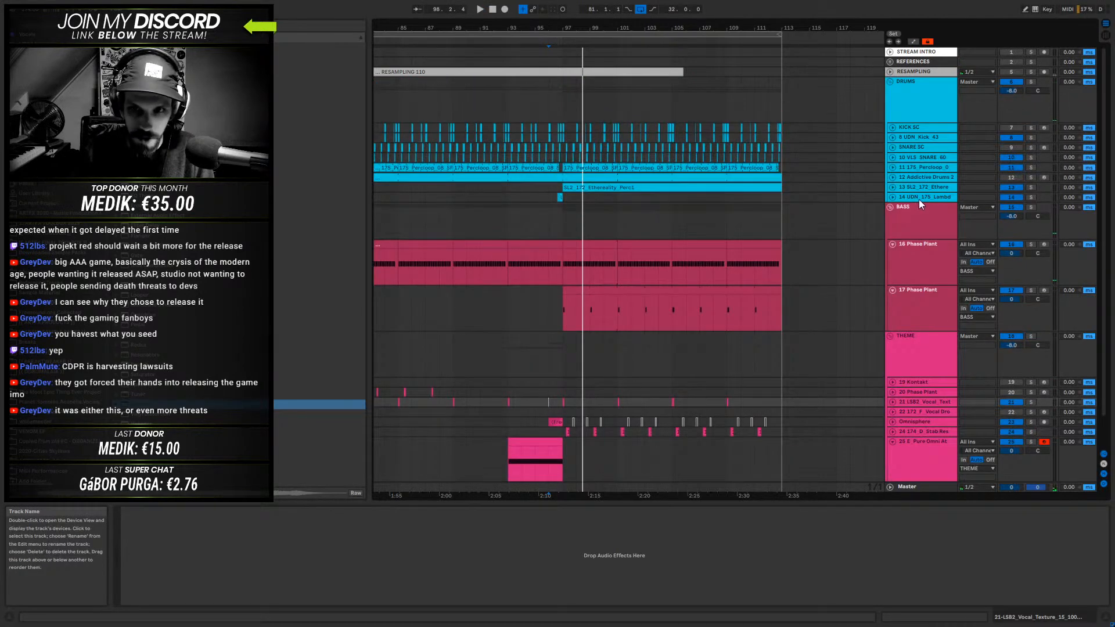
{"action": "left_click", "coordinate": [932, 187]}
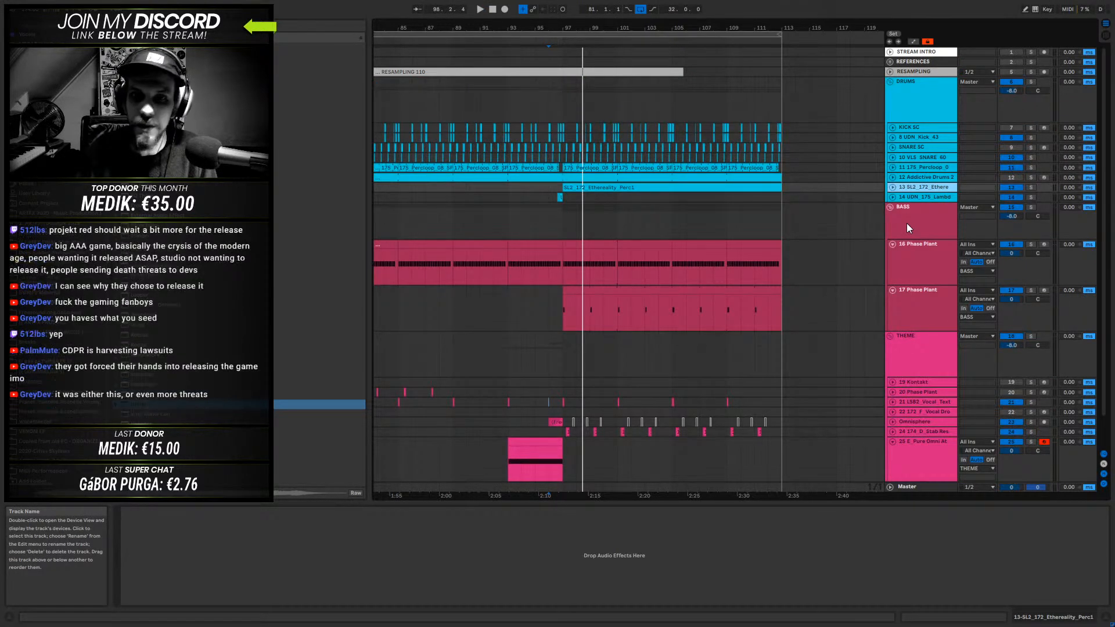
{"action": "key", "text": "Delete"}
{"action": "left_click", "coordinate": [549, 182]}
{"action": "key", "text": "space"}
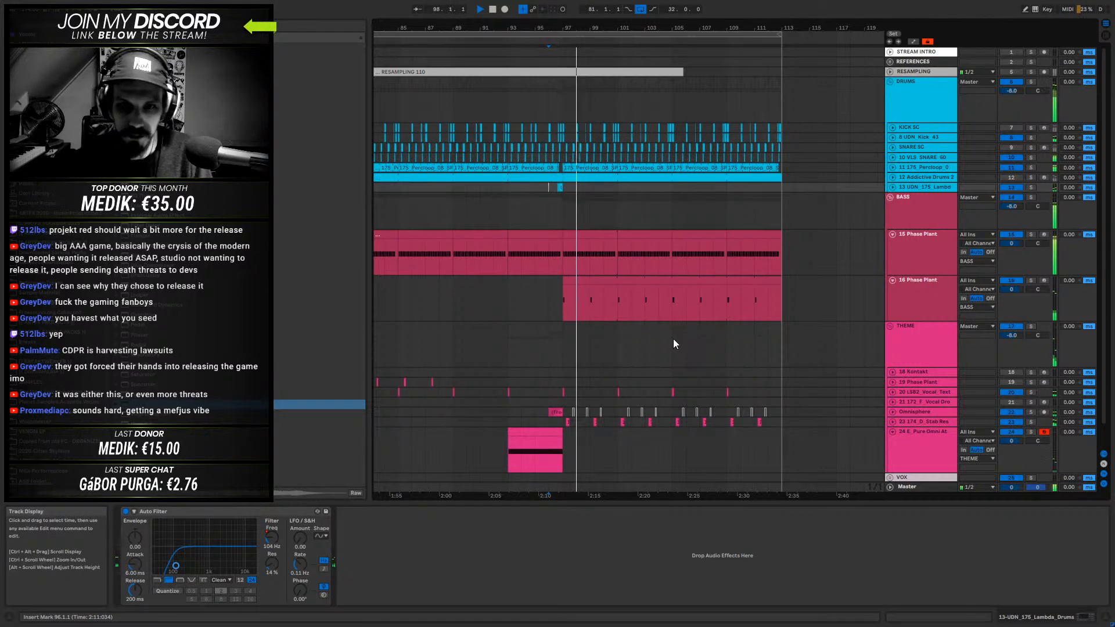
- Solo the Phase Plant bass track that enters at bar 97 and audition it from there
{"action": "left_click", "coordinate": [938, 204]}
{"action": "left_click", "coordinate": [914, 243]}
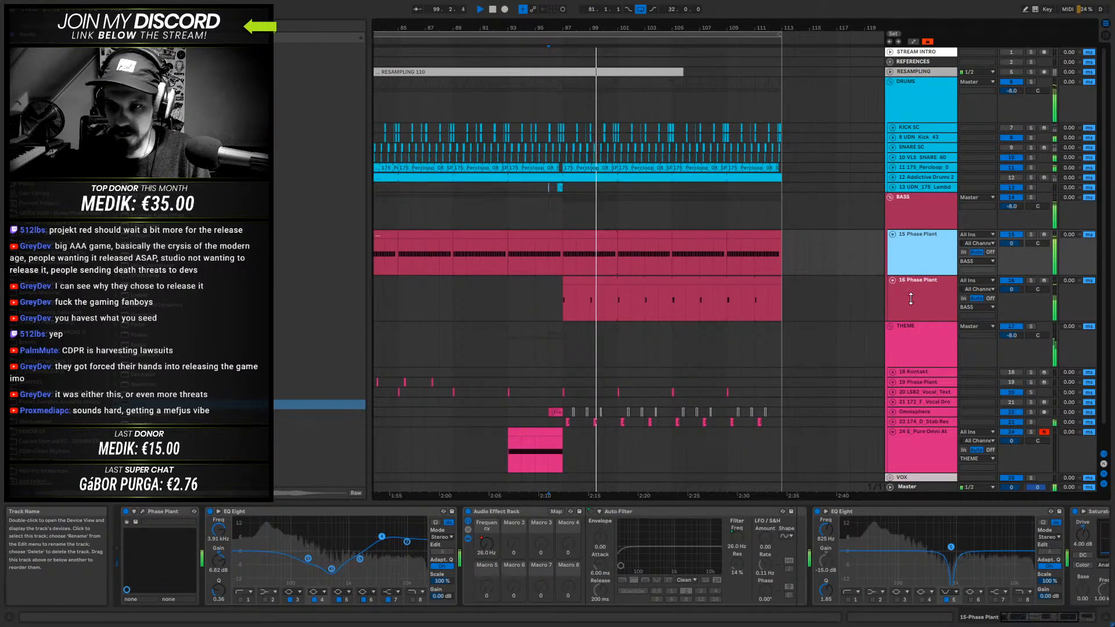
{"action": "scroll", "coordinate": [910, 299], "scroll_direction": "down", "scroll_amount": 1}
{"action": "left_click", "coordinate": [914, 267]}
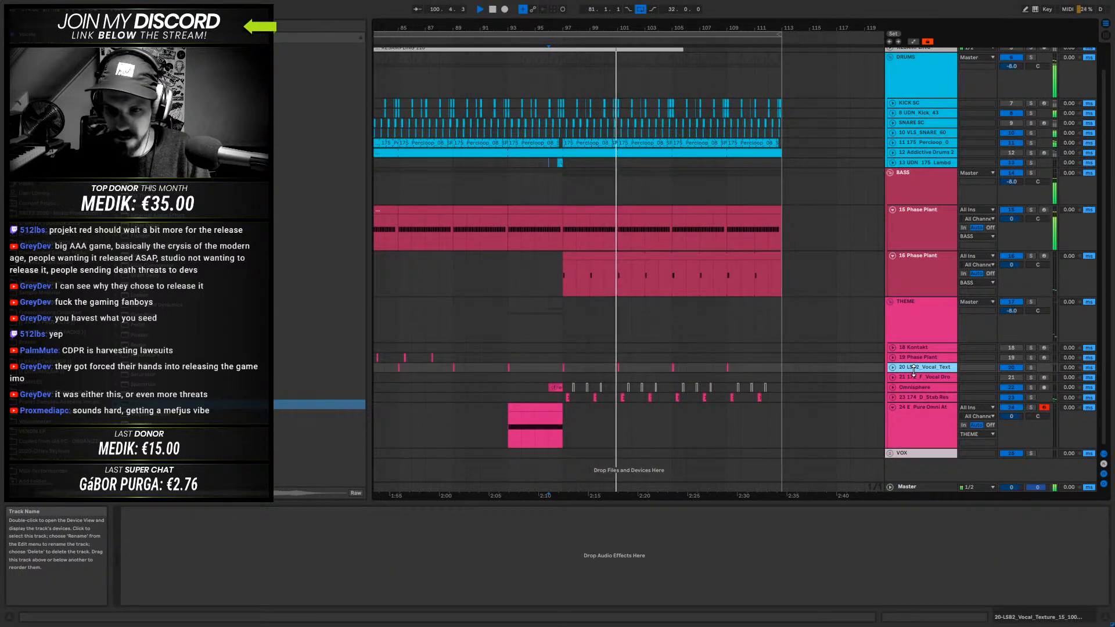
{"action": "left_click", "coordinate": [1033, 255]}
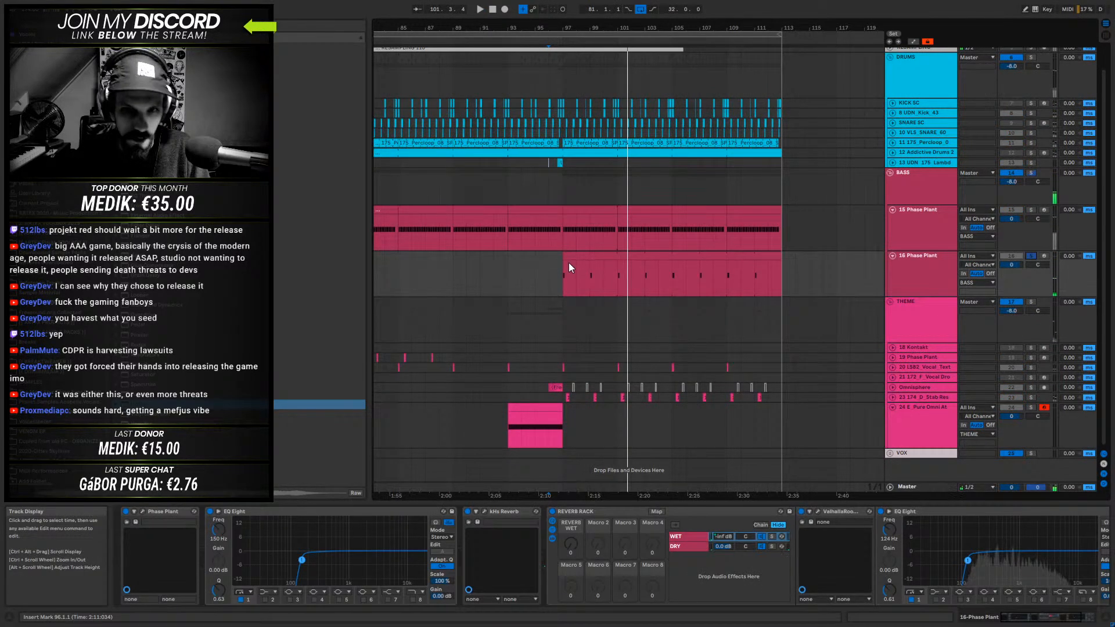
{"action": "left_click", "coordinate": [563, 264]}
{"action": "key", "text": "space"}
{"action": "key", "text": "space"}
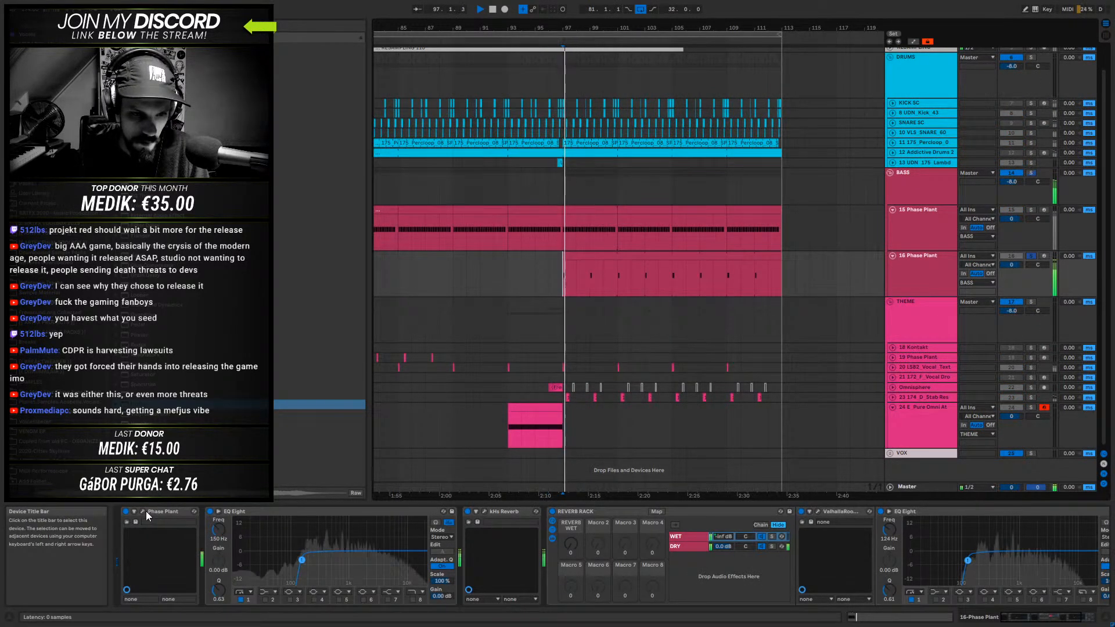
- Open the soloed track's Phase Plant and set the wavetable oscillator's Shift to -368 Hz while auditioning it
{"action": "left_click", "coordinate": [143, 511]}
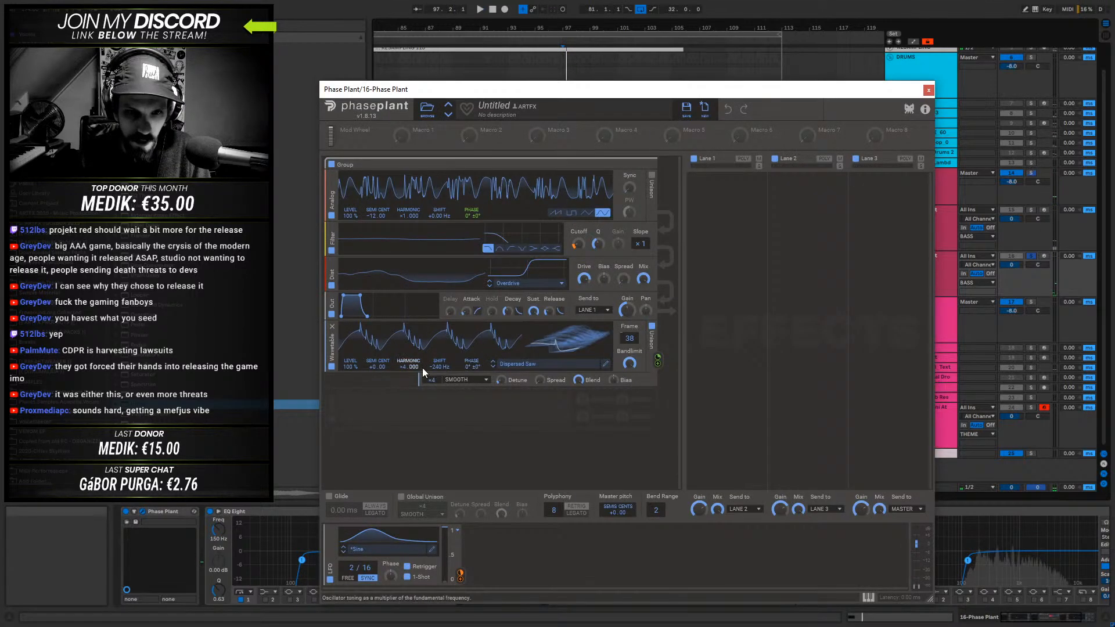
{"action": "mouse_move", "coordinate": [442, 369]}
{"action": "left_mouse_down"}
{"action": "mouse_move", "coordinate": [441, 299]}
{"action": "mouse_move", "coordinate": [442, 391]}
{"action": "left_mouse_up"}
{"action": "key", "text": "space"}
{"action": "key", "text": "space"}
{"action": "key", "text": "space"}
{"action": "key", "text": "space"}
{"action": "key", "text": "space"}
{"action": "key", "text": "space"}
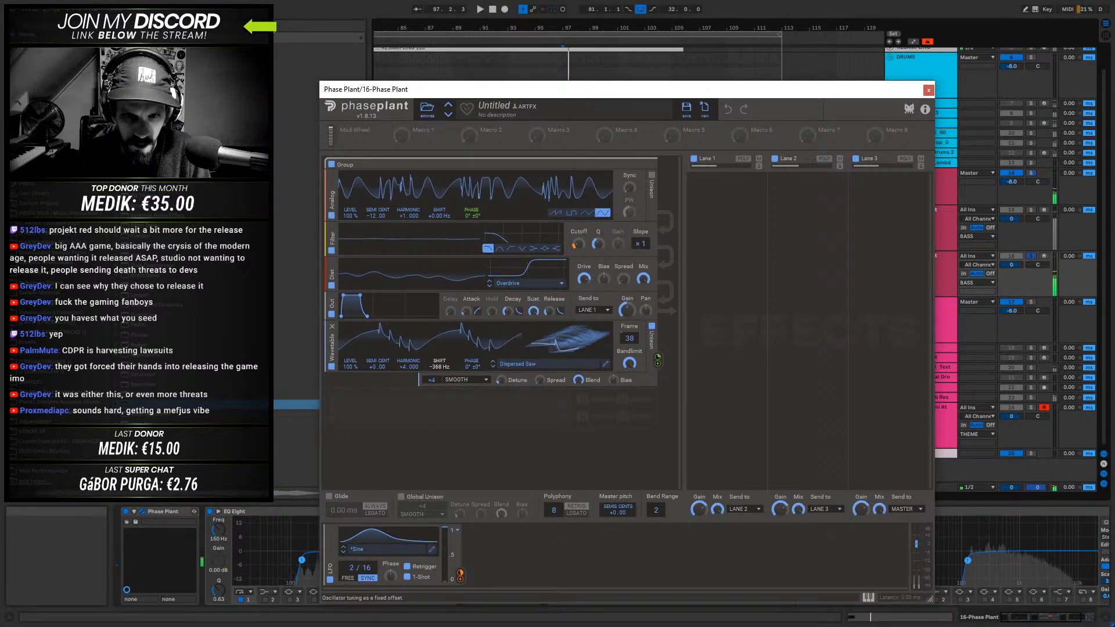
- Close Phase Plant, unsolo the bass track, and play the full mix from bar 96
{"action": "left_click", "coordinate": [927, 91]}
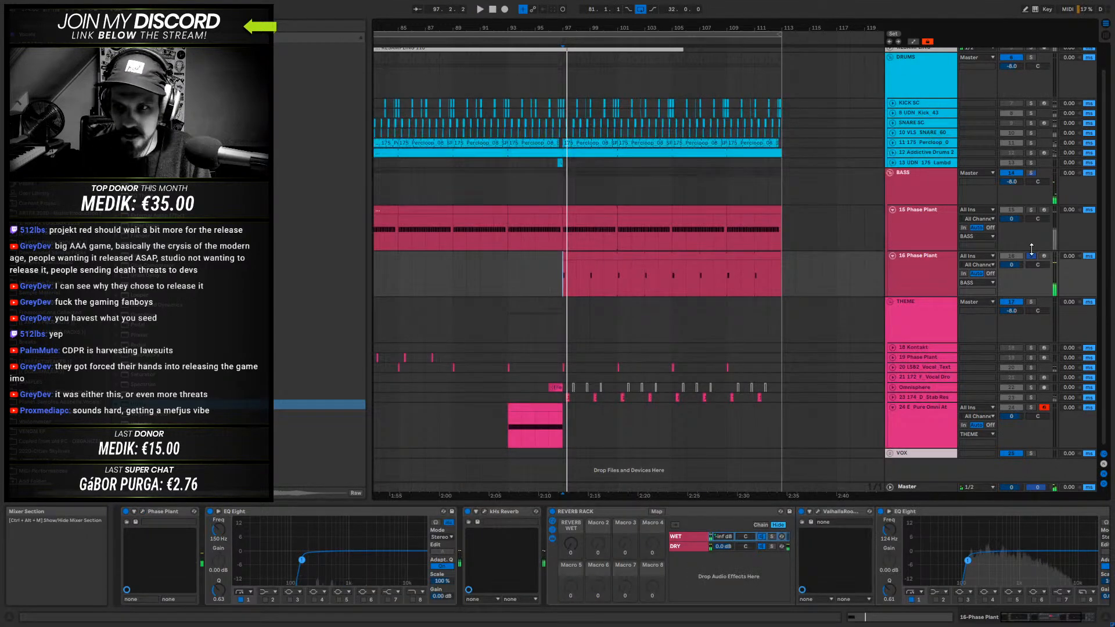
{"action": "left_click", "coordinate": [554, 270]}
{"action": "key", "text": "space"}
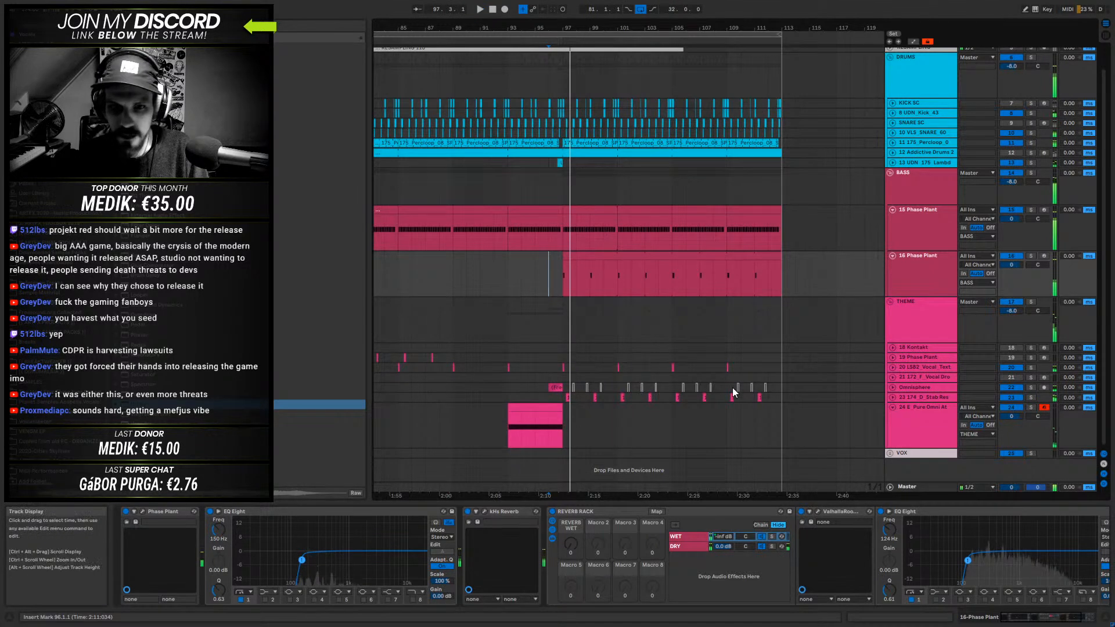
- Deactivate the E_Pure Omni Atmos 7 track and play the mix from bar 96
{"action": "left_click", "coordinate": [544, 405]}
{"action": "key", "text": "space"}
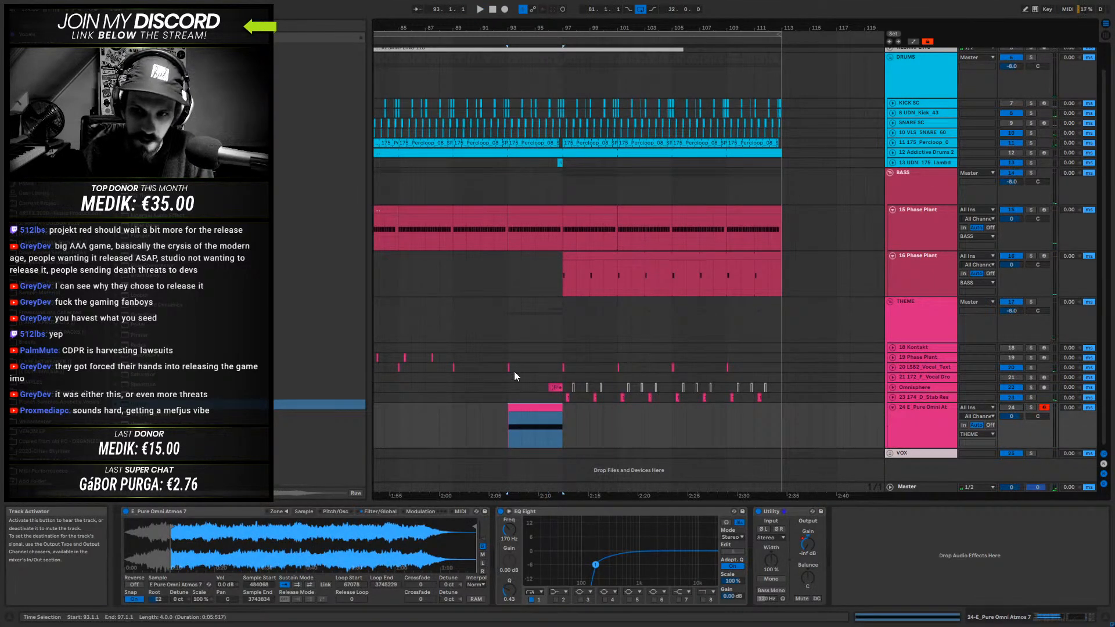
{"action": "left_click", "coordinate": [542, 388]}
{"action": "key", "text": "space"}
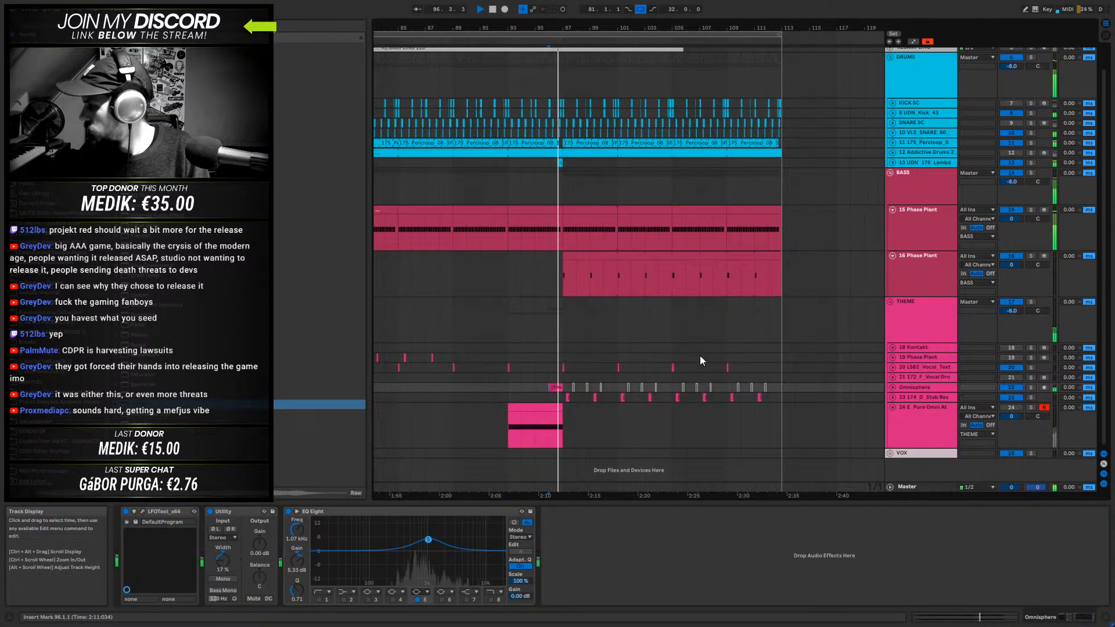
- Solo the second Phase Plant bass track again and set its wavetable oscillator's Shift to -244 Hz while auditioning from bar 97
{"action": "left_click", "coordinate": [1030, 256]}
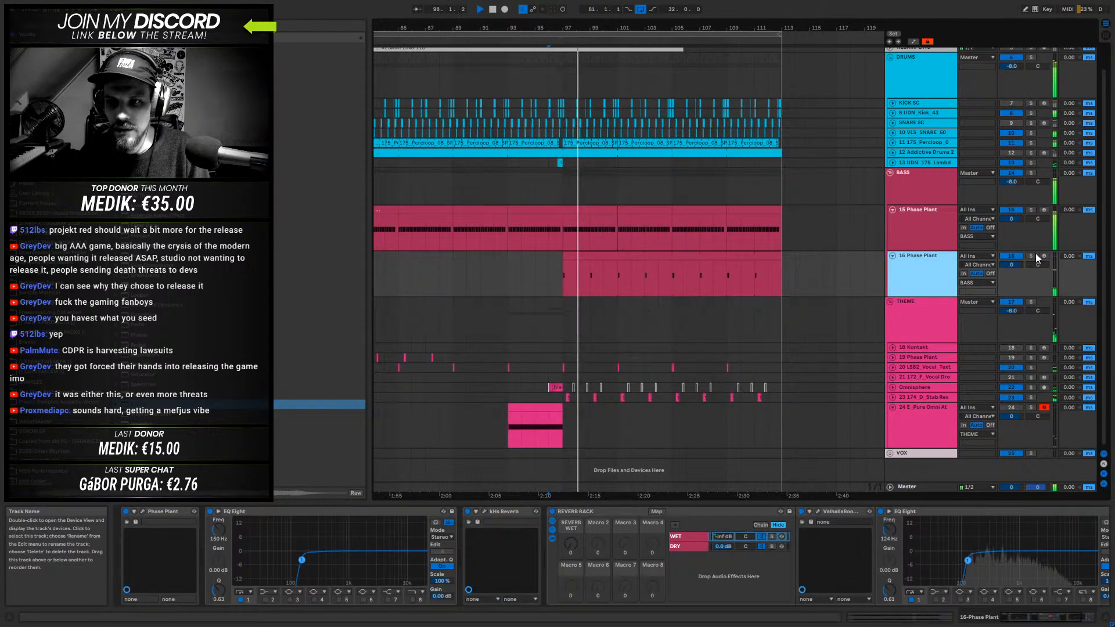
{"action": "left_click", "coordinate": [570, 265]}
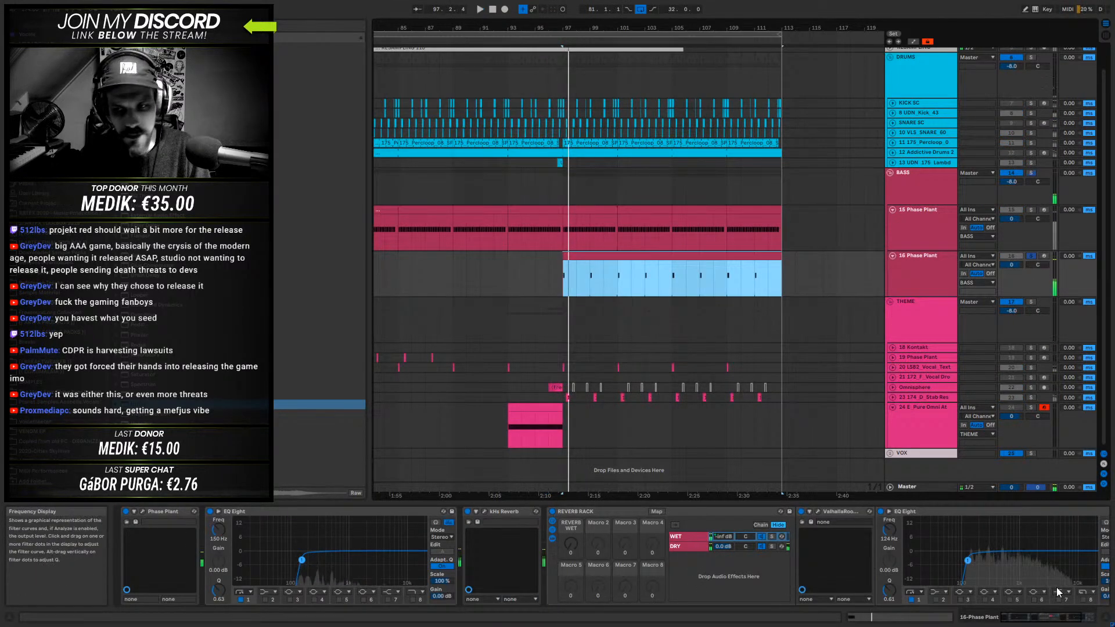
{"action": "left_click", "coordinate": [142, 511]}
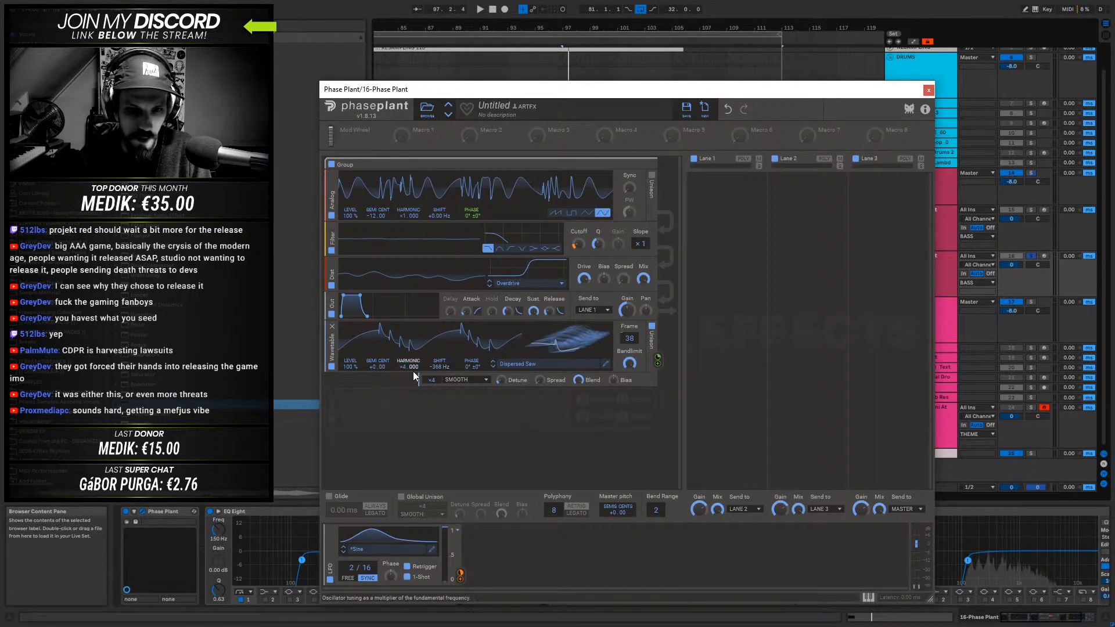
{"action": "key", "text": "space"}
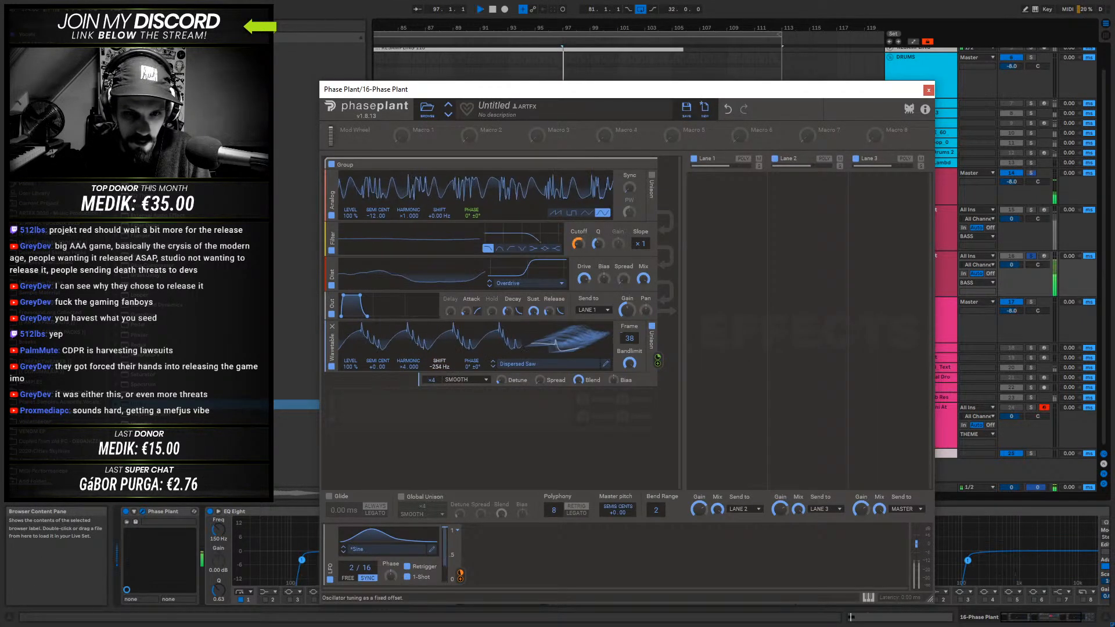
{"action": "key", "text": "space"}
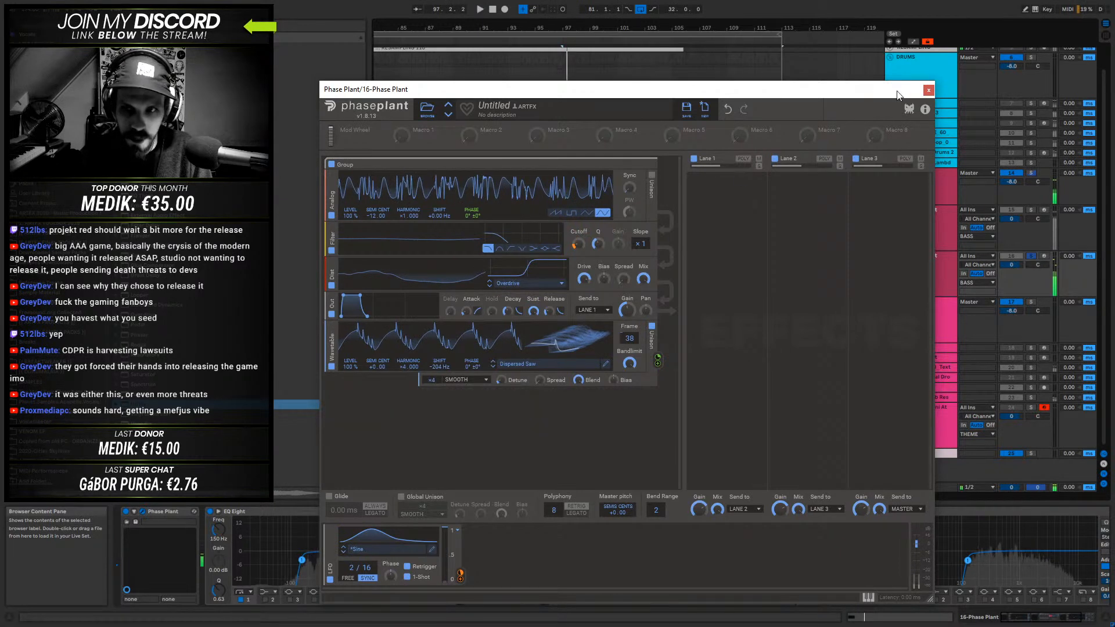
{"action": "left_click", "coordinate": [929, 90]}
- Find iZotope Trash 2 among the plug-ins and insert it between kHs Reverb and REVERB RACK on the bass track
{"action": "left_click", "coordinate": [27, 119]}
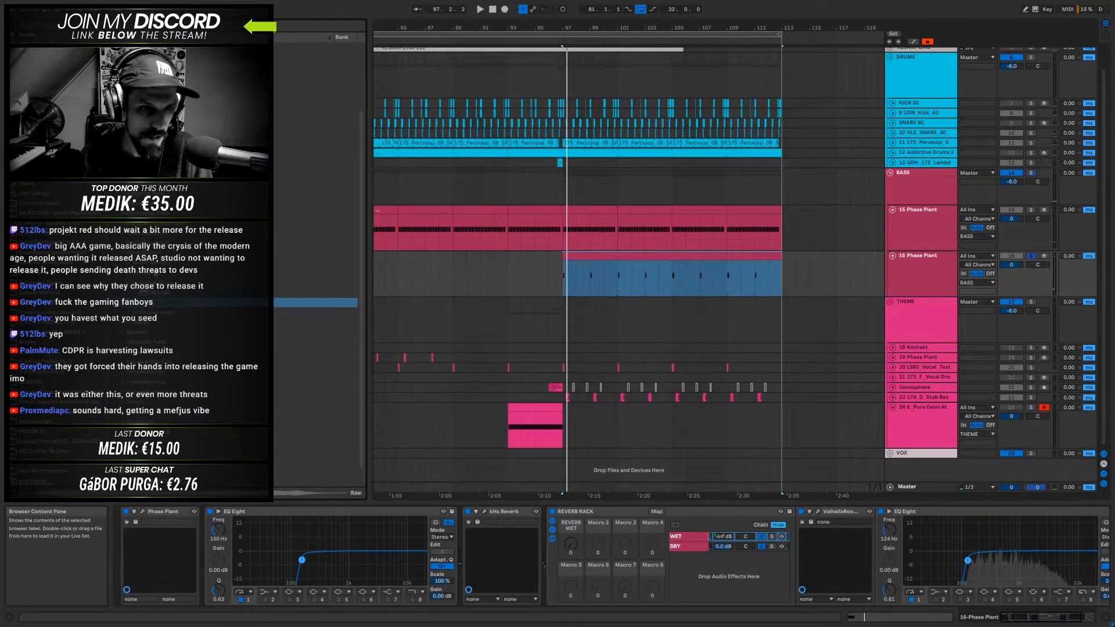
{"action": "scroll", "coordinate": [232, 261], "scroll_direction": "up", "scroll_amount": 2}
{"action": "scroll", "coordinate": [207, 225], "scroll_direction": "down", "scroll_amount": 5}
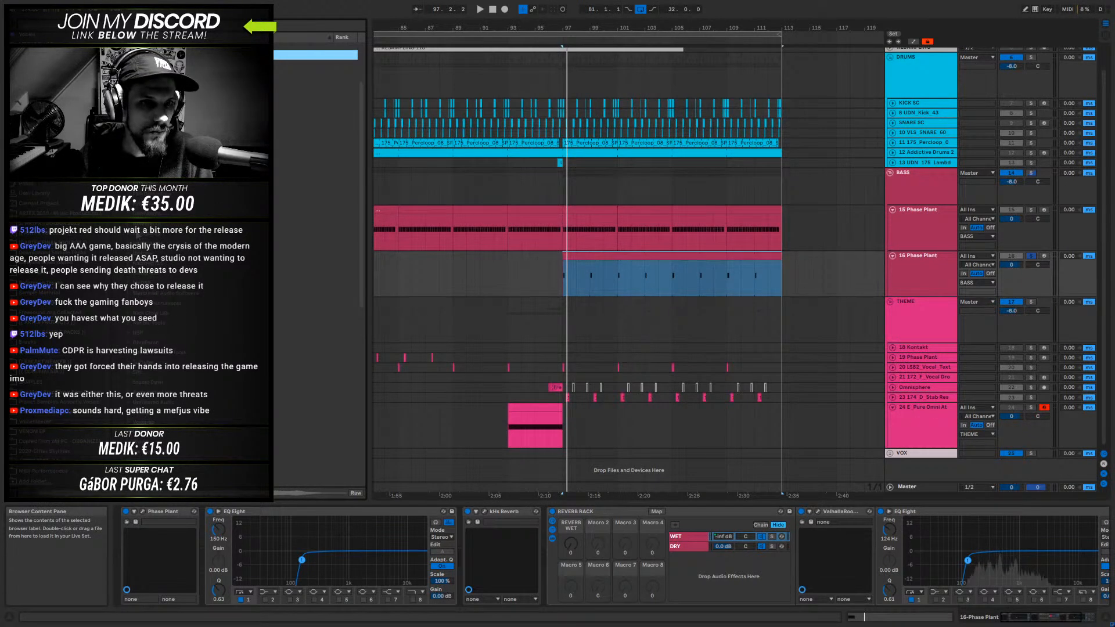
{"action": "left_click", "coordinate": [129, 254]}
{"action": "left_click_drag", "start_coordinate": [169, 263], "coordinate": [1094, 574]}
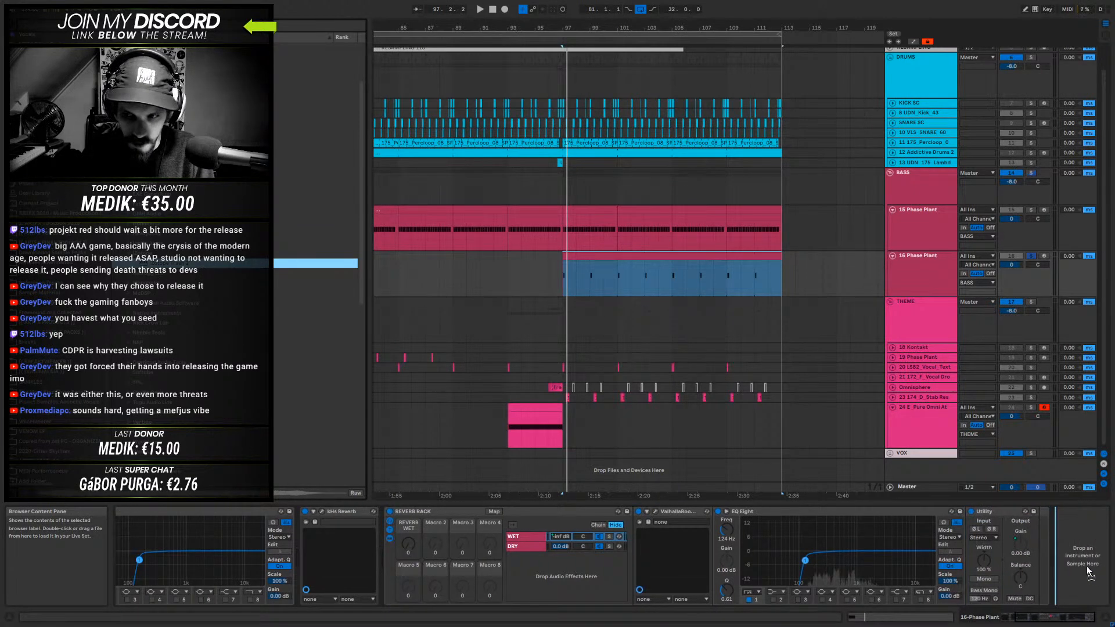
{"action": "left_click_drag", "start_coordinate": [514, 559], "coordinate": [389, 548]}
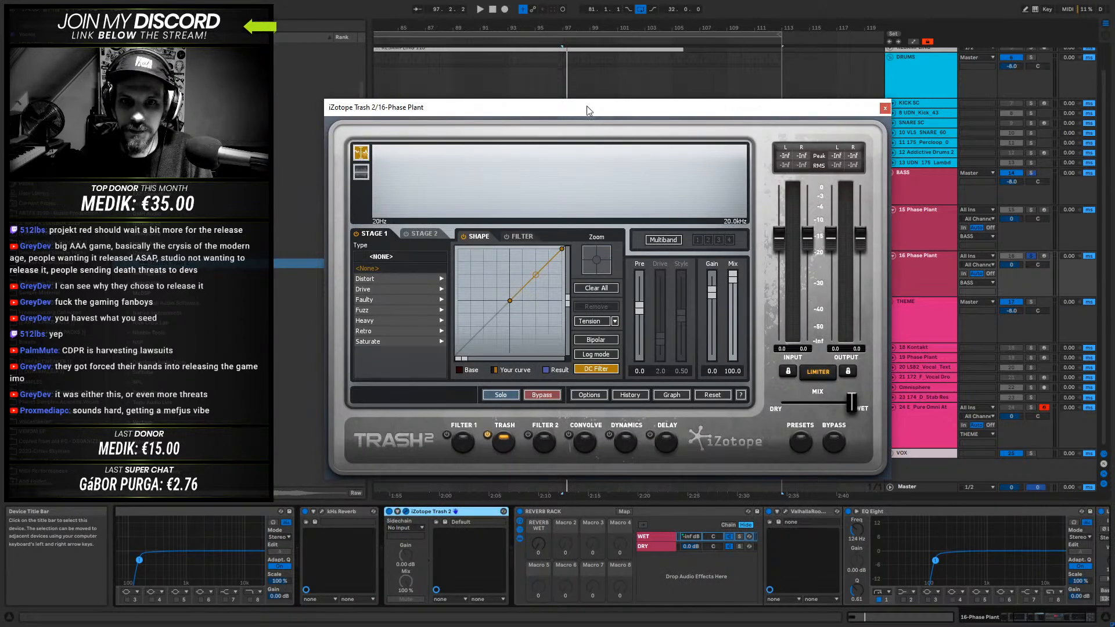
- Set Trash 2's Stage 1 distortion to Smooth Overdrive from the Drive category, auditioning it against Mirror Overdrive
{"action": "left_click_drag", "start_coordinate": [590, 115], "coordinate": [742, 133]}
{"action": "left_click", "coordinate": [524, 302]}
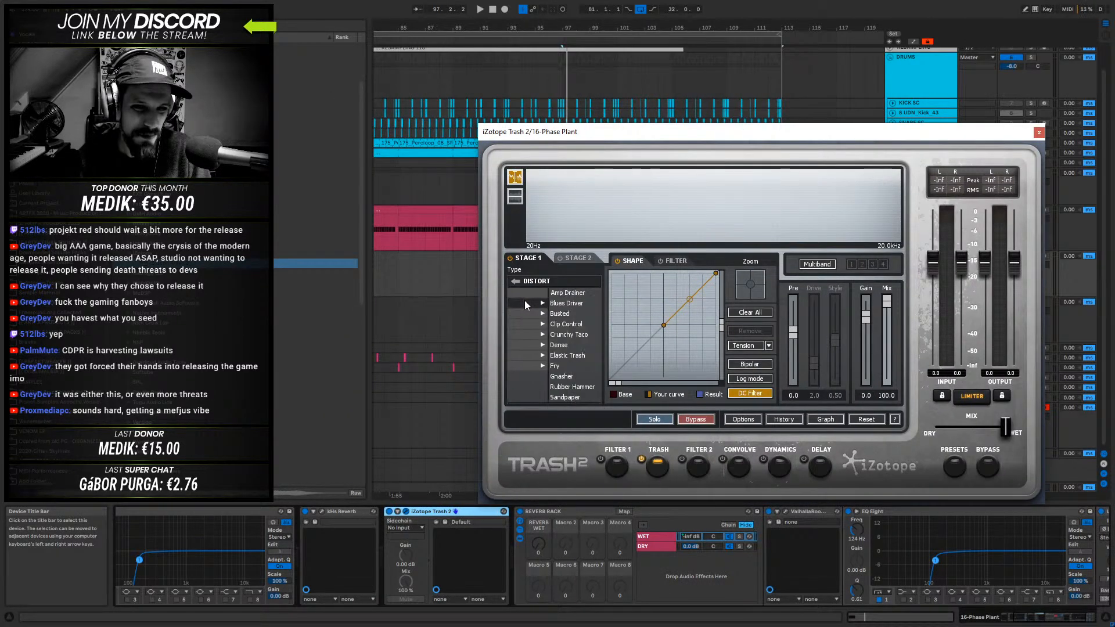
{"action": "left_click", "coordinate": [514, 281]}
{"action": "left_click", "coordinate": [529, 314]}
{"action": "left_click", "coordinate": [545, 389]}
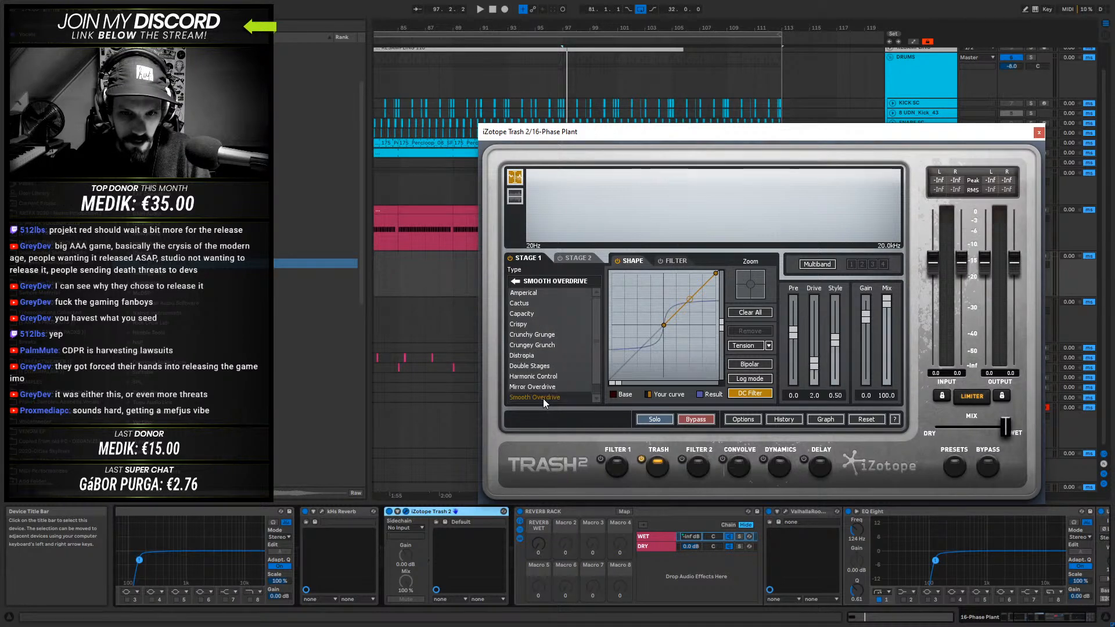
{"action": "key", "text": "space"}
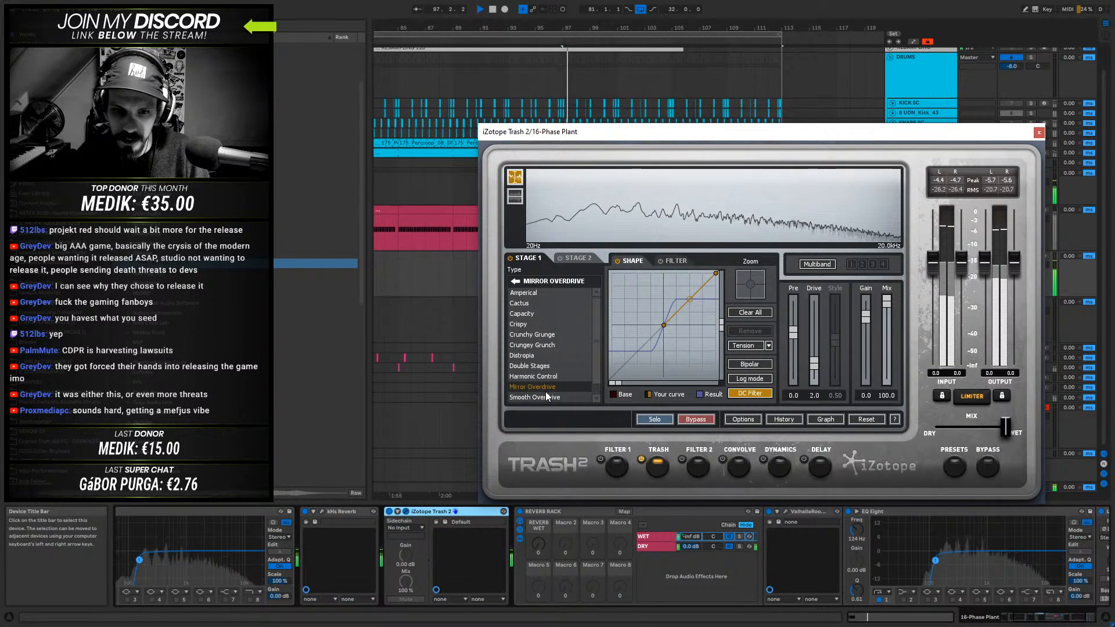
{"action": "left_click", "coordinate": [543, 397]}
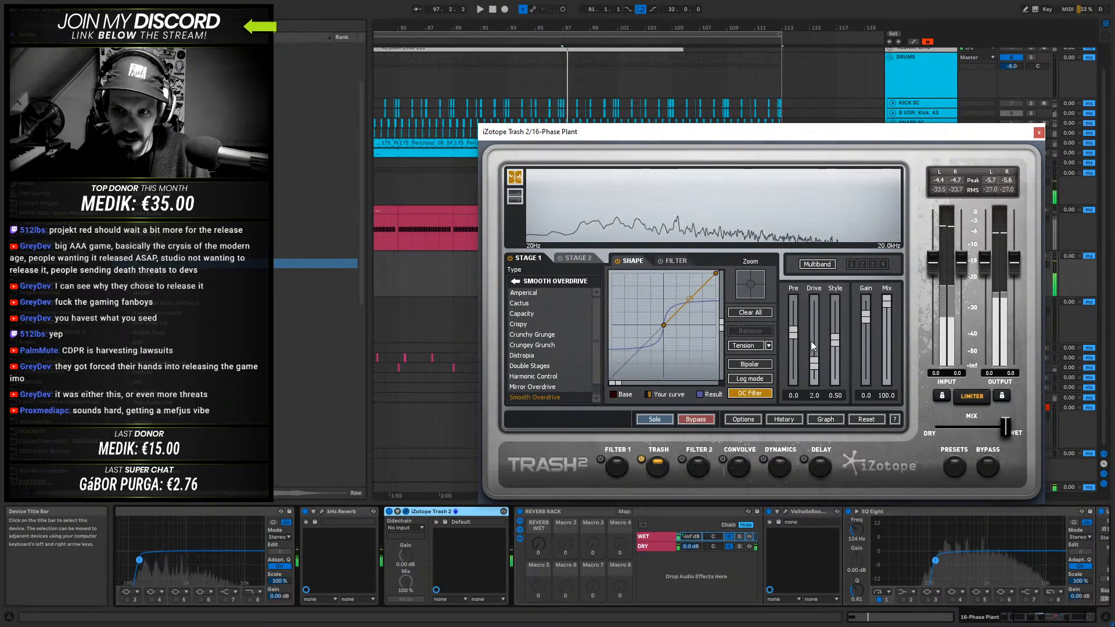
{"action": "left_click", "coordinate": [1039, 132]}
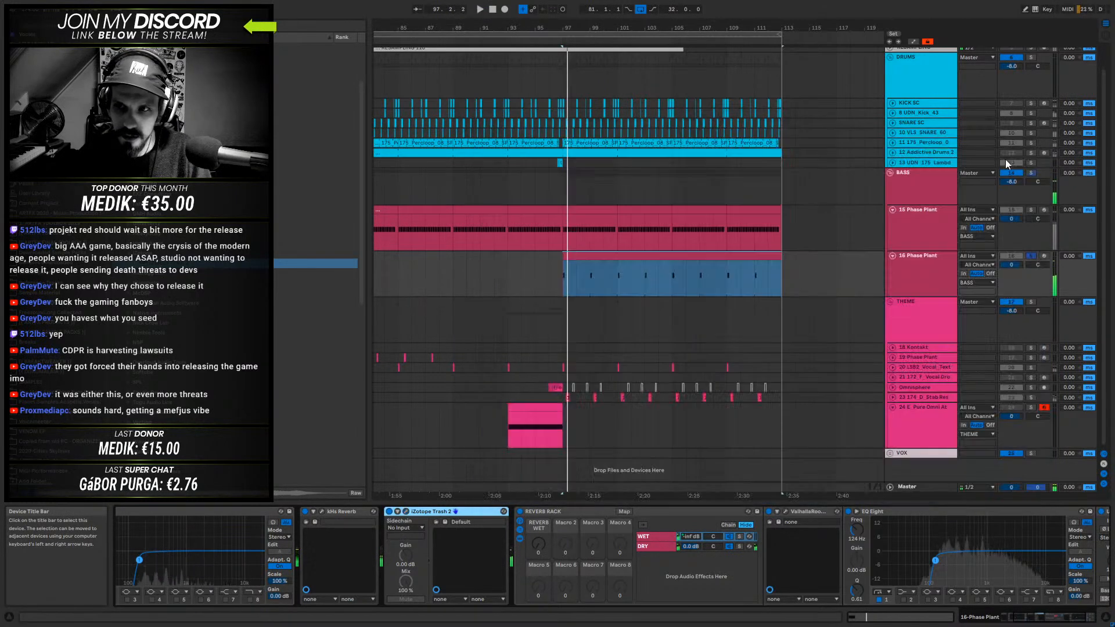
- Open kHs Reverb on the bass track and set Early to 93% and Mix to 59% while auditioning the sound
{"action": "left_click", "coordinate": [322, 511]}
{"action": "left_click_drag", "start_coordinate": [424, 117], "coordinate": [687, 154]}
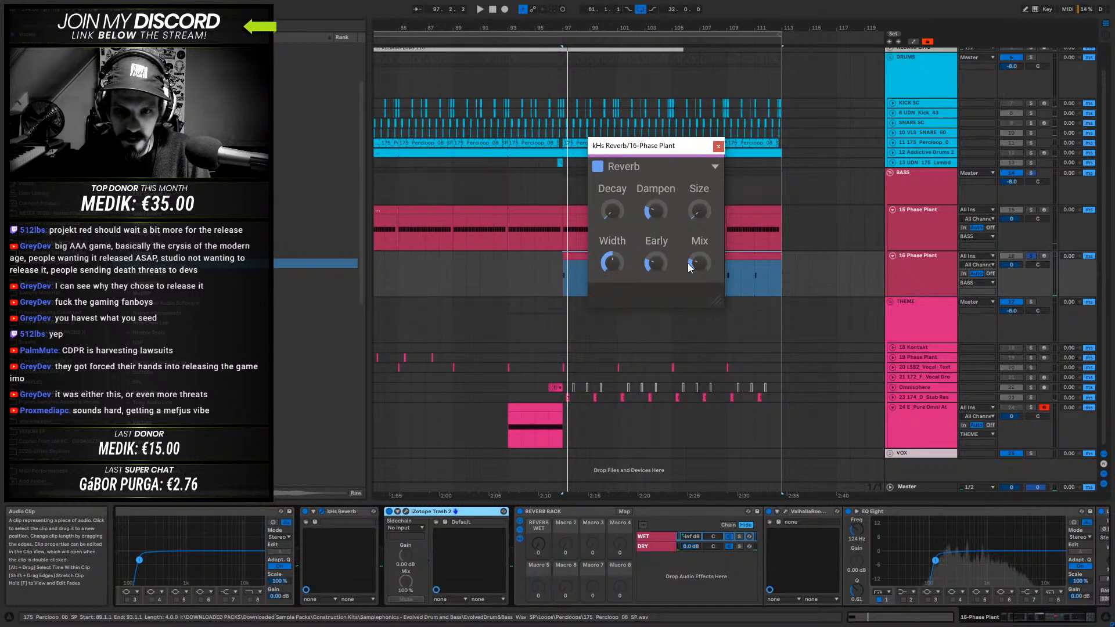
{"action": "key", "text": "space"}
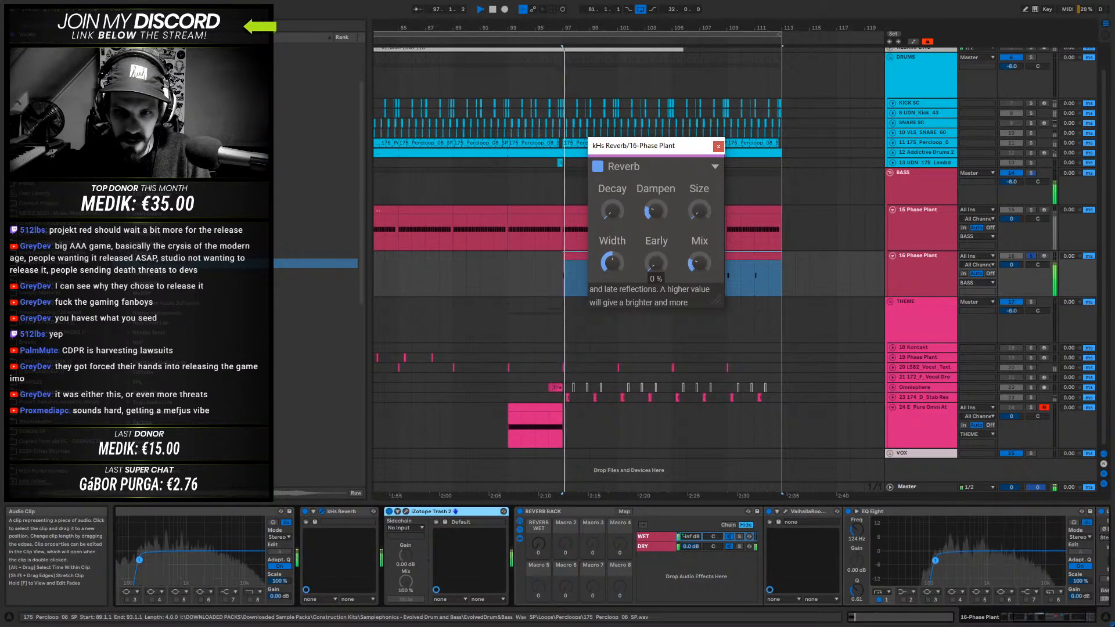
{"action": "key", "text": "space"}
{"action": "key", "text": "space"}
{"action": "key", "text": "space"}
{"action": "key", "text": "space"}
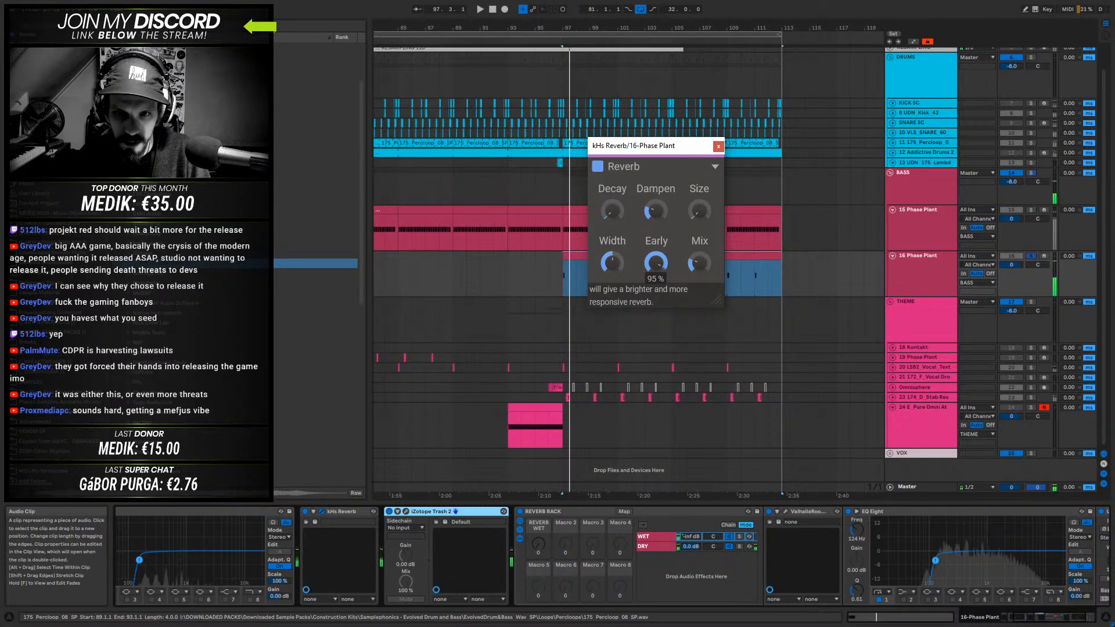
{"action": "left_click_drag", "start_coordinate": [656, 263], "coordinate": [656, 269]}
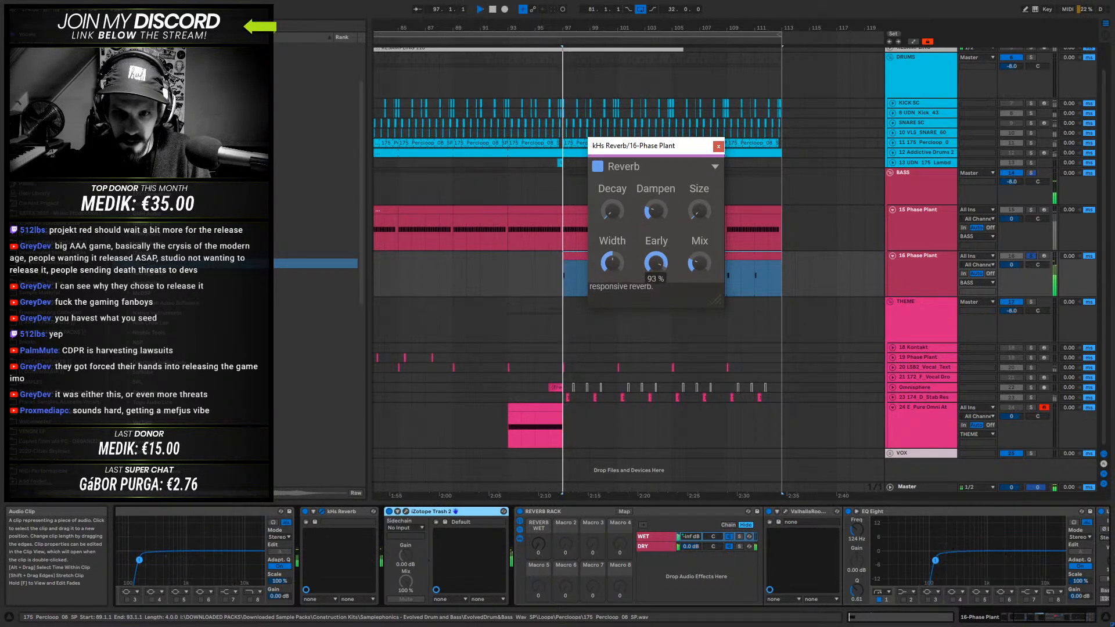
{"action": "left_click_drag", "start_coordinate": [699, 262], "coordinate": [699, 244]}
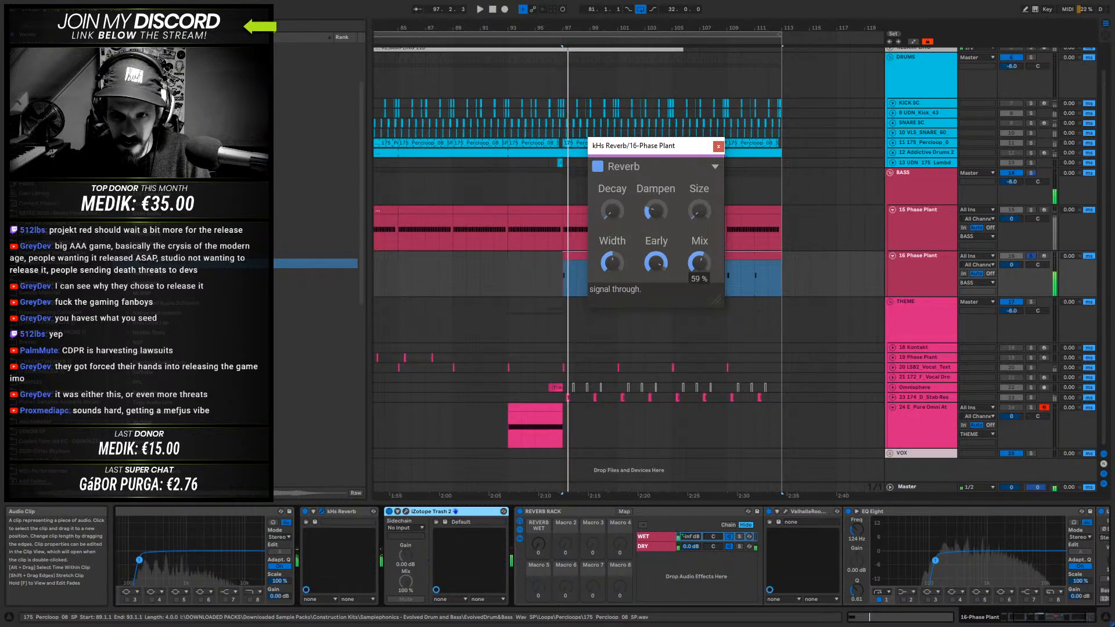
- Set kHs Reverb's Width to 126% on the second Phase Plant bass track while auditioning from bar 97
{"action": "key", "text": "space"}
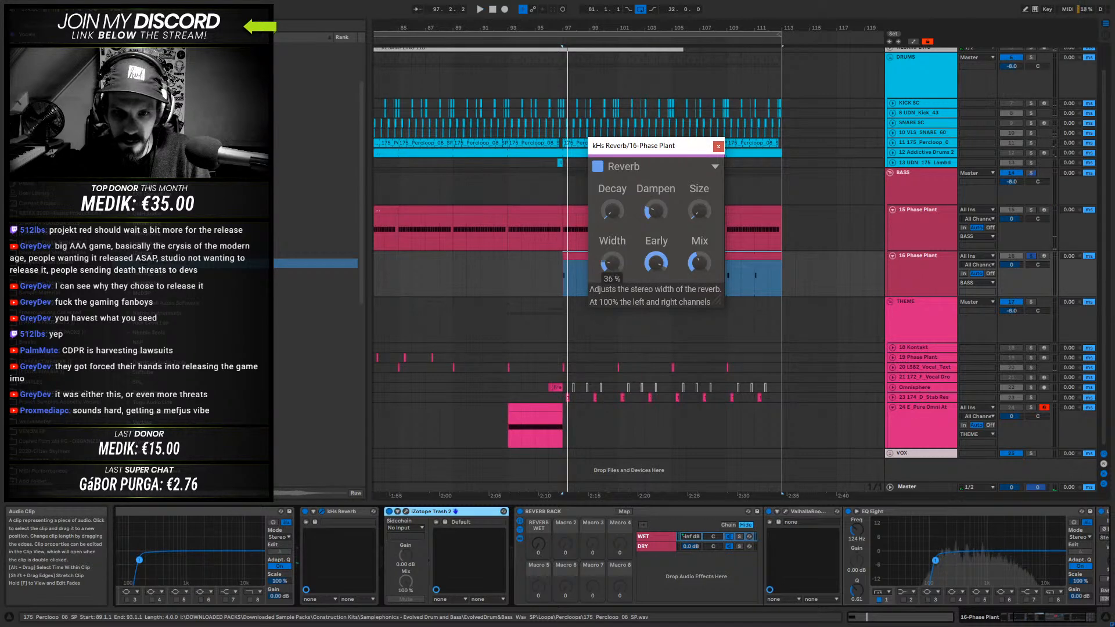
{"action": "left_click_drag", "start_coordinate": [611, 263], "coordinate": [612, 226]}
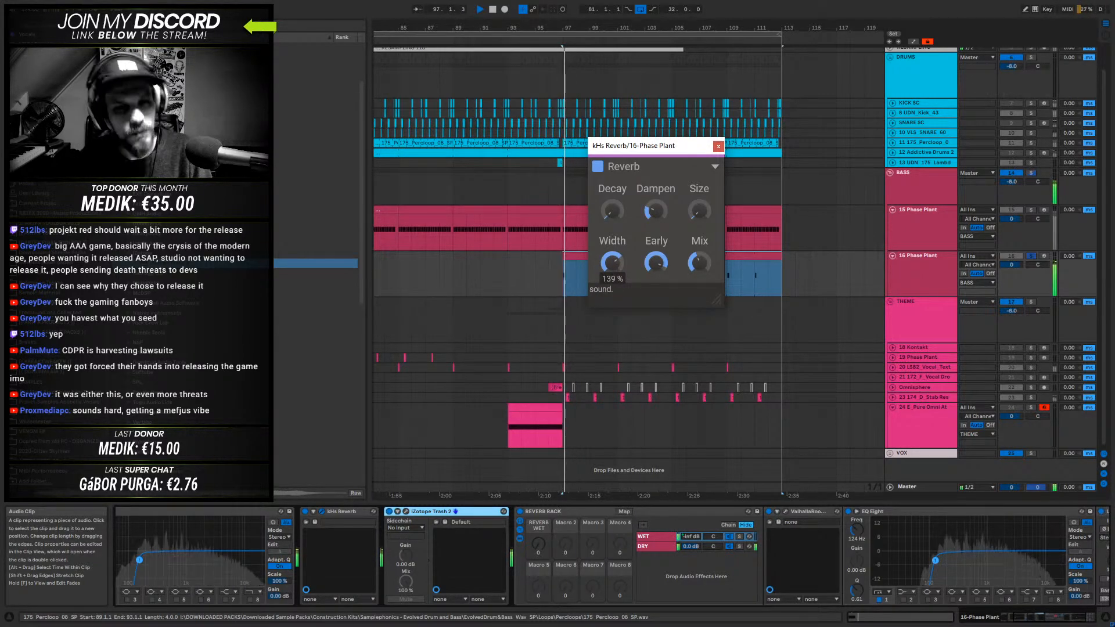
{"action": "key", "text": "space"}
- Audition the reverb setting in the full mix from bar 95 with the bass unsoloed, and close kHs Reverb
{"action": "key", "text": "space"}
{"action": "left_click_drag", "start_coordinate": [612, 263], "coordinate": [611, 269]}
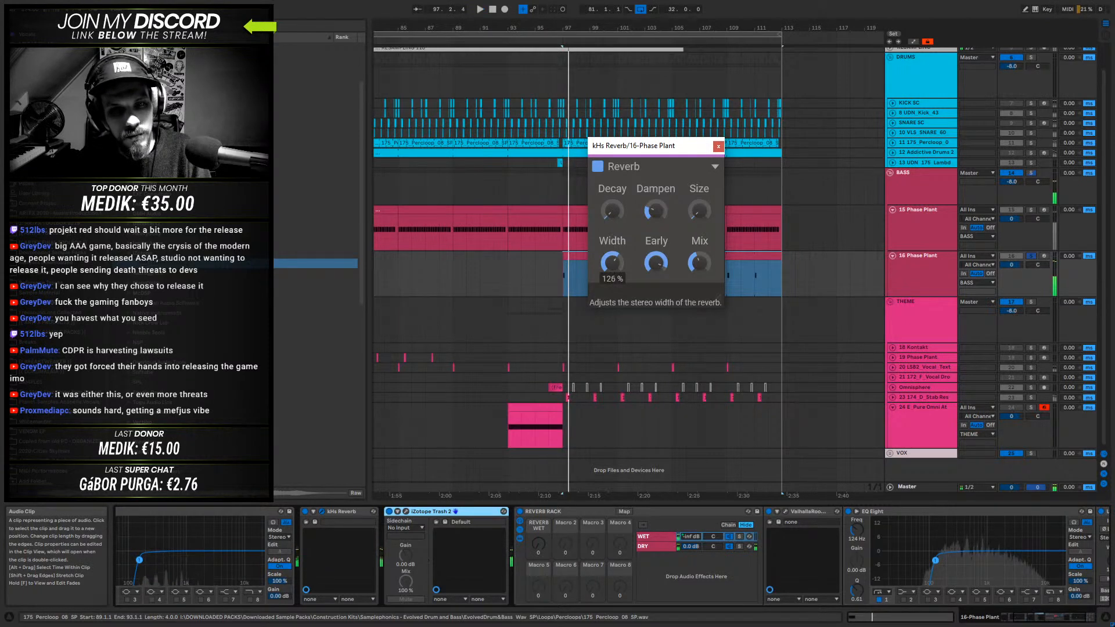
{"action": "left_click", "coordinate": [534, 273]}
{"action": "key", "text": "space"}
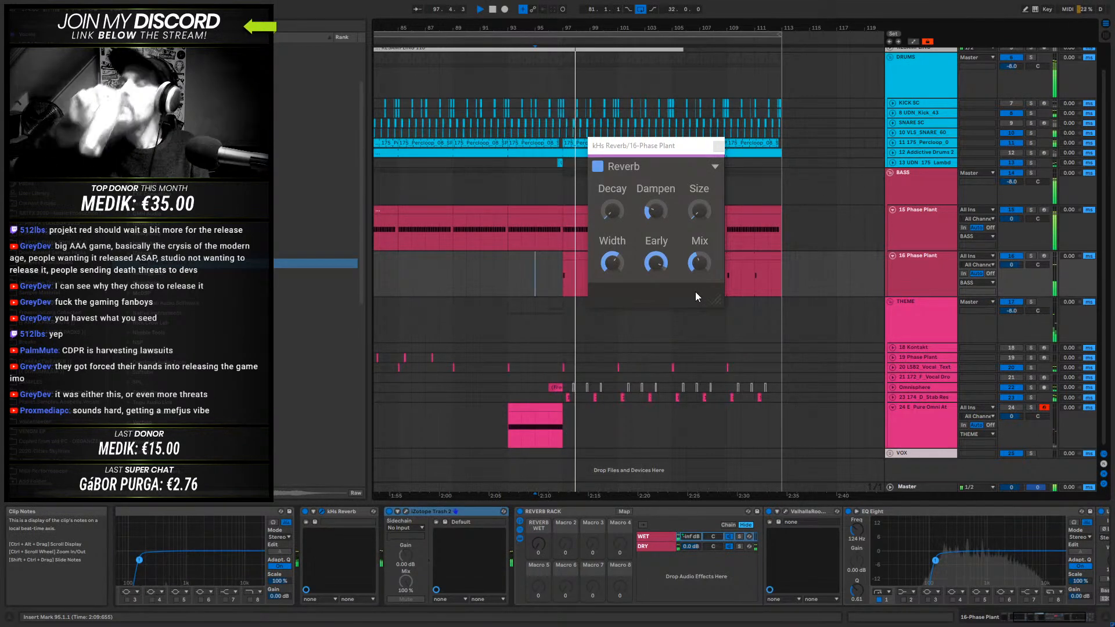
{"action": "mouse_move", "coordinate": [664, 235]}
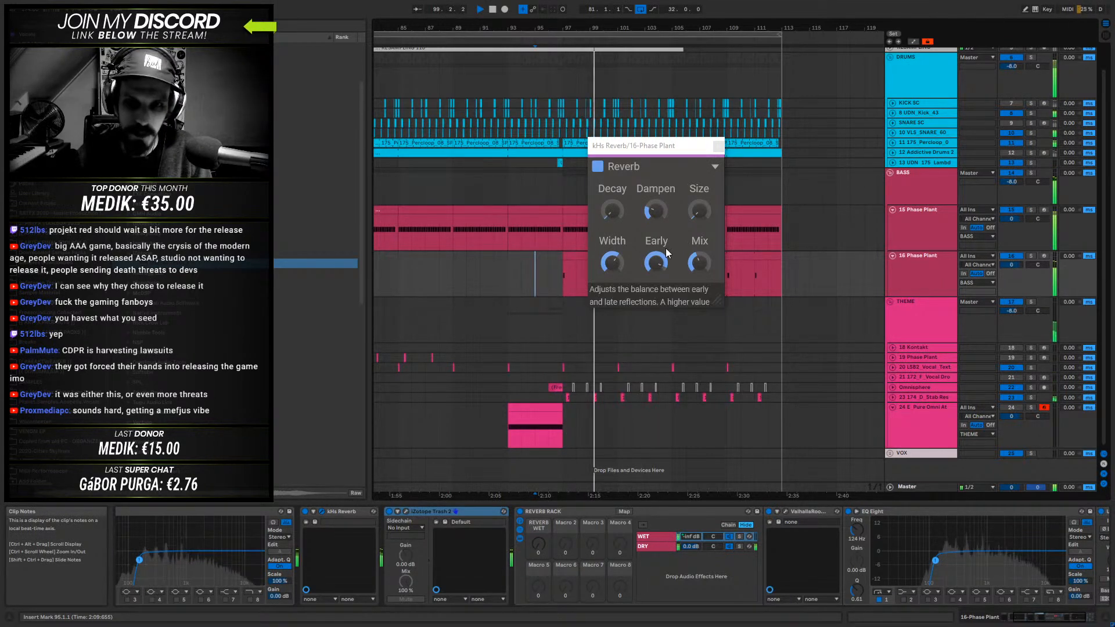
{"action": "left_click", "coordinate": [717, 149]}
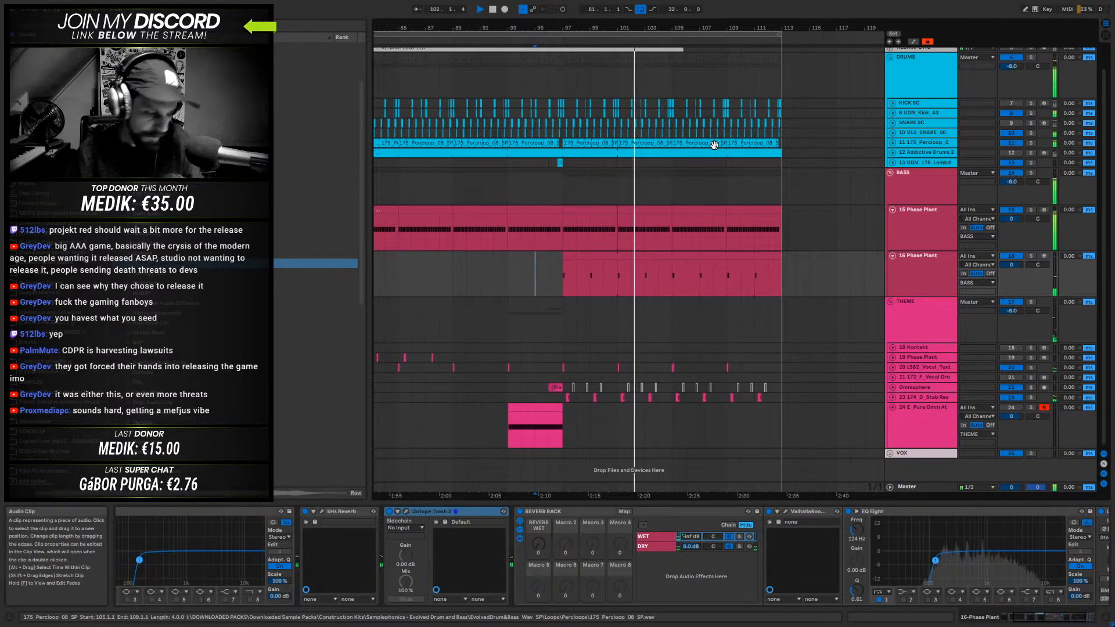
{"action": "left_click", "coordinate": [541, 44]}
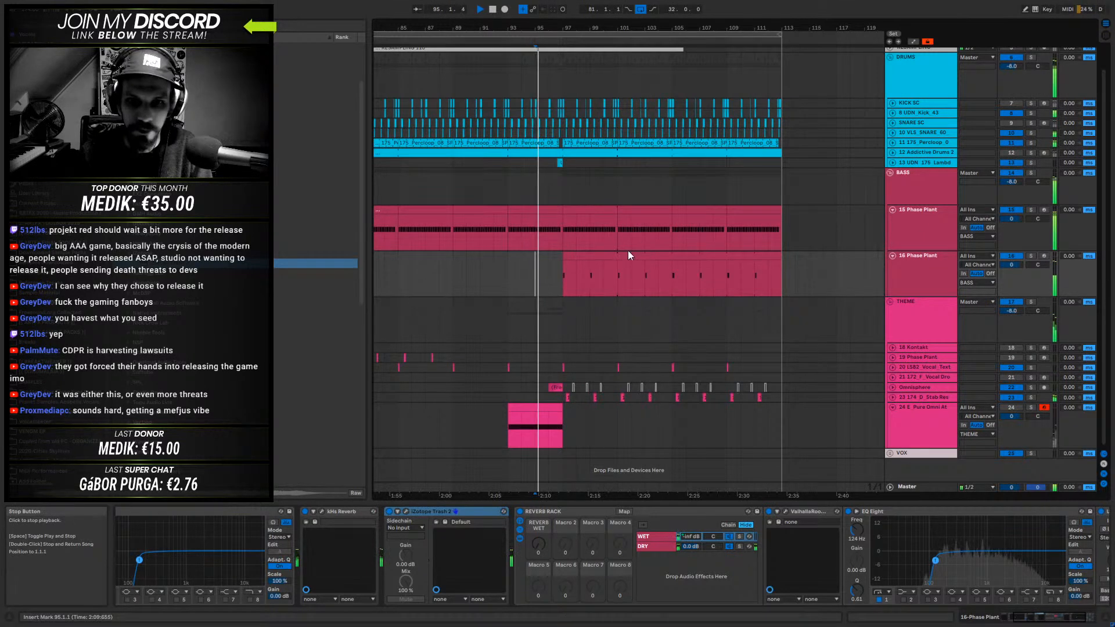
{"action": "key", "text": "space"}
- Delete the second Phase Plant bass part from bar 99 onward and audition the mix from bar 93
{"action": "left_click_drag", "start_coordinate": [591, 277], "coordinate": [794, 278]}
{"action": "key", "text": "Delete"}
{"action": "left_click", "coordinate": [515, 280]}
{"action": "key", "text": "space"}
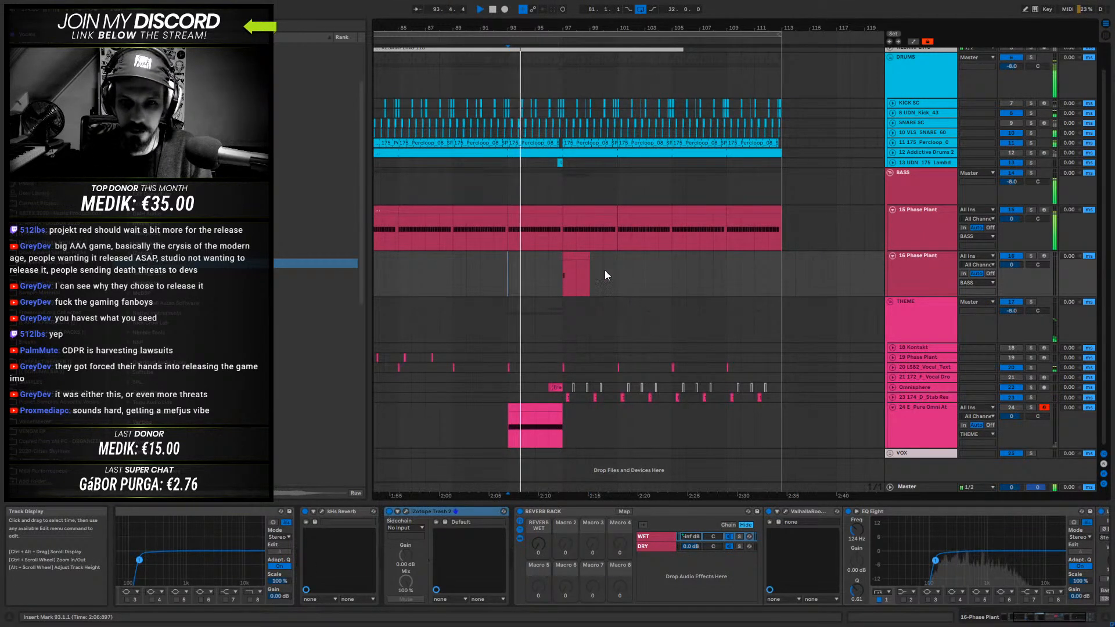
{"action": "key", "text": "space"}
- Move the D2 note in the second Phase Plant clip at bar 97 to position 1.2.4 and audition the new rhythm
{"action": "left_click", "coordinate": [569, 257]}
{"action": "left_click_drag", "start_coordinate": [583, 262], "coordinate": [566, 260]}
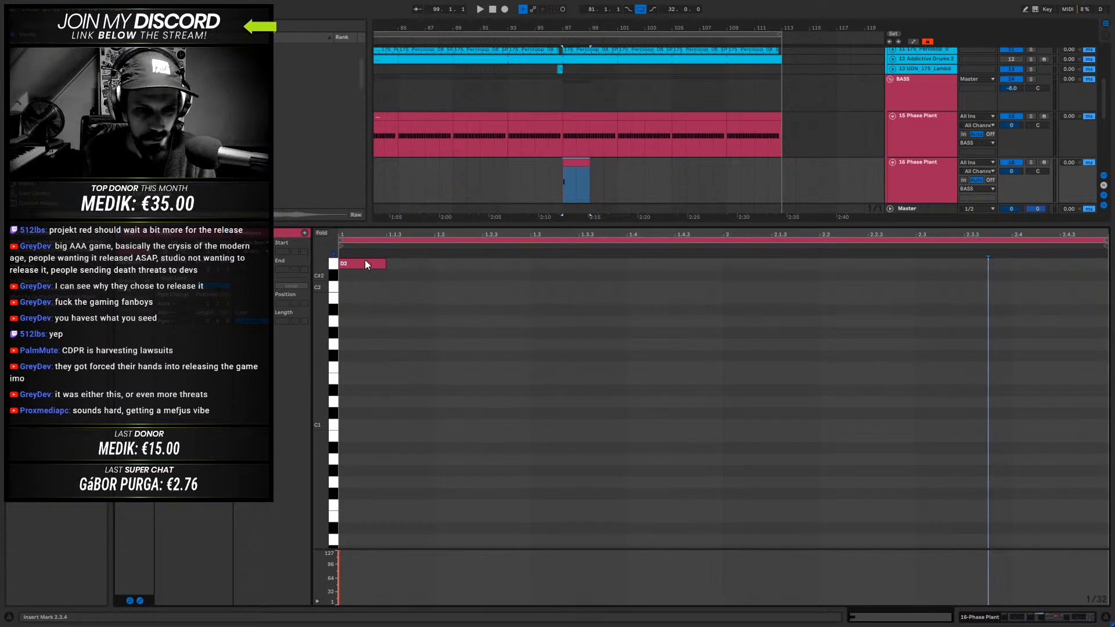
{"action": "left_click_drag", "start_coordinate": [361, 263], "coordinate": [522, 265]}
{"action": "key", "text": "space"}
{"action": "key", "text": "space"}
{"action": "key", "text": "space"}
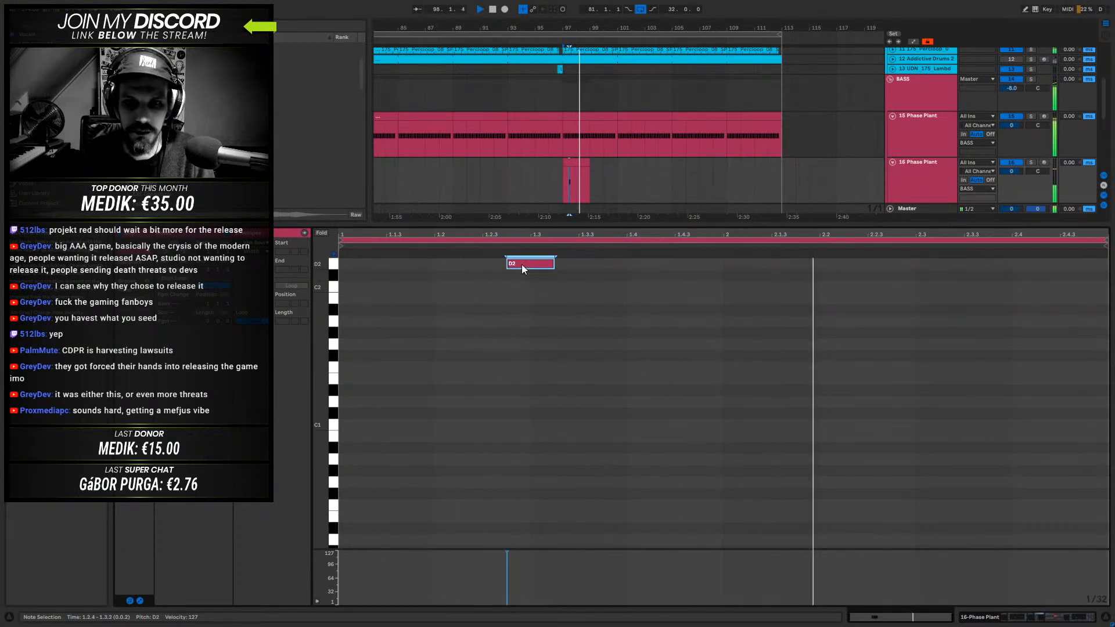
{"action": "left_click", "coordinate": [573, 163]}
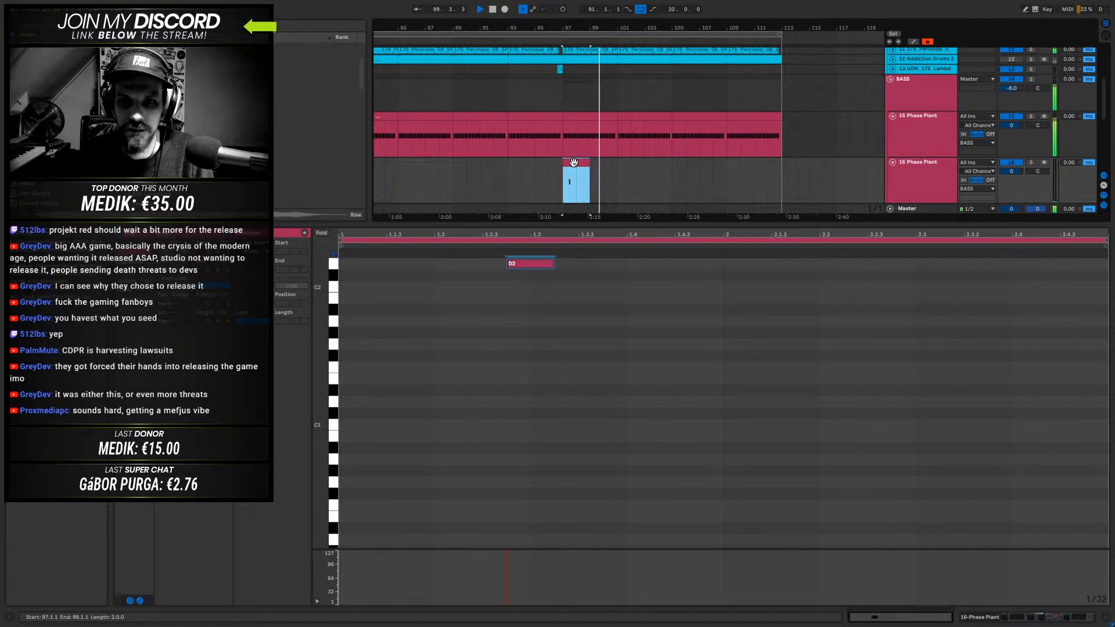
{"action": "key", "text": "space"}
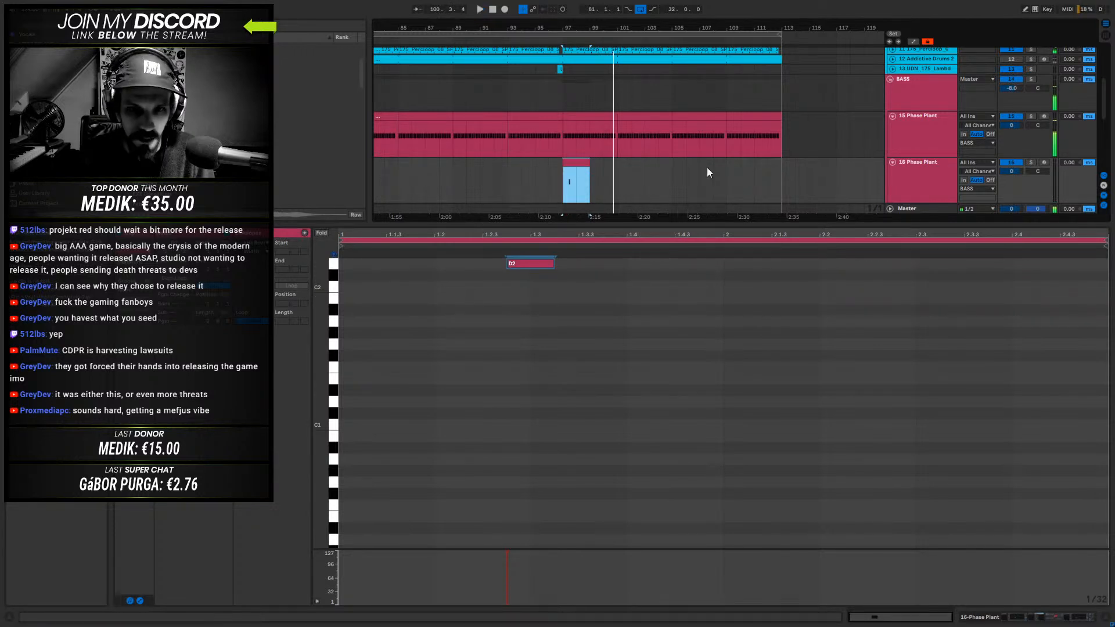
- Solo the 174_D_Stab Resampled track in the THEME group and audition its clip at 97.2
{"action": "scroll", "coordinate": [702, 140], "scroll_direction": "down", "scroll_amount": 4}
{"action": "scroll", "coordinate": [656, 124], "scroll_direction": "down", "scroll_amount": 5}
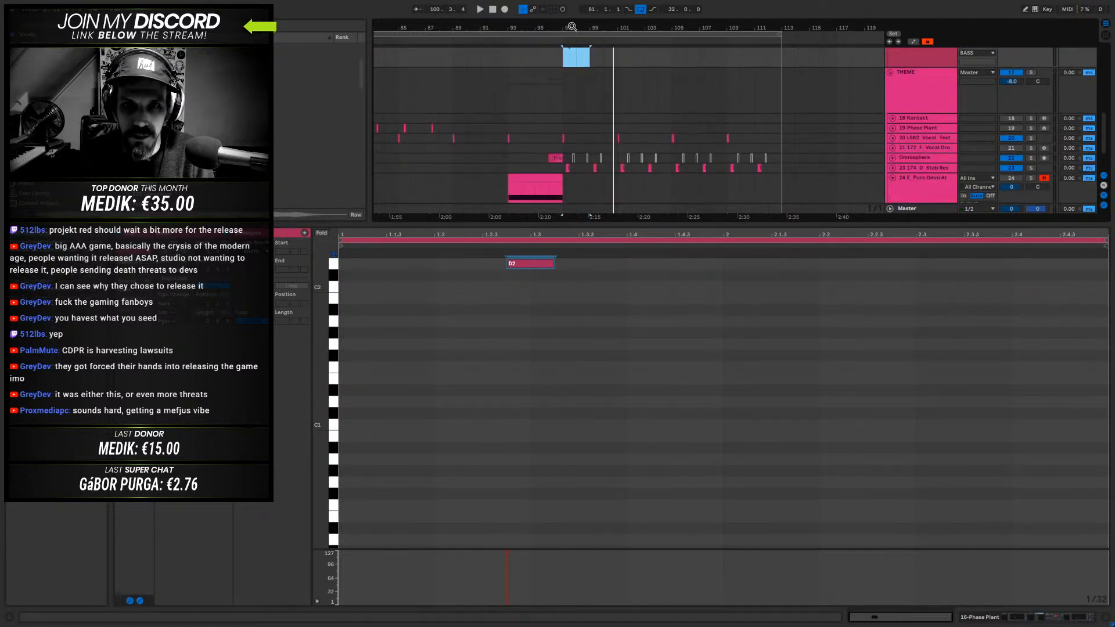
{"action": "scroll", "coordinate": [561, 184], "scroll_direction": "up", "scroll_amount": 5}
{"action": "left_click", "coordinate": [559, 168]}
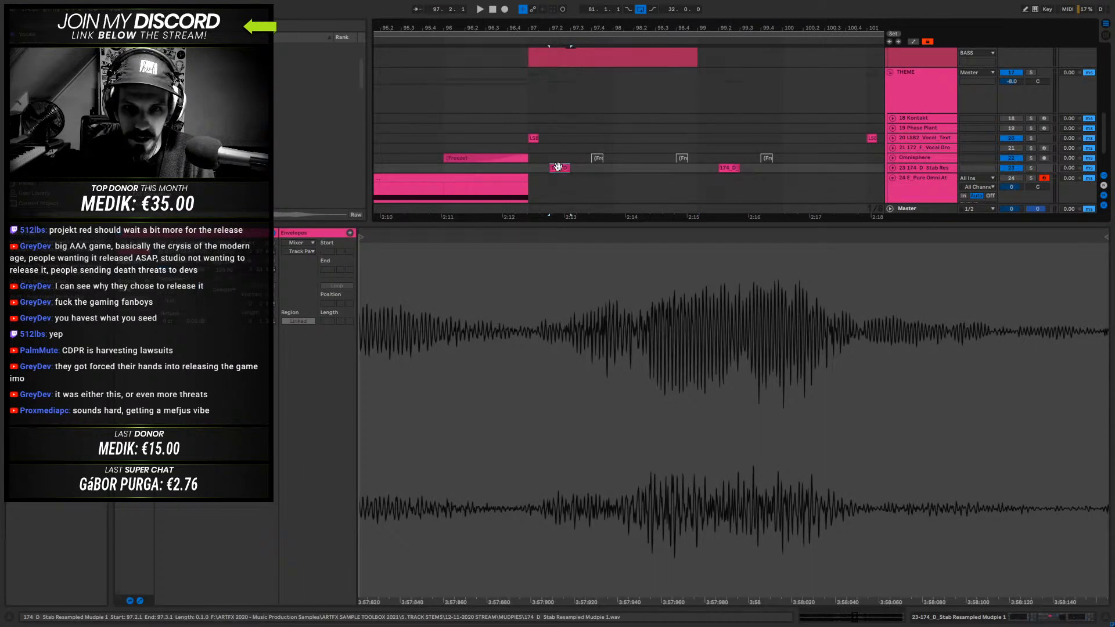
{"action": "key", "text": "space"}
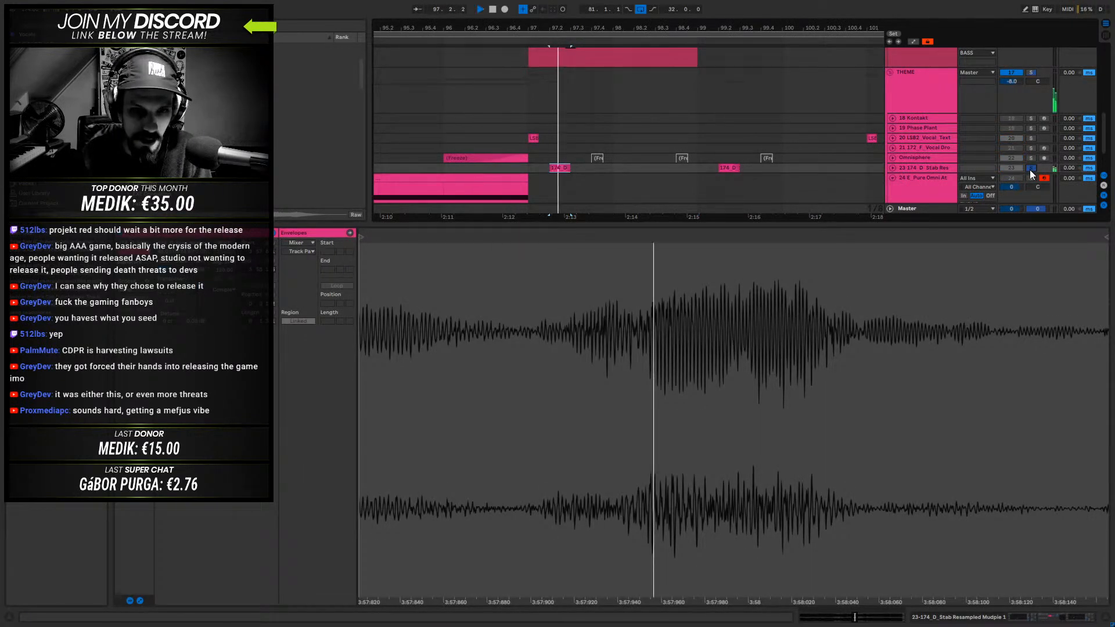
{"action": "key", "text": "space"}
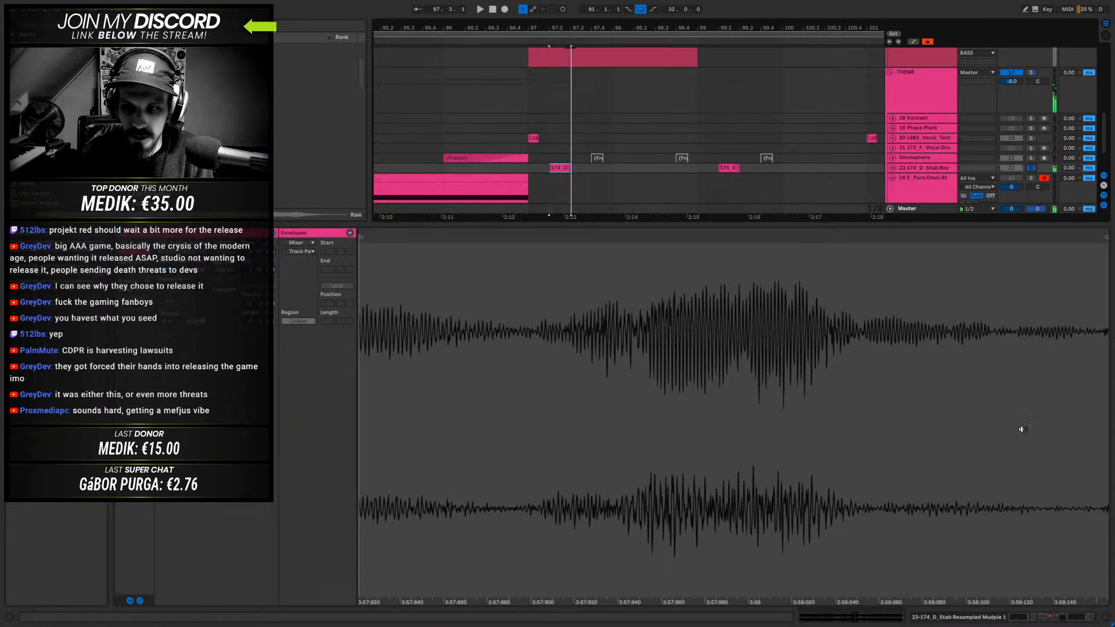
- View the stab's full sample waveform, and unfold the stab track with its device chain shown
{"action": "left_click_drag", "start_coordinate": [835, 621], "coordinate": [834, 435]}
{"action": "key", "text": "space"}
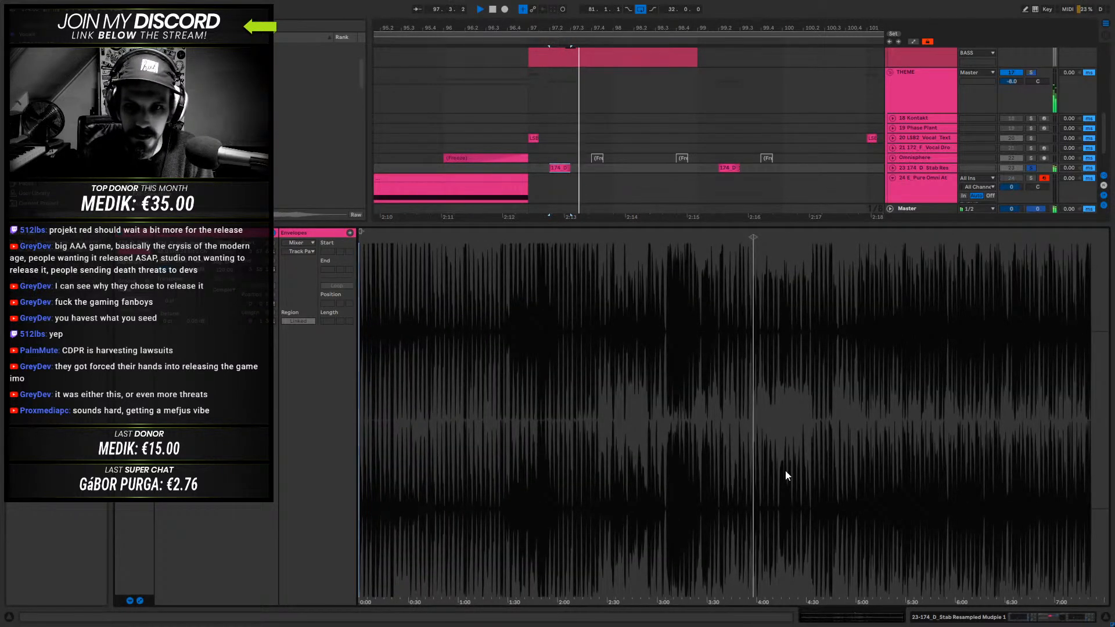
{"action": "left_click", "coordinate": [983, 617]}
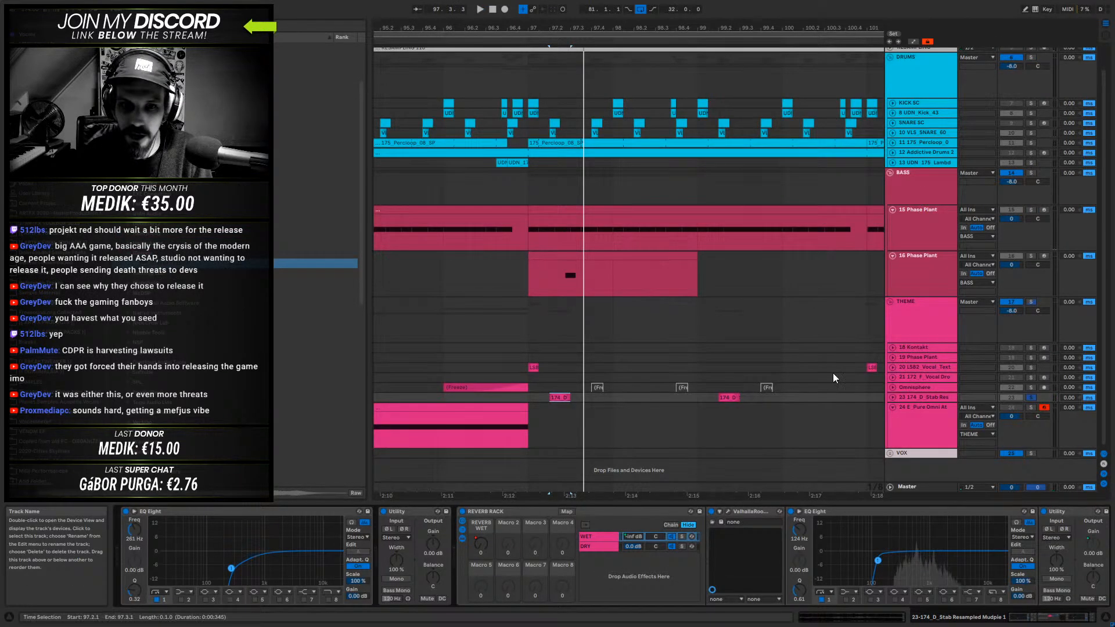
{"action": "left_click", "coordinate": [892, 397]}
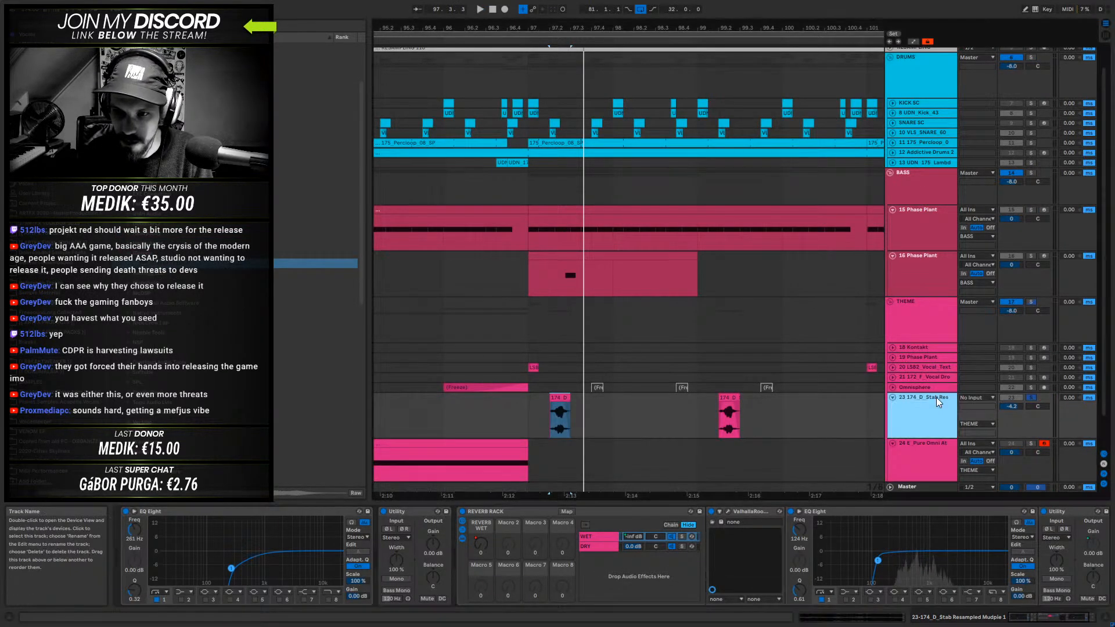
{"action": "scroll", "coordinate": [936, 397], "scroll_direction": "down", "scroll_amount": 1}
{"action": "left_click", "coordinate": [942, 367]}
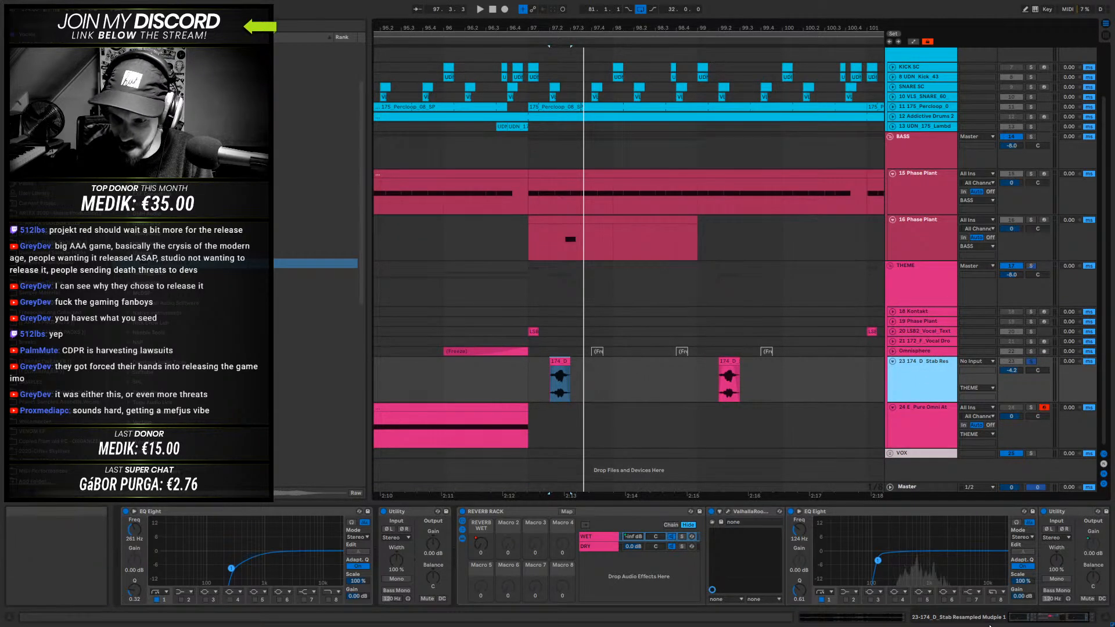
- Zoom the stab clip's waveform to the region it uses and reveal its sample file in the browser
{"action": "left_click", "coordinate": [861, 620]}
{"action": "left_click_drag", "start_coordinate": [758, 253], "coordinate": [758, 336]}
{"action": "left_click_drag", "start_coordinate": [720, 291], "coordinate": [720, 371]}
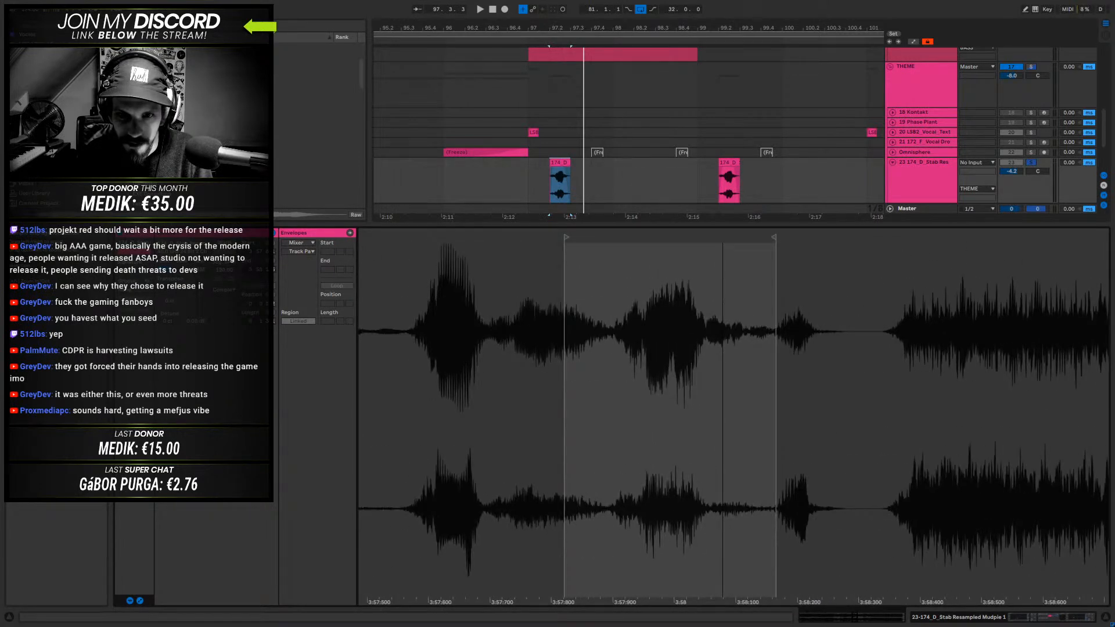
{"action": "right_click", "coordinate": [611, 292]}
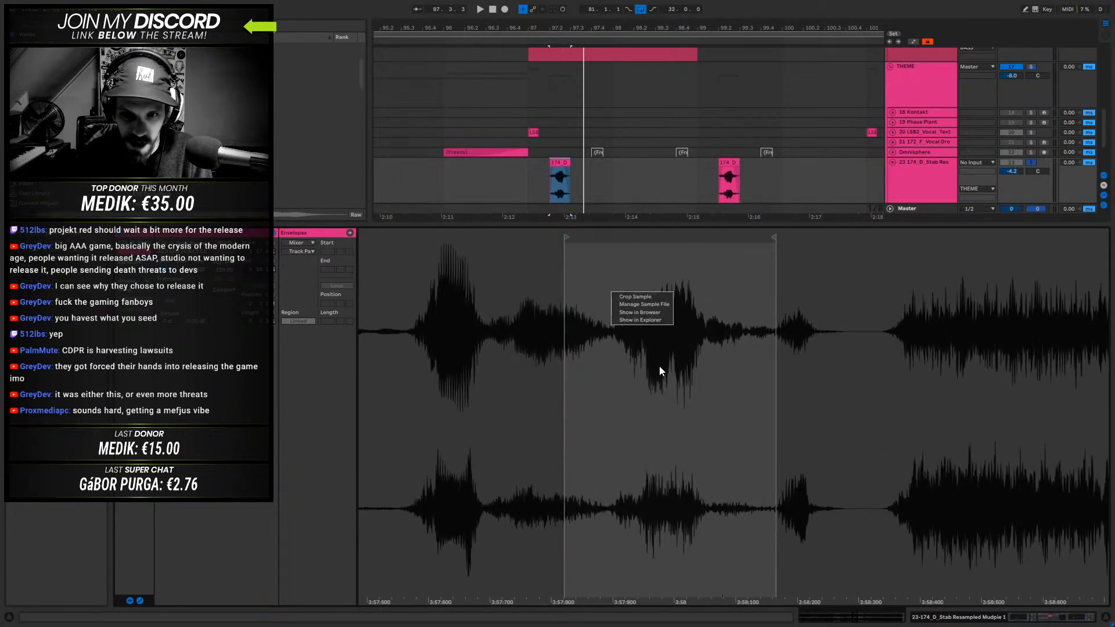
{"action": "left_click", "coordinate": [648, 314]}
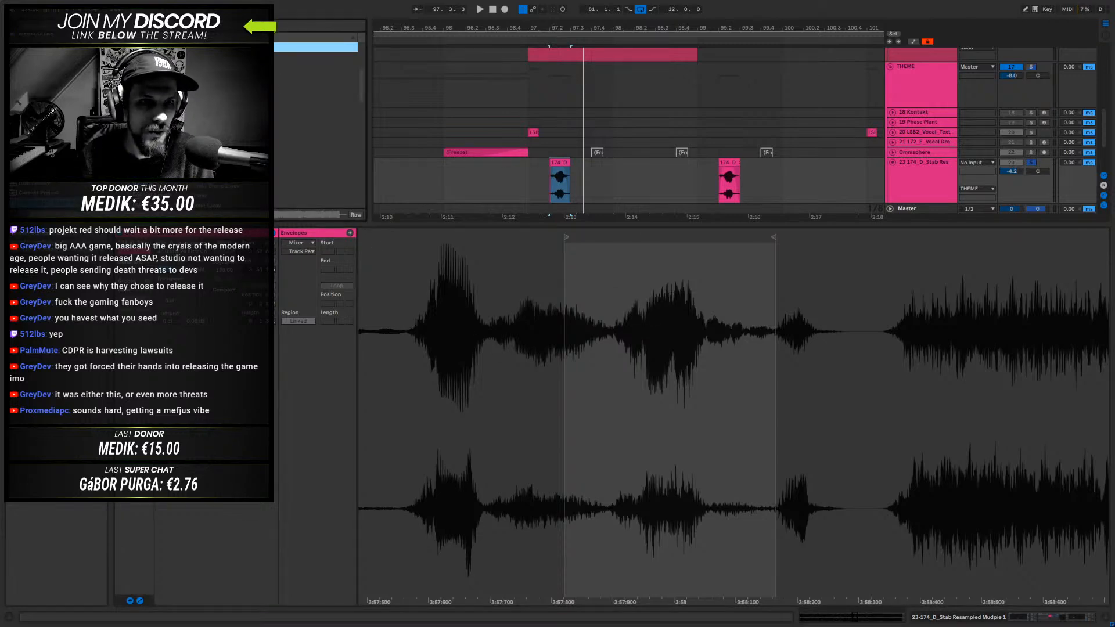
{"action": "left_click_drag", "start_coordinate": [456, 225], "coordinate": [471, 504]}
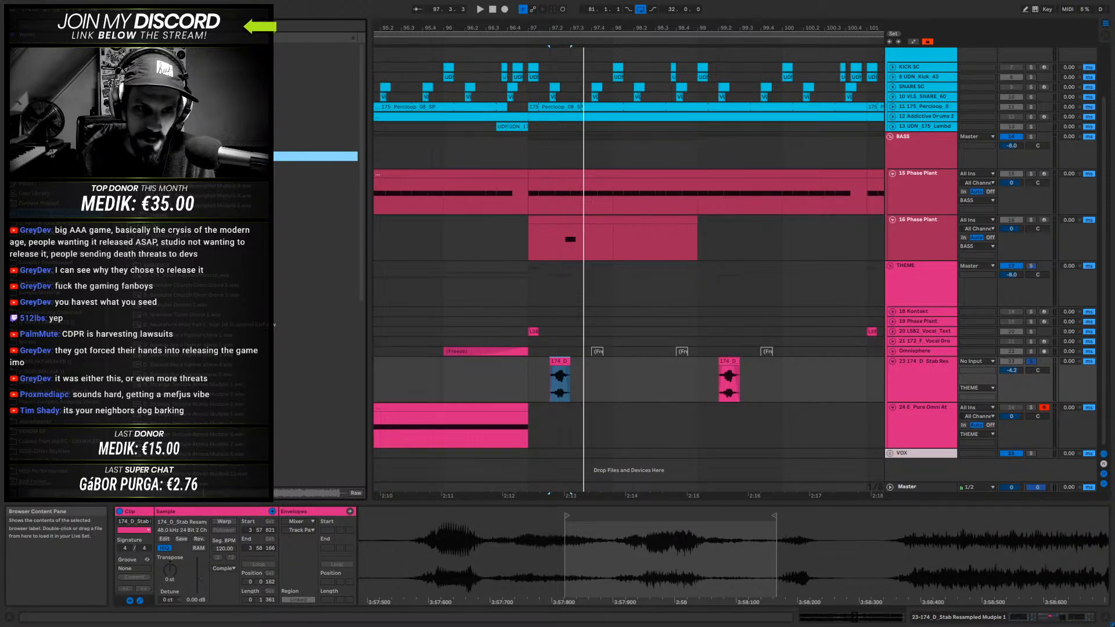
- Browse the files and folders around the stab's source sample in the browser
{"action": "key", "text": "Left"}
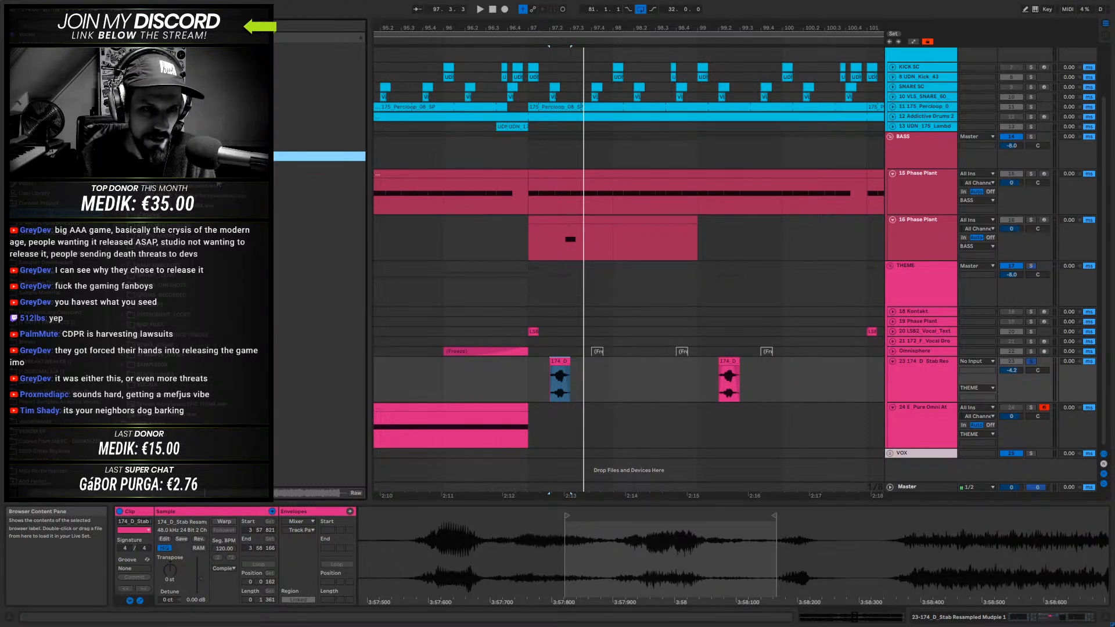
{"action": "key", "text": "Down"}
{"action": "key", "text": "Down"}
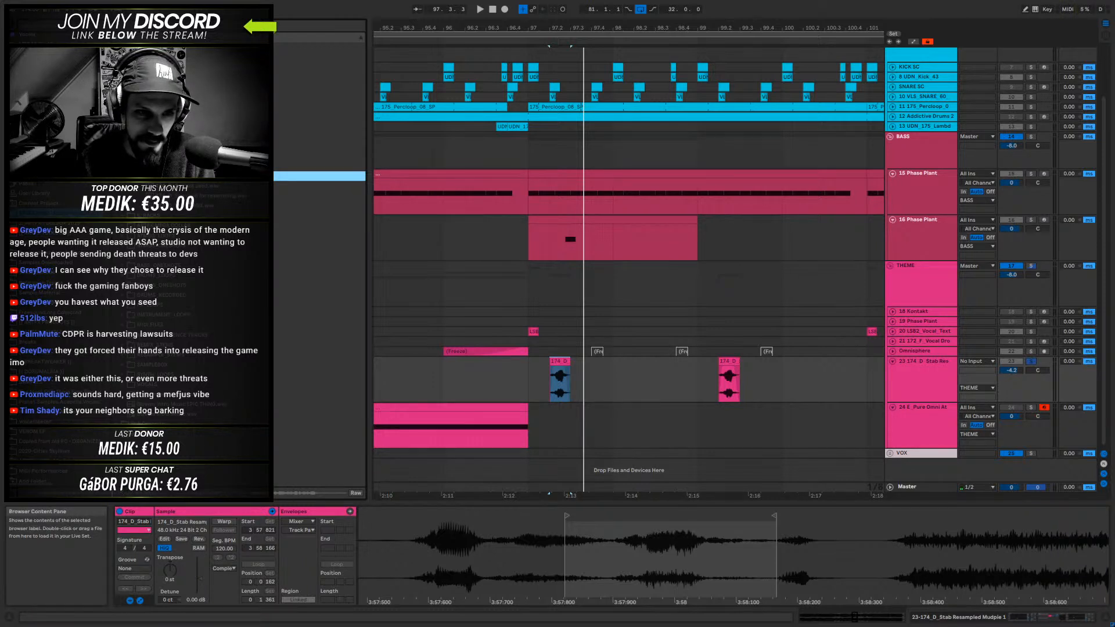
{"action": "left_click", "coordinate": [201, 198]}
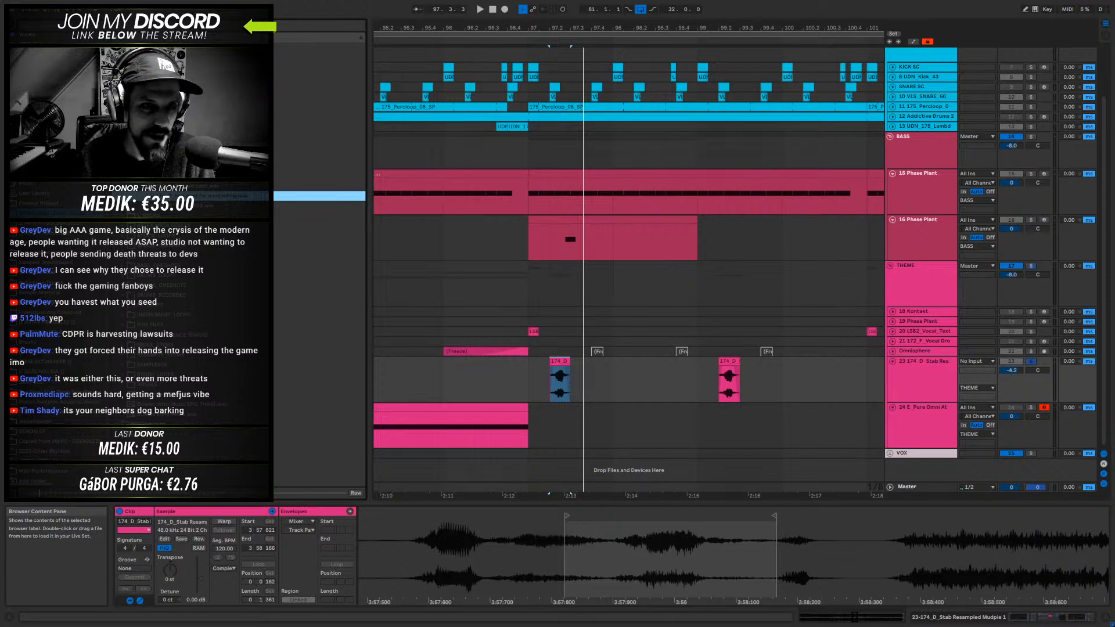
{"action": "left_click", "coordinate": [186, 146]}
{"action": "left_click", "coordinate": [194, 157]}
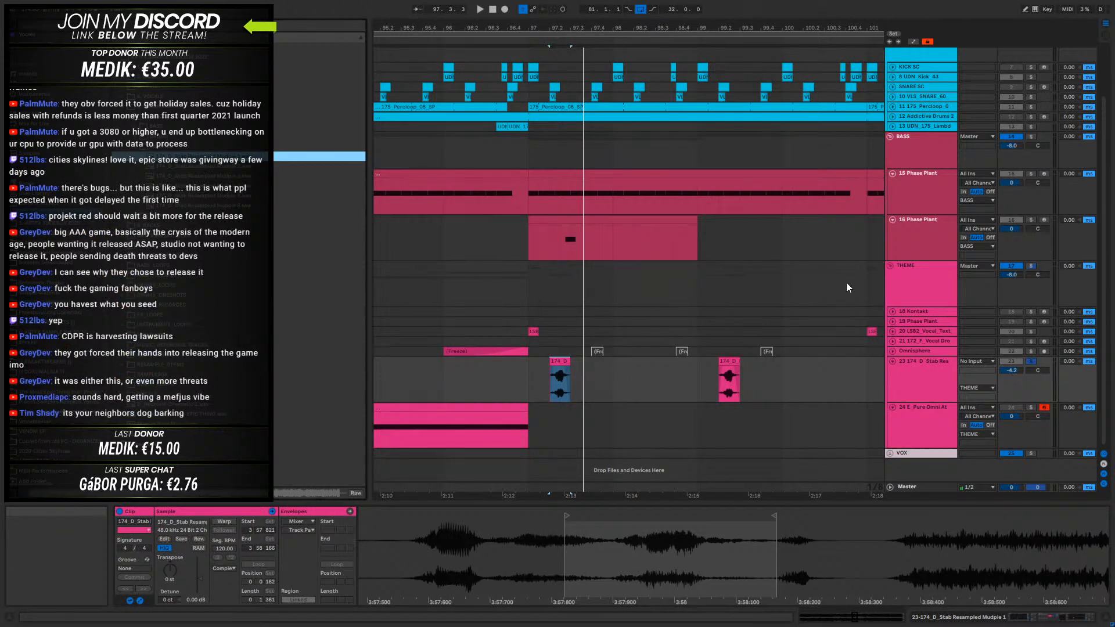
- Audition the stab clip at 97.2 and display the stab track's device chain
{"action": "left_click", "coordinate": [563, 359]}
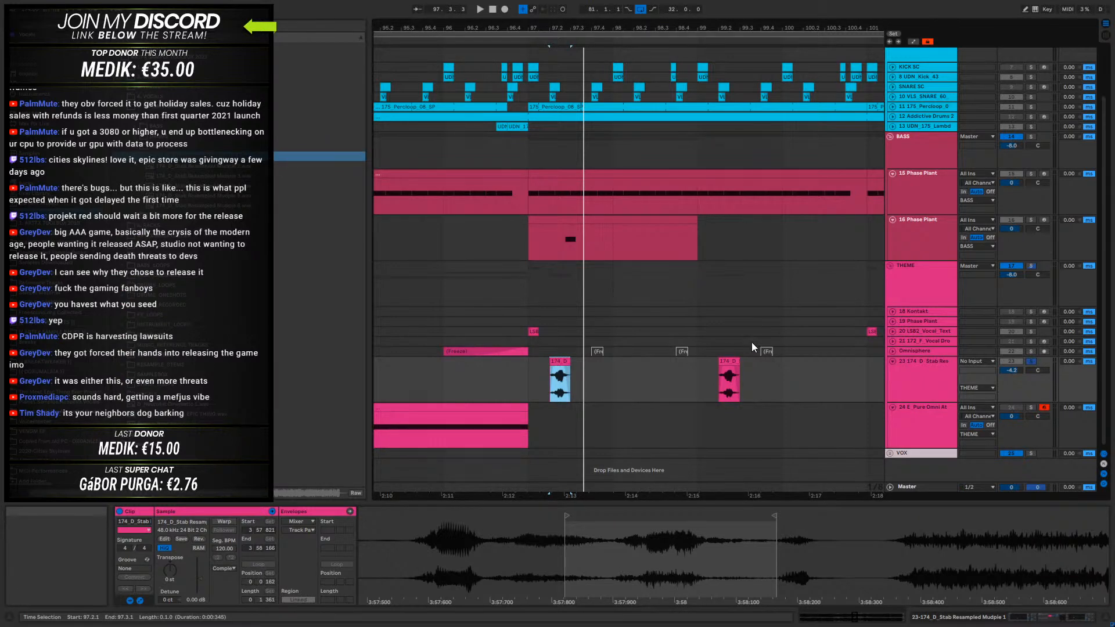
{"action": "key", "text": "space"}
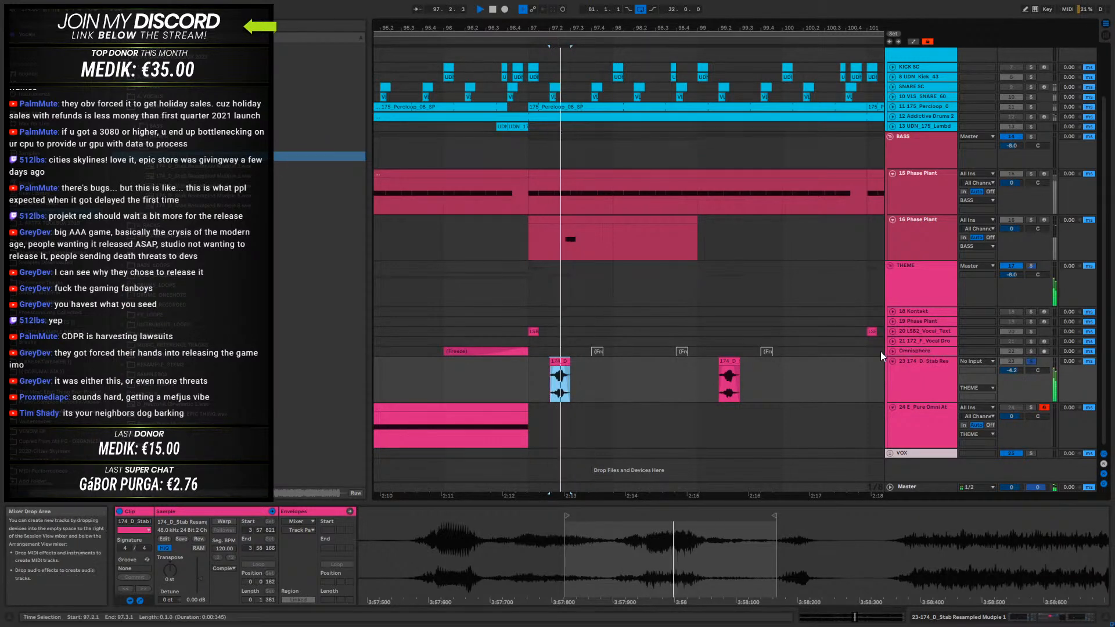
{"action": "left_click", "coordinate": [923, 367]}
{"action": "key", "text": "shift+Tab"}
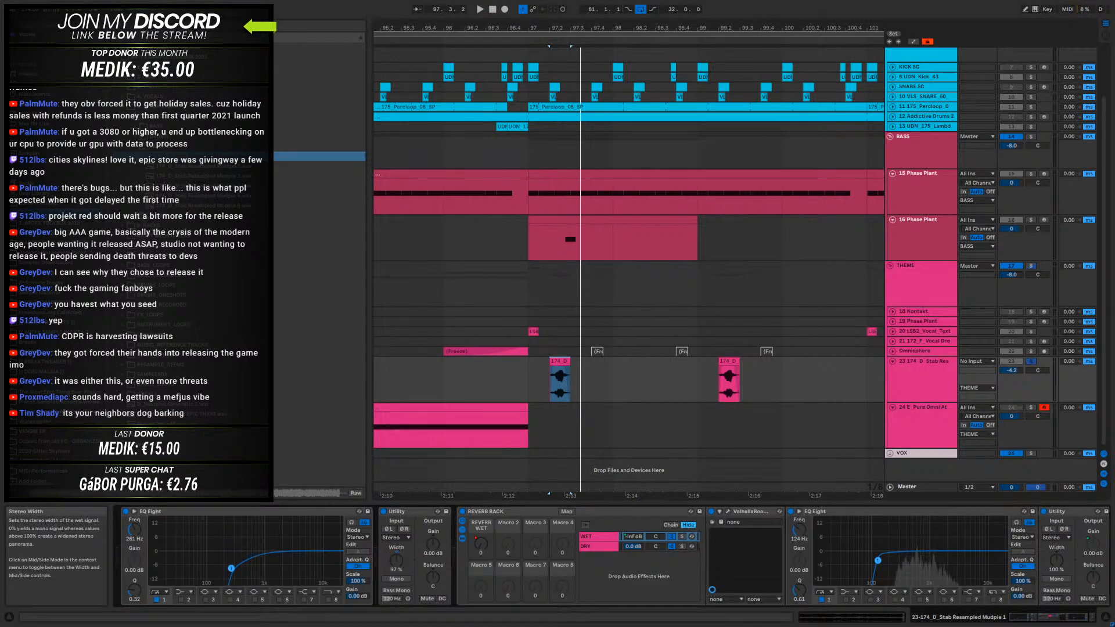
- Try narrowing the Width of the stab track's first Utility to 24% while auditioning the stab
{"action": "key", "text": "space"}
{"action": "left_click_drag", "start_coordinate": [396, 560], "coordinate": [395, 565]}
{"action": "key", "text": "space"}
{"action": "key", "text": "space"}
{"action": "key", "text": "space"}
{"action": "key", "text": "space"}
{"action": "key", "text": "space"}
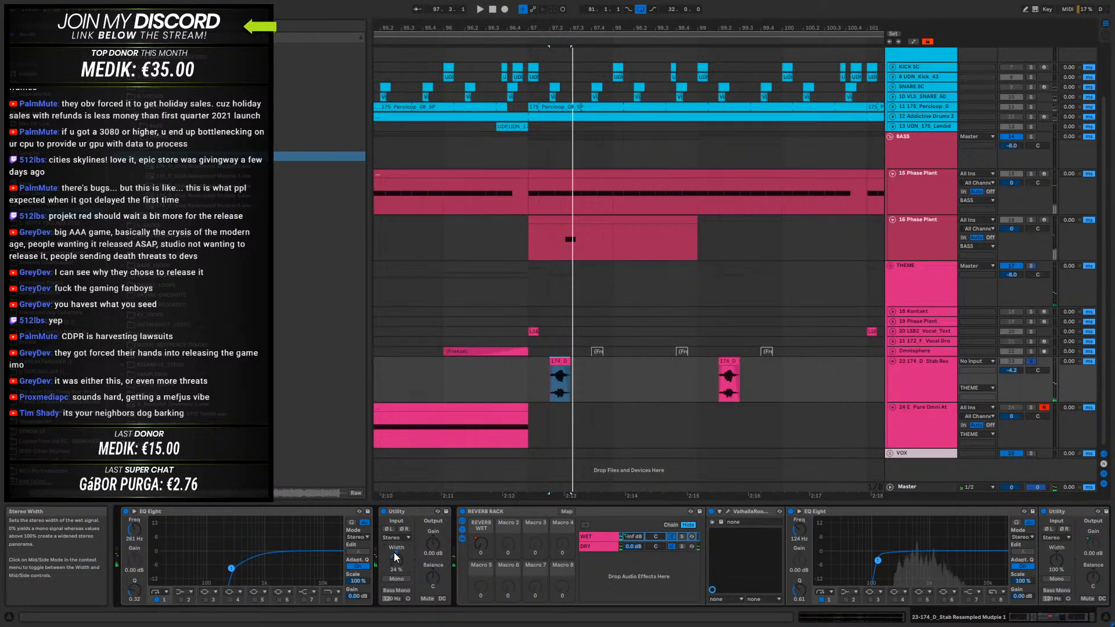
- Compare the stab in mono and at 100% width, and set the first Utility's Width to 33%
{"action": "left_click", "coordinate": [396, 580]}
{"action": "key", "text": "space"}
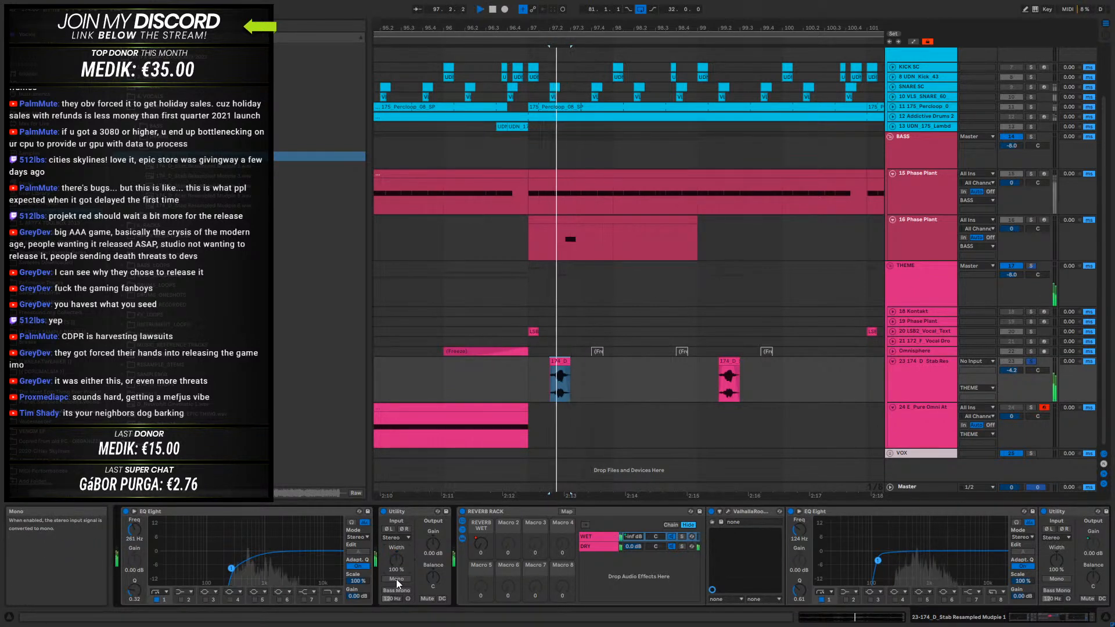
{"action": "key", "text": "space"}
{"action": "key", "text": "space"}
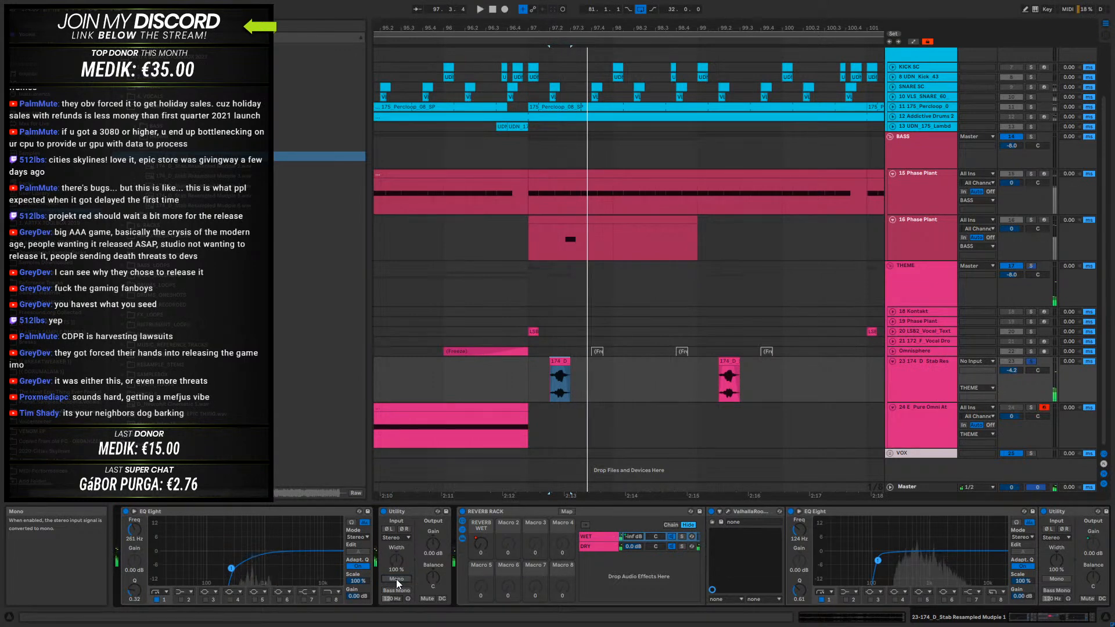
{"action": "key", "text": "space"}
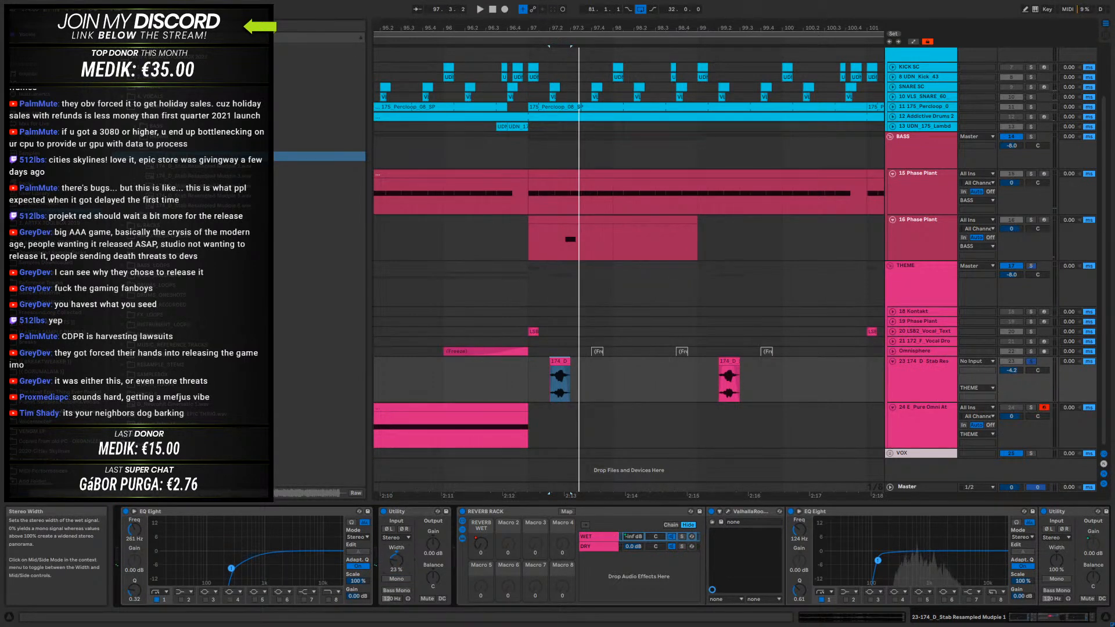
- Recheck the stab in mono, set the stab track's first Utility Width to 50% and audition it
{"action": "key", "text": "space"}
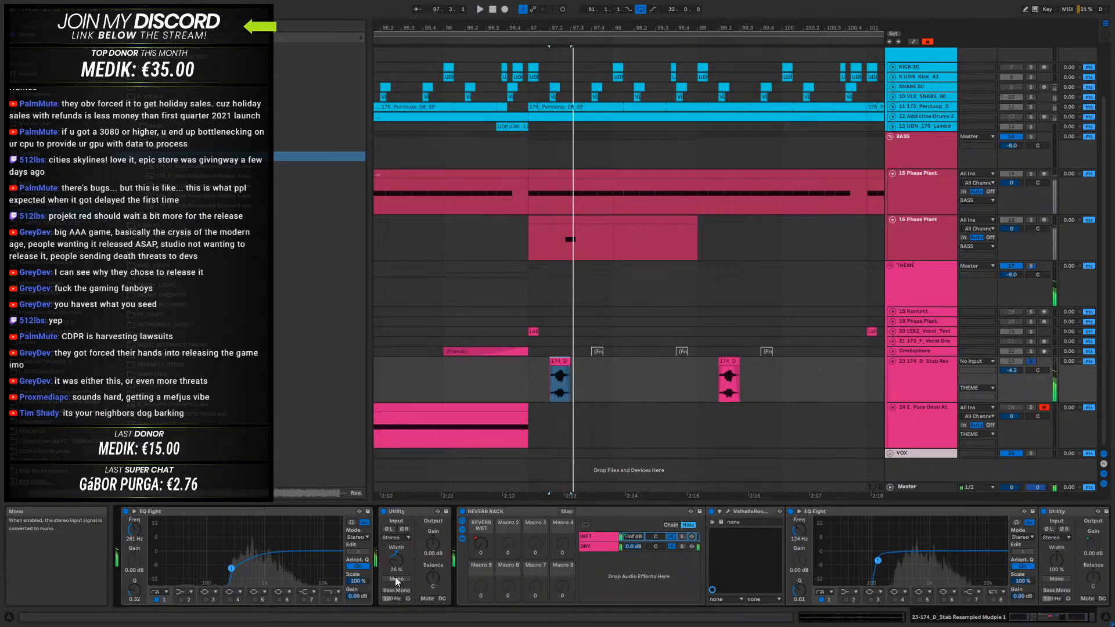
{"action": "left_click", "coordinate": [395, 578]}
{"action": "key", "text": "space"}
{"action": "left_click", "coordinate": [396, 579]}
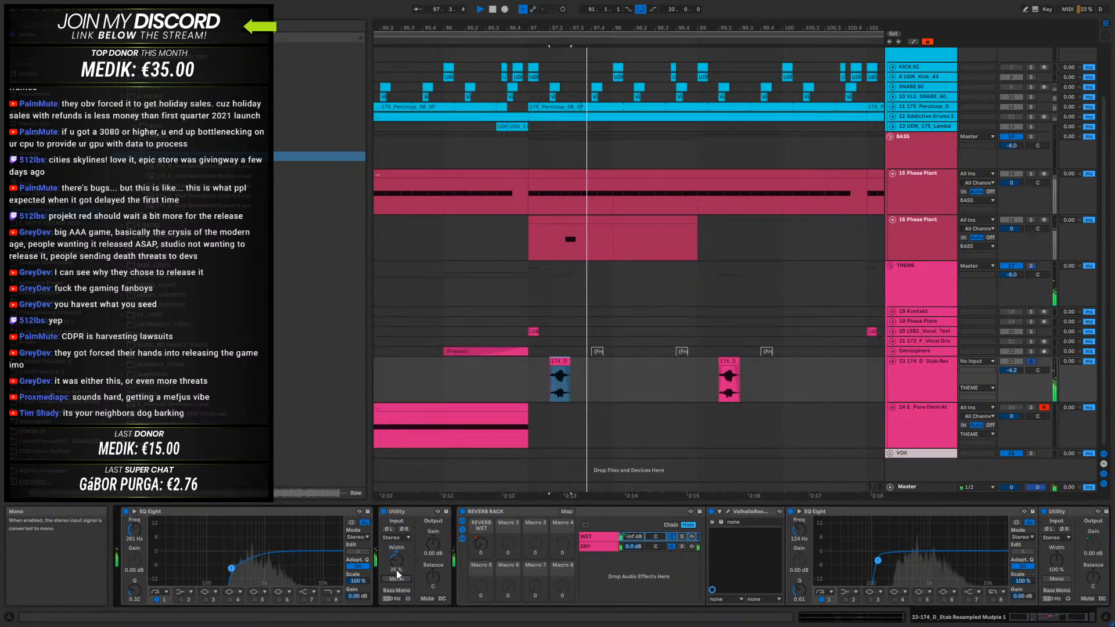
{"action": "left_click_drag", "start_coordinate": [396, 559], "coordinate": [396, 551]}
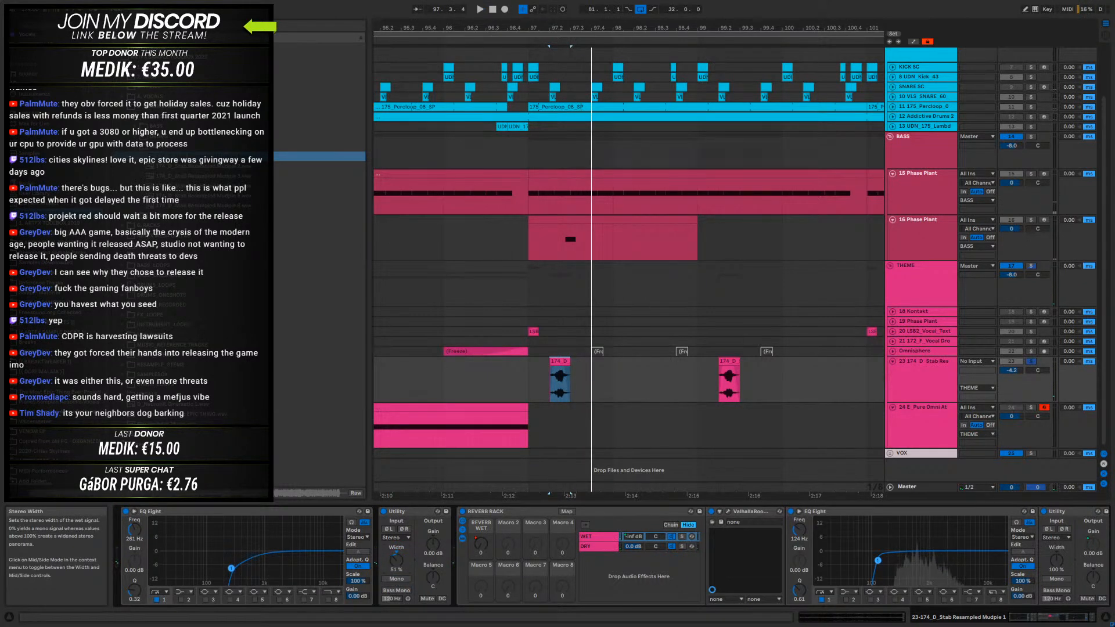
{"action": "type", "text": "50"}
{"action": "key", "text": "Return"}
{"action": "key", "text": "space"}
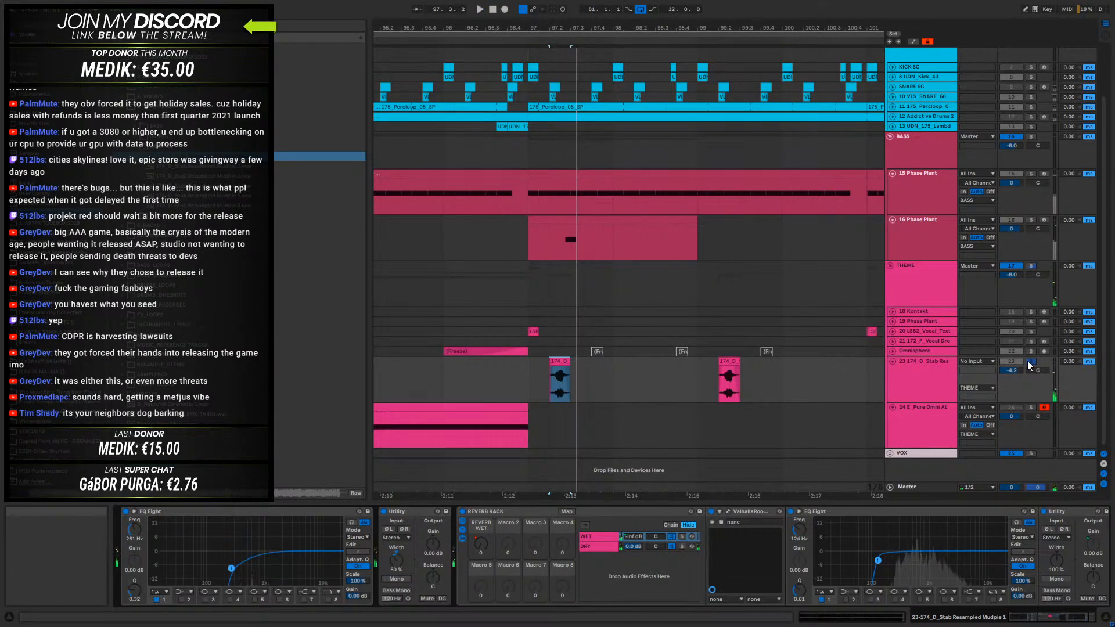
- Take the stab track out of solo, raise its volume and play the second drop with all tracks
{"action": "key", "text": "space"}
{"action": "left_click", "coordinate": [507, 375]}
{"action": "mouse_move", "coordinate": [1011, 370]}
{"action": "left_mouse_down"}
{"action": "mouse_move", "coordinate": [1012, 358]}
{"action": "mouse_move", "coordinate": [1011, 370]}
{"action": "left_mouse_up"}
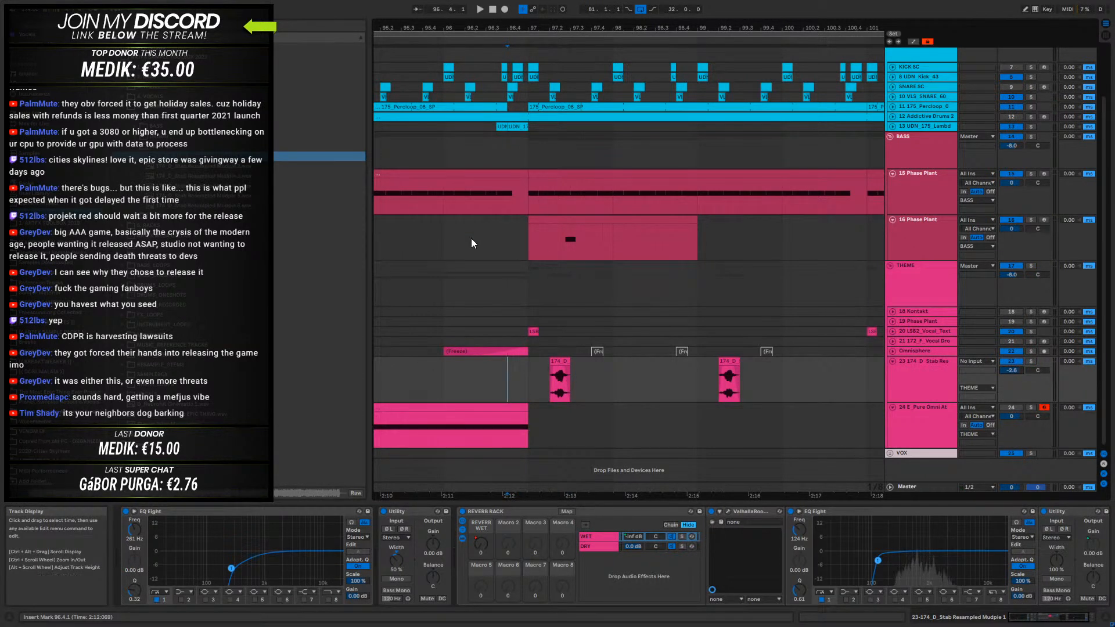
{"action": "left_click", "coordinate": [426, 247]}
{"action": "left_click_drag", "start_coordinate": [492, 31], "coordinate": [606, 28]}
{"action": "left_click_drag", "start_coordinate": [609, 374], "coordinate": [767, 389]}
{"action": "left_click", "coordinate": [468, 385]}
{"action": "key", "text": "space"}
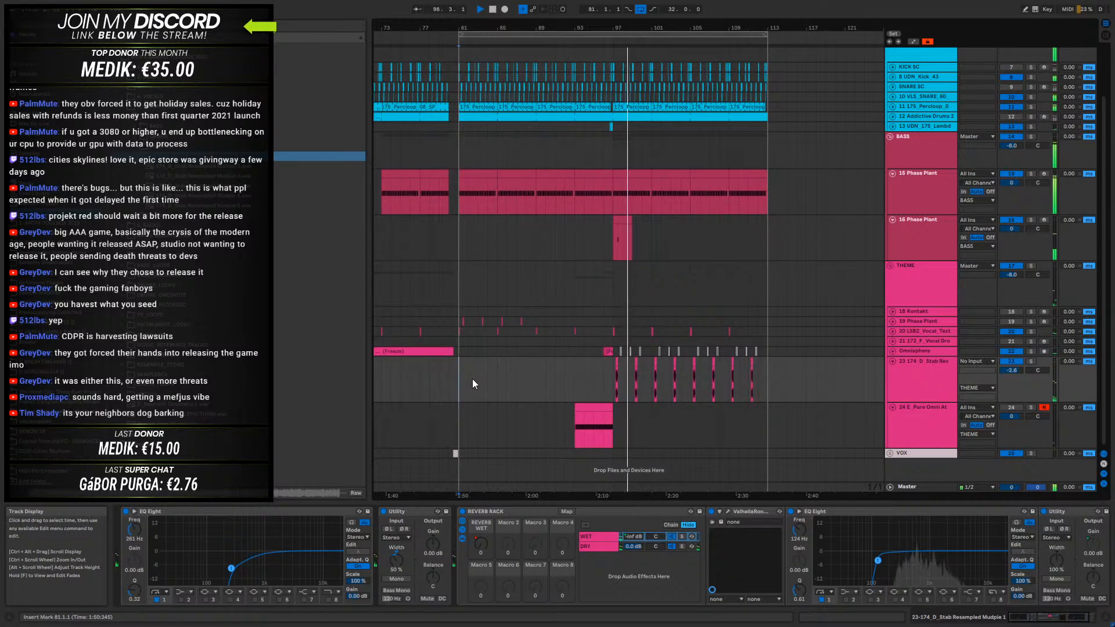
- Inspect the 16-Phase Plant track's Trash 2 settings and set the track's volume to -2.8 dB while listening
{"action": "left_click", "coordinate": [963, 218]}
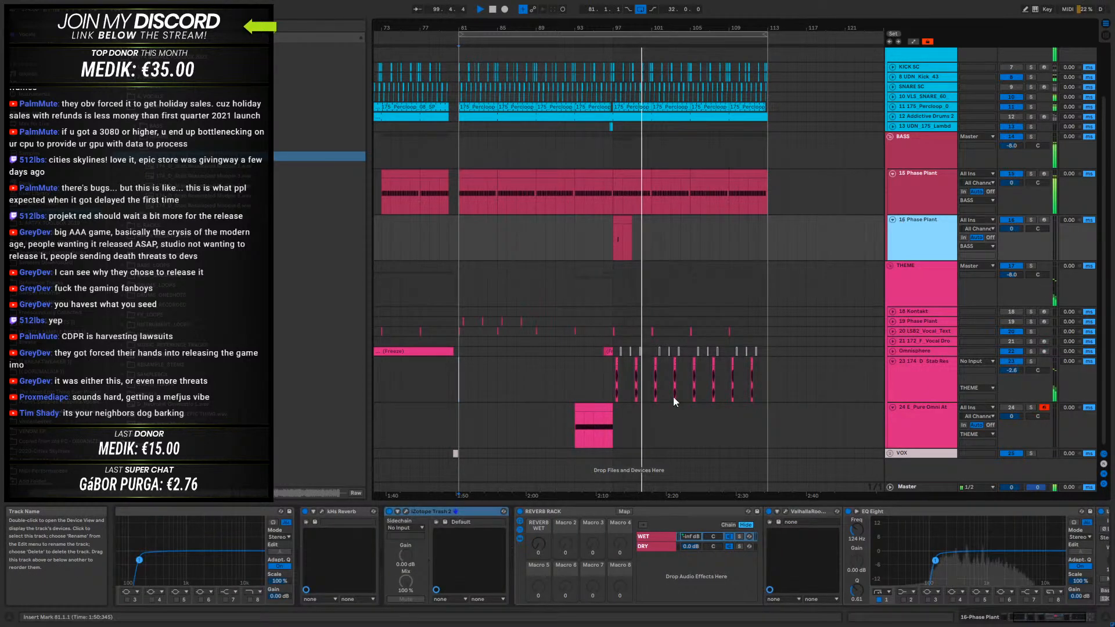
{"action": "key", "text": "ctrl+alt+p"}
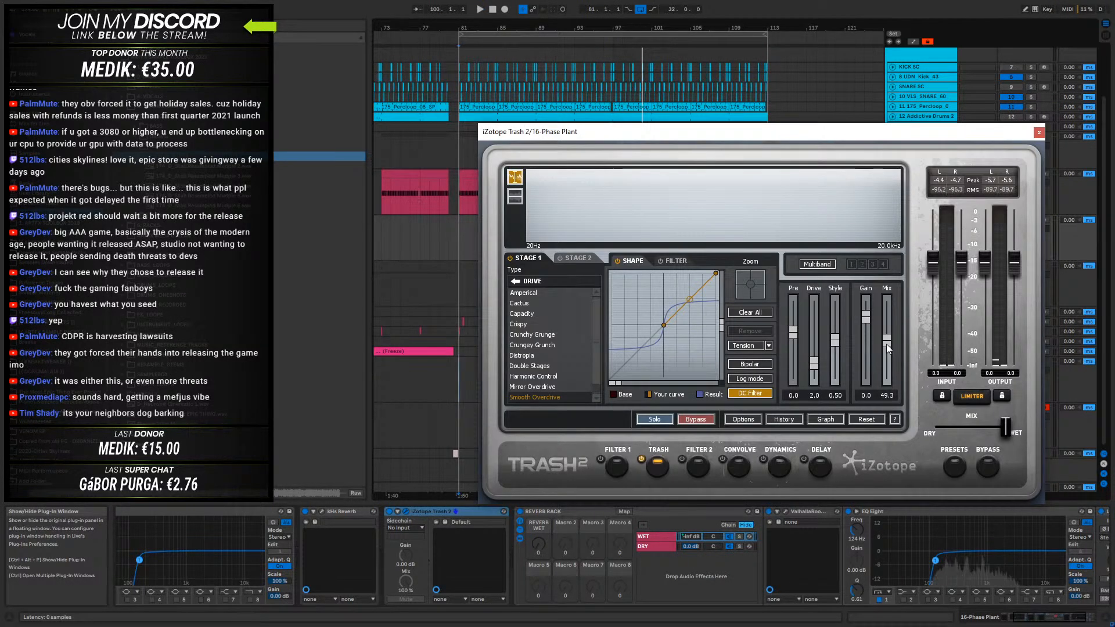
{"action": "left_click", "coordinate": [1038, 133]}
{"action": "left_click", "coordinate": [613, 238]}
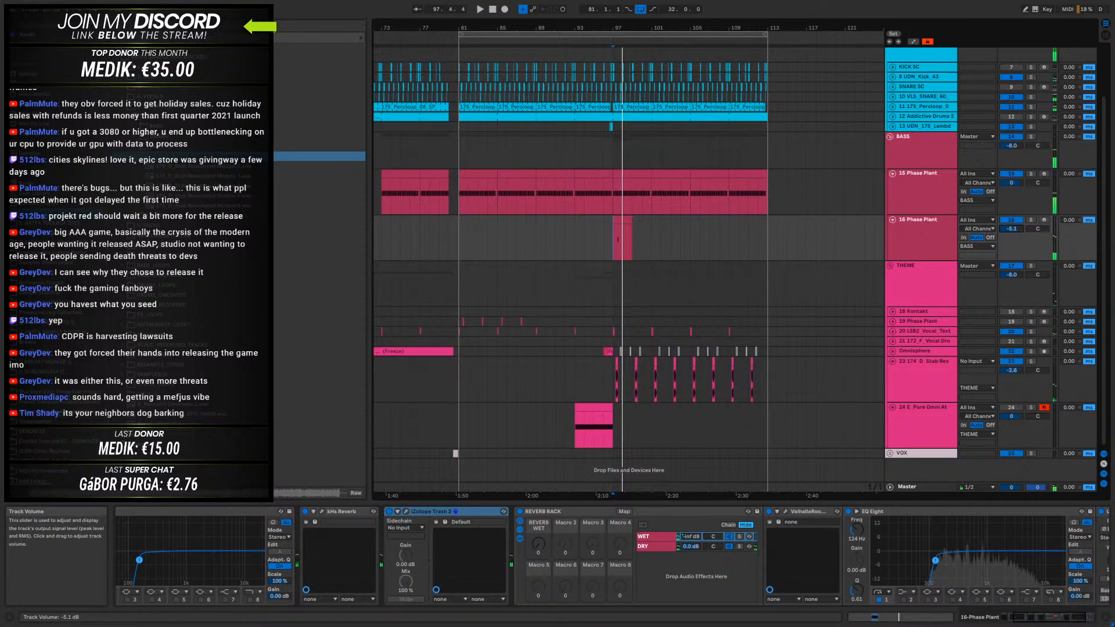
{"action": "left_click_drag", "start_coordinate": [1019, 227], "coordinate": [1019, 220]}
{"action": "key", "text": "space"}
- Move the D2 note in the 16-Phase Plant clip earlier to start at 1.3.3 and audition it
{"action": "double_click", "coordinate": [623, 221]}
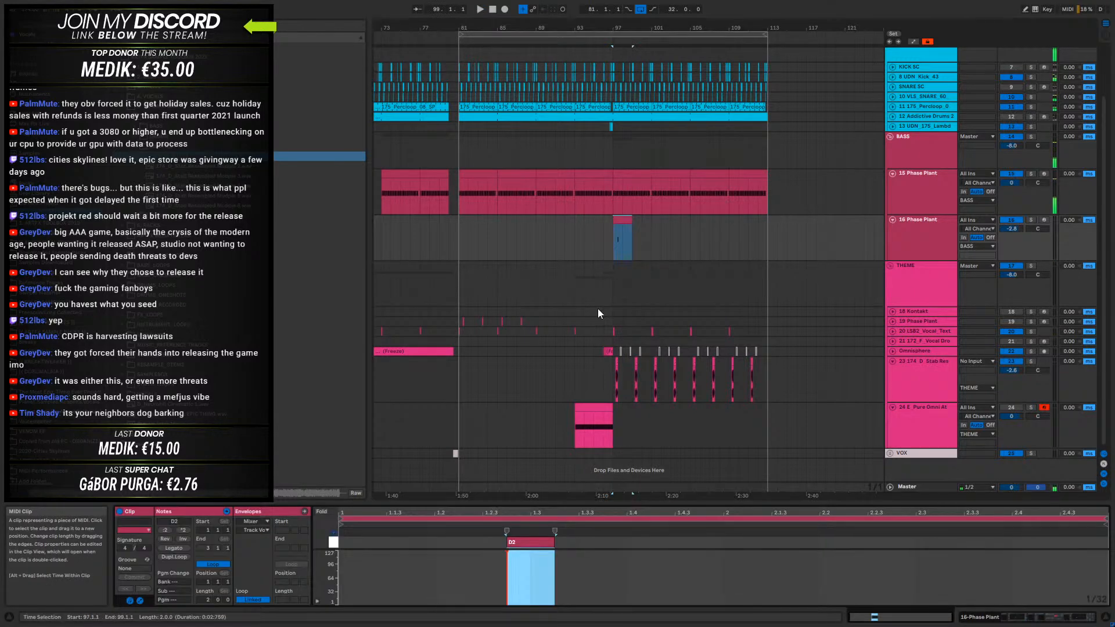
{"action": "left_click_drag", "start_coordinate": [520, 542], "coordinate": [674, 297]}
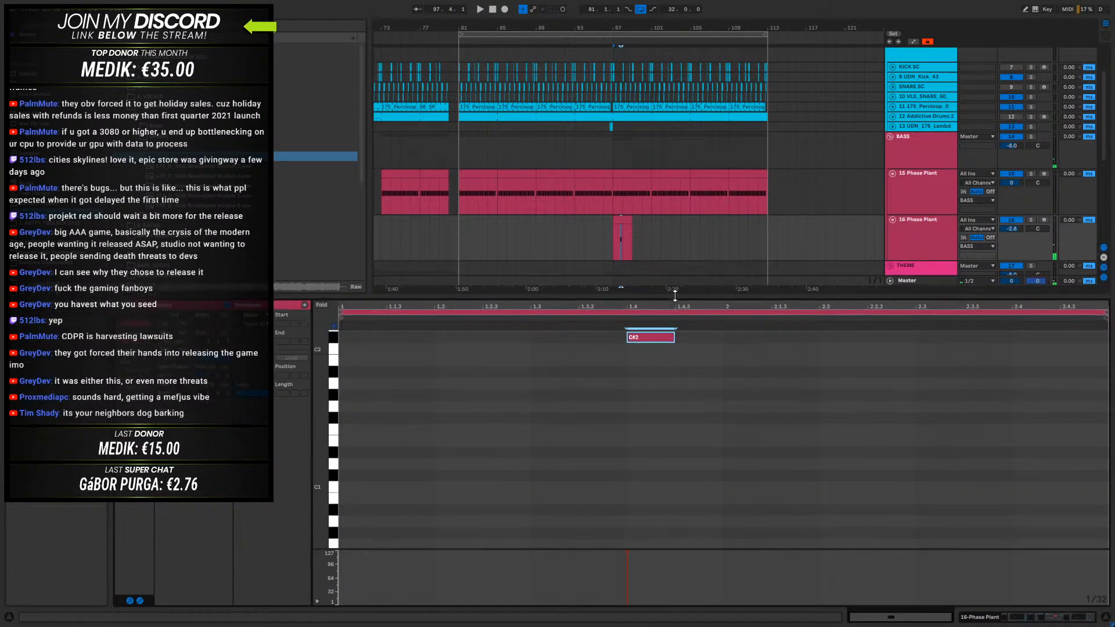
{"action": "scroll", "coordinate": [627, 487], "scroll_direction": "up", "scroll_amount": 3}
{"action": "left_click_drag", "start_coordinate": [643, 425], "coordinate": [643, 419]}
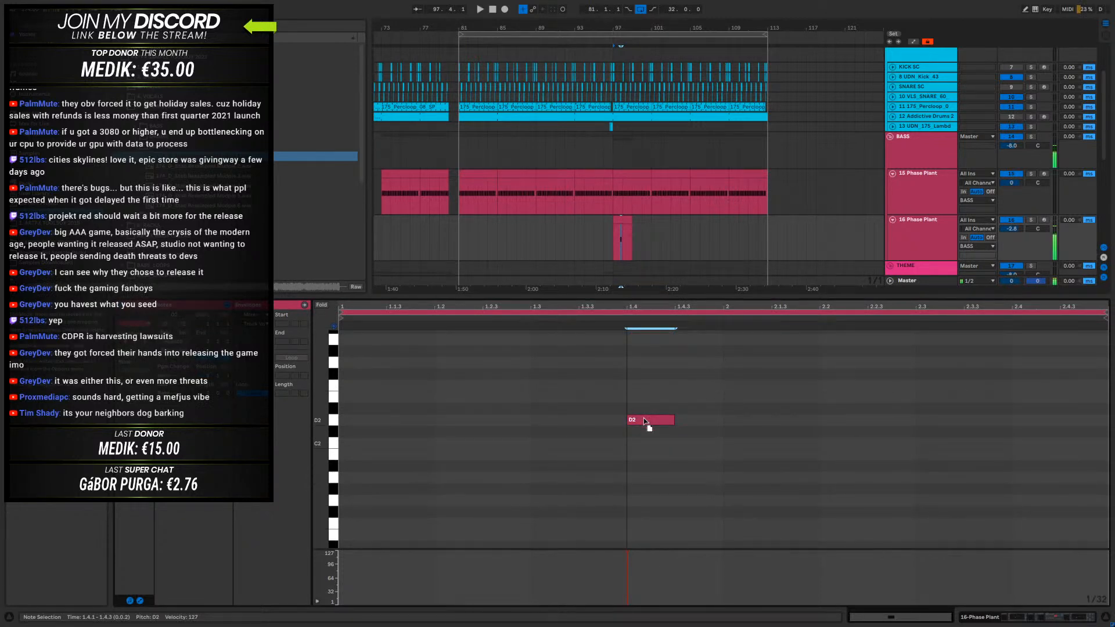
{"action": "scroll", "coordinate": [644, 419], "scroll_direction": "down", "scroll_amount": 3}
{"action": "scroll", "coordinate": [643, 419], "scroll_direction": "up", "scroll_amount": 4}
{"action": "key", "text": "shift+Left"}
{"action": "key", "text": "shift+Right"}
{"action": "key", "text": "Left"}
{"action": "key", "text": "Left"}
{"action": "key", "text": "space"}
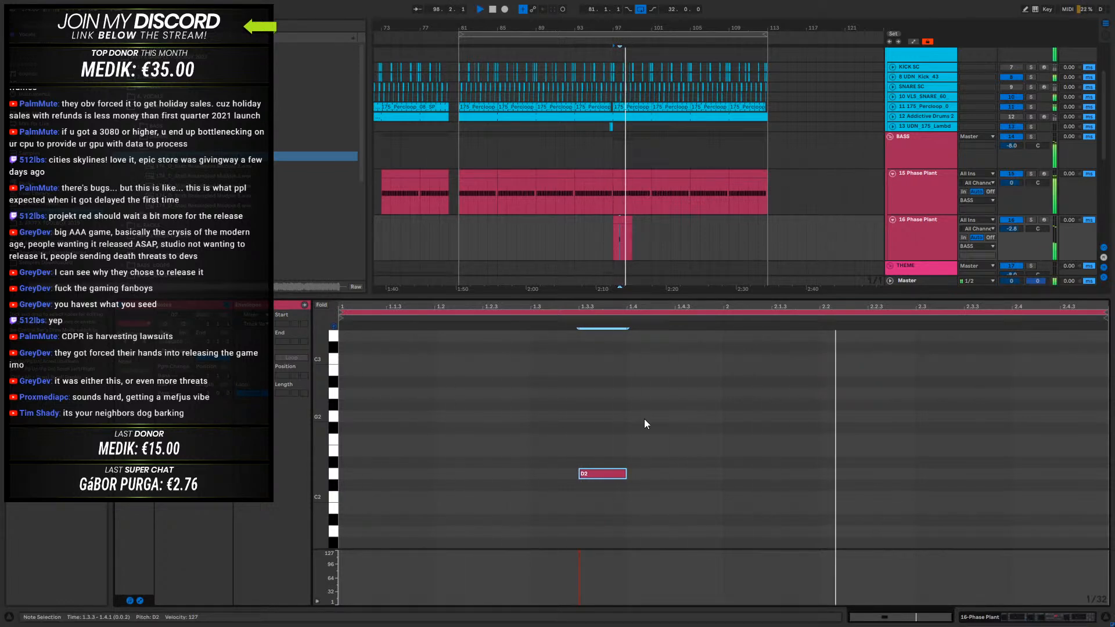
- Duplicate the two-bar 16-Phase Plant clip every four bars up to bar 113 and play the result
{"action": "left_click", "coordinate": [629, 222]}
{"action": "key", "text": "space"}
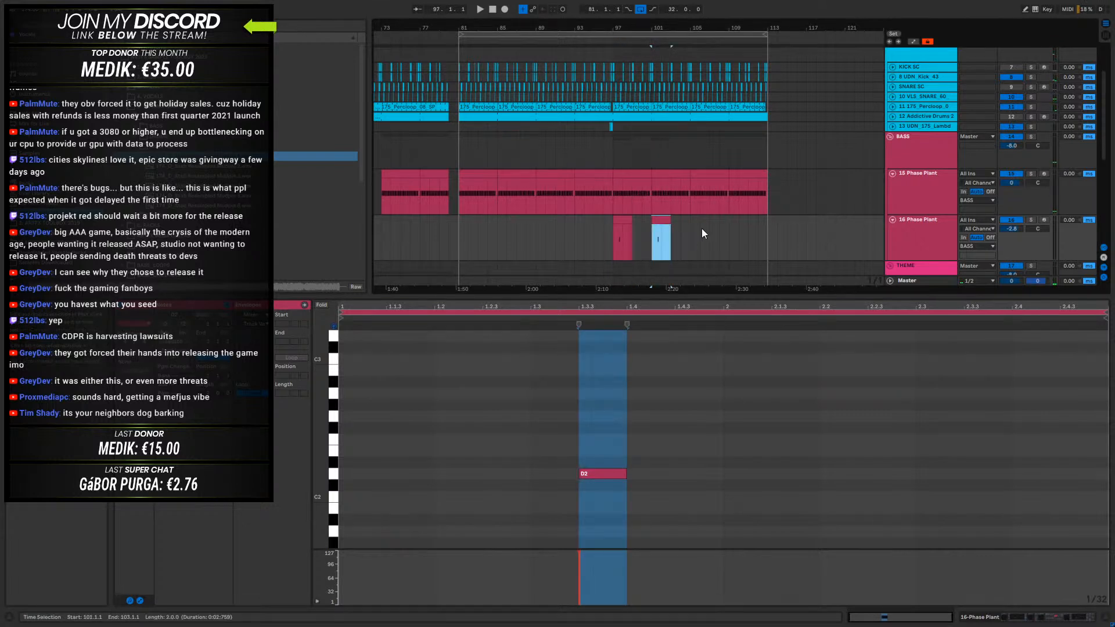
{"action": "left_click_drag", "start_coordinate": [703, 231], "coordinate": [623, 238]}
{"action": "key", "text": "ctrl+d"}
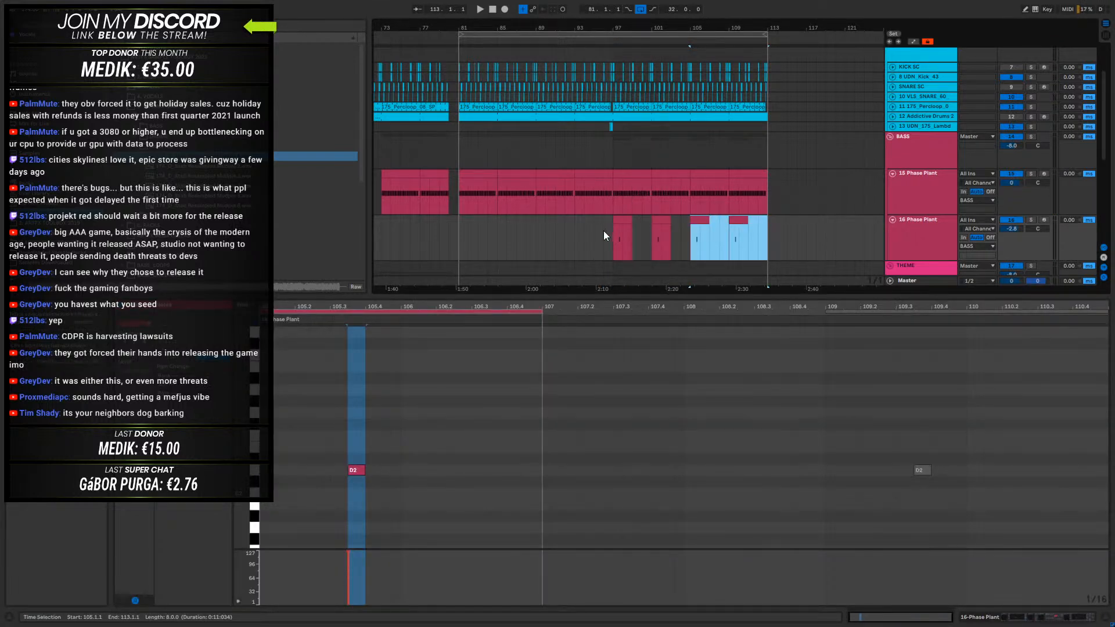
{"action": "left_click", "coordinate": [604, 232]}
{"action": "key", "text": "space"}
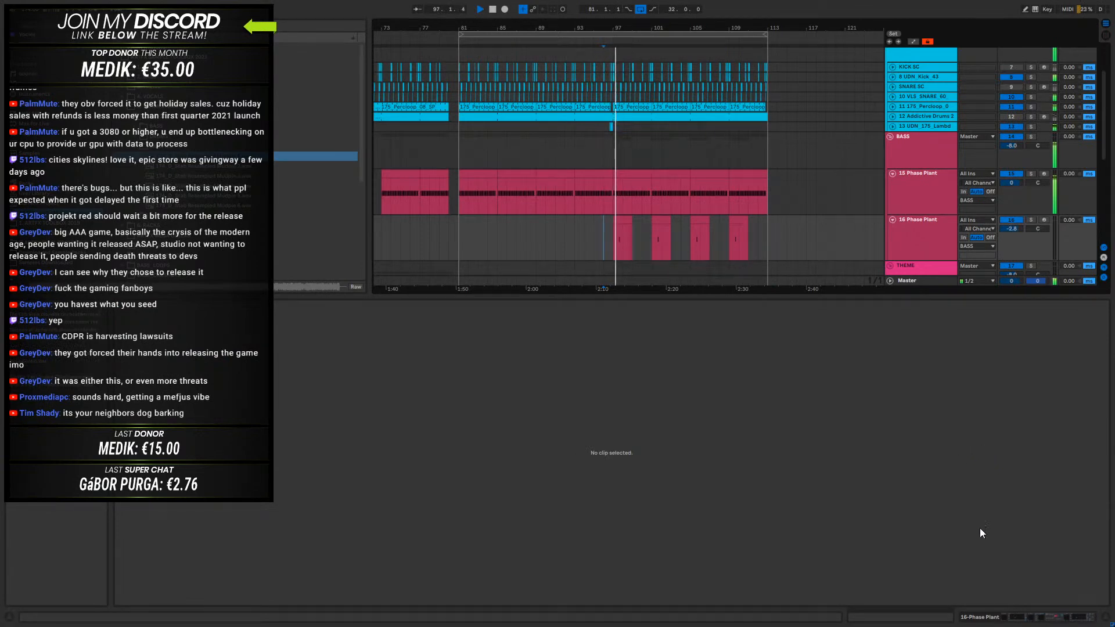
{"action": "left_click", "coordinate": [1001, 618]}
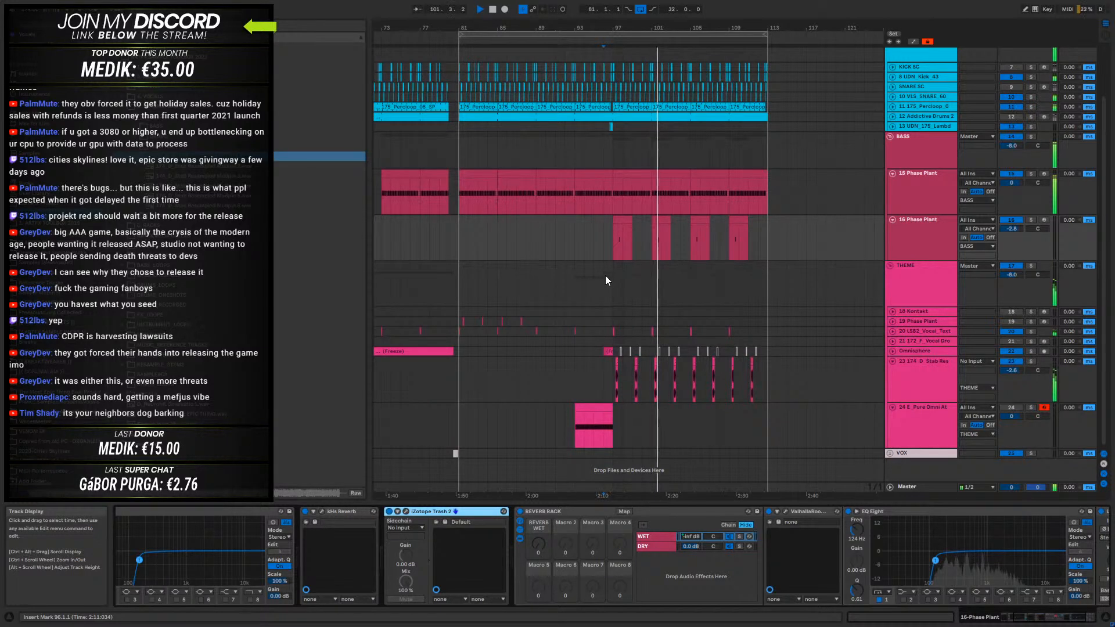
- Consolidate bars 97 to 101 of the 16-Phase Plant track into one looped clip and extend it to bar 113
{"action": "left_click_drag", "start_coordinate": [616, 237], "coordinate": [651, 236]}
{"action": "key", "text": "ctrl+j"}
{"action": "double_click", "coordinate": [632, 219]}
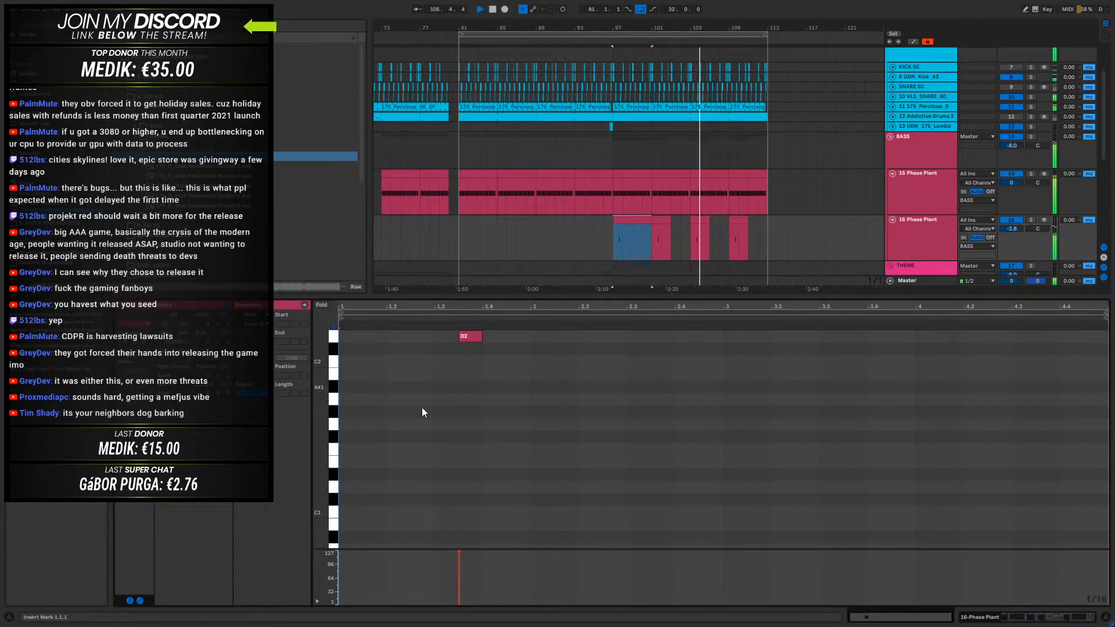
{"action": "left_click", "coordinate": [292, 353]}
{"action": "left_click_drag", "start_coordinate": [650, 221], "coordinate": [767, 222]}
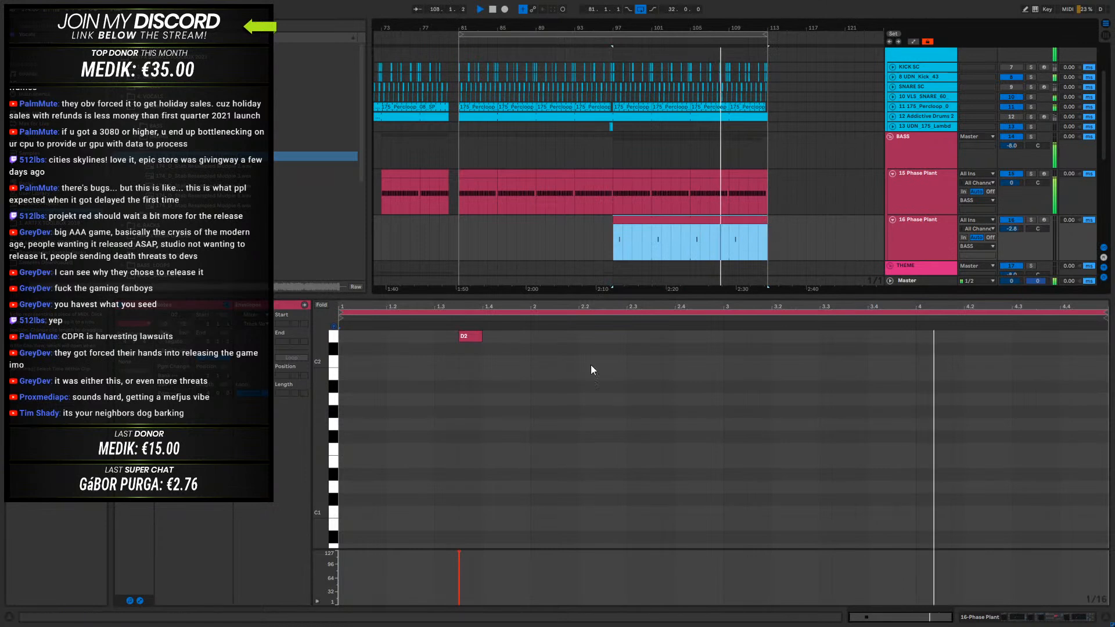
- Move the looped clip's D2 note to 1.3 and shorten the clip's loop to two bars
{"action": "left_click", "coordinate": [465, 337]}
{"action": "key", "text": "space"}
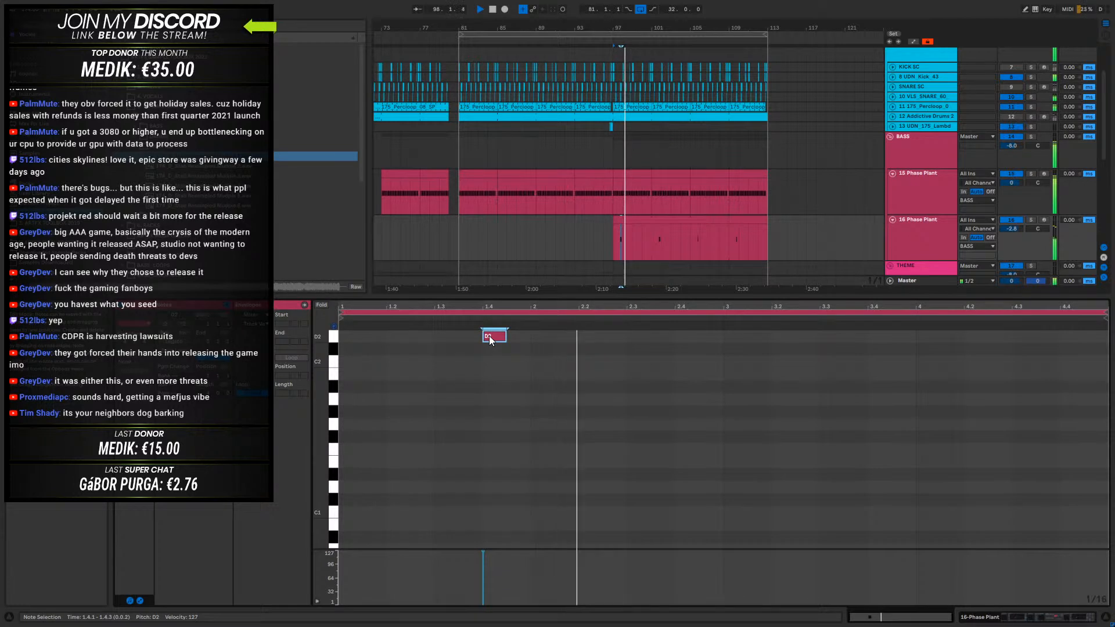
{"action": "left_click_drag", "start_coordinate": [489, 335], "coordinate": [448, 339]}
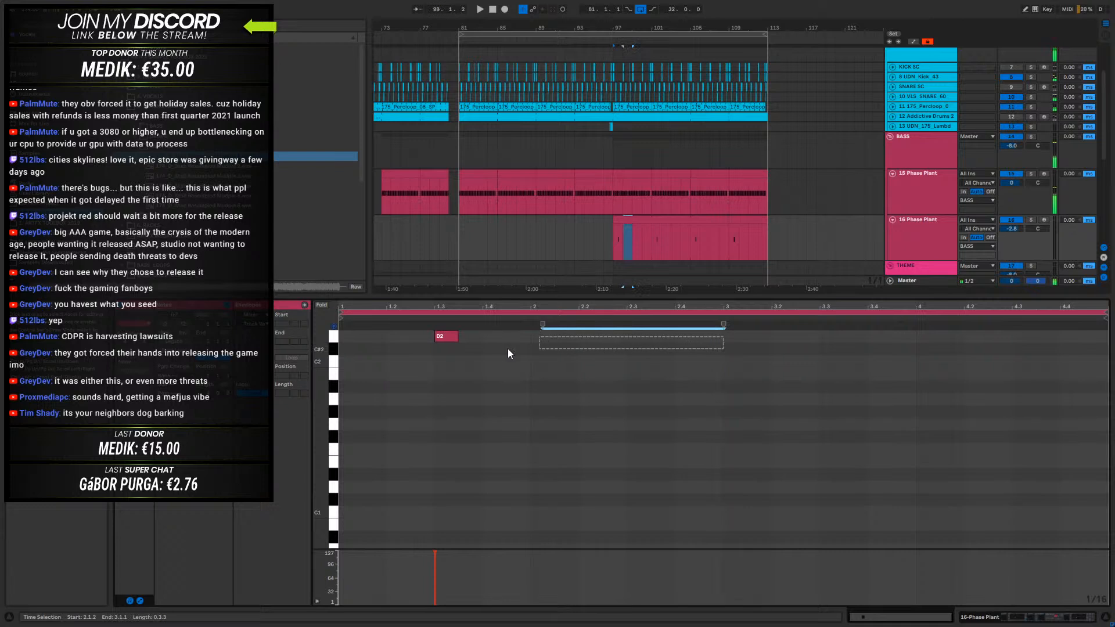
{"action": "left_click", "coordinate": [718, 343]}
{"action": "left_click_drag", "start_coordinate": [1101, 316], "coordinate": [722, 341]}
{"action": "key", "text": "space"}
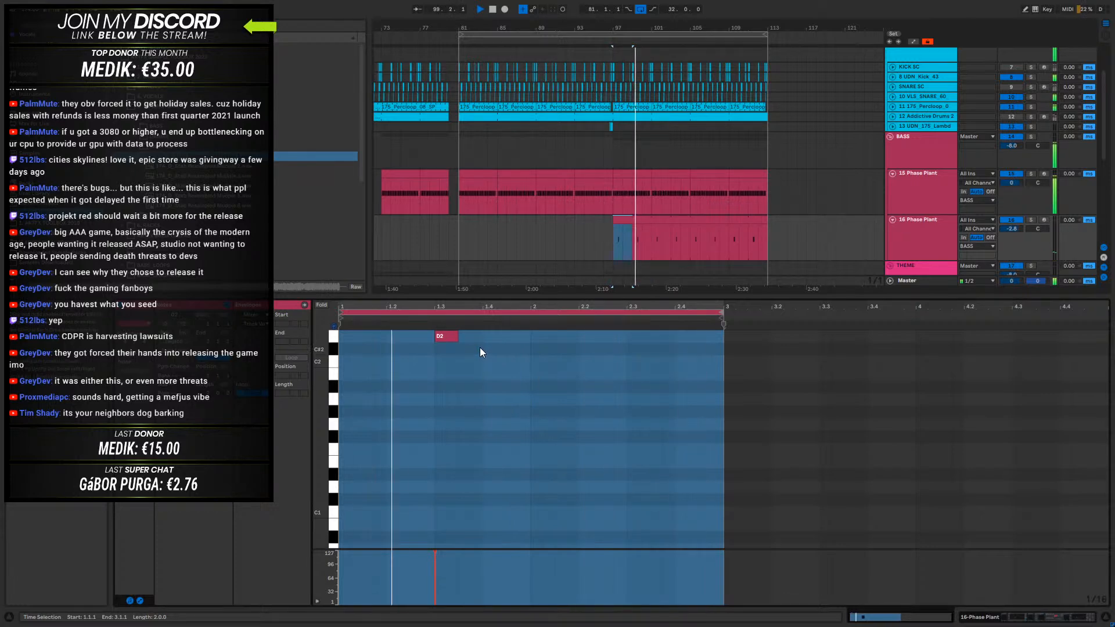
- Set the wavetable oscillator's Shift to -219 Hz in the 16-Phase Plant synth while auditioning the drop
{"action": "left_click", "coordinate": [1000, 618]}
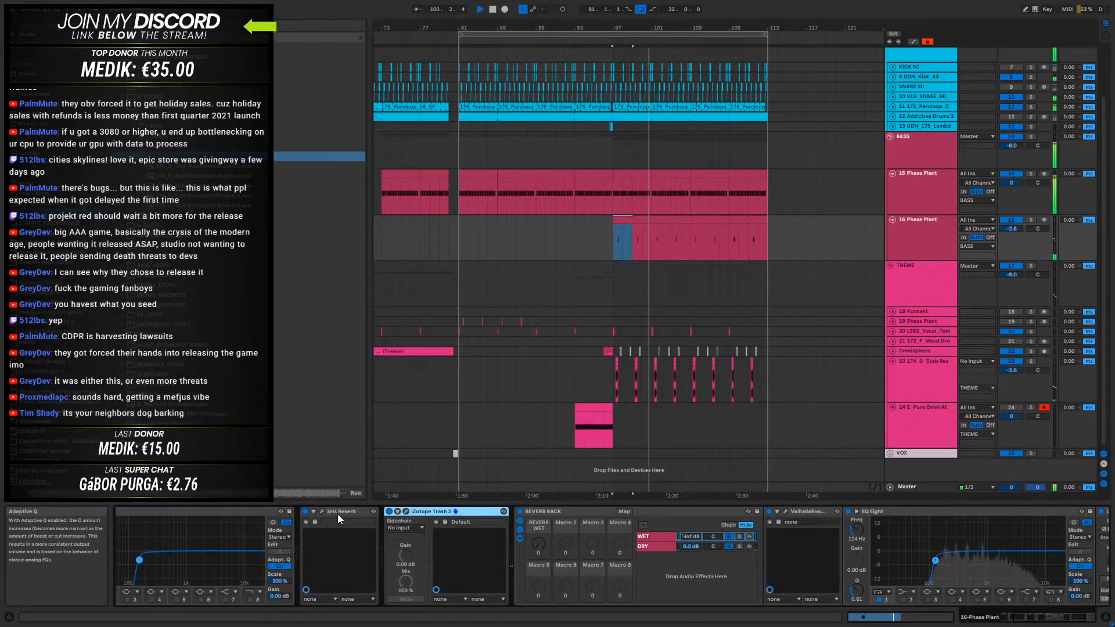
{"action": "left_click_drag", "start_coordinate": [1045, 617], "coordinate": [996, 619]}
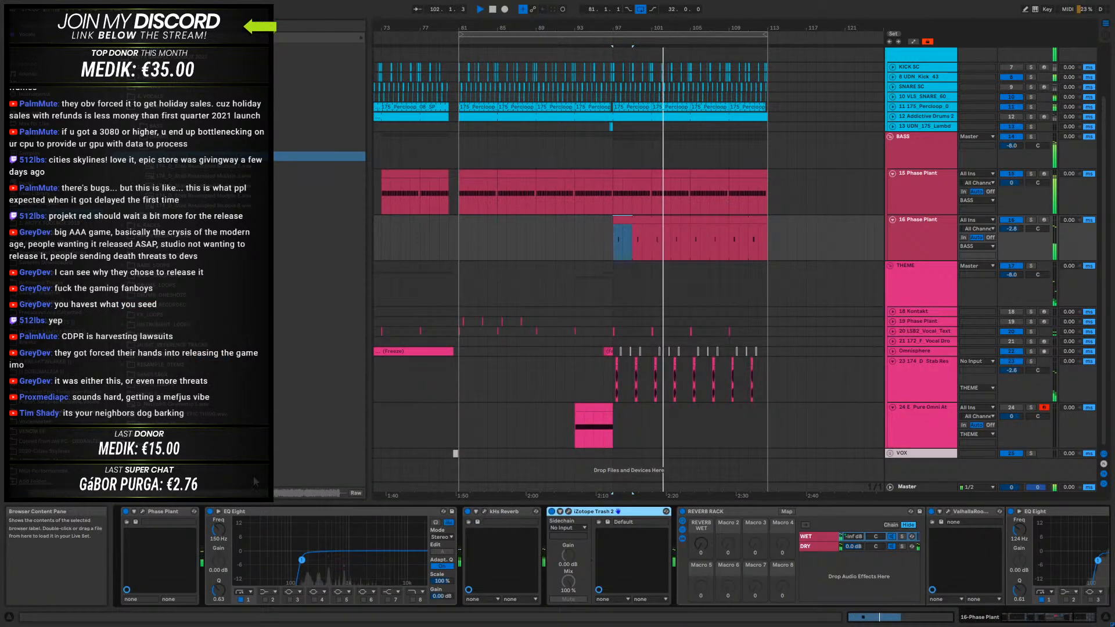
{"action": "left_click", "coordinate": [142, 511]}
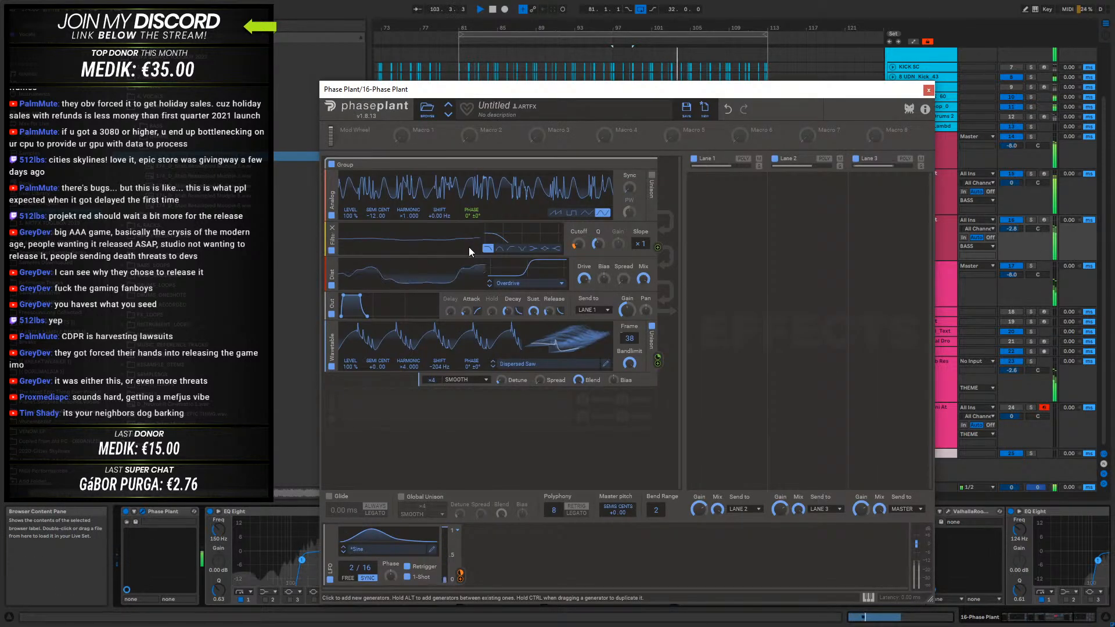
{"action": "left_click_drag", "start_coordinate": [439, 366], "coordinate": [440, 304]}
{"action": "key", "text": "space"}
{"action": "key", "text": "space"}
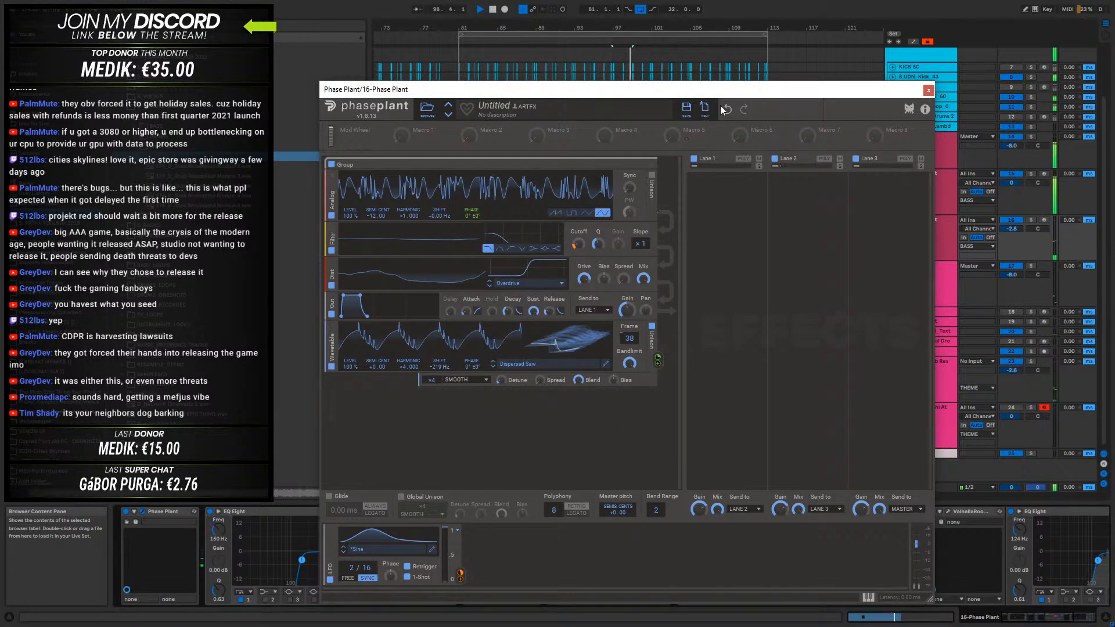
{"action": "left_click", "coordinate": [928, 90]}
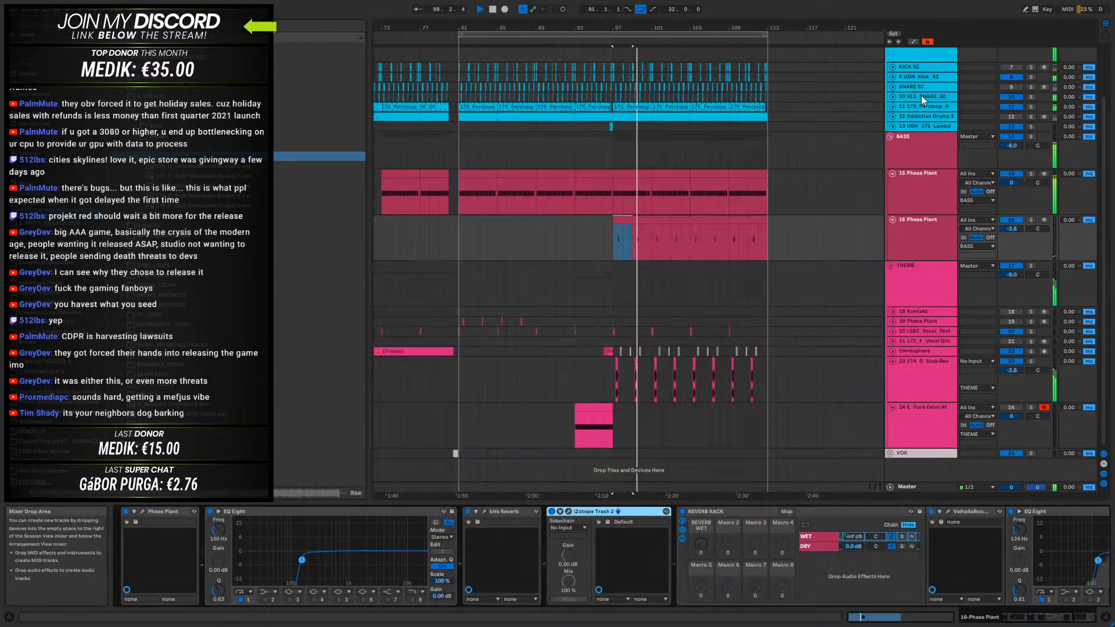
- Move the looped D2 note to start at 1.2.4 and lower the 16-Phase Plant track's volume to -4.4 dB
{"action": "double_click", "coordinate": [651, 229]}
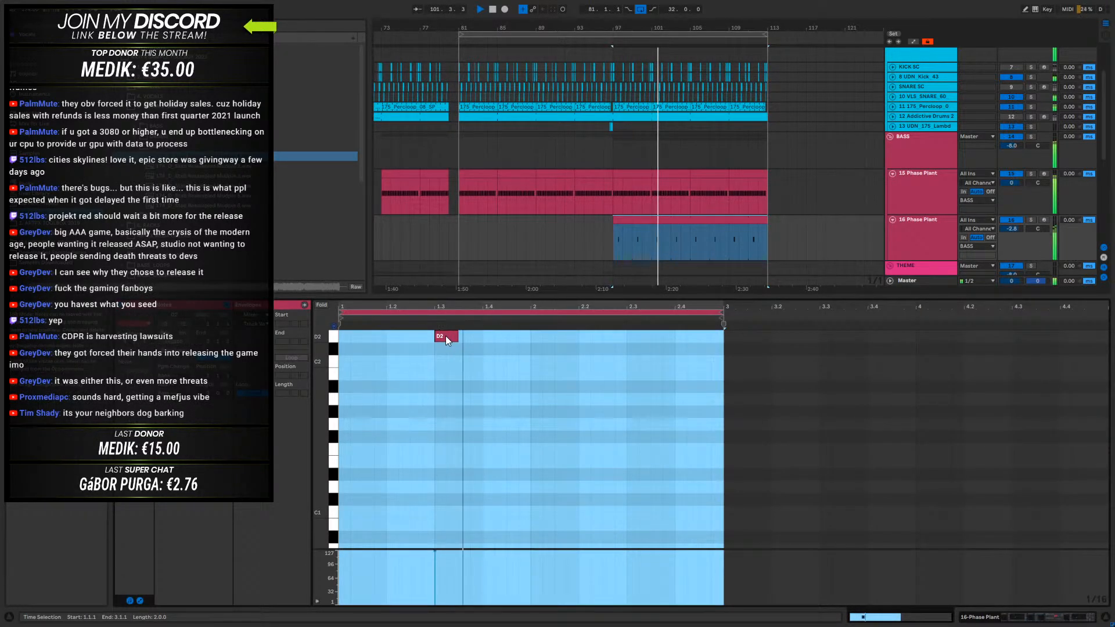
{"action": "left_click_drag", "start_coordinate": [444, 336], "coordinate": [454, 336]}
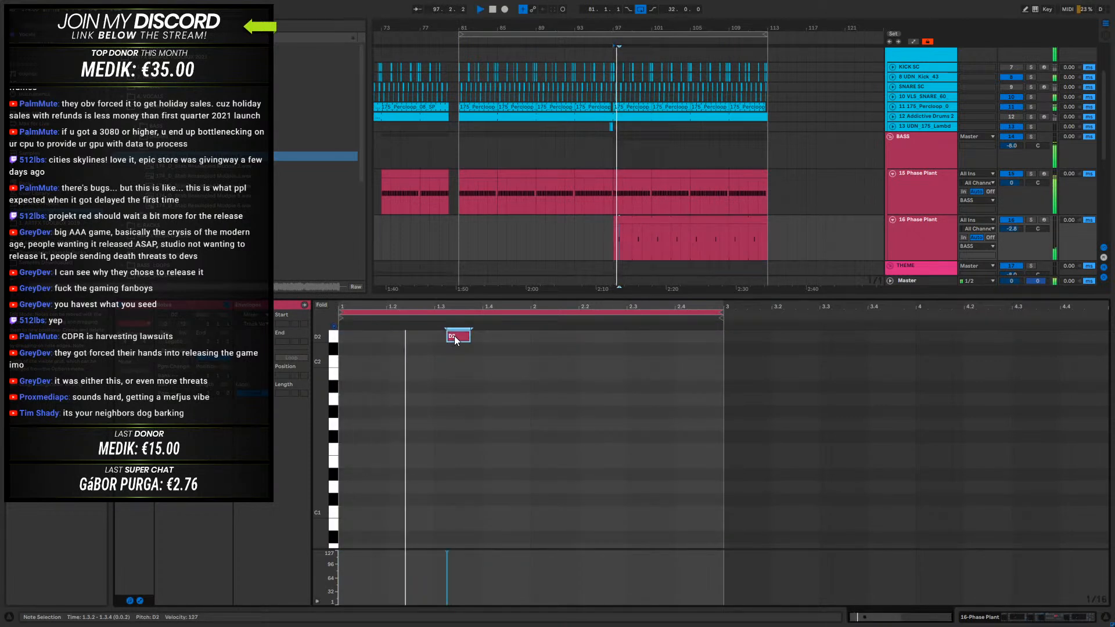
{"action": "key", "text": "Left"}
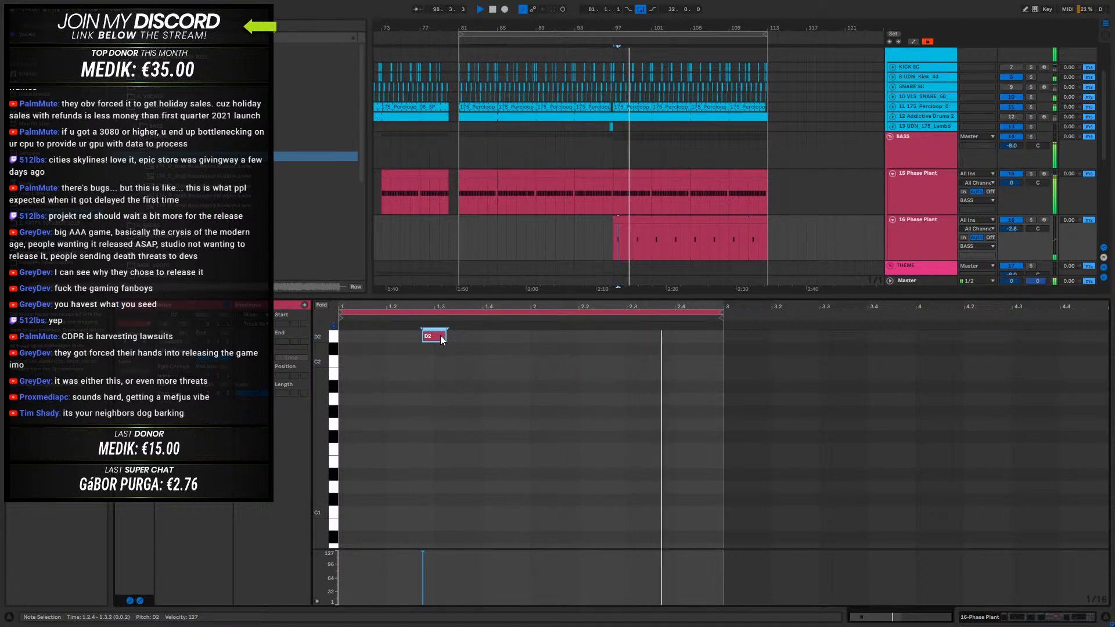
{"action": "left_click", "coordinate": [923, 233]}
{"action": "mouse_move", "coordinate": [1012, 229]}
{"action": "left_mouse_down"}
{"action": "mouse_move", "coordinate": [1012, 243]}
{"action": "mouse_move", "coordinate": [1012, 233]}
{"action": "left_mouse_up"}
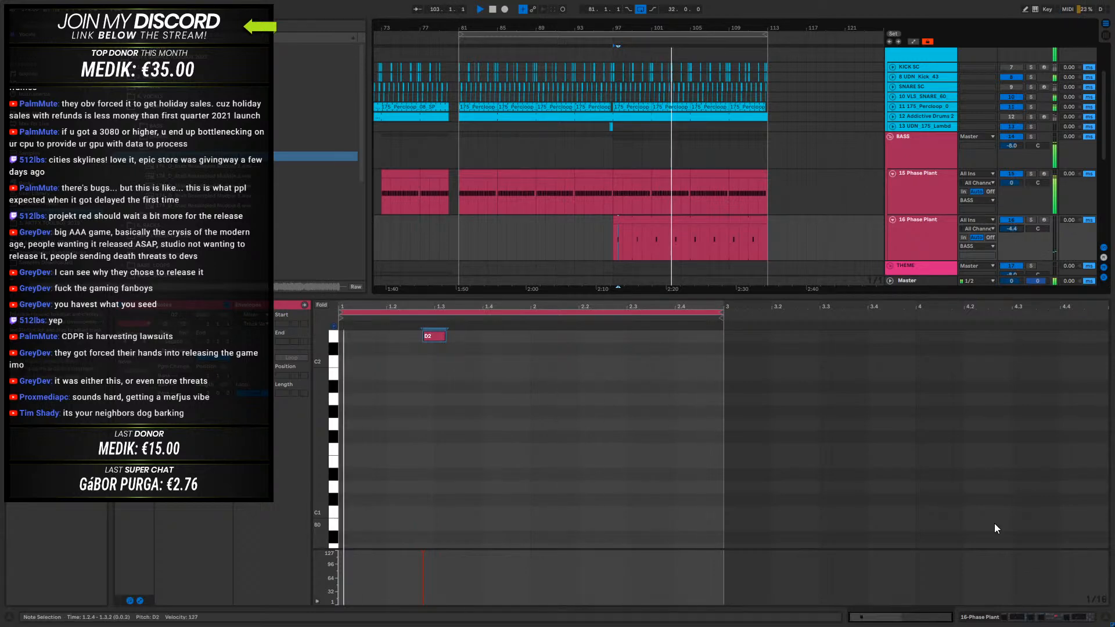
- Reshape the 16-Phase Plant LFO curve so it peaks at the very start and decays faster through a lower, earlier middle node
{"action": "key", "text": "shift+Tab"}
{"action": "left_click", "coordinate": [155, 513]}
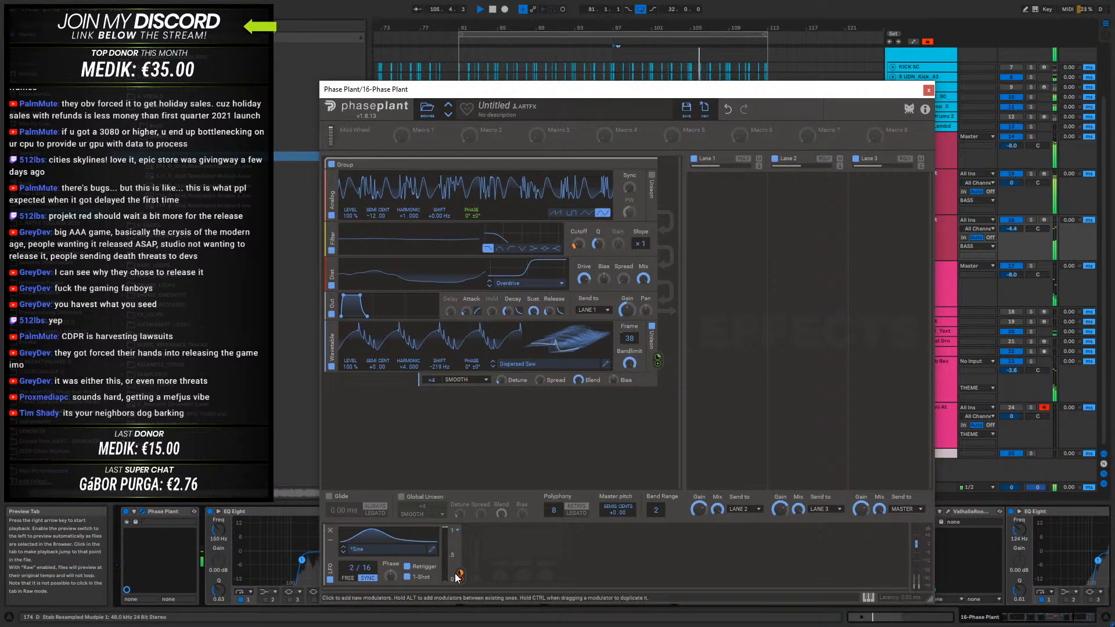
{"action": "left_click", "coordinate": [432, 549]}
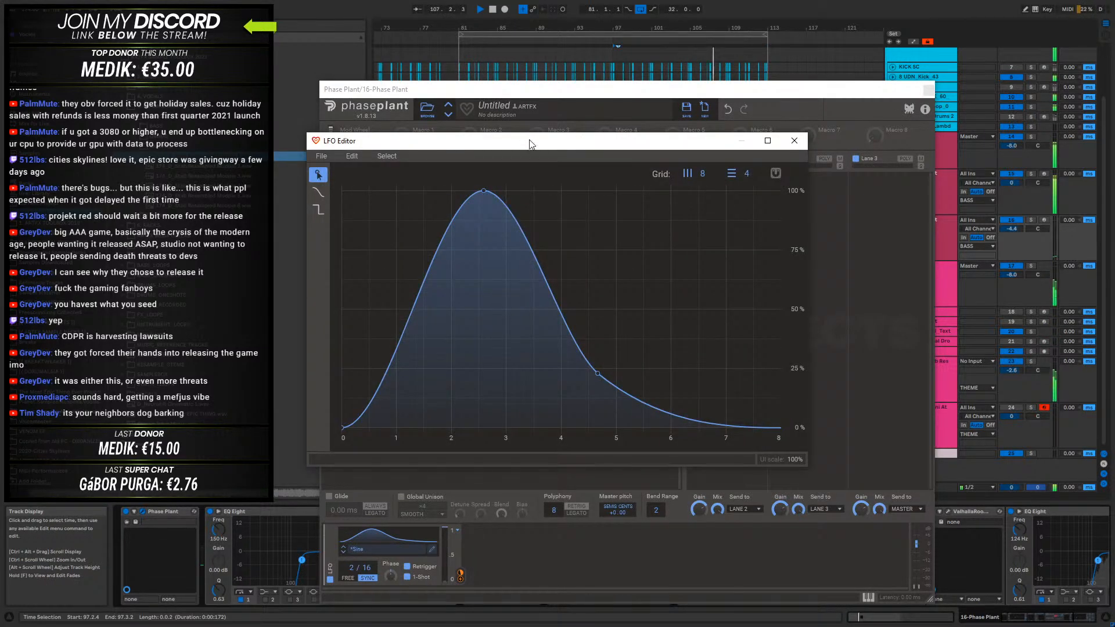
{"action": "left_click_drag", "start_coordinate": [529, 144], "coordinate": [701, 180]}
{"action": "left_click_drag", "start_coordinate": [769, 411], "coordinate": [683, 397]}
{"action": "left_click_drag", "start_coordinate": [656, 226], "coordinate": [530, 203]}
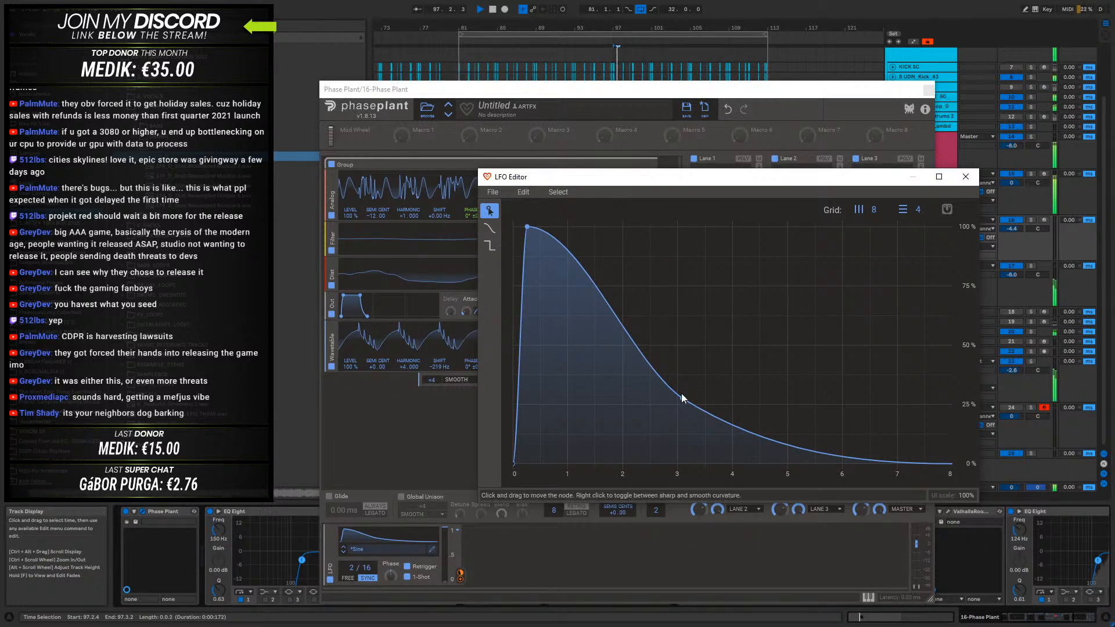
{"action": "left_click_drag", "start_coordinate": [681, 400], "coordinate": [649, 421]}
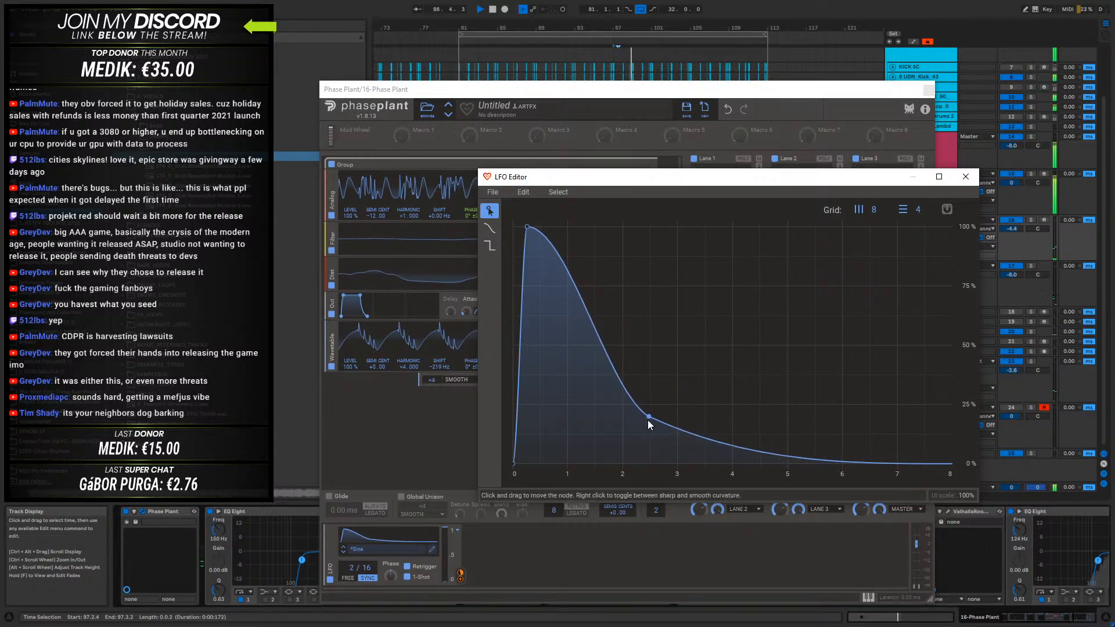
{"action": "mouse_move", "coordinate": [529, 224]}
{"action": "left_mouse_down"}
{"action": "mouse_move", "coordinate": [541, 217]}
{"action": "mouse_move", "coordinate": [516, 225]}
{"action": "left_mouse_up"}
{"action": "left_click", "coordinate": [965, 176]}
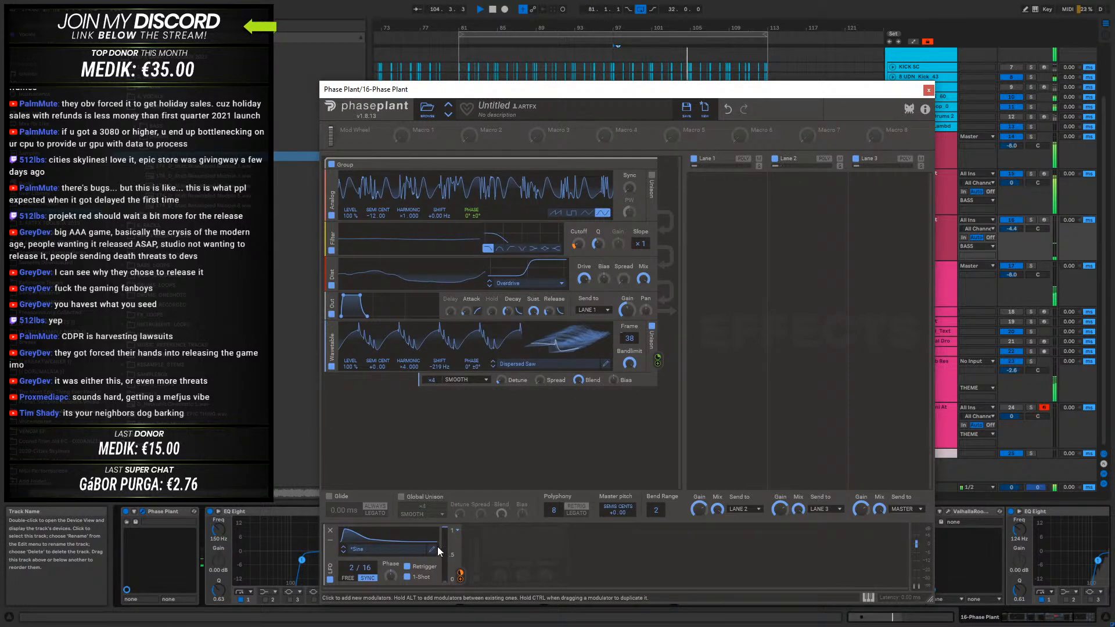
{"action": "left_click", "coordinate": [928, 90]}
- Raise the 16-Phase Plant track's volume to -1.9 dB and loop bars 97 to 113 around its clip
{"action": "left_click_drag", "start_coordinate": [1010, 229], "coordinate": [1011, 222]}
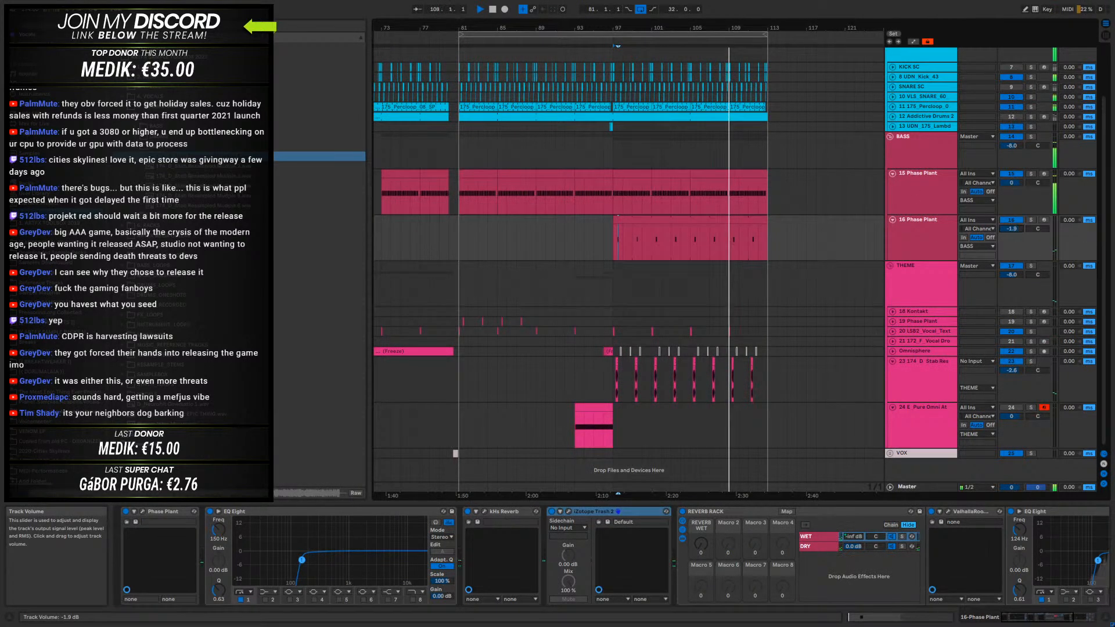
{"action": "left_click", "coordinate": [679, 223]}
{"action": "key", "text": "ctrl+l"}
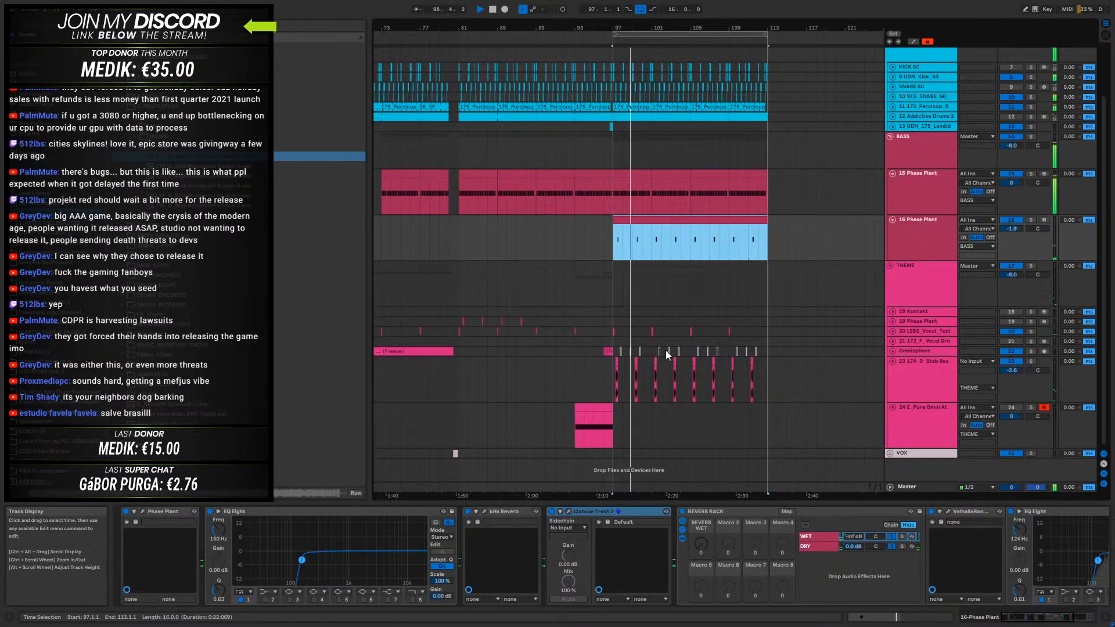
{"action": "left_click", "coordinate": [902, 391]}
{"action": "left_click_drag", "start_coordinate": [639, 27], "coordinate": [774, 24]}
{"action": "key", "text": "space"}
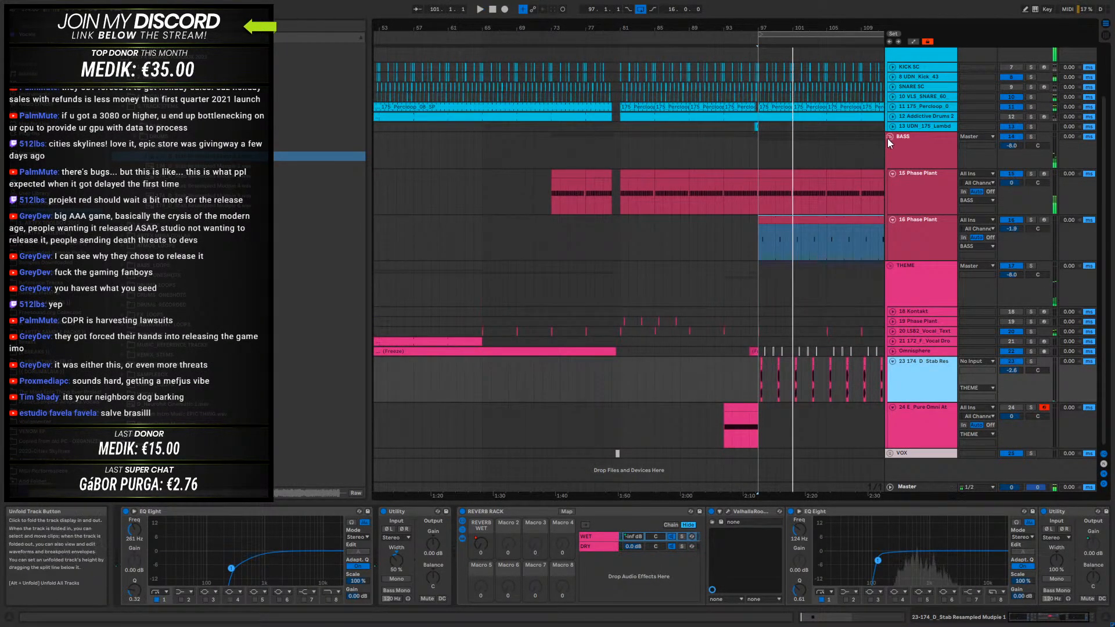
- Fold the BASS group, unfold and solo DRUMS, and loop bars 81 to 113 over the drum clips for playback
{"action": "left_click", "coordinate": [889, 138], "text": "alt"}
{"action": "left_click", "coordinate": [906, 83]}
{"action": "left_click", "coordinate": [891, 82]}
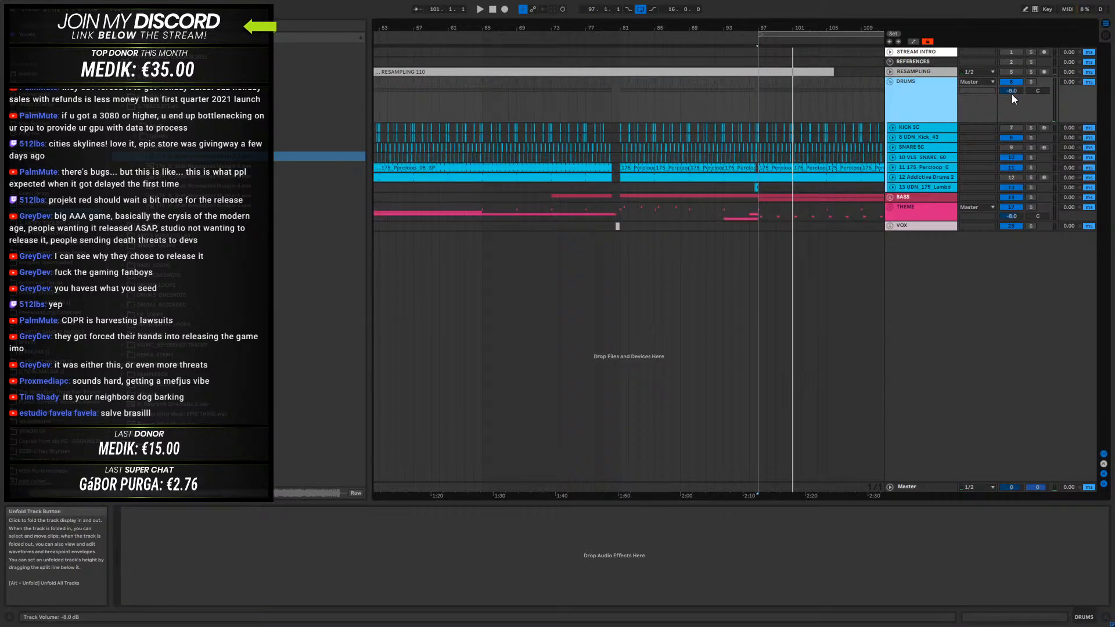
{"action": "left_click", "coordinate": [1032, 81]}
{"action": "left_click_drag", "start_coordinate": [651, 25], "coordinate": [657, 5]}
{"action": "left_click_drag", "start_coordinate": [714, 127], "coordinate": [851, 175]}
{"action": "key", "text": "ctrl+l"}
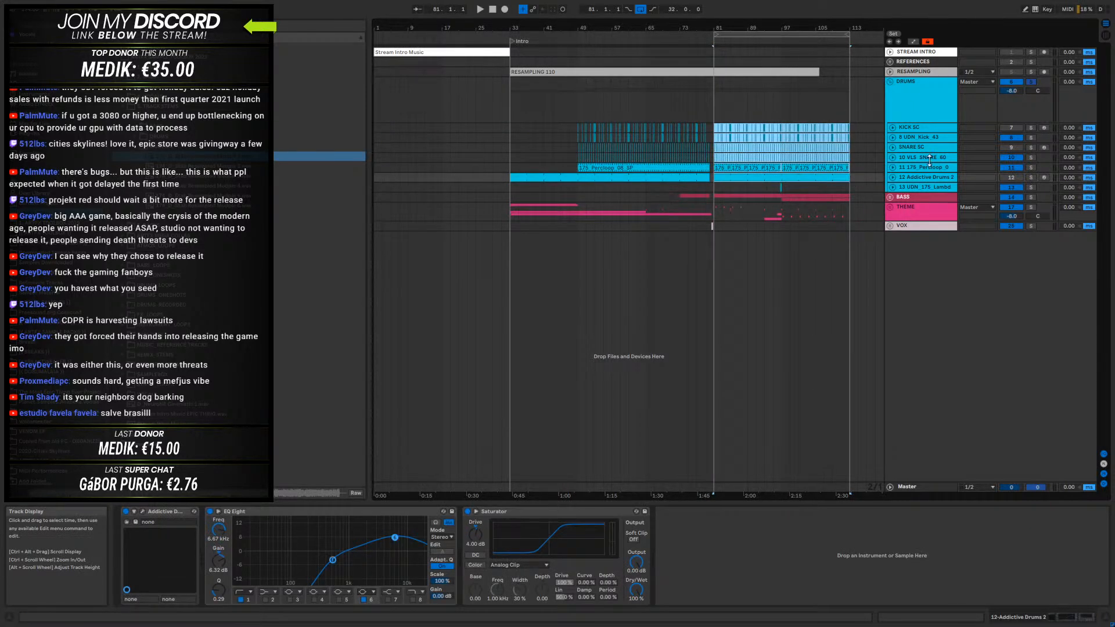
{"action": "key", "text": "space"}
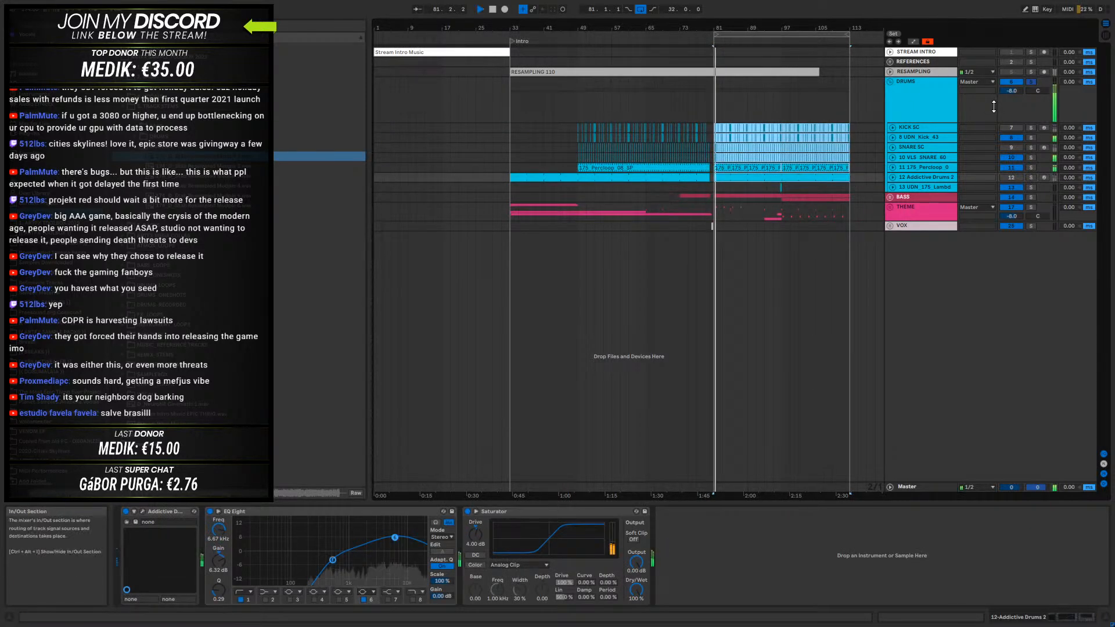
- Unfold the Addictive Drums 2 and 11-175_Percloop tracks and audition the percussion loop soloed from bar 81
{"action": "left_click", "coordinate": [892, 177]}
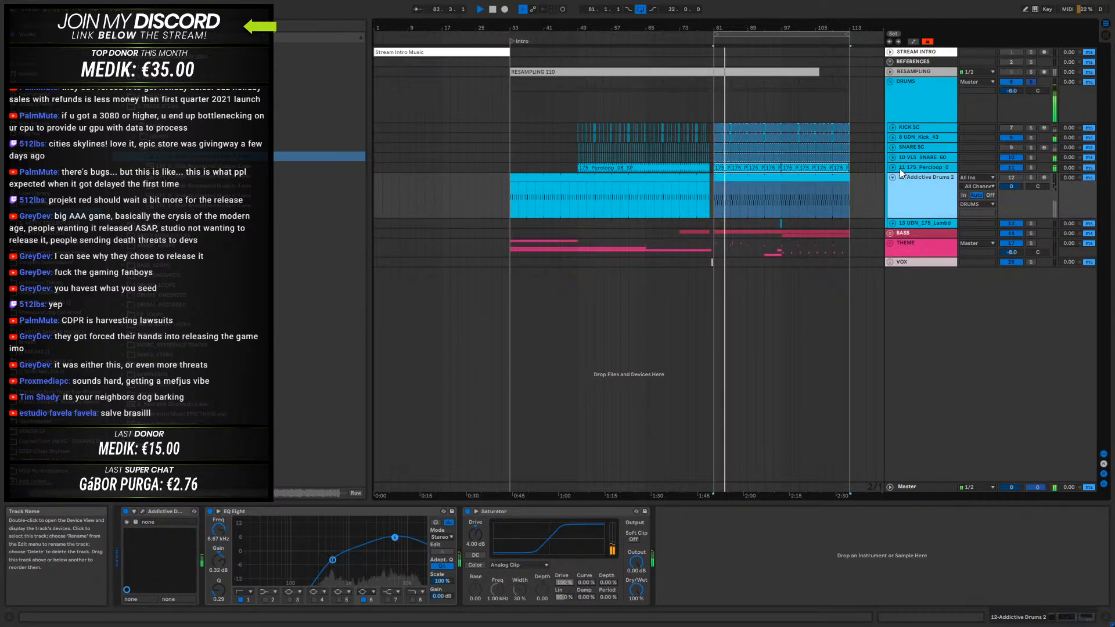
{"action": "left_click", "coordinate": [893, 167]}
{"action": "left_click", "coordinate": [924, 172]}
{"action": "left_click", "coordinate": [1029, 168]}
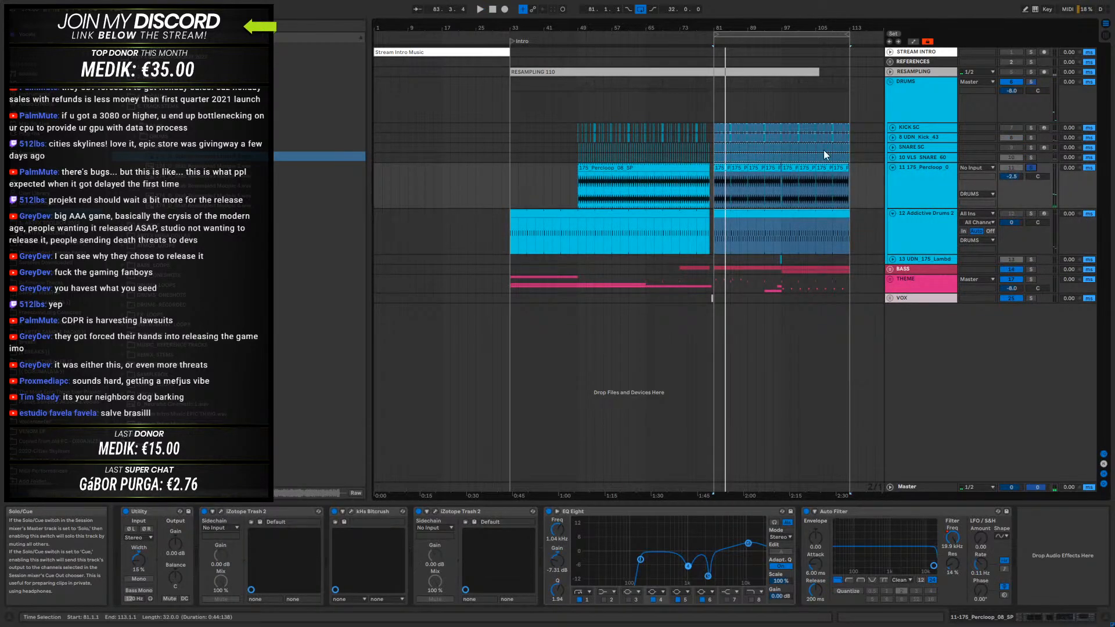
{"action": "left_click", "coordinate": [726, 169]}
{"action": "key", "text": "space"}
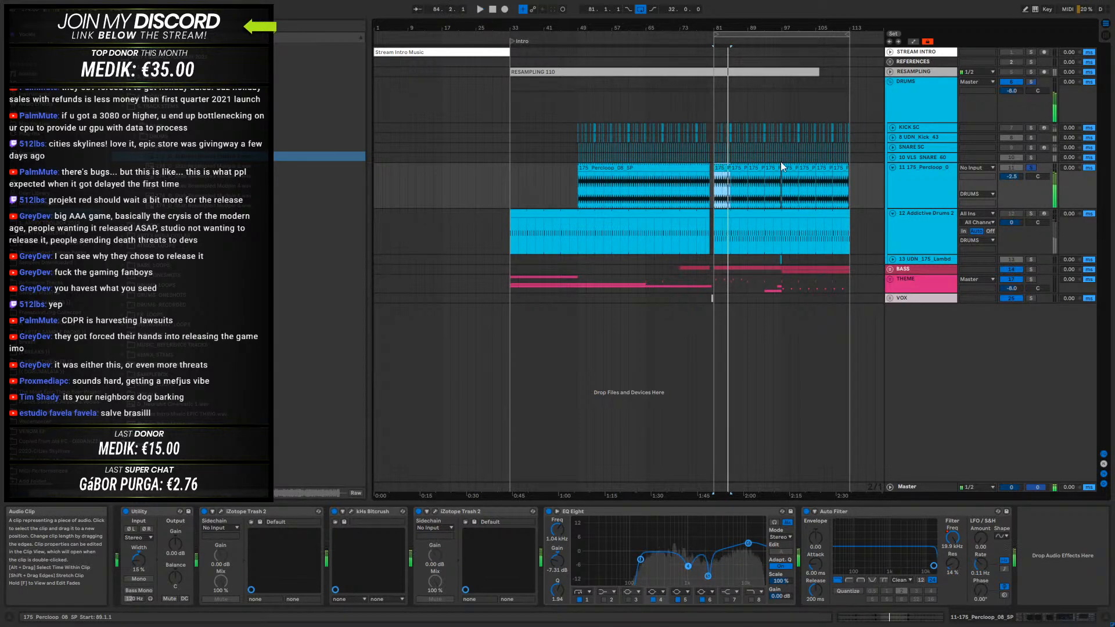
{"action": "left_click", "coordinate": [922, 168]}
{"action": "left_click", "coordinate": [1032, 169]}
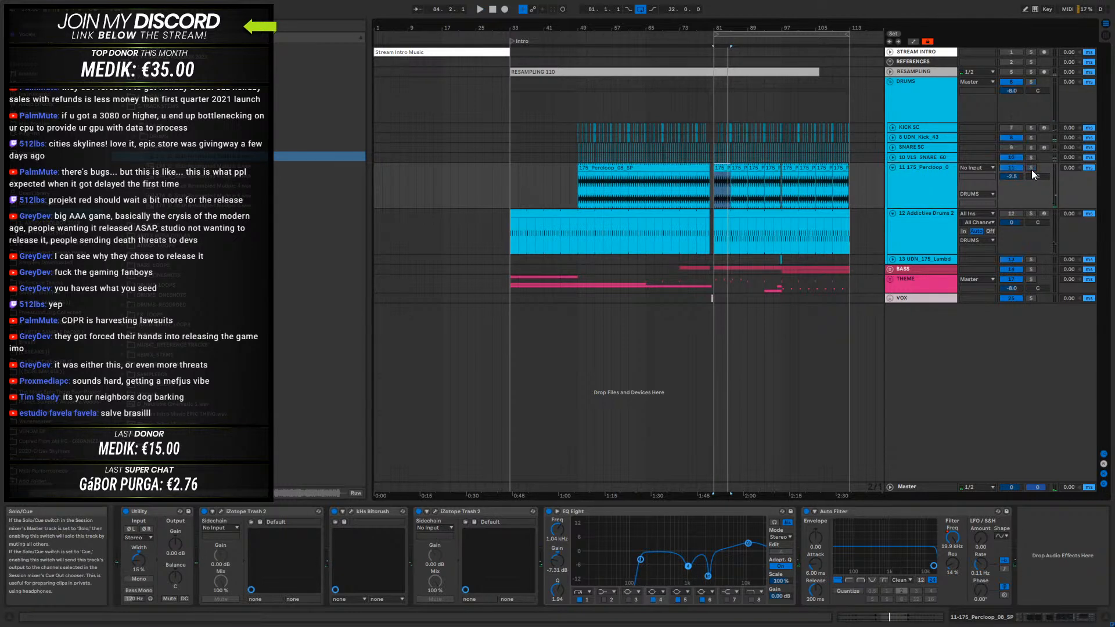
- Solo the 12-Addictive Drums 2 track and audition both of its clips, from bar 33 and bar 81
{"action": "left_click", "coordinate": [907, 229]}
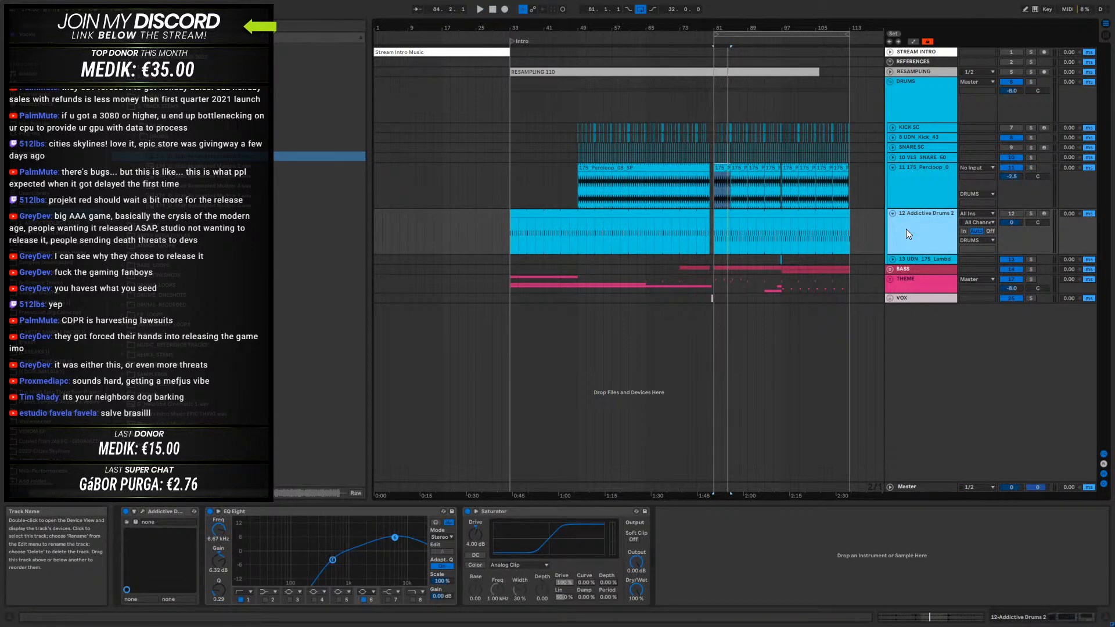
{"action": "left_click", "coordinate": [1031, 213]}
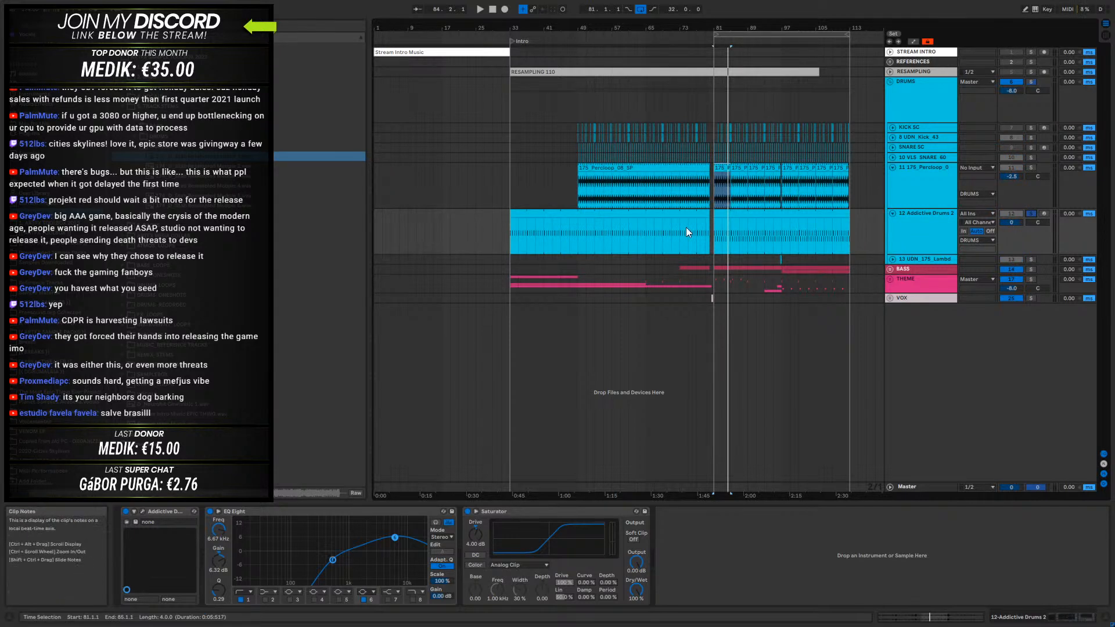
{"action": "left_click", "coordinate": [614, 218]}
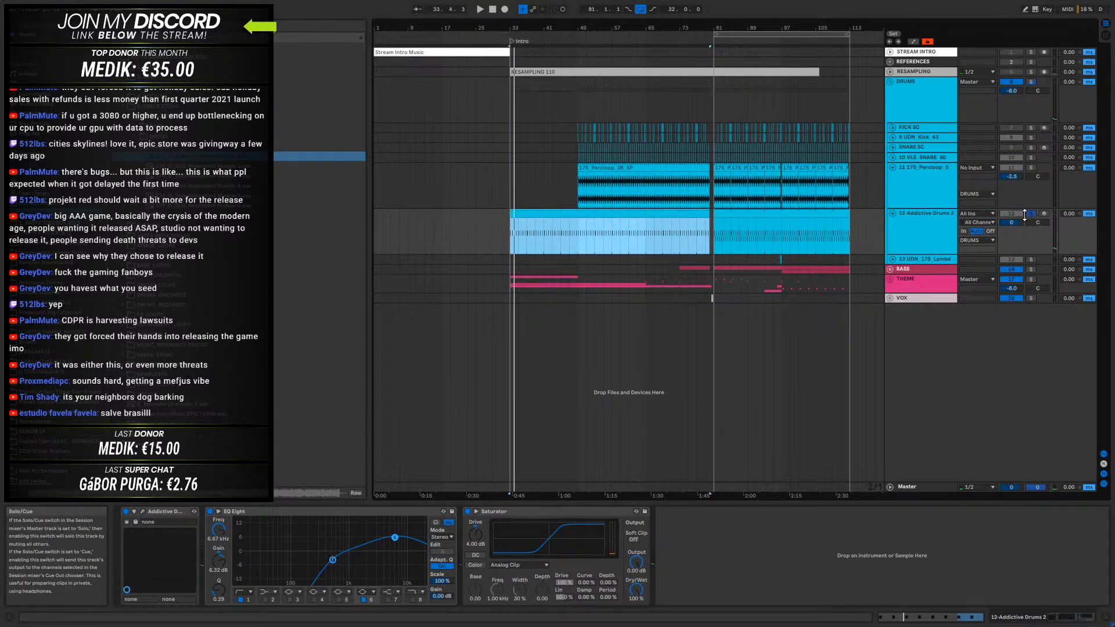
{"action": "left_click", "coordinate": [744, 218]}
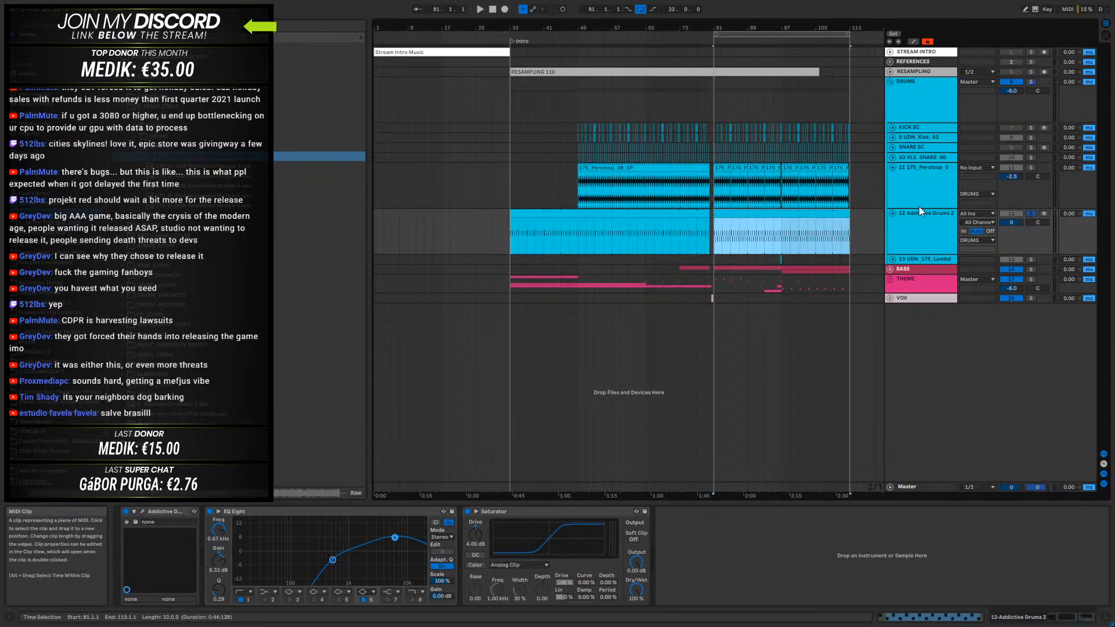
{"action": "left_click", "coordinate": [1031, 214]}
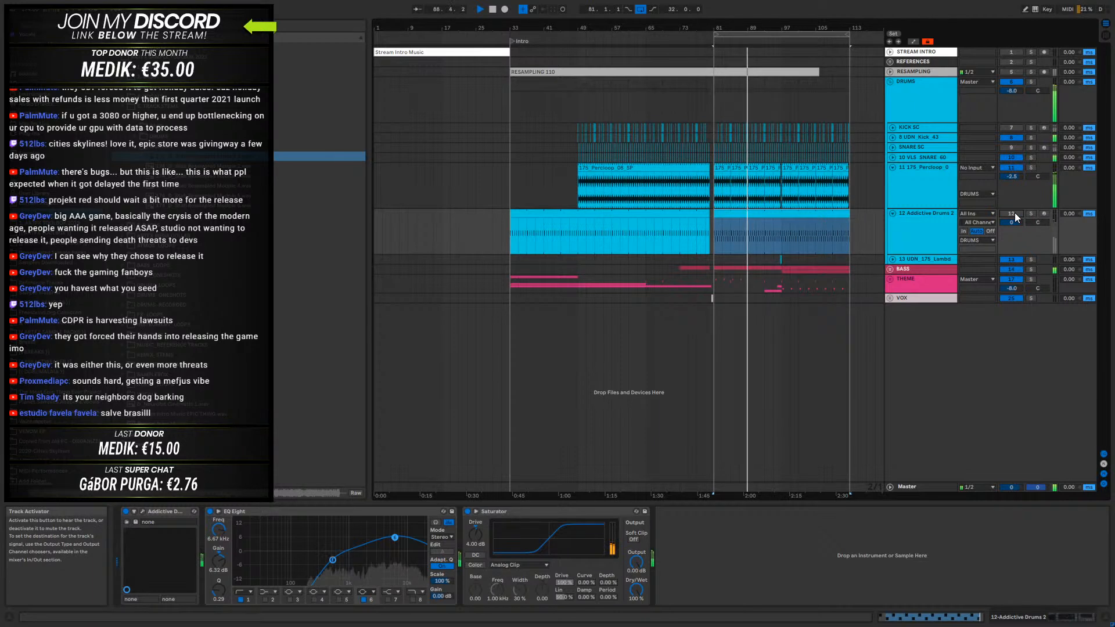
- Fold the percussion loop track and delete the Addictive Drums 2 track from the DRUMS group
{"action": "left_click", "coordinate": [1015, 213]}
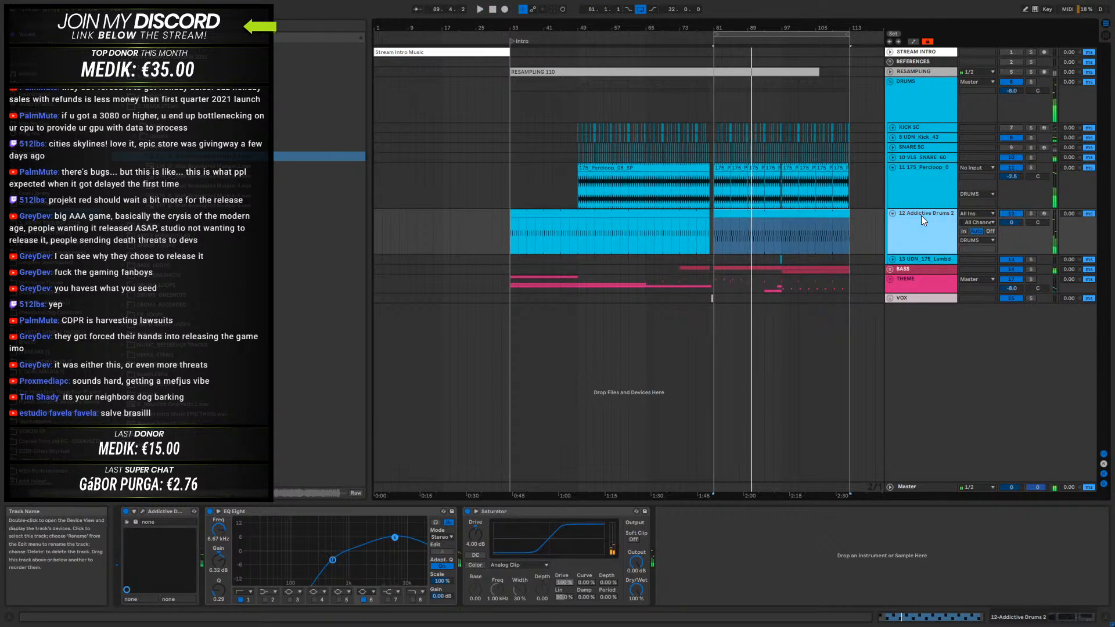
{"action": "left_click", "coordinate": [892, 168]}
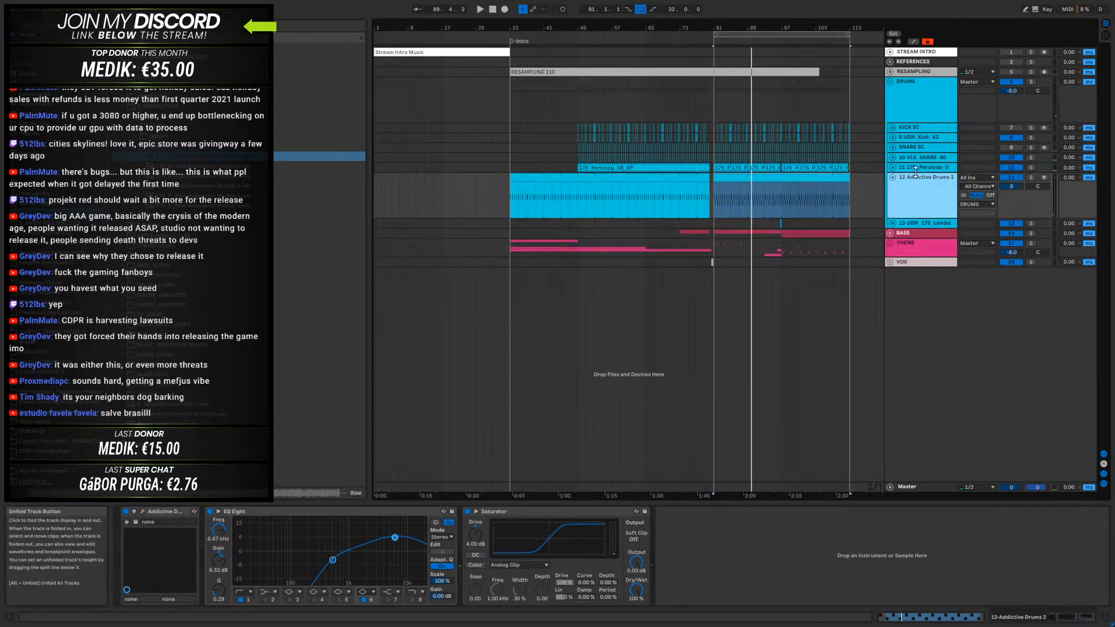
{"action": "key", "text": "Delete"}
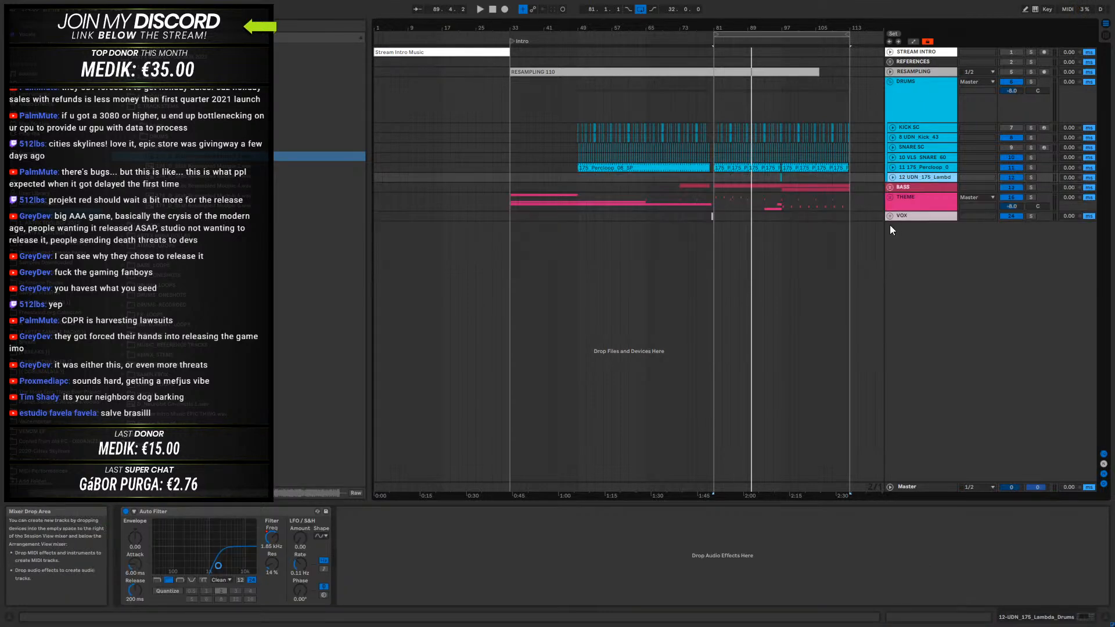
- Unfold and solo the 12-UDN_175_Lambda_Drums track and audition its short fill just before bar 97
{"action": "left_click", "coordinate": [892, 171]}
{"action": "left_click", "coordinate": [891, 177]}
{"action": "left_click", "coordinate": [948, 177]}
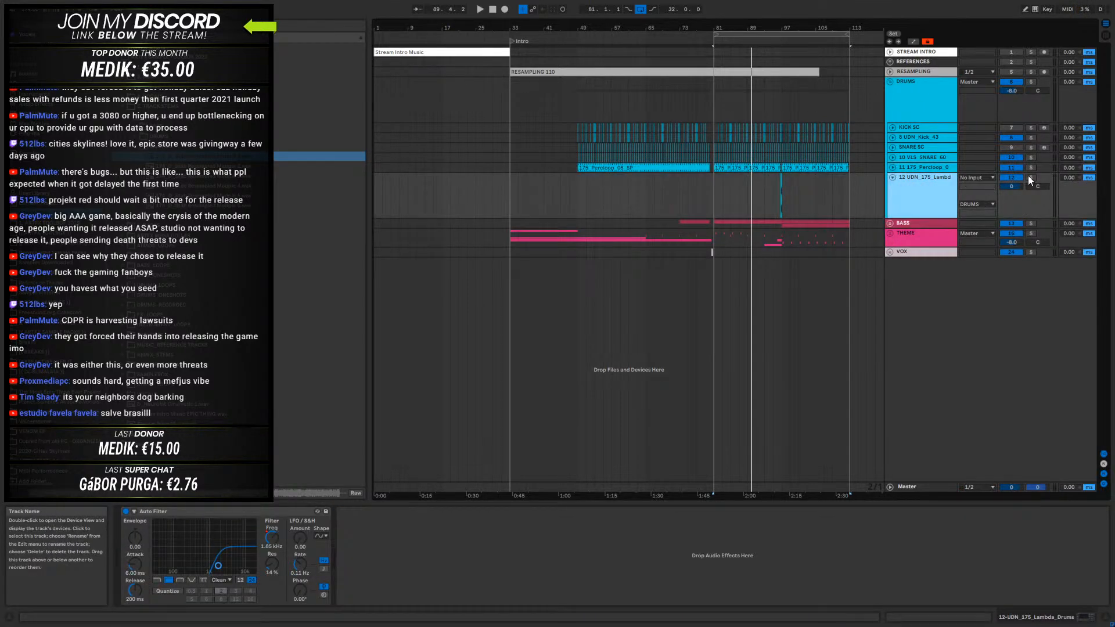
{"action": "left_click", "coordinate": [779, 177]}
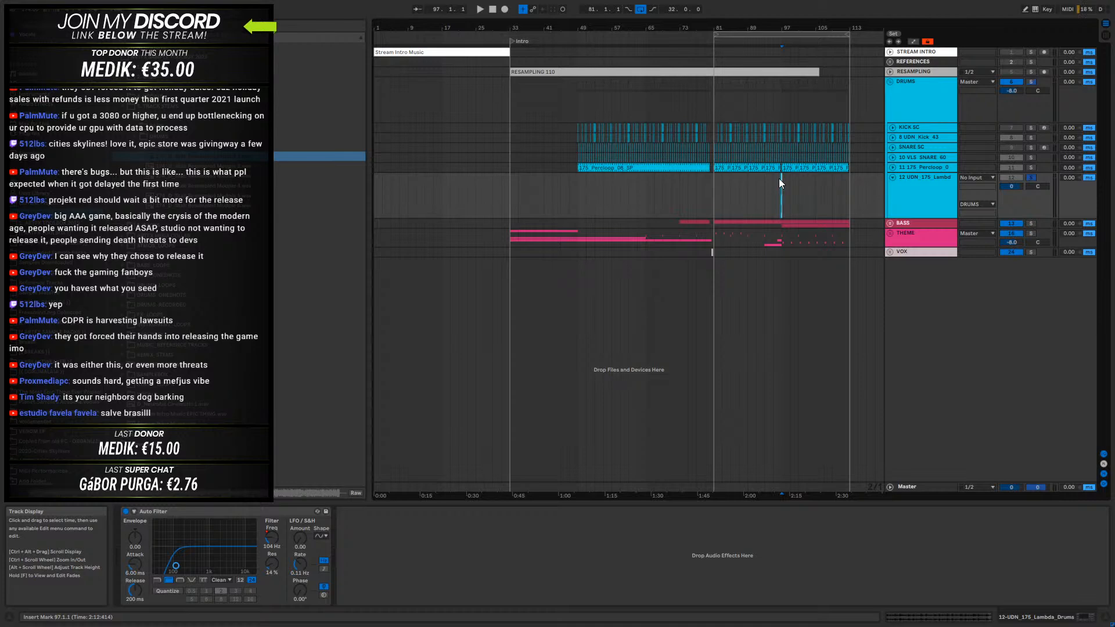
{"action": "key", "text": "space"}
{"action": "key", "text": "space"}
{"action": "left_click_drag", "start_coordinate": [781, 26], "coordinate": [707, 163]}
{"action": "left_click", "coordinate": [686, 177]}
{"action": "key", "text": "space"}
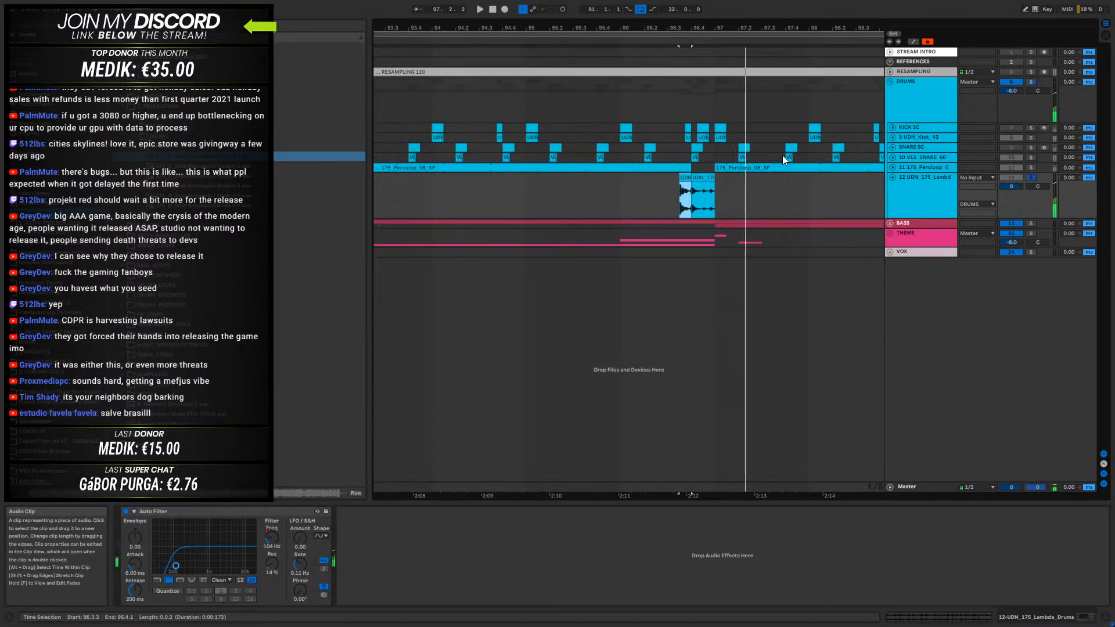
{"action": "key", "text": "space"}
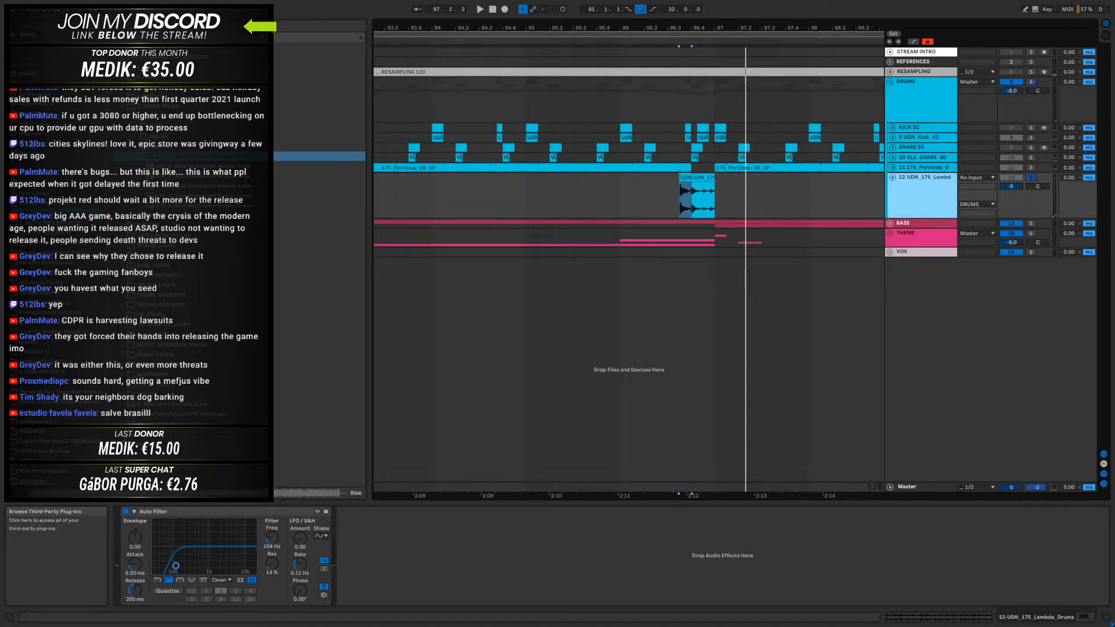
- Add iZotope Trash 2 to the UDN_175_Lambda_Drums track with the Elastic Trash distortion in Stage 1 and slightly lower drive
{"action": "left_click", "coordinate": [30, 134]}
{"action": "left_click_drag", "start_coordinate": [166, 268], "coordinate": [389, 552]}
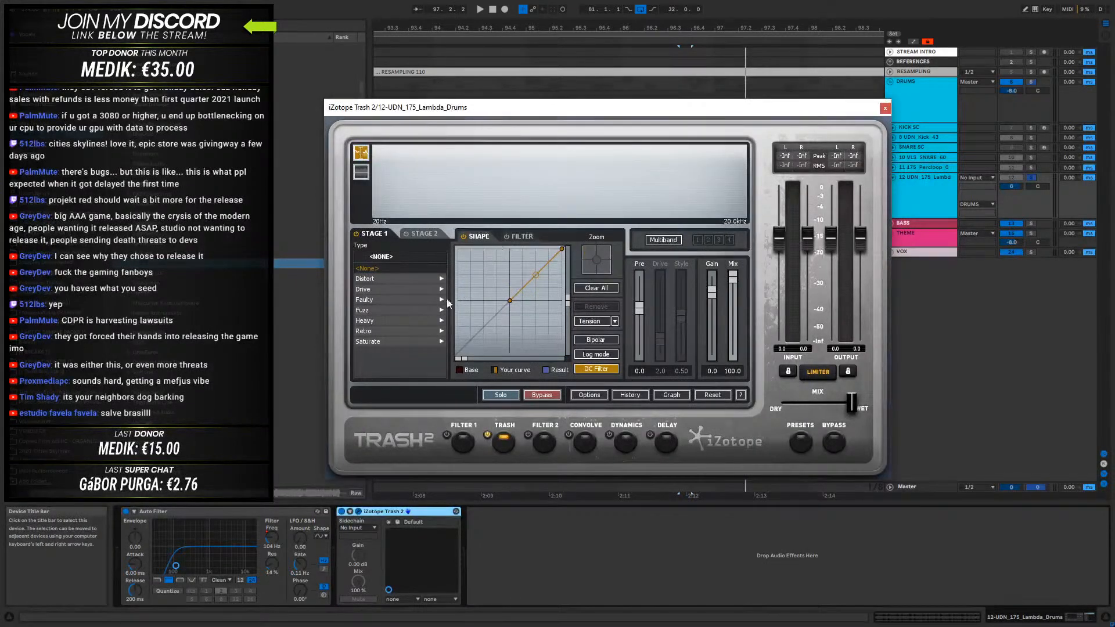
{"action": "left_click", "coordinate": [371, 283]}
{"action": "left_click", "coordinate": [375, 298]}
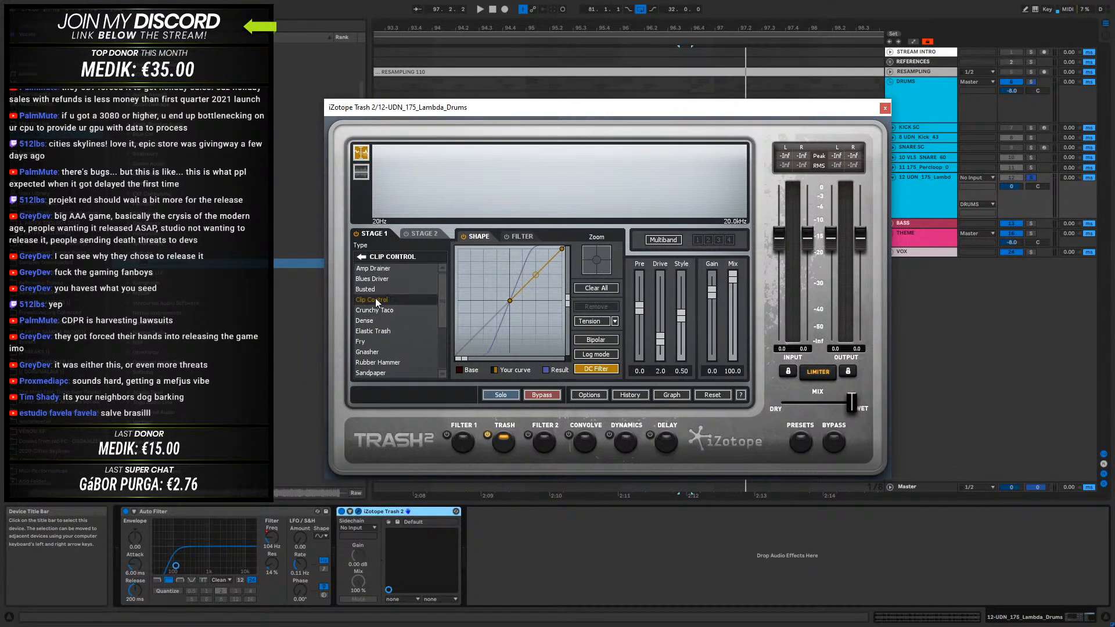
{"action": "left_click", "coordinate": [375, 331]}
{"action": "key", "text": "space"}
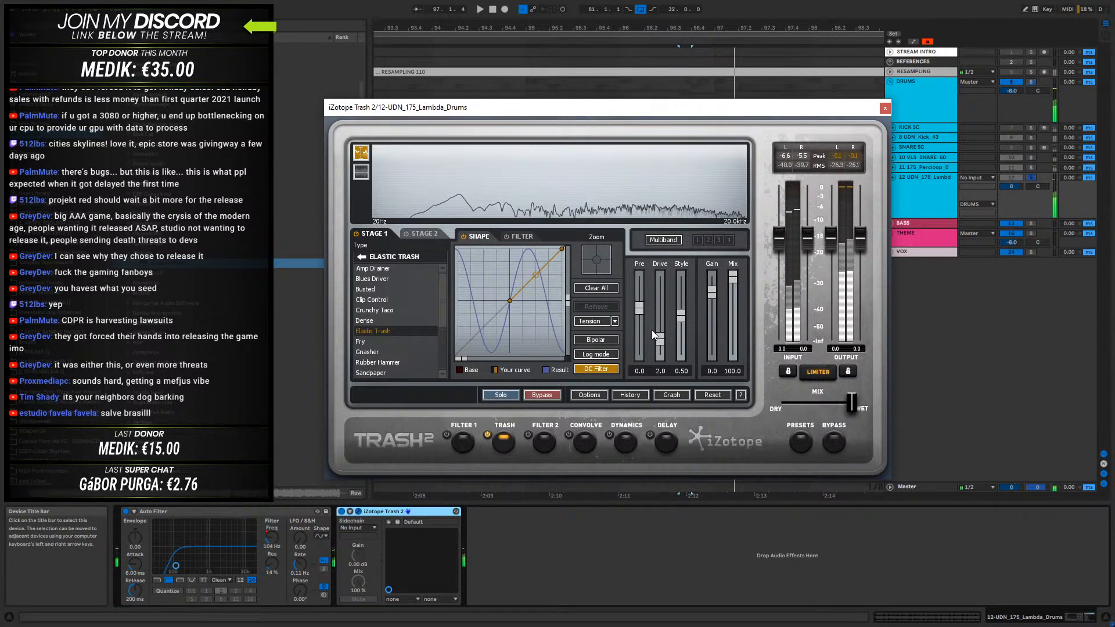
{"action": "left_click_drag", "start_coordinate": [661, 337], "coordinate": [663, 344]}
{"action": "left_click", "coordinate": [884, 108]}
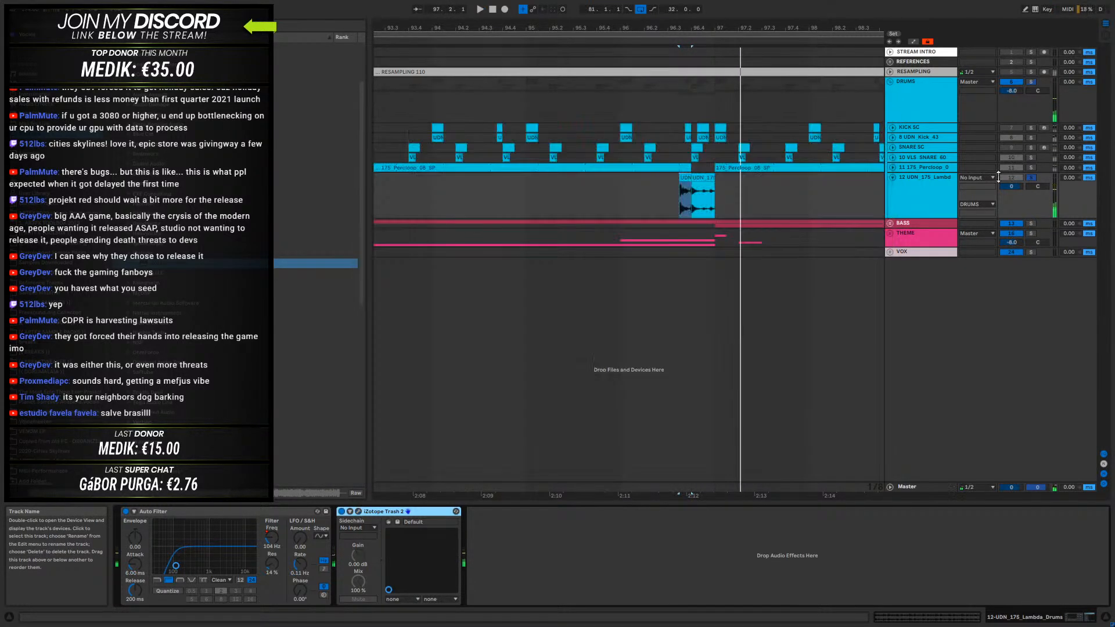
- Play the full mix through the distorted Lambda Drums fill leading into bar 97
{"action": "left_click", "coordinate": [609, 191]}
{"action": "key", "text": "space"}
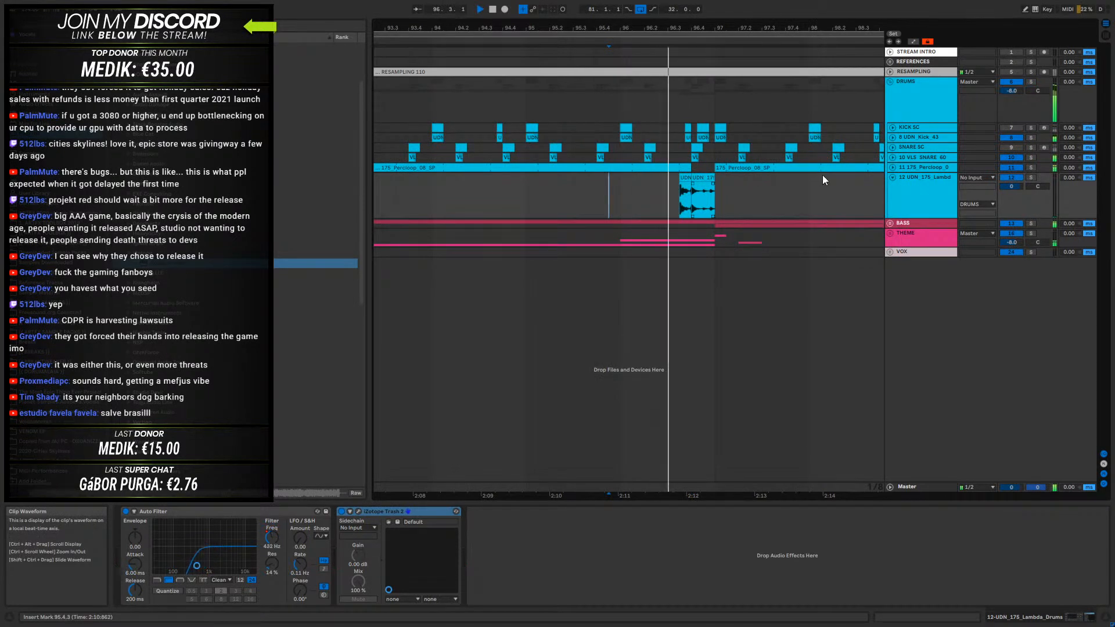
{"action": "left_click_drag", "start_coordinate": [702, 28], "coordinate": [701, 76]}
{"action": "key", "text": "space"}
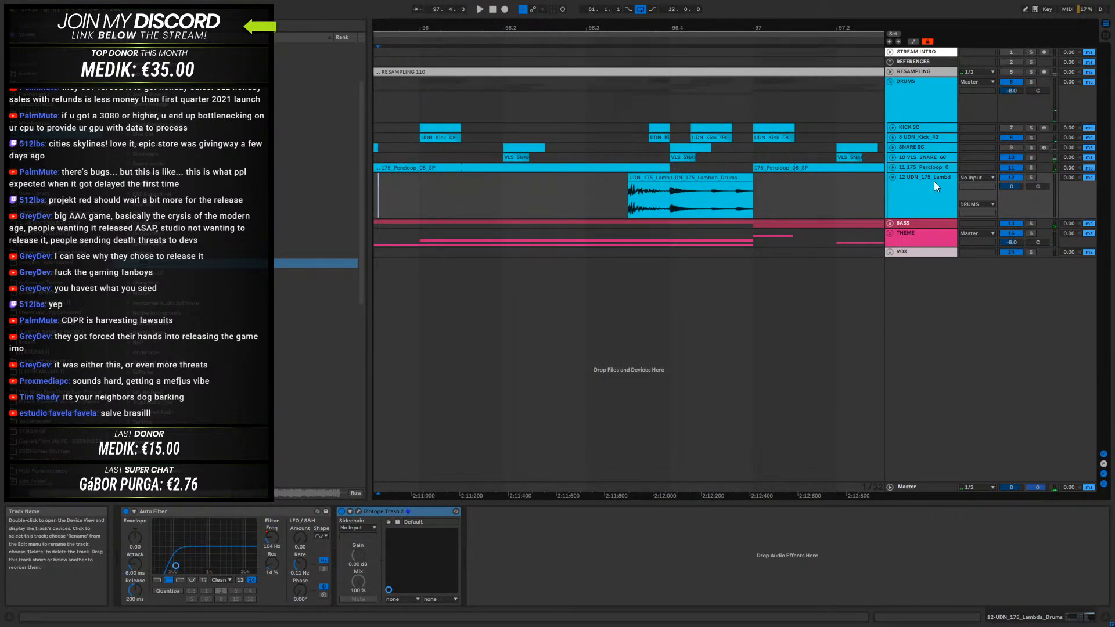
- Trim the second Lambda Drums clip to start at 96.4.3 and delete the first clip at 96.3.3
{"action": "left_click", "coordinate": [708, 194]}
{"action": "left_click_drag", "start_coordinate": [671, 184], "coordinate": [710, 183]}
{"action": "left_click", "coordinate": [712, 190]}
{"action": "key", "text": "space"}
{"action": "key", "text": "space"}
{"action": "left_click", "coordinate": [657, 179]}
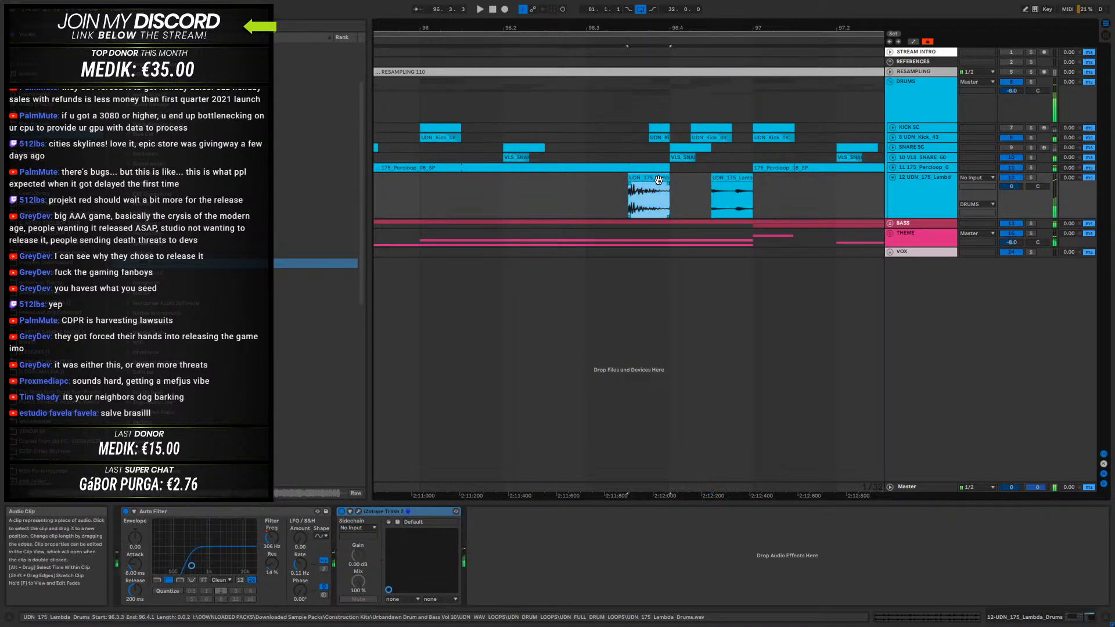
{"action": "key", "text": "Delete"}
{"action": "left_click", "coordinate": [724, 178]}
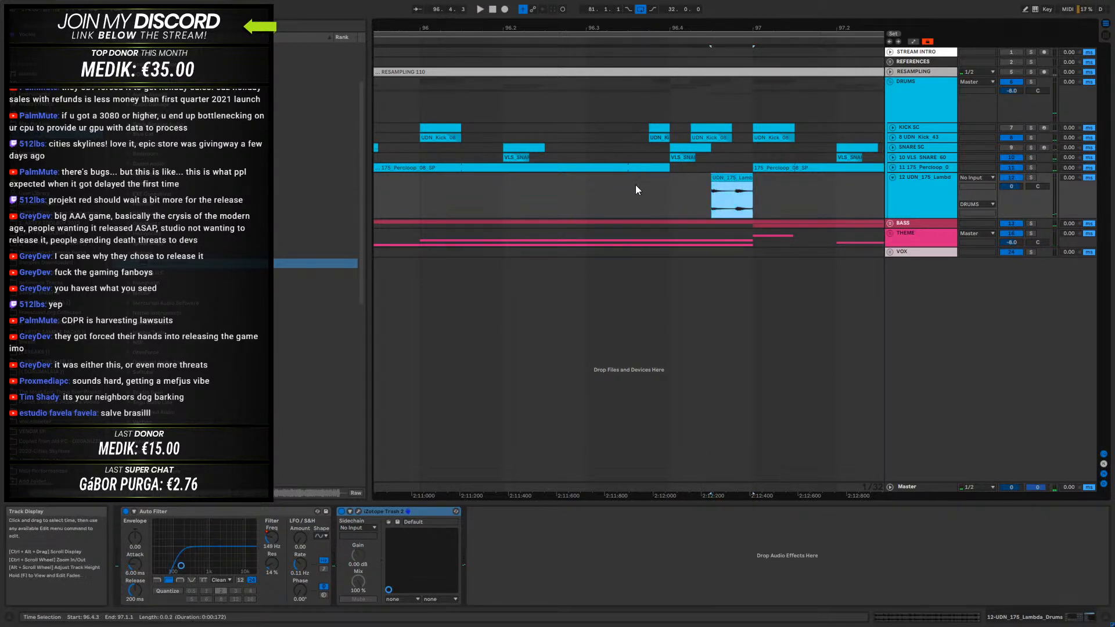
- Try the Lambda Drums fill clip at 96.3.3 and 96.2.4, auditioning the lead-in to bar 97
{"action": "left_click", "coordinate": [534, 193]}
{"action": "key", "text": "space"}
{"action": "key", "text": "space"}
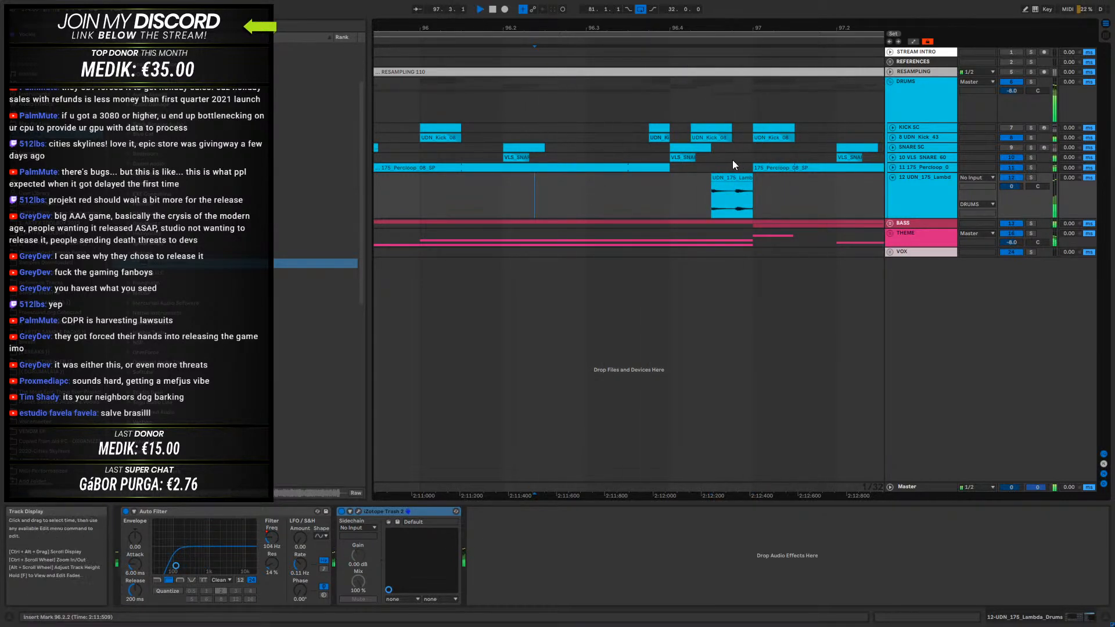
{"action": "left_click_drag", "start_coordinate": [725, 178], "coordinate": [643, 177]}
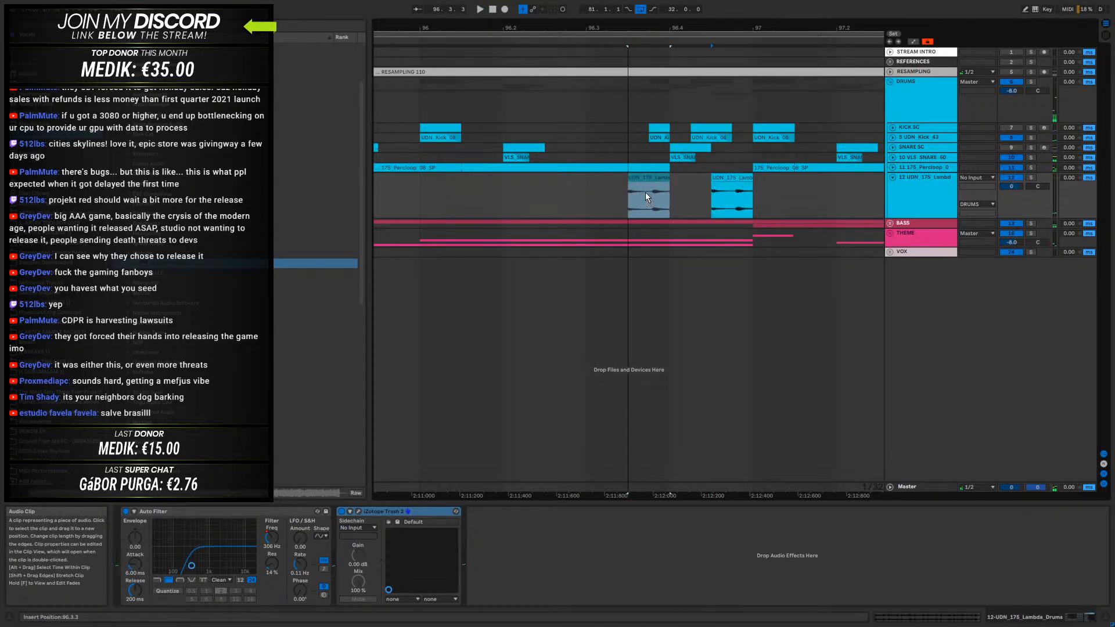
{"action": "key", "text": "space"}
{"action": "left_click", "coordinate": [596, 191]}
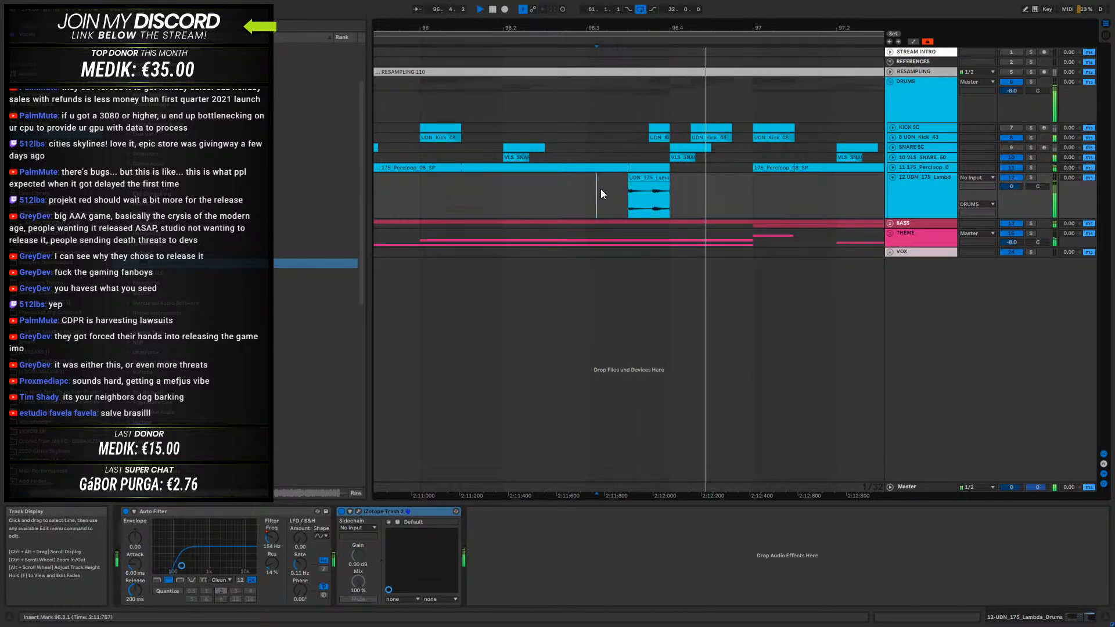
{"action": "key", "text": "space"}
{"action": "mouse_move", "coordinate": [642, 196]}
{"action": "left_mouse_down", "text": "ctrl"}
{"action": "mouse_move", "coordinate": [517, 196]}
{"action": "mouse_move", "coordinate": [644, 184]}
{"action": "mouse_move", "coordinate": [584, 186]}
{"action": "mouse_move", "coordinate": [568, 210]}
{"action": "left_mouse_up", "text": "ctrl"}
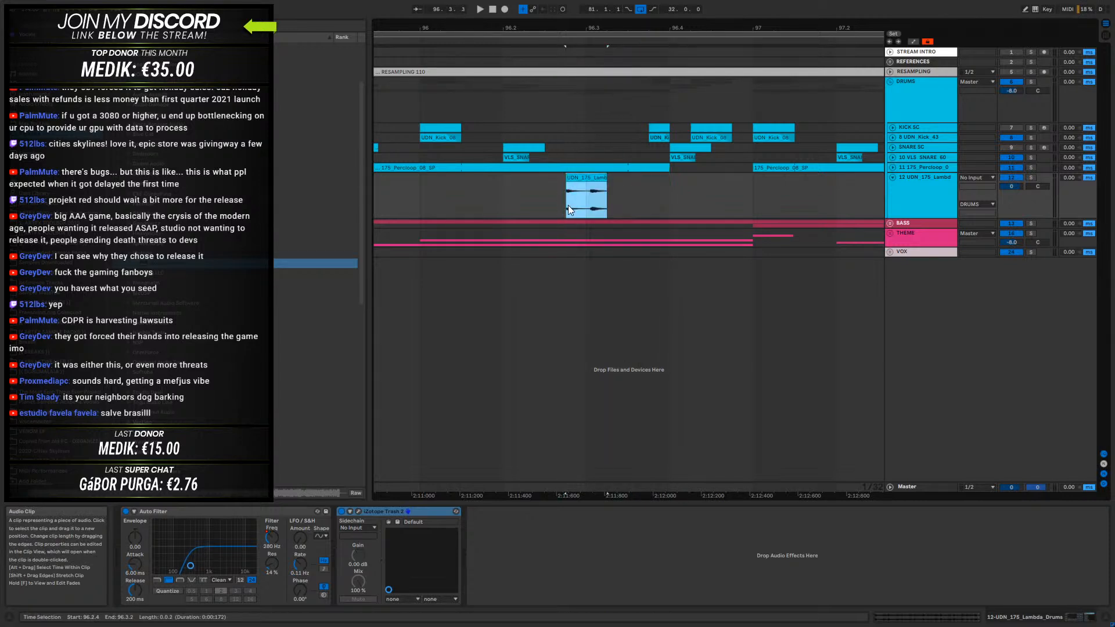
- Delete the remaining Lambda Drums clip and the whole 12-UDN_175_Lambda_Drums track
{"action": "key", "text": "Delete"}
{"action": "left_click", "coordinate": [930, 185]}
{"action": "key", "text": "Delete"}
- Play the arrangement from the intro at bar 33 and unfold the THEME group and its Omnisphere track
{"action": "left_click_drag", "start_coordinate": [675, 27], "coordinate": [675, 1]}
{"action": "left_click", "coordinate": [509, 117]}
{"action": "key", "text": "space"}
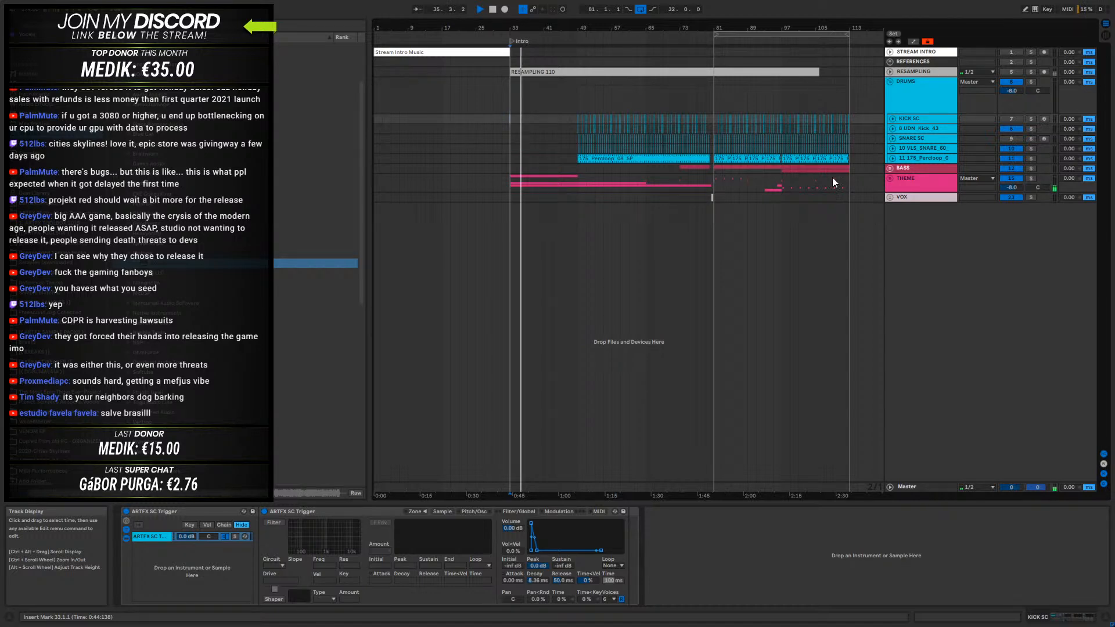
{"action": "left_click", "coordinate": [891, 179]}
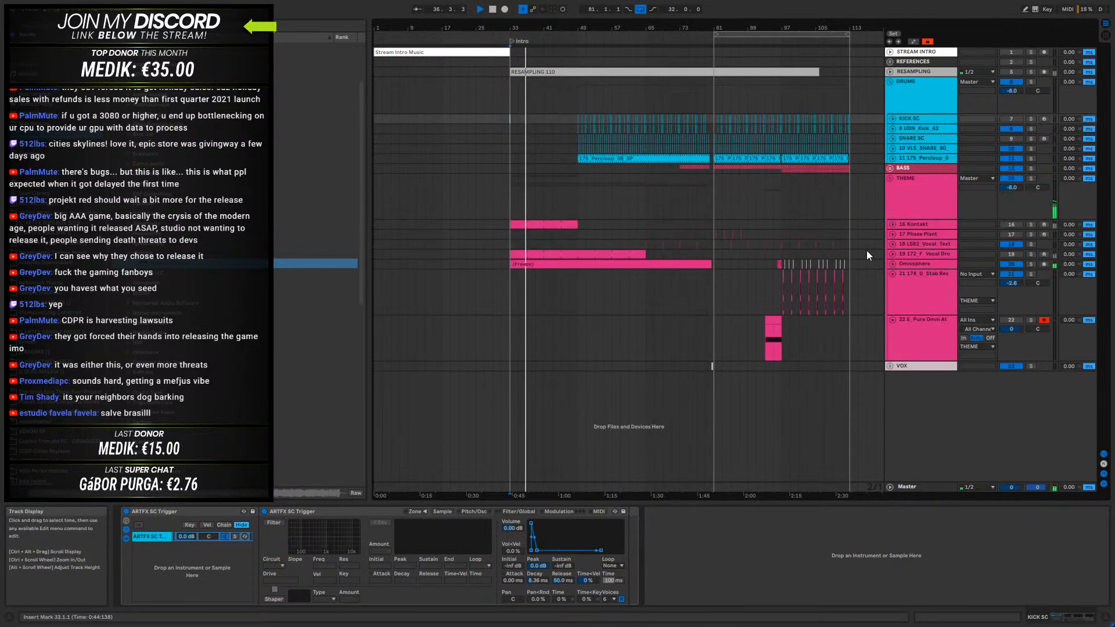
{"action": "left_click", "coordinate": [919, 264]}
{"action": "left_click", "coordinate": [892, 264]}
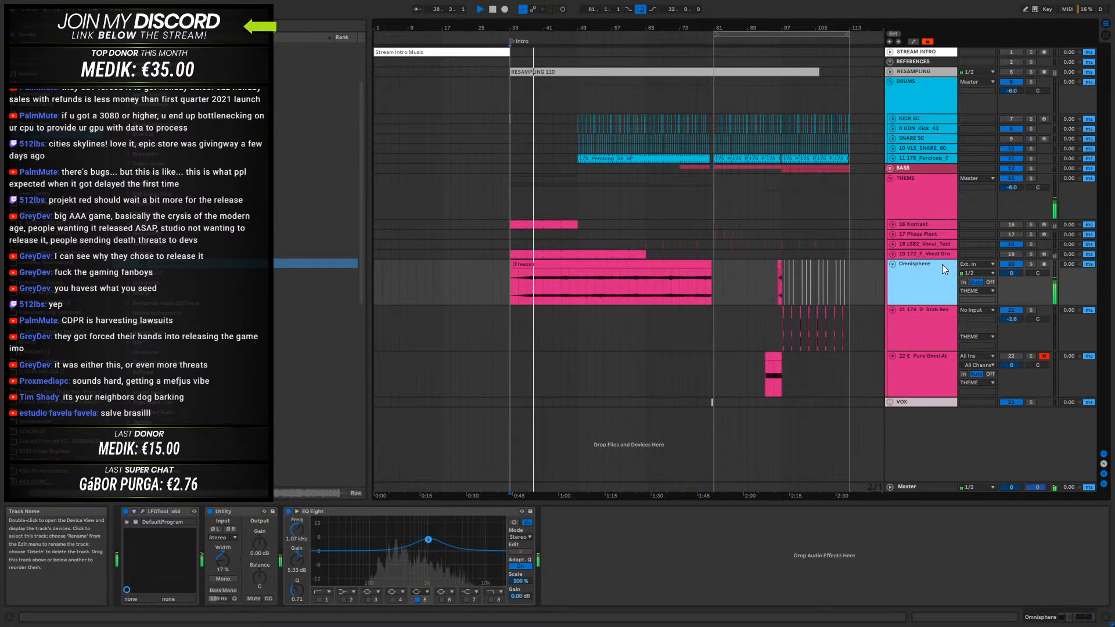
- Unfold the 172_F_Vocal Drone track and audition it both soloed and within the intro mix
{"action": "left_click", "coordinate": [919, 244]}
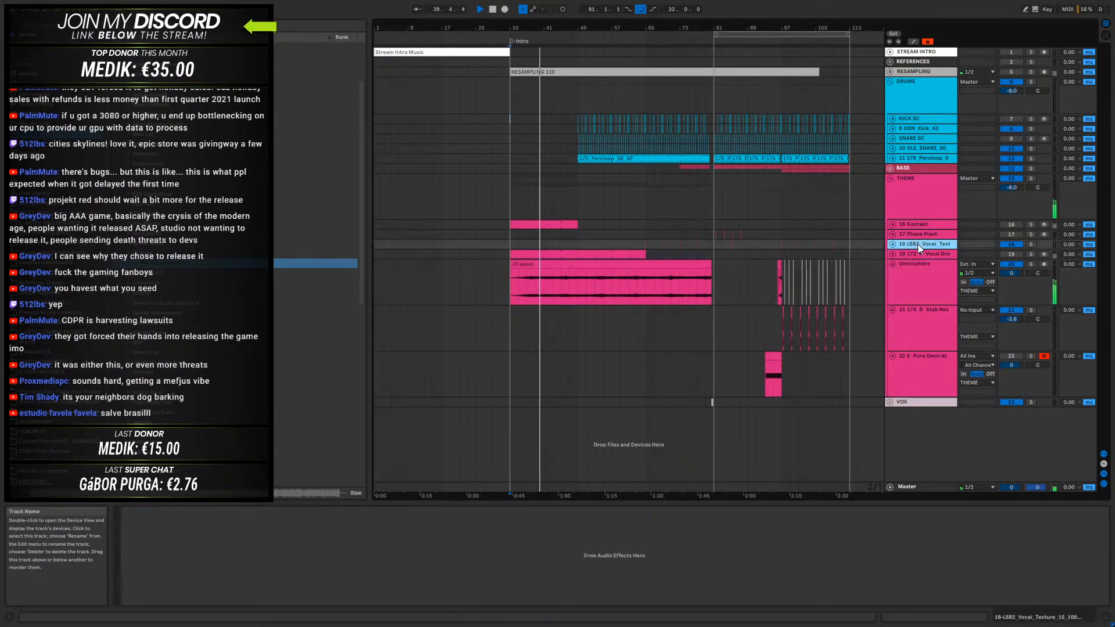
{"action": "left_click", "coordinate": [894, 253]}
{"action": "left_click", "coordinate": [919, 253]}
{"action": "left_click", "coordinate": [1030, 253]}
{"action": "key", "text": "space"}
{"action": "left_click", "coordinate": [1030, 254]}
{"action": "key", "text": "space"}
{"action": "key", "text": "space"}
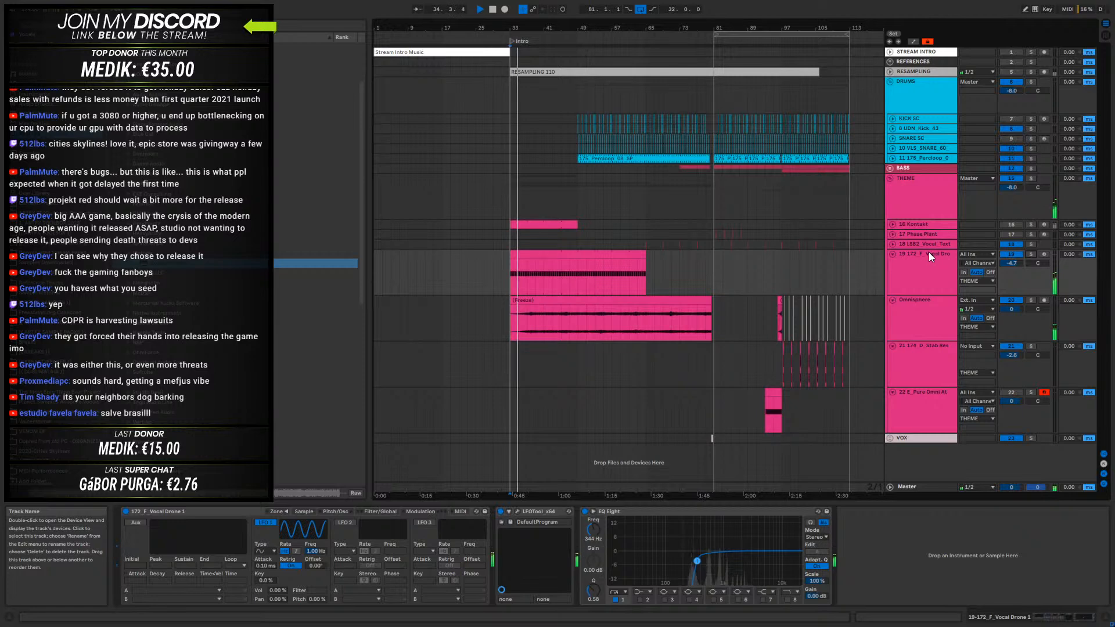
- Unfold the 16 Kontakt strings track and audition its intro clip soloed and in the full mix
{"action": "left_click", "coordinate": [891, 225]}
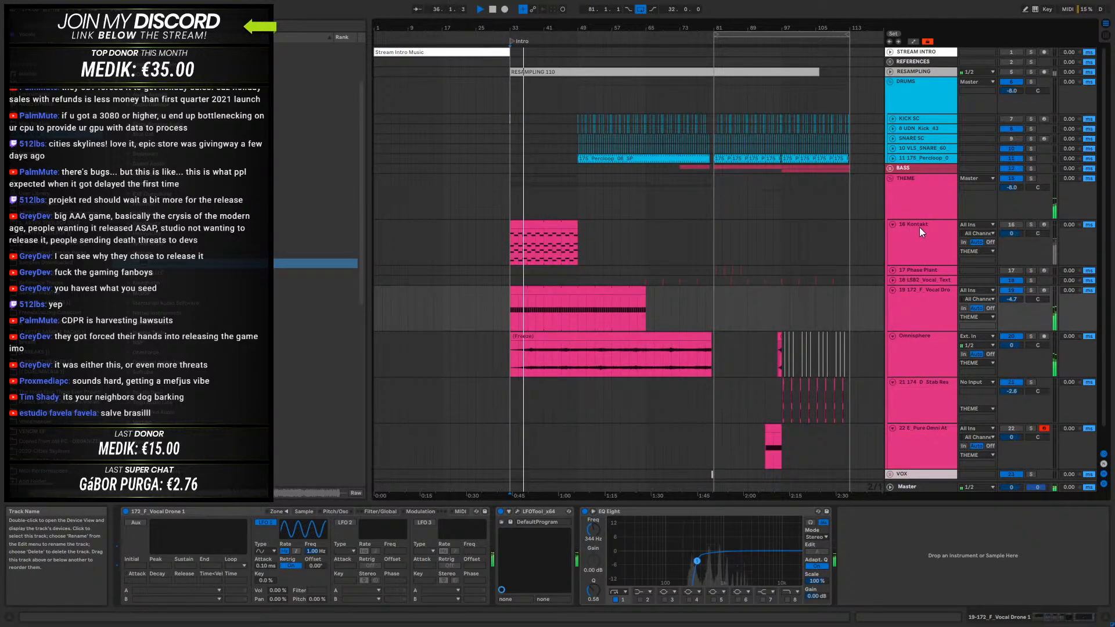
{"action": "left_click", "coordinate": [919, 232]}
{"action": "left_click", "coordinate": [1030, 225]}
{"action": "left_click", "coordinate": [552, 223]}
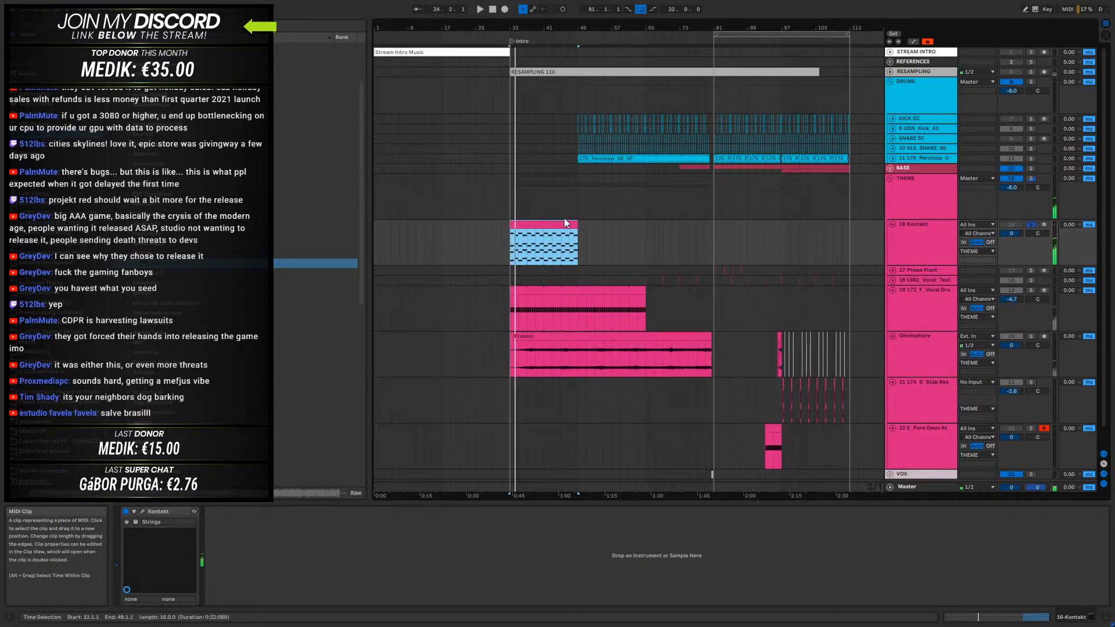
{"action": "left_click", "coordinate": [1014, 224]}
{"action": "left_click", "coordinate": [1029, 225]}
{"action": "left_click", "coordinate": [558, 224]}
{"action": "key", "text": "space"}
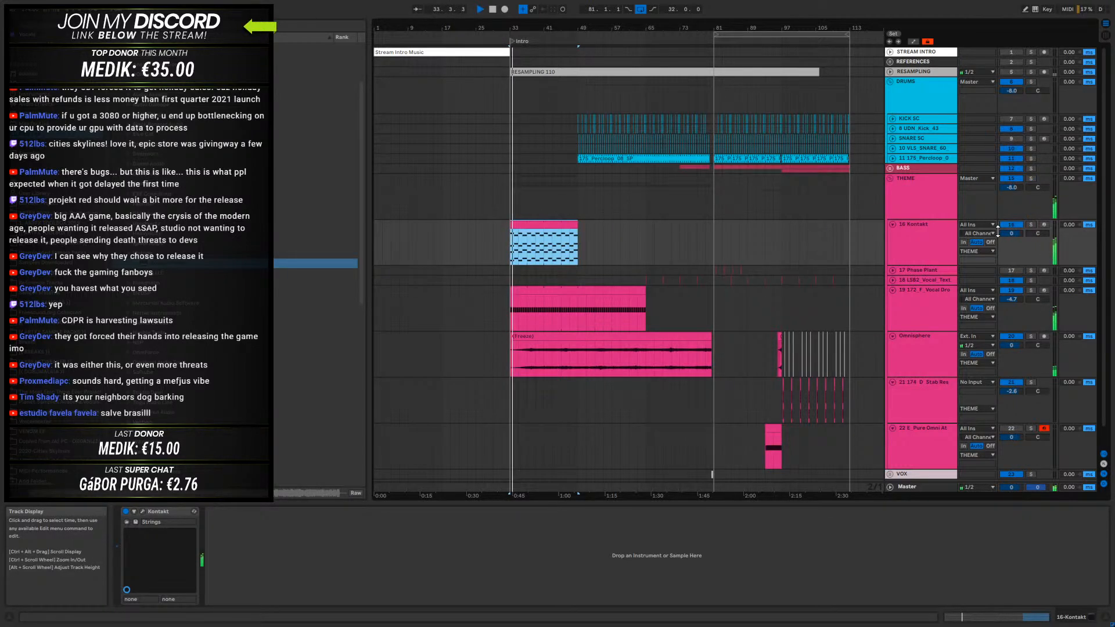
- Stop playback and delete the Kontakt strings track from the THEME group
{"action": "key", "text": "space"}
{"action": "left_click", "coordinate": [919, 238]}
{"action": "key", "text": "Delete"}
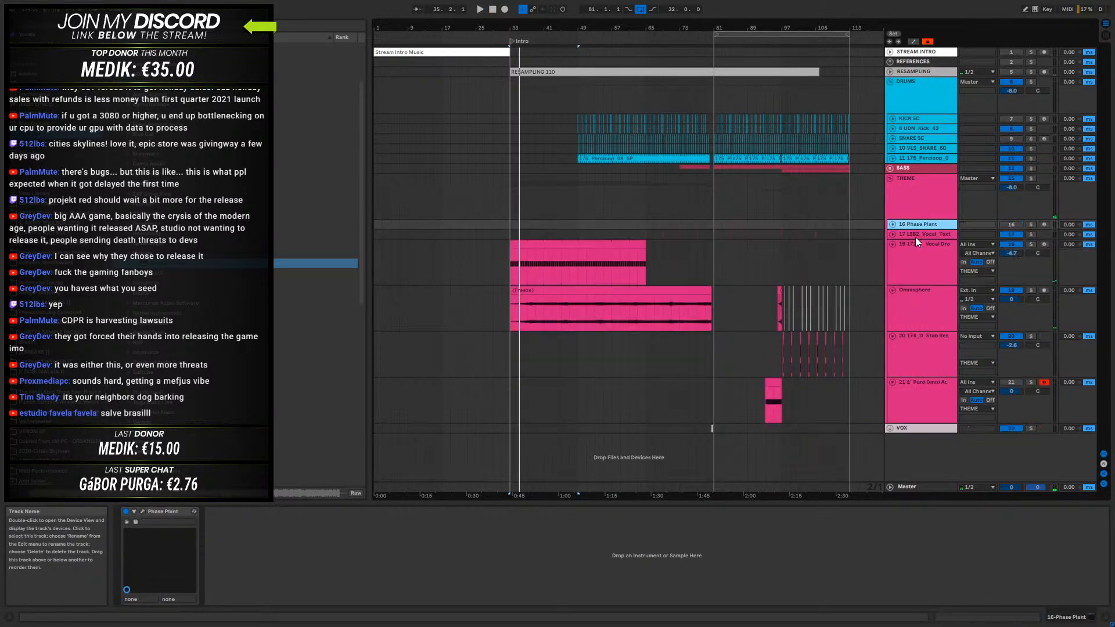
- Unfold and solo the 16-Phase Plant track and play its short hits from bar 81
{"action": "left_click", "coordinate": [893, 224]}
{"action": "left_click", "coordinate": [712, 239]}
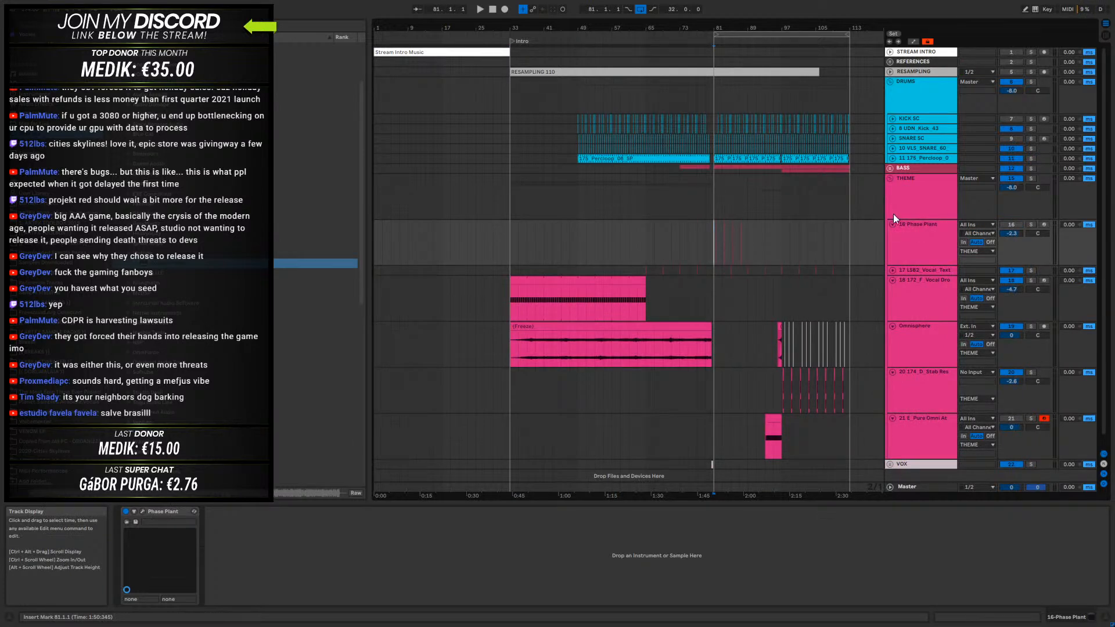
{"action": "left_click", "coordinate": [1034, 224]}
{"action": "key", "text": "space"}
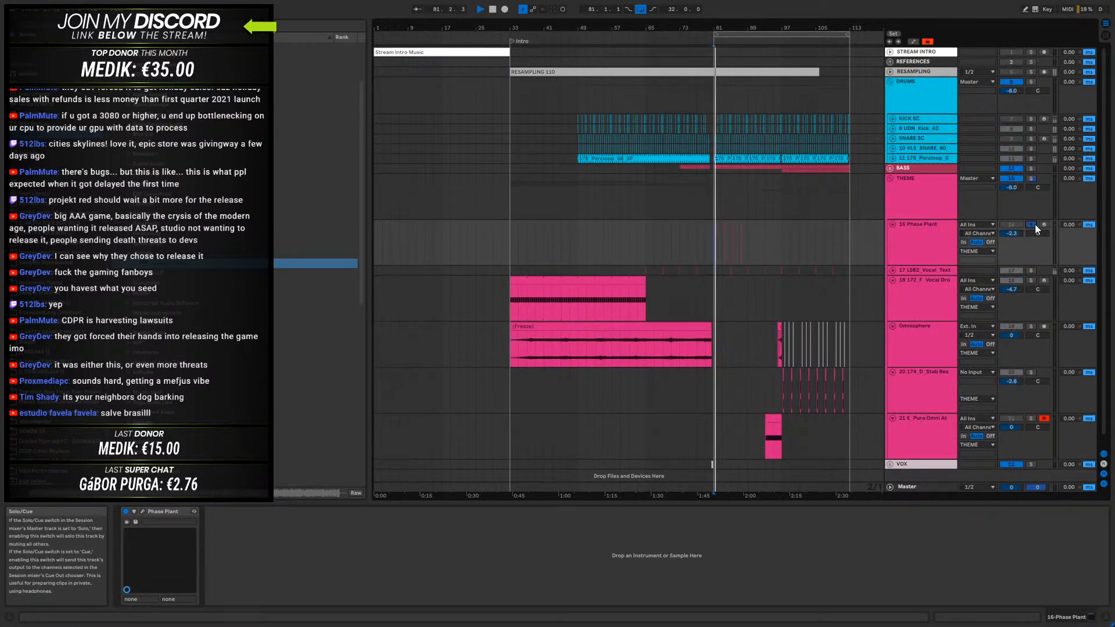
{"action": "left_click_drag", "start_coordinate": [724, 27], "coordinate": [568, 48]}
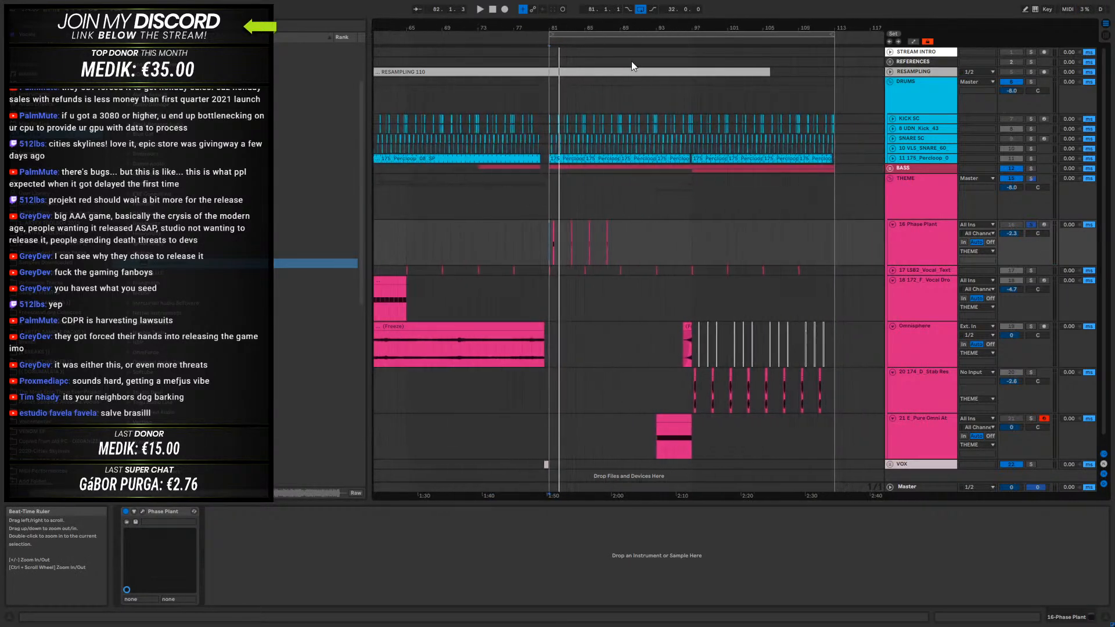
- Review the 20-174_D_Stab track's effects, unfold the BASS group and inspect the 14-Phase Plant patch
{"action": "left_click", "coordinate": [908, 387]}
{"action": "left_click", "coordinate": [1002, 622]}
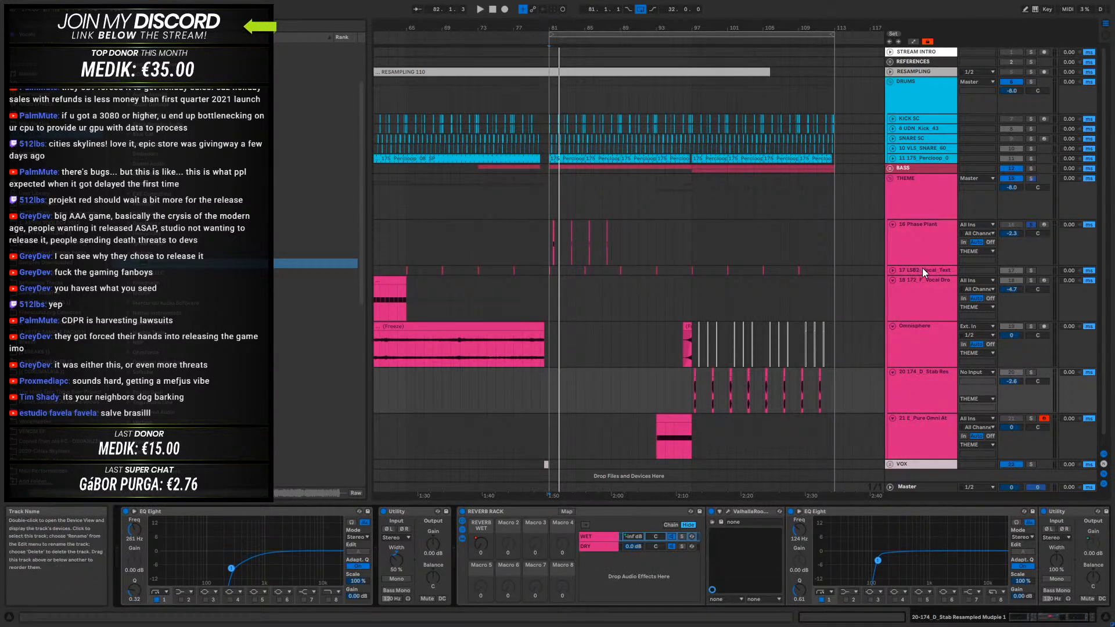
{"action": "left_click", "coordinate": [889, 168]}
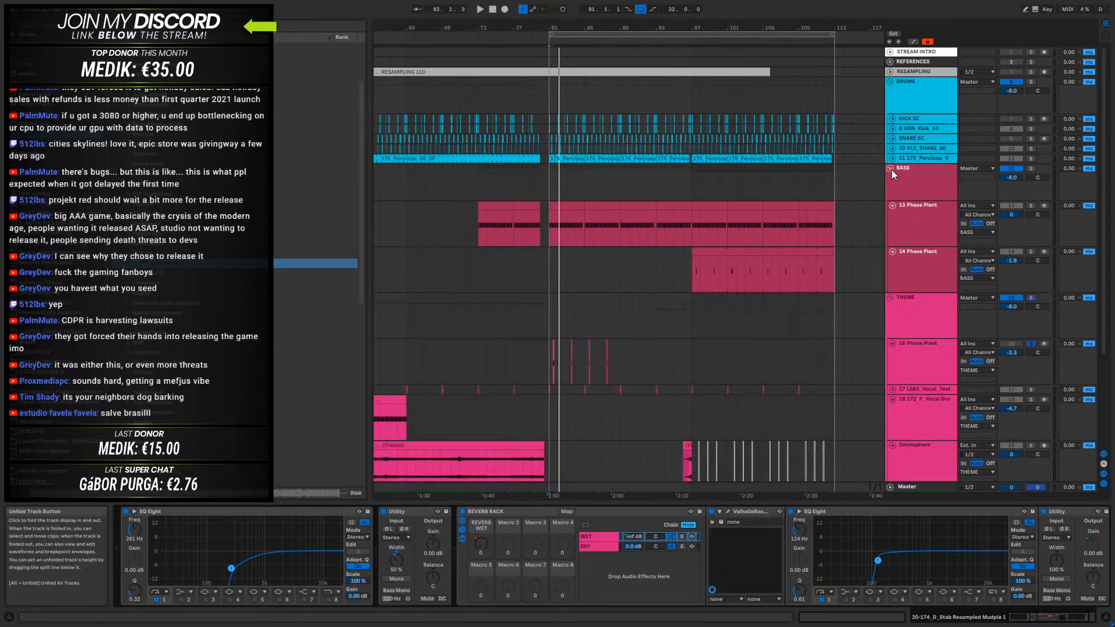
{"action": "left_click", "coordinate": [918, 265]}
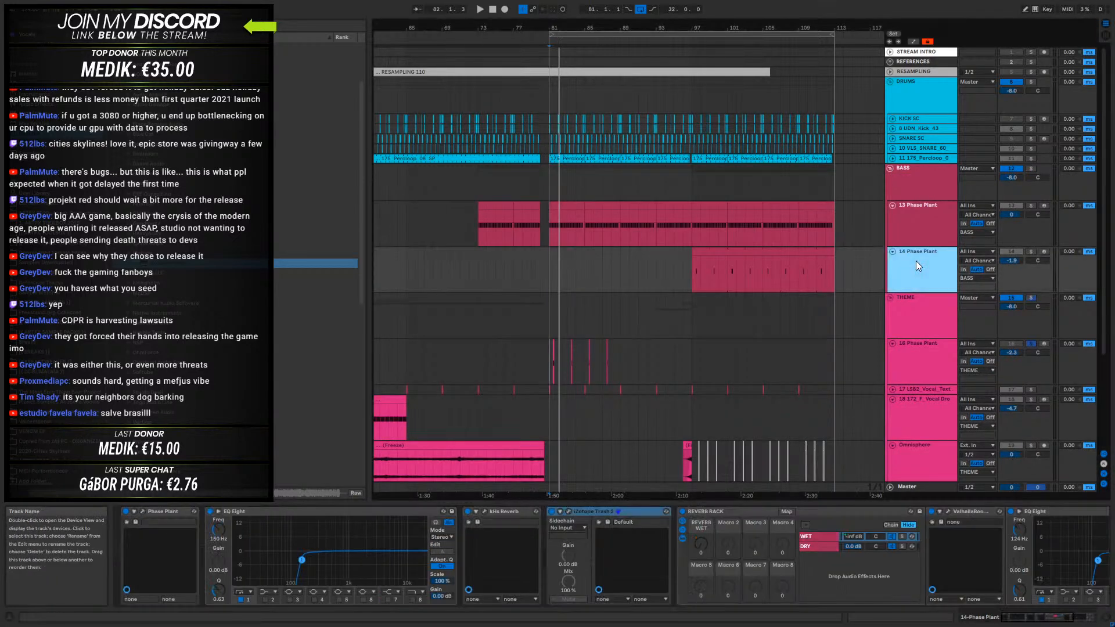
{"action": "left_click", "coordinate": [141, 512]}
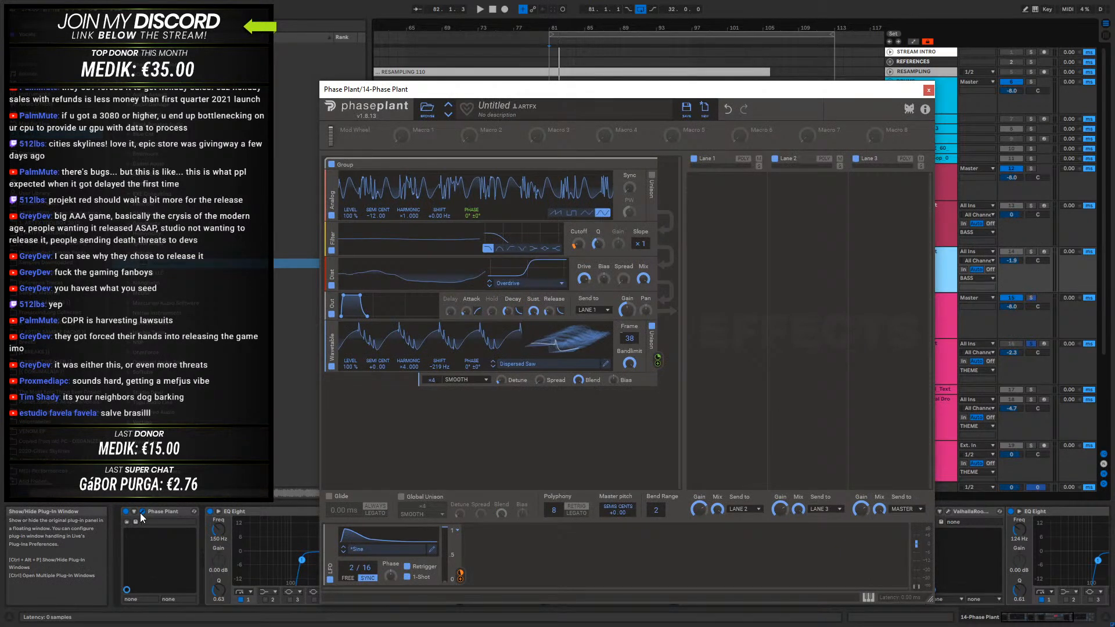
{"action": "left_click", "coordinate": [929, 90]}
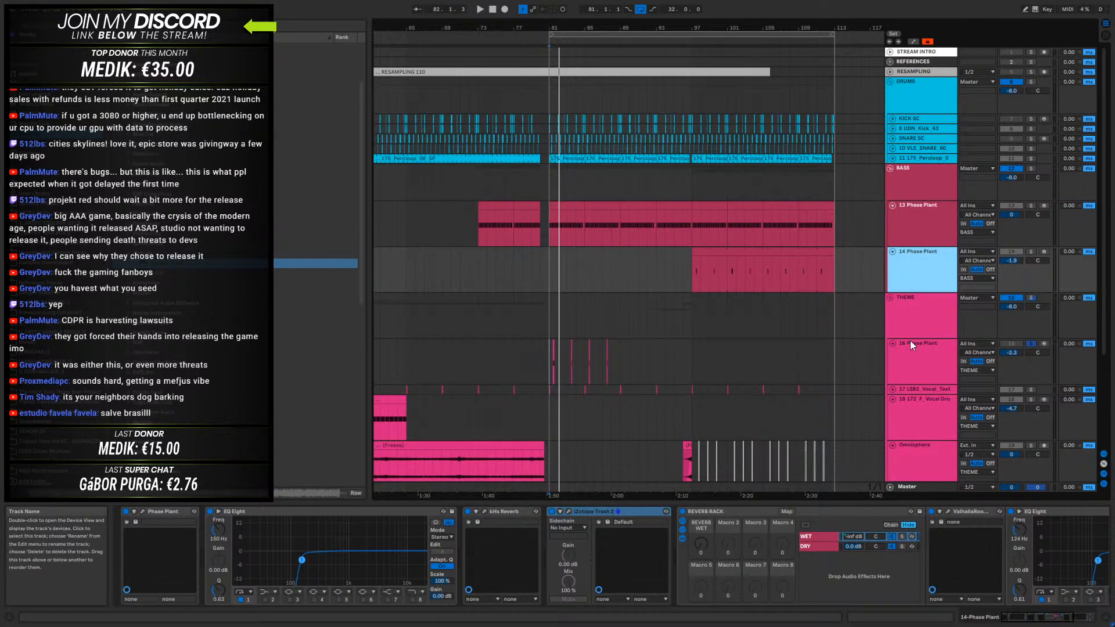
- Inspect the 16-Phase Plant track's synth patch and audition its hits again from bar 81
{"action": "left_click", "coordinate": [920, 370]}
{"action": "left_click", "coordinate": [144, 512]}
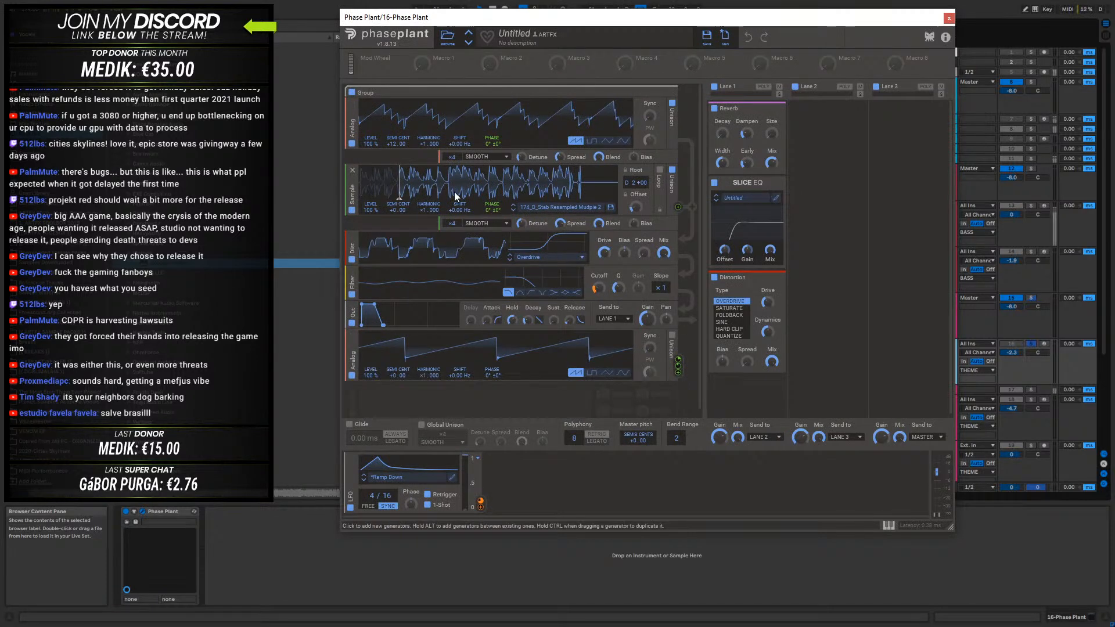
{"action": "left_click", "coordinate": [948, 18]}
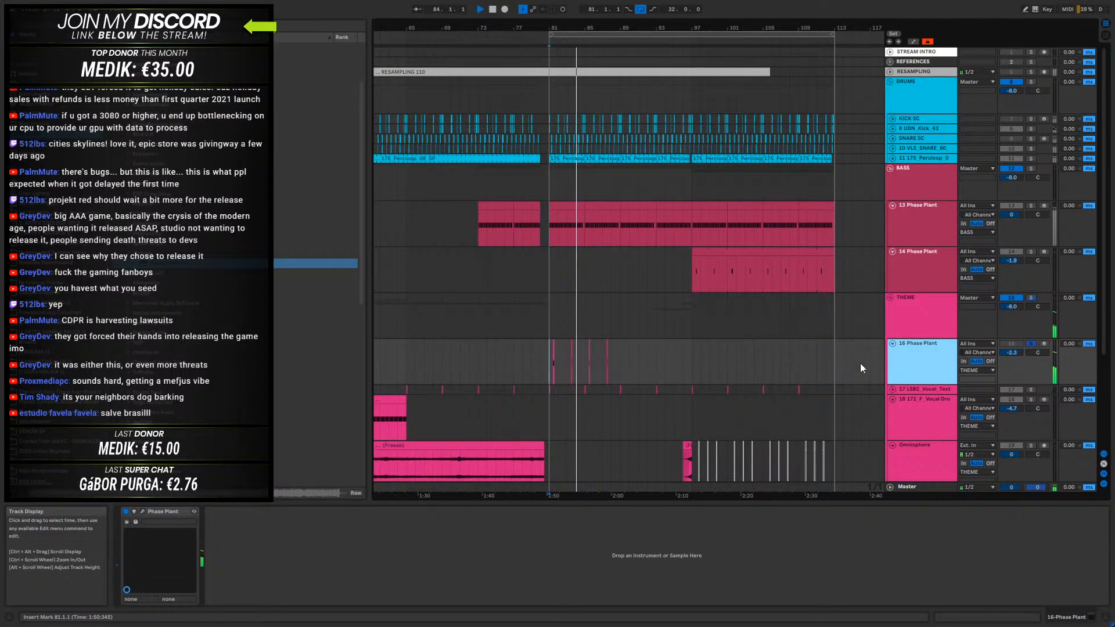
- Move the 16-Phase Plant track into the BASS group and assign the group's color to its tracks and clips
{"action": "left_click", "coordinate": [553, 355]}
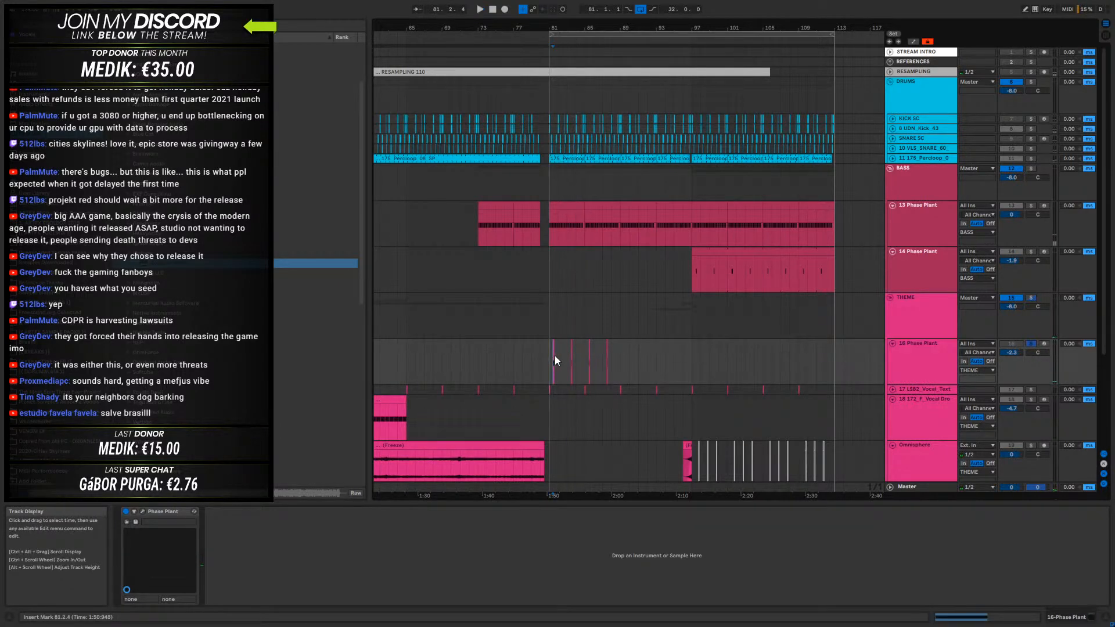
{"action": "left_click_drag", "start_coordinate": [926, 344], "coordinate": [987, 293]}
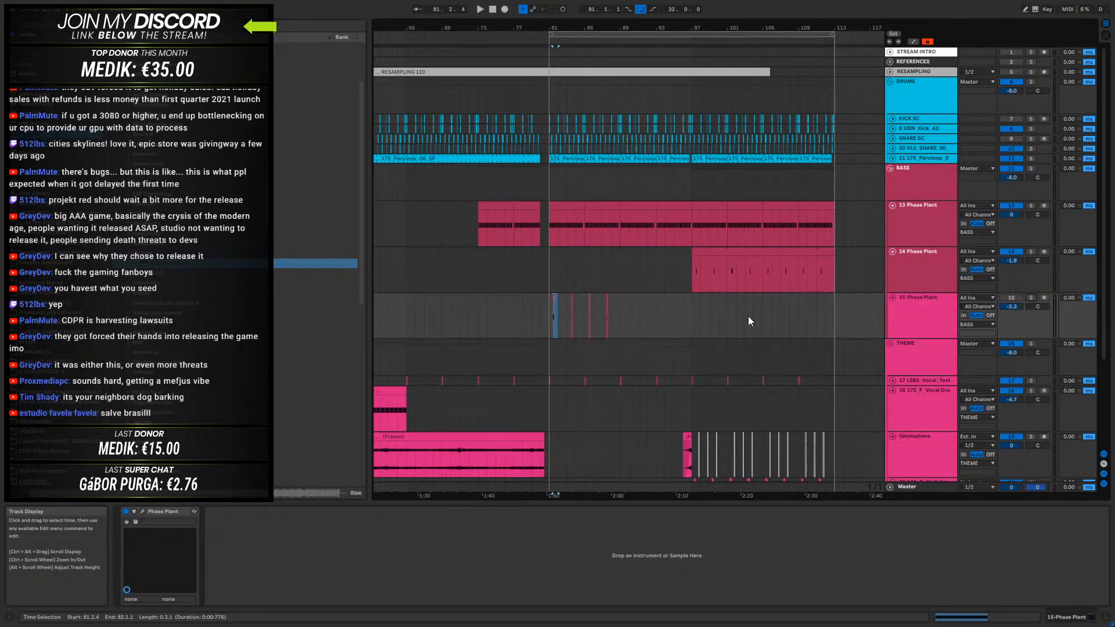
{"action": "scroll", "coordinate": [755, 317], "scroll_direction": "down", "scroll_amount": 3}
{"action": "right_click", "coordinate": [912, 87]}
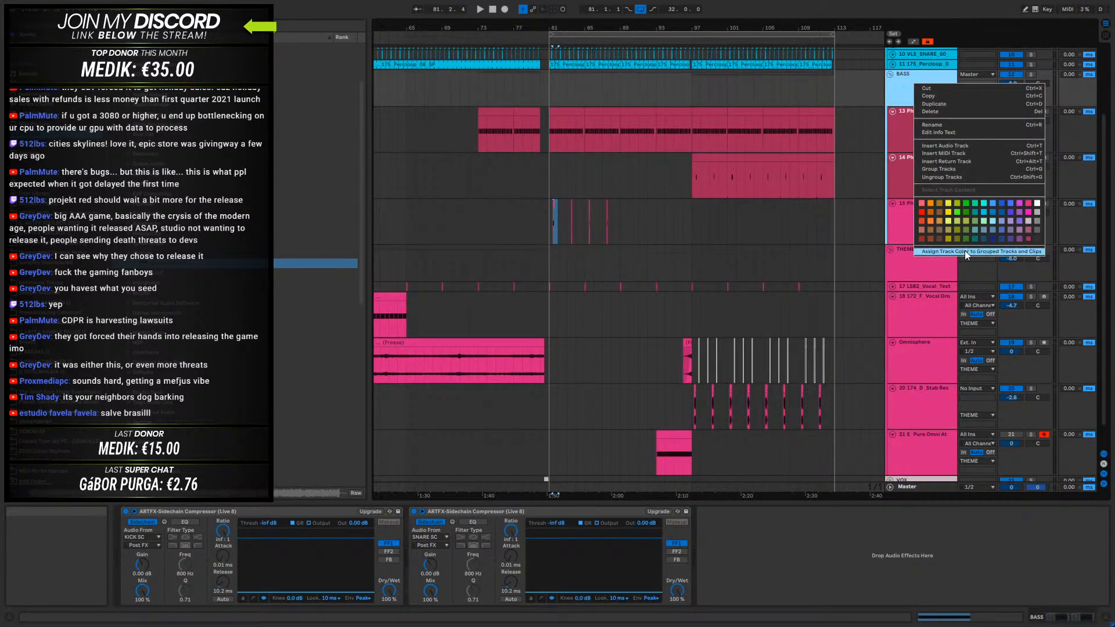
{"action": "left_click", "coordinate": [957, 246]}
{"action": "right_click", "coordinate": [921, 85]}
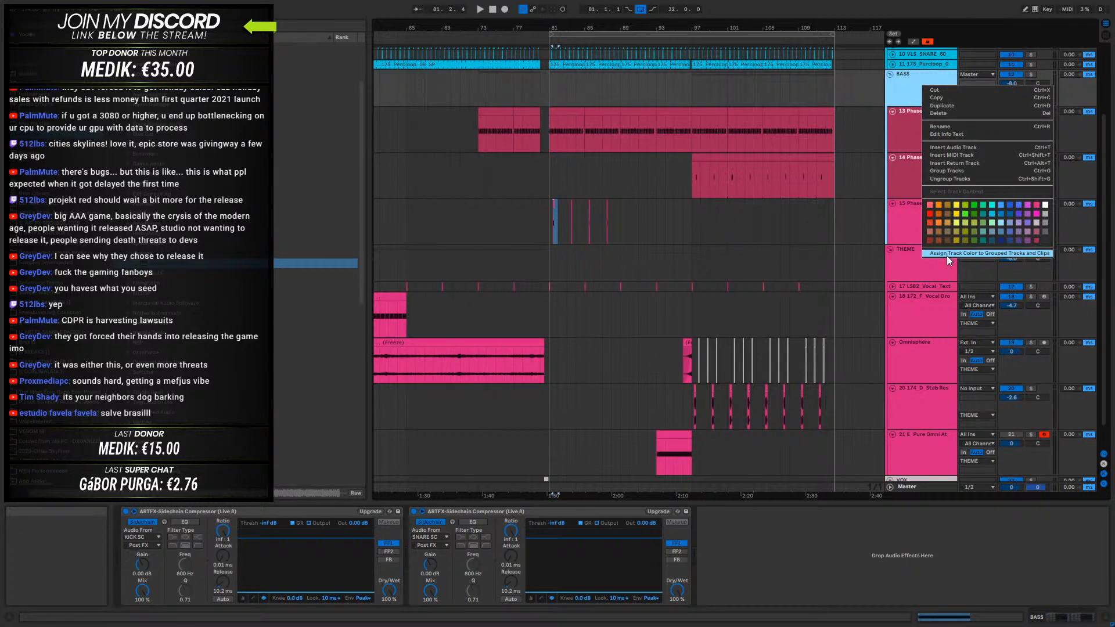
{"action": "left_click", "coordinate": [946, 254]}
- Collapse the other groups, leaving THEME unfolded, and delete its 21 E_Pure Omni Atmos 7 track
{"action": "left_click", "coordinate": [889, 75], "text": "alt"}
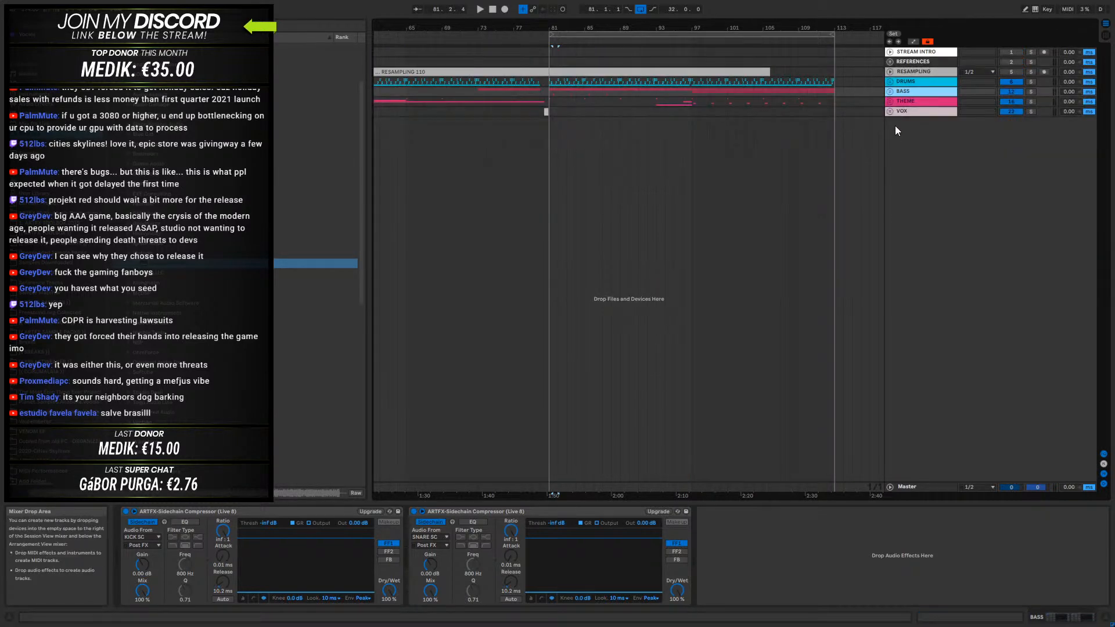
{"action": "left_click", "coordinate": [890, 101]}
{"action": "left_click", "coordinate": [904, 297]}
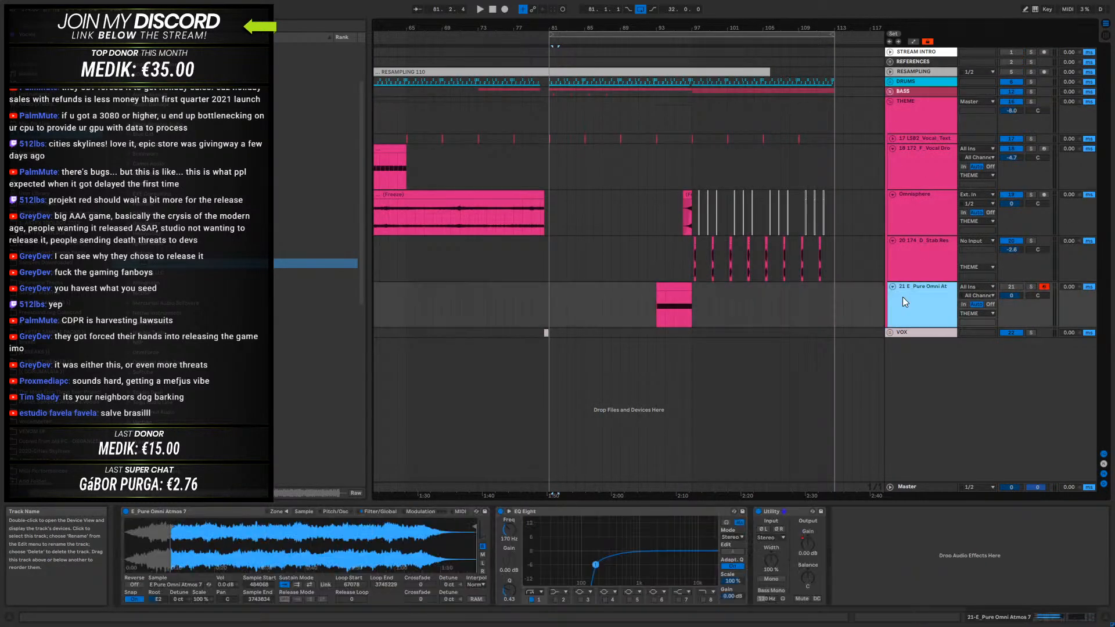
{"action": "key", "text": "Delete"}
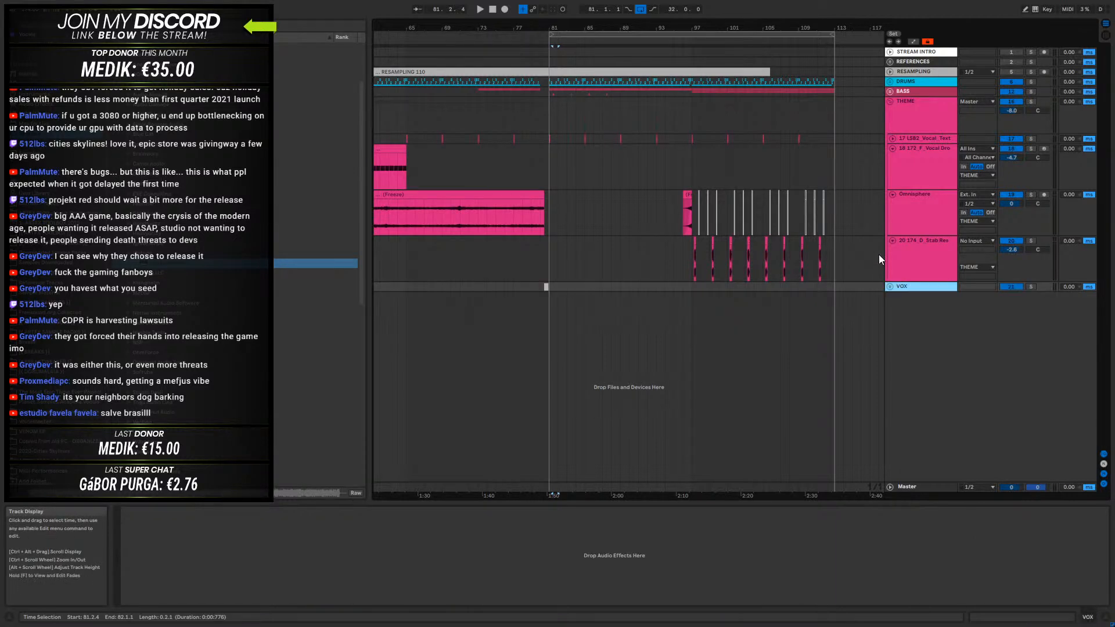
- Reactivate the deactivated short Omnisphere clips between bars 97 and 113
{"action": "left_click", "coordinate": [935, 256]}
{"action": "left_click", "coordinate": [935, 213]}
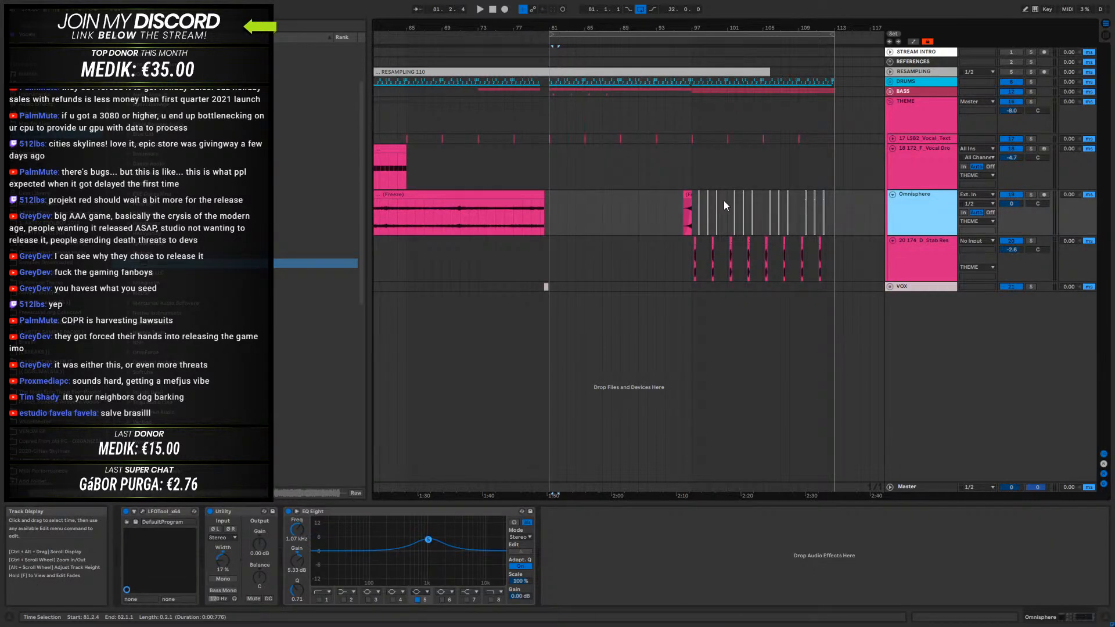
{"action": "left_click_drag", "start_coordinate": [698, 203], "coordinate": [770, 206]}
{"action": "left_click_drag", "start_coordinate": [840, 211], "coordinate": [734, 219]}
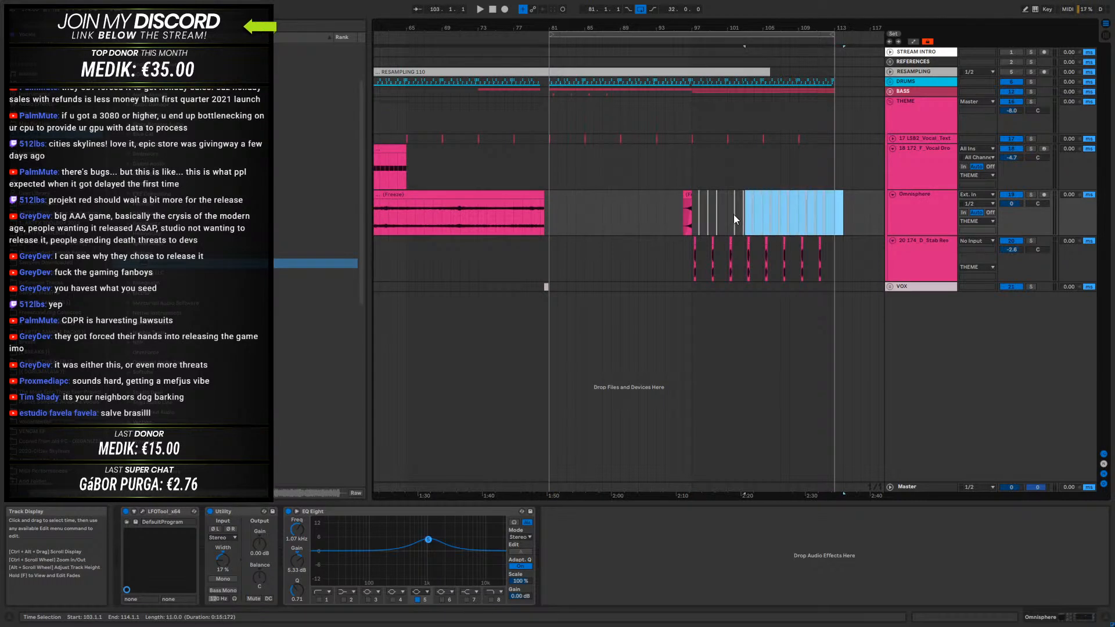
- Play the second drop from bar 96 to hear the Omnisphere clips in the mix
{"action": "left_click", "coordinate": [680, 210]}
{"action": "key", "text": "space"}
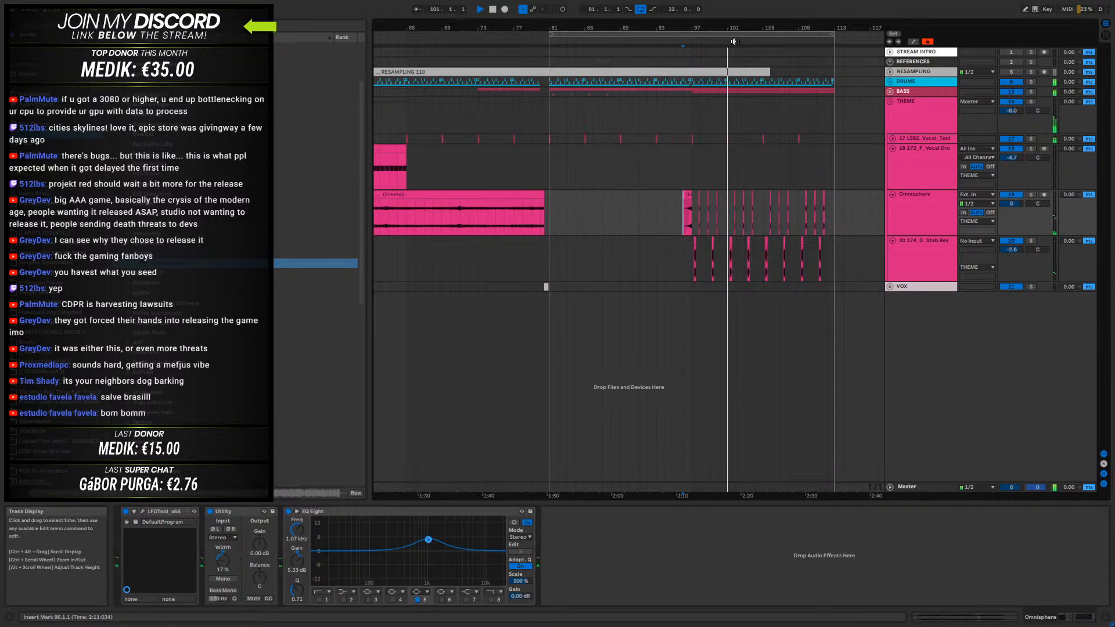
{"action": "left_click_drag", "start_coordinate": [760, 27], "coordinate": [712, 12]}
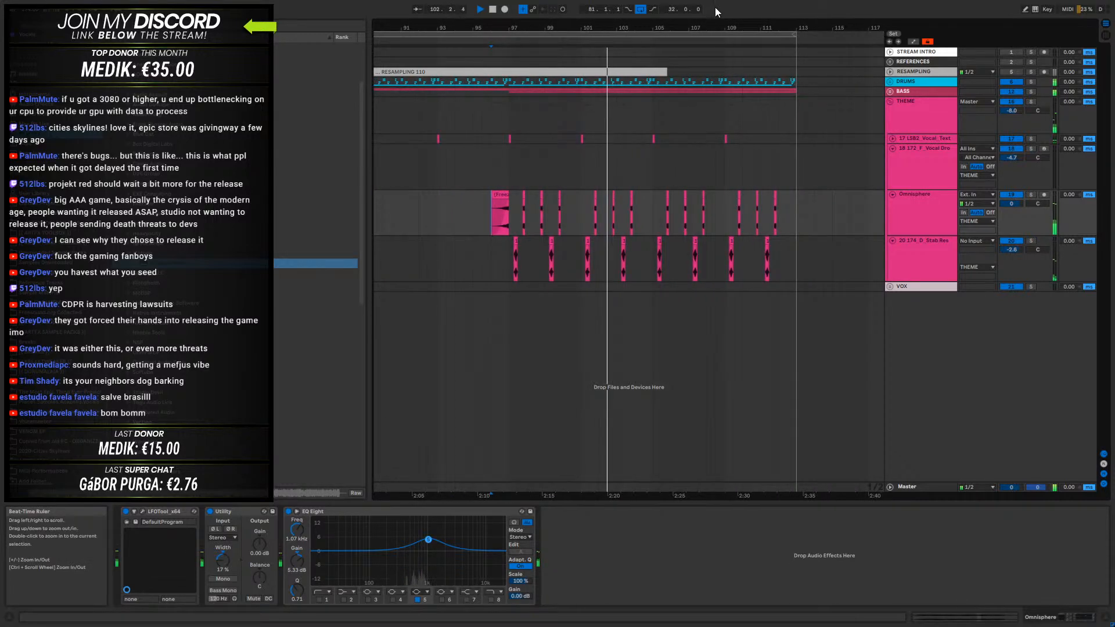
{"action": "left_click_drag", "start_coordinate": [633, 28], "coordinate": [768, 2]}
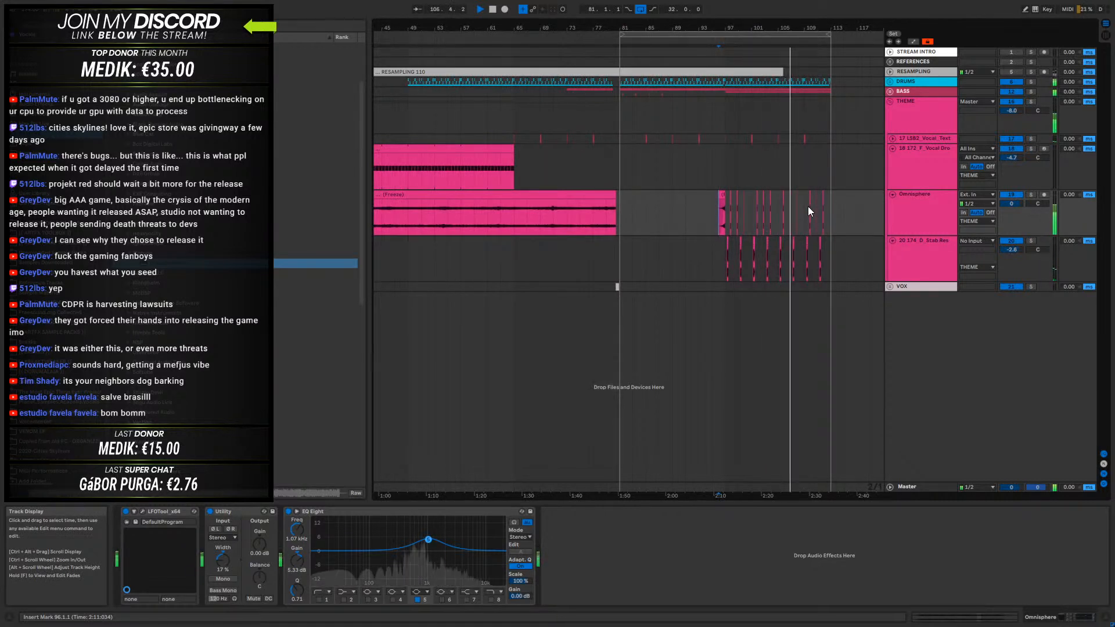
- Stop playback and delete the short Omnisphere clips from bar 97.4 to bar 113
{"action": "key", "text": "space"}
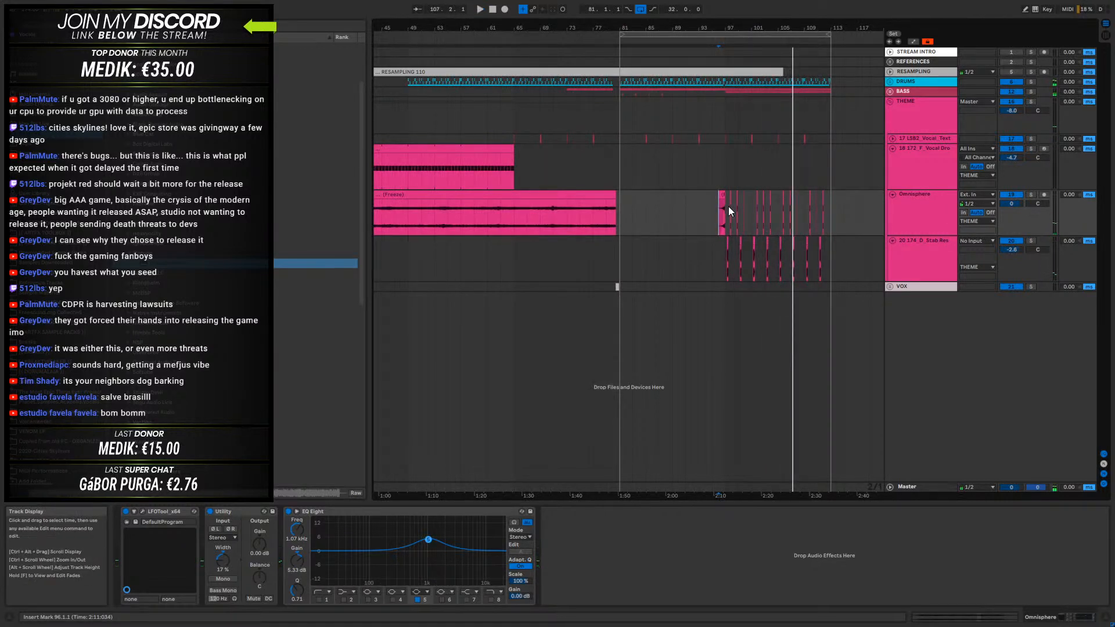
{"action": "left_click_drag", "start_coordinate": [729, 207], "coordinate": [797, 209]}
{"action": "key", "text": "Delete"}
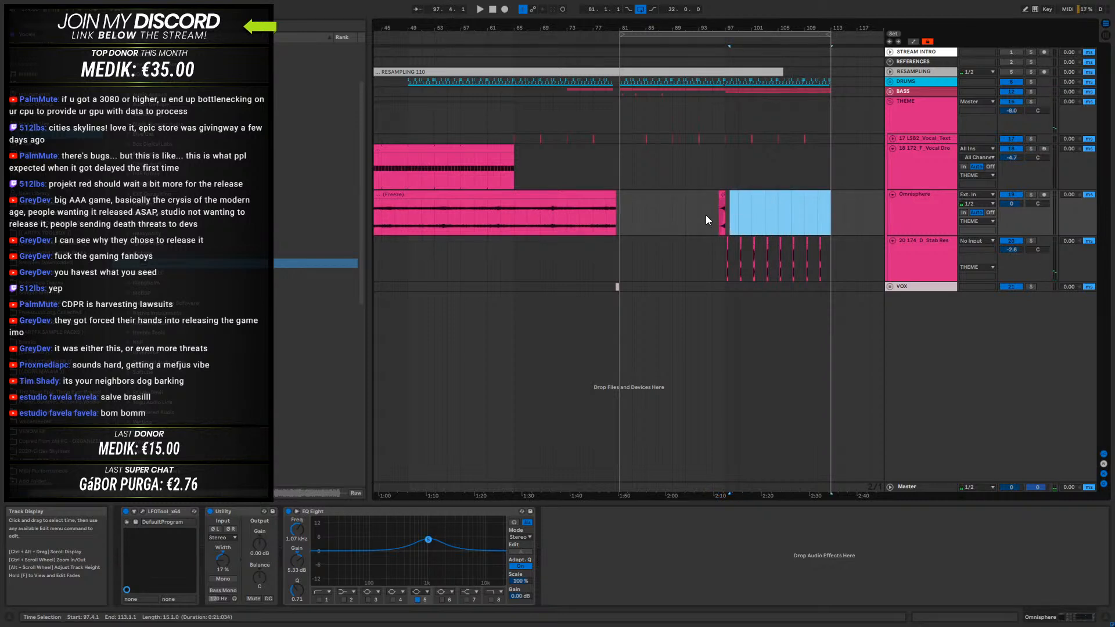
- Fold the individual THEME tracks, unfold the BASS group, and solo its 13 Phase Plant track for a listen
{"action": "left_click_drag", "start_coordinate": [686, 29], "coordinate": [686, 12]}
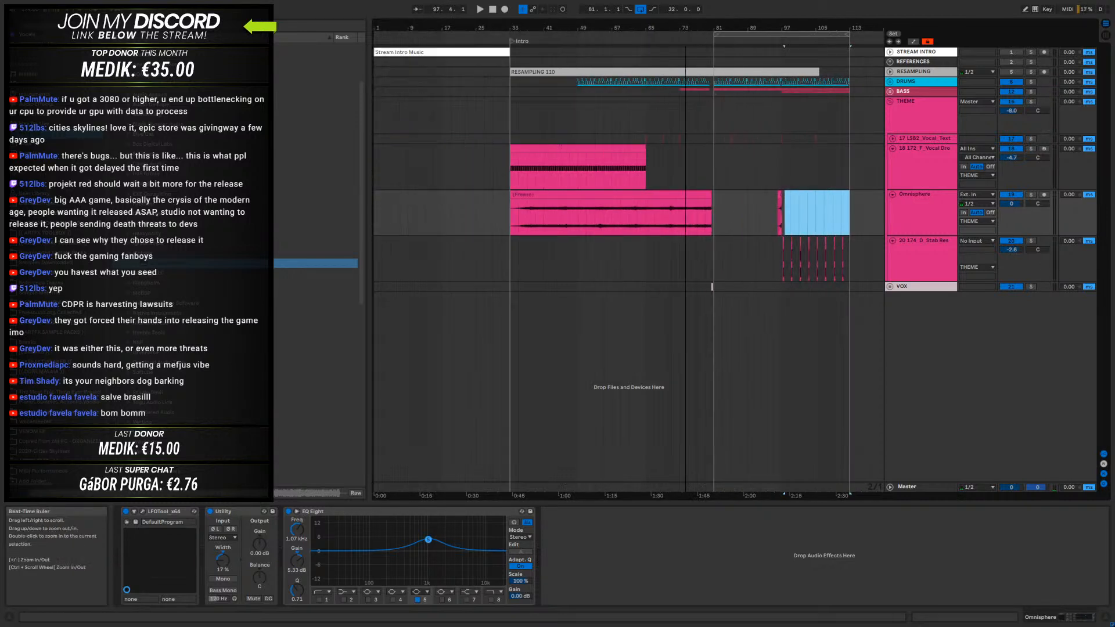
{"action": "left_click", "coordinate": [891, 150], "text": "alt"}
{"action": "left_click", "coordinate": [890, 92]}
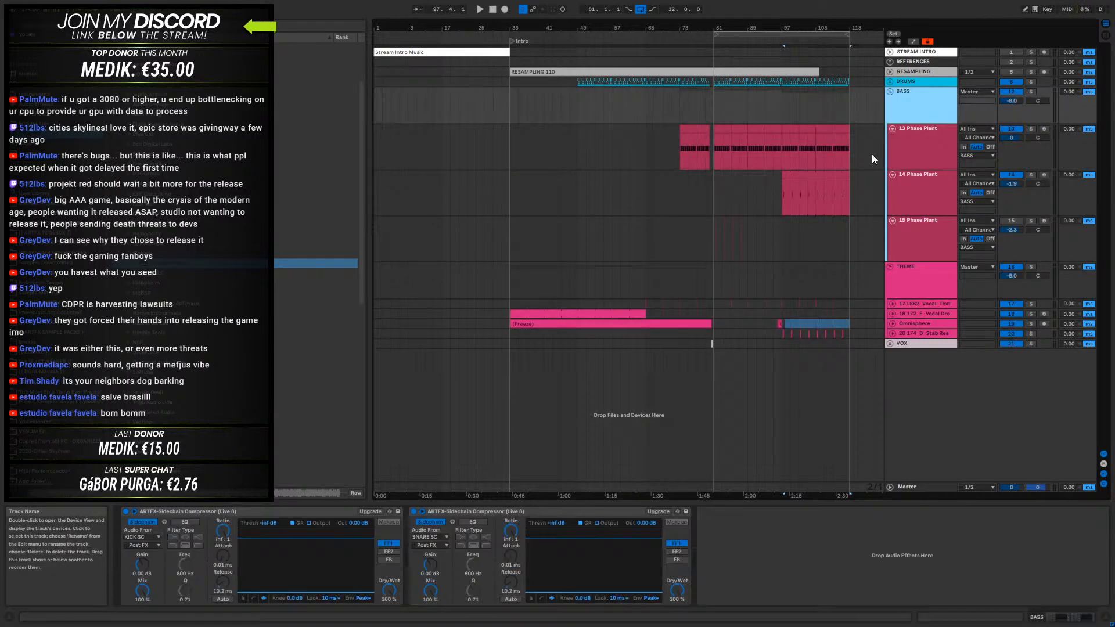
{"action": "left_click", "coordinate": [900, 130]}
{"action": "key", "text": "space"}
{"action": "left_click", "coordinate": [1033, 128]}
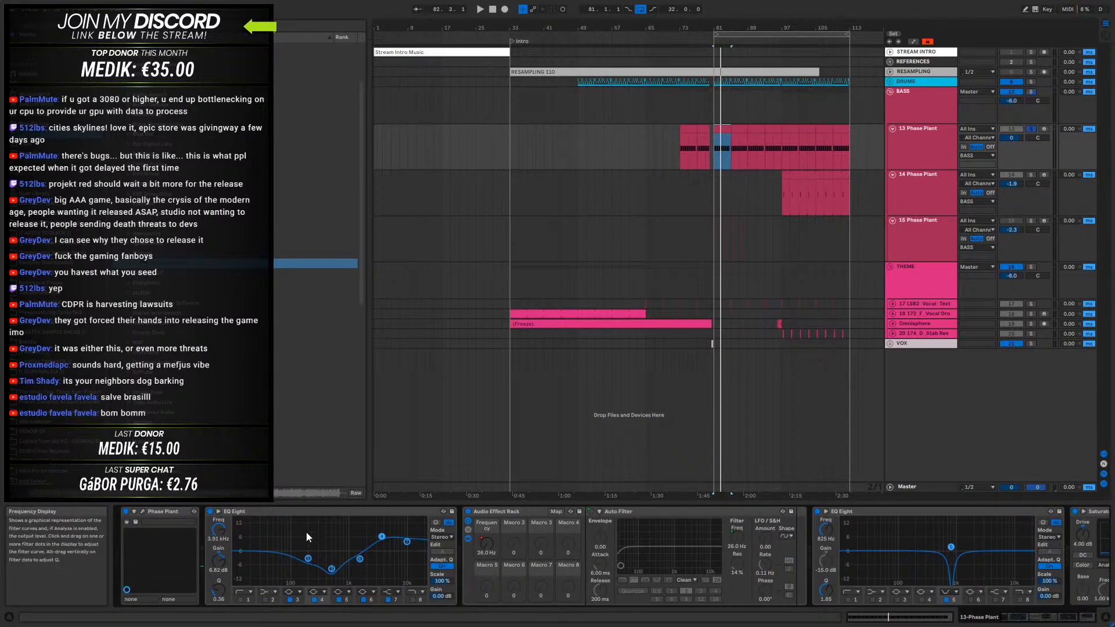
- Insert an Auto Filter between the first EQ Eight and the Audio Effect Rack on 13 Phase Plant, using the notch filter type
{"action": "left_click", "coordinate": [41, 105]}
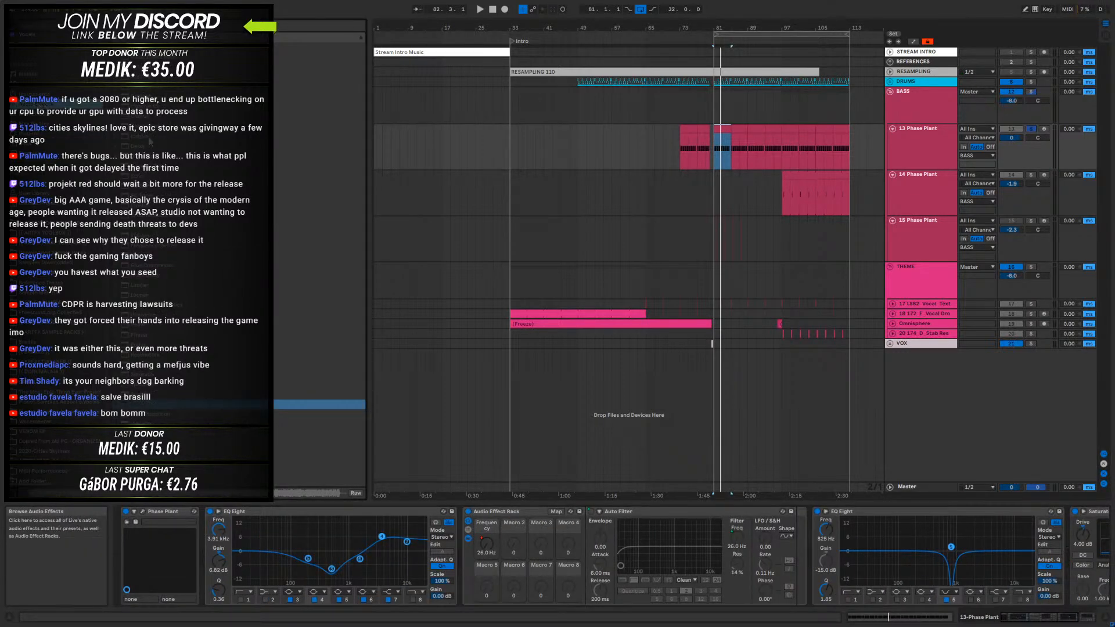
{"action": "left_click", "coordinate": [138, 58]}
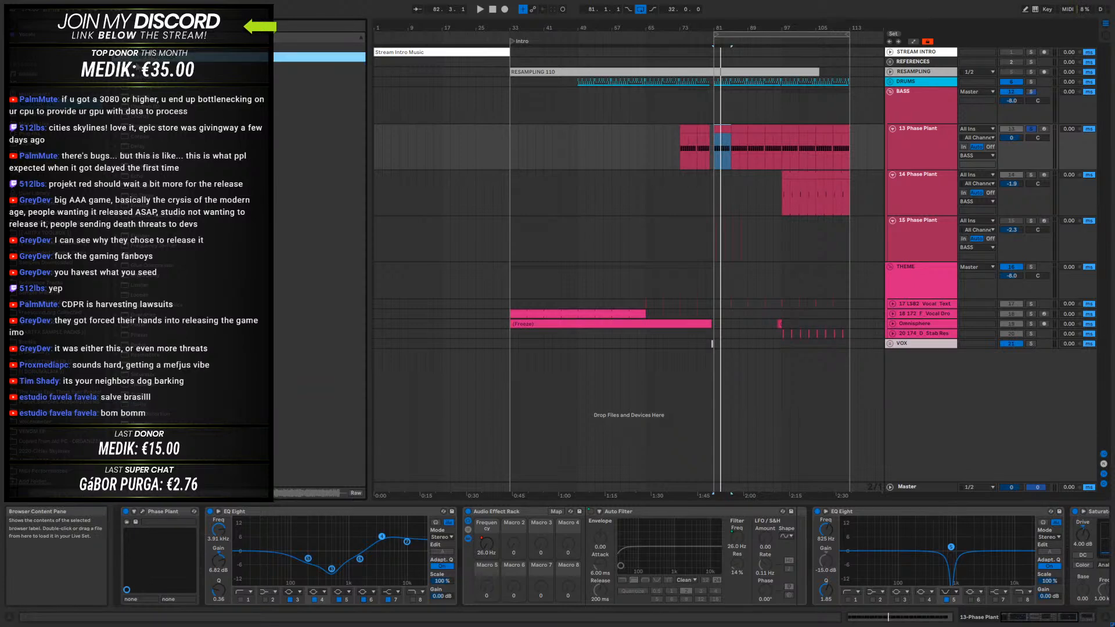
{"action": "left_click_drag", "start_coordinate": [319, 67], "coordinate": [464, 511]}
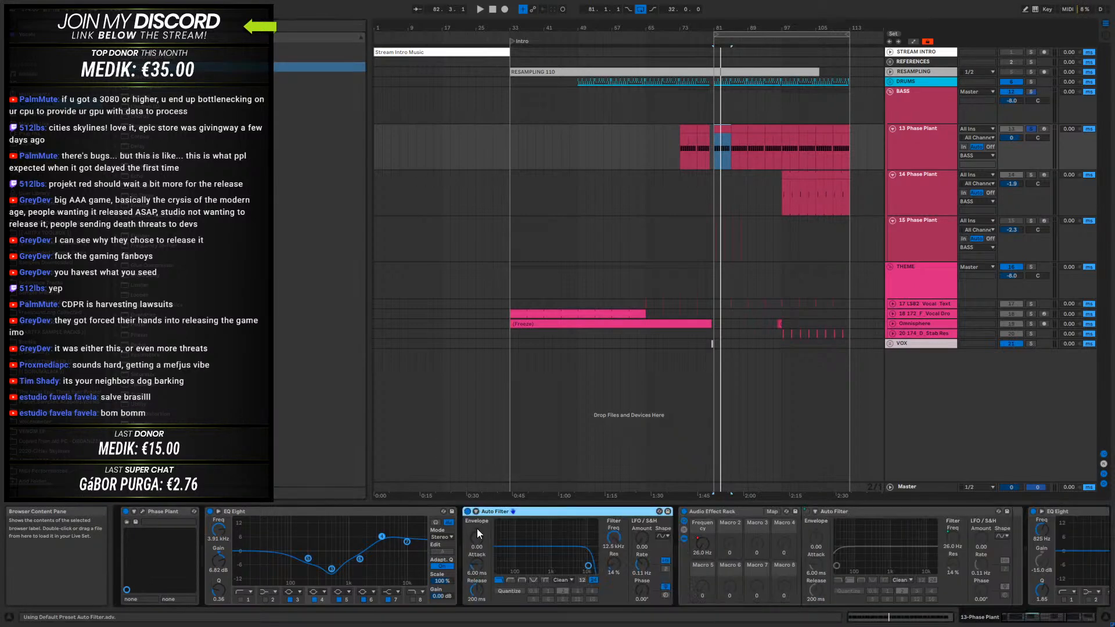
{"action": "left_click", "coordinate": [534, 580]}
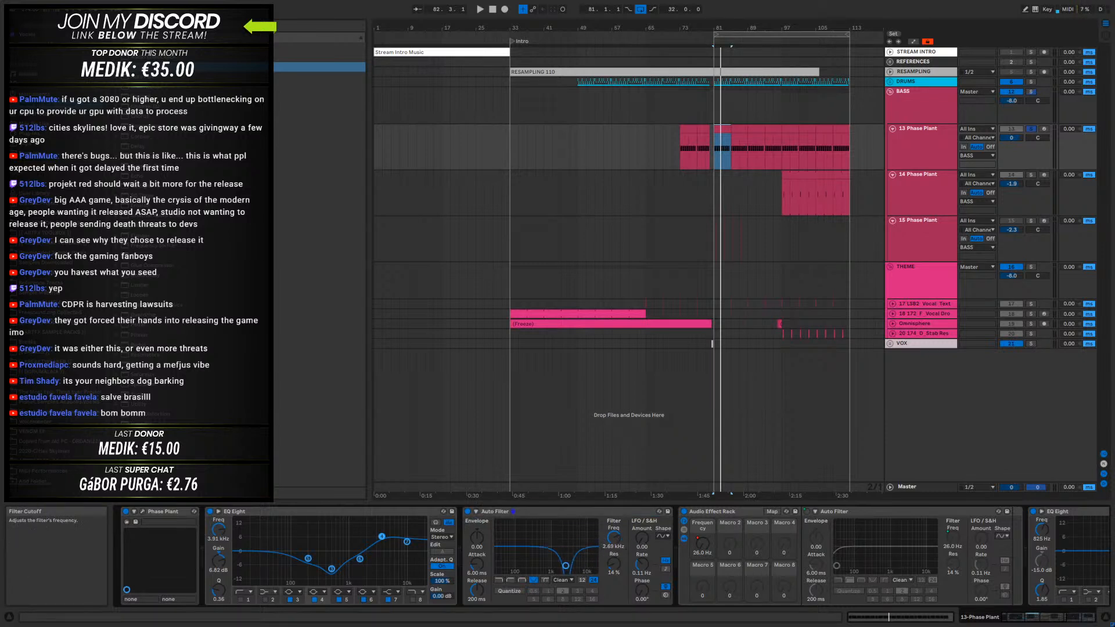
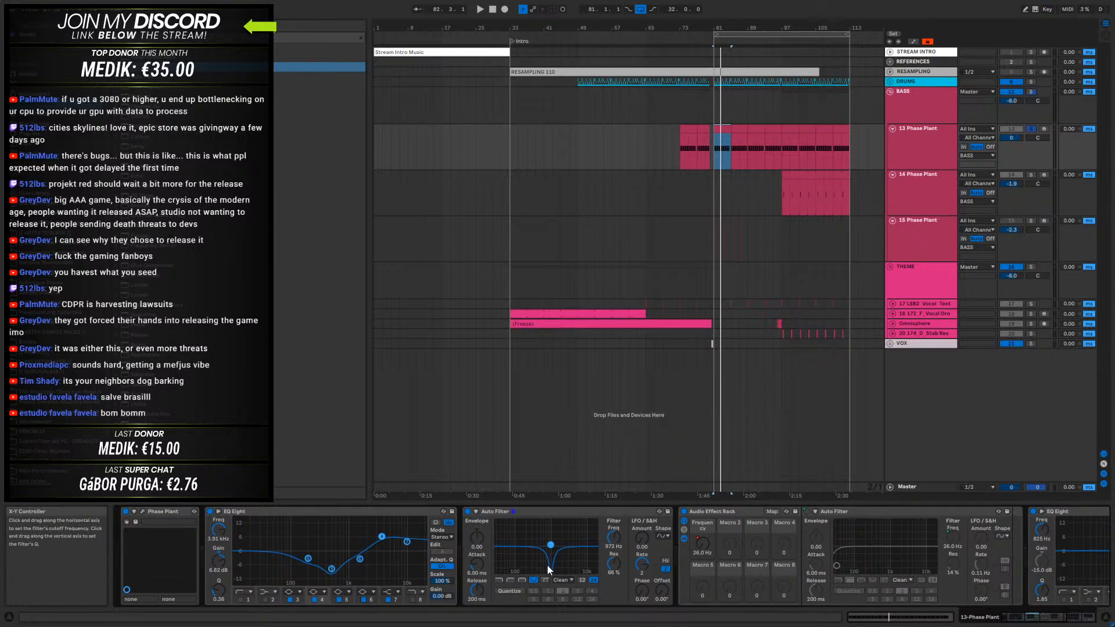
- Set the notch Auto Filter's LFO amount to 16.0, cutoff to 1.10 kHz and resonance to 0%, auditioning the bass between adjustments
{"action": "key", "text": "space"}
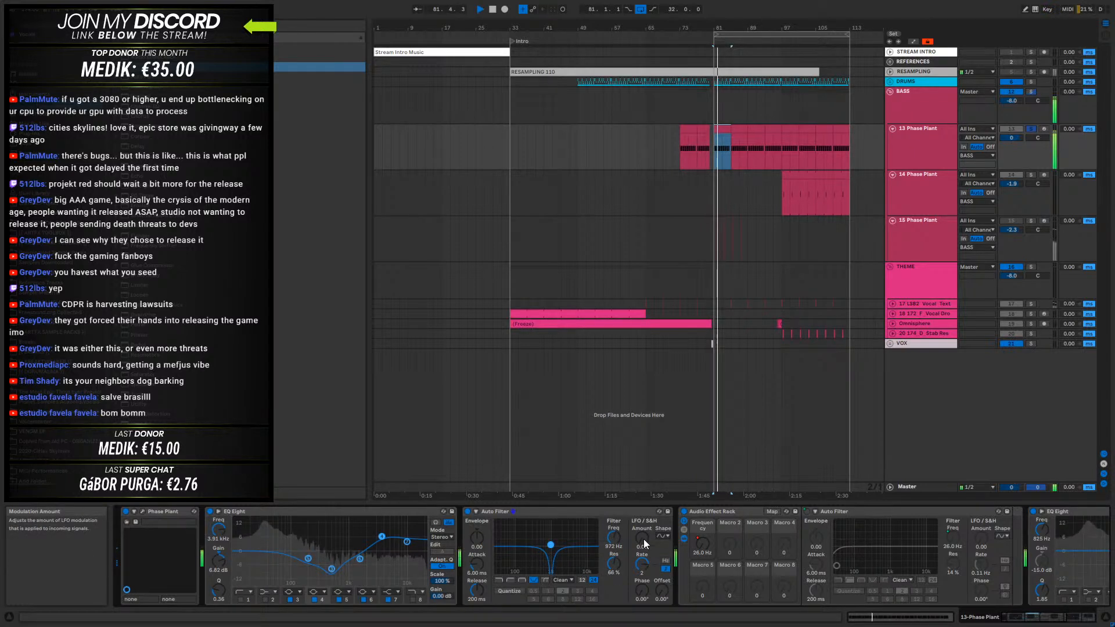
{"action": "left_click_drag", "start_coordinate": [613, 537], "coordinate": [645, 529]}
{"action": "key", "text": "space"}
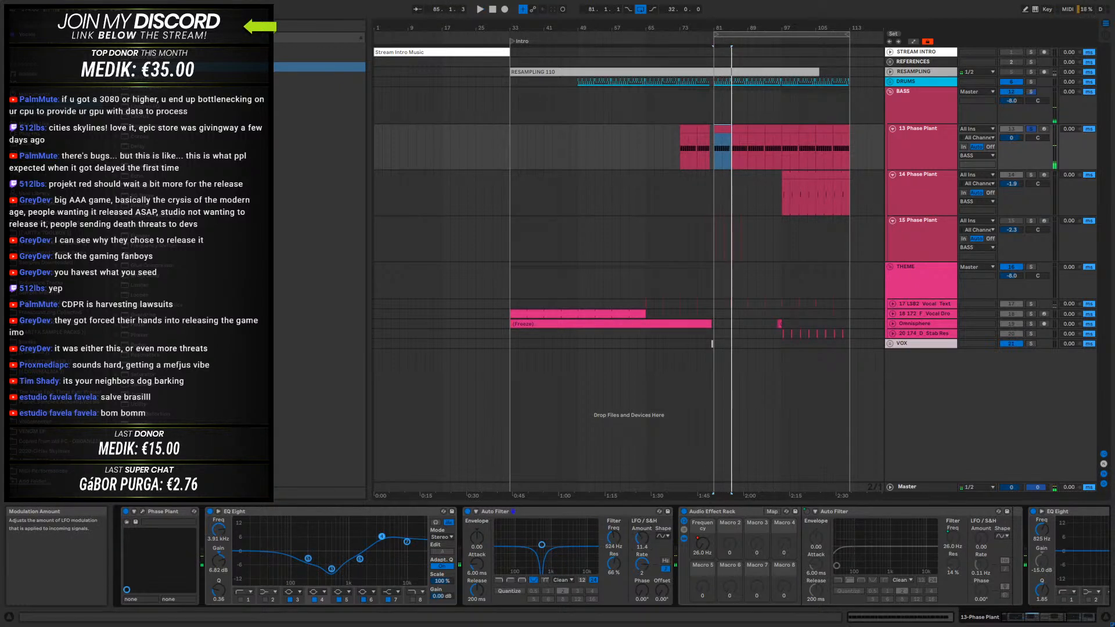
{"action": "key", "text": "space"}
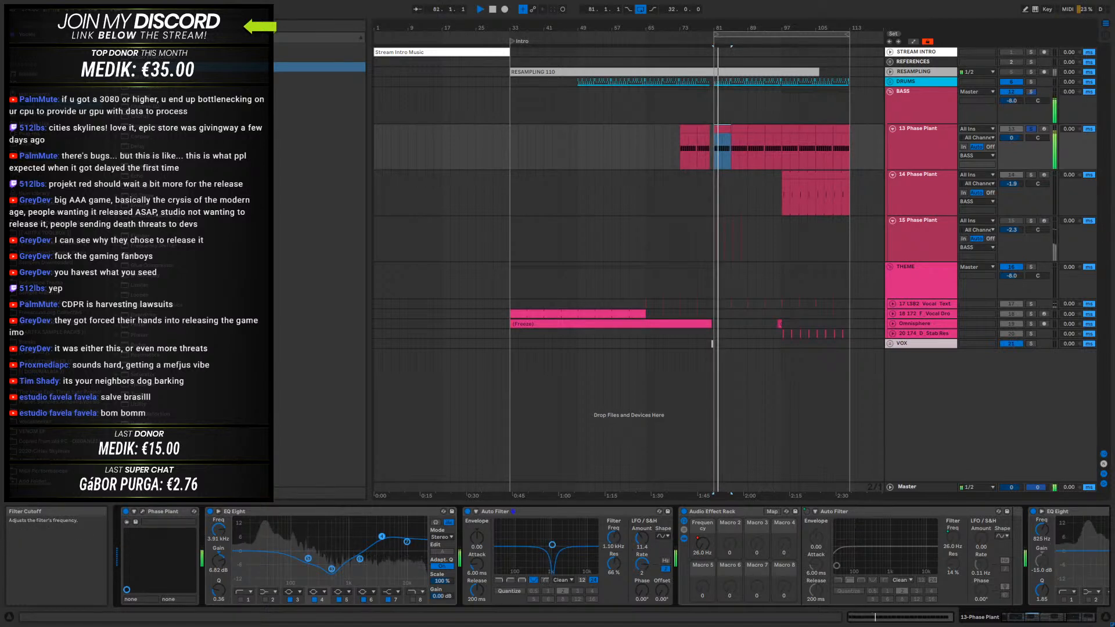
{"action": "left_click_drag", "start_coordinate": [642, 543], "coordinate": [643, 536]}
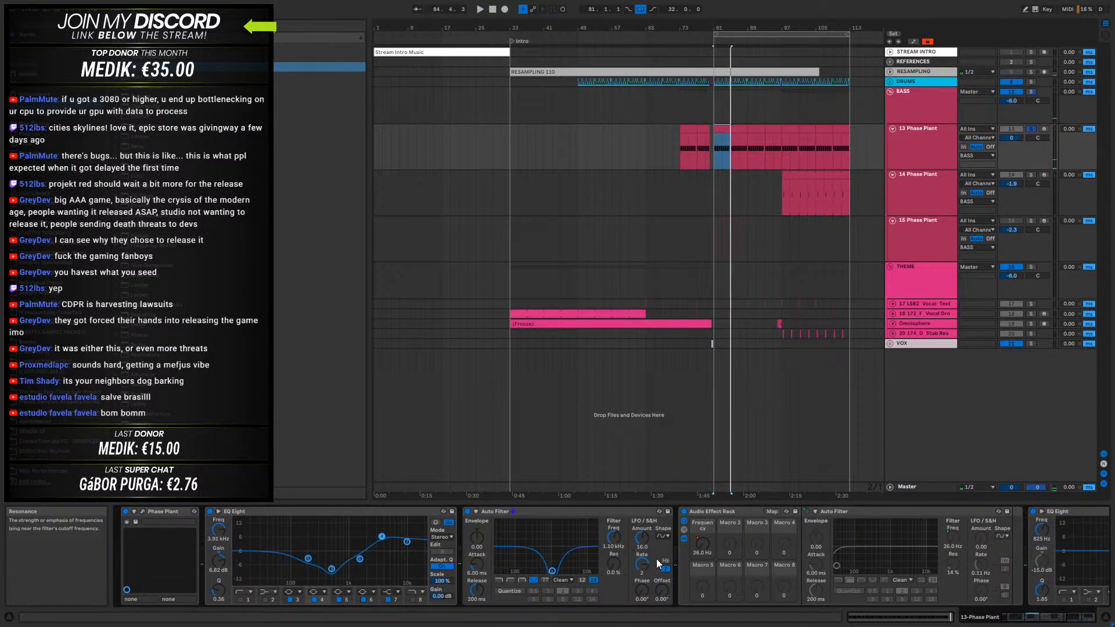
{"action": "key", "text": "space"}
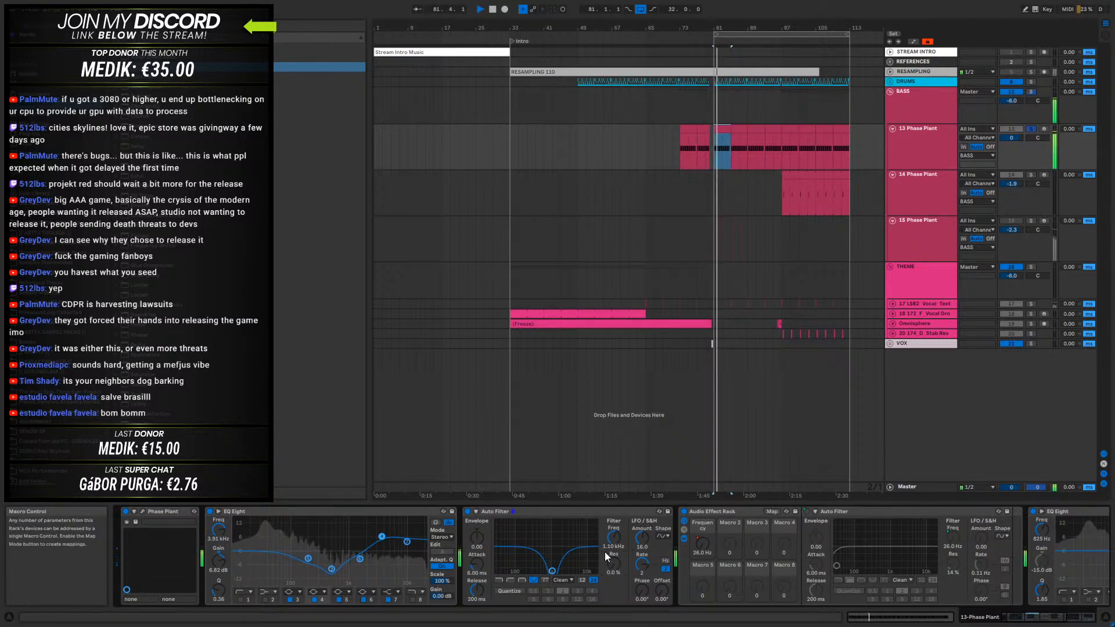
{"action": "key", "text": "space"}
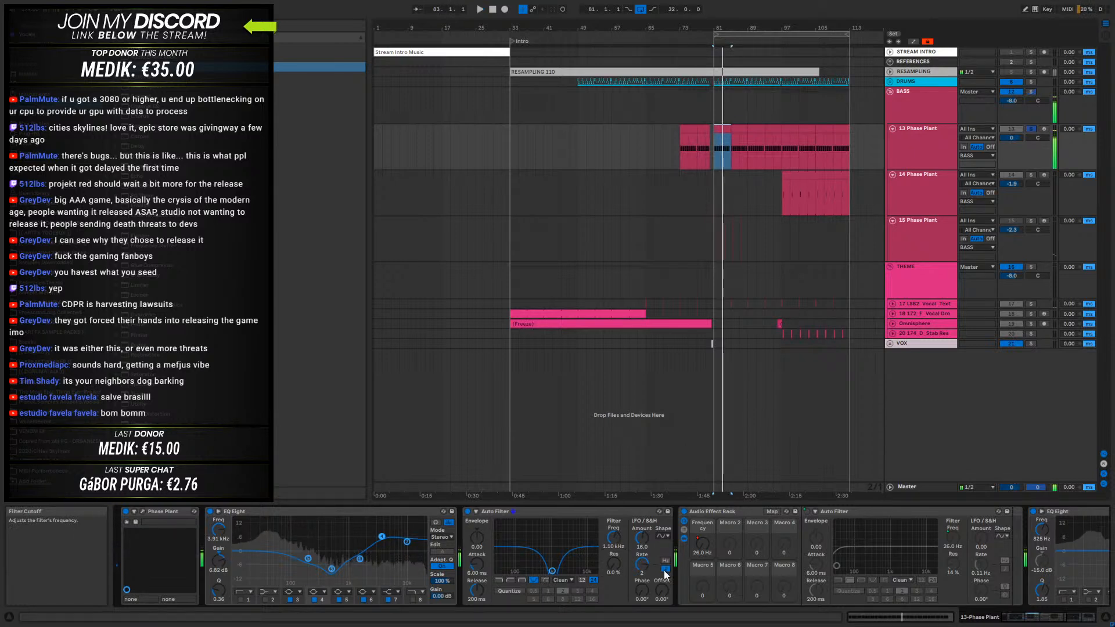
- Set the notch Auto Filter's LFO rate to 1 and its waveform to sawtooth up
{"action": "left_click_drag", "start_coordinate": [641, 565], "coordinate": [642, 575]}
{"action": "key", "text": "space"}
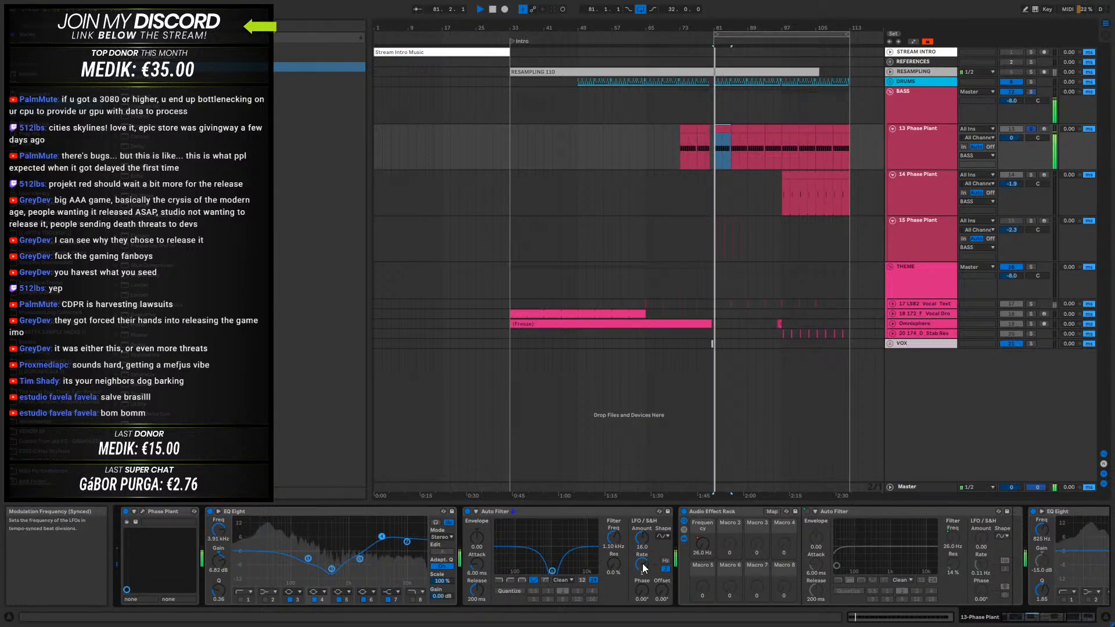
{"action": "left_click", "coordinate": [661, 534]}
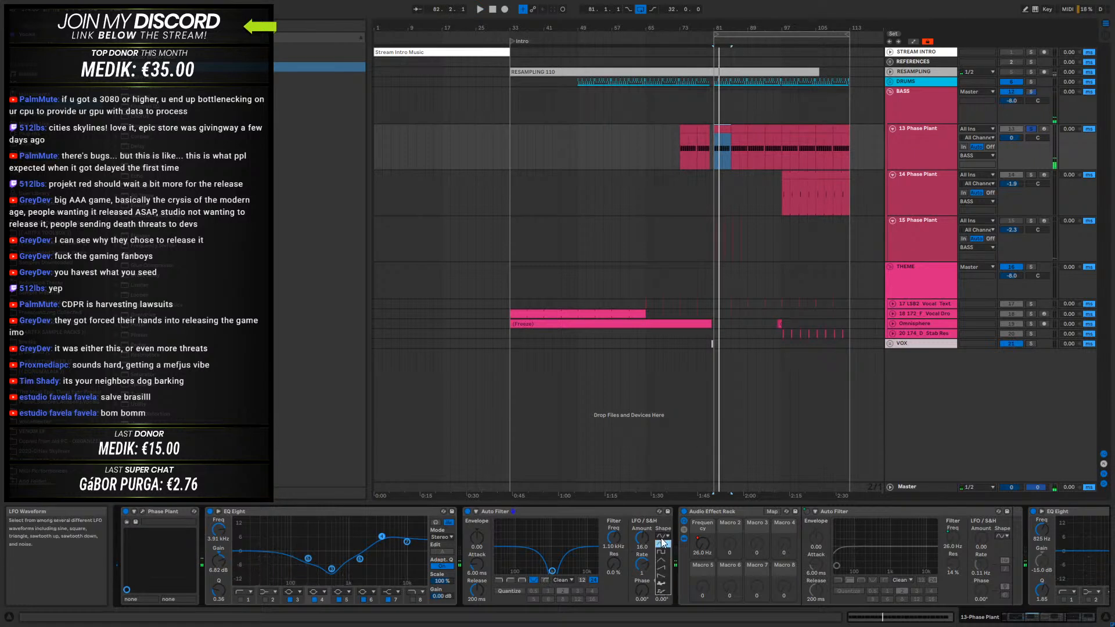
{"action": "left_click", "coordinate": [665, 572]}
- Raise the notch filter's resonance to 47% and lower its cutoff to 936 Hz while the bass plays
{"action": "key", "text": "space"}
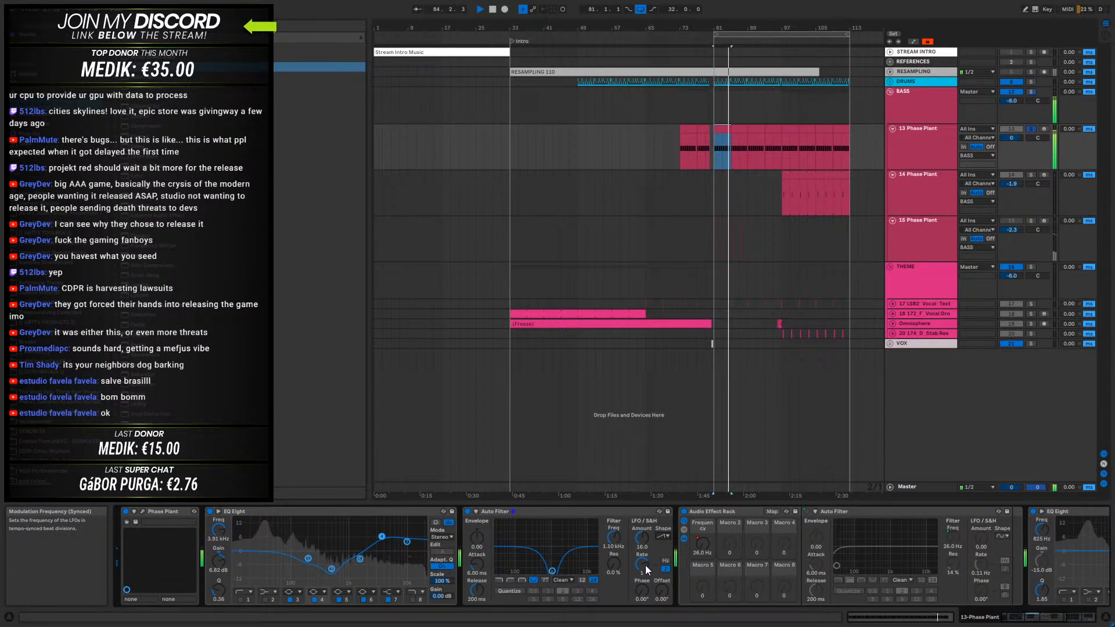
{"action": "left_click_drag", "start_coordinate": [613, 563], "coordinate": [614, 532]}
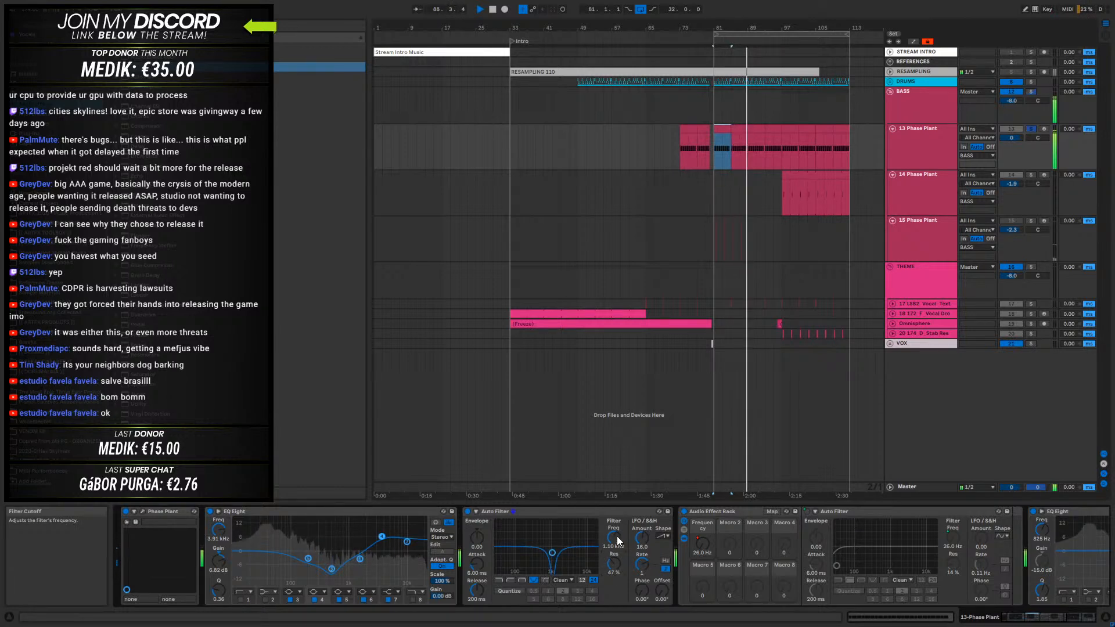
{"action": "left_click_drag", "start_coordinate": [616, 536], "coordinate": [616, 546]}
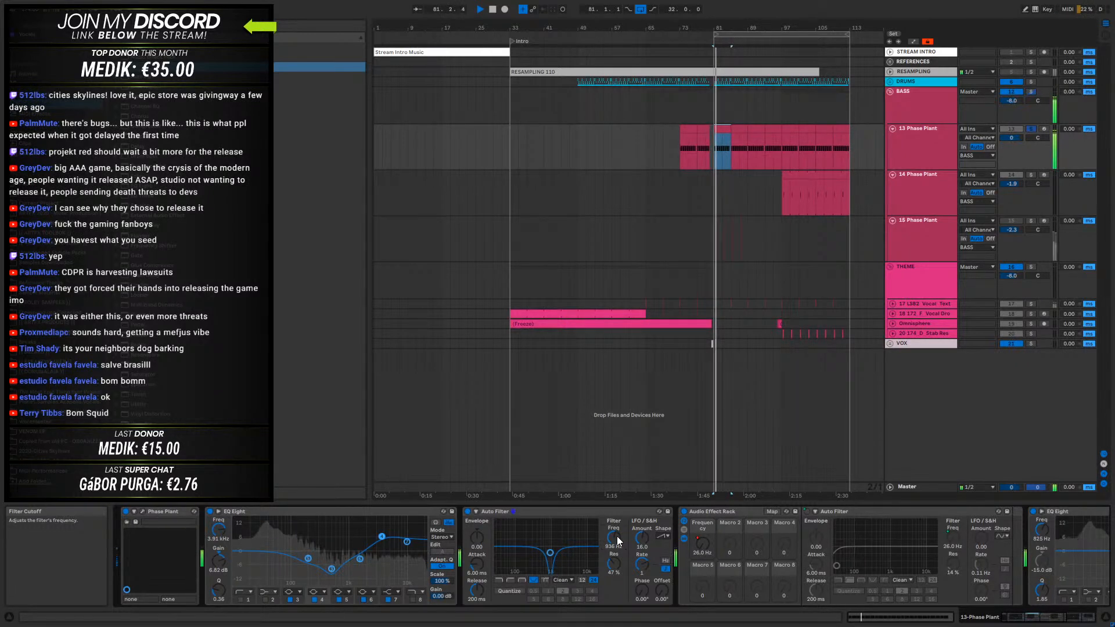
- Switch the notch Auto Filter's LFO waveform to sawtooth down and audition the bass
{"action": "left_click", "coordinate": [662, 535]}
{"action": "left_click", "coordinate": [674, 577]}
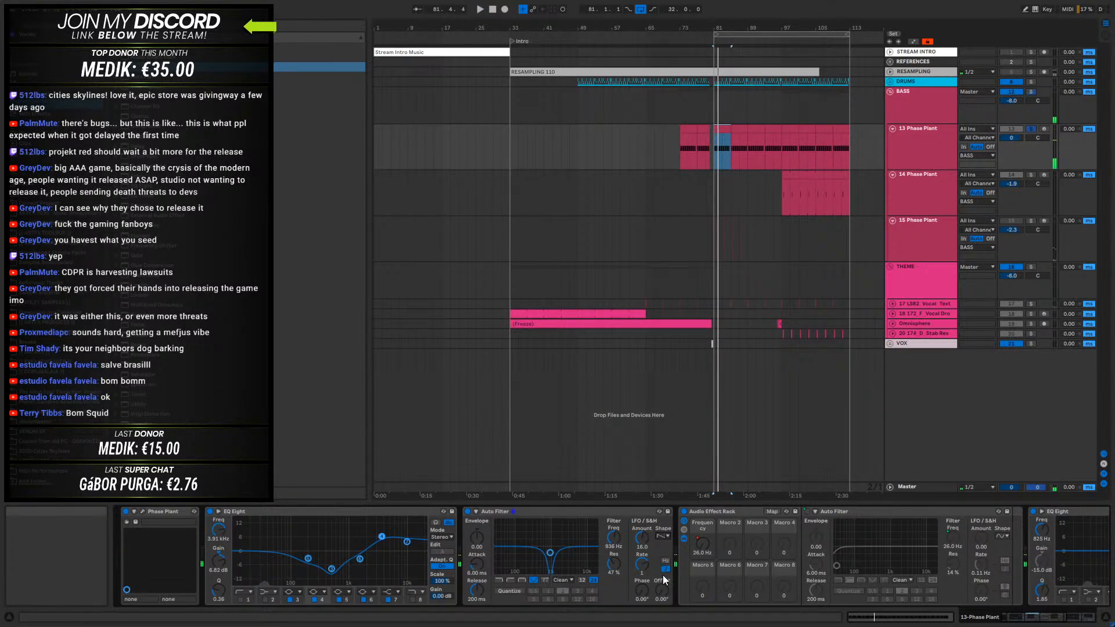
{"action": "key", "text": "space"}
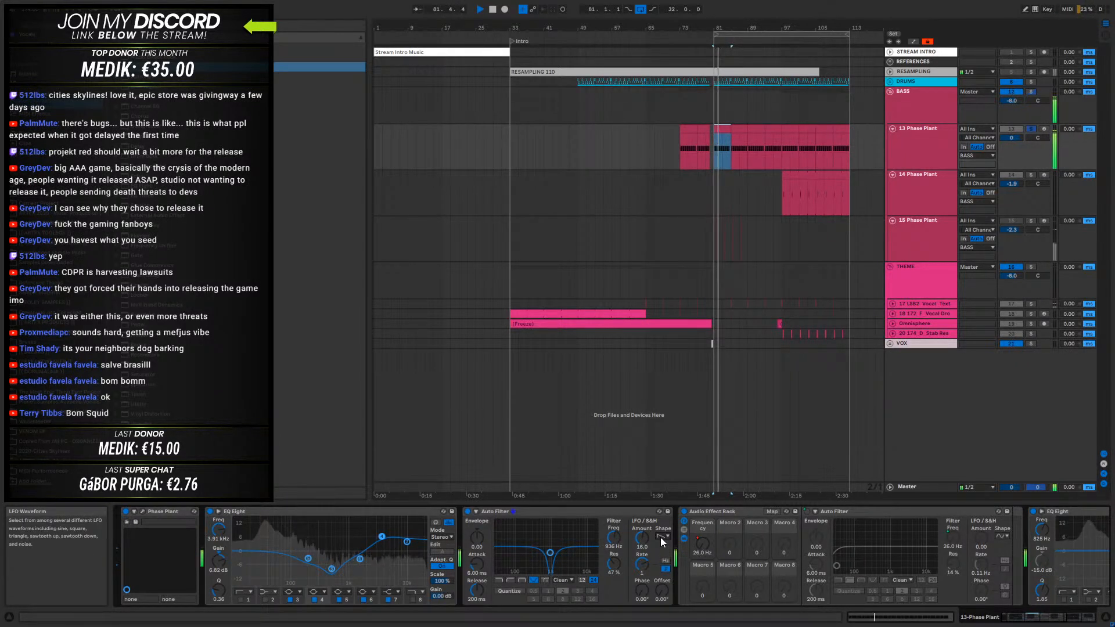
{"action": "key", "text": "space"}
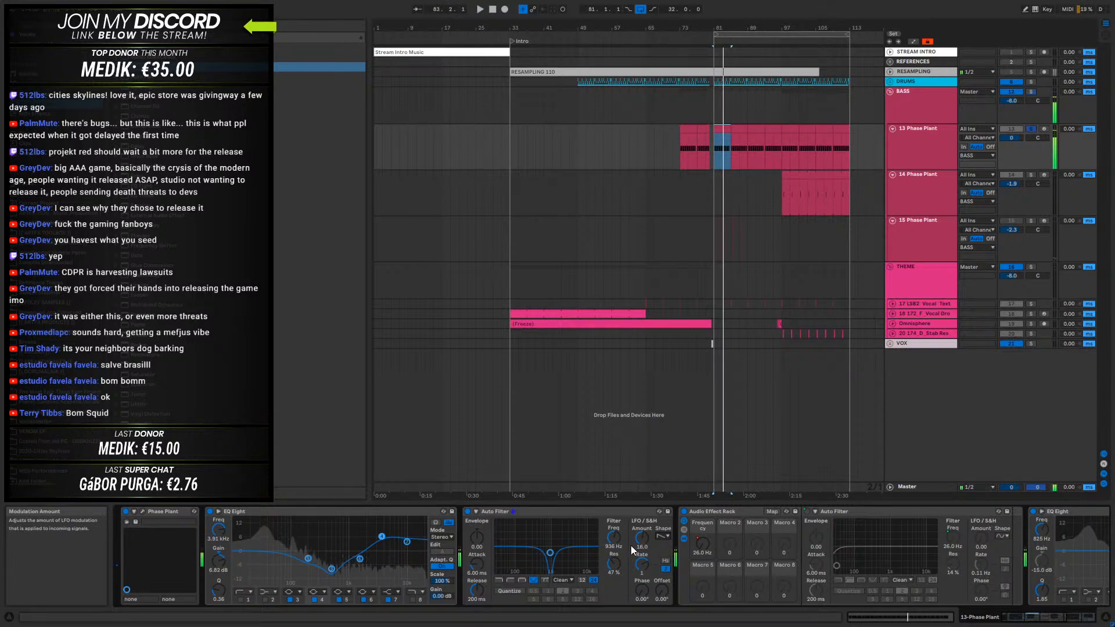
- Sweep the notch during playback and settle it at 844 Hz with 41% resonance
{"action": "key", "text": "space"}
{"action": "left_click_drag", "start_coordinate": [548, 556], "coordinate": [523, 558]}
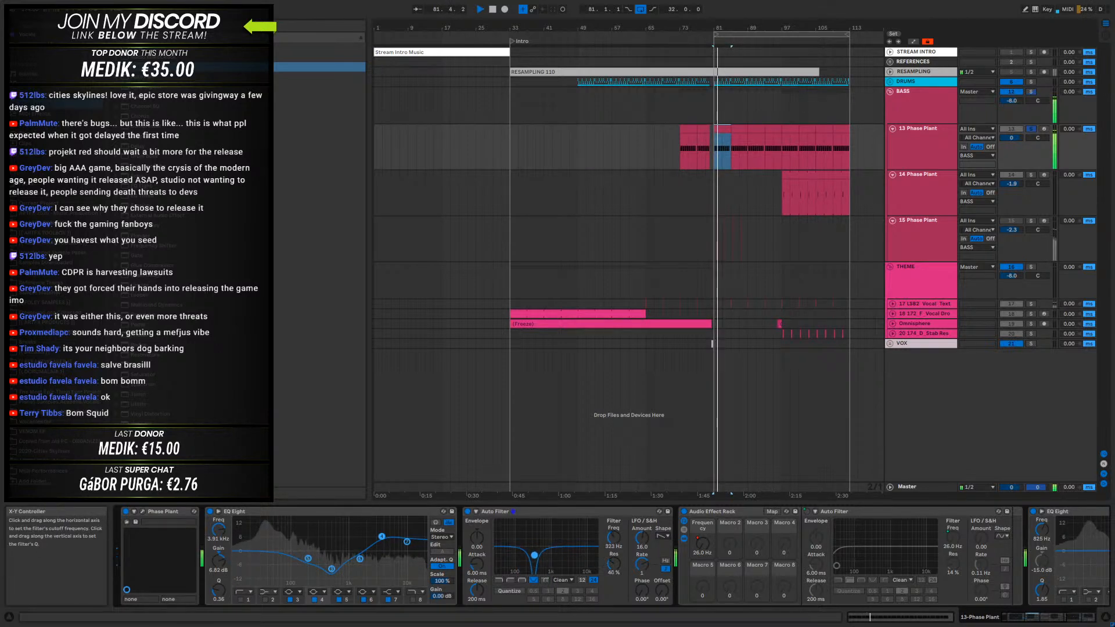
{"action": "left_click_drag", "start_coordinate": [530, 556], "coordinate": [548, 554]}
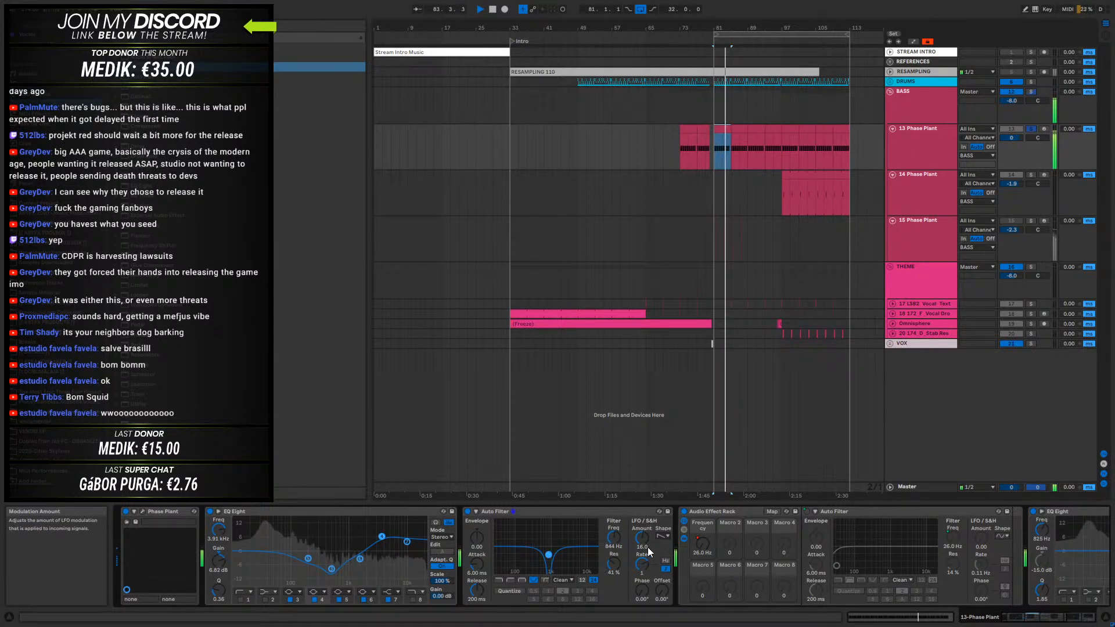
{"action": "key", "text": "space"}
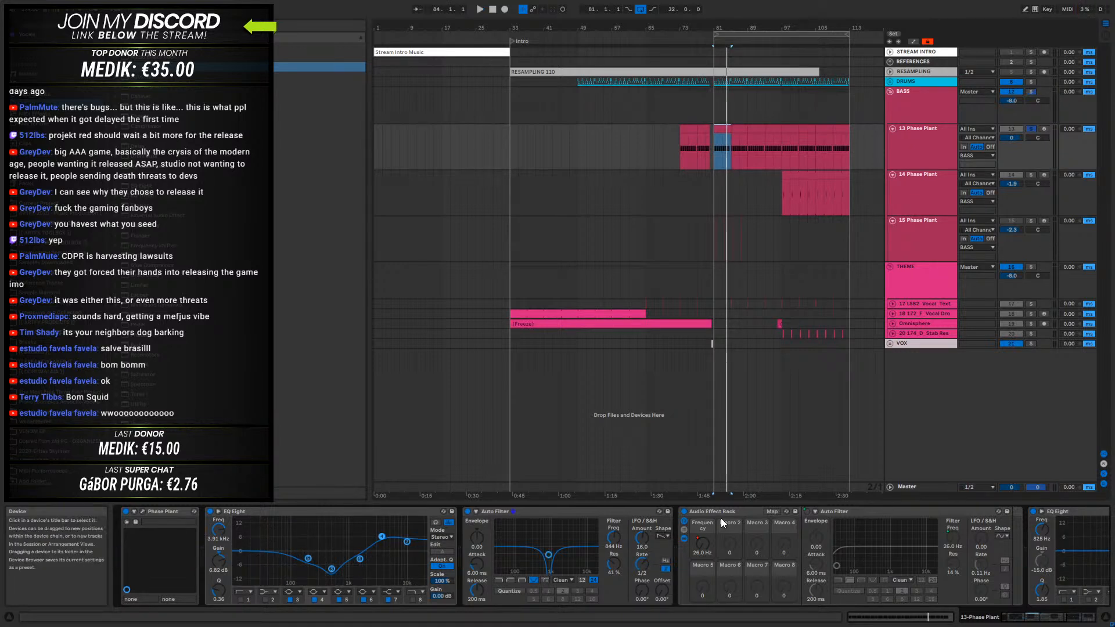
- Set the notch Auto Filter's LFO rate to 1/2 and audition the modulated bass
{"action": "key", "text": "space"}
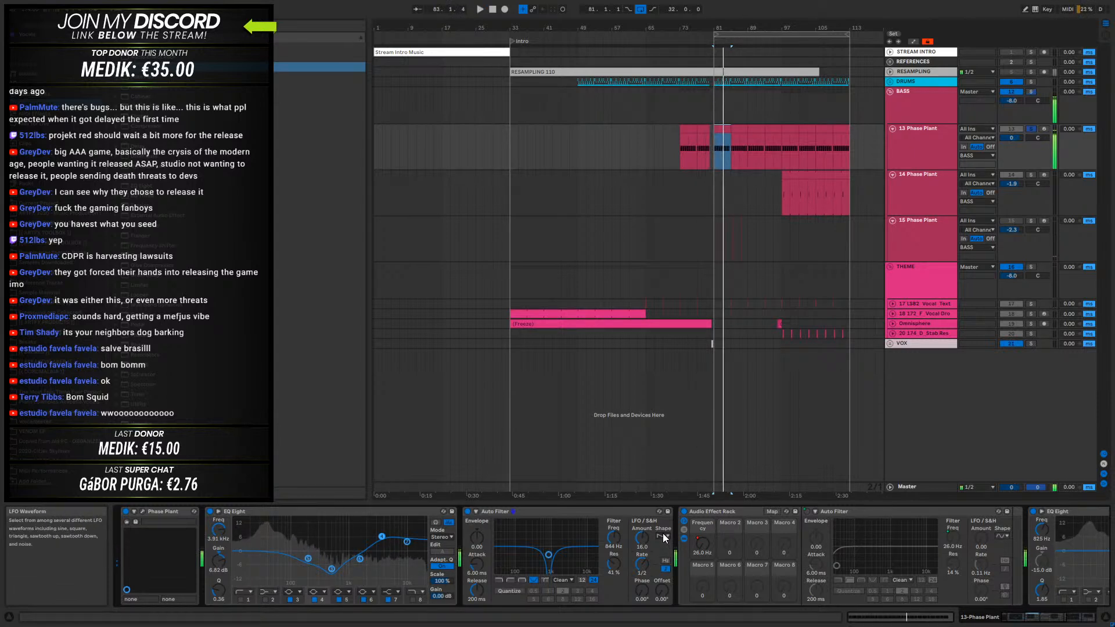
{"action": "key", "text": "space"}
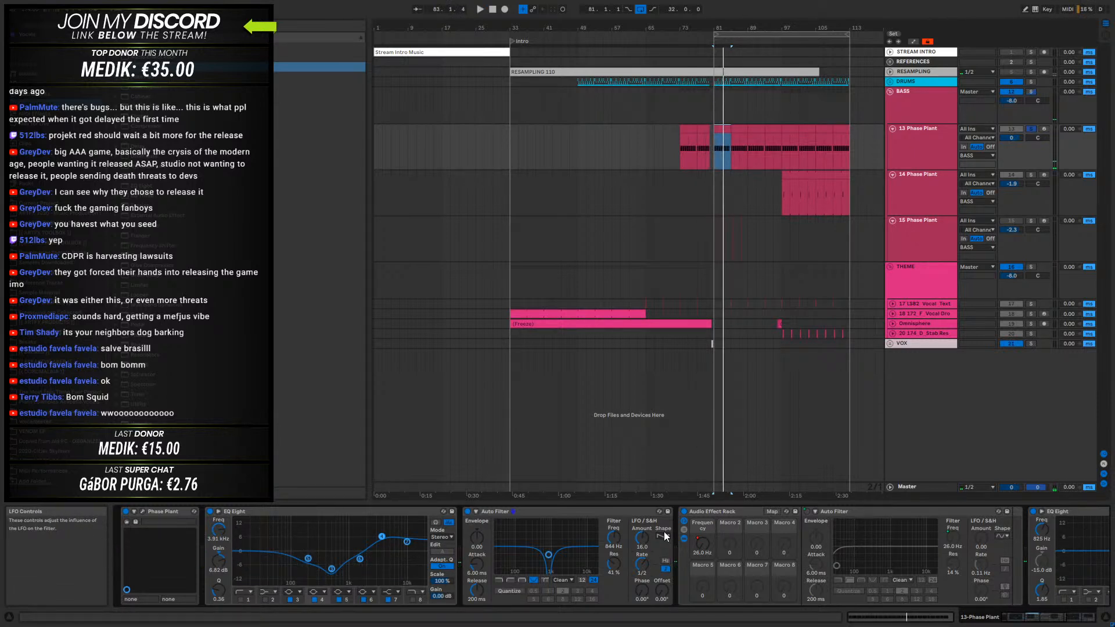
{"action": "key", "text": "space"}
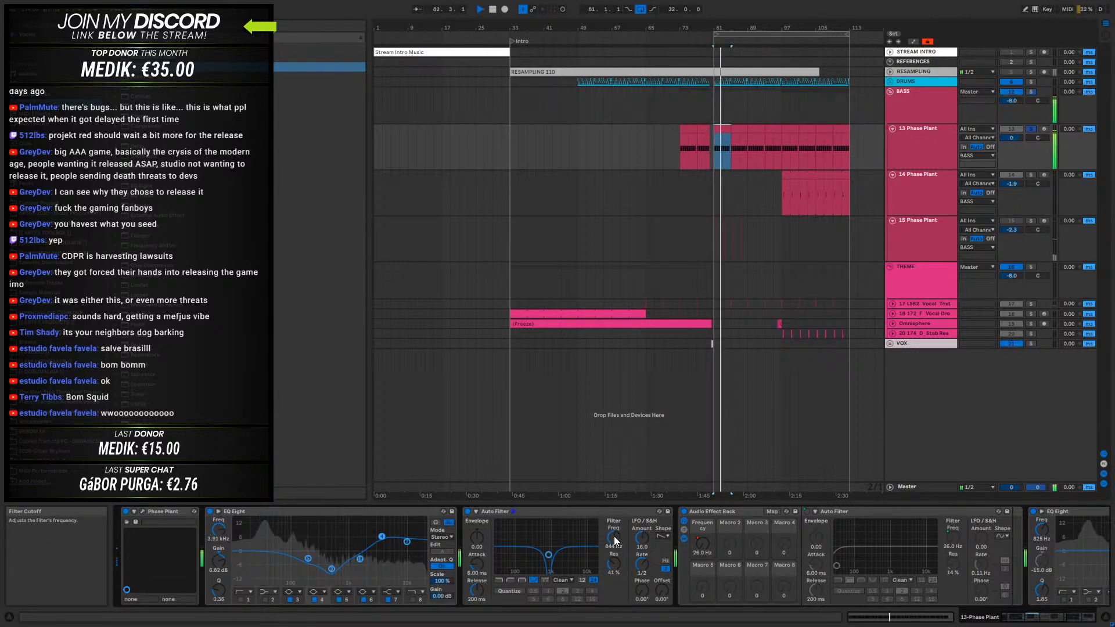
{"action": "key", "text": "space"}
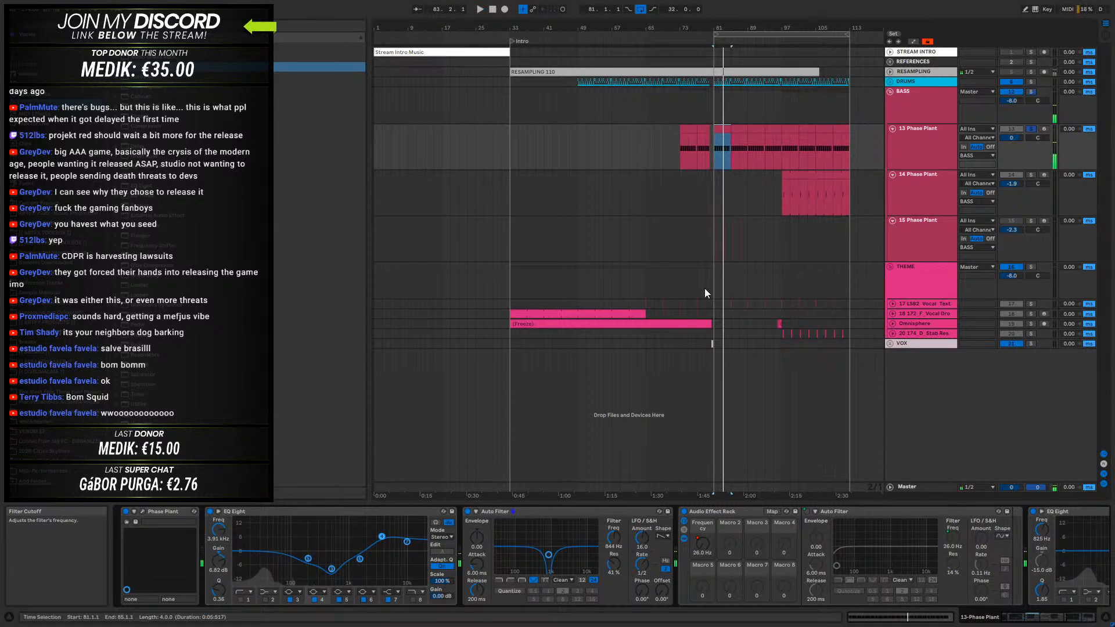
- Select 81.3.1 to 83.4.1 within the 13 Phase Plant clip and play from there to check the filter movement
{"action": "mouse_move", "coordinate": [731, 27]}
{"action": "left_mouse_down"}
{"action": "mouse_move", "coordinate": [732, 93]}
{"action": "mouse_move", "coordinate": [812, 78]}
{"action": "left_mouse_up"}
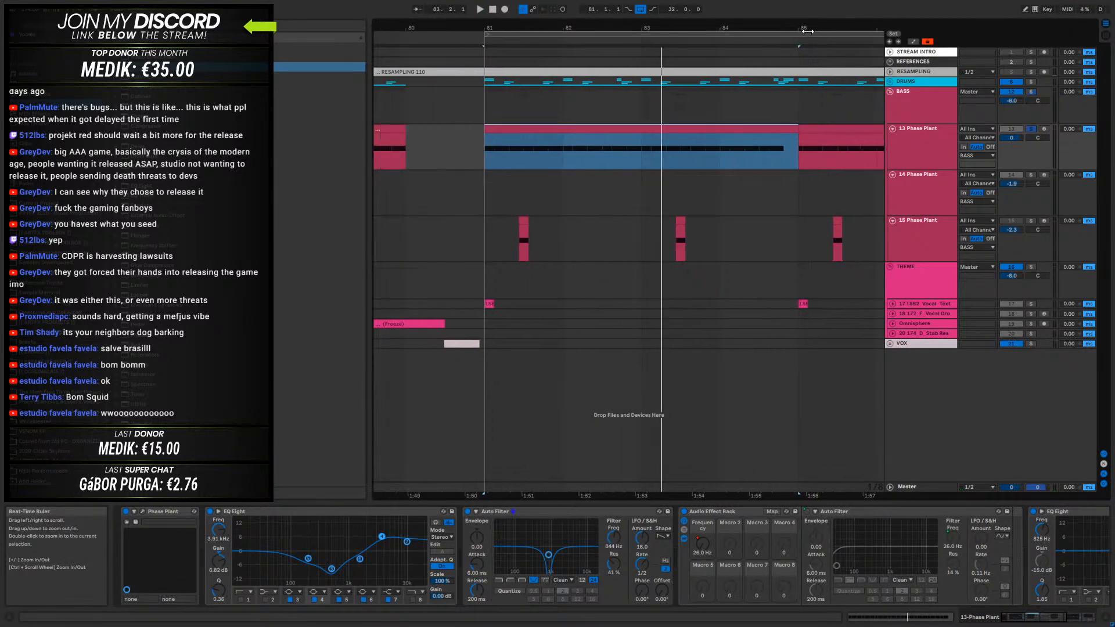
{"action": "left_click", "coordinate": [492, 155]}
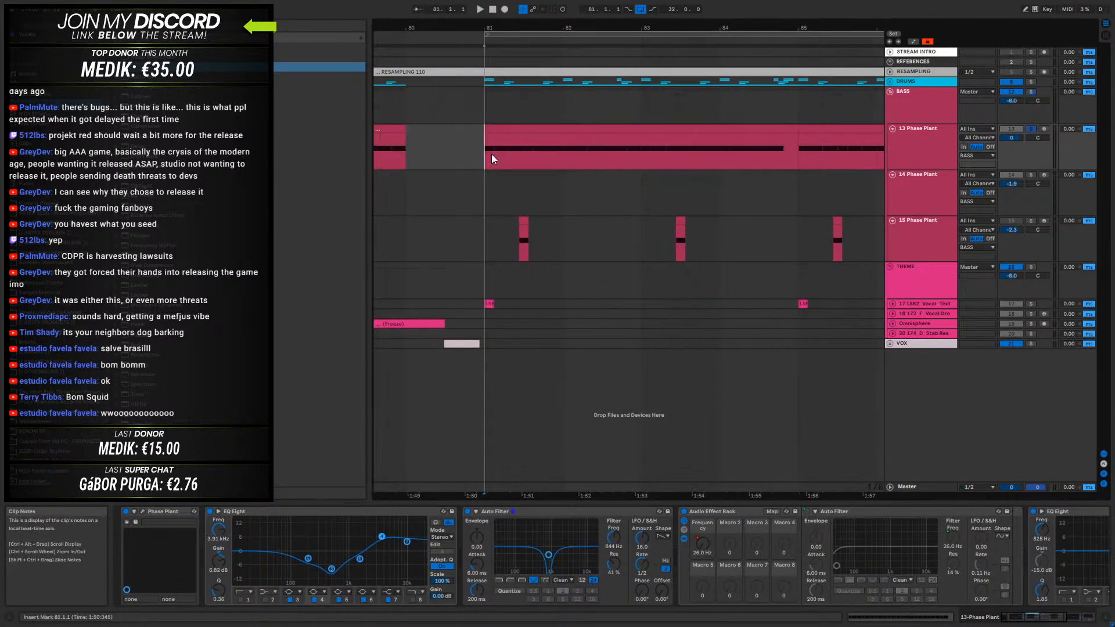
{"action": "left_click", "coordinate": [524, 158]}
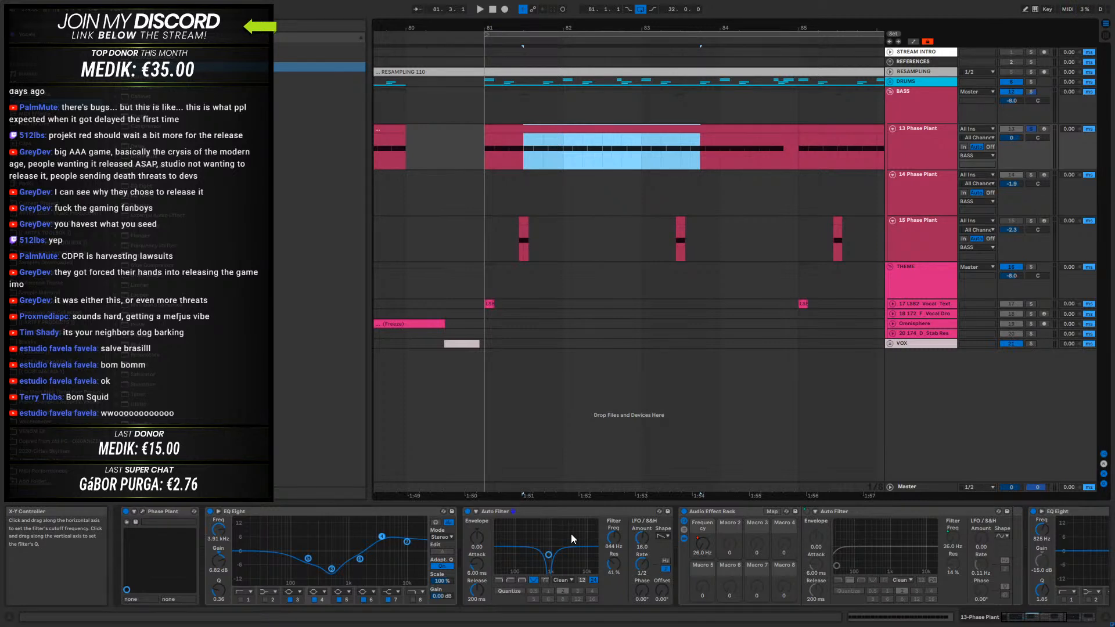
{"action": "key", "text": "space"}
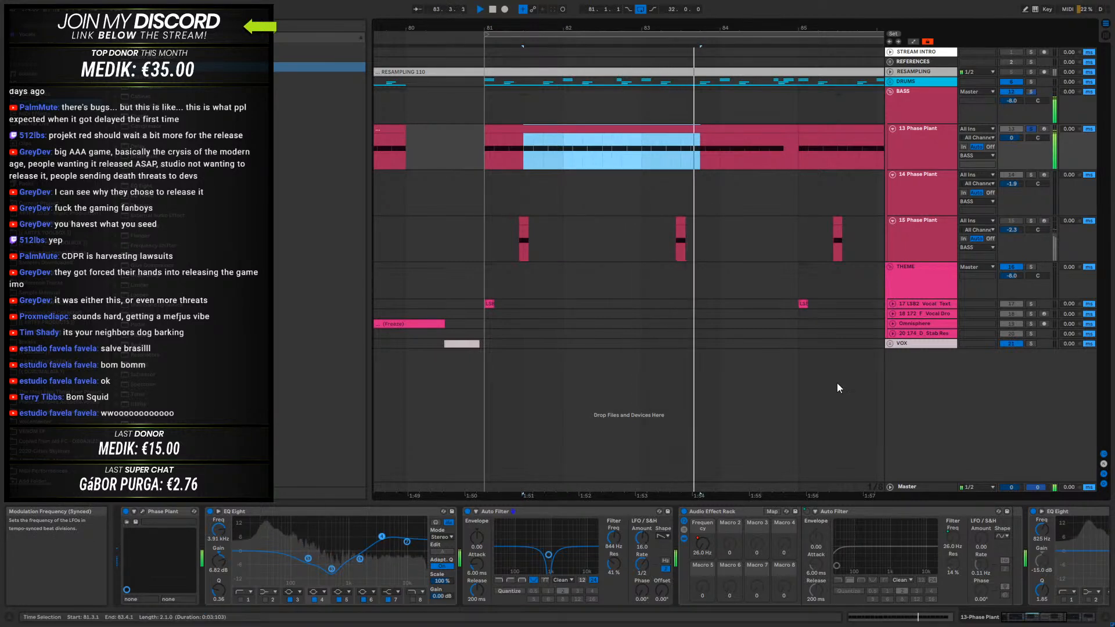
- Take the 13 Phase Plant track out of solo and play the full mix from bar 79
{"action": "key", "text": "space"}
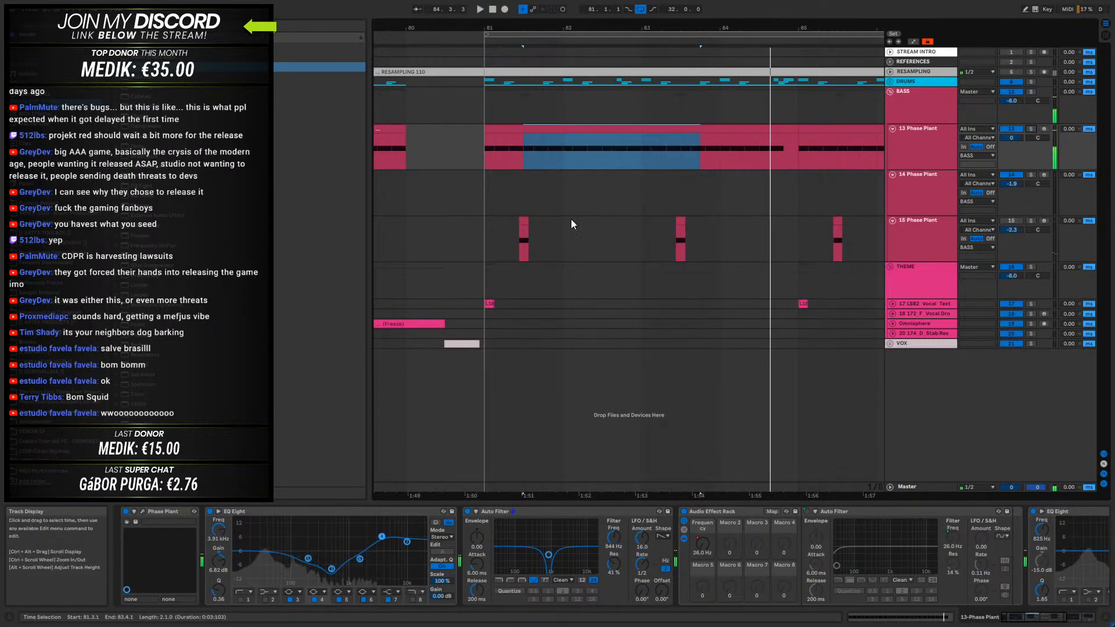
{"action": "left_click_drag", "start_coordinate": [457, 28], "coordinate": [593, 8]}
{"action": "left_click", "coordinate": [574, 148]}
{"action": "key", "text": "space"}
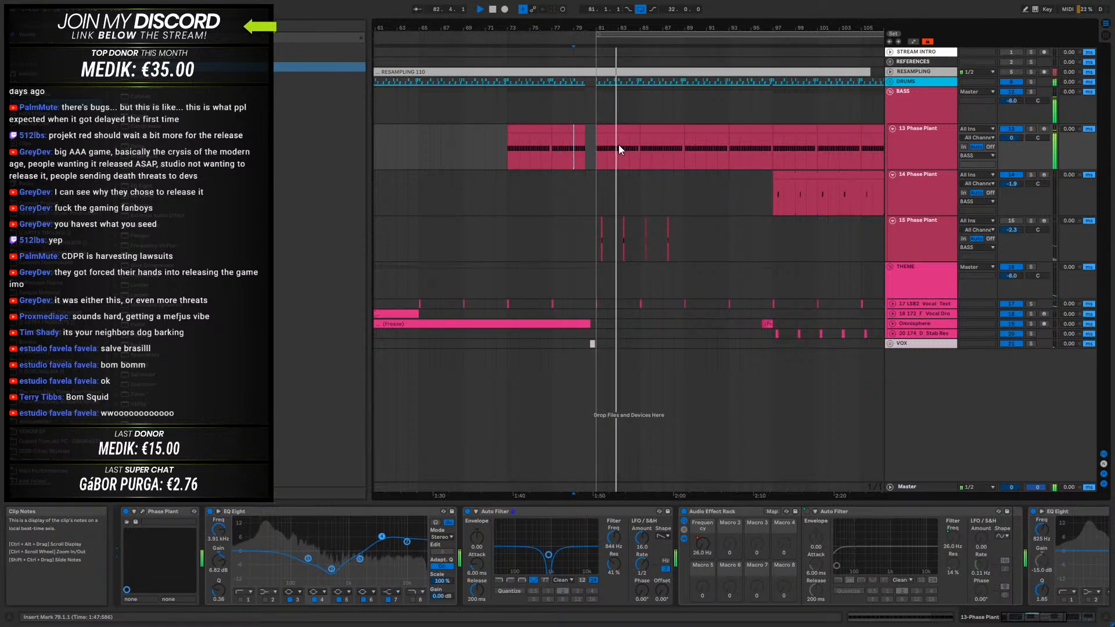
- Lower the notch cutoff on the 13 Phase Plant track to 799 Hz while listening to it in the mix
{"action": "left_click", "coordinate": [917, 147]}
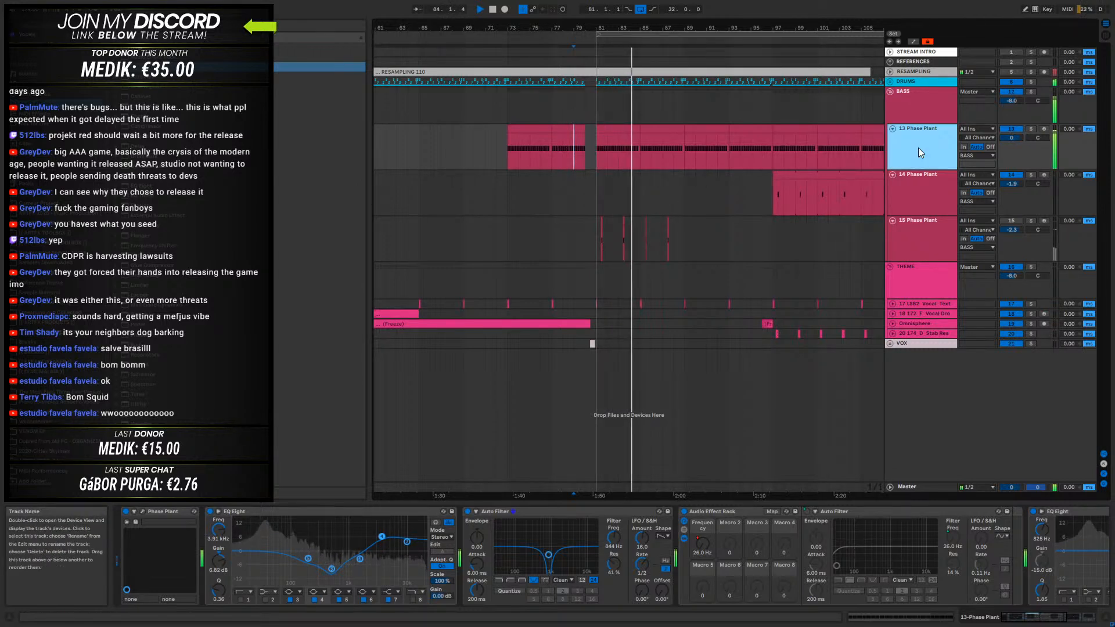
{"action": "left_click_drag", "start_coordinate": [613, 537], "coordinate": [614, 538]}
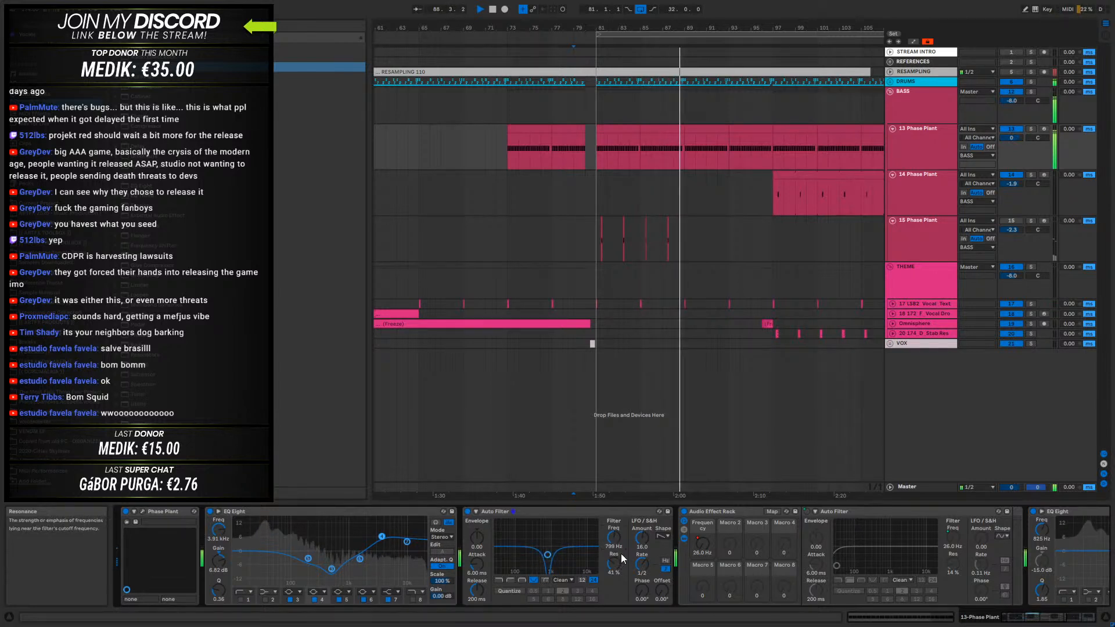
{"action": "key", "text": "space"}
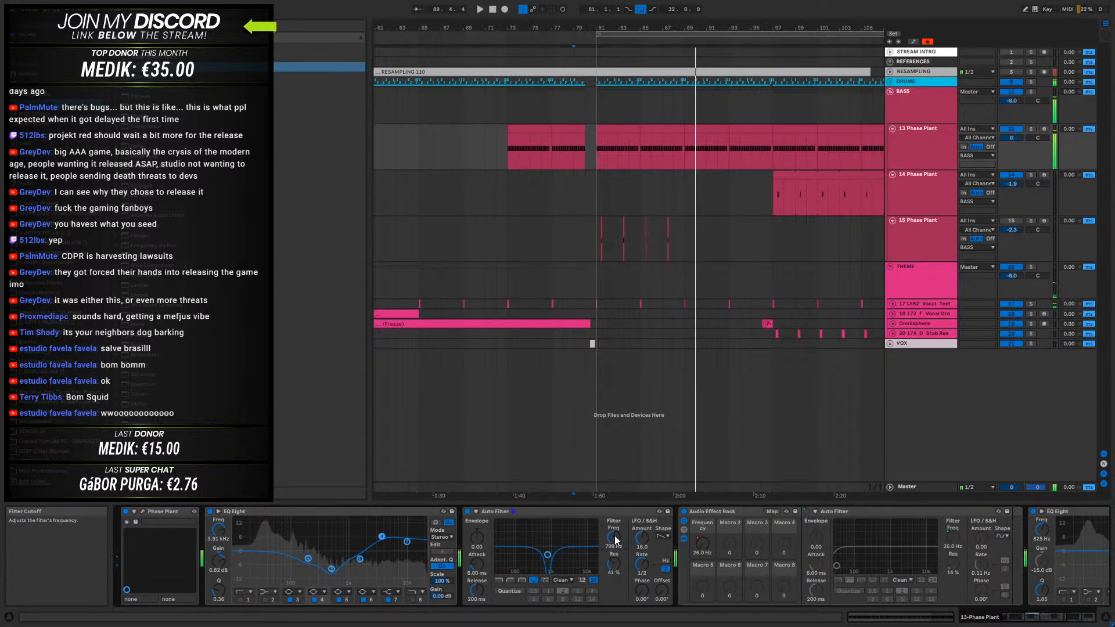
- Select the 13 Phase Plant clip at bar 81 and play the full arrangement from there
{"action": "right_click", "coordinate": [774, 346]}
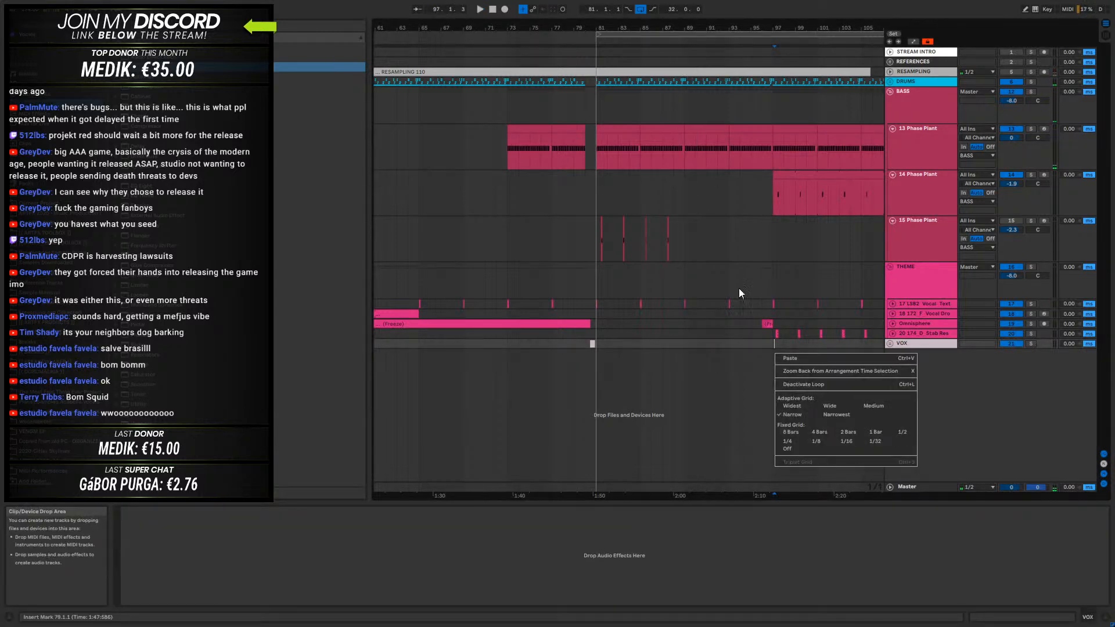
{"action": "left_click", "coordinate": [616, 130]}
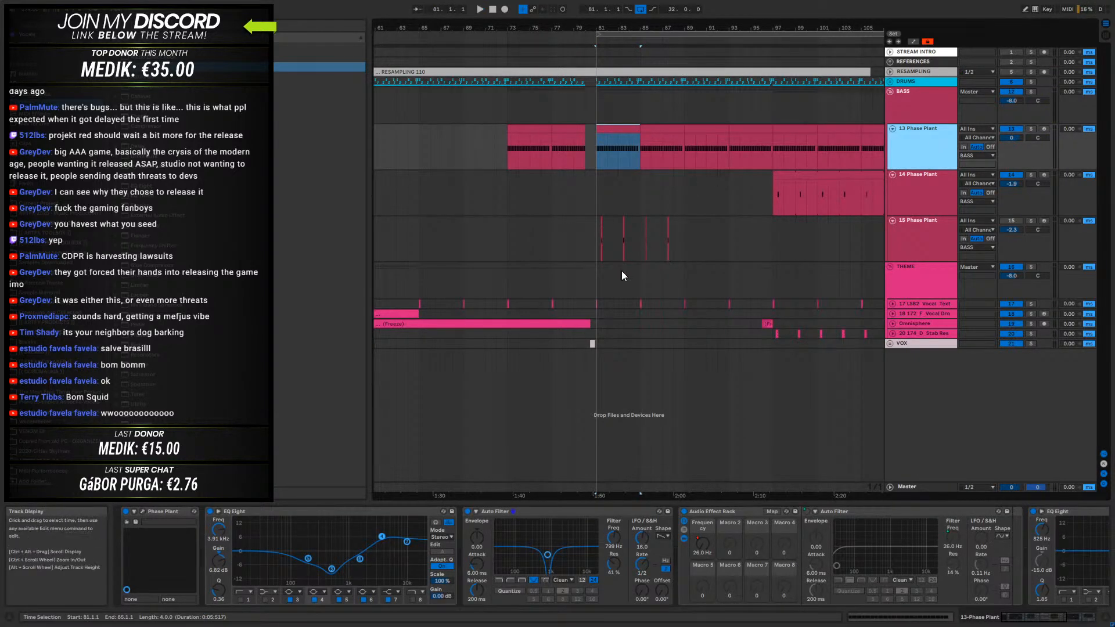
{"action": "left_click_drag", "start_coordinate": [679, 28], "coordinate": [679, 6]}
{"action": "key", "text": "space"}
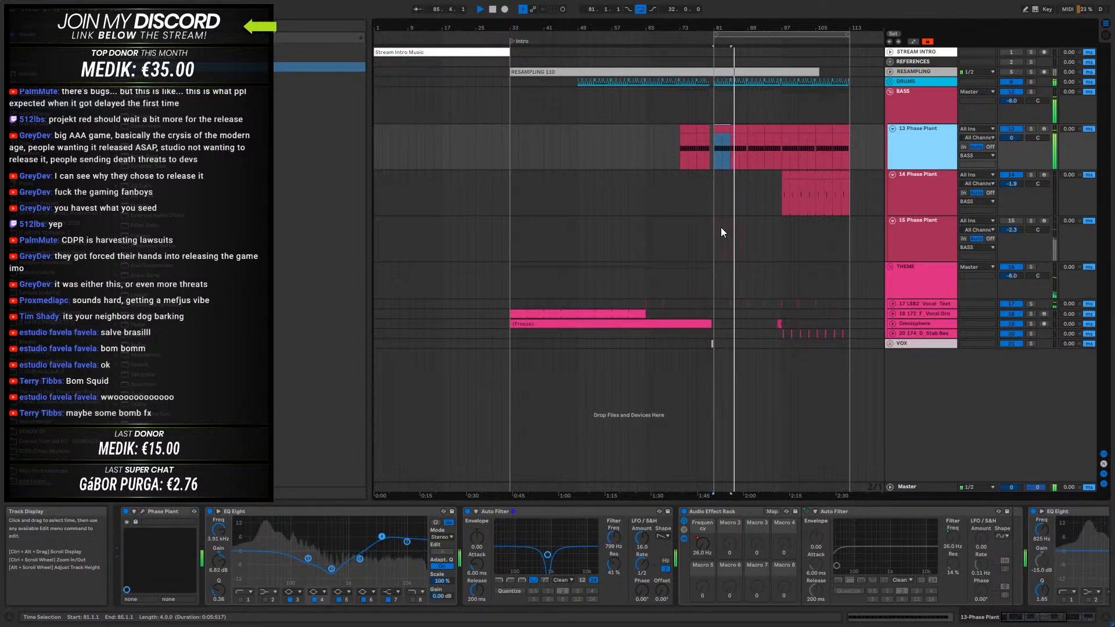
- Browse the sample folders and audition the OW one-shots to find an atmospheric effect for the drop
{"action": "left_click_drag", "start_coordinate": [791, 28], "coordinate": [484, 31]}
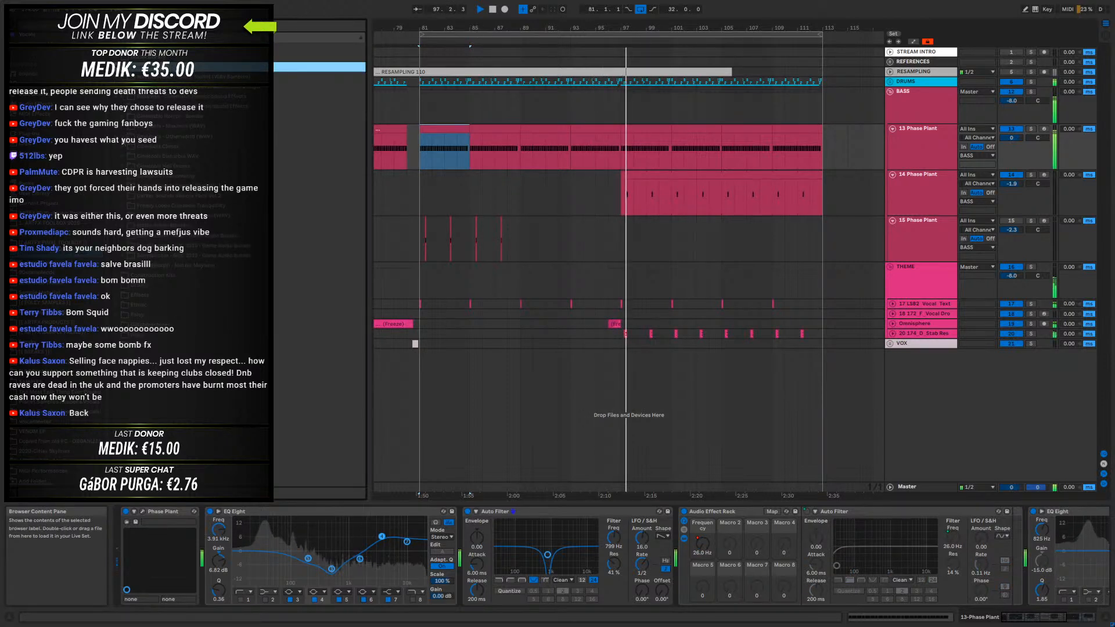
{"action": "left_click", "coordinate": [129, 196]}
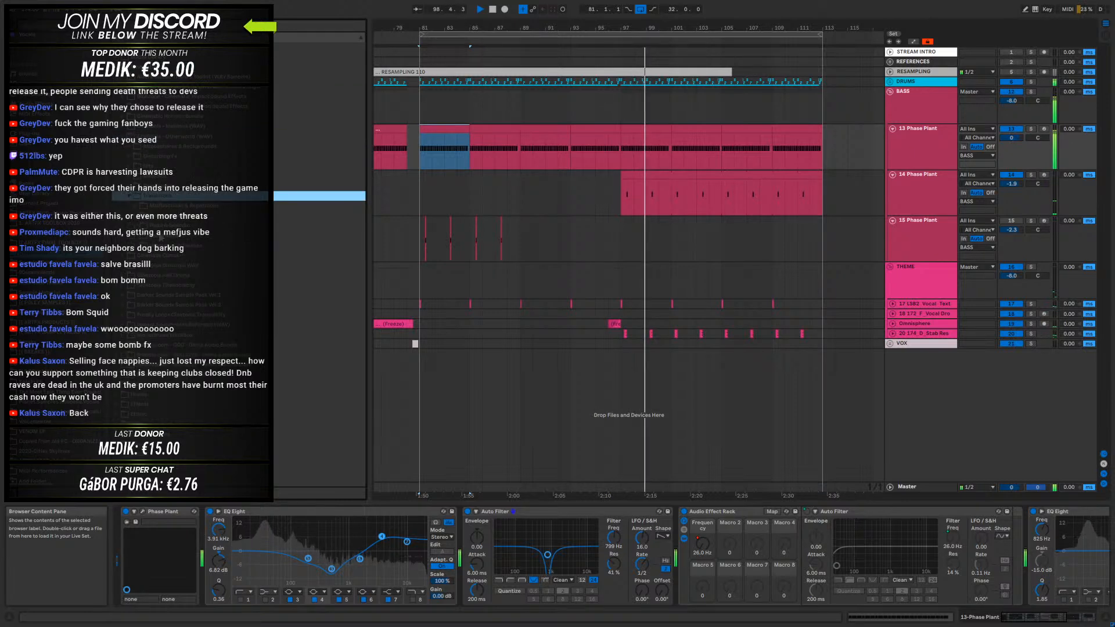
{"action": "left_click", "coordinate": [133, 235]}
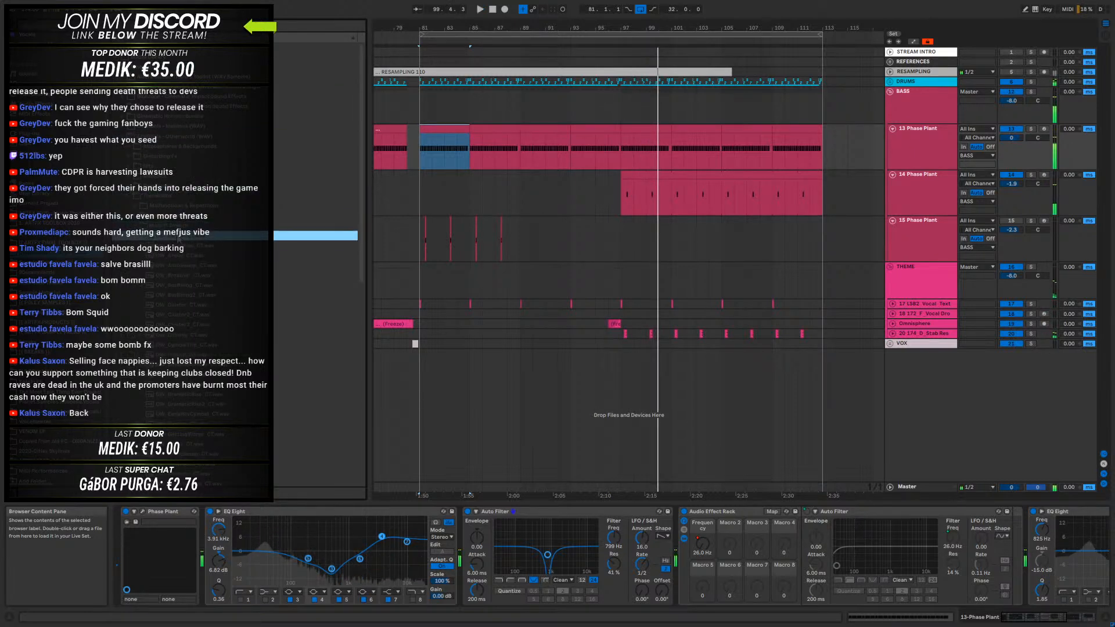
{"action": "scroll", "coordinate": [203, 287], "scroll_direction": "down", "scroll_amount": 3}
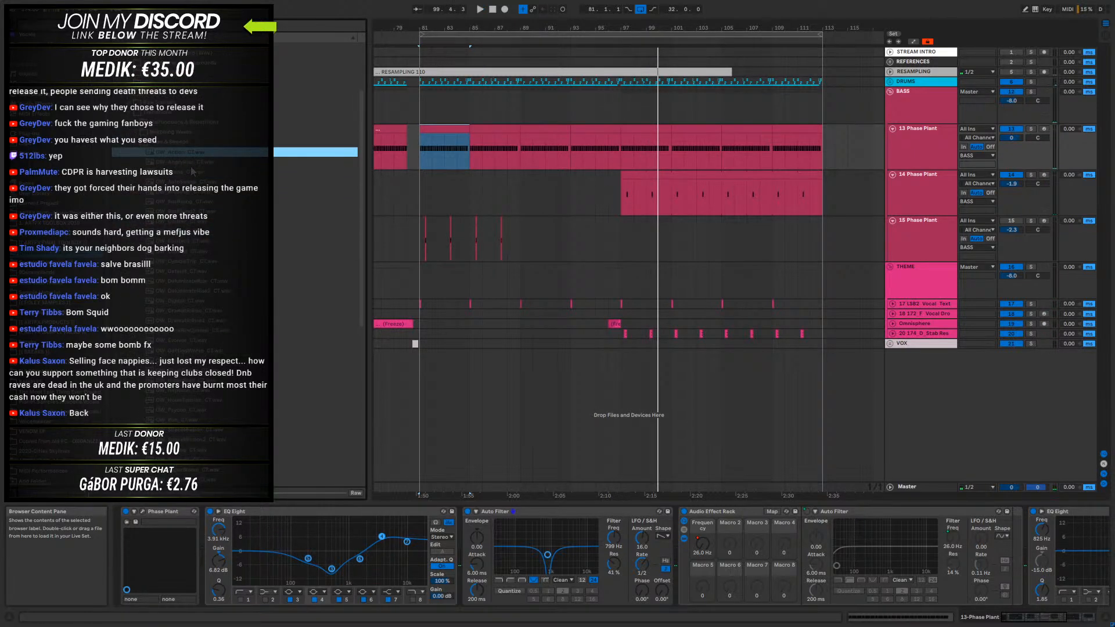
{"action": "left_click", "coordinate": [192, 241]}
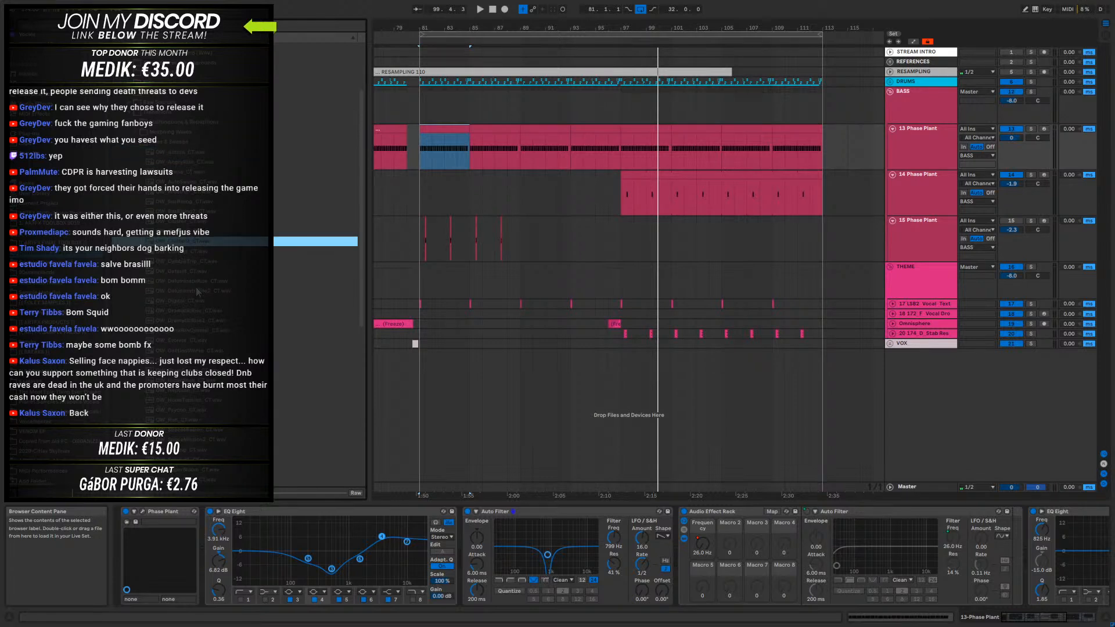
{"action": "left_click", "coordinate": [192, 192]}
{"action": "left_click", "coordinate": [187, 362]}
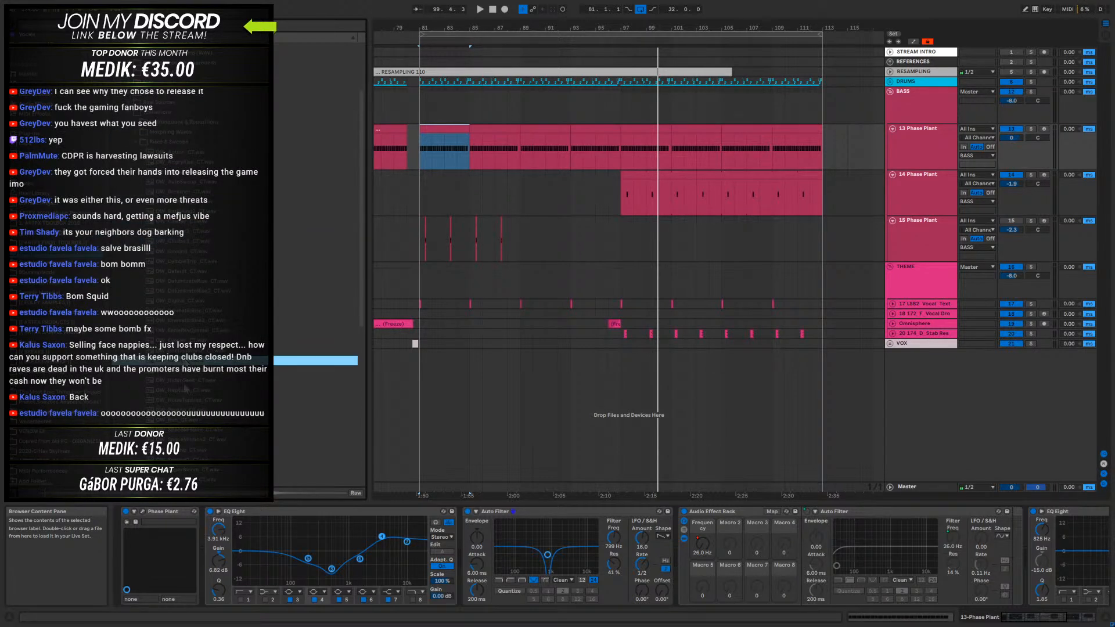
{"action": "scroll", "coordinate": [195, 365], "scroll_direction": "down", "scroll_amount": 3}
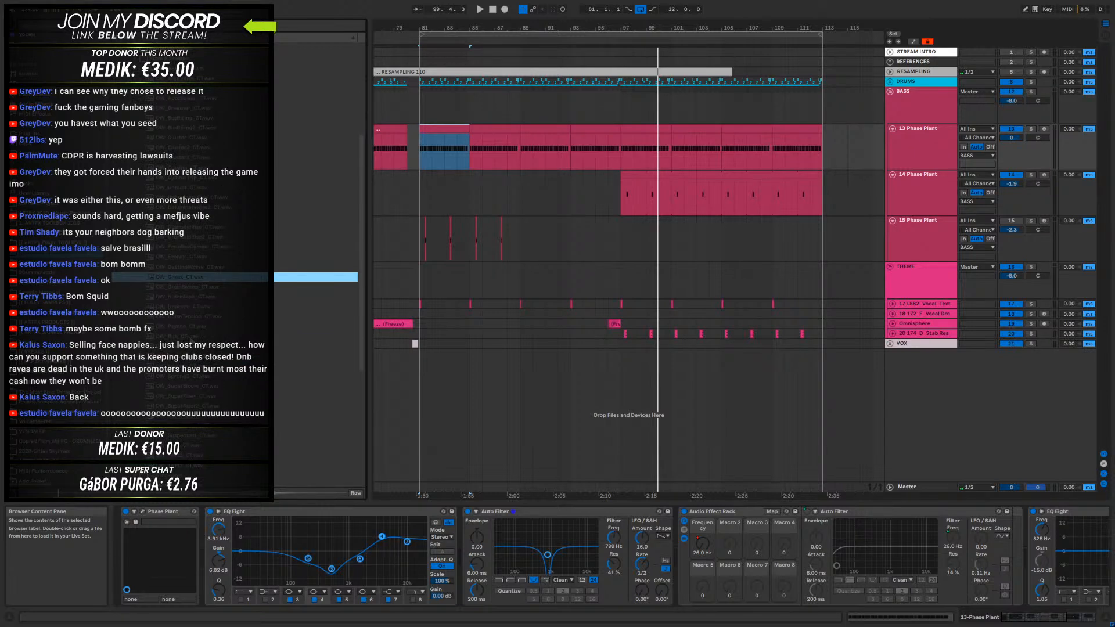
{"action": "left_click", "coordinate": [189, 317]}
{"action": "scroll", "coordinate": [189, 317], "scroll_direction": "down", "scroll_amount": 5}
{"action": "left_click", "coordinate": [187, 272]}
{"action": "scroll", "coordinate": [186, 314], "scroll_direction": "up", "scroll_amount": 2}
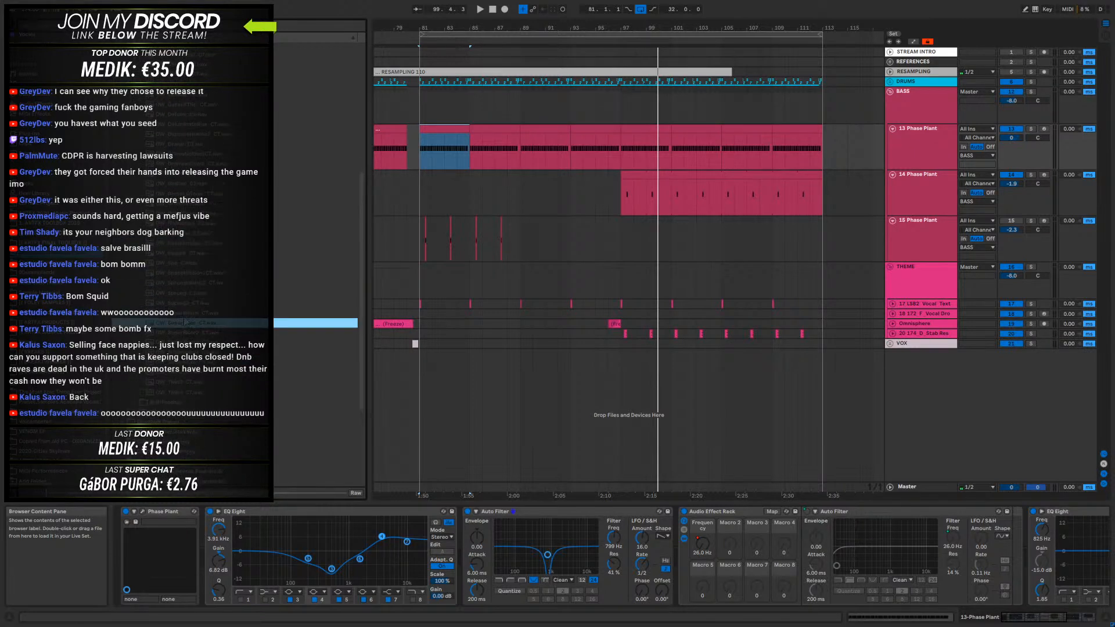
{"action": "scroll", "coordinate": [189, 249], "scroll_direction": "up", "scroll_amount": 2}
{"action": "scroll", "coordinate": [192, 268], "scroll_direction": "down", "scroll_amount": 5}
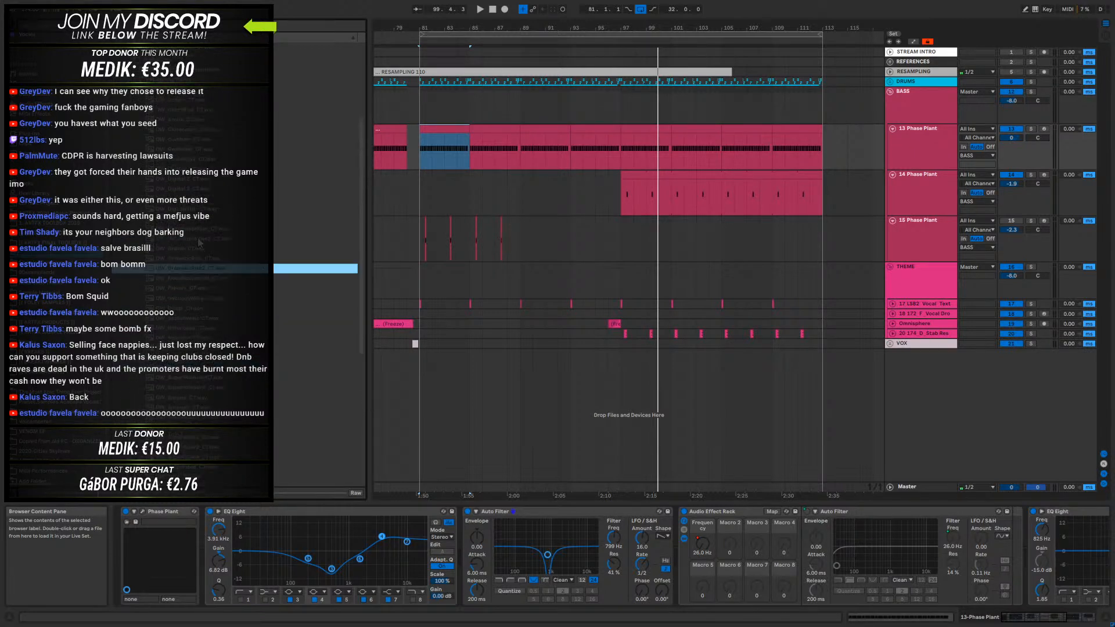
{"action": "left_click", "coordinate": [189, 290]}
{"action": "left_click", "coordinate": [183, 311]}
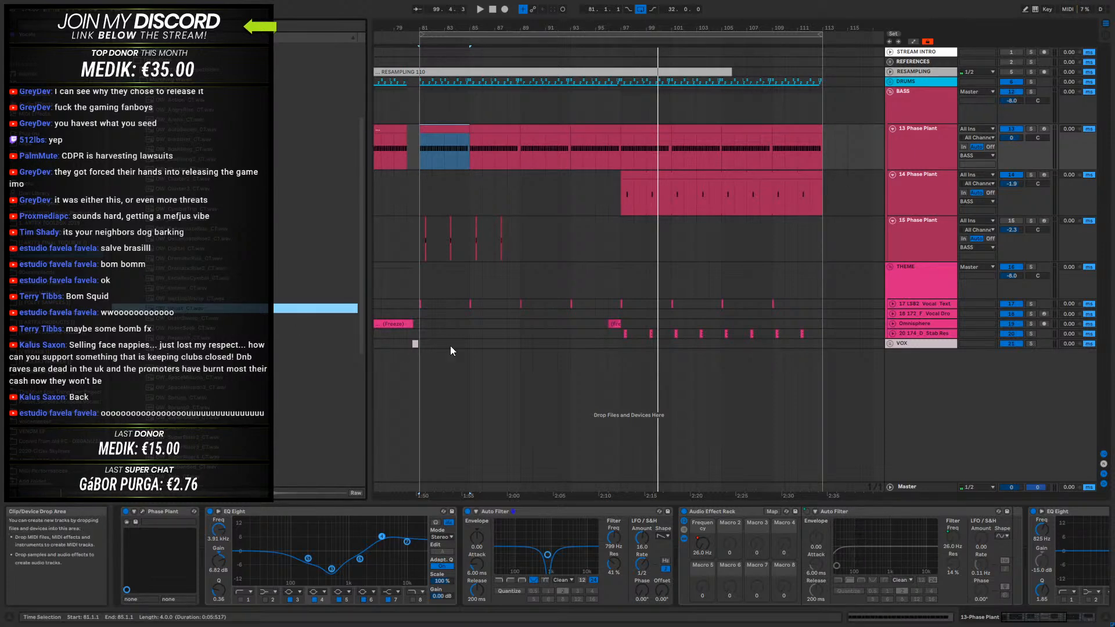
- Insert an audio track below the 20 174_D_Stab track in the THEME group and place the OW_Ghost_CT sample on it at bar 81
{"action": "right_click", "coordinate": [913, 333]}
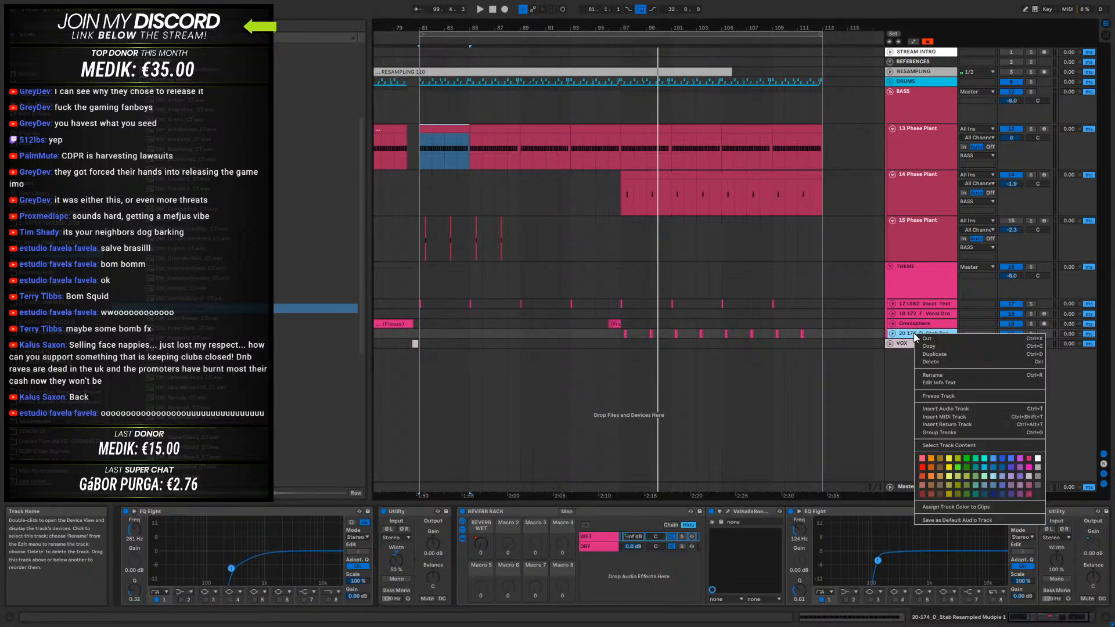
{"action": "left_click", "coordinate": [940, 409]}
{"action": "left_click_drag", "start_coordinate": [189, 301], "coordinate": [420, 364]}
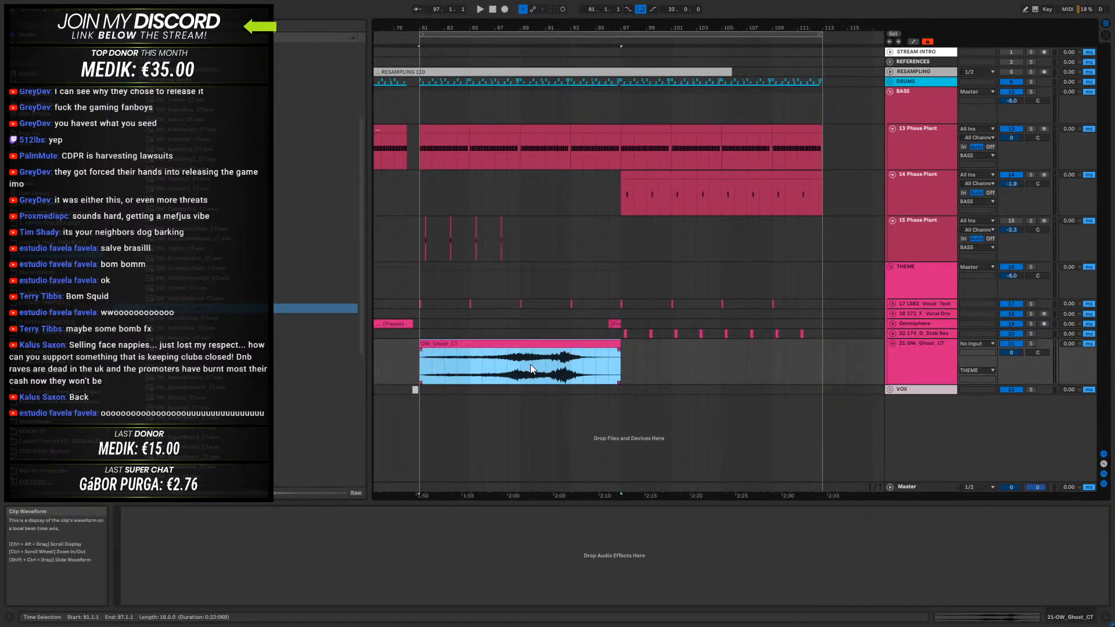
- Turn off warping for the OW_Ghost_CT clip and play its track in solo
{"action": "double_click", "coordinate": [448, 344]}
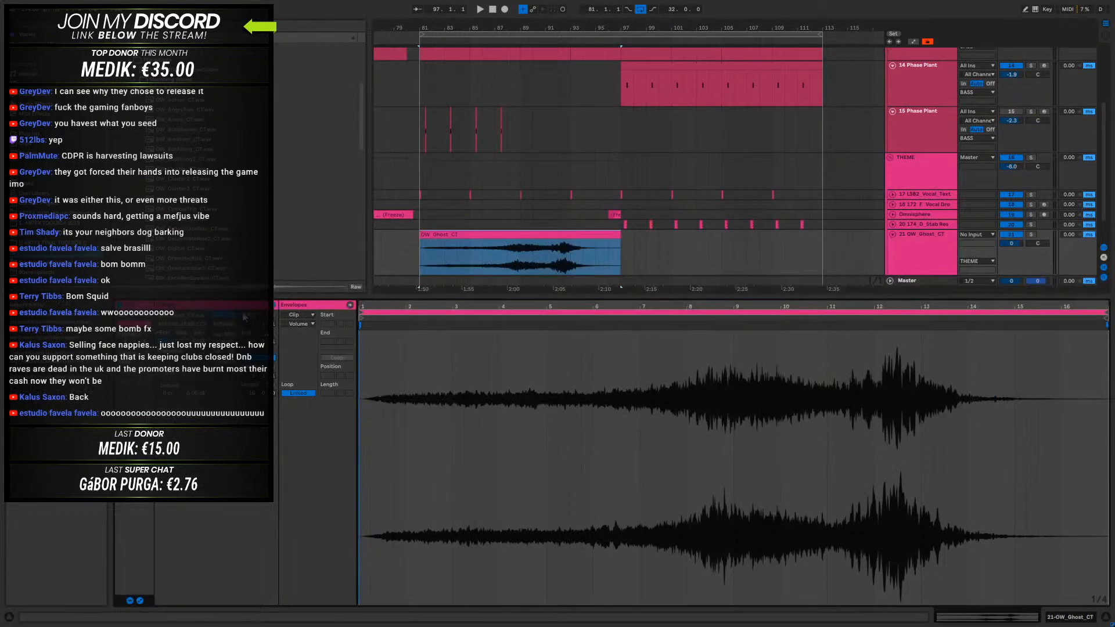
{"action": "left_click", "coordinate": [225, 315]}
{"action": "left_click", "coordinate": [1031, 234]}
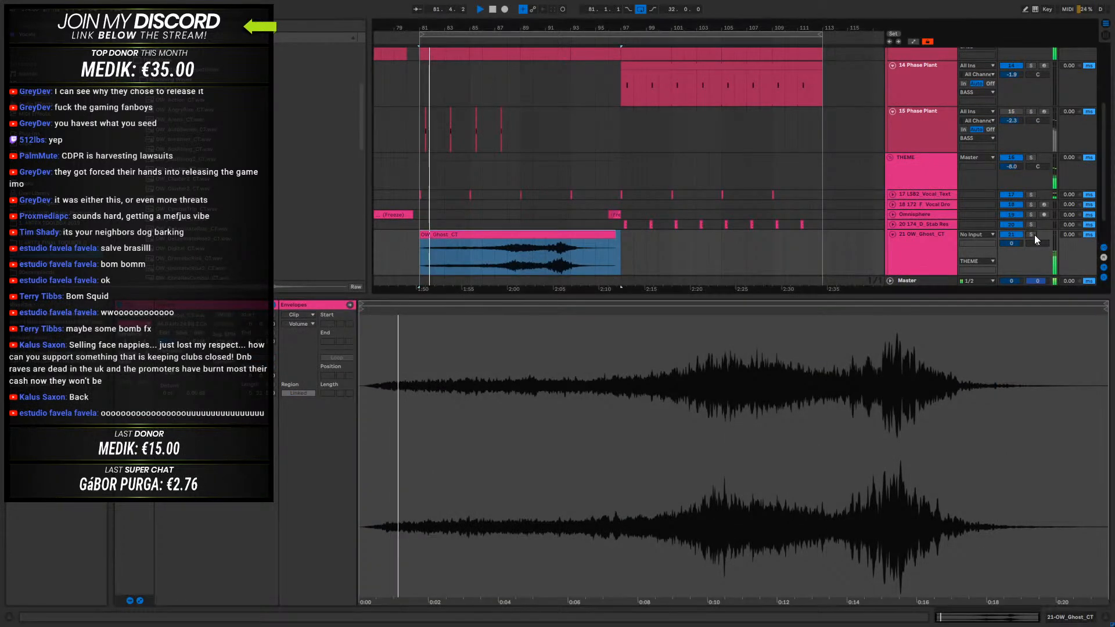
- Shorten the OW_Ghost_CT clip to four bars, place it from 93.1.1 to 97.1.1 and give it a long fade-in
{"action": "left_click", "coordinate": [471, 234]}
{"action": "left_click_drag", "start_coordinate": [471, 233], "coordinate": [624, 244]}
{"action": "left_click_drag", "start_coordinate": [764, 259], "coordinate": [622, 232]}
{"action": "left_click", "coordinate": [572, 243]}
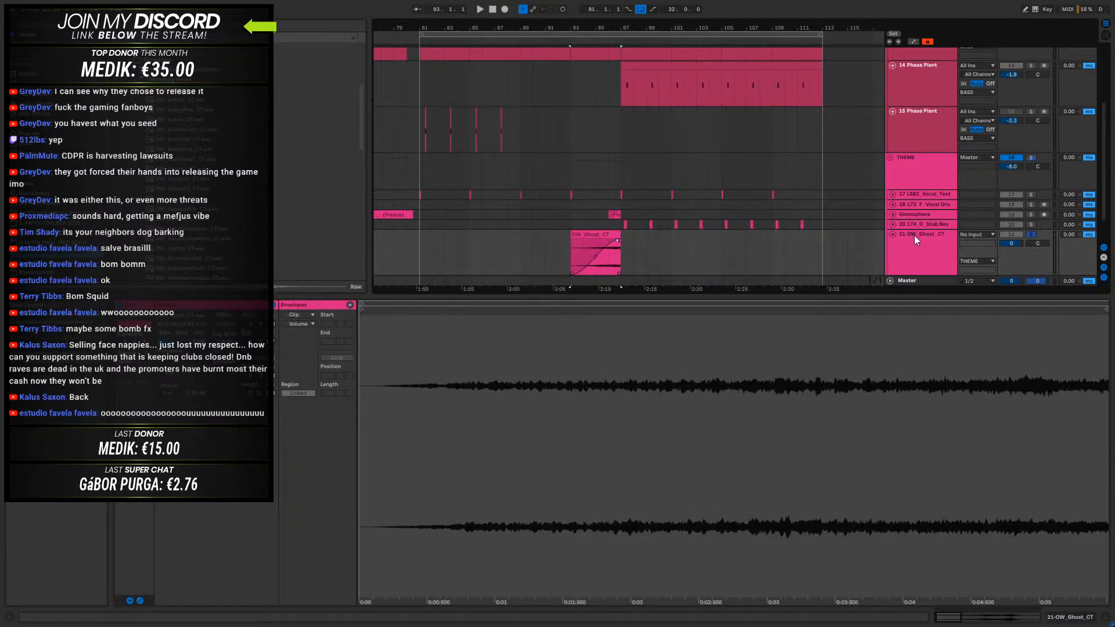
- Take the OW_Ghost_CT track out of solo and bend the clip's fade-in curve to rise more slowly while the mix plays
{"action": "left_click", "coordinate": [1032, 235]}
{"action": "key", "text": "space"}
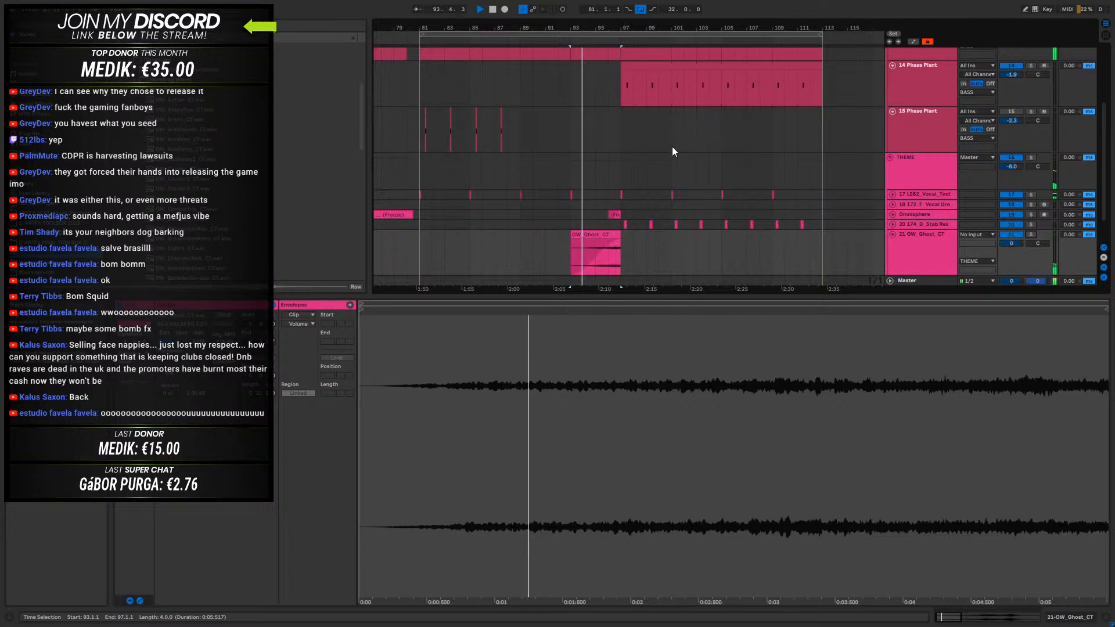
{"action": "left_click_drag", "start_coordinate": [601, 28], "coordinate": [614, 263]}
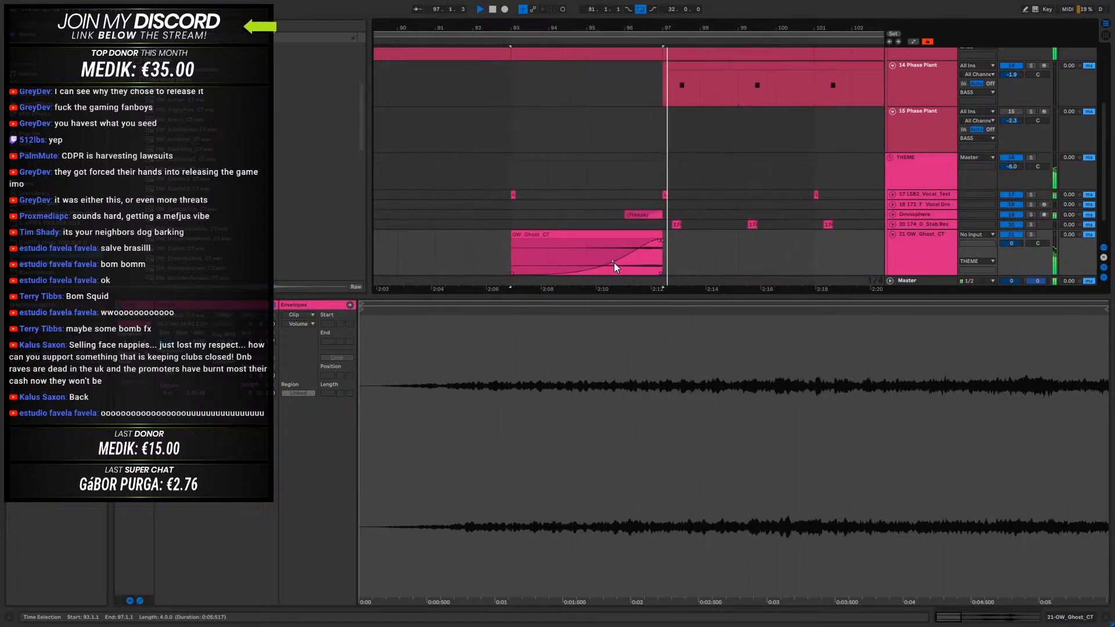
- Transpose the OW_Ghost_CT clip up 3 st while playing it in the mix from bar 93
{"action": "left_click", "coordinate": [1076, 620]}
{"action": "double_click", "coordinate": [574, 344]}
{"action": "key", "text": "space"}
{"action": "key", "text": "space"}
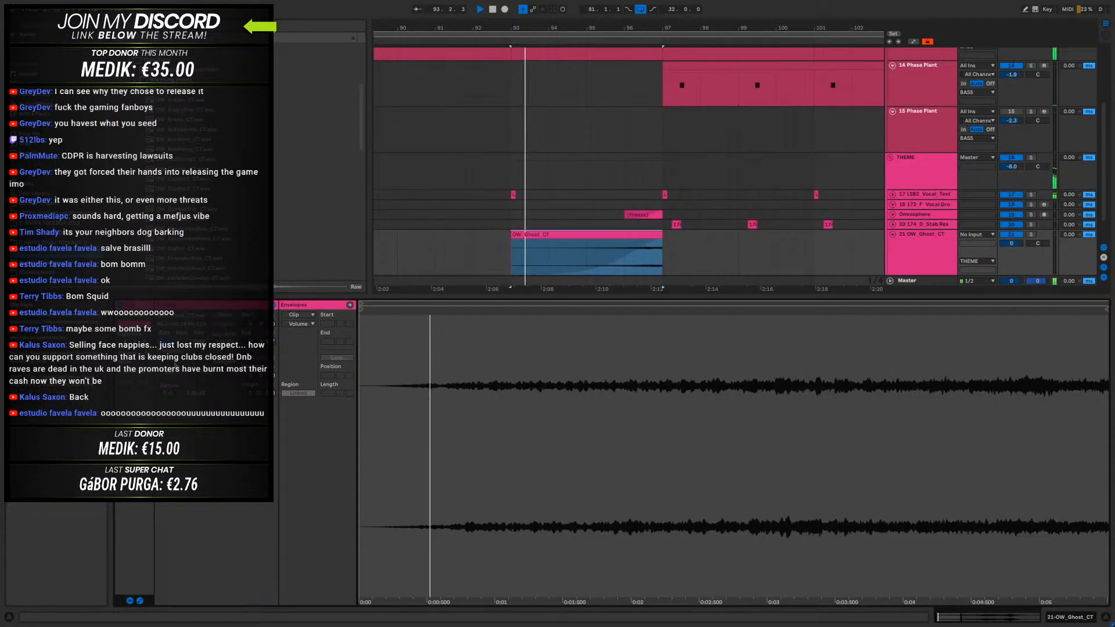
{"action": "left_click_drag", "start_coordinate": [232, 297], "coordinate": [238, 504]}
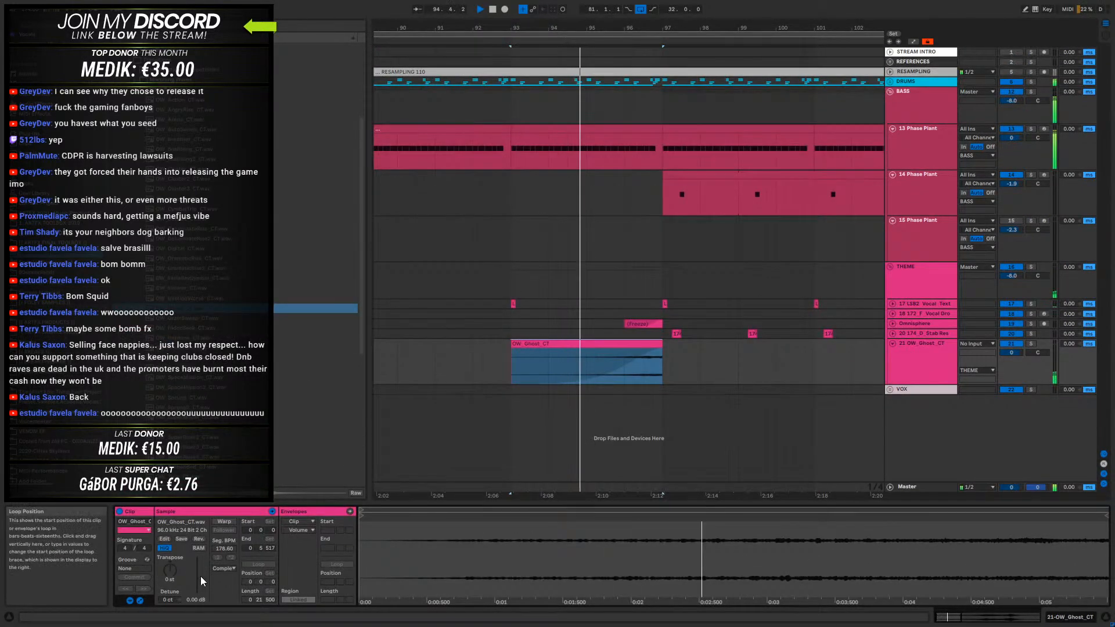
{"action": "left_click_drag", "start_coordinate": [170, 570], "coordinate": [170, 563]}
{"action": "key", "text": "space"}
{"action": "key", "text": "space"}
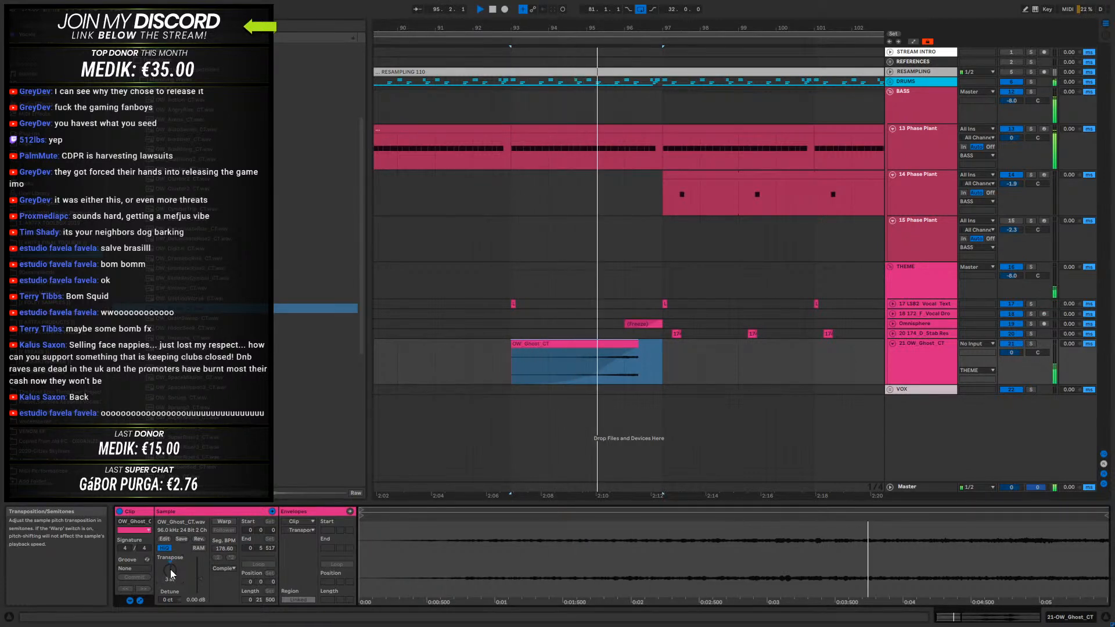
- Extend the end of the OW_Ghost_CT clip to 96.4.1 and lower its track volume to -2.5 dB while playing from bar 93
{"action": "left_click", "coordinate": [610, 341]}
{"action": "key", "text": "space"}
{"action": "left_click_drag", "start_coordinate": [599, 343], "coordinate": [653, 342]}
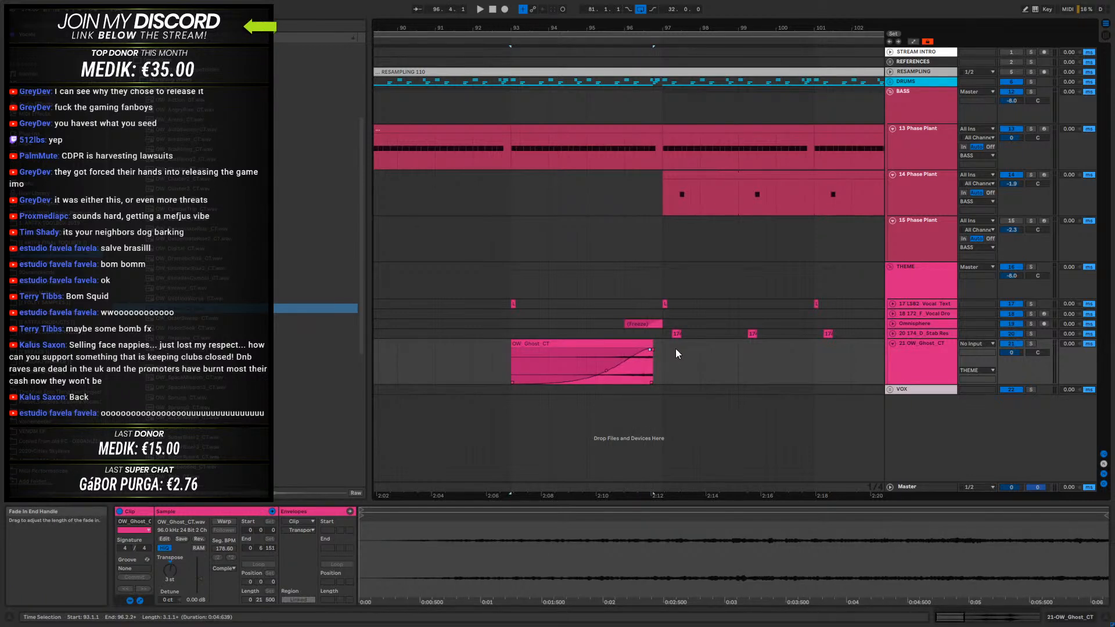
{"action": "left_click", "coordinate": [519, 361]}
{"action": "key", "text": "space"}
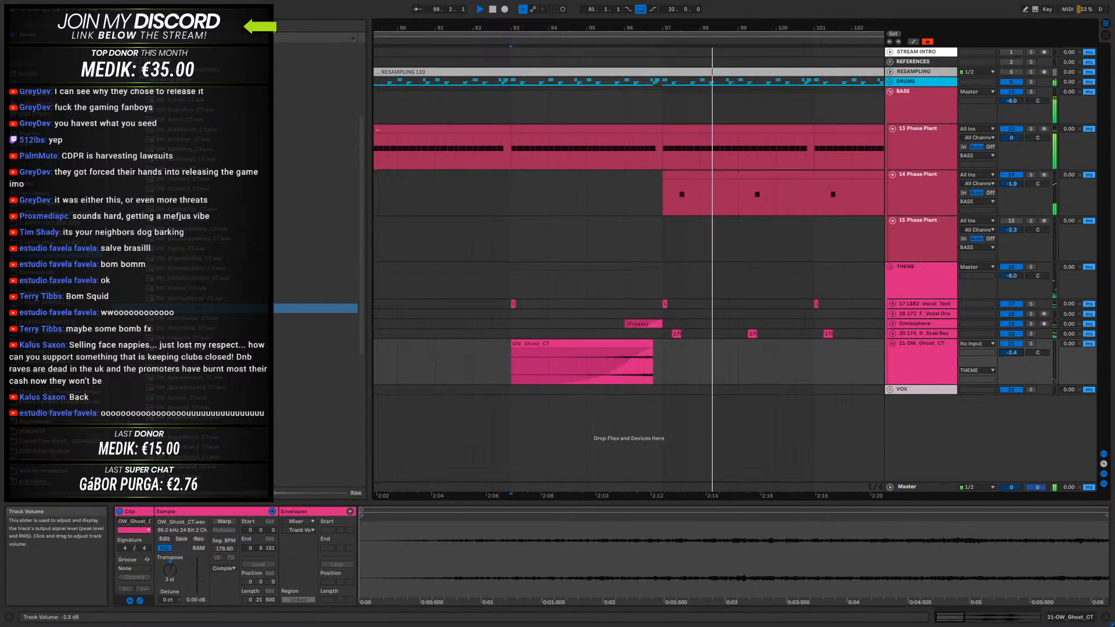
- Unfold the DRUMS group, solo it and play the drums from bar 81
{"action": "left_click", "coordinate": [890, 81]}
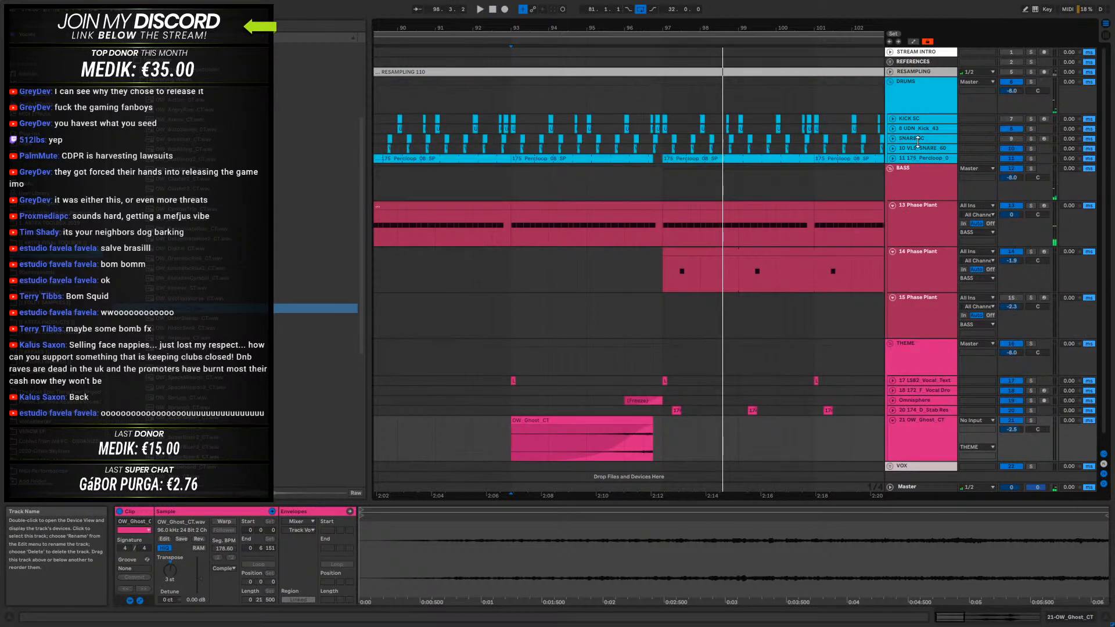
{"action": "left_click", "coordinate": [908, 89]}
{"action": "left_click_drag", "start_coordinate": [585, 30], "coordinate": [708, 3]}
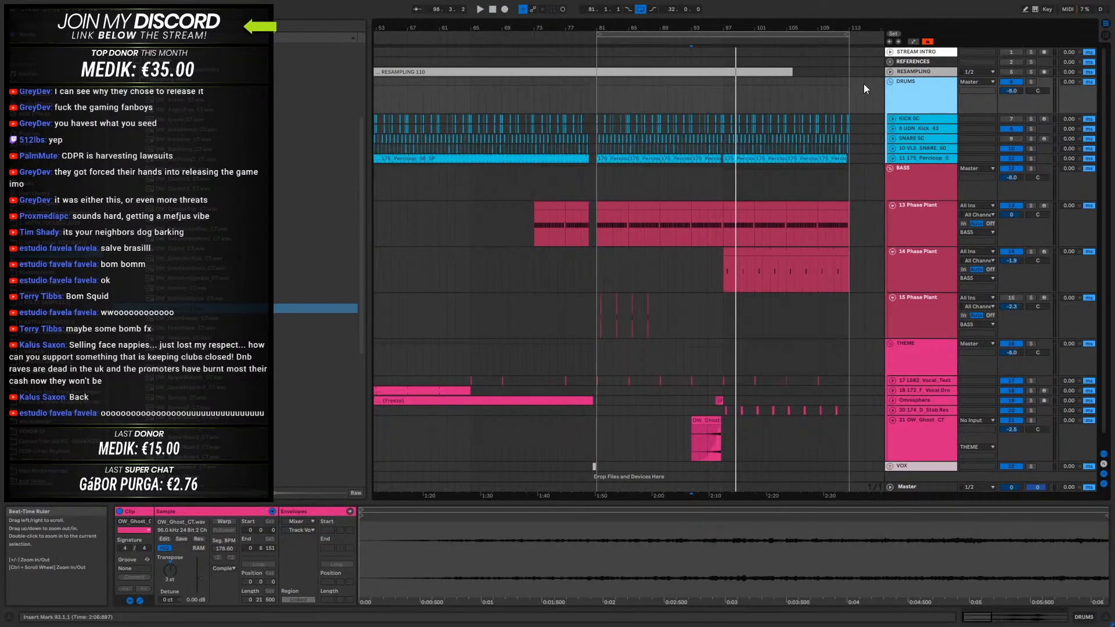
{"action": "left_click", "coordinate": [596, 90]}
{"action": "key", "text": "space"}
- Insert a MIDI track below the 11 175_Percloop track in the drums section and stop playback
{"action": "left_click", "coordinate": [915, 157]}
{"action": "right_click", "coordinate": [909, 158]}
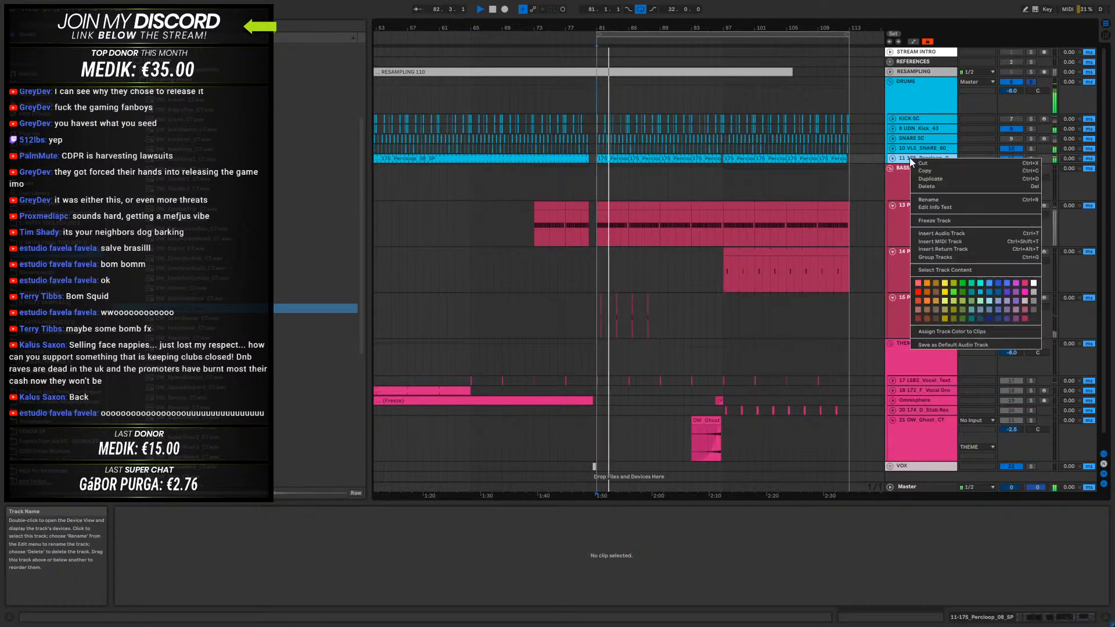
{"action": "left_click", "coordinate": [944, 242]}
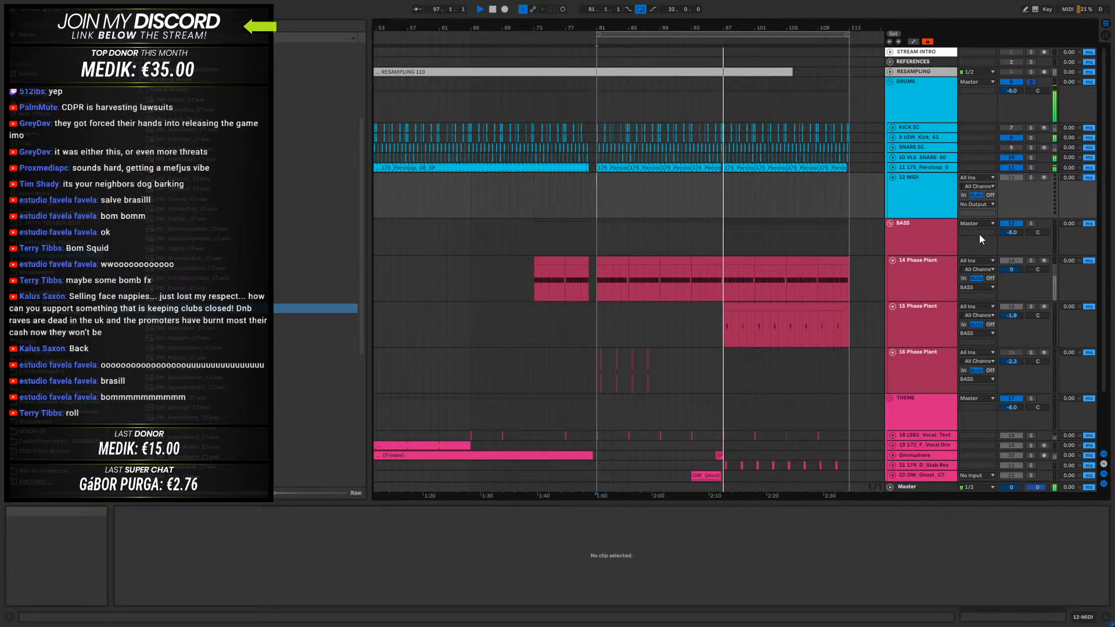
{"action": "left_click", "coordinate": [492, 9]}
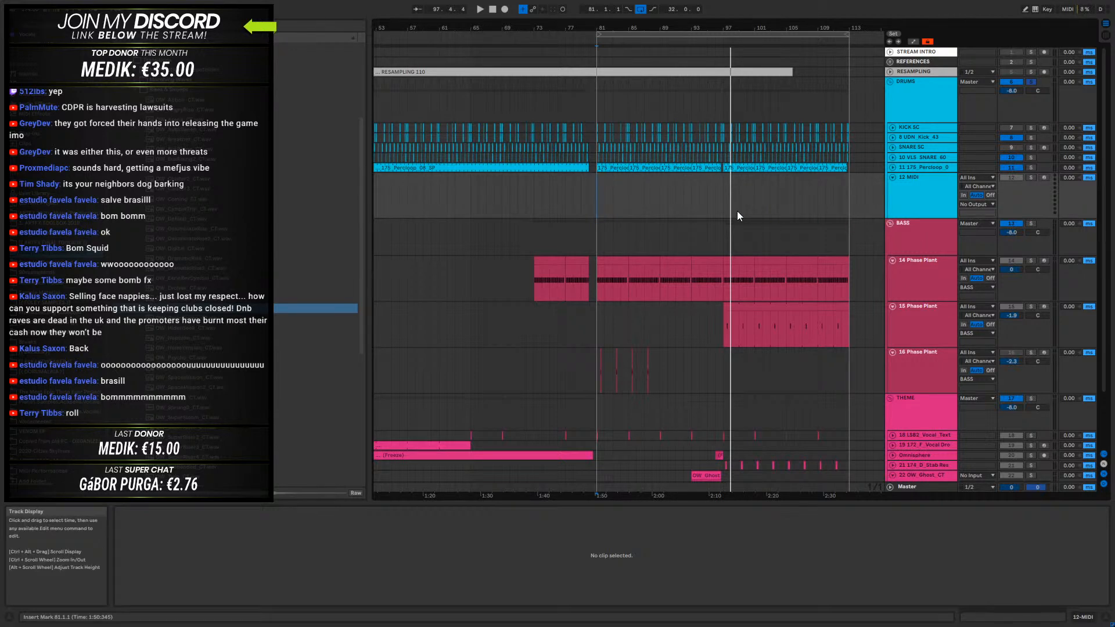
{"action": "left_click", "coordinate": [566, 200]}
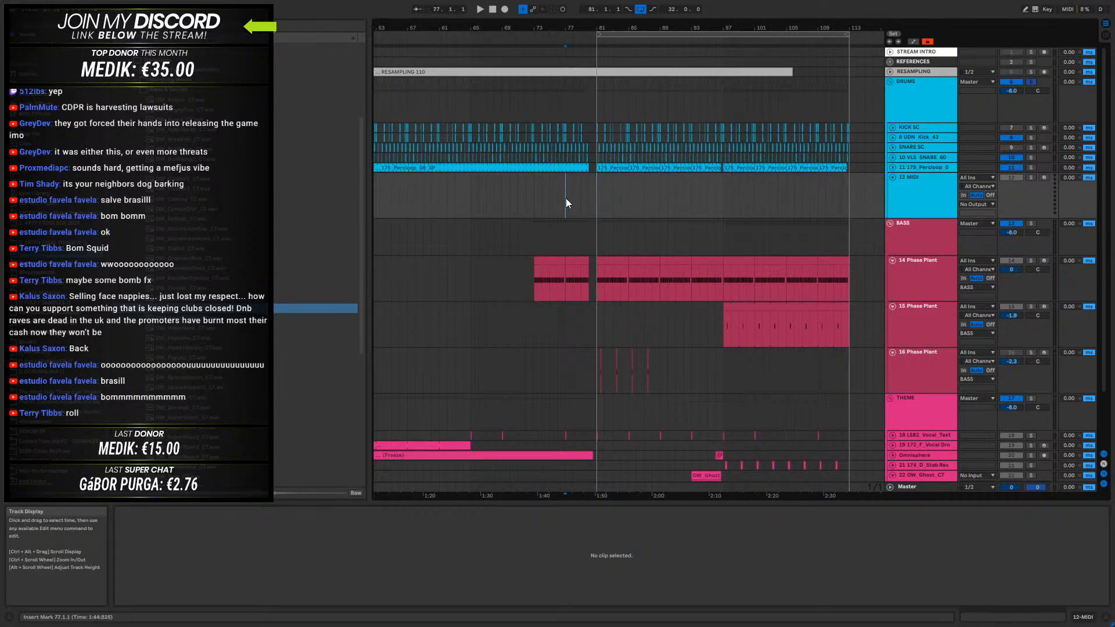
{"action": "double_click", "coordinate": [535, 203]}
{"action": "left_click", "coordinate": [535, 203]}
{"action": "left_click", "coordinate": [538, 178]}
{"action": "key", "text": "Delete"}
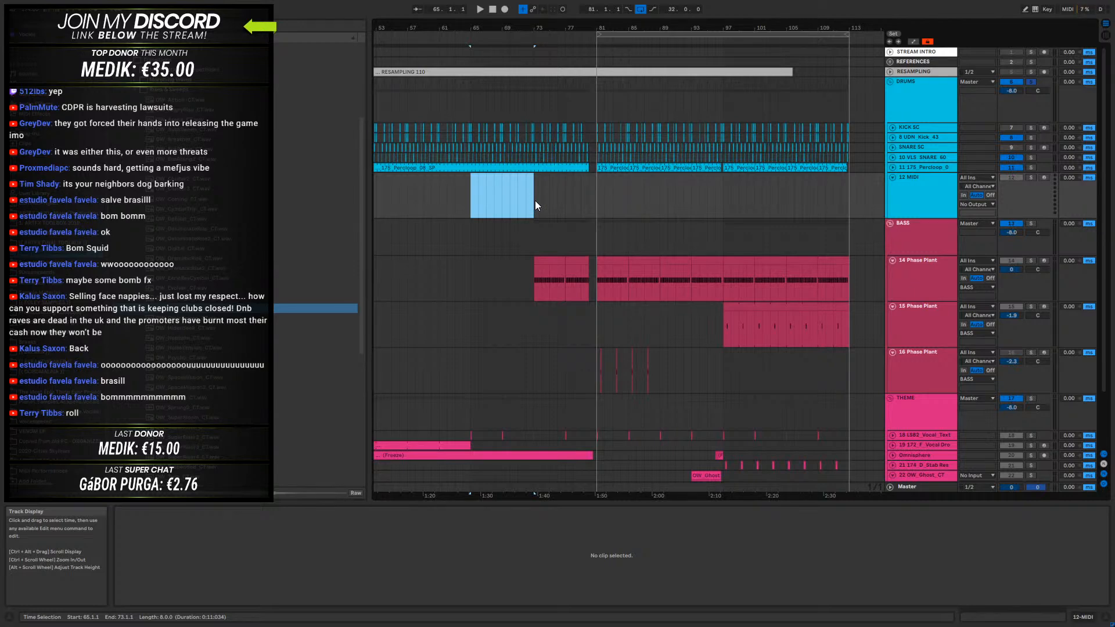
{"action": "left_click_drag", "start_coordinate": [535, 200], "coordinate": [479, 196]}
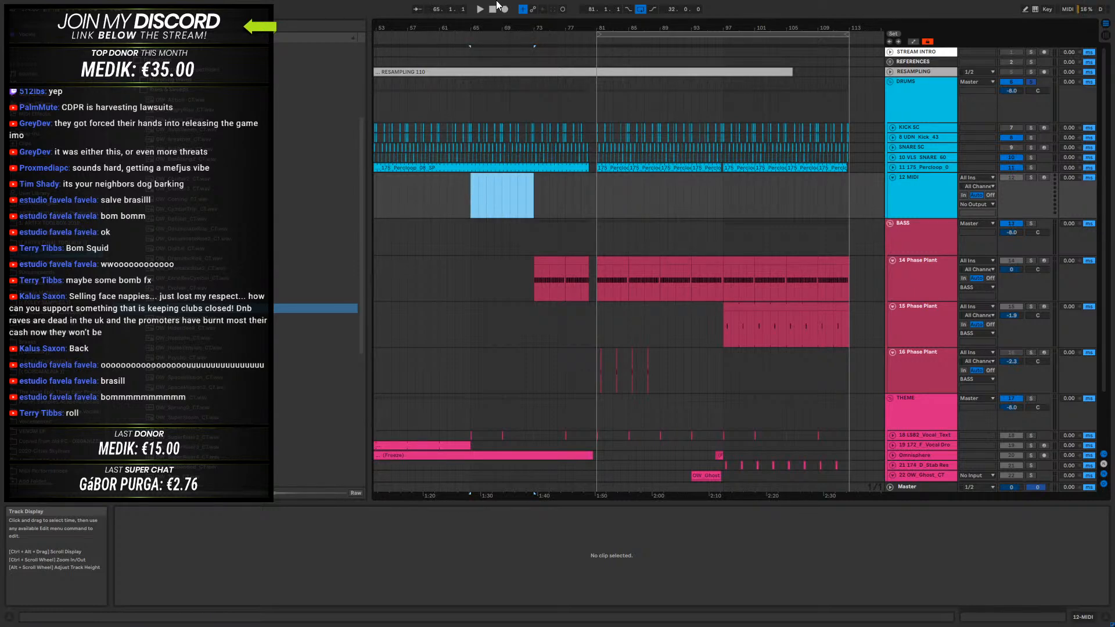
{"action": "left_click_drag", "start_coordinate": [494, 27], "coordinate": [588, 16]}
{"action": "left_click_drag", "start_coordinate": [664, 201], "coordinate": [700, 203]}
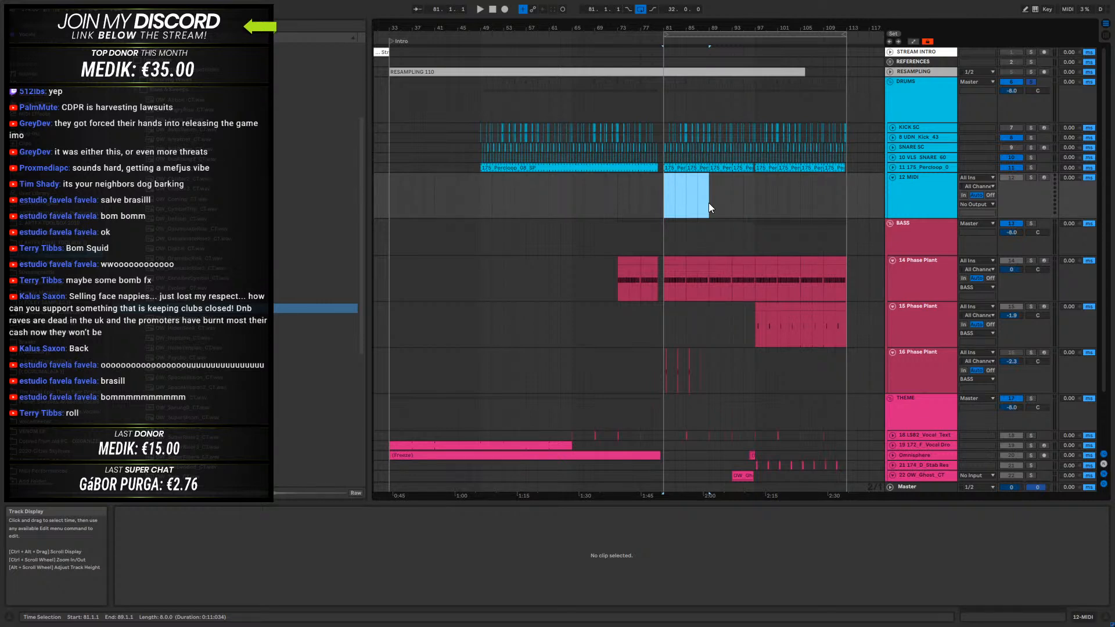
- Play the soloed drums from bar 77, select the 12 MIDI track and stop playback
{"action": "left_click", "coordinate": [639, 190]}
{"action": "key", "text": "space"}
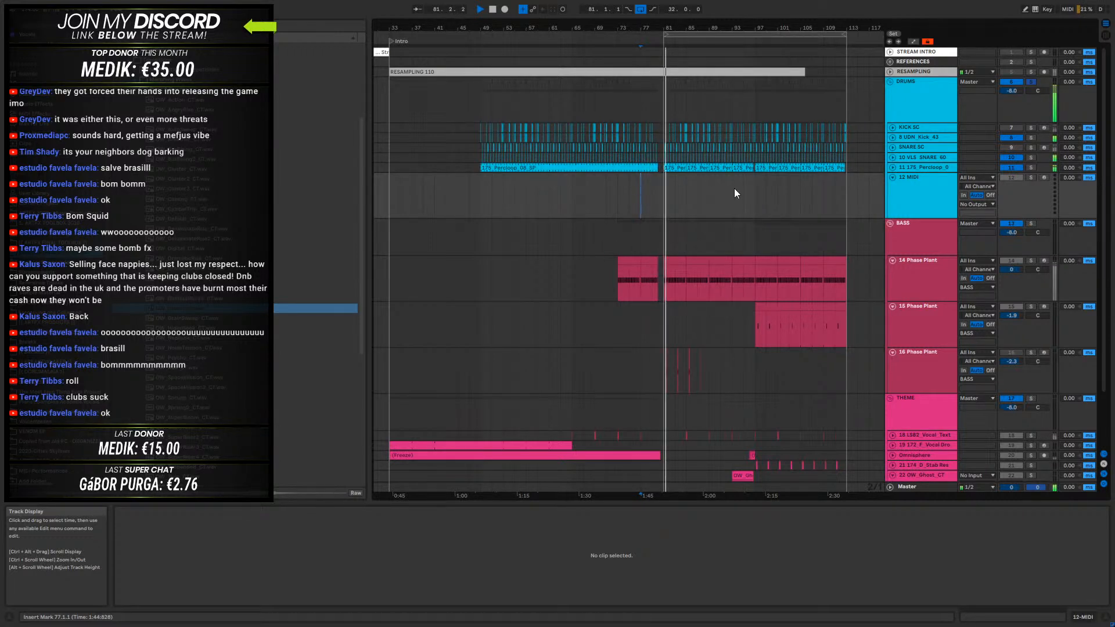
{"action": "left_click", "coordinate": [929, 200]}
{"action": "key", "text": "space"}
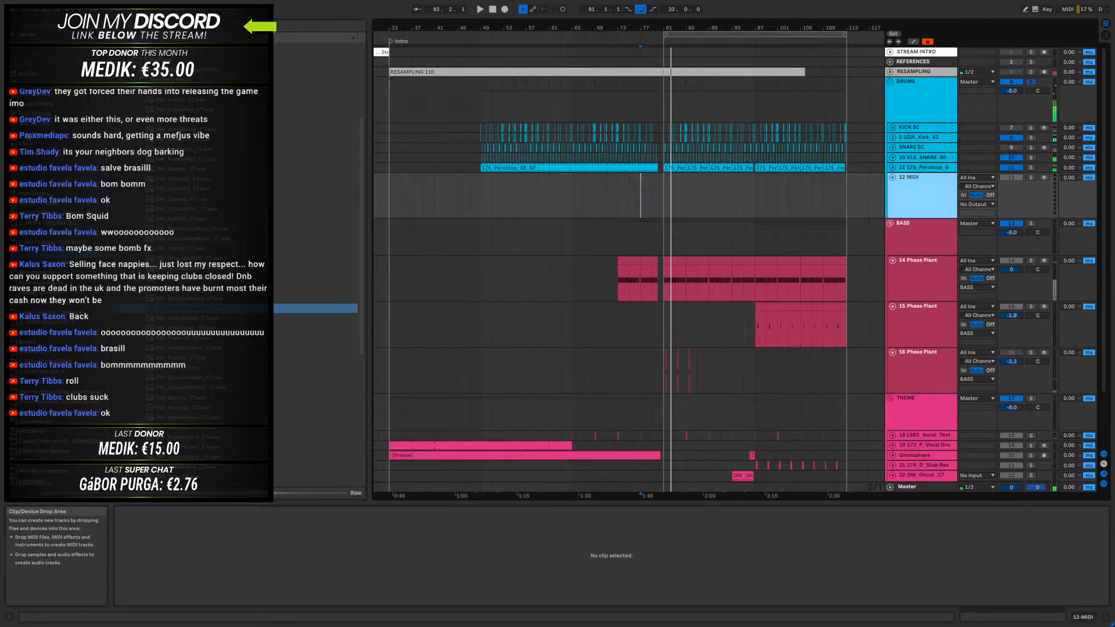
- Browse the user sample folders and search them for hat loops
{"action": "left_click", "coordinate": [35, 133]}
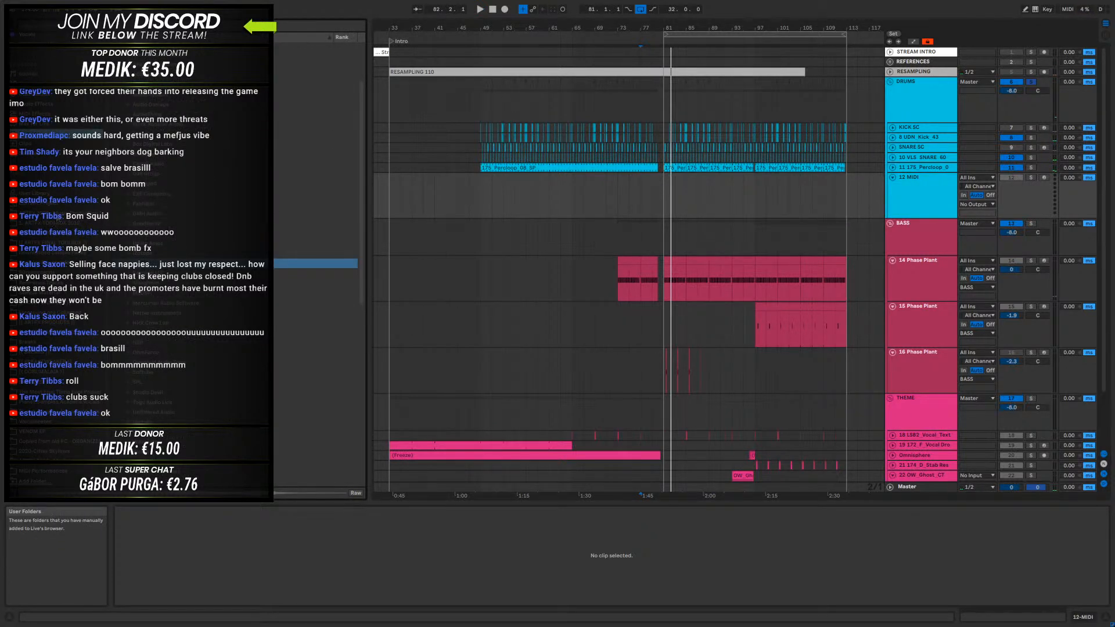
{"action": "left_click", "coordinate": [57, 215]}
{"action": "left_click", "coordinate": [33, 133]}
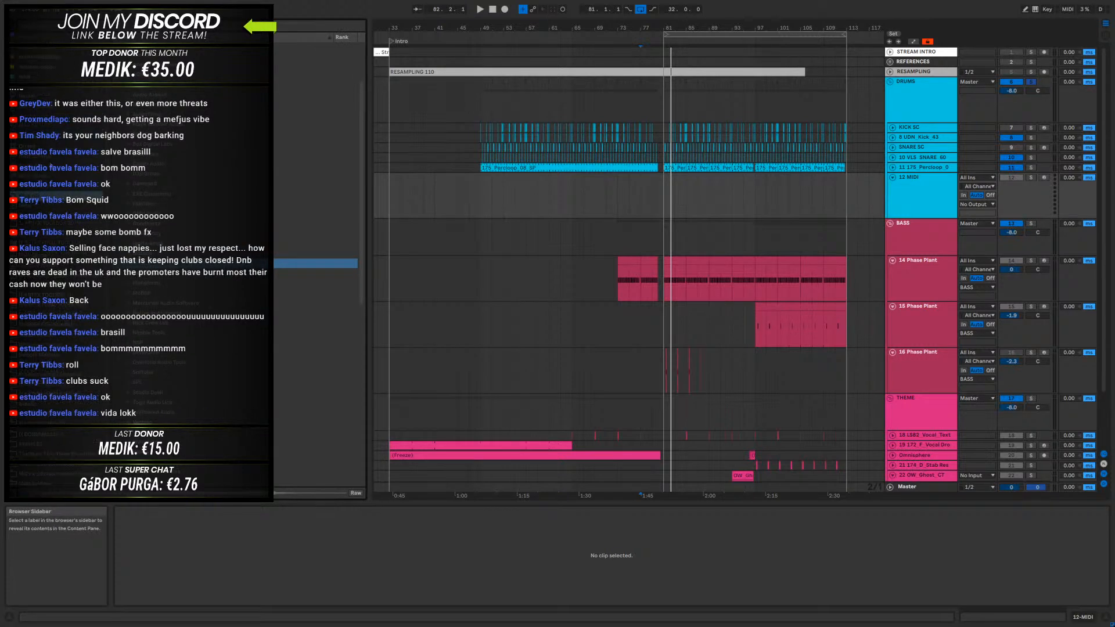
{"action": "left_click", "coordinate": [46, 76]}
{"action": "left_click", "coordinate": [47, 67]}
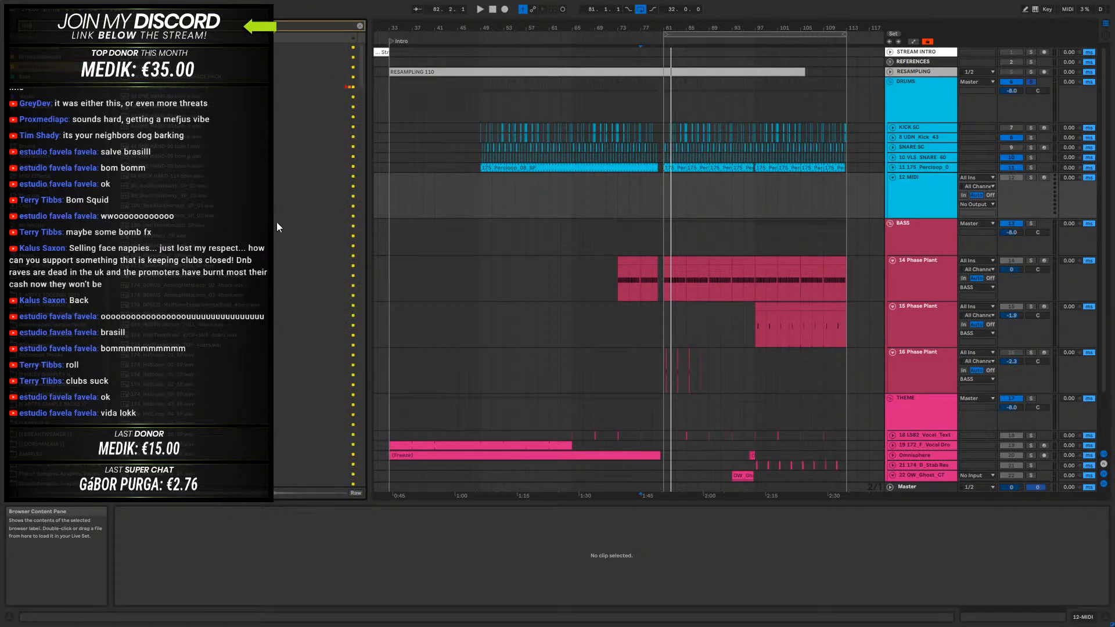
- Audition the hat loop samples in the browser results to find one that suits the drums
{"action": "scroll", "coordinate": [224, 209], "scroll_direction": "down", "scroll_amount": 2}
{"action": "left_click", "coordinate": [196, 199]}
{"action": "scroll", "coordinate": [204, 222], "scroll_direction": "down", "scroll_amount": 1}
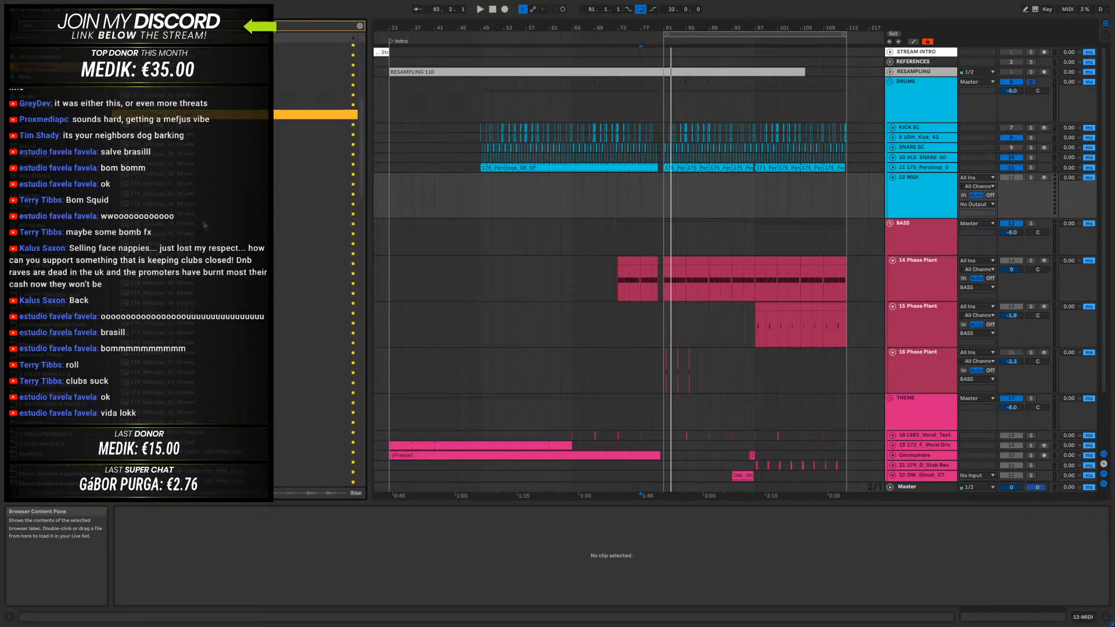
{"action": "left_click", "coordinate": [187, 146]}
{"action": "scroll", "coordinate": [190, 150], "scroll_direction": "down", "scroll_amount": 3}
{"action": "left_click", "coordinate": [191, 132]}
{"action": "scroll", "coordinate": [191, 162], "scroll_direction": "down", "scroll_amount": 2}
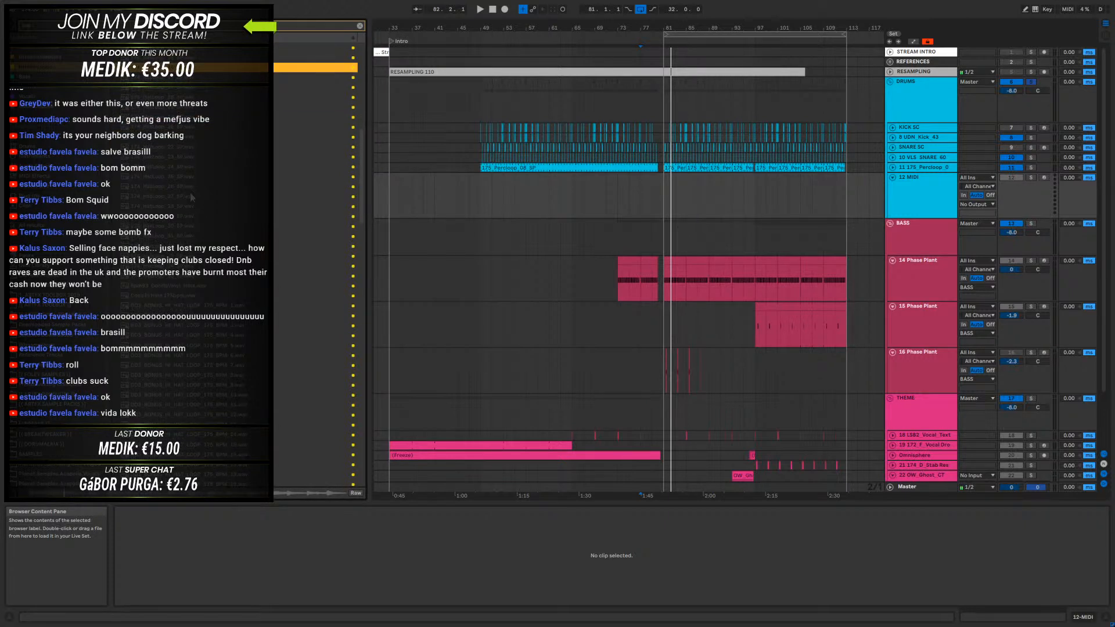
{"action": "scroll", "coordinate": [190, 189], "scroll_direction": "up", "scroll_amount": 2}
{"action": "left_click", "coordinate": [184, 160]}
{"action": "scroll", "coordinate": [180, 152], "scroll_direction": "down", "scroll_amount": 2}
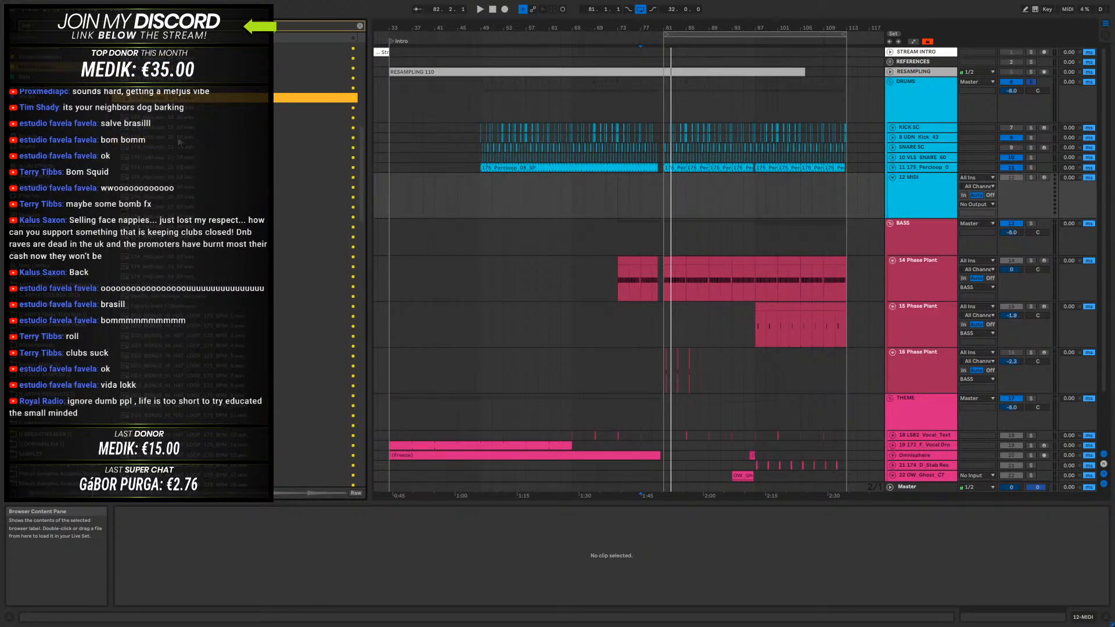
{"action": "key", "text": "Down"}
{"action": "key", "text": "Down"}
{"action": "key", "text": "Down"}
{"action": "key", "text": "Down"}
{"action": "key", "text": "Down"}
{"action": "key", "text": "Down"}
{"action": "key", "text": "Down"}
{"action": "key", "text": "Down"}
{"action": "key", "text": "Down"}
{"action": "key", "text": "Down"}
{"action": "key", "text": "Down"}
{"action": "key", "text": "Down"}
{"action": "key", "text": "Down"}
{"action": "key", "text": "Down"}
{"action": "key", "text": "Down"}
{"action": "key", "text": "Down"}
{"action": "key", "text": "Down"}
{"action": "key", "text": "Down"}
{"action": "key", "text": "Down"}
{"action": "key", "text": "Down"}
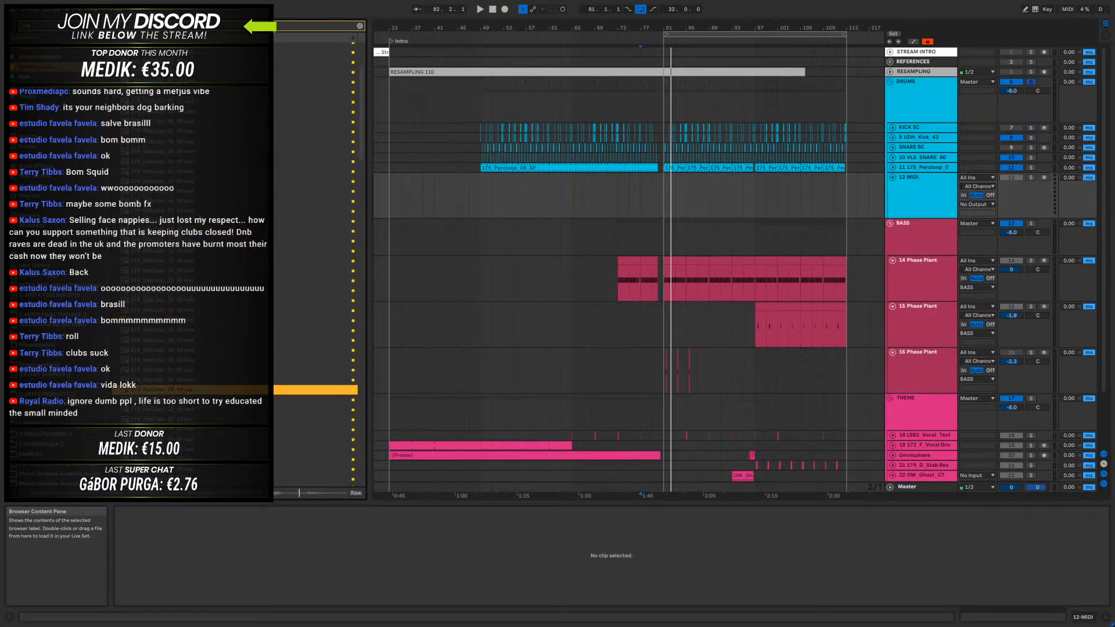
- Place the 174_HatLoop_01_SP sample at 81.1.1 on the 12 MIDI track and set a two-bar loop around it
{"action": "left_click_drag", "start_coordinate": [187, 146], "coordinate": [591, 198]}
{"action": "left_click_drag", "start_coordinate": [673, 181], "coordinate": [664, 186]}
{"action": "key", "text": "space"}
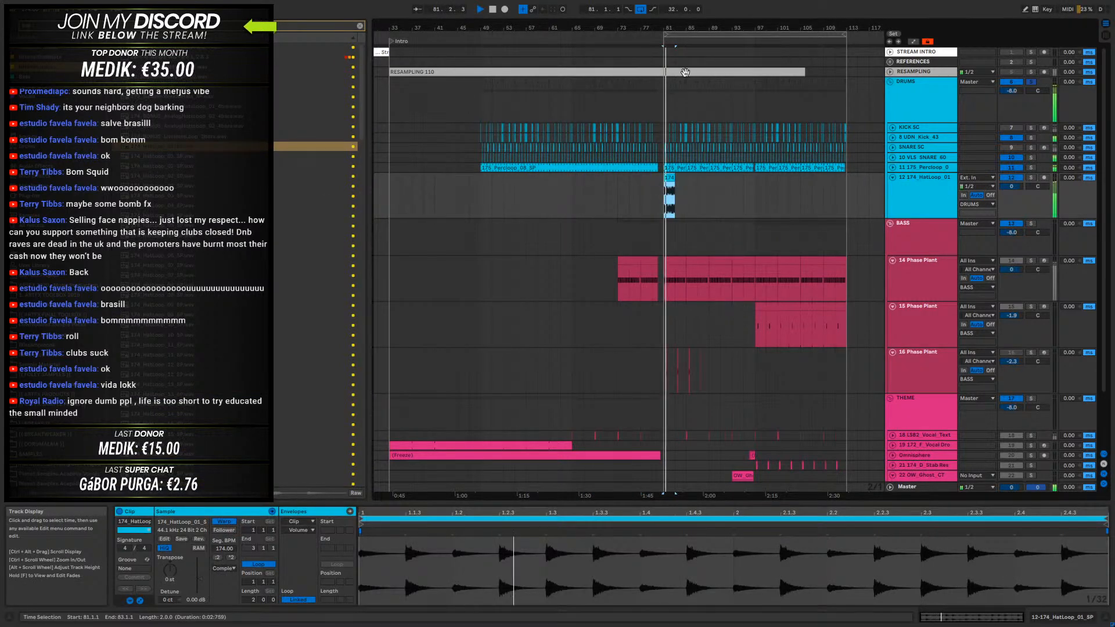
{"action": "scroll", "coordinate": [677, 169], "scroll_direction": "up", "scroll_amount": 6}
{"action": "key", "text": "space"}
{"action": "key", "text": "ctrl+l"}
- Swap the sample in the new hat clip for 174_HatLoop_02_SP, comparing alternative hat loops during playback
{"action": "left_click", "coordinate": [170, 161]}
{"action": "left_click_drag", "start_coordinate": [170, 163], "coordinate": [563, 581]}
{"action": "key", "text": "space"}
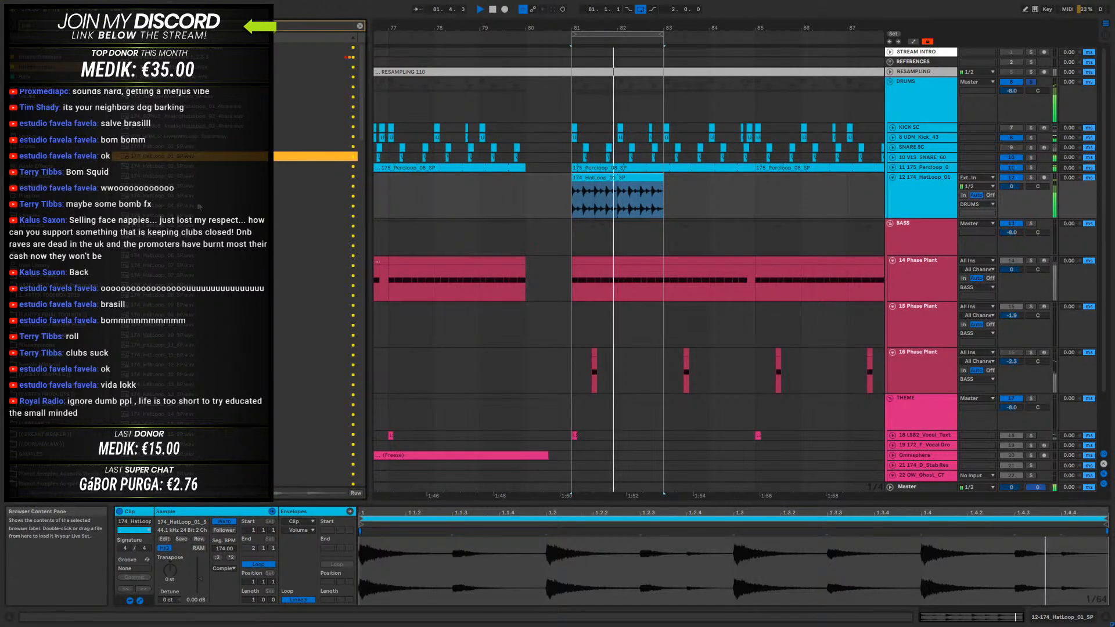
{"action": "left_click", "coordinate": [174, 166]}
{"action": "left_click_drag", "start_coordinate": [174, 166], "coordinate": [551, 575]}
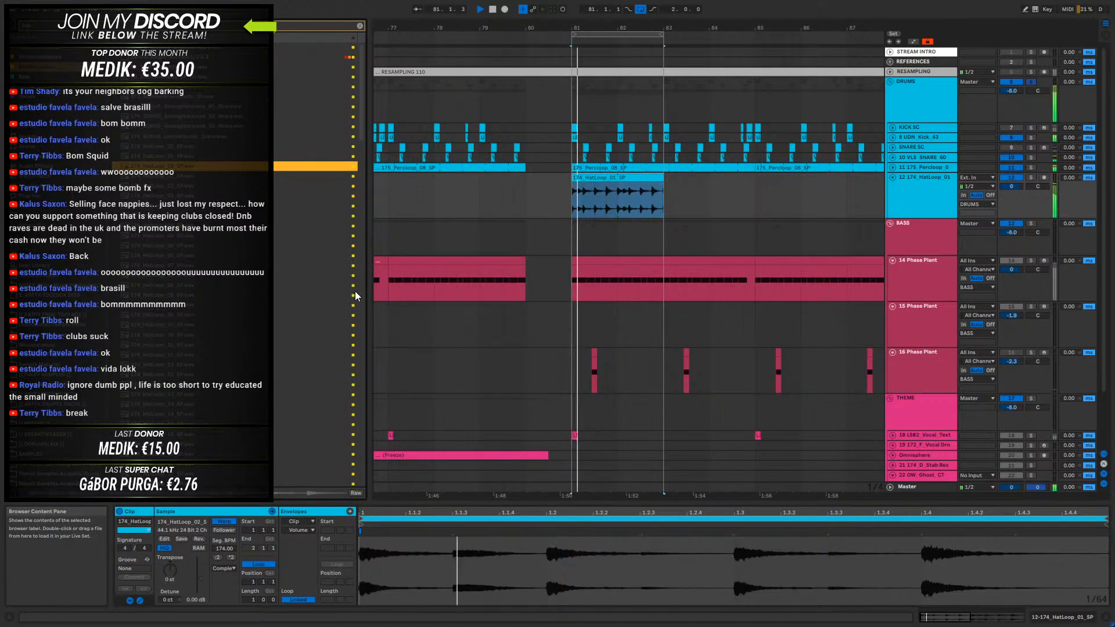
{"action": "key", "text": "Down"}
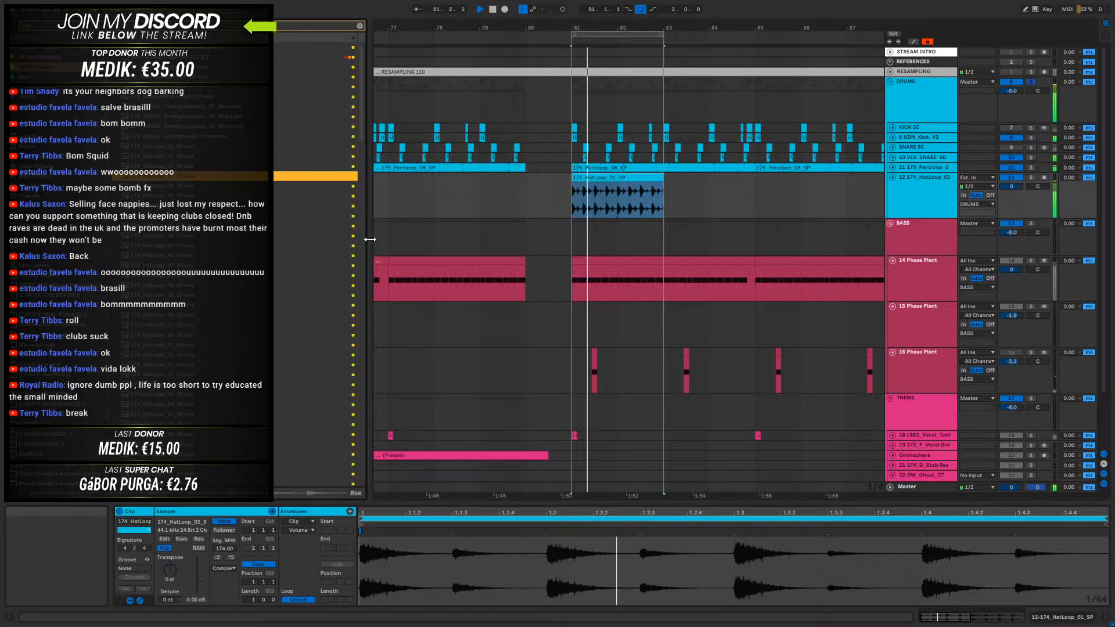
{"action": "key", "text": "space"}
- Delete the hat clip from 81.1.3 onwards so only its first hit remains, and play the loop
{"action": "double_click", "coordinate": [608, 27]}
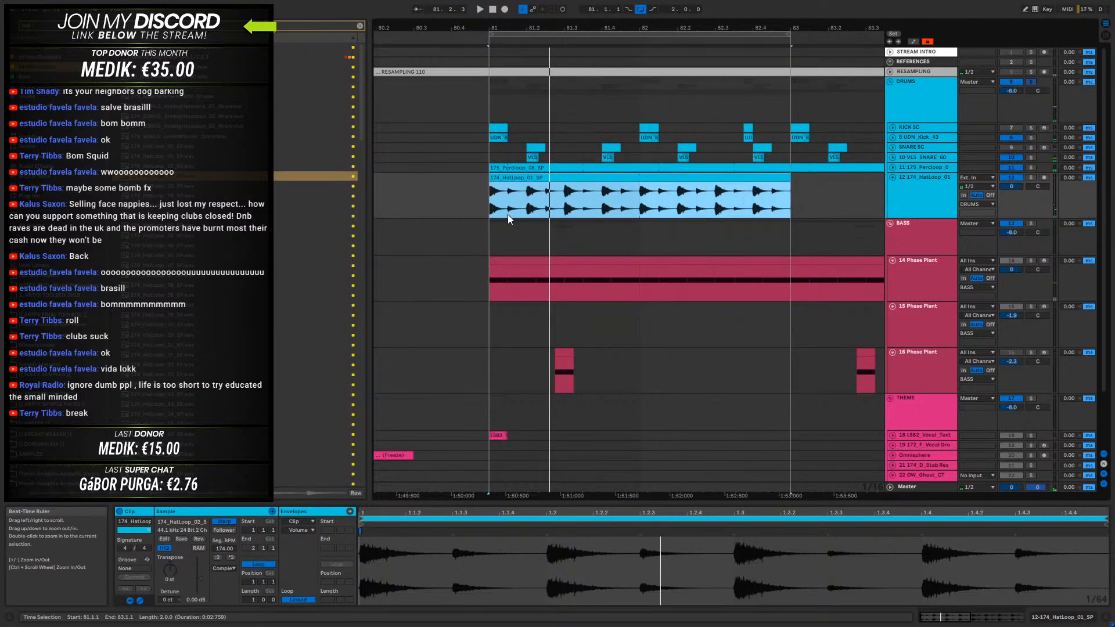
{"action": "left_click_drag", "start_coordinate": [507, 217], "coordinate": [757, 208]}
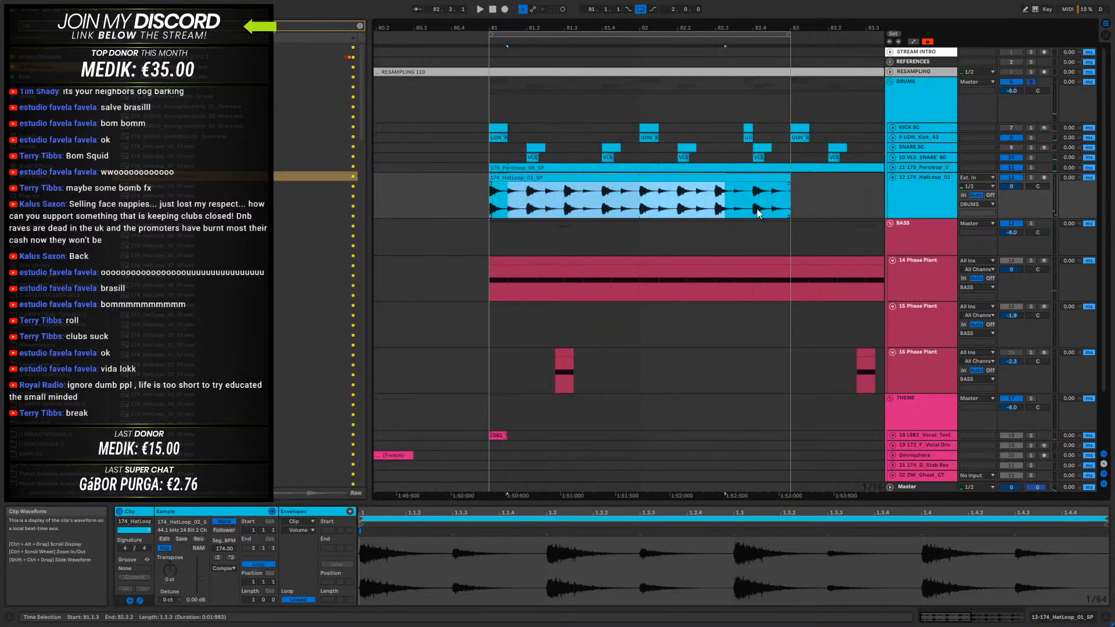
{"action": "key", "text": "Delete"}
{"action": "left_click", "coordinate": [495, 177]}
{"action": "key", "text": "space"}
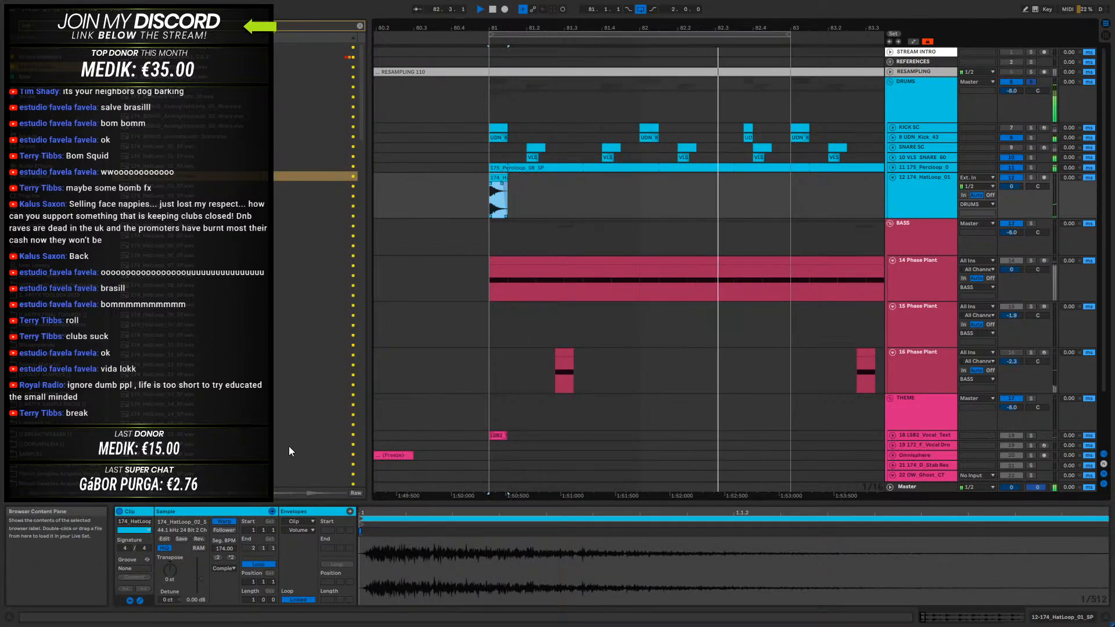
- Turn off warping for the short hat hit, stop playback and adjust the clip's fades
{"action": "left_click", "coordinate": [224, 521]}
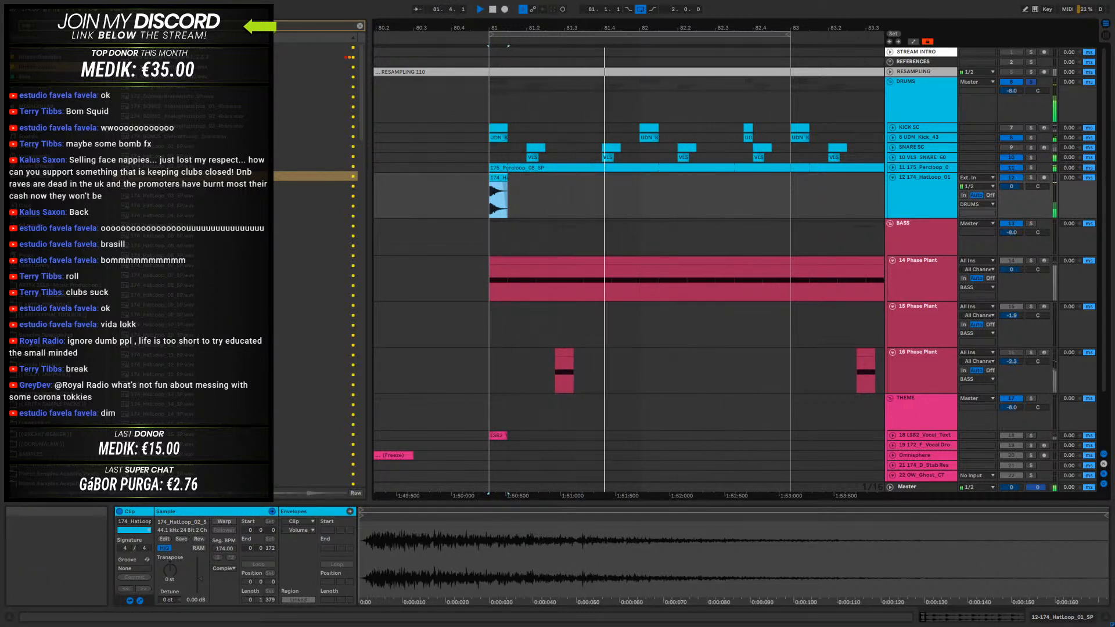
{"action": "key", "text": "space"}
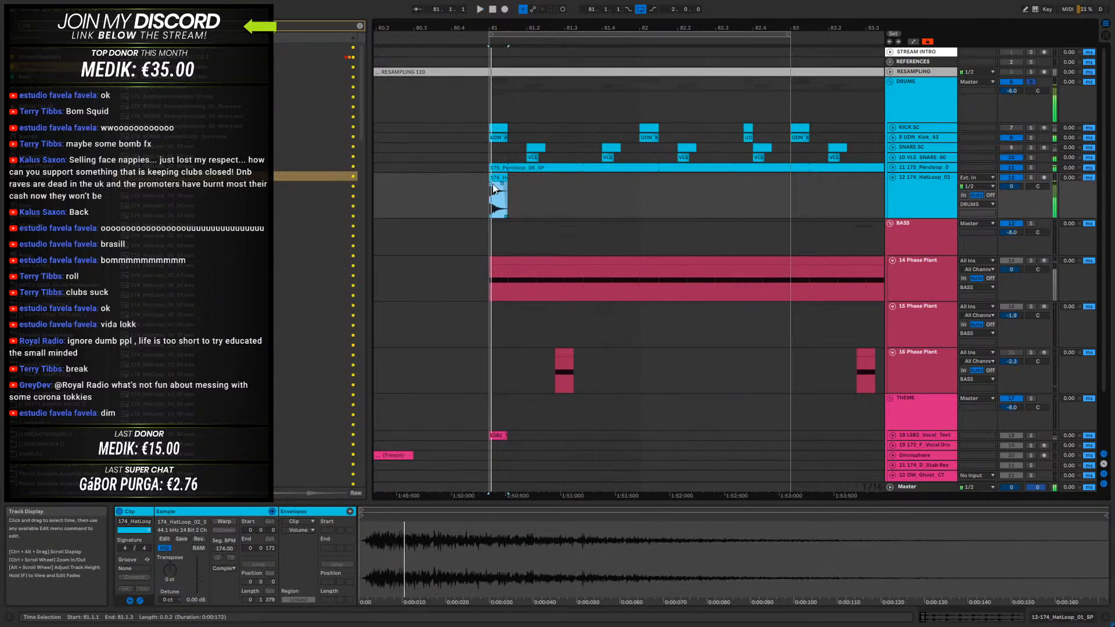
{"action": "left_click", "coordinate": [507, 179]}
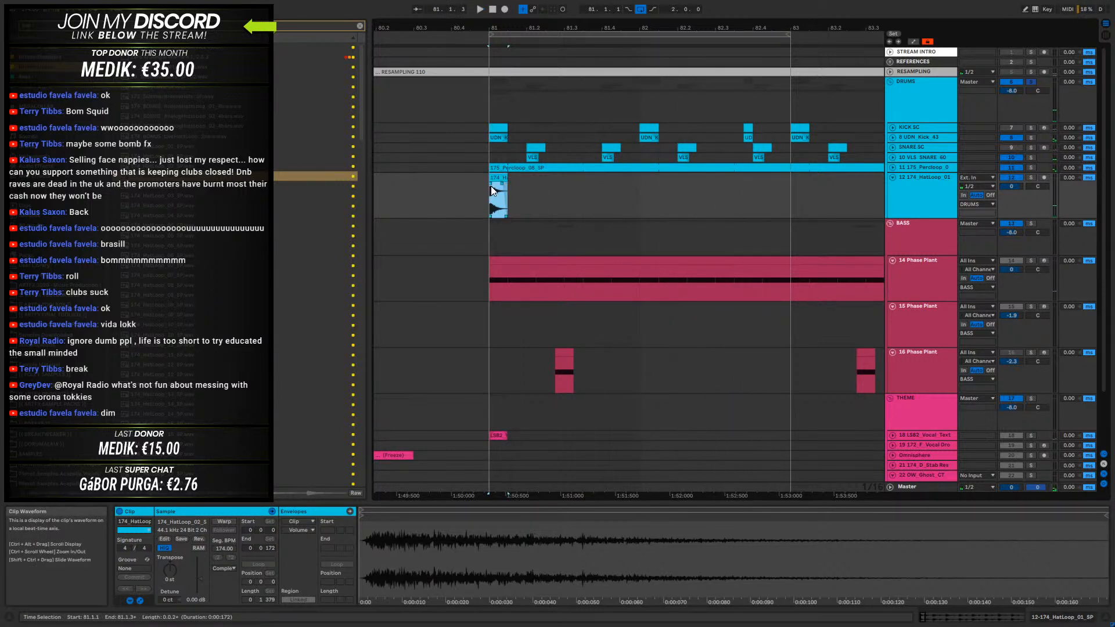
{"action": "left_click", "coordinate": [496, 178]}
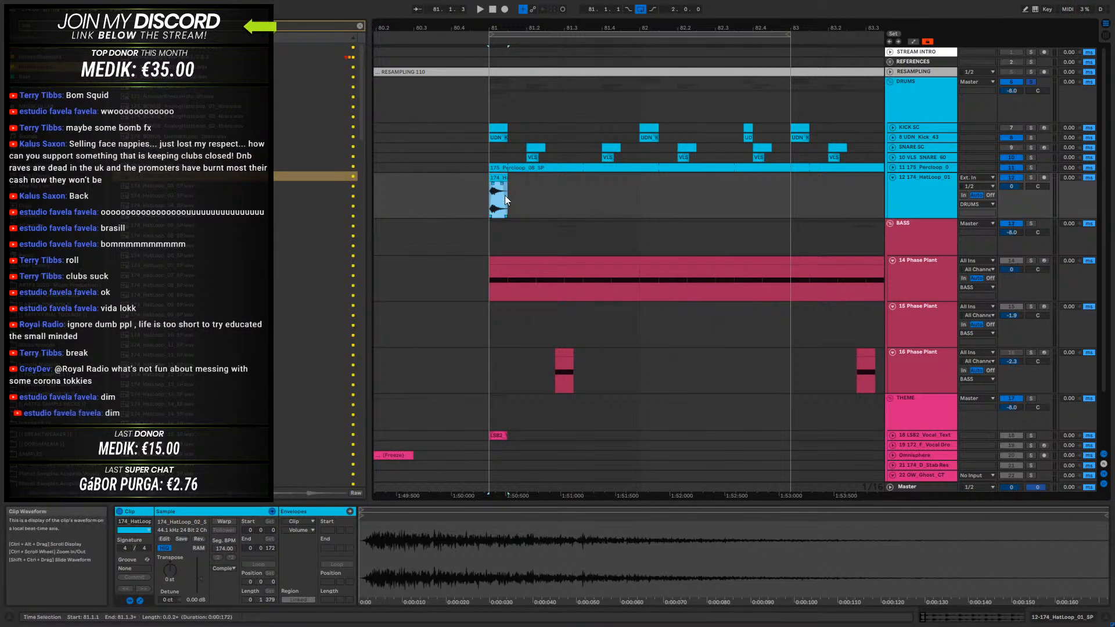
{"action": "left_click_drag", "start_coordinate": [503, 25], "coordinate": [482, 185]}
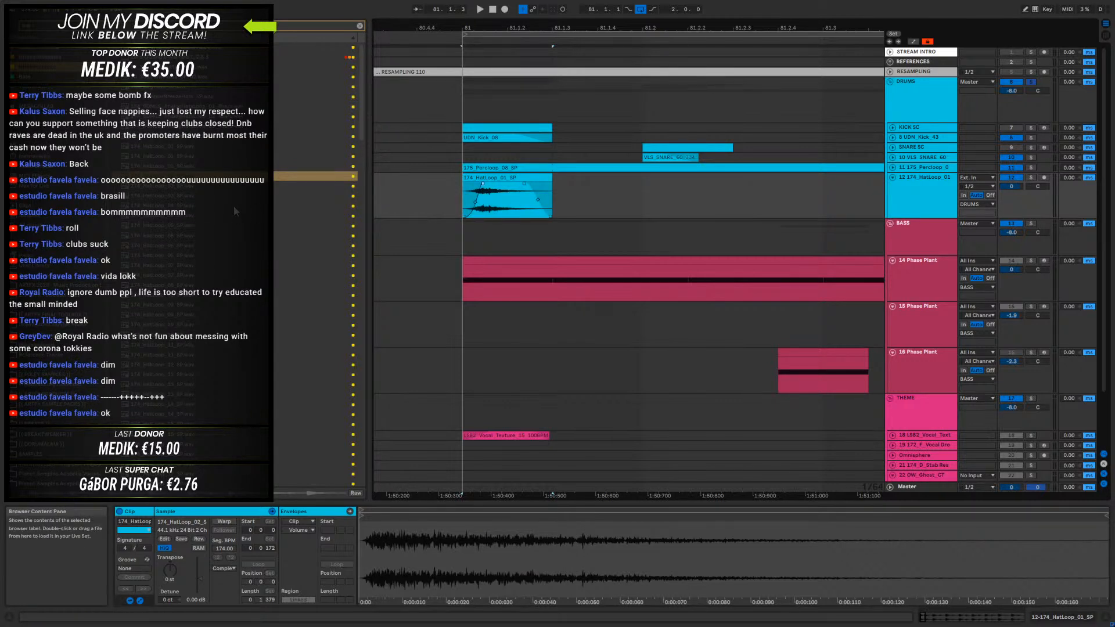
- Insert an audio track below 12 174_HatLoop_01 and place the 174_HatLoop_03_SP sample on it at 81.1.1
{"action": "right_click", "coordinate": [909, 184]}
{"action": "left_click", "coordinate": [954, 260]}
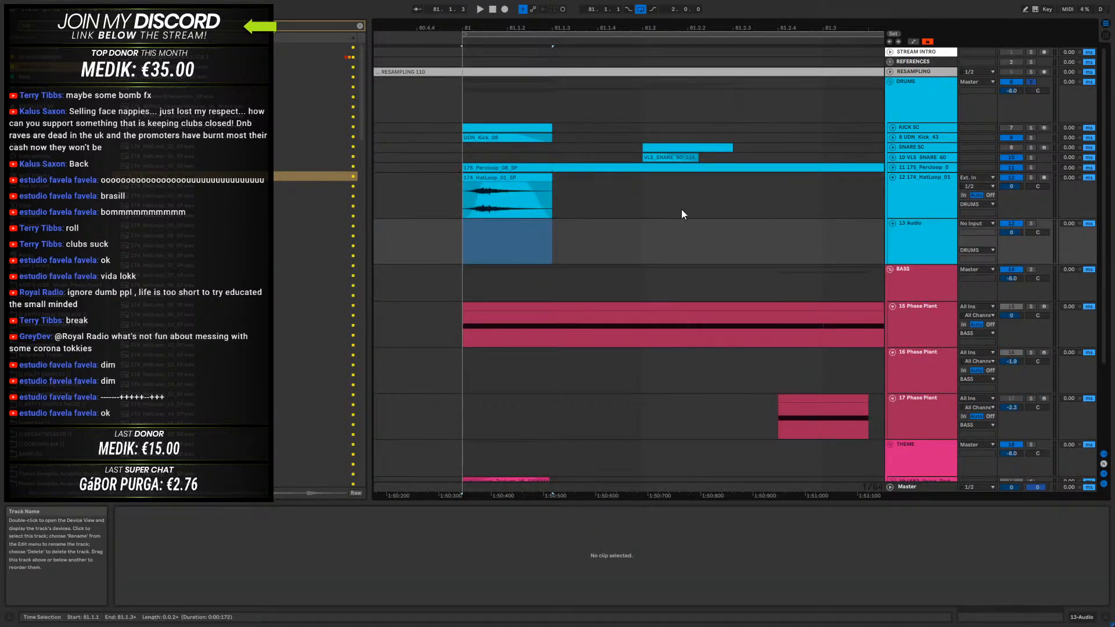
{"action": "left_click", "coordinate": [176, 187]}
{"action": "left_click_drag", "start_coordinate": [505, 247], "coordinate": [460, 232]}
{"action": "left_click_drag", "start_coordinate": [590, 29], "coordinate": [521, 28]}
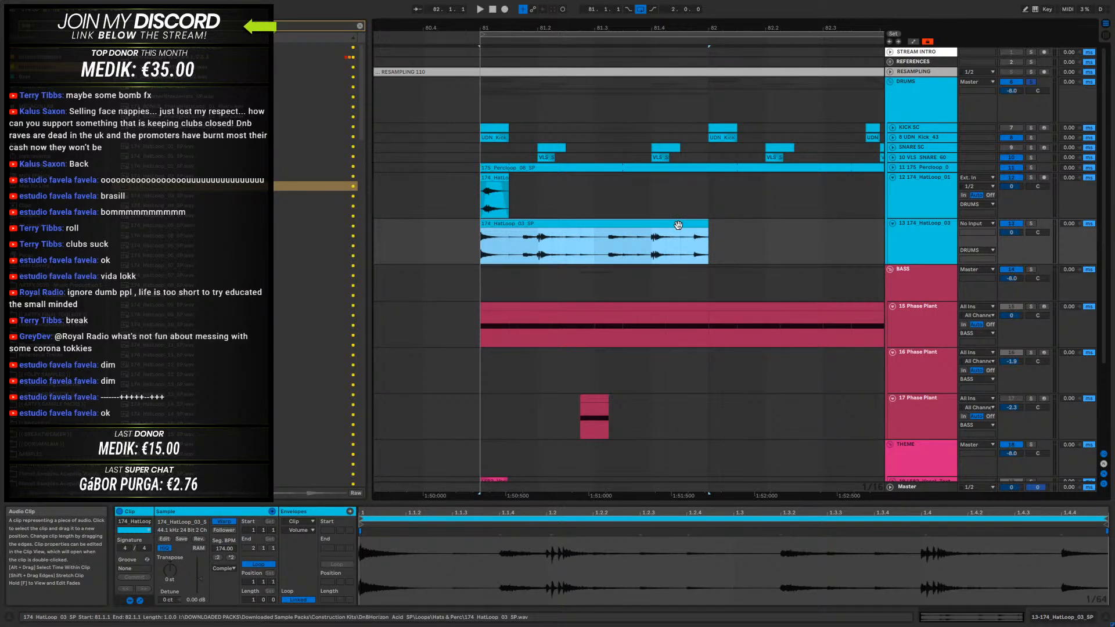
- Solo the new hat loop track and play its clip from bar 81
{"action": "left_click", "coordinate": [1012, 224]}
{"action": "left_click", "coordinate": [1031, 224]}
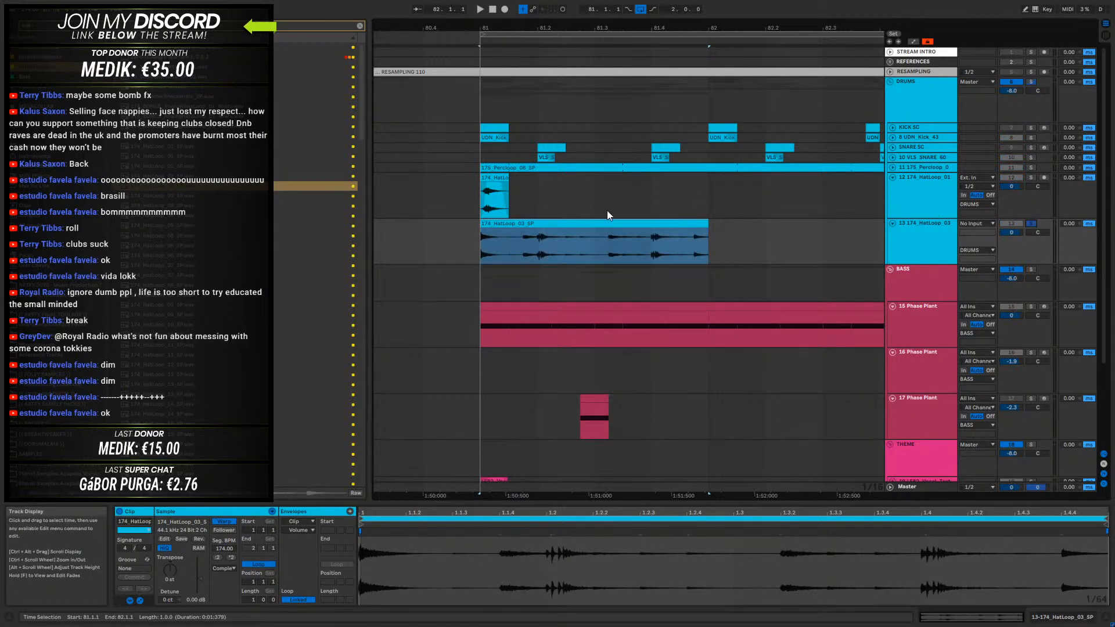
{"action": "left_click", "coordinate": [594, 226]}
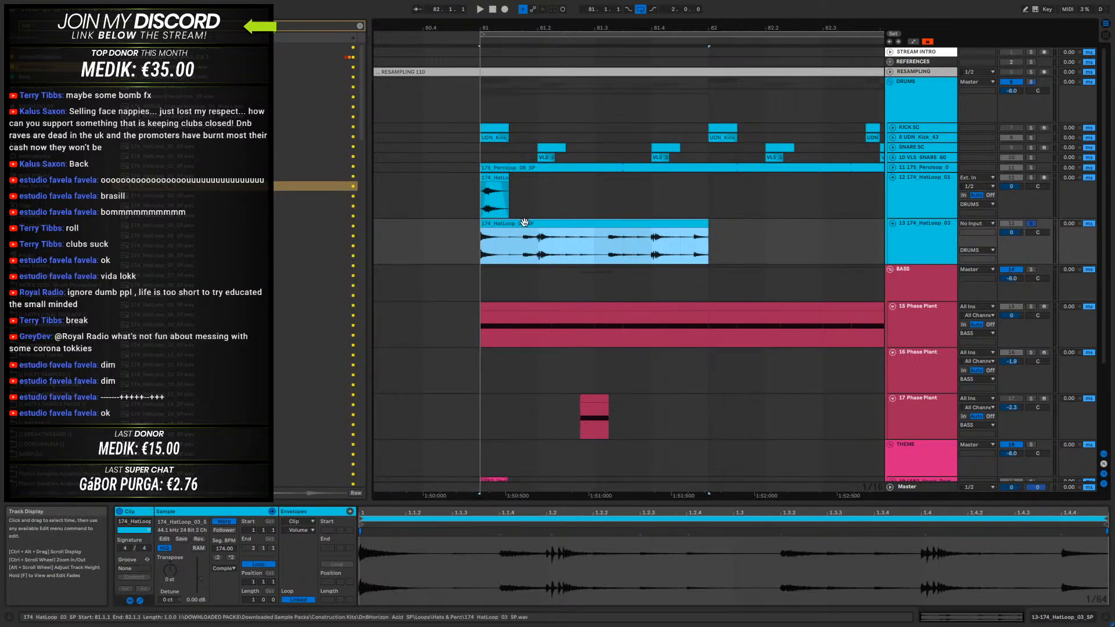
{"action": "key", "text": "space"}
{"action": "key", "text": "space"}
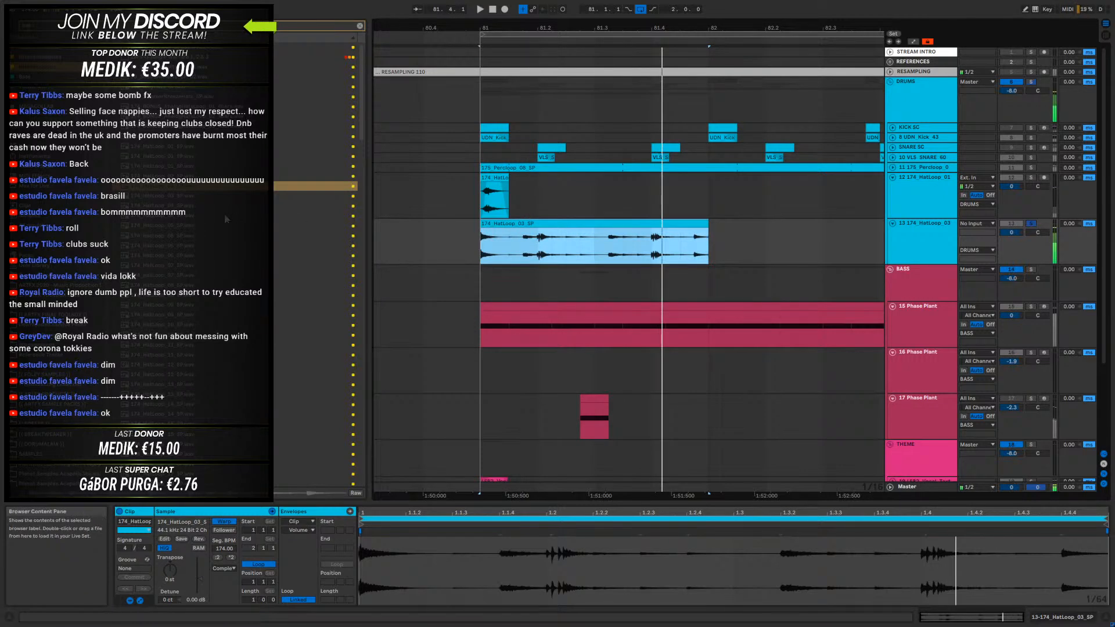
- Audition further hat loop samples in the browser as a replacement for the second hat layer
{"action": "left_click", "coordinate": [172, 197]}
{"action": "left_click", "coordinate": [177, 207]}
{"action": "left_click", "coordinate": [184, 217]}
{"action": "left_click", "coordinate": [214, 295]}
{"action": "scroll", "coordinate": [214, 295], "scroll_direction": "down", "scroll_amount": 2}
{"action": "scroll", "coordinate": [213, 295], "scroll_direction": "down", "scroll_amount": 2}
{"action": "left_click", "coordinate": [207, 269]}
{"action": "scroll", "coordinate": [204, 269], "scroll_direction": "down", "scroll_amount": 2}
{"action": "left_click", "coordinate": [204, 268]}
{"action": "left_click", "coordinate": [206, 322]}
{"action": "scroll", "coordinate": [206, 337], "scroll_direction": "down", "scroll_amount": 1}
{"action": "scroll", "coordinate": [206, 338], "scroll_direction": "down", "scroll_amount": 4}
{"action": "left_click", "coordinate": [207, 315]}
{"action": "left_click", "coordinate": [209, 258]}
{"action": "scroll", "coordinate": [209, 258], "scroll_direction": "down", "scroll_amount": 3}
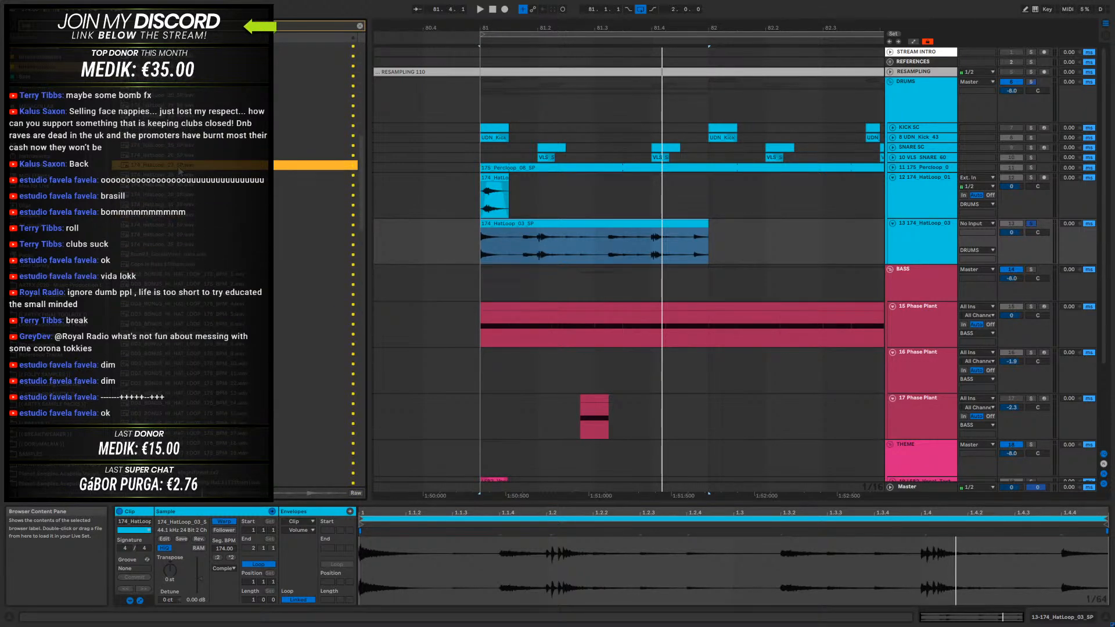
- Replace the second hat clip with 174_HatLoop_27_SP at 81.1.1, play it and unsolo its track
{"action": "left_click_drag", "start_coordinate": [179, 168], "coordinate": [485, 254]}
{"action": "key", "text": "space"}
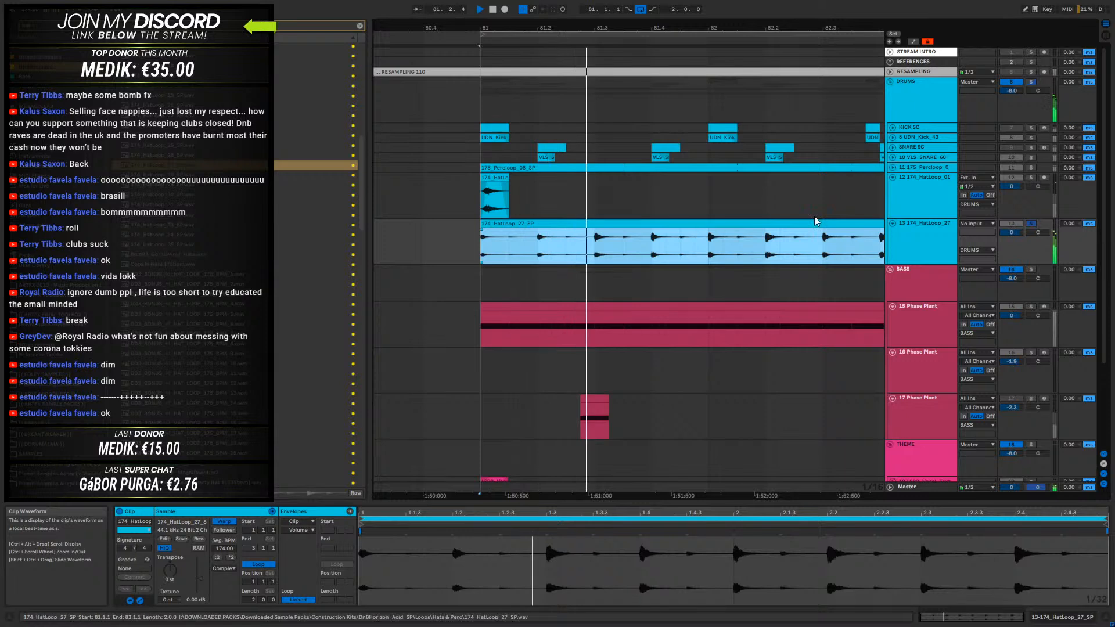
{"action": "left_click", "coordinate": [1032, 225]}
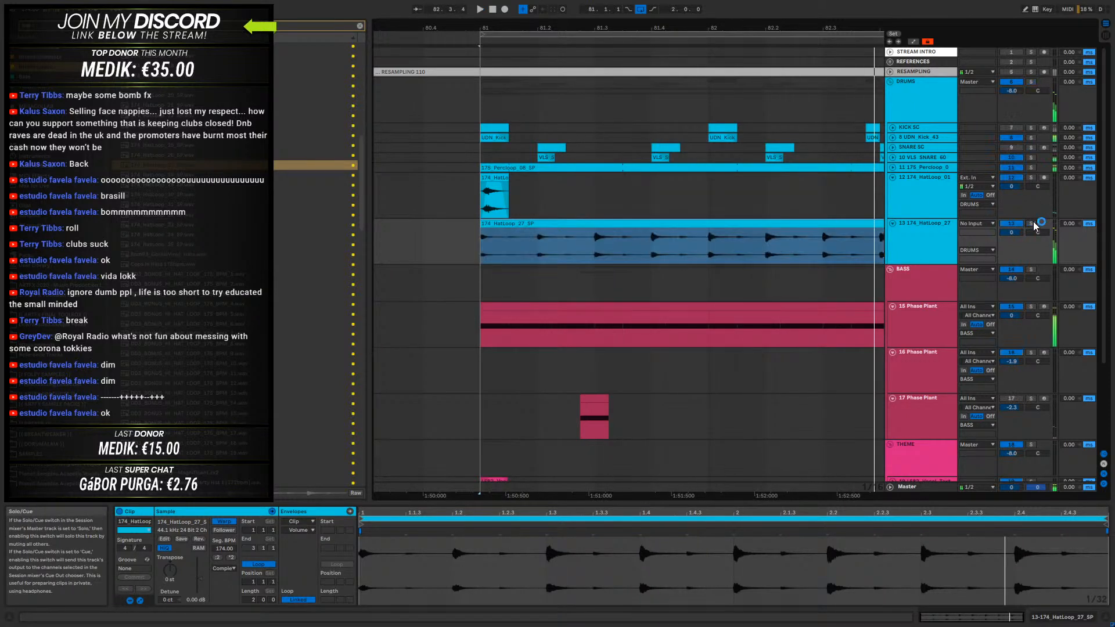
- Trim the 174_HatLoop_27_SP clip to one bar, removing everything after 82.1.1
{"action": "left_click_drag", "start_coordinate": [718, 251], "coordinate": [823, 242]}
{"action": "key", "text": "space"}
{"action": "key", "text": "Delete"}
{"action": "left_click", "coordinate": [849, 224]}
{"action": "key", "text": "Delete"}
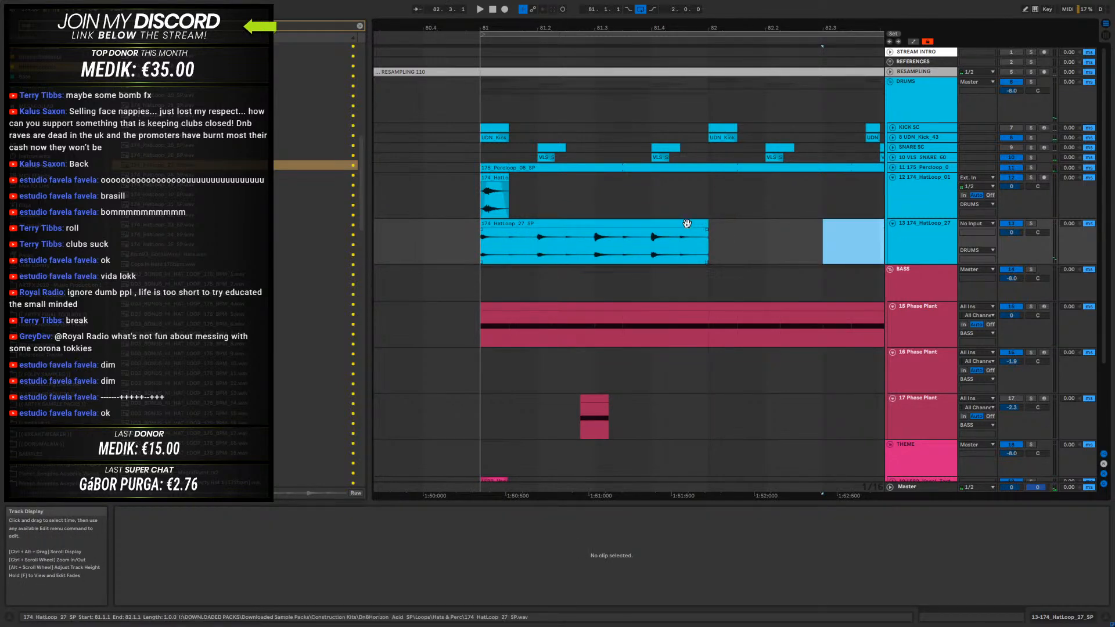
- Duplicate the hat hit and the one-bar 174_HatLoop_27_SP clip into bar 82 and play the result
{"action": "left_click", "coordinate": [685, 224]}
{"action": "left_click", "coordinate": [496, 179], "text": "shift"}
{"action": "key", "text": "ctrl+d"}
{"action": "left_click_drag", "start_coordinate": [535, 27], "coordinate": [578, 9]}
{"action": "left_click", "coordinate": [488, 199]}
{"action": "key", "text": "space"}
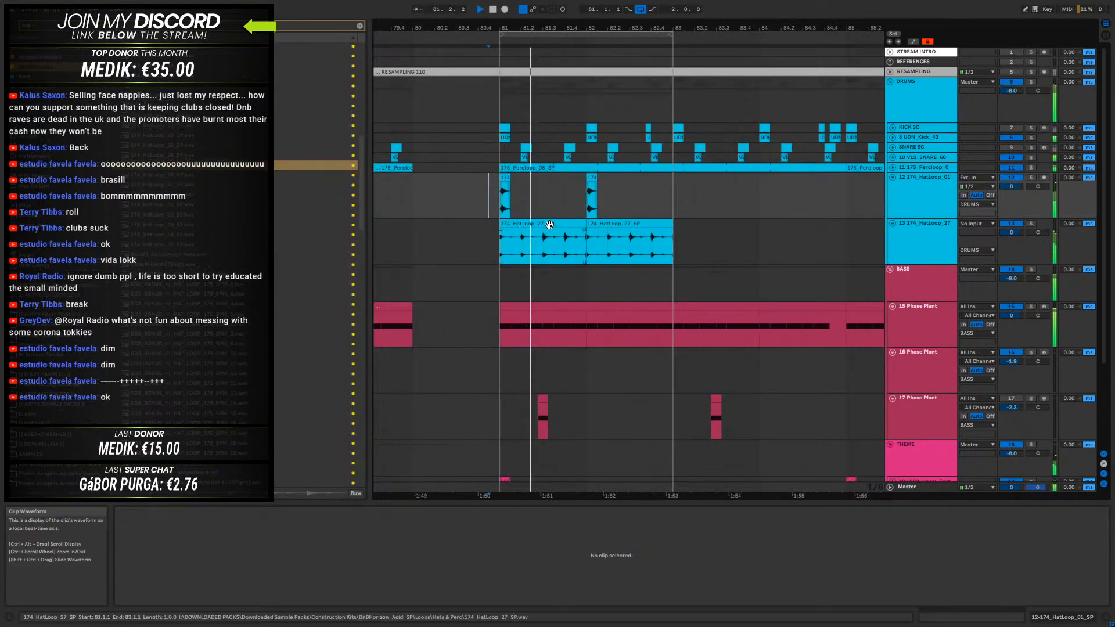
- Set the warp mode of both 174_HatLoop_27_SP clips to Re-Pitch and stop playback
{"action": "left_click", "coordinate": [548, 239]}
{"action": "left_click", "coordinate": [224, 566]}
{"action": "left_click", "coordinate": [222, 546]}
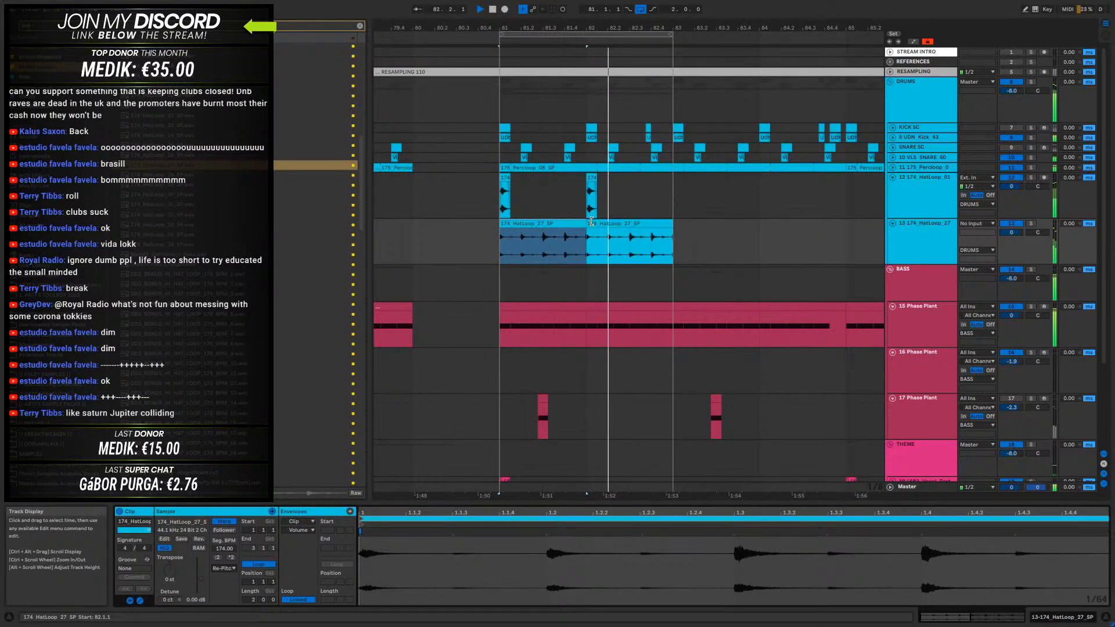
{"action": "left_click", "coordinate": [627, 241], "text": "shift"}
{"action": "left_click", "coordinate": [225, 567]}
{"action": "left_click", "coordinate": [224, 545]}
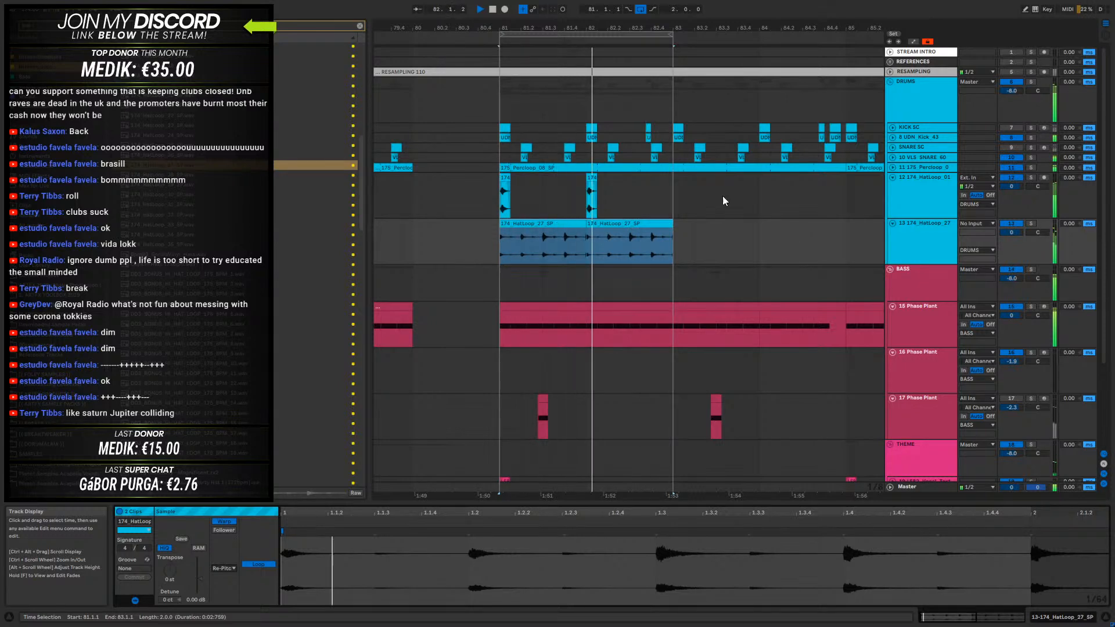
{"action": "left_click", "coordinate": [566, 226]}
{"action": "key", "text": "space"}
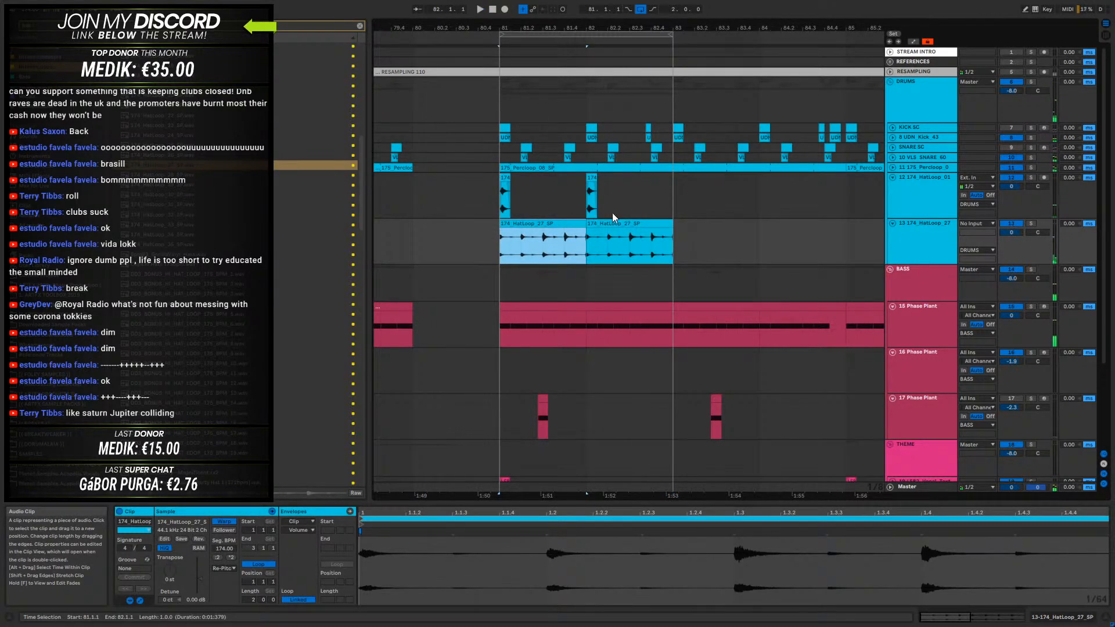
- Duplicate the clips on both hat tracks up to 89.1.1 and extend the loop to four bars from bar 81
{"action": "left_click", "coordinate": [632, 244]}
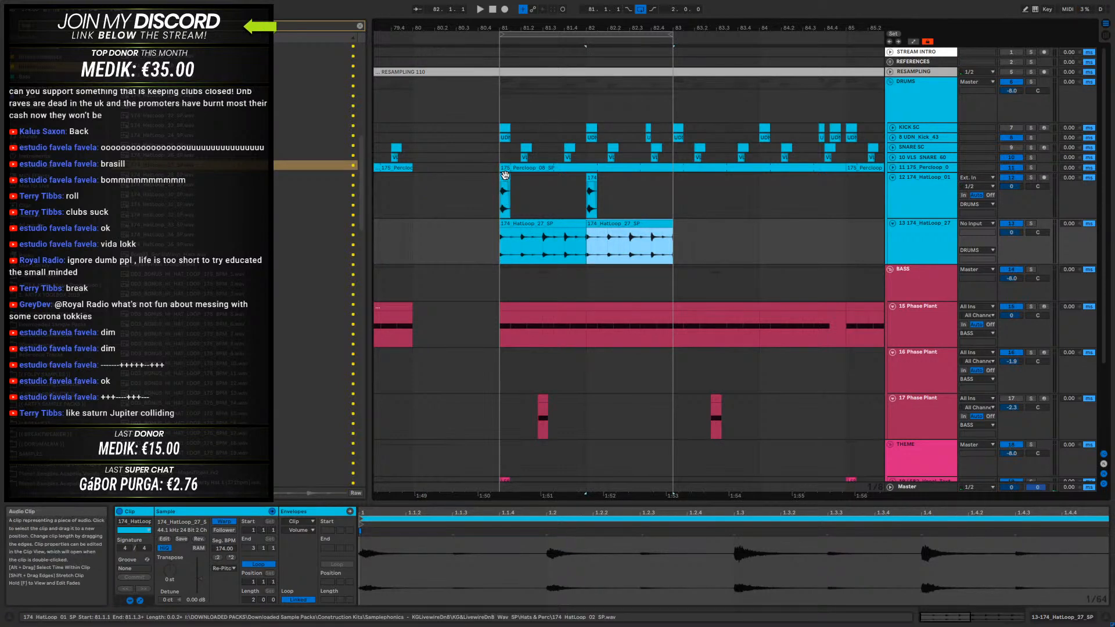
{"action": "left_click", "coordinate": [528, 207], "text": "shift"}
{"action": "key", "text": "ctrl+d"}
{"action": "left_click_drag", "start_coordinate": [669, 45], "coordinate": [846, 45]}
{"action": "left_click_drag", "start_coordinate": [744, 26], "coordinate": [581, 7]}
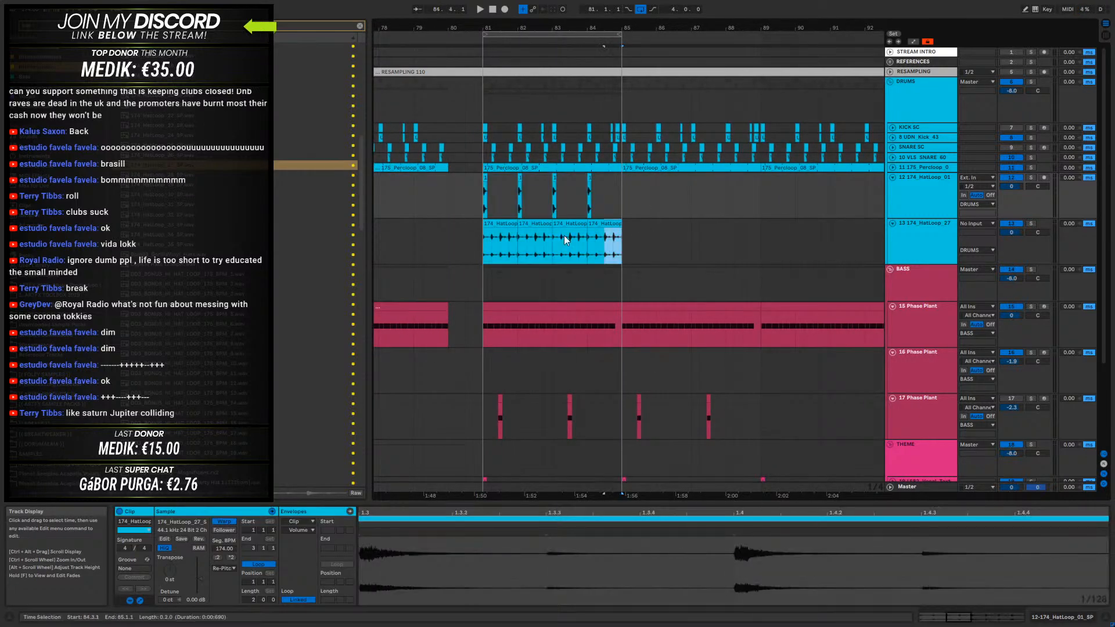
{"action": "key", "text": "ctrl+d"}
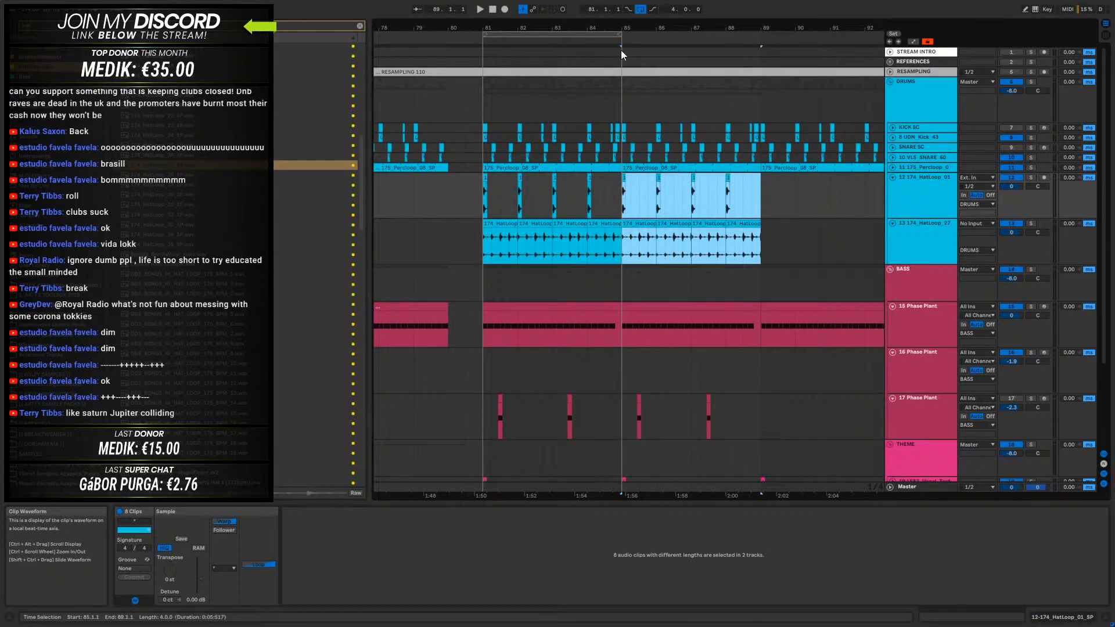
- Duplicate the eight bars of clips on both hat tracks up to 97.1.1 and extend the loop to 16 bars from bar 81
{"action": "left_click_drag", "start_coordinate": [621, 35], "coordinate": [760, 46]}
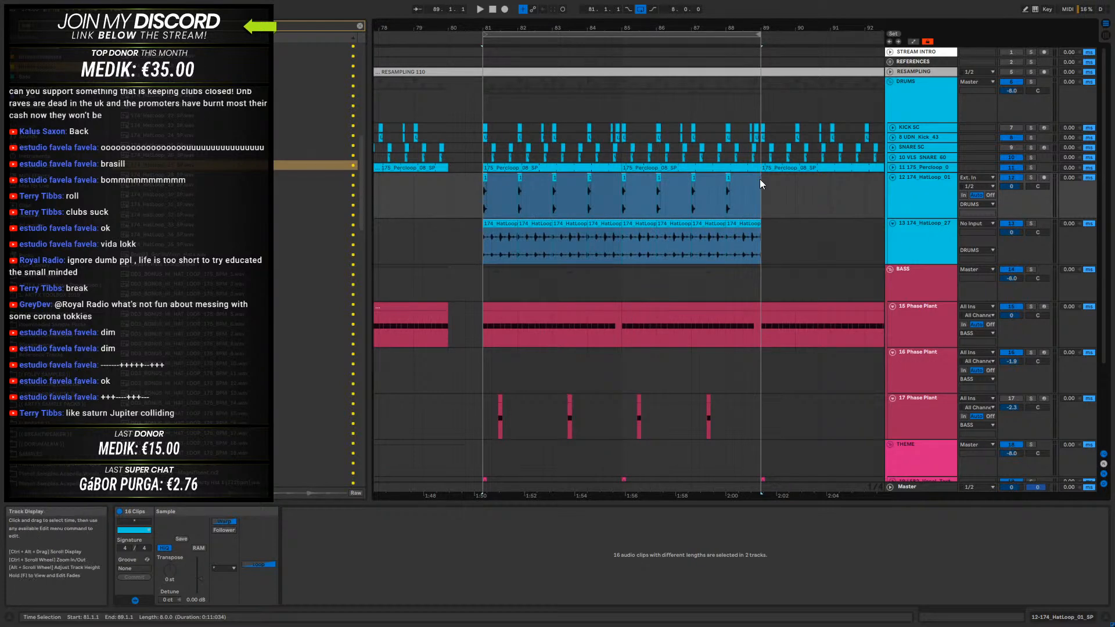
{"action": "left_click_drag", "start_coordinate": [761, 232], "coordinate": [482, 200]}
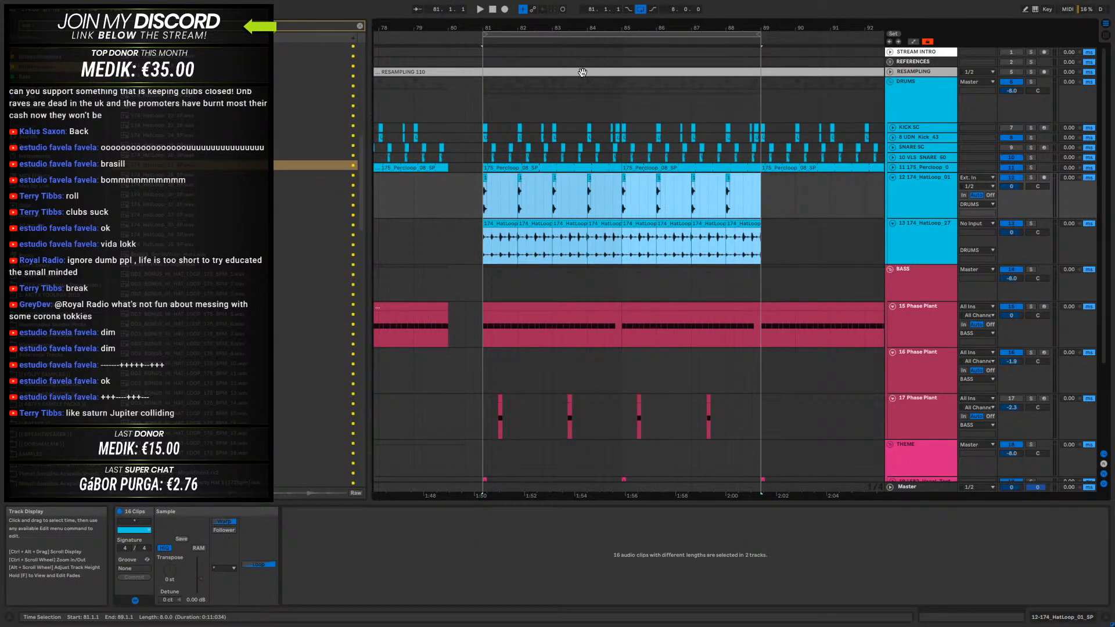
{"action": "left_click_drag", "start_coordinate": [604, 25], "coordinate": [704, 35]}
{"action": "key", "text": "ctrl+d"}
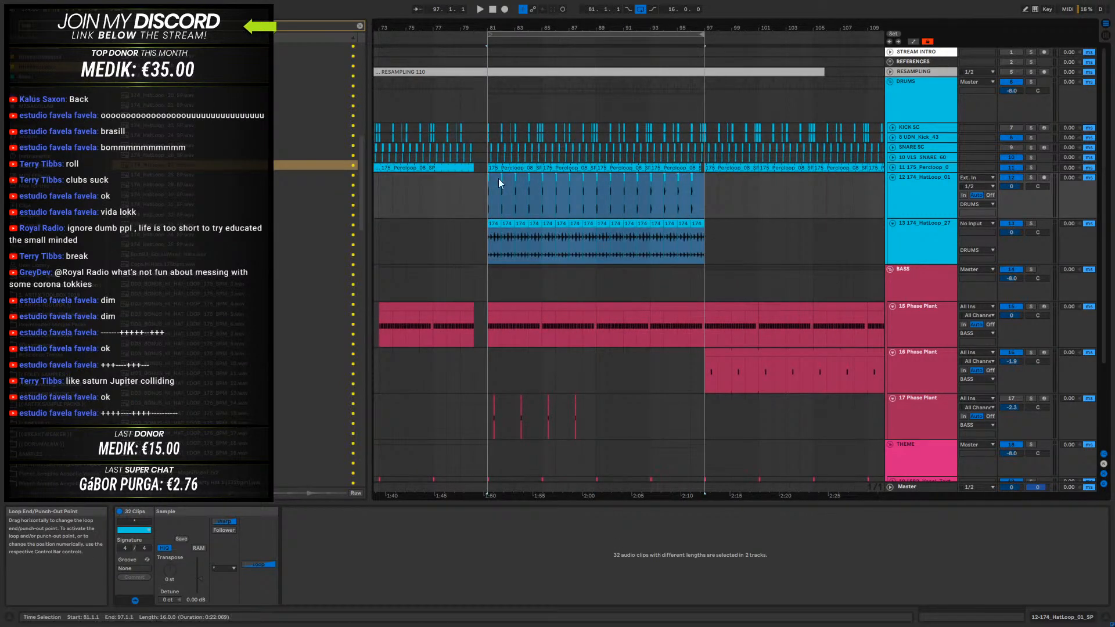
- Play the arrangement from bar 80 and fold the 174_HatLoop_01 and 174_HatLoop_27 tracks
{"action": "left_click", "coordinate": [471, 185]}
{"action": "key", "text": "space"}
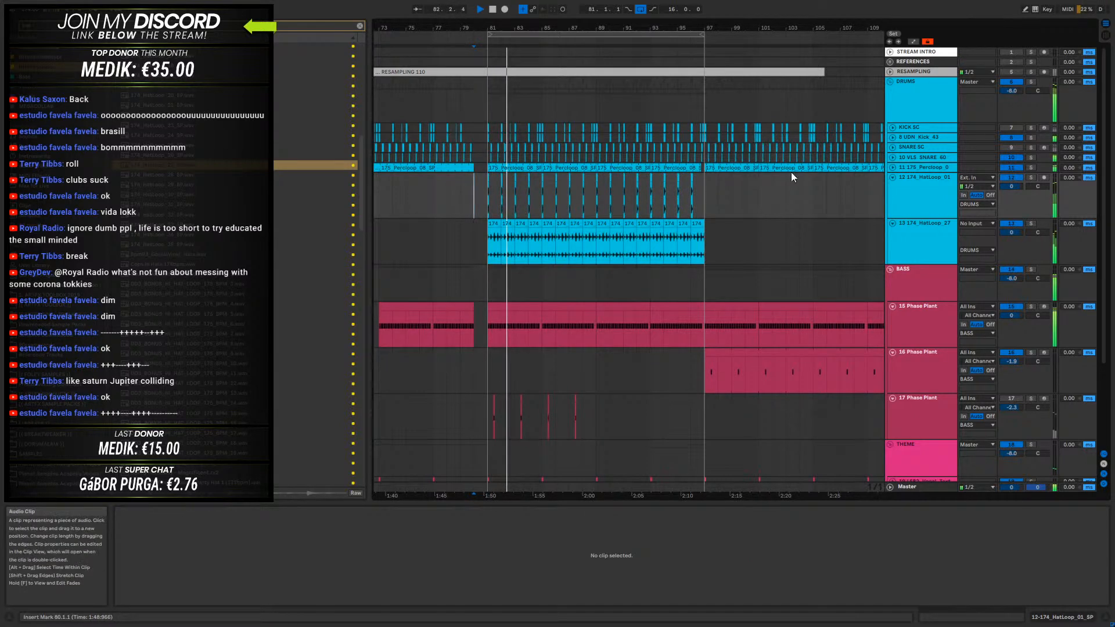
{"action": "left_click", "coordinate": [893, 177]}
{"action": "left_click", "coordinate": [892, 187]}
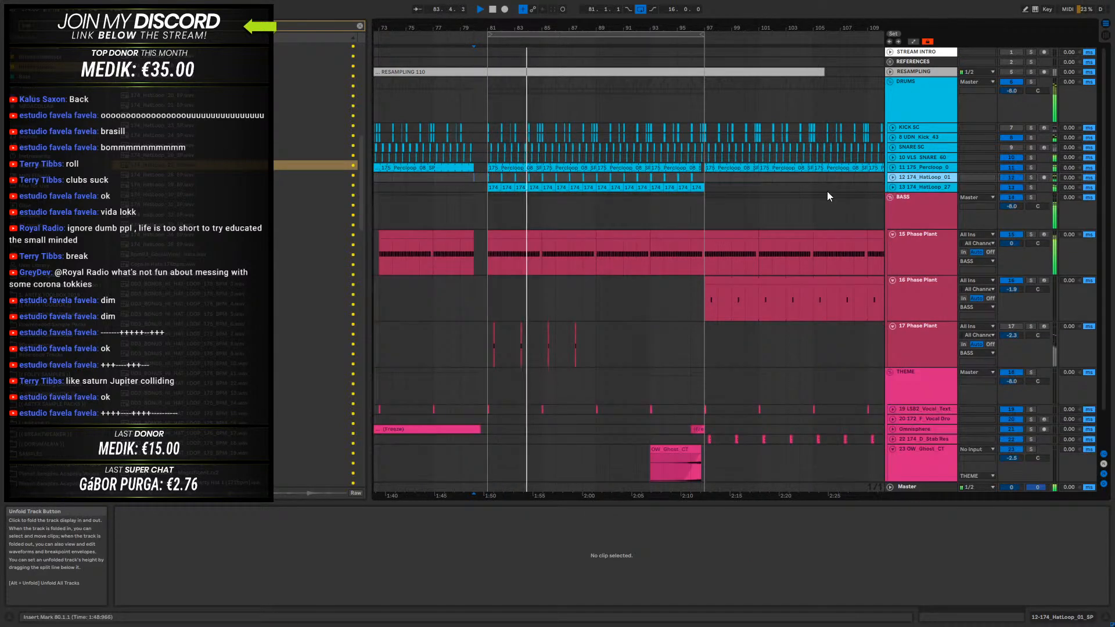
- Unfold the 174_HatLoop_27 track again, select its first clip at bar 81 and stop playback
{"action": "left_click", "coordinate": [912, 187]}
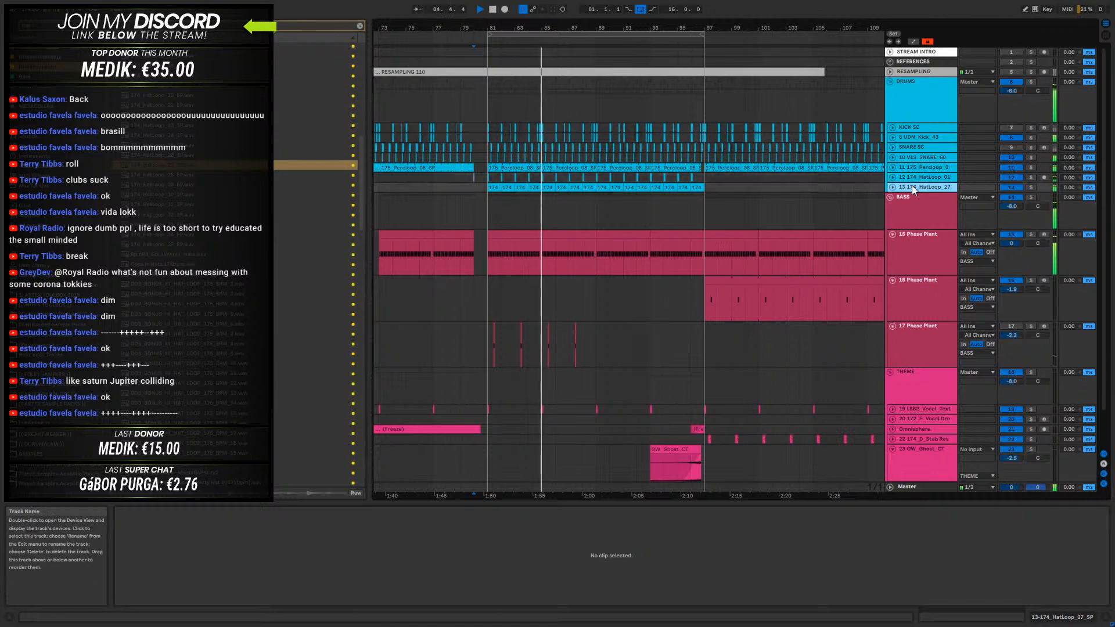
{"action": "left_click", "coordinate": [700, 187]}
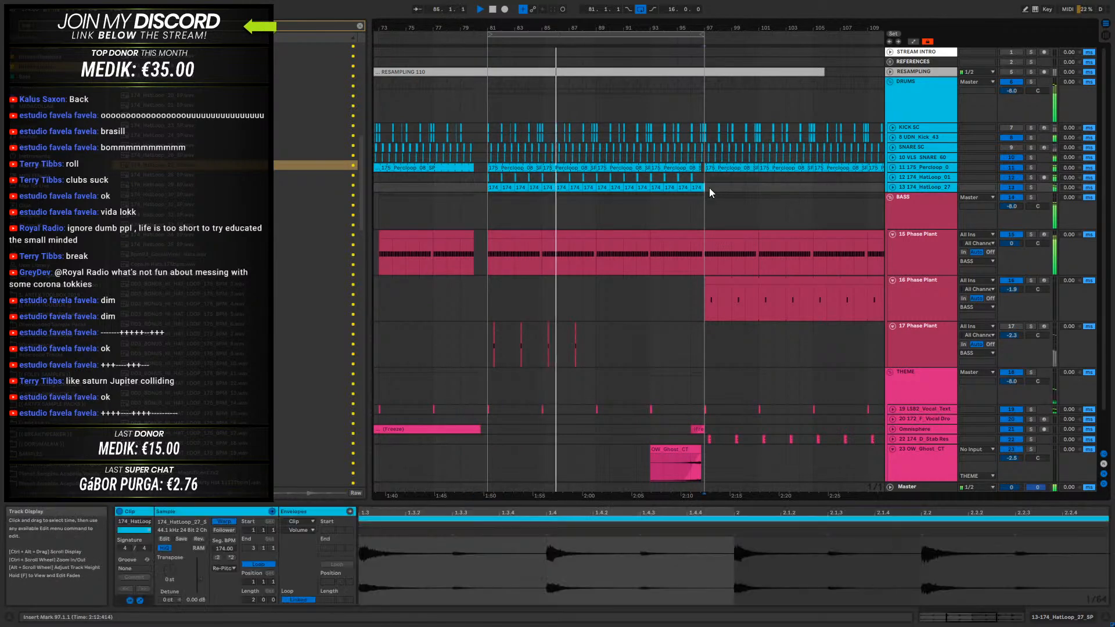
{"action": "left_click", "coordinate": [893, 187]}
{"action": "left_click", "coordinate": [498, 214]}
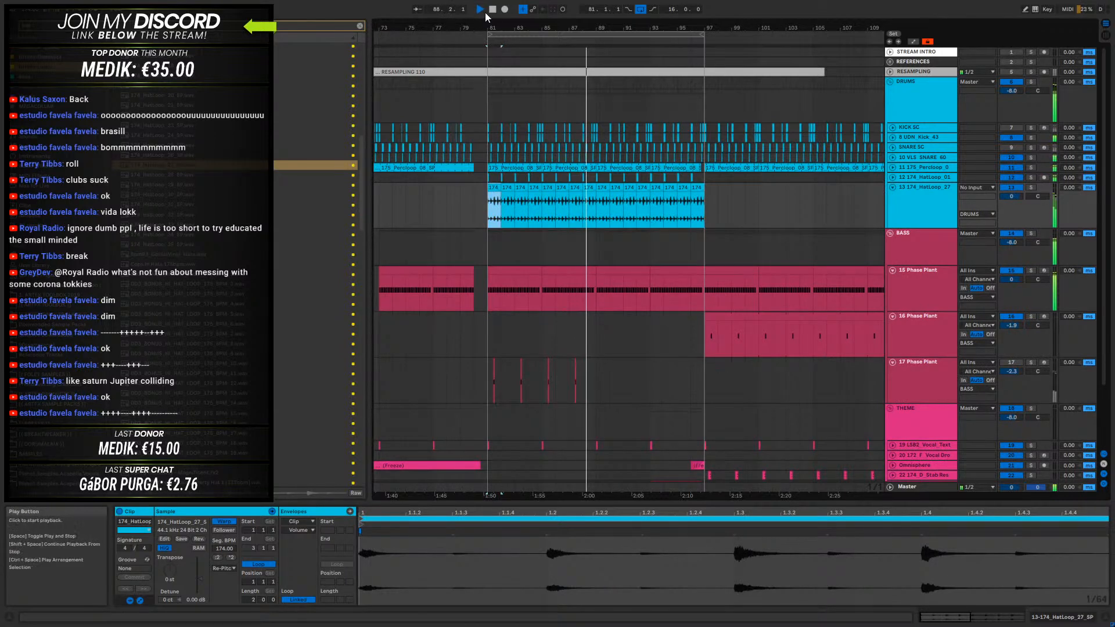
{"action": "left_click_drag", "start_coordinate": [497, 27], "coordinate": [532, 30]}
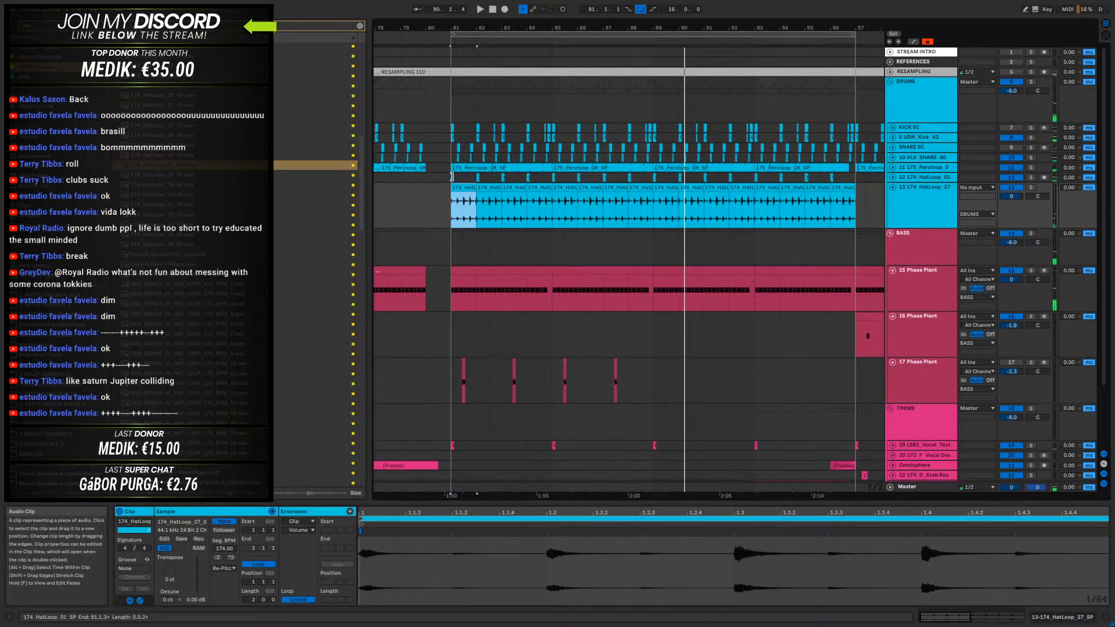
- Show the files of a colour collection in the browser with the search text cleared, down to the end of the list
{"action": "left_click", "coordinate": [49, 68]}
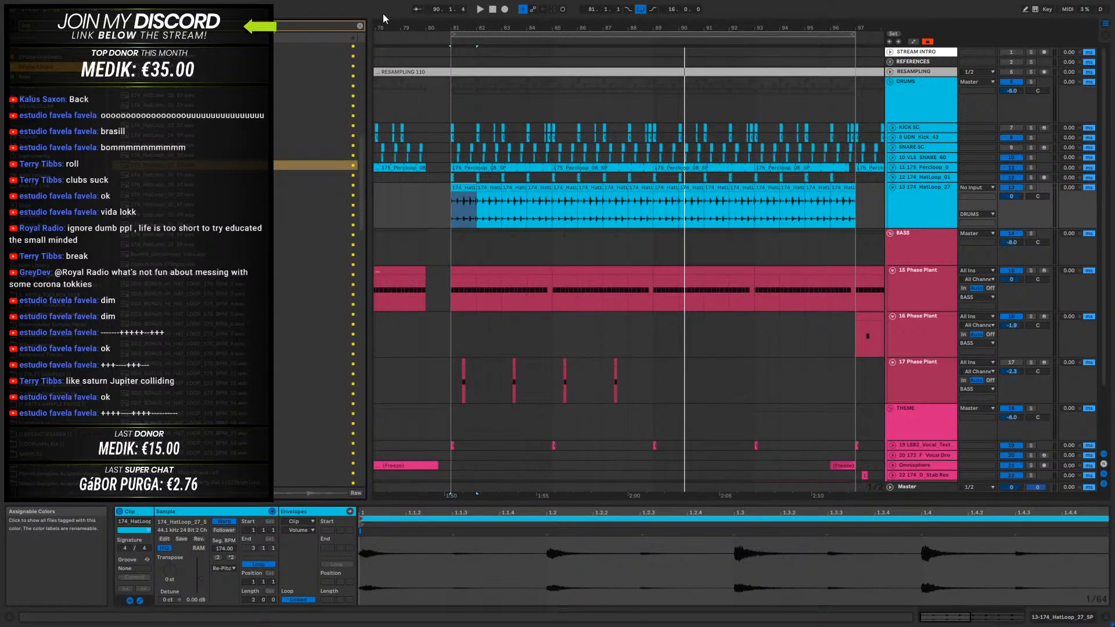
{"action": "left_click", "coordinate": [360, 26]}
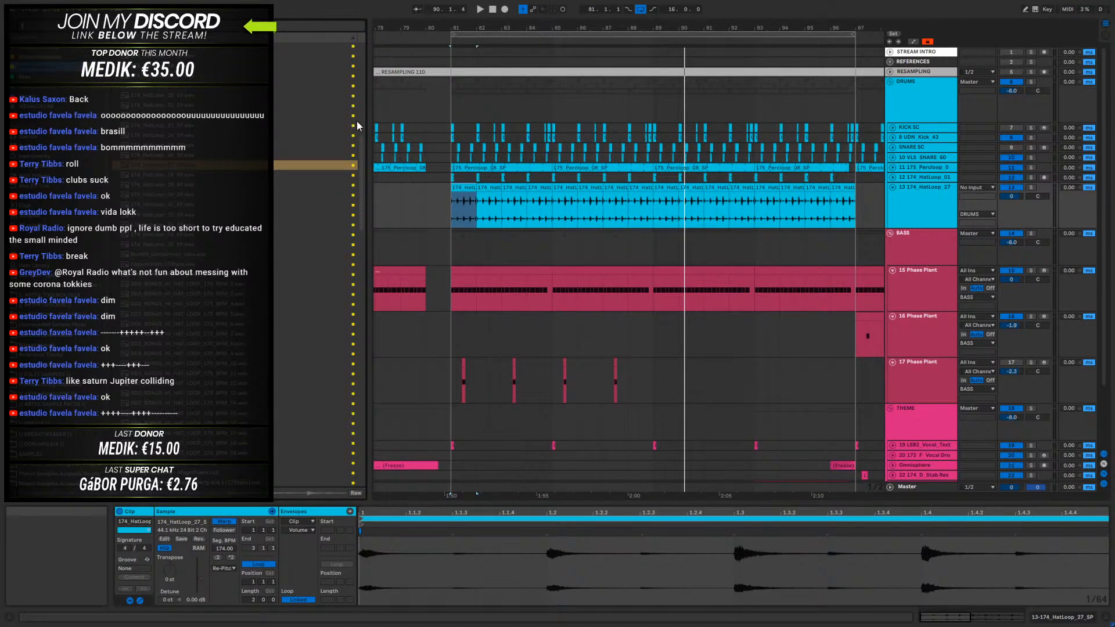
{"action": "left_click_drag", "start_coordinate": [361, 48], "coordinate": [374, 476]}
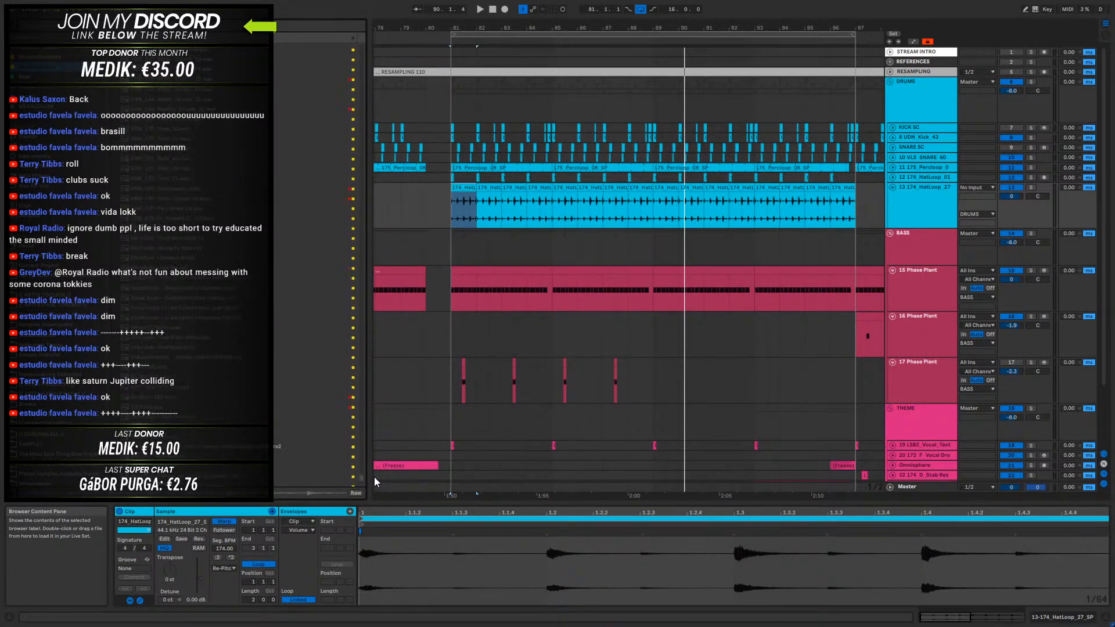
- Audition individual drum loops in the lower part of the collection's sample list, working upward
{"action": "left_click", "coordinate": [166, 381]}
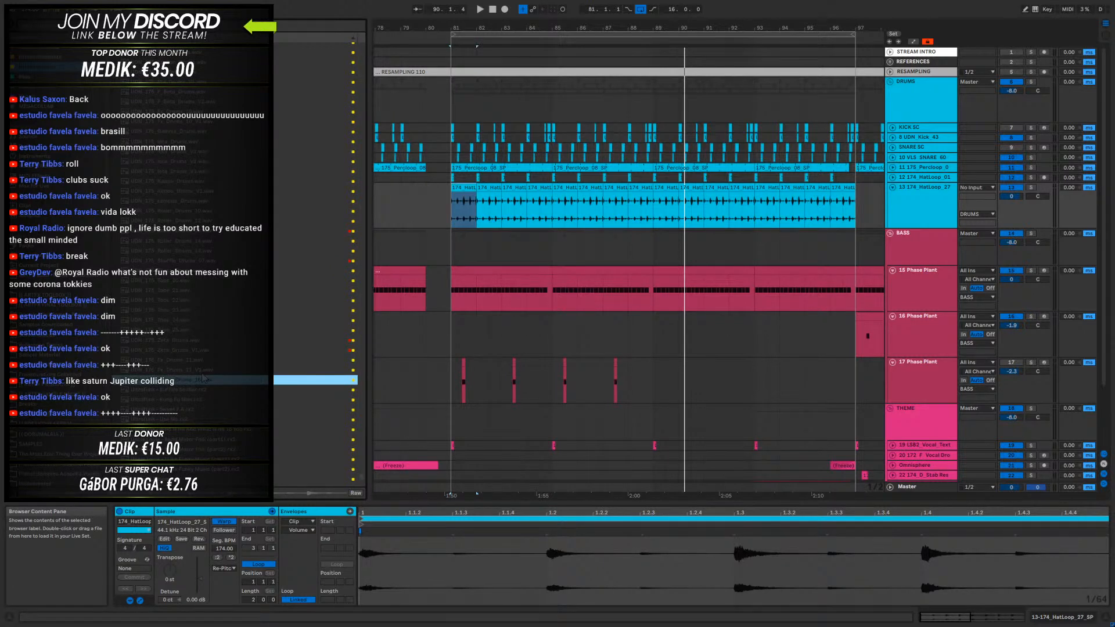
{"action": "left_click", "coordinate": [172, 339]}
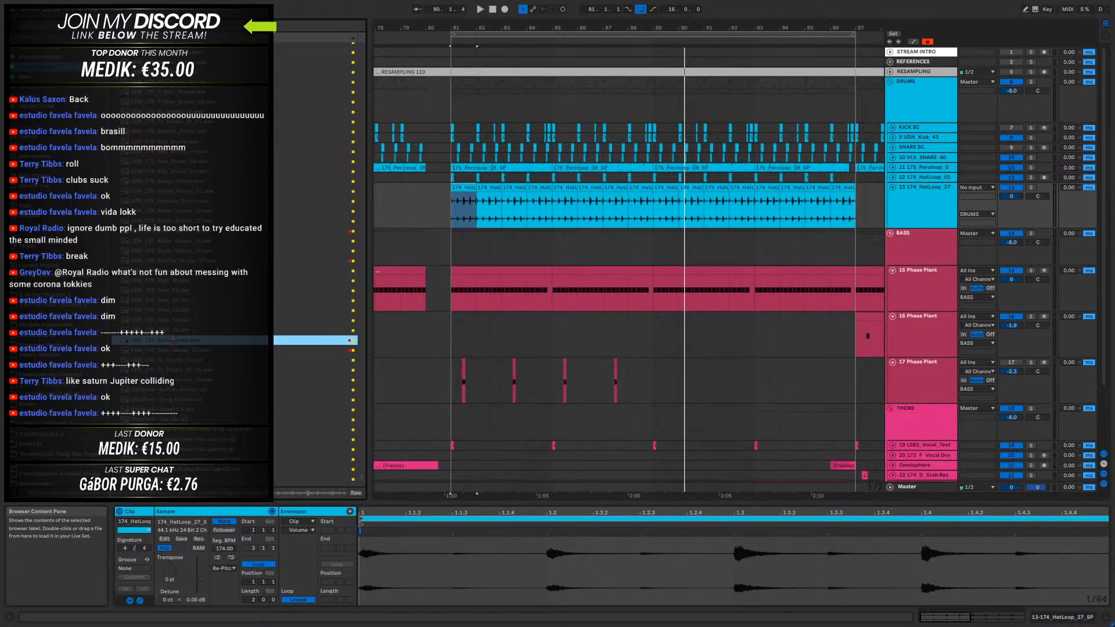
{"action": "left_click", "coordinate": [175, 283]}
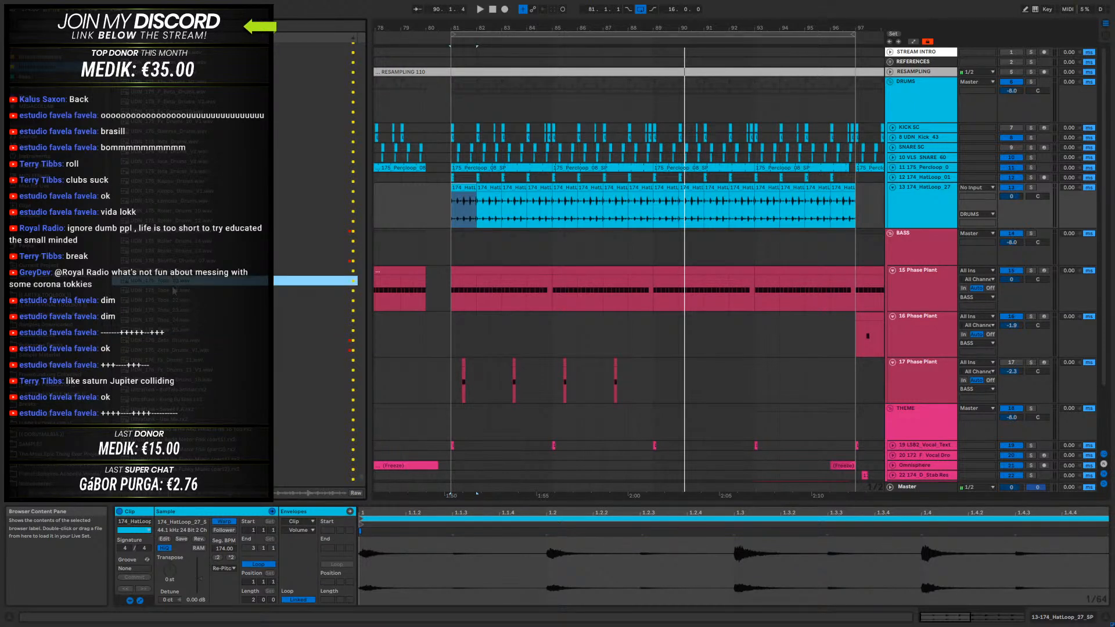
{"action": "left_click", "coordinate": [181, 262]}
{"action": "left_click", "coordinate": [182, 250]}
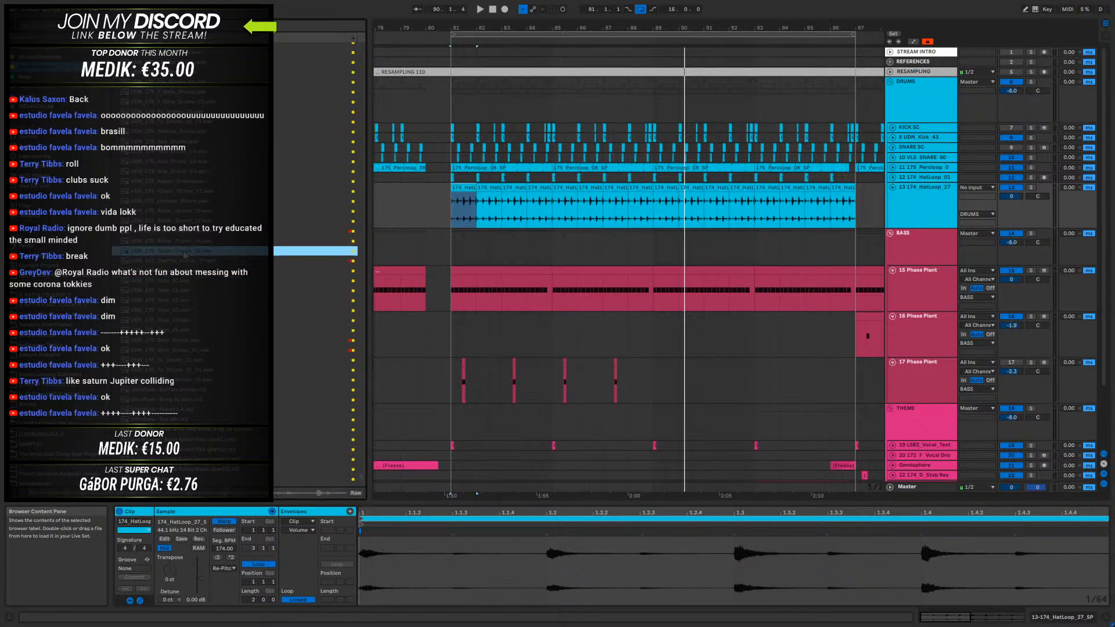
{"action": "left_click", "coordinate": [183, 232]}
{"action": "left_click", "coordinate": [182, 221]}
{"action": "left_click", "coordinate": [180, 201]}
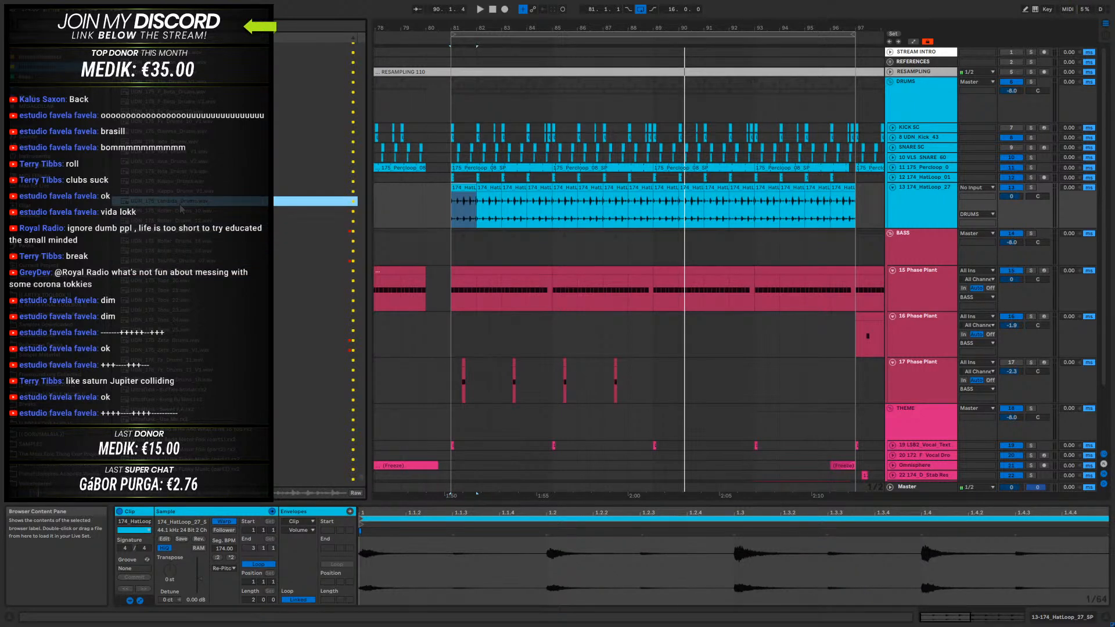
{"action": "left_click", "coordinate": [185, 192]}
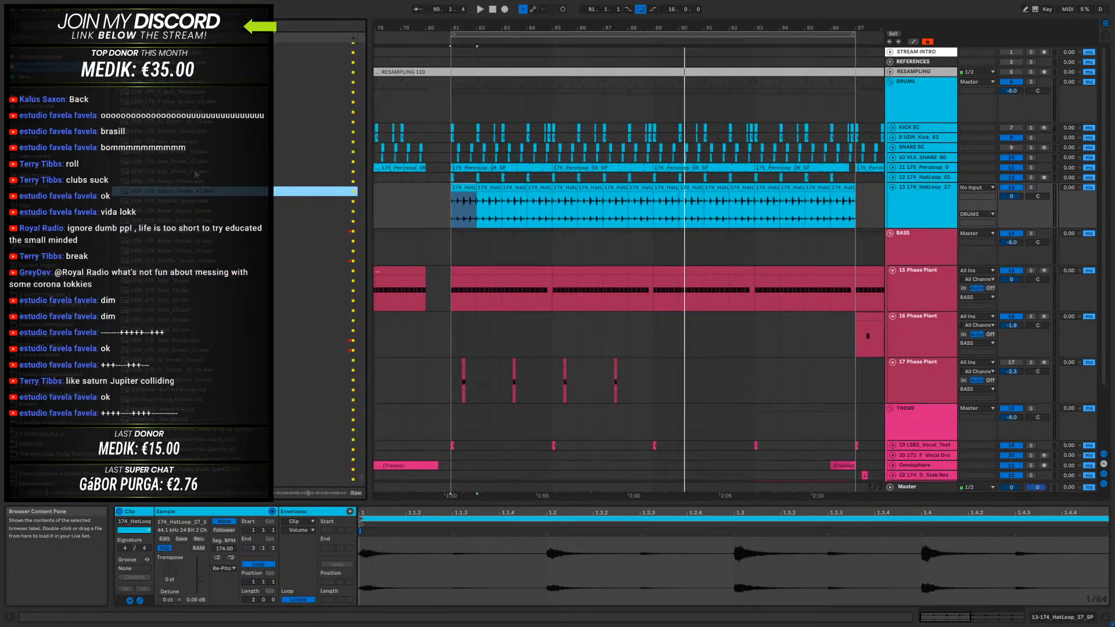
{"action": "scroll", "coordinate": [186, 185], "scroll_direction": "up", "scroll_amount": 5}
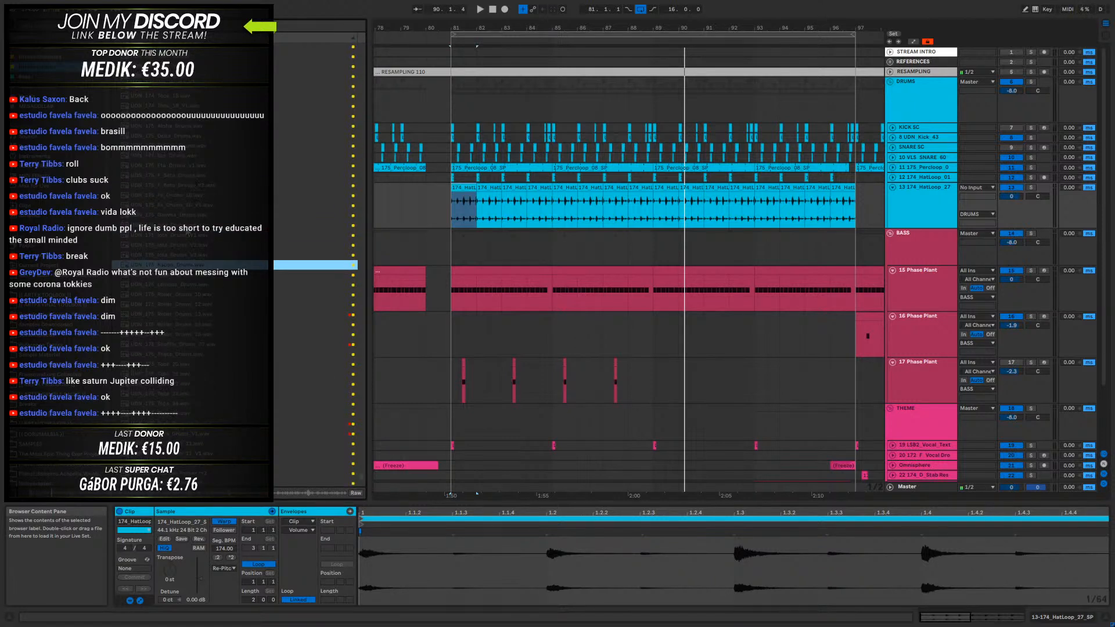
{"action": "left_click", "coordinate": [190, 280]}
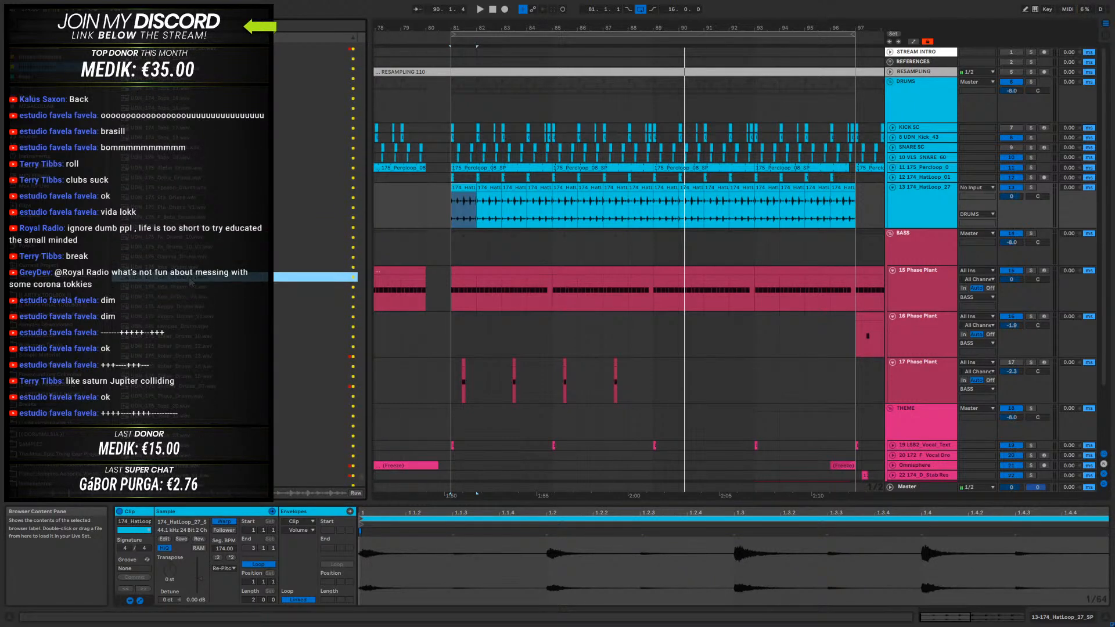
{"action": "left_click", "coordinate": [191, 288]}
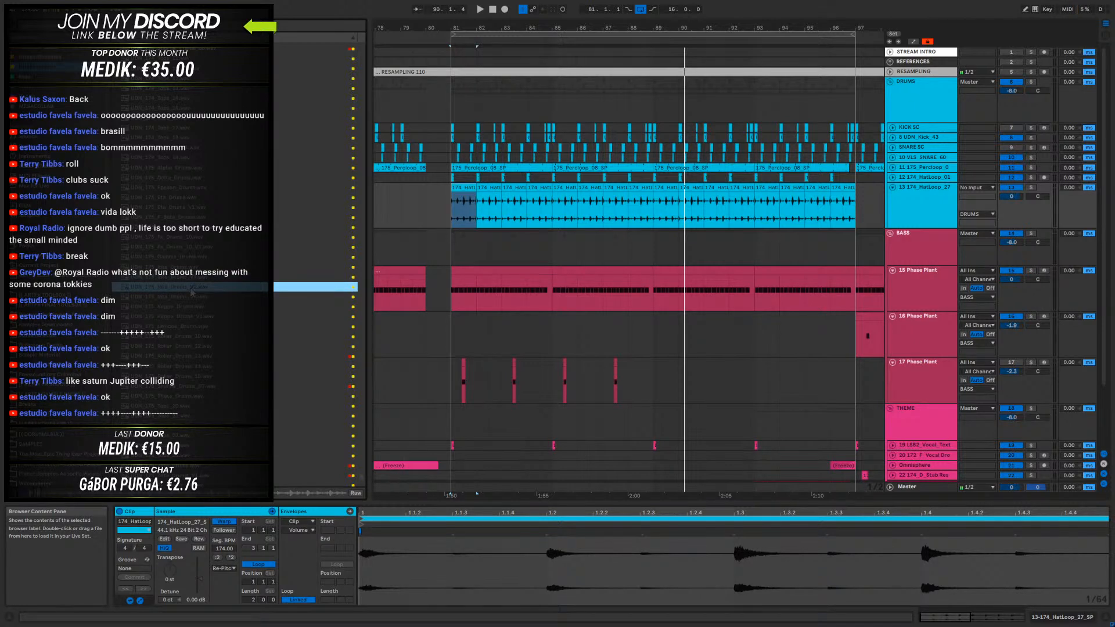
{"action": "left_click", "coordinate": [177, 258]}
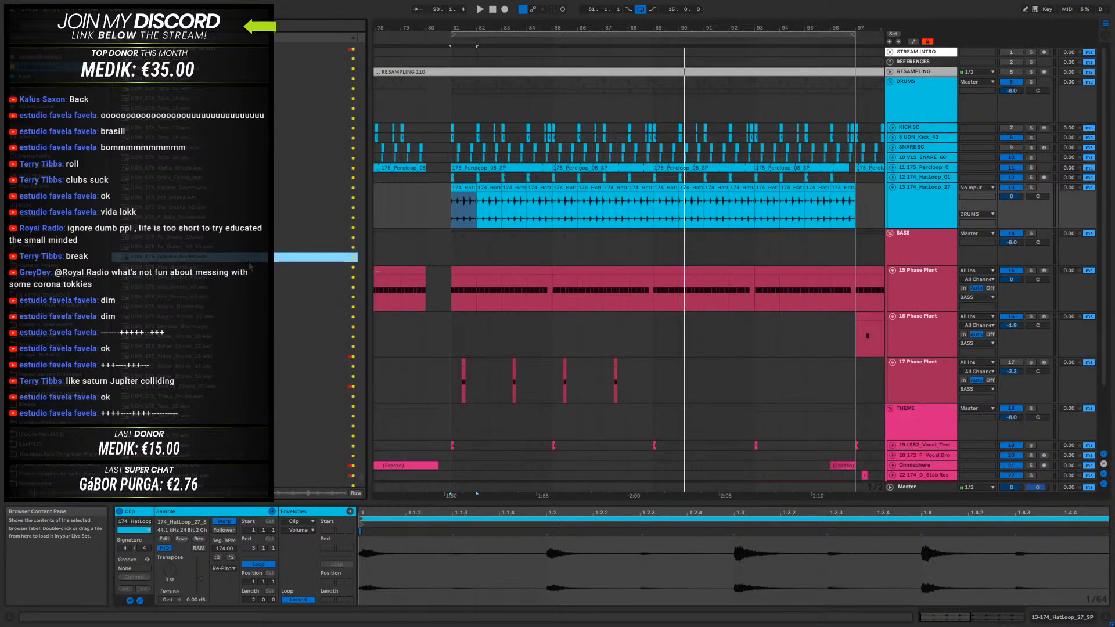
{"action": "scroll", "coordinate": [194, 296], "scroll_direction": "up", "scroll_amount": 3}
{"action": "left_click", "coordinate": [190, 300]}
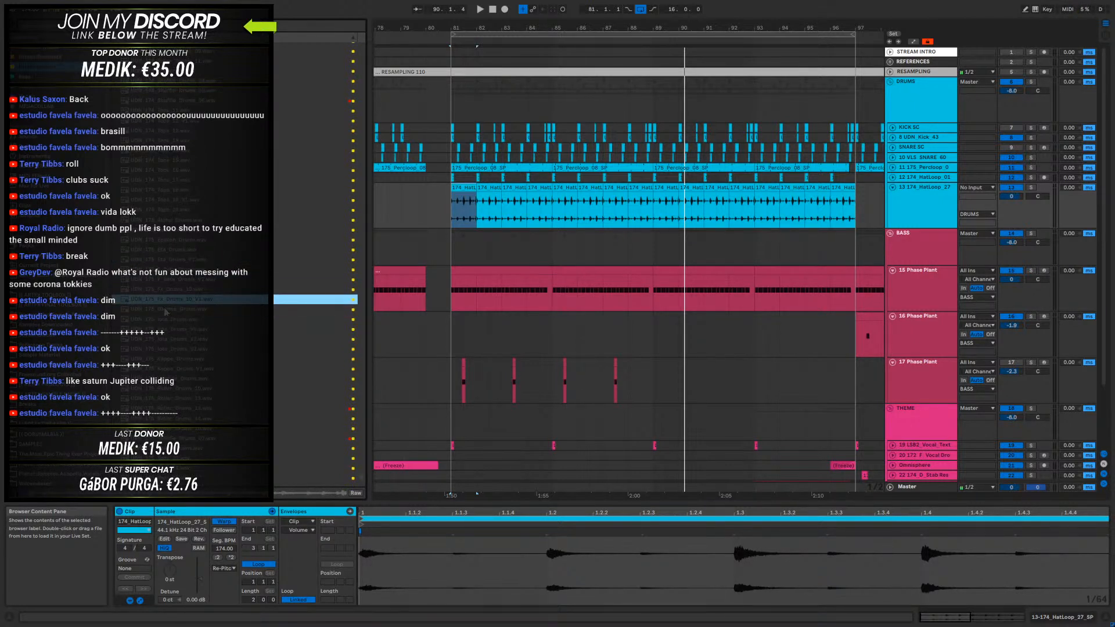
{"action": "left_click", "coordinate": [180, 290]}
{"action": "left_click", "coordinate": [179, 270]}
{"action": "scroll", "coordinate": [178, 273], "scroll_direction": "up", "scroll_amount": 3}
{"action": "left_click", "coordinate": [176, 283]}
{"action": "scroll", "coordinate": [176, 290], "scroll_direction": "up", "scroll_amount": 5}
{"action": "left_click", "coordinate": [186, 346]}
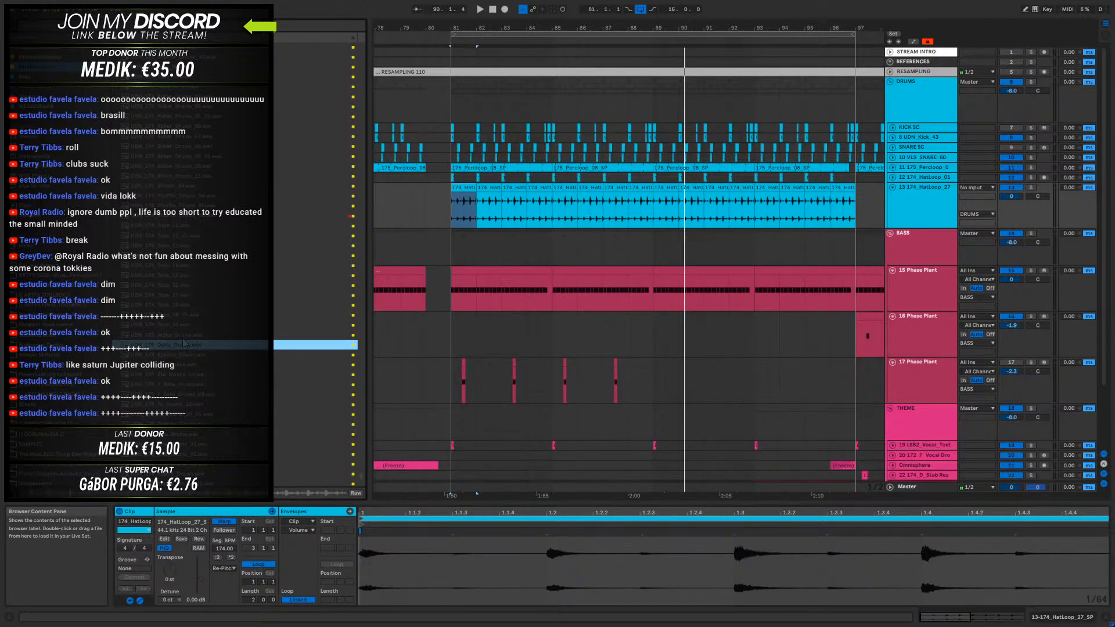
- Audition the numbered drum and tops loops one after another, working further up the collection's sample list
{"action": "key", "text": "Up"}
{"action": "key", "text": "Up"}
{"action": "key", "text": "Up"}
{"action": "key", "text": "Up"}
{"action": "key", "text": "Up"}
{"action": "key", "text": "Up"}
{"action": "key", "text": "Up"}
{"action": "key", "text": "Up"}
{"action": "key", "text": "Up"}
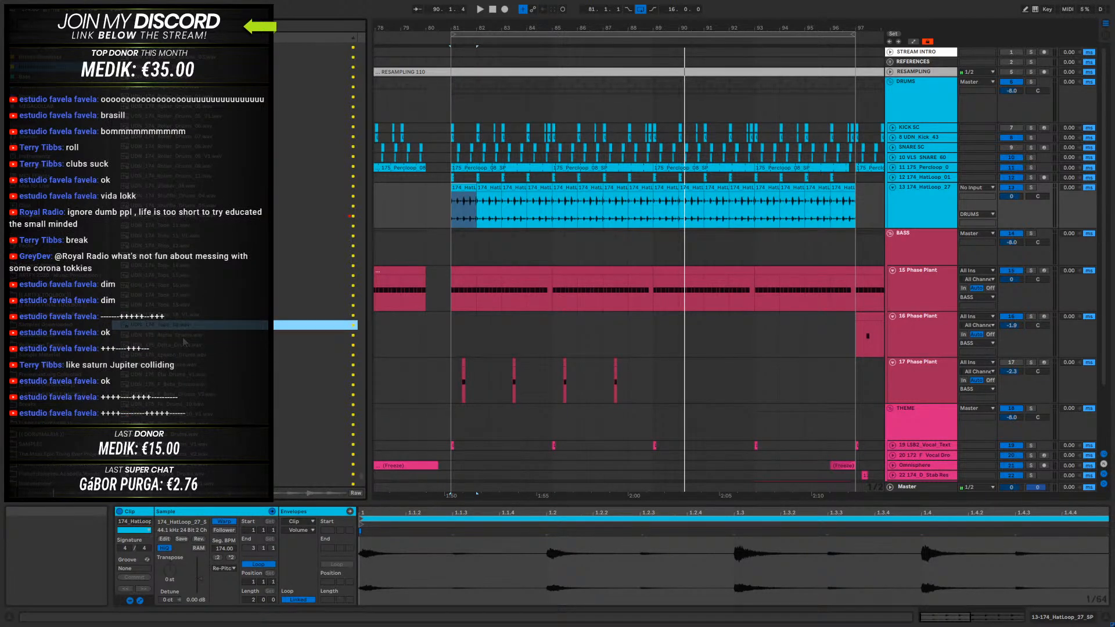
{"action": "key", "text": "Up"}
{"action": "key", "text": "Up"}
{"action": "key", "text": "Up"}
{"action": "key", "text": "Up"}
{"action": "key", "text": "Up"}
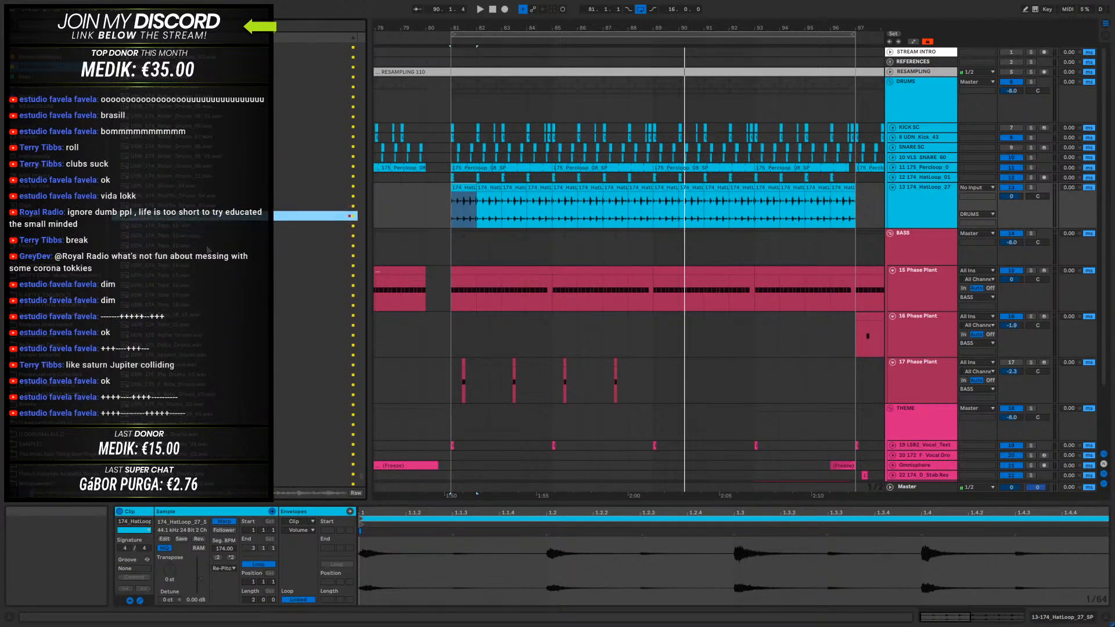
{"action": "key", "text": "Up"}
{"action": "scroll", "coordinate": [212, 254], "scroll_direction": "up", "scroll_amount": 5}
{"action": "key", "text": "Up"}
{"action": "key", "text": "Up"}
{"action": "key", "text": "Up"}
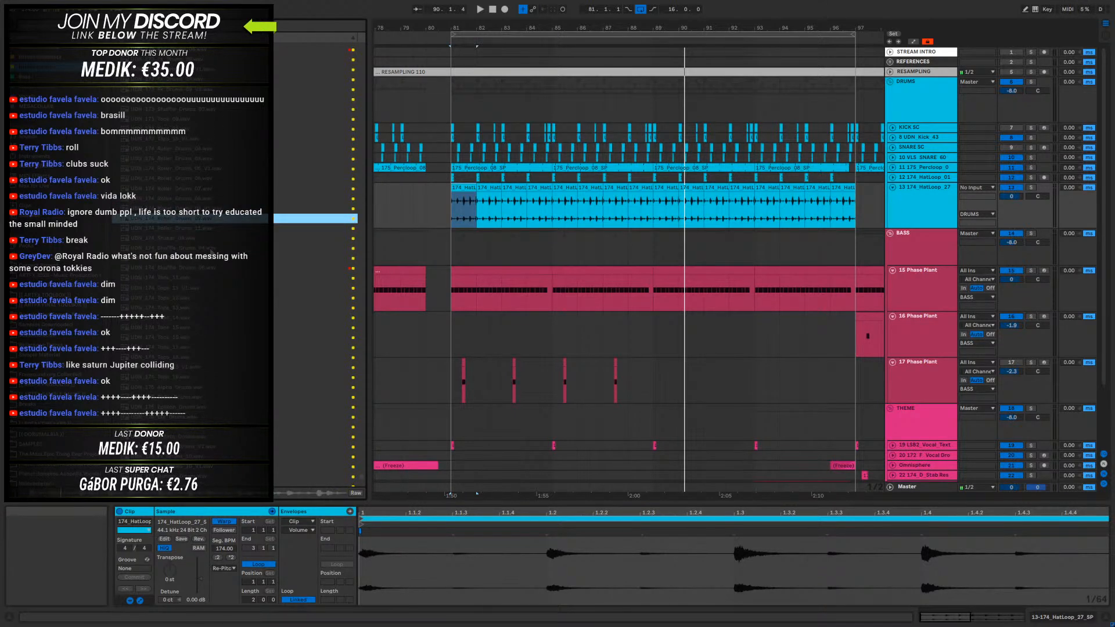
{"action": "key", "text": "Down"}
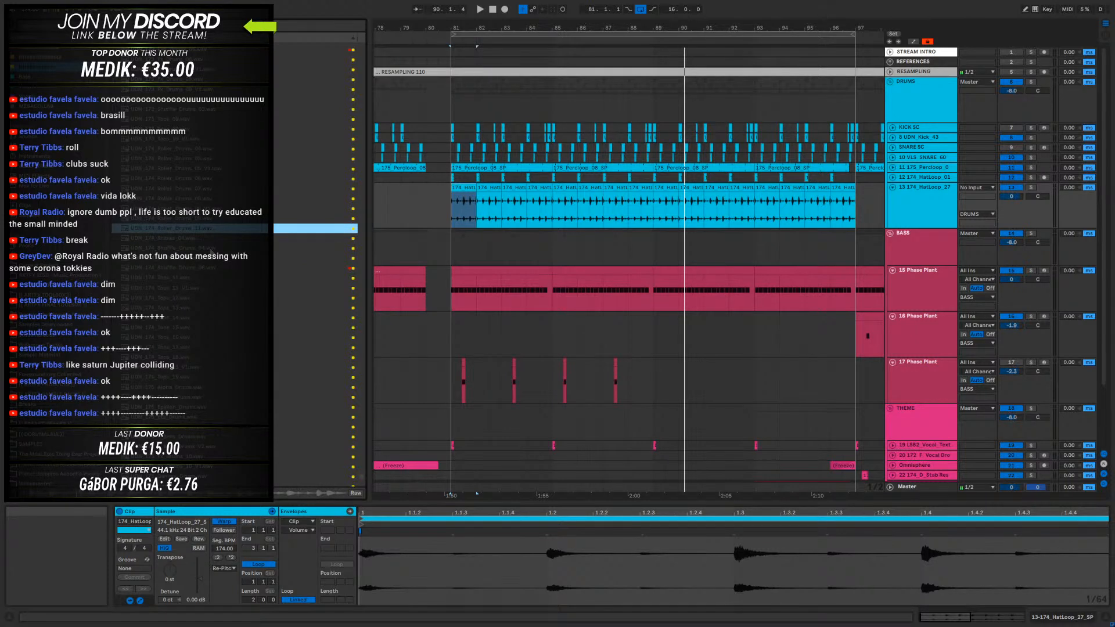
{"action": "key", "text": "Up"}
{"action": "key", "text": "Up"}
{"action": "key", "text": "Up"}
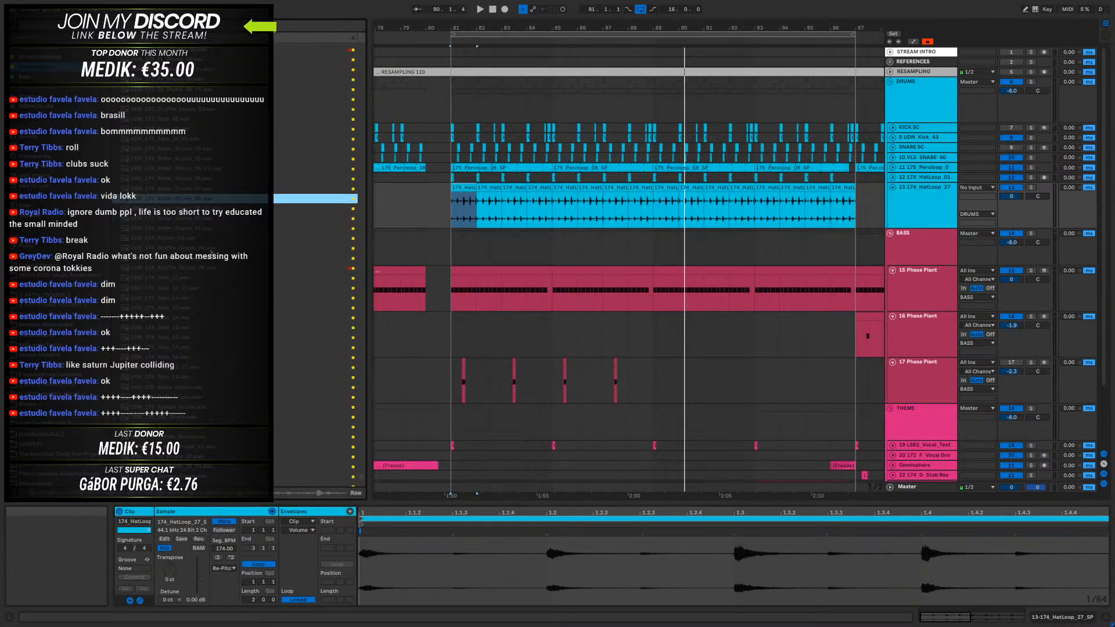
{"action": "key", "text": "Up"}
{"action": "key", "text": "Up"}
{"action": "key", "text": "Up"}
{"action": "key", "text": "Up"}
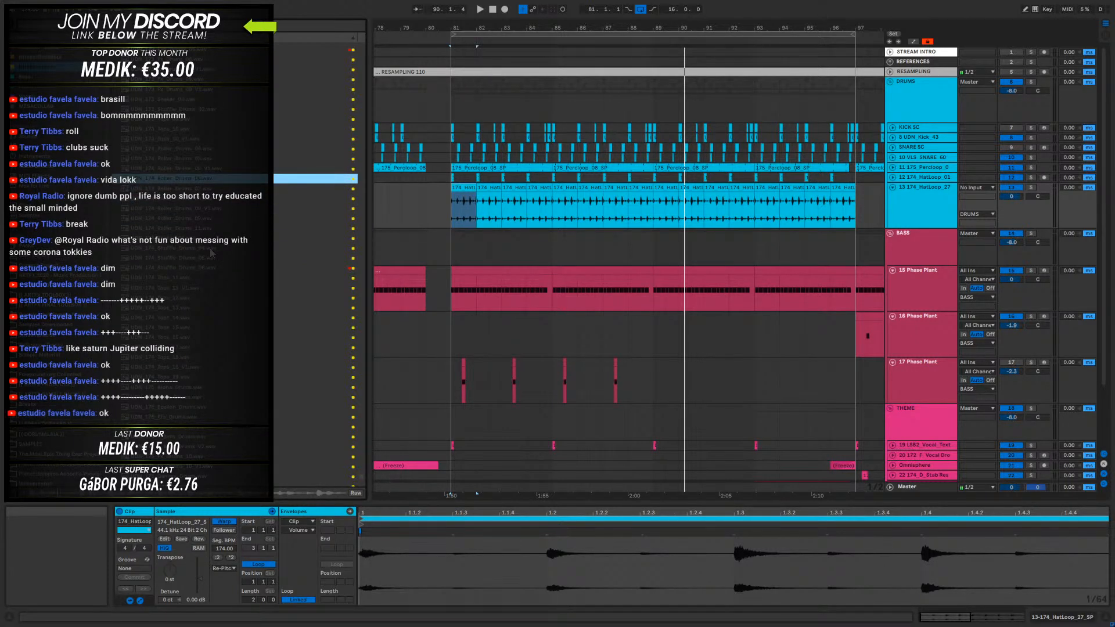
{"action": "key", "text": "Up"}
{"action": "scroll", "coordinate": [210, 253], "scroll_direction": "up", "scroll_amount": 1}
{"action": "key", "text": "Up"}
{"action": "key", "text": "Up"}
{"action": "key", "text": "Up"}
{"action": "key", "text": "Up"}
{"action": "scroll", "coordinate": [211, 253], "scroll_direction": "up", "scroll_amount": 1}
{"action": "scroll", "coordinate": [212, 253], "scroll_direction": "up", "scroll_amount": 2}
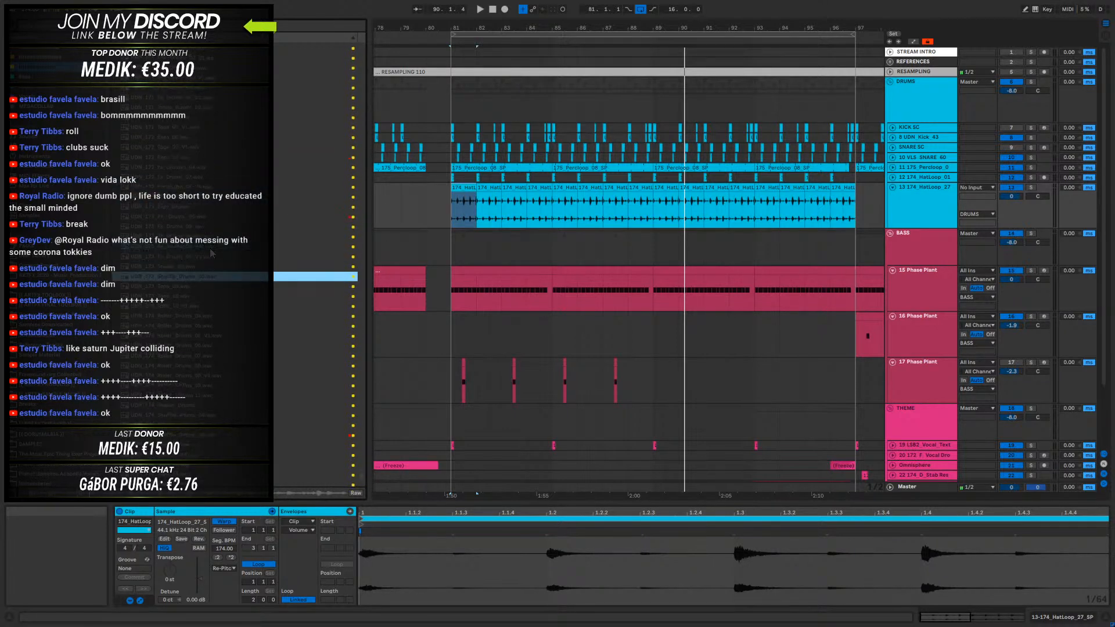
{"action": "key", "text": "Up"}
{"action": "key", "text": "Up"}
{"action": "key", "text": "Up"}
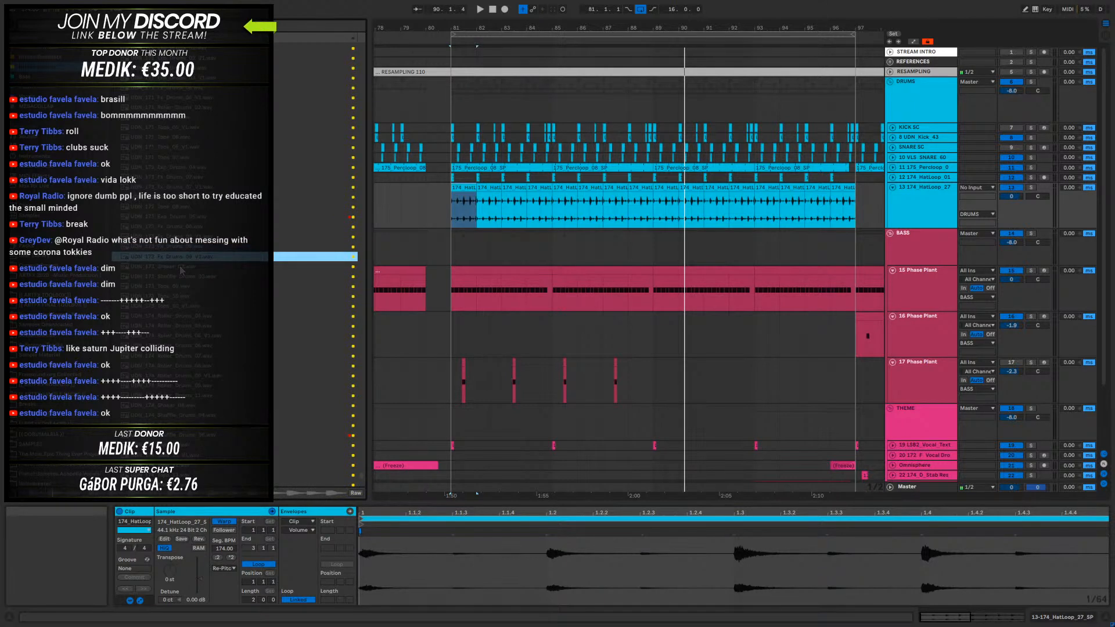
{"action": "key", "text": "Up"}
{"action": "key", "text": "Up"}
{"action": "key", "text": "Up"}
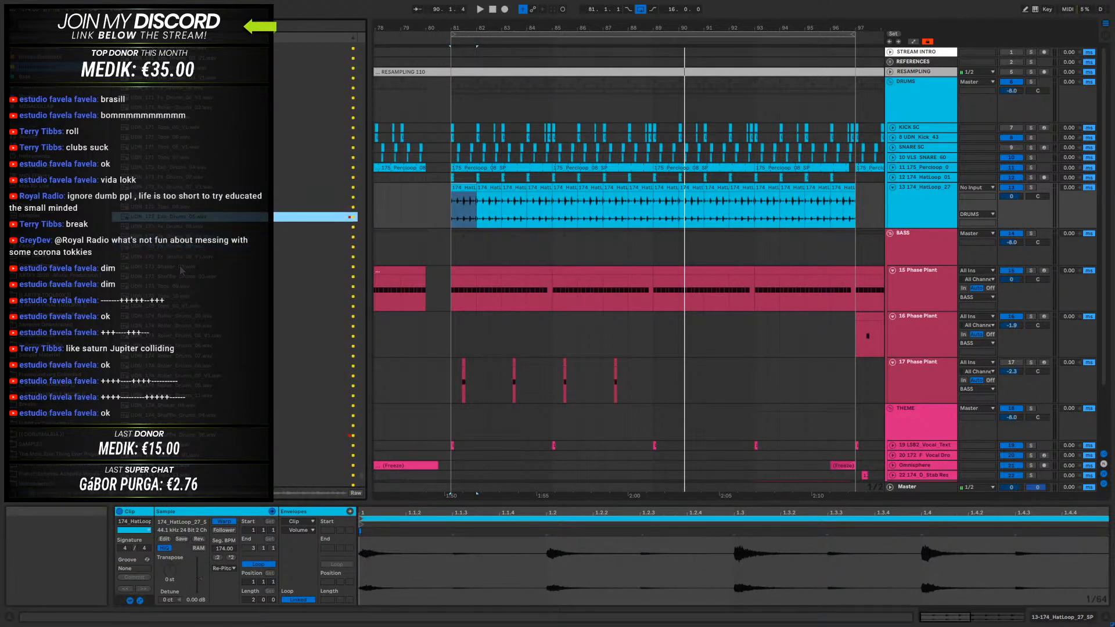
{"action": "key", "text": "Up"}
{"action": "key", "text": "Up"}
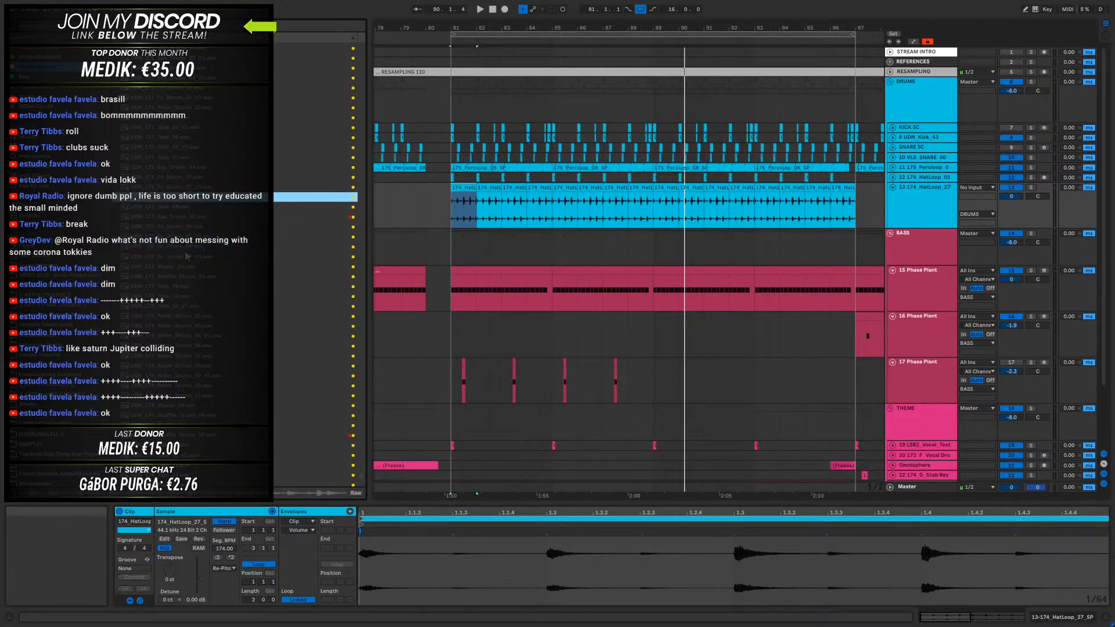
{"action": "key", "text": "Up"}
{"action": "key", "text": "Up"}
{"action": "key", "text": "Up"}
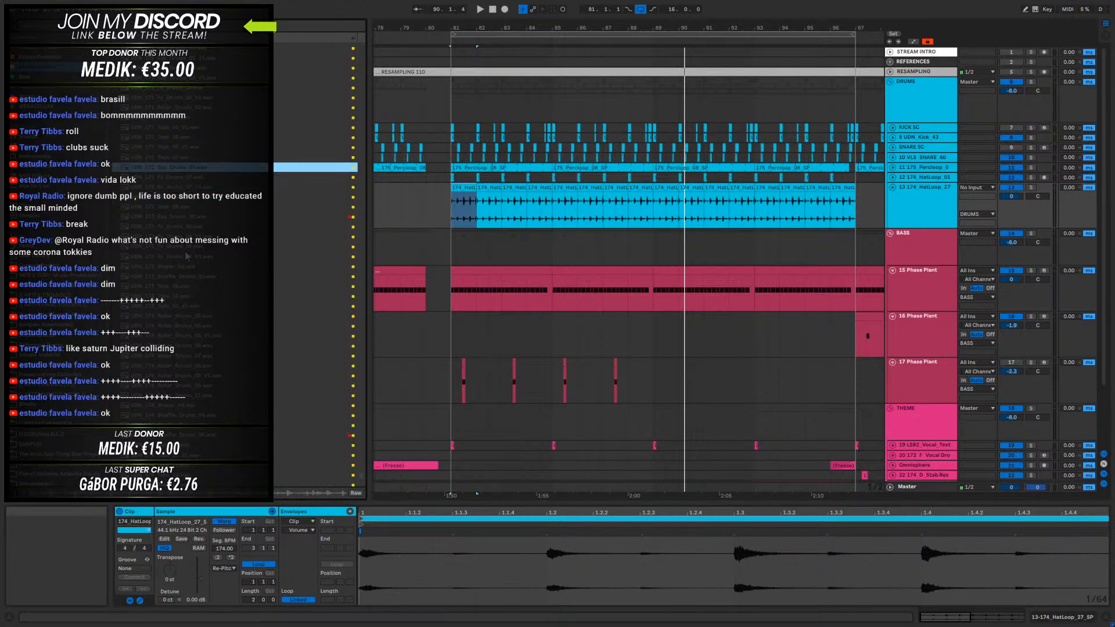
{"action": "key", "text": "Down"}
{"action": "key", "text": "Up"}
{"action": "key", "text": "Up"}
{"action": "key", "text": "Up"}
{"action": "key", "text": "Up"}
{"action": "key", "text": "Up"}
{"action": "key", "text": "Up"}
{"action": "key", "text": "Up"}
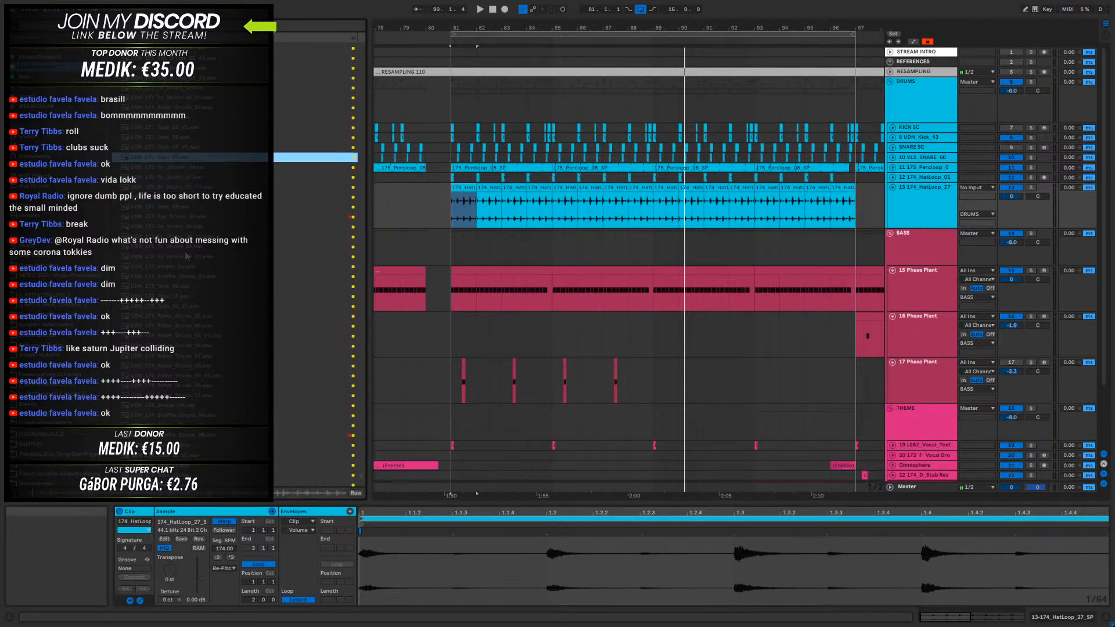
{"action": "scroll", "coordinate": [196, 230], "scroll_direction": "up", "scroll_amount": 5}
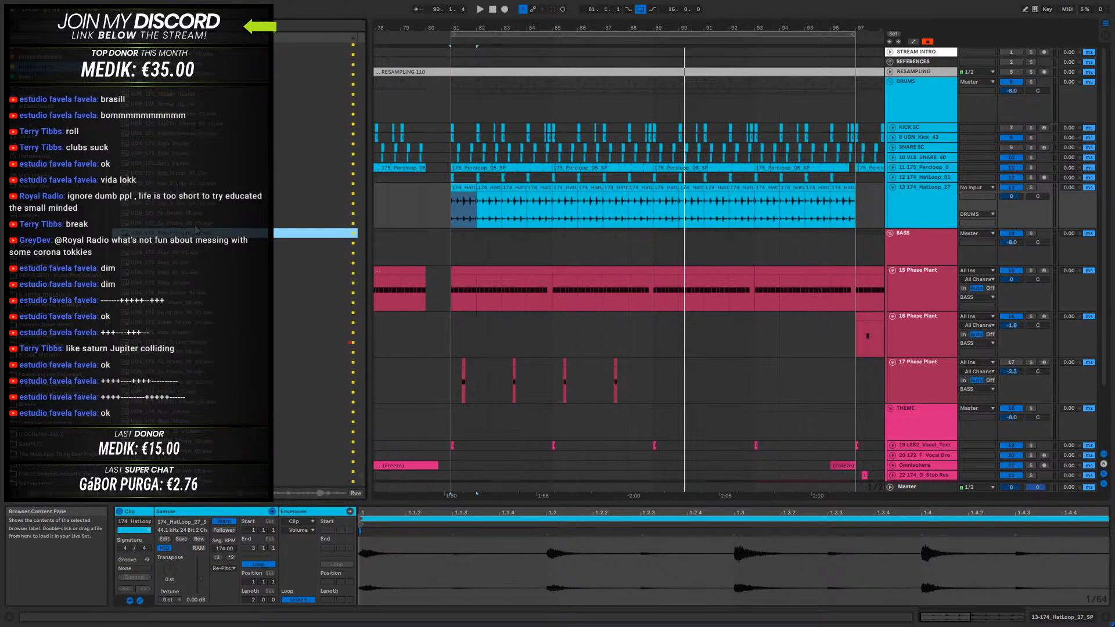
{"action": "key", "text": "Up"}
{"action": "key", "text": "Up"}
{"action": "key", "text": "Up"}
{"action": "key", "text": "Up"}
{"action": "key", "text": "Up"}
{"action": "key", "text": "Up"}
{"action": "key", "text": "Up"}
{"action": "key", "text": "Up"}
{"action": "key", "text": "Up"}
{"action": "key", "text": "Up"}
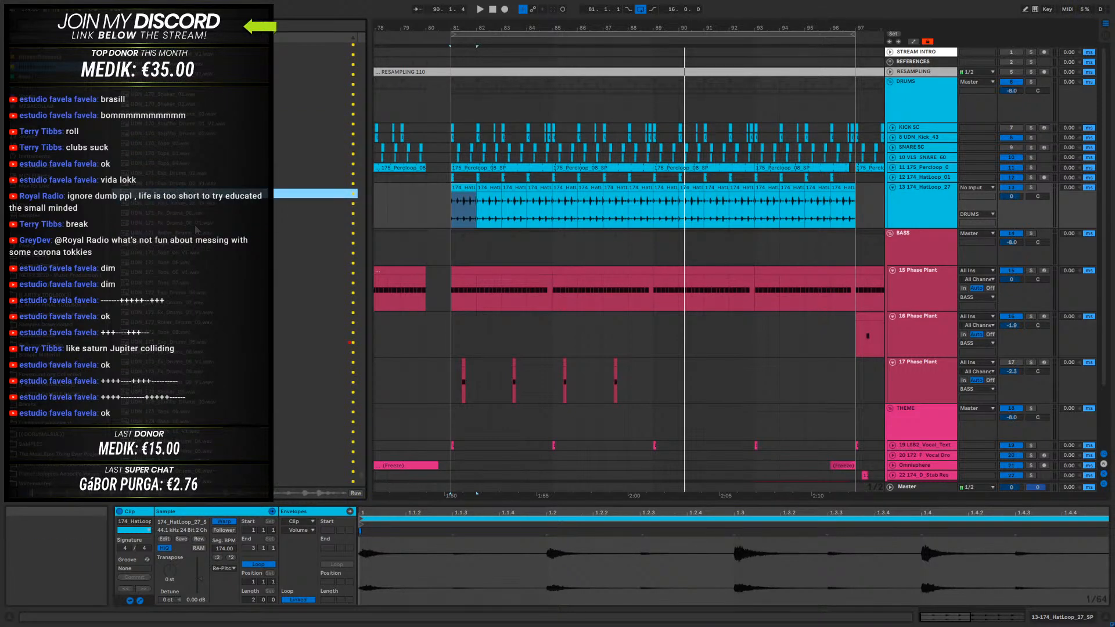
{"action": "key", "text": "Up"}
{"action": "key", "text": "Up"}
{"action": "key", "text": "Down"}
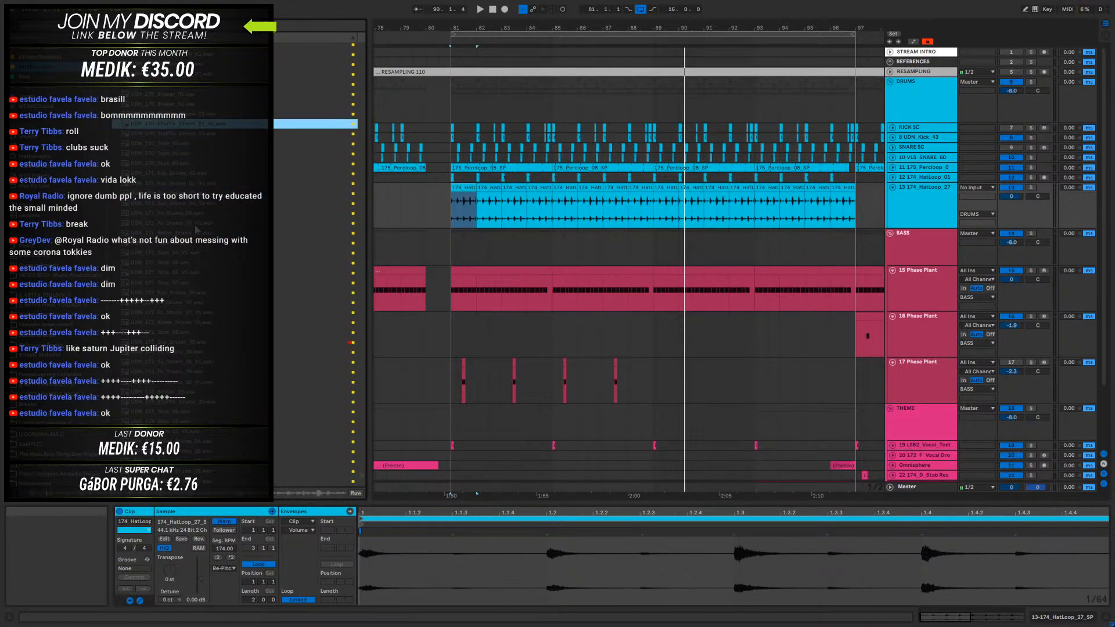
{"action": "key", "text": "Down"}
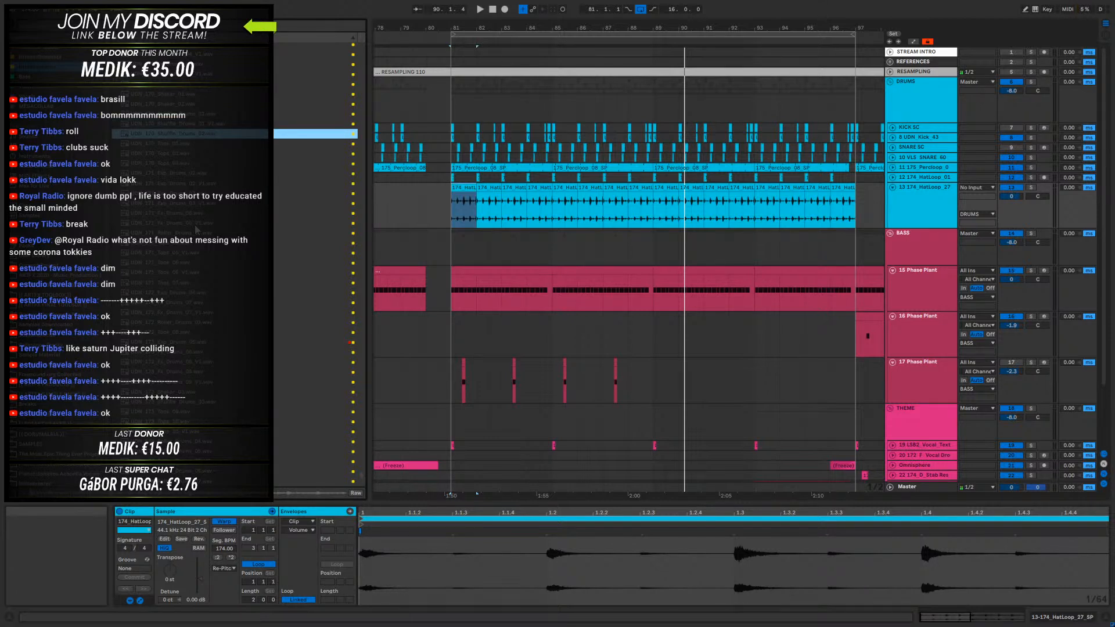
{"action": "key", "text": "Up"}
{"action": "key", "text": "Up"}
{"action": "key", "text": "Up"}
{"action": "scroll", "coordinate": [195, 225], "scroll_direction": "up", "scroll_amount": 3}
{"action": "key", "text": "Up"}
{"action": "key", "text": "Up"}
{"action": "key", "text": "Up"}
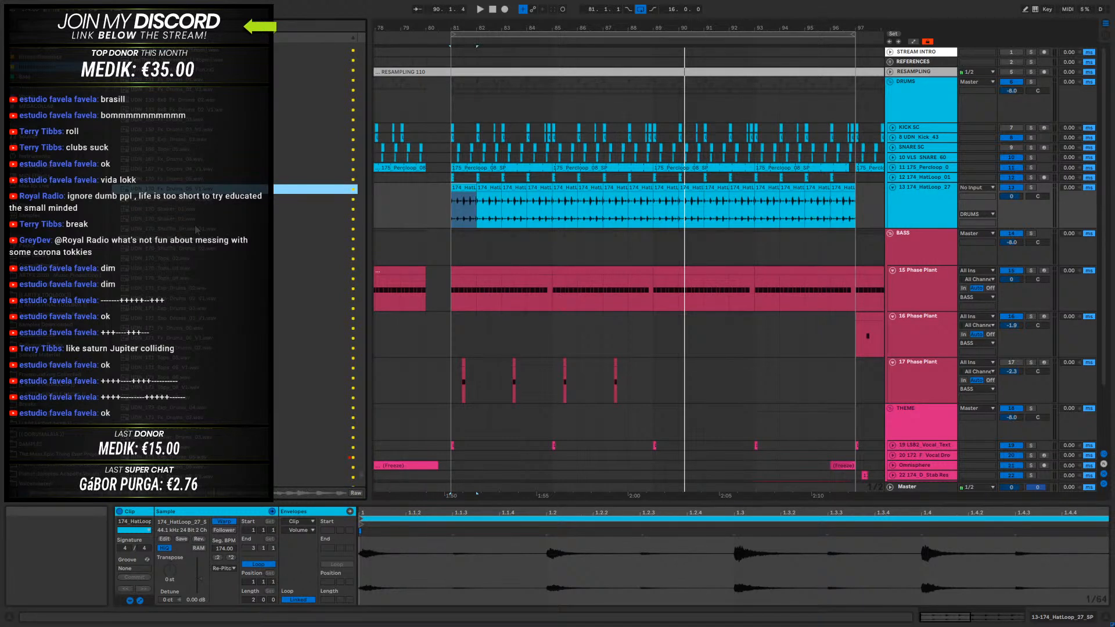
{"action": "key", "text": "Up"}
{"action": "key", "text": "Up"}
{"action": "key", "text": "Up"}
{"action": "key", "text": "Down"}
{"action": "key", "text": "Up"}
{"action": "key", "text": "Up"}
{"action": "key", "text": "Up"}
{"action": "key", "text": "Up"}
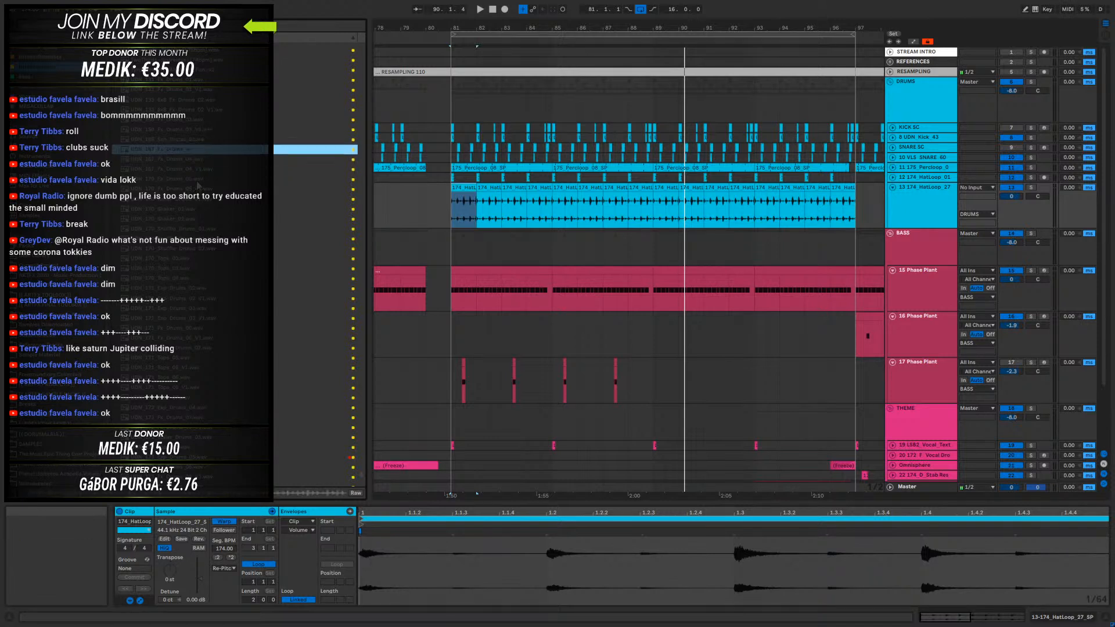
{"action": "key", "text": "Down"}
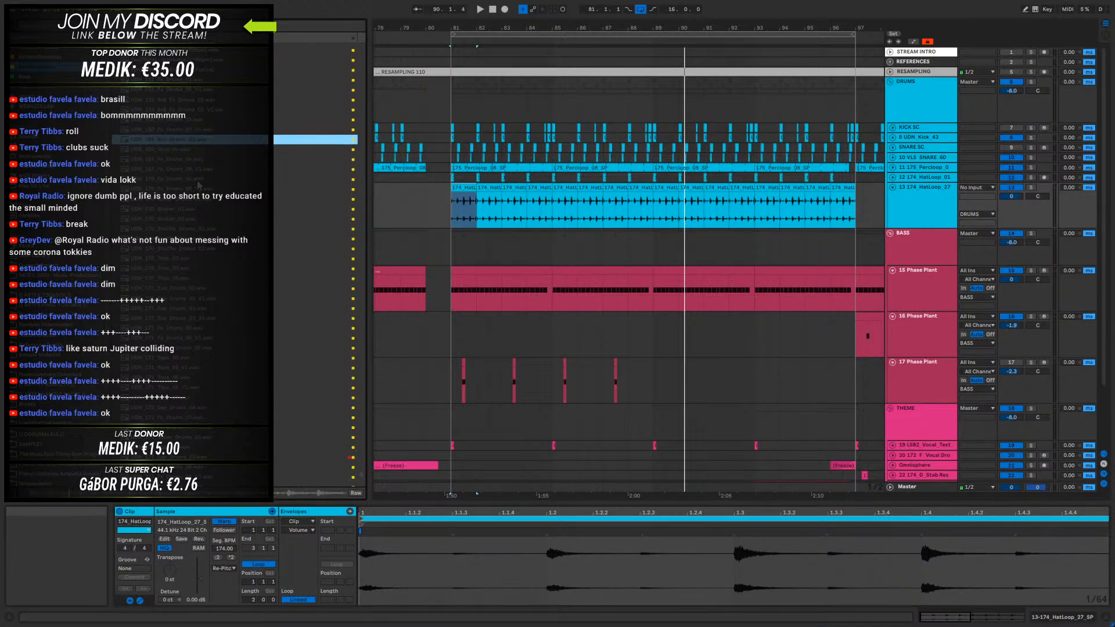
{"action": "key", "text": "Up"}
{"action": "key", "text": "Up"}
{"action": "key", "text": "Up"}
{"action": "key", "text": "Up"}
{"action": "key", "text": "Up"}
{"action": "key", "text": "Up"}
{"action": "scroll", "coordinate": [185, 158], "scroll_direction": "up", "scroll_amount": 3}
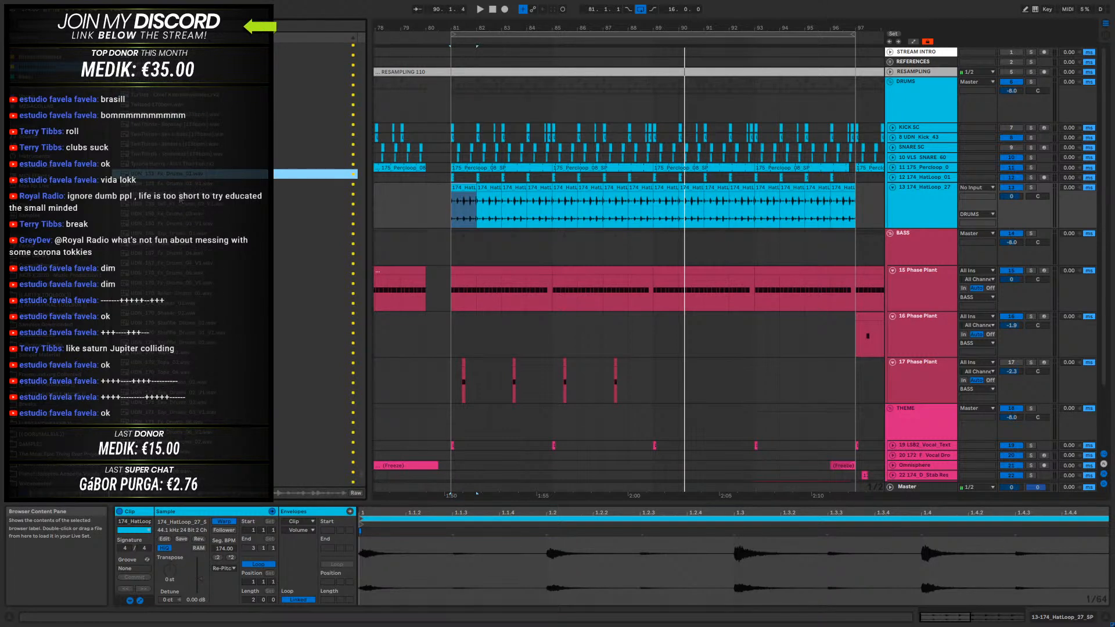
{"action": "key", "text": "Up"}
{"action": "key", "text": "Up"}
{"action": "key", "text": "Up"}
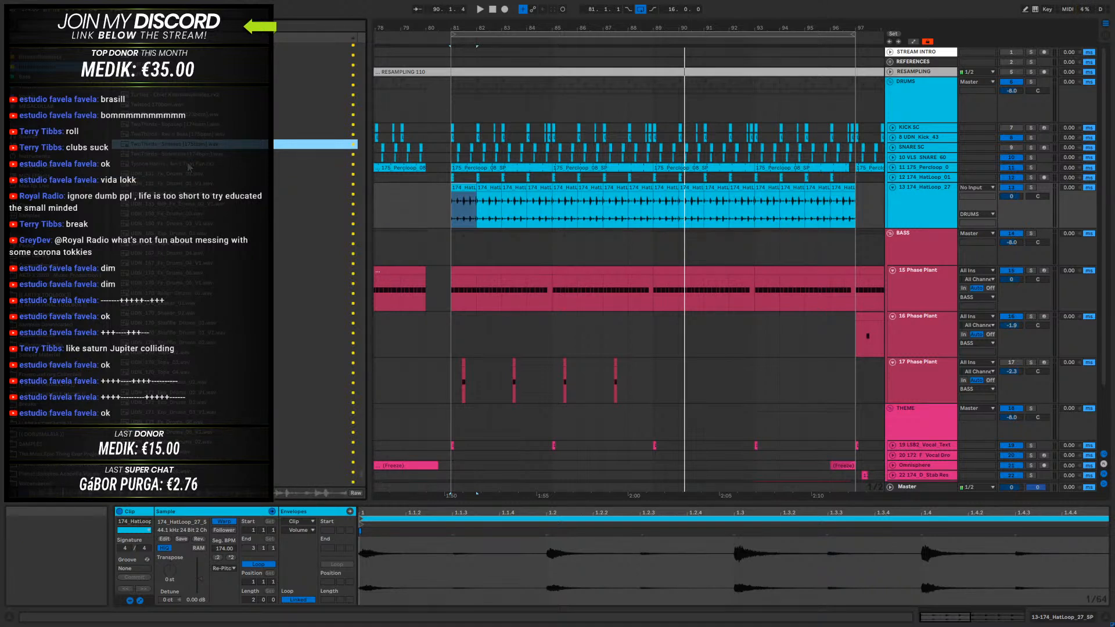
- Sample scattered drum breaks throughout the middle of the collection, skipping upward through the list between previews
{"action": "scroll", "coordinate": [187, 157], "scroll_direction": "up", "scroll_amount": 4}
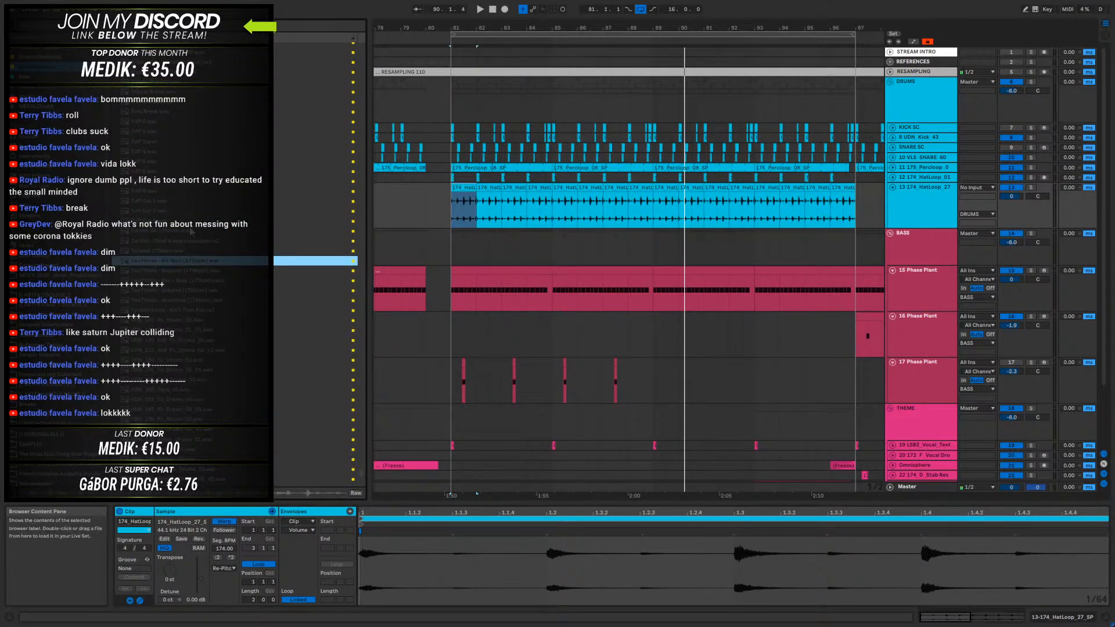
{"action": "scroll", "coordinate": [197, 200], "scroll_direction": "up", "scroll_amount": 7}
{"action": "left_click", "coordinate": [200, 211]}
{"action": "left_click", "coordinate": [209, 271]}
{"action": "scroll", "coordinate": [209, 271], "scroll_direction": "up", "scroll_amount": 2}
{"action": "left_click", "coordinate": [231, 210]}
{"action": "scroll", "coordinate": [234, 215], "scroll_direction": "up", "scroll_amount": 3}
{"action": "scroll", "coordinate": [235, 220], "scroll_direction": "up", "scroll_amount": 8}
{"action": "left_click", "coordinate": [184, 295]}
{"action": "scroll", "coordinate": [228, 270], "scroll_direction": "up", "scroll_amount": 3}
{"action": "left_click", "coordinate": [165, 360]}
{"action": "scroll", "coordinate": [229, 272], "scroll_direction": "up", "scroll_amount": 8}
{"action": "left_click", "coordinate": [234, 192]}
{"action": "scroll", "coordinate": [239, 232], "scroll_direction": "up", "scroll_amount": 3}
{"action": "scroll", "coordinate": [240, 243], "scroll_direction": "up", "scroll_amount": 10}
{"action": "left_click", "coordinate": [239, 232]}
{"action": "scroll", "coordinate": [241, 221], "scroll_direction": "up", "scroll_amount": 10}
{"action": "scroll", "coordinate": [242, 164], "scroll_direction": "up", "scroll_amount": 5}
{"action": "left_click", "coordinate": [209, 109]}
{"action": "scroll", "coordinate": [207, 138], "scroll_direction": "up", "scroll_amount": 5}
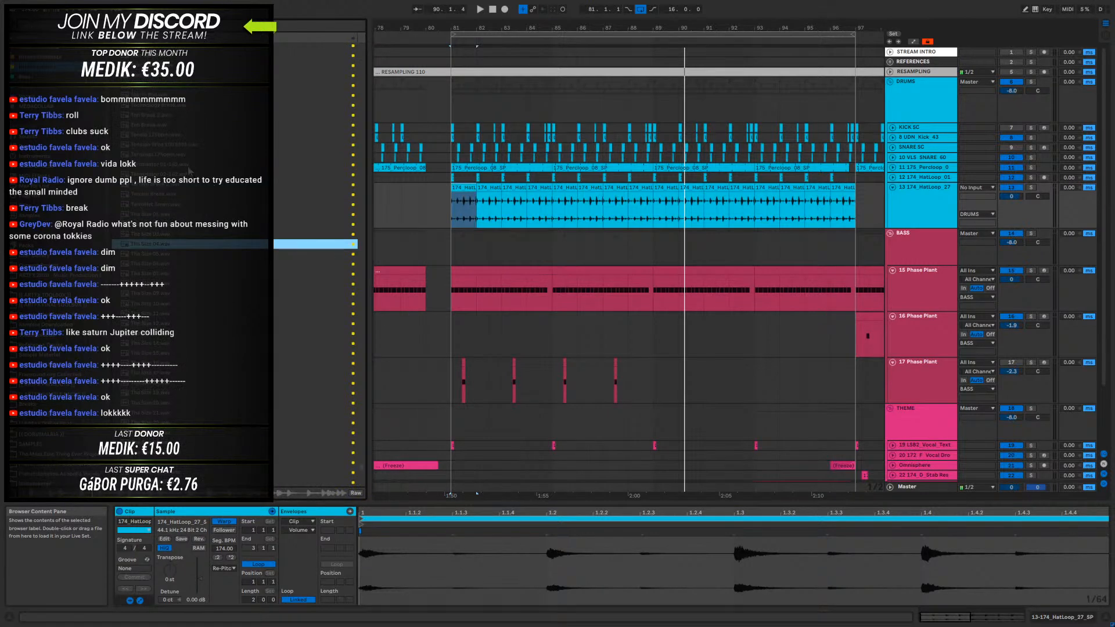
{"action": "left_click", "coordinate": [189, 172]}
{"action": "scroll", "coordinate": [189, 198], "scroll_direction": "up", "scroll_amount": 5}
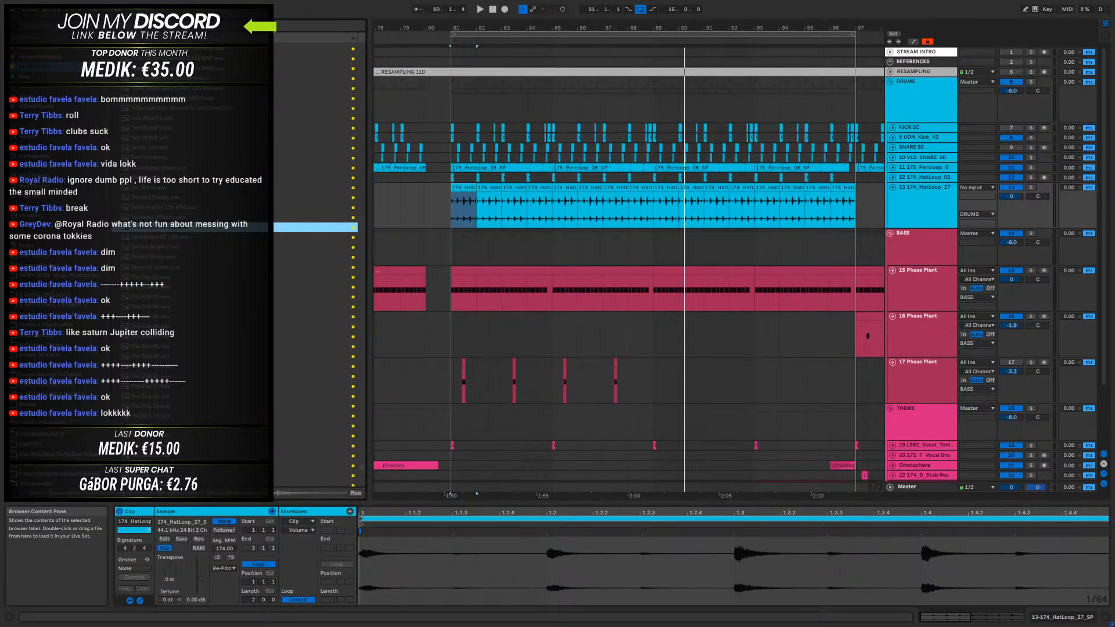
{"action": "scroll", "coordinate": [201, 250], "scroll_direction": "up", "scroll_amount": 5}
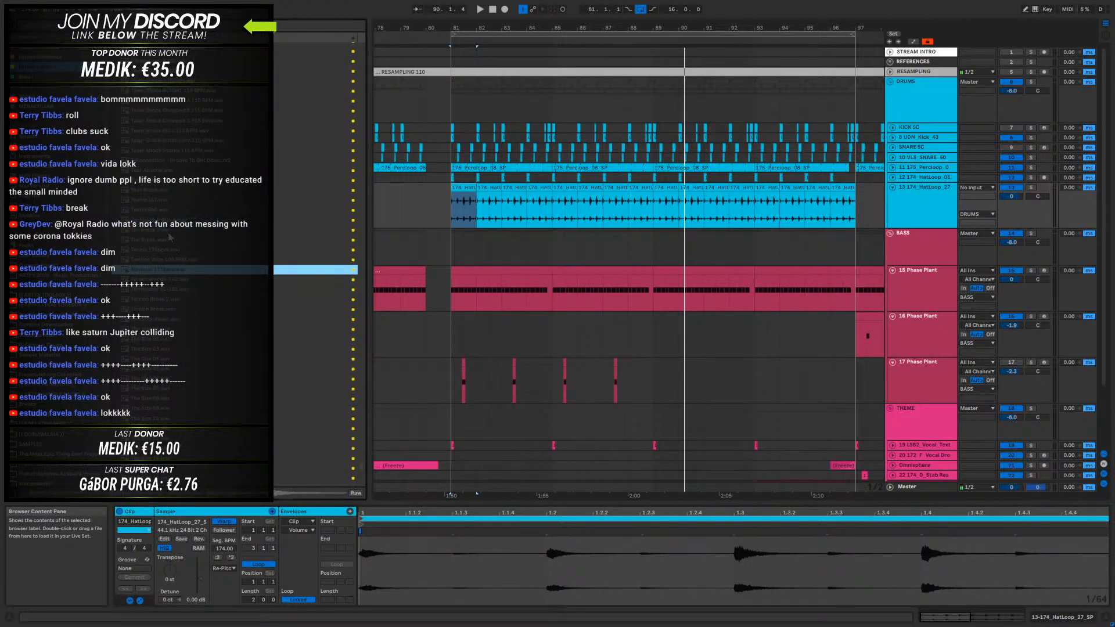
{"action": "scroll", "coordinate": [174, 244], "scroll_direction": "up", "scroll_amount": 7}
{"action": "left_click", "coordinate": [163, 277]}
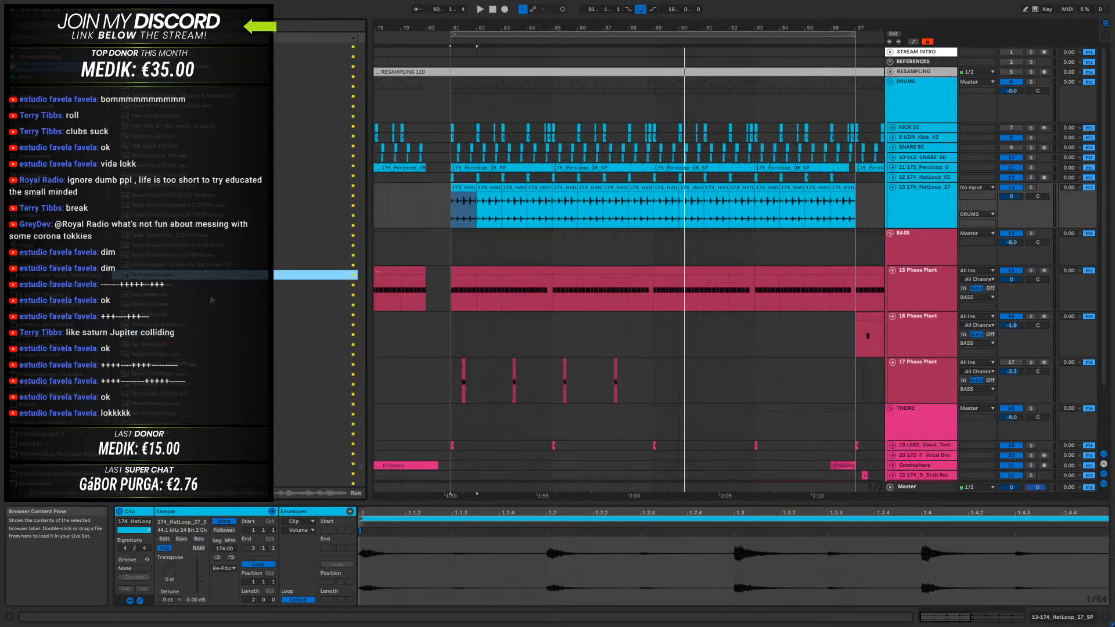
{"action": "key", "text": "Down"}
{"action": "scroll", "coordinate": [174, 299], "scroll_direction": "up", "scroll_amount": 8}
{"action": "left_click", "coordinate": [181, 296]}
{"action": "scroll", "coordinate": [184, 302], "scroll_direction": "up", "scroll_amount": 3}
{"action": "left_click", "coordinate": [197, 276]}
{"action": "scroll", "coordinate": [203, 286], "scroll_direction": "up", "scroll_amount": 3}
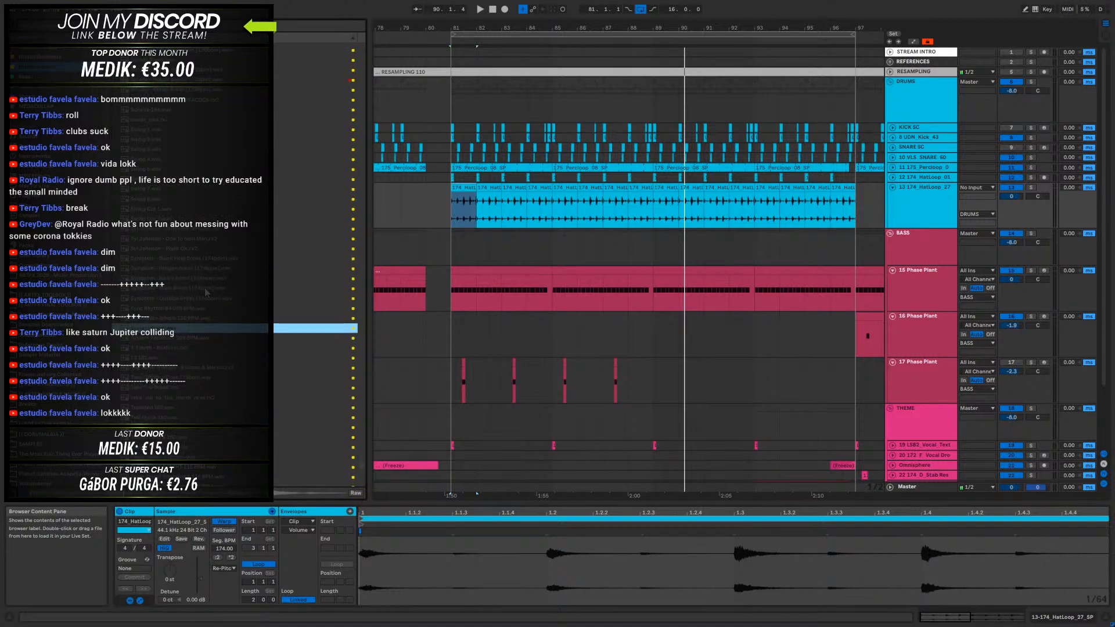
{"action": "left_click", "coordinate": [161, 319]}
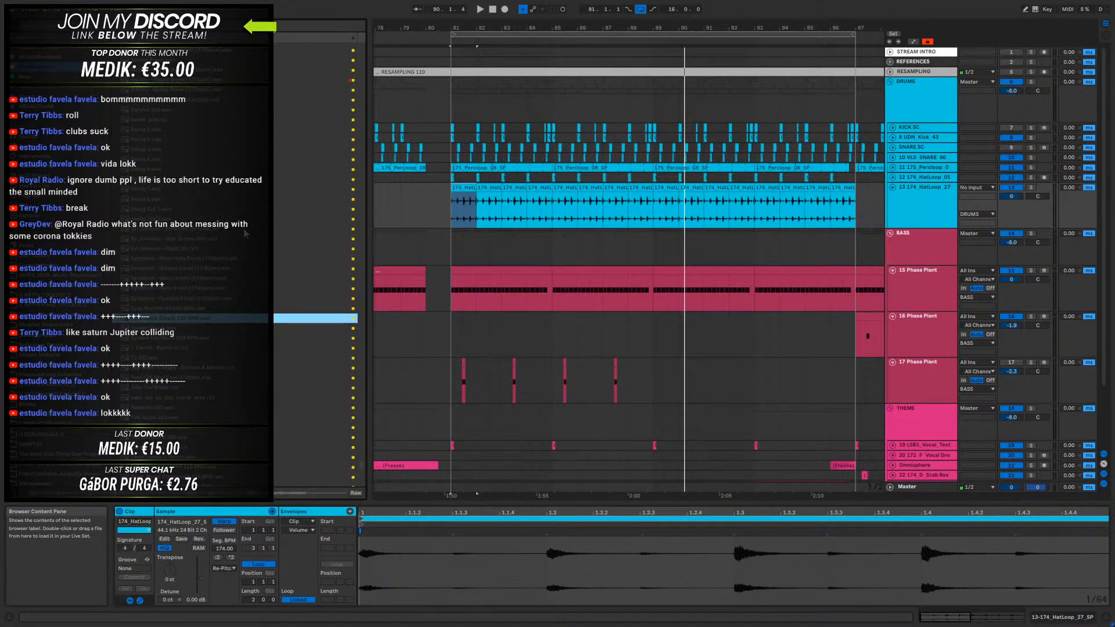
- Audition the neighbouring named drum breaks one by one, up to Survey - Coffee Break [172bpm]
{"action": "key", "text": "Up"}
{"action": "key", "text": "Up"}
{"action": "key", "text": "Up"}
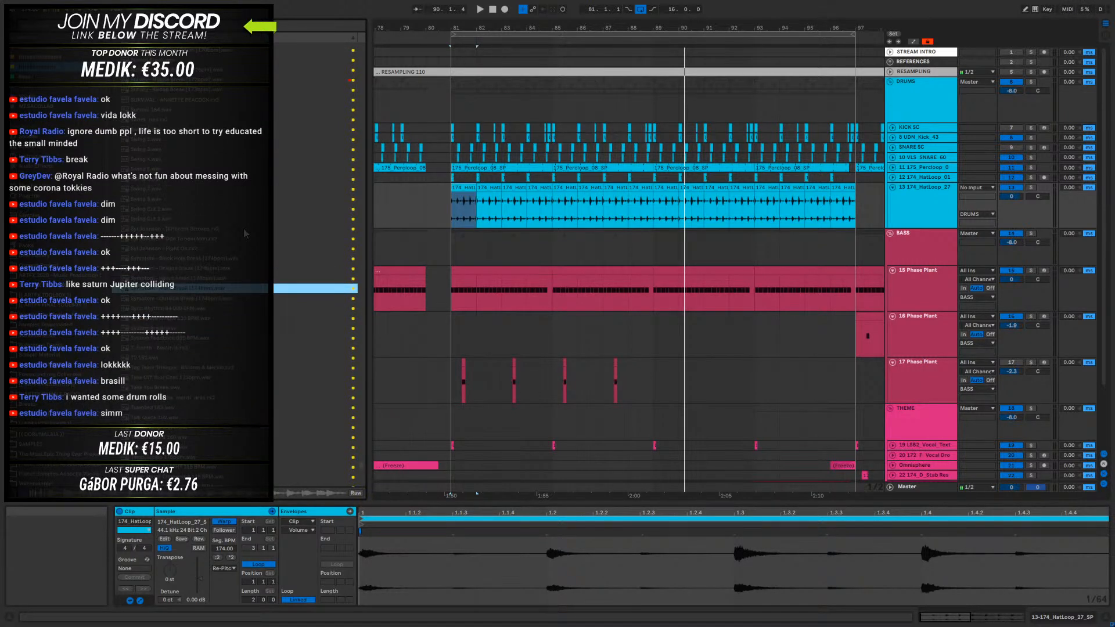
{"action": "key", "text": "Up"}
{"action": "key", "text": "Up"}
{"action": "key", "text": "Up"}
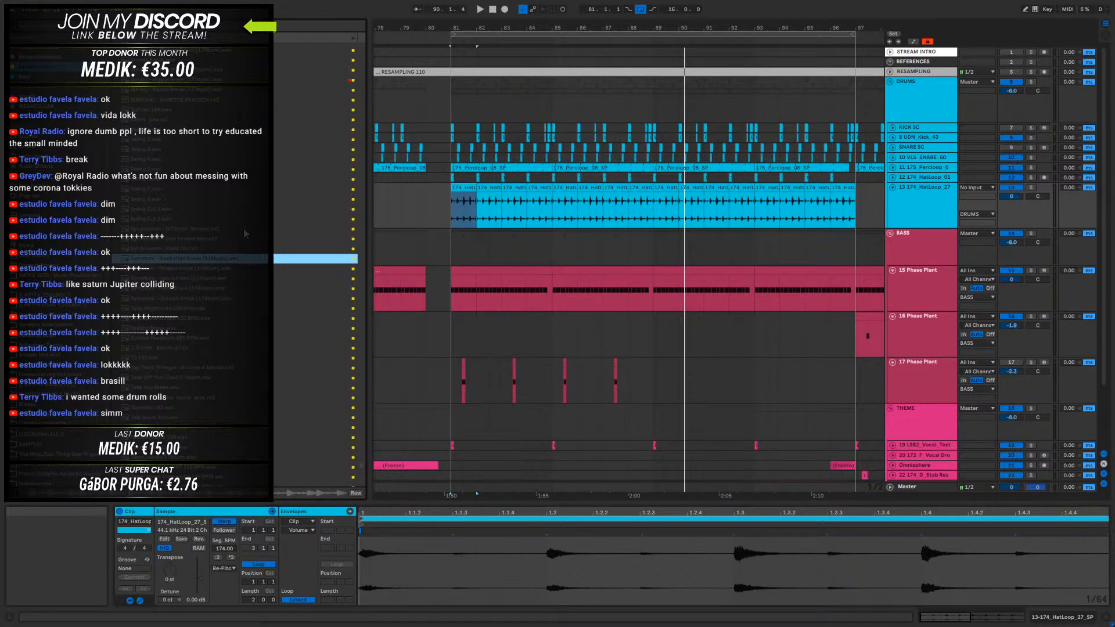
{"action": "key", "text": "Up"}
{"action": "key", "text": "Up"}
{"action": "key", "text": "Up"}
{"action": "key", "text": "Up"}
{"action": "key", "text": "Up"}
{"action": "key", "text": "Up"}
{"action": "key", "text": "Up"}
{"action": "key", "text": "Up"}
{"action": "key", "text": "Up"}
{"action": "key", "text": "Up"}
{"action": "key", "text": "Up"}
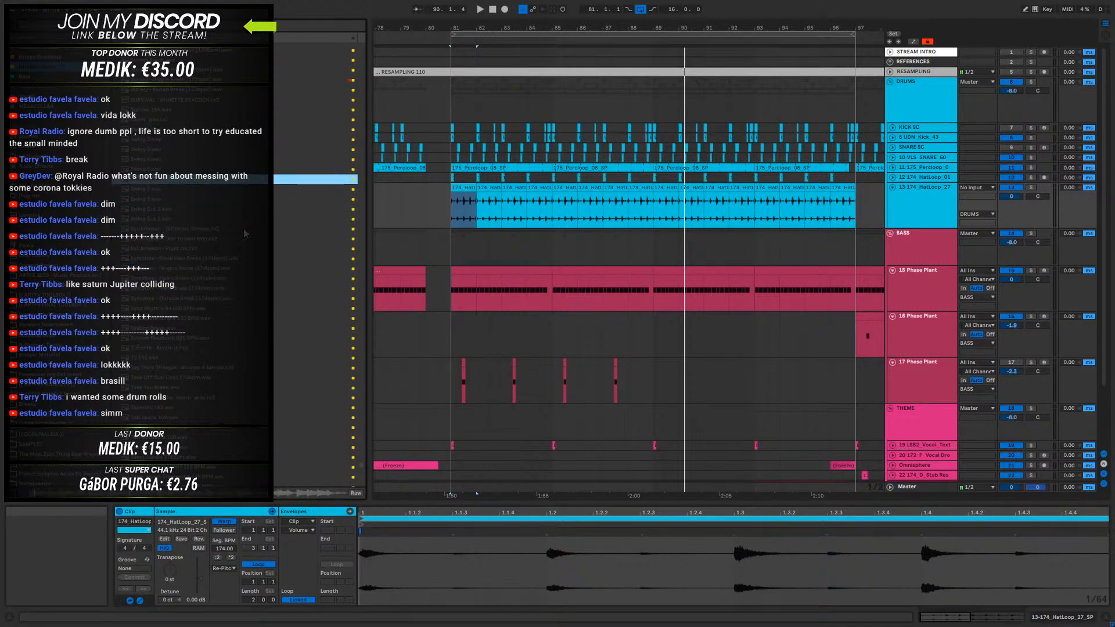
{"action": "key", "text": "Up"}
{"action": "key", "text": "Up"}
{"action": "key", "text": "Up"}
{"action": "key", "text": "Up"}
{"action": "scroll", "coordinate": [243, 230], "scroll_direction": "up", "scroll_amount": 5}
{"action": "key", "text": "Up"}
{"action": "key", "text": "Up"}
{"action": "key", "text": "Up"}
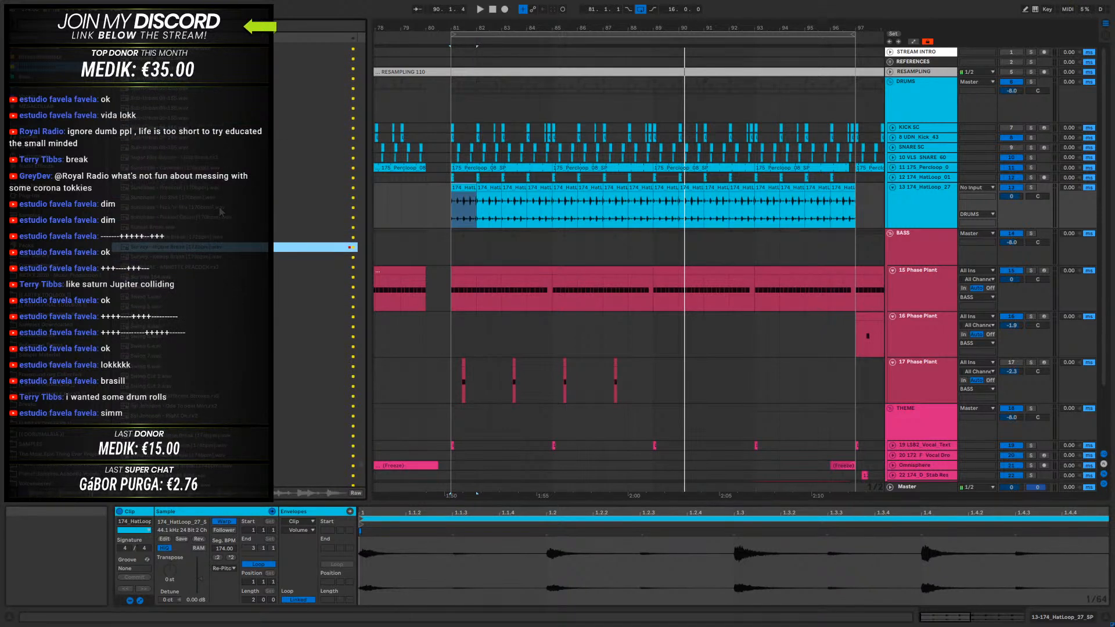
{"action": "key", "text": "Up"}
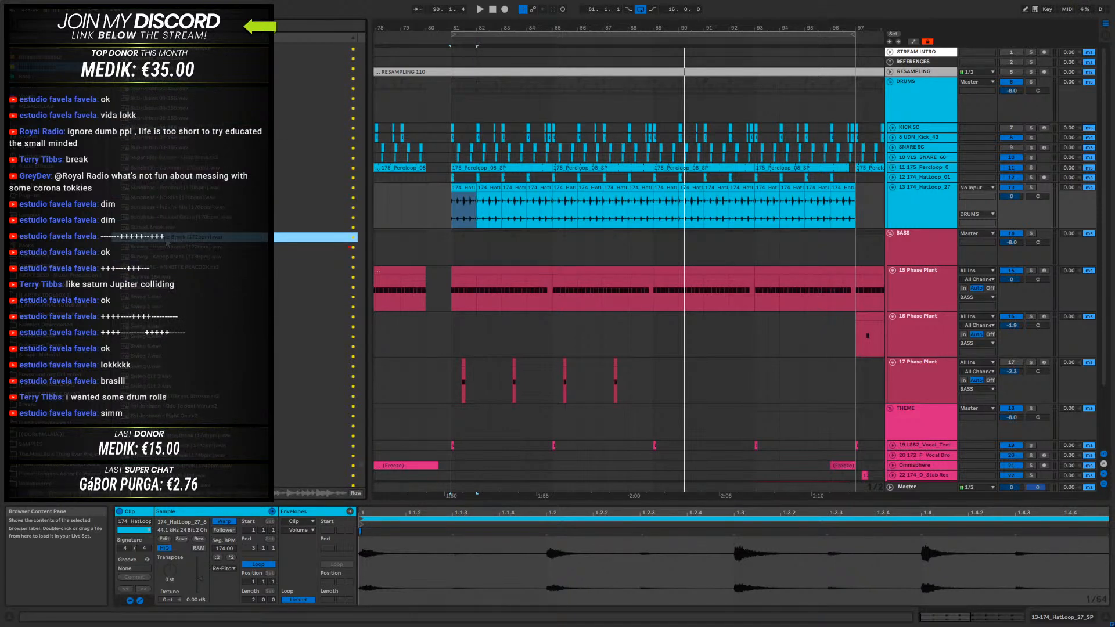
- Insert an audio track below 174_HatLoop_27 in the DRUMS group and place the Survey - Coffee Break [172bpm] loop on it at bar 81
{"action": "right_click", "coordinate": [910, 213]}
{"action": "left_click", "coordinate": [944, 289]}
{"action": "left_click_drag", "start_coordinate": [175, 237], "coordinate": [458, 250]}
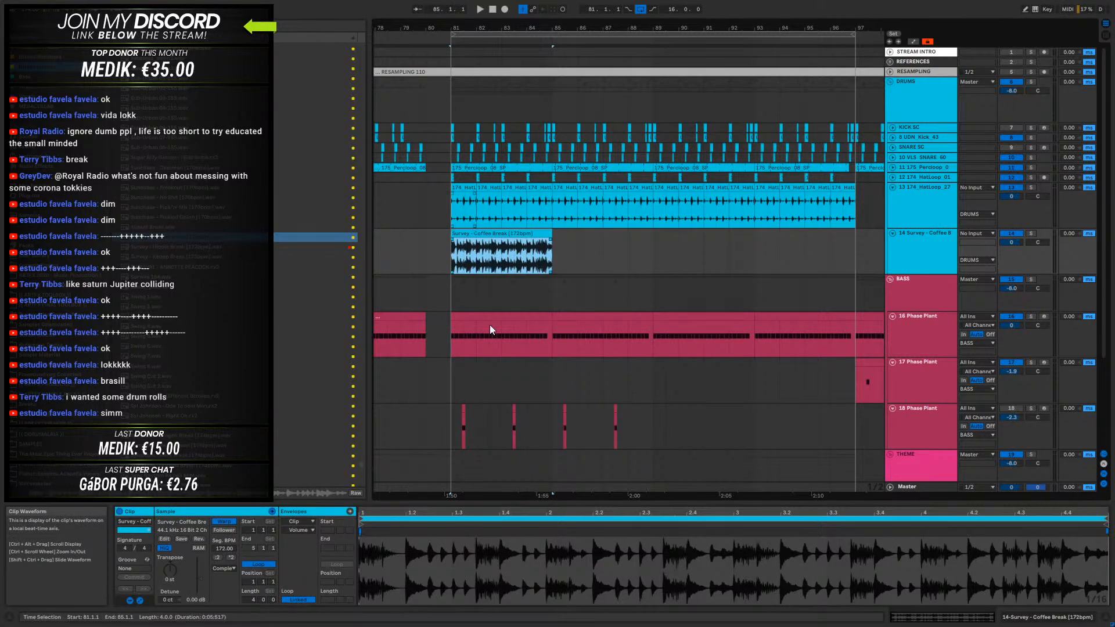
{"action": "left_click_drag", "start_coordinate": [461, 27], "coordinate": [485, 90]}
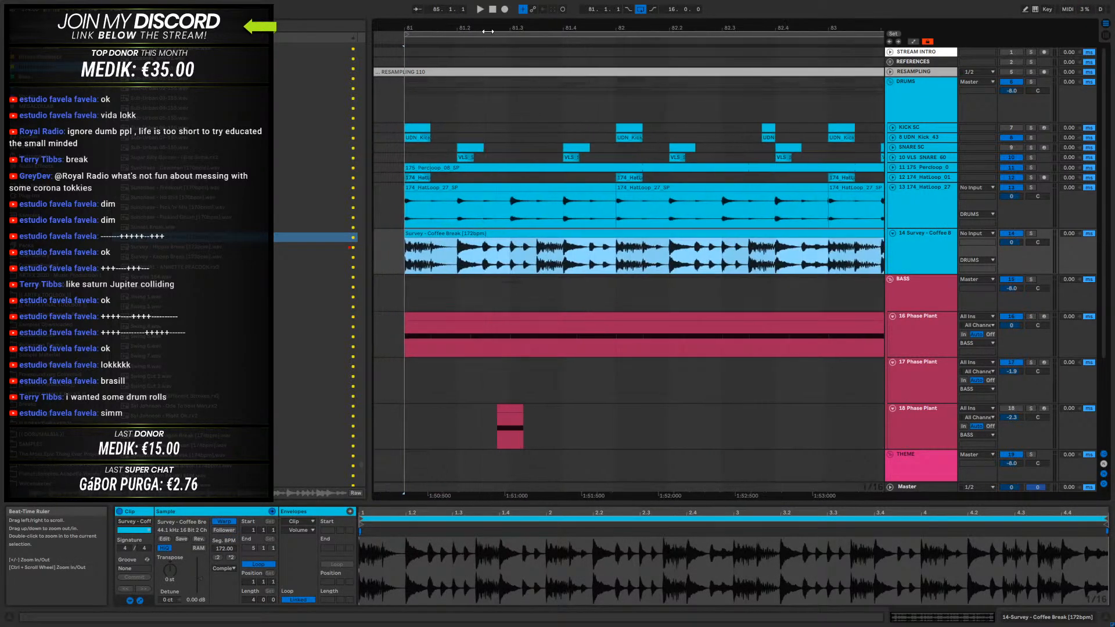
- Isolate the 81.4.3 to 82.1.1 slice of the Coffee Break loop and delete the rest of the loop
{"action": "left_click_drag", "start_coordinate": [588, 256], "coordinate": [616, 256]}
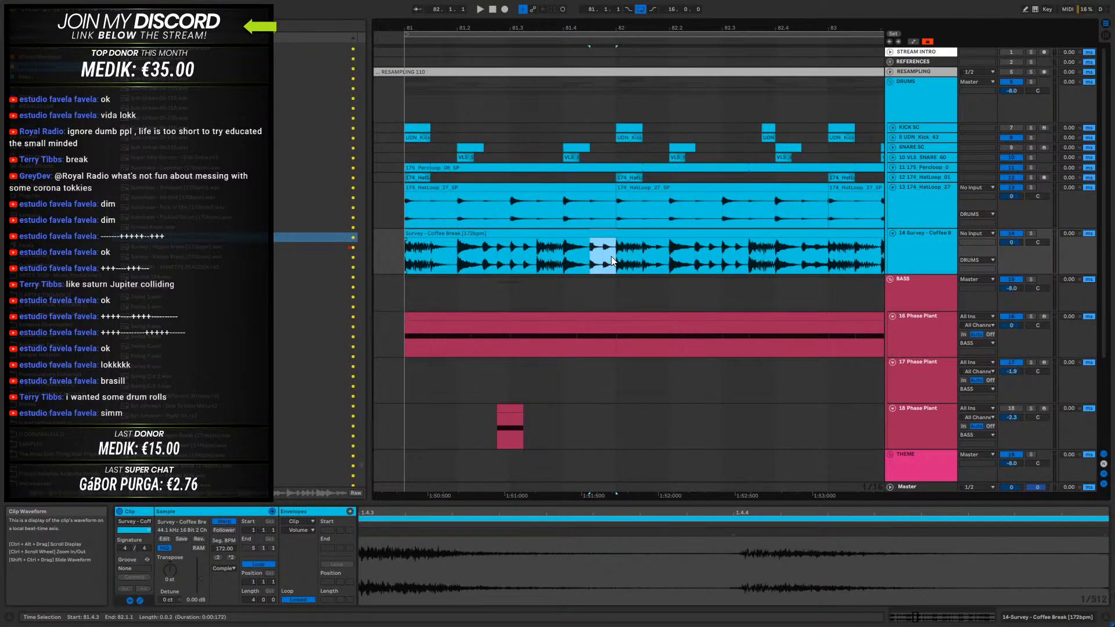
{"action": "key", "text": "ctrl+e"}
{"action": "left_click", "coordinate": [572, 234]}
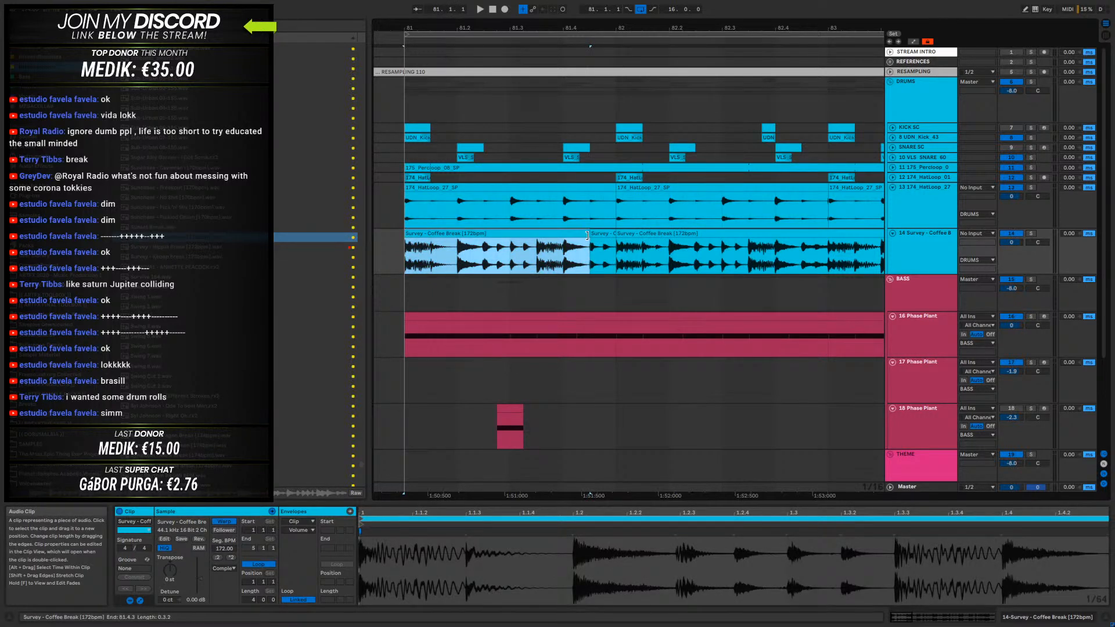
{"action": "key", "text": "Delete"}
{"action": "left_click", "coordinate": [661, 234]}
{"action": "key", "text": "Delete"}
{"action": "left_click", "coordinate": [602, 234]}
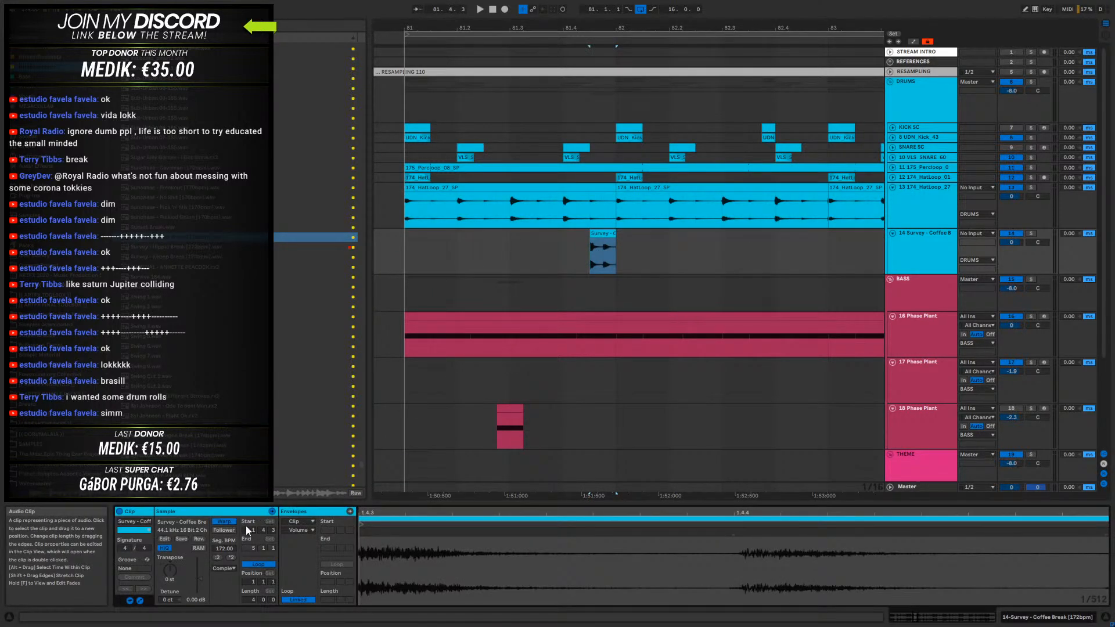
- Set the Coffee Break slice's warp mode to Re-Pitch and move it to 96.4.3, ending at bar 97
{"action": "left_click", "coordinate": [232, 569]}
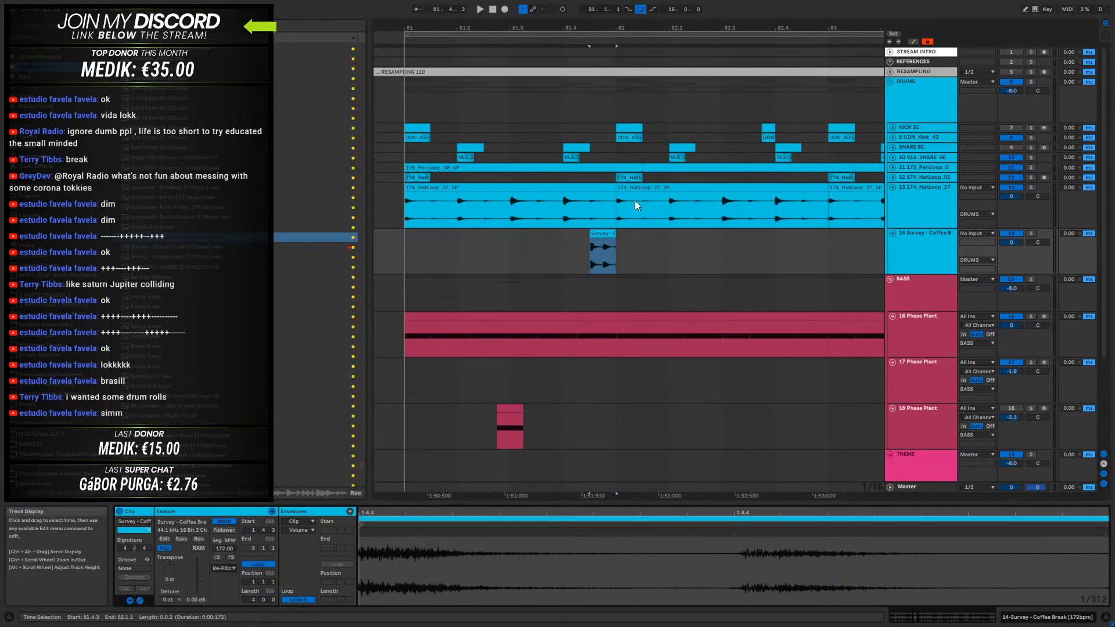
{"action": "left_click_drag", "start_coordinate": [604, 28], "coordinate": [496, 0]}
{"action": "left_click_drag", "start_coordinate": [495, 231], "coordinate": [792, 254]}
{"action": "left_click_drag", "start_coordinate": [789, 25], "coordinate": [711, 216]}
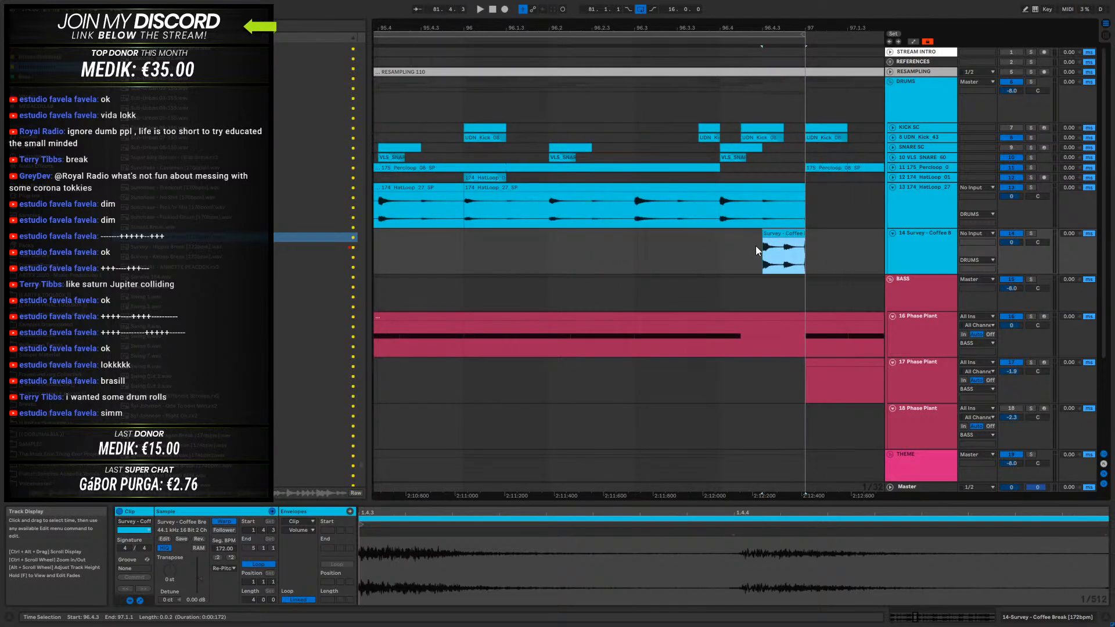
- Solo the DRUMS group and play the drums leading up to bar 97
{"action": "left_click", "coordinate": [649, 261]}
{"action": "key", "text": "space"}
{"action": "left_click", "coordinate": [1033, 84]}
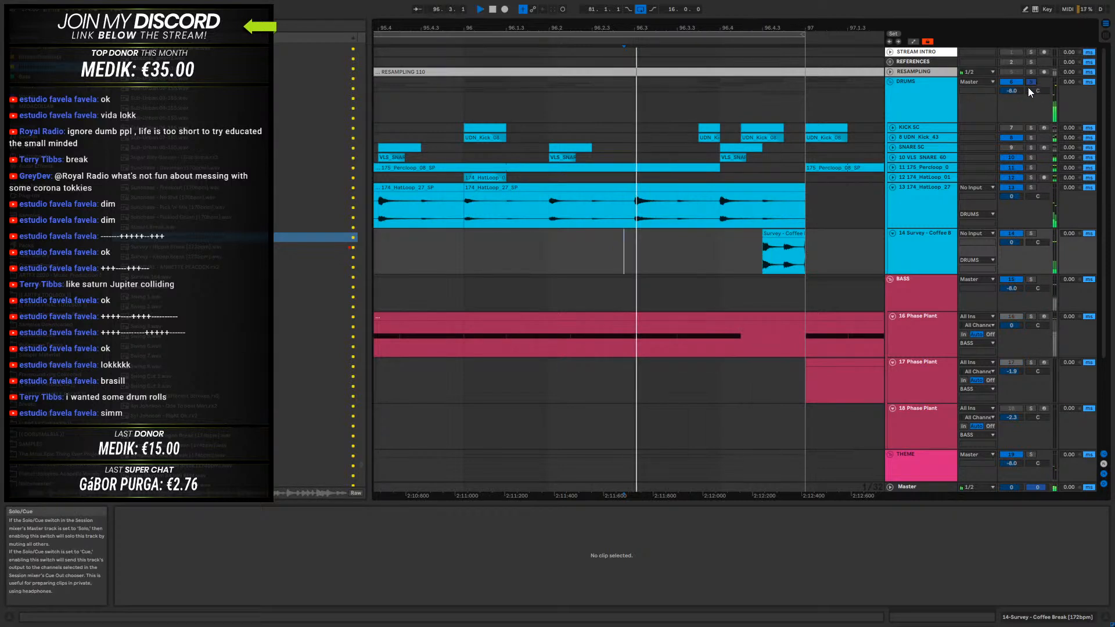
{"action": "key", "text": "space"}
- Compare the drums with the Coffee Break slice before bar 97 deactivated and reactivated
{"action": "left_click", "coordinate": [769, 254]}
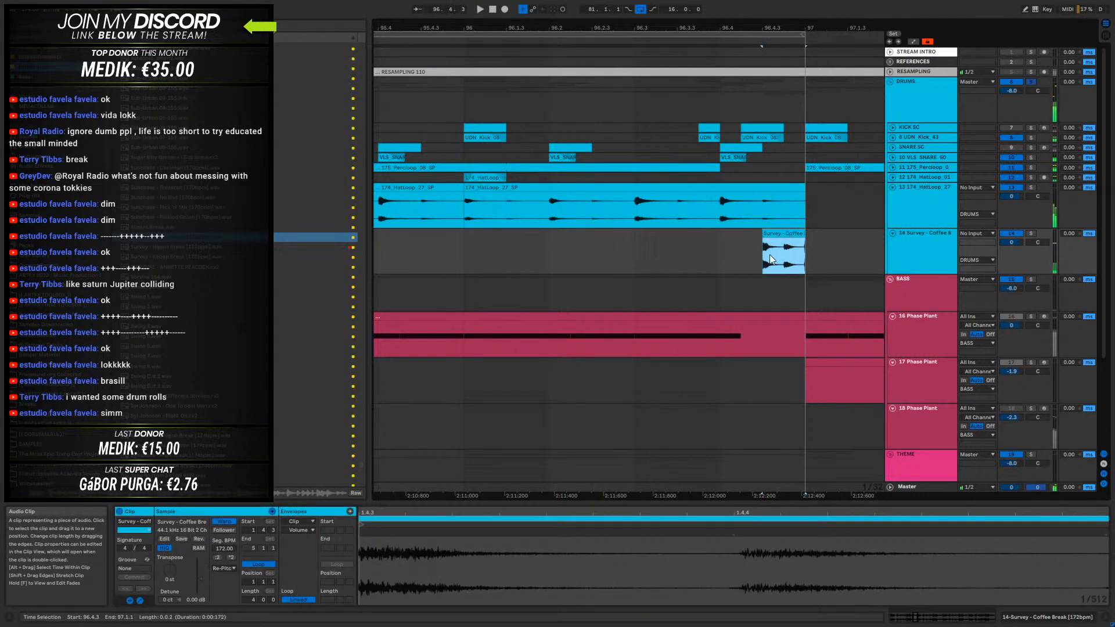
{"action": "key", "text": "0"}
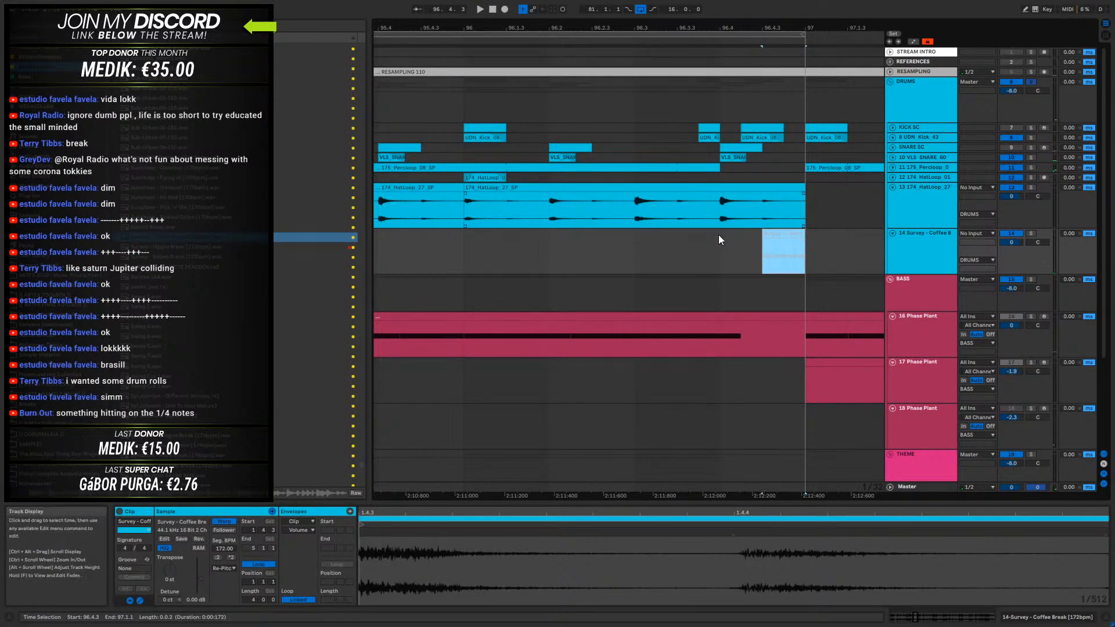
{"action": "left_click", "coordinate": [718, 234]}
{"action": "key", "text": "space"}
{"action": "left_click", "coordinate": [768, 244]}
{"action": "key", "text": "0"}
{"action": "key", "text": "space"}
{"action": "left_click", "coordinate": [717, 256]}
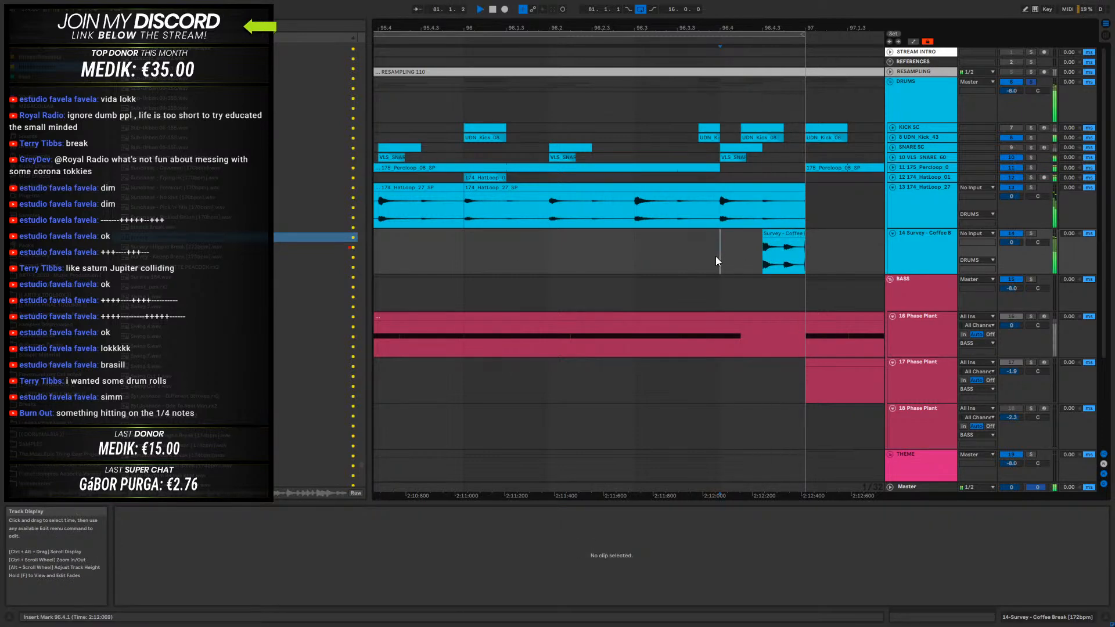
- Listen to the soloed drums from bar 96 with the Coffee Break slice active
{"action": "left_click", "coordinate": [803, 241]}
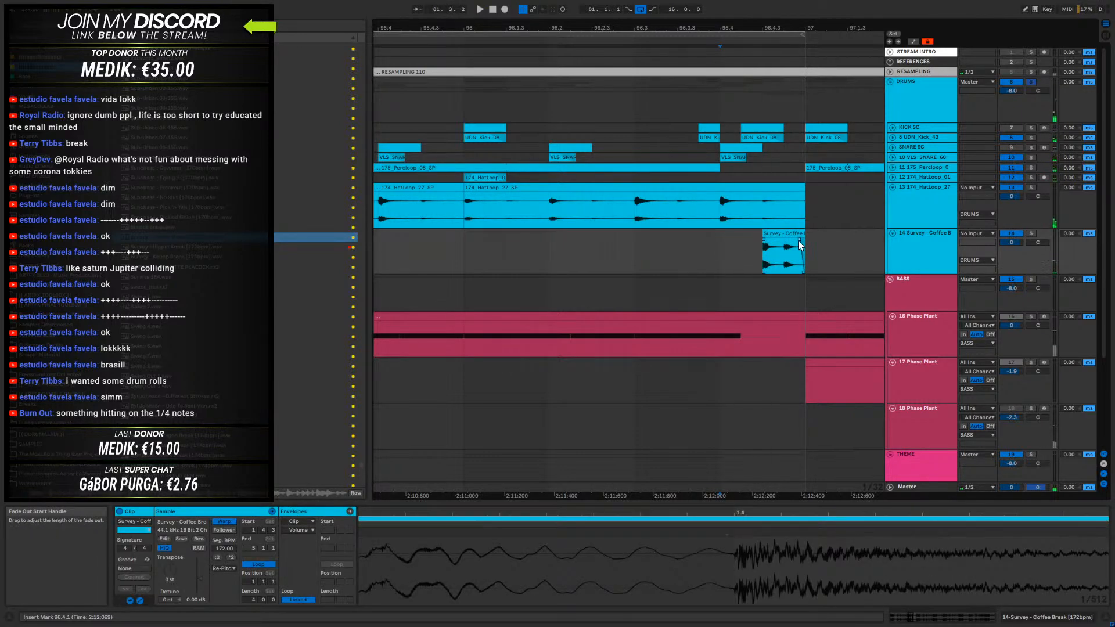
{"action": "left_click_drag", "start_coordinate": [674, 27], "coordinate": [682, 7]}
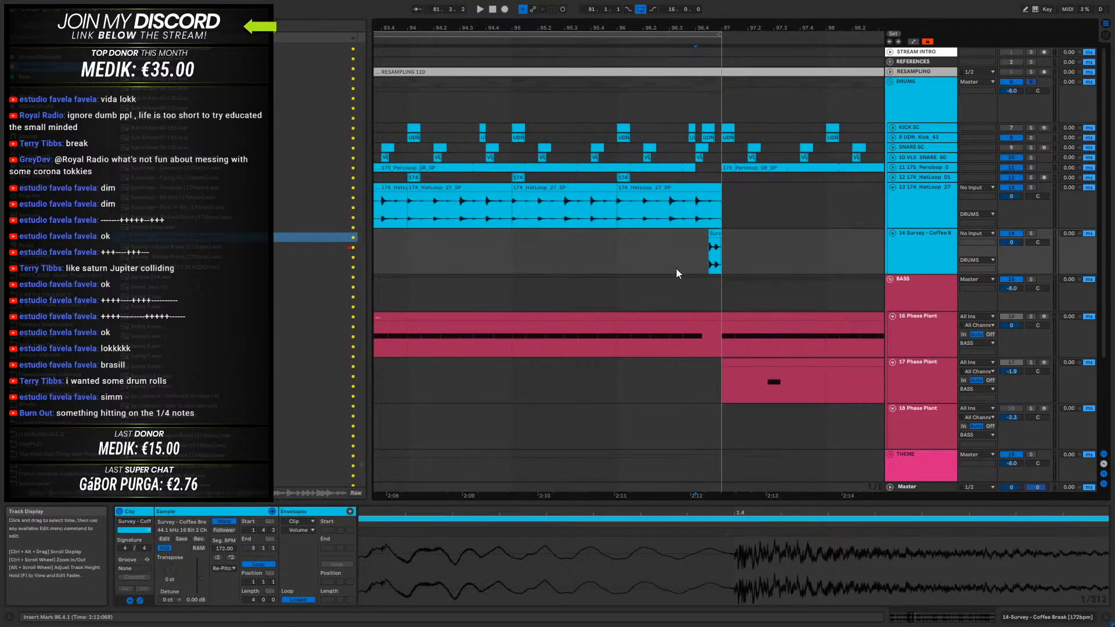
{"action": "left_click", "coordinate": [677, 268]}
{"action": "left_click", "coordinate": [620, 258]}
{"action": "key", "text": "space"}
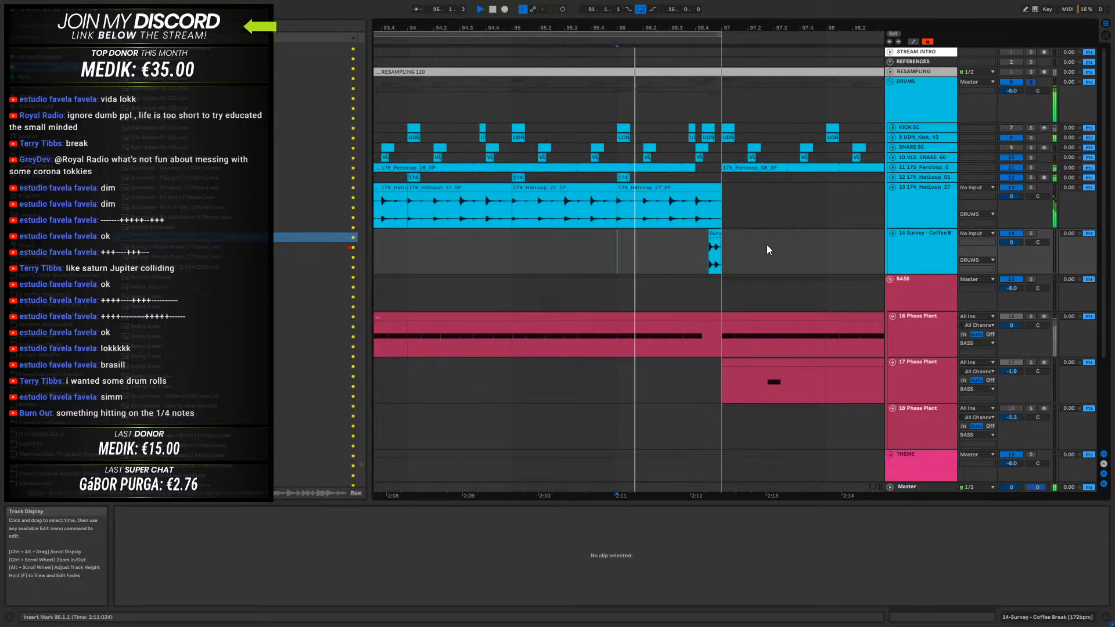
{"action": "key", "text": "space"}
- Browse upward through the drum sample list, auditioning loops as possible fills before bar 97
{"action": "scroll", "coordinate": [298, 208], "scroll_direction": "up", "scroll_amount": 2}
{"action": "scroll", "coordinate": [284, 204], "scroll_direction": "up", "scroll_amount": 4}
{"action": "left_click", "coordinate": [250, 170]}
{"action": "scroll", "coordinate": [243, 204], "scroll_direction": "up", "scroll_amount": 2}
{"action": "scroll", "coordinate": [243, 210], "scroll_direction": "up", "scroll_amount": 8}
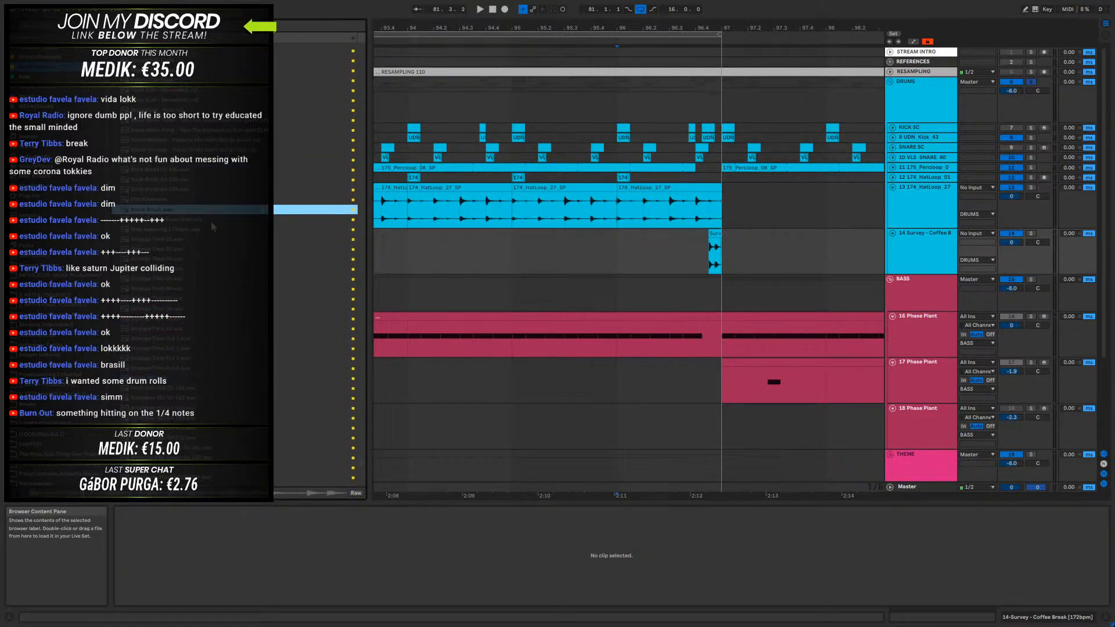
{"action": "scroll", "coordinate": [209, 203], "scroll_direction": "up", "scroll_amount": 6}
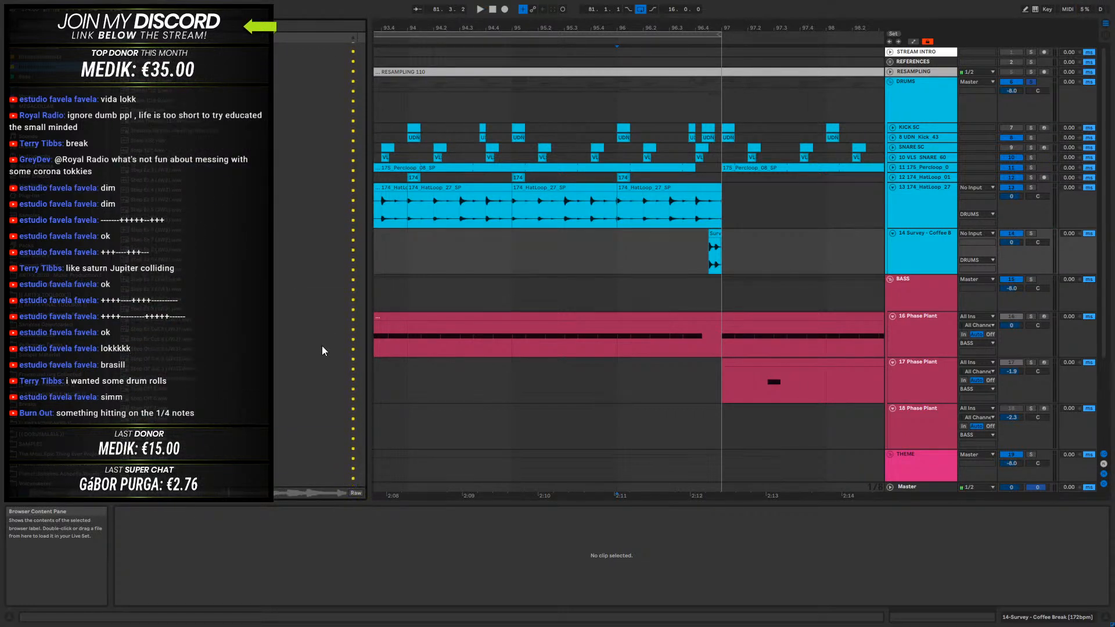
{"action": "left_click_drag", "start_coordinate": [361, 461], "coordinate": [354, 131]}
{"action": "left_click", "coordinate": [256, 127]}
{"action": "left_click", "coordinate": [229, 157]}
{"action": "scroll", "coordinate": [232, 197], "scroll_direction": "up", "scroll_amount": 6}
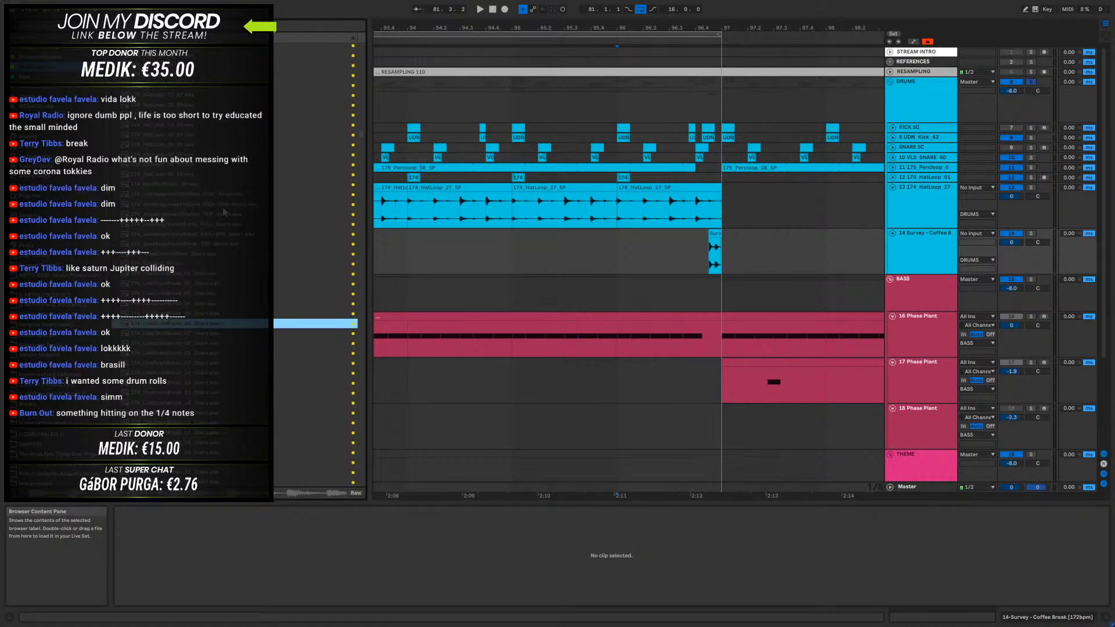
{"action": "scroll", "coordinate": [229, 214], "scroll_direction": "up", "scroll_amount": 10}
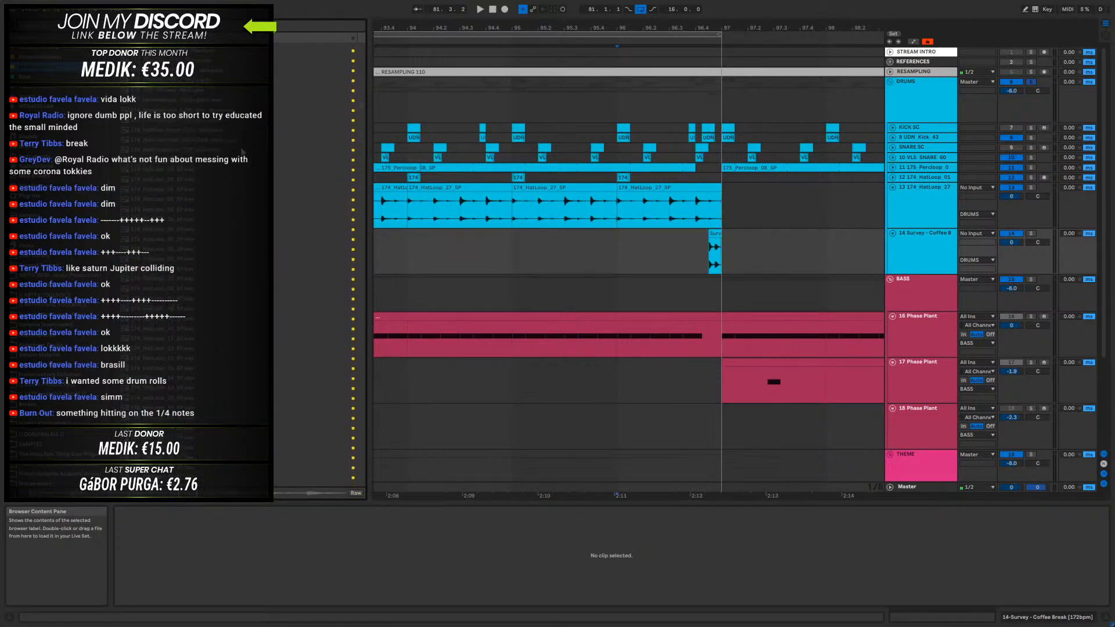
- Audition further 174 drum loops higher up in the sample list
{"action": "left_click", "coordinate": [214, 137]}
{"action": "scroll", "coordinate": [209, 165], "scroll_direction": "up", "scroll_amount": 3}
{"action": "scroll", "coordinate": [213, 165], "scroll_direction": "up", "scroll_amount": 12}
{"action": "left_click", "coordinate": [215, 112]}
{"action": "scroll", "coordinate": [217, 173], "scroll_direction": "up", "scroll_amount": 3}
{"action": "scroll", "coordinate": [218, 176], "scroll_direction": "up", "scroll_amount": 5}
{"action": "left_click", "coordinate": [199, 284]}
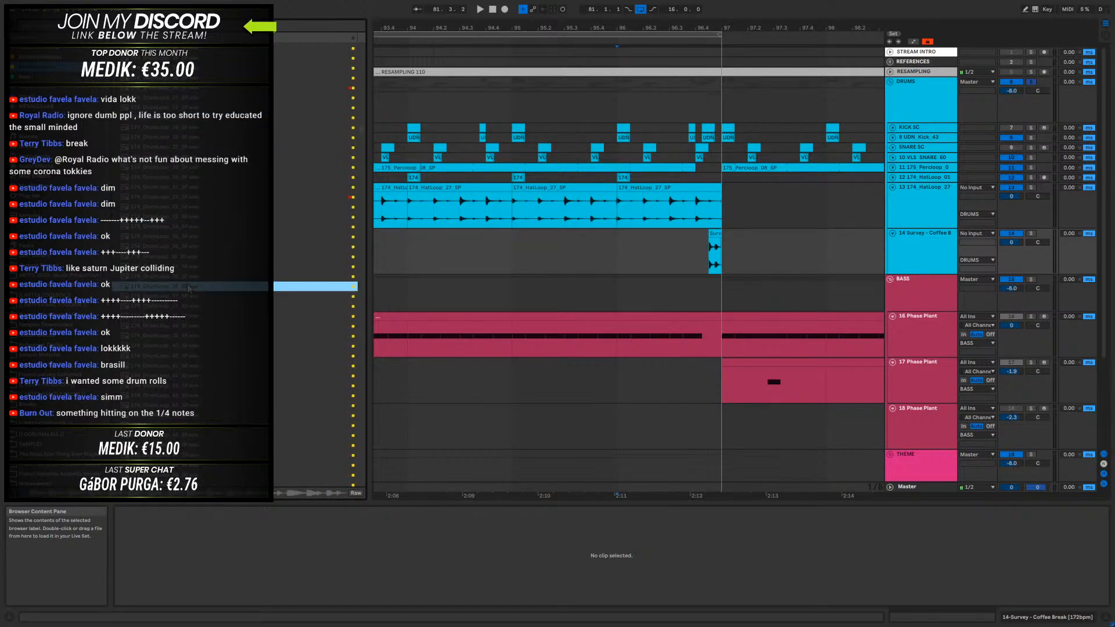
- Audition the 174 drum loops one after another while working back down the sample list
{"action": "scroll", "coordinate": [197, 283], "scroll_direction": "down", "scroll_amount": 3}
{"action": "left_click", "coordinate": [204, 267]}
{"action": "scroll", "coordinate": [203, 266], "scroll_direction": "down", "scroll_amount": 3}
{"action": "left_click", "coordinate": [204, 210]}
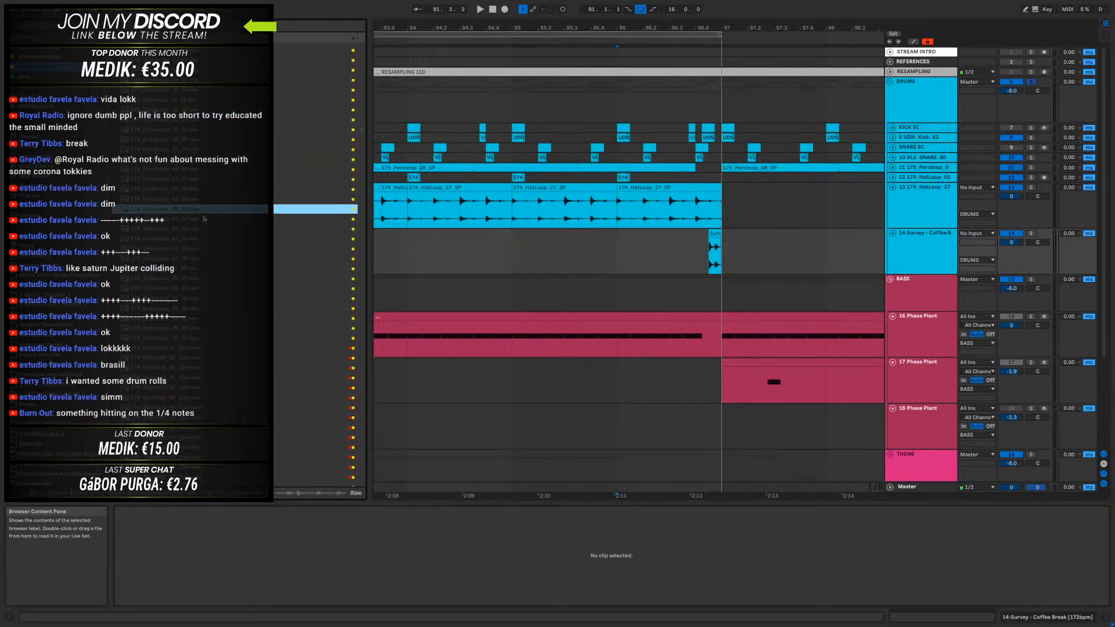
{"action": "left_click", "coordinate": [206, 239]}
{"action": "scroll", "coordinate": [211, 249], "scroll_direction": "down", "scroll_amount": 3}
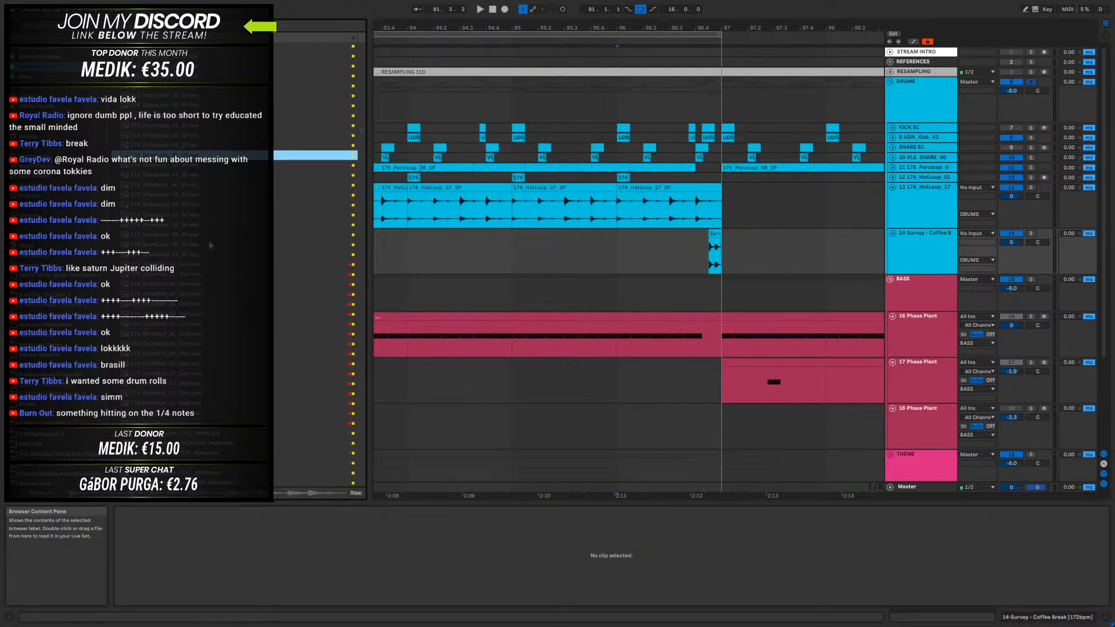
{"action": "left_click", "coordinate": [198, 194]}
{"action": "scroll", "coordinate": [204, 204], "scroll_direction": "down", "scroll_amount": 3}
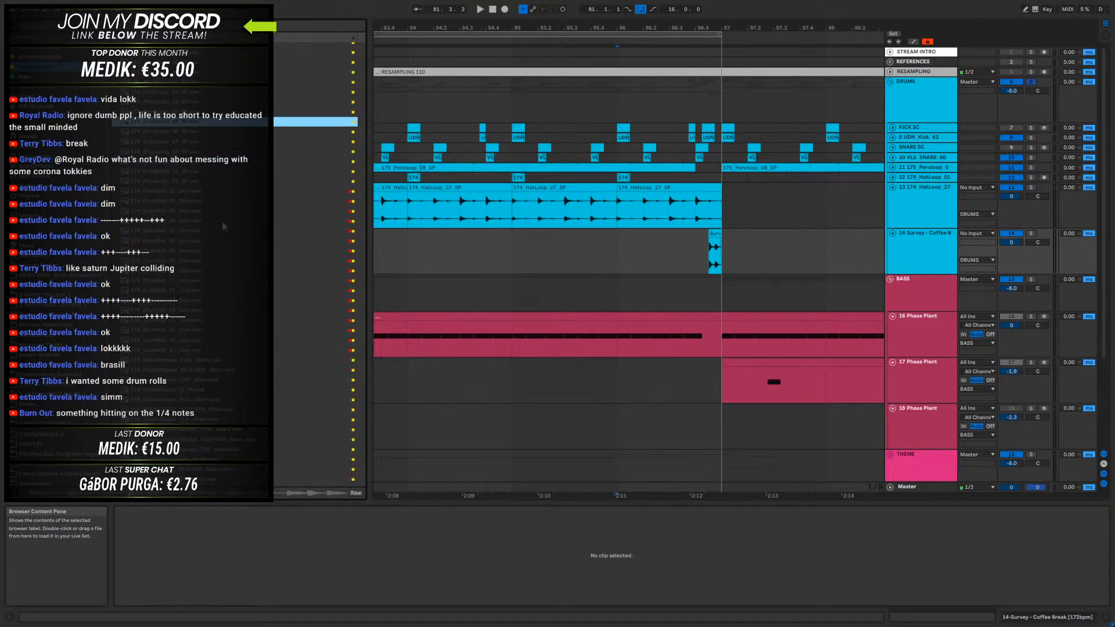
{"action": "left_click", "coordinate": [203, 191]}
{"action": "scroll", "coordinate": [202, 216], "scroll_direction": "down", "scroll_amount": 3}
- Audition the 174_DrumRoll samples one by one and return to 174_DrumRoll_16_1bar
{"action": "left_click", "coordinate": [191, 178]}
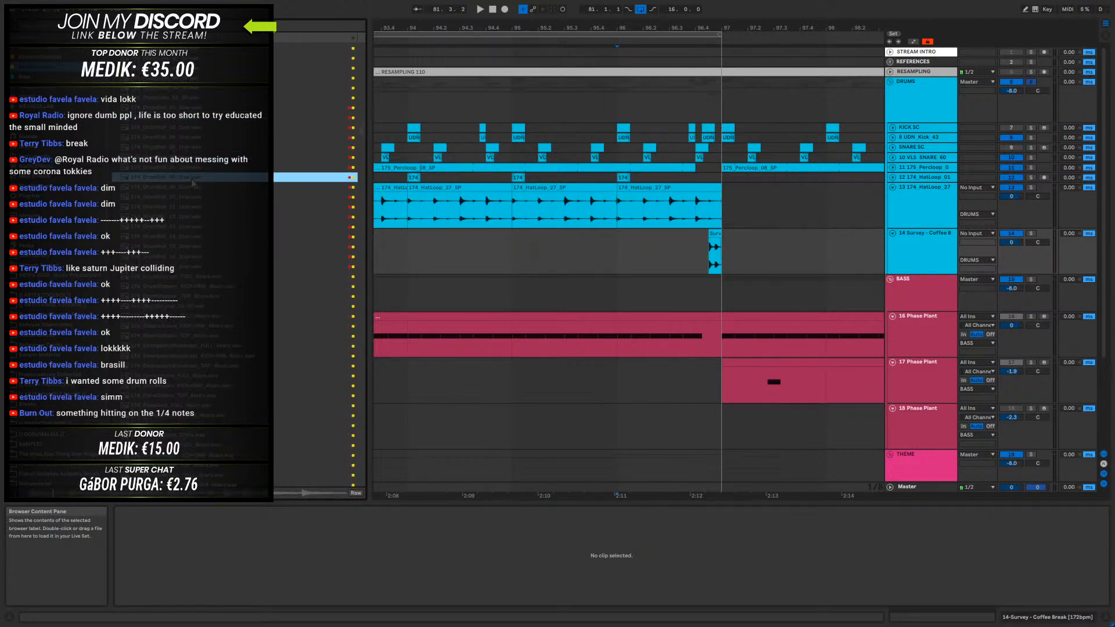
{"action": "left_click", "coordinate": [192, 206]}
{"action": "left_click", "coordinate": [179, 226]}
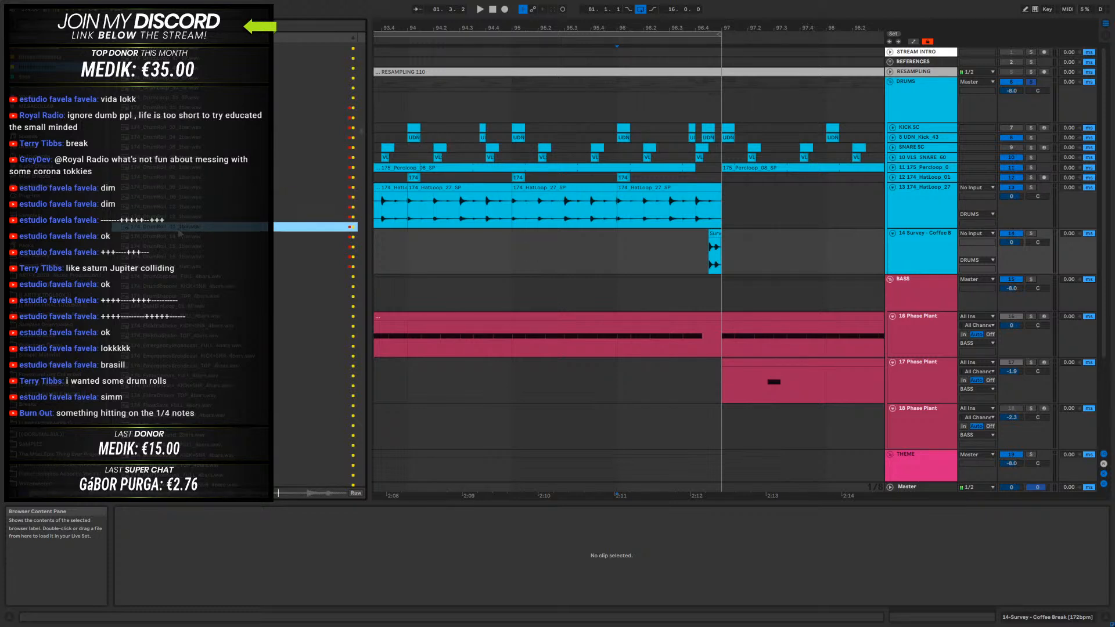
{"action": "key", "text": "Down"}
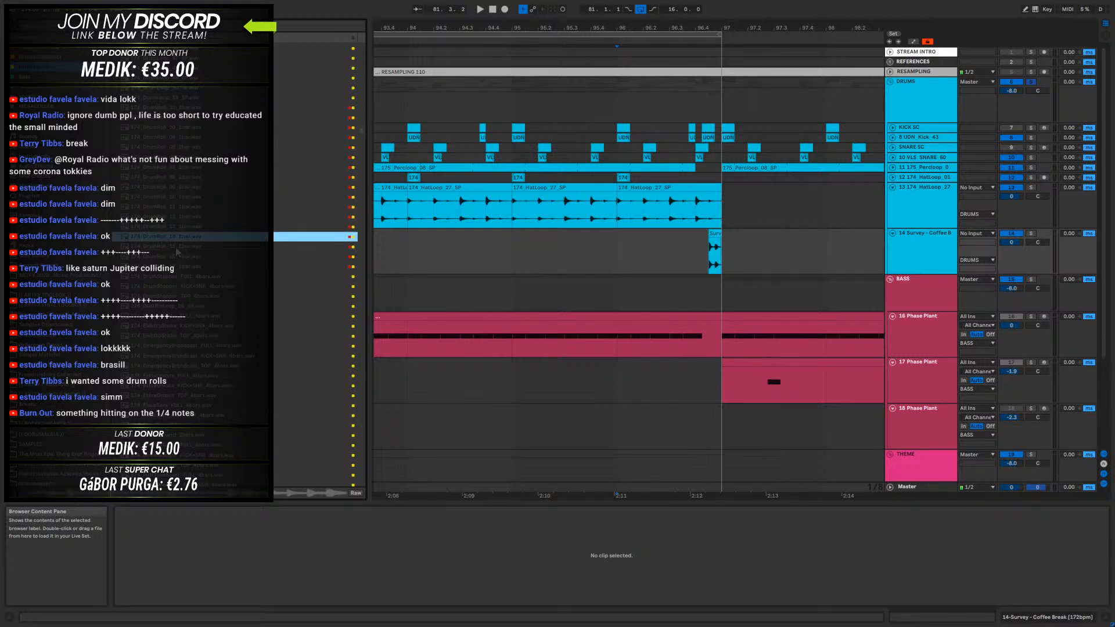
{"action": "key", "text": "Down"}
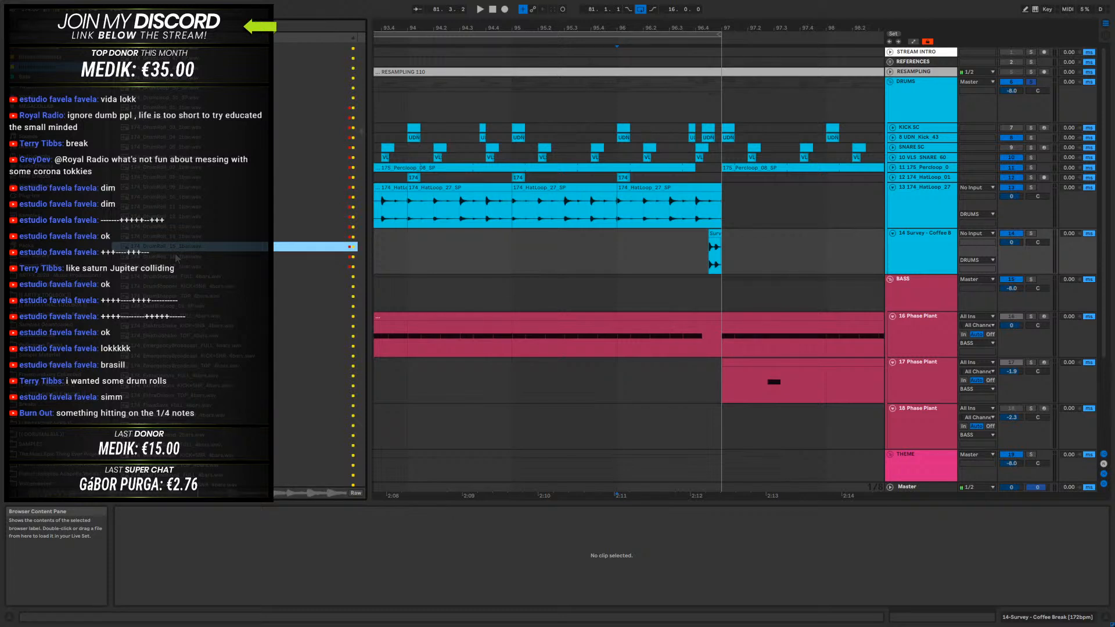
{"action": "key", "text": "Down"}
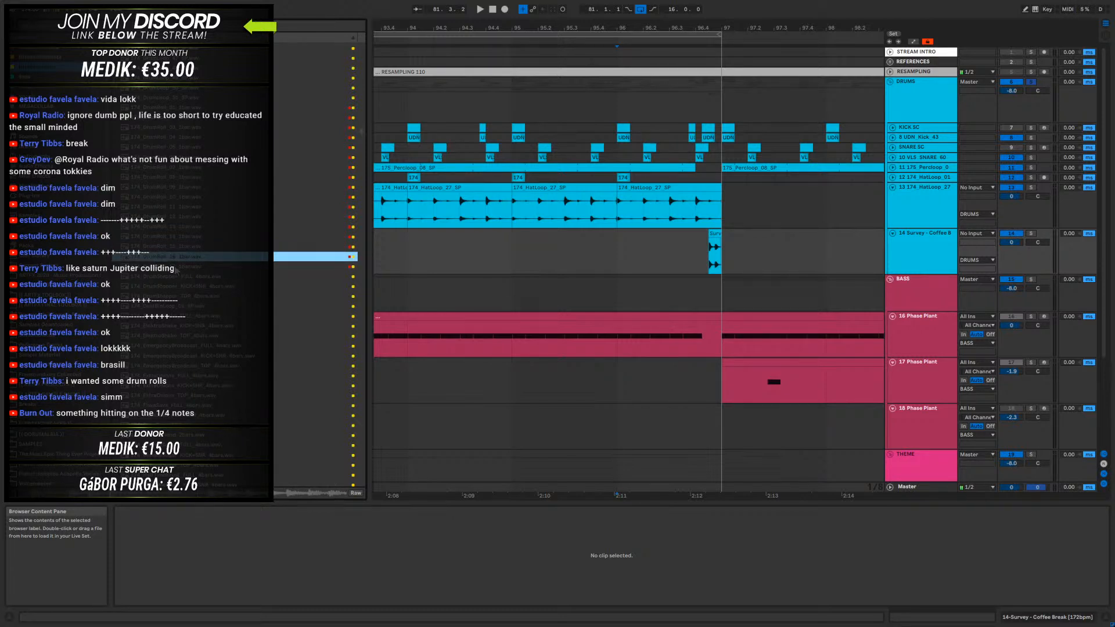
{"action": "key", "text": "Down"}
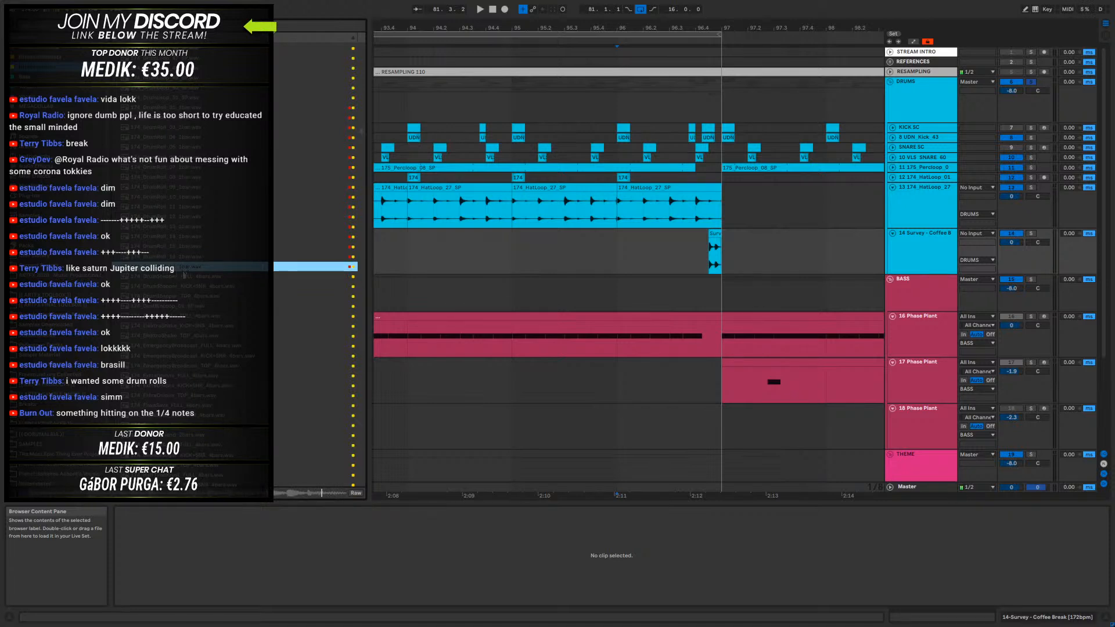
{"action": "left_click", "coordinate": [186, 255]}
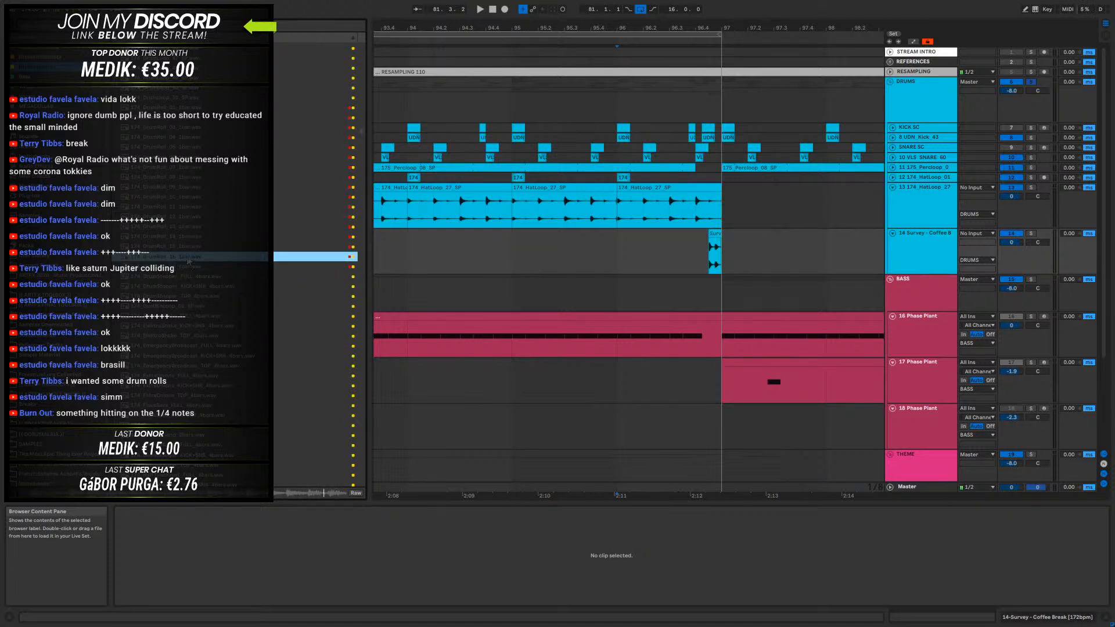
- Add 174_DrumRoll_16_1bar to the Coffee Break track, move its slice from 1.4.1 over the existing slice at 96.4.3, and delete the remainder
{"action": "left_click_drag", "start_coordinate": [187, 262], "coordinate": [563, 252]}
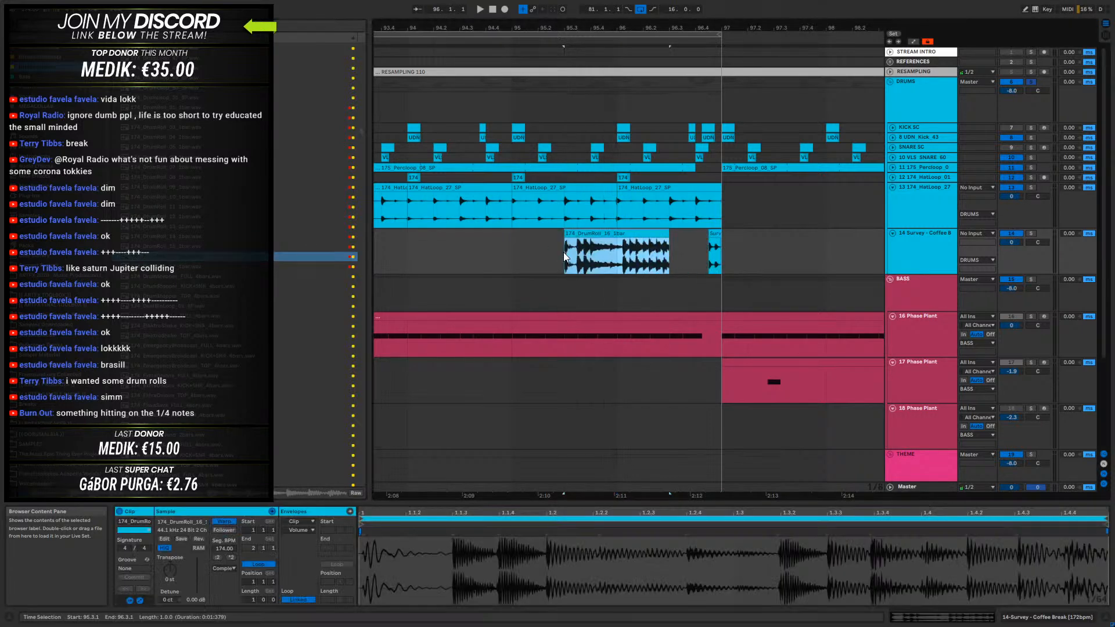
{"action": "left_click", "coordinate": [637, 256]}
{"action": "left_click_drag", "start_coordinate": [650, 256], "coordinate": [715, 235]}
{"action": "key", "text": "ctrl+e"}
{"action": "left_click", "coordinate": [637, 233]}
{"action": "key", "text": "Delete"}
{"action": "left_click", "coordinate": [664, 233]}
{"action": "key", "text": "Delete"}
{"action": "left_click", "coordinate": [718, 233]}
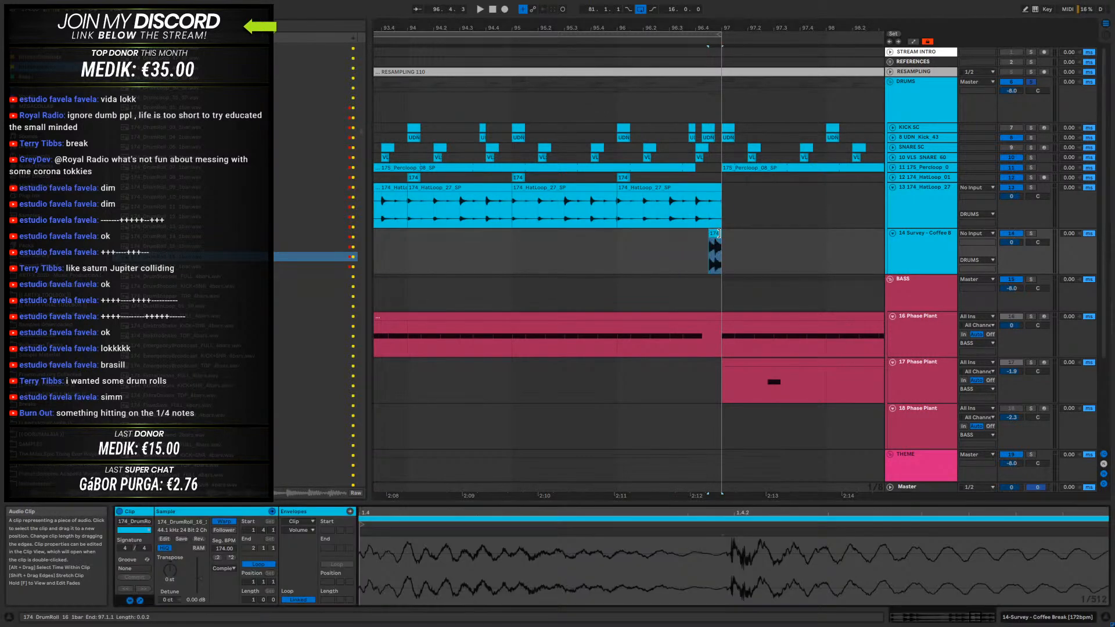
- Try Re-Pitch warping on the drum roll slice, play it and inspect the sample around 1.4.1
{"action": "left_click", "coordinate": [223, 568]}
{"action": "left_click", "coordinate": [230, 549]}
{"action": "key", "text": "space"}
{"action": "key", "text": "space"}
{"action": "left_click_drag", "start_coordinate": [717, 28], "coordinate": [690, 220]}
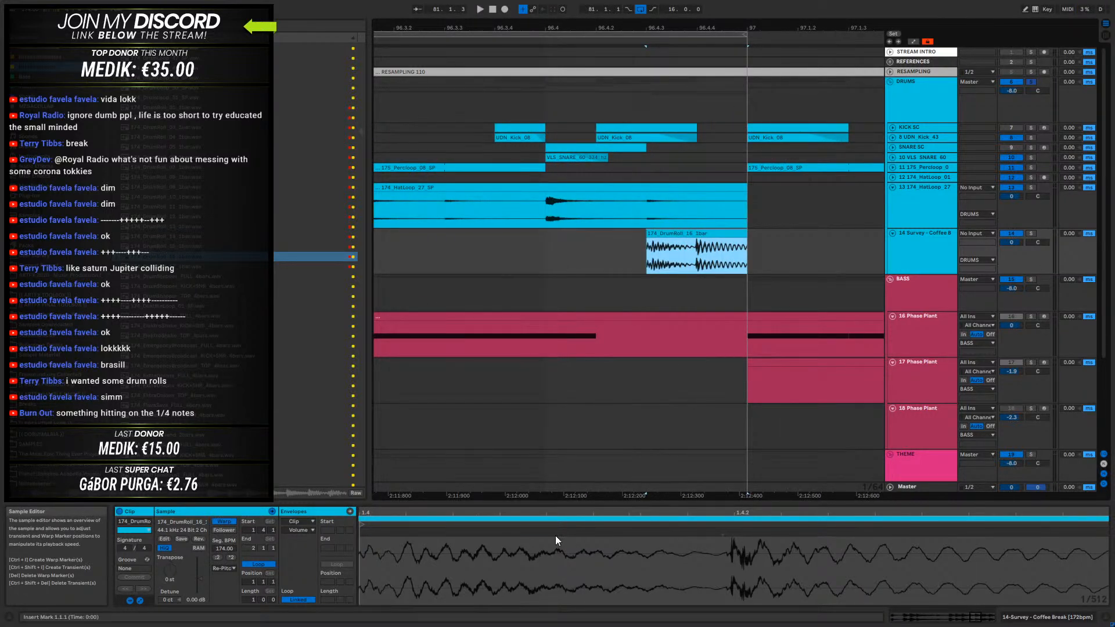
{"action": "left_click_drag", "start_coordinate": [378, 582], "coordinate": [663, 571]}
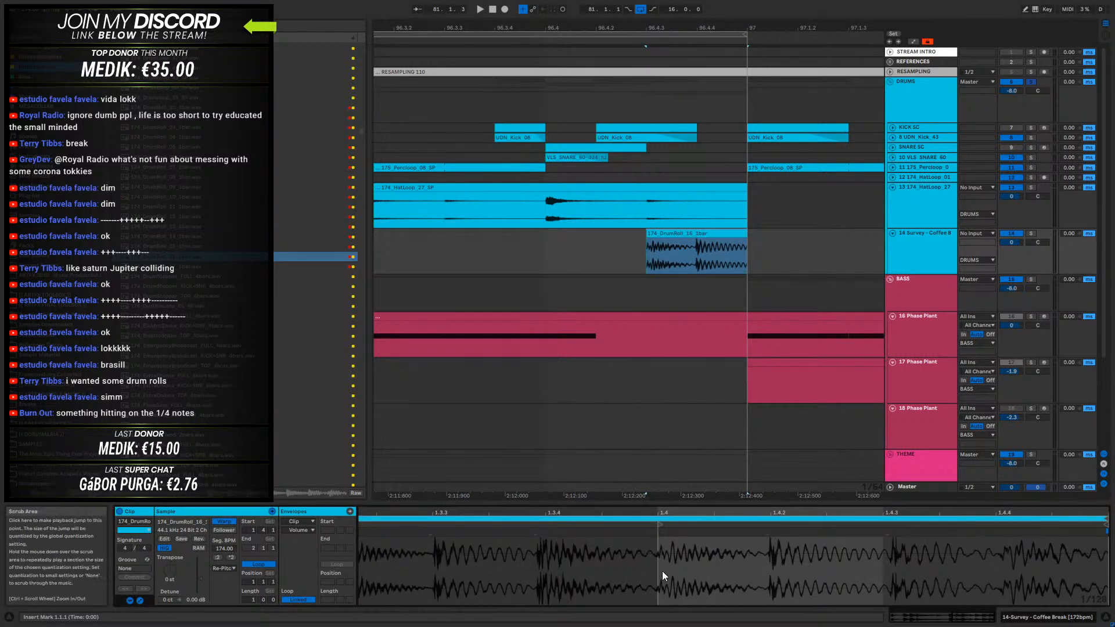
{"action": "left_click", "coordinate": [660, 569]}
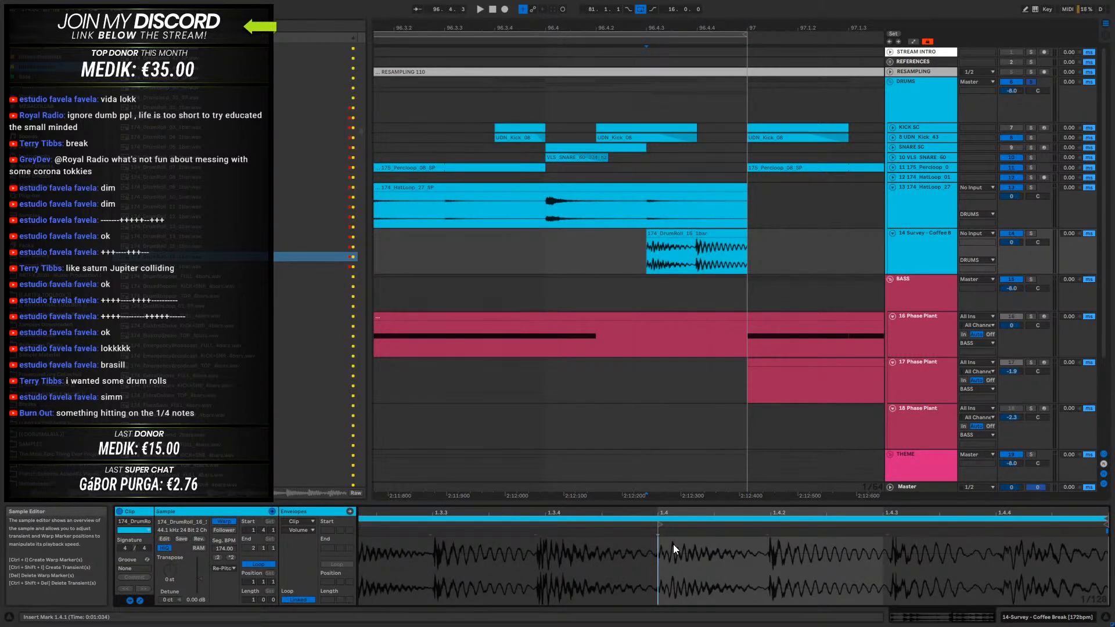
- Set the drum roll slice to Beats warping with transients preserved, lower its transient envelope and listen to the result
{"action": "left_click", "coordinate": [220, 568]}
{"action": "left_click", "coordinate": [221, 522]}
{"action": "left_click", "coordinate": [222, 585]}
{"action": "left_click", "coordinate": [221, 585]}
{"action": "left_click_drag", "start_coordinate": [230, 592], "coordinate": [231, 599]}
{"action": "key", "text": "space"}
- Fine-tune the drum roll slice's transient envelope to 10 and play it back
{"action": "key", "text": "space"}
{"action": "key", "text": "space"}
{"action": "key", "text": "space"}
{"action": "key", "text": "space"}
{"action": "key", "text": "space"}
{"action": "key", "text": "space"}
{"action": "left_click_drag", "start_coordinate": [230, 593], "coordinate": [231, 594]}
{"action": "key", "text": "space"}
{"action": "key", "text": "space"}
- Lower the Survey - Coffee Break track's volume to about -6.6 dB and listen to the soloed drums
{"action": "key", "text": "space"}
{"action": "key", "text": "space"}
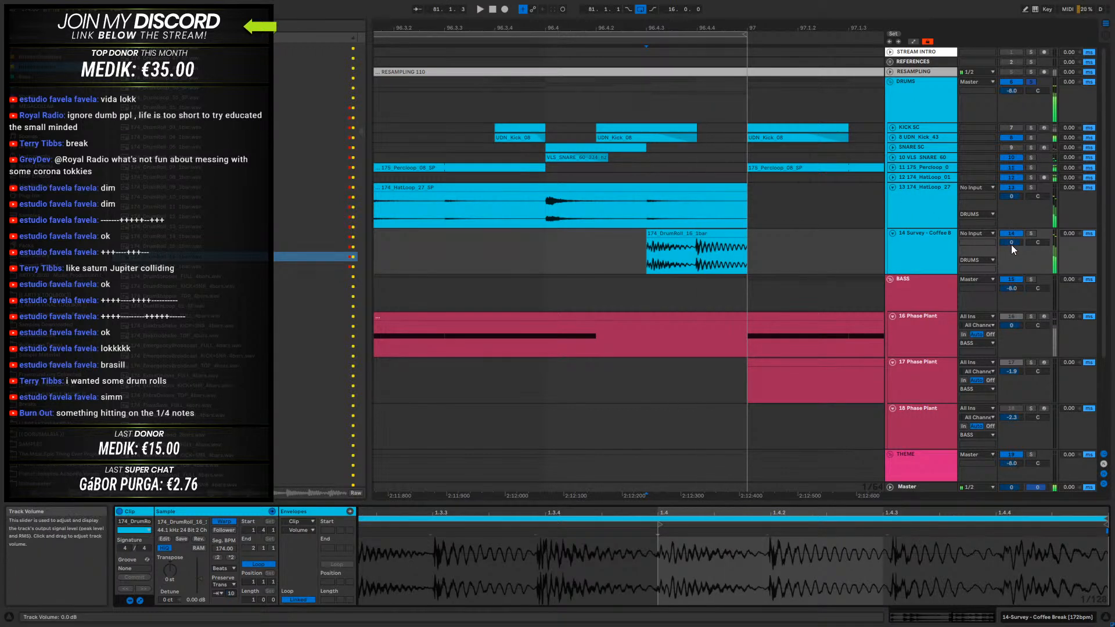
{"action": "left_click_drag", "start_coordinate": [1014, 250], "coordinate": [1013, 256]}
{"action": "key", "text": "space"}
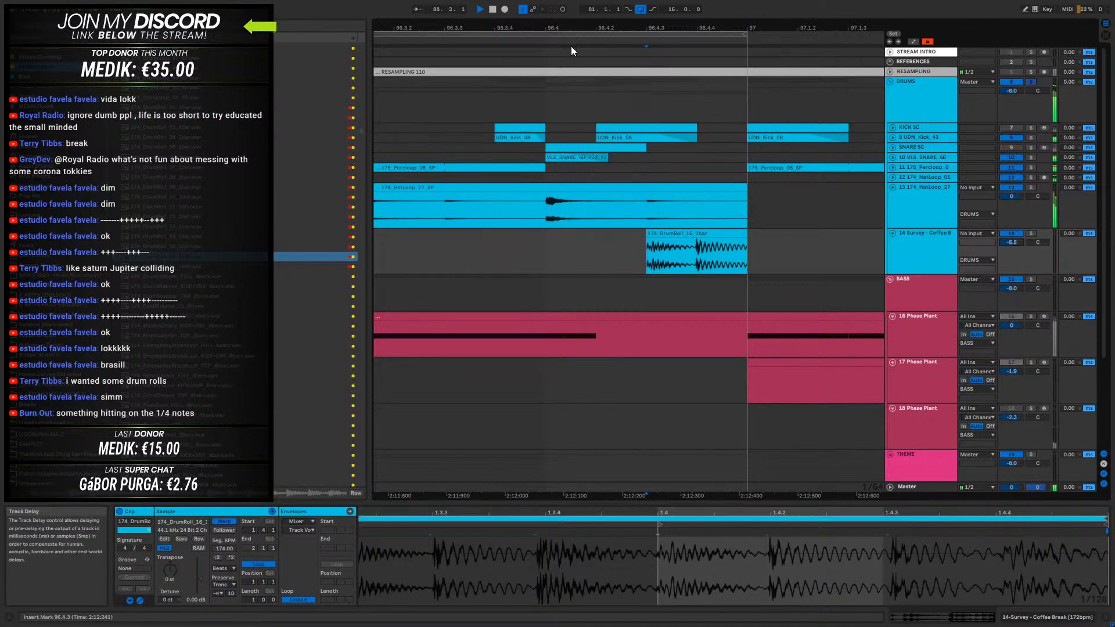
{"action": "left_click_drag", "start_coordinate": [597, 27], "coordinate": [691, 0]}
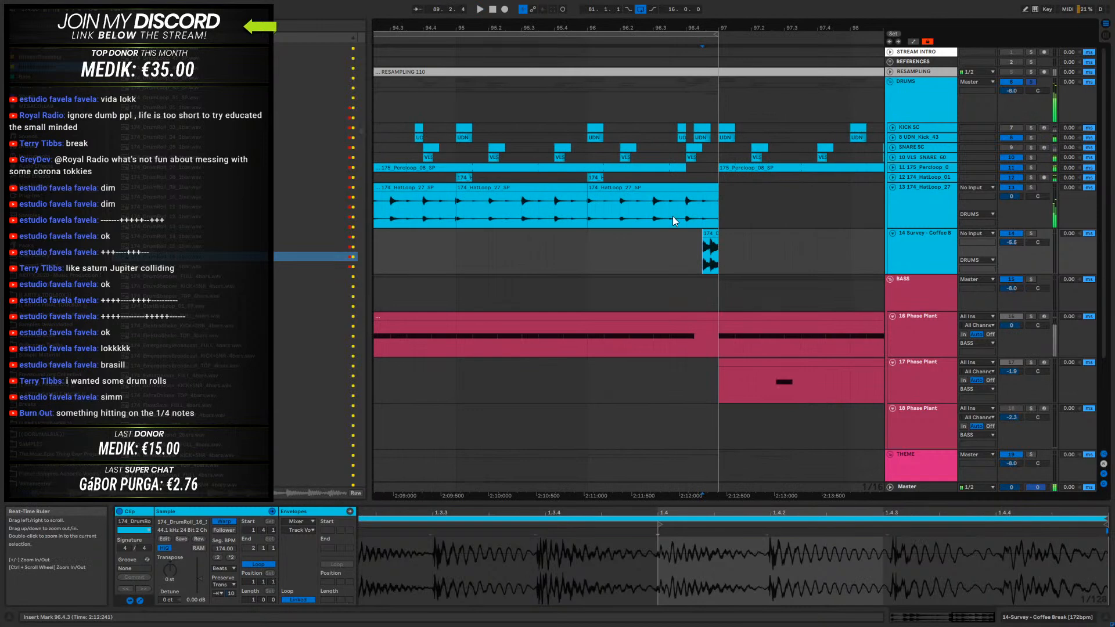
- Raise the Survey - Coffee Break track's volume to -3.1 dB and listen to the drum roll fill before bar 97
{"action": "left_click", "coordinate": [589, 252]}
{"action": "key", "text": "space"}
{"action": "key", "text": "space"}
{"action": "key", "text": "space"}
{"action": "left_click", "coordinate": [713, 247]}
{"action": "left_click_drag", "start_coordinate": [1012, 242], "coordinate": [1012, 240]}
{"action": "key", "text": "space"}
{"action": "key", "text": "space"}
{"action": "key", "text": "space"}
{"action": "left_click_drag", "start_coordinate": [547, 27], "coordinate": [676, 2]}
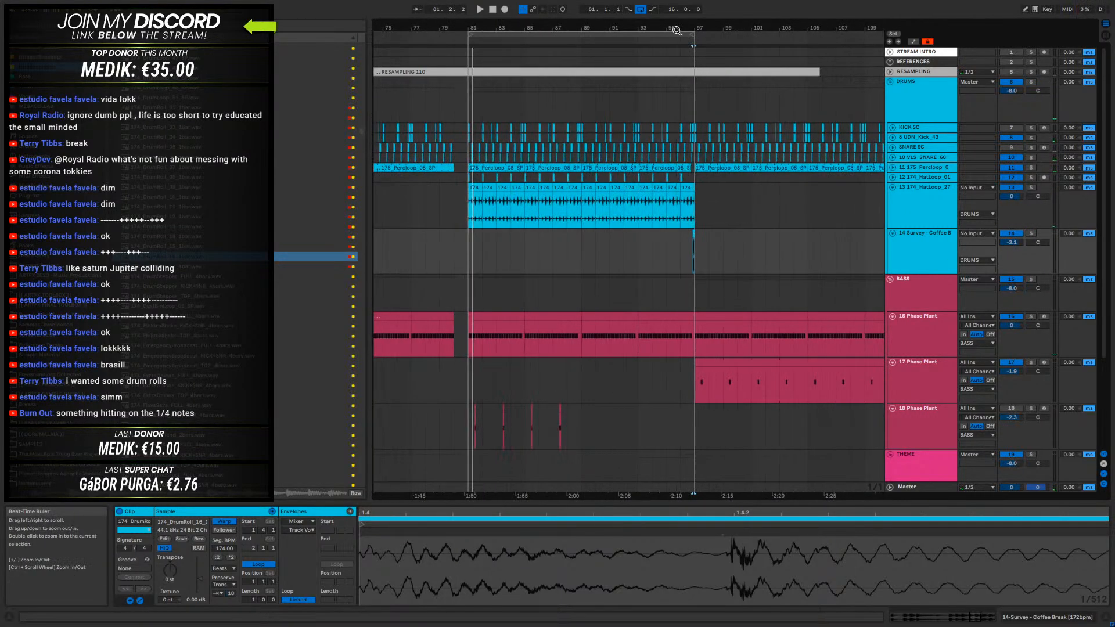
- Play the drop from bar 81 and collapse the 174_HatLoop_27 and Survey - Coffee Break tracks
{"action": "left_click", "coordinate": [636, 242]}
{"action": "key", "text": "space"}
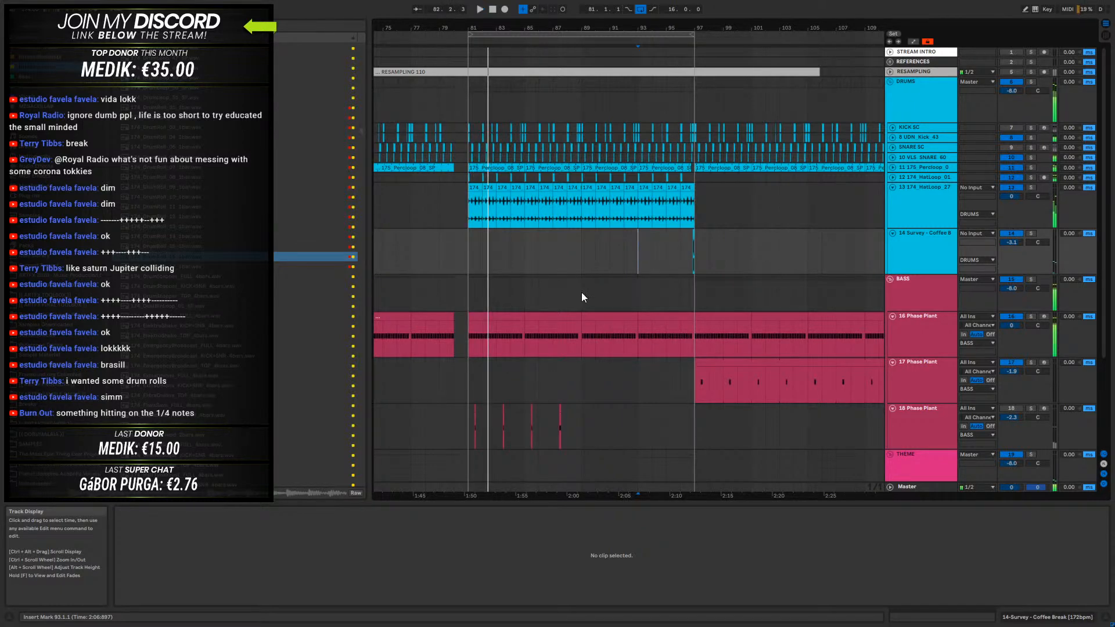
{"action": "scroll", "coordinate": [715, 281], "scroll_direction": "down", "scroll_amount": 2}
{"action": "scroll", "coordinate": [725, 269], "scroll_direction": "up", "scroll_amount": 2}
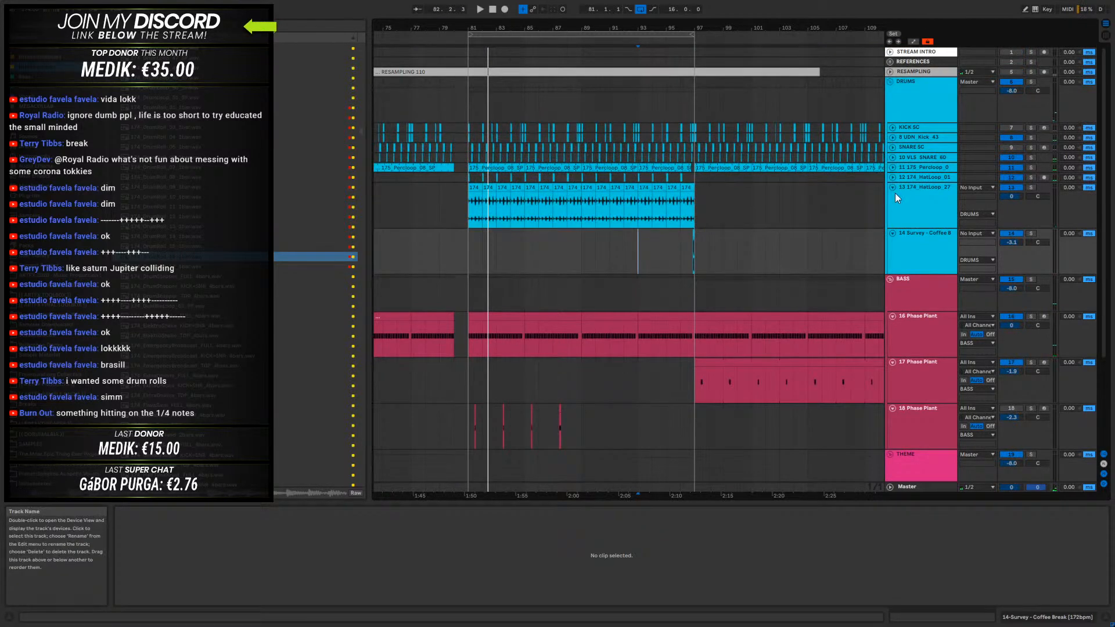
{"action": "left_click", "coordinate": [892, 187]}
{"action": "left_click", "coordinate": [893, 197]}
- Show the whole arrangement and play it briefly from the Intro marker at bar 33
{"action": "double_click", "coordinate": [657, 28]}
{"action": "key", "text": "space"}
{"action": "left_click", "coordinate": [511, 121]}
{"action": "key", "text": "space"}
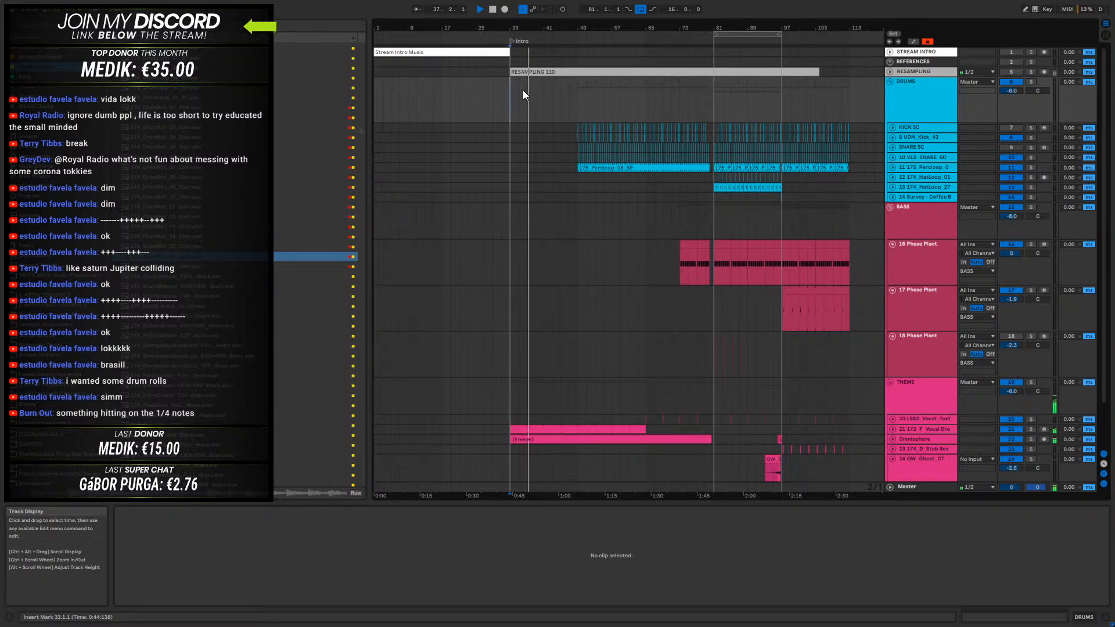
{"action": "left_click", "coordinate": [492, 9]}
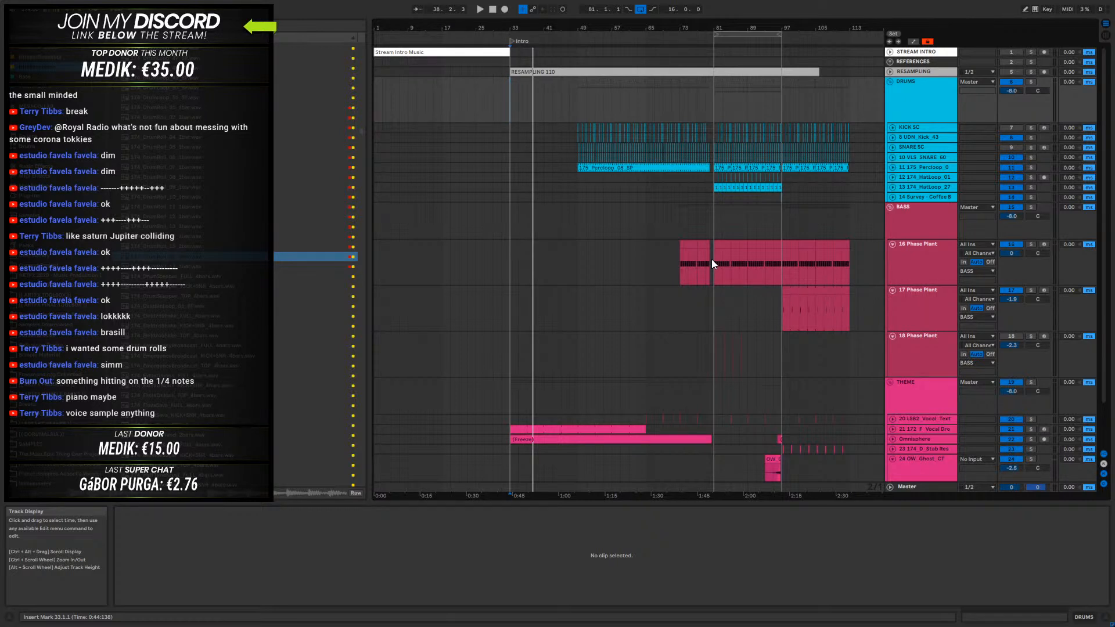
- Collapse the BASS and DRUMS groups, keep the THEME group expanded, and select the OW_Ghost_CT track
{"action": "left_click", "coordinate": [890, 207]}
{"action": "left_click", "coordinate": [890, 217]}
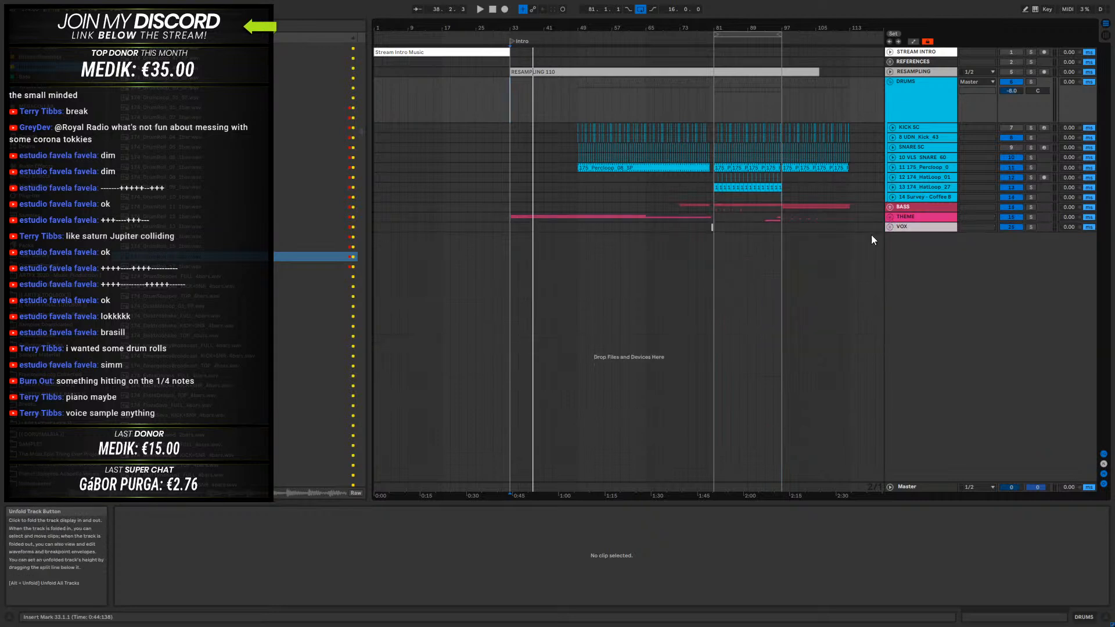
{"action": "left_click", "coordinate": [890, 82]}
{"action": "left_click", "coordinate": [912, 111]}
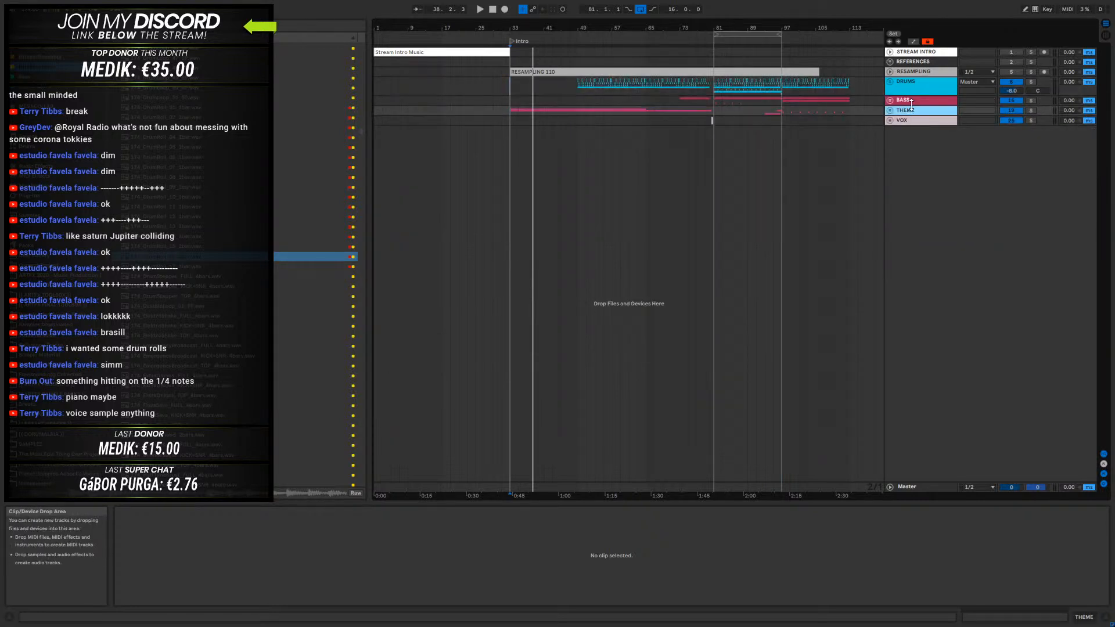
{"action": "left_click", "coordinate": [888, 110]}
{"action": "left_click", "coordinate": [918, 196]}
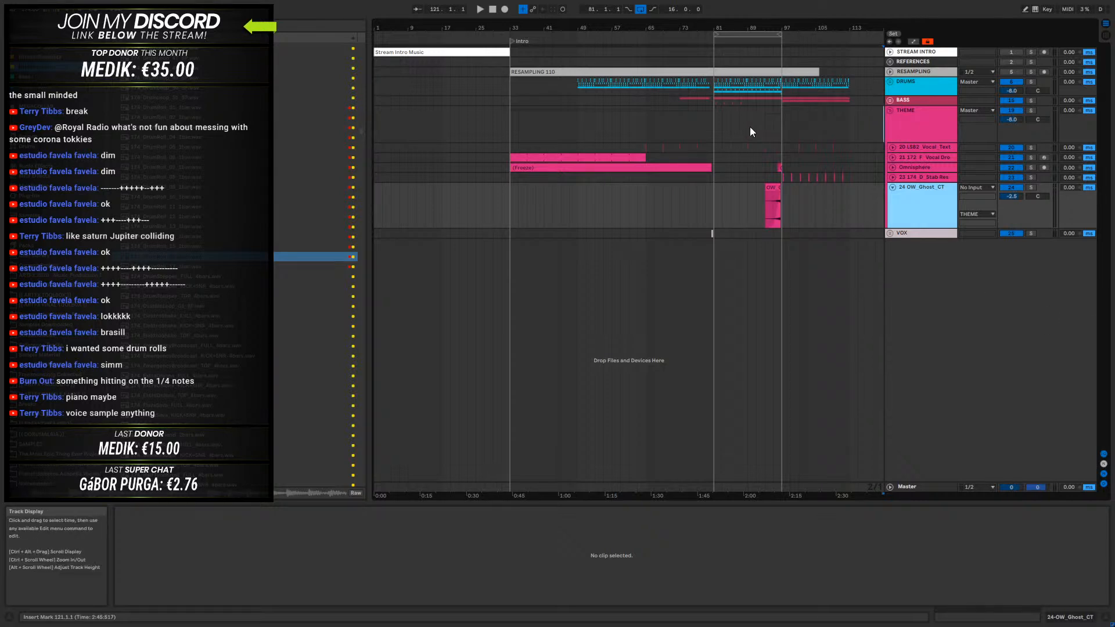
- Expand the VOX group and play the 1-Nanobots vocal clip before bar 81 with its track soloed
{"action": "left_click", "coordinate": [890, 233]}
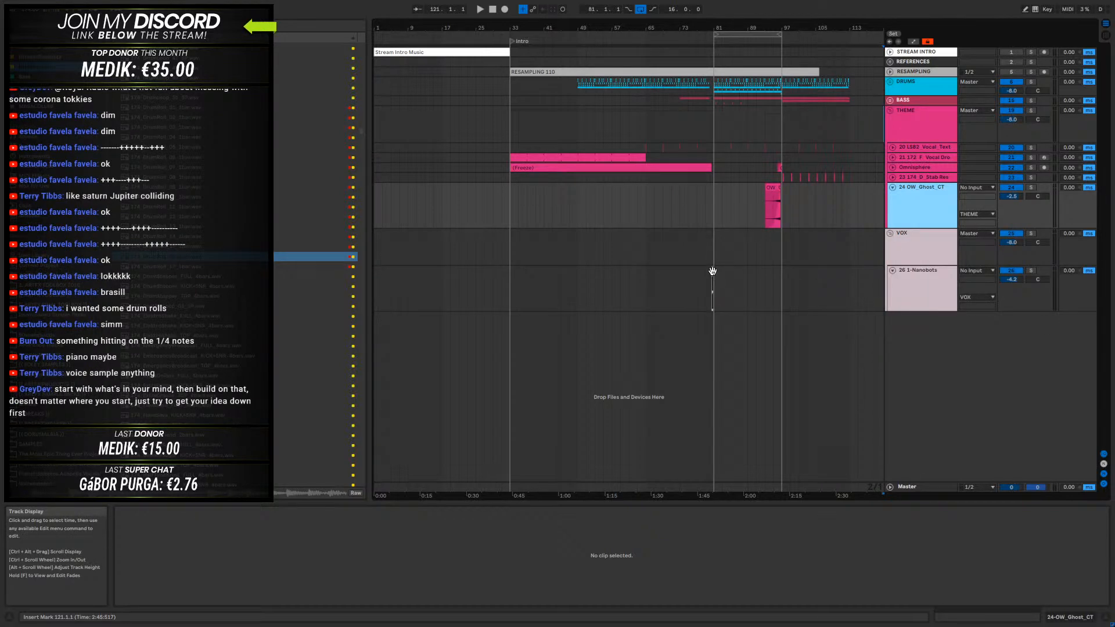
{"action": "left_click", "coordinate": [713, 271]}
{"action": "left_click", "coordinate": [1032, 271]}
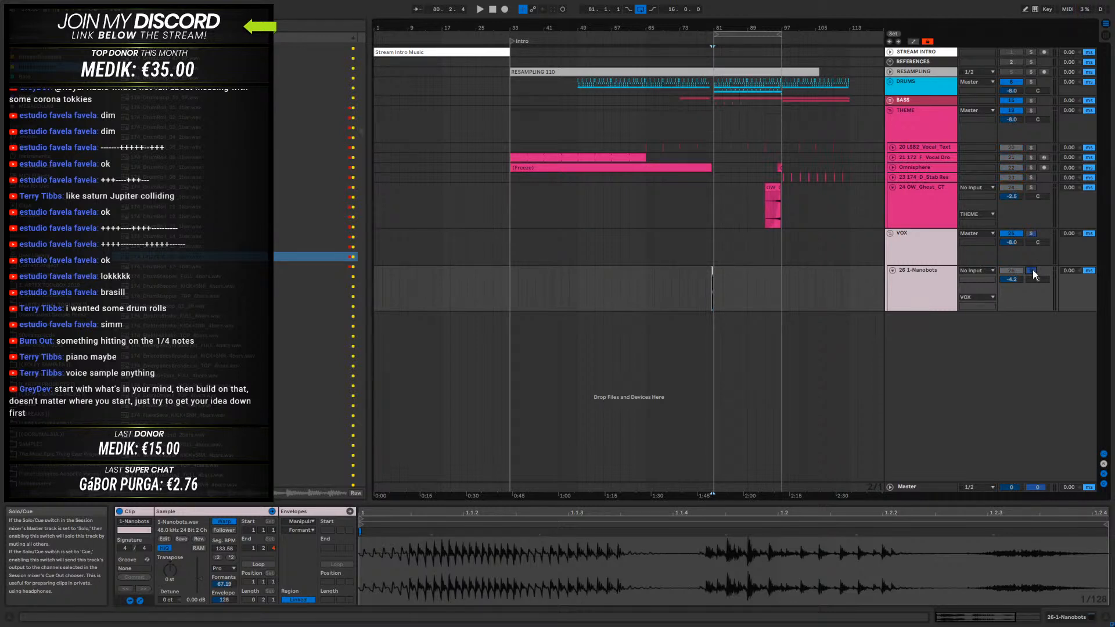
{"action": "key", "text": "space"}
{"action": "left_click", "coordinate": [1031, 270]}
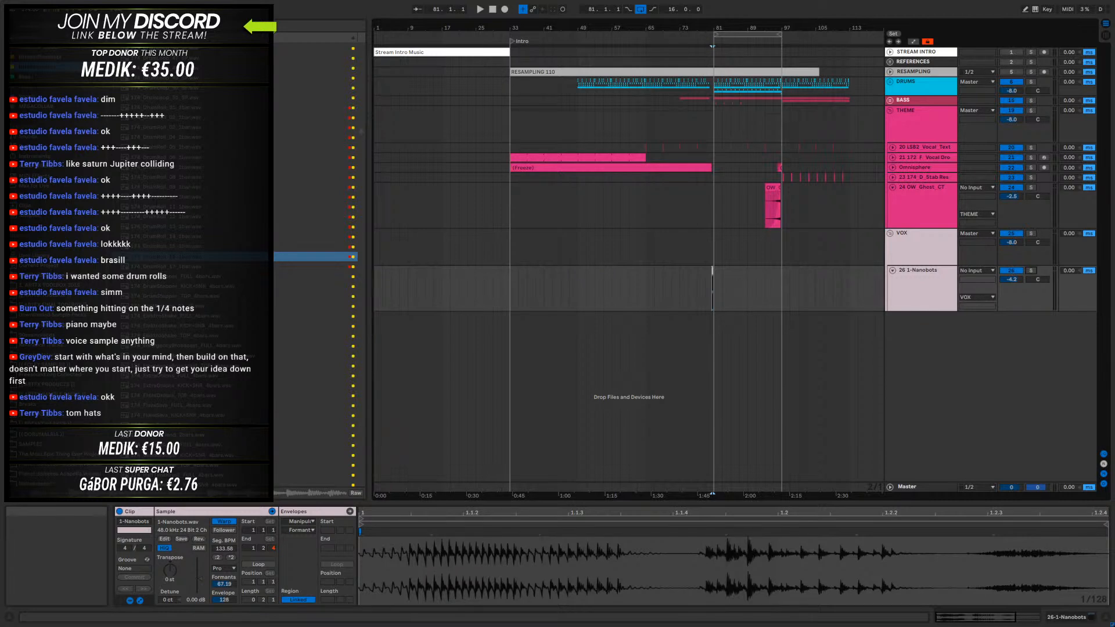
{"action": "left_click", "coordinate": [898, 290]}
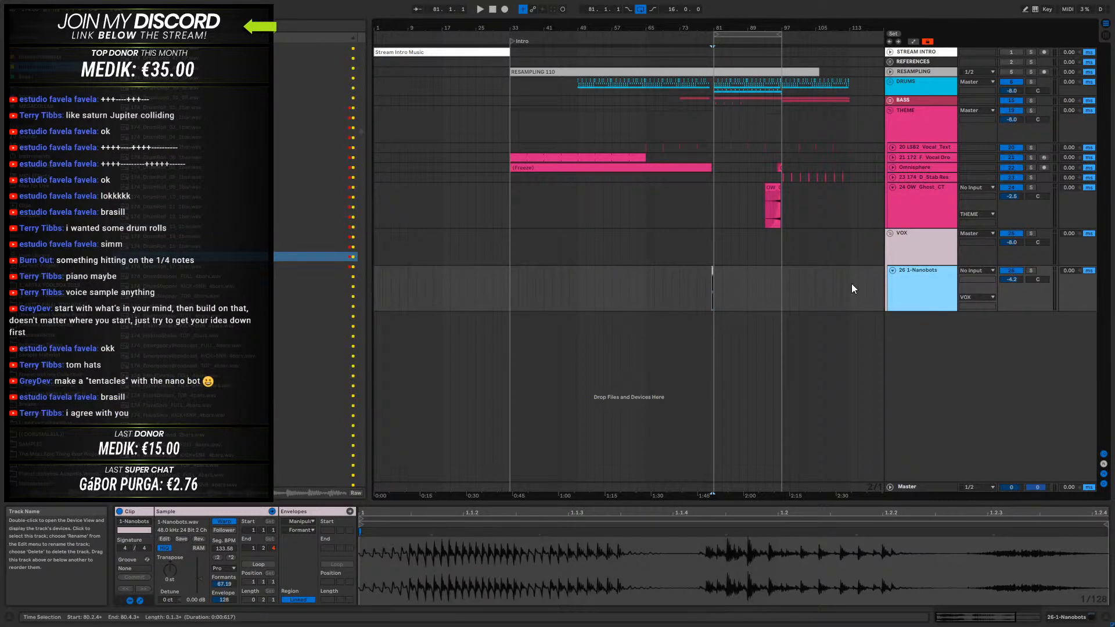
- Set the insert position to bar 33 and browse the sample folders for a new sound
{"action": "left_click", "coordinate": [514, 279]}
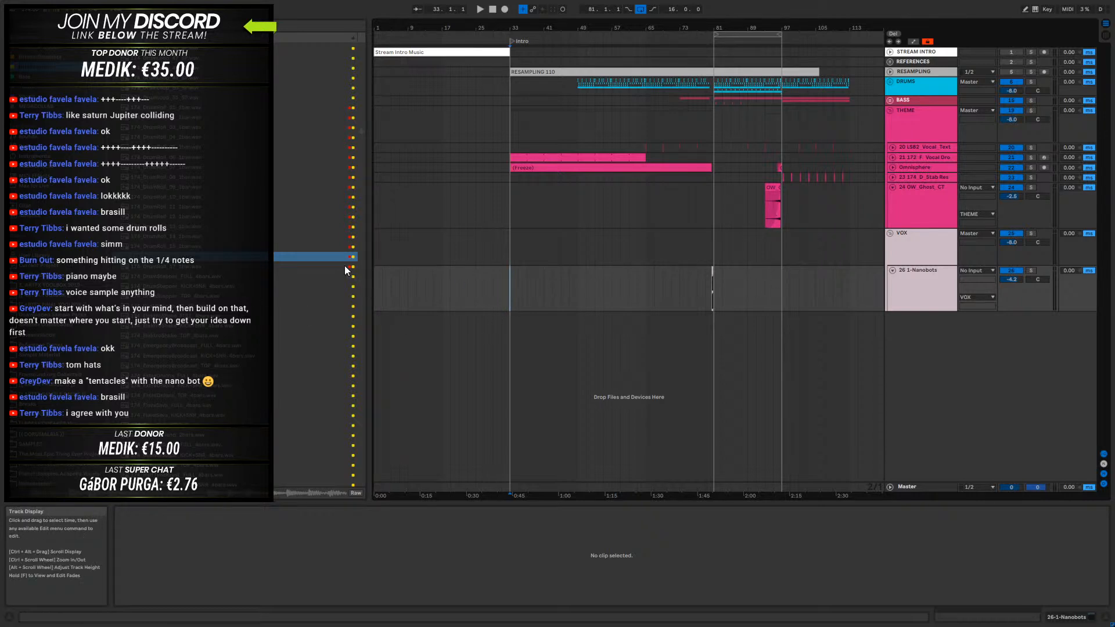
{"action": "left_click_drag", "start_coordinate": [363, 126], "coordinate": [367, 37]}
{"action": "left_click", "coordinate": [115, 136]}
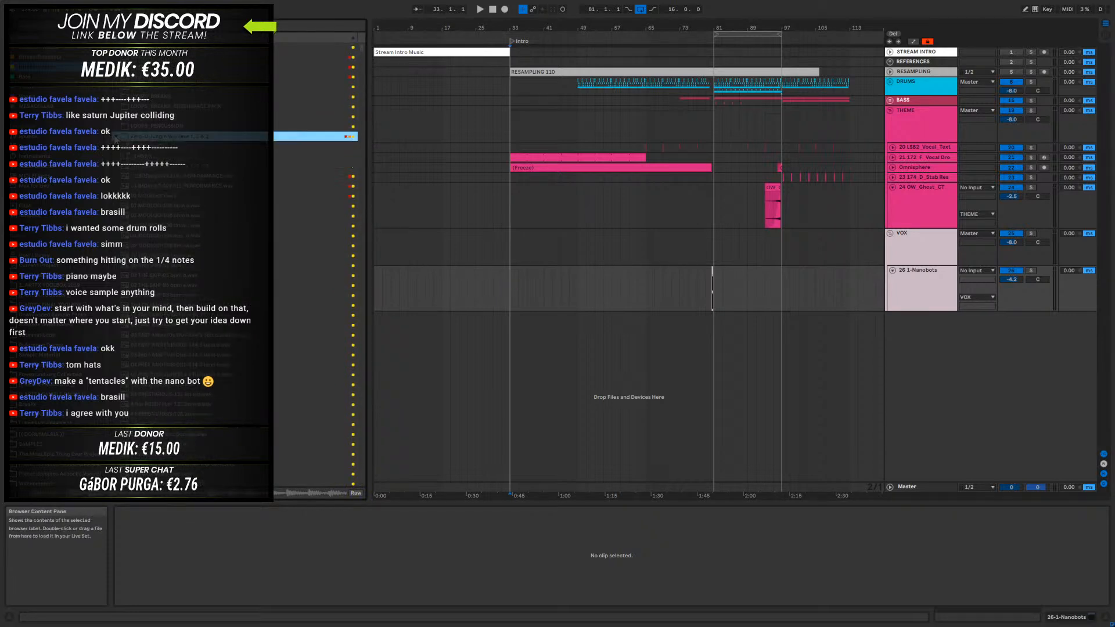
{"action": "left_click", "coordinate": [122, 156]}
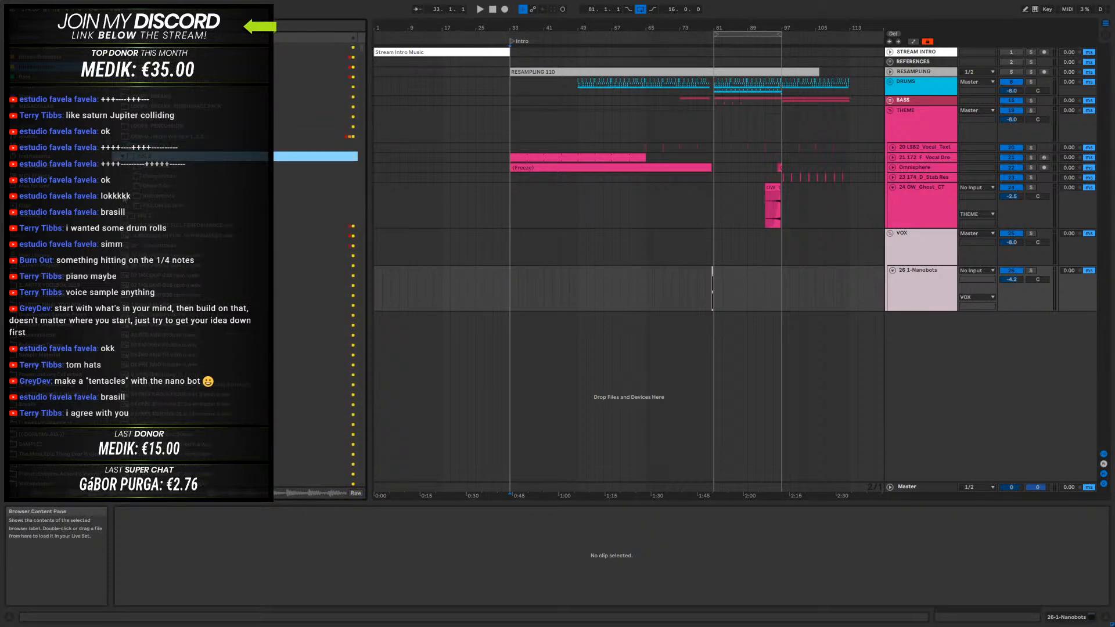
{"action": "left_click", "coordinate": [129, 176]}
{"action": "scroll", "coordinate": [174, 292], "scroll_direction": "down", "scroll_amount": 1}
{"action": "left_click", "coordinate": [115, 116]}
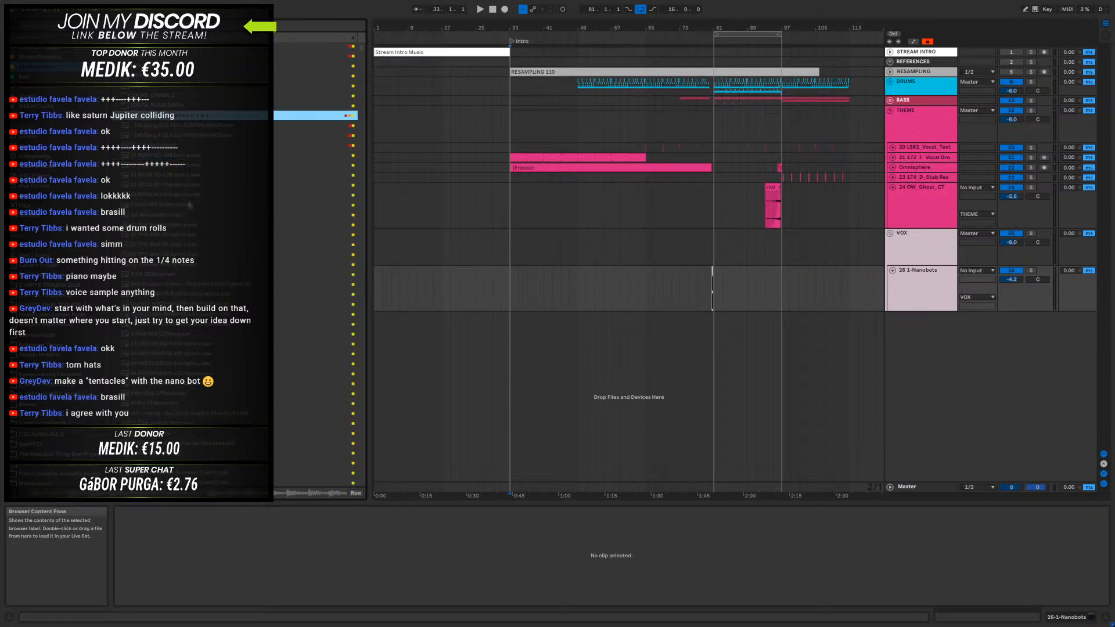
- Search the sample library for a new sound and list more matches, with the DRUMS group expanded
{"action": "left_click", "coordinate": [103, 28]}
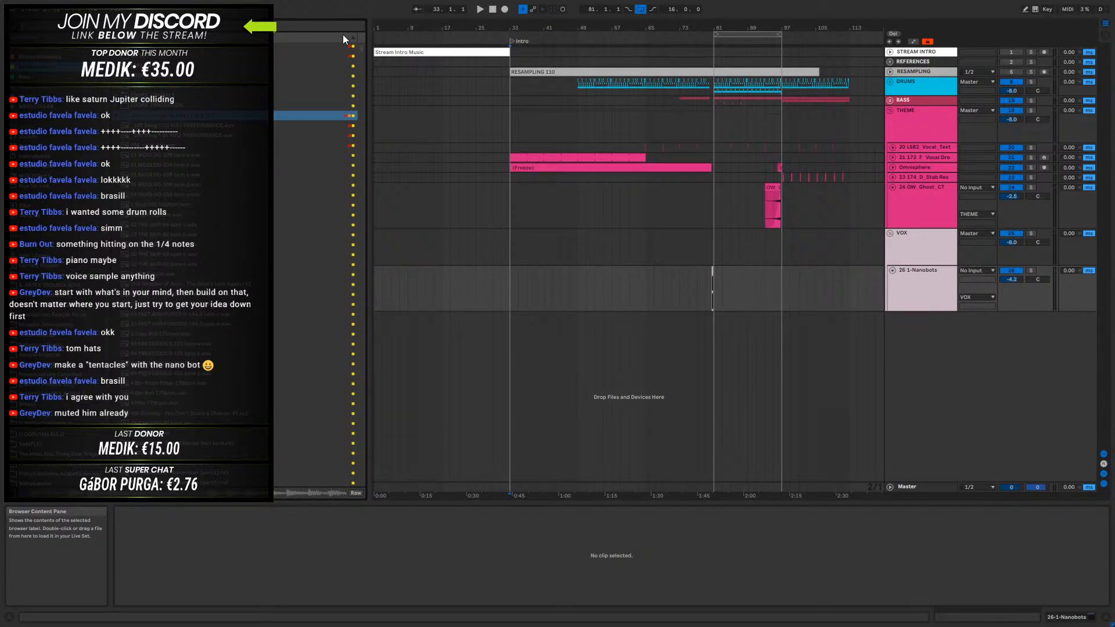
{"action": "type", "text": "hi"}
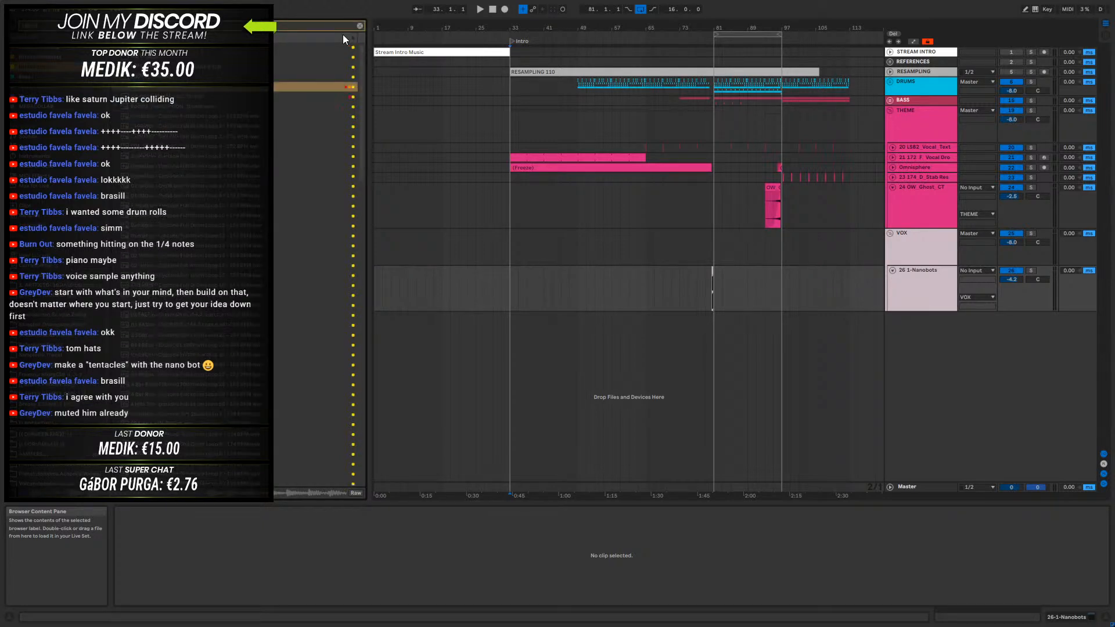
{"action": "left_click", "coordinate": [200, 48]}
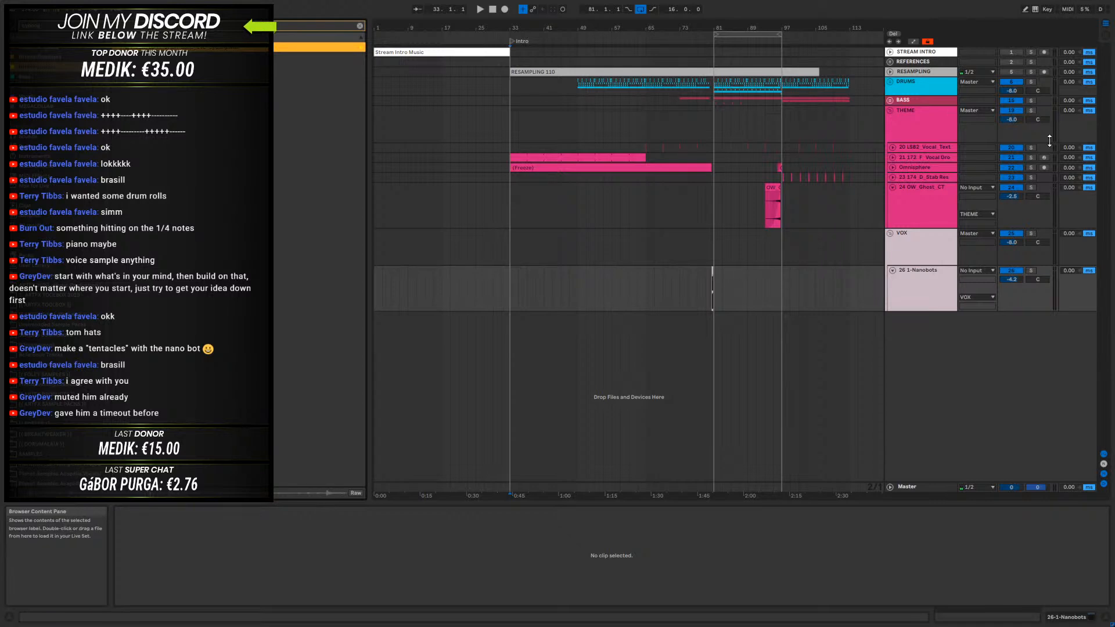
{"action": "left_click", "coordinate": [892, 85]}
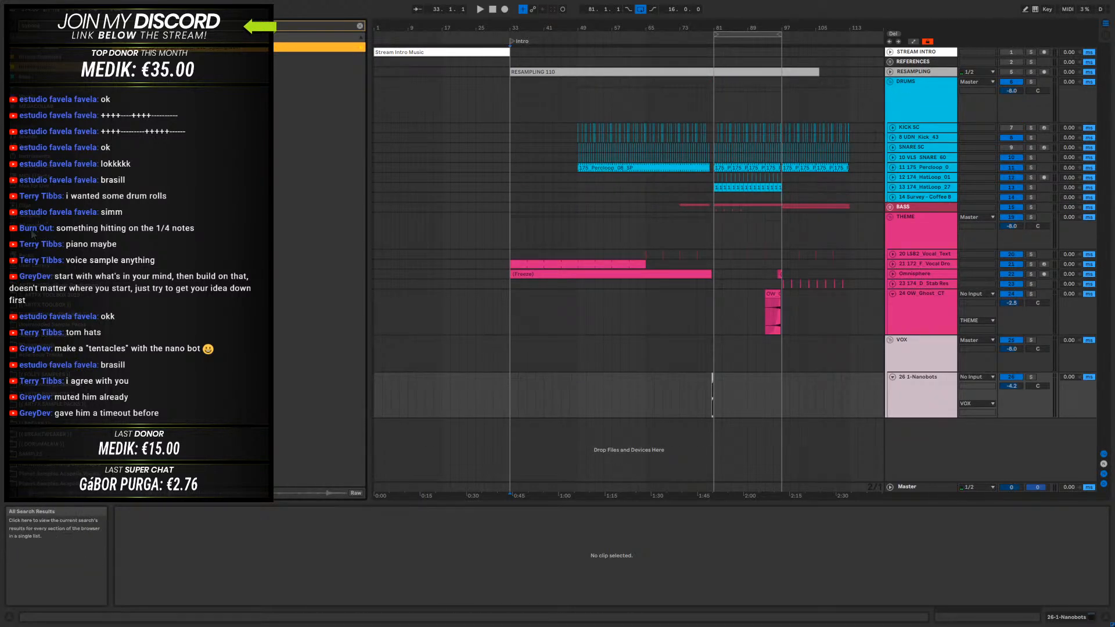
{"action": "left_click", "coordinate": [58, 225]}
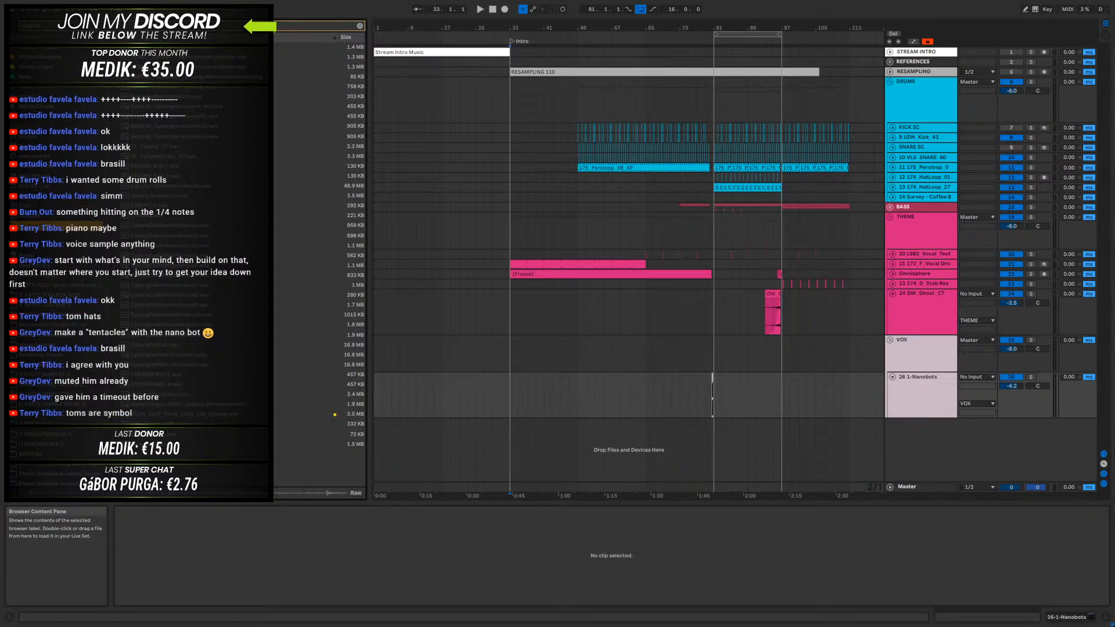
- Audition the samples in the search results one after another, coming back to the Bpm140_Cyborgpercussion01 loop
{"action": "left_click", "coordinate": [181, 49]}
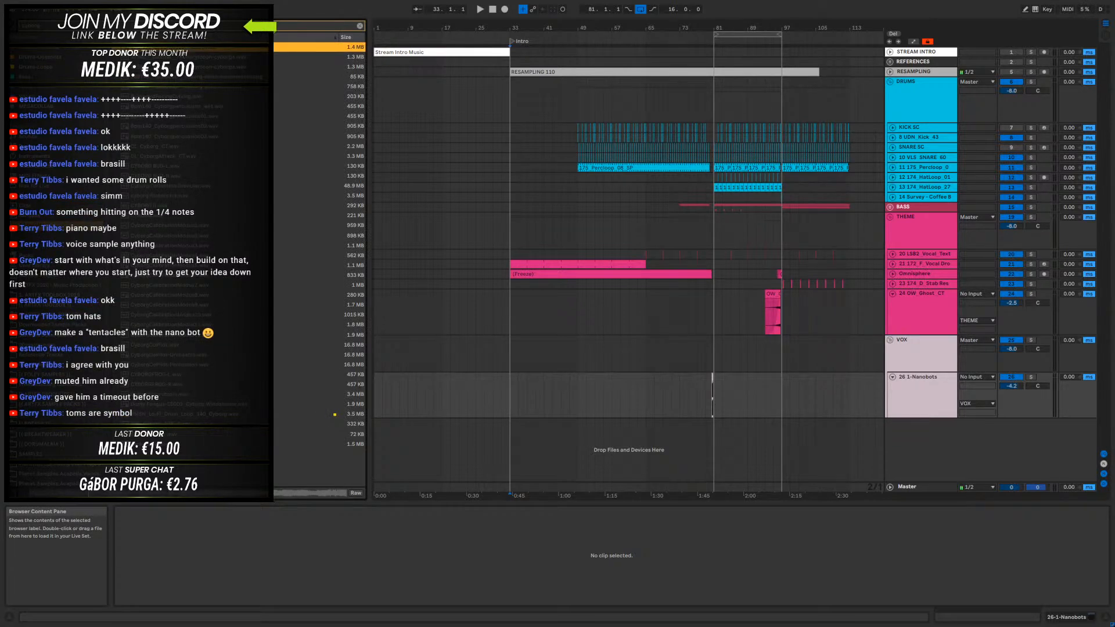
{"action": "left_click", "coordinate": [181, 56]}
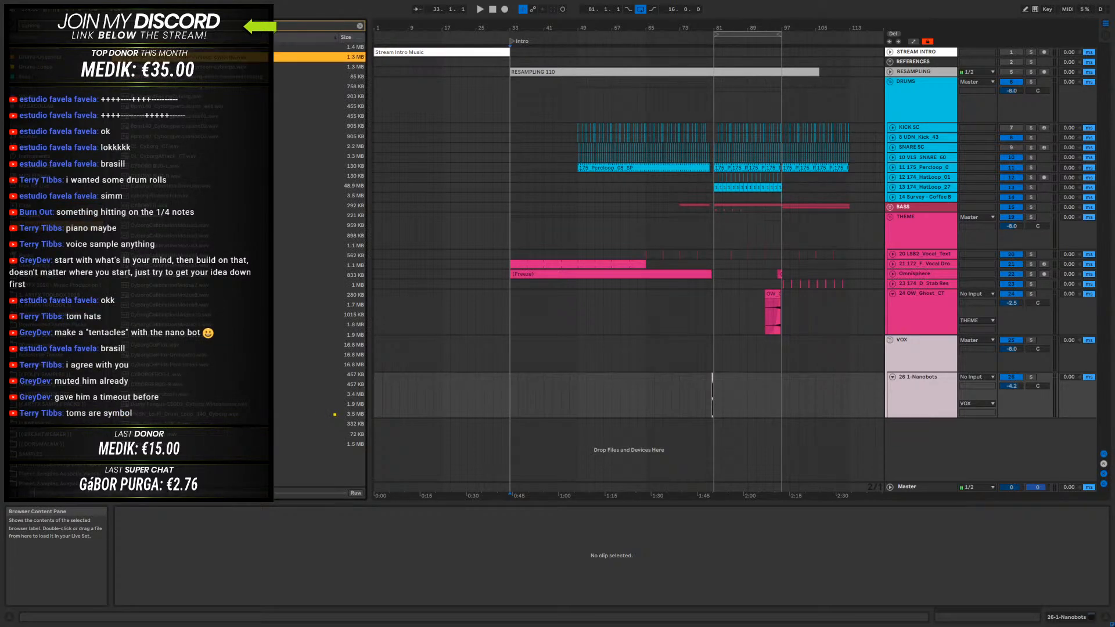
{"action": "left_click", "coordinate": [196, 67]}
{"action": "left_click", "coordinate": [183, 76]}
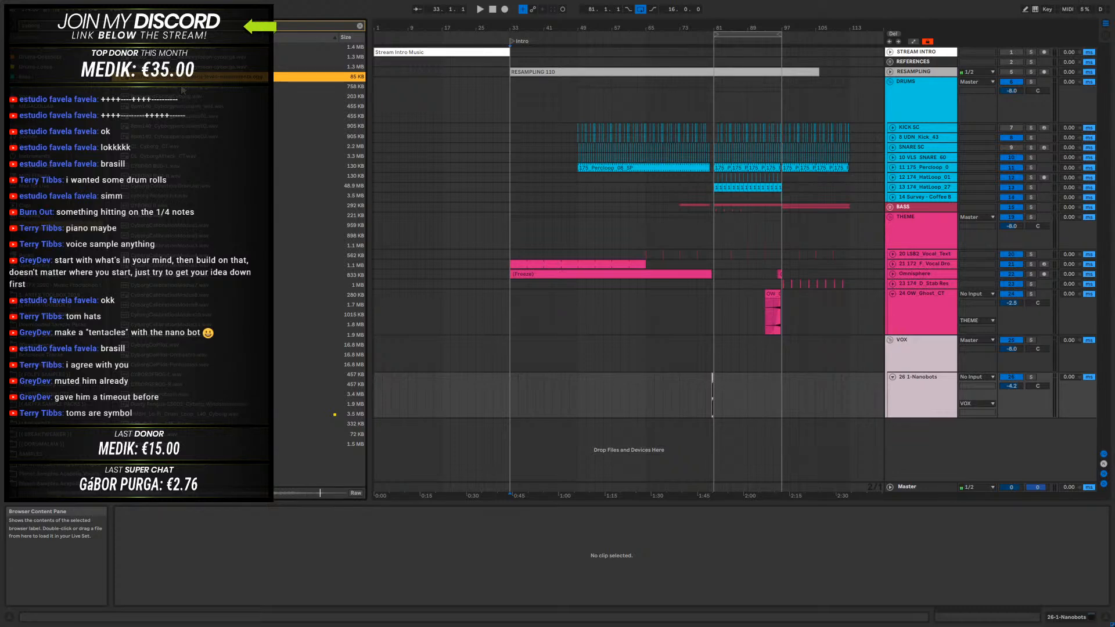
{"action": "left_click", "coordinate": [184, 89]}
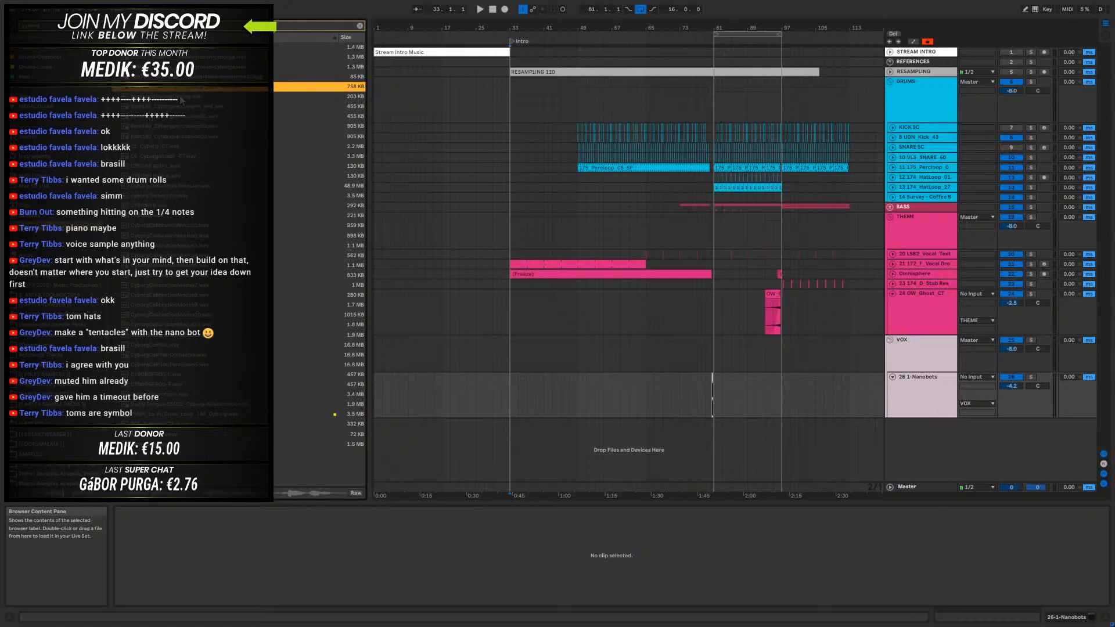
{"action": "left_click", "coordinate": [180, 97]}
{"action": "left_click", "coordinate": [182, 107]}
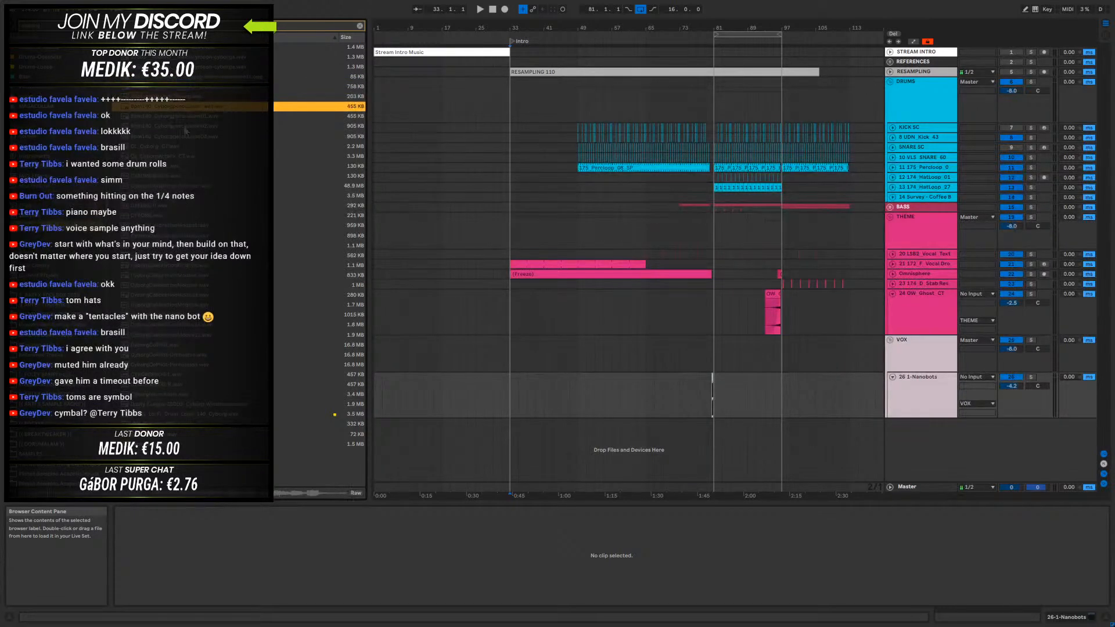
{"action": "left_click", "coordinate": [188, 118]}
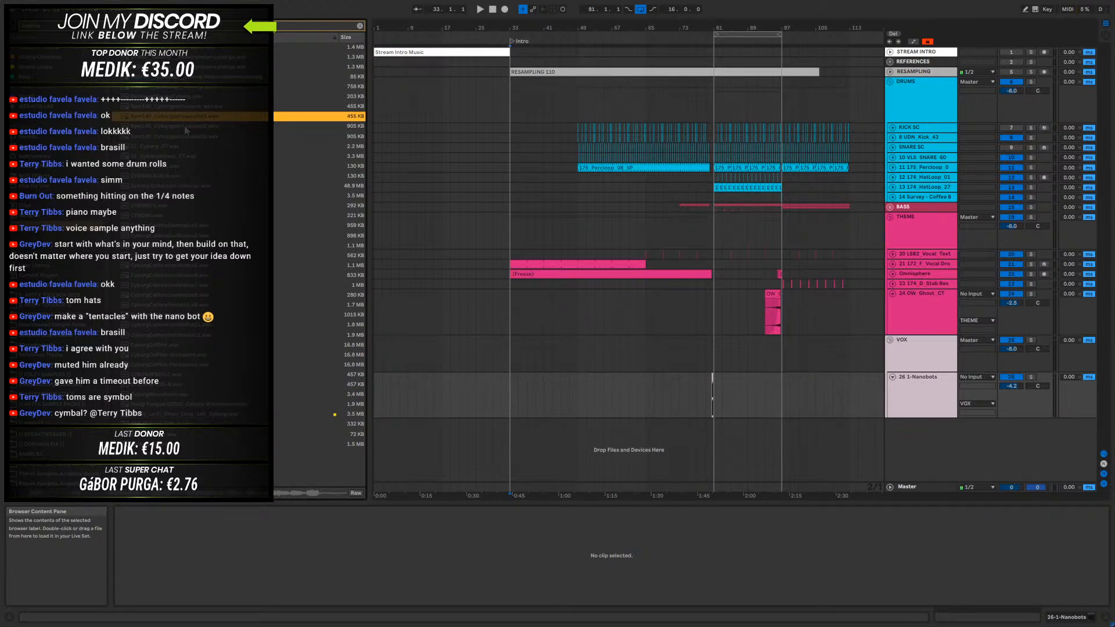
{"action": "left_click", "coordinate": [185, 128]}
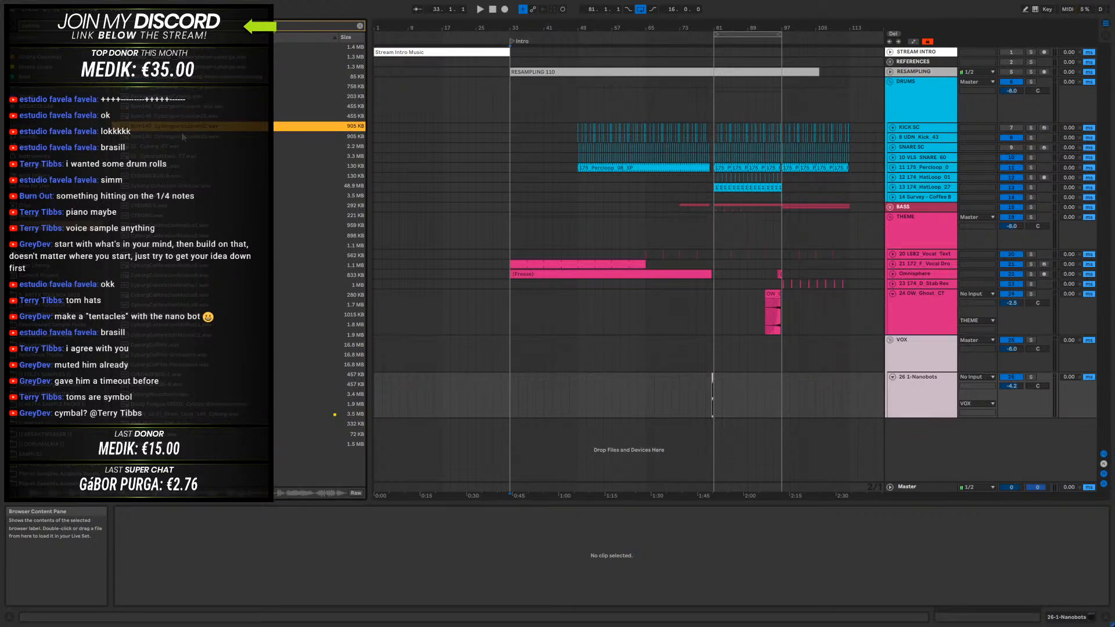
{"action": "left_click", "coordinate": [178, 138]}
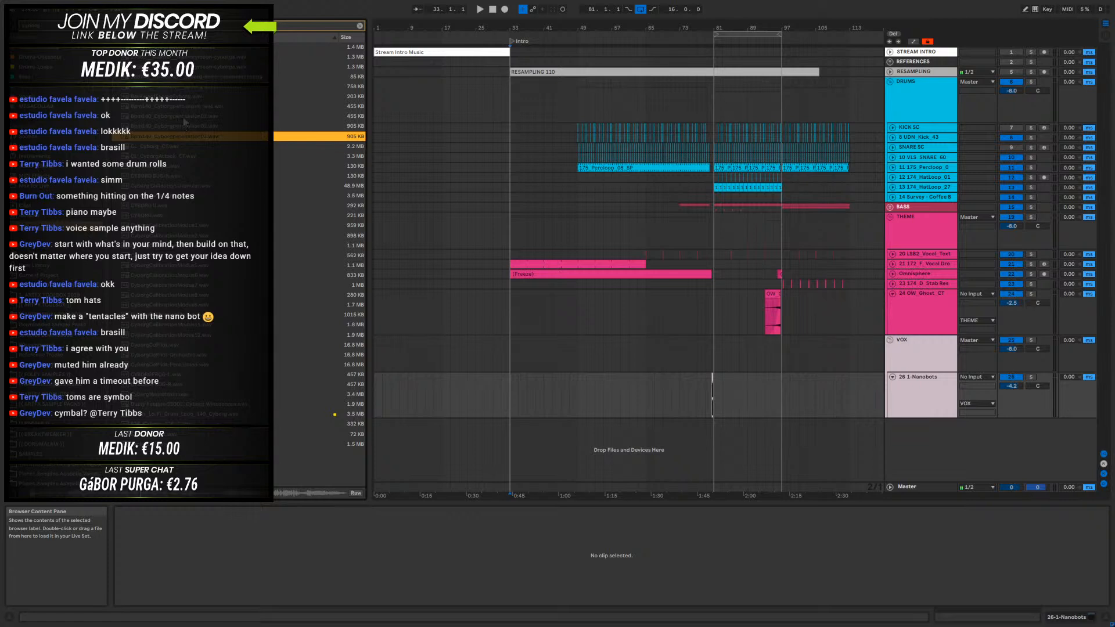
{"action": "left_click", "coordinate": [185, 109]}
{"action": "left_click", "coordinate": [187, 117]}
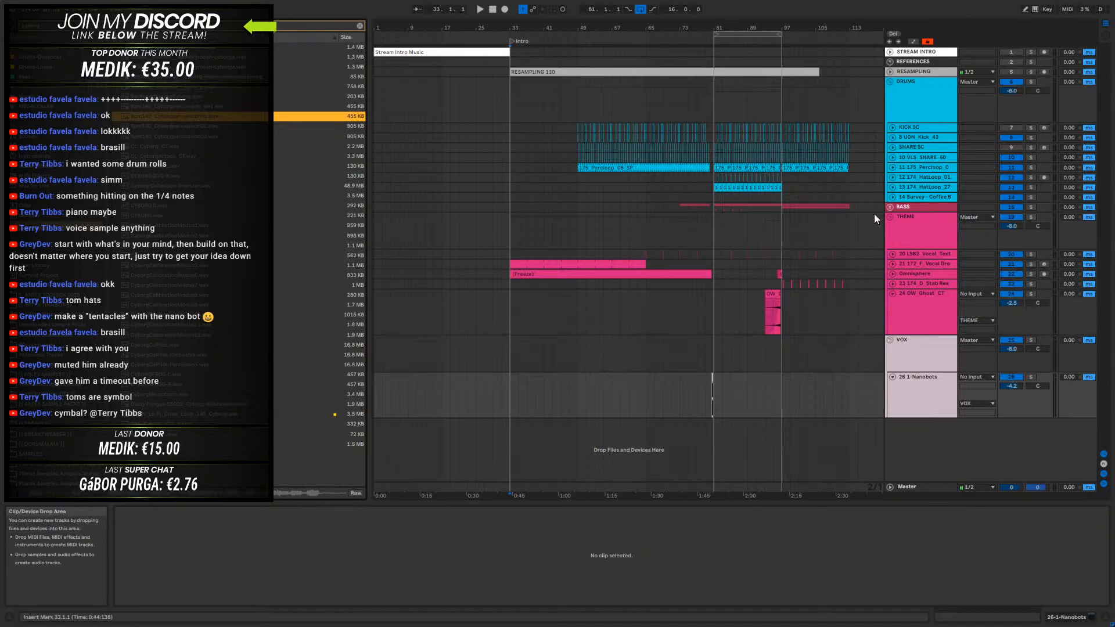
- Insert an audio track below Survey - Coffee Break and place the Bpm140_Cyborgpercussion01 sample on it at bar 33
{"action": "right_click", "coordinate": [938, 197]}
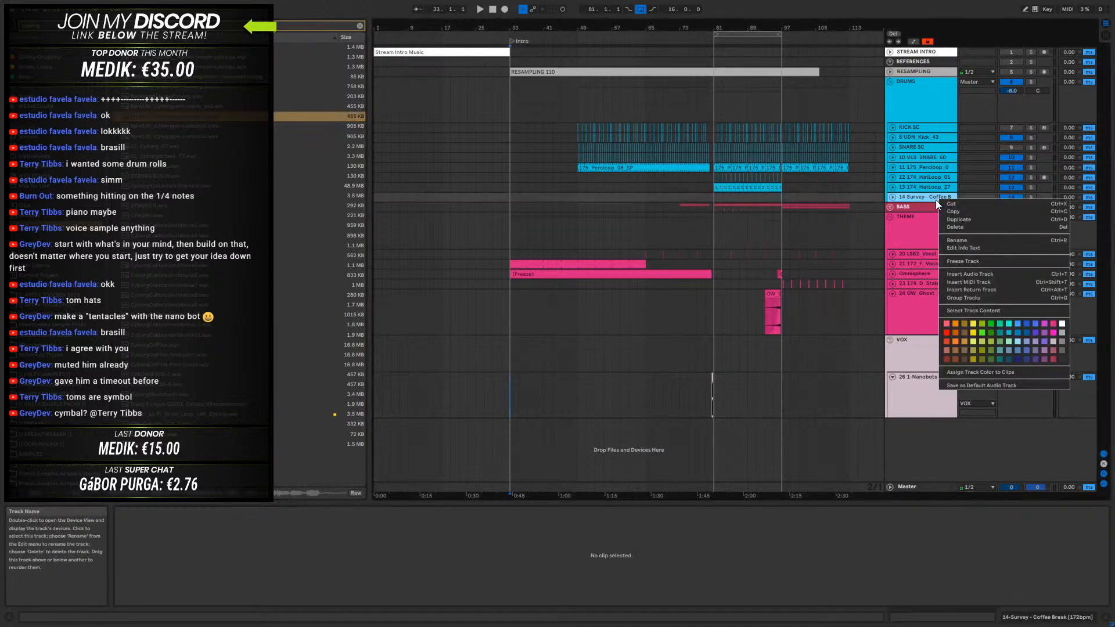
{"action": "left_click", "coordinate": [979, 275]}
{"action": "left_click", "coordinate": [187, 116]}
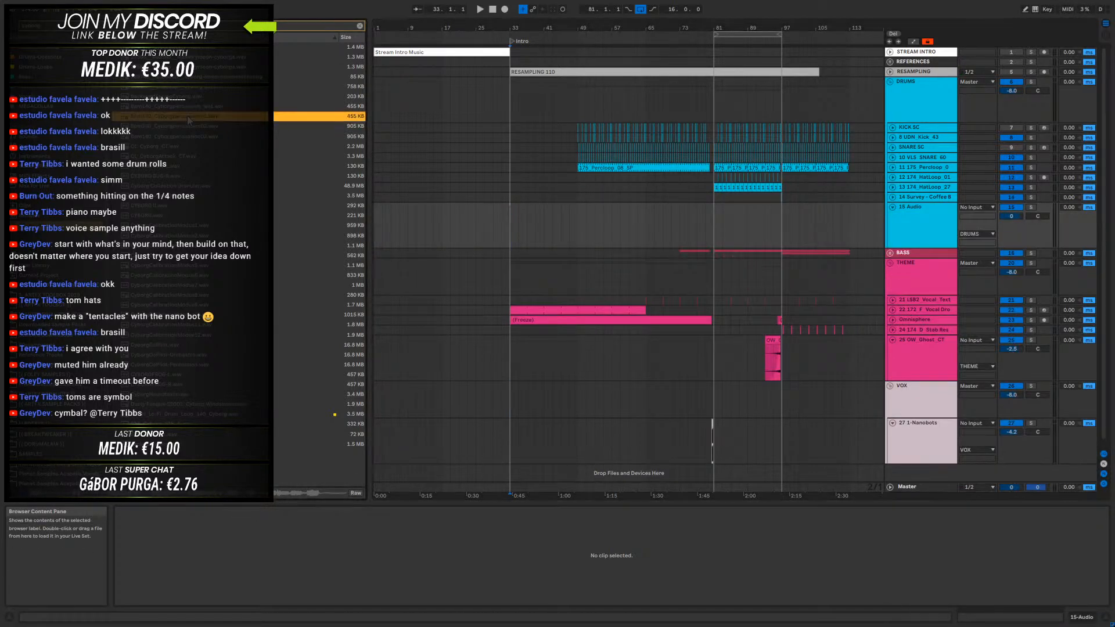
{"action": "left_click_drag", "start_coordinate": [548, 230], "coordinate": [508, 223]}
- Examine the opening hits in the Cyborgpercussion sample's waveform, solo its track and play it from bar 33
{"action": "left_click_drag", "start_coordinate": [513, 28], "coordinate": [686, 140]}
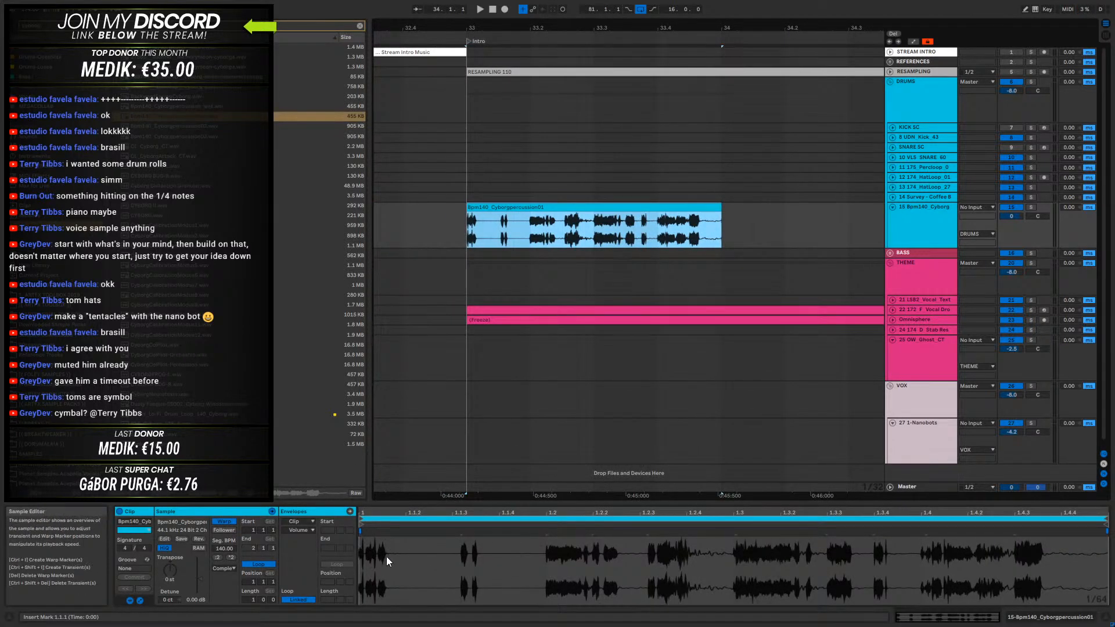
{"action": "left_click_drag", "start_coordinate": [385, 520], "coordinate": [406, 555]}
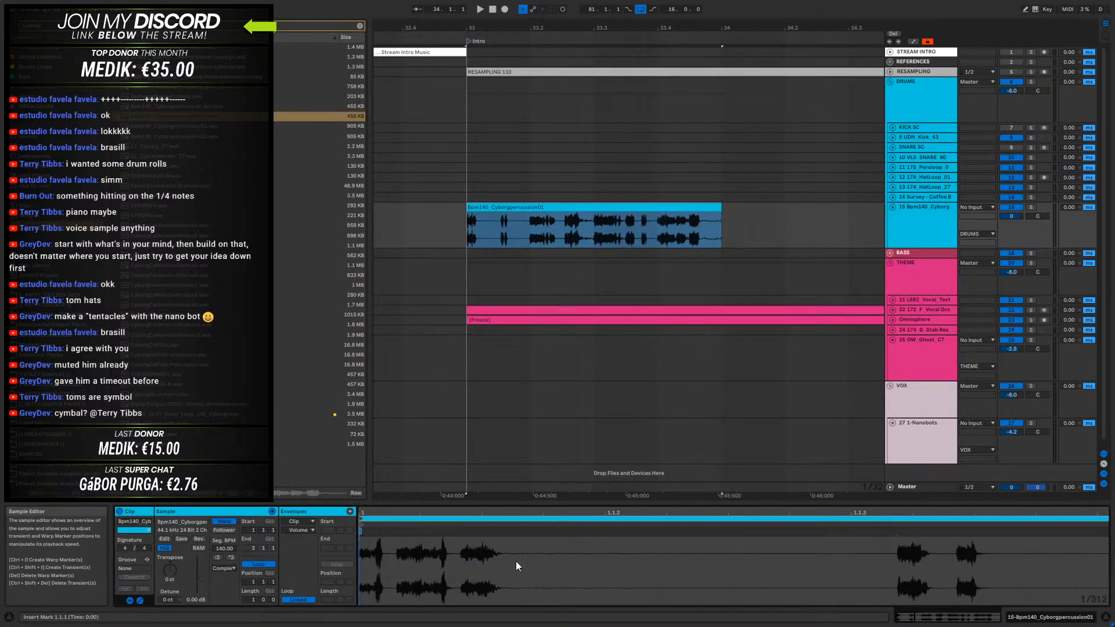
{"action": "left_click", "coordinate": [398, 561]}
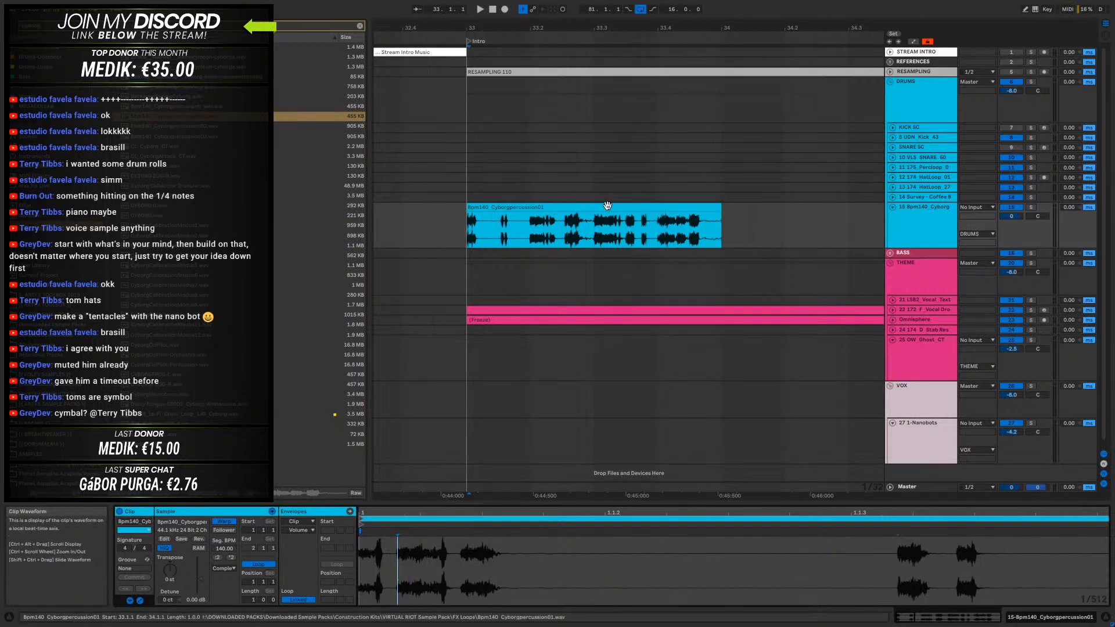
{"action": "left_click", "coordinate": [1031, 207]}
{"action": "key", "text": "space"}
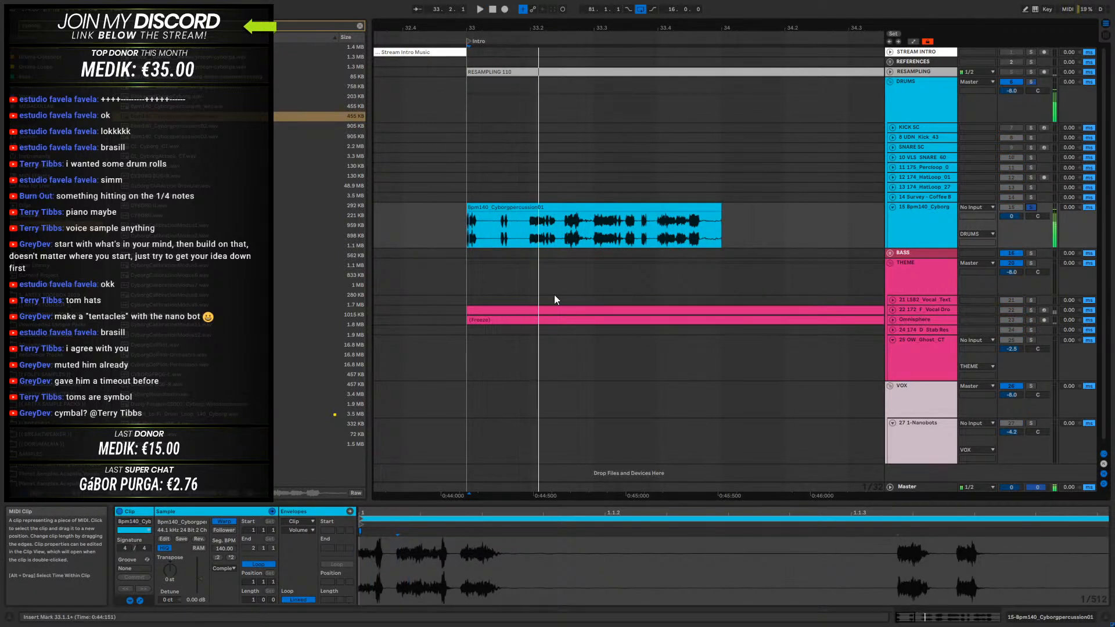
{"action": "left_click", "coordinate": [465, 218]}
{"action": "key", "text": "space"}
- Examine the hits around beat 2 of the sample's waveform and play the clip from 33.2 and 33.2.3
{"action": "key", "text": "space"}
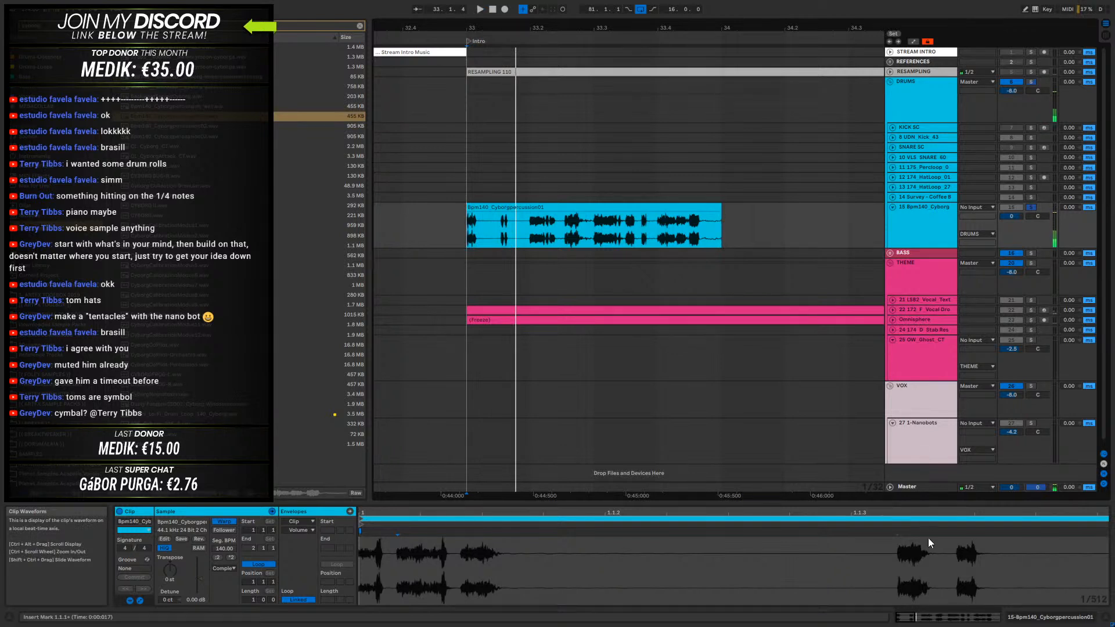
{"action": "left_click_drag", "start_coordinate": [938, 511], "coordinate": [556, 475]}
{"action": "left_click", "coordinate": [830, 533]}
{"action": "left_click", "coordinate": [531, 232]}
{"action": "key", "text": "space"}
{"action": "key", "text": "space"}
{"action": "key", "text": "space"}
{"action": "left_click", "coordinate": [843, 535]}
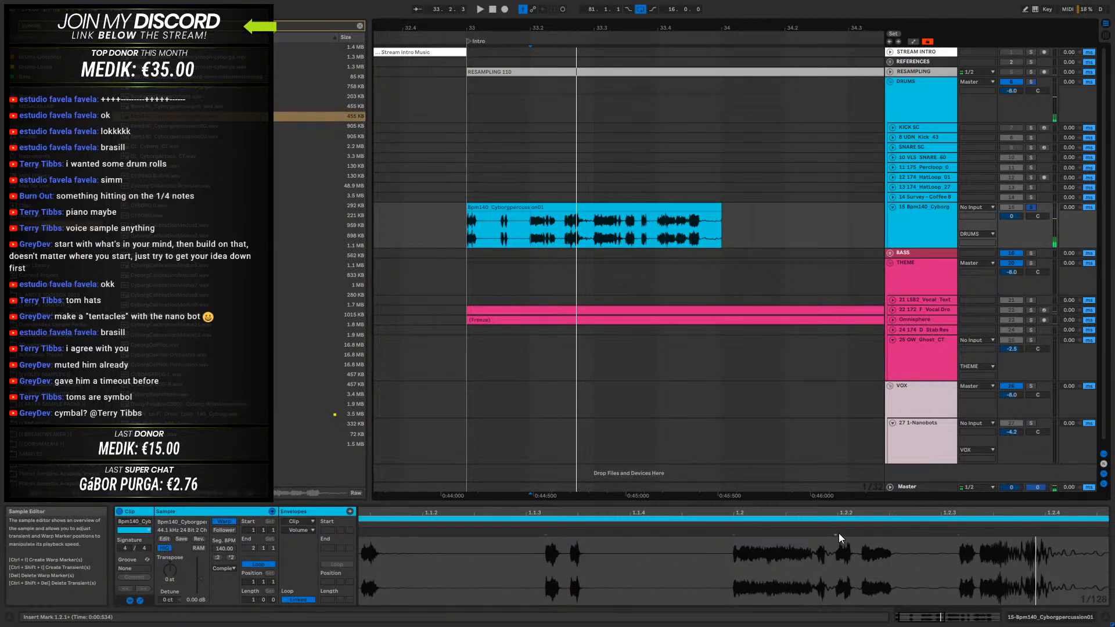
{"action": "left_click", "coordinate": [837, 534]}
{"action": "left_click_drag", "start_coordinate": [899, 512], "coordinate": [611, 517]}
{"action": "left_click", "coordinate": [672, 534]}
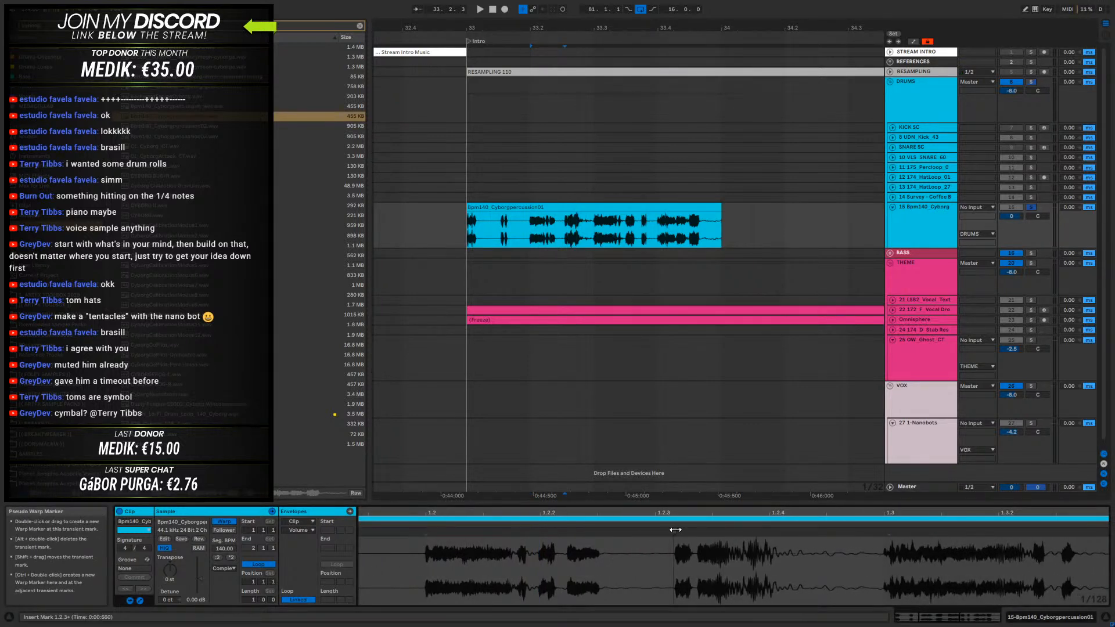
{"action": "left_click", "coordinate": [567, 231]}
{"action": "key", "text": "space"}
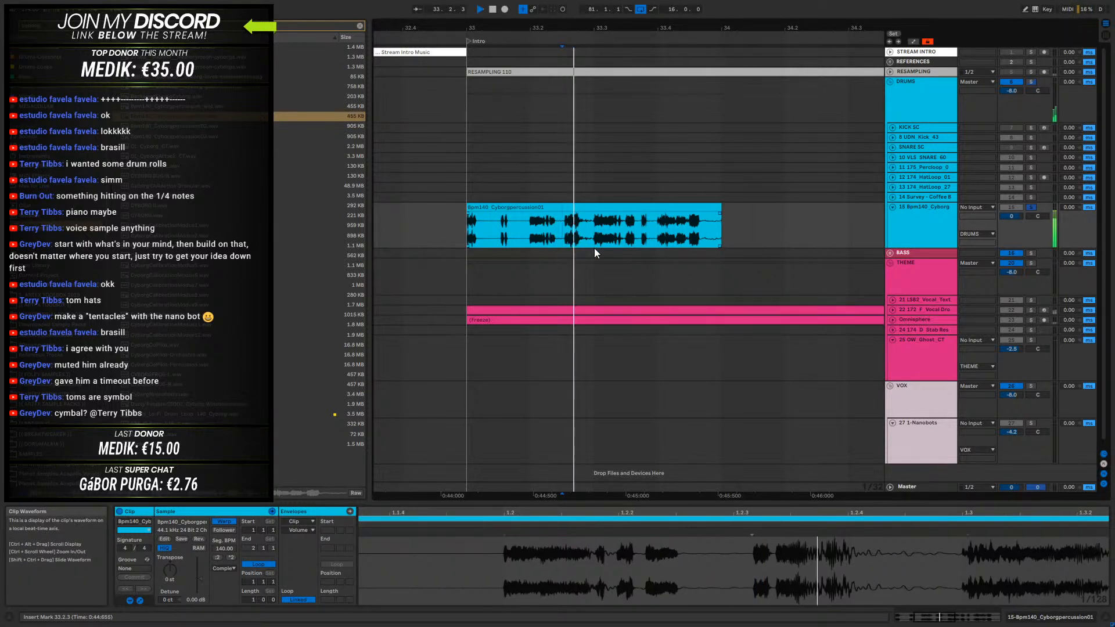
- Examine the remaining hits from beat 3 to the sample's end and play the clip repeatedly from 33.4
{"action": "left_click_drag", "start_coordinate": [971, 512], "coordinate": [701, 517]}
{"action": "left_click", "coordinate": [699, 535]}
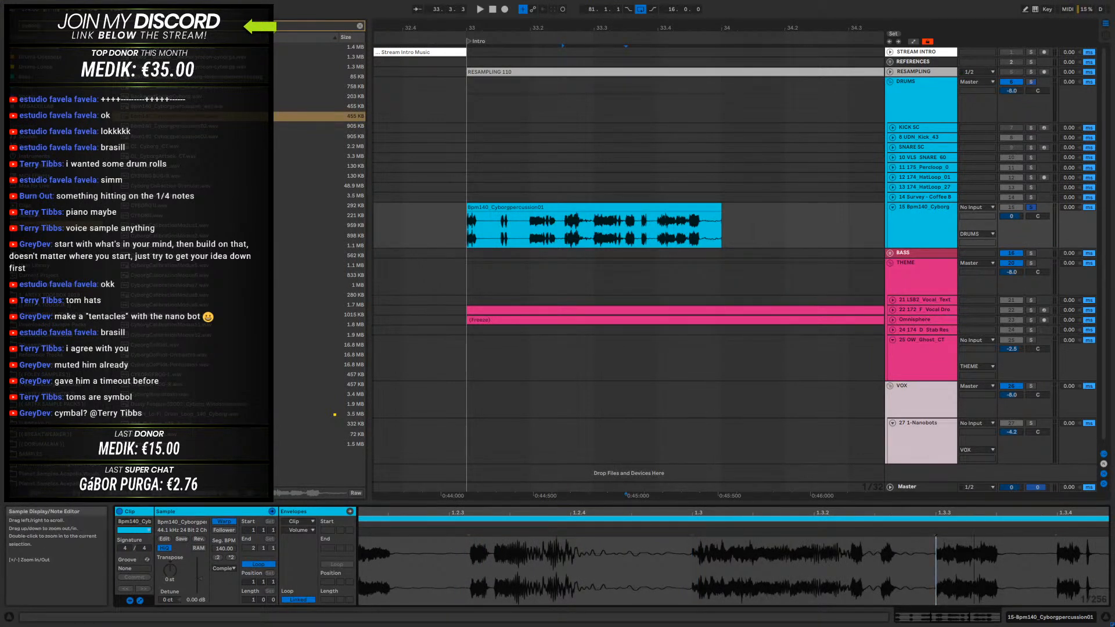
{"action": "scroll", "coordinate": [934, 557], "scroll_direction": "right", "scroll_amount": 5}
{"action": "left_click", "coordinate": [887, 556]}
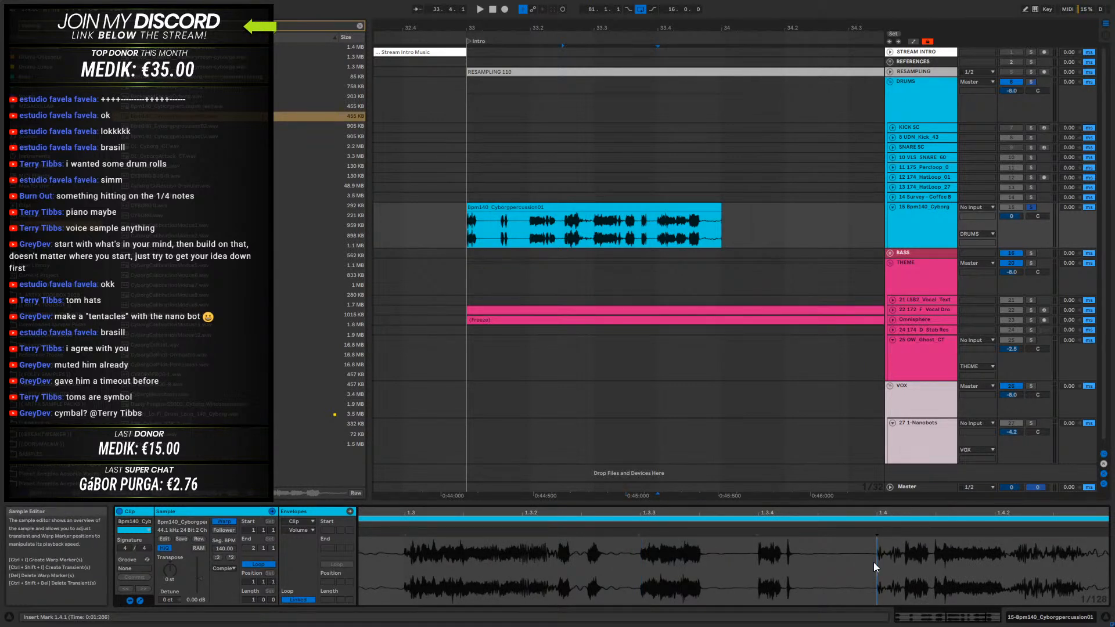
{"action": "scroll", "coordinate": [879, 566], "scroll_direction": "right", "scroll_amount": 3}
{"action": "left_click_drag", "start_coordinate": [915, 513], "coordinate": [917, 503]}
{"action": "left_click", "coordinate": [914, 539]}
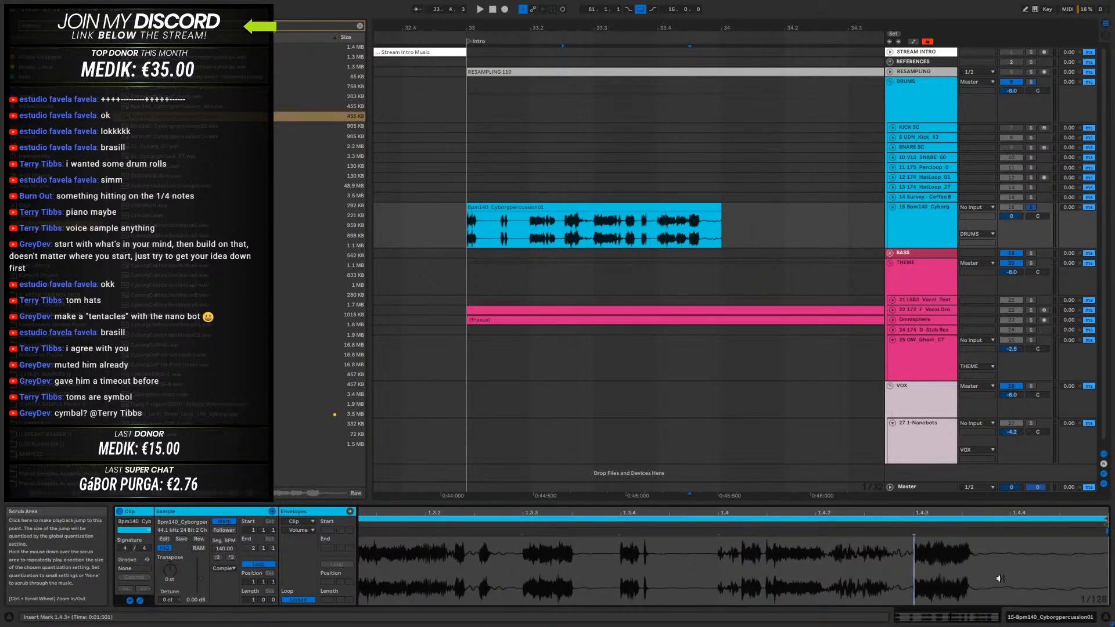
{"action": "left_click", "coordinate": [656, 240]}
{"action": "key", "text": "space"}
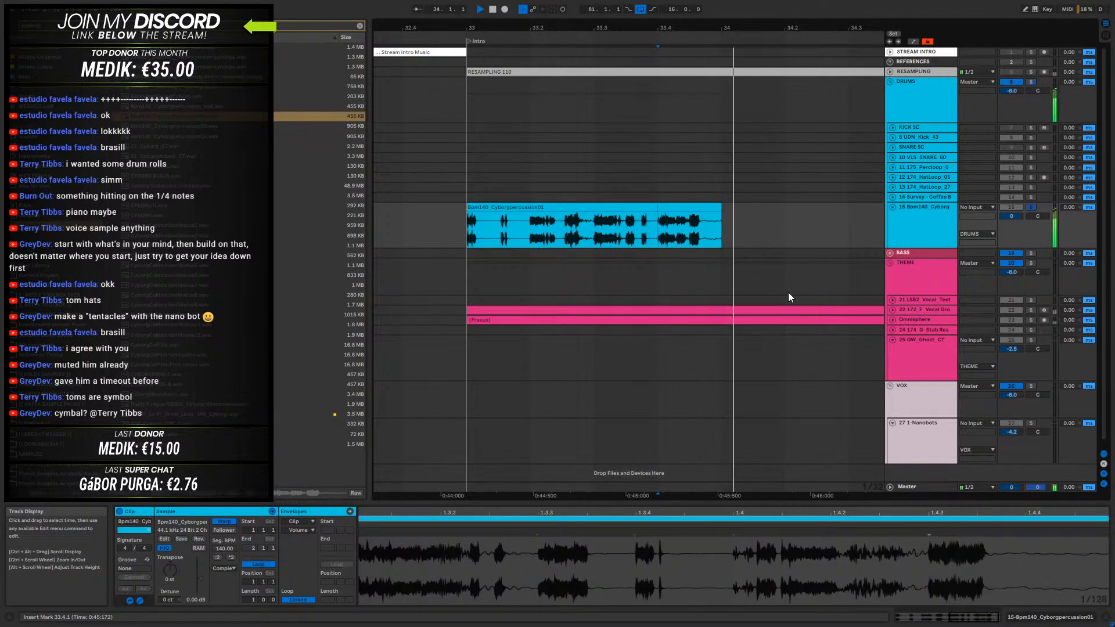
{"action": "key", "text": "space"}
{"action": "key", "text": "space"}
{"action": "key", "text": "space"}
{"action": "key", "text": "space"}
{"action": "key", "text": "space"}
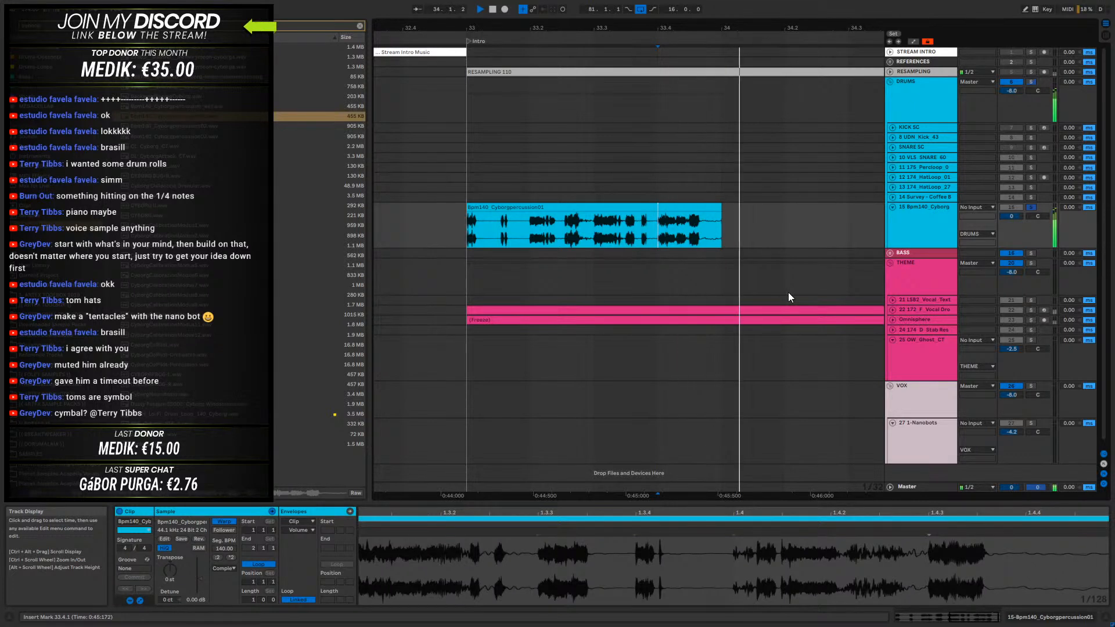
{"action": "key", "text": "space"}
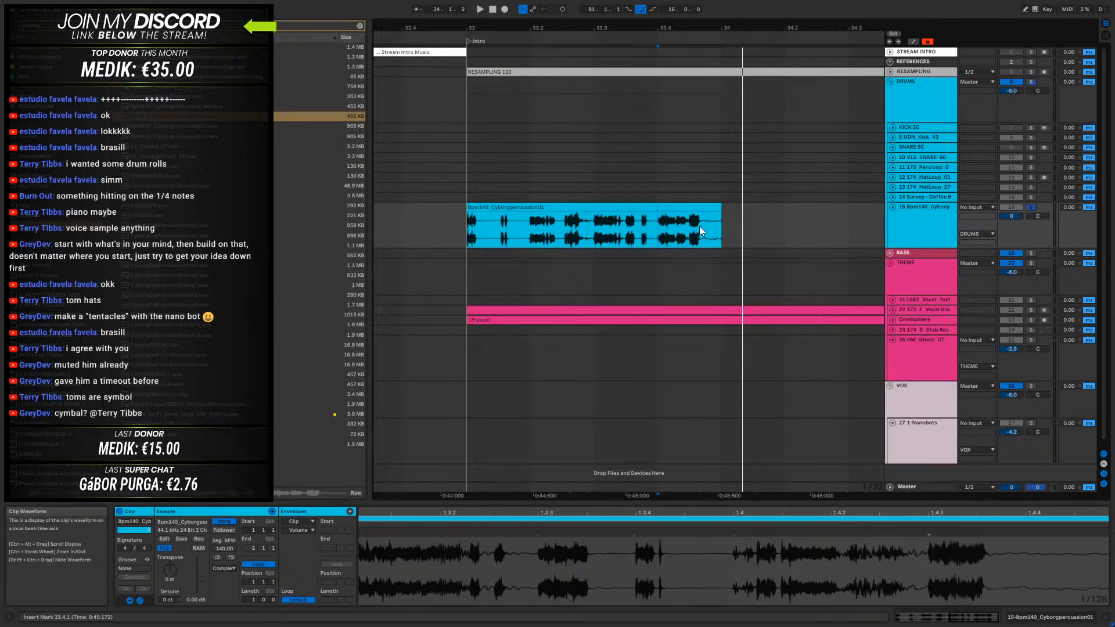
- Slice the Bpm140_Cyborgpercussion01 clip to a new MIDI track
{"action": "right_click", "coordinate": [697, 208]}
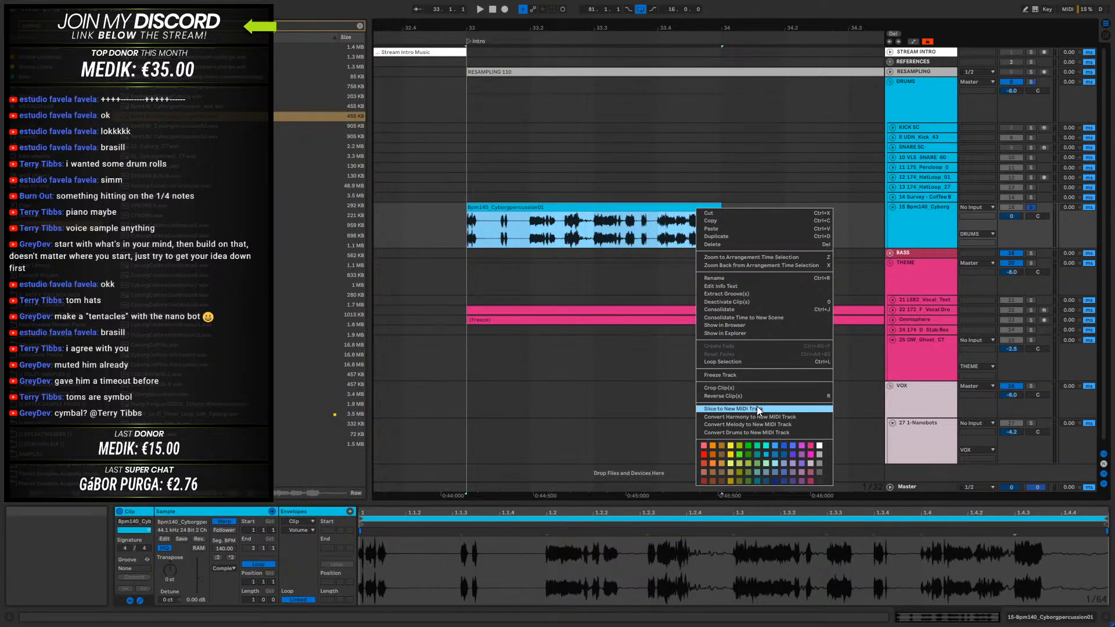
{"action": "left_click", "coordinate": [757, 407]}
{"action": "left_click", "coordinate": [527, 341]}
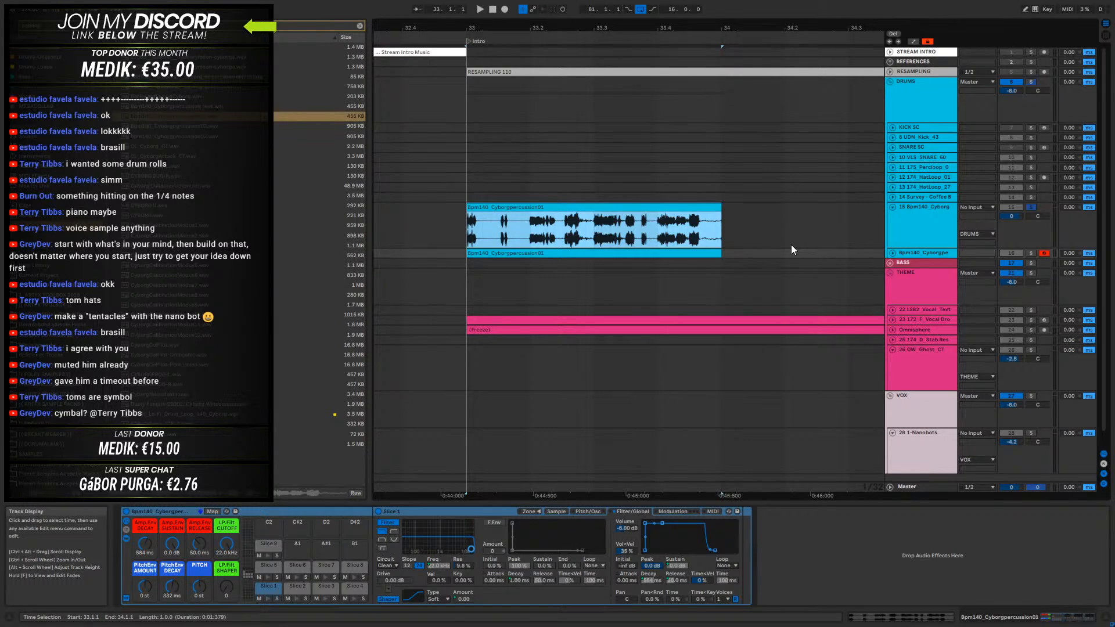
- Unfold and solo the new sliced MIDI track, and delete the original Cyborgpercussion audio track
{"action": "left_click", "coordinate": [892, 252]}
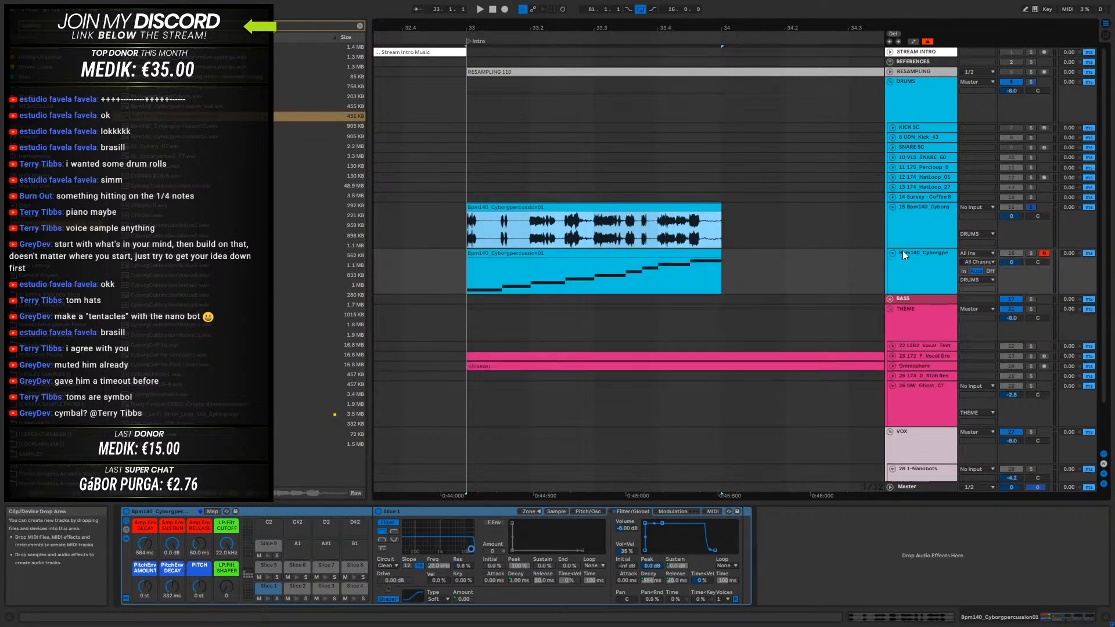
{"action": "left_click", "coordinate": [1030, 253]}
{"action": "left_click", "coordinate": [939, 223]}
{"action": "key", "text": "Delete"}
- Open the sliced clip's notes in an enlarged note editor and delete all of them
{"action": "left_click", "coordinate": [638, 209]}
{"action": "left_click", "coordinate": [639, 209]}
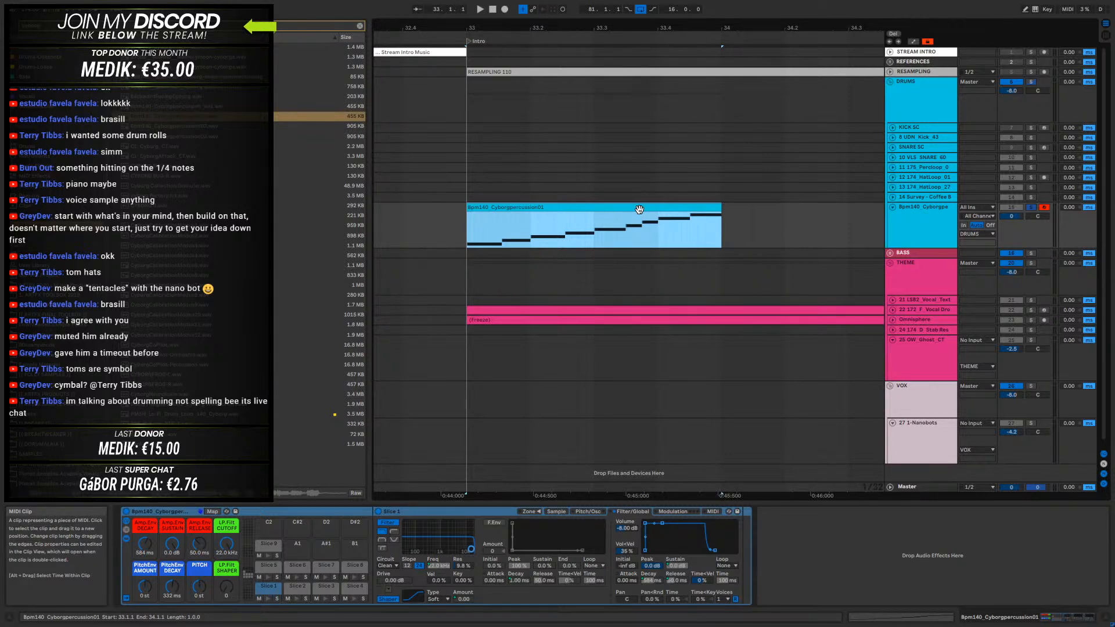
{"action": "key", "text": "shift+Tab"}
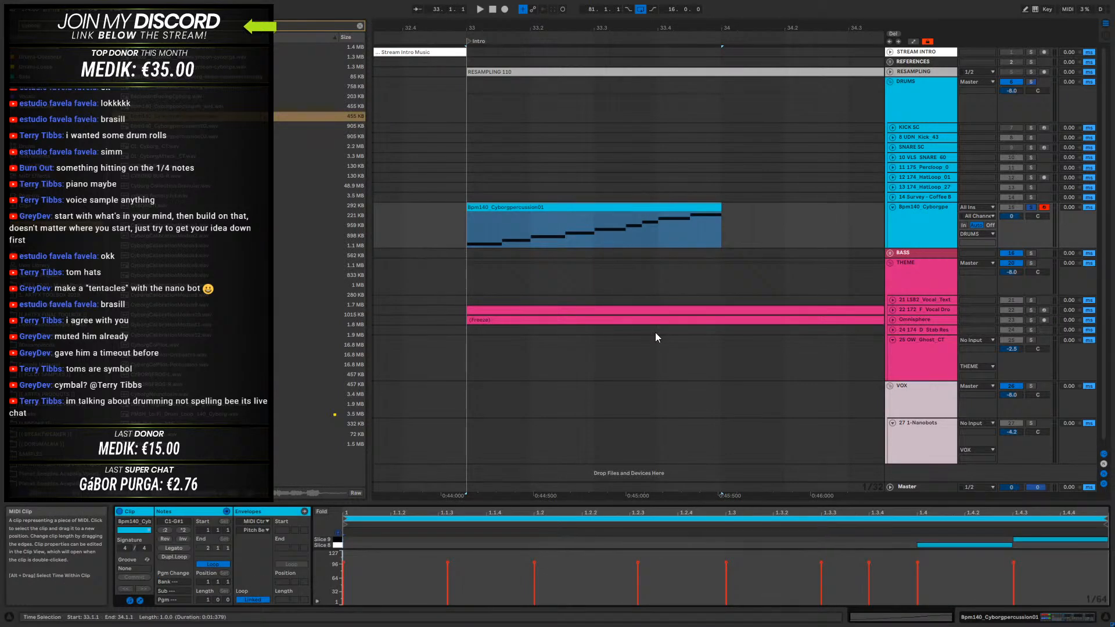
{"action": "left_click_drag", "start_coordinate": [608, 503], "coordinate": [633, 245]}
{"action": "left_click_drag", "start_coordinate": [483, 433], "coordinate": [1105, 278]}
{"action": "key", "text": "Delete"}
- Add a Slice 1 note from 1.1.3 to 1.2 in the clip and play it in the arrangement
{"action": "left_click_drag", "start_coordinate": [399, 385], "coordinate": [527, 385]}
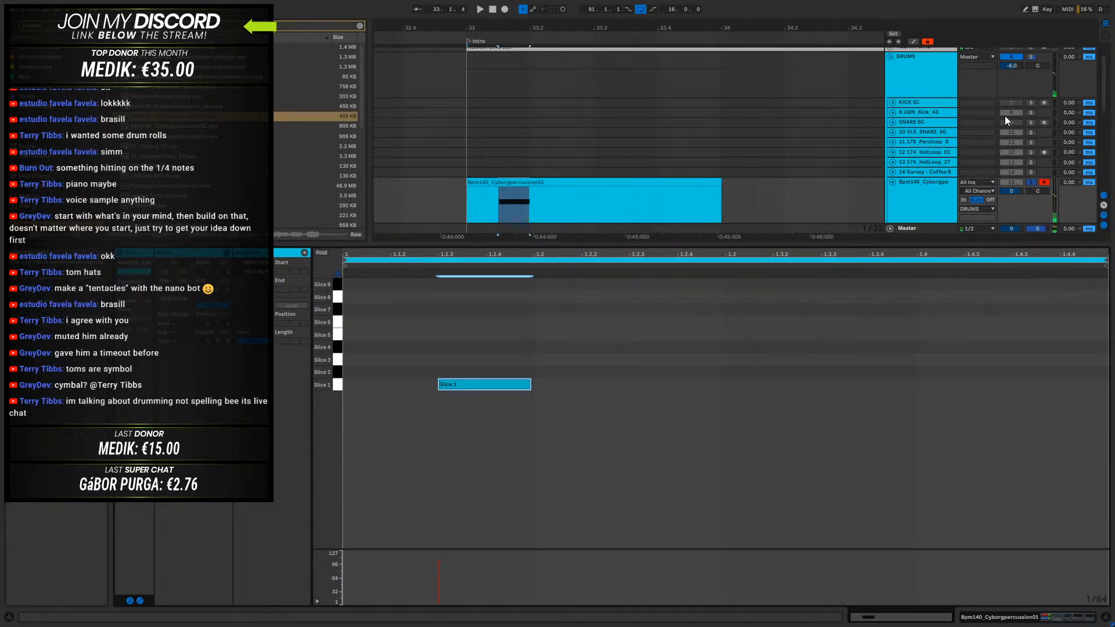
{"action": "scroll", "coordinate": [941, 82], "scroll_direction": "up", "scroll_amount": 1}
{"action": "scroll", "coordinate": [917, 103], "scroll_direction": "down", "scroll_amount": 2}
{"action": "left_click_drag", "start_coordinate": [642, 29], "coordinate": [598, 4]}
{"action": "scroll", "coordinate": [818, 135], "scroll_direction": "up", "scroll_amount": 1}
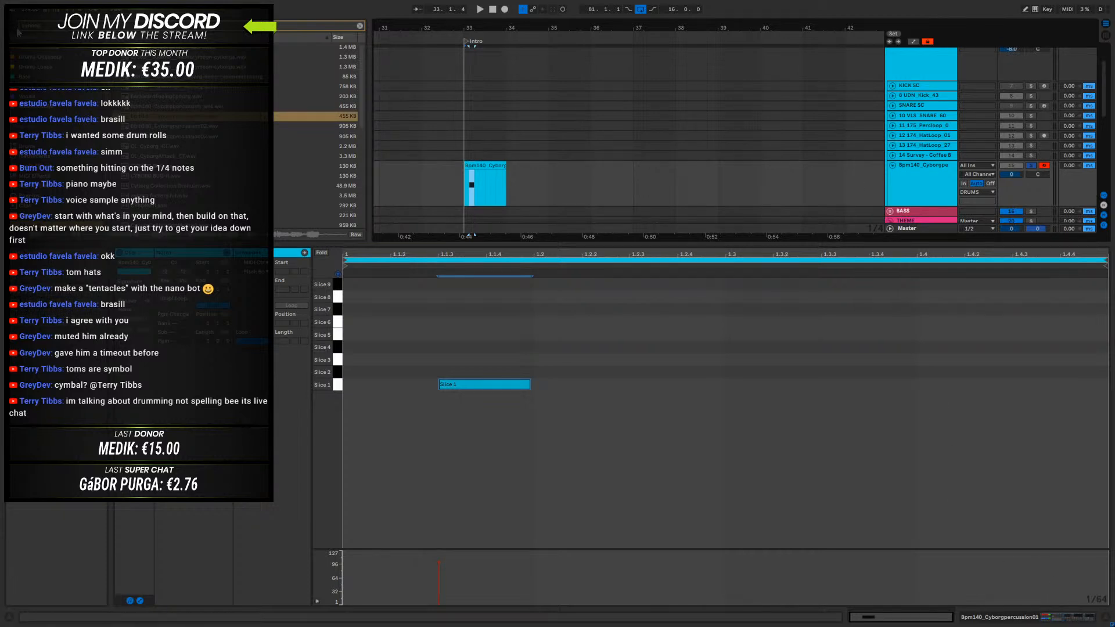
{"action": "key", "text": "space"}
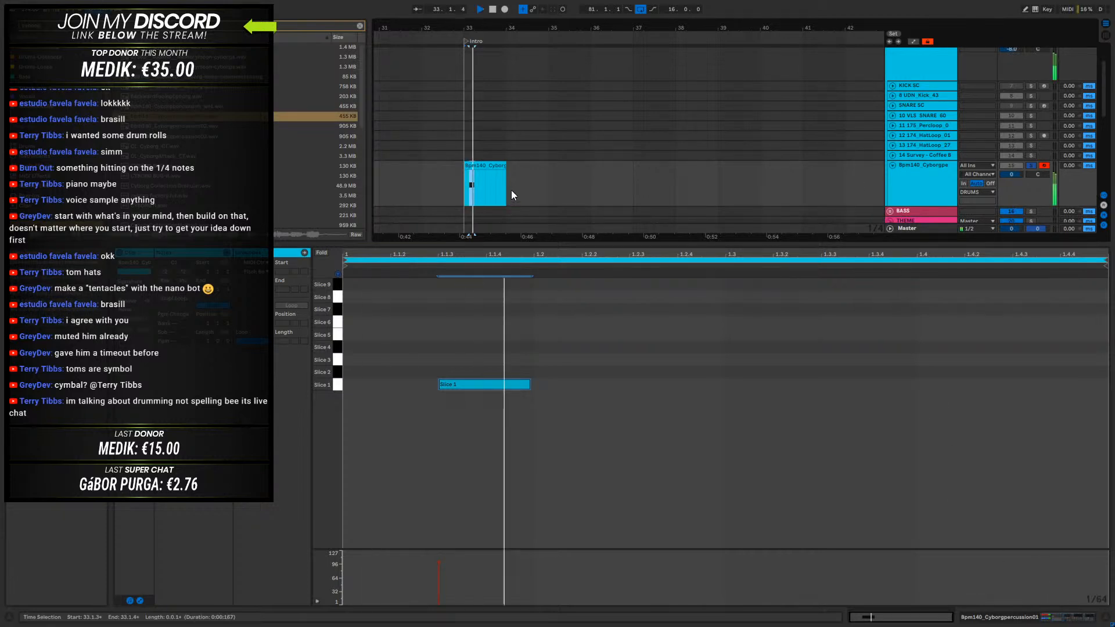
{"action": "left_click", "coordinate": [493, 166]}
{"action": "key", "text": "space"}
- Place the Slice 1 note at 1.2 and a Slice 7 note at 1.2.3, and listen to the pattern
{"action": "left_click_drag", "start_coordinate": [468, 385], "coordinate": [692, 309]}
{"action": "key", "text": "space"}
{"action": "key", "text": "space"}
- Copy the Slice 7 note to 1.4.3 and play it
{"action": "key", "text": "space"}
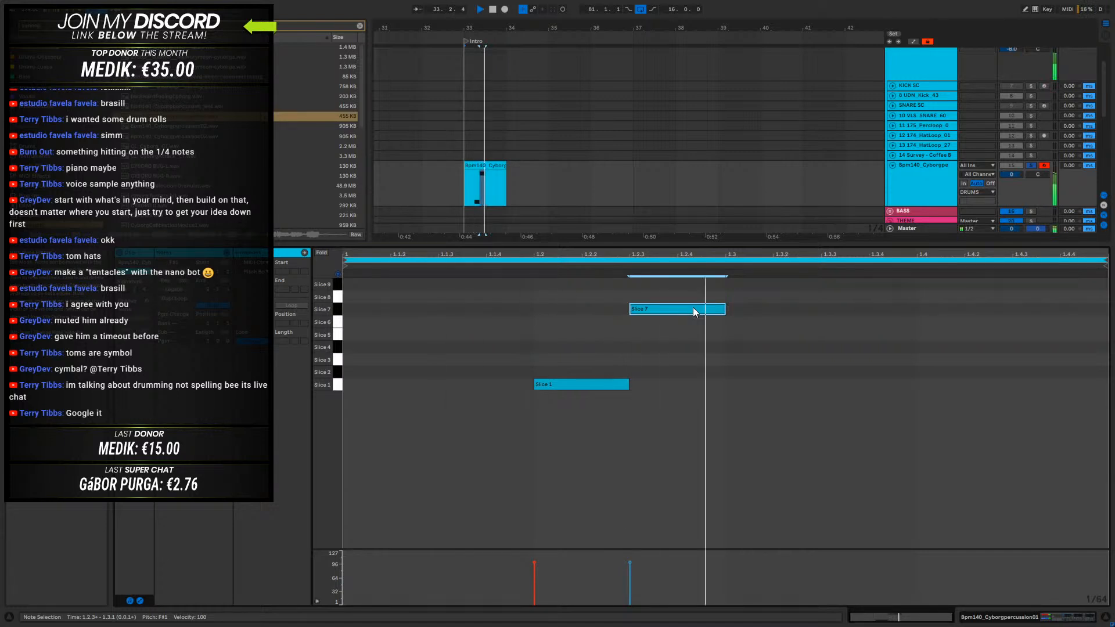
{"action": "left_click_drag", "start_coordinate": [657, 312], "coordinate": [1058, 310]}
{"action": "key", "text": "space"}
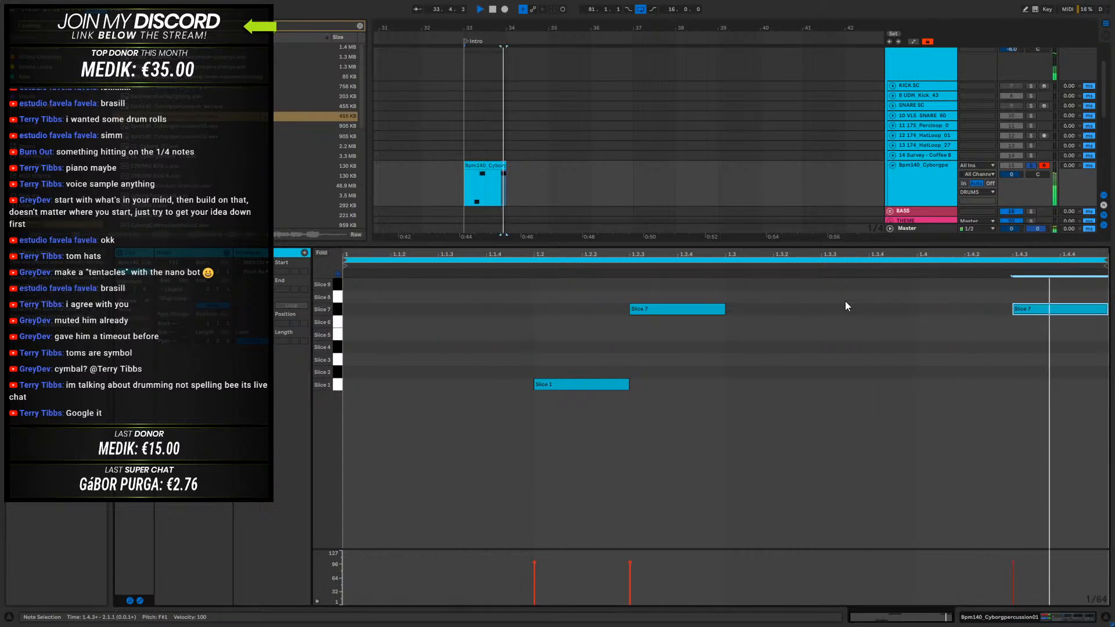
{"action": "key", "text": "space"}
- Extend the looped percussion clip to bar 39 and play it from bar 33
{"action": "left_click", "coordinate": [488, 163]}
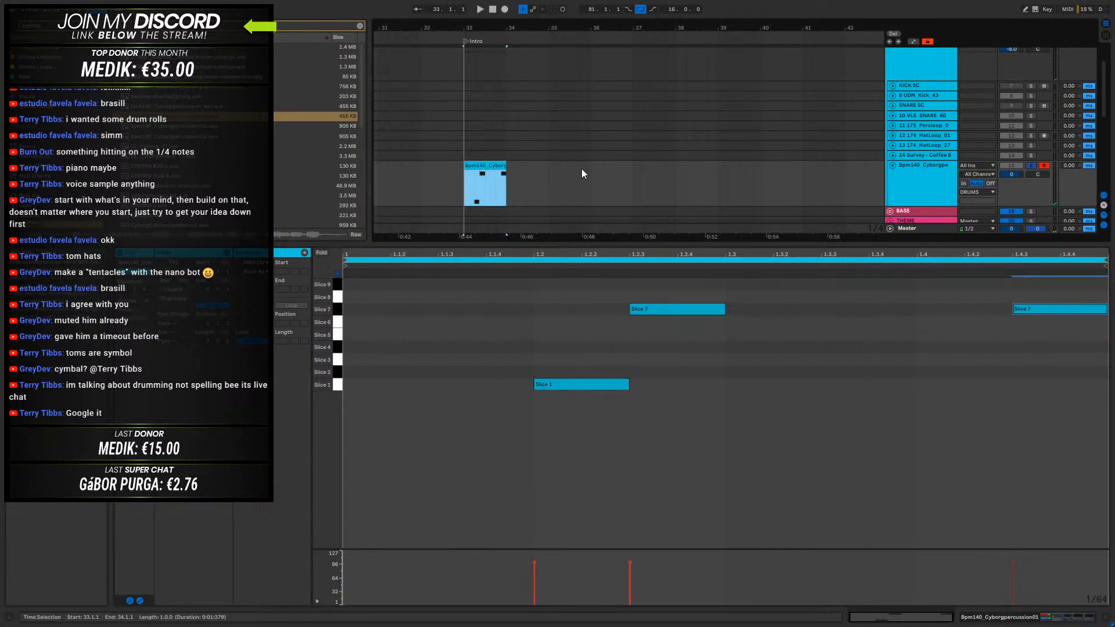
{"action": "left_click_drag", "start_coordinate": [507, 166], "coordinate": [713, 169]}
{"action": "key", "text": "space"}
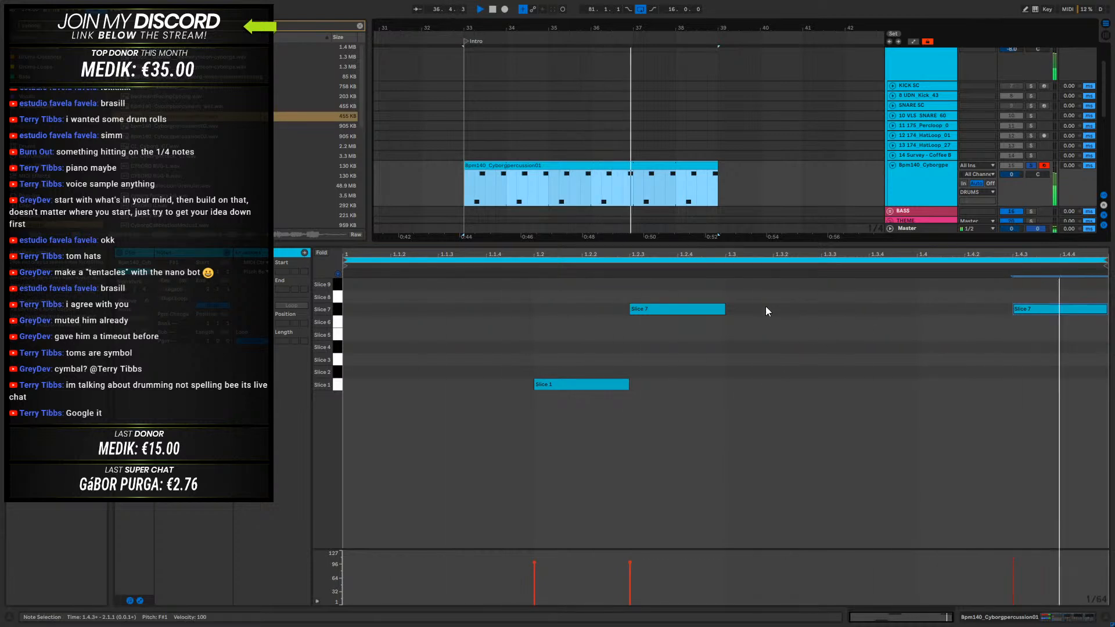
{"action": "key", "text": "space"}
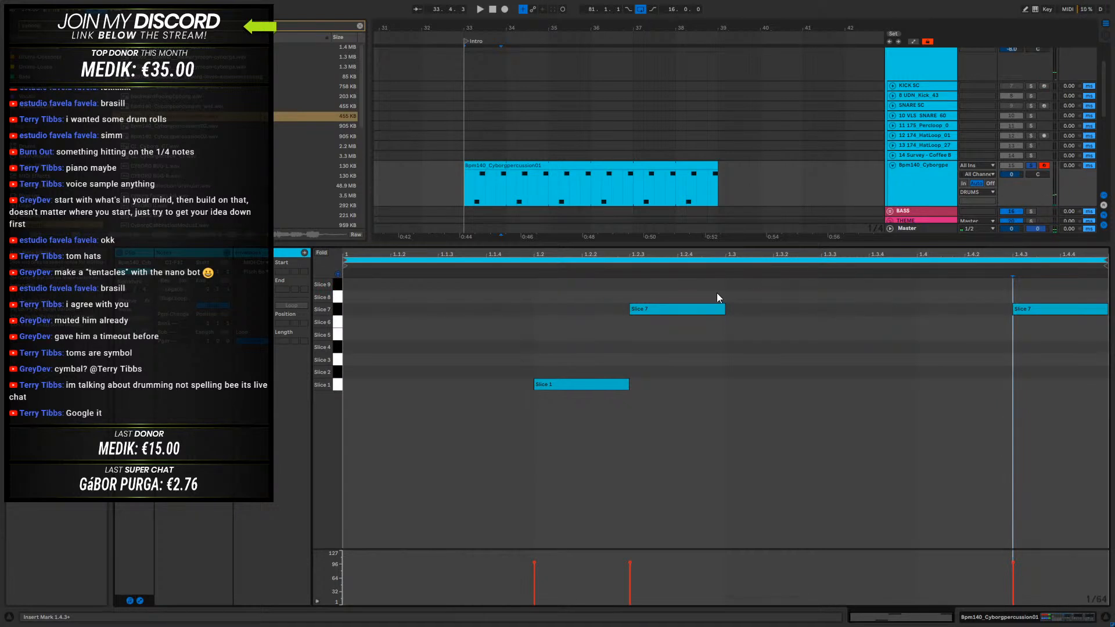
- Add a Slice 9 note from 1.3 to 1.3.3 and lower its velocity to 93 during playback
{"action": "double_click", "coordinate": [729, 284]}
{"action": "key", "text": "space"}
{"action": "left_click_drag", "start_coordinate": [819, 284], "coordinate": [819, 294]}
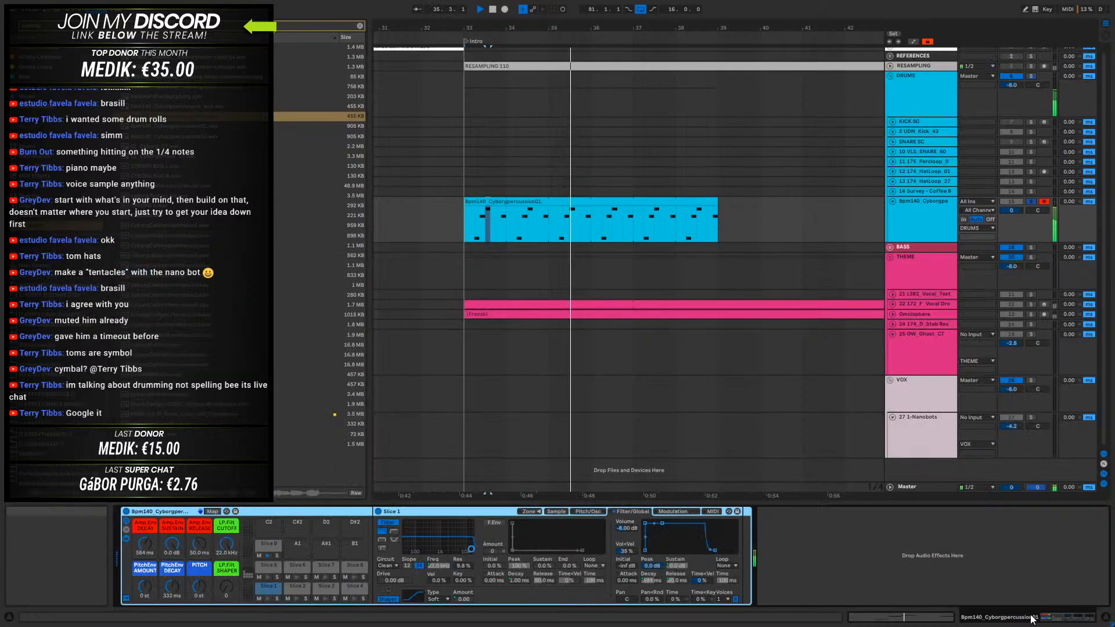
- Show the percussion track's devices and loop playback over its six-bar clip from bar 33
{"action": "left_click", "coordinate": [948, 204]}
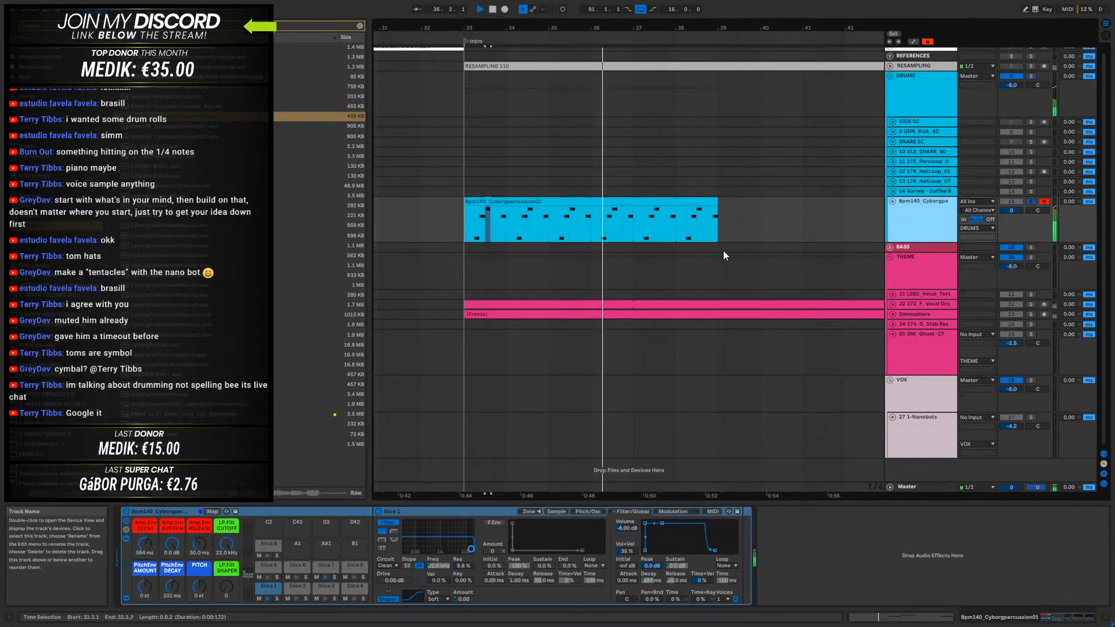
{"action": "left_click", "coordinate": [662, 201]}
{"action": "key", "text": "ctrl+l"}
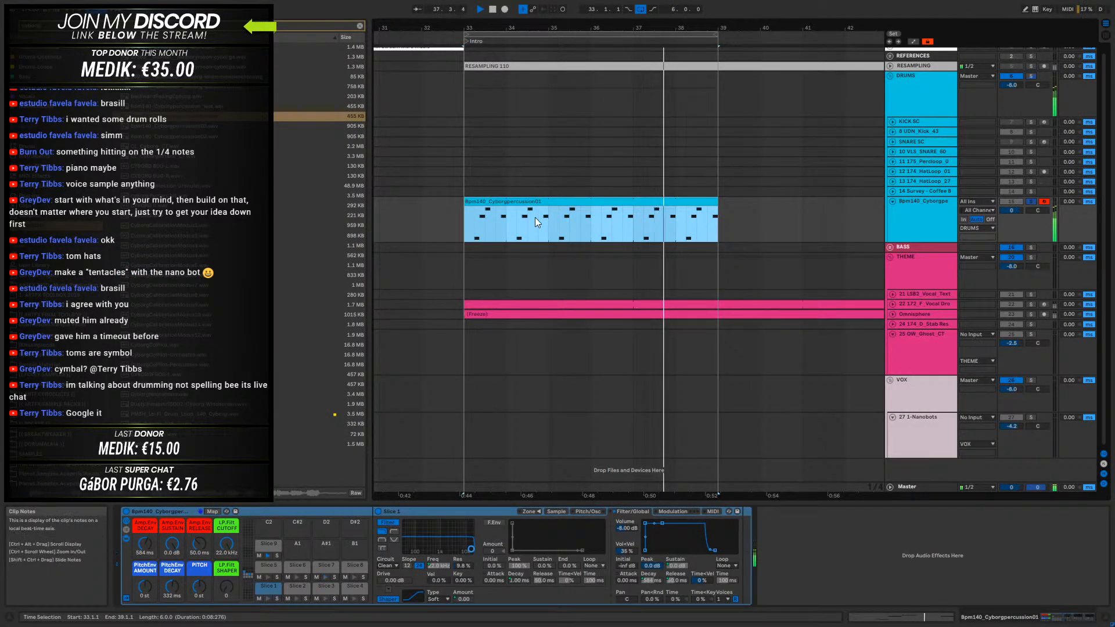
- Clear the browser search, find the Portal plug-in and load it onto the Cyborgpercussion MIDI track
{"action": "left_click", "coordinate": [40, 196]}
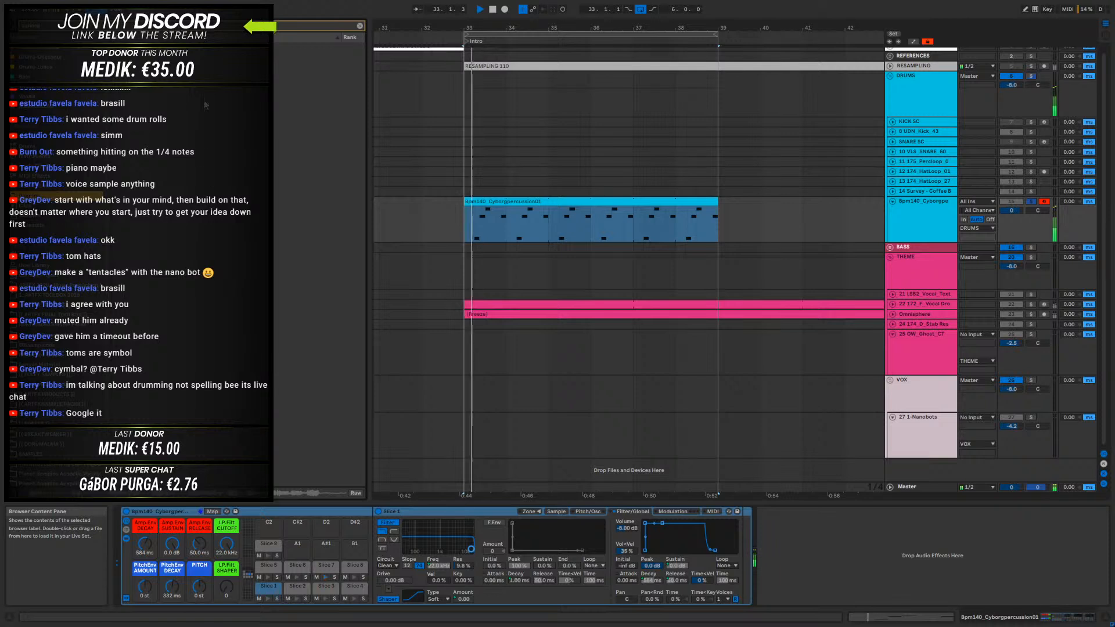
{"action": "key", "text": "ctrl+f"}
{"action": "key", "text": "BackSpace"}
{"action": "scroll", "coordinate": [220, 297], "scroll_direction": "down", "scroll_amount": 2}
{"action": "scroll", "coordinate": [217, 168], "scroll_direction": "up", "scroll_amount": 4}
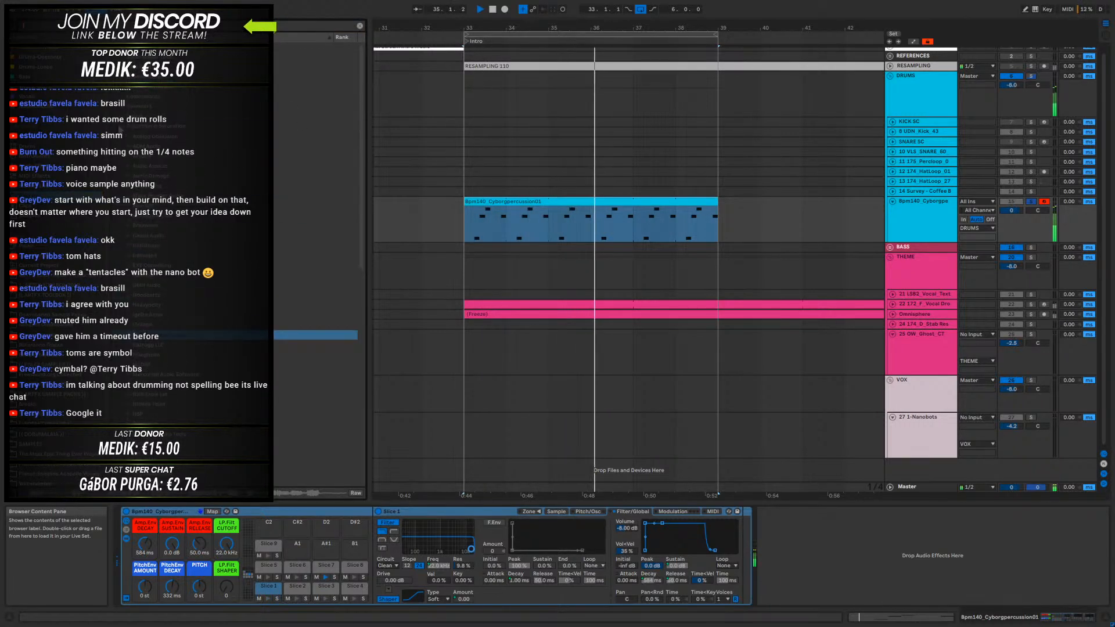
{"action": "left_click", "coordinate": [122, 126]}
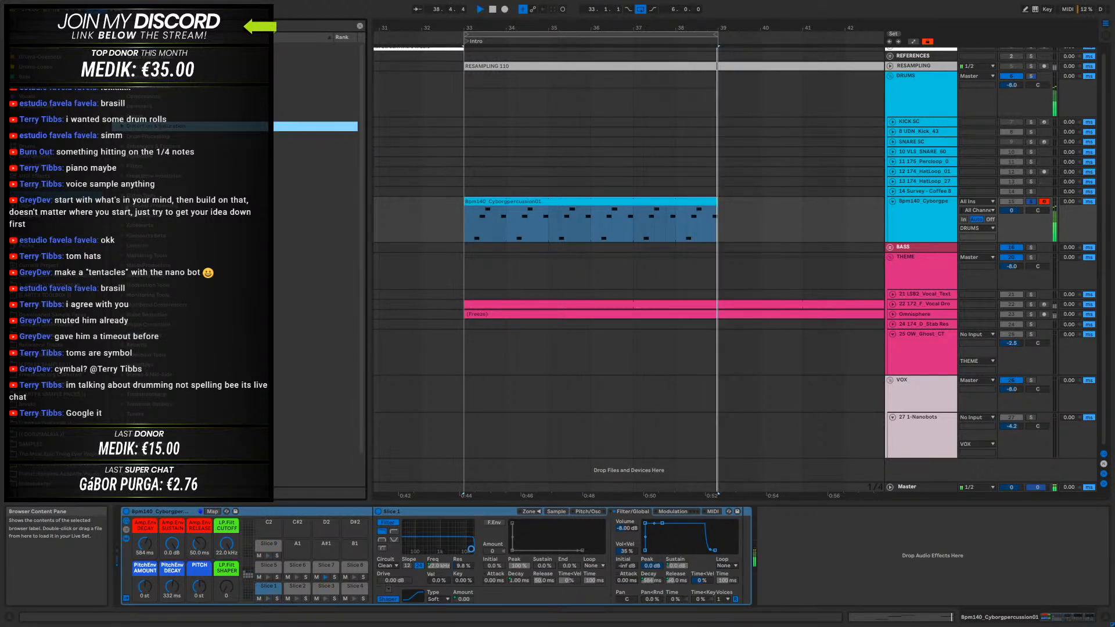
{"action": "left_click", "coordinate": [124, 205]}
{"action": "left_click_drag", "start_coordinate": [134, 225], "coordinate": [548, 233]}
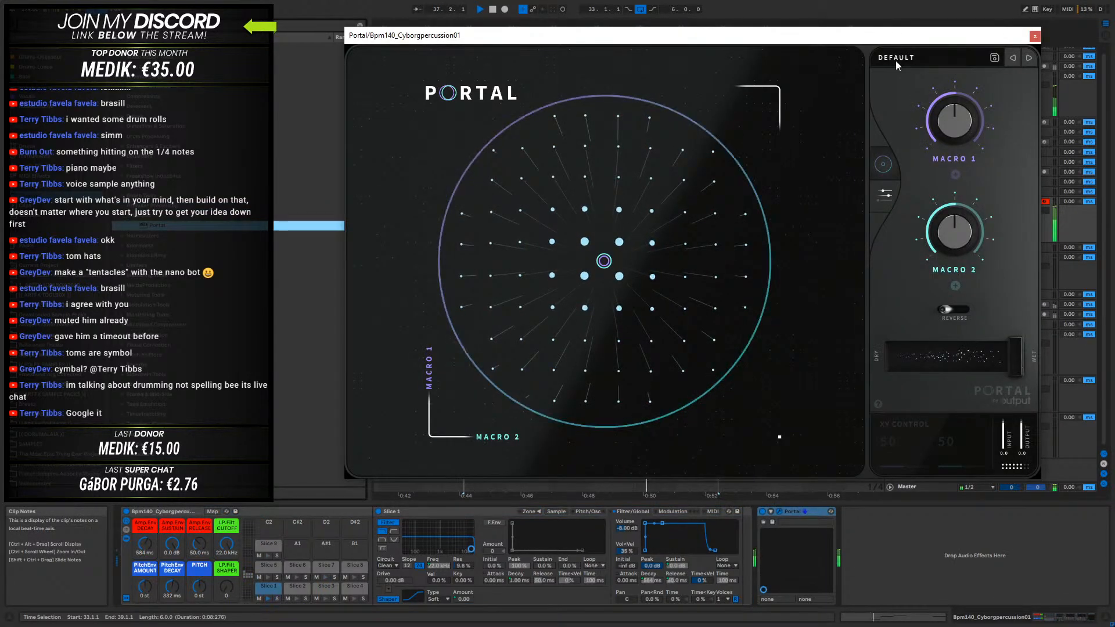
- Load the Trance Particles preset from Portal's Favorites and audition different pitch and space positions on its XY control
{"action": "left_click", "coordinate": [900, 59]}
{"action": "scroll", "coordinate": [497, 382], "scroll_direction": "down", "scroll_amount": 3}
{"action": "left_click", "coordinate": [483, 383]}
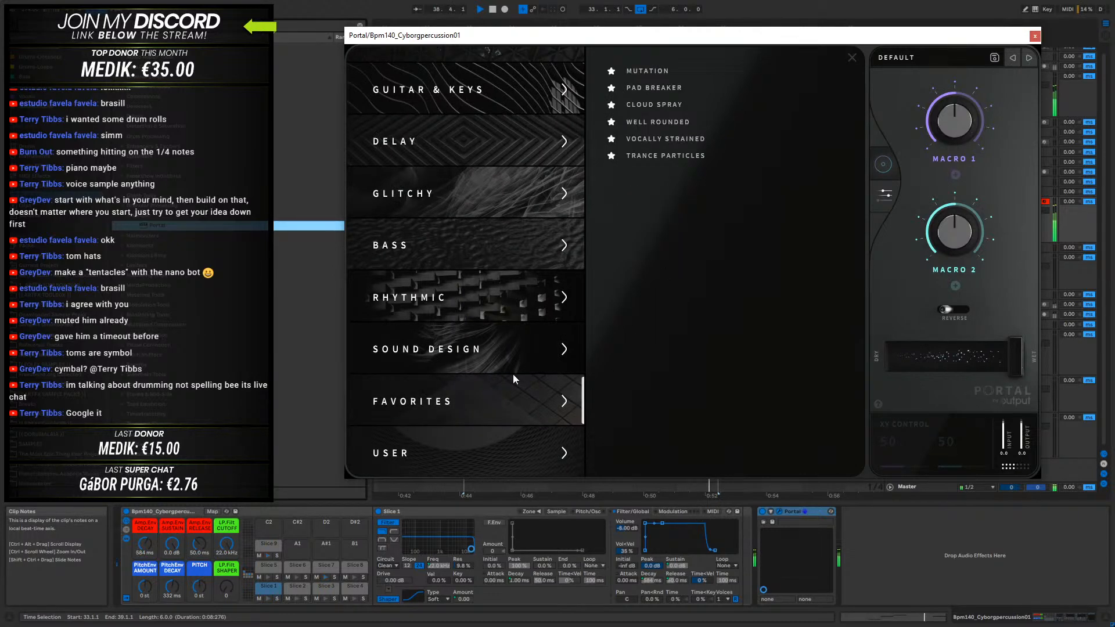
{"action": "left_click", "coordinate": [672, 155]}
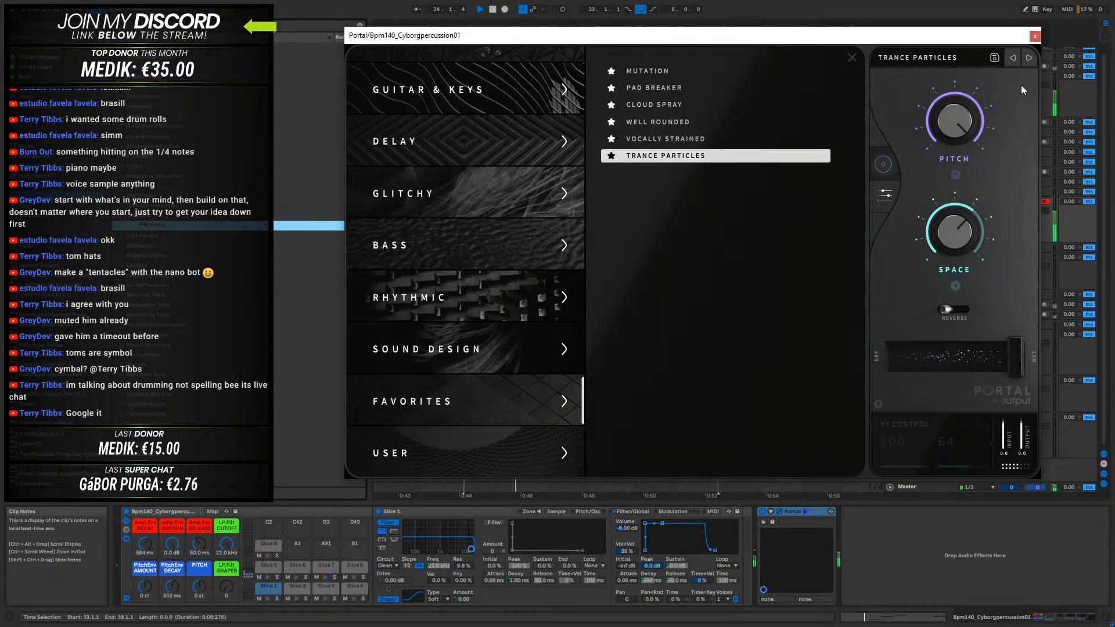
{"action": "left_click", "coordinate": [852, 59]}
{"action": "mouse_move", "coordinate": [572, 183]}
{"action": "left_mouse_down"}
{"action": "mouse_move", "coordinate": [581, 209]}
{"action": "mouse_move", "coordinate": [567, 302]}
{"action": "mouse_move", "coordinate": [654, 336]}
{"action": "mouse_move", "coordinate": [600, 371]}
{"action": "mouse_move", "coordinate": [607, 269]}
{"action": "mouse_move", "coordinate": [666, 260]}
{"action": "mouse_move", "coordinate": [638, 276]}
{"action": "mouse_move", "coordinate": [587, 269]}
{"action": "mouse_move", "coordinate": [577, 242]}
{"action": "mouse_move", "coordinate": [623, 218]}
{"action": "mouse_move", "coordinate": [588, 197]}
{"action": "left_mouse_up"}
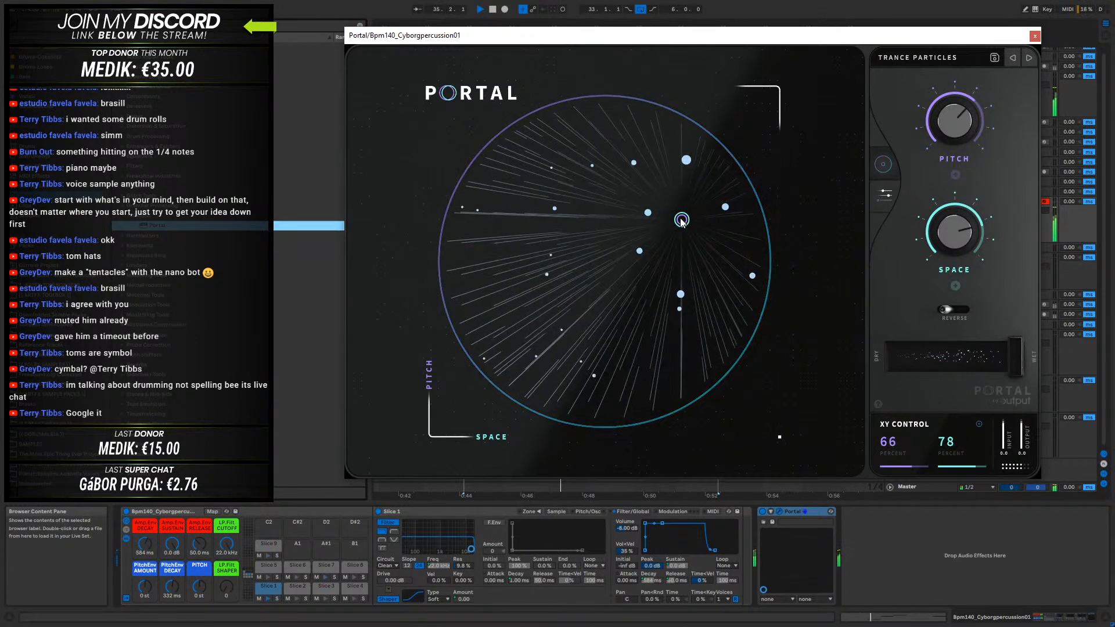
{"action": "left_click_drag", "start_coordinate": [680, 222], "coordinate": [535, 290]}
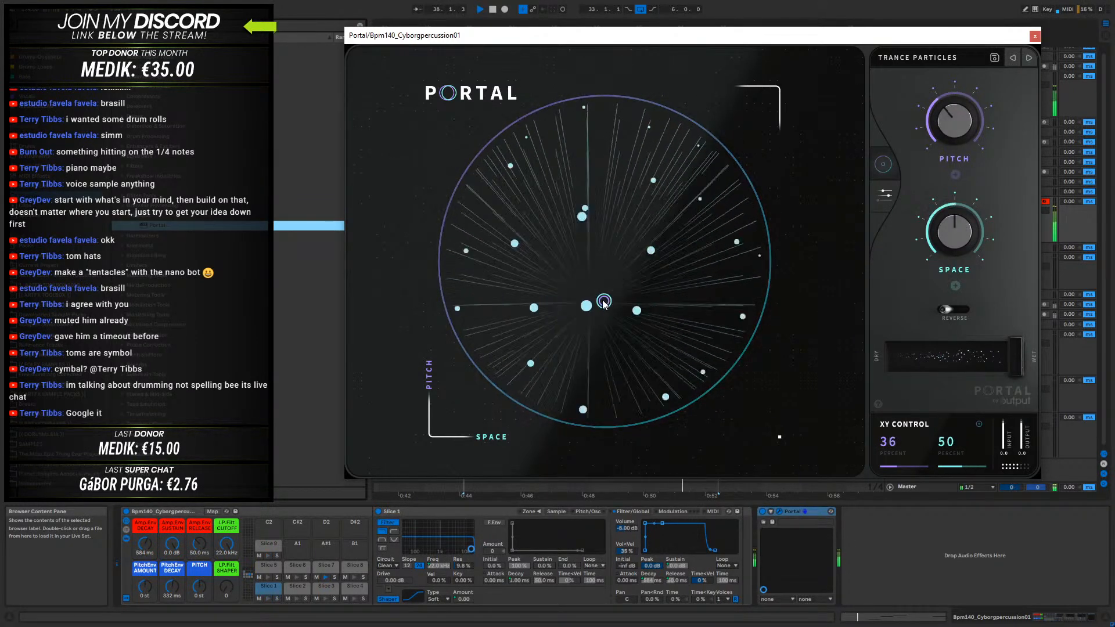
- Advance through Portal's presets to Well Rounded, set movement to about 60% and phase delay to about 65%, and close the plug-in window
{"action": "left_click", "coordinate": [1028, 58]}
{"action": "left_click_drag", "start_coordinate": [705, 170], "coordinate": [562, 226]}
{"action": "left_click", "coordinate": [1028, 58]}
{"action": "left_click_drag", "start_coordinate": [620, 113], "coordinate": [645, 236]}
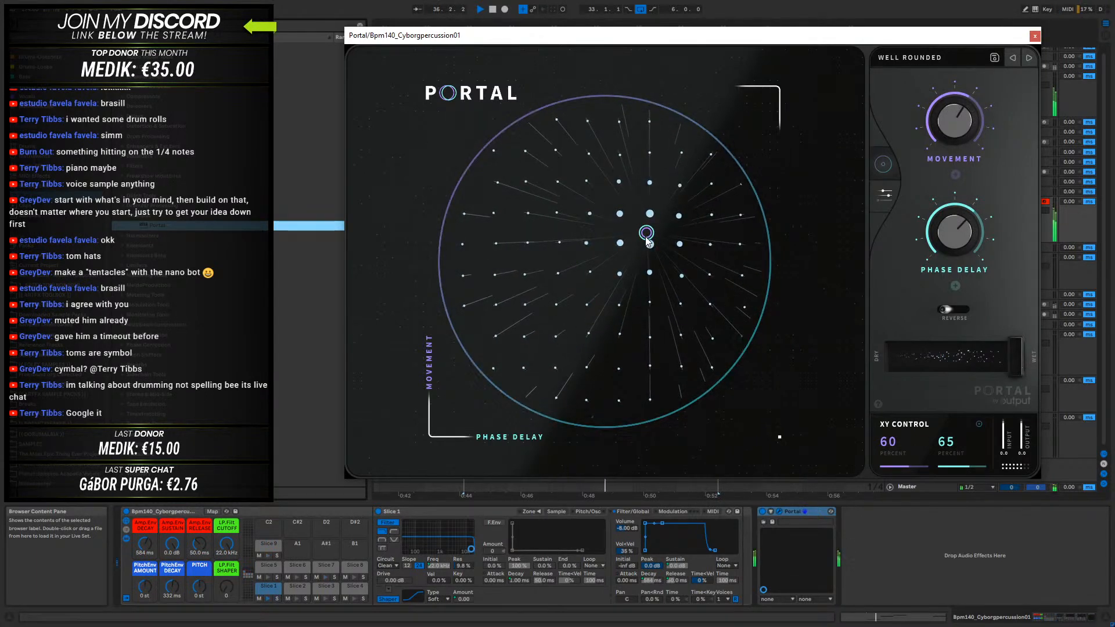
{"action": "left_click", "coordinate": [1035, 37]}
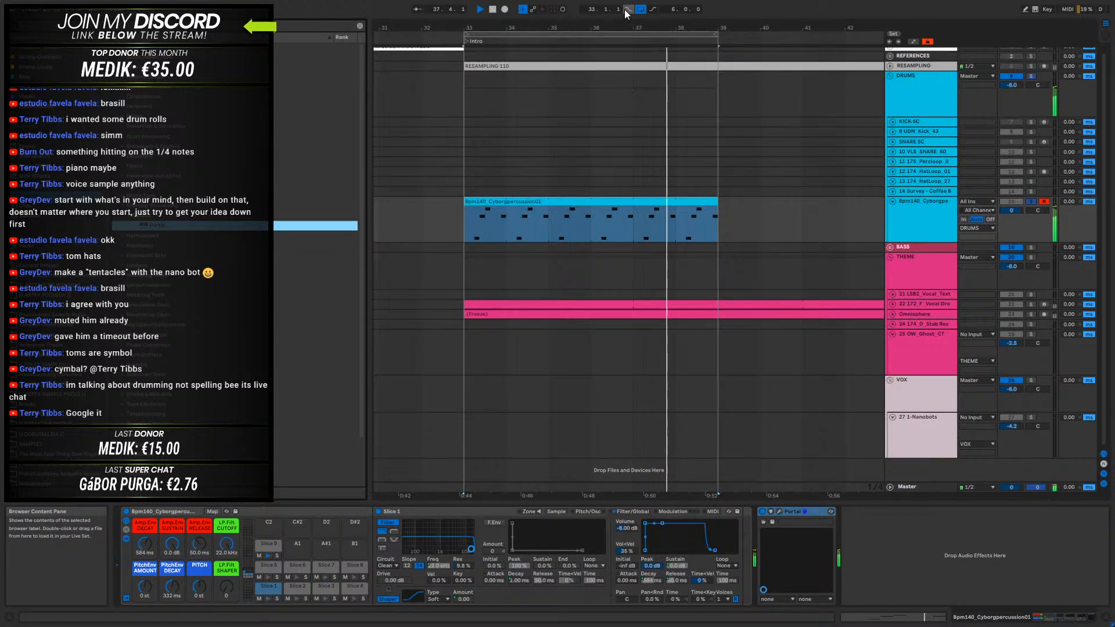
- Move the Cyborgpercussion clip to bar 49 and play it from there together with the other drum tracks
{"action": "left_click_drag", "start_coordinate": [627, 28], "coordinate": [627, 4]}
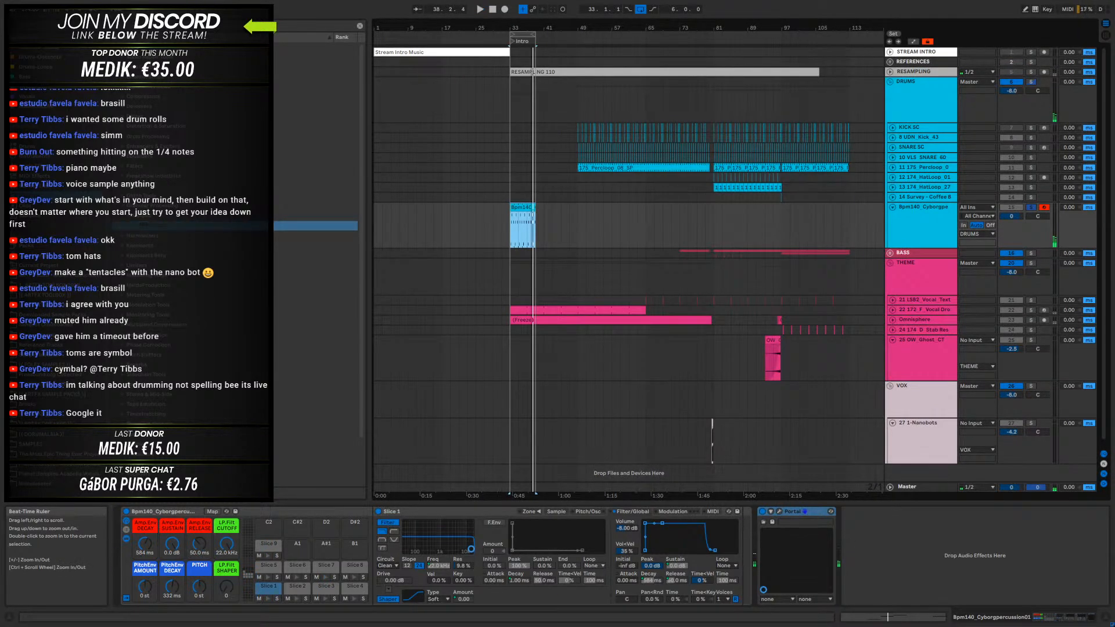
{"action": "left_click_drag", "start_coordinate": [514, 223], "coordinate": [573, 225]}
{"action": "left_click", "coordinate": [573, 222]}
{"action": "key", "text": "space"}
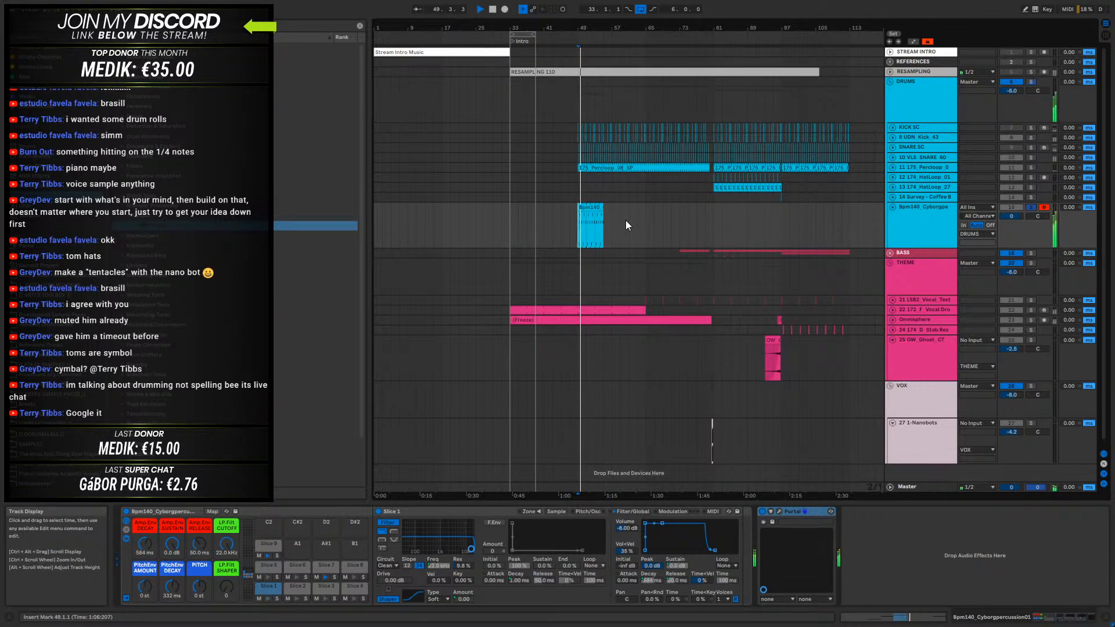
{"action": "key", "text": "space"}
{"action": "key", "text": "space"}
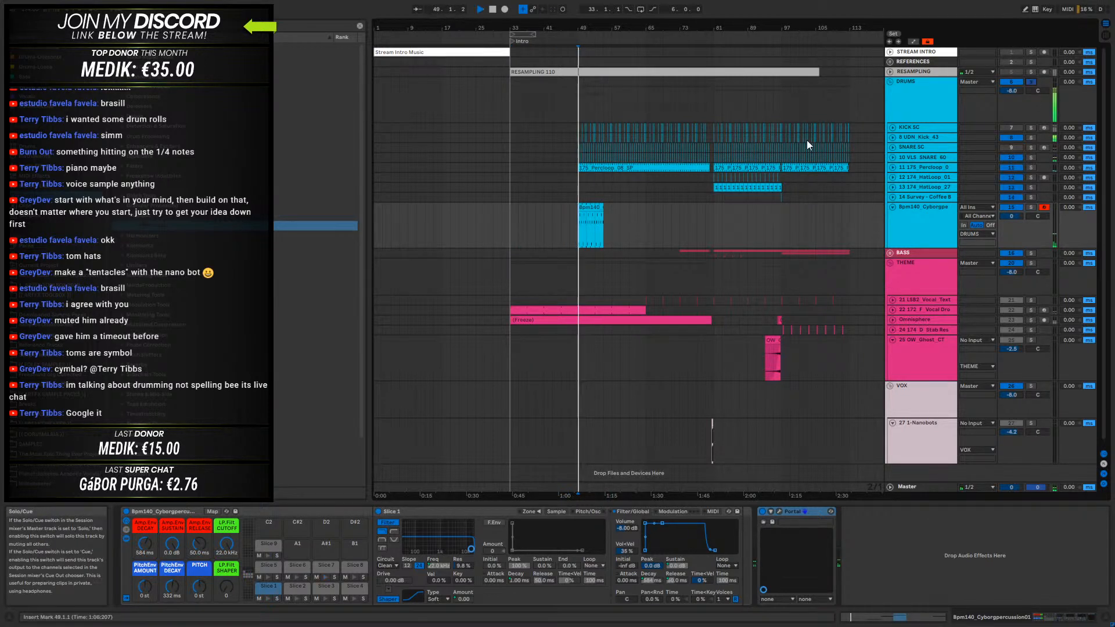
- Loop playback over the Cyborgpercussion clip from bar 49 to bar 55 and show its track's devices
{"action": "left_click", "coordinate": [590, 208]}
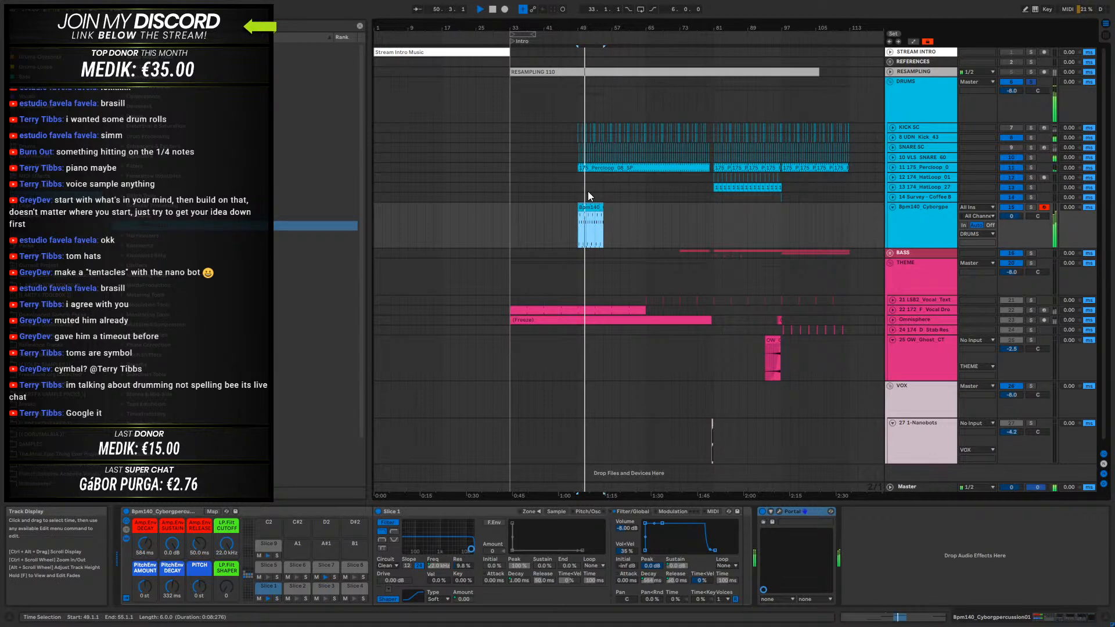
{"action": "double_click", "coordinate": [590, 208]}
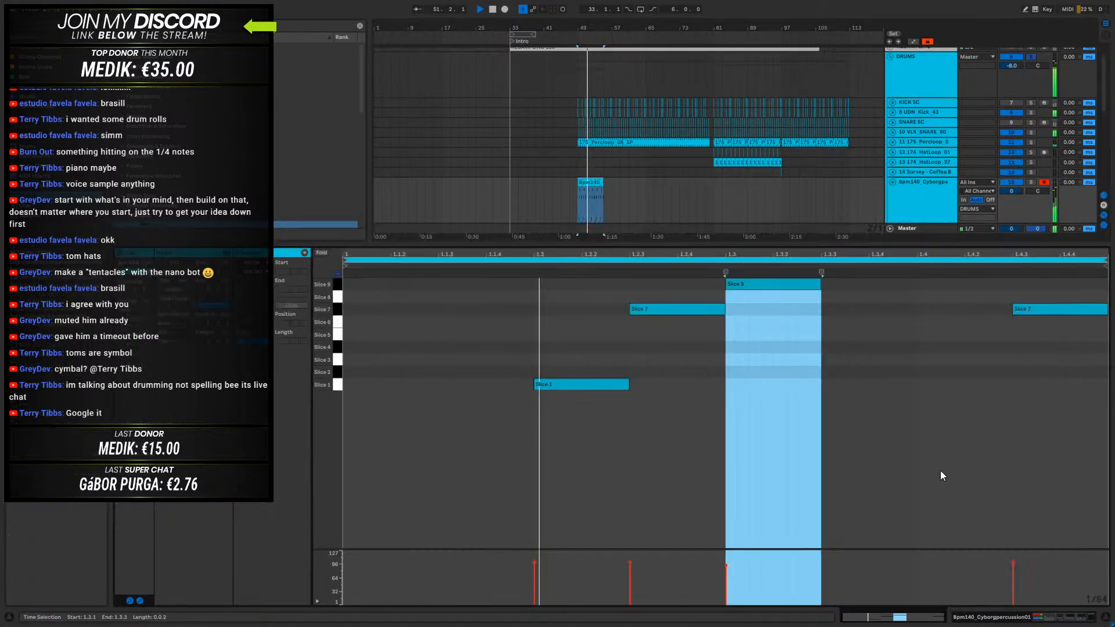
{"action": "left_click", "coordinate": [1016, 619]}
{"action": "key", "text": "ctrl+l"}
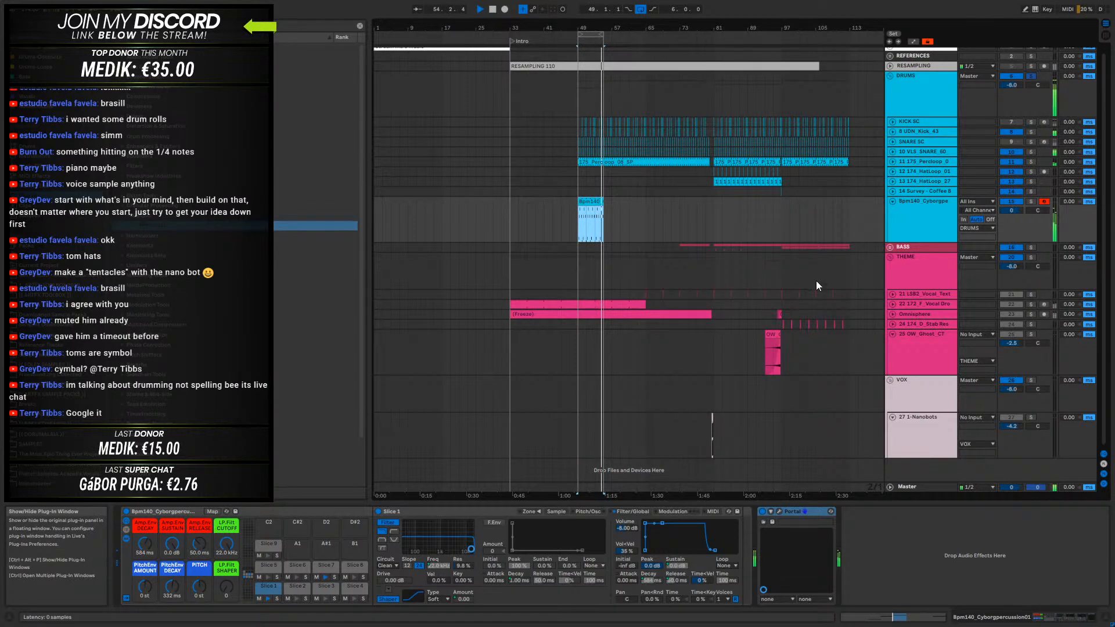
- Set Portal's movement to about 82% and phase delay to about 13% on the XY control, then close its window
{"action": "left_click", "coordinate": [778, 512]}
{"action": "left_click_drag", "start_coordinate": [651, 235], "coordinate": [517, 189]}
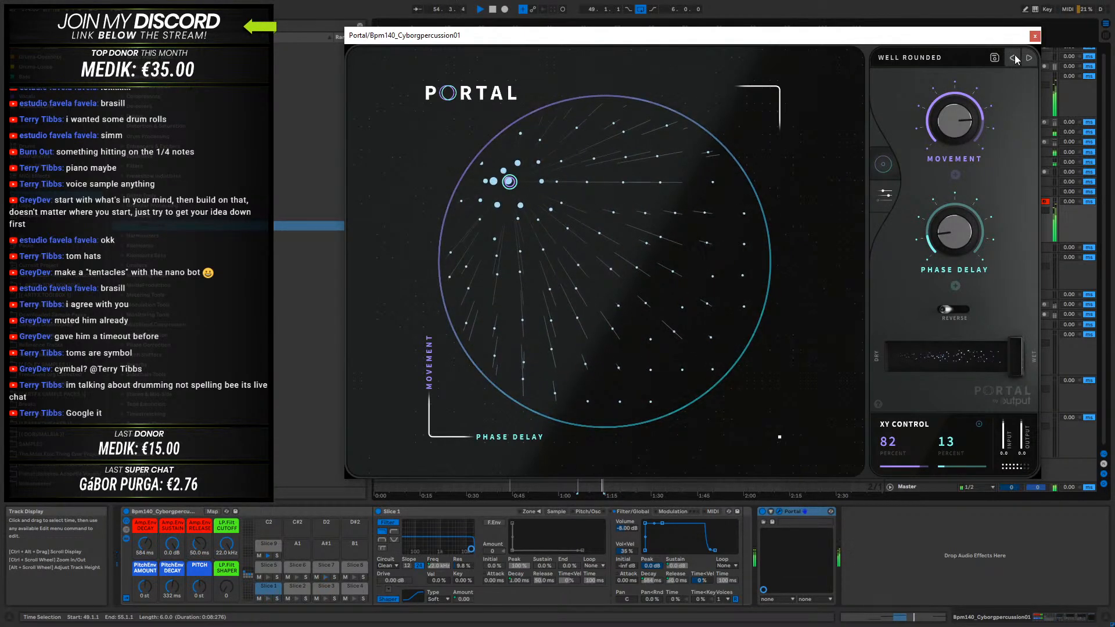
{"action": "left_click", "coordinate": [1035, 36]}
- Stop playback, insert an audio track below the Cyborgpercussion track and set its input to Bpm140 Cyborgpercussion01
{"action": "double_click", "coordinate": [591, 200]}
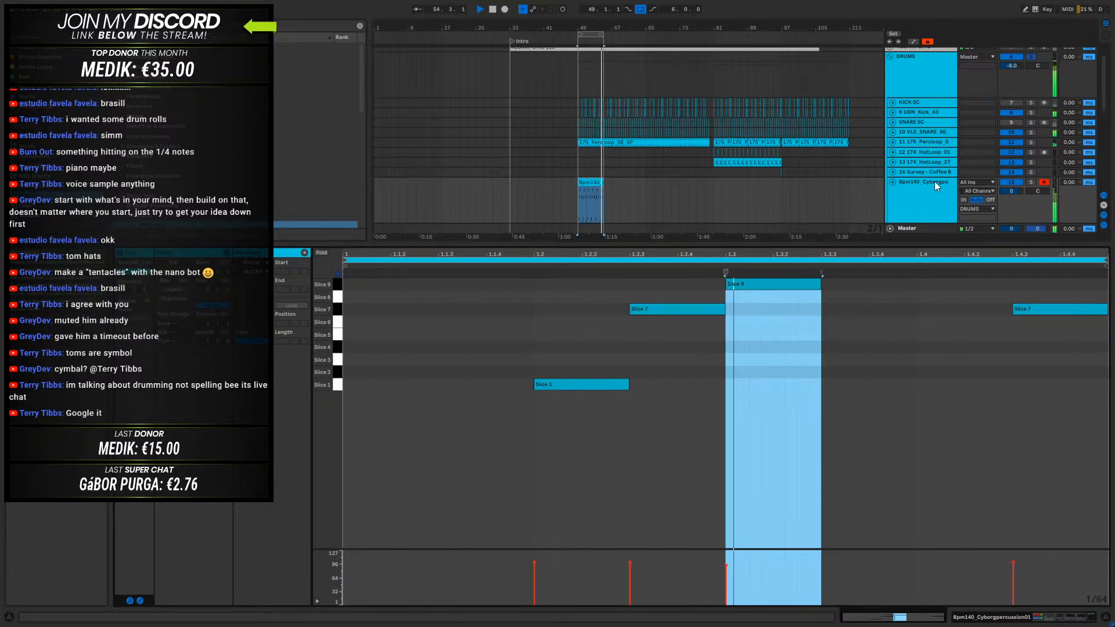
{"action": "key", "text": "space"}
{"action": "right_click", "coordinate": [924, 193]}
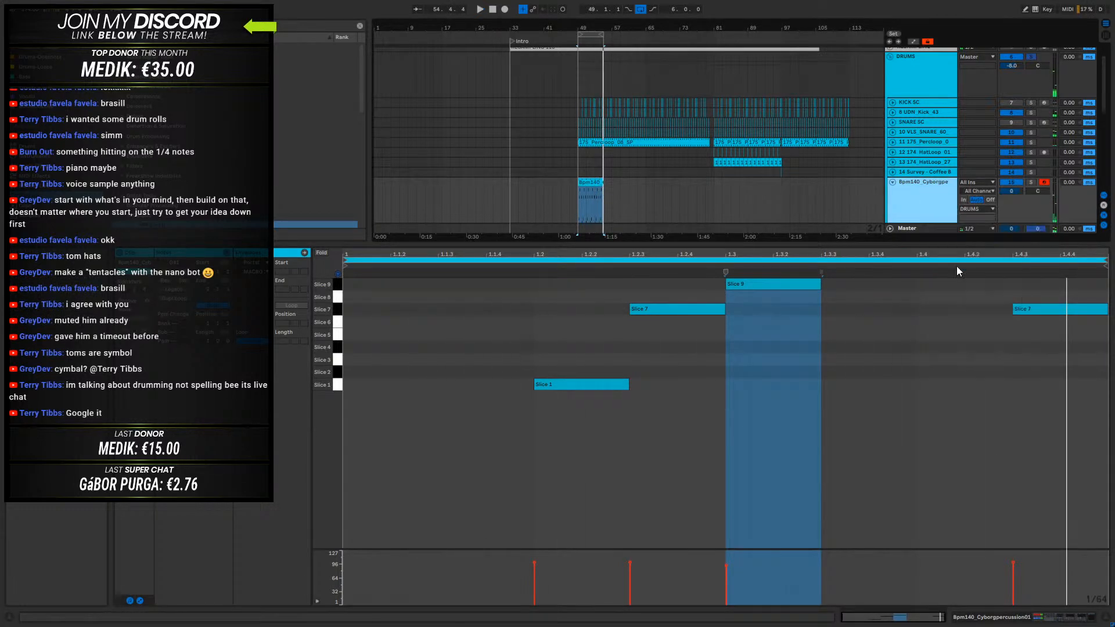
{"action": "left_click", "coordinate": [958, 266]}
{"action": "left_click", "coordinate": [976, 182]}
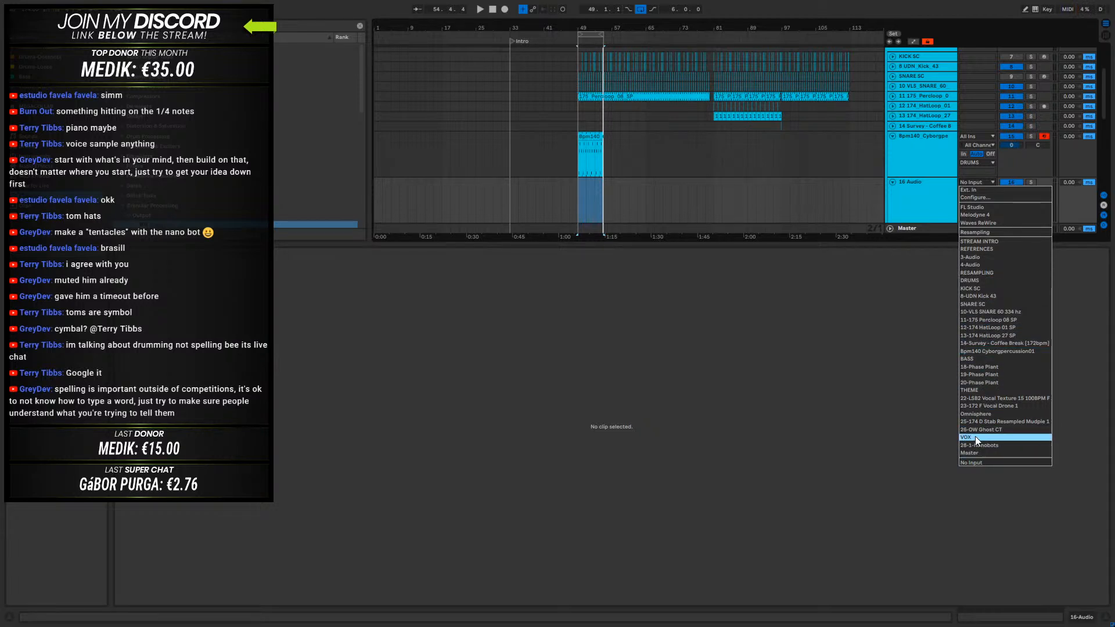
{"action": "left_click", "coordinate": [986, 351]}
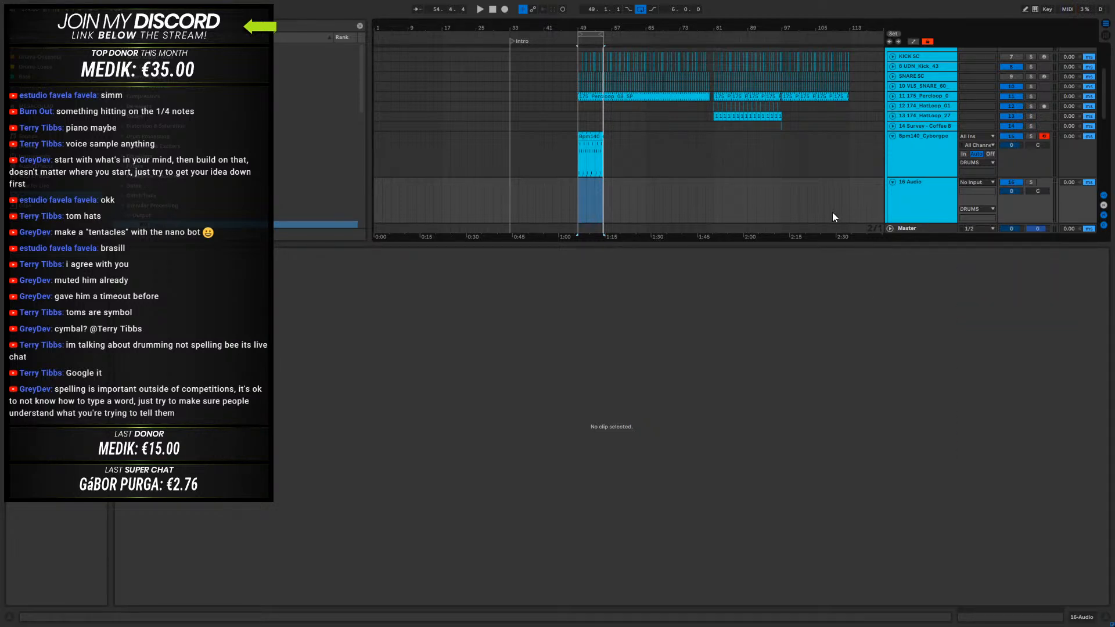
- Resize the percussion clip to eight bars ending at bar 57, extend the loop to match, and consolidate the clip
{"action": "left_click", "coordinate": [588, 136]}
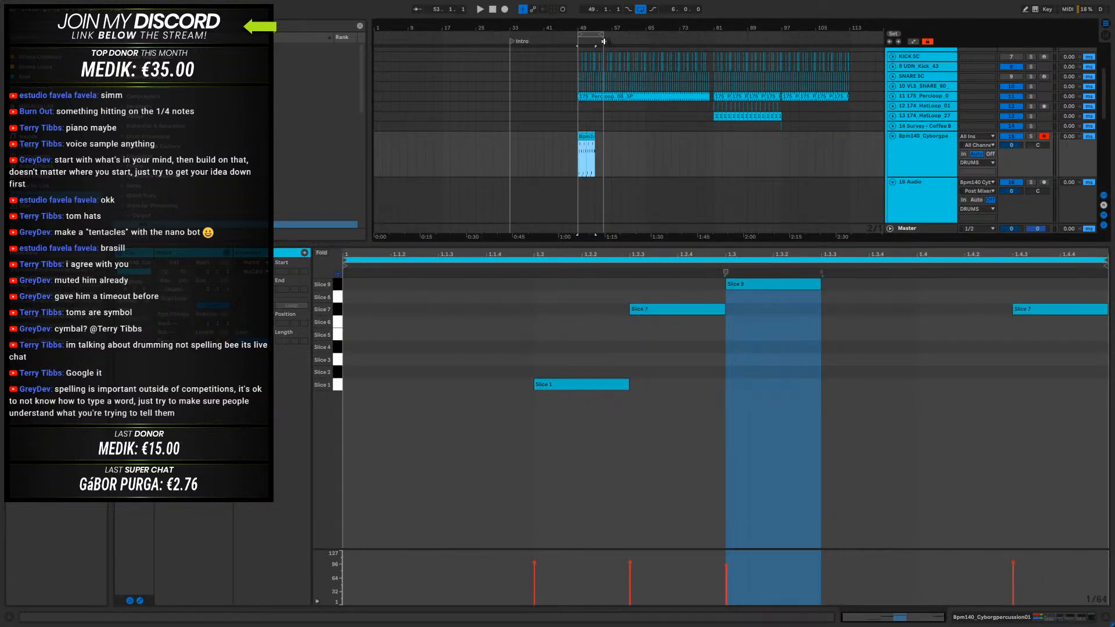
{"action": "left_click", "coordinate": [592, 136]}
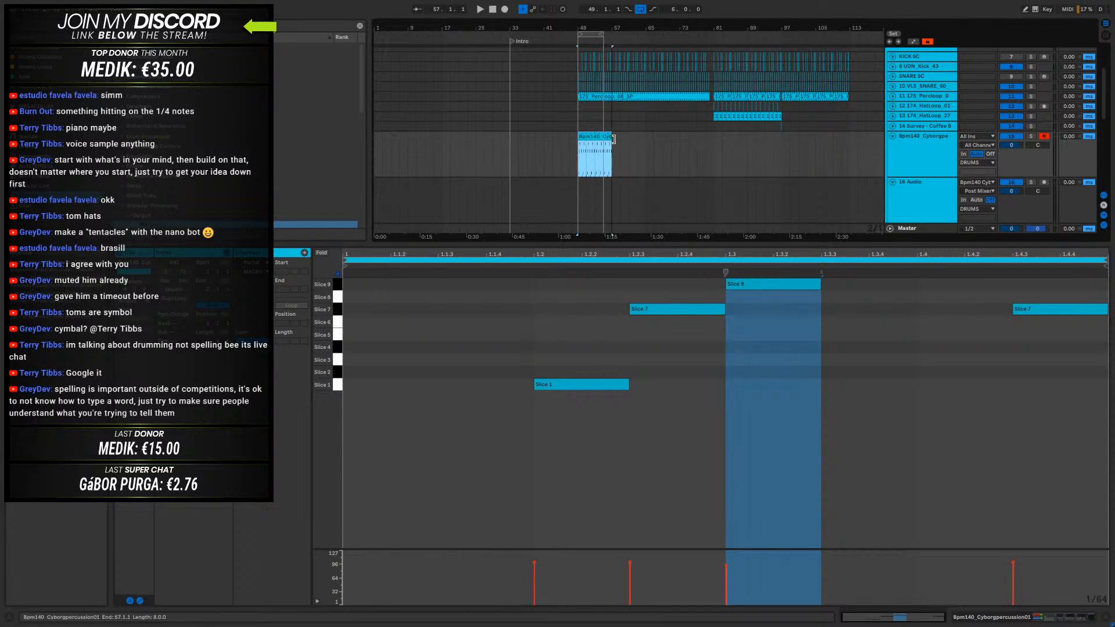
{"action": "left_click_drag", "start_coordinate": [605, 34], "coordinate": [609, 34]}
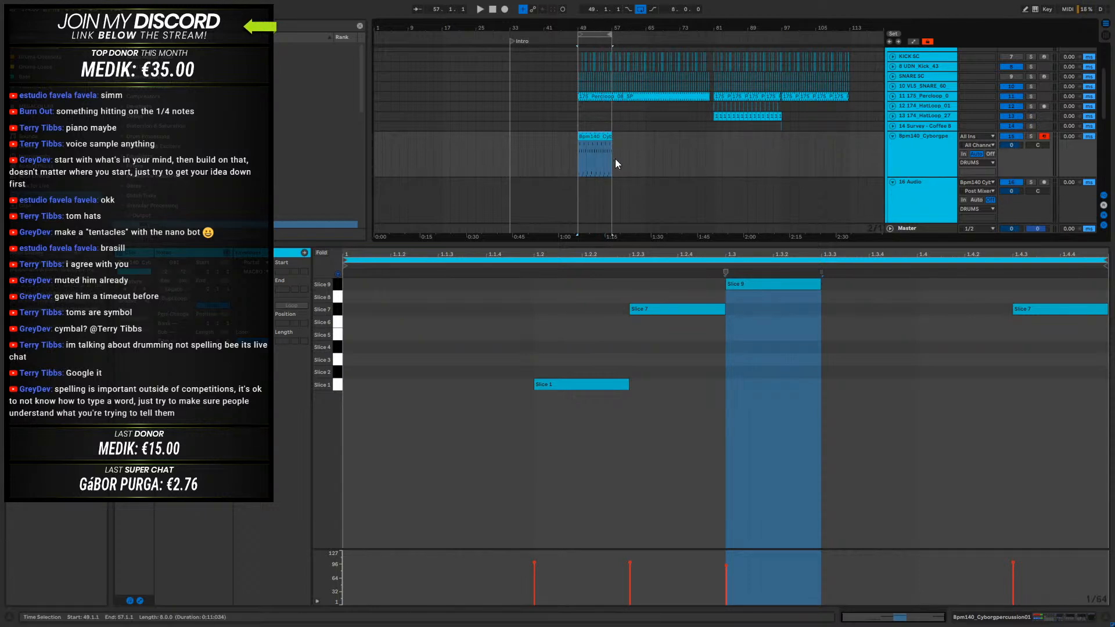
{"action": "left_click", "coordinate": [595, 135]}
{"action": "key", "text": "ctrl+j"}
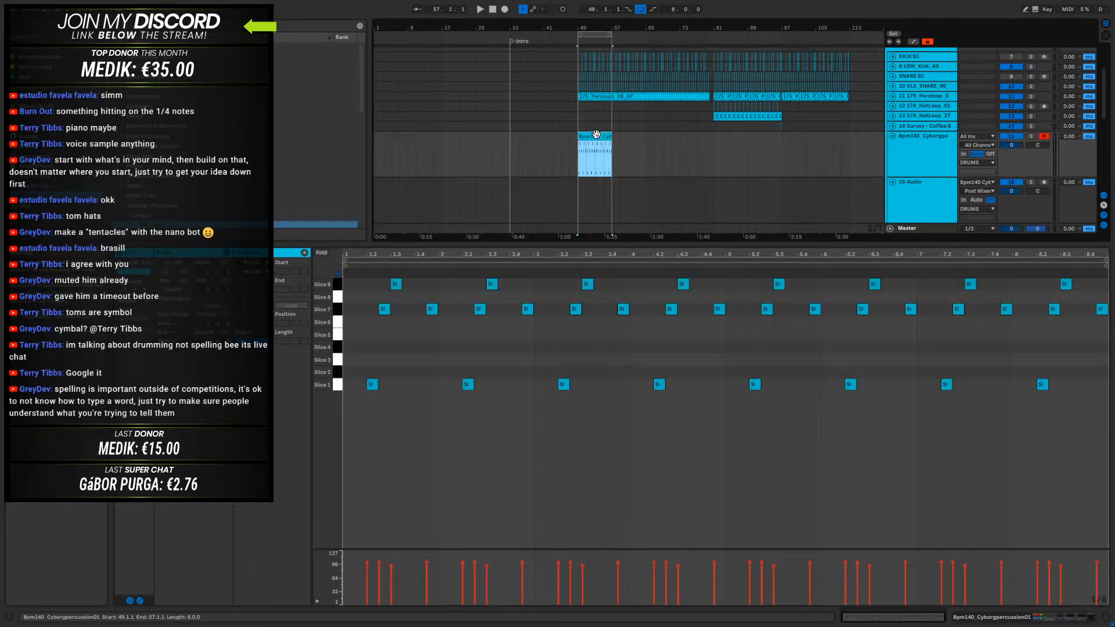
- Add Slice 5 from 4.4.1 to 5.1 in place of the Slice 7 hit, Slice 2 at 8.4.1 and Slice 6 at 8.3.3
{"action": "left_click", "coordinate": [954, 335]}
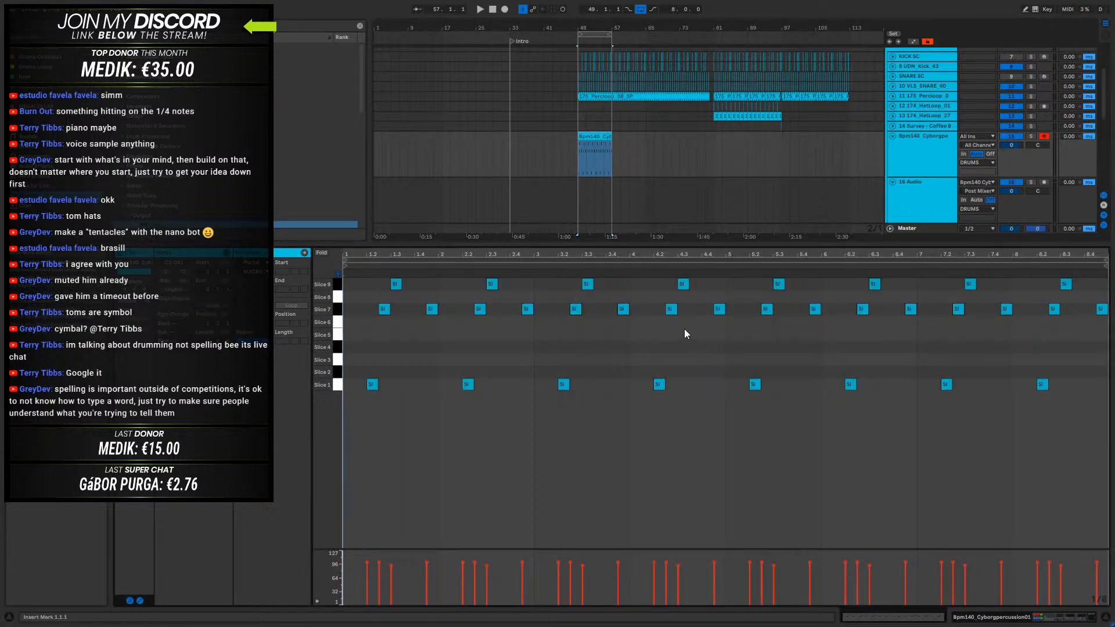
{"action": "key", "text": "space"}
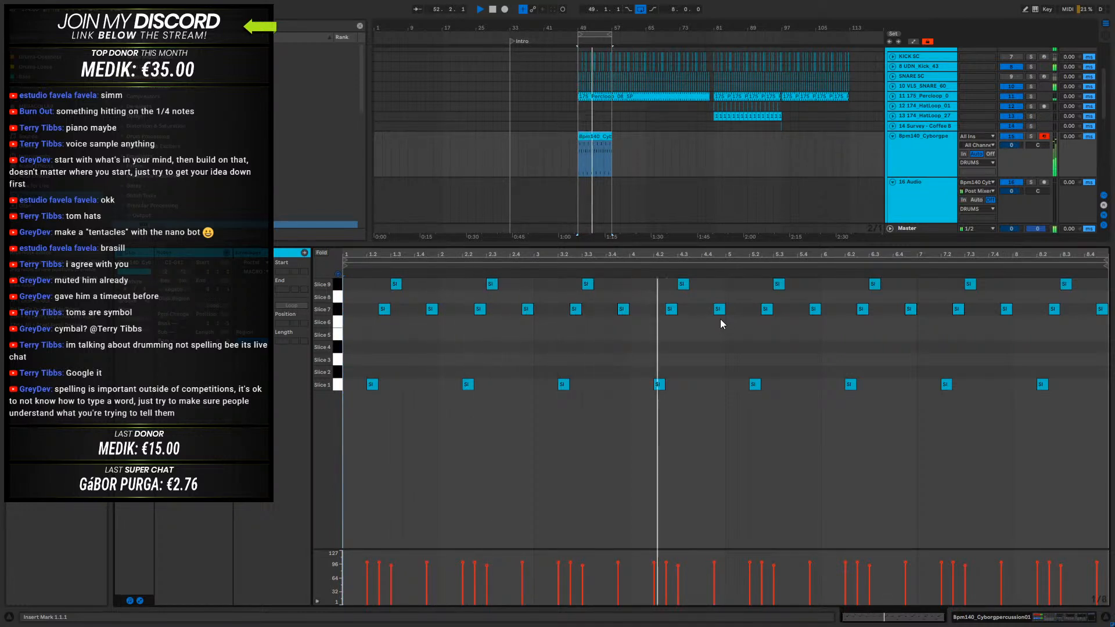
{"action": "key", "text": "space"}
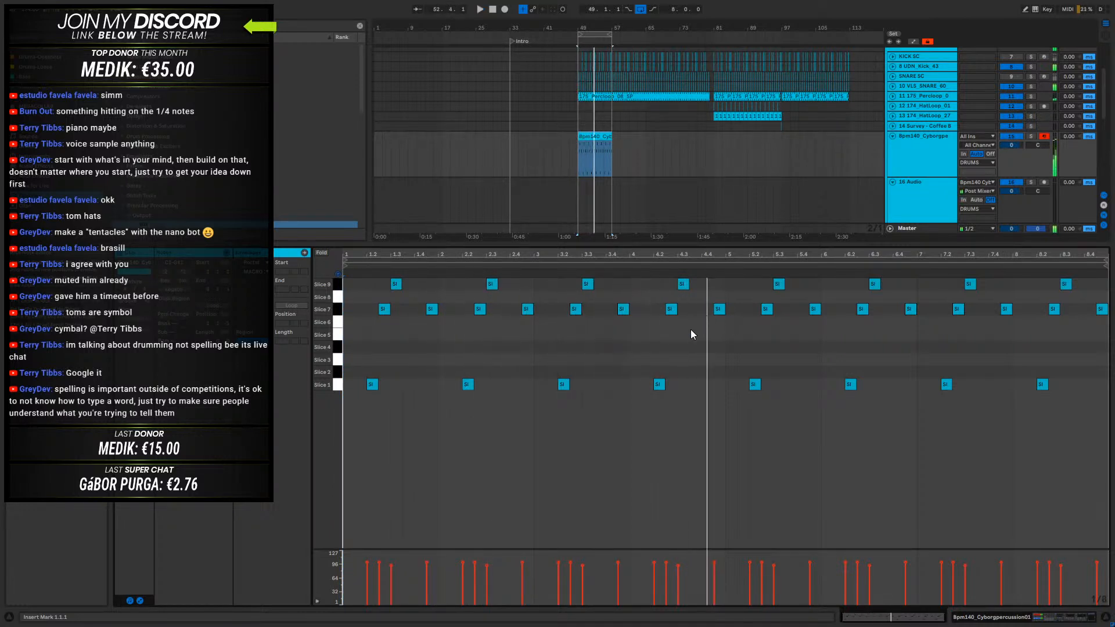
{"action": "left_click", "coordinate": [683, 284]}
{"action": "left_click_drag", "start_coordinate": [700, 290], "coordinate": [711, 300]}
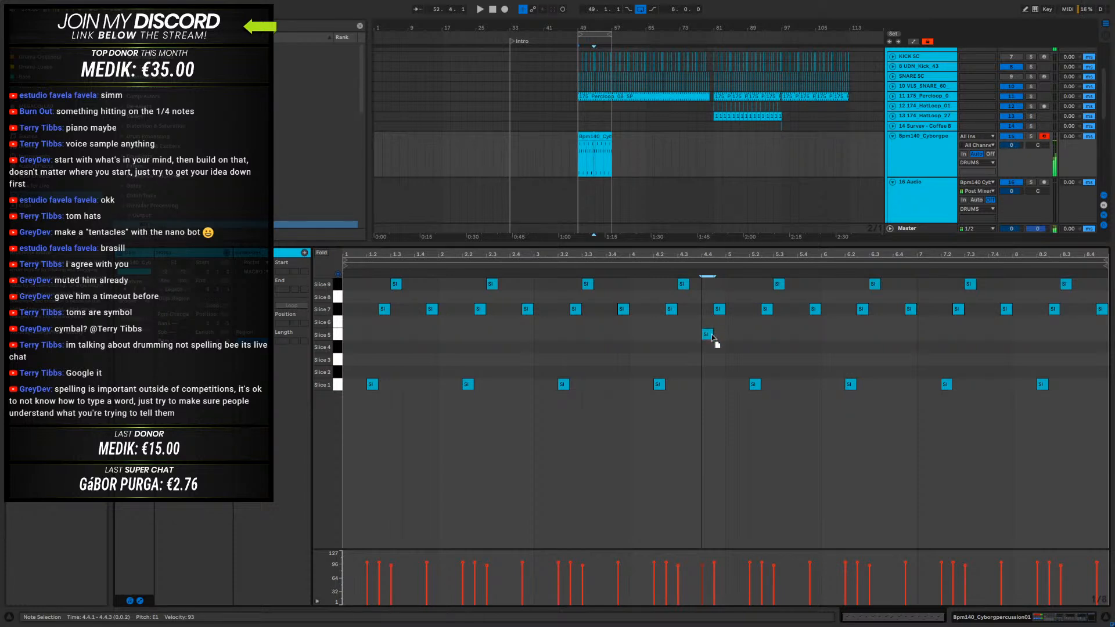
{"action": "left_click_drag", "start_coordinate": [714, 335], "coordinate": [727, 329]}
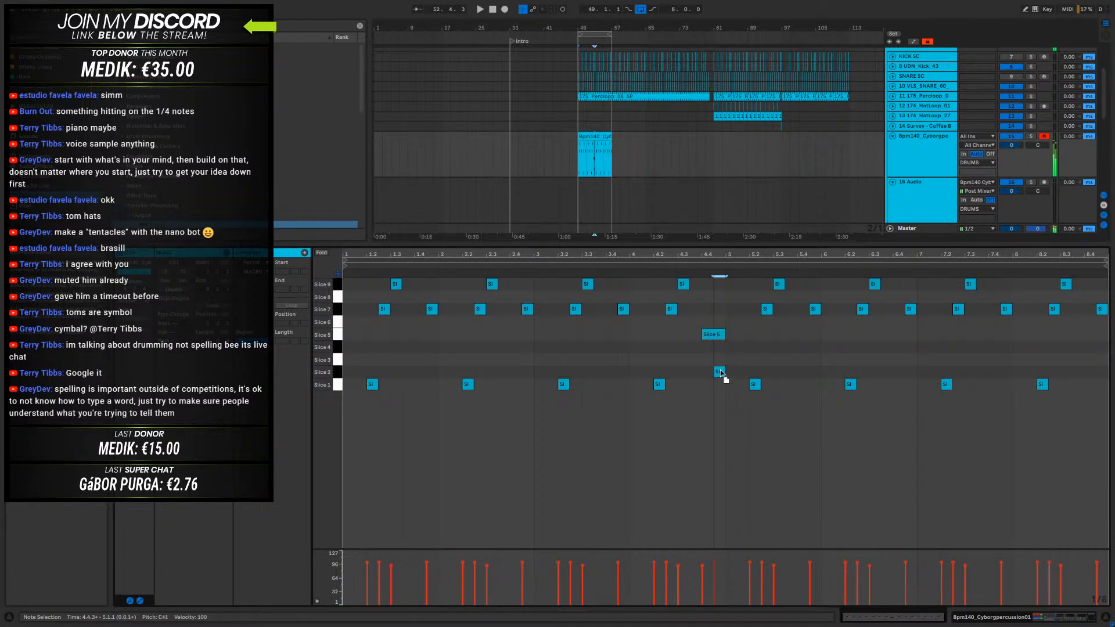
{"action": "key", "text": "Delete"}
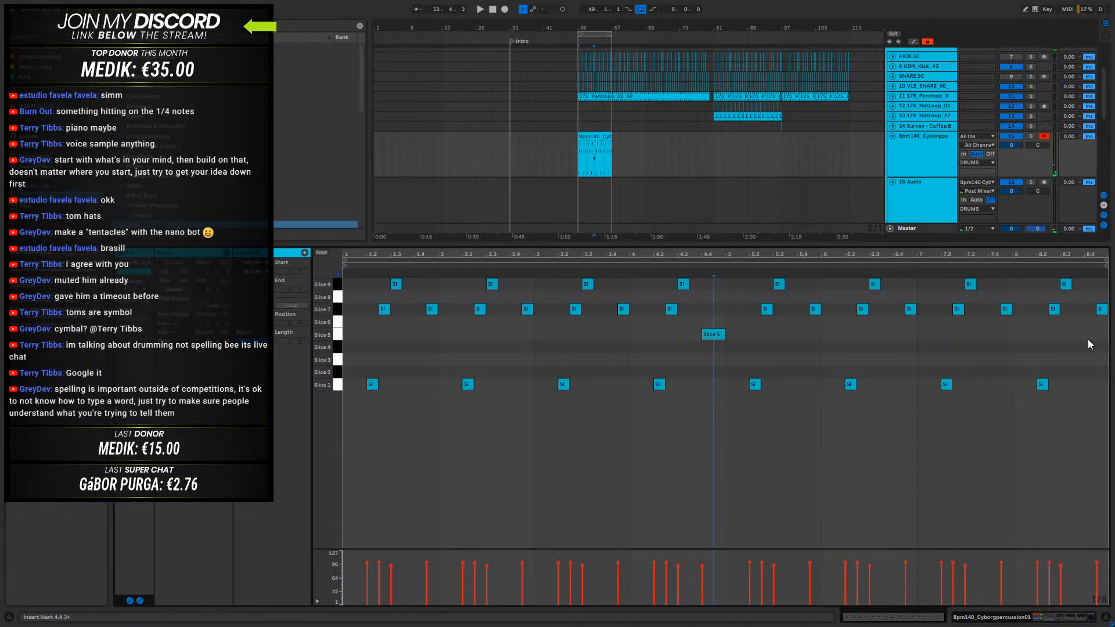
{"action": "double_click", "coordinate": [1089, 368]}
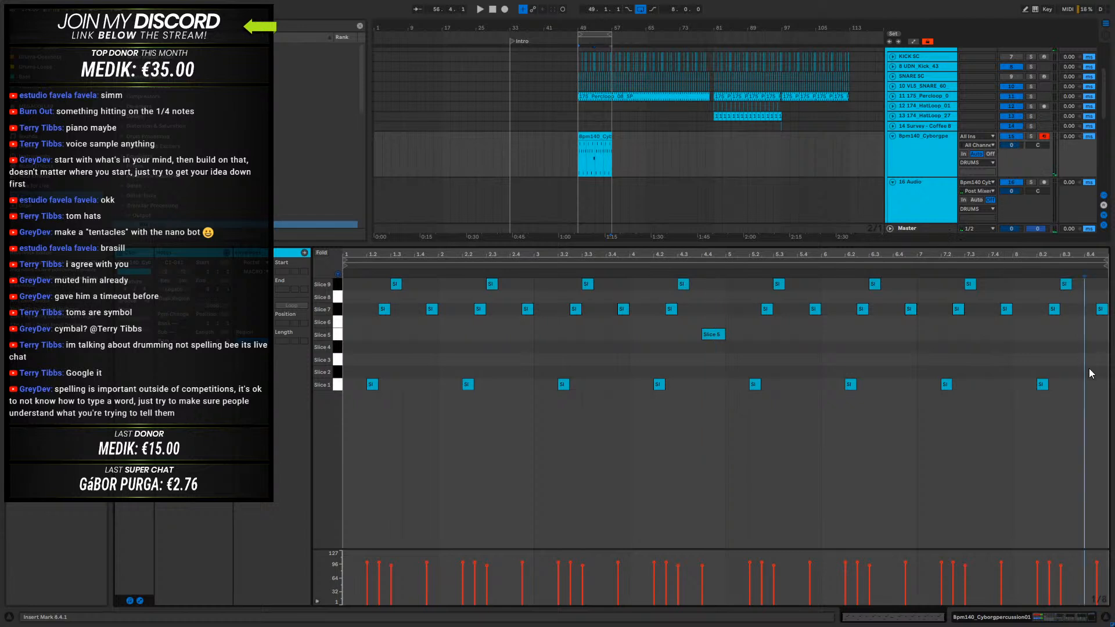
{"action": "double_click", "coordinate": [1077, 325]}
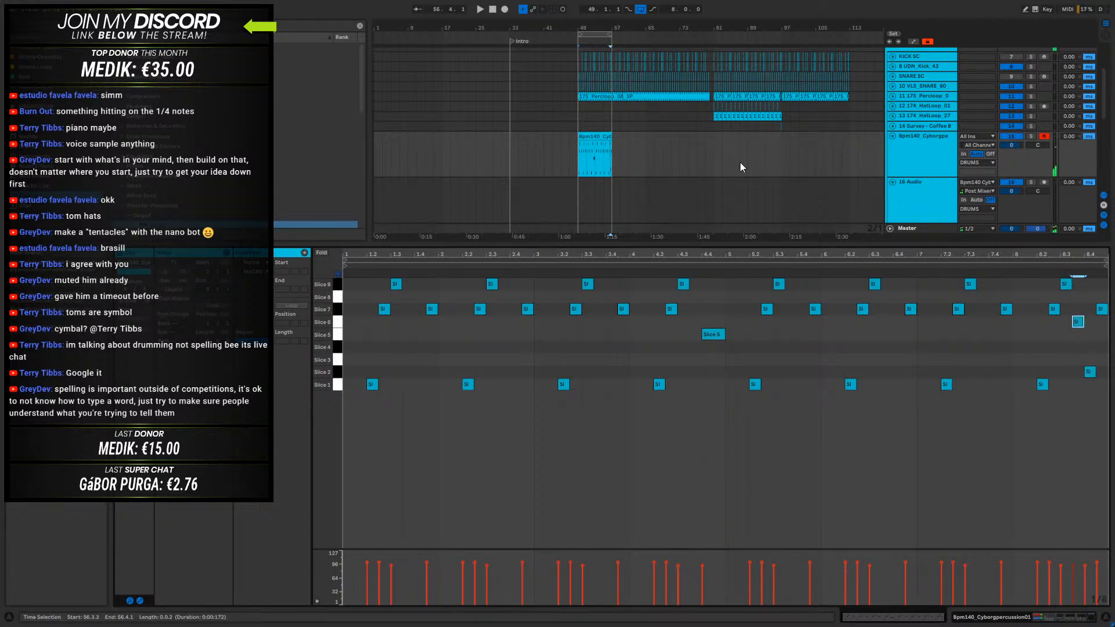
- Arm the 16-Audio track for recording and select the percussion clip starting at bar 49
{"action": "left_click", "coordinate": [590, 138]}
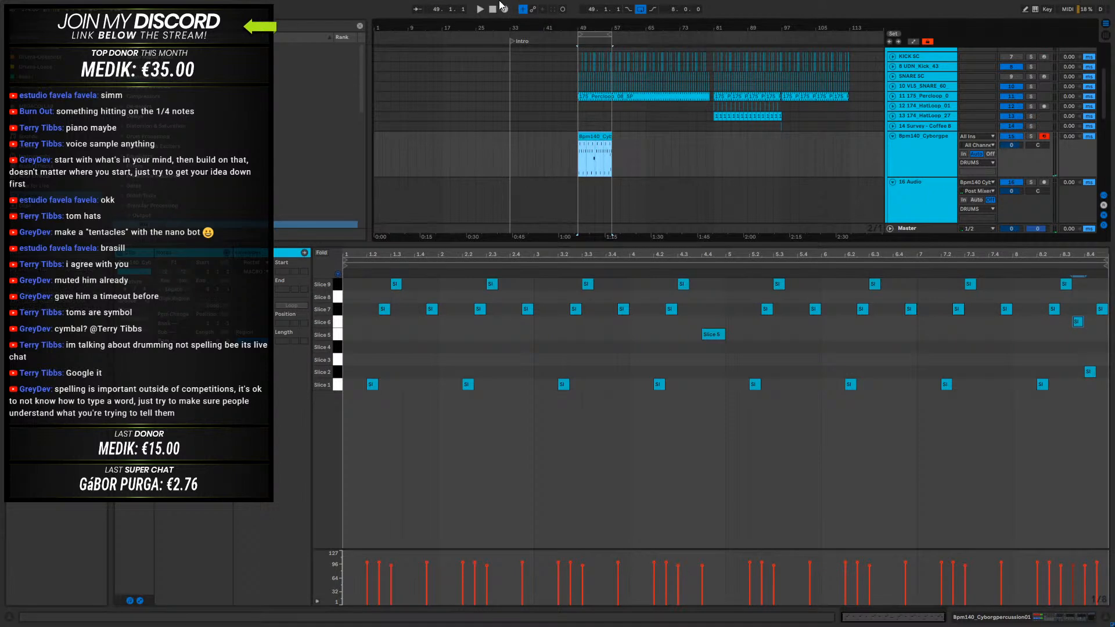
{"action": "left_click", "coordinate": [1042, 182]}
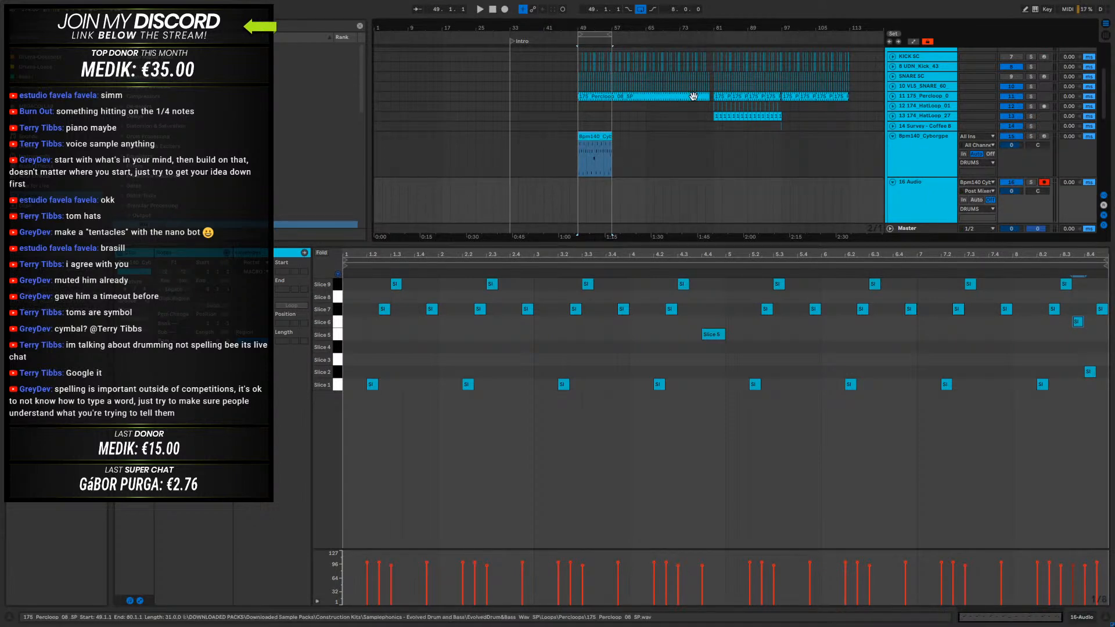
{"action": "left_click", "coordinate": [592, 135]}
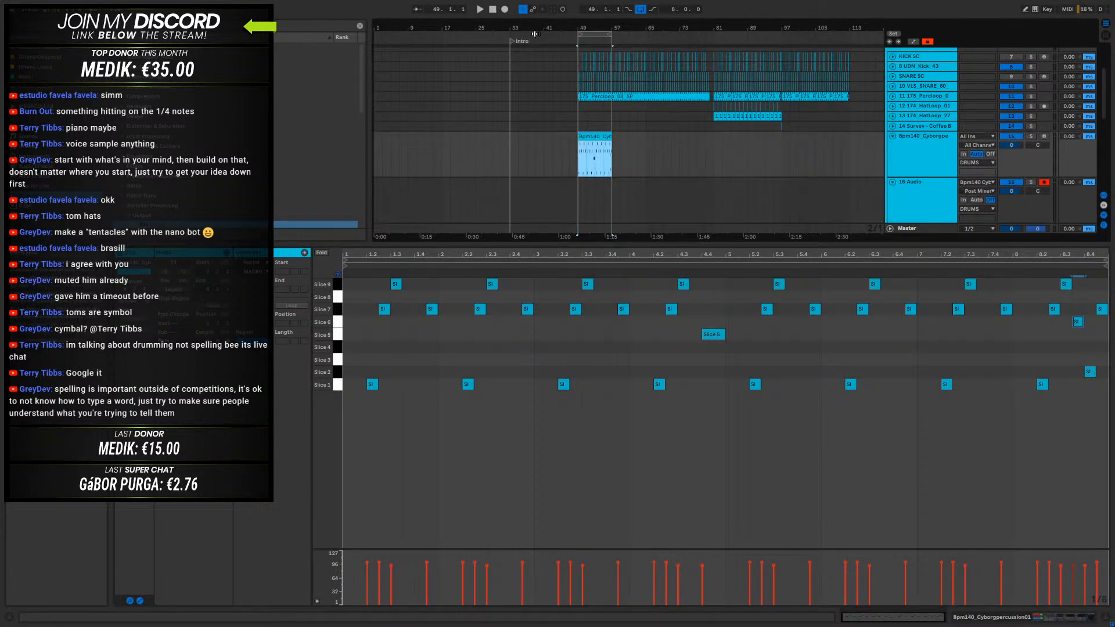
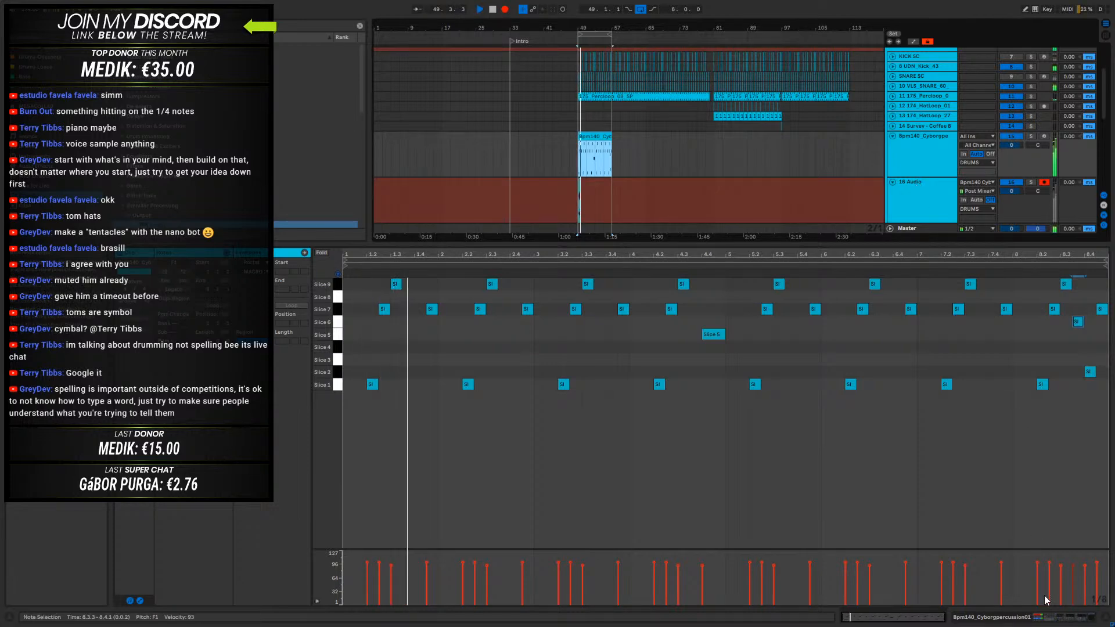
- Open the Portal effect on the cyborg percussion track and sweep its Movement and Phase Delay XY point around the field while recording
{"action": "left_click", "coordinate": [1019, 619]}
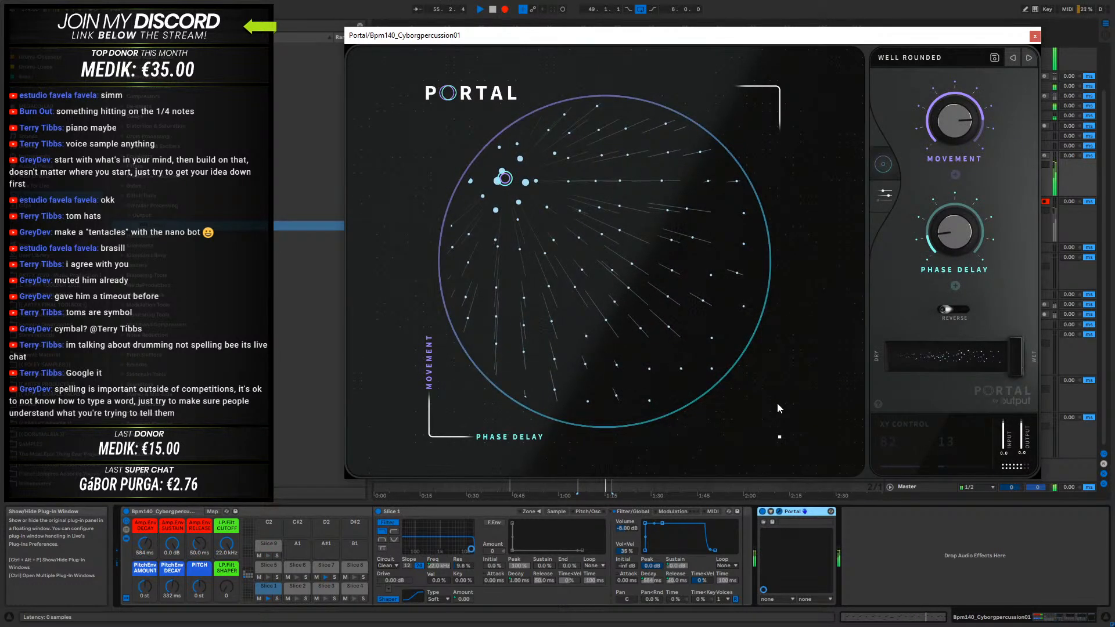
{"action": "left_click_drag", "start_coordinate": [505, 178], "coordinate": [546, 173]}
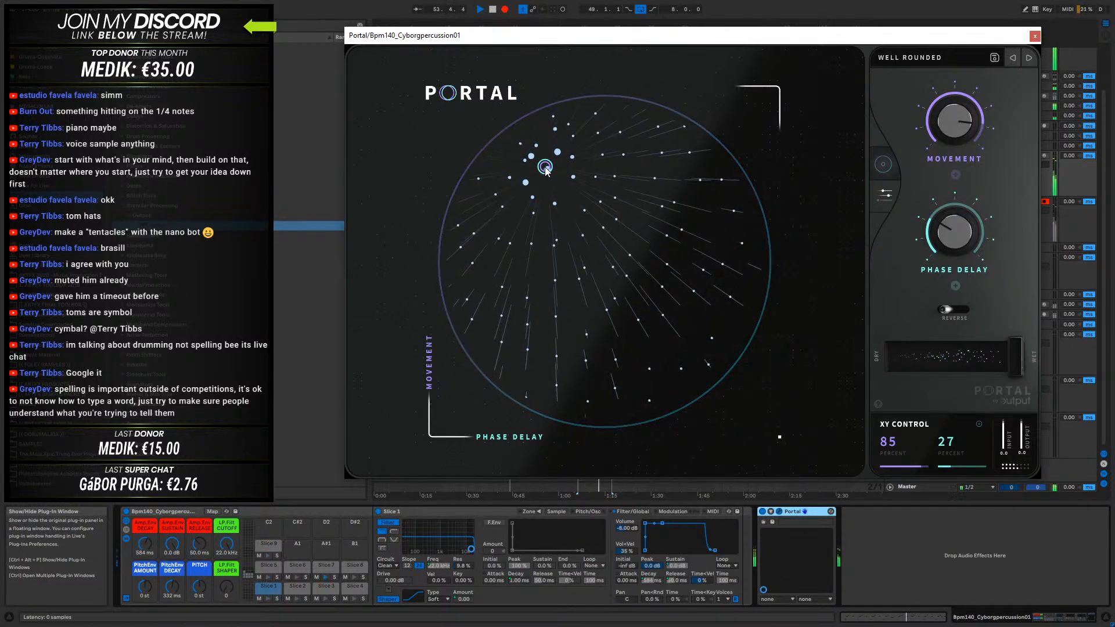
{"action": "left_click_drag", "start_coordinate": [542, 183], "coordinate": [713, 292]}
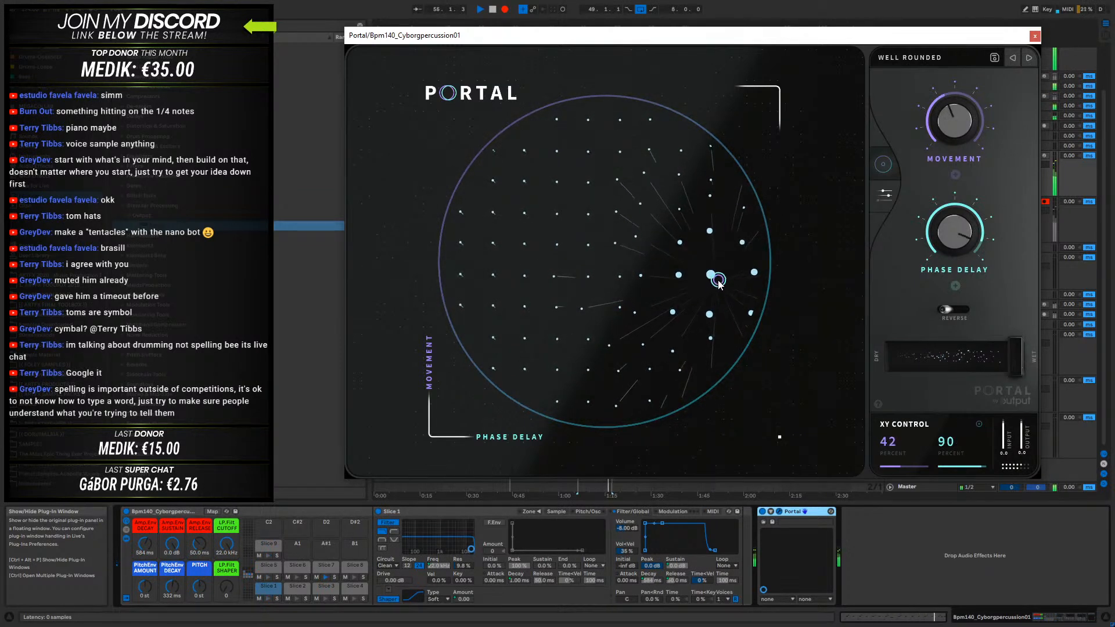
{"action": "left_click_drag", "start_coordinate": [716, 228], "coordinate": [511, 155]}
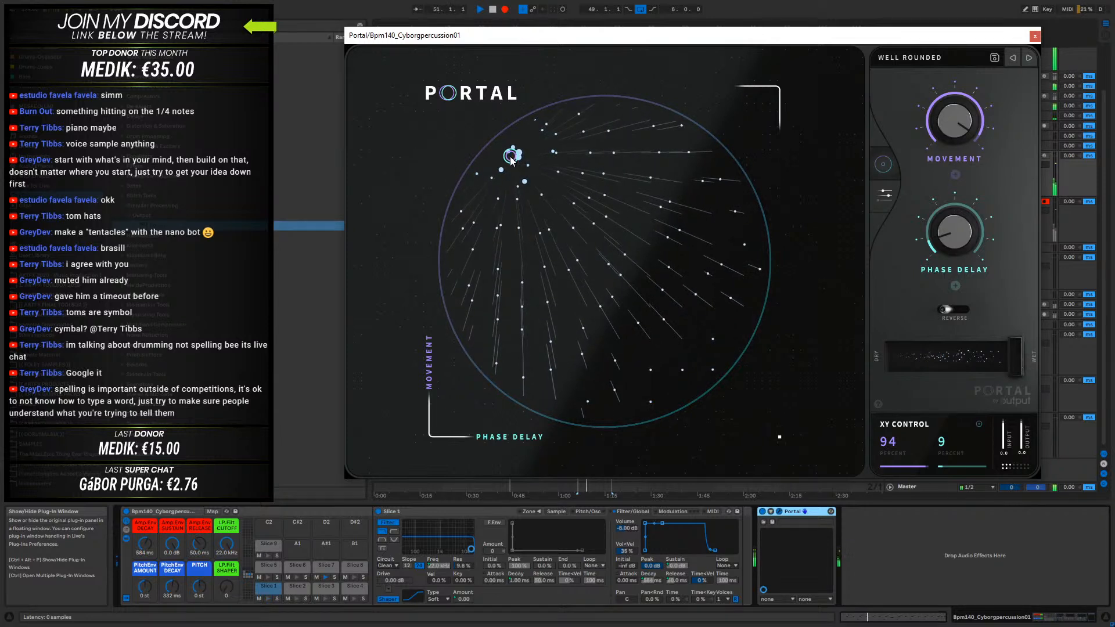
{"action": "left_click_drag", "start_coordinate": [510, 157], "coordinate": [655, 212]}
- Load Portal's Crystaline Wish preset from the Pitch category and move its Pitch and Space XY point while recording
{"action": "left_click", "coordinate": [905, 58]}
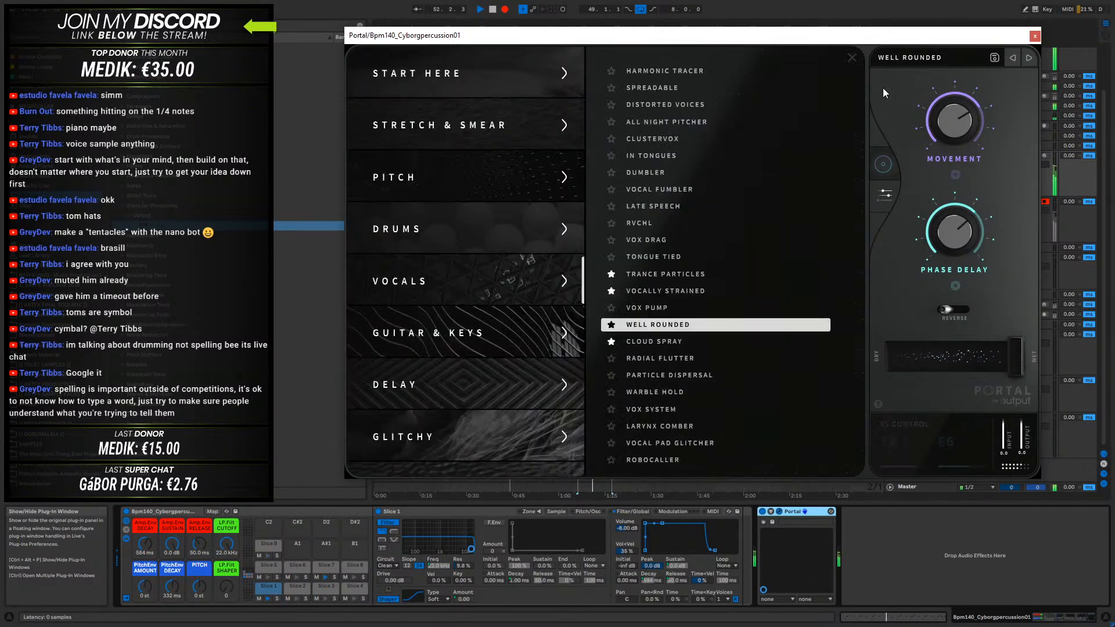
{"action": "left_click", "coordinate": [433, 183]}
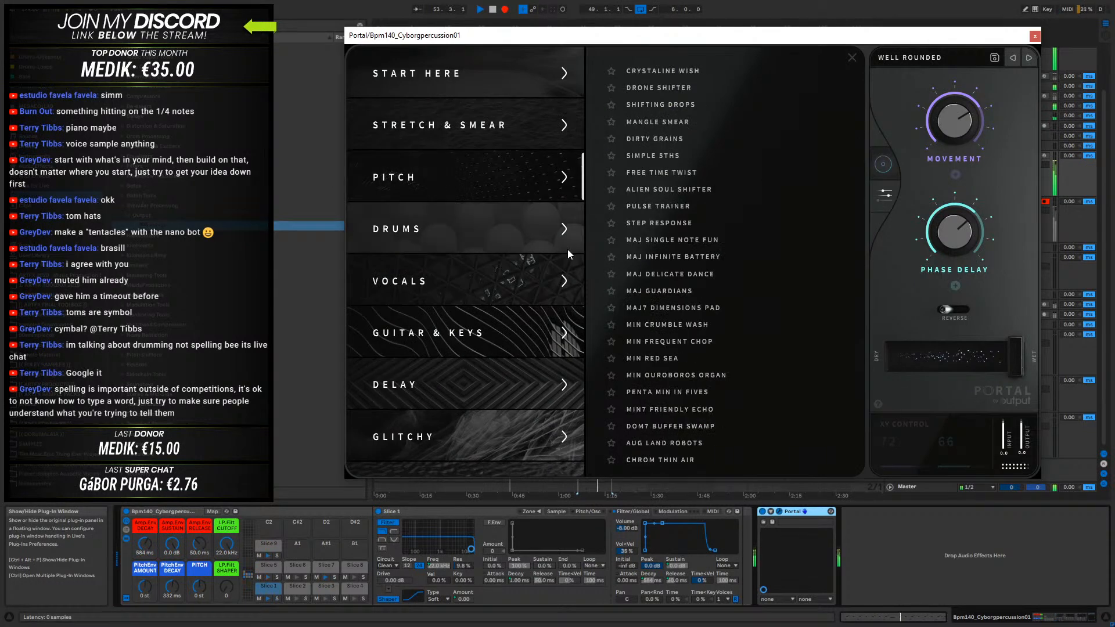
{"action": "left_click", "coordinate": [670, 72]}
{"action": "left_click", "coordinate": [852, 57]}
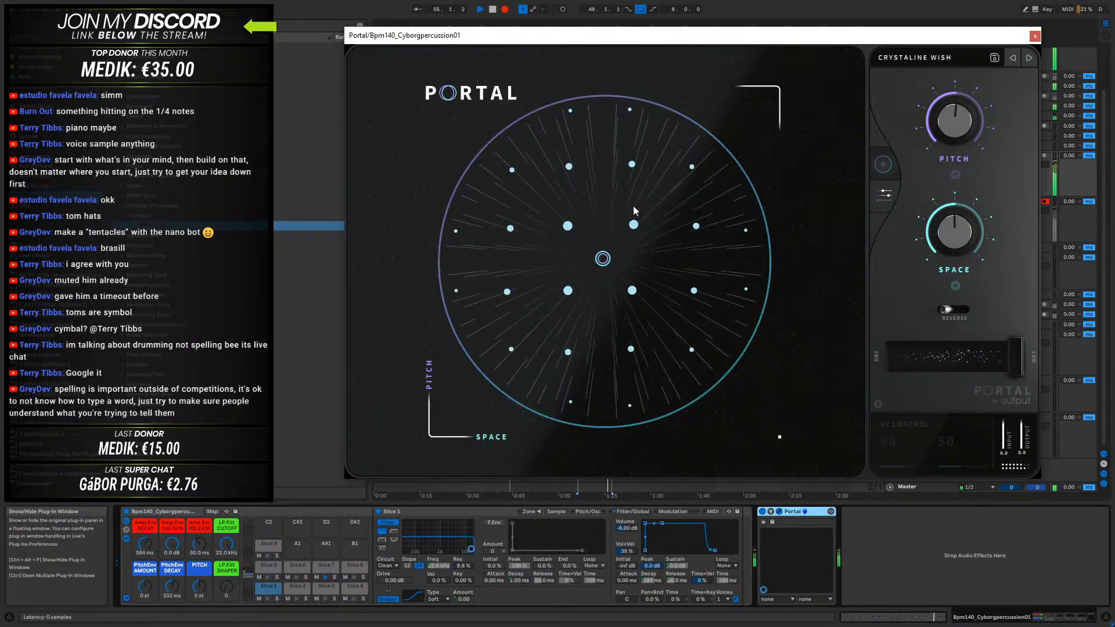
{"action": "left_click_drag", "start_coordinate": [605, 266], "coordinate": [566, 248]}
- Switch Portal to the Shifting Drops preset, sweep its XY point to 38 percent Pitch and 44 percent Movement, and stop recording
{"action": "left_click", "coordinate": [1029, 58]}
{"action": "left_click_drag", "start_coordinate": [536, 126], "coordinate": [672, 174]}
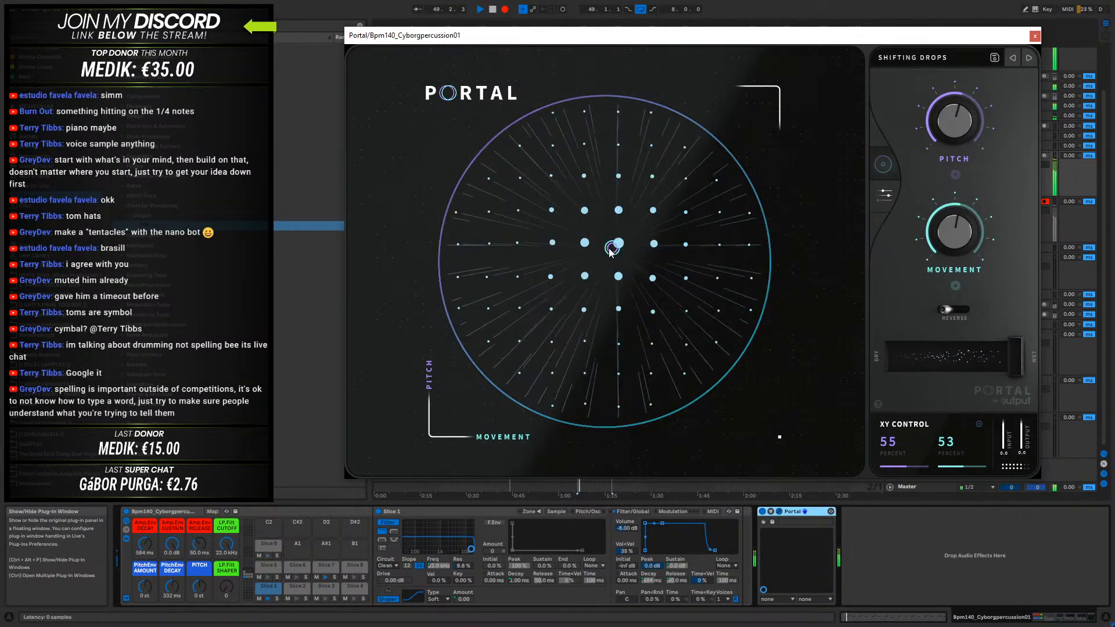
{"action": "left_click_drag", "start_coordinate": [601, 264], "coordinate": [585, 300]}
{"action": "key", "text": "space"}
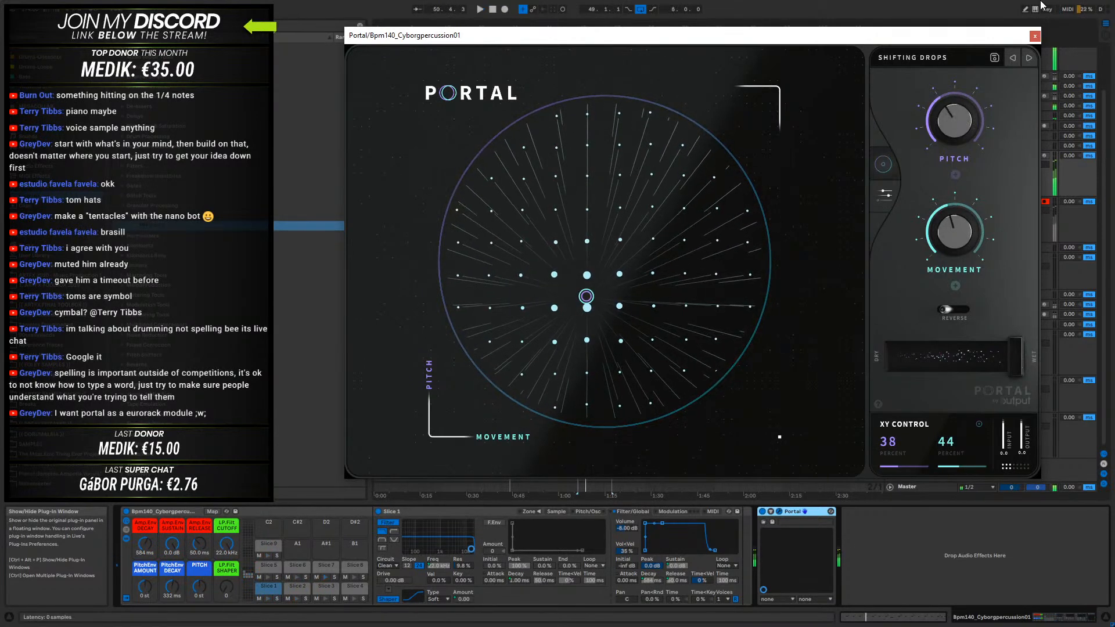
- Close the Portal window, move the recorded clip on the 16-Audio track so it starts at bar 1, and solo that track
{"action": "left_click", "coordinate": [1034, 36]}
{"action": "left_click", "coordinate": [592, 202]}
{"action": "left_click_drag", "start_coordinate": [559, 205], "coordinate": [347, 202]}
{"action": "left_click_drag", "start_coordinate": [610, 202], "coordinate": [736, 202]}
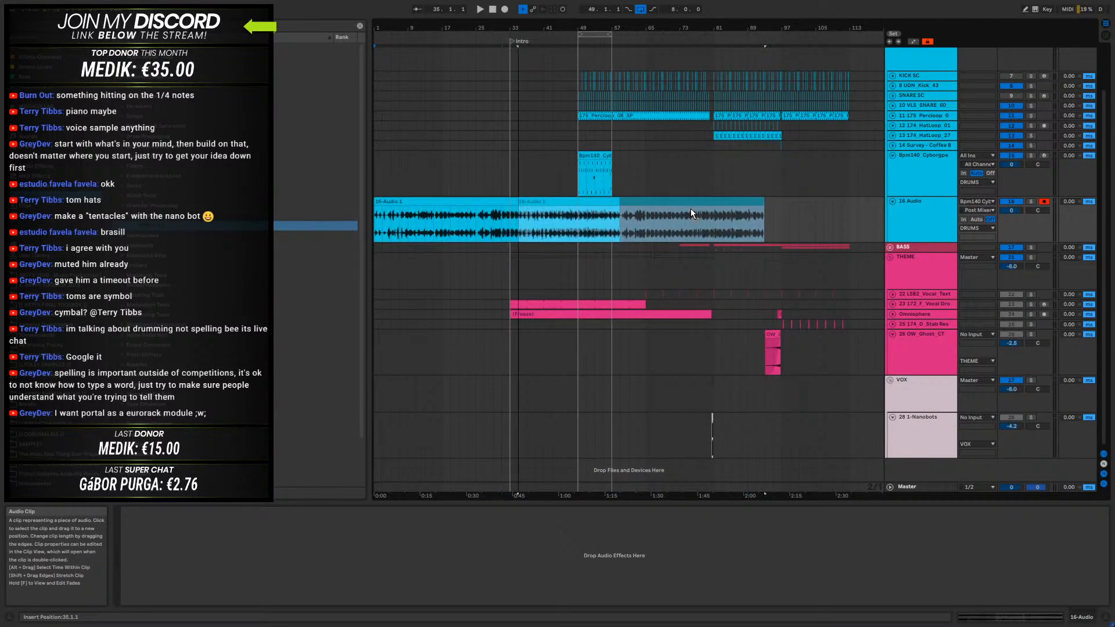
{"action": "left_click_drag", "start_coordinate": [490, 204], "coordinate": [374, 204]}
{"action": "left_click", "coordinate": [1031, 202]}
- Audition the recorded percussion clip around bars 69 to 80 to find usable sections
{"action": "left_click_drag", "start_coordinate": [691, 203], "coordinate": [539, 205]}
{"action": "left_click", "coordinate": [643, 224]}
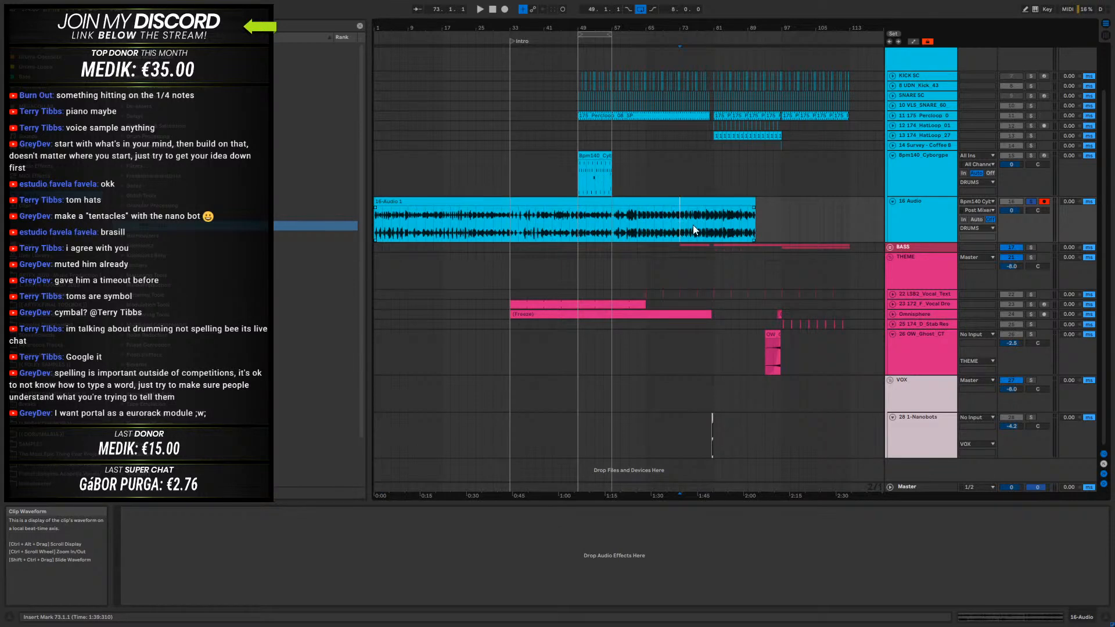
{"action": "key", "text": "space"}
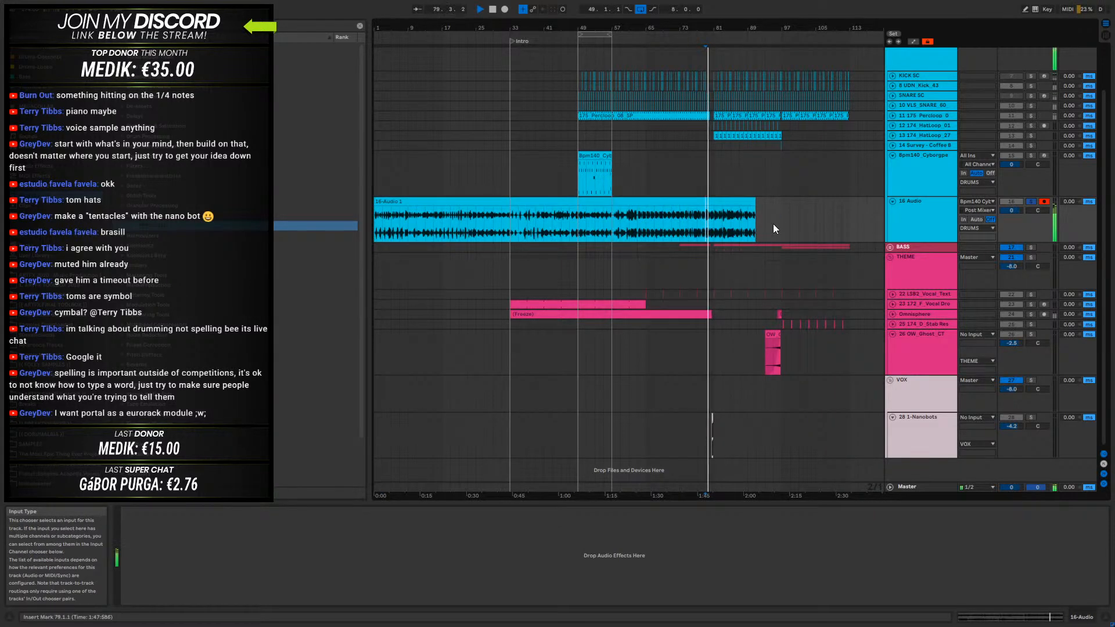
{"action": "mouse_move", "coordinate": [714, 21]}
{"action": "left_mouse_down"}
{"action": "mouse_move", "coordinate": [709, 81]}
{"action": "mouse_move", "coordinate": [714, 16]}
{"action": "left_mouse_up"}
{"action": "key", "text": "space"}
{"action": "left_click_drag", "start_coordinate": [425, 202], "coordinate": [478, 207]}
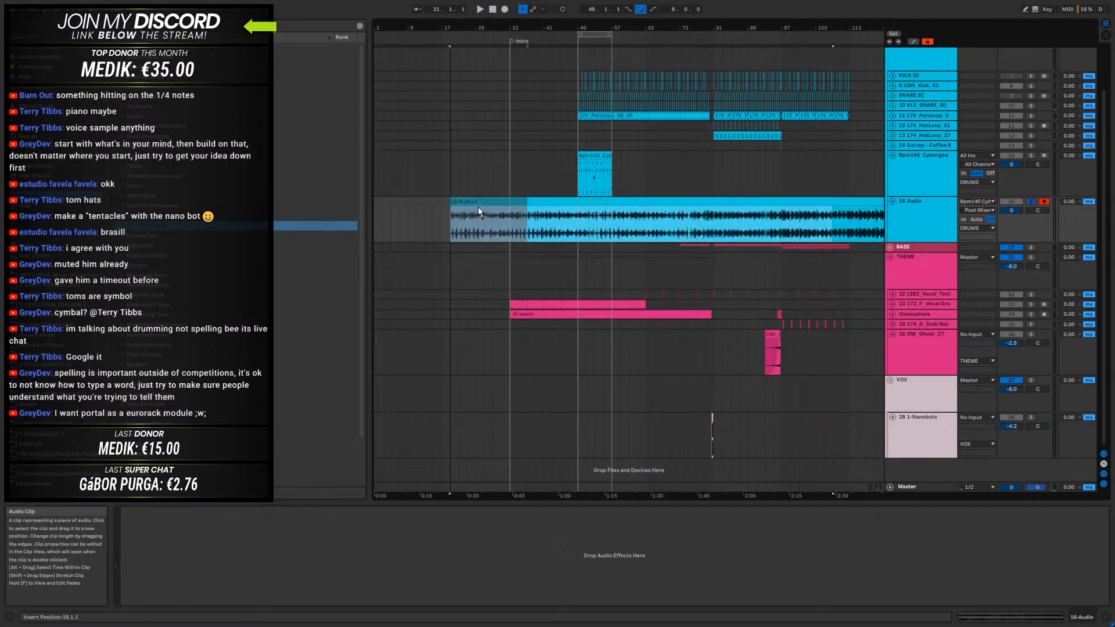
{"action": "left_click", "coordinate": [703, 221]}
{"action": "key", "text": "space"}
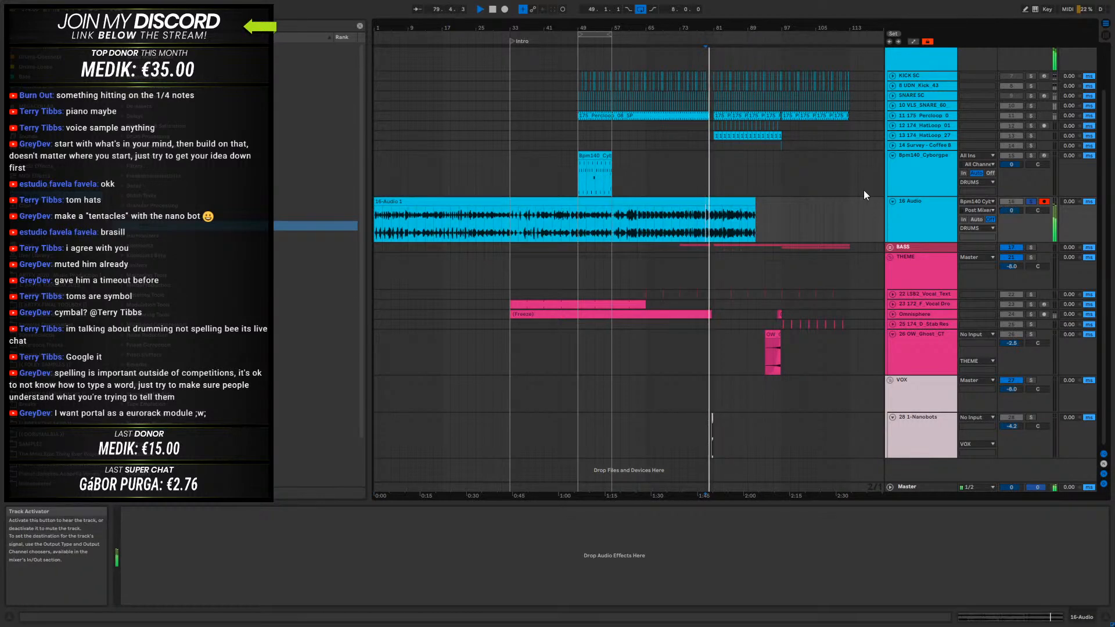
{"action": "left_click", "coordinate": [681, 228]}
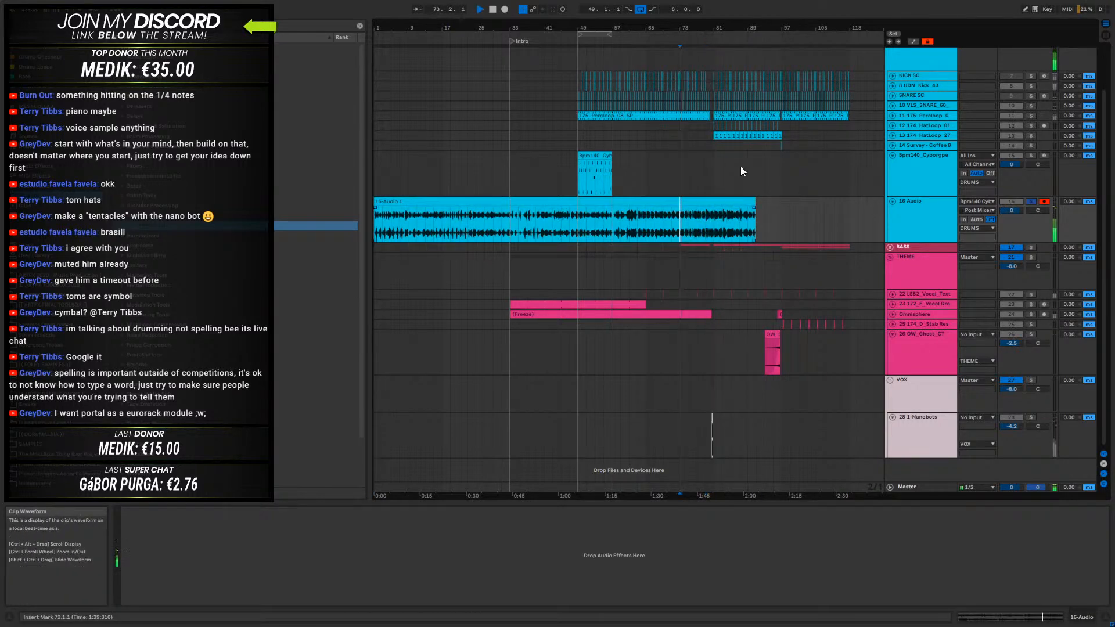
{"action": "left_click_drag", "start_coordinate": [704, 22], "coordinate": [661, 229]}
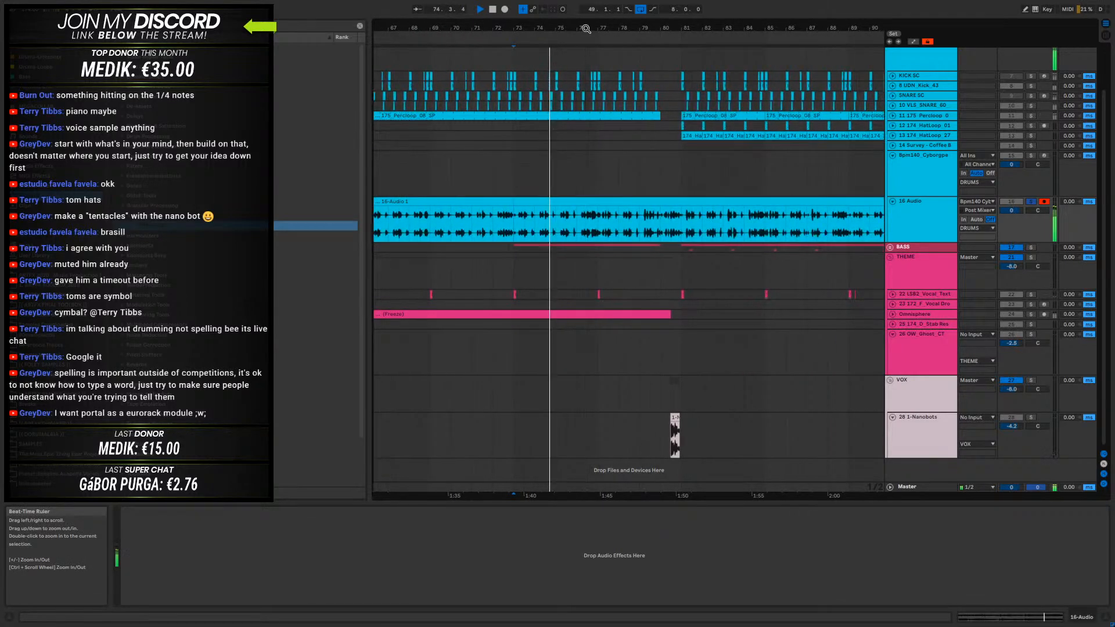
{"action": "left_click", "coordinate": [650, 227]}
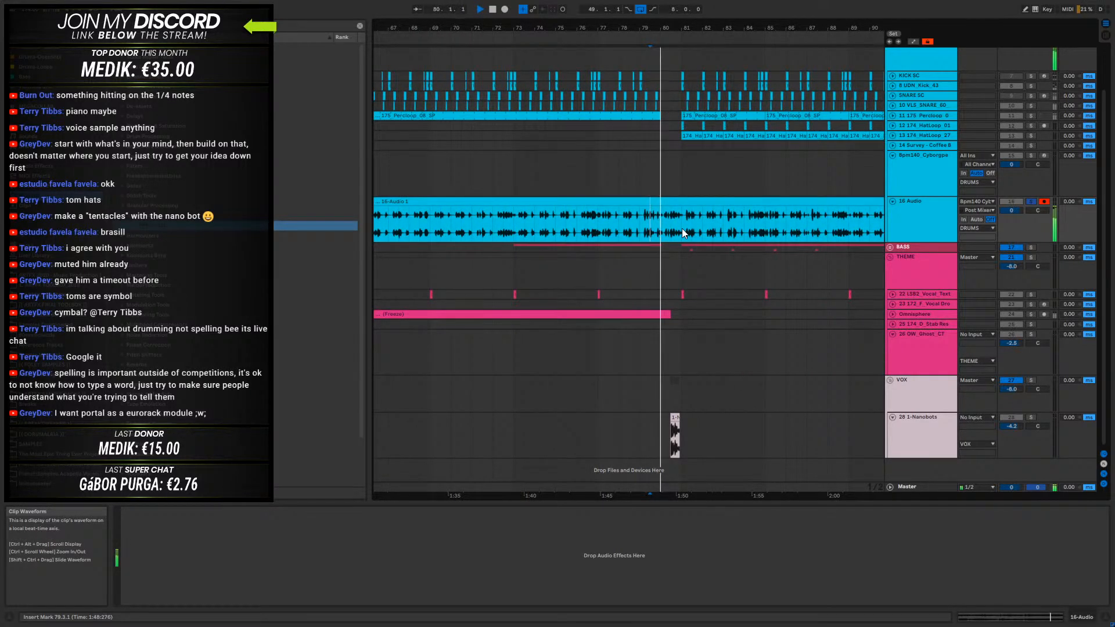
{"action": "left_click", "coordinate": [514, 228]}
{"action": "left_click", "coordinate": [431, 226]}
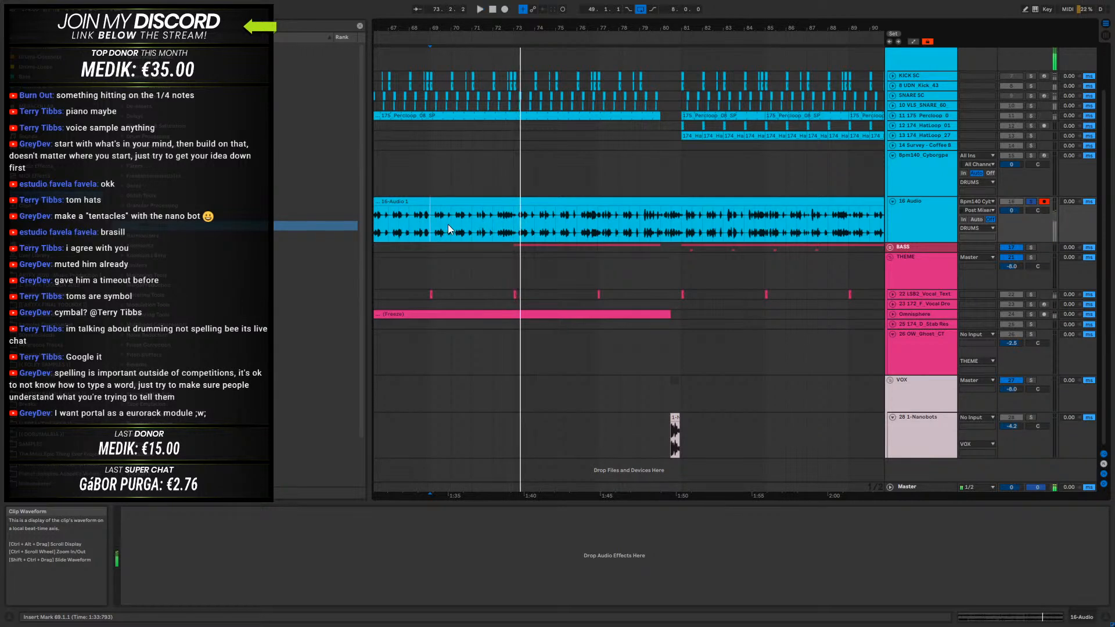
{"action": "left_click_drag", "start_coordinate": [439, 29], "coordinate": [620, 28]}
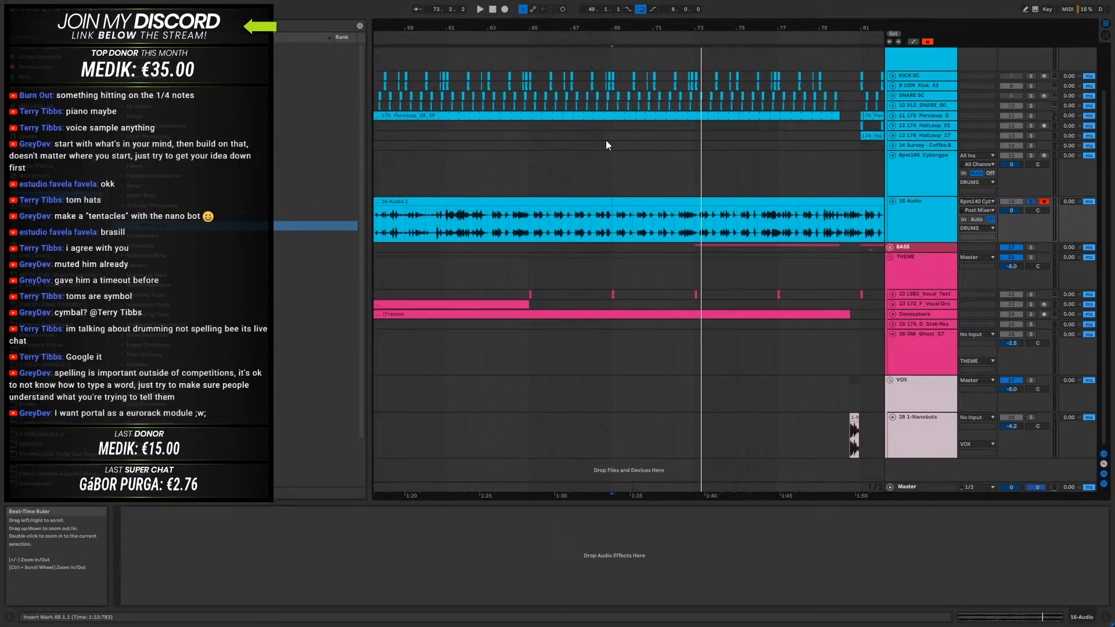
- Audition the recording from bar 65 and split out the four-bar section between bars 65 and 69
{"action": "left_click", "coordinate": [529, 223]}
{"action": "key", "text": "space"}
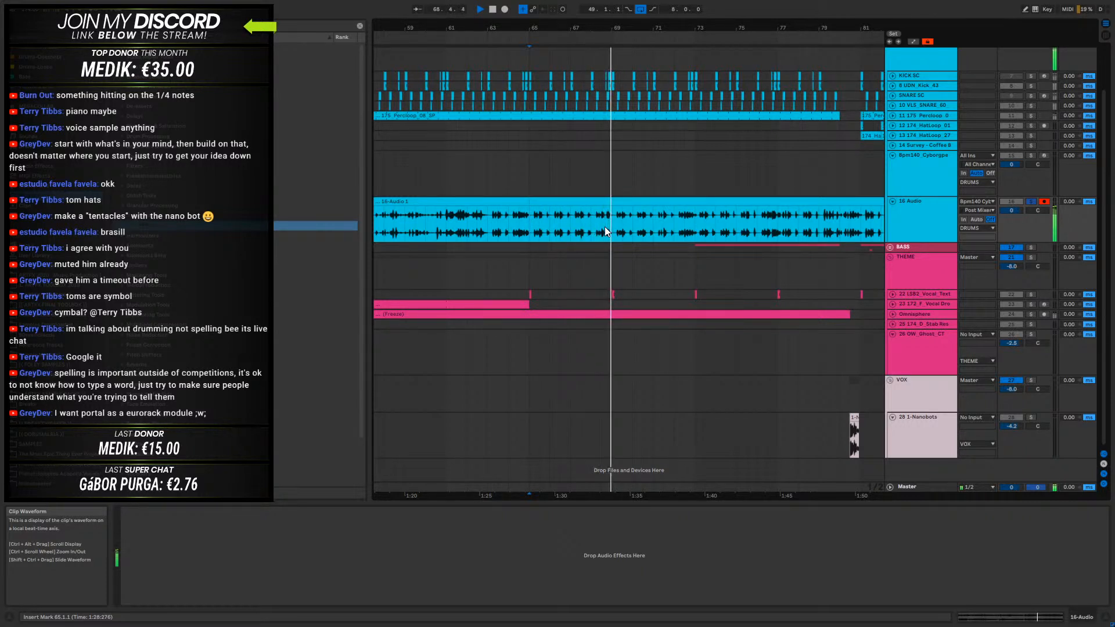
{"action": "left_click_drag", "start_coordinate": [611, 225], "coordinate": [552, 224]}
{"action": "key", "text": "space"}
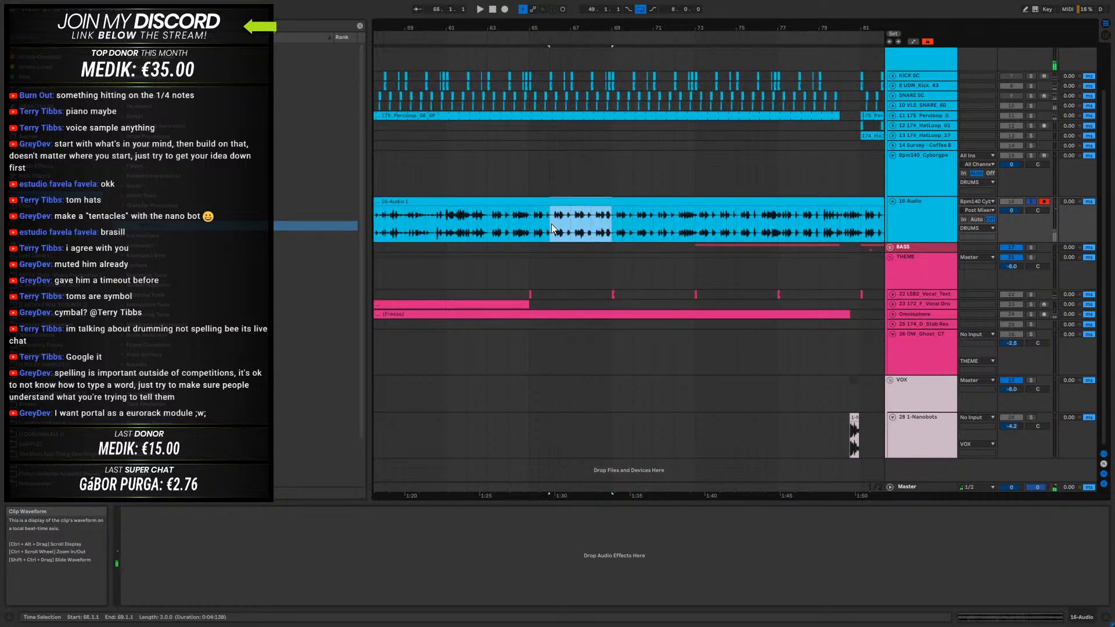
{"action": "key", "text": "ctrl+e"}
- Audition the recording from bar 69 and split out the four-bar section between bars 69 and 73
{"action": "left_click", "coordinate": [618, 221]}
{"action": "key", "text": "space"}
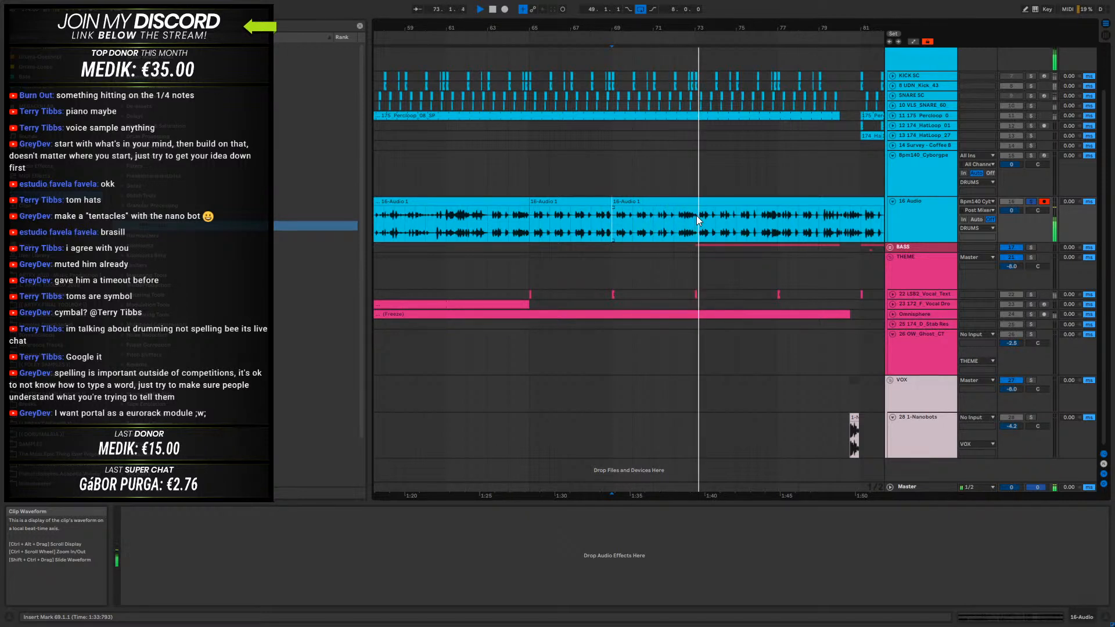
{"action": "left_click_drag", "start_coordinate": [695, 215], "coordinate": [614, 219]}
{"action": "key", "text": "space"}
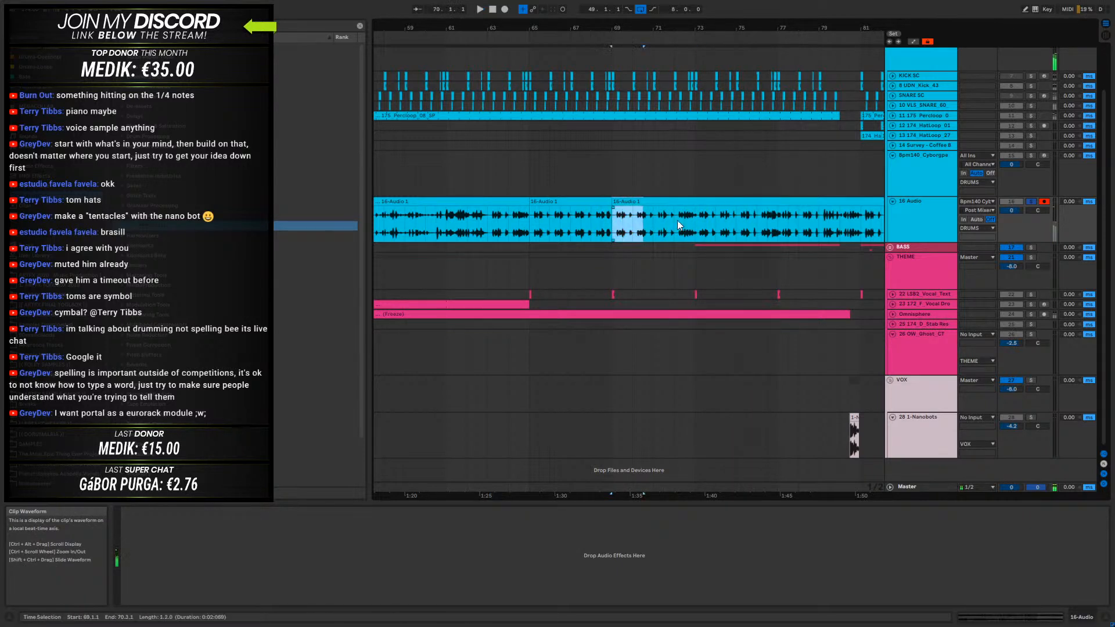
{"action": "key", "text": "ctrl+e"}
- Audition the recording from bar 73 and split out the one-bar section between bars 76 and 77
{"action": "left_click", "coordinate": [703, 202]}
{"action": "key", "text": "space"}
{"action": "left_click_drag", "start_coordinate": [776, 28], "coordinate": [613, 65]}
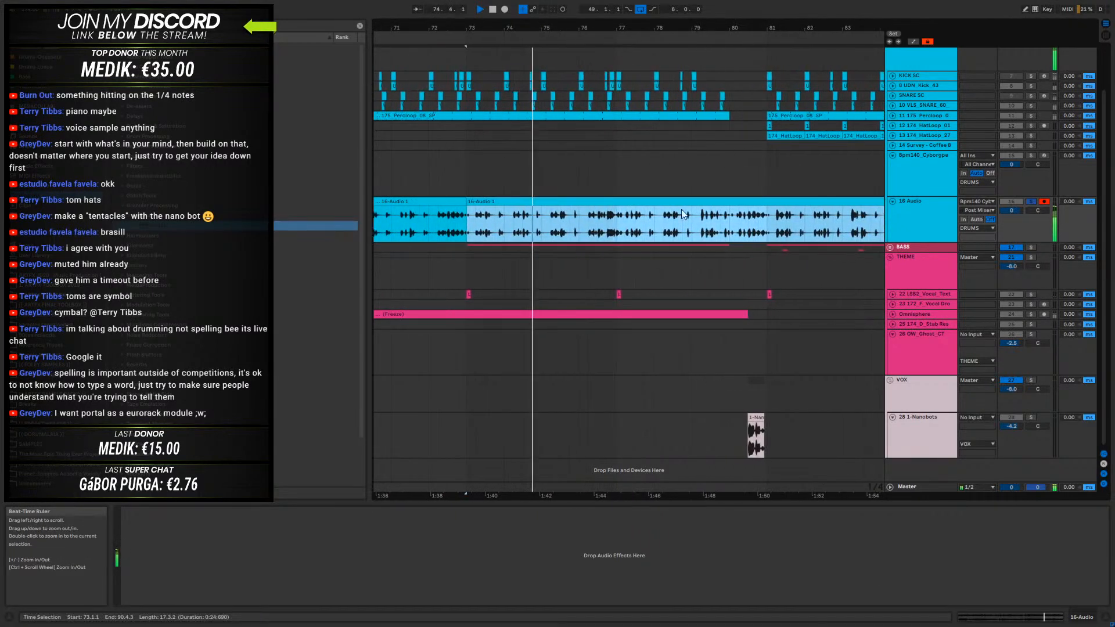
{"action": "key", "text": "space"}
{"action": "left_click", "coordinate": [614, 224]}
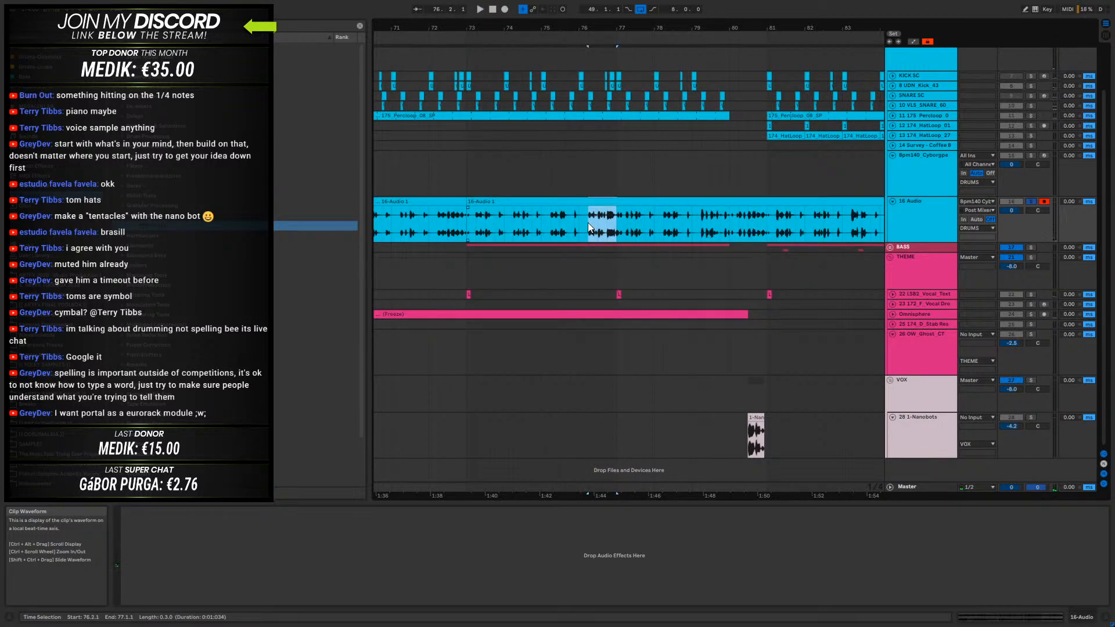
{"action": "left_click_drag", "start_coordinate": [489, 229], "coordinate": [577, 221]}
{"action": "key", "text": "ctrl+e"}
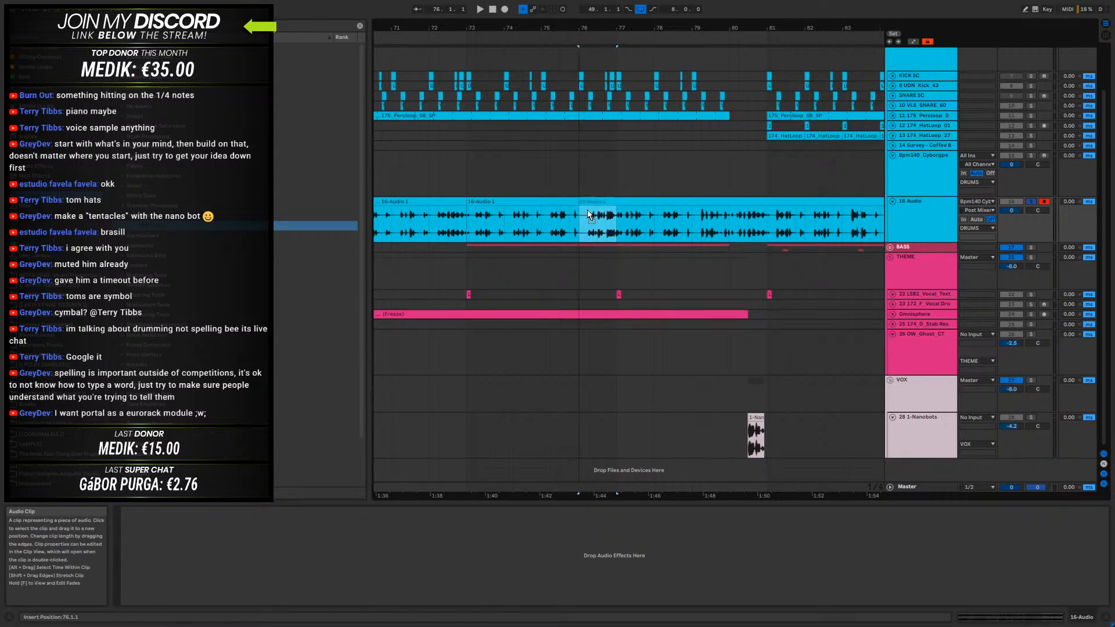
- Audition the recording from bar 77 and split out the two-bar section between bars 79 and 81
{"action": "left_click", "coordinate": [655, 210]}
{"action": "key", "text": "space"}
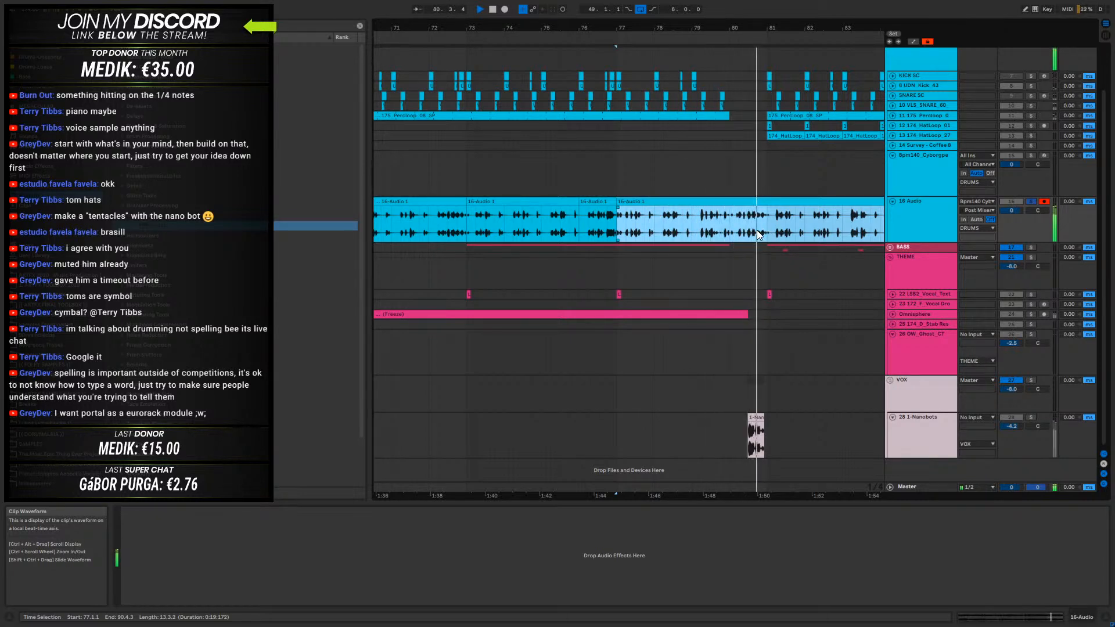
{"action": "key", "text": "space"}
{"action": "left_click_drag", "start_coordinate": [764, 228], "coordinate": [695, 222]}
{"action": "key", "text": "ctrl+e"}
- Audition the recording from bar 81 and split out the eight-bar section between bars 81 and 89
{"action": "left_click", "coordinate": [790, 200]}
{"action": "key", "text": "space"}
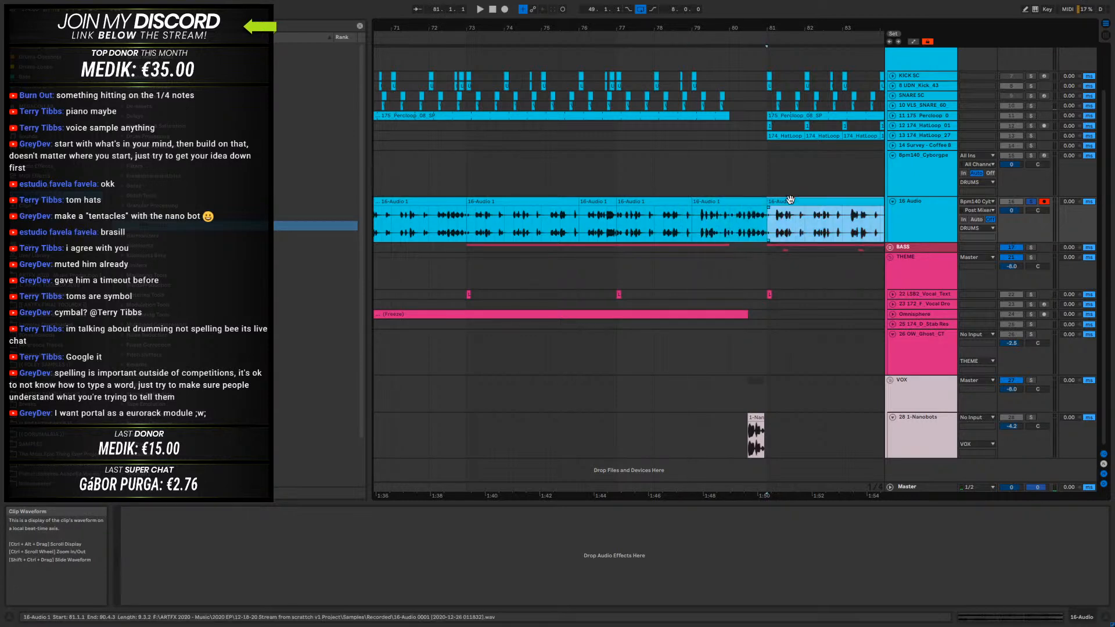
{"action": "left_click_drag", "start_coordinate": [773, 28], "coordinate": [507, 28]}
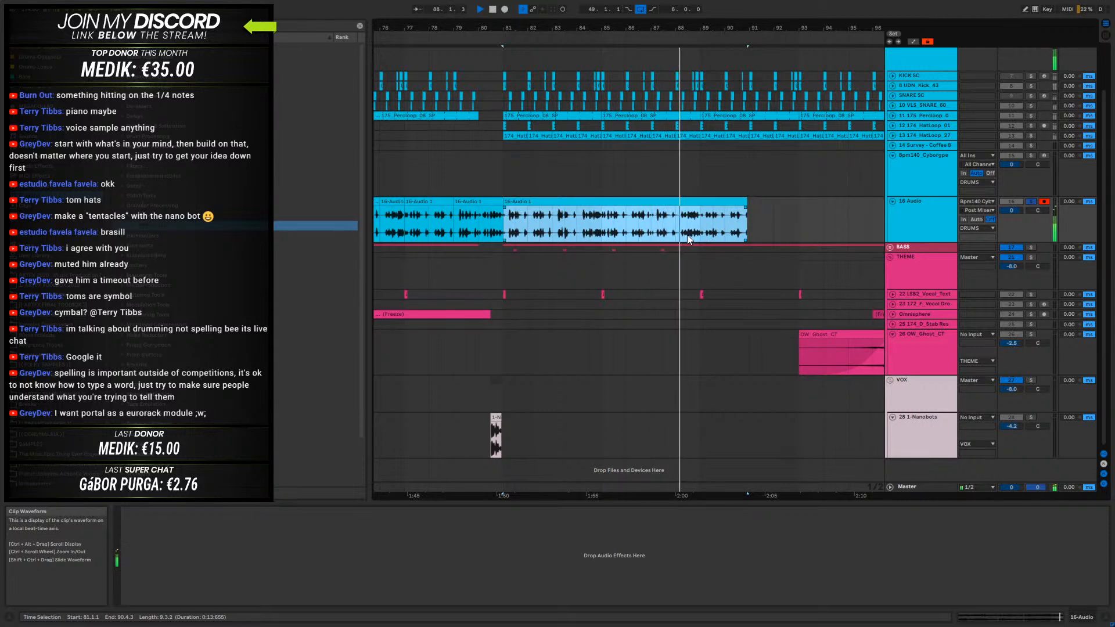
{"action": "left_click_drag", "start_coordinate": [647, 27], "coordinate": [716, 24]}
{"action": "key", "text": "space"}
{"action": "left_click_drag", "start_coordinate": [653, 218], "coordinate": [645, 215]}
{"action": "key", "text": "ctrl+e"}
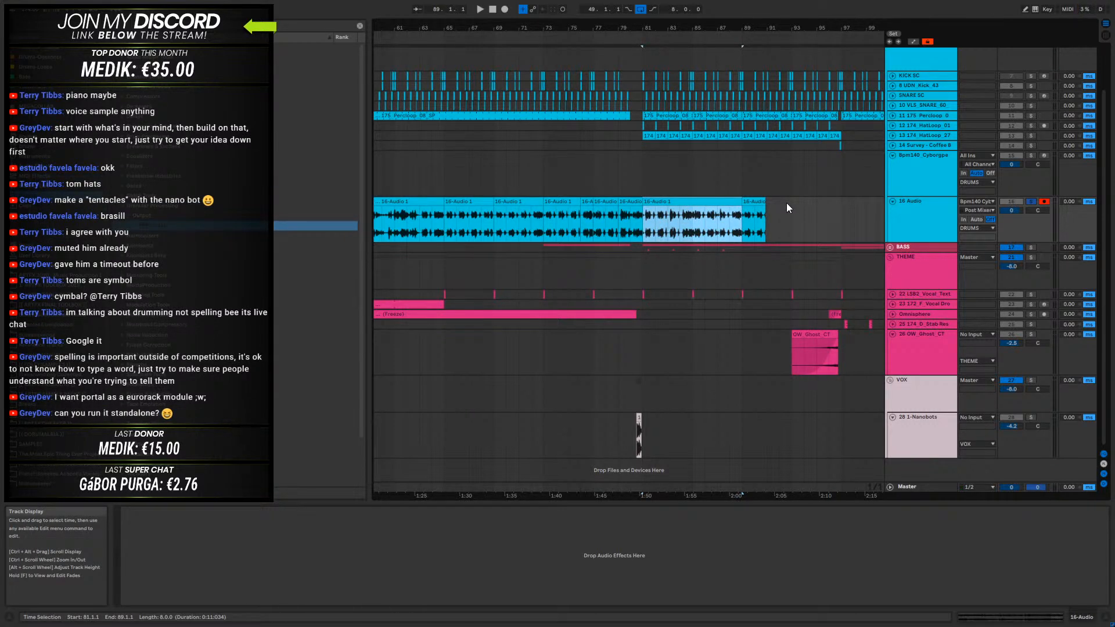
- Delete the part of the recording on the 16-Audio track that lies before bar 65
{"action": "left_click_drag", "start_coordinate": [554, 28], "coordinate": [684, 27]}
{"action": "left_click", "coordinate": [921, 201]}
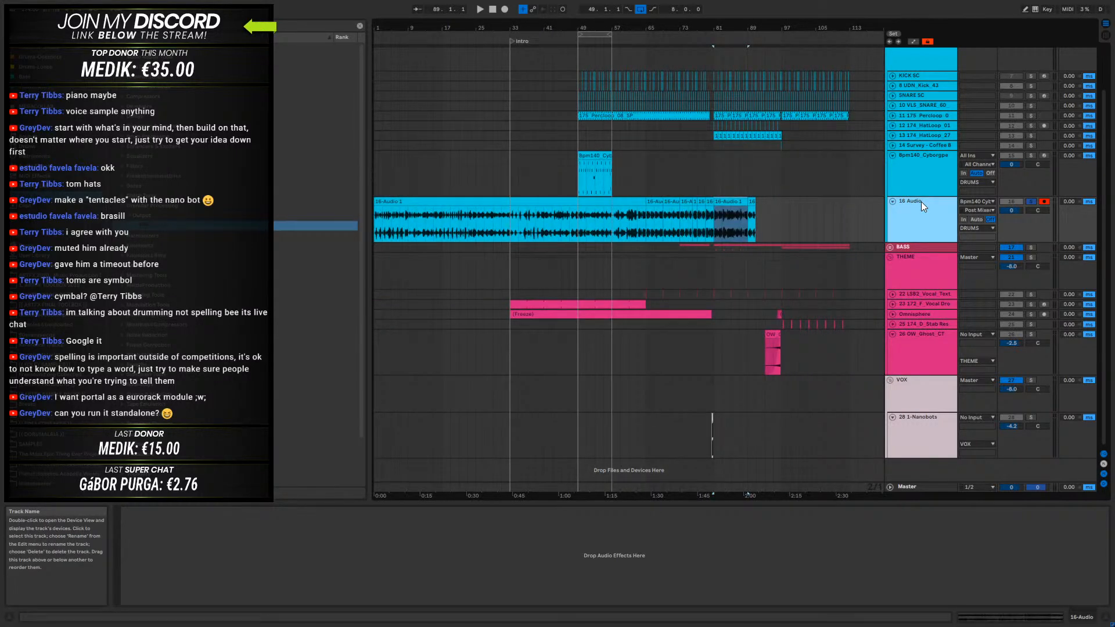
{"action": "left_click", "coordinate": [503, 198]}
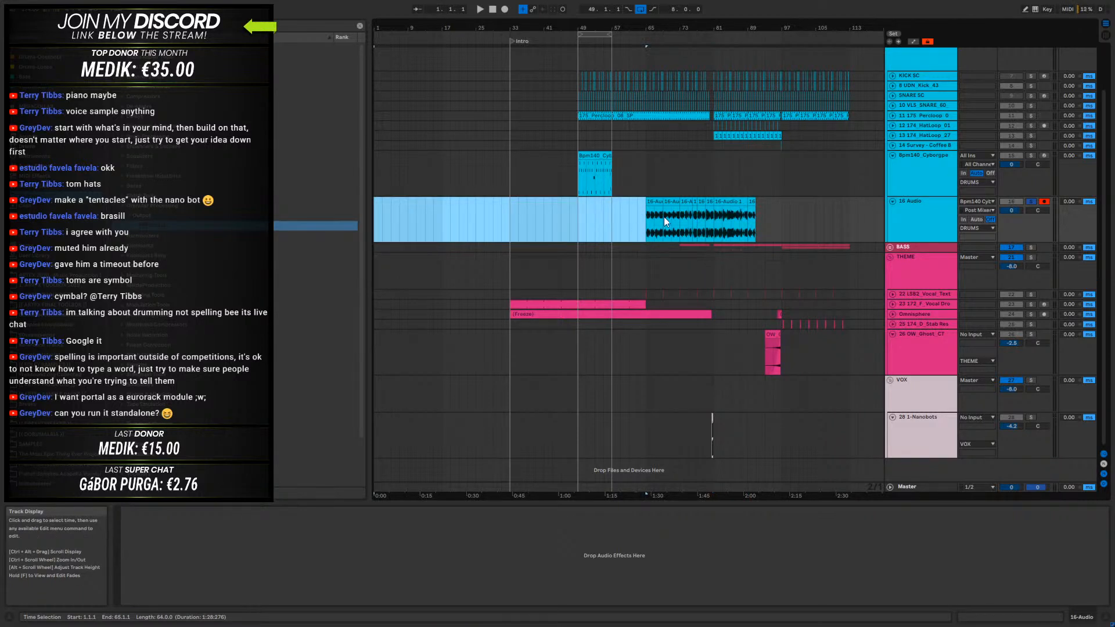
{"action": "key", "text": "Delete"}
- Gather the split sections end to end in bars 1 to 25, removing the leftover tail, and place the eight-bar section at bar 33 for audition
{"action": "left_click_drag", "start_coordinate": [448, 210], "coordinate": [482, 217]}
{"action": "left_click_drag", "start_coordinate": [780, 209], "coordinate": [655, 220]}
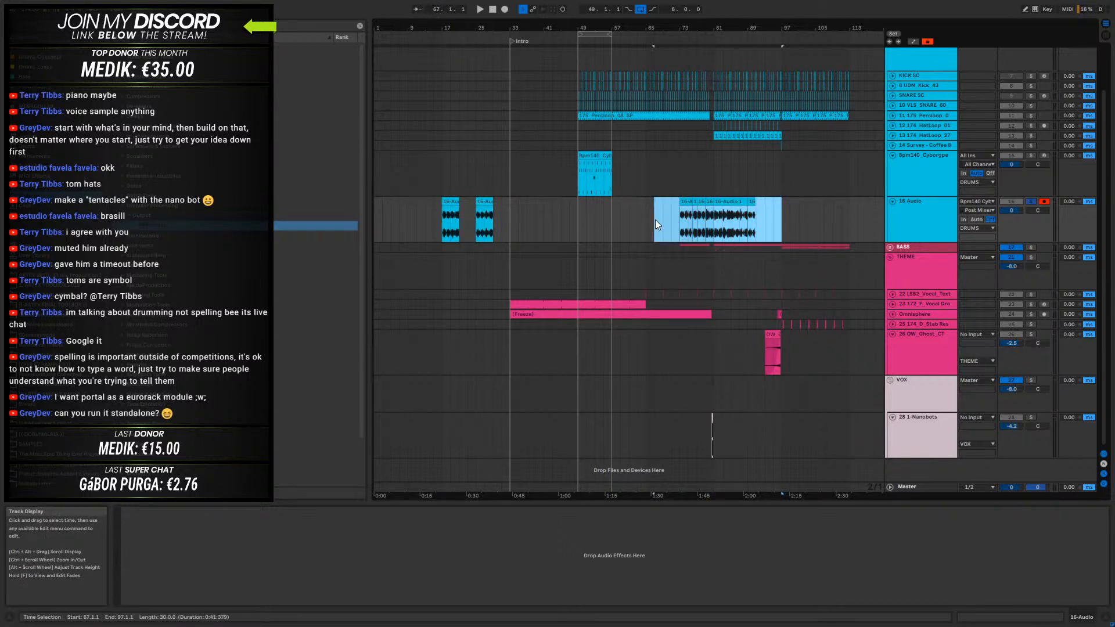
{"action": "left_click_drag", "start_coordinate": [500, 209], "coordinate": [530, 204]}
{"action": "left_click", "coordinate": [754, 203], "text": "shift"}
{"action": "left_click", "coordinate": [480, 202]}
{"action": "key", "text": "Delete"}
{"action": "key", "text": "space"}
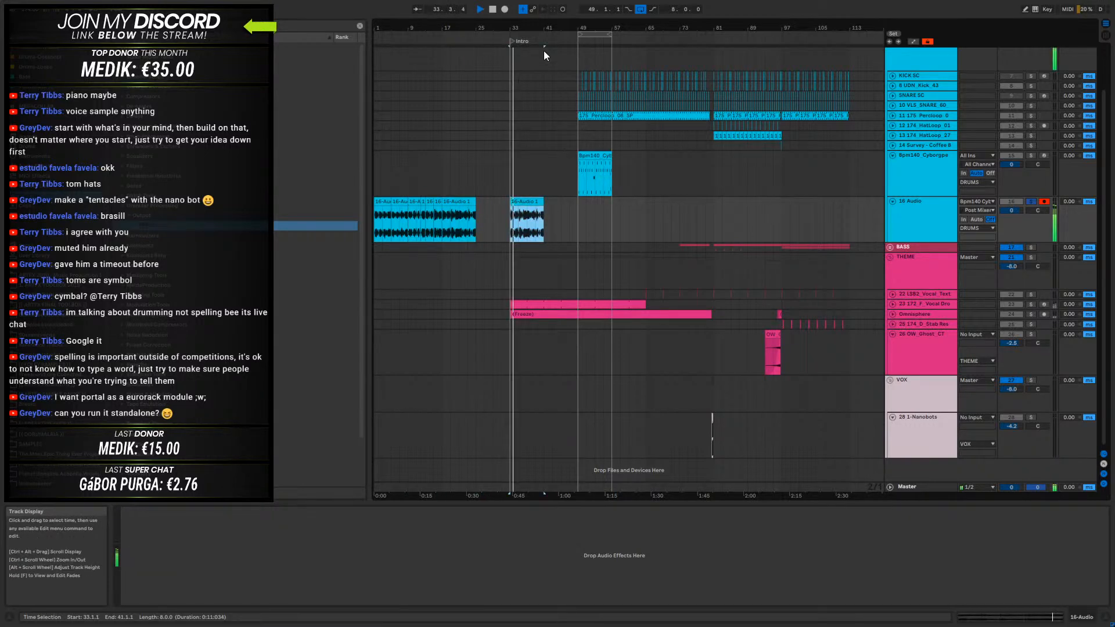
{"action": "left_click_drag", "start_coordinate": [519, 27], "coordinate": [448, 152]}
{"action": "key", "text": "space"}
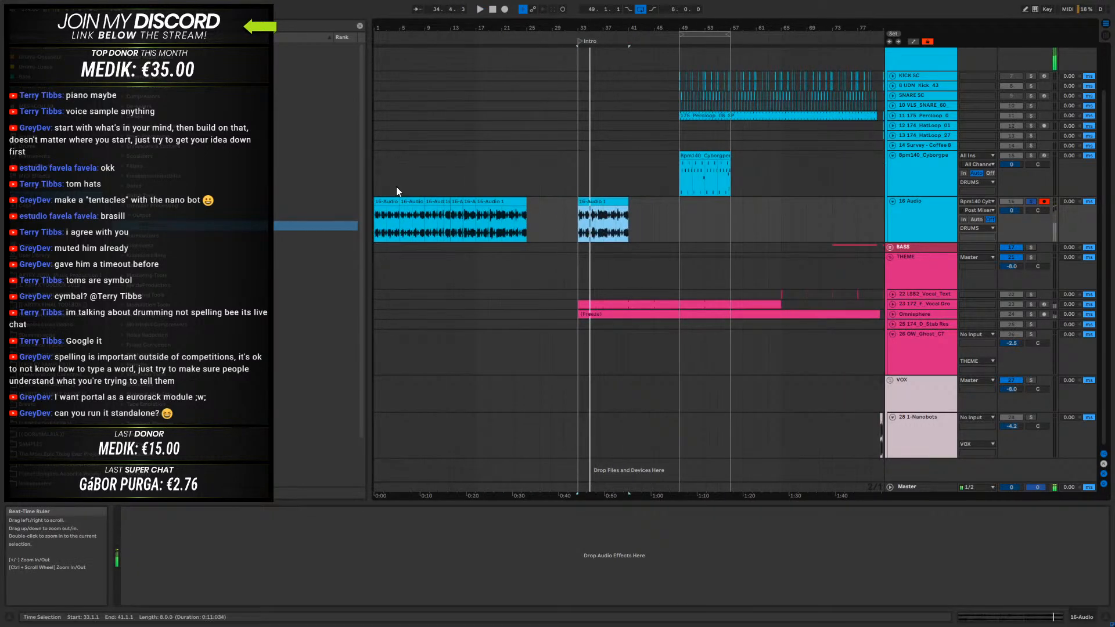
- Audition the slices at bars 5, 13, 15 and 17 and the eight-bar section at bar 33 on the 16-Audio track
{"action": "left_click", "coordinate": [405, 201]}
{"action": "key", "text": "space"}
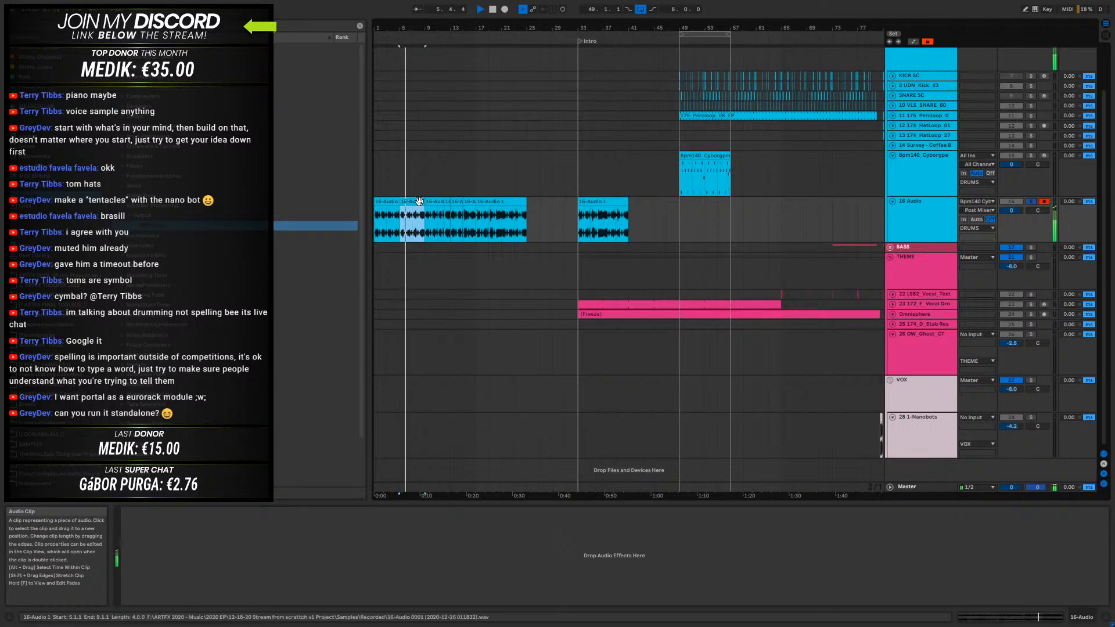
{"action": "left_click", "coordinate": [452, 201]}
{"action": "left_click", "coordinate": [452, 201]}
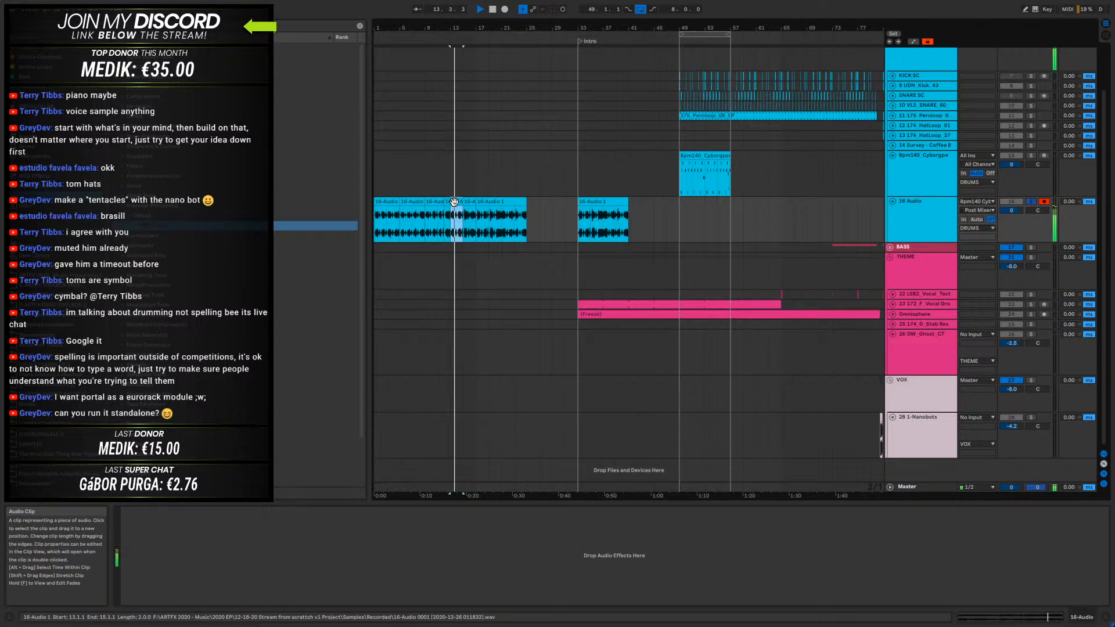
{"action": "left_click", "coordinate": [472, 201]}
{"action": "left_click", "coordinate": [486, 201]}
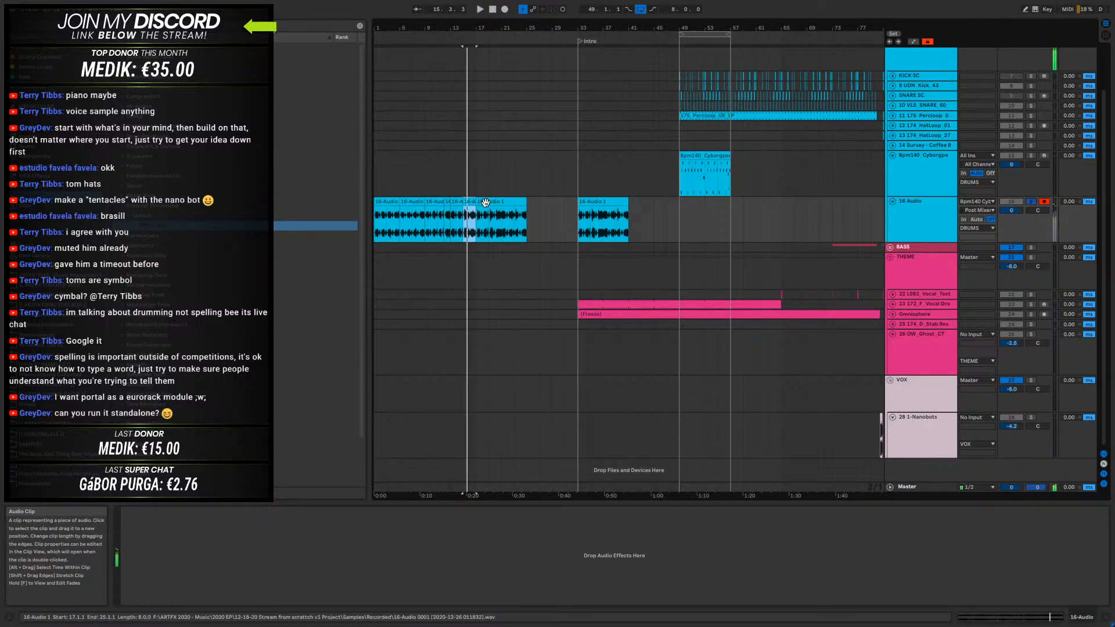
{"action": "left_click", "coordinate": [595, 201]}
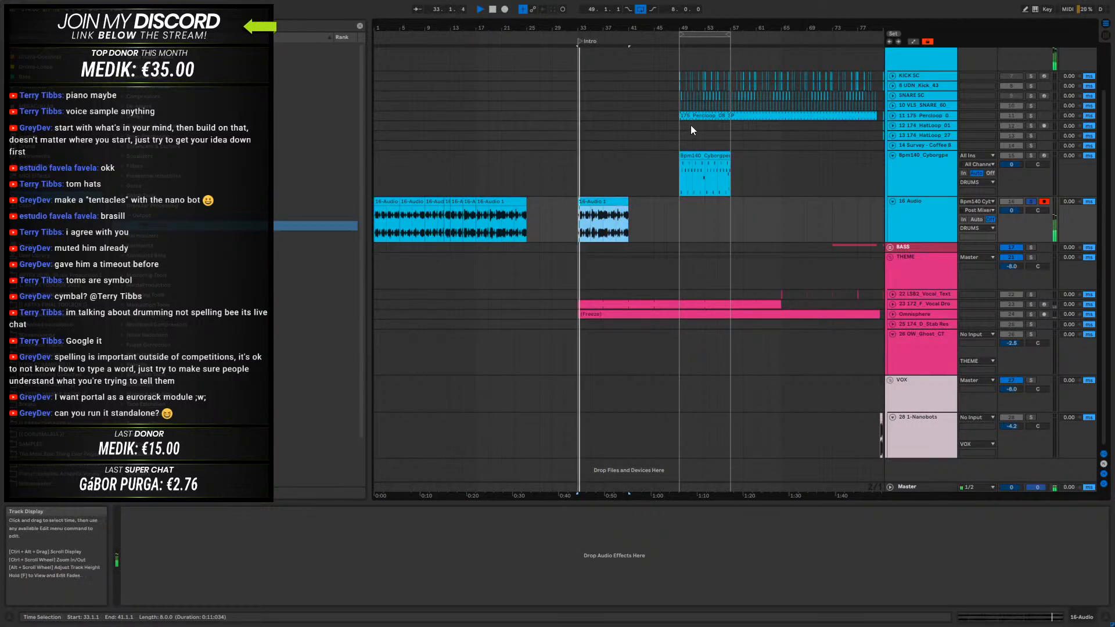
{"action": "key", "text": "space"}
- Turn off solo on the 16-Audio track, copy the first kick hit from bar 49 to bar 33 and play it with the percussion
{"action": "left_click", "coordinate": [1030, 201]}
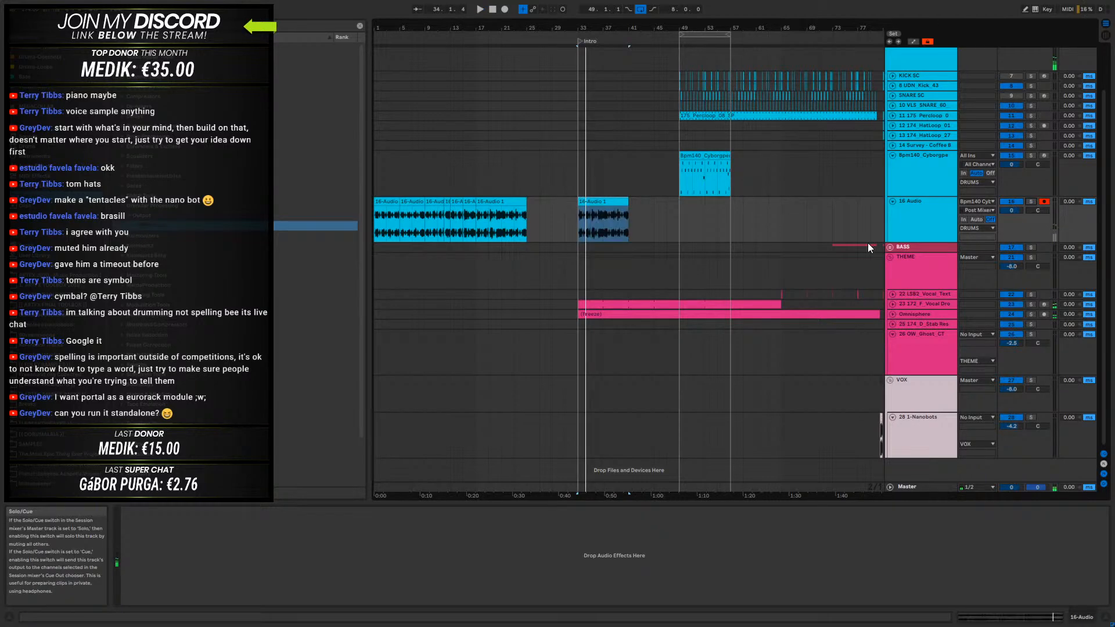
{"action": "scroll", "coordinate": [689, 207], "scroll_direction": "up", "scroll_amount": 3}
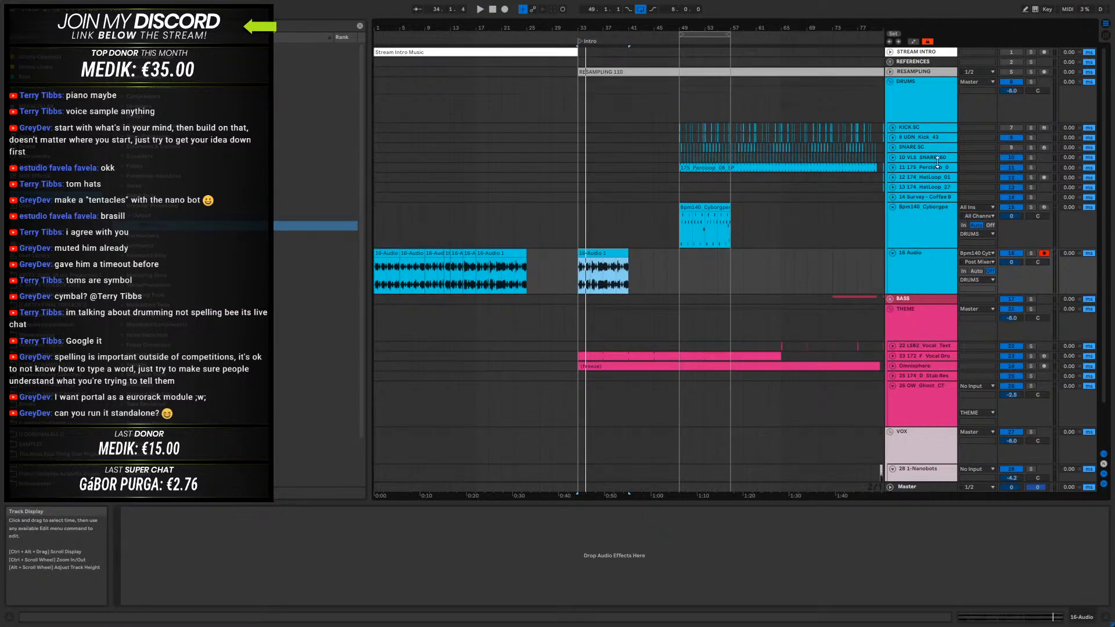
{"action": "left_click_drag", "start_coordinate": [678, 28], "coordinate": [765, 87]}
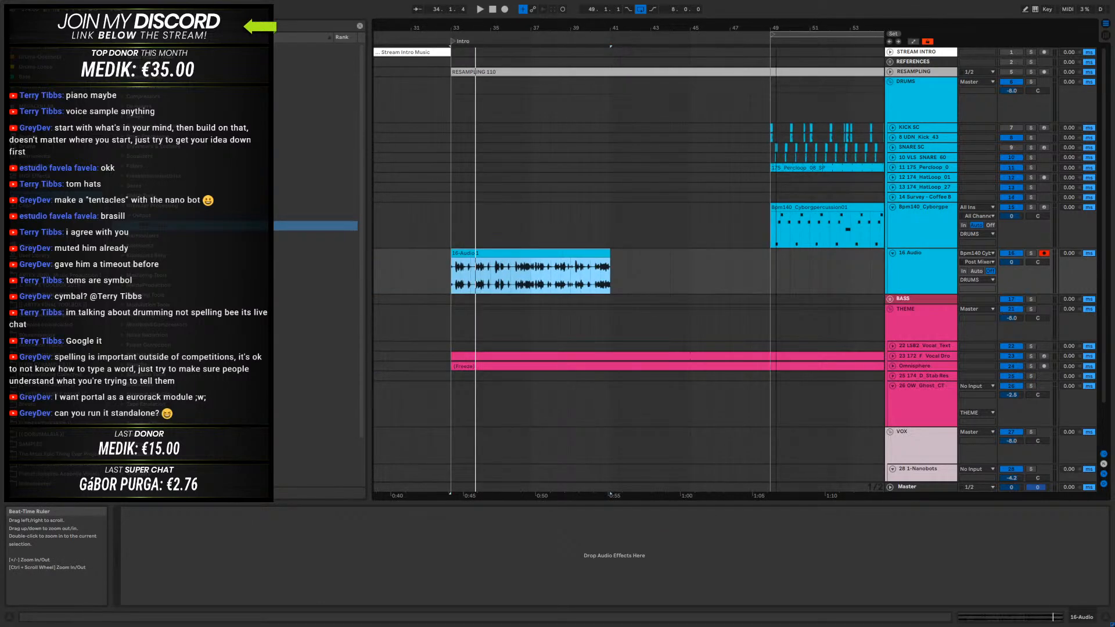
{"action": "left_click", "coordinate": [770, 129]}
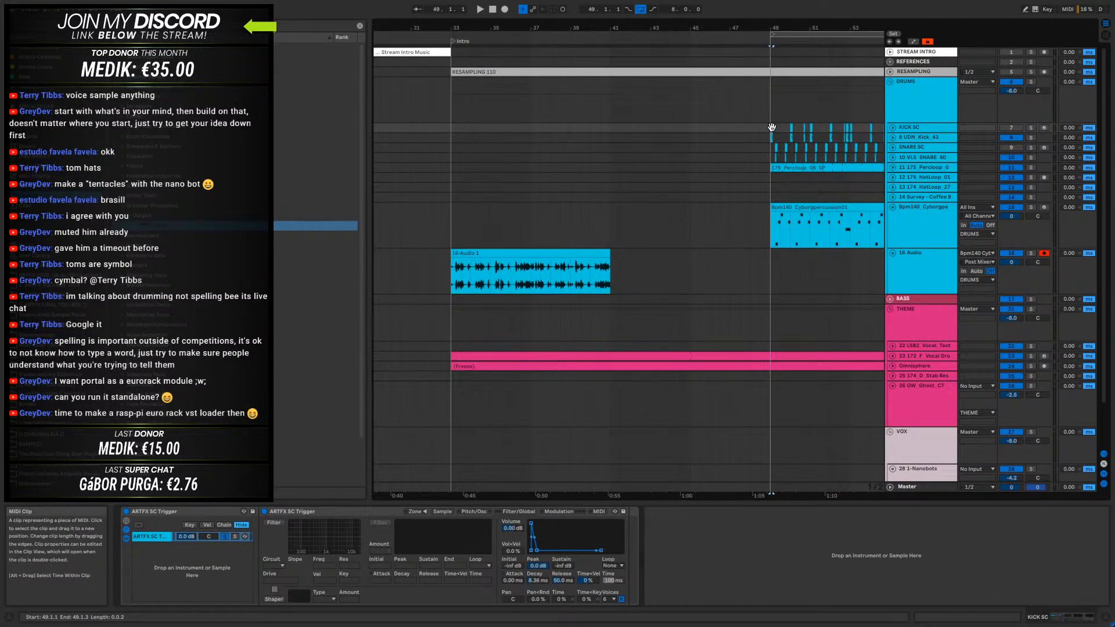
{"action": "key", "text": "space"}
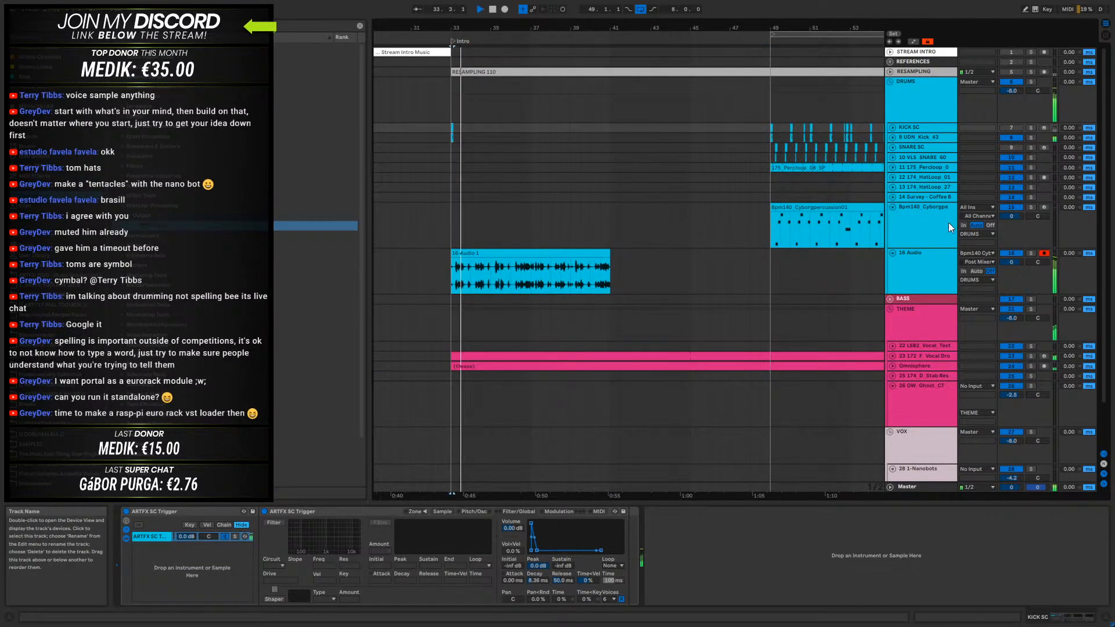
- Open the bar 33 section's waveform and audition its first hits up close
{"action": "left_click", "coordinate": [515, 269]}
{"action": "double_click", "coordinate": [458, 252]}
{"action": "key", "text": "space"}
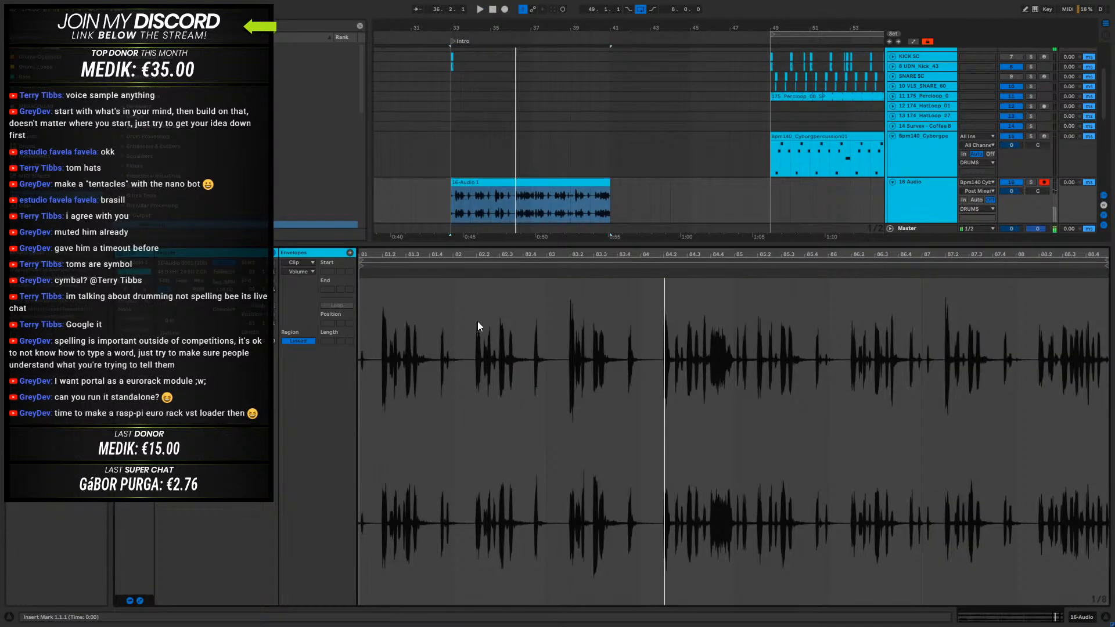
{"action": "left_click_drag", "start_coordinate": [372, 256], "coordinate": [581, 325]}
{"action": "key", "text": "space"}
{"action": "key", "text": "space"}
{"action": "left_click_drag", "start_coordinate": [452, 25], "coordinate": [528, 202]}
{"action": "left_click", "coordinate": [547, 202]}
{"action": "key", "text": "space"}
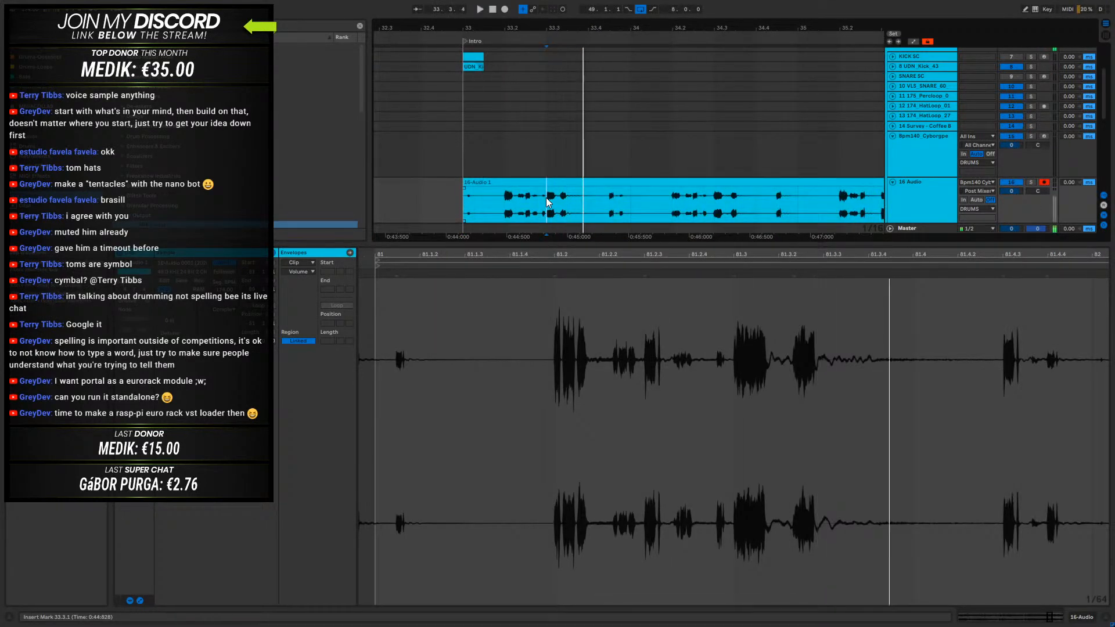
- Move the short hit at 33.3.1 to the start of bar 33 and delete the audio between it and 33.3.2
{"action": "left_click", "coordinate": [560, 207]}
{"action": "left_click_drag", "start_coordinate": [545, 202], "coordinate": [467, 187]}
{"action": "key", "text": "space"}
{"action": "key", "text": "space"}
{"action": "key", "text": "space"}
{"action": "key", "text": "space"}
{"action": "key", "text": "space"}
{"action": "left_click", "coordinate": [484, 185]}
{"action": "key", "text": "Delete"}
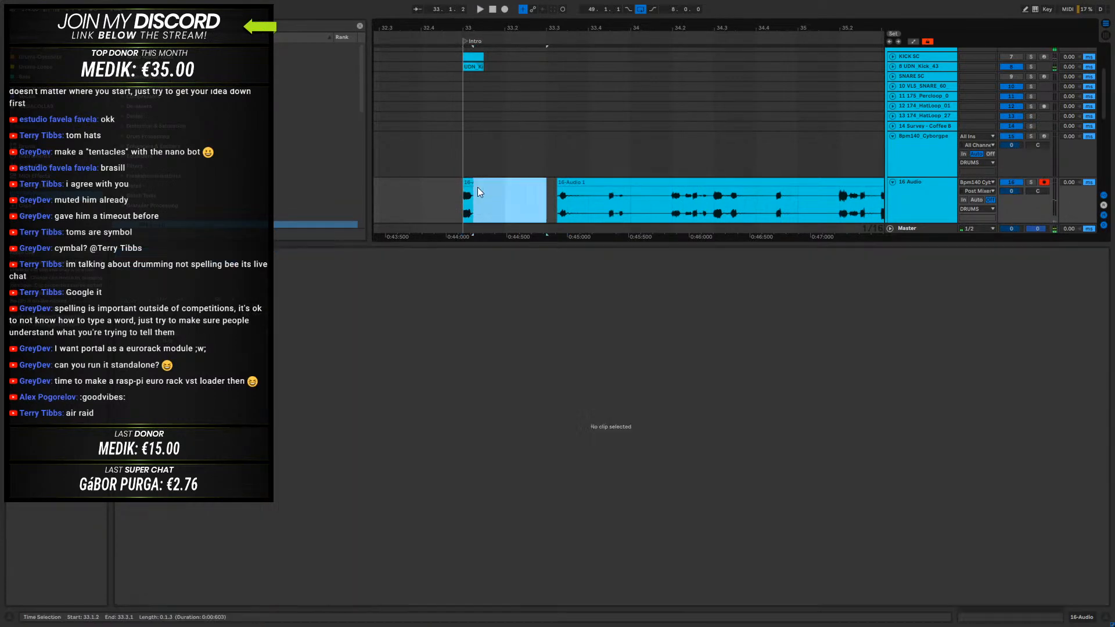
- Shift the short hit to 33.1.3, just behind the kick, and play from bar 33
{"action": "left_click_drag", "start_coordinate": [469, 183], "coordinate": [492, 185]}
{"action": "left_click", "coordinate": [461, 202]}
{"action": "key", "text": "space"}
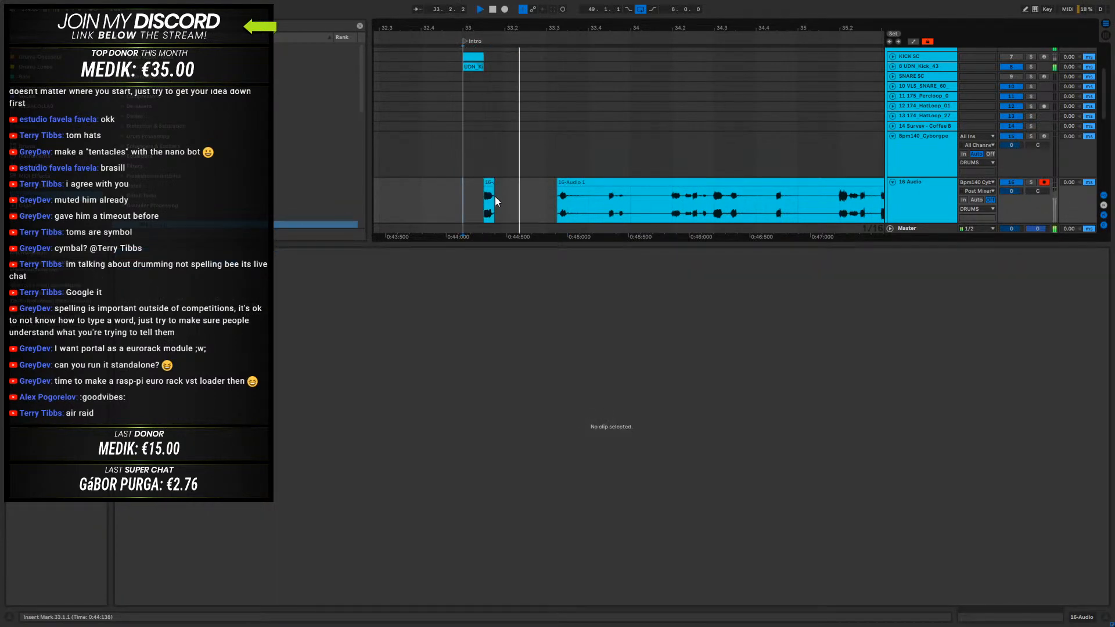
- Slice the next hit from the recording at 33.3.2, place it at 33.2.1 and fade out its tail
{"action": "left_click", "coordinate": [568, 204]}
{"action": "key", "text": "space"}
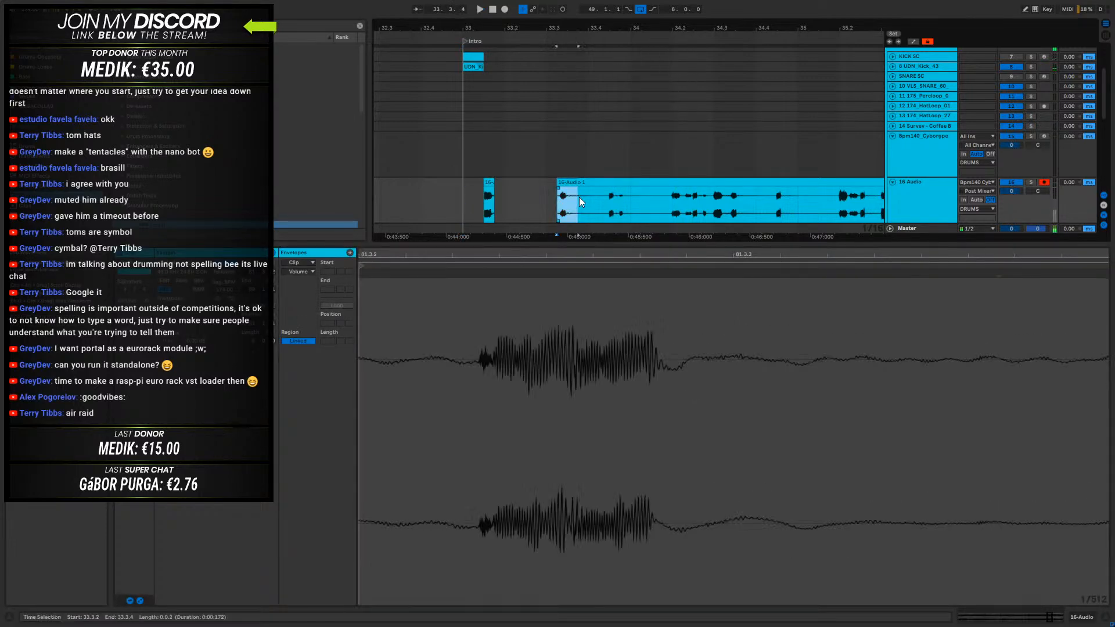
{"action": "left_click_drag", "start_coordinate": [589, 201], "coordinate": [517, 186]}
{"action": "left_click", "coordinate": [463, 194]}
{"action": "key", "text": "space"}
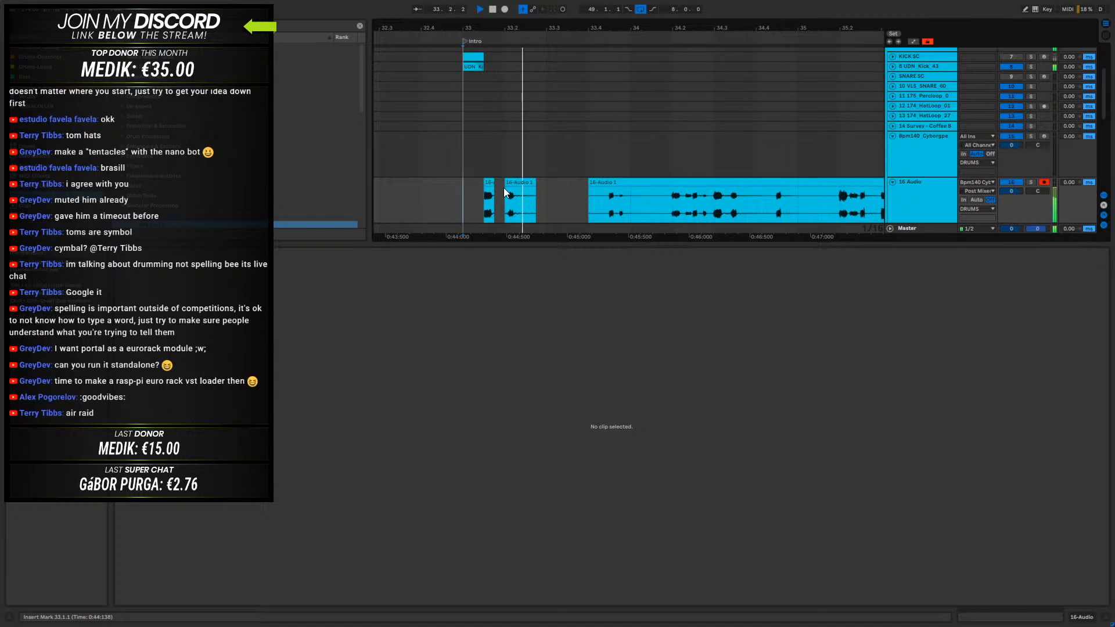
{"action": "left_click", "coordinate": [529, 193]}
{"action": "key", "text": "space"}
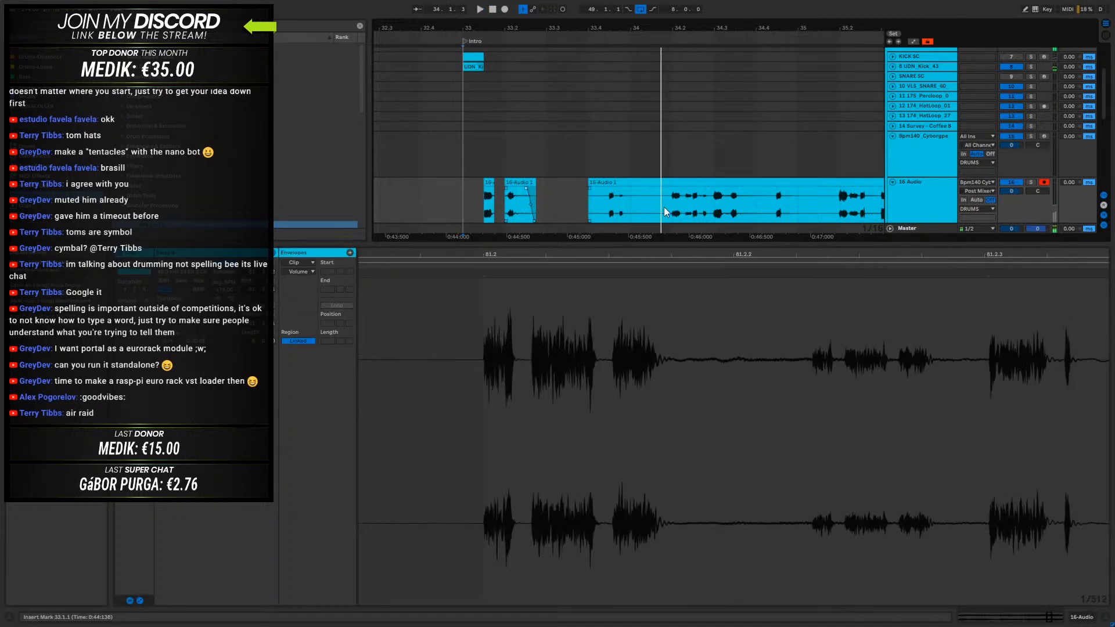
- Audition the remaining recording between bars 33 and 37 for another usable hit
{"action": "left_click_drag", "start_coordinate": [607, 205], "coordinate": [628, 204]}
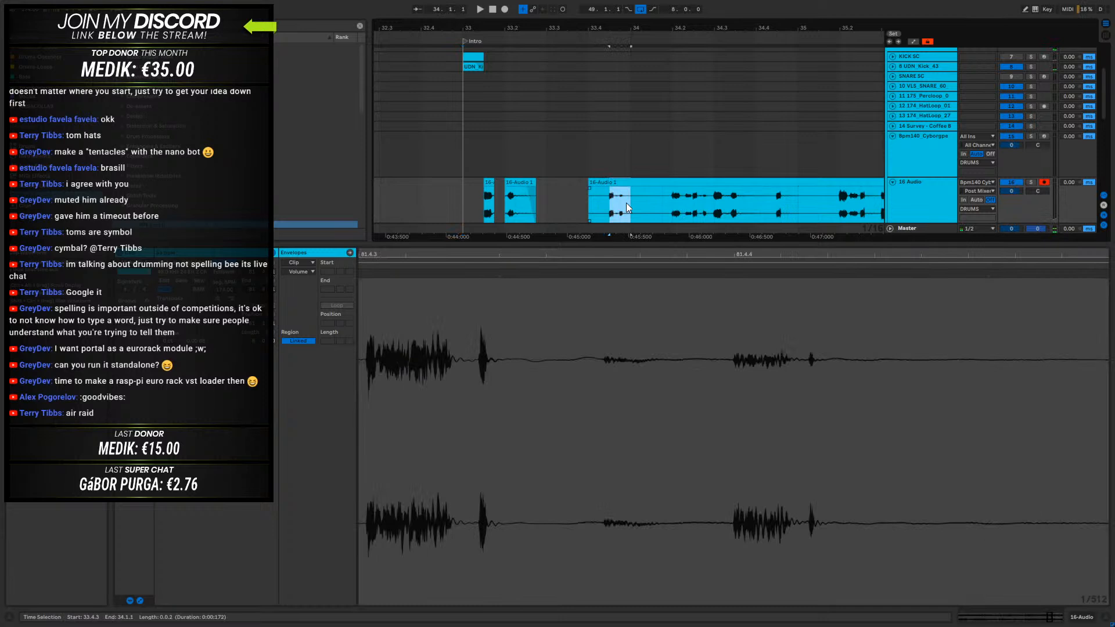
{"action": "left_click", "coordinate": [678, 207]}
{"action": "key", "text": "space"}
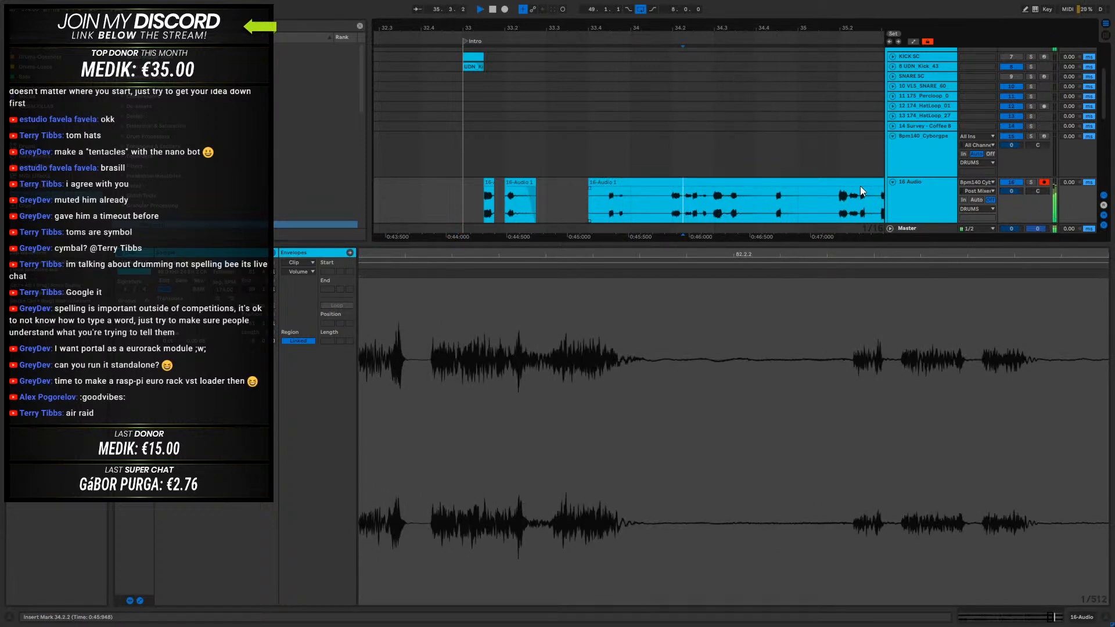
{"action": "left_click", "coordinate": [671, 207]}
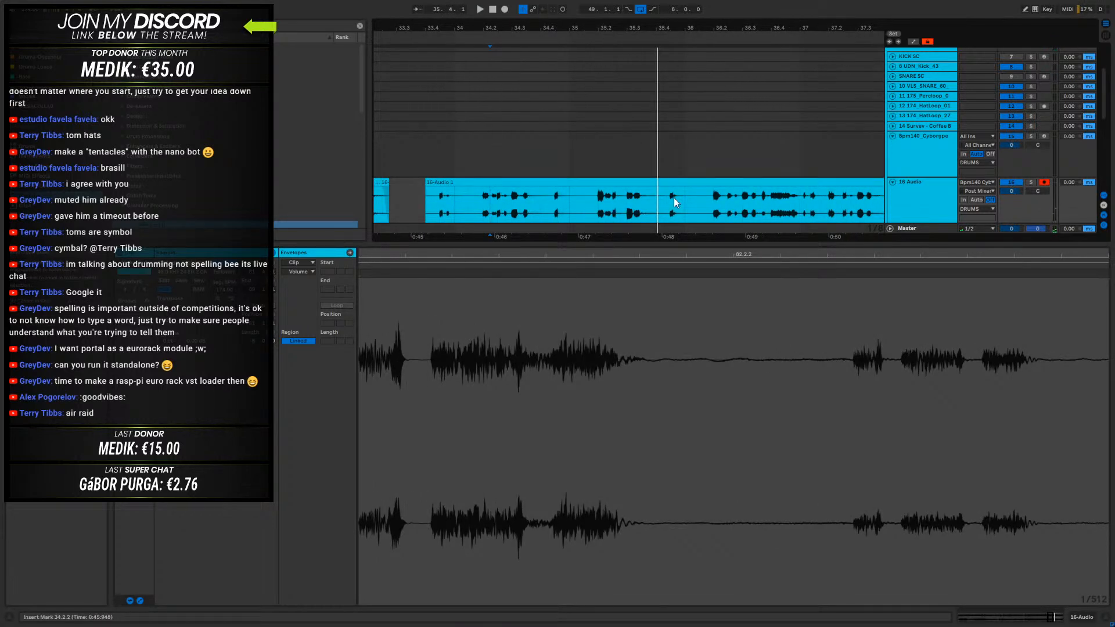
{"action": "left_click", "coordinate": [715, 200]}
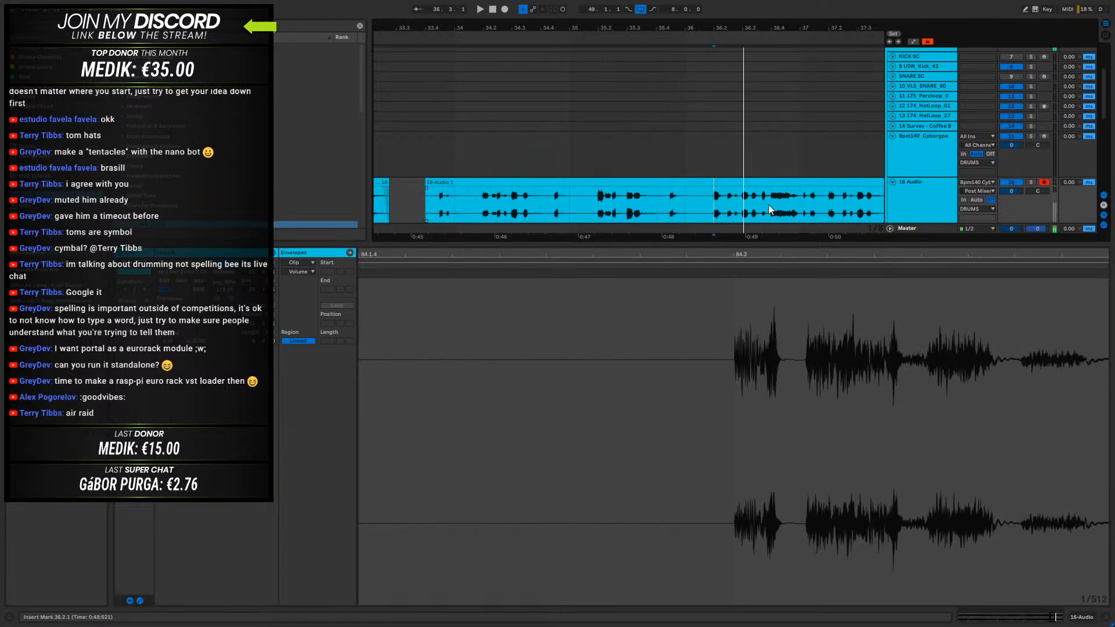
{"action": "key", "text": "space"}
{"action": "key", "text": "space"}
- Slice out the hit between 36.2.1 and 36.2.3 and move it to 33.3.1
{"action": "left_click_drag", "start_coordinate": [713, 206], "coordinate": [726, 205]}
{"action": "left_click_drag", "start_coordinate": [670, 27], "coordinate": [751, 26]}
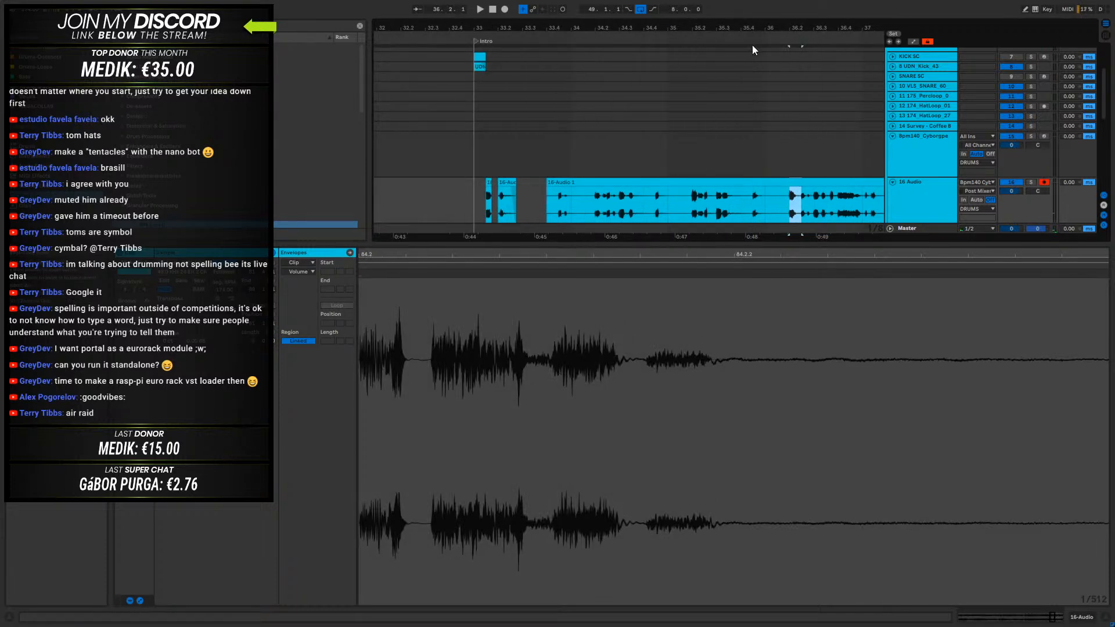
{"action": "left_click_drag", "start_coordinate": [794, 180], "coordinate": [526, 195]}
- Audition the following audio and split out the one-beat section from 36.3.1 to 36.4.1
{"action": "left_click", "coordinate": [812, 183]}
{"action": "key", "text": "space"}
{"action": "left_click_drag", "start_coordinate": [850, 29], "coordinate": [782, 70]}
{"action": "key", "text": "space"}
{"action": "left_click_drag", "start_coordinate": [702, 206], "coordinate": [746, 204]}
{"action": "key", "text": "ctrl+e"}
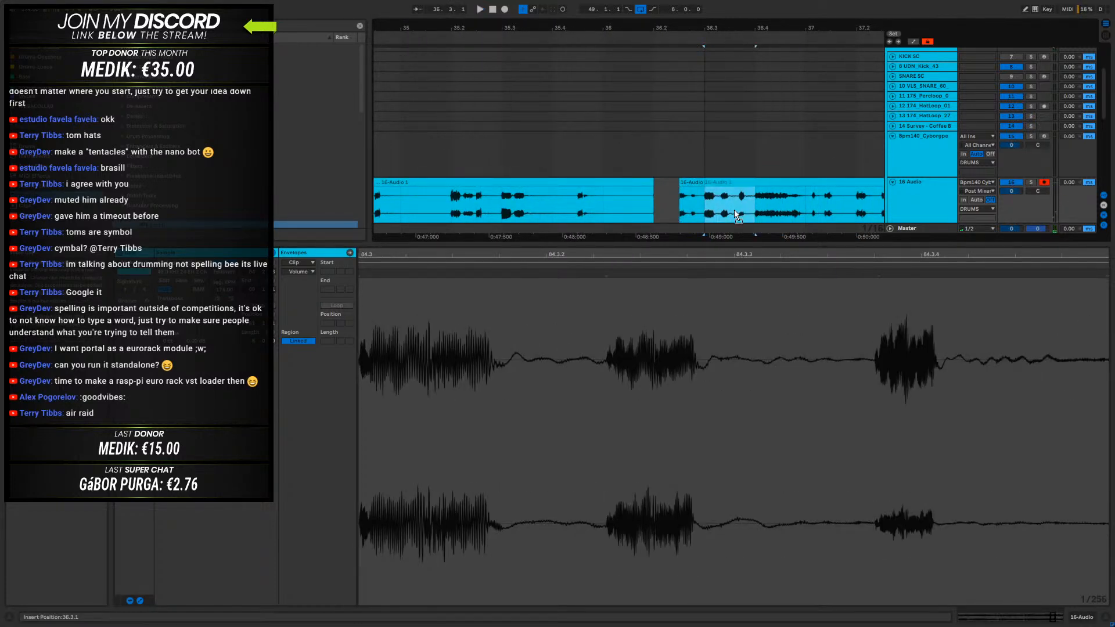
- Delete the leftover recording pieces between the placed hits and the one-beat slice at 36.3.1
{"action": "left_click", "coordinate": [692, 183]}
{"action": "key", "text": "Delete"}
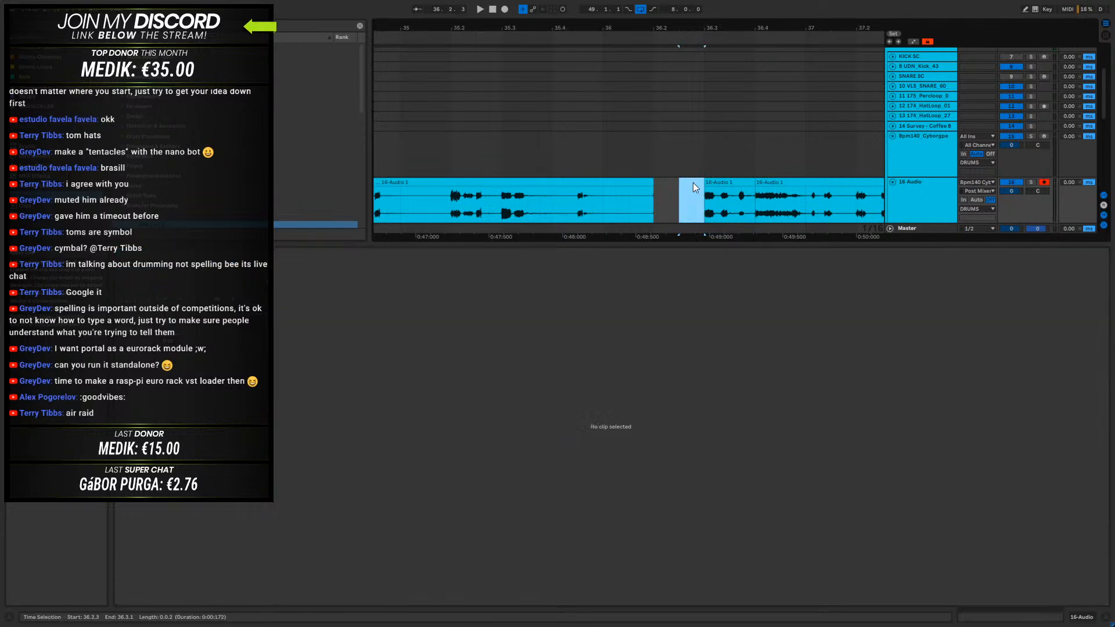
{"action": "left_click", "coordinate": [627, 183]}
{"action": "key", "text": "Delete"}
- Move the one-beat slice to 33.4.1 and play the assembled fill from bar 33
{"action": "left_click", "coordinate": [741, 192]}
{"action": "left_click_drag", "start_coordinate": [700, 29], "coordinate": [750, 9]}
{"action": "left_click_drag", "start_coordinate": [754, 183], "coordinate": [601, 196]}
{"action": "left_click", "coordinate": [553, 193]}
{"action": "key", "text": "space"}
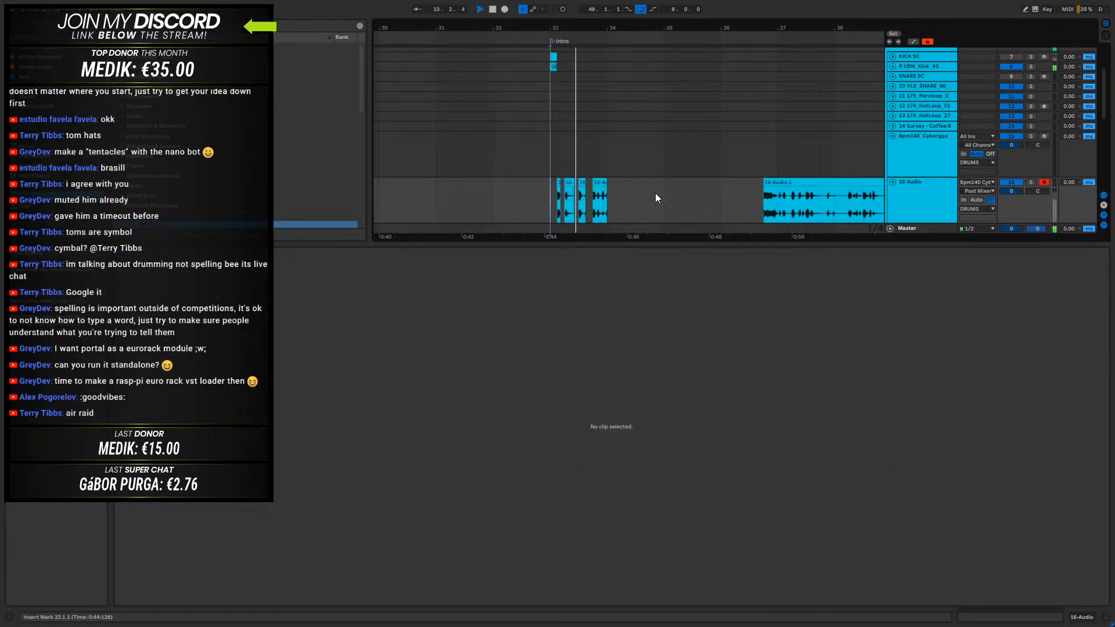
{"action": "key", "text": "space"}
- Place the one-beat slice from 33.4.1 at 72.4.1 on the 16-Audio track
{"action": "left_click", "coordinate": [604, 183]}
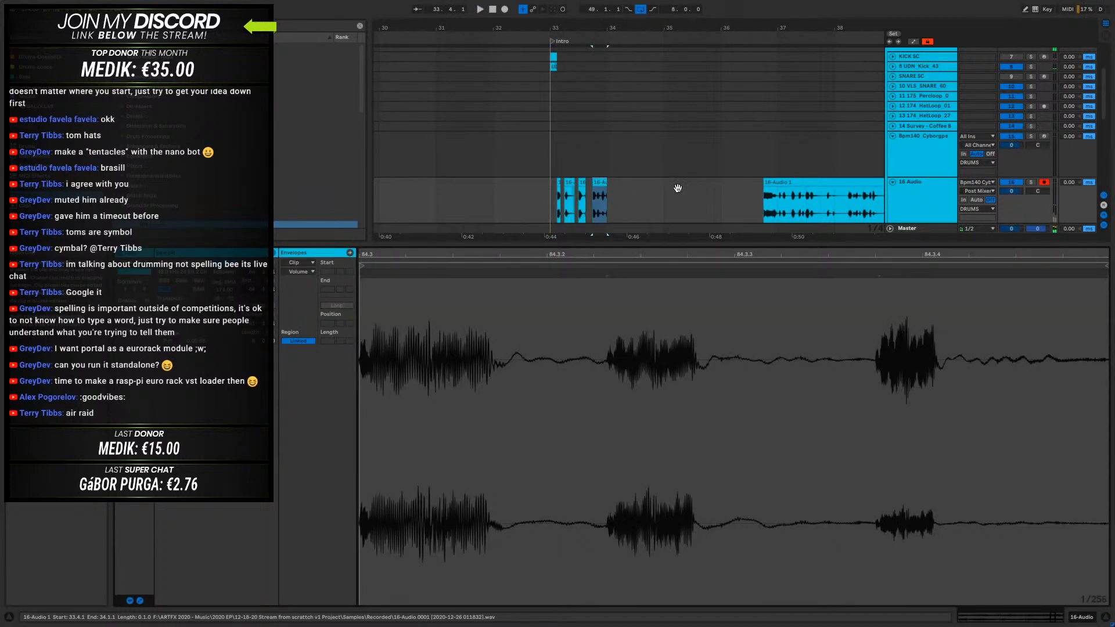
{"action": "left_click_drag", "start_coordinate": [601, 183], "coordinate": [702, 202]}
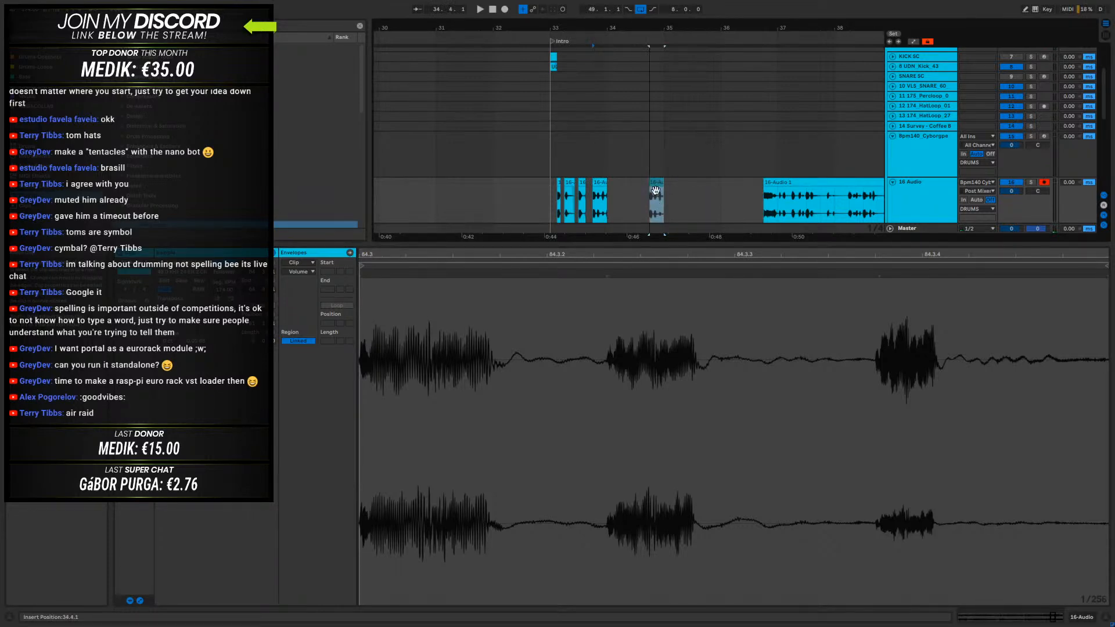
{"action": "left_click_drag", "start_coordinate": [668, 28], "coordinate": [472, 17]}
{"action": "left_click", "coordinate": [689, 196]}
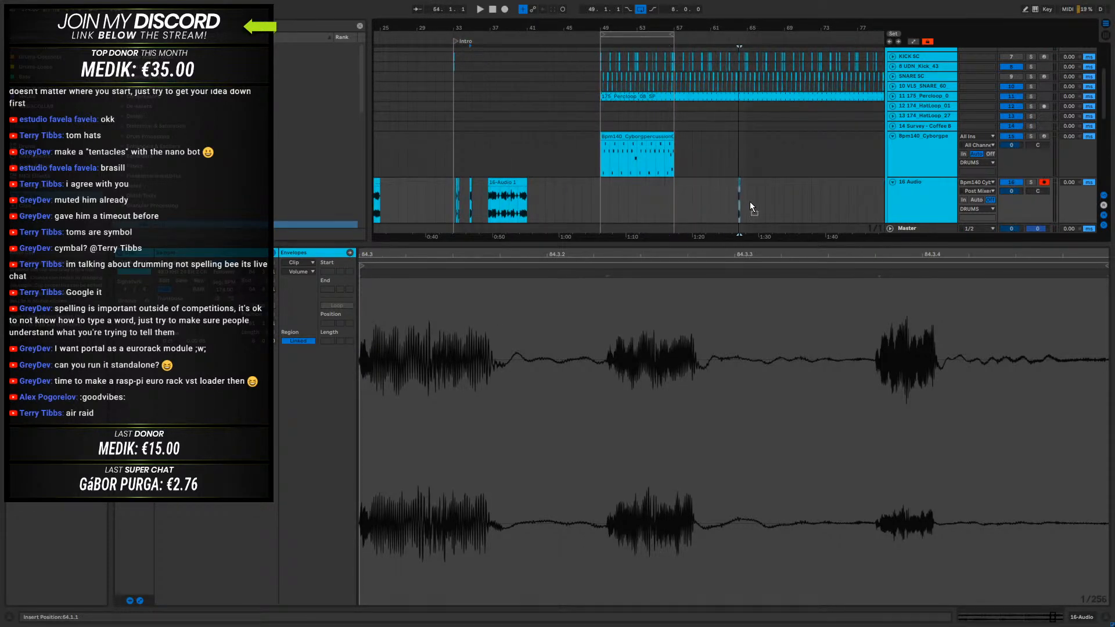
{"action": "left_click_drag", "start_coordinate": [752, 28], "coordinate": [751, 16]}
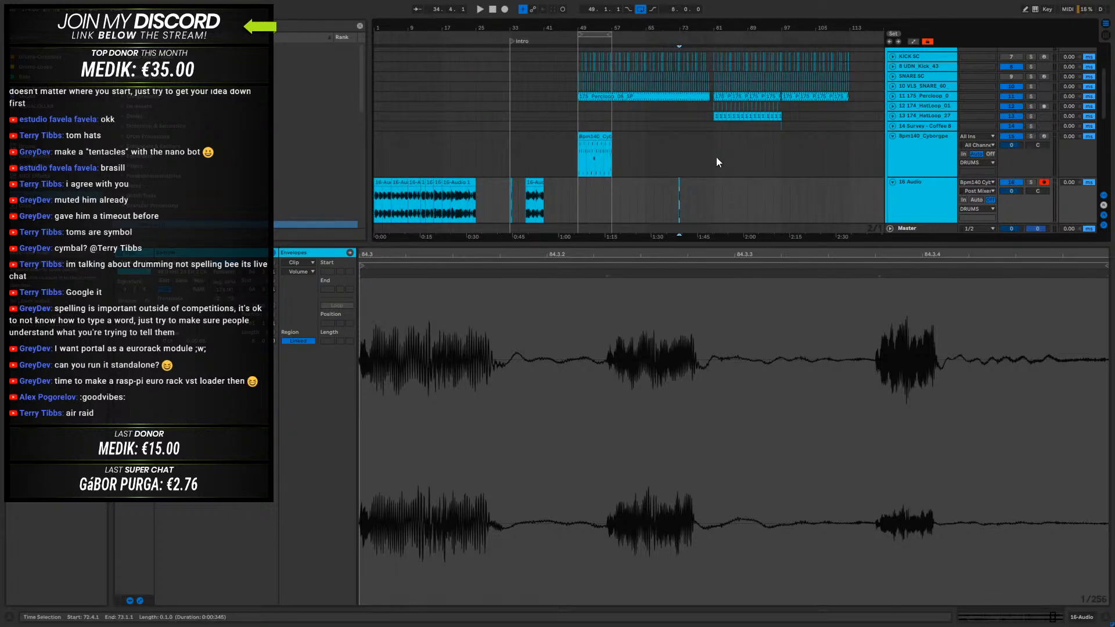
- Add a locator named Drop at bar 81 and play from there
{"action": "scroll", "coordinate": [700, 123], "scroll_direction": "up", "scroll_amount": 5}
{"action": "scroll", "coordinate": [720, 166], "scroll_direction": "down", "scroll_amount": 10}
{"action": "scroll", "coordinate": [720, 166], "scroll_direction": "up", "scroll_amount": 6}
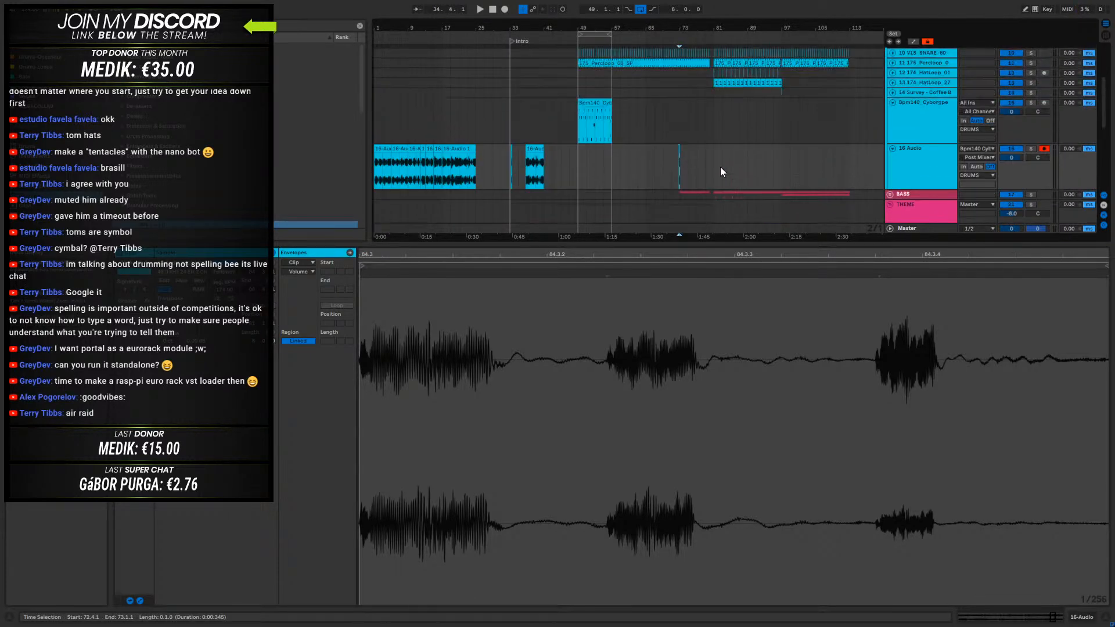
{"action": "left_click", "coordinate": [715, 38]}
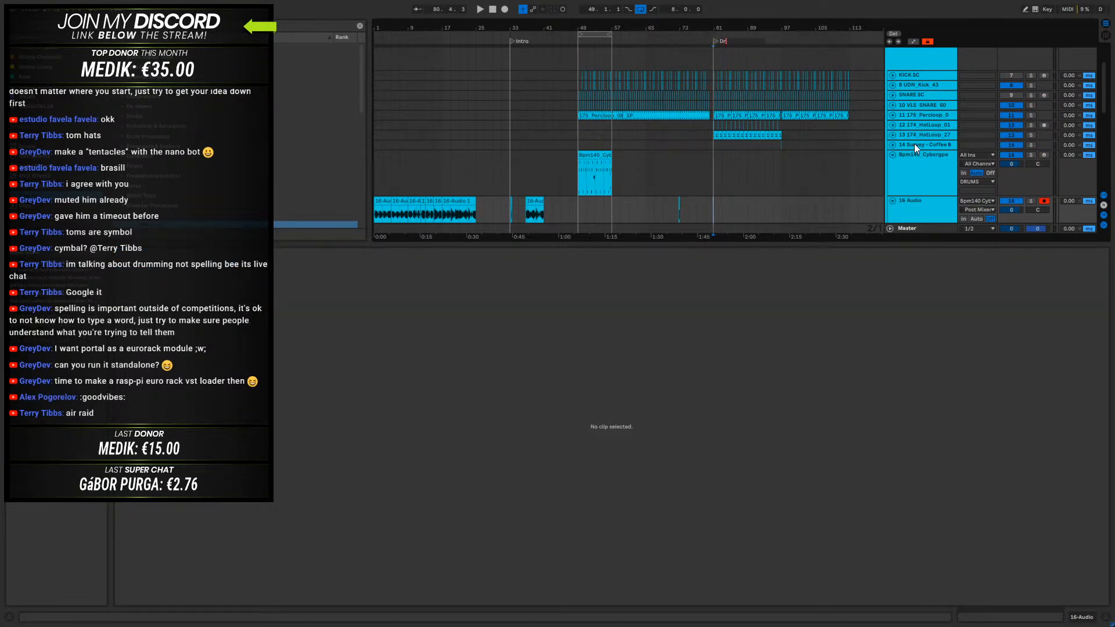
{"action": "key", "text": "space"}
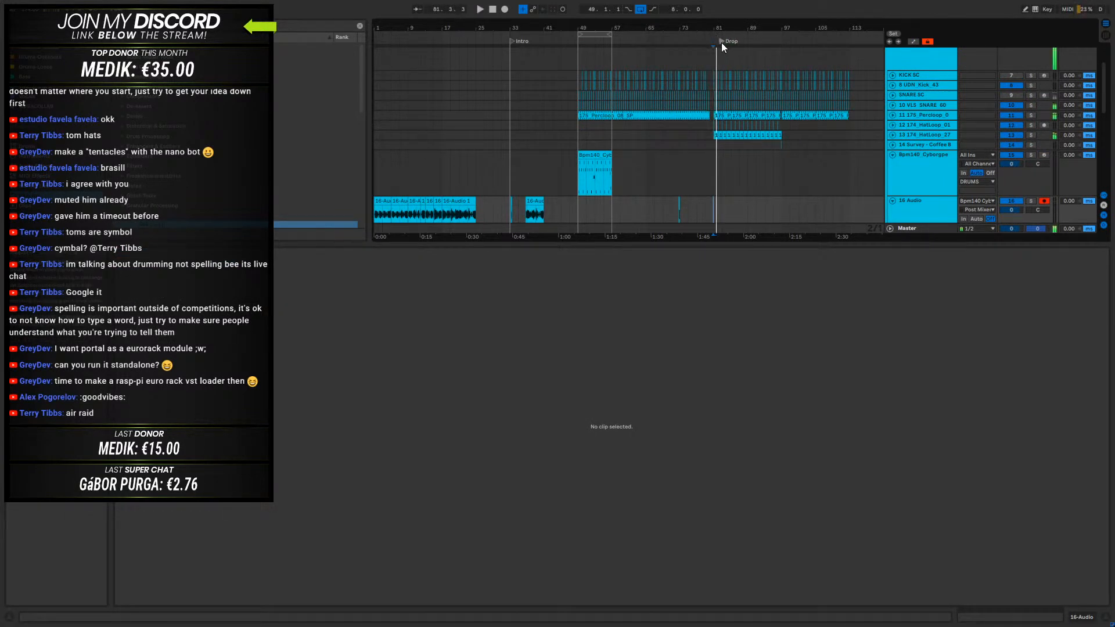
- Move the one-beat slice from 72.4.1 to 81.4.1, inside the drop
{"action": "left_click", "coordinate": [677, 205]}
{"action": "left_click_drag", "start_coordinate": [721, 28], "coordinate": [590, 114]}
{"action": "scroll", "coordinate": [515, 141], "scroll_direction": "down", "scroll_amount": 2}
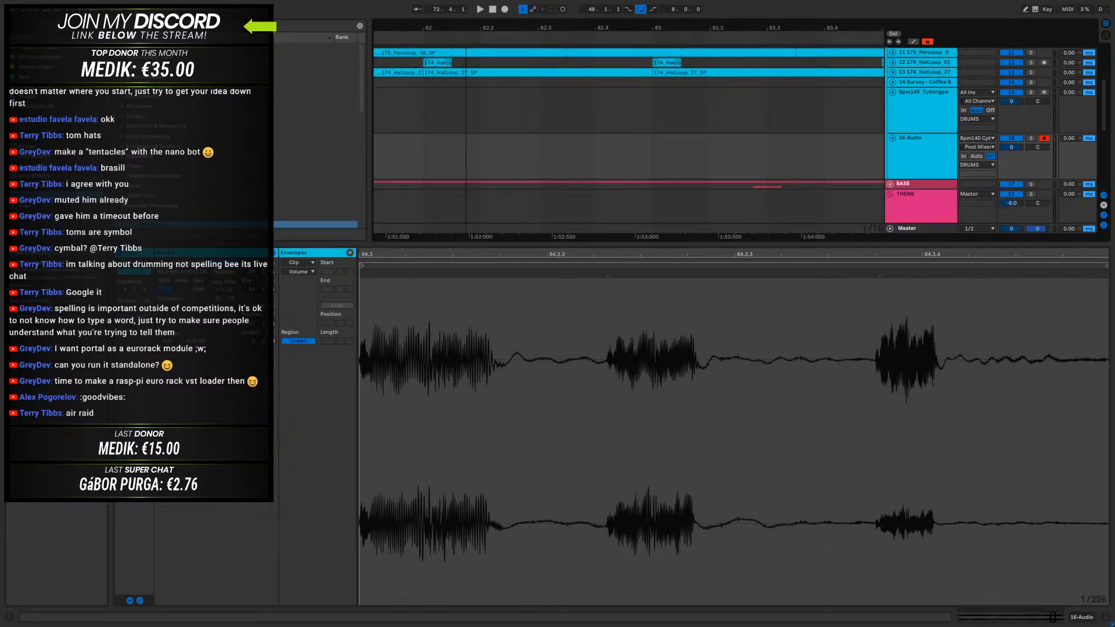
{"action": "left_click_drag", "start_coordinate": [466, 27], "coordinate": [739, 28]}
{"action": "left_click_drag", "start_coordinate": [572, 138], "coordinate": [687, 141]}
{"action": "left_click_drag", "start_coordinate": [640, 27], "coordinate": [517, 3]}
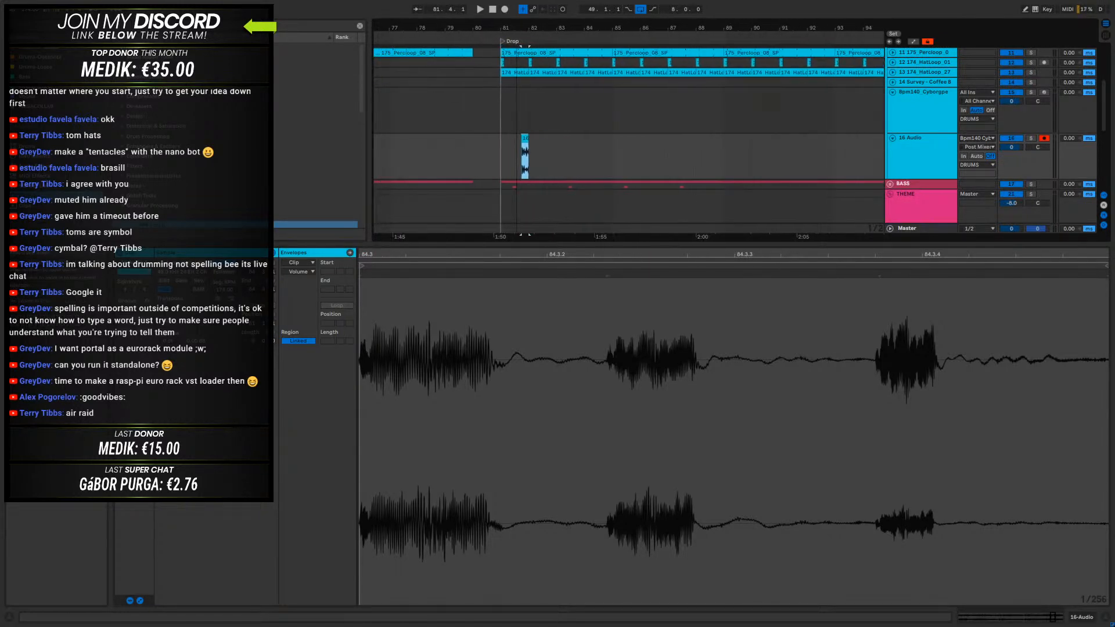
- Shift the one-beat slice to 88.4.1 and play the drop from bar 88
{"action": "left_click_drag", "start_coordinate": [524, 142], "coordinate": [713, 154]}
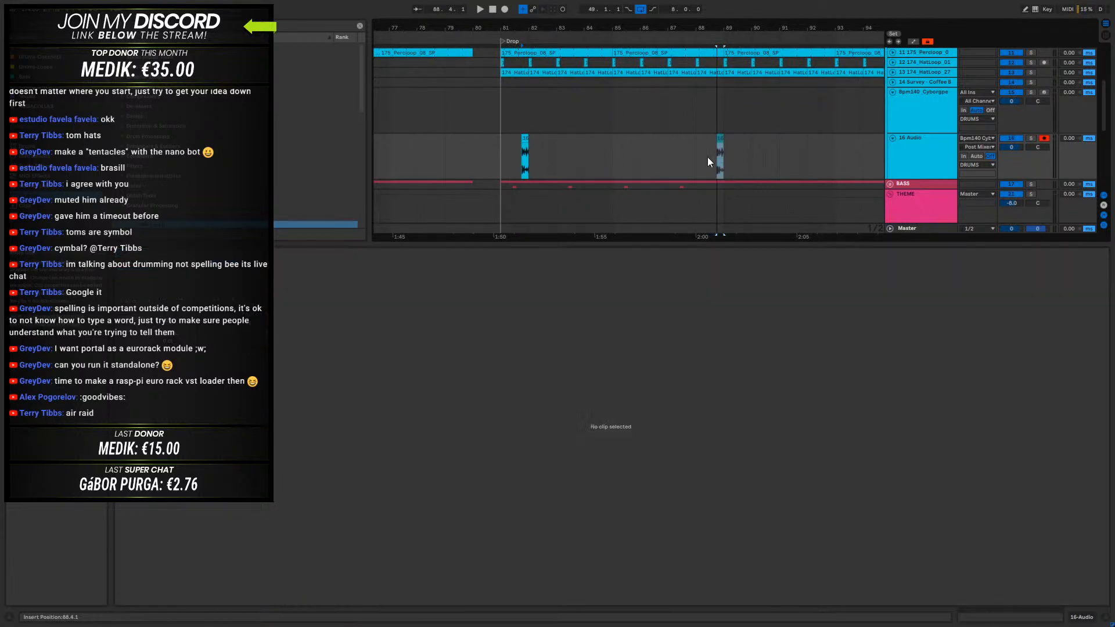
{"action": "left_click", "coordinate": [707, 148]}
{"action": "left_click", "coordinate": [721, 37]}
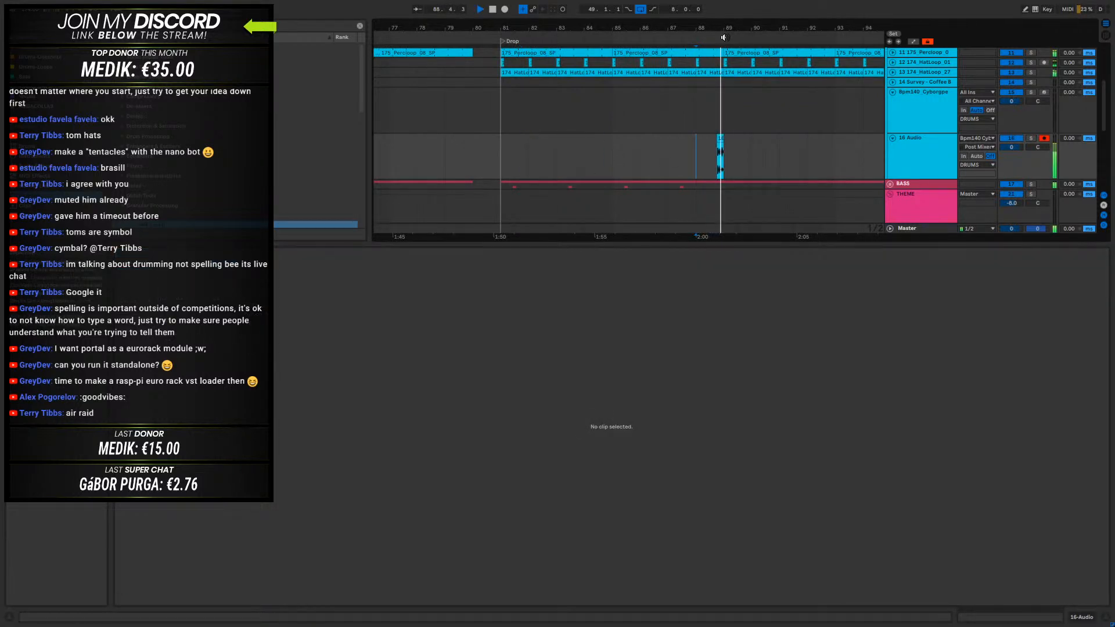
- Play the one-beat slice at 88.4.1 and show its waveform in a shorter clip detail view
{"action": "left_click_drag", "start_coordinate": [721, 26], "coordinate": [718, 58]}
{"action": "left_click", "coordinate": [686, 138]}
{"action": "key", "text": "space"}
{"action": "key", "text": "space"}
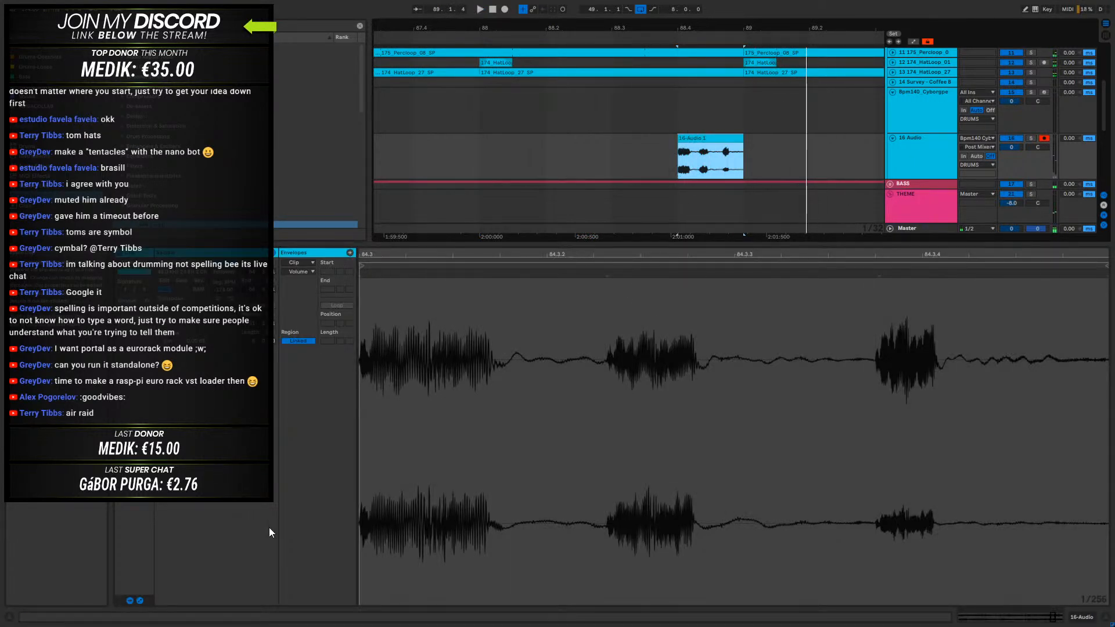
{"action": "left_click_drag", "start_coordinate": [314, 245], "coordinate": [363, 513]}
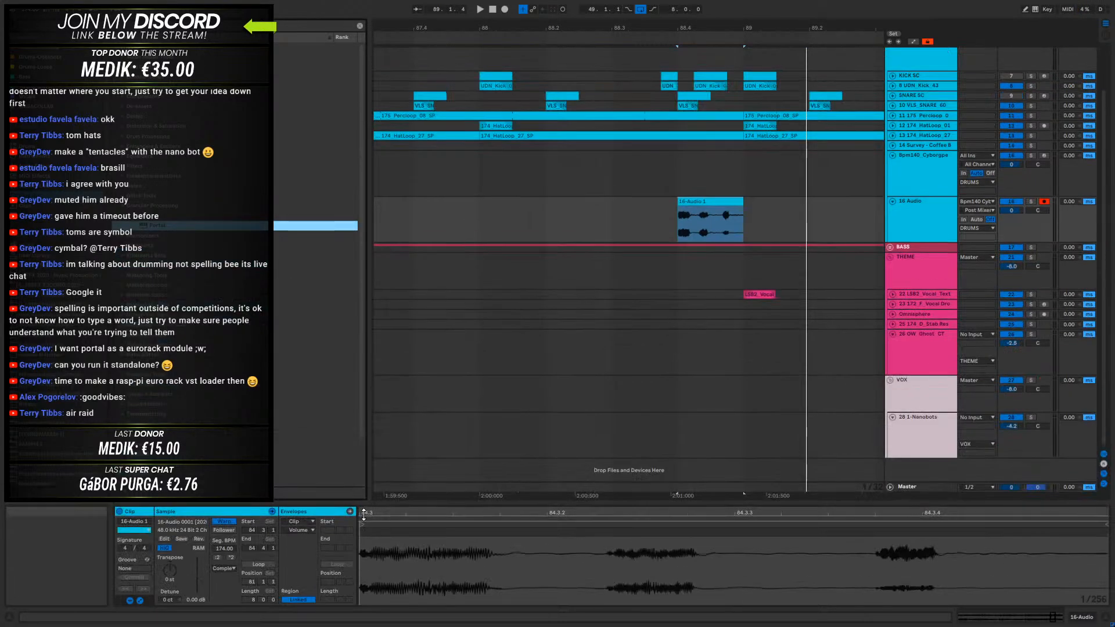
- Find kHs Frequency Shifter among the plug-ins and add it to the 16-Audio track
{"action": "left_click", "coordinate": [123, 249]}
{"action": "scroll", "coordinate": [195, 311], "scroll_direction": "down", "scroll_amount": 3}
{"action": "left_click_drag", "start_coordinate": [180, 291], "coordinate": [690, 223]}
{"action": "left_click_drag", "start_coordinate": [422, 50], "coordinate": [710, 189]}
- Set the Frequency Shifter on 16-Audio to -945 Hz while playing the slice in the drop
{"action": "key", "text": "space"}
{"action": "key", "text": "space"}
{"action": "mouse_move", "coordinate": [705, 244]}
{"action": "left_mouse_down"}
{"action": "mouse_move", "coordinate": [704, 277]}
{"action": "mouse_move", "coordinate": [704, 236]}
{"action": "mouse_move", "coordinate": [704, 247]}
{"action": "left_mouse_up"}
{"action": "key", "text": "space"}
{"action": "key", "text": "space"}
{"action": "key", "text": "space"}
{"action": "key", "text": "space"}
{"action": "key", "text": "space"}
{"action": "key", "text": "space"}
{"action": "key", "text": "space"}
{"action": "key", "text": "space"}
{"action": "key", "text": "space"}
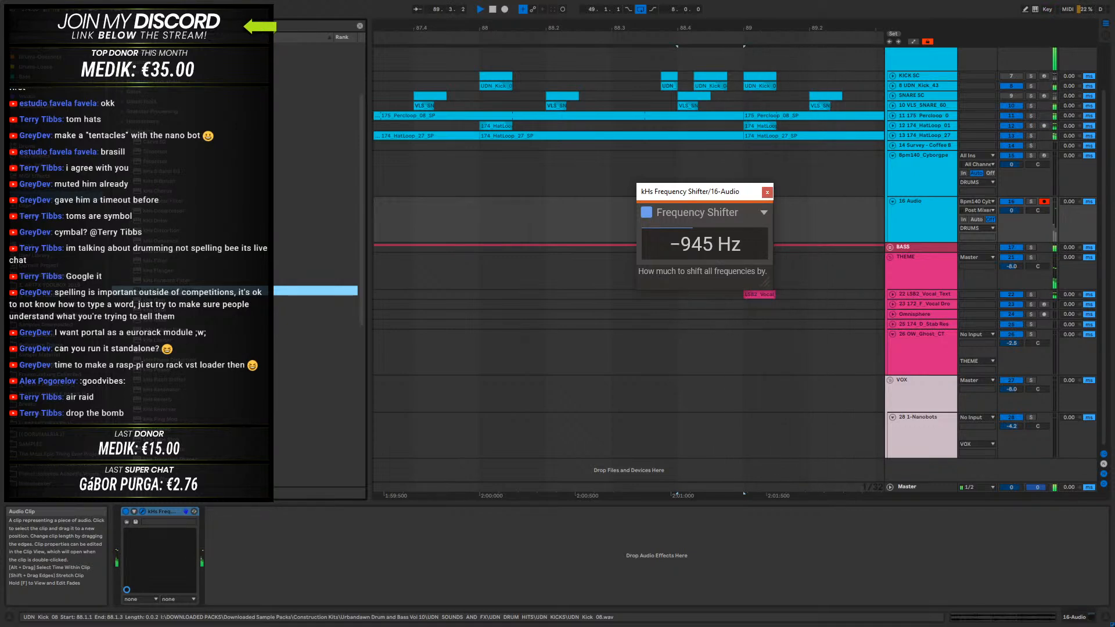
- Close the Frequency Shifter and play the drop from 88.1.3 to hear the shifted slice in context
{"action": "left_click", "coordinate": [767, 191]}
{"action": "left_click", "coordinate": [505, 229]}
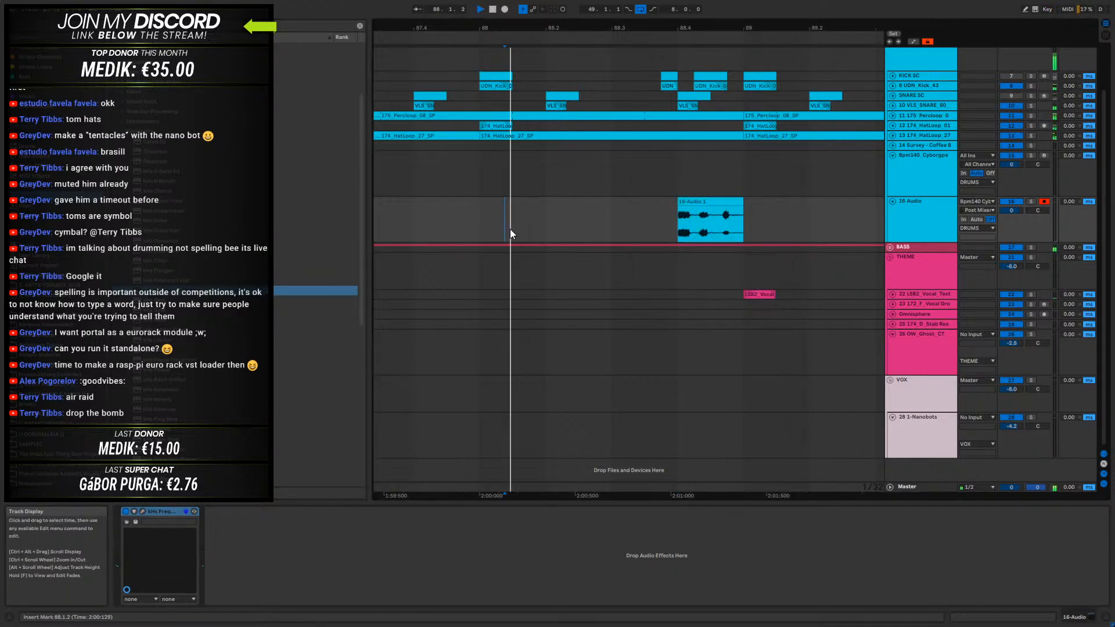
{"action": "left_click_drag", "start_coordinate": [616, 25], "coordinate": [860, 2]}
{"action": "key", "text": "space"}
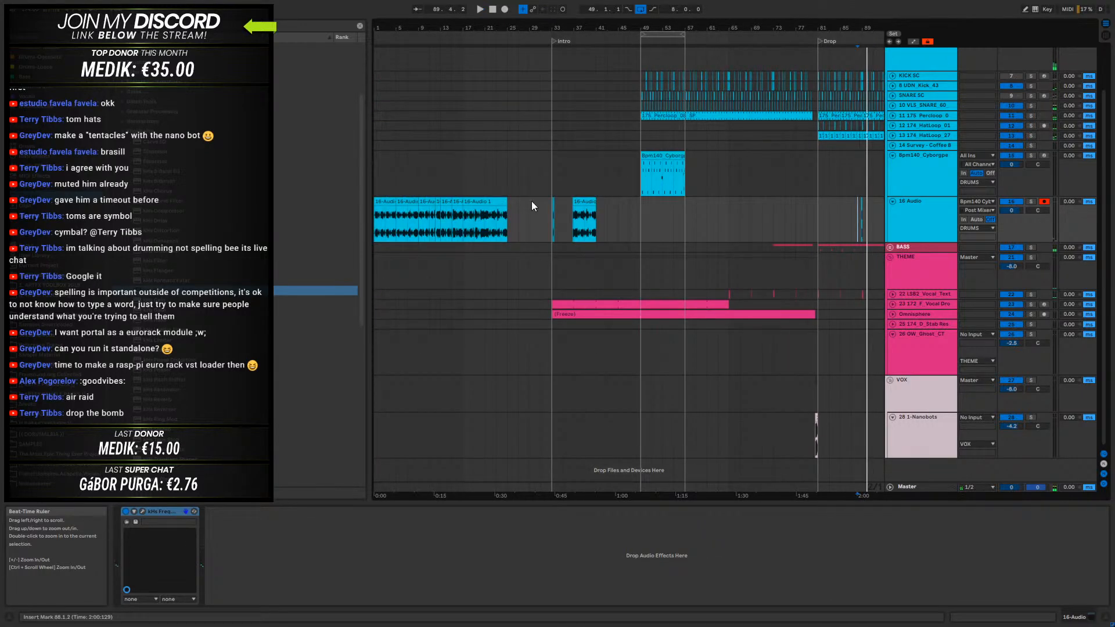
- Play the intro hits from bar 33 and set the Frequency Shifter on 16-Audio to 183 Hz
{"action": "left_click_drag", "start_coordinate": [561, 27], "coordinate": [555, 52]}
{"action": "key", "text": "space"}
{"action": "left_click", "coordinate": [142, 511]}
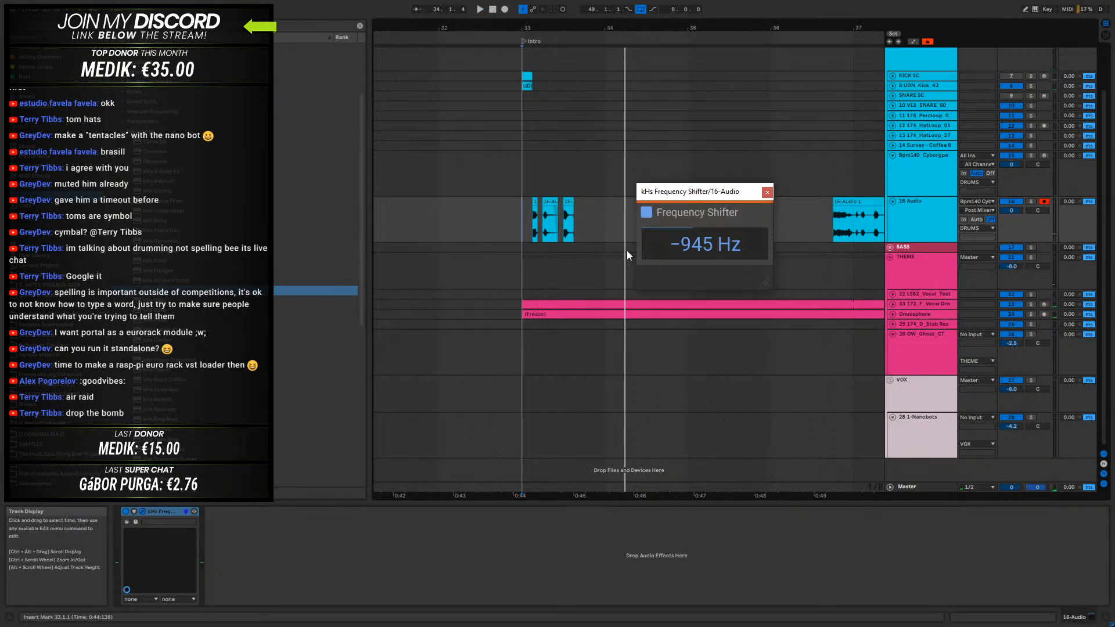
{"action": "key", "text": "space"}
{"action": "left_click_drag", "start_coordinate": [704, 243], "coordinate": [705, 227]}
{"action": "key", "text": "space"}
{"action": "key", "text": "space"}
{"action": "key", "text": "space"}
{"action": "key", "text": "space"}
{"action": "key", "text": "space"}
{"action": "key", "text": "space"}
{"action": "key", "text": "space"}
{"action": "key", "text": "space"}
{"action": "key", "text": "space"}
{"action": "key", "text": "space"}
- Close the Frequency Shifter, move the middle intro hit to 34.1.1 and play from 33.1.1
{"action": "key", "text": "space"}
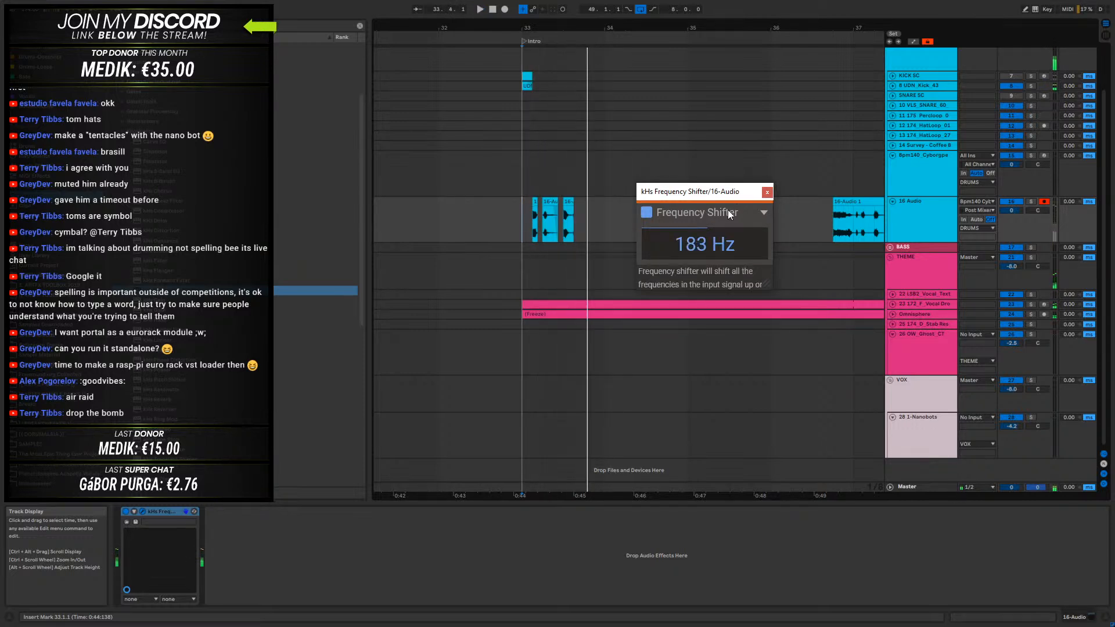
{"action": "left_click", "coordinate": [771, 190]}
{"action": "left_click_drag", "start_coordinate": [549, 202], "coordinate": [616, 217]}
{"action": "key", "text": "space"}
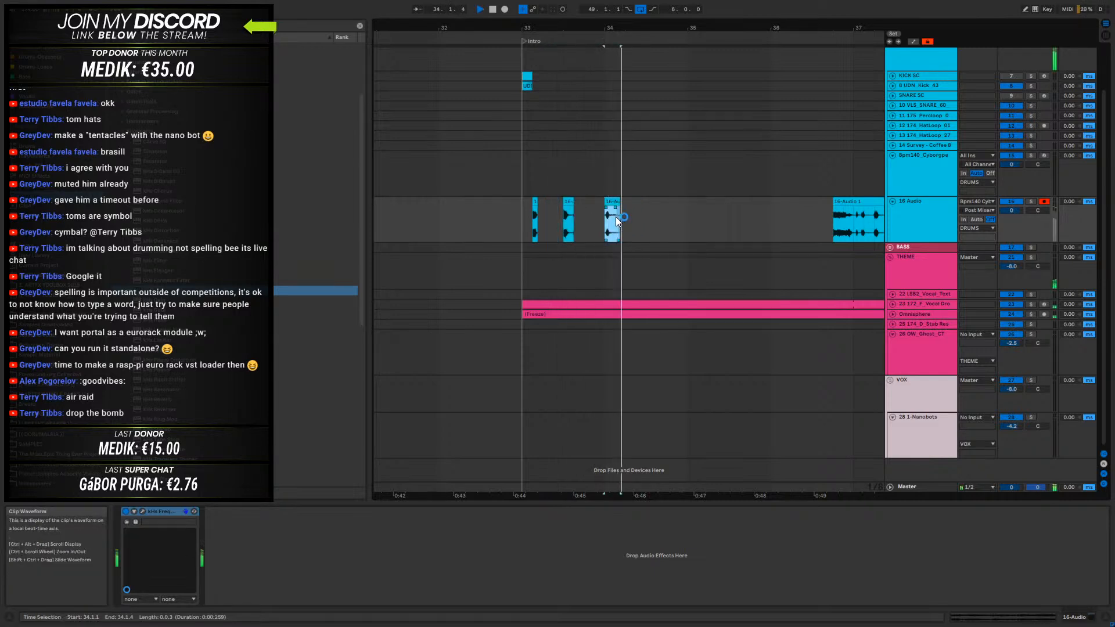
{"action": "left_click", "coordinate": [520, 208]}
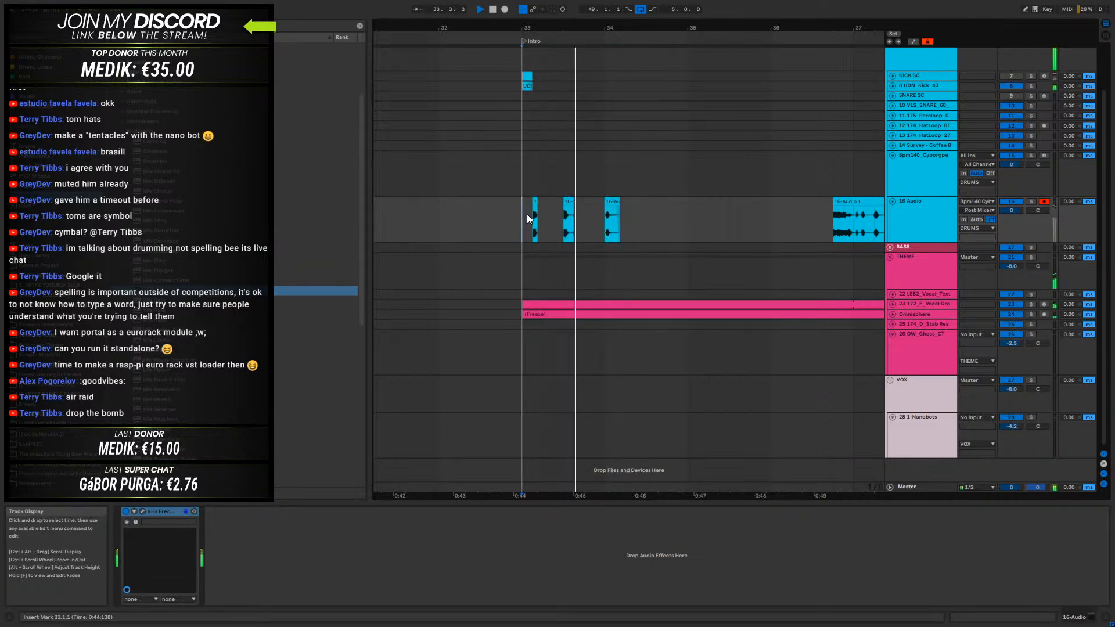
{"action": "key", "text": "space"}
- Place the longer intro hit at 33.3.1 and the last short hit at 33.4.3, and play bar 33
{"action": "left_click_drag", "start_coordinate": [567, 203], "coordinate": [672, 201]}
{"action": "mouse_move", "coordinate": [602, 203]}
{"action": "left_mouse_down"}
{"action": "mouse_move", "coordinate": [571, 205]}
{"action": "mouse_move", "coordinate": [598, 208]}
{"action": "left_mouse_up"}
{"action": "left_click", "coordinate": [597, 220], "text": "shift"}
{"action": "key", "text": "space"}
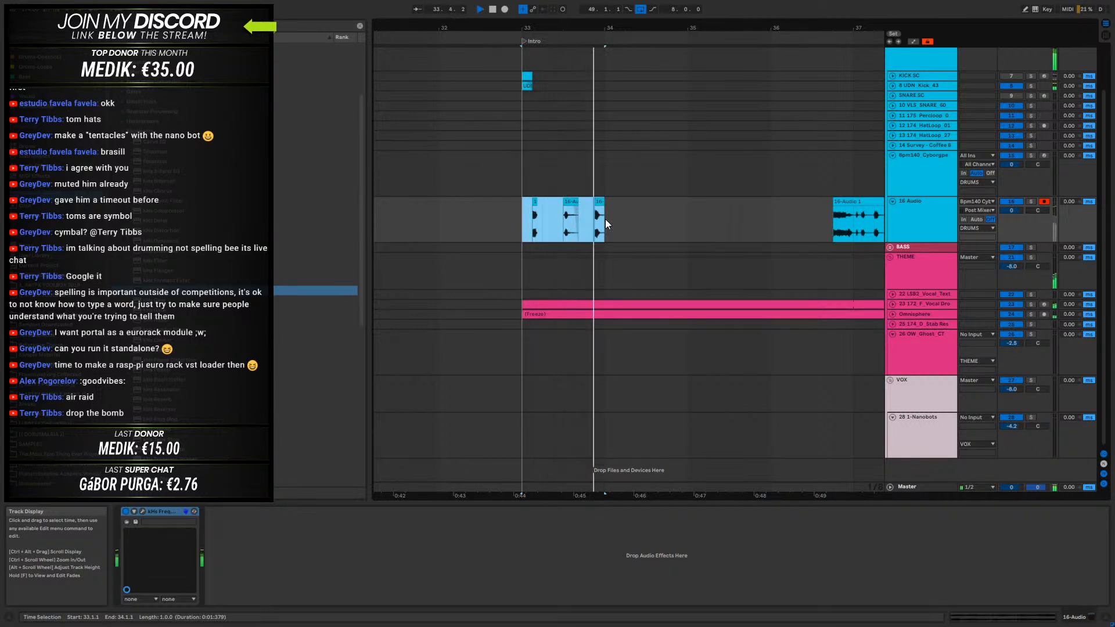
{"action": "key", "text": "space"}
- Audition the three intro hits on the 16-Audio track one by one
{"action": "left_click_drag", "start_coordinate": [521, 206], "coordinate": [511, 207]}
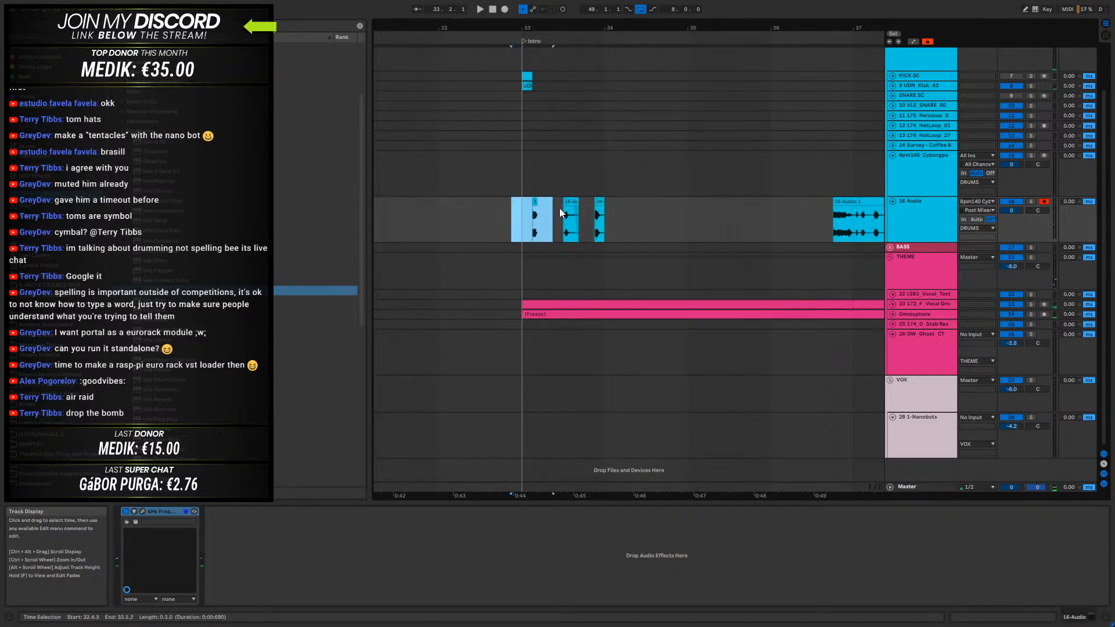
{"action": "left_click_drag", "start_coordinate": [676, 27], "coordinate": [545, 189]}
{"action": "left_click", "coordinate": [705, 216]}
{"action": "left_click", "coordinate": [535, 204]}
{"action": "key", "text": "space"}
{"action": "left_click", "coordinate": [611, 207]}
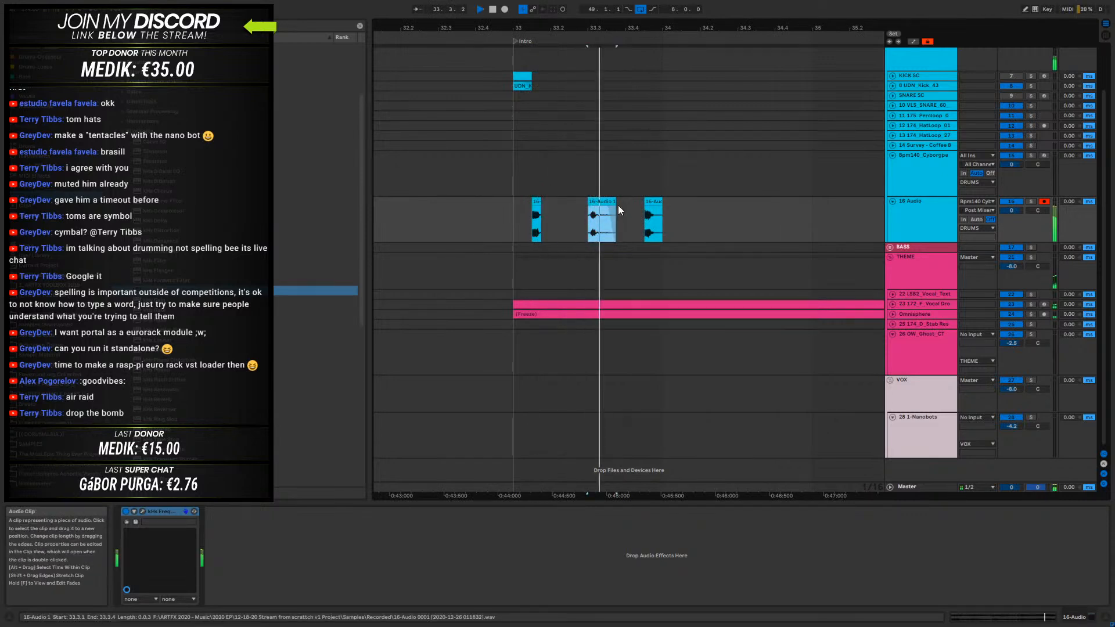
{"action": "left_click", "coordinate": [655, 201]}
{"action": "key", "text": "space"}
{"action": "left_click_drag", "start_coordinate": [666, 26], "coordinate": [694, 7]}
{"action": "left_click", "coordinate": [623, 201]}
{"action": "key", "text": "space"}
{"action": "key", "text": "space"}
{"action": "key", "text": "space"}
{"action": "key", "text": "space"}
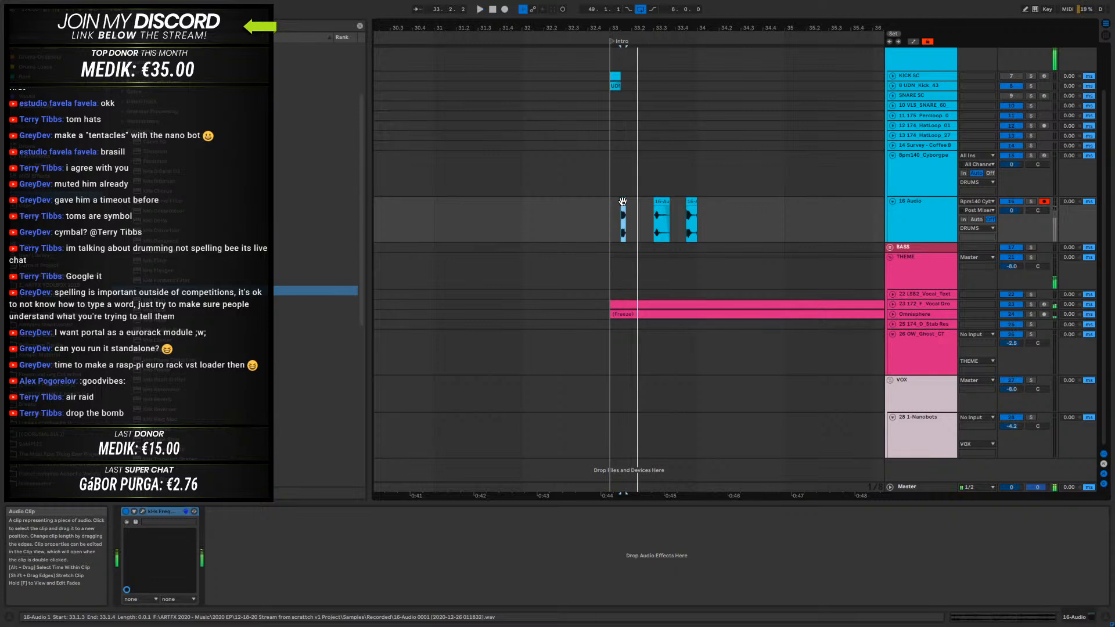
{"action": "left_click", "coordinate": [656, 200]}
{"action": "key", "text": "space"}
{"action": "key", "text": "space"}
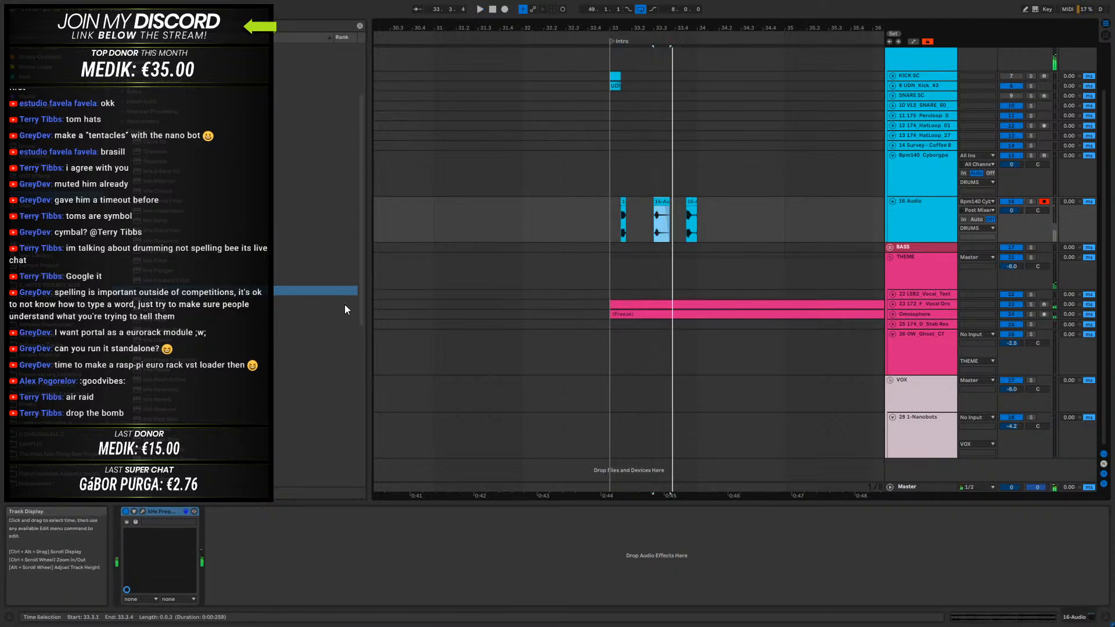
- Try other frequency shift amounts on the 16-Audio track while playing the intro hits
{"action": "left_click", "coordinate": [142, 511]}
{"action": "key", "text": "space"}
{"action": "mouse_move", "coordinate": [699, 246]}
{"action": "left_mouse_down"}
{"action": "mouse_move", "coordinate": [699, 221]}
{"action": "mouse_move", "coordinate": [699, 278]}
{"action": "mouse_move", "coordinate": [699, 241]}
{"action": "mouse_move", "coordinate": [699, 252]}
{"action": "left_mouse_up"}
{"action": "key", "text": "space"}
{"action": "key", "text": "space"}
{"action": "key", "text": "space"}
{"action": "key", "text": "space"}
{"action": "key", "text": "space"}
{"action": "key", "text": "space"}
{"action": "key", "text": "space"}
{"action": "key", "text": "space"}
{"action": "key", "text": "space"}
{"action": "left_click", "coordinate": [767, 192]}
- Rearrange the intro hits with the longer hit at 33.2.1 and 33.4.1, the short hit at 33.3.1 and the last one at 34.2.2
{"action": "left_click", "coordinate": [622, 202]}
{"action": "left_click_drag", "start_coordinate": [689, 23], "coordinate": [744, 70]}
{"action": "left_click", "coordinate": [545, 198]}
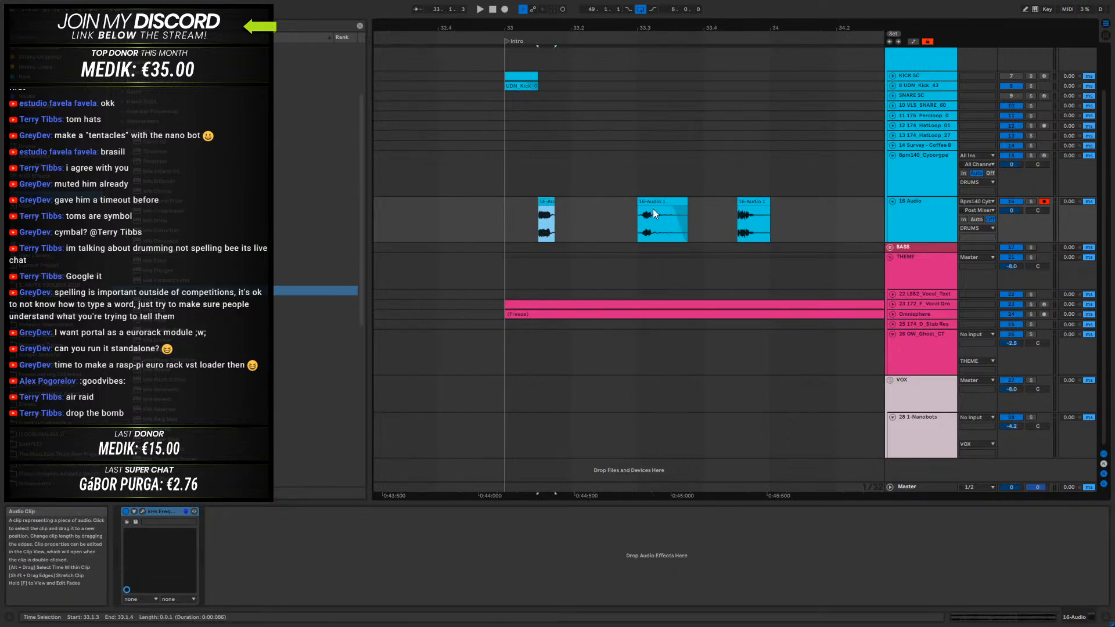
{"action": "left_click", "coordinate": [654, 204]}
{"action": "mouse_move", "coordinate": [642, 201]}
{"action": "left_mouse_down"}
{"action": "mouse_move", "coordinate": [591, 204]}
{"action": "mouse_move", "coordinate": [648, 211]}
{"action": "left_mouse_up"}
{"action": "left_click", "coordinate": [547, 205]}
{"action": "left_click", "coordinate": [750, 203]}
{"action": "left_click_drag", "start_coordinate": [750, 203], "coordinate": [866, 205]}
{"action": "left_click_drag", "start_coordinate": [596, 203], "coordinate": [729, 210]}
- Loop bar 33 from 33.1.1 to 34.1.1 and play the rearranged hits
{"action": "left_click_drag", "start_coordinate": [534, 211], "coordinate": [768, 219]}
{"action": "key", "text": "ctrl+l"}
{"action": "key", "text": "space"}
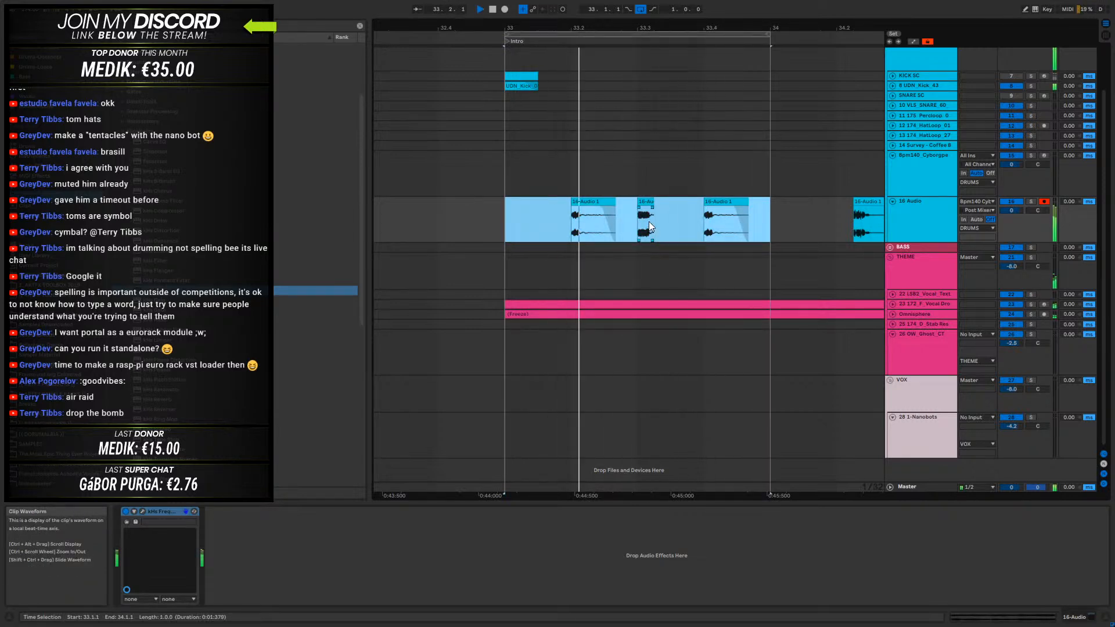
{"action": "left_click_drag", "start_coordinate": [766, 206], "coordinate": [503, 219]}
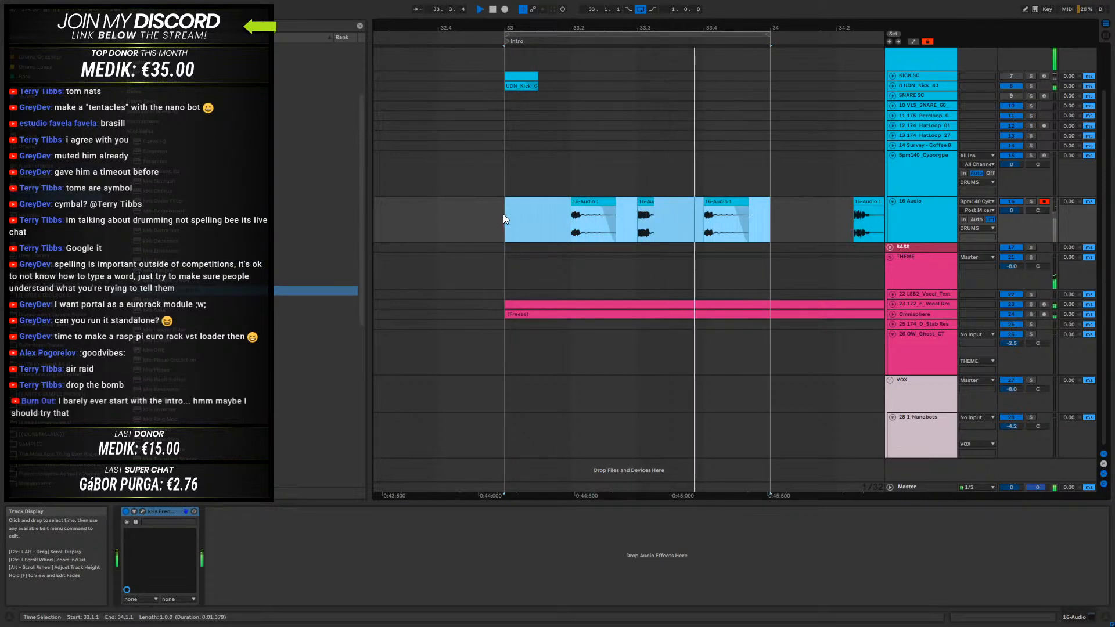
{"action": "left_click_drag", "start_coordinate": [746, 27], "coordinate": [691, 12]}
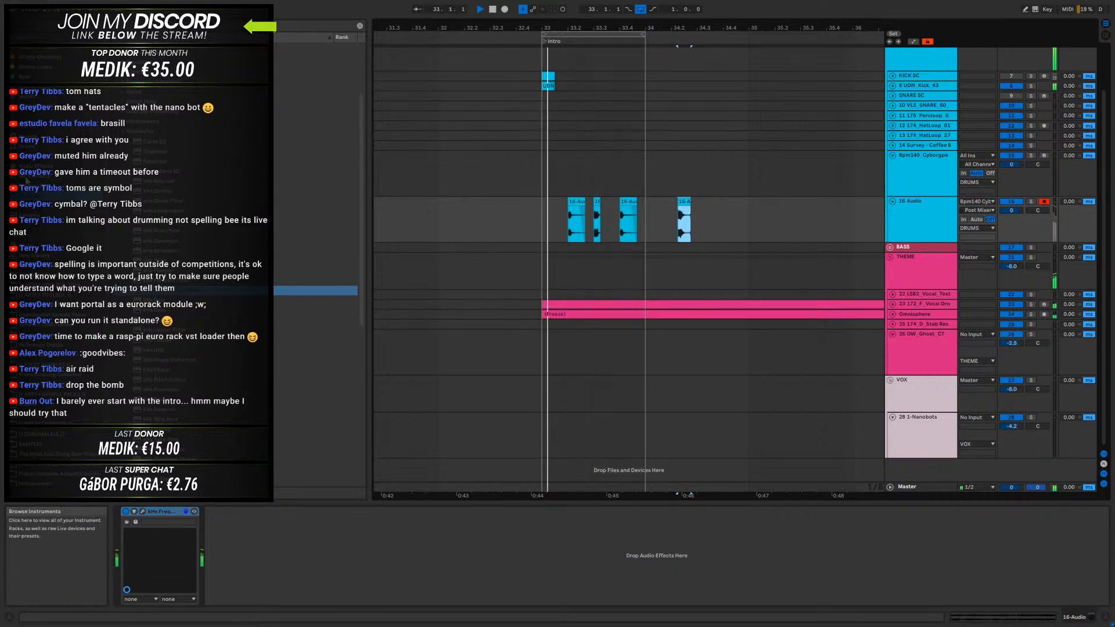
- Set the Frequency Shifter on the 16-Audio track to 270 Hz and close its window
{"action": "left_click", "coordinate": [81, 197]}
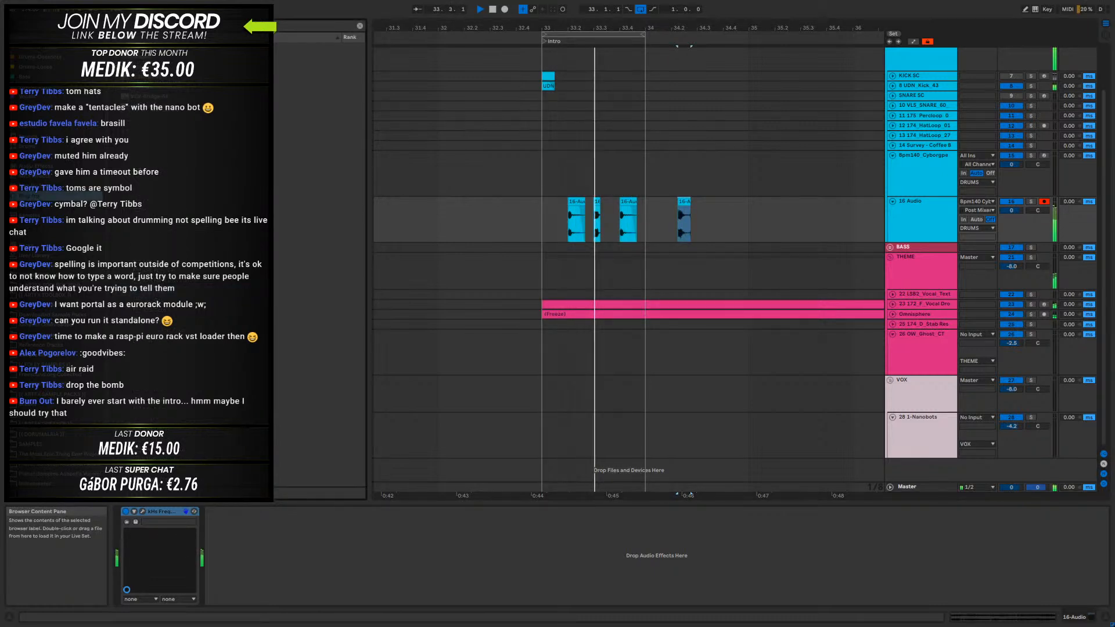
{"action": "left_click", "coordinate": [142, 511]}
{"action": "left_click_drag", "start_coordinate": [662, 245], "coordinate": [703, 232]}
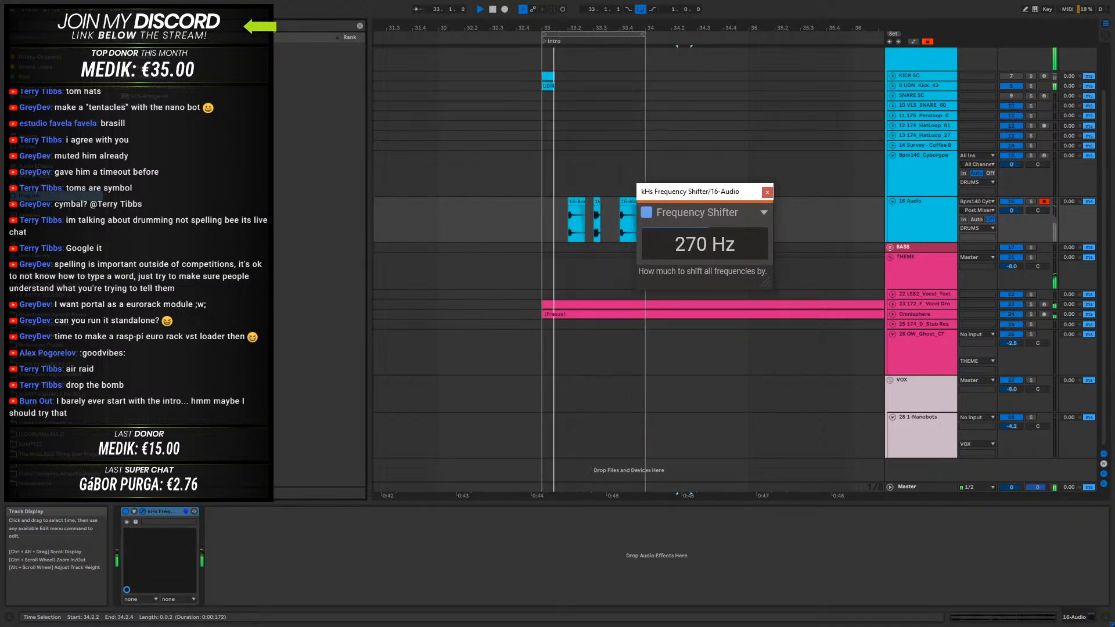
{"action": "left_click", "coordinate": [767, 192]}
- Play the long 16-Audio clip from 38.1.1, stop, and move it back against the earlier takes before the intro
{"action": "left_click", "coordinate": [898, 213]}
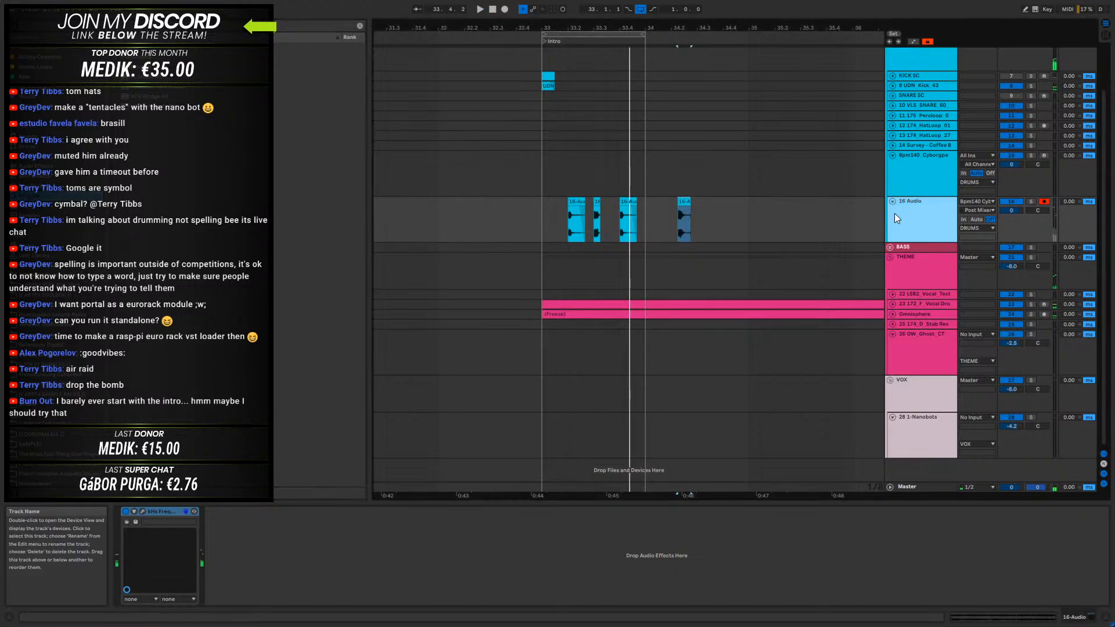
{"action": "left_click_drag", "start_coordinate": [584, 28], "coordinate": [569, 1]}
{"action": "left_click", "coordinate": [625, 221]}
{"action": "key", "text": "space"}
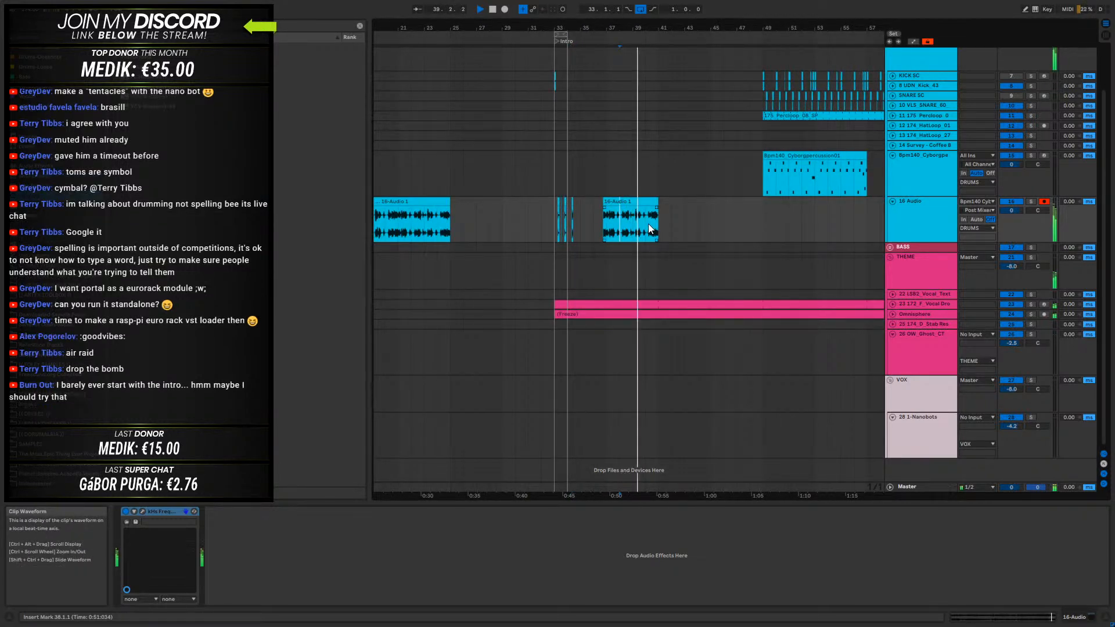
{"action": "left_click", "coordinate": [641, 205]}
{"action": "key", "text": "space"}
{"action": "left_click_drag", "start_coordinate": [641, 205], "coordinate": [489, 205]}
- Move the two-bar group of percussion hits from 33.1.1 to 30.1.1, out of the intro
{"action": "left_click_drag", "start_coordinate": [573, 212], "coordinate": [548, 219]}
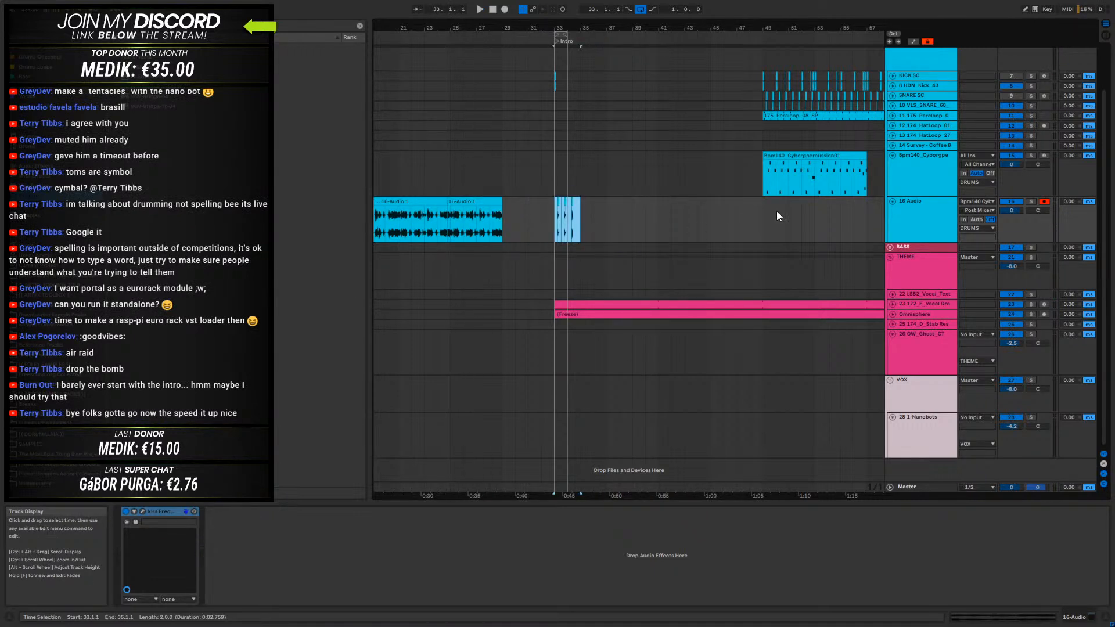
{"action": "key", "text": "Left"}
{"action": "key", "text": "Left"}
{"action": "key", "text": "Left"}
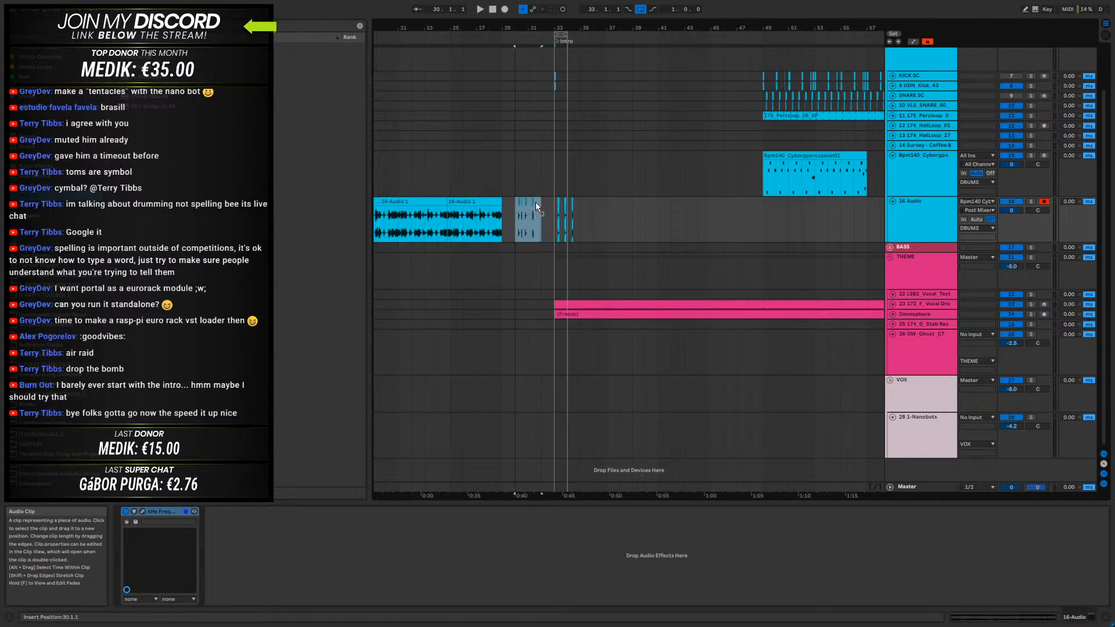
{"action": "left_click", "coordinate": [916, 208]}
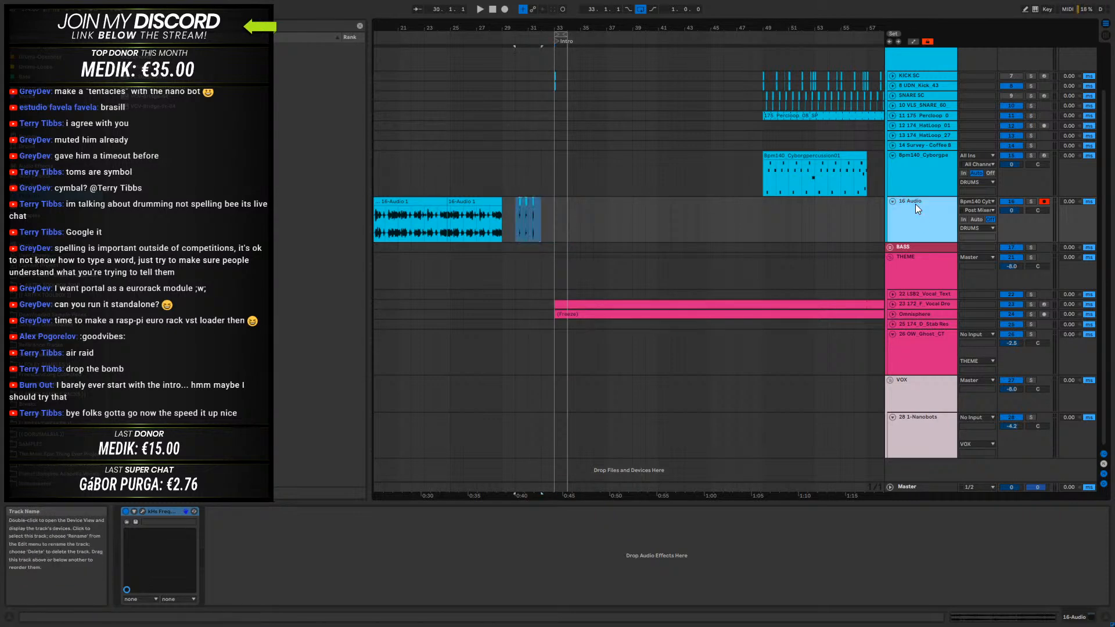
- Unfold the Omnisphere and 172_F Vocal Drone tracks and select the 1-Nanobots clip just before the drop
{"action": "left_click", "coordinate": [892, 314]}
{"action": "left_click", "coordinate": [923, 323]}
{"action": "left_click", "coordinate": [896, 304]}
{"action": "left_click", "coordinate": [893, 305]}
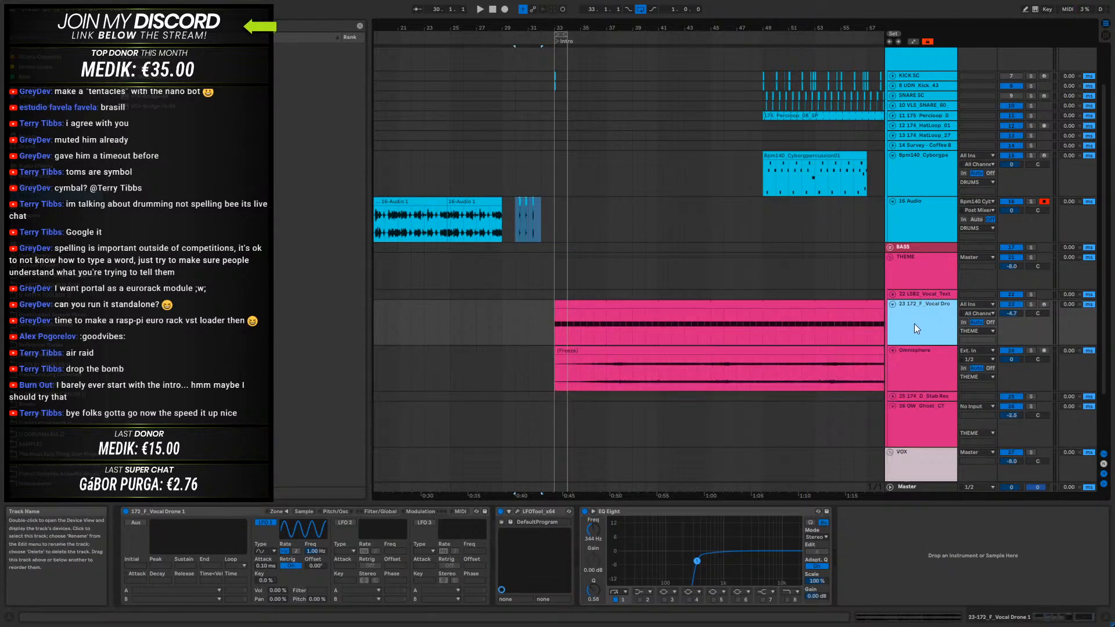
{"action": "left_click_drag", "start_coordinate": [528, 28], "coordinate": [528, 10]}
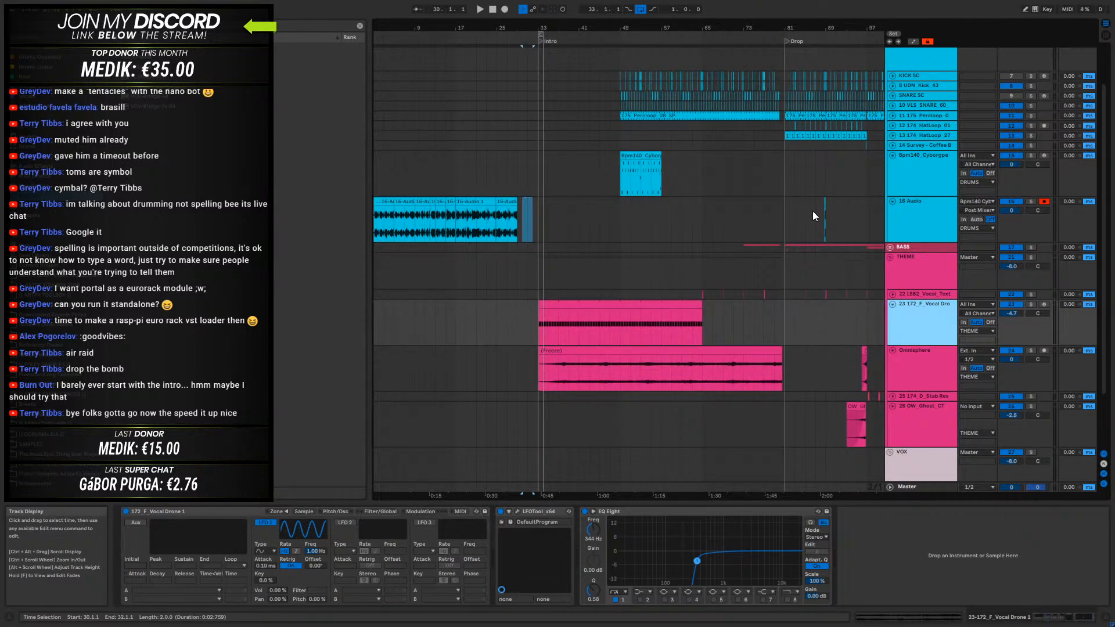
{"action": "scroll", "coordinate": [743, 436], "scroll_direction": "down", "scroll_amount": 3}
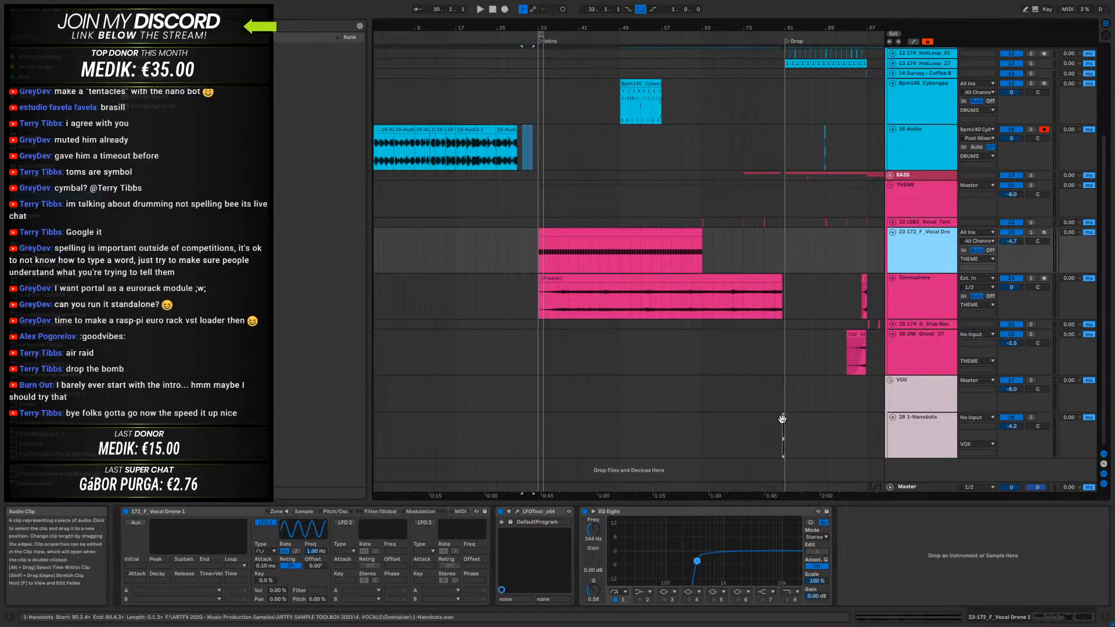
{"action": "left_click", "coordinate": [780, 421]}
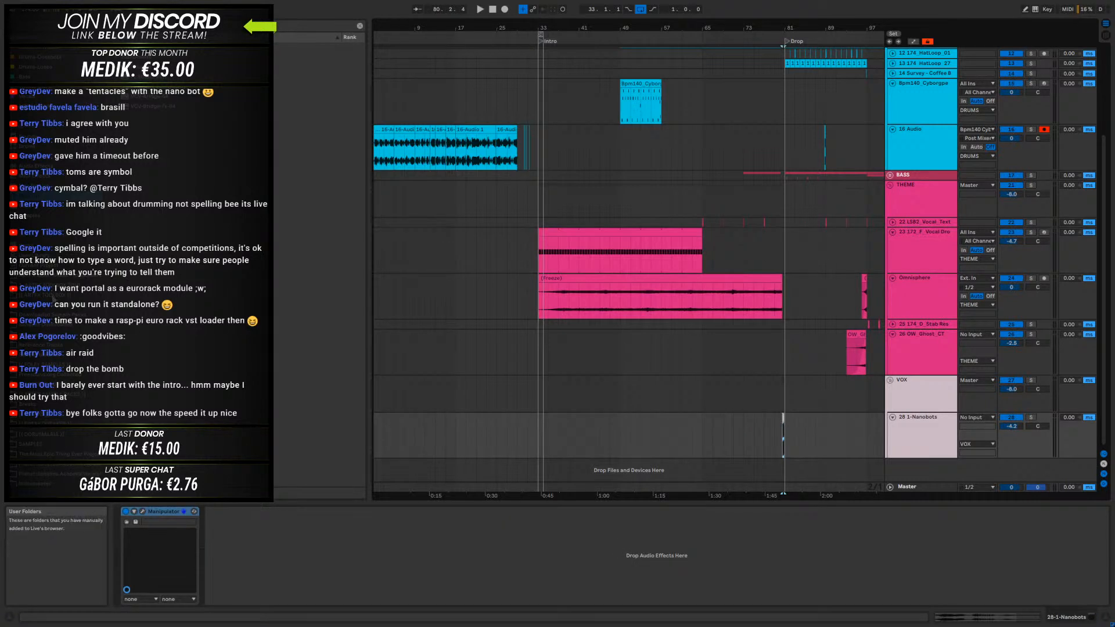
- Look through the user sample folders and show the devices on the Omnisphere track
{"action": "left_click", "coordinate": [42, 326]}
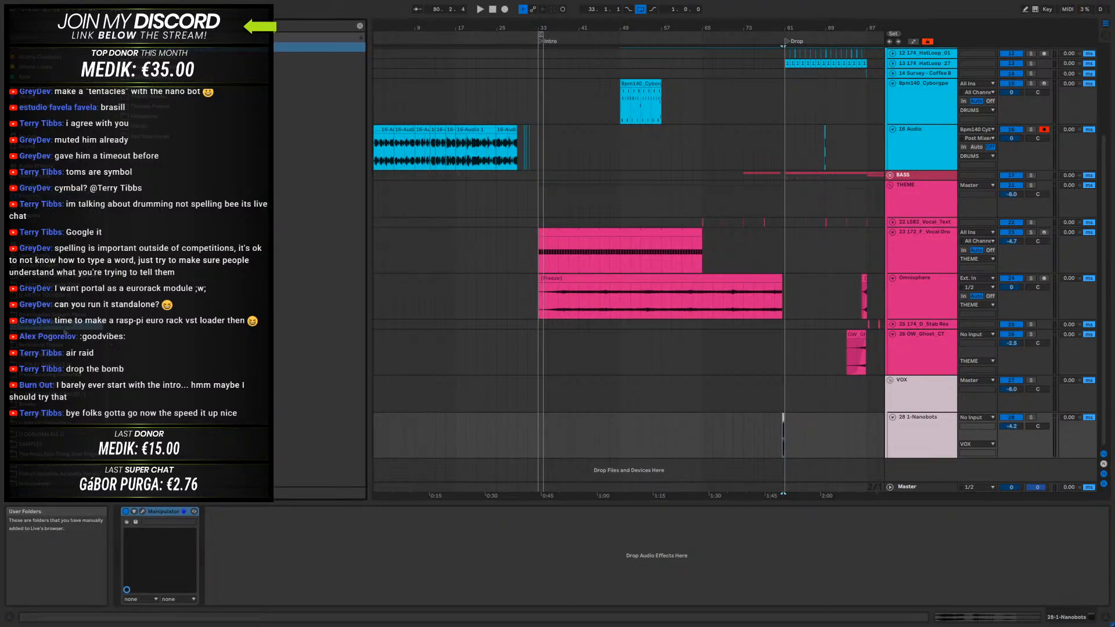
{"action": "left_click", "coordinate": [44, 315]}
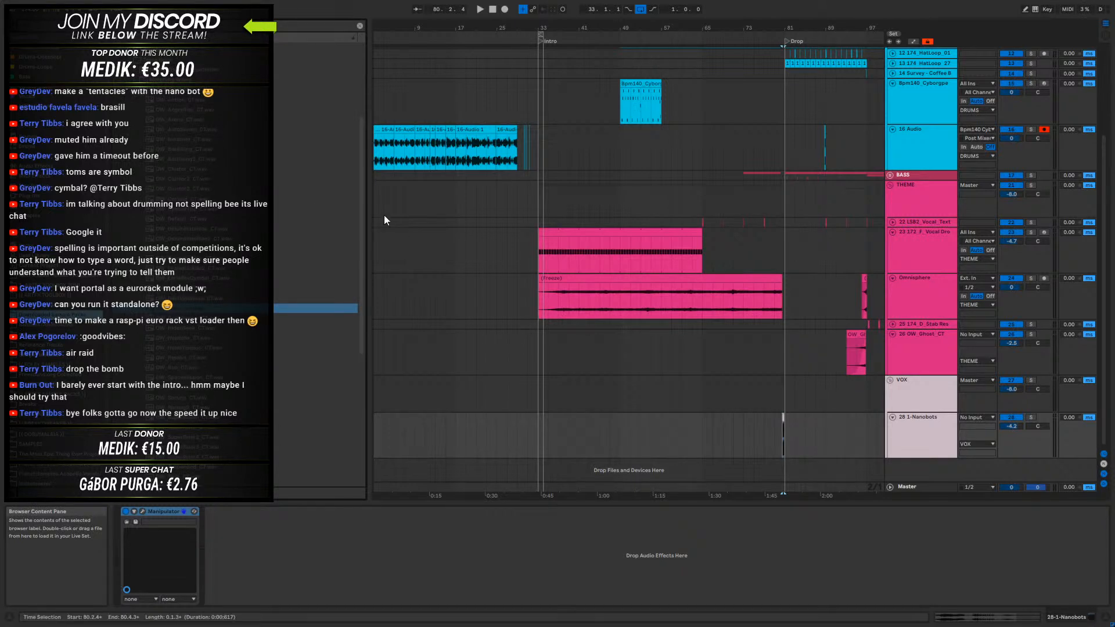
{"action": "left_click_drag", "start_coordinate": [361, 168], "coordinate": [361, 97]}
{"action": "left_click", "coordinate": [911, 296]}
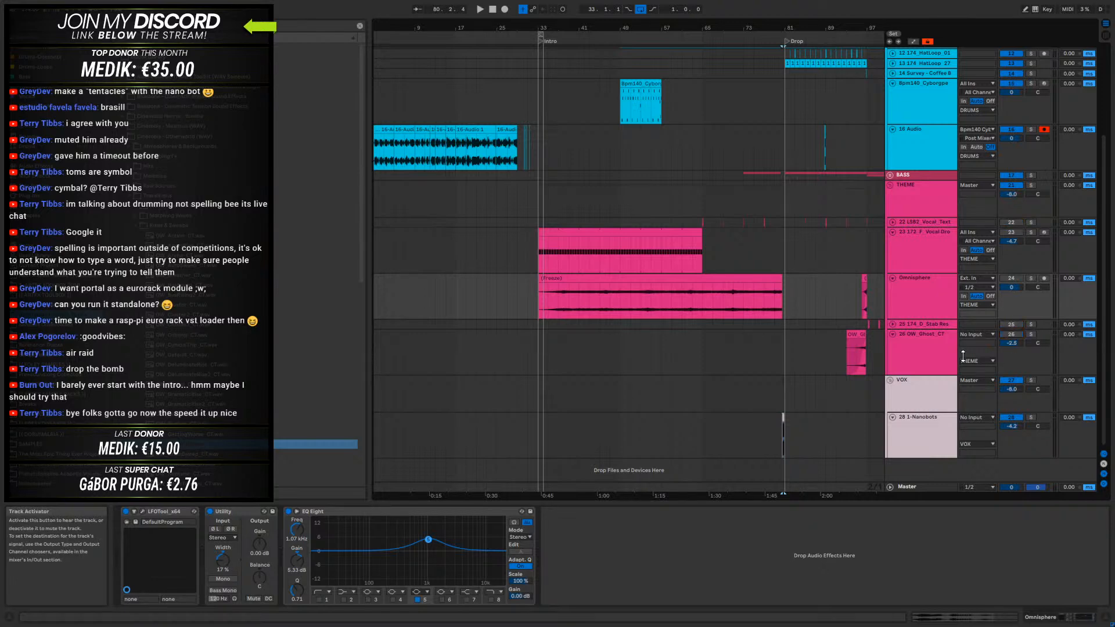
- Set the loop to 16 bars from 33.1.1 across the intro and play it
{"action": "left_click", "coordinate": [542, 195]}
{"action": "scroll", "coordinate": [600, 111], "scroll_direction": "up", "scroll_amount": 4}
{"action": "scroll", "coordinate": [639, 179], "scroll_direction": "up", "scroll_amount": 1}
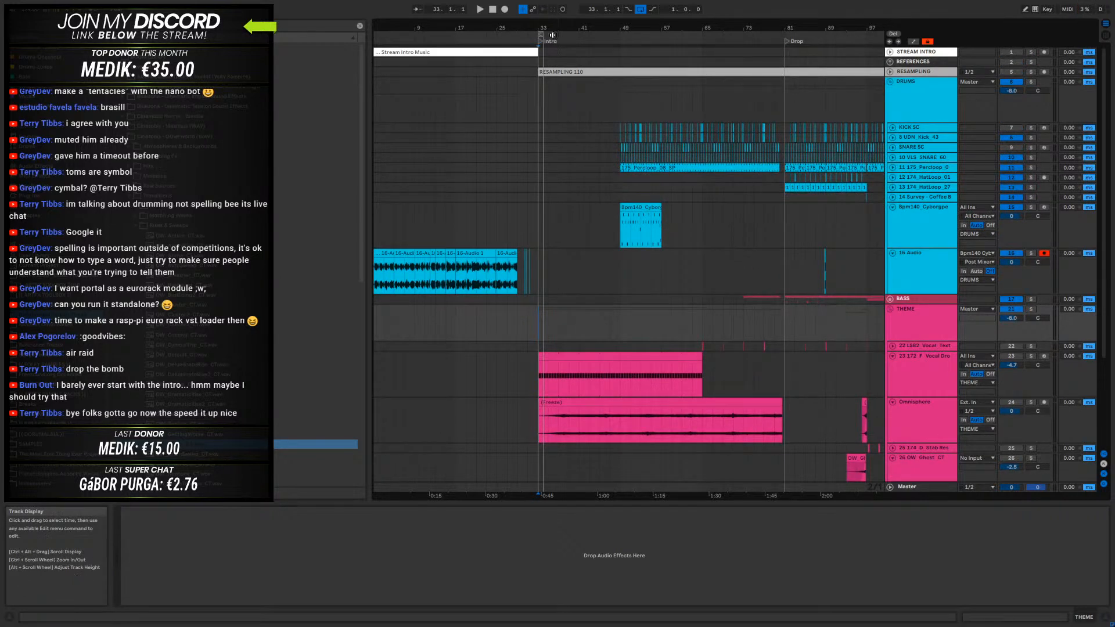
{"action": "left_click", "coordinate": [543, 33]}
{"action": "left_click_drag", "start_coordinate": [542, 33], "coordinate": [620, 33]}
{"action": "key", "text": "space"}
{"action": "key", "text": "space"}
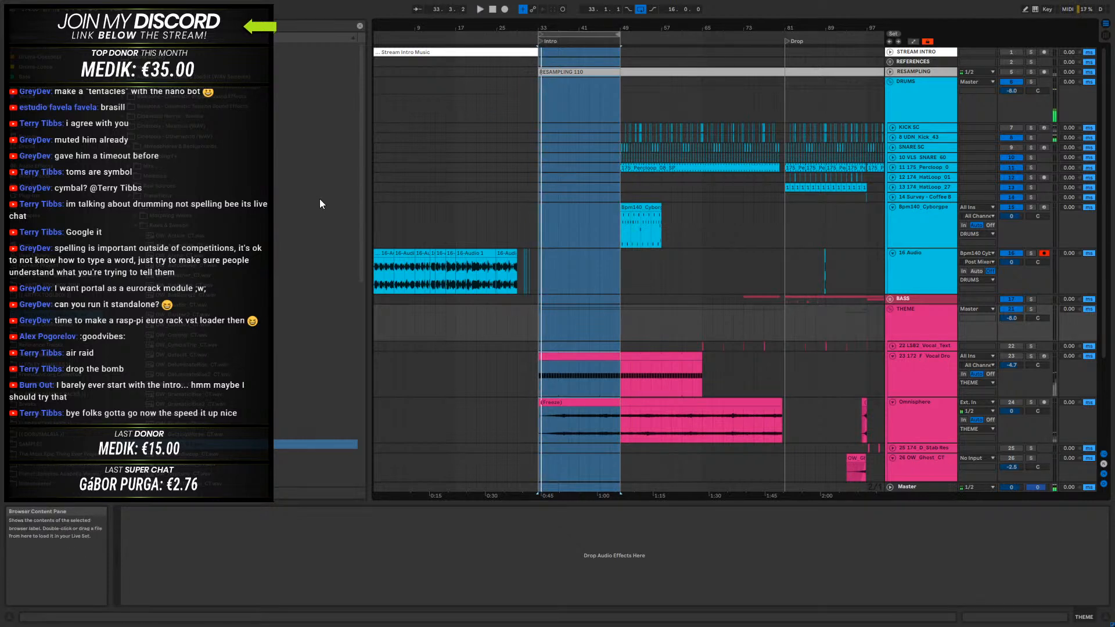
- Browse the user sample folders and audition sounds for the intro
{"action": "left_click", "coordinate": [128, 197]}
{"action": "left_click", "coordinate": [129, 166]}
{"action": "left_click", "coordinate": [168, 207]}
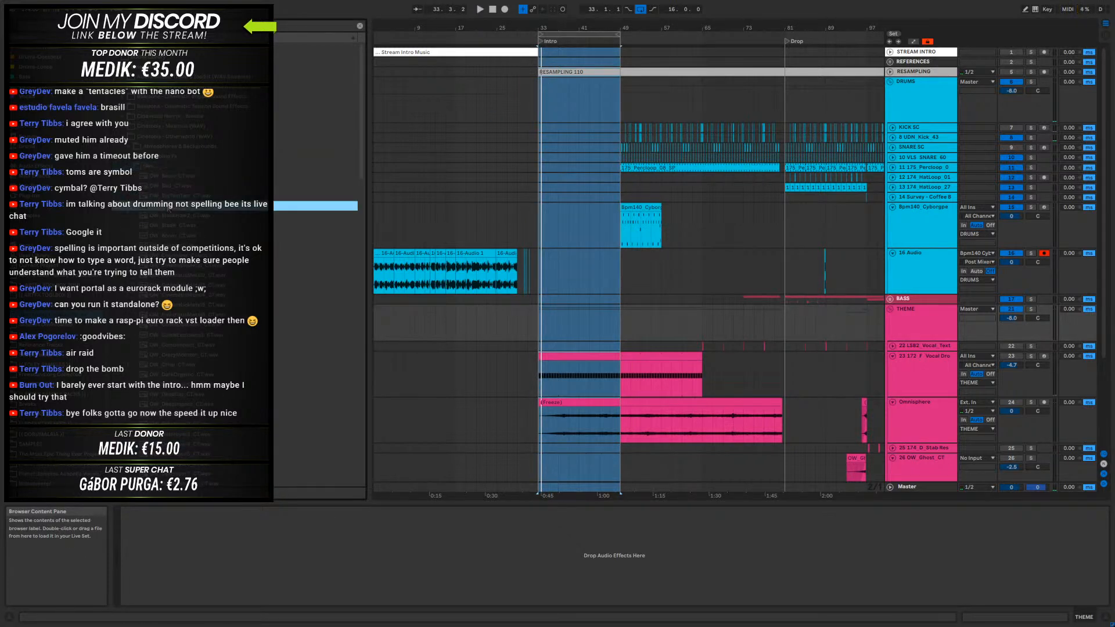
{"action": "scroll", "coordinate": [168, 208], "scroll_direction": "down", "scroll_amount": 4}
{"action": "left_click", "coordinate": [168, 238]}
{"action": "left_click", "coordinate": [168, 280]}
{"action": "left_click", "coordinate": [168, 311]}
{"action": "left_click", "coordinate": [168, 355]}
{"action": "scroll", "coordinate": [168, 355], "scroll_direction": "down", "scroll_amount": 3}
{"action": "scroll", "coordinate": [200, 244], "scroll_direction": "down", "scroll_amount": 5}
- Audition one-shot samples further down the list to find an impact for the start of the intro
{"action": "left_click", "coordinate": [203, 139]}
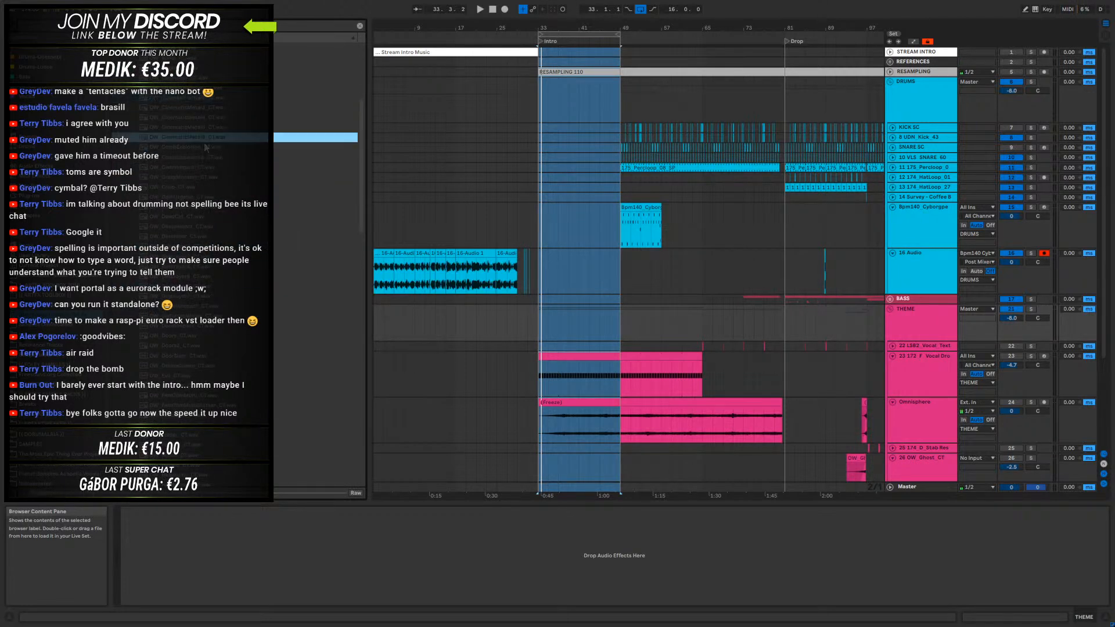
{"action": "left_click", "coordinate": [192, 307]}
{"action": "scroll", "coordinate": [193, 306], "scroll_direction": "down", "scroll_amount": 2}
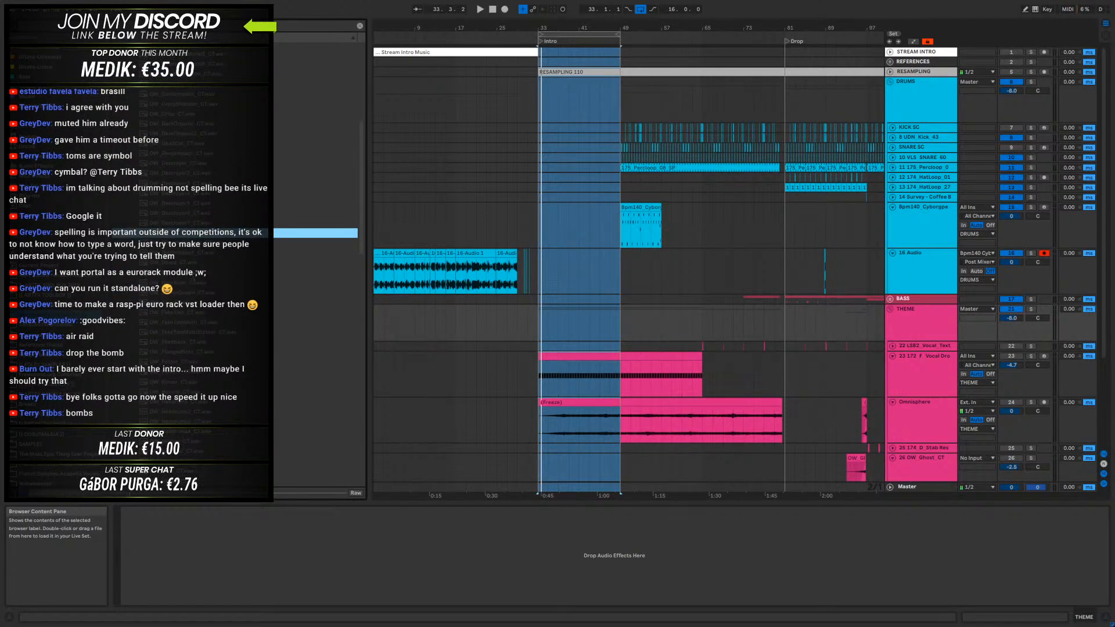
{"action": "left_click", "coordinate": [192, 274]}
{"action": "scroll", "coordinate": [192, 274], "scroll_direction": "down", "scroll_amount": 2}
{"action": "left_click", "coordinate": [181, 261]}
{"action": "scroll", "coordinate": [181, 260], "scroll_direction": "down", "scroll_amount": 2}
{"action": "left_click", "coordinate": [186, 165]}
{"action": "left_click", "coordinate": [184, 156]}
{"action": "left_click", "coordinate": [183, 227]}
{"action": "scroll", "coordinate": [183, 226], "scroll_direction": "down", "scroll_amount": 2}
{"action": "left_click", "coordinate": [184, 222]}
{"action": "scroll", "coordinate": [184, 223], "scroll_direction": "down", "scroll_amount": 2}
{"action": "left_click", "coordinate": [182, 226]}
{"action": "scroll", "coordinate": [183, 226], "scroll_direction": "down", "scroll_amount": 2}
{"action": "left_click", "coordinate": [182, 234]}
{"action": "scroll", "coordinate": [181, 235], "scroll_direction": "down", "scroll_amount": 3}
{"action": "left_click", "coordinate": [179, 212]}
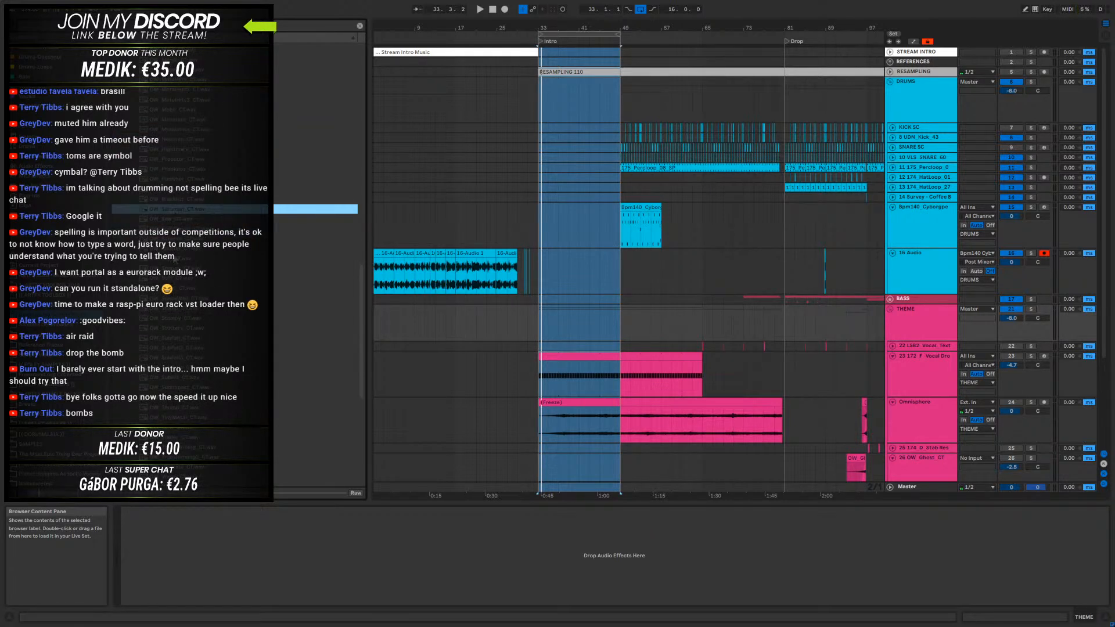
{"action": "scroll", "coordinate": [179, 217], "scroll_direction": "down", "scroll_amount": 2}
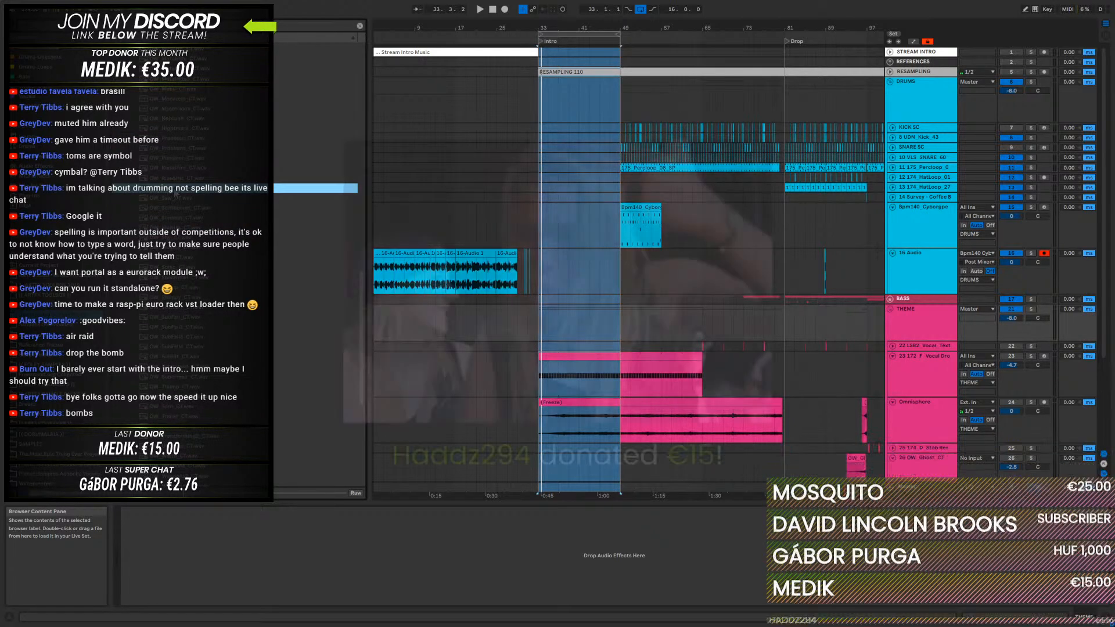
- Insert an audio track below 16 Audio and place the OW_Saruman_CT sample on it at 33.1.1 with warping off
{"action": "left_click", "coordinate": [610, 323]}
{"action": "left_click", "coordinate": [587, 35]}
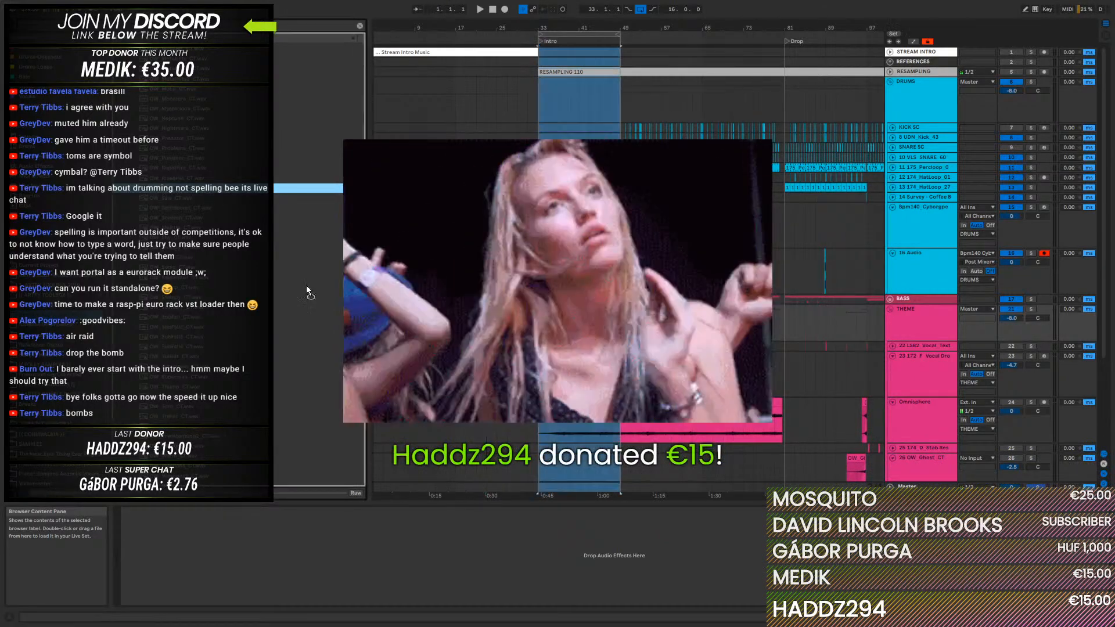
{"action": "right_click", "coordinate": [922, 266]}
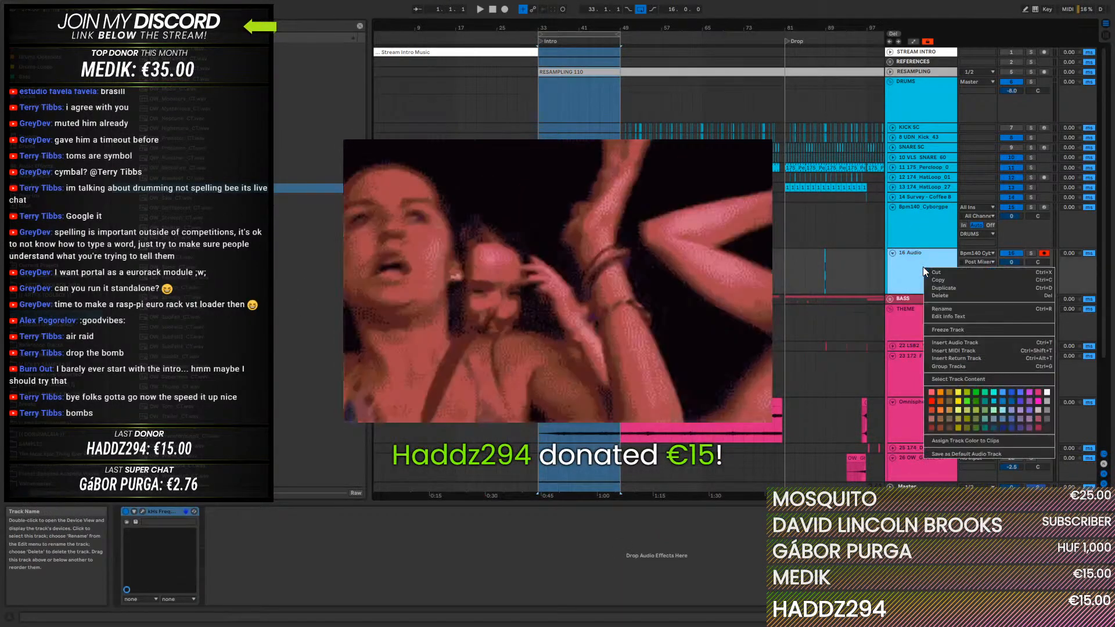
{"action": "left_click", "coordinate": [945, 352]}
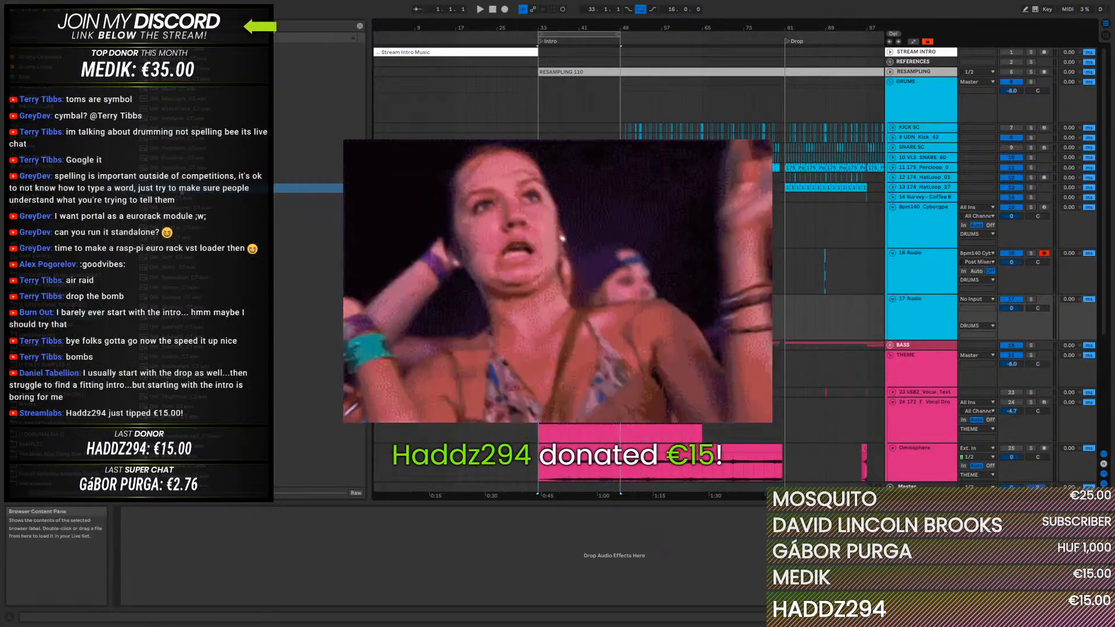
{"action": "left_click_drag", "start_coordinate": [180, 188], "coordinate": [541, 317]}
{"action": "double_click", "coordinate": [542, 299]}
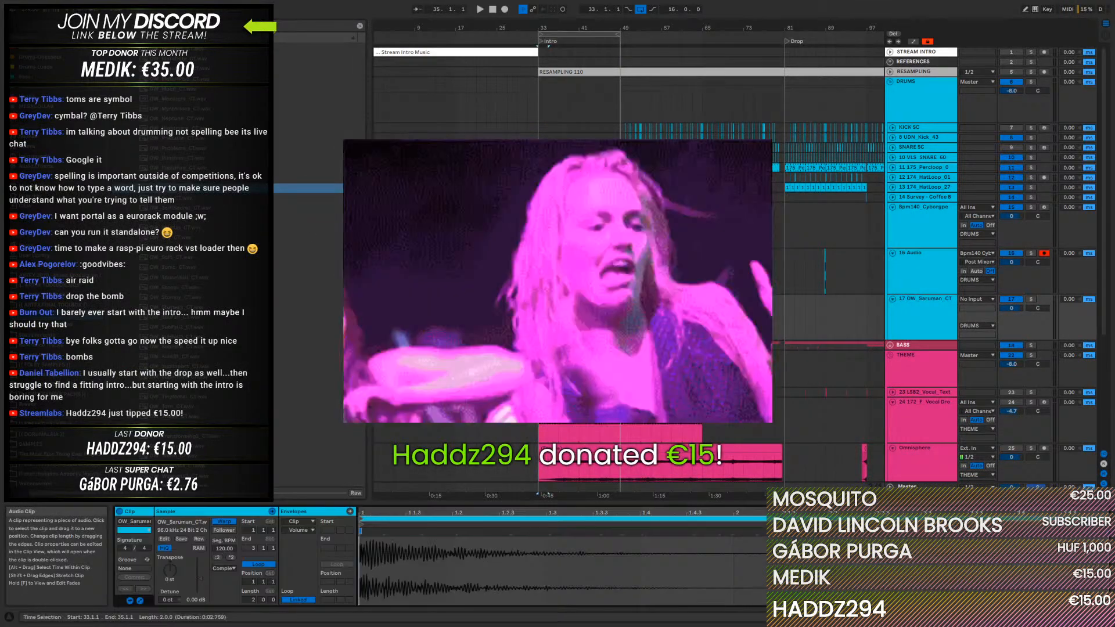
{"action": "left_click", "coordinate": [223, 522]}
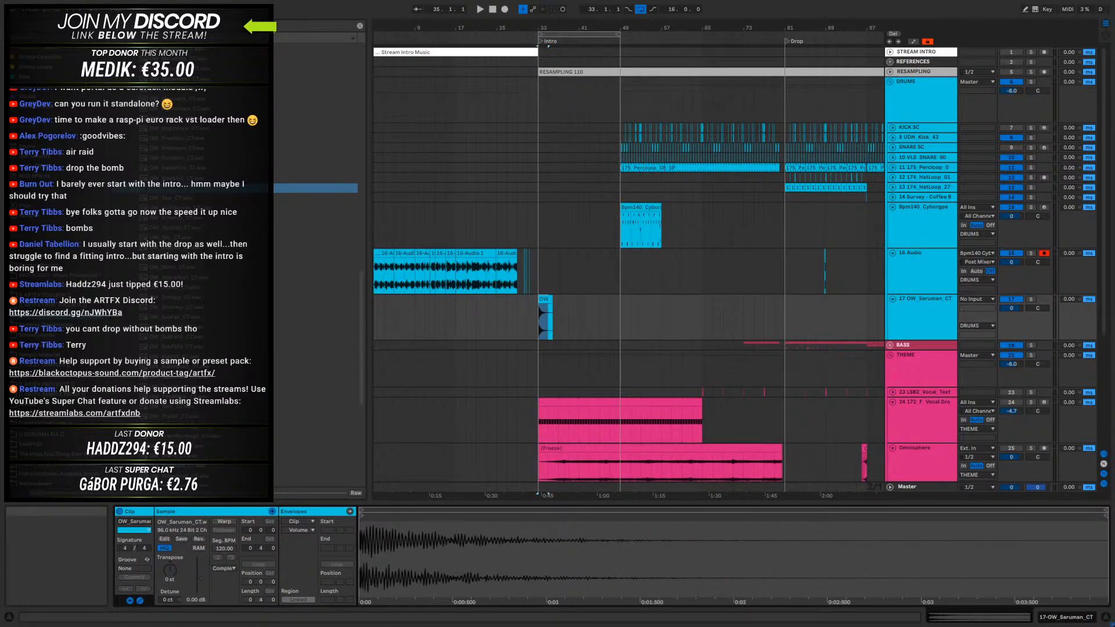
- Play the intro from 33.1.1 and trim the end of the OW_Saruman_CT clip to 35.1.1
{"action": "left_click", "coordinate": [457, 275]}
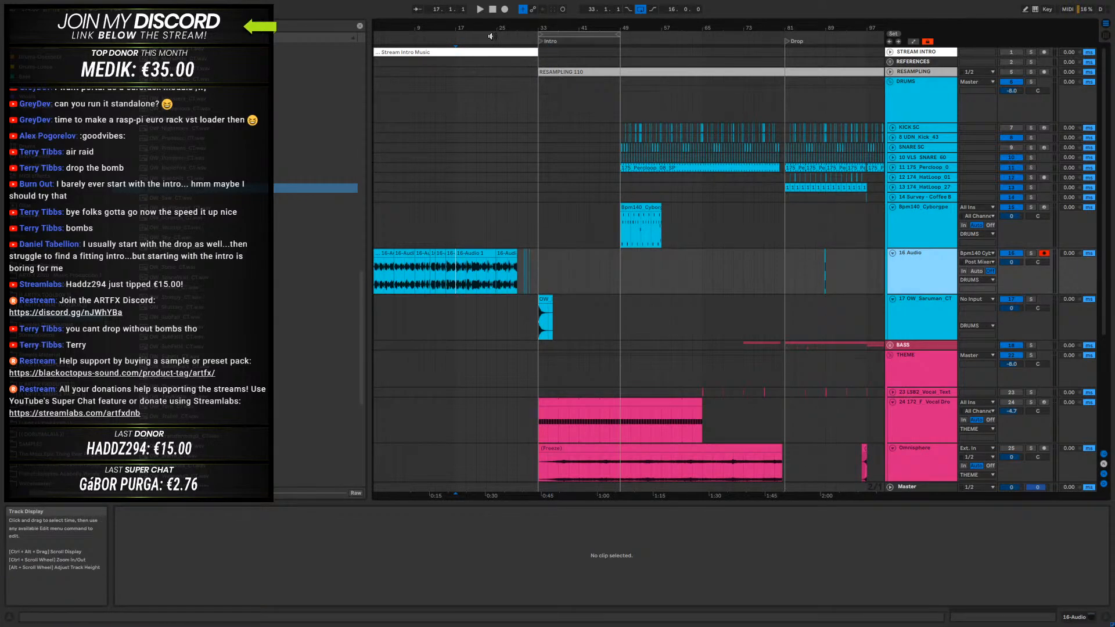
{"action": "scroll", "coordinate": [488, 274], "scroll_direction": "down", "scroll_amount": 2}
{"action": "left_click", "coordinate": [494, 271]}
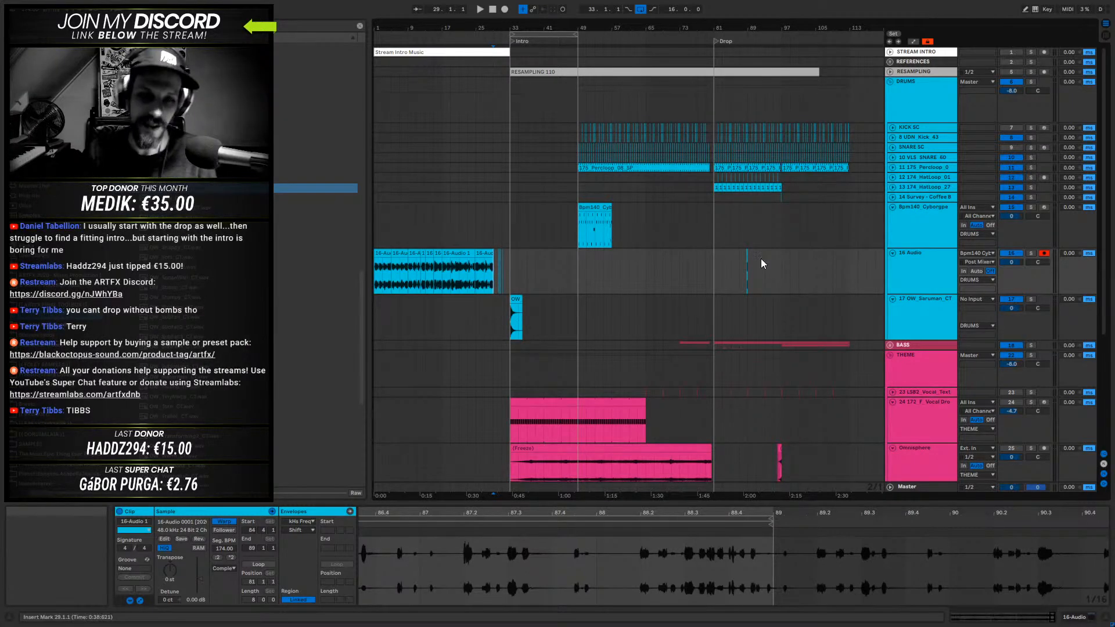
{"action": "left_click", "coordinate": [512, 270]}
{"action": "key", "text": "space"}
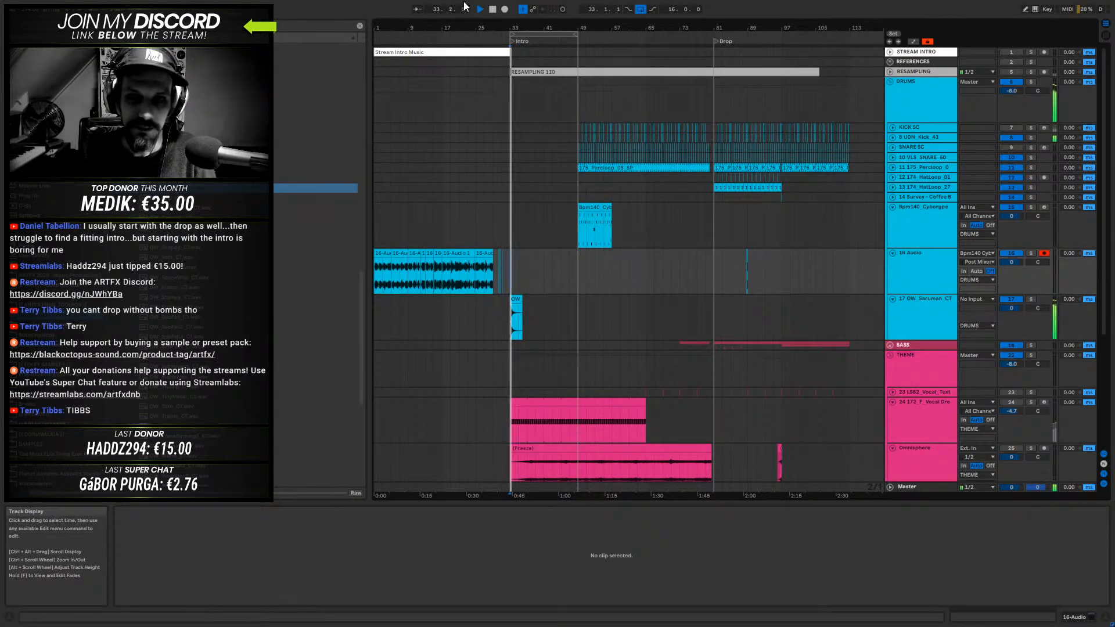
{"action": "left_click_drag", "start_coordinate": [524, 27], "coordinate": [593, 106]}
{"action": "key", "text": "space"}
{"action": "left_click_drag", "start_coordinate": [580, 308], "coordinate": [552, 301]}
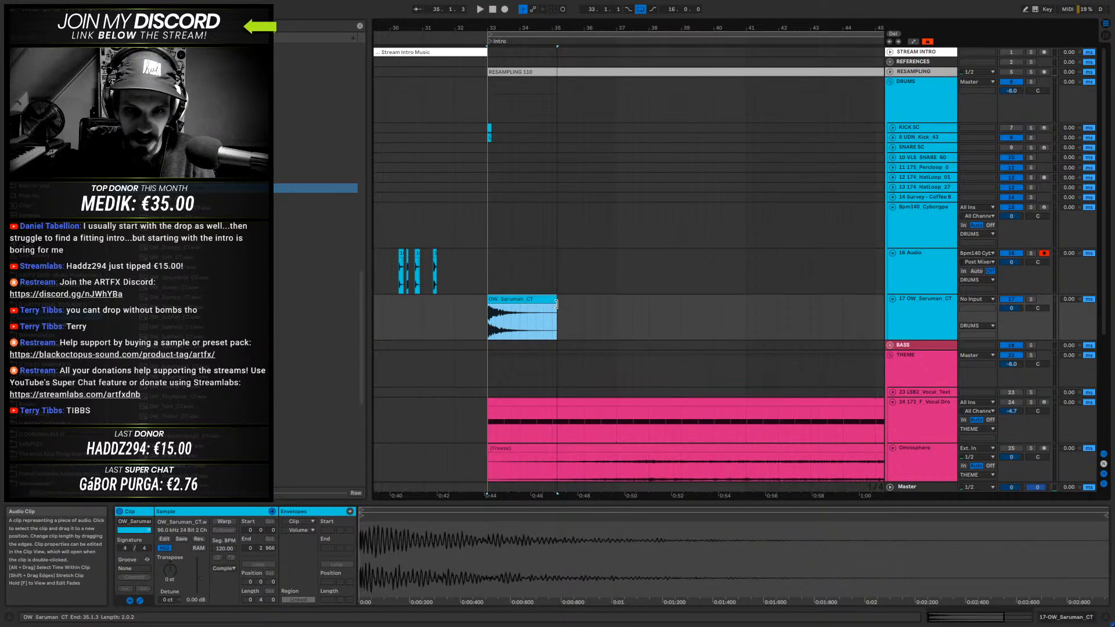
- Delete the kick clips at 33.1.1 on the KICK SC and UDN_Kick_43 tracks and play from there
{"action": "left_click_drag", "start_coordinate": [524, 138], "coordinate": [483, 132]}
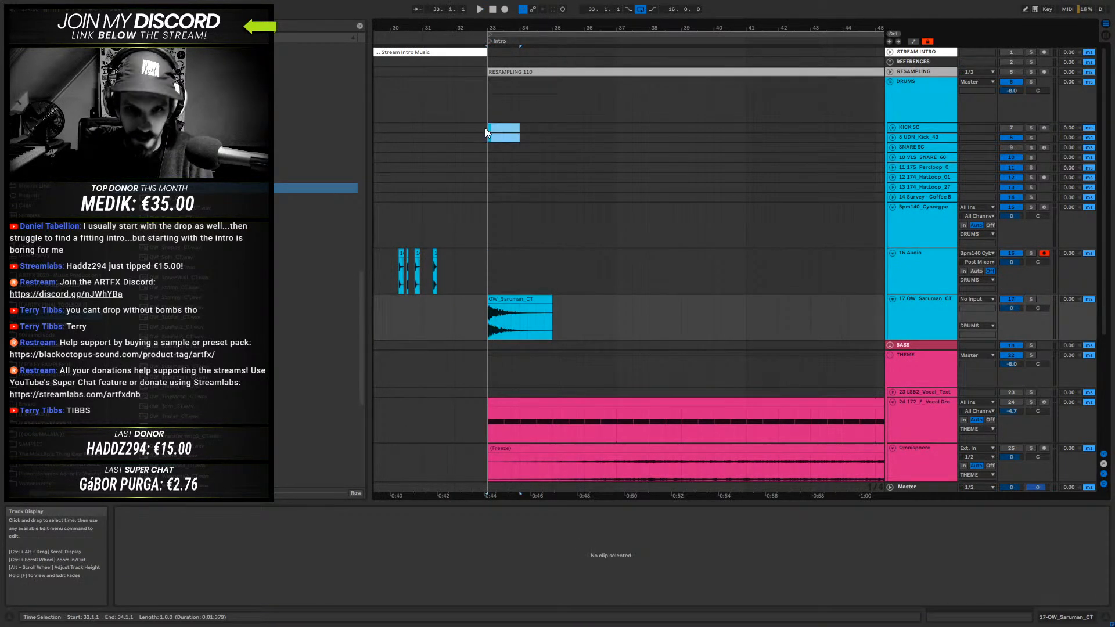
{"action": "left_click", "coordinate": [485, 128]}
{"action": "key", "text": "space"}
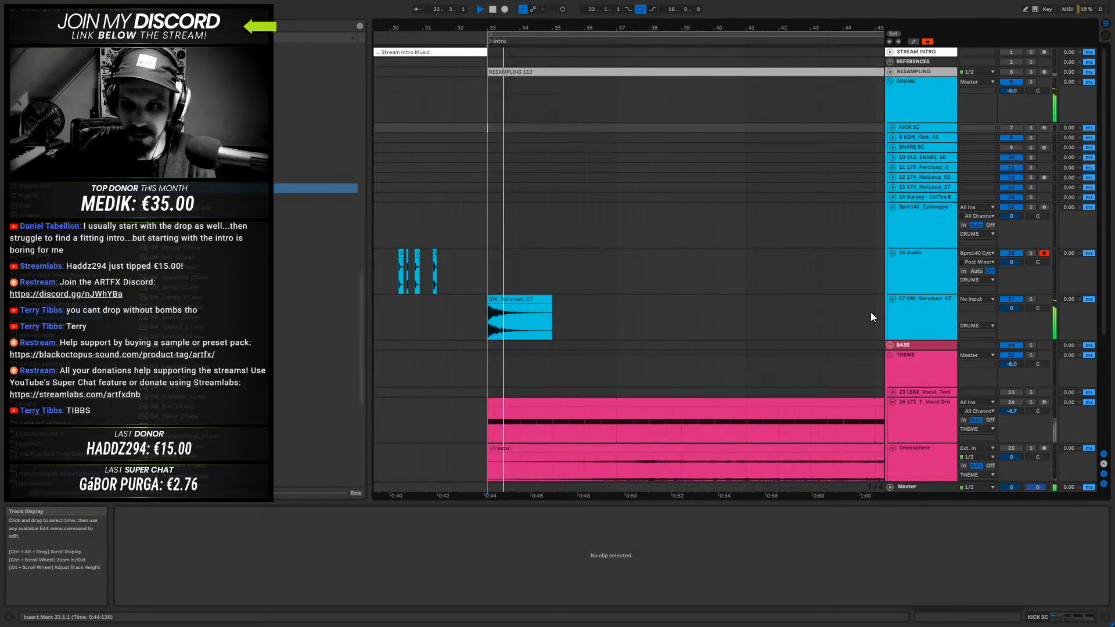
- Lower the volume of the OW_Saruman_CT track to -3.8 dB while listening to it
{"action": "left_click", "coordinate": [924, 305]}
{"action": "left_click_drag", "start_coordinate": [1010, 321], "coordinate": [1011, 342]}
{"action": "key", "text": "space"}
{"action": "key", "text": "space"}
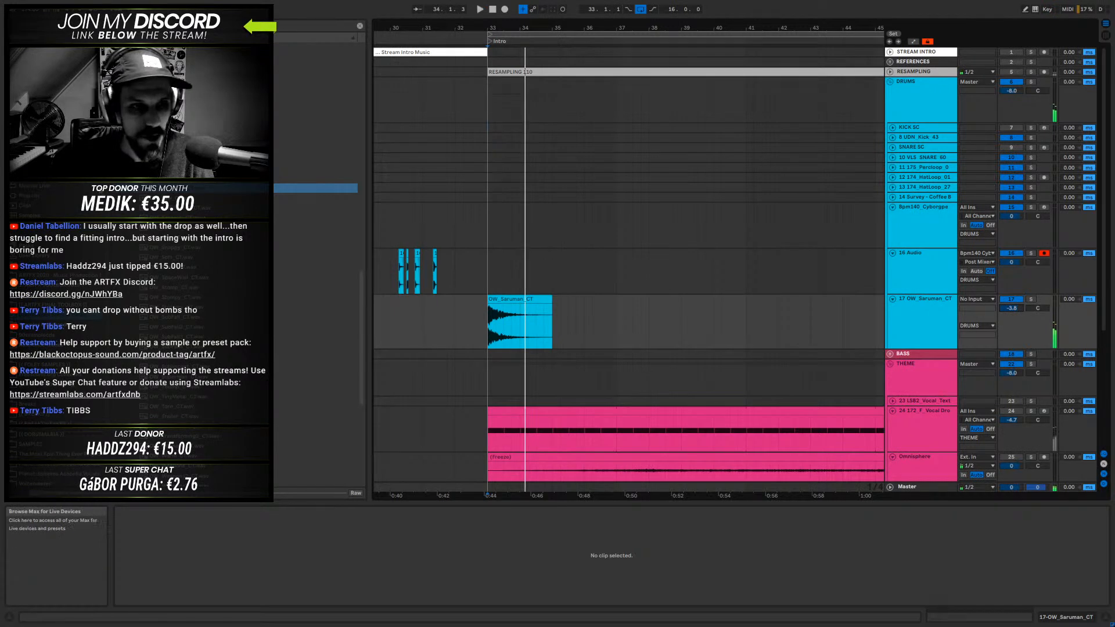
- Look through the other sample folders and pick the OW_Dm_MotherofMelodics_CT sample
{"action": "left_click", "coordinate": [241, 188]}
{"action": "scroll", "coordinate": [240, 249], "scroll_direction": "down", "scroll_amount": 2}
{"action": "scroll", "coordinate": [241, 249], "scroll_direction": "up", "scroll_amount": 10}
{"action": "scroll", "coordinate": [240, 249], "scroll_direction": "up", "scroll_amount": 5}
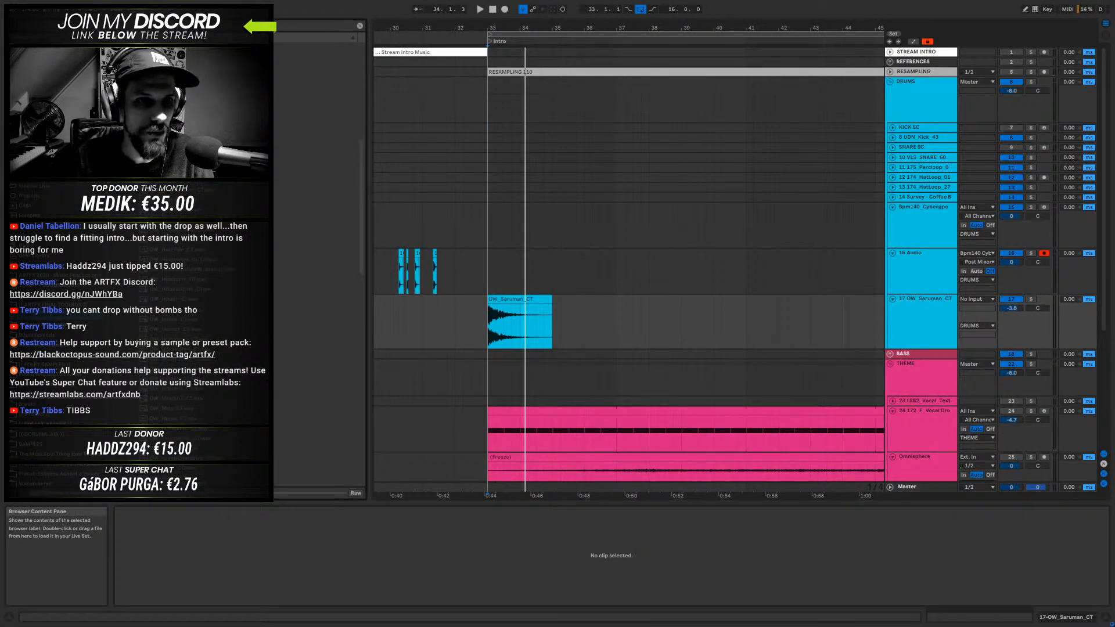
{"action": "left_click", "coordinate": [131, 147]}
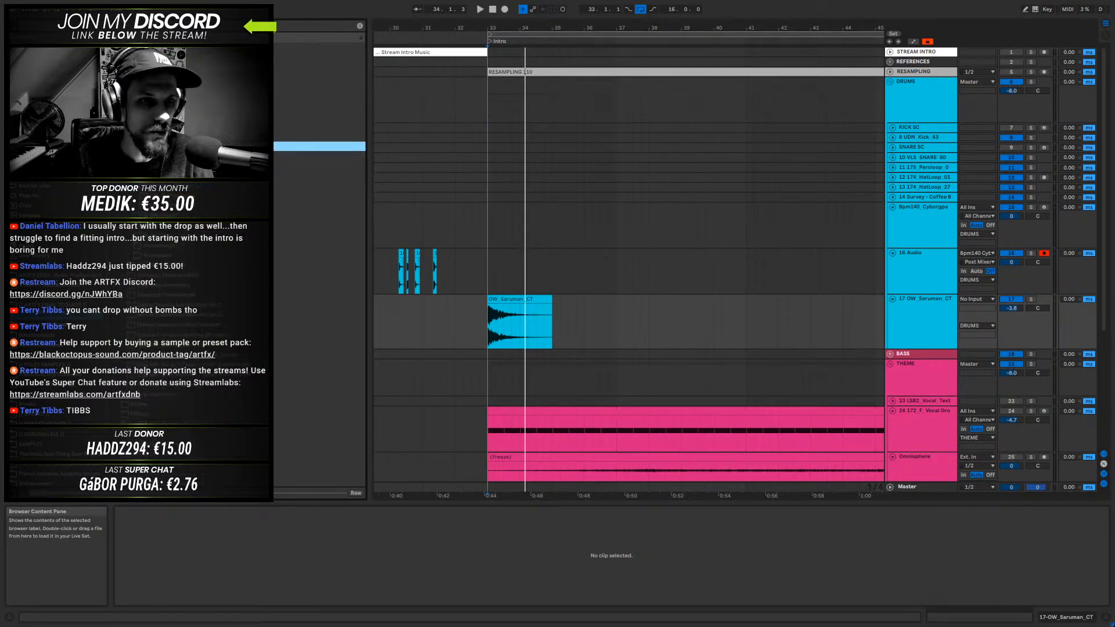
{"action": "left_click", "coordinate": [140, 196]}
{"action": "left_click", "coordinate": [174, 235]}
{"action": "scroll", "coordinate": [175, 235], "scroll_direction": "down", "scroll_amount": 4}
{"action": "left_click", "coordinate": [187, 190]}
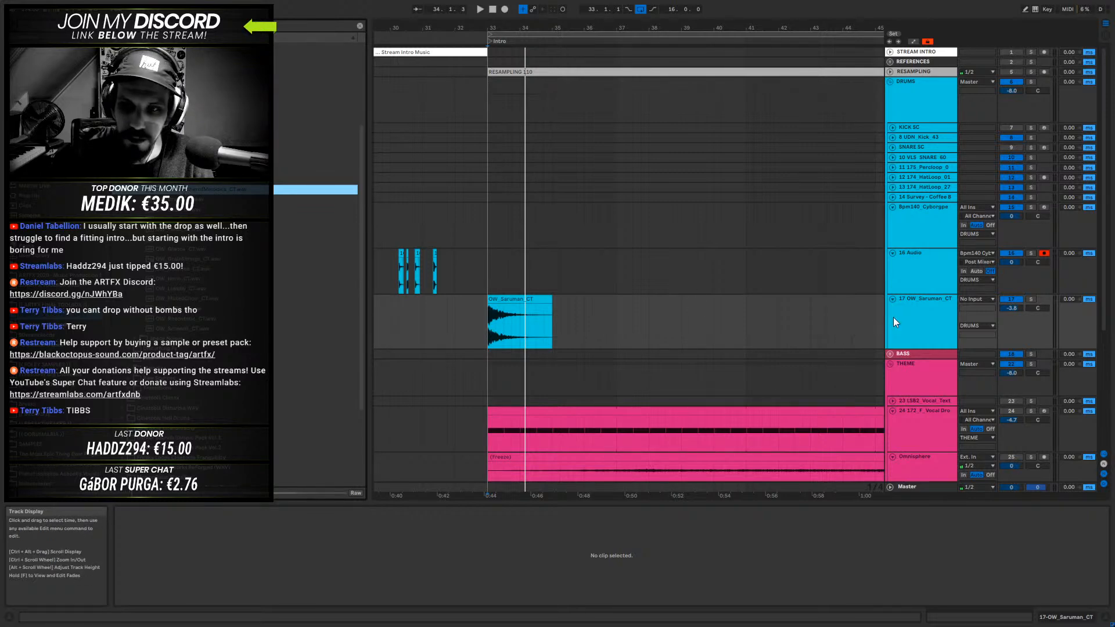
- Insert an audio track below OW_Saruman_CT and place OW_Dm_MotherofMelodics_CT on it at 33.1.1 with warping off
{"action": "right_click", "coordinate": [923, 309]}
{"action": "left_click", "coordinate": [998, 450]}
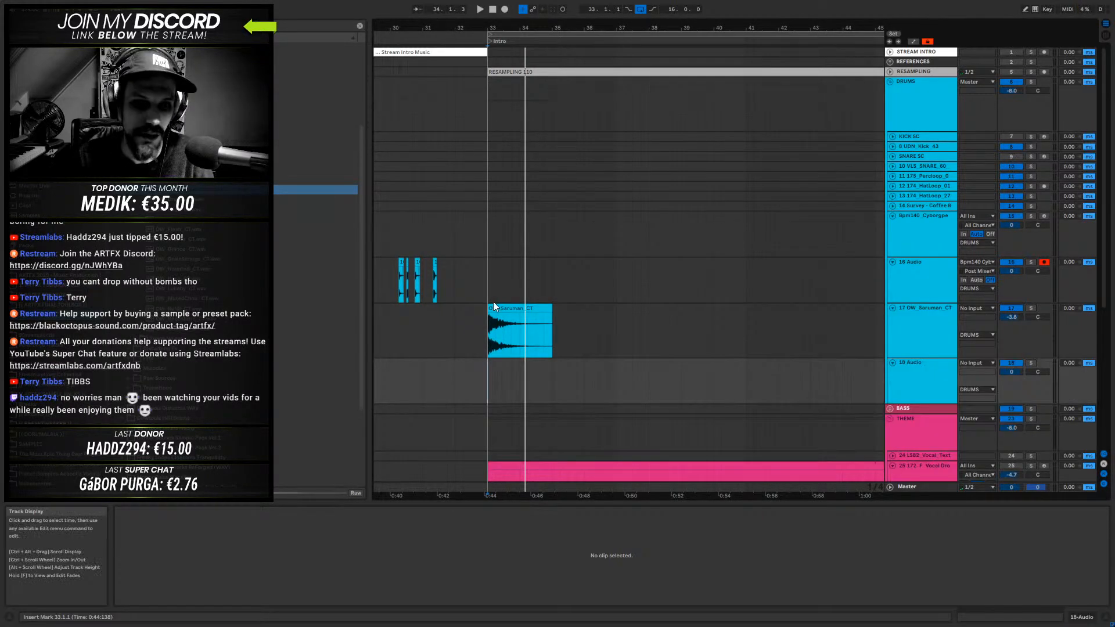
{"action": "left_click_drag", "start_coordinate": [256, 189], "coordinate": [490, 382]}
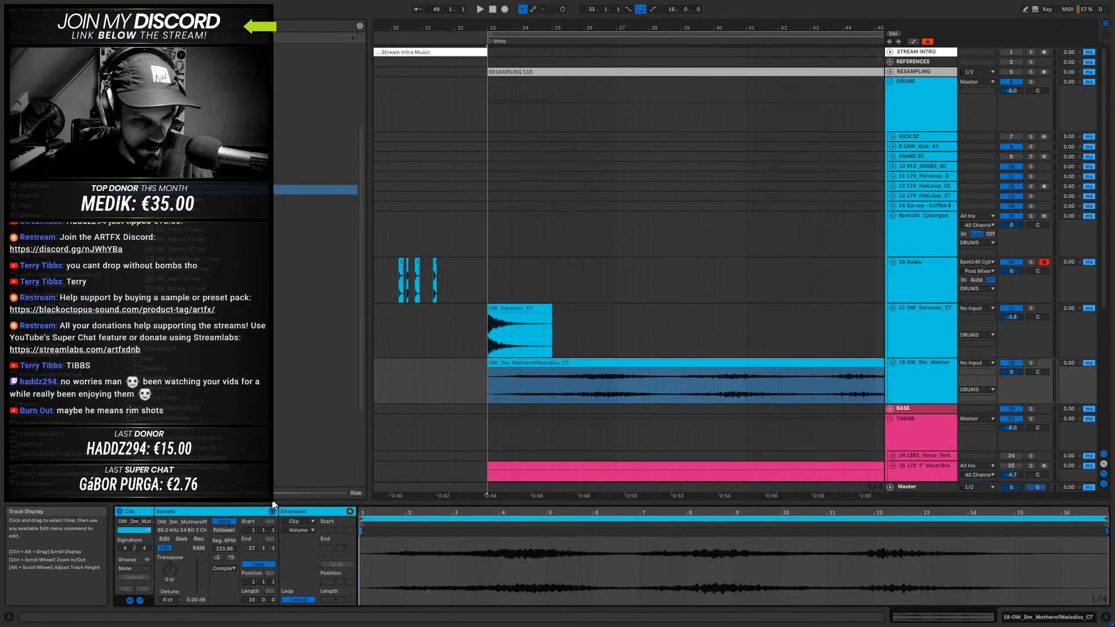
{"action": "left_click", "coordinate": [231, 521]}
- Play the OW_Dm_MotherofMelodics_CT clip from 33.1.1 and again from 49.1.1 where the drums enter
{"action": "left_click", "coordinate": [502, 384]}
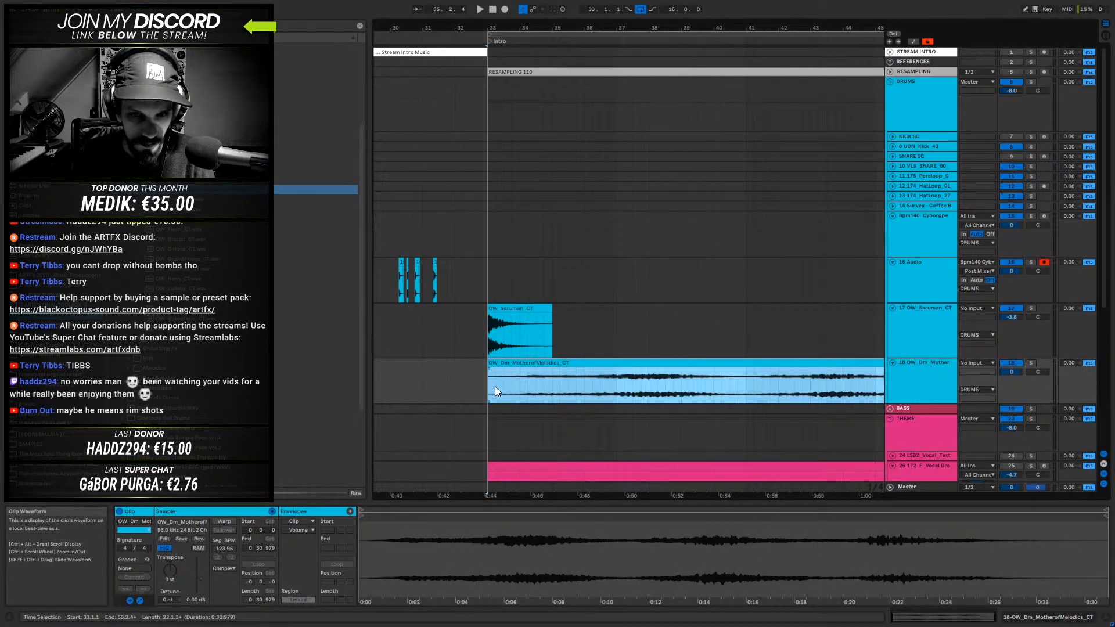
{"action": "key", "text": "space"}
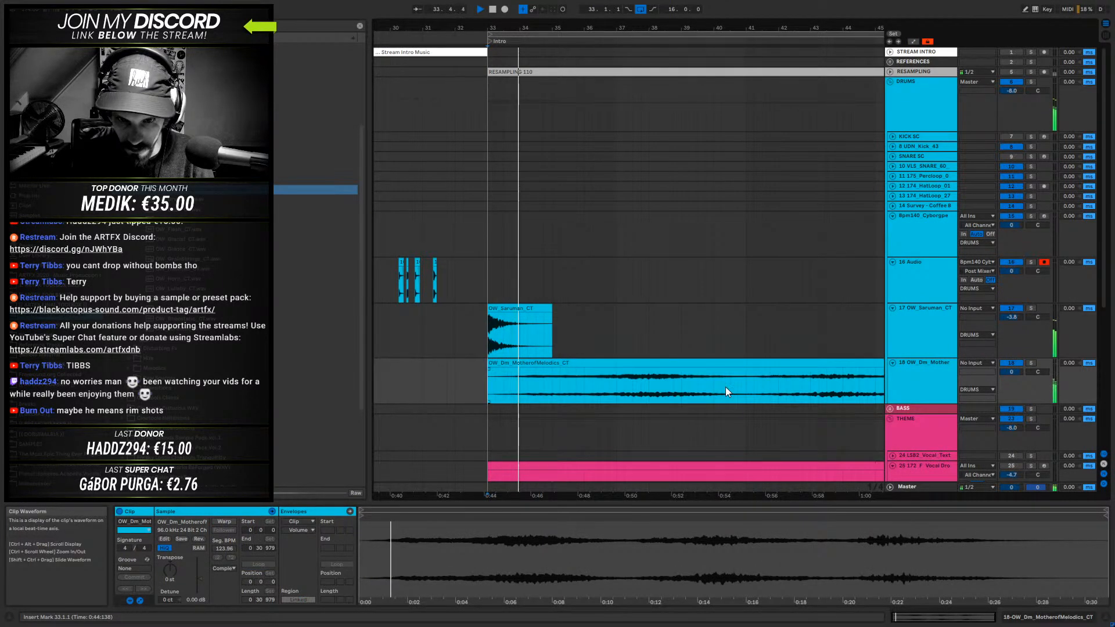
{"action": "left_click", "coordinate": [634, 363]}
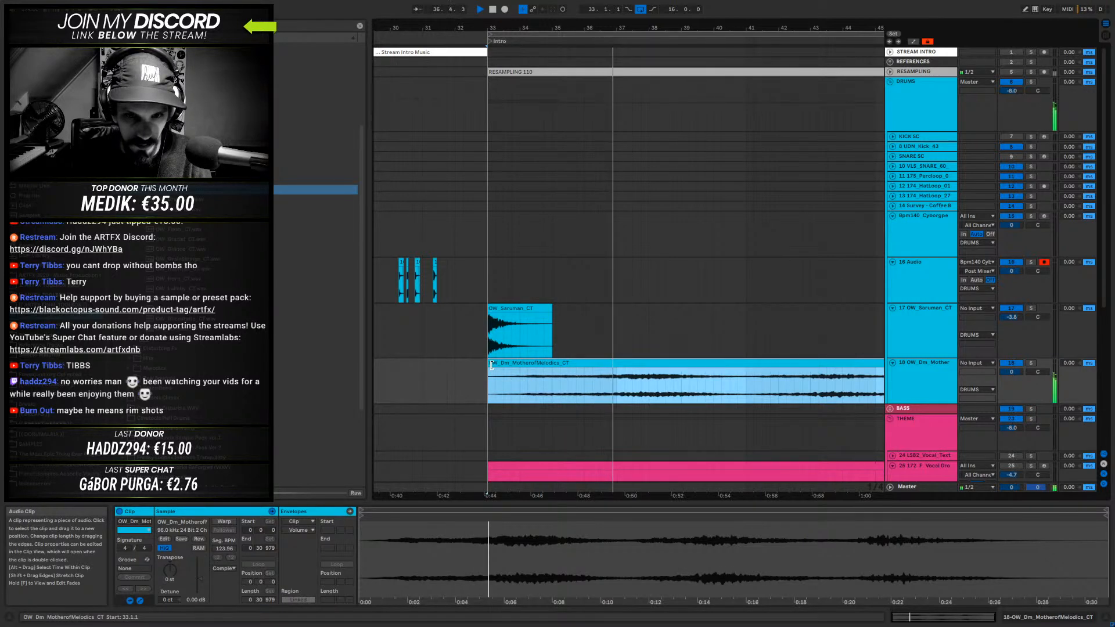
{"action": "left_click_drag", "start_coordinate": [650, 28], "coordinate": [540, 2]}
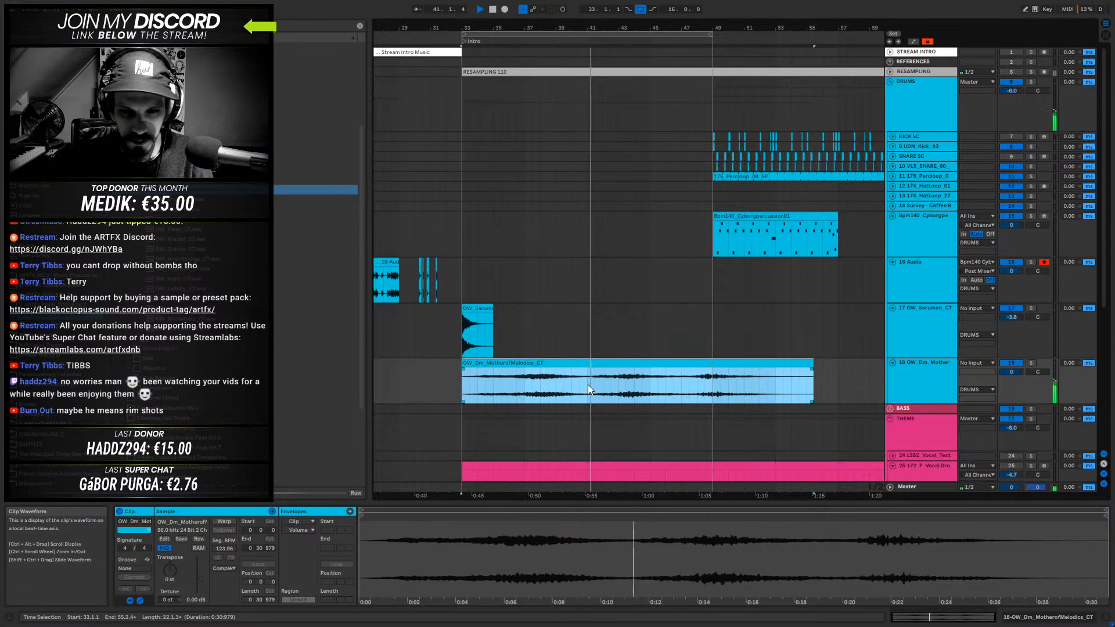
{"action": "left_click", "coordinate": [712, 382]}
{"action": "key", "text": "space"}
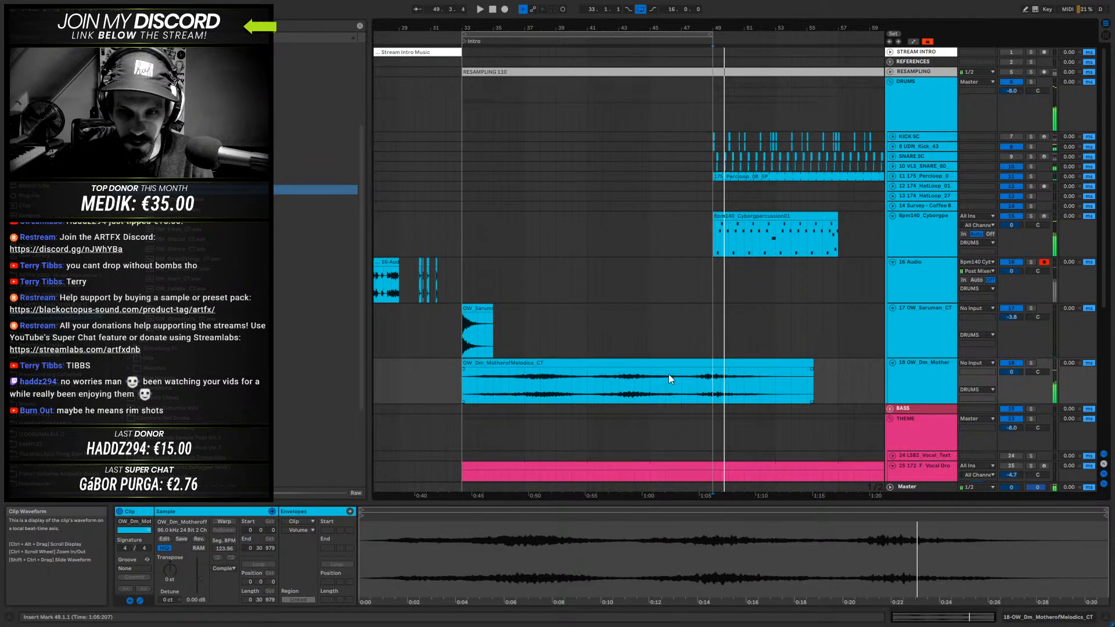
- Delete the Bpm140_Cyborgpercussion01 track together with its eight-bar clip at 49.1.1
{"action": "left_click", "coordinate": [751, 227]}
{"action": "left_click", "coordinate": [811, 278]}
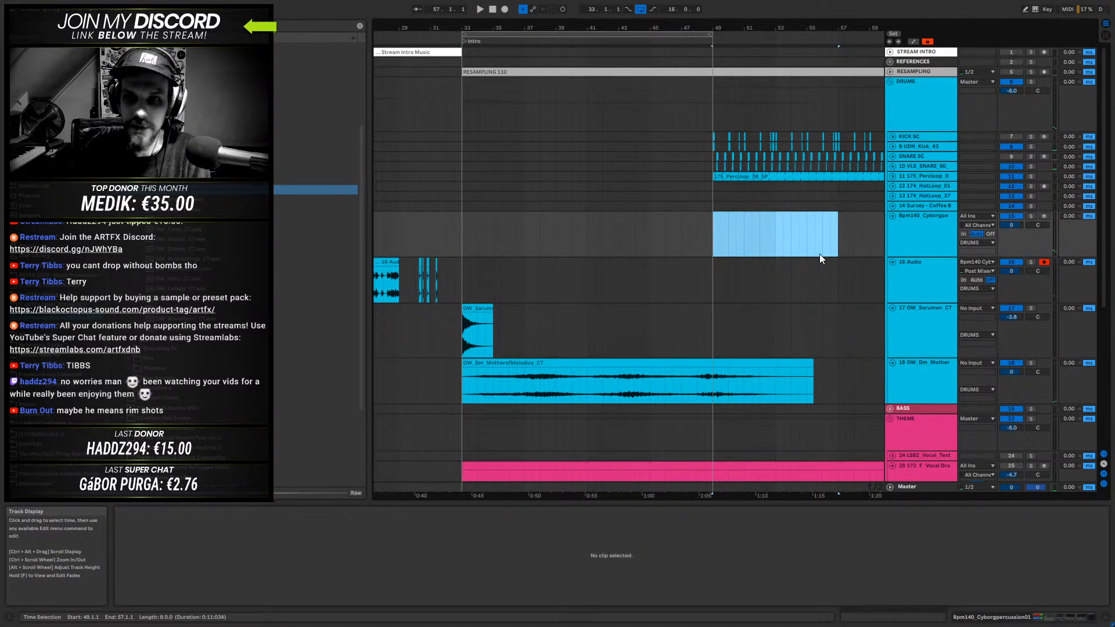
{"action": "left_click", "coordinate": [917, 234]}
{"action": "key", "text": "Delete"}
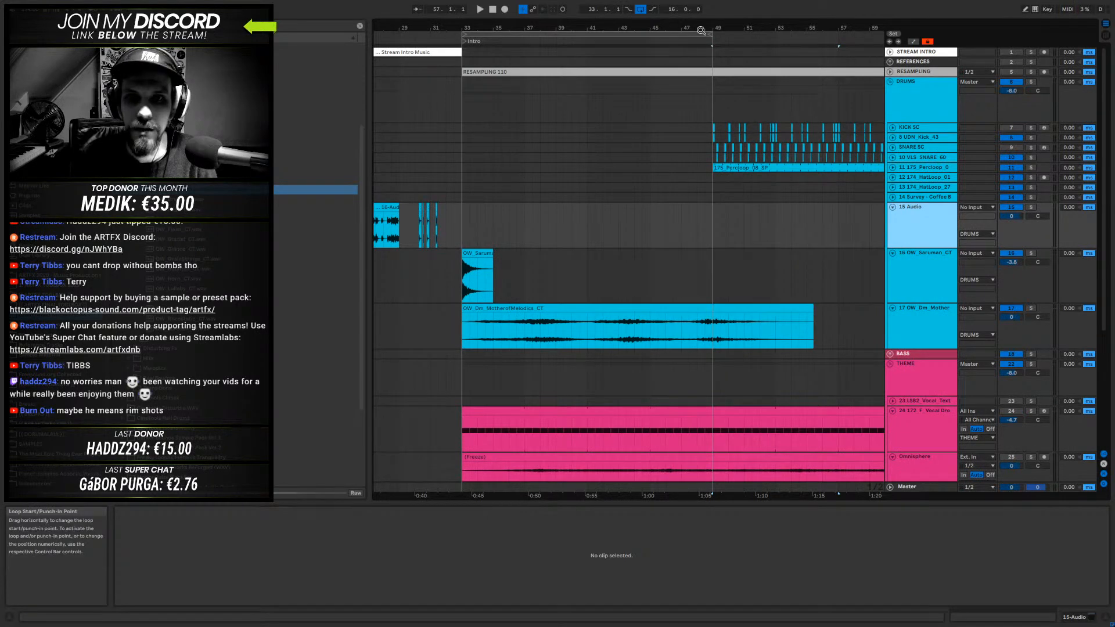
- Play the transition into the intro from 32.1.1 and select the OW_Dm_MotherofMelodics_CT clip
{"action": "key", "text": "minus"}
{"action": "left_click", "coordinate": [574, 273]}
{"action": "key", "text": "space"}
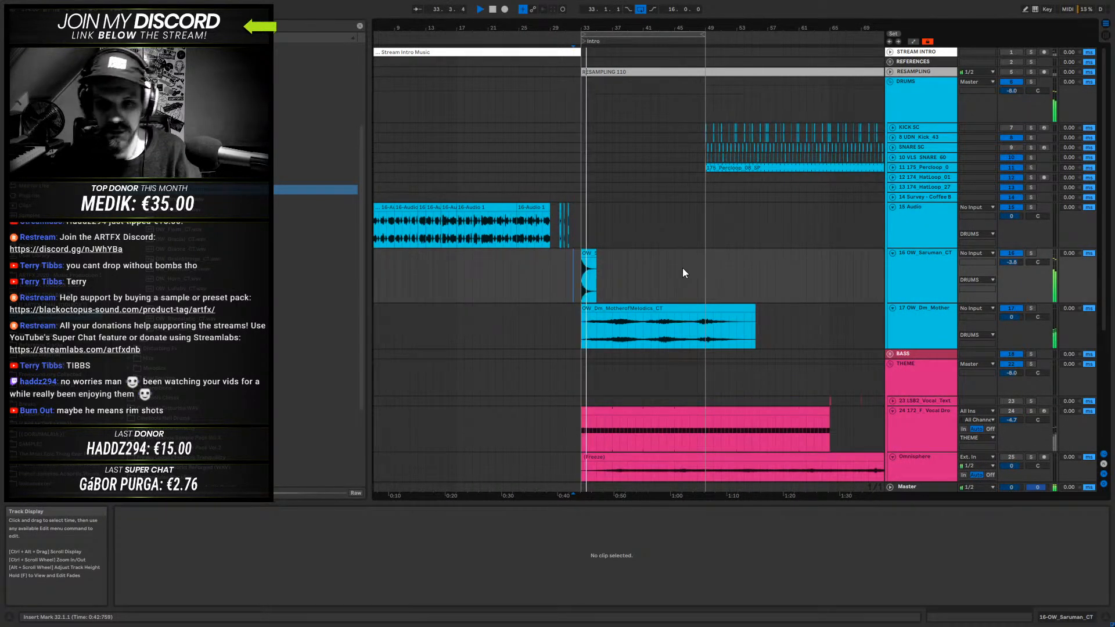
{"action": "left_click", "coordinate": [636, 318]}
{"action": "key", "text": "space"}
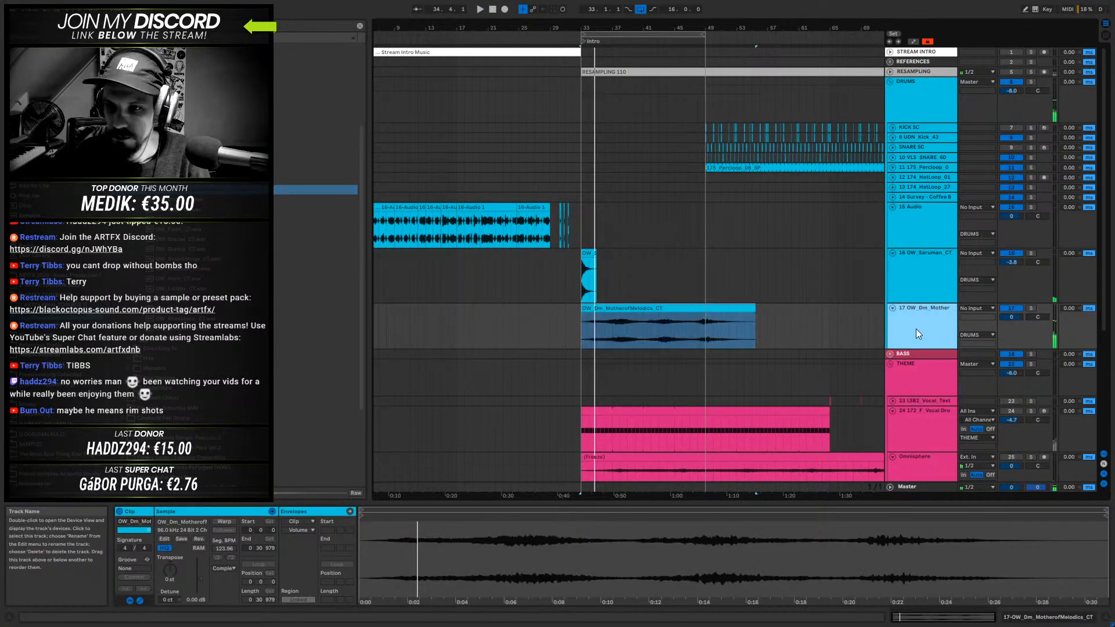
- Insert a MIDI track below 27 OW_Ghost_CT in the THEME group and show the third-party plug-ins
{"action": "scroll", "coordinate": [924, 403], "scroll_direction": "down", "scroll_amount": 6}
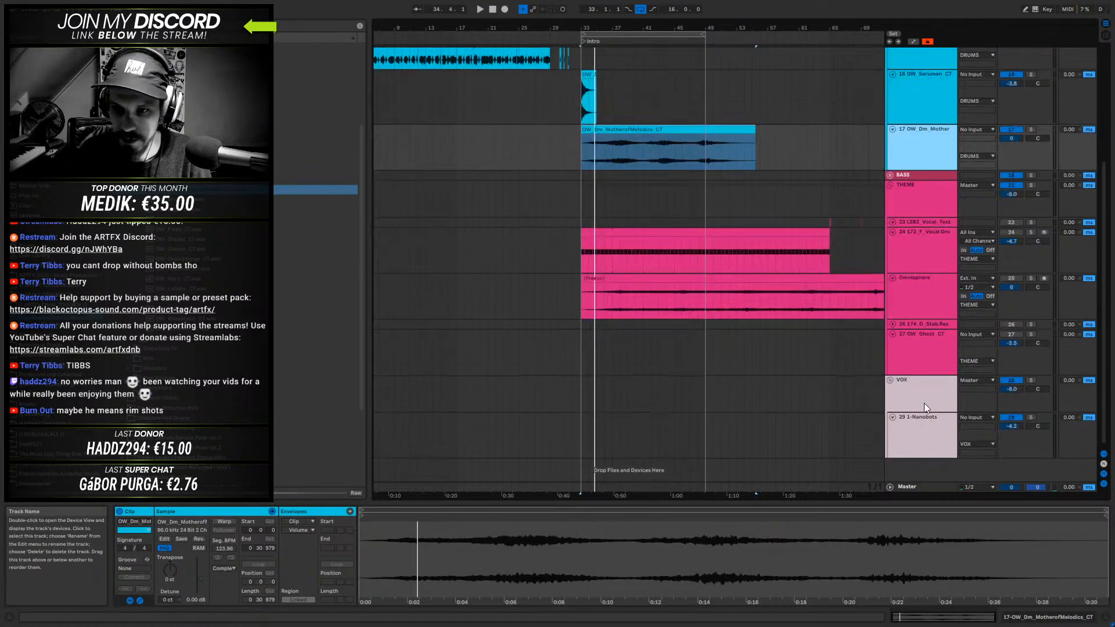
{"action": "right_click", "coordinate": [912, 343]}
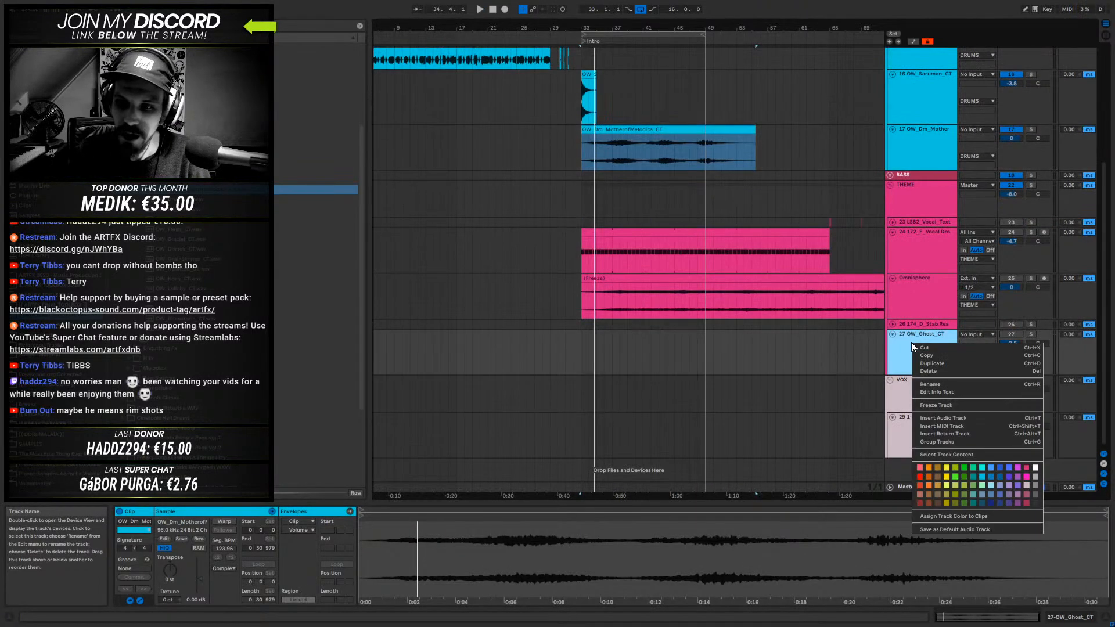
{"action": "left_click", "coordinate": [938, 425]}
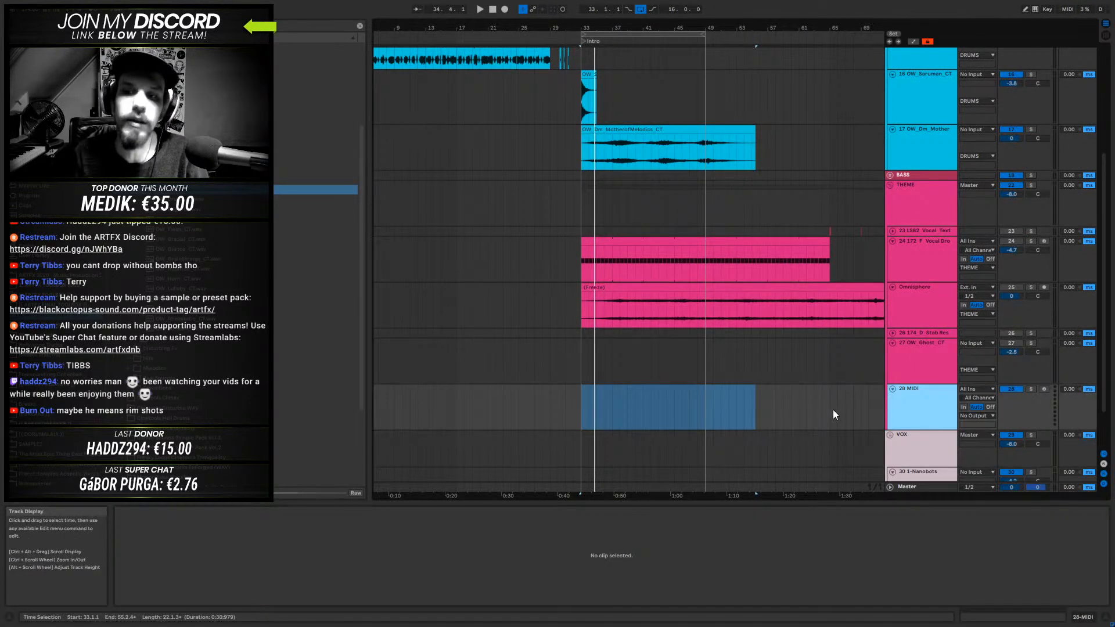
{"action": "left_click", "coordinate": [40, 197]}
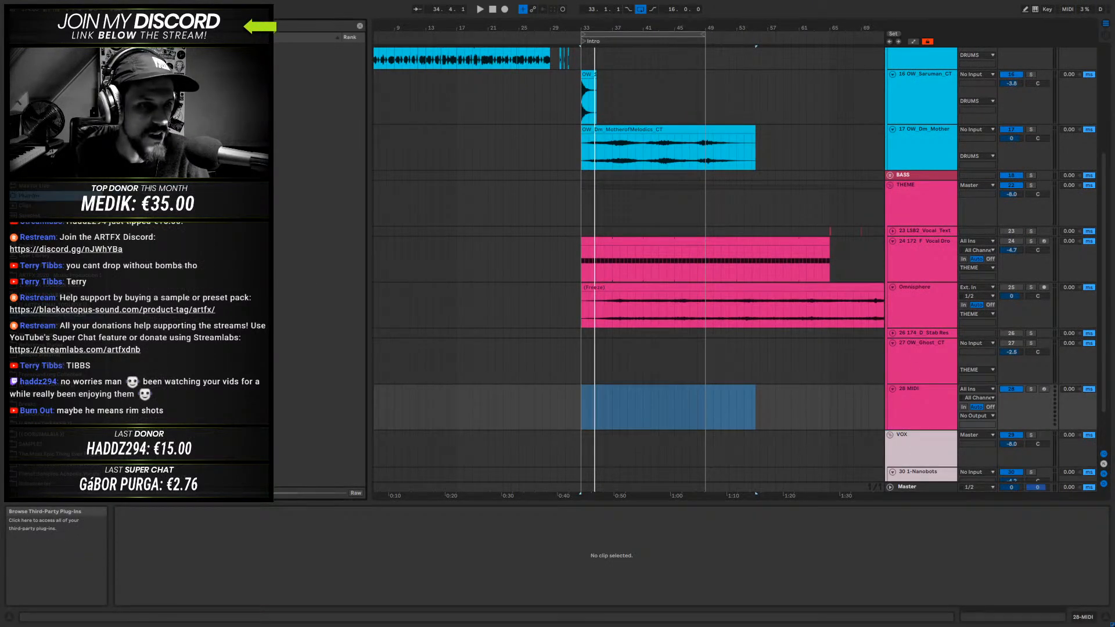
- Load the Vital synth onto the 28 MIDI track and close the plug-in window
{"action": "left_click", "coordinate": [122, 57]}
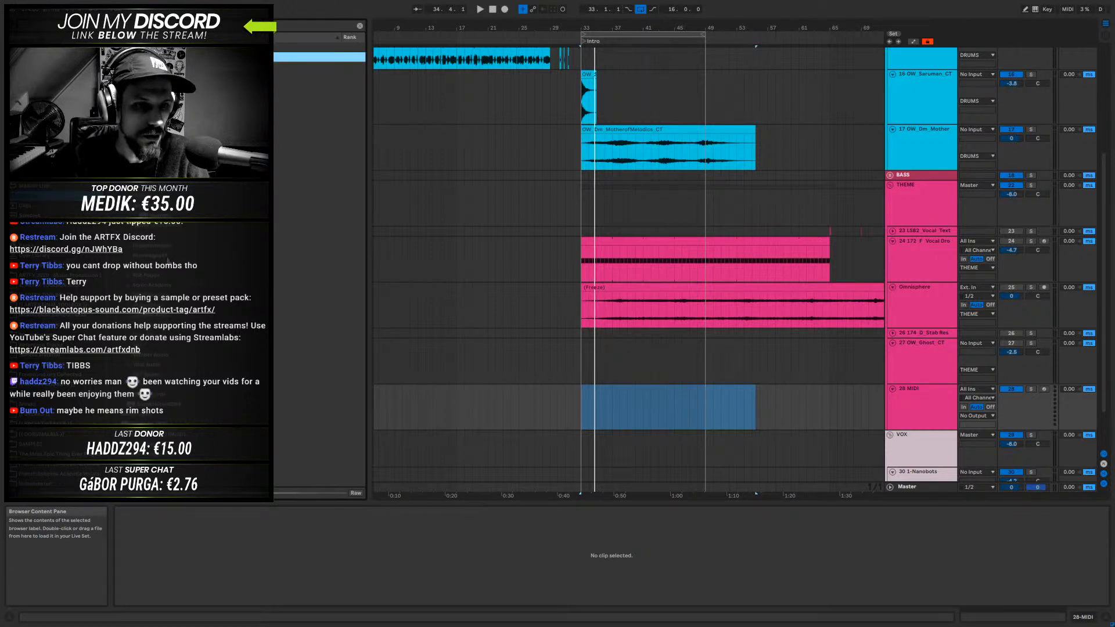
{"action": "left_click", "coordinate": [130, 365]}
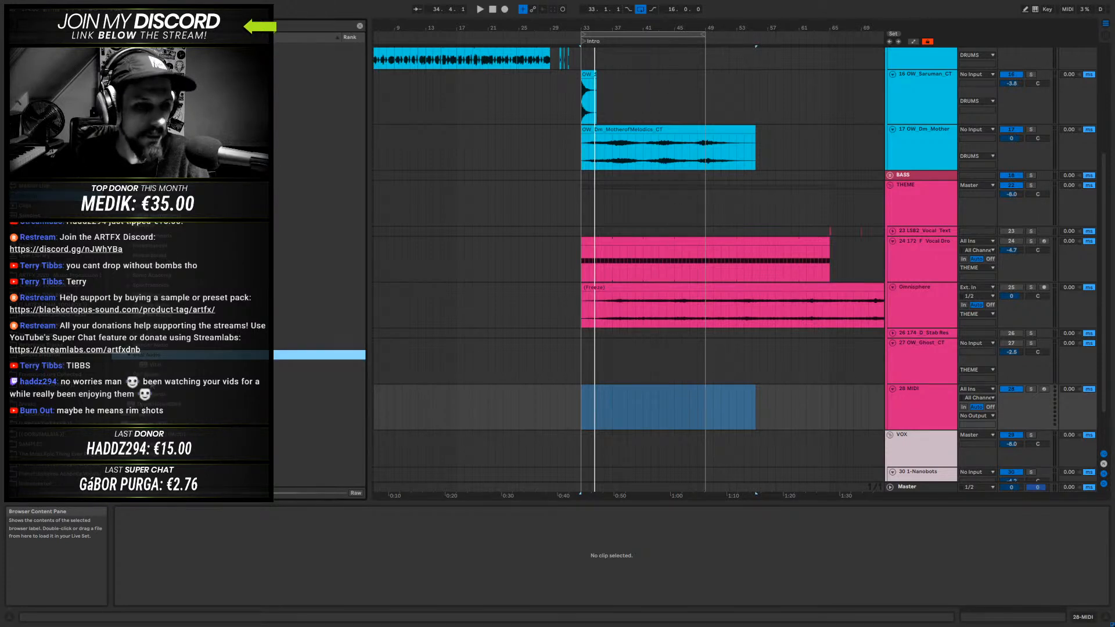
{"action": "left_click_drag", "start_coordinate": [159, 369], "coordinate": [593, 413]}
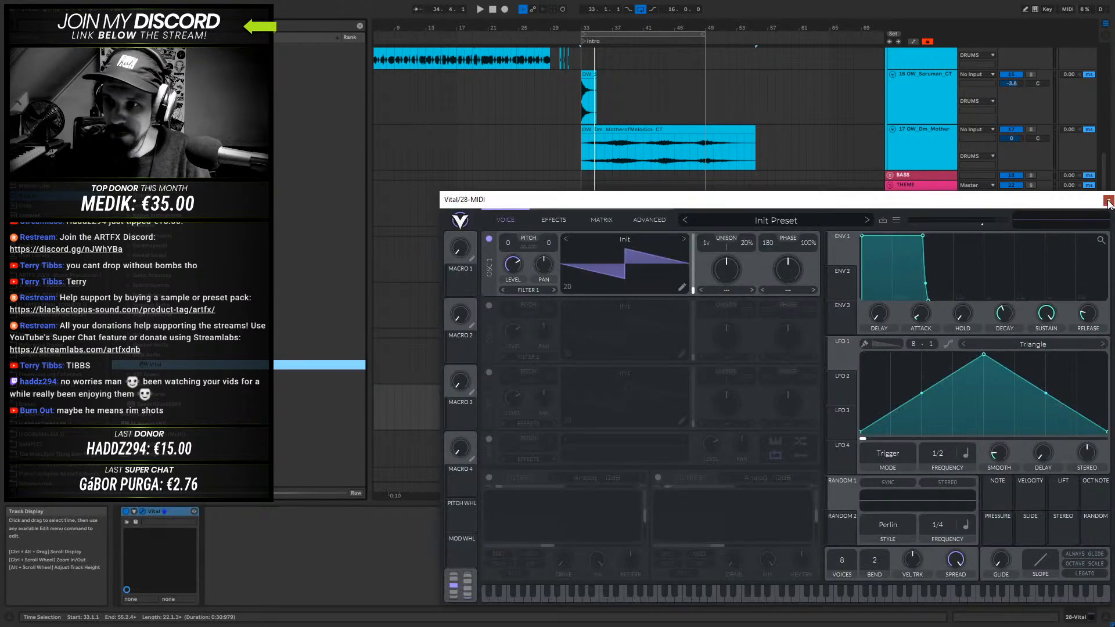
{"action": "left_click", "coordinate": [1107, 201]}
- Create a MIDI clip with one sustained D2 note on the Vital track and extend it from 33.1.1 to 49.1.1
{"action": "left_click", "coordinate": [587, 412]}
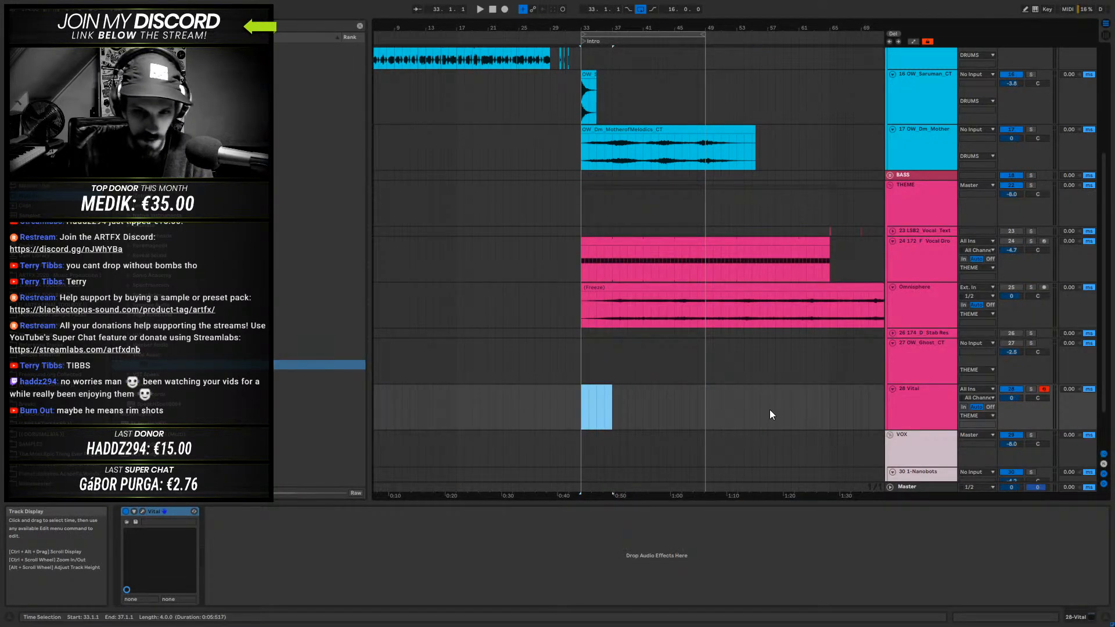
{"action": "key", "text": "ctrl+shift+m"}
{"action": "left_click_drag", "start_coordinate": [401, 503], "coordinate": [405, 184]}
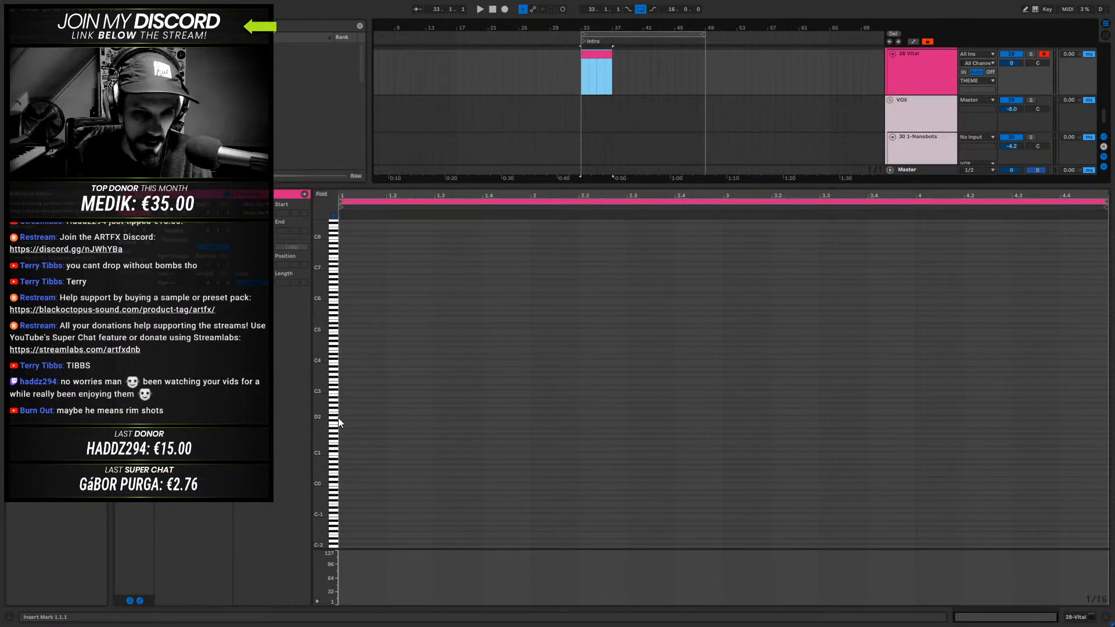
{"action": "left_click_drag", "start_coordinate": [341, 417], "coordinate": [1109, 415]}
{"action": "left_click", "coordinate": [1070, 616]}
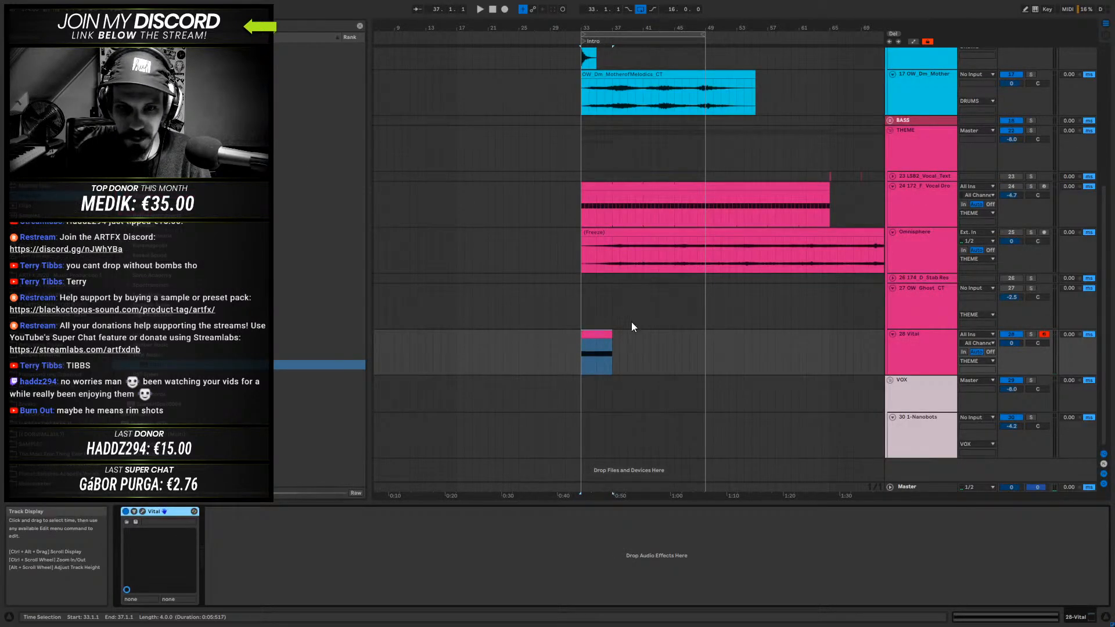
{"action": "left_click_drag", "start_coordinate": [612, 342], "coordinate": [698, 343]}
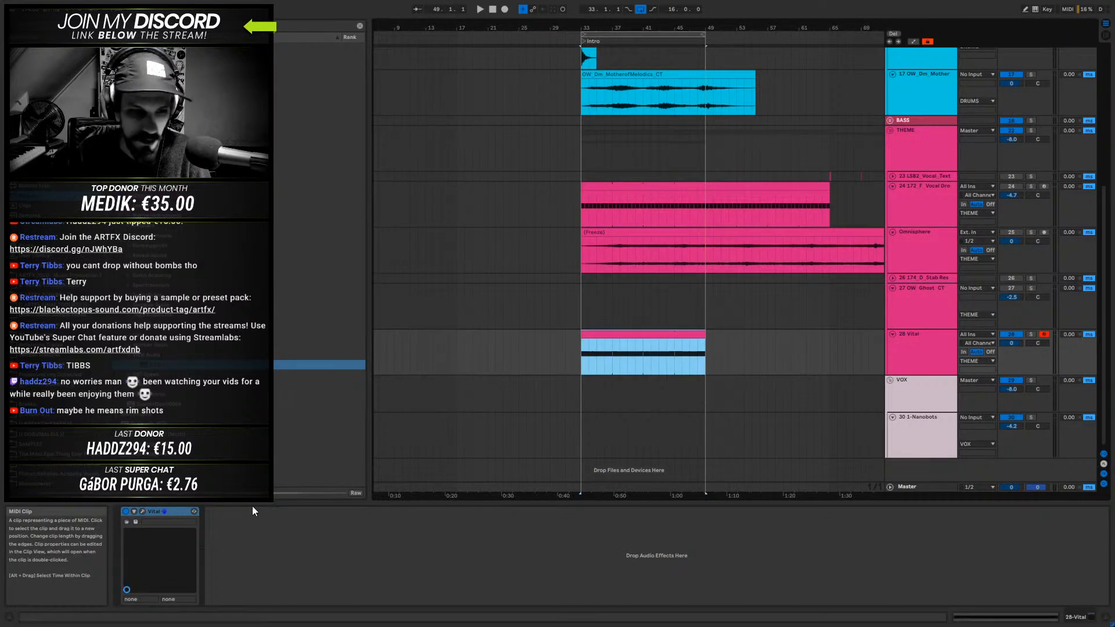
- In Vital, transpose oscillator 1 by -24 and load the factory Basic Shapes wavetable while the intro plays
{"action": "left_click", "coordinate": [142, 511]}
{"action": "key", "text": "space"}
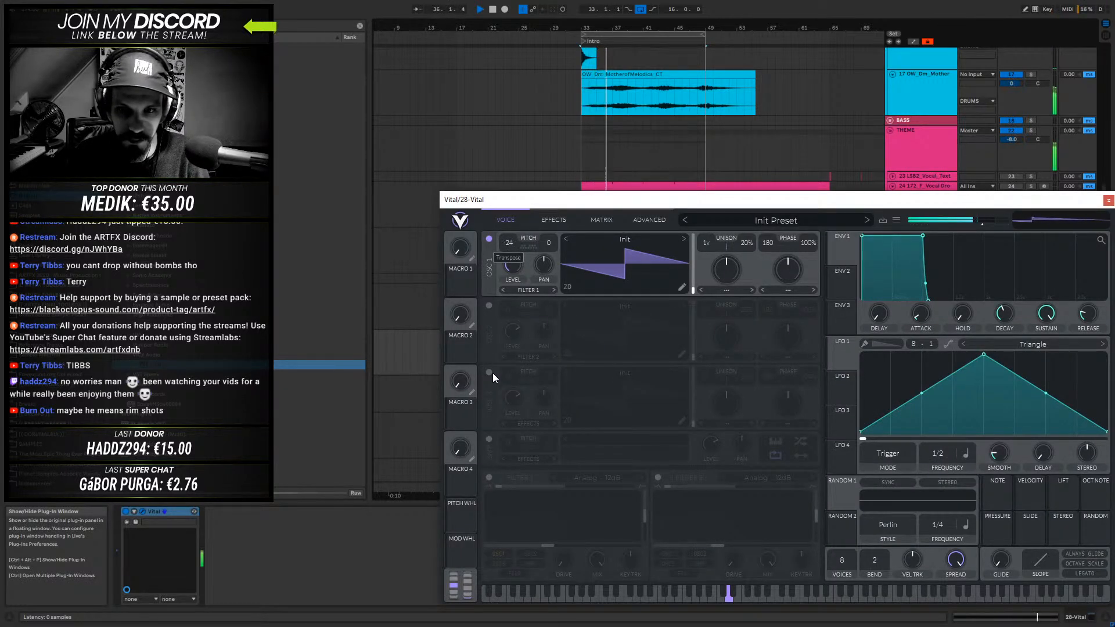
{"action": "left_click_drag", "start_coordinate": [804, 204], "coordinate": [585, 134]}
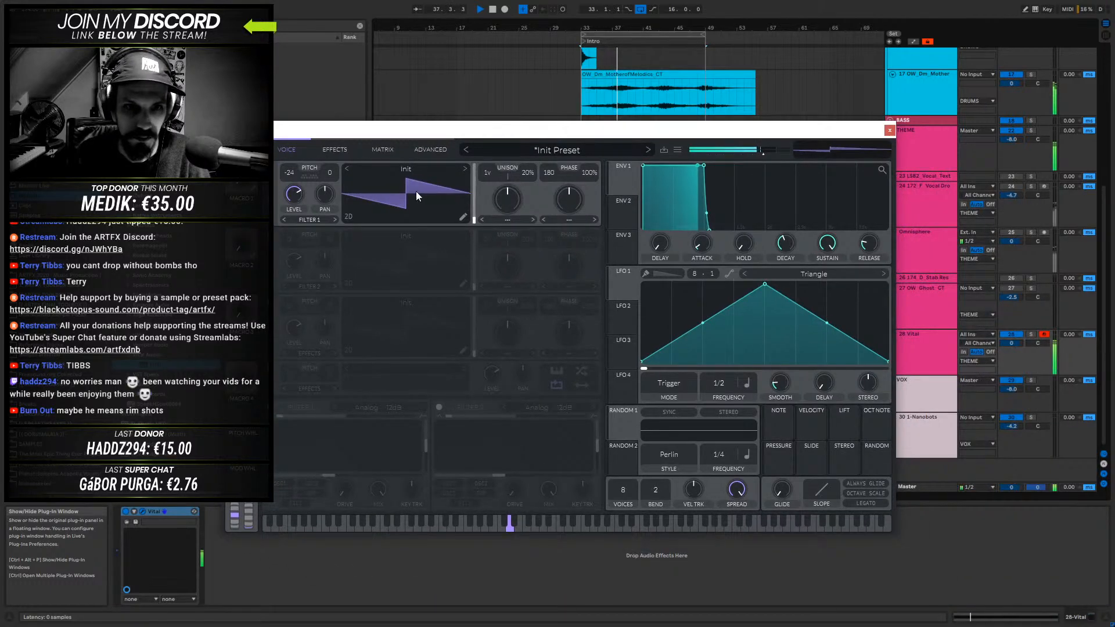
{"action": "left_click", "coordinate": [444, 170]}
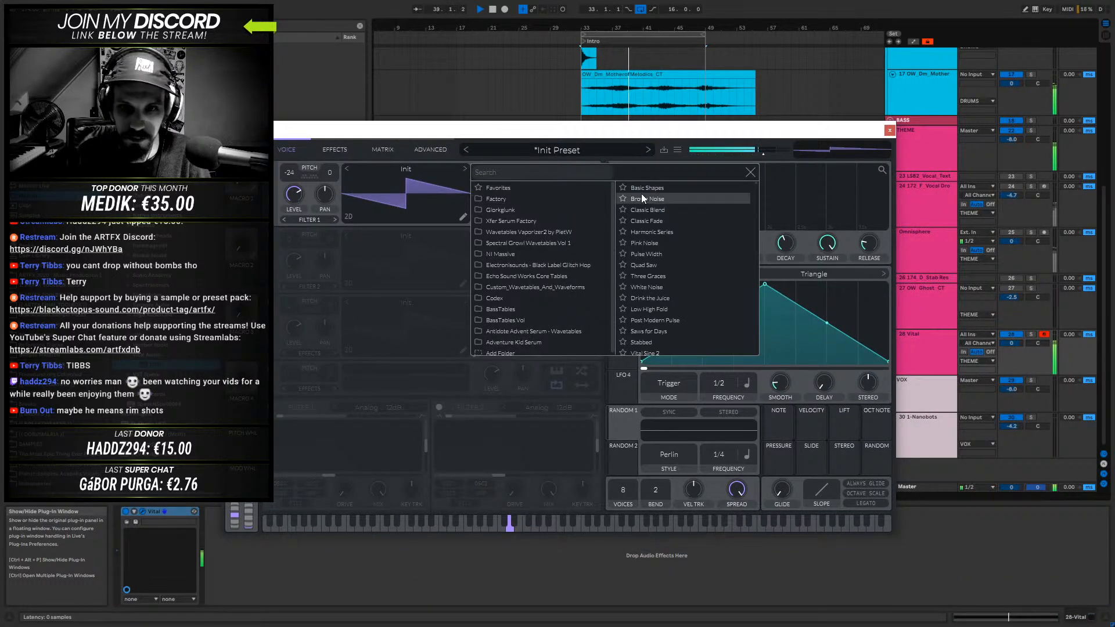
{"action": "left_click", "coordinate": [524, 199]}
{"action": "left_click", "coordinate": [667, 187]}
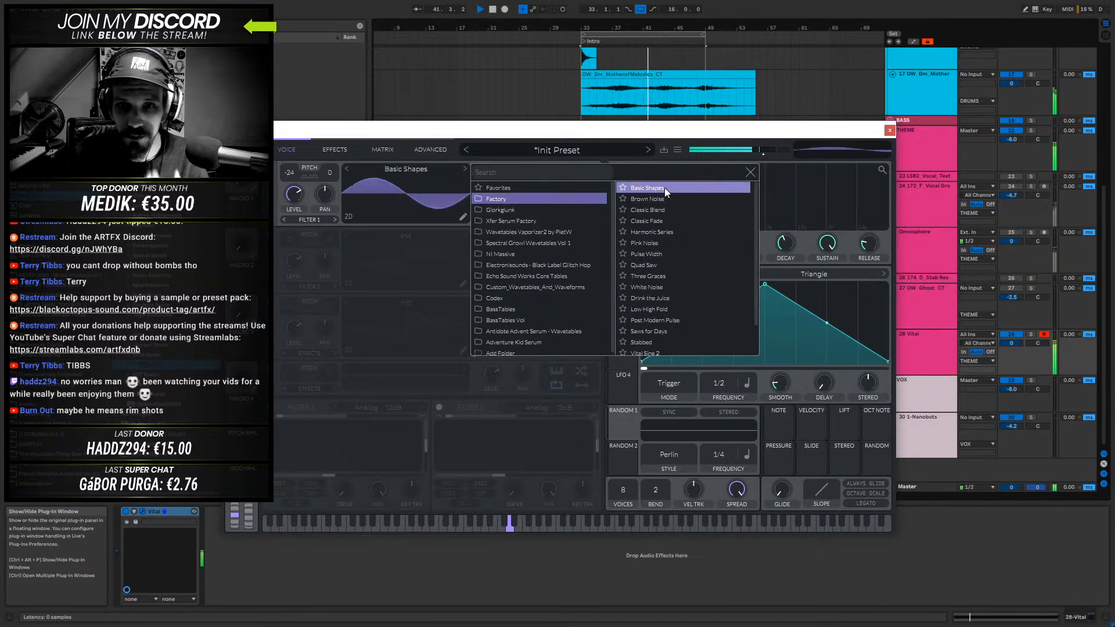
{"action": "left_click", "coordinate": [434, 170]}
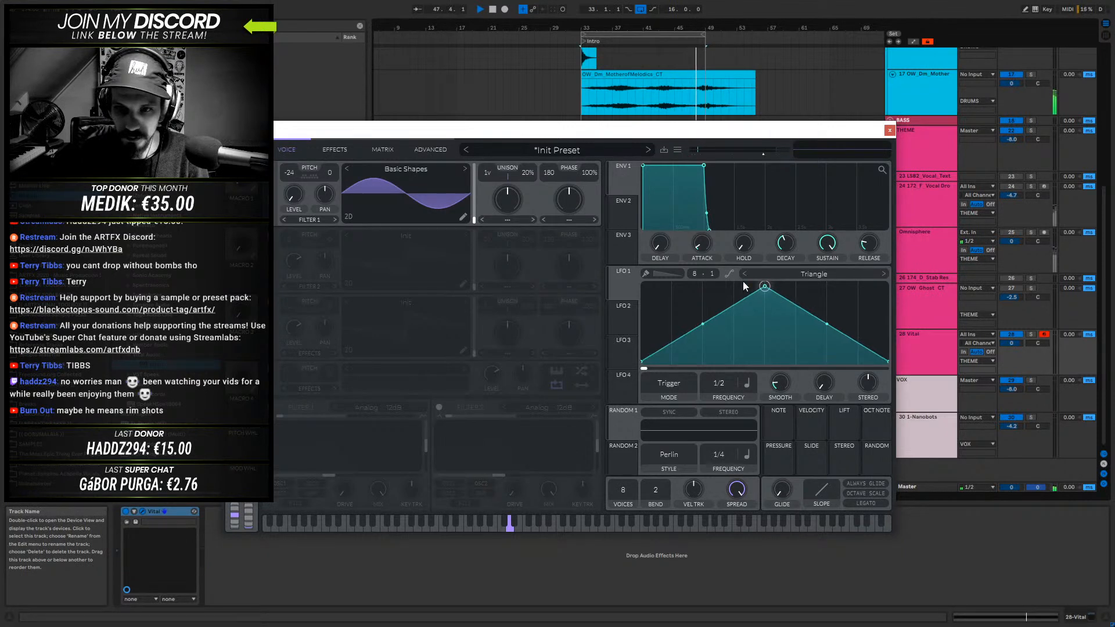
- Reshape LFO 1 into a curved decay at 1/8 frequency and assign it to oscillator 1's level
{"action": "left_click_drag", "start_coordinate": [744, 286], "coordinate": [642, 284]}
{"action": "left_click_drag", "start_coordinate": [766, 325], "coordinate": [753, 351]}
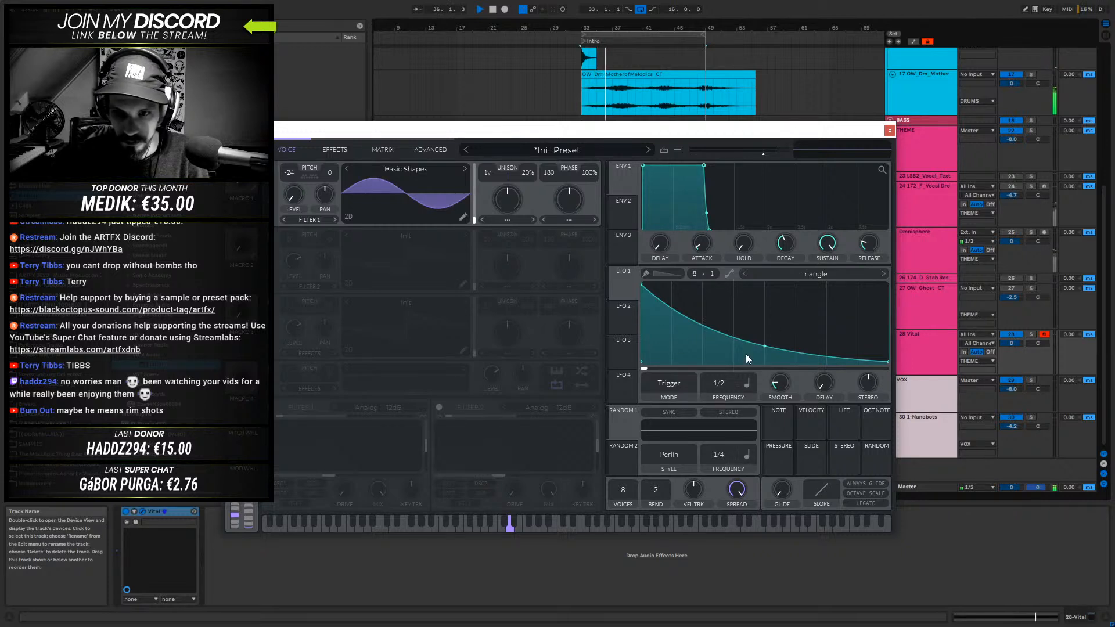
{"action": "left_click_drag", "start_coordinate": [722, 385], "coordinate": [732, 353]}
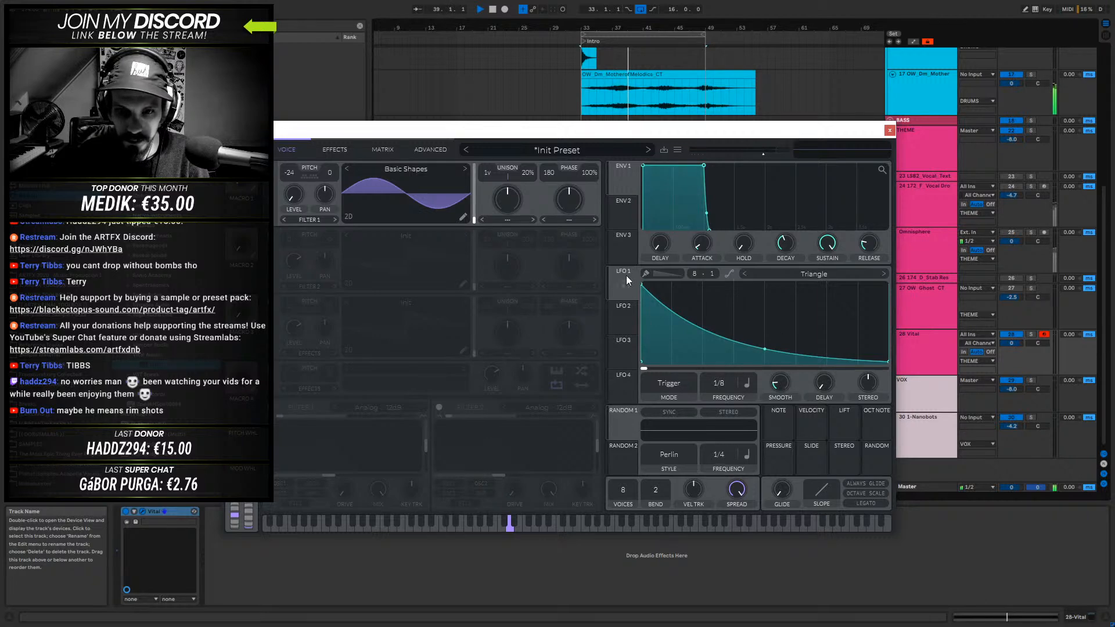
{"action": "left_click_drag", "start_coordinate": [624, 287], "coordinate": [295, 211]}
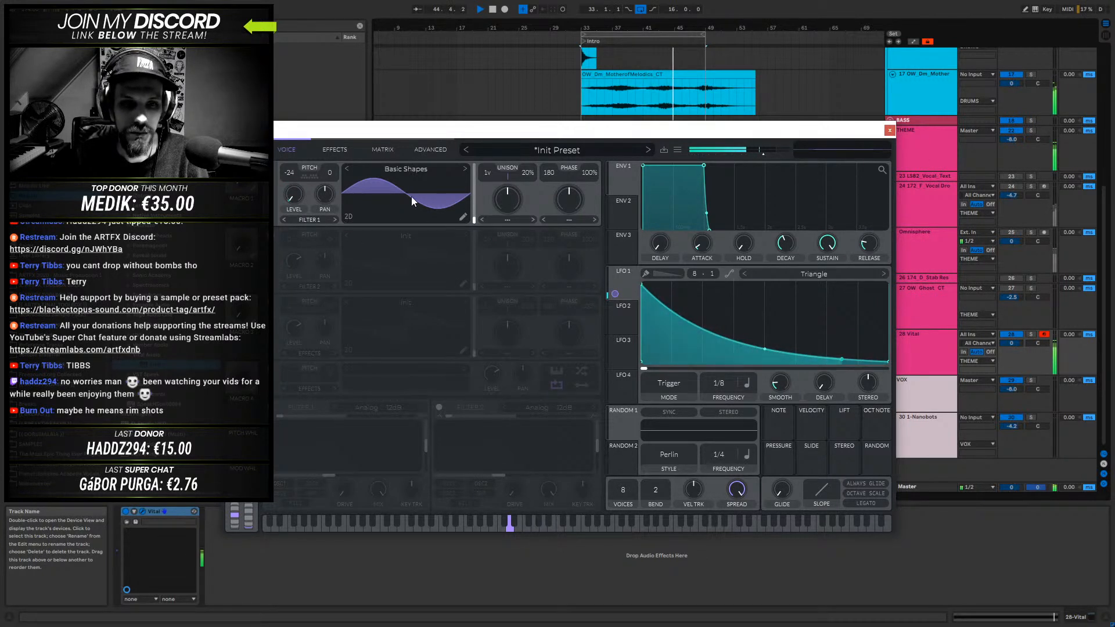
- Enable Vital's Soft Clip distortion, adjust its drive, modulate its mix with LFO 1, and close the plug-in window
{"action": "left_click", "coordinate": [336, 150]}
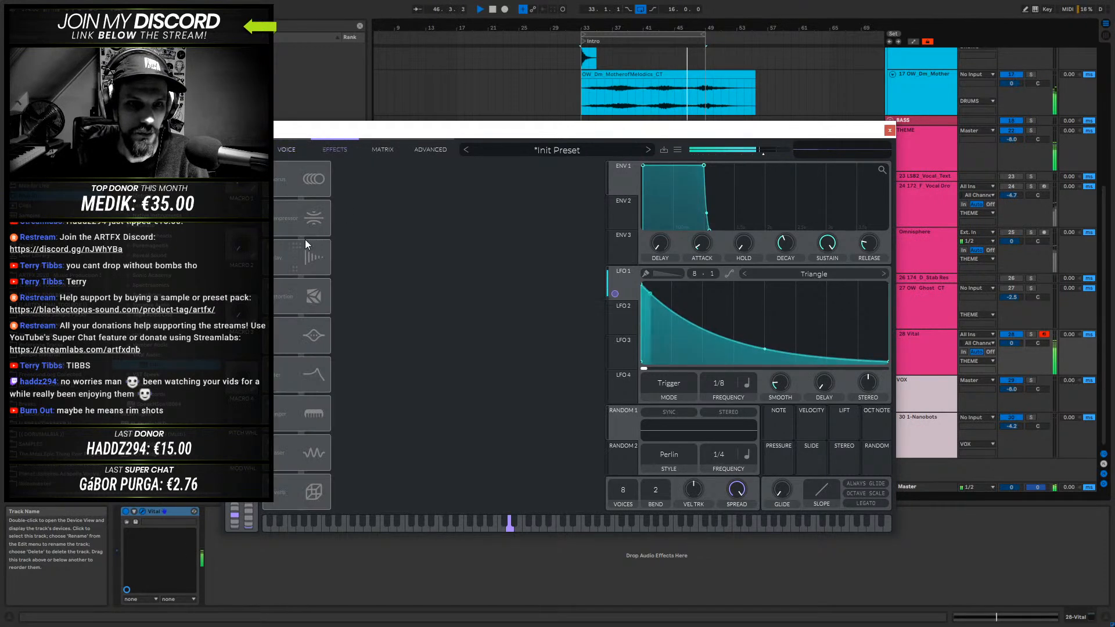
{"action": "left_click", "coordinate": [275, 285]}
{"action": "left_click_drag", "start_coordinate": [506, 175], "coordinate": [555, 230]}
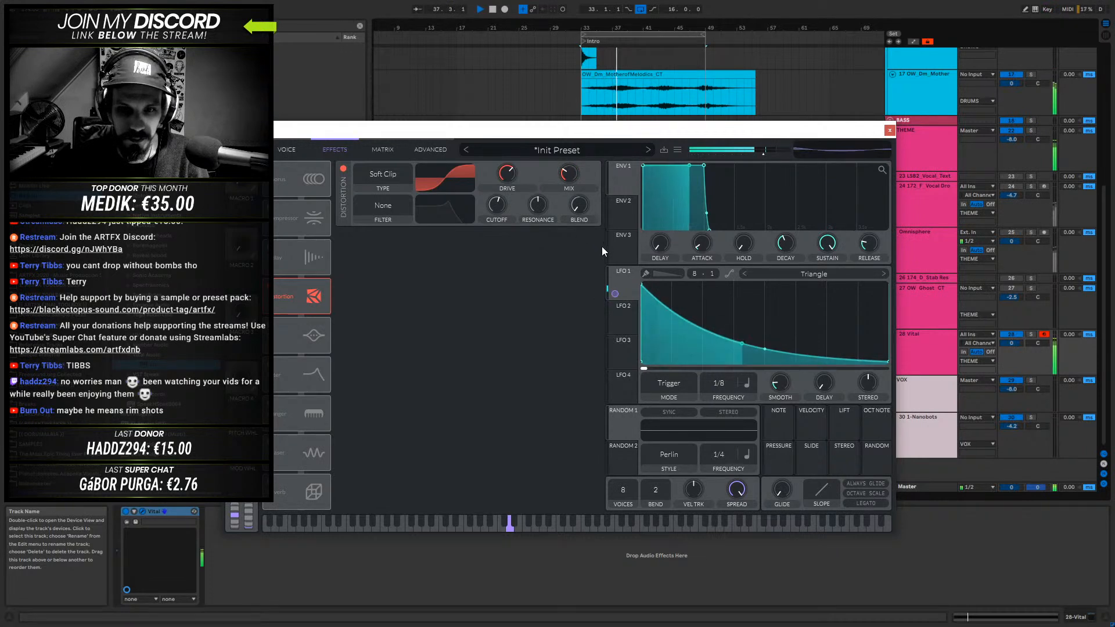
{"action": "left_click_drag", "start_coordinate": [615, 293], "coordinate": [569, 223]}
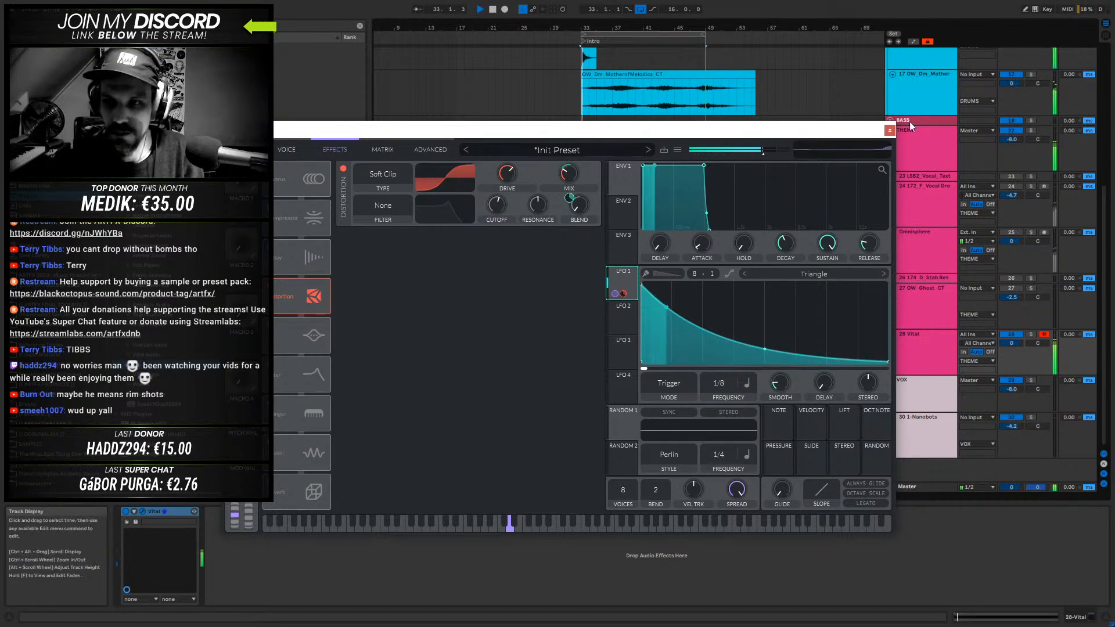
{"action": "left_click", "coordinate": [889, 131]}
- Browse the sample library folders for material that suits the intro
{"action": "left_click", "coordinate": [930, 353]}
{"action": "scroll", "coordinate": [909, 355], "scroll_direction": "up", "scroll_amount": 5}
{"action": "scroll", "coordinate": [894, 344], "scroll_direction": "up", "scroll_amount": 5}
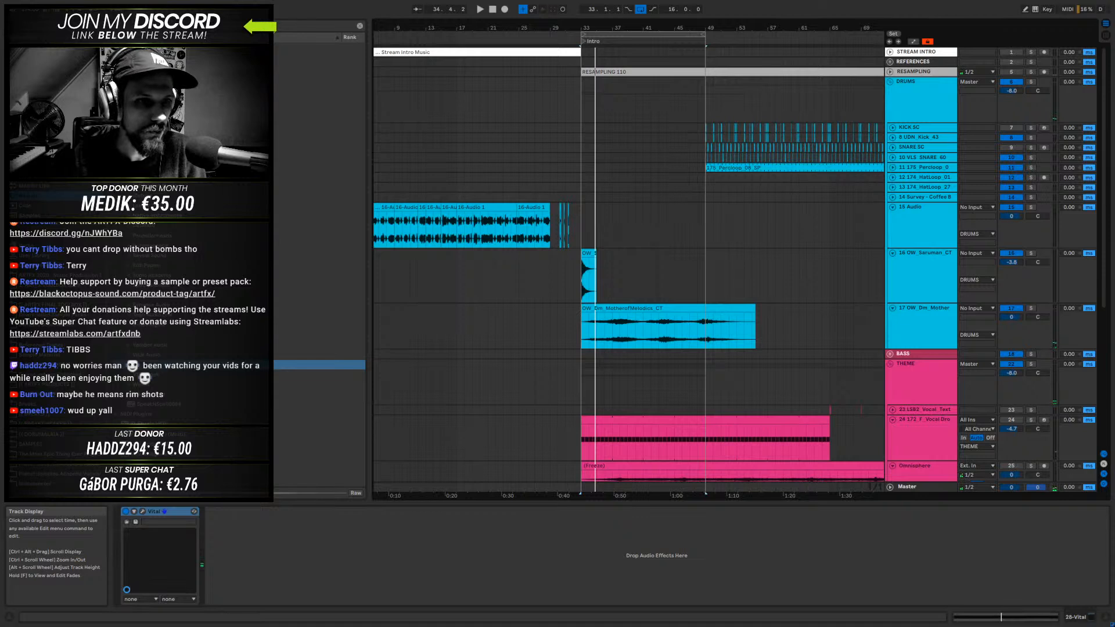
{"action": "left_click", "coordinate": [54, 276]}
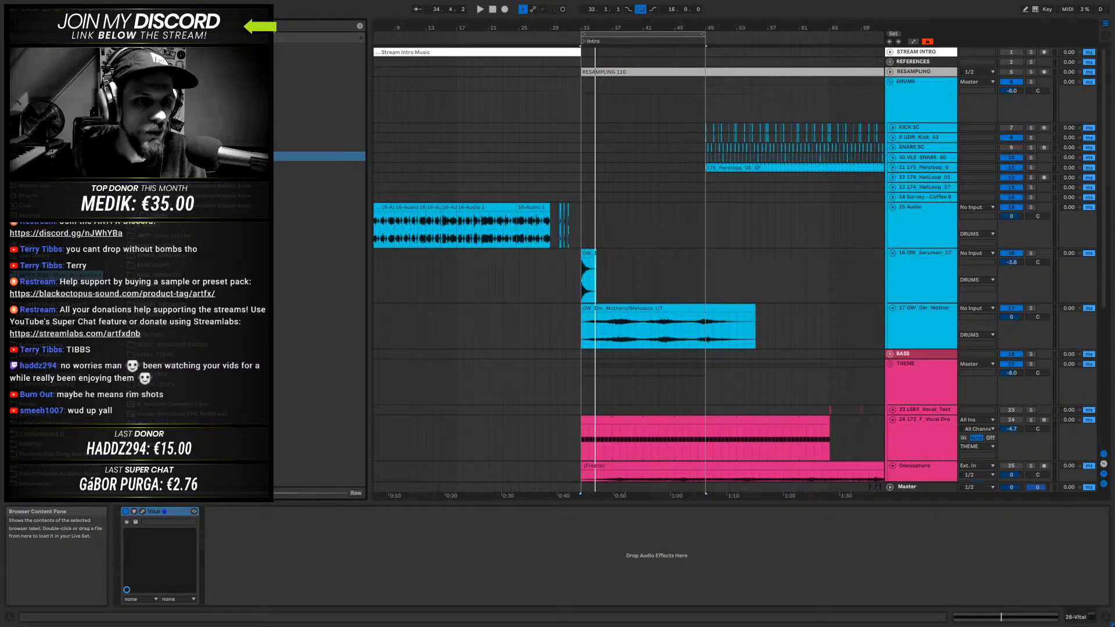
{"action": "left_click", "coordinate": [125, 67]}
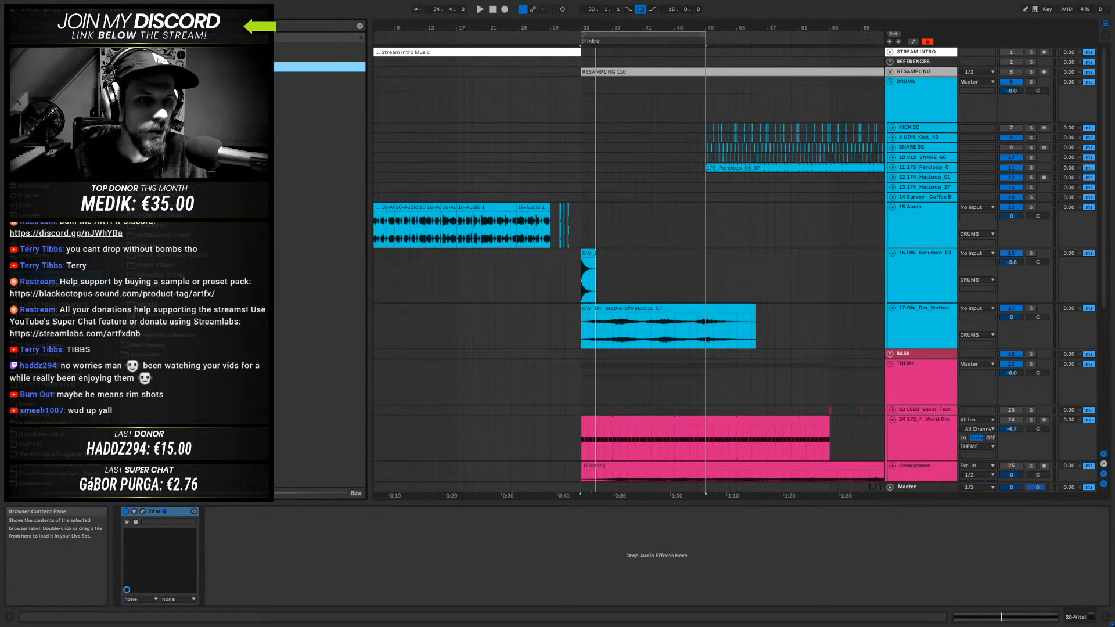
{"action": "left_click", "coordinate": [125, 77]}
{"action": "left_click", "coordinate": [125, 87]}
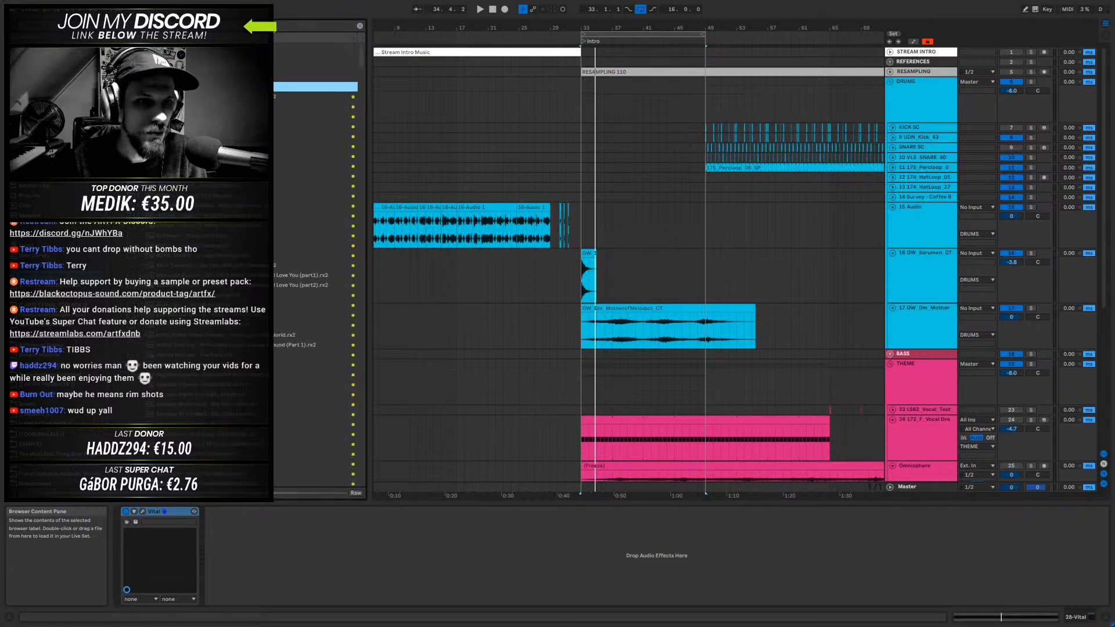
{"action": "left_click", "coordinate": [126, 76]}
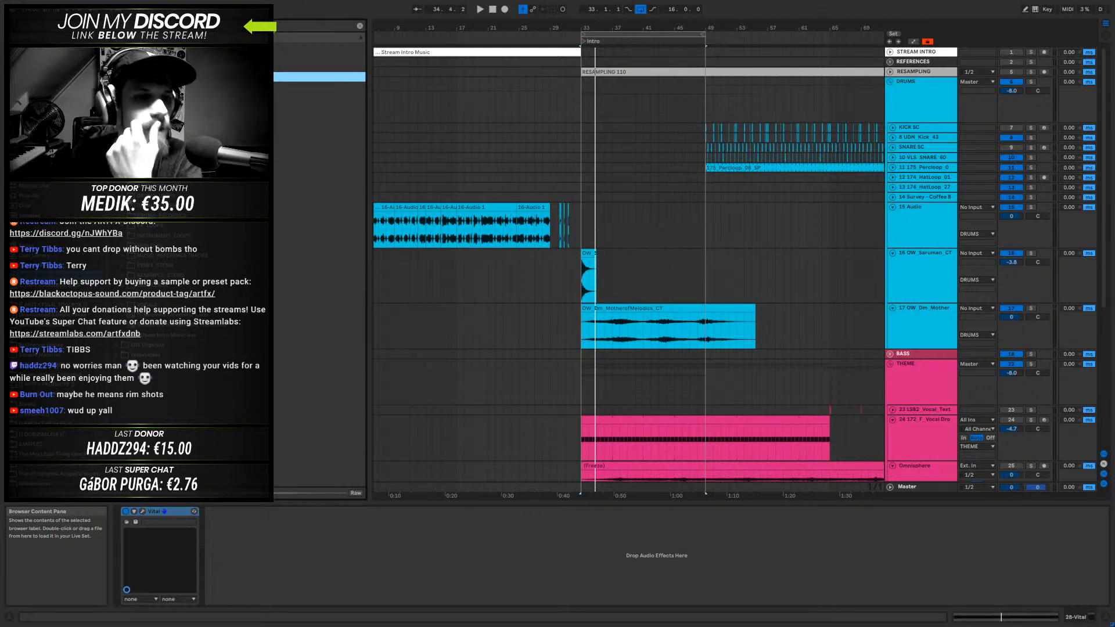
- Audition the samples in the chosen folder, including 172_F Strange Pluck Thing For Intro
{"action": "left_click", "coordinate": [151, 195]}
{"action": "left_click", "coordinate": [151, 176]}
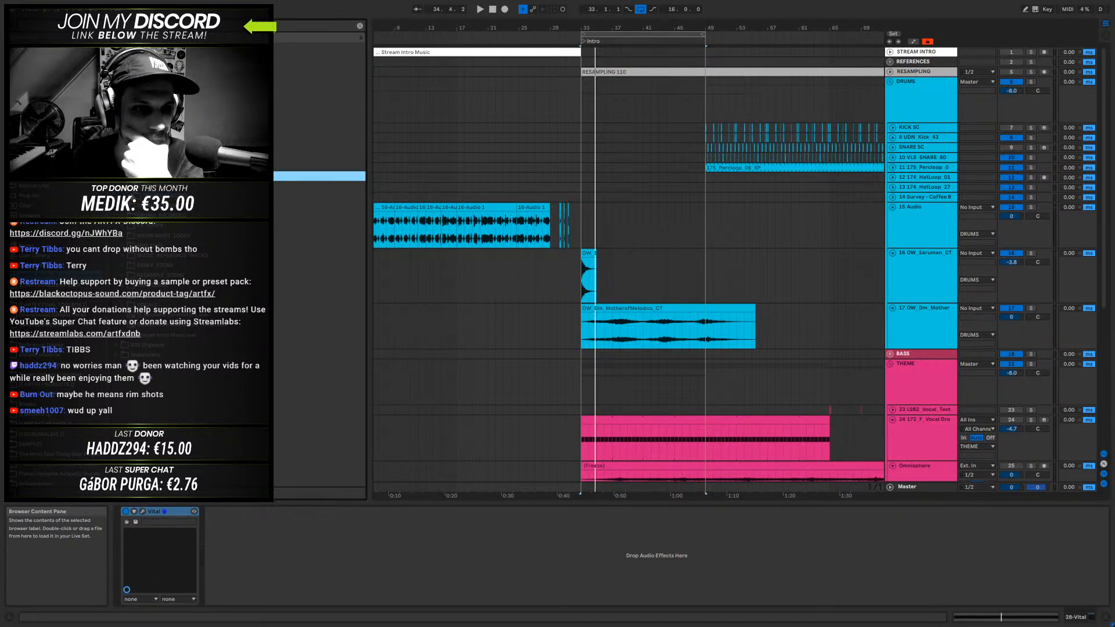
{"action": "left_click", "coordinate": [124, 185]}
{"action": "left_click", "coordinate": [133, 196]}
{"action": "key", "text": "Down"}
{"action": "key", "text": "Down"}
{"action": "key", "text": "Up"}
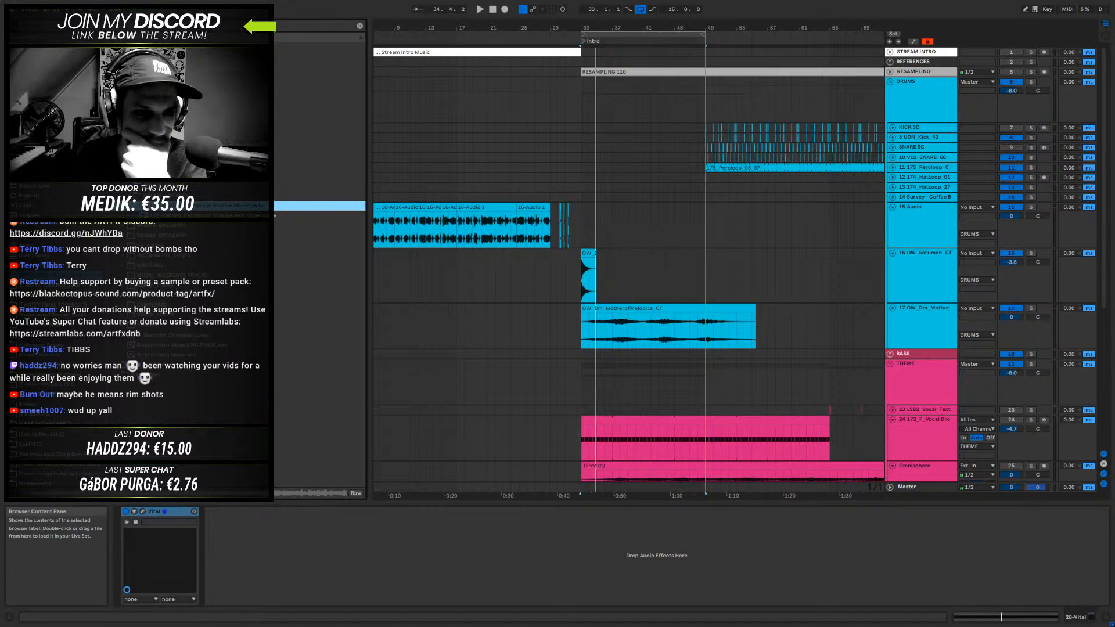
{"action": "left_click", "coordinate": [264, 197]}
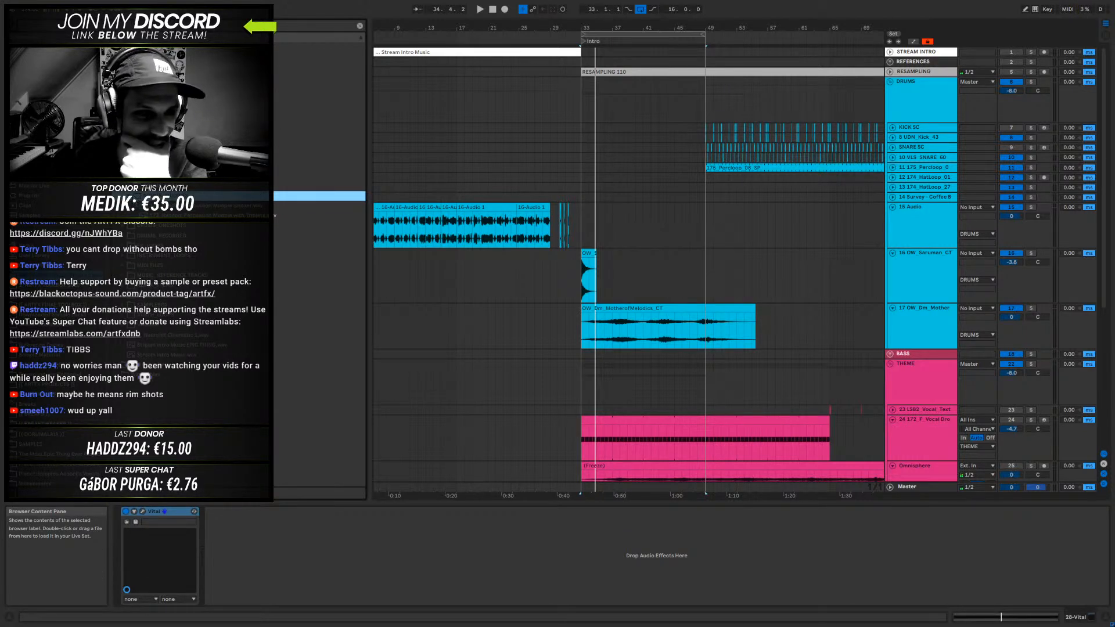
{"action": "left_click", "coordinate": [125, 207]}
{"action": "key", "text": "Down"}
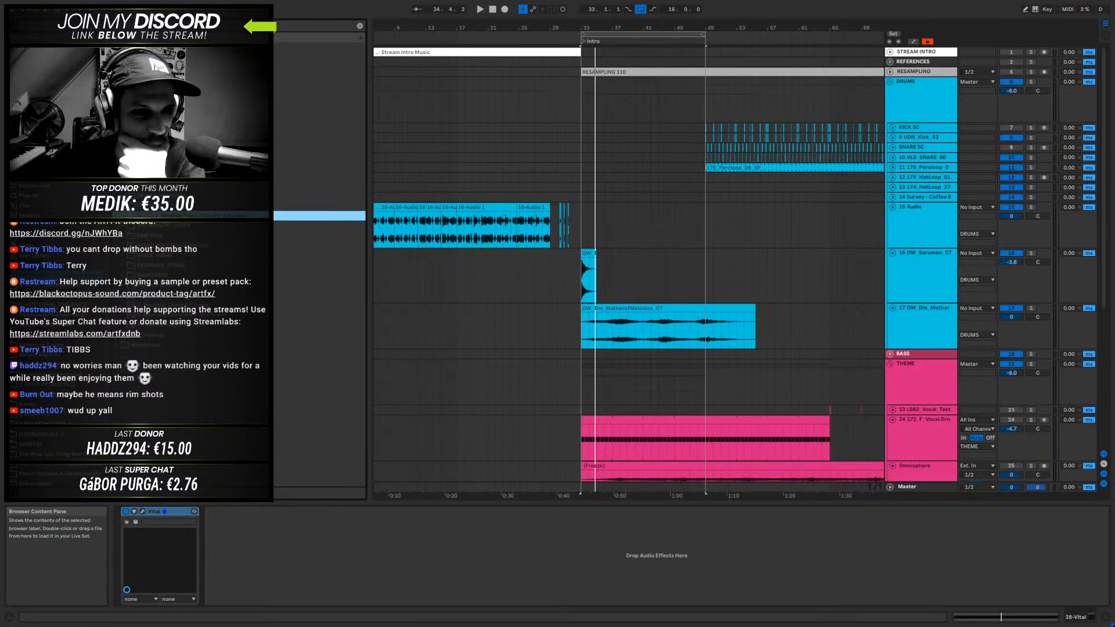
{"action": "left_click", "coordinate": [58, 275]}
{"action": "left_click", "coordinate": [163, 216]}
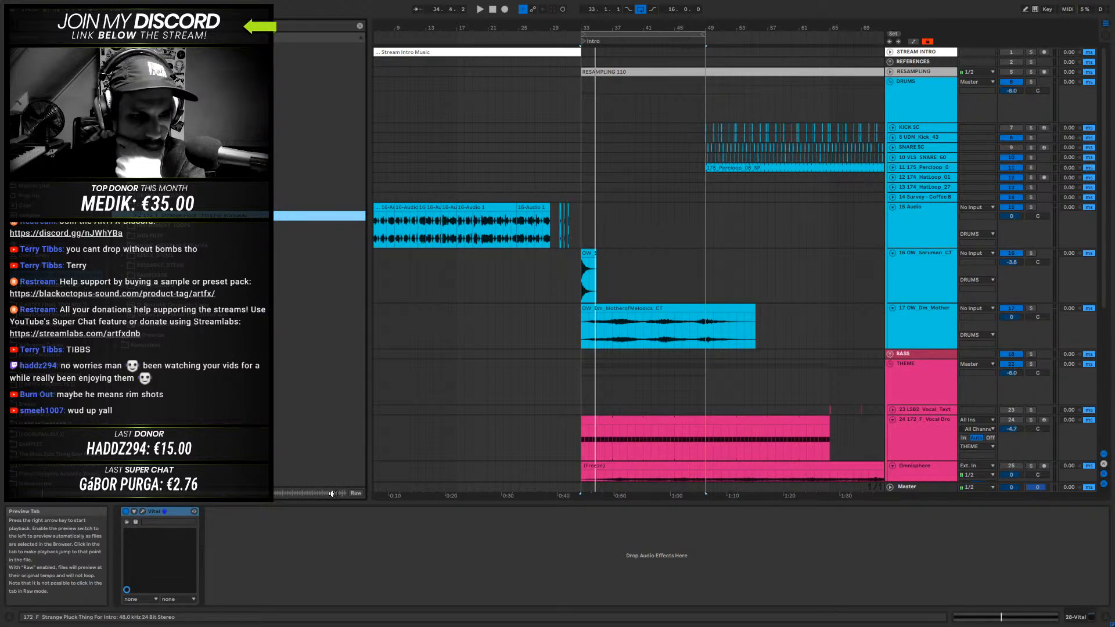
{"action": "left_click", "coordinate": [158, 207]}
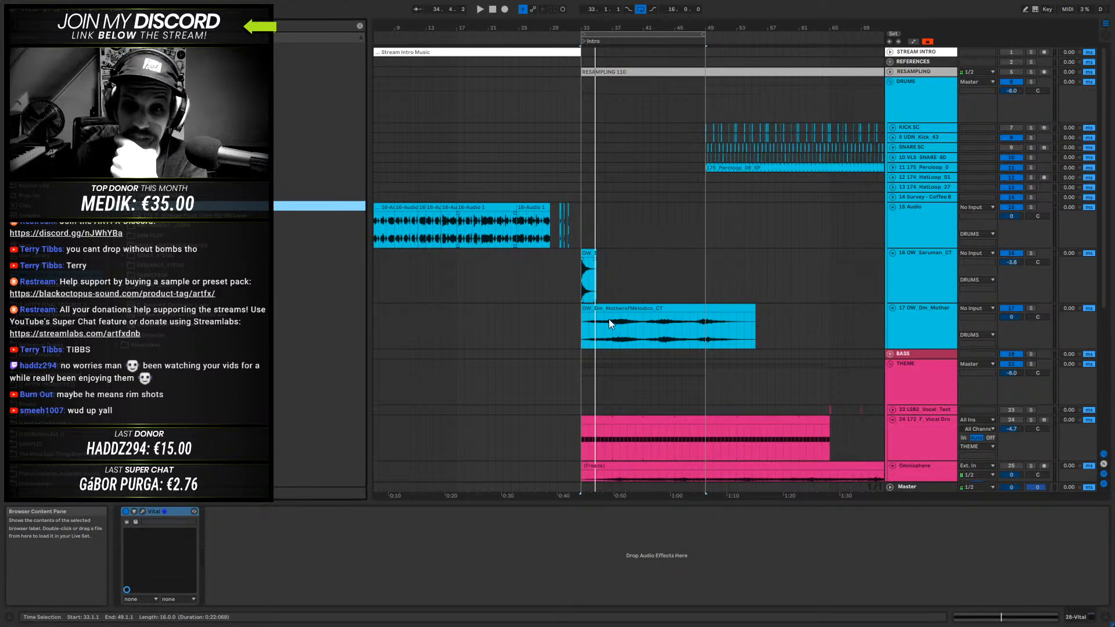
- Place the 172_F Strange Pluck Thing For Intro sample at 33.1.1 on a new audio track below 17 OW_Dm_Mother in the DRUMS group
{"action": "right_click", "coordinate": [936, 317]}
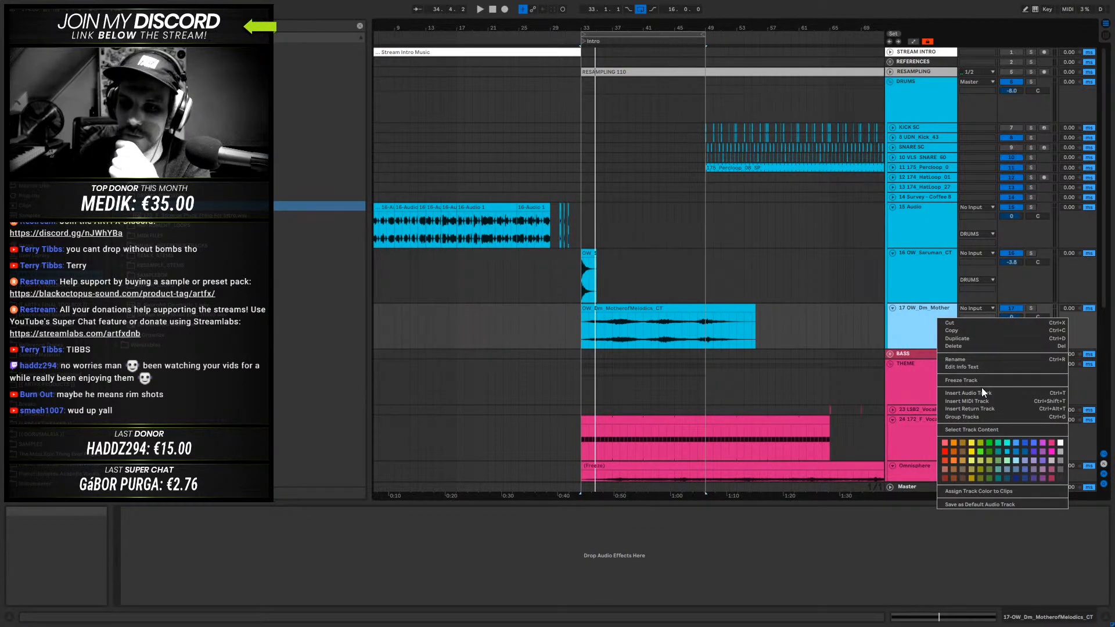
{"action": "left_click", "coordinate": [981, 388]}
{"action": "right_click", "coordinate": [948, 335]}
{"action": "left_click", "coordinate": [970, 412]}
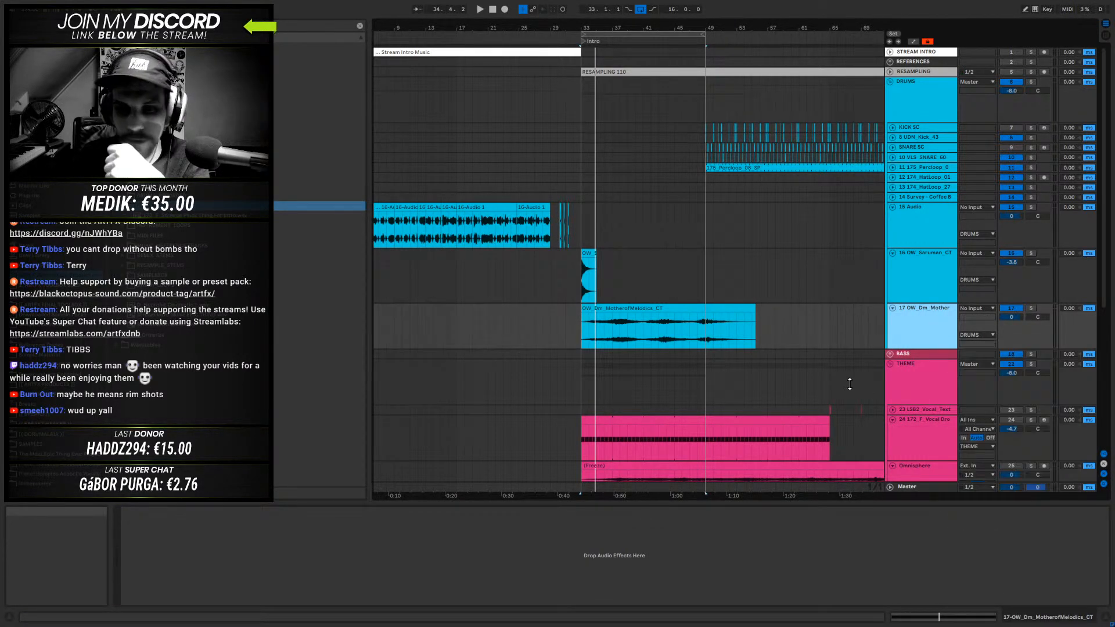
{"action": "left_click_drag", "start_coordinate": [204, 216], "coordinate": [581, 384]}
- Transpose the Strange Pluck clip by -3 semitones and set its warp mode to Complex Pro
{"action": "double_click", "coordinate": [616, 362]}
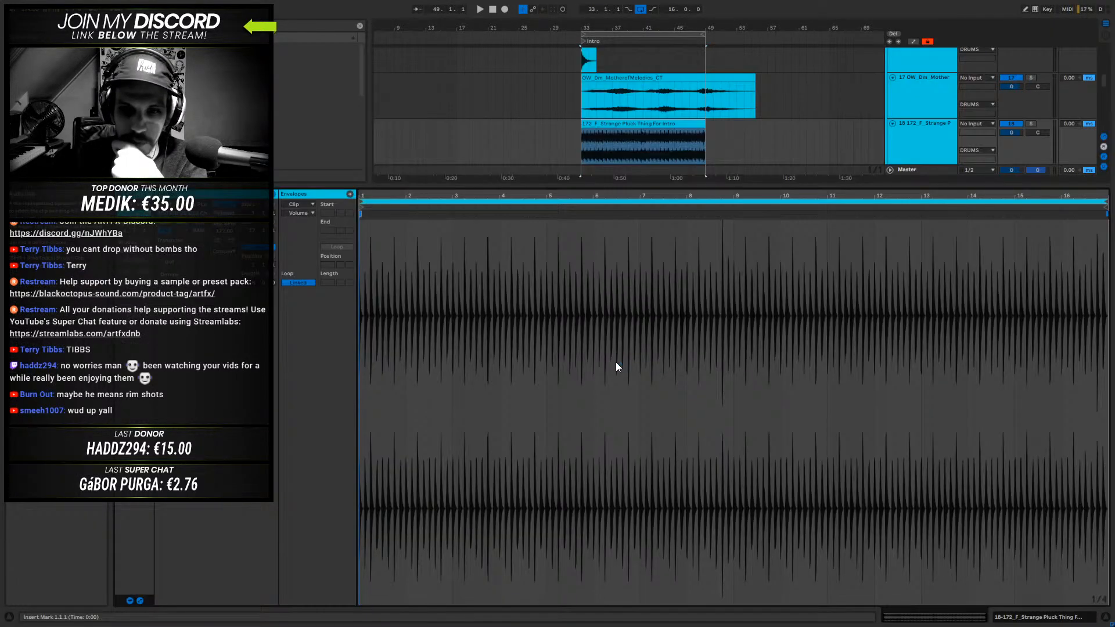
{"action": "left_click_drag", "start_coordinate": [347, 189], "coordinate": [279, 505]}
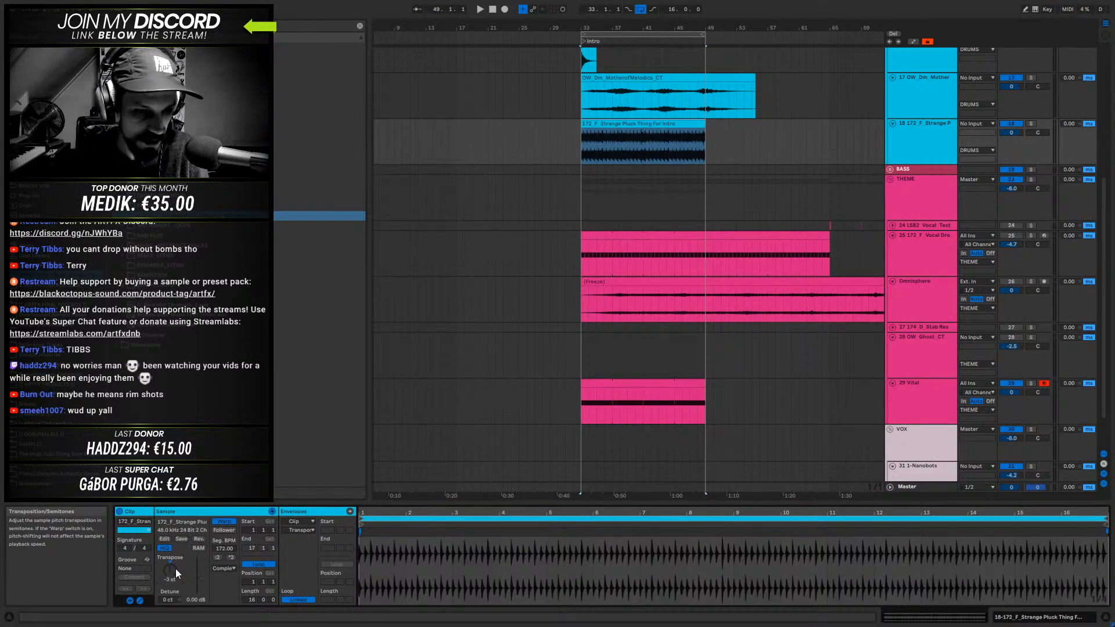
{"action": "left_click", "coordinate": [227, 569]}
{"action": "left_click", "coordinate": [230, 560]}
- Play the intro from 33.1.1 with the Strange Pluck clip included and select that clip
{"action": "key", "text": "space"}
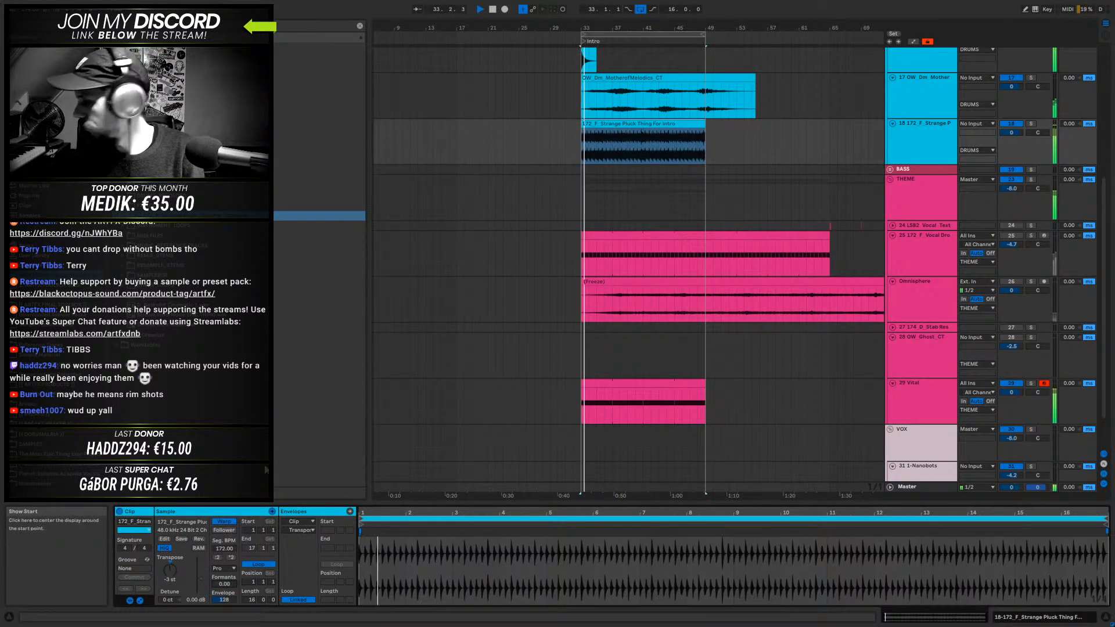
{"action": "left_click", "coordinate": [609, 125]}
{"action": "left_click_drag", "start_coordinate": [609, 126], "coordinate": [639, 143]}
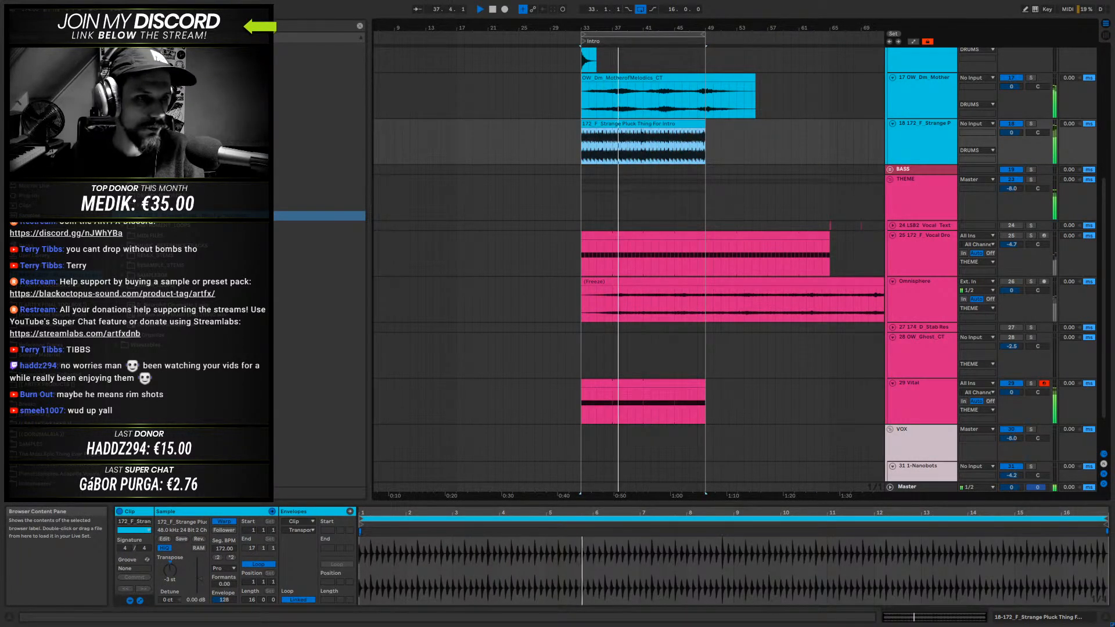
- Add an Auto Filter to the Strange Pluck track and lower its low-pass cutoff to about 799 Hz
{"action": "left_click", "coordinate": [34, 166]}
{"action": "left_click_drag", "start_coordinate": [145, 67], "coordinate": [639, 549]}
{"action": "left_click_drag", "start_coordinate": [242, 566], "coordinate": [205, 566]}
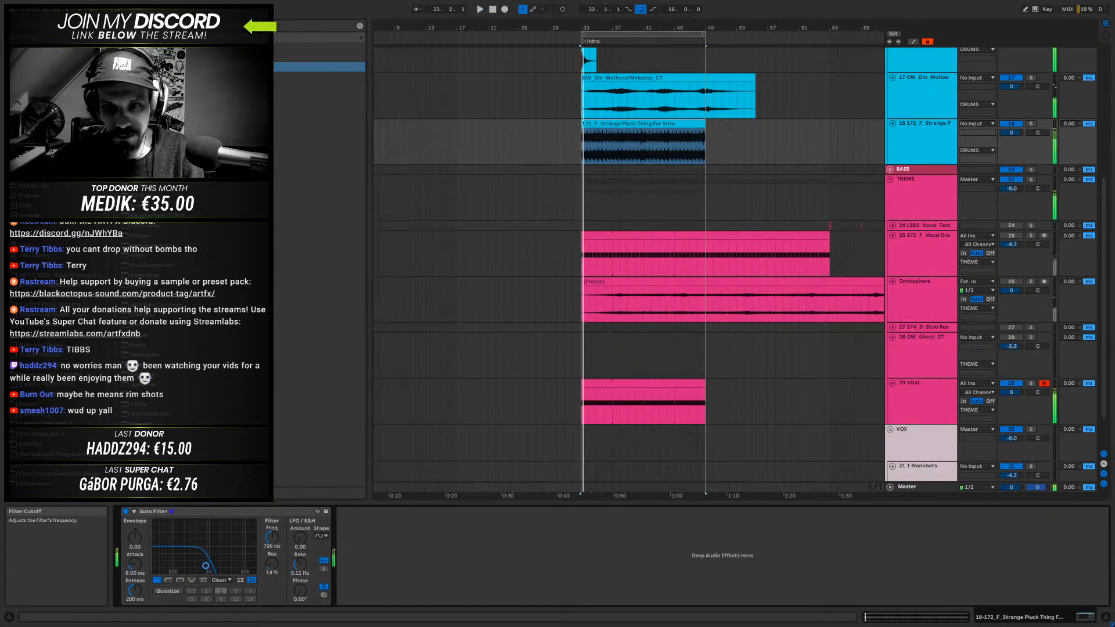
- Solo track 17 OW_Dm_Mother and play its MotherofMelodics clip from 33.1.1 on its own
{"action": "left_click_drag", "start_coordinate": [691, 27], "coordinate": [571, 22]}
{"action": "left_click", "coordinate": [561, 95]}
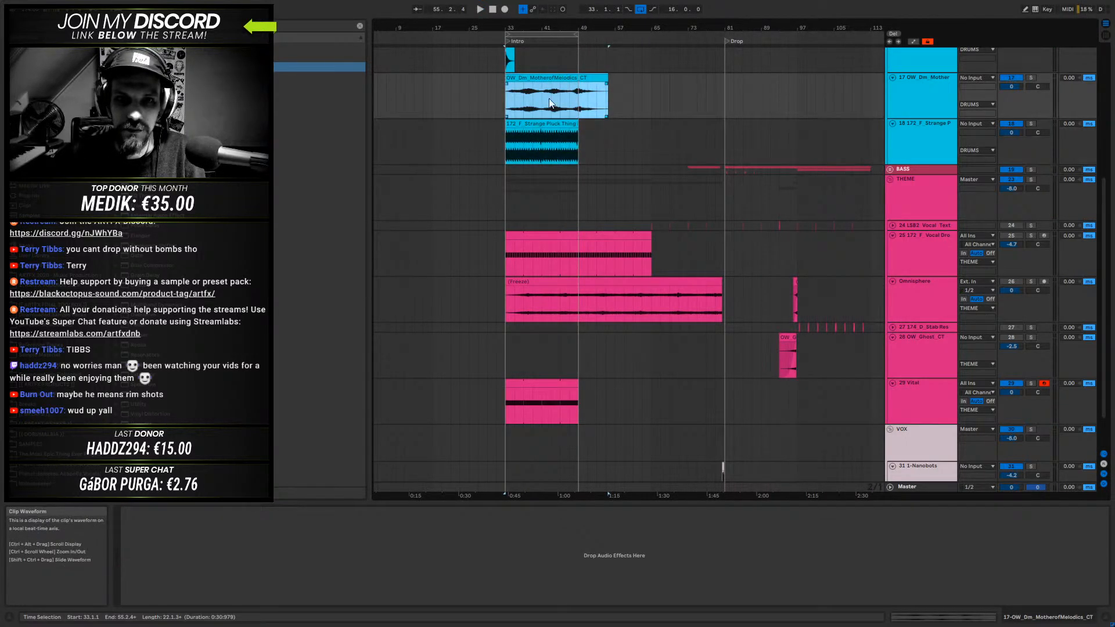
{"action": "left_click", "coordinate": [1031, 78]}
{"action": "mouse_move", "coordinate": [528, 28]}
{"action": "left_mouse_down"}
{"action": "mouse_move", "coordinate": [528, 95]}
{"action": "mouse_move", "coordinate": [610, 102]}
{"action": "mouse_move", "coordinate": [533, 27]}
{"action": "left_mouse_up"}
{"action": "left_click_drag", "start_coordinate": [446, 95], "coordinate": [581, 98]}
{"action": "left_click", "coordinate": [531, 79]}
{"action": "key", "text": "space"}
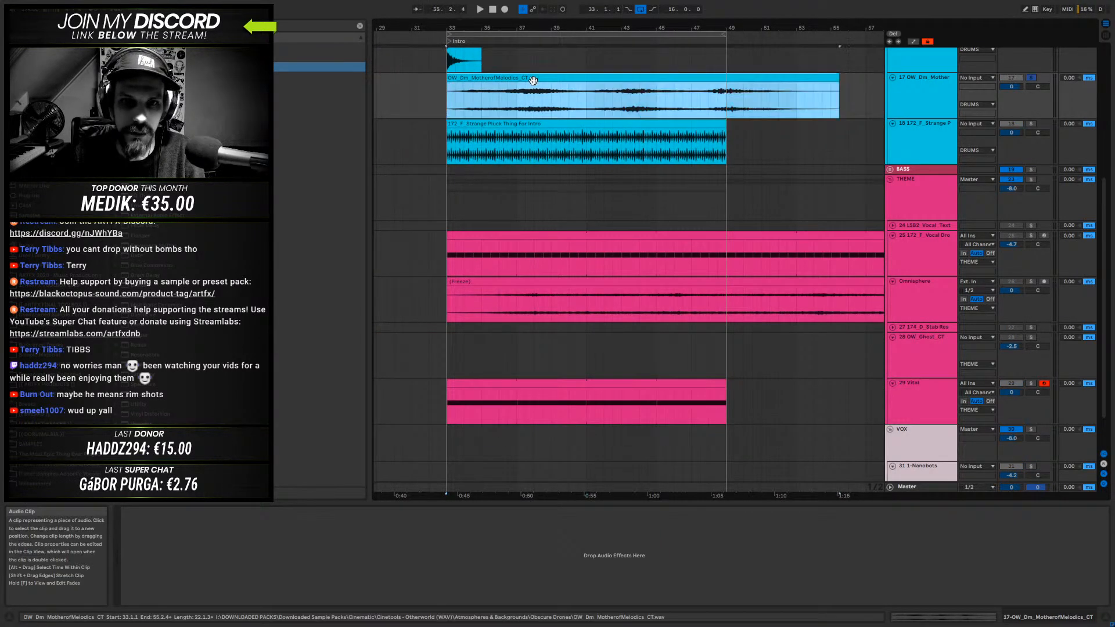
{"action": "key", "text": "space"}
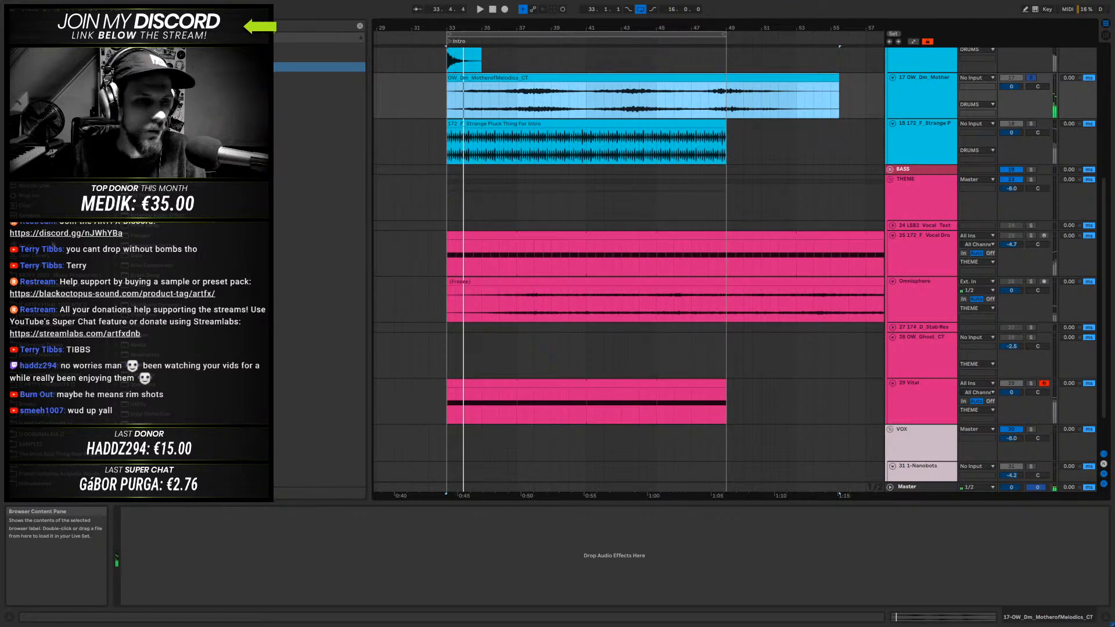
- Mute the 18 172_F Strange Pluck track and browse the plug-ins for an effect
{"action": "left_click", "coordinate": [31, 196]}
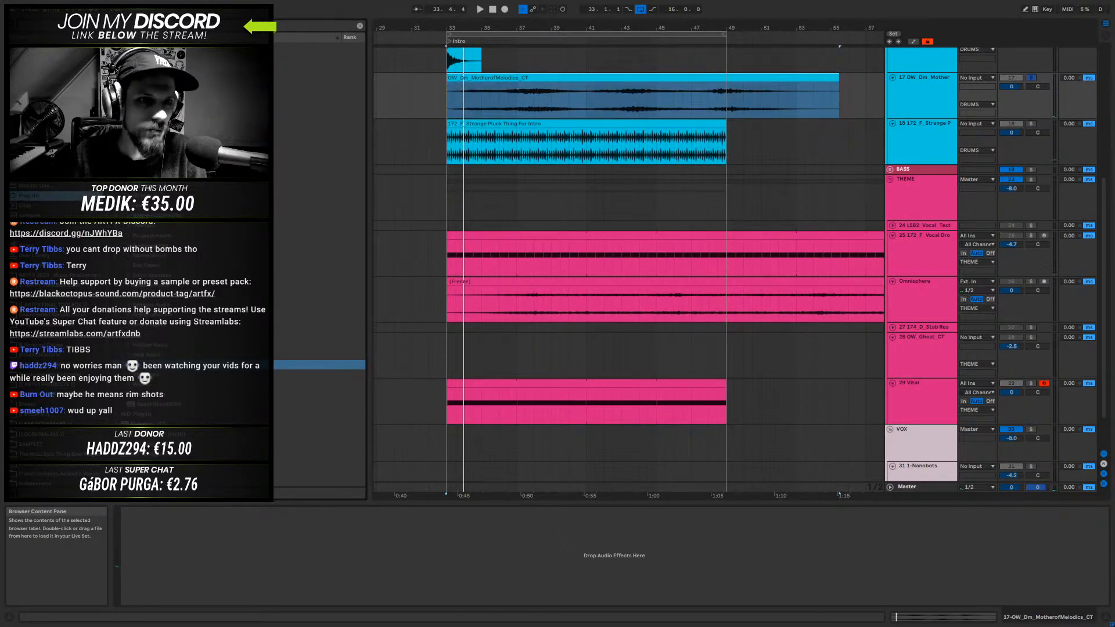
{"action": "left_click", "coordinate": [117, 47]}
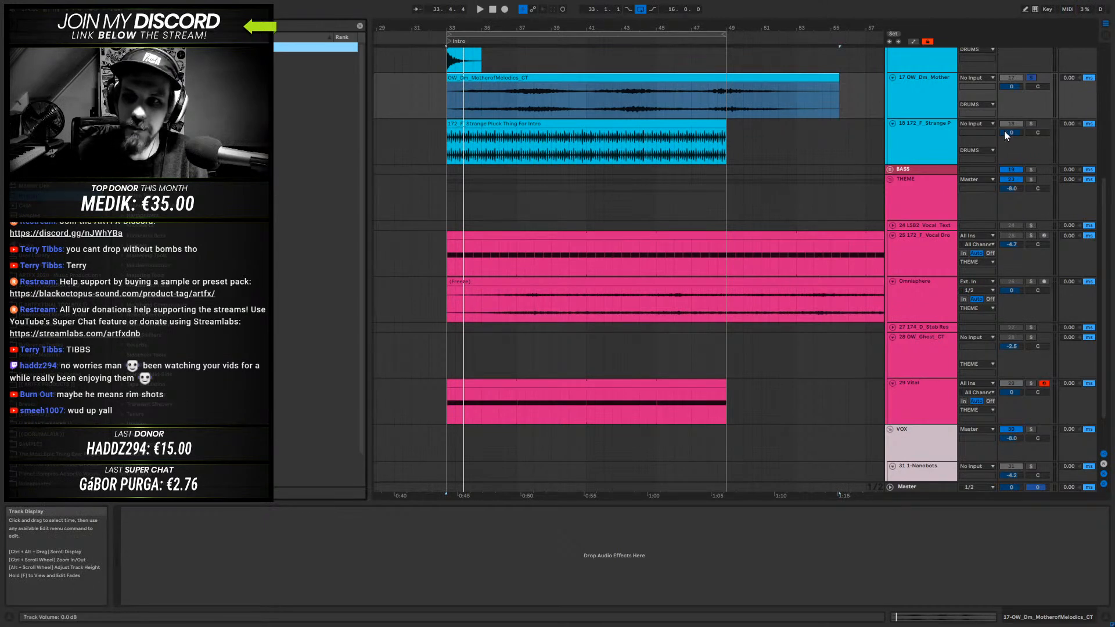
{"action": "left_click", "coordinate": [1009, 125]}
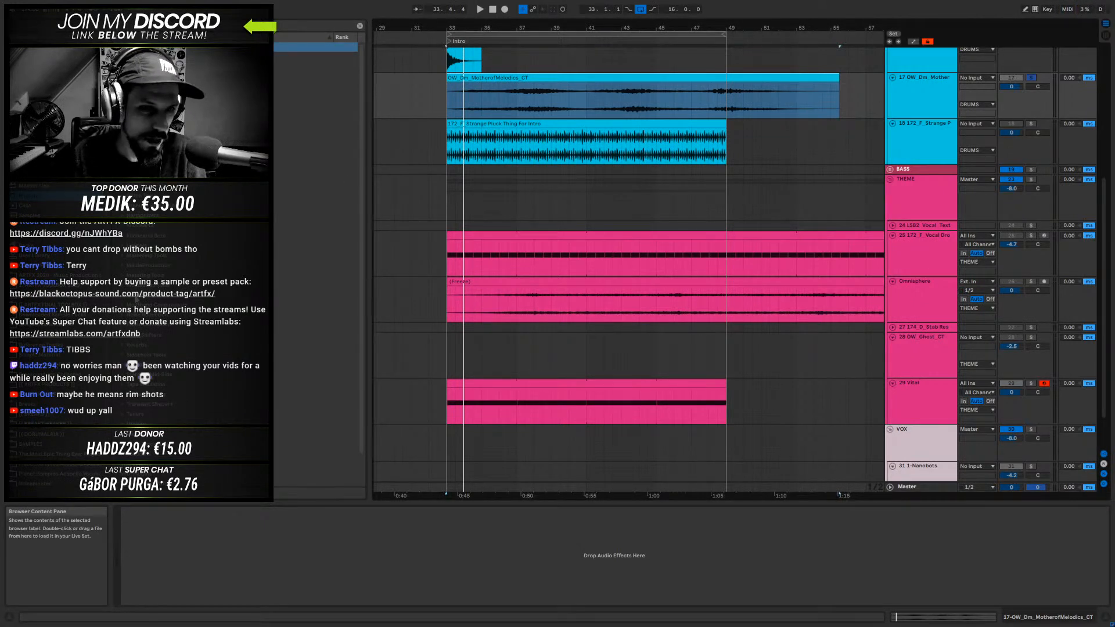
{"action": "left_click", "coordinate": [122, 195]}
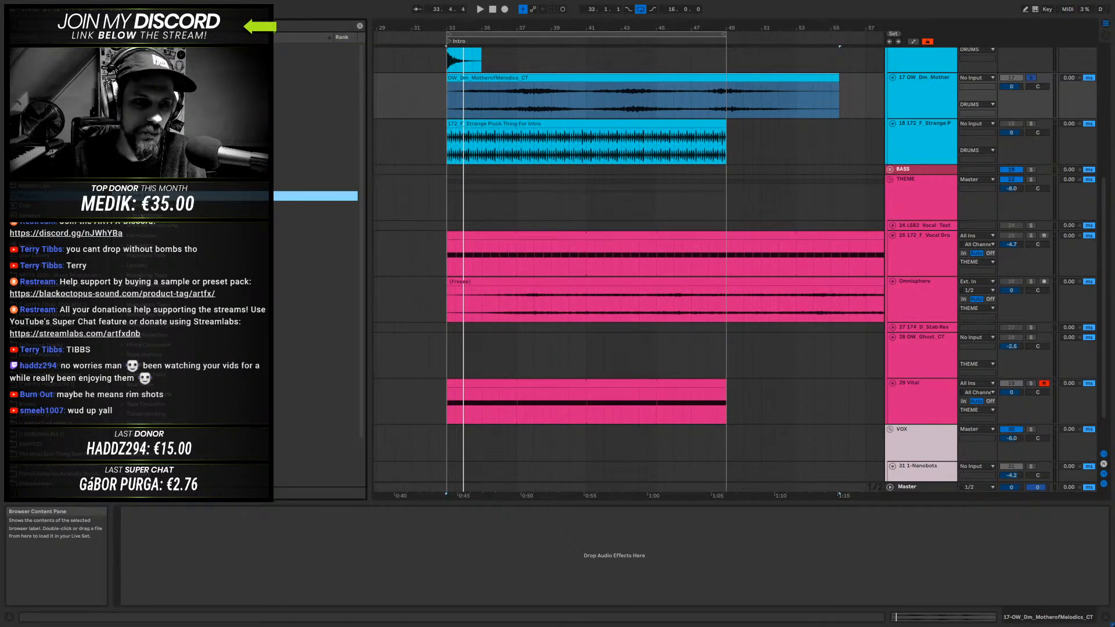
{"action": "left_click", "coordinate": [122, 206]}
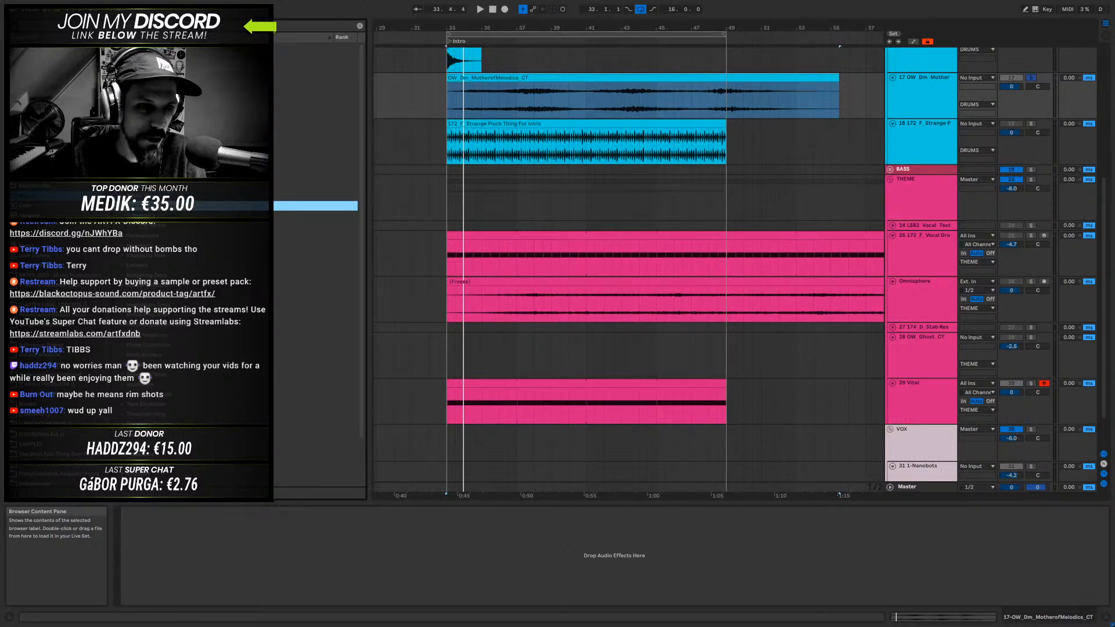
- Extend the intro loop from 33.1.1 to a length of 32 bars and play it with track 17 unsoloed
{"action": "left_click", "coordinate": [927, 86]}
{"action": "left_click_drag", "start_coordinate": [720, 28], "coordinate": [808, 58]}
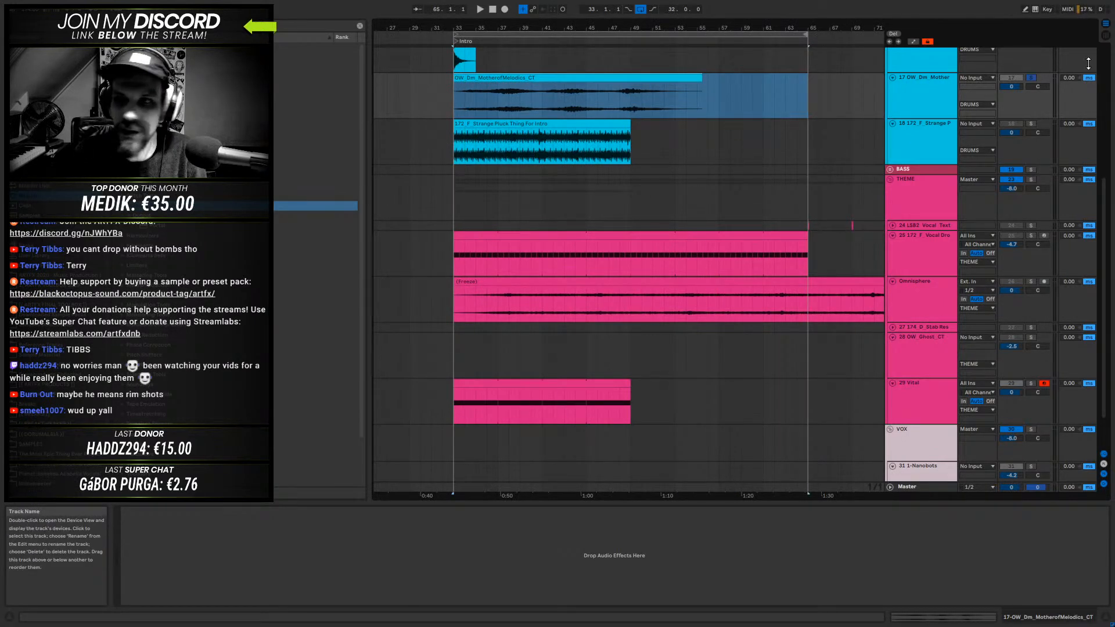
{"action": "key", "text": "space"}
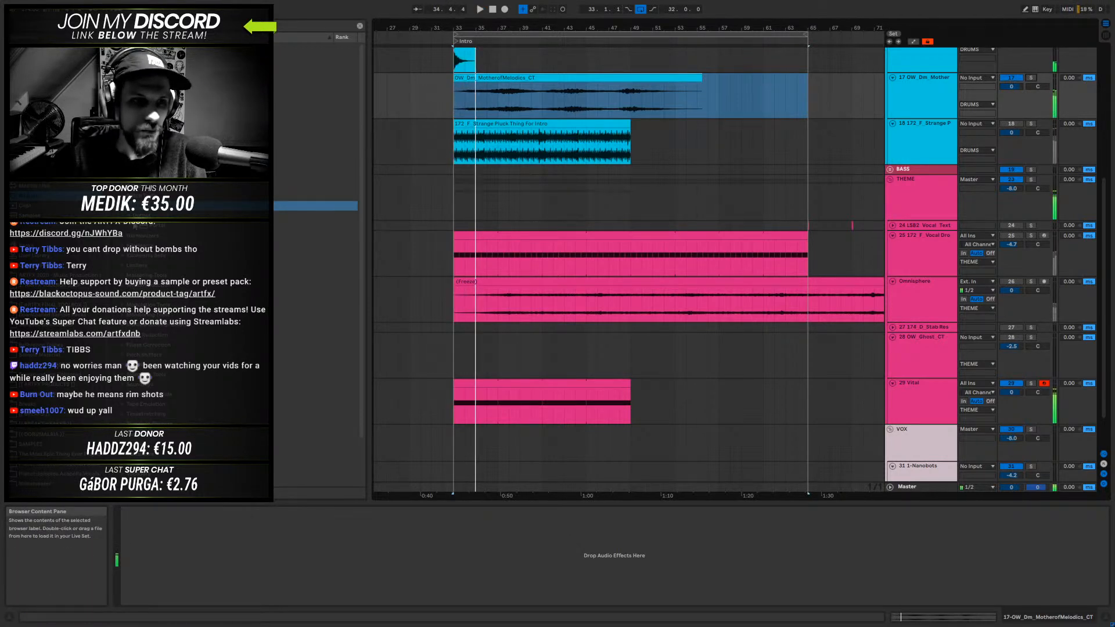
- Load the Portal effect on track 17 OW_Dm_Mother and look through its Start Here, Sound Design and Stretch & Smear presets
{"action": "left_click", "coordinate": [149, 226]}
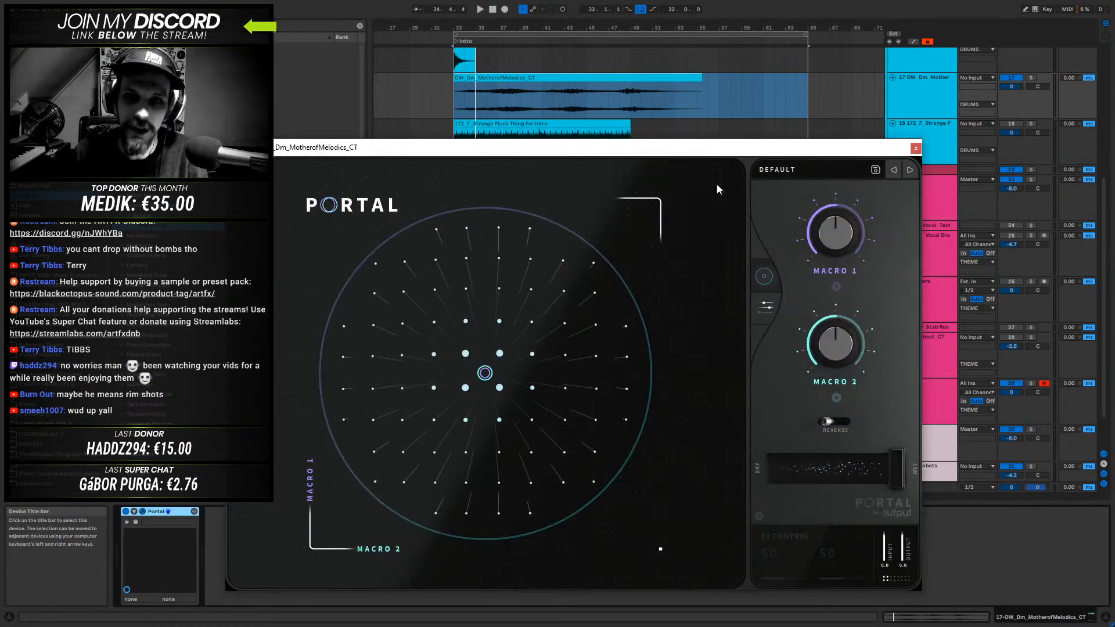
{"action": "left_click", "coordinate": [804, 171]}
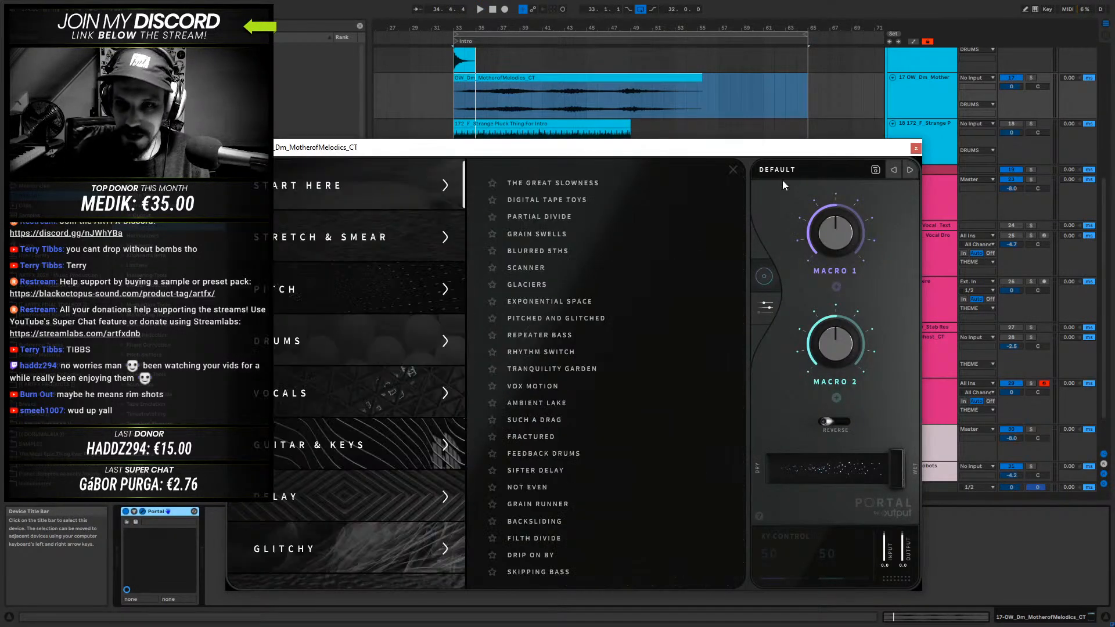
{"action": "scroll", "coordinate": [319, 380], "scroll_direction": "down", "scroll_amount": 5}
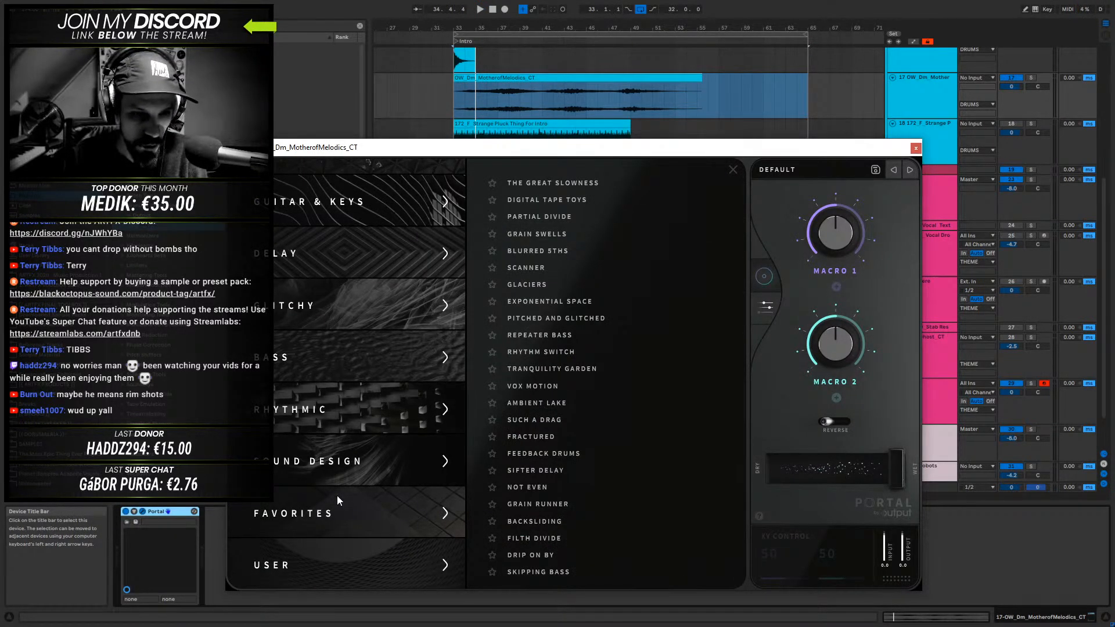
{"action": "left_click", "coordinate": [335, 459]}
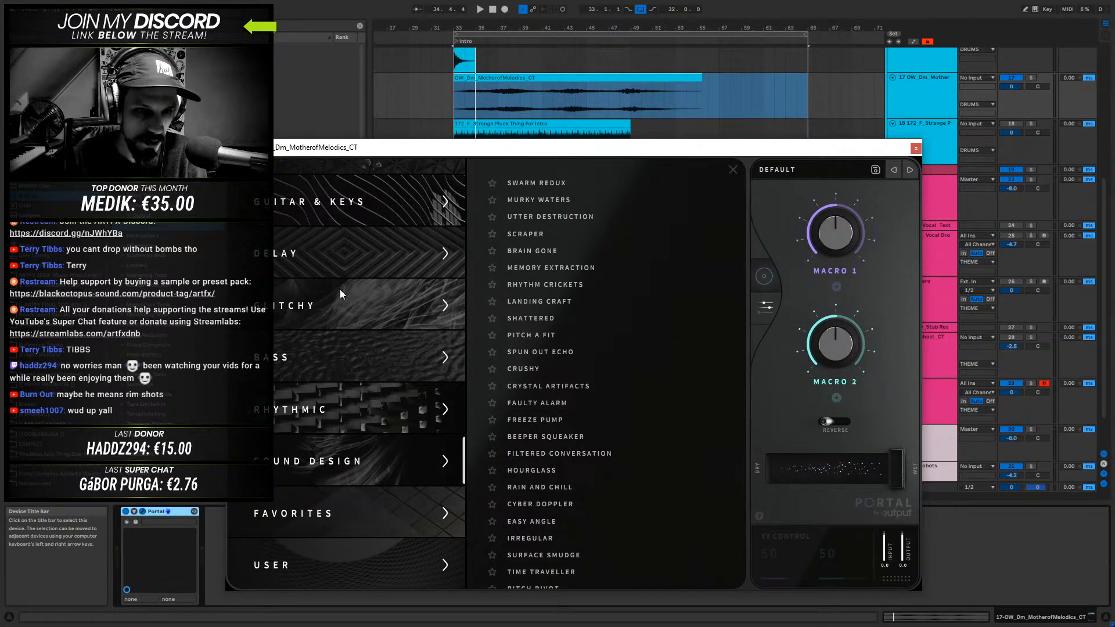
{"action": "scroll", "coordinate": [340, 259], "scroll_direction": "up", "scroll_amount": 5}
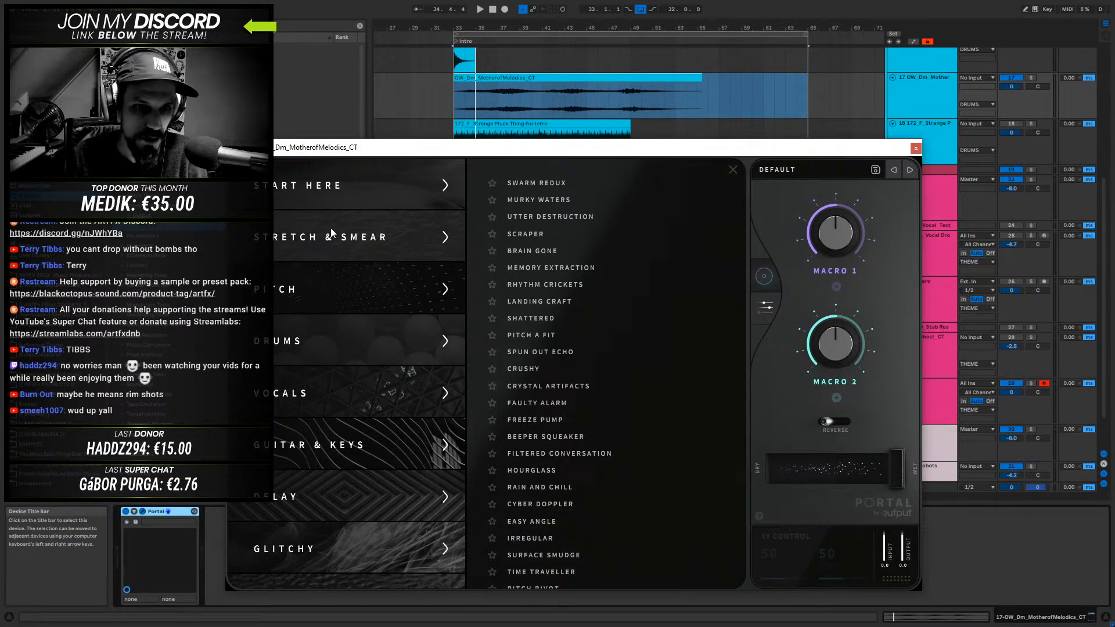
{"action": "left_click", "coordinate": [299, 232]}
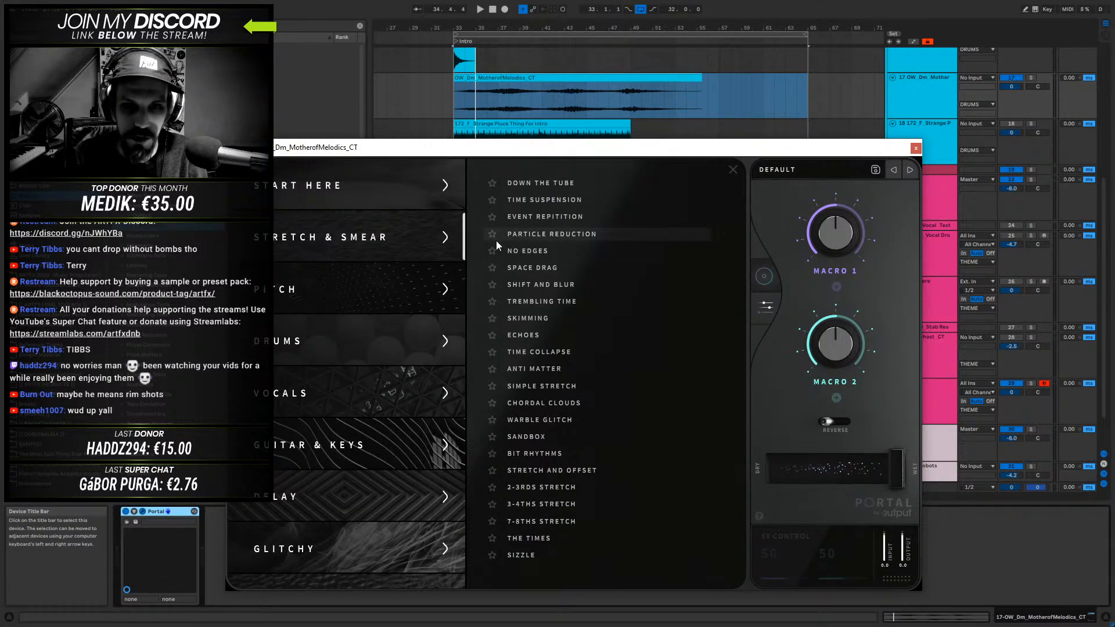
{"action": "scroll", "coordinate": [492, 251], "scroll_direction": "up", "scroll_amount": 5}
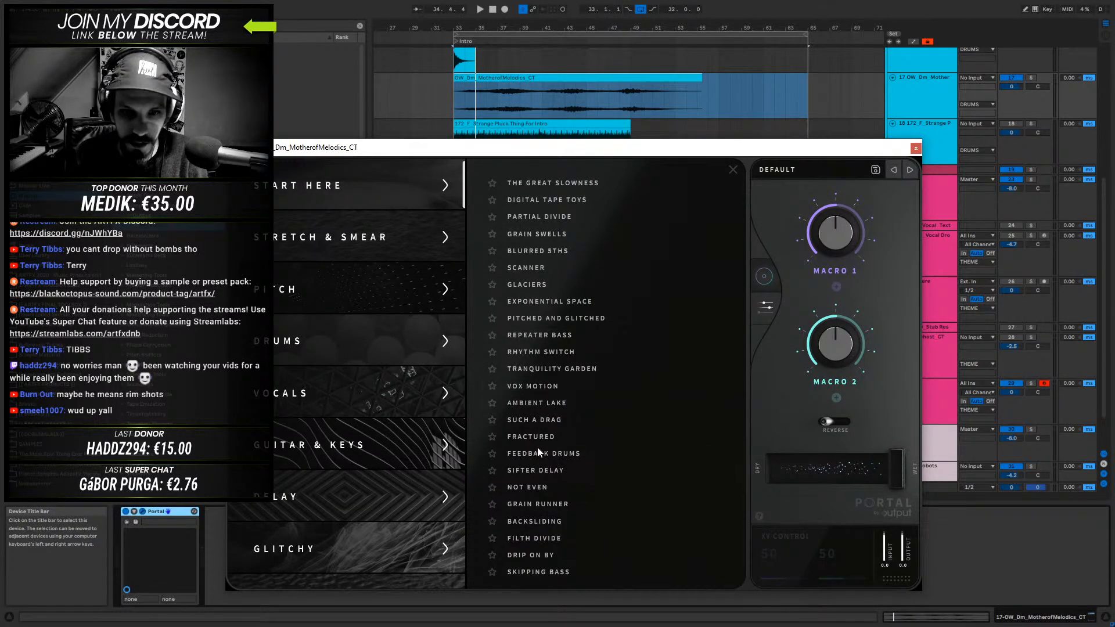
- Try Portal's The Great Slowness preset during playback, sweeping Stretch and Offset on the XY control
{"action": "left_click", "coordinate": [551, 184]}
{"action": "key", "text": "space"}
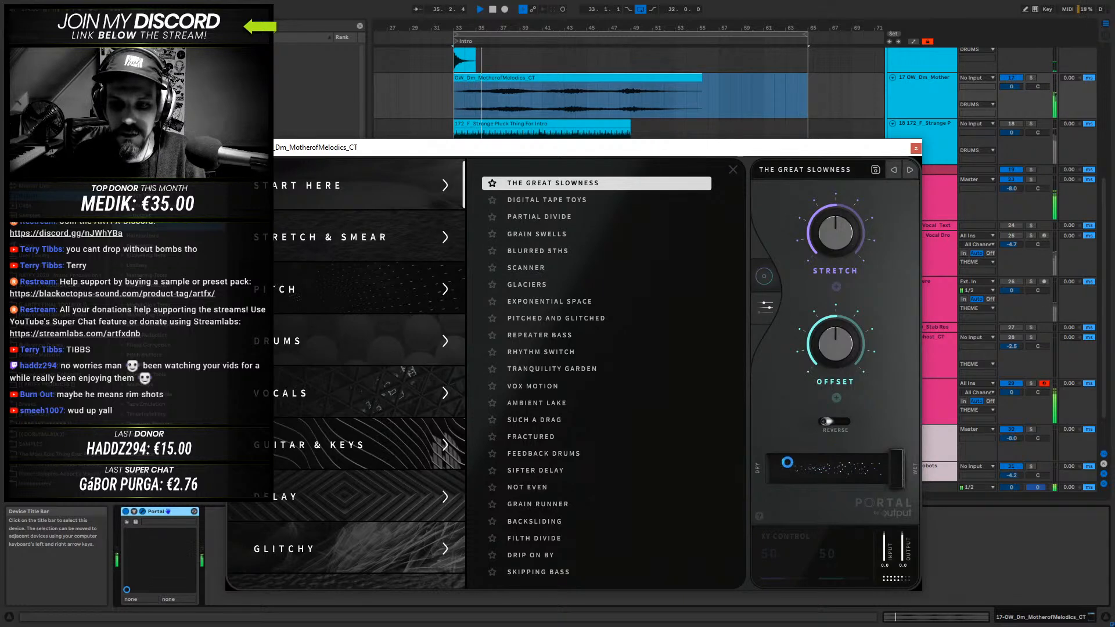
{"action": "left_click", "coordinate": [765, 275]}
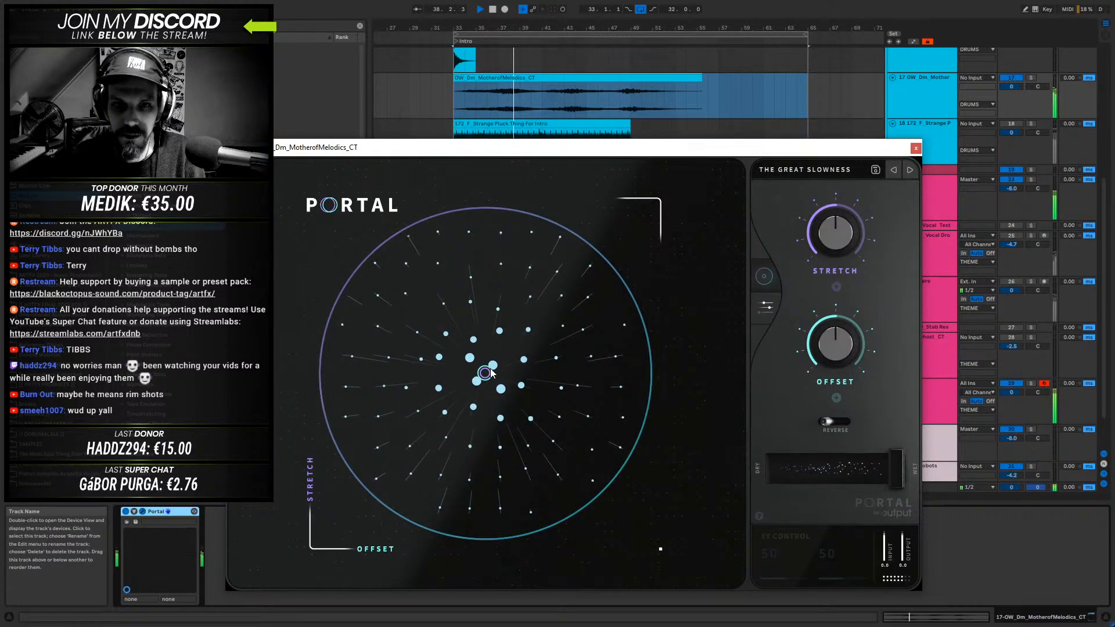
{"action": "left_click_drag", "start_coordinate": [491, 372], "coordinate": [403, 376]}
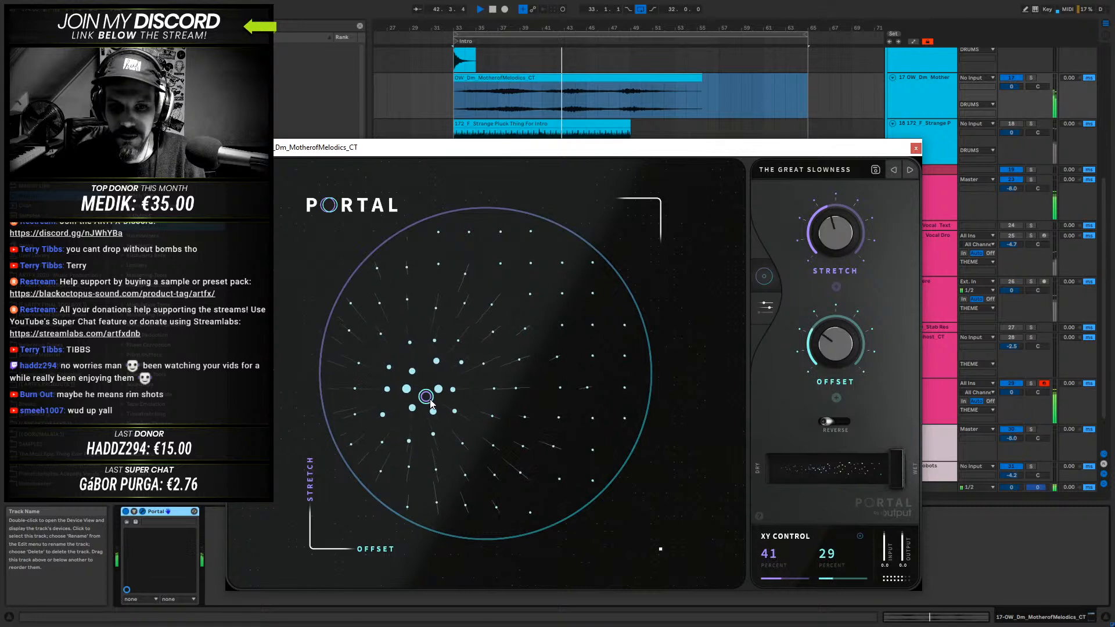
{"action": "left_click_drag", "start_coordinate": [451, 429], "coordinate": [583, 403]}
{"action": "left_click_drag", "start_coordinate": [577, 363], "coordinate": [568, 328]}
{"action": "left_click_drag", "start_coordinate": [525, 280], "coordinate": [481, 390]}
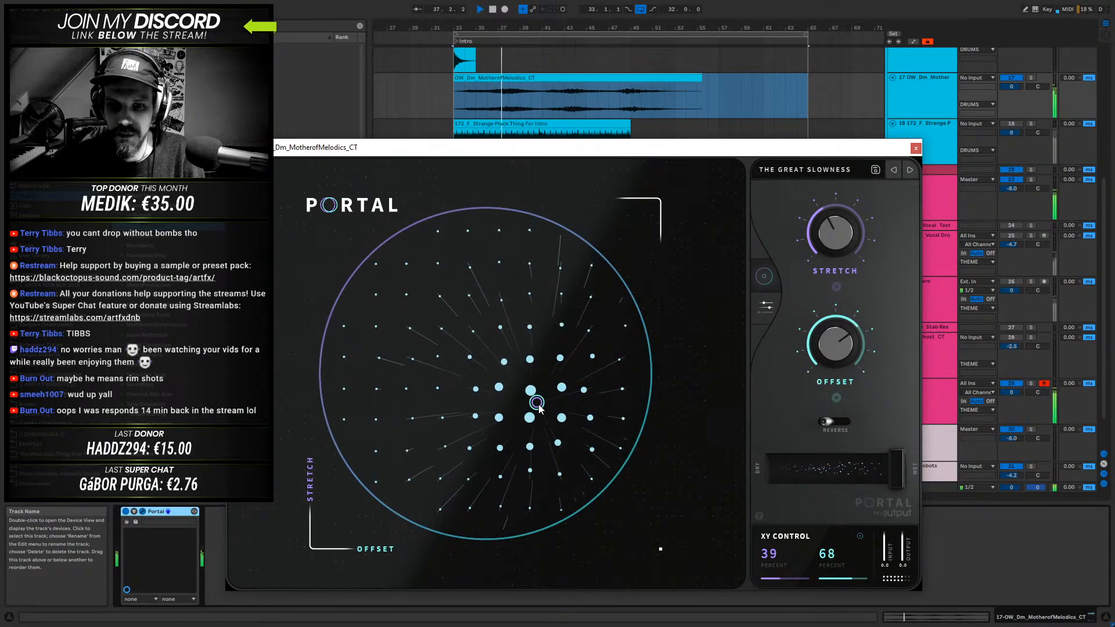
- Try The Great Slowness at 50 percent dry/wet with different Stretch and Offset positions, then return dry/wet to 100 percent
{"action": "left_click_drag", "start_coordinate": [535, 400], "coordinate": [532, 398]}
{"action": "left_click_drag", "start_coordinate": [898, 472], "coordinate": [846, 475]}
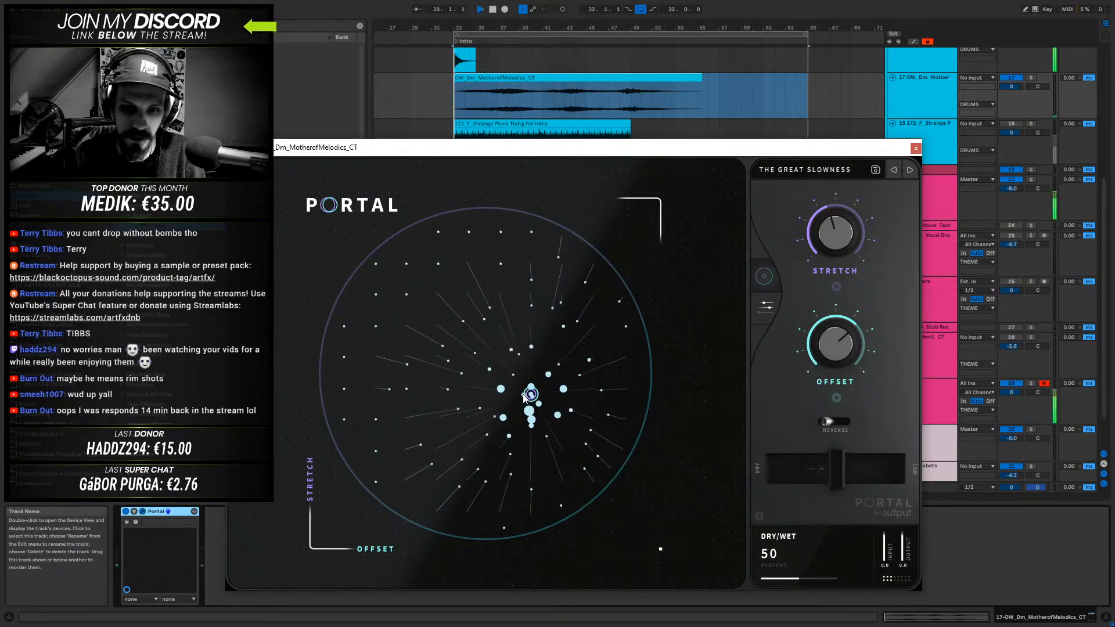
{"action": "left_click_drag", "start_coordinate": [530, 397], "coordinate": [524, 395]}
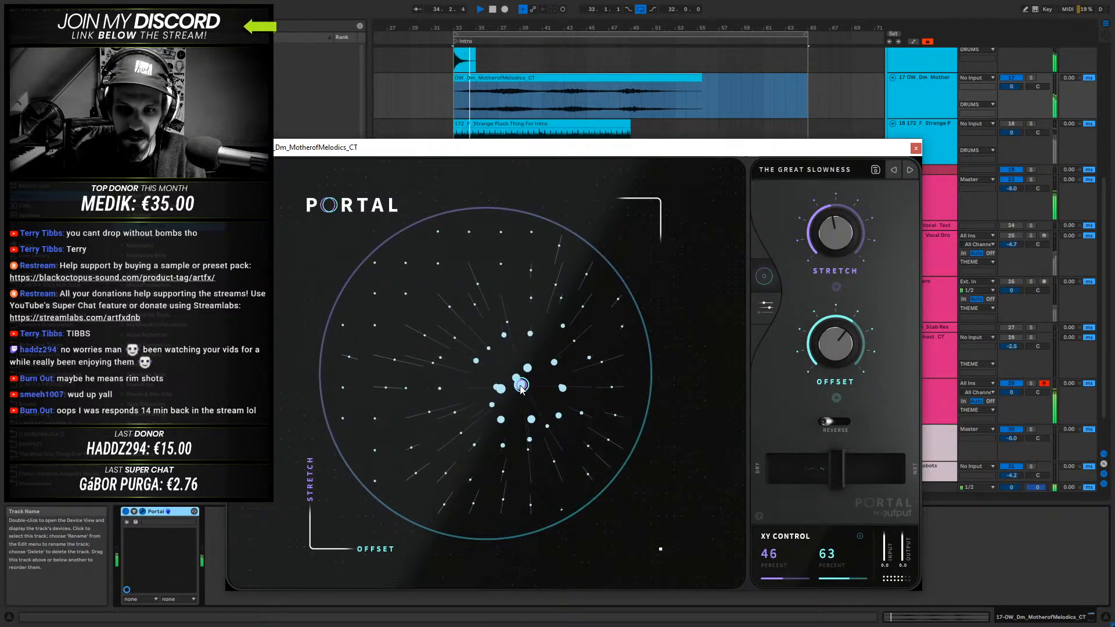
{"action": "left_click_drag", "start_coordinate": [515, 377], "coordinate": [505, 360]}
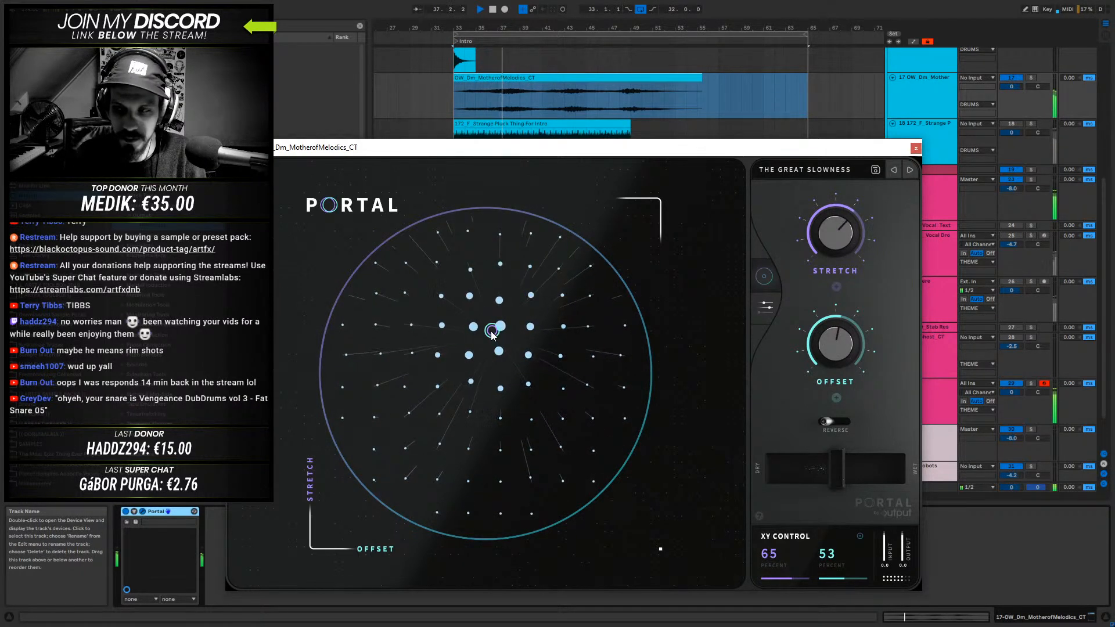
{"action": "left_click_drag", "start_coordinate": [488, 328], "coordinate": [534, 326]}
{"action": "left_click_drag", "start_coordinate": [841, 475], "coordinate": [897, 472]}
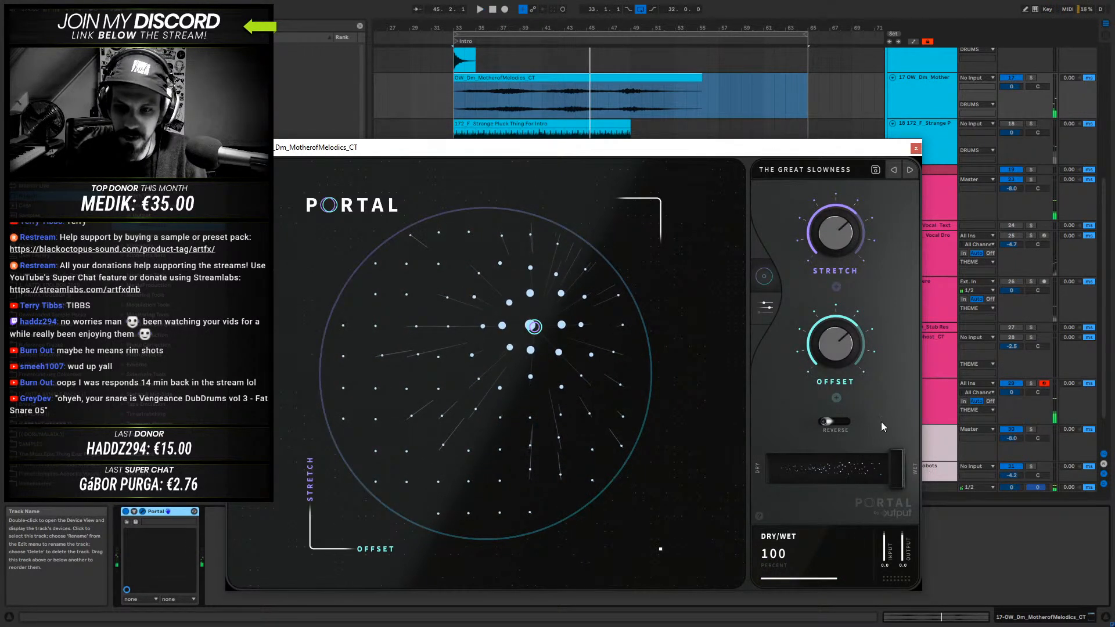
- Try Portal's Digital Tape Toys preset during playback, moving Pitch to about 73 and Tape Delay to about 67 percent
{"action": "left_click", "coordinate": [915, 171]}
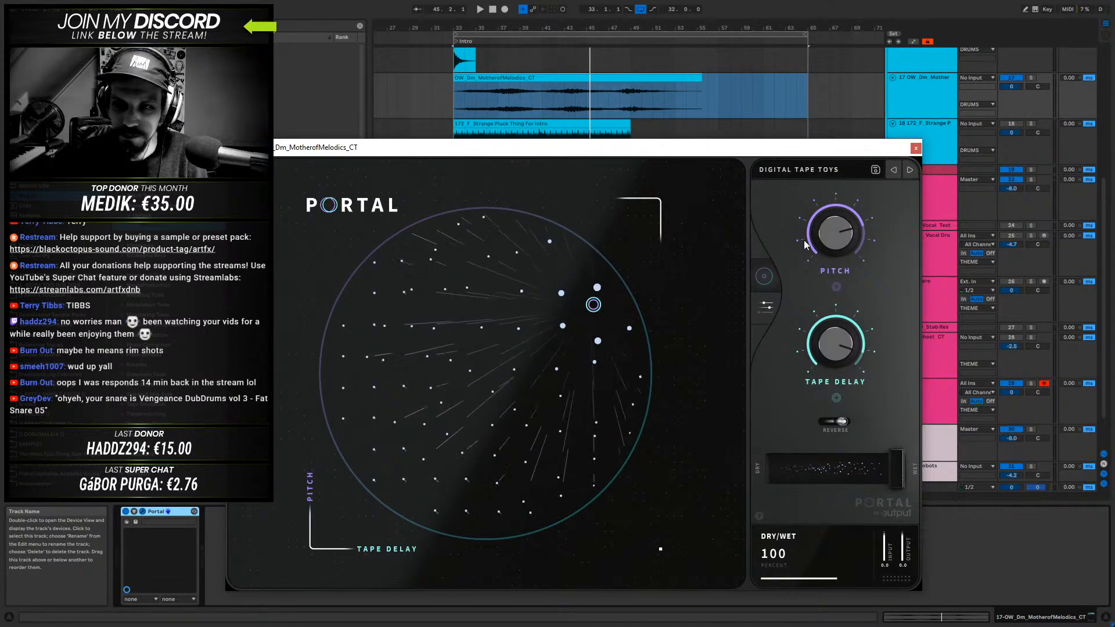
{"action": "key", "text": "space"}
{"action": "left_click_drag", "start_coordinate": [593, 309], "coordinate": [479, 425]}
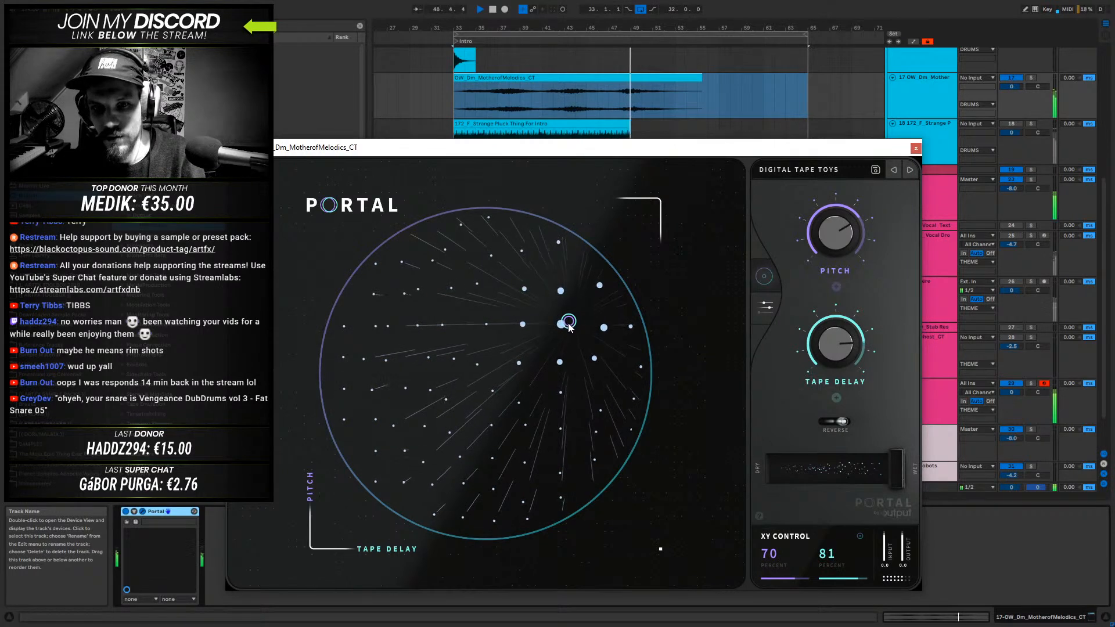
{"action": "key", "text": "space"}
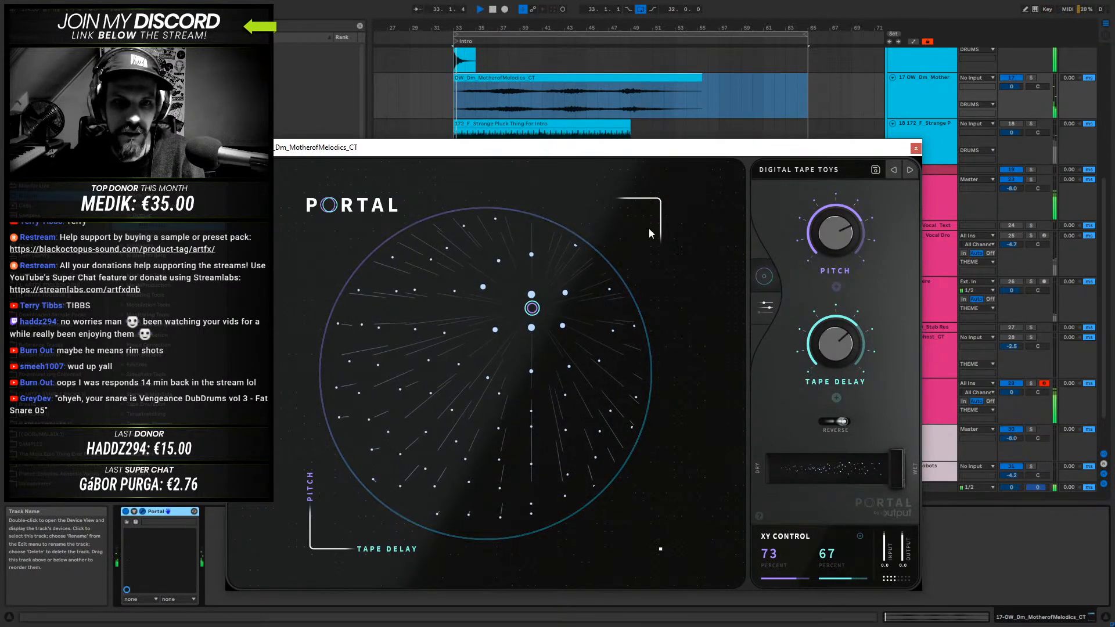
- Try the Partial Divide and Grain Swells presets, moving Grain FX to about 44 and Speed to about 33 percent
{"action": "left_click", "coordinate": [909, 171]}
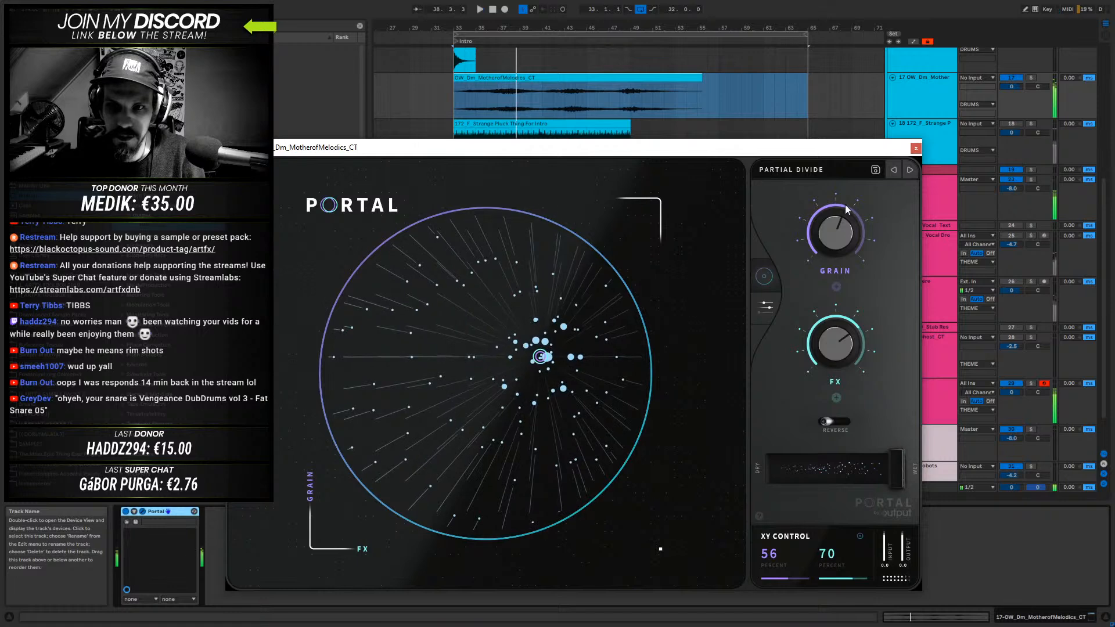
{"action": "left_click", "coordinate": [910, 170]}
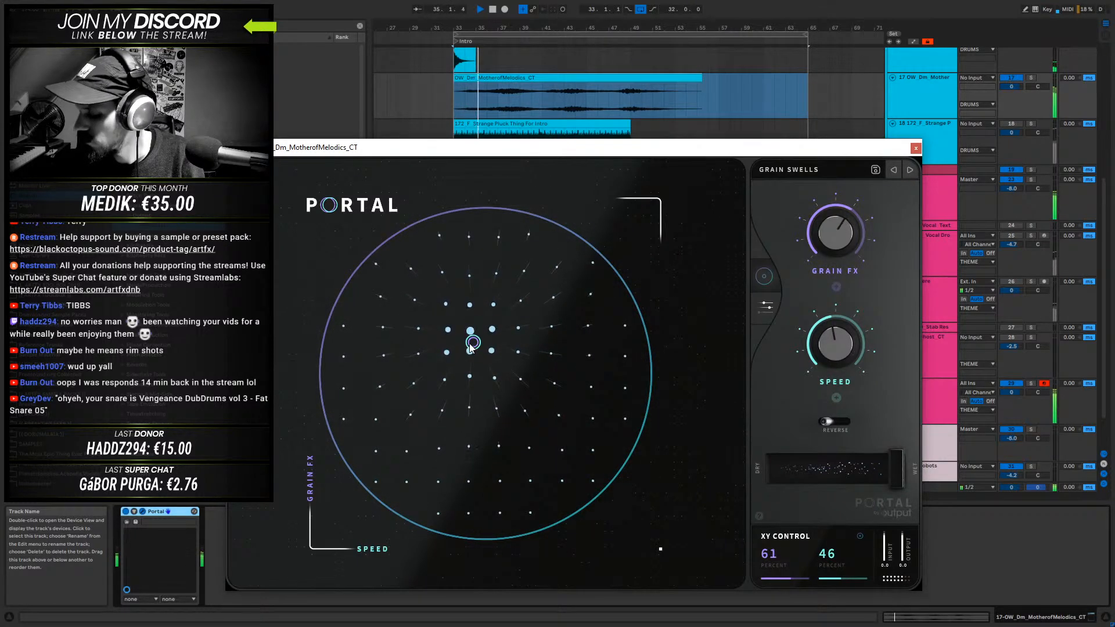
{"action": "left_click_drag", "start_coordinate": [465, 368], "coordinate": [439, 426]}
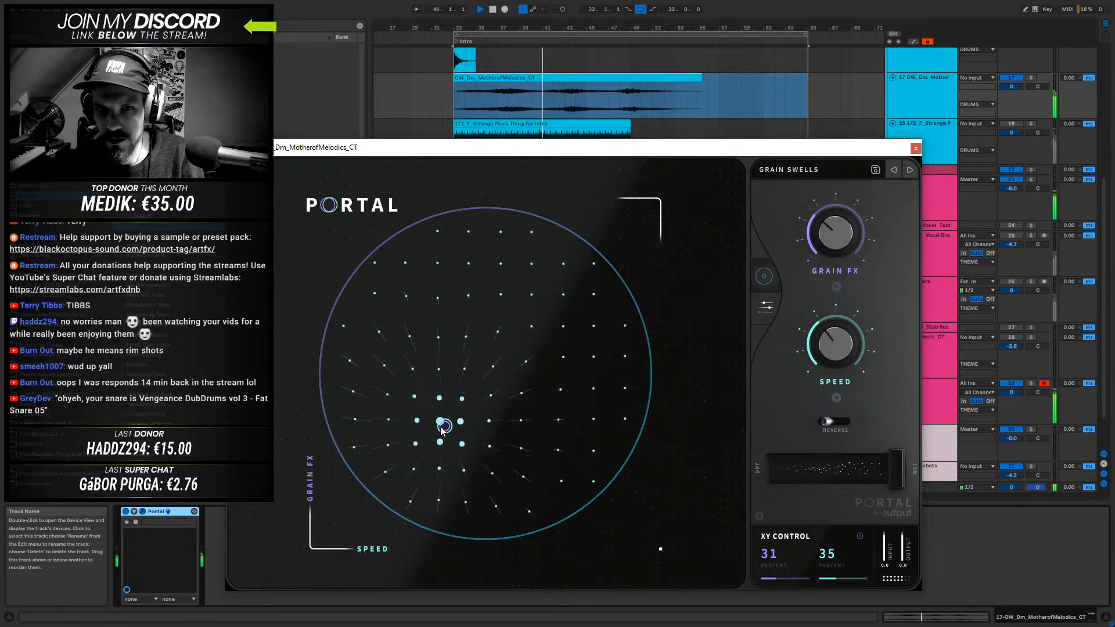
{"action": "left_click_drag", "start_coordinate": [445, 430], "coordinate": [435, 390]}
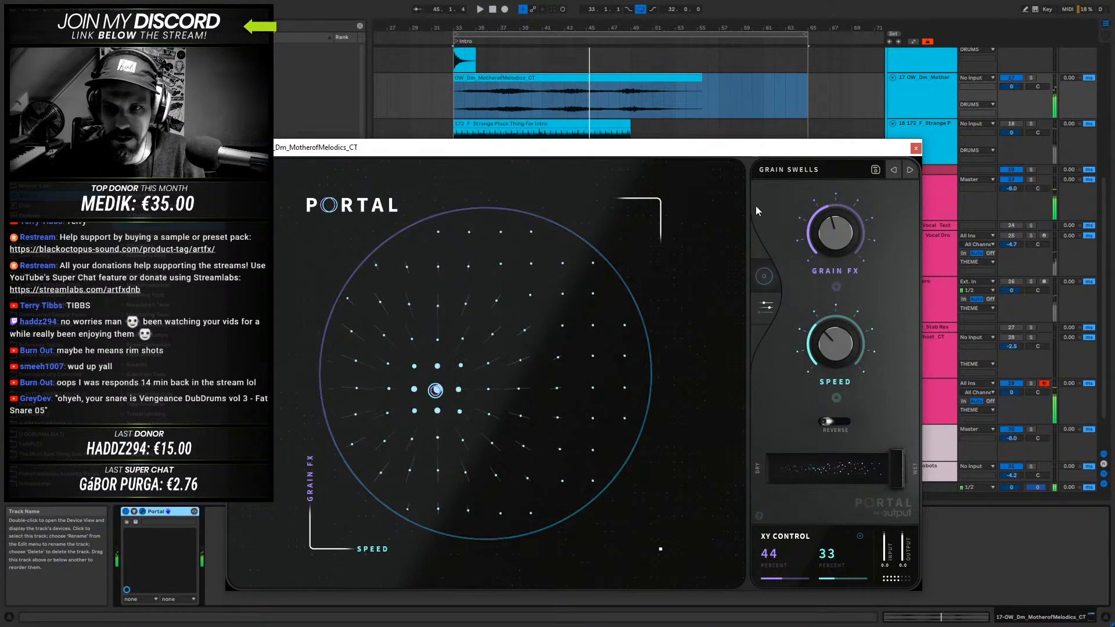
- Load Portal's Blurred 5ths preset and raise Blur to about 78 and Shimmer to about 60 percent during playback
{"action": "left_click", "coordinate": [909, 170]}
{"action": "key", "text": "space"}
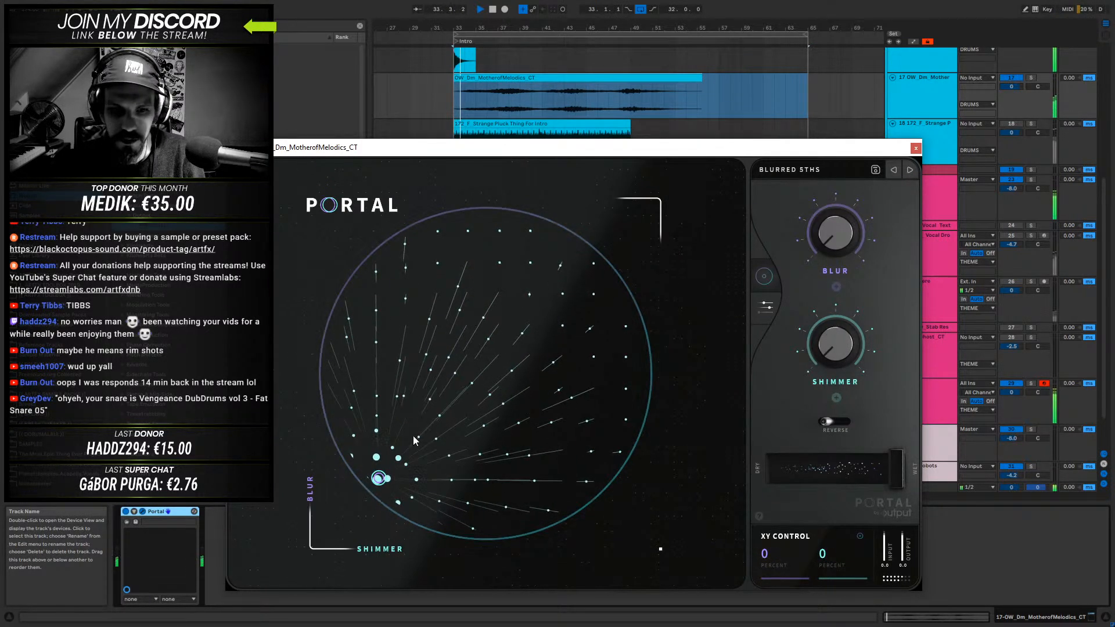
{"action": "left_click_drag", "start_coordinate": [385, 478], "coordinate": [520, 296]}
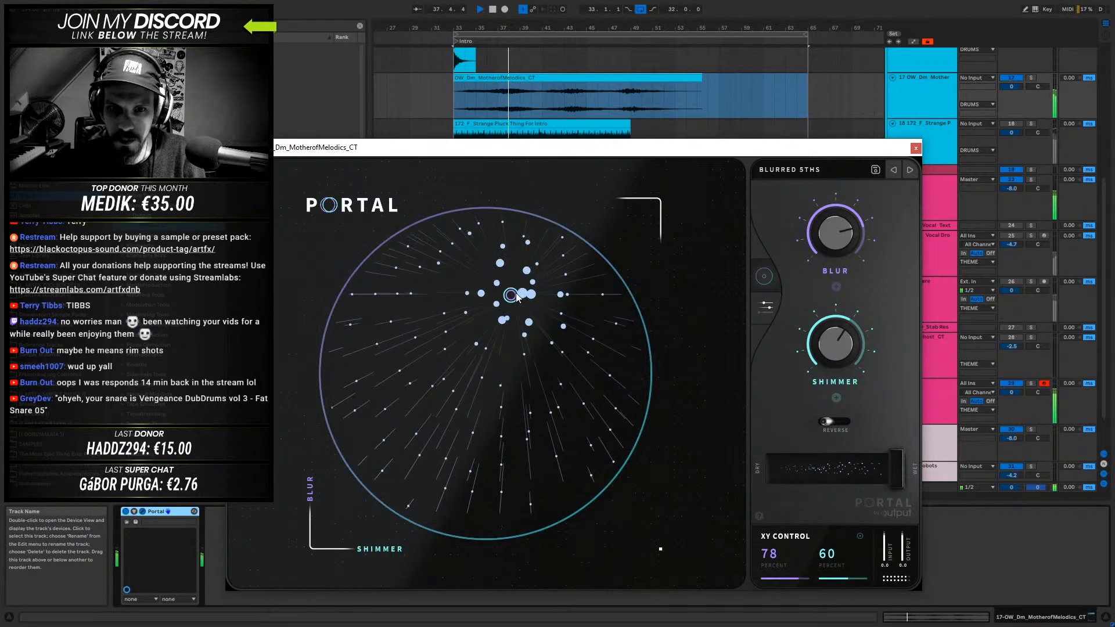
- Lower the Blurred 5ths preset's Blur to about 45 and Shimmer to about 48 percent during playback
{"action": "left_click_drag", "start_coordinate": [516, 349], "coordinate": [471, 399]}
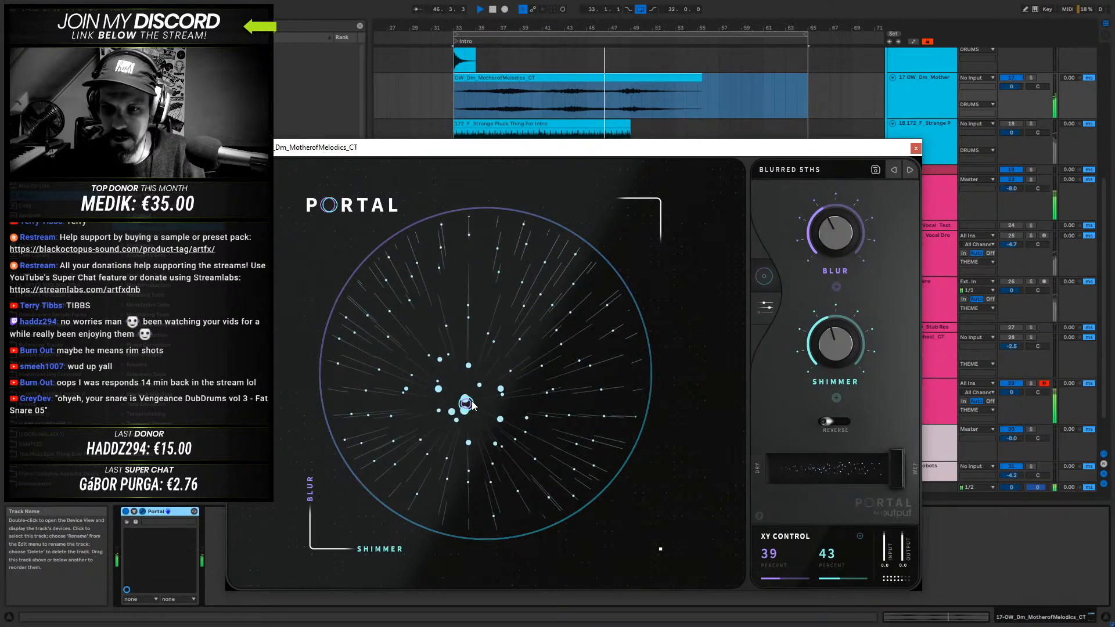
{"action": "left_click_drag", "start_coordinate": [473, 405], "coordinate": [488, 387]}
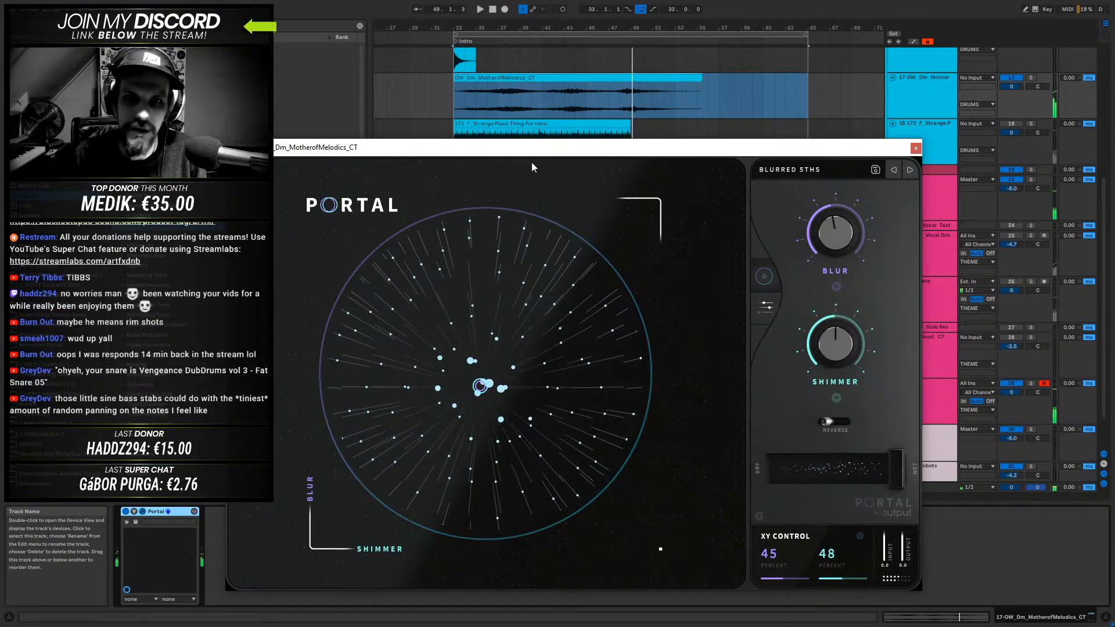
{"action": "left_click", "coordinate": [499, 76]}
{"action": "key", "text": "space"}
- Try Portal's Scanner preset on bars 48 to 51 of the drone and on the whole drone clip
{"action": "left_click_drag", "start_coordinate": [619, 96], "coordinate": [649, 97]}
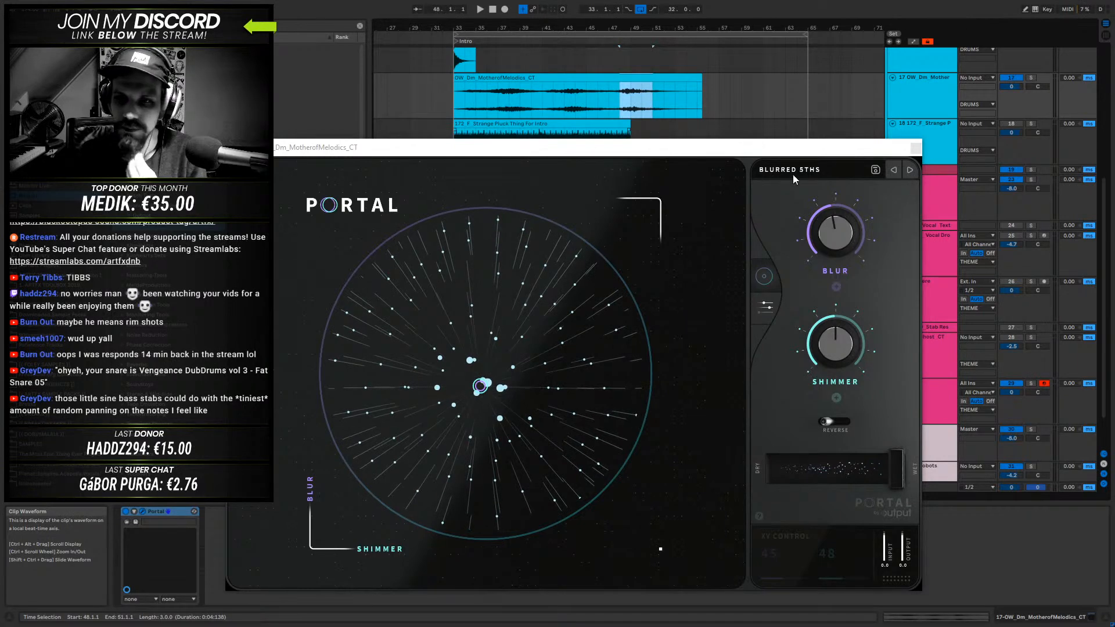
{"action": "left_click", "coordinate": [910, 172]}
{"action": "key", "text": "space"}
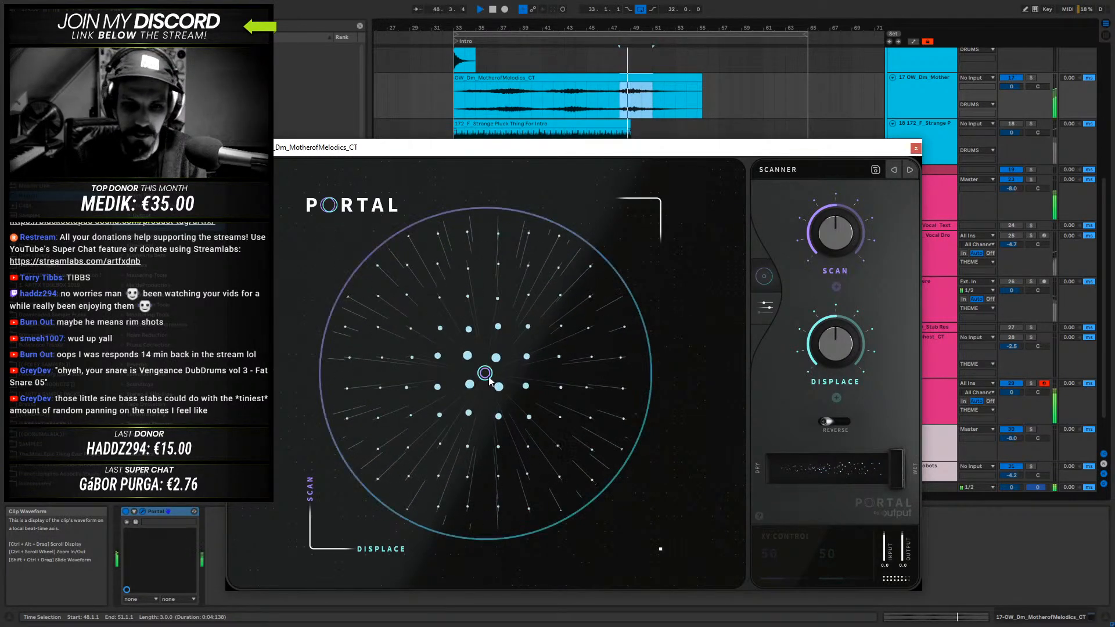
{"action": "key", "text": "space"}
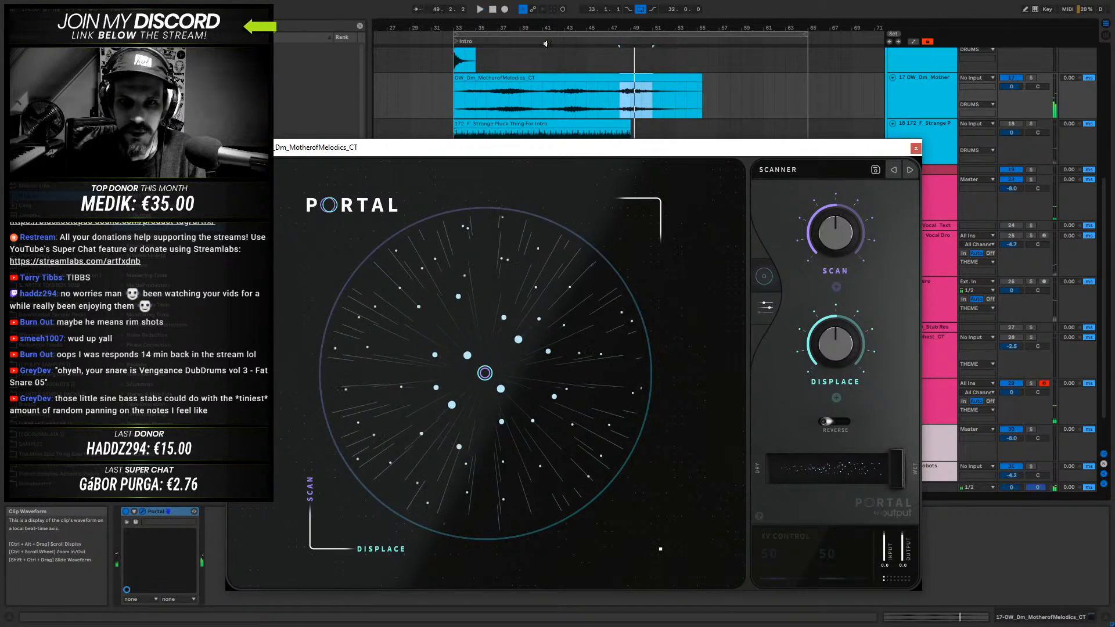
{"action": "left_click", "coordinate": [507, 78]}
{"action": "key", "text": "space"}
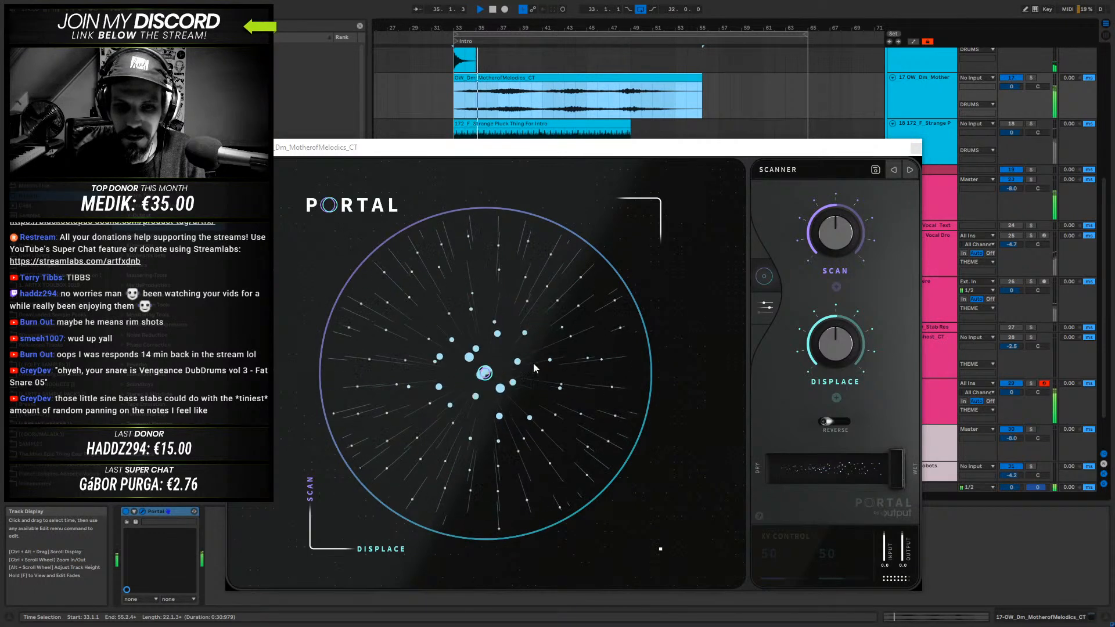
- Try Glaciers with Flutter about 35 and Pad about 69, and Tranquility Garden with Stretch about 48 and Smear about 62 percent
{"action": "left_click", "coordinate": [893, 170]}
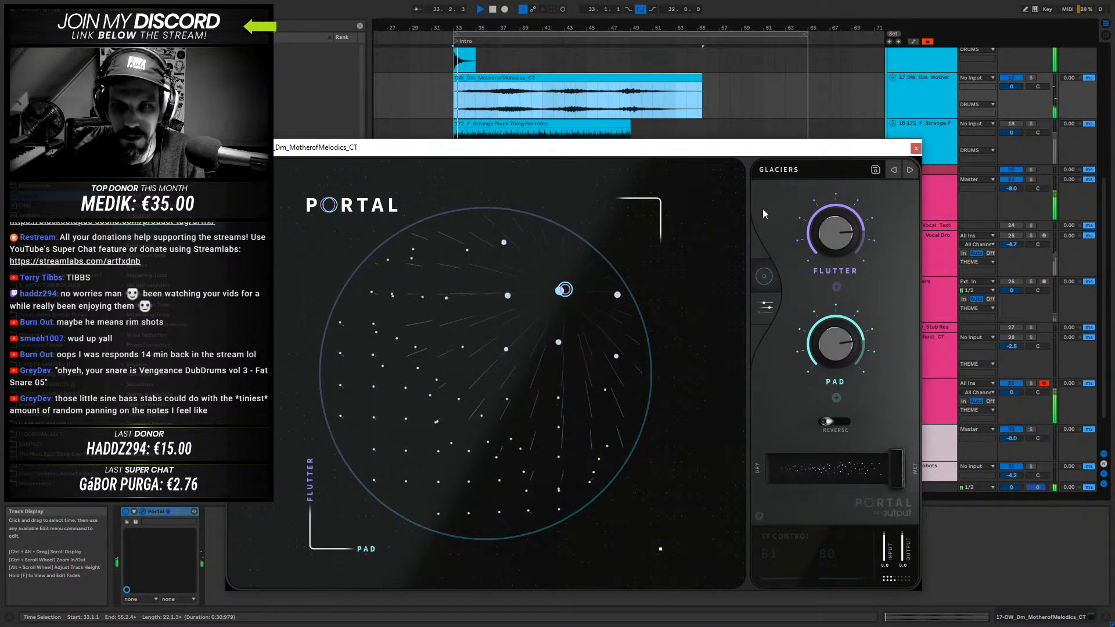
{"action": "left_click_drag", "start_coordinate": [568, 296], "coordinate": [526, 425]}
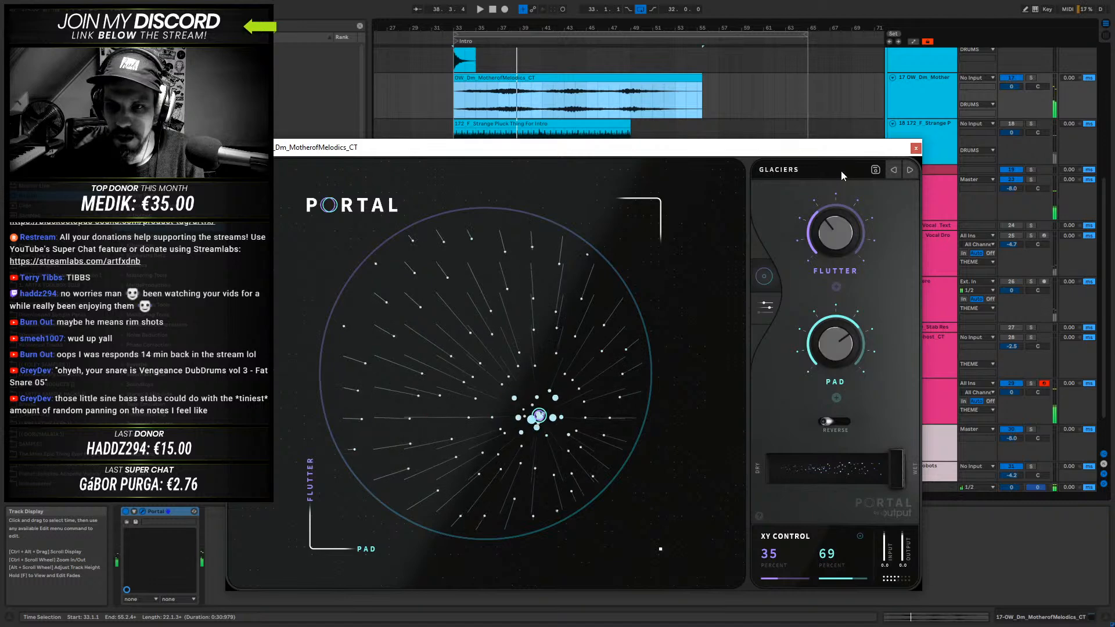
{"action": "left_click", "coordinate": [841, 171]}
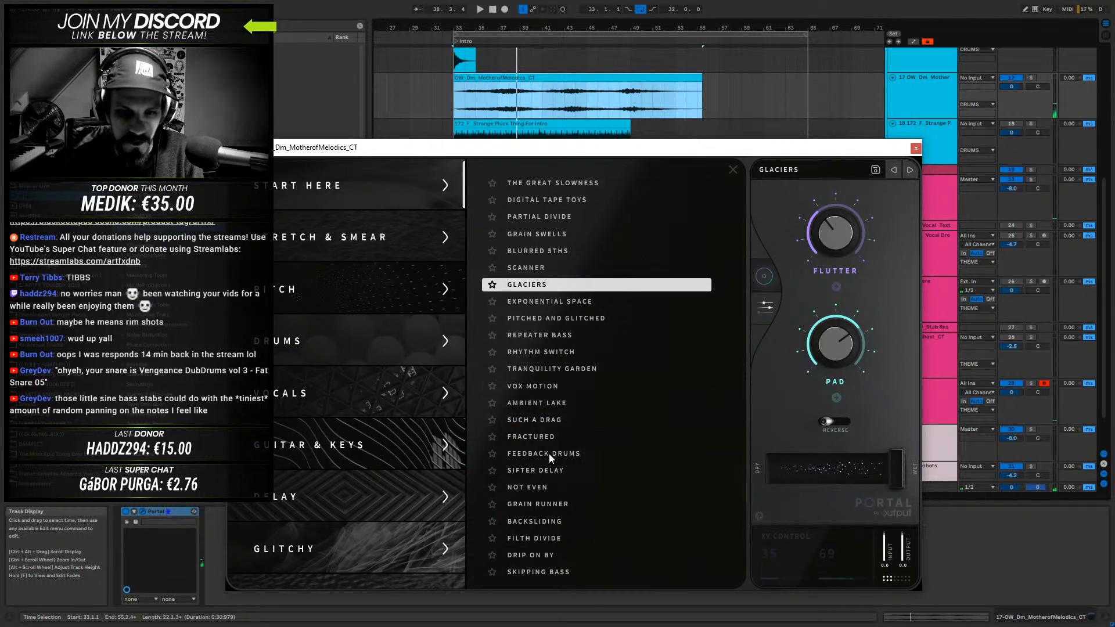
{"action": "left_click", "coordinate": [536, 371]}
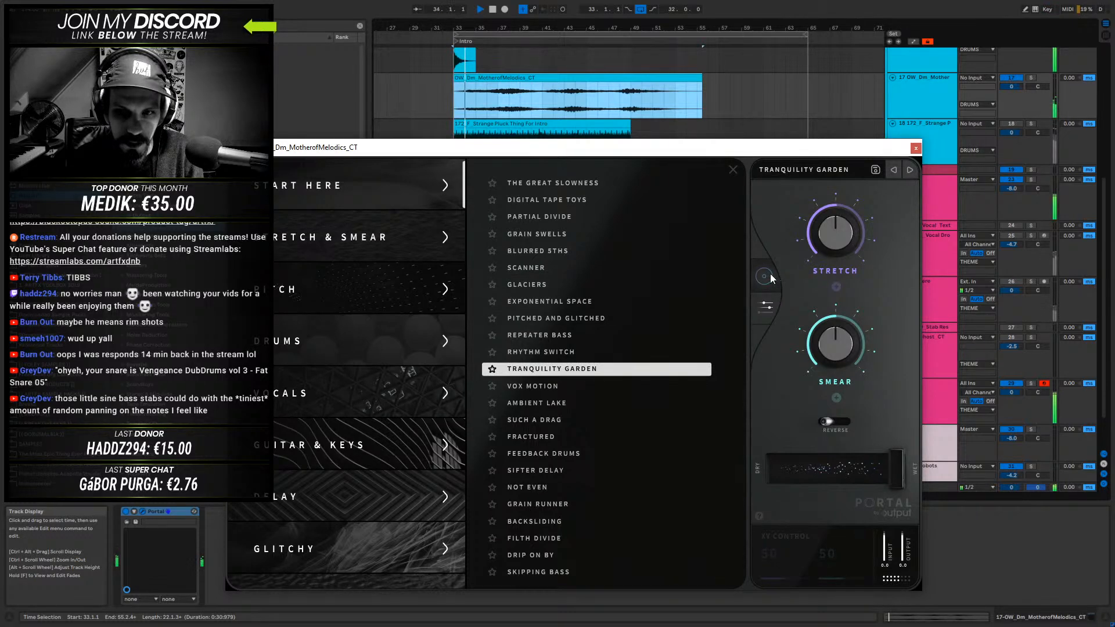
{"action": "left_click", "coordinate": [771, 274]}
{"action": "left_click_drag", "start_coordinate": [485, 373], "coordinate": [520, 384]}
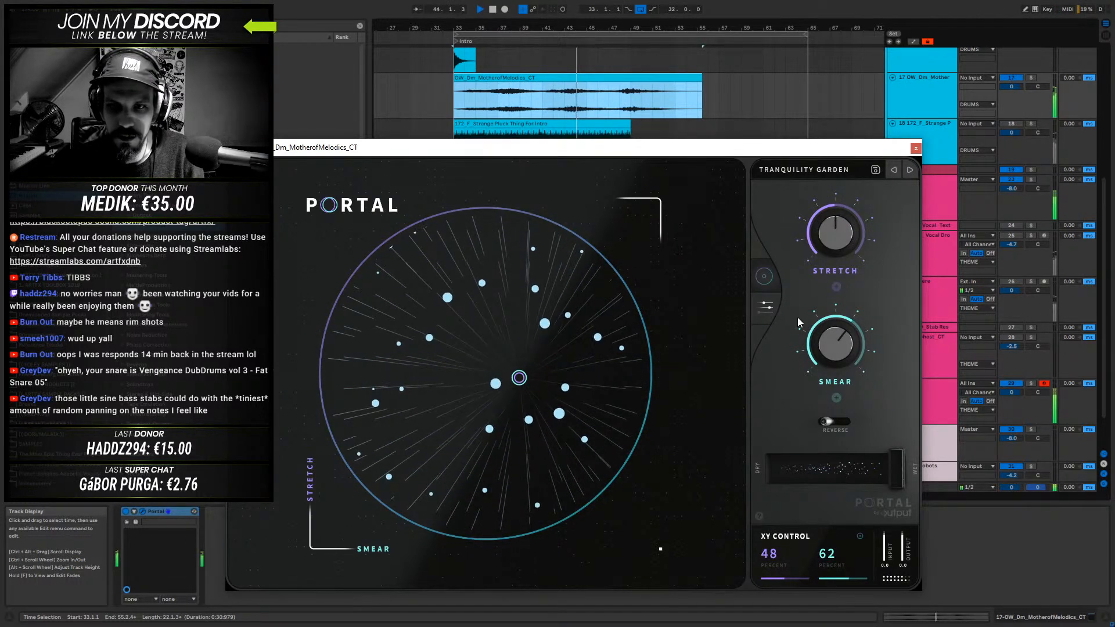
- Load Portal's Vox Motion preset, bring Gate to about 9 and Delay to about 51 percent, and close the plugin window
{"action": "left_click", "coordinate": [910, 171]}
{"action": "left_click_drag", "start_coordinate": [518, 388], "coordinate": [510, 390]}
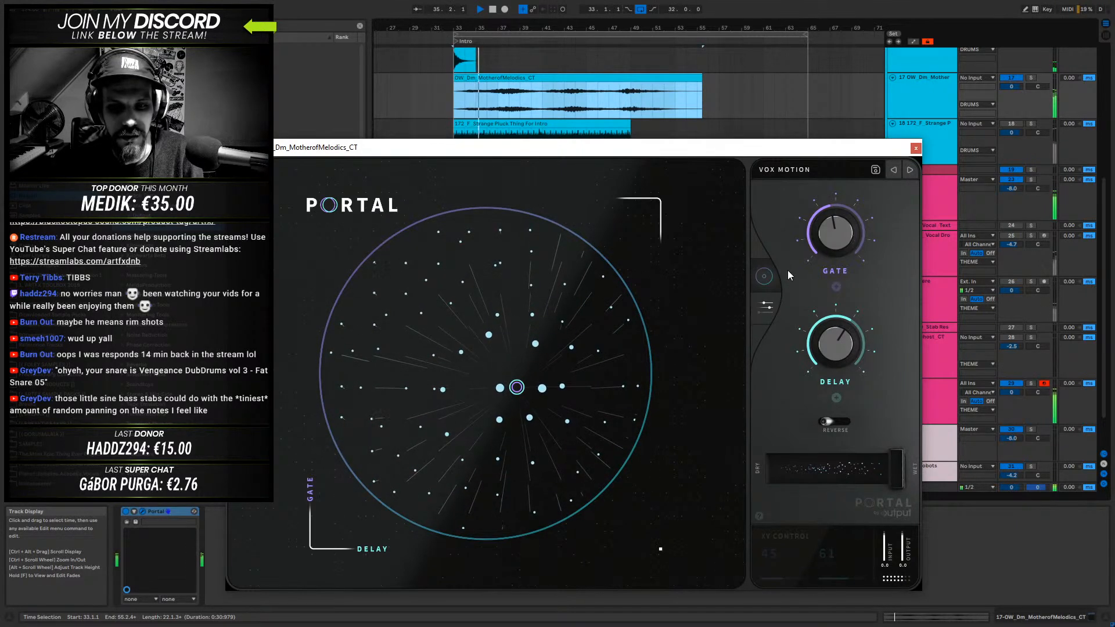
{"action": "left_click_drag", "start_coordinate": [515, 392], "coordinate": [383, 377]}
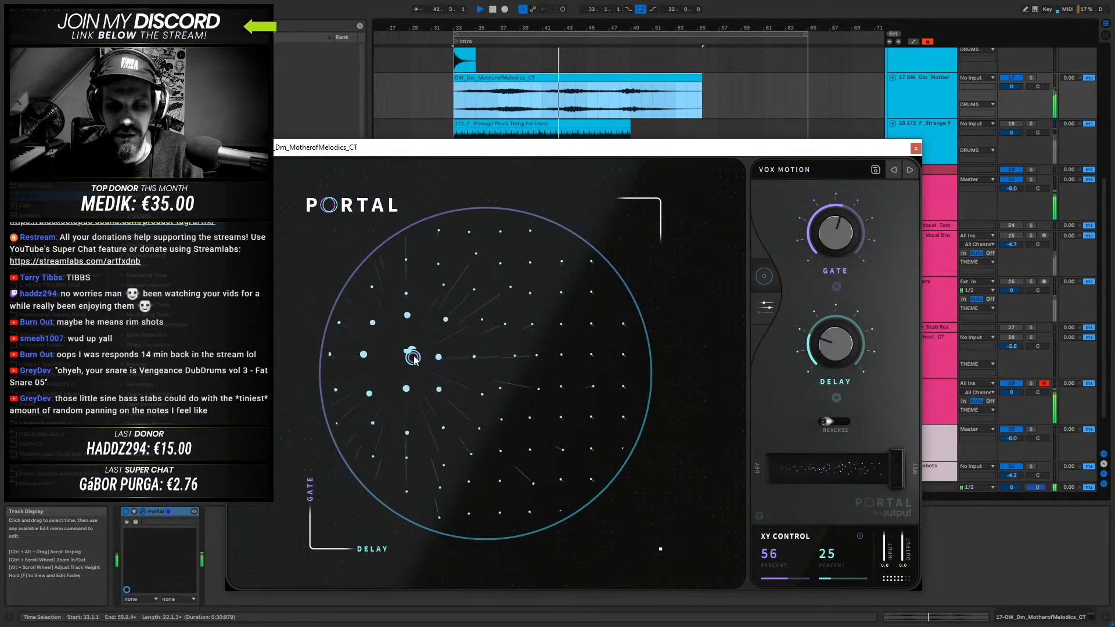
{"action": "left_click_drag", "start_coordinate": [448, 348], "coordinate": [521, 528]}
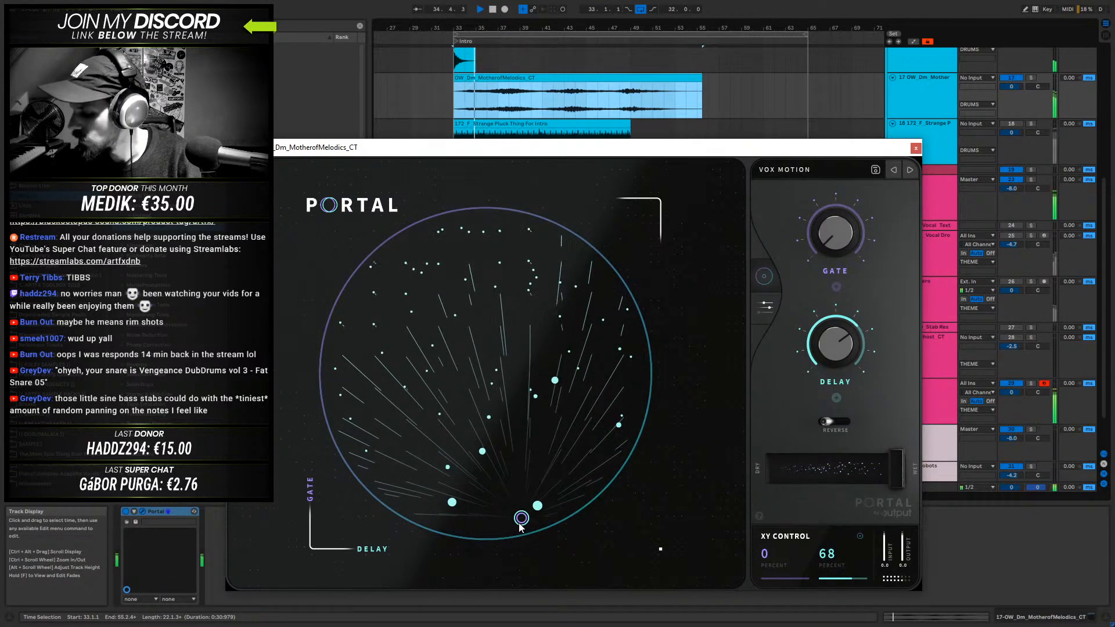
{"action": "left_click_drag", "start_coordinate": [515, 519], "coordinate": [490, 497]}
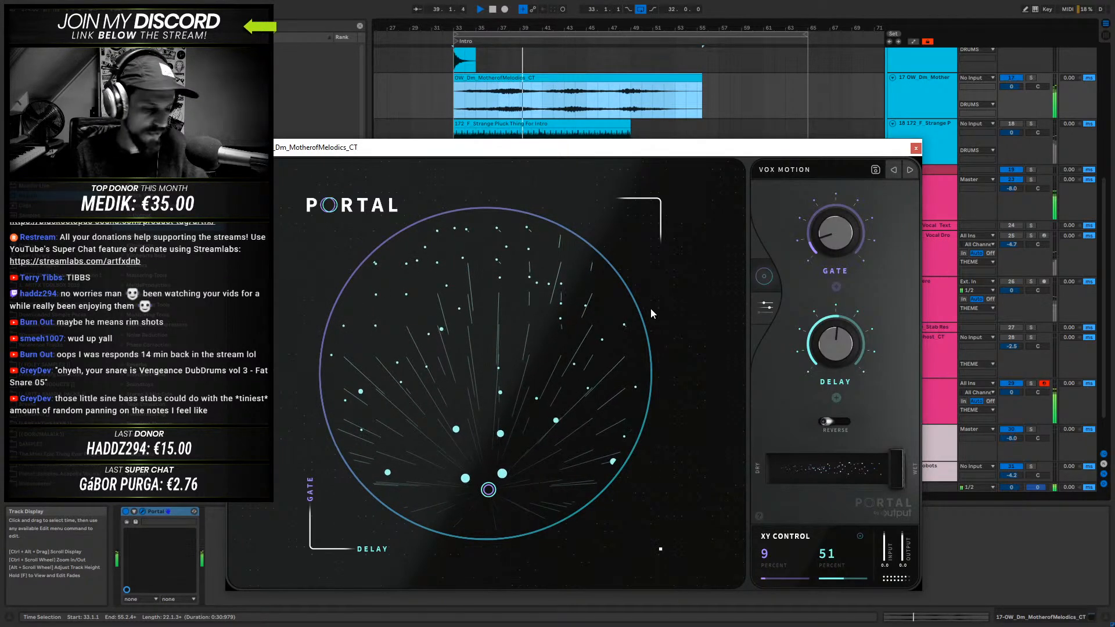
{"action": "left_click", "coordinate": [916, 148]}
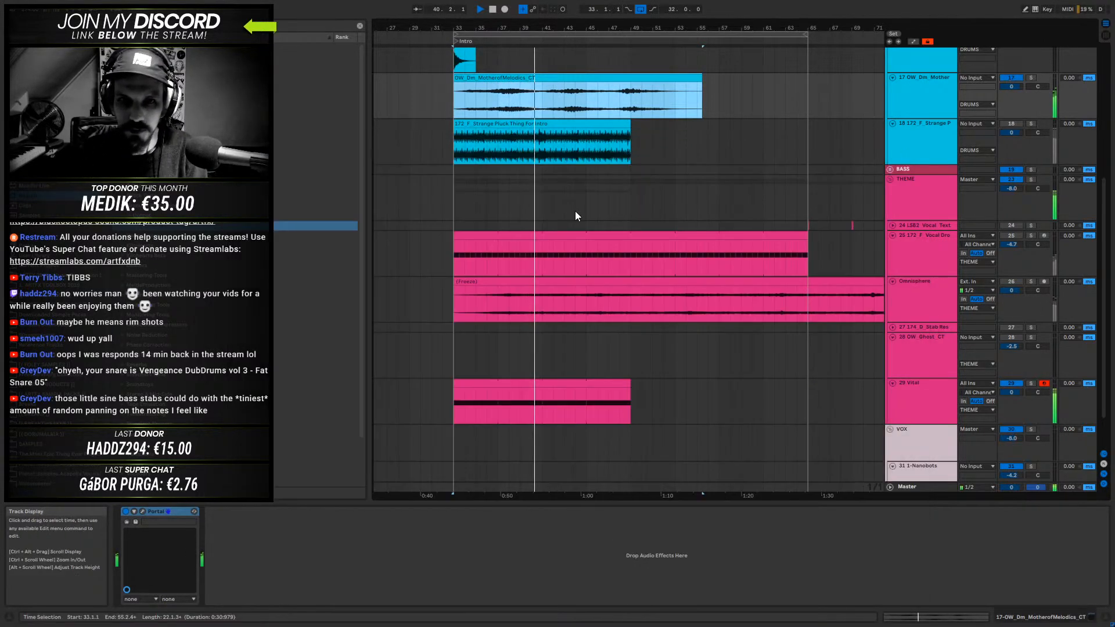
- Repeat the Vital clip so it fills the intro up to bar 65
{"action": "left_click", "coordinate": [559, 88]}
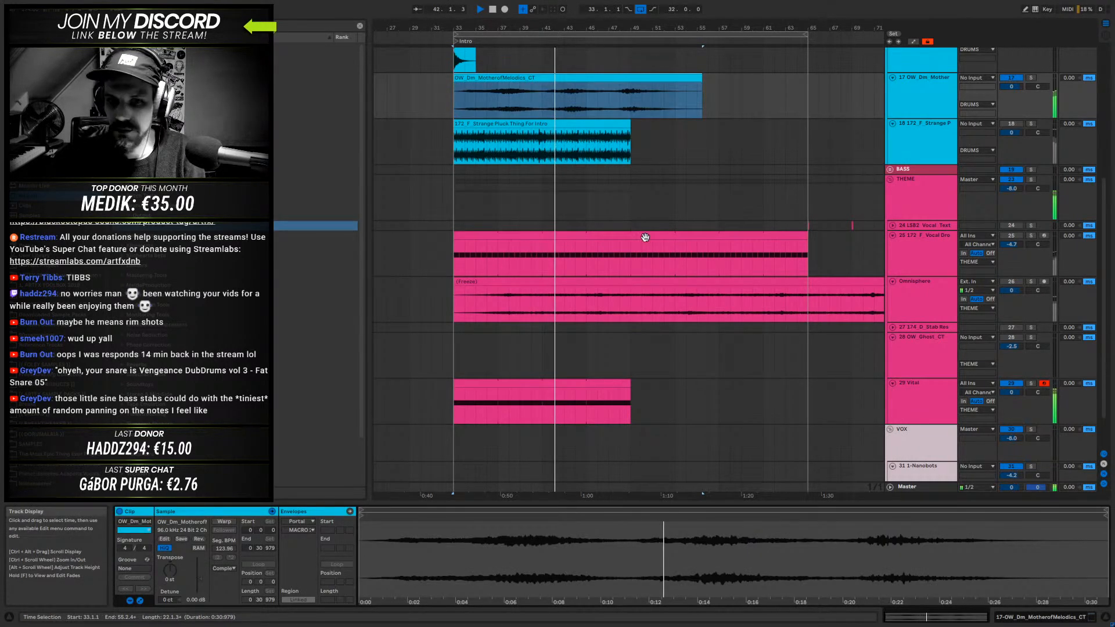
{"action": "left_click", "coordinate": [627, 383]}
{"action": "scroll", "coordinate": [618, 117], "scroll_direction": "up", "scroll_amount": 4}
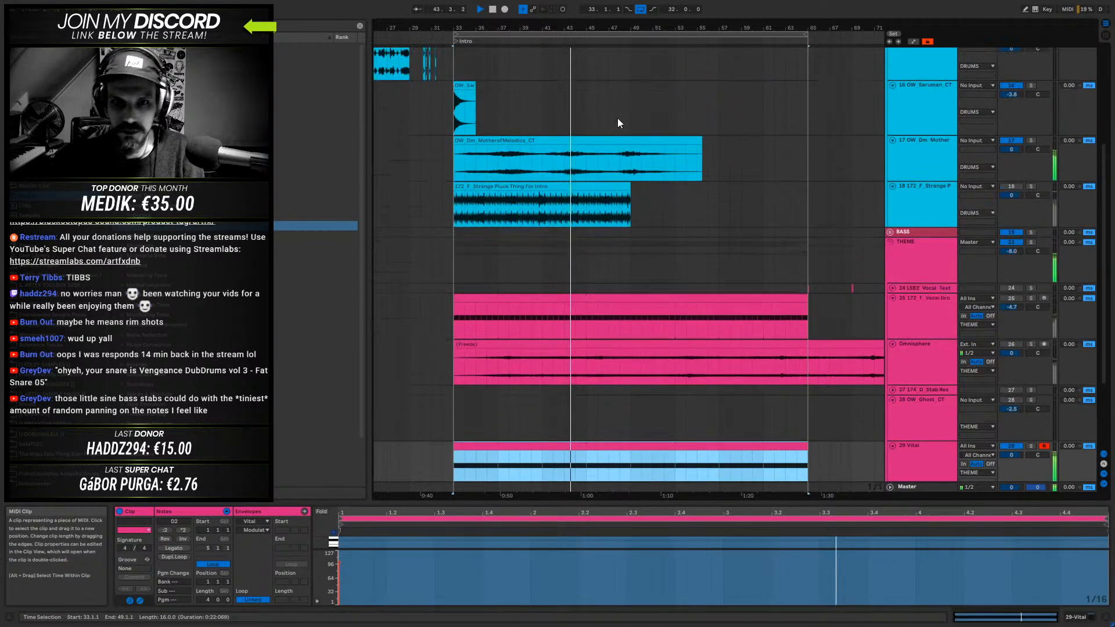
- Copy the OW_Saruman impact clip to bar 49 on its own track
{"action": "left_click", "coordinate": [560, 200]}
{"action": "left_click_drag", "start_coordinate": [454, 140], "coordinate": [646, 139]}
{"action": "key", "text": "ctrl+z"}
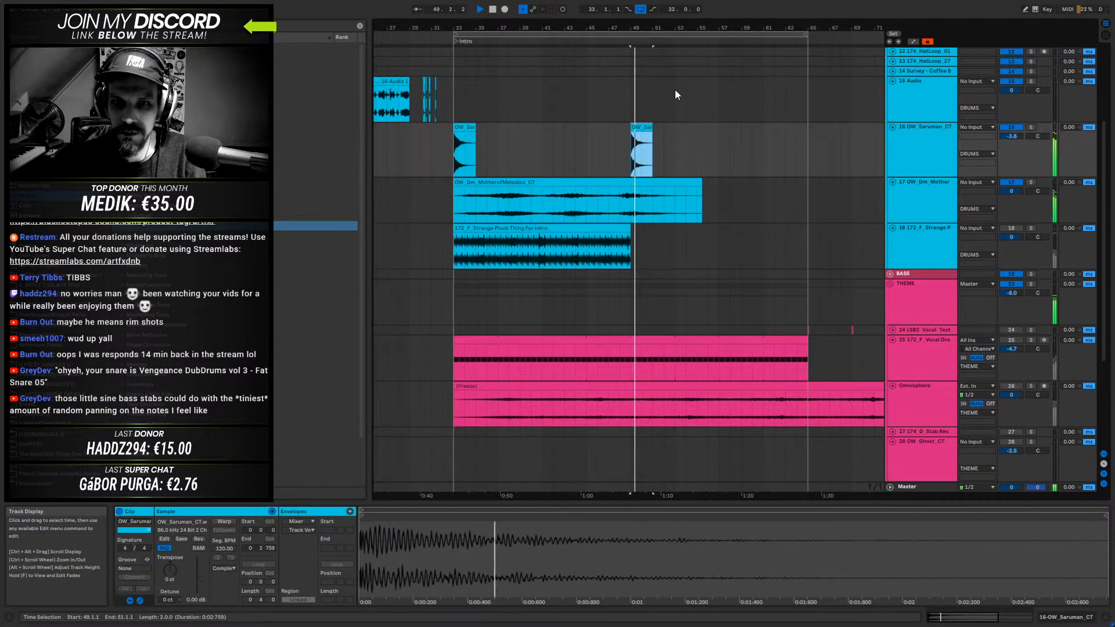
- Stop playback and deactivate the kick, snare and Percloop clips from bar 49 to bar 65
{"action": "scroll", "coordinate": [712, 146], "scroll_direction": "up", "scroll_amount": 1}
{"action": "scroll", "coordinate": [712, 147], "scroll_direction": "up", "scroll_amount": 3}
{"action": "left_click_drag", "start_coordinate": [727, 28], "coordinate": [627, 23]}
{"action": "key", "text": "space"}
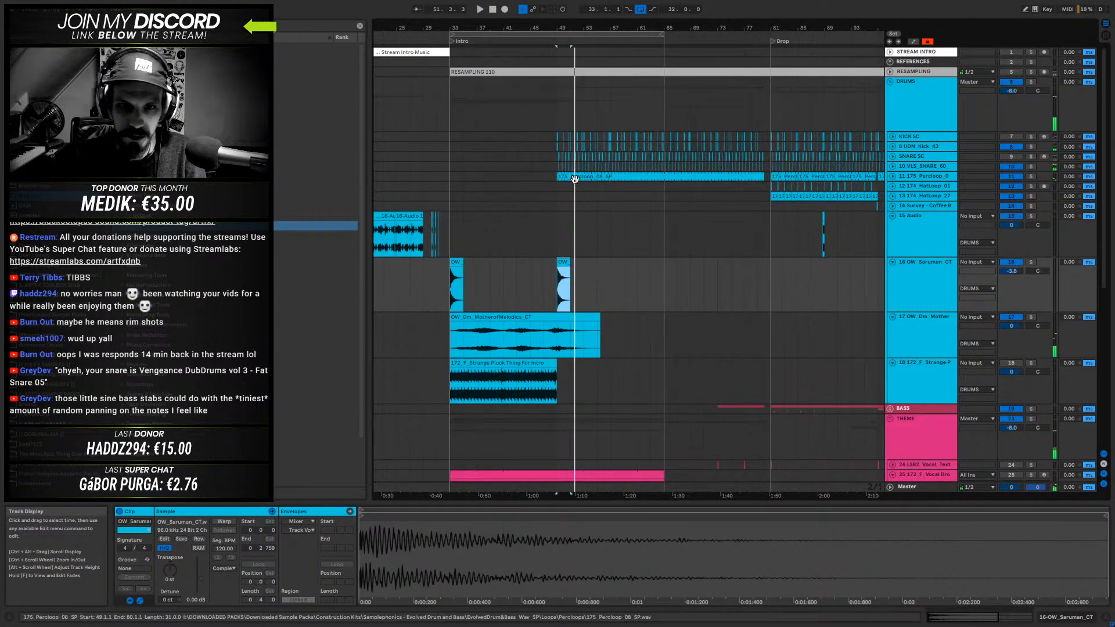
{"action": "left_click_drag", "start_coordinate": [554, 177], "coordinate": [664, 137]}
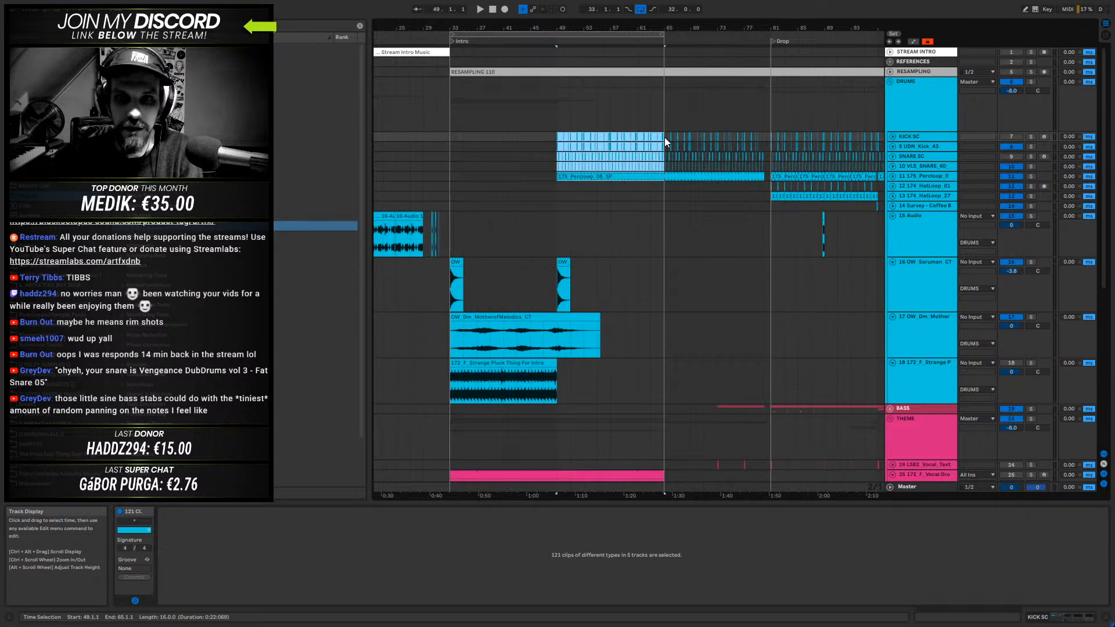
{"action": "key", "text": "ctrl+j"}
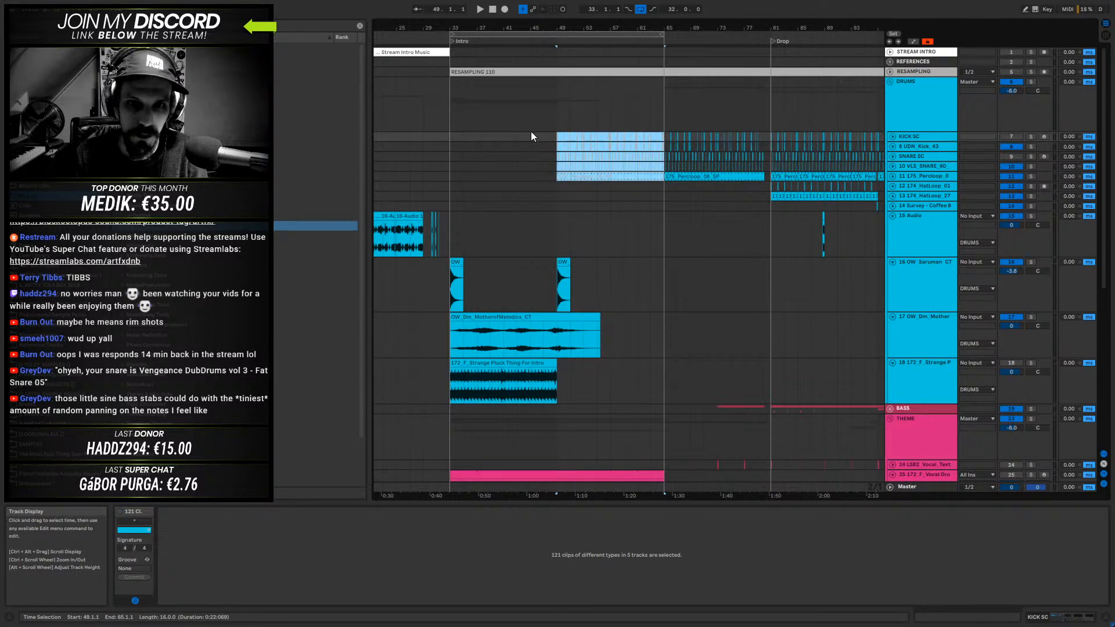
{"action": "left_click", "coordinate": [529, 137]}
- End the MotherofMelodics drone clip at bar 49 and duplicate it across bars 49 to 65
{"action": "key", "text": "space"}
{"action": "scroll", "coordinate": [644, 290], "scroll_direction": "down", "scroll_amount": 3}
{"action": "mouse_move", "coordinate": [559, 273]}
{"action": "left_mouse_down"}
{"action": "mouse_move", "coordinate": [448, 269]}
{"action": "mouse_move", "coordinate": [599, 272]}
{"action": "mouse_move", "coordinate": [573, 273]}
{"action": "left_mouse_up"}
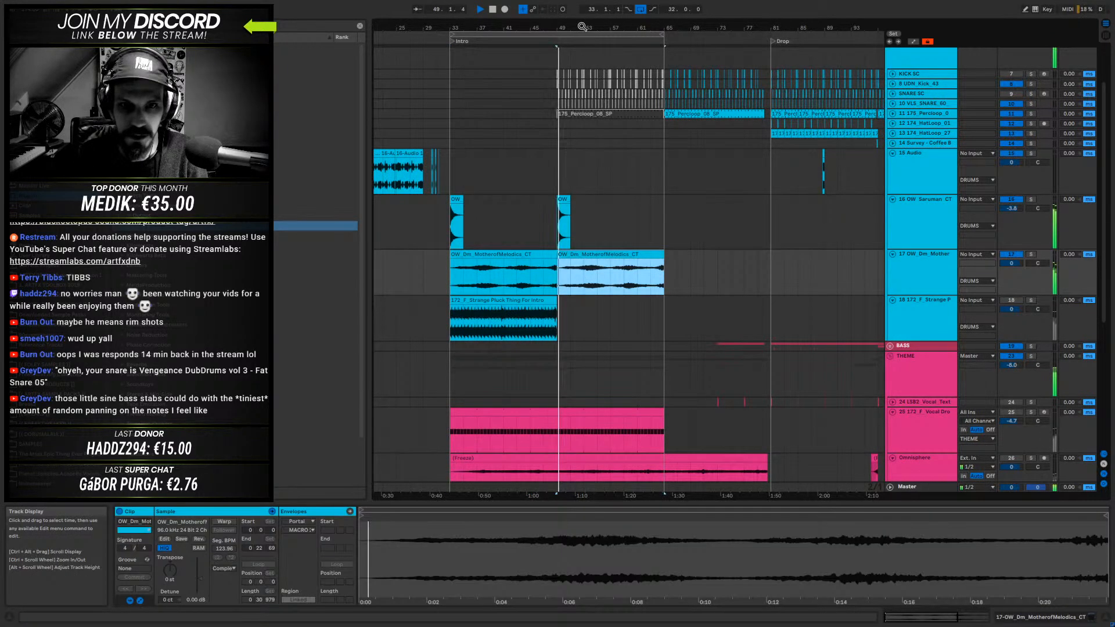
- Crossfade the two drone clips over about one bar after bar 49 and listen to the transition
{"action": "left_click_drag", "start_coordinate": [558, 27], "coordinate": [569, 67]}
{"action": "key", "text": "space"}
{"action": "left_click_drag", "start_coordinate": [567, 264], "coordinate": [594, 261]}
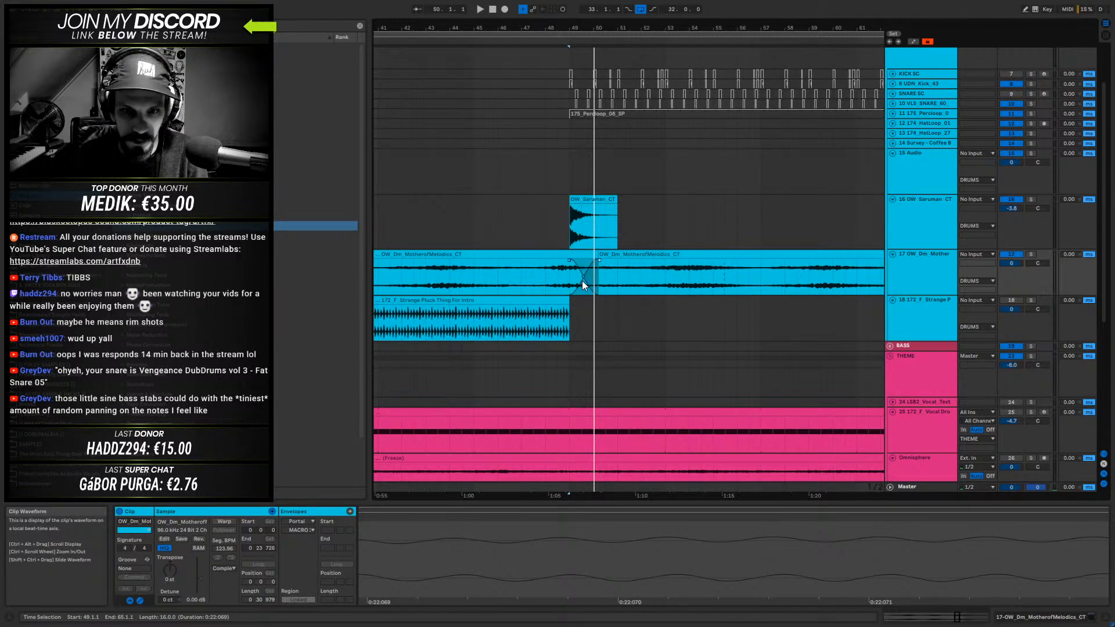
{"action": "left_click", "coordinate": [531, 279]}
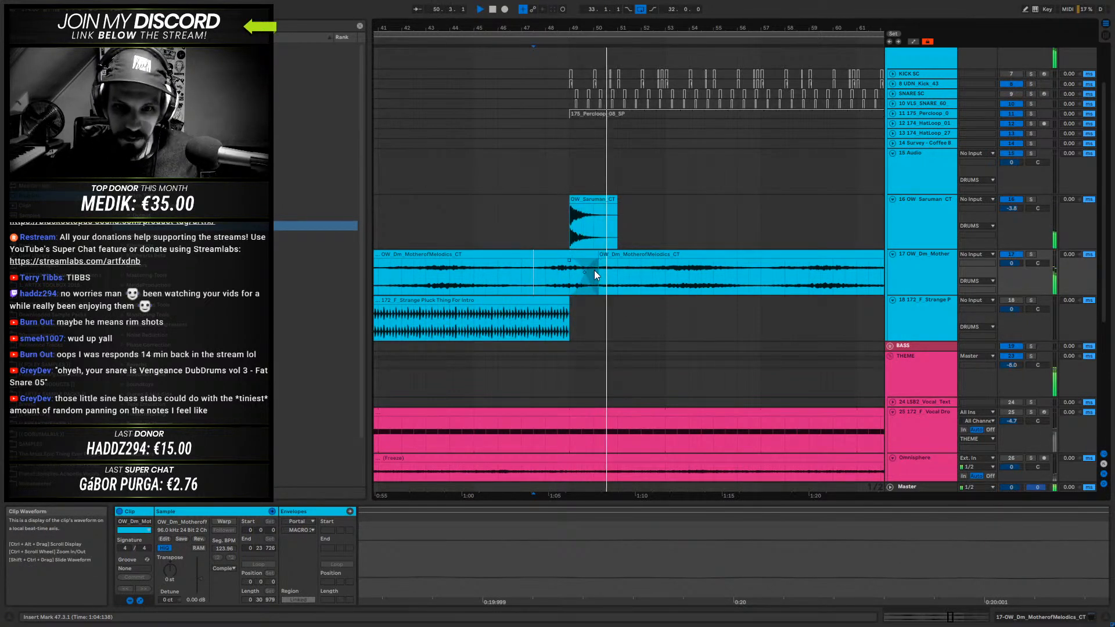
{"action": "left_click", "coordinate": [569, 261]}
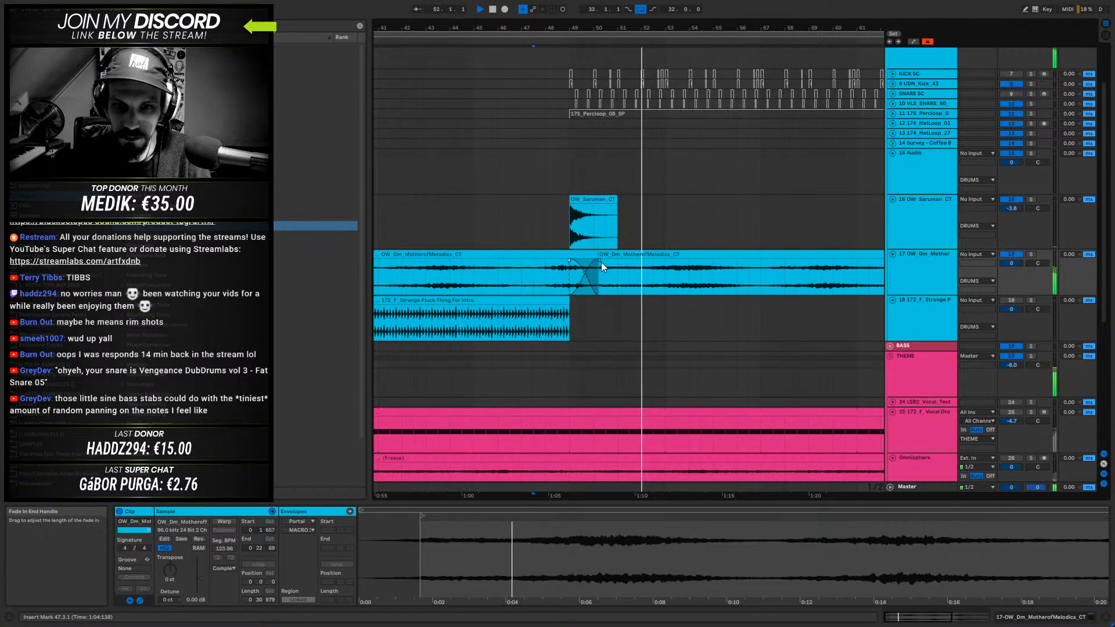
{"action": "mouse_move", "coordinate": [601, 262]}
{"action": "left_mouse_down"}
{"action": "mouse_move", "coordinate": [563, 260]}
{"action": "mouse_move", "coordinate": [598, 261]}
{"action": "left_mouse_up"}
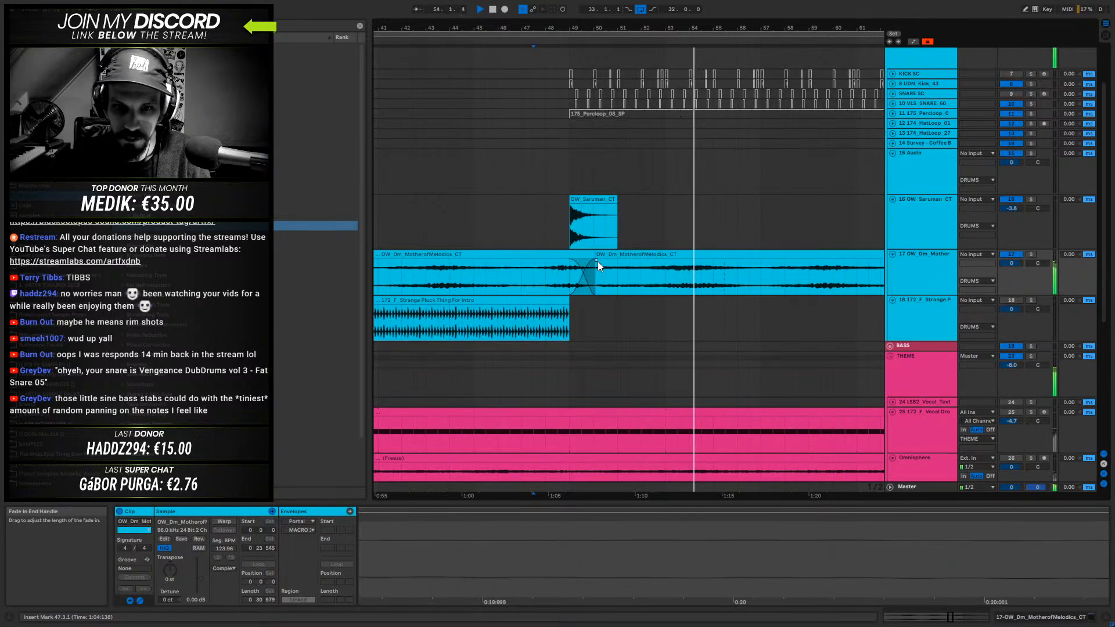
{"action": "key", "text": "space"}
{"action": "left_click_drag", "start_coordinate": [531, 31], "coordinate": [621, 22]}
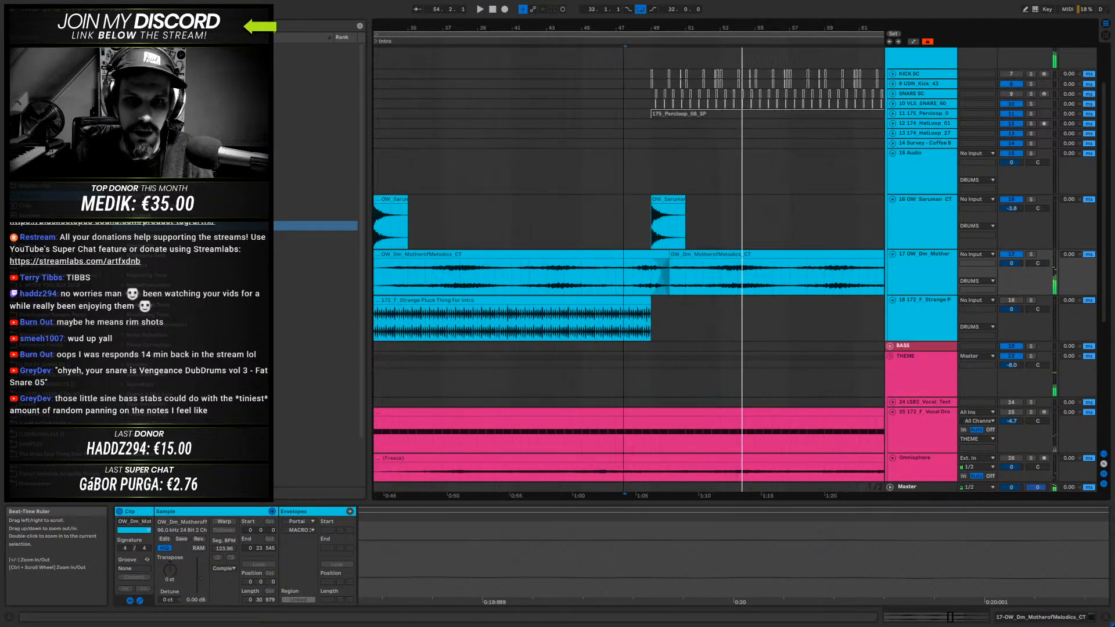
- Trim the end of the first drone clip and fill bars 47 to 49 with a reversed two-bar drone slice
{"action": "left_click", "coordinate": [632, 272]}
{"action": "mouse_move", "coordinate": [626, 271]}
{"action": "left_mouse_down"}
{"action": "mouse_move", "coordinate": [670, 266]}
{"action": "mouse_move", "coordinate": [625, 256]}
{"action": "left_mouse_up"}
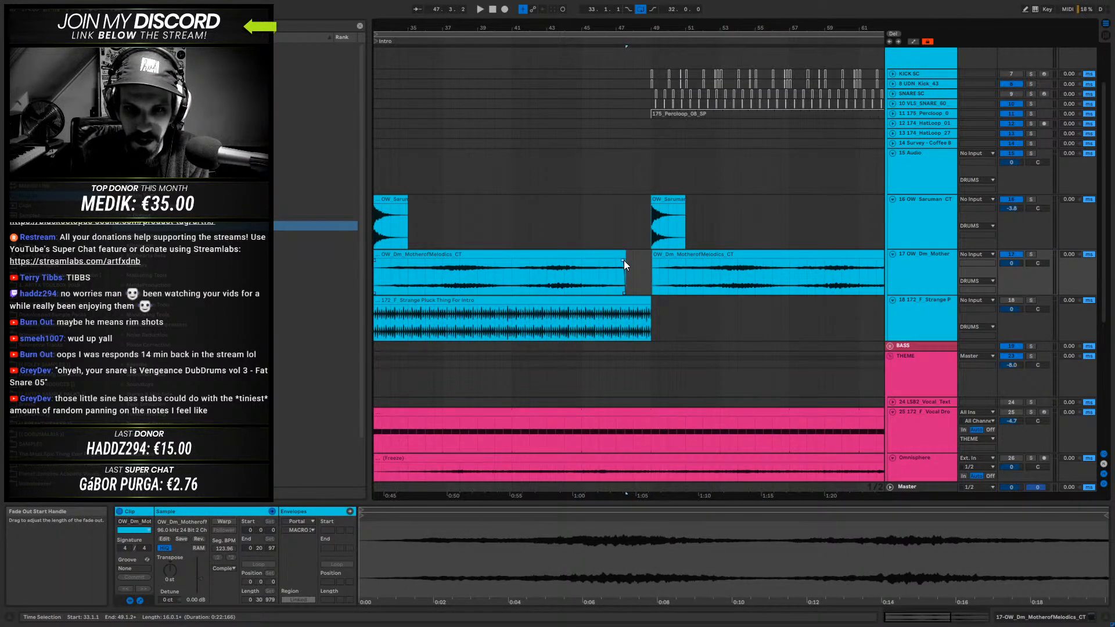
{"action": "mouse_move", "coordinate": [626, 256]}
{"action": "left_mouse_down"}
{"action": "mouse_move", "coordinate": [548, 274]}
{"action": "mouse_move", "coordinate": [603, 275]}
{"action": "mouse_move", "coordinate": [606, 257]}
{"action": "mouse_move", "coordinate": [634, 256]}
{"action": "left_mouse_up"}
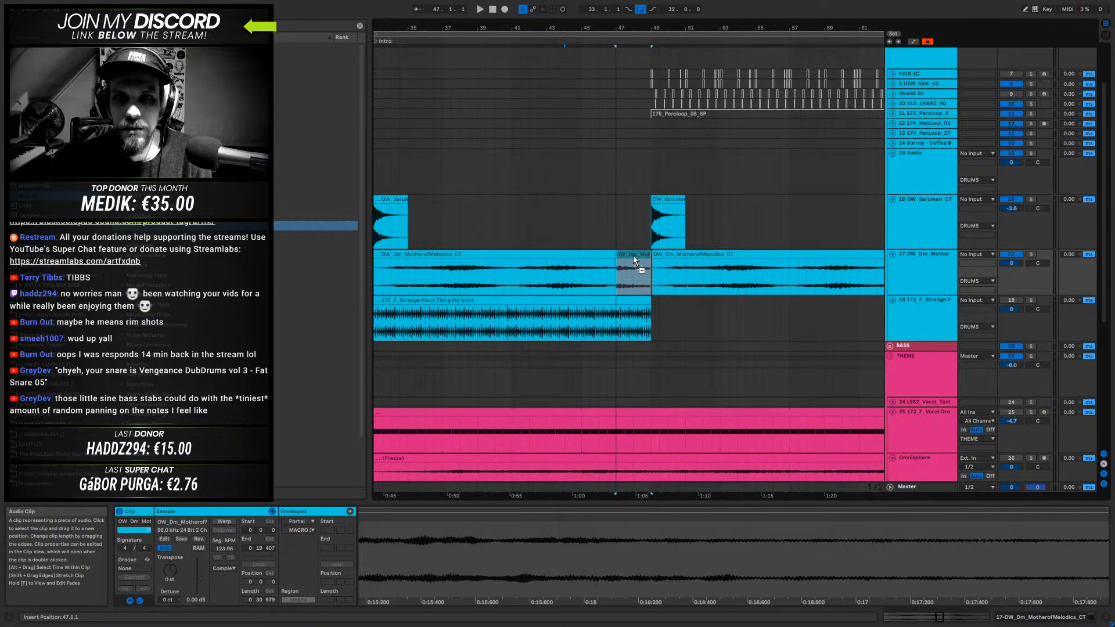
{"action": "left_click_drag", "start_coordinate": [633, 256], "coordinate": [632, 257]}
{"action": "key", "text": "r"}
- Crossfade the first drone clip into the reversed slice from about bar 45 to just before bar 49, and audition the track soloed
{"action": "left_click_drag", "start_coordinate": [630, 29], "coordinate": [669, 82]}
{"action": "left_click_drag", "start_coordinate": [631, 260], "coordinate": [714, 266]}
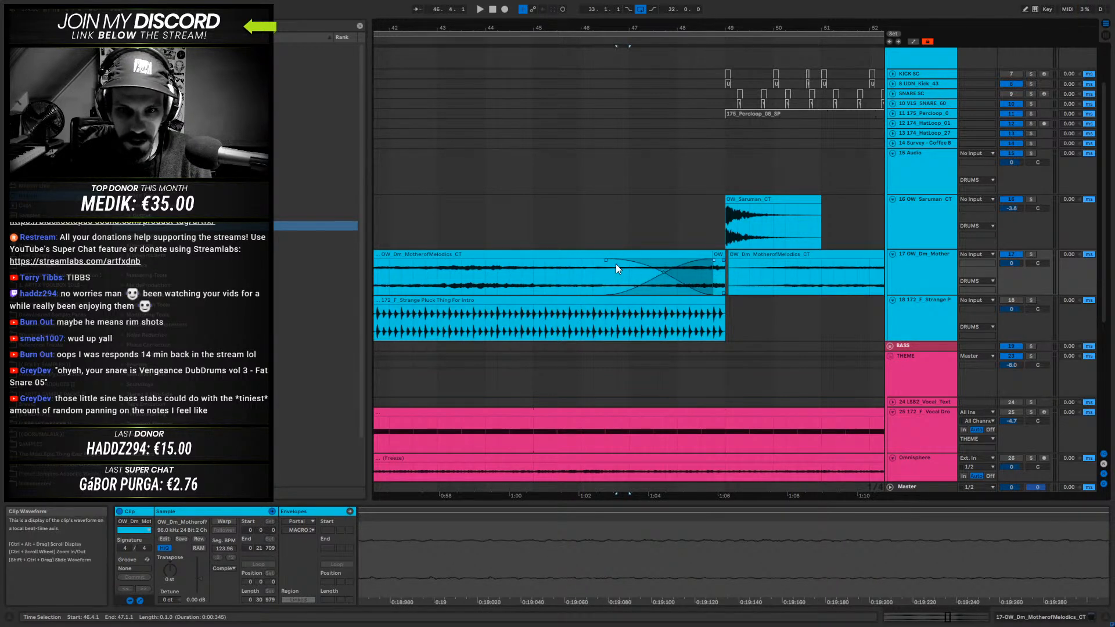
{"action": "left_click_drag", "start_coordinate": [607, 262], "coordinate": [530, 262]}
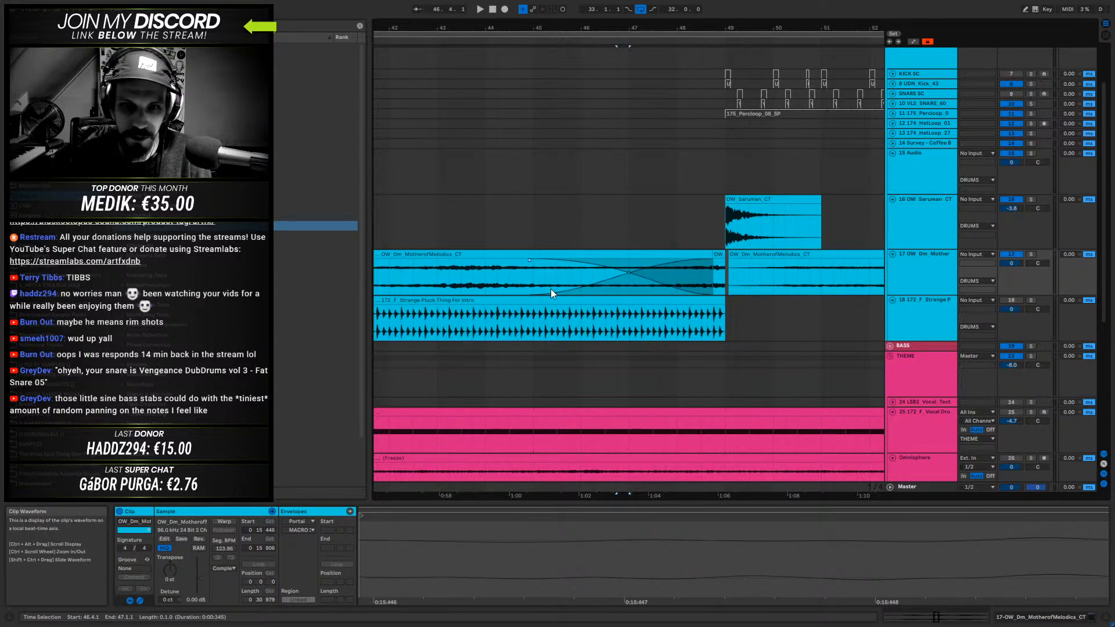
{"action": "left_click", "coordinate": [411, 273]}
{"action": "left_click", "coordinate": [1031, 255]}
{"action": "key", "text": "space"}
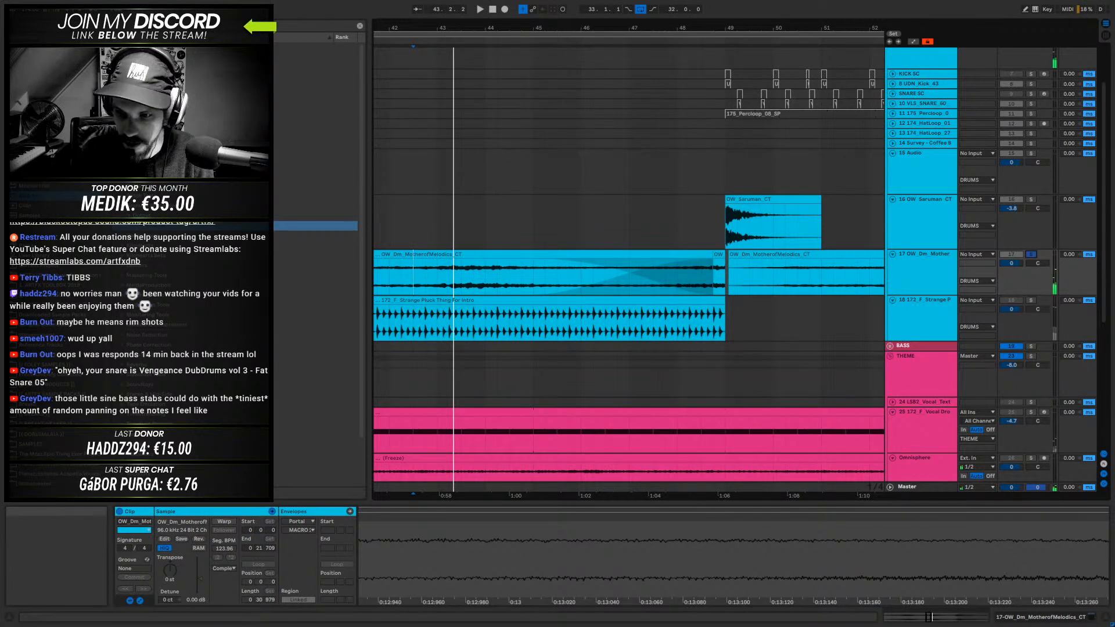
- Switch off the Portal device on the MotherofMelodics drone track
{"action": "left_click", "coordinate": [1009, 614]}
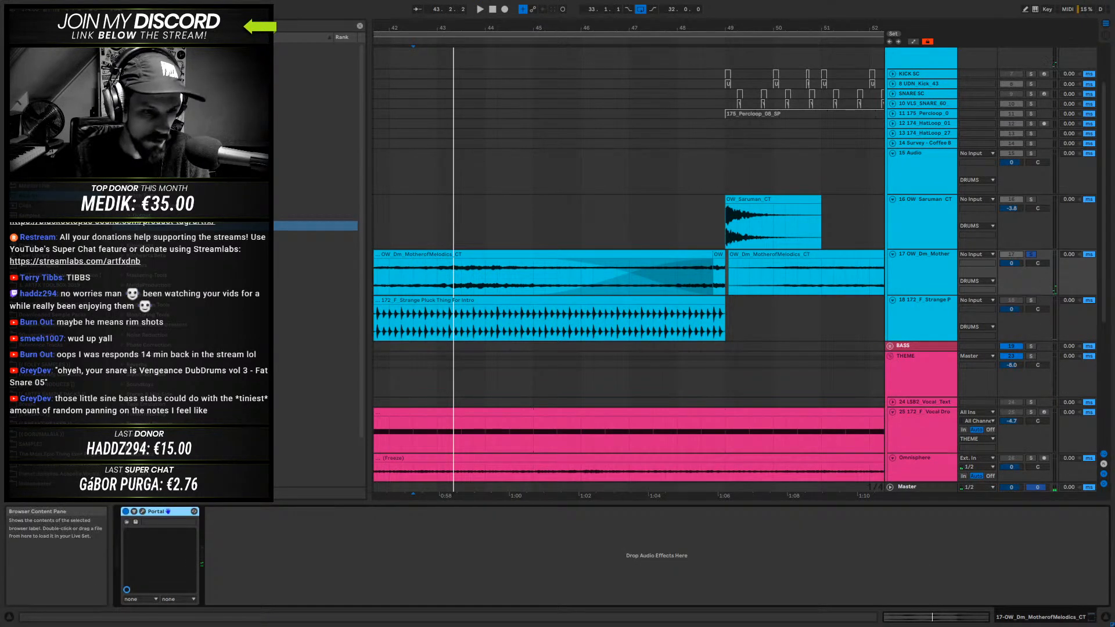
{"action": "left_click", "coordinate": [125, 512]}
{"action": "left_click_drag", "start_coordinate": [564, 27], "coordinate": [568, 12]}
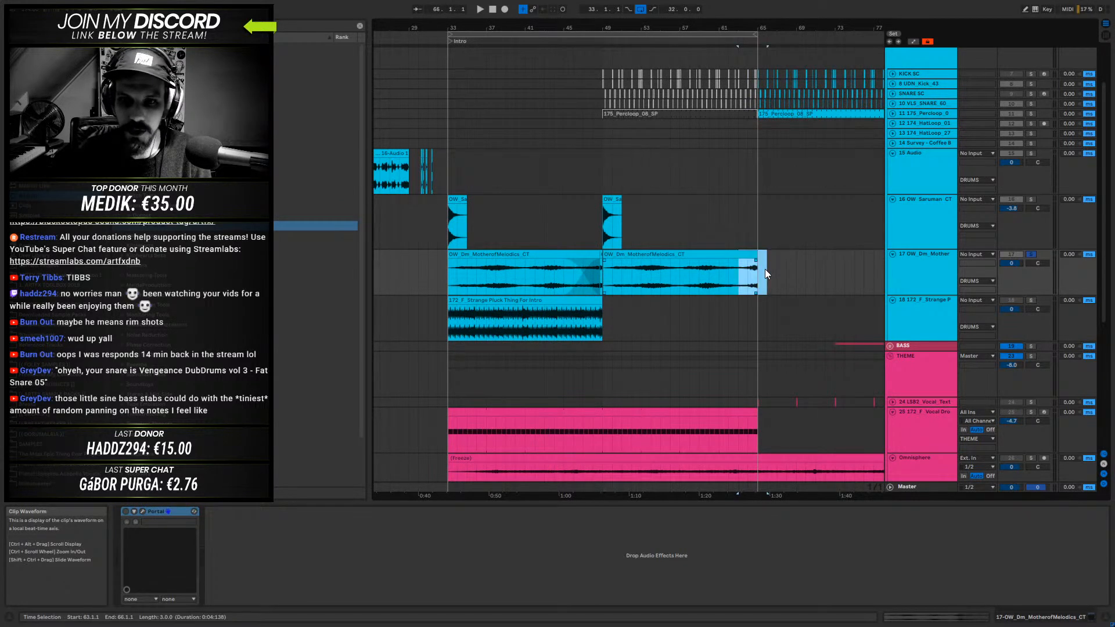
- Delete the second drone clip from bar 49 to bar 63 and move its remaining two-bar end slice to about bar 68
{"action": "left_click", "coordinate": [704, 254]}
{"action": "key", "text": "Delete"}
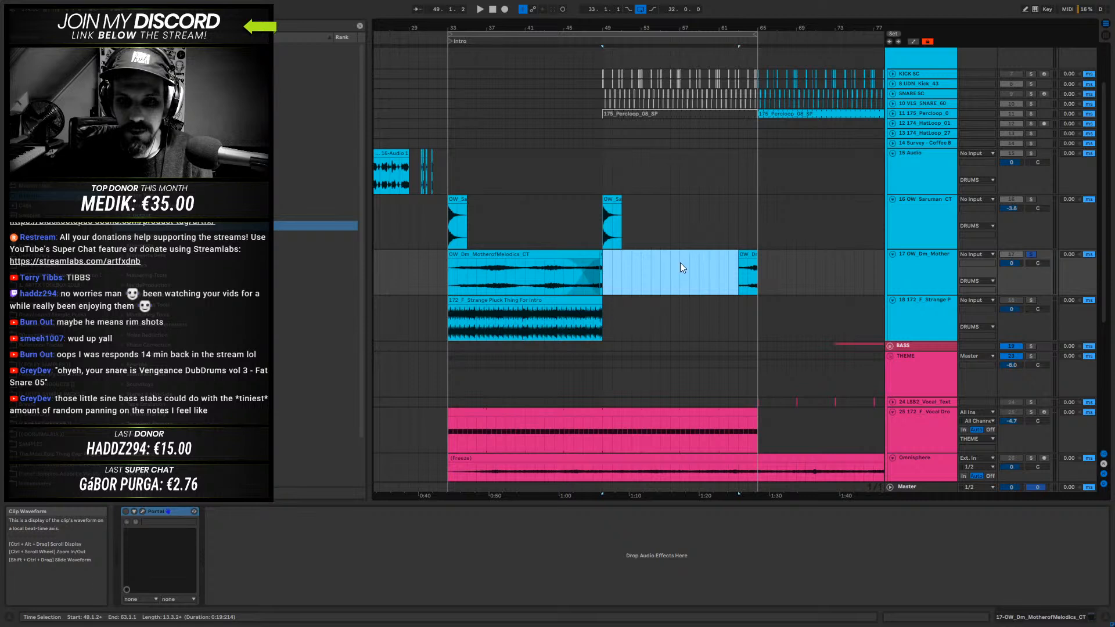
{"action": "left_click_drag", "start_coordinate": [747, 262], "coordinate": [795, 262]}
- Select the drone material from bar 33 to bar 49
{"action": "left_click_drag", "start_coordinate": [603, 264], "coordinate": [505, 267]}
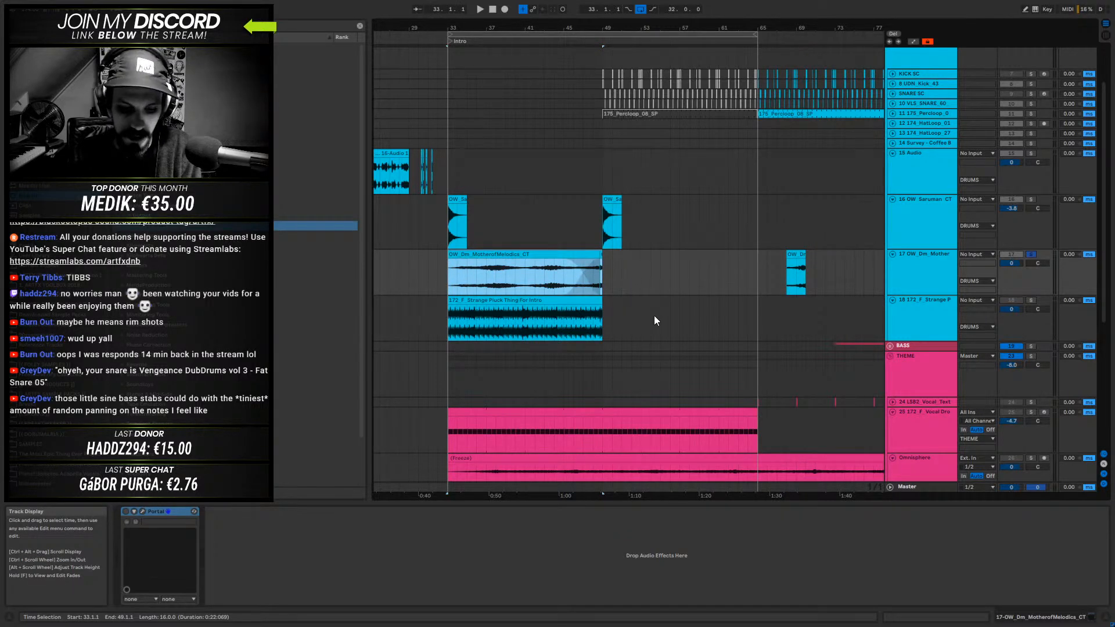
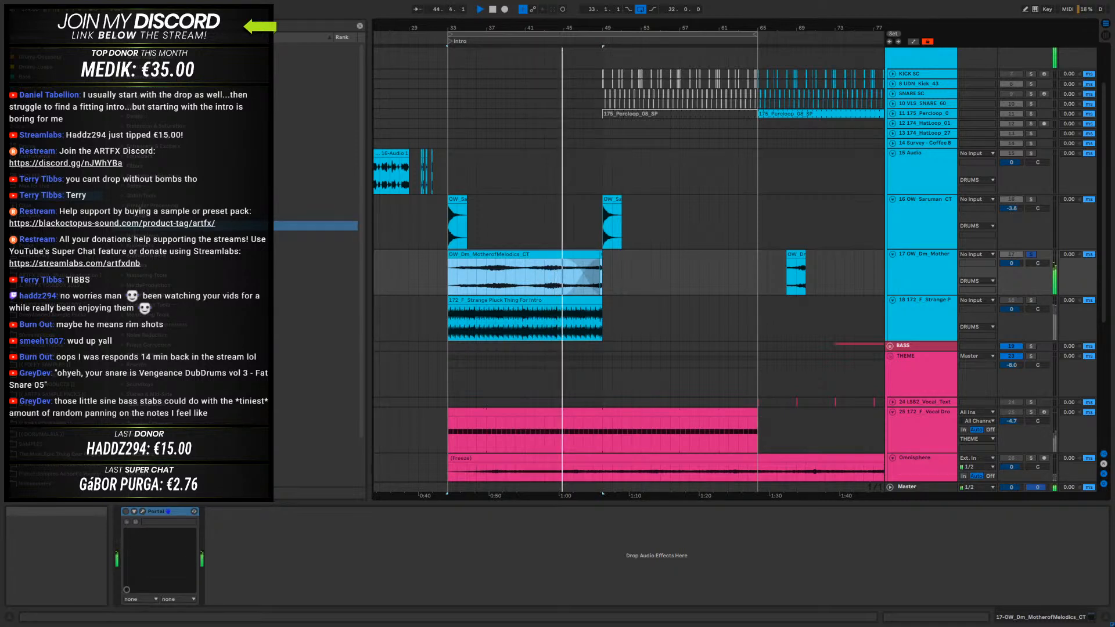
- Move the drone crossfade earlier, extending the reversed slice's start to just before bar 47, and audition the transition
{"action": "left_click", "coordinate": [582, 278]}
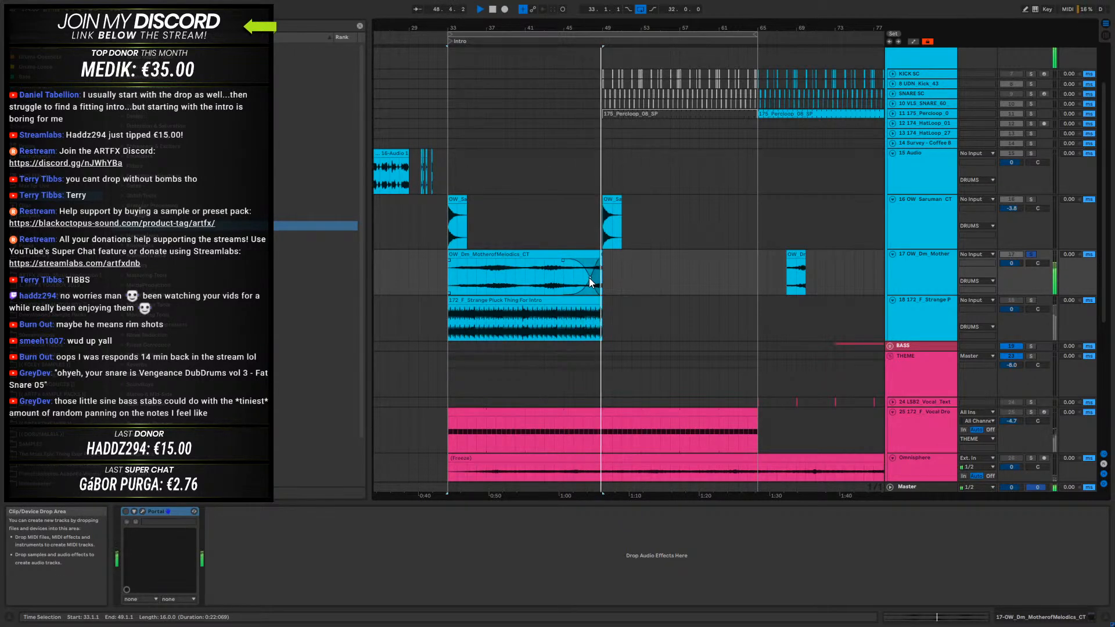
{"action": "key", "text": "space"}
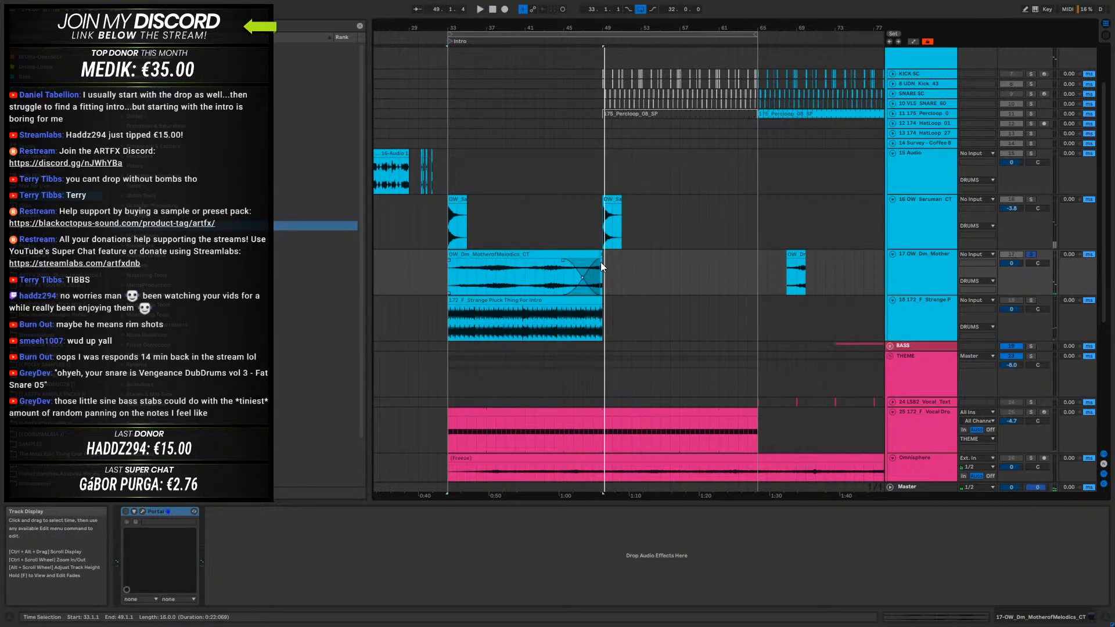
{"action": "left_click_drag", "start_coordinate": [587, 28], "coordinate": [643, 162]}
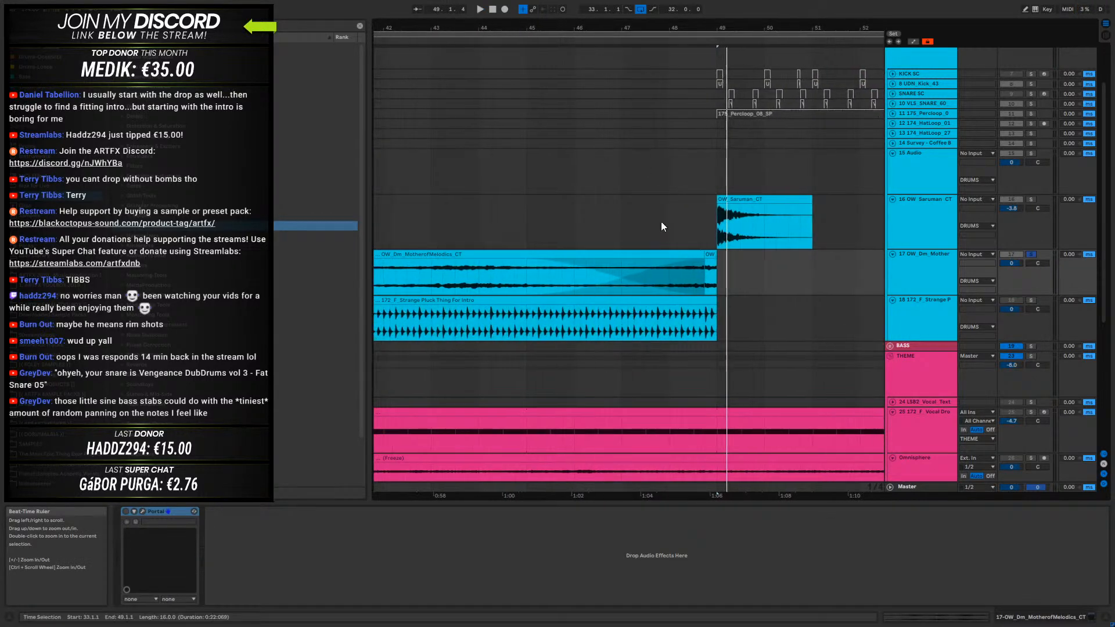
{"action": "left_click_drag", "start_coordinate": [705, 261], "coordinate": [640, 264]}
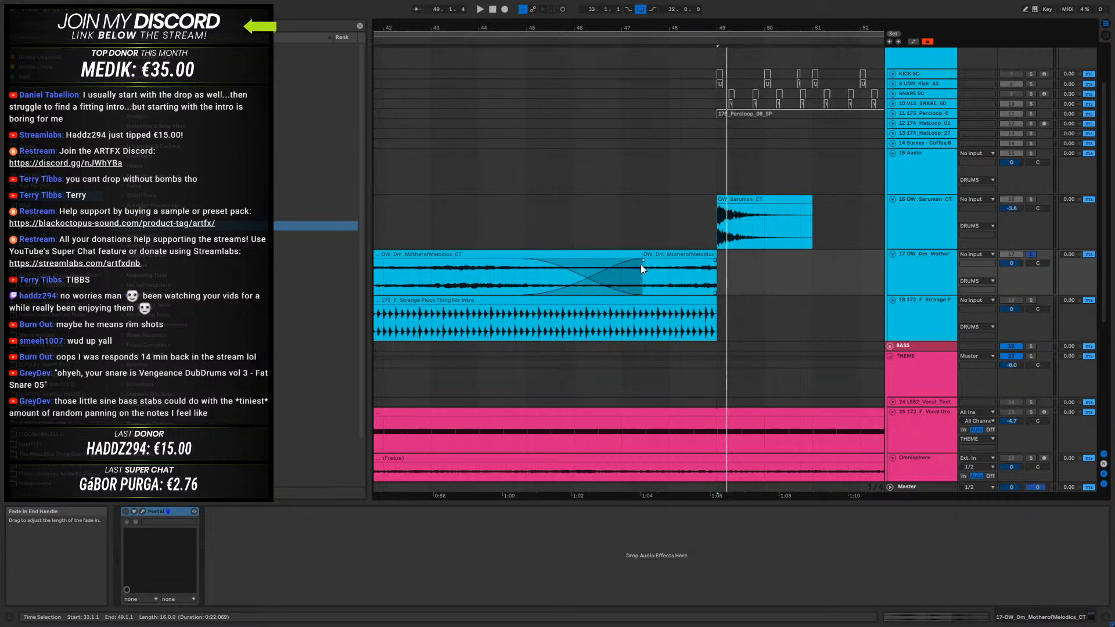
{"action": "left_click", "coordinate": [500, 277]}
{"action": "key", "text": "space"}
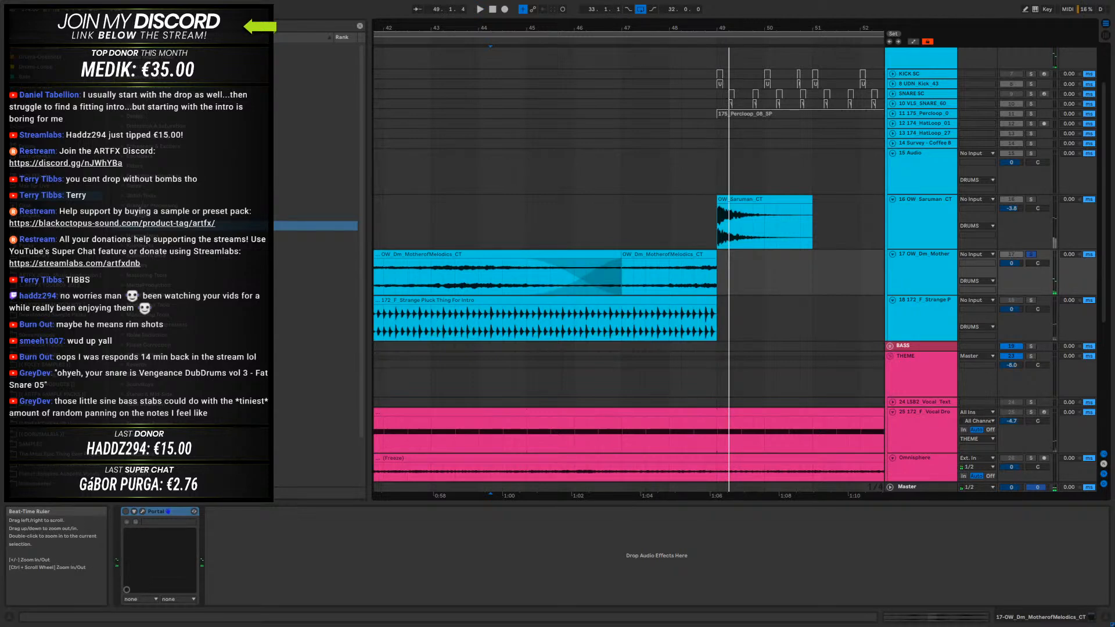
- Duplicate the drone clip and its reversed end slice from bars 33–49 to bars 49–65
{"action": "left_click_drag", "start_coordinate": [627, 26], "coordinate": [631, 5]}
{"action": "left_click", "coordinate": [639, 254]}
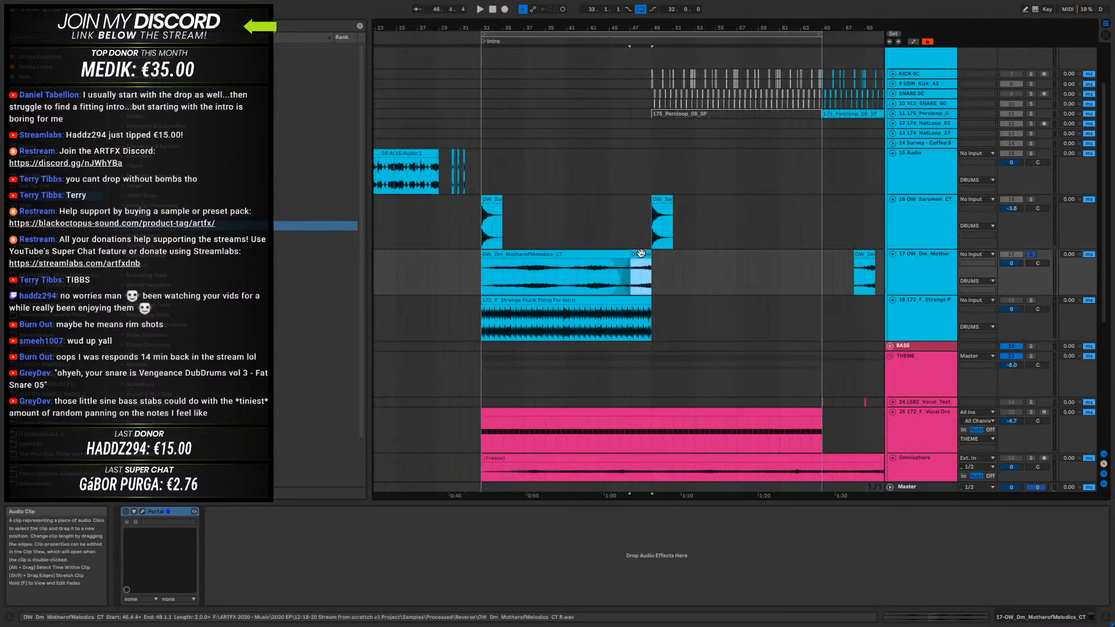
{"action": "left_click", "coordinate": [500, 254], "text": "shift"}
{"action": "key", "text": "ctrl+d"}
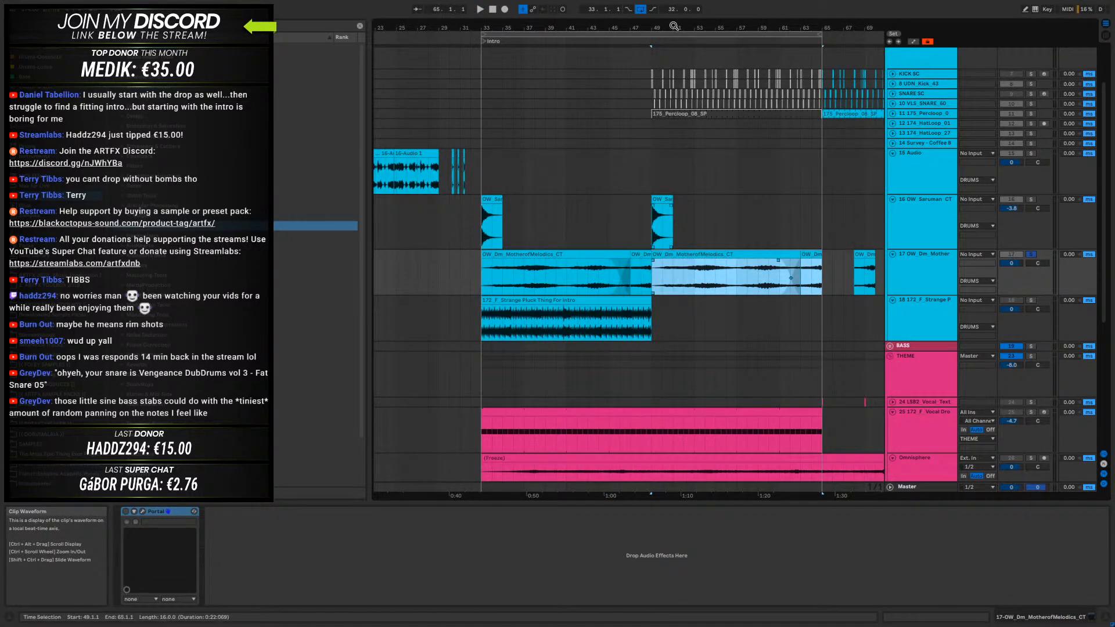
- Extend the first reversed slice to bar 50, crossfade it into the duplicated drone from bar 49, and audition the join
{"action": "left_click_drag", "start_coordinate": [678, 26], "coordinate": [678, 64]}
{"action": "left_click_drag", "start_coordinate": [643, 27], "coordinate": [605, 6]}
{"action": "left_click_drag", "start_coordinate": [529, 260], "coordinate": [540, 262]}
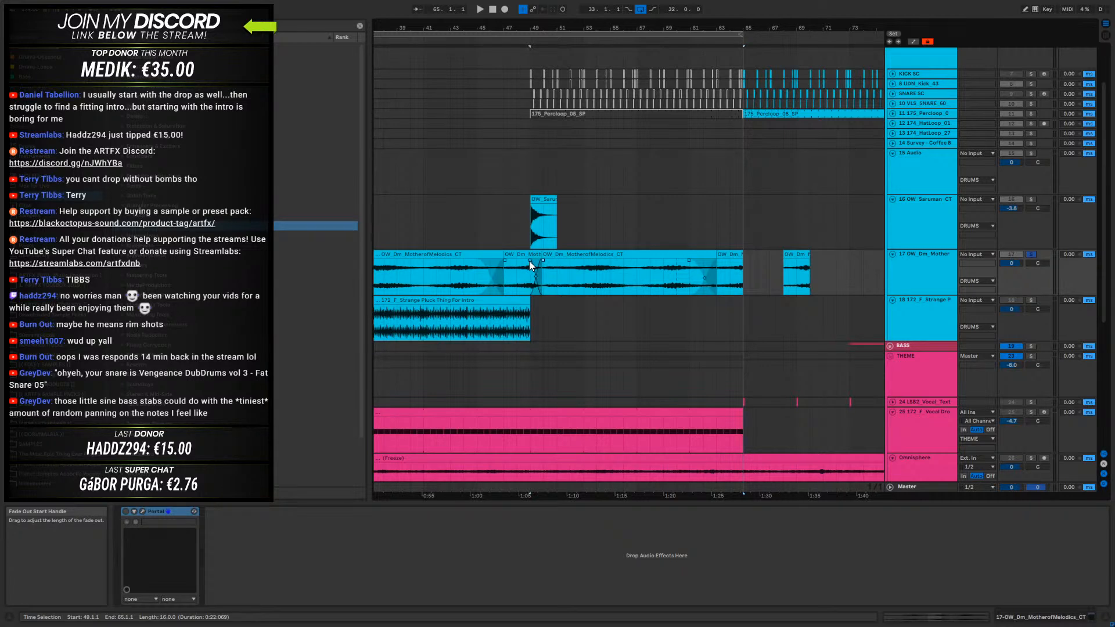
{"action": "left_click", "coordinate": [492, 268]}
{"action": "key", "text": "space"}
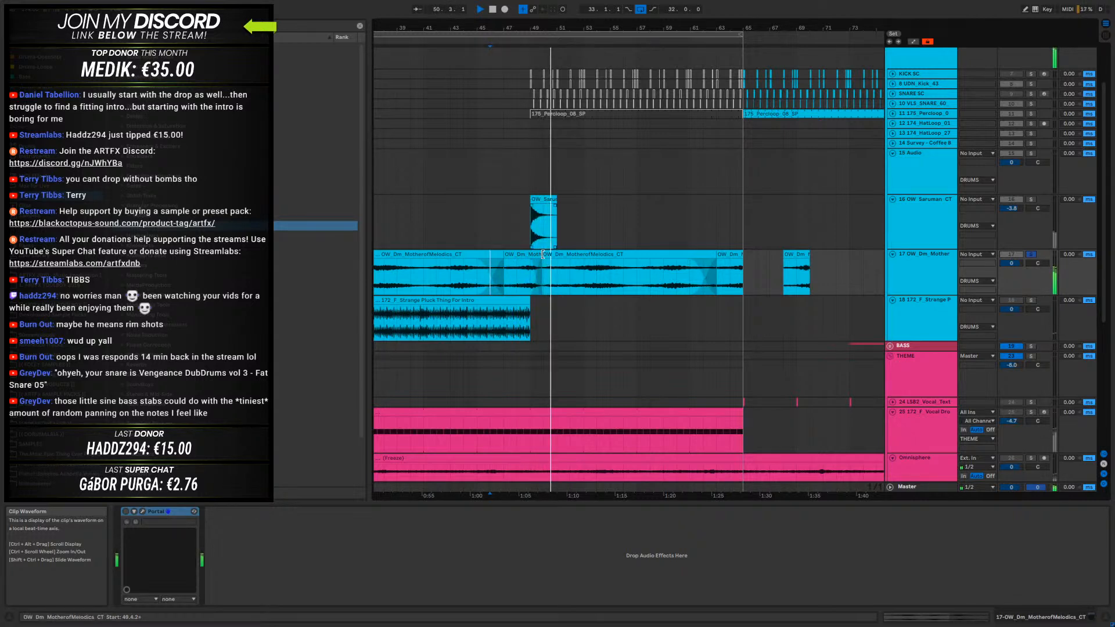
- Lengthen the crossfade between the reversed slice and the duplicated drone to bar 51 and audition it from bar 47
{"action": "left_click", "coordinate": [536, 277]}
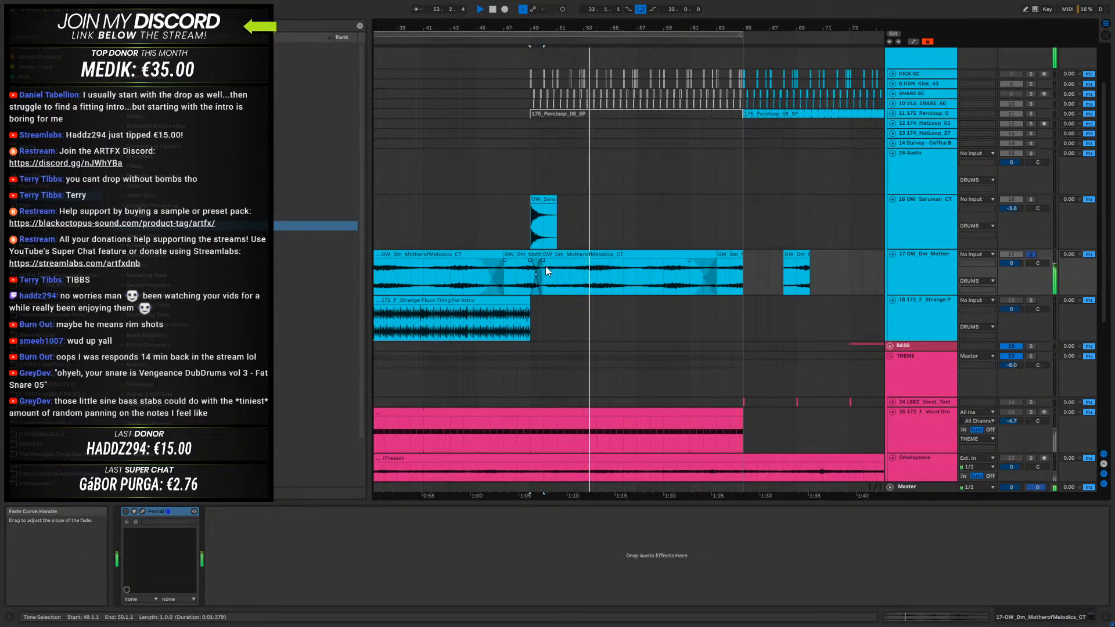
{"action": "left_click_drag", "start_coordinate": [545, 260], "coordinate": [558, 260]}
{"action": "left_click", "coordinate": [504, 274]}
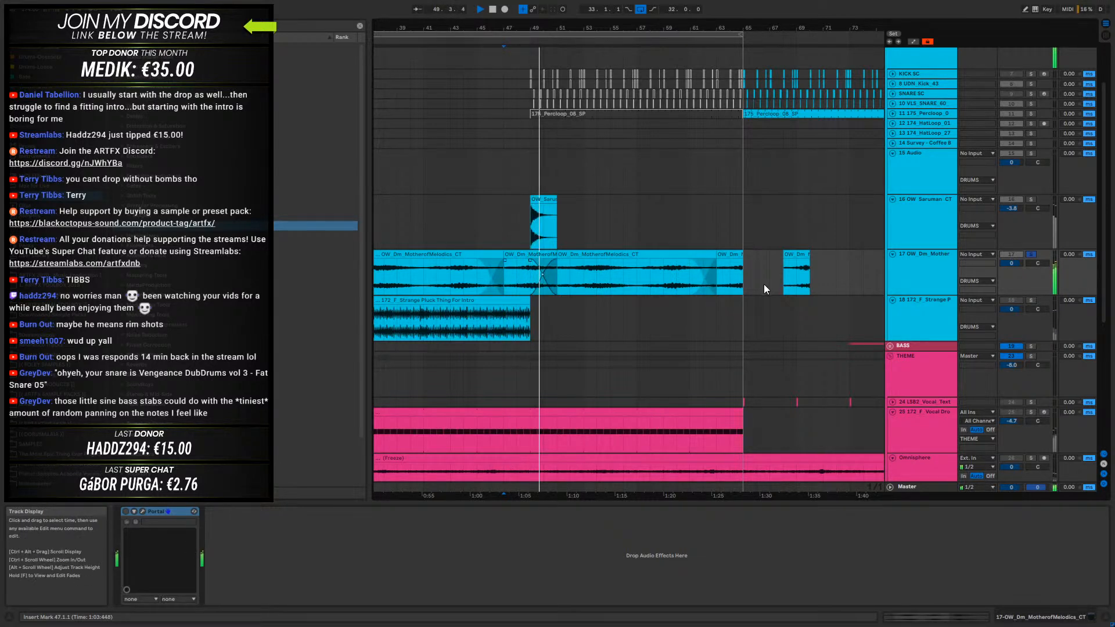
{"action": "key", "text": "space"}
- Move the spare two-bar drone slice from bar 68 over the last two bars before bar 65
{"action": "left_click_drag", "start_coordinate": [504, 24], "coordinate": [582, 27]}
{"action": "left_click", "coordinate": [756, 254]}
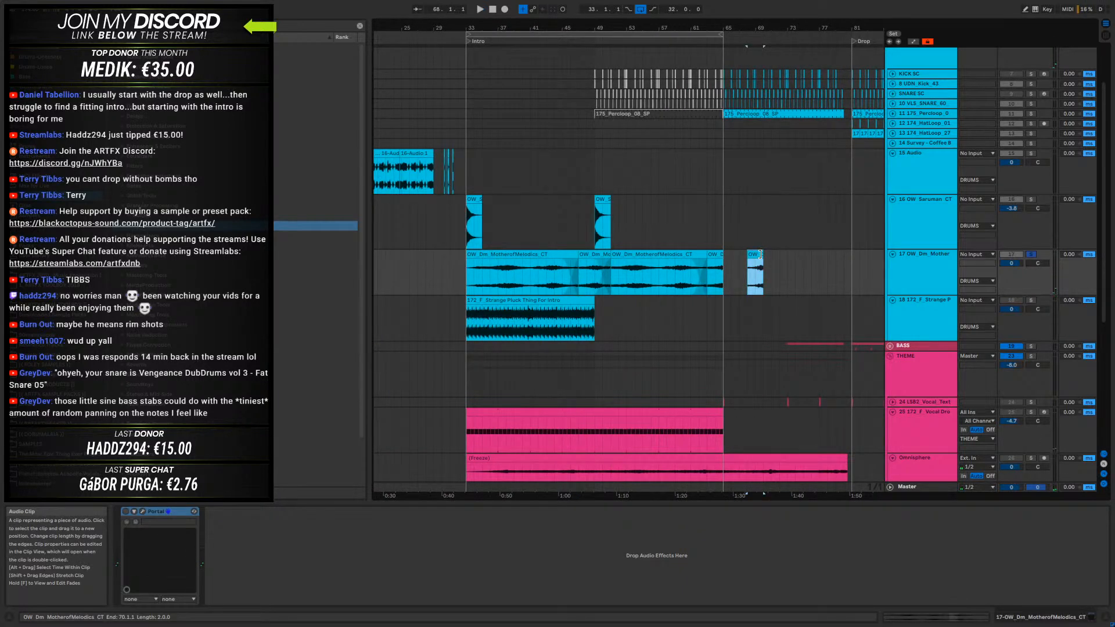
{"action": "left_click_drag", "start_coordinate": [757, 255], "coordinate": [718, 259]}
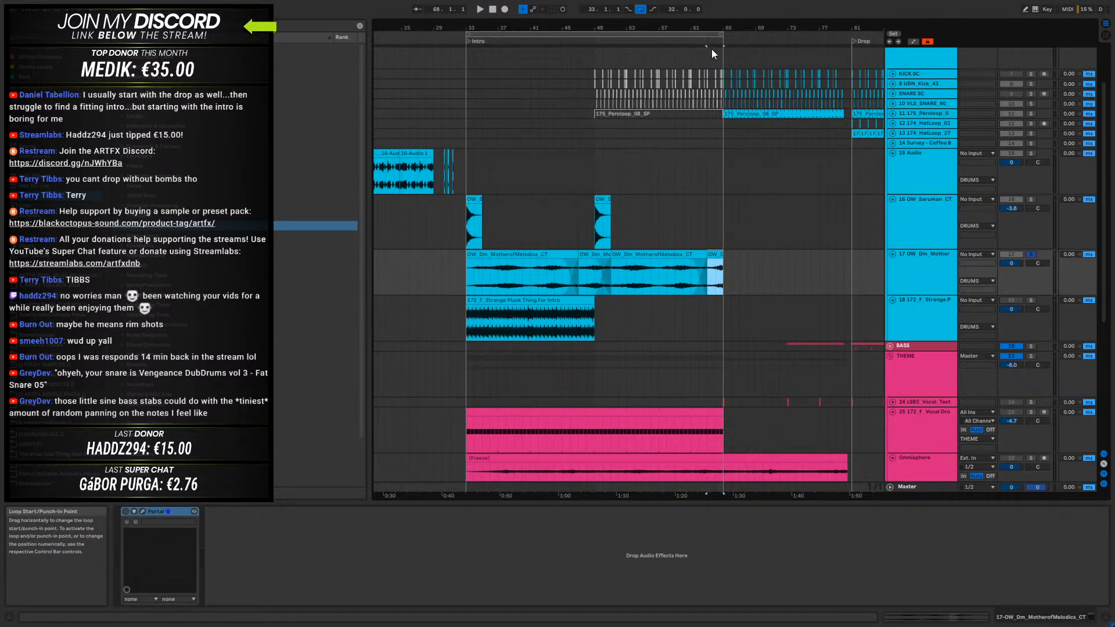
- Adjust the final drone slice's start and its crossfade with the preceding clip near bar 63, and audition the ending
{"action": "left_click_drag", "start_coordinate": [711, 32], "coordinate": [739, 73]}
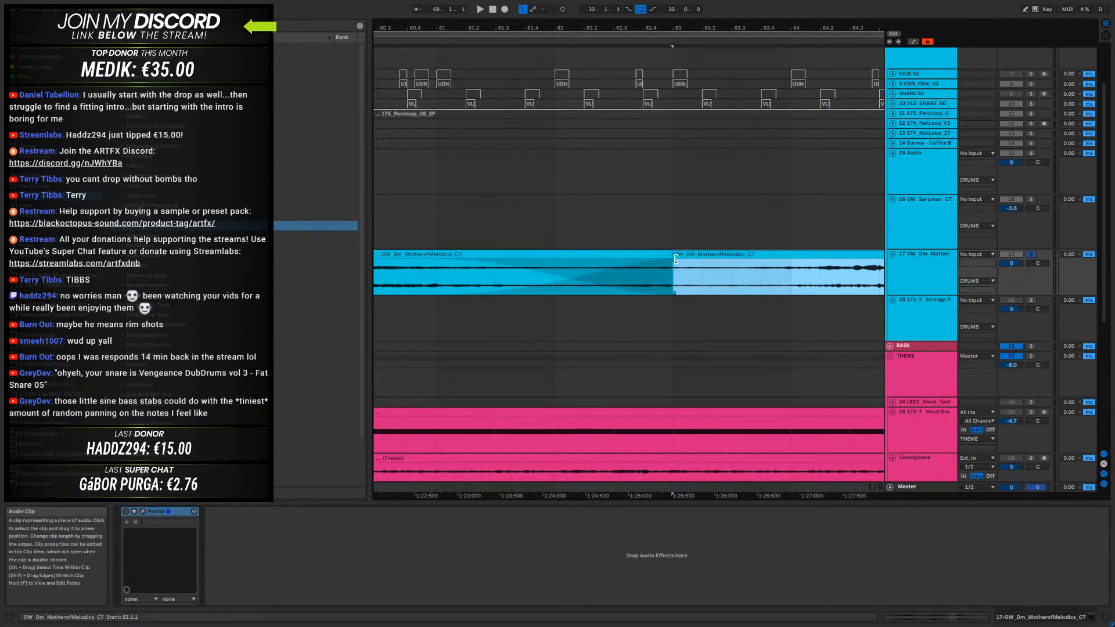
{"action": "key", "text": "space"}
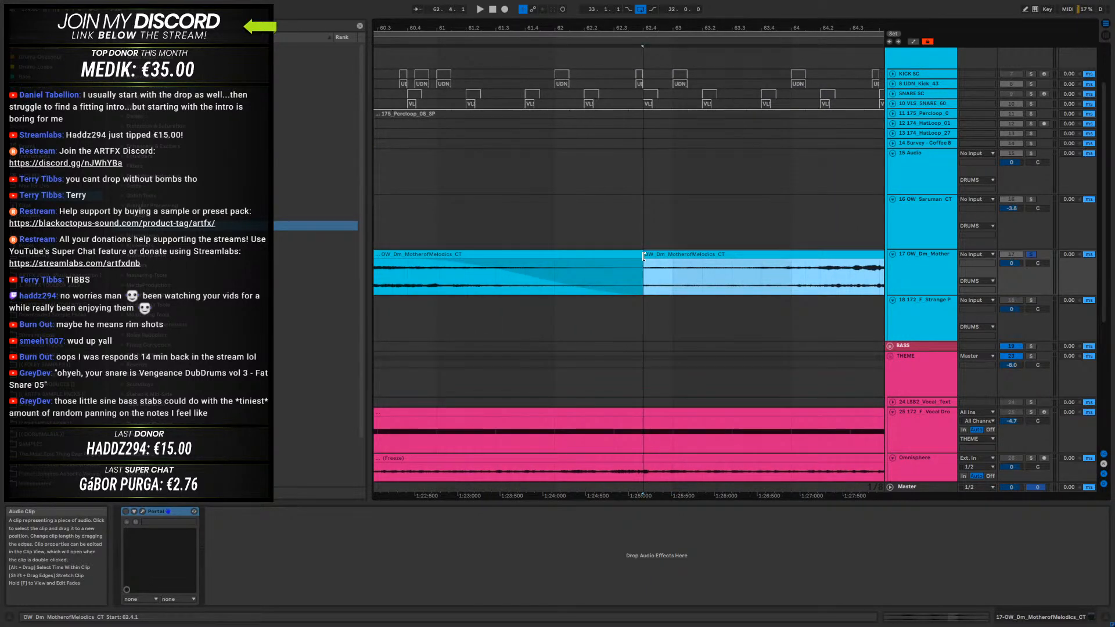
{"action": "left_click_drag", "start_coordinate": [669, 256], "coordinate": [663, 256]}
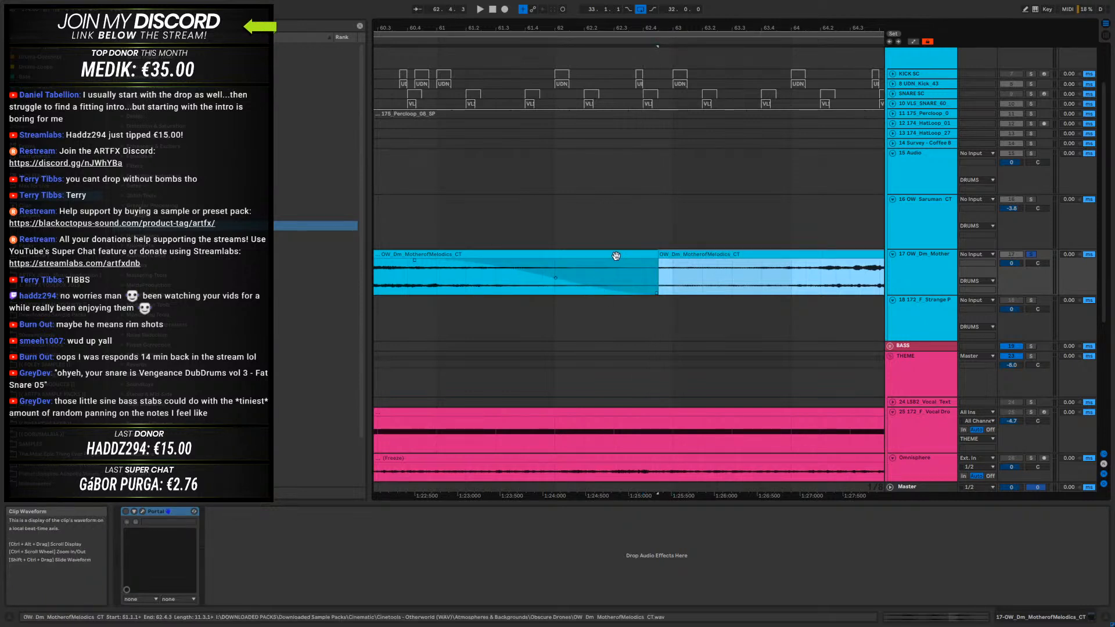
{"action": "left_click_drag", "start_coordinate": [415, 261], "coordinate": [559, 260]}
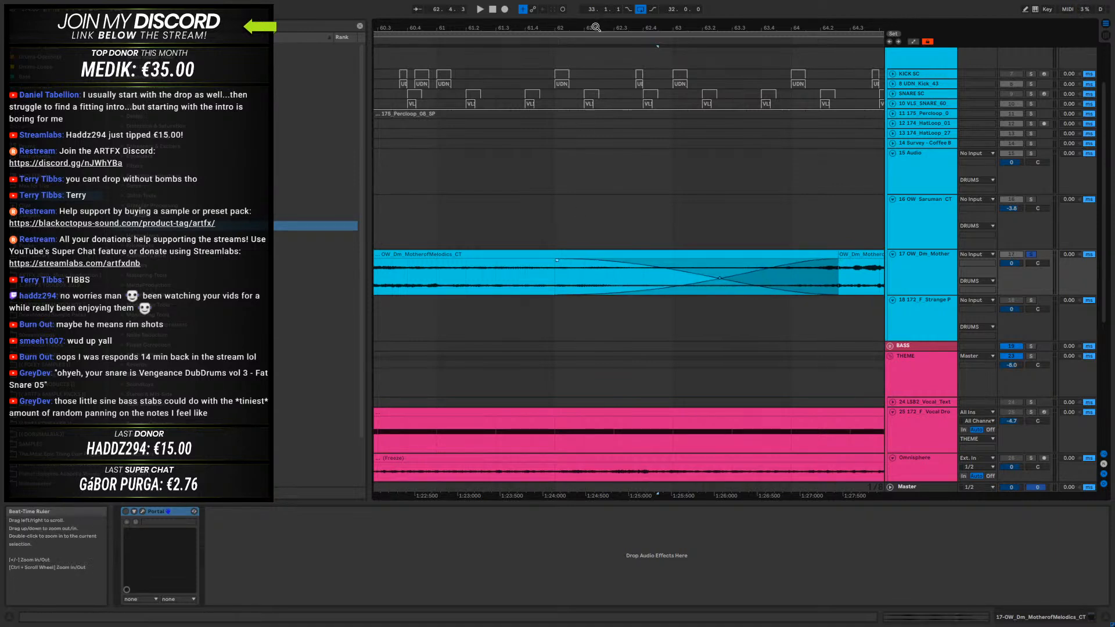
{"action": "left_click_drag", "start_coordinate": [596, 28], "coordinate": [593, 4]}
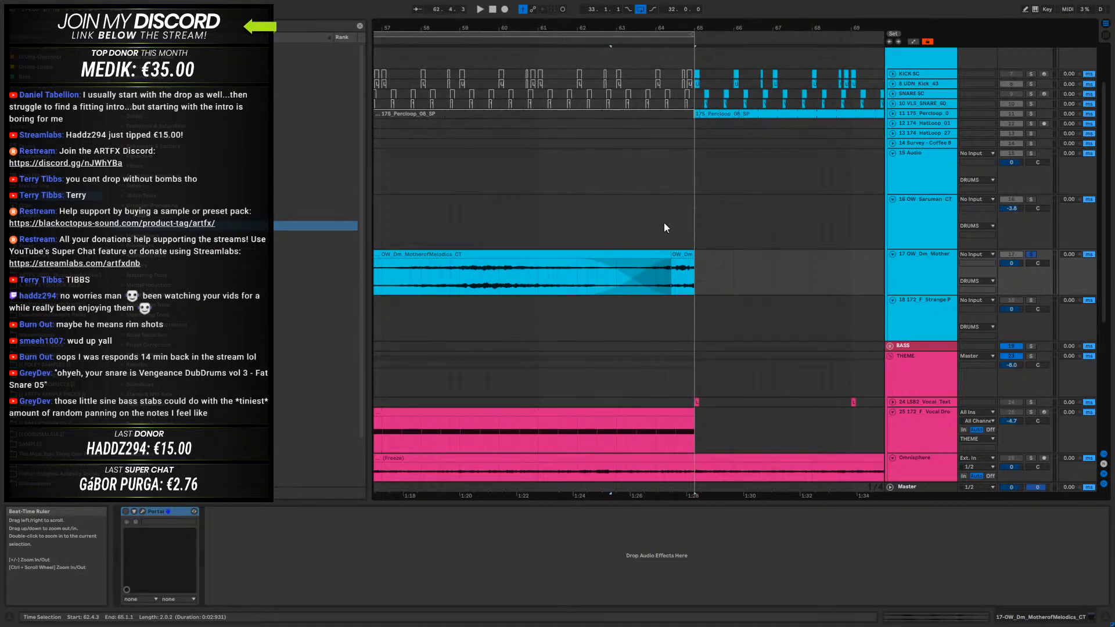
{"action": "key", "text": "space"}
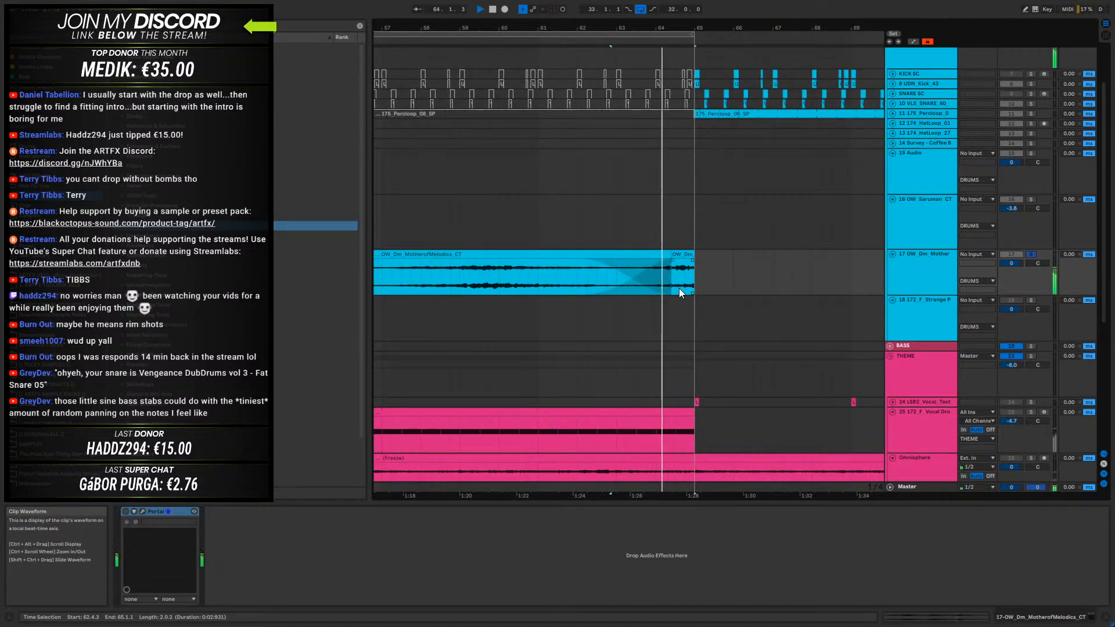
- Extend the second drone clip over the end slice to bar 65 and remove its fade-out
{"action": "left_click", "coordinate": [649, 262]}
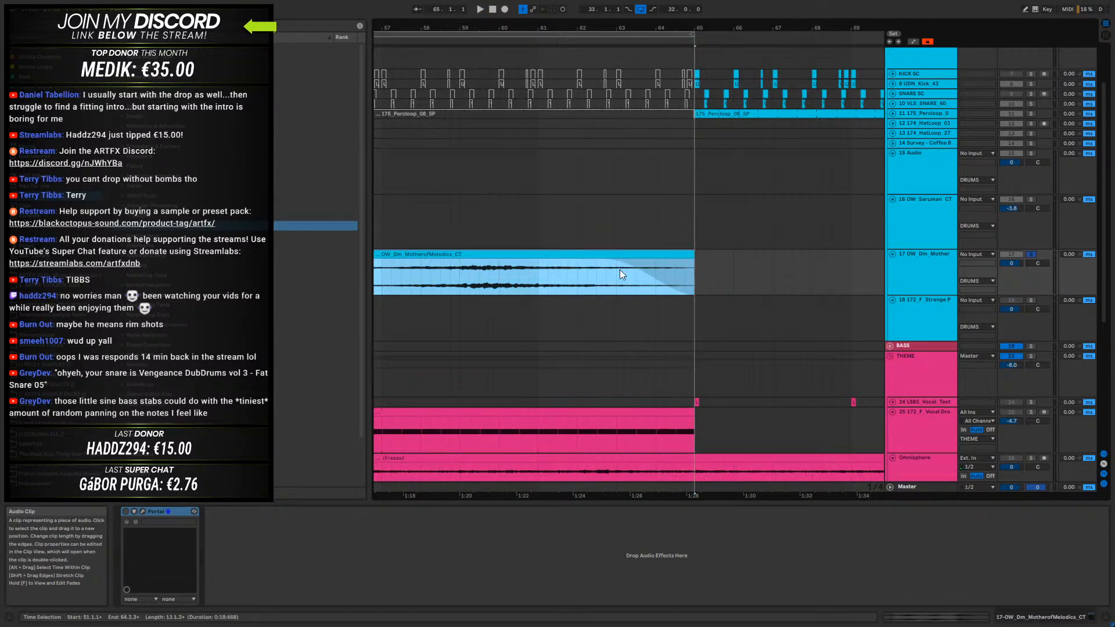
{"action": "left_click_drag", "start_coordinate": [602, 261], "coordinate": [724, 255]}
{"action": "left_click_drag", "start_coordinate": [543, 31], "coordinate": [615, 39]}
- Turn off the drone track's solo and play the full intro from bar 33
{"action": "left_click", "coordinate": [521, 253]}
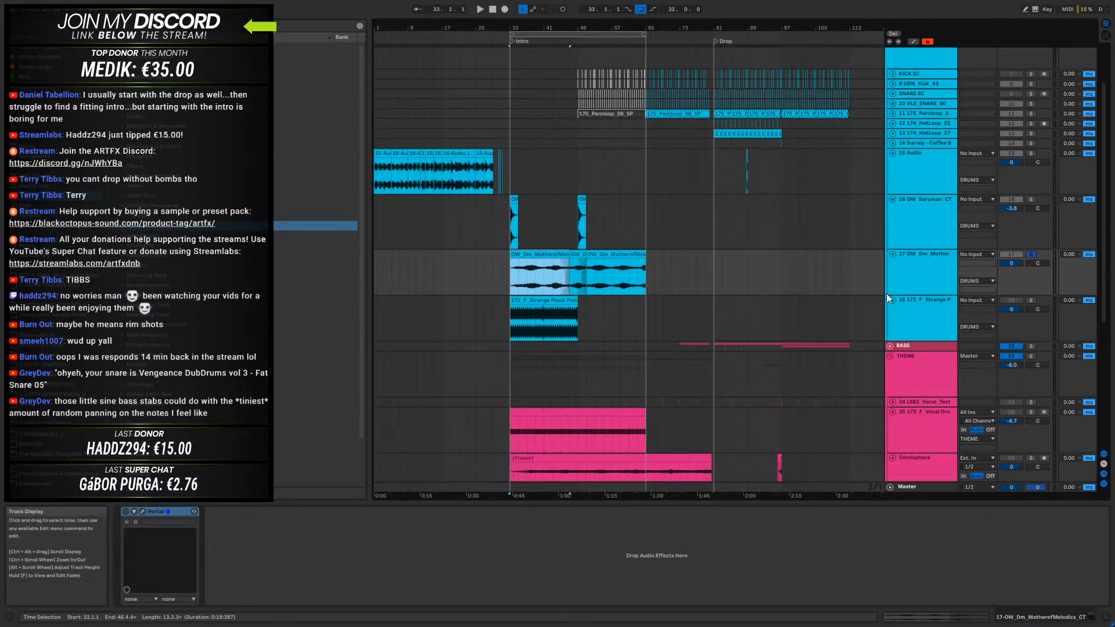
{"action": "scroll", "coordinate": [910, 315], "scroll_direction": "down", "scroll_amount": 1}
{"action": "key", "text": "space"}
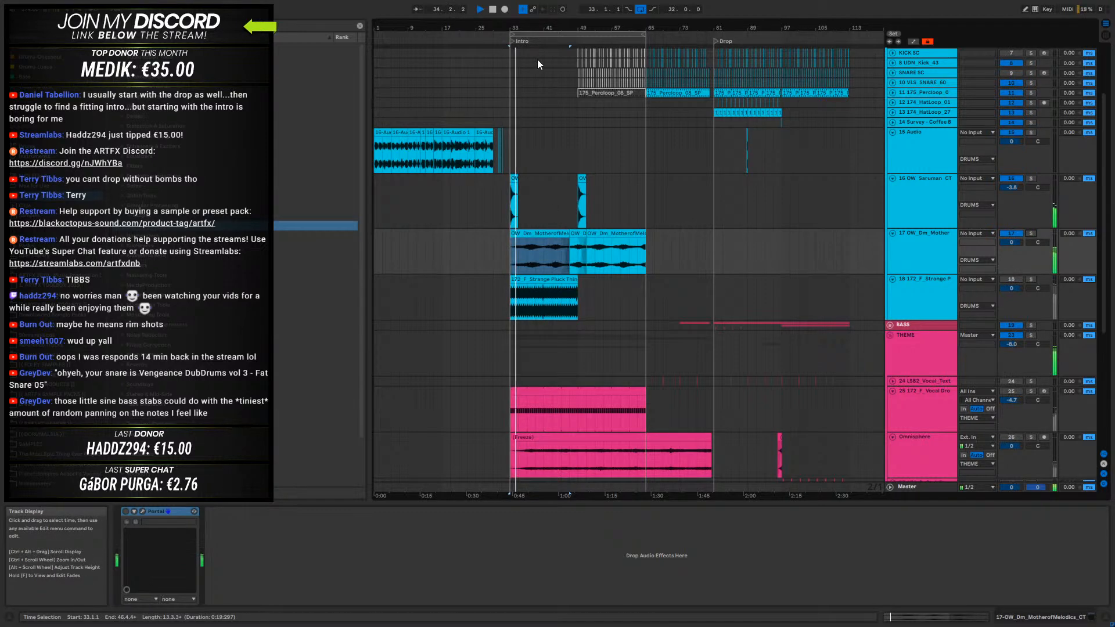
{"action": "left_click_drag", "start_coordinate": [524, 29], "coordinate": [523, 82]}
- Add an Auto Filter after Portal on the MotherofMelodics drone track
{"action": "left_click", "coordinate": [922, 260]}
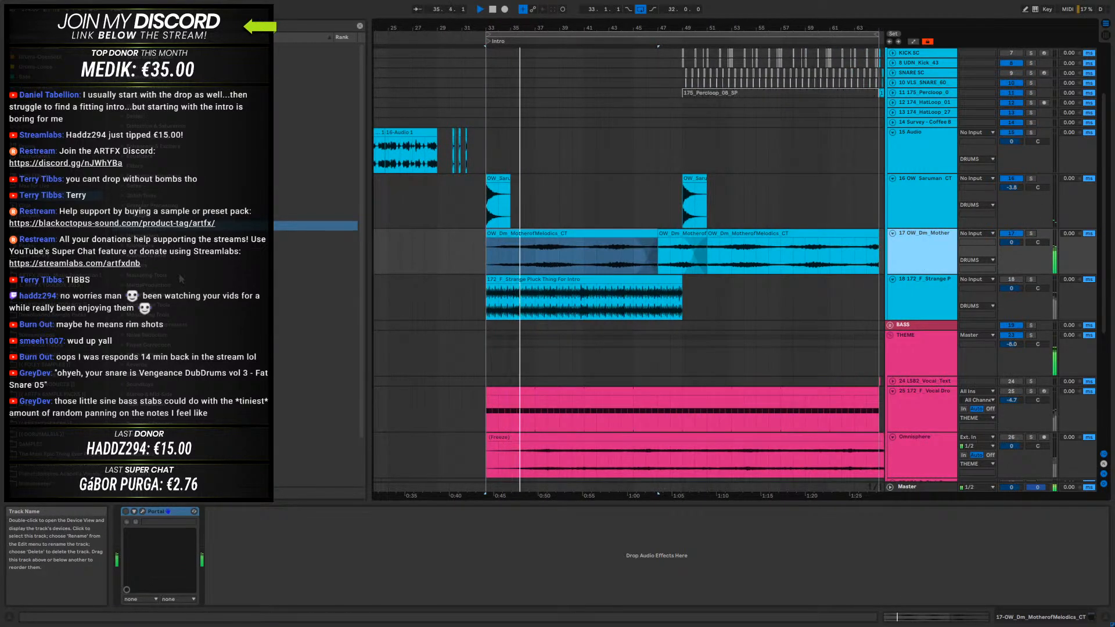
{"action": "left_click", "coordinate": [36, 166]}
{"action": "left_click", "coordinate": [143, 66]}
{"action": "left_click_drag", "start_coordinate": [142, 67], "coordinate": [924, 248]}
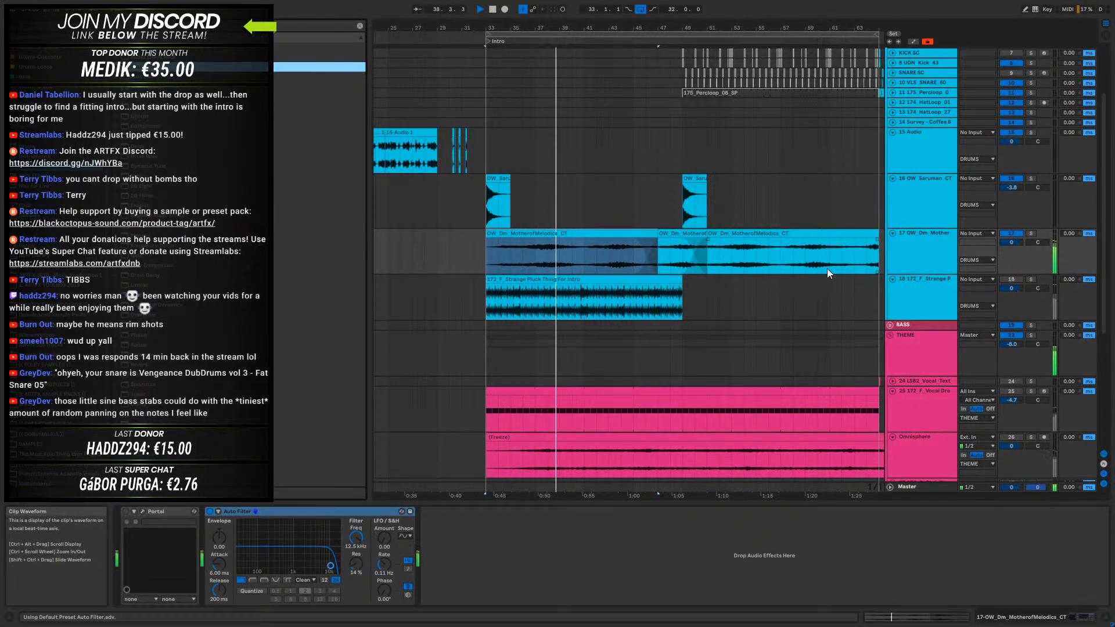
- Set the Auto Filter's low-pass cutoff to 1.76 kHz while the intro plays
{"action": "mouse_move", "coordinate": [356, 537]}
{"action": "left_mouse_down"}
{"action": "mouse_move", "coordinate": [356, 578]}
{"action": "mouse_move", "coordinate": [364, 539]}
{"action": "left_mouse_up"}
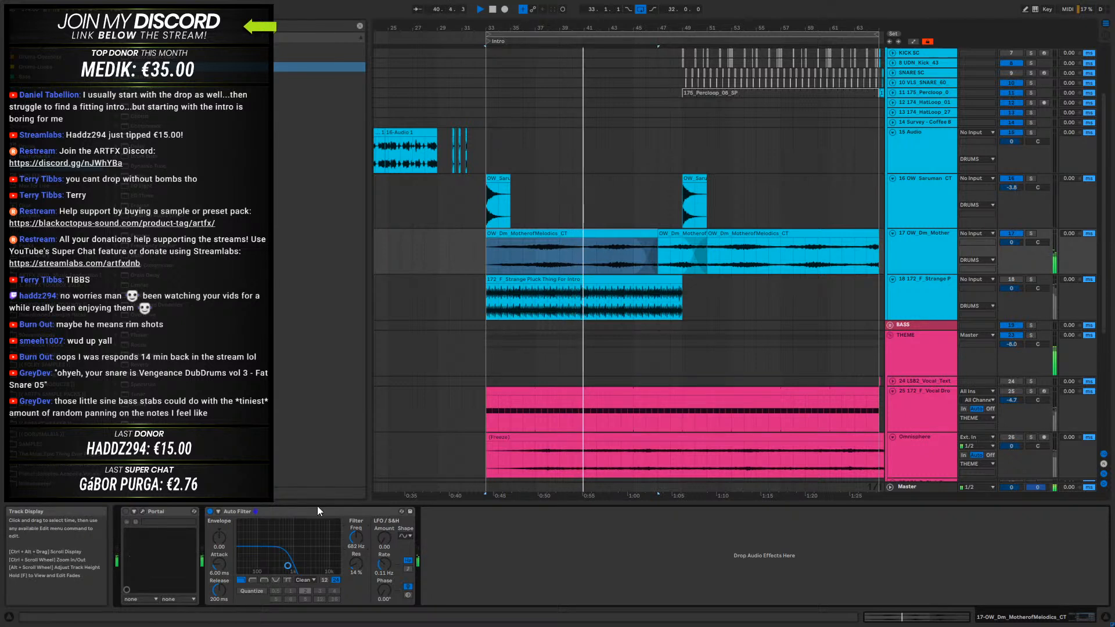
{"action": "left_click_drag", "start_coordinate": [356, 538], "coordinate": [356, 533]}
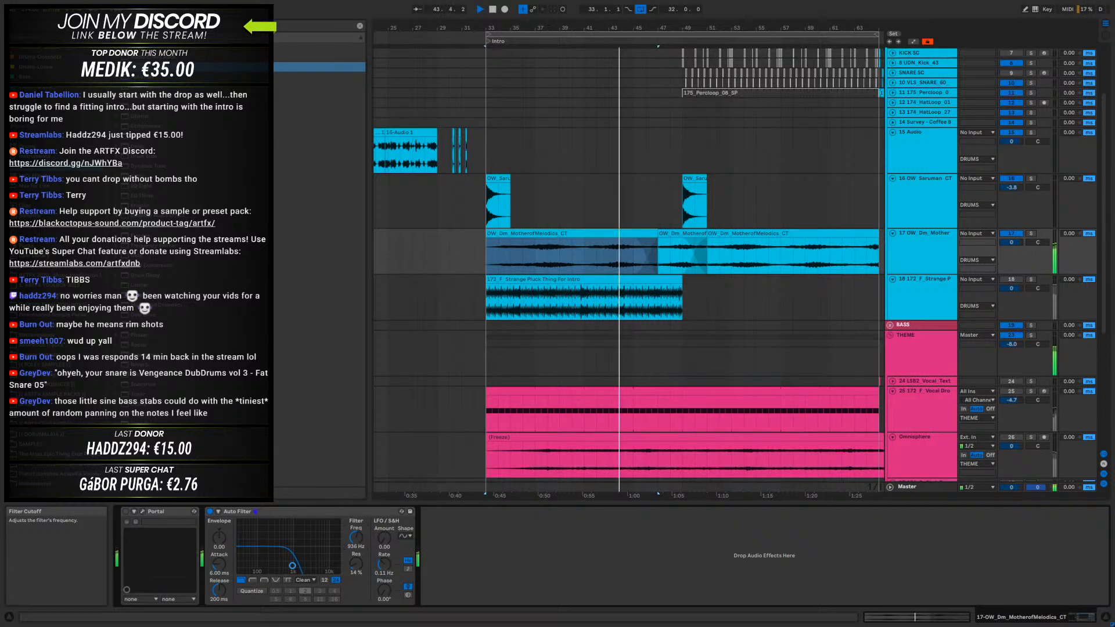
{"action": "left_click_drag", "start_coordinate": [355, 533], "coordinate": [355, 528]}
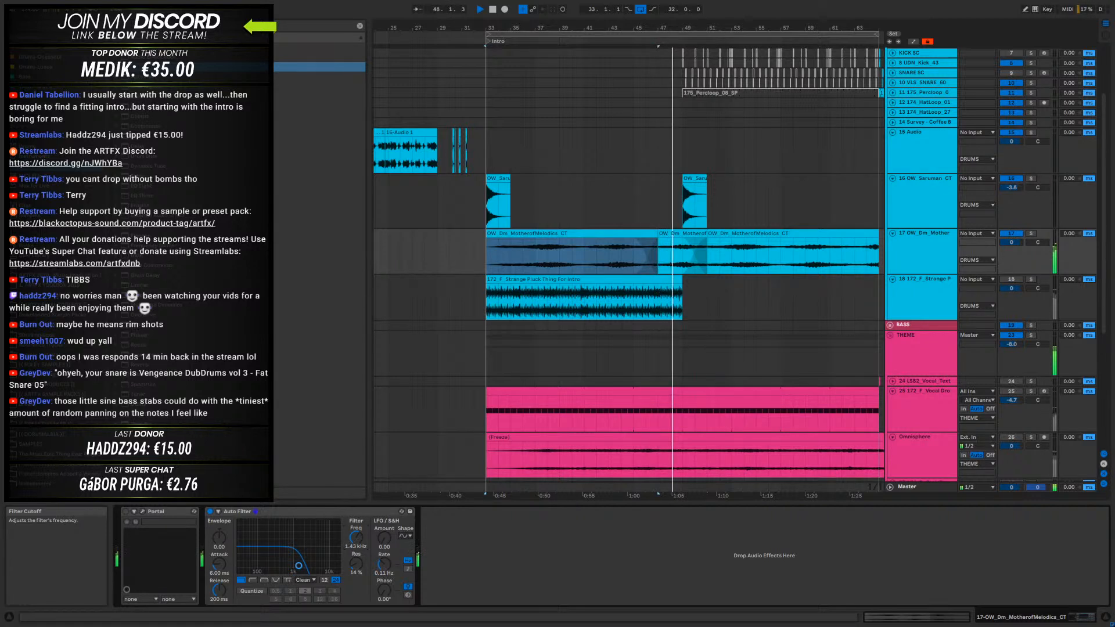
{"action": "left_click_drag", "start_coordinate": [356, 528], "coordinate": [355, 526]}
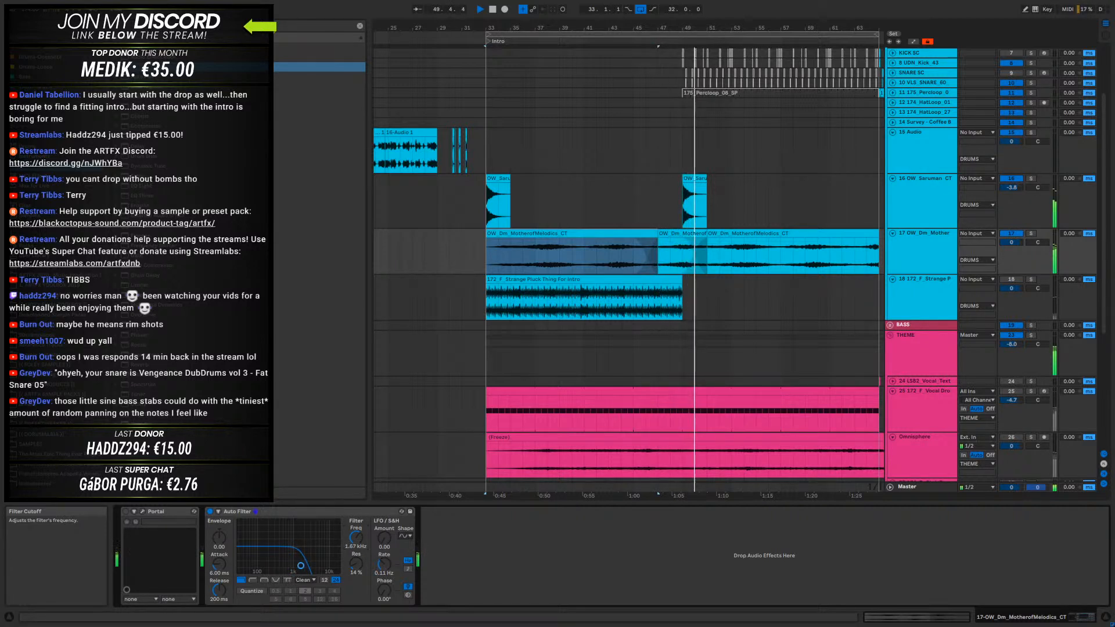
- Open the reversed drone slice near bar 47, shift its sample start to 0:06:502, and audition the transition
{"action": "left_click", "coordinate": [668, 234]}
{"action": "key", "text": "space"}
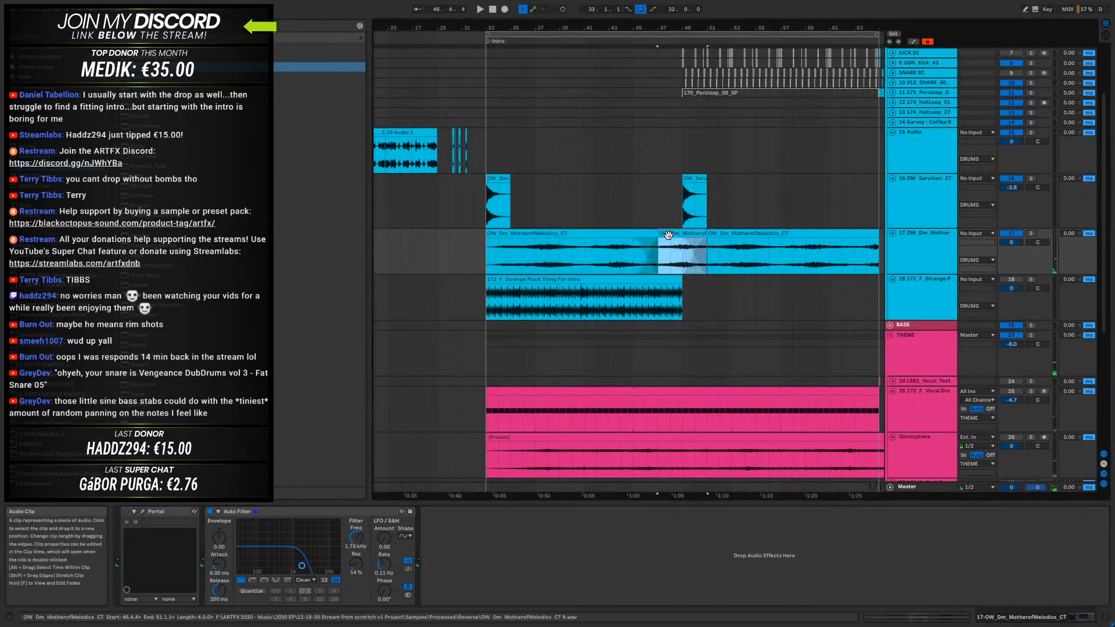
{"action": "left_click", "coordinate": [583, 253]}
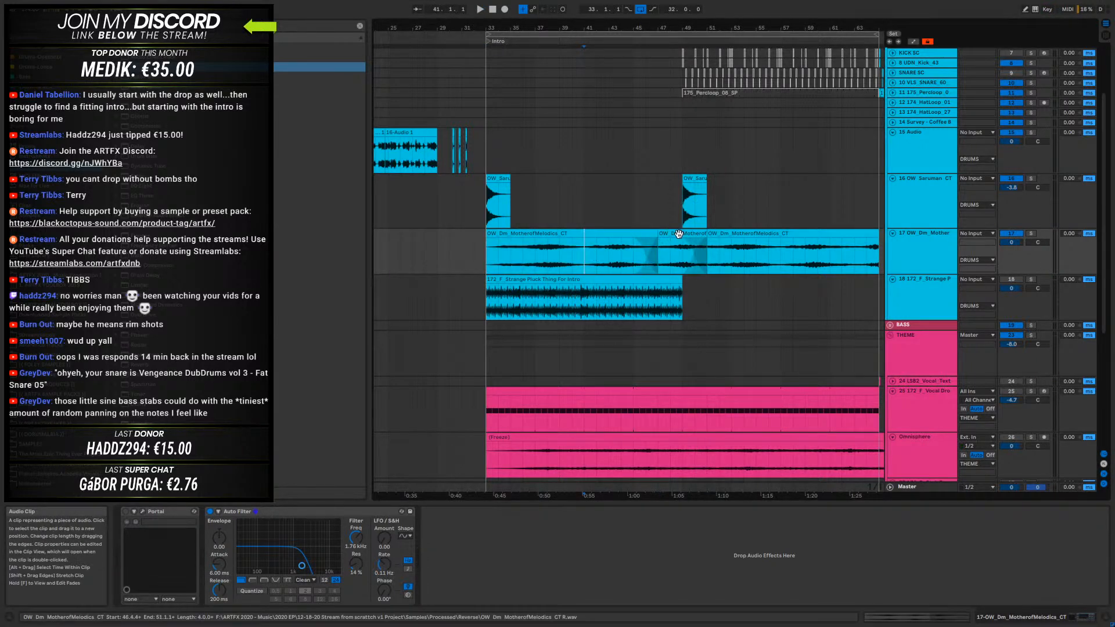
{"action": "left_click", "coordinate": [682, 233]}
{"action": "double_click", "coordinate": [682, 232]}
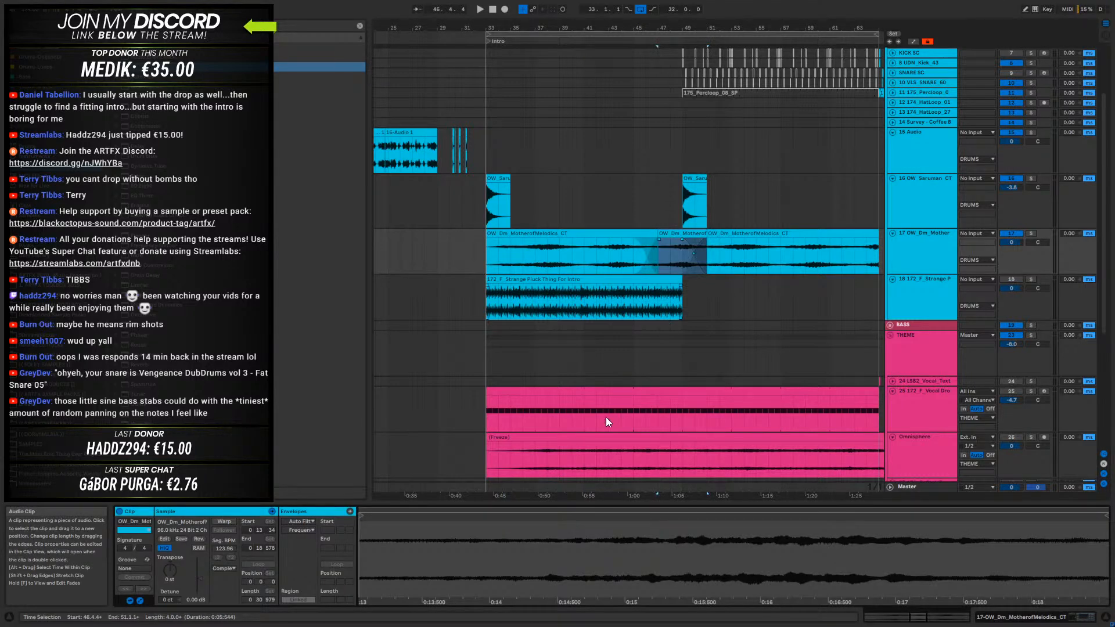
{"action": "left_click_drag", "start_coordinate": [514, 511], "coordinate": [514, 459]}
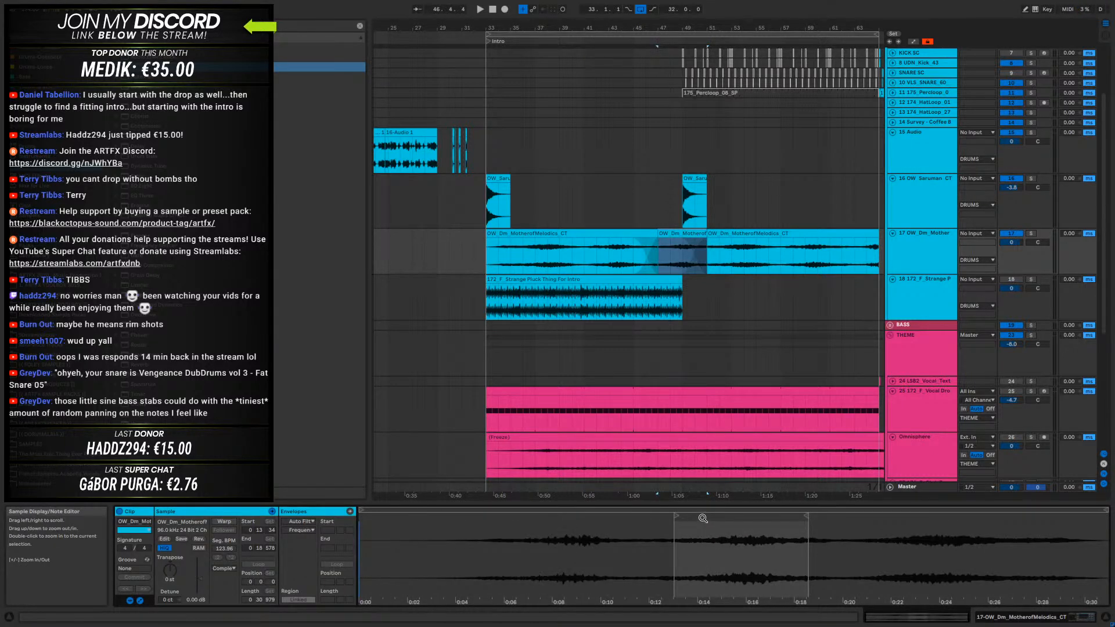
{"action": "mouse_move", "coordinate": [676, 517]}
{"action": "left_mouse_down"}
{"action": "mouse_move", "coordinate": [415, 522]}
{"action": "mouse_move", "coordinate": [934, 529]}
{"action": "mouse_move", "coordinate": [492, 530]}
{"action": "mouse_move", "coordinate": [508, 530]}
{"action": "left_mouse_up"}
{"action": "key", "text": "space"}
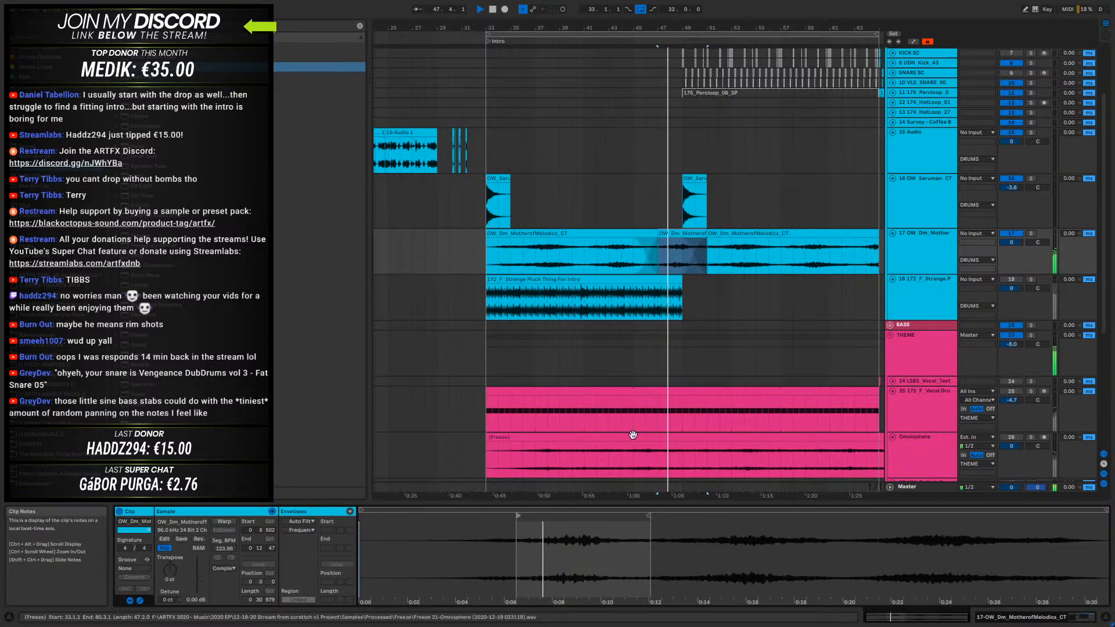
- Move the reversed slice's sample start to 0:19:464, audition it, and replay the intro from bar 33
{"action": "mouse_move", "coordinate": [506, 514]}
{"action": "left_mouse_down"}
{"action": "mouse_move", "coordinate": [894, 514]}
{"action": "mouse_move", "coordinate": [856, 516]}
{"action": "left_mouse_up"}
{"action": "key", "text": "space"}
{"action": "key", "text": "space"}
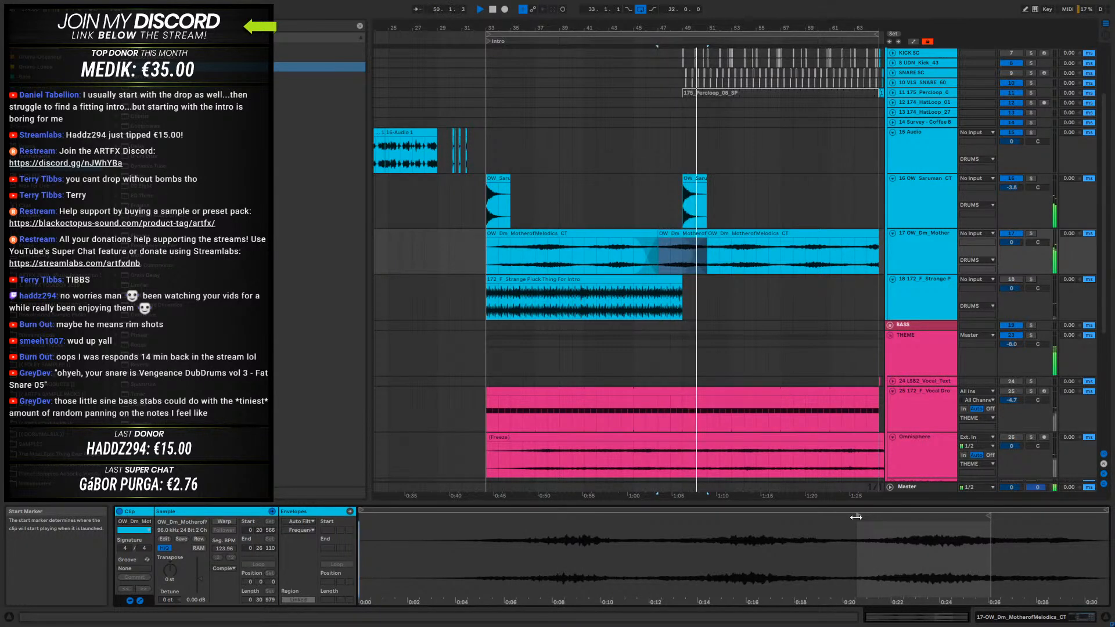
{"action": "left_click_drag", "start_coordinate": [848, 517], "coordinate": [818, 515]}
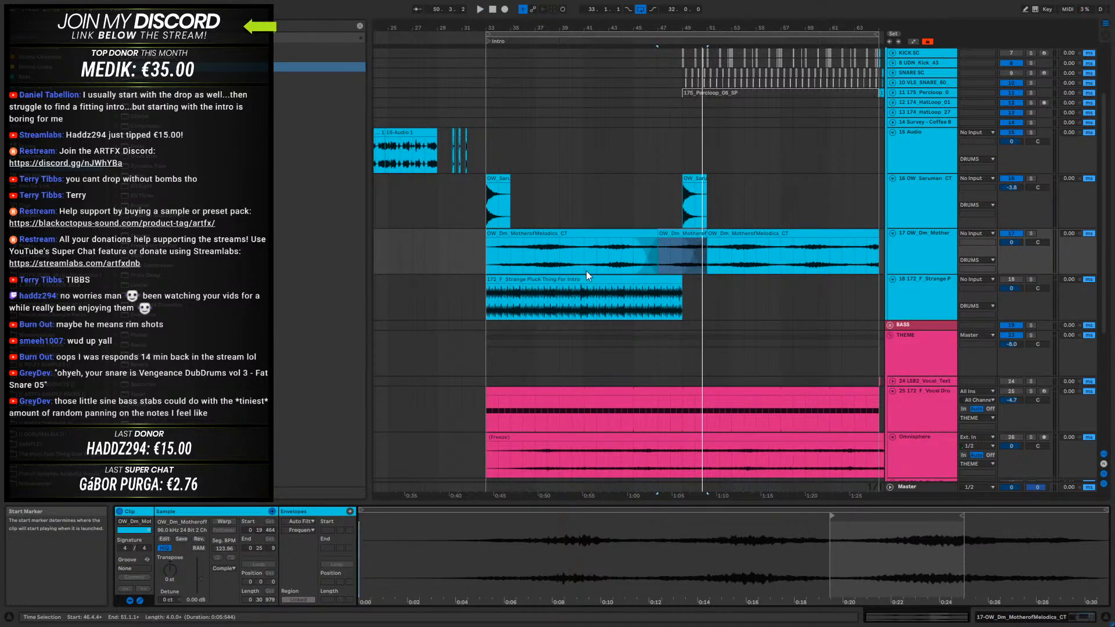
{"action": "left_click", "coordinate": [505, 235]}
{"action": "key", "text": "space"}
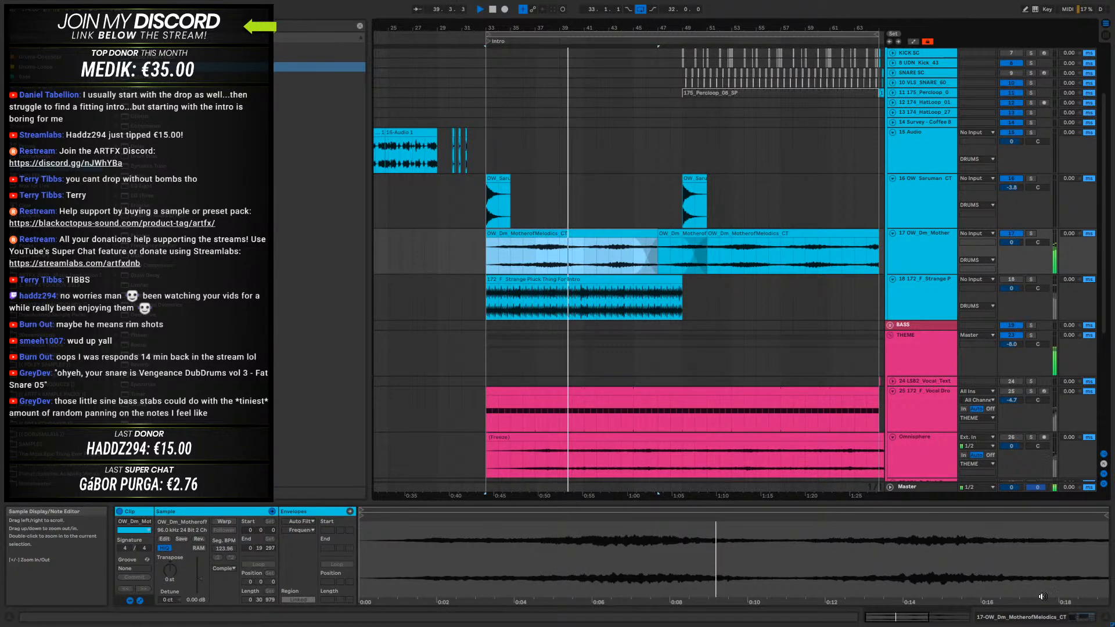
- Add an EQ Eight after the drone's Auto Filter with a 158 Hz low cut, and set the filter cutoff to 2.06 kHz
{"action": "left_click", "coordinate": [1041, 618]}
{"action": "left_click_drag", "start_coordinate": [144, 189], "coordinate": [528, 537]}
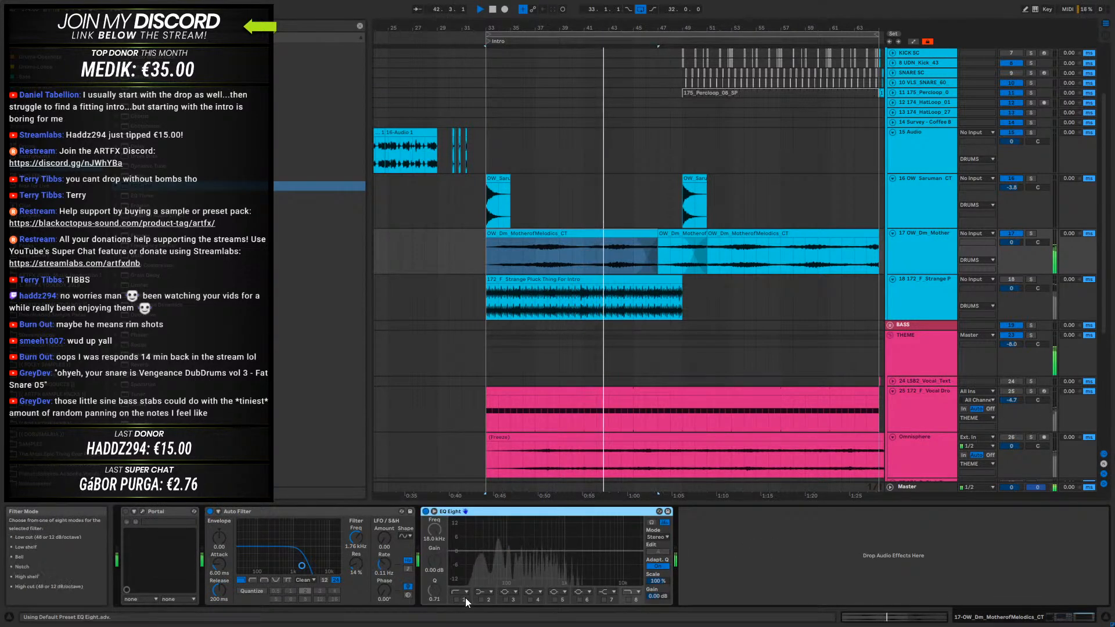
{"action": "left_click", "coordinate": [457, 599]}
{"action": "left_click_drag", "start_coordinate": [484, 558], "coordinate": [518, 558]}
{"action": "mouse_move", "coordinate": [302, 566]}
{"action": "left_mouse_down"}
{"action": "mouse_move", "coordinate": [289, 565]}
{"action": "mouse_move", "coordinate": [299, 566]}
{"action": "left_mouse_up"}
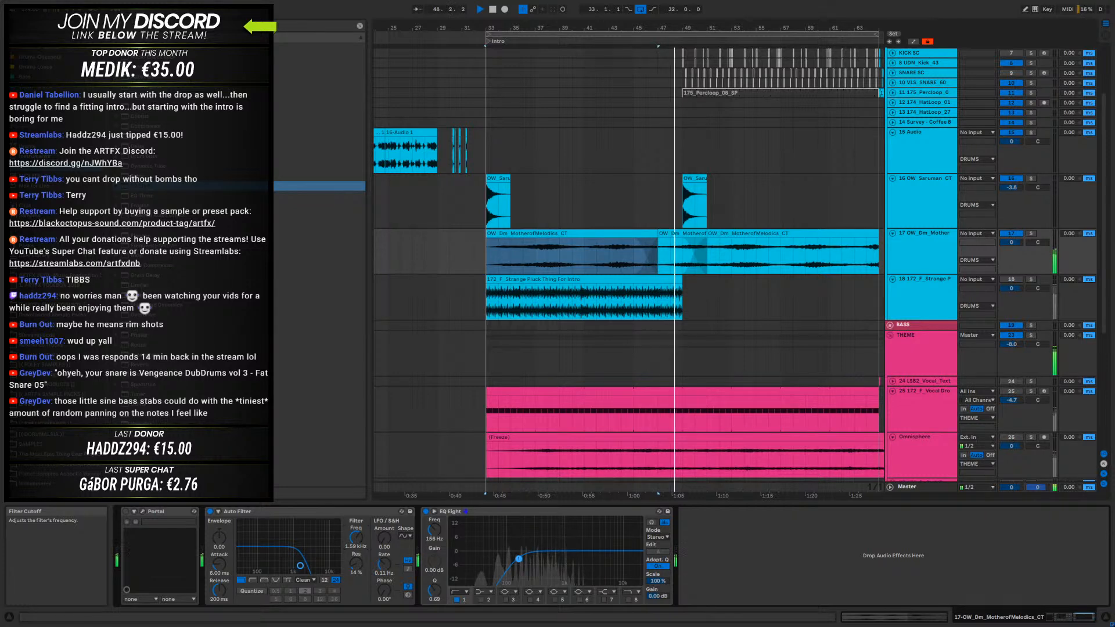
{"action": "key", "text": "space"}
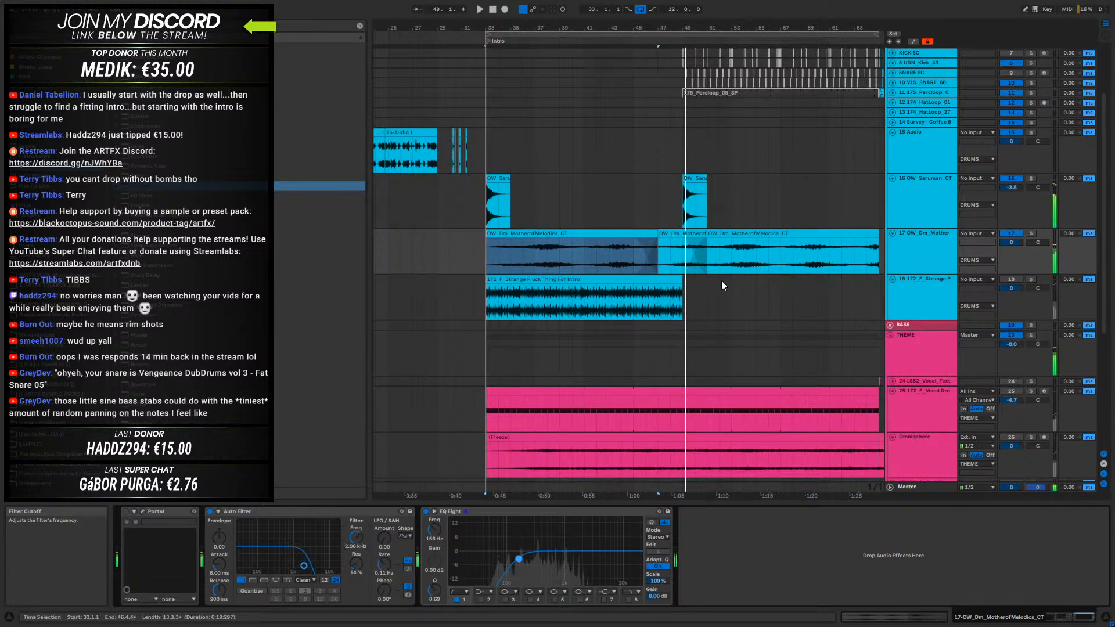
- Delete the reversed slice and the drone clip after it, and remove the first drone clip's fade-out
{"action": "left_click", "coordinate": [684, 238]}
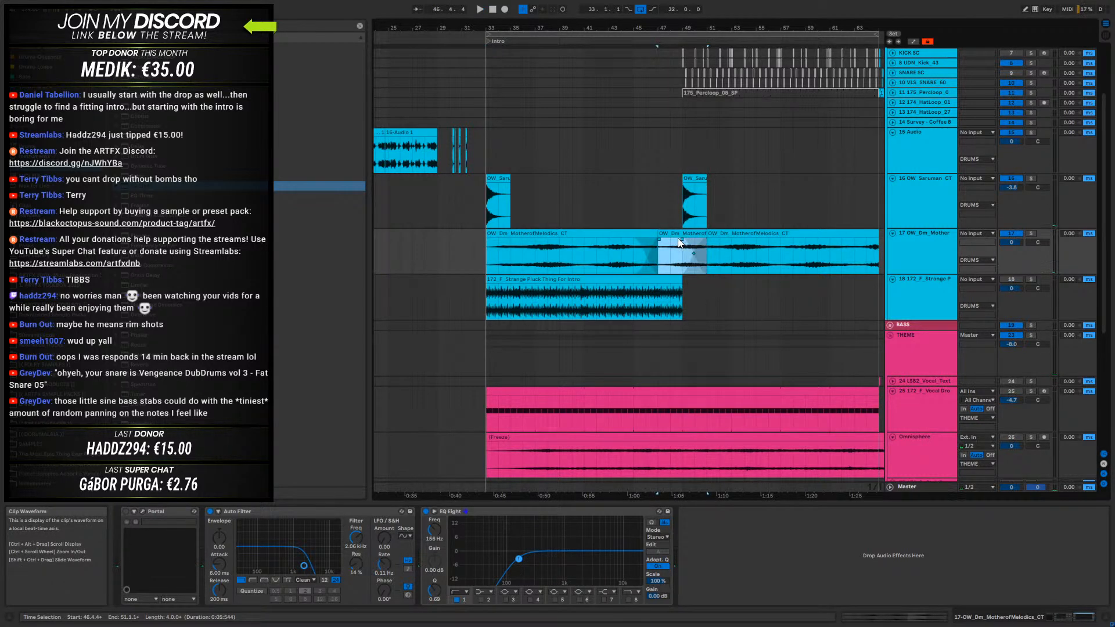
{"action": "key", "text": "Delete"}
{"action": "left_click", "coordinate": [730, 232]}
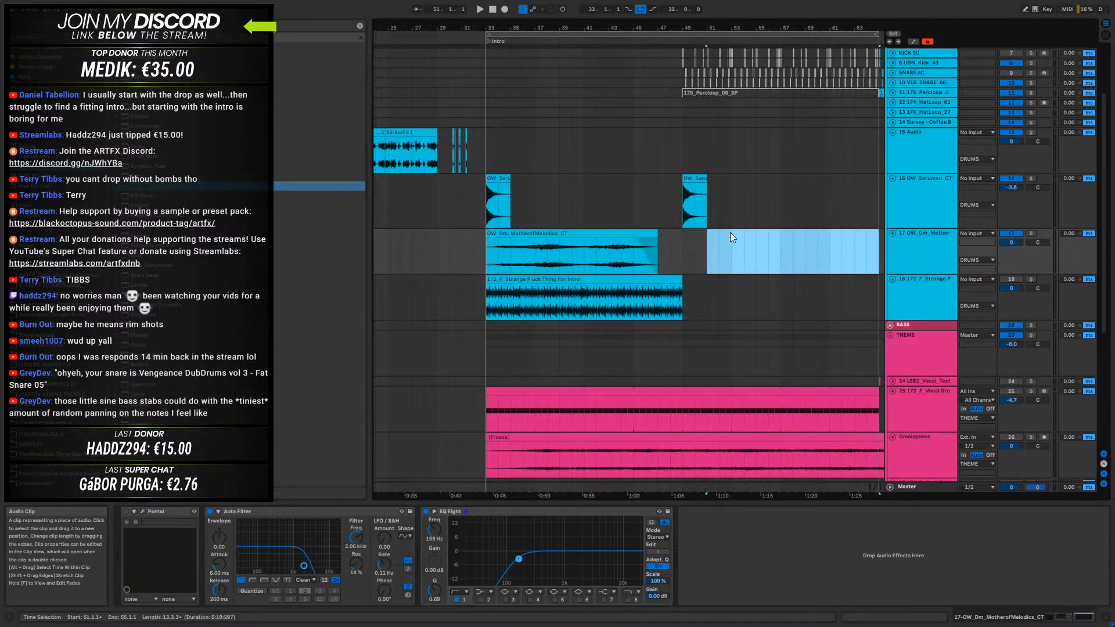
{"action": "key", "text": "Delete"}
{"action": "left_click", "coordinate": [639, 240]}
{"action": "left_click_drag", "start_coordinate": [632, 239], "coordinate": [672, 242]}
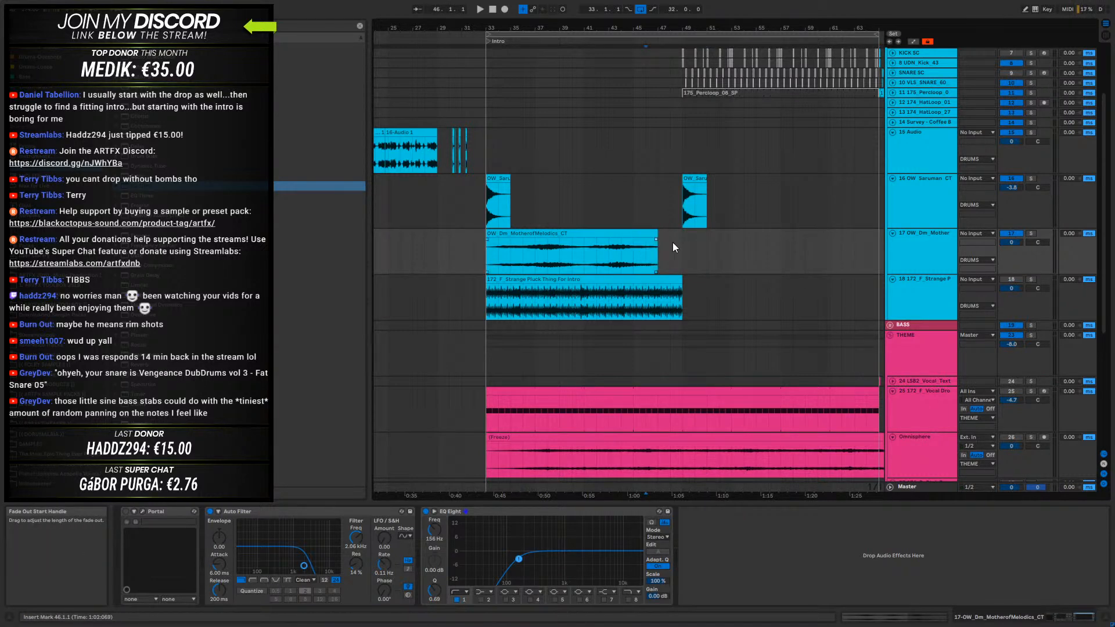
- Extend the remaining MotherofMelodics drone clip's end to 47.3.3 and play the intro from bar 33
{"action": "double_click", "coordinate": [654, 234]}
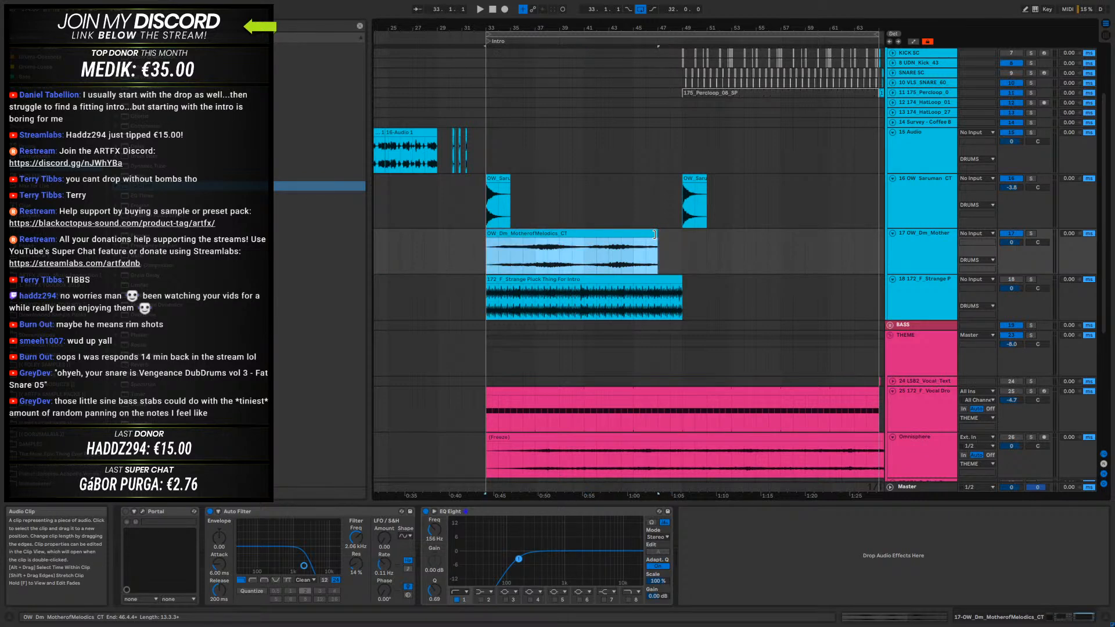
{"action": "mouse_move", "coordinate": [658, 238]}
{"action": "left_mouse_down"}
{"action": "mouse_move", "coordinate": [675, 238]}
{"action": "mouse_move", "coordinate": [663, 242]}
{"action": "left_mouse_up"}
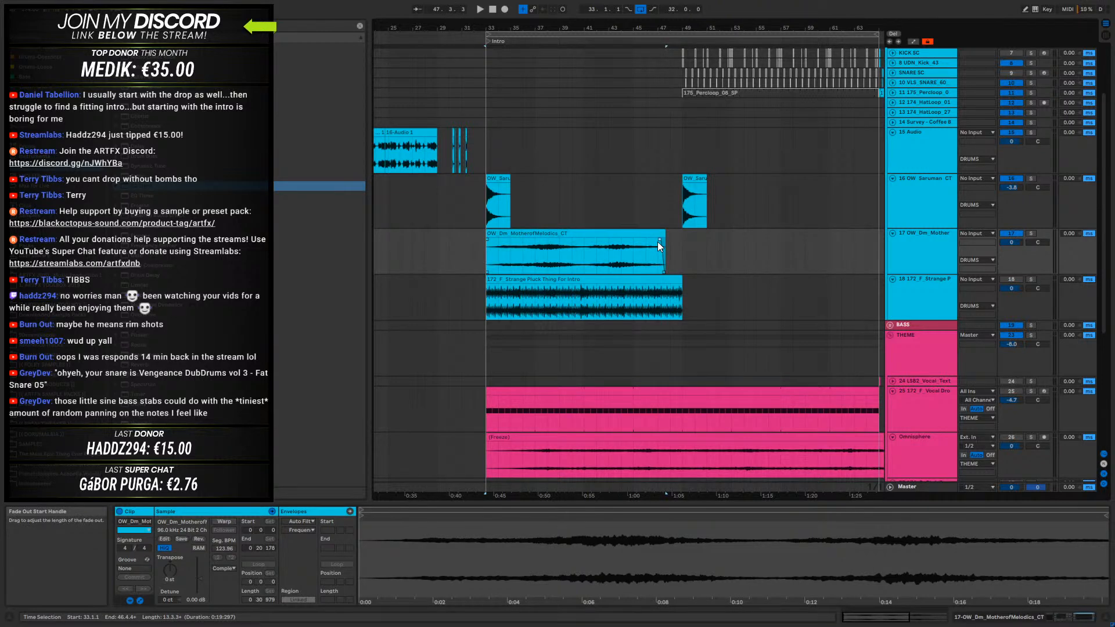
{"action": "left_click_drag", "start_coordinate": [645, 262], "coordinate": [669, 257]}
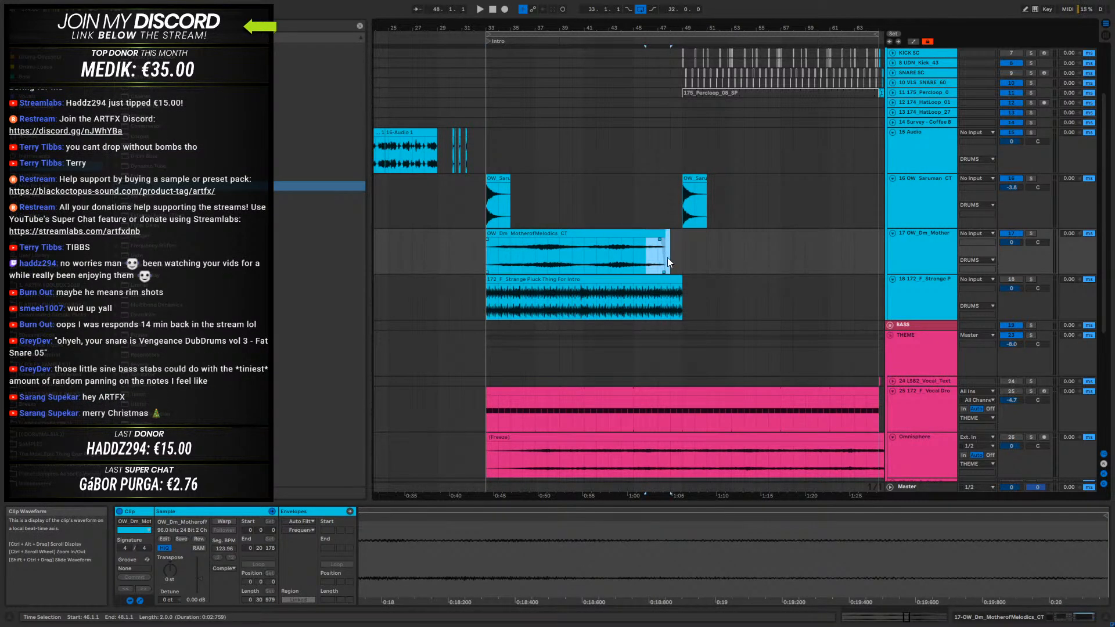
{"action": "left_click_drag", "start_coordinate": [494, 260], "coordinate": [668, 260]}
{"action": "left_click", "coordinate": [583, 256]}
{"action": "left_click", "coordinate": [485, 251]}
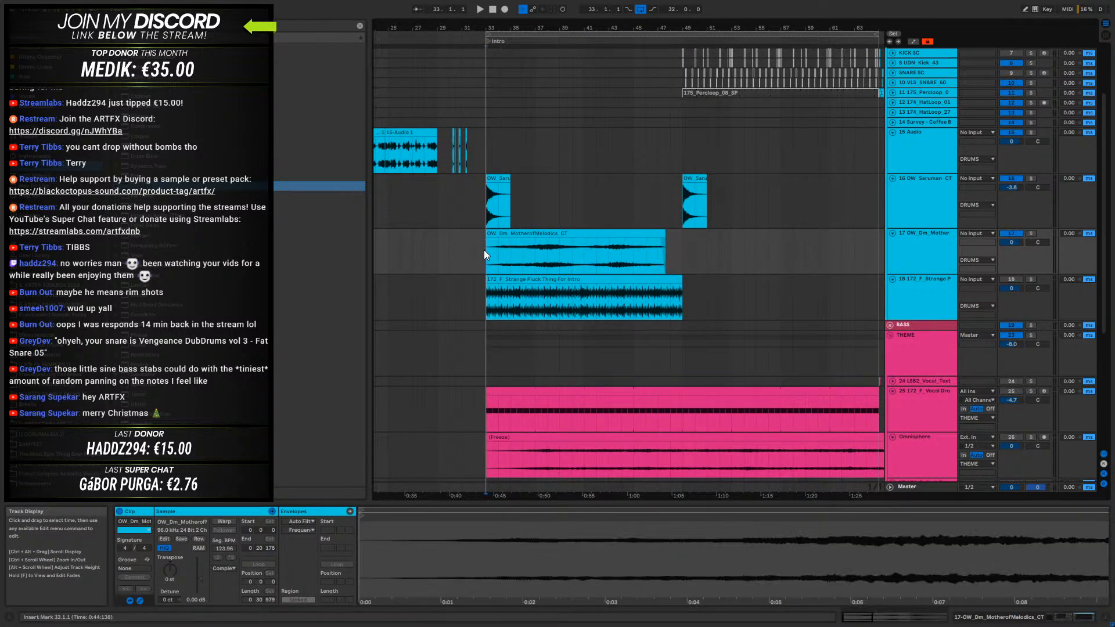
{"action": "key", "text": "space"}
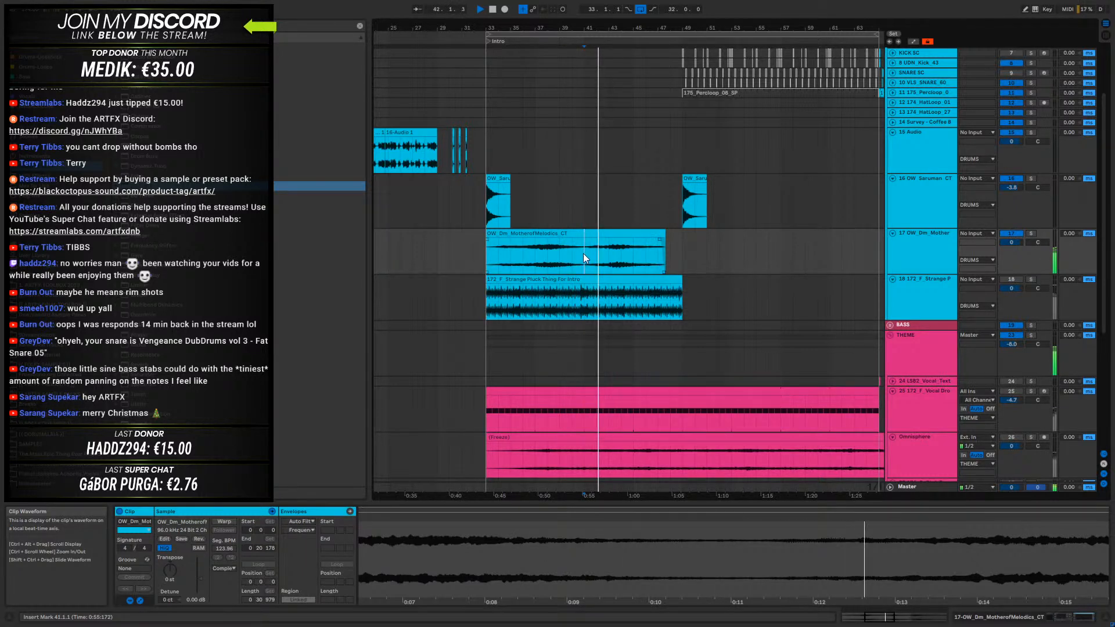
- Add a short fade-out to the drone clip and set its end to 47.2.3
{"action": "left_click_drag", "start_coordinate": [664, 234], "coordinate": [649, 243]}
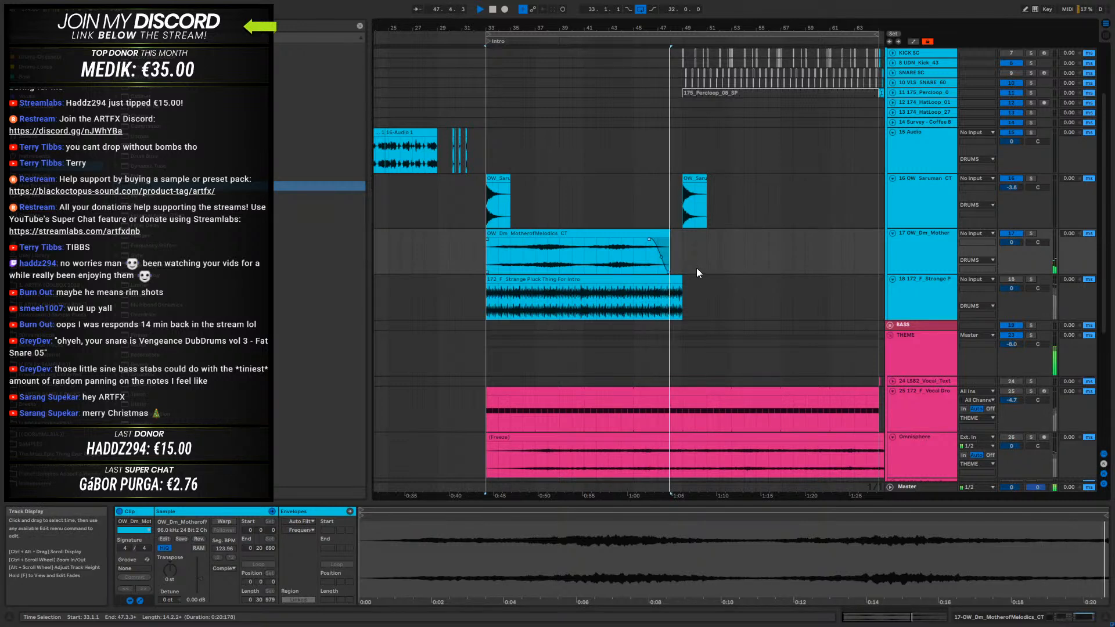
{"action": "key", "text": "space"}
{"action": "left_click", "coordinate": [667, 235]}
{"action": "left_click_drag", "start_coordinate": [667, 236], "coordinate": [663, 235]}
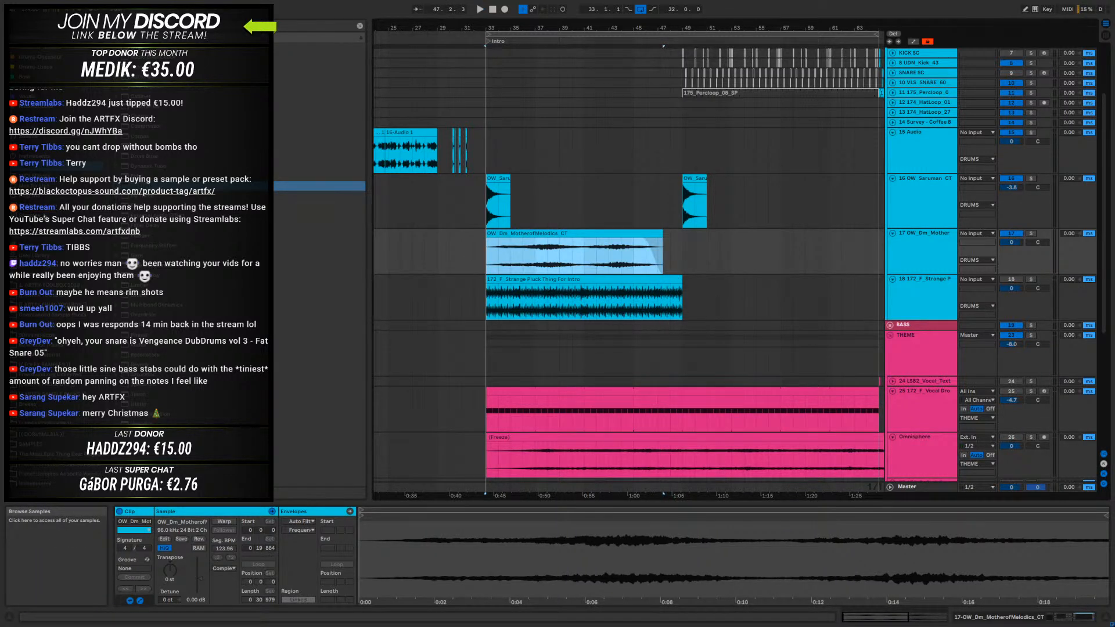
- Load the REVERB RACK with ValhallaRoom after EQ Eight on the drone track and close the plugin window
{"action": "left_click", "coordinate": [75, 275]}
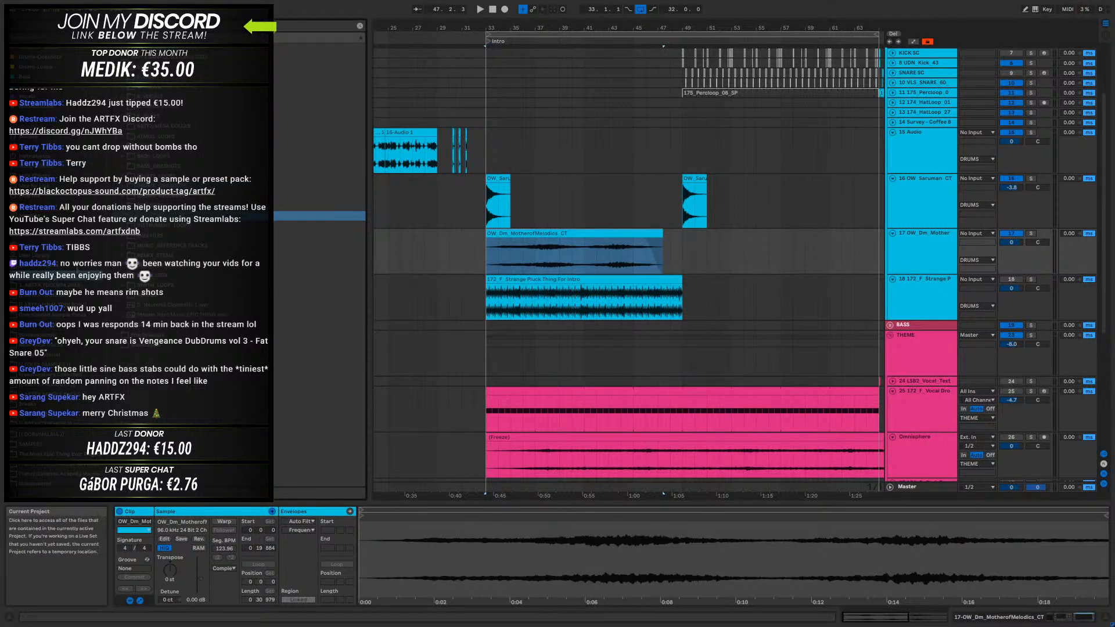
{"action": "left_click", "coordinate": [129, 47]}
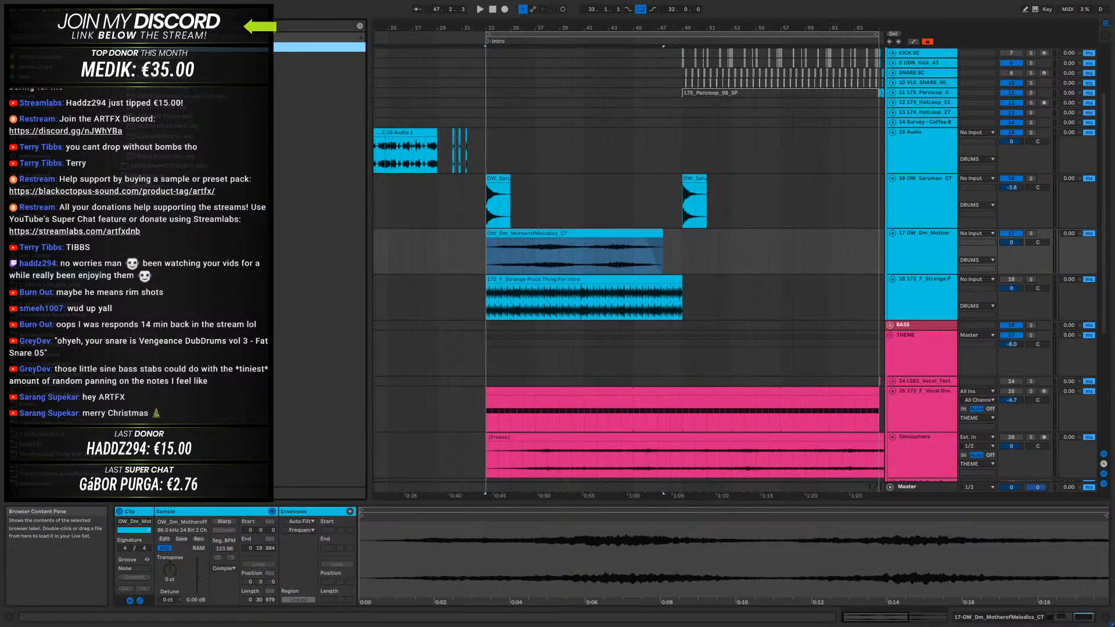
{"action": "left_click", "coordinate": [160, 148]}
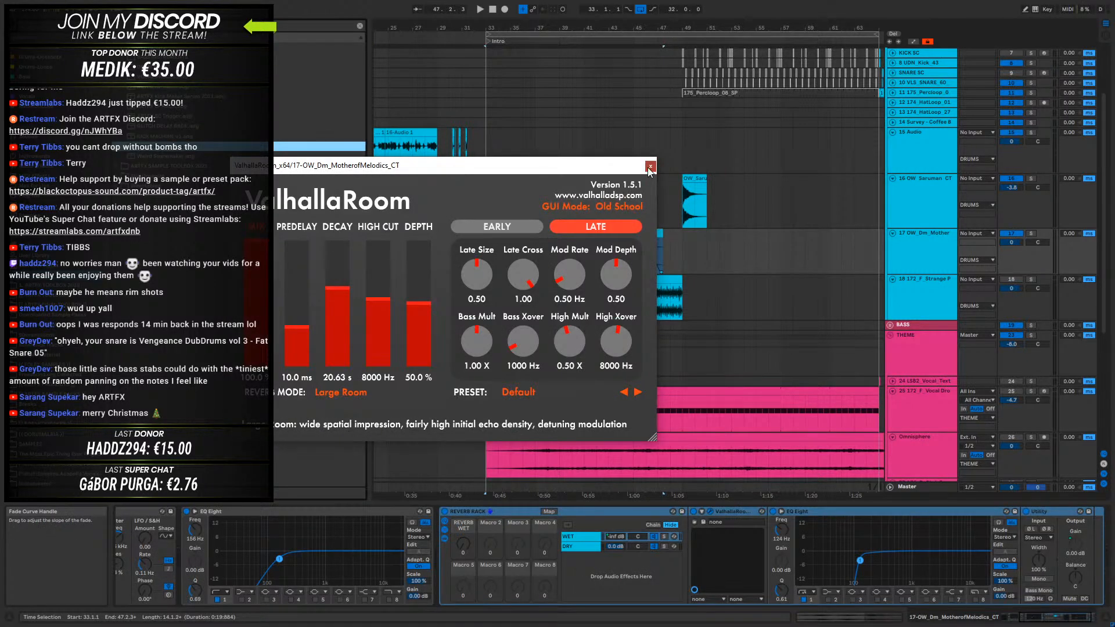
{"action": "left_click", "coordinate": [649, 167]}
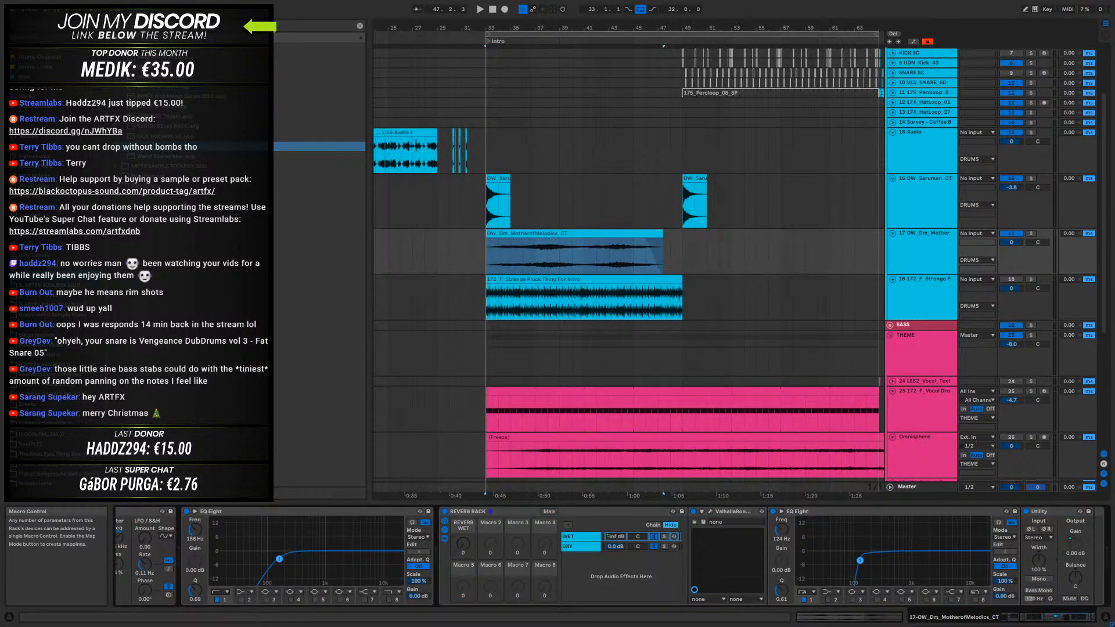
- Automate REVERB WET in a curve rising from about bar 45 to bar 49, dropping it to zero there, and audition it
{"action": "key", "text": "a"}
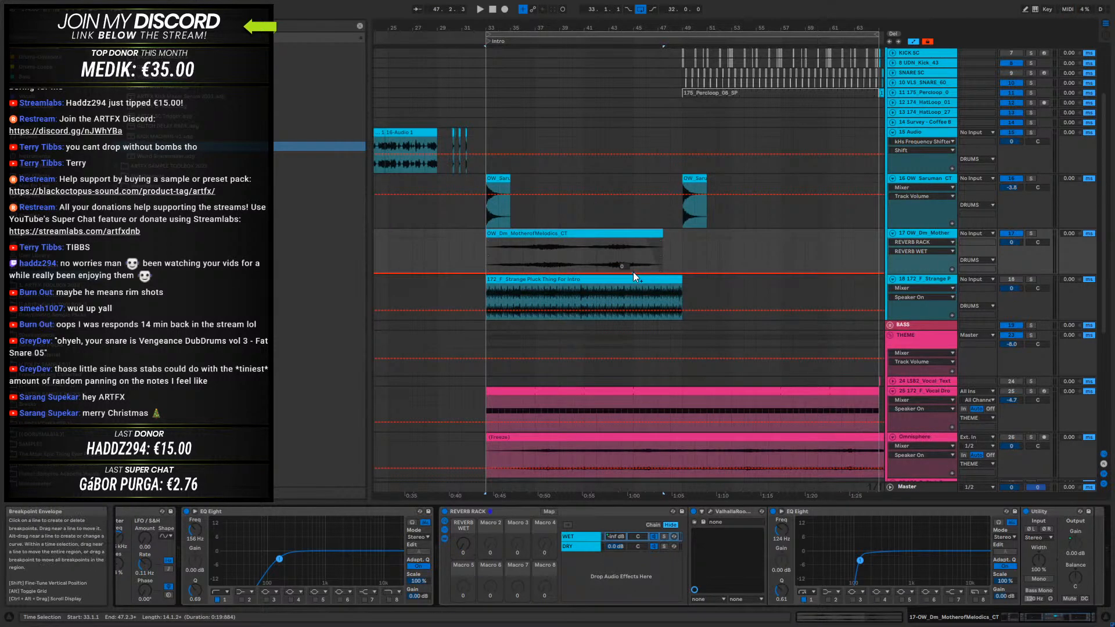
{"action": "left_click", "coordinate": [633, 271]}
{"action": "left_click_drag", "start_coordinate": [647, 272], "coordinate": [680, 238]}
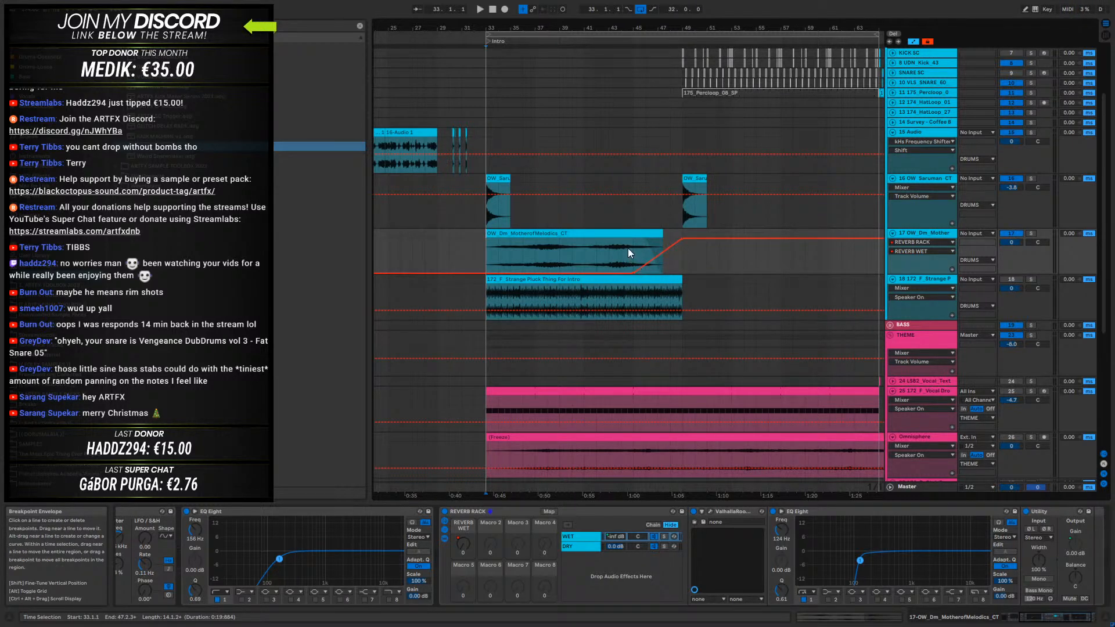
{"action": "left_click", "coordinate": [488, 255]}
{"action": "key", "text": "space"}
{"action": "left_click_drag", "start_coordinate": [691, 239], "coordinate": [683, 274]}
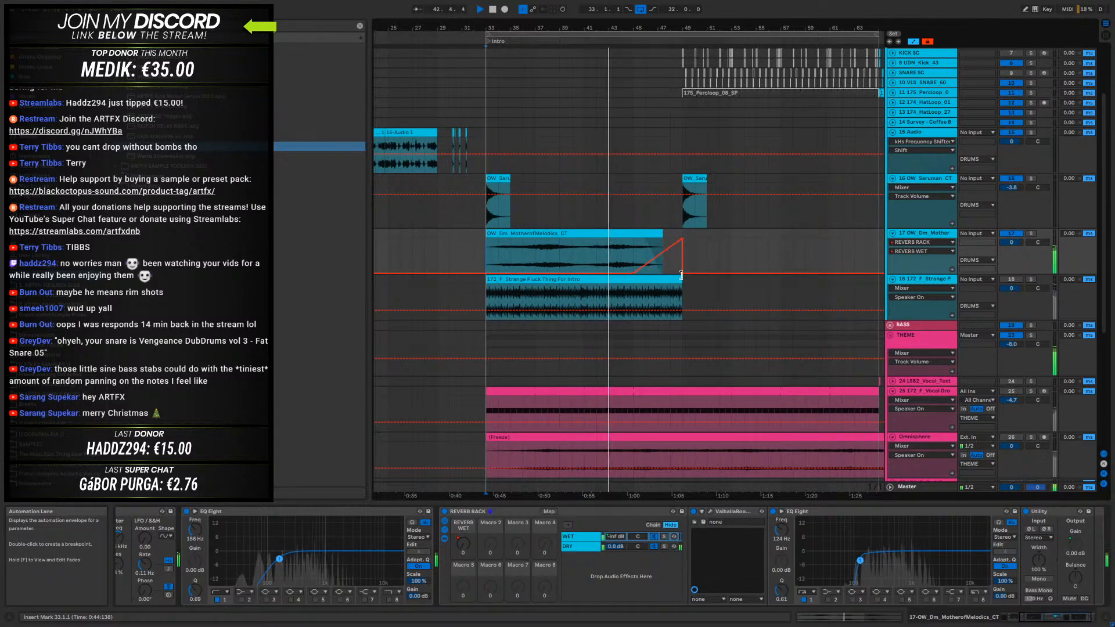
{"action": "left_click", "coordinate": [584, 240]}
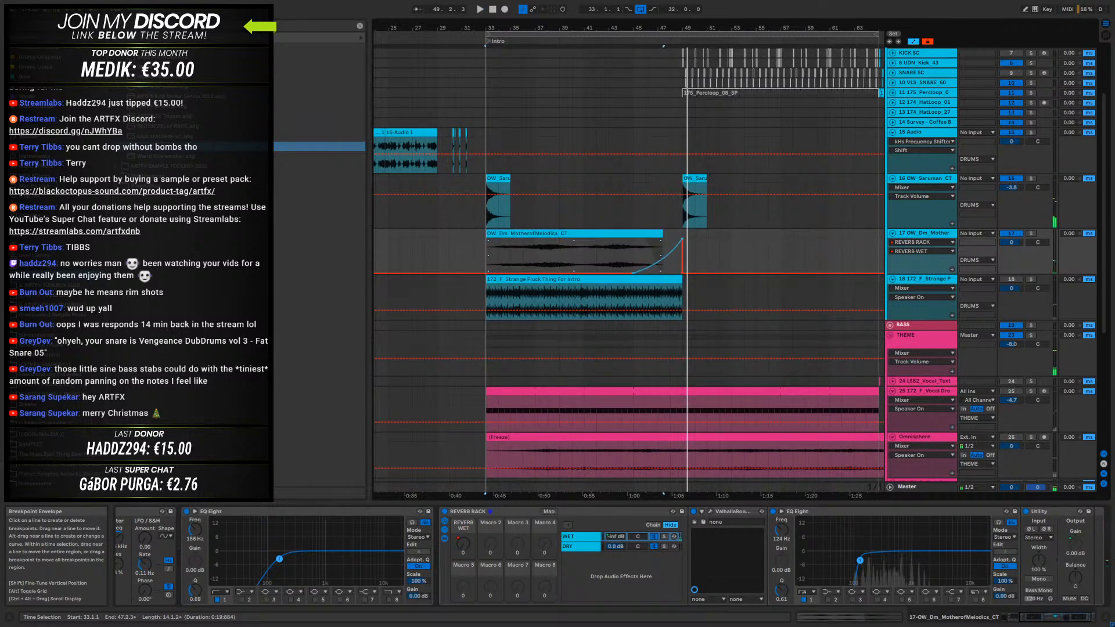
- Unlock the automation envelopes and duplicate the drone section from bars 33 to 49, with its reverb automation, to bar 49
{"action": "left_click", "coordinate": [486, 251]}
{"action": "left_click", "coordinate": [590, 234]}
{"action": "left_click", "coordinate": [680, 232], "text": "shift"}
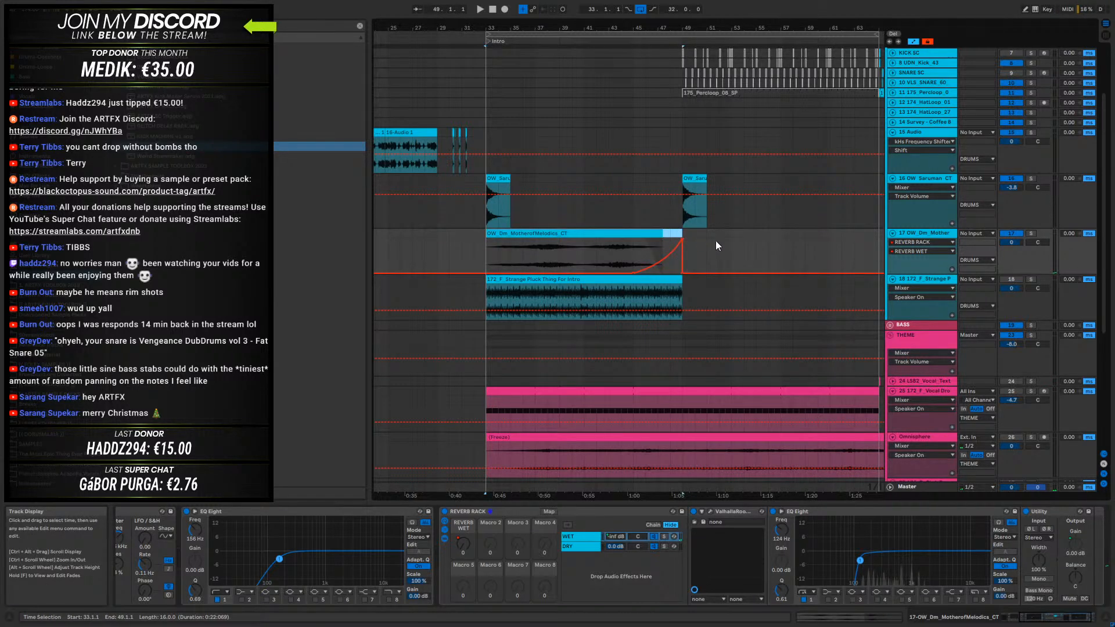
{"action": "left_click", "coordinate": [928, 40]}
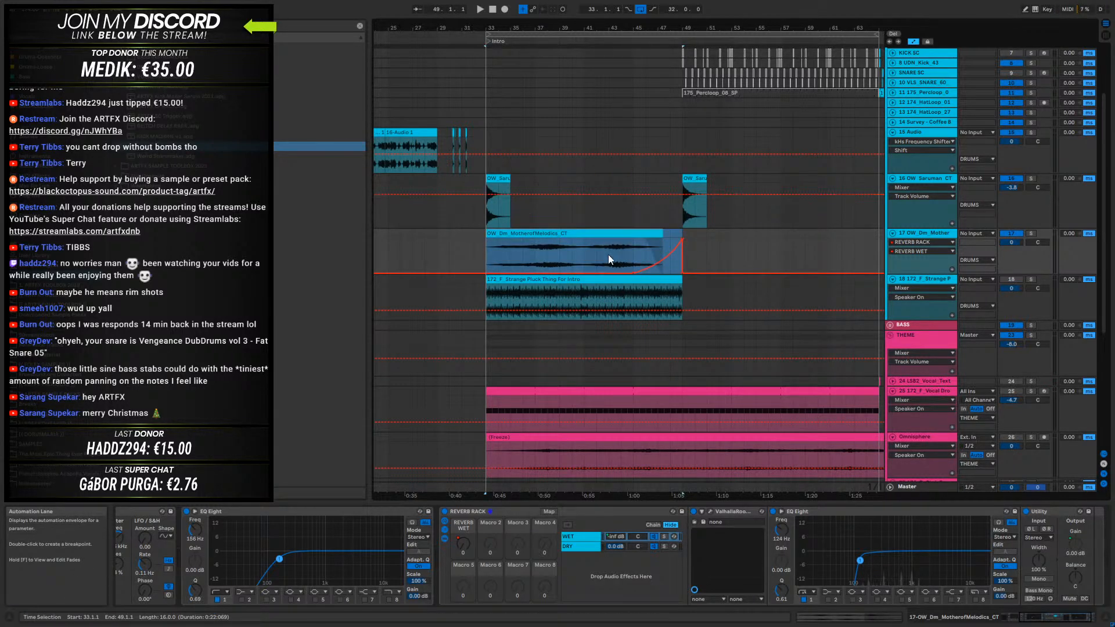
{"action": "left_click", "coordinate": [601, 234]}
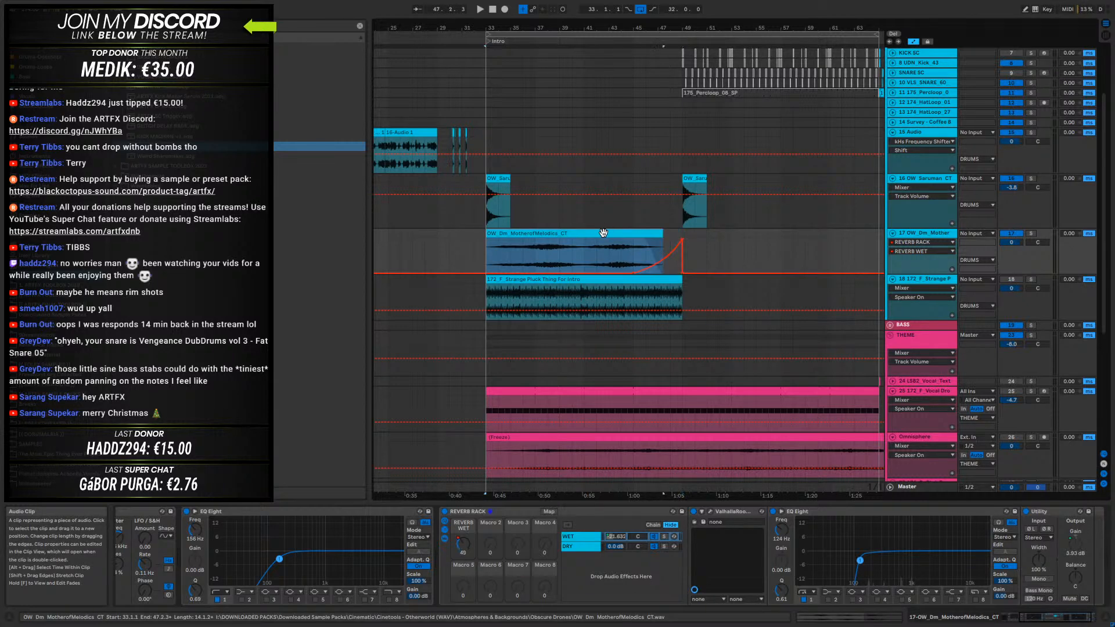
{"action": "key", "text": "ctrl+d"}
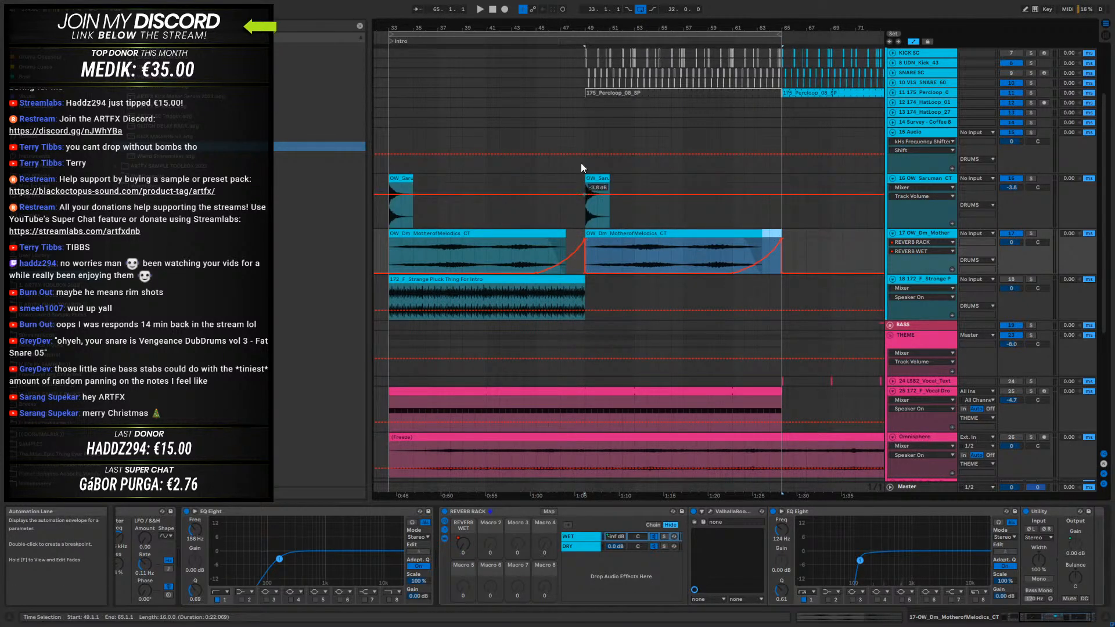
- Hide the automation lanes and play the intro from the first impact clip at bar 33
{"action": "left_click_drag", "start_coordinate": [593, 28], "coordinate": [671, 18]}
{"action": "left_click", "coordinate": [523, 179]}
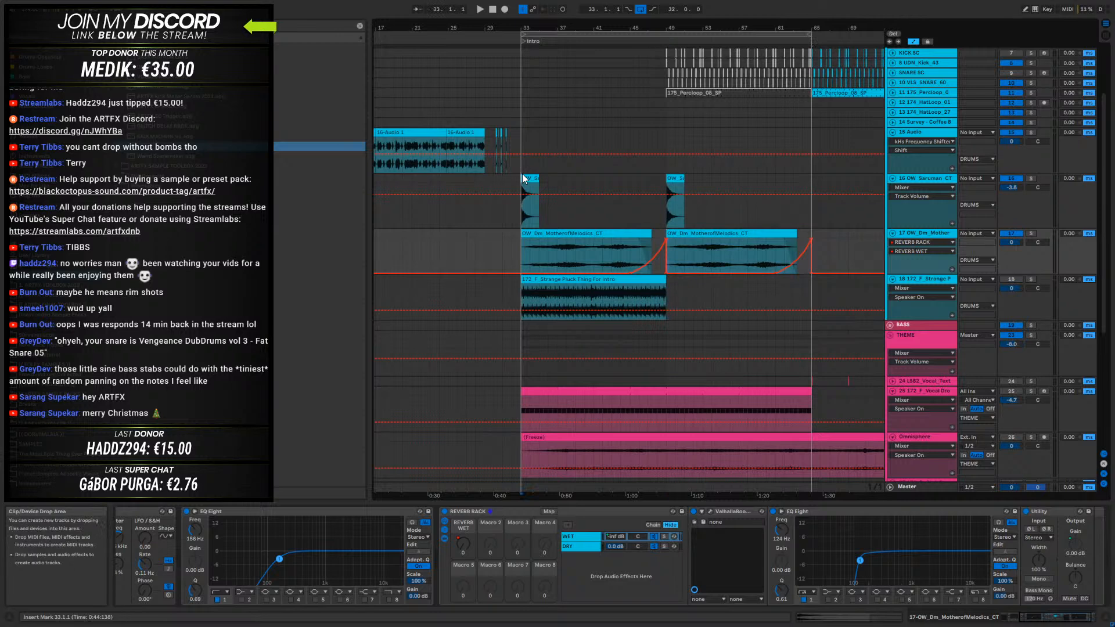
{"action": "key", "text": "a"}
{"action": "left_click", "coordinate": [524, 180]}
{"action": "key", "text": "space"}
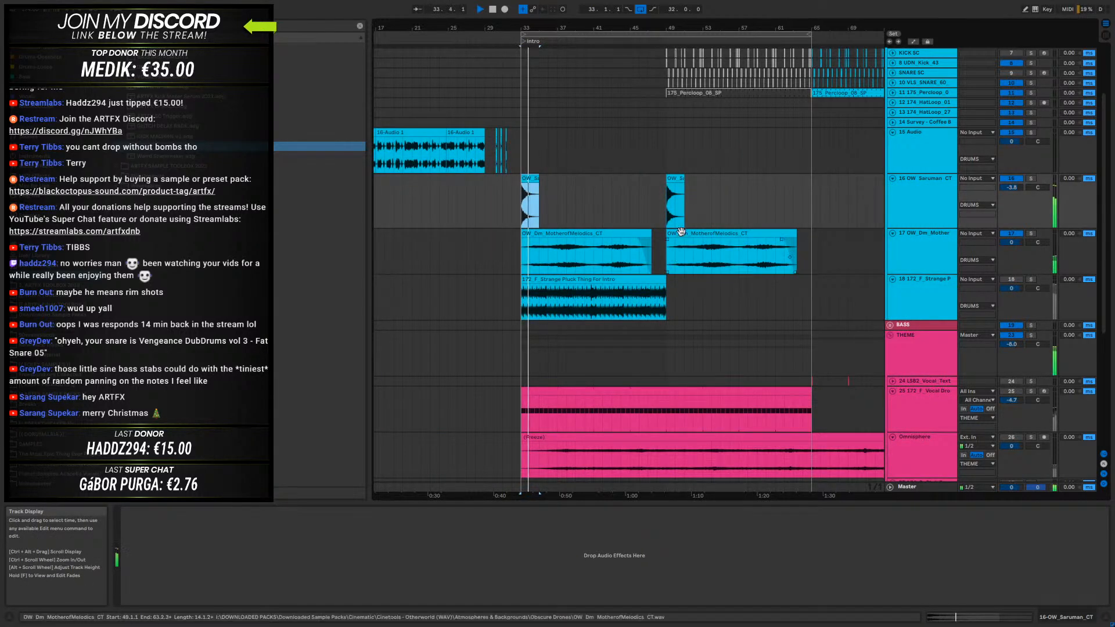
- Lower the drone track's Auto Filter cutoff to 382 Hz and show its frequency automation lane
{"action": "left_click", "coordinate": [895, 233]}
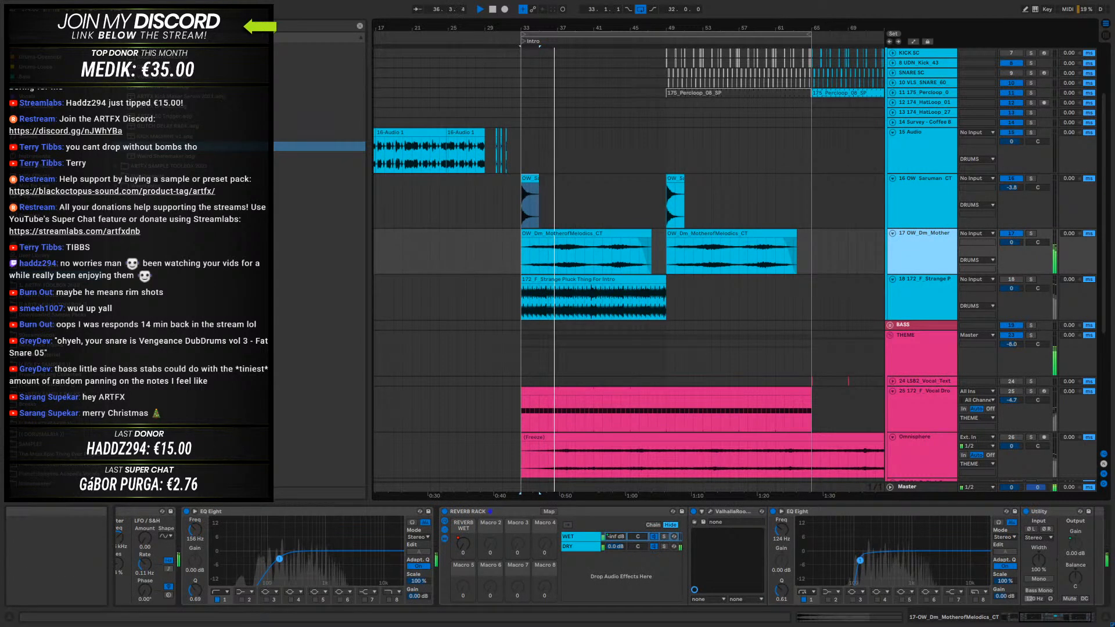
{"action": "left_click", "coordinate": [1026, 617]}
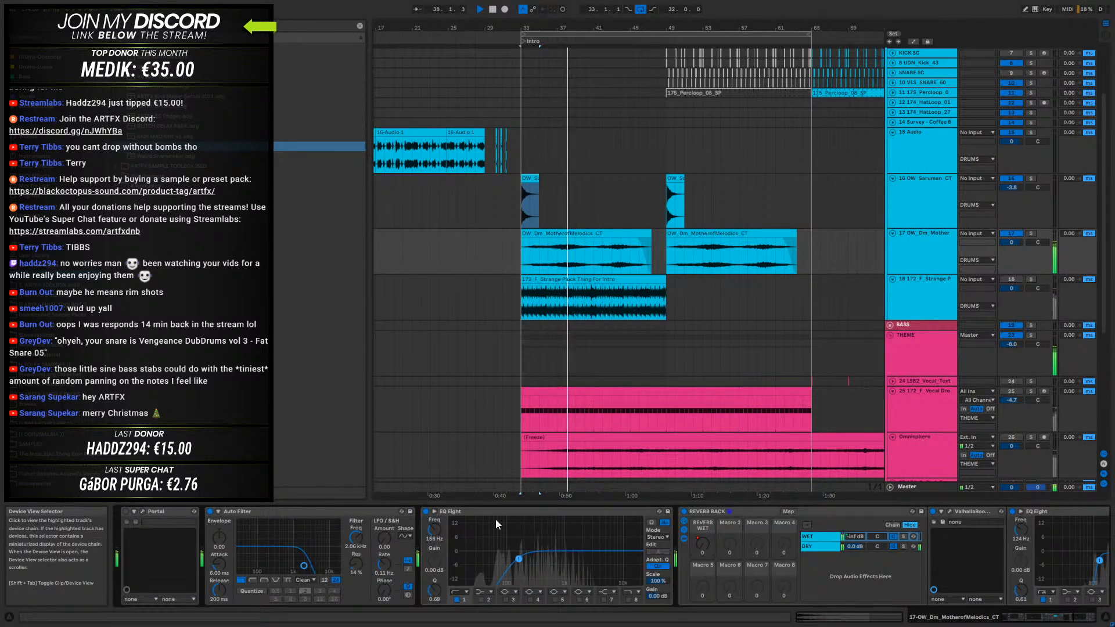
{"action": "key", "text": "space"}
{"action": "left_click_drag", "start_coordinate": [354, 539], "coordinate": [355, 566]}
{"action": "key", "text": "a"}
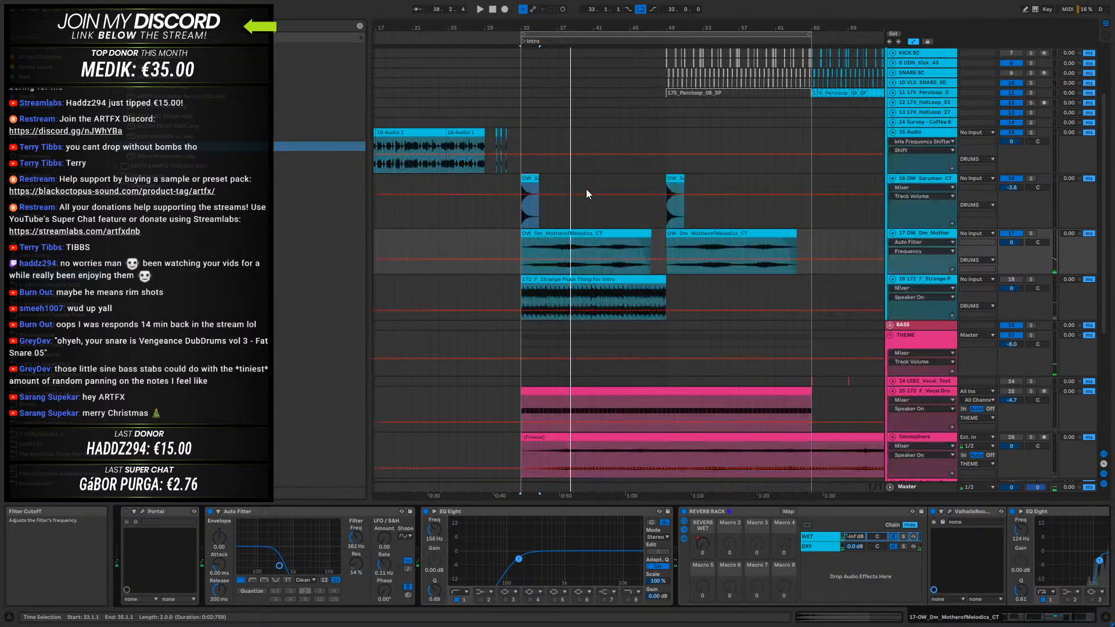
- Automate the drone's Auto Filter frequency to rise from bar 33 through about 1.18 kHz near bar 49 to a peak at bar 65
{"action": "left_click_drag", "start_coordinate": [519, 259], "coordinate": [525, 260]}
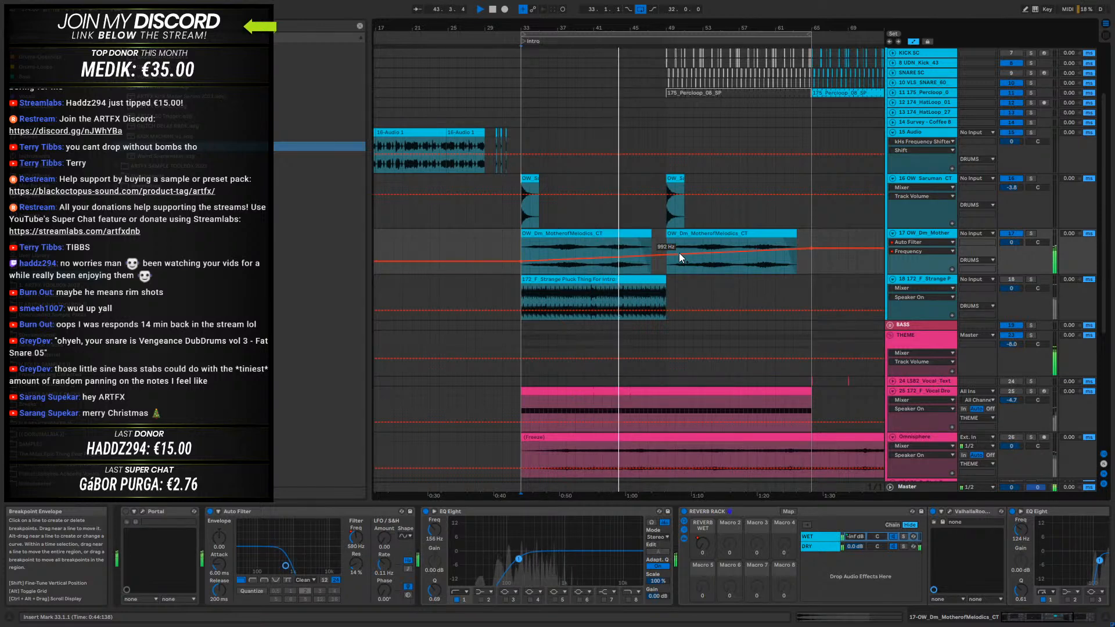
{"action": "left_click_drag", "start_coordinate": [667, 254], "coordinate": [656, 254]}
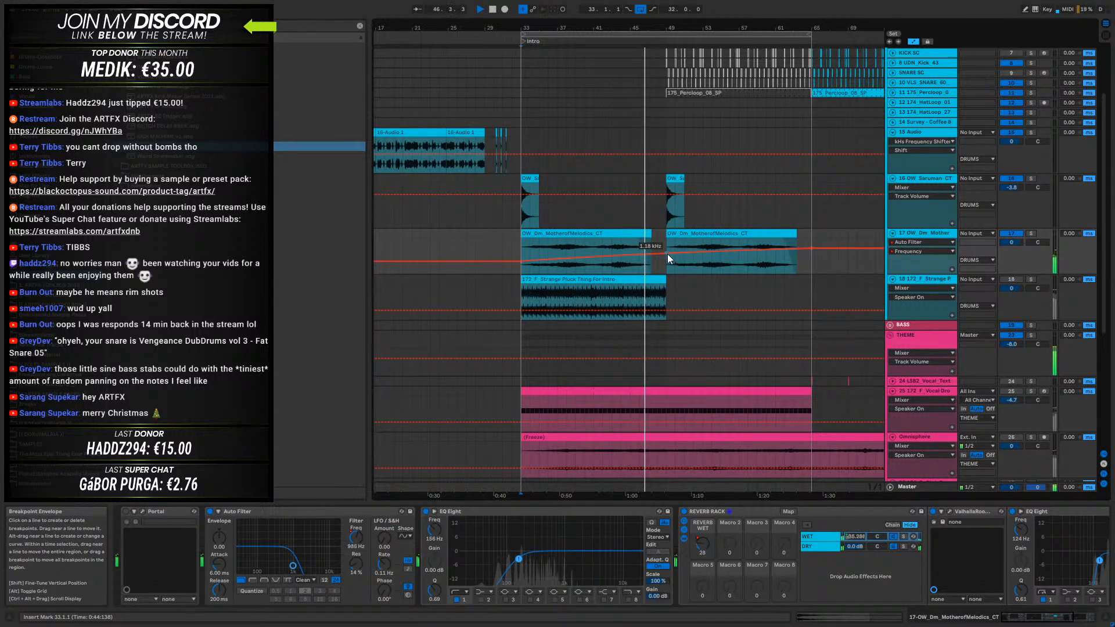
{"action": "left_click_drag", "start_coordinate": [812, 248], "coordinate": [812, 243]}
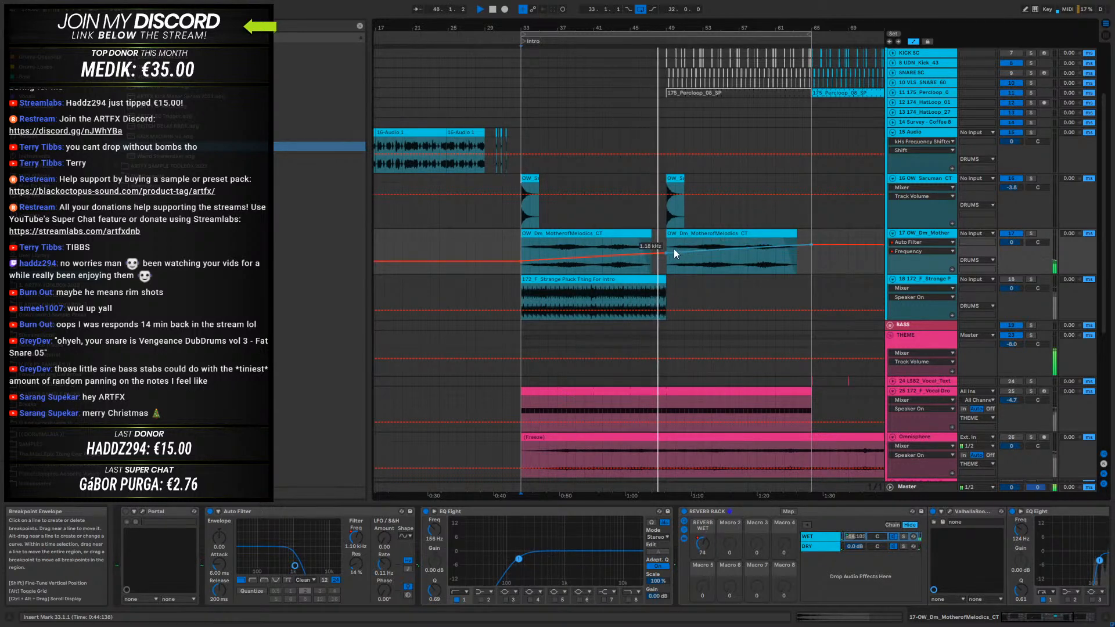
{"action": "left_click_drag", "start_coordinate": [632, 250], "coordinate": [631, 252]}
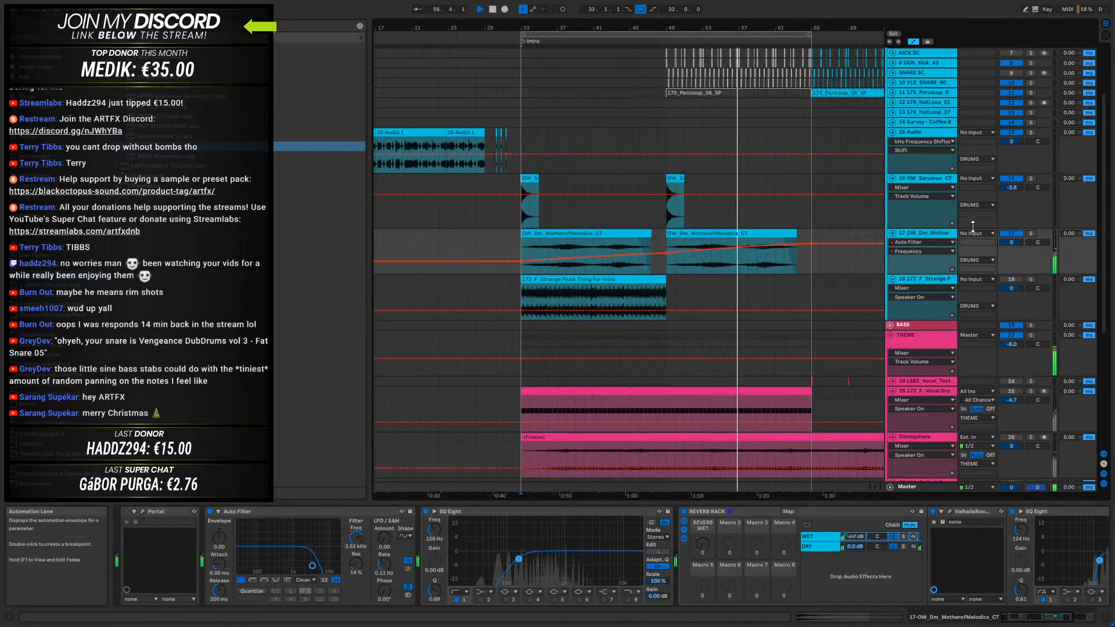
{"action": "left_click", "coordinate": [699, 234]}
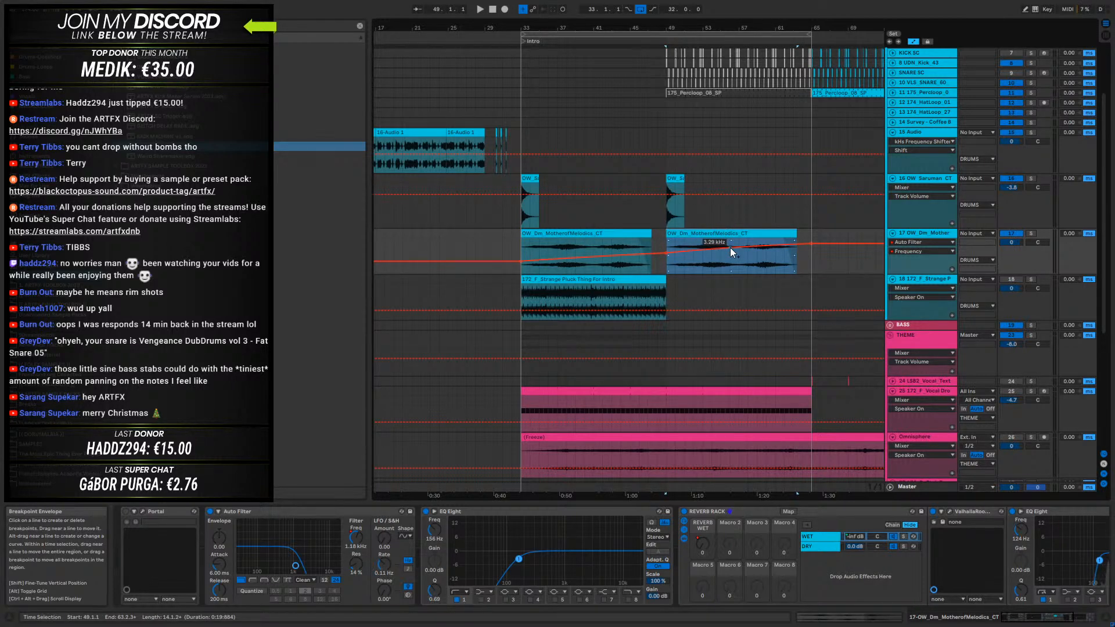
{"action": "left_click", "coordinate": [550, 233]}
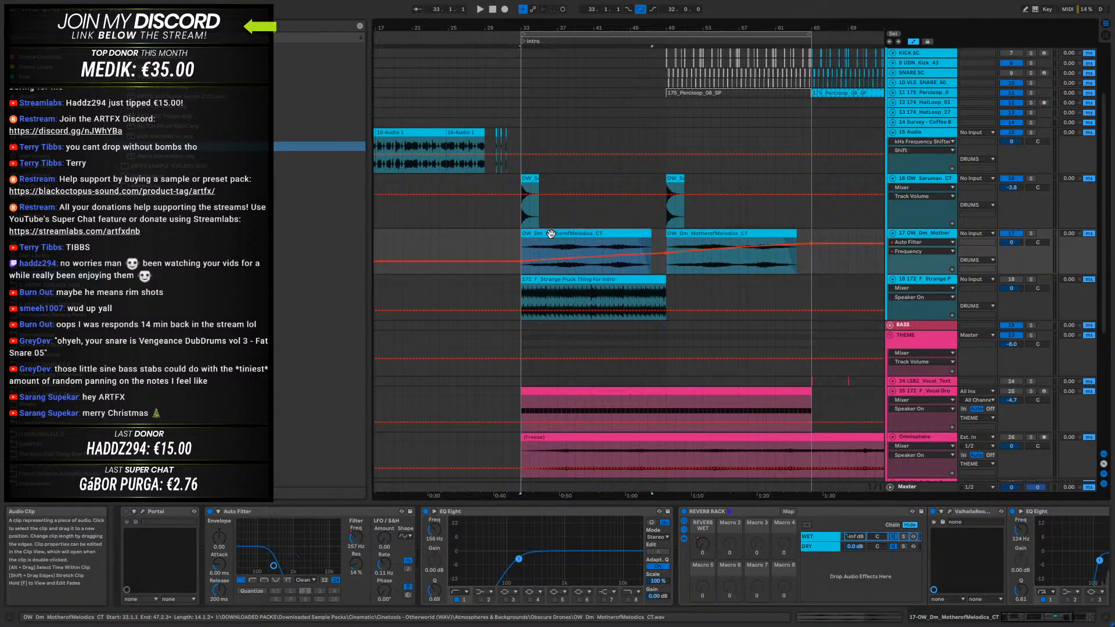
{"action": "left_click", "coordinate": [661, 234], "text": "shift"}
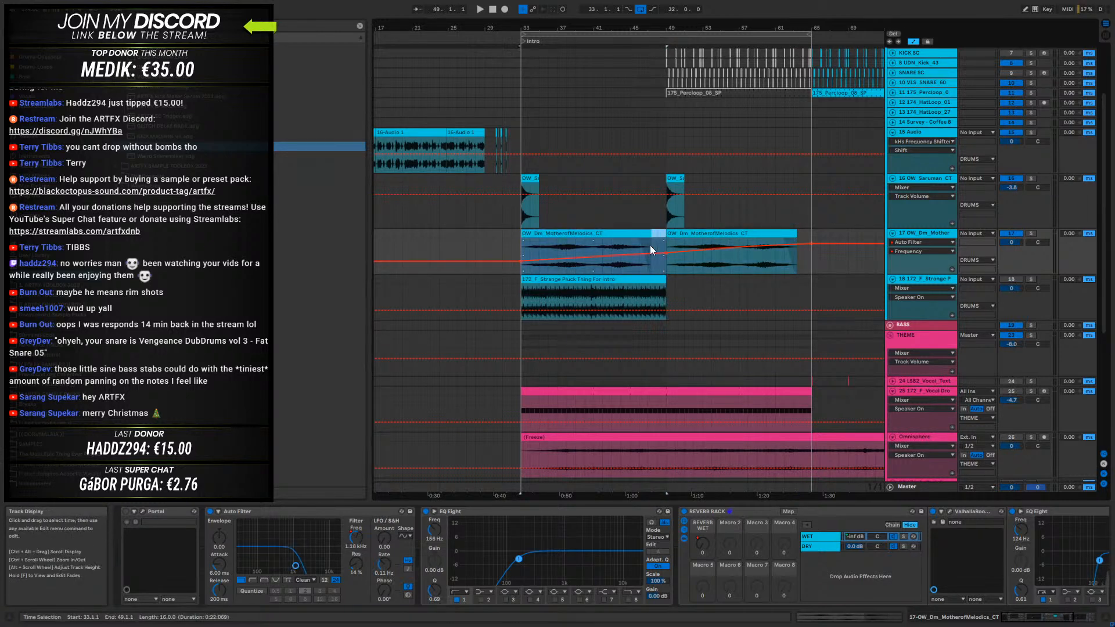
{"action": "left_click", "coordinate": [704, 233]}
{"action": "left_click", "coordinate": [809, 180], "text": "shift"}
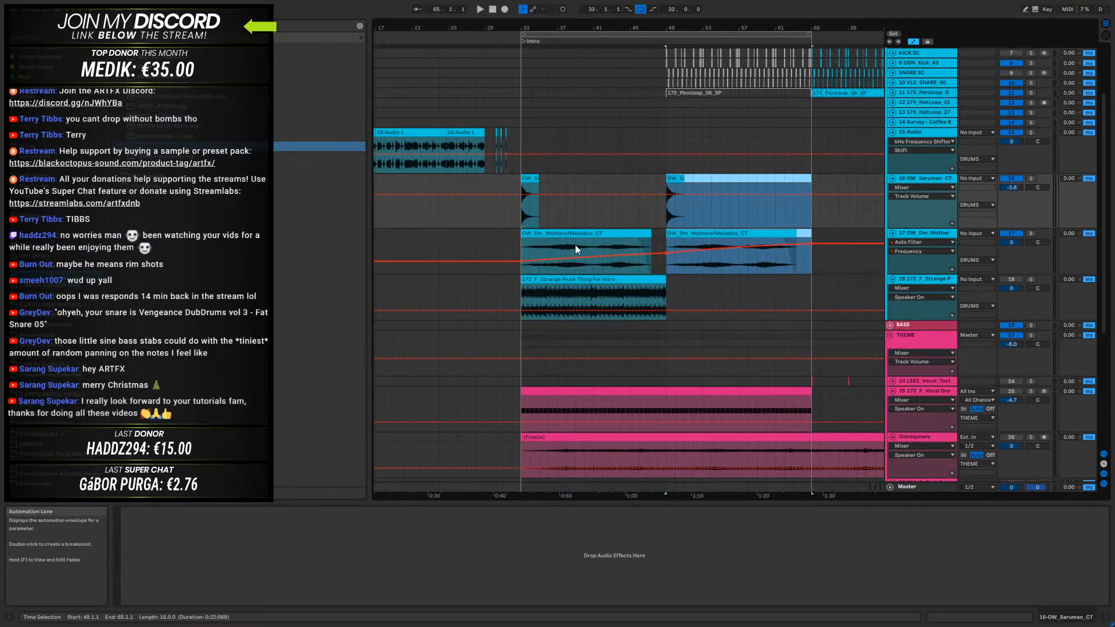
{"action": "left_click", "coordinate": [529, 179]}
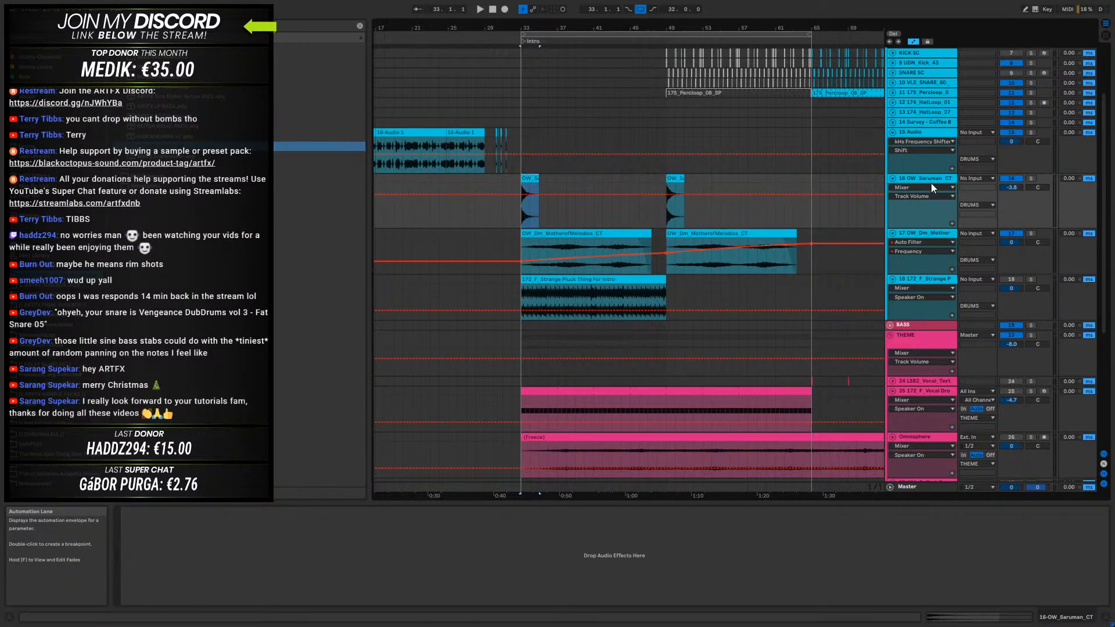
- Browse the sample library and preview several Otherworld samples for another intro hit
{"action": "left_click", "coordinate": [51, 314]}
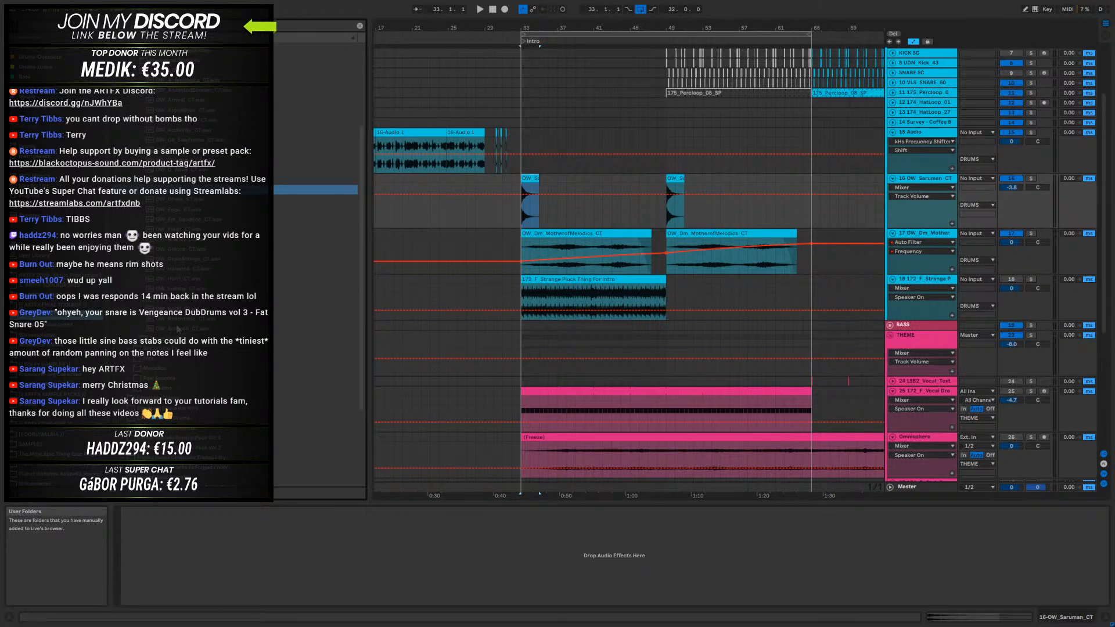
{"action": "scroll", "coordinate": [214, 134], "scroll_direction": "up", "scroll_amount": 4}
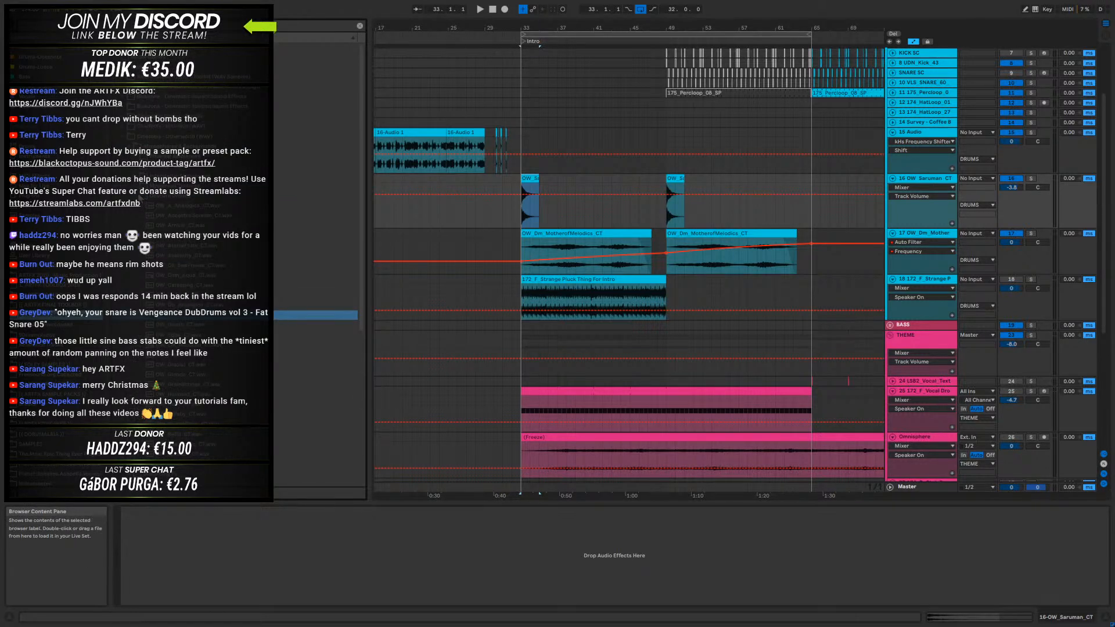
{"action": "scroll", "coordinate": [140, 197], "scroll_direction": "down", "scroll_amount": 4}
{"action": "left_click", "coordinate": [135, 177]}
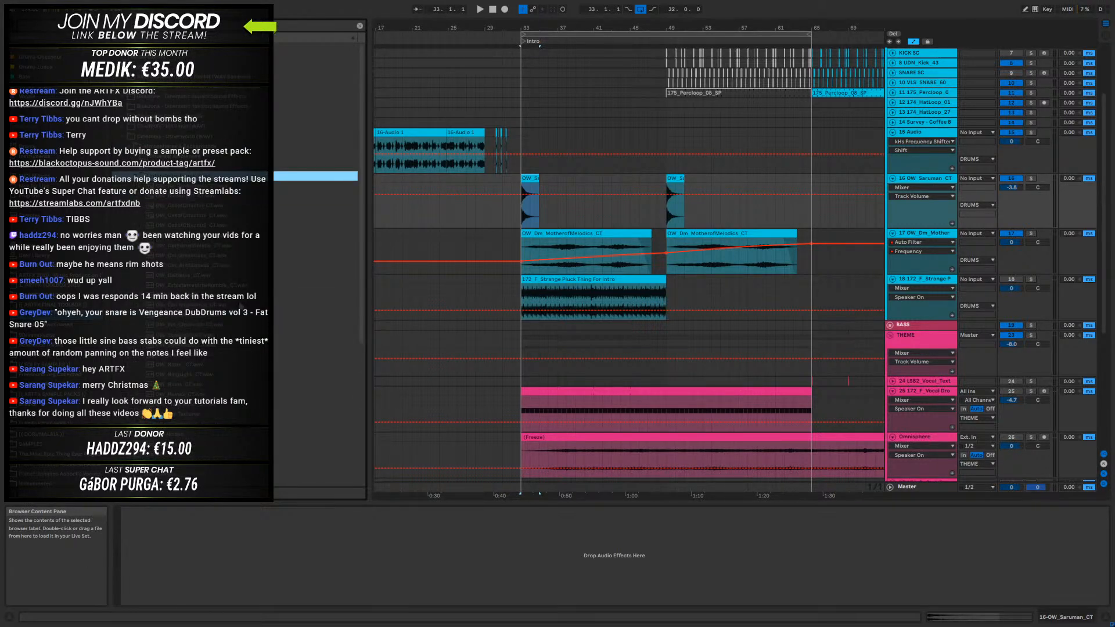
{"action": "left_click", "coordinate": [182, 325]}
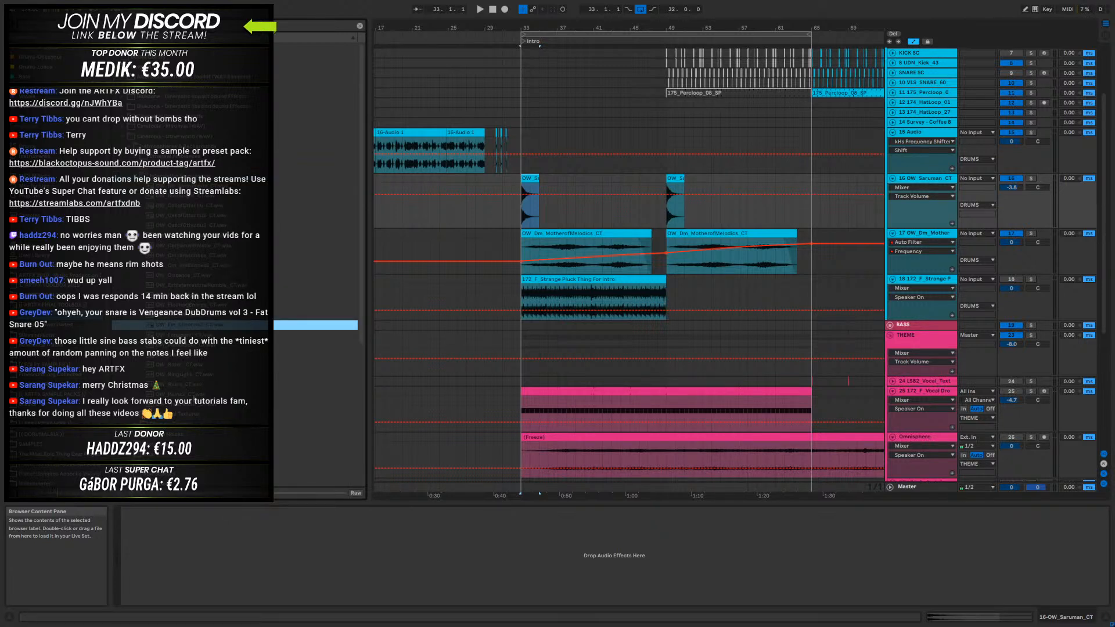
{"action": "left_click", "coordinate": [189, 276]}
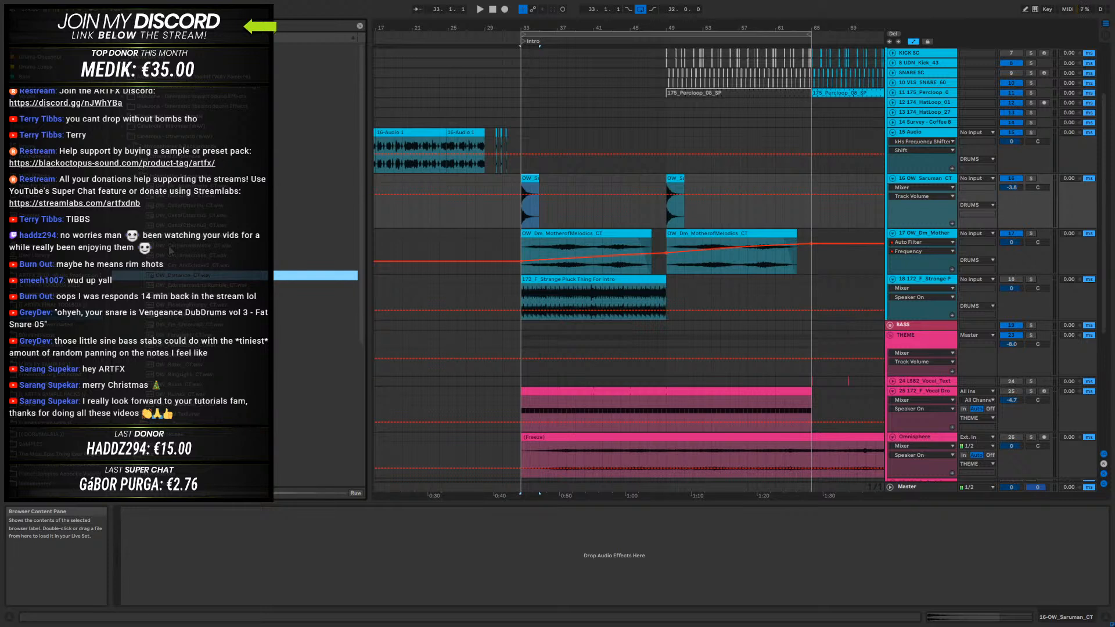
{"action": "left_click", "coordinate": [196, 266]}
- Audition the Cinematic Metal hits in the Cinetools Otherworld pack
{"action": "left_click", "coordinate": [138, 177]}
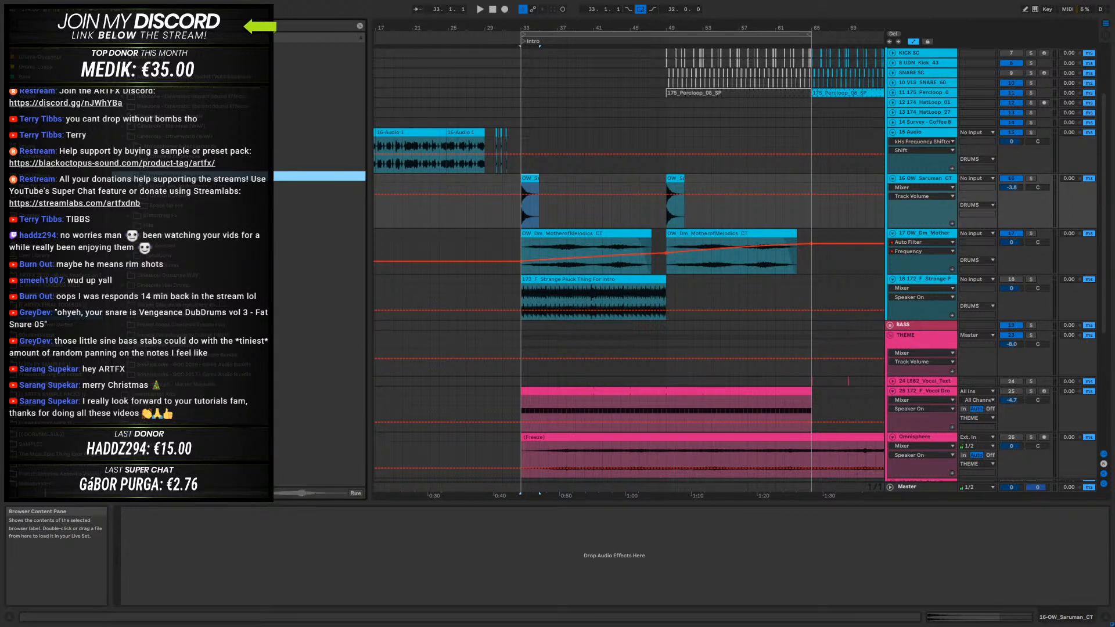
{"action": "left_click", "coordinate": [147, 226]}
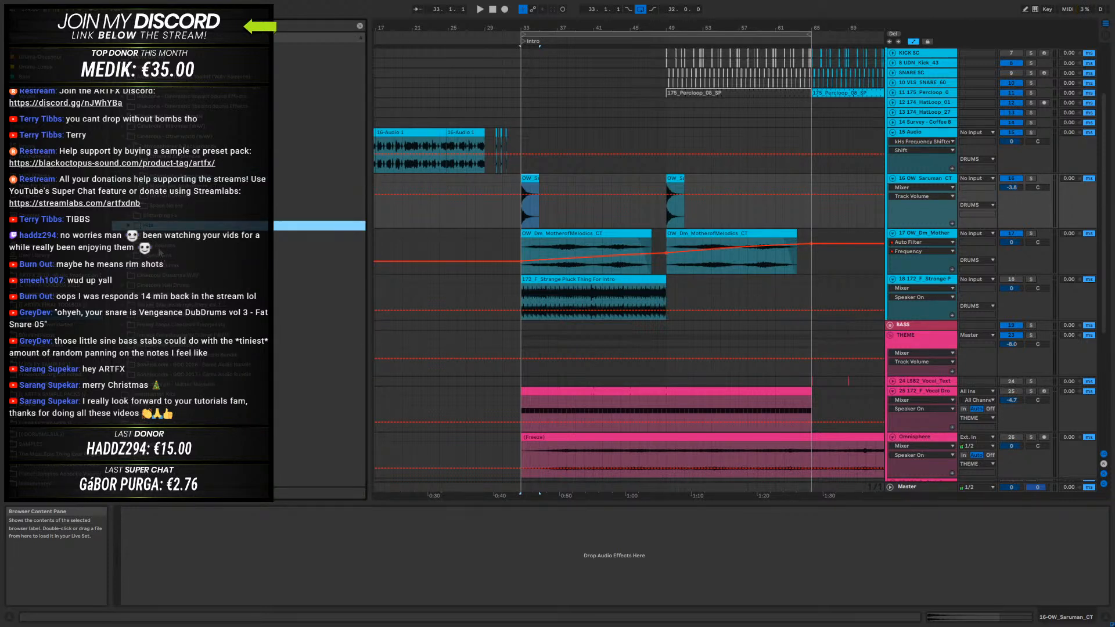
{"action": "left_click", "coordinate": [129, 225]}
{"action": "scroll", "coordinate": [133, 225], "scroll_direction": "down", "scroll_amount": 2}
{"action": "left_click", "coordinate": [213, 277]}
{"action": "scroll", "coordinate": [214, 291], "scroll_direction": "down", "scroll_amount": 2}
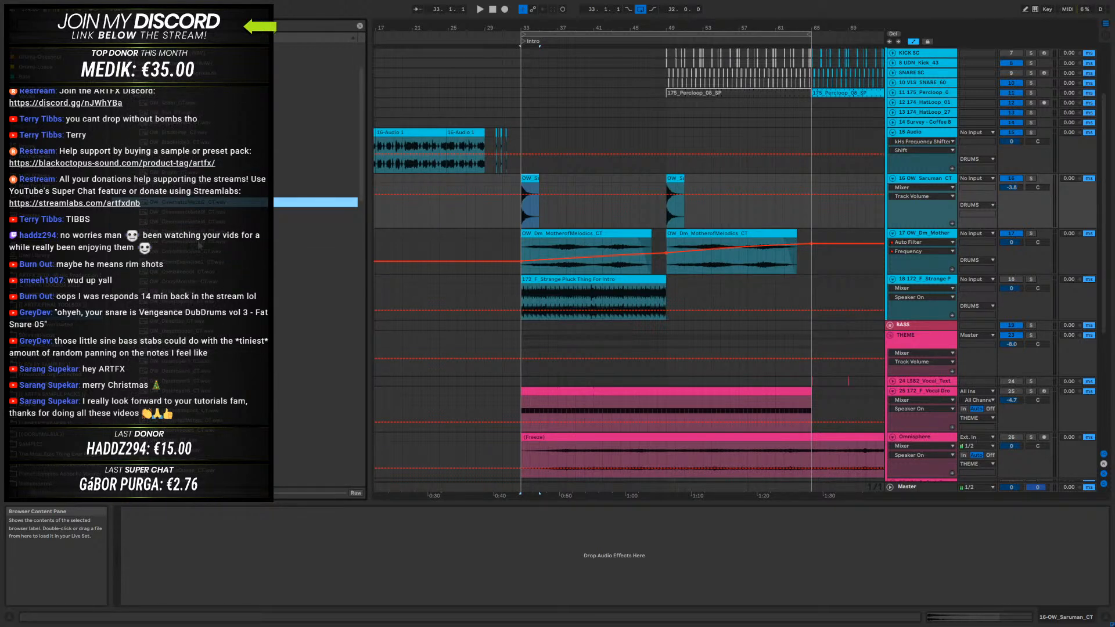
{"action": "left_click", "coordinate": [197, 213]}
{"action": "left_click", "coordinate": [194, 223]}
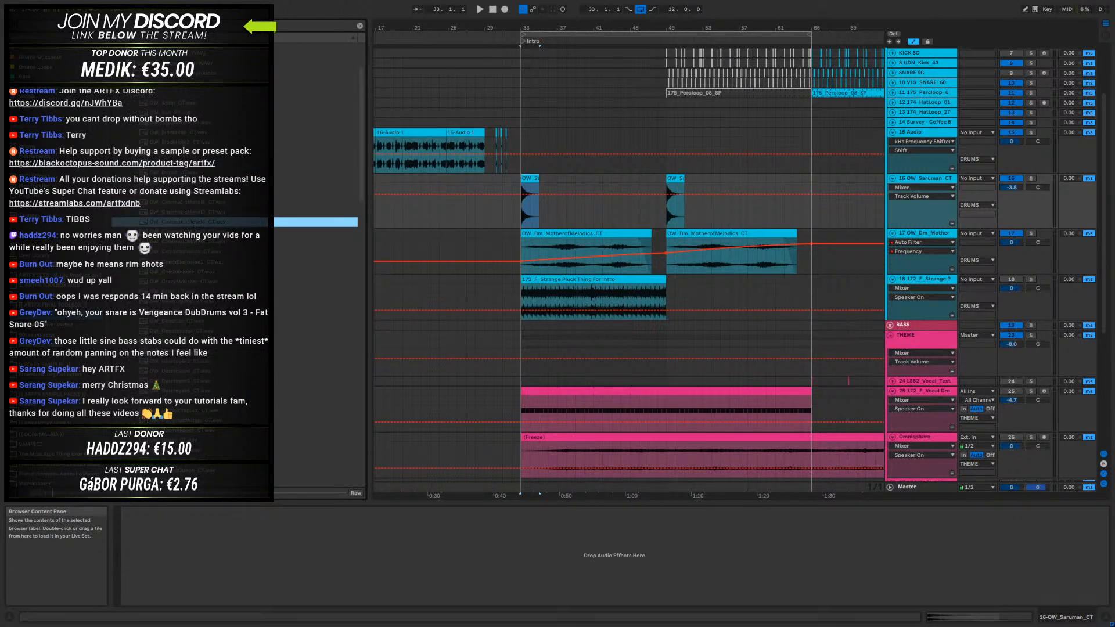
{"action": "key", "text": "Down"}
{"action": "left_click", "coordinate": [197, 244]}
{"action": "left_click", "coordinate": [210, 192]}
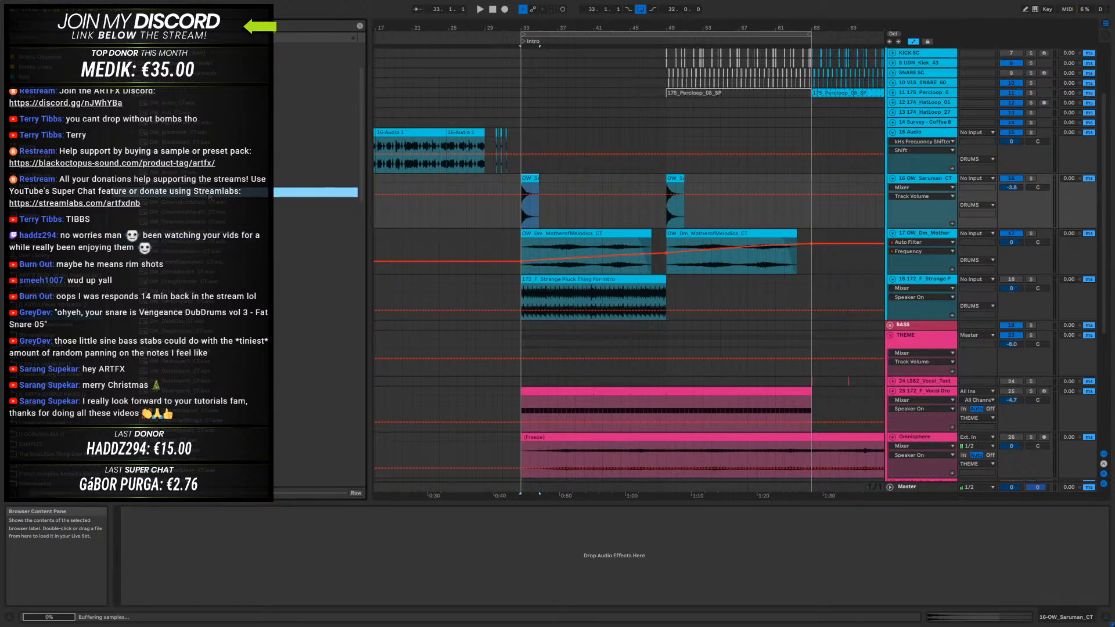
{"action": "left_click", "coordinate": [206, 204]}
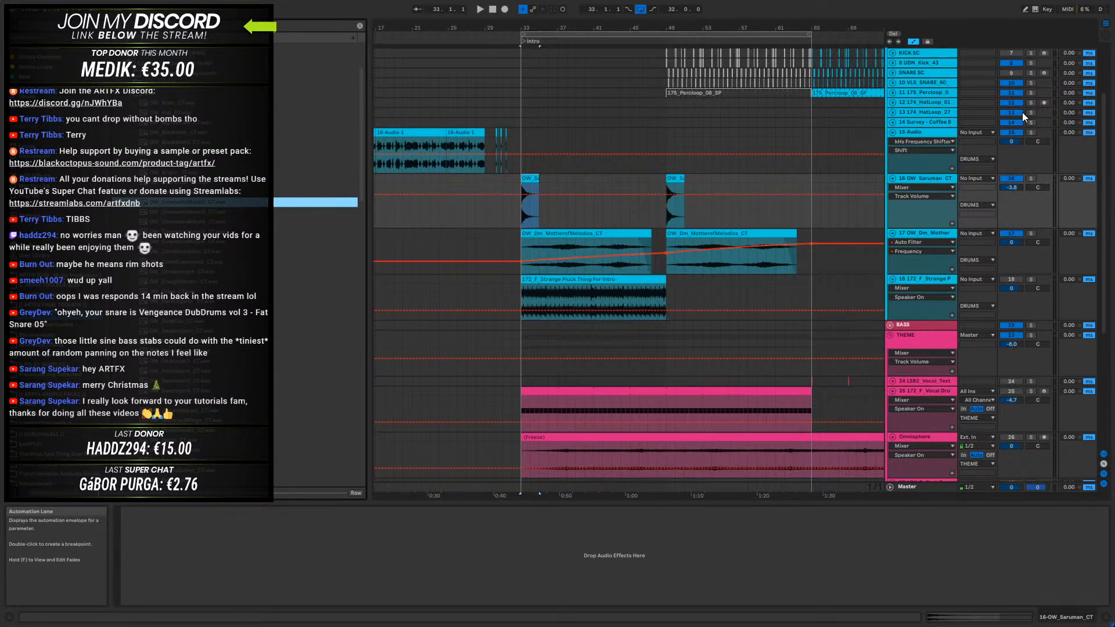
- Insert an audio track below the Saruman impact track and place the OW_CinematicMetal2_CT sample at bar 35
{"action": "left_click", "coordinate": [919, 132]}
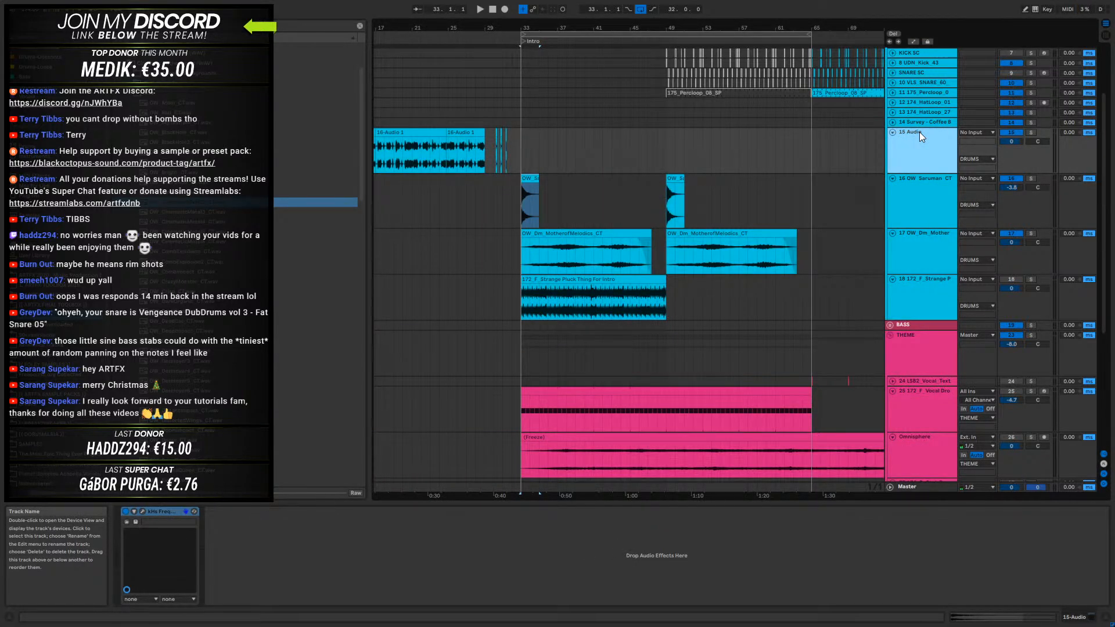
{"action": "right_click", "coordinate": [925, 202]}
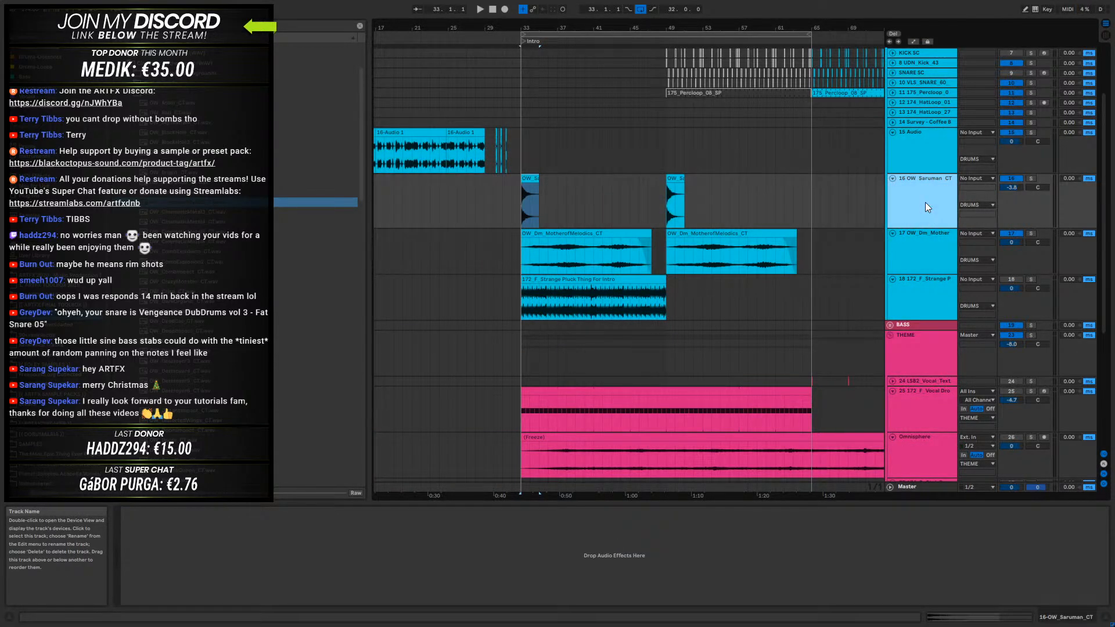
{"action": "left_click", "coordinate": [966, 279]}
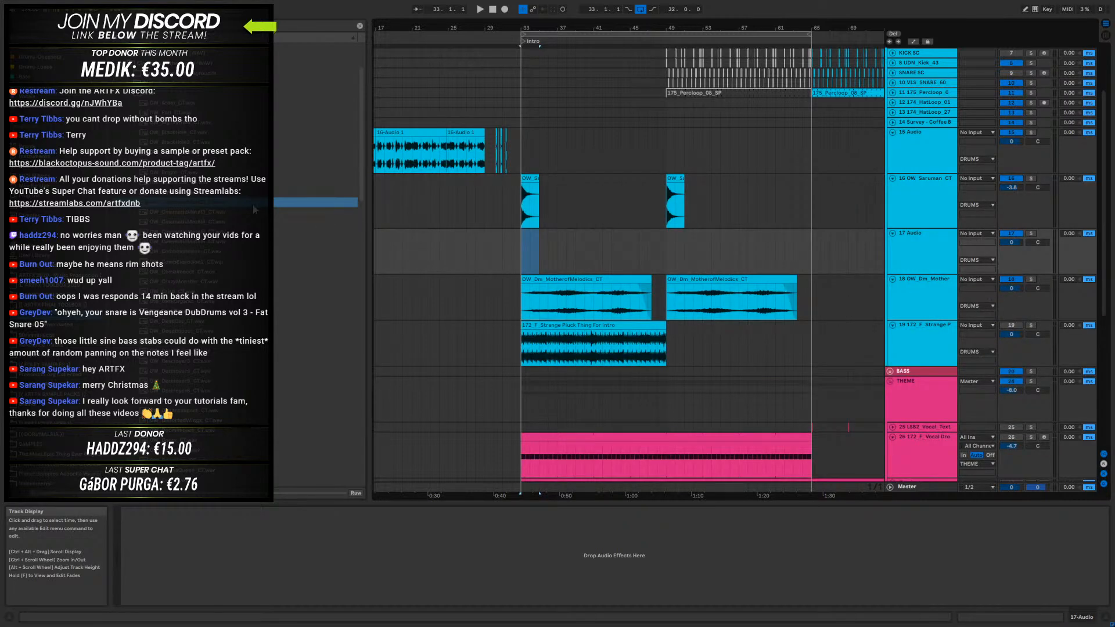
{"action": "left_click_drag", "start_coordinate": [178, 205], "coordinate": [537, 246]}
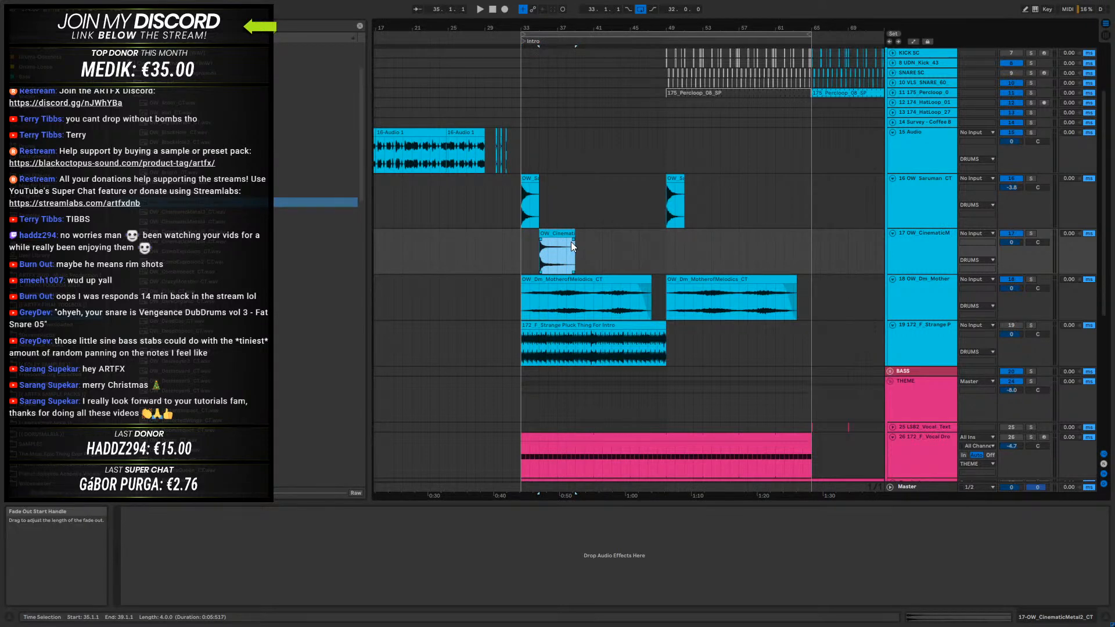
- Turn off warping for the CinematicMetal2 clip and lower its track volume to -3.8 dB during playback
{"action": "double_click", "coordinate": [542, 247]}
{"action": "left_click", "coordinate": [227, 523]}
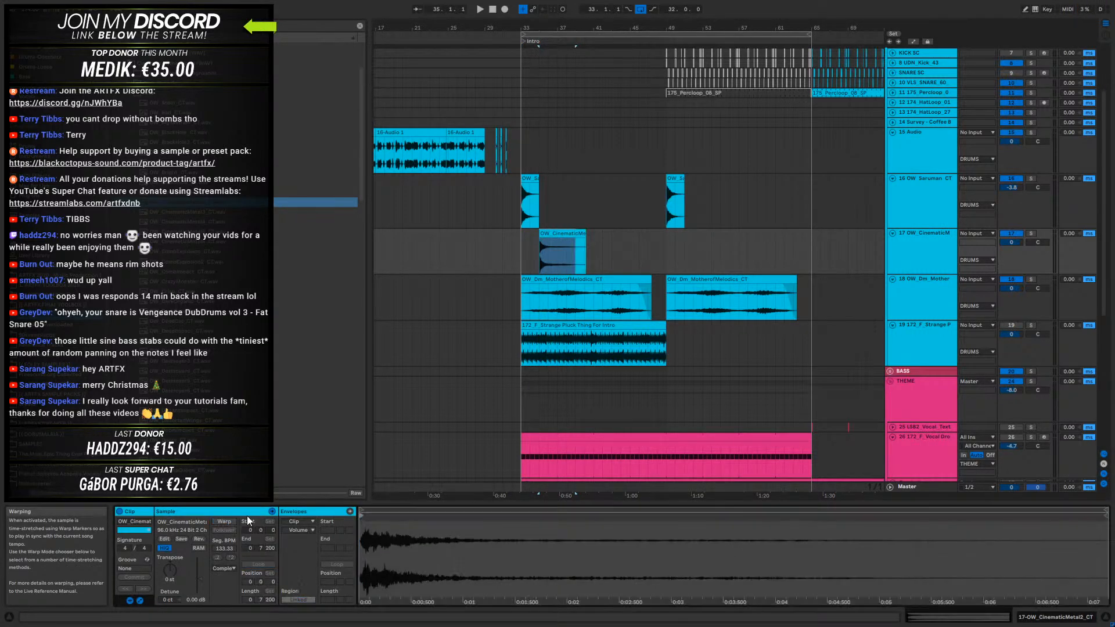
{"action": "left_click", "coordinate": [531, 237]}
{"action": "key", "text": "space"}
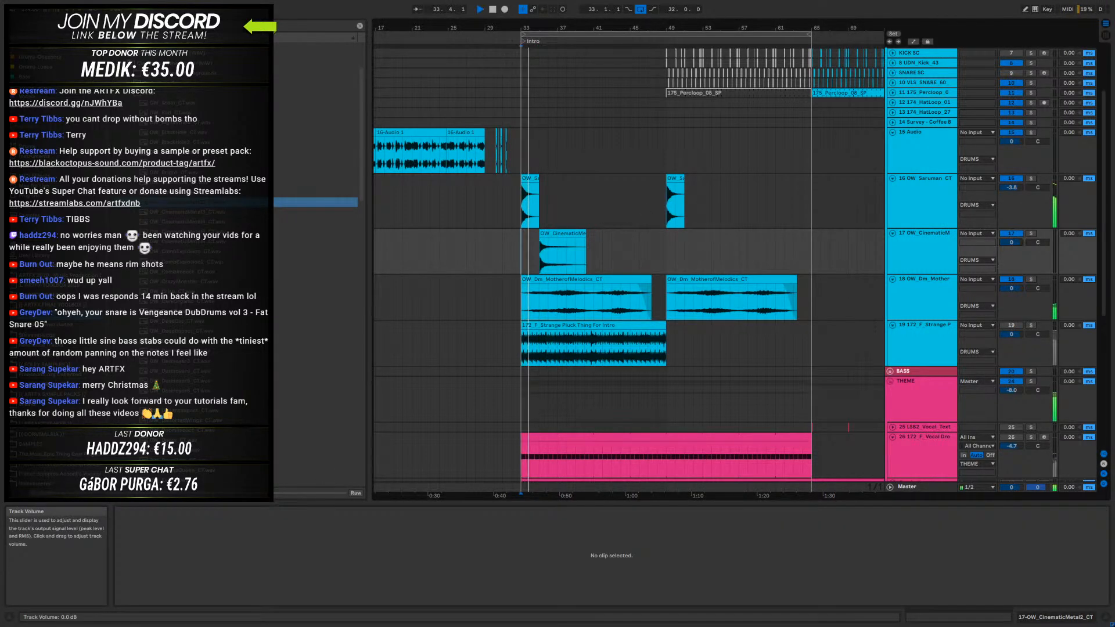
{"action": "left_click_drag", "start_coordinate": [1011, 243], "coordinate": [1010, 254]}
{"action": "key", "text": "space"}
- Move the CinematicMetal2 clip to bar 41 and lower its track volume to -6.9 dB while the intro plays
{"action": "left_click_drag", "start_coordinate": [571, 234], "coordinate": [611, 247]}
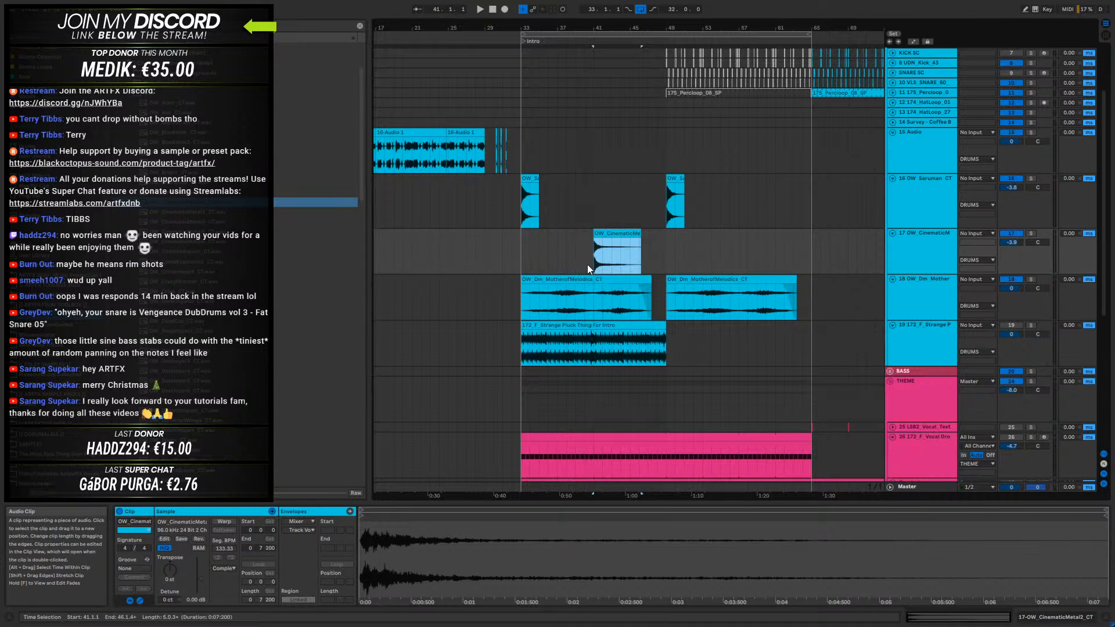
{"action": "left_click", "coordinate": [514, 247]}
{"action": "key", "text": "space"}
{"action": "mouse_move", "coordinate": [1010, 243]}
{"action": "left_mouse_down"}
{"action": "mouse_move", "coordinate": [1011, 253]}
{"action": "mouse_move", "coordinate": [1018, 244]}
{"action": "left_mouse_up"}
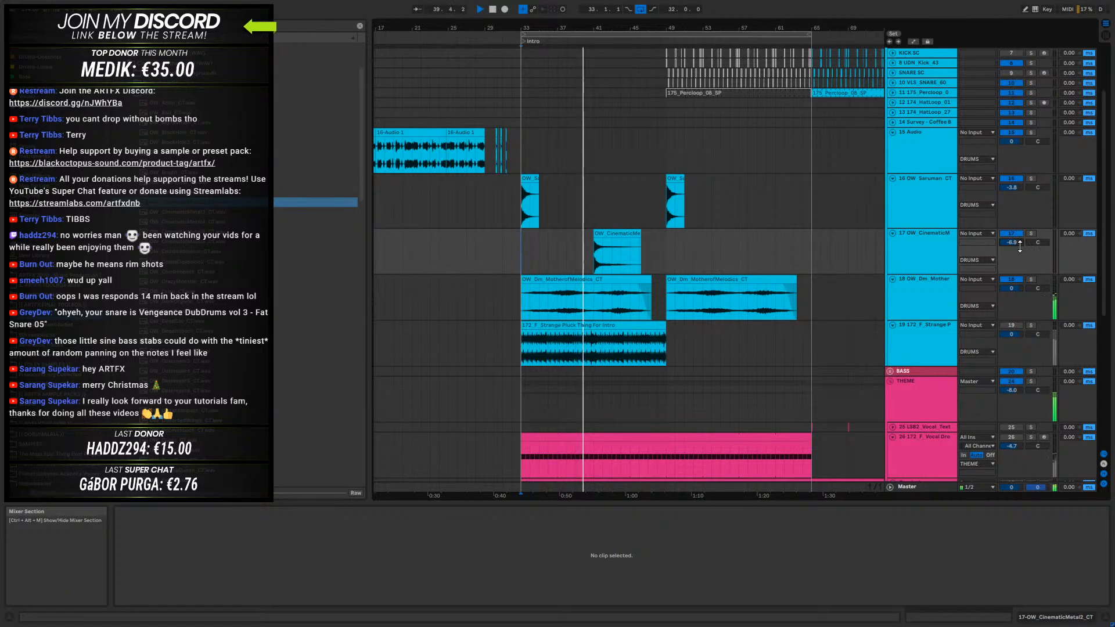
- Transpose the CinematicMetal2 clip down to -2 semitones and play it back
{"action": "left_click", "coordinate": [618, 253]}
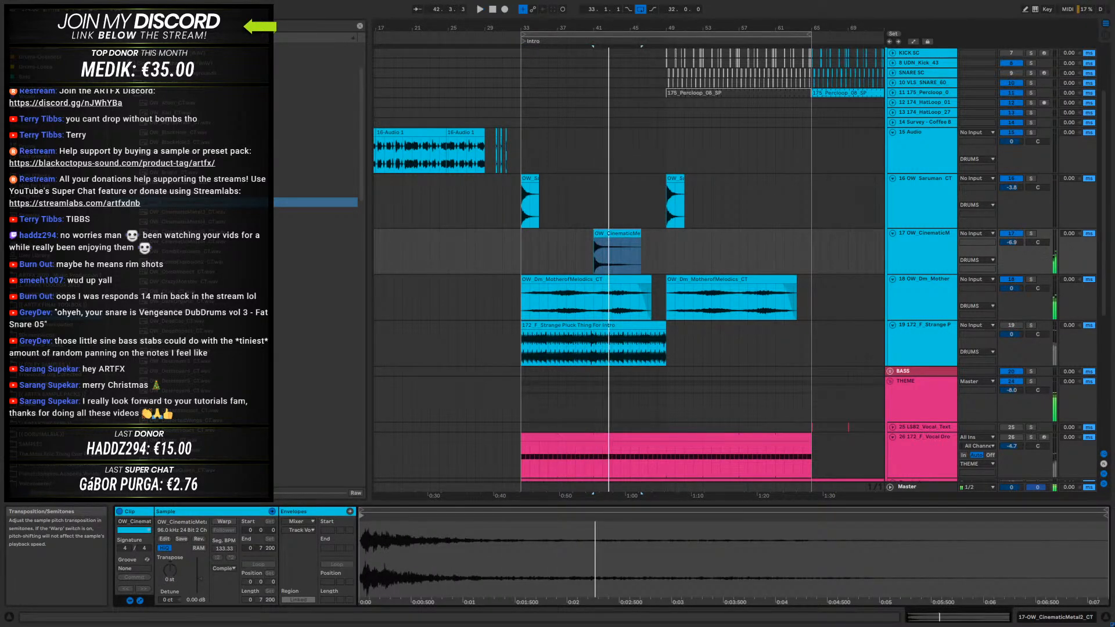
{"action": "key", "text": "space"}
{"action": "key", "text": "space"}
{"action": "left_click_drag", "start_coordinate": [170, 570], "coordinate": [169, 566]}
{"action": "key", "text": "space"}
{"action": "key", "text": "space"}
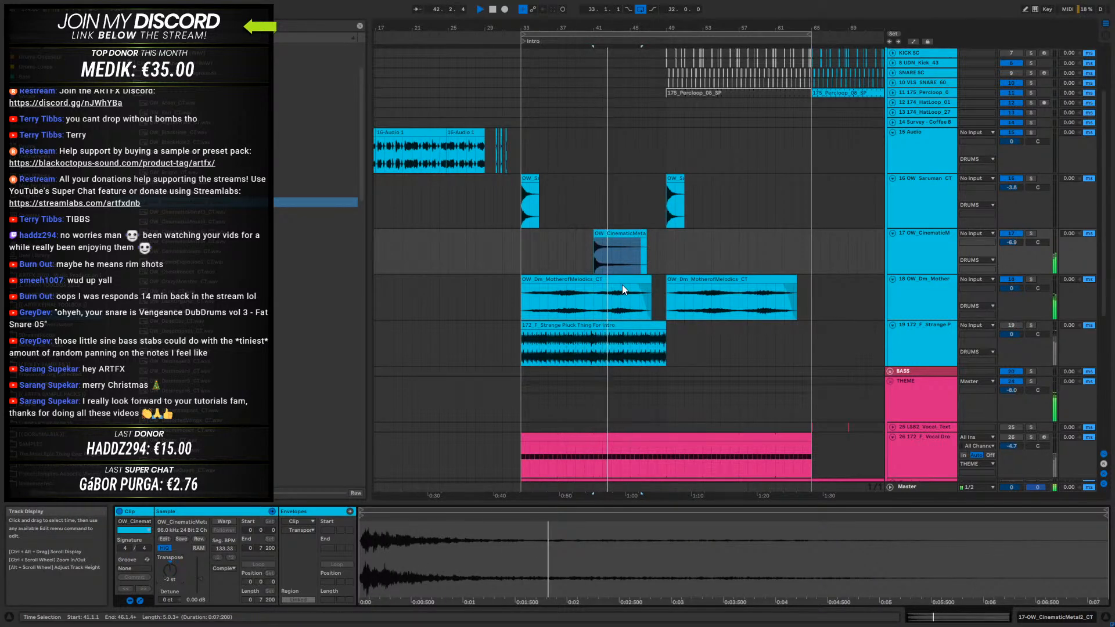
{"action": "key", "text": "space"}
- Move the CinematicMetal2 clip to bar 33, under the first impact, and play the two layered
{"action": "left_click", "coordinate": [616, 234]}
{"action": "left_click_drag", "start_coordinate": [616, 234], "coordinate": [539, 240]}
{"action": "key", "text": "space"}
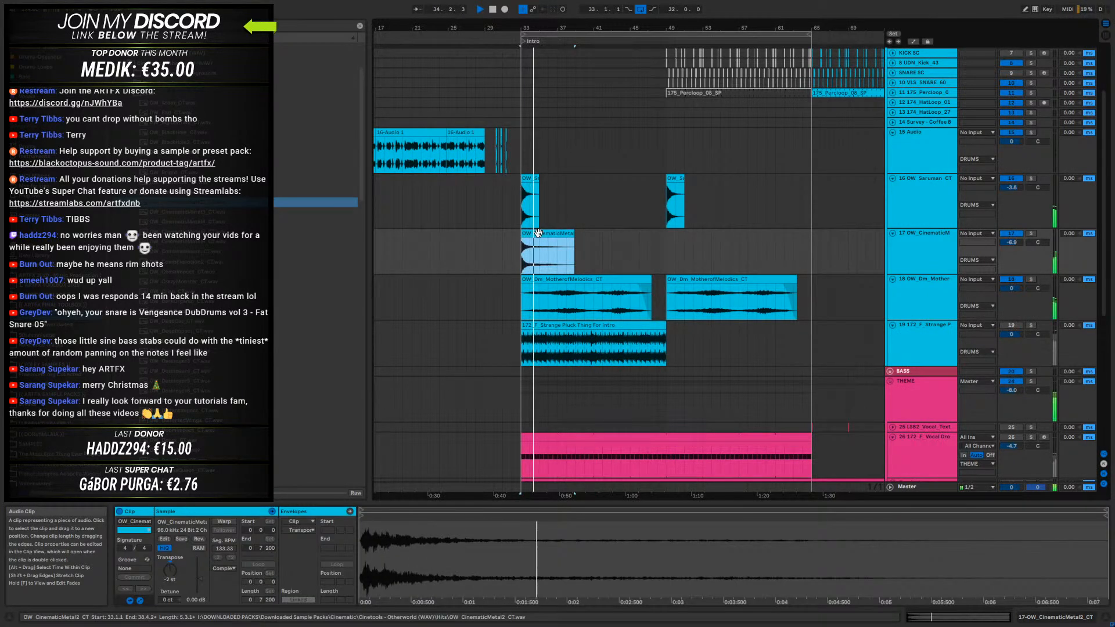
{"action": "left_click", "coordinate": [944, 254]}
{"action": "key", "text": "space"}
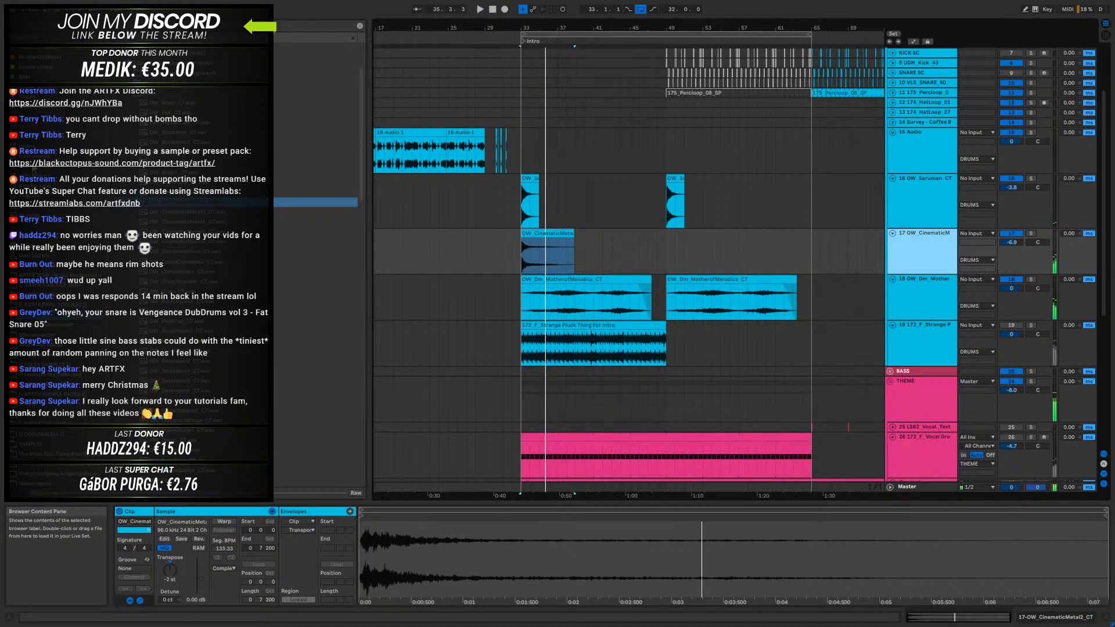
- Add EQ Eight to the CinematicMetal2 track and cut its lows with a high-pass band at 255 Hz
{"action": "left_click", "coordinate": [30, 169]}
{"action": "left_click_drag", "start_coordinate": [146, 186], "coordinate": [526, 279]}
{"action": "key", "text": "space"}
{"action": "left_click", "coordinate": [155, 599]}
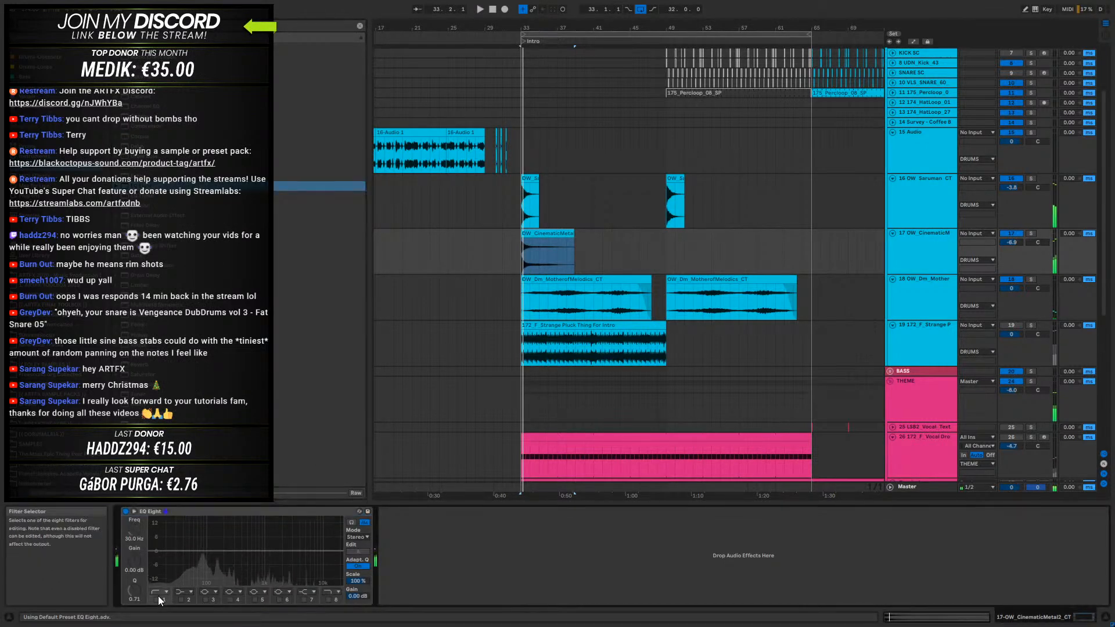
{"action": "key", "text": "space"}
{"action": "left_click_drag", "start_coordinate": [222, 559], "coordinate": [231, 559]}
{"action": "key", "text": "space"}
{"action": "key", "text": "space"}
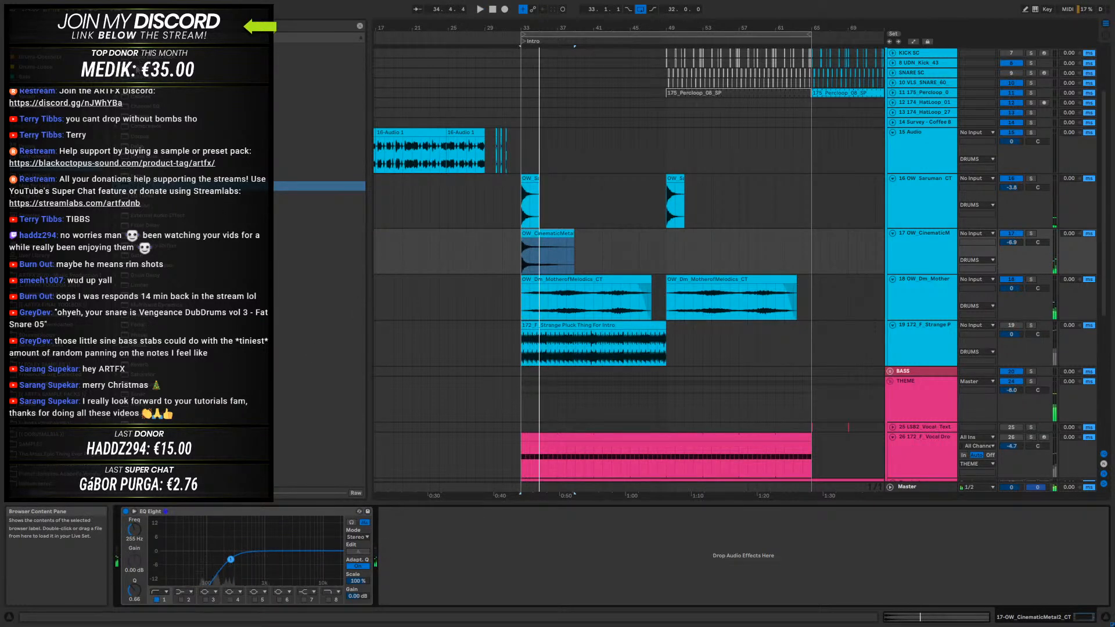
- Add Auto Pan after the EQ with 83.3% amount, a tempo-synced 1/16 rate and 0° phase
{"action": "left_click_drag", "start_coordinate": [137, 76], "coordinate": [349, 186]}
{"action": "left_click_drag", "start_coordinate": [503, 321], "coordinate": [394, 546]}
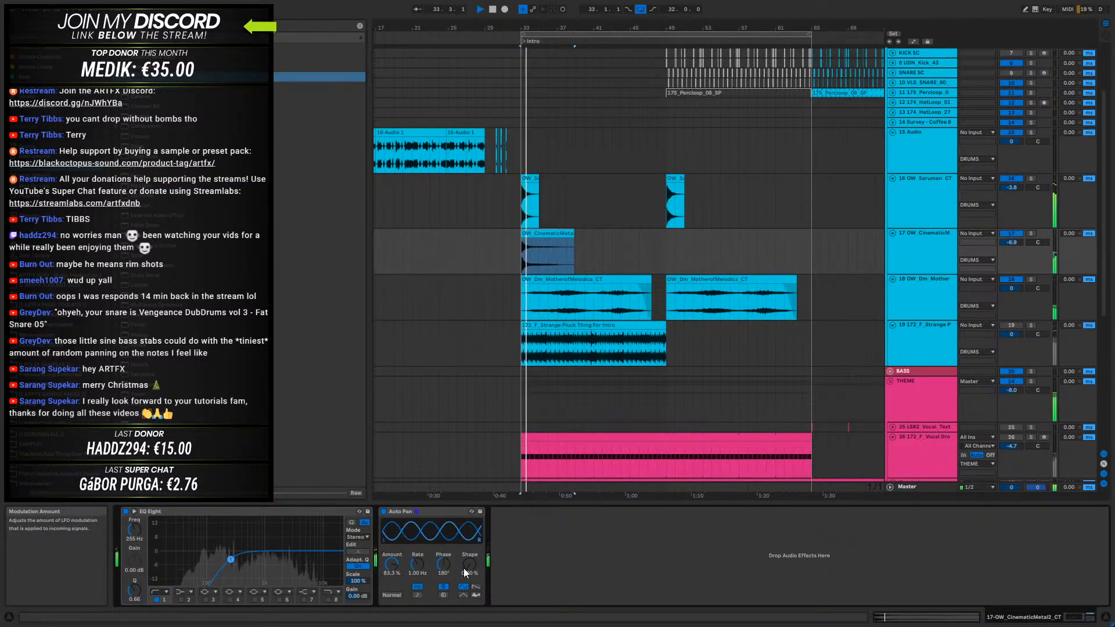
{"action": "left_click", "coordinate": [417, 595]}
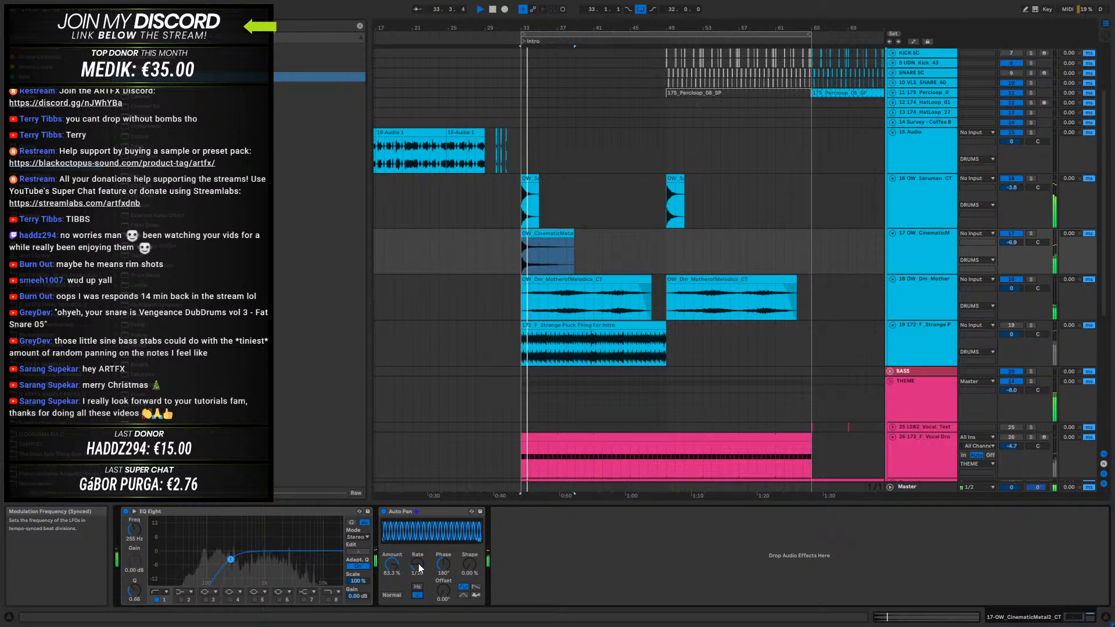
{"action": "left_click_drag", "start_coordinate": [443, 564], "coordinate": [442, 583]}
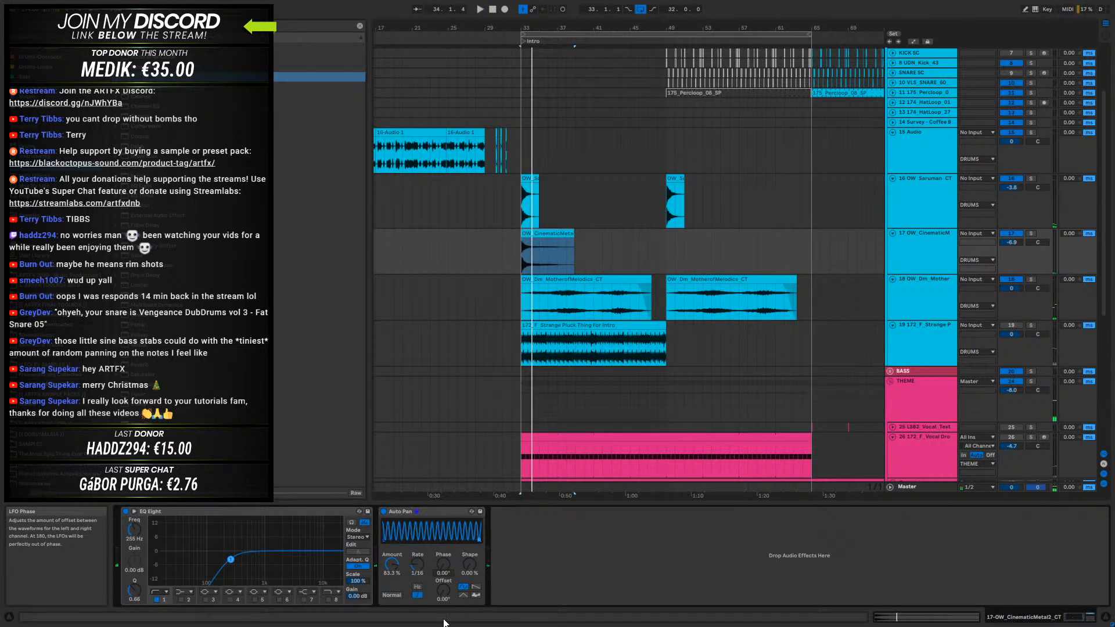
- Switch the Auto Pan waveform to sawtooth and slow its synced rate to 1/8 while auditioning the hit
{"action": "key", "text": "space"}
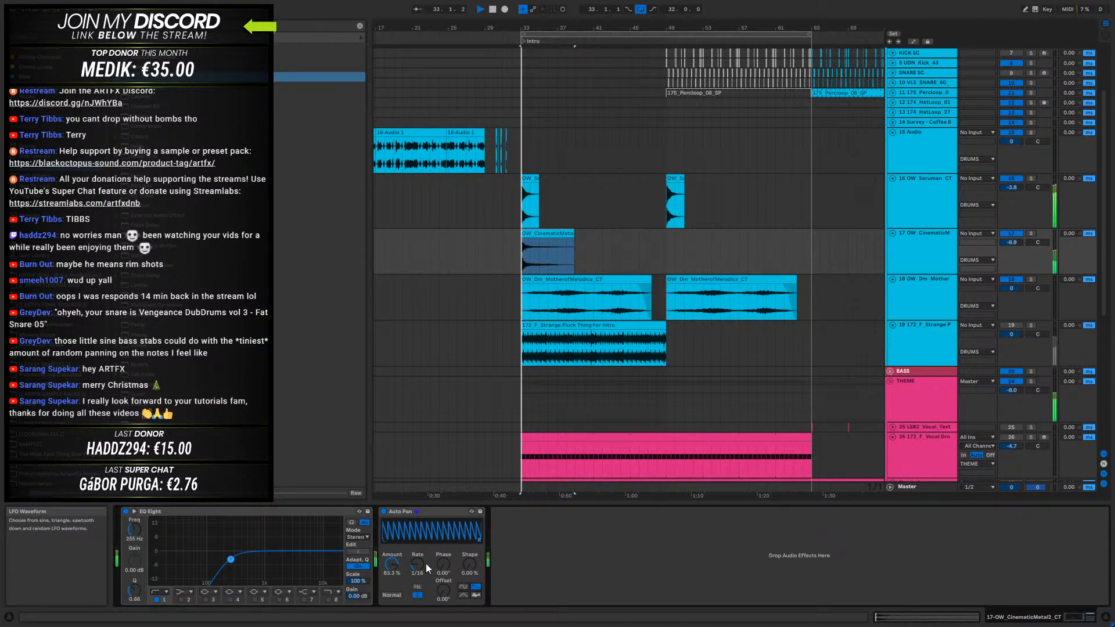
{"action": "left_click_drag", "start_coordinate": [465, 576], "coordinate": [424, 555]}
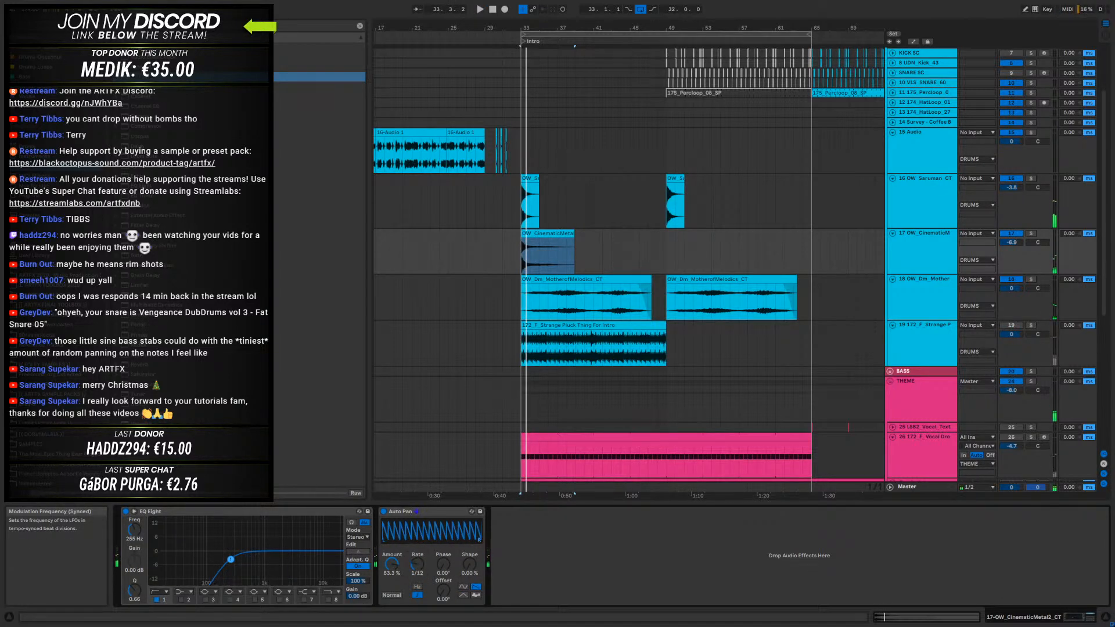
{"action": "key", "text": "space"}
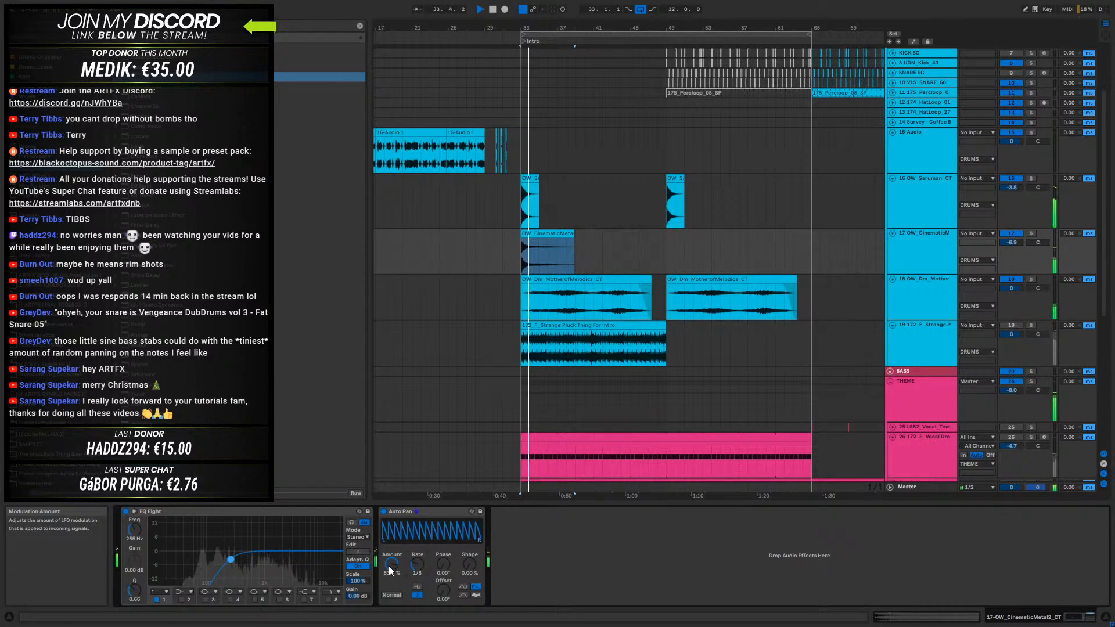
- Try a different Auto Pan amount on the metal hit, then remove Auto Pan from the CinematicMetal2 track
{"action": "key", "text": "space"}
{"action": "mouse_move", "coordinate": [392, 564]}
{"action": "left_mouse_down"}
{"action": "mouse_move", "coordinate": [392, 587]}
{"action": "mouse_move", "coordinate": [391, 557]}
{"action": "left_mouse_up"}
{"action": "key", "text": "space"}
{"action": "key", "text": "space"}
{"action": "key", "text": "space"}
{"action": "left_click", "coordinate": [407, 511]}
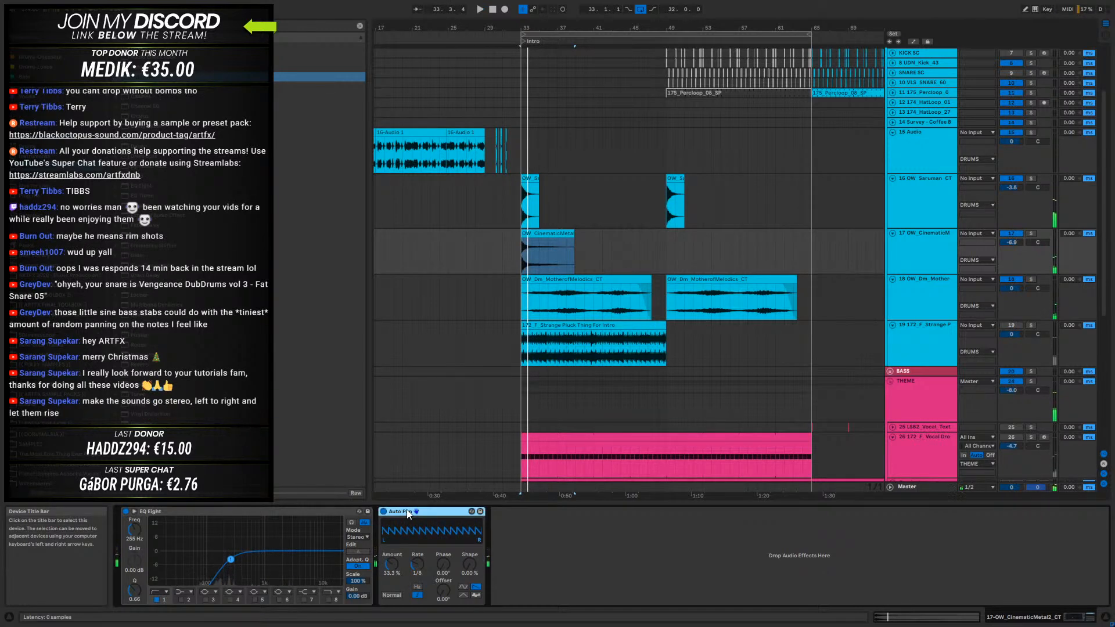
{"action": "key", "text": "Delete"}
- Move the CinematicMetal2 clip to bars 45 to 49, ahead of the second impact, reverse it and play it from bar 45
{"action": "left_click", "coordinate": [571, 233]}
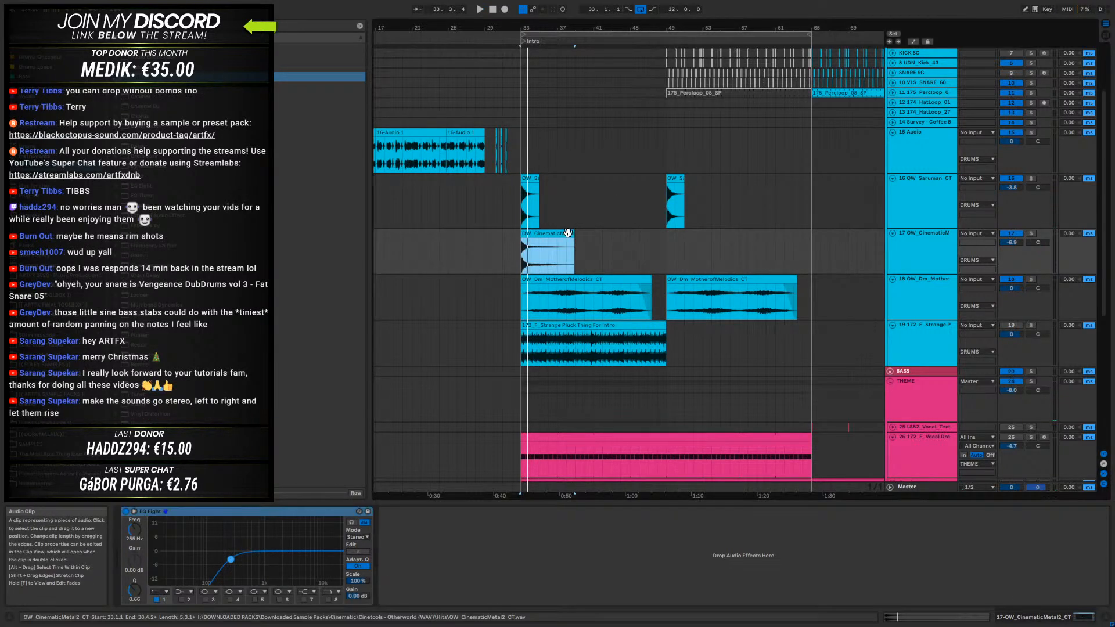
{"action": "left_click_drag", "start_coordinate": [572, 233], "coordinate": [653, 240]}
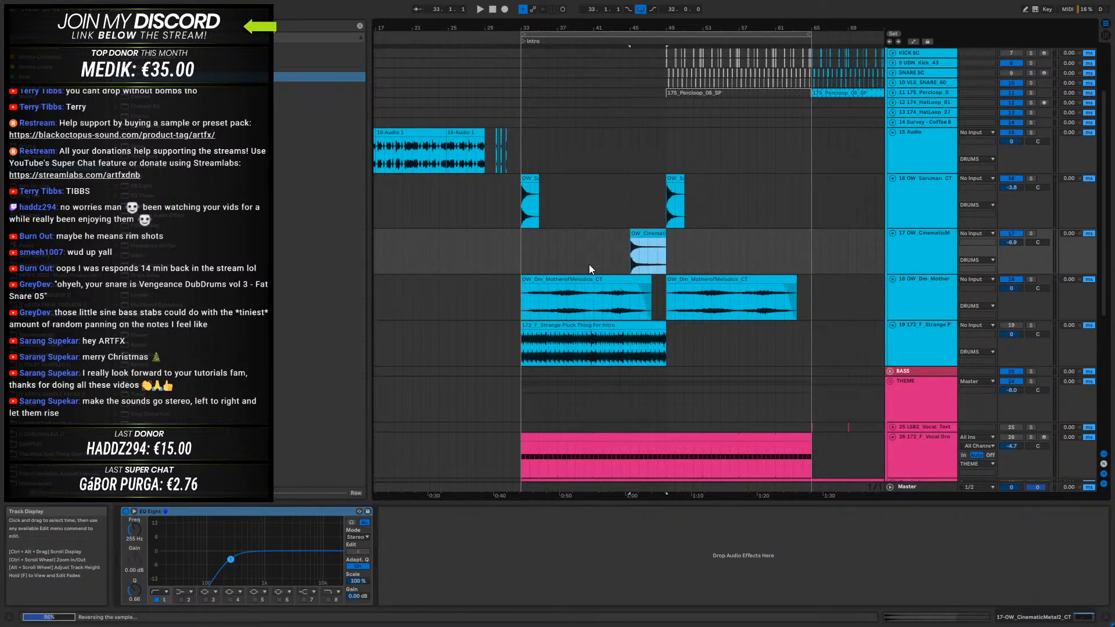
{"action": "left_click", "coordinate": [631, 240]}
{"action": "left_click", "coordinate": [632, 241]}
{"action": "key", "text": "space"}
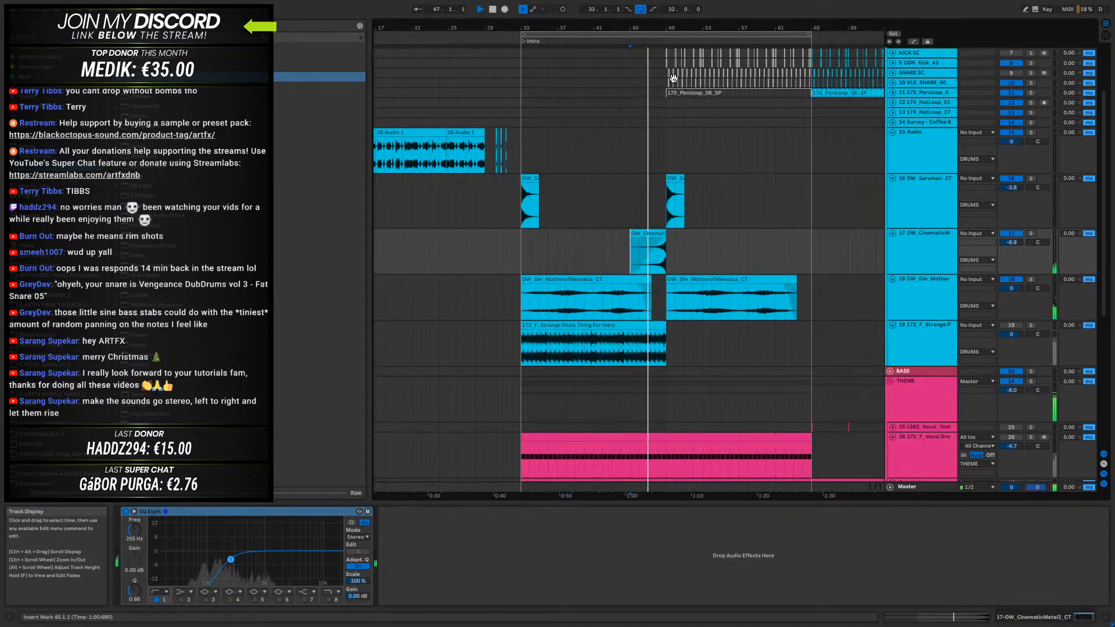
- Move the reversed CinematicMetal2 clip's sample start to about 2.2 s and audition its swell into the impact at bar 49
{"action": "left_click_drag", "start_coordinate": [692, 28], "coordinate": [738, 93]}
{"action": "key", "text": "space"}
{"action": "double_click", "coordinate": [689, 233]}
{"action": "left_click_drag", "start_coordinate": [564, 519], "coordinate": [739, 518]}
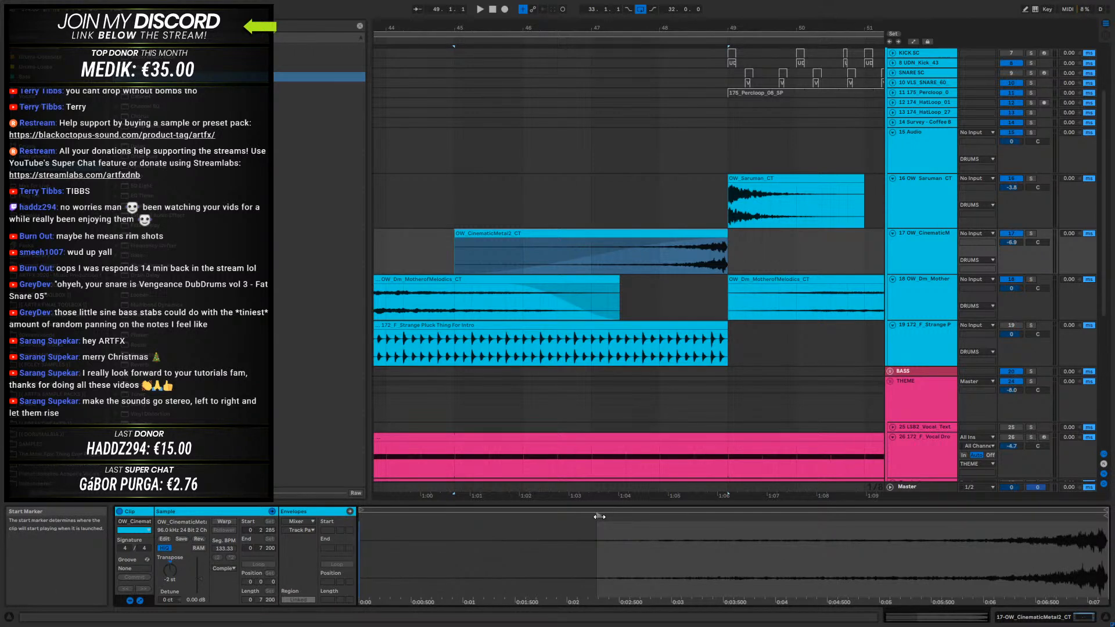
{"action": "key", "text": "space"}
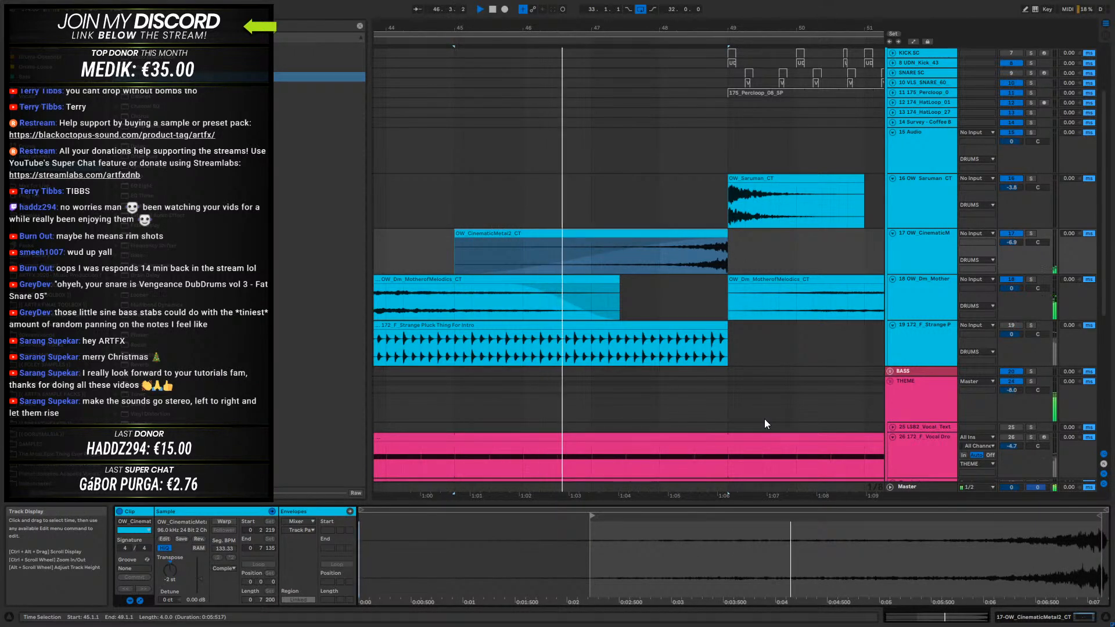
{"action": "left_click_drag", "start_coordinate": [559, 26], "coordinate": [588, 7]}
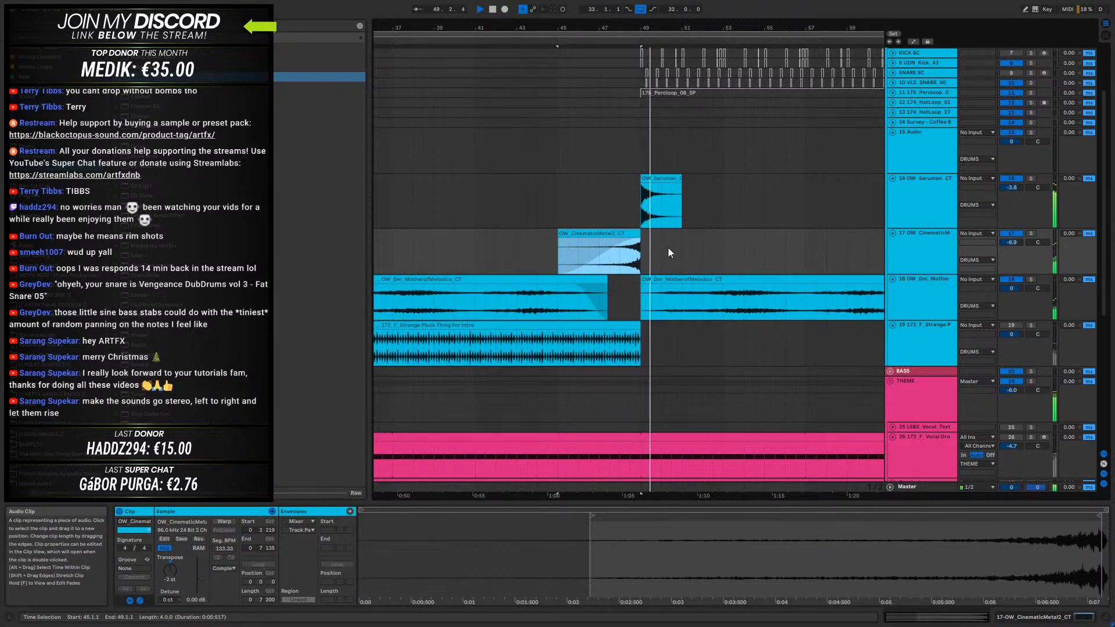
{"action": "key", "text": "space"}
- Reshape the MotherofMelodics Auto Filter frequency automation to climb from about 933 Hz at bar 33 to nearly fully open at bar 49
{"action": "scroll", "coordinate": [610, 185], "scroll_direction": "up", "scroll_amount": 3}
{"action": "left_click_drag", "start_coordinate": [575, 29], "coordinate": [582, 5]}
{"action": "left_click", "coordinate": [909, 369]}
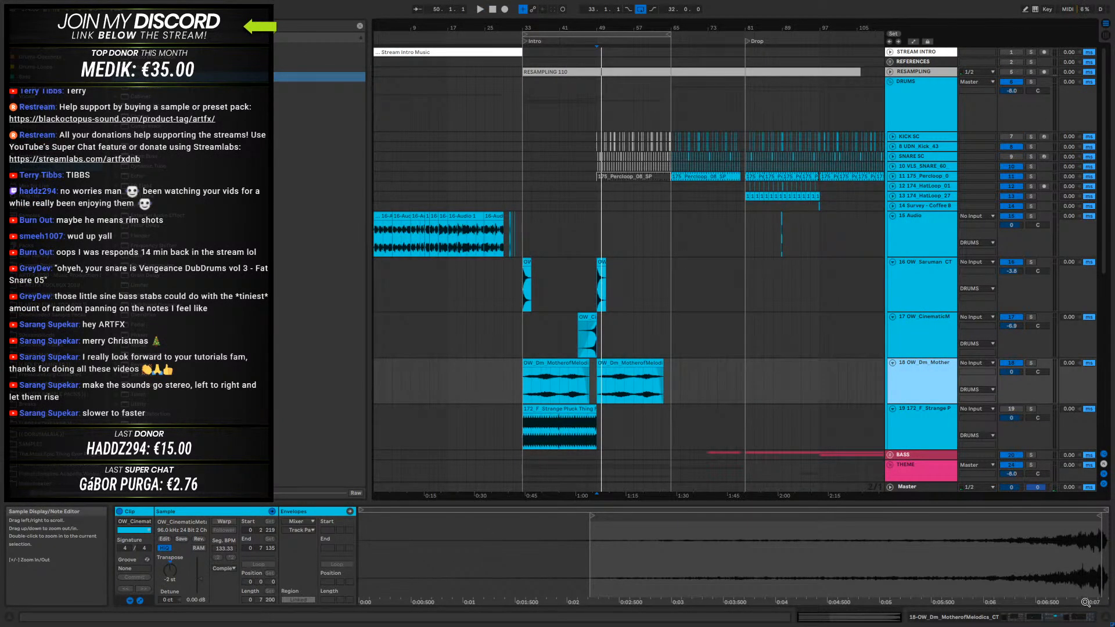
{"action": "left_click", "coordinate": [1031, 621]}
{"action": "key", "text": "a"}
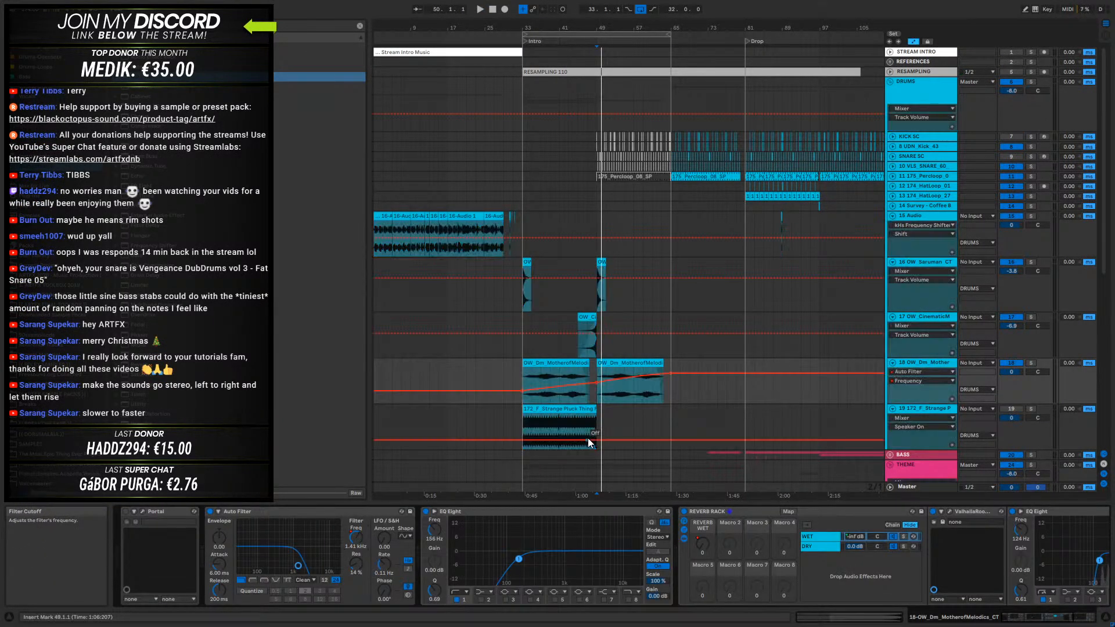
{"action": "left_click_drag", "start_coordinate": [596, 382], "coordinate": [597, 369]}
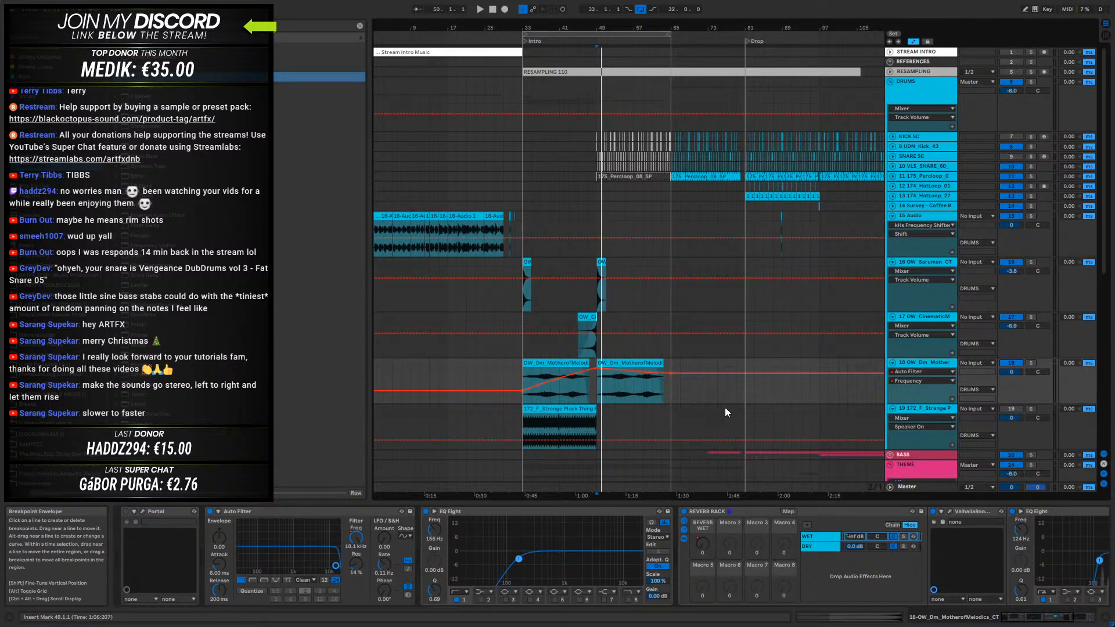
{"action": "left_click", "coordinate": [668, 373]}
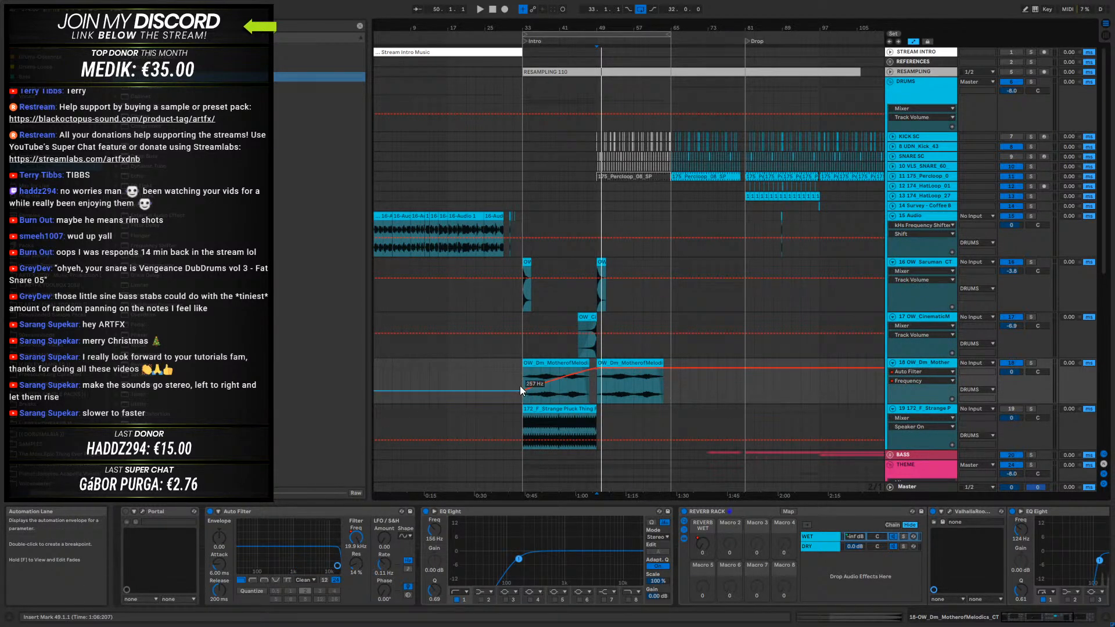
{"action": "left_click_drag", "start_coordinate": [522, 390], "coordinate": [523, 382]}
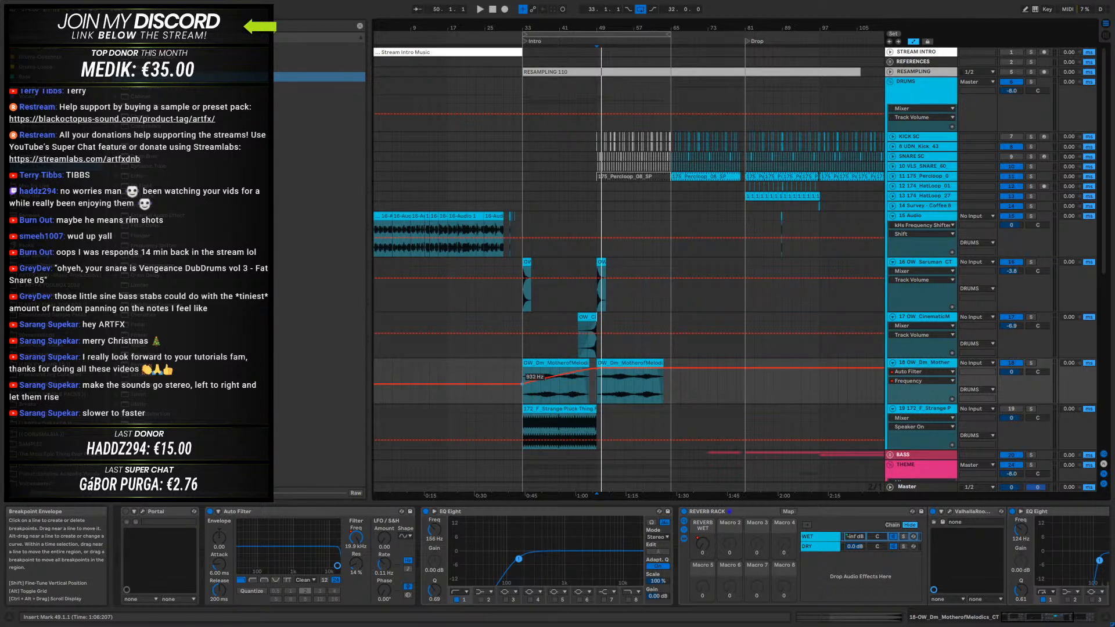
- Play the intro from bar 33 and lower the starting point of the drone's filter frequency automation by ear
{"action": "left_click", "coordinate": [523, 374]}
{"action": "key", "text": "space"}
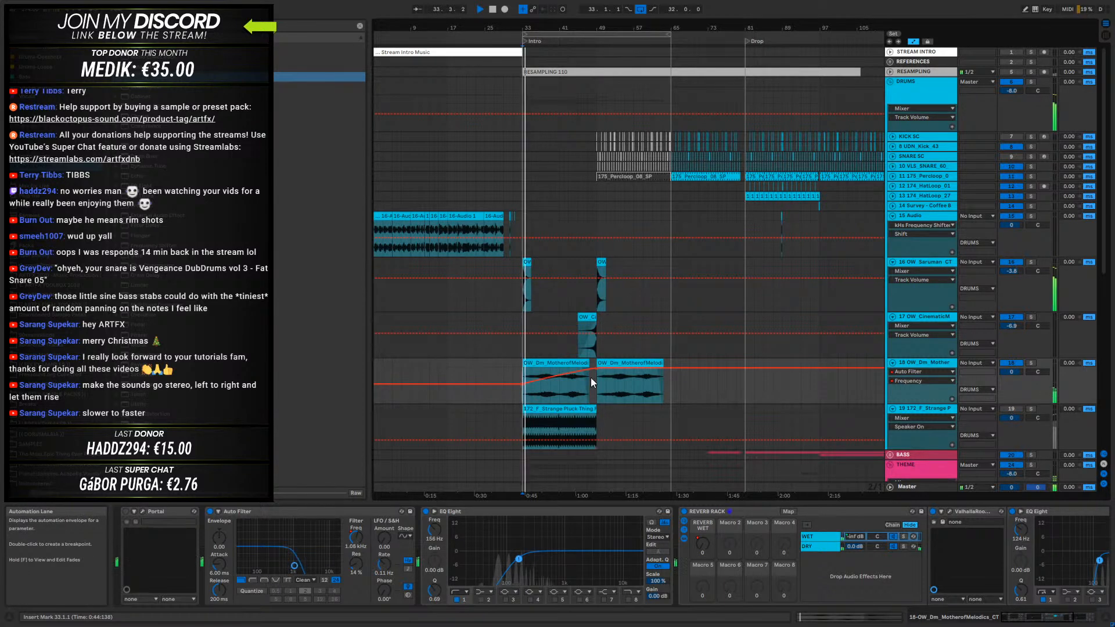
{"action": "left_click_drag", "start_coordinate": [522, 384], "coordinate": [522, 386]}
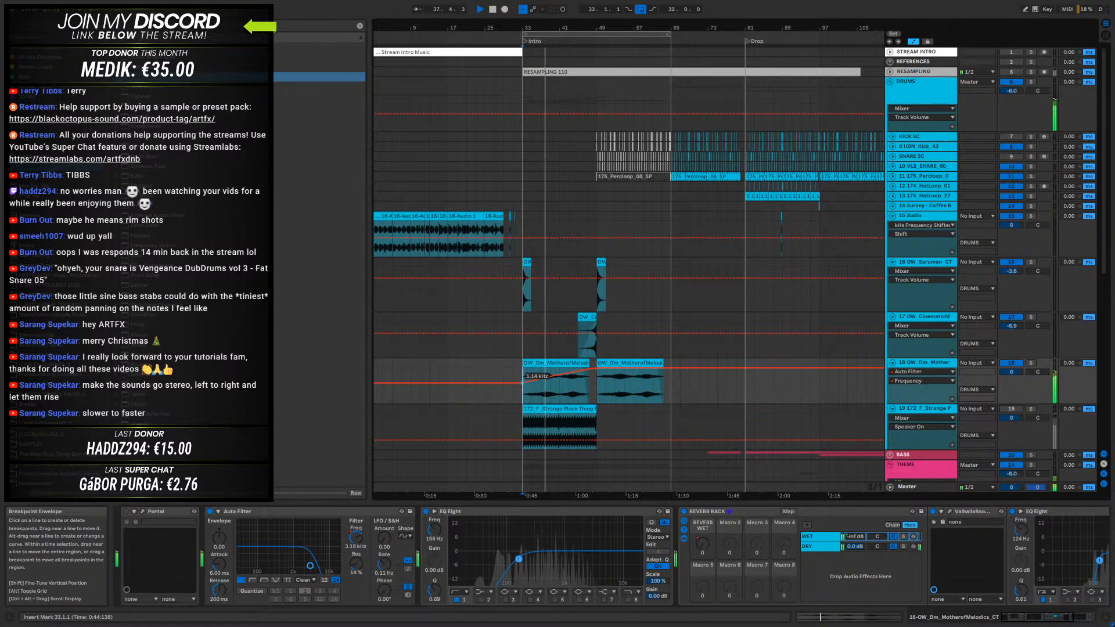
{"action": "left_click_drag", "start_coordinate": [522, 381], "coordinate": [523, 388]}
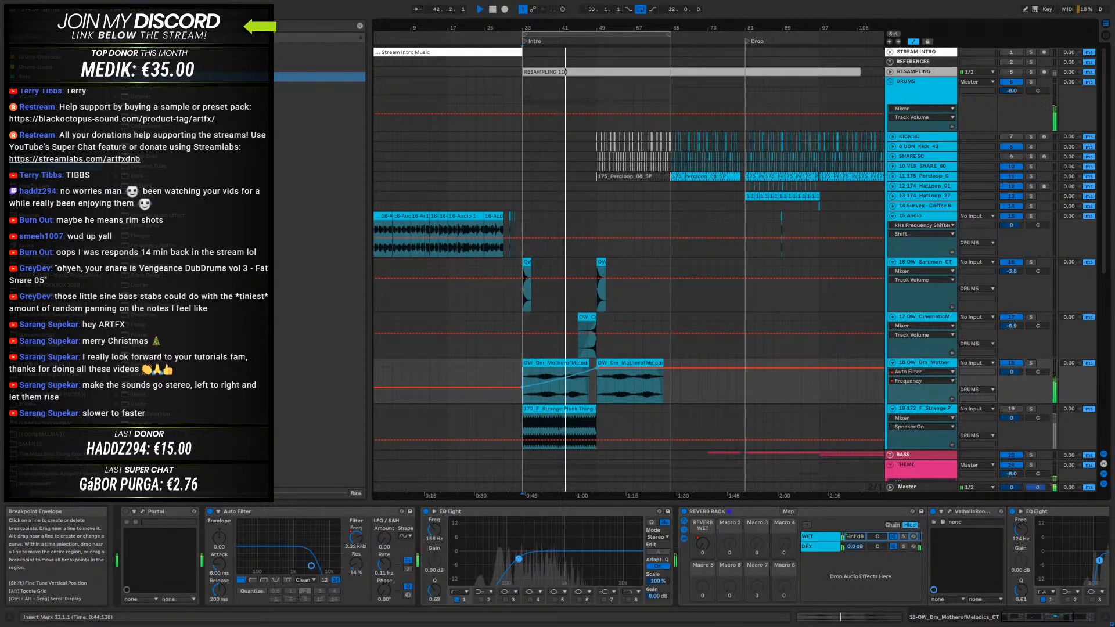
{"action": "left_click", "coordinate": [637, 363]}
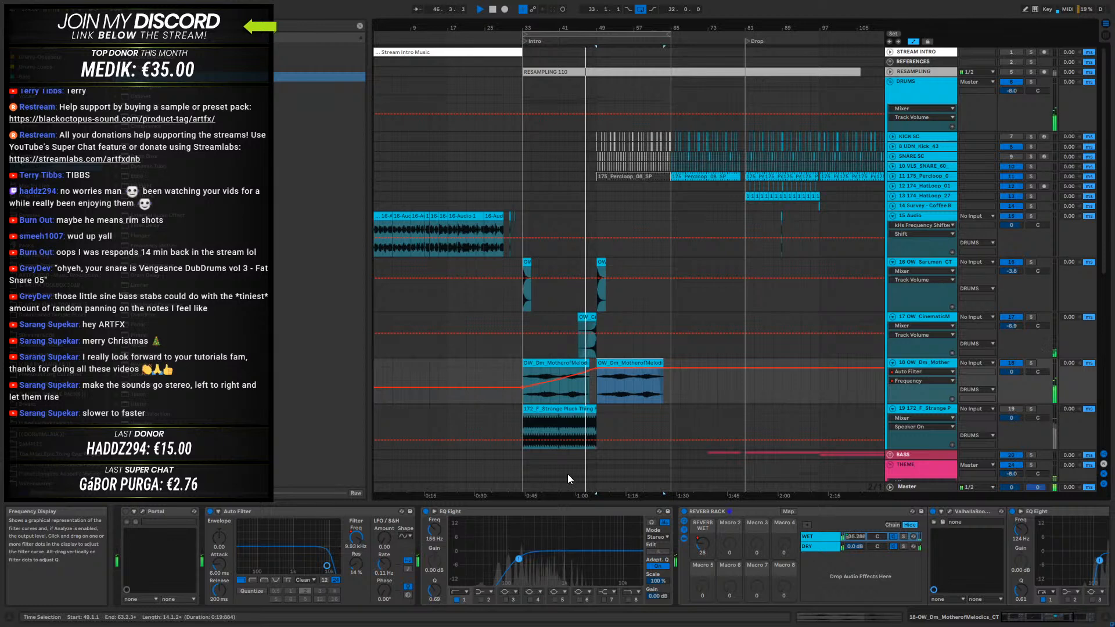
- Reactivate the KICK SC and UDN_Kick_43 clips at bar 49 and audition the kick under the second impact
{"action": "left_click_drag", "start_coordinate": [613, 28], "coordinate": [612, 65]}
{"action": "key", "text": "space"}
{"action": "left_click_drag", "start_coordinate": [555, 29], "coordinate": [555, 65]}
{"action": "left_click", "coordinate": [554, 147]}
{"action": "left_click_drag", "start_coordinate": [541, 144], "coordinate": [510, 137]}
{"action": "key", "text": "0"}
{"action": "key", "text": "space"}
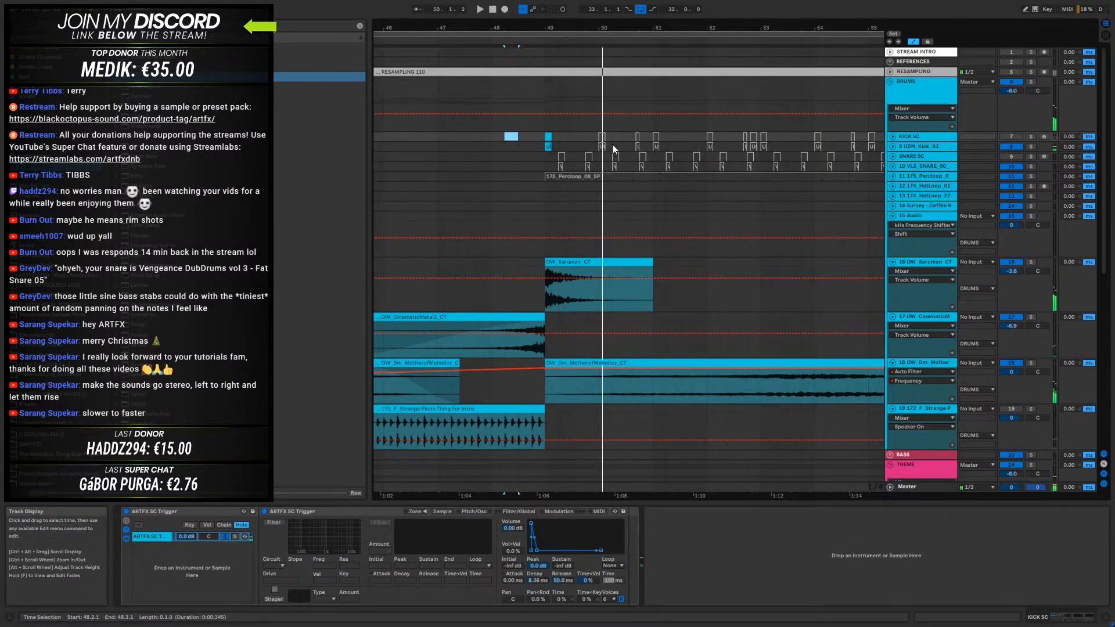
- Try reactivating the kick clips between bars 50 and 51 and audition the pattern
{"action": "key", "text": "space"}
{"action": "left_click_drag", "start_coordinate": [614, 145], "coordinate": [597, 130]}
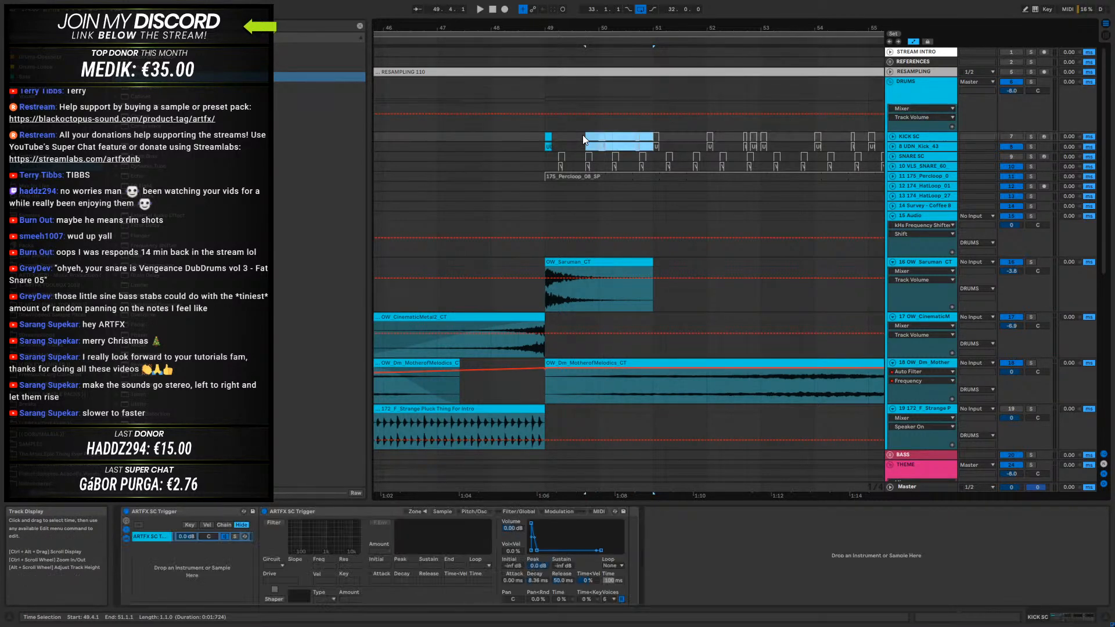
{"action": "left_click", "coordinate": [504, 136]}
{"action": "key", "text": "space"}
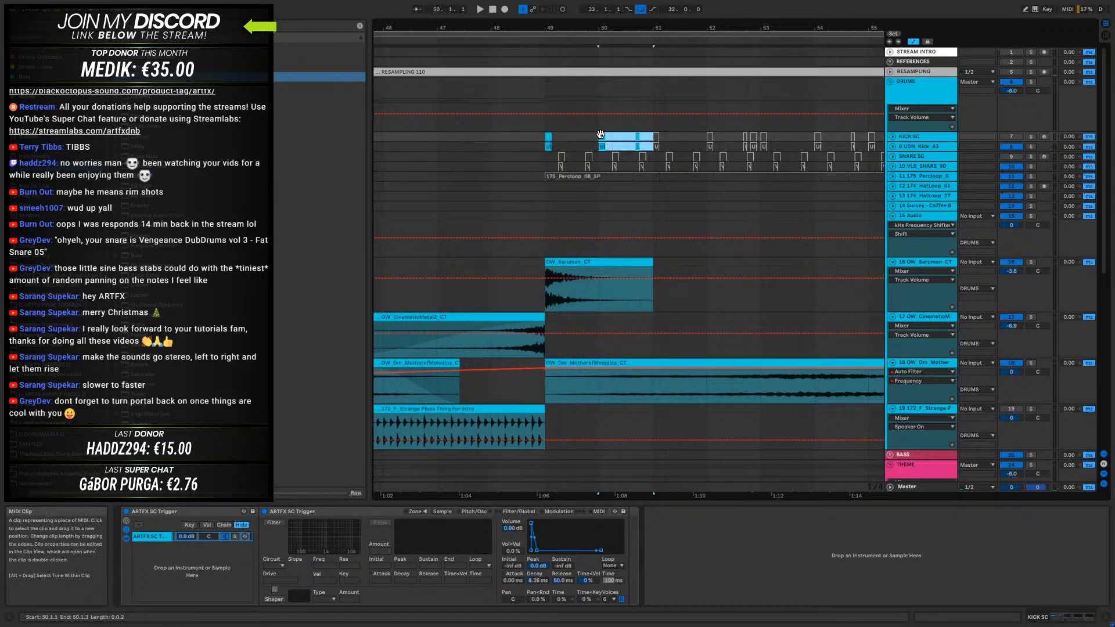
- Reactivate the KICK SC and UDN_Kick_43 clips at bars 51, 53, 55 and 57 during playback
{"action": "left_click_drag", "start_coordinate": [661, 147], "coordinate": [655, 137]}
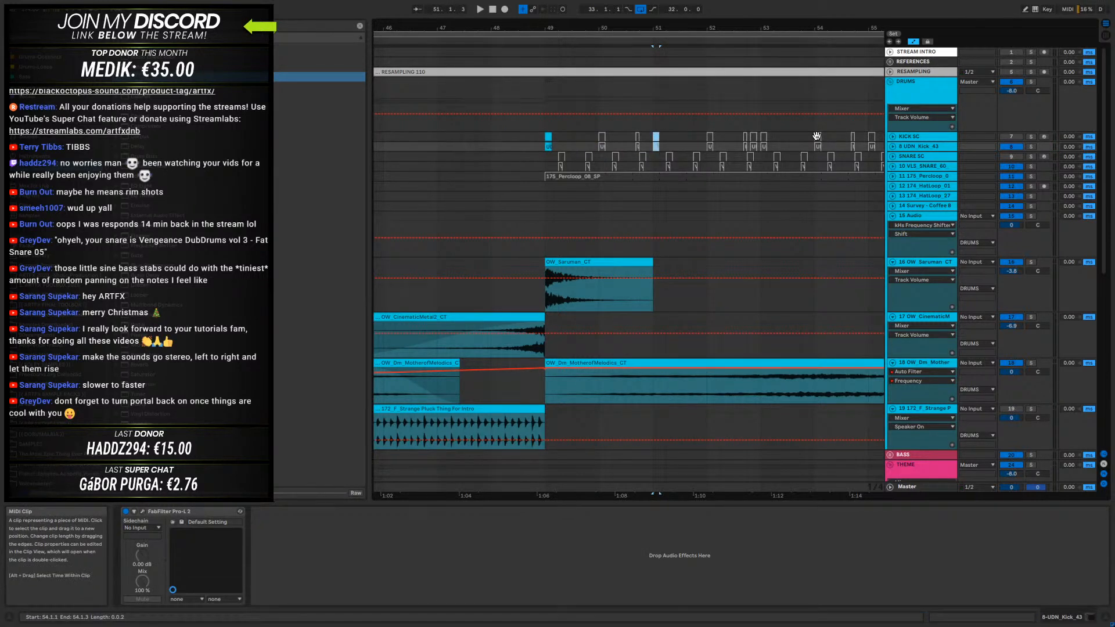
{"action": "left_click", "coordinate": [483, 138]}
{"action": "key", "text": "space"}
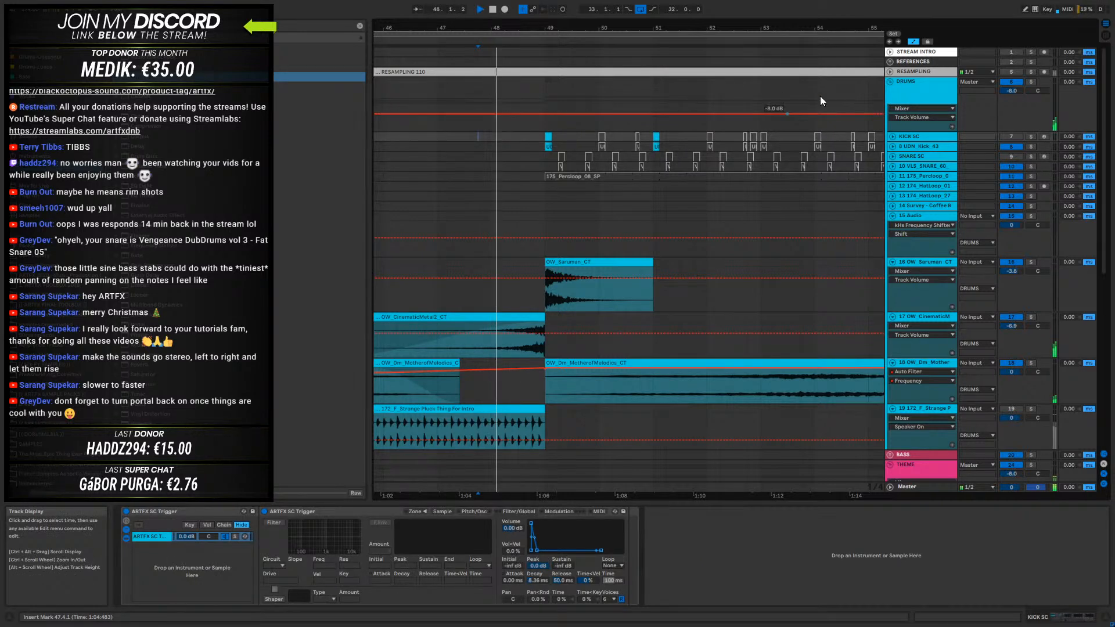
{"action": "left_click", "coordinate": [763, 140]}
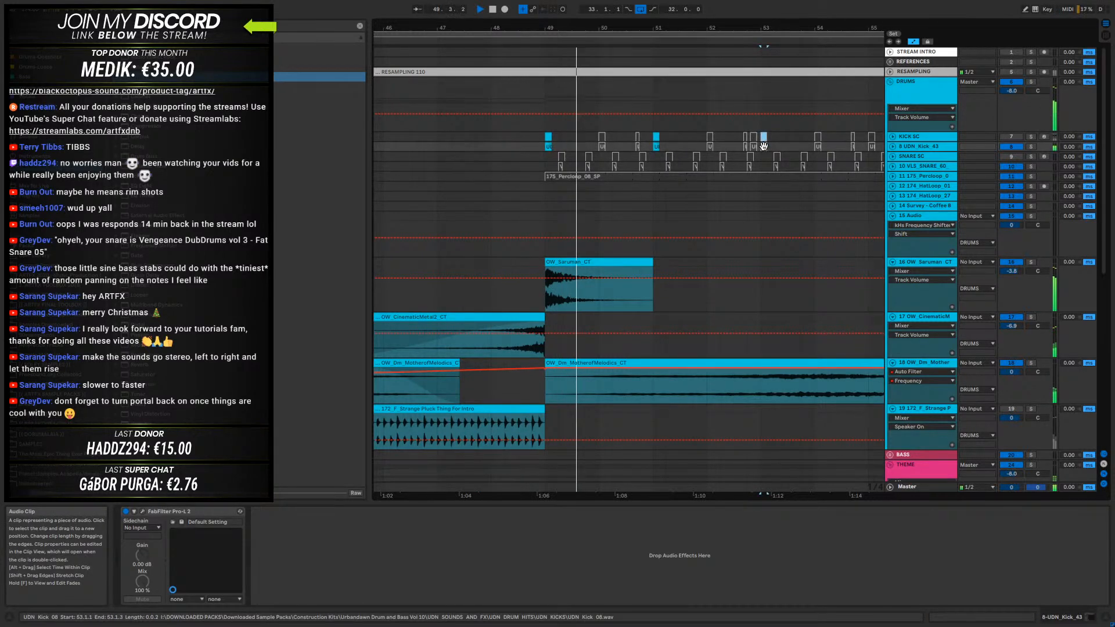
{"action": "left_click_drag", "start_coordinate": [797, 28], "coordinate": [594, 30]}
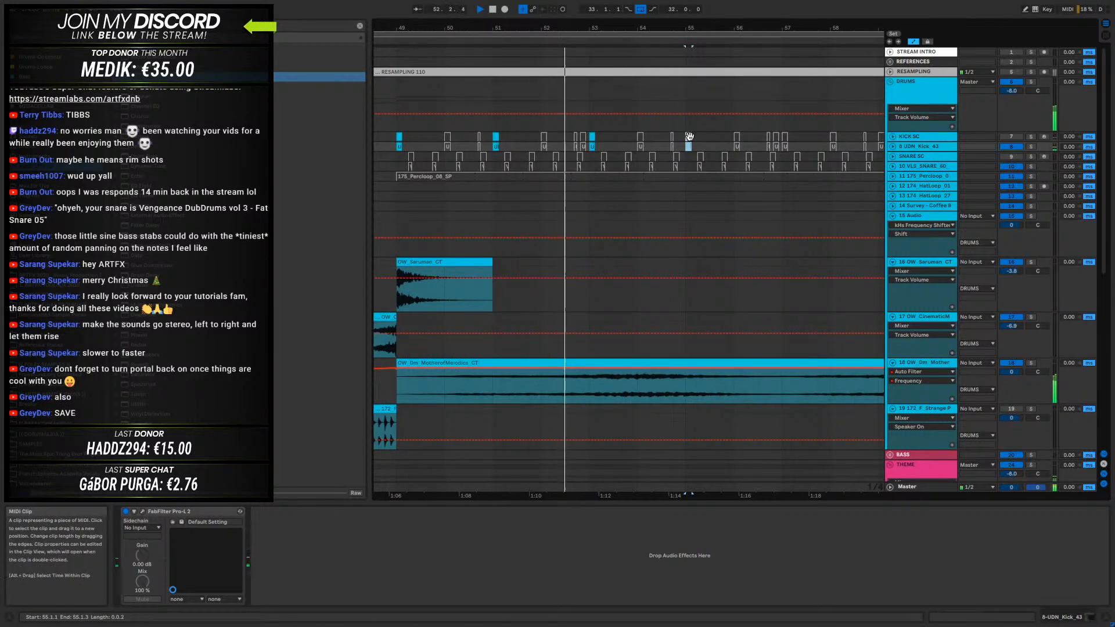
{"action": "left_click", "coordinate": [689, 137]}
{"action": "left_click", "coordinate": [784, 138]}
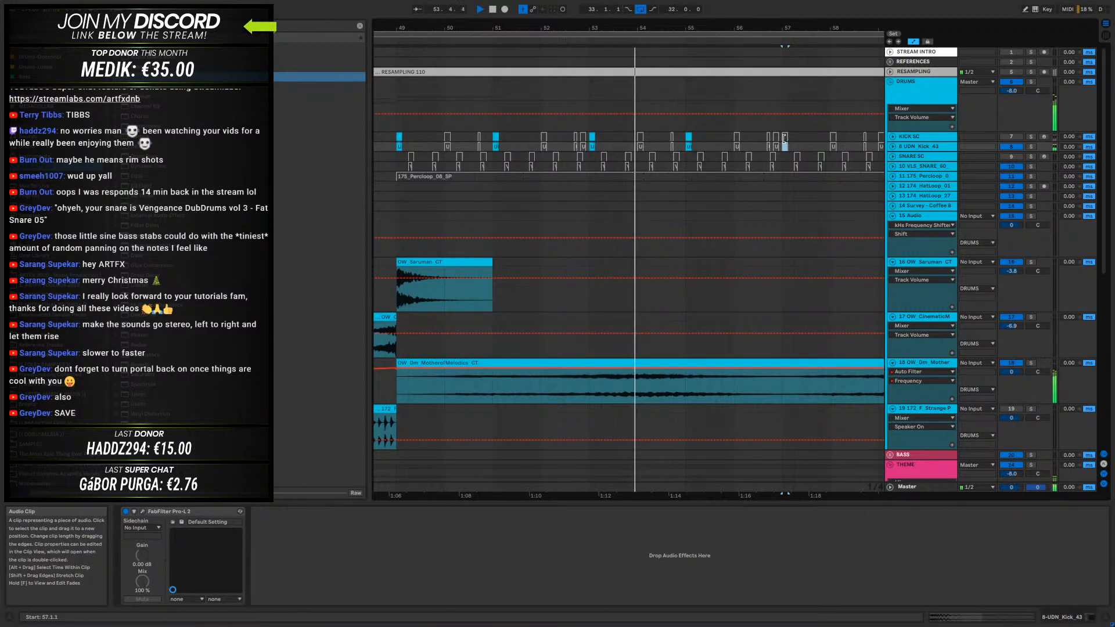
- Reactivate the KICK SC and UDN_Kick_43 clips at bars 59, 61 and 63, then stop playback
{"action": "left_click_drag", "start_coordinate": [794, 29], "coordinate": [666, 27]}
{"action": "left_click", "coordinate": [689, 137]}
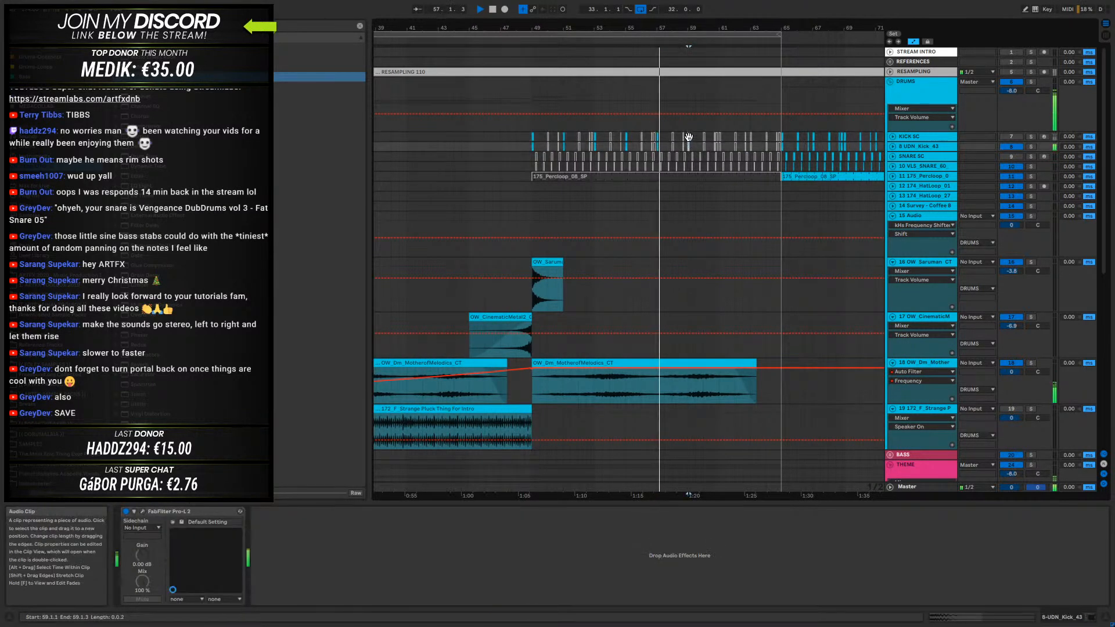
{"action": "left_click", "coordinate": [720, 137]}
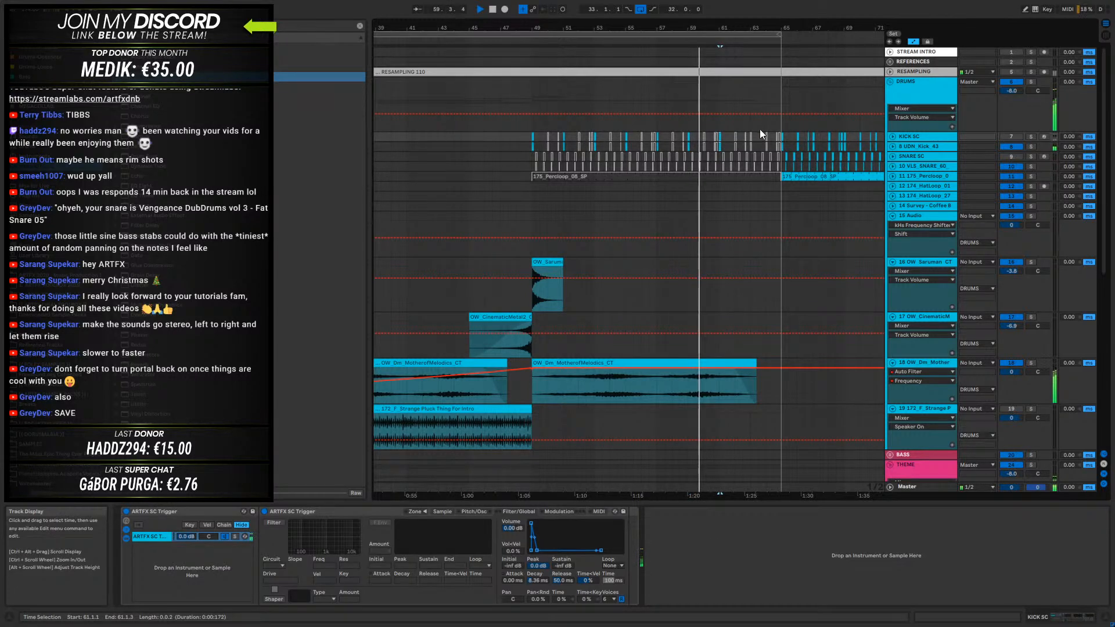
{"action": "left_click", "coordinate": [751, 148]}
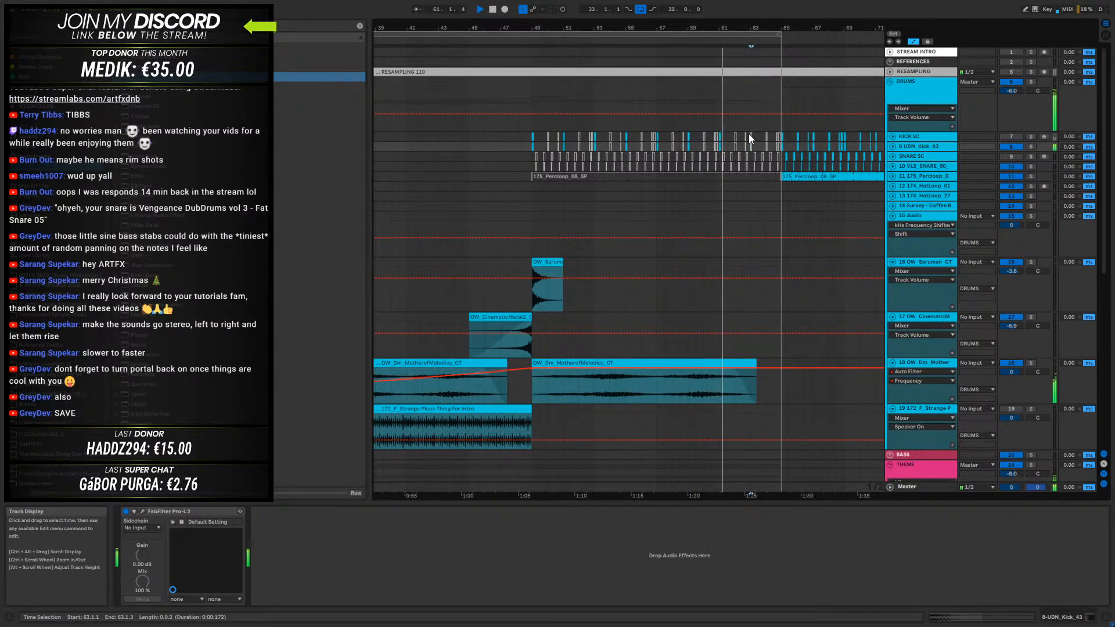
{"action": "left_click", "coordinate": [752, 137]}
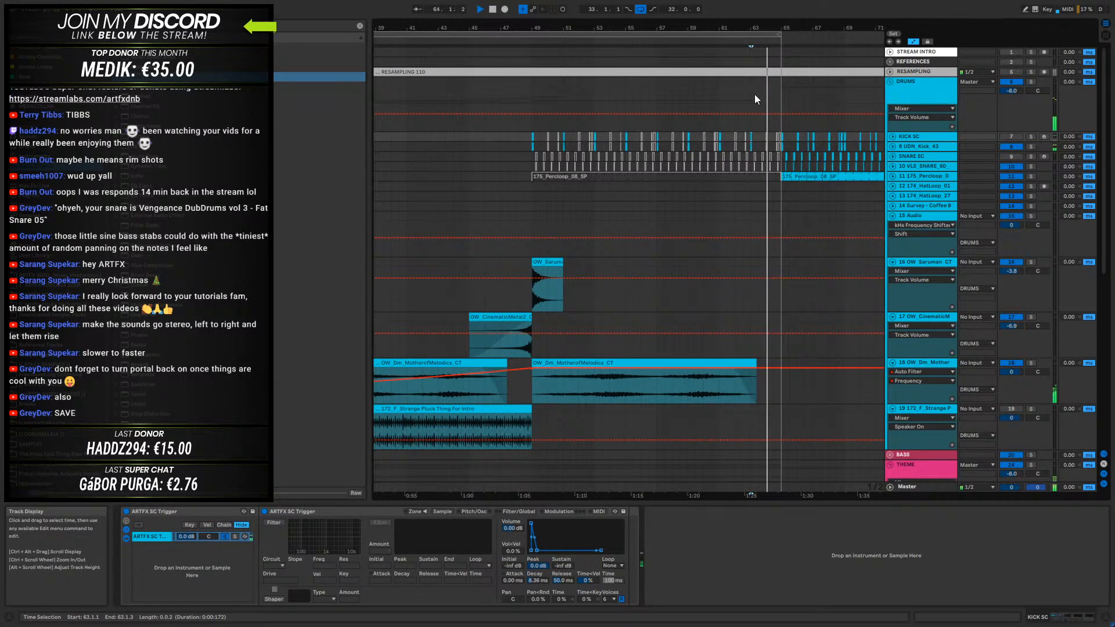
{"action": "key", "text": "space"}
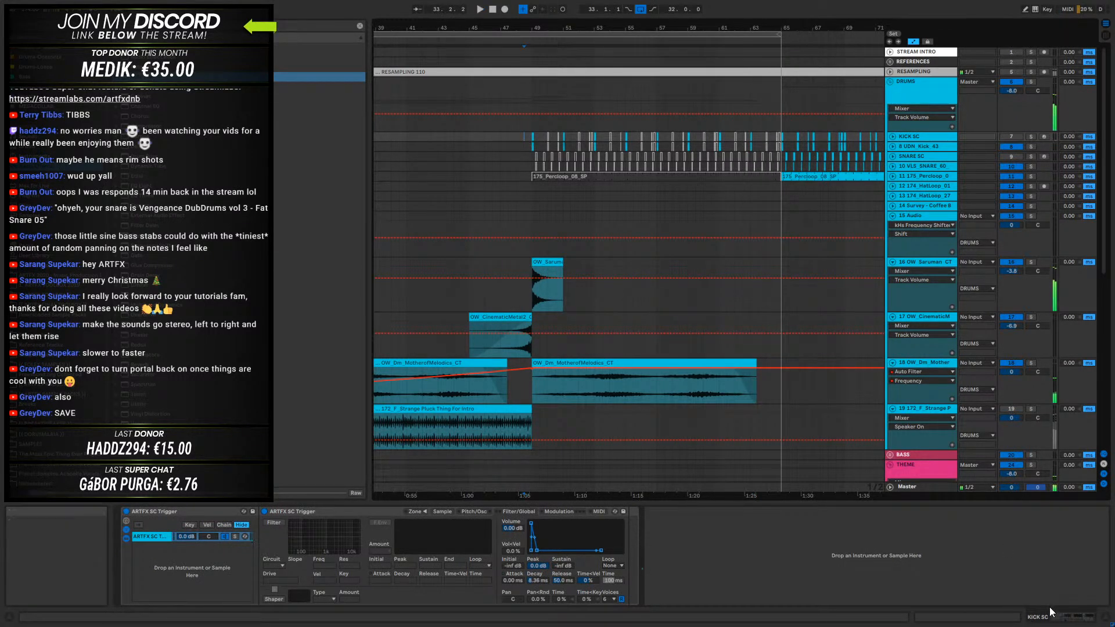
- Save the Live Set with Save As in the 12-18-20 Stream from scrattch v1 Project folder and return to full screen
{"action": "key", "text": "F11"}
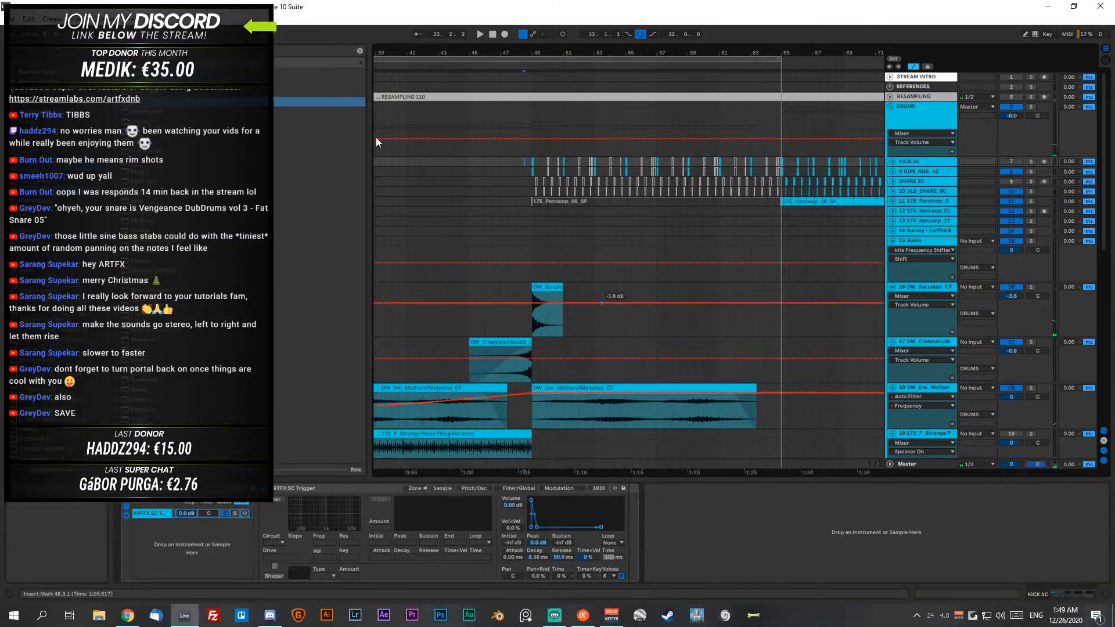
{"action": "left_click", "coordinate": [18, 20]}
{"action": "left_click", "coordinate": [58, 134]}
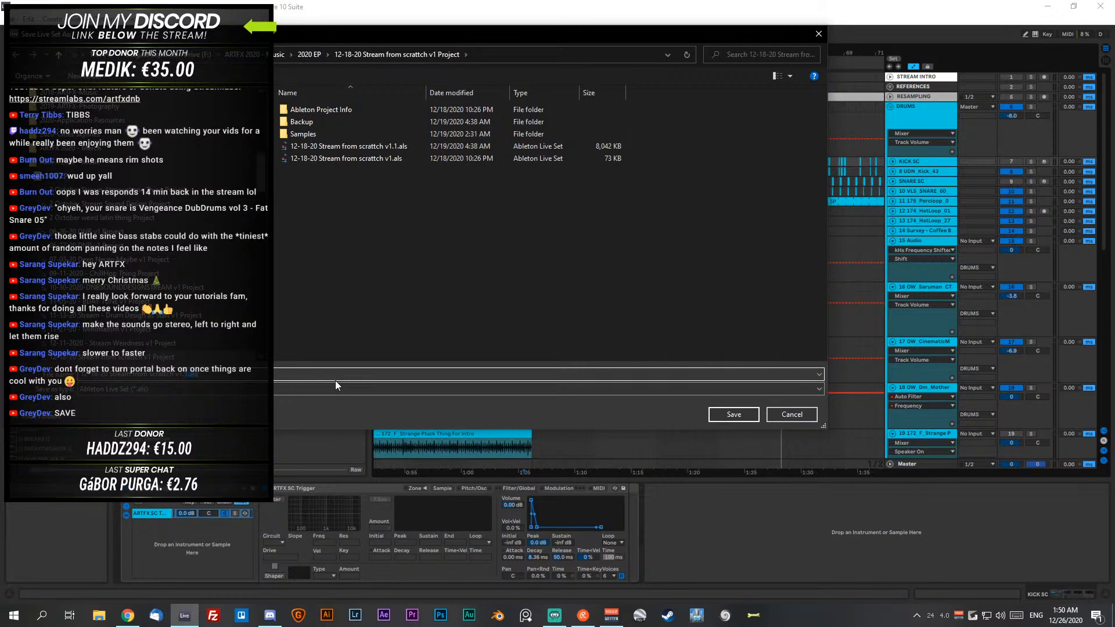
{"action": "key", "text": "Return"}
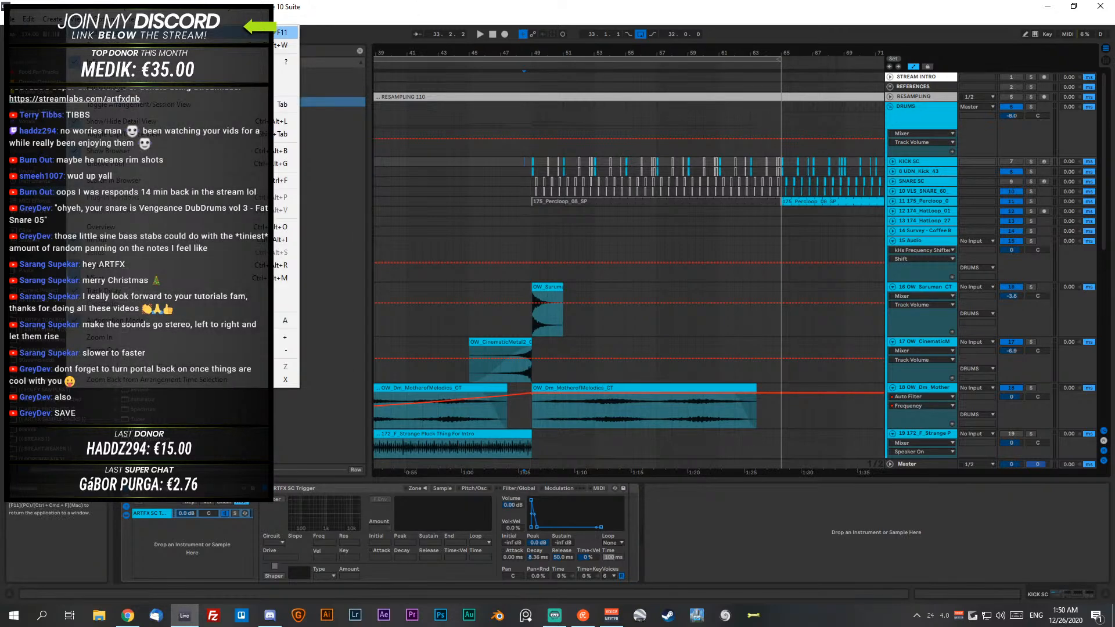
{"action": "key", "text": "F11"}
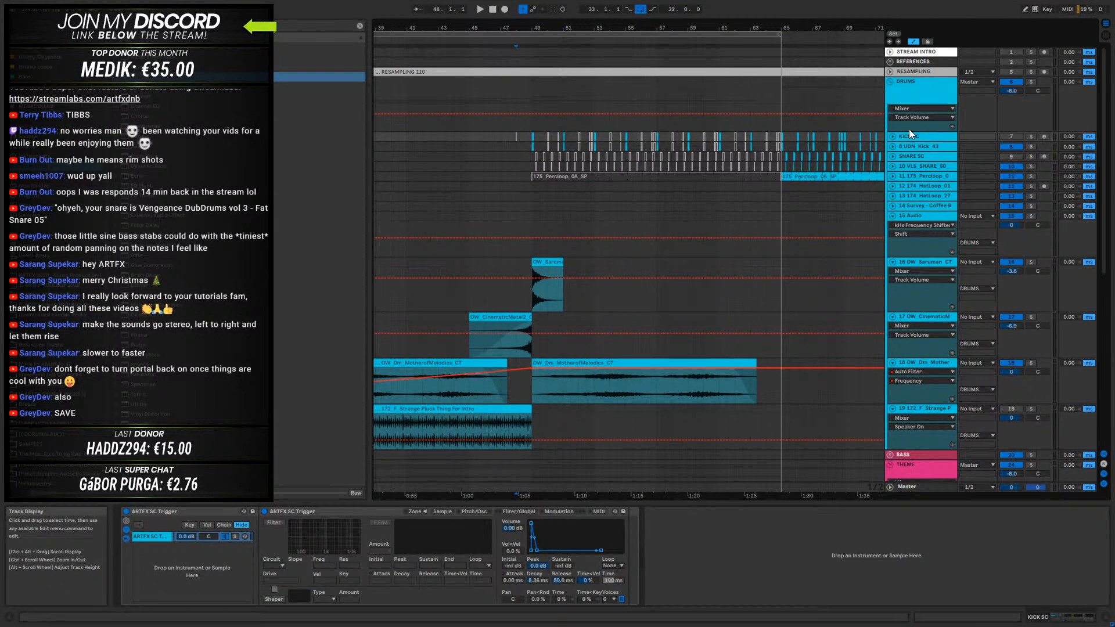
- Add EQ Eight to the UDN_Kick_43 track, set a low-pass at about 278 Hz with Q about 0.68, and audition it
{"action": "left_click", "coordinate": [921, 145]}
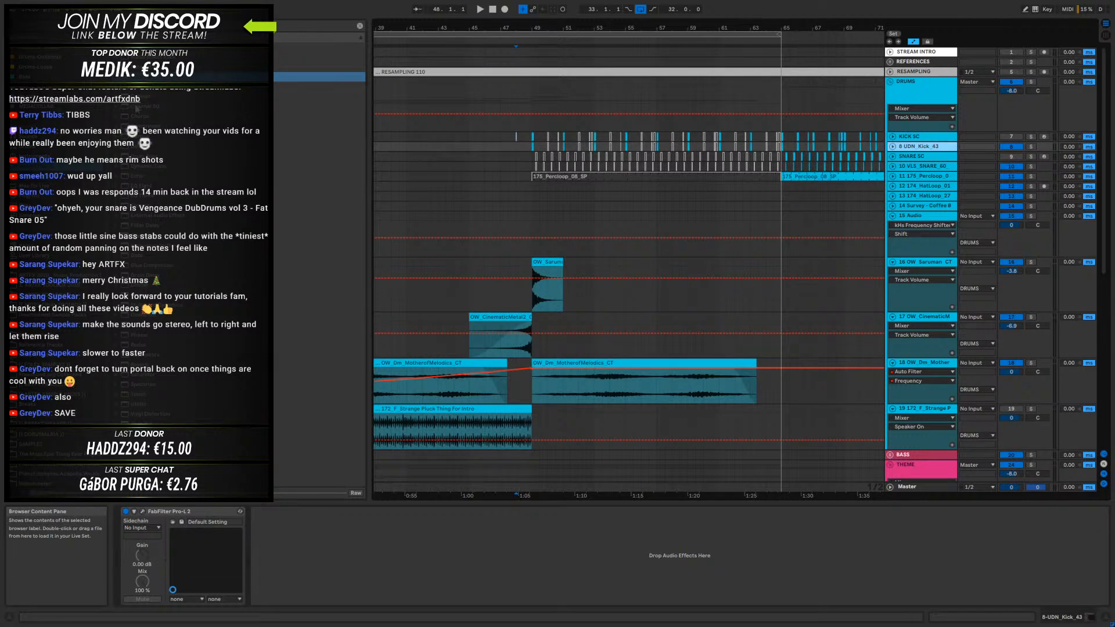
{"action": "left_click_drag", "start_coordinate": [142, 187], "coordinate": [344, 556]}
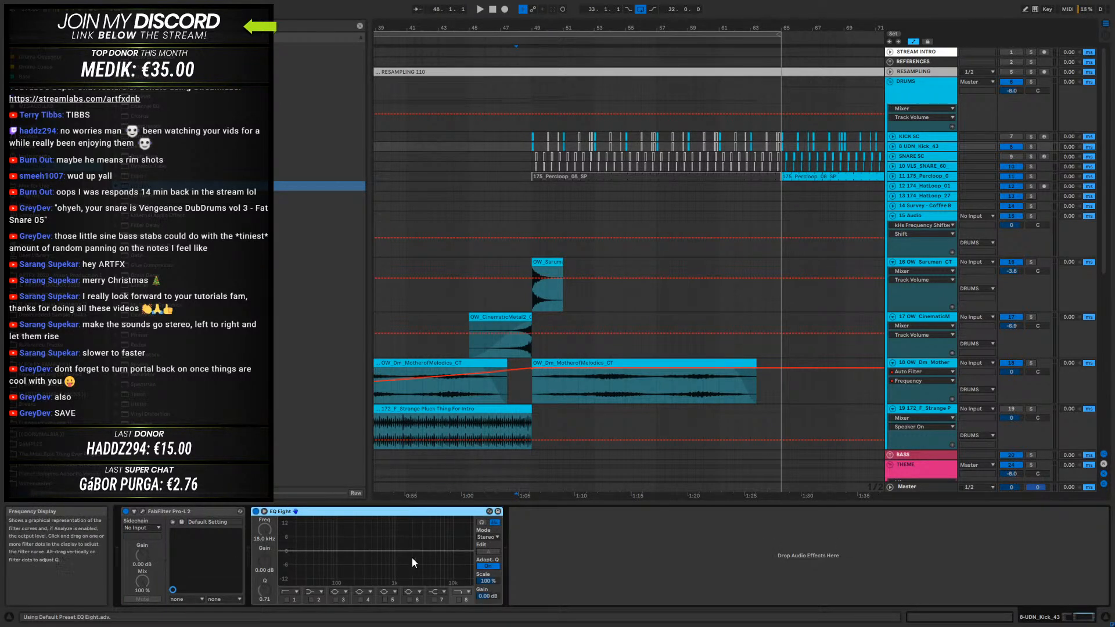
{"action": "left_click", "coordinate": [459, 600]}
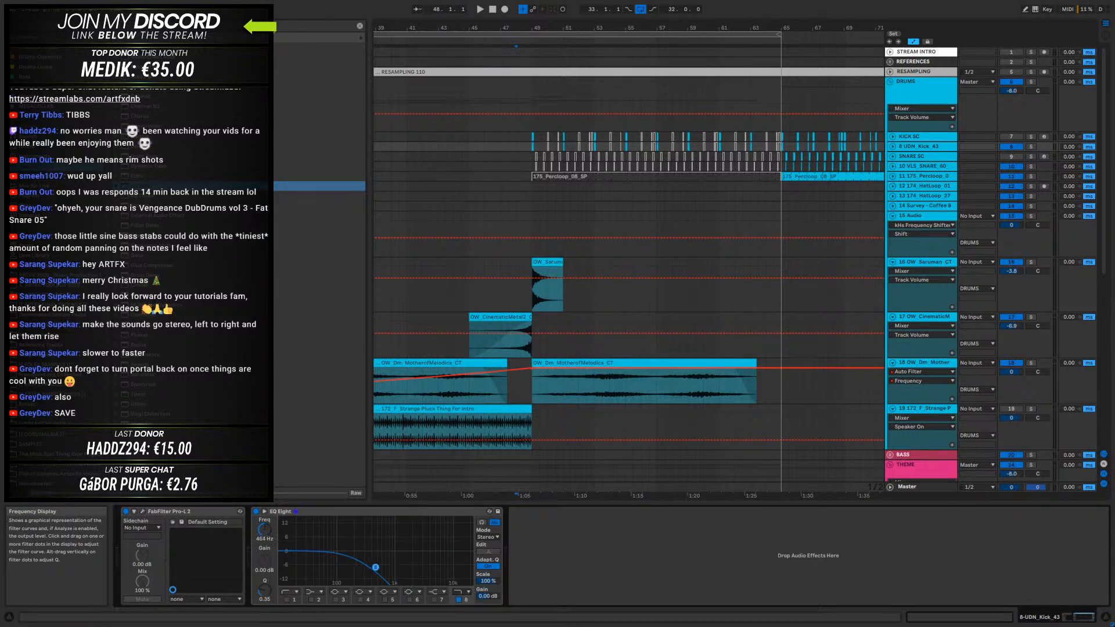
{"action": "key", "text": "space"}
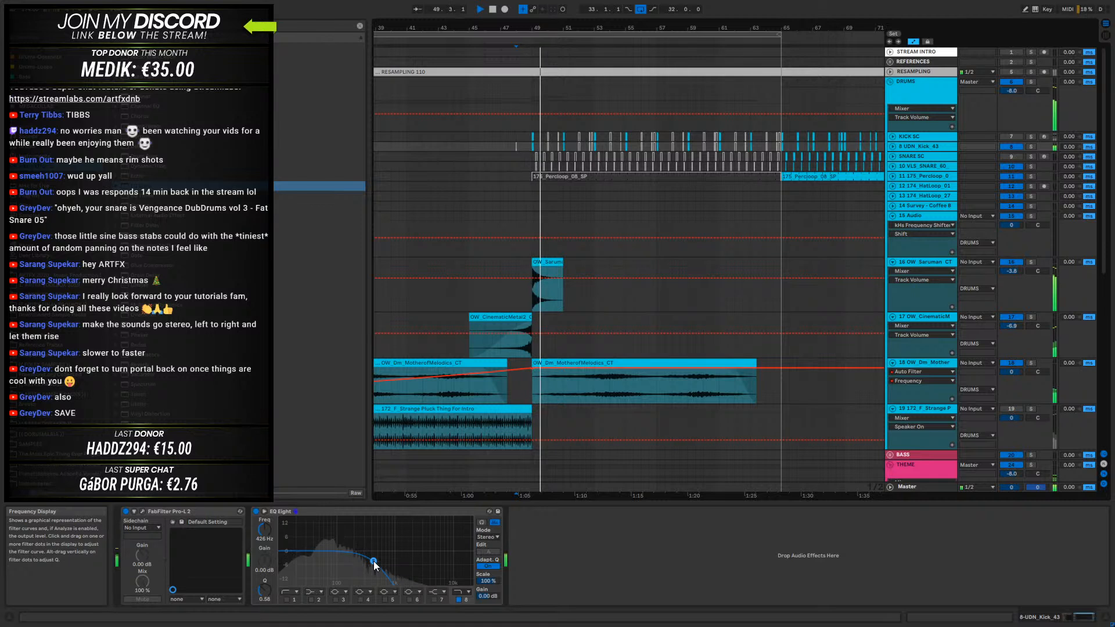
{"action": "left_click_drag", "start_coordinate": [374, 561], "coordinate": [363, 558]}
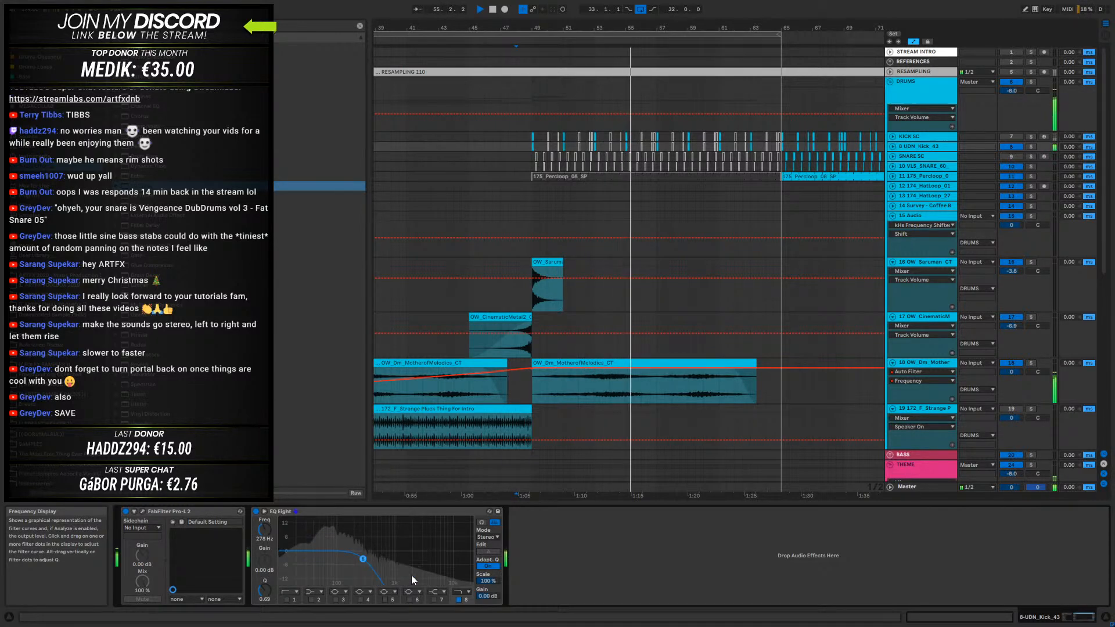
{"action": "left_click_drag", "start_coordinate": [580, 27], "coordinate": [650, 9]}
{"action": "key", "text": "space"}
- Reactivate the 175_Percloop_08_SP clip between bars 49 and 65 and audition it with its track soloed
{"action": "left_click", "coordinate": [914, 156]}
{"action": "left_click", "coordinate": [915, 180]}
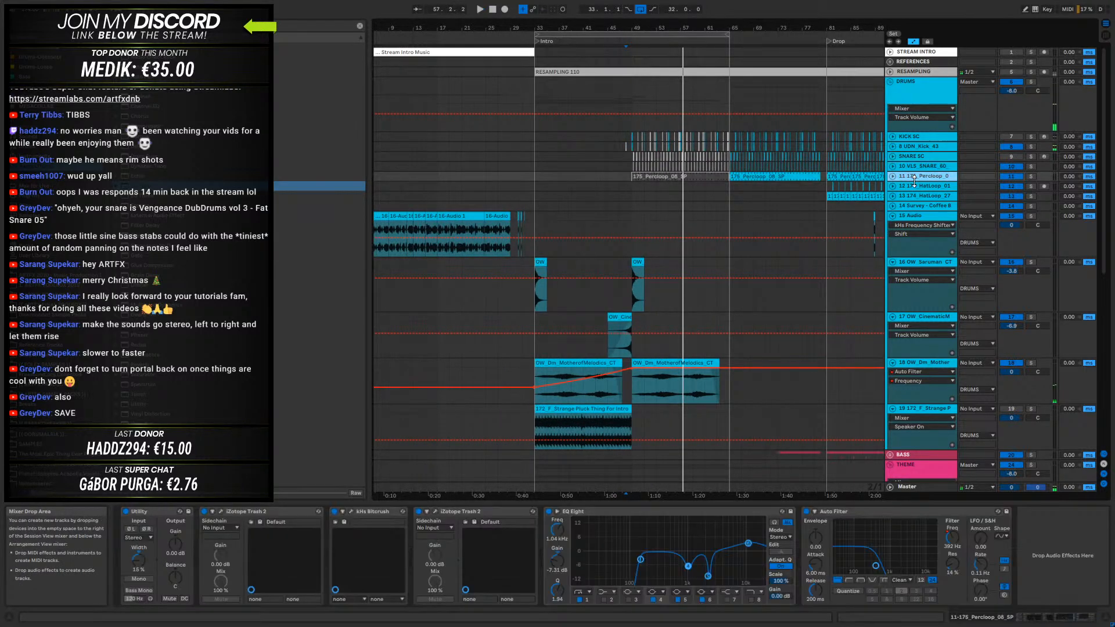
{"action": "left_click", "coordinate": [894, 176]}
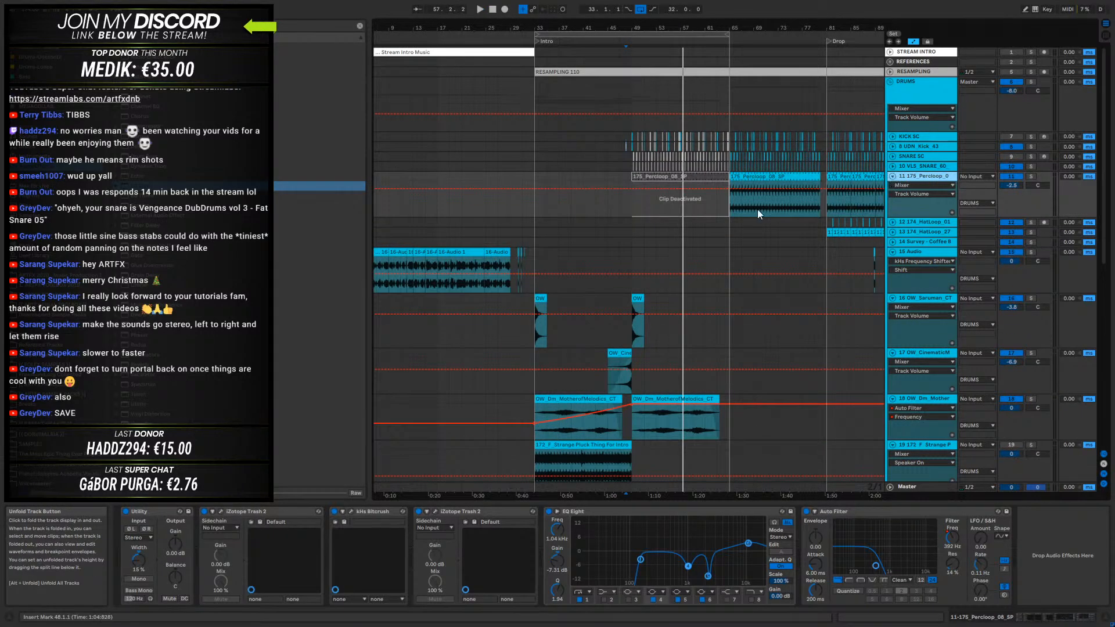
{"action": "left_click", "coordinate": [699, 174]}
{"action": "key", "text": "0"}
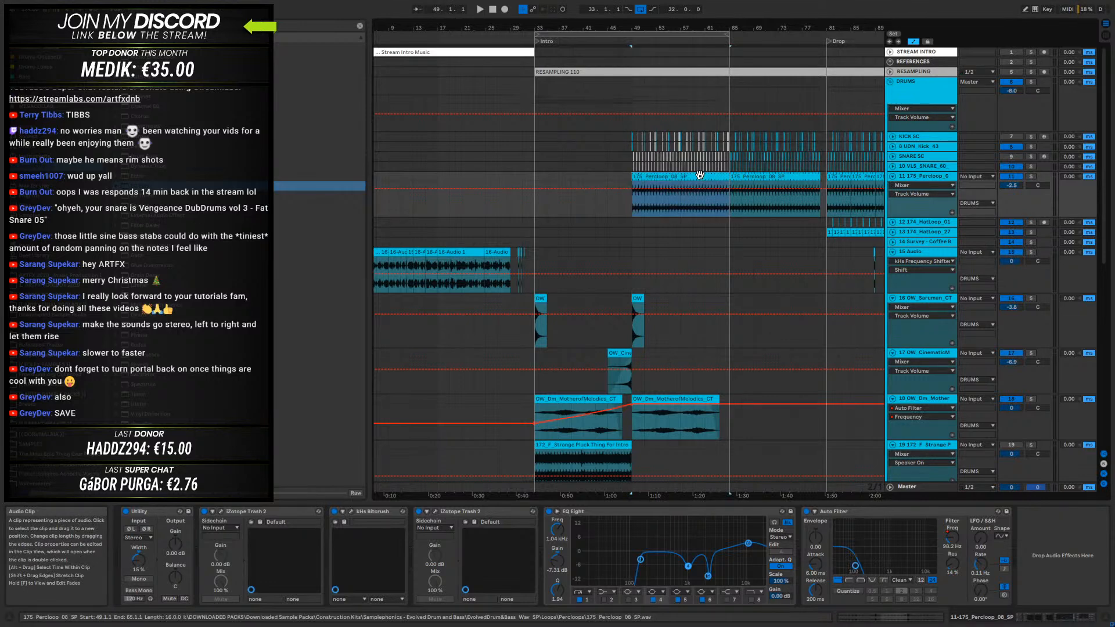
{"action": "left_click", "coordinate": [1031, 176]}
{"action": "key", "text": "space"}
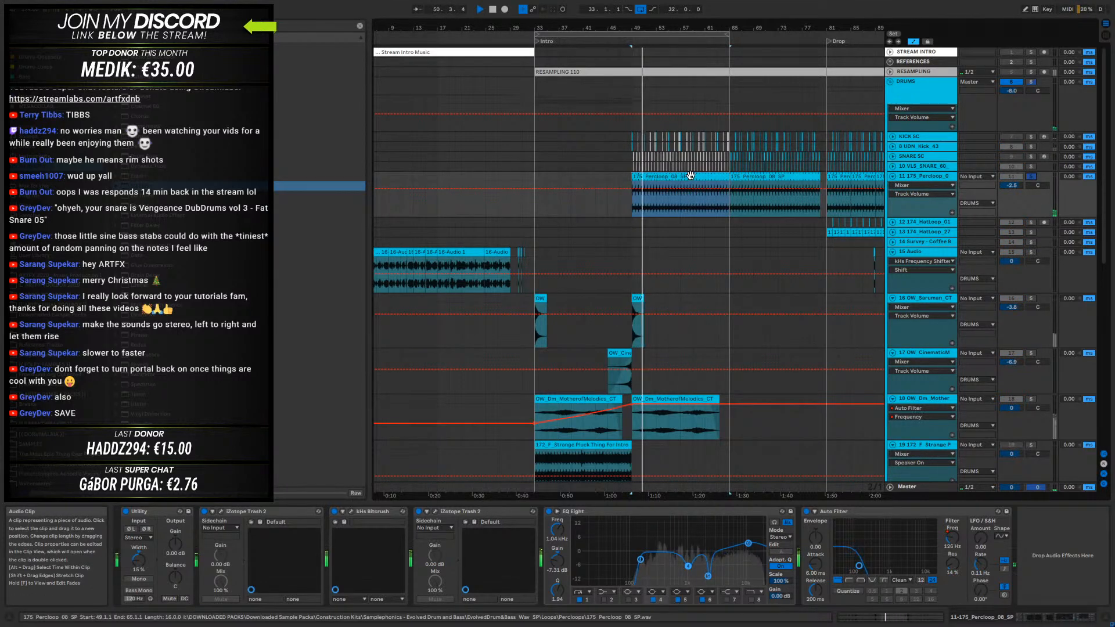
{"action": "key", "text": "space"}
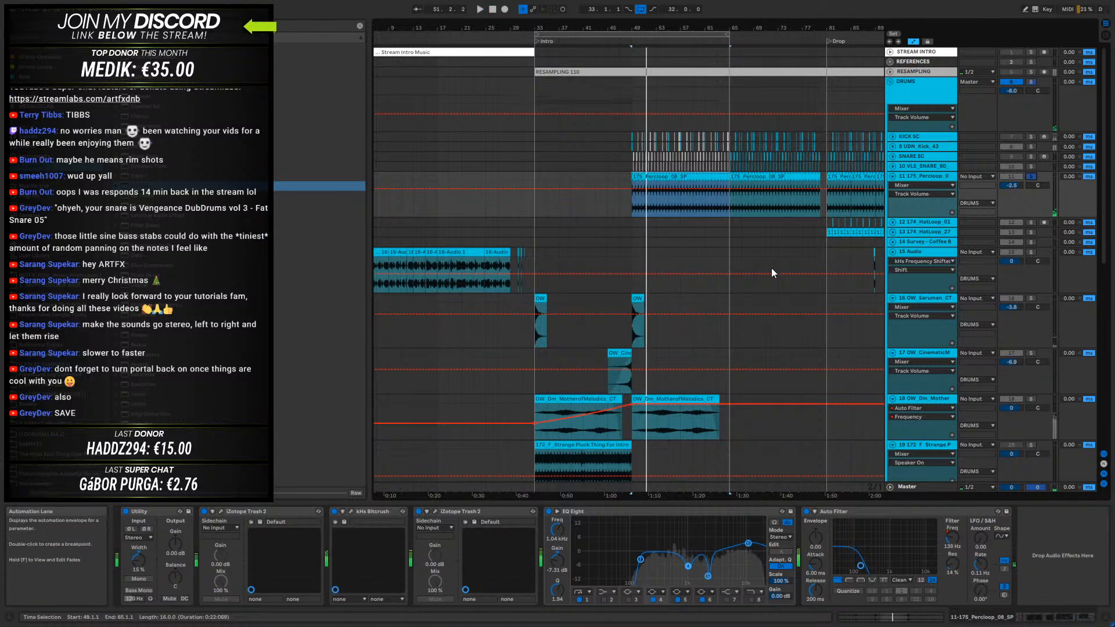
- Audition the percussion loop with Auto Filter bypassed, then switch the filter back on
{"action": "left_click", "coordinate": [806, 511]}
{"action": "key", "text": "space"}
{"action": "key", "text": "space"}
{"action": "left_click", "coordinate": [806, 510]}
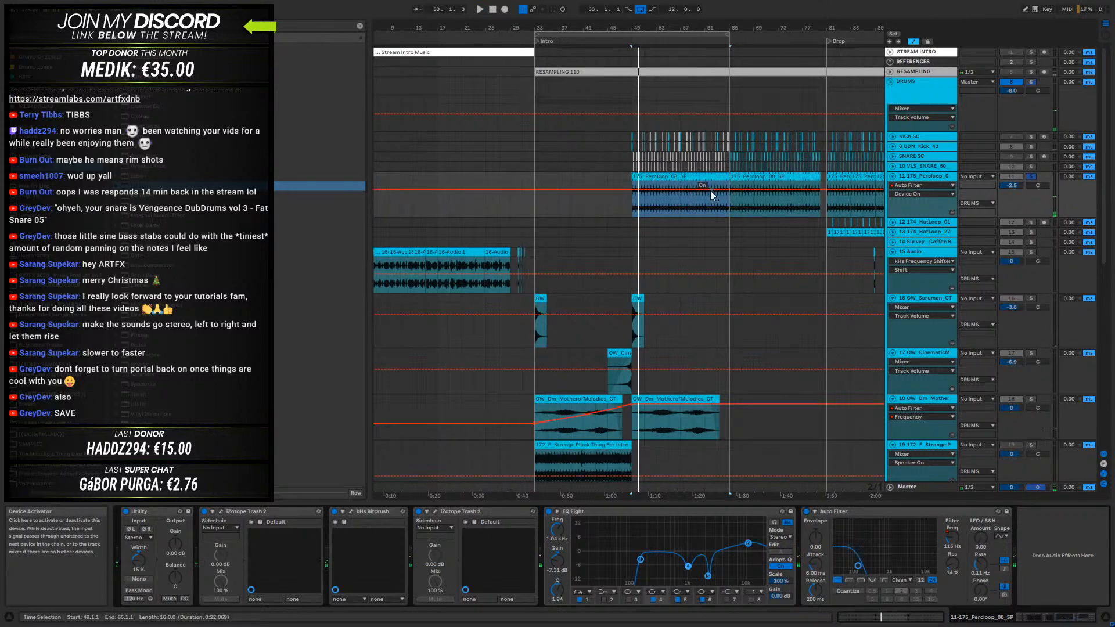
- Delete the 175_Percloop_08_SP clip between bars 49 and 65 and audition the remaining loop from bar 65
{"action": "left_click", "coordinate": [699, 177]}
{"action": "key", "text": "Delete"}
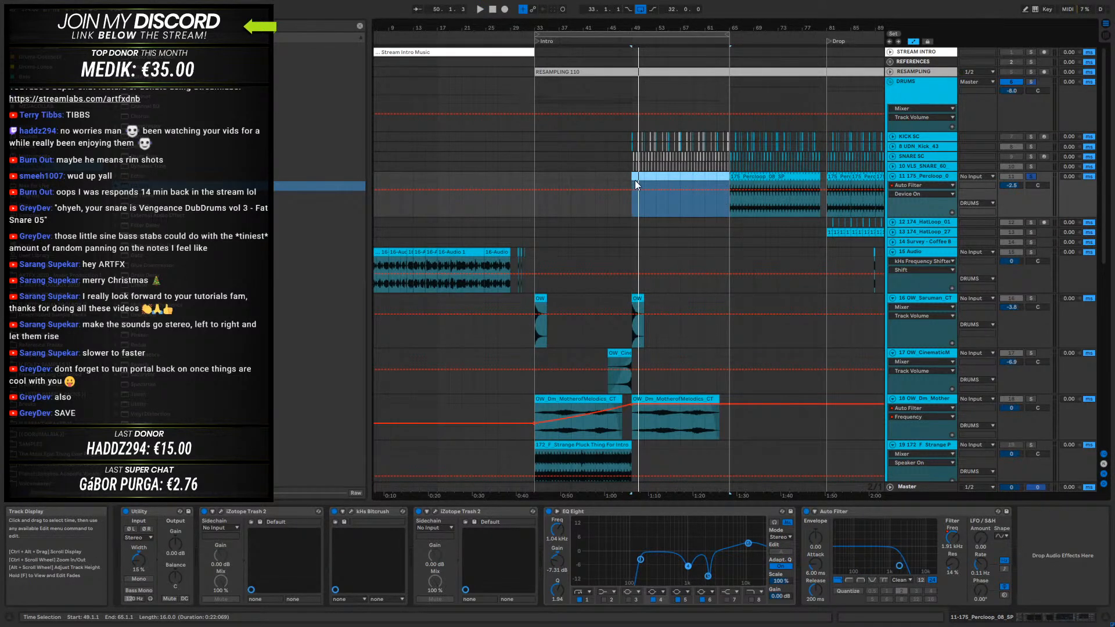
{"action": "key", "text": "a"}
{"action": "left_click", "coordinate": [754, 176]}
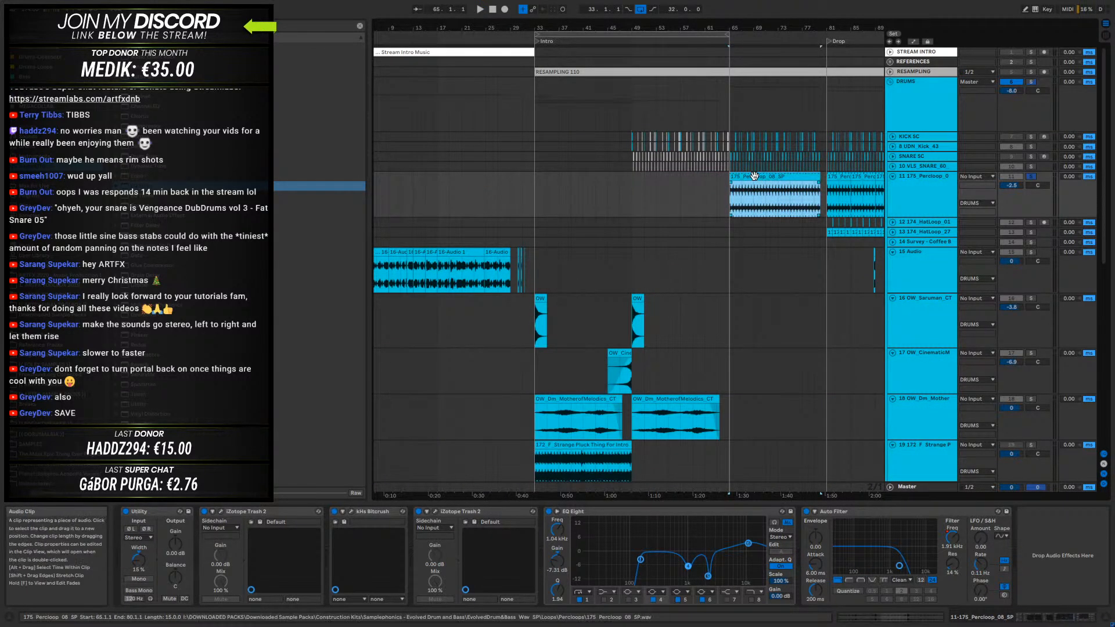
{"action": "key", "text": "space"}
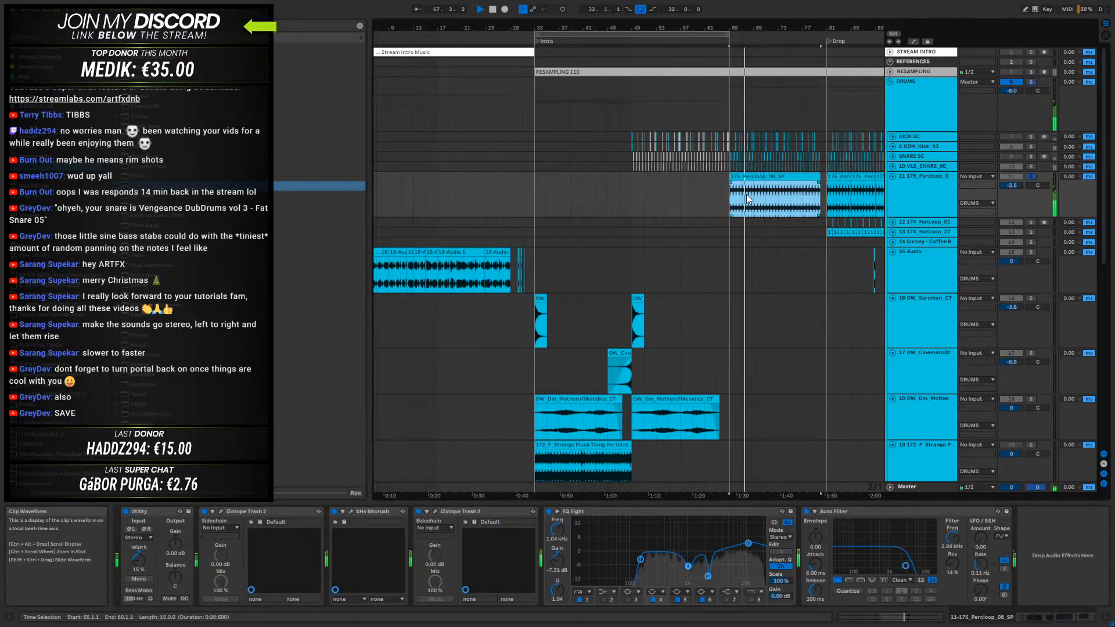
{"action": "key", "text": "space"}
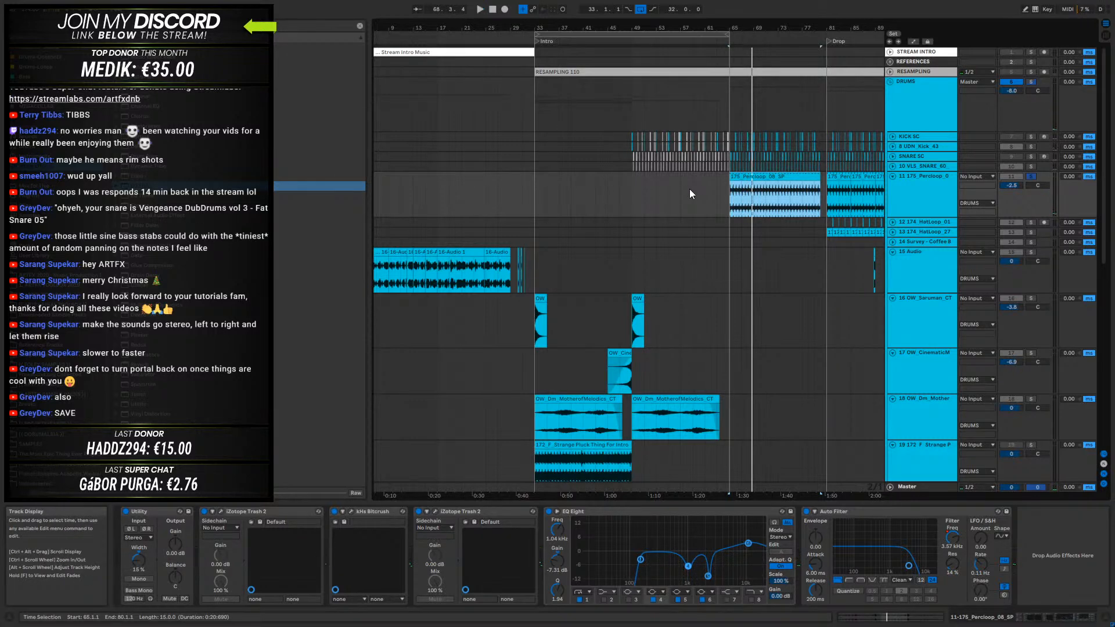
- Copy the OW_Saruman_CT impact from bar 49 to bar 65 and audition it with the percussion loop unsoloed
{"action": "left_click", "coordinate": [633, 193]}
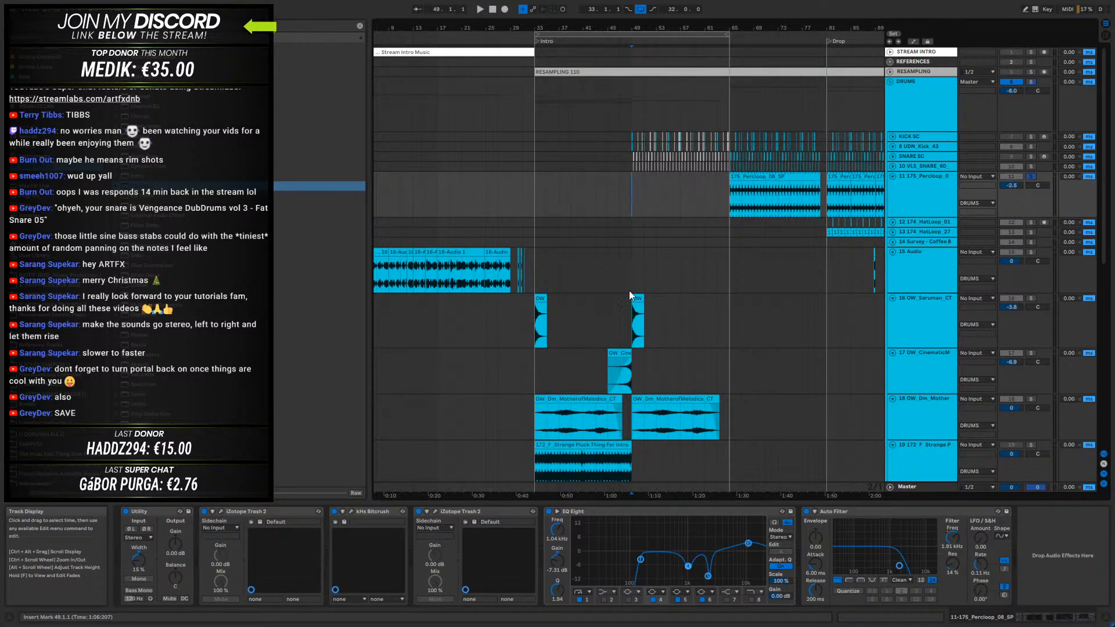
{"action": "left_click_drag", "start_coordinate": [637, 316], "coordinate": [732, 307]}
{"action": "key", "text": "space"}
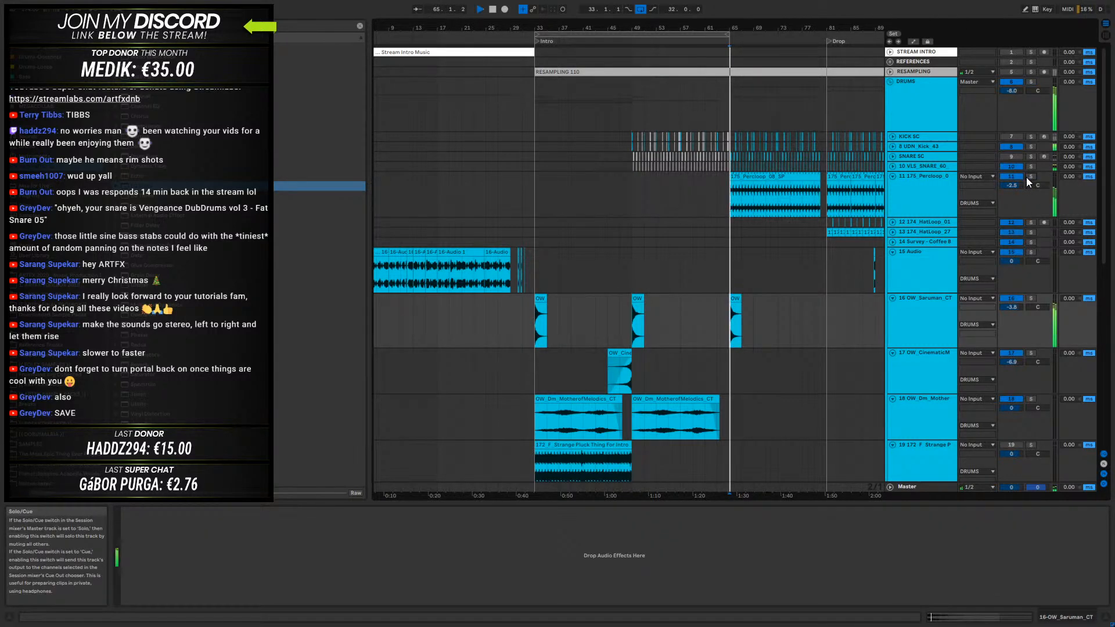
{"action": "mouse_move", "coordinate": [756, 28]}
{"action": "left_mouse_down"}
{"action": "mouse_move", "coordinate": [696, 64]}
{"action": "mouse_move", "coordinate": [632, 66]}
{"action": "mouse_move", "coordinate": [747, 52]}
{"action": "mouse_move", "coordinate": [755, 36]}
{"action": "left_mouse_up"}
{"action": "key", "text": "space"}
- Automate the UDN_Kick_43 track's EQ Eight Device On to stay on until bar 65 and switch off from there
{"action": "left_click", "coordinate": [922, 146]}
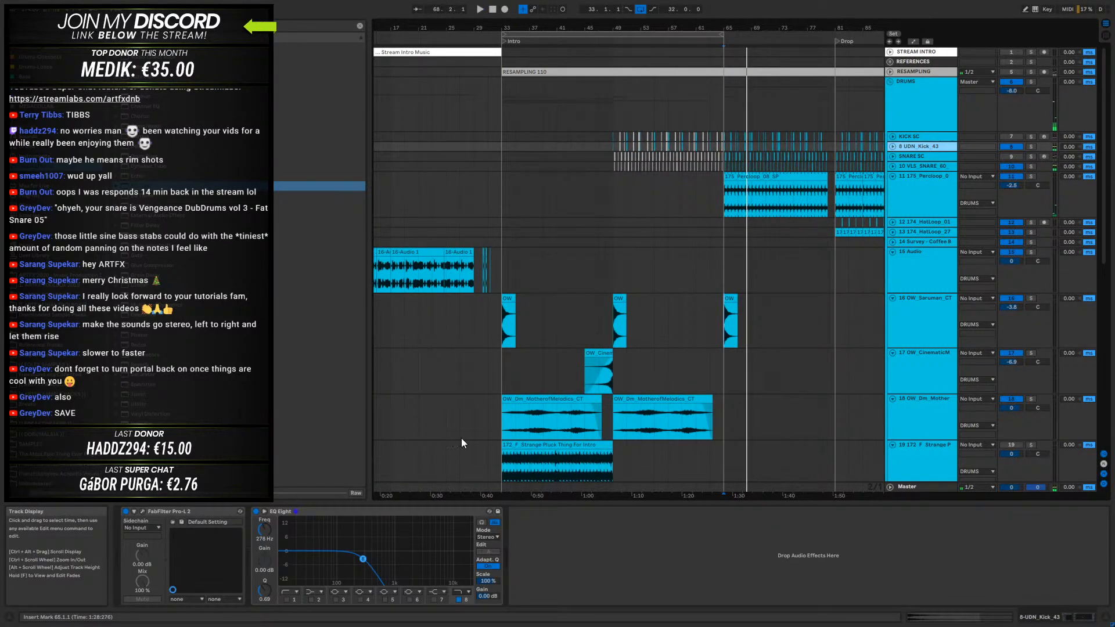
{"action": "left_click", "coordinate": [256, 512]}
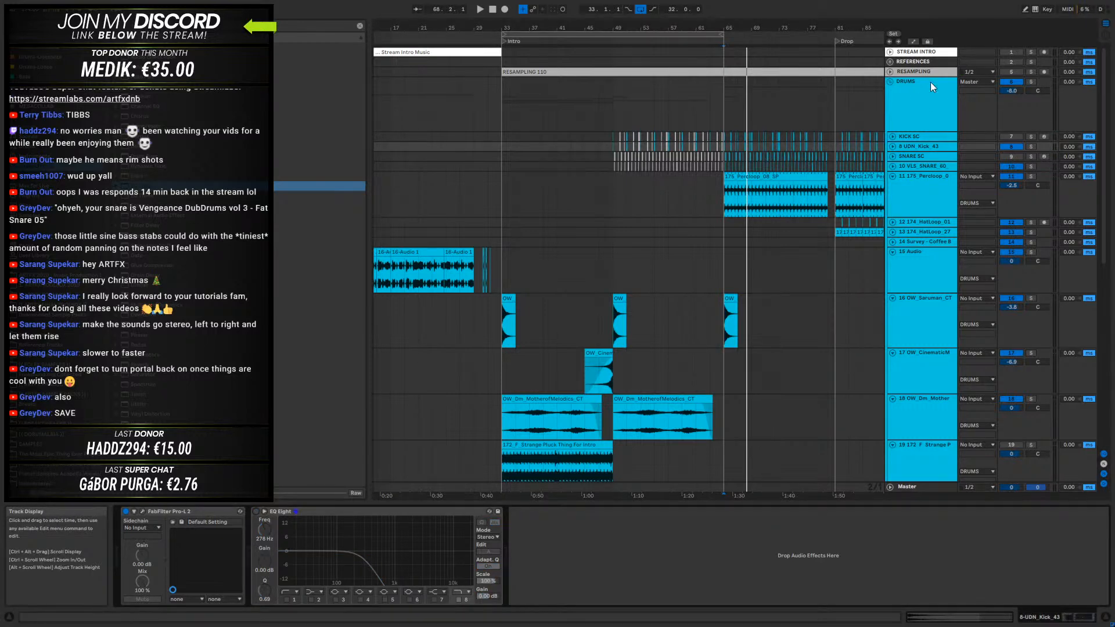
{"action": "left_click", "coordinate": [893, 147]}
{"action": "key", "text": "a"}
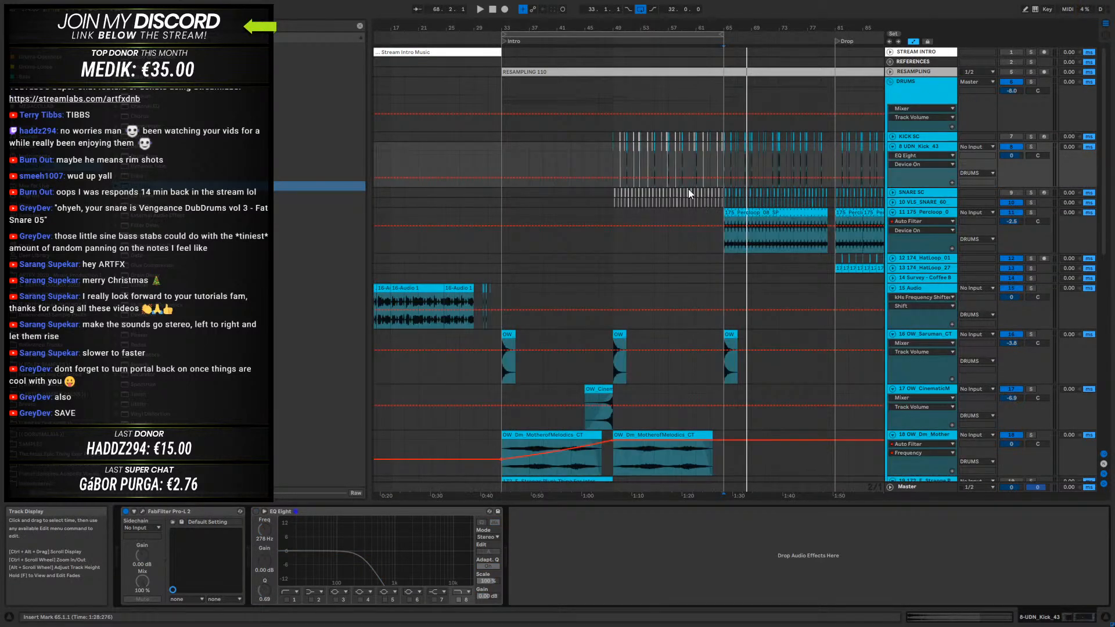
{"action": "left_click_drag", "start_coordinate": [612, 178], "coordinate": [613, 160]}
{"action": "left_click_drag", "start_coordinate": [724, 159], "coordinate": [724, 177]}
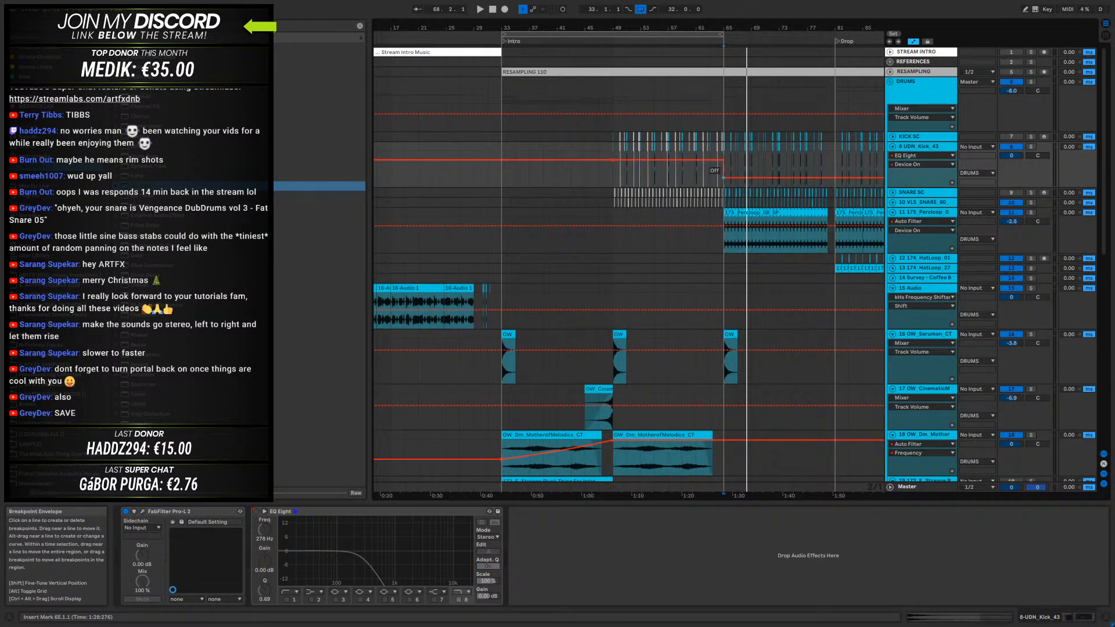
- Audition the filtered kicks from bar 49 and turn off the arrangement loop
{"action": "left_click", "coordinate": [611, 182]}
{"action": "key", "text": "space"}
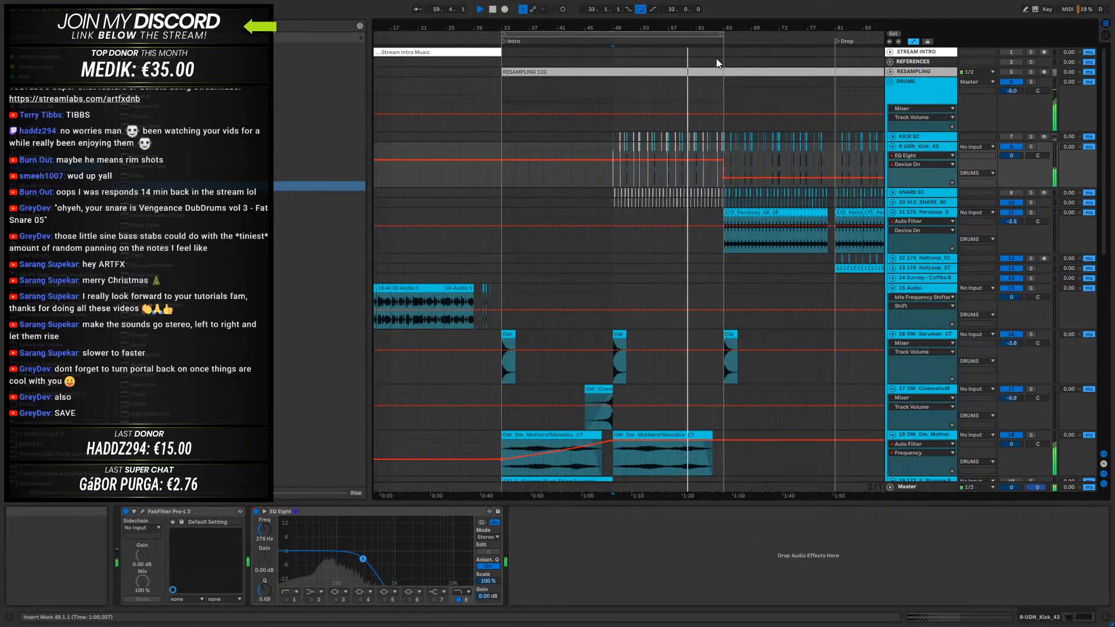
{"action": "left_click", "coordinate": [640, 8]}
- Trim the Vital clip to end at bar 61 and audition the transition from bar 57
{"action": "left_click_drag", "start_coordinate": [728, 28], "coordinate": [734, 66]}
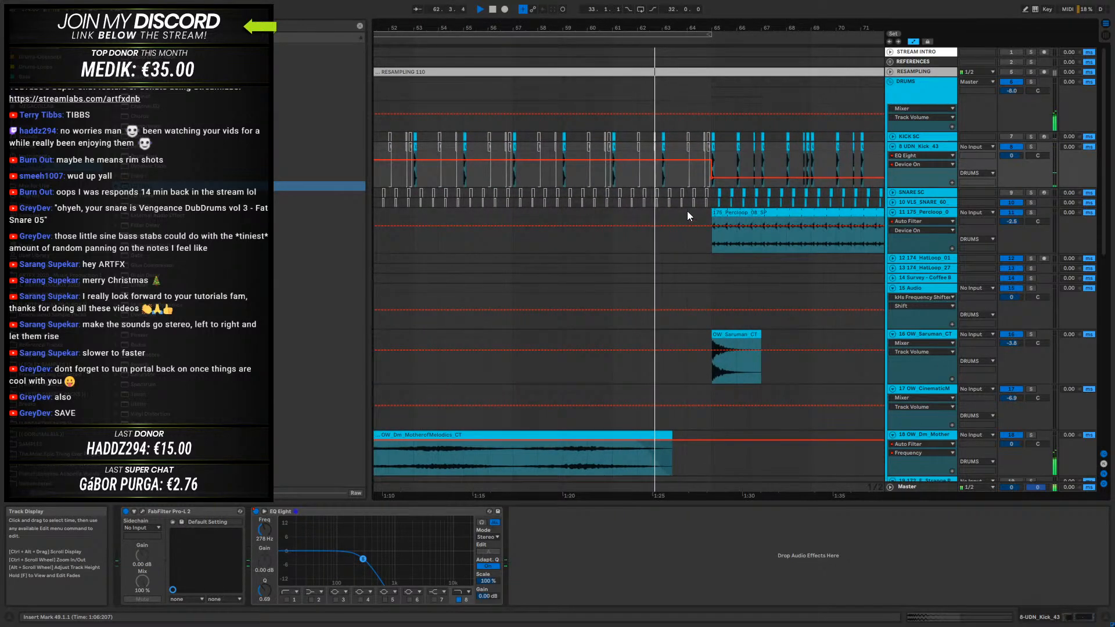
{"action": "scroll", "coordinate": [679, 277], "scroll_direction": "down", "scroll_amount": 5}
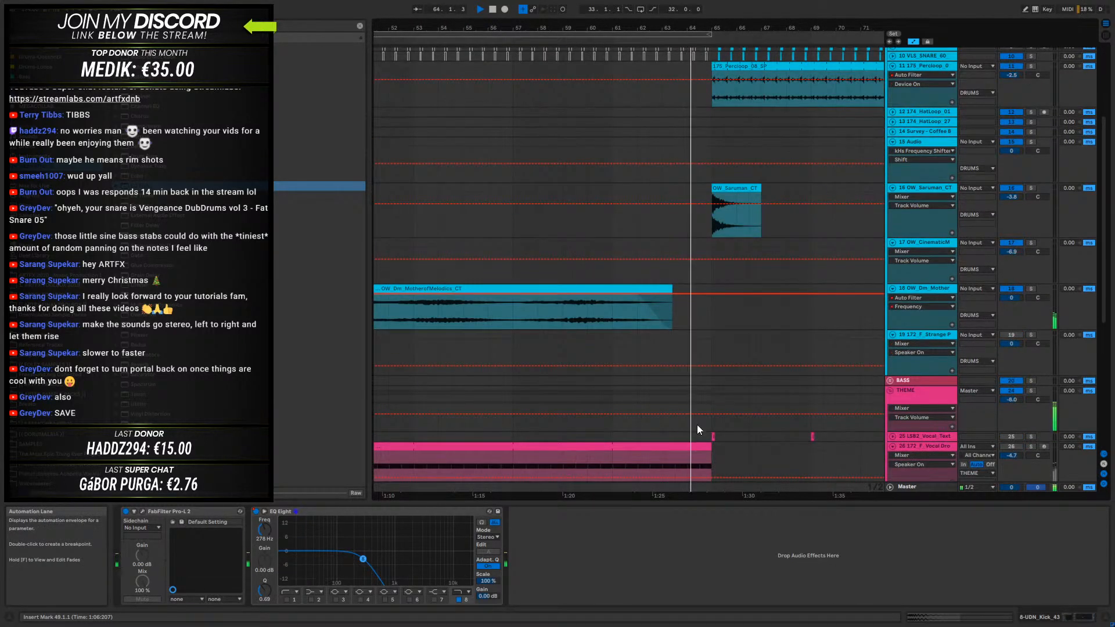
{"action": "left_click_drag", "start_coordinate": [707, 394], "coordinate": [629, 383]}
{"action": "scroll", "coordinate": [719, 385], "scroll_direction": "down", "scroll_amount": 4}
{"action": "left_click", "coordinate": [526, 405]}
{"action": "key", "text": "space"}
{"action": "scroll", "coordinate": [656, 336], "scroll_direction": "up", "scroll_amount": 3}
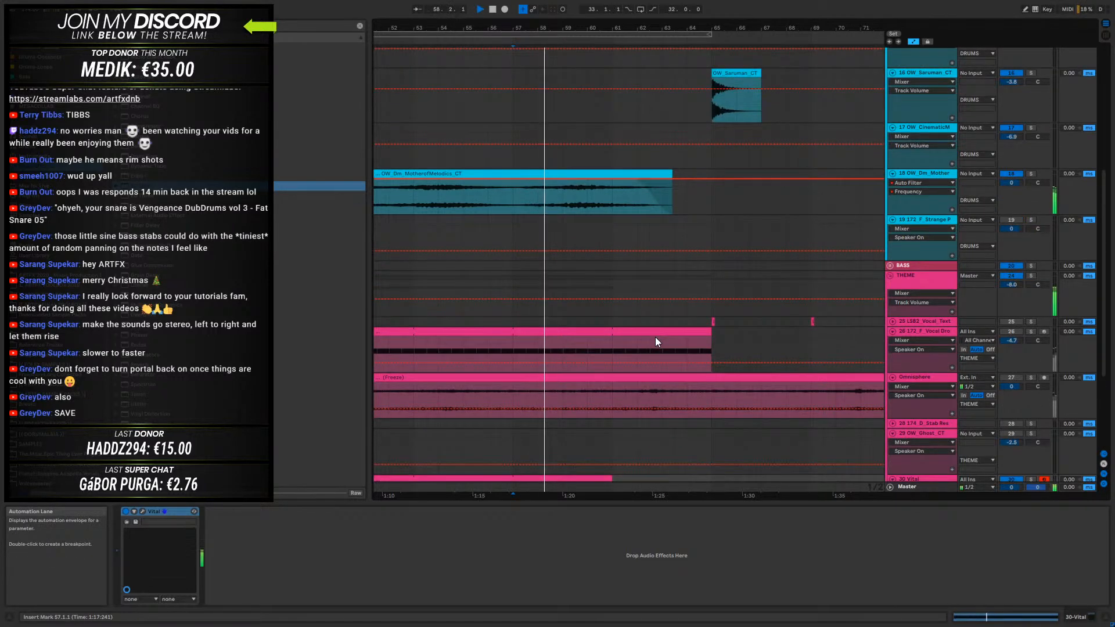
{"action": "scroll", "coordinate": [655, 337], "scroll_direction": "down", "scroll_amount": 3}
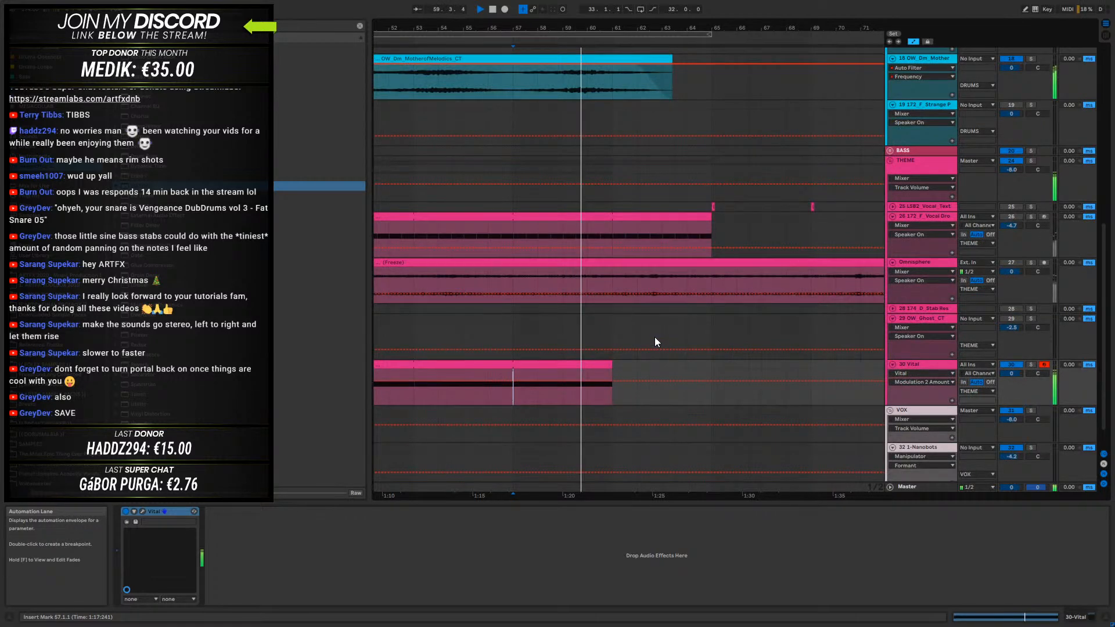
{"action": "scroll", "coordinate": [608, 353], "scroll_direction": "up", "scroll_amount": 8}
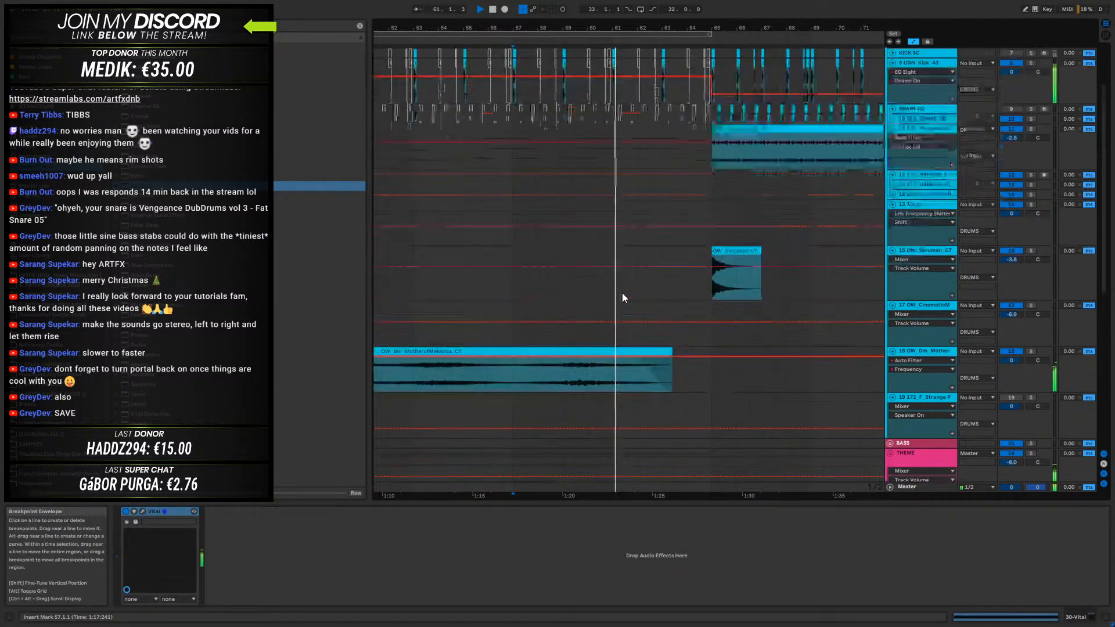
{"action": "scroll", "coordinate": [622, 296], "scroll_direction": "down", "scroll_amount": 8}
{"action": "key", "text": "space"}
- Set the Vital clip's end at bar 63 and audition the transition into bar 65
{"action": "left_click_drag", "start_coordinate": [612, 416], "coordinate": [658, 385]}
{"action": "left_click", "coordinate": [619, 418]}
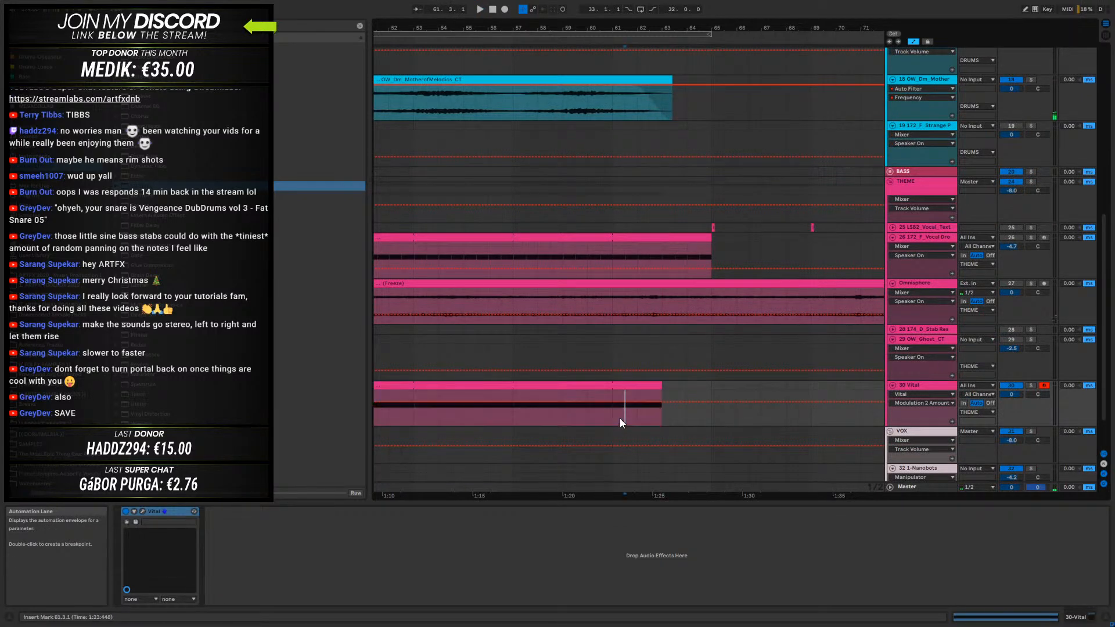
{"action": "key", "text": "space"}
{"action": "scroll", "coordinate": [692, 239], "scroll_direction": "up", "scroll_amount": 10}
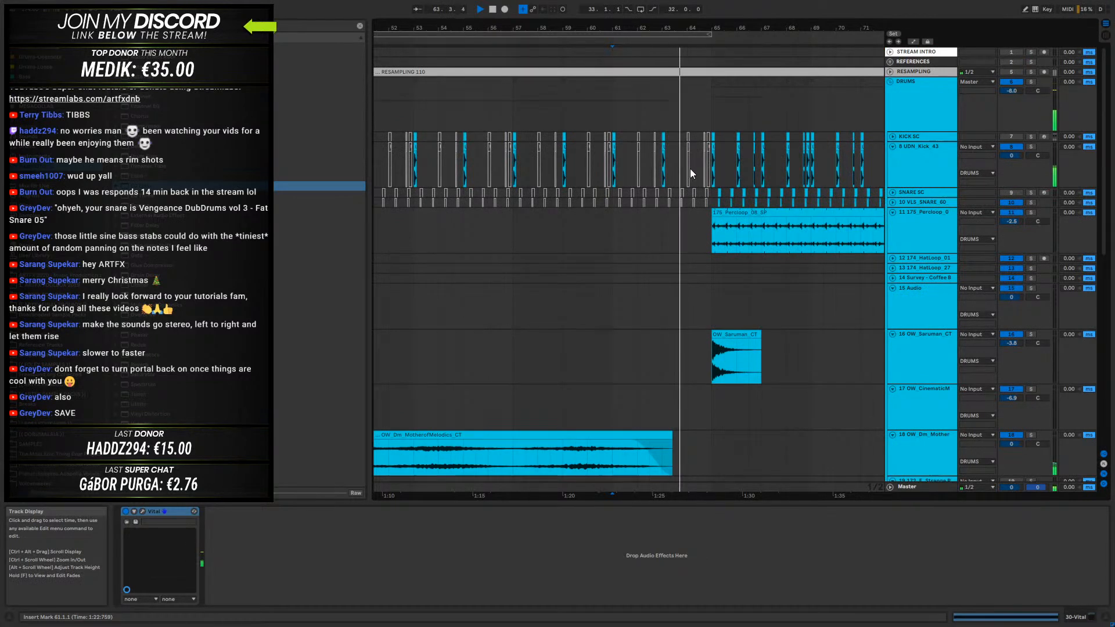
{"action": "scroll", "coordinate": [690, 288], "scroll_direction": "down", "scroll_amount": 4}
{"action": "scroll", "coordinate": [686, 306], "scroll_direction": "down", "scroll_amount": 8}
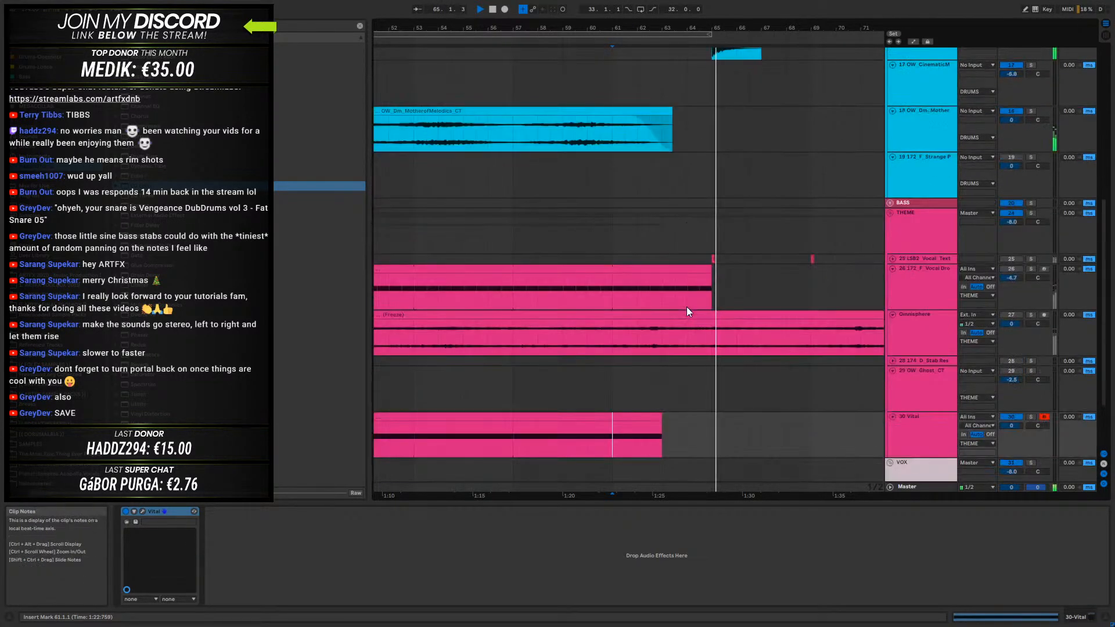
{"action": "scroll", "coordinate": [686, 305], "scroll_direction": "up", "scroll_amount": 7}
{"action": "key", "text": "space"}
- Try extending the second OW_Dm_MotherofMelodics_CT clip to bar 65 without its fade-out and audition the transition
{"action": "left_click_drag", "start_coordinate": [672, 31], "coordinate": [634, 21]}
{"action": "left_click", "coordinate": [611, 267]}
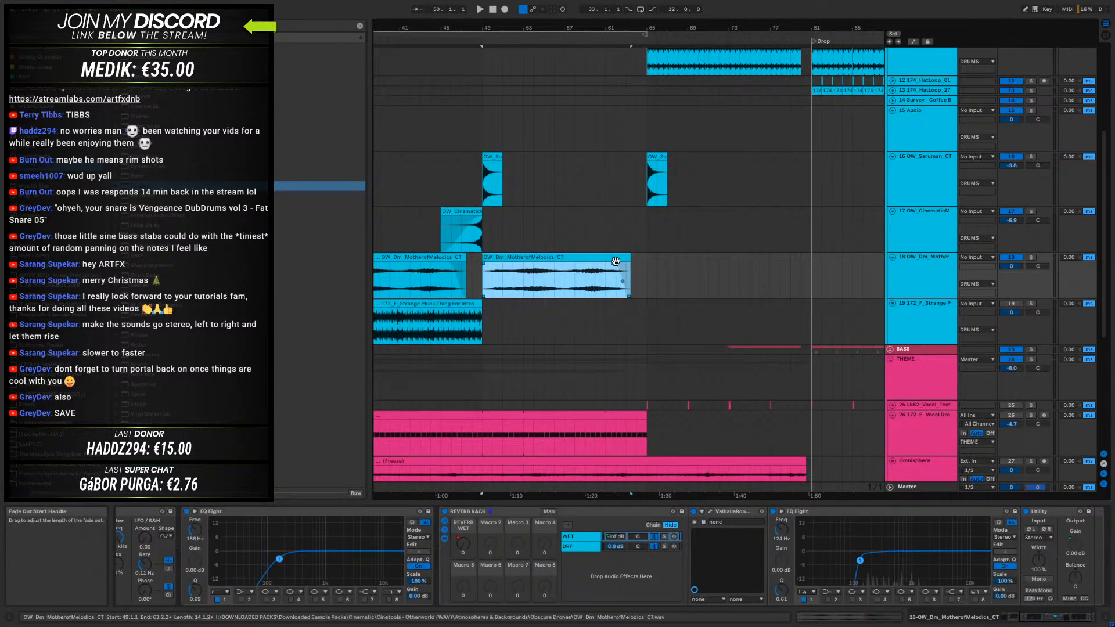
{"action": "left_click_drag", "start_coordinate": [613, 264], "coordinate": [647, 267]}
{"action": "left_click", "coordinate": [627, 260]}
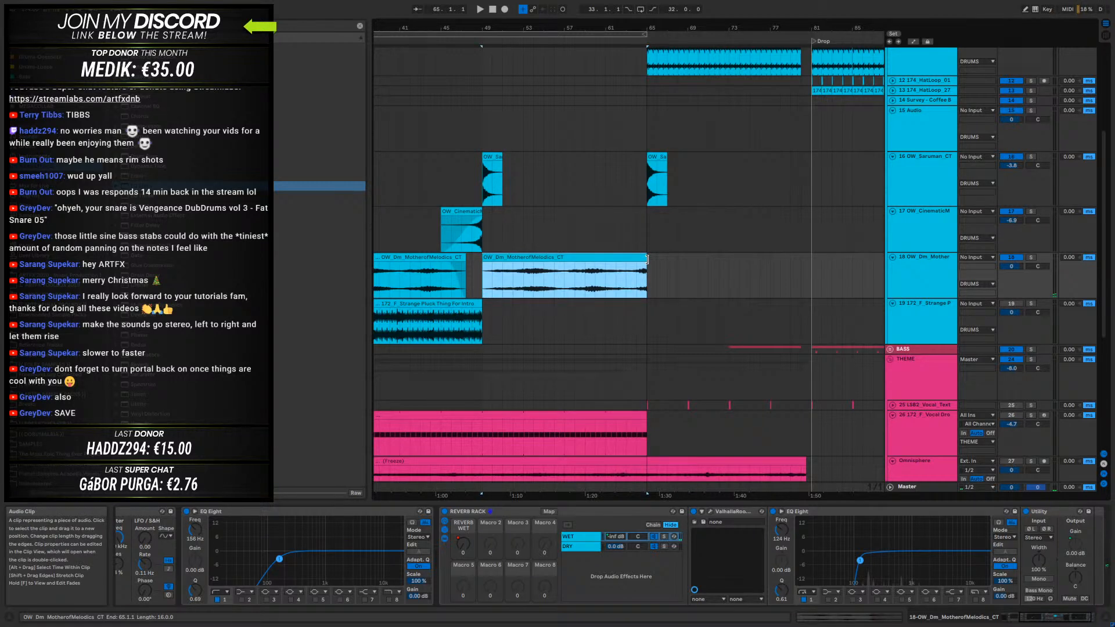
{"action": "left_click", "coordinate": [625, 279]}
{"action": "key", "text": "space"}
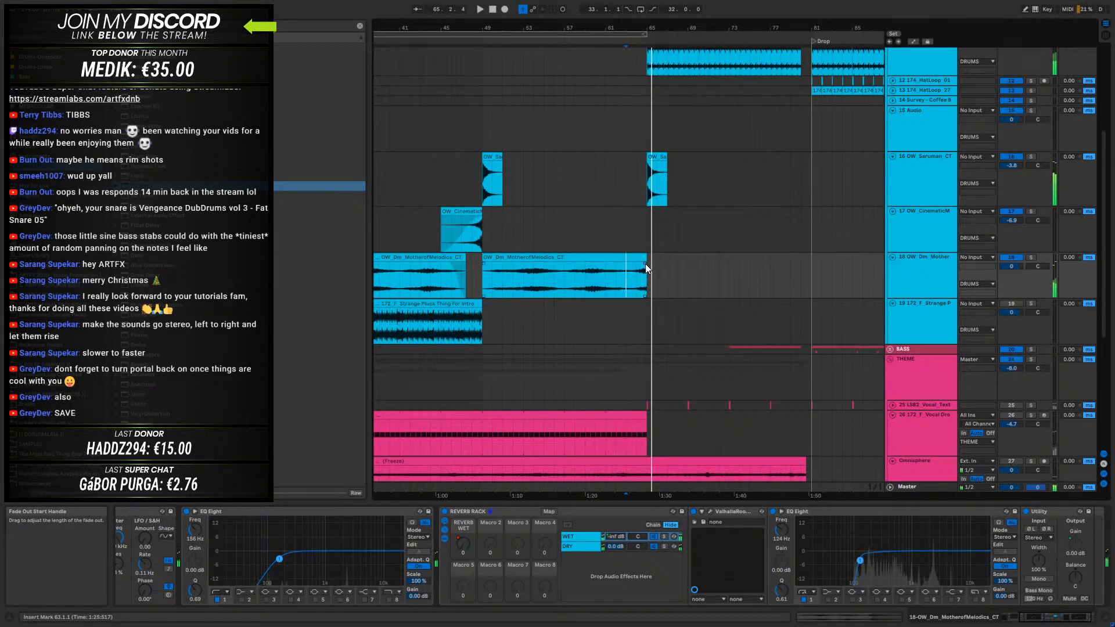
{"action": "key", "text": "ctrl+z"}
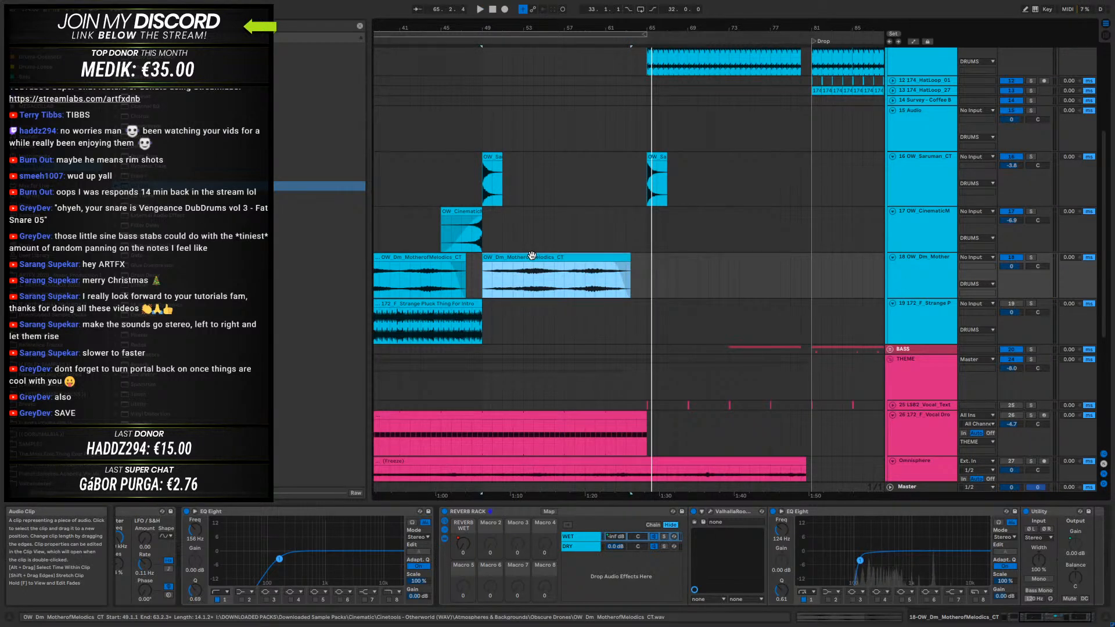
- Duplicate the 18 OW_Dm_Mother track and delete the first clip, at bar 33, from the copy
{"action": "right_click", "coordinate": [906, 259]}
{"action": "left_click", "coordinate": [949, 283]}
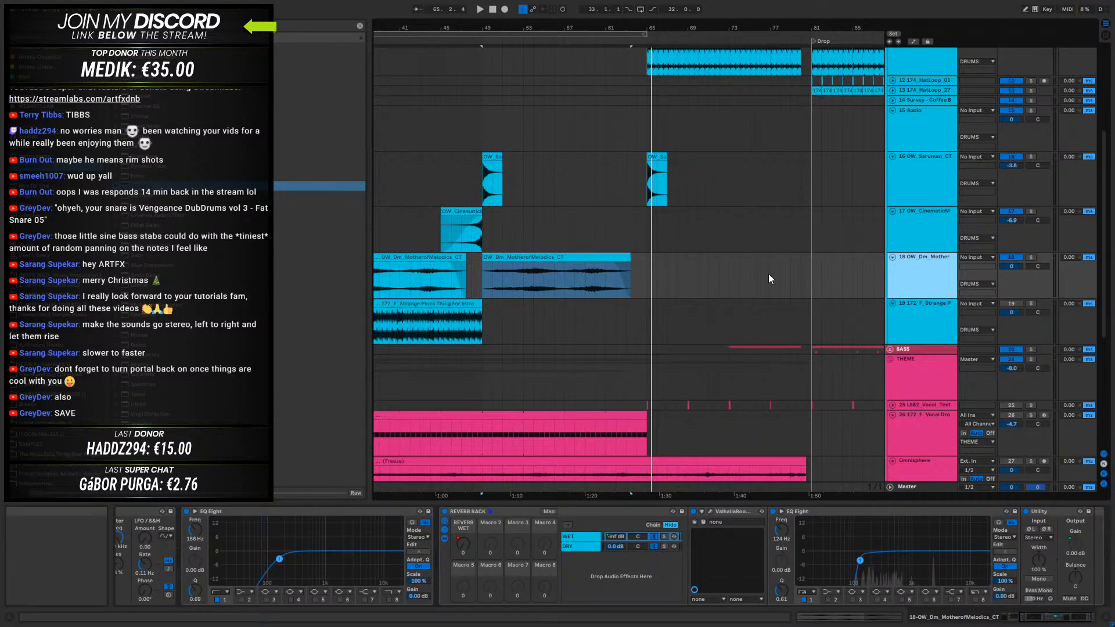
{"action": "left_click_drag", "start_coordinate": [528, 29], "coordinate": [596, 14]}
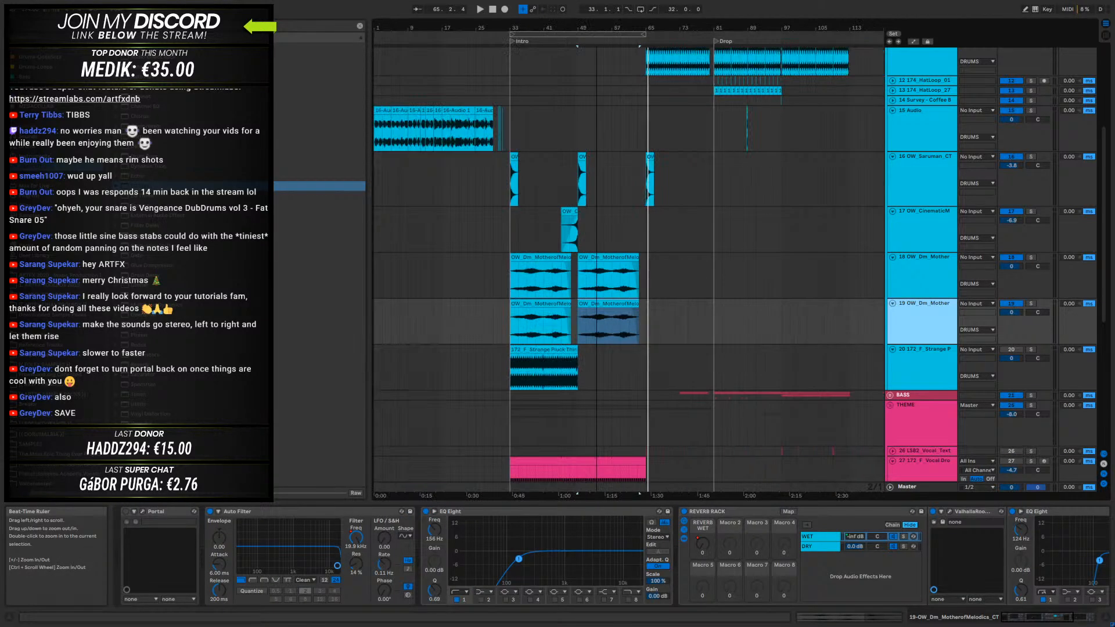
{"action": "left_click", "coordinate": [566, 319]}
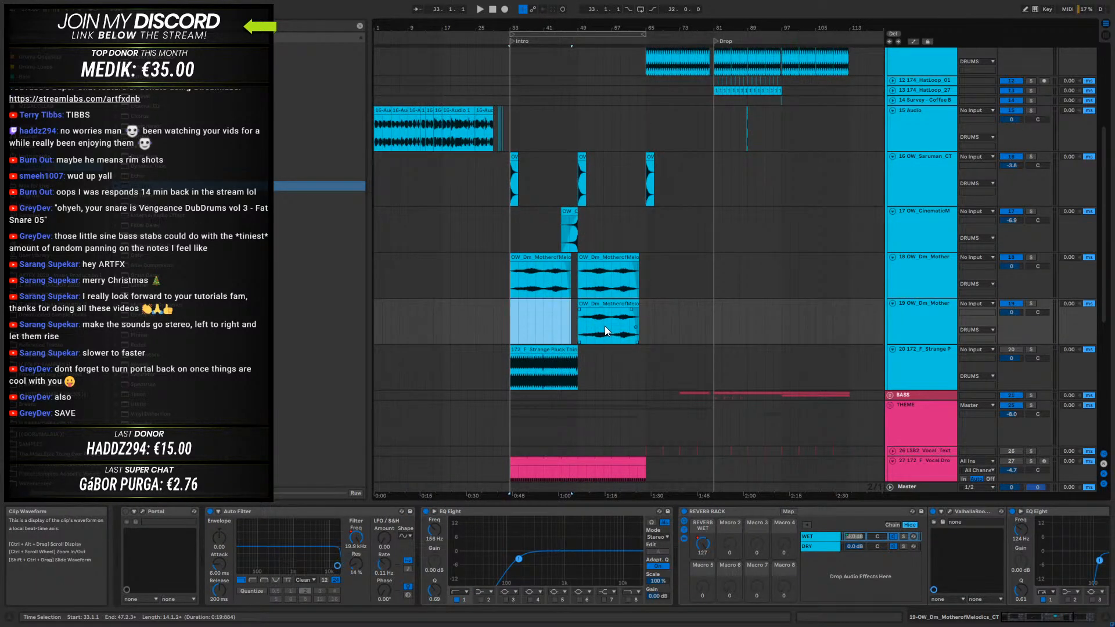
- Reshape the duplicate track's remaining clip to run from bar 63 to about bar 71 and audition it at -9.6 dB
{"action": "left_click", "coordinate": [616, 302]}
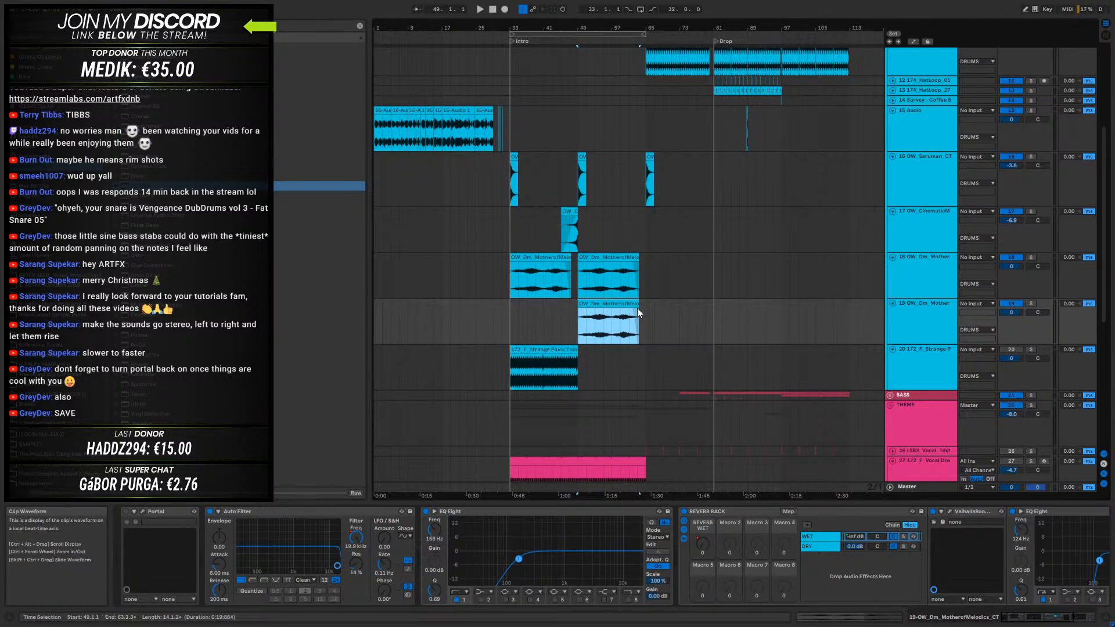
{"action": "left_click_drag", "start_coordinate": [653, 304], "coordinate": [685, 311]}
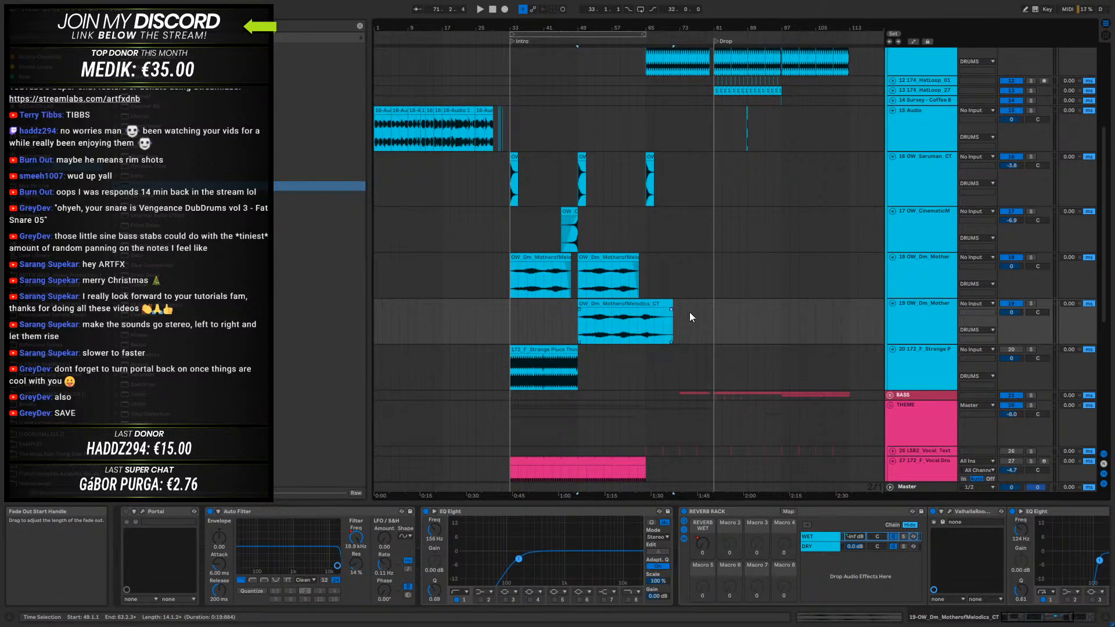
{"action": "left_click_drag", "start_coordinate": [581, 304], "coordinate": [637, 308]}
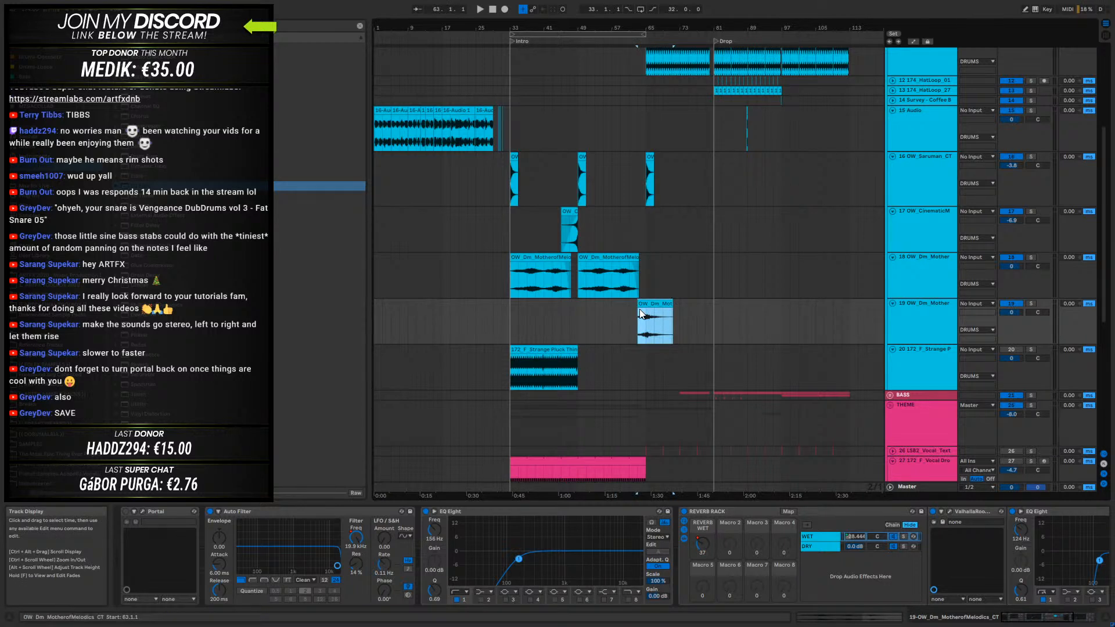
{"action": "key", "text": "space"}
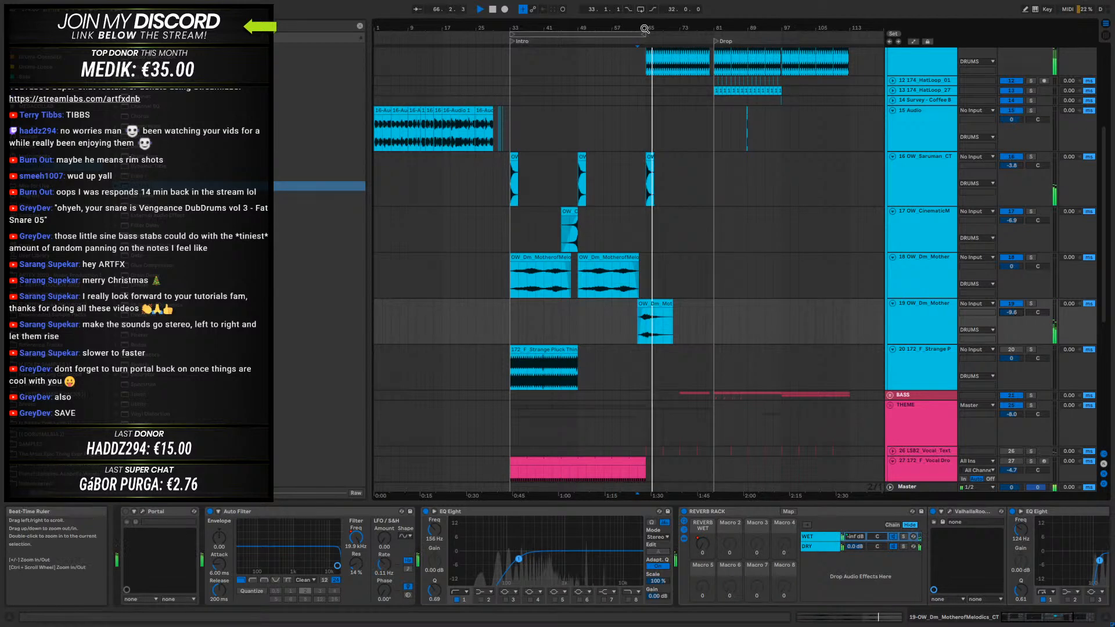
- Shorten the duplicated clip to end at bar 69 with a fade-in and fade-out, and audition it from bar 63
{"action": "left_click_drag", "start_coordinate": [645, 29], "coordinate": [645, 75]}
{"action": "left_click_drag", "start_coordinate": [790, 312], "coordinate": [734, 308]}
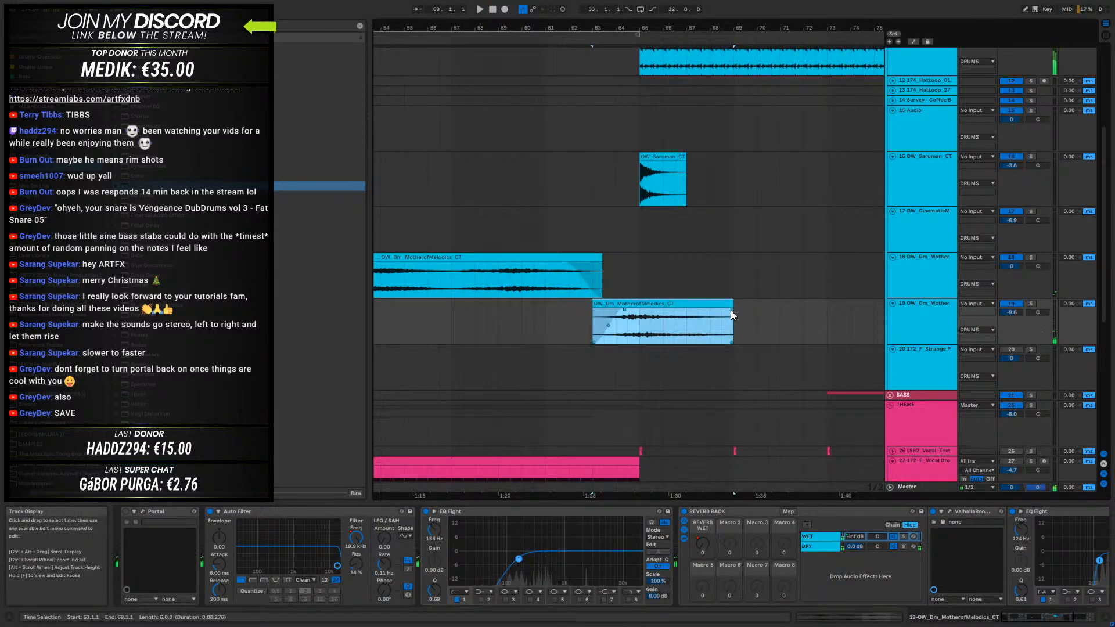
{"action": "left_click", "coordinate": [603, 314]}
{"action": "key", "text": "space"}
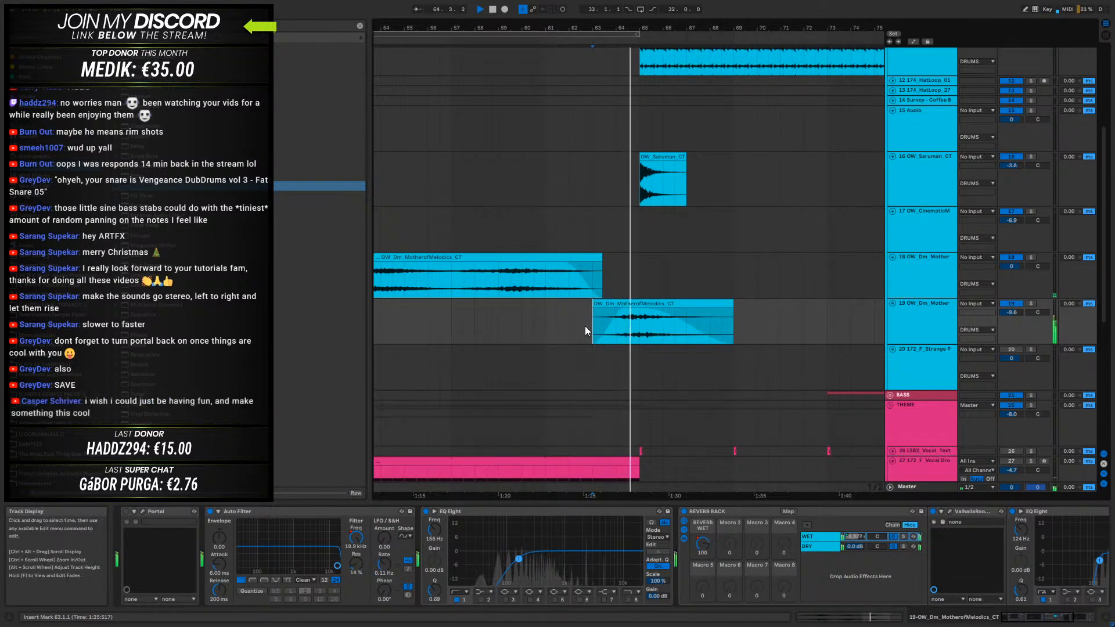
- Insert the kHs Pitch Shifter on the duplicated OW_Dm_Mother track and move its window clear of the clips
{"action": "left_click", "coordinate": [36, 199]}
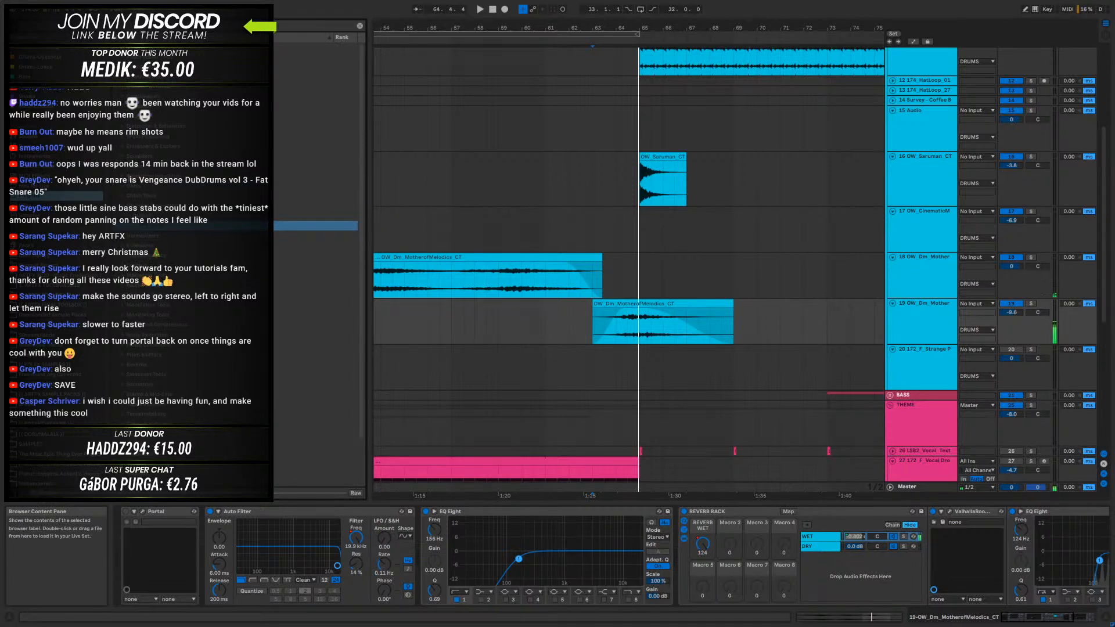
{"action": "left_click", "coordinate": [122, 225]}
{"action": "scroll", "coordinate": [194, 346], "scroll_direction": "down", "scroll_amount": 2}
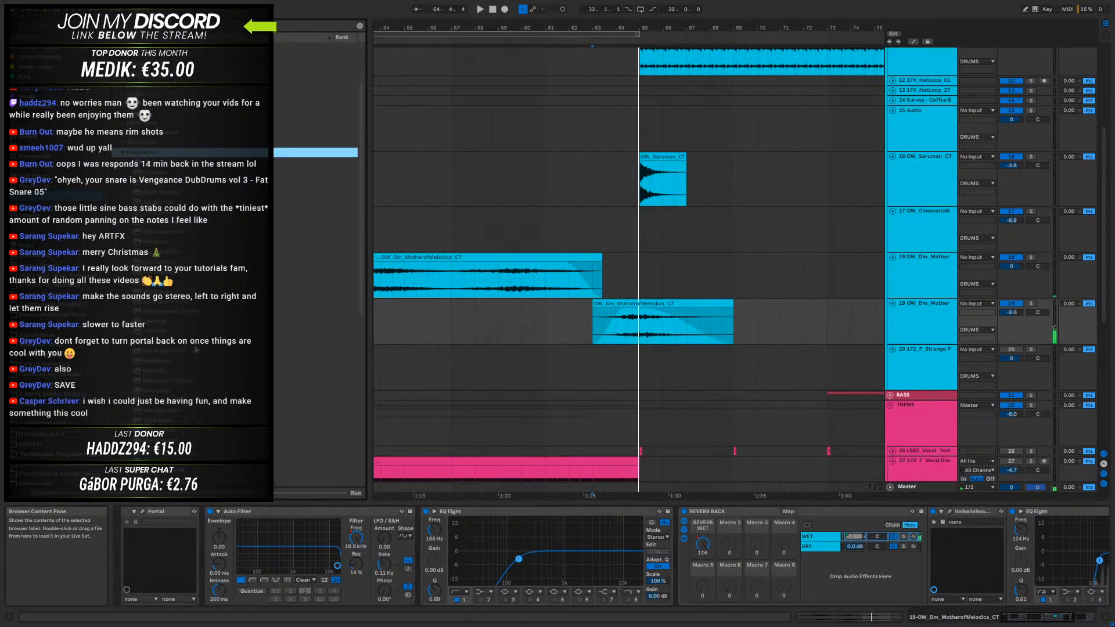
{"action": "left_click_drag", "start_coordinate": [169, 401], "coordinate": [648, 335]}
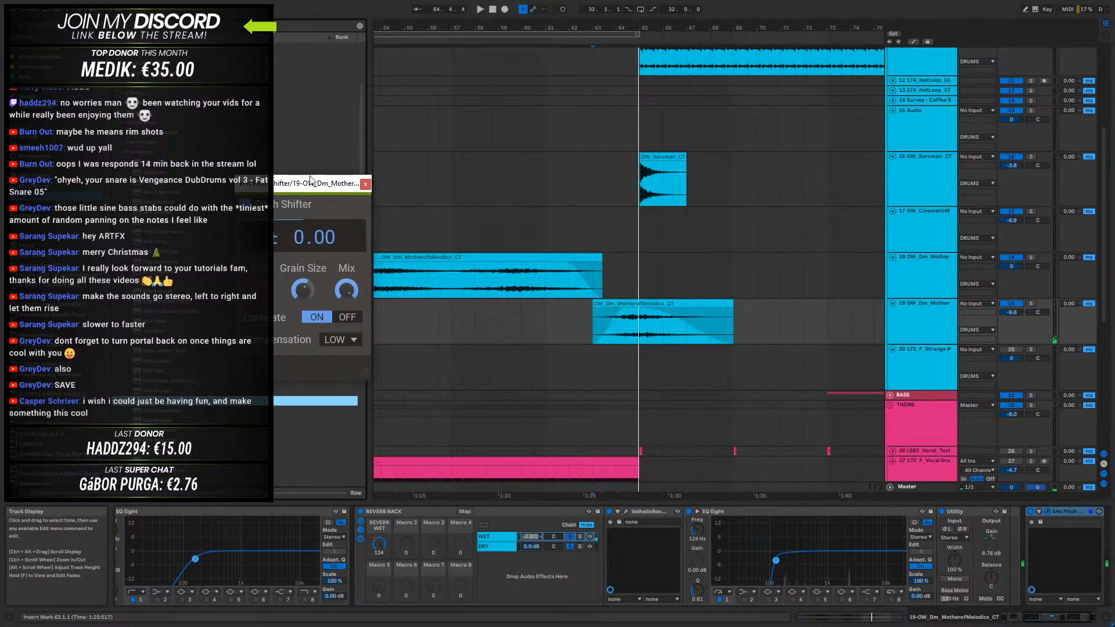
{"action": "left_click_drag", "start_coordinate": [354, 186], "coordinate": [889, 224]}
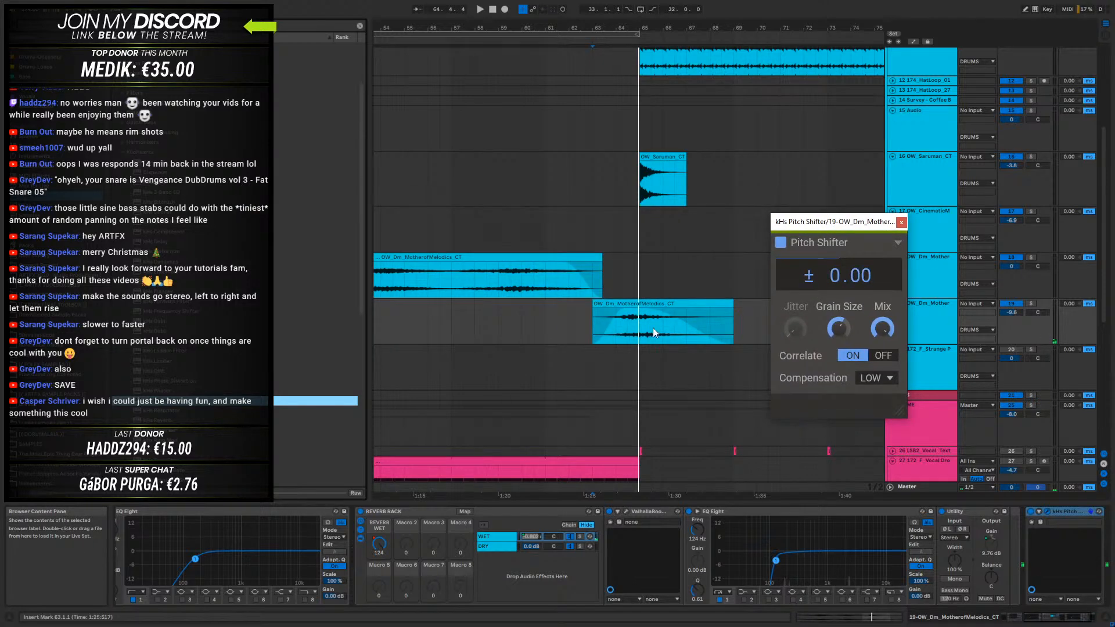
- Automate the Pitch Shifter's pitch on the duplicated clip with a drop of about 1 semitone at bar 65
{"action": "left_click", "coordinate": [618, 332]}
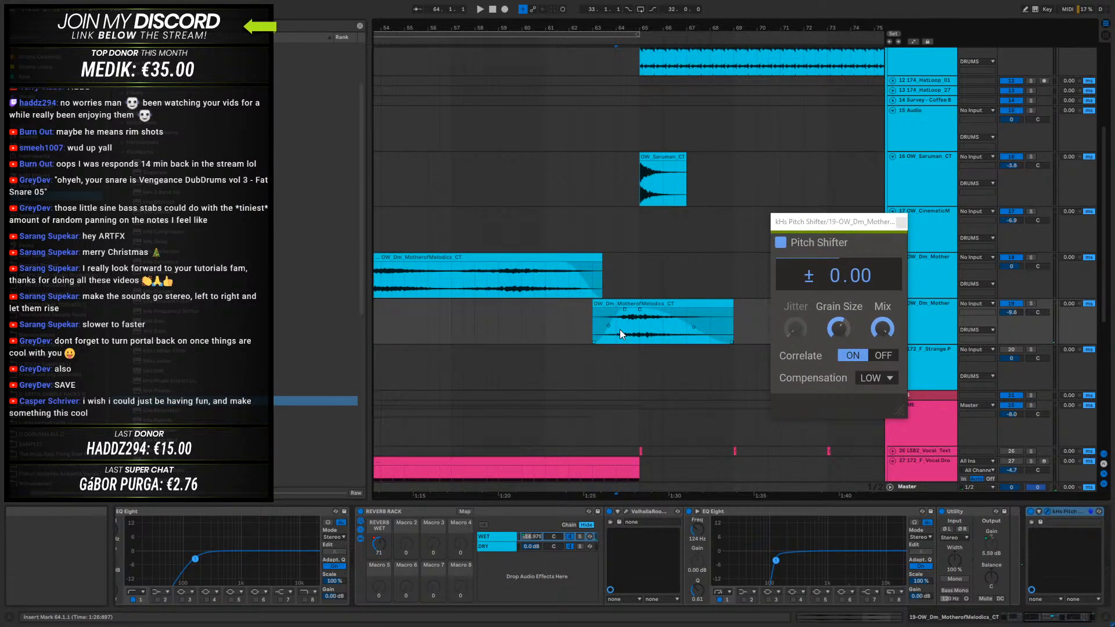
{"action": "key", "text": "a"}
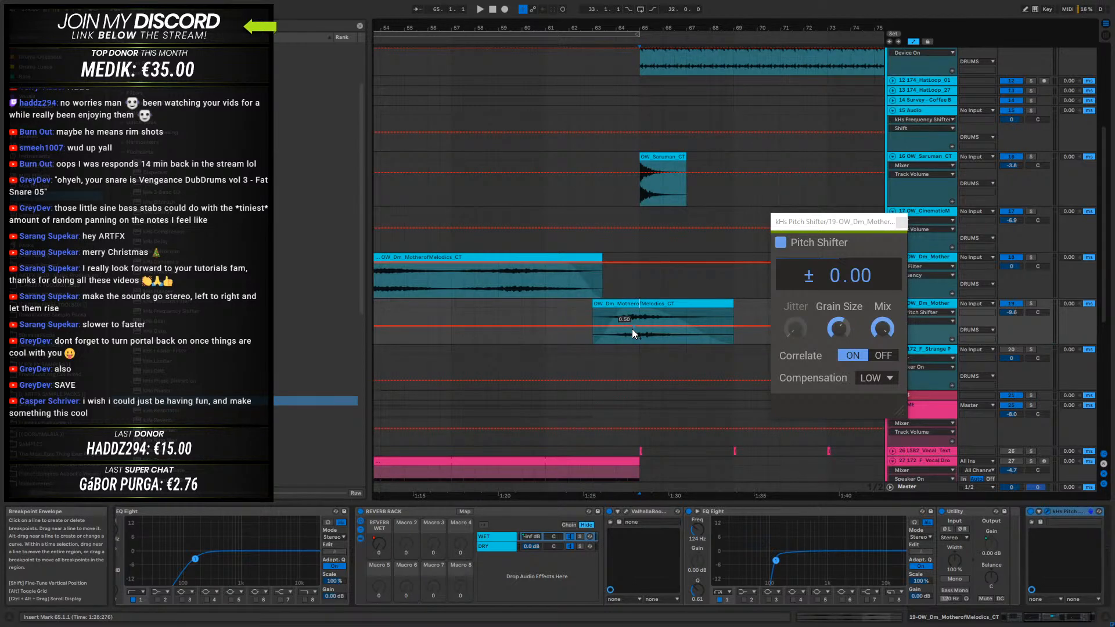
{"action": "left_click", "coordinate": [615, 326]}
{"action": "left_click", "coordinate": [640, 326]}
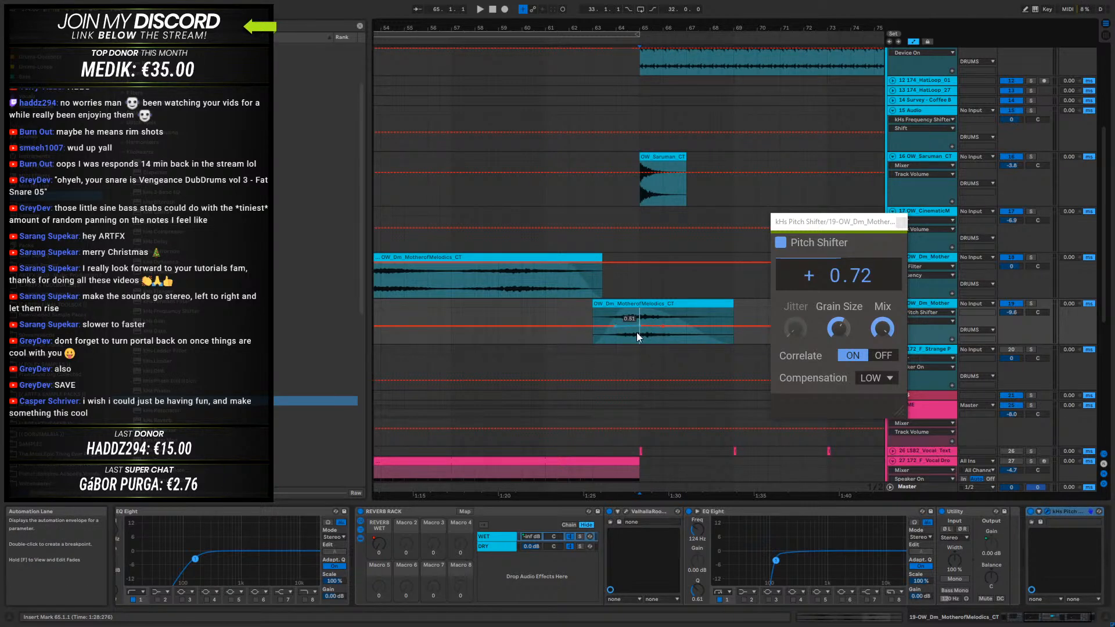
{"action": "left_click_drag", "start_coordinate": [640, 326], "coordinate": [639, 328]}
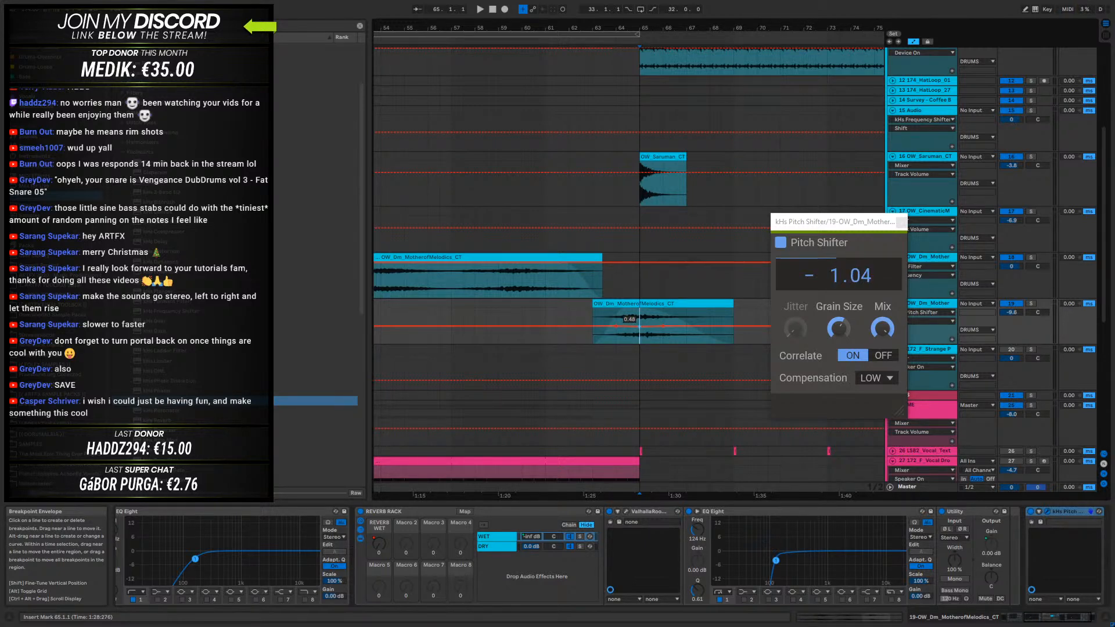
{"action": "left_click", "coordinate": [593, 337]}
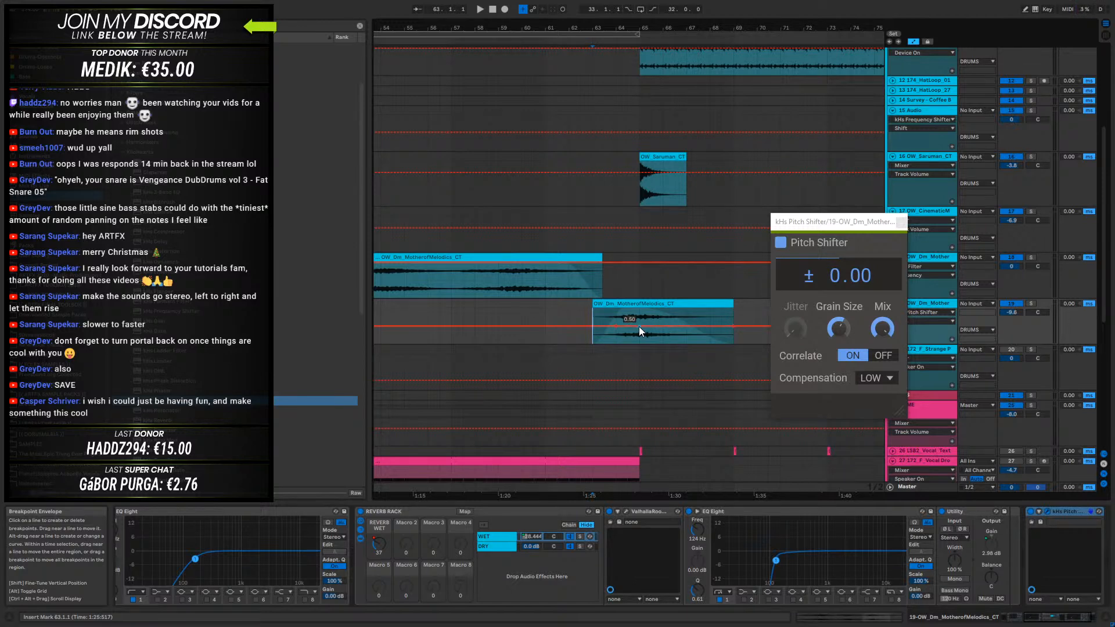
- Hold the lowered pitch automation to the clip's end at bar 69 and return it to zero shift just after
{"action": "mouse_move", "coordinate": [721, 325]}
{"action": "left_mouse_down"}
{"action": "mouse_move", "coordinate": [756, 326]}
{"action": "mouse_move", "coordinate": [734, 327]}
{"action": "left_mouse_up"}
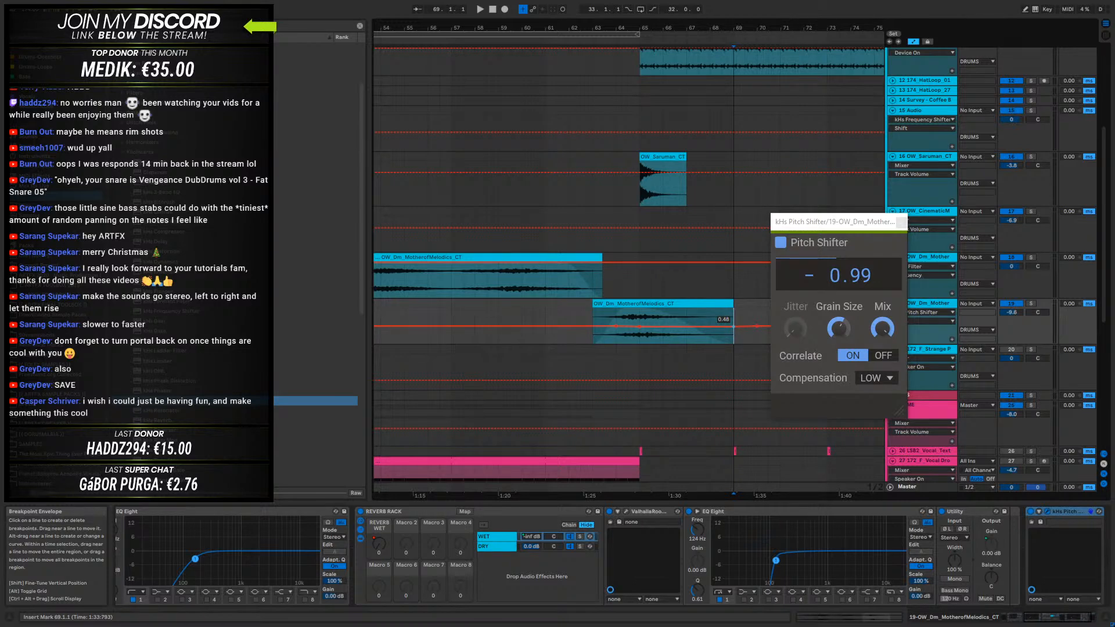
{"action": "left_click_drag", "start_coordinate": [757, 329], "coordinate": [727, 331]}
{"action": "right_click", "coordinate": [733, 329]}
{"action": "left_click", "coordinate": [758, 338]}
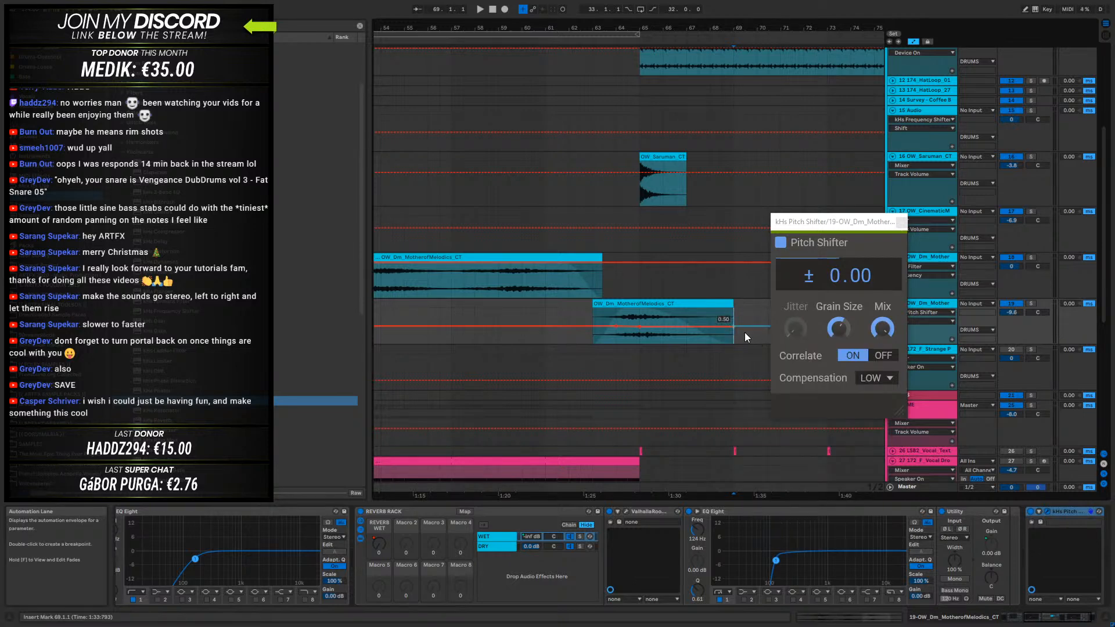
{"action": "right_click", "coordinate": [733, 329]}
{"action": "left_click", "coordinate": [747, 331]}
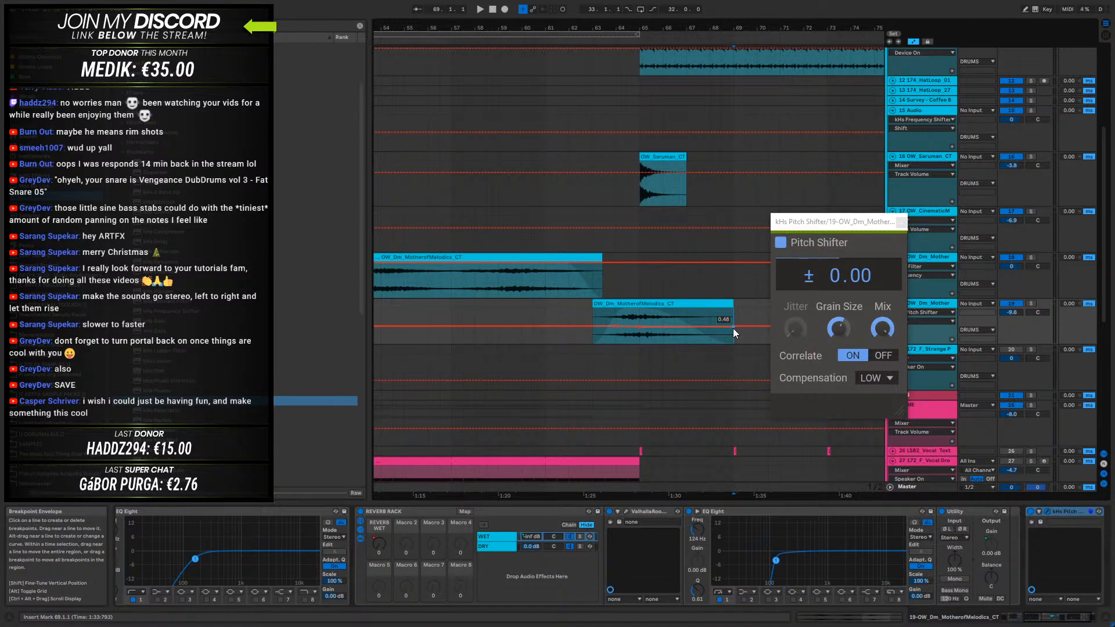
{"action": "left_click_drag", "start_coordinate": [735, 325], "coordinate": [744, 326]}
- Audition the pitch-shifted clip from just before bar 63 through the transition at bar 65
{"action": "left_click", "coordinate": [580, 326]}
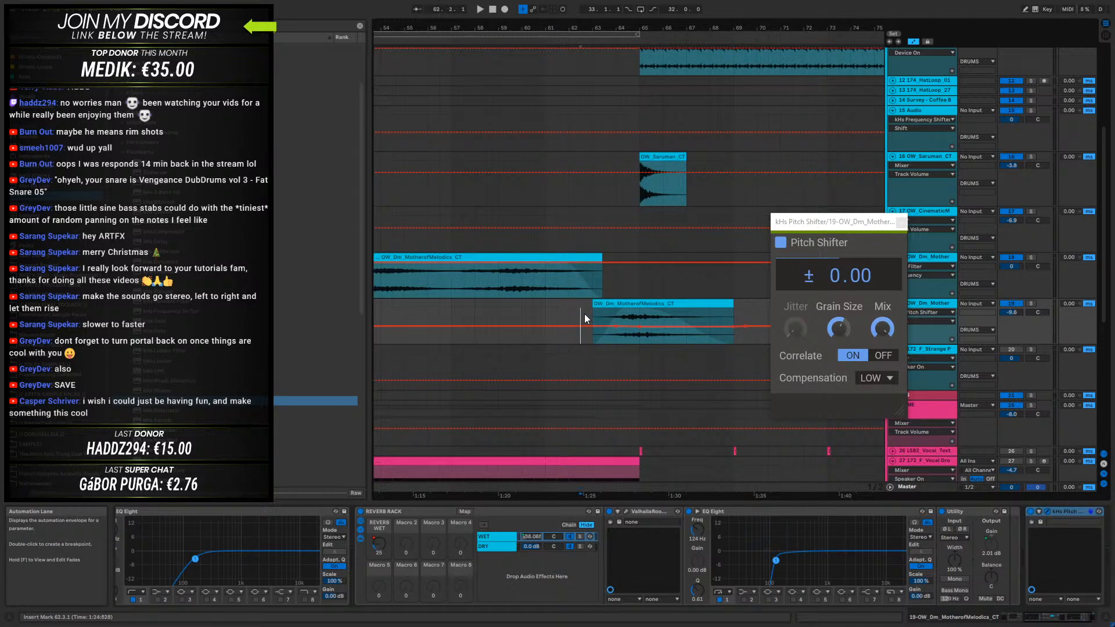
{"action": "key", "text": "space"}
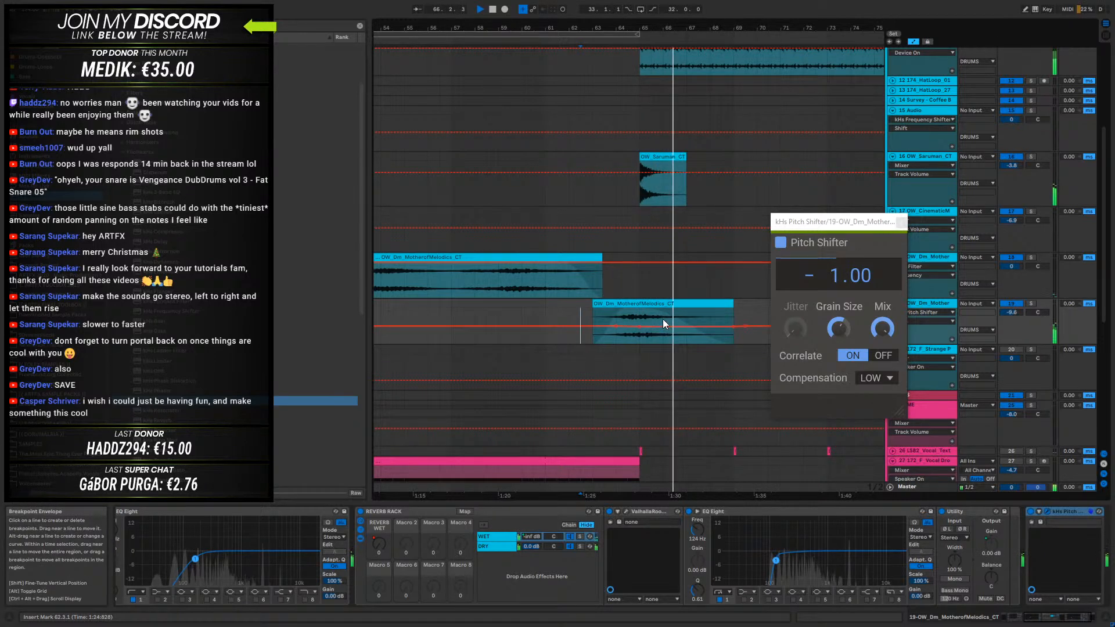
{"action": "left_click", "coordinate": [639, 312]}
{"action": "key", "text": "space"}
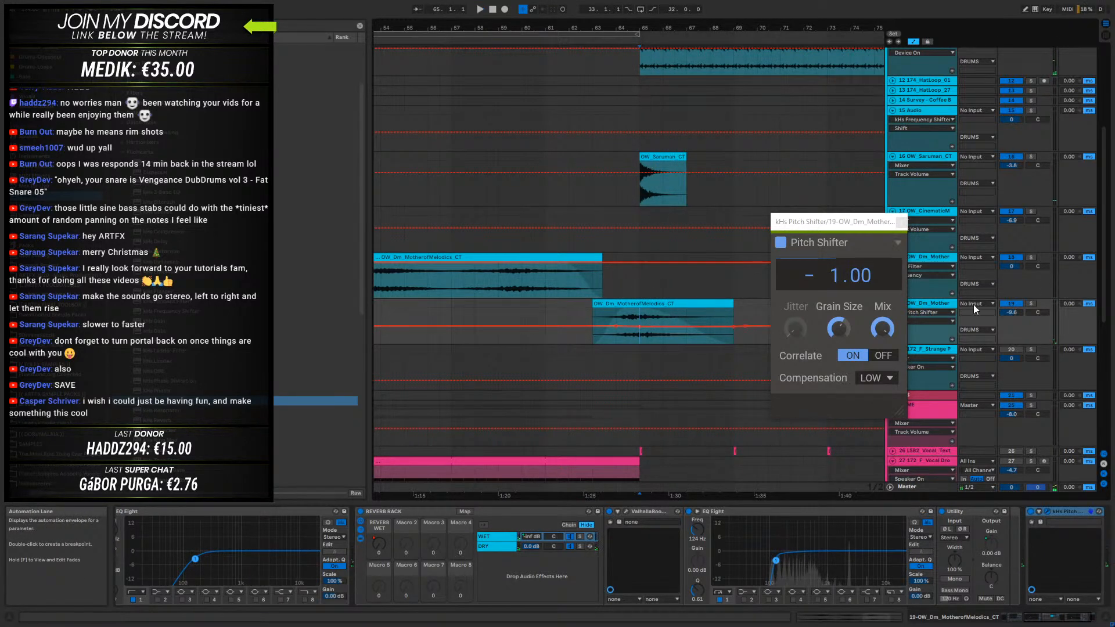
- Freeze and flatten the duplicated 19 OW_Dm_Mother track to audio
{"action": "left_click", "coordinate": [912, 303]}
{"action": "right_click", "coordinate": [914, 304]}
{"action": "left_click", "coordinate": [944, 380]}
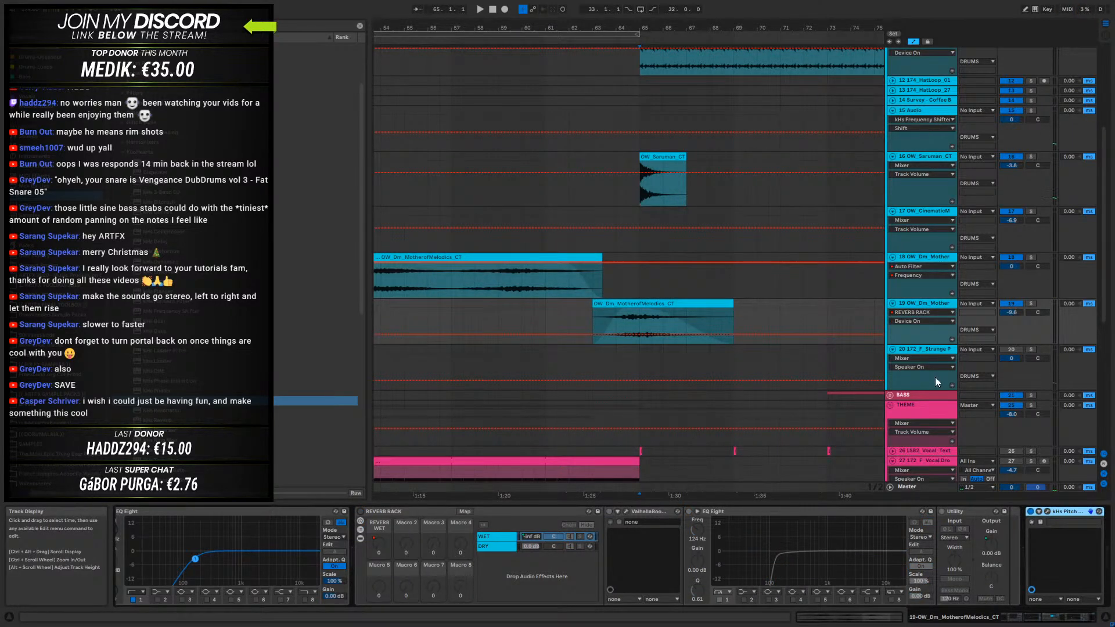
{"action": "right_click", "coordinate": [928, 305]}
{"action": "left_click", "coordinate": [968, 380]}
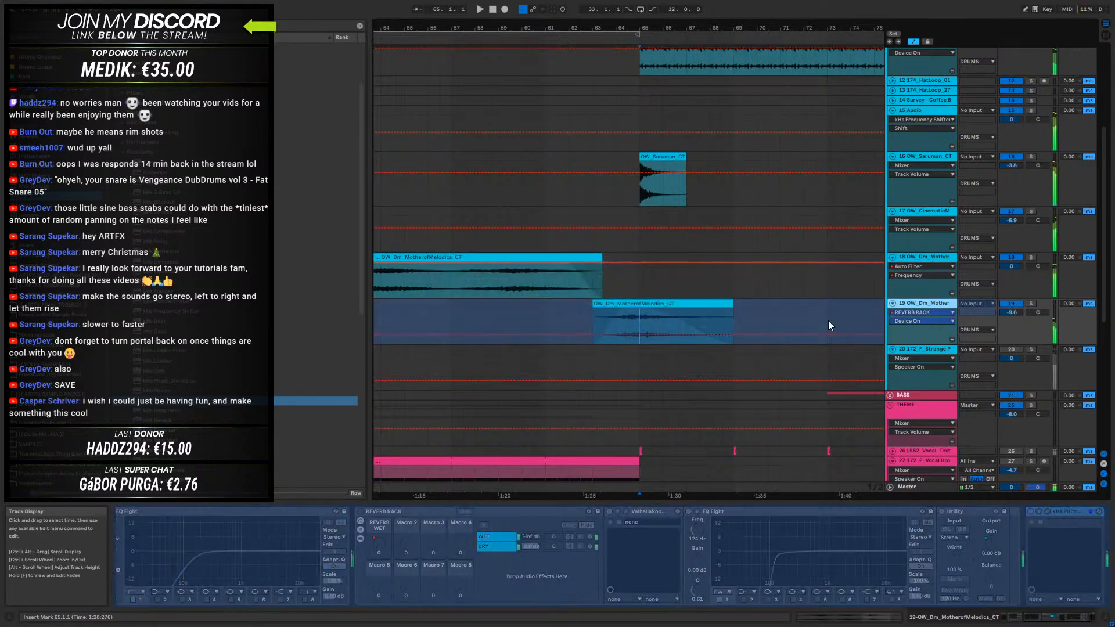
{"action": "right_click", "coordinate": [941, 303]}
{"action": "left_click", "coordinate": [962, 373]}
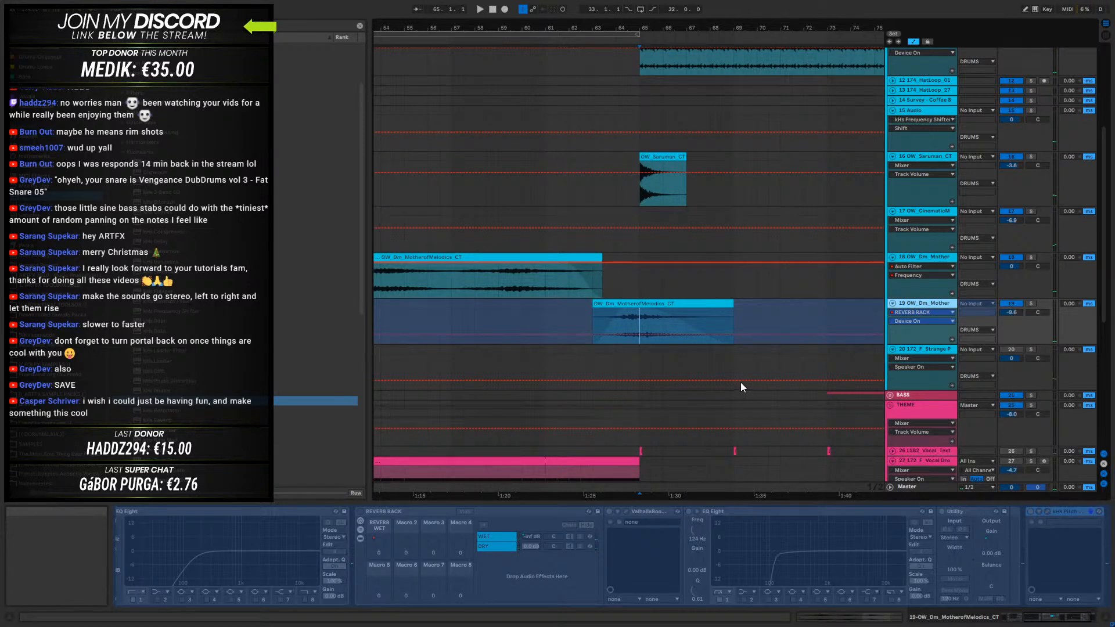
- Turn Portal on for the 18 OW_Dm_Mother track and play its first clip from bar 33
{"action": "left_click", "coordinate": [924, 258]}
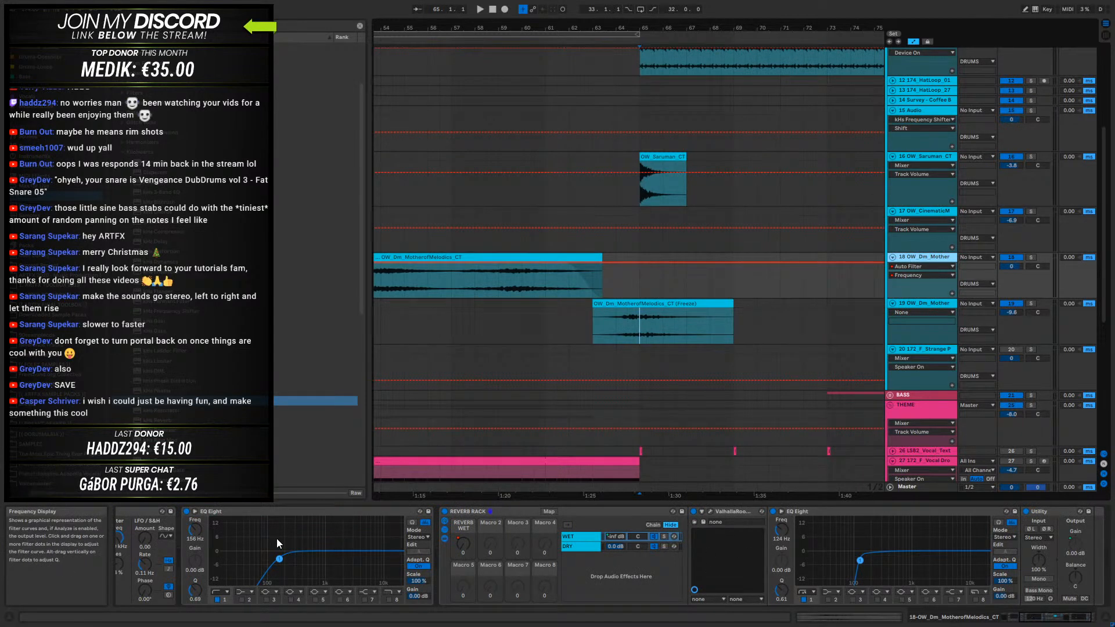
{"action": "left_click_drag", "start_coordinate": [1084, 617], "coordinate": [1046, 625]}
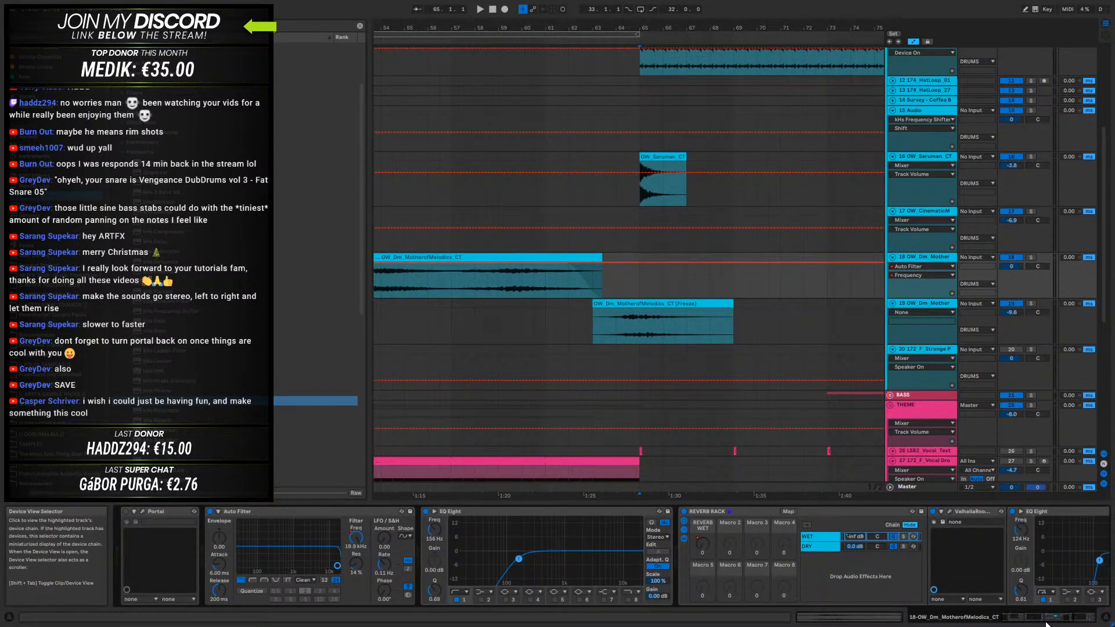
{"action": "left_click", "coordinate": [125, 511]}
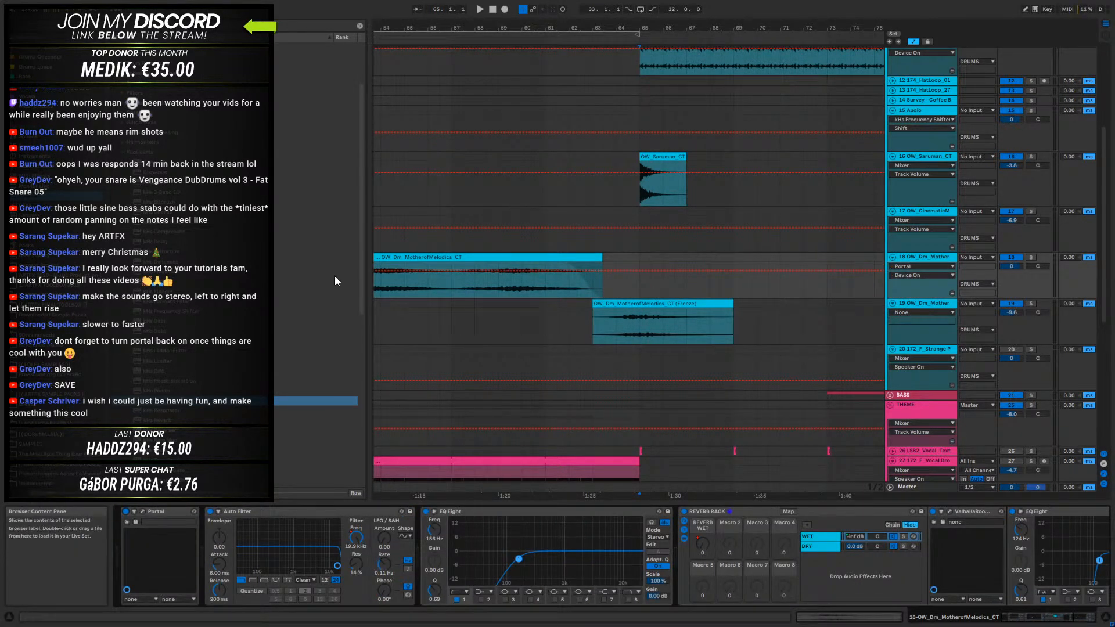
{"action": "left_click_drag", "start_coordinate": [469, 27], "coordinate": [636, 27]}
{"action": "left_click", "coordinate": [549, 257]}
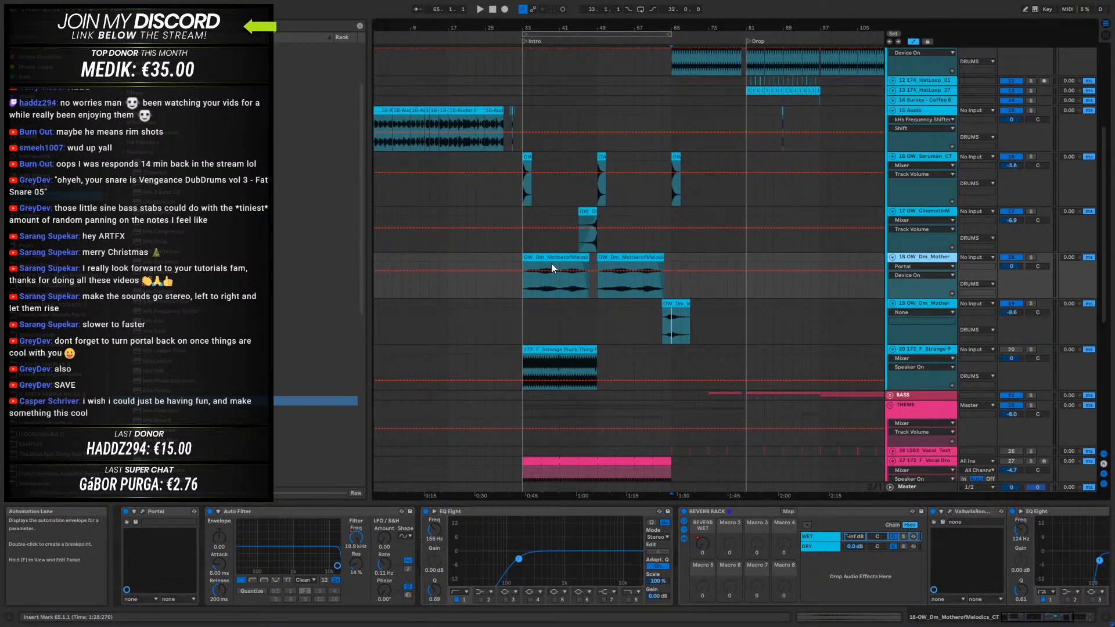
{"action": "key", "text": "space"}
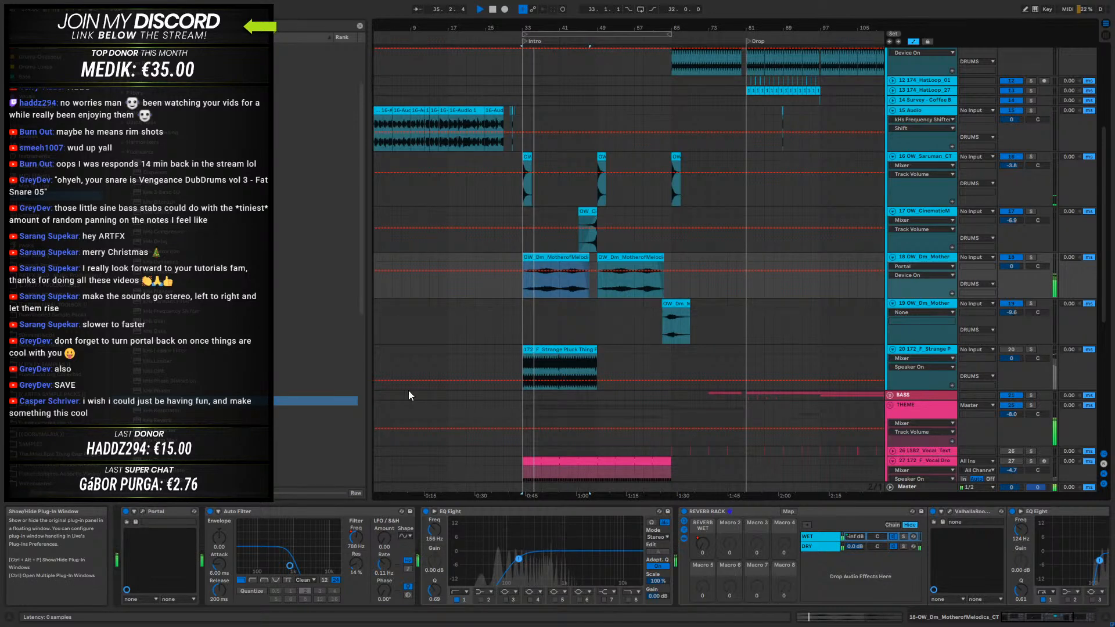
- Open Portal, try its XY control at 60 and 63 percent, and load The Great Slowness preset
{"action": "key", "text": "ctrl+alt+p"}
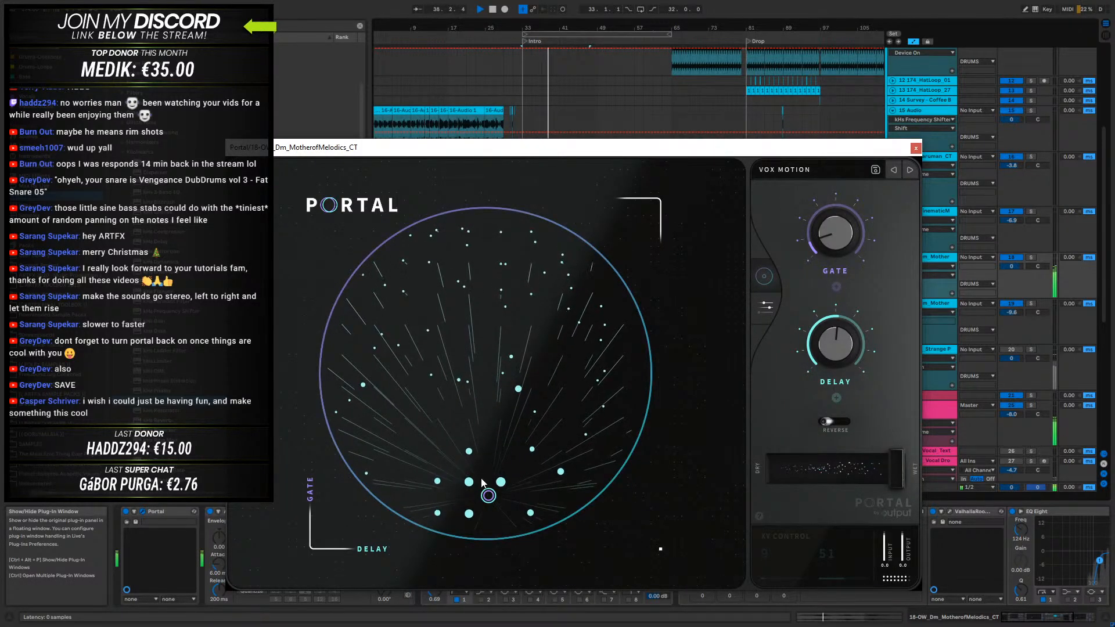
{"action": "left_click_drag", "start_coordinate": [488, 495], "coordinate": [528, 344]}
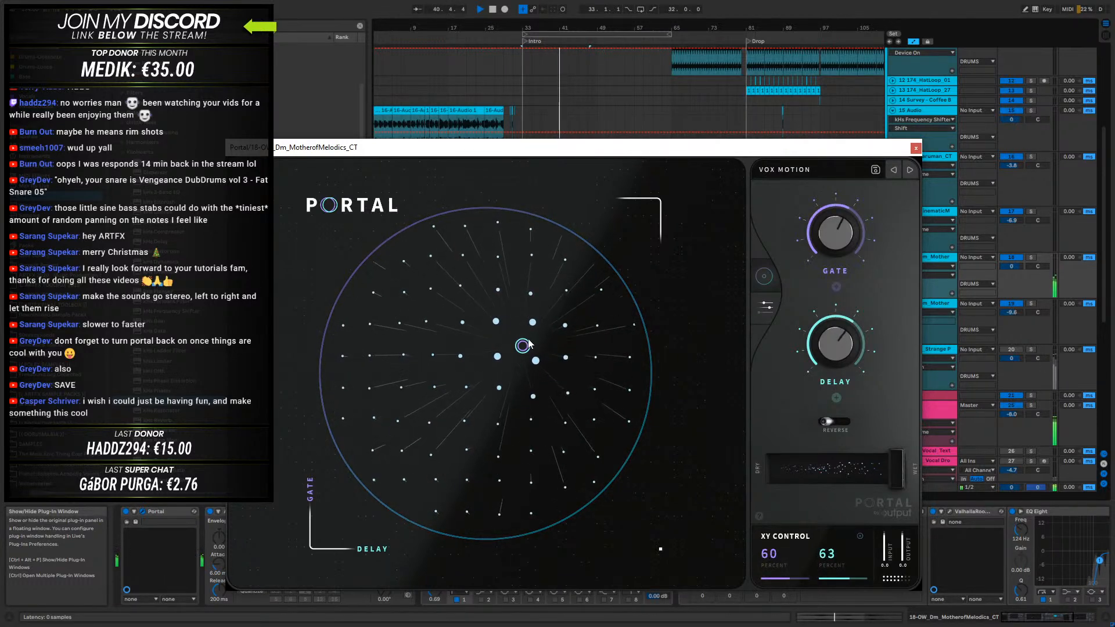
{"action": "left_click", "coordinate": [794, 172]}
{"action": "left_click", "coordinate": [587, 184]}
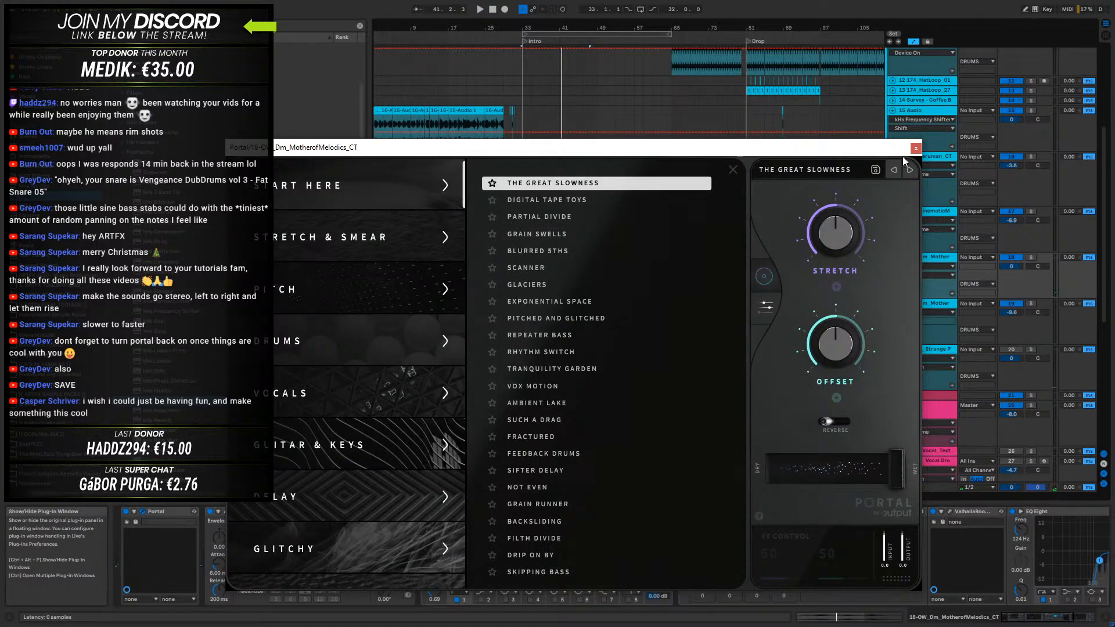
- Play from bar 33 while trying Portal's XY control at 19 and 55, 43 and 48, and 28 and 51 percent
{"action": "left_click", "coordinate": [917, 147]}
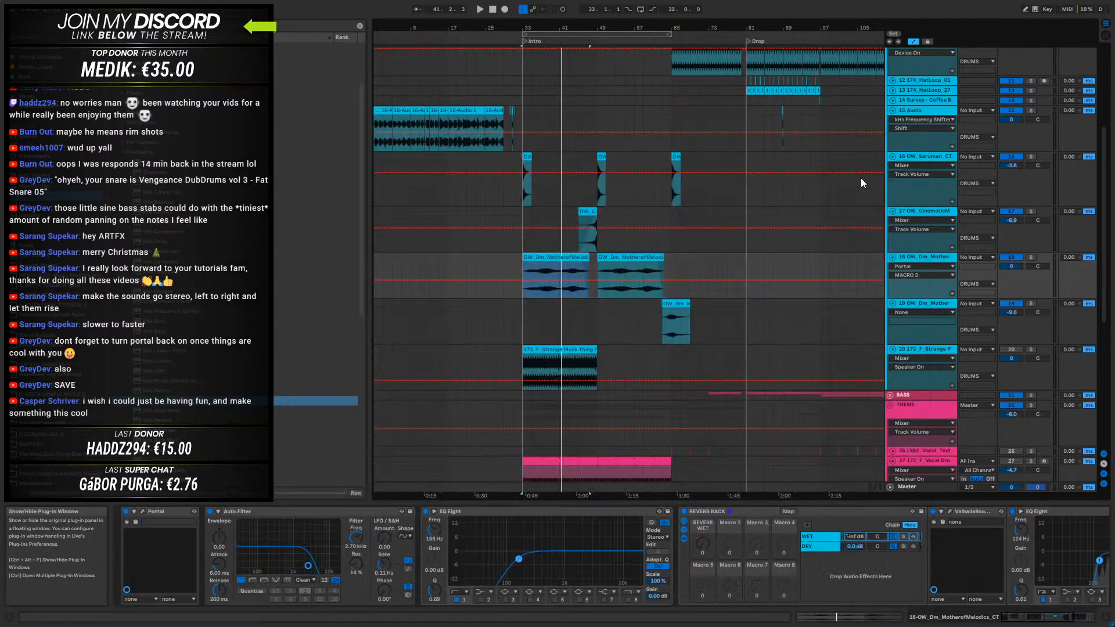
{"action": "key", "text": "space"}
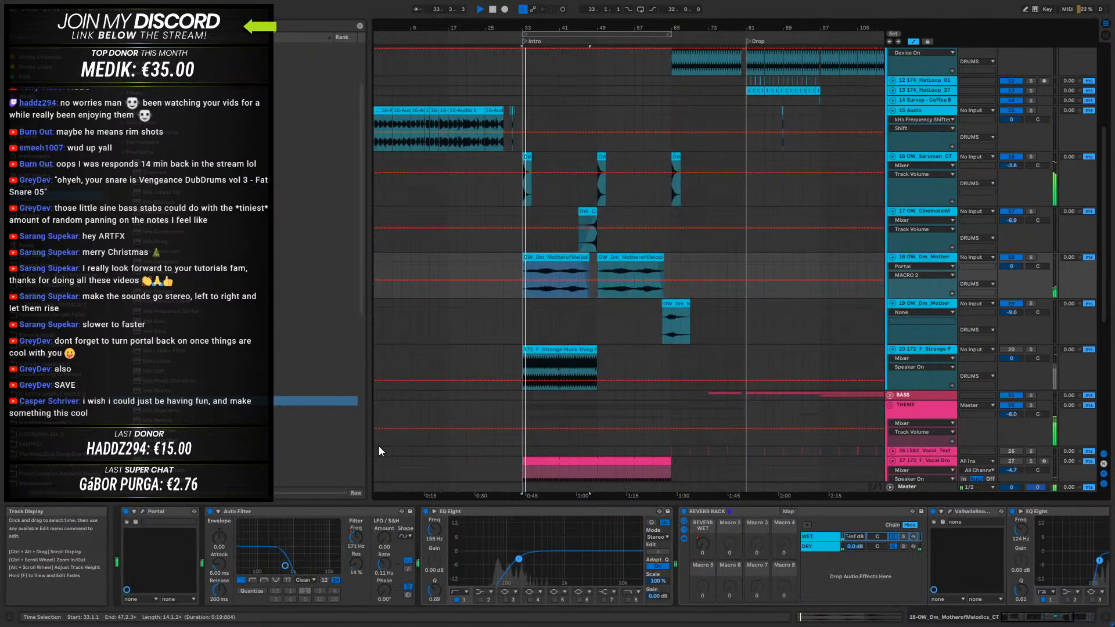
{"action": "left_click", "coordinate": [143, 511]}
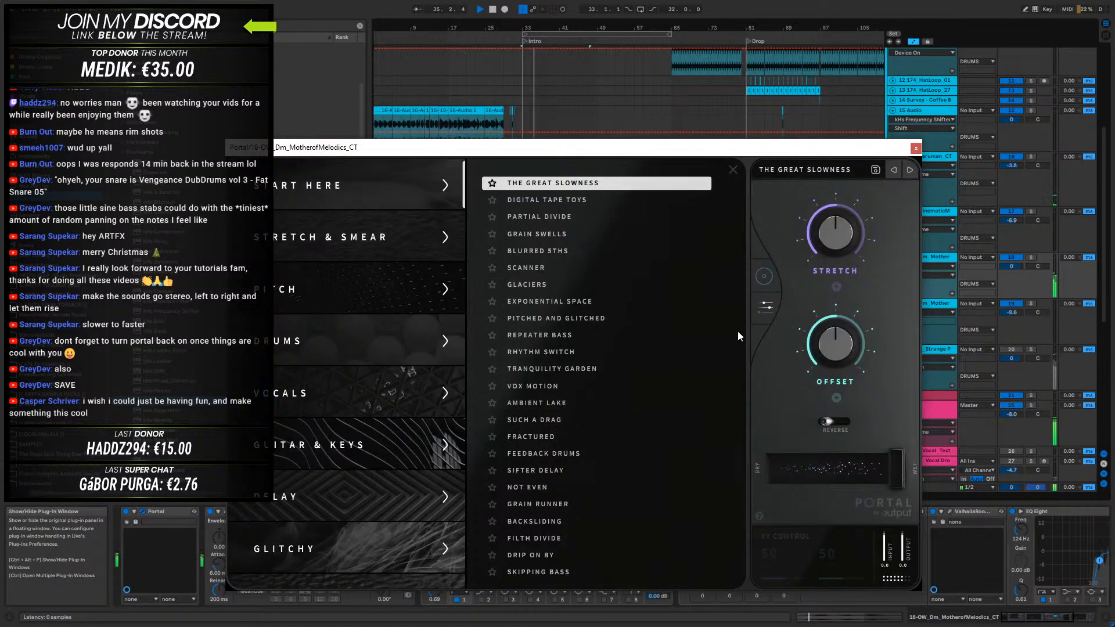
{"action": "left_click", "coordinate": [764, 276]}
{"action": "left_click_drag", "start_coordinate": [482, 374], "coordinate": [488, 459]}
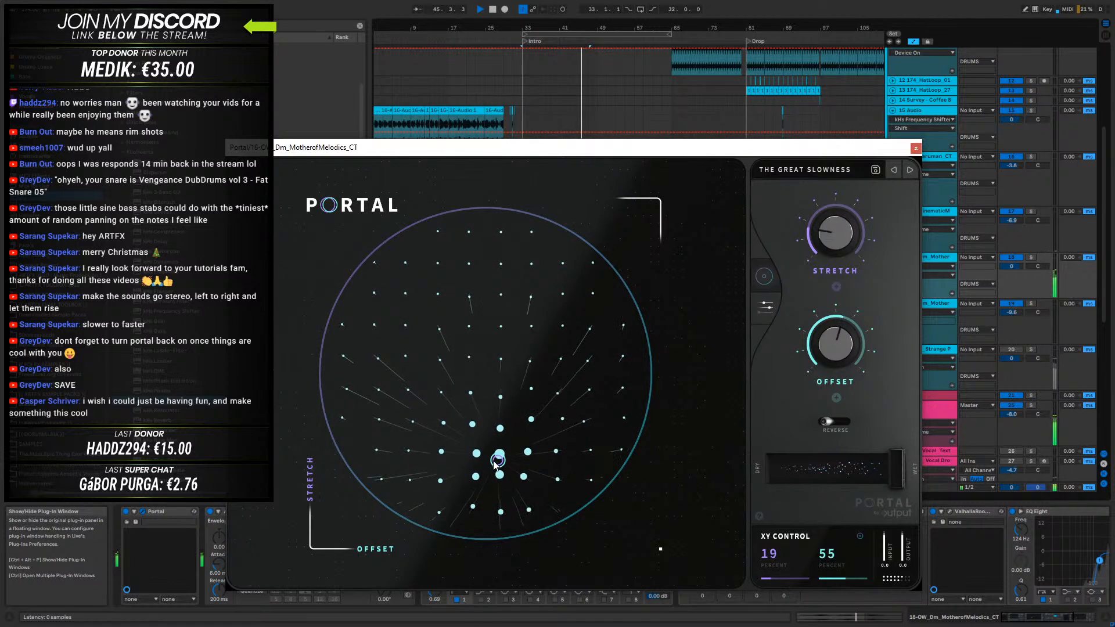
{"action": "left_click_drag", "start_coordinate": [524, 452], "coordinate": [532, 440]}
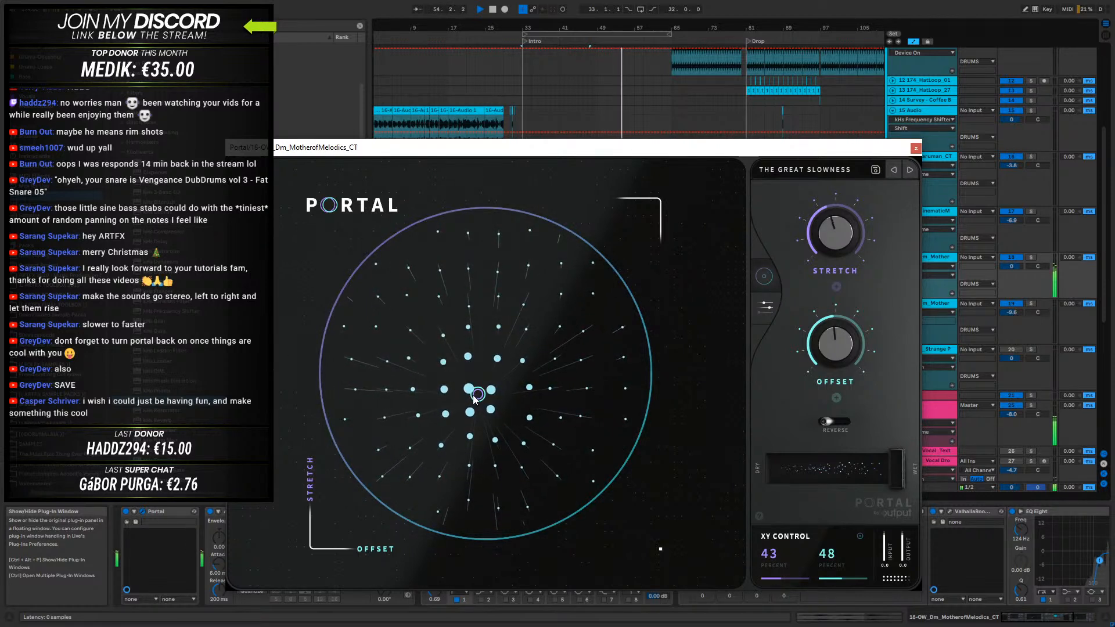
{"action": "left_click_drag", "start_coordinate": [515, 374], "coordinate": [485, 443]}
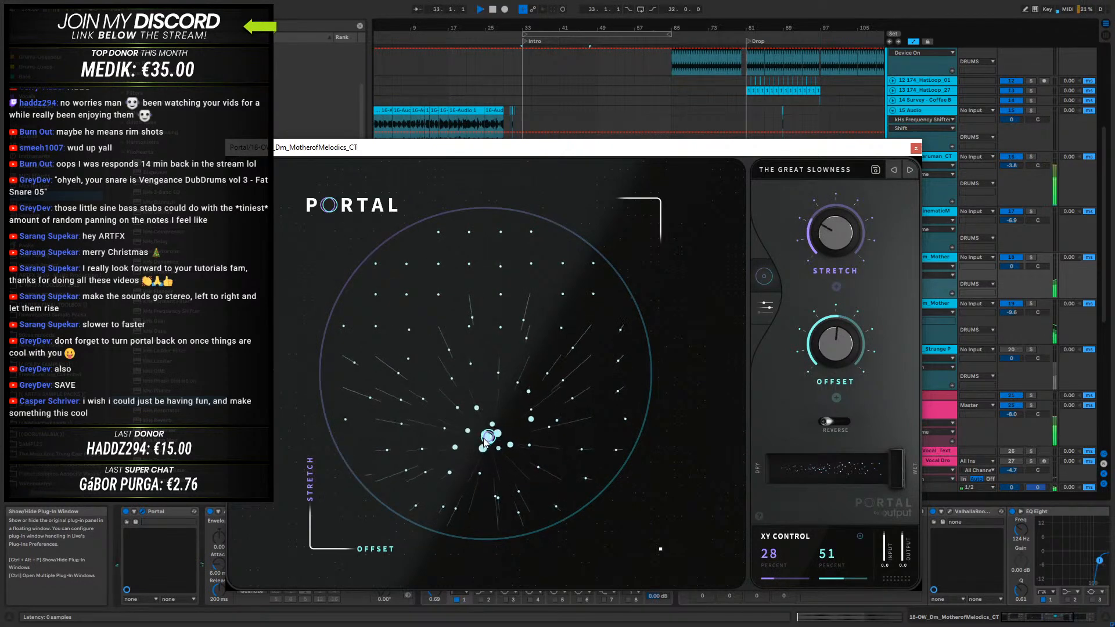
- Hide the automation lanes and play from a selection of bars 33 to 41 in the first 18 OW_Dm_Mother clip
{"action": "left_click", "coordinate": [916, 148]}
{"action": "key", "text": "space"}
{"action": "left_click", "coordinate": [576, 258]}
{"action": "left_click_drag", "start_coordinate": [559, 267], "coordinate": [521, 261]}
{"action": "key", "text": "a"}
{"action": "key", "text": "space"}
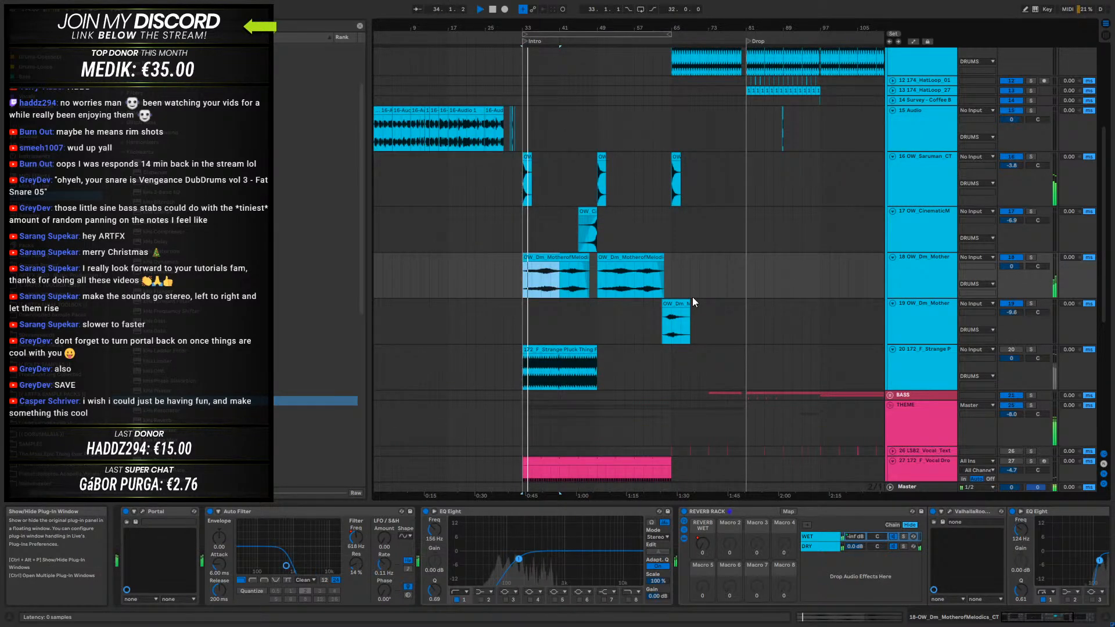
- Set Portal's dry/wet to 69 percent and its XY control to 51 and 46 percent during playback
{"action": "key", "text": "ctrl+alt+p"}
{"action": "key", "text": "space"}
{"action": "left_click_drag", "start_coordinate": [895, 468], "coordinate": [863, 461]}
{"action": "key", "text": "space"}
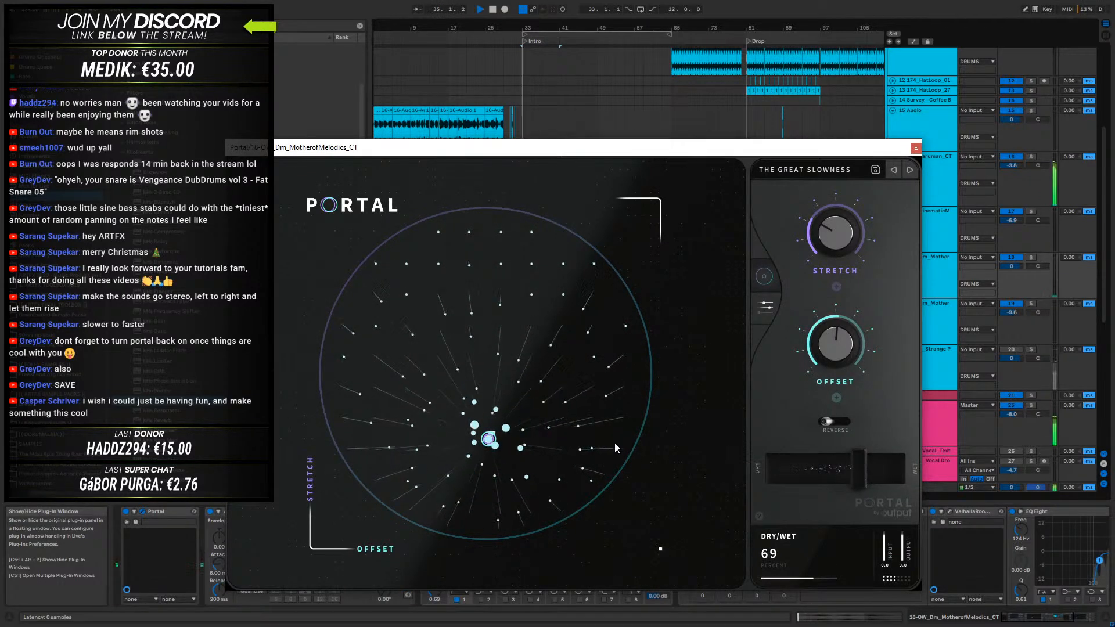
{"action": "mouse_move", "coordinate": [491, 440]}
{"action": "left_click_drag", "start_coordinate": [491, 439], "coordinate": [476, 371]}
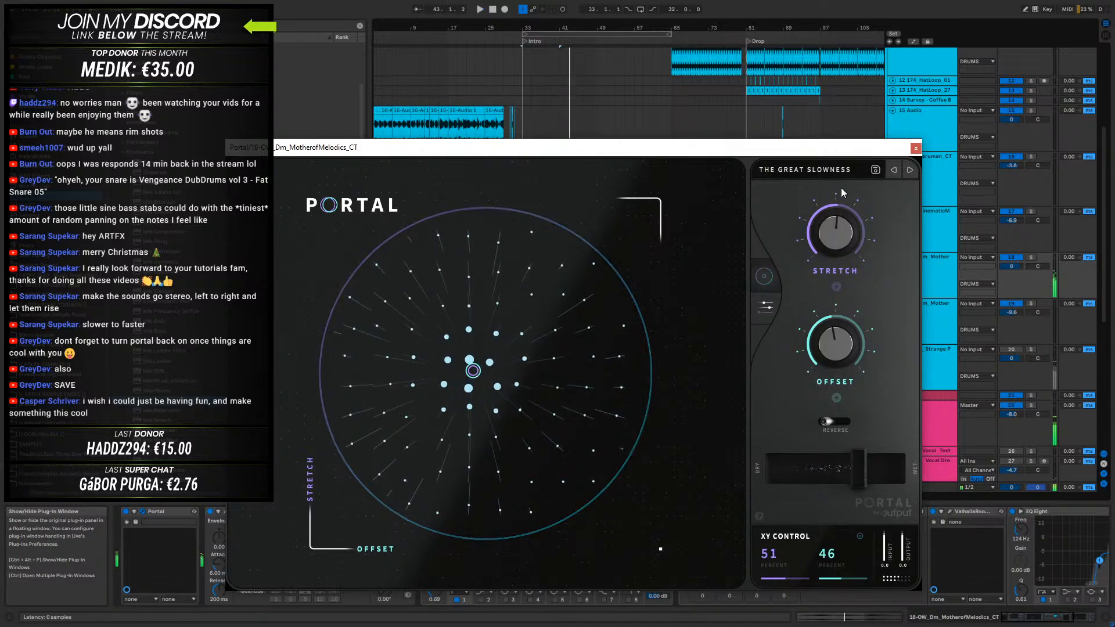
{"action": "left_click", "coordinate": [916, 147]}
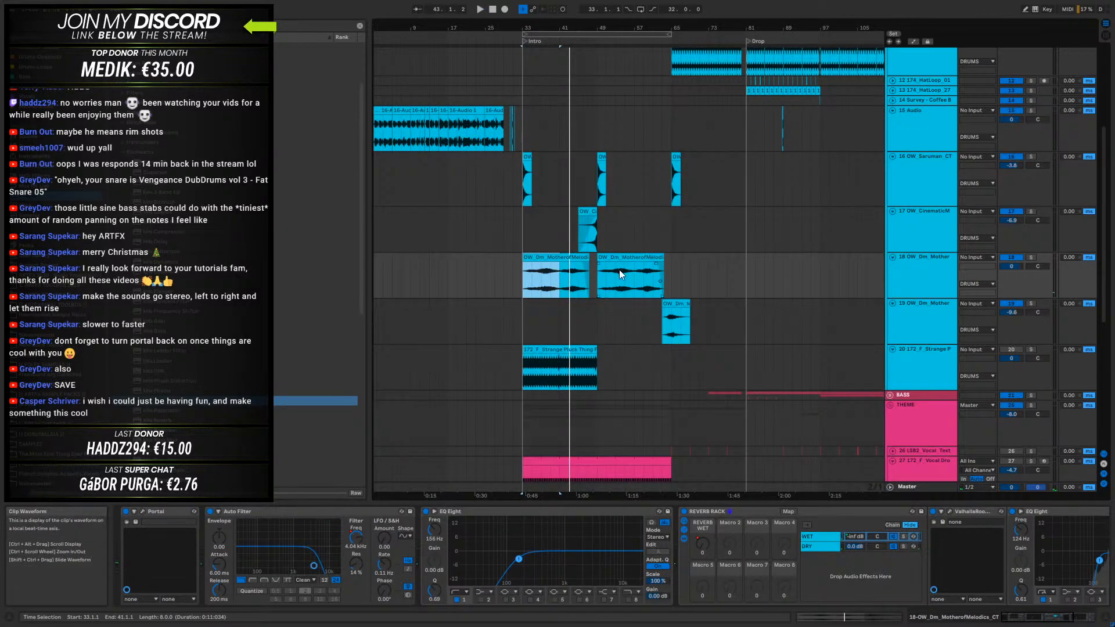
- Duplicate bars 33 to 41 of the 18 OW_Dm_Mother clip three times to fill the track up to bar 65
{"action": "key", "text": "space"}
{"action": "left_click_drag", "start_coordinate": [558, 270], "coordinate": [597, 267]}
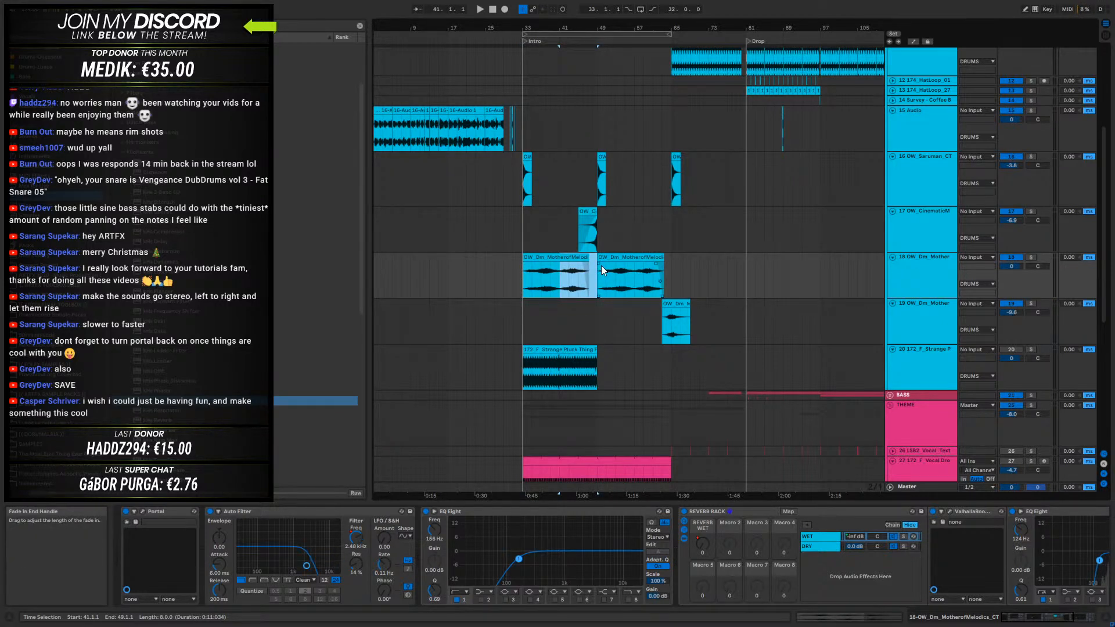
{"action": "left_click_drag", "start_coordinate": [552, 276], "coordinate": [521, 277]}
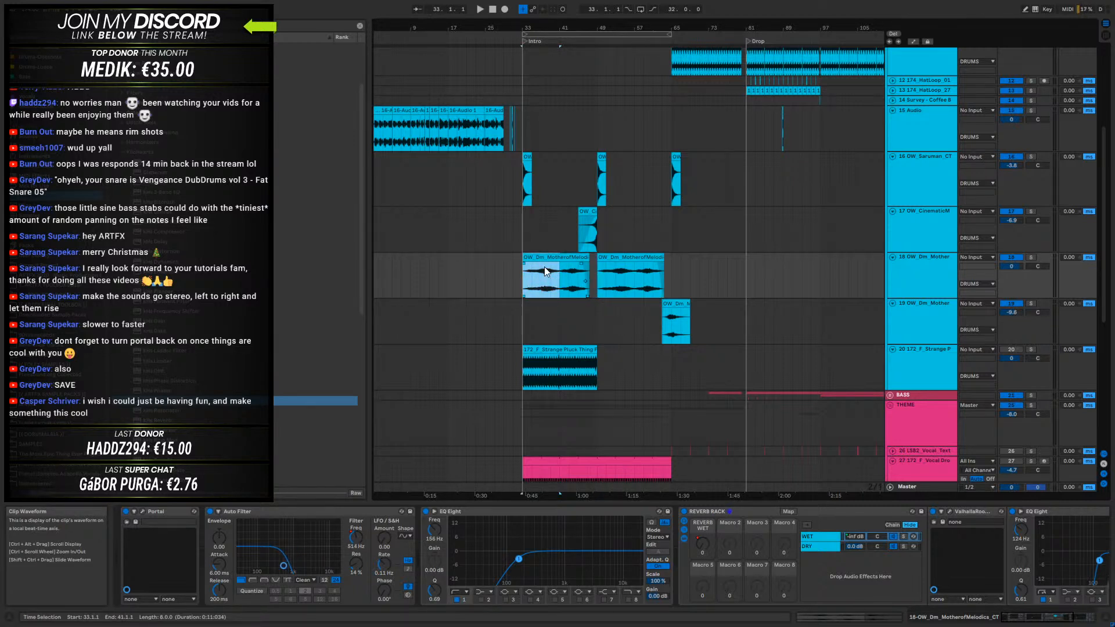
{"action": "key", "text": "ctrl+d"}
{"action": "key", "text": "ctrl+d"}
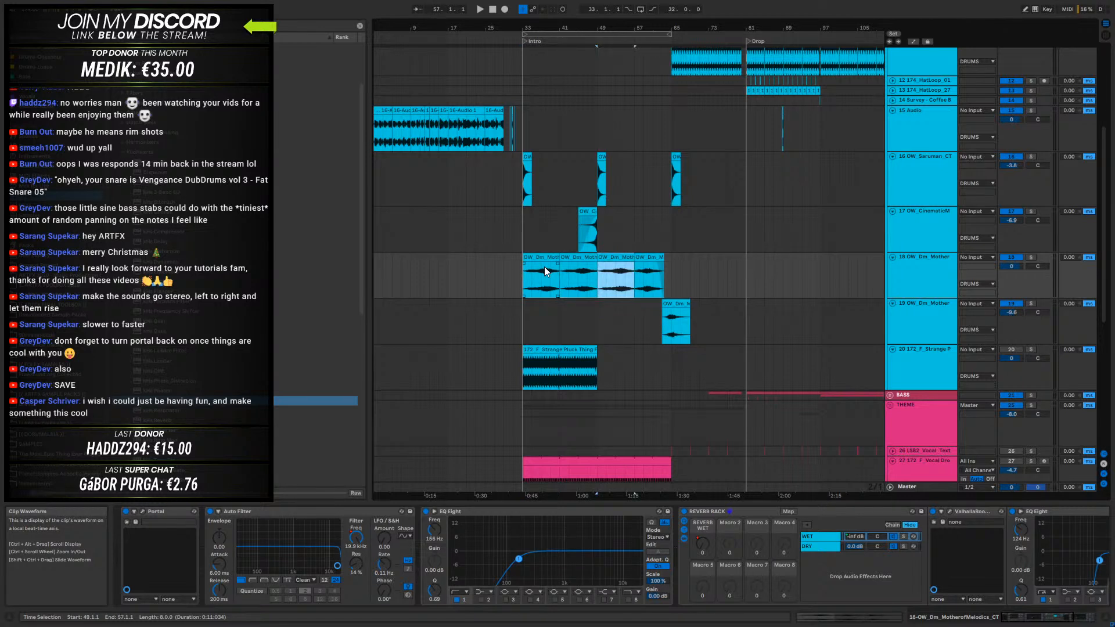
{"action": "key", "text": "ctrl+d"}
- Play the first 18 OW_Dm_Mother clip and fine-tune Portal's XY control to 55 and 44 percent
{"action": "left_click", "coordinate": [538, 270]}
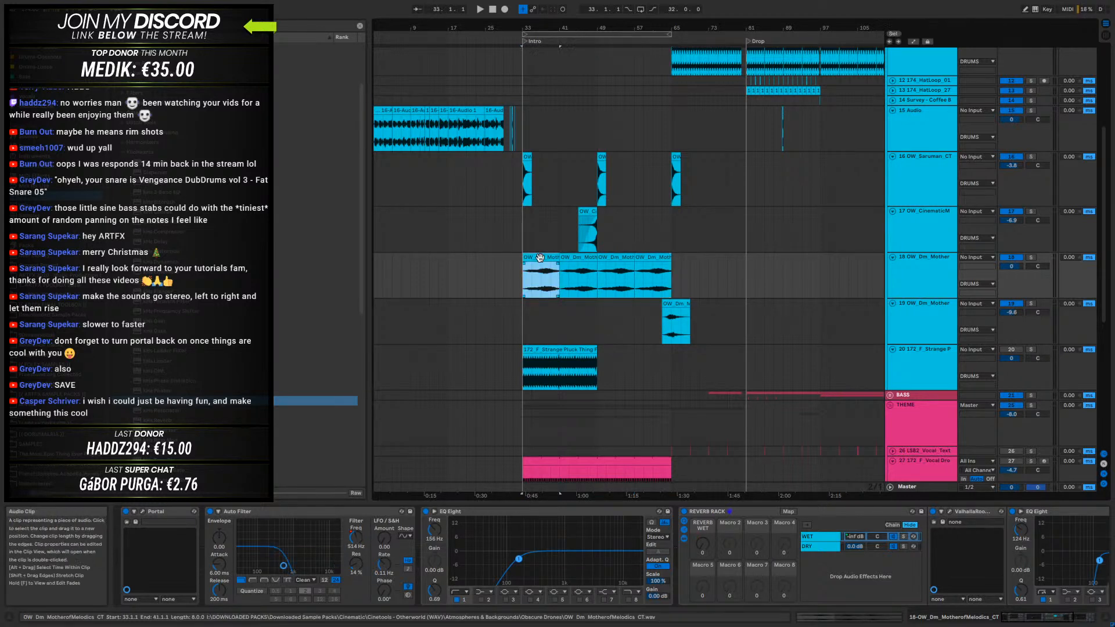
{"action": "key", "text": "space"}
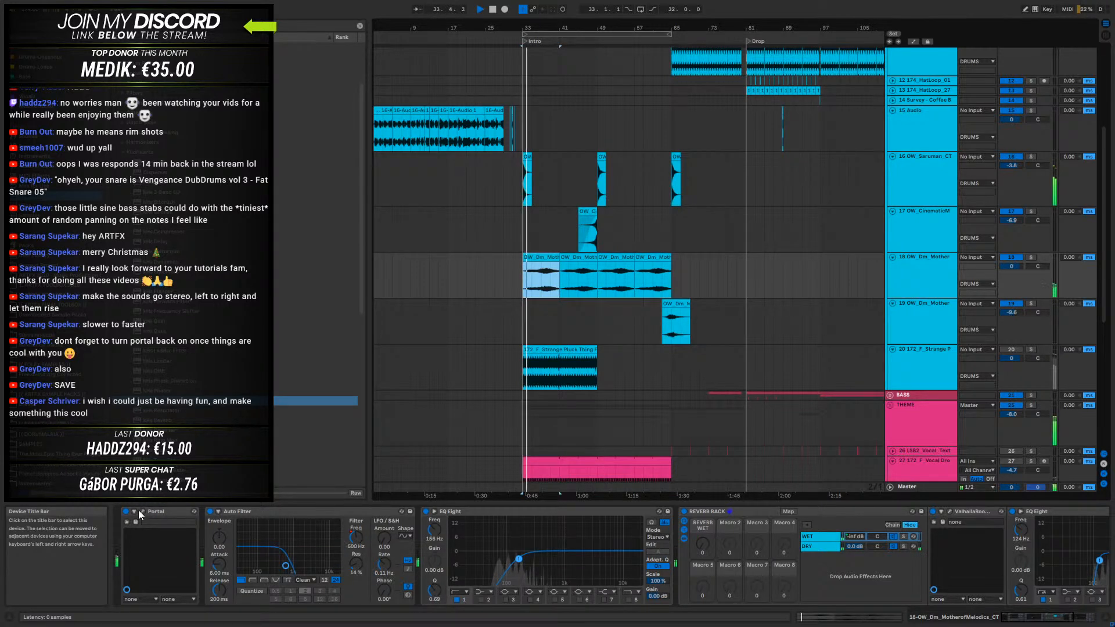
{"action": "key", "text": "ctrl+alt+p"}
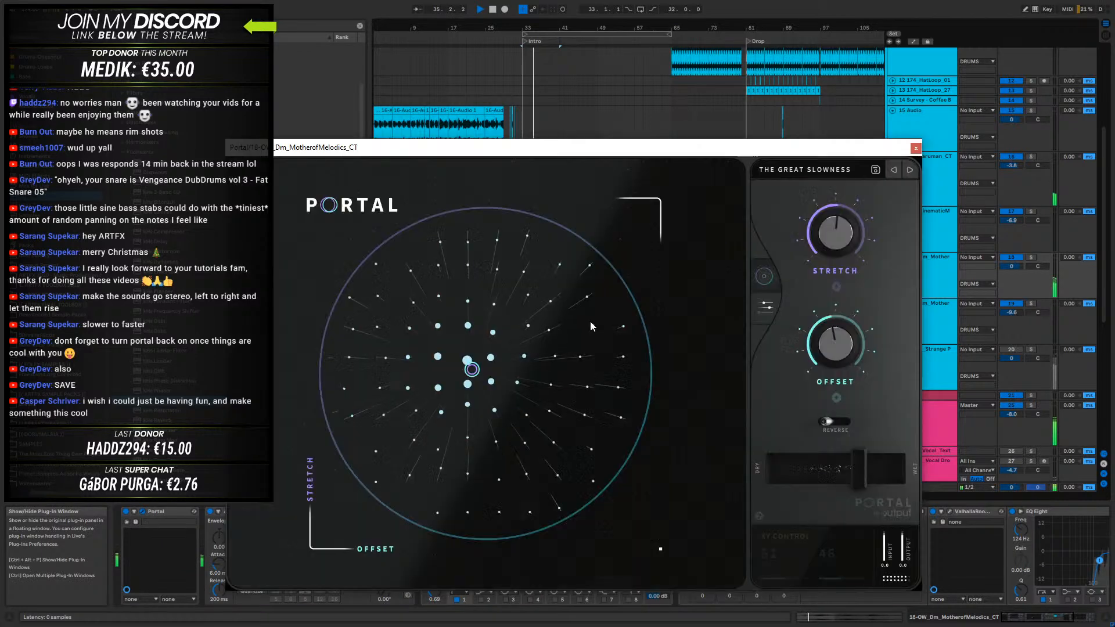
{"action": "mouse_move", "coordinate": [474, 373]}
{"action": "left_mouse_down"}
{"action": "mouse_move", "coordinate": [472, 353]}
{"action": "mouse_move", "coordinate": [472, 379]}
{"action": "left_mouse_up"}
{"action": "key", "text": "space"}
{"action": "left_click", "coordinate": [915, 148]}
- Extend the clips at bars 33 and 49 over their duplicates to 47.4.1 and 63.4.2, clearing the leftover piece from bar 63
{"action": "left_click_drag", "start_coordinate": [558, 259], "coordinate": [589, 259]}
{"action": "key", "text": "ctrl+z"}
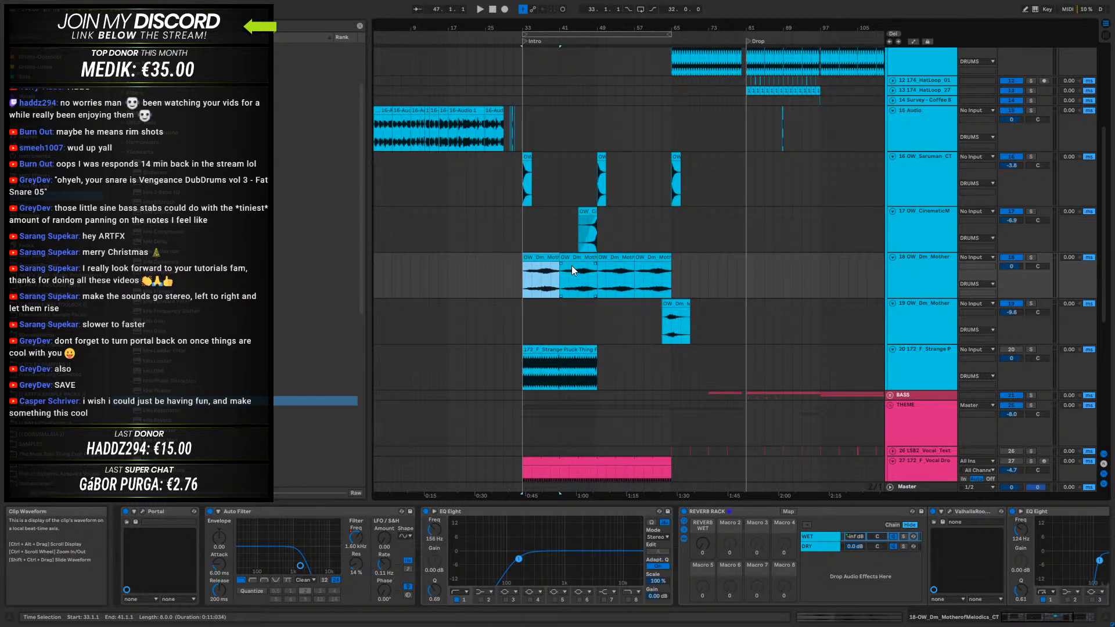
{"action": "left_click_drag", "start_coordinate": [559, 259], "coordinate": [663, 259]}
{"action": "left_click", "coordinate": [633, 259]}
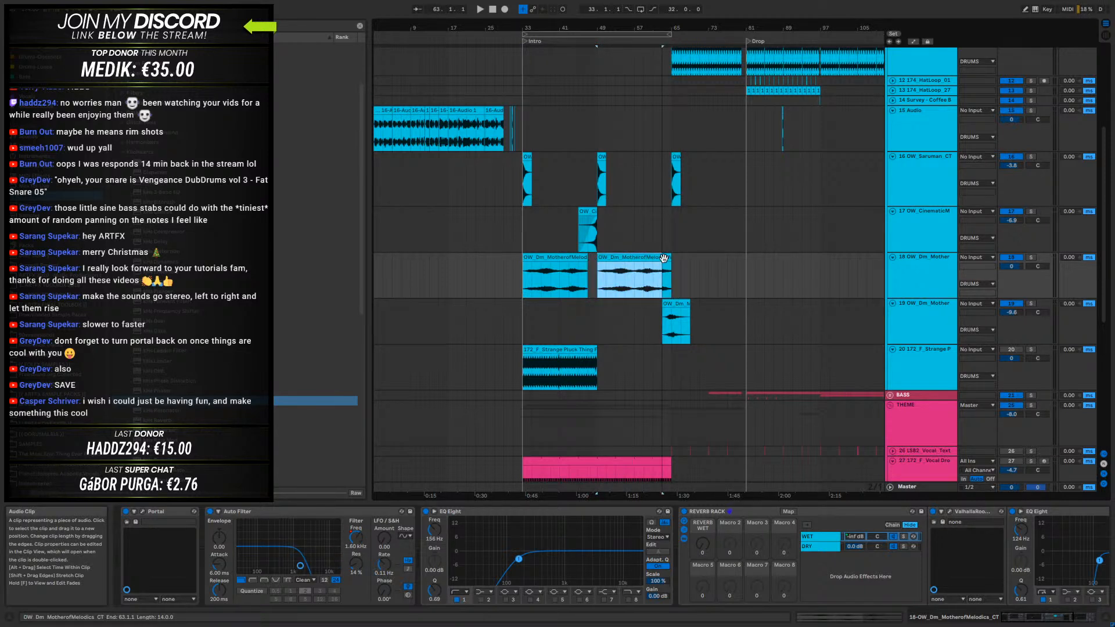
{"action": "left_click", "coordinate": [666, 267]}
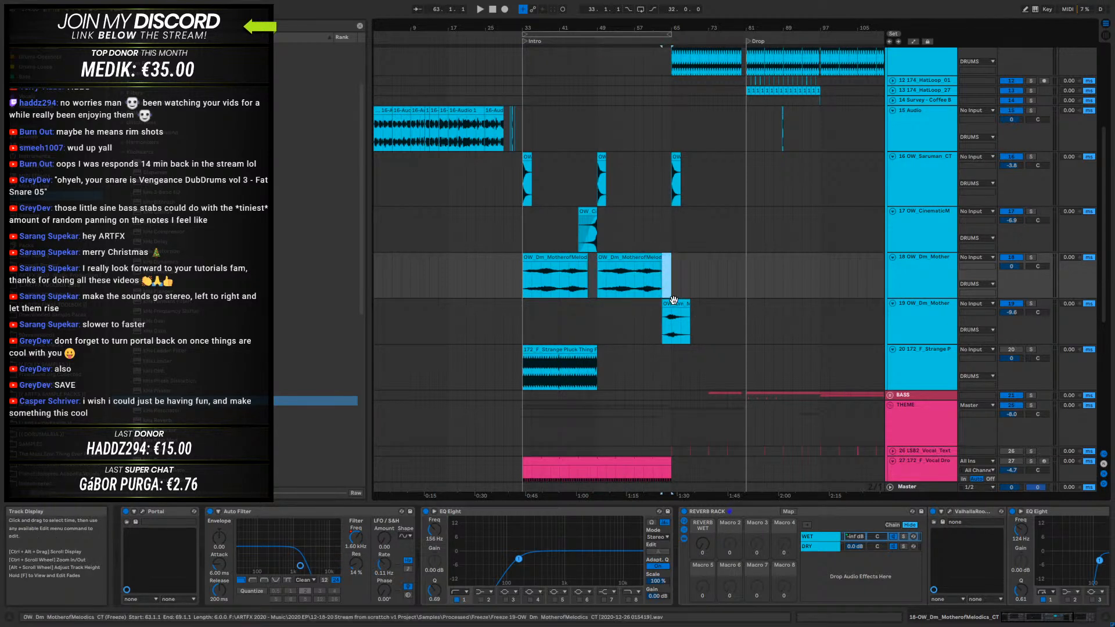
{"action": "left_click", "coordinate": [658, 263]}
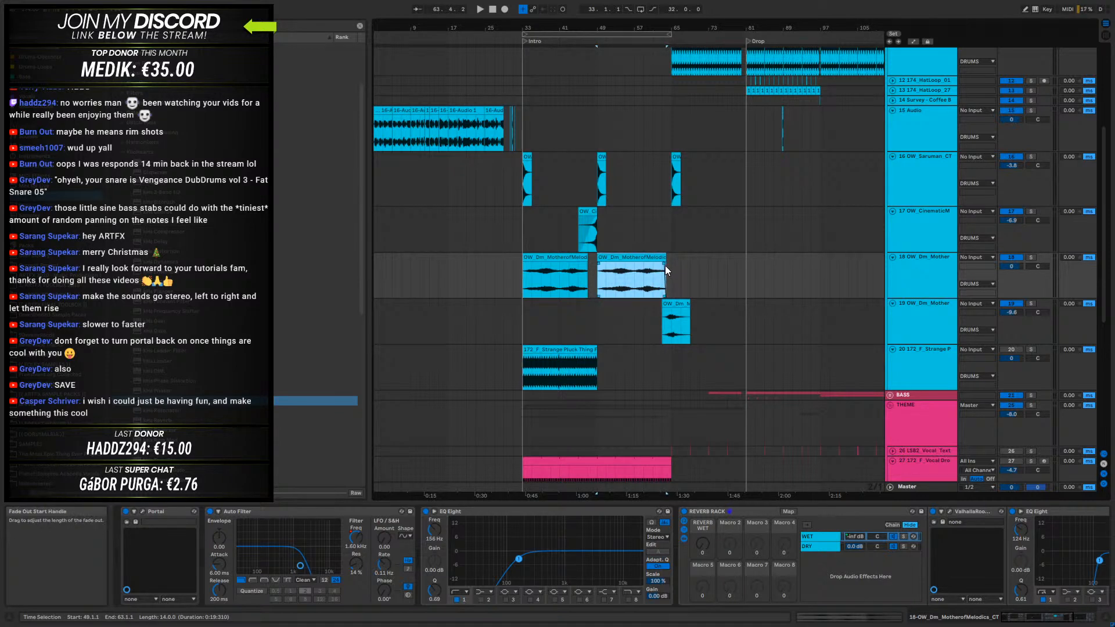
{"action": "left_click", "coordinate": [588, 260]}
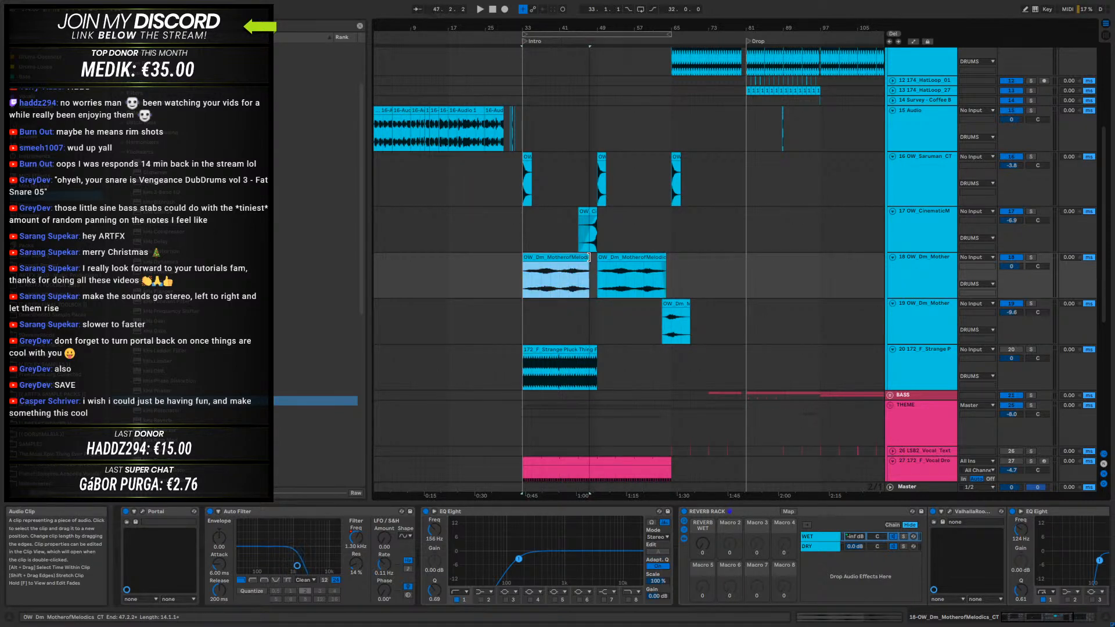
{"action": "left_click", "coordinate": [547, 264]}
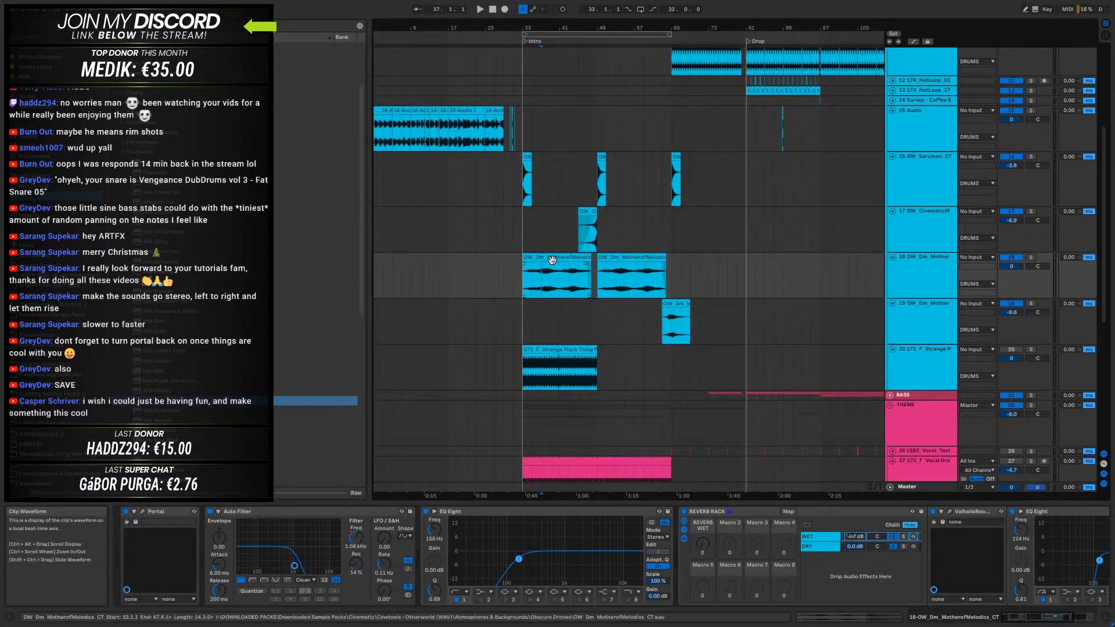
- Select the first 18 OW_Dm_Mother clip from bar 33 and open the track's Portal plug-in
{"action": "left_click", "coordinate": [547, 261]}
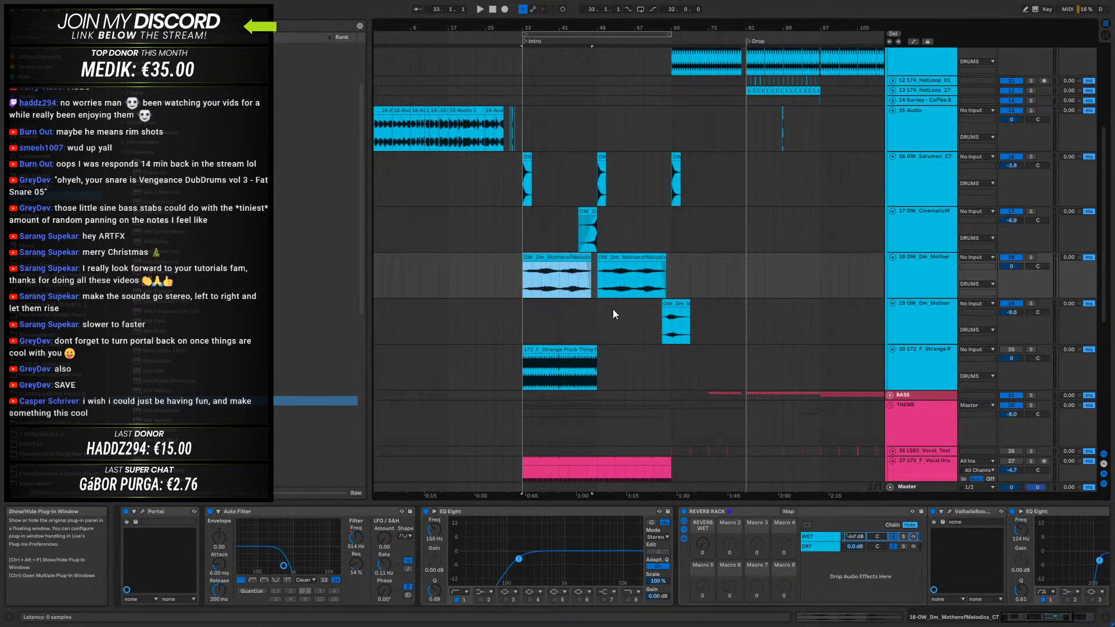
{"action": "key", "text": "ctrl+alt+p"}
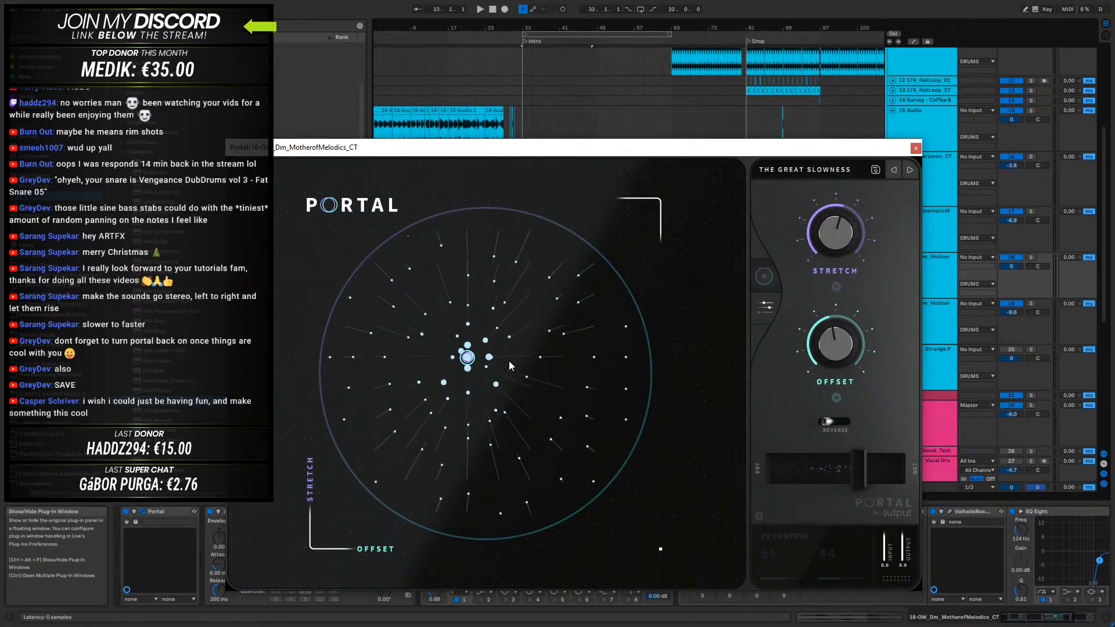
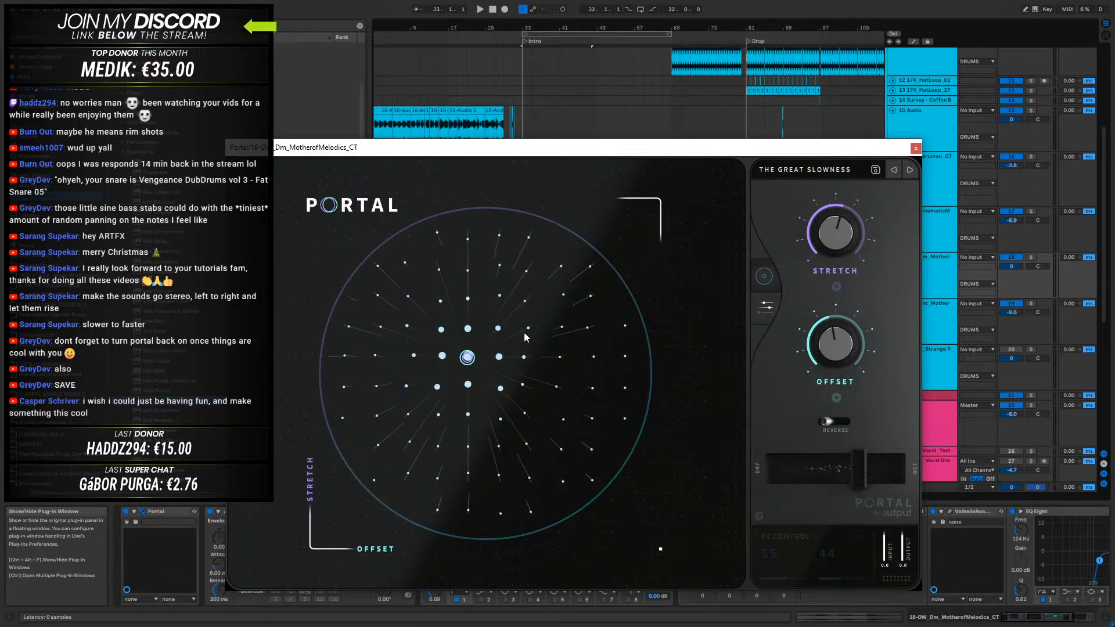
- Close Portal, select bars 33 to 65 on the 18 OW_Dm_Mother track, and solo that track
{"action": "left_click", "coordinate": [916, 149]}
{"action": "right_click", "coordinate": [933, 259]}
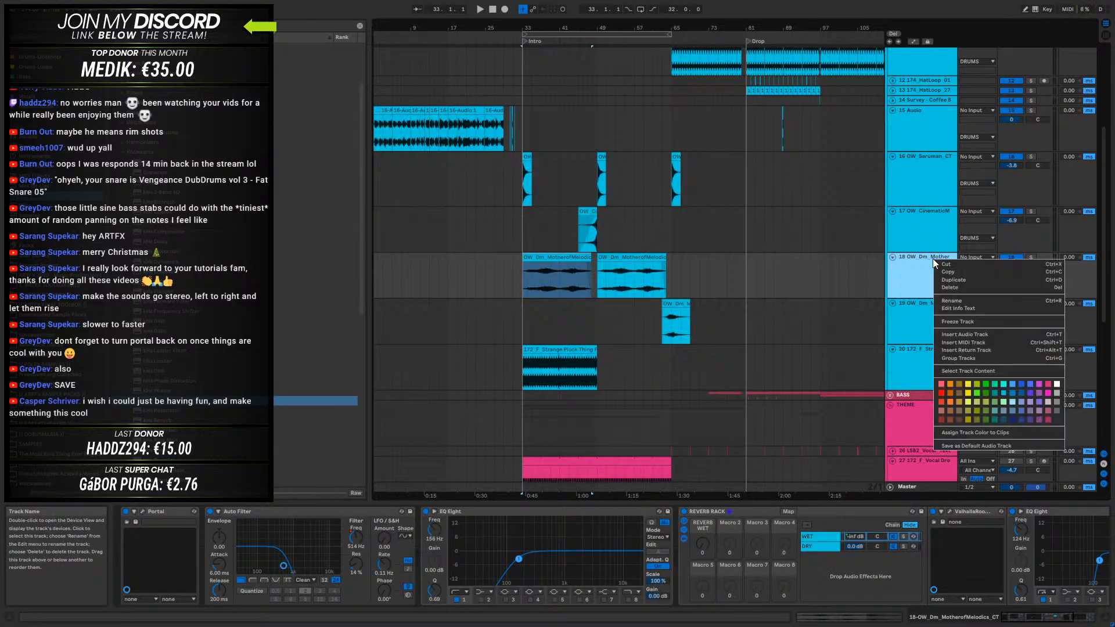
{"action": "left_click", "coordinate": [565, 269]}
{"action": "left_click_drag", "start_coordinate": [565, 269], "coordinate": [674, 264]}
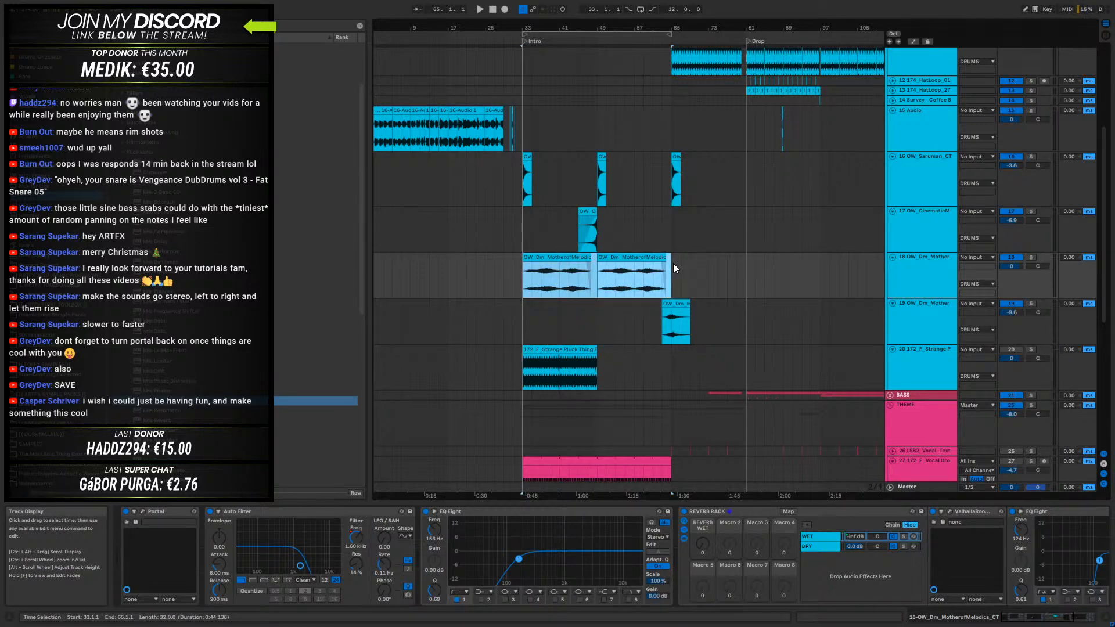
{"action": "left_click", "coordinate": [1030, 257]}
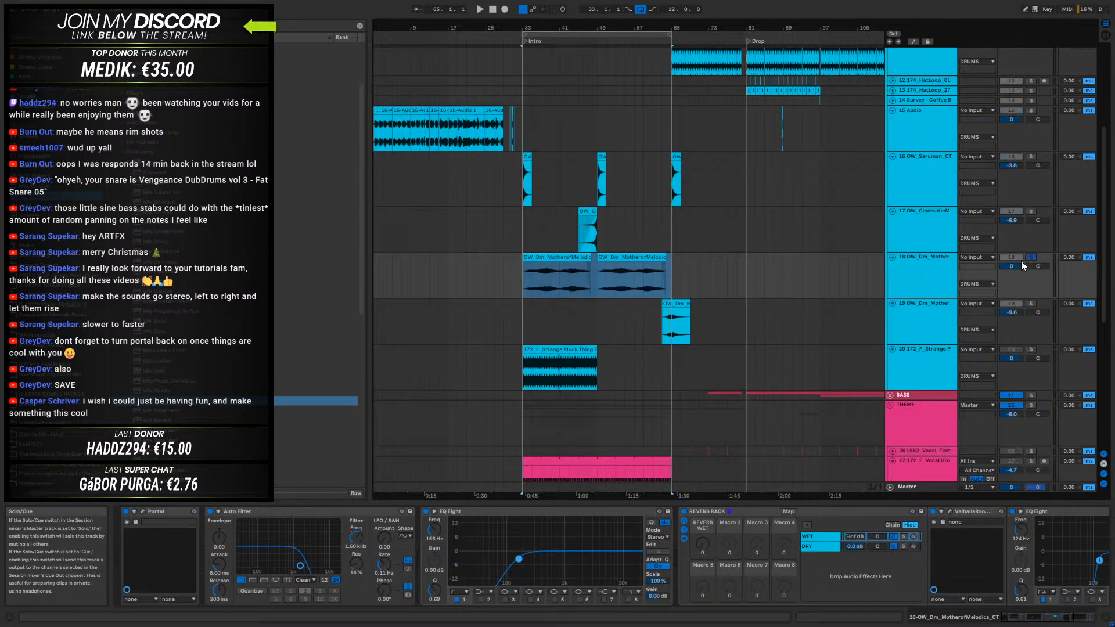
{"action": "left_click", "coordinate": [947, 262]}
{"action": "left_click", "coordinate": [928, 312], "text": "shift"}
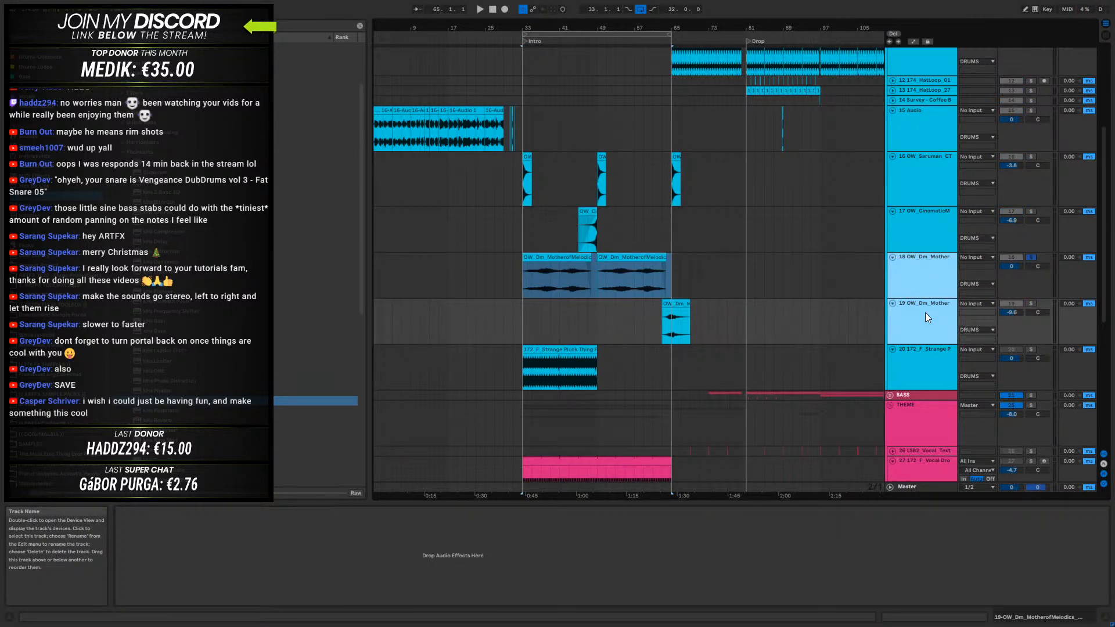
{"action": "left_click", "coordinate": [1031, 304]}
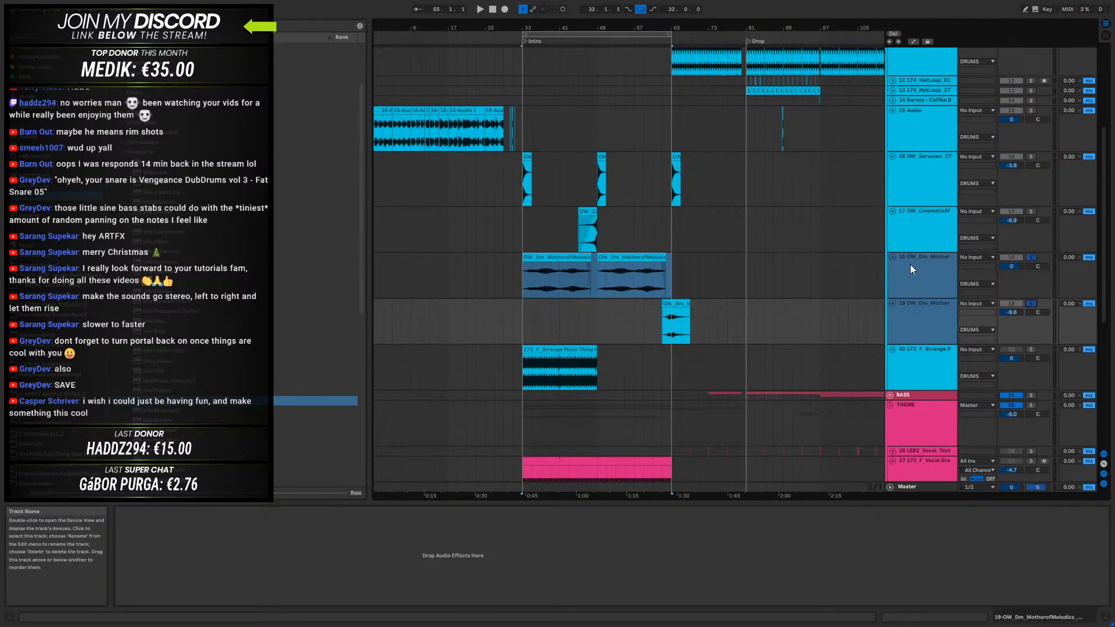
{"action": "left_click", "coordinate": [909, 266]}
{"action": "left_click", "coordinate": [913, 307], "text": "shift"}
{"action": "key", "text": "ctrl+g"}
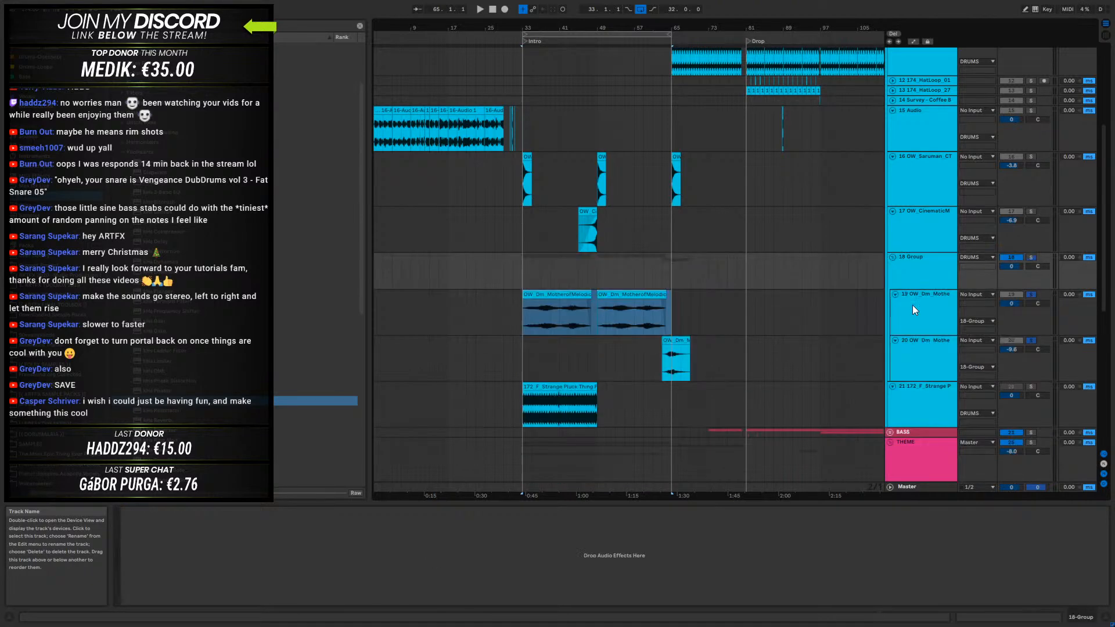
{"action": "key", "text": "ctrl+shift+g"}
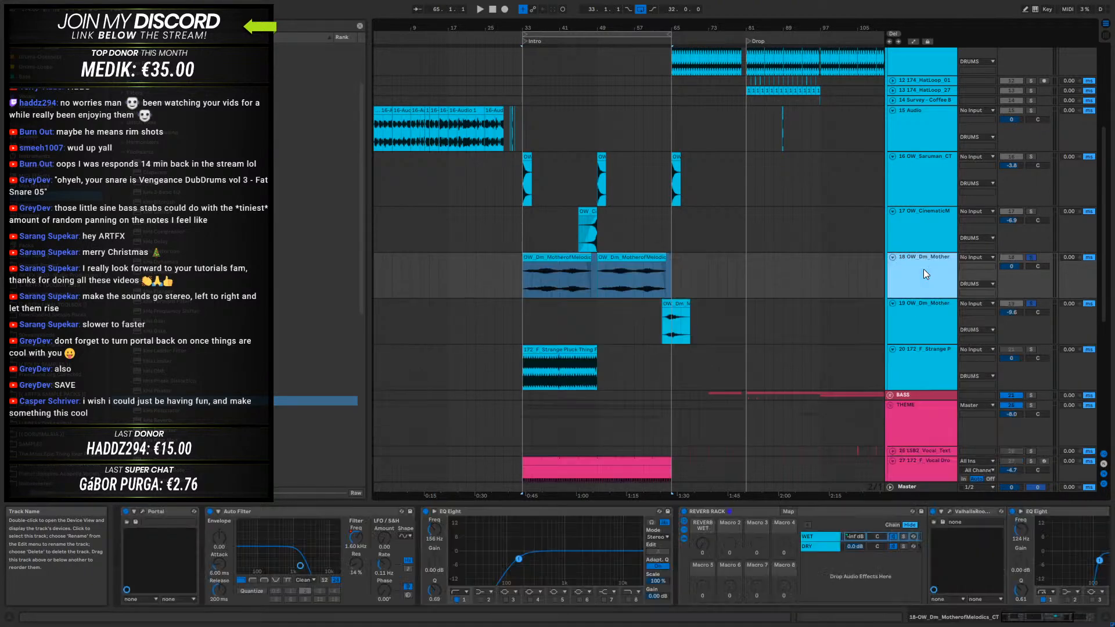
- Solo only track 18 and insert an audio track below it, record-armed with 18-OW Dm MotherofMelodics CT as its input
{"action": "left_click", "coordinate": [1031, 257]}
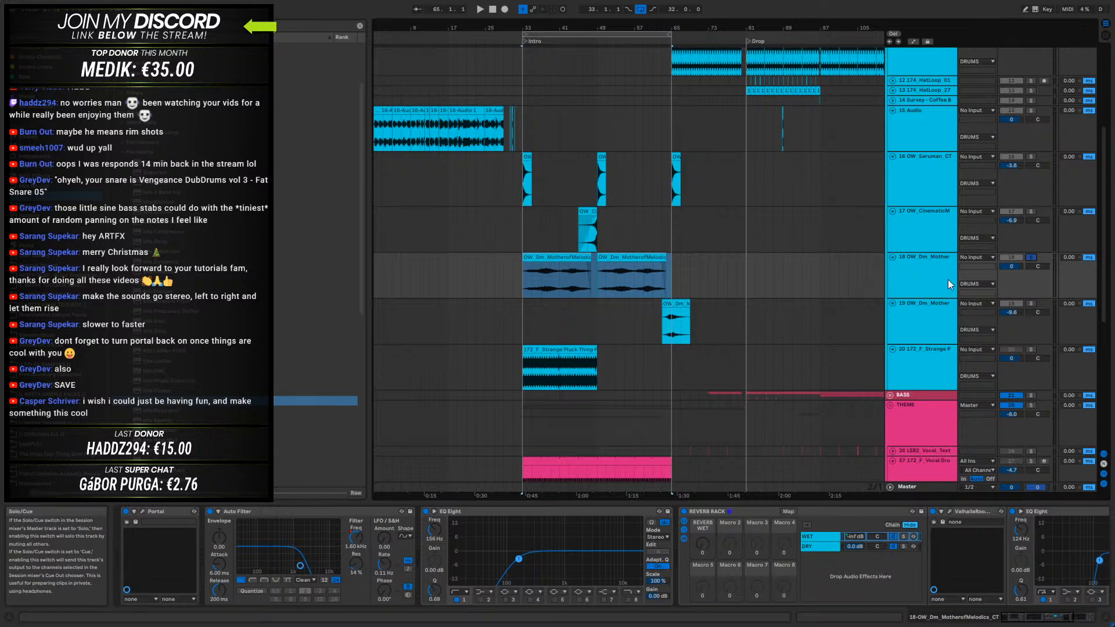
{"action": "right_click", "coordinate": [935, 271]}
{"action": "left_click", "coordinate": [966, 346]}
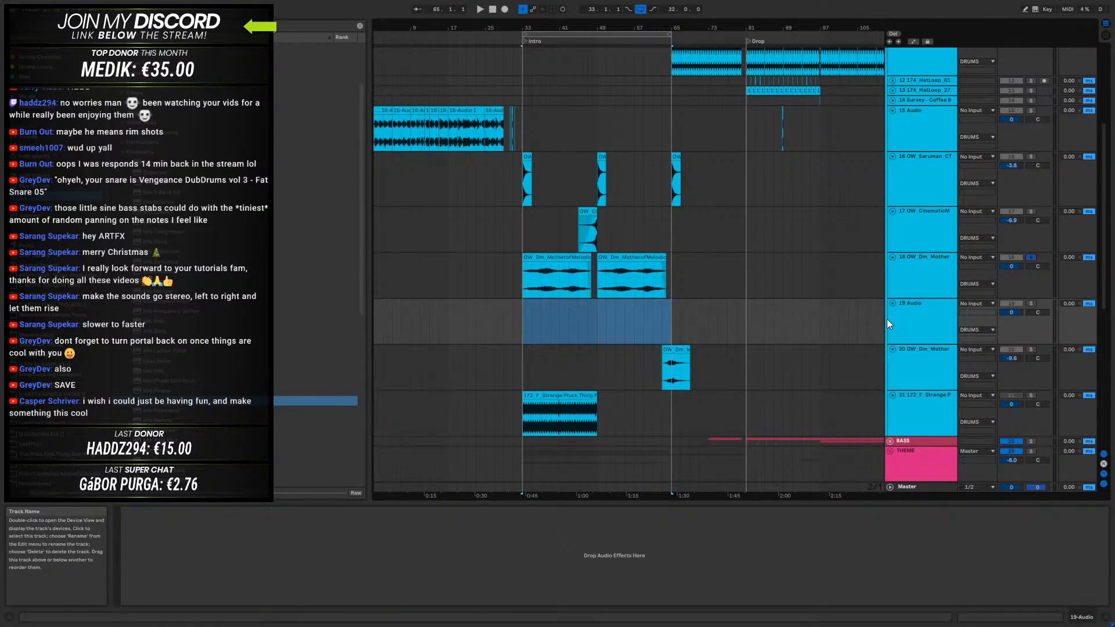
{"action": "left_click", "coordinate": [990, 304]}
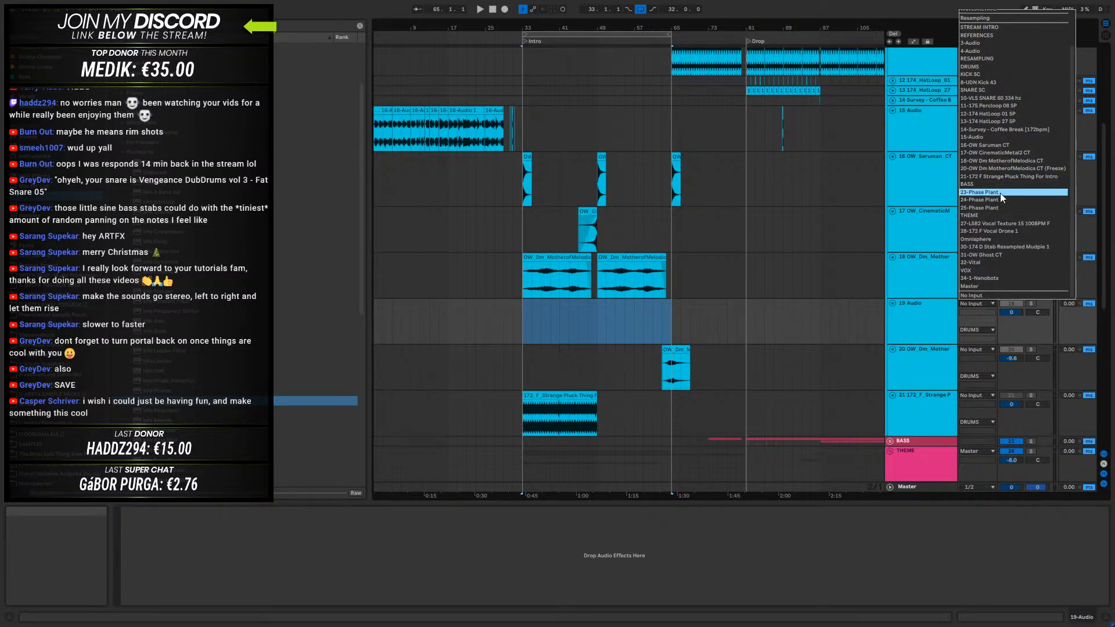
{"action": "left_click", "coordinate": [998, 161]}
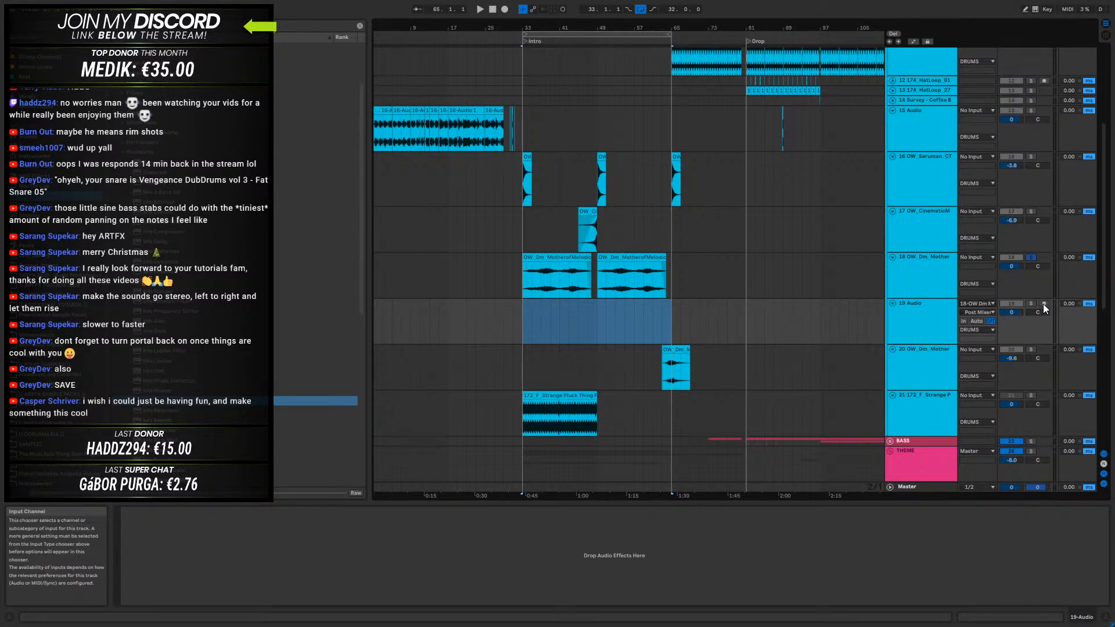
{"action": "left_click", "coordinate": [1044, 304]}
- Record track 18 onto 19 Audio from bar 33 while setting Portal's dry/wet to 67 percent and XY control to 37 and 56 percent
{"action": "left_click", "coordinate": [522, 314]}
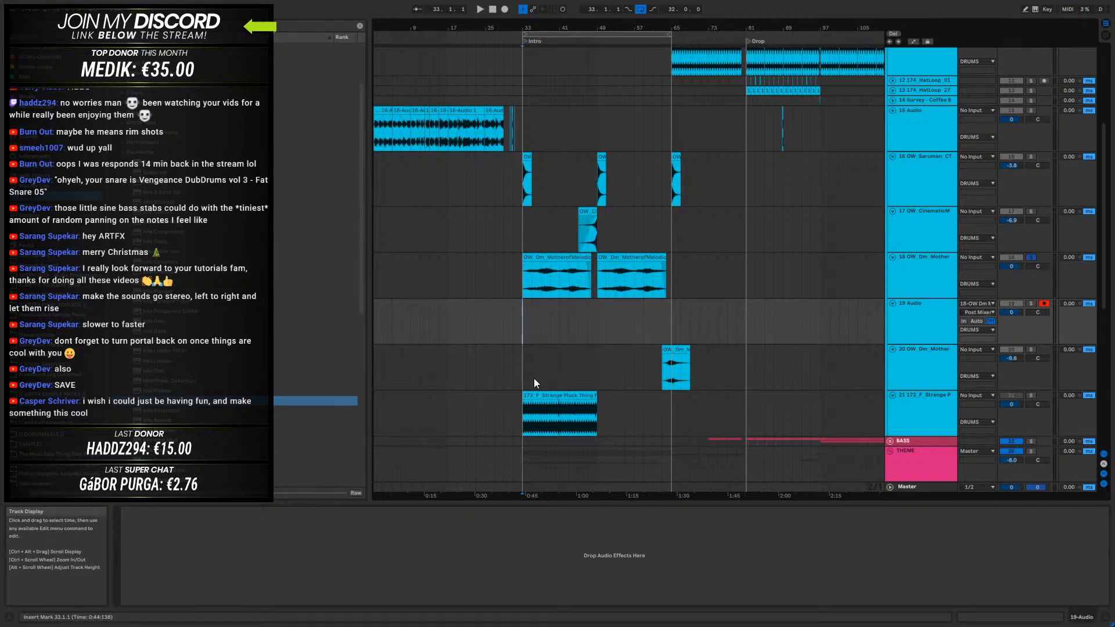
{"action": "left_click", "coordinate": [920, 258]}
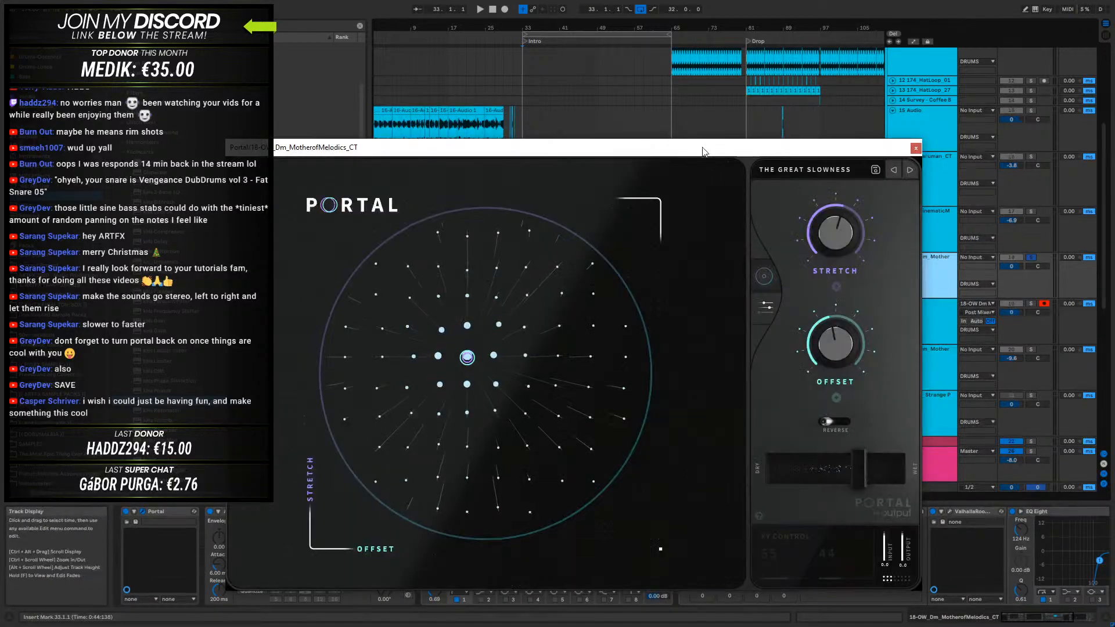
{"action": "left_click_drag", "start_coordinate": [702, 148], "coordinate": [726, 161]}
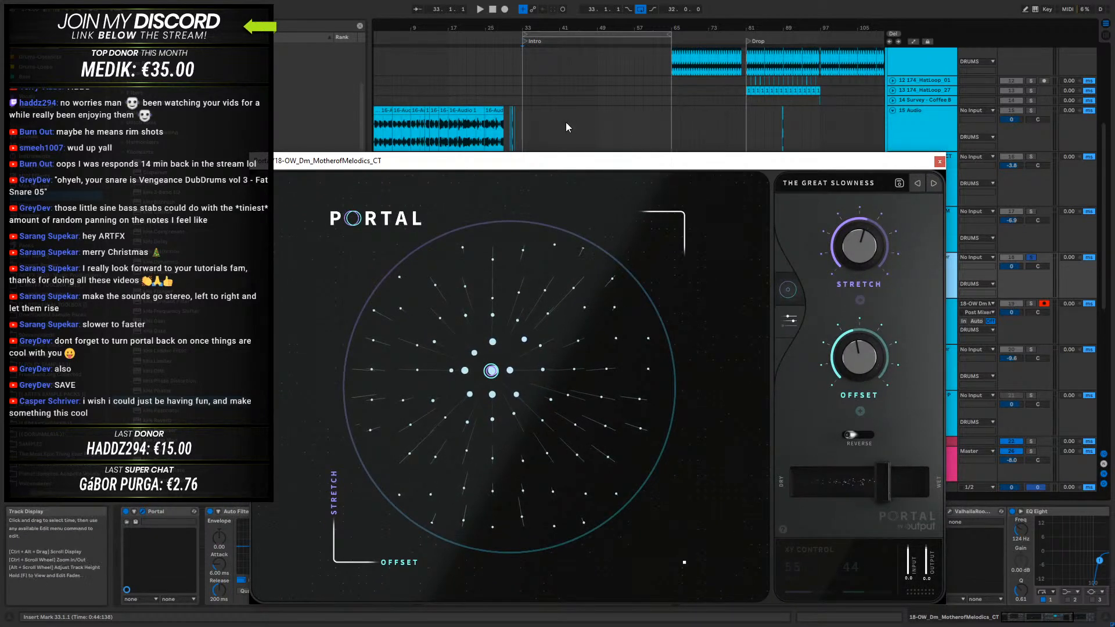
{"action": "key", "text": "space"}
{"action": "left_click", "coordinate": [504, 10]}
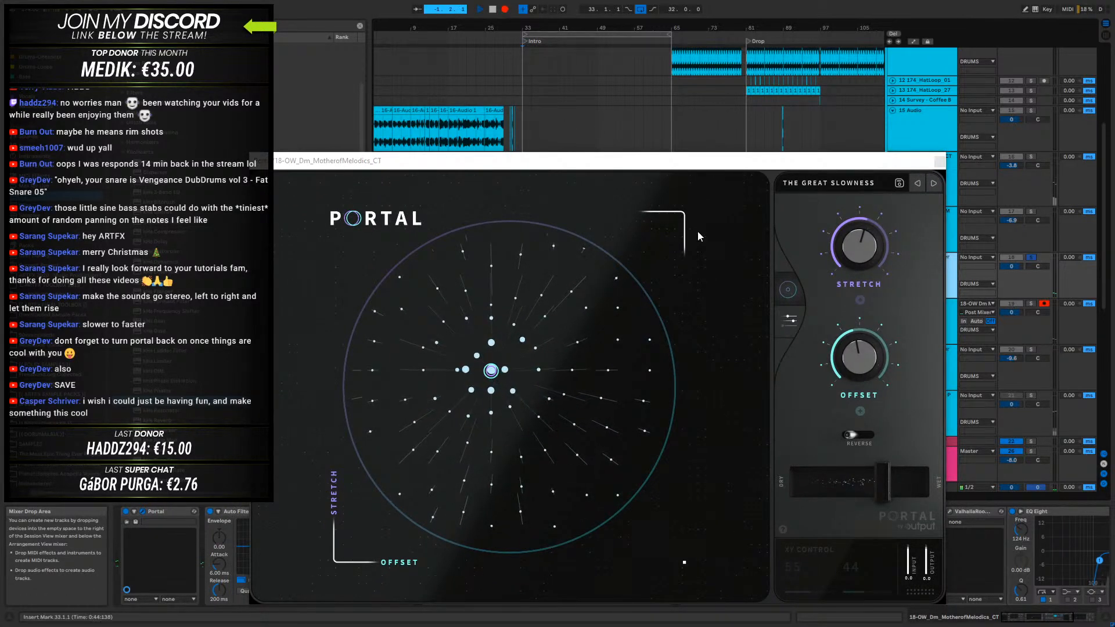
{"action": "mouse_move", "coordinate": [881, 481]}
{"action": "left_mouse_down"}
{"action": "mouse_move", "coordinate": [922, 482]}
{"action": "mouse_move", "coordinate": [882, 483]}
{"action": "left_mouse_up"}
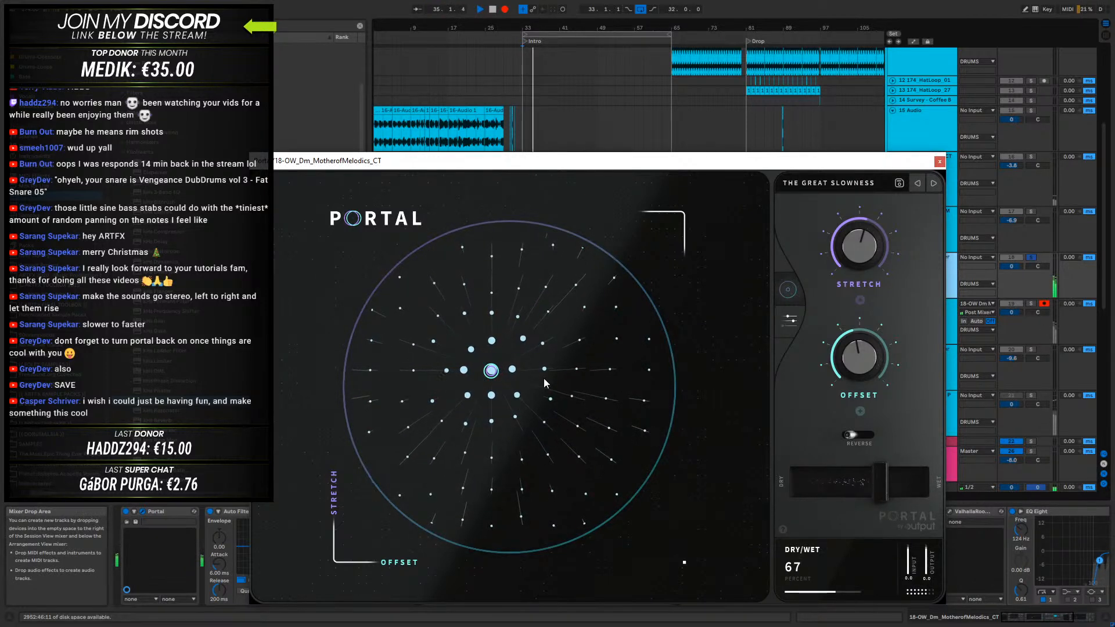
{"action": "left_click_drag", "start_coordinate": [491, 370], "coordinate": [528, 428]}
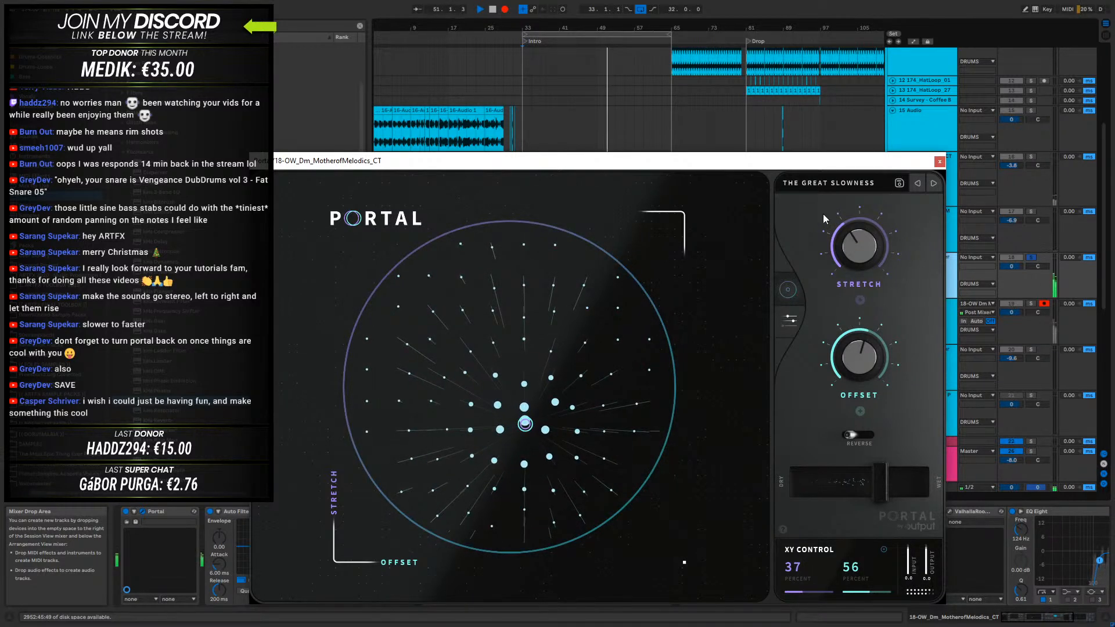
{"action": "left_click", "coordinate": [939, 162]}
{"action": "key", "text": "space"}
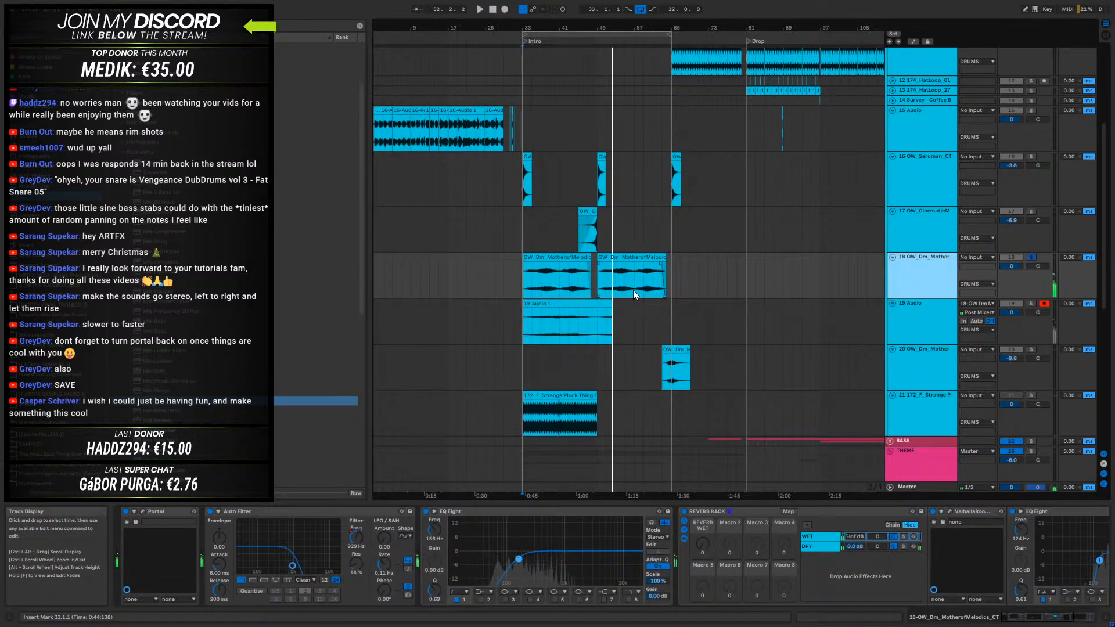
- Draw a REVERB WET automation ramp rising to bar 49 on track 18, duplicate bars 33 to 49 up to bar 65, and lock the envelopes
{"action": "key", "text": "a"}
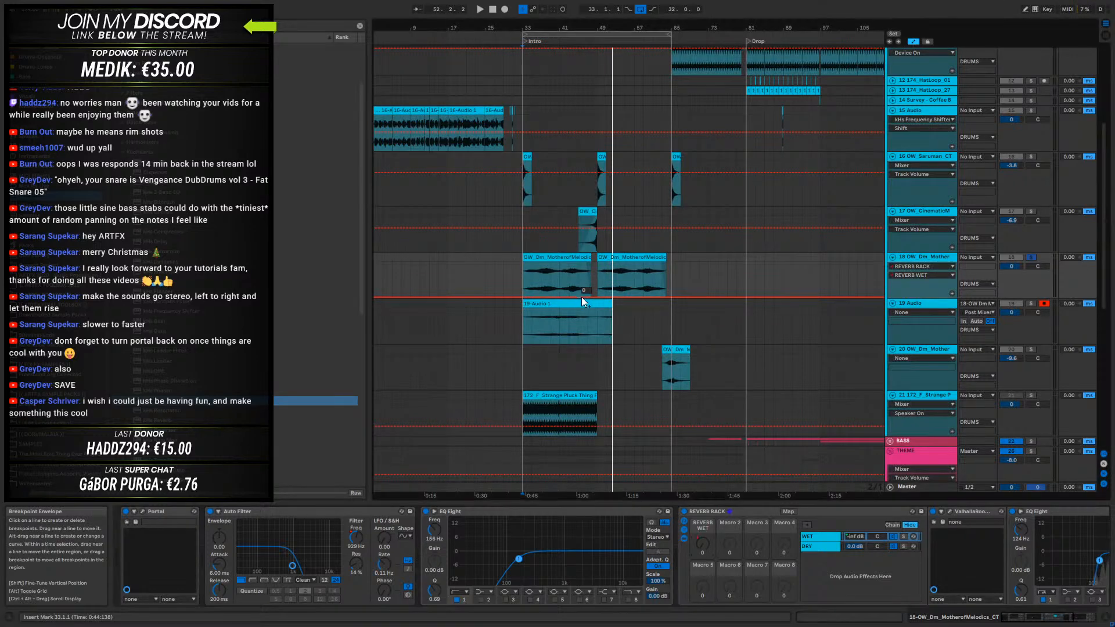
{"action": "left_click_drag", "start_coordinate": [592, 296], "coordinate": [597, 262]}
{"action": "left_click_drag", "start_coordinate": [533, 274], "coordinate": [584, 274]}
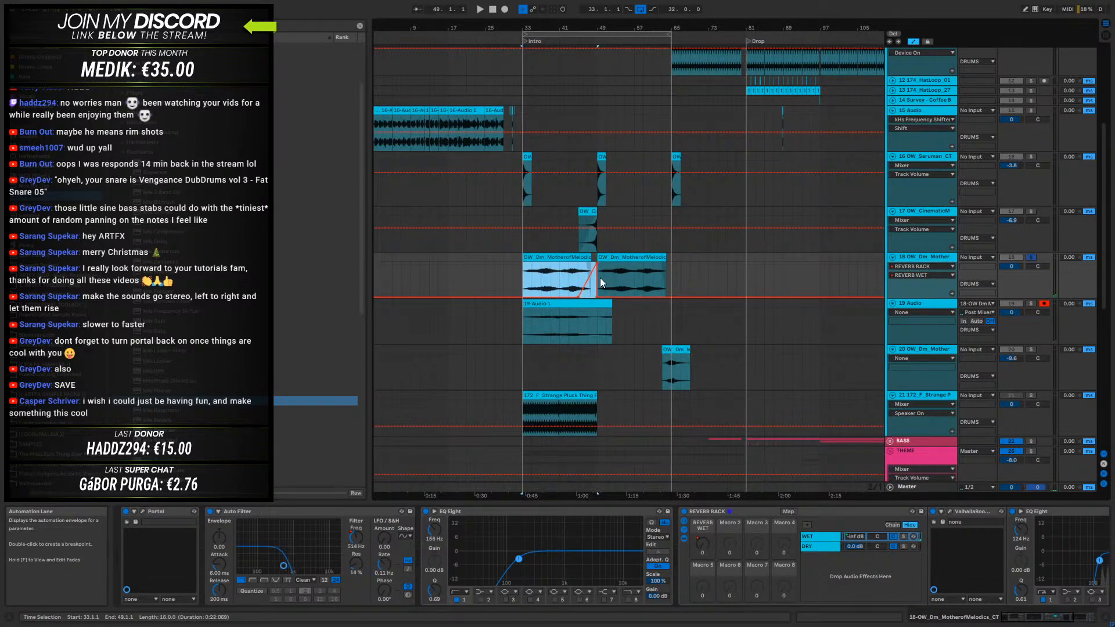
{"action": "key", "text": "ctrl+d"}
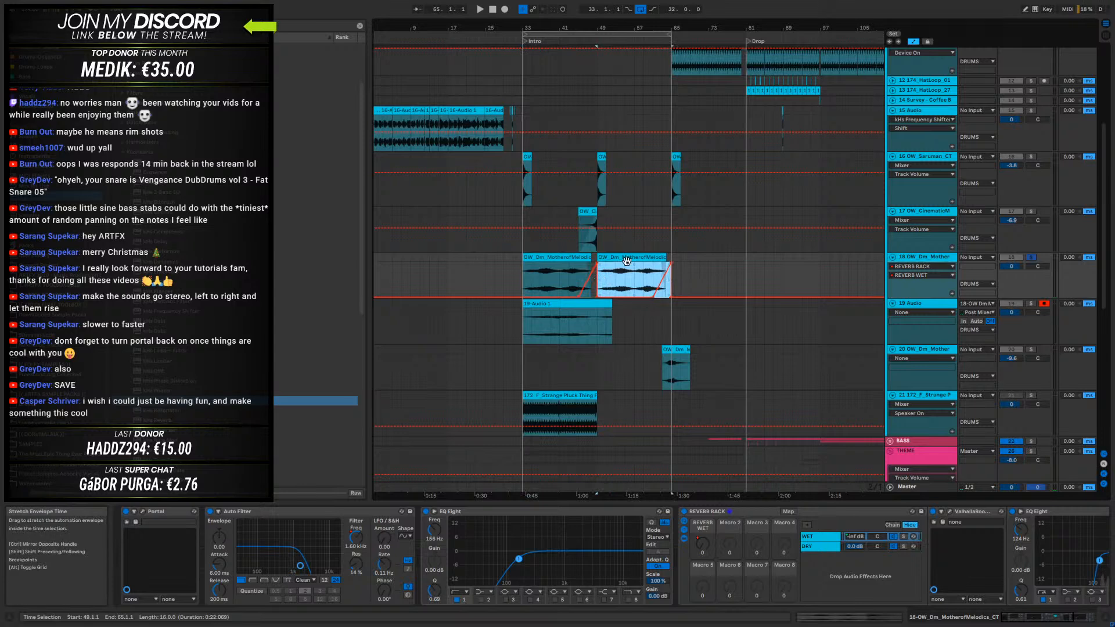
{"action": "left_click", "coordinate": [932, 42]}
{"action": "left_click", "coordinate": [518, 277]}
{"action": "key", "text": "space"}
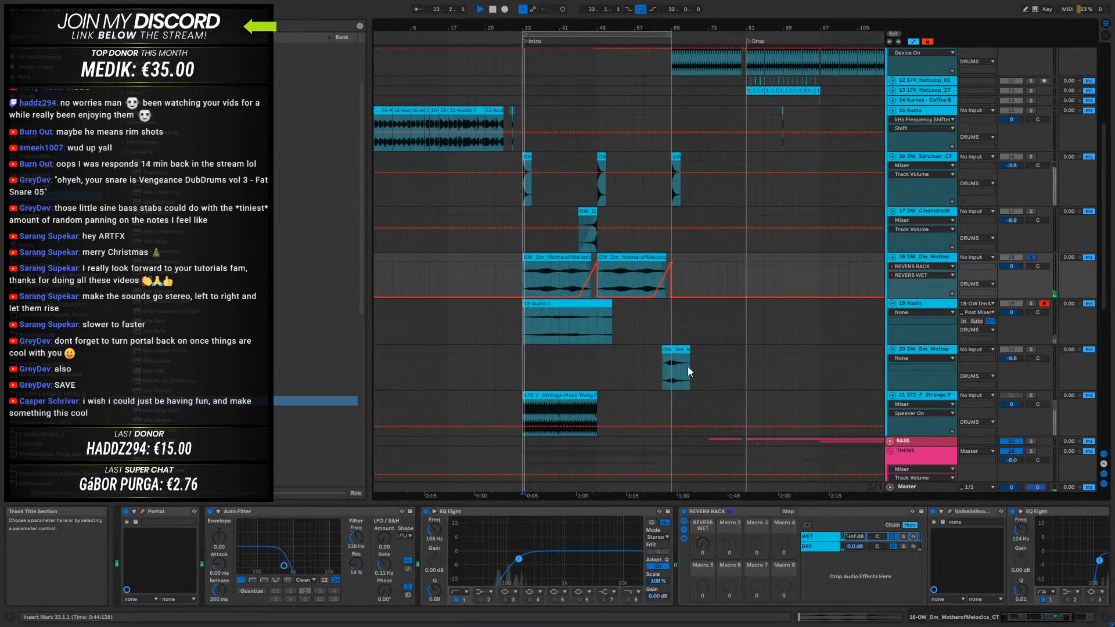
{"action": "left_click", "coordinate": [502, 9]}
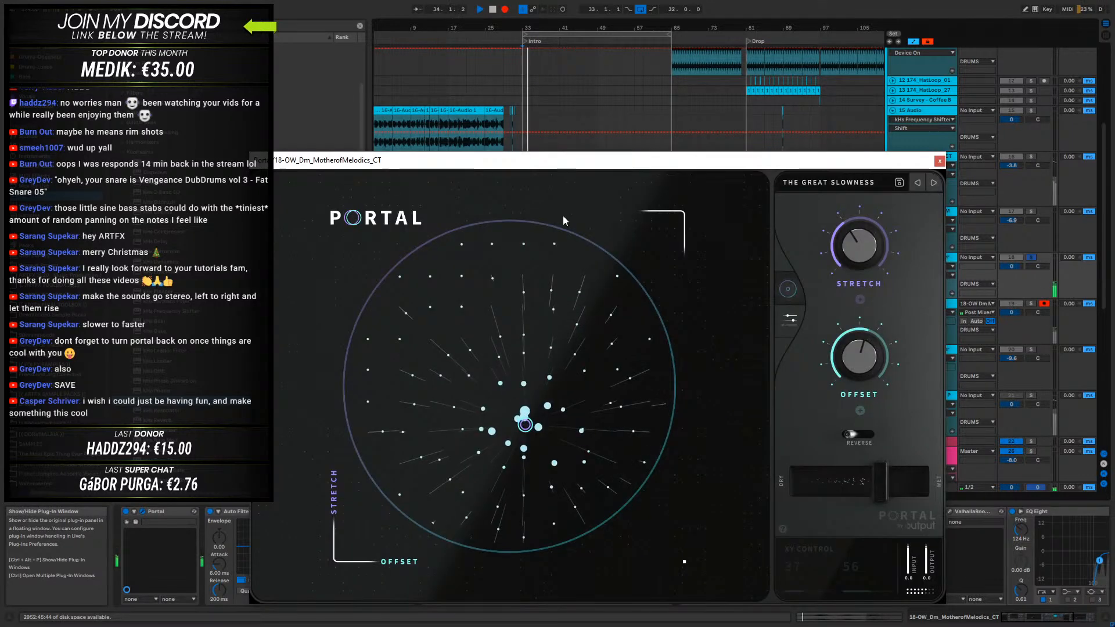
{"action": "left_click", "coordinate": [939, 155]}
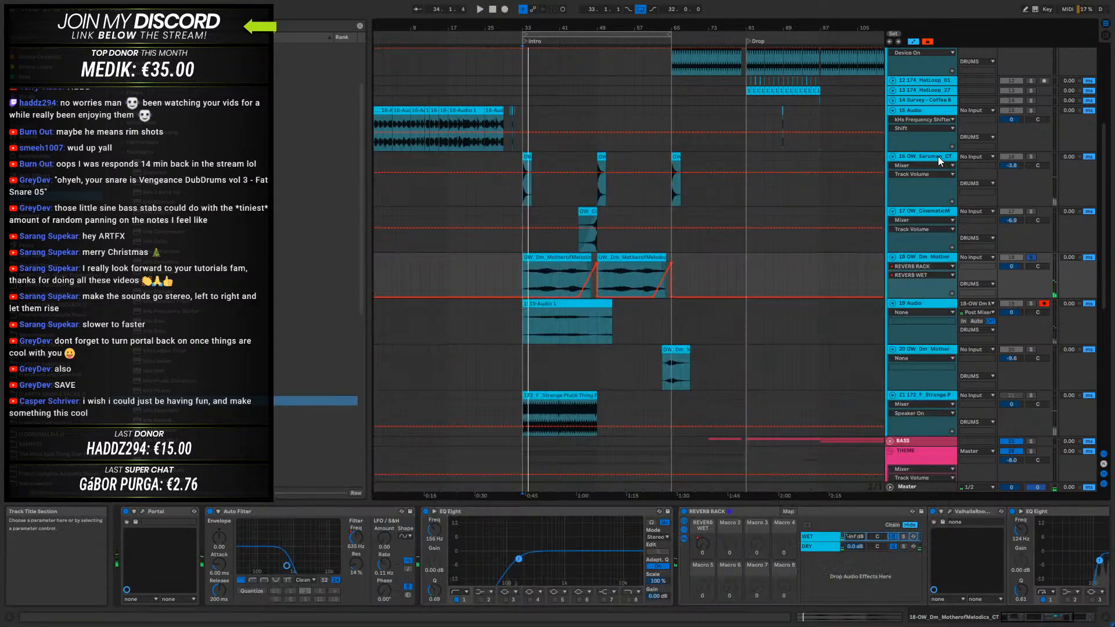
- Move Portal after Utility to the end of track 18's device chain and delete the Auto Filter
{"action": "left_click", "coordinate": [154, 512]}
{"action": "left_click_drag", "start_coordinate": [640, 521], "coordinate": [989, 514]}
{"action": "left_click_drag", "start_coordinate": [1075, 511], "coordinate": [1043, 528]}
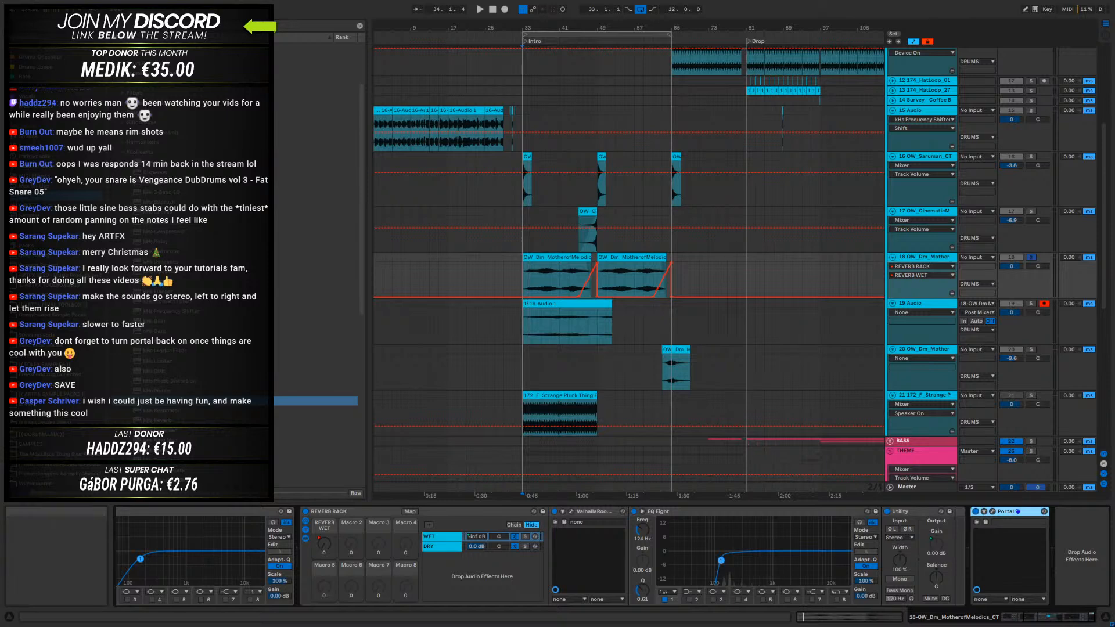
{"action": "left_click_drag", "start_coordinate": [1063, 617], "coordinate": [1030, 618]}
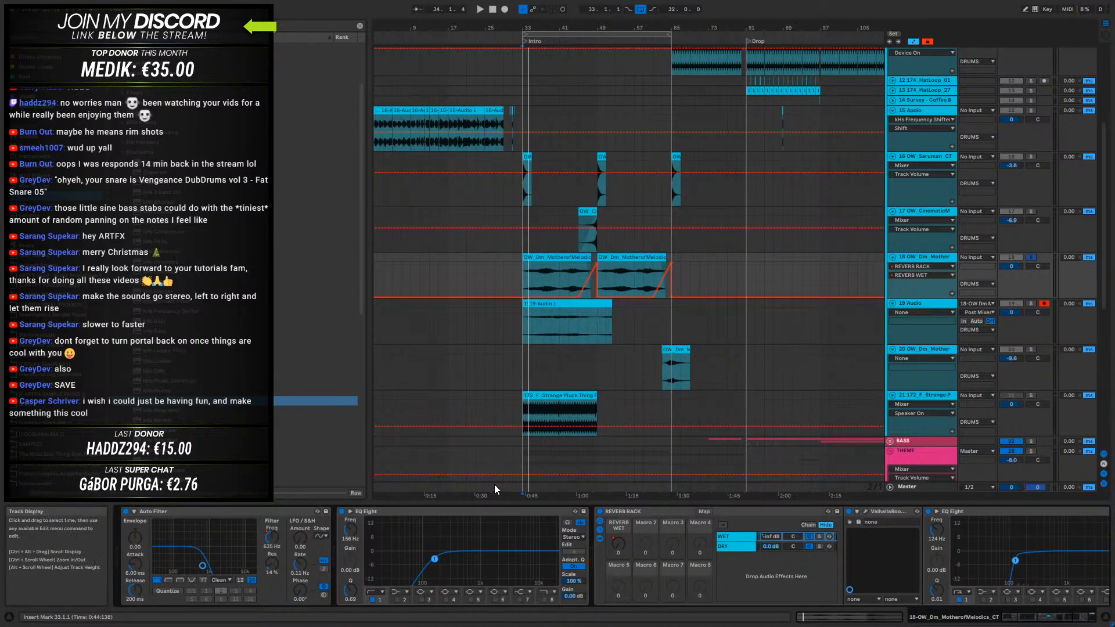
{"action": "mouse_move", "coordinate": [225, 515]}
{"action": "left_mouse_down"}
{"action": "mouse_move", "coordinate": [1108, 514]}
{"action": "mouse_move", "coordinate": [1088, 517]}
{"action": "left_mouse_up"}
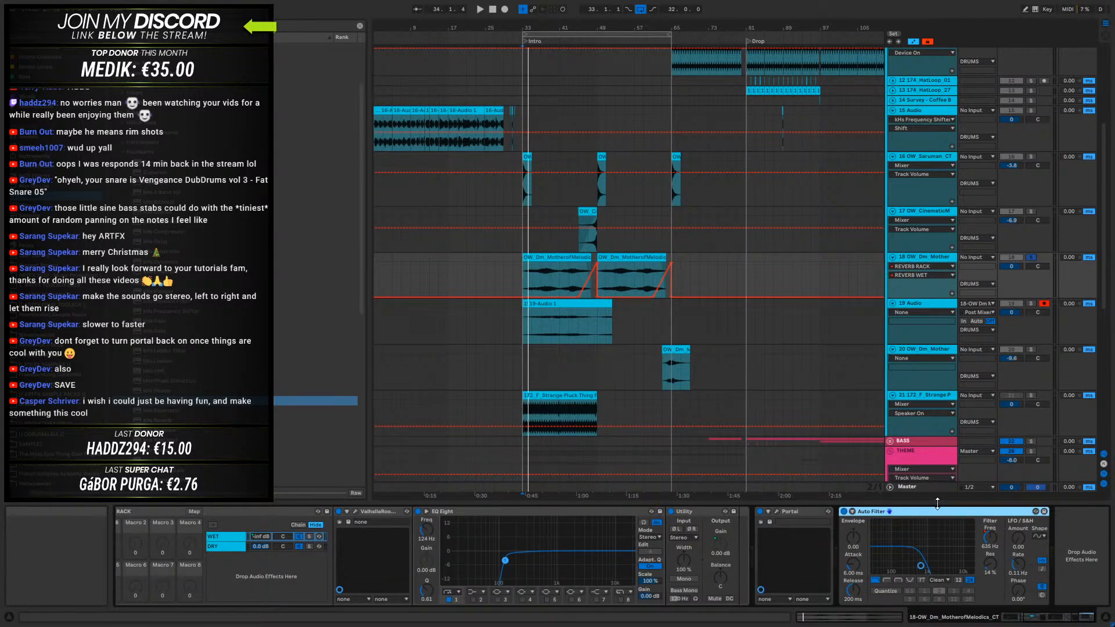
{"action": "key", "text": "Delete"}
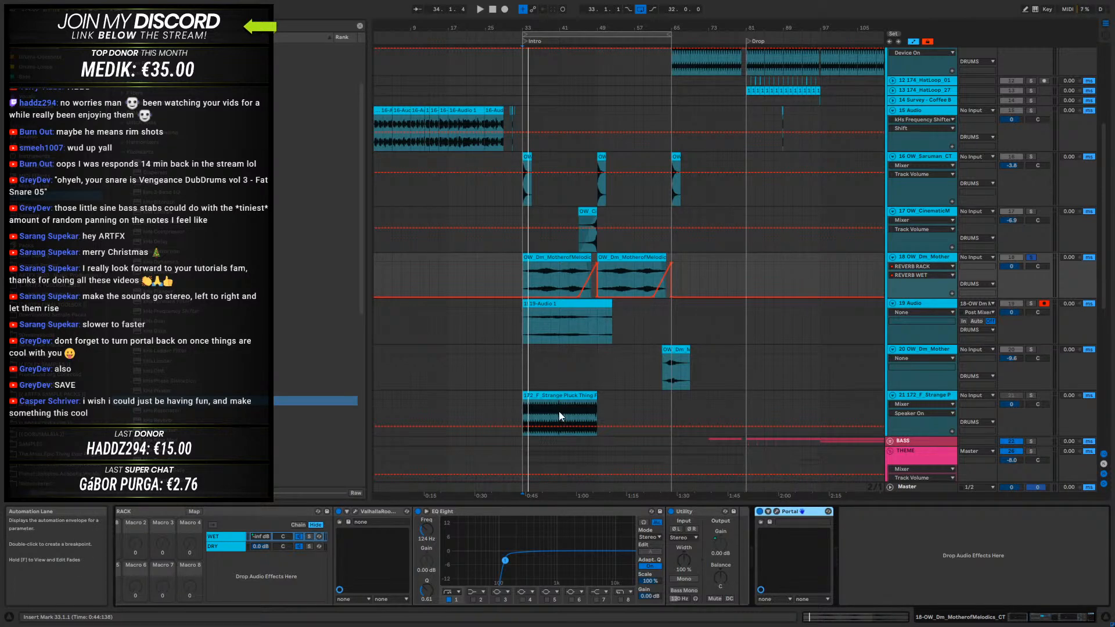
- Record track 18 onto 19 Audio over bars 33 to 65 while sweeping Portal's XY control, ending at 26 and 9 percent
{"action": "left_click", "coordinate": [507, 10]}
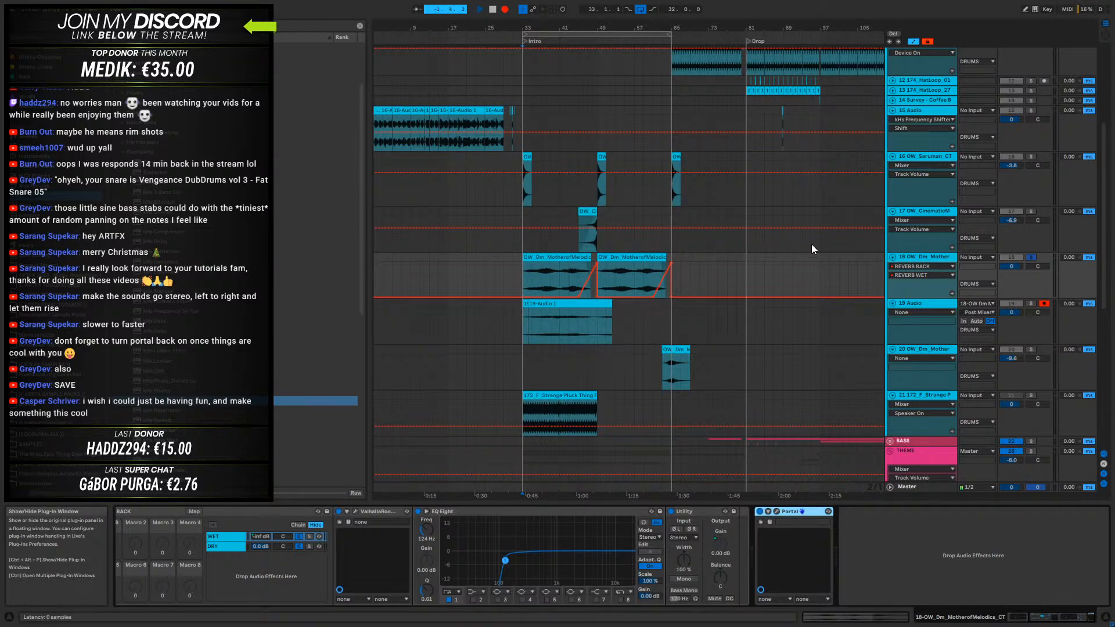
{"action": "key", "text": "ctrl+alt+p"}
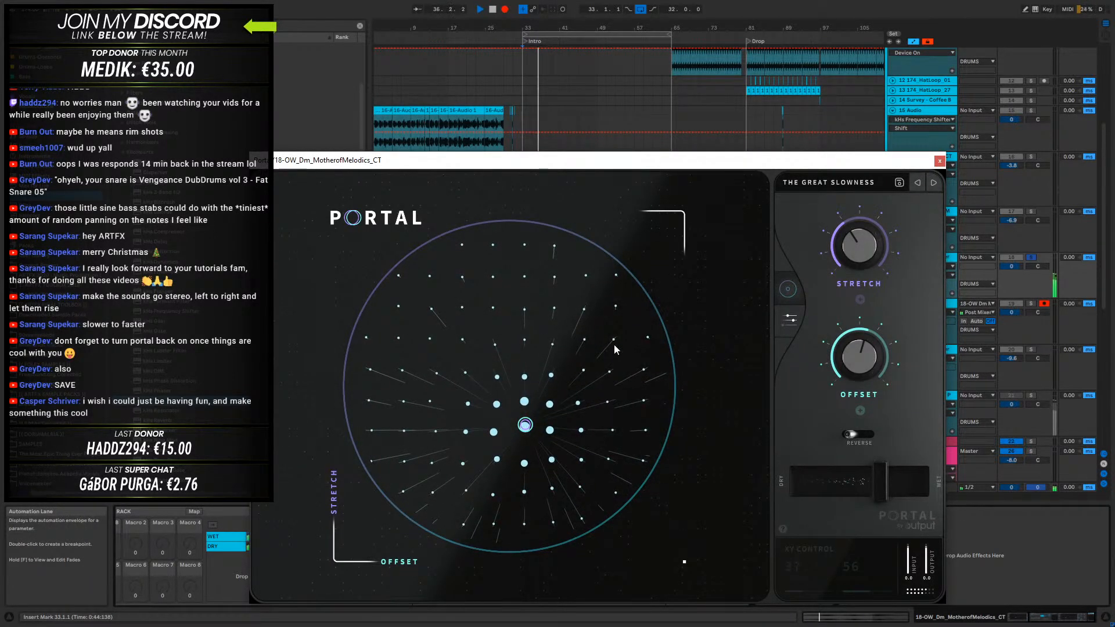
{"action": "left_click_drag", "start_coordinate": [525, 424], "coordinate": [382, 372]}
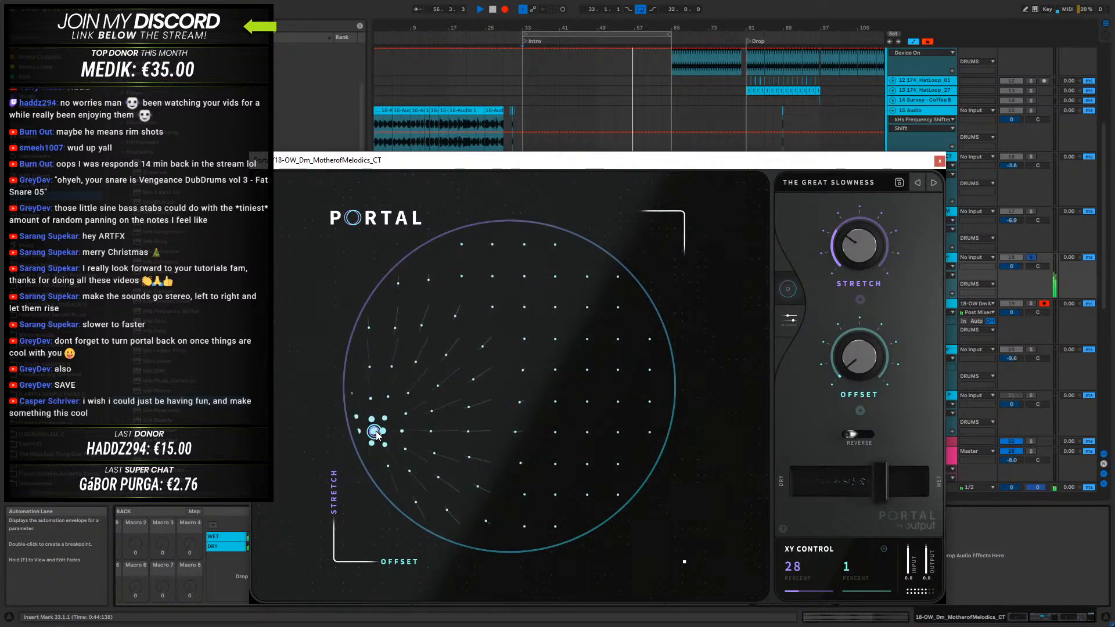
{"action": "left_click_drag", "start_coordinate": [378, 441], "coordinate": [518, 441]}
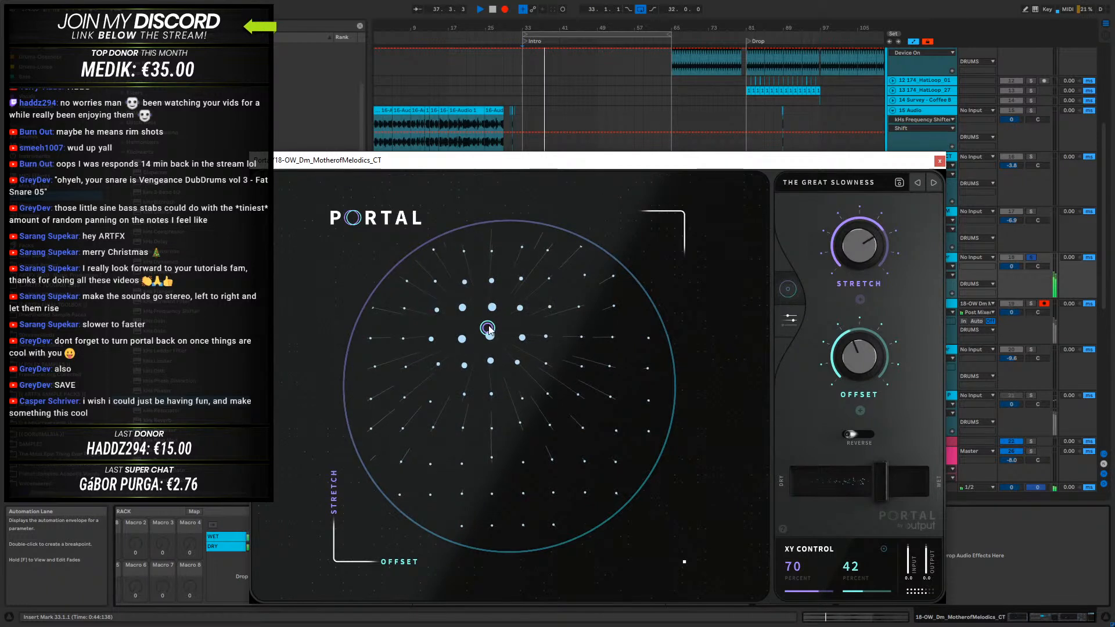
{"action": "left_click_drag", "start_coordinate": [509, 317], "coordinate": [611, 337]}
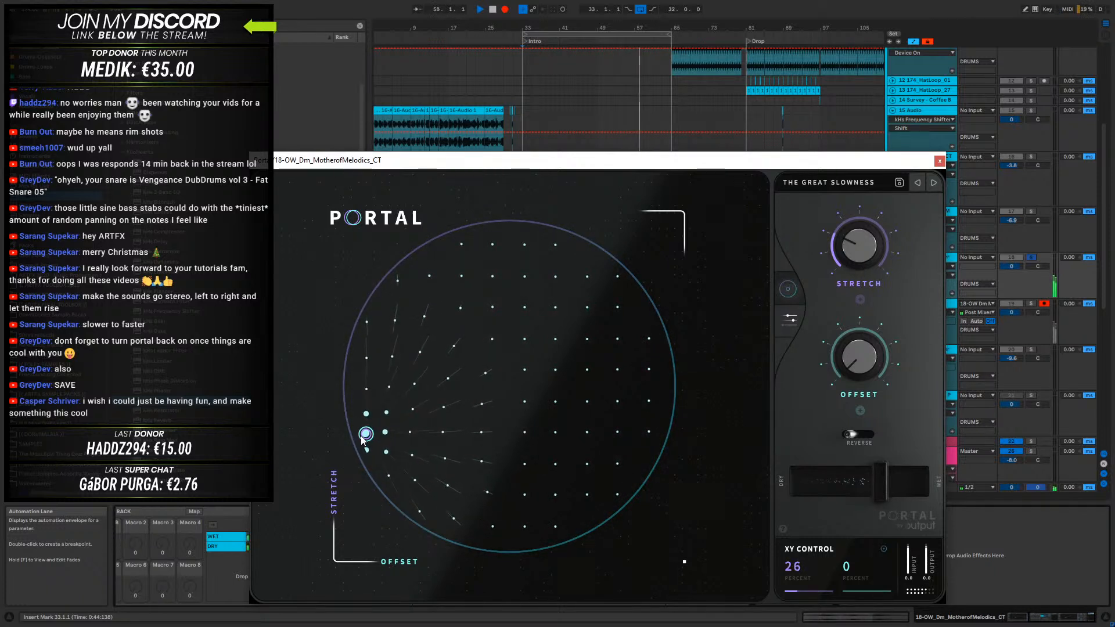
{"action": "left_click_drag", "start_coordinate": [368, 452], "coordinate": [370, 455]}
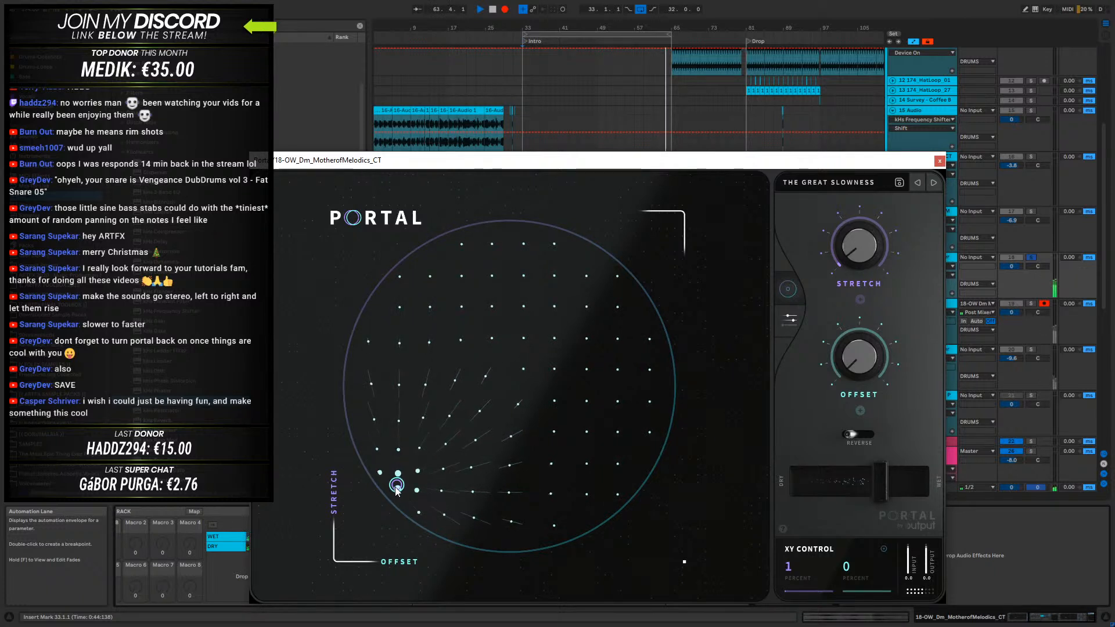
{"action": "left_click_drag", "start_coordinate": [415, 491], "coordinate": [422, 490]}
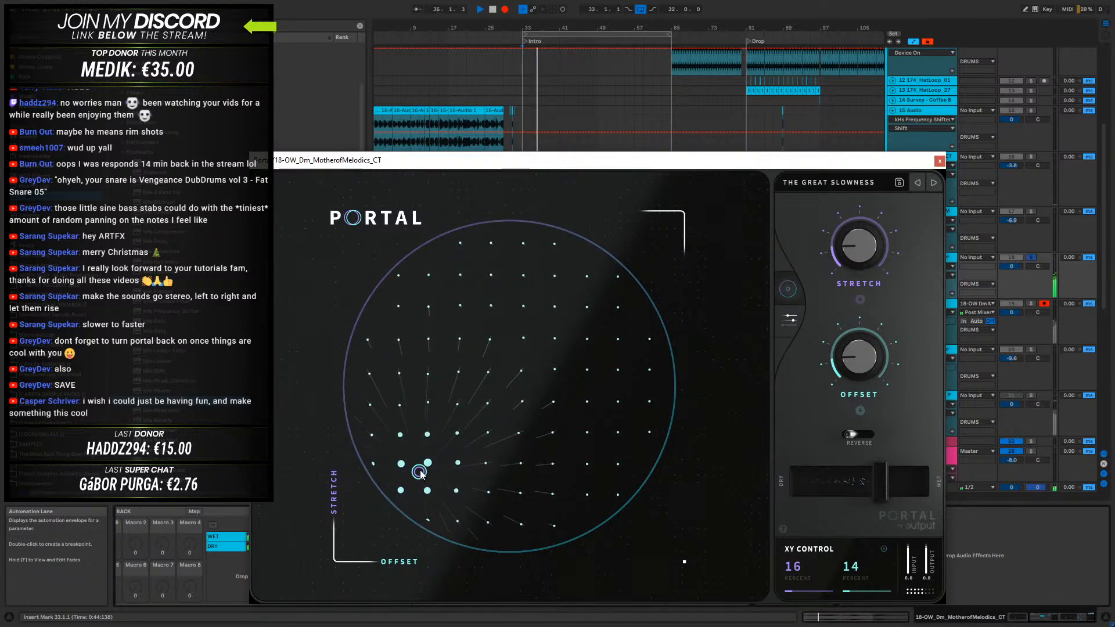
{"action": "left_click_drag", "start_coordinate": [413, 471], "coordinate": [379, 418]}
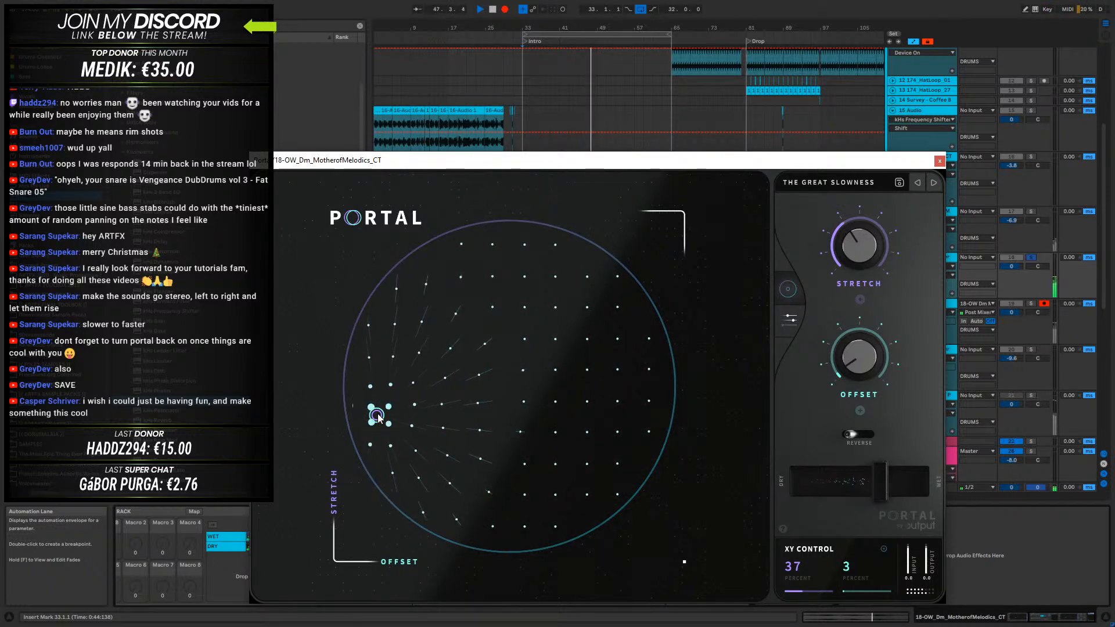
{"action": "left_click_drag", "start_coordinate": [378, 413], "coordinate": [408, 456]}
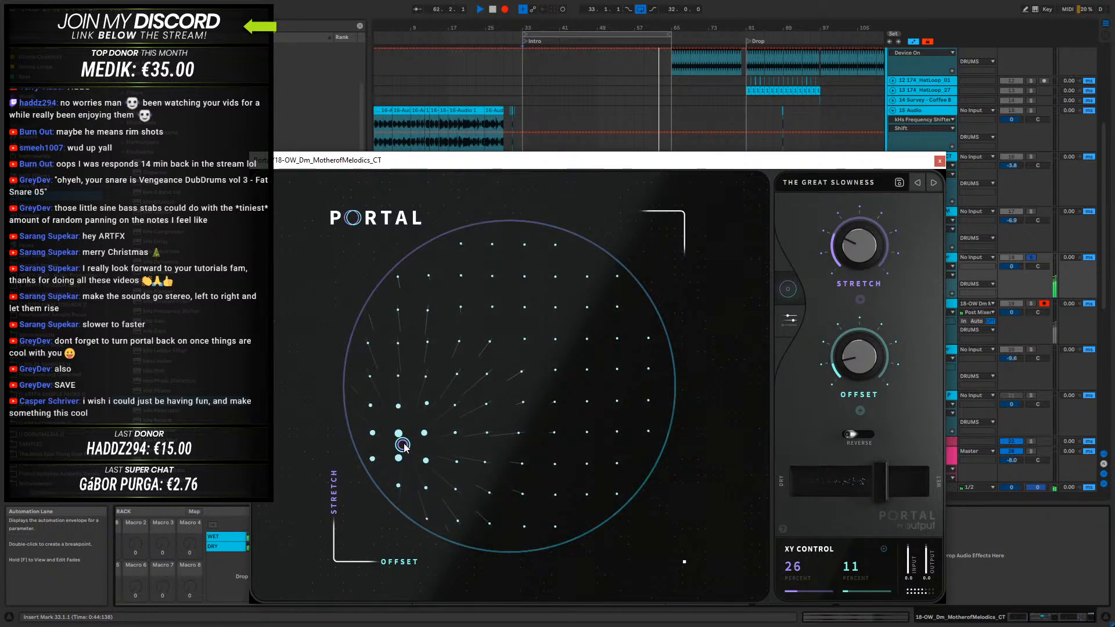
{"action": "left_click_drag", "start_coordinate": [405, 448], "coordinate": [400, 443]}
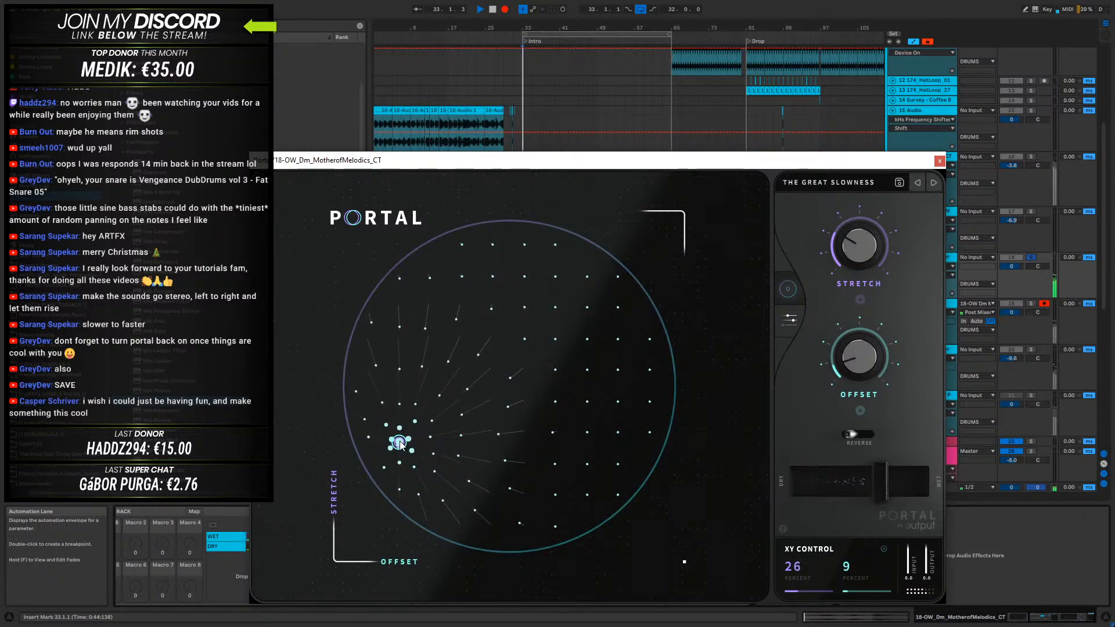
{"action": "left_click", "coordinate": [939, 162]}
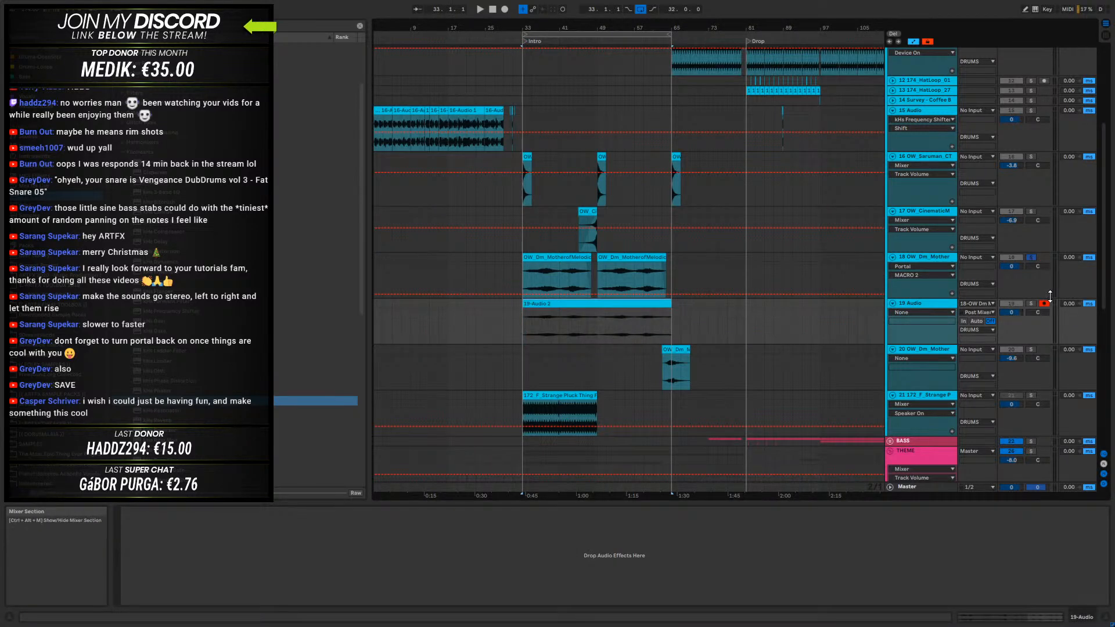
- Solo 19 Audio and move its newly recorded 32-bar clip to bar 1
{"action": "left_click", "coordinate": [1031, 303]}
{"action": "left_click", "coordinate": [562, 259]}
{"action": "left_click", "coordinate": [563, 303]}
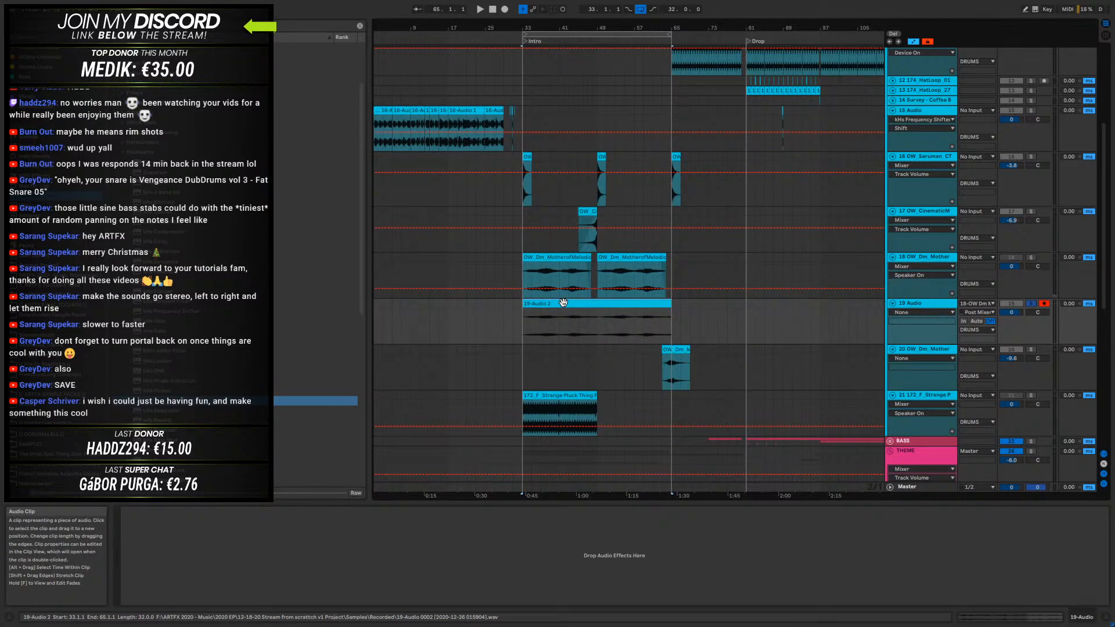
{"action": "mouse_move", "coordinate": [559, 303]}
{"action": "left_mouse_down"}
{"action": "mouse_move", "coordinate": [402, 304]}
{"action": "mouse_move", "coordinate": [424, 330]}
{"action": "mouse_move", "coordinate": [543, 313]}
{"action": "left_mouse_up"}
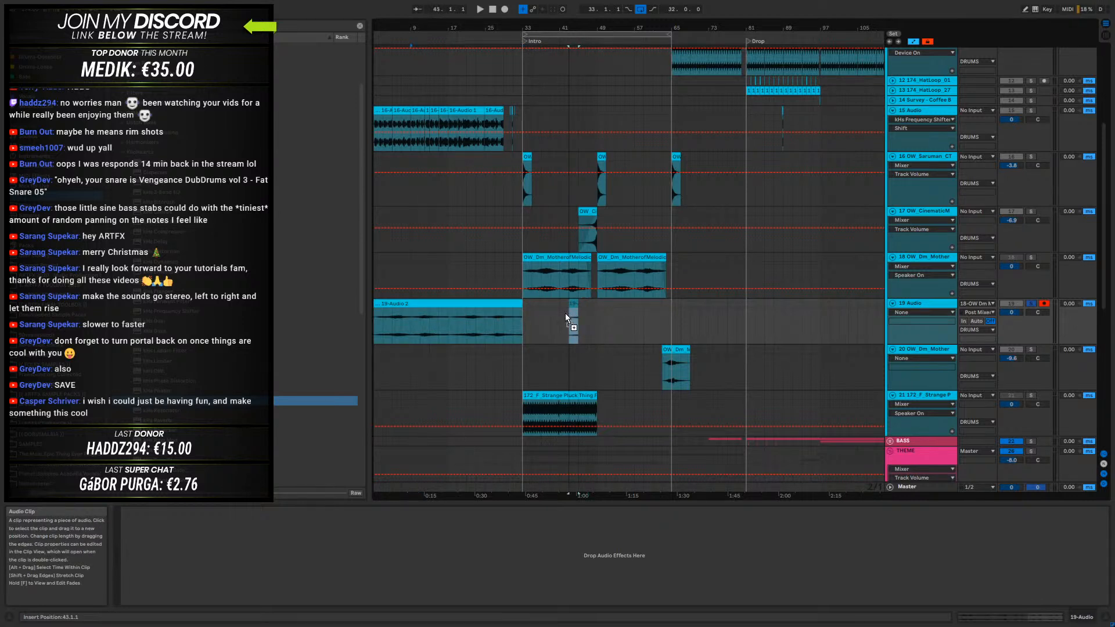
- Place an 8-bar copy of the recording at bar 33 on 19 Audio and open its clip view
{"action": "left_click_drag", "start_coordinate": [411, 319], "coordinate": [418, 319]}
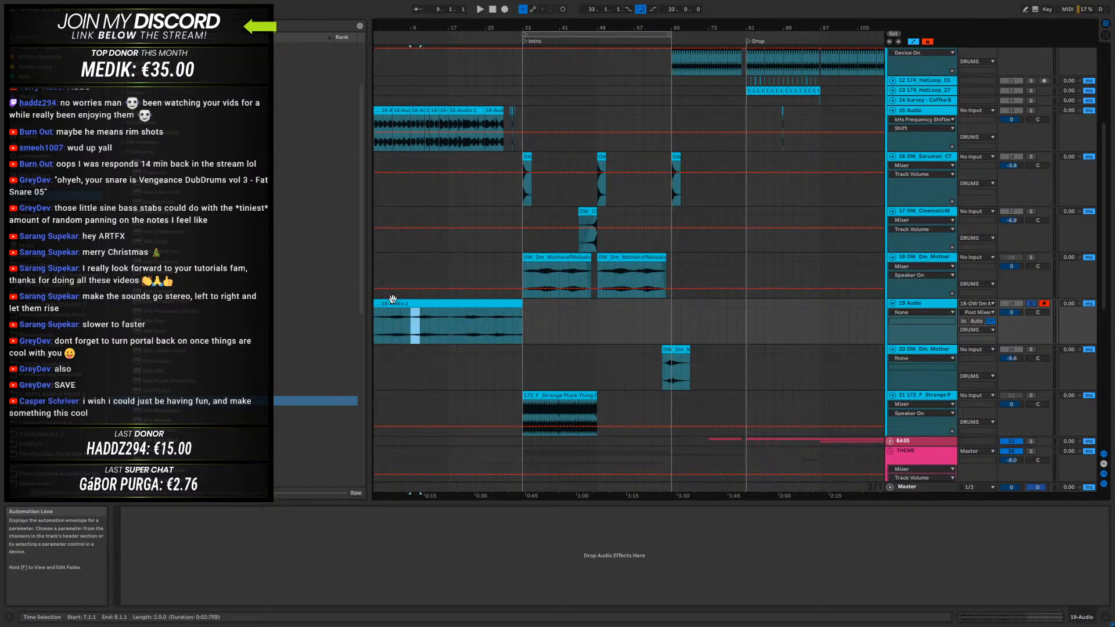
{"action": "left_click_drag", "start_coordinate": [419, 27], "coordinate": [435, 32]}
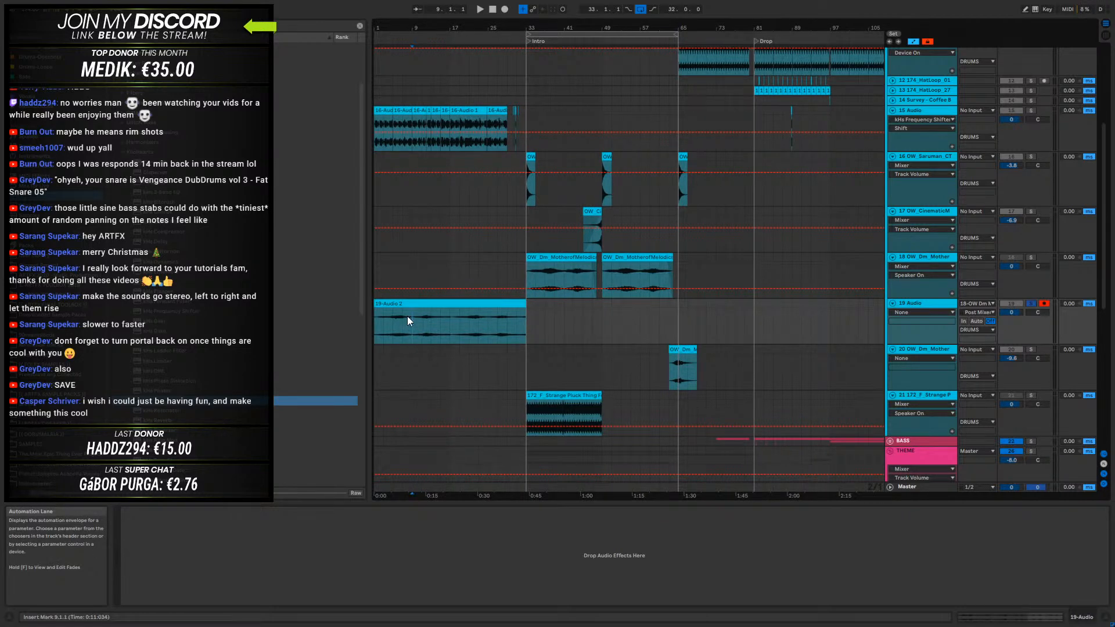
{"action": "left_click_drag", "start_coordinate": [385, 305], "coordinate": [537, 306]}
{"action": "double_click", "coordinate": [549, 305]}
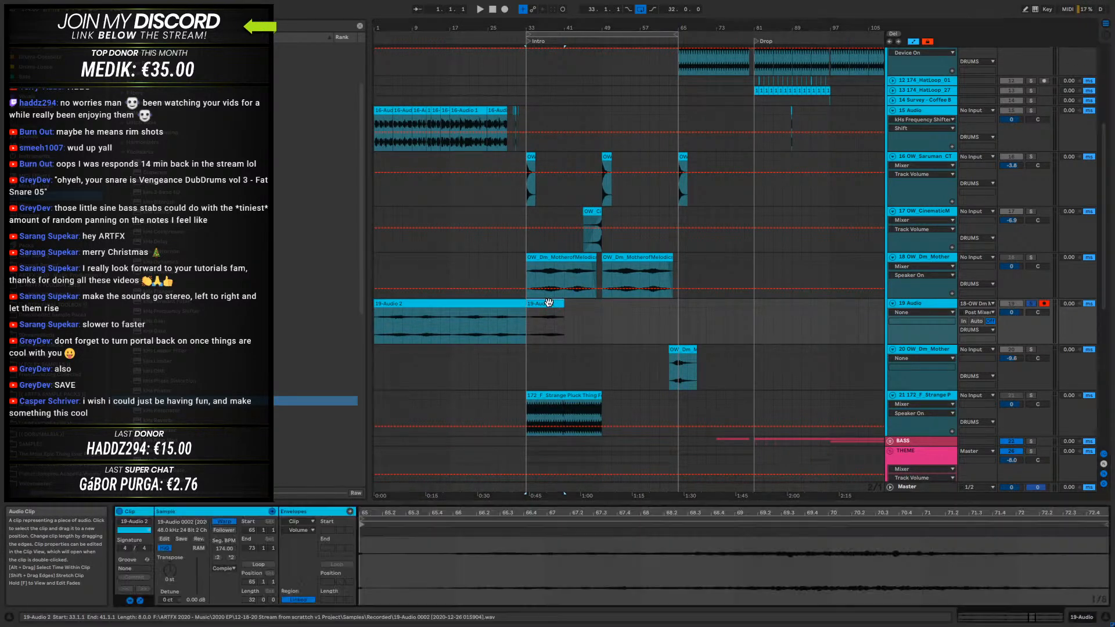
- Shift the 8-bar copy's sample region to run from 49 to 57, auditioning it repeatedly from bar 33
{"action": "left_click_drag", "start_coordinate": [477, 512], "coordinate": [821, 456]}
{"action": "mouse_move", "coordinate": [814, 525]}
{"action": "left_mouse_down"}
{"action": "mouse_move", "coordinate": [512, 570]}
{"action": "mouse_move", "coordinate": [554, 562]}
{"action": "left_mouse_up"}
{"action": "key", "text": "space"}
{"action": "key", "text": "space"}
{"action": "key", "text": "space"}
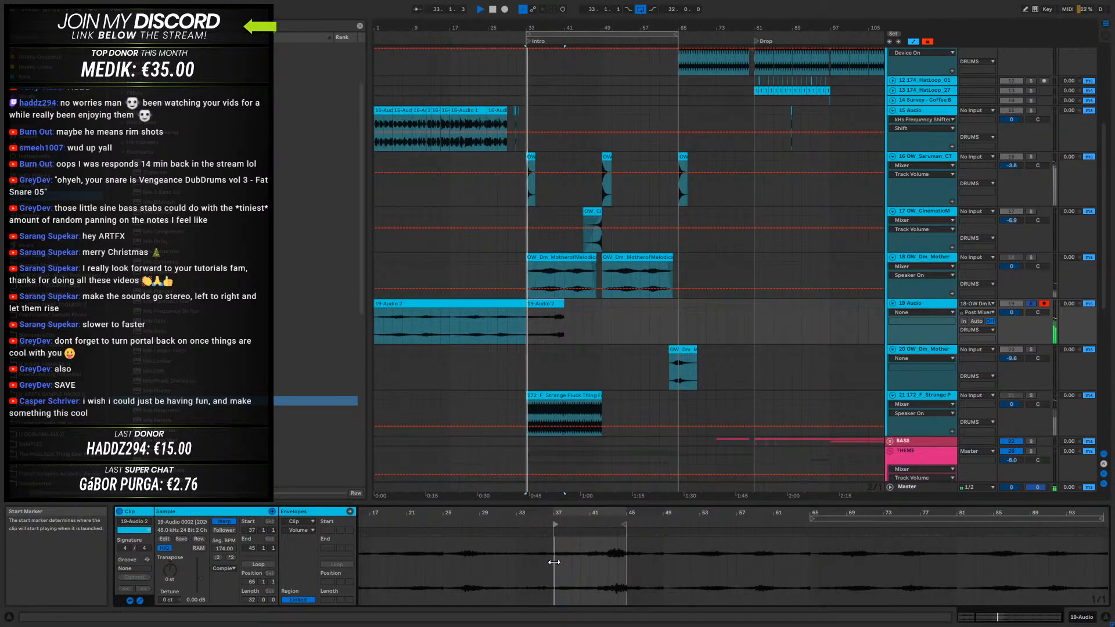
{"action": "key", "text": "space"}
{"action": "key", "text": "space"}
{"action": "mouse_move", "coordinate": [553, 562]}
{"action": "left_mouse_down"}
{"action": "mouse_move", "coordinate": [387, 569]}
{"action": "mouse_move", "coordinate": [374, 560]}
{"action": "mouse_move", "coordinate": [877, 546]}
{"action": "mouse_move", "coordinate": [800, 550]}
{"action": "left_mouse_up"}
{"action": "key", "text": "space"}
{"action": "key", "text": "space"}
{"action": "key", "text": "space"}
{"action": "key", "text": "space"}
{"action": "key", "text": "space"}
{"action": "key", "text": "space"}
{"action": "key", "text": "space"}
{"action": "key", "text": "space"}
{"action": "key", "text": "space"}
{"action": "key", "text": "space"}
{"action": "key", "text": "space"}
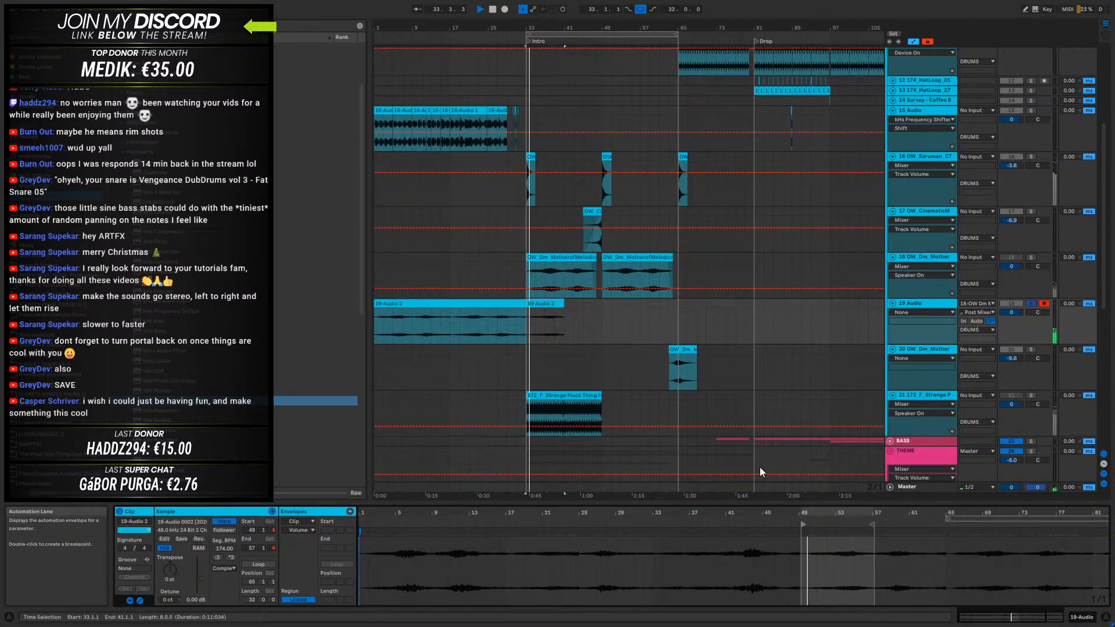
- Duplicate the 8-bar clip to bar 41 on 19 Audio and crossfade the two clips just after bar 41
{"action": "left_click_drag", "start_coordinate": [559, 33], "coordinate": [576, 228]}
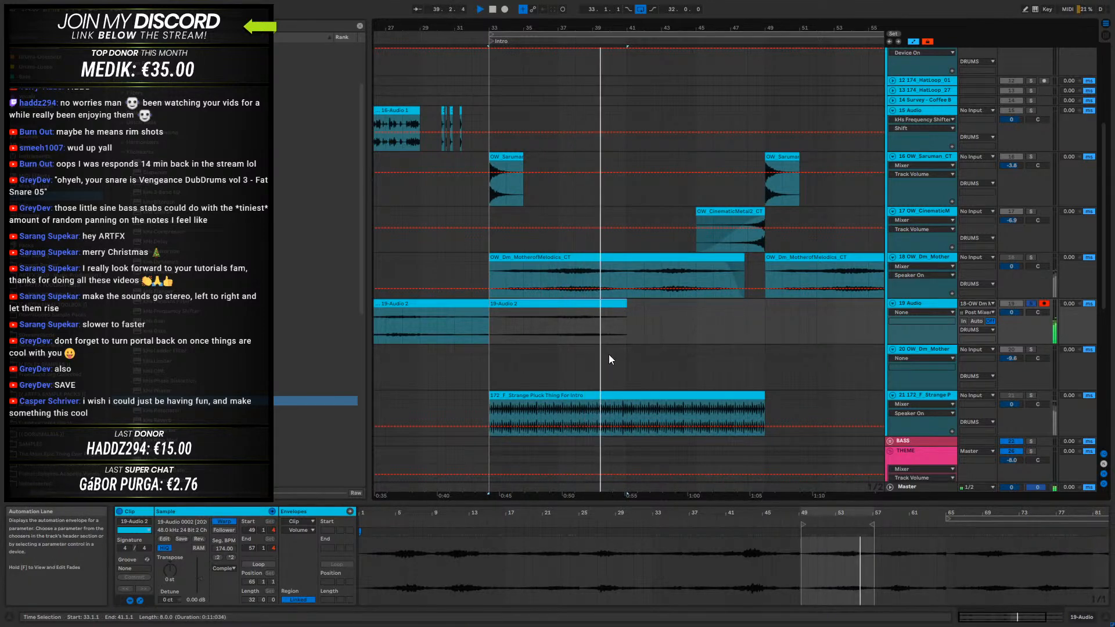
{"action": "key", "text": "ctrl+d"}
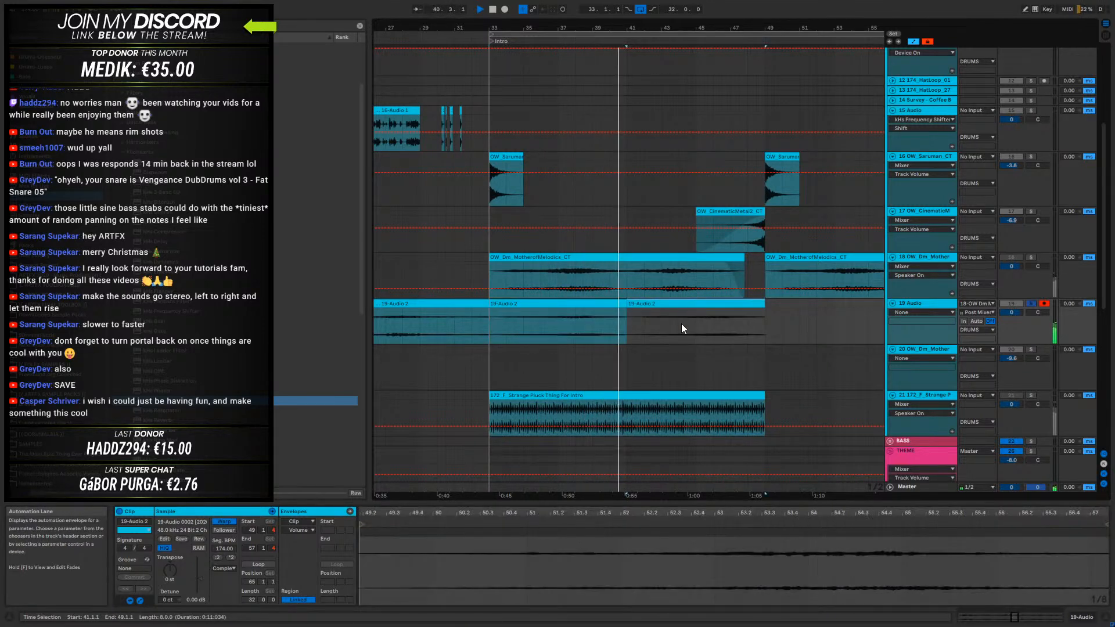
{"action": "left_click_drag", "start_coordinate": [633, 29], "coordinate": [653, 54]}
{"action": "left_click", "coordinate": [639, 303]}
{"action": "key", "text": "a"}
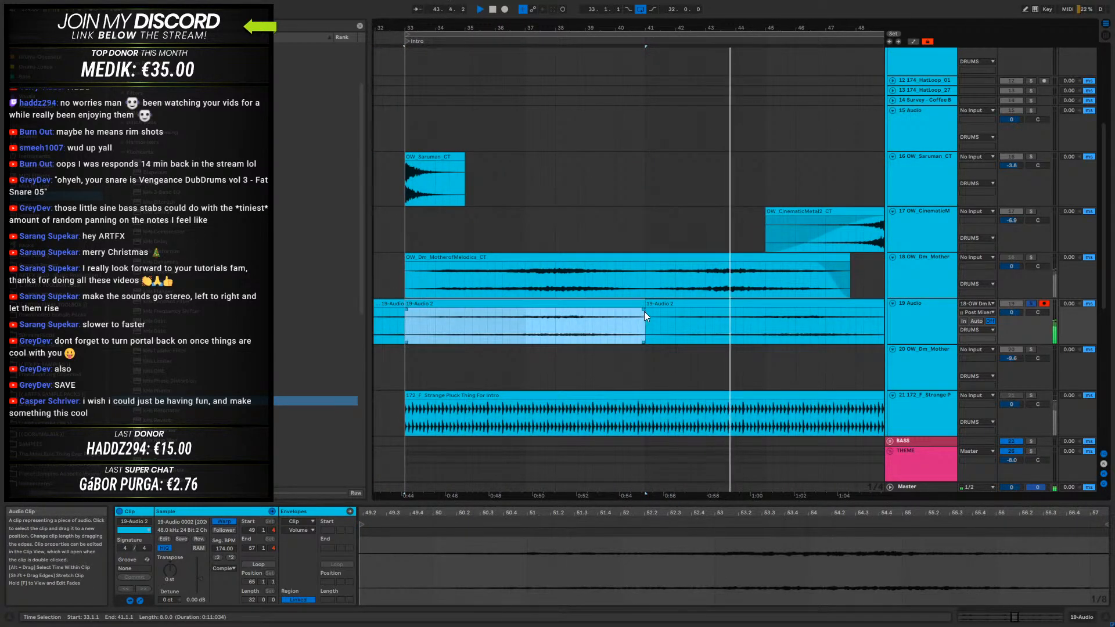
{"action": "left_click_drag", "start_coordinate": [643, 309], "coordinate": [663, 322]}
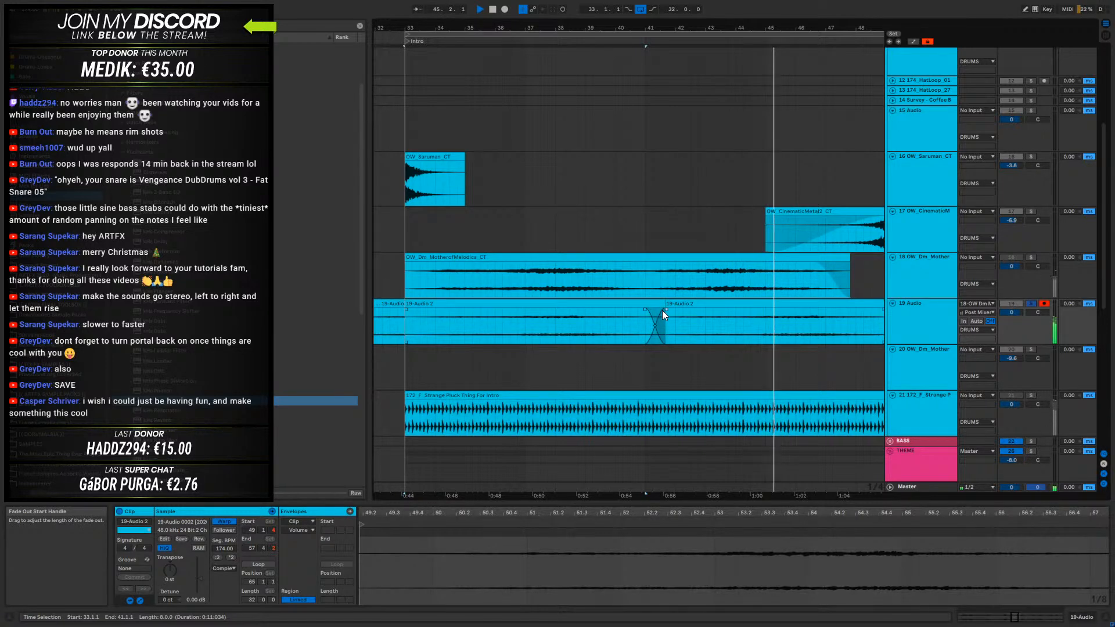
{"action": "key", "text": "ctrl+z"}
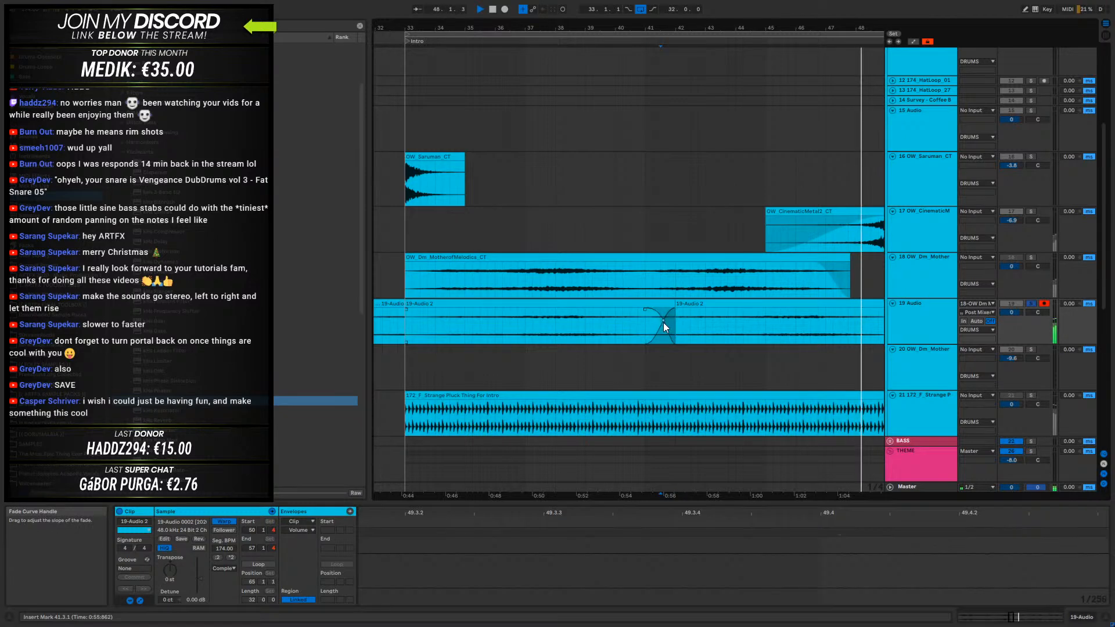
{"action": "left_click_drag", "start_coordinate": [630, 27], "coordinate": [630, 158]}
{"action": "key", "text": "space"}
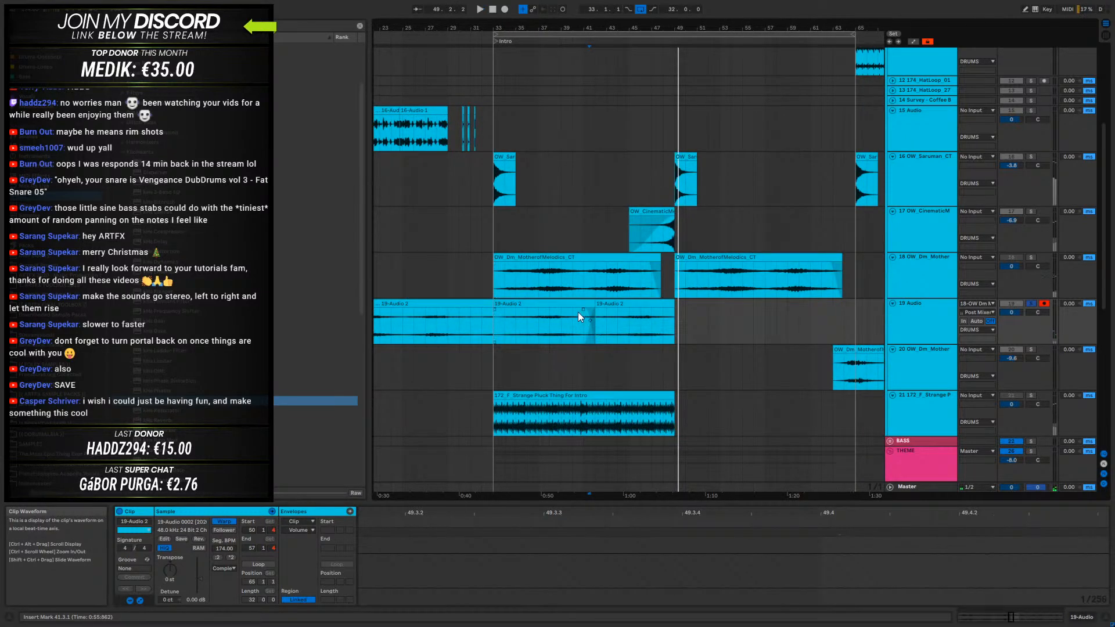
- Duplicate the two clips in bars 33 to 49 on 19 Audio up to bar 65 and crossfade the join after bar 49
{"action": "left_click", "coordinate": [583, 315]}
{"action": "left_click", "coordinate": [631, 309], "text": "shift"}
{"action": "key", "text": "ctrl+d"}
{"action": "left_click_drag", "start_coordinate": [671, 309], "coordinate": [681, 316]}
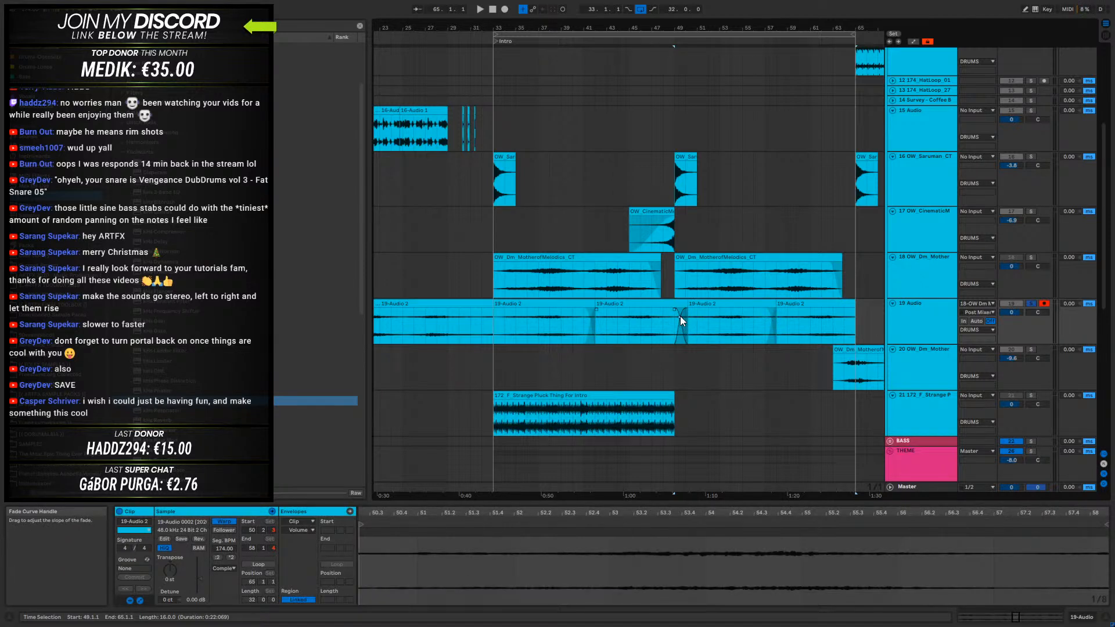
- Play the intro from bar 33 with 19 Audio unsoloed and delete track 21, the Strange Pluck track
{"action": "left_click", "coordinate": [583, 340]}
{"action": "key", "text": "space"}
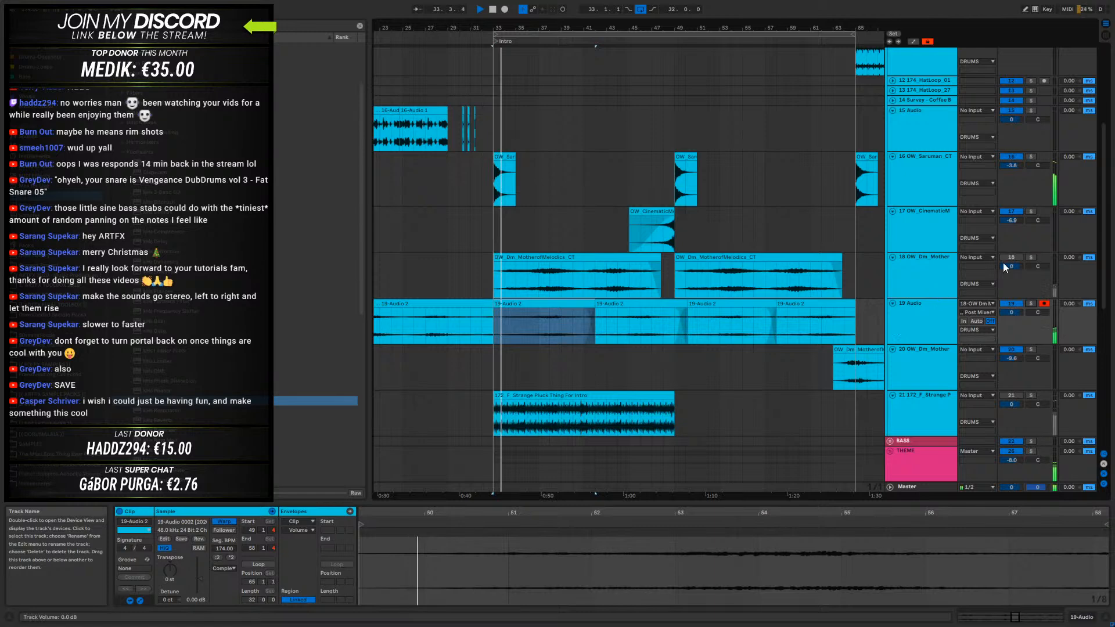
{"action": "left_click", "coordinate": [939, 316]}
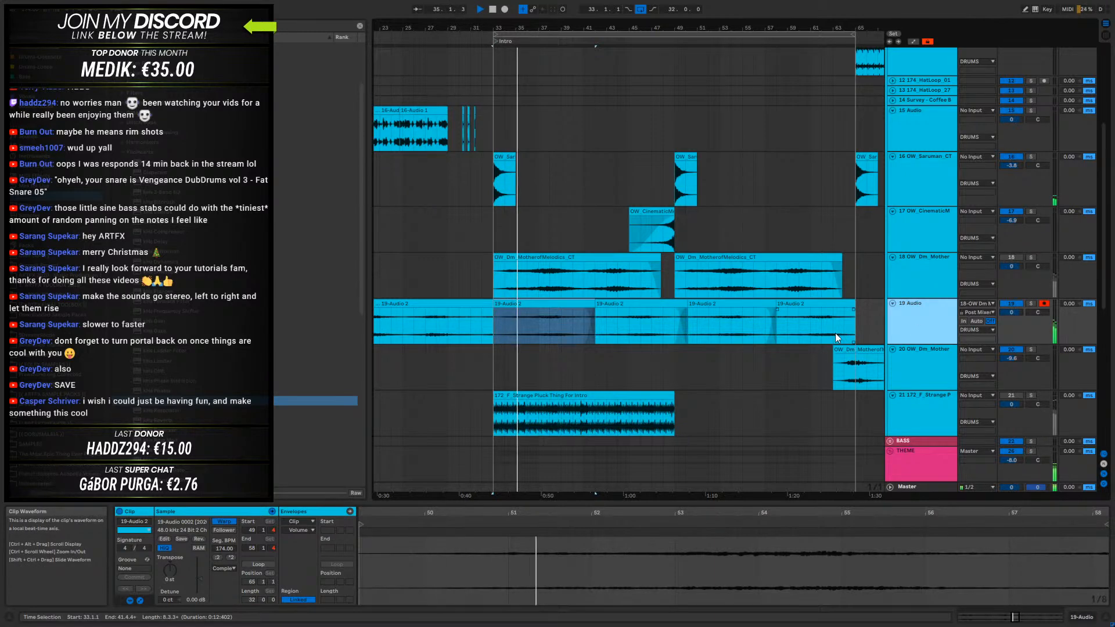
{"action": "left_click", "coordinate": [915, 417]}
{"action": "key", "text": "Delete"}
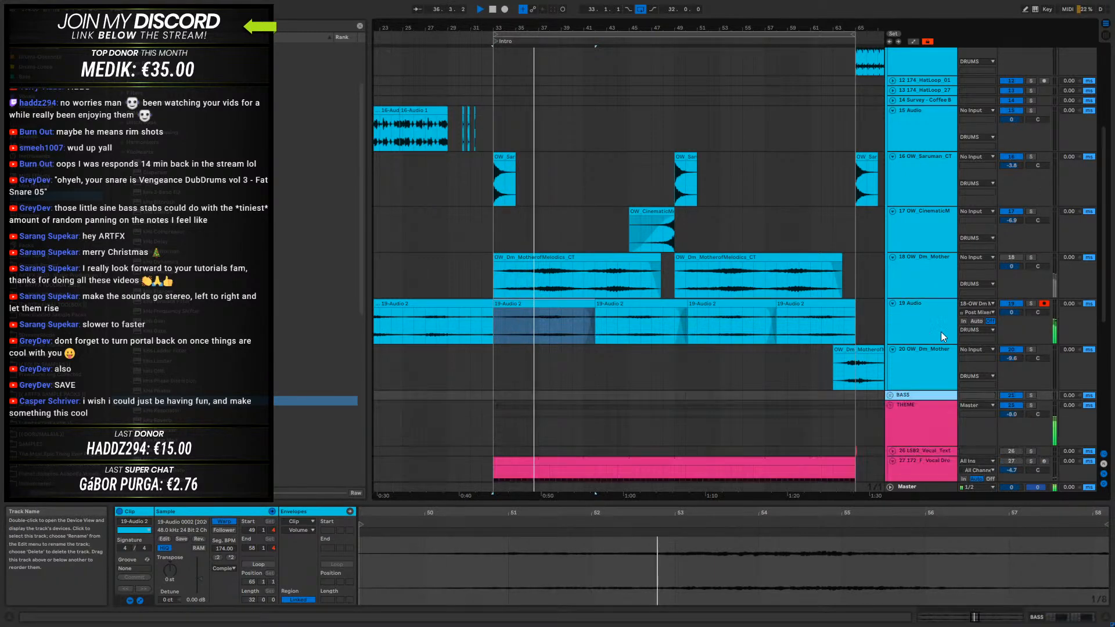
- Fold all the tracks in the DRUMS group and unfold only 19 Audio
{"action": "scroll", "coordinate": [911, 376], "scroll_direction": "down", "scroll_amount": 1}
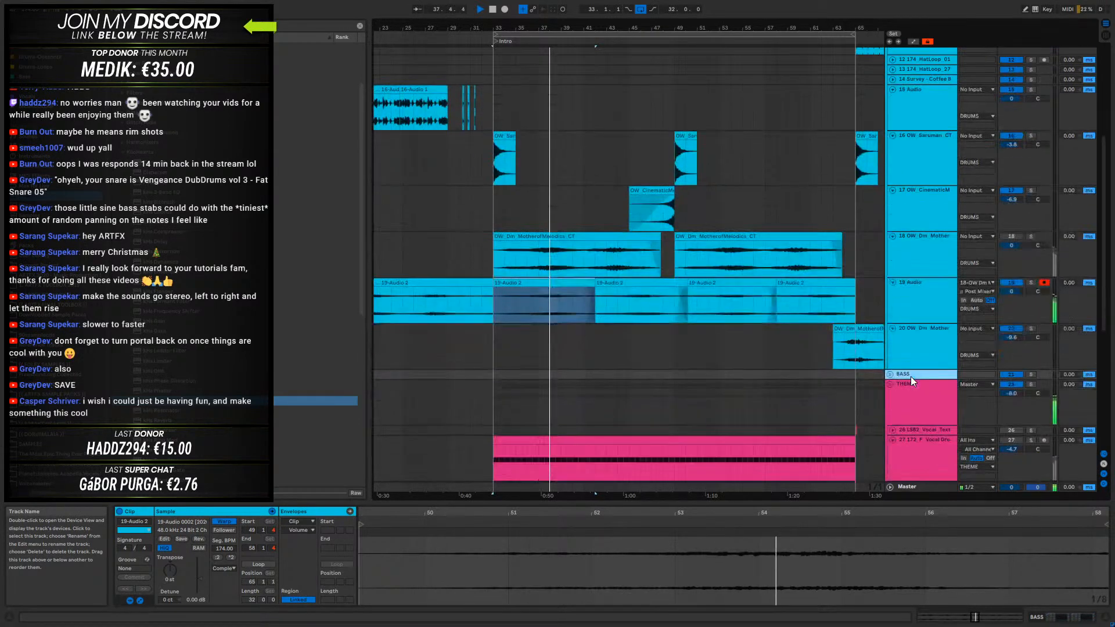
{"action": "scroll", "coordinate": [911, 376], "scroll_direction": "up", "scroll_amount": 8}
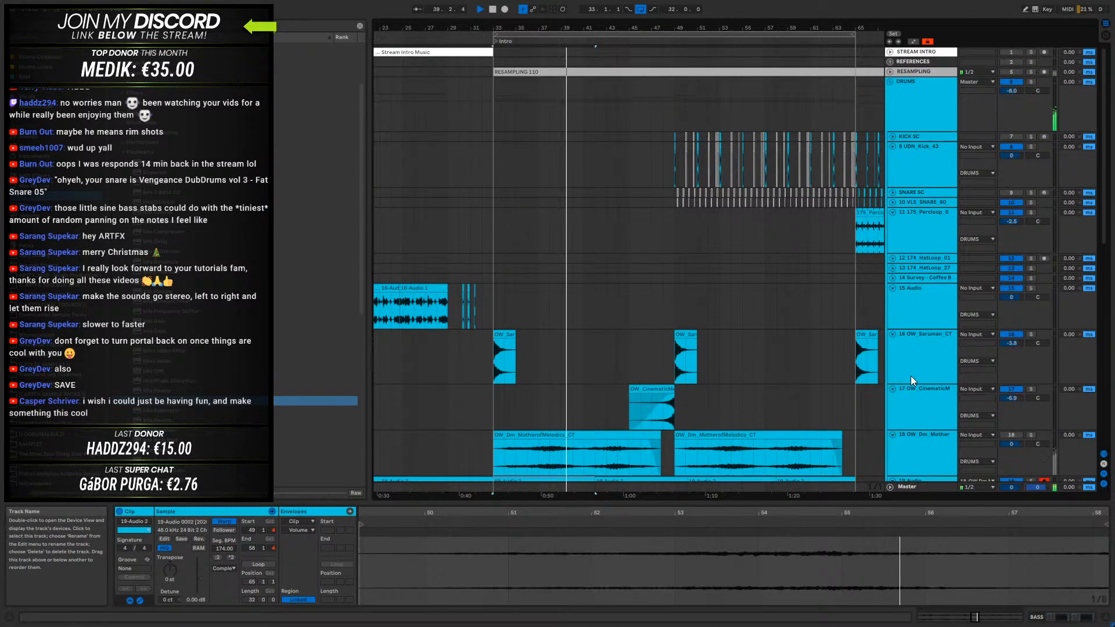
{"action": "scroll", "coordinate": [911, 376], "scroll_direction": "down", "scroll_amount": 8}
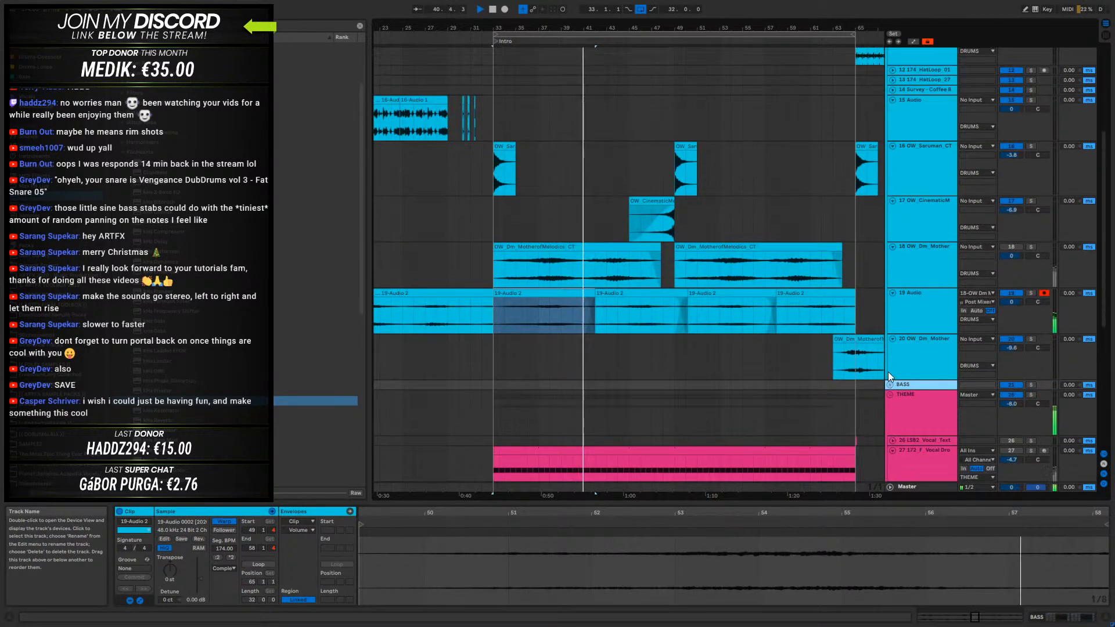
{"action": "scroll", "coordinate": [887, 373], "scroll_direction": "up", "scroll_amount": 5}
{"action": "left_click", "coordinate": [893, 216], "text": "alt"}
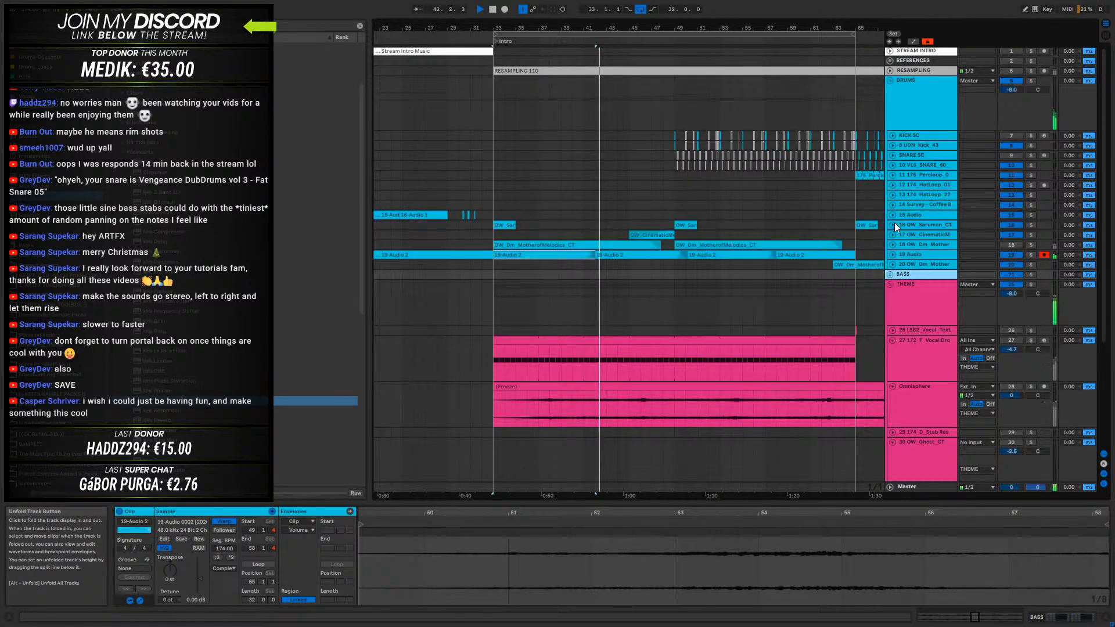
{"action": "left_click", "coordinate": [892, 253]}
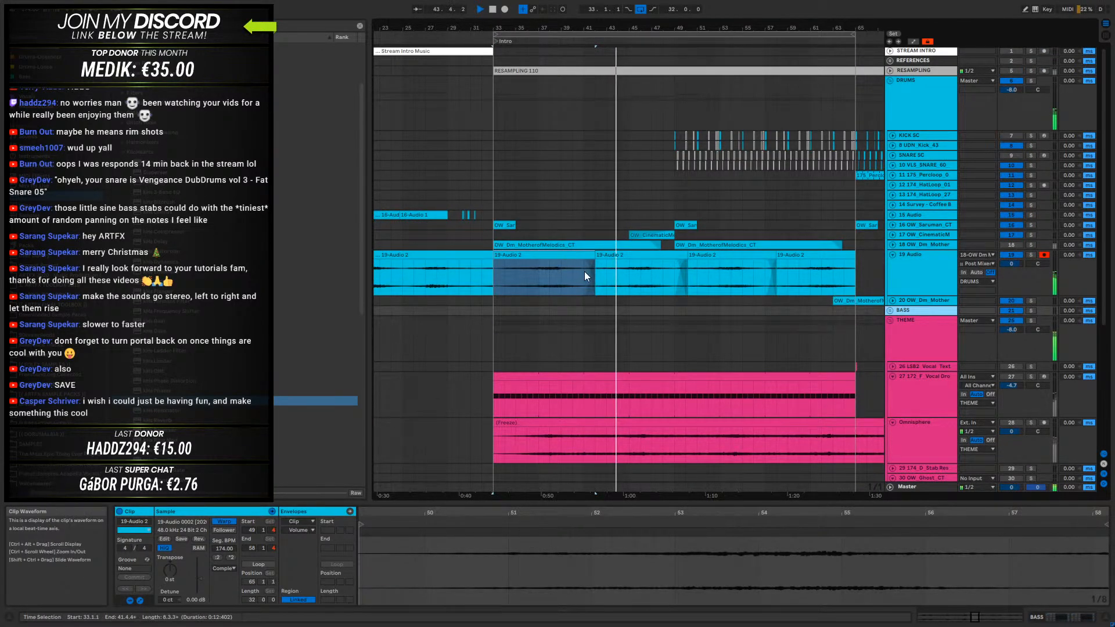
- Lengthen the crossfades between the four 19 Audio clips near bars 41, 49 and 57 by starting each fade earlier
{"action": "left_click_drag", "start_coordinate": [583, 261], "coordinate": [568, 263]}
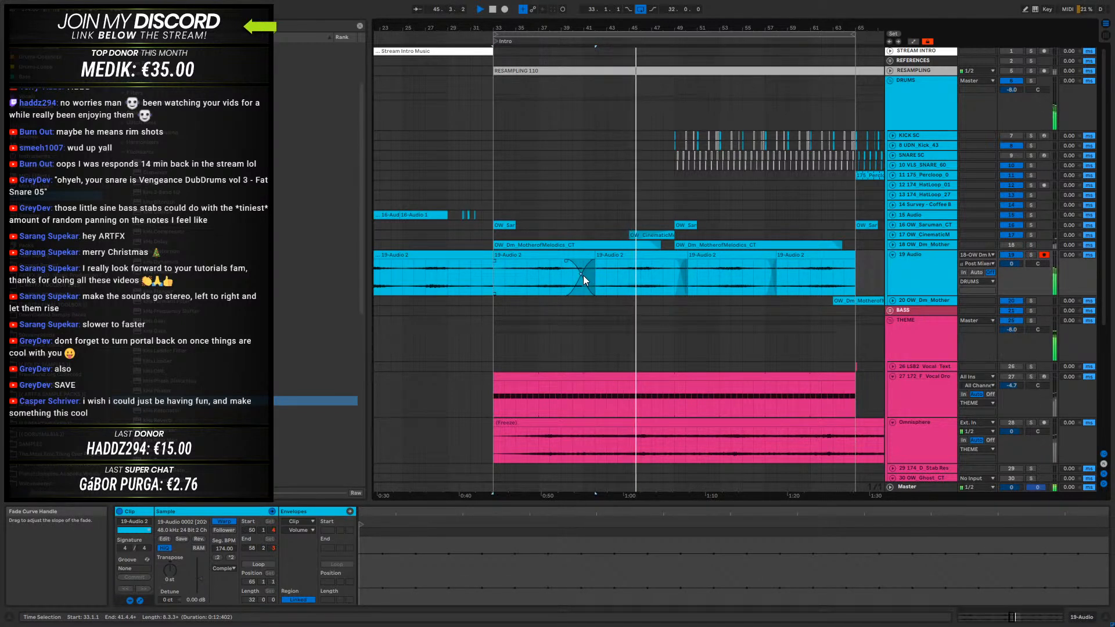
{"action": "left_click_drag", "start_coordinate": [672, 263], "coordinate": [665, 262]}
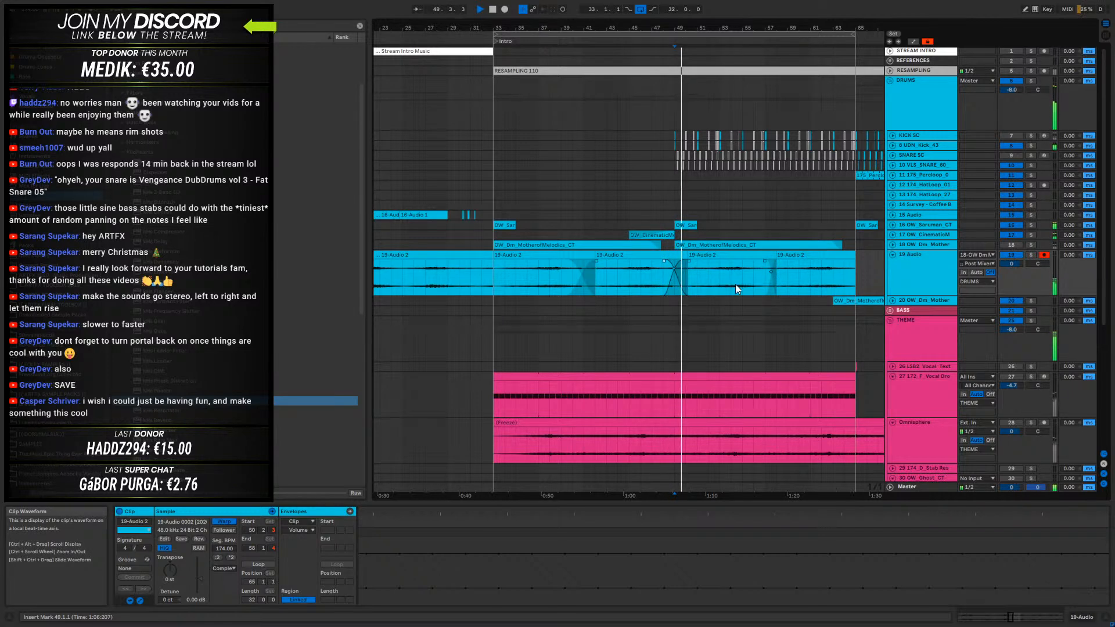
{"action": "left_click_drag", "start_coordinate": [777, 261], "coordinate": [748, 260]}
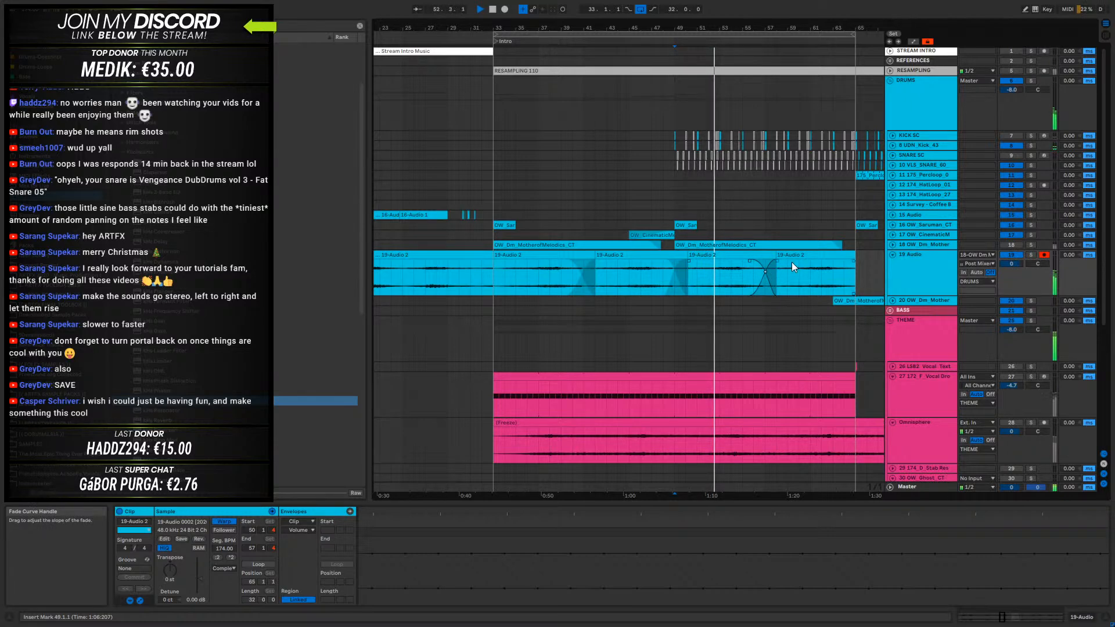
- Split the last 19 Audio clip at bar 61 and shift the sample region of the new four-bar clip to a later part of the recording
{"action": "left_click_drag", "start_coordinate": [811, 272], "coordinate": [835, 269]}
{"action": "double_click", "coordinate": [832, 254]}
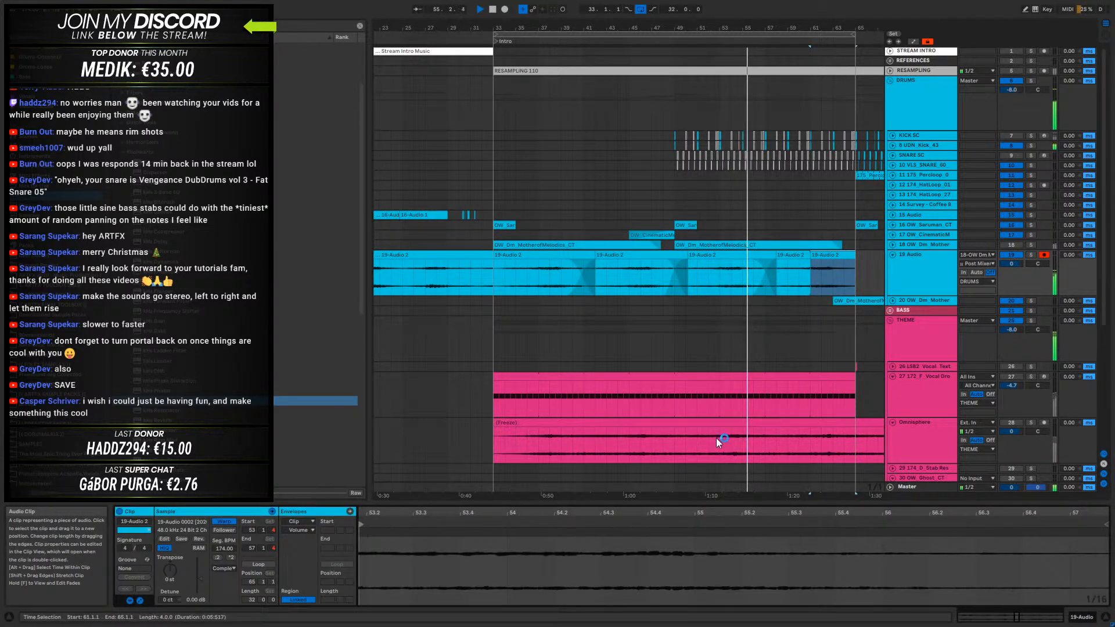
{"action": "left_click_drag", "start_coordinate": [713, 511], "coordinate": [713, 421]}
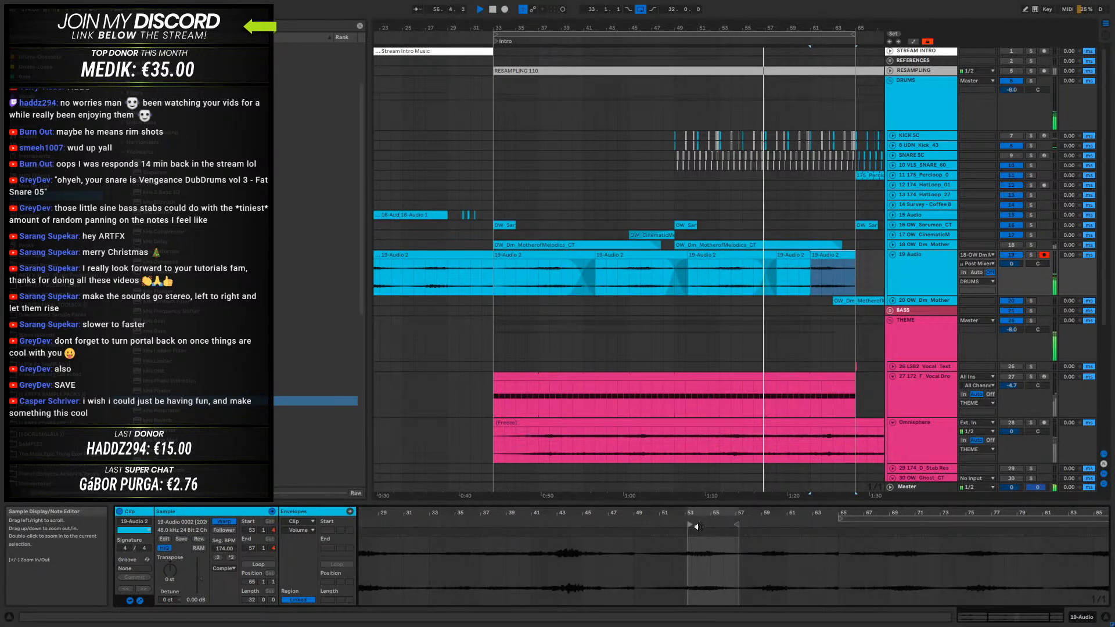
{"action": "left_click_drag", "start_coordinate": [694, 525], "coordinate": [762, 532]}
- Move the join of the last two 19 Audio clips slightly past bar 61 and give it a long crossfade
{"action": "mouse_move", "coordinate": [809, 262]}
{"action": "left_mouse_down"}
{"action": "mouse_move", "coordinate": [822, 262]}
{"action": "mouse_move", "coordinate": [800, 264]}
{"action": "mouse_move", "coordinate": [828, 262]}
{"action": "left_mouse_up"}
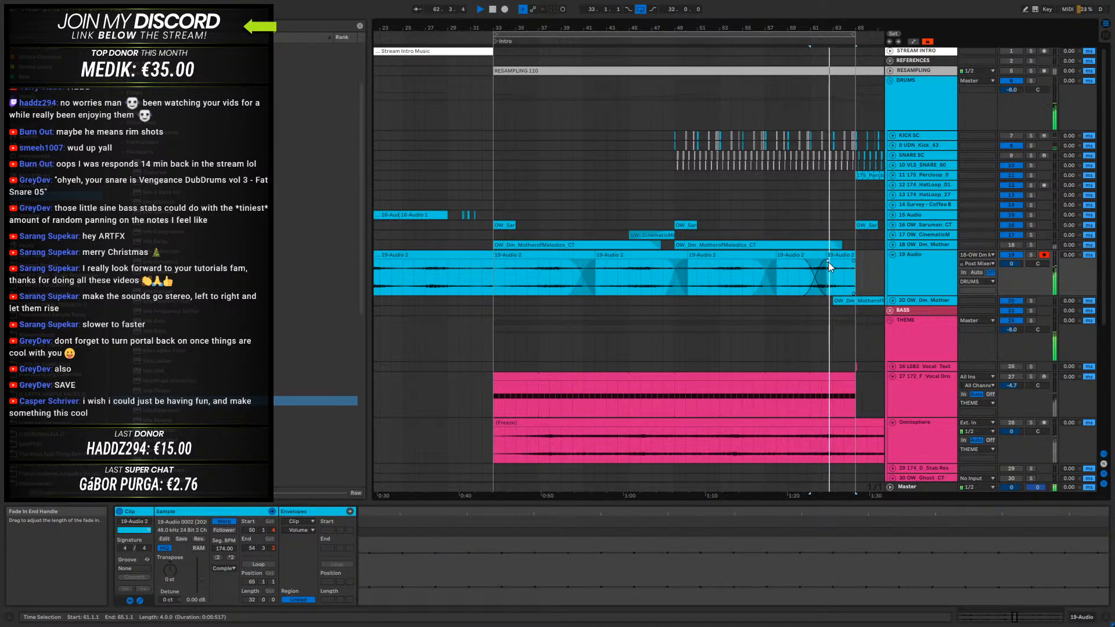
{"action": "left_click", "coordinate": [803, 263]}
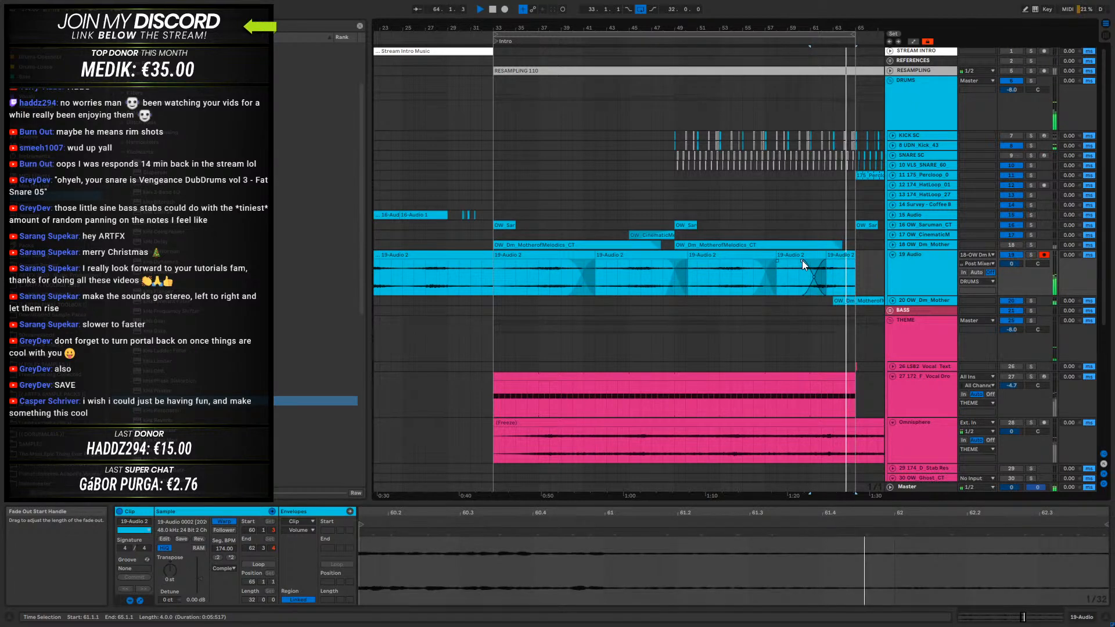
{"action": "key", "text": "space"}
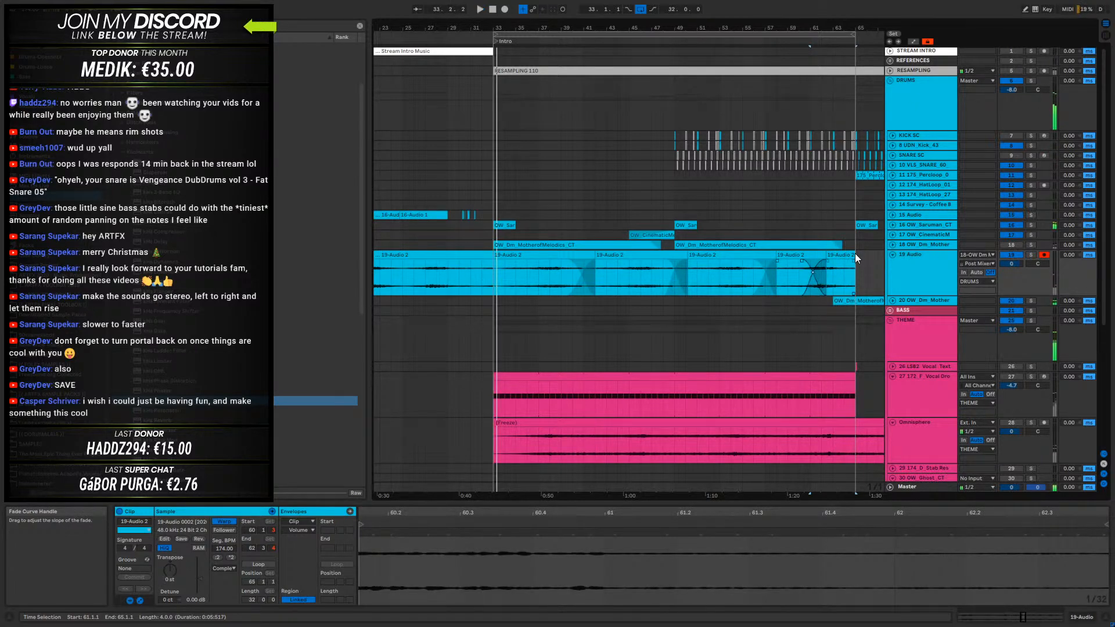
- Select all the 19 Audio clips in bars 33 to 65 and save the set
{"action": "left_click", "coordinate": [498, 255]}
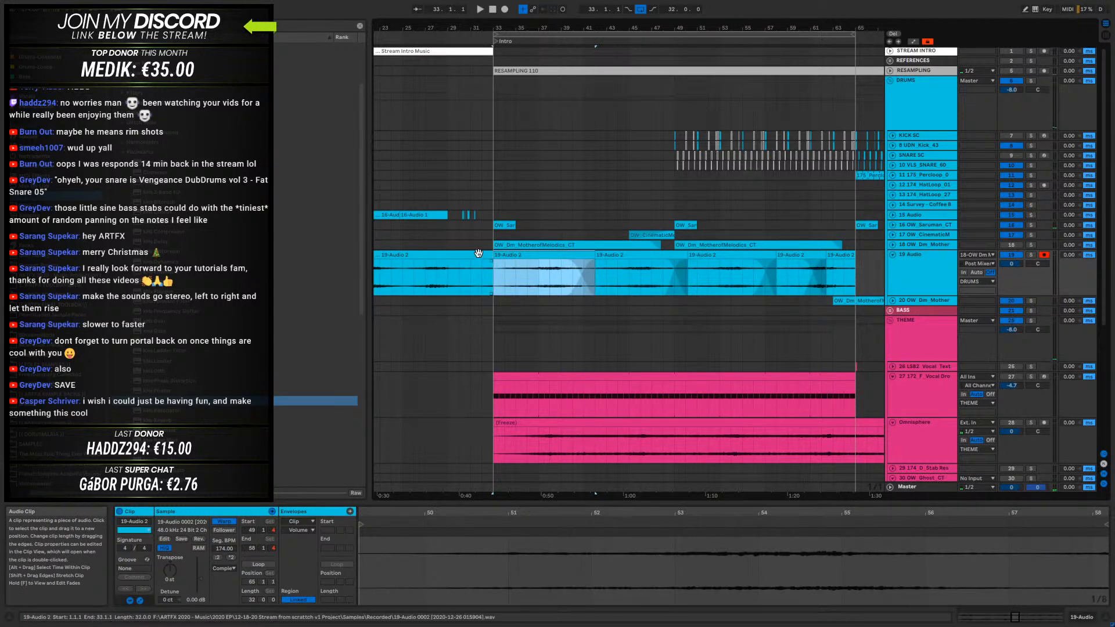
{"action": "left_click", "coordinate": [478, 254]}
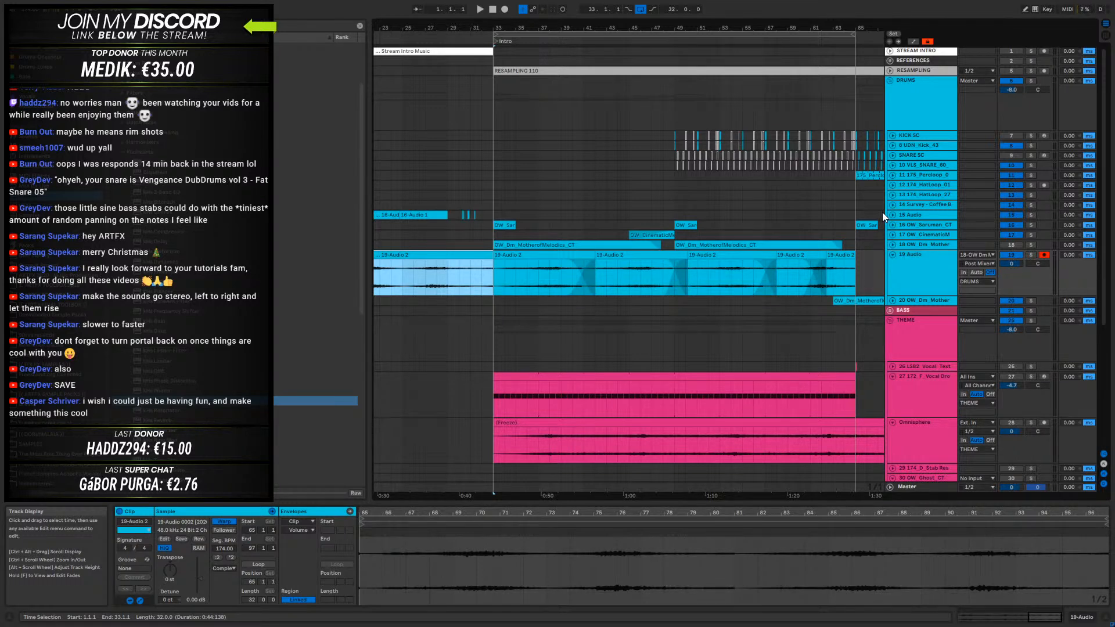
{"action": "left_click", "coordinate": [909, 265]}
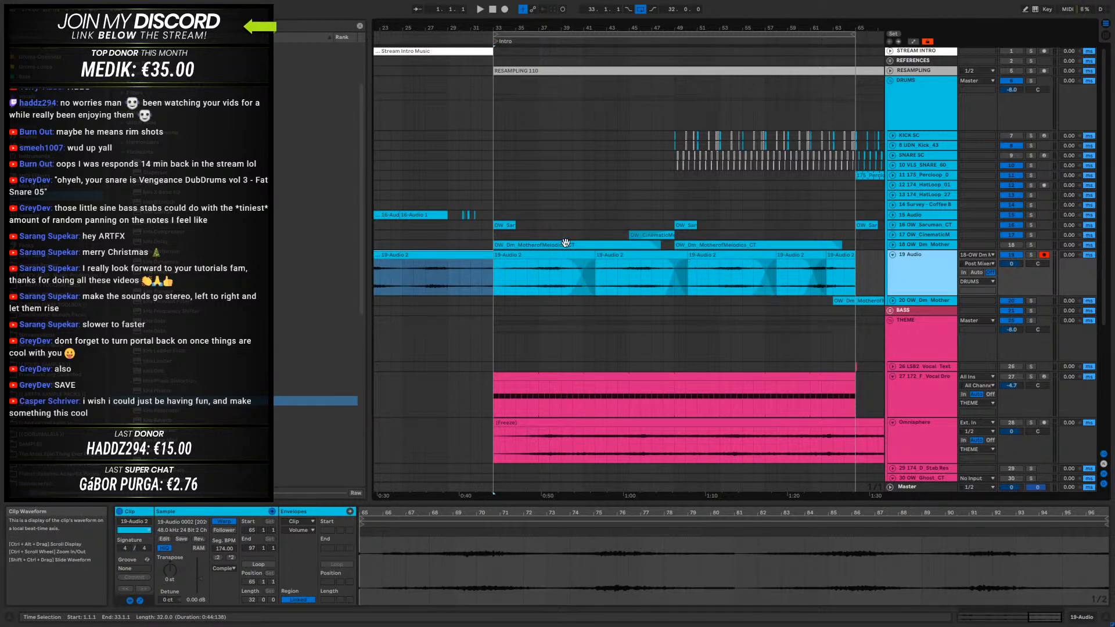
{"action": "left_click", "coordinate": [535, 255]}
{"action": "left_click", "coordinate": [840, 255]}
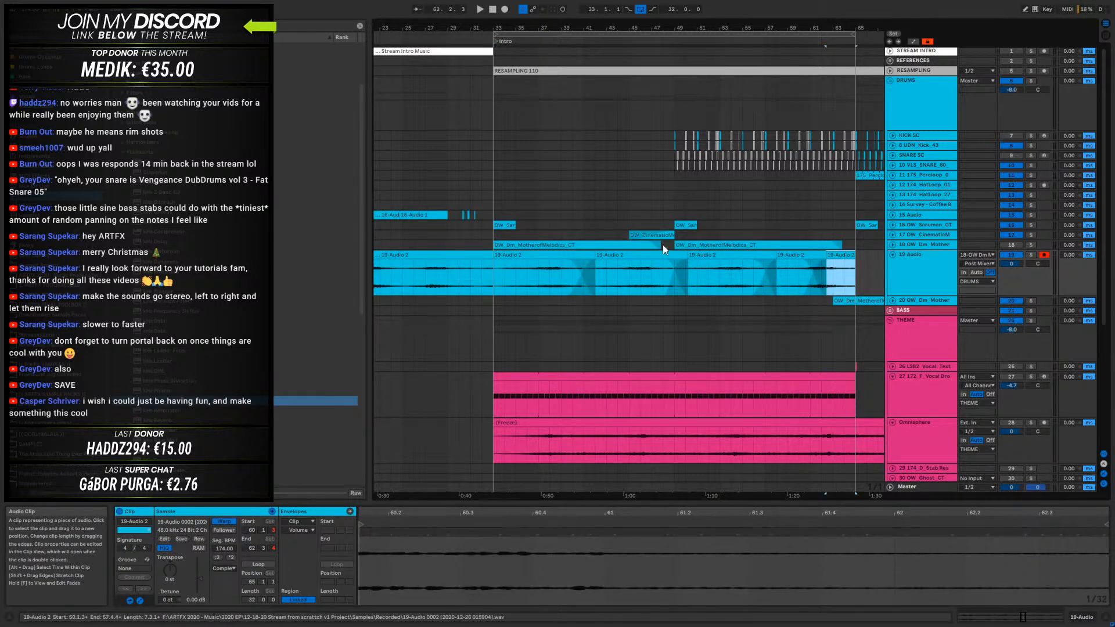
{"action": "left_click", "coordinate": [567, 255], "text": "shift"}
{"action": "left_click_drag", "start_coordinate": [521, 27], "coordinate": [521, 7]}
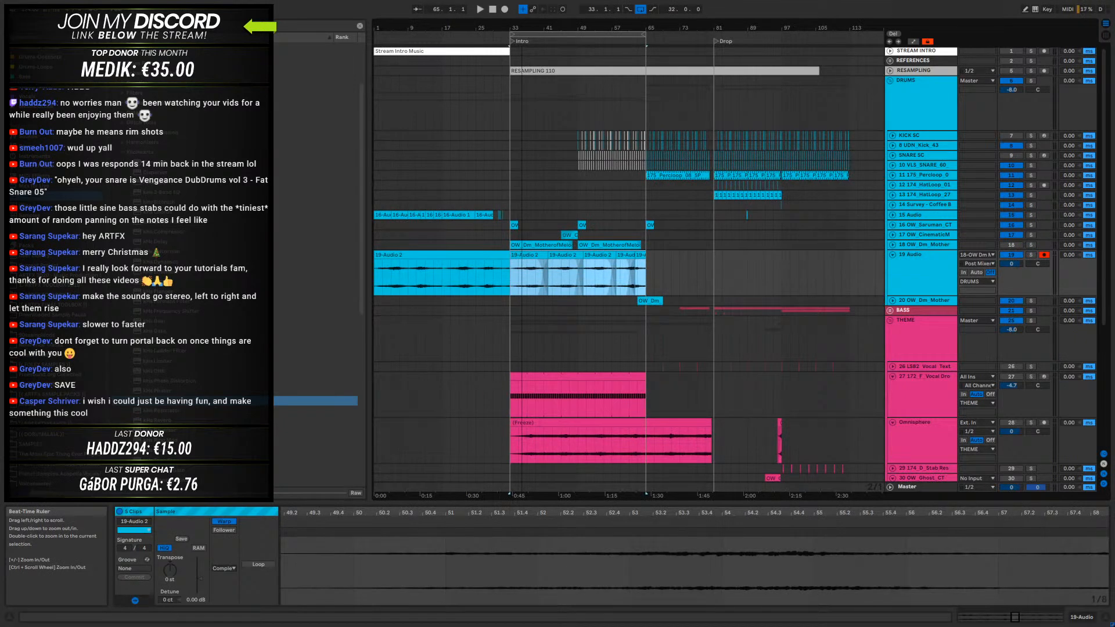
{"action": "left_click", "coordinate": [468, 256]}
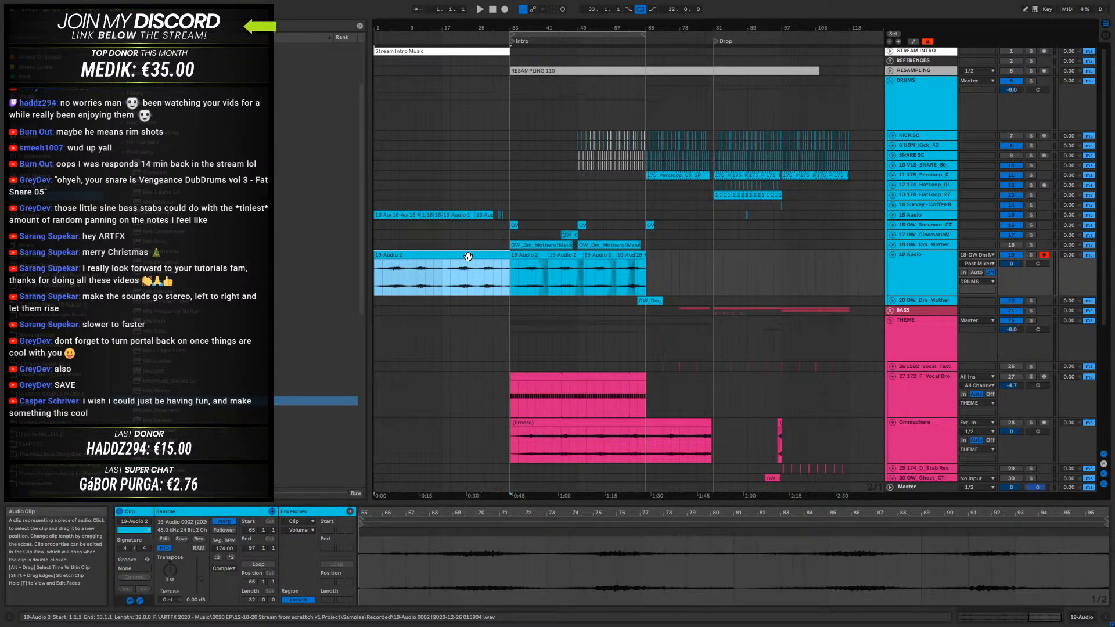
{"action": "left_click", "coordinate": [524, 255]}
{"action": "left_click", "coordinate": [643, 254], "text": "shift"}
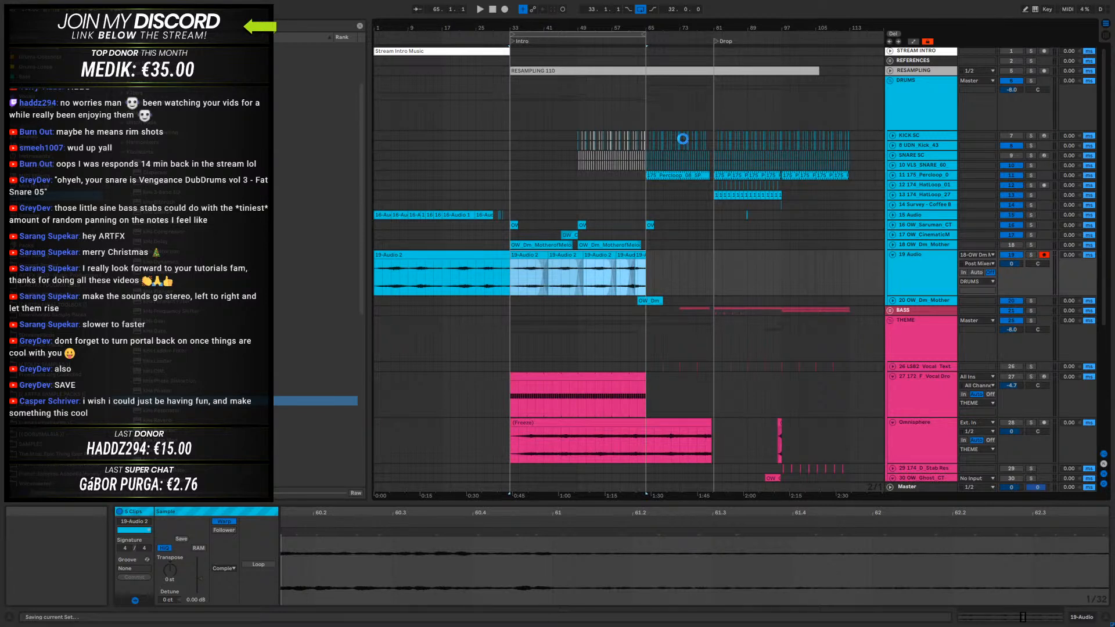
{"action": "left_click", "coordinate": [926, 254]}
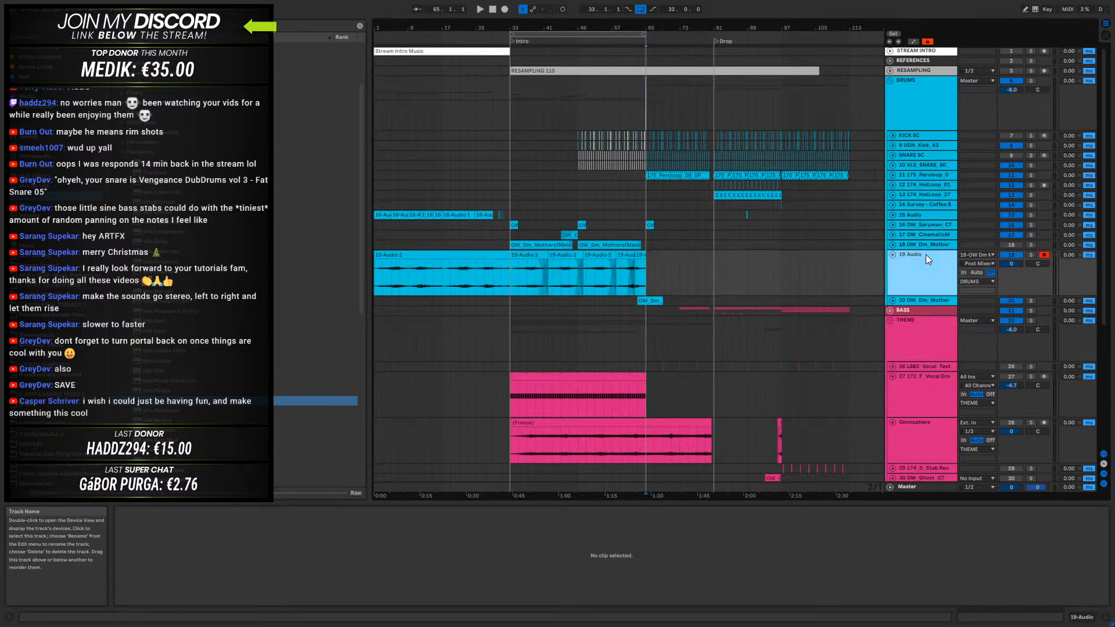
- Play the drop from bar 81
{"action": "left_click", "coordinate": [512, 106]}
{"action": "left_click", "coordinate": [712, 98]}
{"action": "key", "text": "space"}
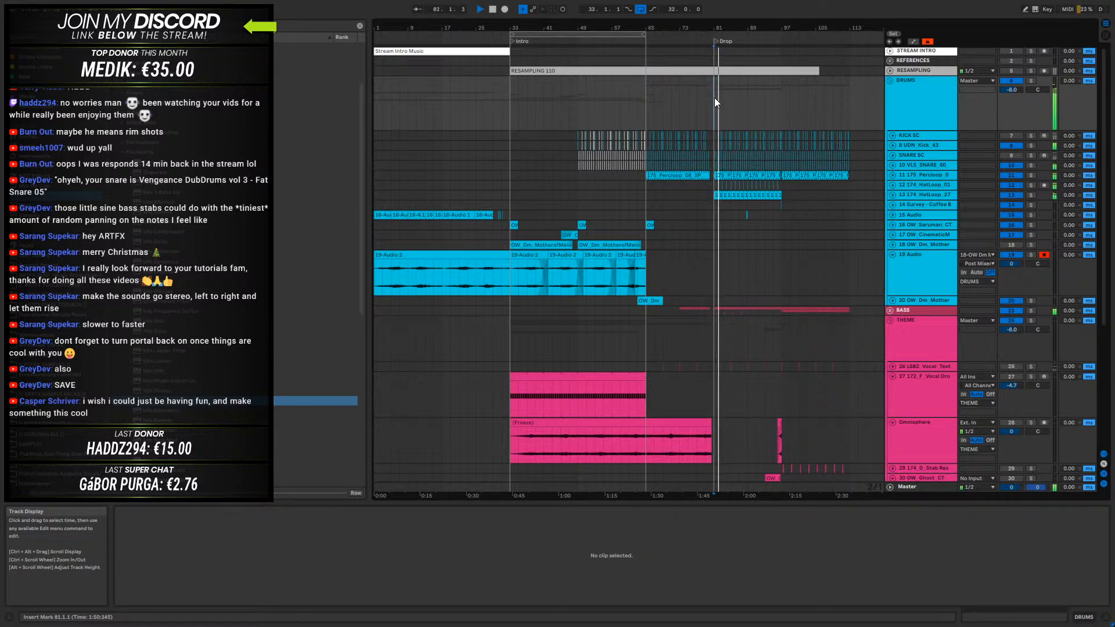
{"action": "key", "text": "space"}
- Copy the hat loops on tracks 12 and 13 from bars 81 to 97 to bar 49 and play from bar 47
{"action": "left_click", "coordinate": [924, 195]}
{"action": "left_click", "coordinate": [892, 195]}
{"action": "left_click_drag", "start_coordinate": [781, 195], "coordinate": [713, 183]}
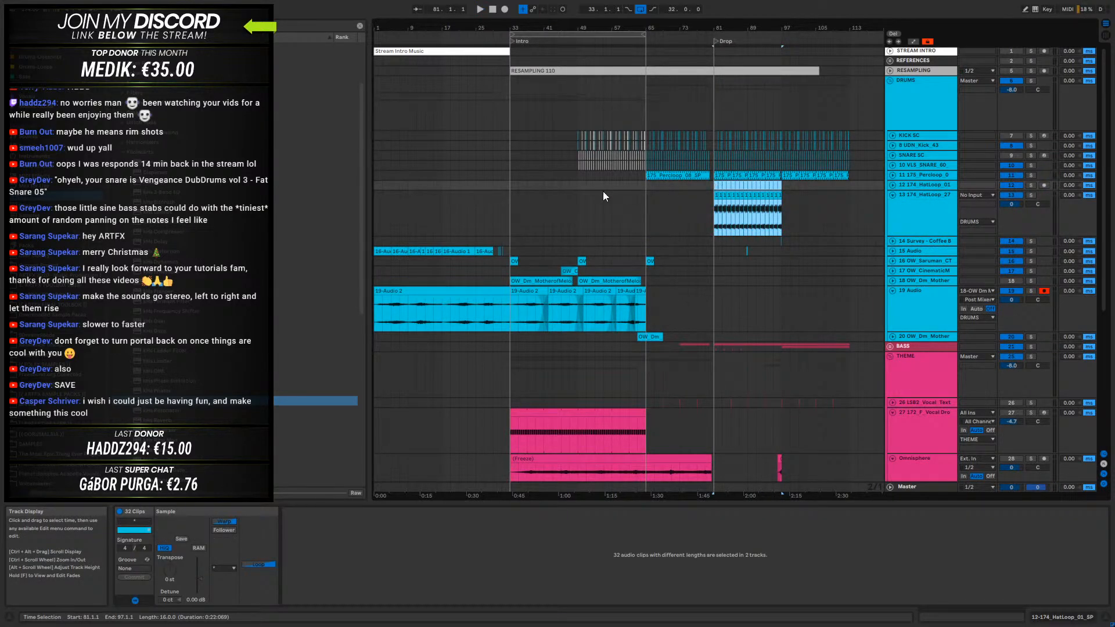
{"action": "key", "text": "ctrl+c"}
{"action": "left_click", "coordinate": [580, 187]}
{"action": "key", "text": "ctrl+v"}
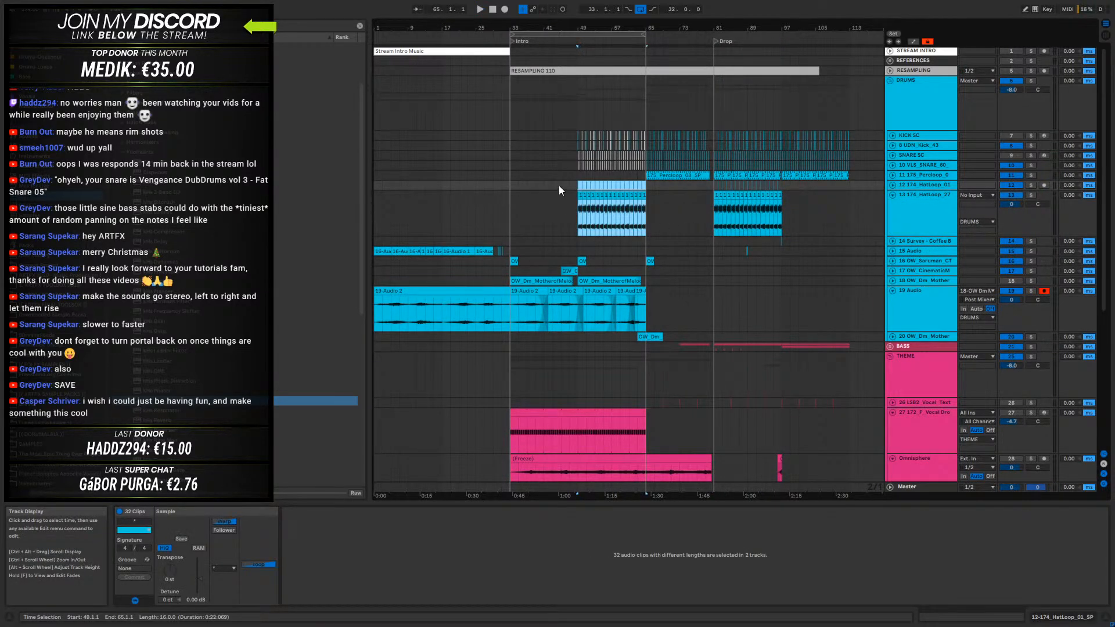
{"action": "left_click", "coordinate": [568, 184]}
{"action": "key", "text": "space"}
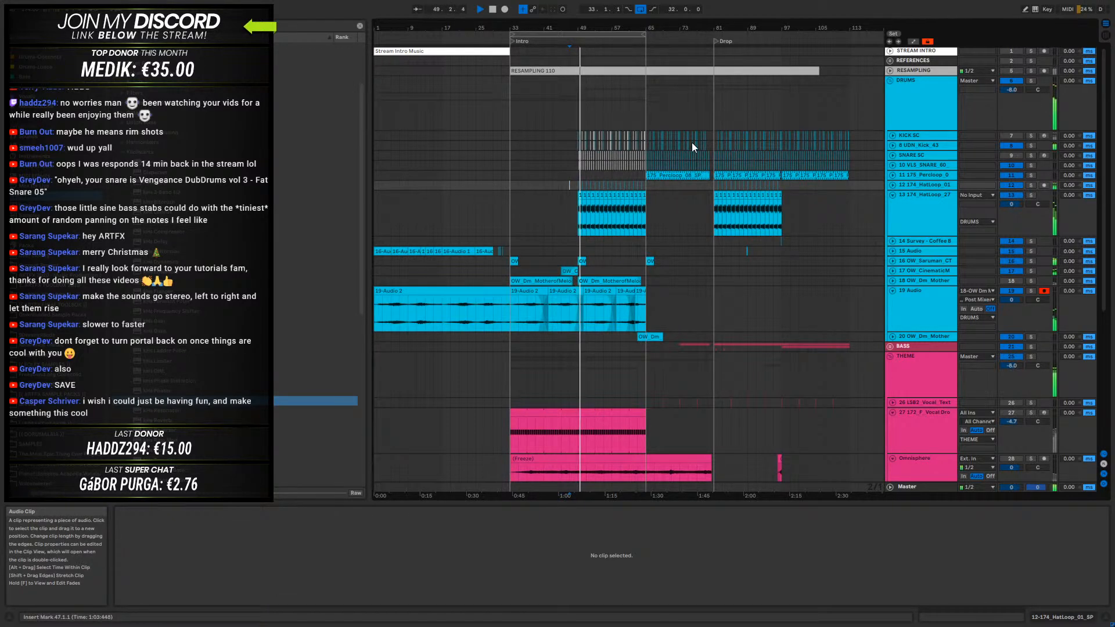
- Duplicate the hat loops in bars 49 to 65 on tracks 12 and 13 up to bar 81
{"action": "left_click_drag", "start_coordinate": [590, 28], "coordinate": [590, 87]}
{"action": "left_click_drag", "start_coordinate": [683, 27], "coordinate": [548, 0]}
{"action": "left_click_drag", "start_coordinate": [621, 208], "coordinate": [507, 184]}
{"action": "scroll", "coordinate": [800, 305], "scroll_direction": "down", "scroll_amount": 3}
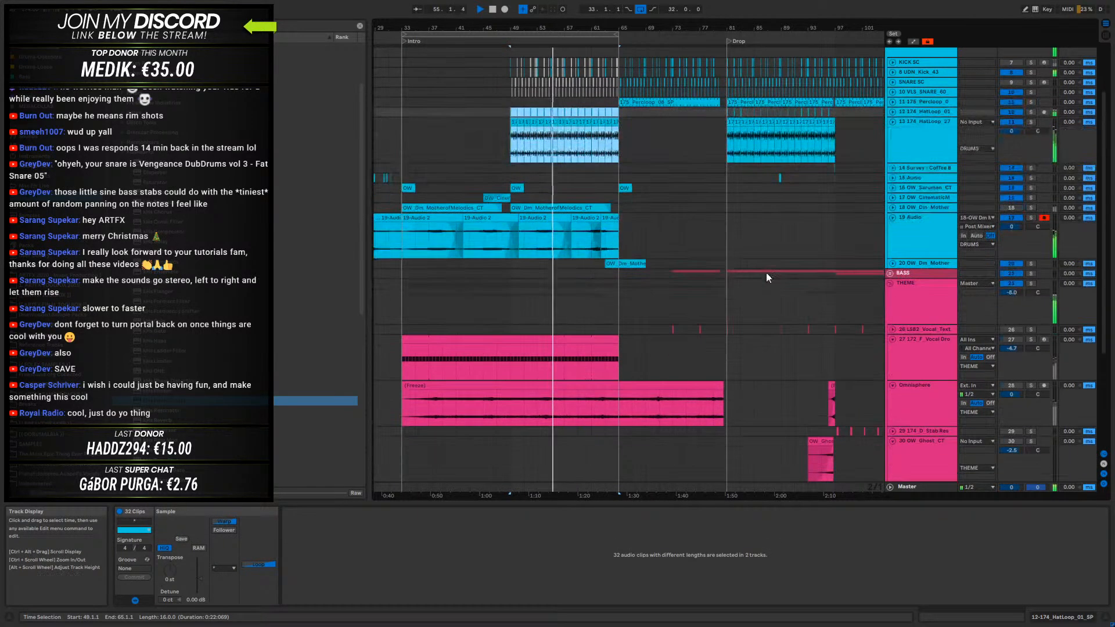
{"action": "key", "text": "ctrl+d"}
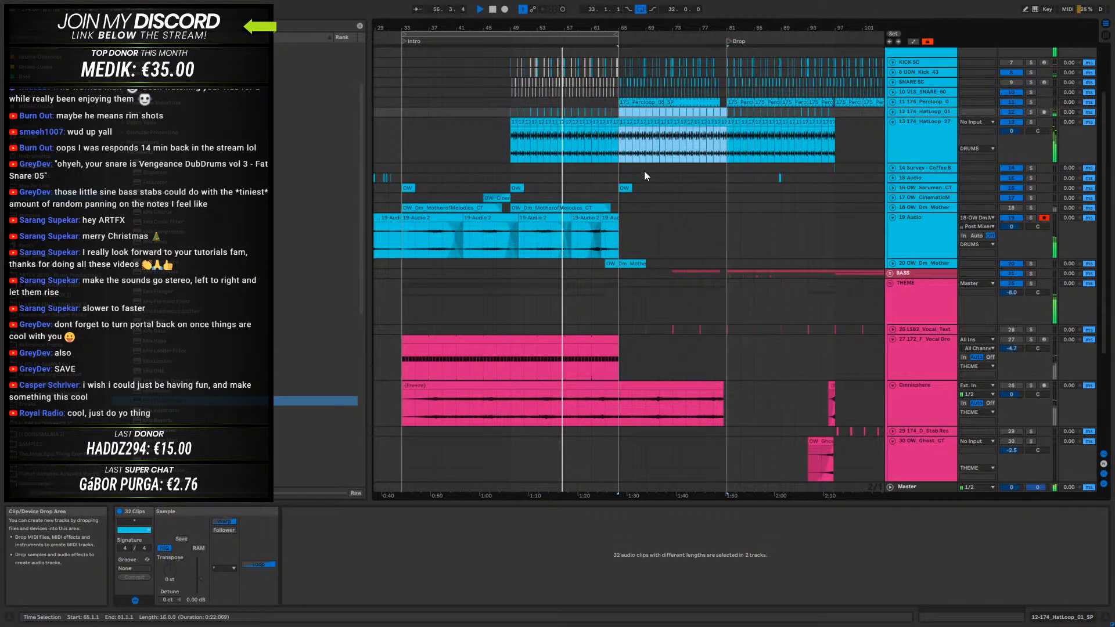
{"action": "scroll", "coordinate": [671, 246], "scroll_direction": "up", "scroll_amount": 3}
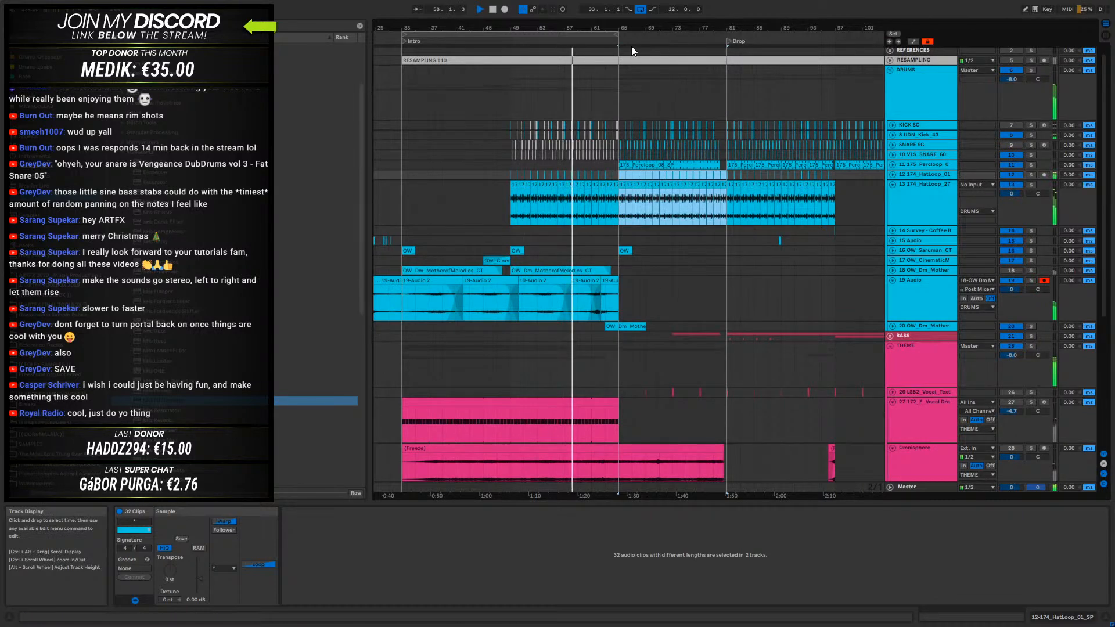
- Extend the arrangement loop to run from bar 33 to the Drop at bar 81
{"action": "left_click_drag", "start_coordinate": [619, 33], "coordinate": [727, 36]}
{"action": "scroll", "coordinate": [701, 253], "scroll_direction": "down", "scroll_amount": 6}
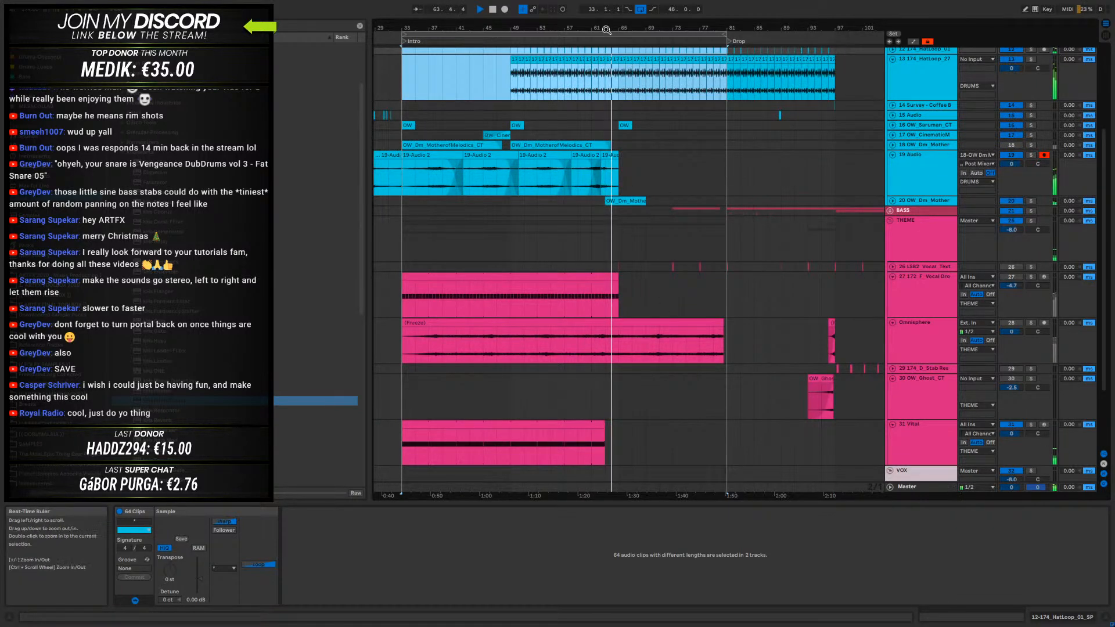
{"action": "scroll", "coordinate": [650, 198], "scroll_direction": "up", "scroll_amount": 6}
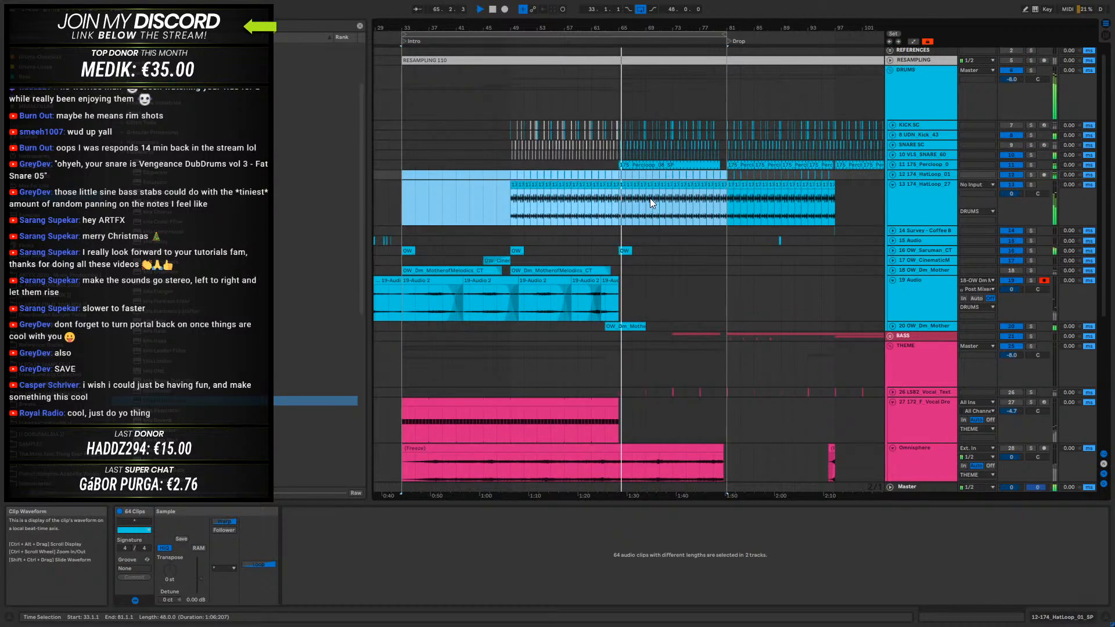
- Unfold track 11, the 175_Percloop track, and add a second Auto Filter set to high-pass at the end of its device chain
{"action": "left_click_drag", "start_coordinate": [622, 27], "coordinate": [715, 97]}
{"action": "scroll", "coordinate": [772, 201], "scroll_direction": "up", "scroll_amount": 1}
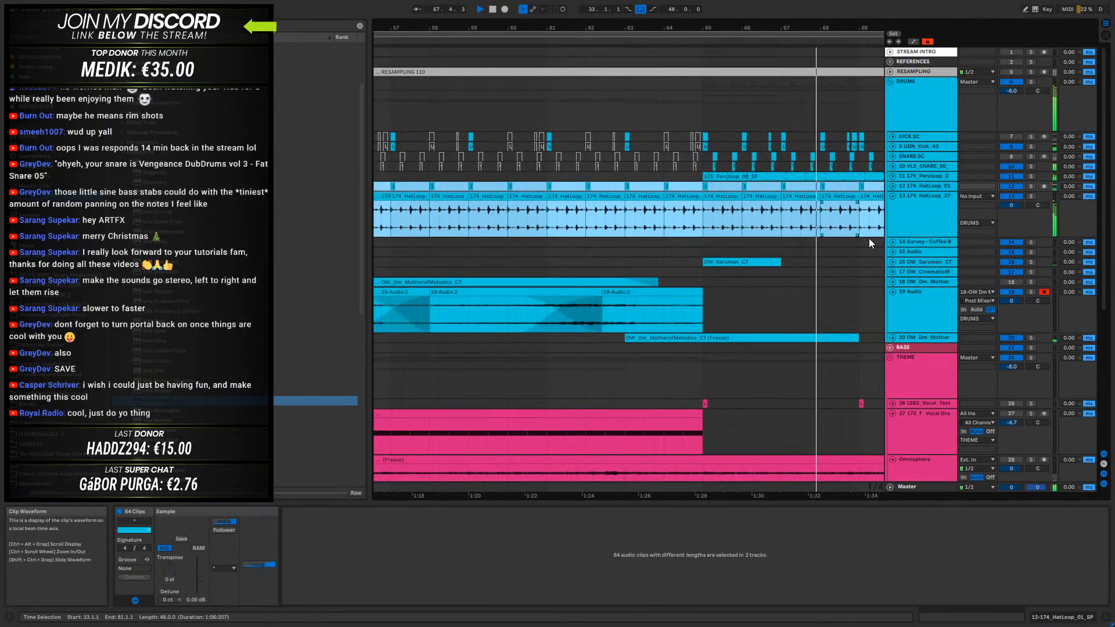
{"action": "left_click", "coordinate": [903, 177]}
{"action": "left_click", "coordinate": [893, 177]}
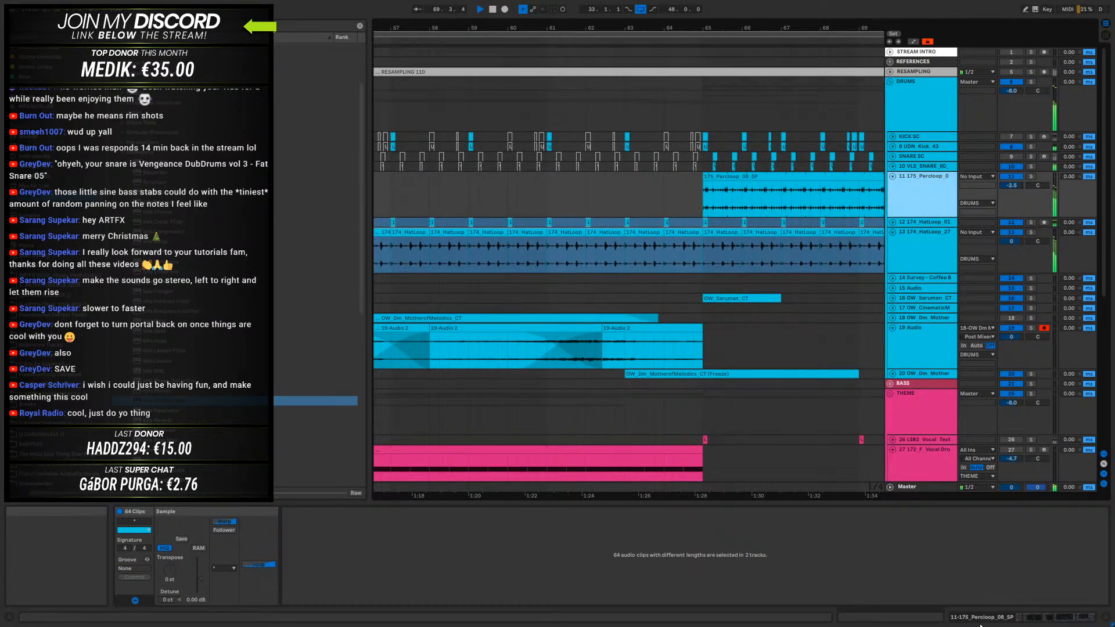
{"action": "left_click", "coordinate": [980, 623]}
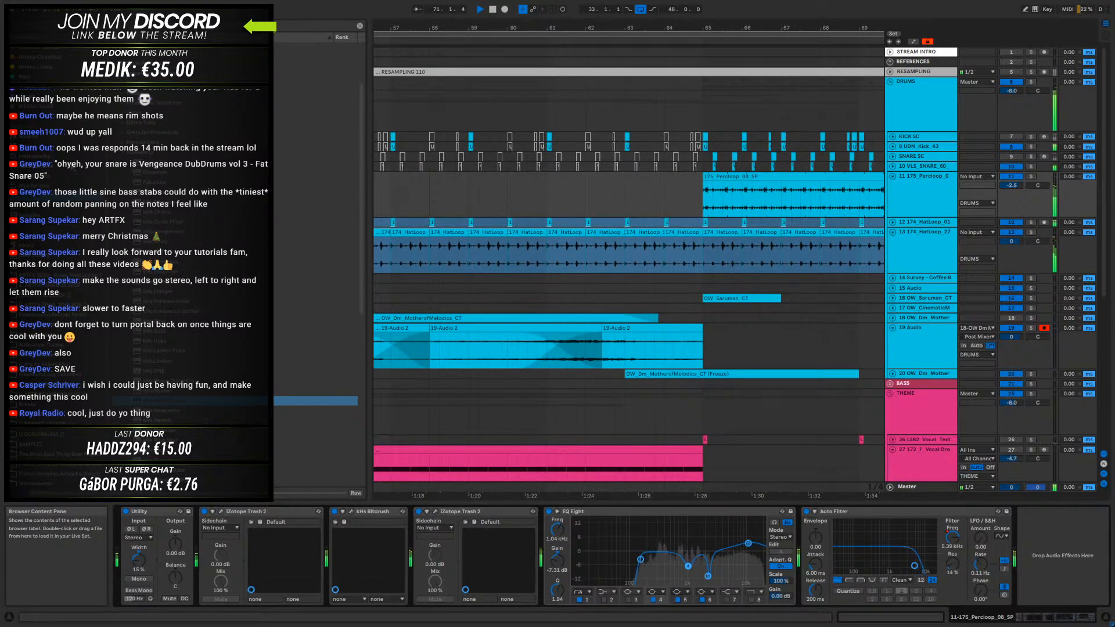
{"action": "left_click", "coordinate": [72, 165]}
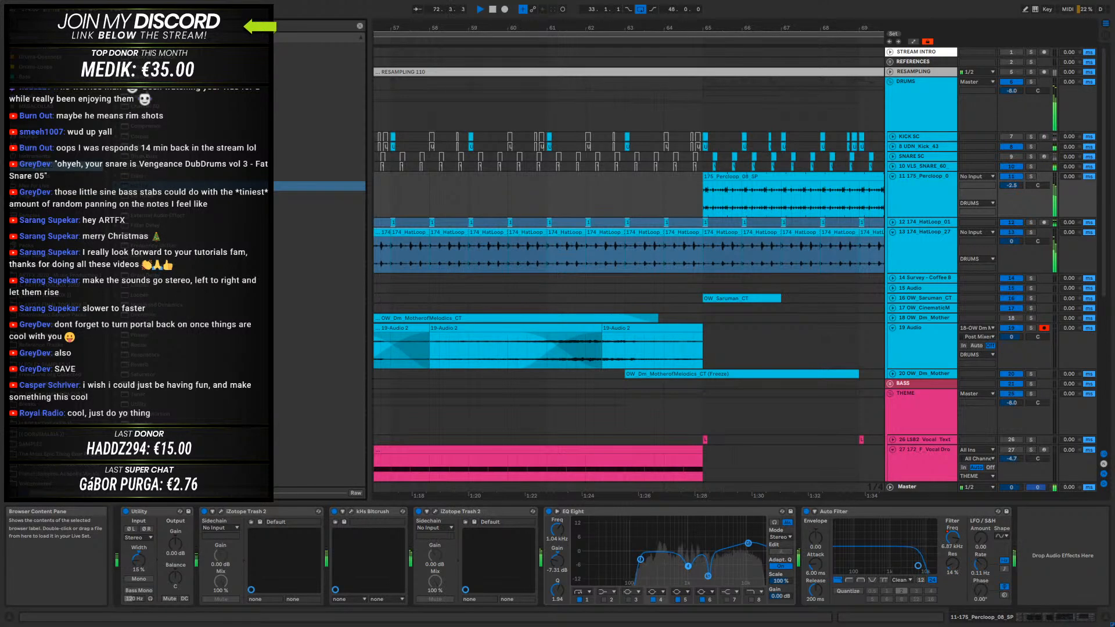
{"action": "left_click_drag", "start_coordinate": [151, 67], "coordinate": [1054, 552]}
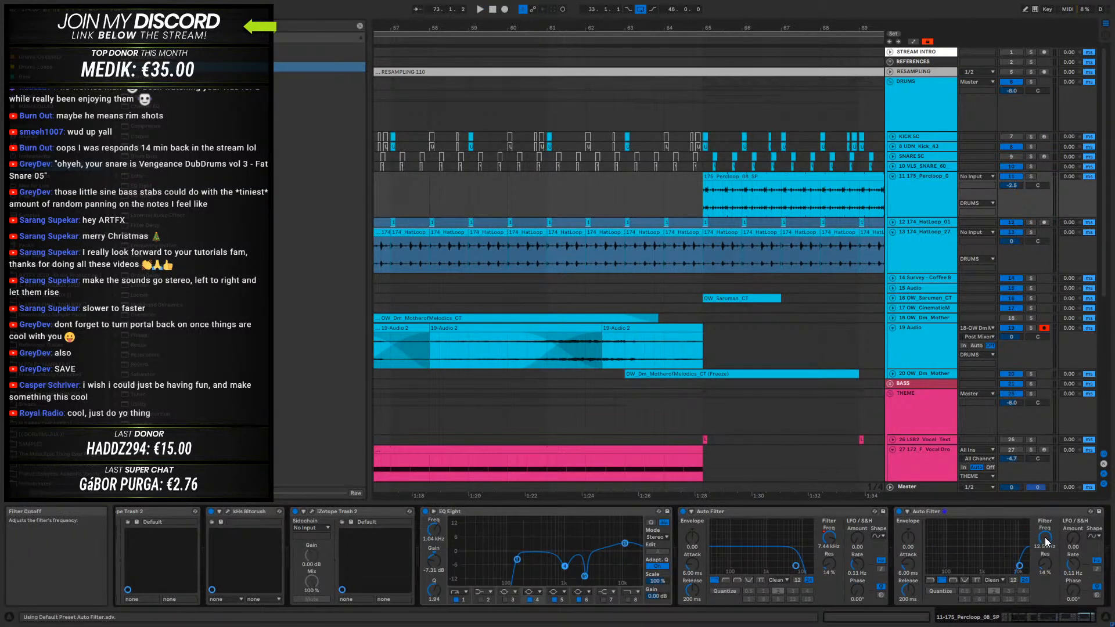
- Solo the 175_Percloop track and lower the high-pass Auto Filter frequency to 4.80 kHz while playing from bar 65
{"action": "left_click", "coordinate": [697, 186]}
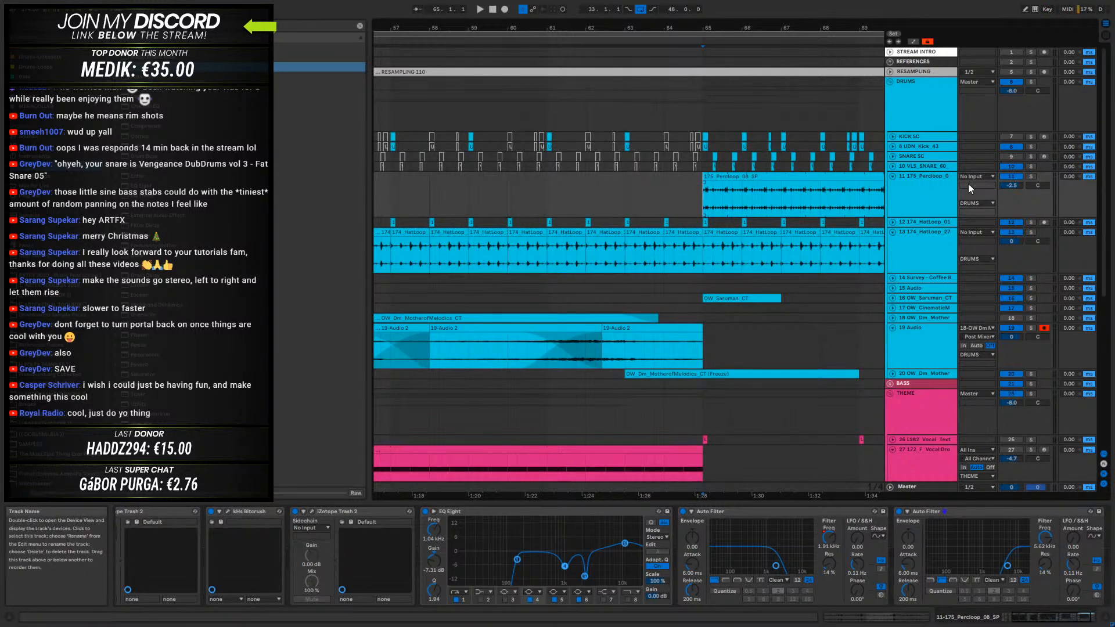
{"action": "left_click", "coordinate": [1030, 175]}
{"action": "key", "text": "space"}
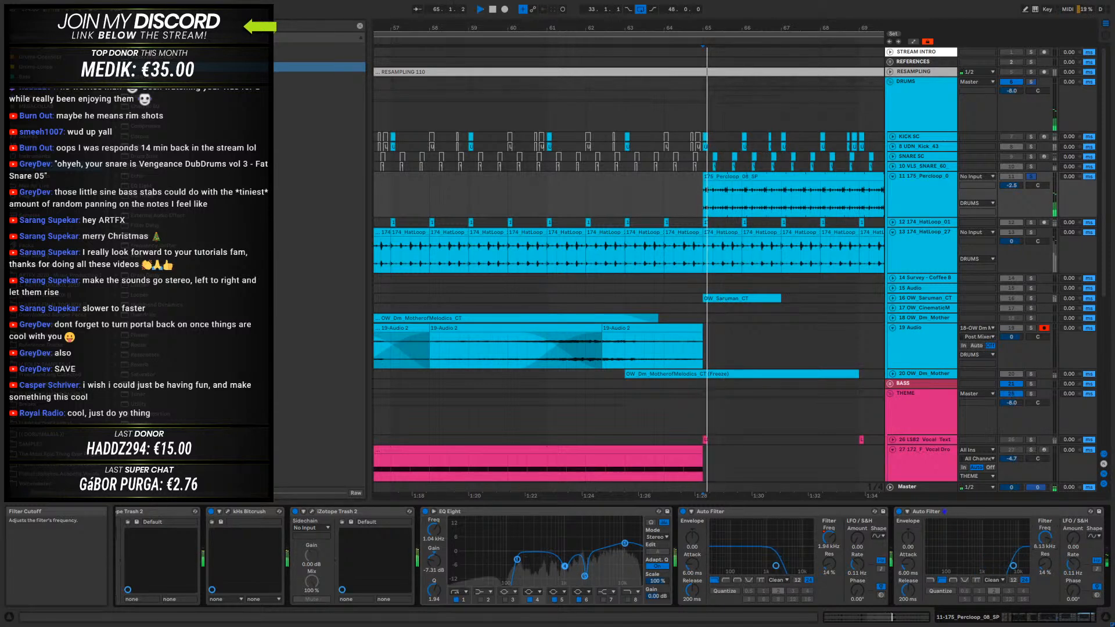
{"action": "left_click_drag", "start_coordinate": [1048, 540], "coordinate": [1049, 546]}
{"action": "key", "text": "space"}
- Automate the percussion loop's high-pass frequency from 4.80 kHz at bar 65 down to about 182 Hz just before bar 81, ending in a steeper drop
{"action": "key", "text": "a"}
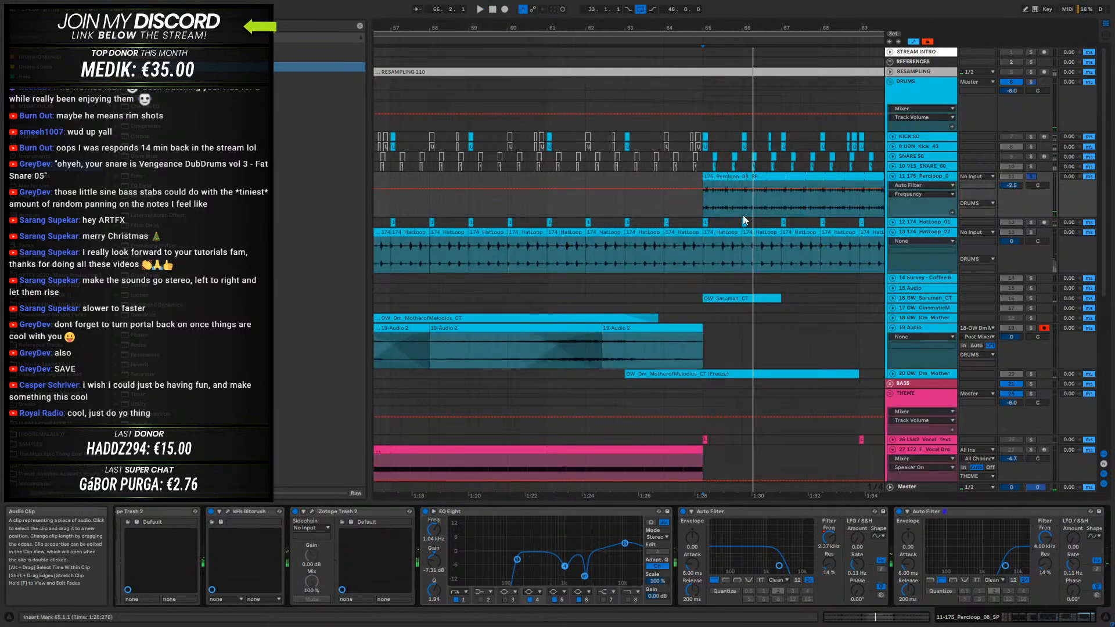
{"action": "left_click", "coordinate": [705, 189]}
{"action": "left_click_drag", "start_coordinate": [847, 27], "coordinate": [520, 12]}
{"action": "mouse_move", "coordinate": [759, 190]}
{"action": "left_mouse_down"}
{"action": "mouse_move", "coordinate": [759, 216]}
{"action": "mouse_move", "coordinate": [751, 207]}
{"action": "left_mouse_up"}
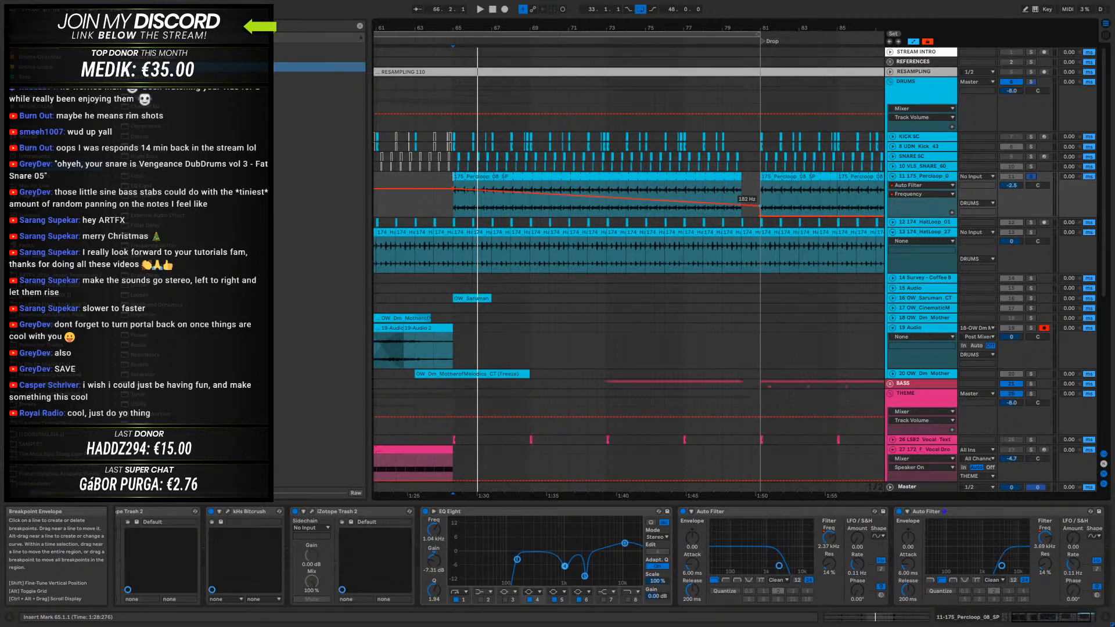
{"action": "key", "text": "space"}
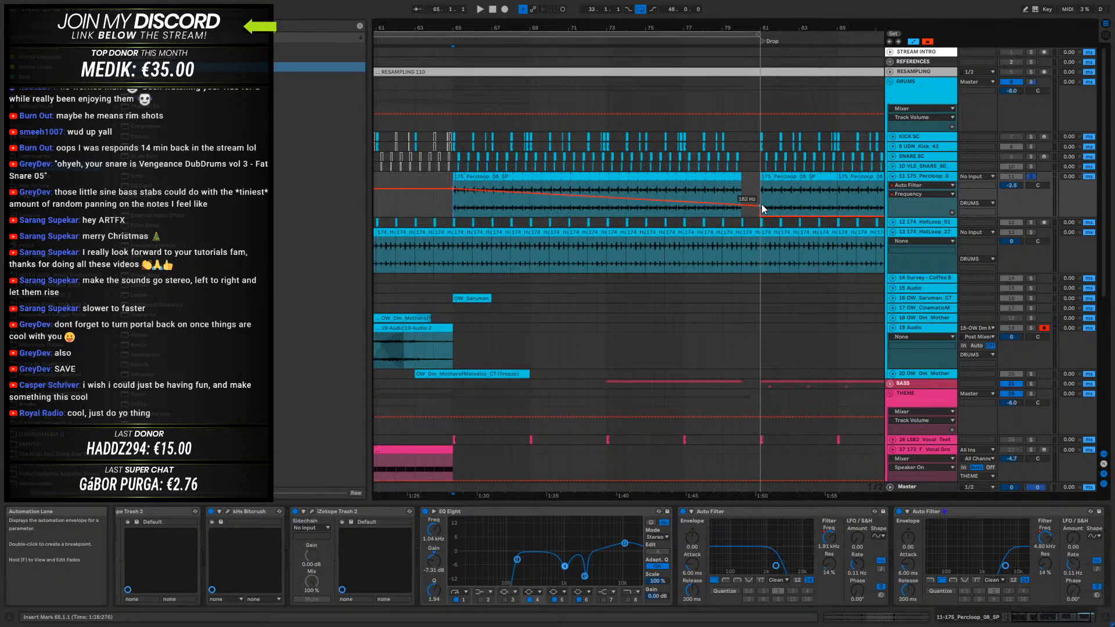
{"action": "left_click_drag", "start_coordinate": [757, 207], "coordinate": [748, 206]}
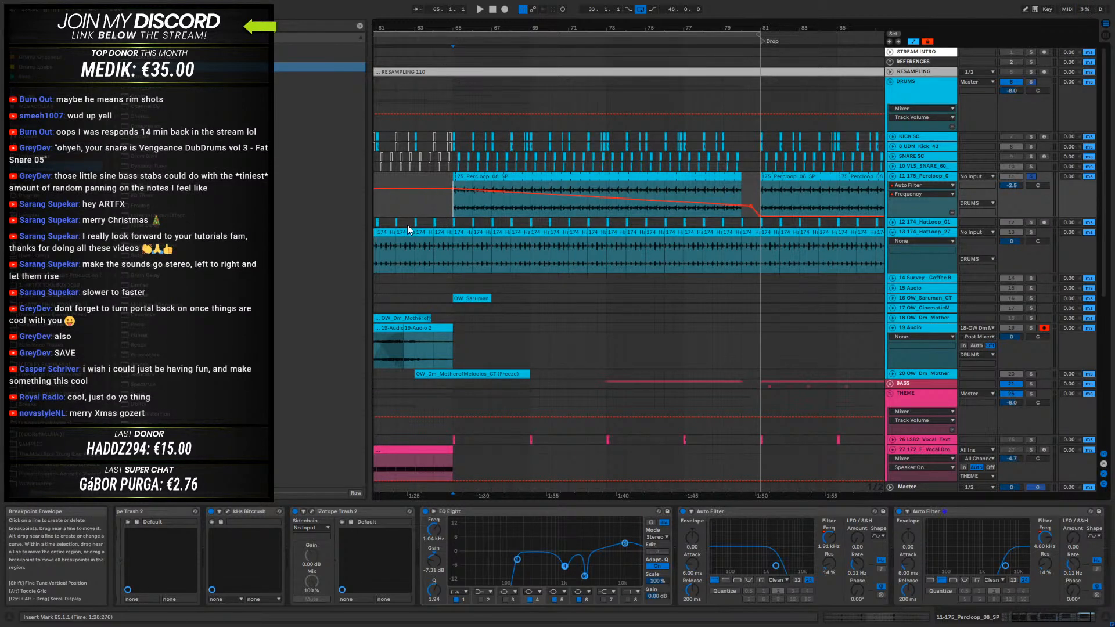
- Play from bar 64 with the 175_Percloop track unsoloed to check the filter sweep in the full mix
{"action": "key", "text": "space"}
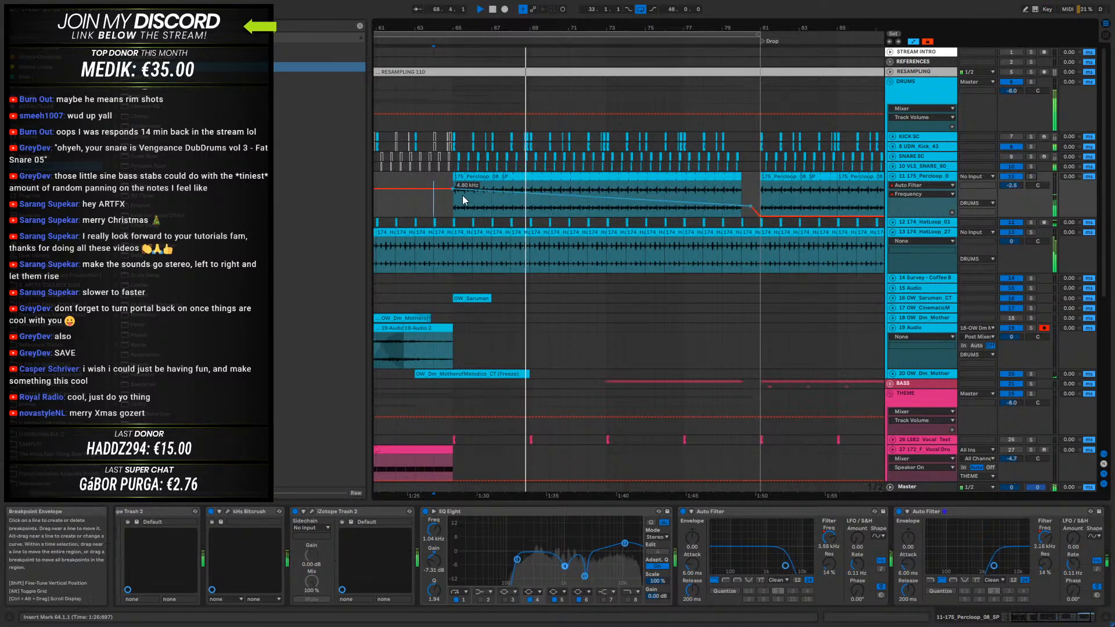
{"action": "left_click_drag", "start_coordinate": [477, 28], "coordinate": [524, 17]}
{"action": "key", "text": "space"}
- Replace the kick and snare clips between bars 65 and 81 with a duplicate of their bar 49 to 65 patterns
{"action": "left_click_drag", "start_coordinate": [722, 167], "coordinate": [512, 127]}
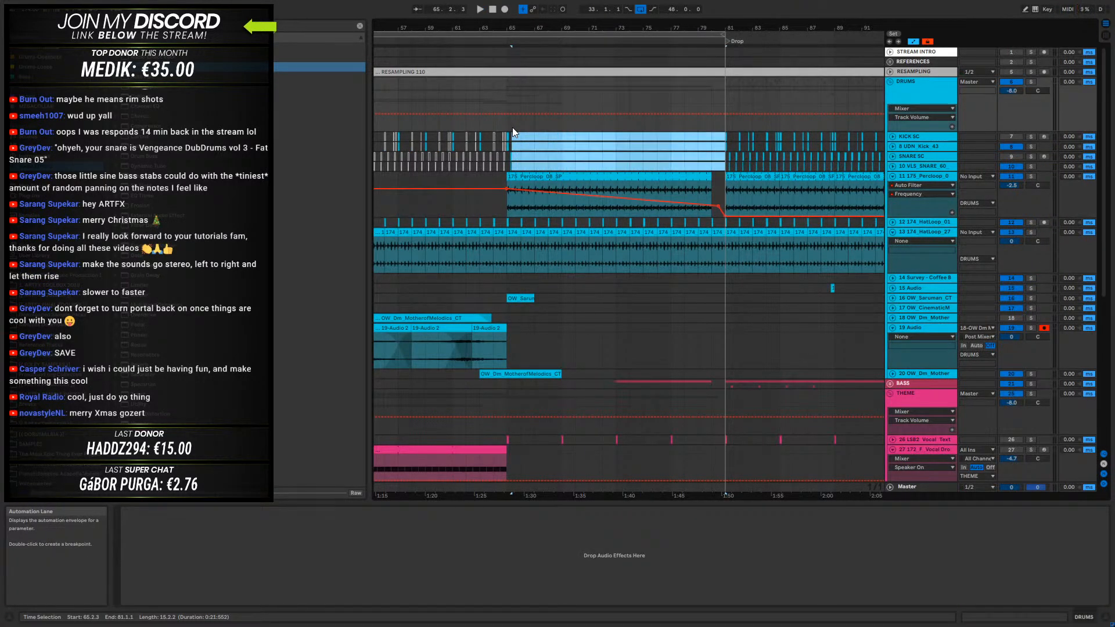
{"action": "left_click_drag", "start_coordinate": [523, 170], "coordinate": [508, 134]}
{"action": "key", "text": "Delete"}
{"action": "key", "text": "Delete"}
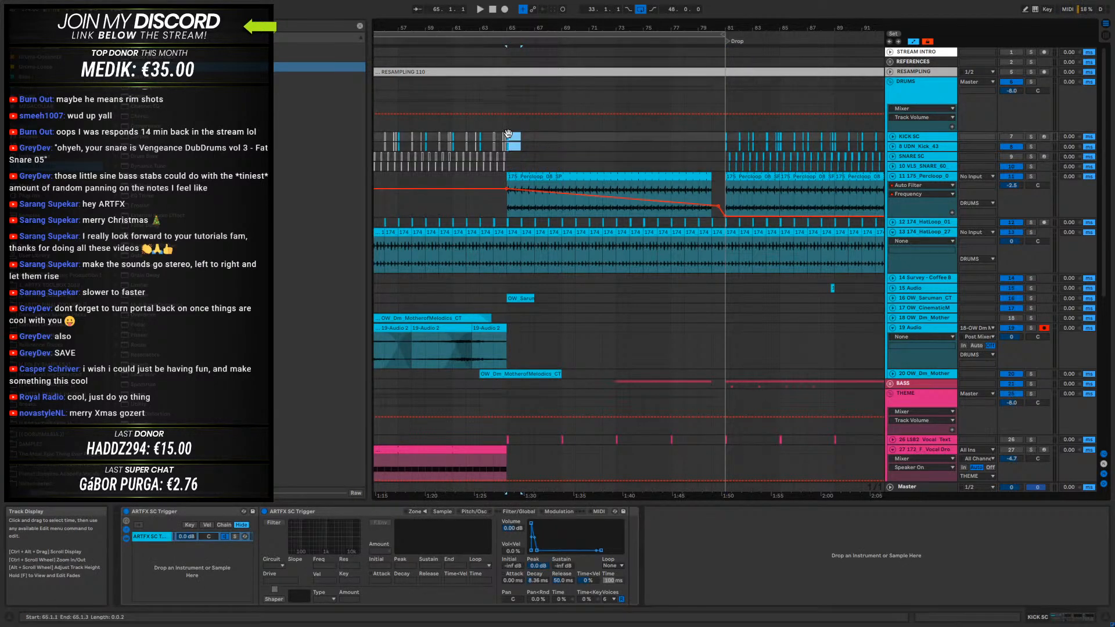
{"action": "left_click_drag", "start_coordinate": [509, 31], "coordinate": [647, 12]}
{"action": "left_click_drag", "start_coordinate": [648, 167], "coordinate": [576, 134]}
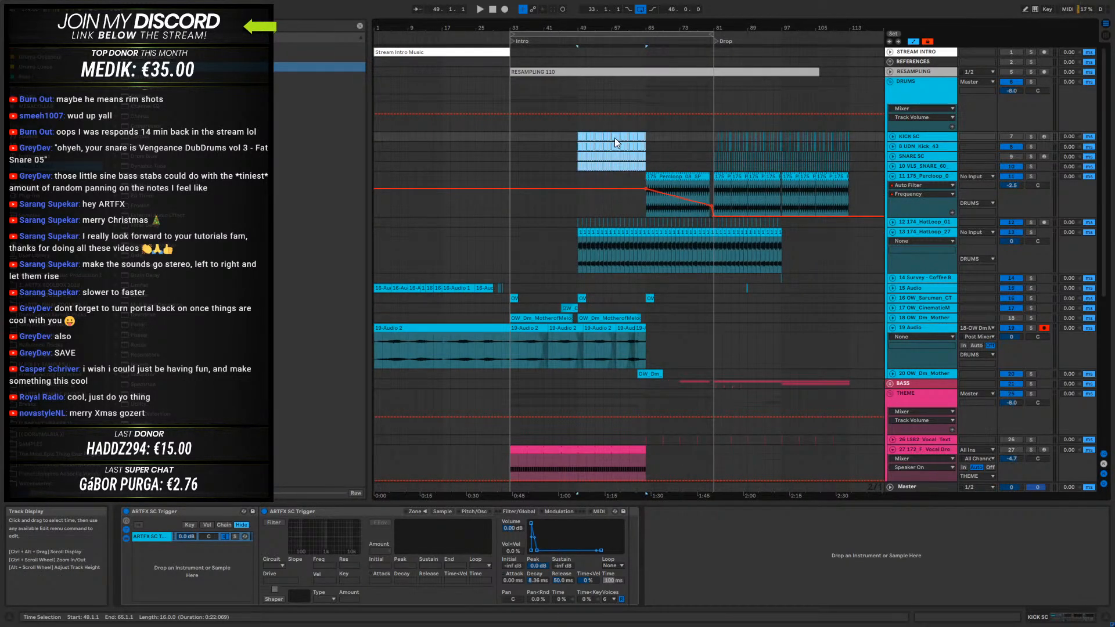
{"action": "key", "text": "ctrl+d"}
- Play from bar 63 to check the duplicated kick and snare pattern in the build-up
{"action": "left_click", "coordinate": [640, 90]}
{"action": "key", "text": "space"}
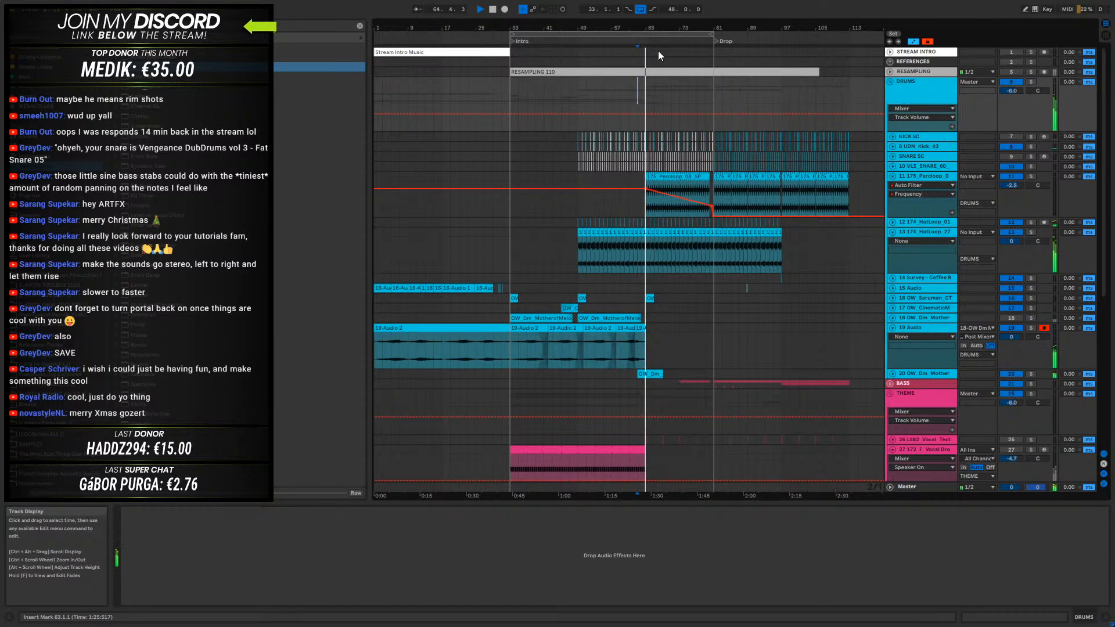
{"action": "left_click_drag", "start_coordinate": [663, 26], "coordinate": [600, 26]}
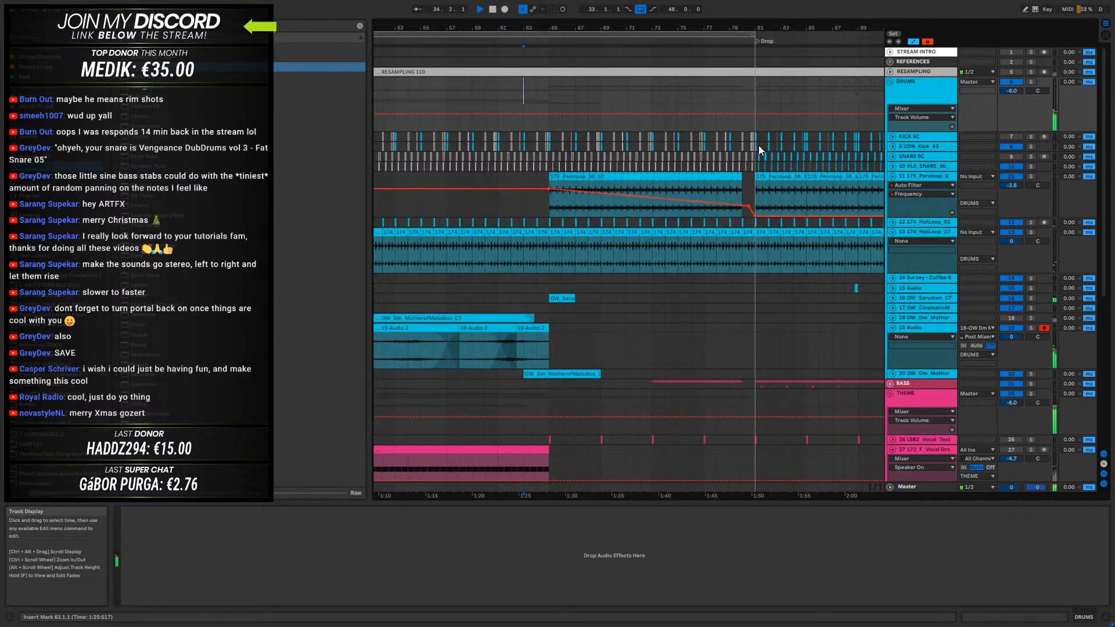
{"action": "key", "text": "space"}
- Clear the 174_HatLoop_27 audio between bars 80 and 81 and play from bar 78 into the drop, with looping off, to check the gap
{"action": "left_click", "coordinate": [745, 231]}
{"action": "key", "text": "Delete"}
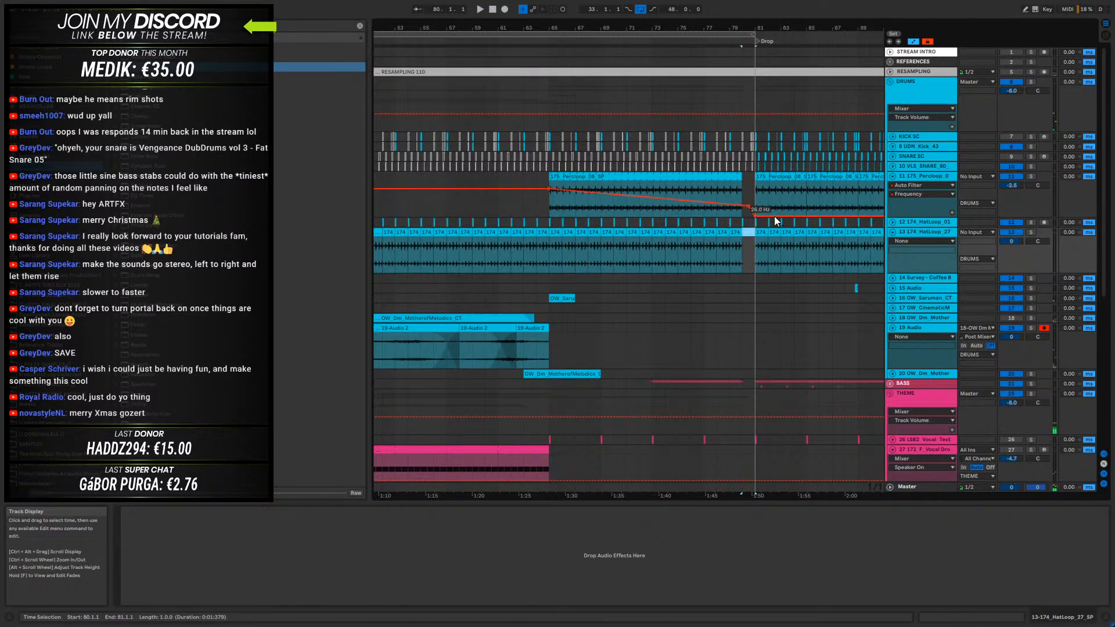
{"action": "left_click", "coordinate": [719, 260]}
{"action": "key", "text": "space"}
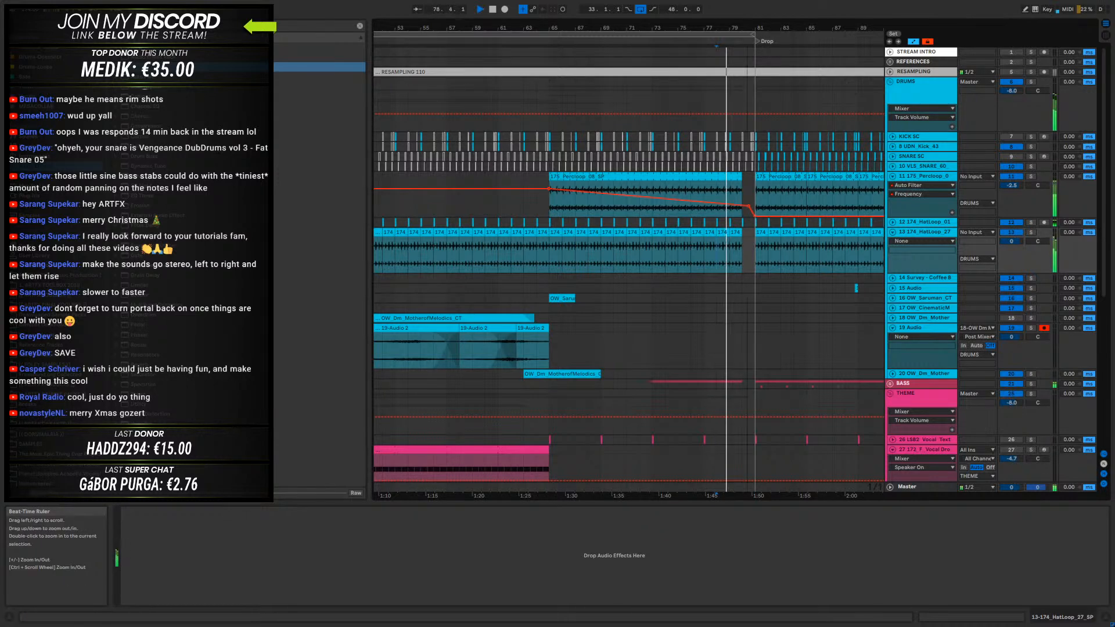
{"action": "left_click_drag", "start_coordinate": [747, 28], "coordinate": [745, 82]}
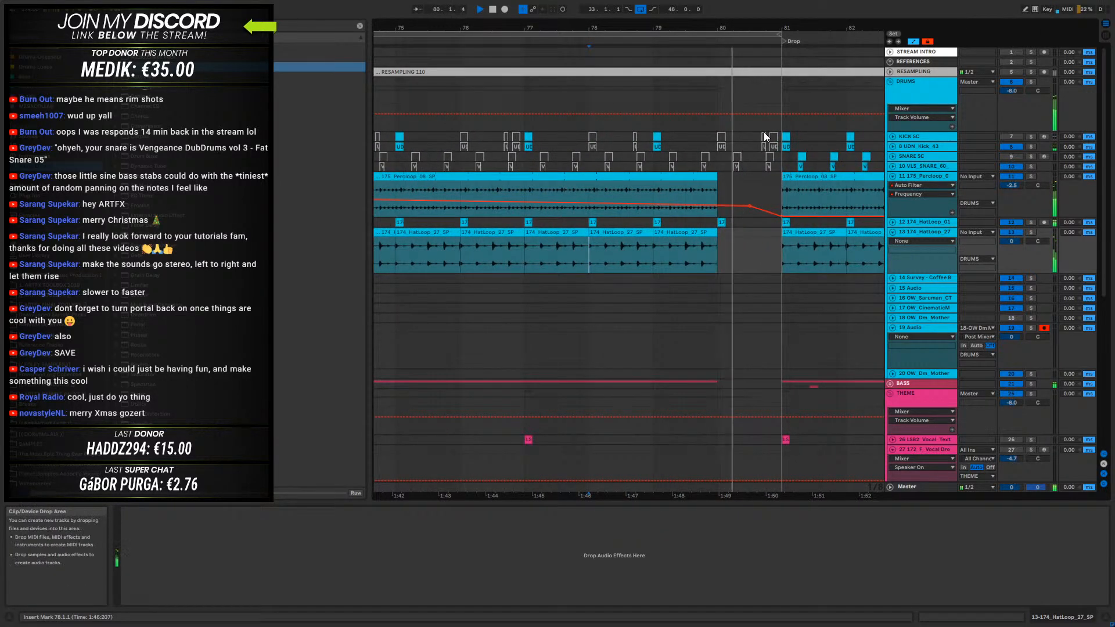
{"action": "key", "text": "space"}
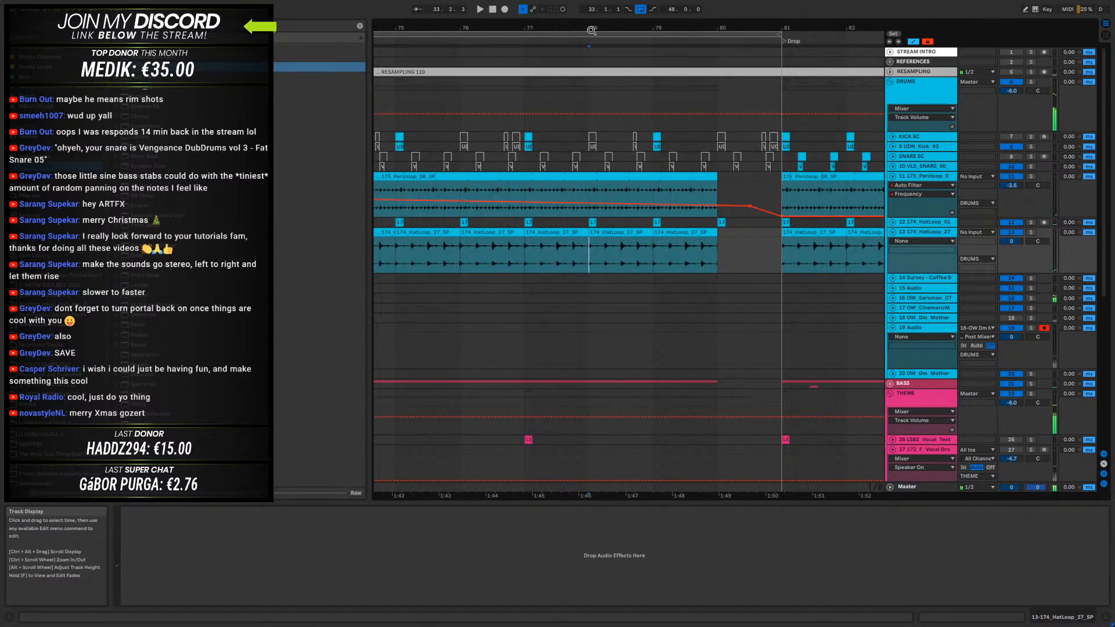
{"action": "key", "text": "space"}
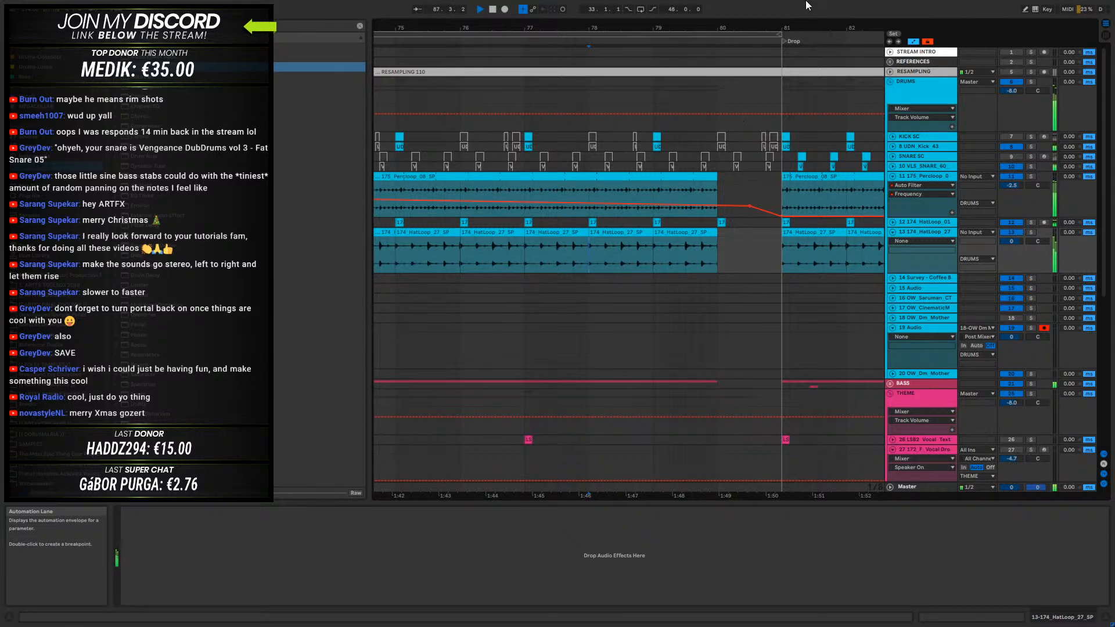
{"action": "left_click_drag", "start_coordinate": [807, 27], "coordinate": [582, 3]}
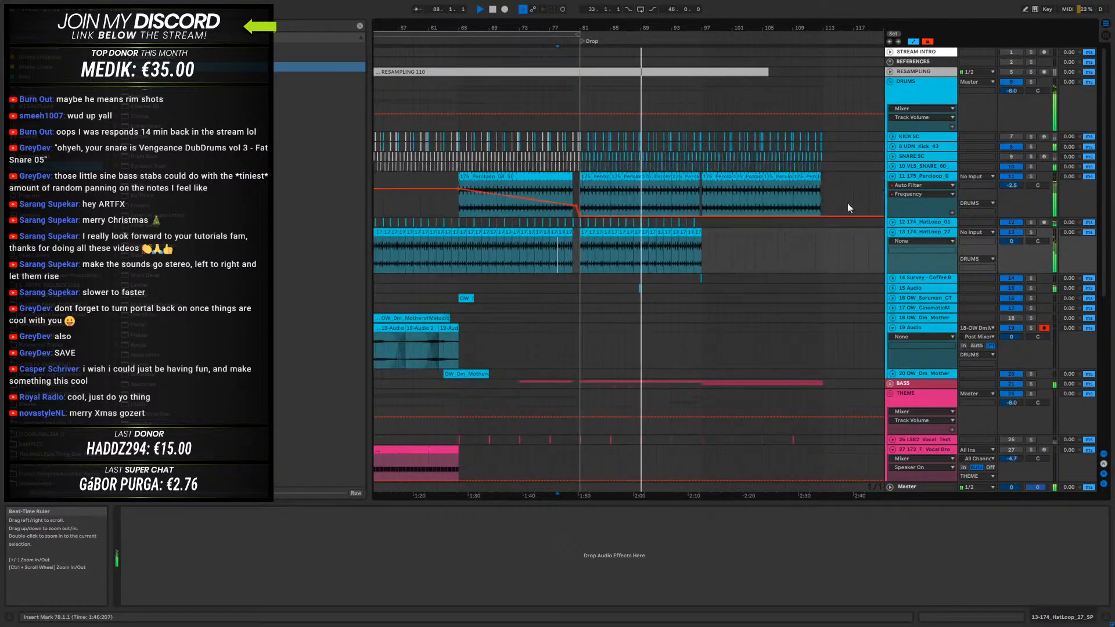
- Duplicate the clips on tracks 12 to 14, the hat loops and Survey, from bars 81–97 into bars 97–113
{"action": "left_click_drag", "start_coordinate": [639, 288], "coordinate": [653, 288]}
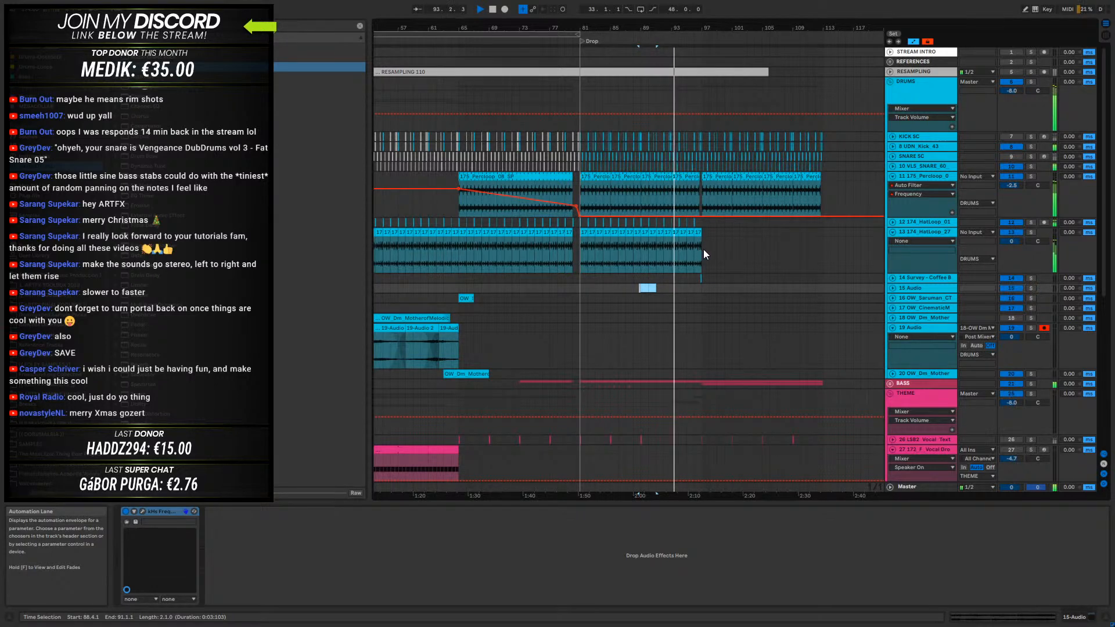
{"action": "left_click_drag", "start_coordinate": [702, 276], "coordinate": [583, 212]}
{"action": "key", "text": "ctrl+d"}
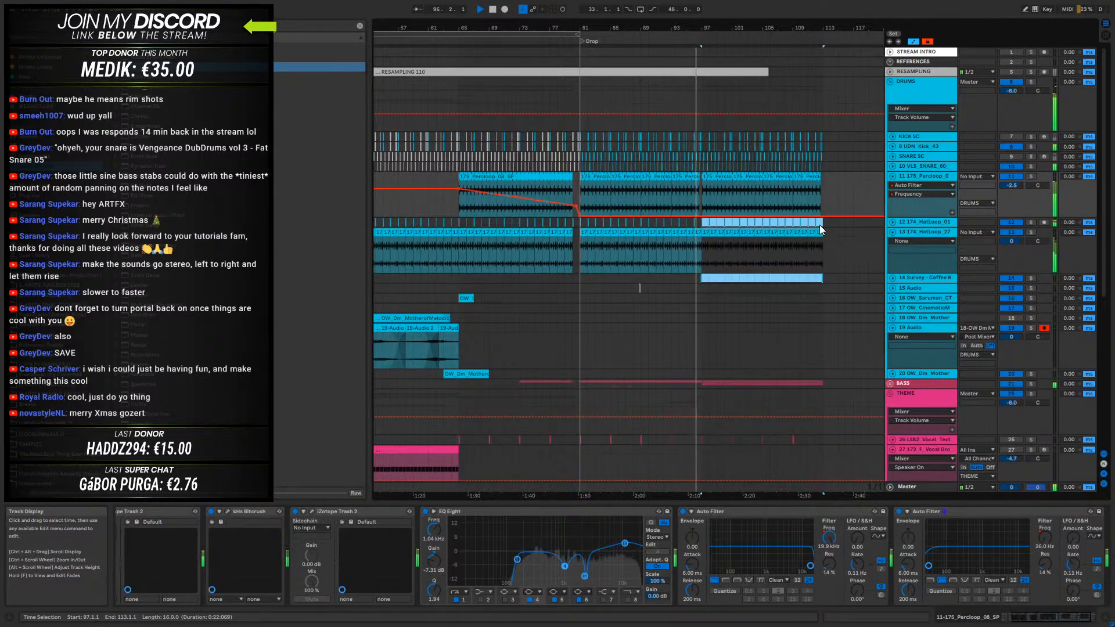
- Unfold the BASS group and move the D2 note in the 23-Phase Plant clip at bar 97 to start at 1.3.1
{"action": "left_click_drag", "start_coordinate": [735, 25], "coordinate": [672, 197]}
{"action": "scroll", "coordinate": [688, 396], "scroll_direction": "down", "scroll_amount": 3}
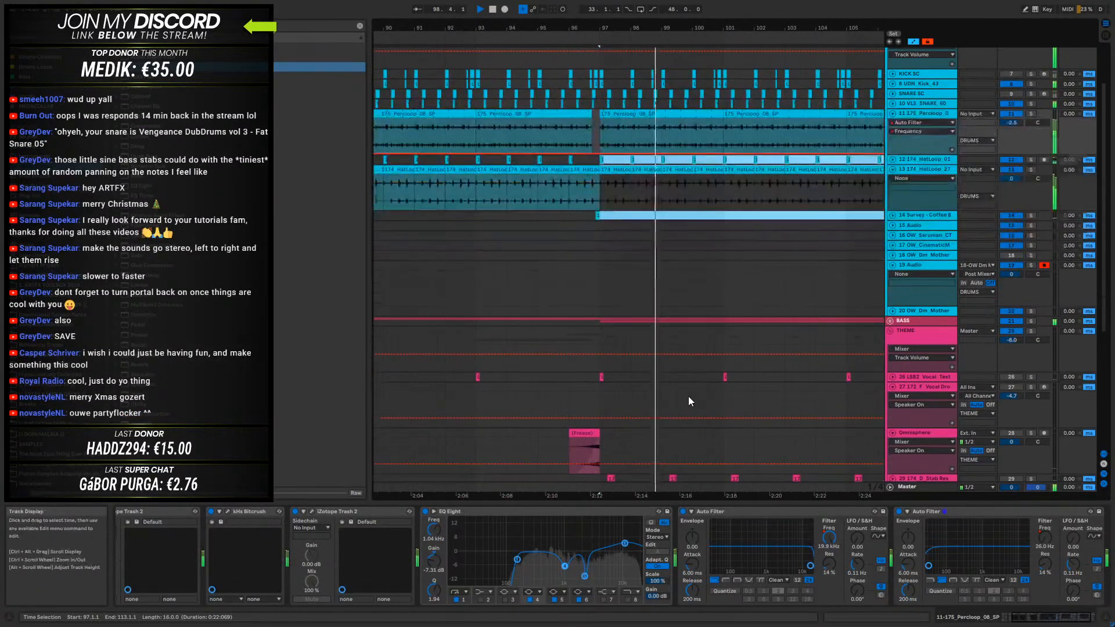
{"action": "left_click", "coordinate": [890, 321]}
{"action": "scroll", "coordinate": [893, 333], "scroll_direction": "down", "scroll_amount": 4}
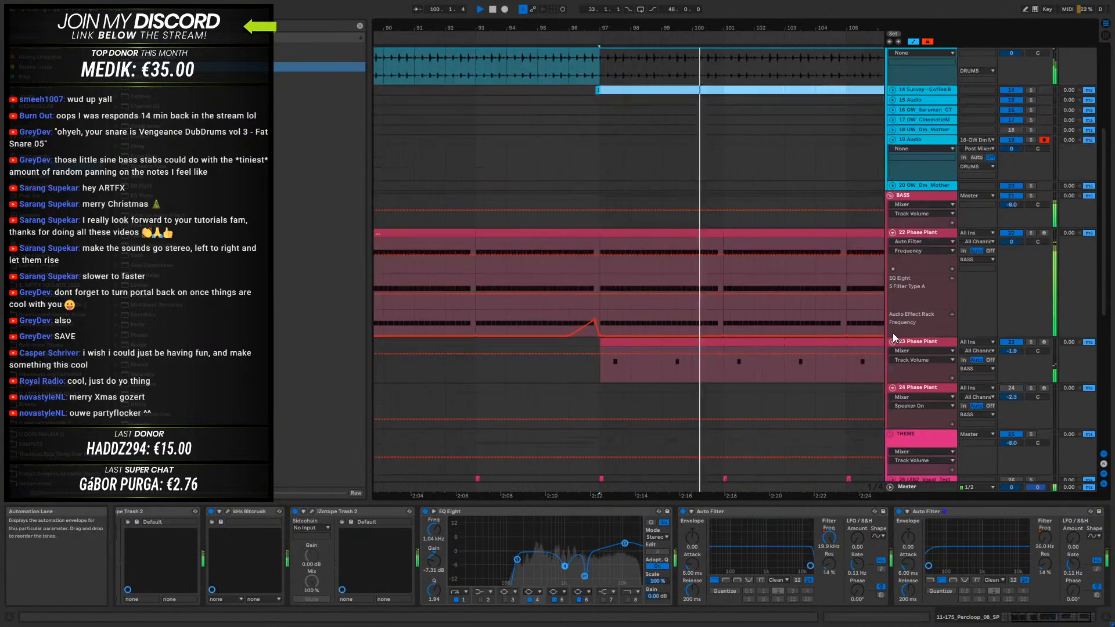
{"action": "double_click", "coordinate": [687, 346]}
{"action": "key", "text": "space"}
{"action": "left_click", "coordinate": [583, 541]}
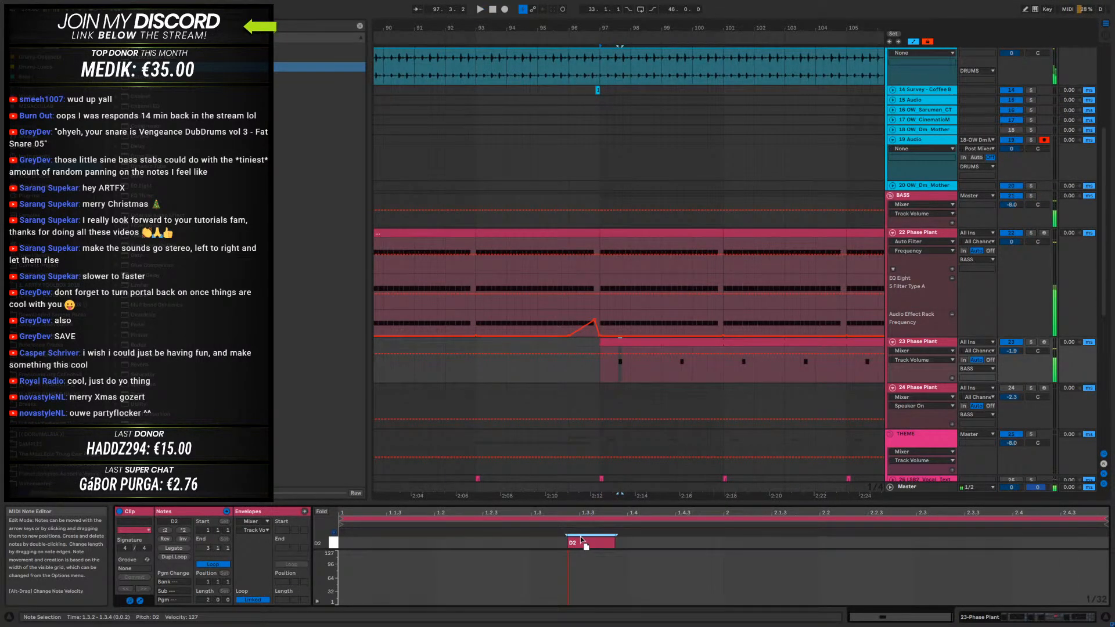
{"action": "left_click_drag", "start_coordinate": [583, 541], "coordinate": [552, 543]}
{"action": "key", "text": "space"}
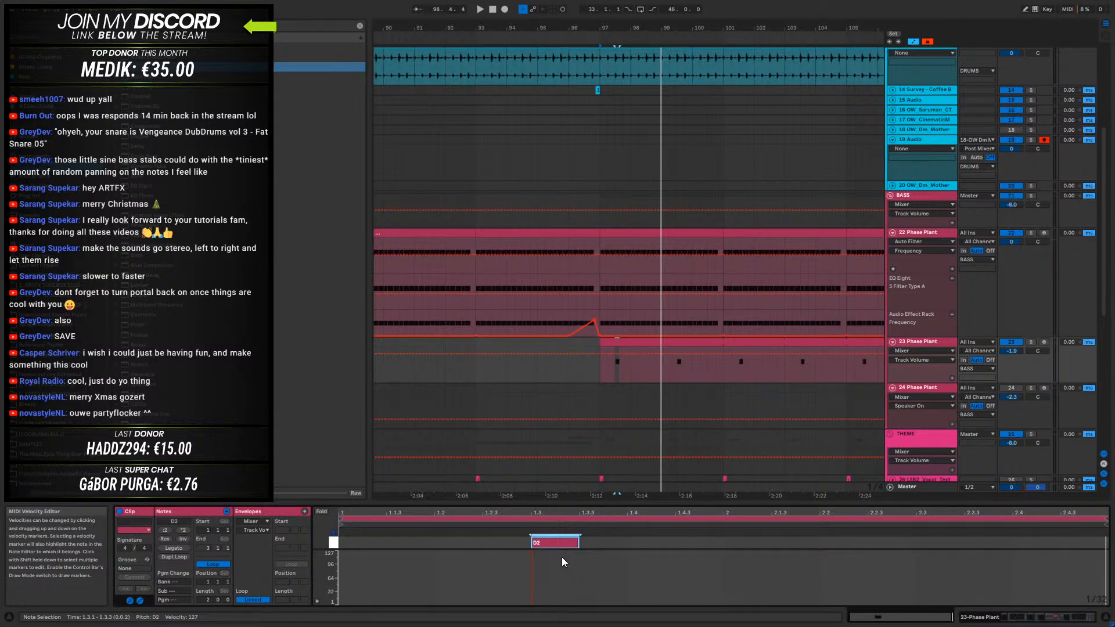
- Enlarge the MIDI note editor and hide the automation lanes, keeping the 23-Phase Plant clip at bars 97–113 selected
{"action": "left_click_drag", "start_coordinate": [642, 504], "coordinate": [642, 367]}
{"action": "scroll", "coordinate": [636, 448], "scroll_direction": "up", "scroll_amount": 5}
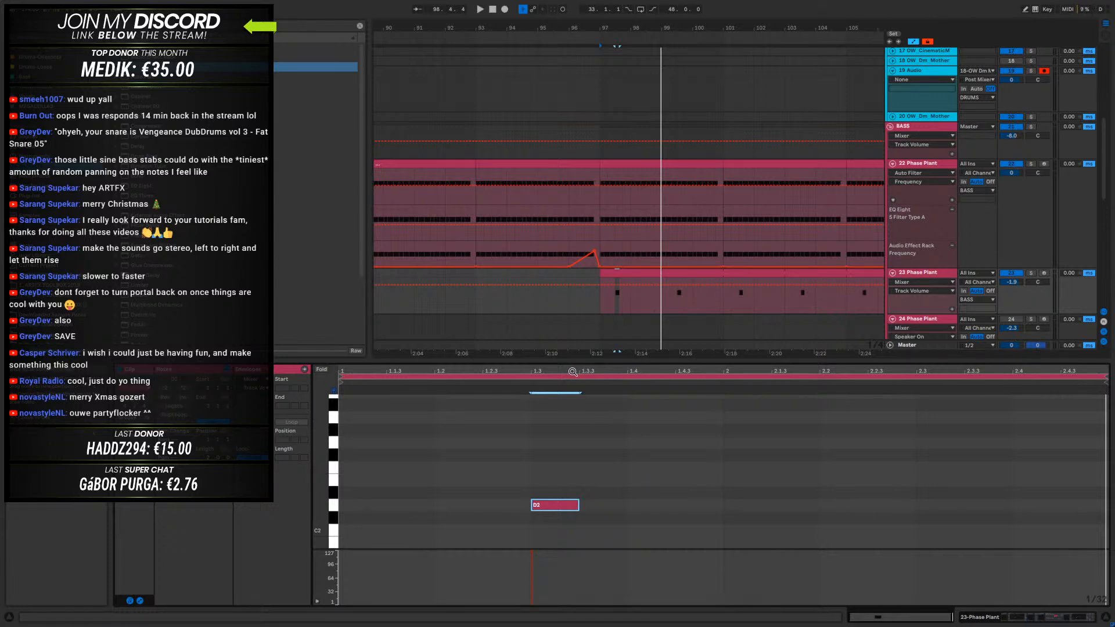
{"action": "left_click", "coordinate": [631, 272]}
{"action": "key", "text": "a"}
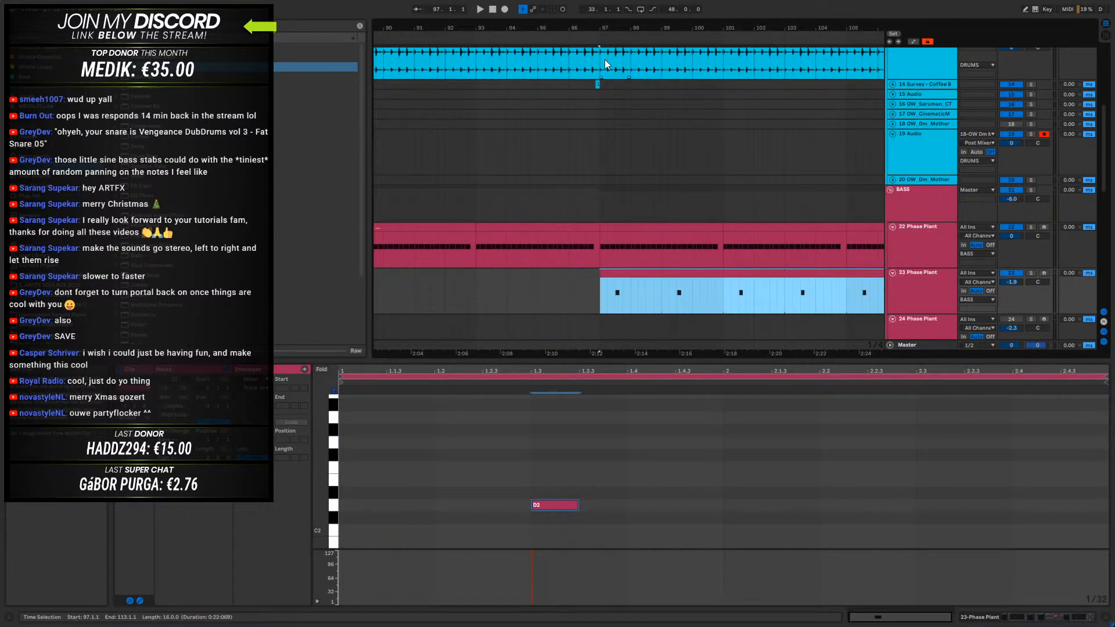
{"action": "left_click_drag", "start_coordinate": [610, 28], "coordinate": [740, 90]}
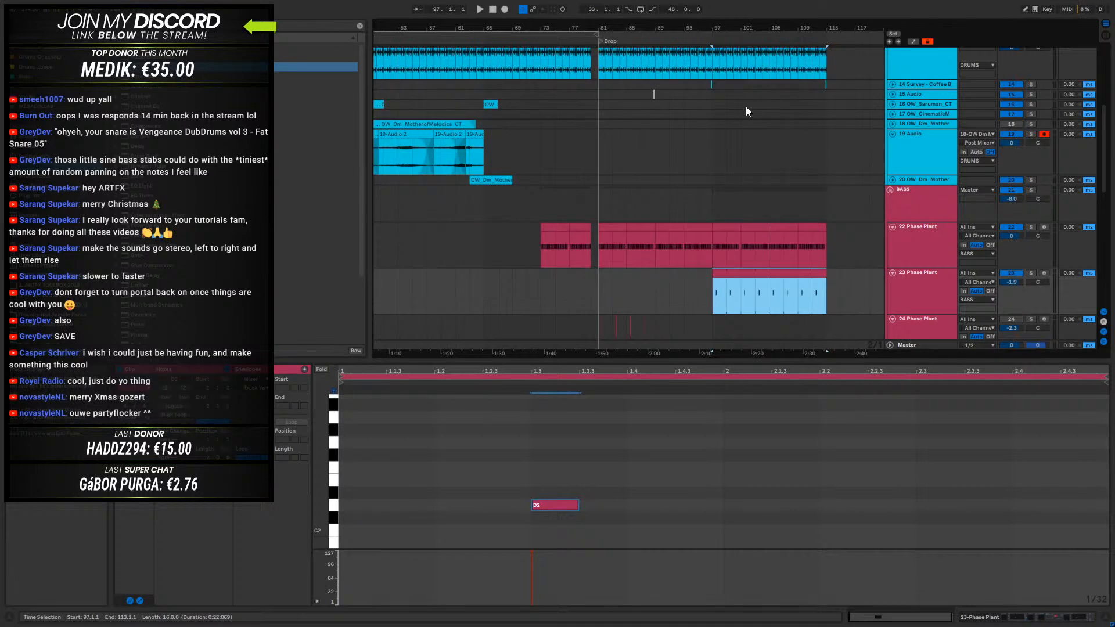
{"action": "left_click", "coordinate": [701, 289]}
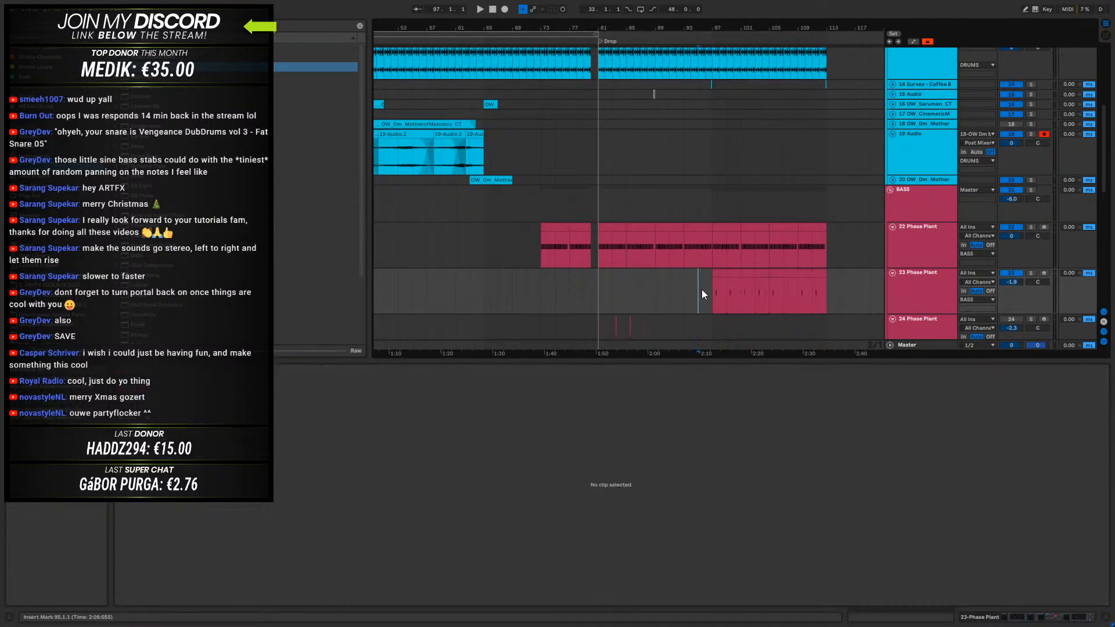
{"action": "left_click", "coordinate": [736, 273]}
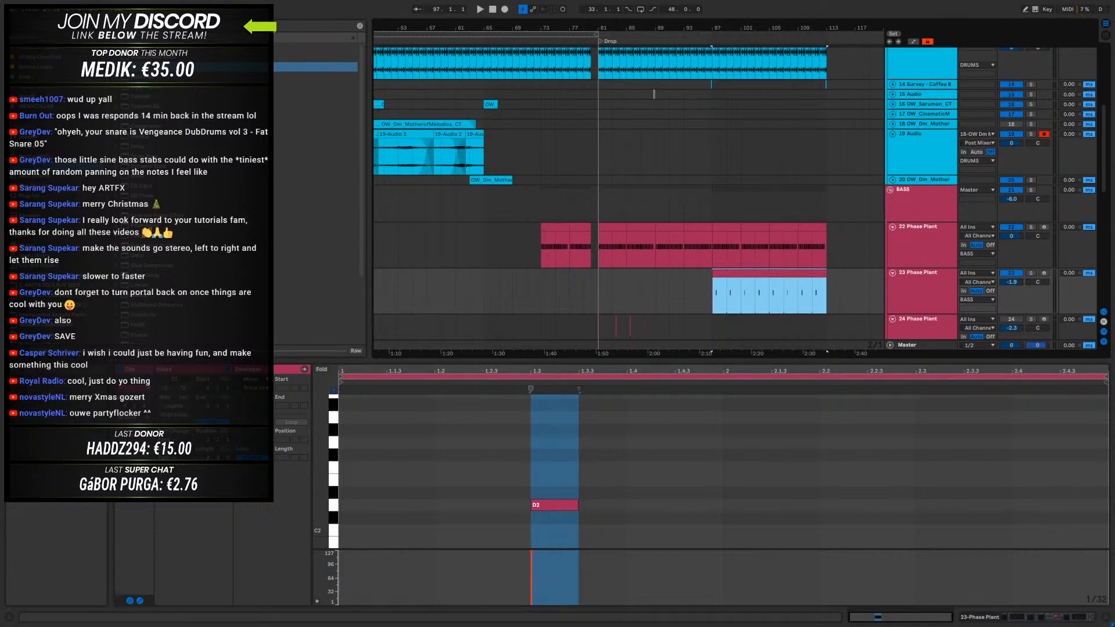
- Open ARTFX - Macabre.mp3 from the Downloads folder in VLC media player and decline the player update
{"action": "key", "text": "super+e"}
{"action": "left_click_drag", "start_coordinate": [522, 94], "coordinate": [1114, 127]}
{"action": "double_click", "coordinate": [1114, 232]}
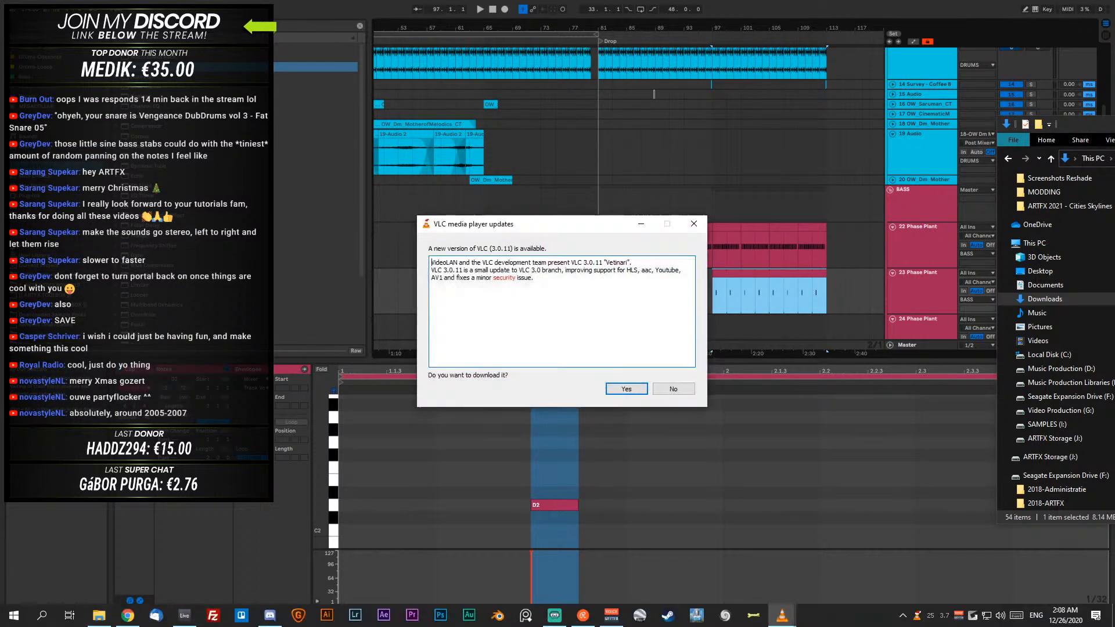
{"action": "left_click", "coordinate": [673, 389]}
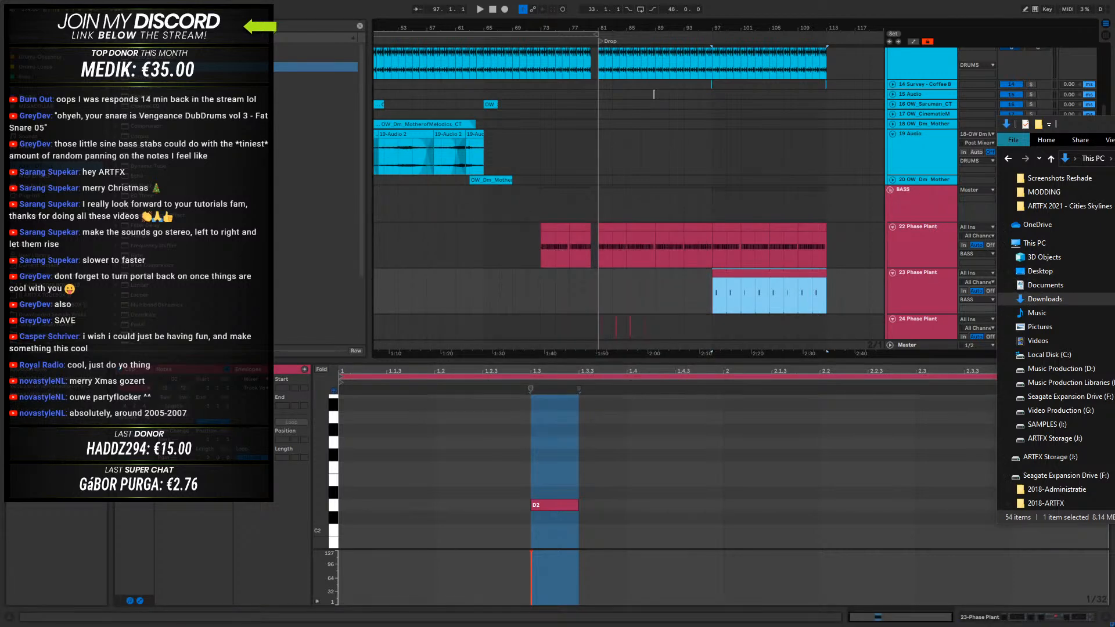
- Shrink the VLC window, lower its volume slightly, and listen to Macabre up to 01:29 before pausing
{"action": "left_click_drag", "start_coordinate": [1114, 145], "coordinate": [329, 22]}
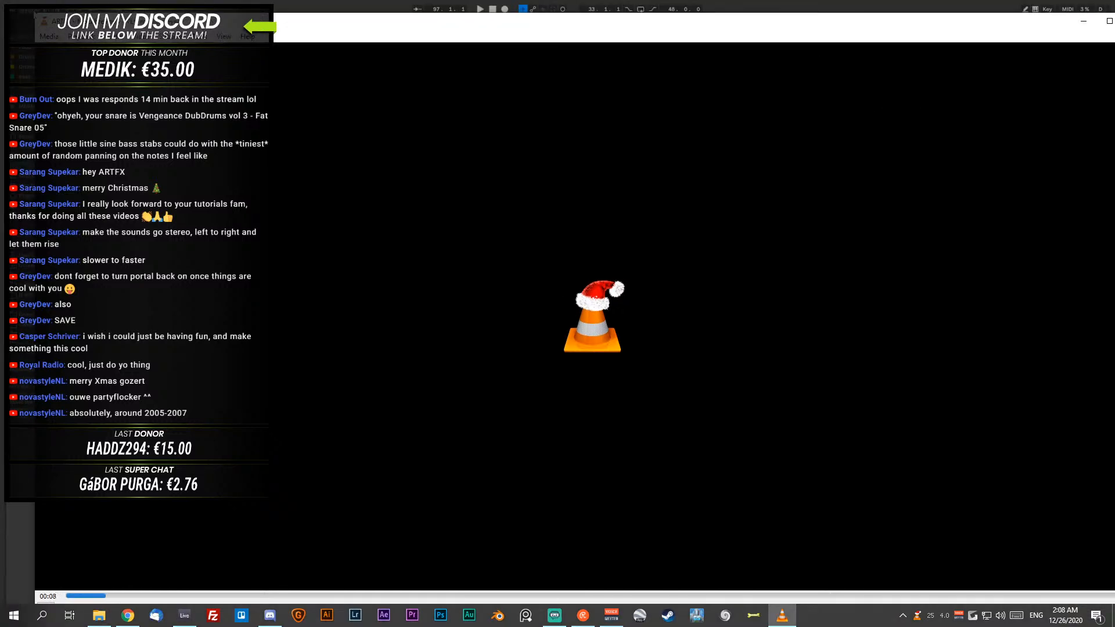
{"action": "left_click_drag", "start_coordinate": [35, 13], "coordinate": [752, 295]}
{"action": "left_click_drag", "start_coordinate": [843, 298], "coordinate": [562, 159]}
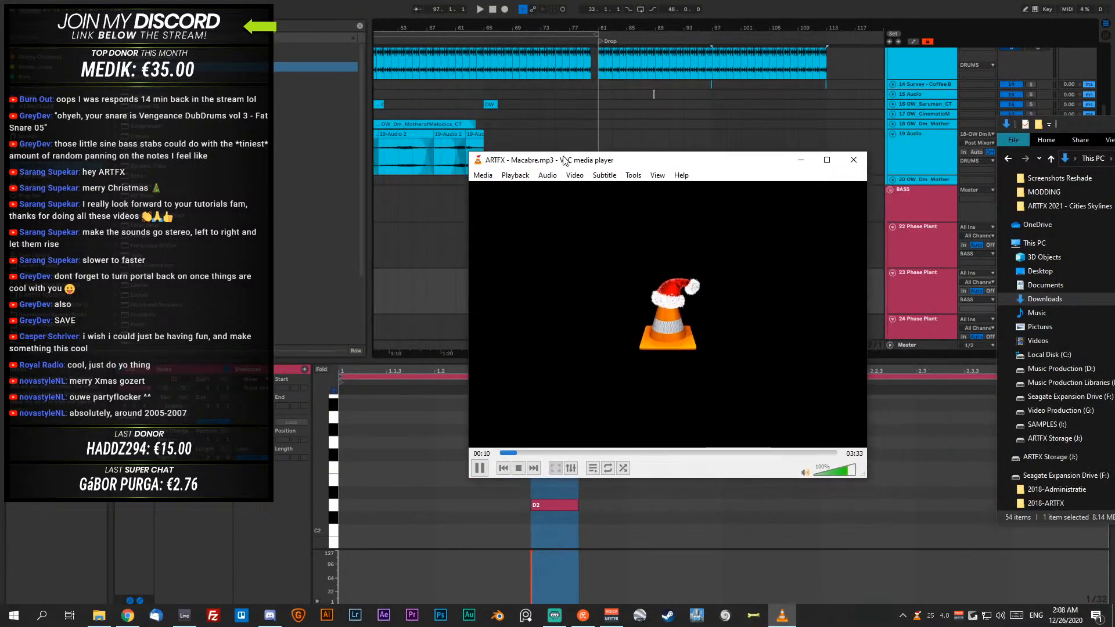
{"action": "left_click", "coordinate": [845, 474]}
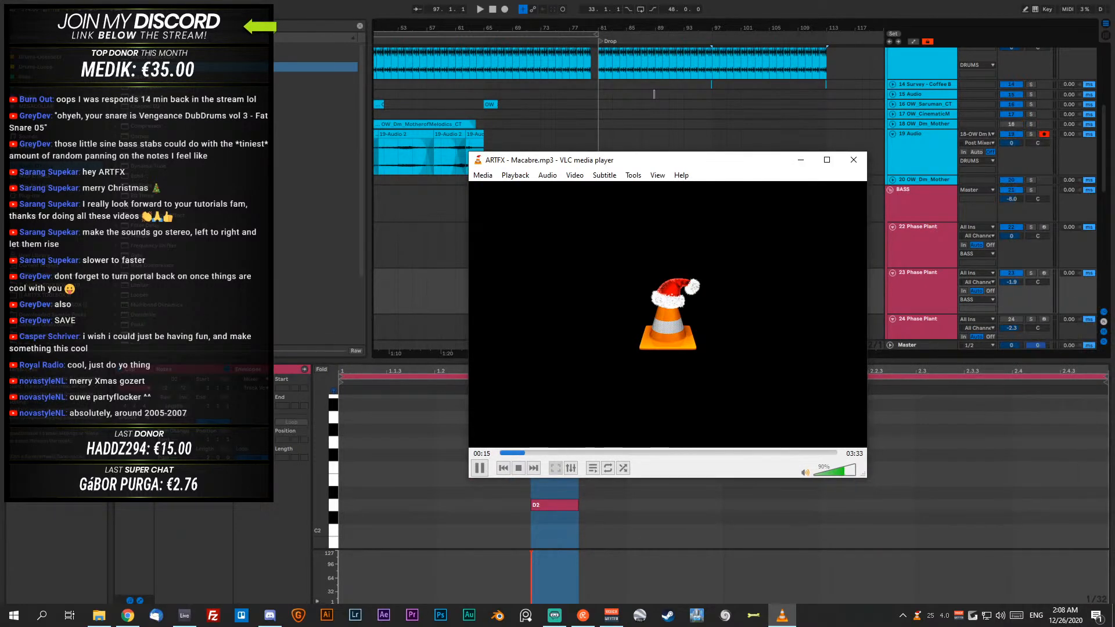
{"action": "left_click_drag", "start_coordinate": [563, 164], "coordinate": [533, 173]}
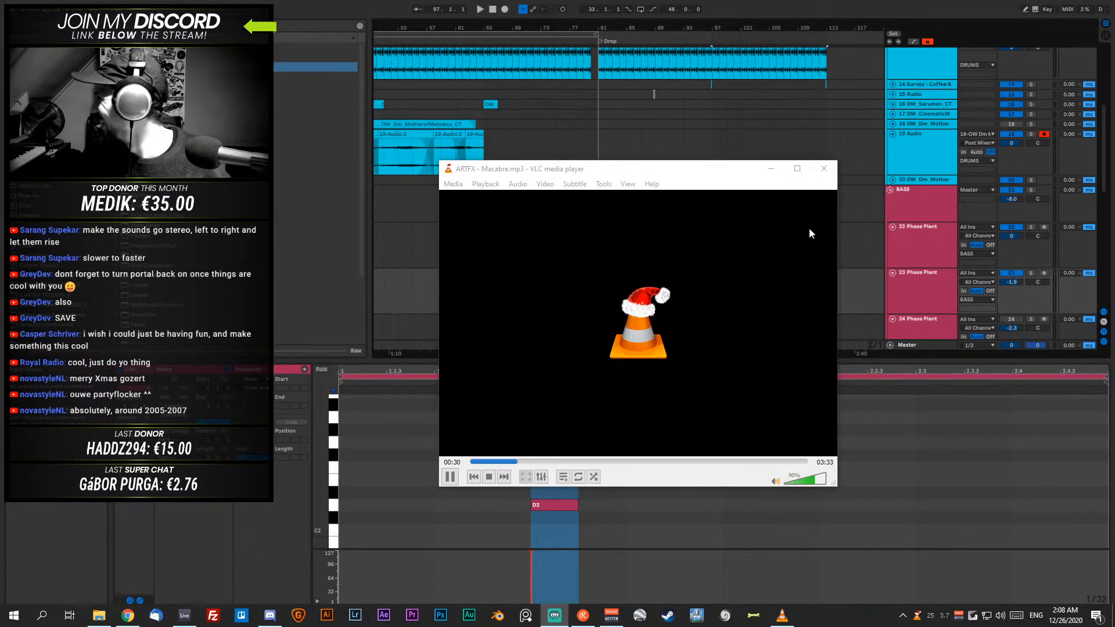
{"action": "mouse_move", "coordinate": [577, 173]}
{"action": "left_mouse_down"}
{"action": "mouse_move", "coordinate": [566, 173]}
{"action": "mouse_move", "coordinate": [589, 172]}
{"action": "left_mouse_up"}
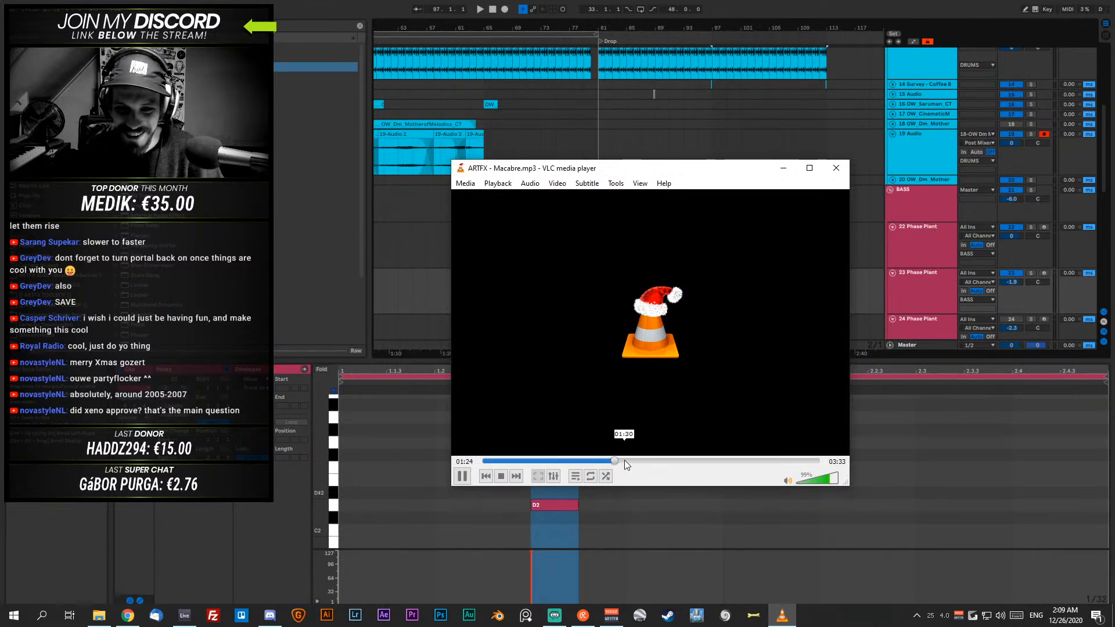
{"action": "left_click", "coordinate": [470, 476]}
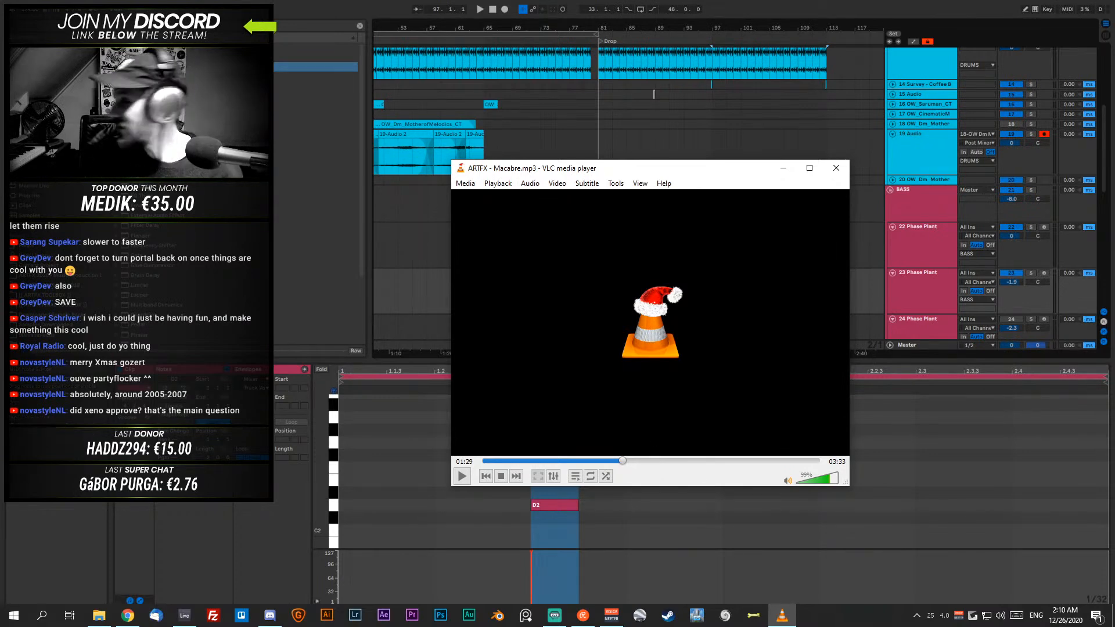
- Open ARTFX - Mania Hysteria.mp3 from the Downloads folder in VLC and skip ahead in its intro to listen
{"action": "key", "text": "alt+Tab"}
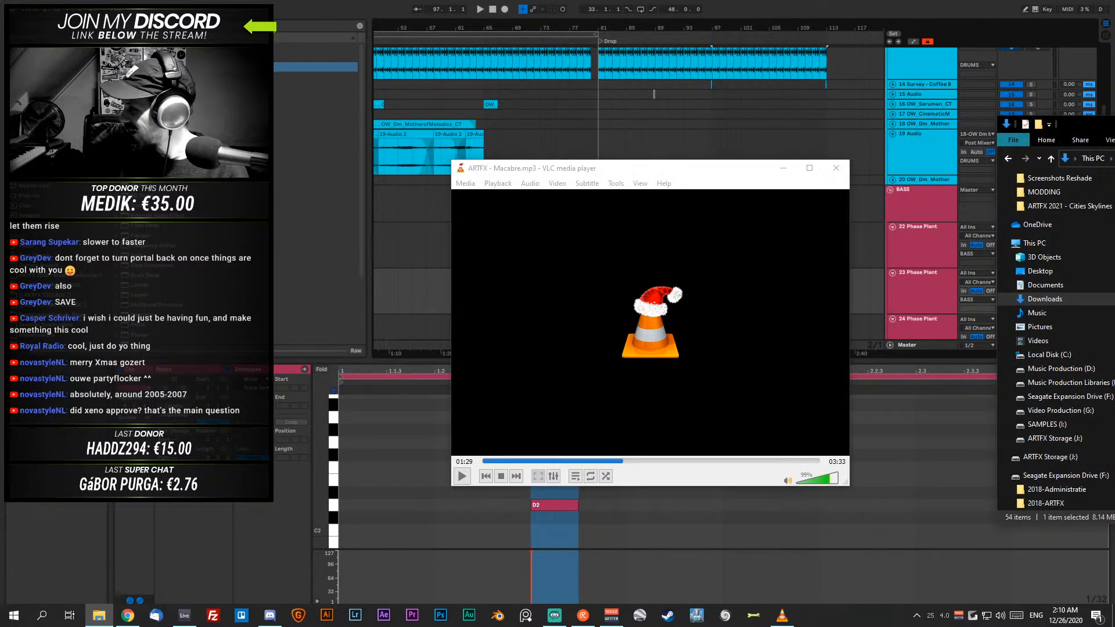
{"action": "double_click", "coordinate": [1114, 331]}
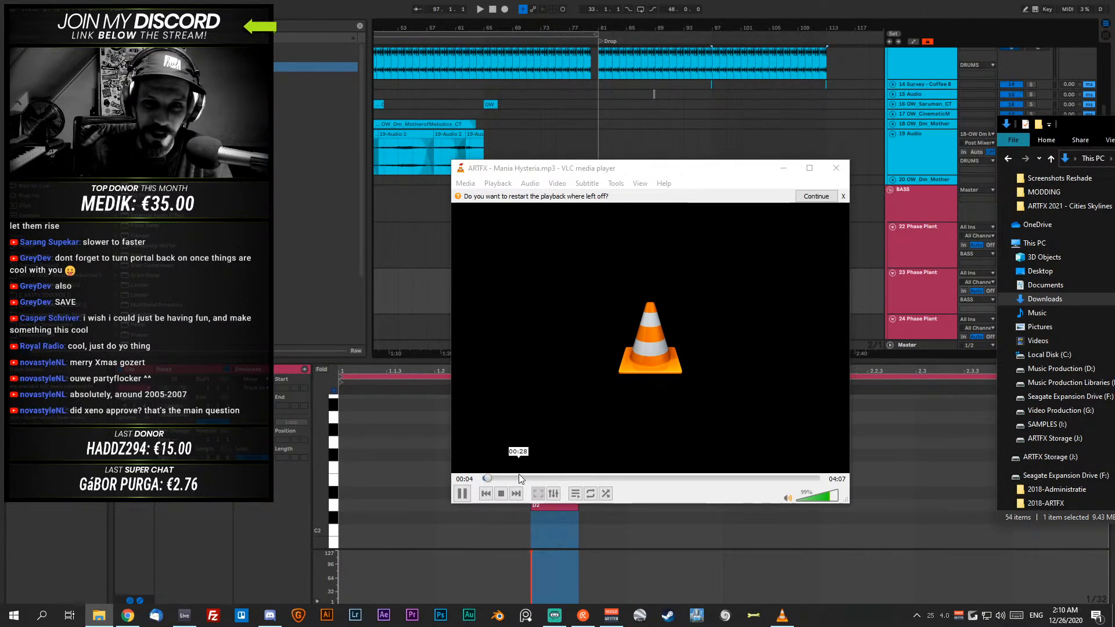
{"action": "key", "text": "n"}
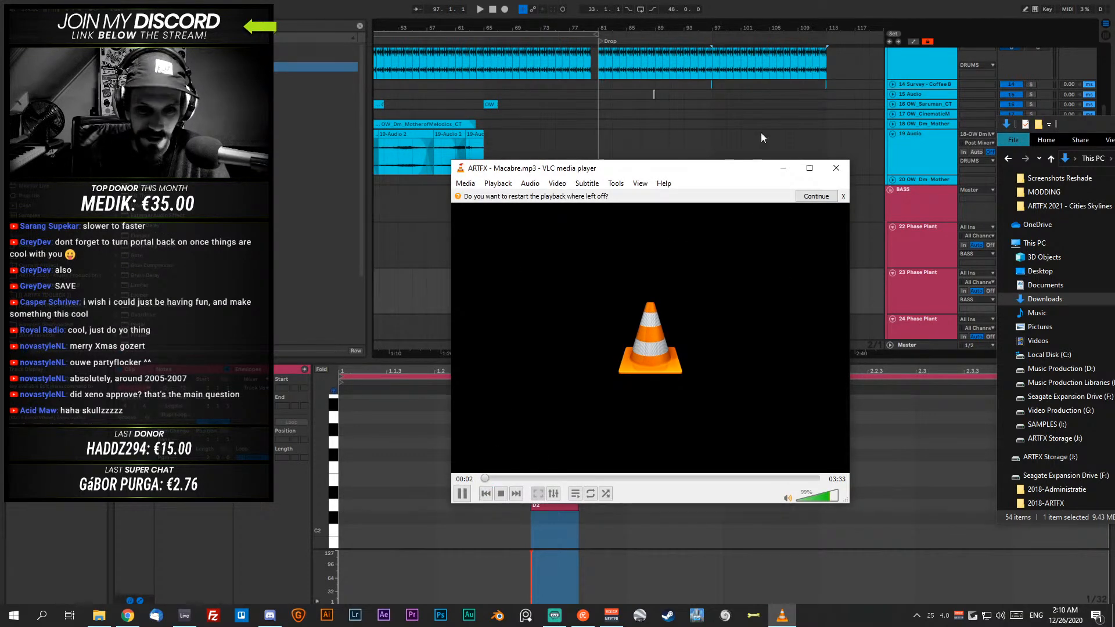
{"action": "left_click", "coordinate": [833, 173]}
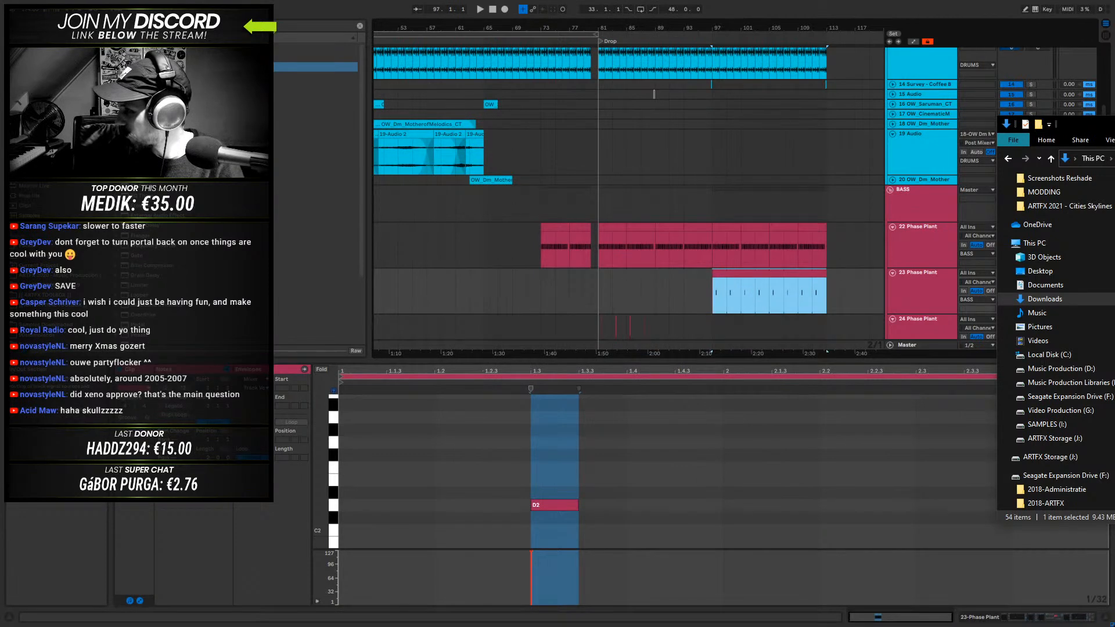
{"action": "left_click", "coordinate": [514, 479]}
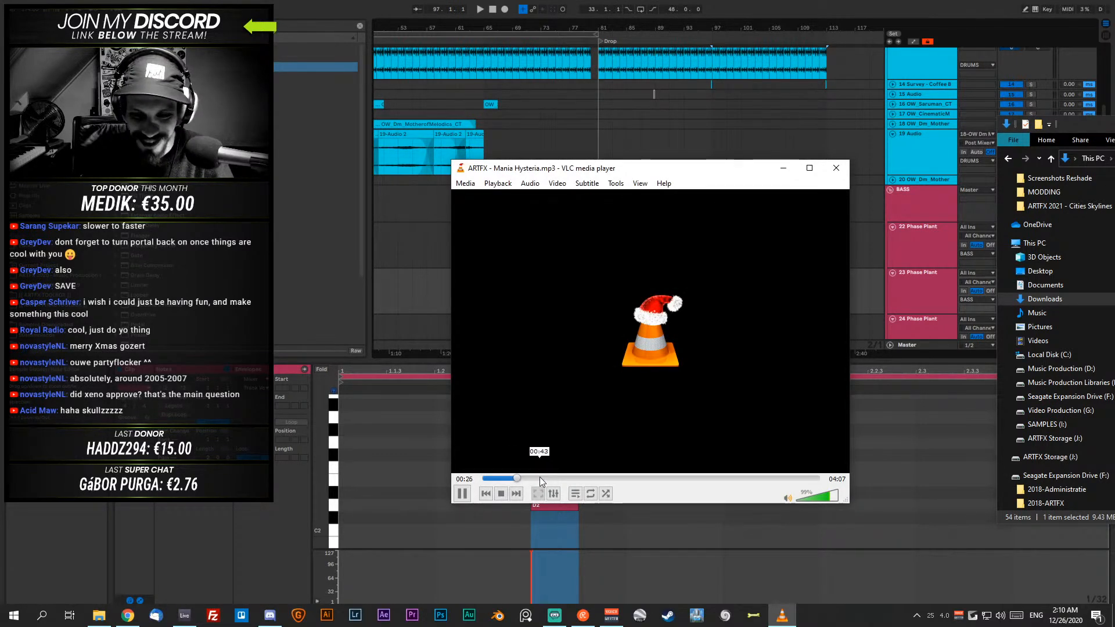
- Move the File Explorer window aside, skip through Mania Hysteria and listen up to 01:56 before pausing
{"action": "left_click_drag", "start_coordinate": [1085, 124], "coordinate": [1114, 135]}
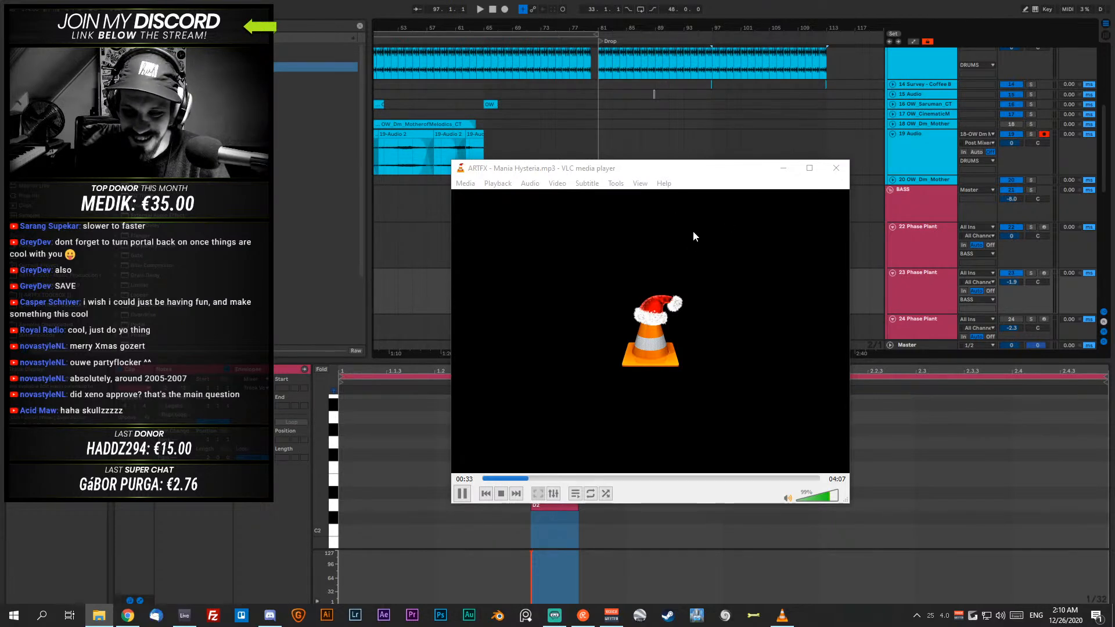
{"action": "left_click", "coordinate": [538, 479]}
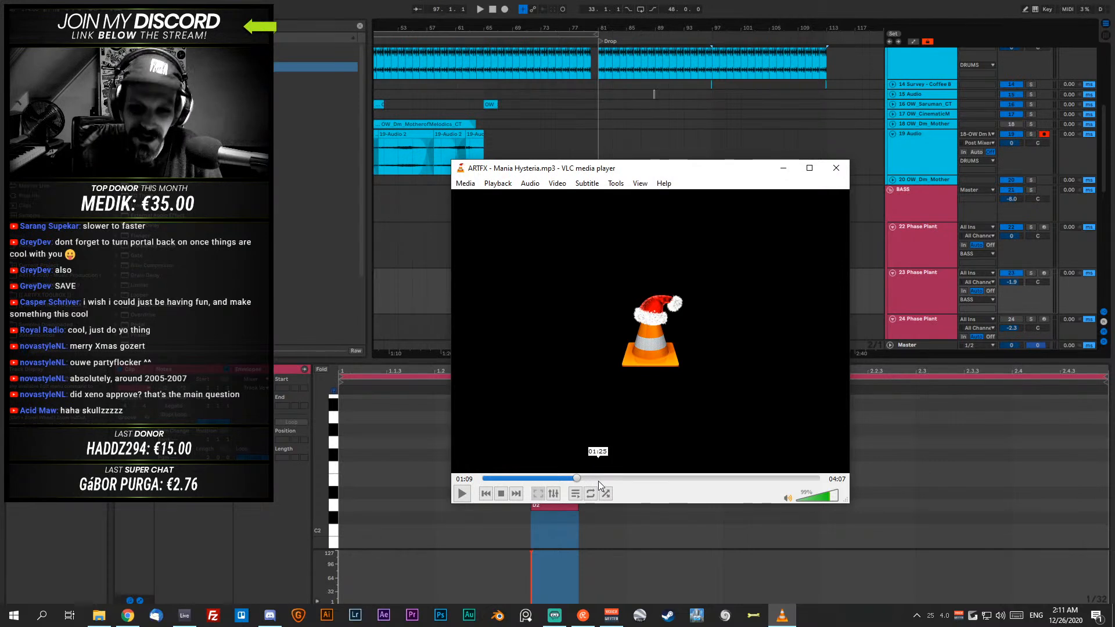
{"action": "left_click", "coordinate": [463, 493]}
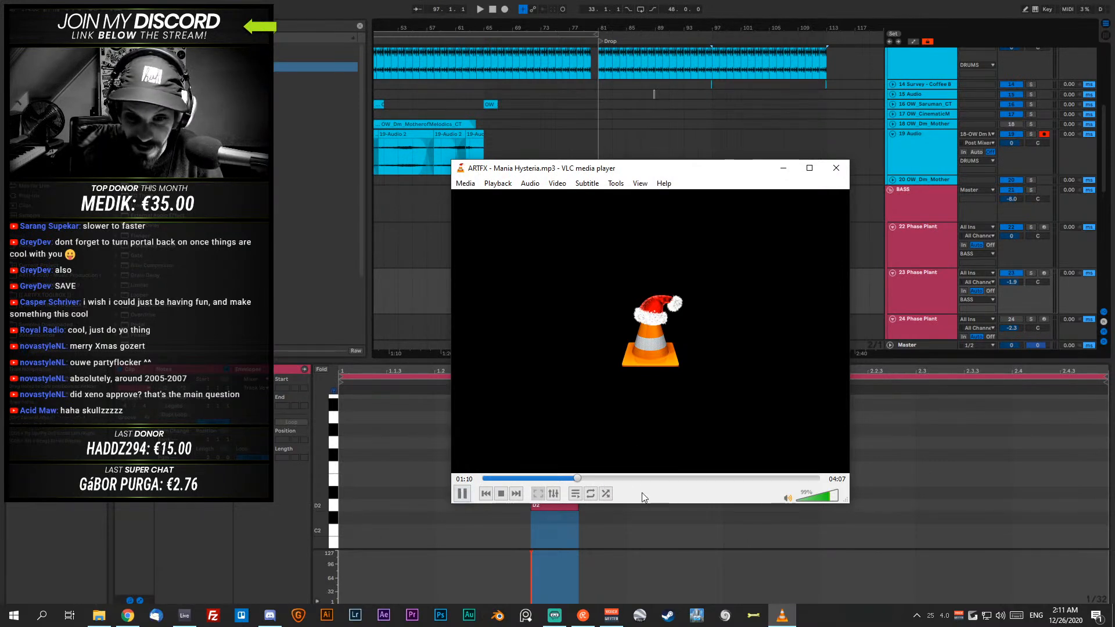
{"action": "left_click", "coordinate": [594, 478]}
{"action": "left_click", "coordinate": [611, 478]}
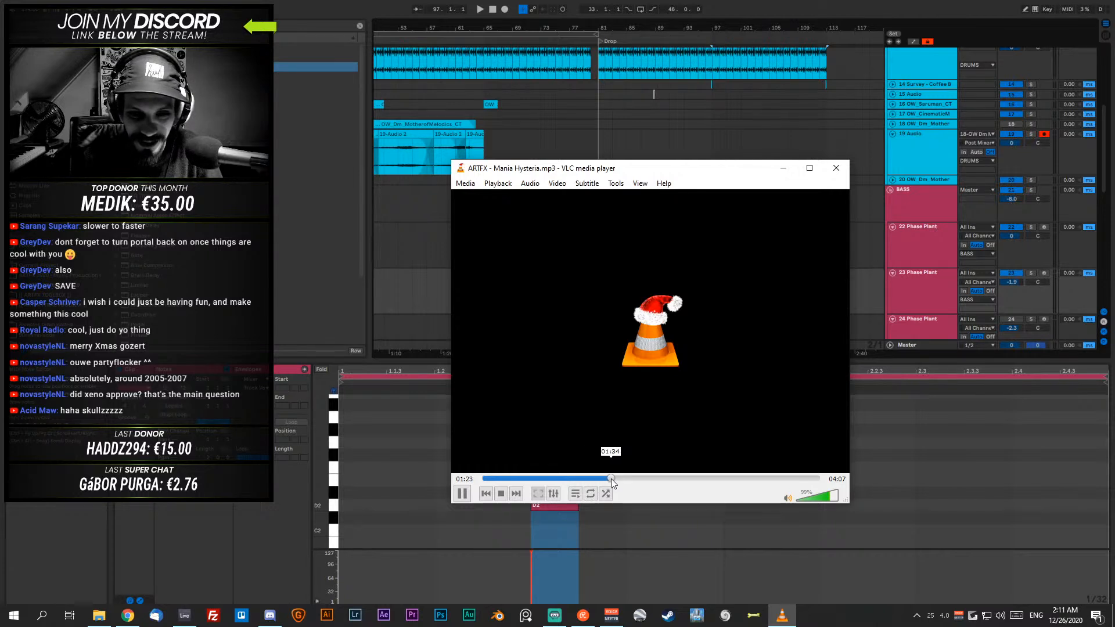
{"action": "left_click", "coordinate": [625, 479]}
{"action": "left_click", "coordinate": [612, 478]}
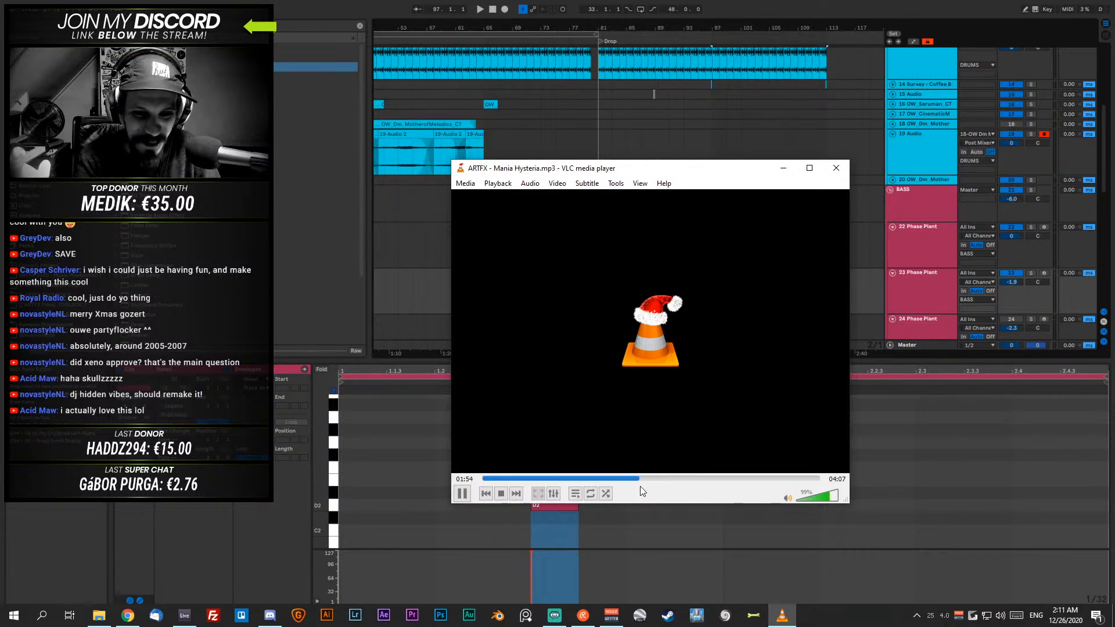
{"action": "left_click", "coordinate": [462, 493]}
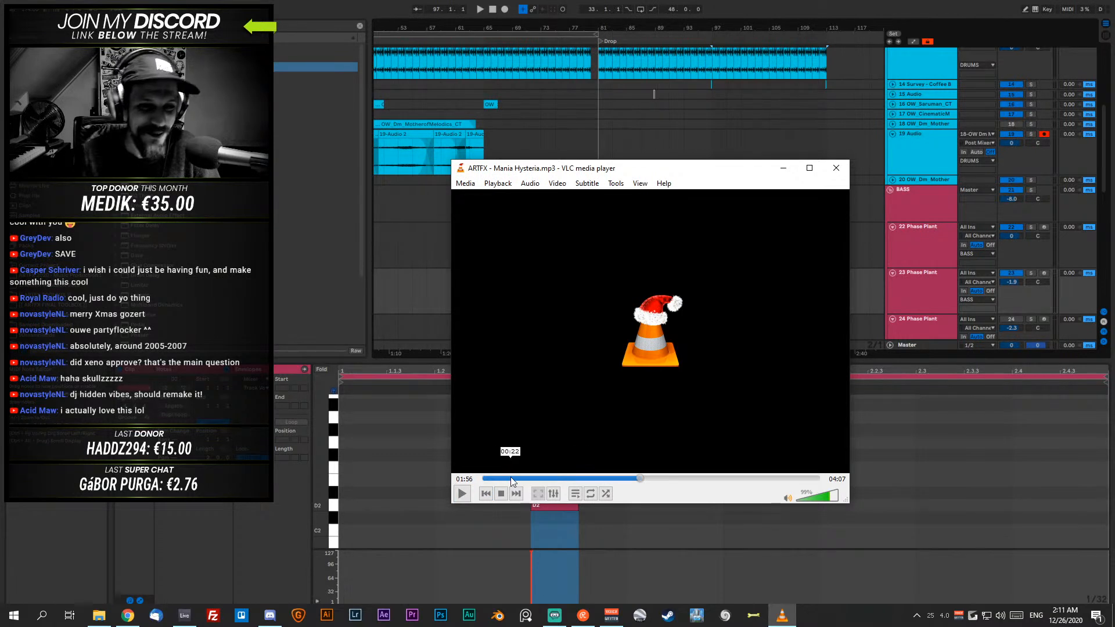
- Resume Mania Hysteria, listen briefly, skip ahead past 02:30 and pause it at 02:41
{"action": "left_click", "coordinate": [461, 493]}
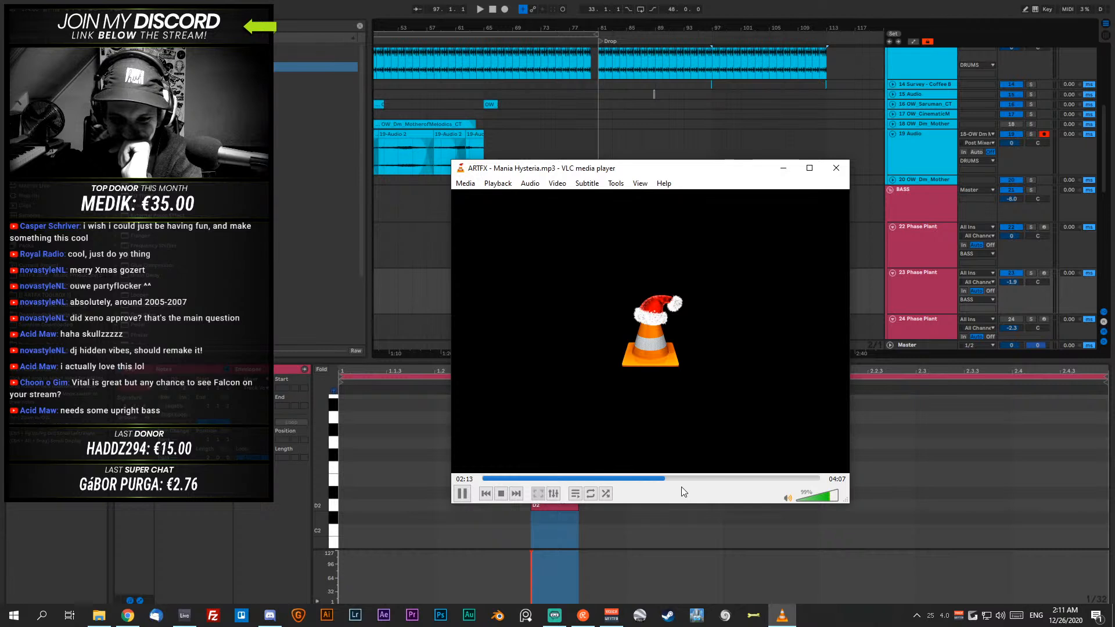
{"action": "left_click", "coordinate": [461, 493]}
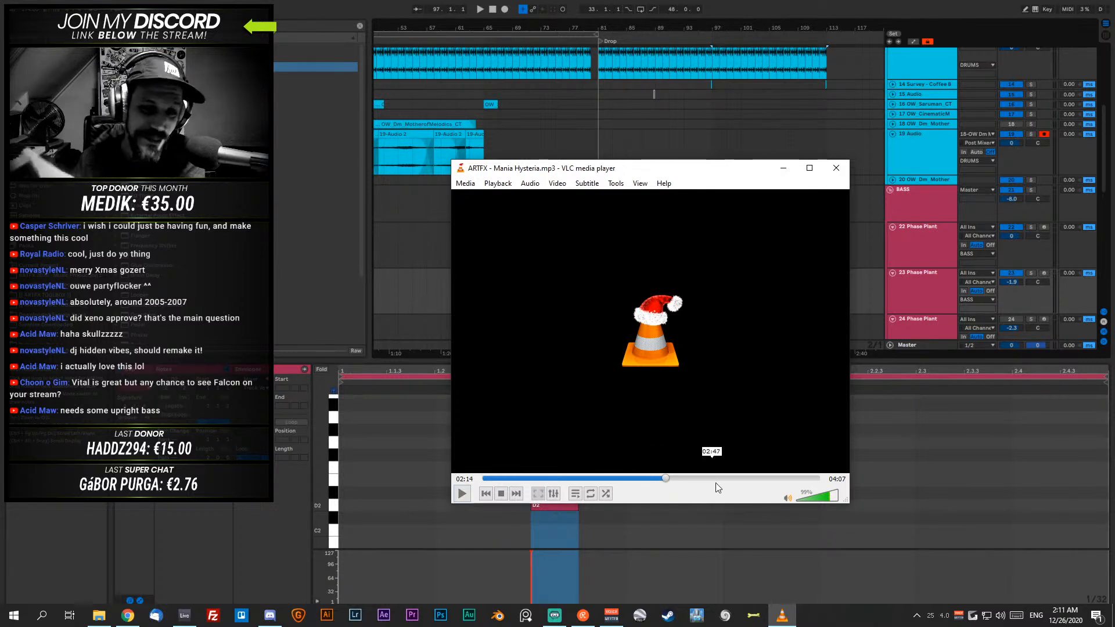
{"action": "left_click", "coordinate": [462, 493]}
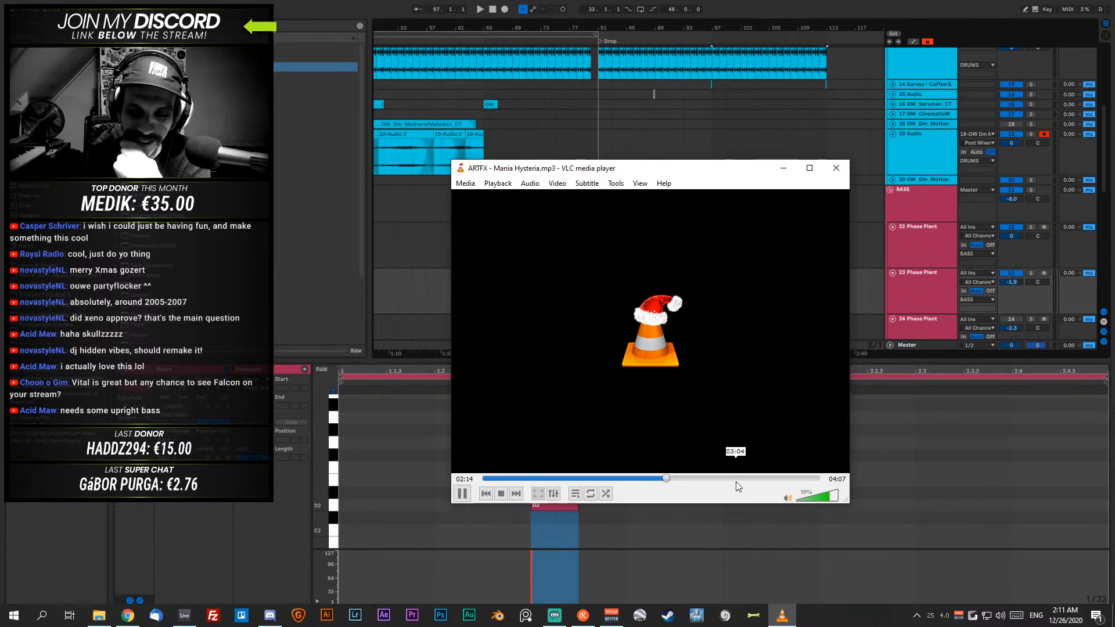
{"action": "left_click", "coordinate": [683, 478]}
{"action": "left_click", "coordinate": [695, 478]}
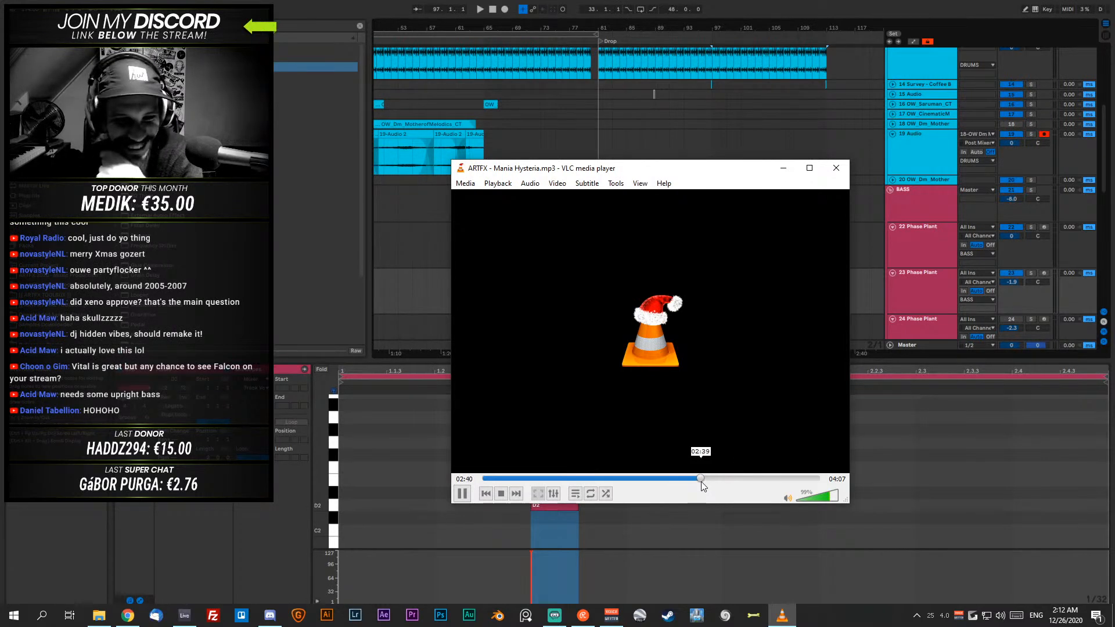
{"action": "left_click", "coordinate": [463, 494]}
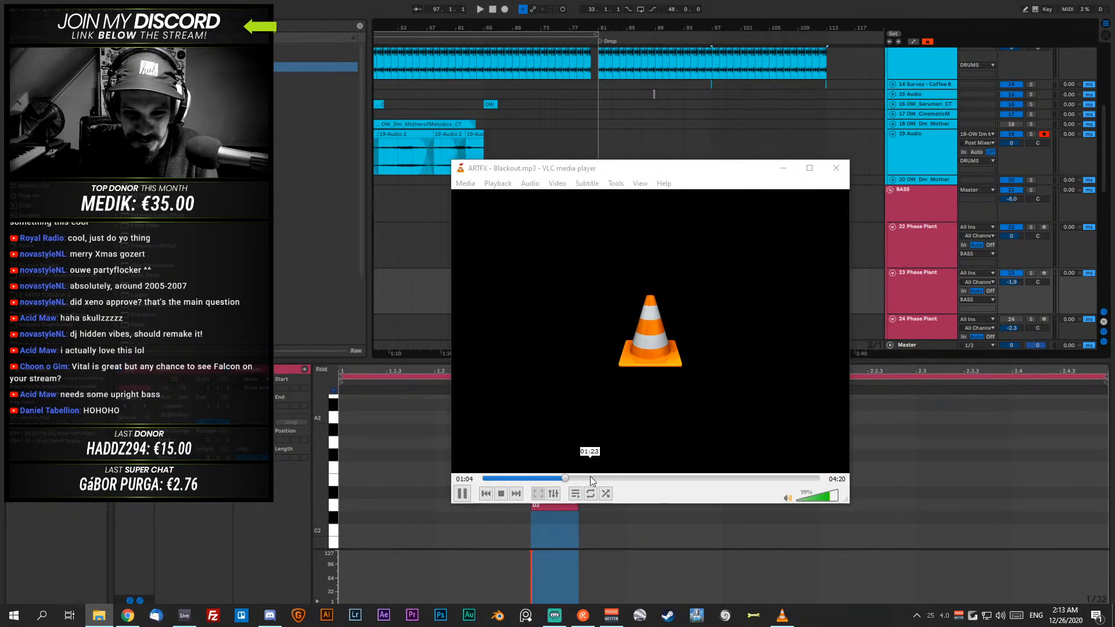
- Skip through ARTFX - Blackout.mp3 to listen to its later sections and pause at 03:18
{"action": "left_click_drag", "start_coordinate": [590, 478], "coordinate": [616, 479]}
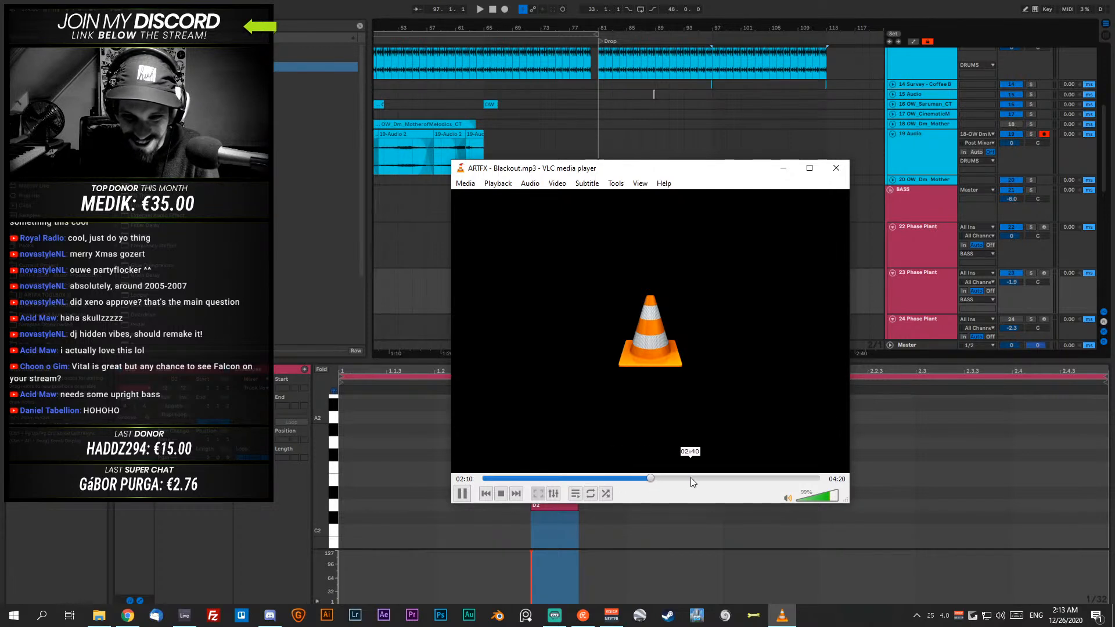
{"action": "left_click", "coordinate": [733, 478]}
{"action": "left_click", "coordinate": [463, 493]}
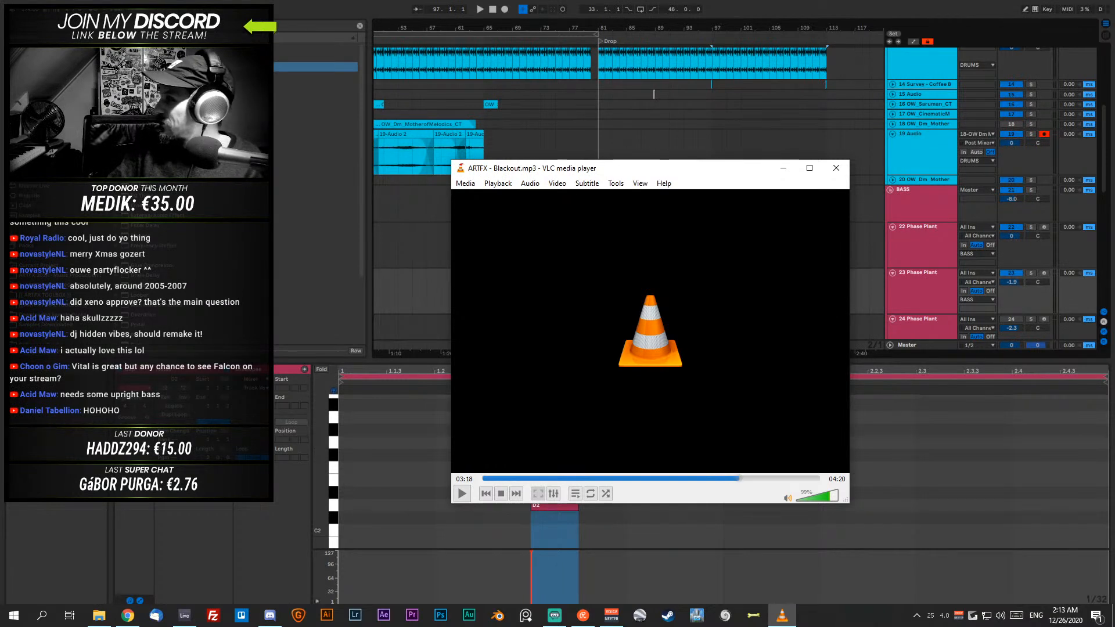
- Open ARTFX - Dark For A Reason.mp3 in VLC, skip through its intro to about 02:02 and pause
{"action": "key", "text": "super+e"}
{"action": "key", "text": "Return"}
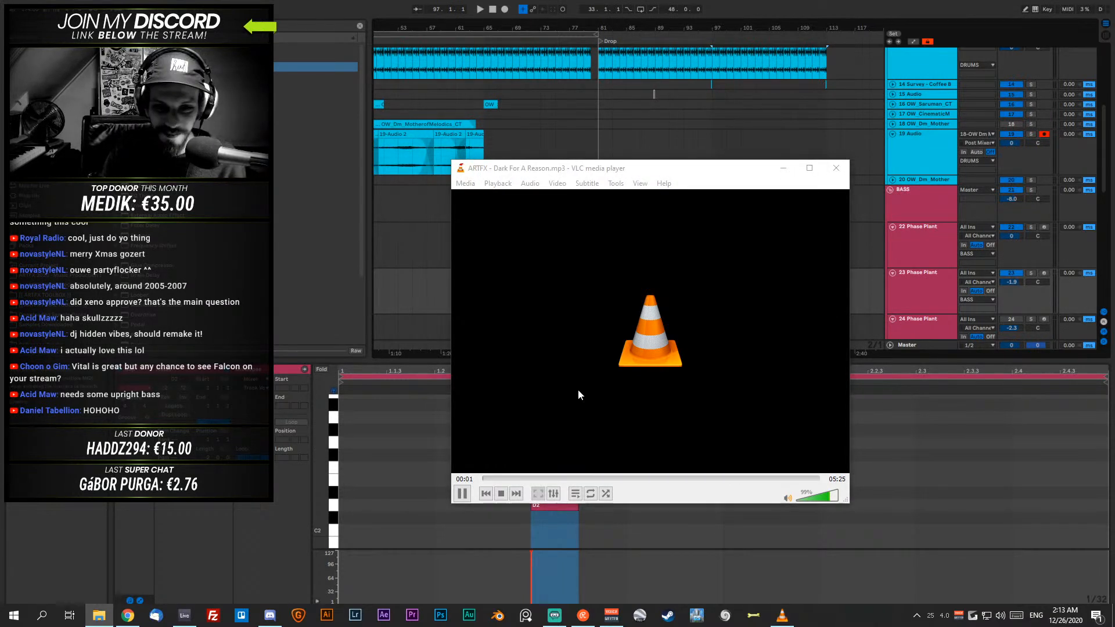
{"action": "left_click", "coordinate": [512, 478]}
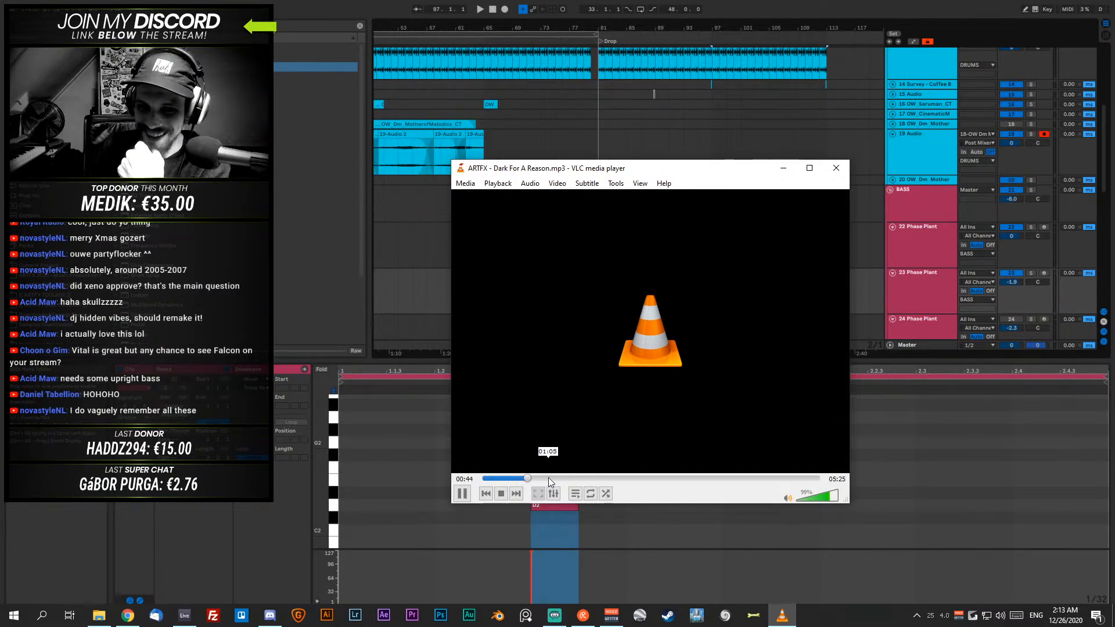
{"action": "left_click_drag", "start_coordinate": [548, 477], "coordinate": [571, 478]}
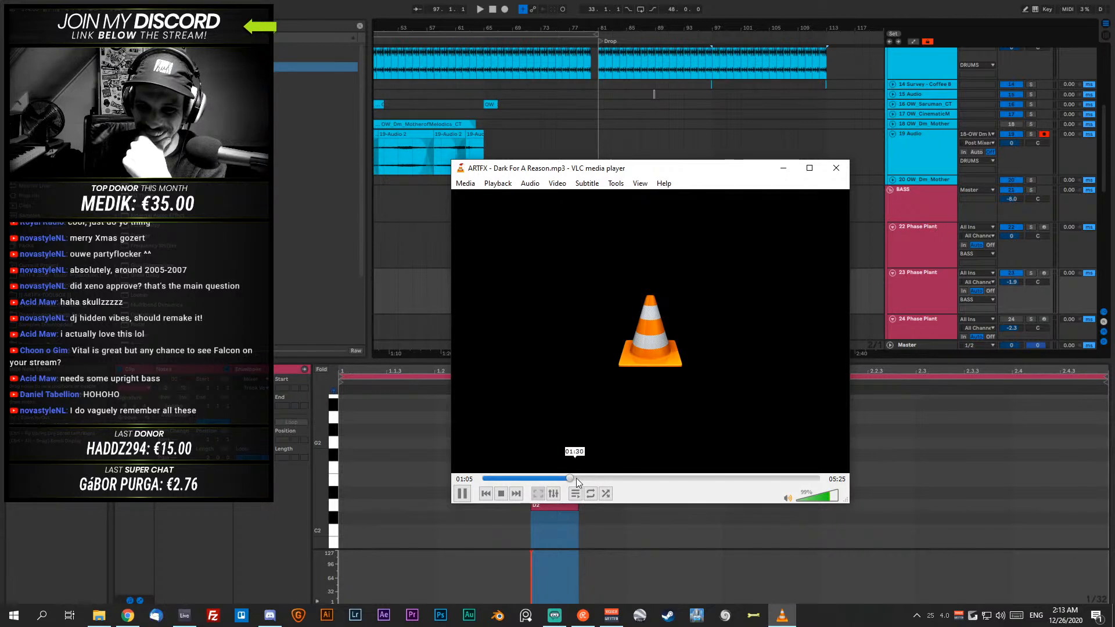
{"action": "left_click", "coordinate": [587, 478]}
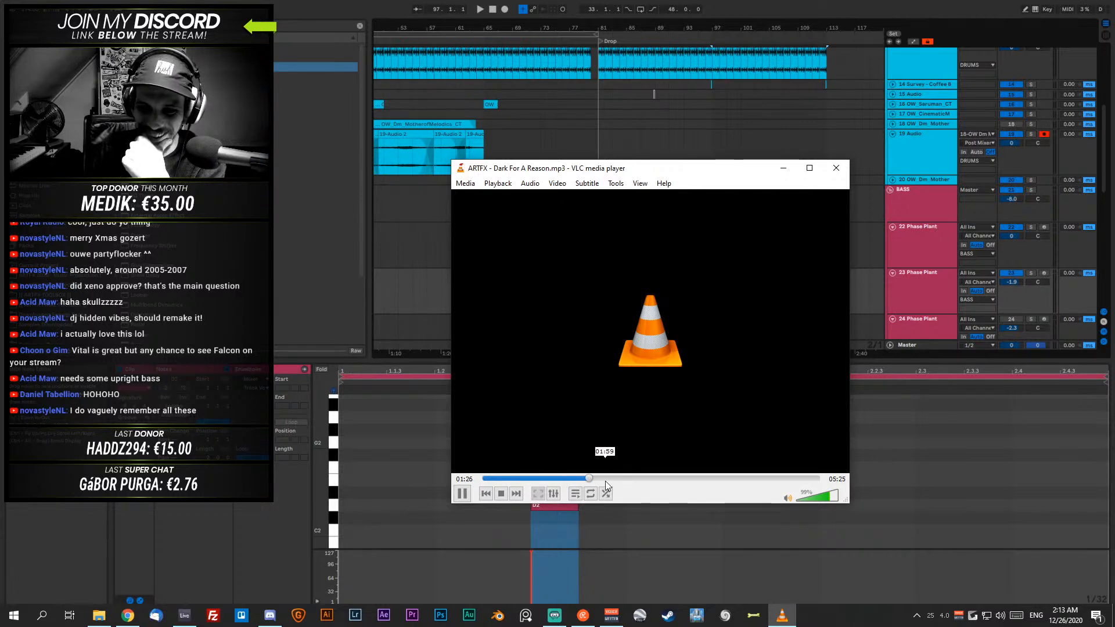
{"action": "left_click", "coordinate": [610, 478]}
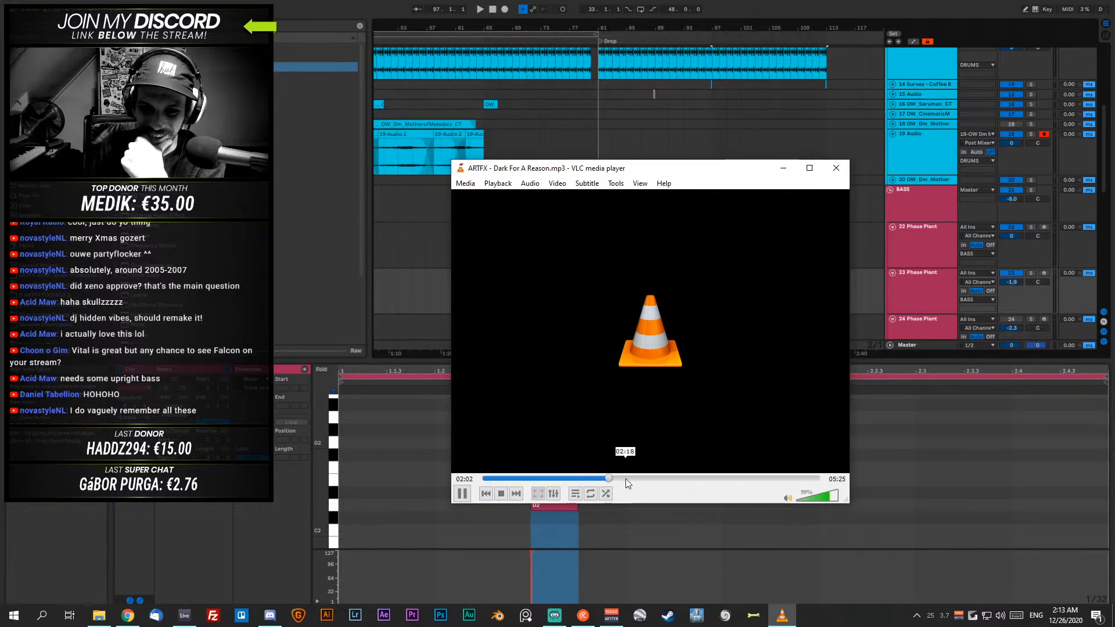
{"action": "left_click", "coordinate": [461, 495]}
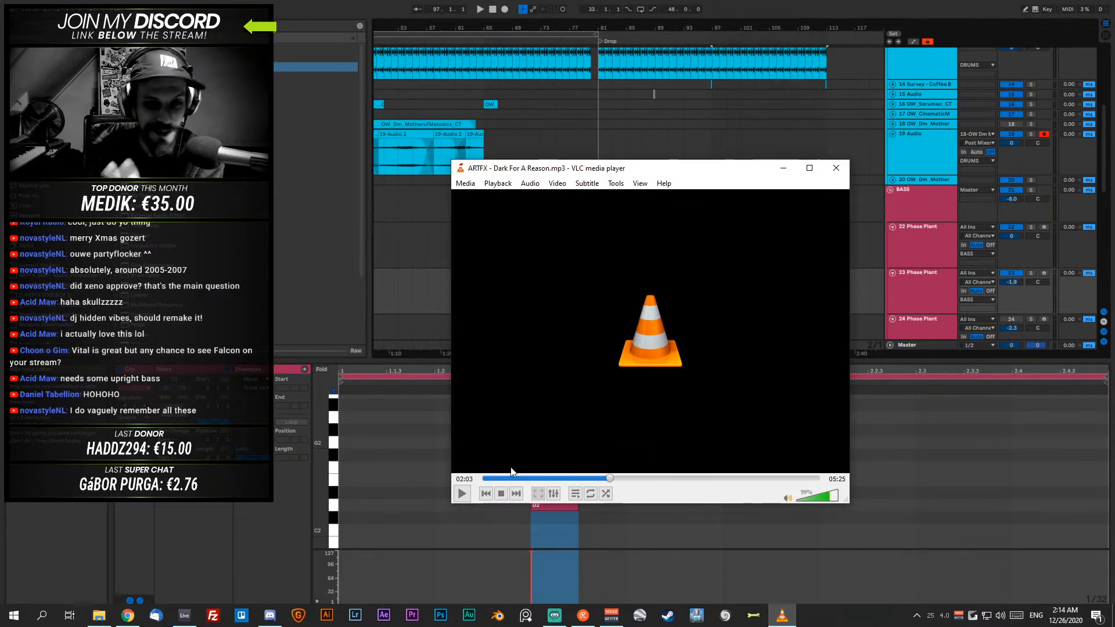
- Adjust the VLC volume to 94% while continuing Dark For A Reason from about 02:04
{"action": "left_click", "coordinate": [462, 494]}
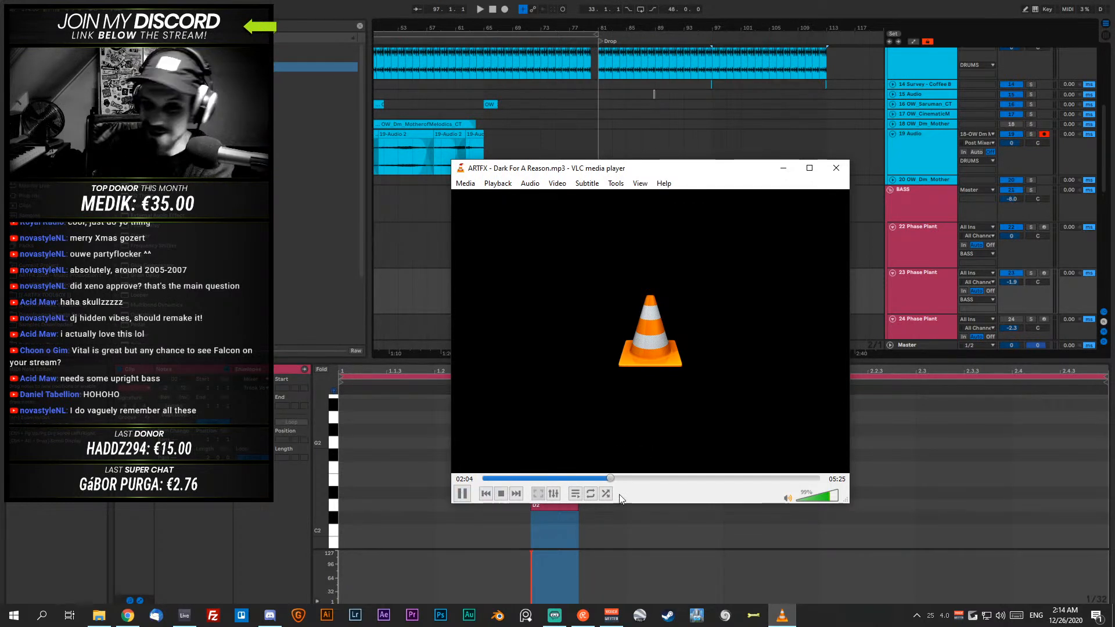
{"action": "left_click", "coordinate": [462, 493]}
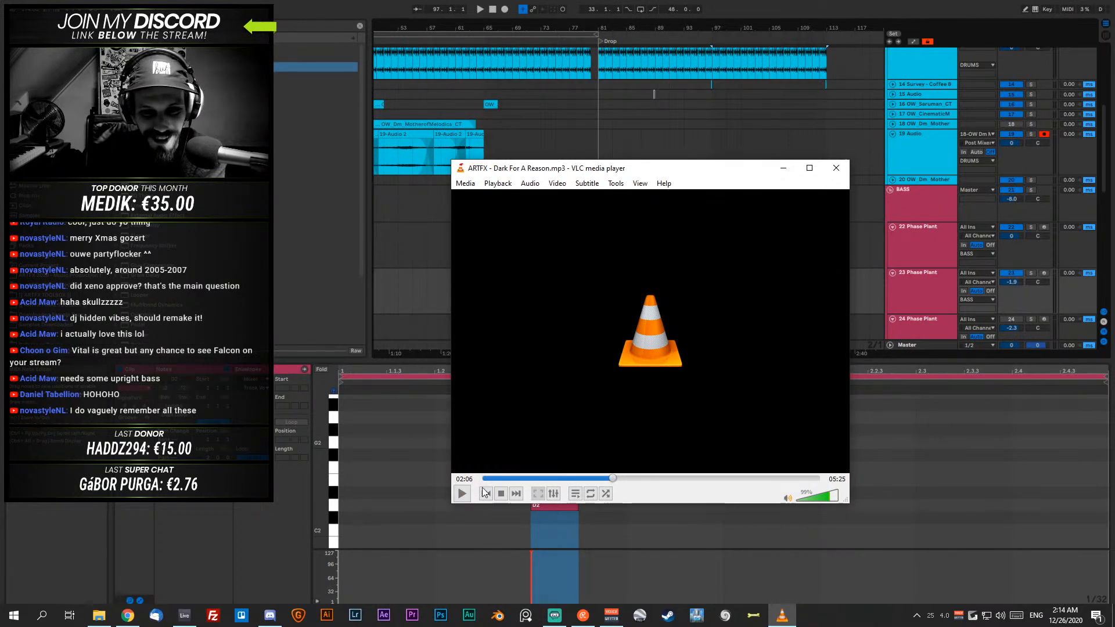
{"action": "left_click", "coordinate": [825, 498]}
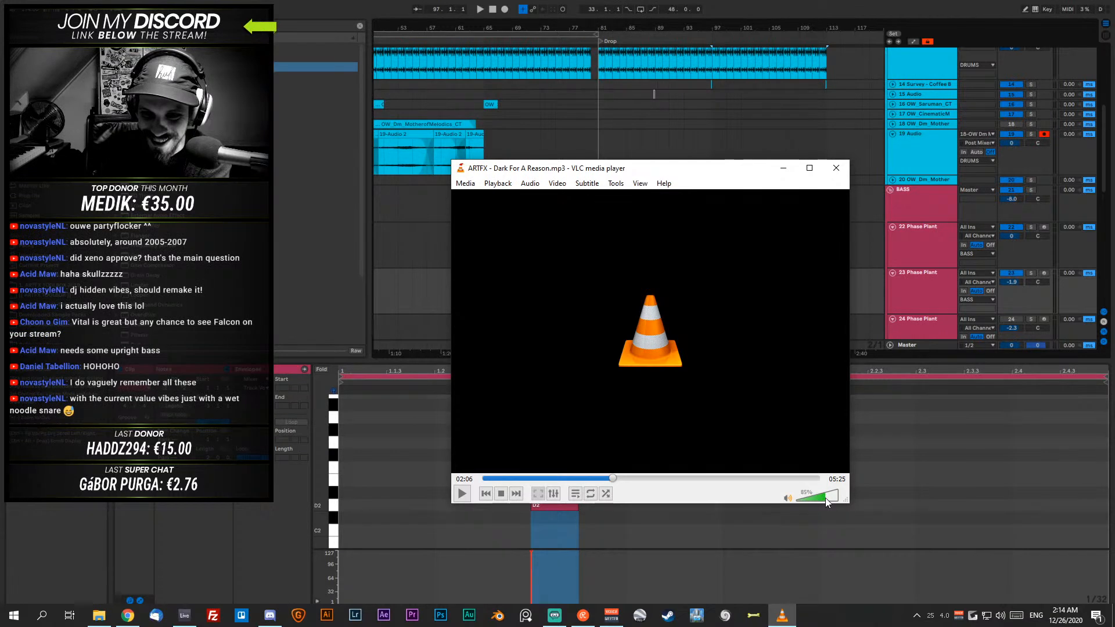
{"action": "left_click", "coordinate": [462, 494]}
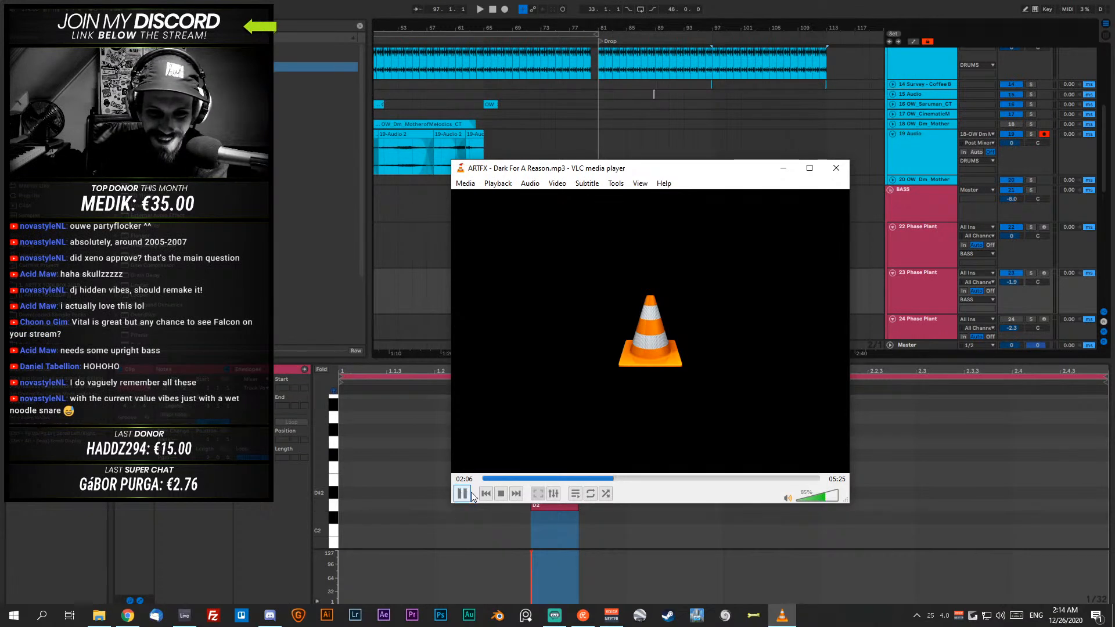
{"action": "left_click", "coordinate": [829, 498]}
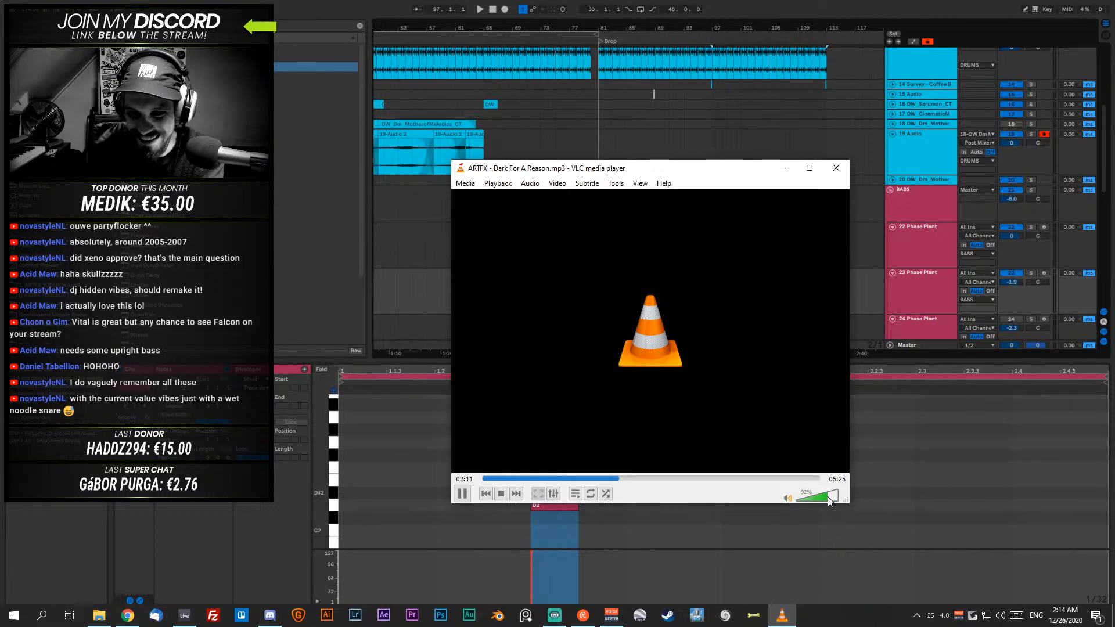
{"action": "left_click", "coordinate": [828, 499]}
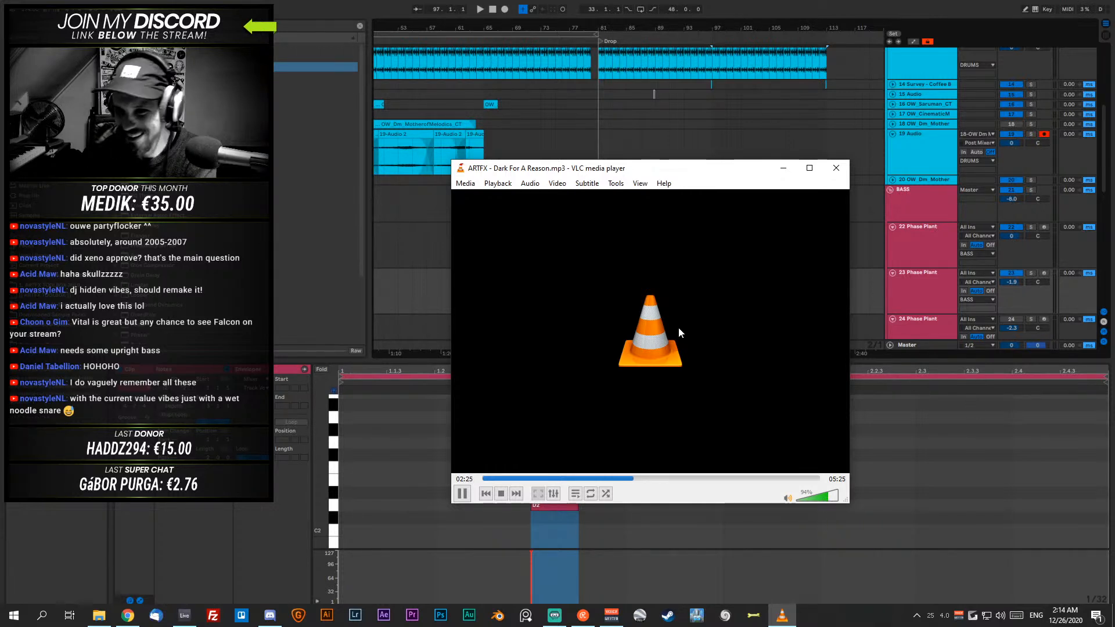
- Move the VLC window off the bass clips, skip ahead in Dark For A Reason and listen up to 03:26 before pausing
{"action": "left_click_drag", "start_coordinate": [599, 170], "coordinate": [661, 202]}
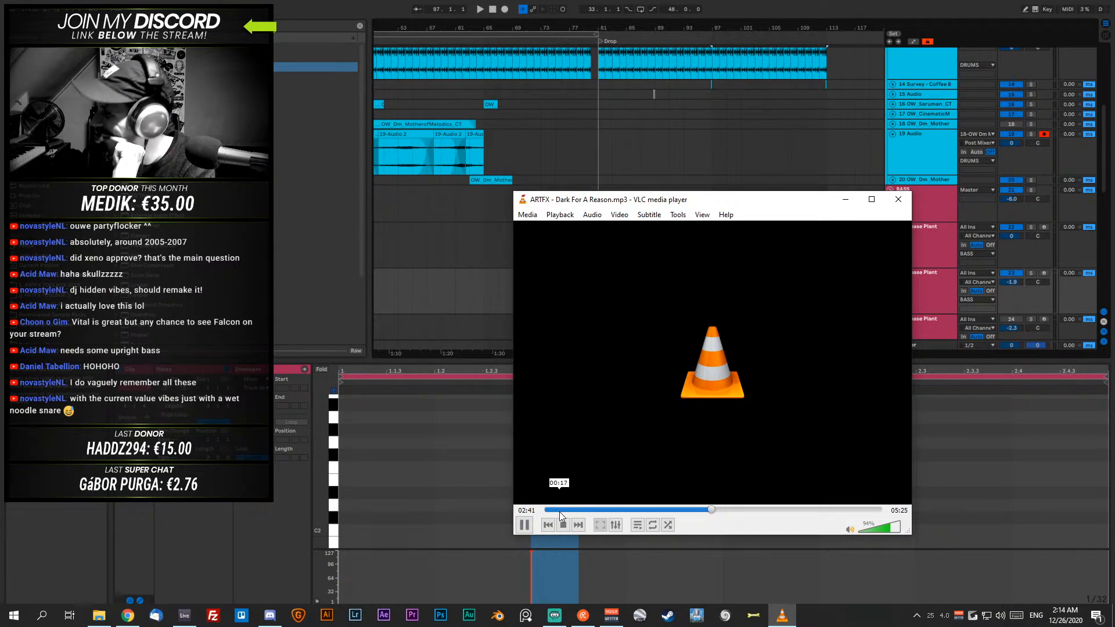
{"action": "left_click", "coordinate": [526, 525]}
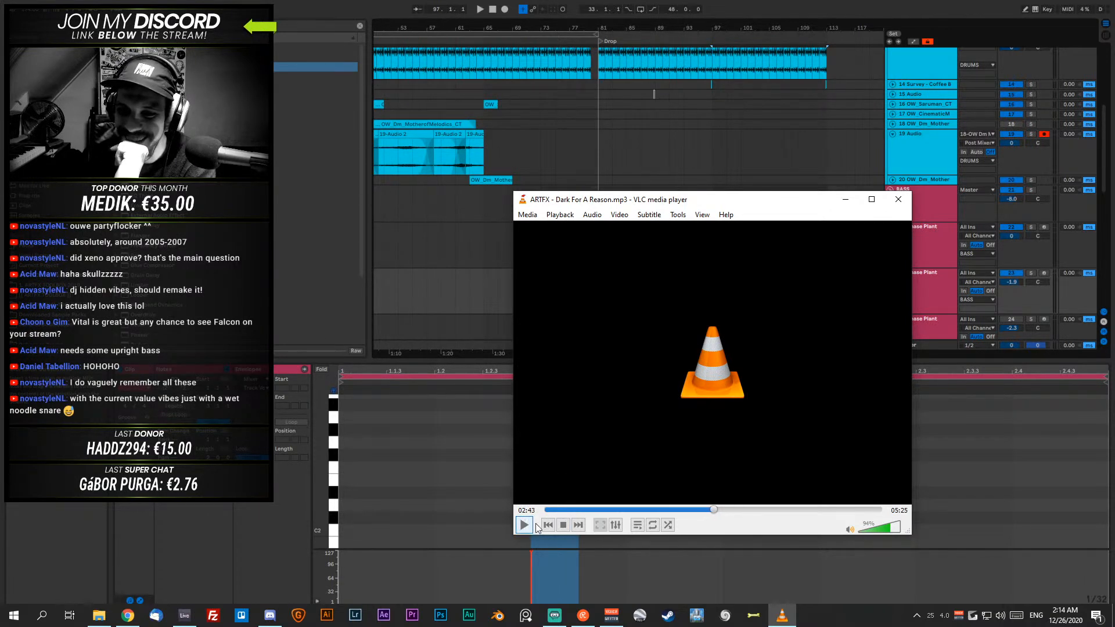
{"action": "left_click", "coordinate": [733, 509]}
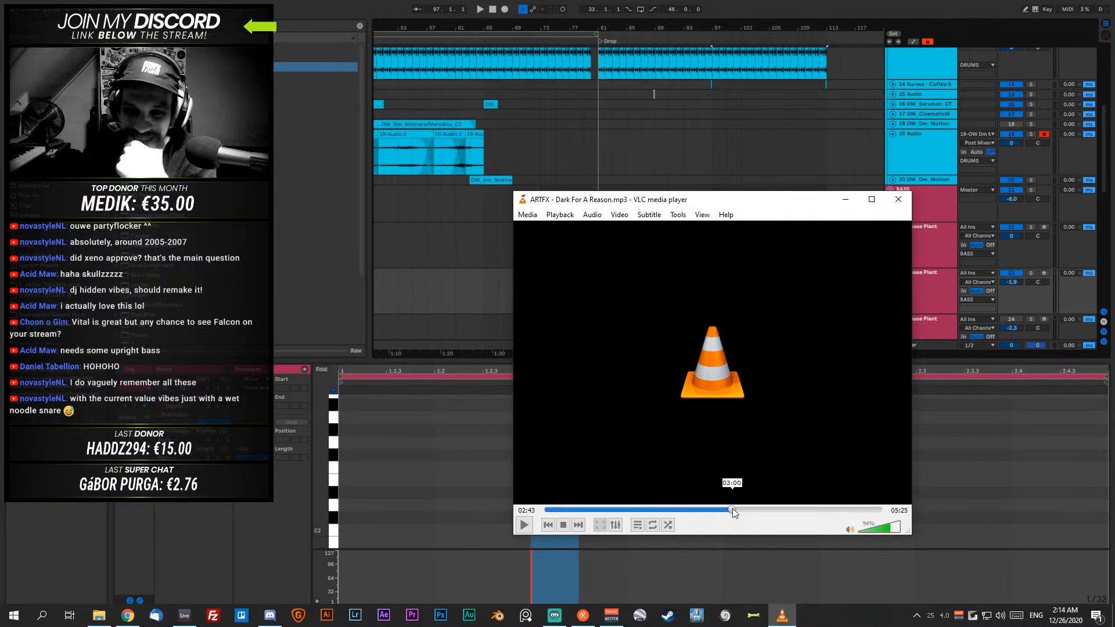
{"action": "left_click", "coordinate": [524, 525]}
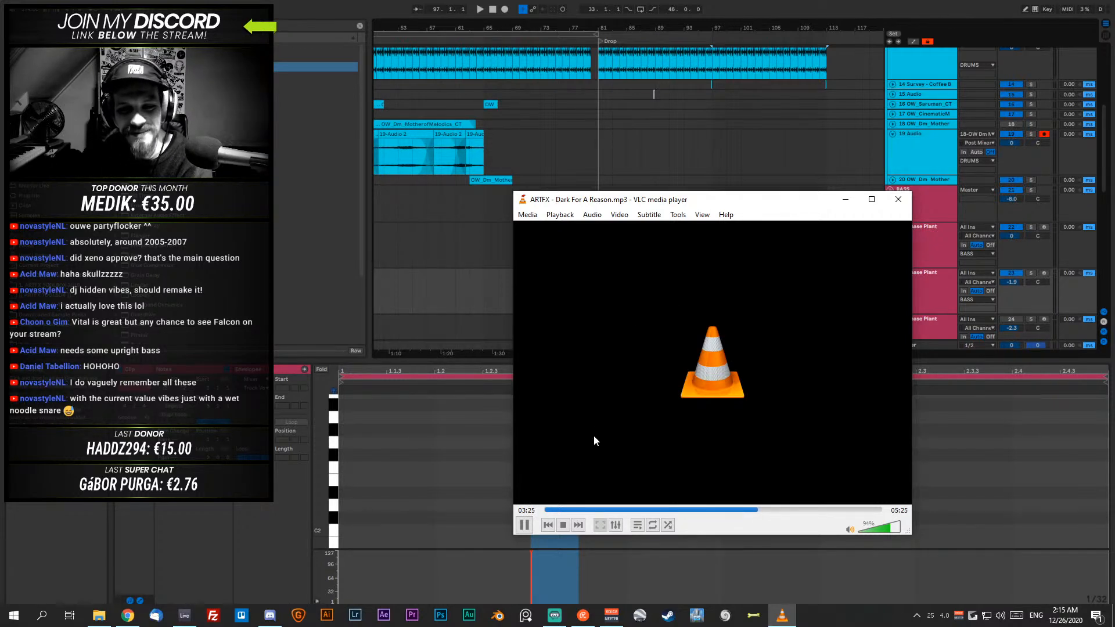
{"action": "left_click", "coordinate": [526, 525]}
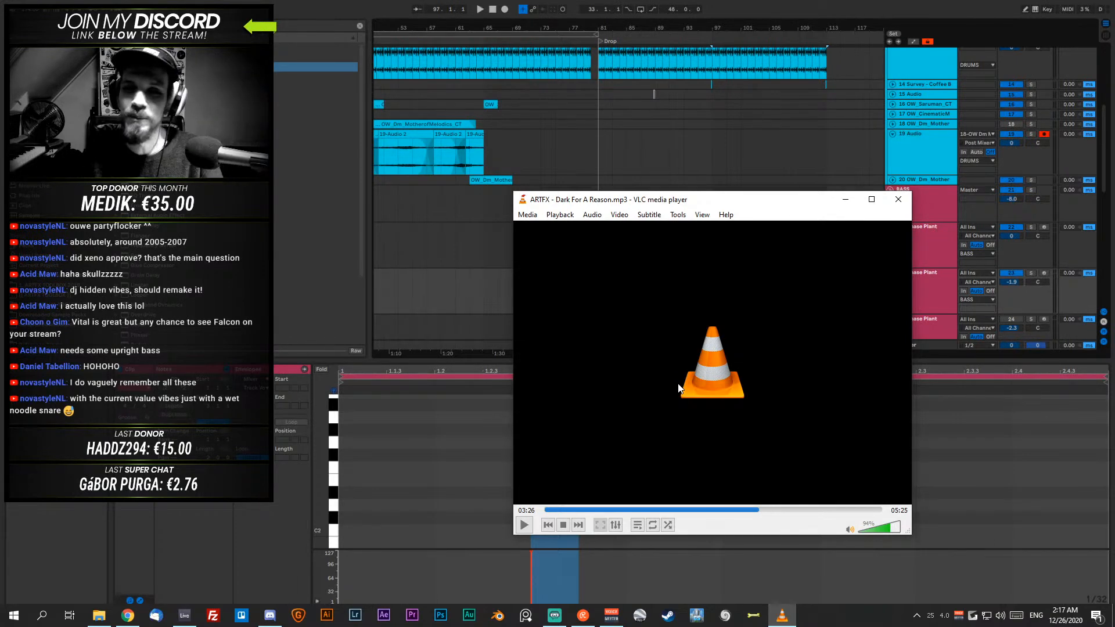
- Reposition the VLC window, open ARTFX - Underground System.mp3 and skip ahead to about 01:40 to listen
{"action": "left_click_drag", "start_coordinate": [623, 199], "coordinate": [621, 190]}
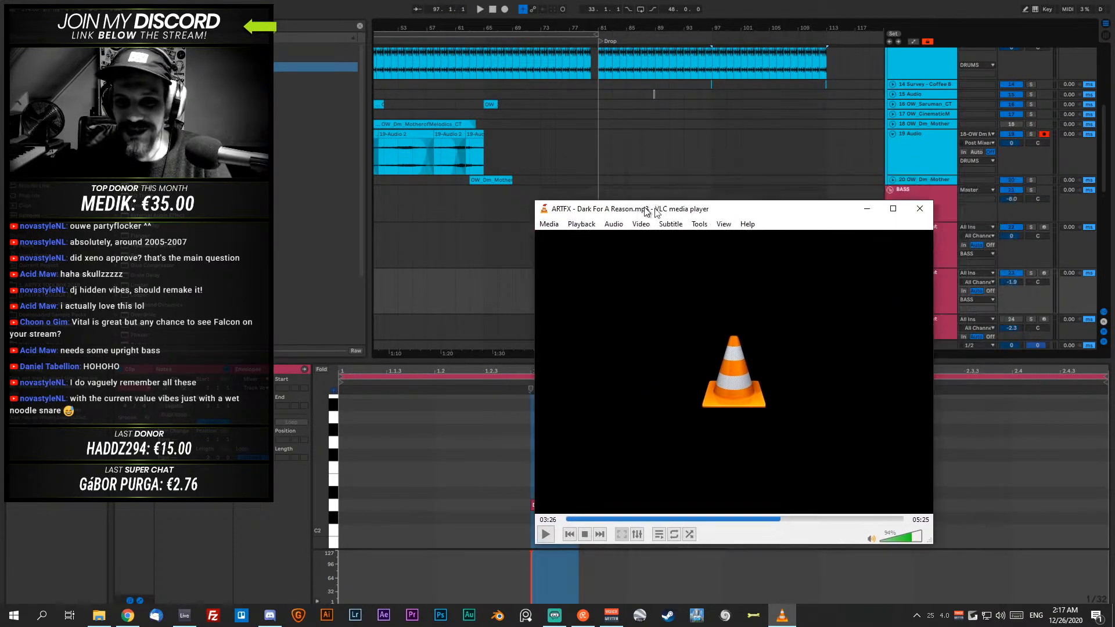
{"action": "left_click", "coordinate": [843, 189]}
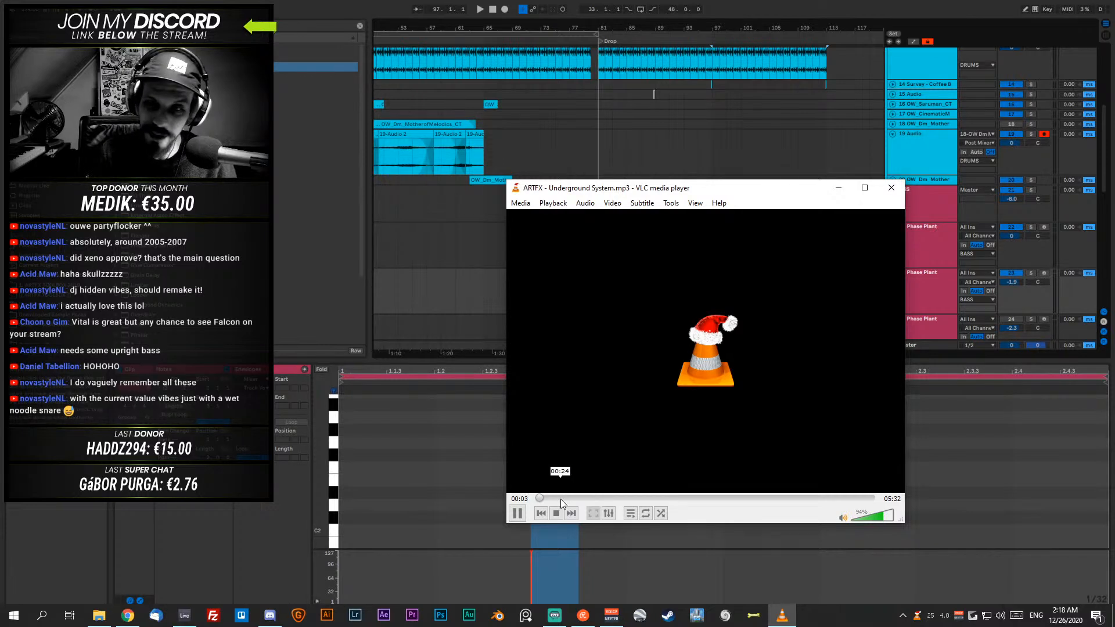
{"action": "left_click", "coordinate": [640, 500]}
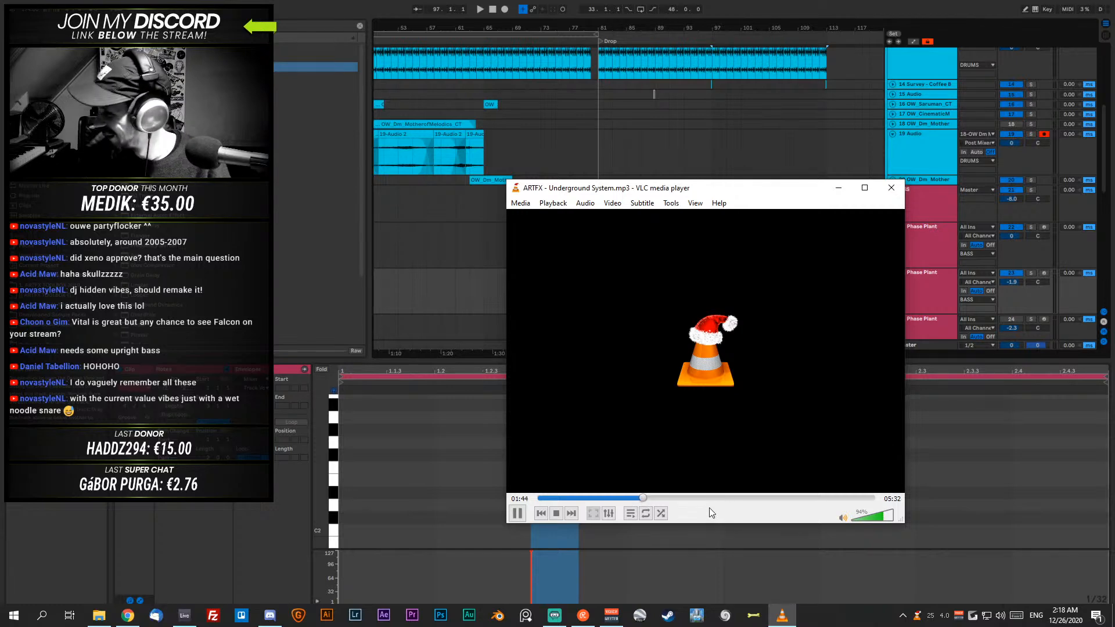
- Close VLC and File Explorer, return to Ableton Live and collapse the DRUMS, BASS and other track groups
{"action": "left_click", "coordinate": [892, 187]}
{"action": "left_click_drag", "start_coordinate": [1114, 152], "coordinate": [1114, 211]}
{"action": "key", "text": "alt+F4"}
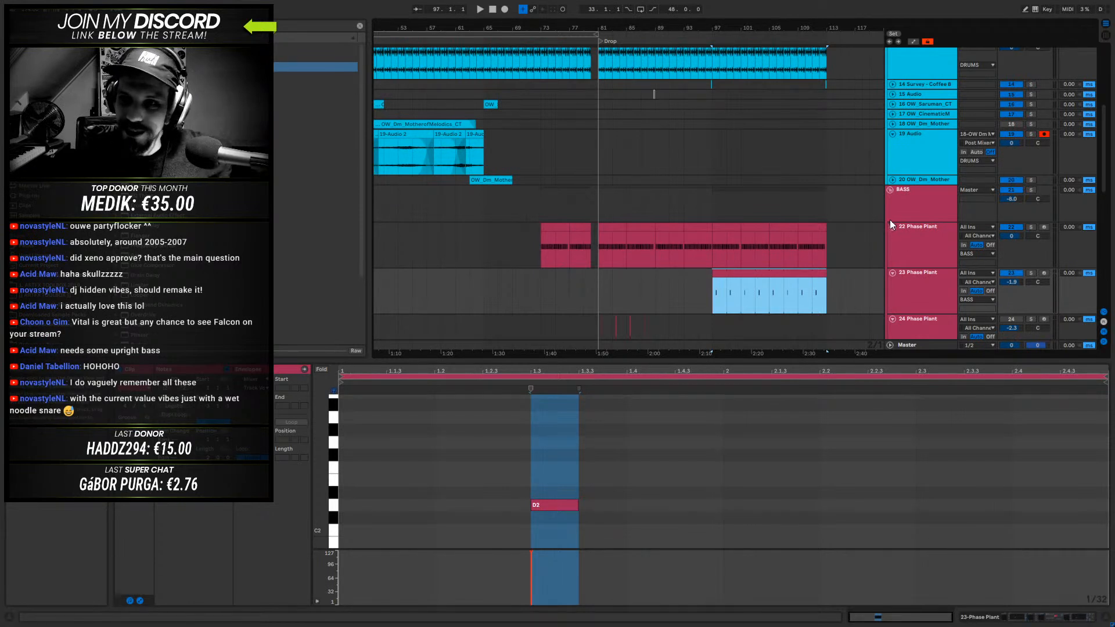
{"action": "left_click", "coordinate": [888, 189], "text": "alt"}
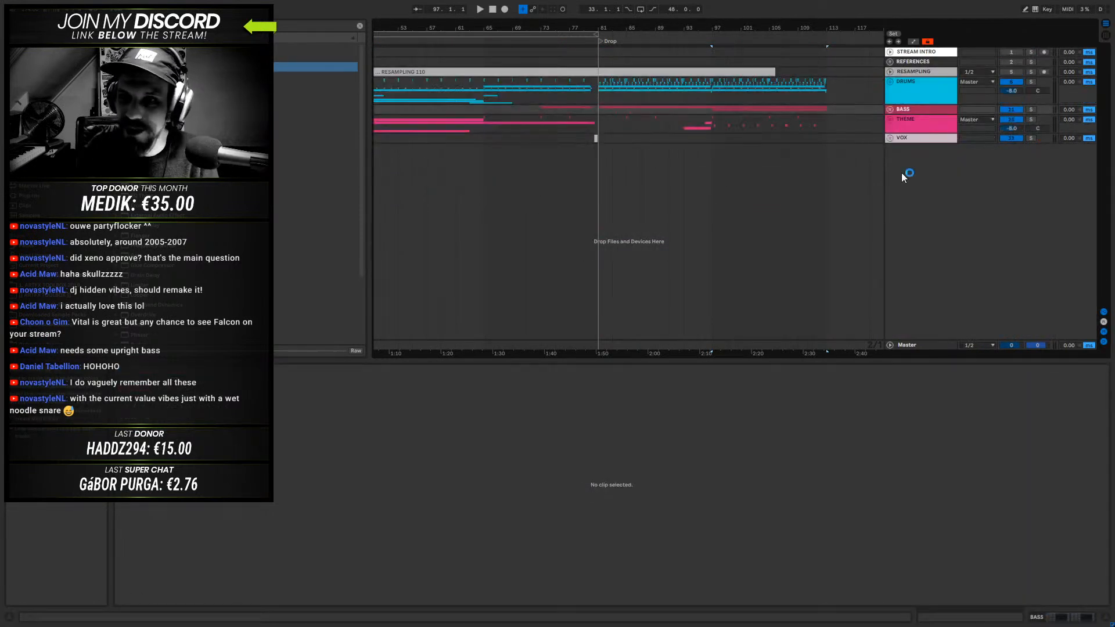
- Save the current set with the THEME group selected and bring the whole arrangement from bar 1 into view
{"action": "left_click", "coordinate": [57, 267]}
{"action": "scroll", "coordinate": [57, 267], "scroll_direction": "down", "scroll_amount": 5}
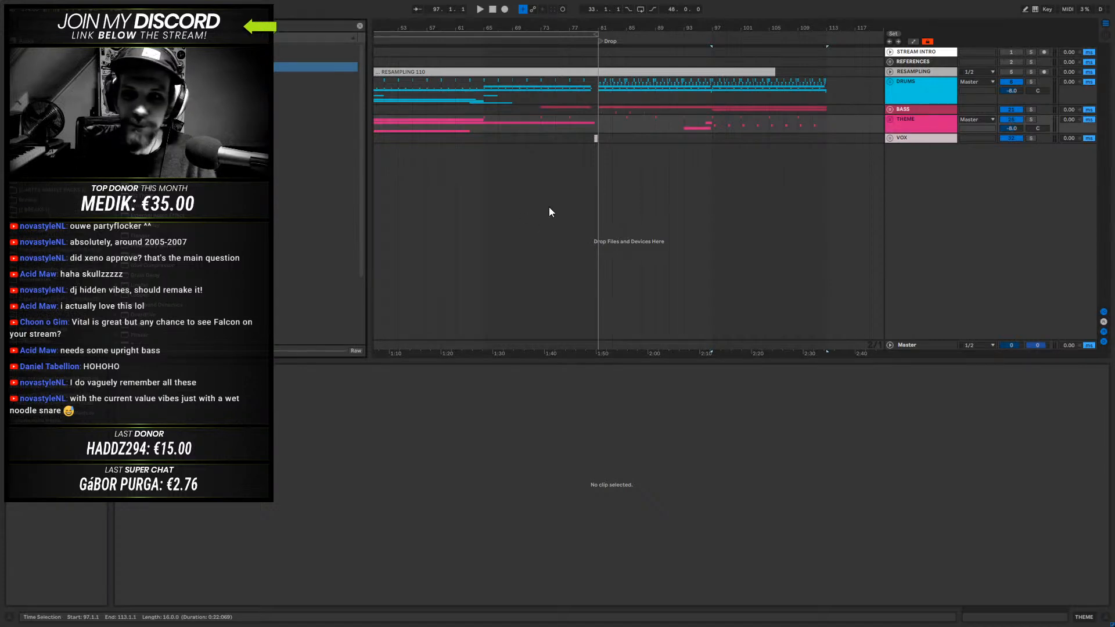
{"action": "left_click", "coordinate": [904, 125]}
{"action": "key", "text": "ctrl+s"}
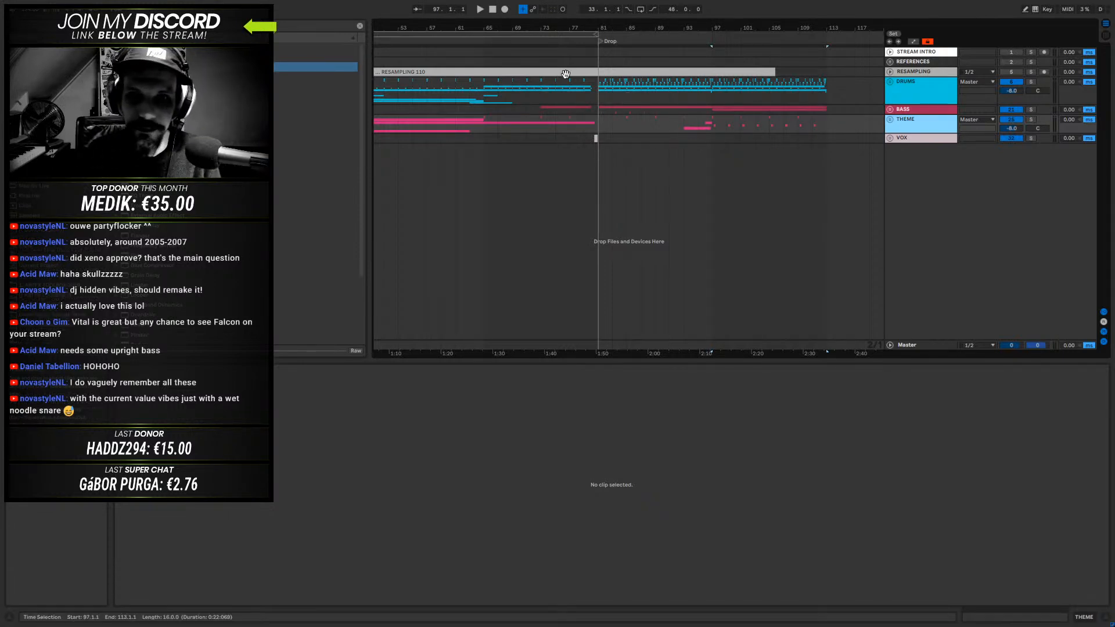
{"action": "left_click_drag", "start_coordinate": [535, 26], "coordinate": [676, 26]}
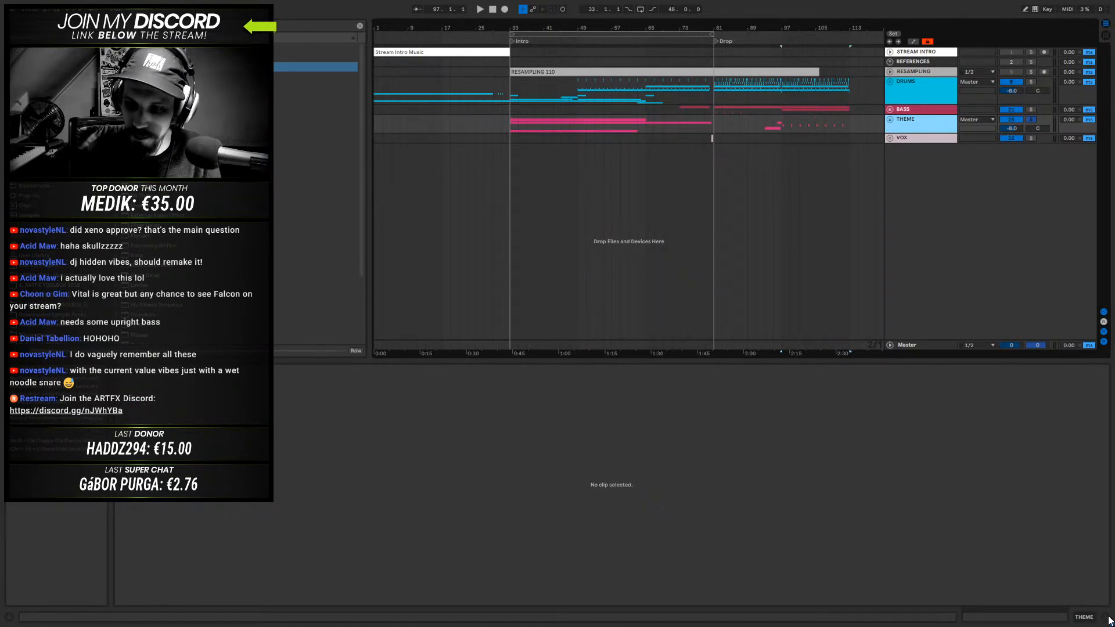
- Leave full-screen mode and open an earlier project from the recently used Live sets
{"action": "key", "text": "F11"}
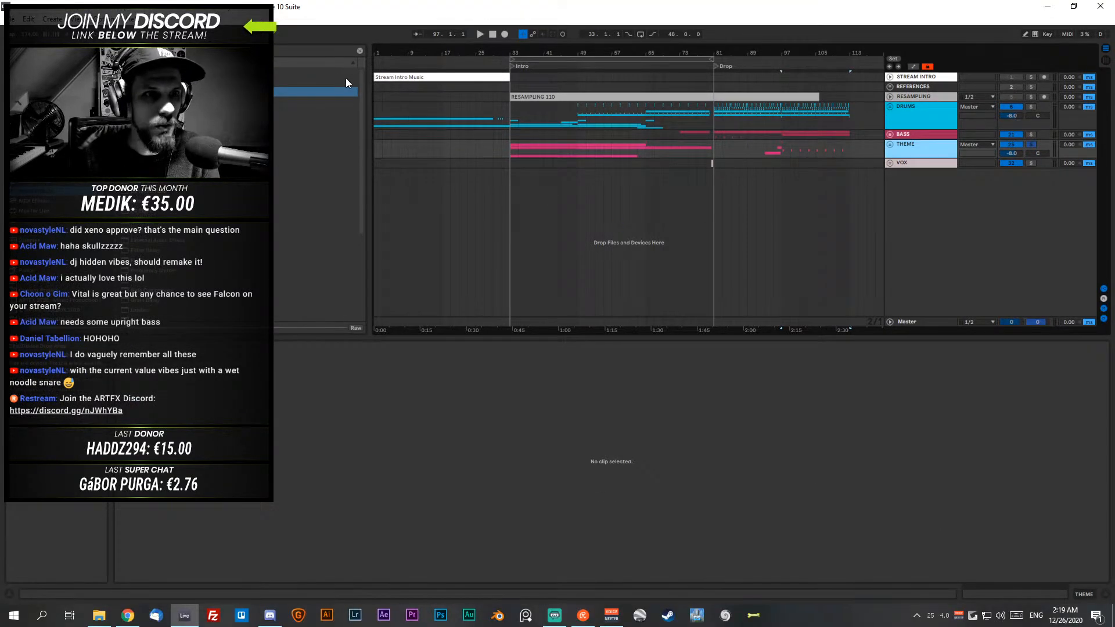
{"action": "left_click", "coordinate": [8, 18]}
{"action": "mouse_move", "coordinate": [35, 58]}
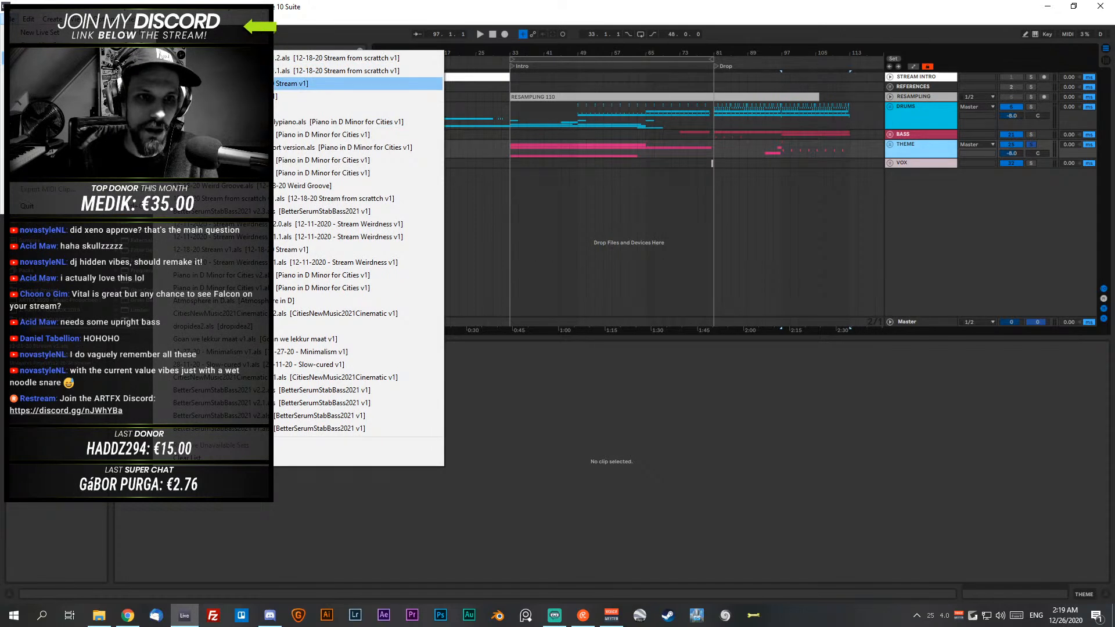
{"action": "left_click", "coordinate": [407, 109]}
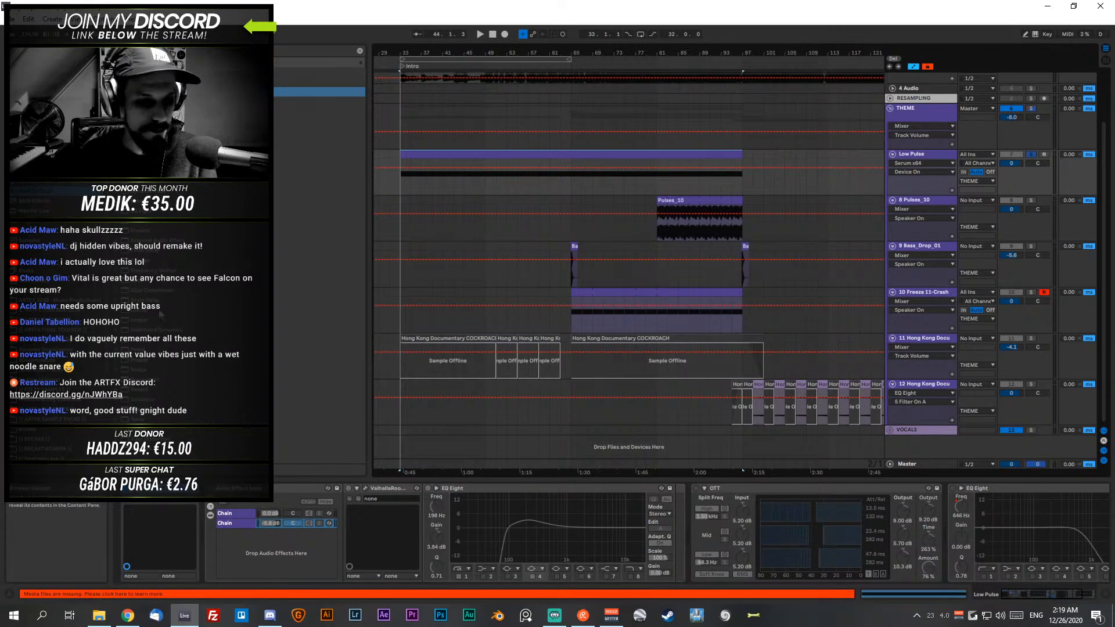
- Relink the missing Hong Kong Documentary COCKROACH.wav by automatically searching the ARTFX SAMPLE TOOLBOX 2021 folder, and close the missing files list
{"action": "left_click", "coordinate": [128, 593]}
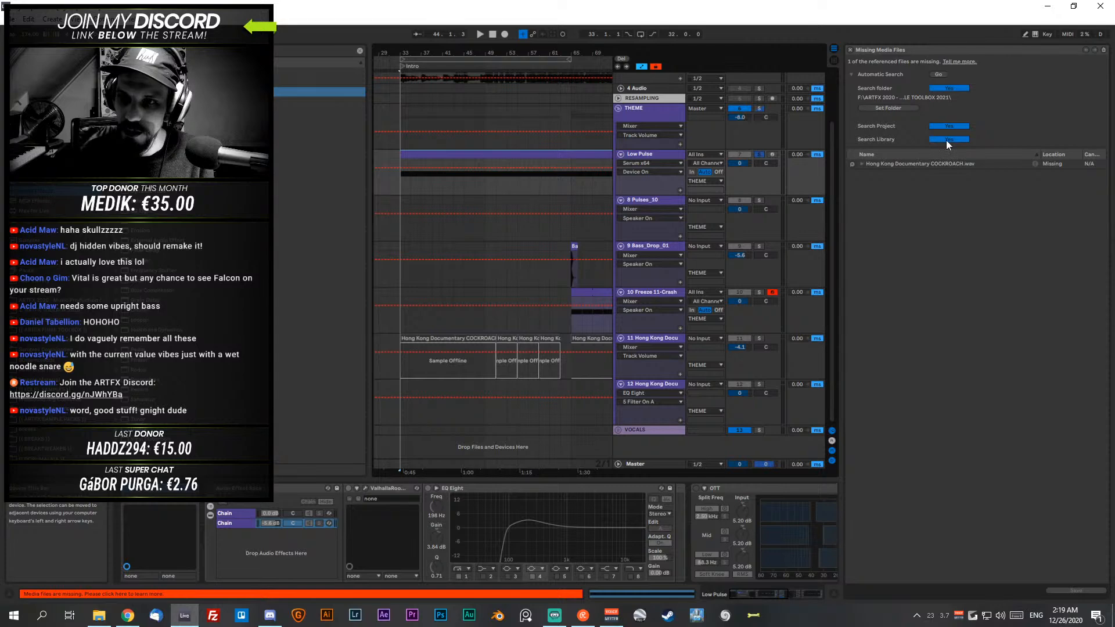
{"action": "left_click", "coordinate": [950, 165]}
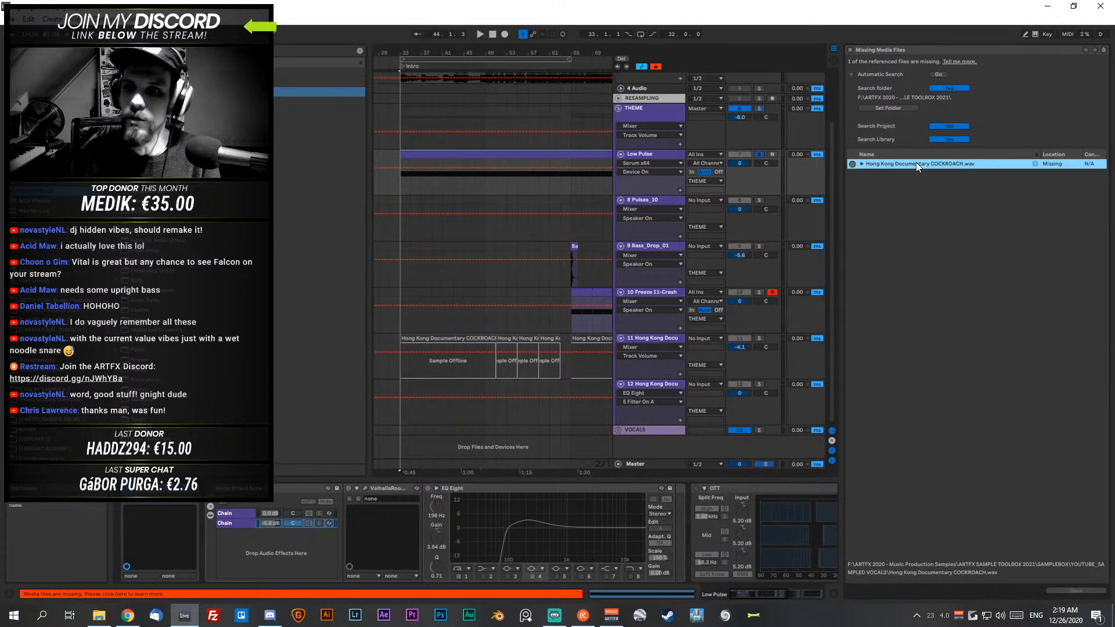
{"action": "left_click", "coordinate": [906, 107]}
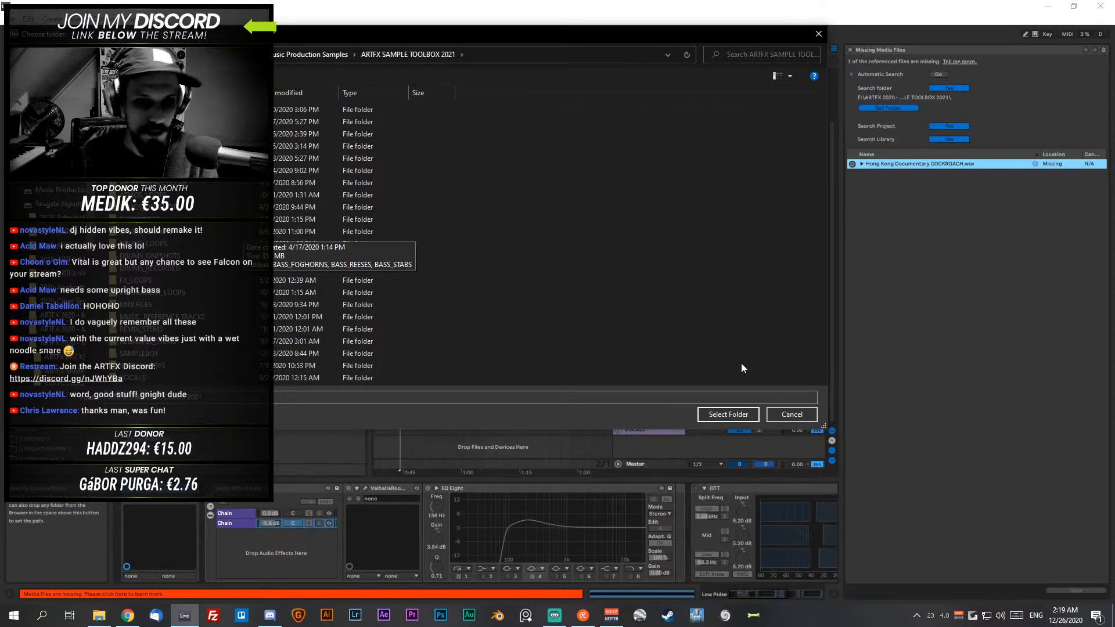
{"action": "left_click", "coordinate": [726, 414]}
{"action": "left_click", "coordinate": [938, 75]}
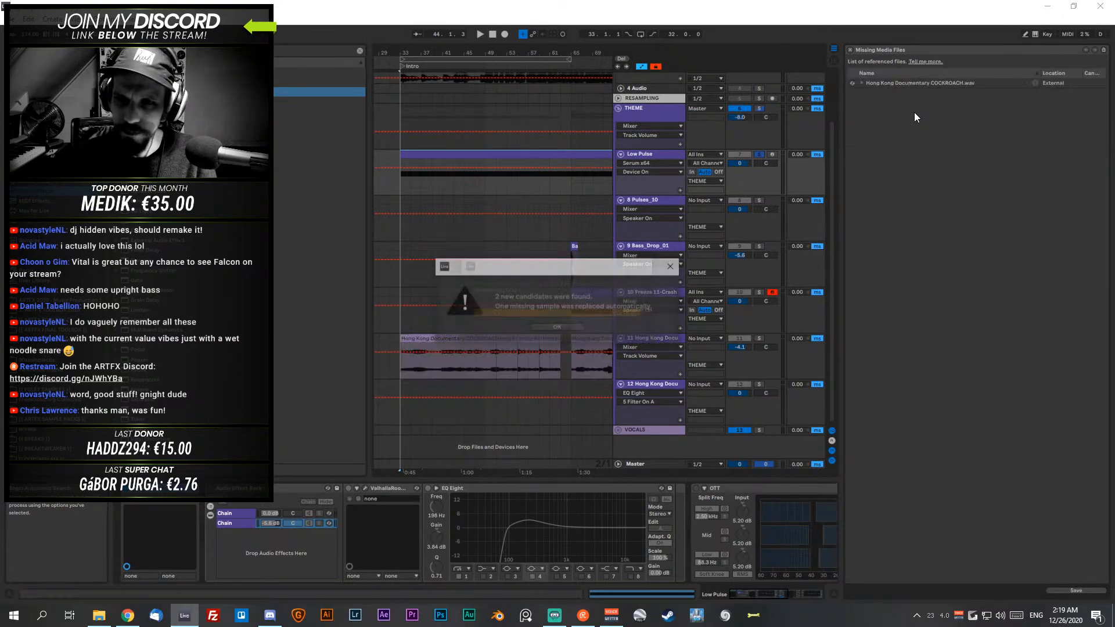
{"action": "left_click", "coordinate": [564, 327]}
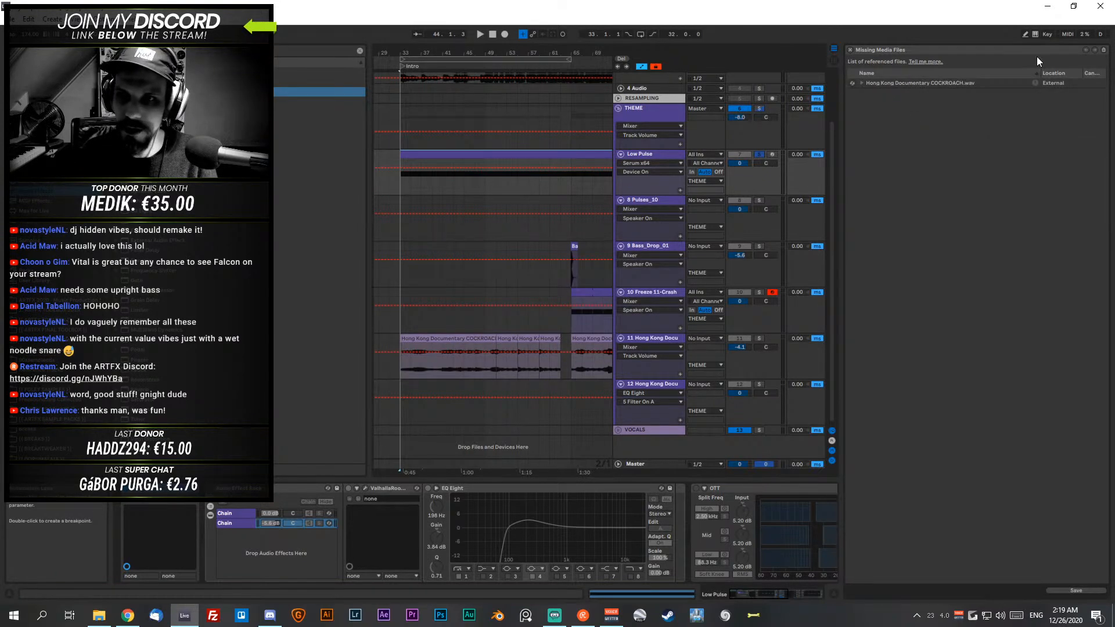
{"action": "left_click", "coordinate": [849, 50]}
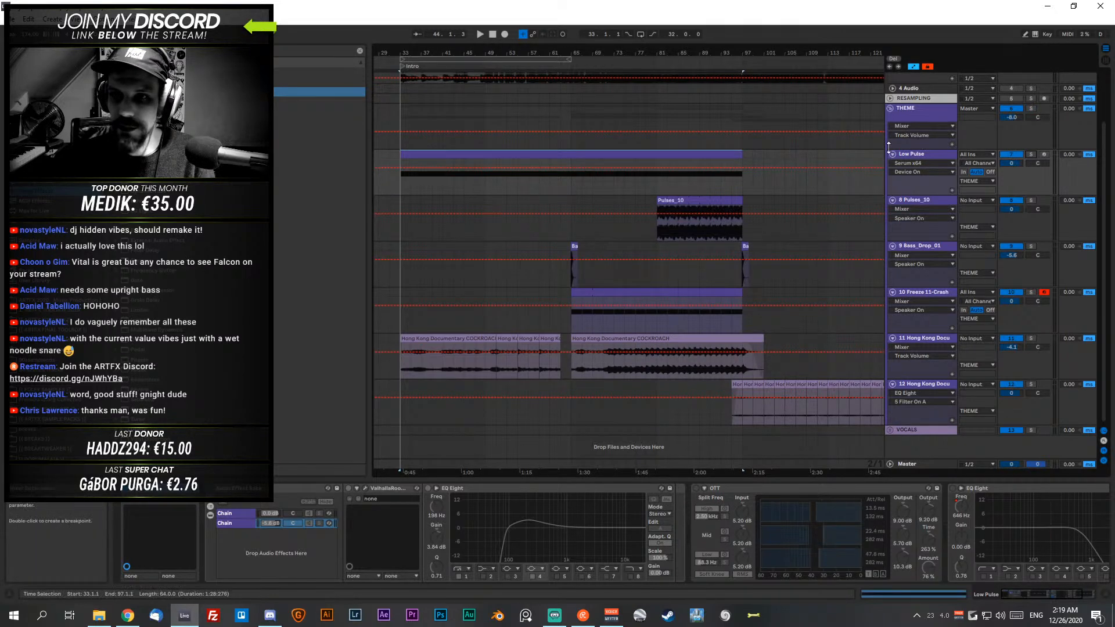
- Inspect the notes of the Low Pulse clip and return to the track's device chain
{"action": "left_click", "coordinate": [899, 155]}
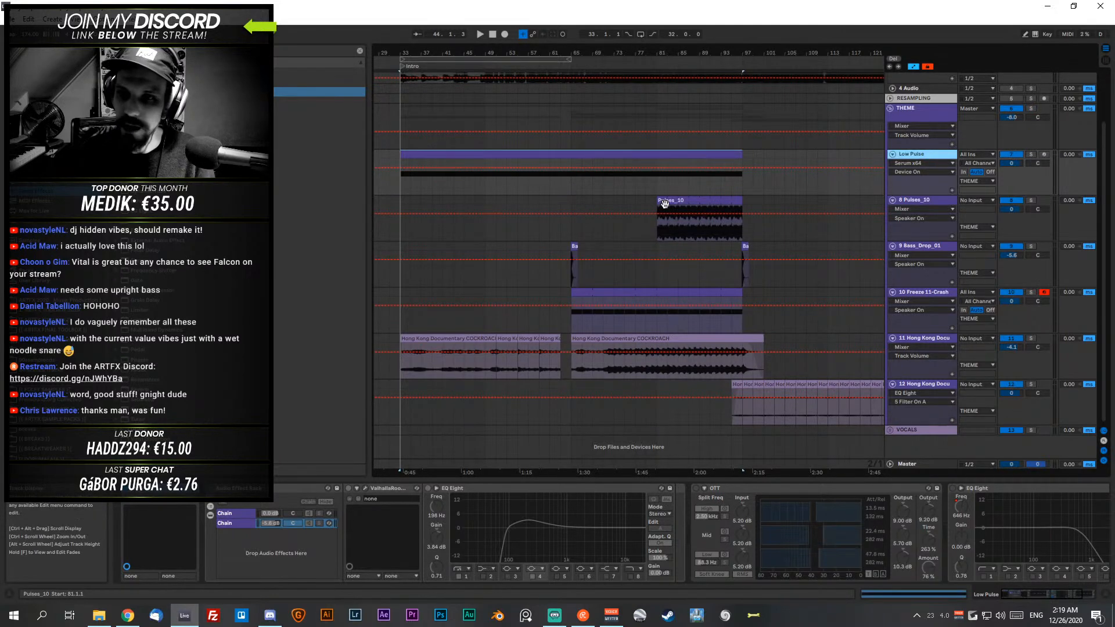
{"action": "double_click", "coordinate": [534, 152]}
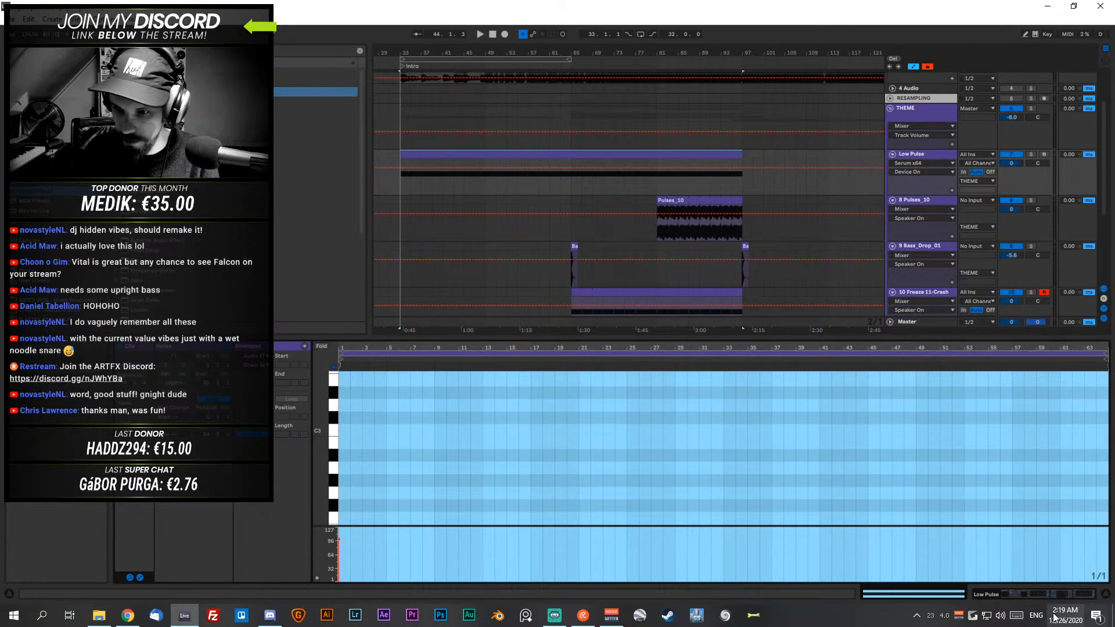
{"action": "left_click", "coordinate": [1044, 595]}
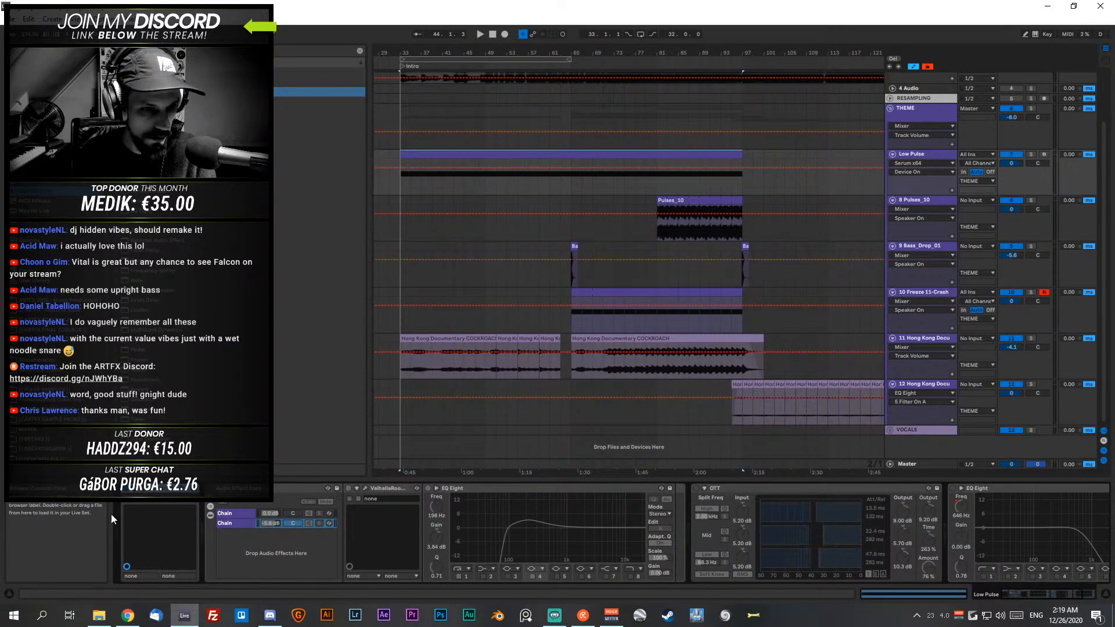
- Open Serum on Low Pulse, set the LFO 1 rate to 2 bar and shorten its curve so it falls off much sooner
{"action": "key", "text": "ctrl+alt+p"}
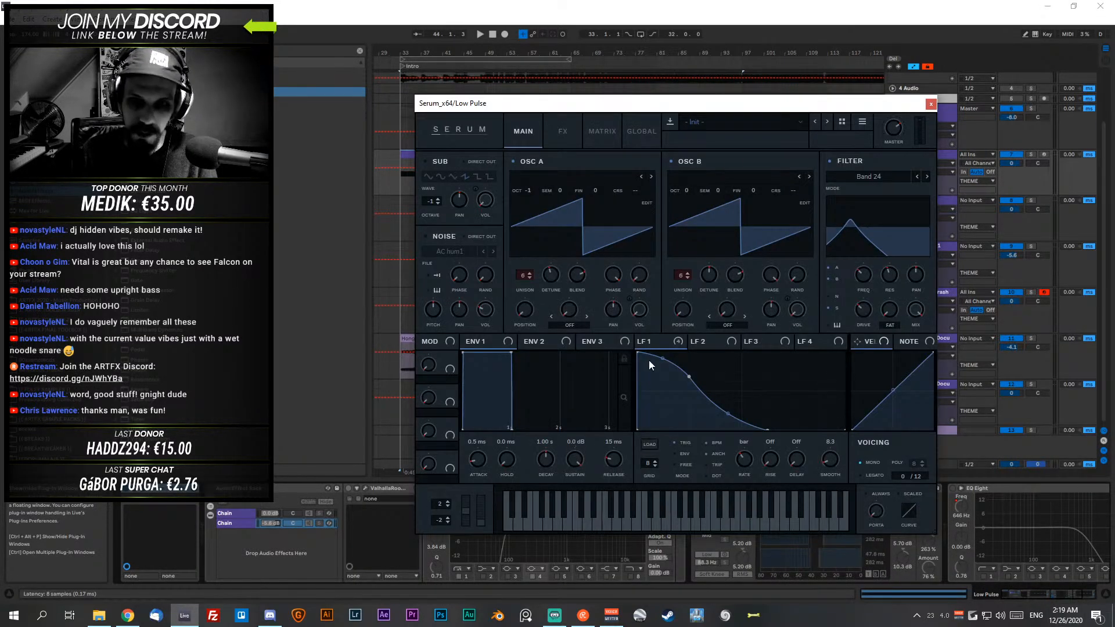
{"action": "left_click_drag", "start_coordinate": [799, 101], "coordinate": [902, 166]}
{"action": "left_click_drag", "start_coordinate": [845, 523], "coordinate": [845, 537]}
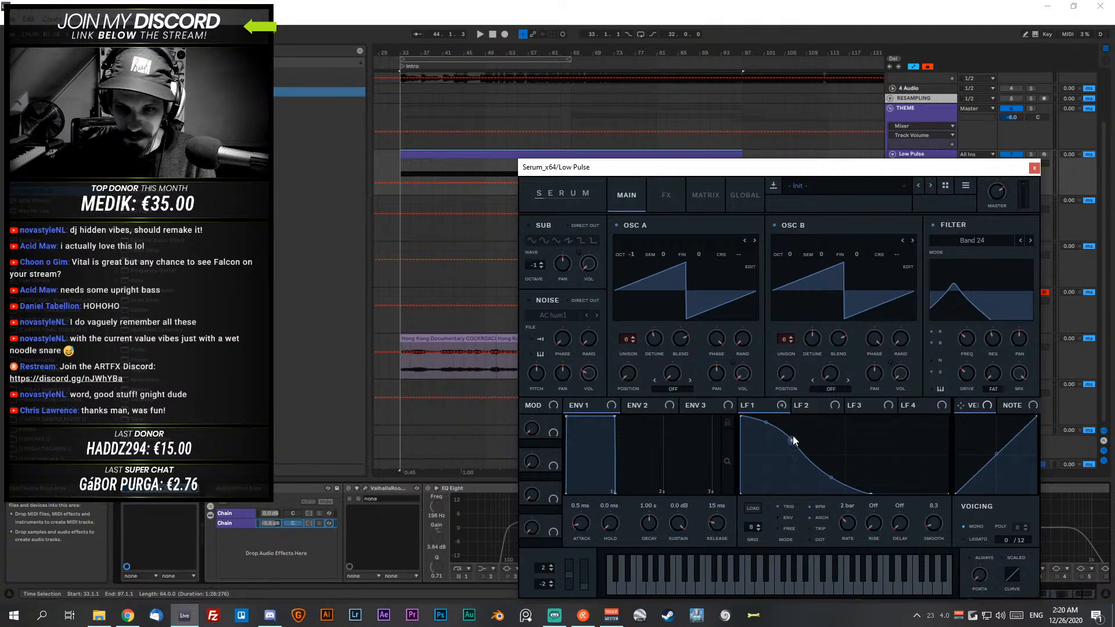
{"action": "left_click_drag", "start_coordinate": [791, 440], "coordinate": [766, 439]}
{"action": "left_click_drag", "start_coordinate": [864, 491], "coordinate": [802, 506]}
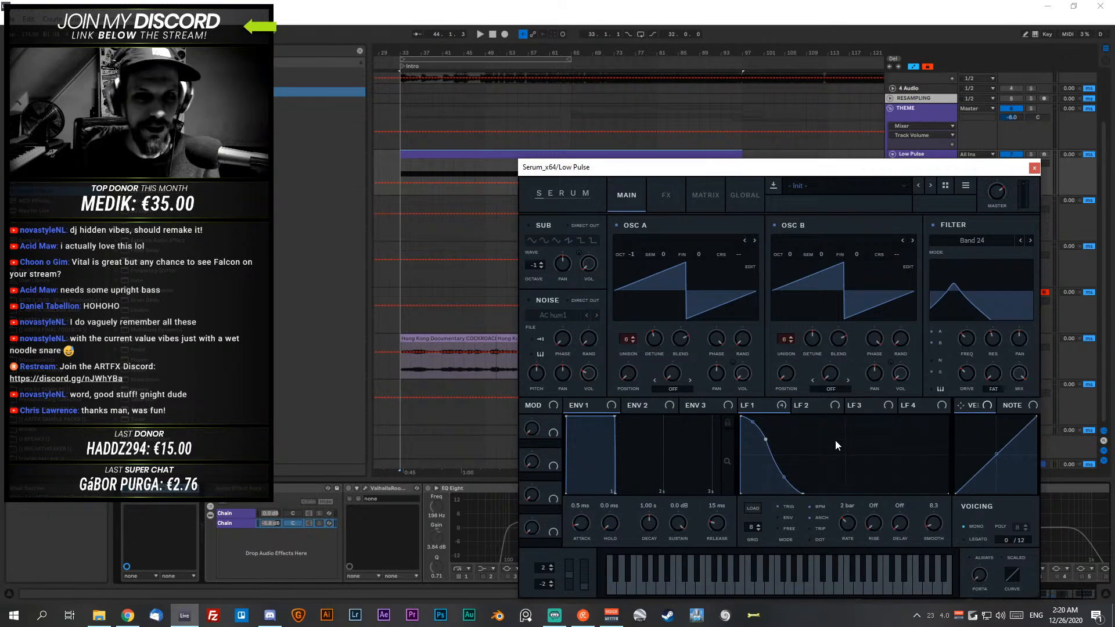
- Solo the Low Pulse track and briefly play it from bar 33
{"action": "left_click", "coordinate": [1031, 154]}
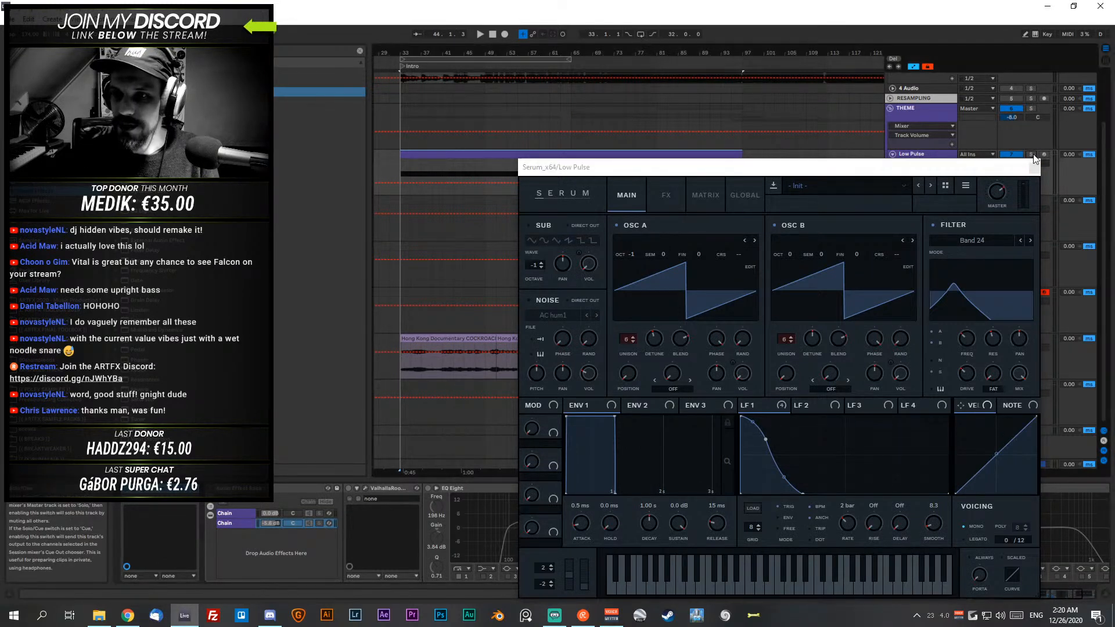
{"action": "key", "text": "space"}
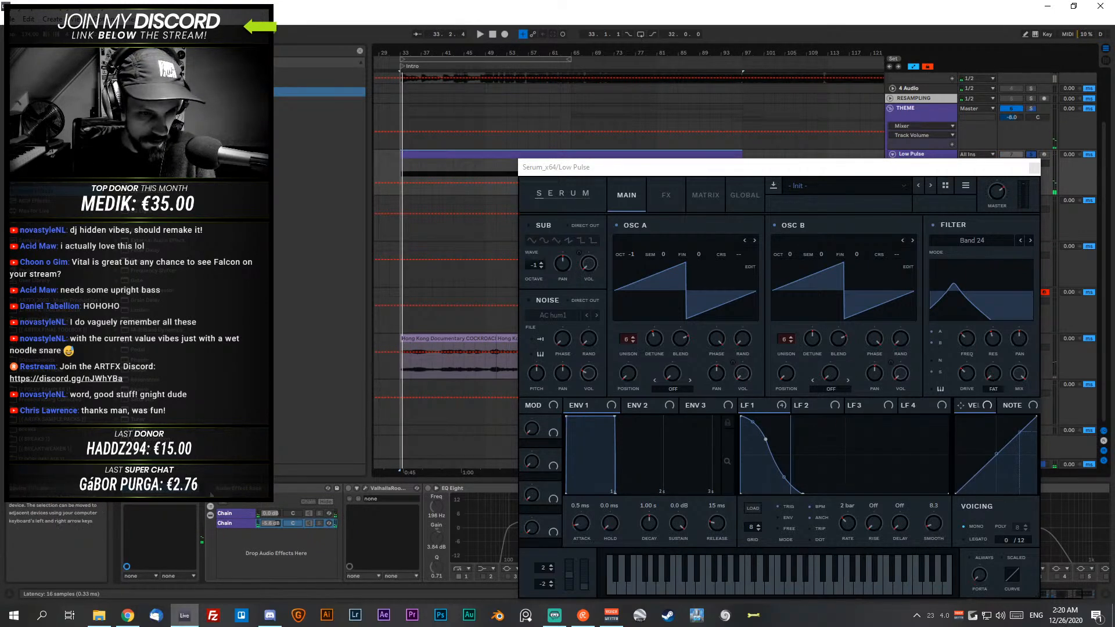
{"action": "key", "text": "space"}
- Enable the OTT and the EQ Eight after it on Low Pulse, listen from bar 33 to about bar 45 and close Serum
{"action": "left_click_drag", "start_coordinate": [790, 166], "coordinate": [552, 11]}
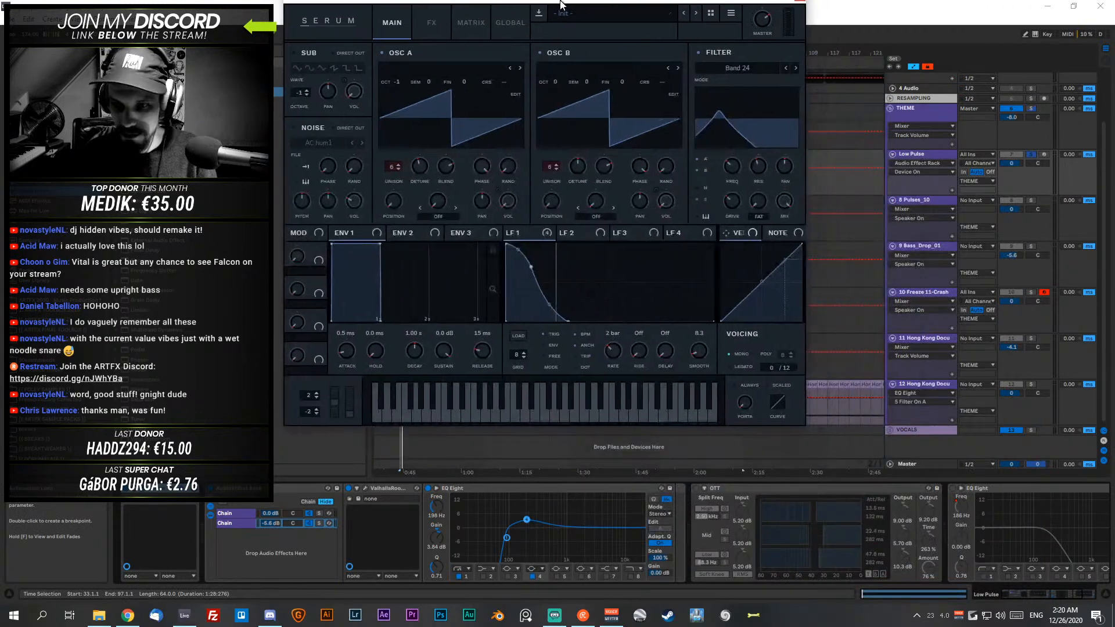
{"action": "left_click", "coordinate": [696, 488]}
{"action": "left_click", "coordinate": [952, 488]}
{"action": "key", "text": "space"}
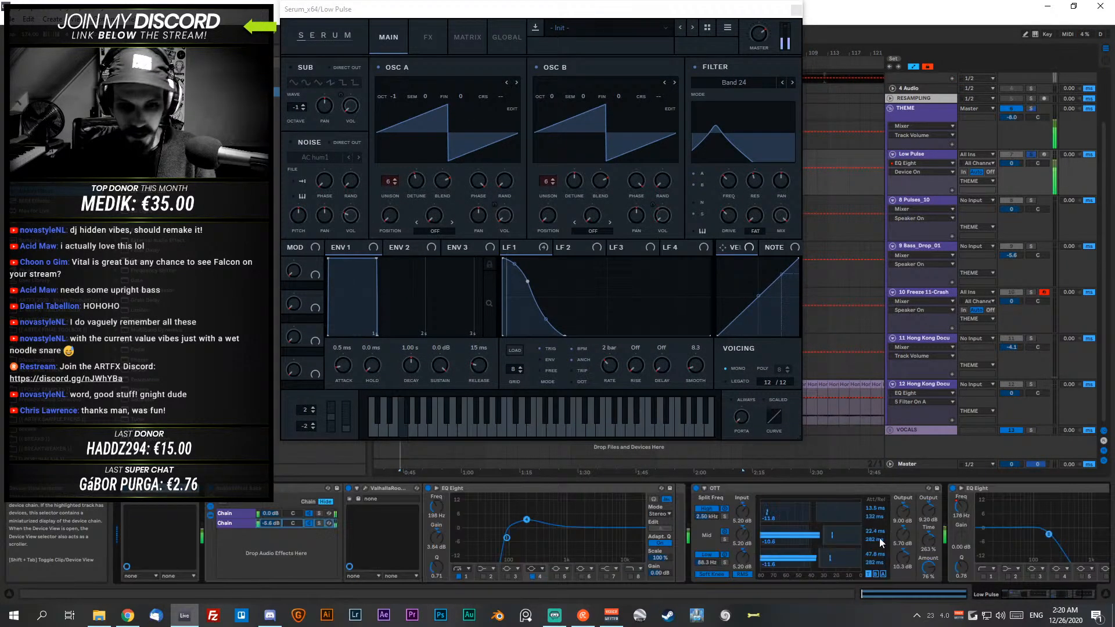
{"action": "left_click_drag", "start_coordinate": [595, 14], "coordinate": [745, 115]}
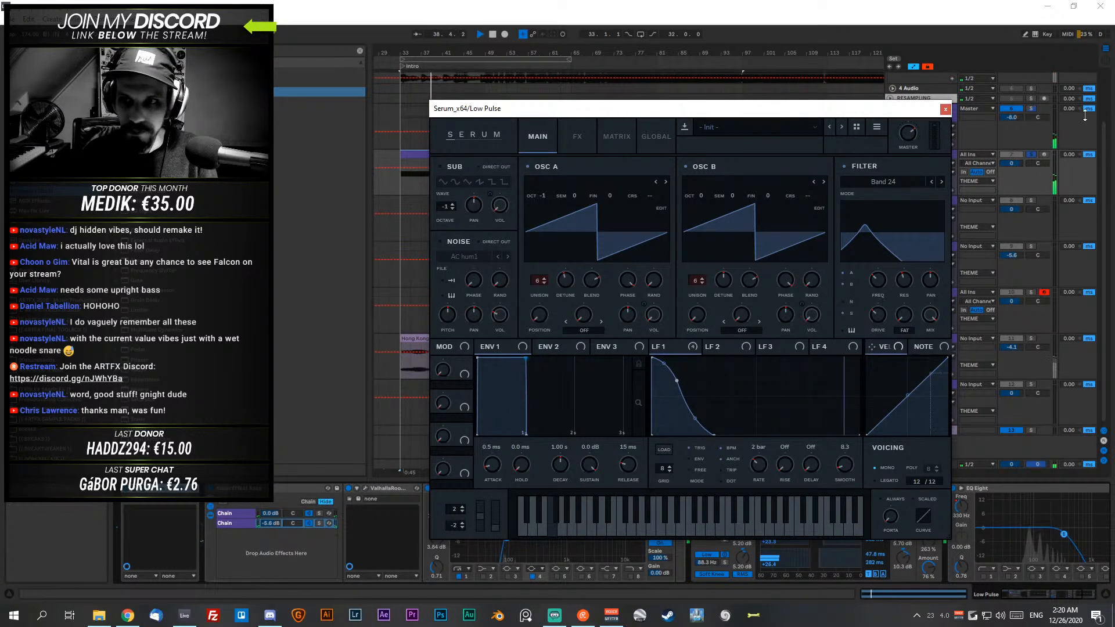
{"action": "left_click", "coordinate": [946, 108]}
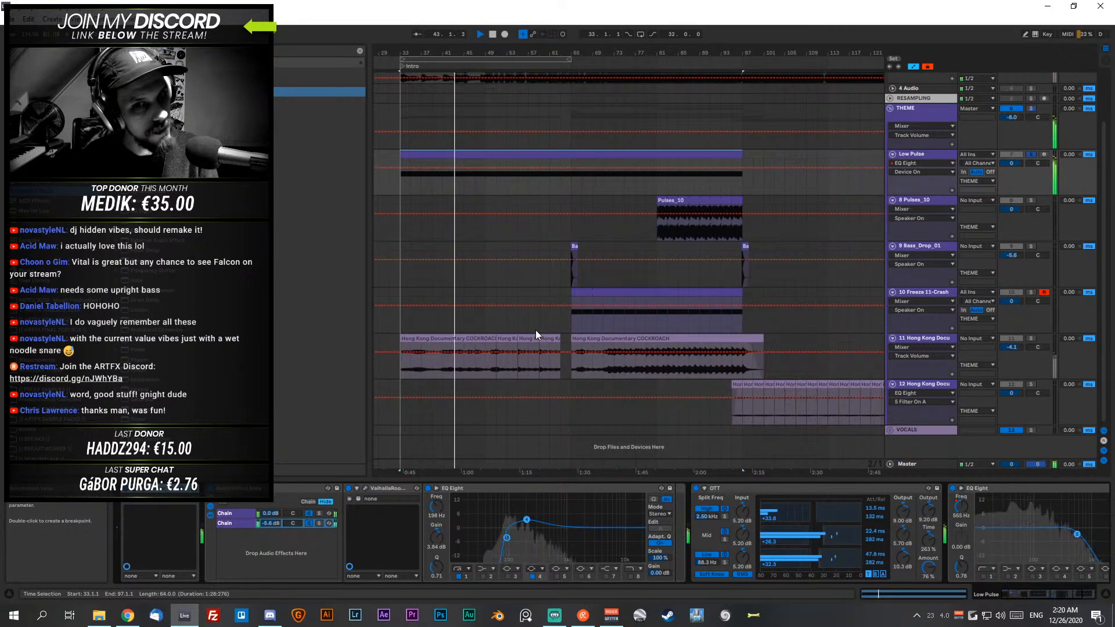
{"action": "left_click", "coordinate": [919, 155]}
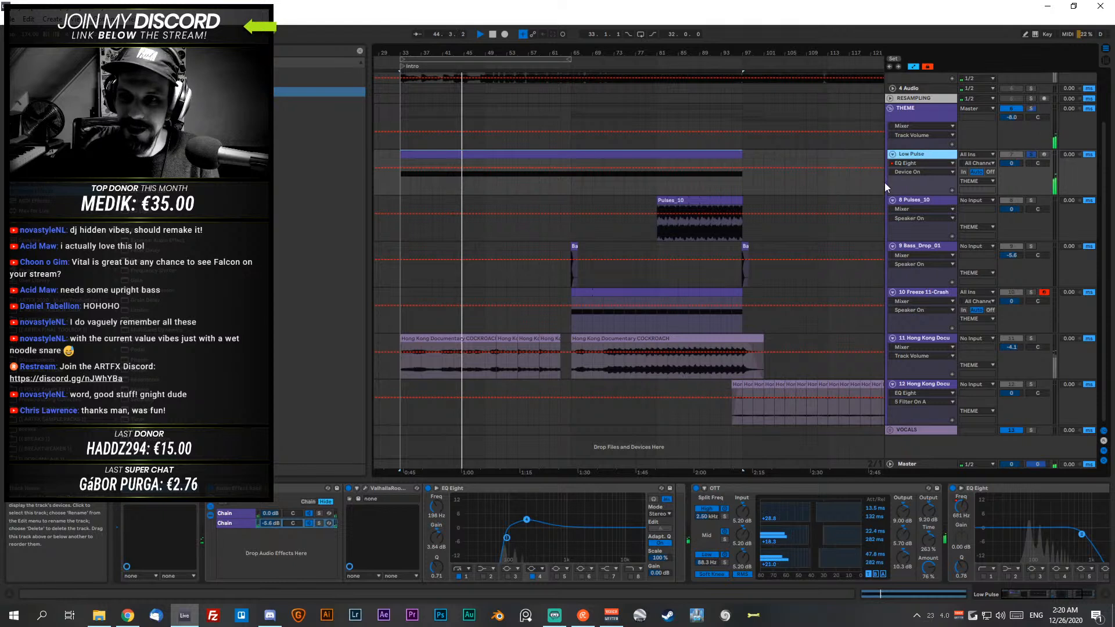
{"action": "key", "text": "space"}
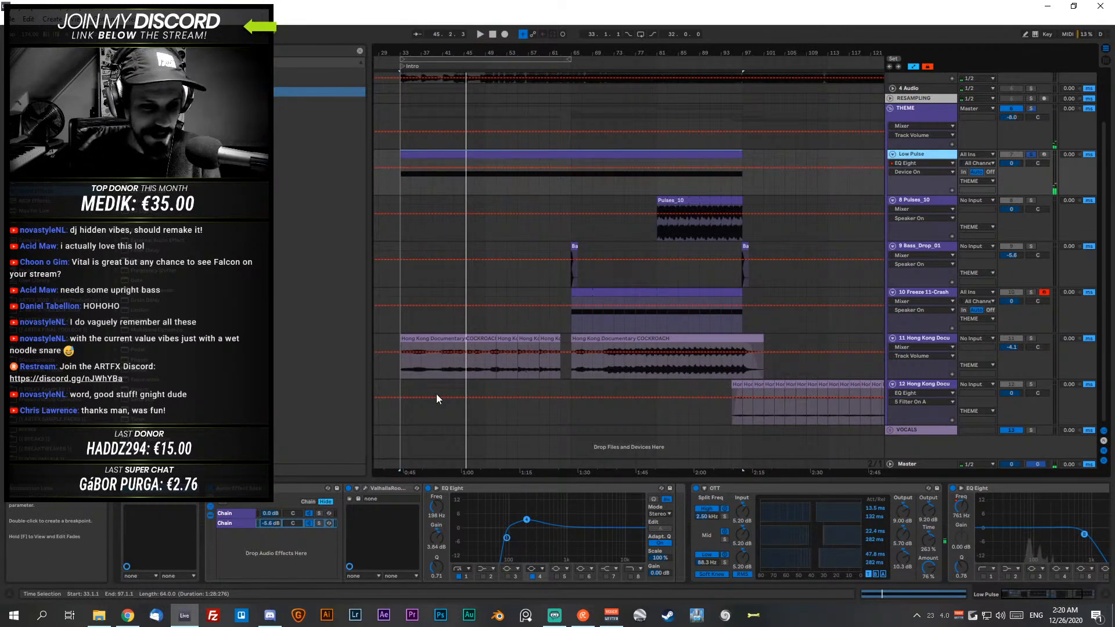
- Review the Low Pulse Serum patch again, unsolo the track and inspect the effects on the Hong Kong Documentary clips
{"action": "left_click", "coordinate": [142, 488]}
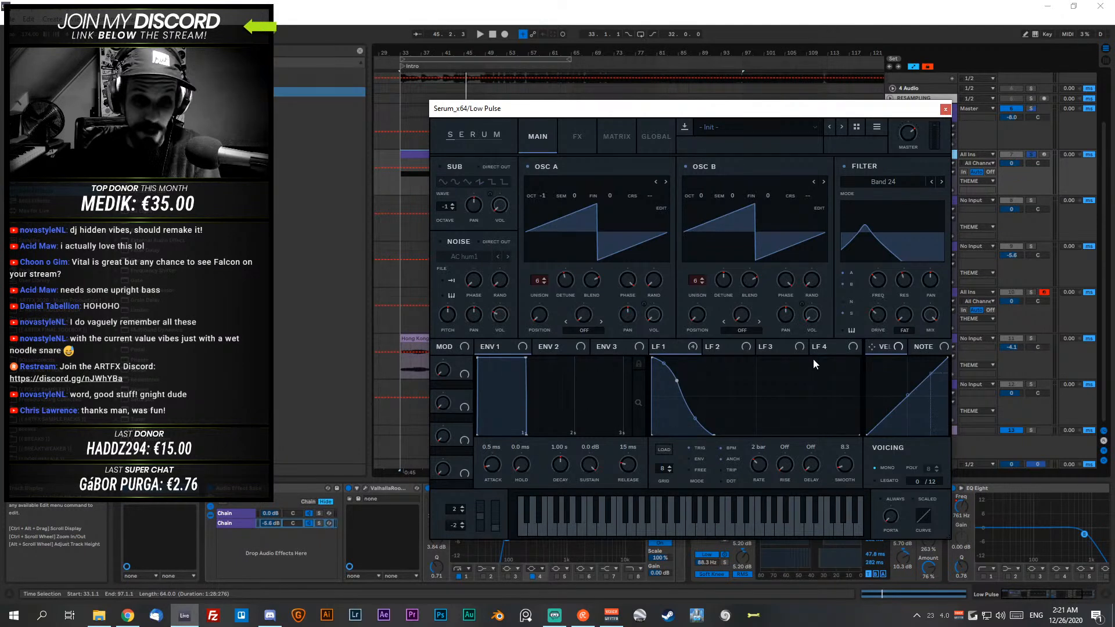
{"action": "left_click", "coordinate": [945, 108]}
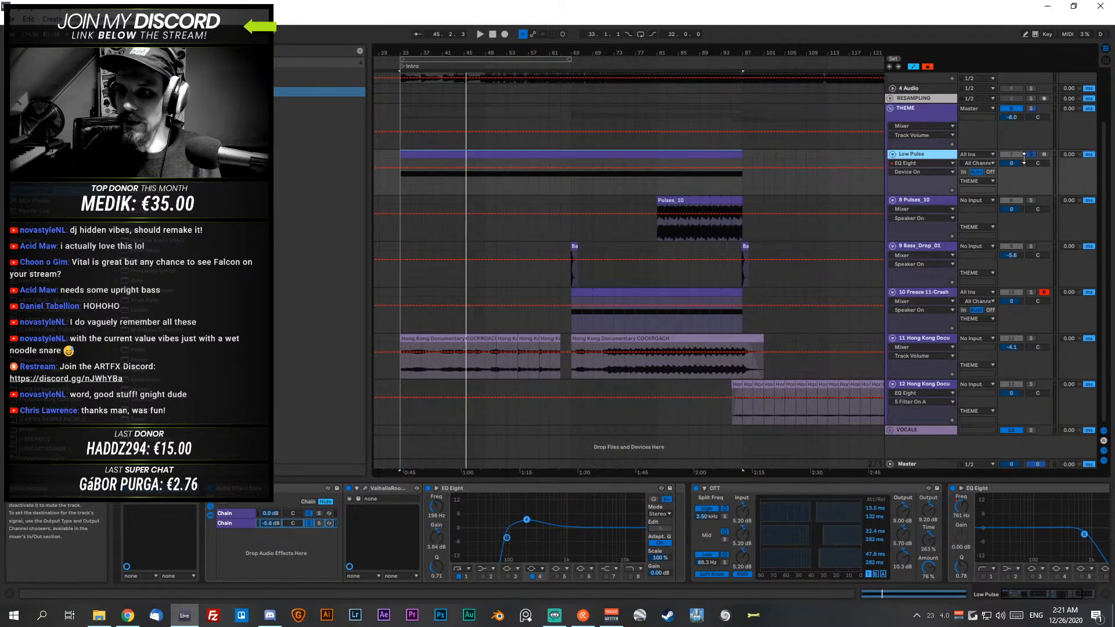
{"action": "left_click", "coordinate": [424, 338]}
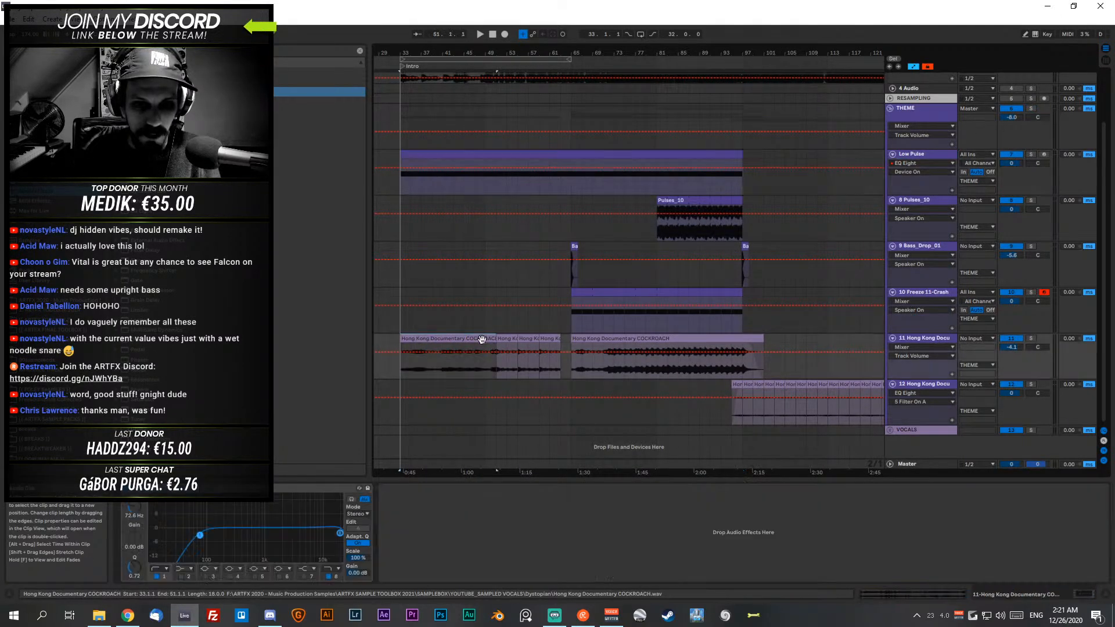
{"action": "scroll", "coordinate": [830, 349], "scroll_direction": "up", "scroll_amount": 2}
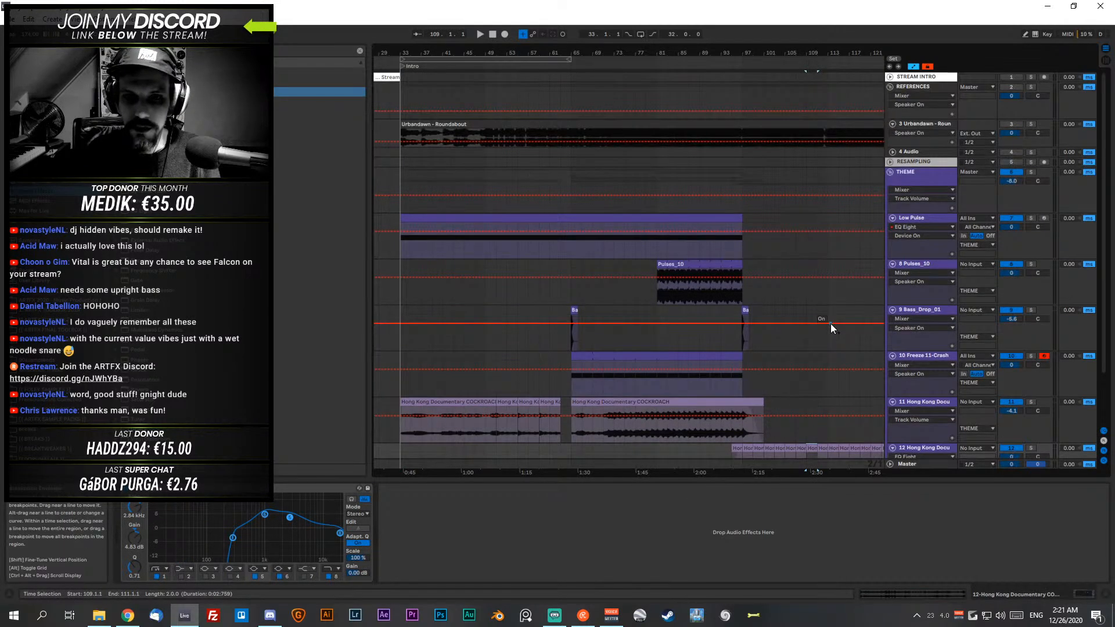
- Play the full theme from bar 33 while inspecting the devices of the THEME group, Low Pulse and the first Hong Kong Documentary track
{"action": "left_click", "coordinate": [412, 220]}
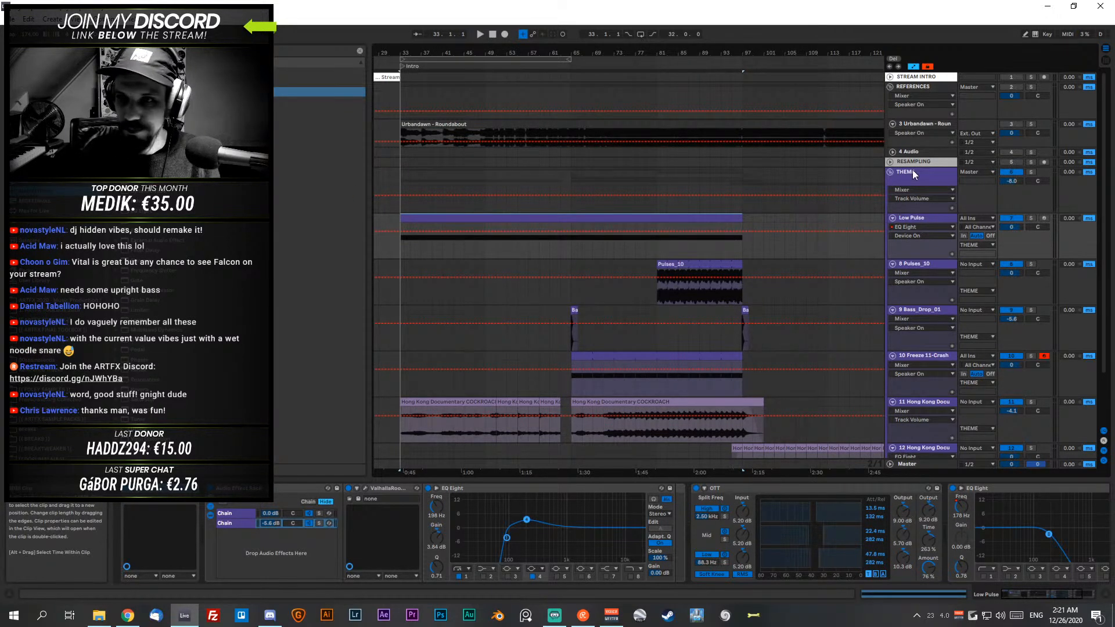
{"action": "left_click", "coordinate": [939, 177]}
{"action": "scroll", "coordinate": [939, 181], "scroll_direction": "down", "scroll_amount": 3}
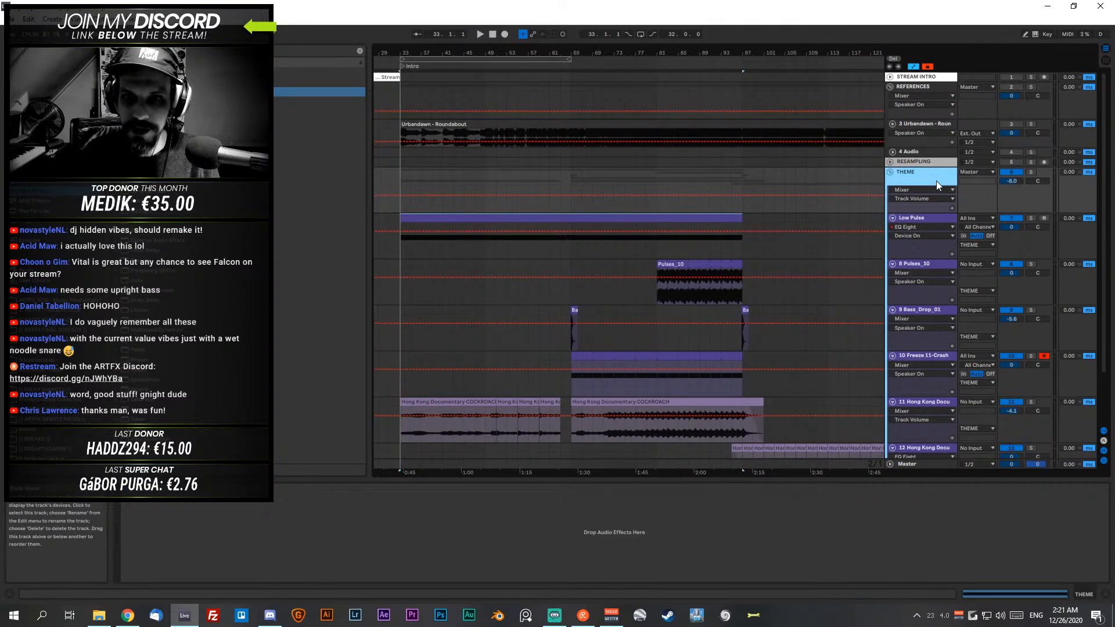
{"action": "key", "text": "space"}
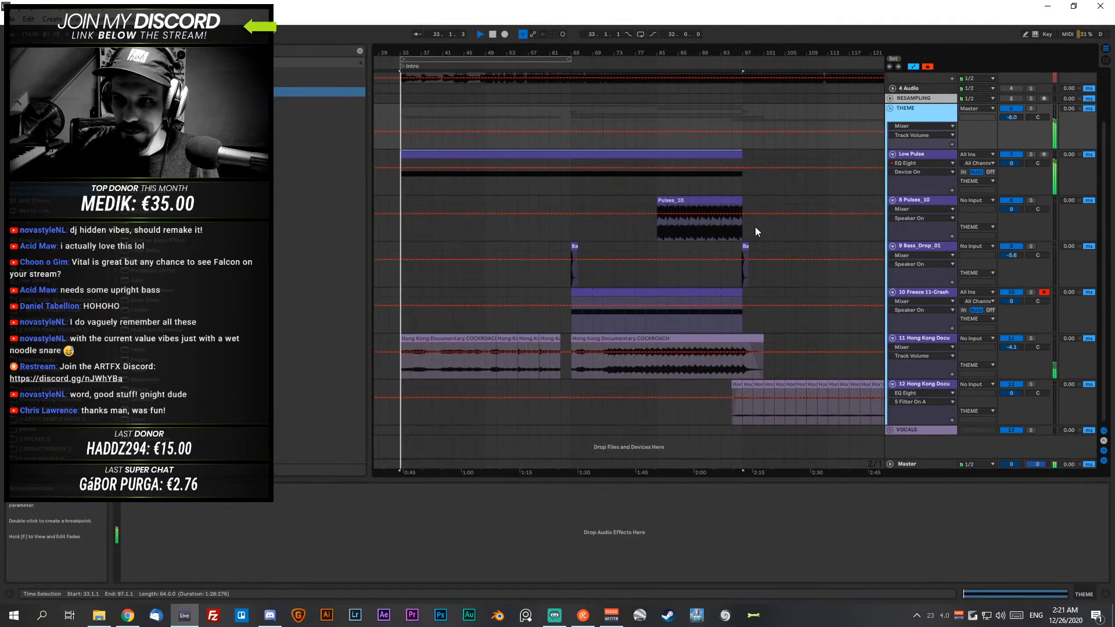
{"action": "left_click", "coordinate": [933, 151]}
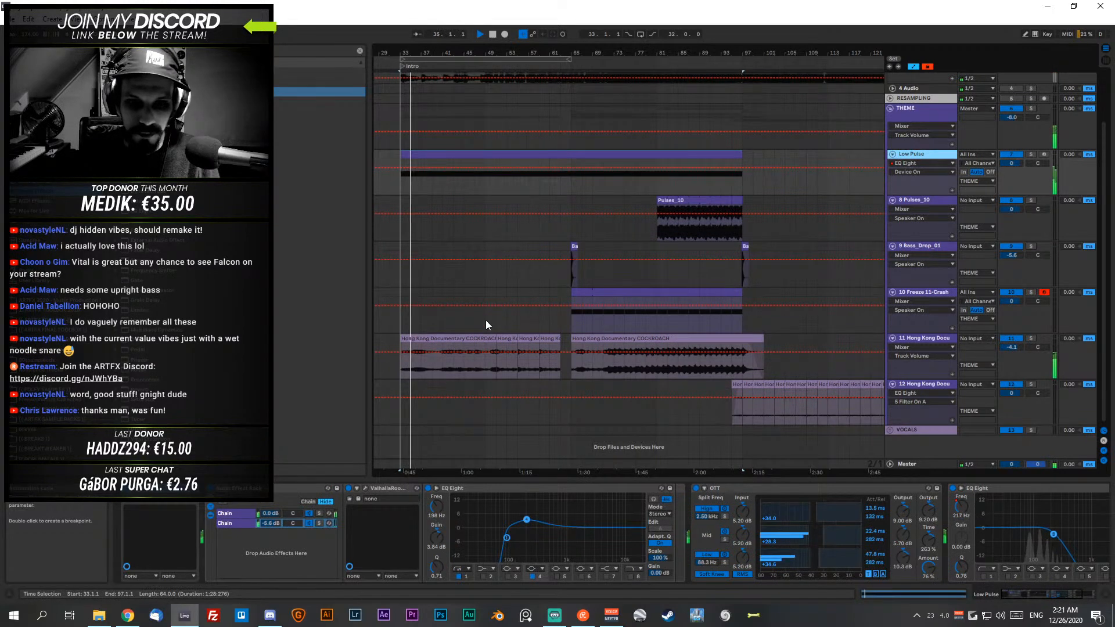
{"action": "left_click", "coordinate": [552, 337]}
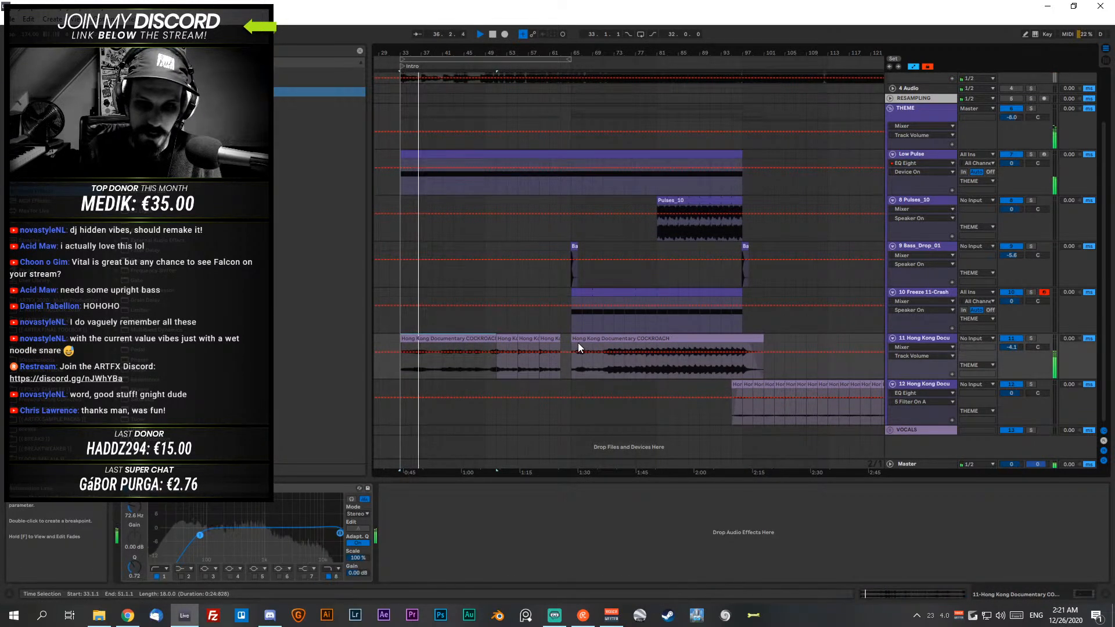
- Deactivate the Hong Kong Documentary clips between bars 33 and 63 and select bars 71 to 97 of the clip after them
{"action": "left_click", "coordinate": [551, 336], "text": "shift"}
{"action": "key", "text": "0"}
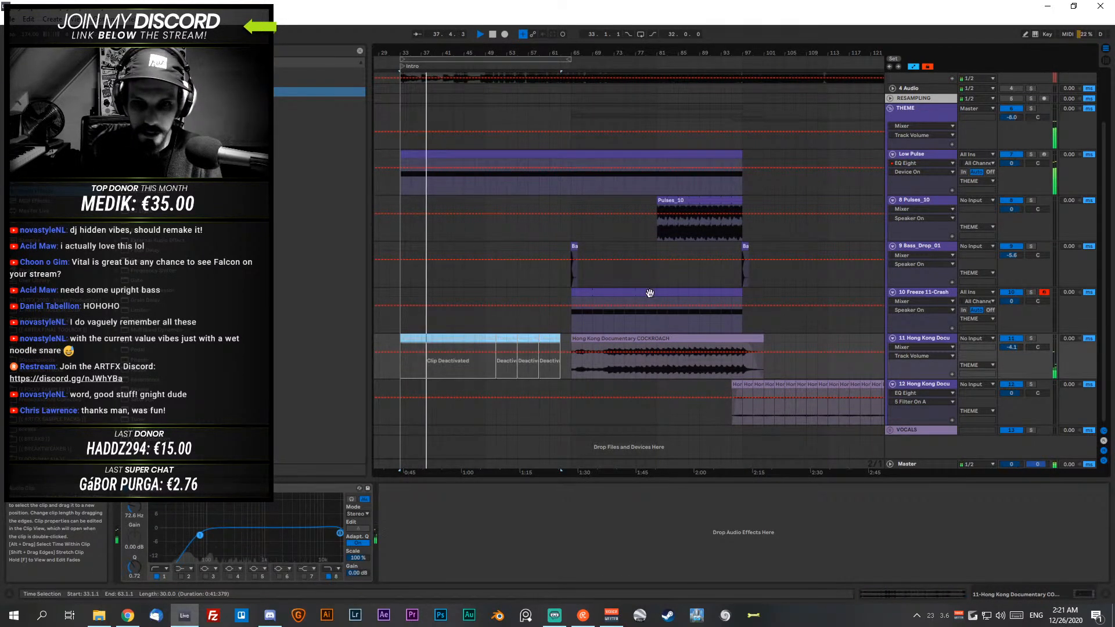
{"action": "left_click", "coordinate": [605, 349]}
{"action": "left_click_drag", "start_coordinate": [603, 367], "coordinate": [746, 369]}
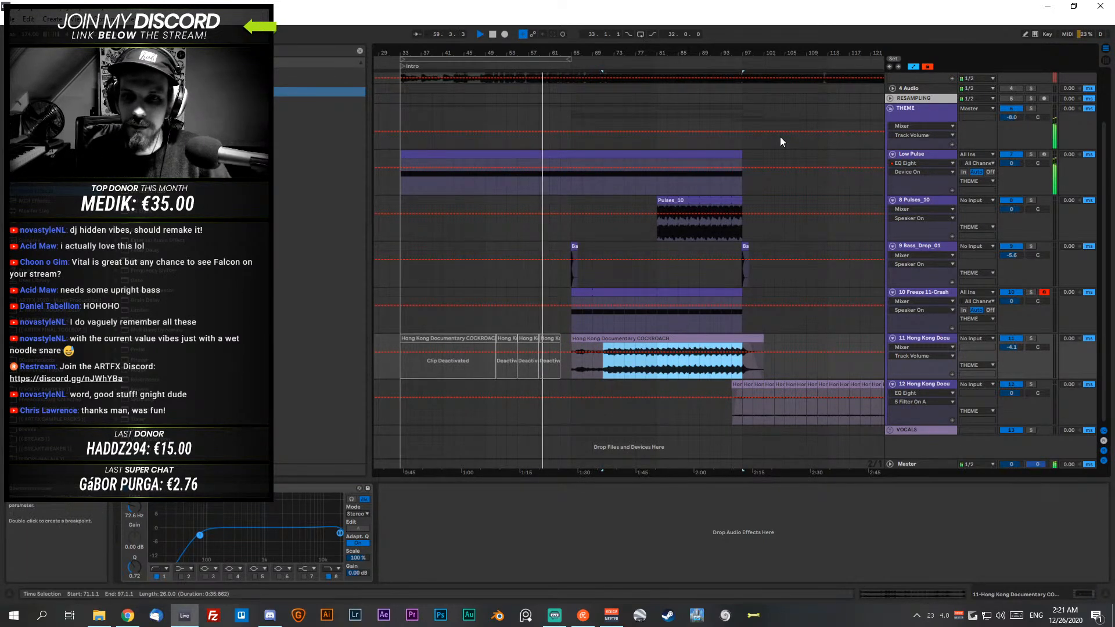
- Show the Low Pulse devices, hide the automation lanes in the arrangement and stop playback
{"action": "left_click", "coordinate": [914, 153]}
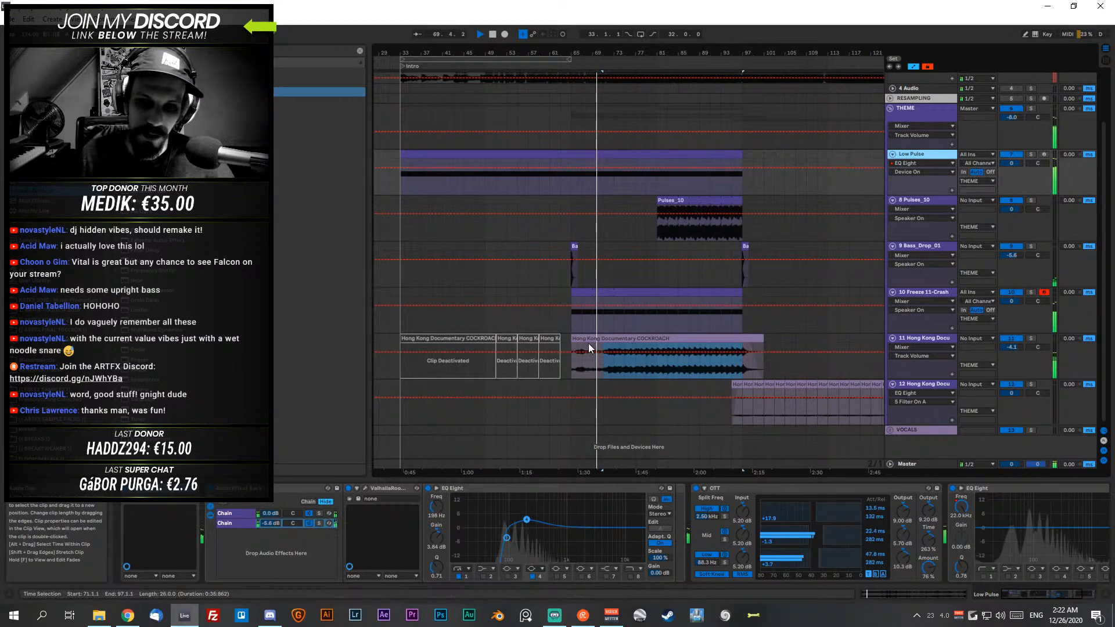
{"action": "key", "text": "a"}
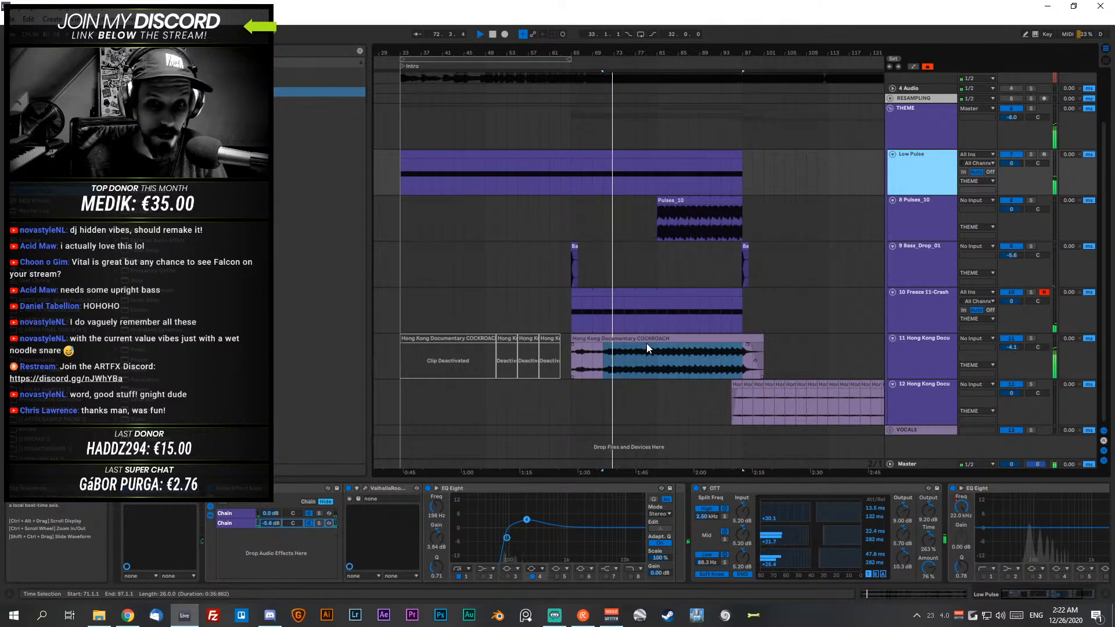
{"action": "key", "text": "space"}
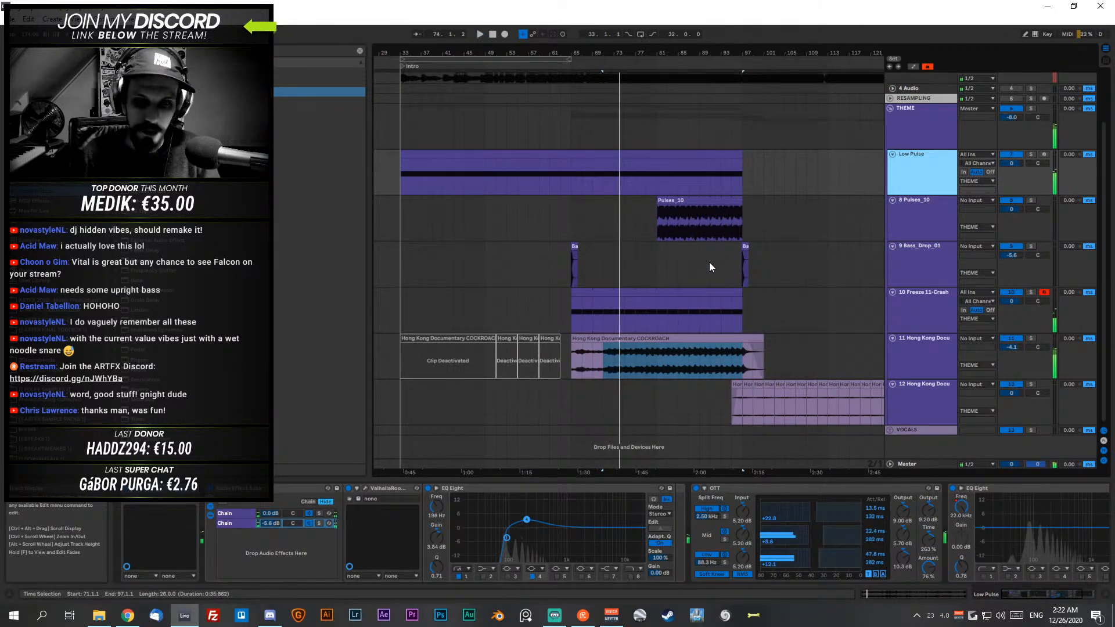
- Solo the first Hong Kong Documentary track, play it from bar 67, switch off its EQ Eight and stop playback
{"action": "left_click", "coordinate": [637, 357]}
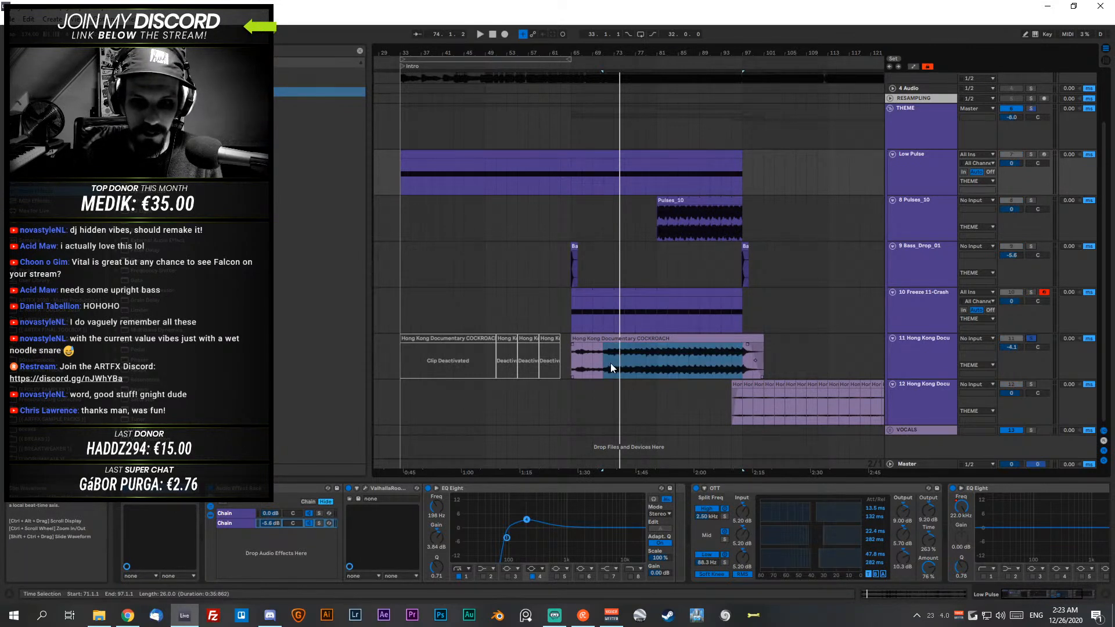
{"action": "left_click", "coordinate": [591, 363]}
{"action": "left_click", "coordinate": [584, 364]}
{"action": "key", "text": "space"}
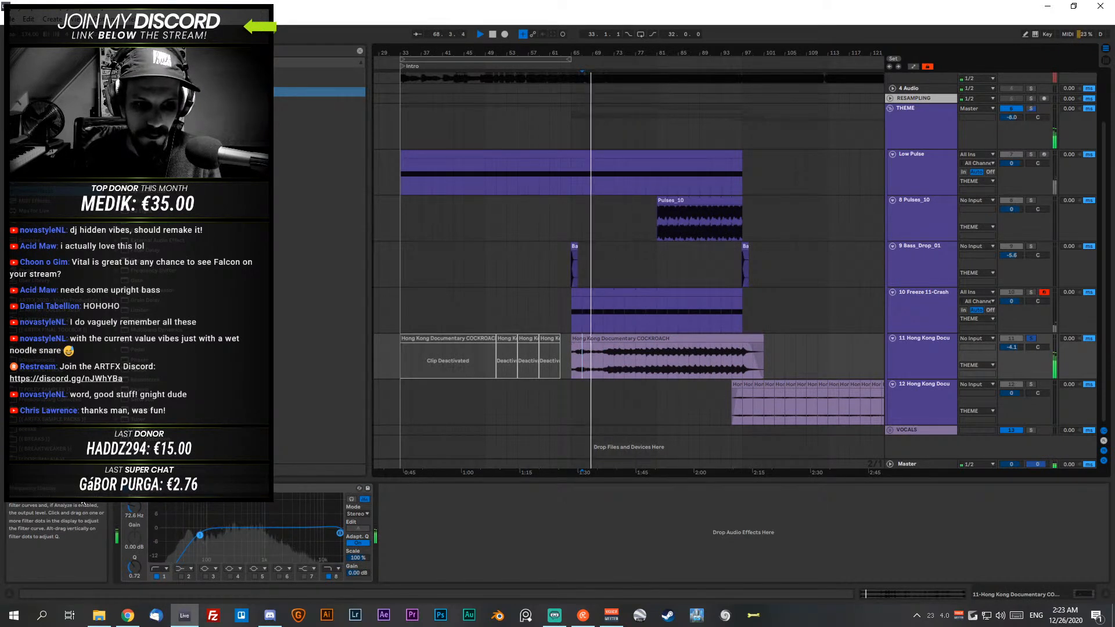
{"action": "left_click", "coordinate": [126, 490]}
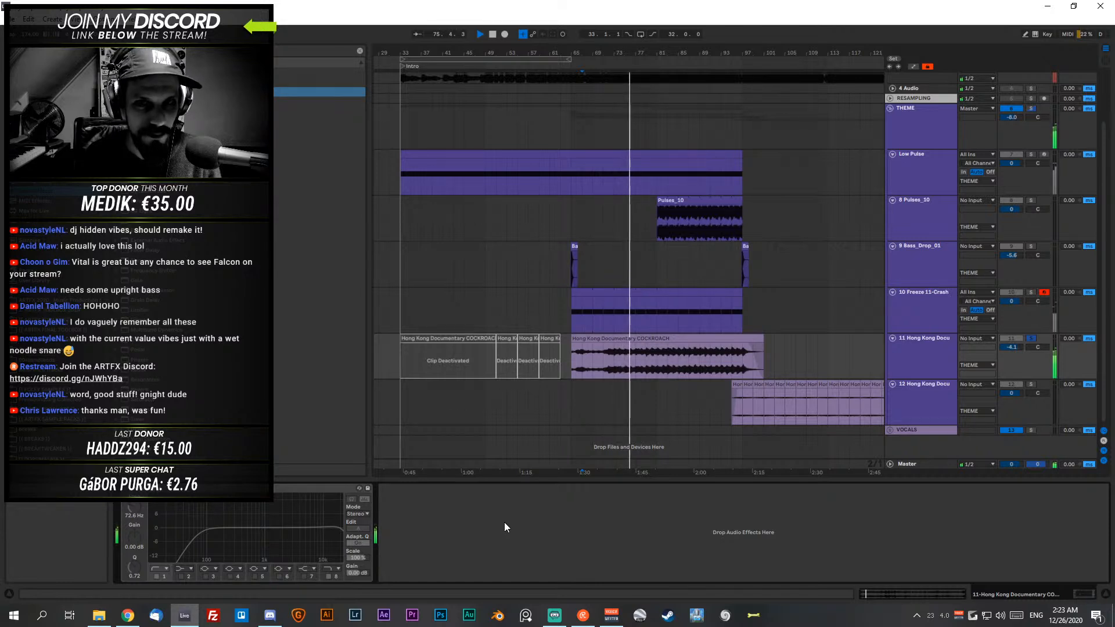
{"action": "key", "text": "space"}
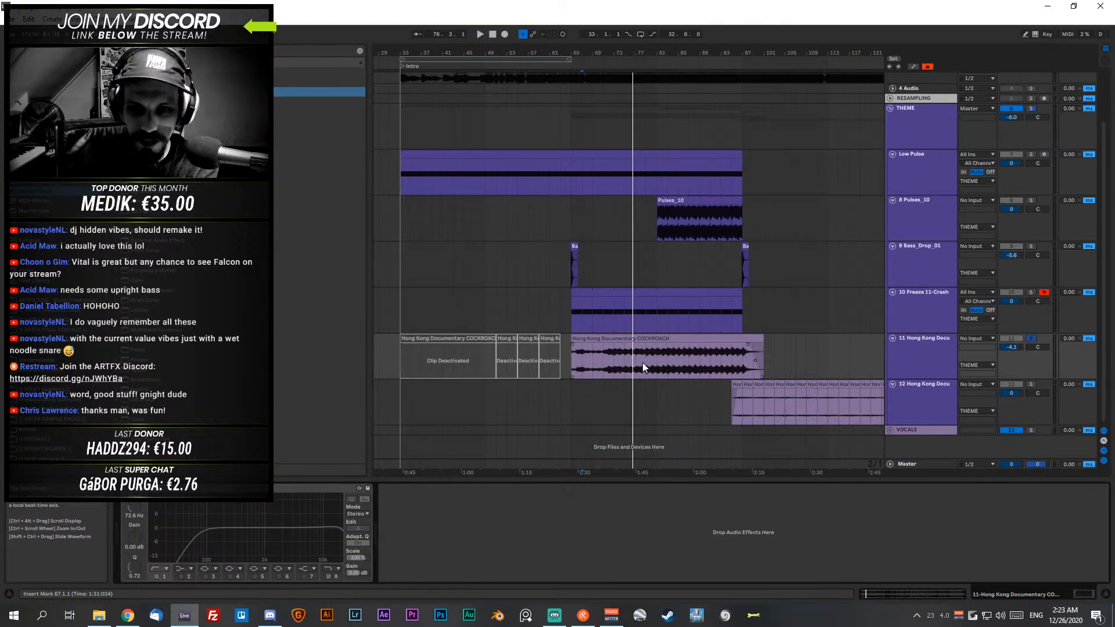
- Examine the waveform of the Hong Kong Documentary clip between bars 67 and 89, marking bars 81 to 83 and bar 72
{"action": "left_click_drag", "start_coordinate": [656, 49], "coordinate": [681, 81]}
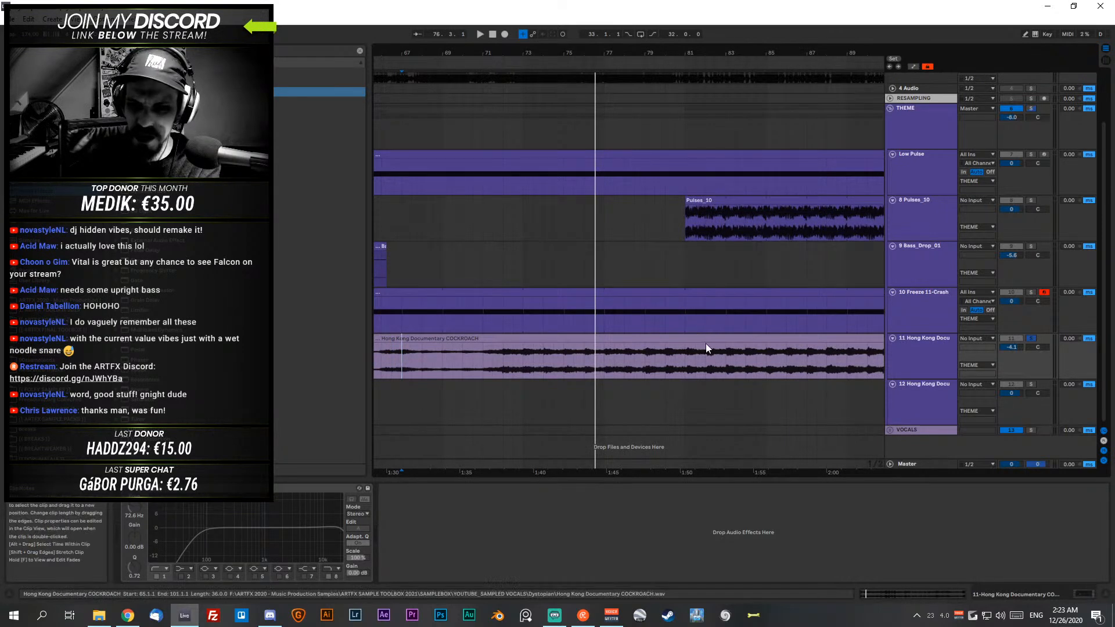
{"action": "left_click", "coordinate": [684, 361]}
{"action": "left_click", "coordinate": [727, 363], "text": "shift"}
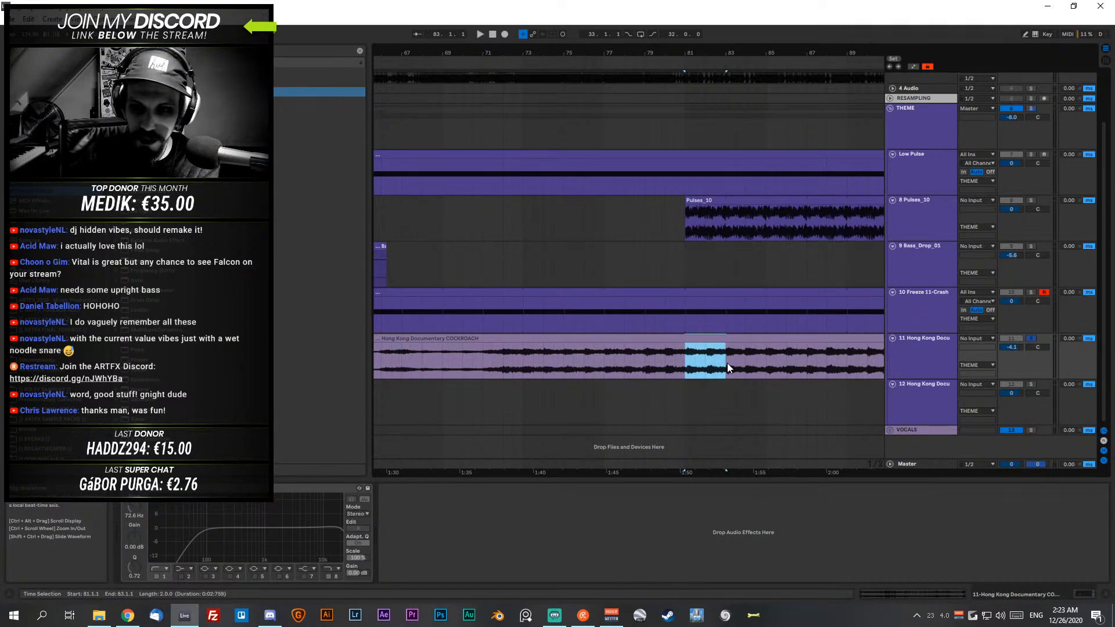
{"action": "left_click", "coordinate": [775, 365], "text": "shift"}
{"action": "left_click_drag", "start_coordinate": [856, 368], "coordinate": [562, 360]}
{"action": "left_click", "coordinate": [752, 364], "text": "shift"}
{"action": "left_click", "coordinate": [863, 362], "text": "shift"}
{"action": "left_click", "coordinate": [493, 358]}
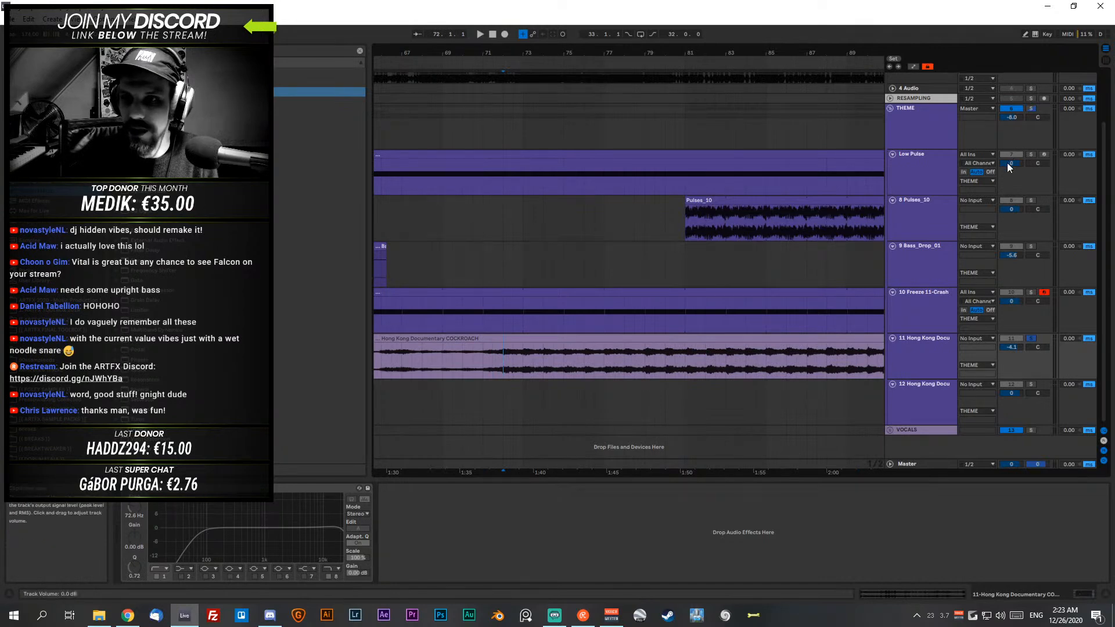
- Unsolo the first Hong Kong Documentary track and briefly play the full theme from bar 65
{"action": "left_click", "coordinate": [1031, 339]}
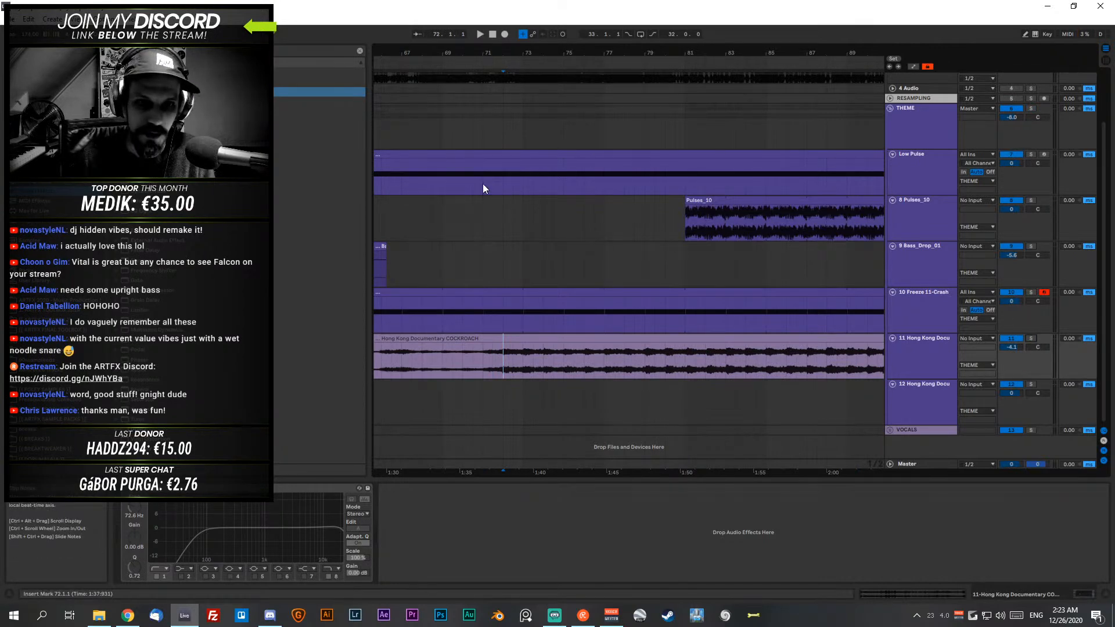
{"action": "left_click", "coordinate": [517, 173]}
{"action": "left_click_drag", "start_coordinate": [545, 53], "coordinate": [626, 38]}
{"action": "left_click", "coordinate": [574, 174]}
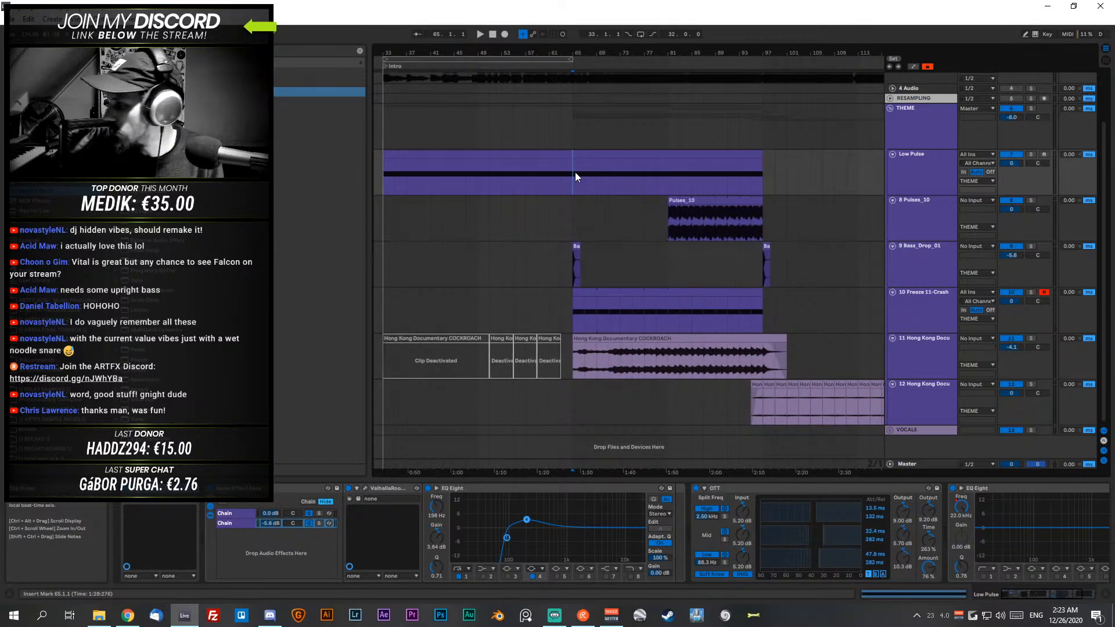
{"action": "key", "text": "space"}
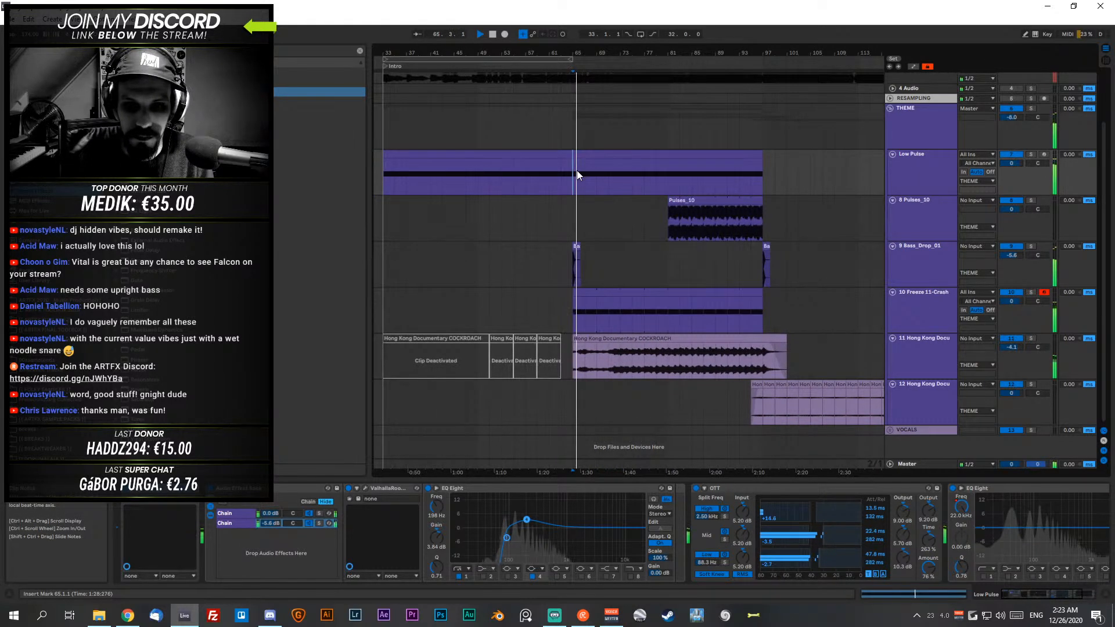
{"action": "left_click", "coordinate": [615, 356]}
{"action": "key", "text": "space"}
- Select bars 65 to 97 of the Hong Kong Documentary clip and play that section through to its end
{"action": "left_click", "coordinate": [631, 361], "text": "shift"}
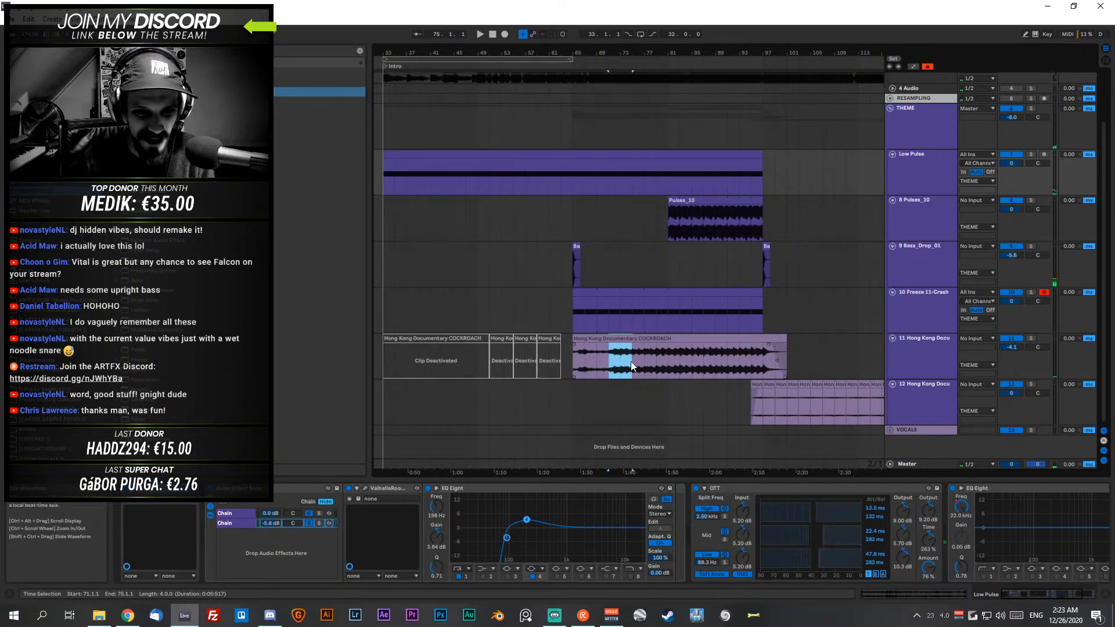
{"action": "left_click_drag", "start_coordinate": [731, 355], "coordinate": [586, 353]}
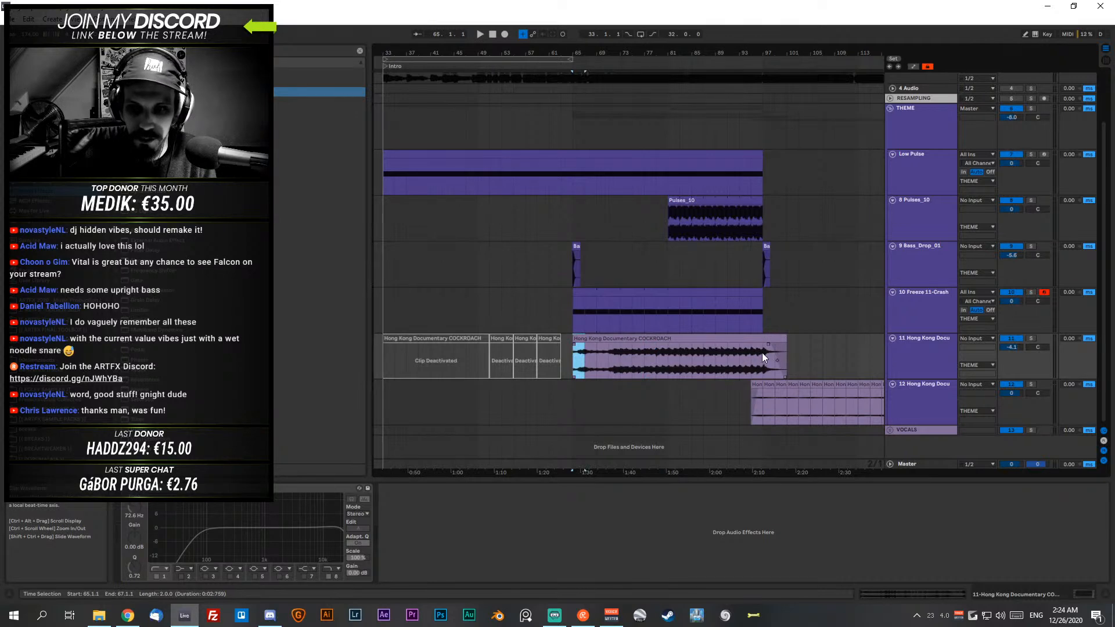
{"action": "left_click_drag", "start_coordinate": [761, 353], "coordinate": [569, 359]}
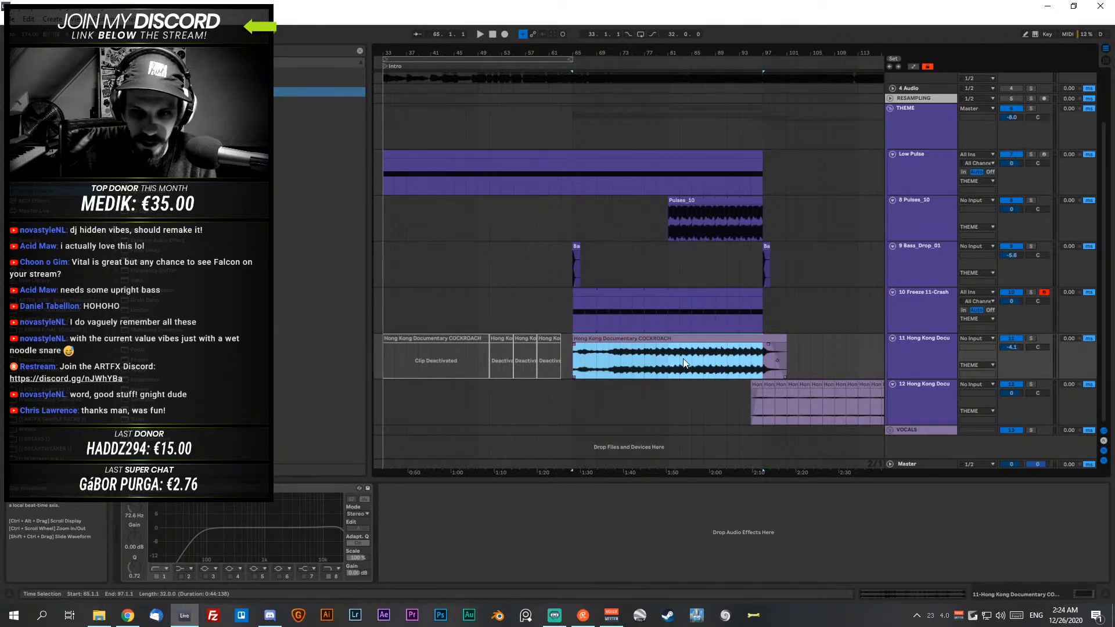
{"action": "key", "text": "space"}
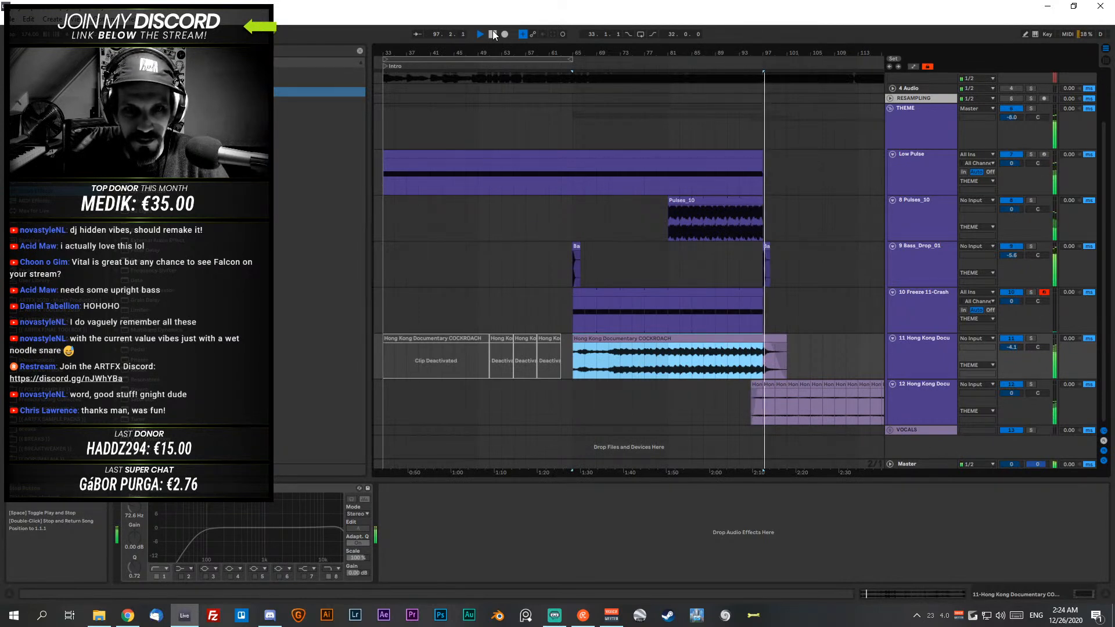
{"action": "left_click", "coordinate": [492, 34]}
- Unfold the VOCALS group, look over its clips and the theme tracks, and select the Hong Kong Documentary clip at bar 65
{"action": "left_click_drag", "start_coordinate": [664, 55], "coordinate": [427, 55]}
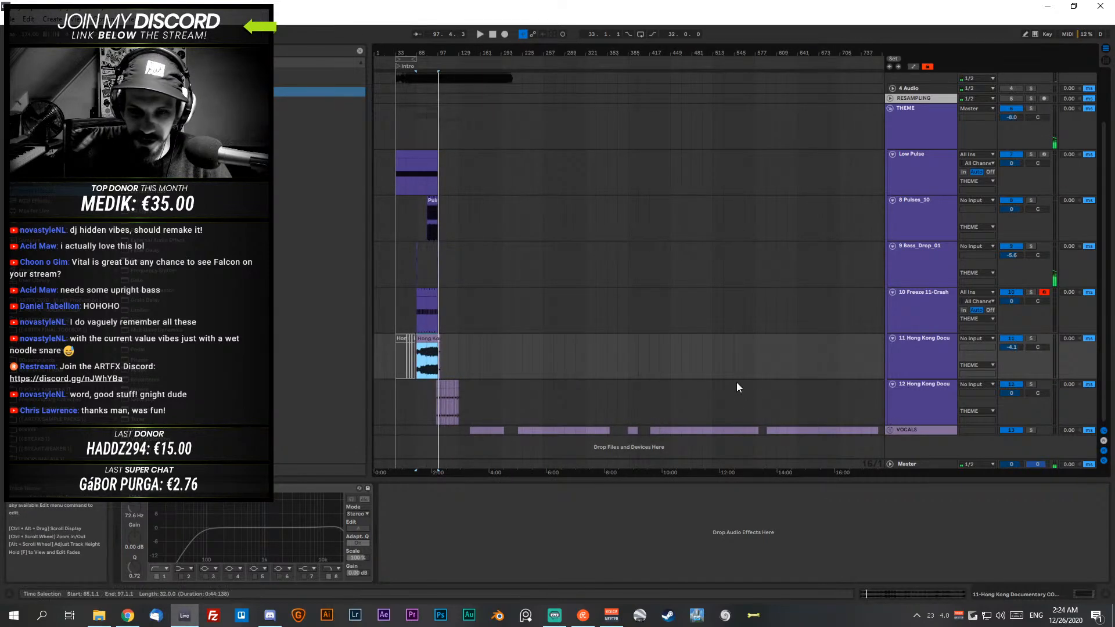
{"action": "left_click", "coordinate": [890, 430]}
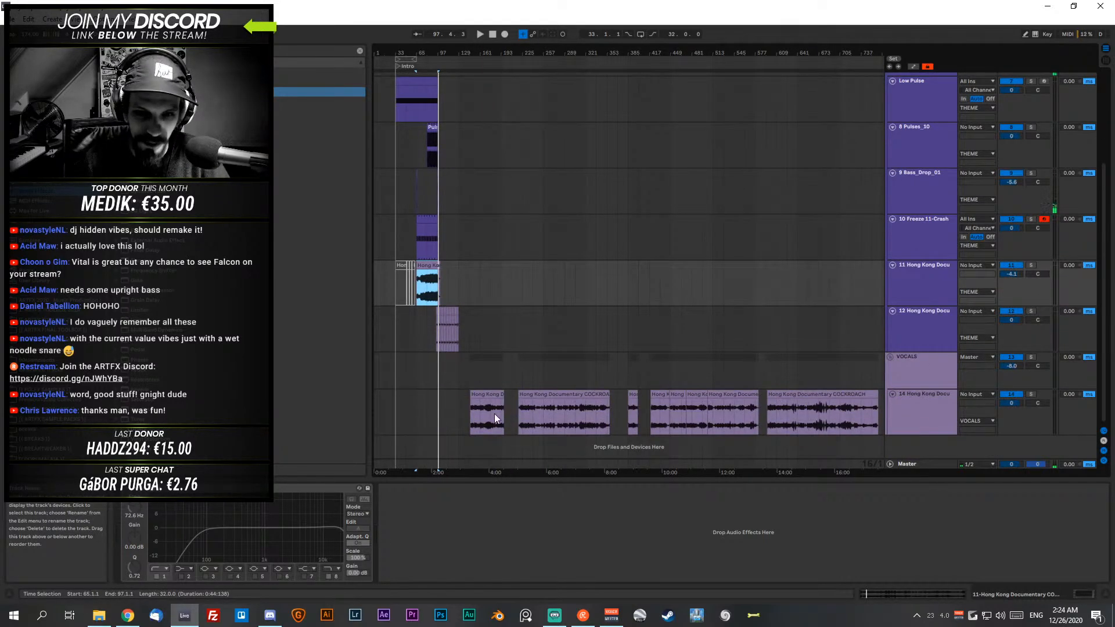
{"action": "scroll", "coordinate": [553, 251], "scroll_direction": "up", "scroll_amount": 4}
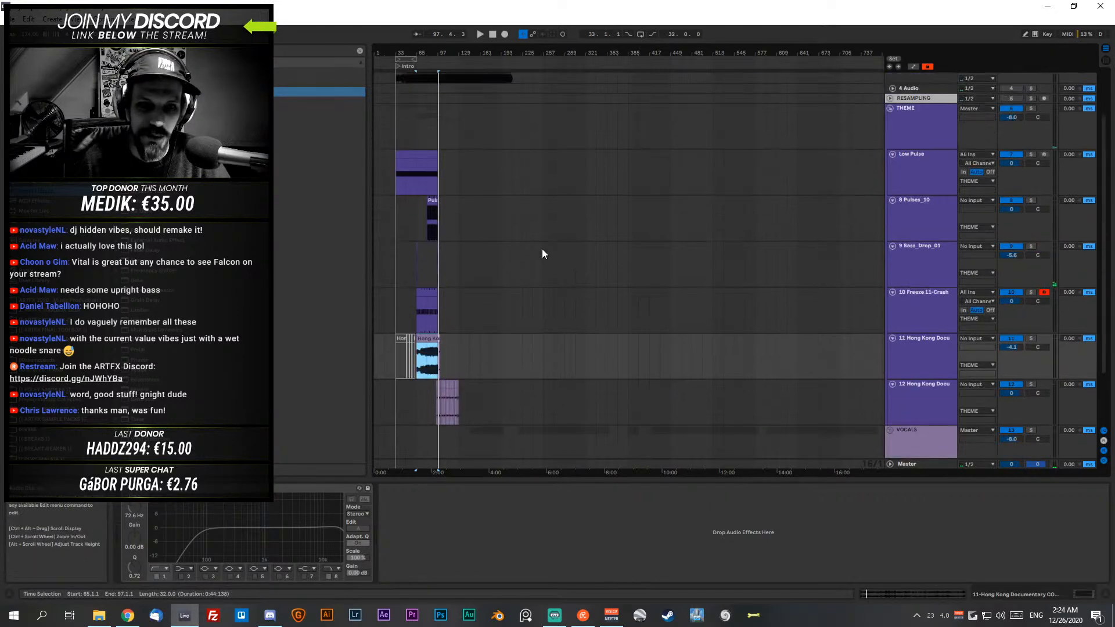
{"action": "scroll", "coordinate": [566, 257], "scroll_direction": "down", "scroll_amount": 2}
{"action": "scroll", "coordinate": [537, 175], "scroll_direction": "down", "scroll_amount": 3}
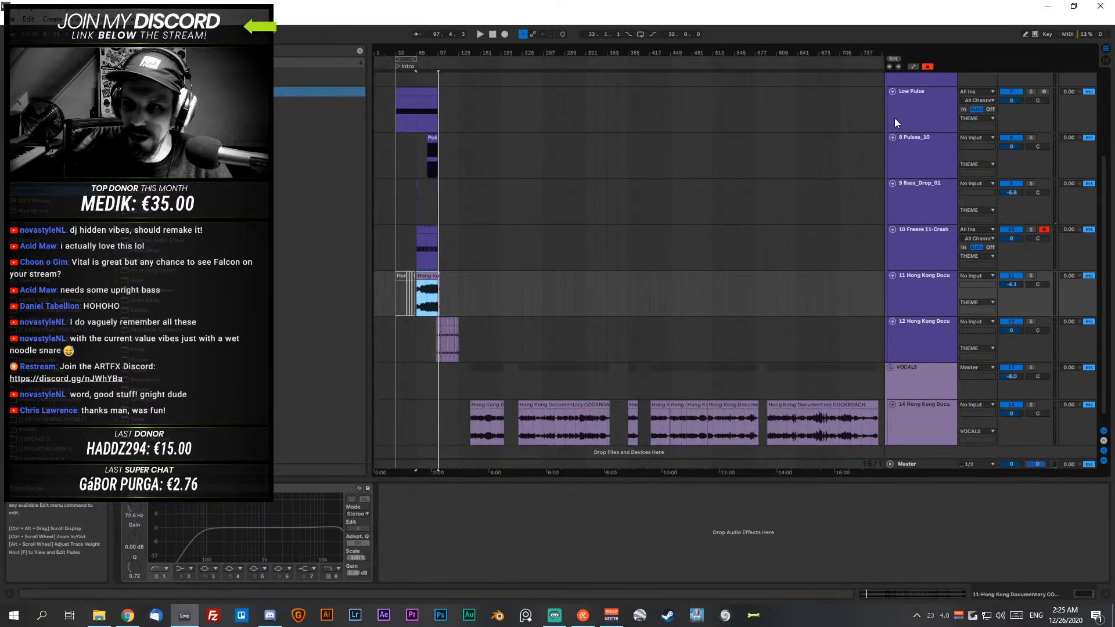
{"action": "scroll", "coordinate": [526, 261], "scroll_direction": "up", "scroll_amount": 2}
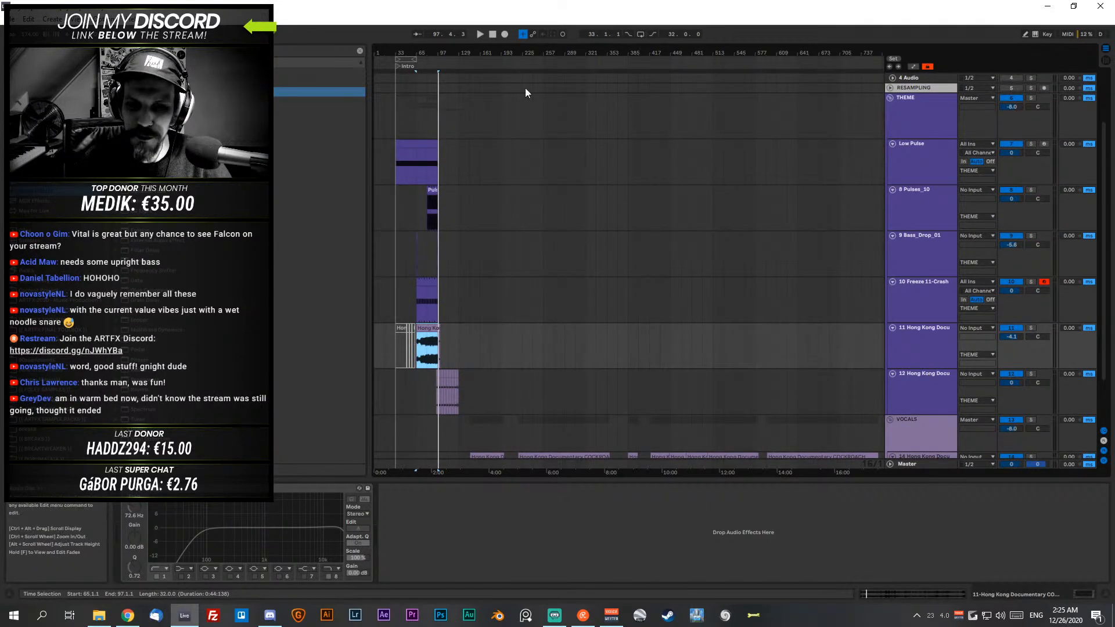
{"action": "left_click_drag", "start_coordinate": [413, 51], "coordinate": [534, 57]}
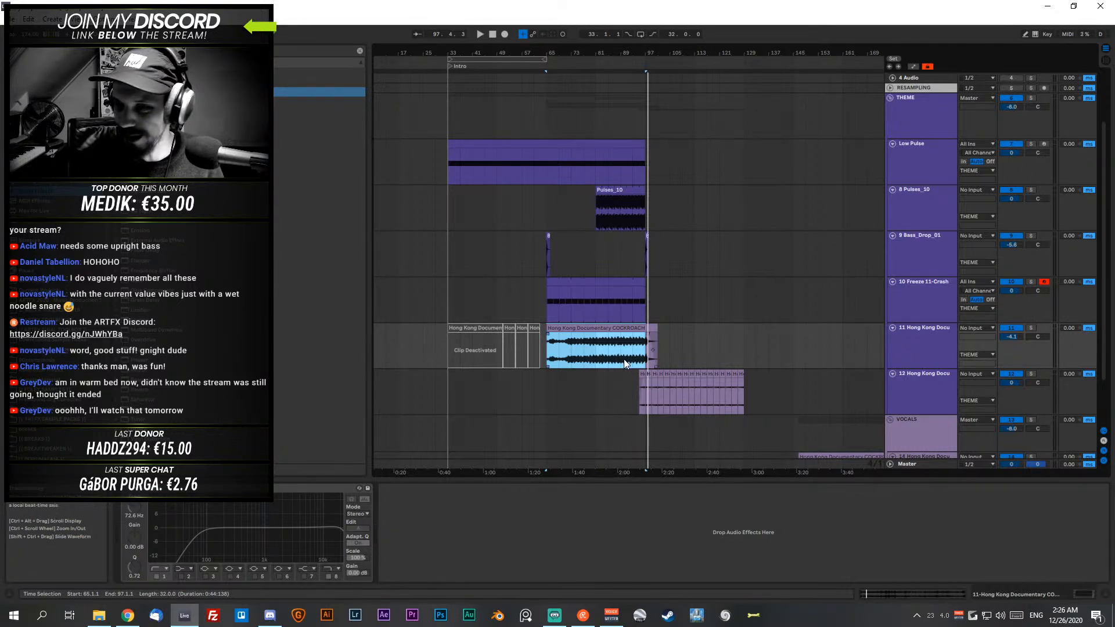
{"action": "left_click", "coordinate": [560, 329]}
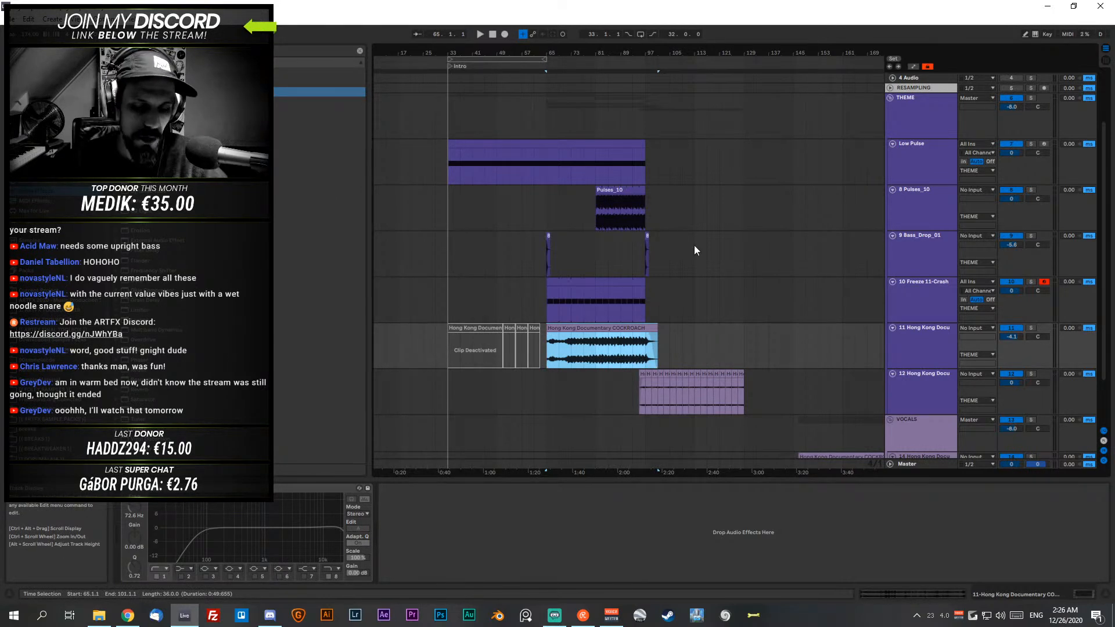
- Fold all the track groups, save the set and switch to another open app
{"action": "left_click", "coordinate": [891, 97]}
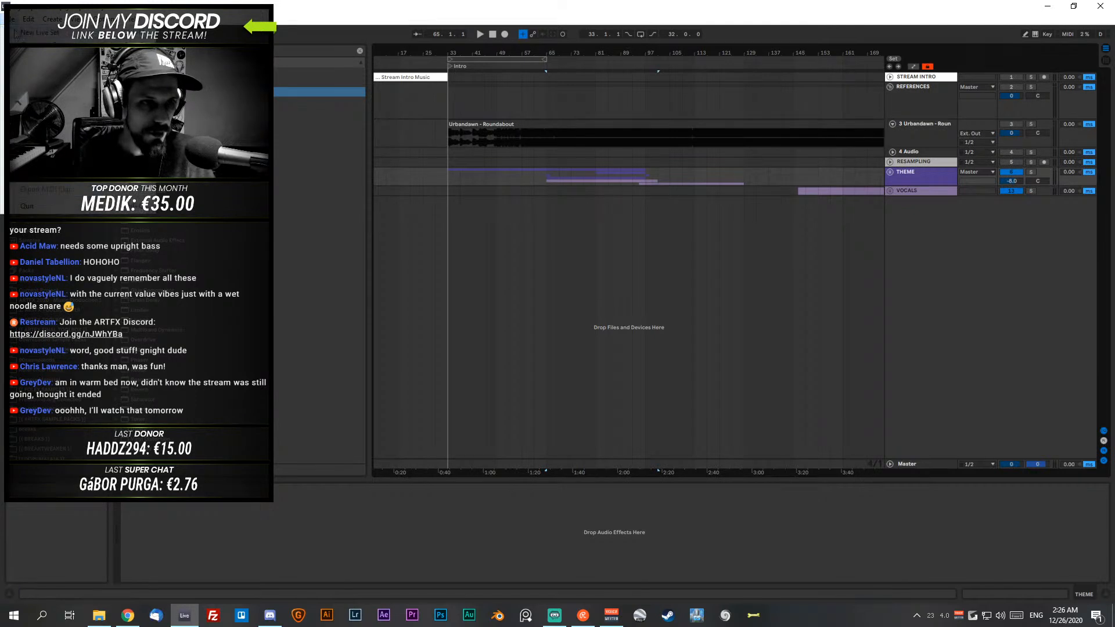
{"action": "key", "text": "ctrl+s"}
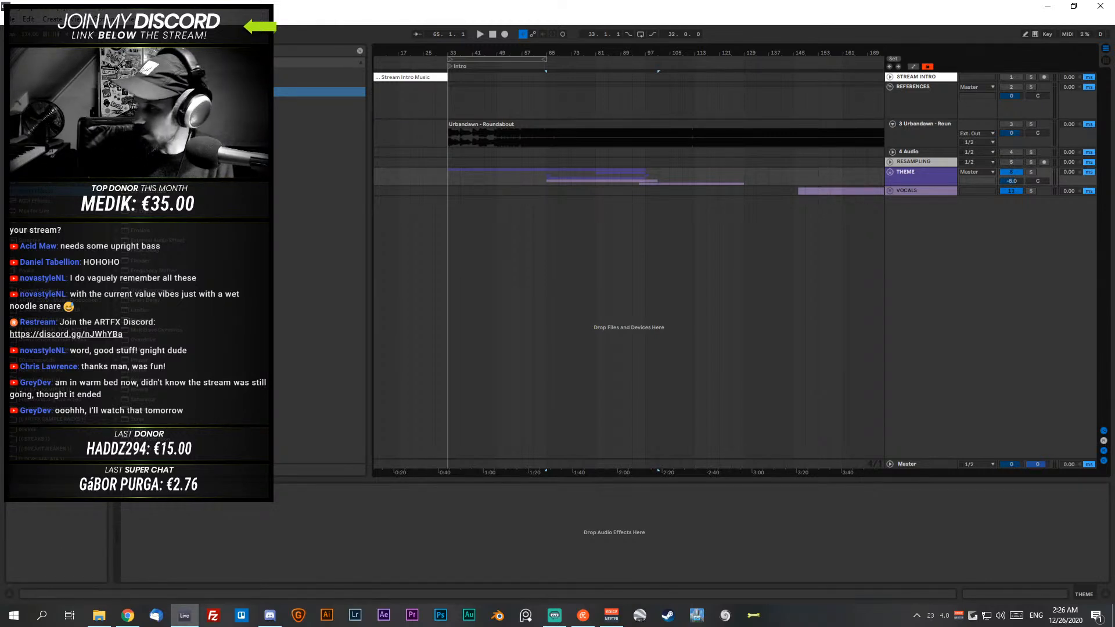
{"action": "key", "text": "alt+Tab"}
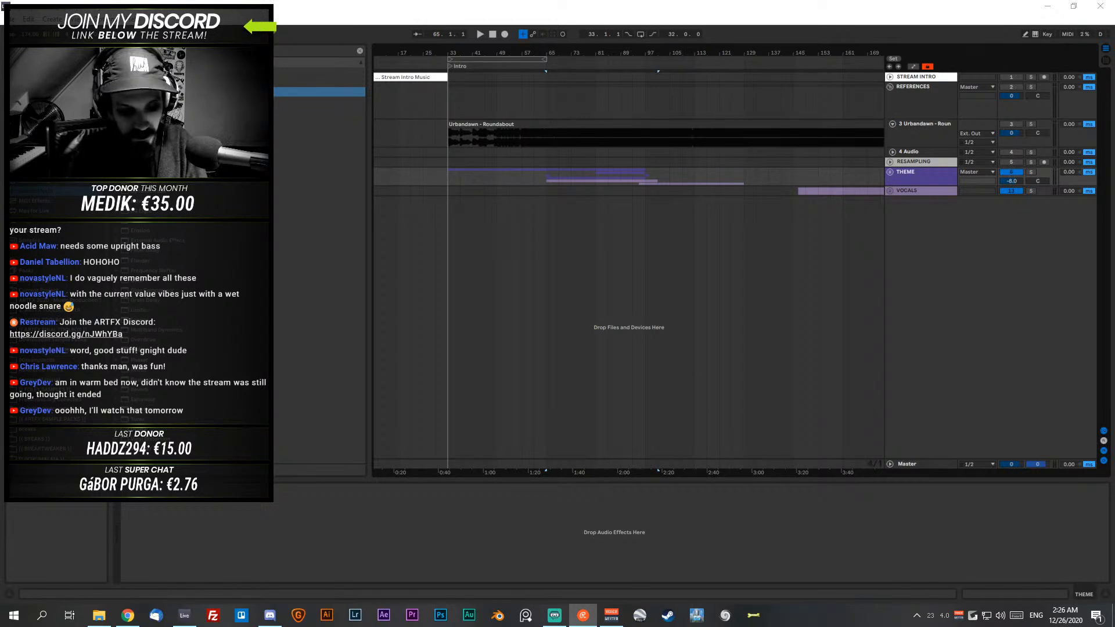